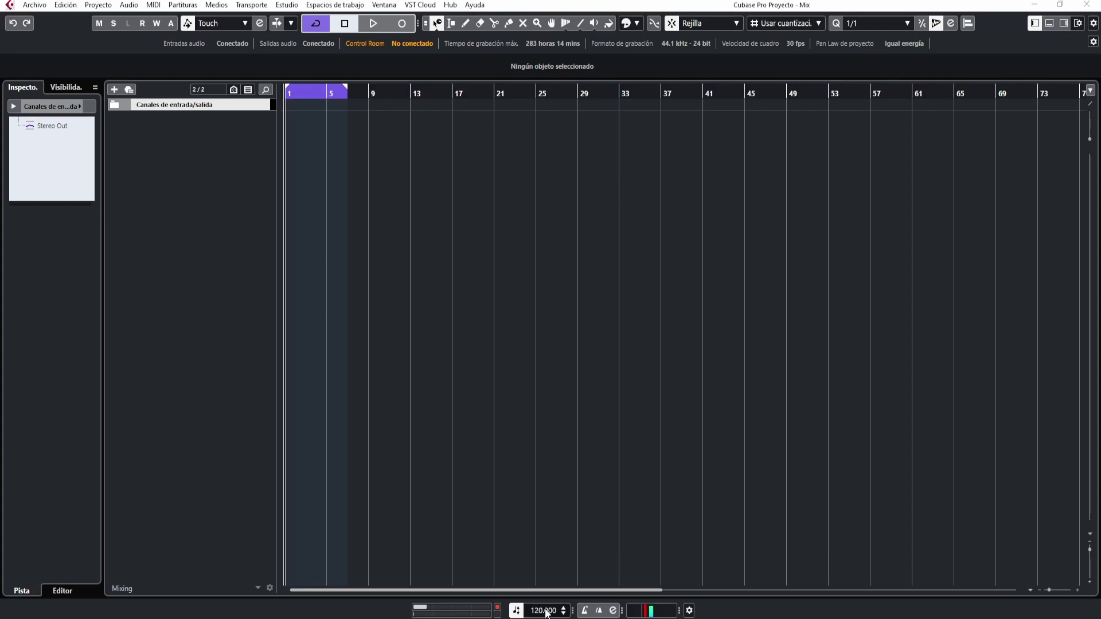
Set the project tempo to 80 BPM.
double_click(546, 612)
drag(541, 612, 552, 613)
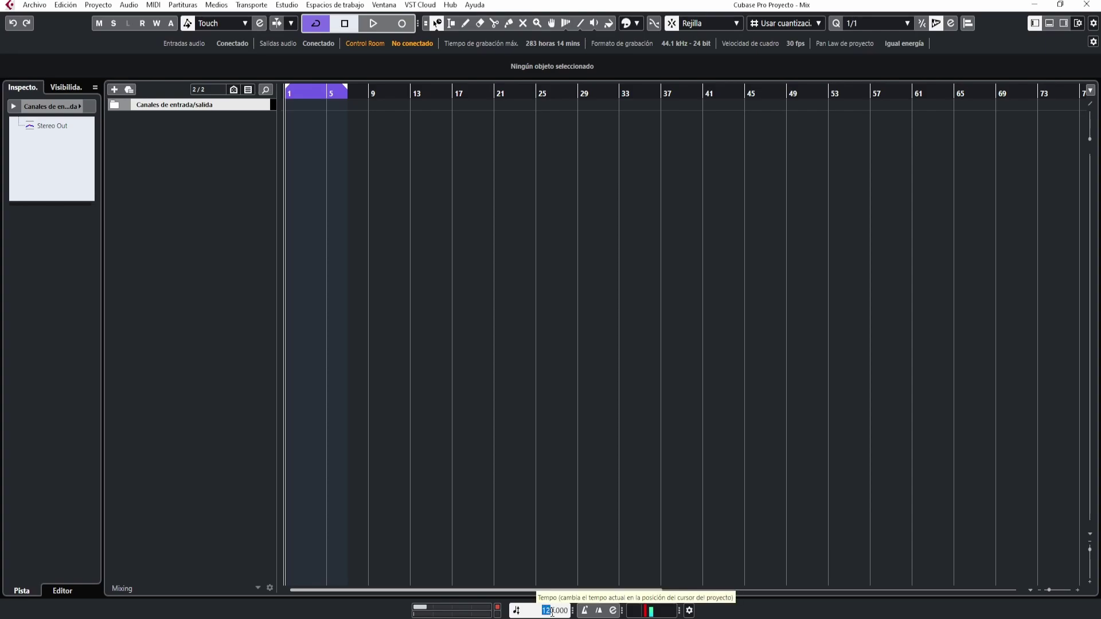
text(8)
key(Return)
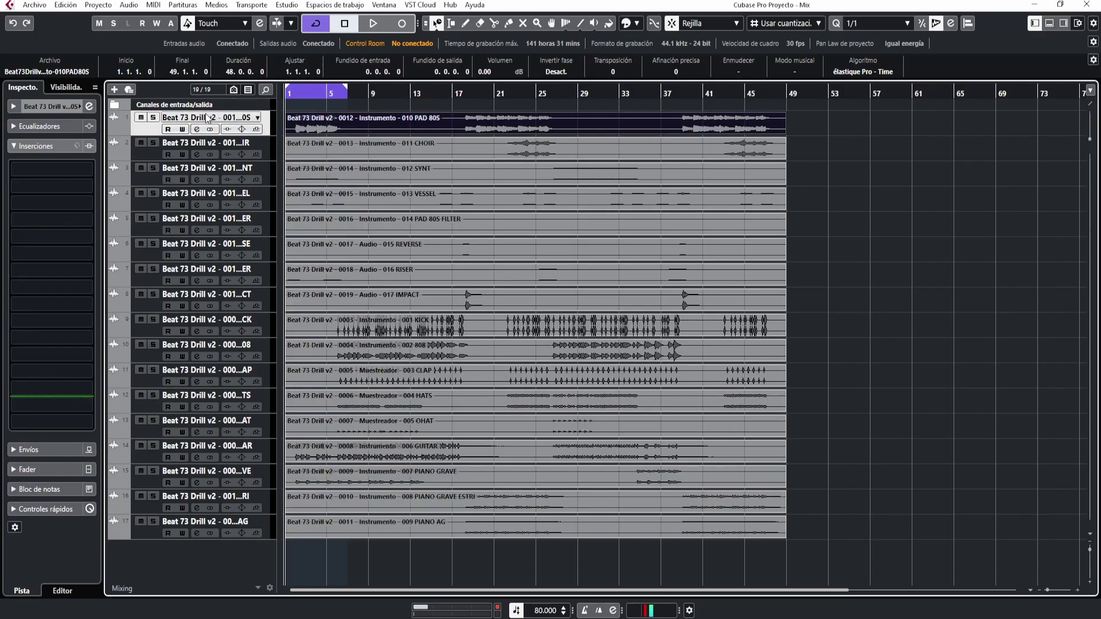
Shorten the first audio track's name to 010 PAD 80S by removing the prefix in front of it.
double_click(221, 117)
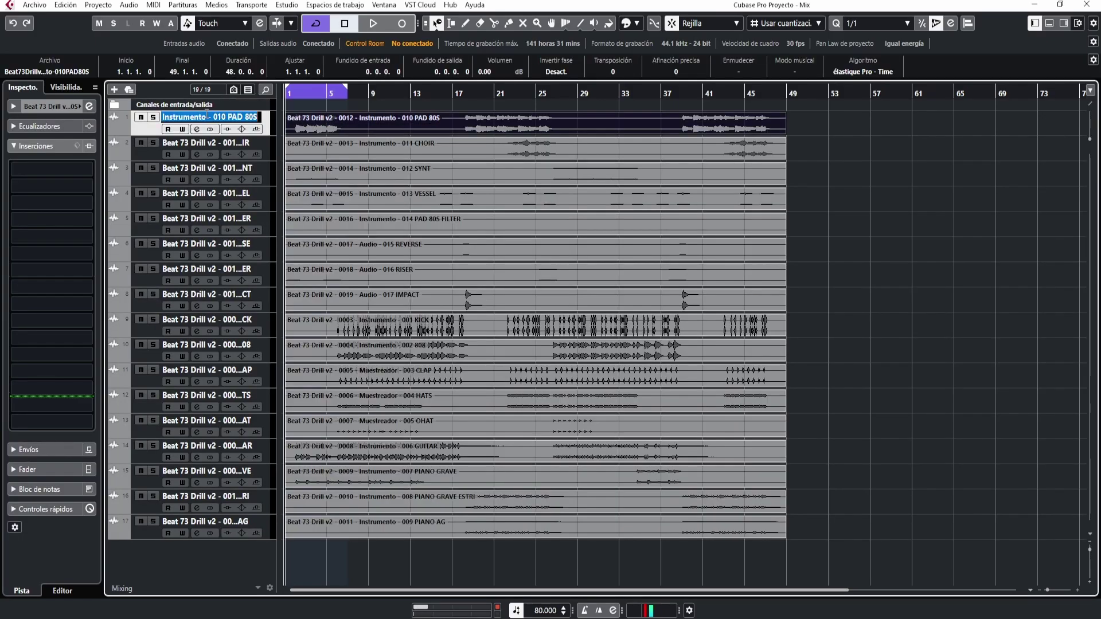
click(222, 117)
mouse_move(213, 117)
mouse_down()
mouse_move(174, 116)
mouse_move(207, 117)
mouse_up()
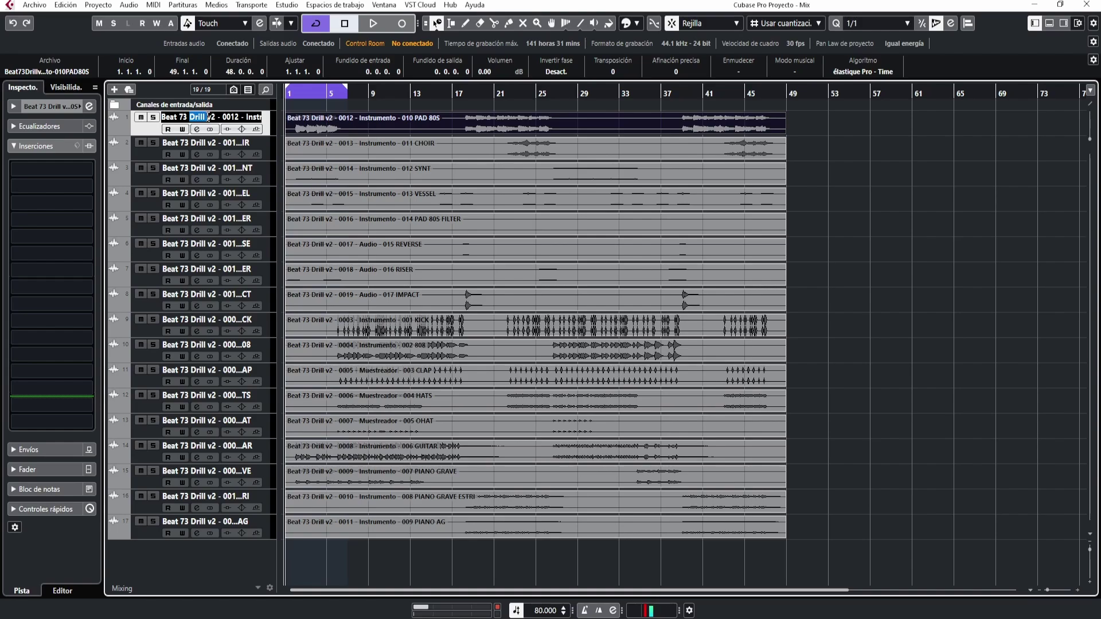
click(207, 117)
drag(257, 117, 180, 117)
click(253, 117)
click(268, 117)
double_click(254, 118)
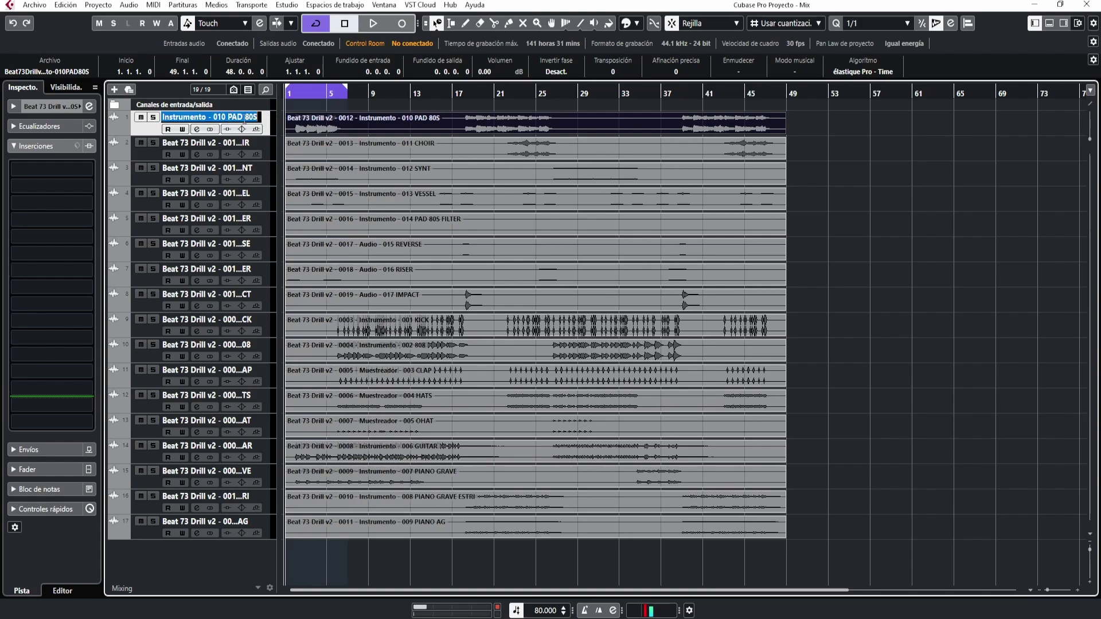
click(253, 118)
key(ctrl+a)
click(212, 117)
key(shift+Home)
key(BackSpace)
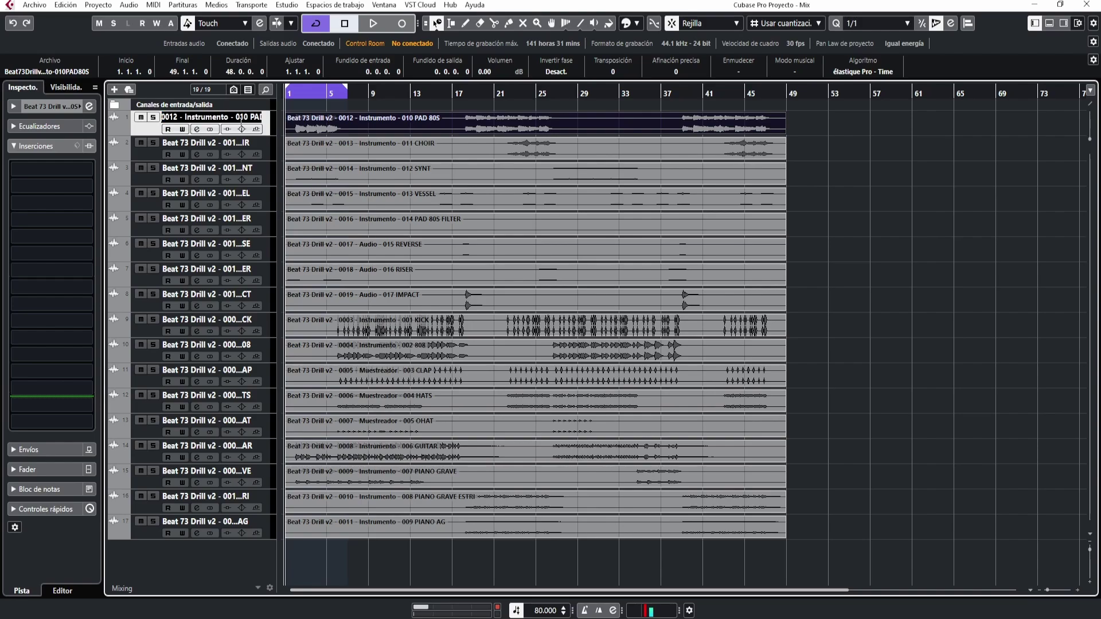
key(shift+Home)
key(BackSpace)
key(Return)
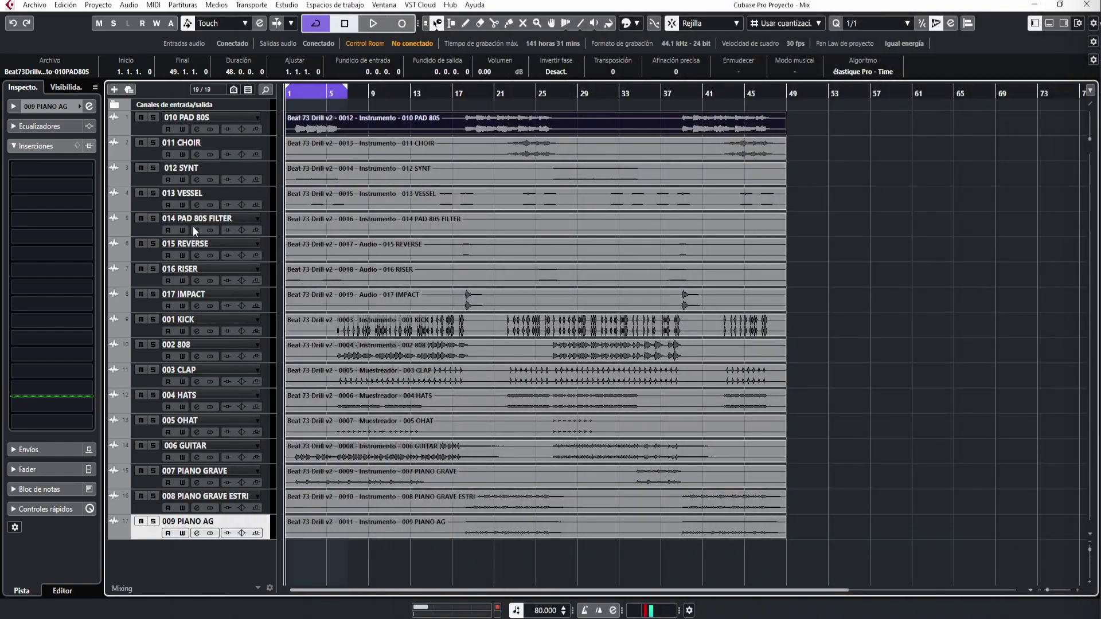
Move the tracks from 001 KICK through 009 PIANO AG above the 010 PAD 80S track.
click(263, 325)
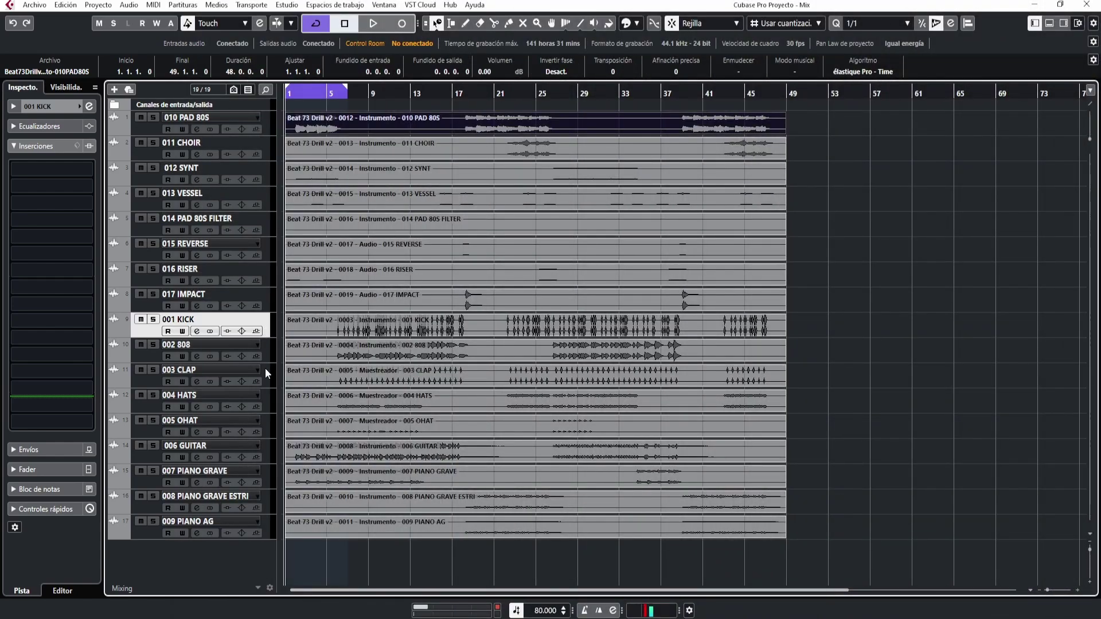
shift+click(261, 541)
drag(267, 333, 249, 118)
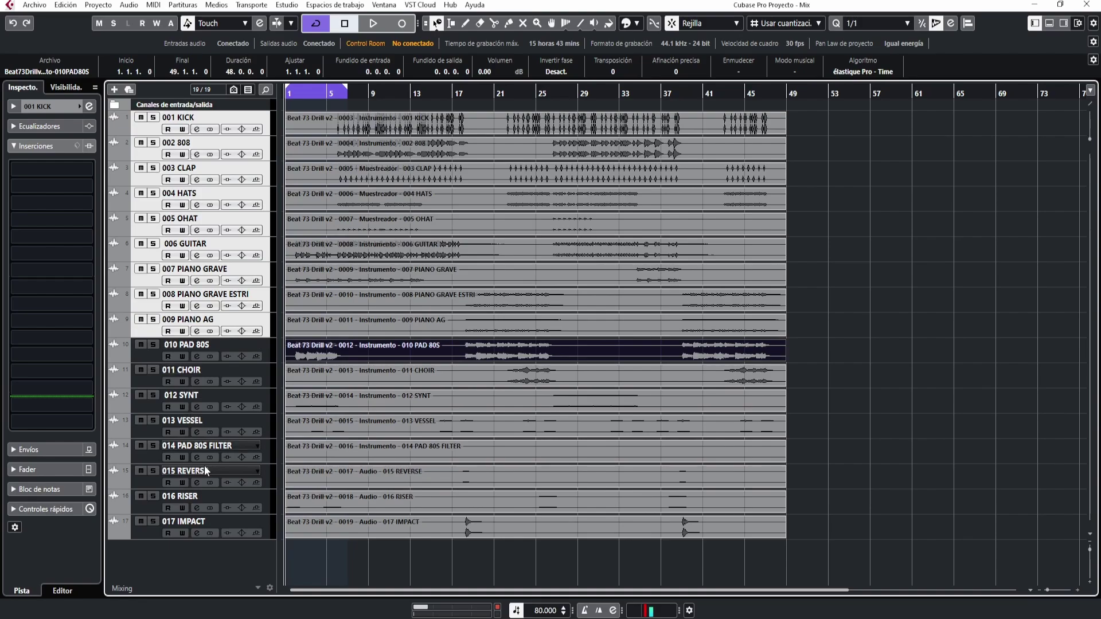
Deselect the audio events and extend the loop range to the end of the audio at bar 49.
click(301, 547)
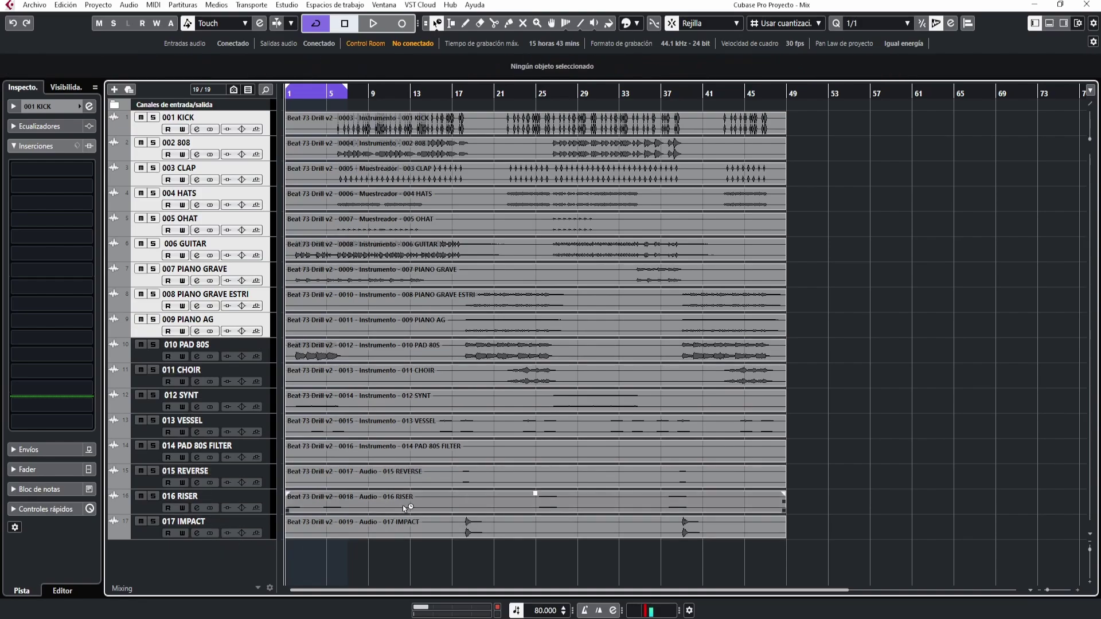
drag(348, 92, 785, 111)
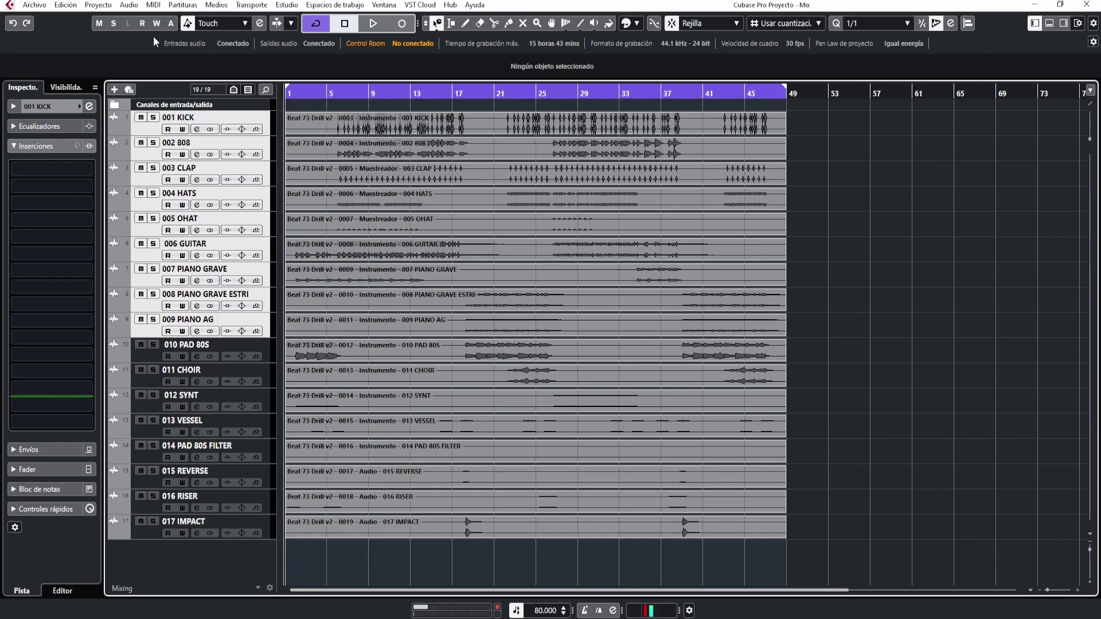
Check the sample rate and bit depth in the project setup, leaving the settings as they are.
click(108, 5)
click(181, 411)
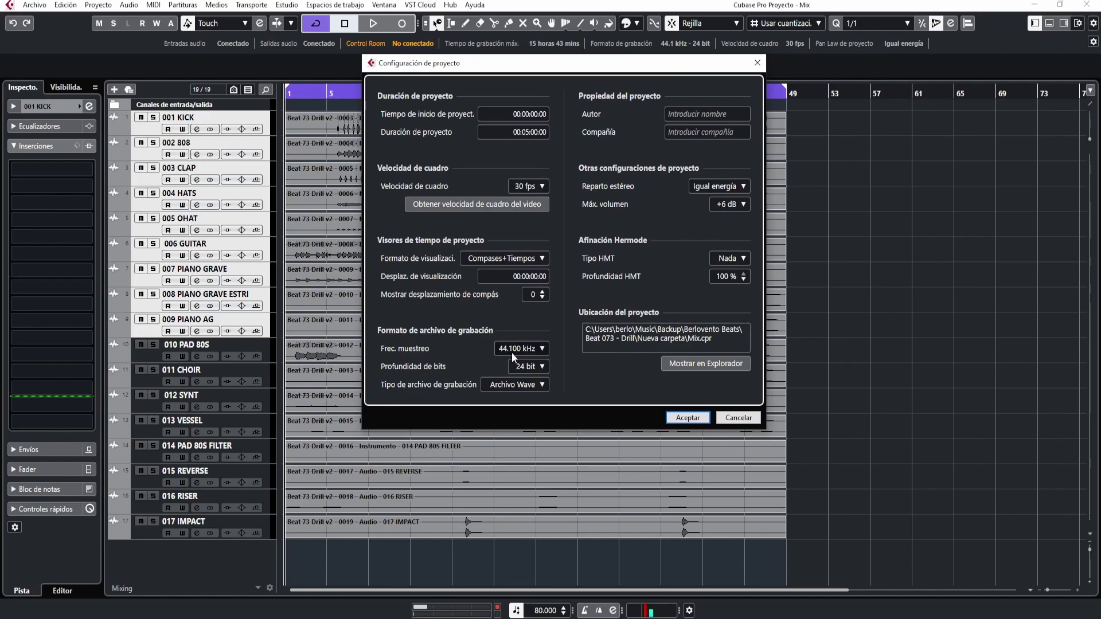
click(756, 420)
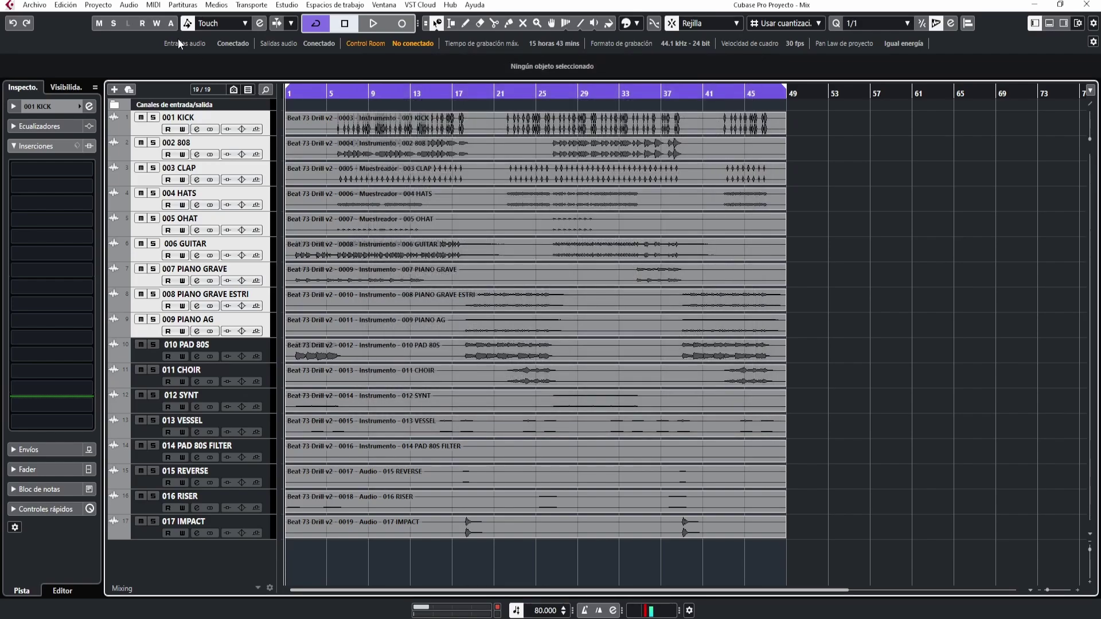
Inspect the sample rate and bit depth of the imported audio files in the Pool, then close it.
click(96, 8)
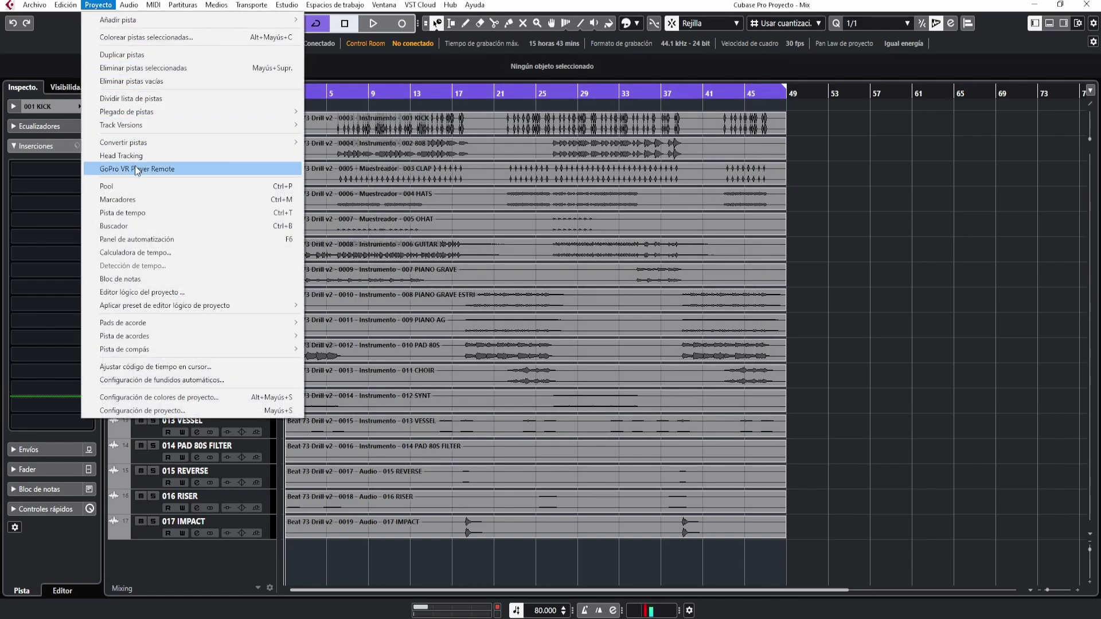
click(109, 188)
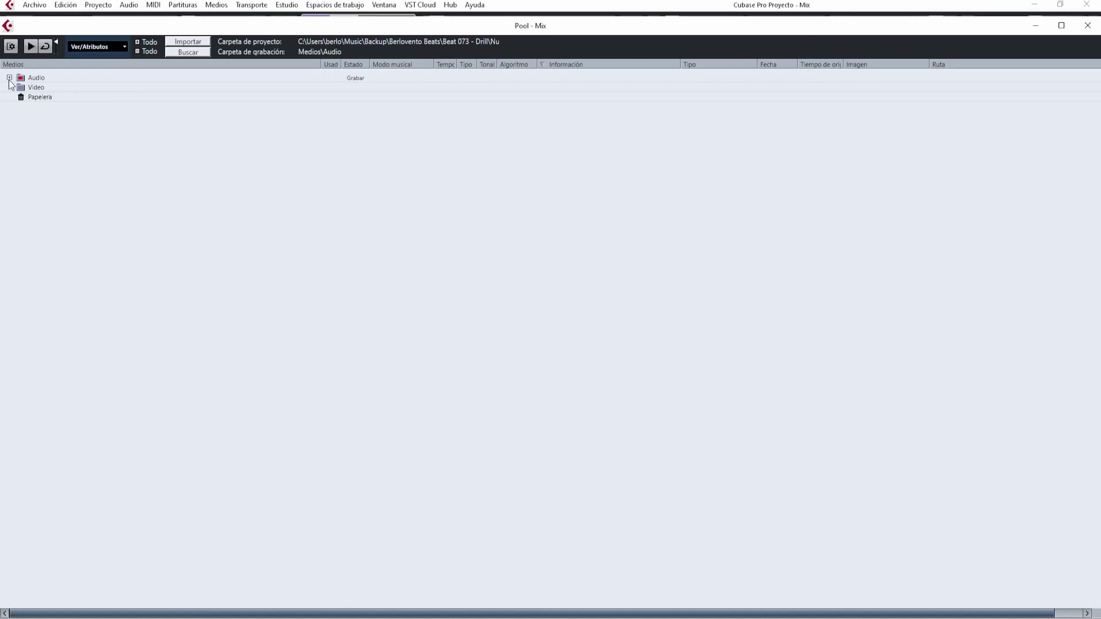
click(9, 78)
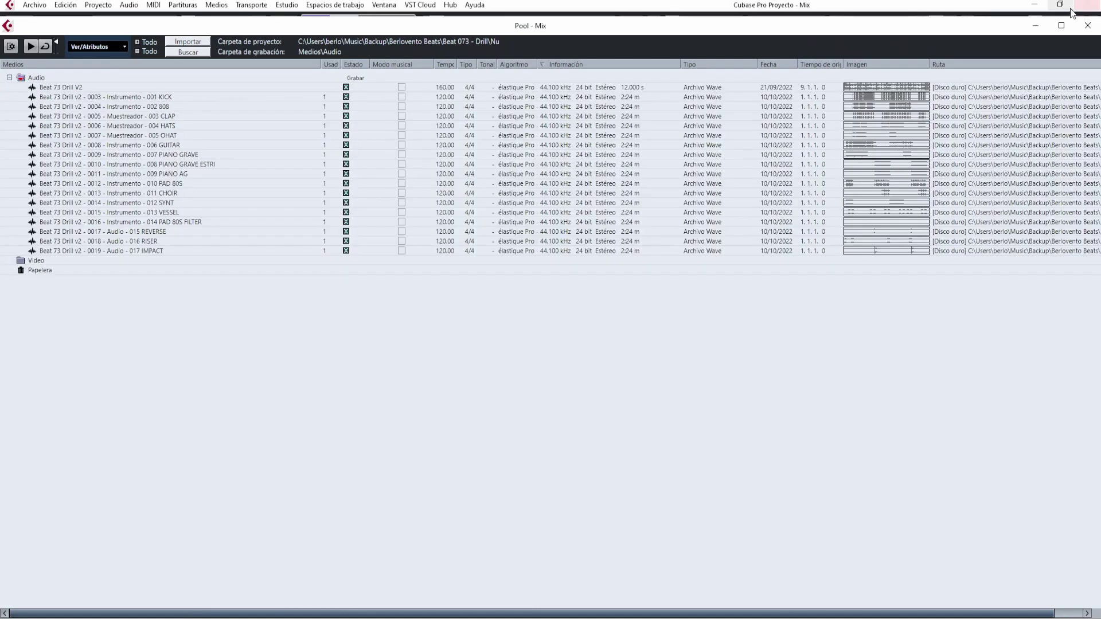
click(1087, 26)
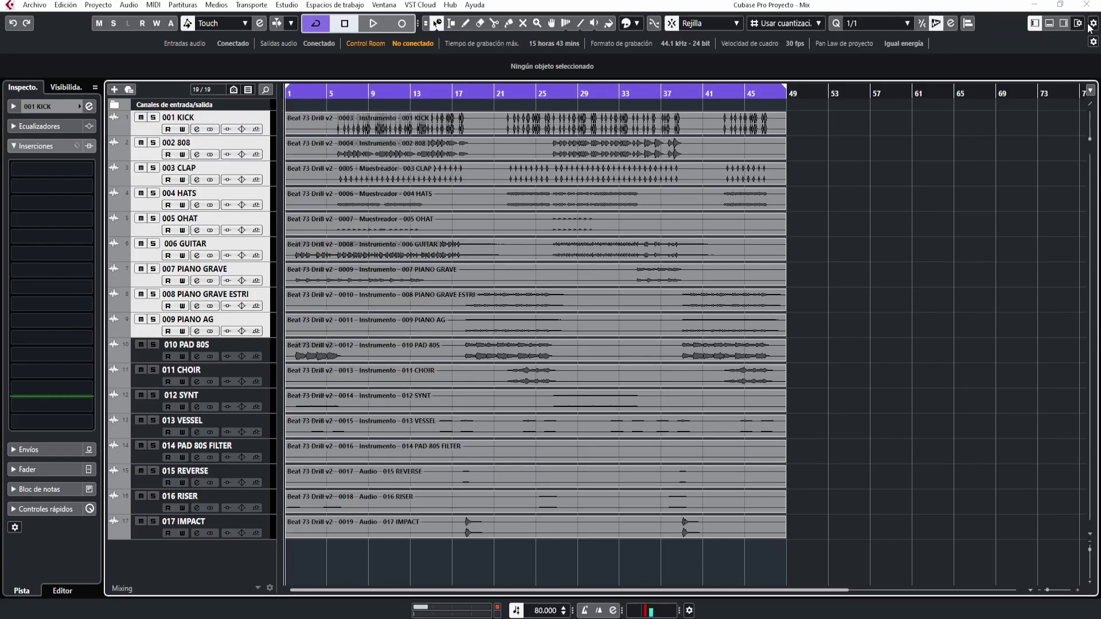
Play back the full arrangement briefly from bar 5.
click(325, 95)
key(space)
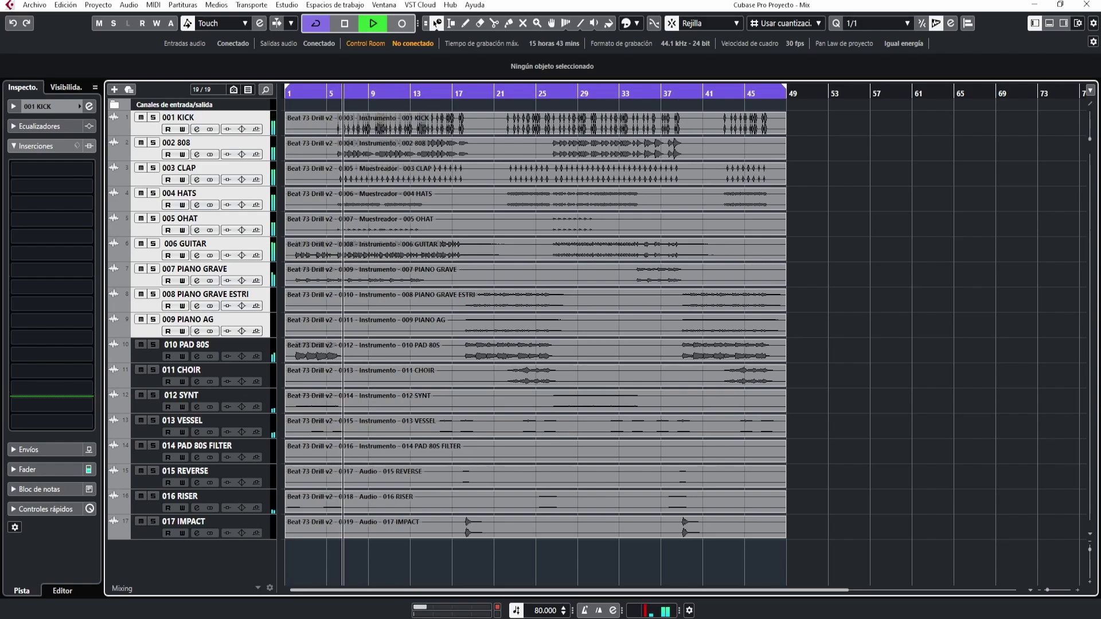
key(space)
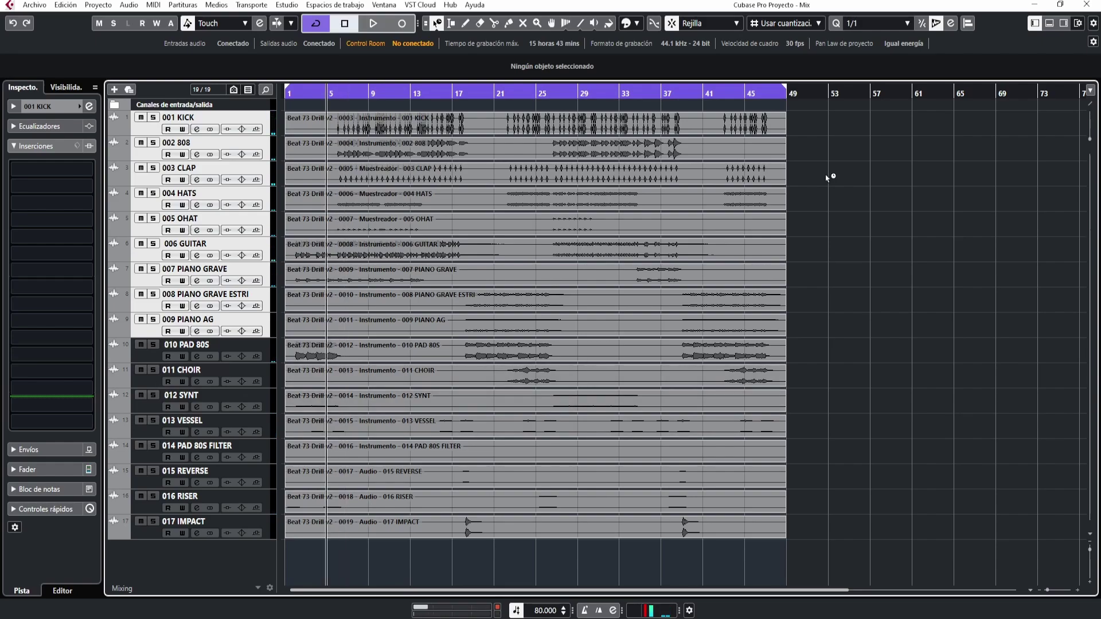
Select only the 001 KICK track and check its waveform's alignment with the grid around bar 6.
click(272, 126)
key(g)
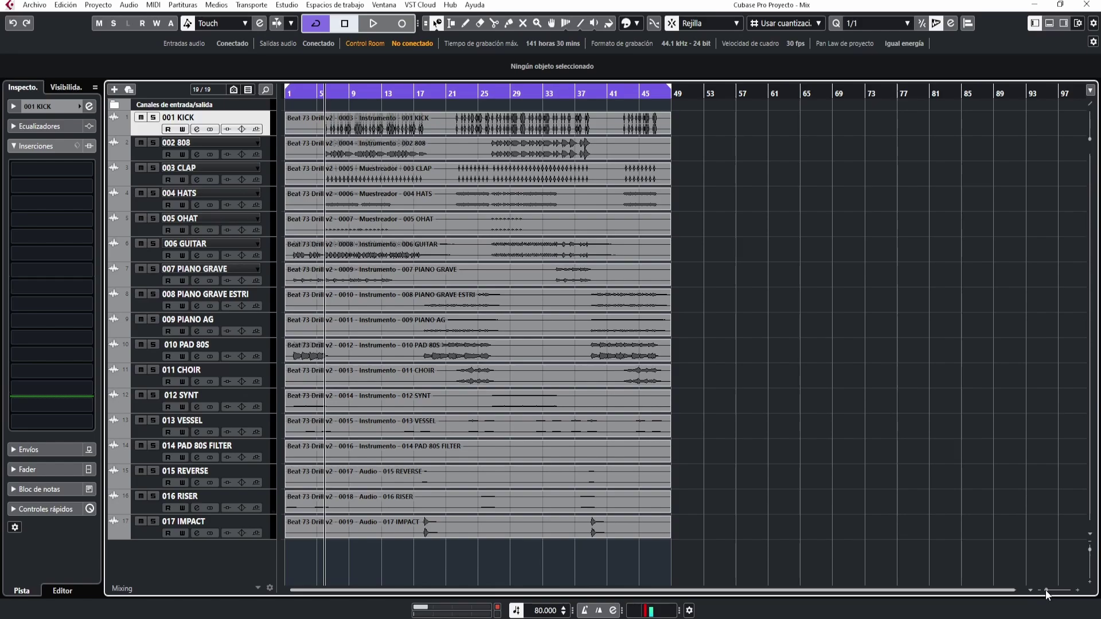
drag(1045, 590, 1048, 590)
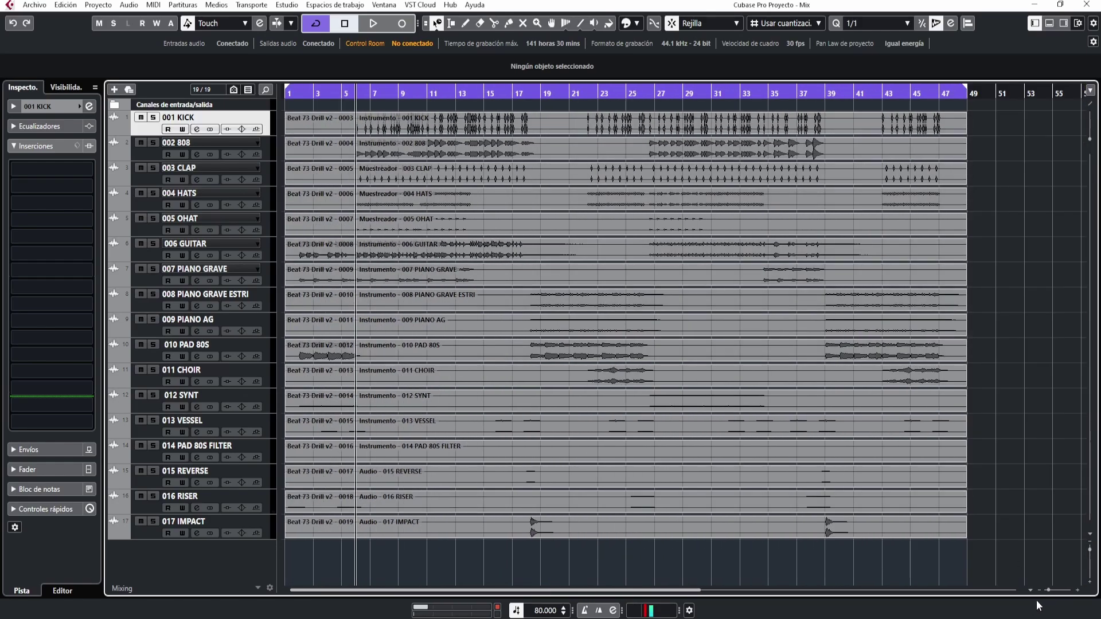
drag(1048, 590, 1062, 590)
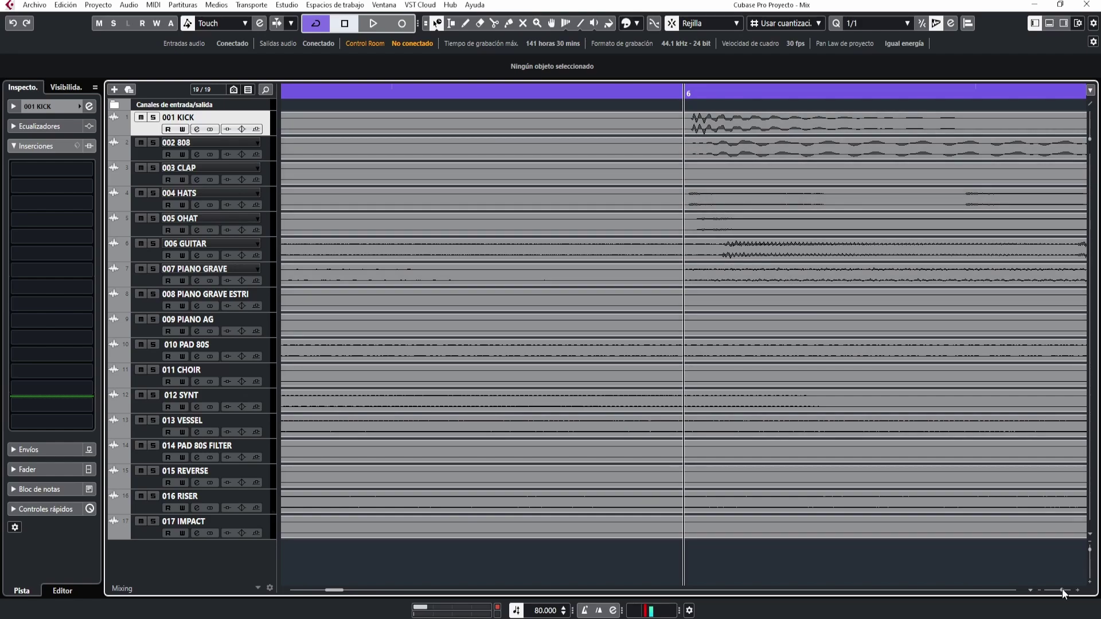
drag(1062, 589, 1045, 590)
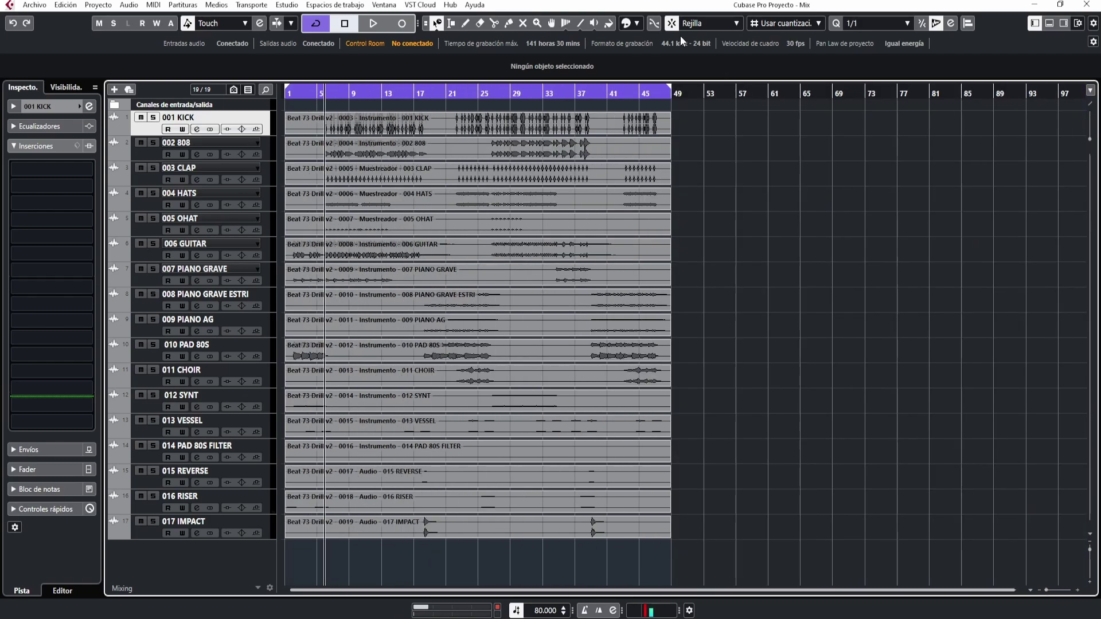
Check the kick's alignment with the grid near the end of the song, at bars 45 and 46.
click(639, 92)
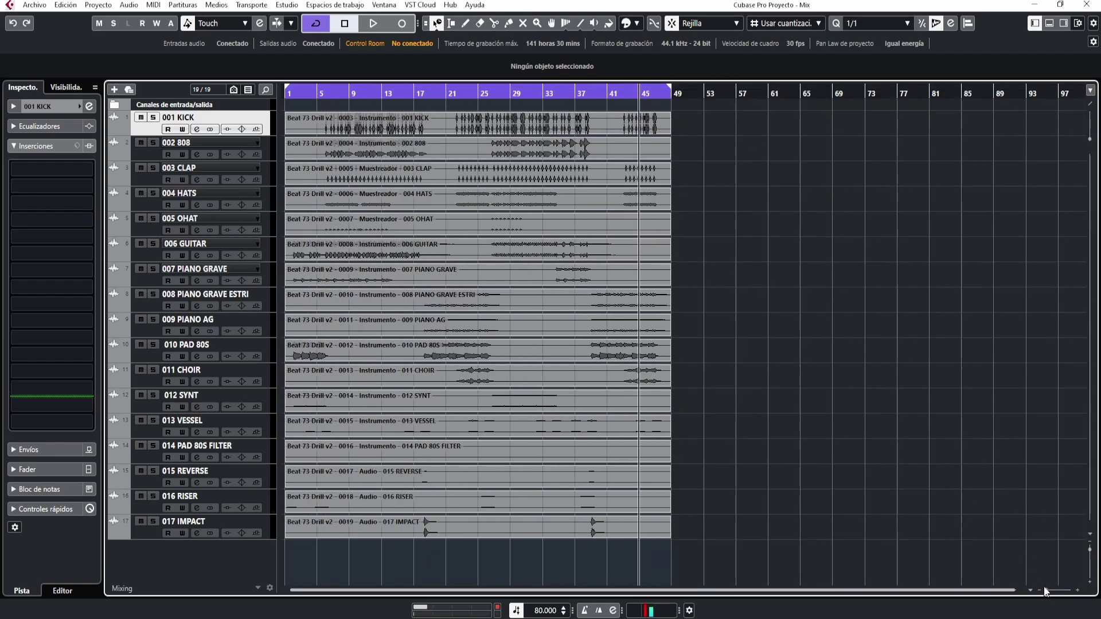
drag(1044, 590, 1057, 590)
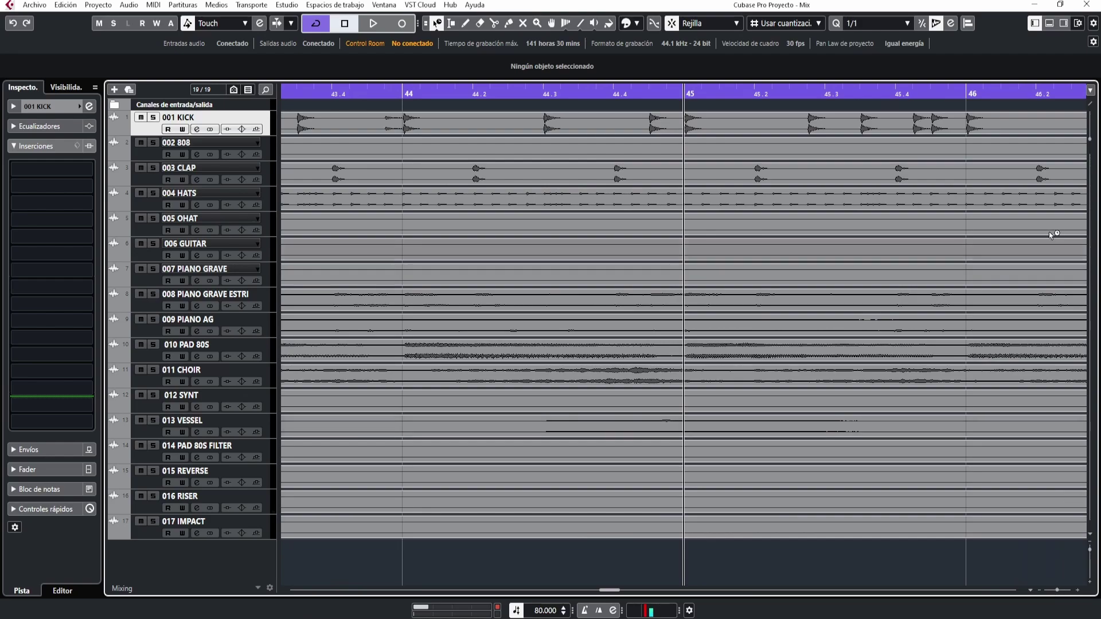
click(963, 91)
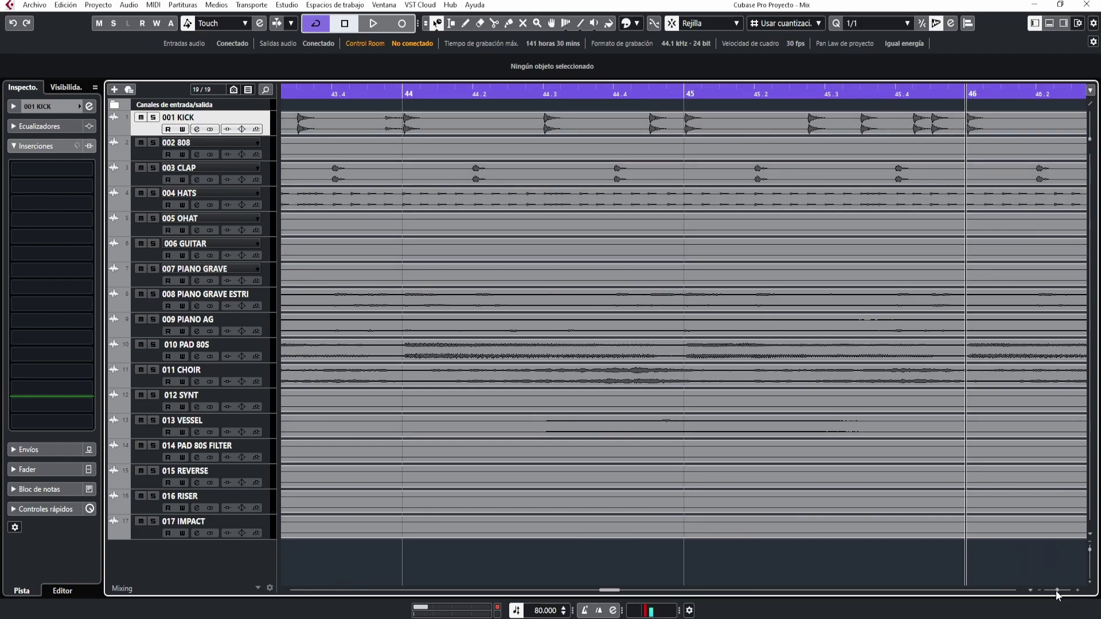
drag(1057, 591, 1049, 591)
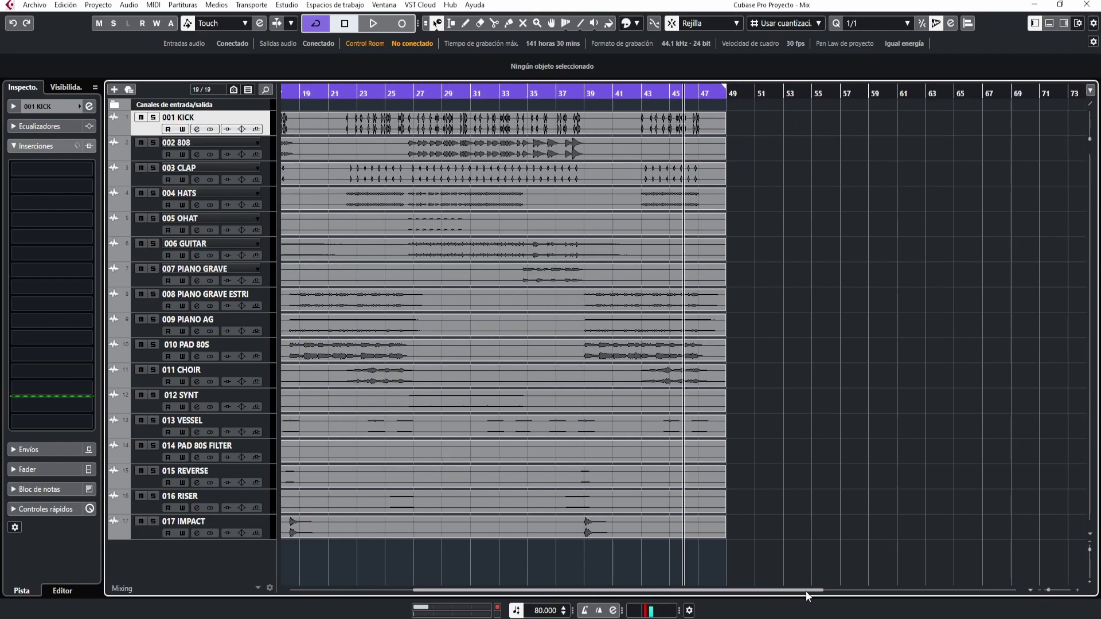
drag(806, 591, 683, 591)
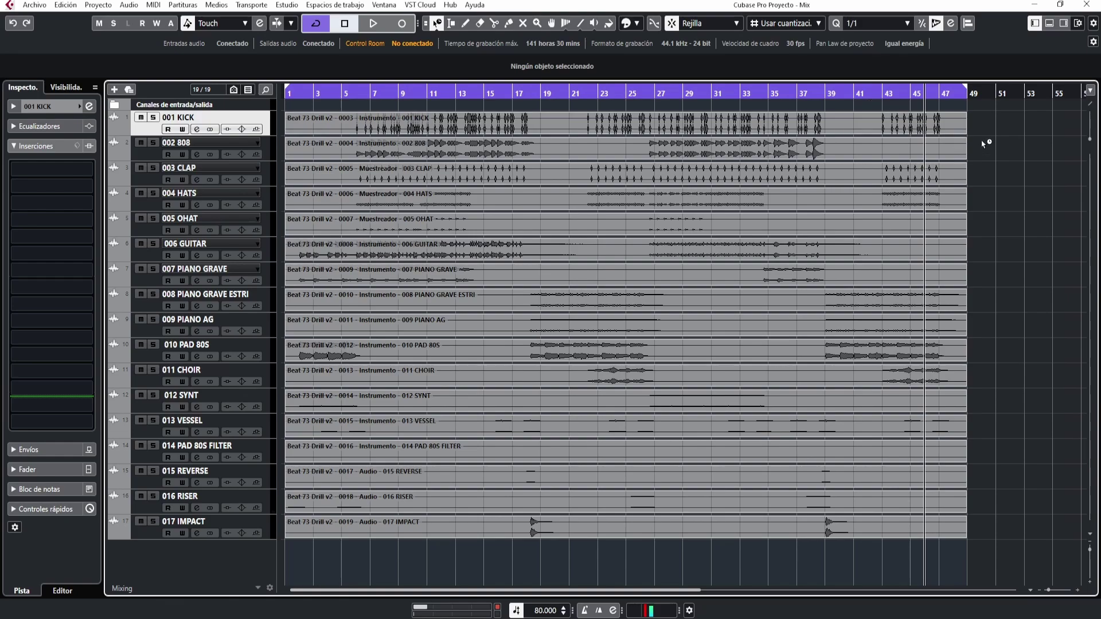
Solo the 001 KICK track and listen to it briefly from bar 6.
click(356, 91)
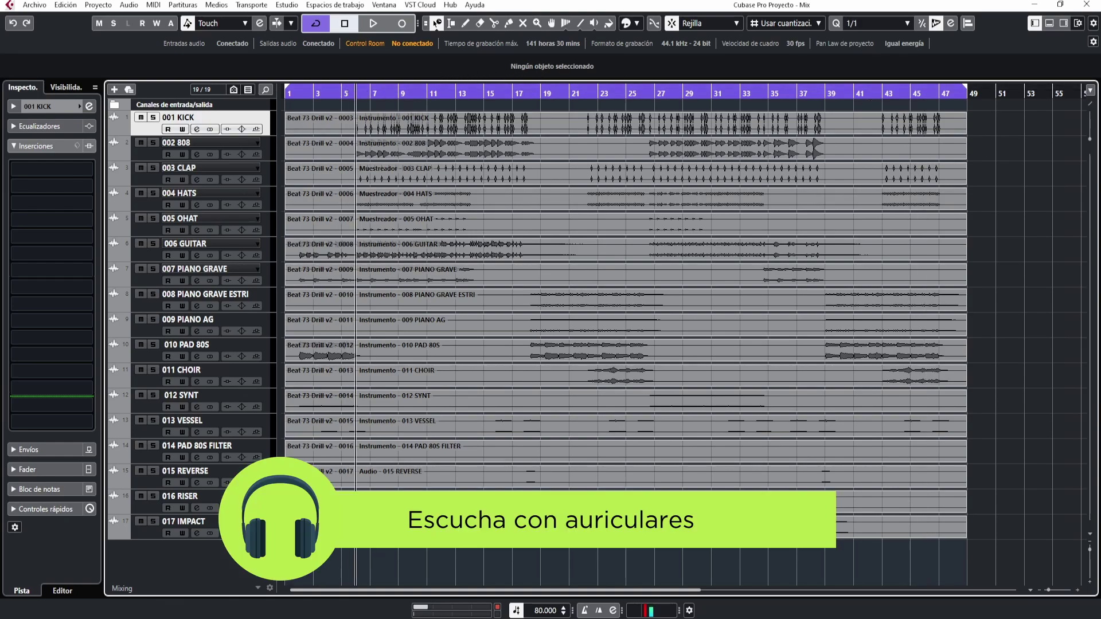
click(153, 117)
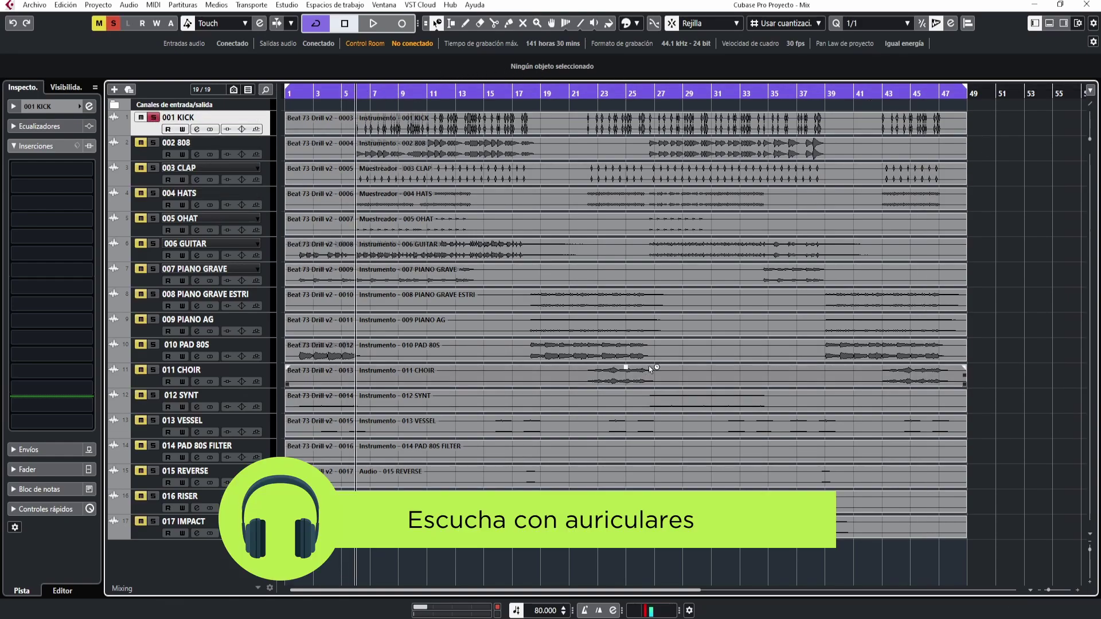
key(space)
key(space)
key(h)
key(h)
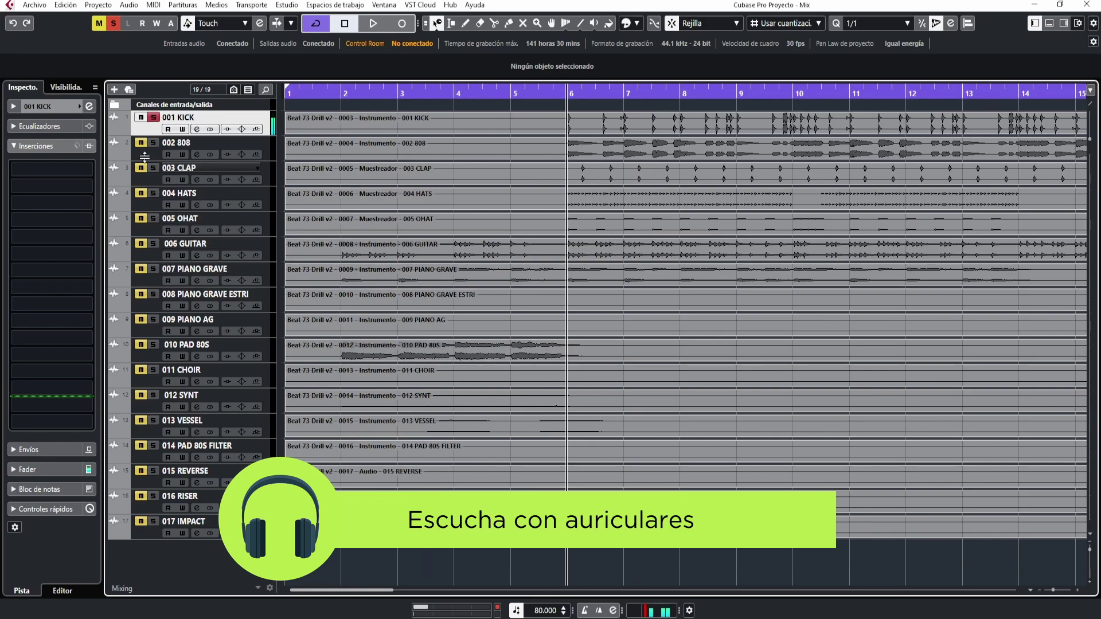
Listen to the 002 808 track alone from bar 6, then release its solo.
ctrl+click(153, 142)
key(space)
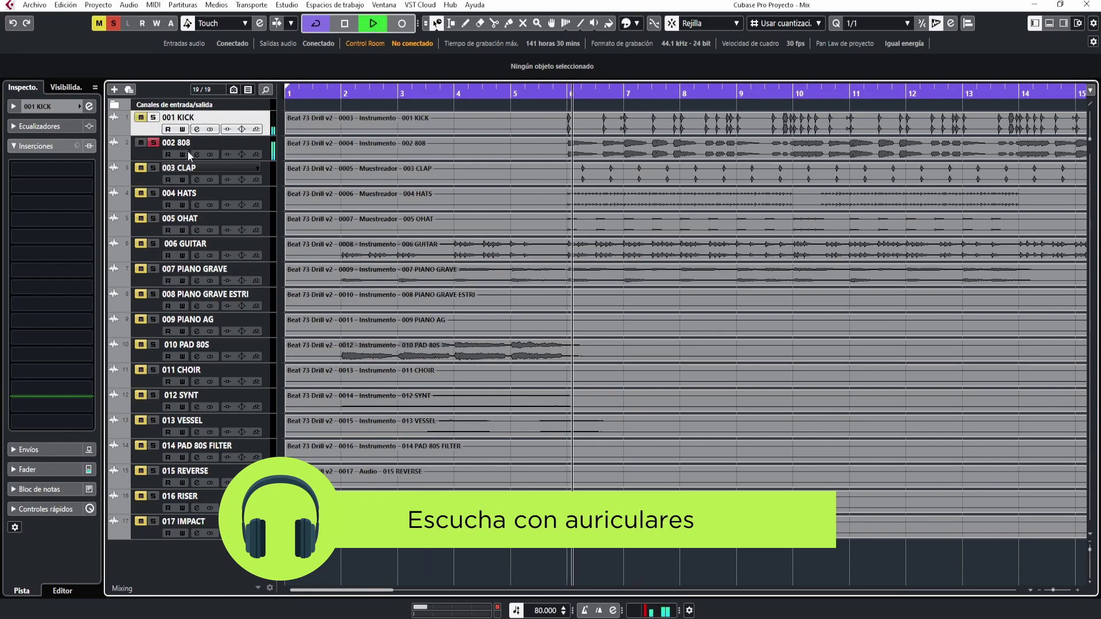
key(space)
click(151, 142)
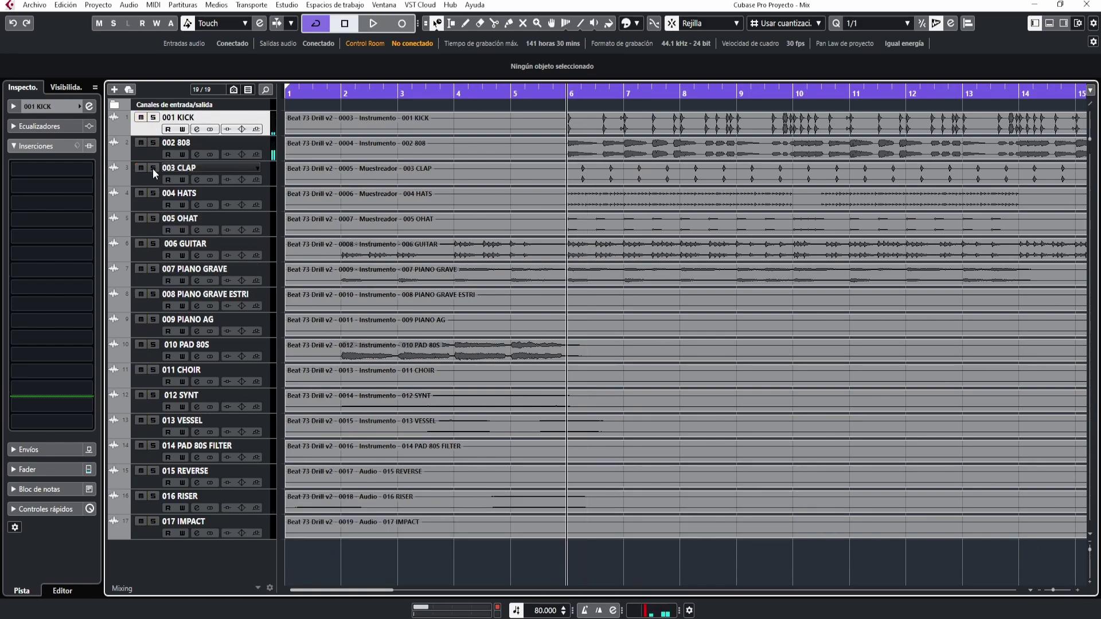
Listen to the 003 CLAP track alone from bar 6, then release its solo.
click(153, 167)
key(space)
key(space)
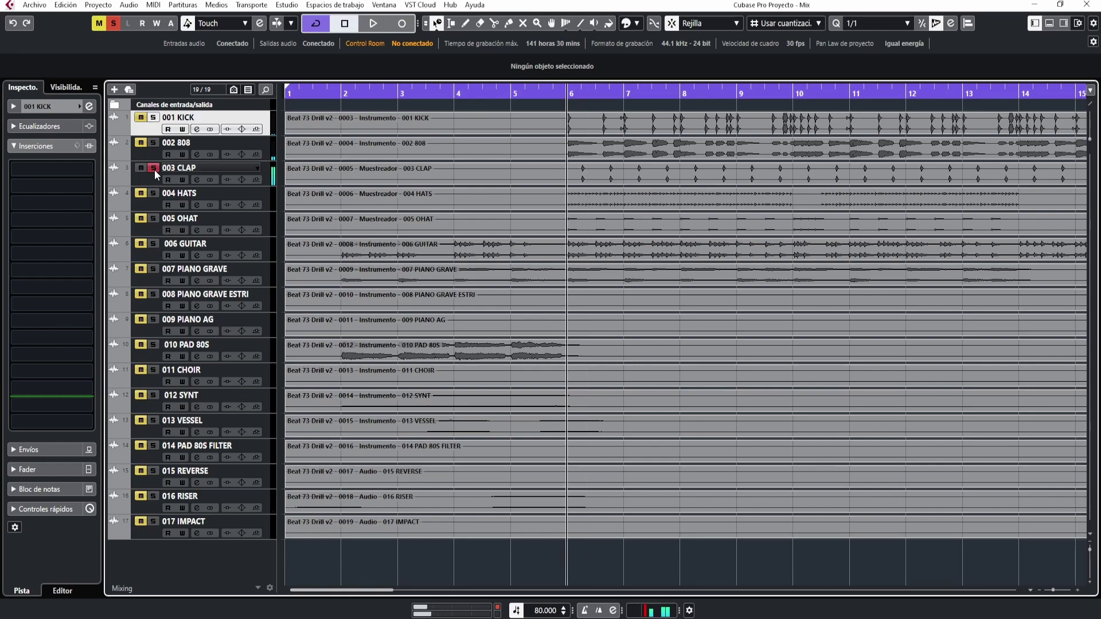
click(154, 170)
Listen to the 004 HATS and 005 OHAT tracks one at a time from bar 6, releasing each solo.
click(155, 190)
key(space)
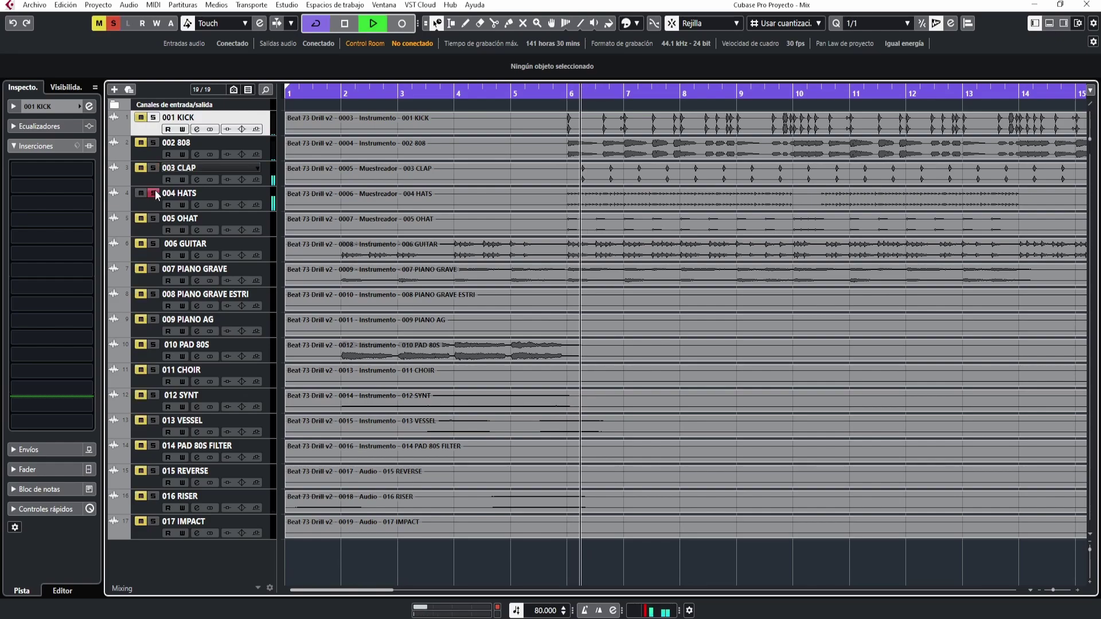
key(space)
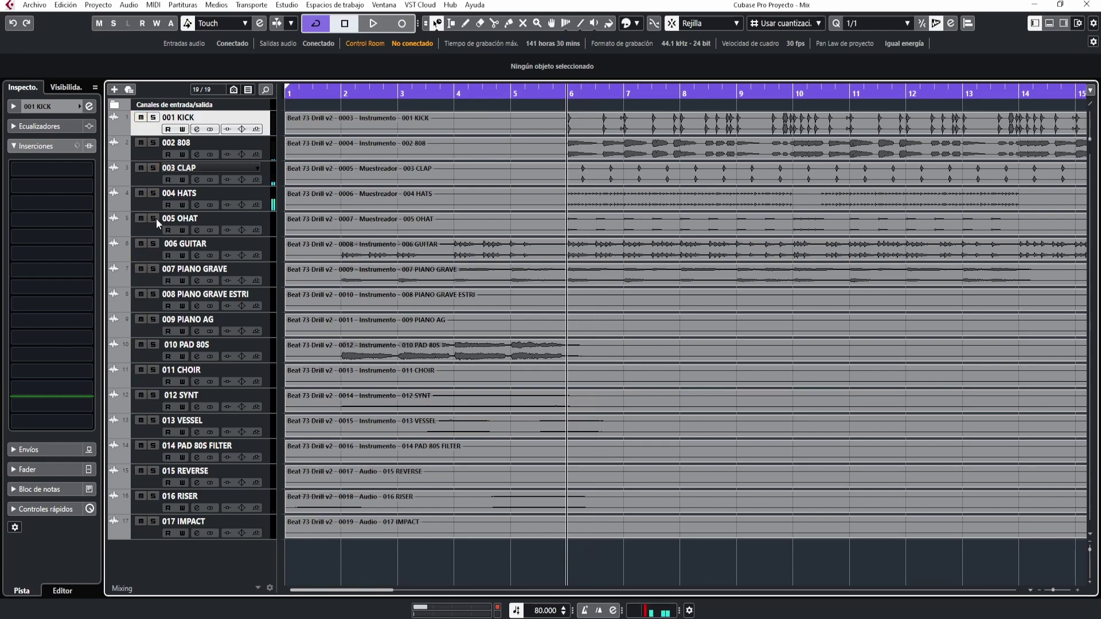
click(153, 219)
key(space)
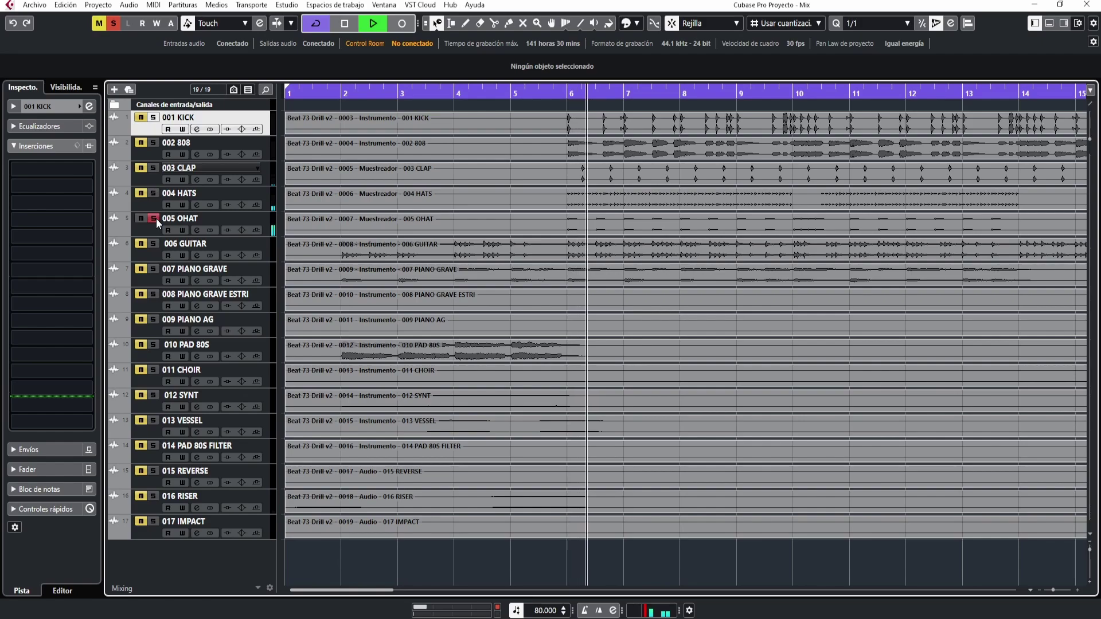
key(space)
click(156, 218)
Audition the 006 GUITAR and 007 PIANO GRAVE tracks individually from bar 6, releasing each solo.
click(153, 244)
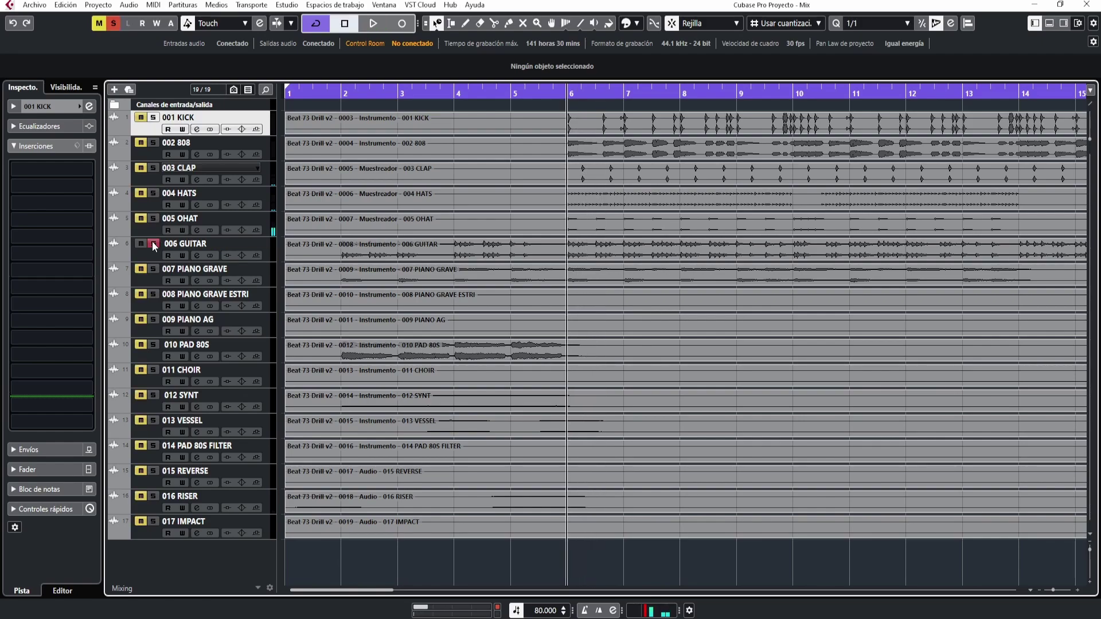
key(space)
key(space)
click(153, 243)
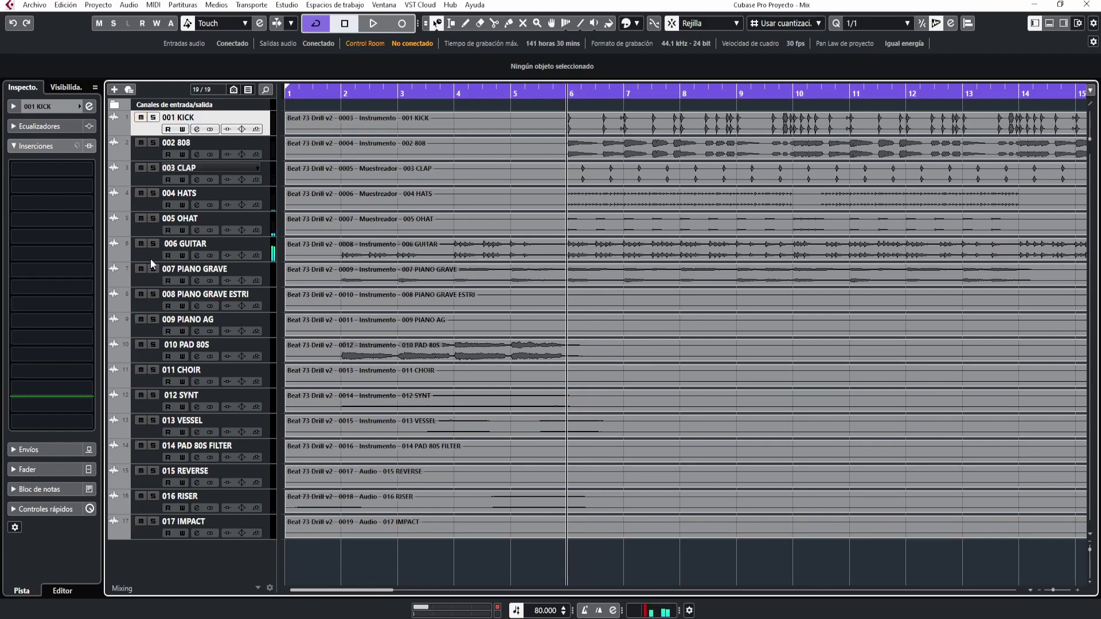
click(151, 268)
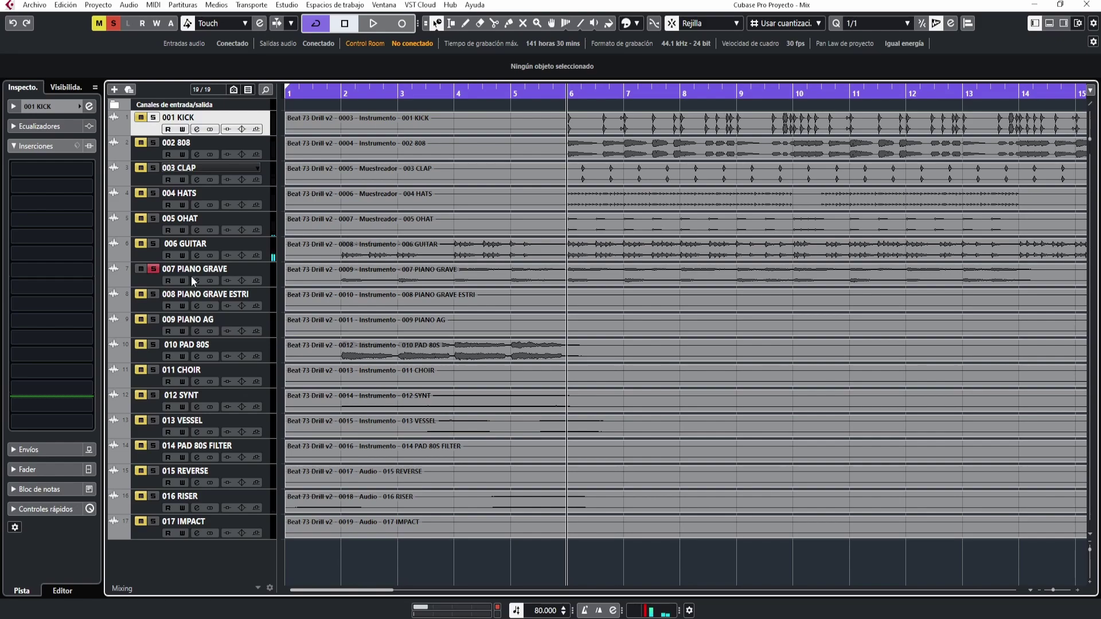
key(space)
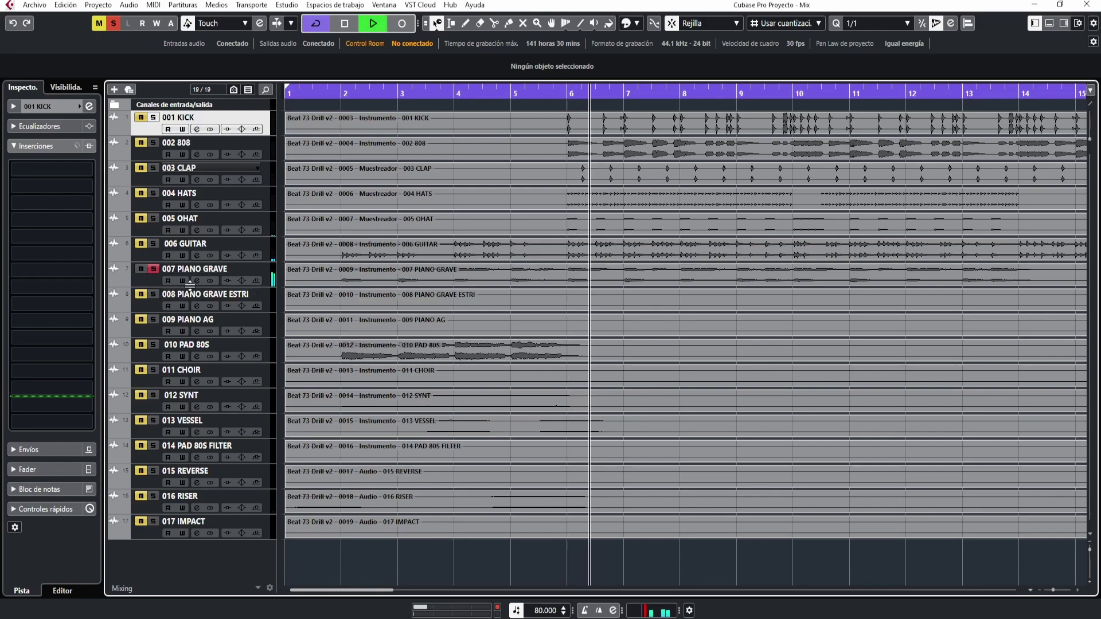
key(space)
click(151, 269)
Listen to the 008 PIANO GRAVE ESTRI track alone from bar 18, then release its solo.
click(153, 294)
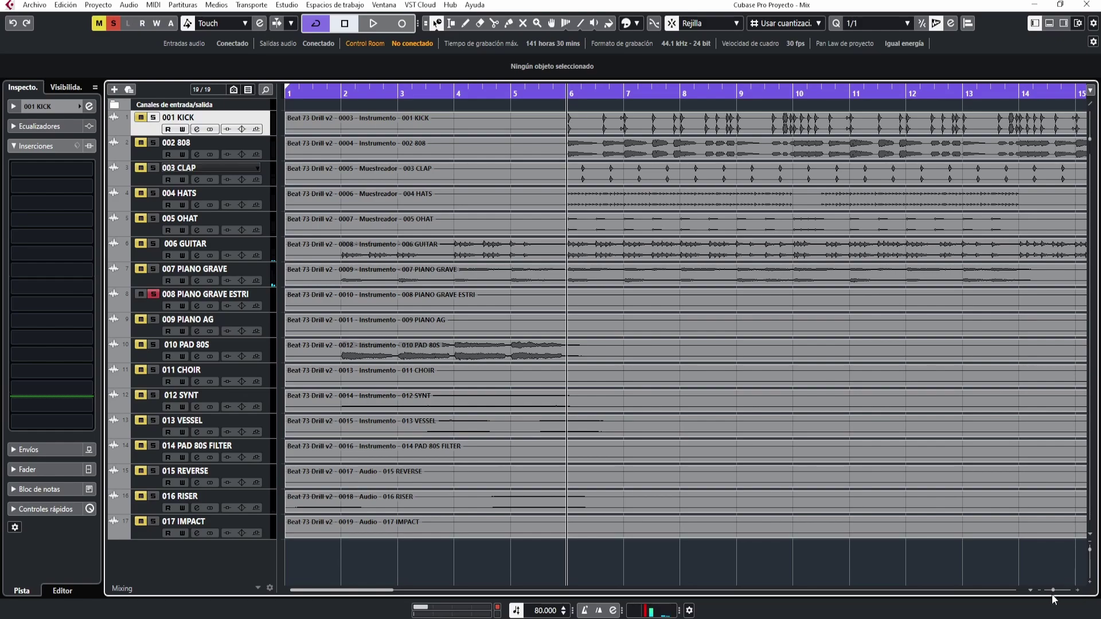
drag(1053, 591, 1049, 591)
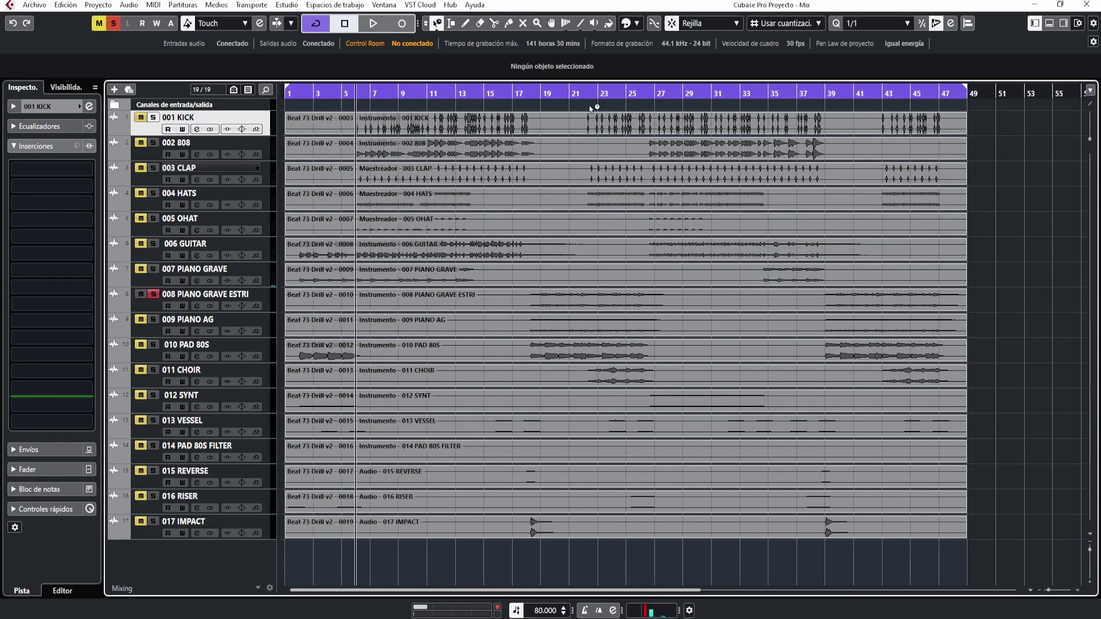
click(521, 95)
key(space)
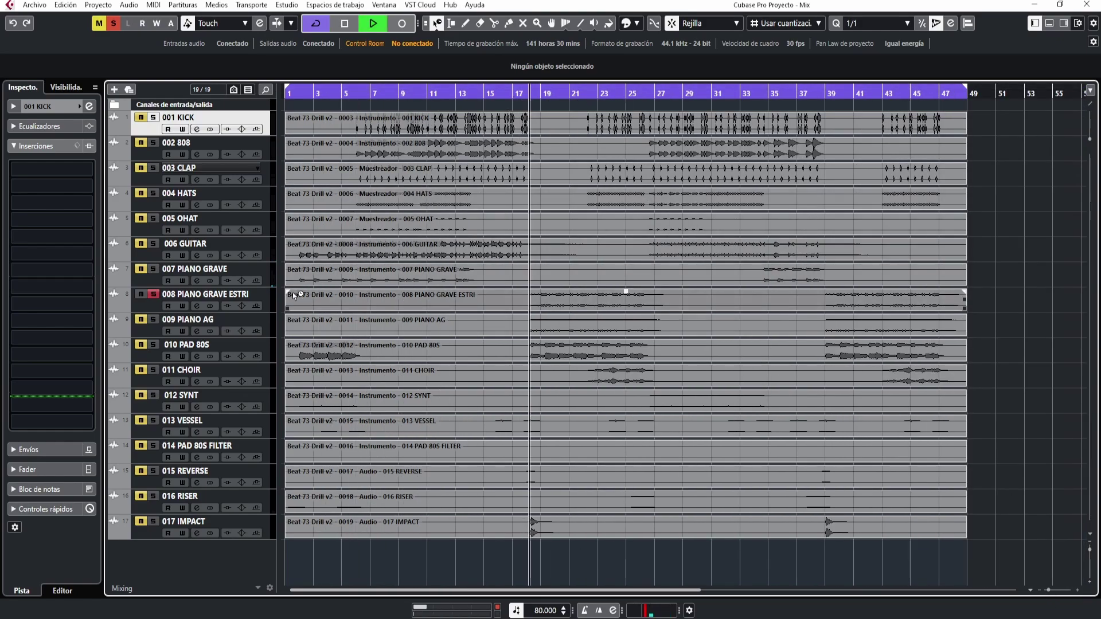
key(space)
click(153, 294)
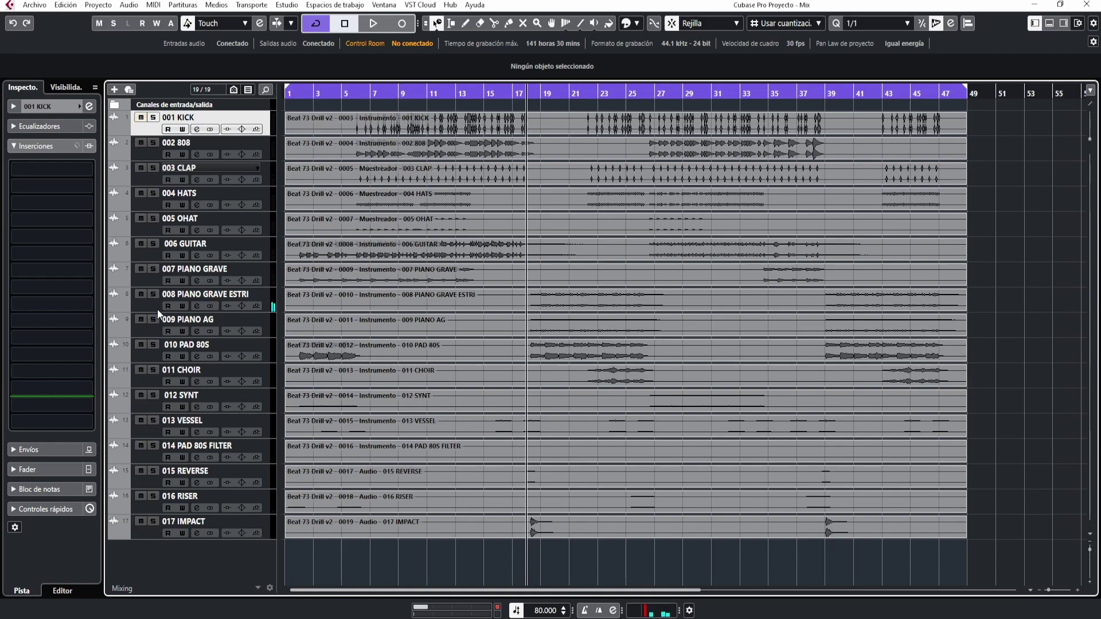
Audition the 009 PIANO AG and 010 PAD 80S tracks individually from bar 18, releasing each solo.
click(155, 319)
key(space)
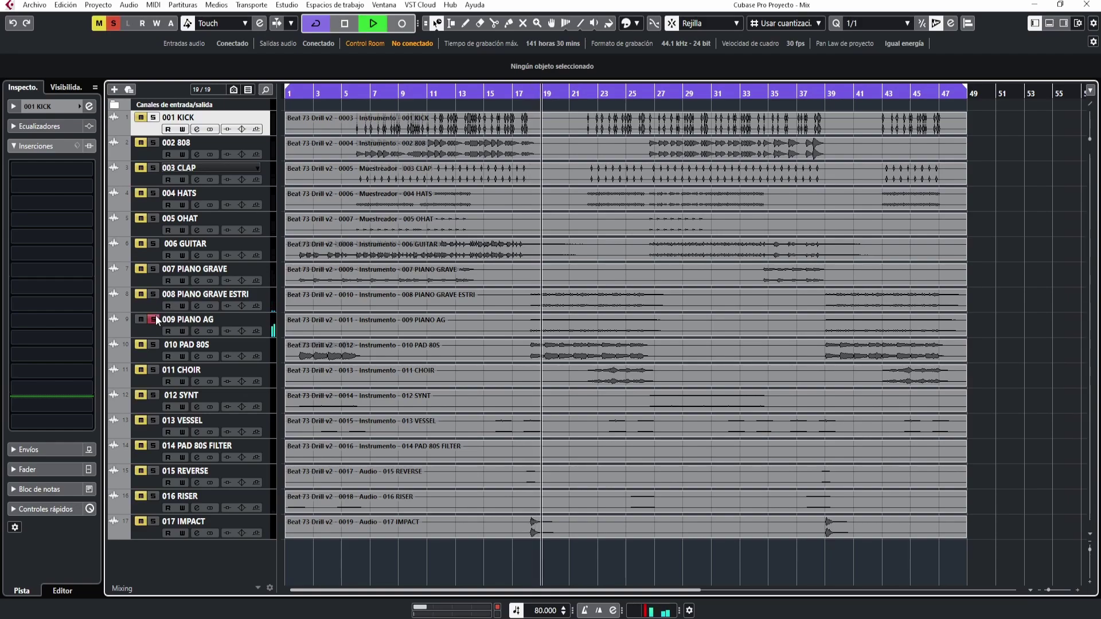
key(space)
click(155, 317)
click(154, 344)
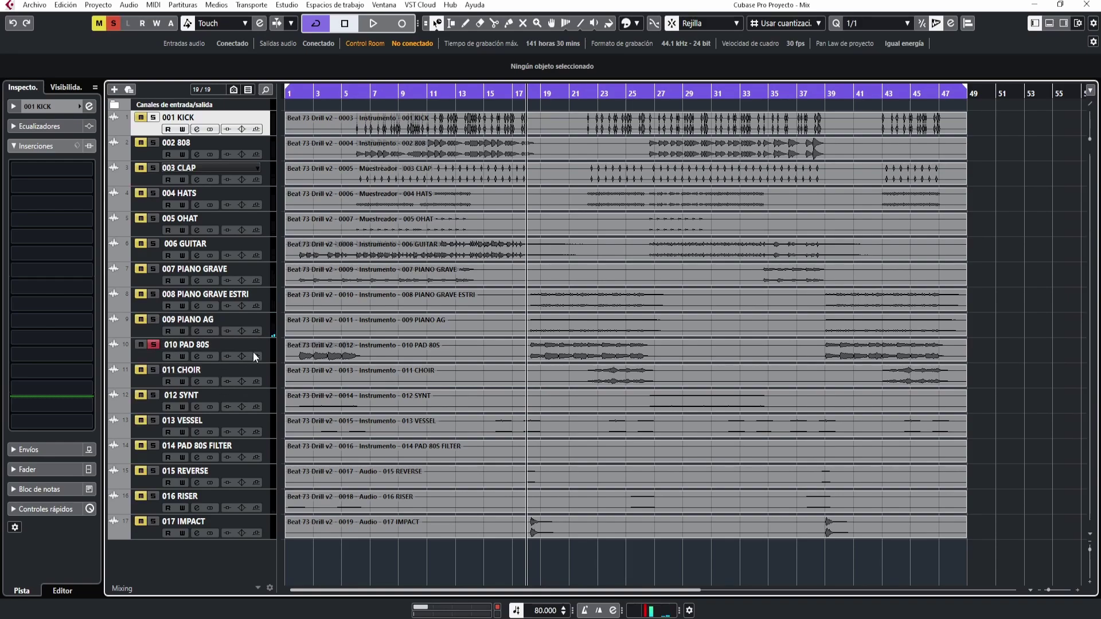
key(space)
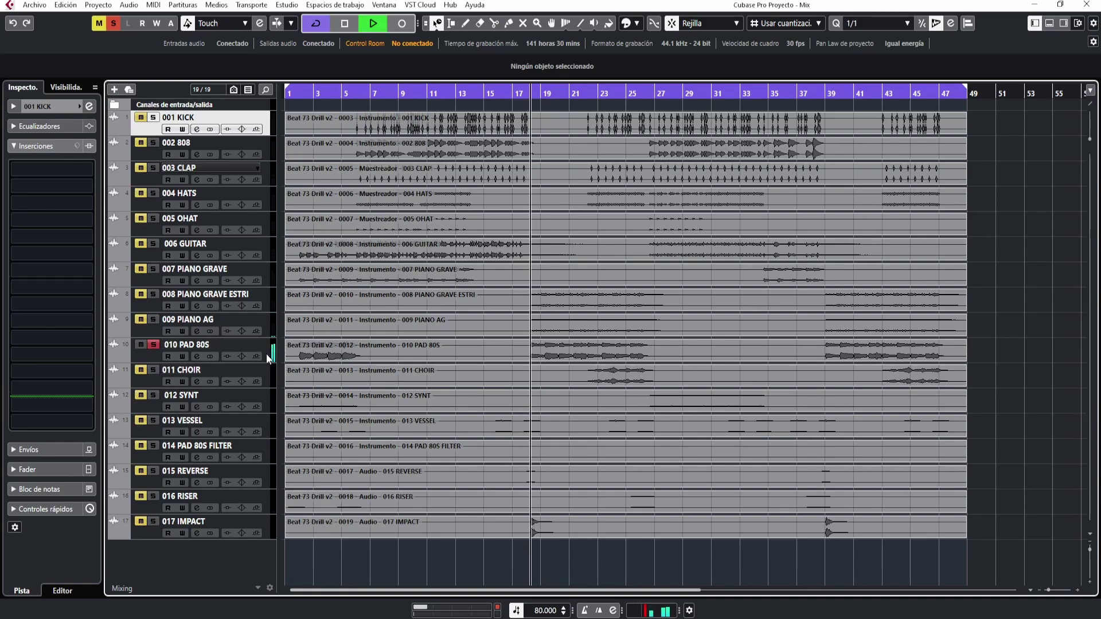
click(152, 344)
key(space)
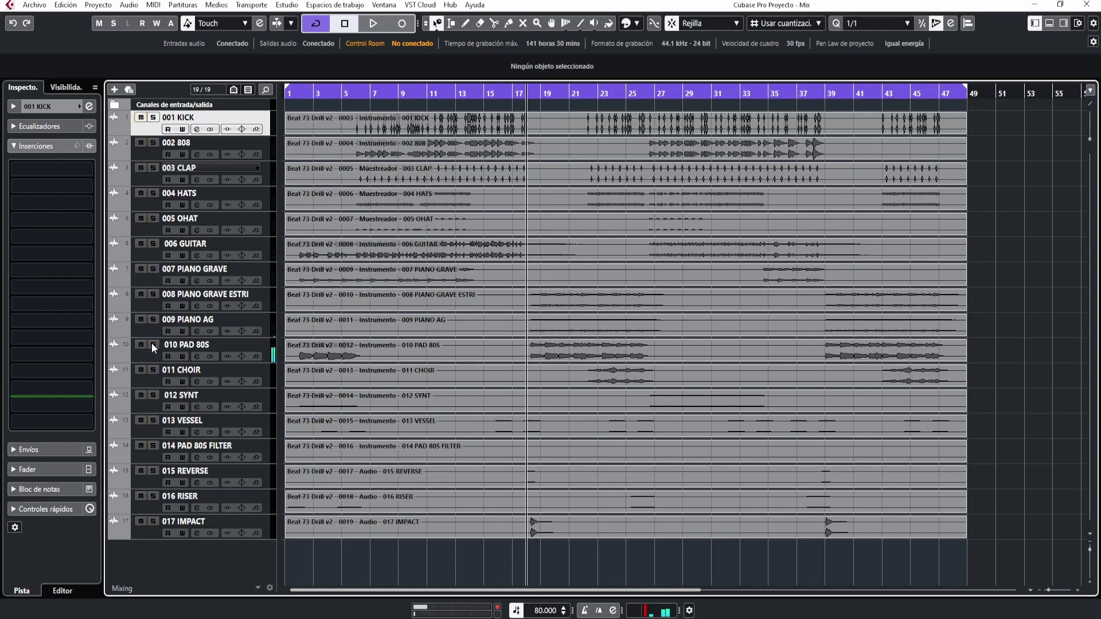
Listen to the 011 CHOIR track alone from bar 23, then release its solo.
click(153, 370)
key(space)
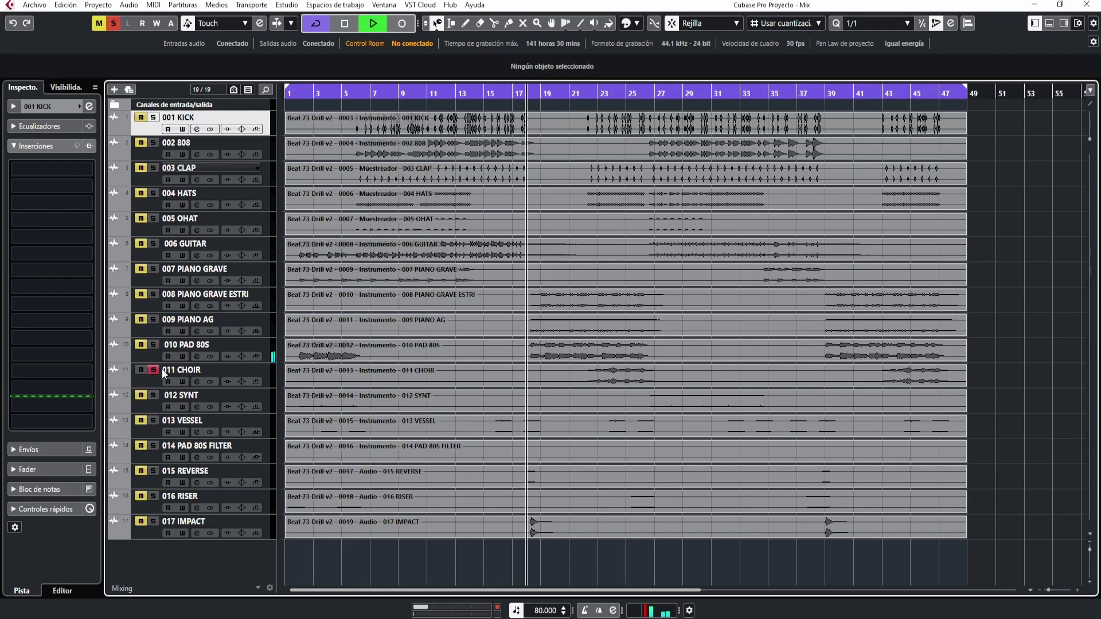
click(598, 92)
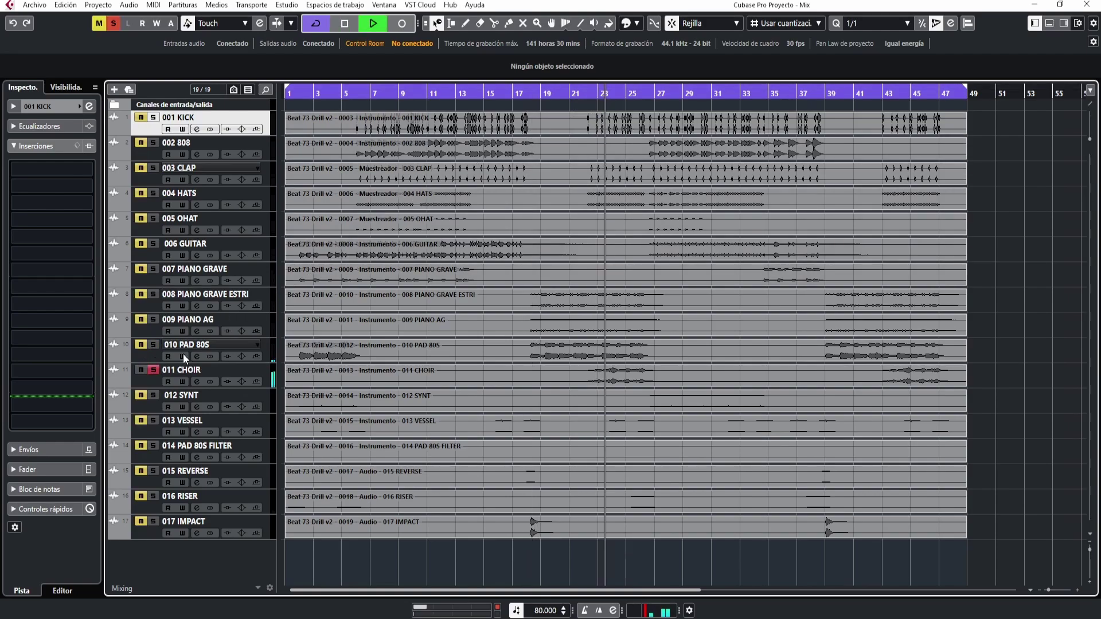
click(154, 370)
key(space)
Solo the 012 SYNT track and listen to it briefly from bar 27.
click(154, 395)
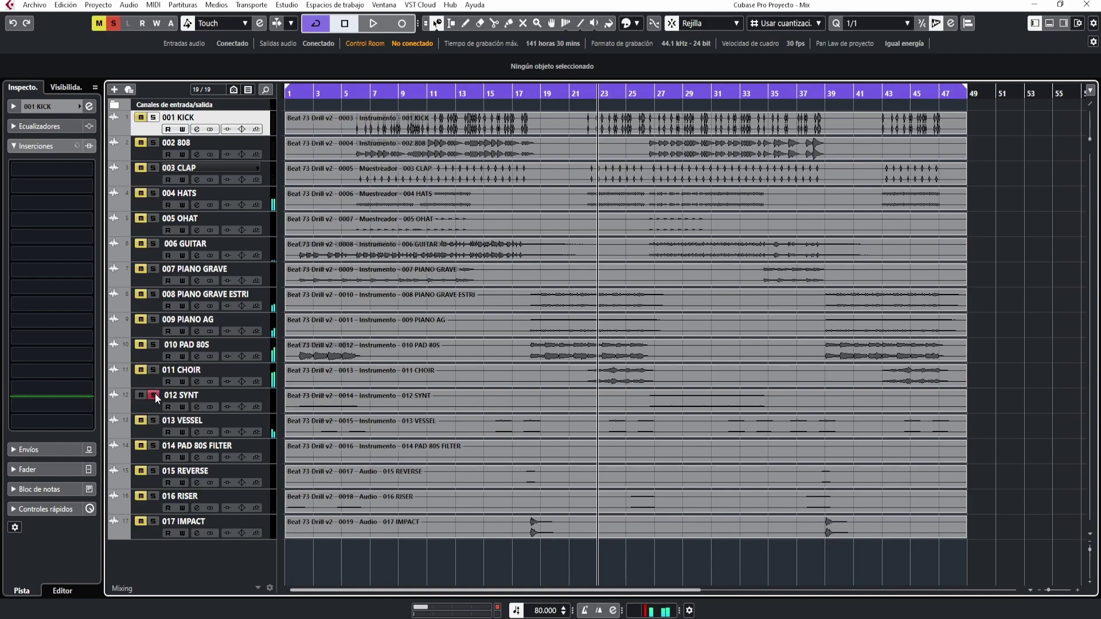
click(635, 109)
key(space)
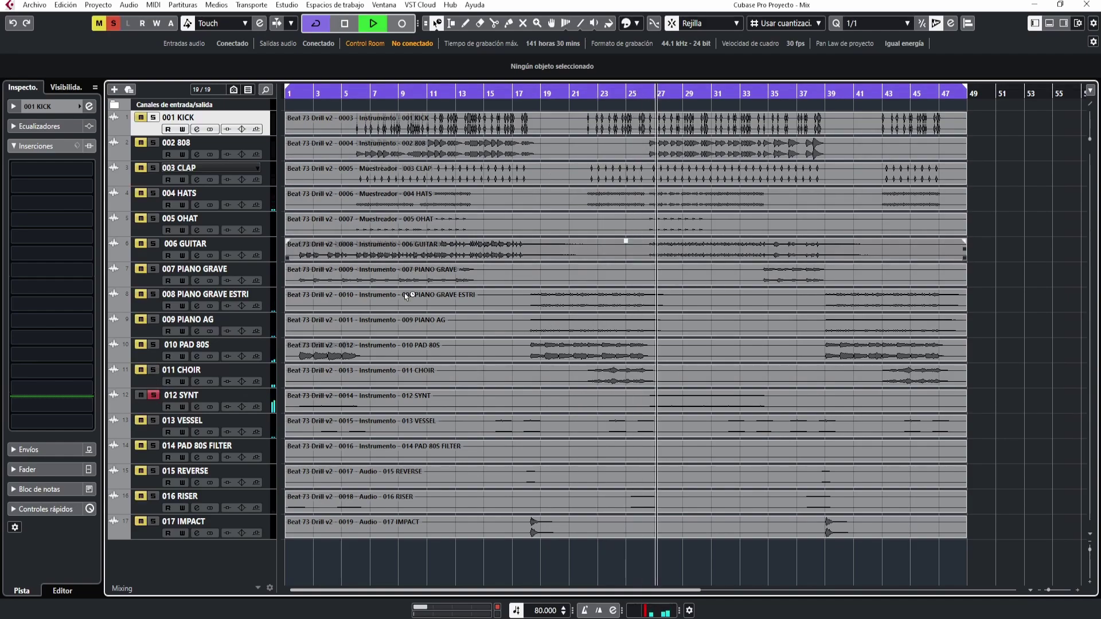
key(space)
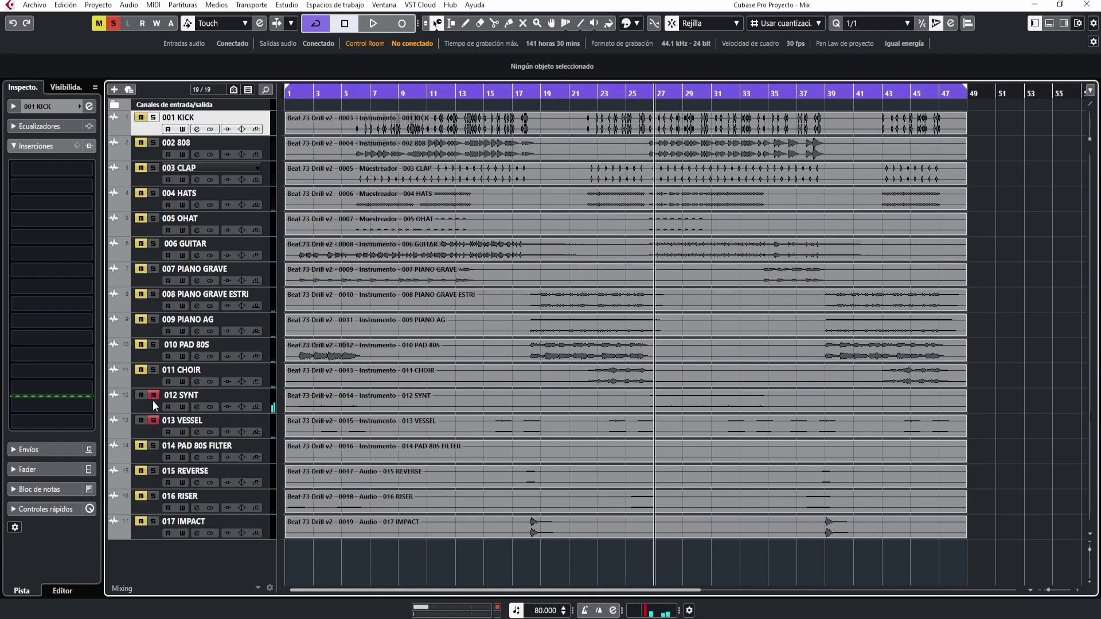
Listen to the soloed 013 VESSEL track from bar 16.
click(506, 96)
key(space)
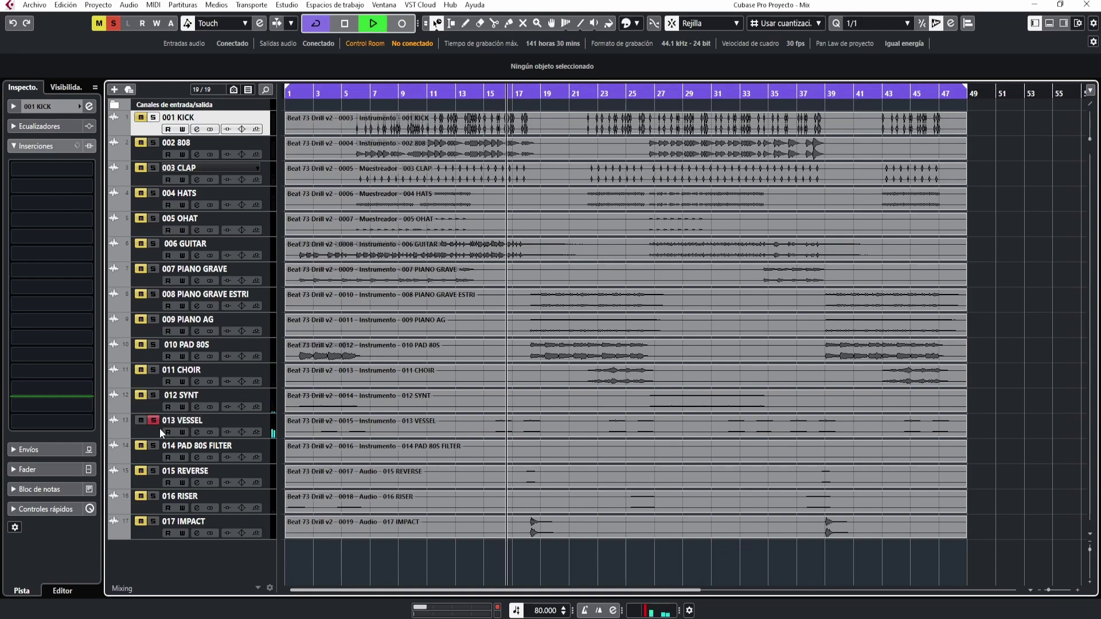
key(space)
Check whether 014 PAD 80S FILTER contains audio by playing it solo and magnifying the waveforms, then release its solo.
ctrl+click(153, 445)
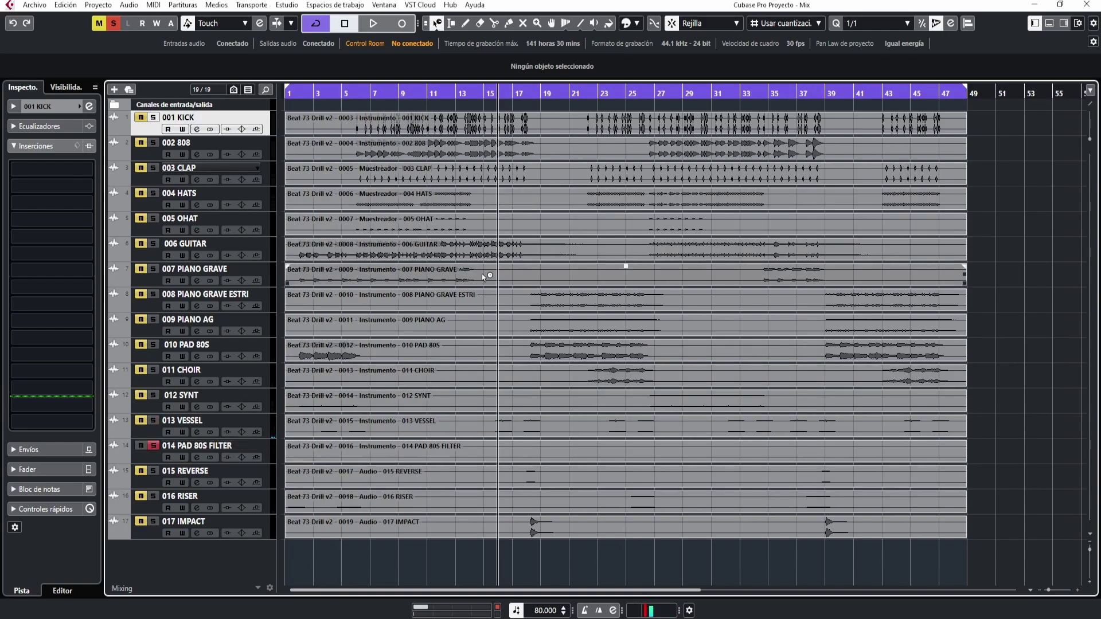
key(space)
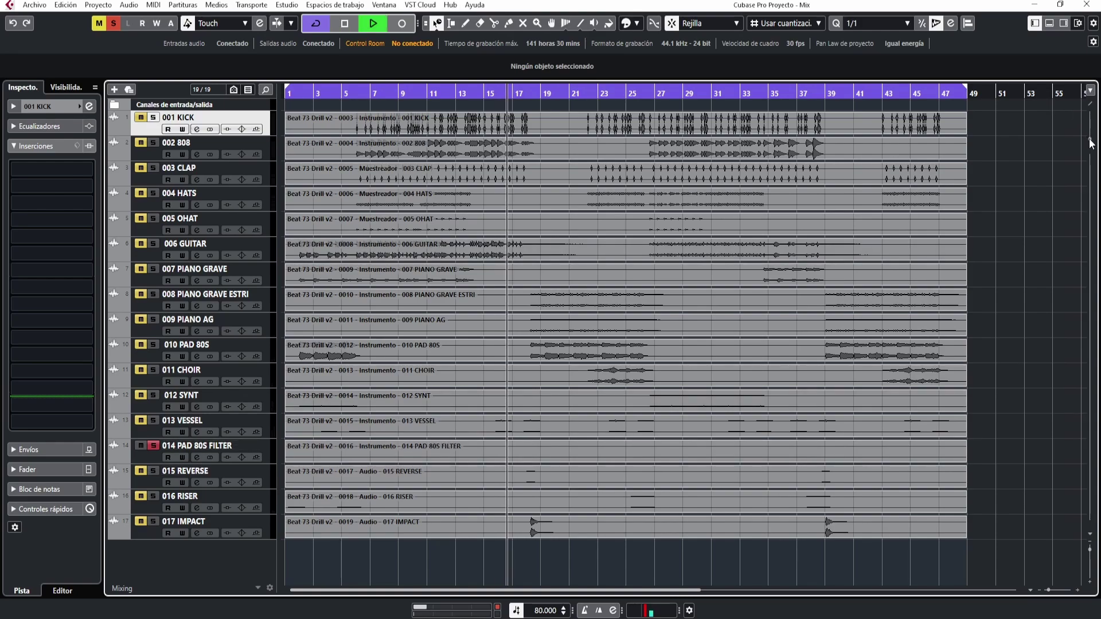
drag(1090, 141, 1090, 125)
key(space)
click(509, 458)
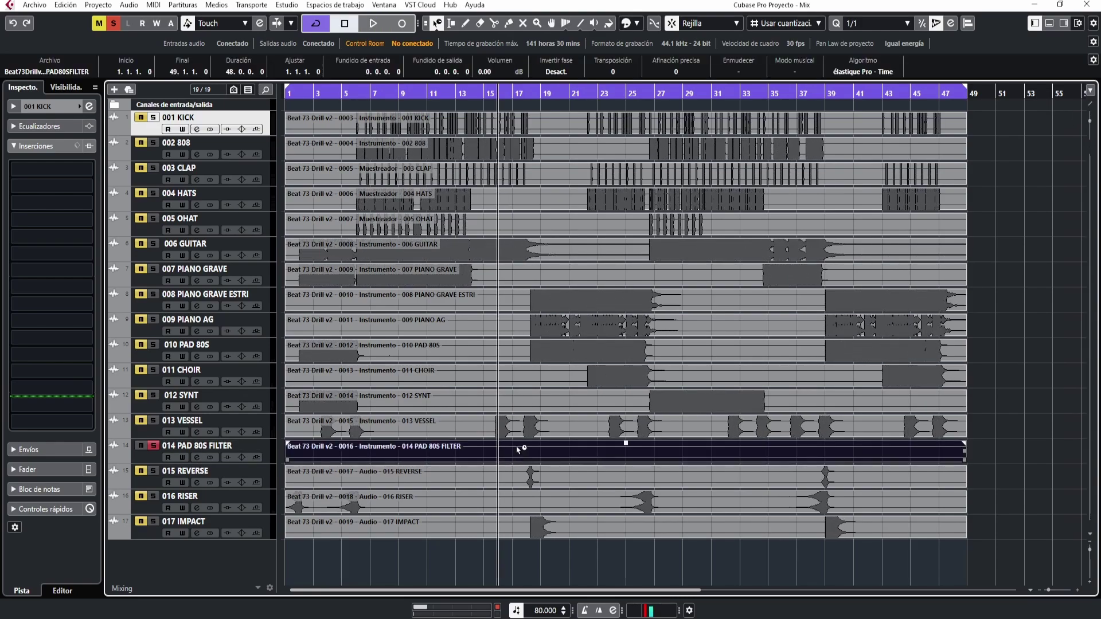
click(154, 447)
Listen to the 015 REVERSE track alone from bar 17, then release its solo.
click(153, 471)
click(521, 94)
key(space)
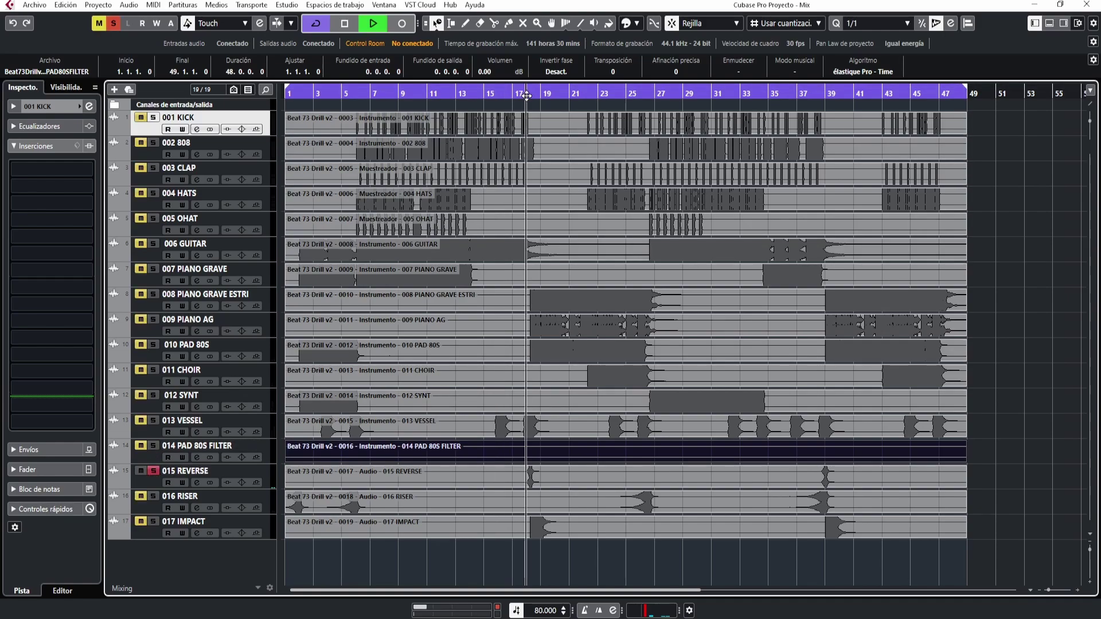
key(space)
click(153, 471)
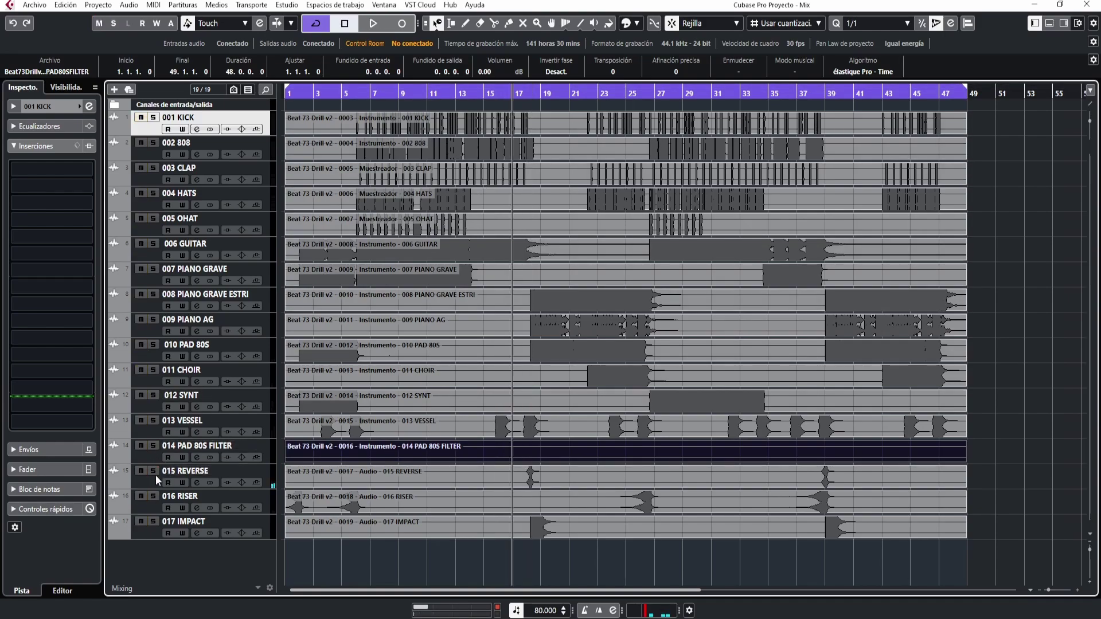
Solo the 016 RISER track and listen to it briefly from bar 25.
click(154, 497)
click(630, 94)
key(space)
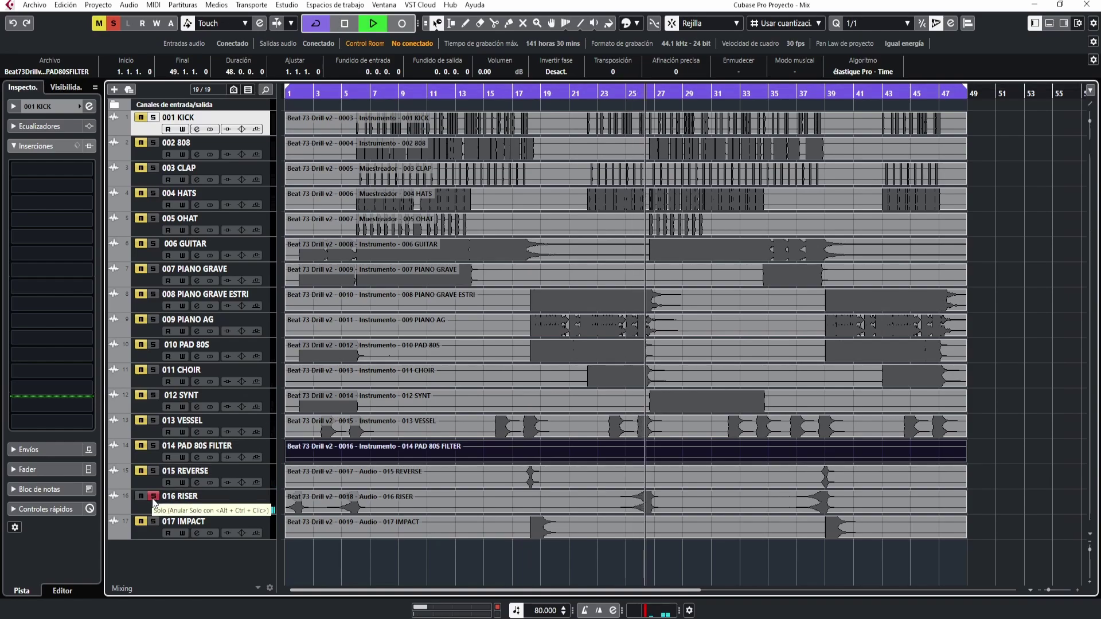
key(space)
Solo the 017 IMPACT track and listen to it from bar 18.
ctrl+click(153, 522)
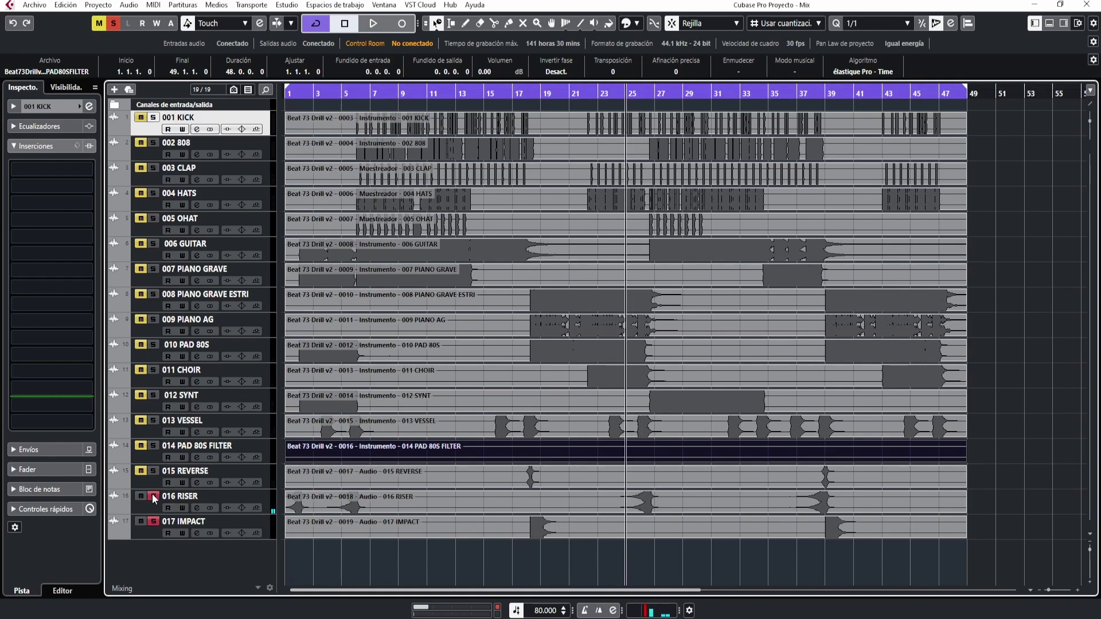
click(513, 92)
key(space)
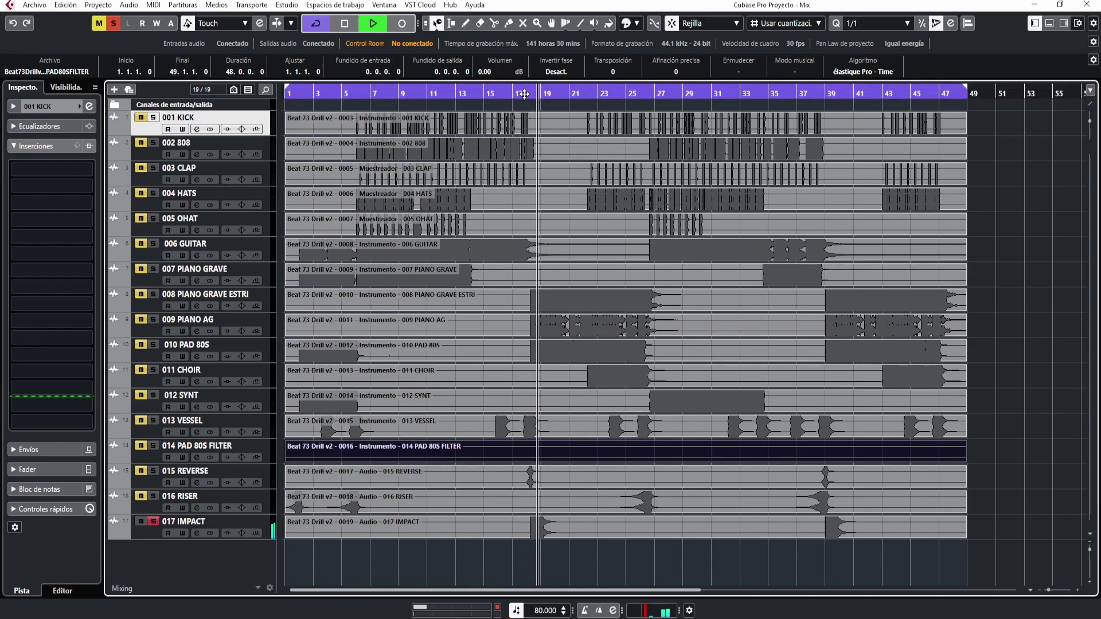
key(space)
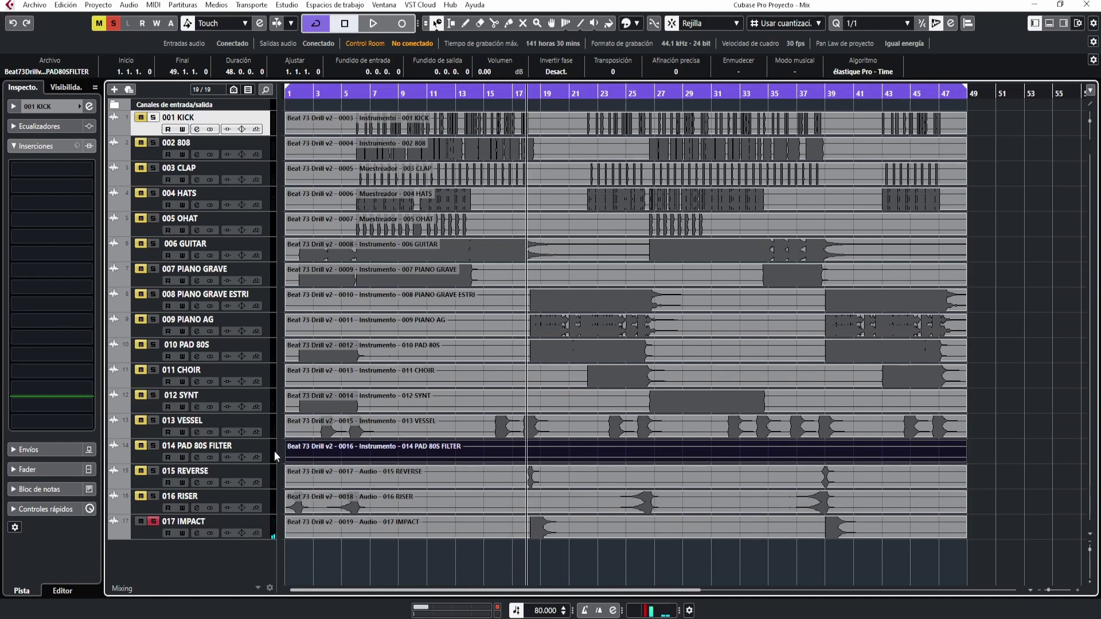
Delete the 014 PAD 80S FILTER track from the project.
click(319, 458)
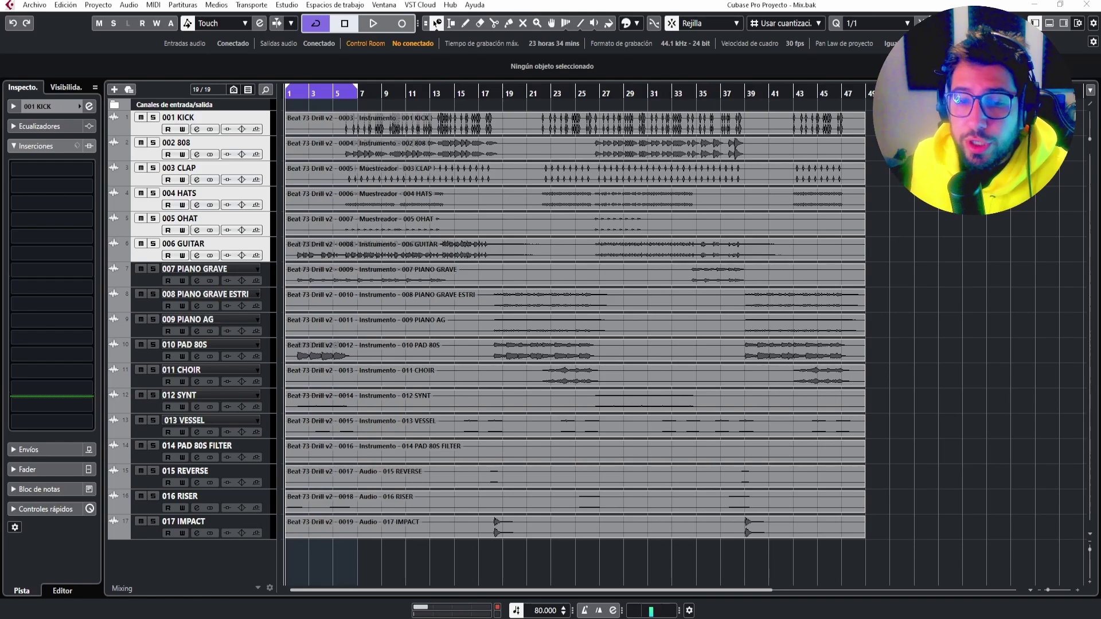
click(267, 451)
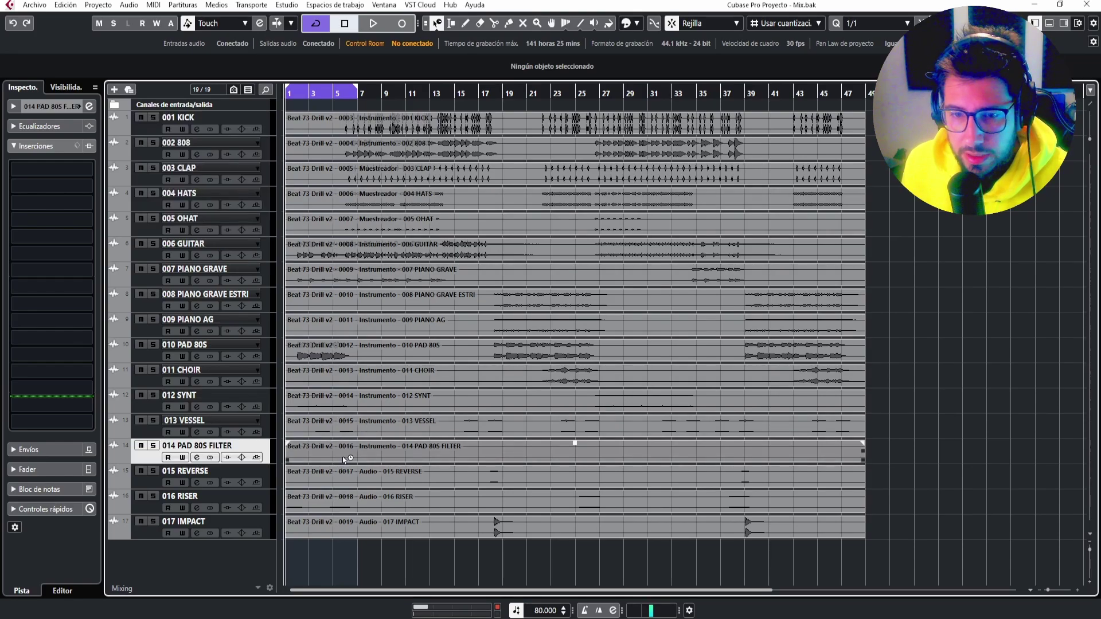
right_click(268, 452)
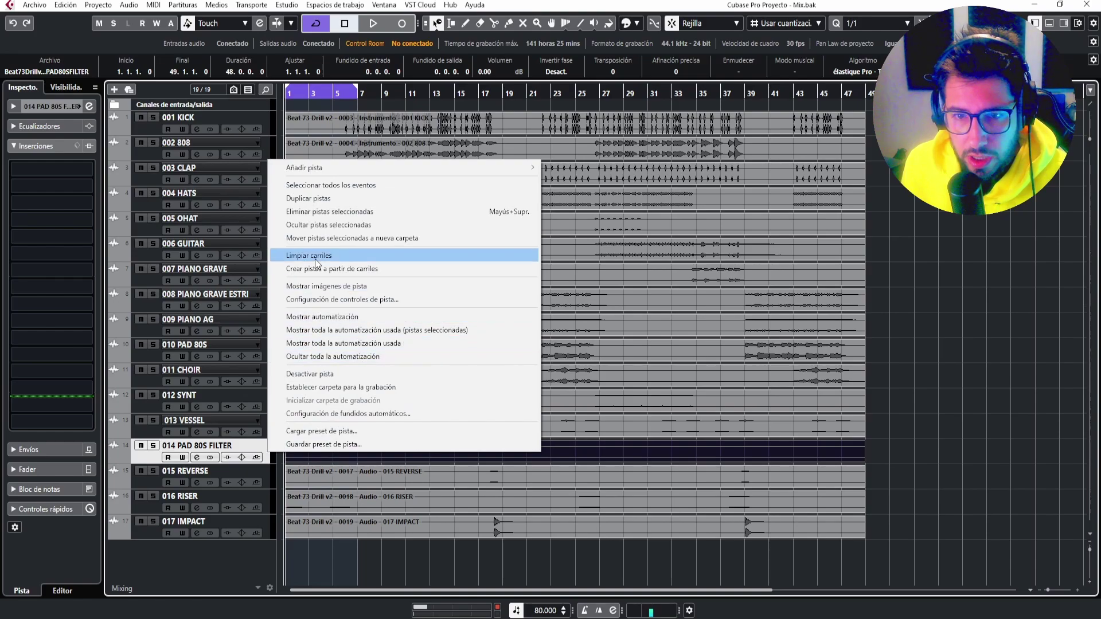
click(314, 211)
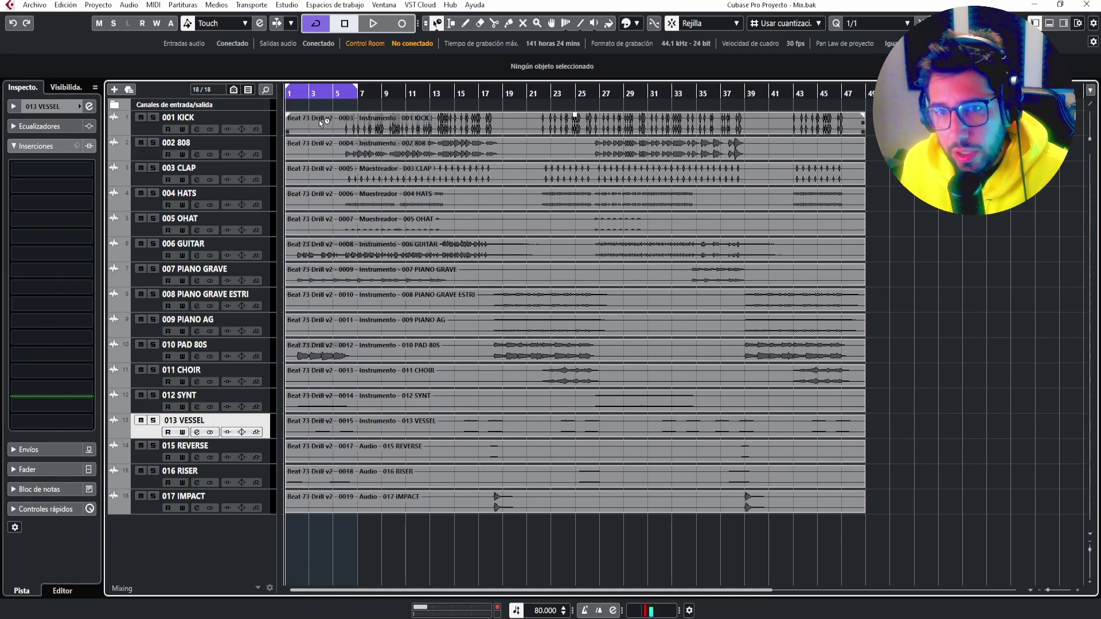
Extend the cycle range to the end of the song at bar 49.
drag(356, 87, 865, 88)
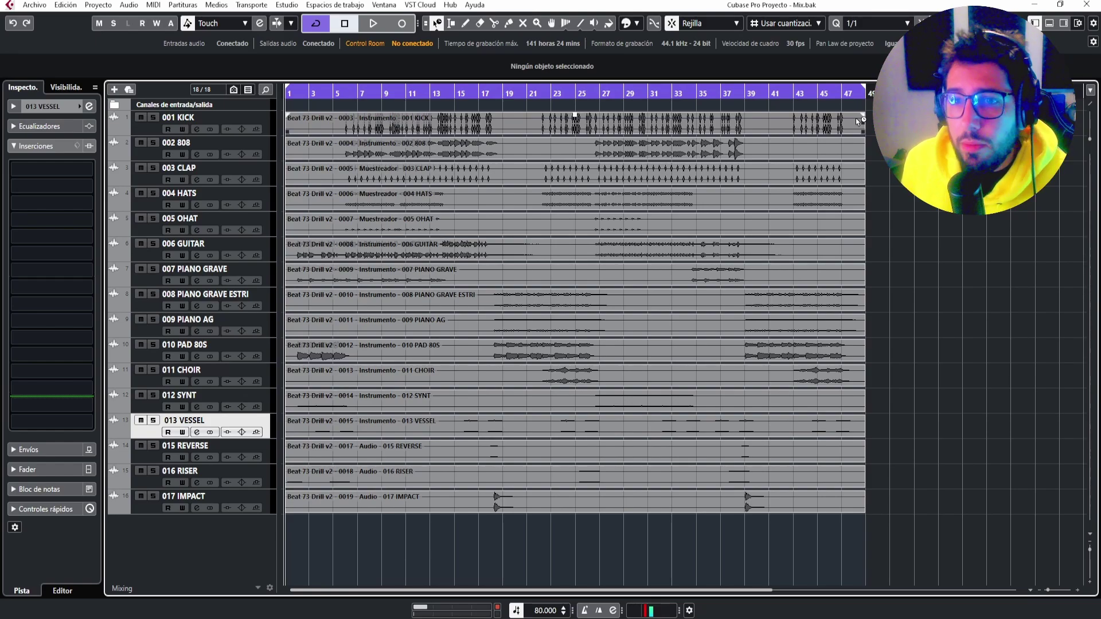
click(856, 118)
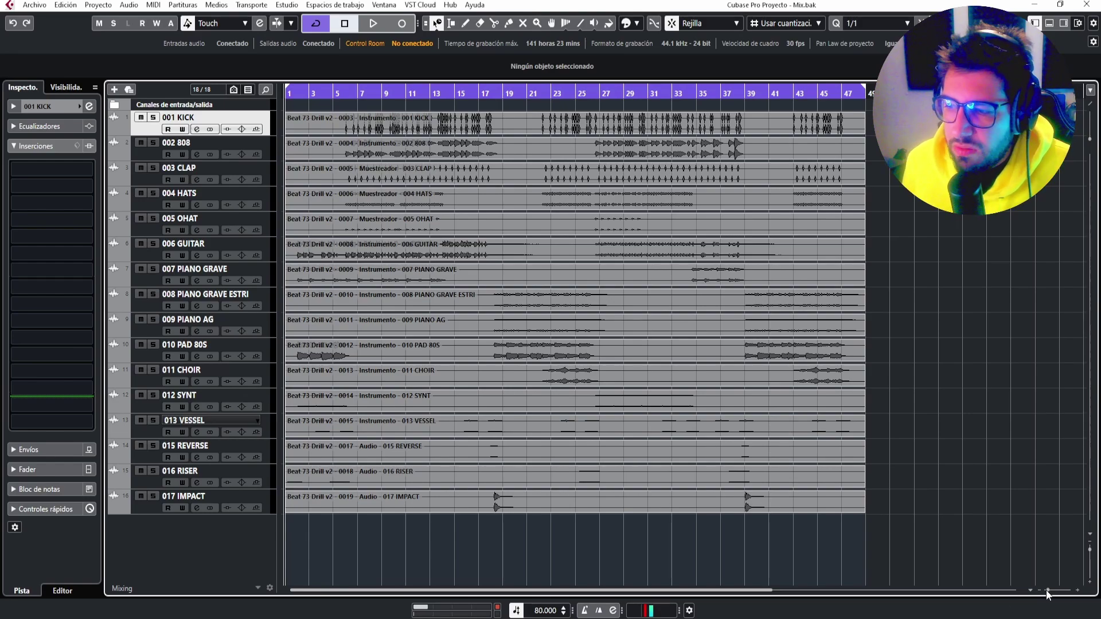
drag(1048, 590, 1047, 590)
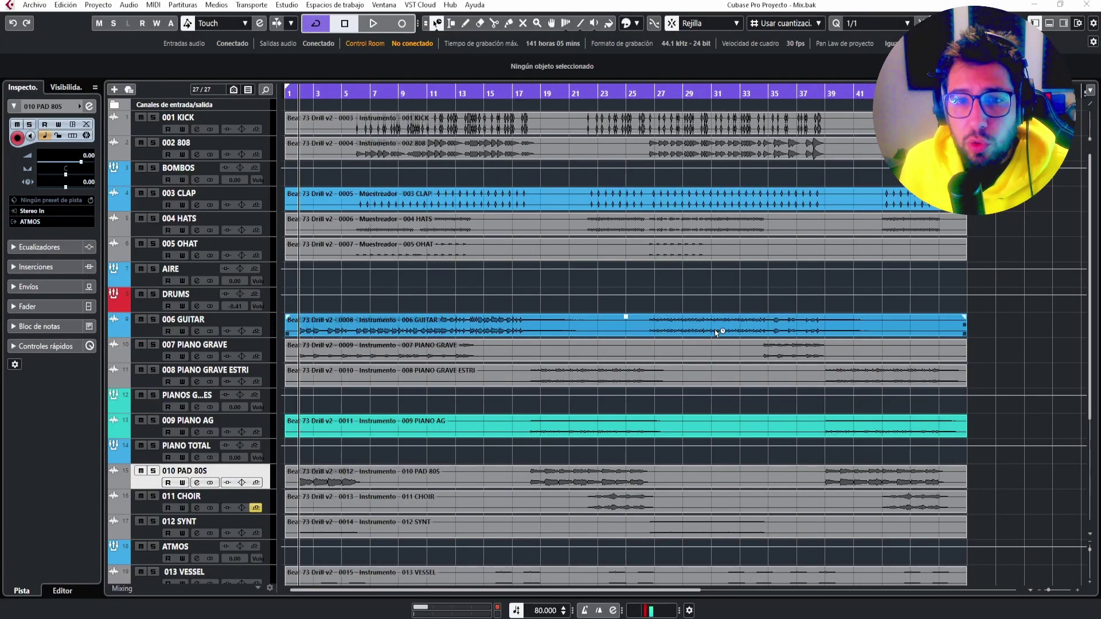
Review the grouped track list from 001 KICK down to the MIX group, checking the output routing of both.
scroll(489, 255, down, 5)
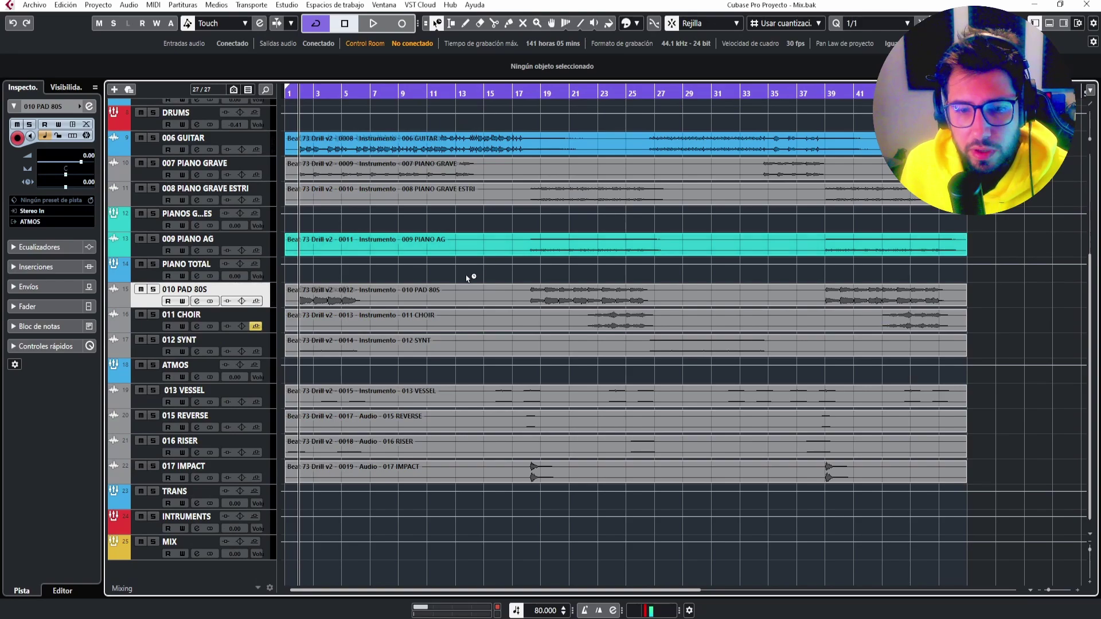
scroll(228, 119, up, 5)
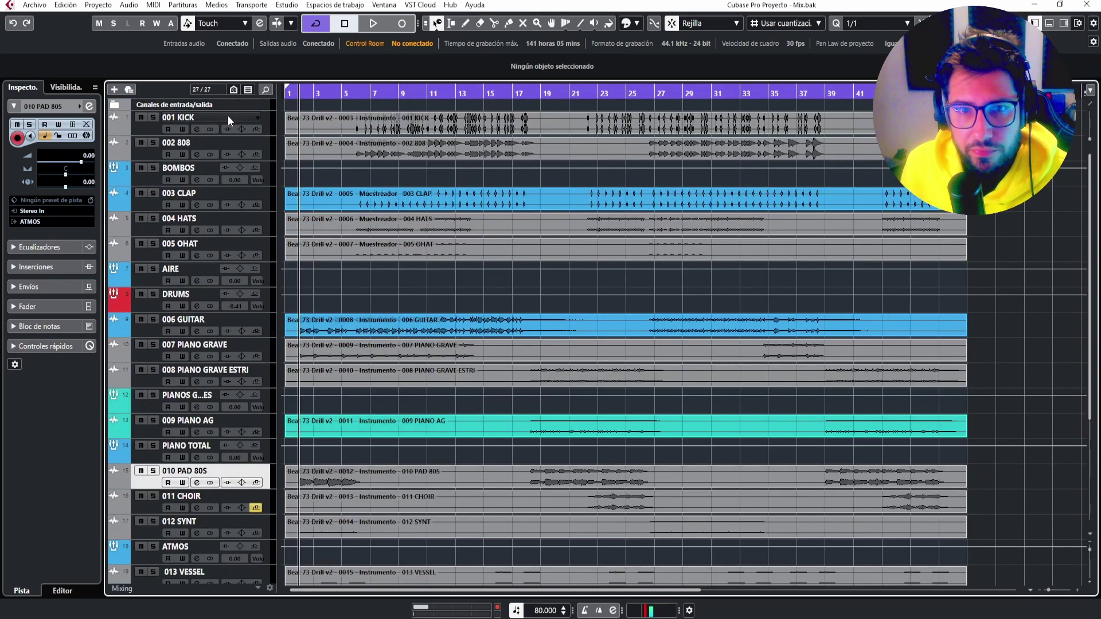
click(267, 125)
scroll(247, 296, down, 5)
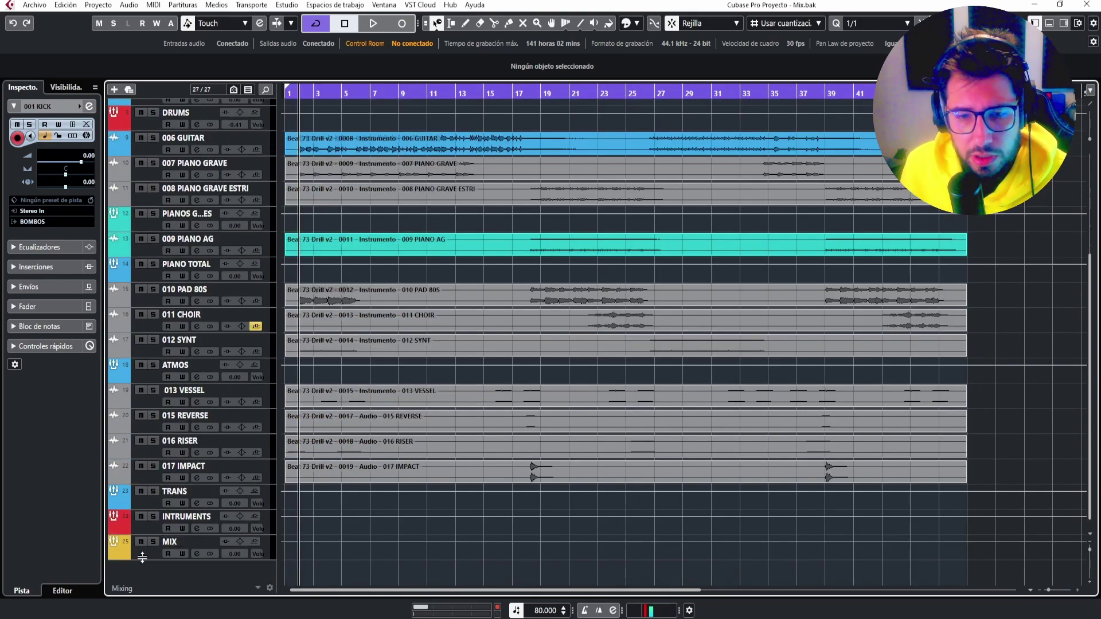
click(141, 558)
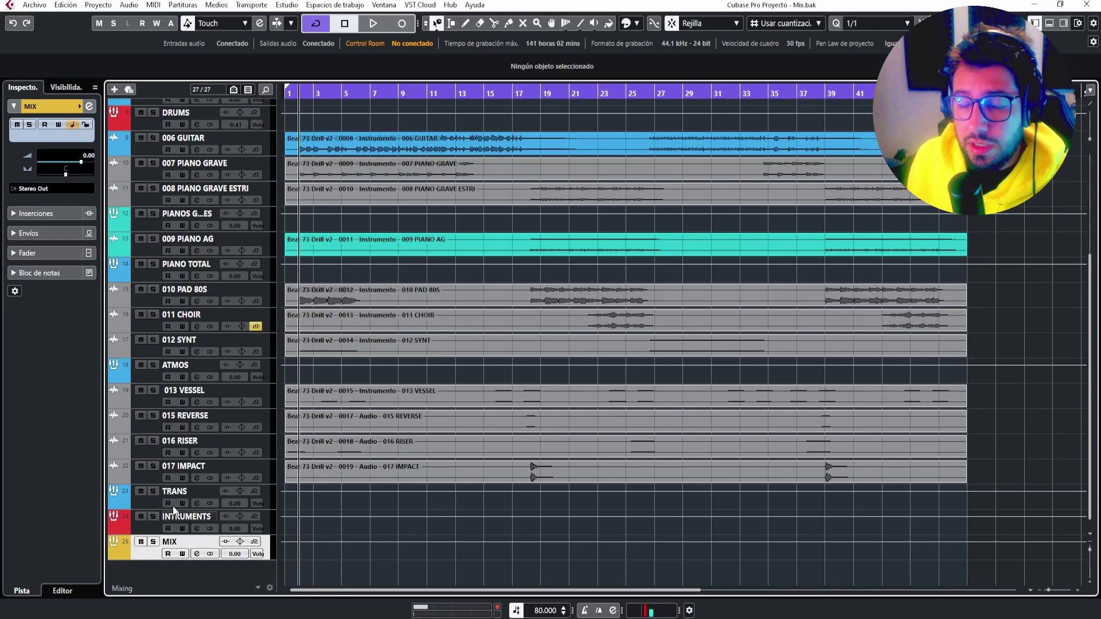
scroll(173, 509, up, 5)
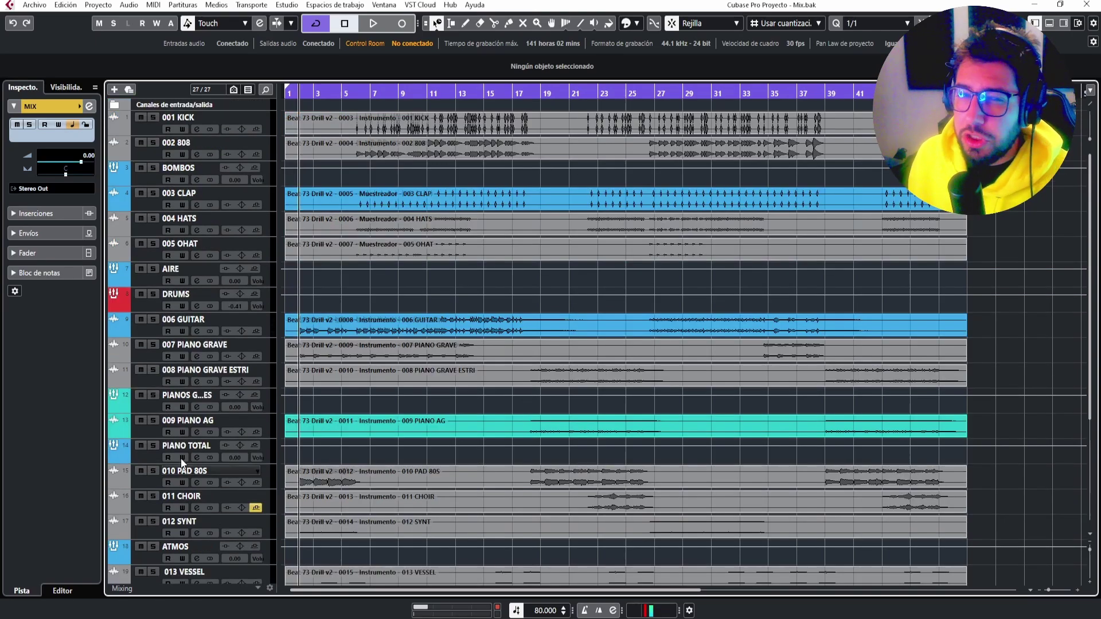
Solo the DRUMS group and listen to it briefly from bar 6.
click(140, 306)
click(153, 293)
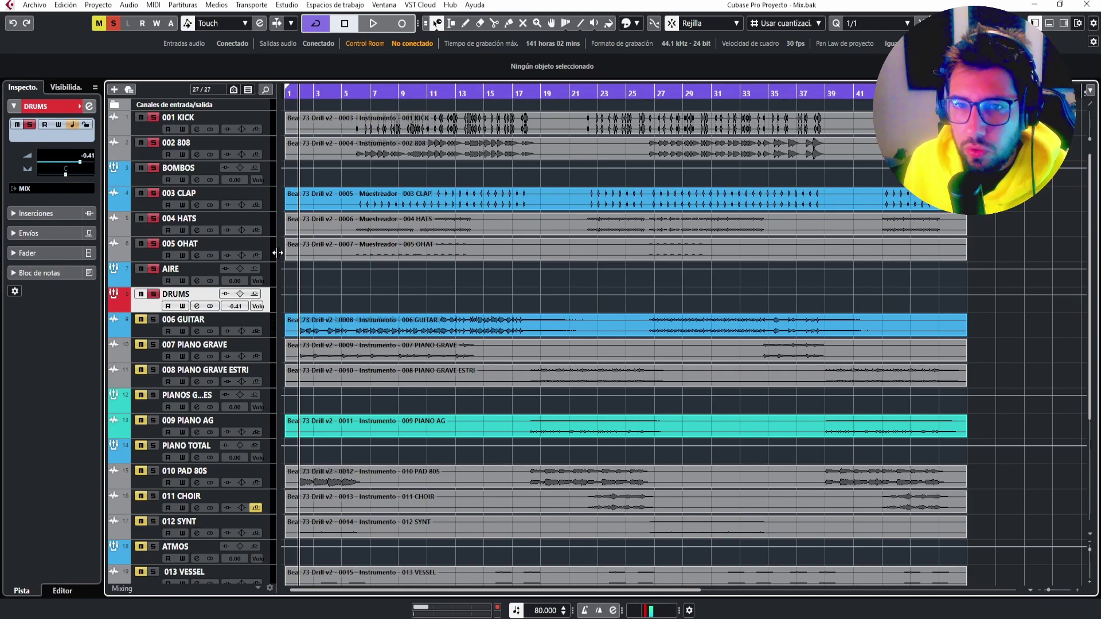
click(351, 90)
click(355, 95)
key(space)
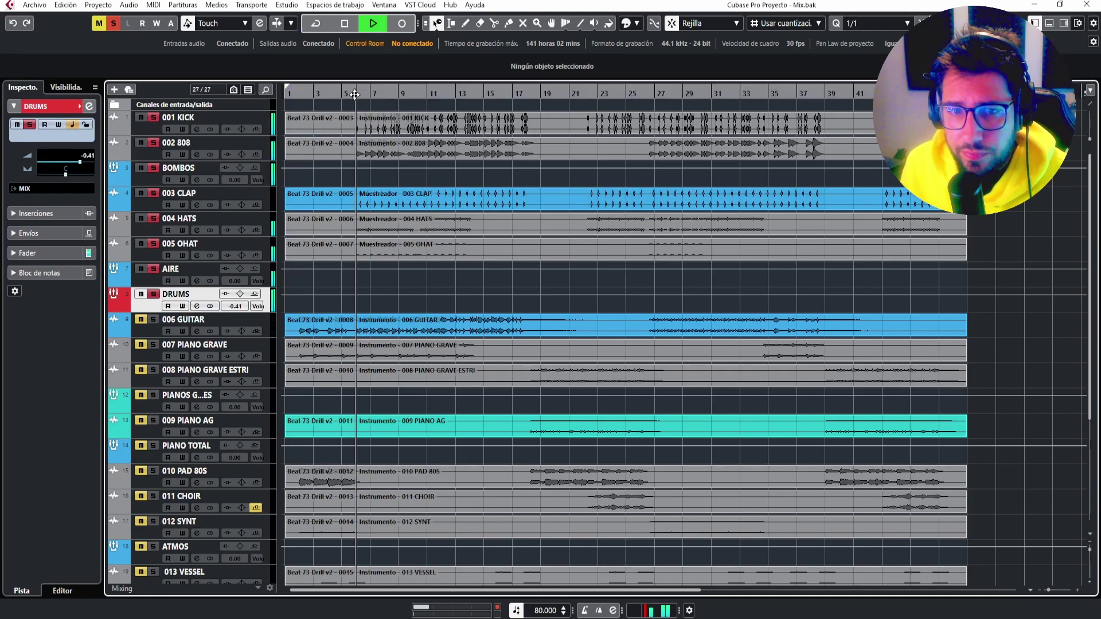
key(space)
Solo the INTRUMENTS group in place of DRUMS and listen to it briefly from bar 6.
scroll(275, 245, down, 4)
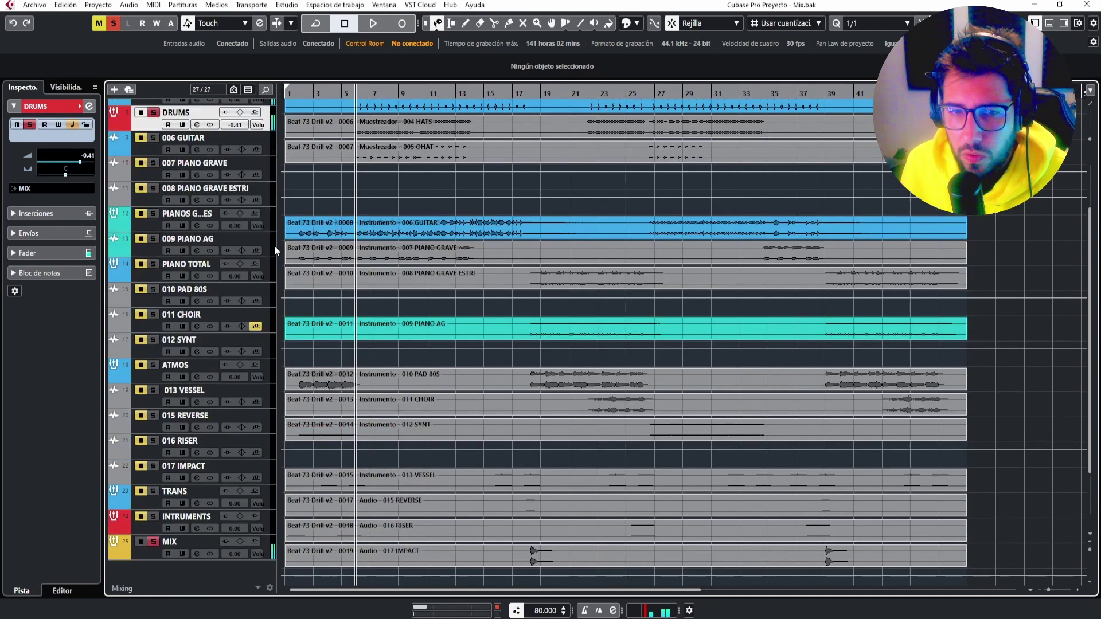
click(153, 516)
scroll(154, 517, up, 4)
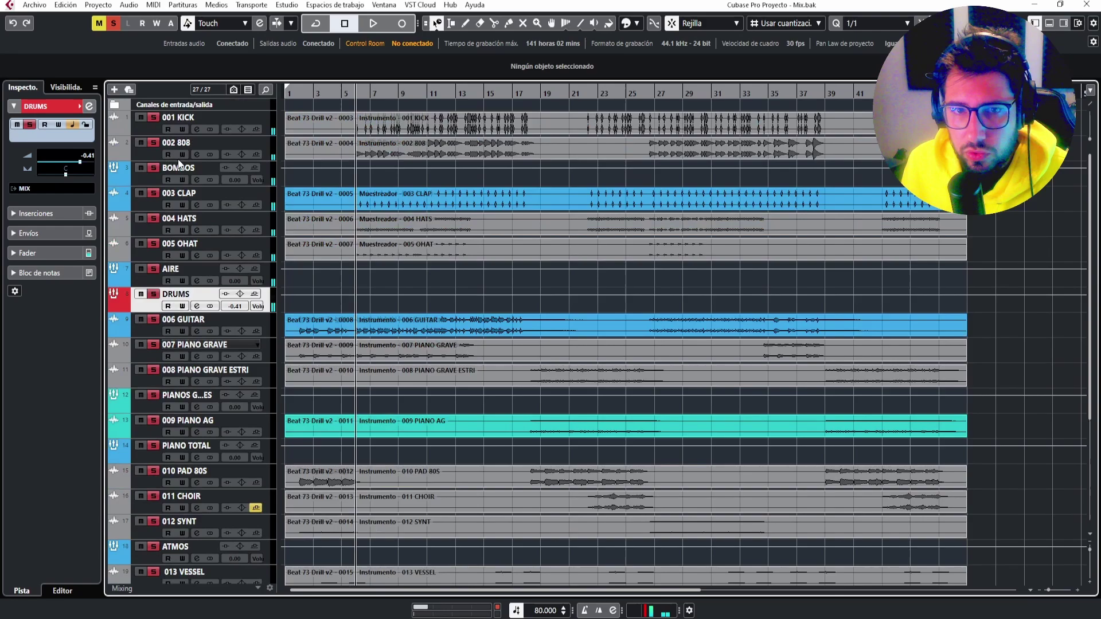
click(154, 294)
key(space)
scroll(504, 312, down, 4)
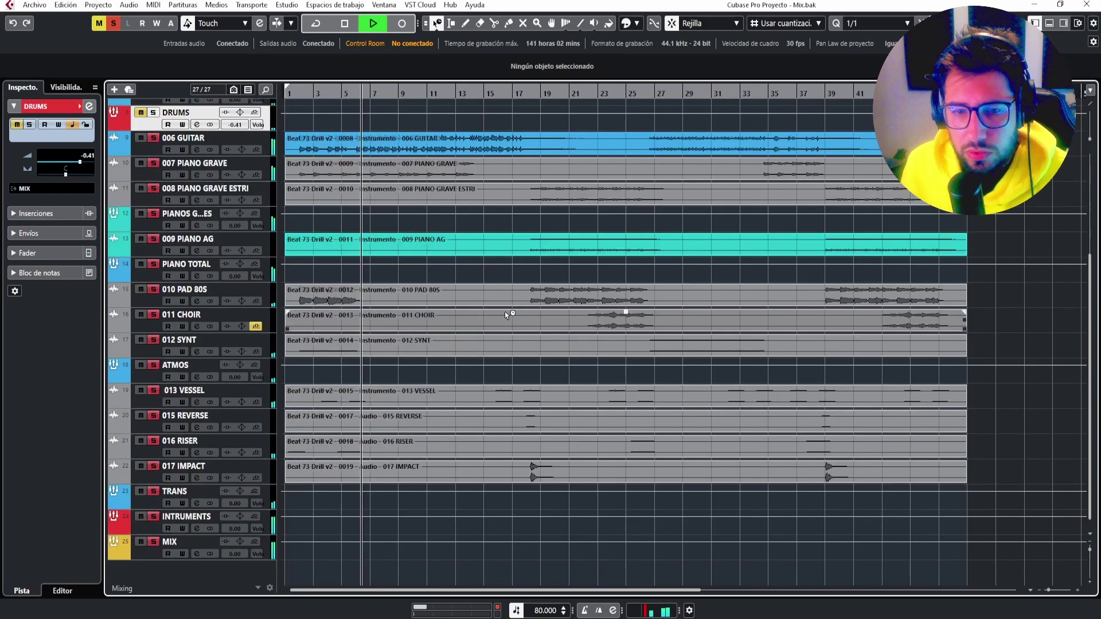
key(space)
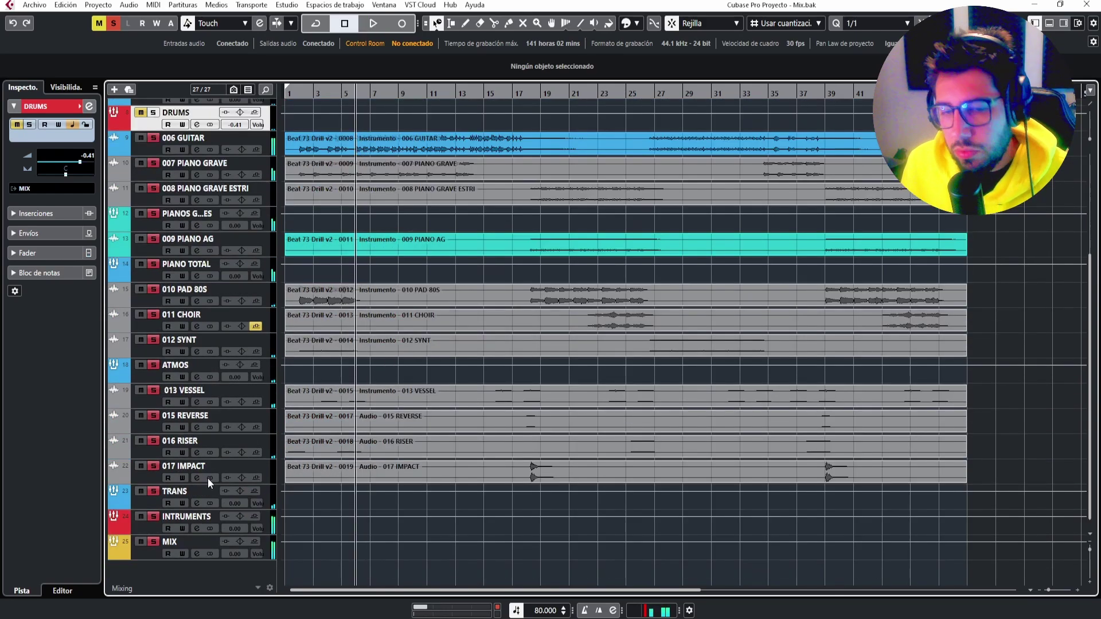
Turn off the INTRUMENTS solo, select the MIX group and look over its channel in the MixConsole.
click(153, 520)
click(138, 558)
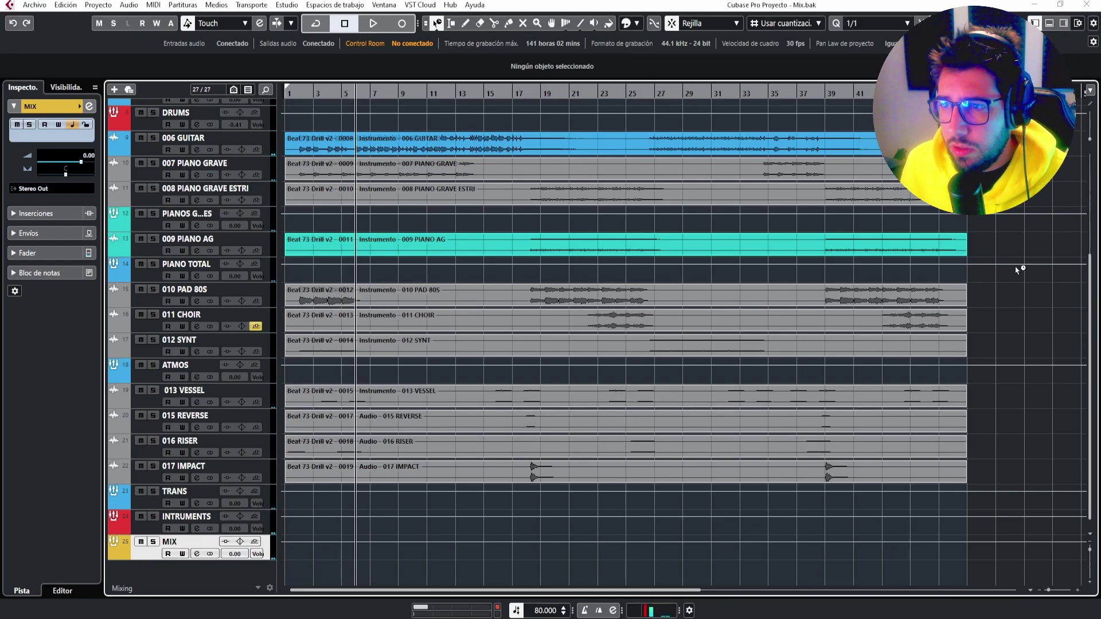
key(F3)
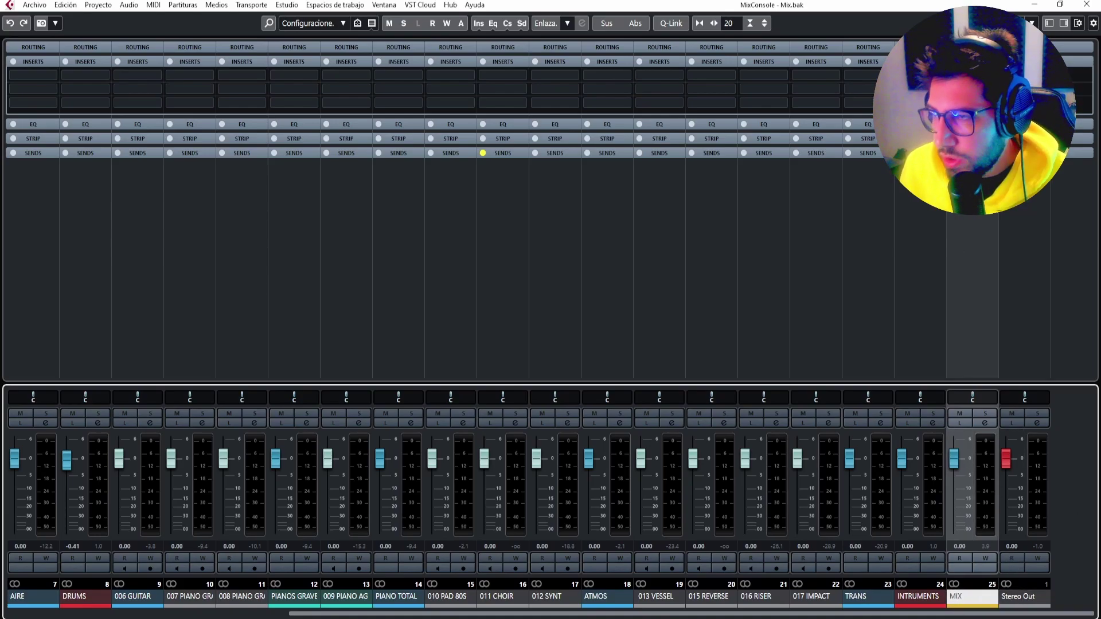
click(1087, 4)
scroll(321, 218, up, 5)
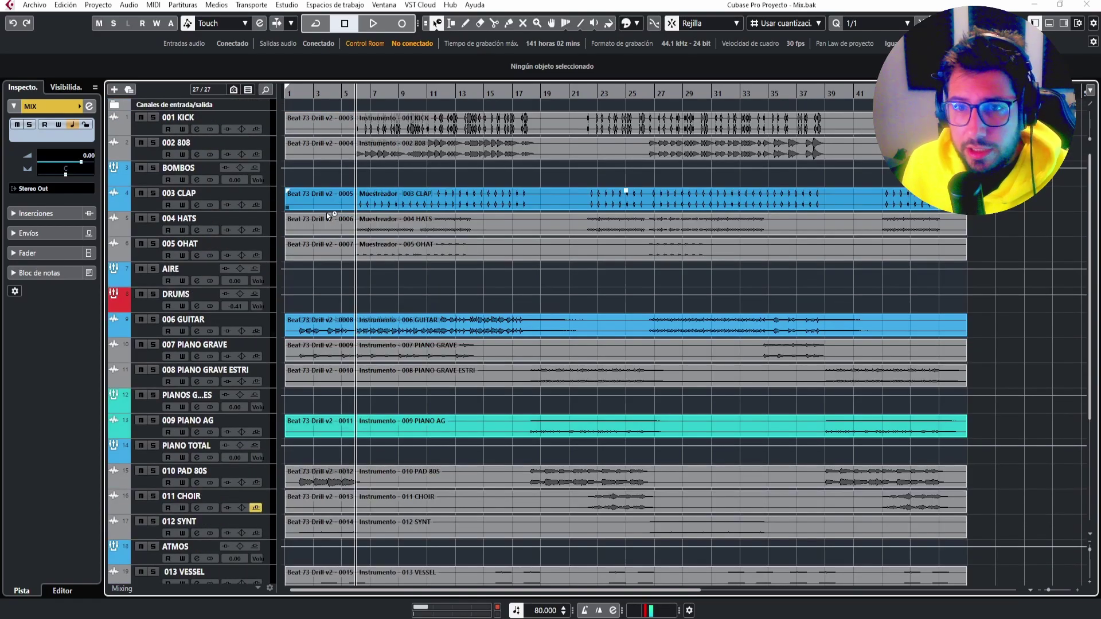
Mute and unmute the DRUMS group, and point out the INTRUMENTS group beside it.
click(141, 294)
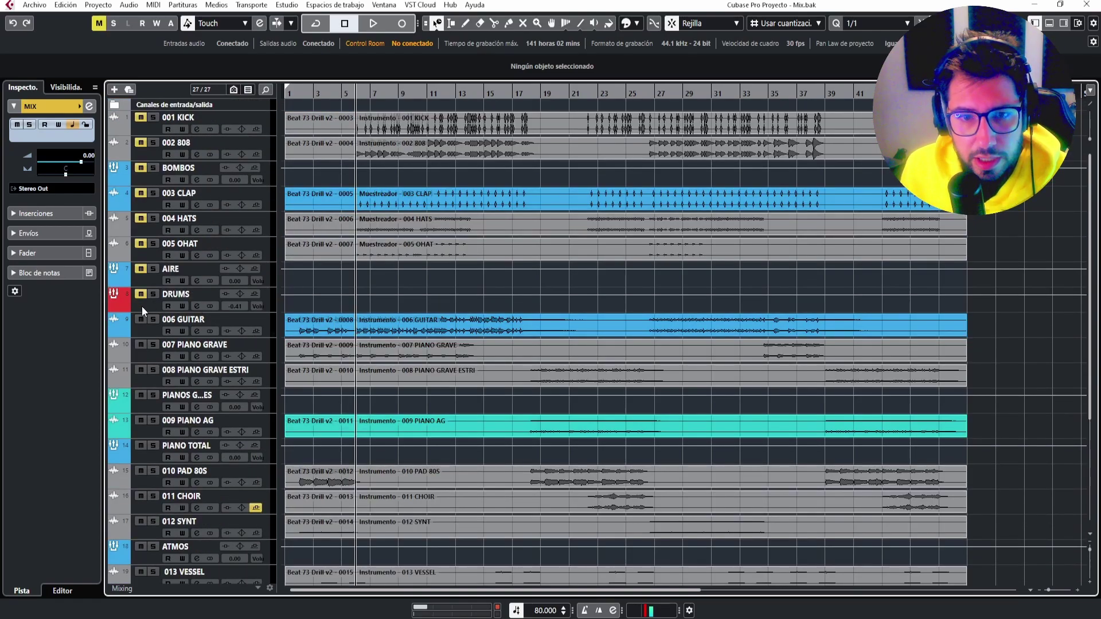
click(142, 296)
click(145, 307)
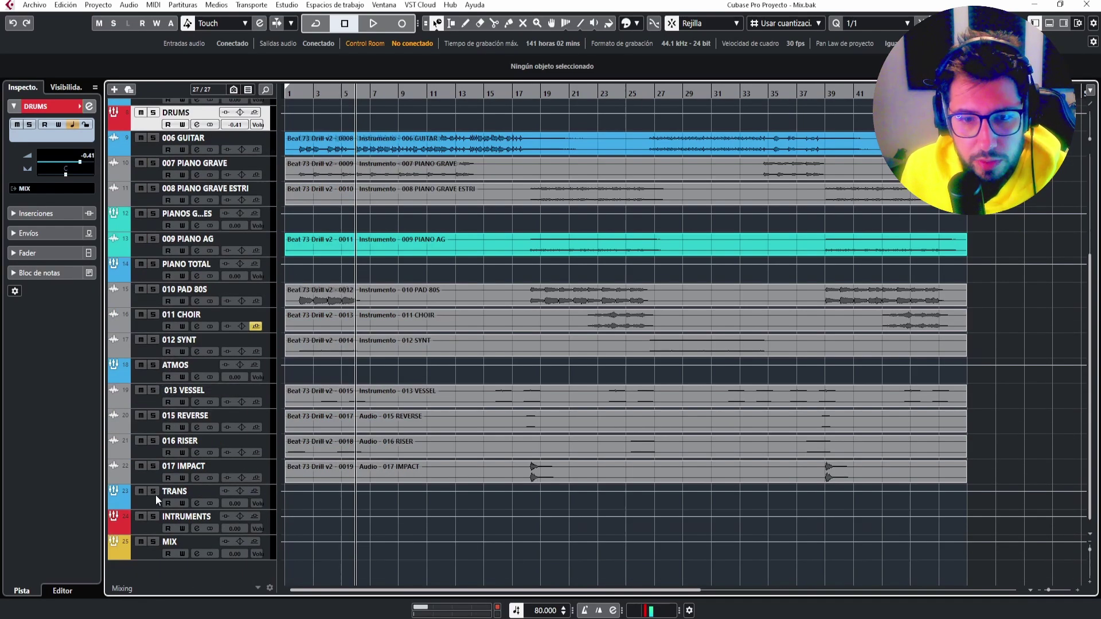
click(155, 528)
scroll(161, 325, up, 5)
Try the J37 Stereo tape plug-in in the first insert slot of the DRUMS group.
click(144, 310)
scroll(170, 480, down, 5)
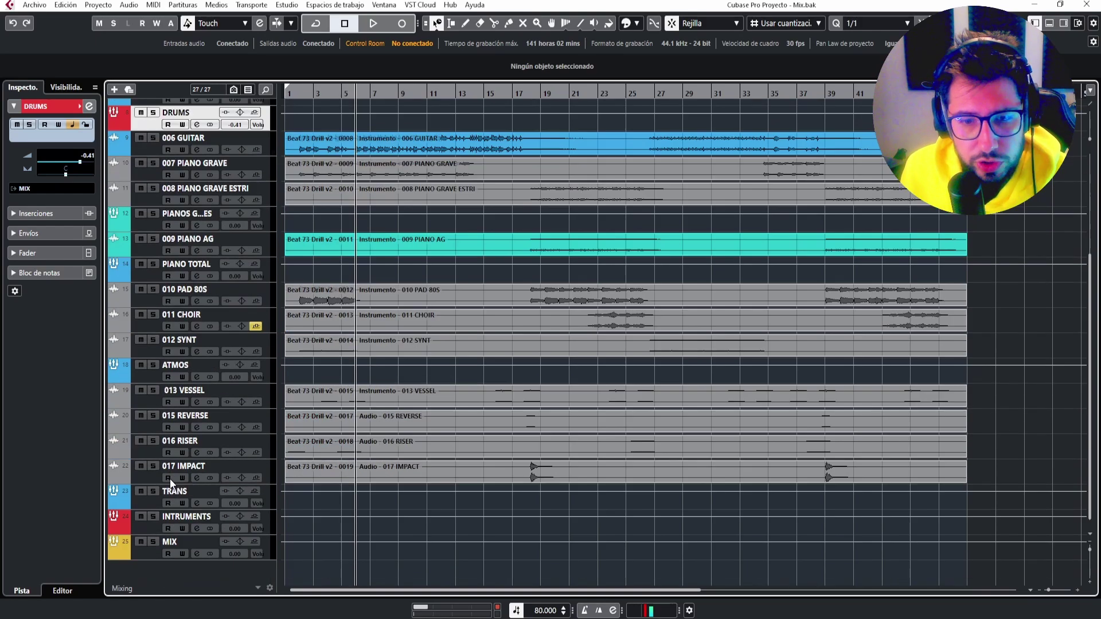
scroll(170, 479, up, 5)
click(27, 216)
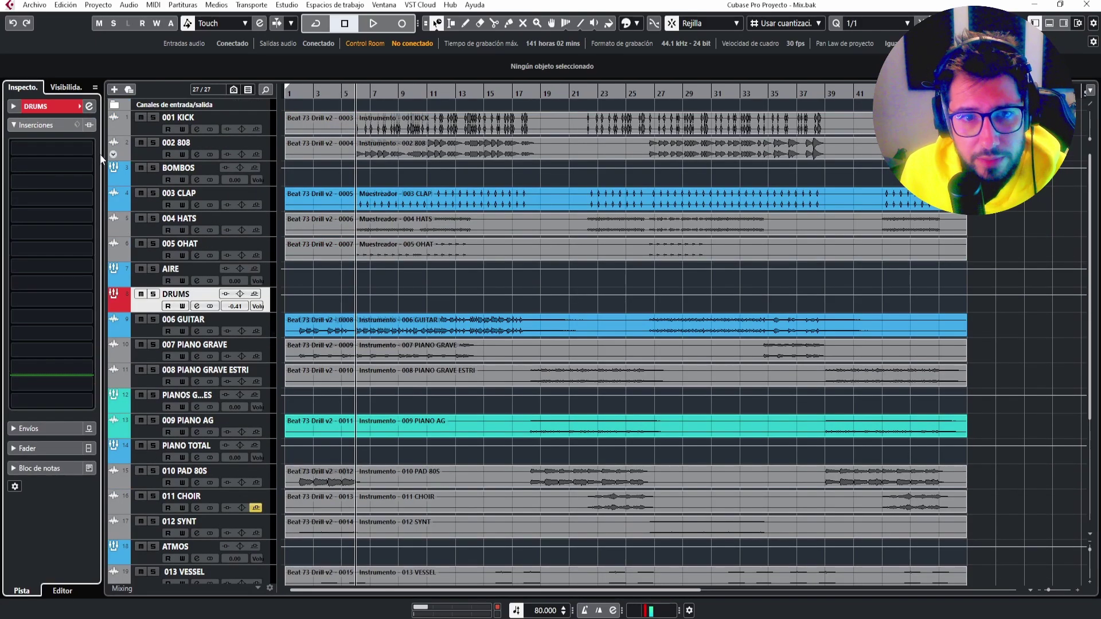
click(82, 151)
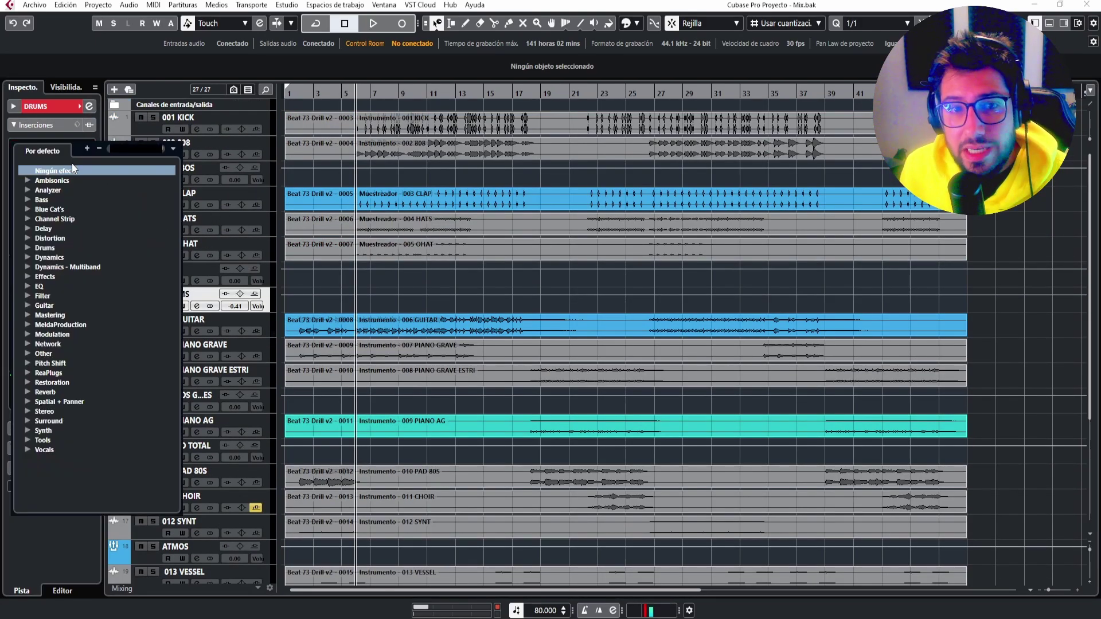
text(J39)
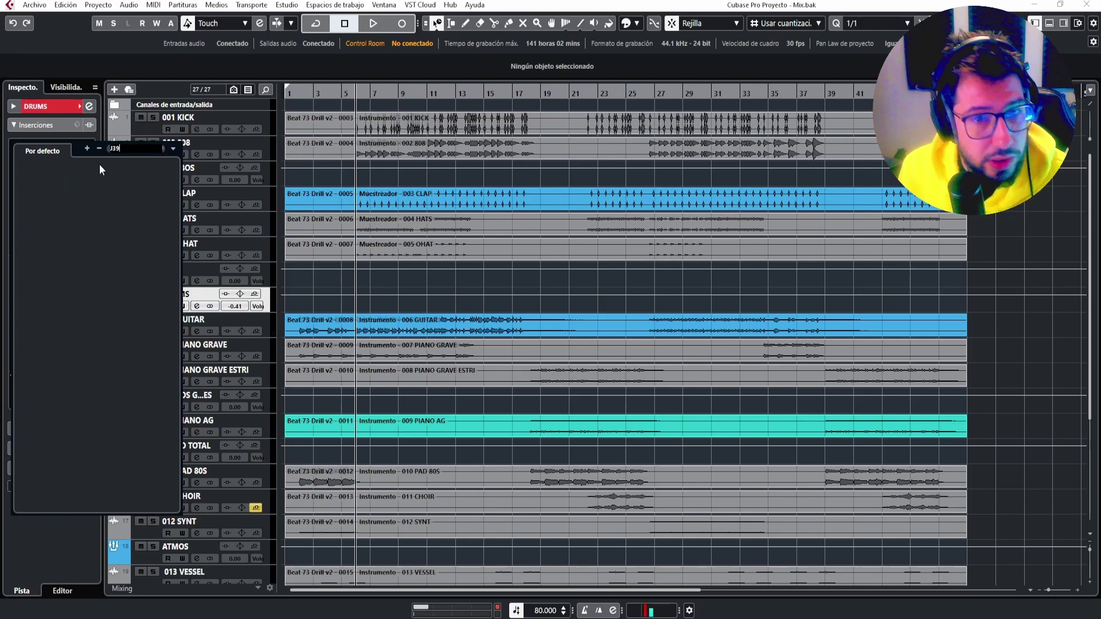
key(BackSpace)
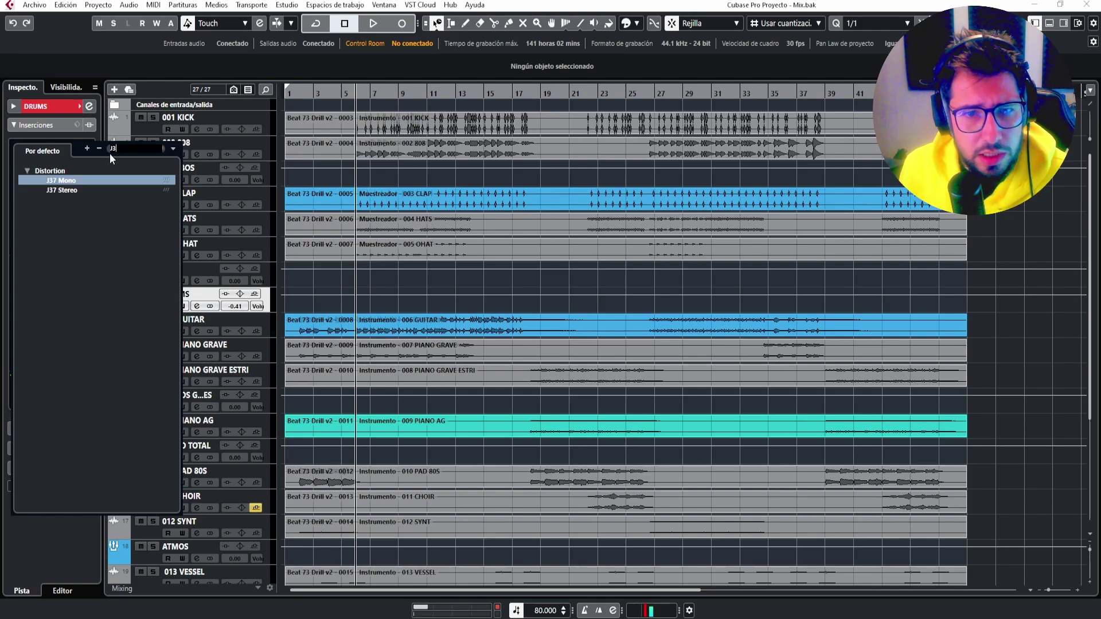
click(70, 191)
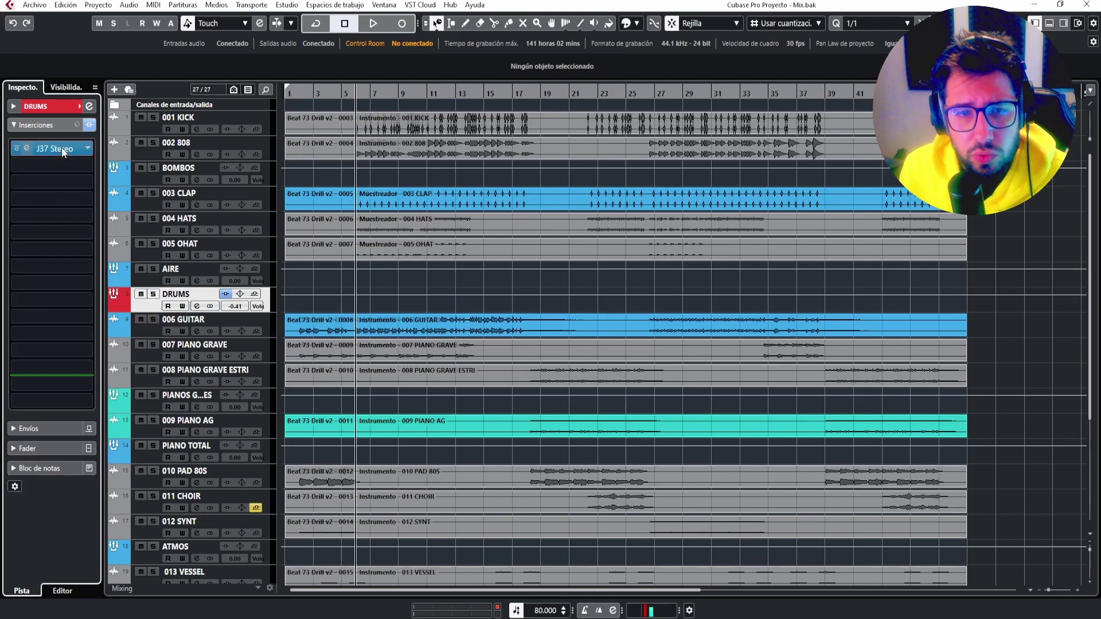
click(60, 147)
Try the Kramer Tape Stereo plug-in in the first insert slot of the DRUMS group.
click(87, 148)
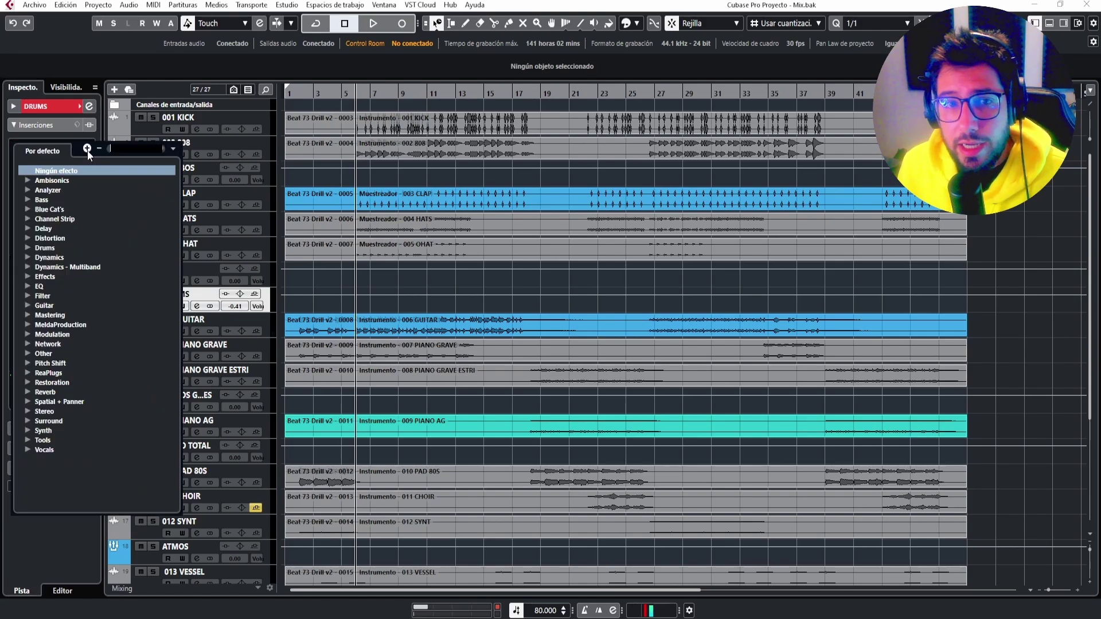
text(KRA)
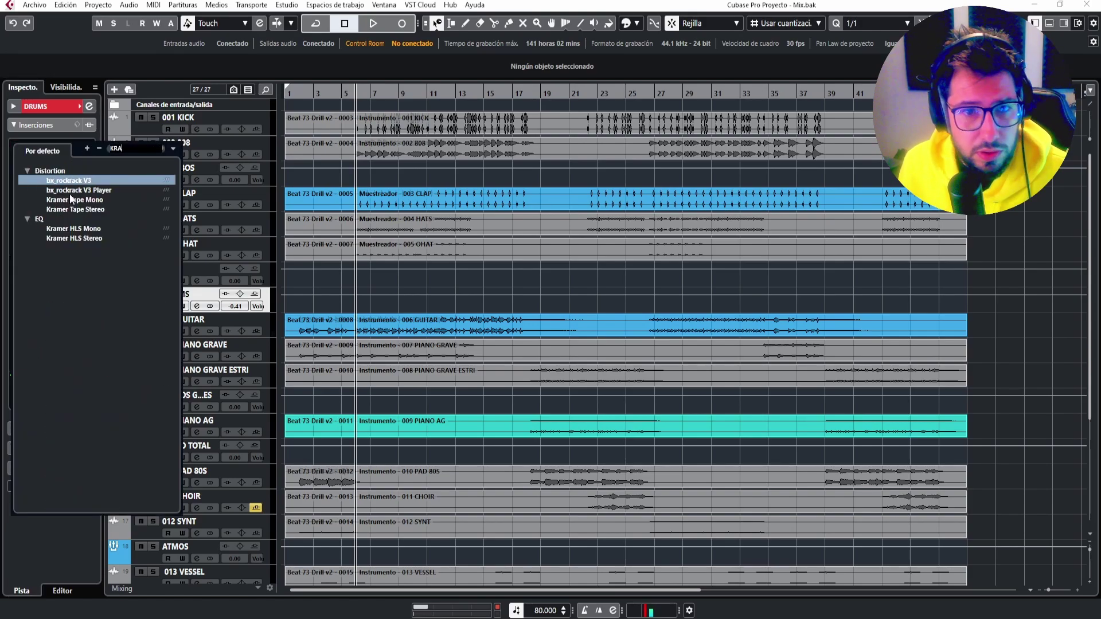
double_click(74, 210)
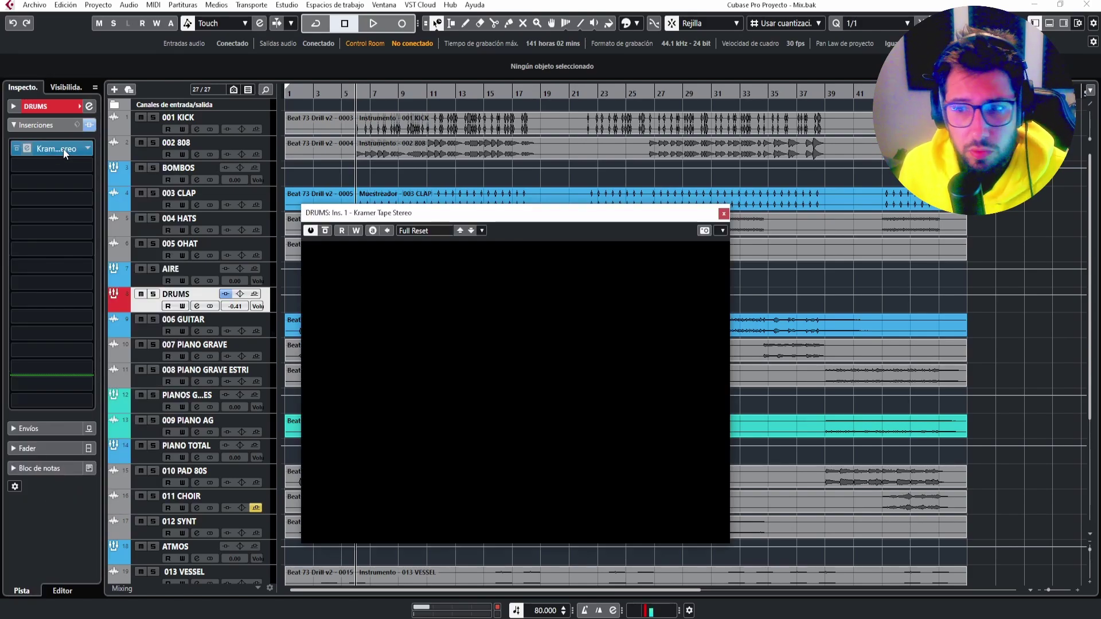
click(724, 213)
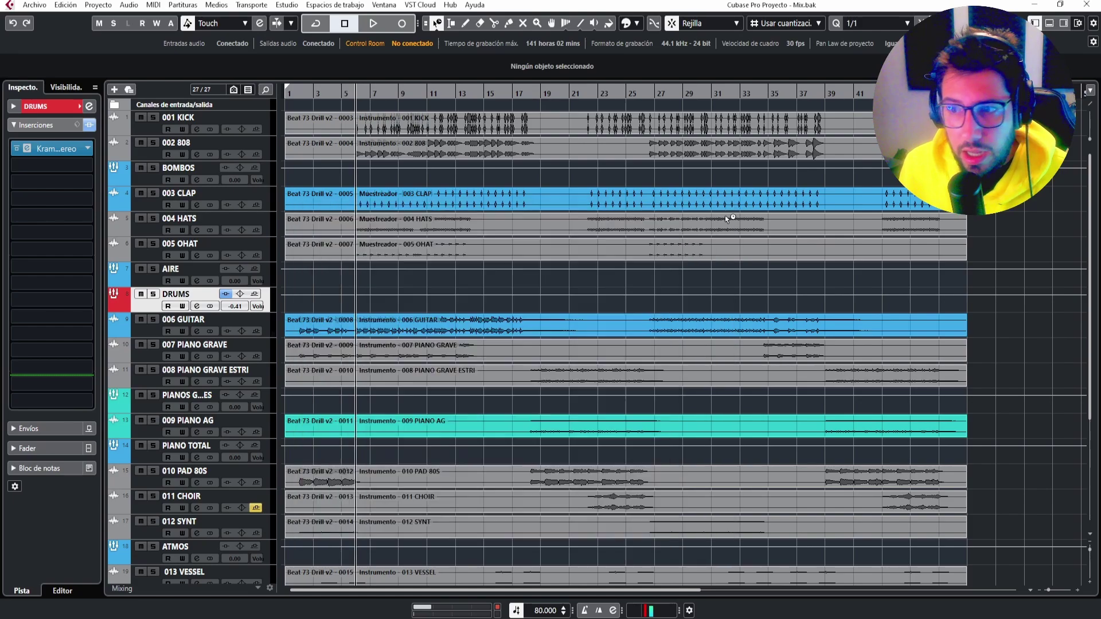
Replace the tape plug-in on the DRUMS group with NLS Channel Mono and close its window.
click(88, 148)
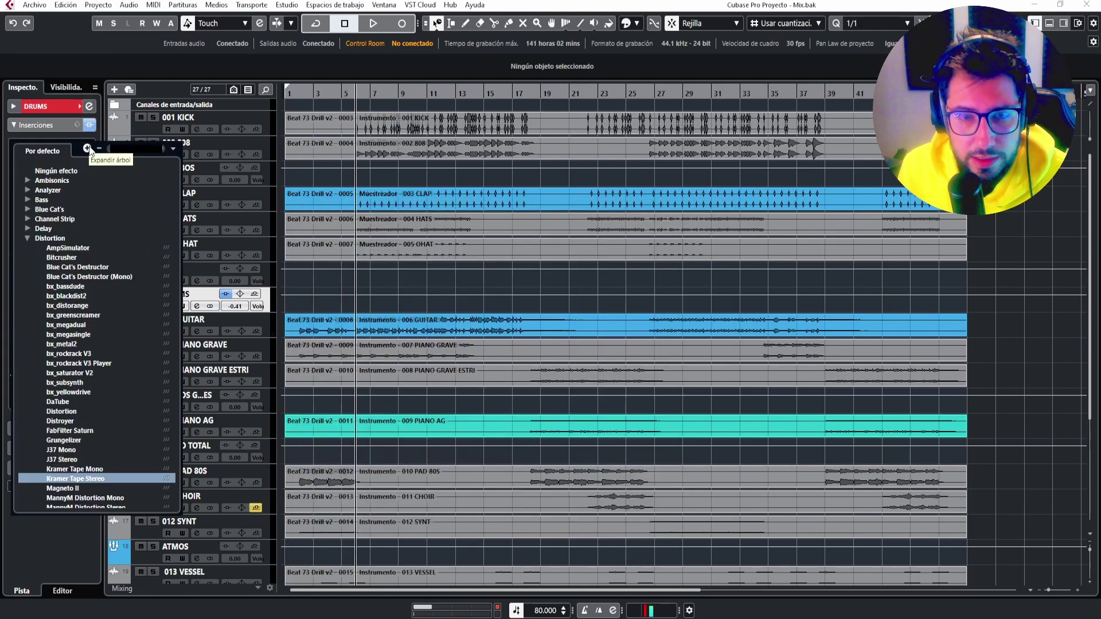
text(NLS)
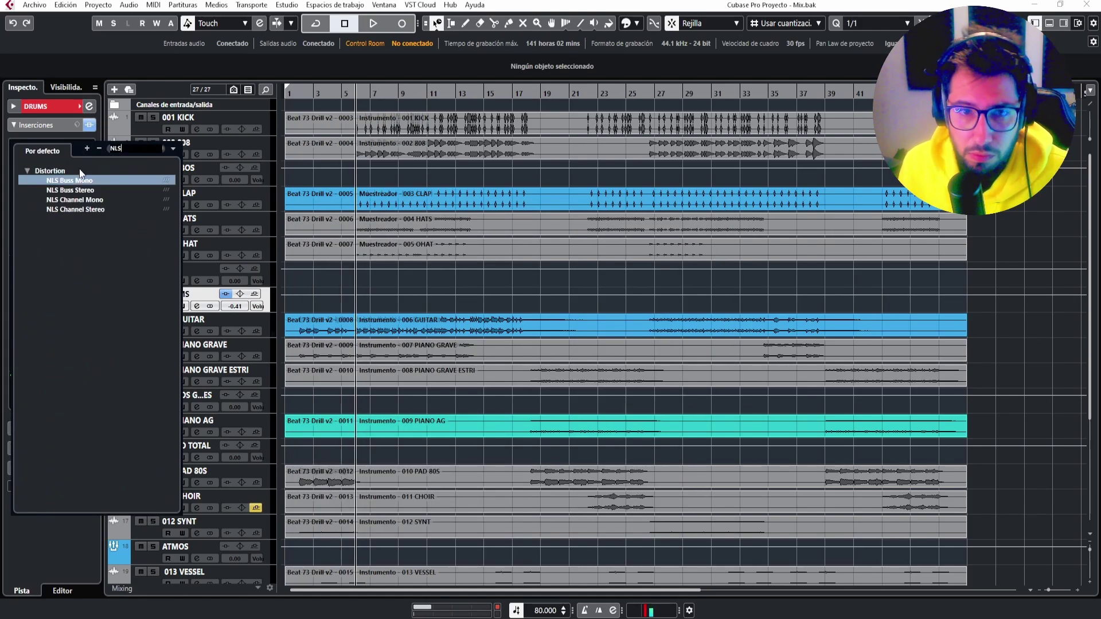
click(73, 200)
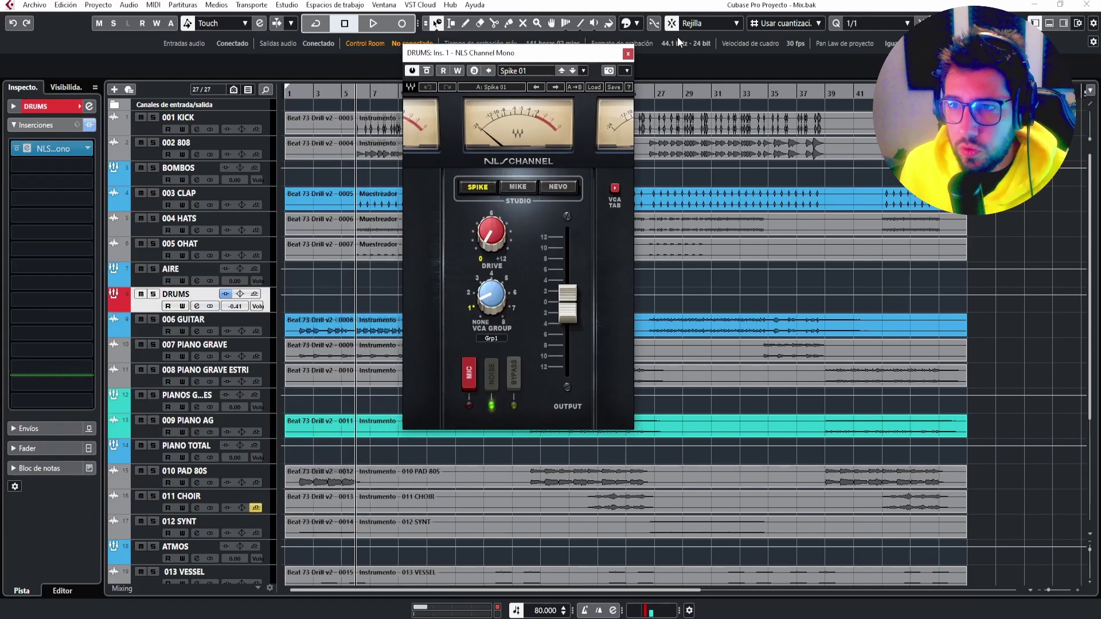
click(628, 53)
Load NLS Channel Stereo in the first insert slot of the DRUMS group.
click(88, 149)
scroll(132, 259, down, 2)
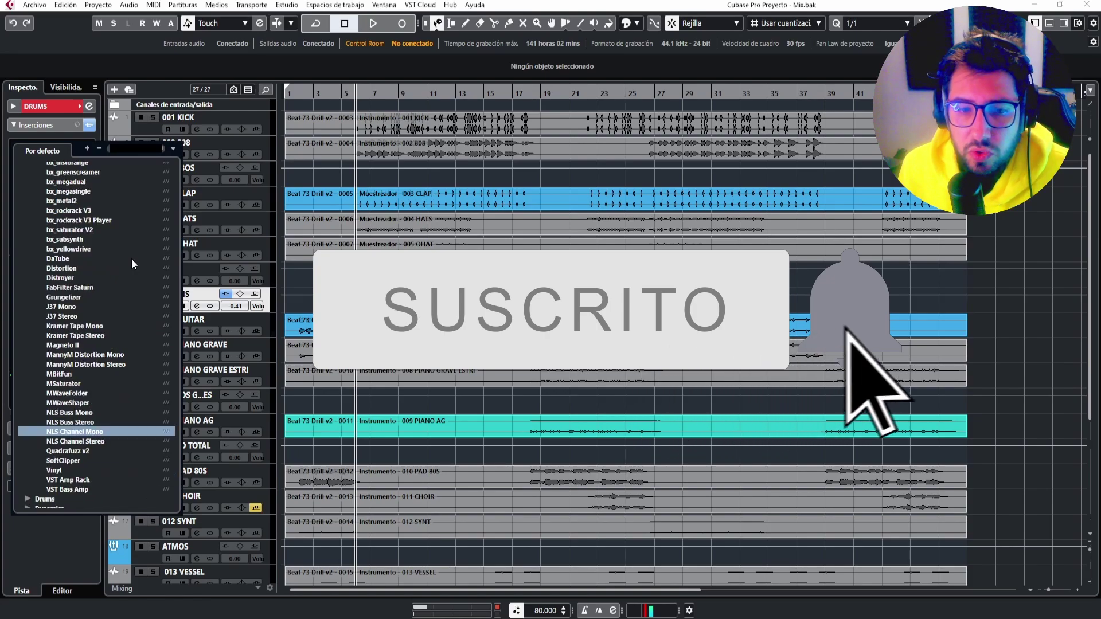
click(89, 442)
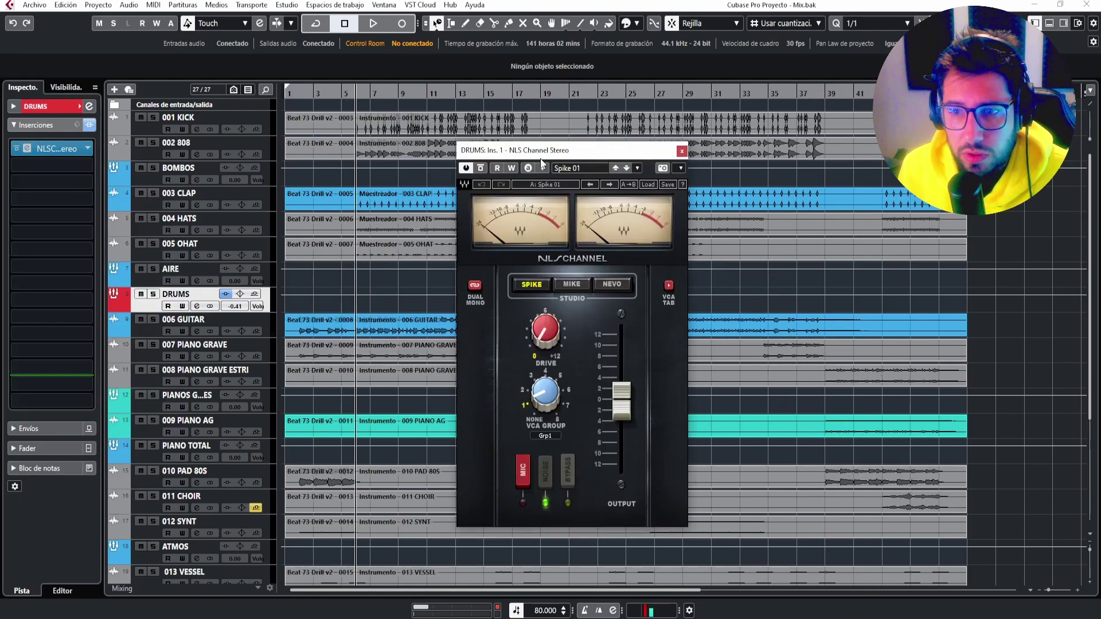
Compare the Mike, Nevo and Spike studio models in the DRUMS group's NLS Channel and choose Mike.
drag(612, 145, 487, 116)
click(447, 255)
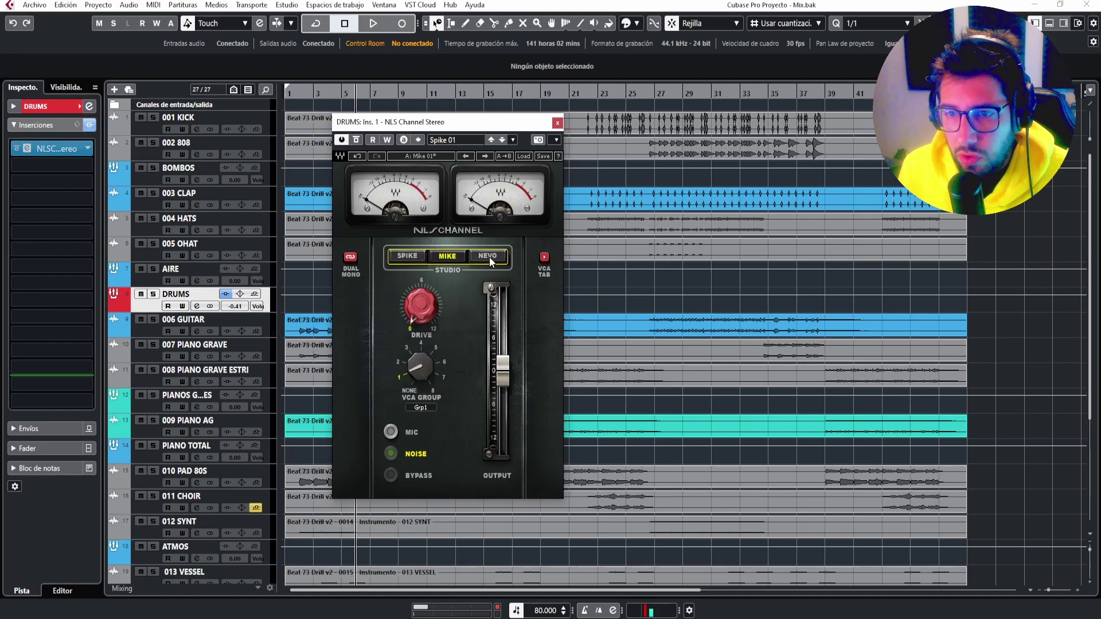
click(488, 256)
click(406, 257)
click(448, 257)
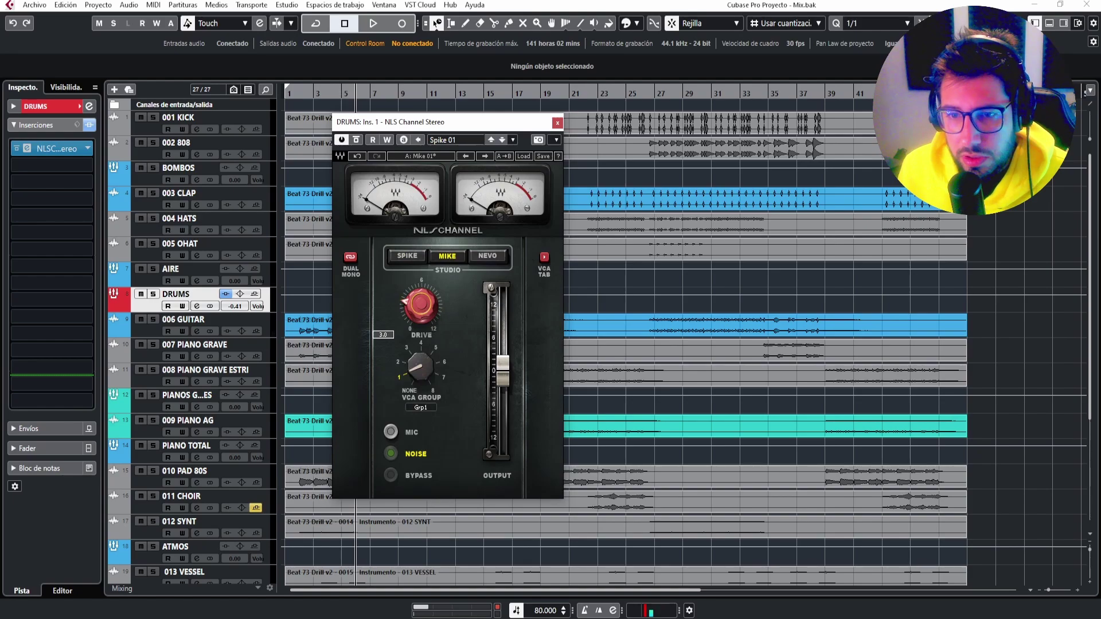
Close the DRUMS plug-in window and load NLS Channel Stereo in the first insert slot of the INTRUMENTS group.
click(557, 123)
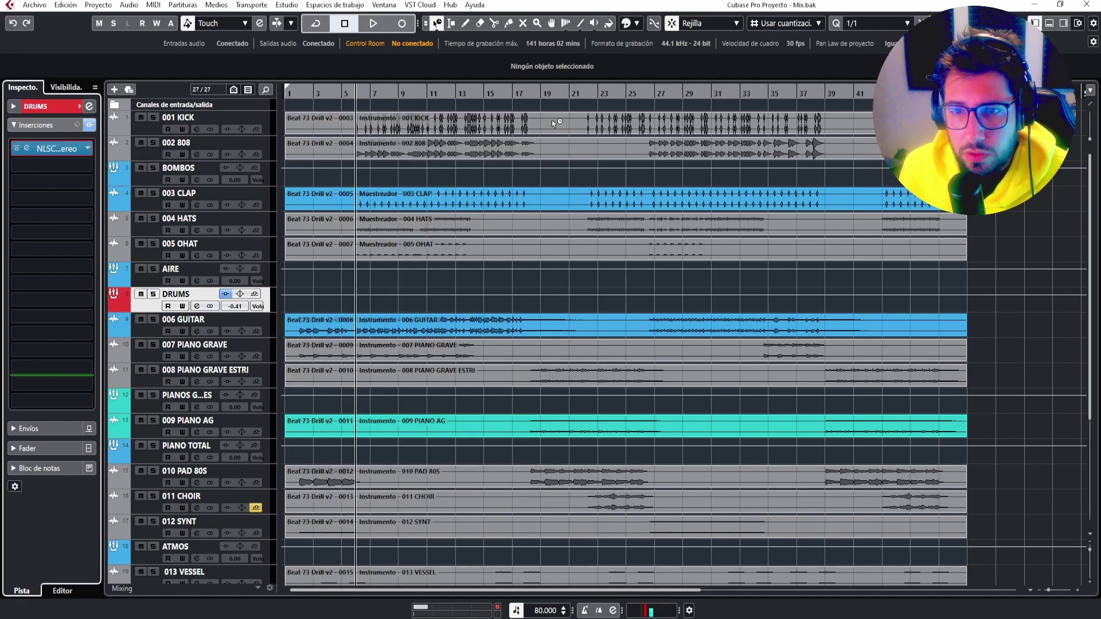
scroll(163, 344, down, 5)
click(151, 531)
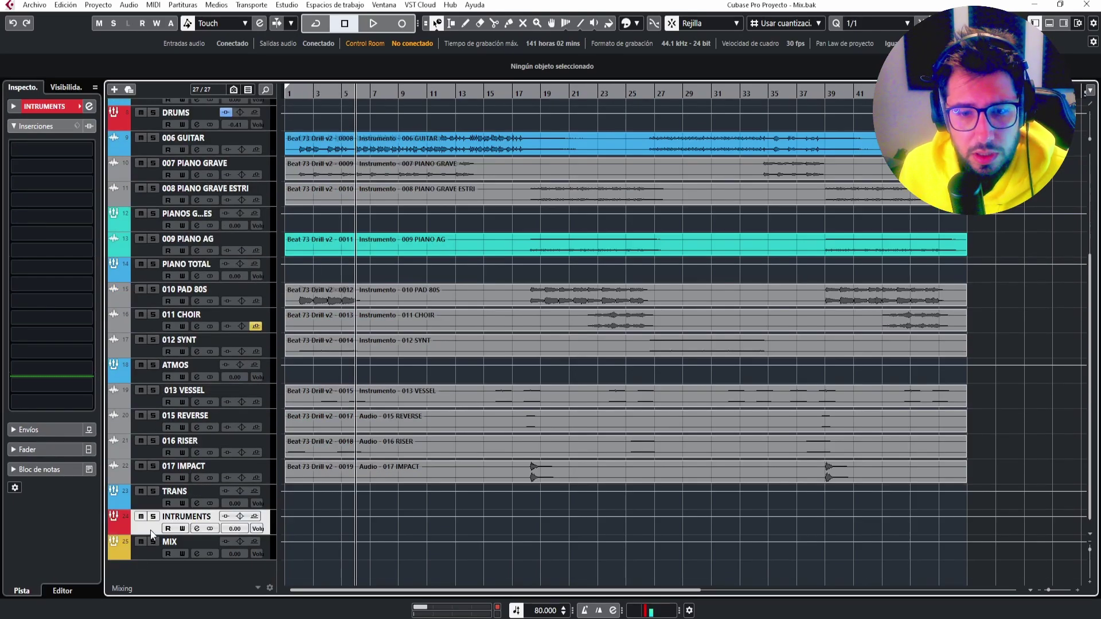
click(72, 190)
text(NL)
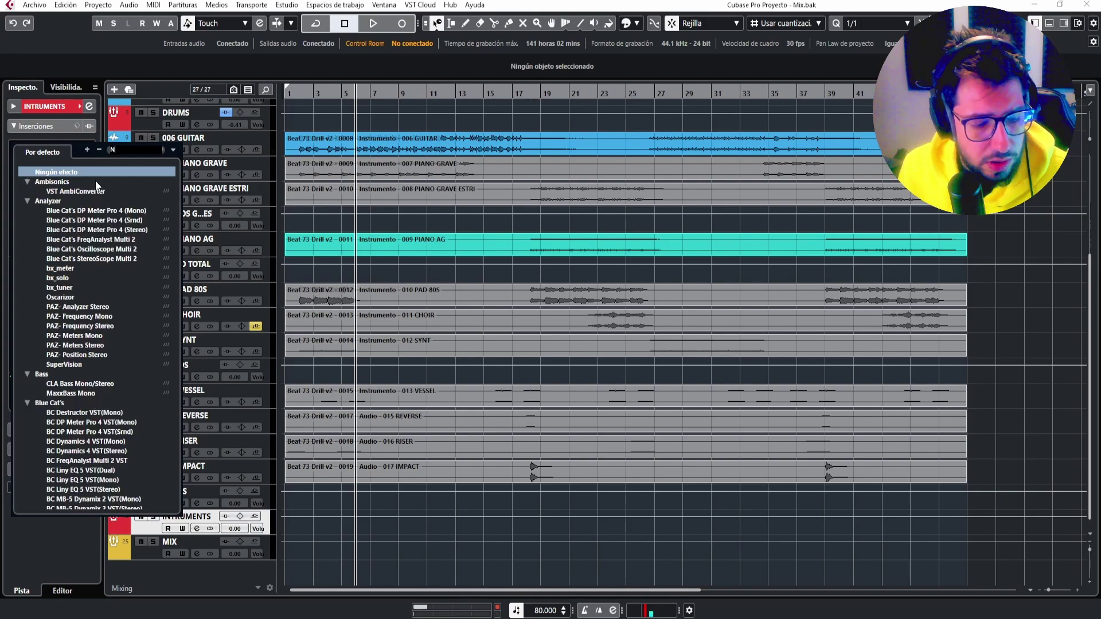
click(94, 190)
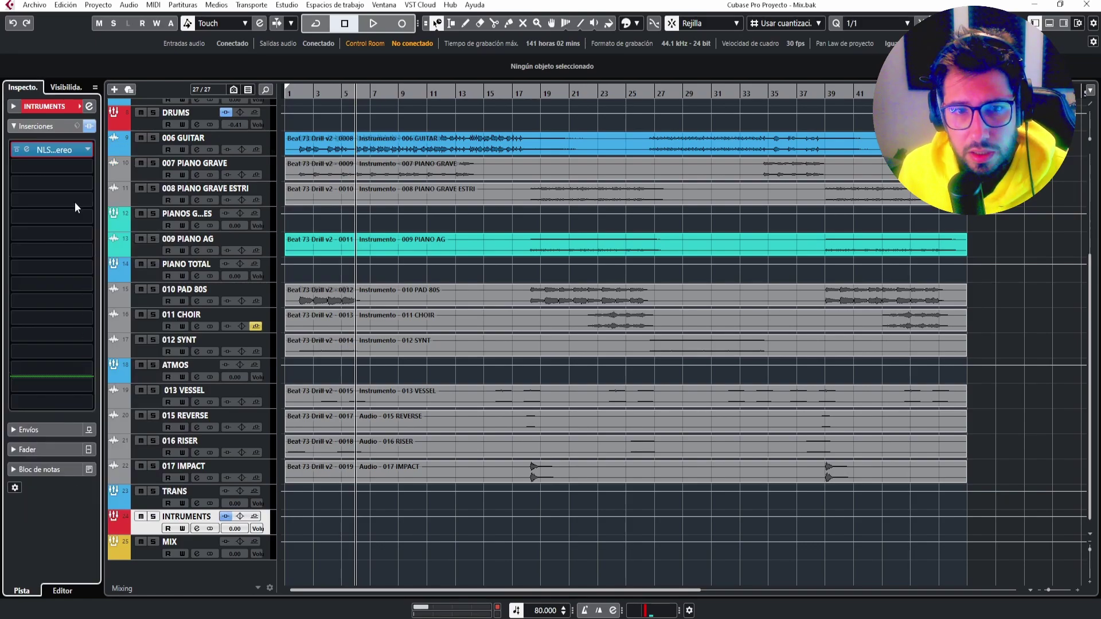
click(743, 257)
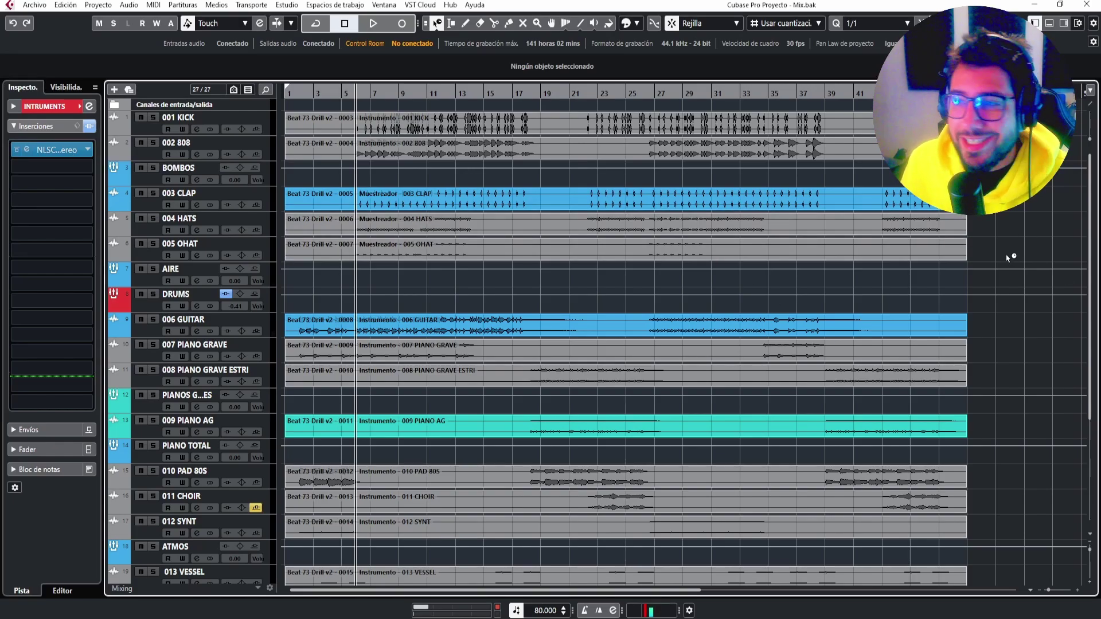
Load Spectrum Analyzer in the third insert slot of the MIX group and place its window over the project arrangement.
key(F3)
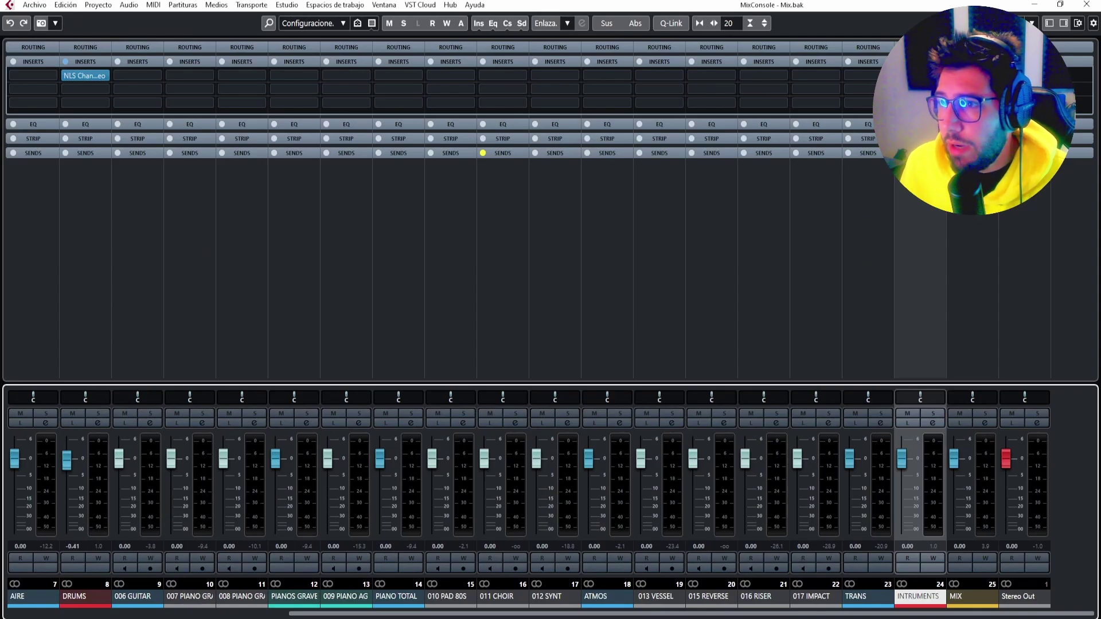
click(934, 75)
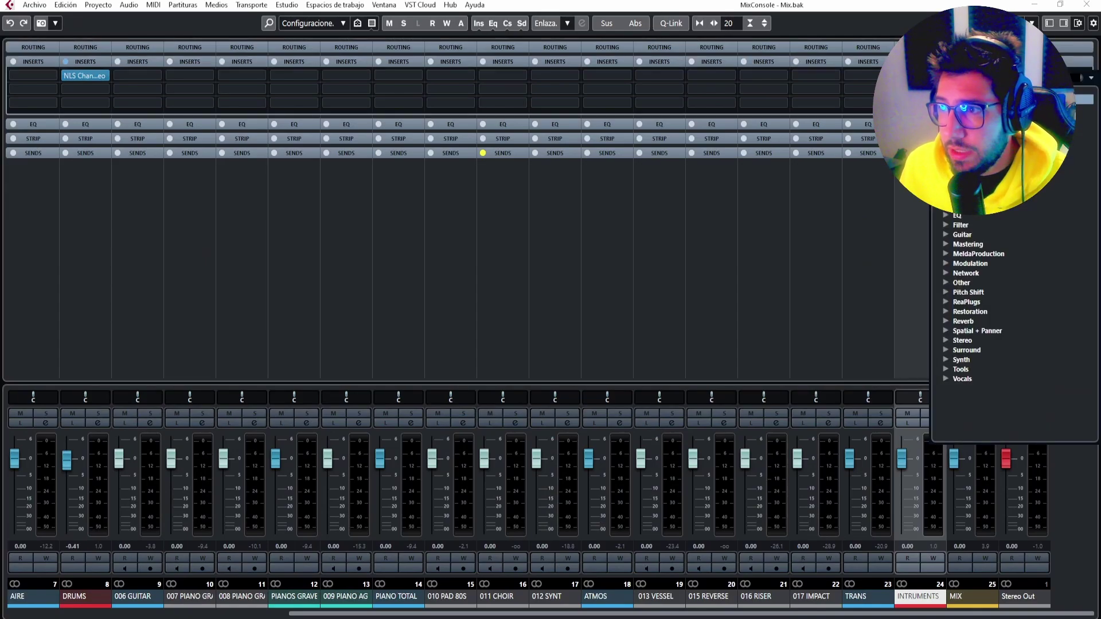
key(Escape)
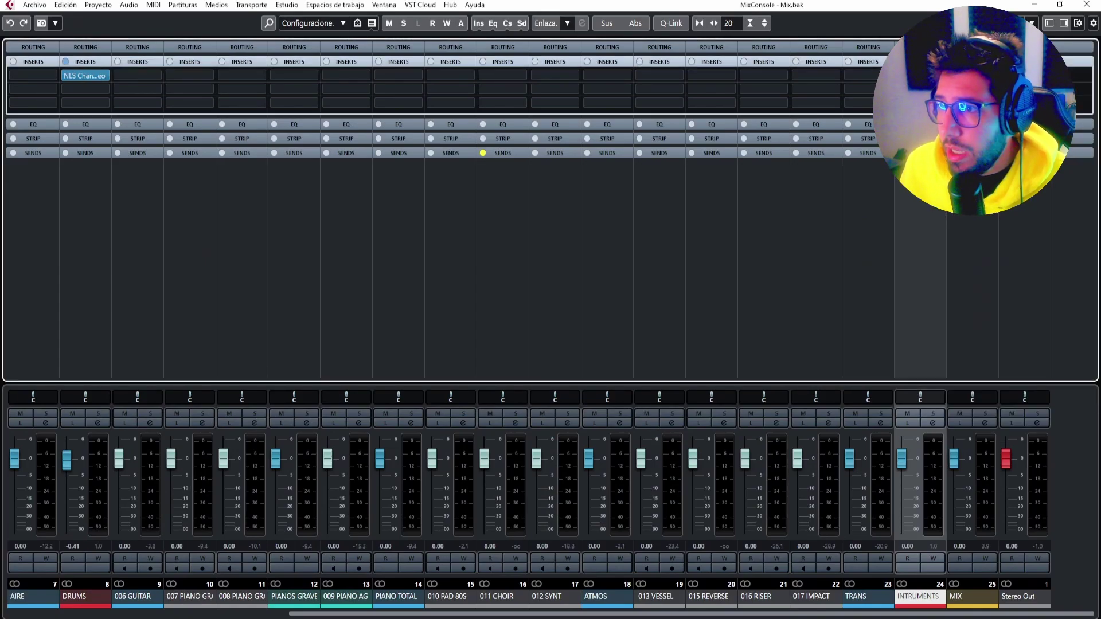
click(934, 75)
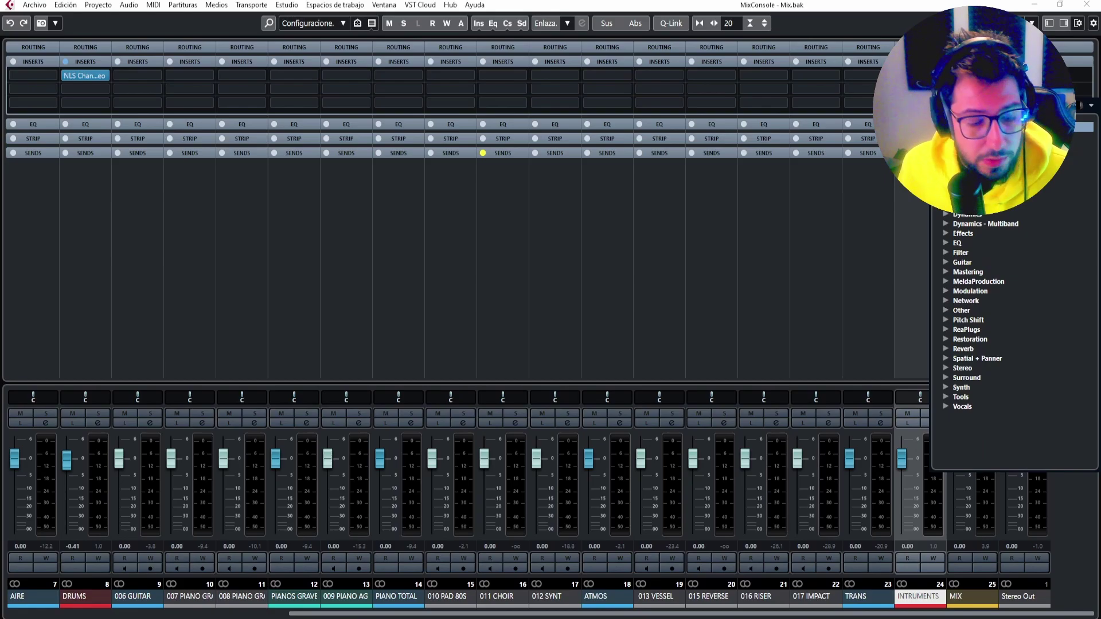
scroll(1010, 315, down, 5)
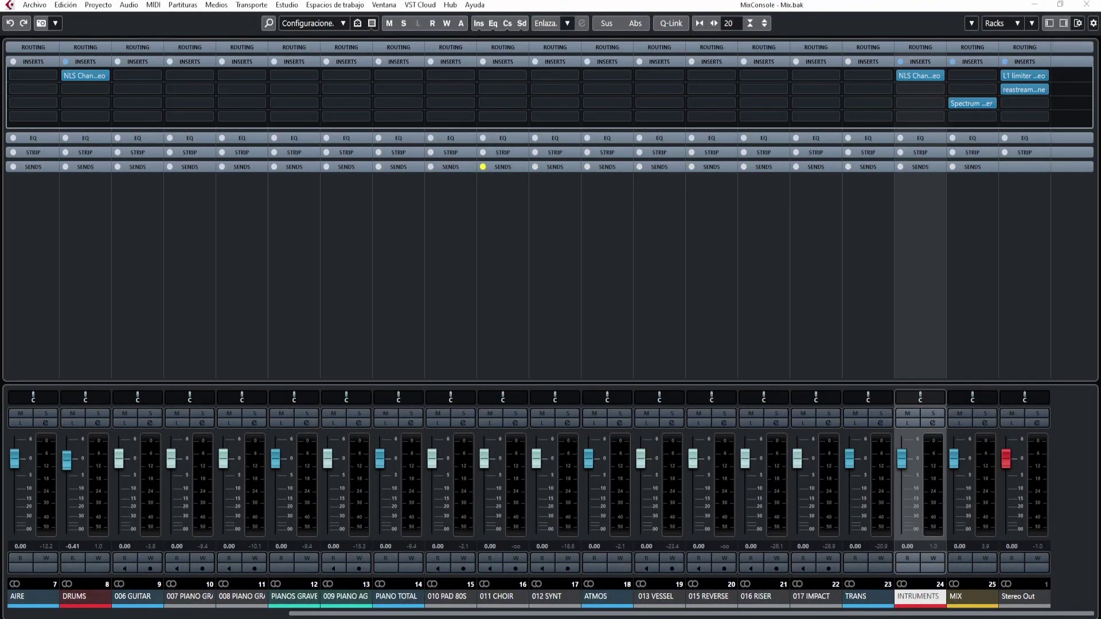
drag(1, 218, 457, 179)
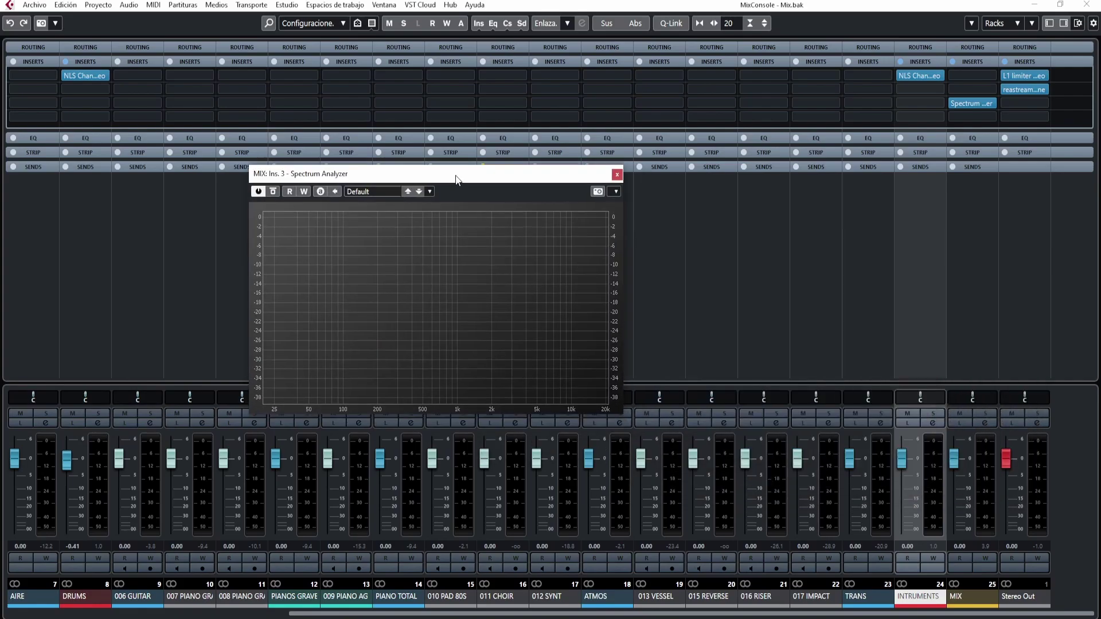
click(1087, 6)
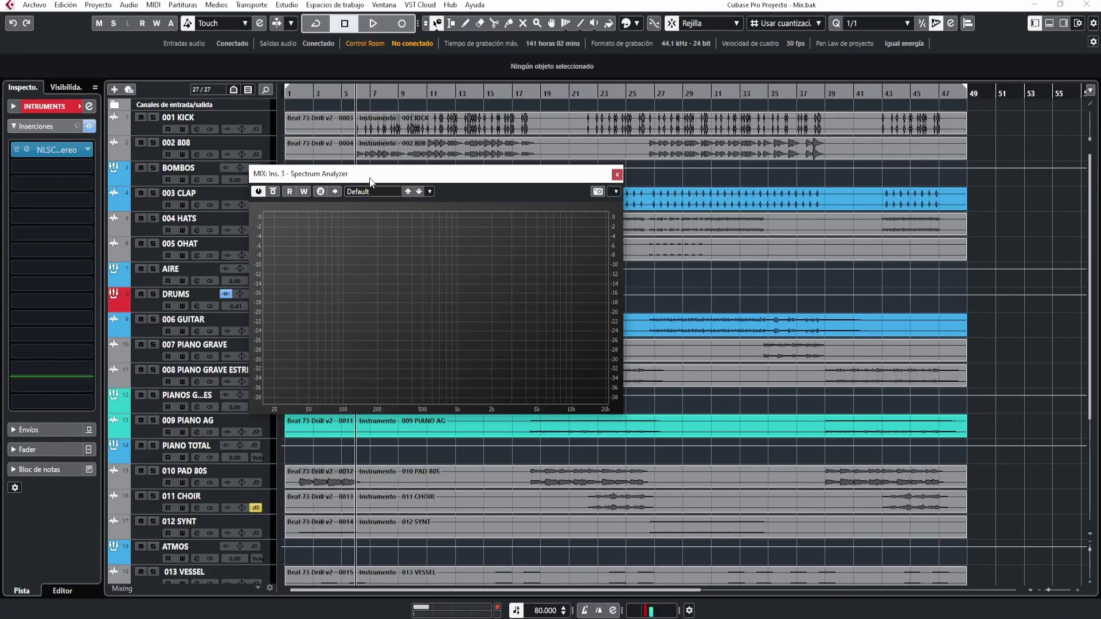
drag(369, 183, 528, 218)
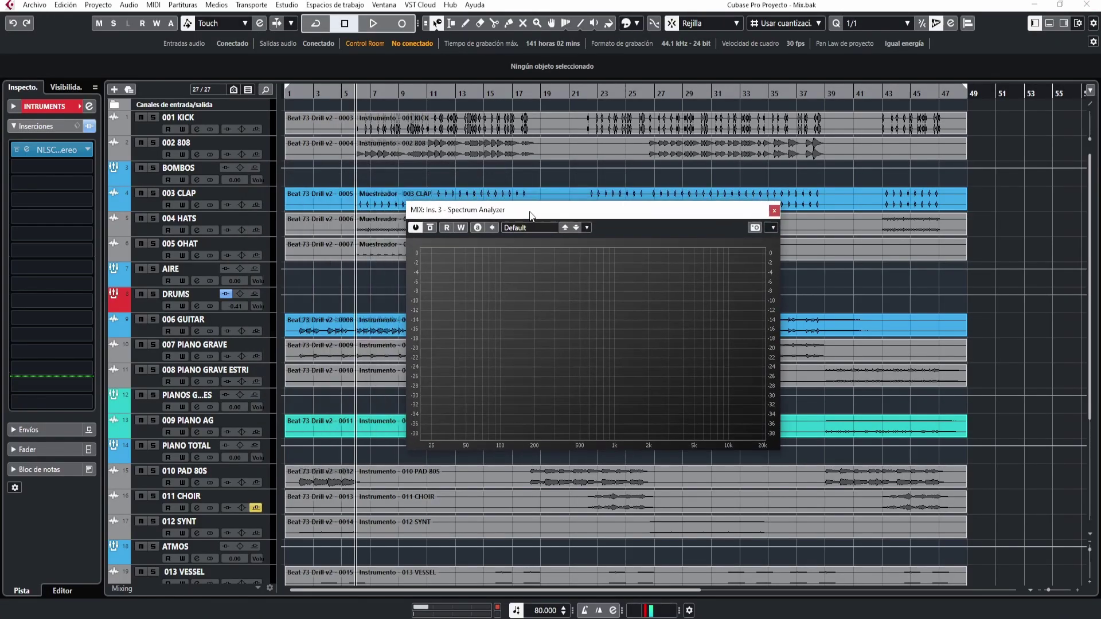
Play the beat from the start and from the drum entry at about bar 6, examining the mix on the Spectrum Analyzer.
click(296, 93)
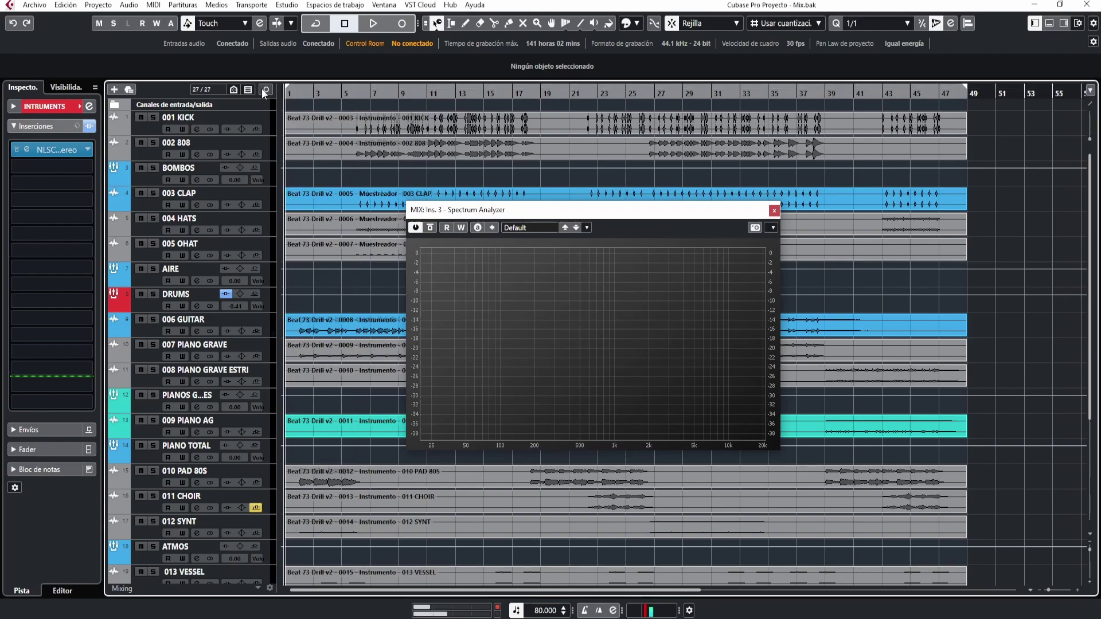
click(297, 94)
key(space)
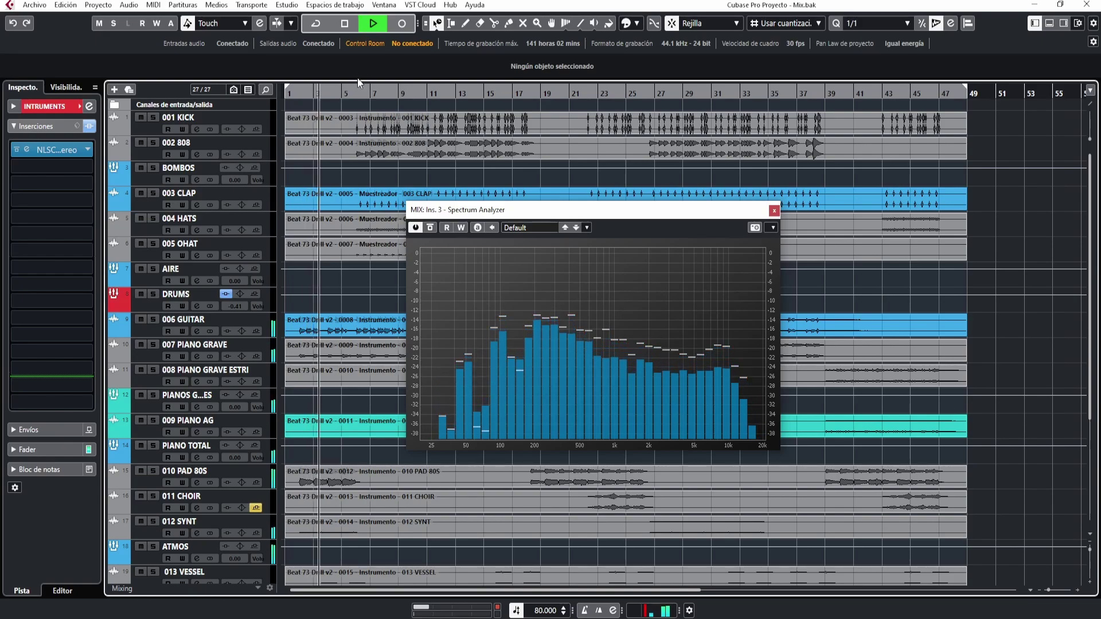
click(354, 94)
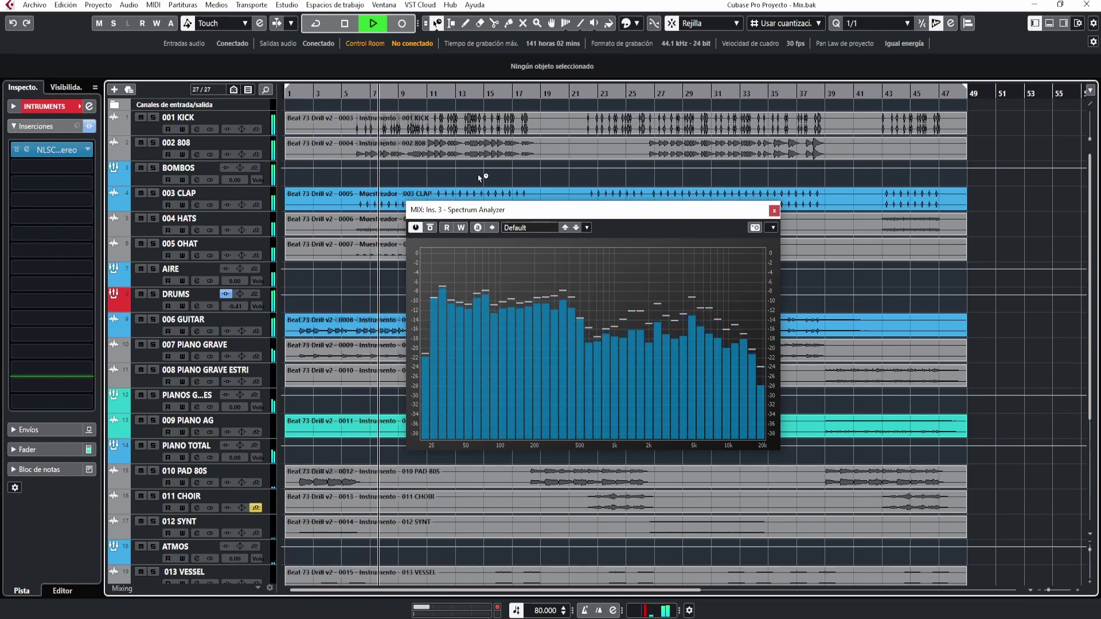
key(space)
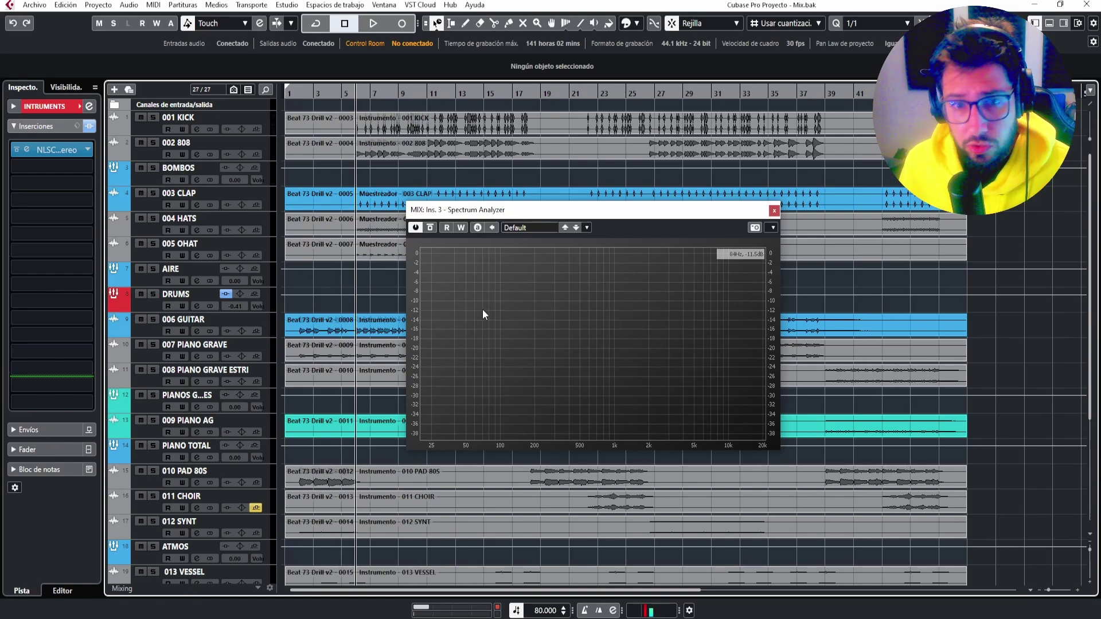
Solo the 001 KICK track and move the Spectrum Analyzer window clear of the kick and 808 tracks.
click(267, 125)
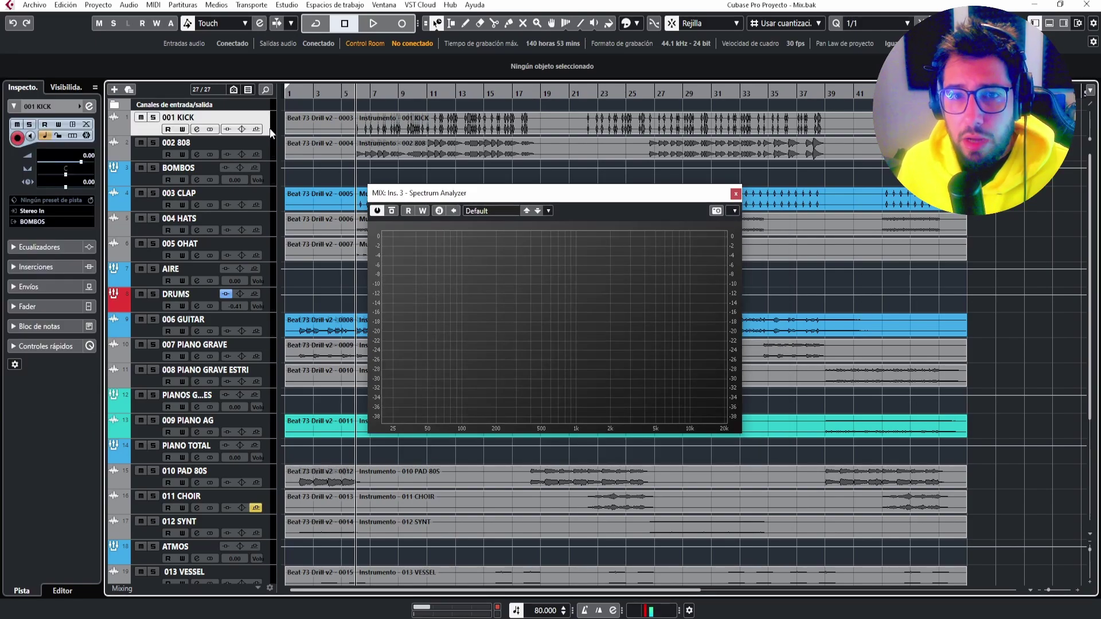
click(155, 118)
drag(412, 192, 433, 228)
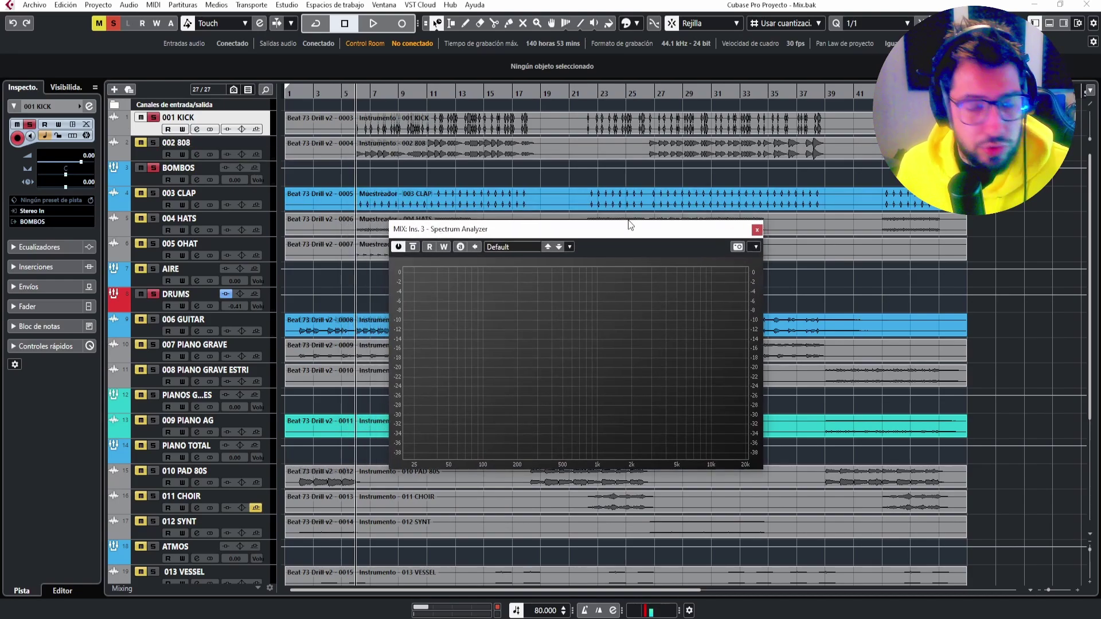
Load bx_meter and PAZ- Position Stereo in the fourth and fifth insert slots of the MIX group.
key(F3)
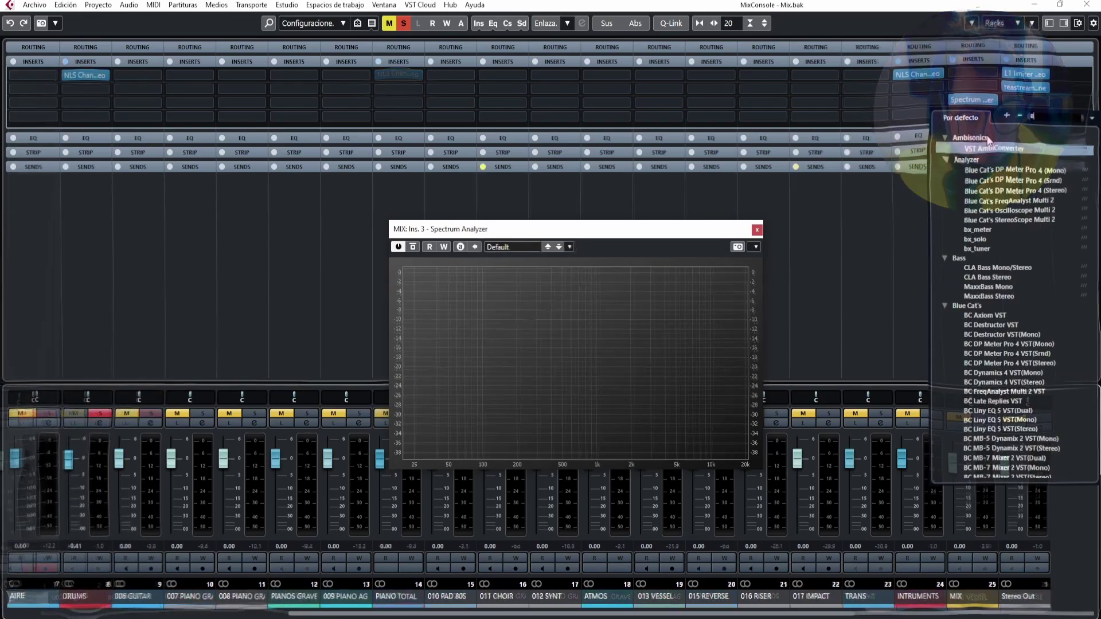
text(X)
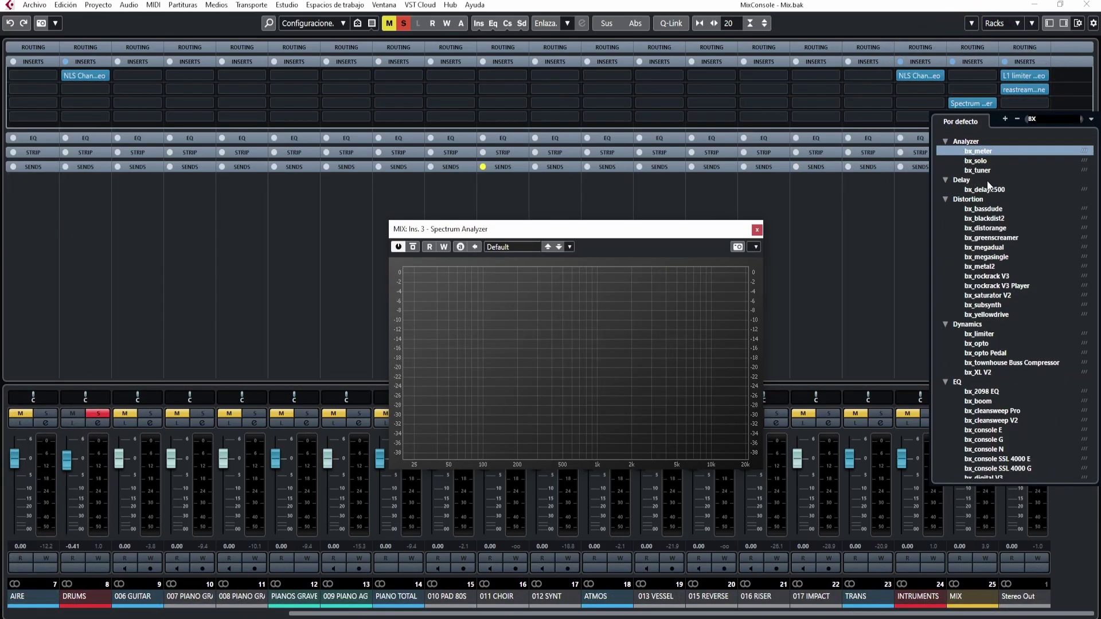
click(984, 152)
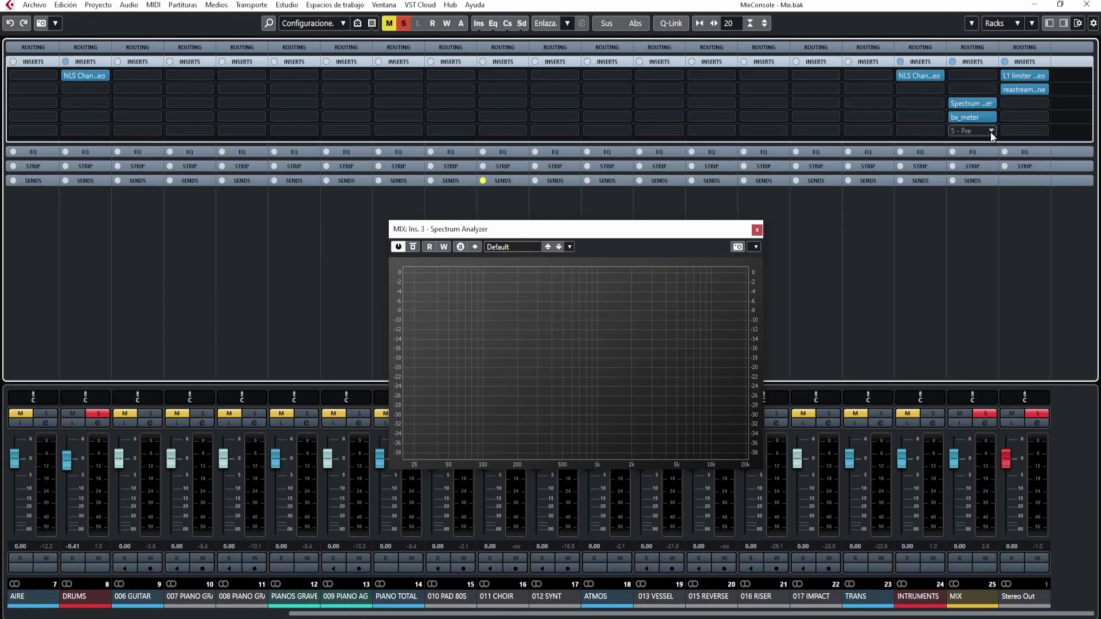
click(992, 132)
click(1006, 212)
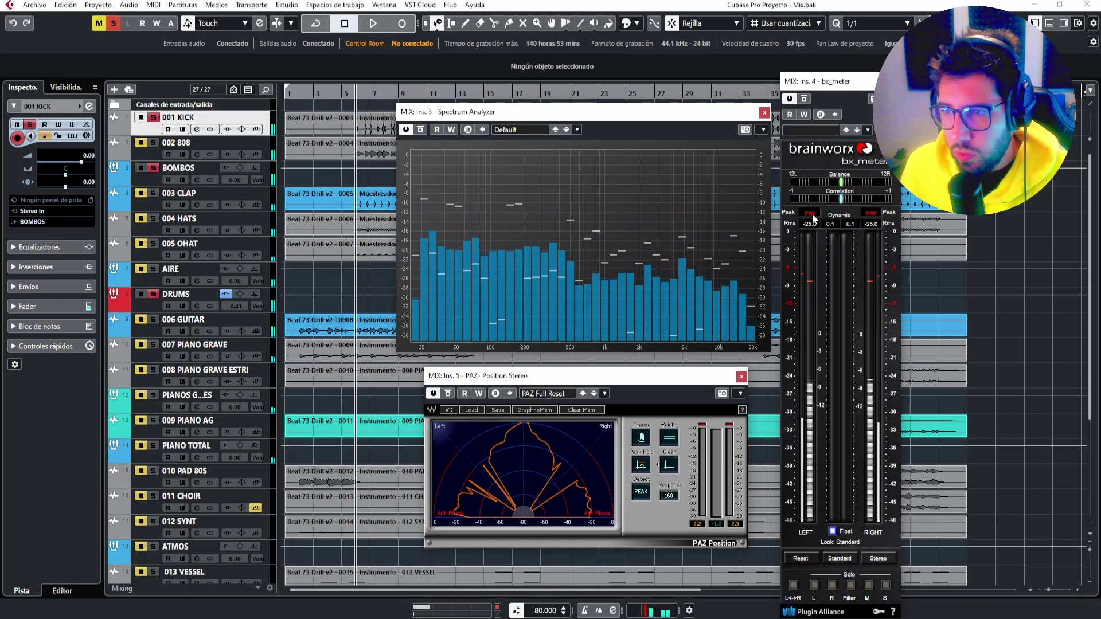
Play the soloed kick, add the 002 808 track to the solo, and examine the levels on the MIX group's meters.
key(space)
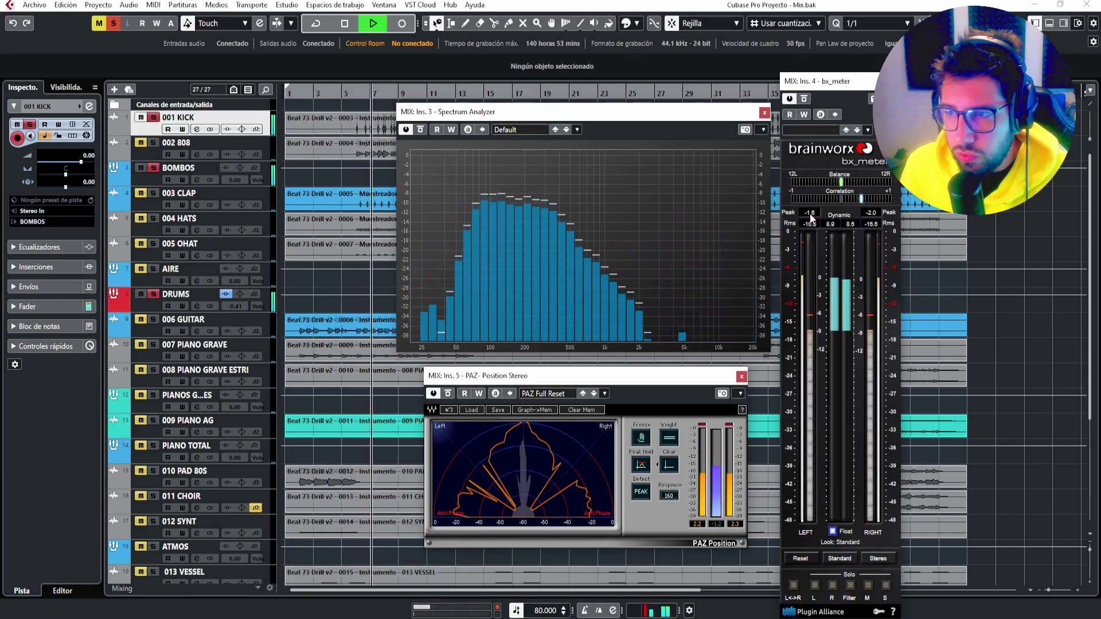
click(153, 143)
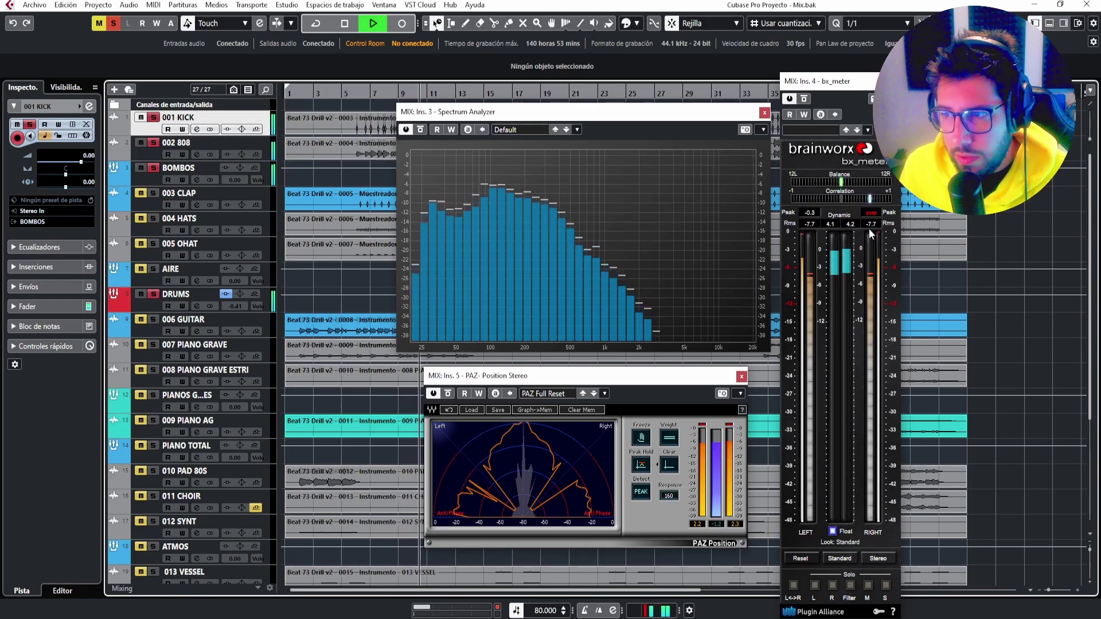
key(space)
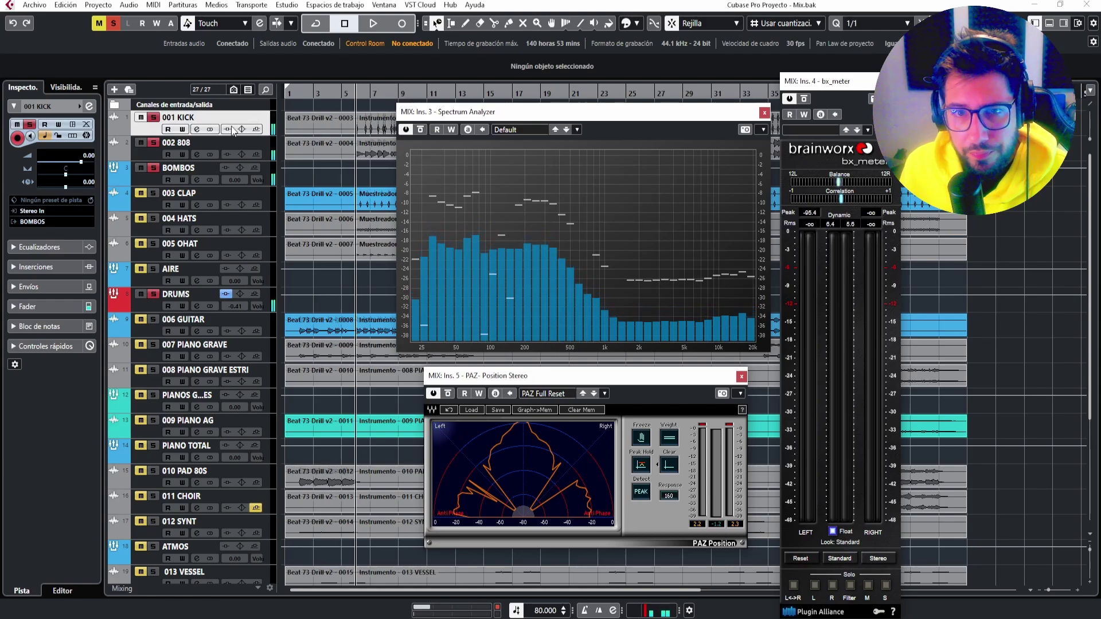
Take 002 808 out of solo, raise the 001 KICK volume to 2.00 and check its peak level in playback.
click(152, 144)
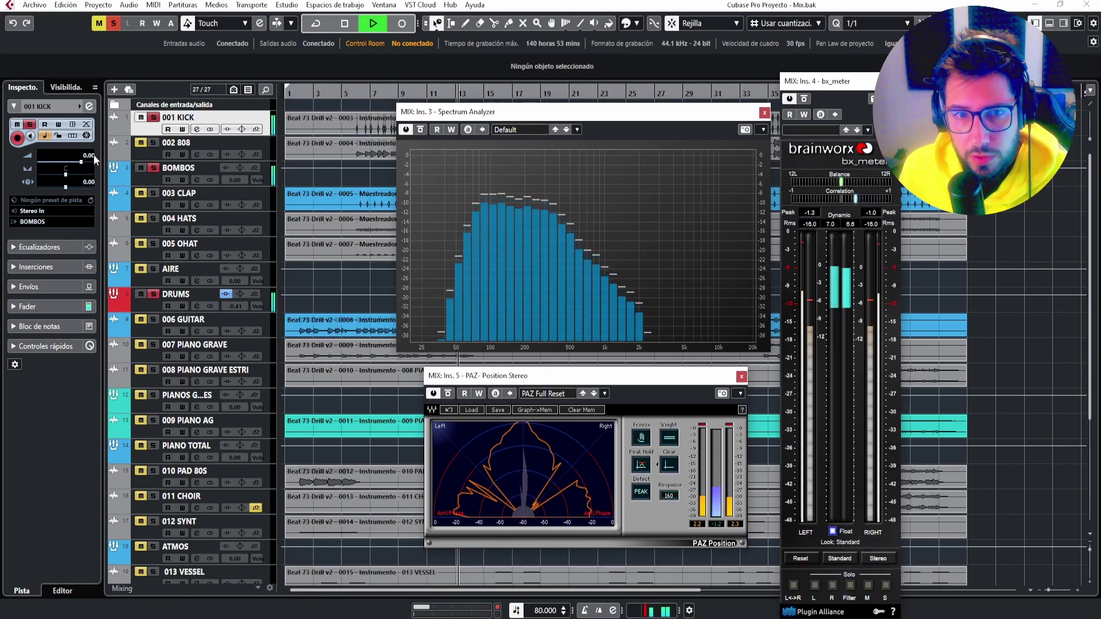
scroll(87, 155, up, 4)
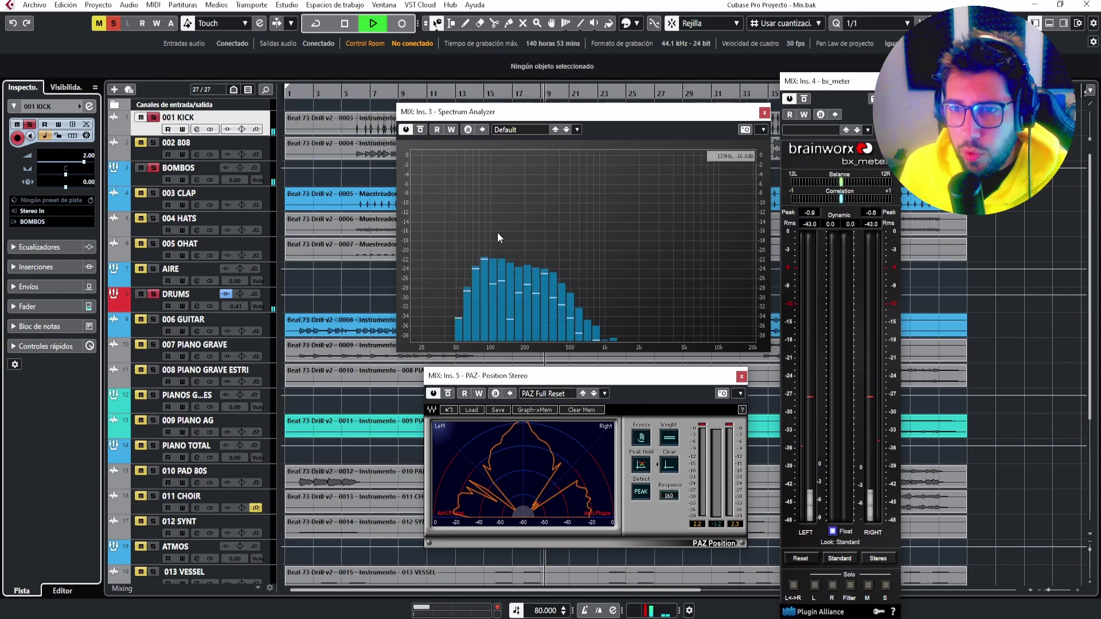
key(space)
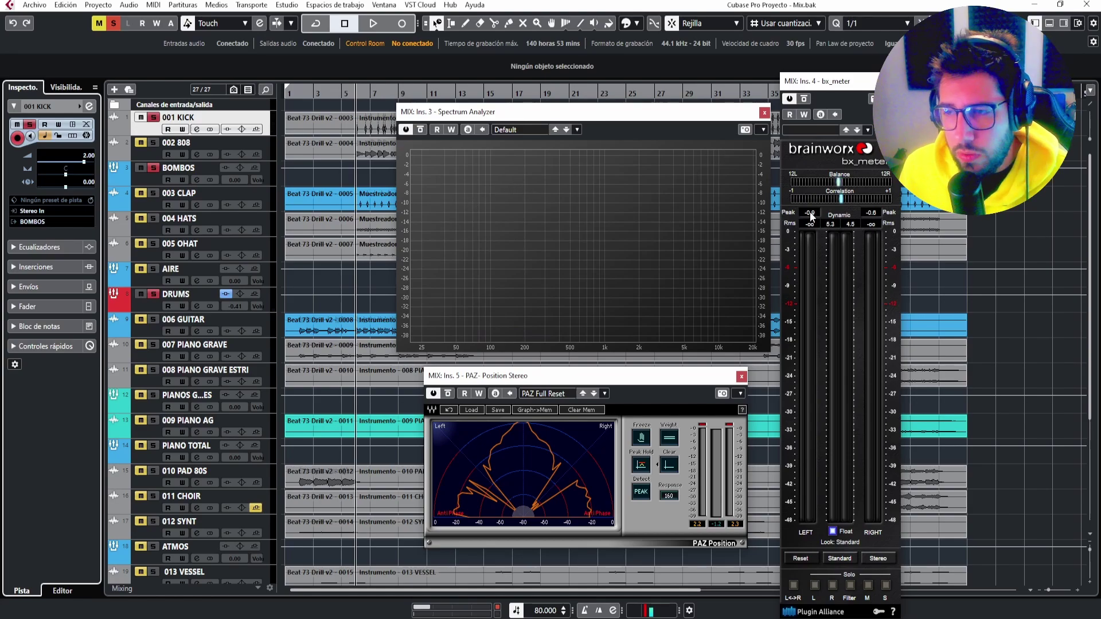
key(space)
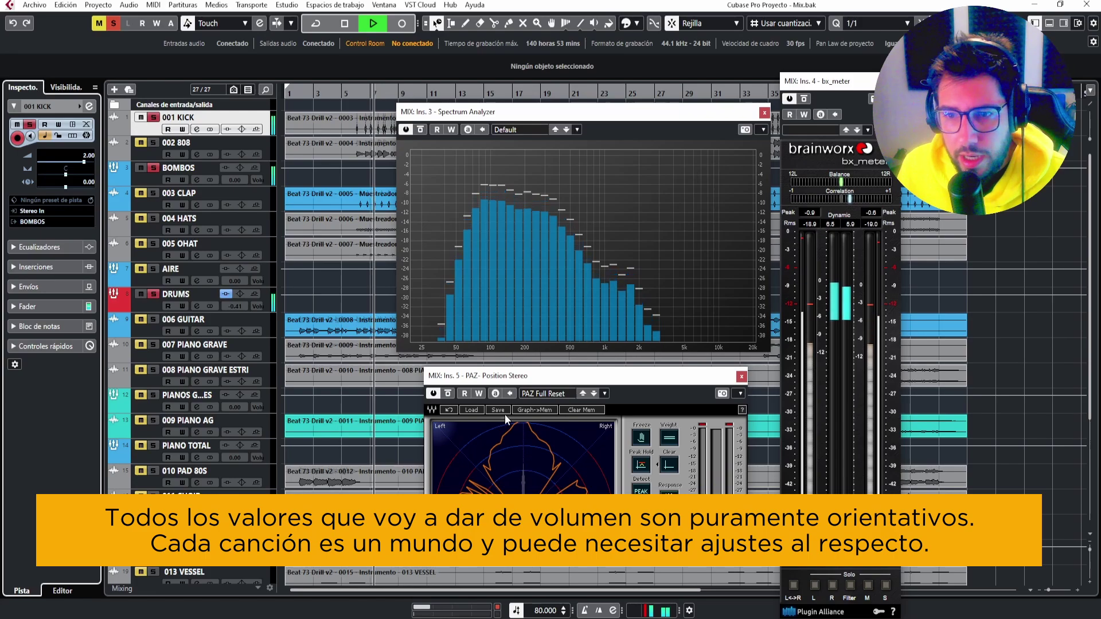
key(space)
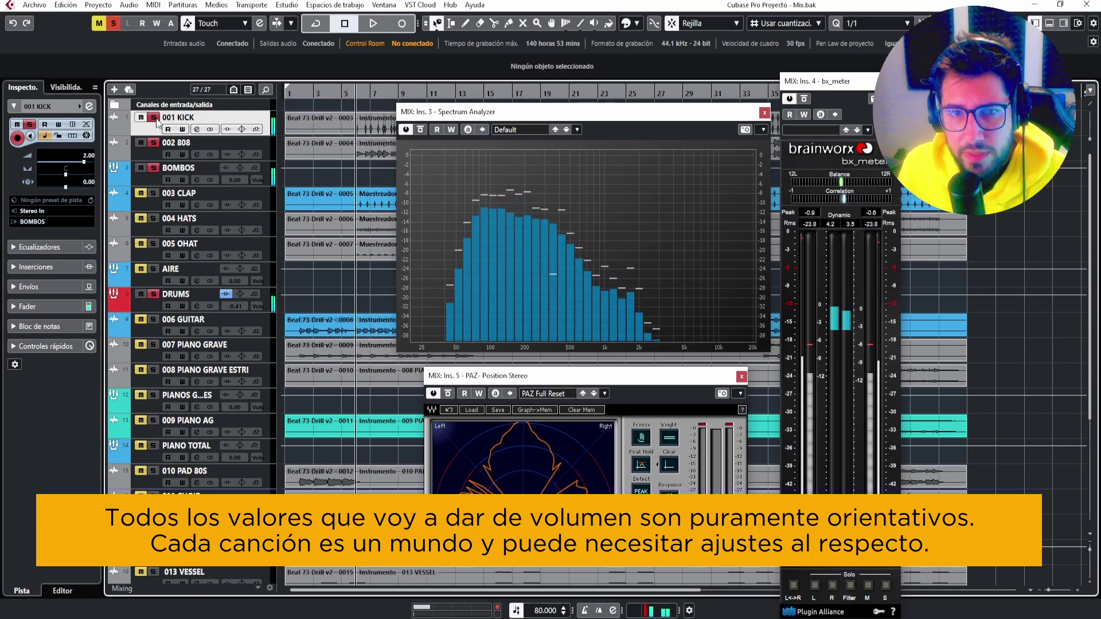
Listen to the 808 alone and together with the kick, comparing their levels and spectrum on the MIX group's meters.
click(153, 117)
key(space)
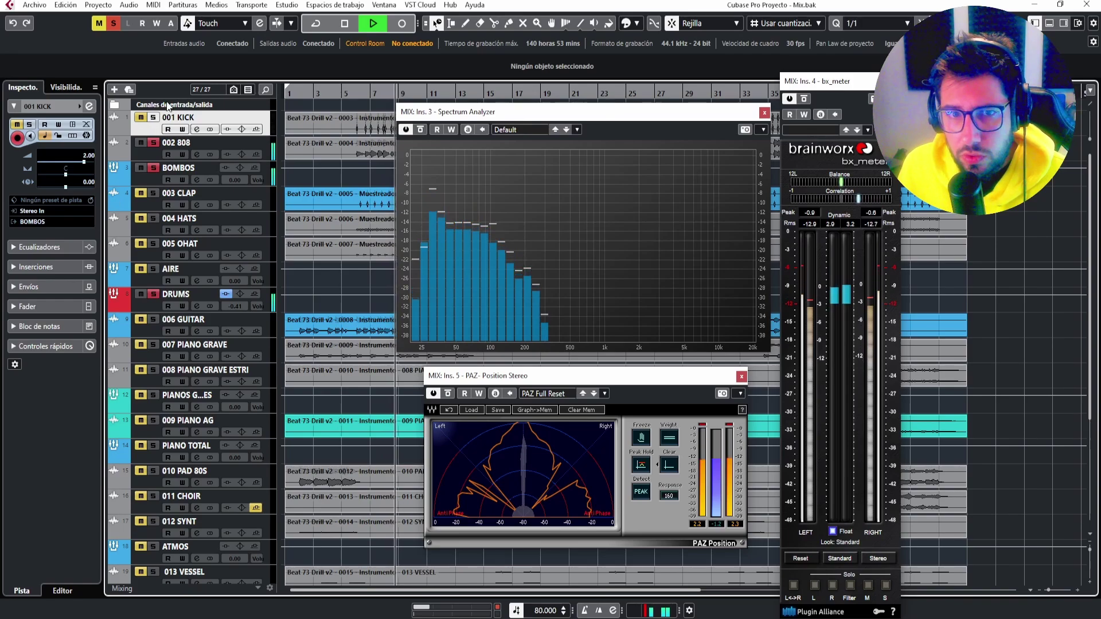
click(153, 118)
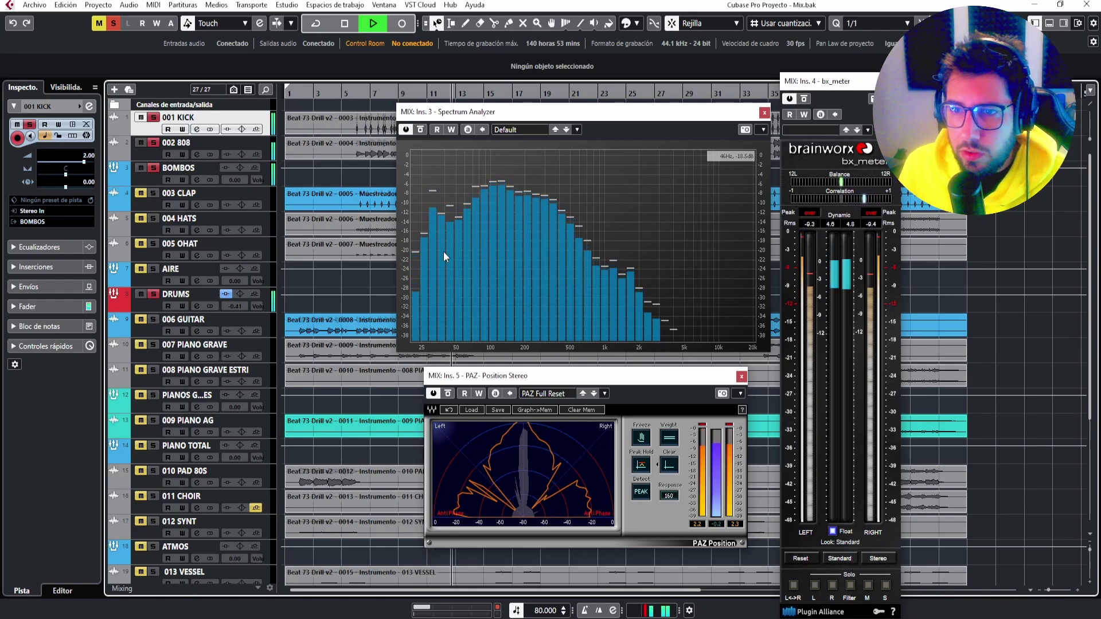
key(space)
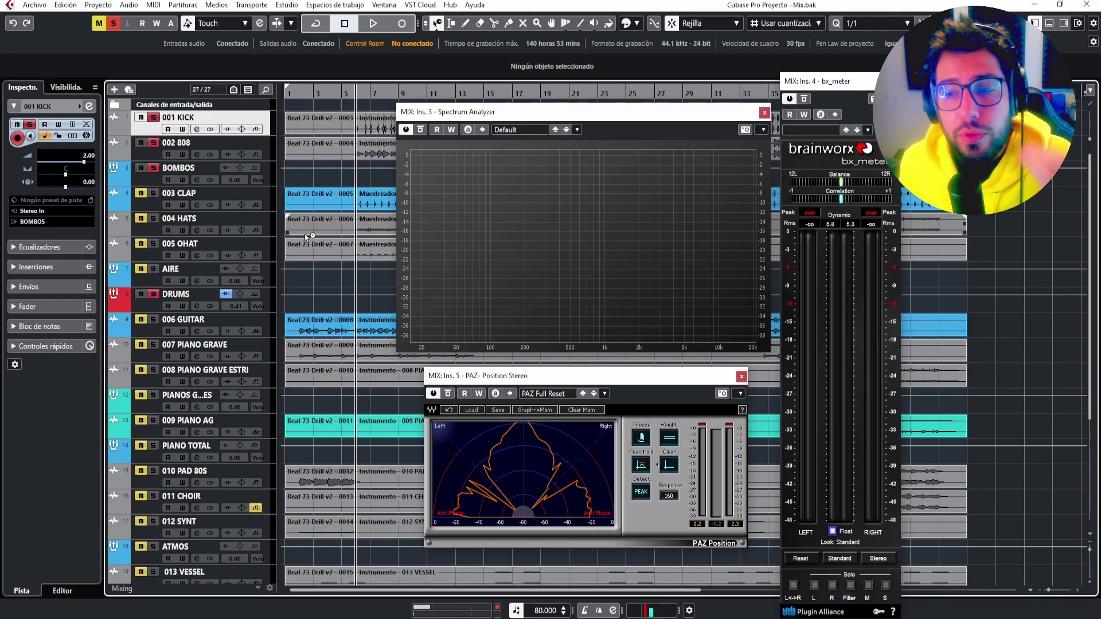
key(space)
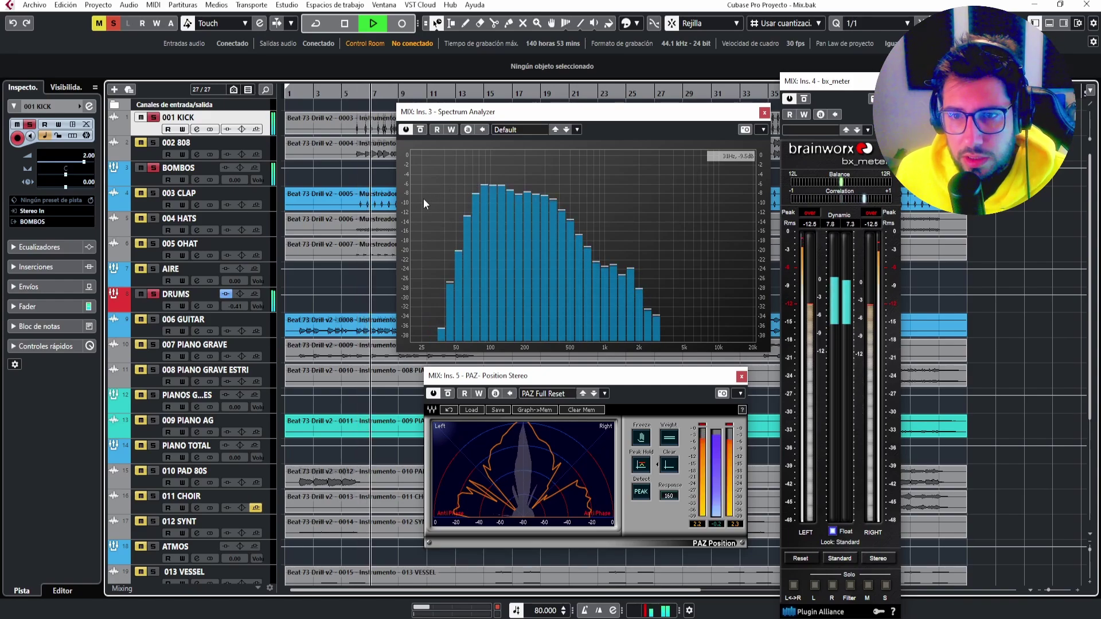
Take 001 KICK out of solo to hear the 808, and audition 003 CLAP alone, examining its level and spectrum on the MIX group's meters.
click(154, 117)
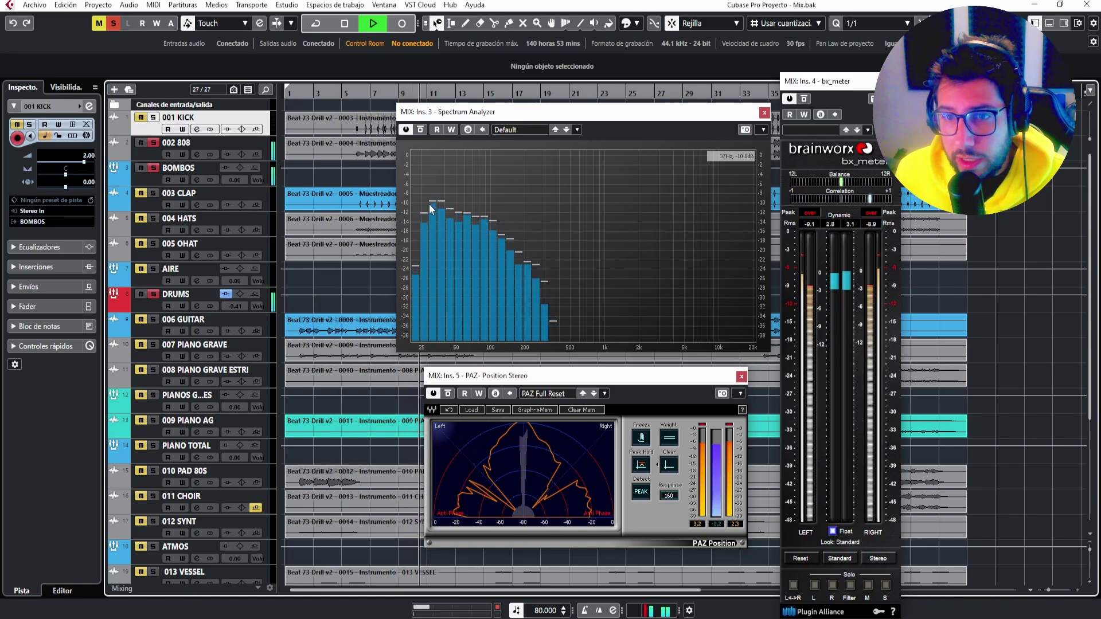
key(space)
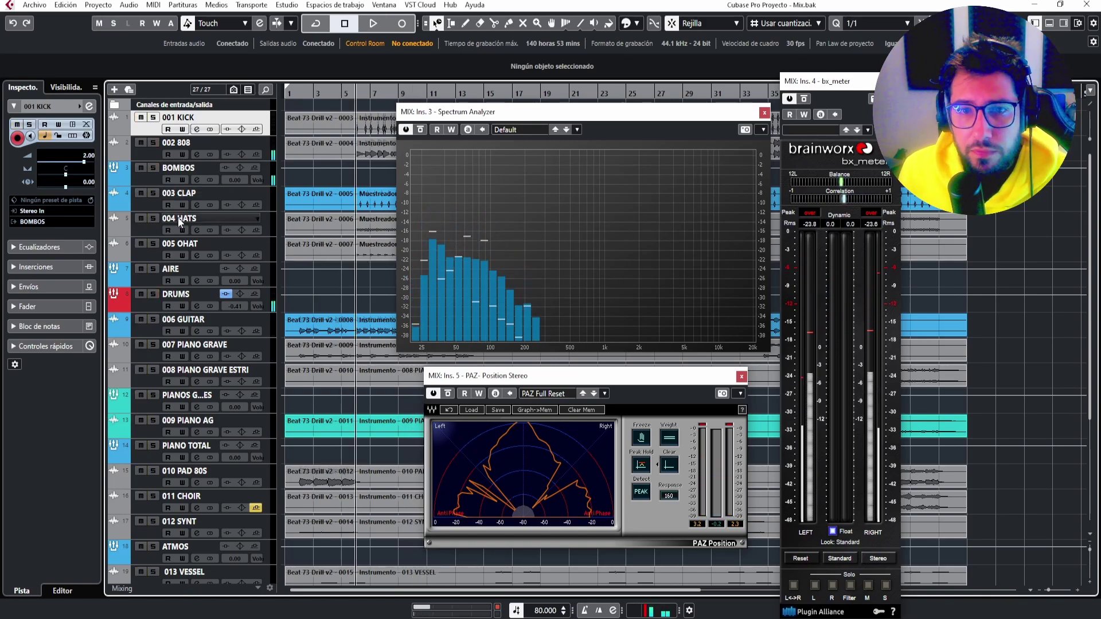
click(154, 193)
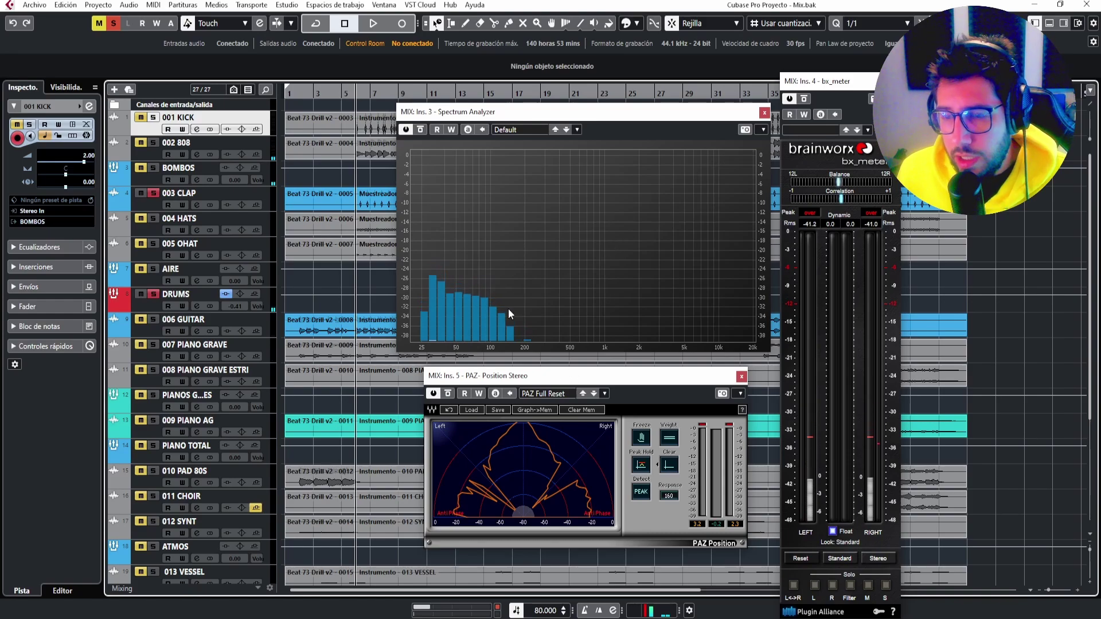
key(space)
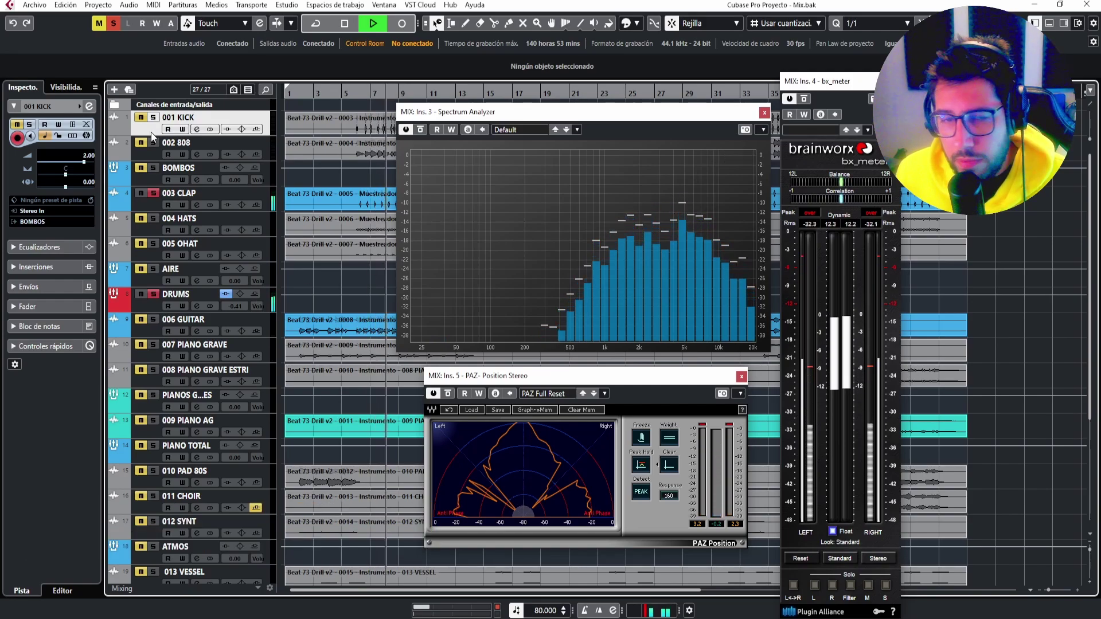
key(space)
click(154, 194)
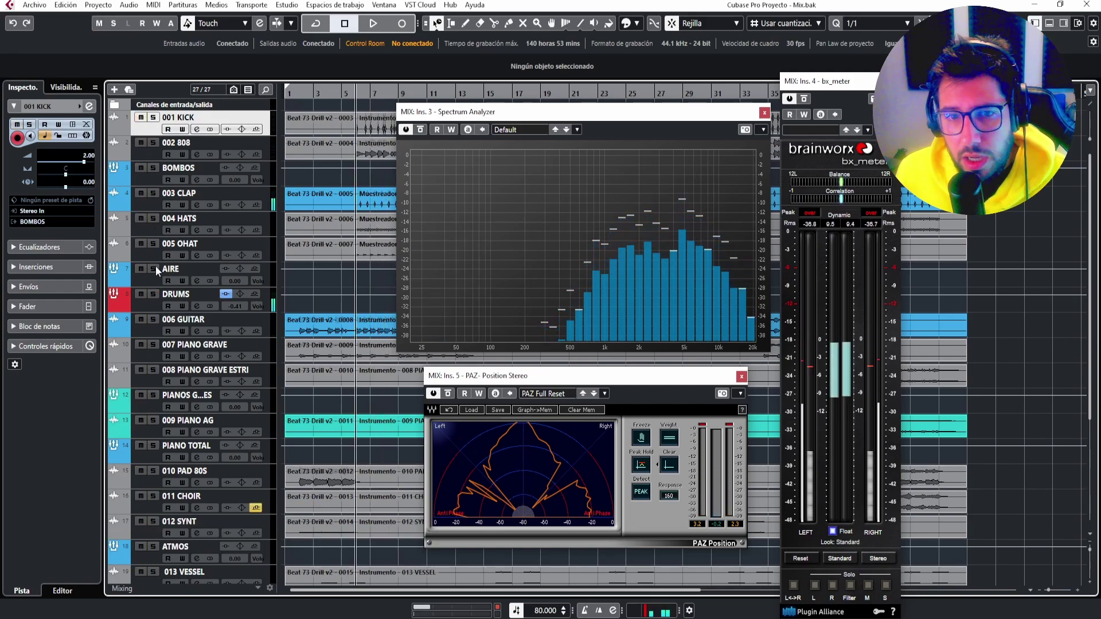
Solo the AIRE group in playback, reset the bx_meter peak hold, and examine the hats' level and spectrum before clearing the solo.
click(155, 268)
key(space)
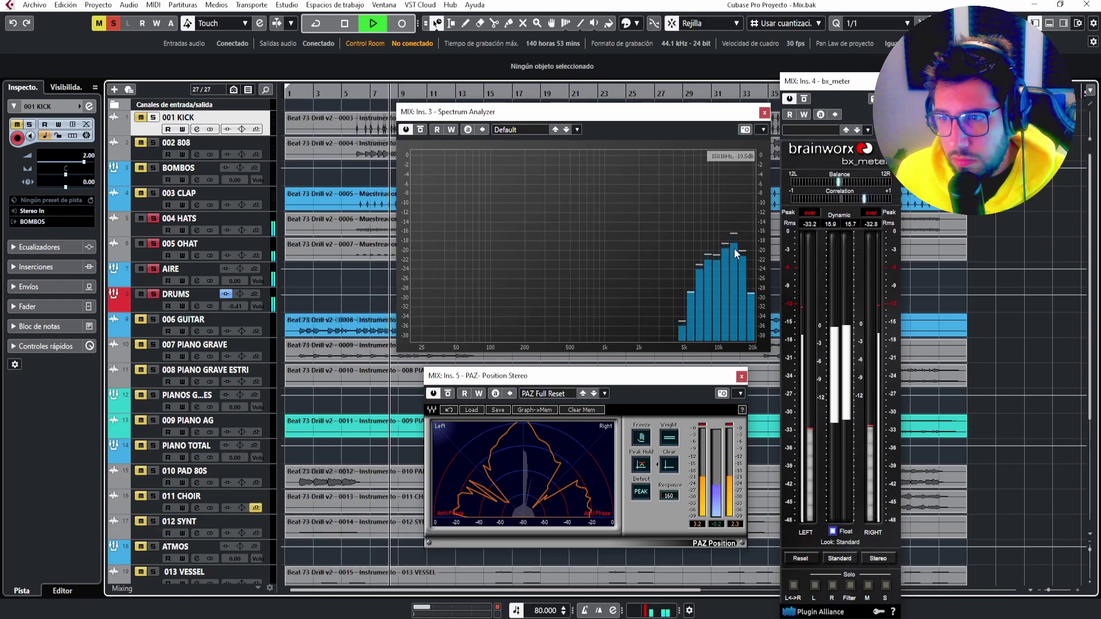
click(807, 215)
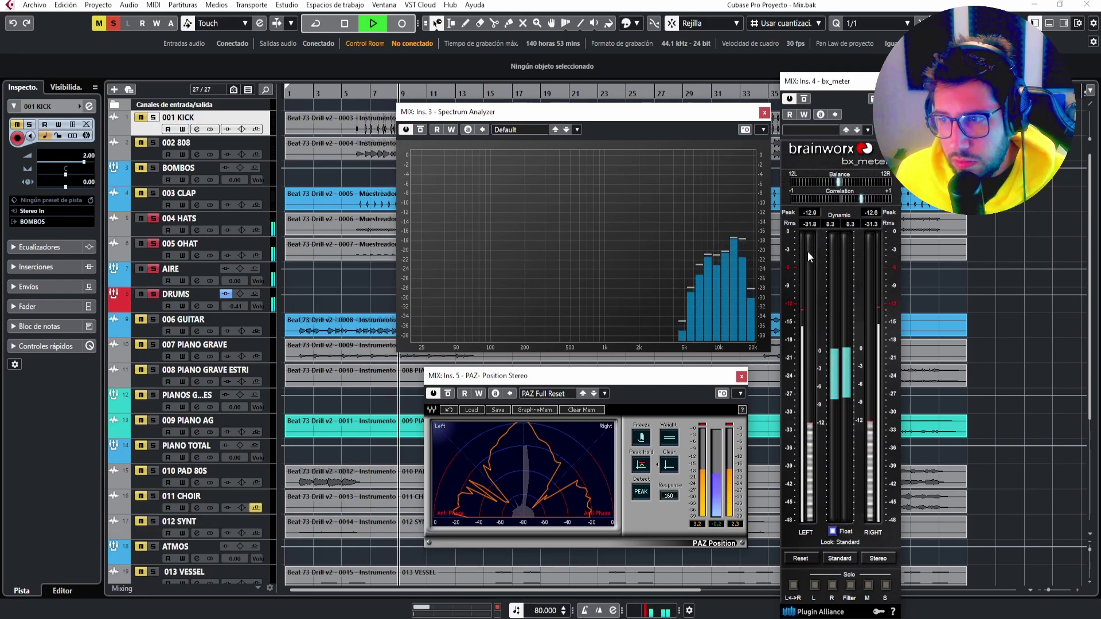
key(space)
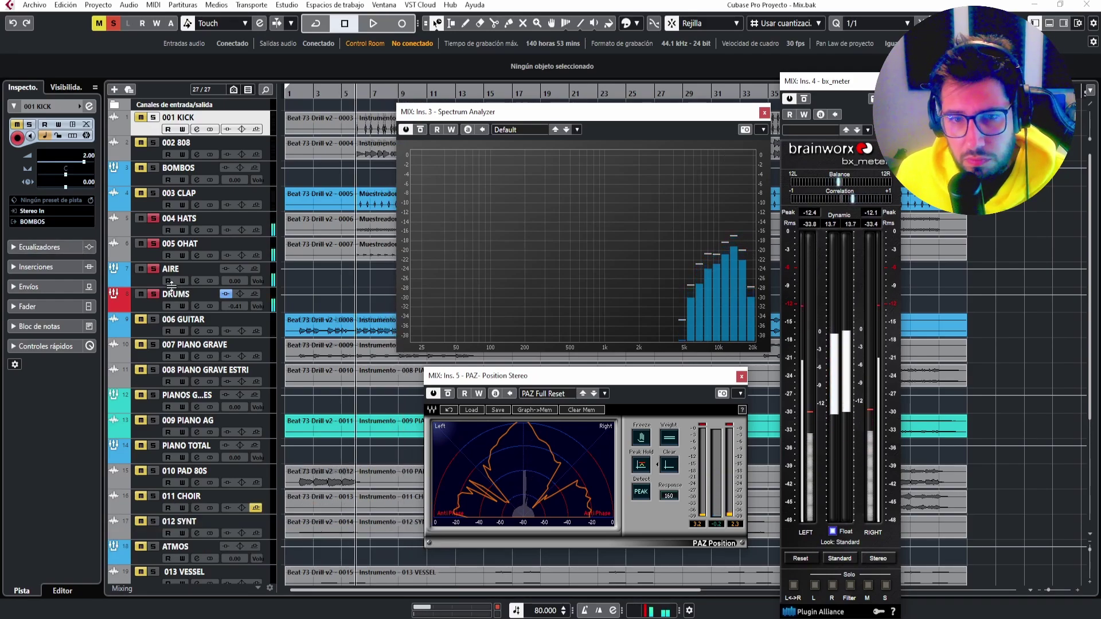
click(154, 269)
Solo the DRUMS group in playback, reset the bx_meter peak hold, and examine the full drum spectrum before clearing the solo.
click(154, 295)
key(space)
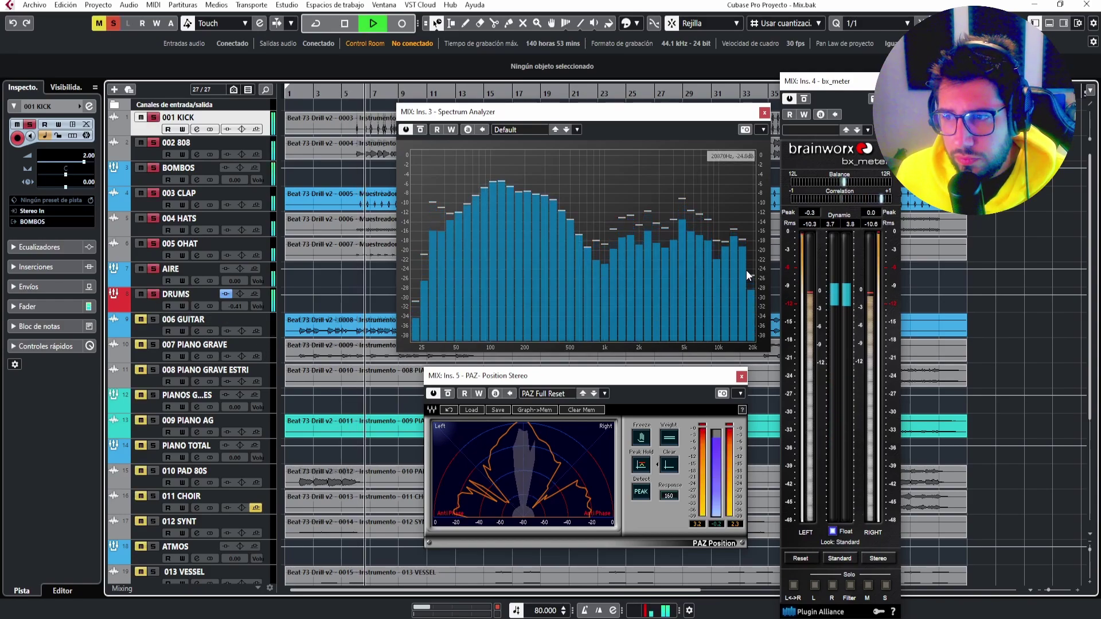
click(877, 212)
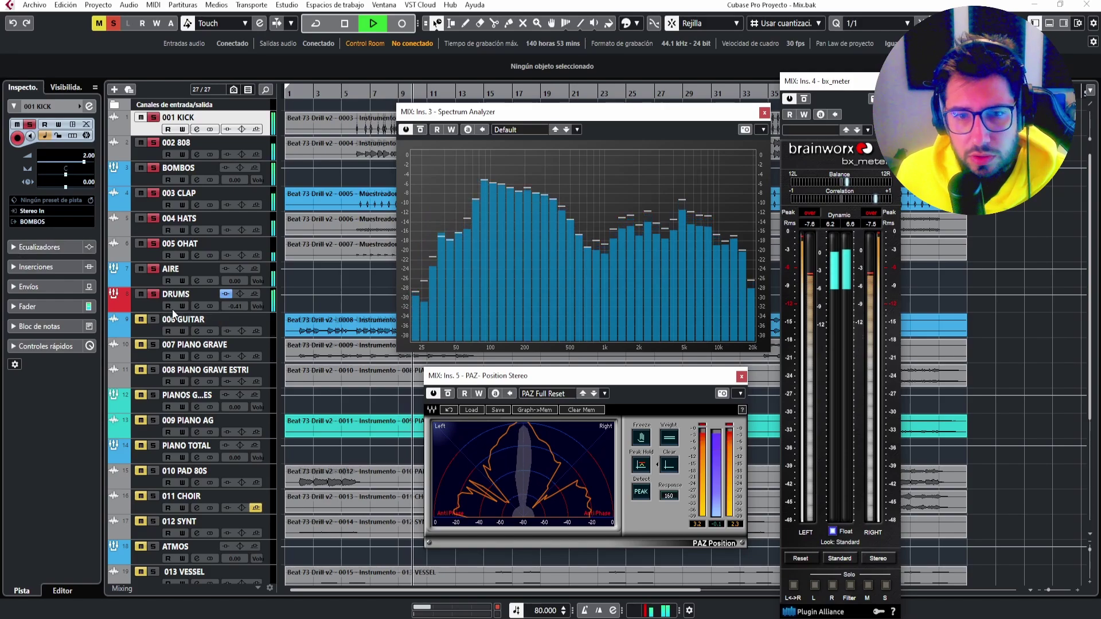
key(space)
click(154, 294)
Play 006 GUITAR in solo, examine its level and spectrum on the MIX group's meters, and clear the solo.
scroll(174, 319, down, 4)
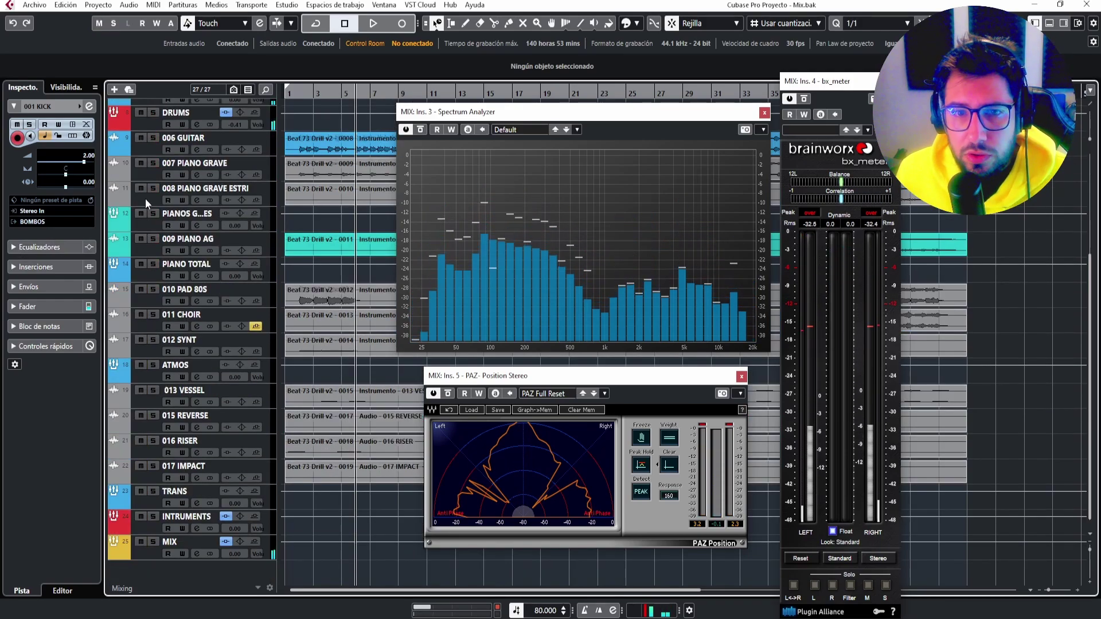
scroll(176, 244, up, 4)
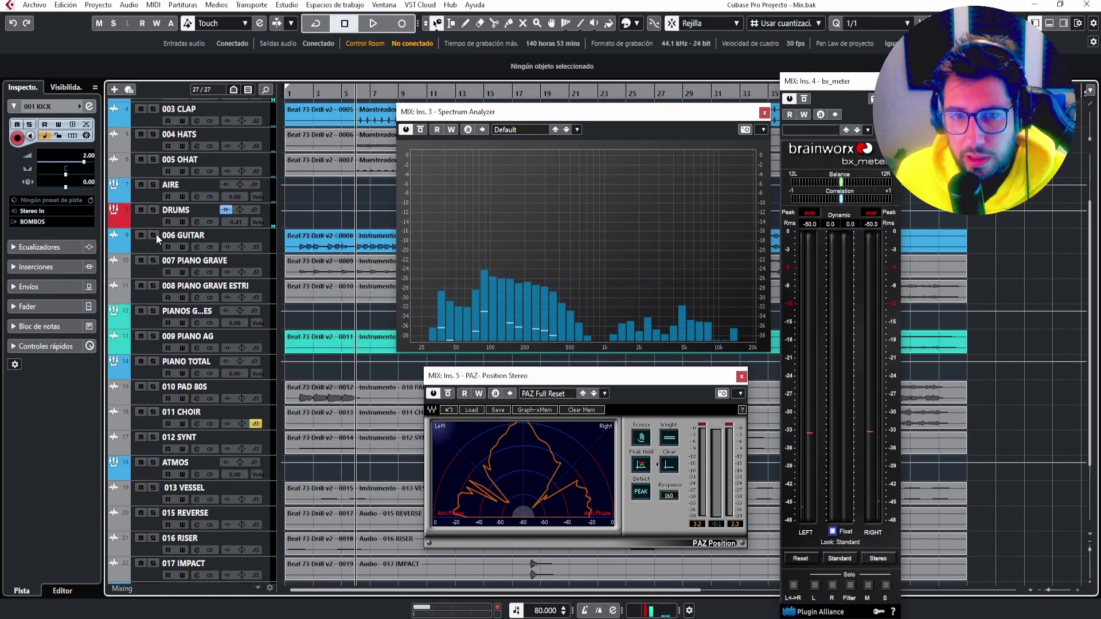
click(153, 236)
key(space)
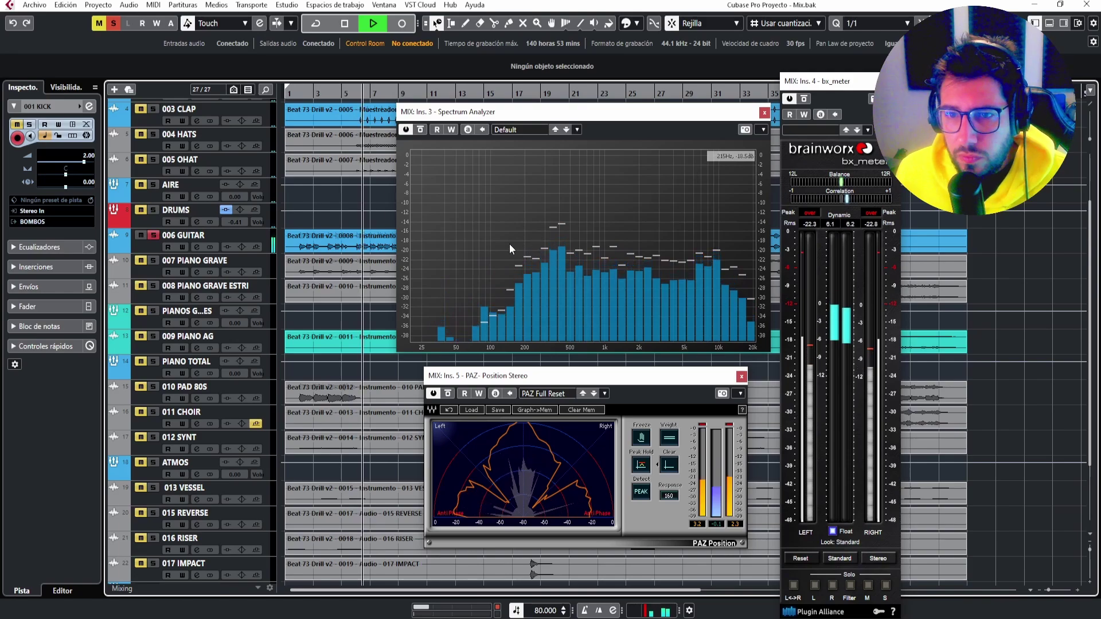
key(space)
click(154, 238)
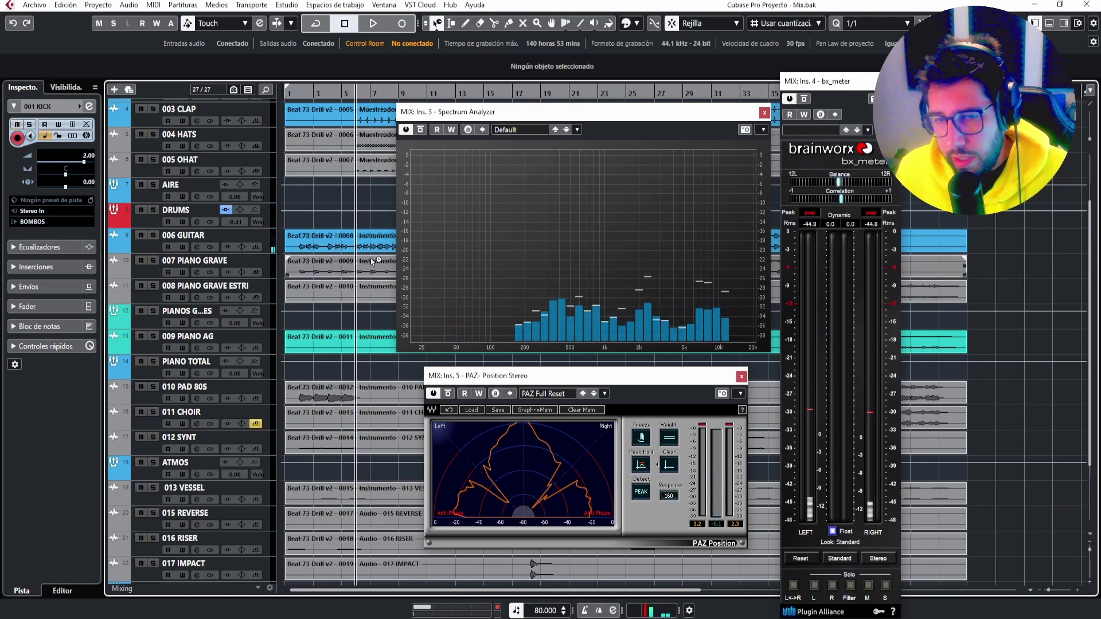
Select 006 GUITAR and compare the full mix with the guitar alone in playback to judge the guitar's level.
click(268, 245)
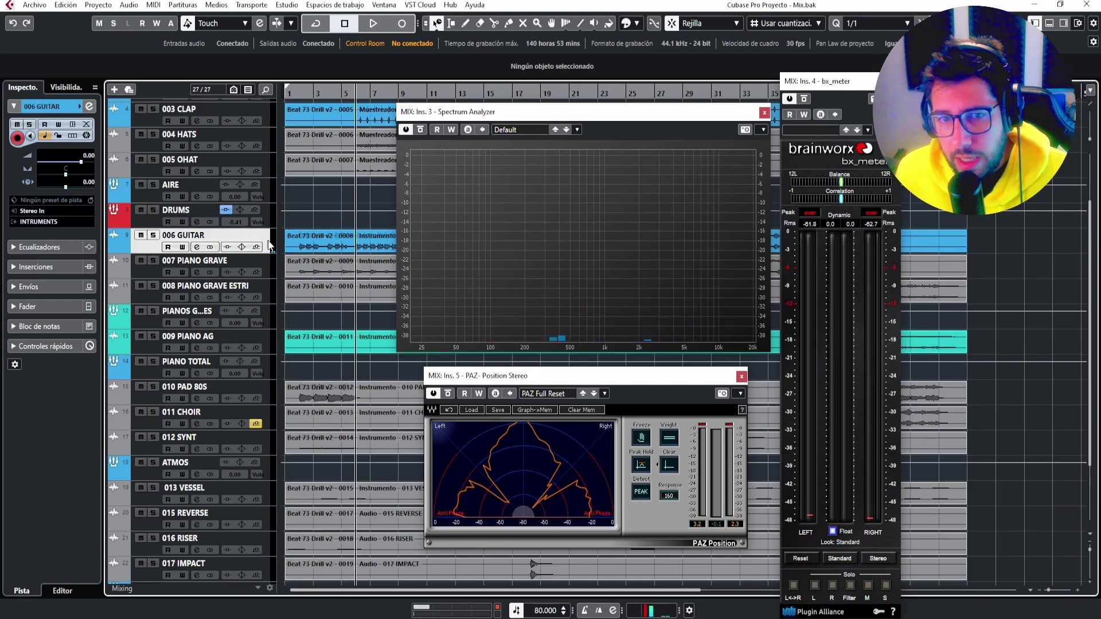
key(space)
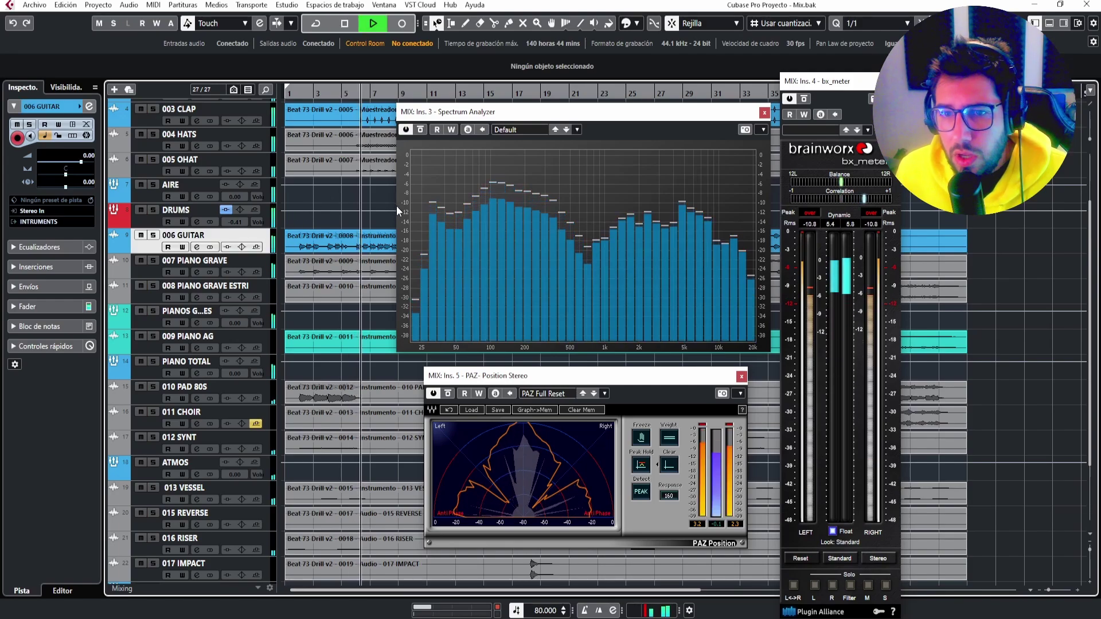
key(space)
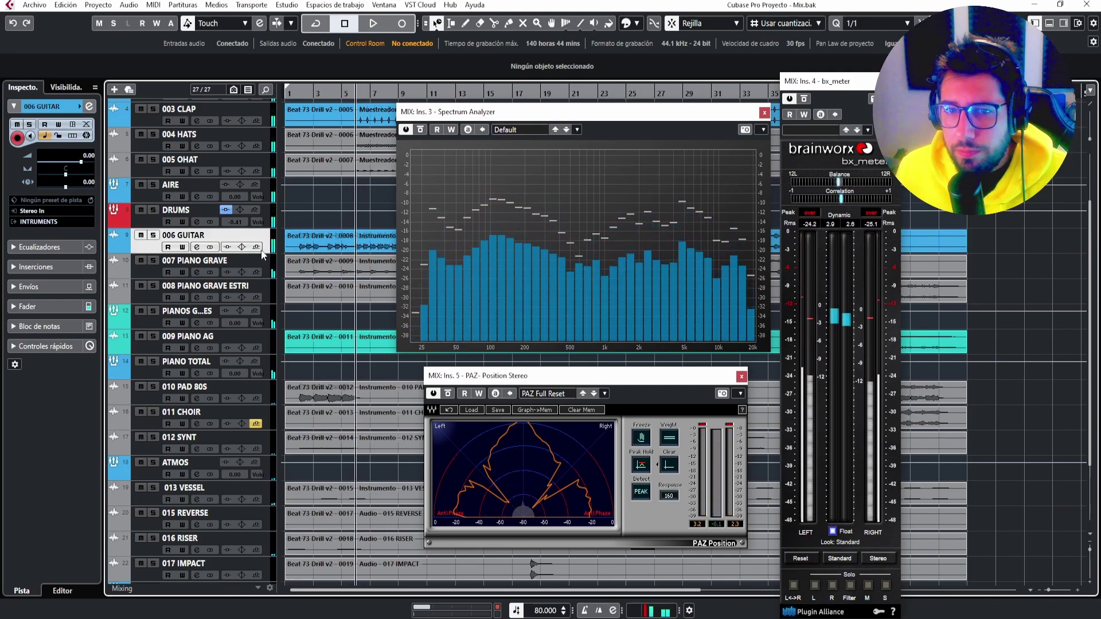
click(154, 235)
click(154, 235)
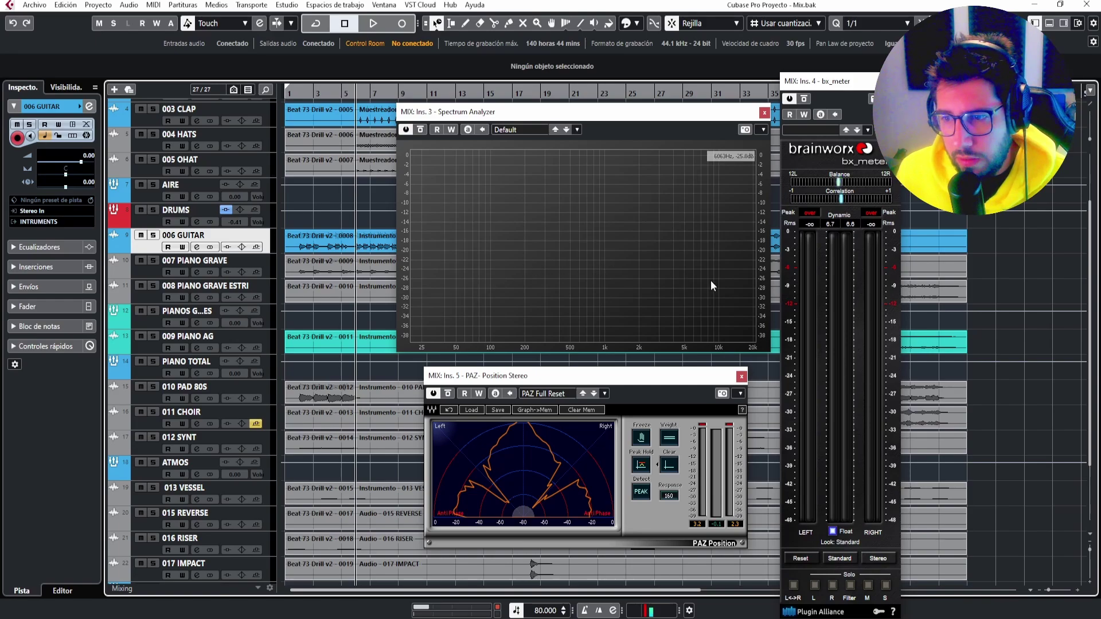
key(space)
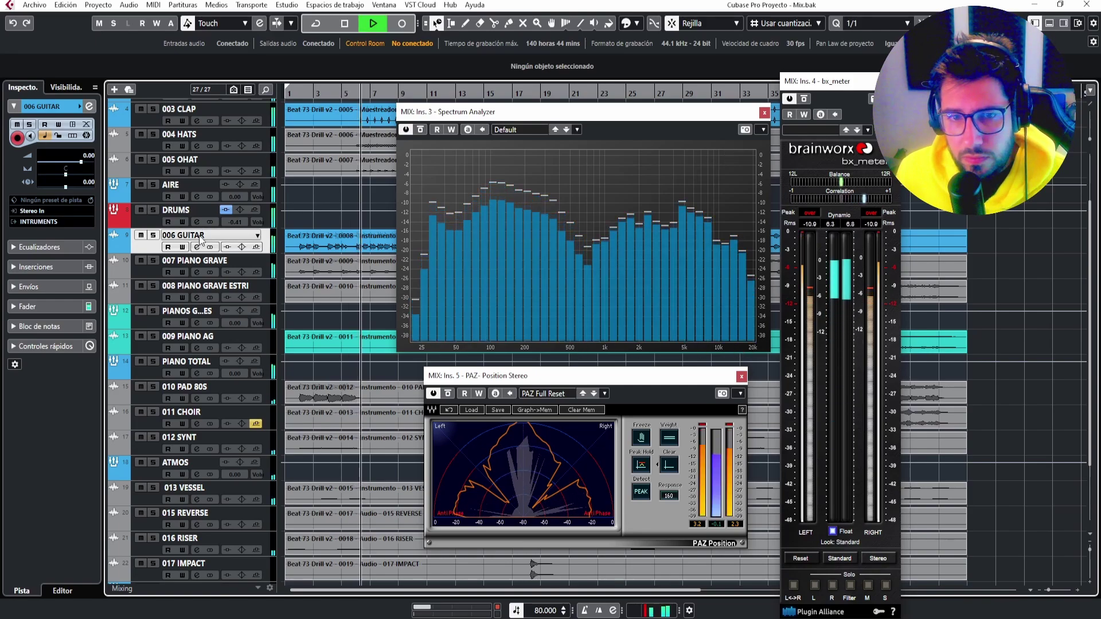
click(153, 235)
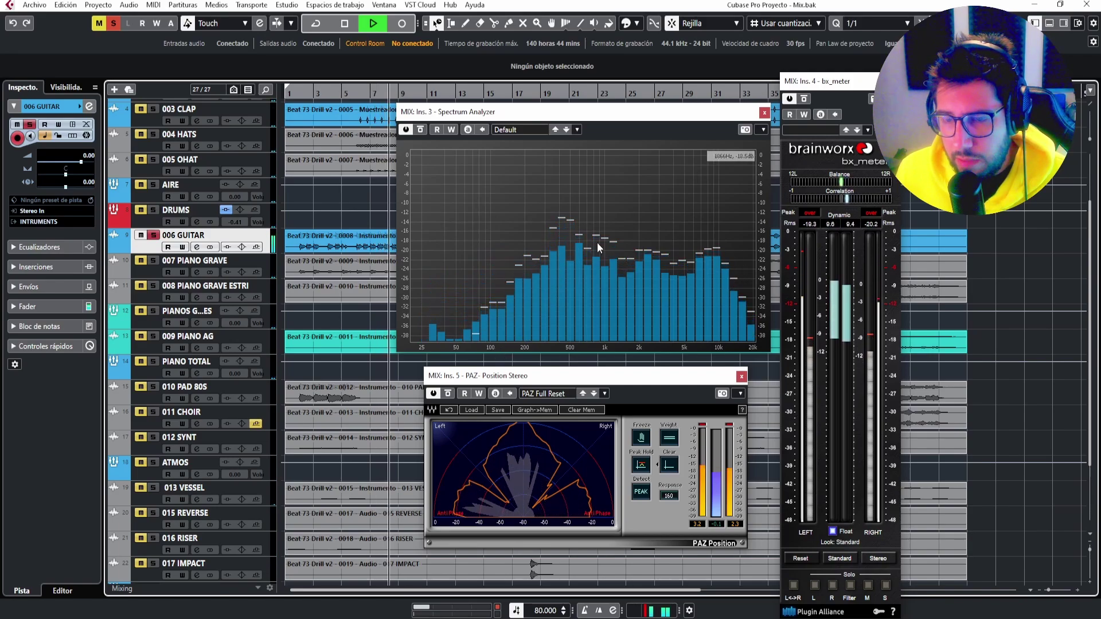
key(space)
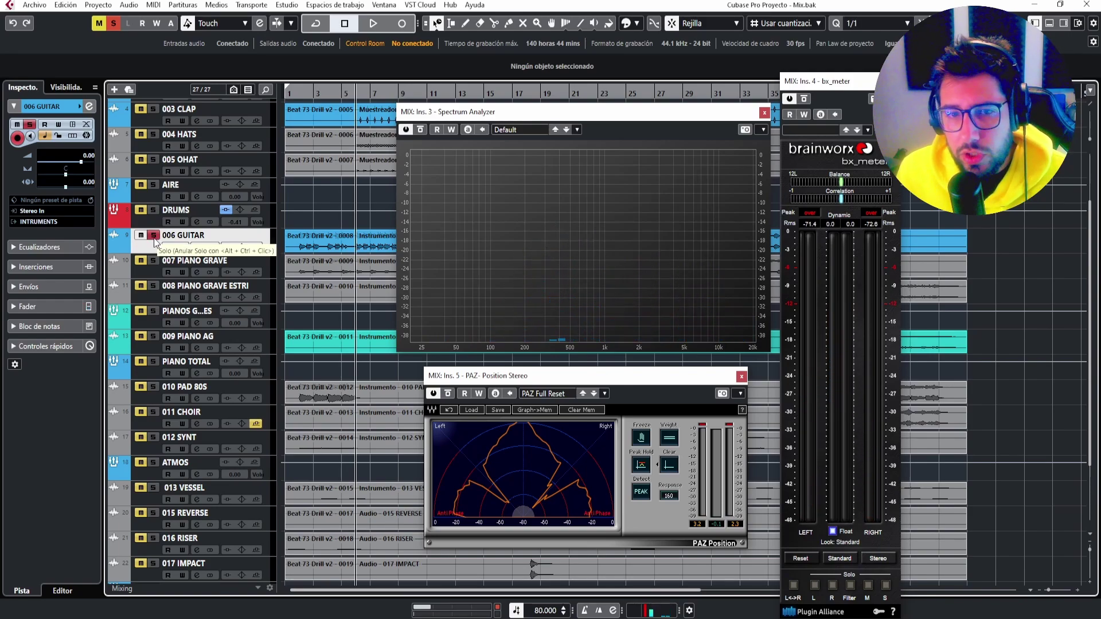
Set the soloed 006 GUITAR track's volume to -5.00 while it plays.
key(space)
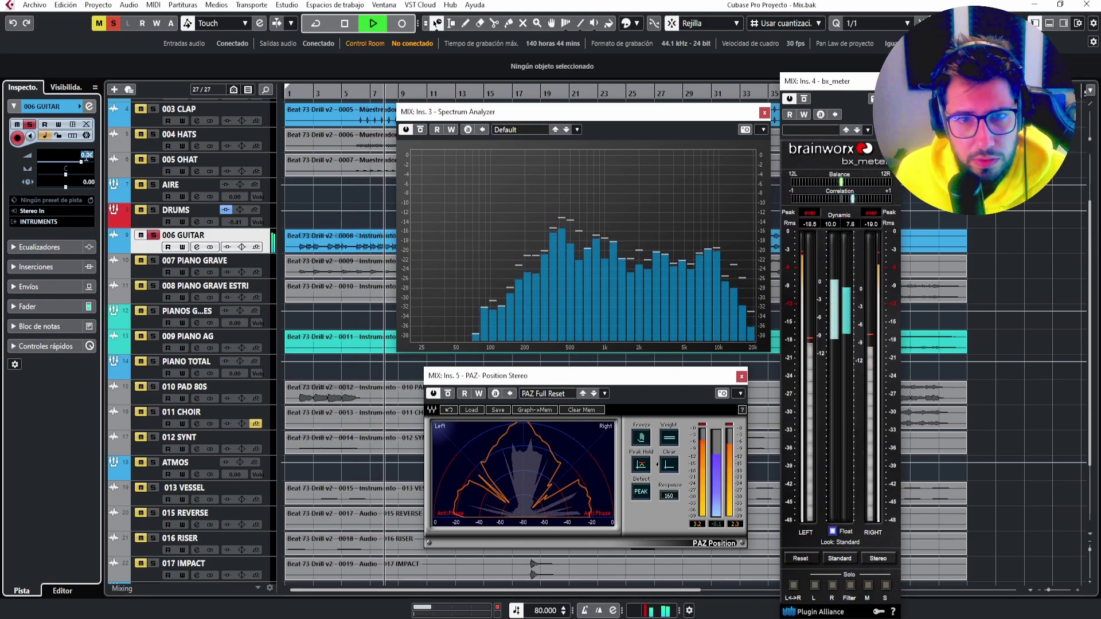
click(86, 156)
text(-5)
key(Return)
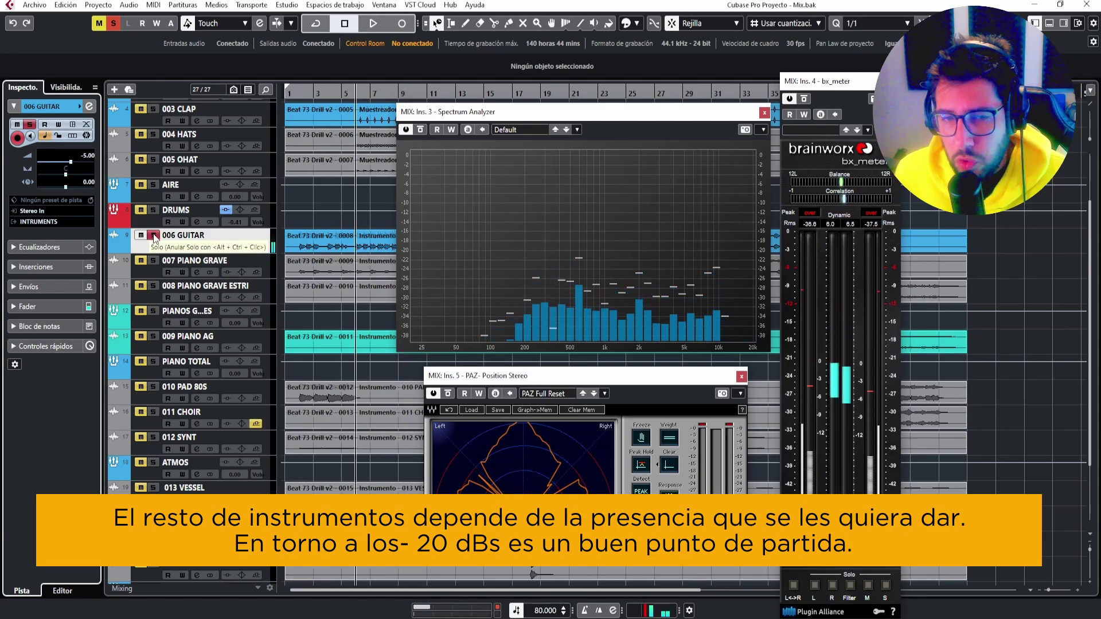
Listen to the guitar together with the soloed DRUMS group, clear all solos, and check the guitar's balance in the full mix.
click(153, 210)
key(space)
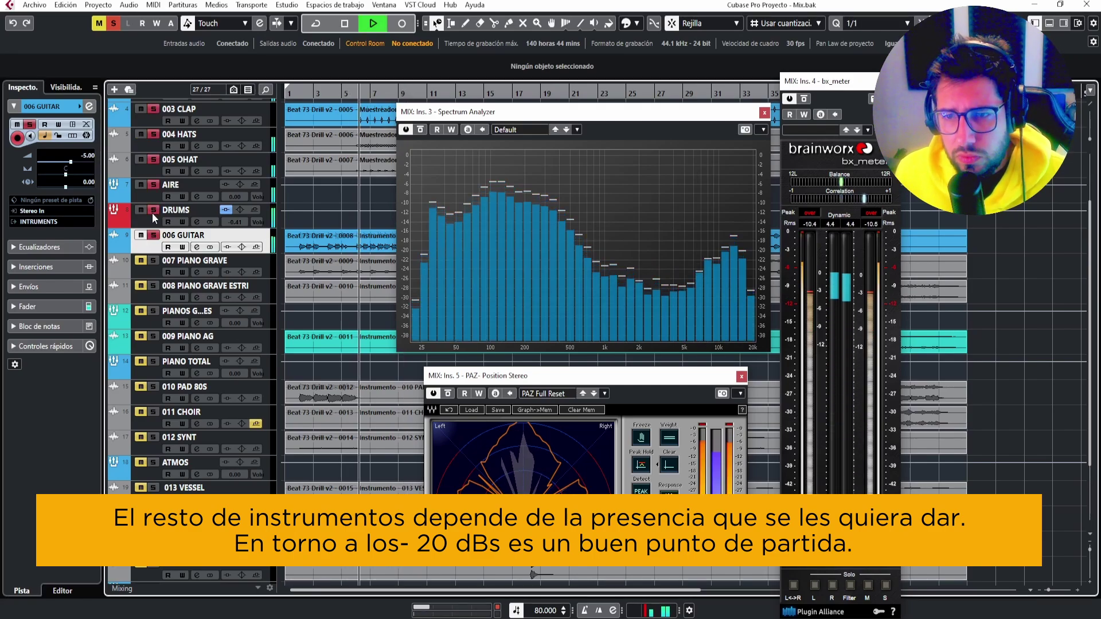
ctrl+click(153, 235)
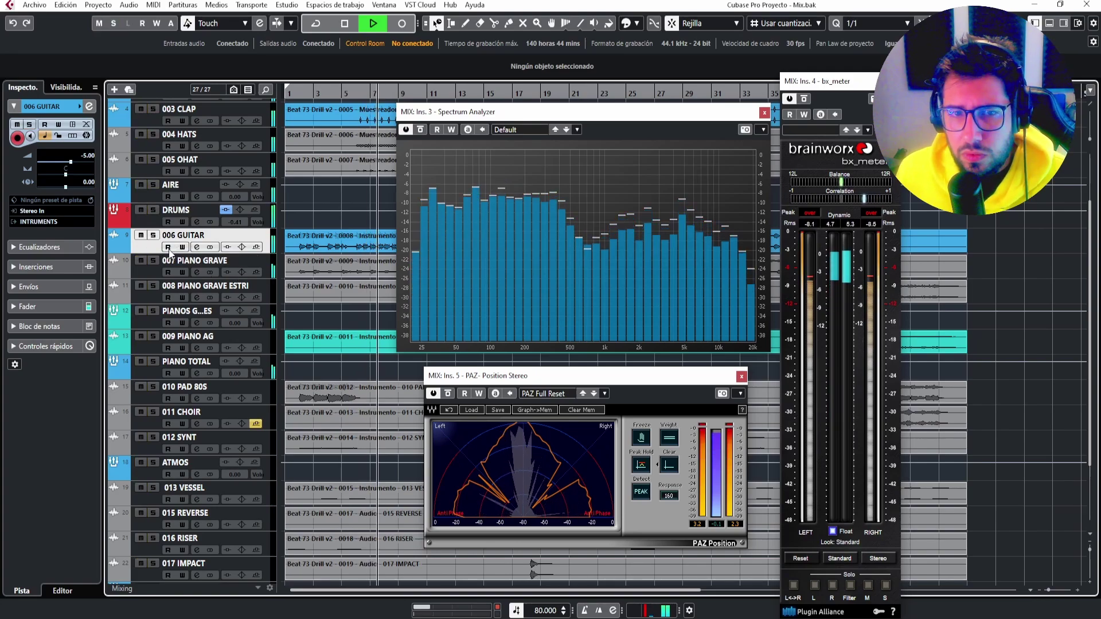
key(space)
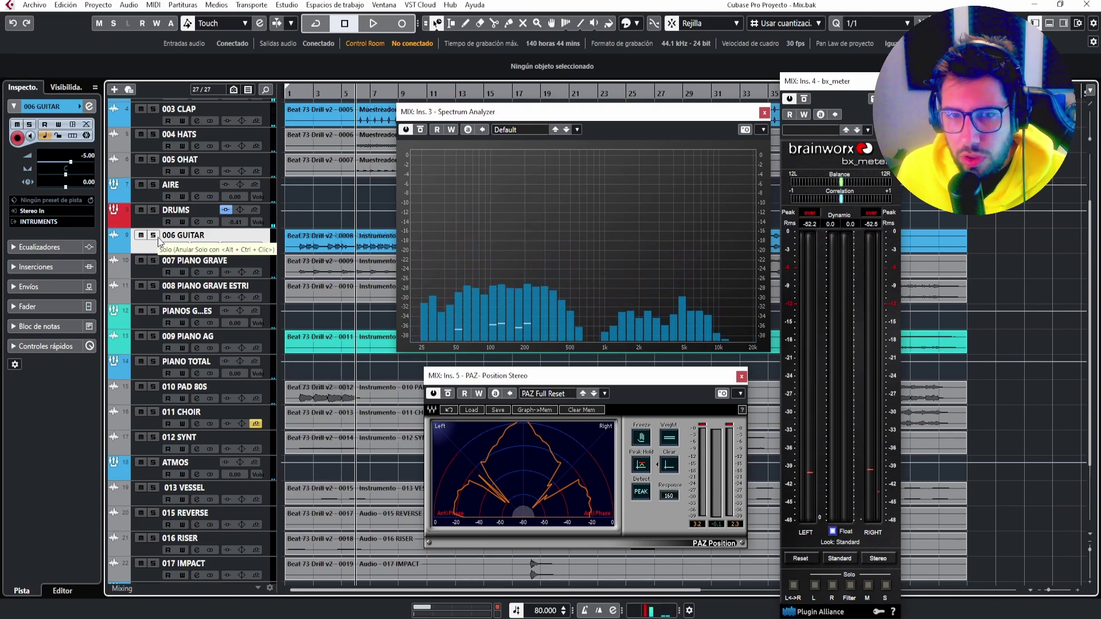
key(space)
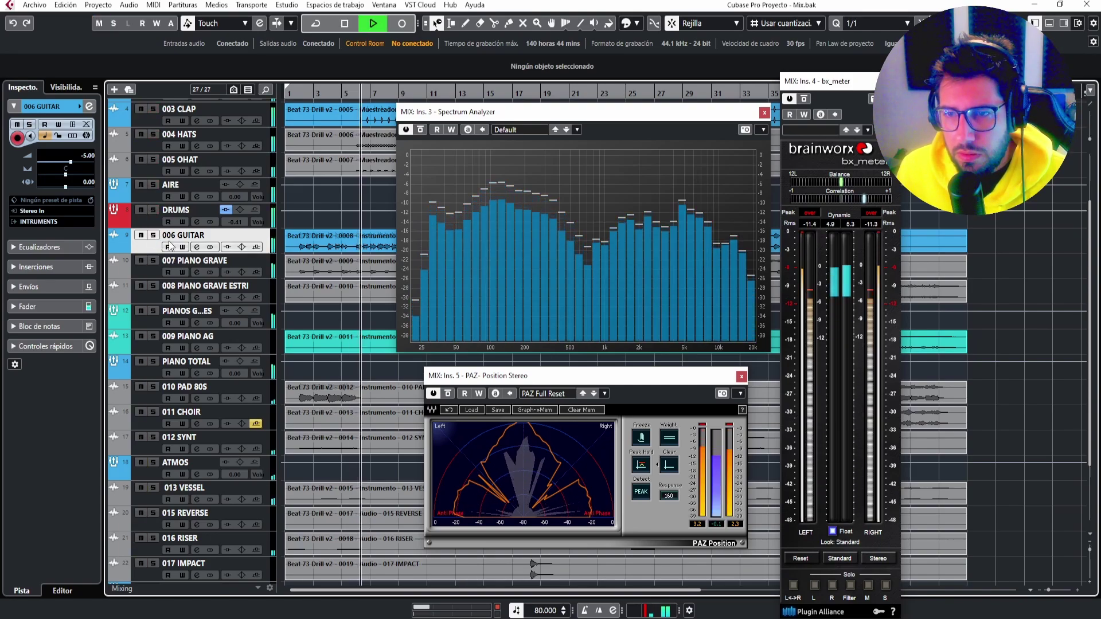
key(space)
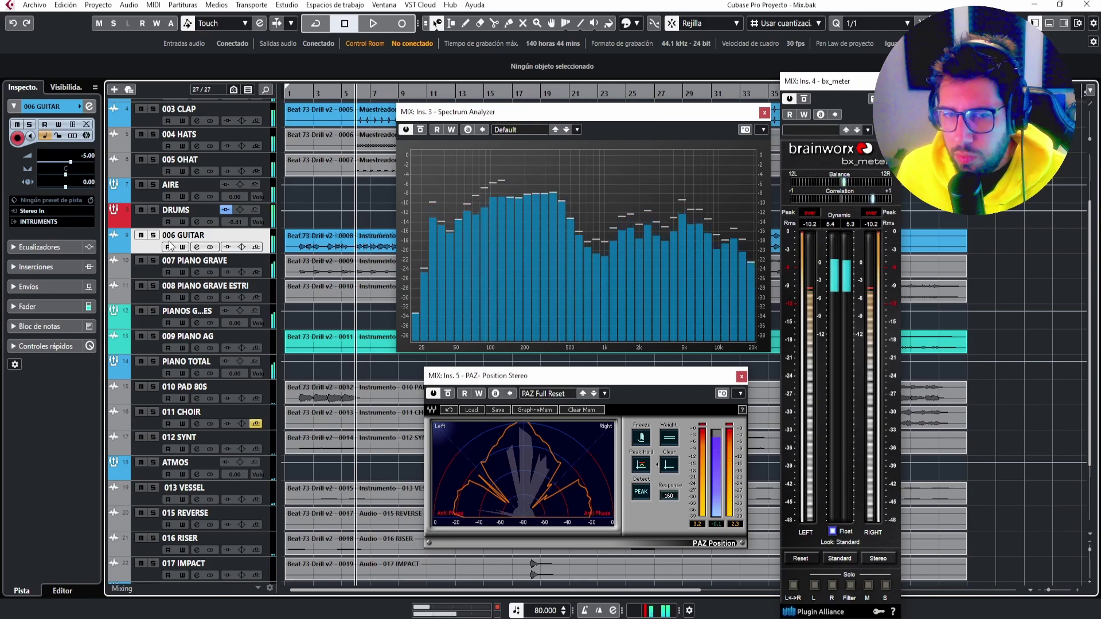
Solo the low pianos group, add 009 PIANO AG in playback, examine the pianos' levels on the meters, and clear the solos.
click(153, 311)
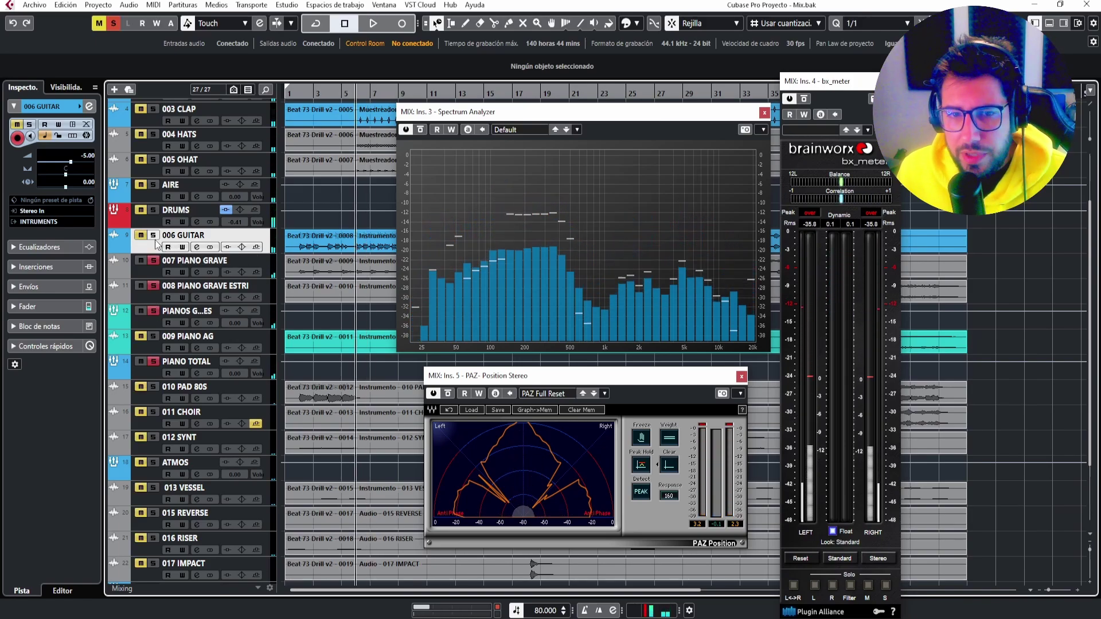
key(space)
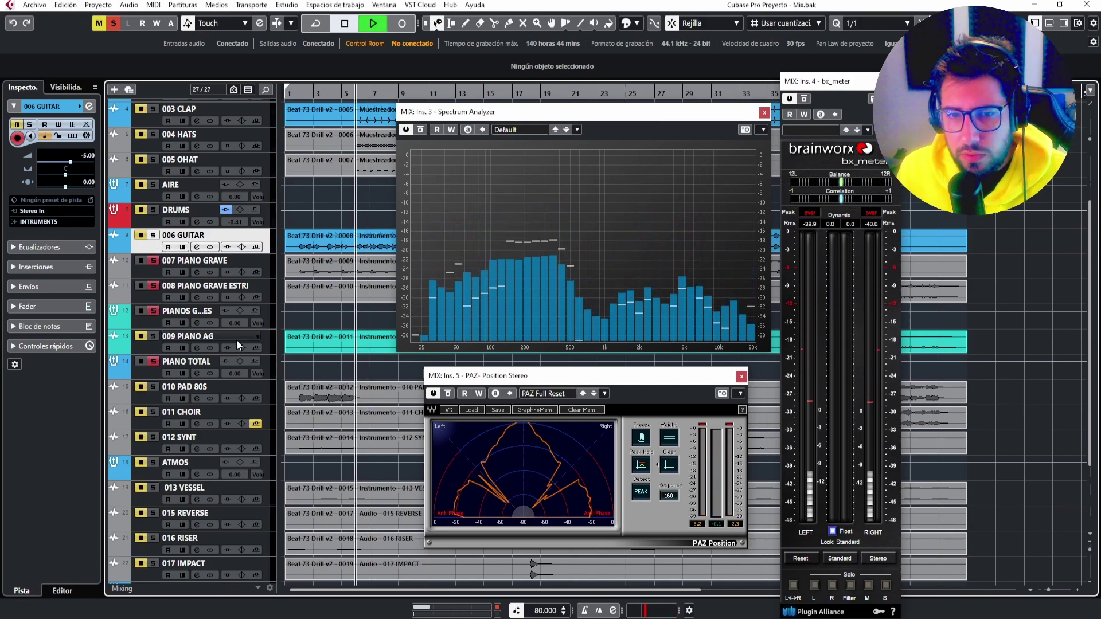
click(153, 336)
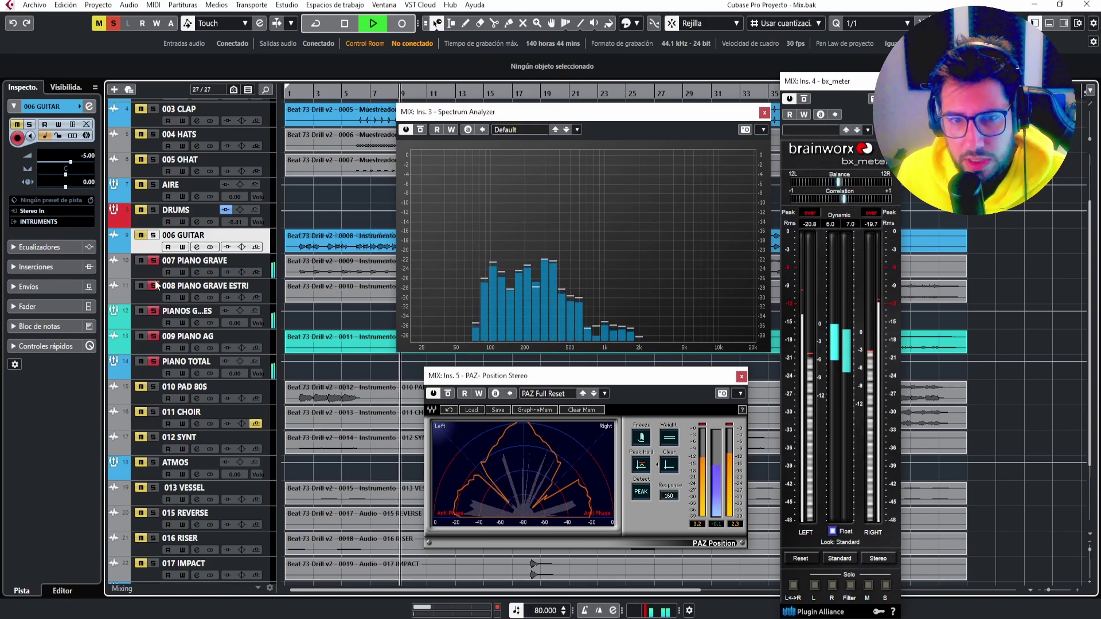
key(space)
click(152, 362)
Solo the ATMOS tracks 010 PAD 80S, 011 CHOIR and 012 SYNT, play them from around bar 3, and move the Spectrum Analyzer off the arrangement.
click(154, 387)
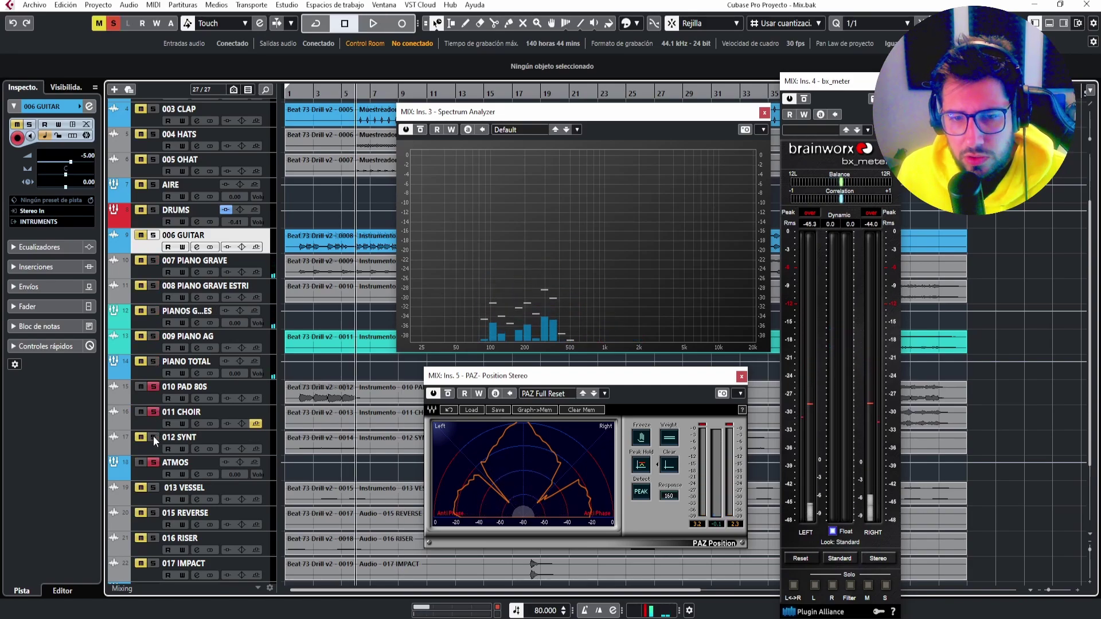
click(323, 89)
click(326, 96)
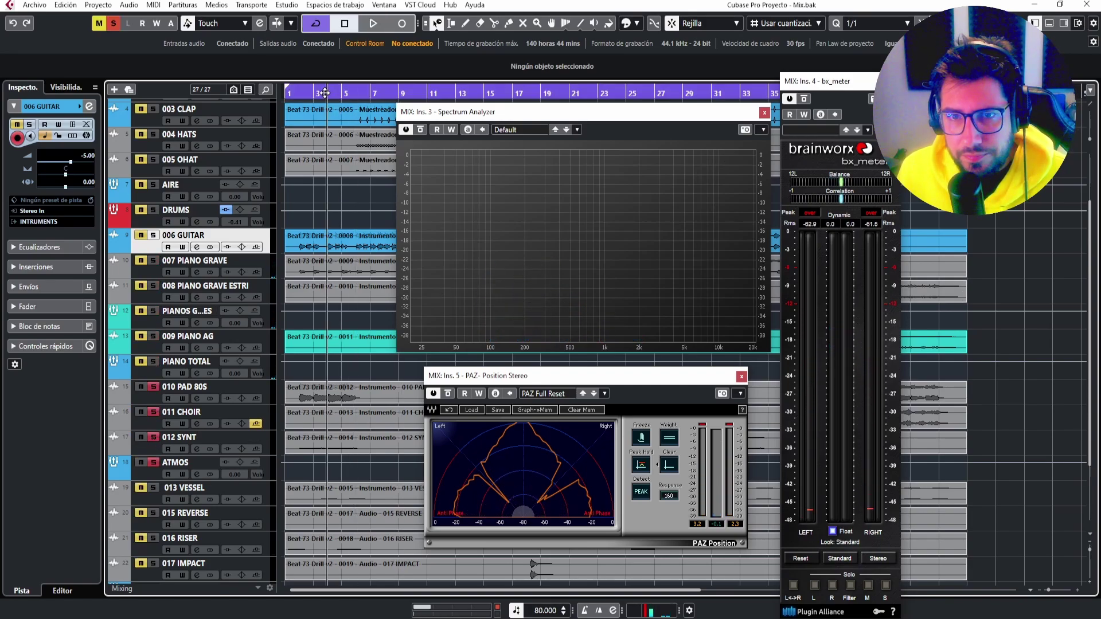
key(space)
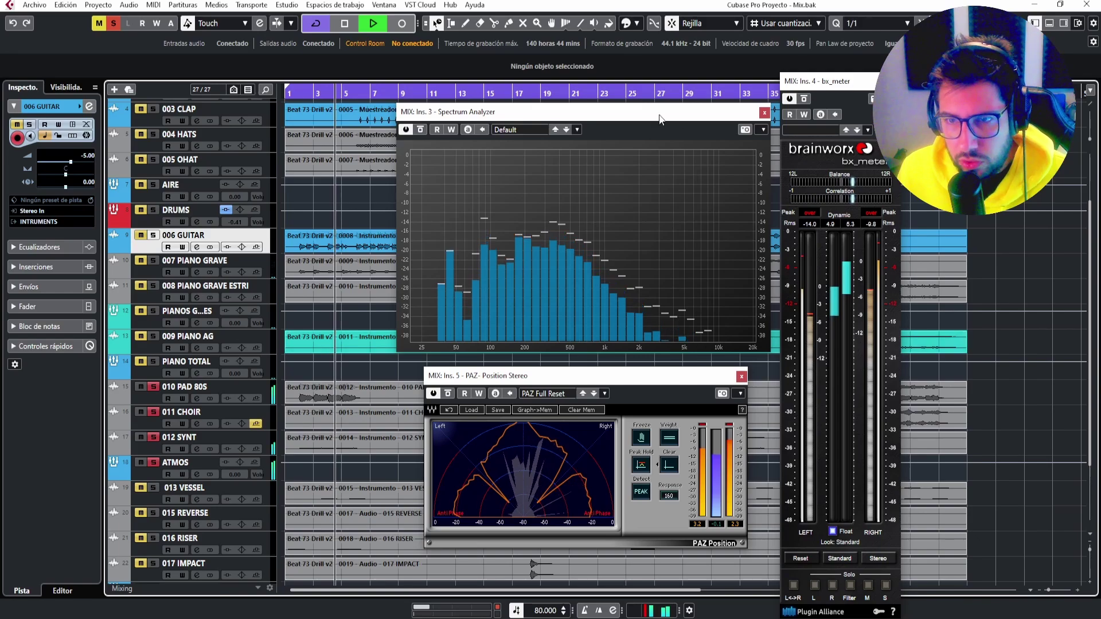
drag(597, 112, 877, 104)
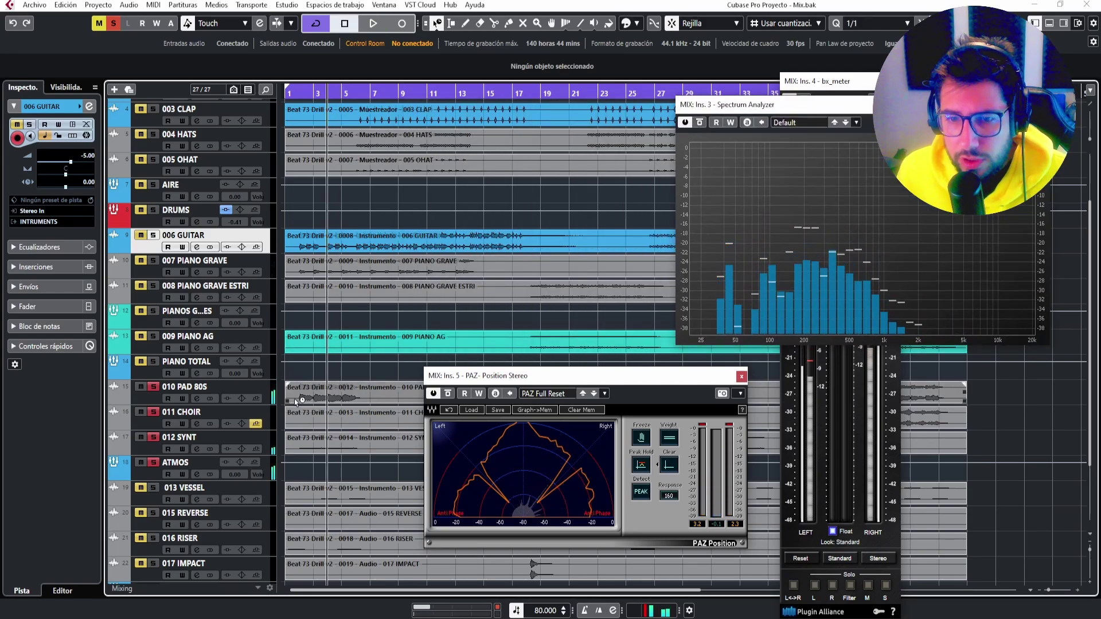
Play the soloed ATMOS tracks on the meters and reposition the Spectrum Analyzer and PAZ Position windows clear of the track list.
mouse_move(522, 383)
mouse_down()
mouse_move(620, 406)
mouse_move(596, 470)
mouse_move(529, 404)
mouse_up()
drag(797, 103, 335, 63)
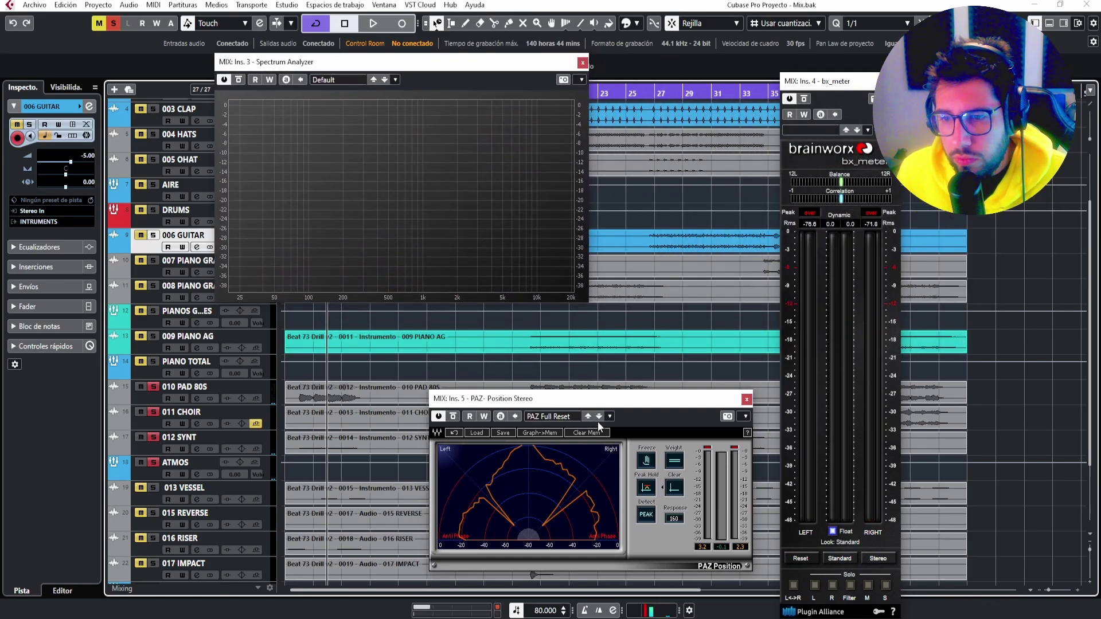
drag(597, 400, 434, 471)
key(space)
drag(447, 61, 353, 92)
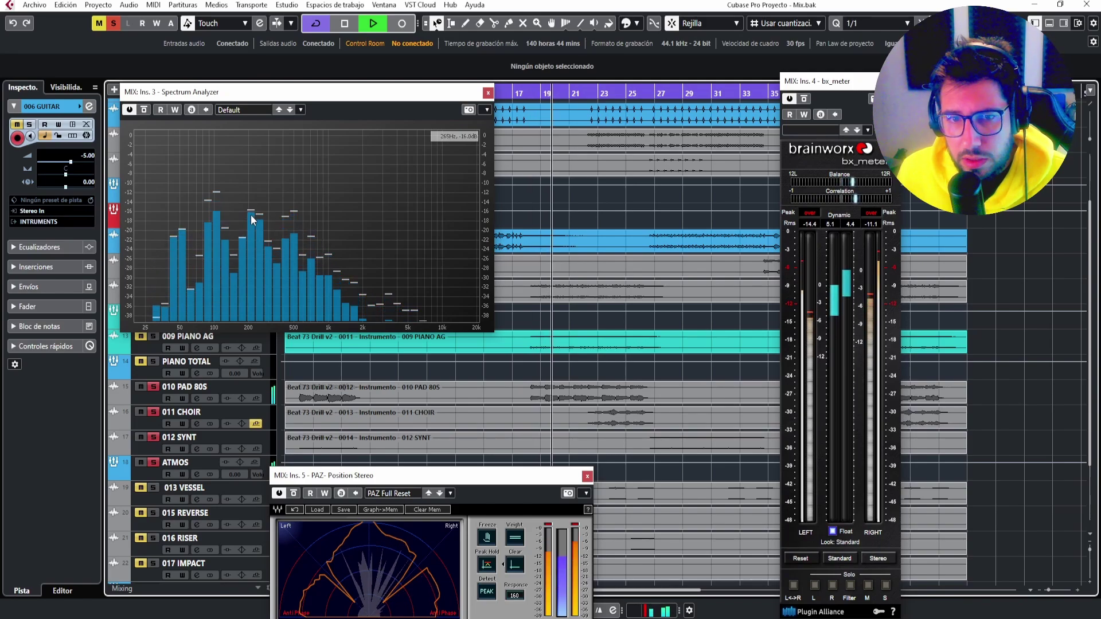
drag(273, 94, 529, 168)
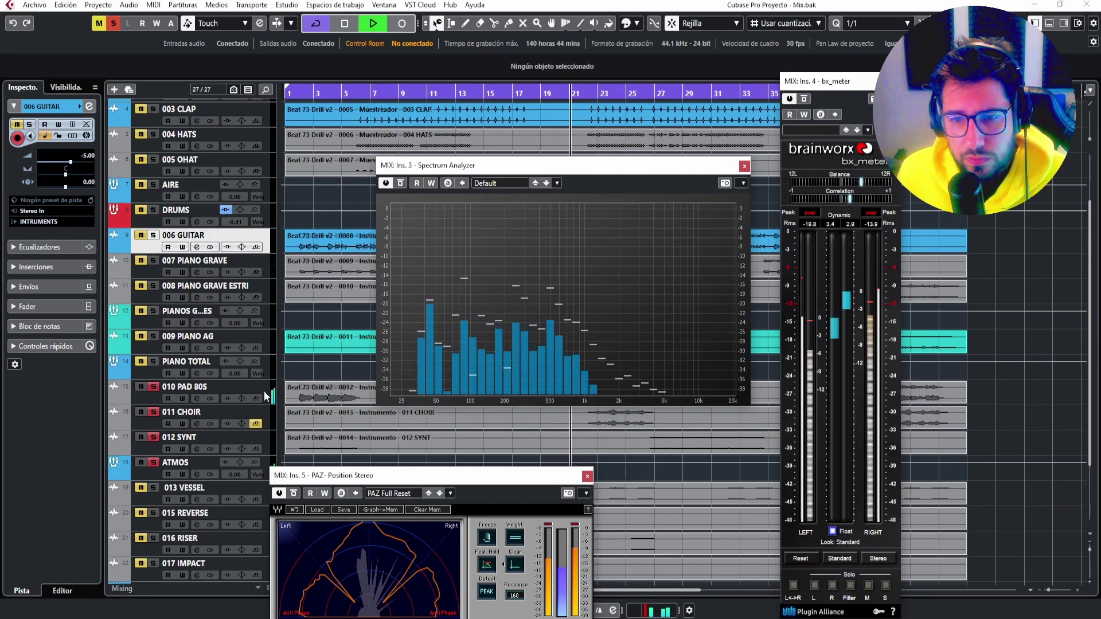
drag(633, 168, 723, 134)
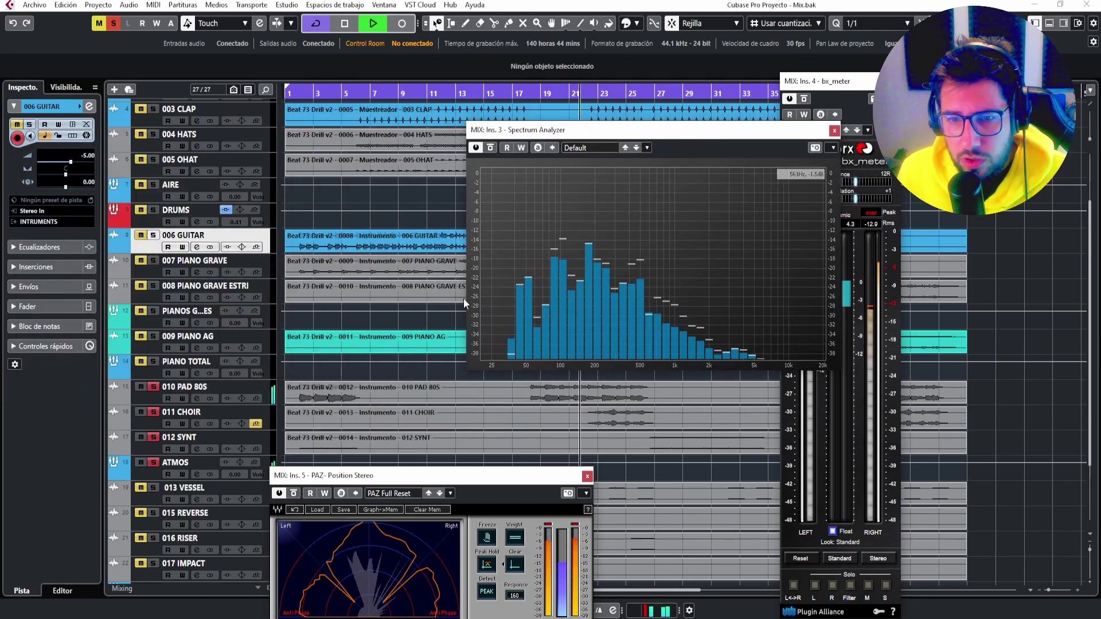
Set the 010 PAD 80S track's volume to -3.00 while the ATMOS tracks play.
click(201, 388)
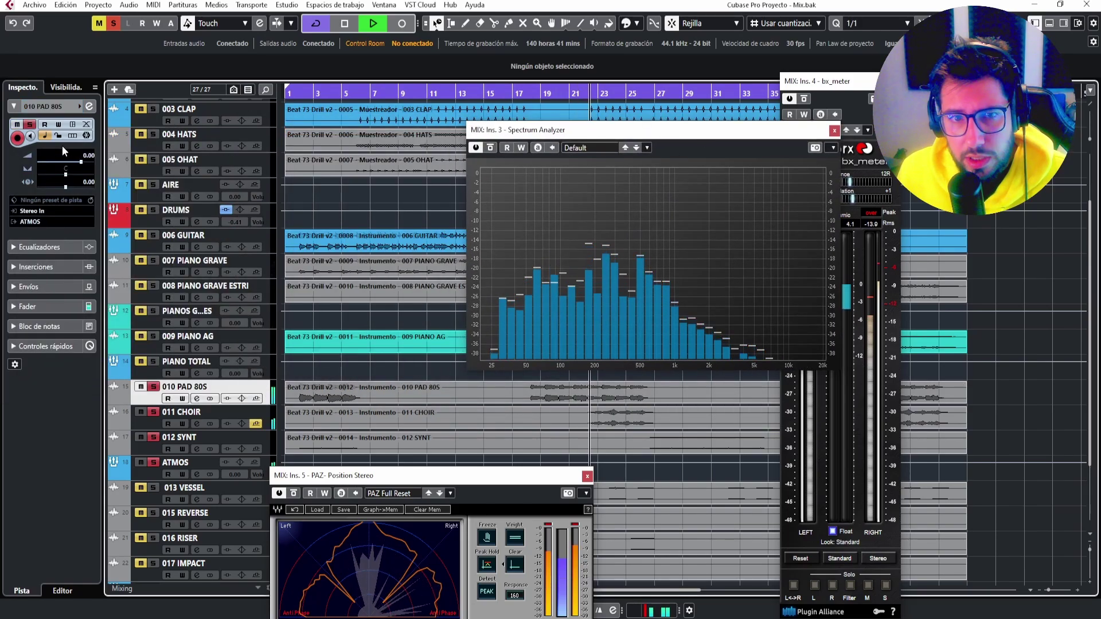
click(86, 157)
text(-)
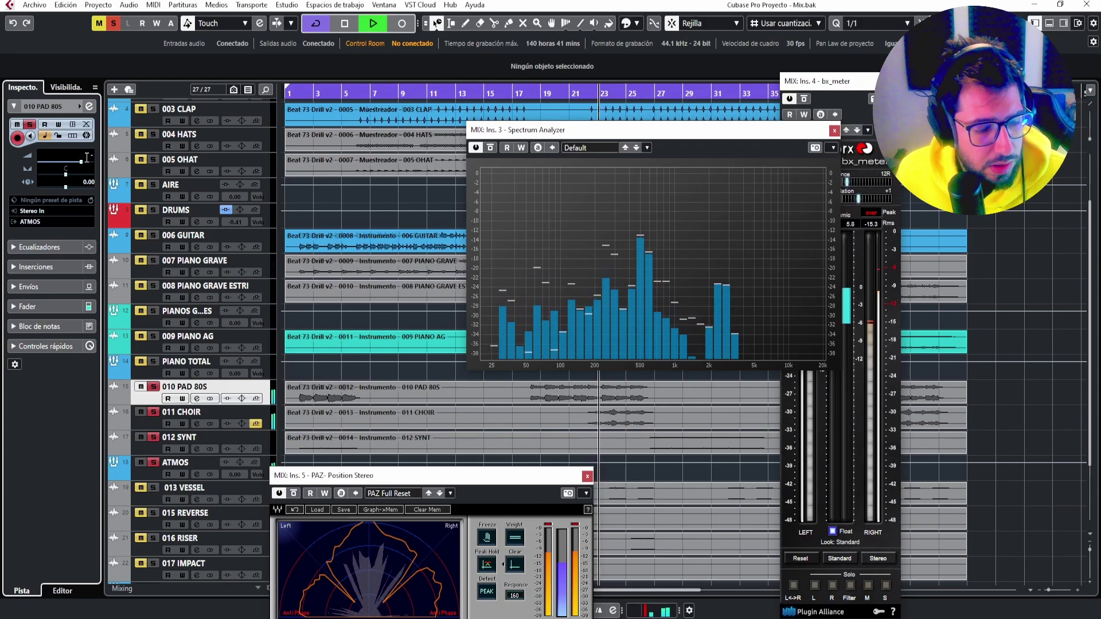
text(3)
key(Return)
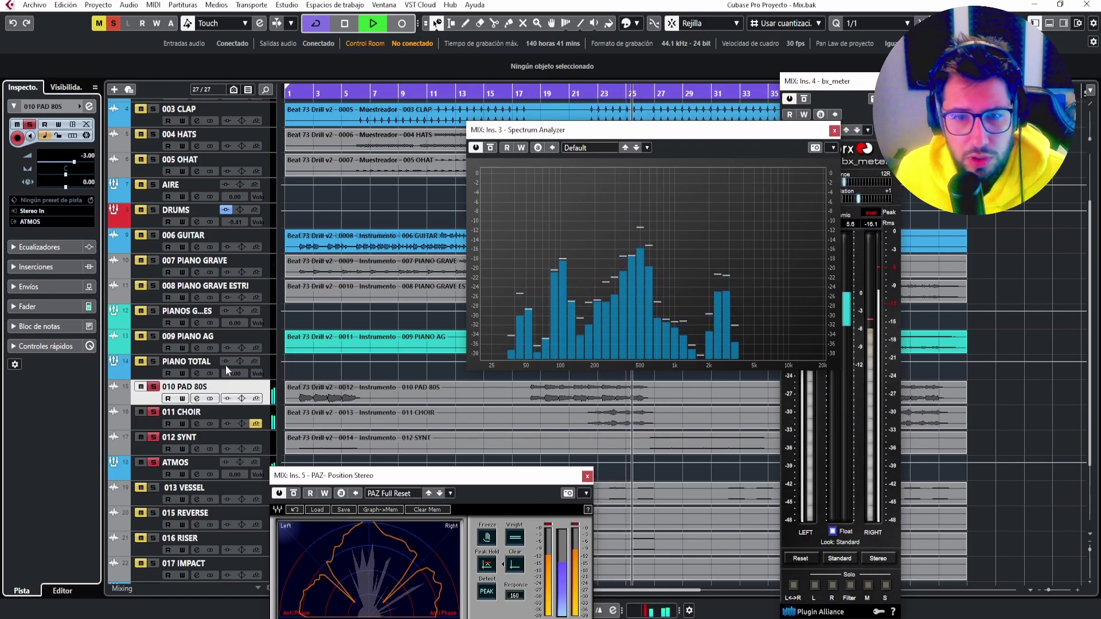
Set the 011 CHOIR track's volume to -3.00 and stop playback.
click(218, 413)
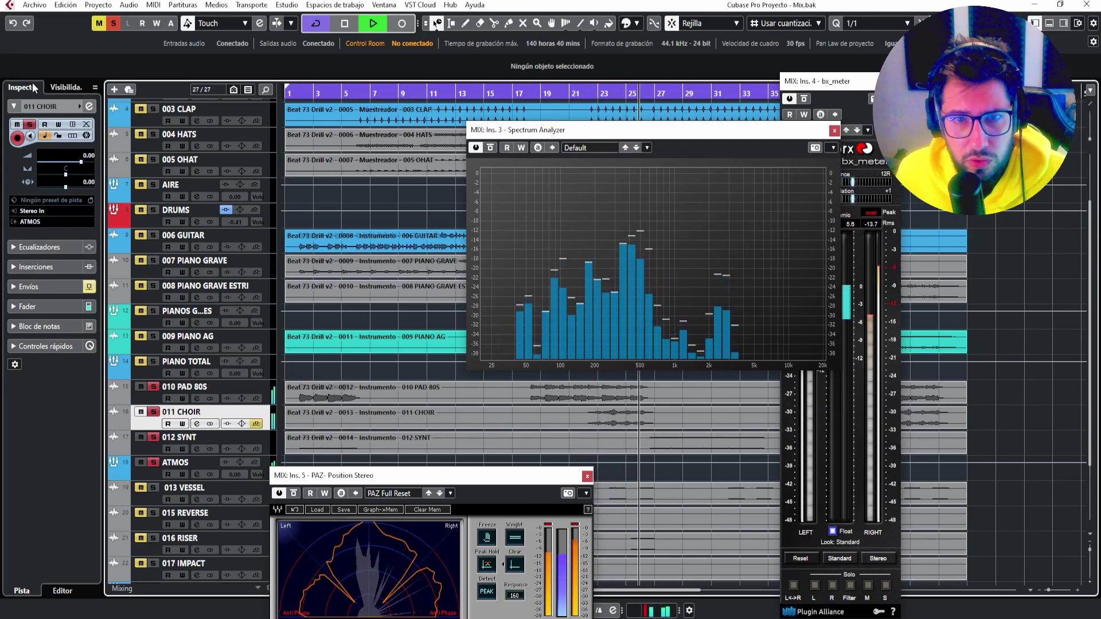
click(86, 156)
text(-3)
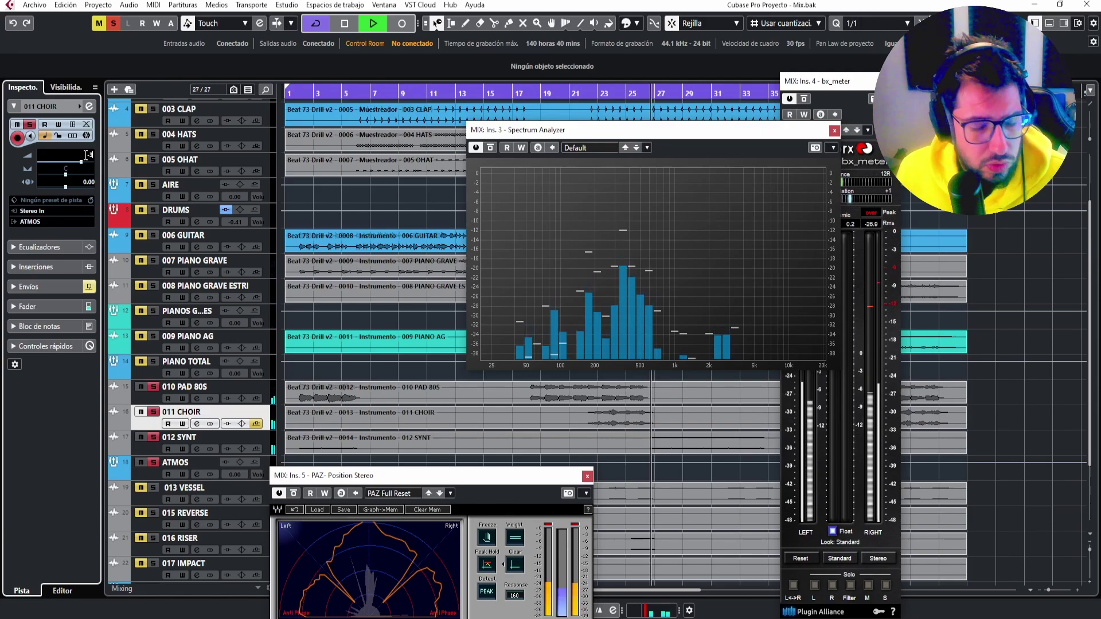
key(Return)
key(space)
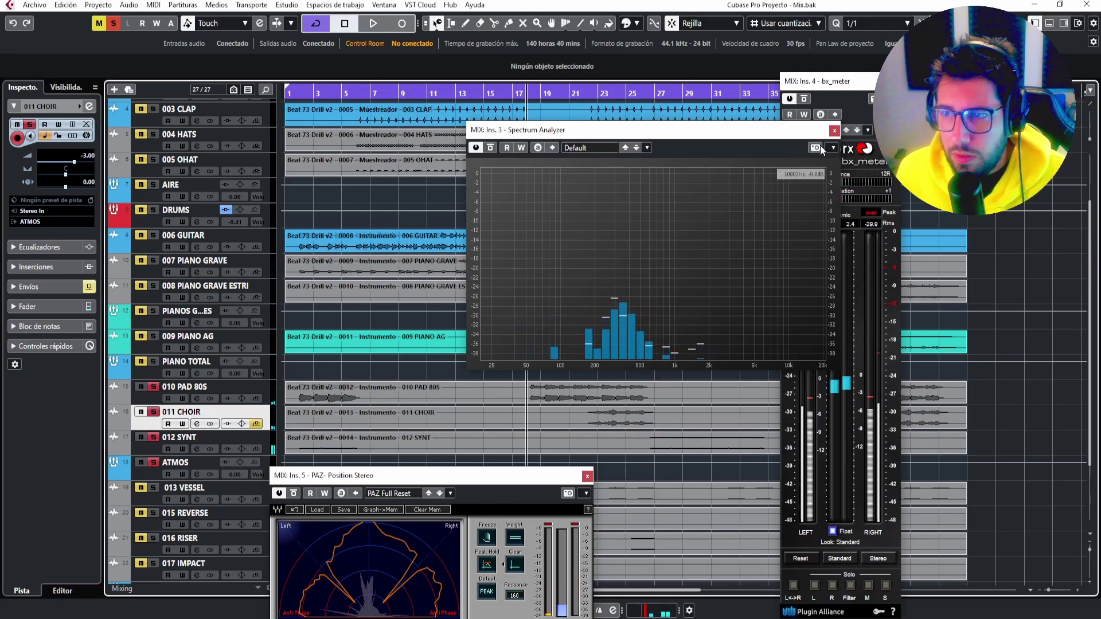
Bring the Spectrum Analyzer and PAZ Position windows fully into view over the arrangement and clear the ATMOS solos.
drag(791, 134, 608, 130)
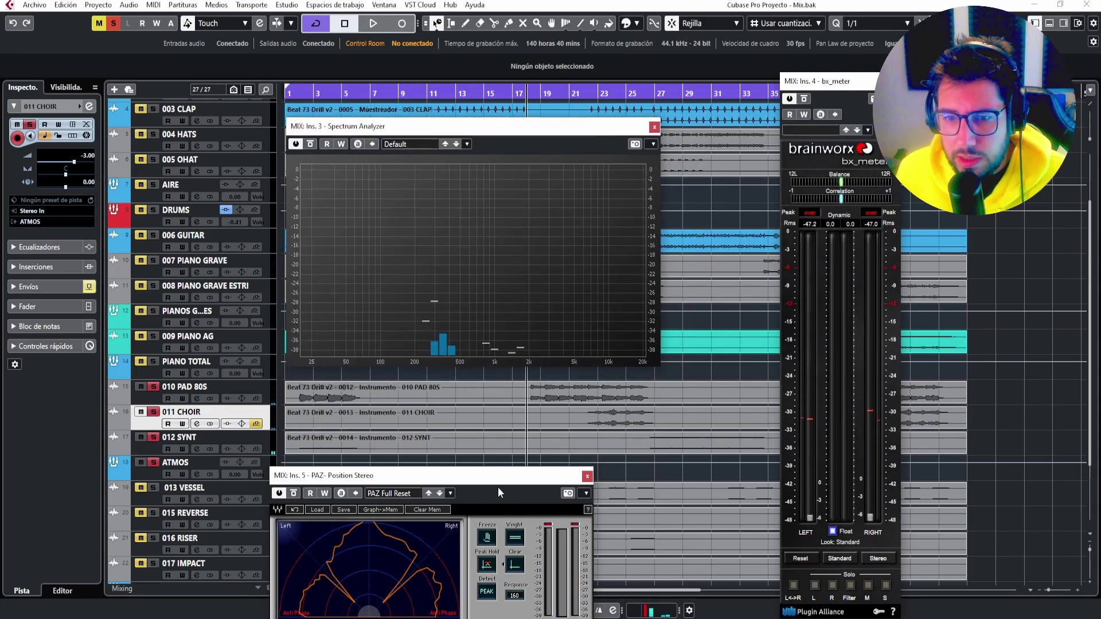
drag(483, 481, 580, 418)
click(153, 463)
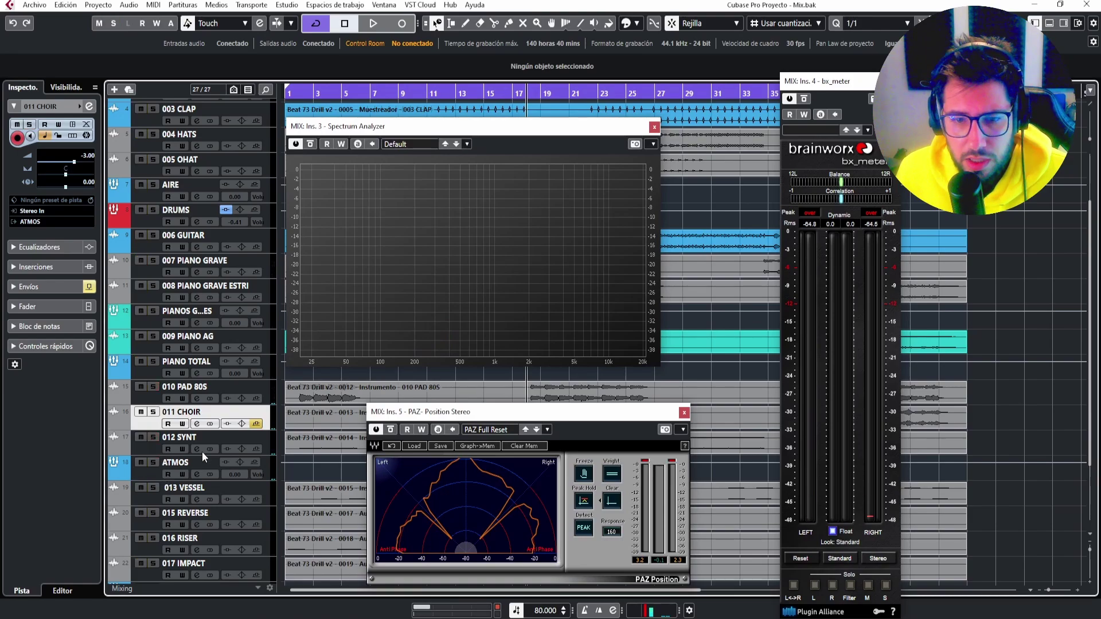
Solo and play the TRANS group's tracks, audition 013 VESSEL alone, clear the solos, and listen briefly to the full mix.
scroll(218, 439, down, 3)
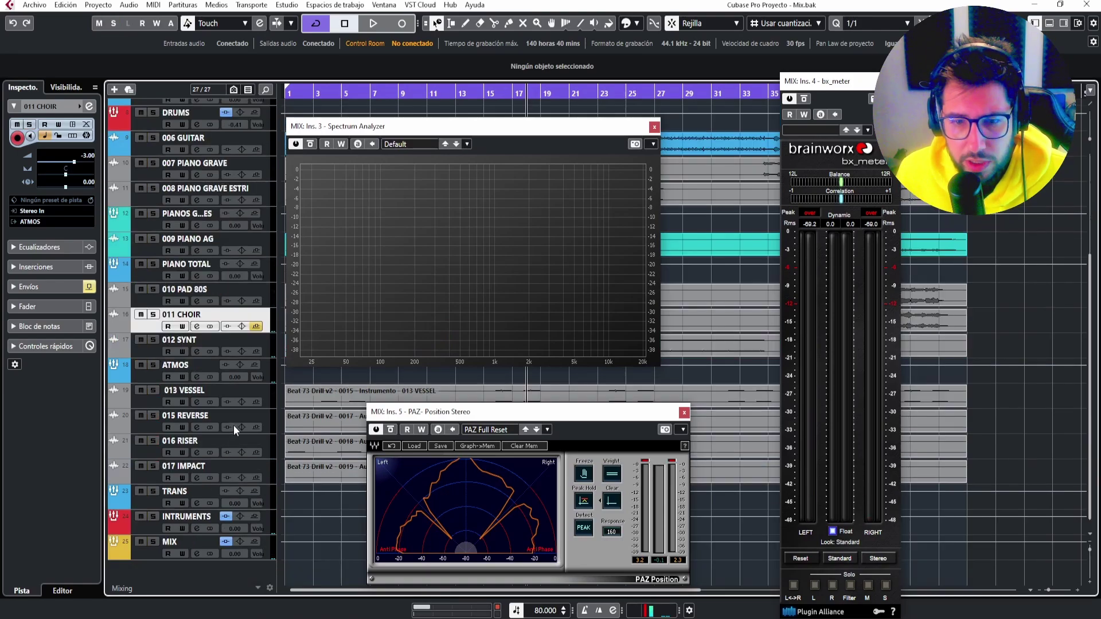
click(154, 484)
click(154, 491)
drag(418, 126, 561, 119)
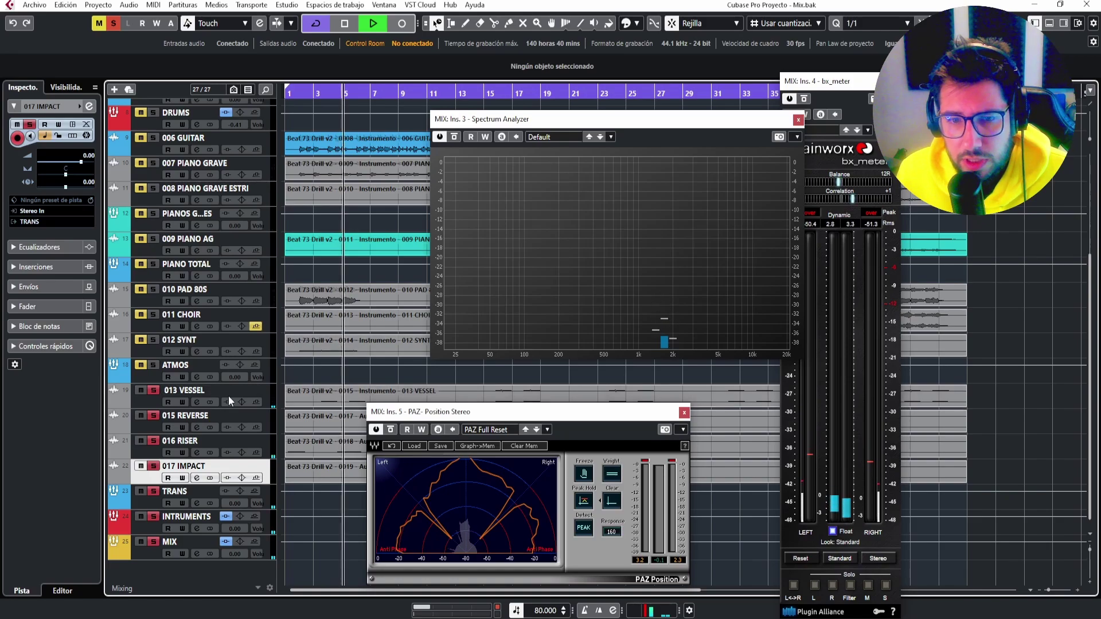
ctrl+click(154, 391)
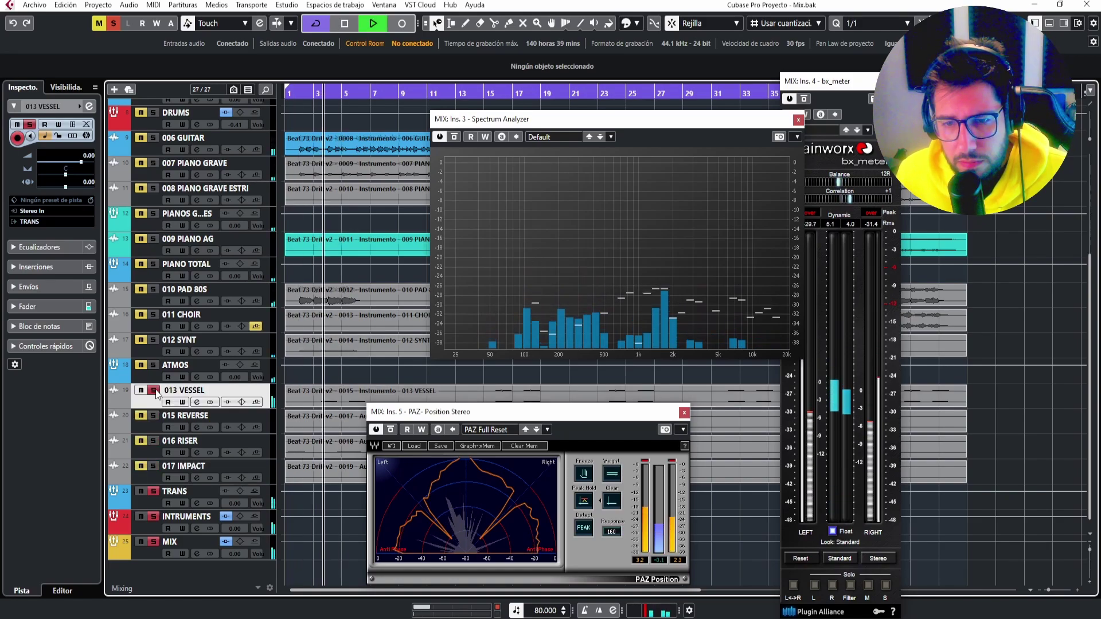
click(155, 391)
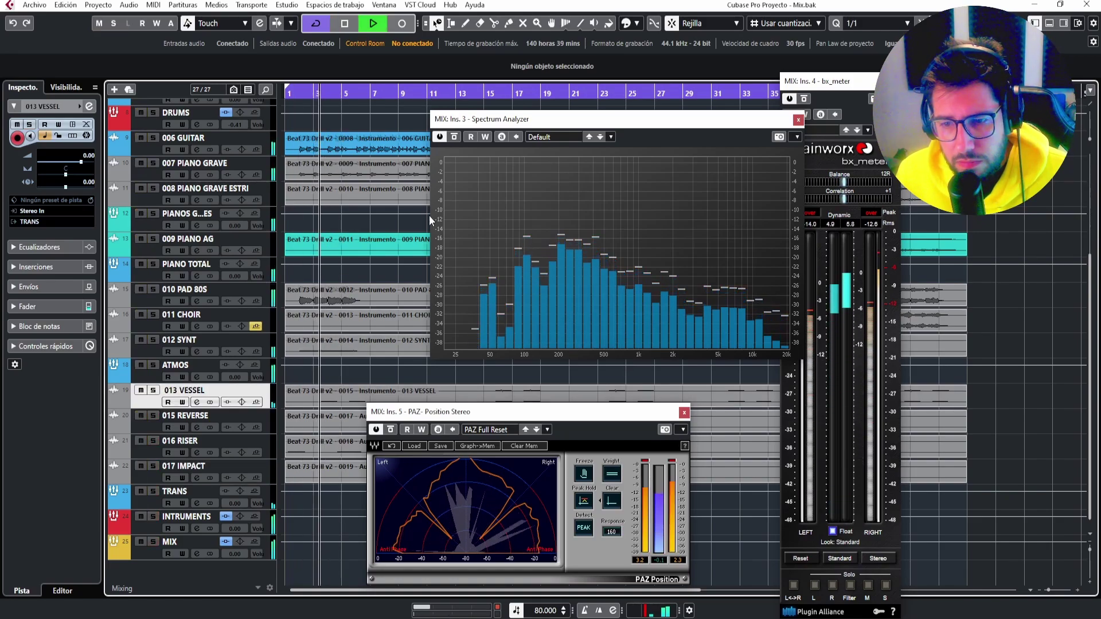
key(space)
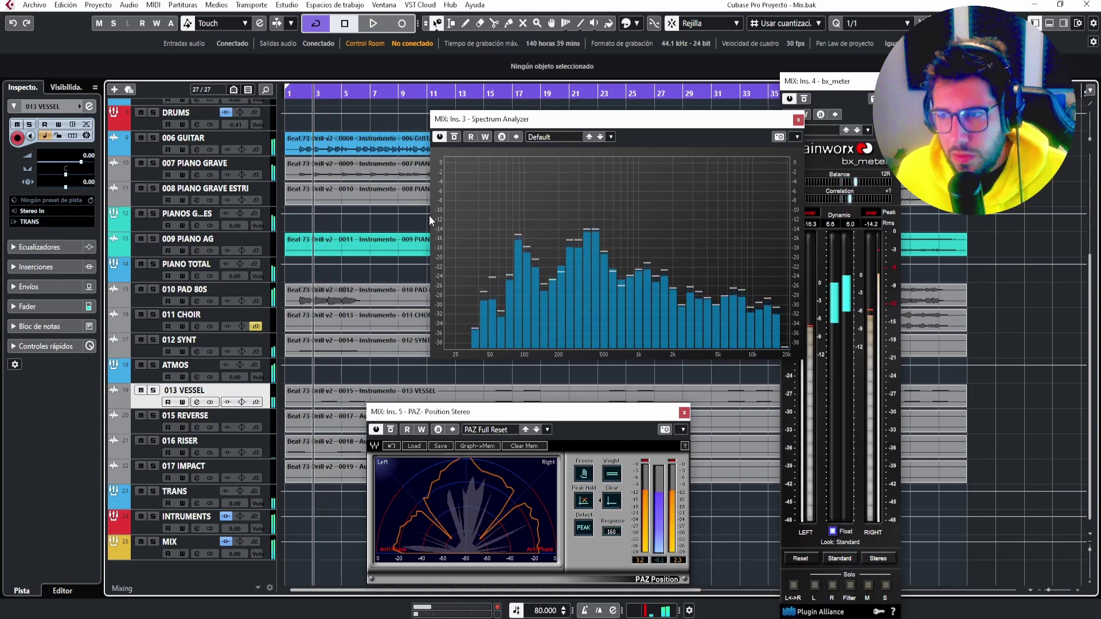
Arrange the Spectrum Analyzer above the PAZ Position window over the arrangement, with the first tracks of the list in view.
drag(763, 126, 622, 127)
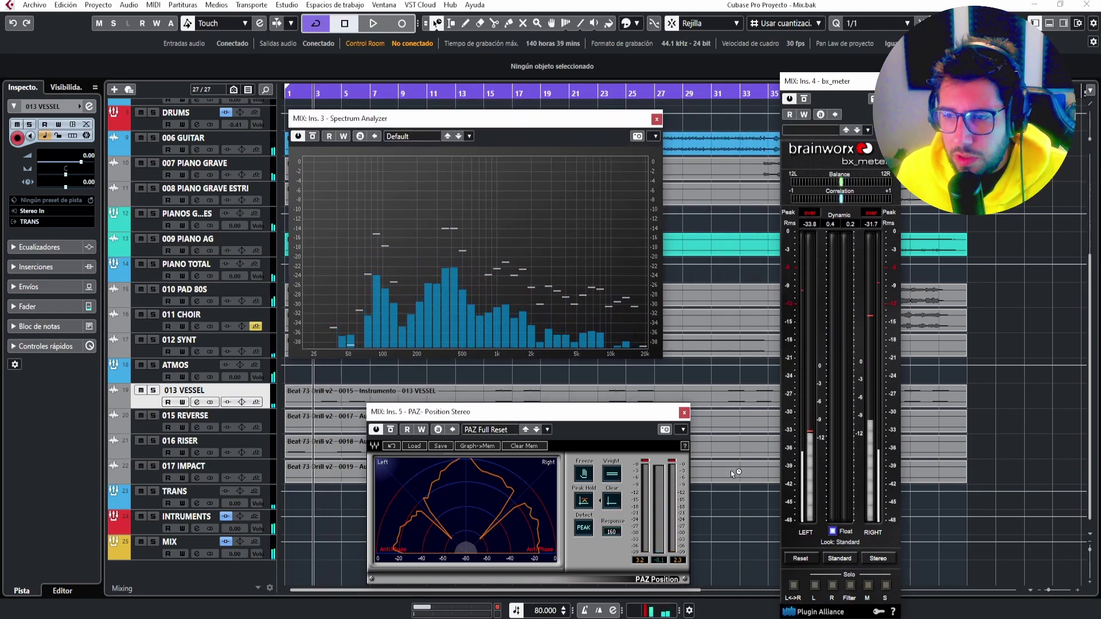
drag(496, 121, 549, 124)
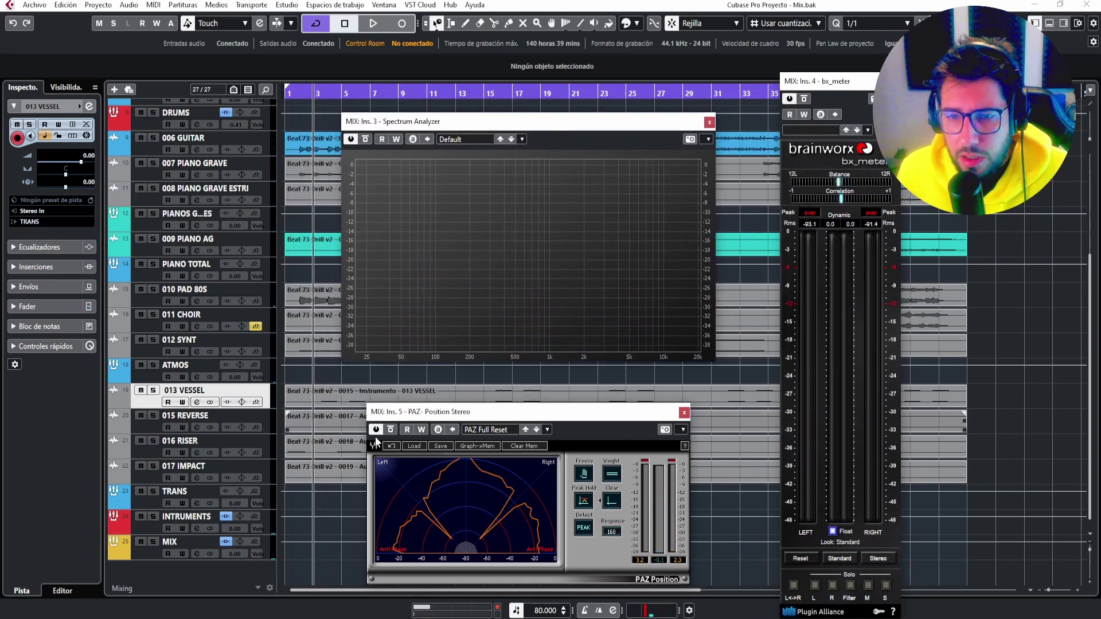
drag(617, 120, 529, 150)
scroll(748, 241, up, 5)
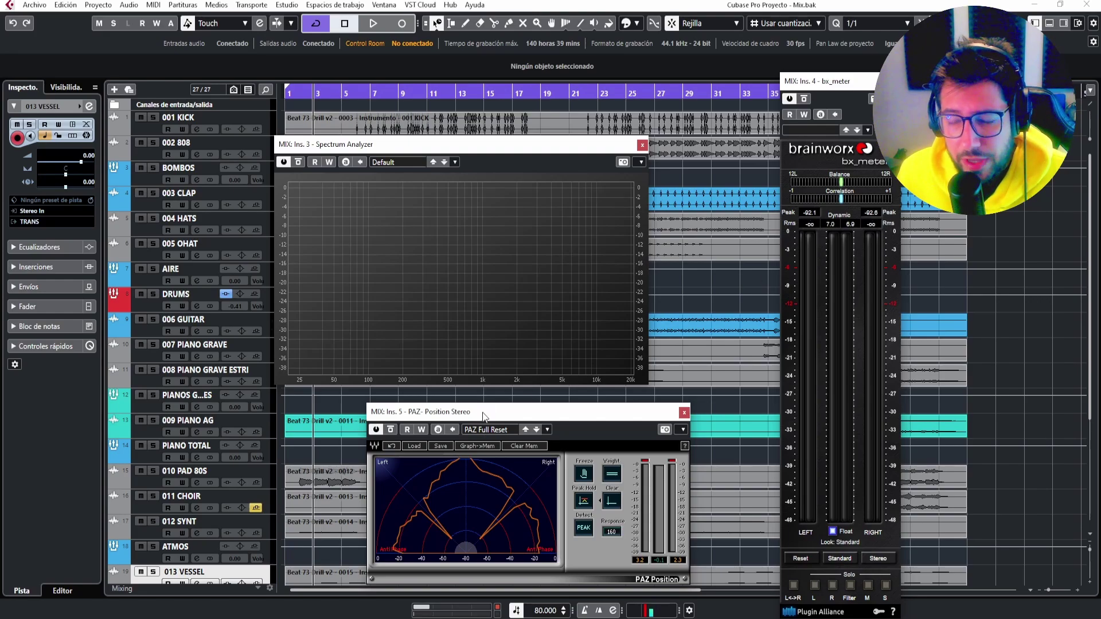
drag(483, 414, 464, 401)
drag(489, 152, 541, 134)
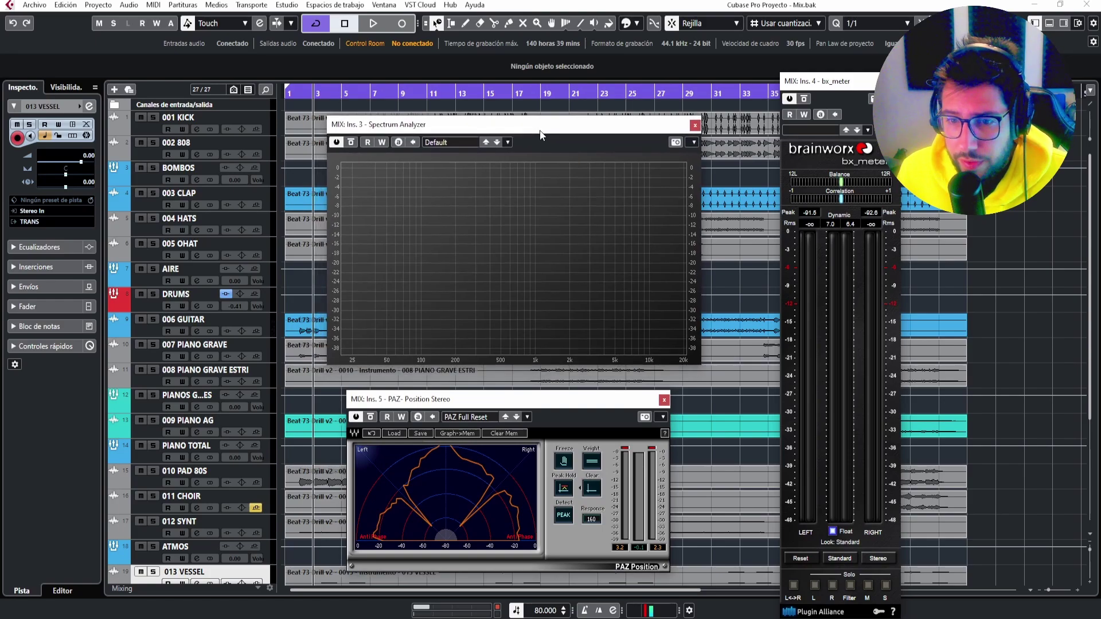
drag(444, 402, 443, 384)
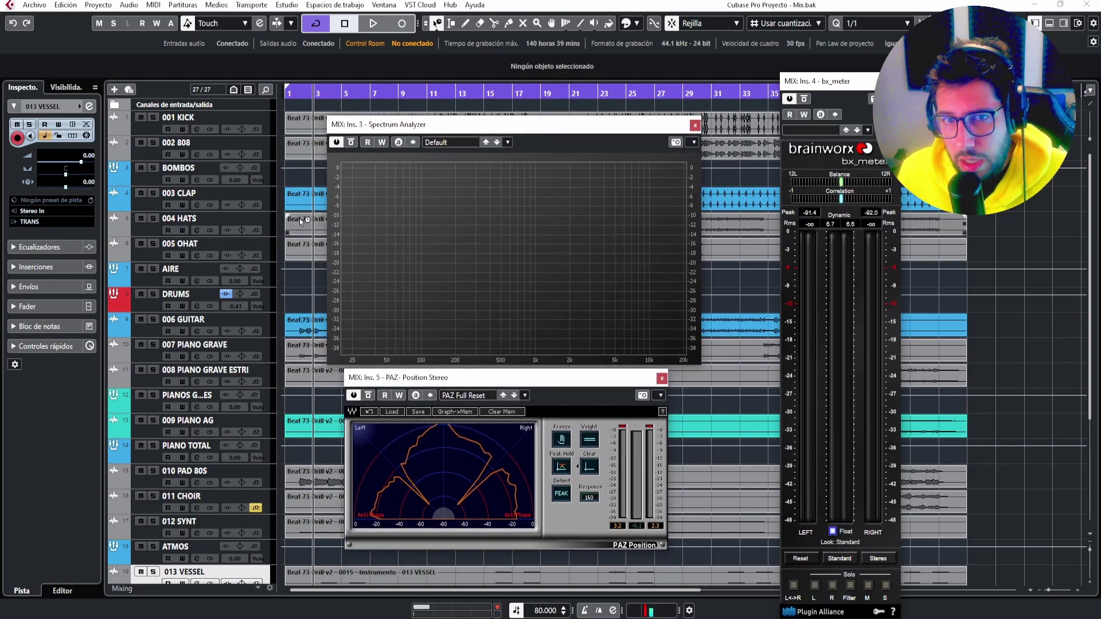
click(271, 127)
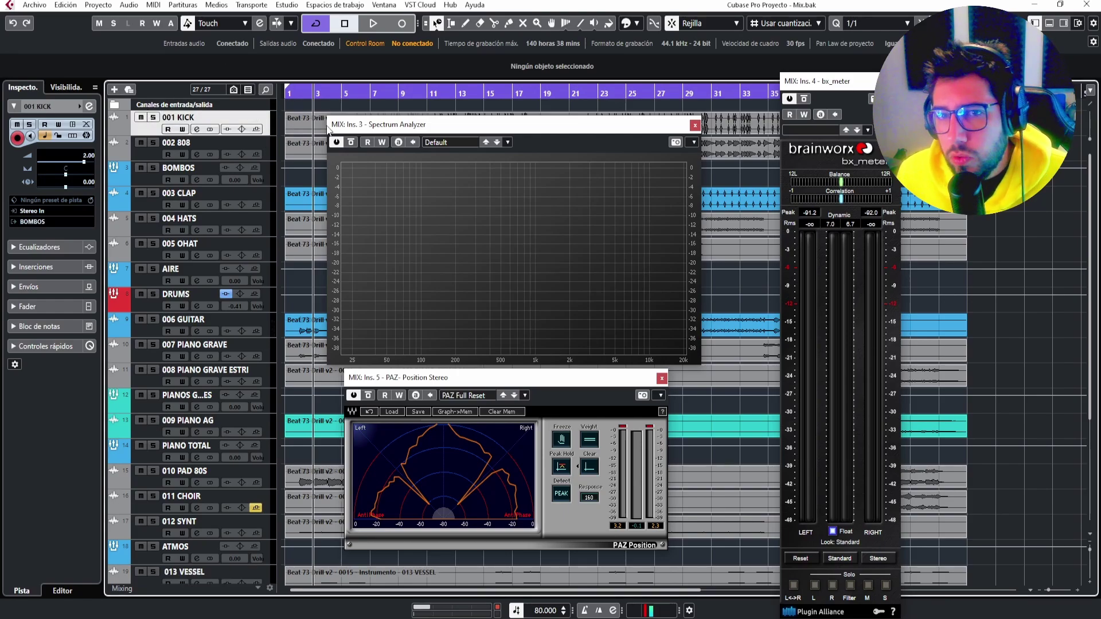
click(271, 153)
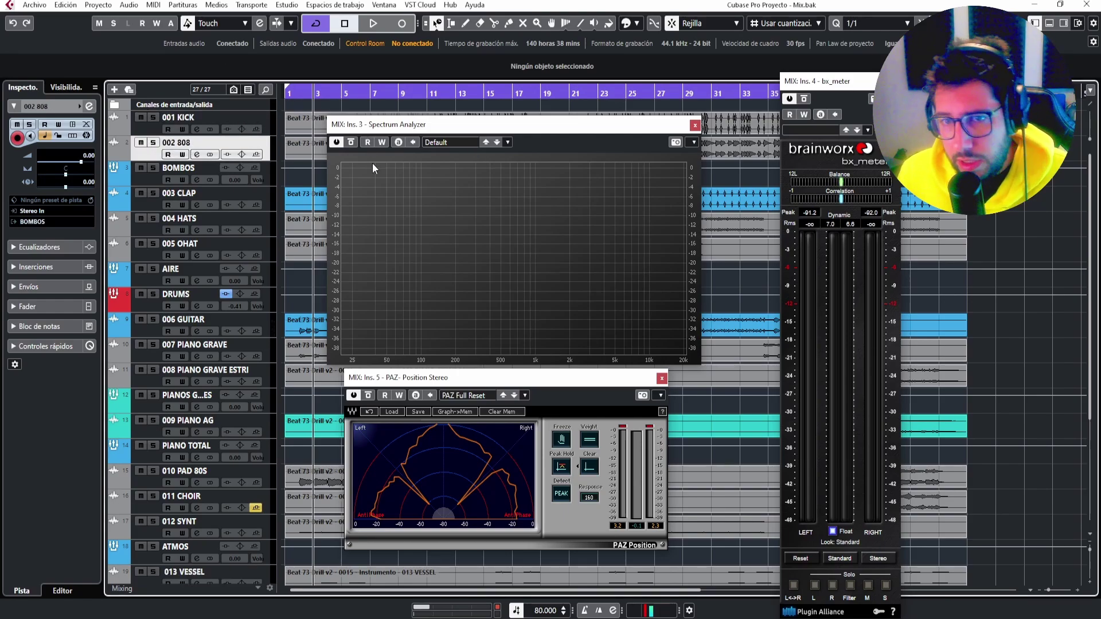
click(151, 182)
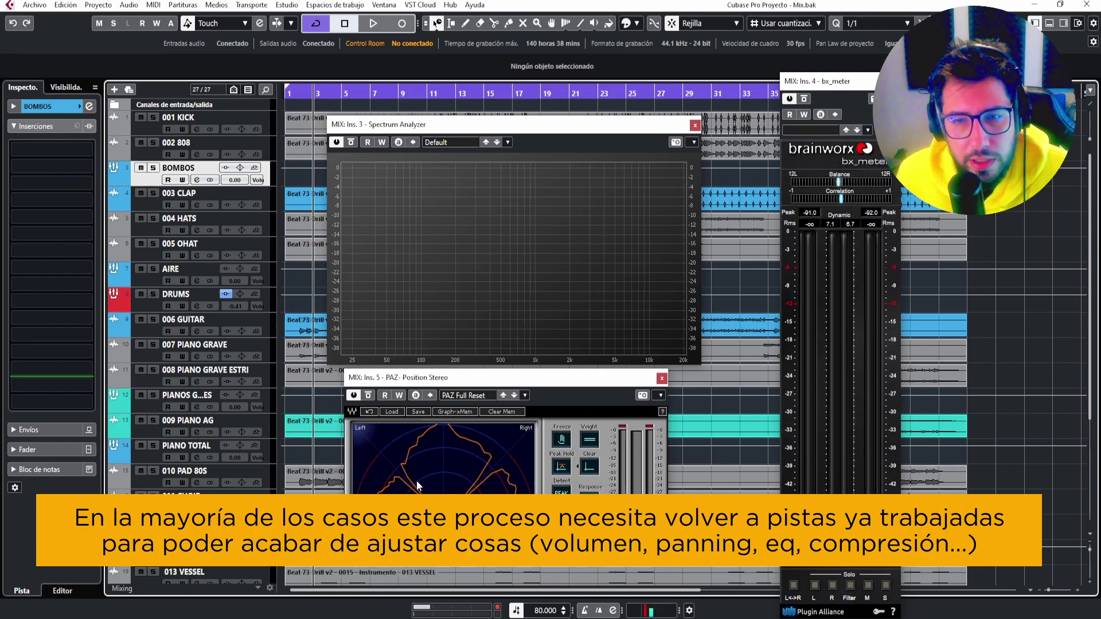
Solo 001 KICK, play it from around bar 5, and examine its spectrum and stereo position on the meters.
click(269, 125)
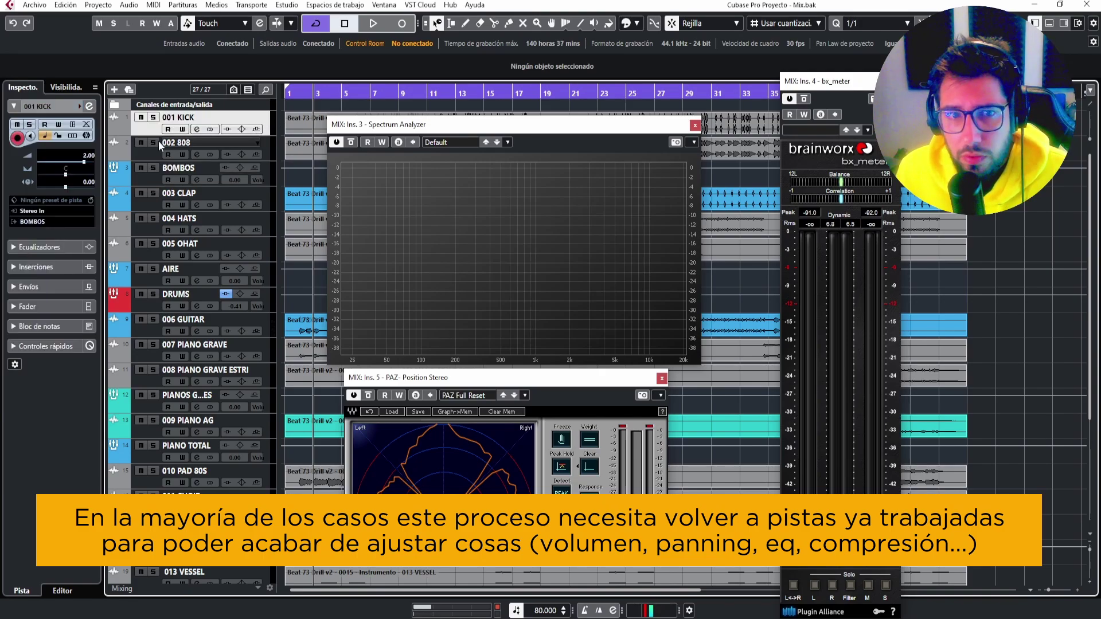
key(s)
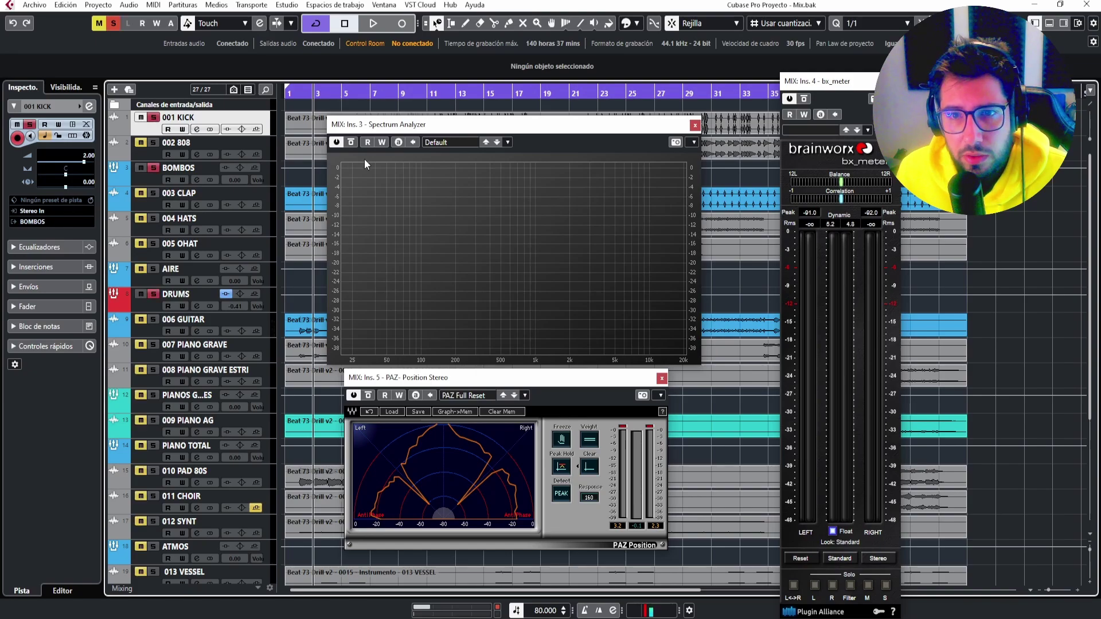
drag(370, 124, 542, 114)
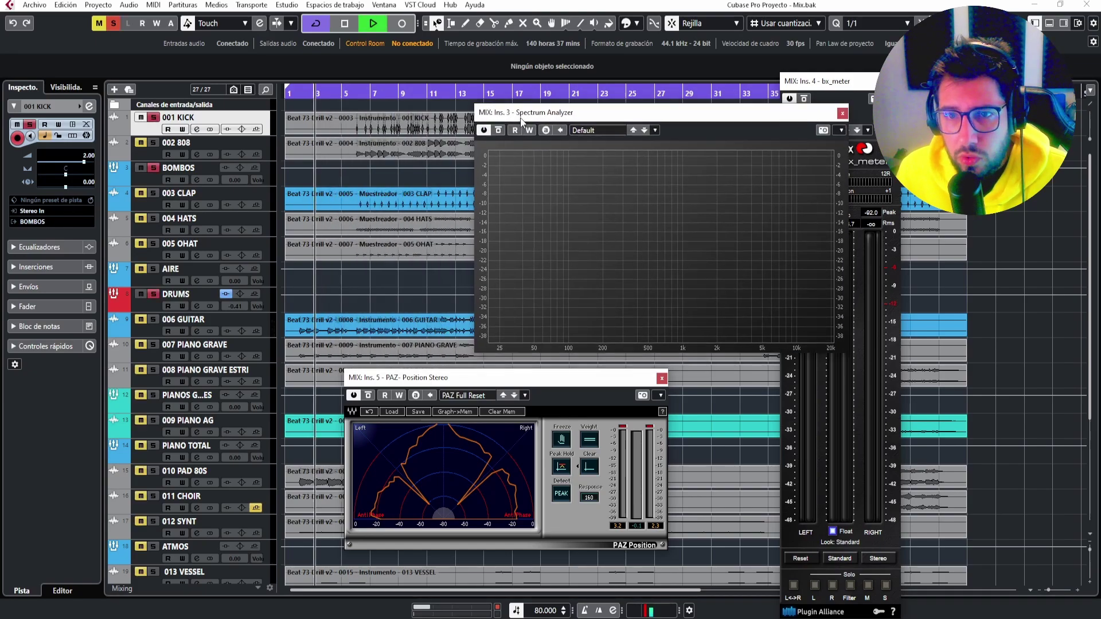
click(351, 95)
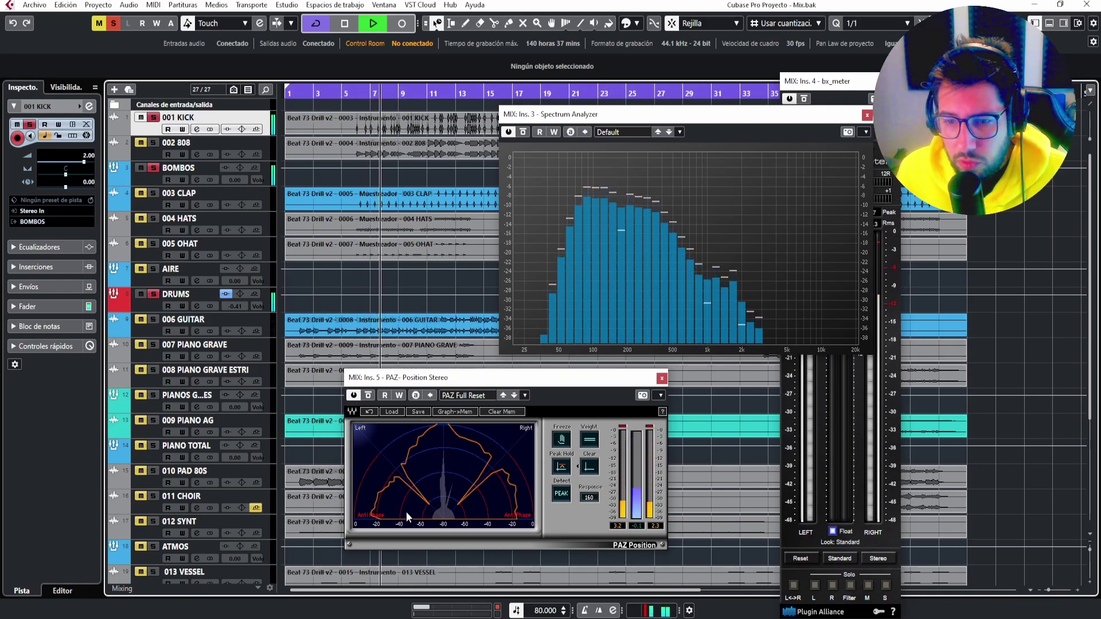
key(space)
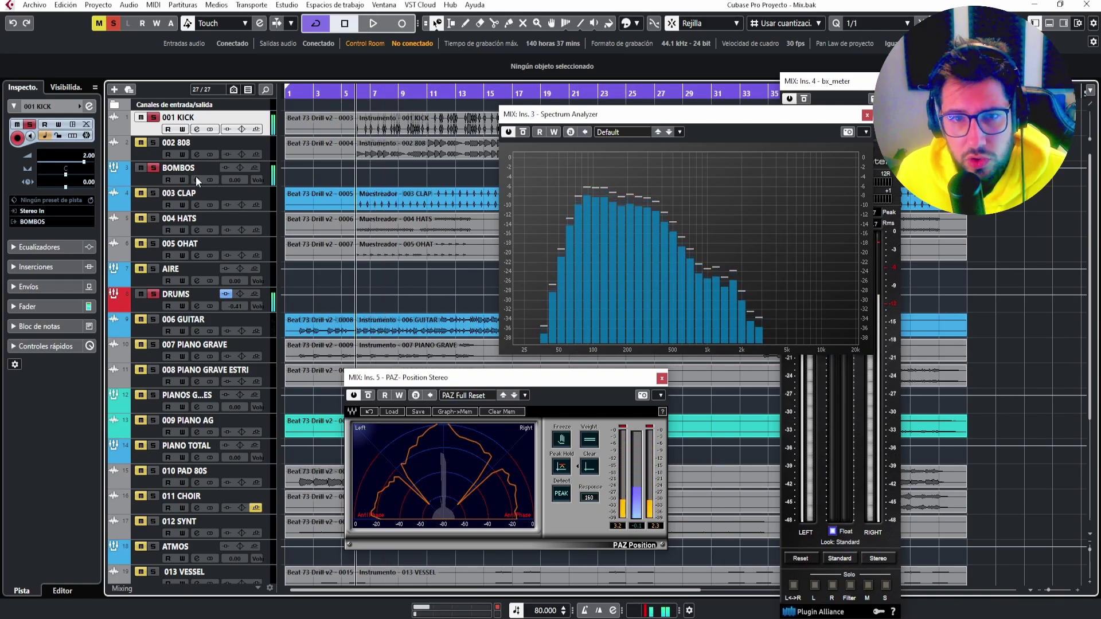
Insert the MonoToStereo effect in the first insert slot of the 001 KICK track.
click(21, 269)
click(87, 168)
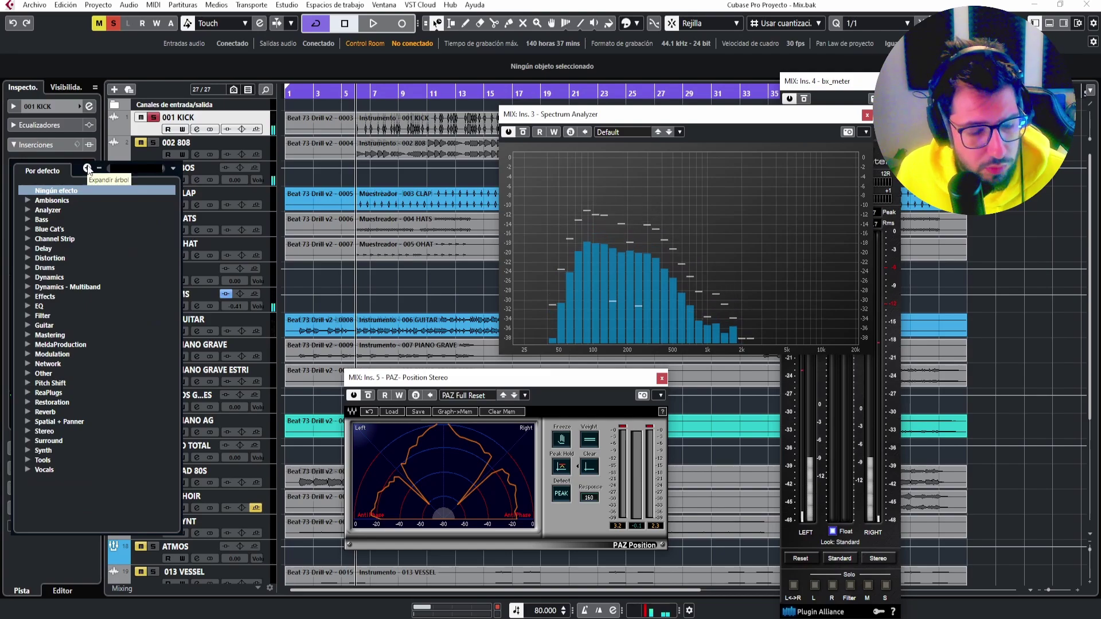
text(MO)
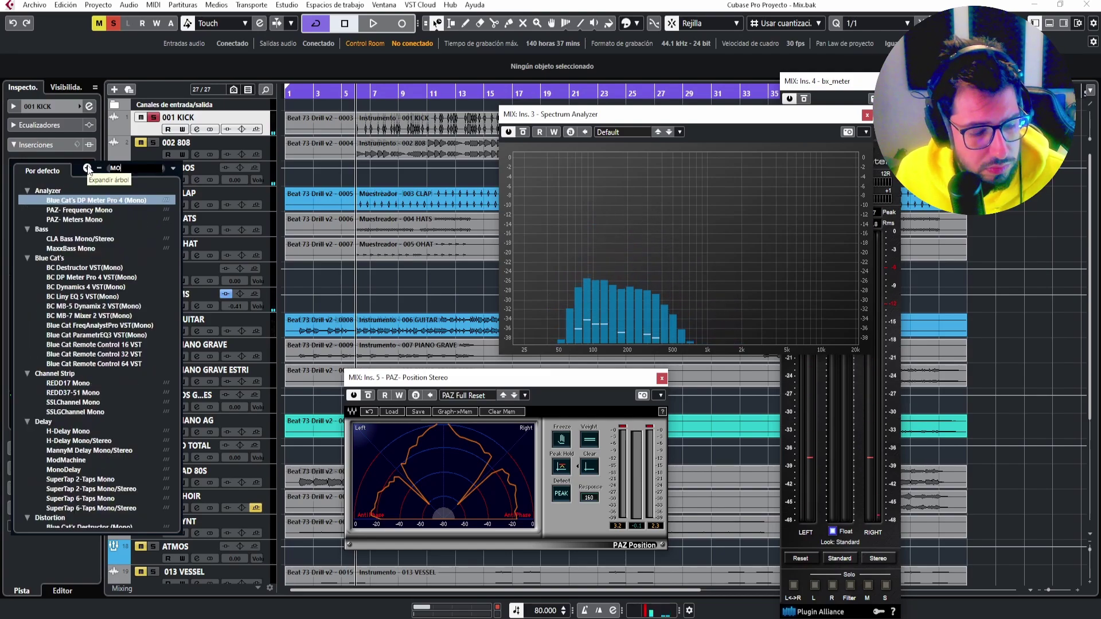
text(NOTO)
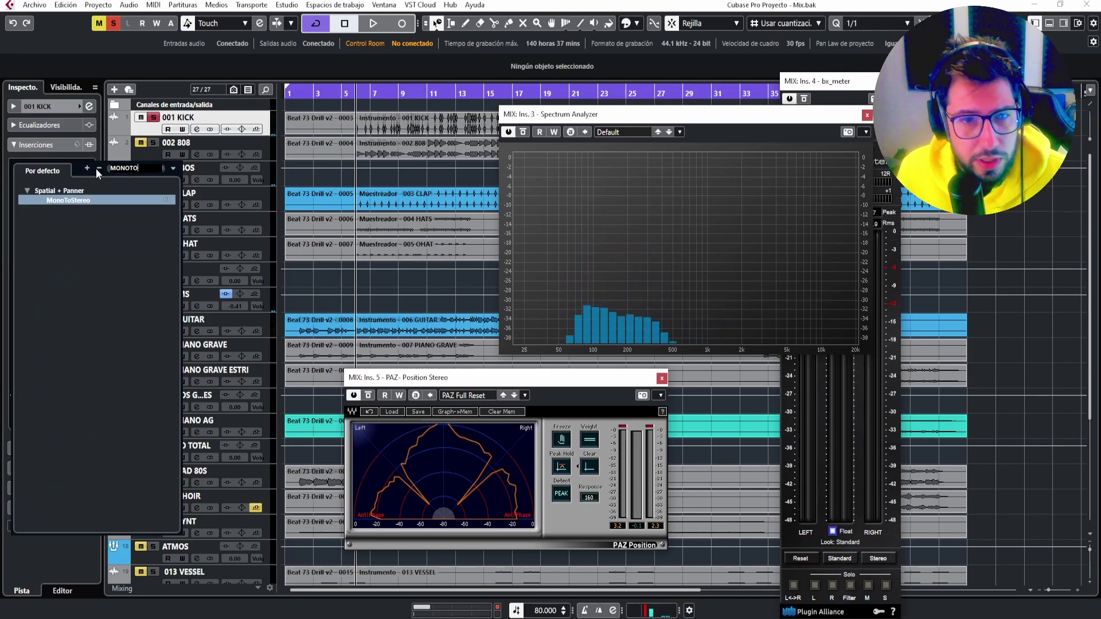
click(80, 201)
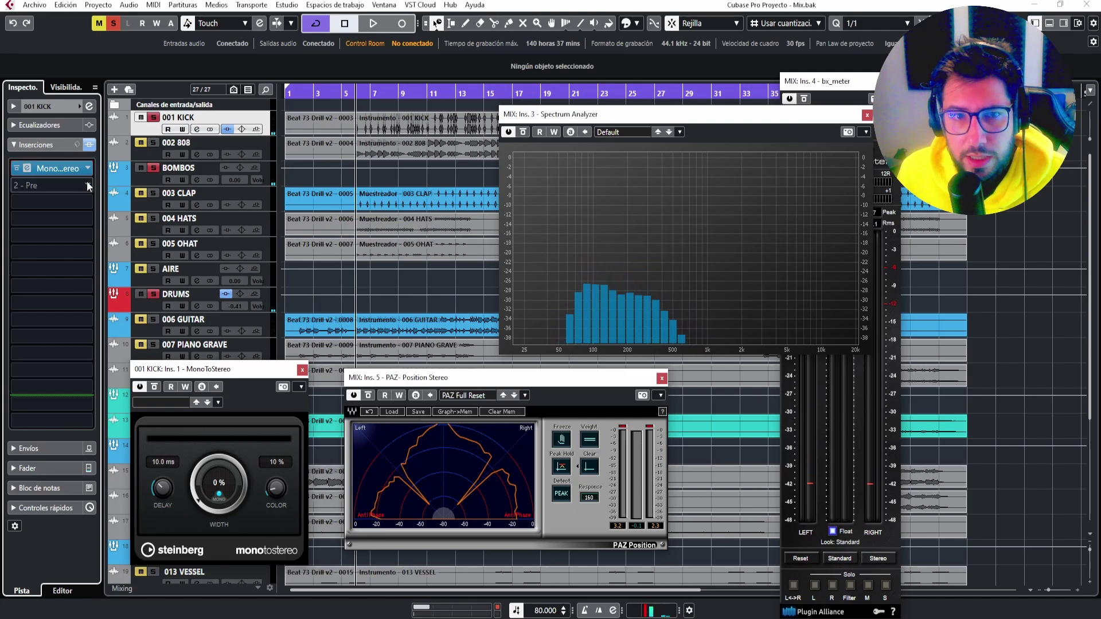
Insert PAZ- Position Stereo in the second slot of 001 KICK, play the kick, and place its window above the MIX position meter.
click(87, 184)
text(PA)
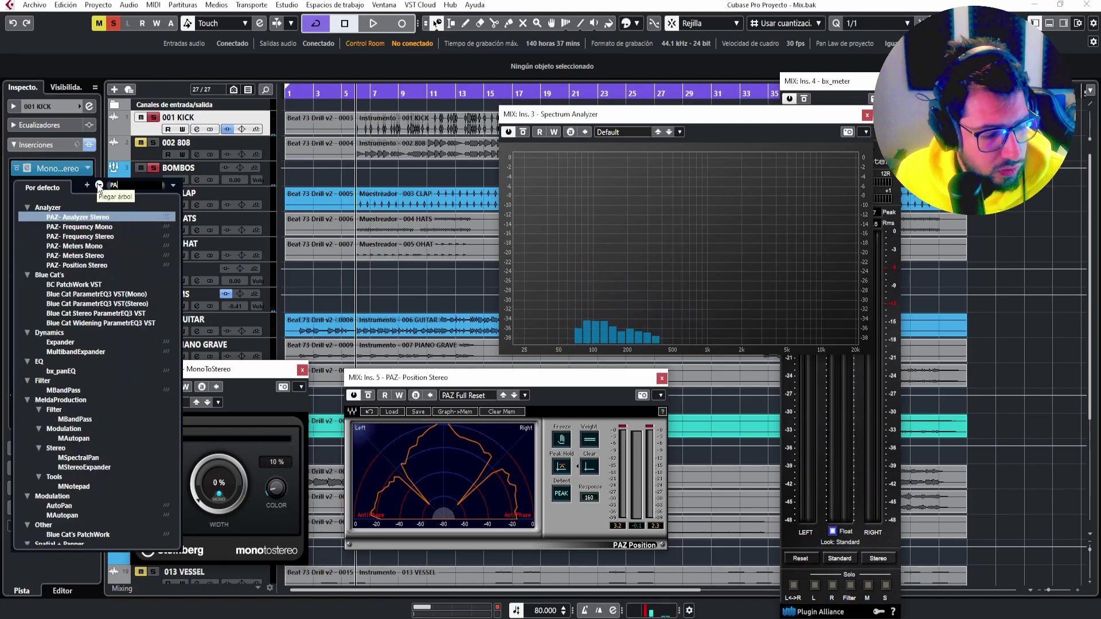
text(Z)
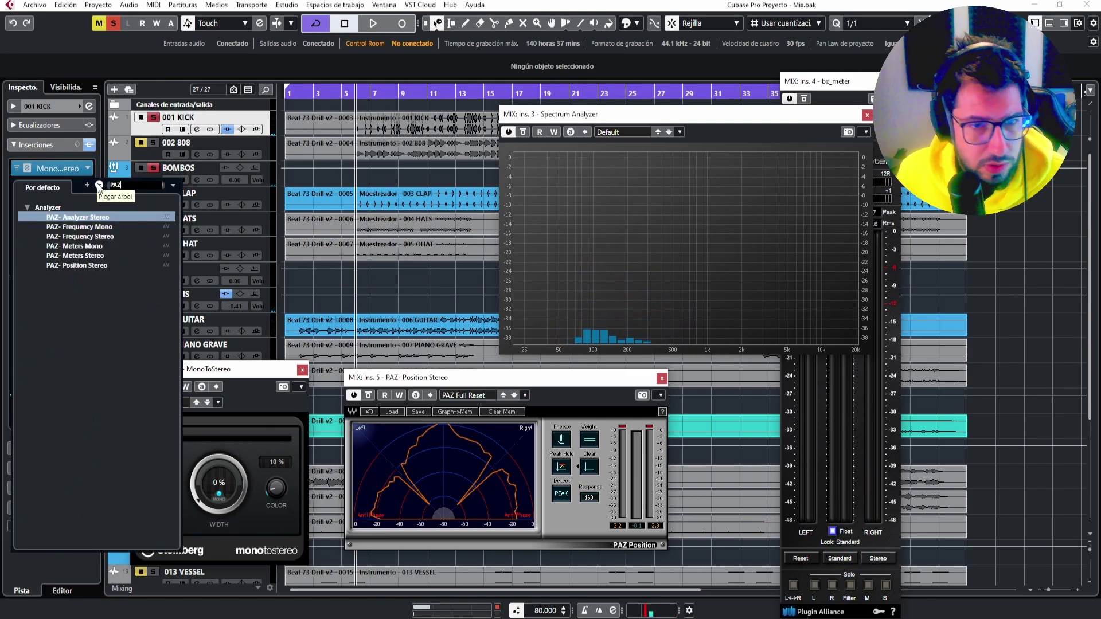
click(81, 265)
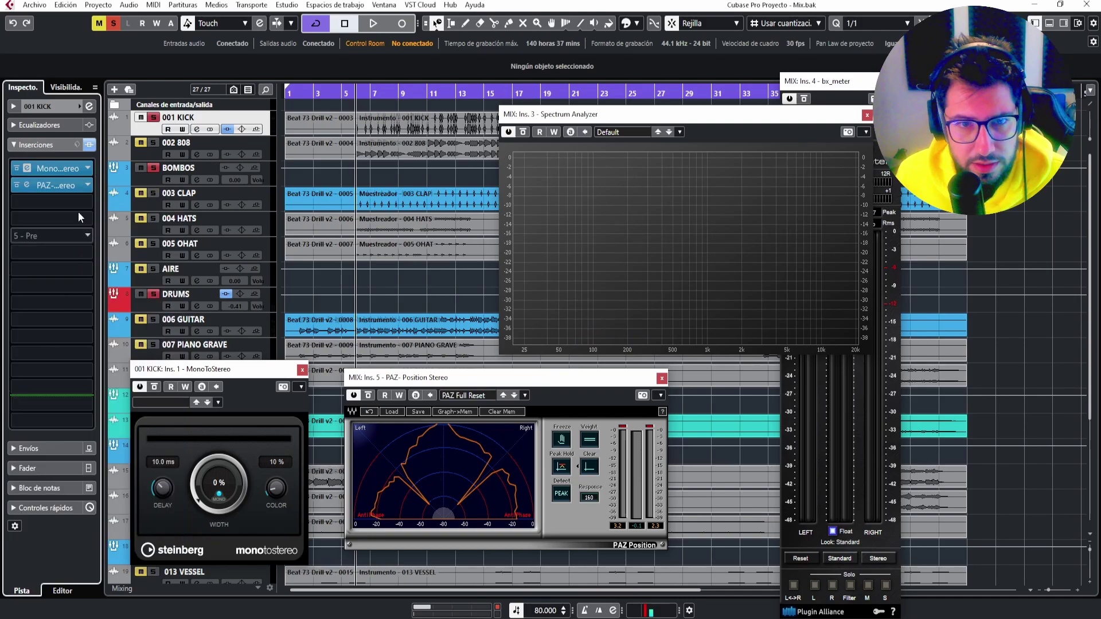
key(space)
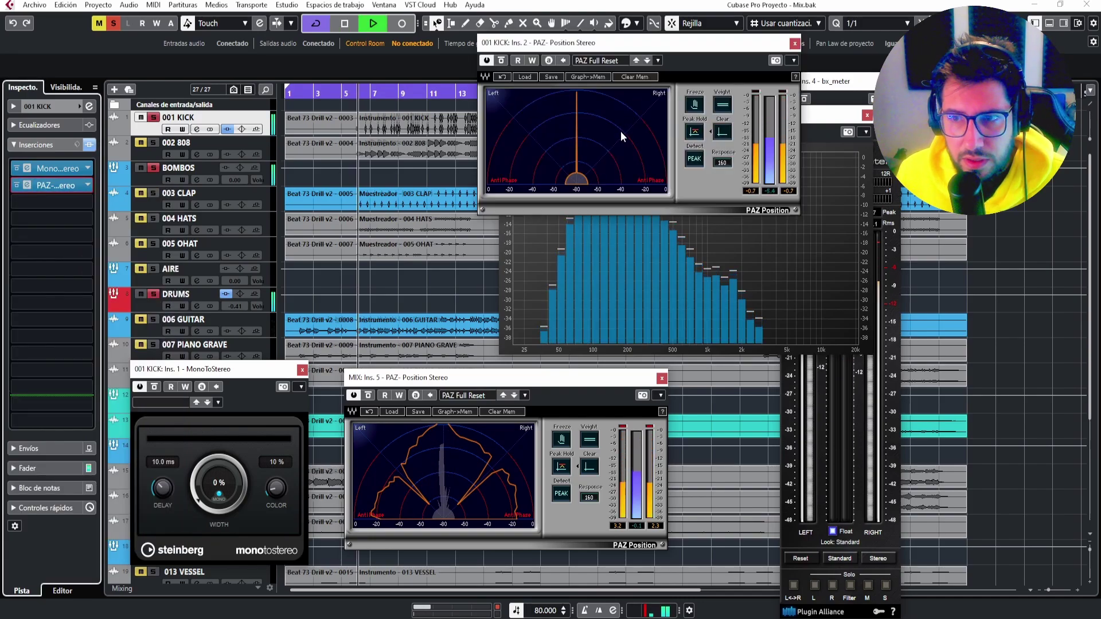
drag(566, 44, 438, 169)
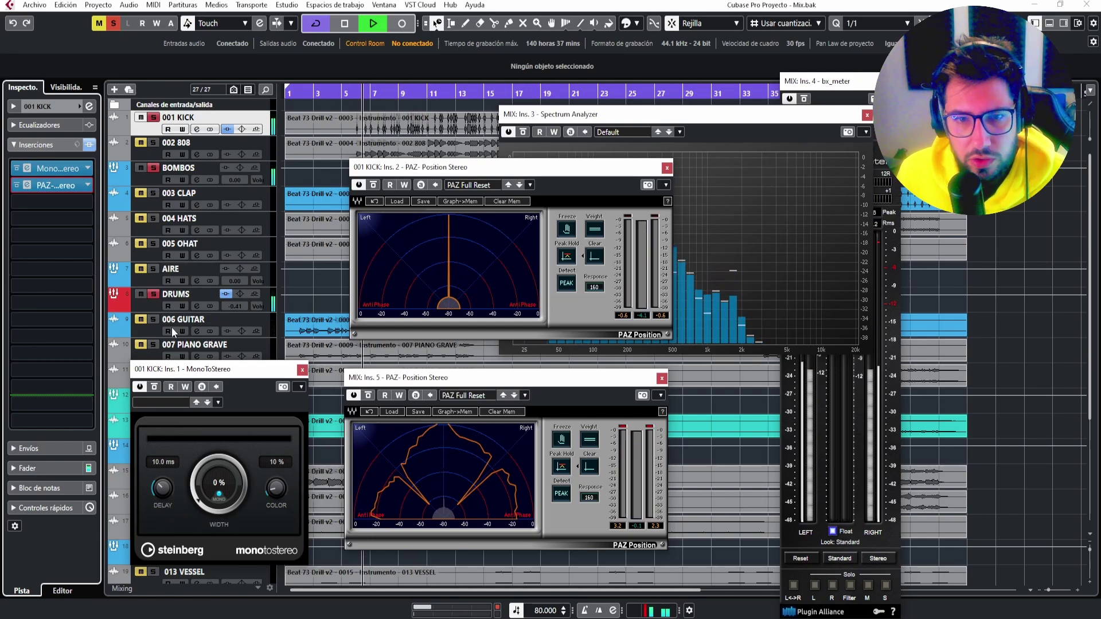
Open the DRUMS group's NLS Channel, compare the kick's stereo position with it bypassed and active, and stop playback.
click(150, 303)
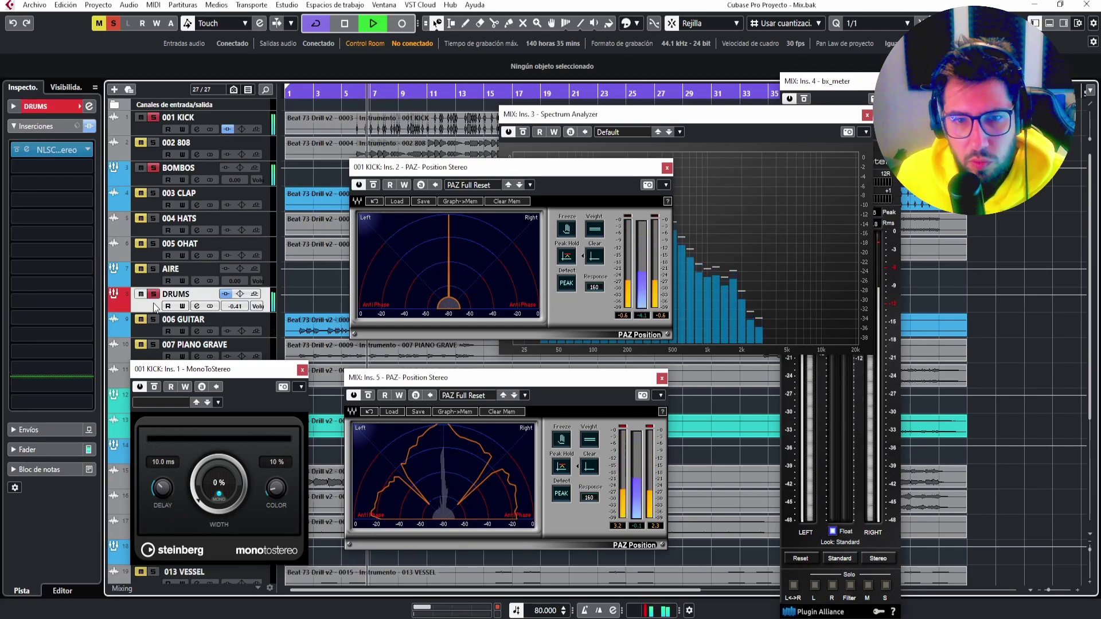
click(60, 151)
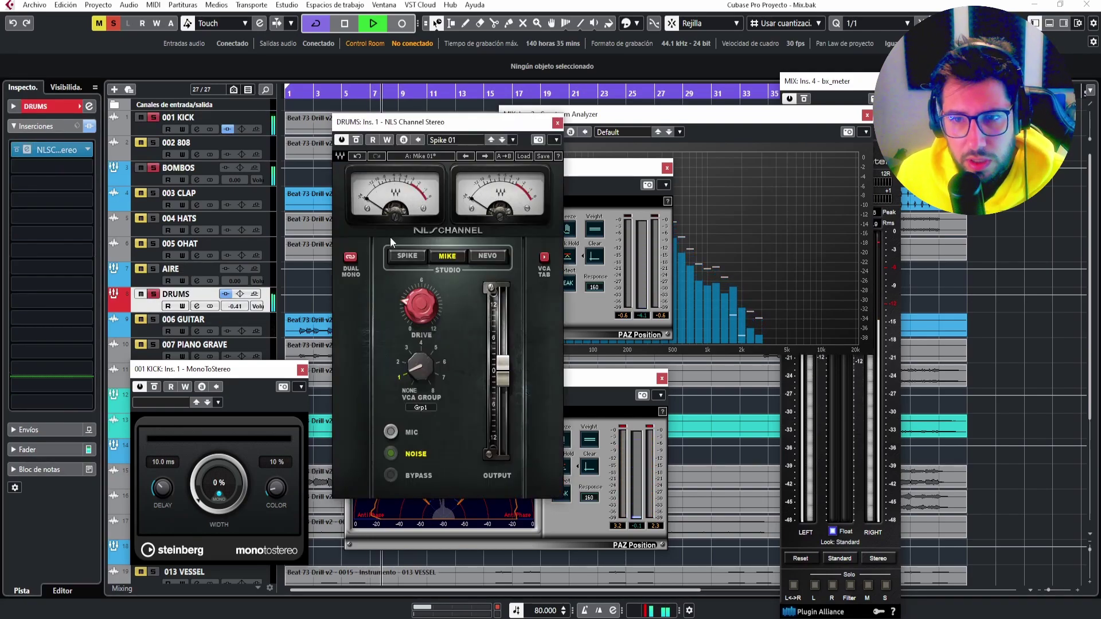
drag(363, 122, 125, 121)
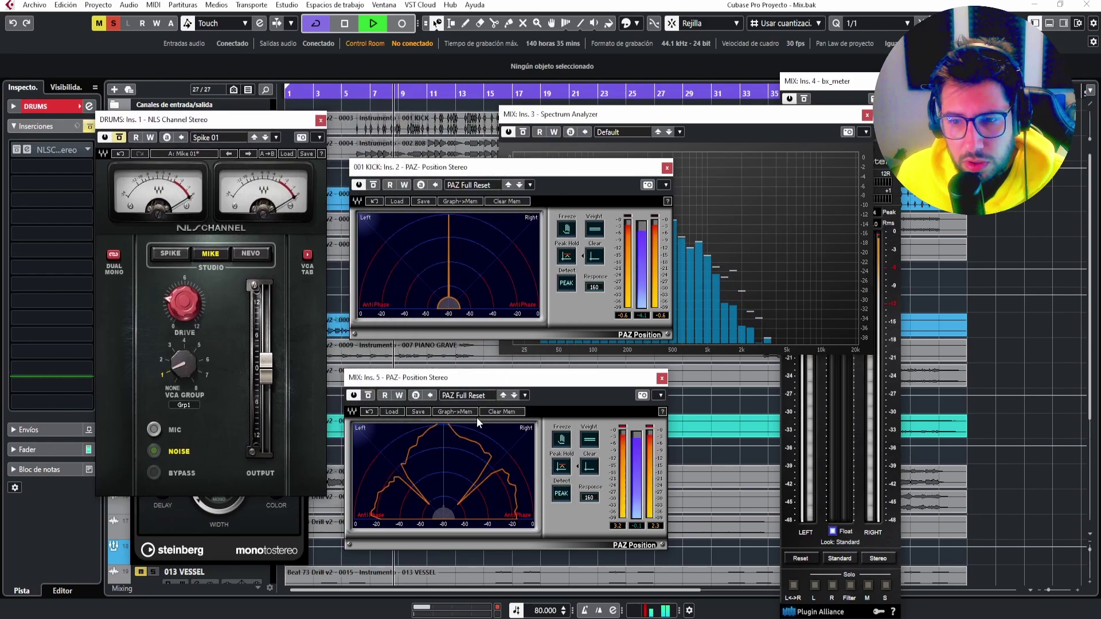
click(119, 137)
drag(198, 130, 702, 150)
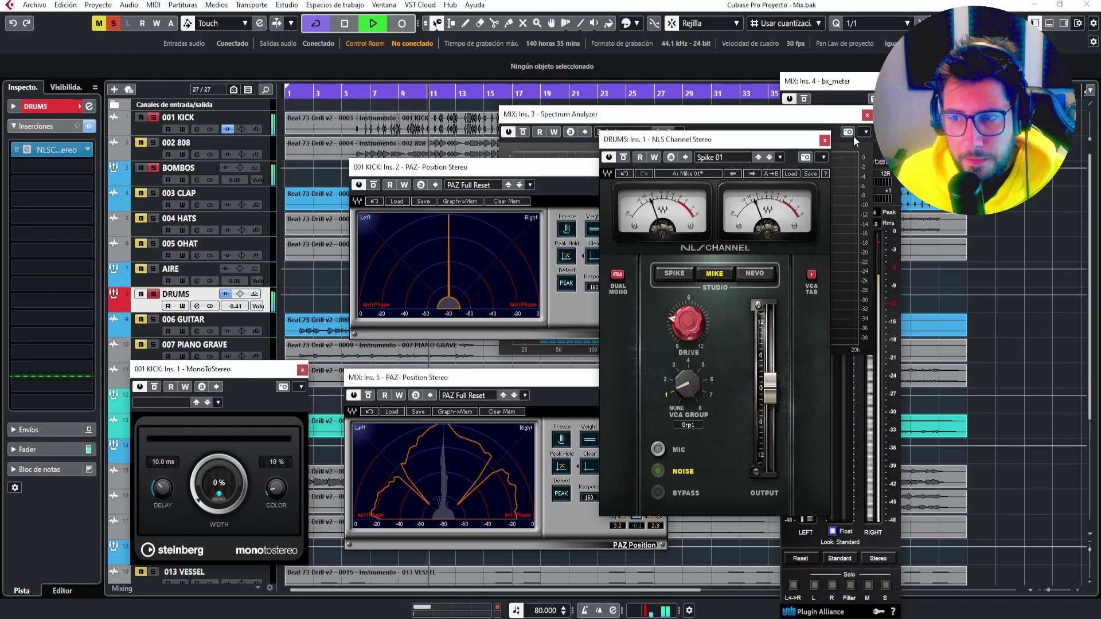
key(space)
Insert bx_stereomaker in the second slot of the DRUMS group and raise its Mono-Freq to about 148 Hz.
click(52, 150)
text(BX)
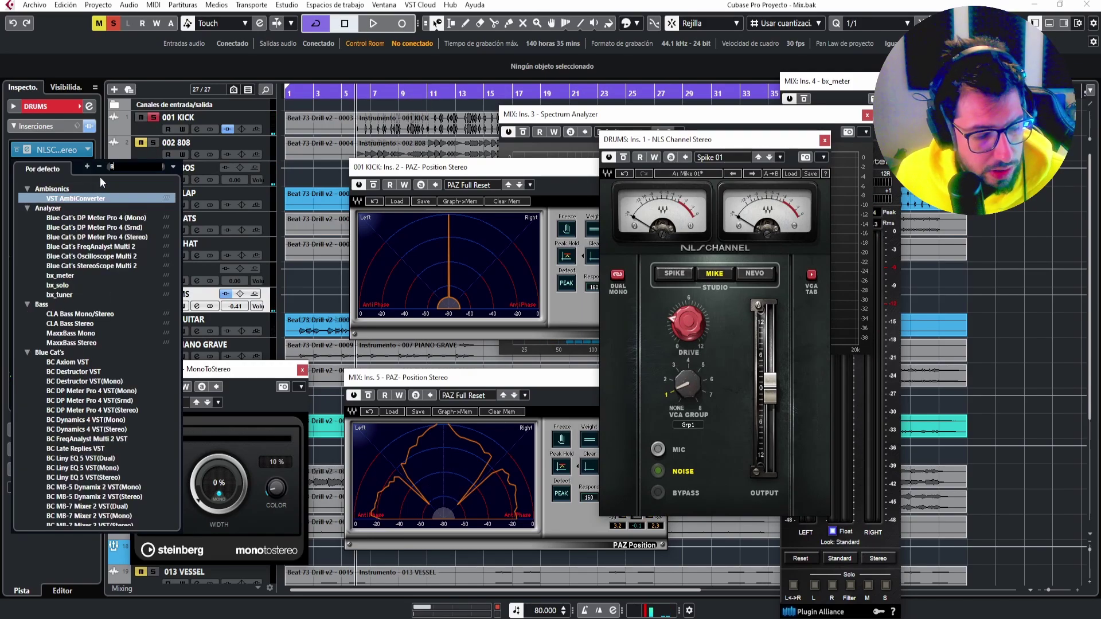
scroll(69, 459, down, 10)
click(67, 519)
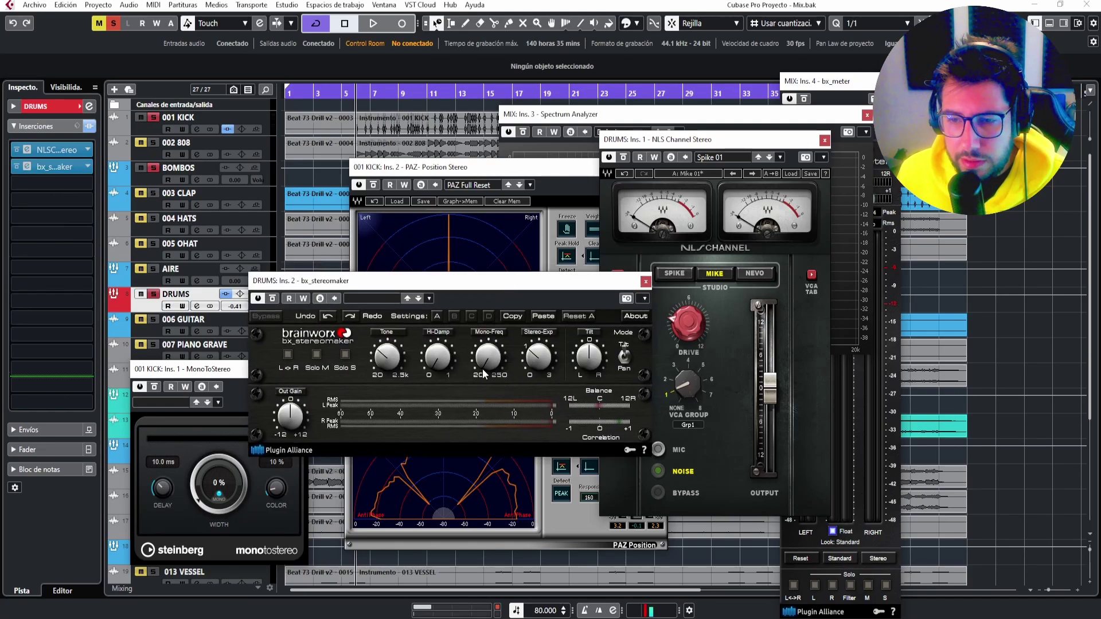
drag(487, 366, 473, 295)
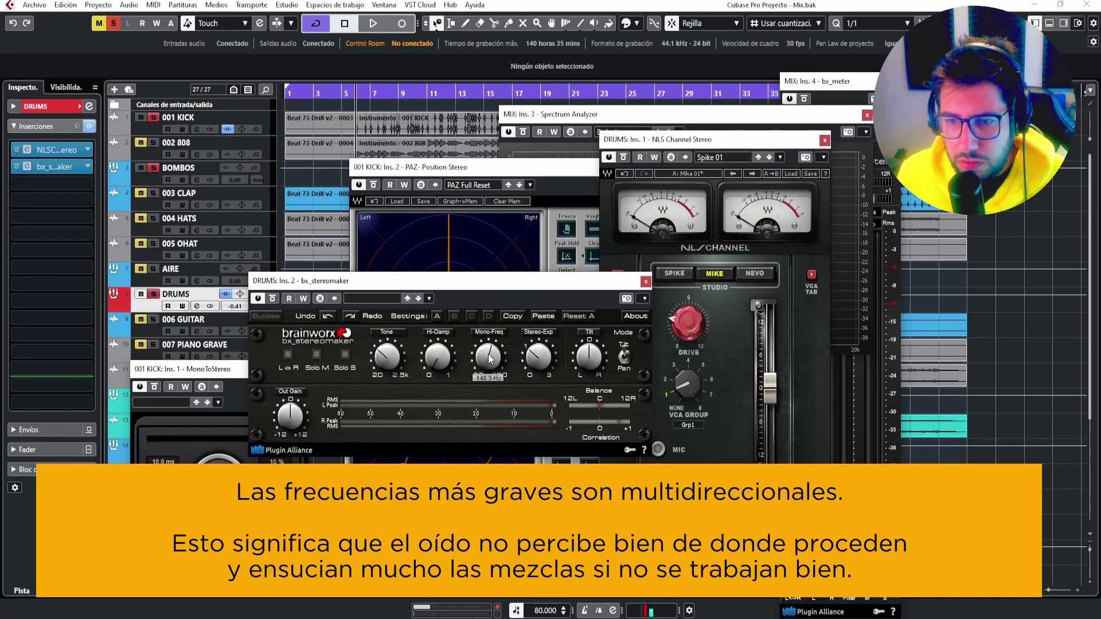
Play the soloed kick and examine its stereo spread on the MIX channel's PAZ Position meter.
drag(427, 283, 592, 250)
key(space)
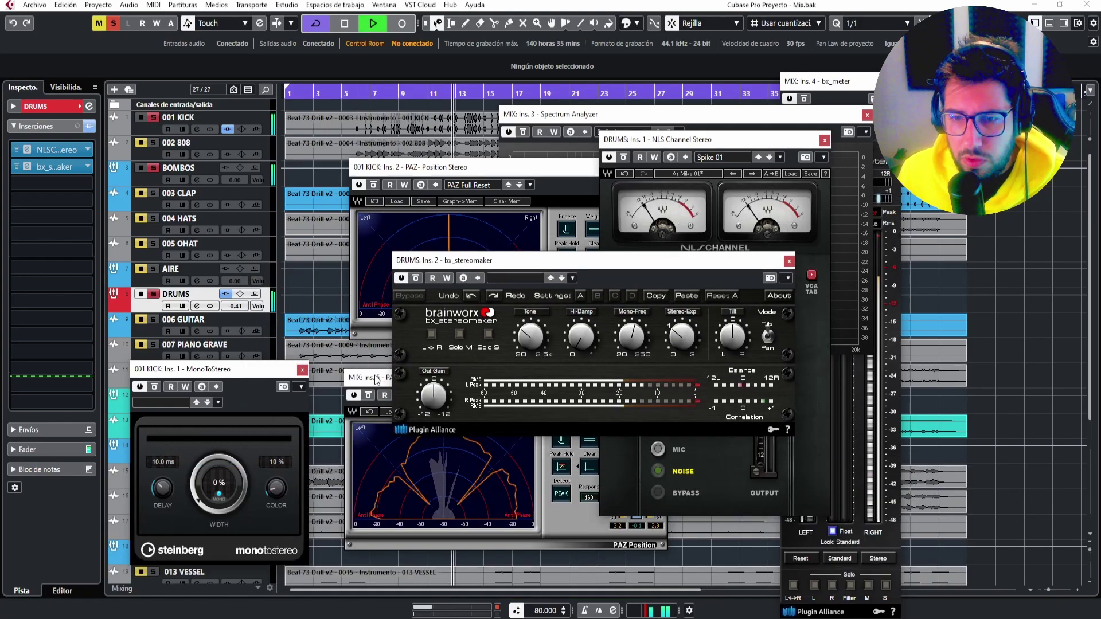
click(377, 380)
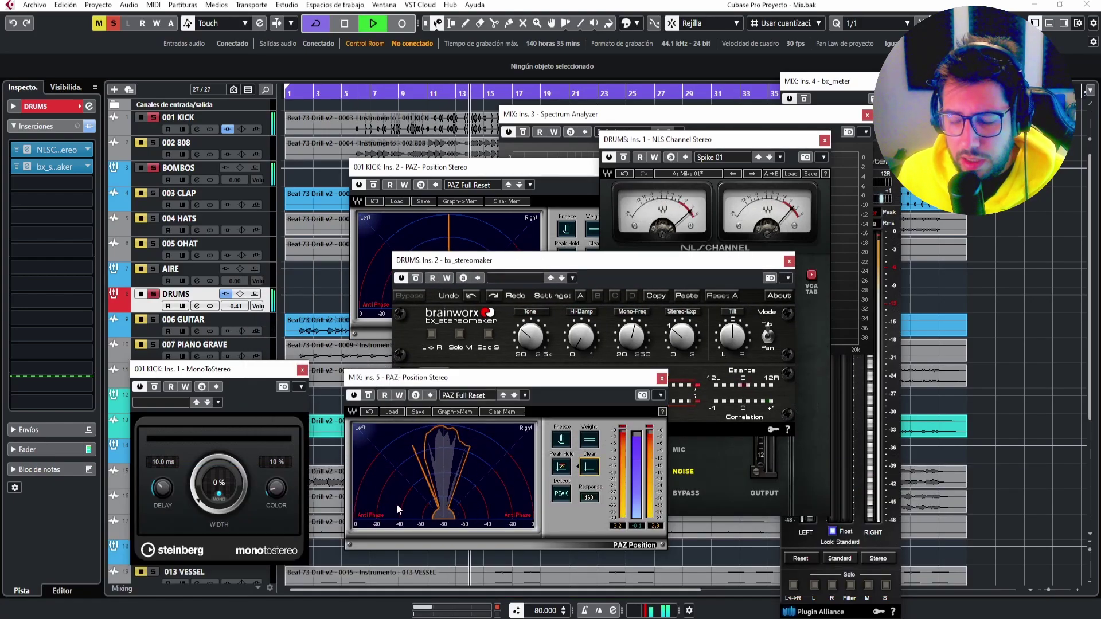
key(space)
Close the kick's PAZ Position and MonoToStereo windows and the DRUMS group's bx_stereomaker and NLS Channel windows.
click(550, 168)
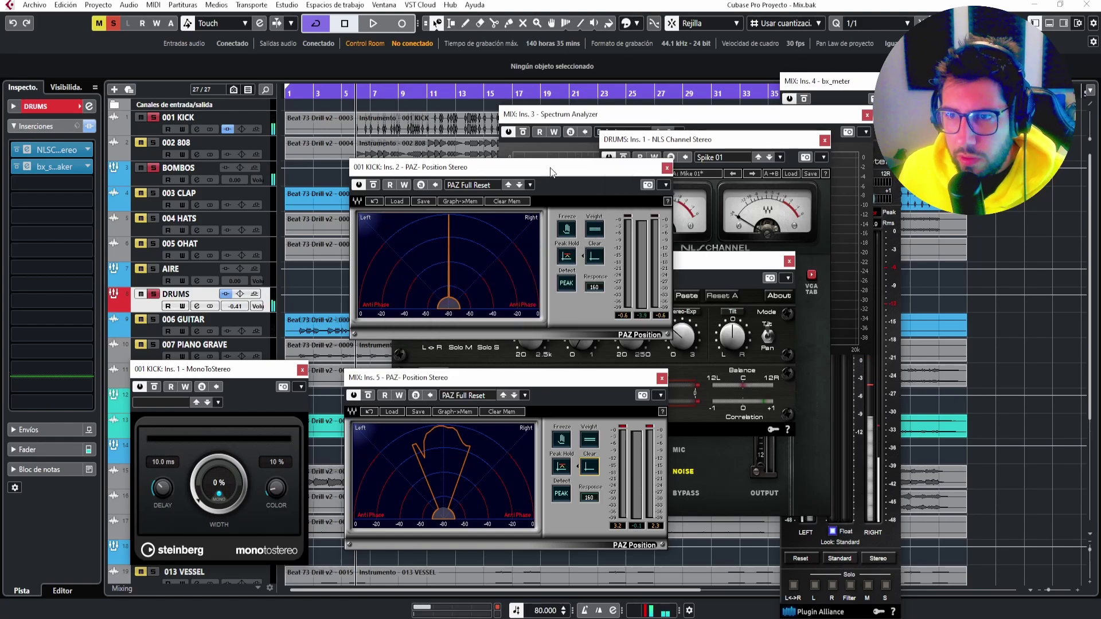
click(666, 168)
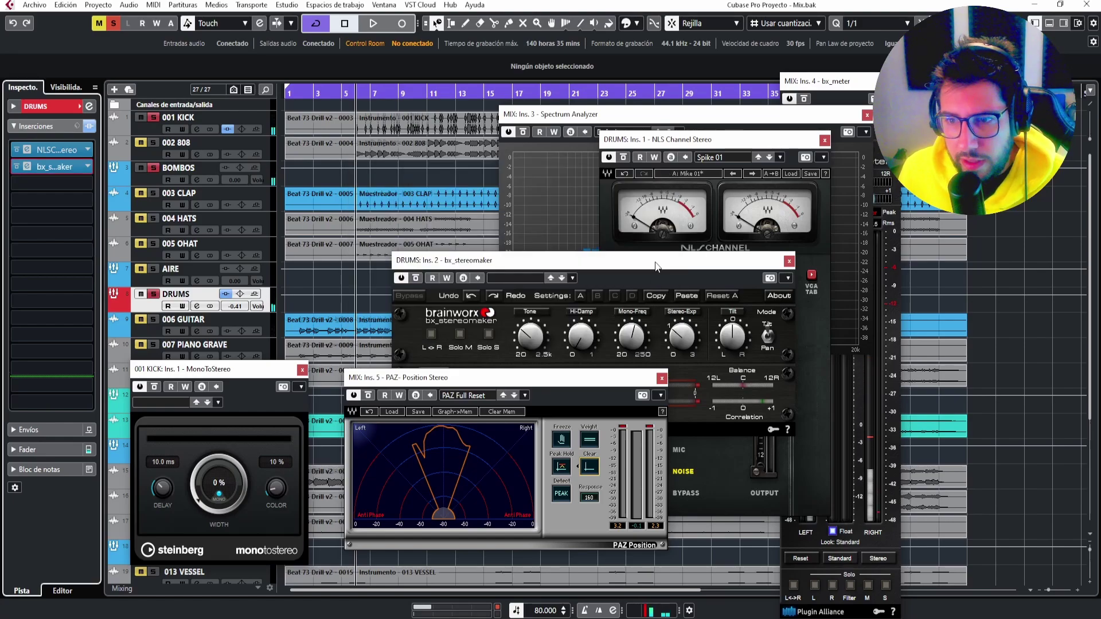
click(789, 261)
click(824, 139)
click(303, 370)
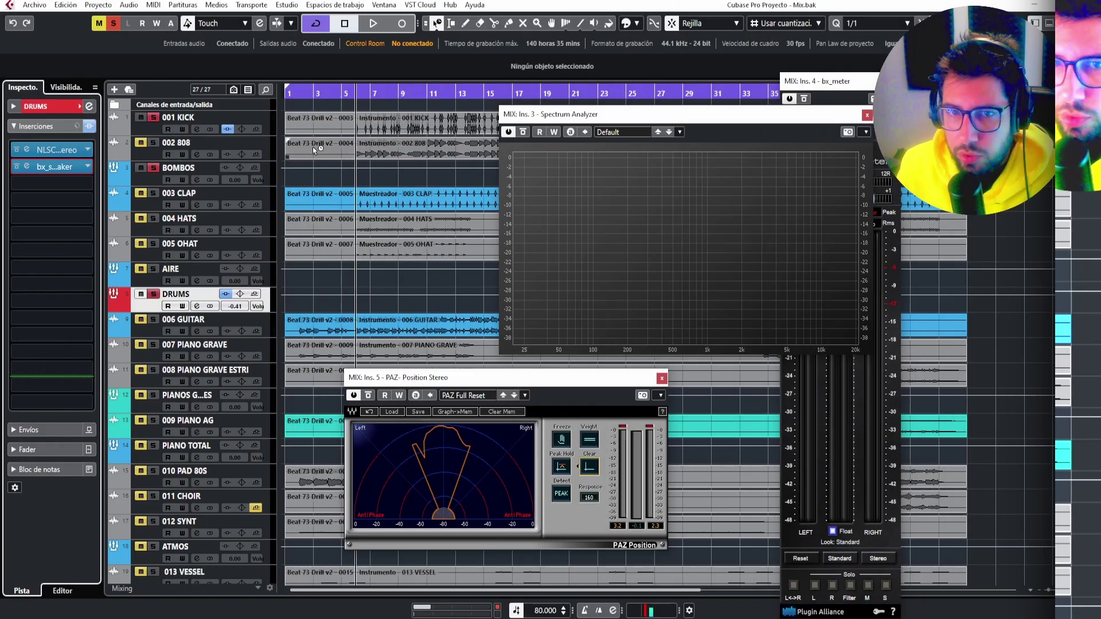
Insert FabFilter Pro-Q 3 in the second slot of 001 KICK, start playback, and place the equalizer window over the arrangement.
click(273, 123)
click(88, 187)
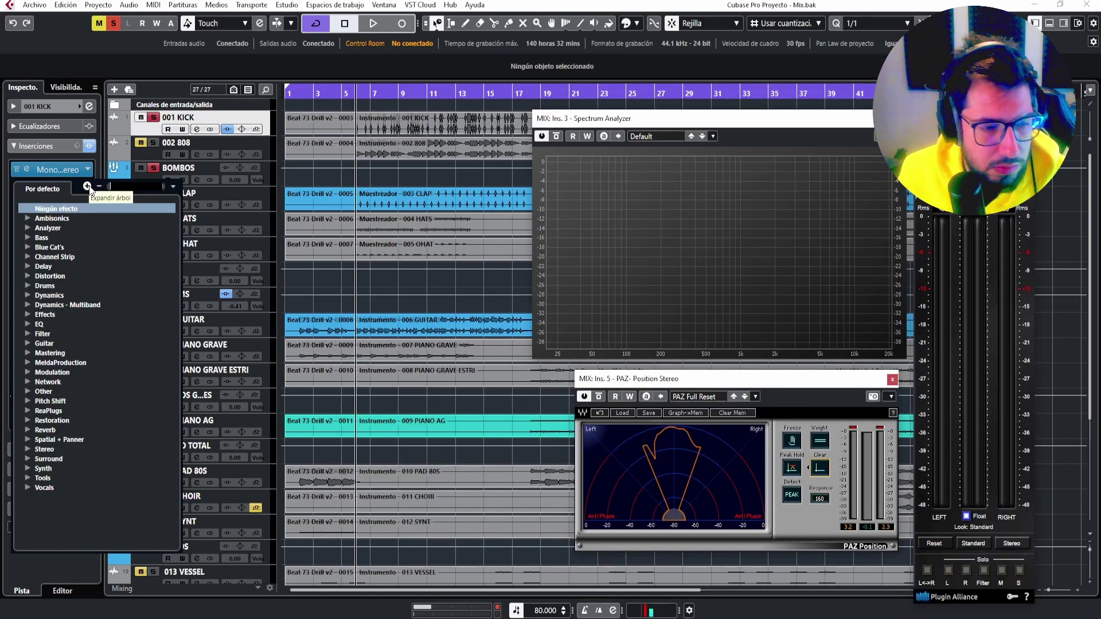
text(Q)
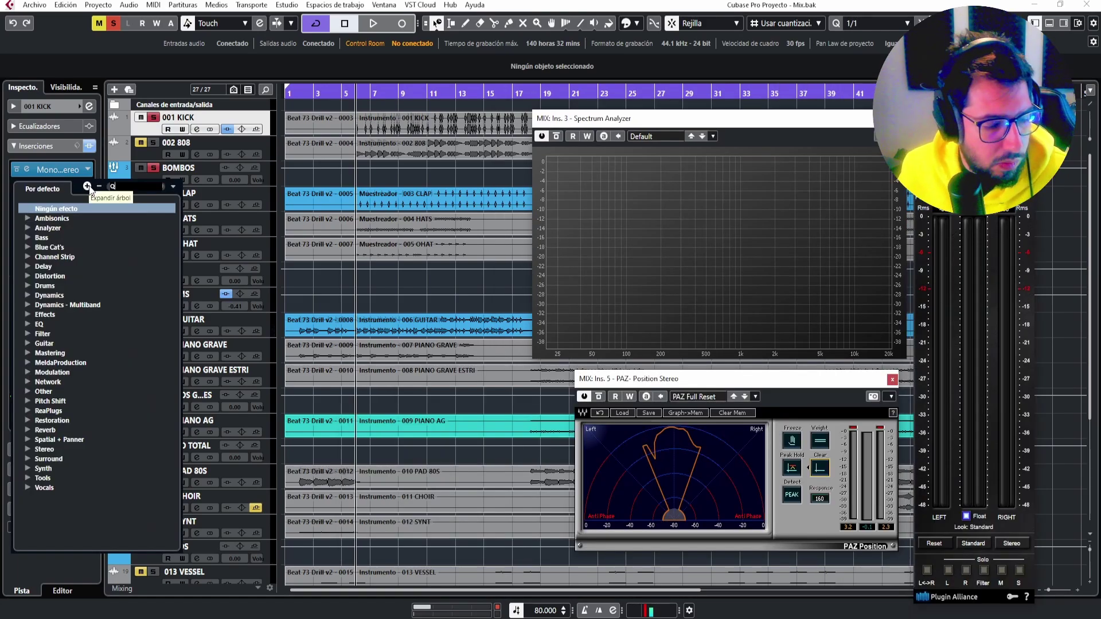
text( 3)
key(Return)
key(space)
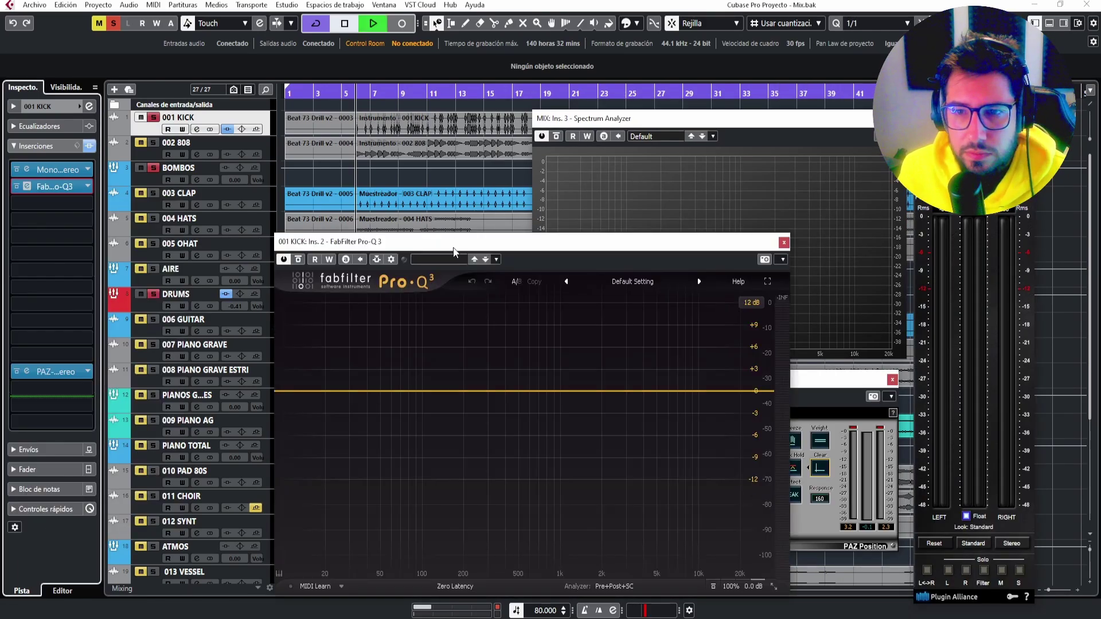
drag(453, 249, 438, 130)
Add a Low Cut band with a 36 dB/oct slope to the kick's equalizer, just above 50 Hz.
click(343, 273)
click(292, 432)
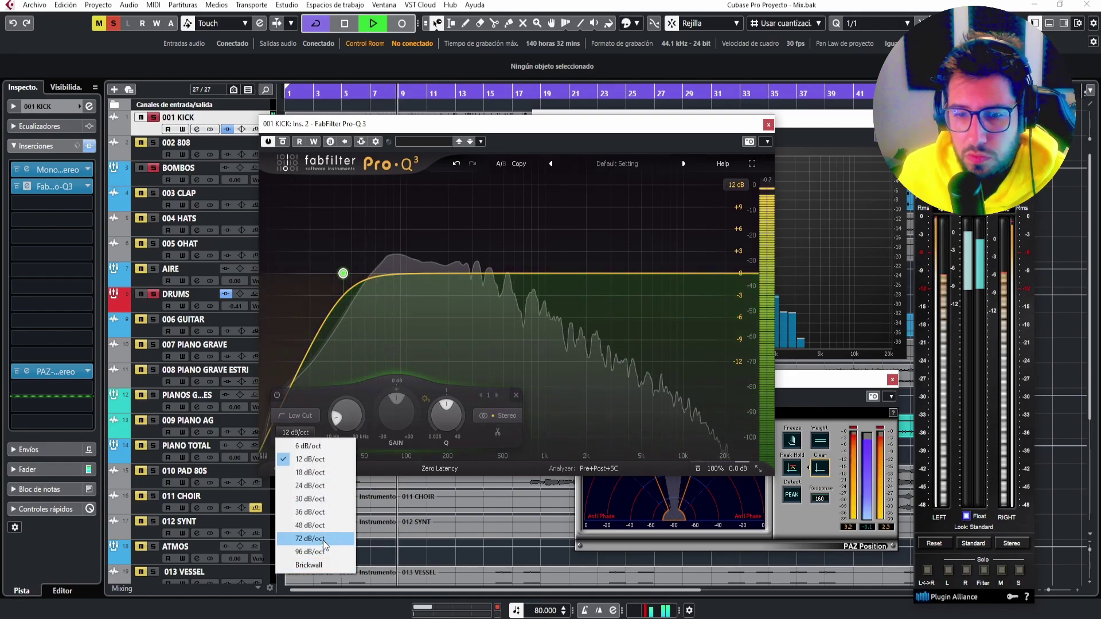
click(322, 512)
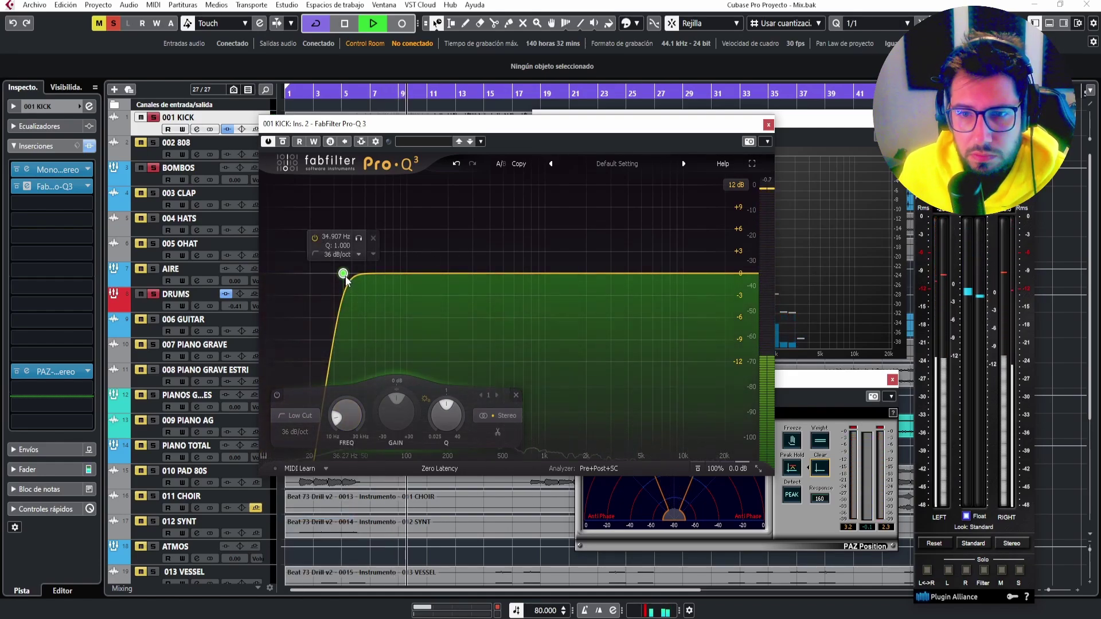
drag(346, 278, 373, 273)
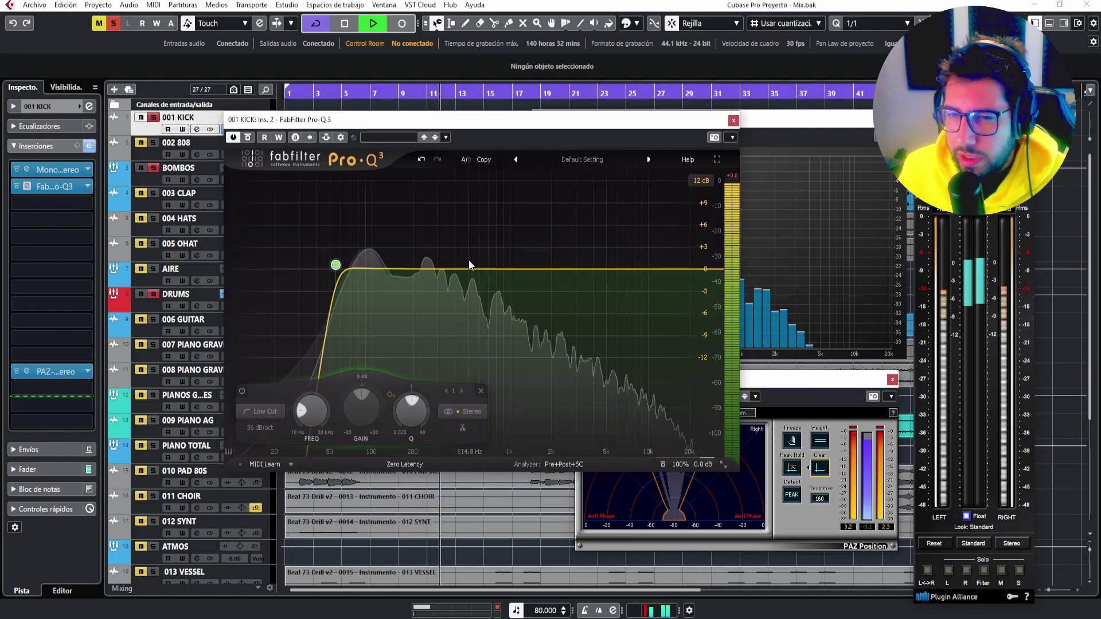
Sweep a boosted bell band through the kick's low mids and turn it into a cut of about 6 dB near 400 Hz, Q 1.94.
drag(439, 274, 450, 184)
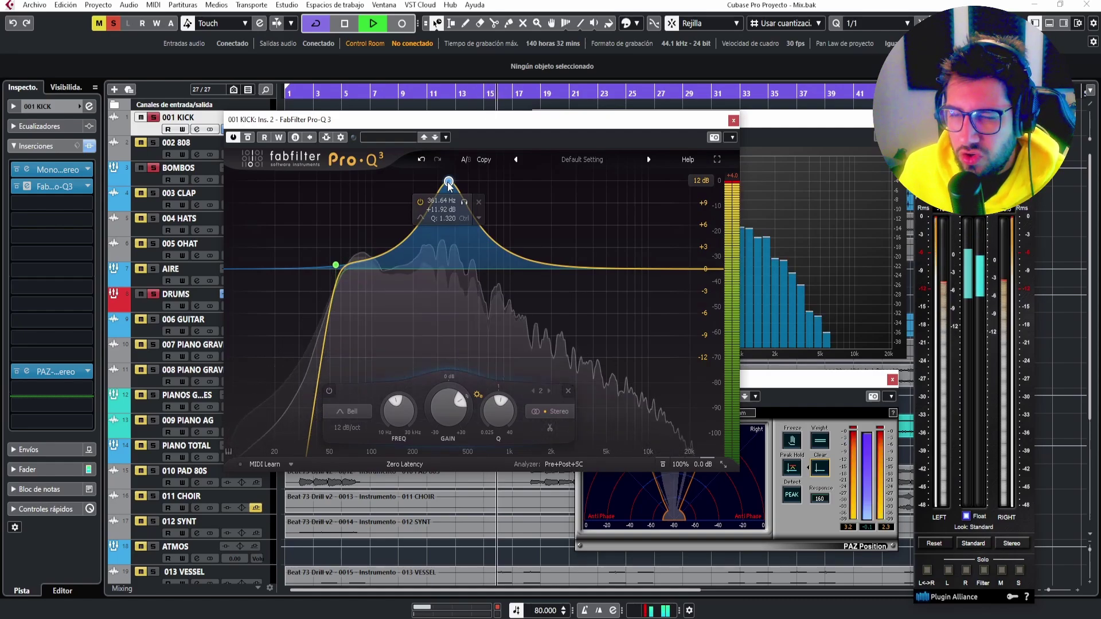
drag(450, 183, 444, 305)
drag(497, 423, 491, 403)
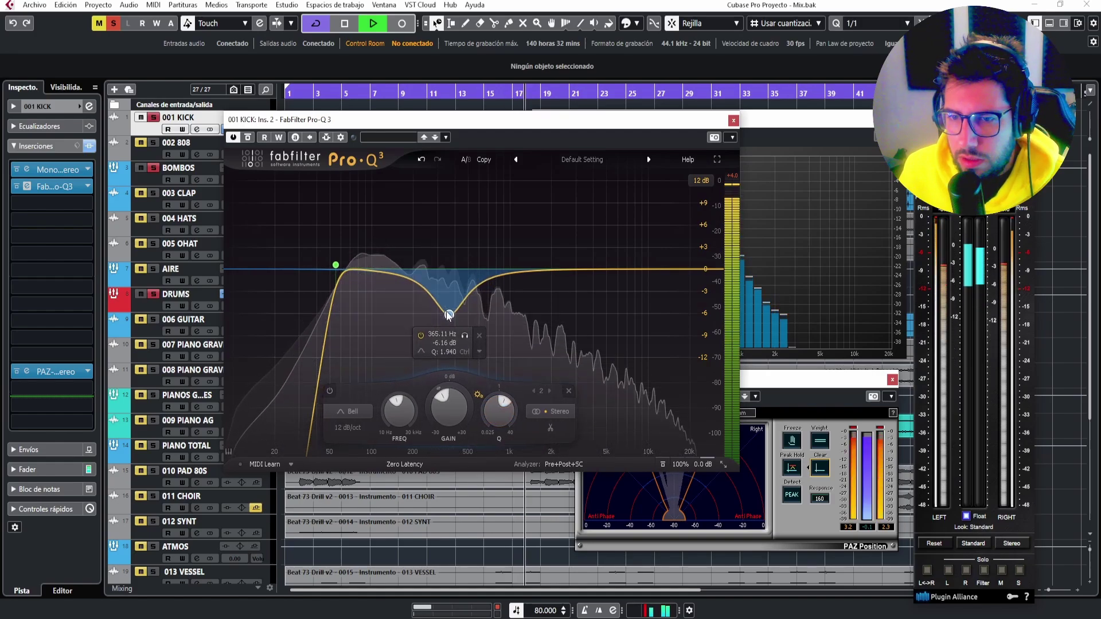
Add a bell boost of about 2.3 dB near 1.1 kHz with Q about 2.5, and a cut of about 6 dB near 5.5 kHz.
drag(550, 274, 524, 224)
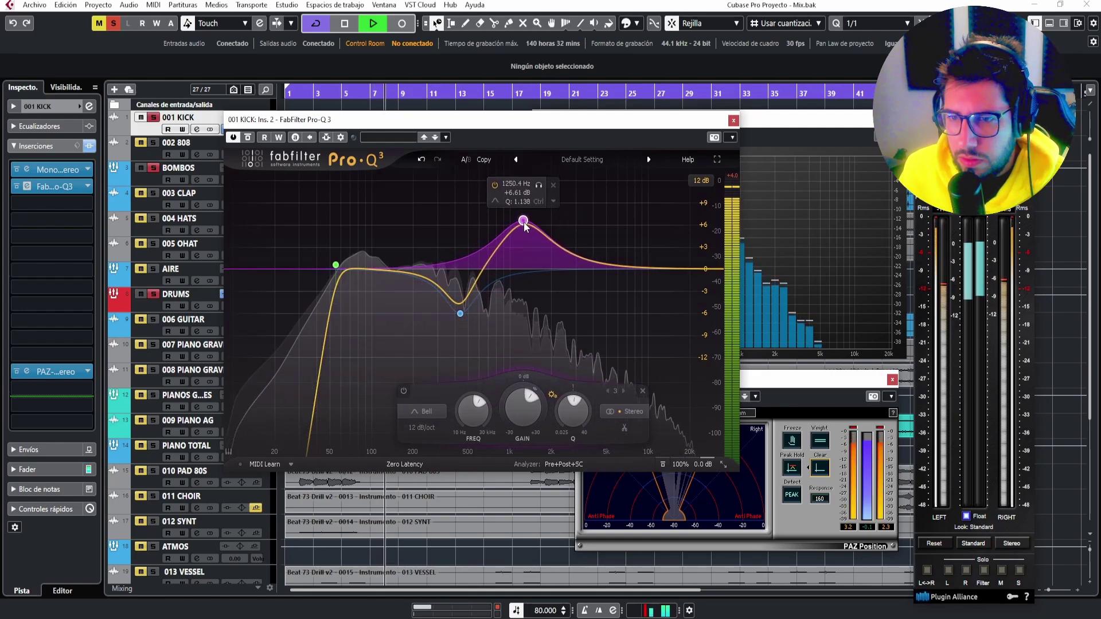
drag(571, 412, 570, 398)
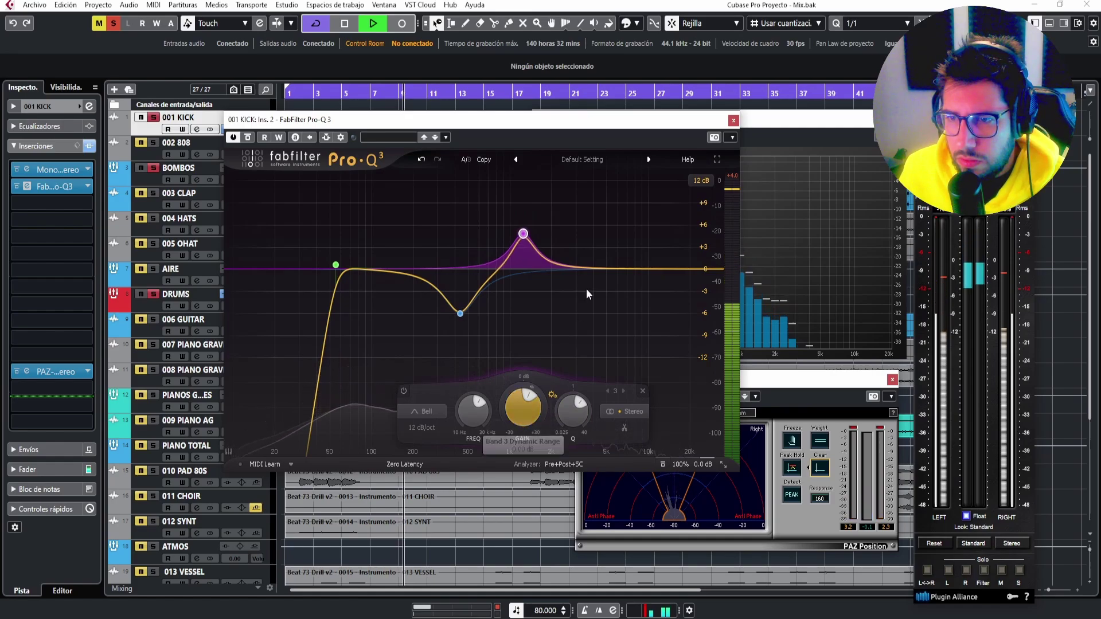
drag(602, 264, 612, 313)
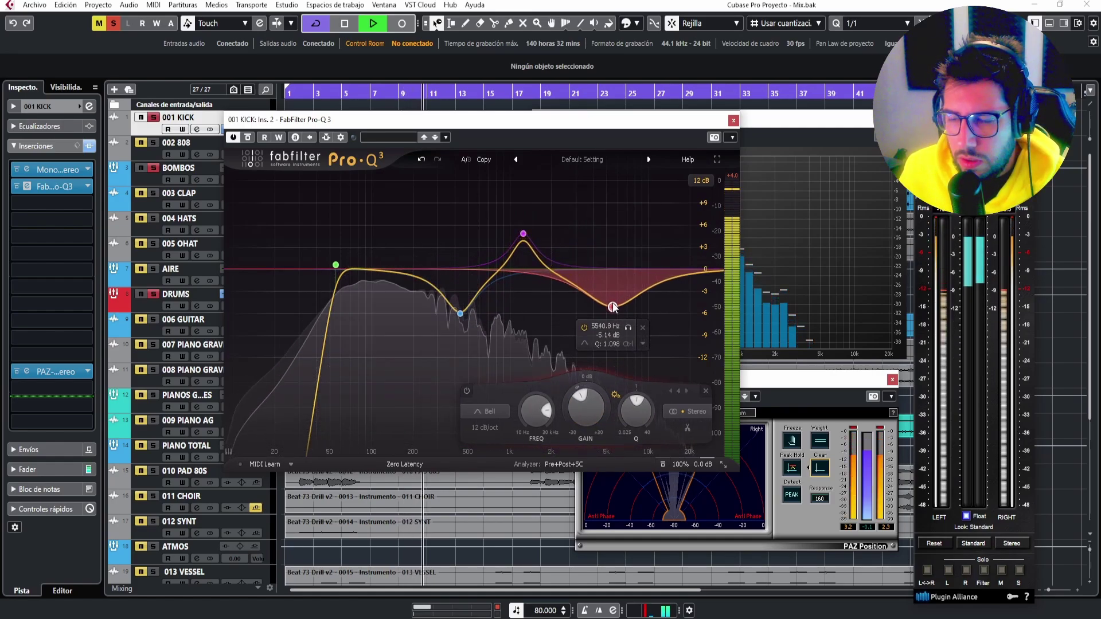
drag(524, 233, 516, 253)
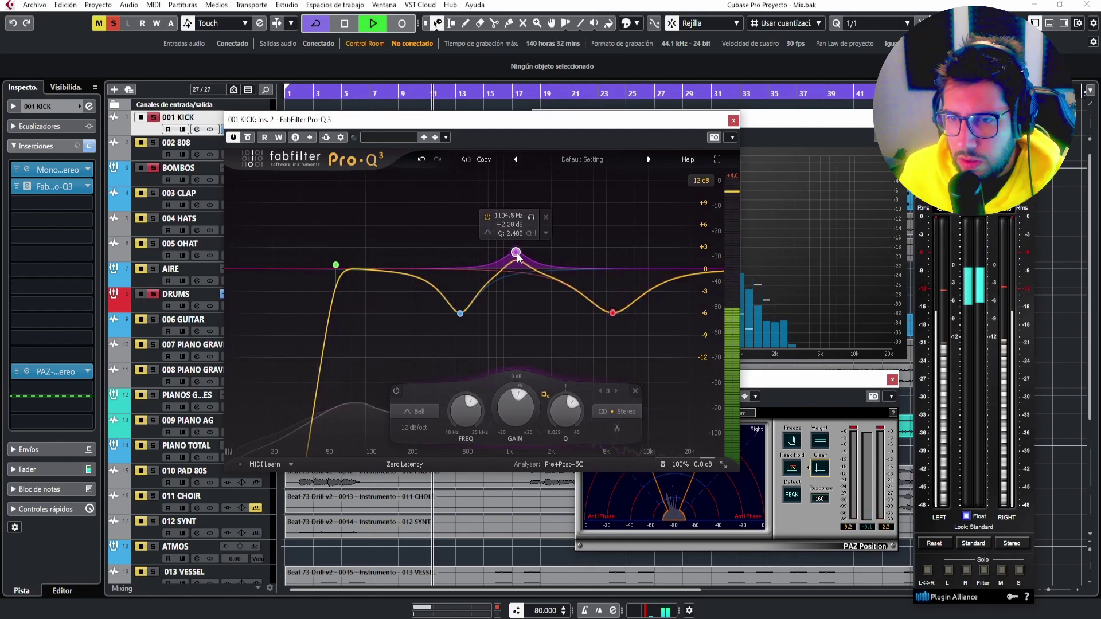
Add a bell boost of about 4 dB near 89 Hz to the kick, close the equalizer window, and stop playback.
drag(404, 277, 367, 248)
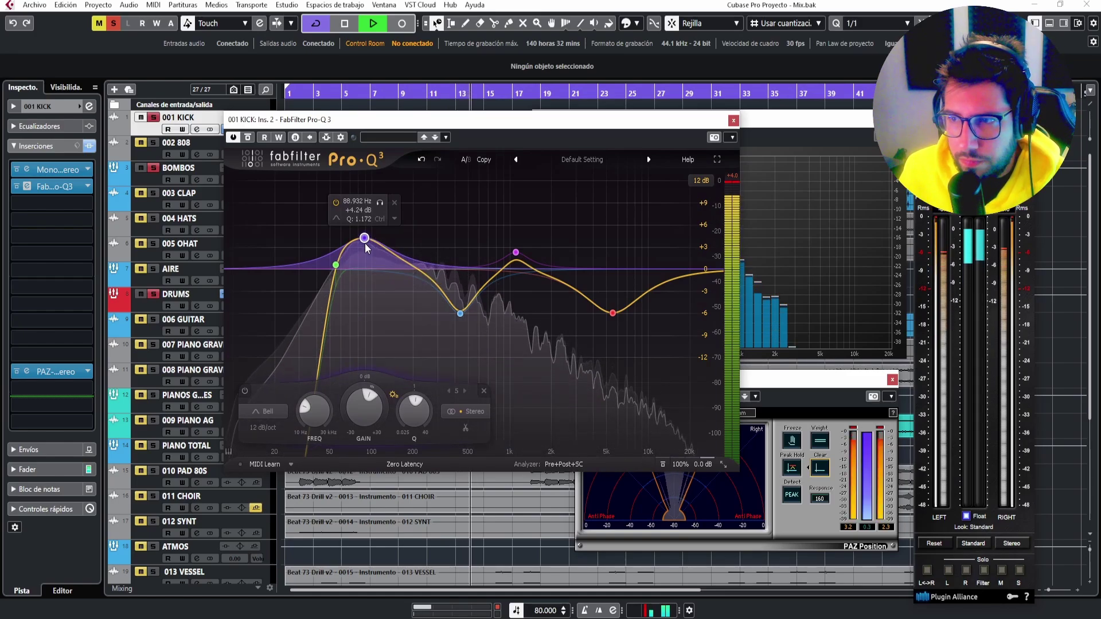
click(733, 121)
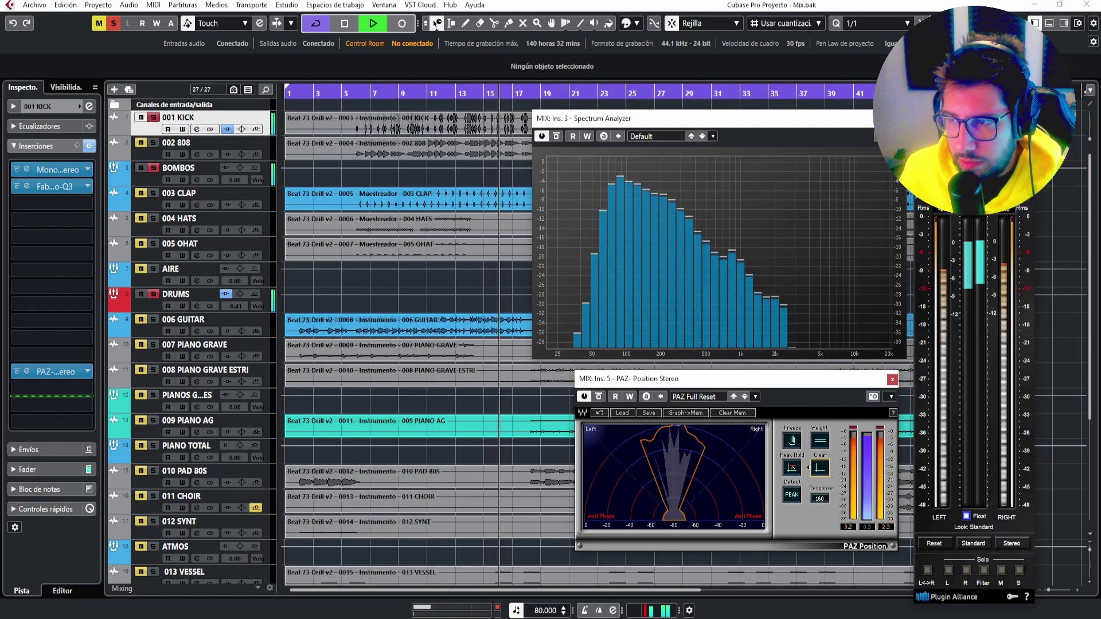
key(space)
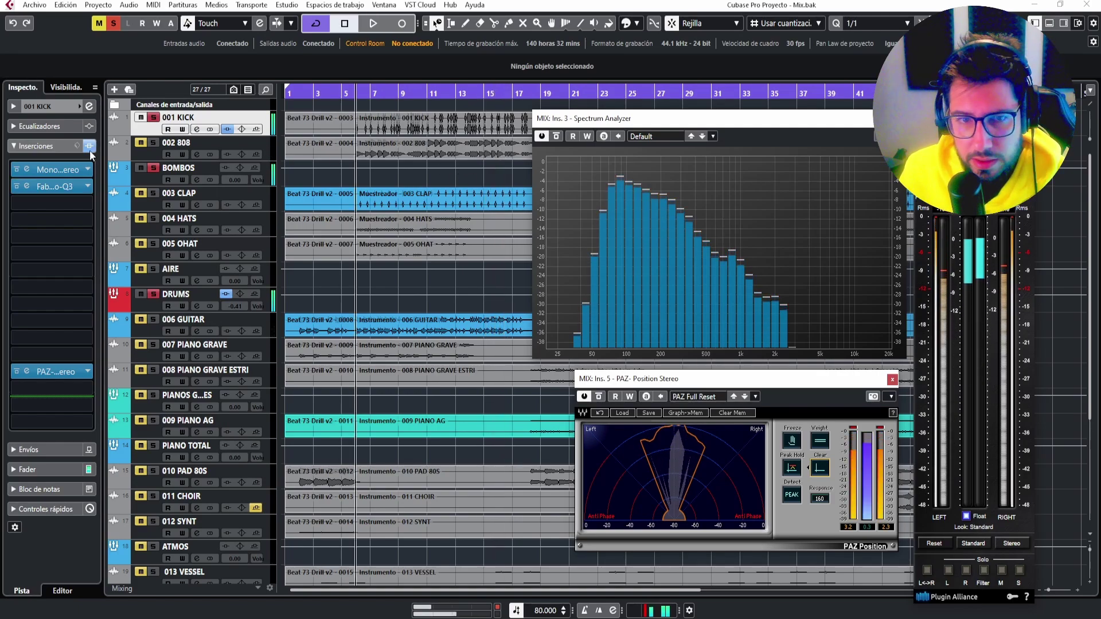
Compare the kick with and without Pro-Q 3 by bypassing it, playing the track, and re-enabling it.
click(84, 203)
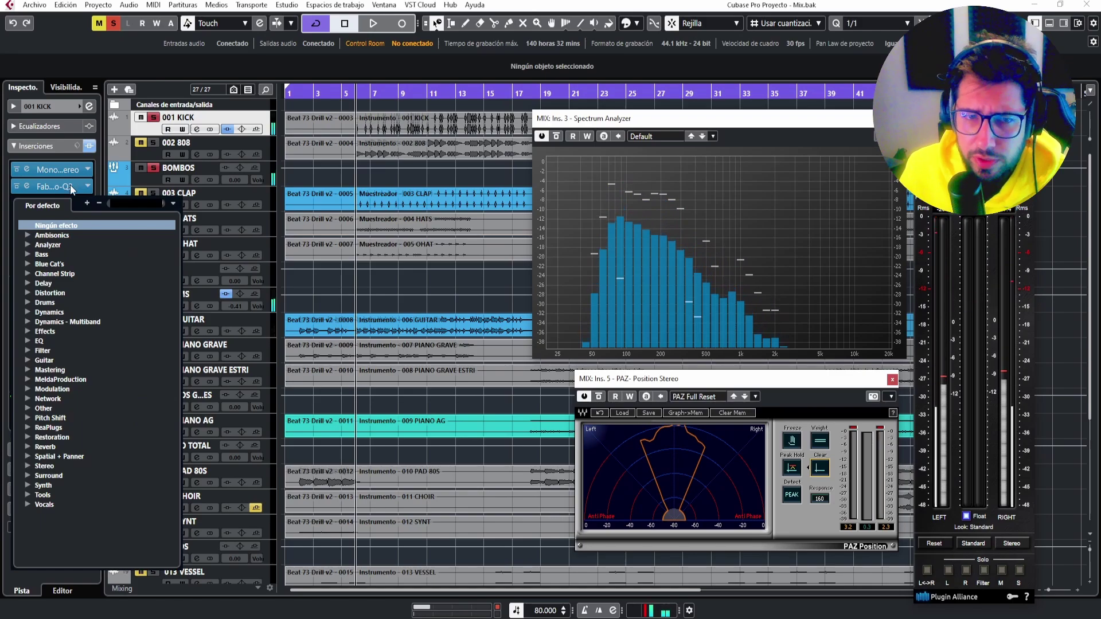
click(69, 185)
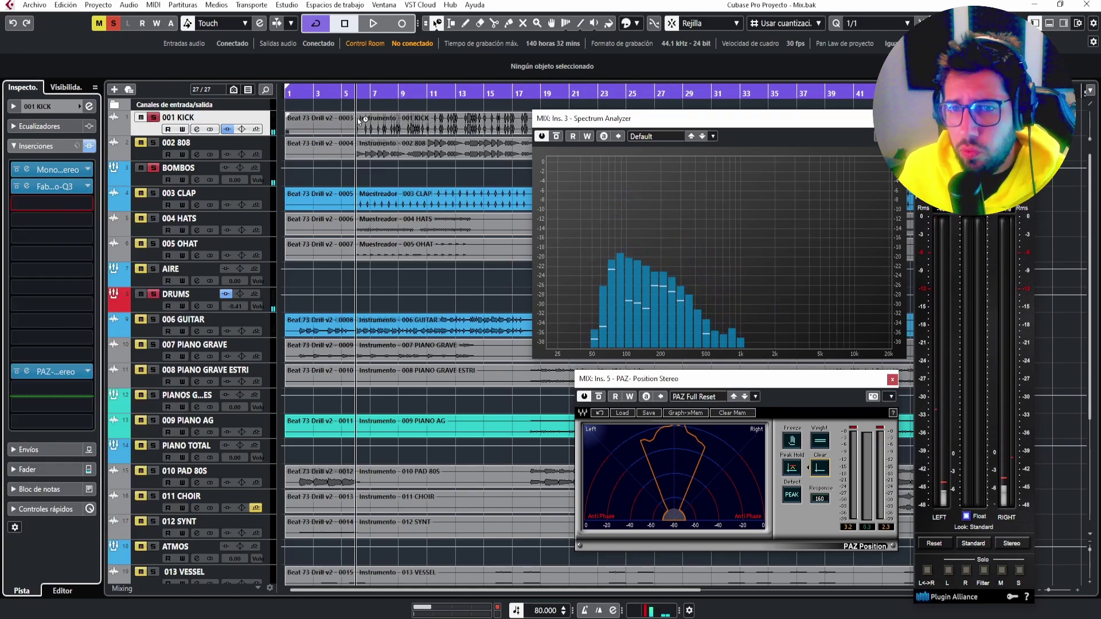
click(17, 187)
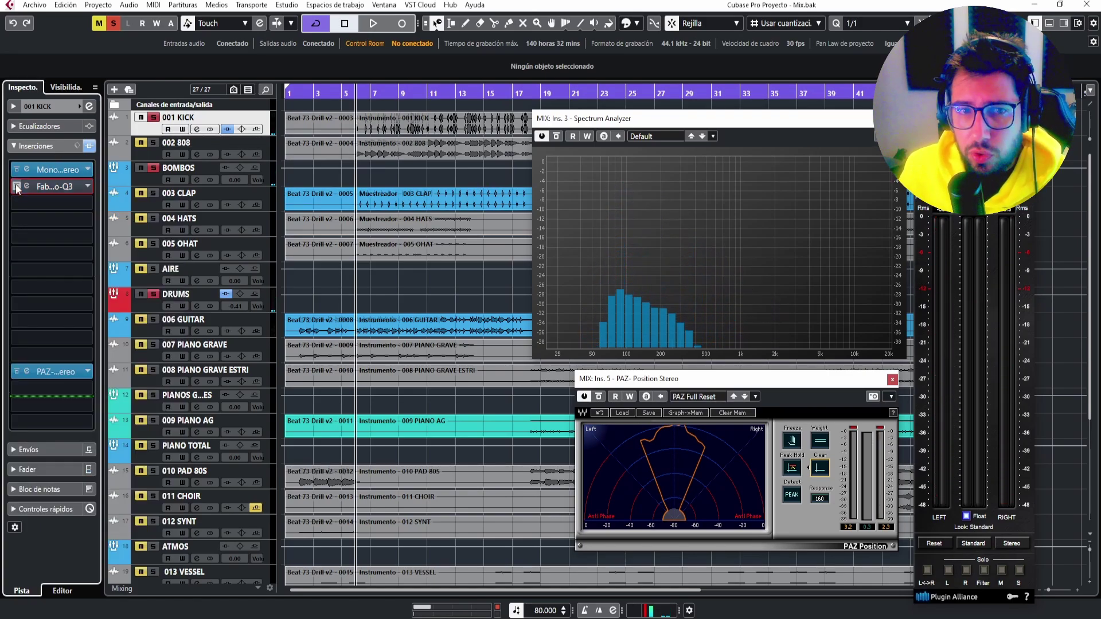
key(space)
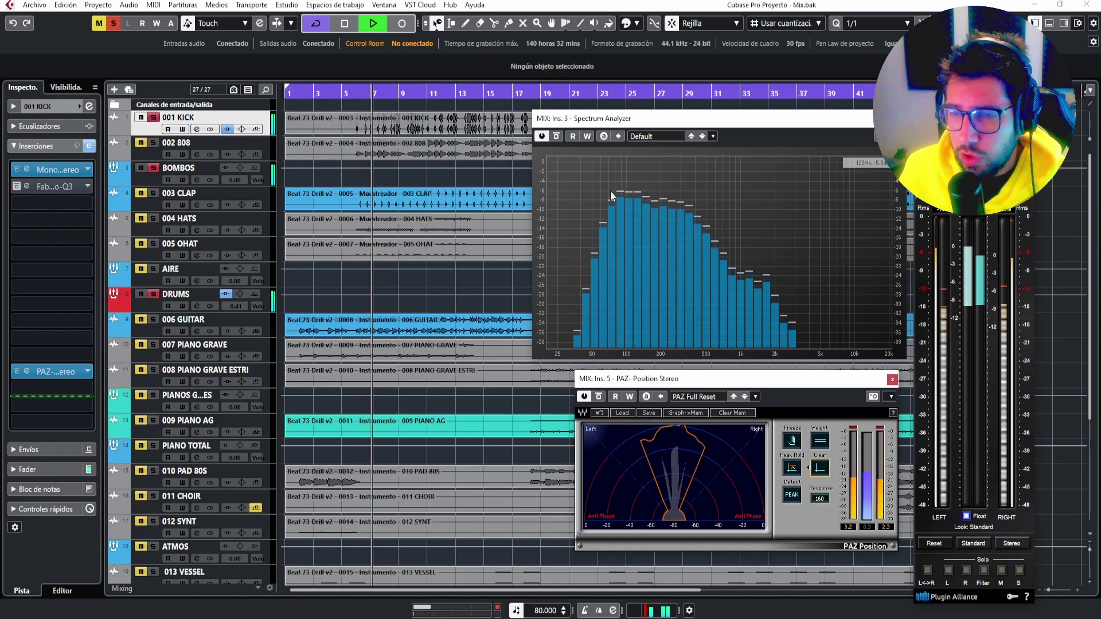
click(14, 187)
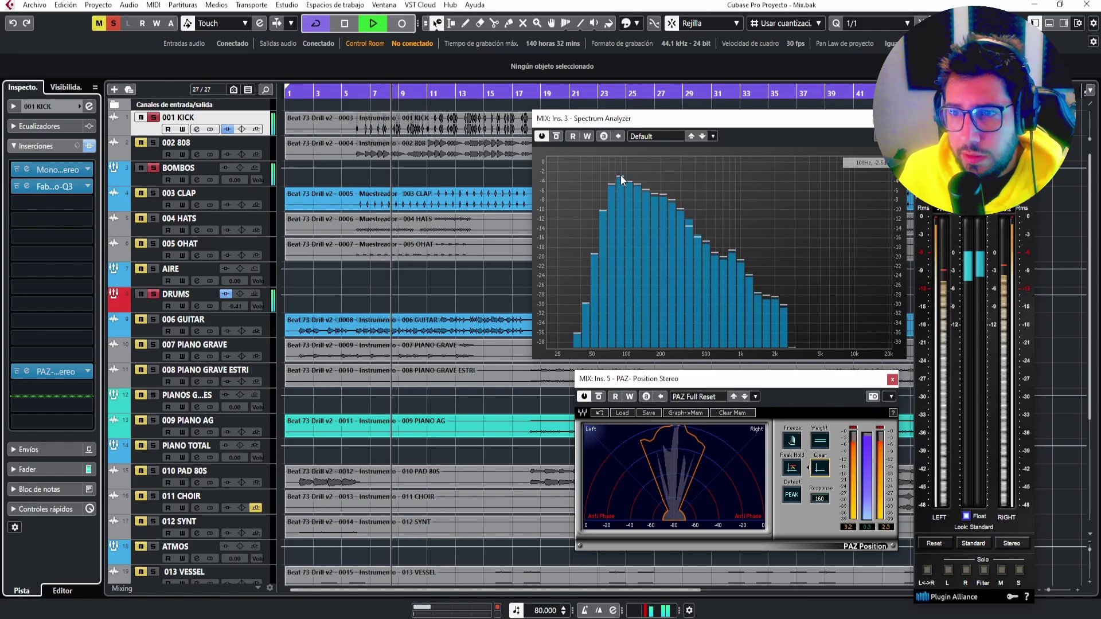
Search the plug-in list for "c 2" and insert FabFilter Pro-C 2 after the equalizer on the kick.
click(87, 202)
text(ss)
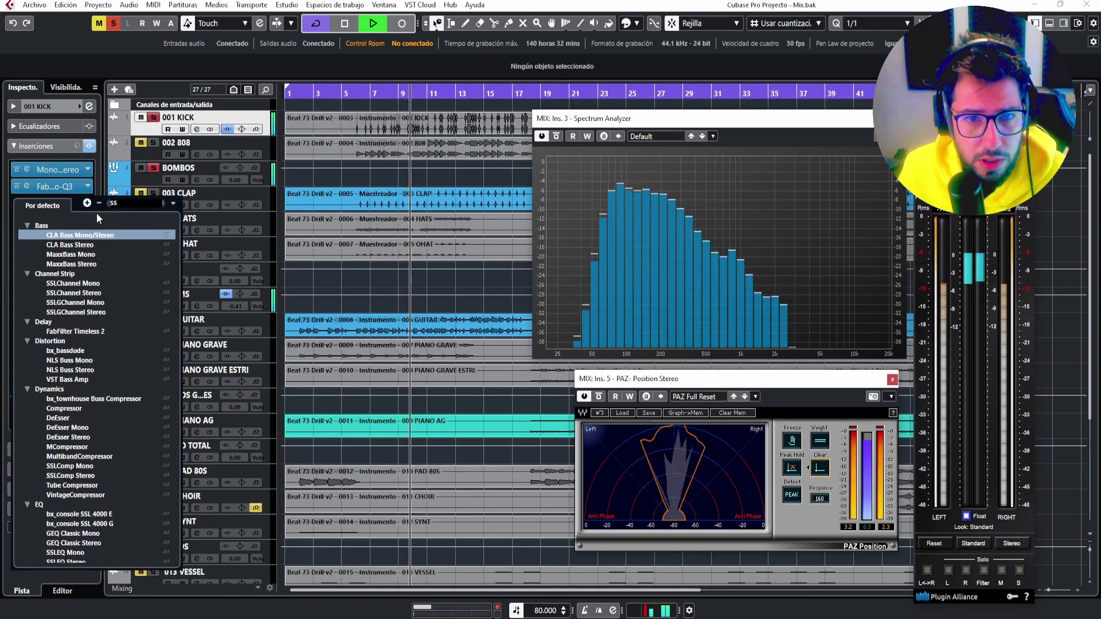
key(BackSpace)
key(BackSpace)
text(c 2)
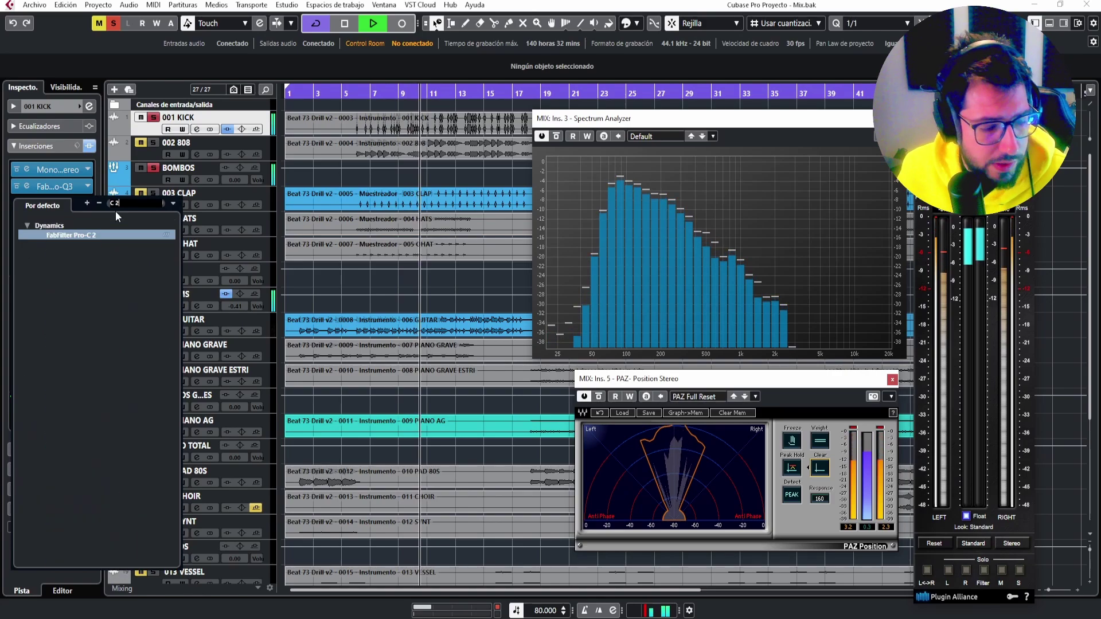
double_click(91, 235)
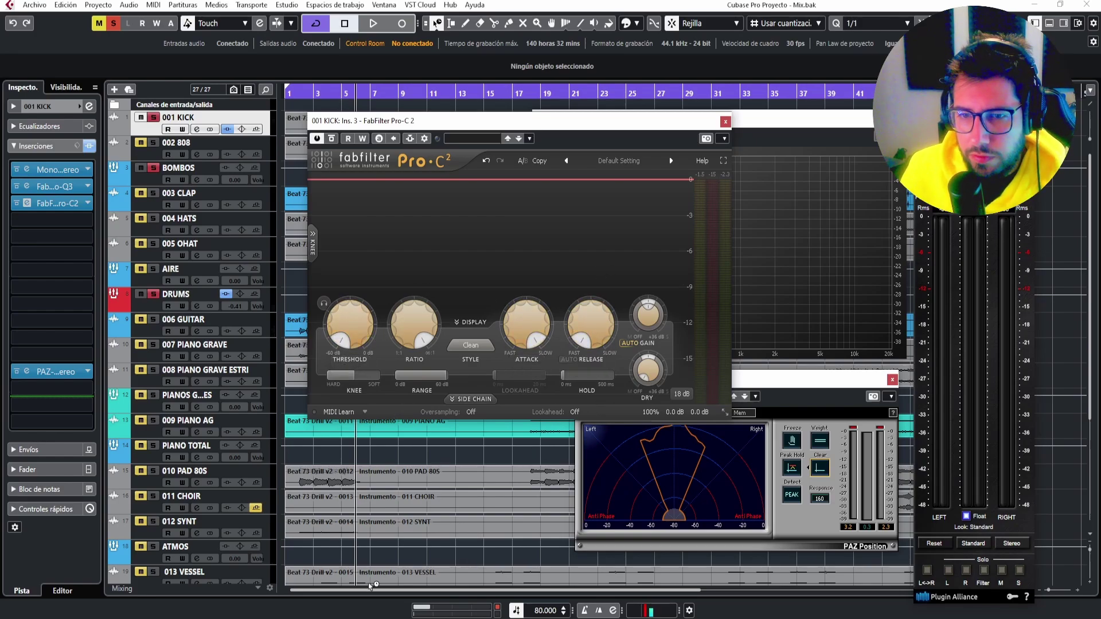
During playback, set the kick compressor's attack to about 23 ms and its release to about 28 ms.
key(space)
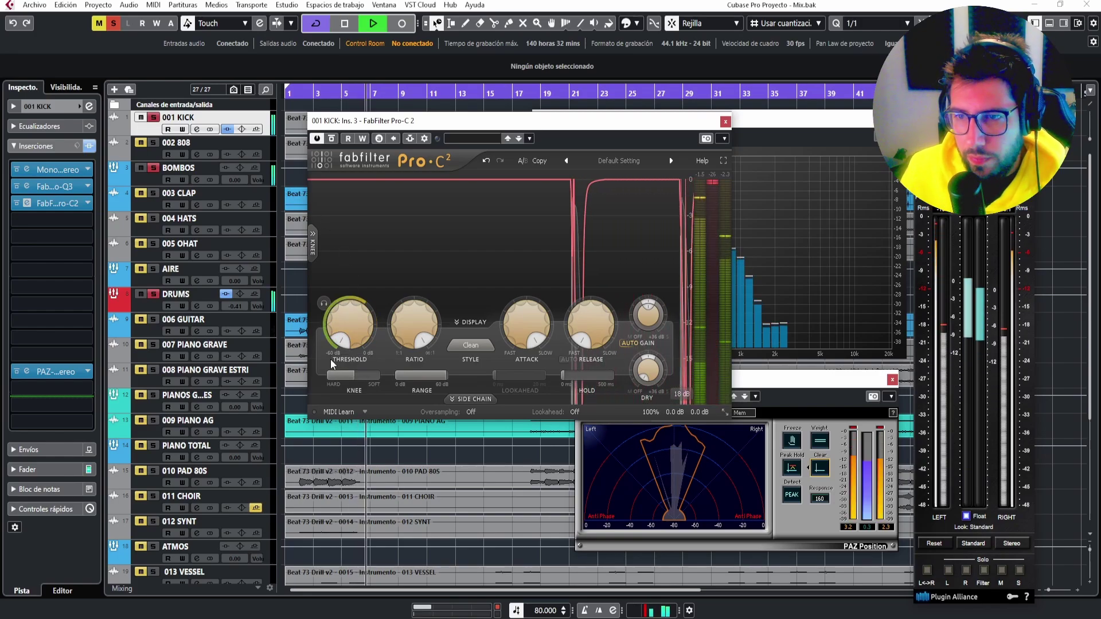
mouse_move(528, 325)
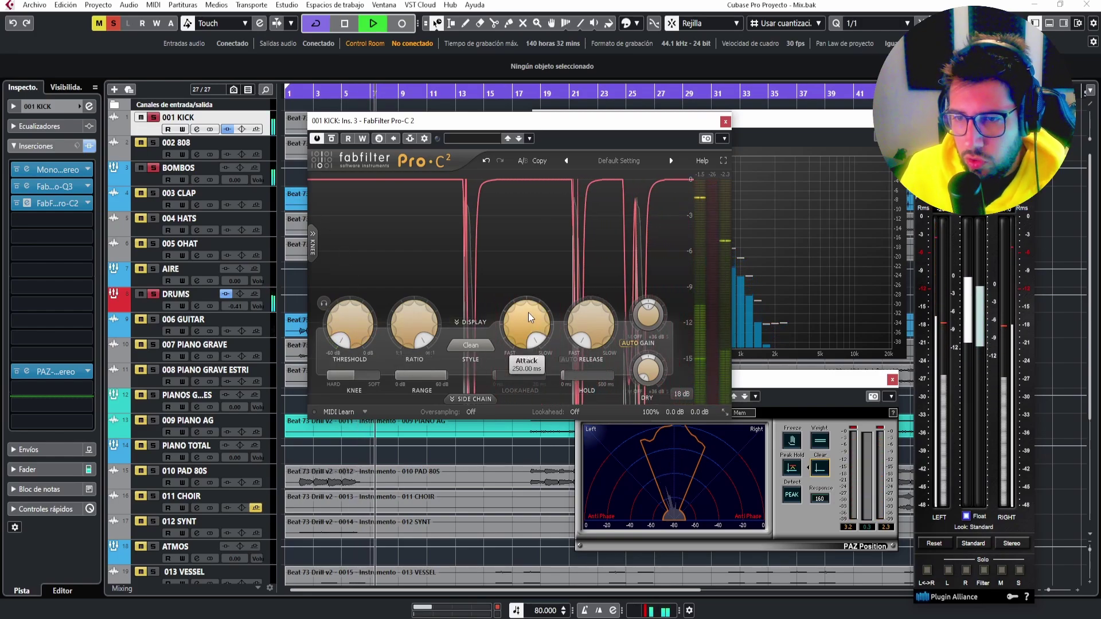
drag(522, 319, 541, 430)
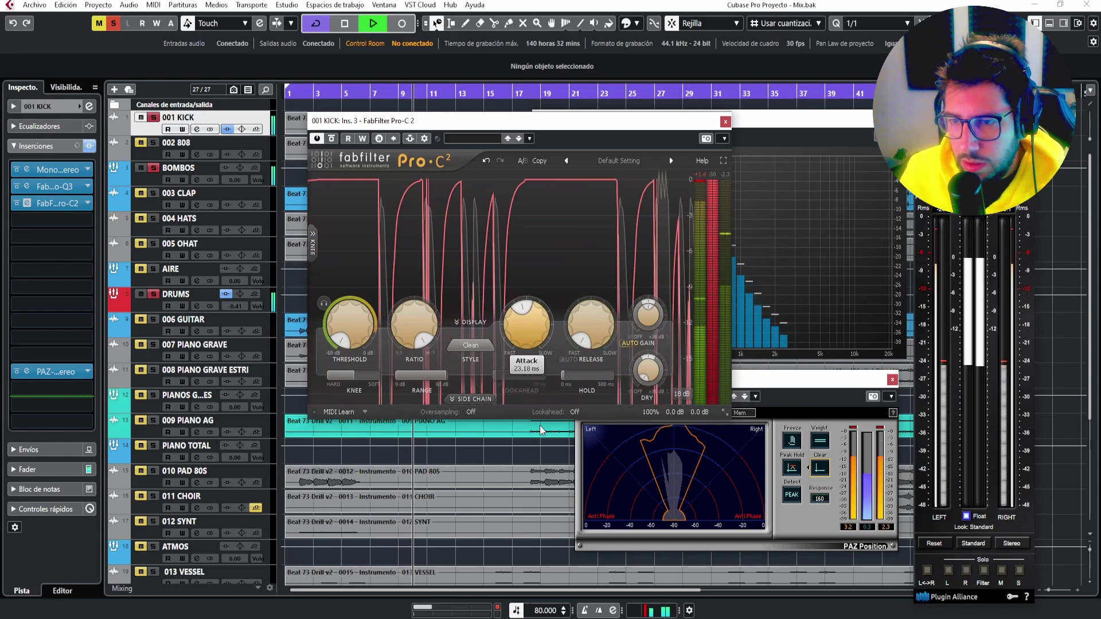
mouse_move(588, 350)
mouse_down()
mouse_move(572, 331)
mouse_move(573, 291)
mouse_move(570, 341)
mouse_up()
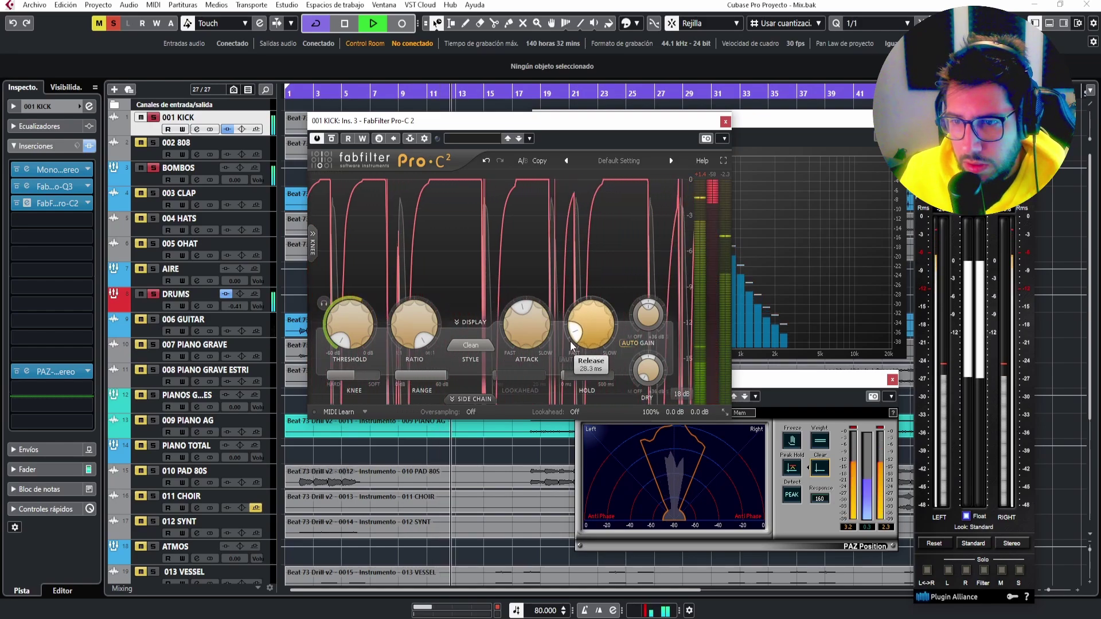
Set the kick compressor's threshold to about -7.3 dB, close its window, and play the kick briefly to check it.
drag(362, 344, 339, 235)
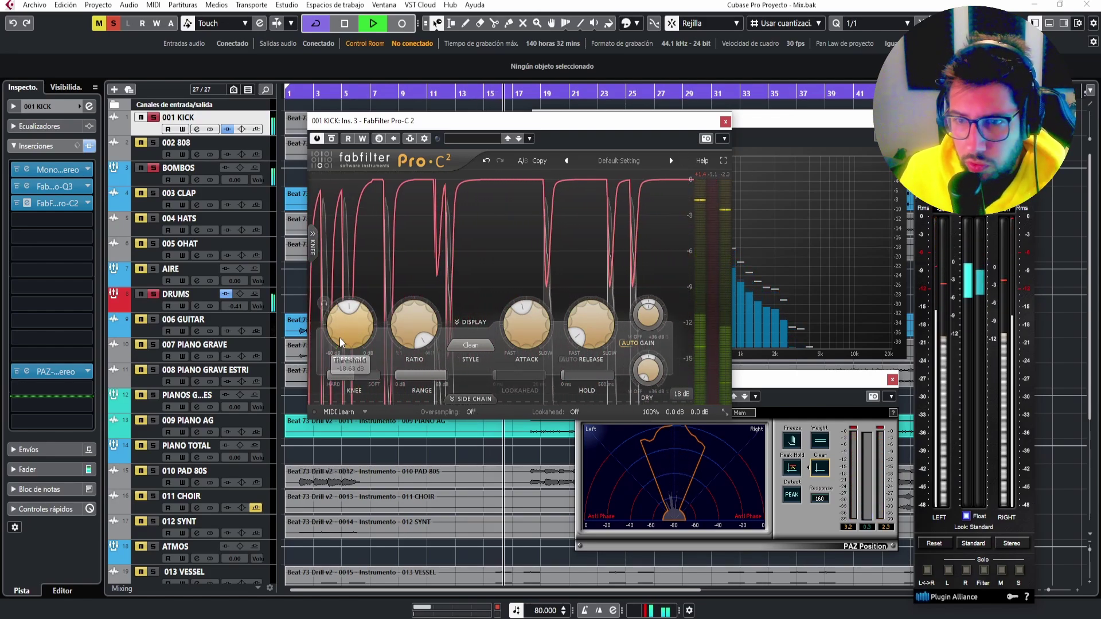
drag(340, 339, 347, 286)
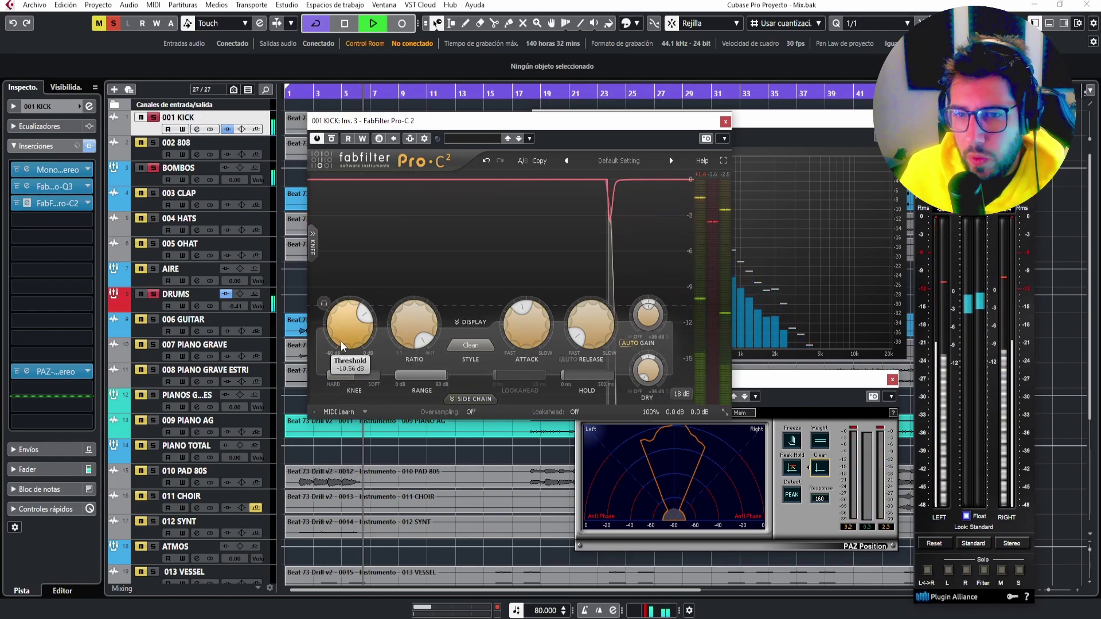
drag(341, 342, 352, 314)
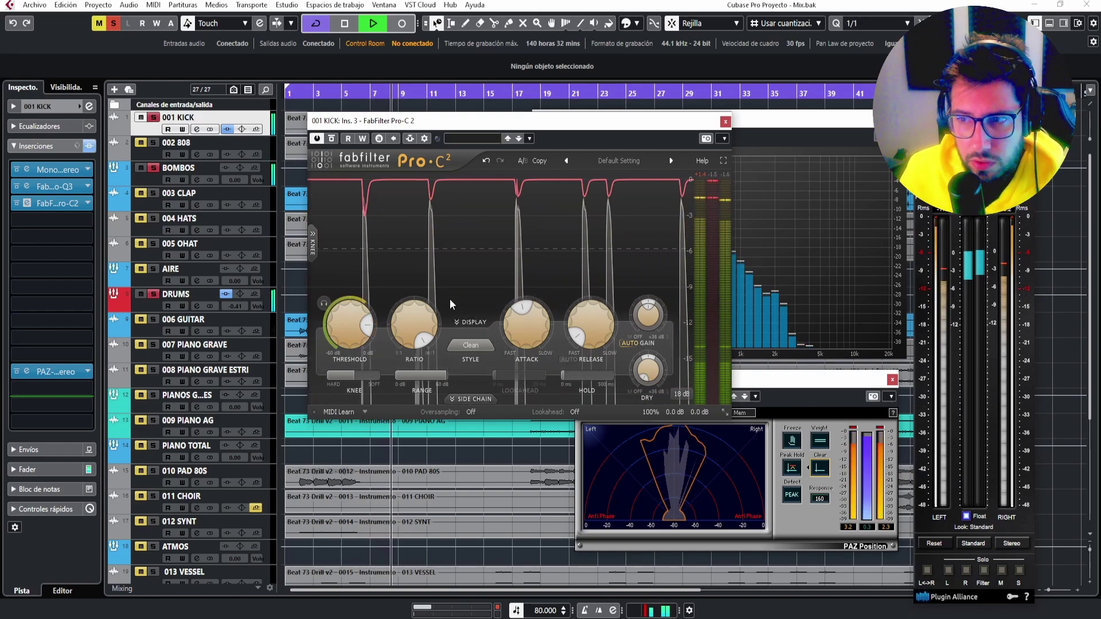
drag(336, 340, 331, 349)
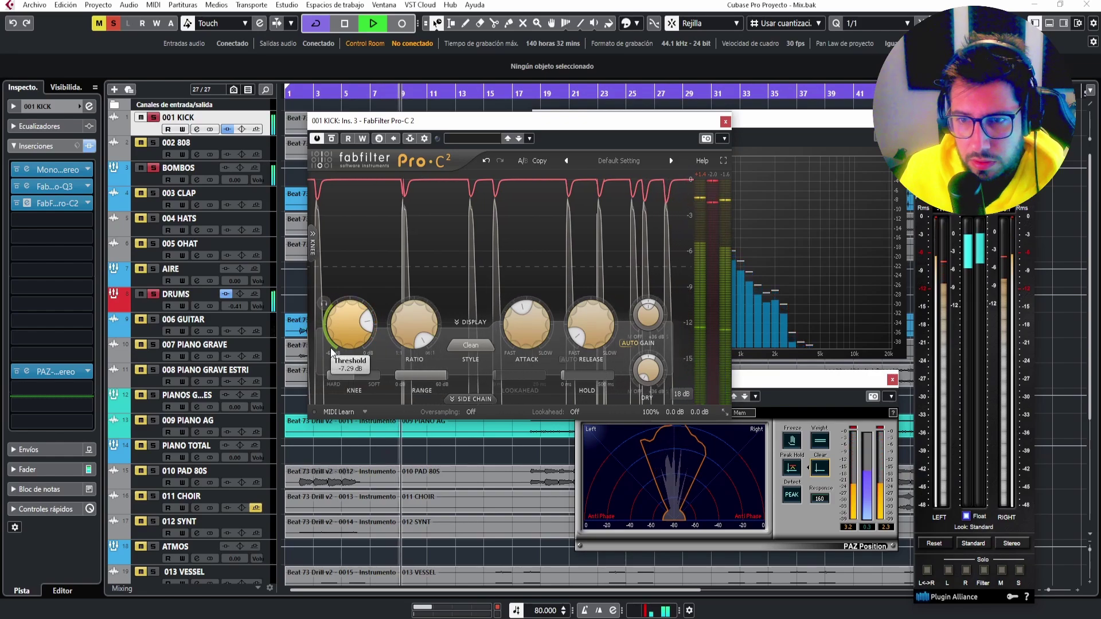
click(726, 121)
key(space)
key(space)
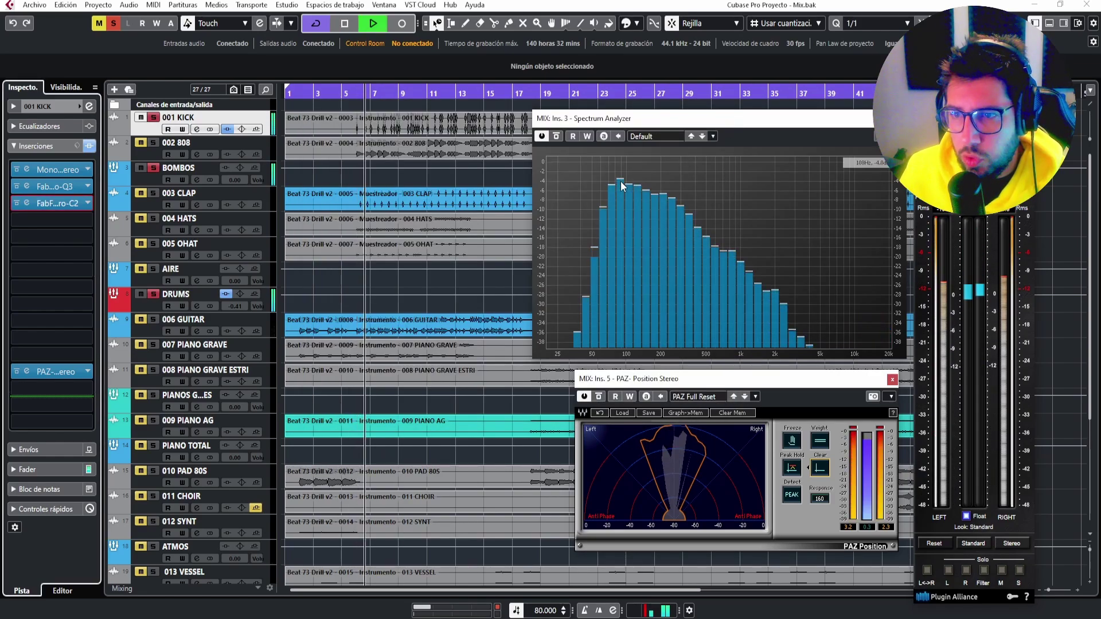
key(space)
click(86, 221)
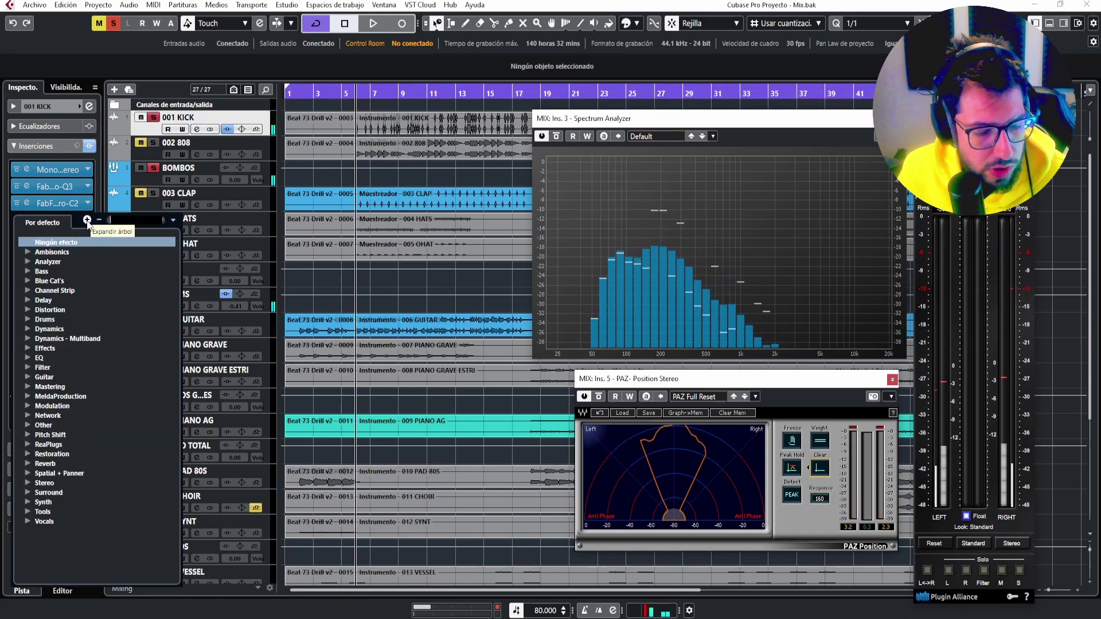
text(li)
key(BackSpace)
key(BackSpace)
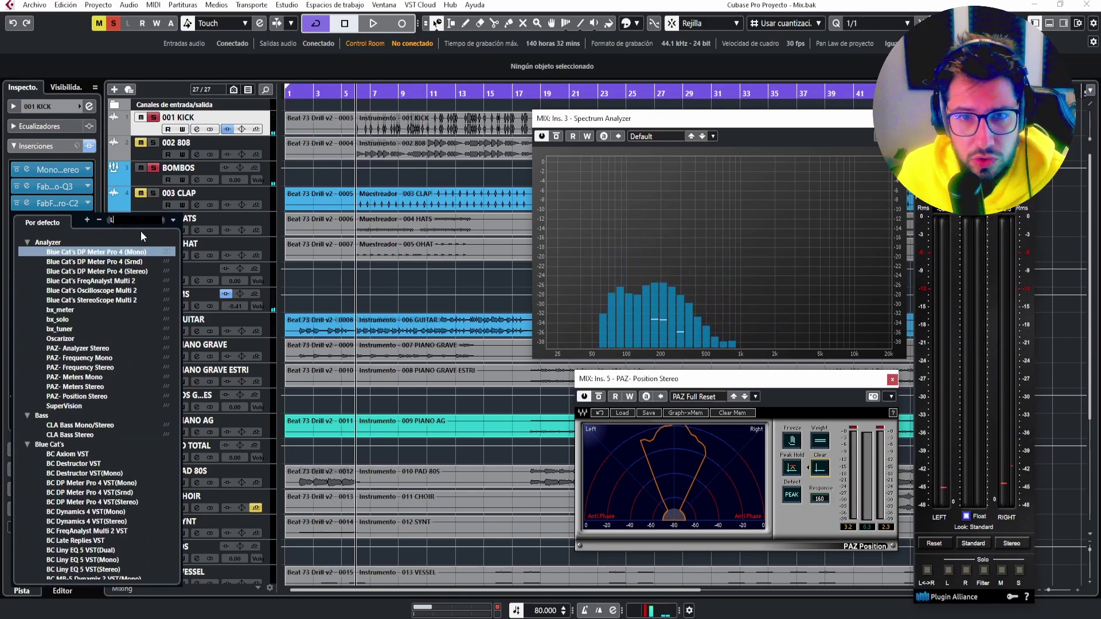
click(646, 117)
Listen to the compressed kick, insert L1 limiter Stereo after Pro-C 2, move its window off the spectrum analyzer, and start playback.
key(space)
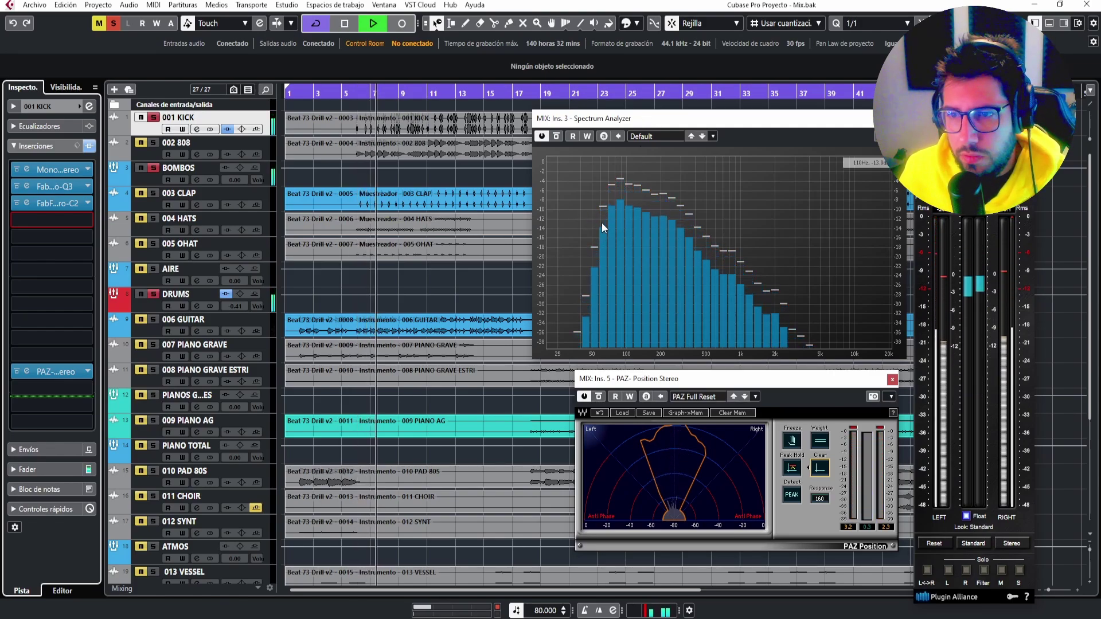
key(space)
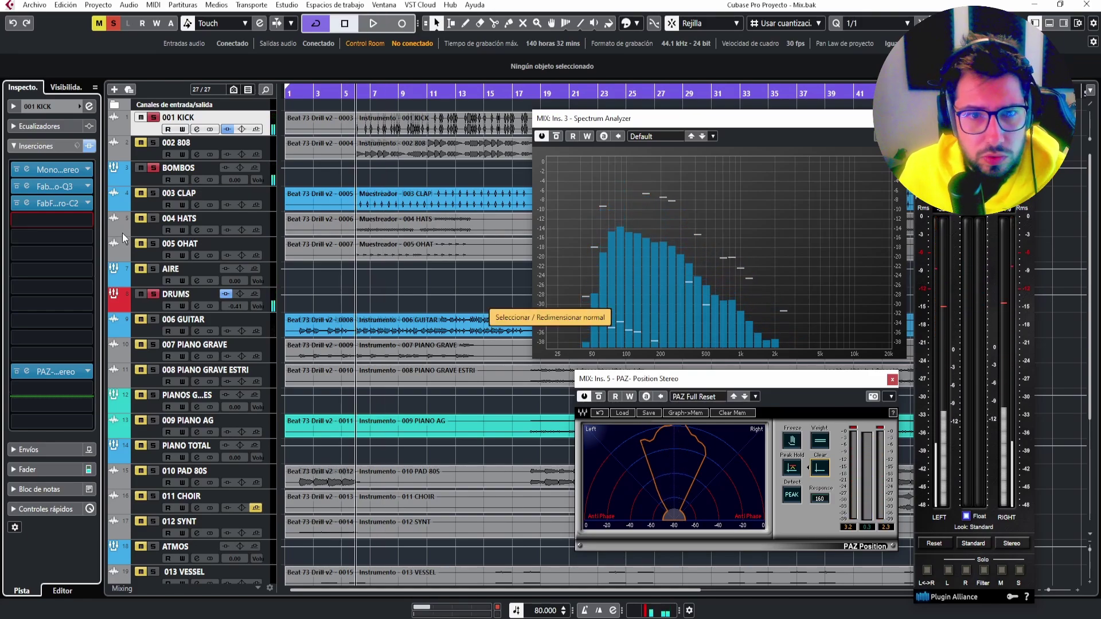
click(52, 220)
click(40, 262)
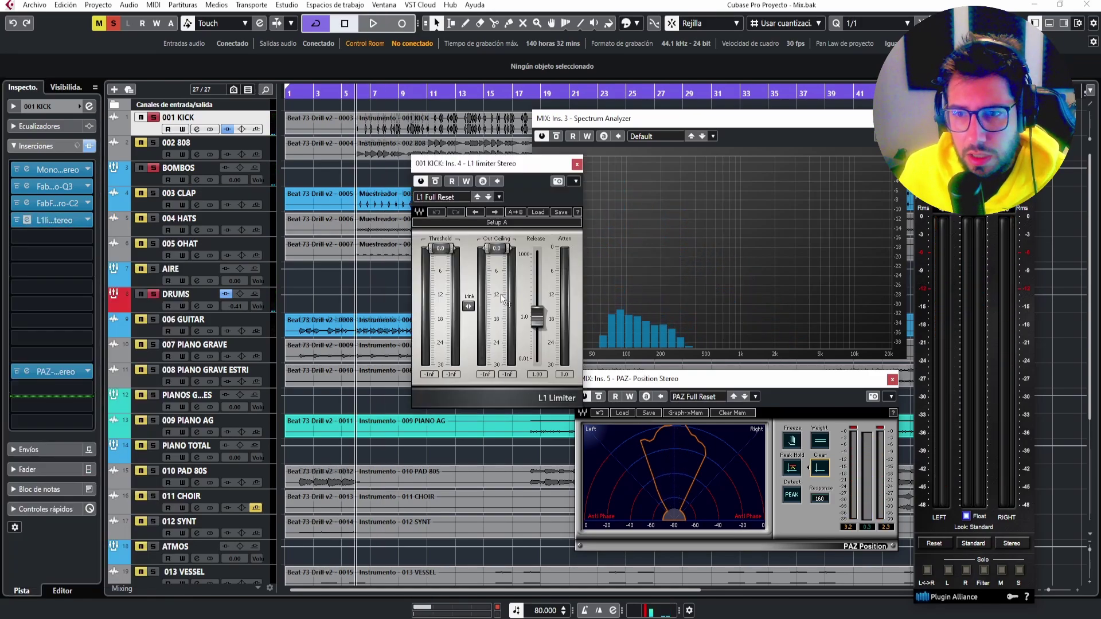
drag(520, 162, 456, 182)
key(space)
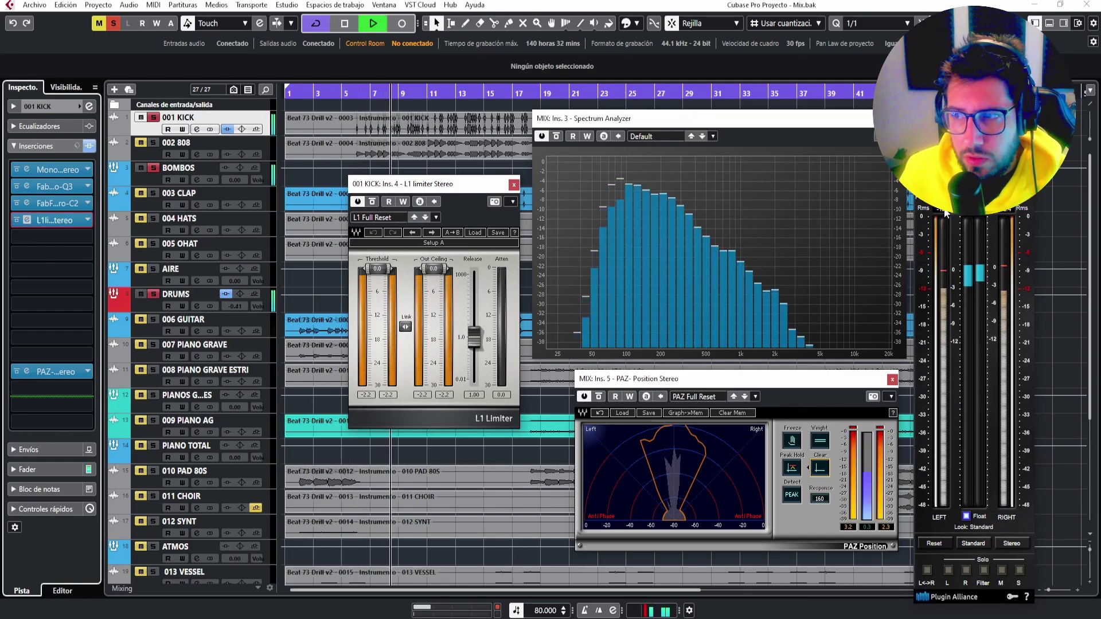
Lower the limiter's threshold and output ceiling together until the ceiling is -2.0 dB, and lower the threshold alone to about -3.2 dB.
drag(406, 327, 405, 332)
key(space)
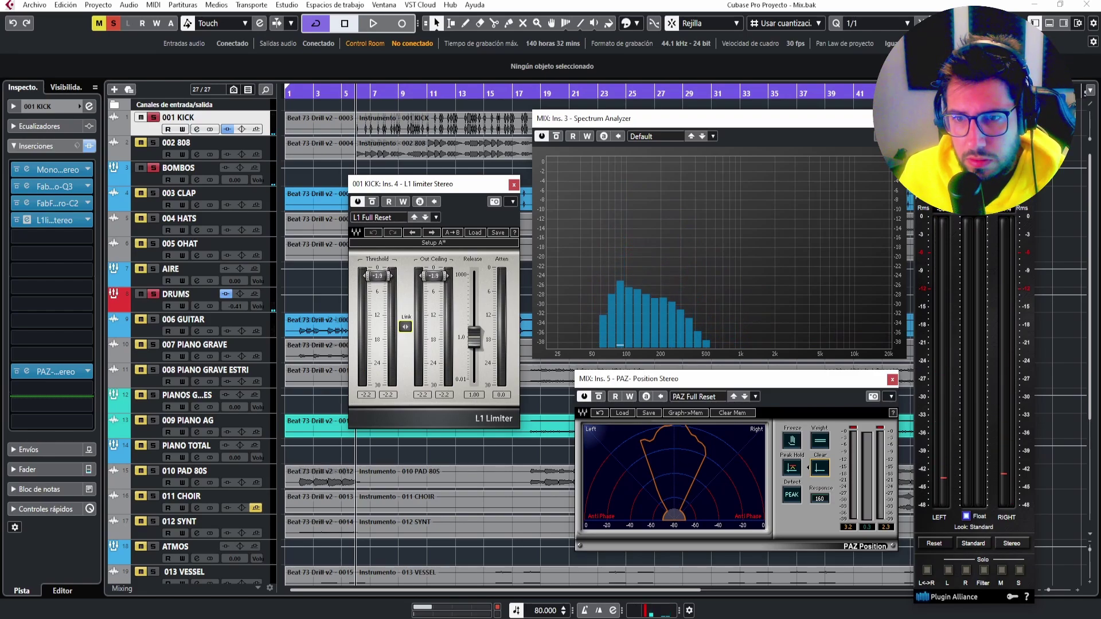
key(space)
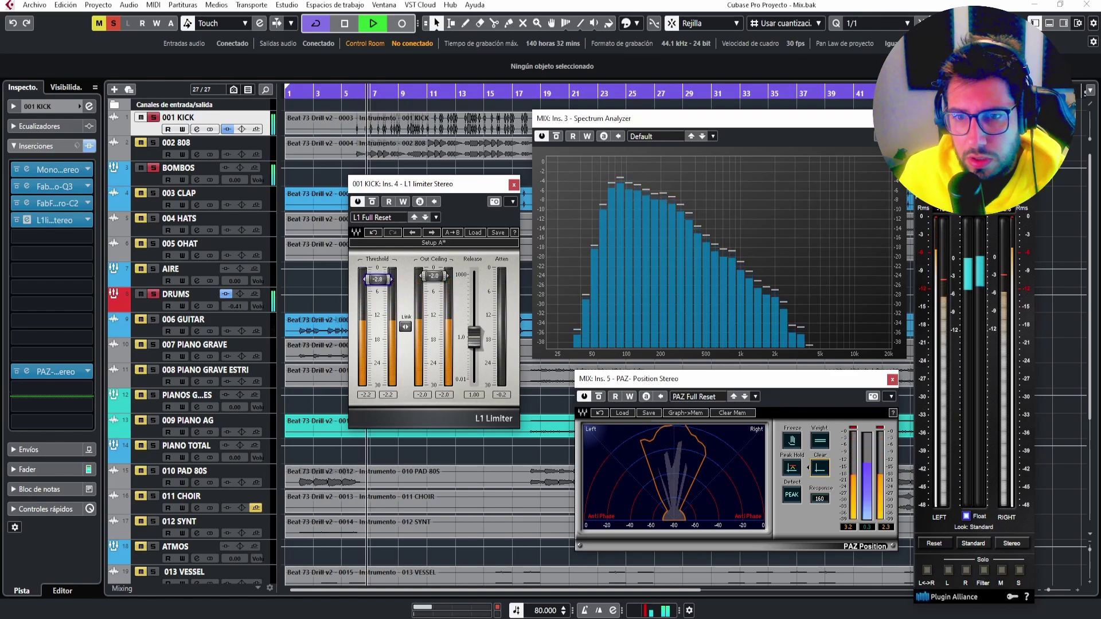
drag(378, 276, 377, 282)
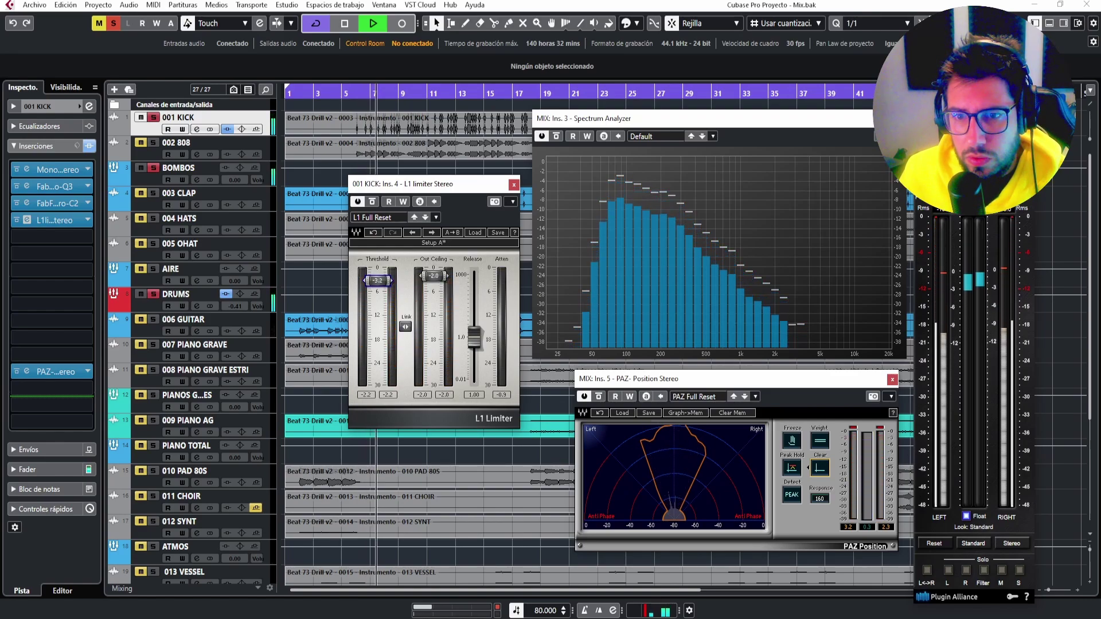
key(space)
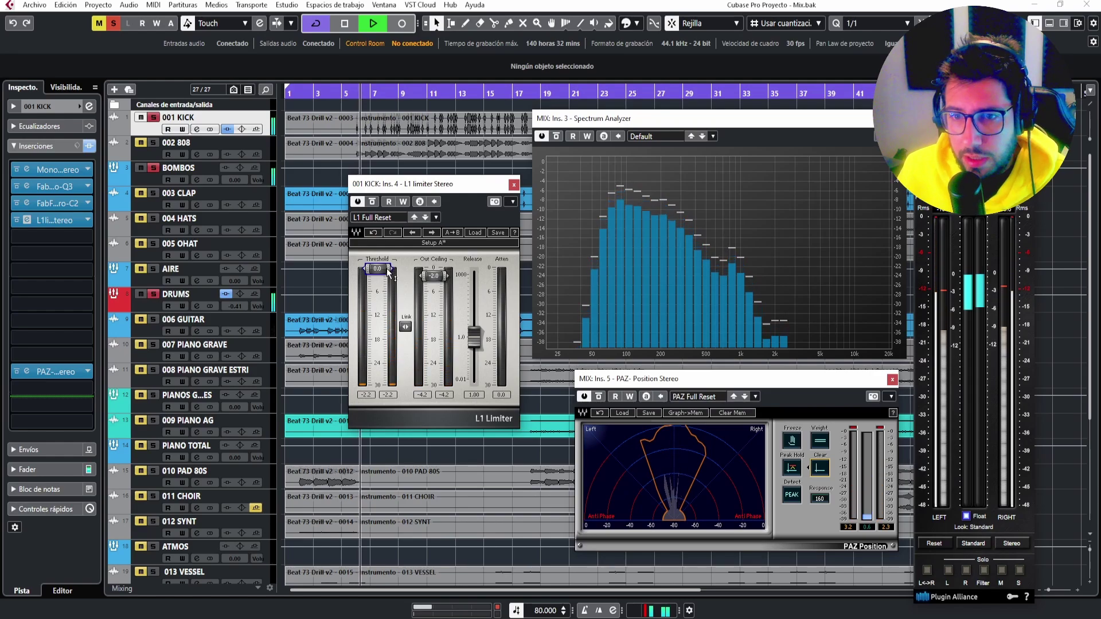
Try an extreme limiter threshold of -12.4 dB on the kick, bring it back to -3.1 dB, and stop playback.
drag(377, 268, 377, 316)
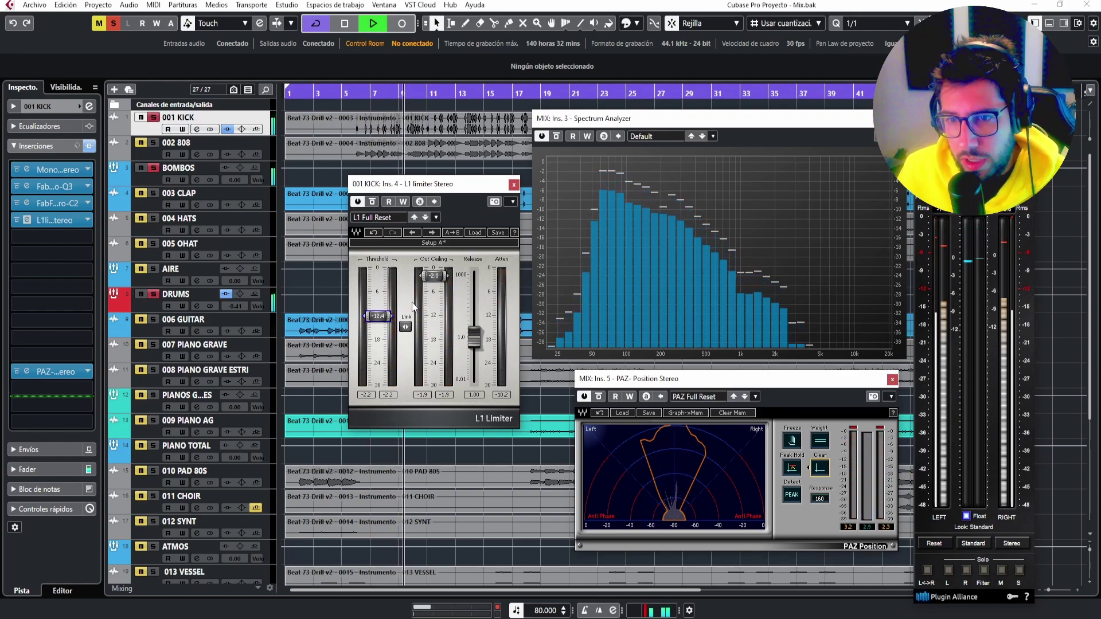
drag(388, 317, 388, 280)
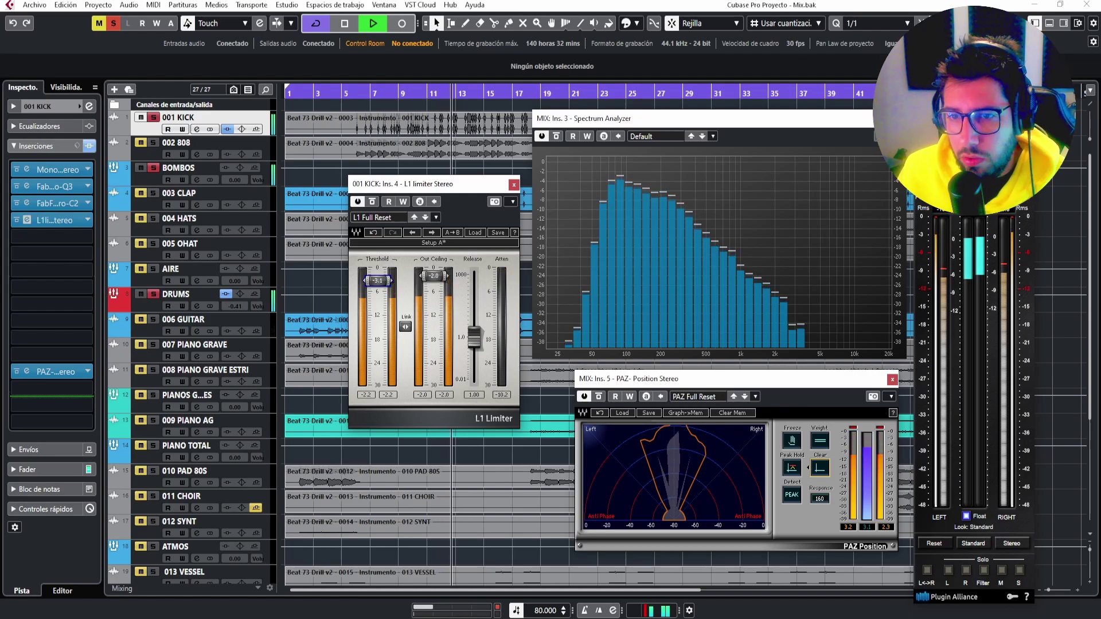
key(space)
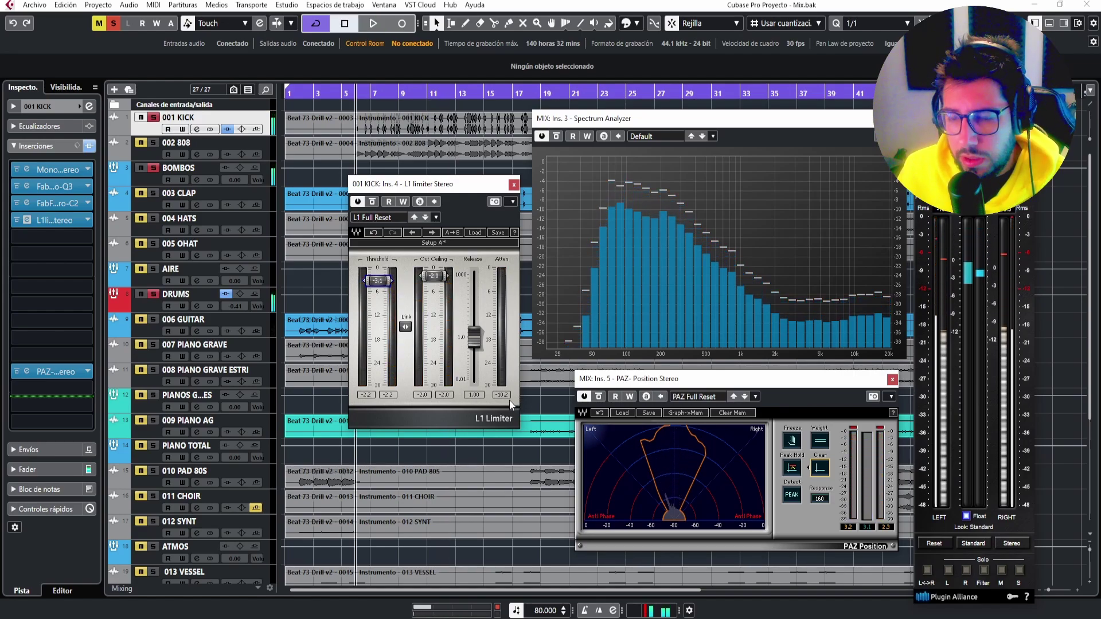
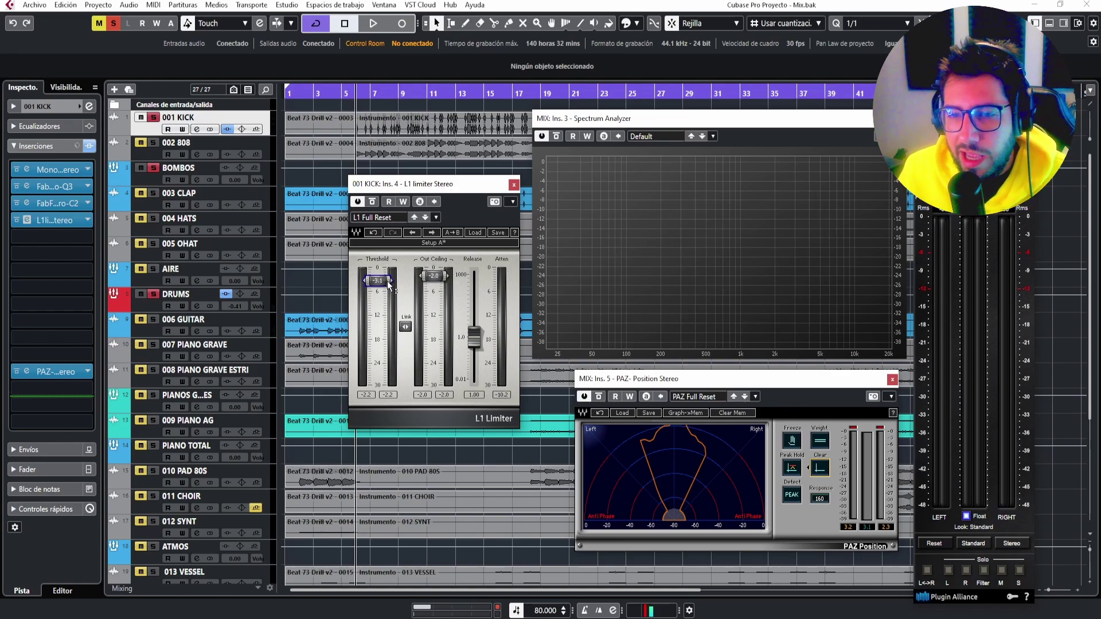
Set the kick limiter's threshold to -2.6 dB during playback and listen to the kick again.
key(space)
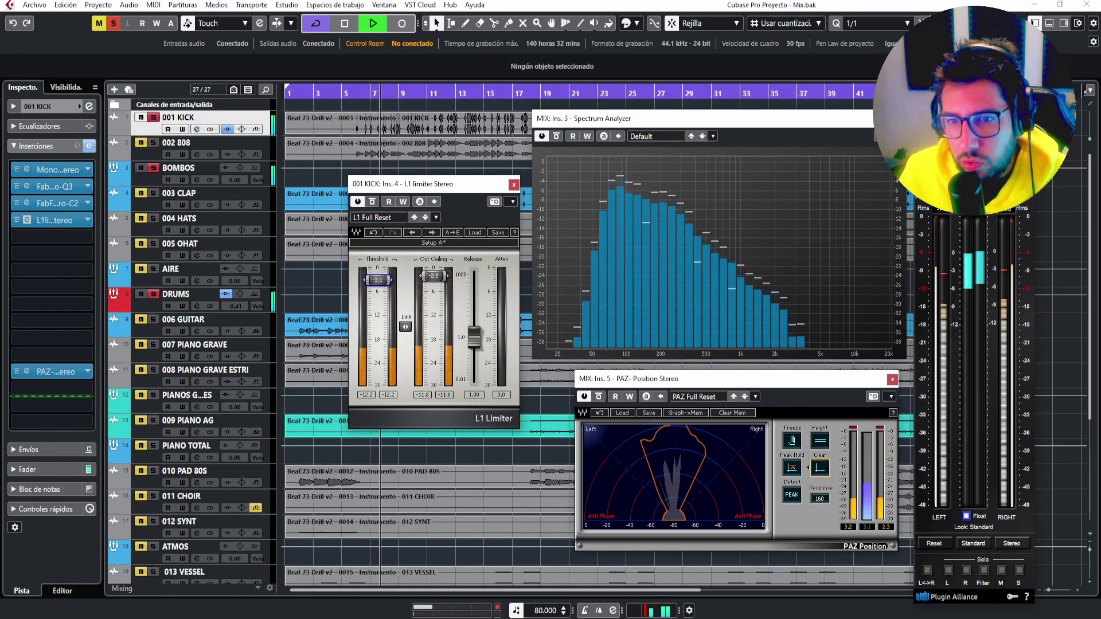
drag(383, 281, 382, 278)
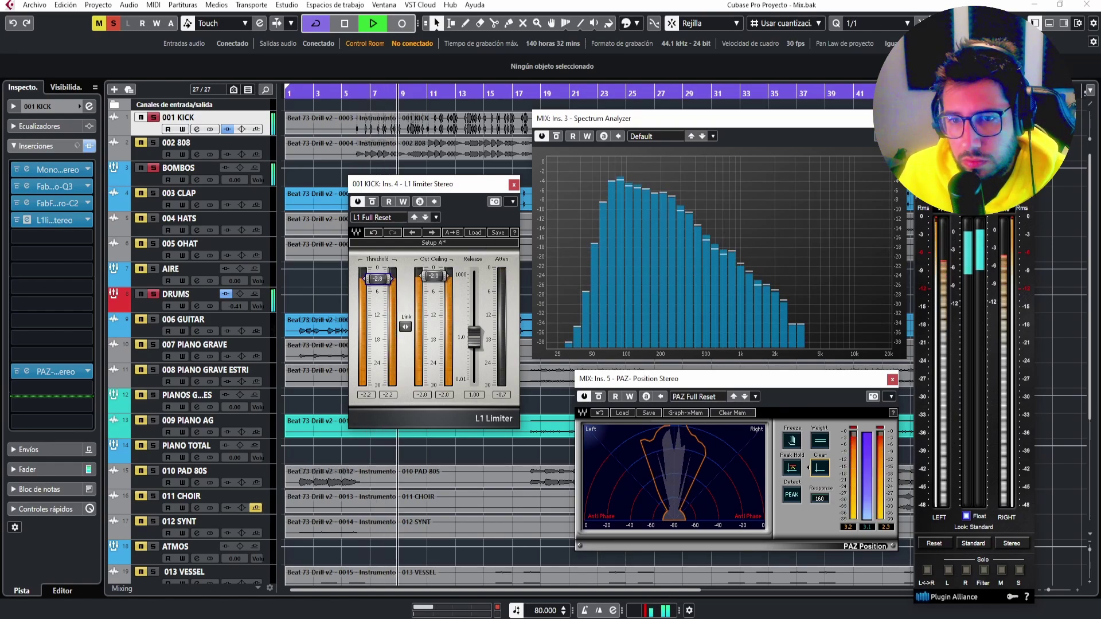
key(space)
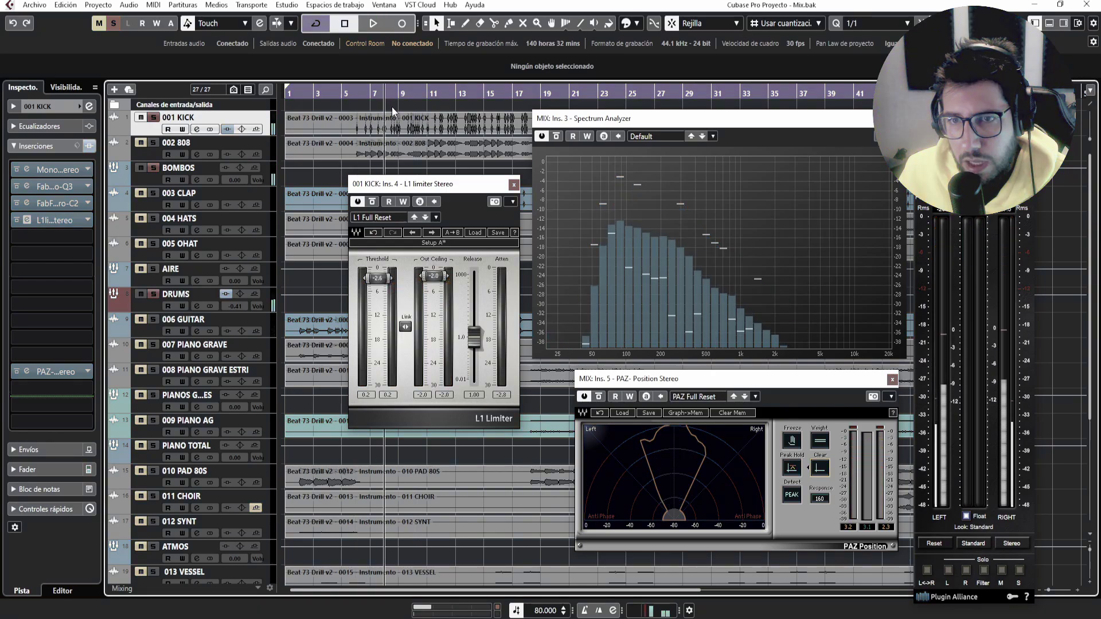
key(space)
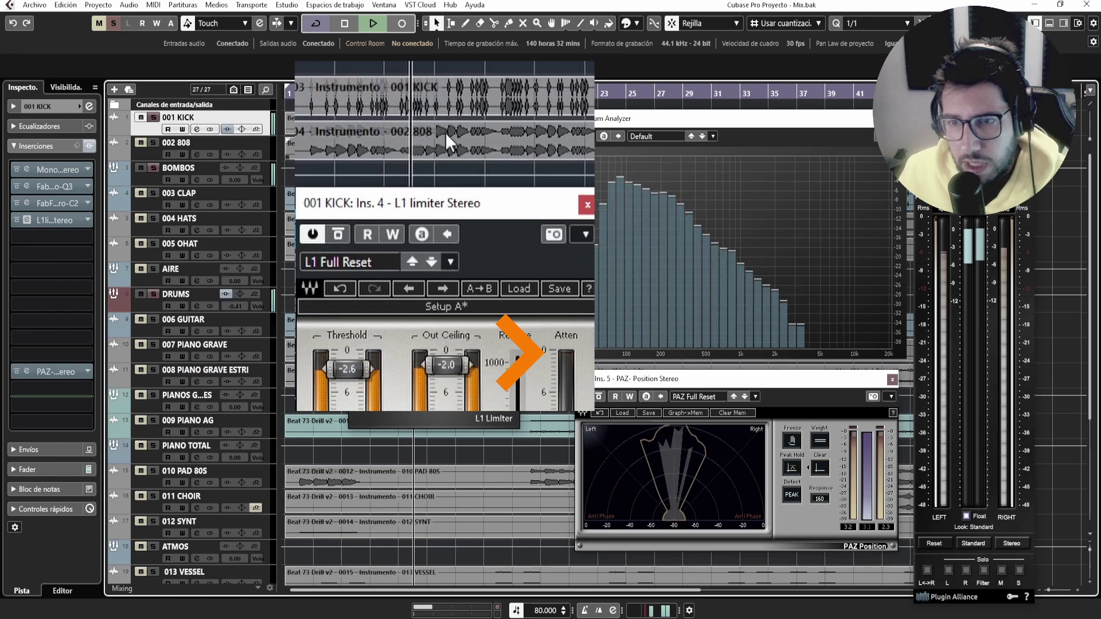
Listen to the limited kick and set the 001 KICK track's volume to 0.00 during playback.
key(space)
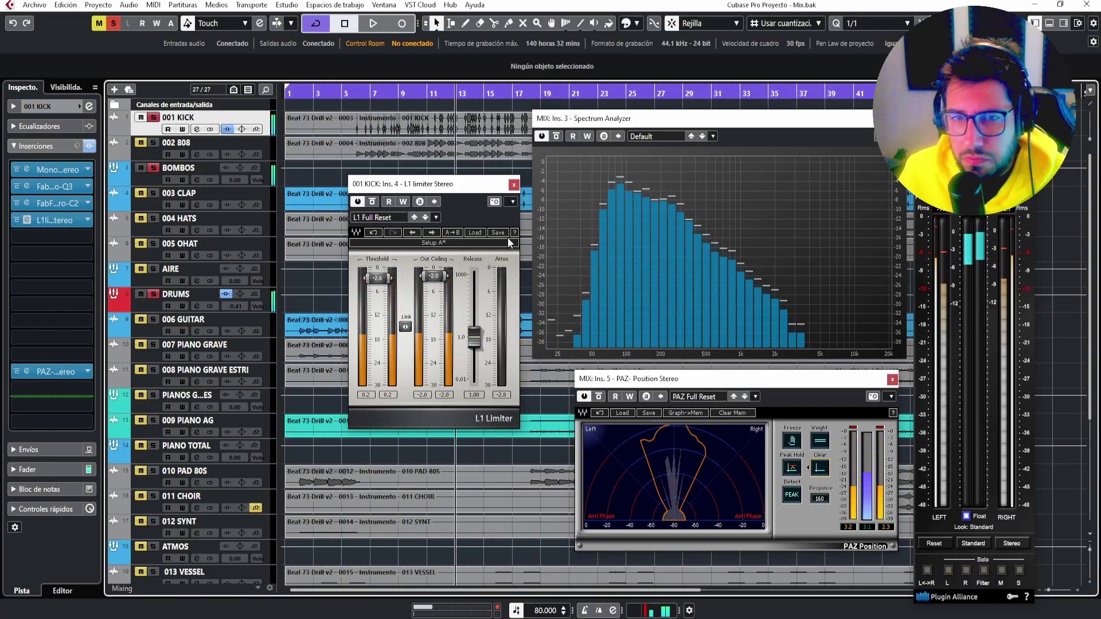
key(space)
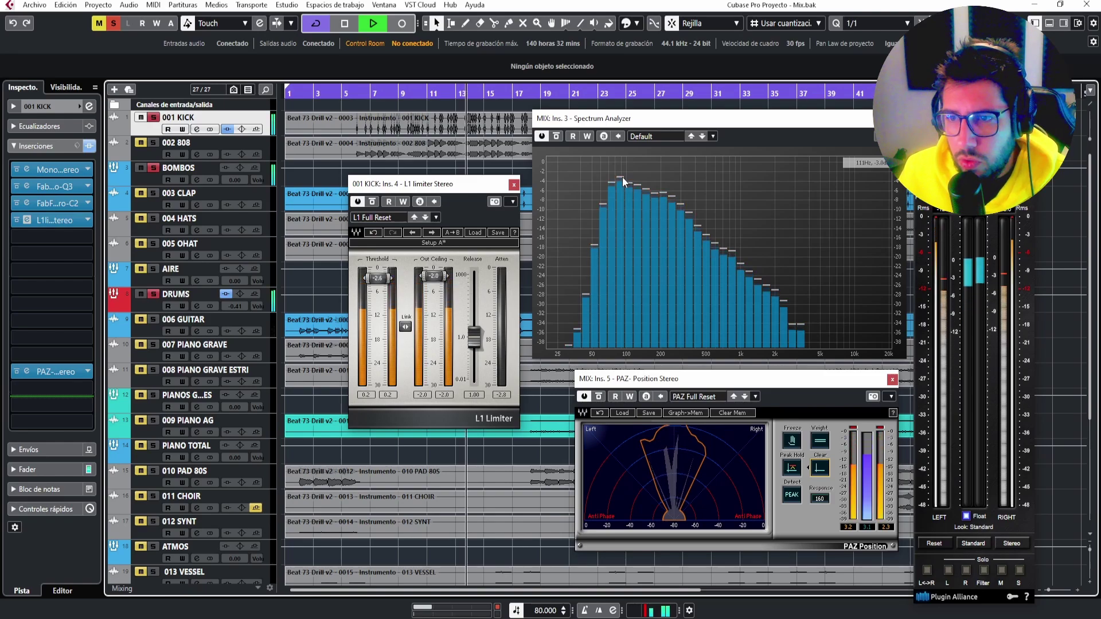
click(59, 107)
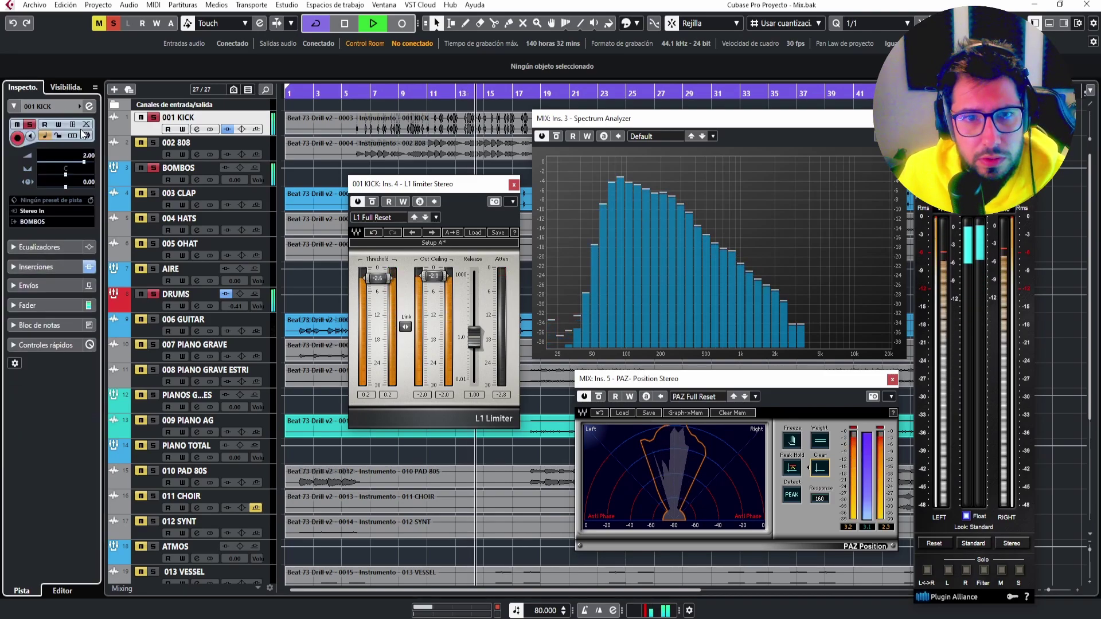
text(0)
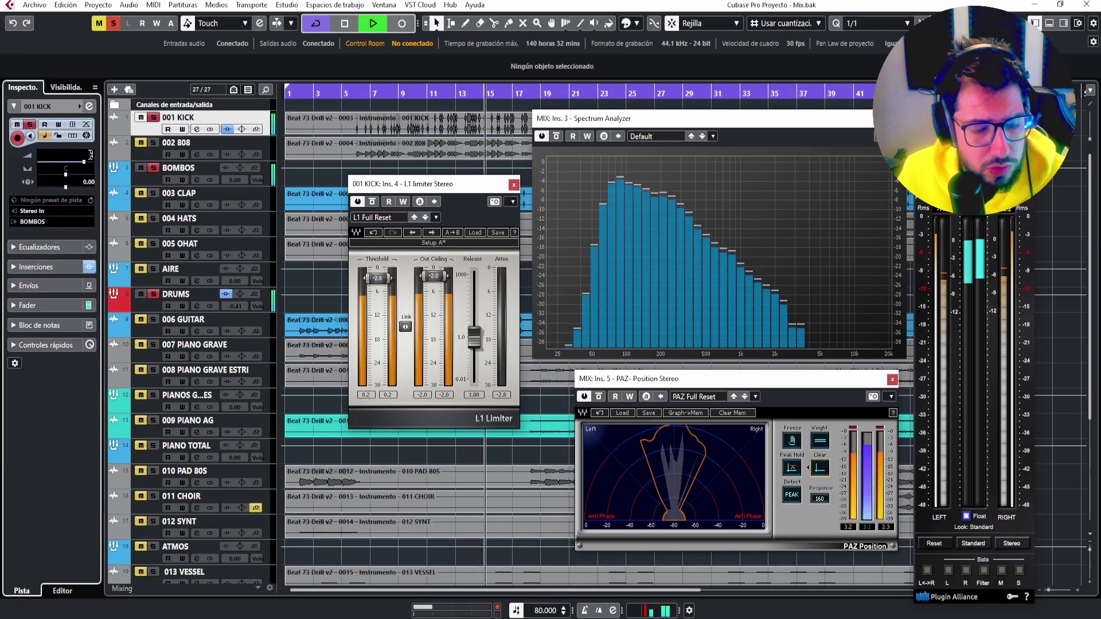
key(Return)
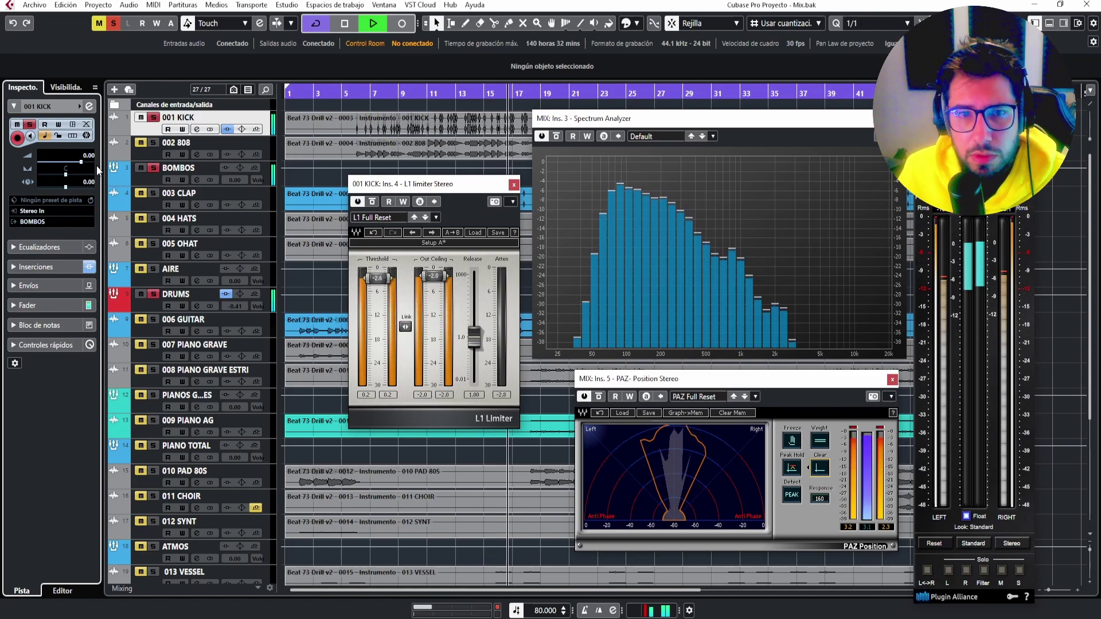
key(space)
Compare the kick with its first four inserts bypassed and active again during playback.
click(18, 267)
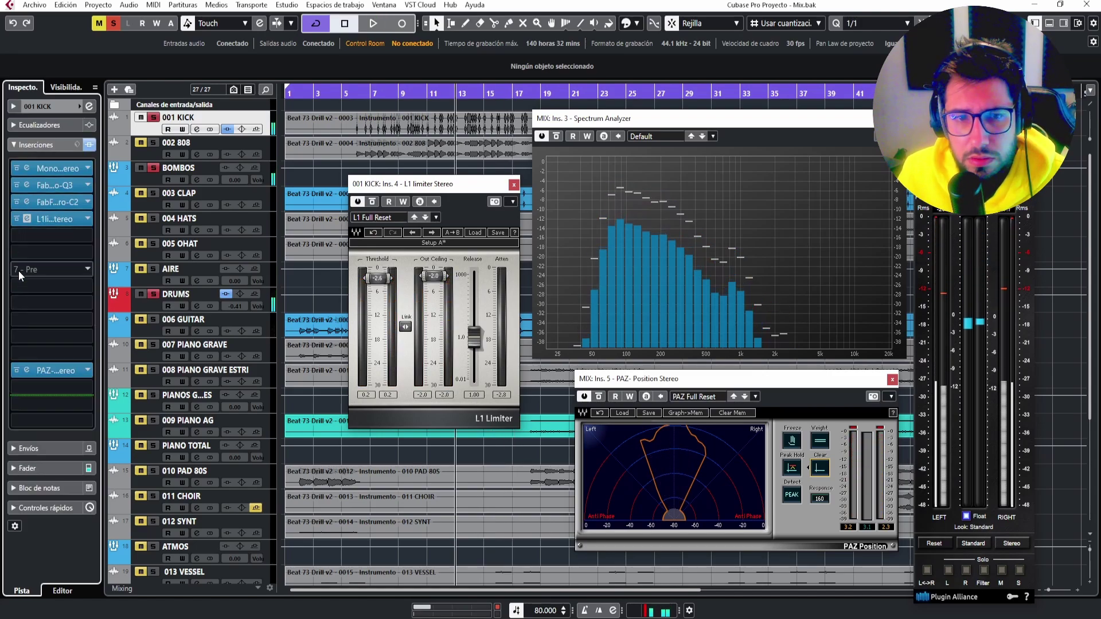
drag(12, 171, 16, 221)
key(space)
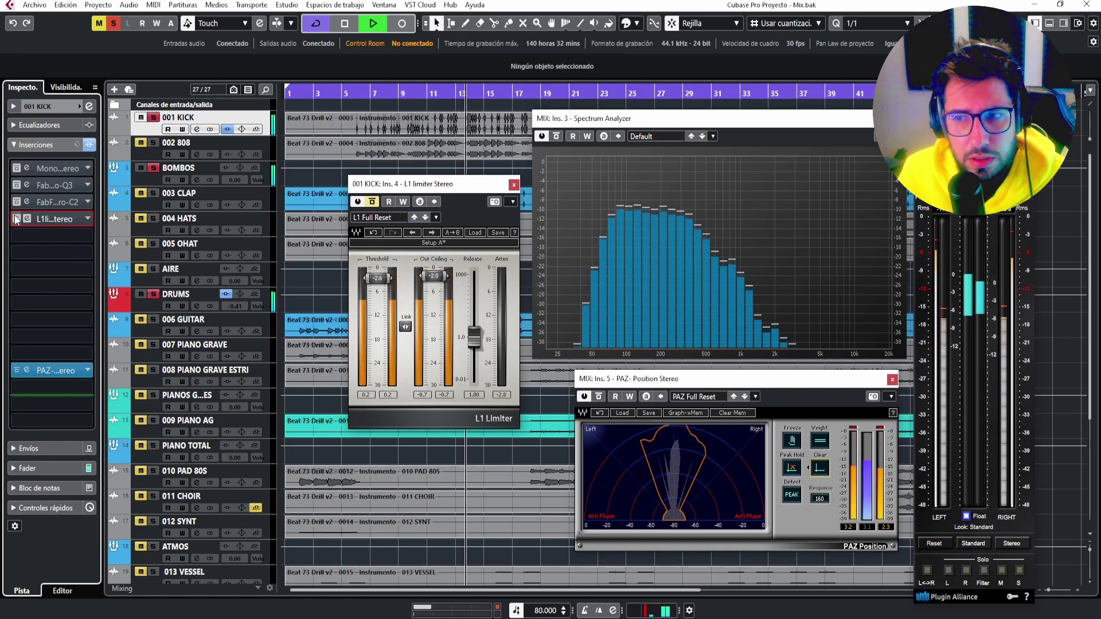
drag(16, 221, 16, 168)
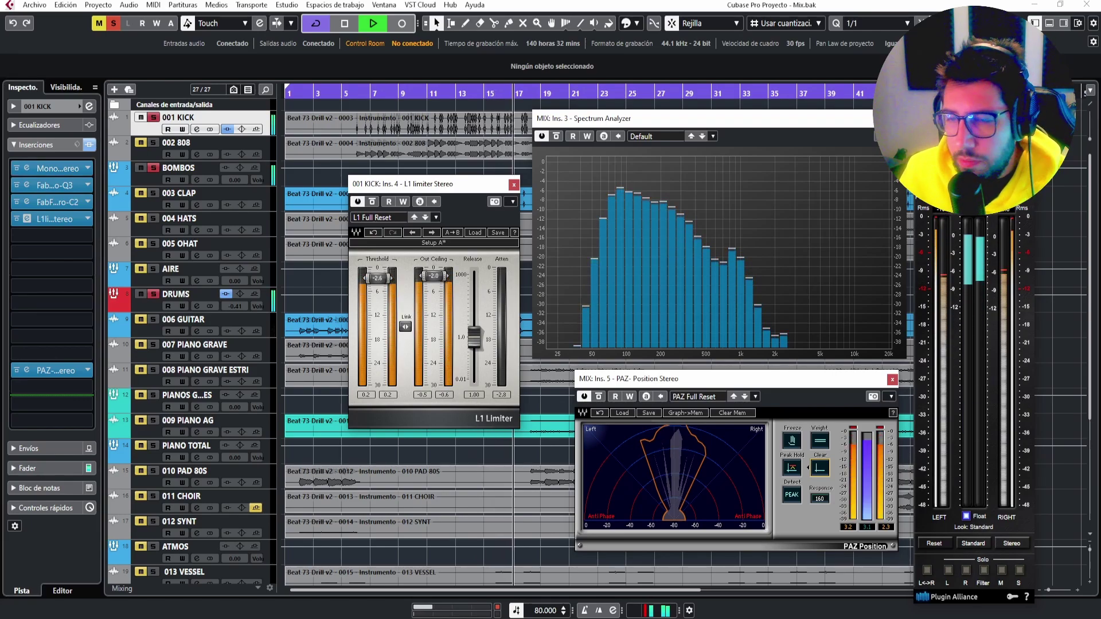
key(space)
Insert L3 MultiMaximizer Stereo on the DRUMS group, move it to insert slot 13, and open it during playback.
click(142, 299)
click(48, 167)
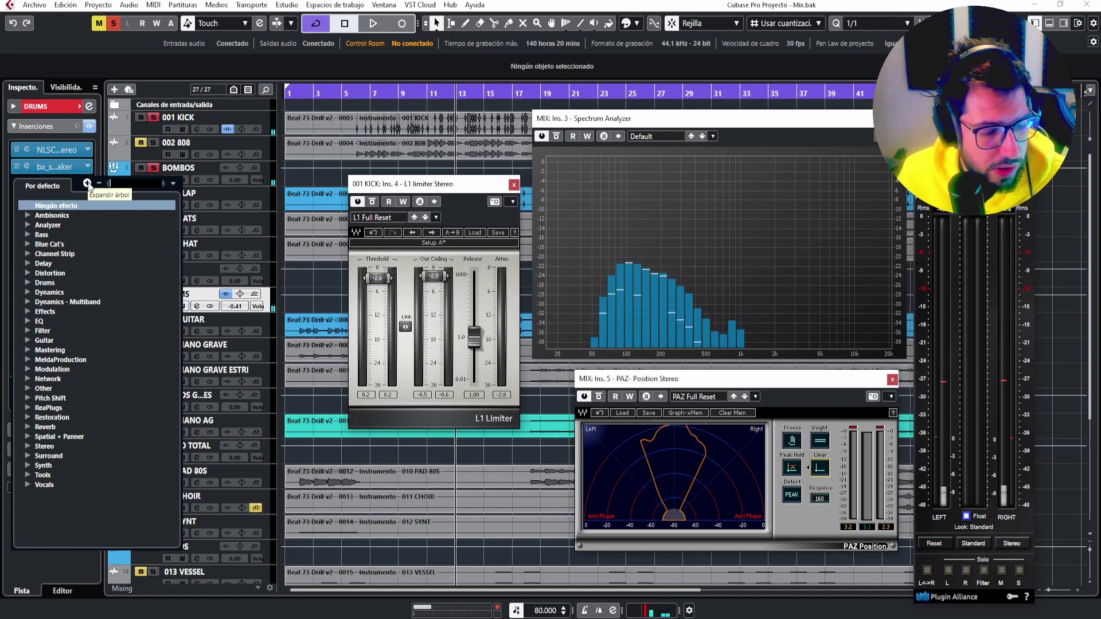
click(87, 184)
key(Escape)
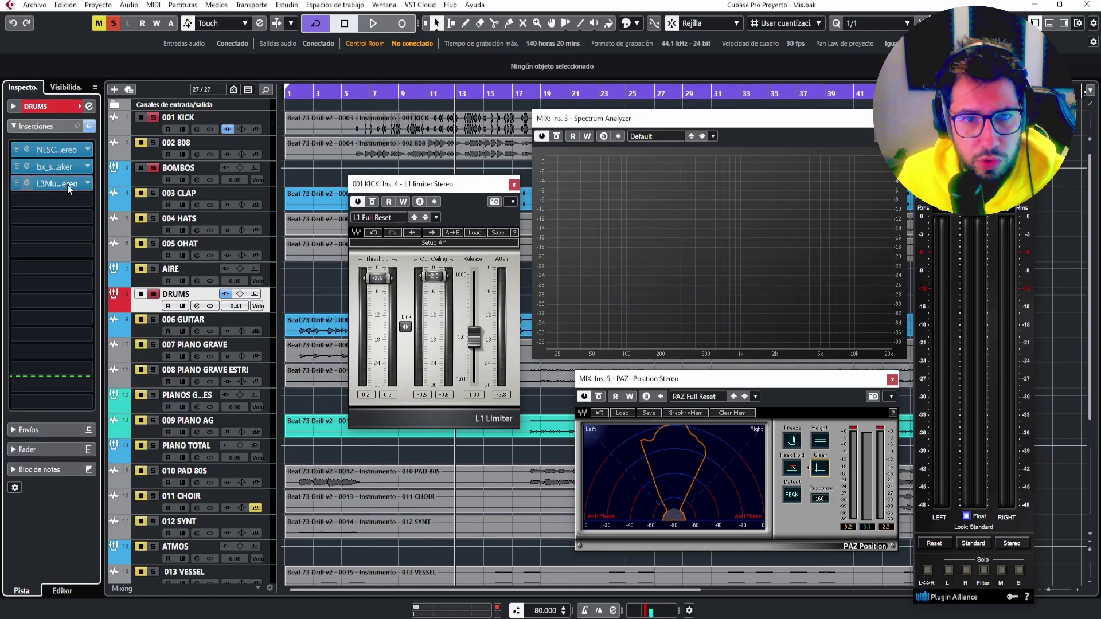
drag(68, 184, 57, 354)
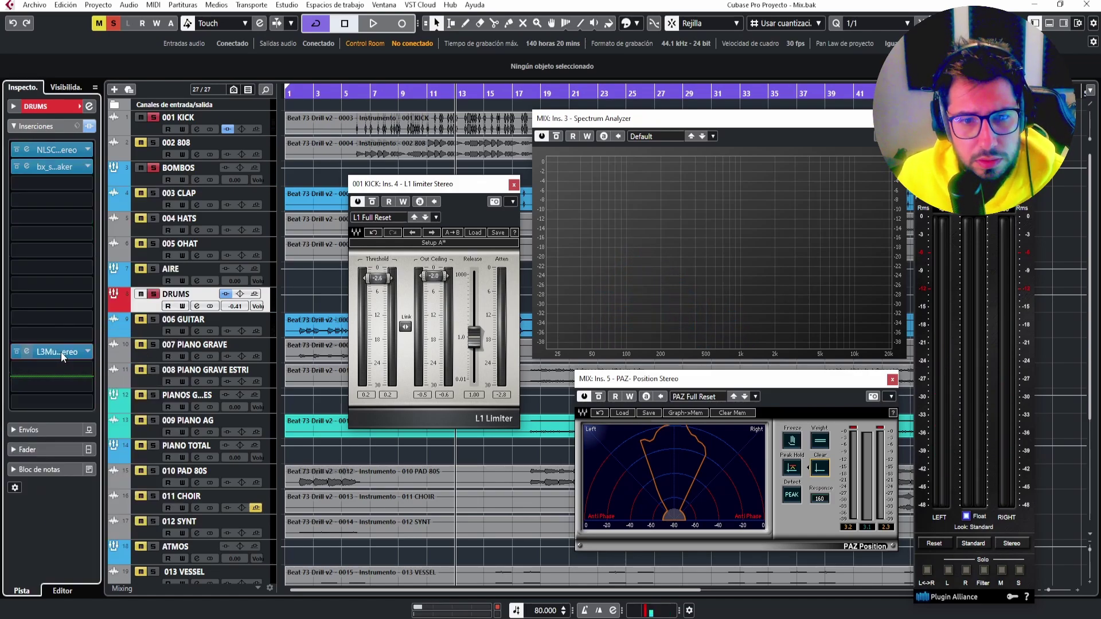
click(61, 352)
key(space)
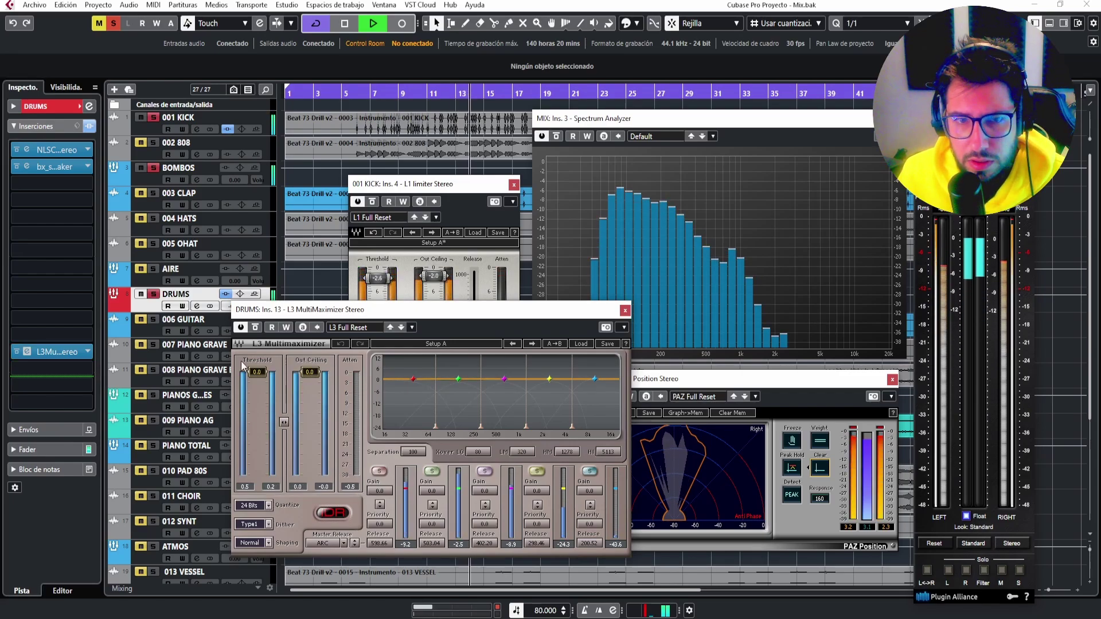
Open the NLS Channel on the DRUMS group, lower its output to about -2.3, and play the drums.
click(74, 152)
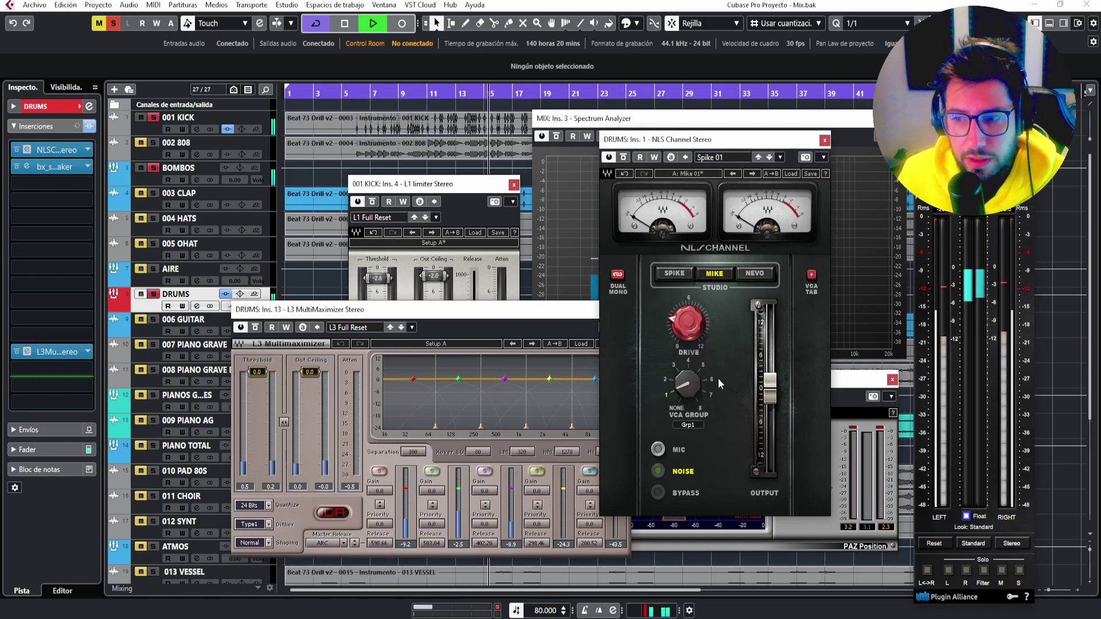
key(space)
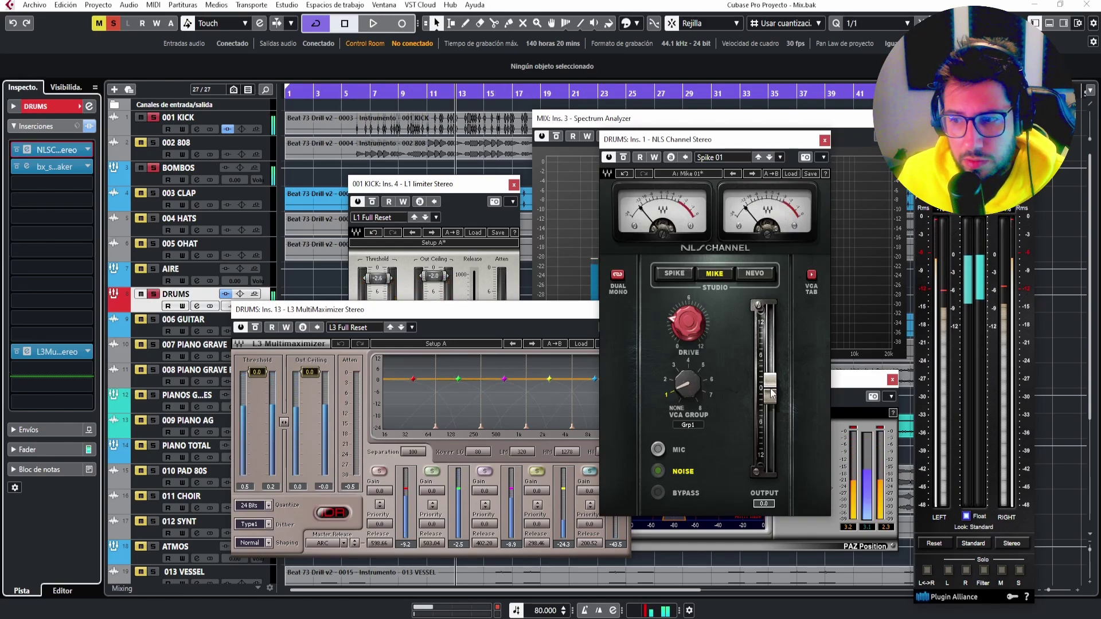
drag(771, 396, 770, 400)
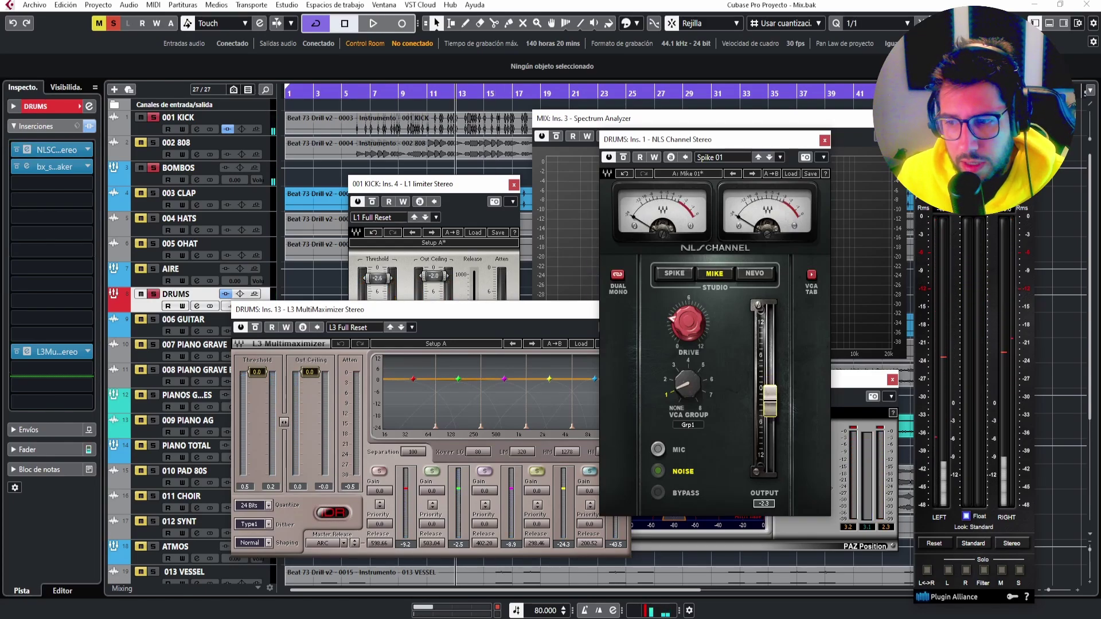
key(space)
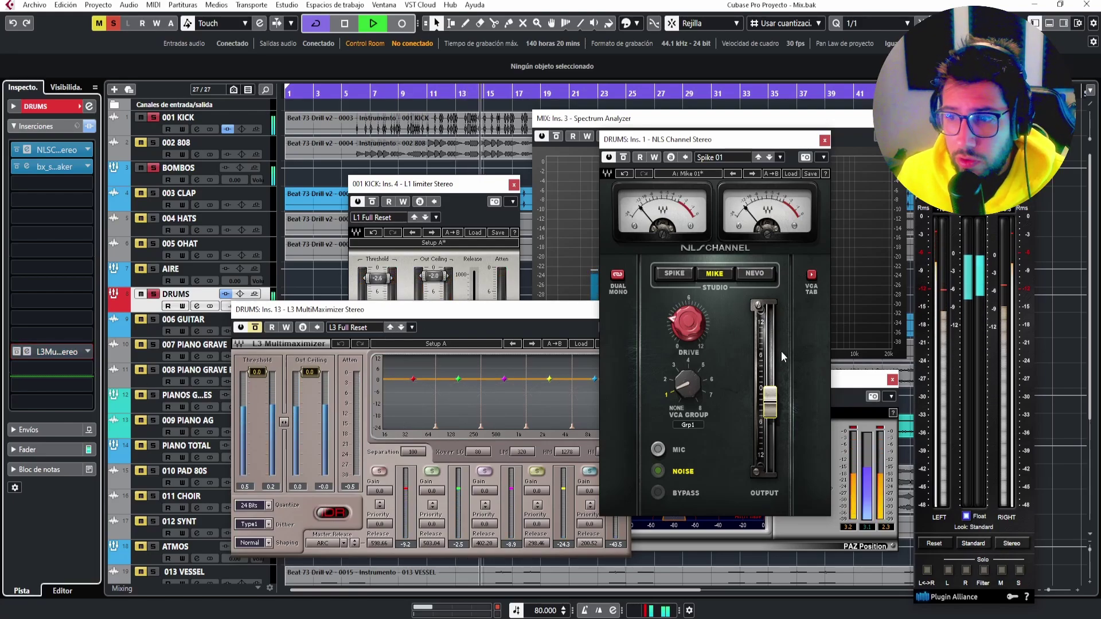
Lower the NLS Channel output drastically while watching the spectrum analyzer, and bring it back to slightly below 0.
click(552, 117)
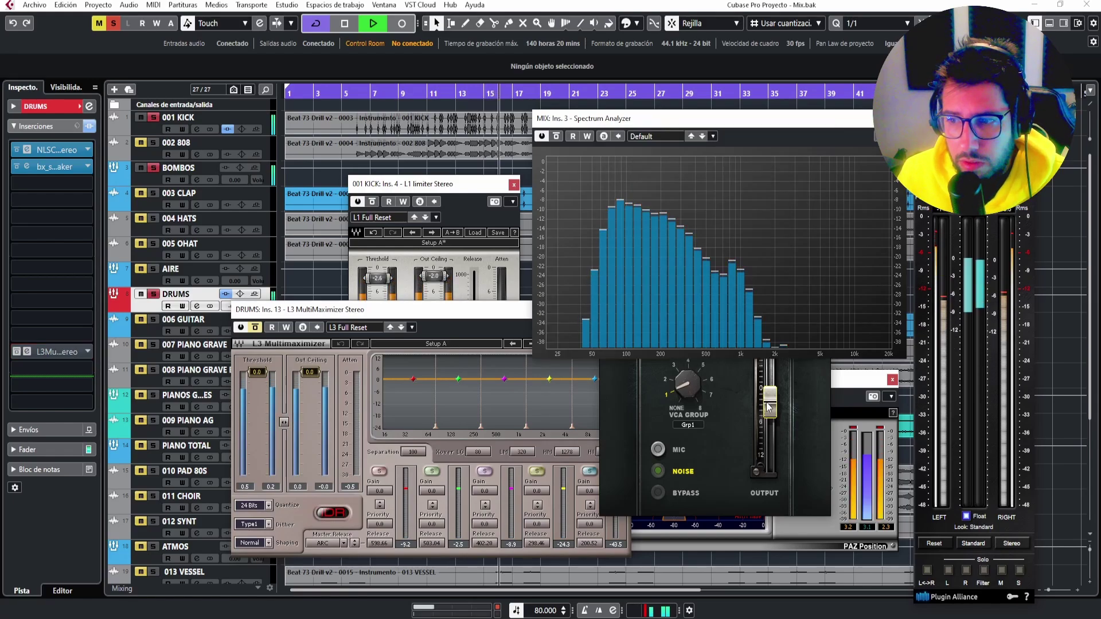
drag(769, 397, 769, 437)
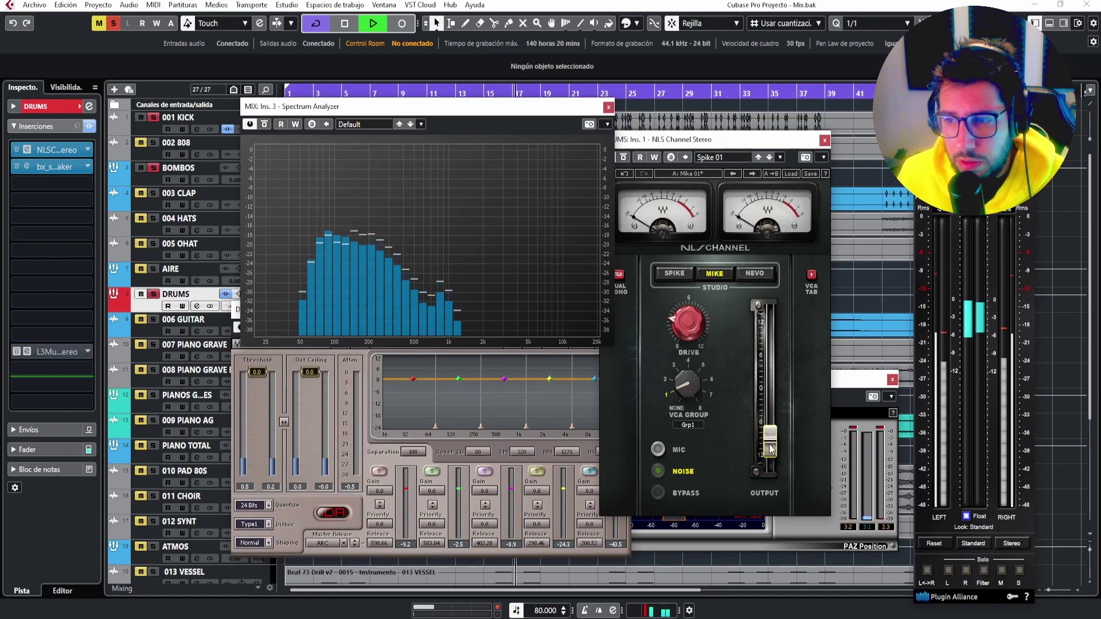
drag(770, 441, 770, 396)
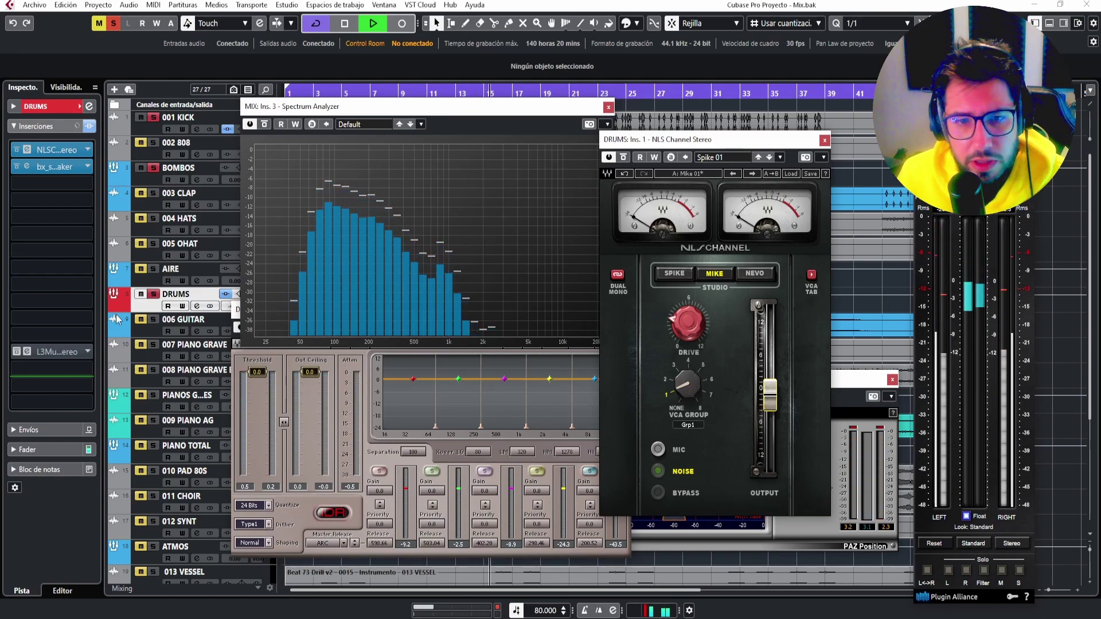
Reactivate the L3 MultiMaximizer on the DRUMS group, check its meters during playback, and close its window.
click(55, 353)
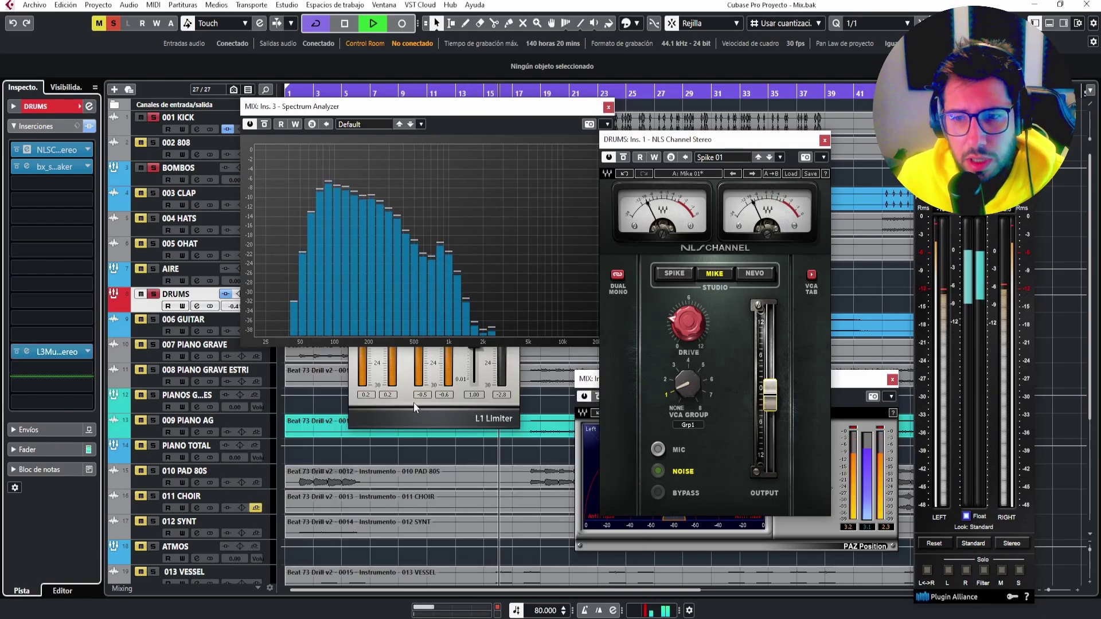
click(51, 356)
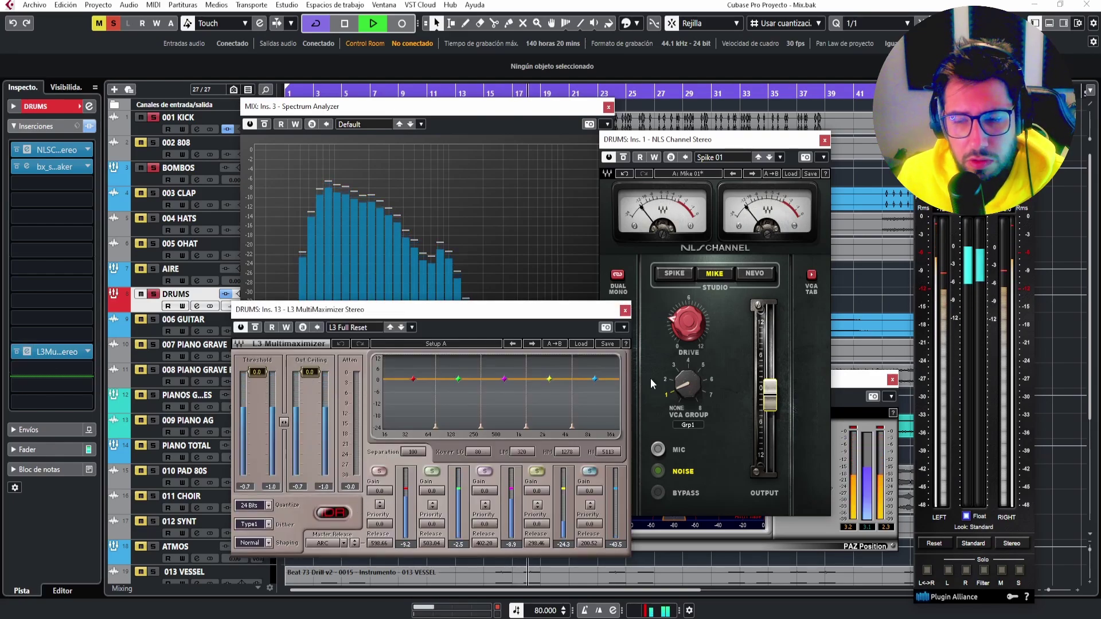
click(625, 312)
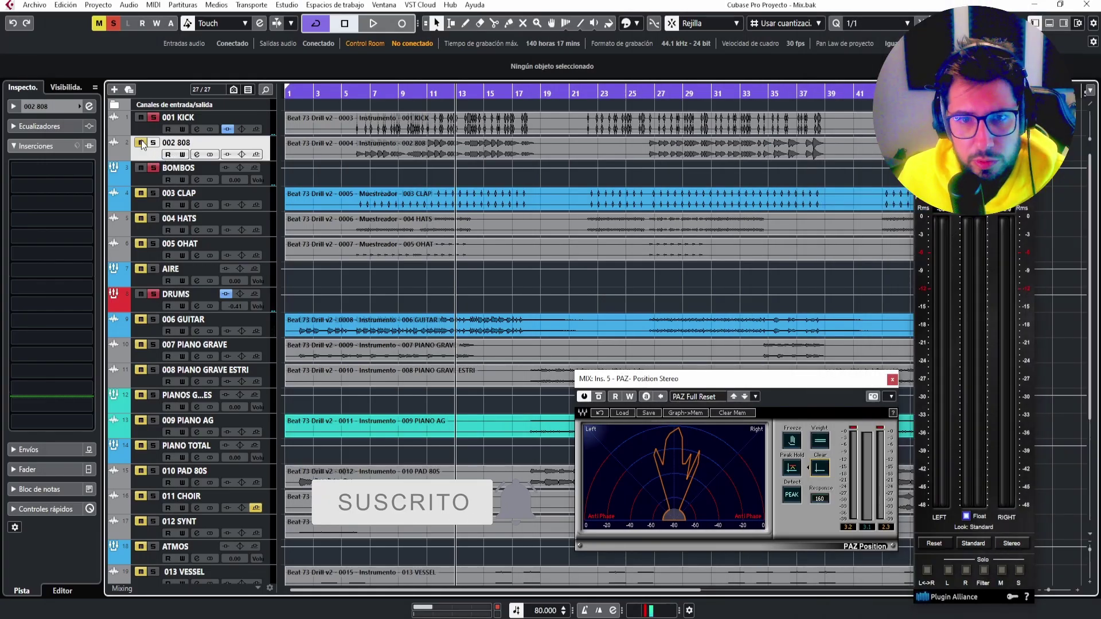
Listen to the 002 808 track from about bar 6 and insert FabFilter Pro-Q 3 in its first insert slot.
click(354, 93)
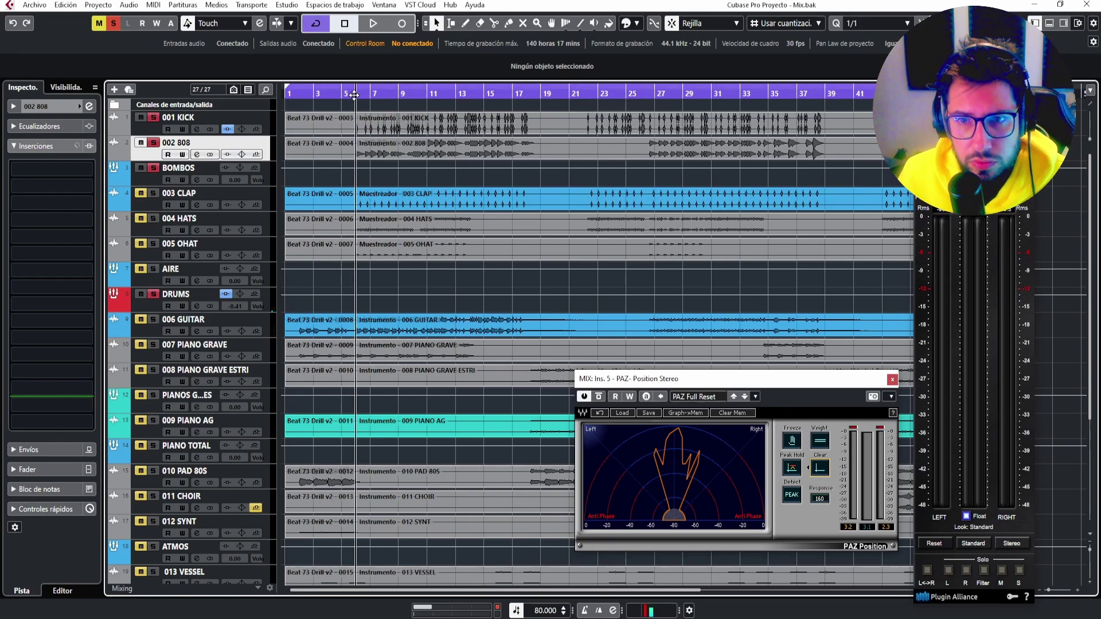
key(space)
key(space)
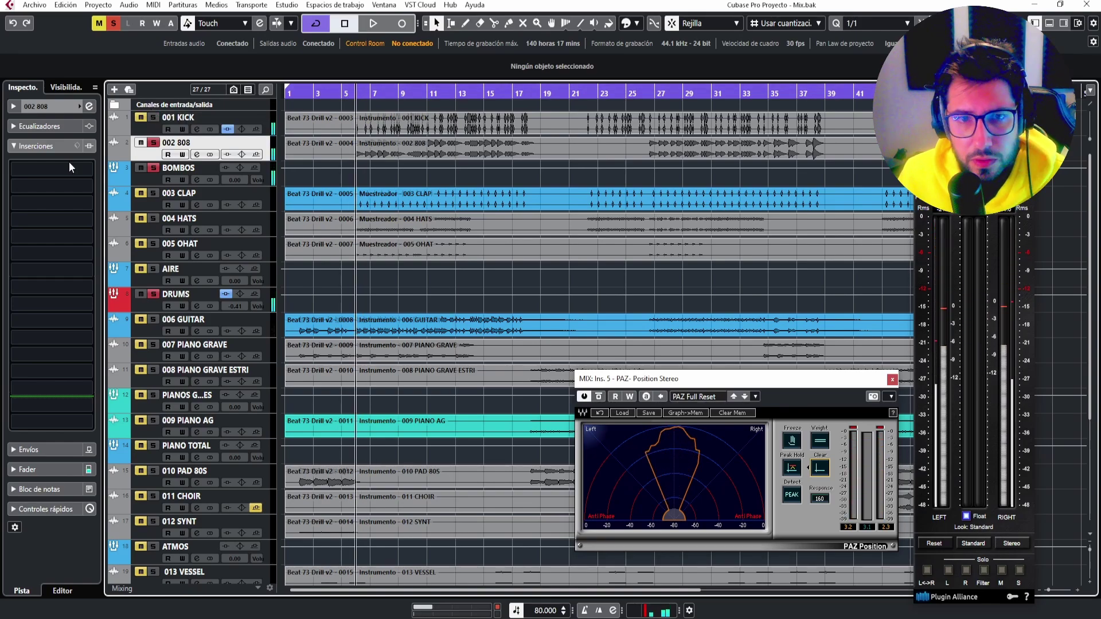
click(88, 170)
text(Q 3)
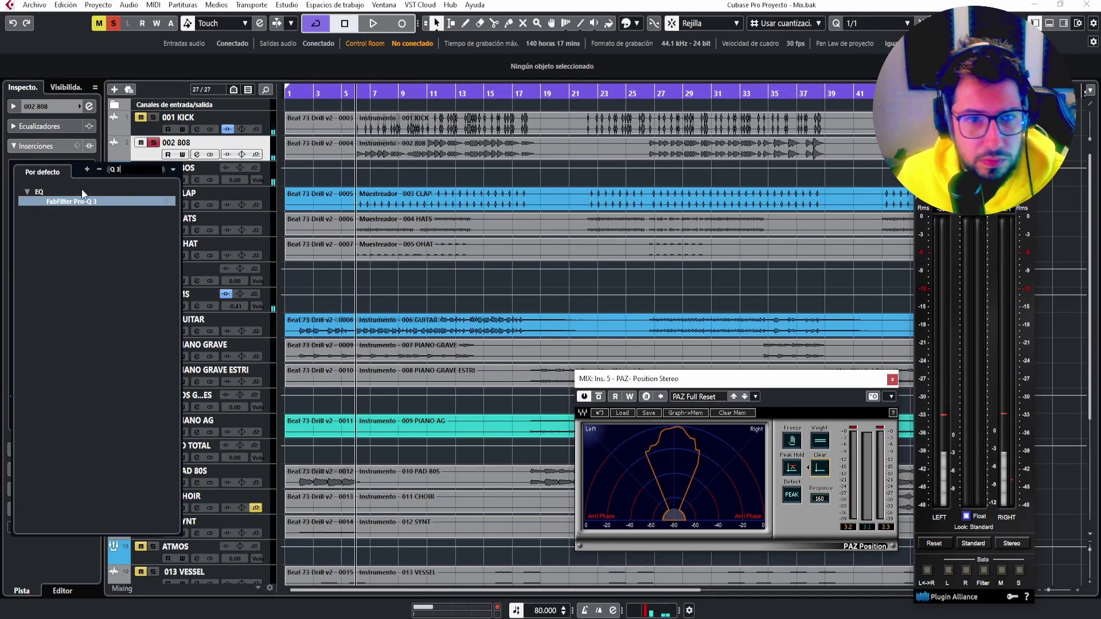
click(75, 202)
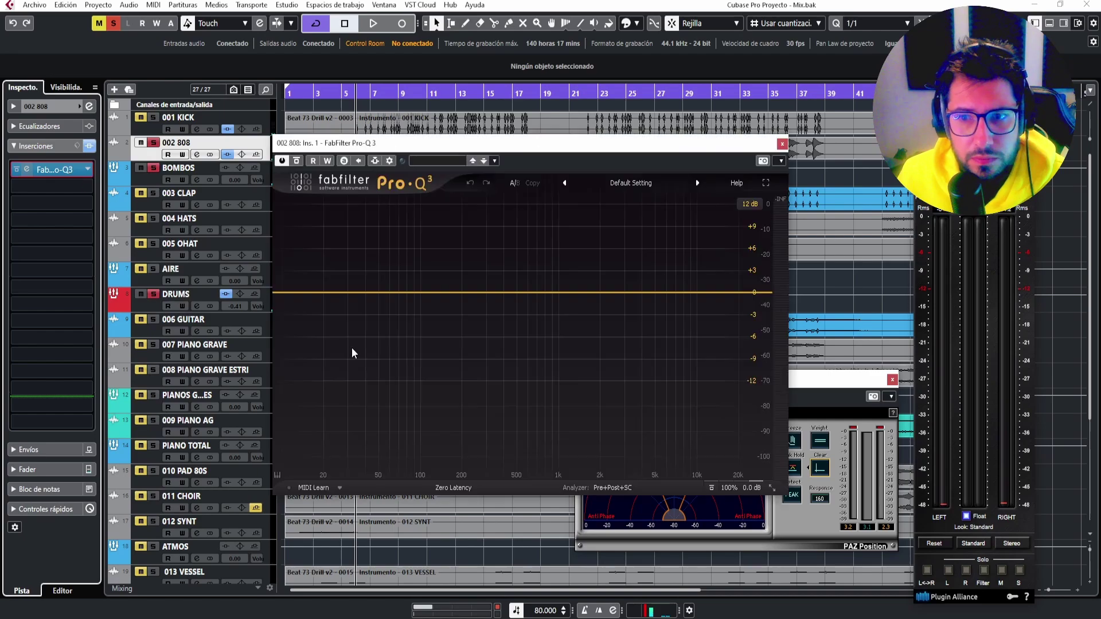
Listen to the 808, add a bell band at about 91.5 Hz in its Pro-Q 3, and reposition the equalizer window.
key(space)
drag(497, 141, 529, 106)
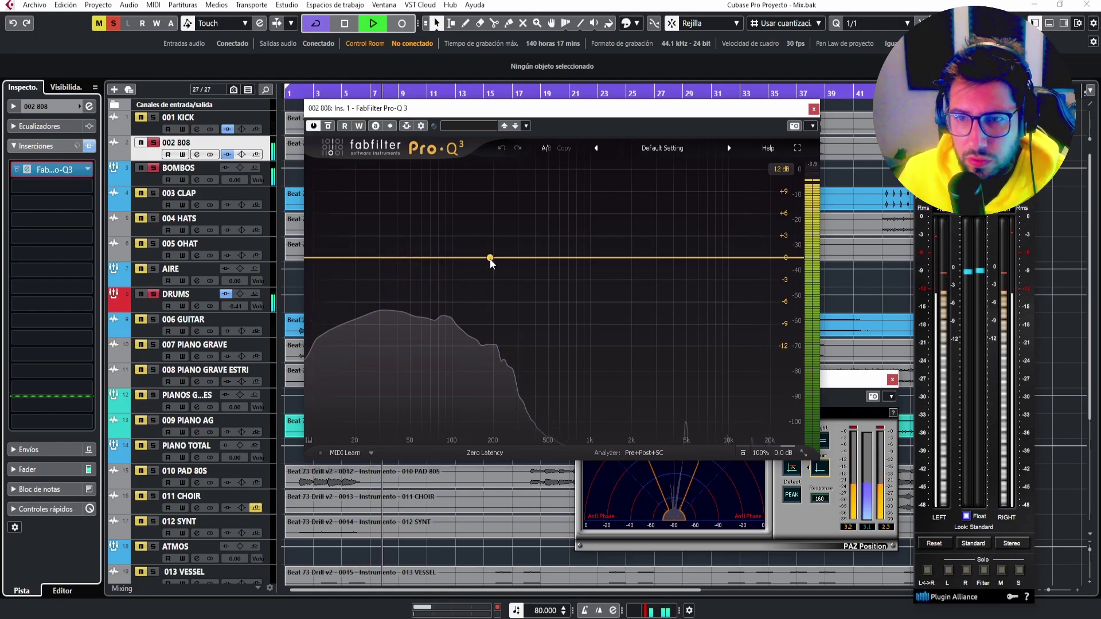
key(space)
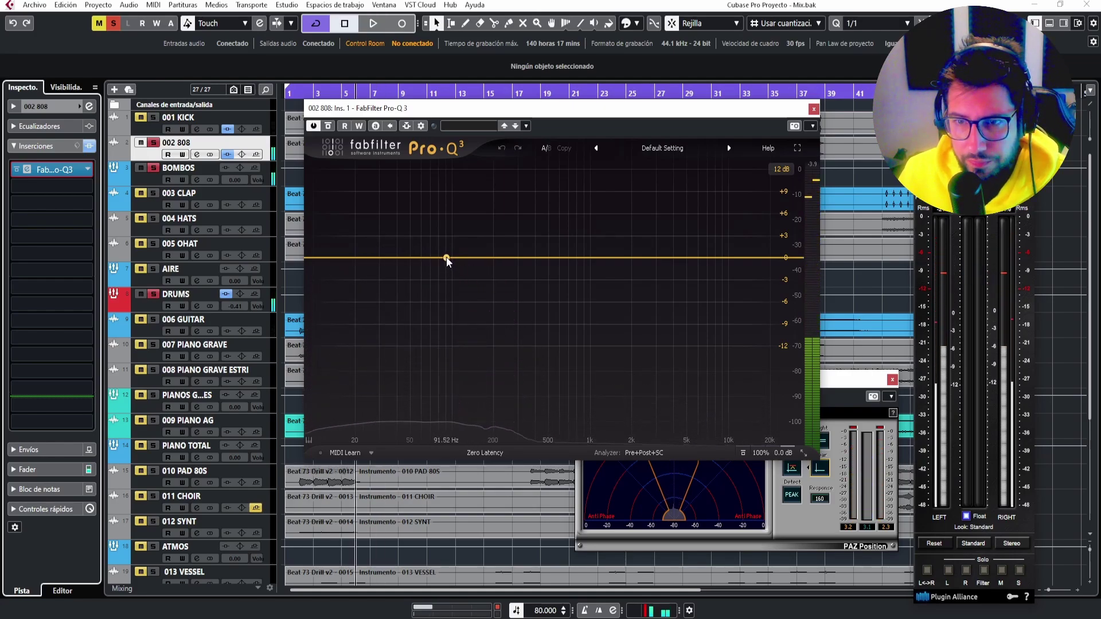
click(446, 258)
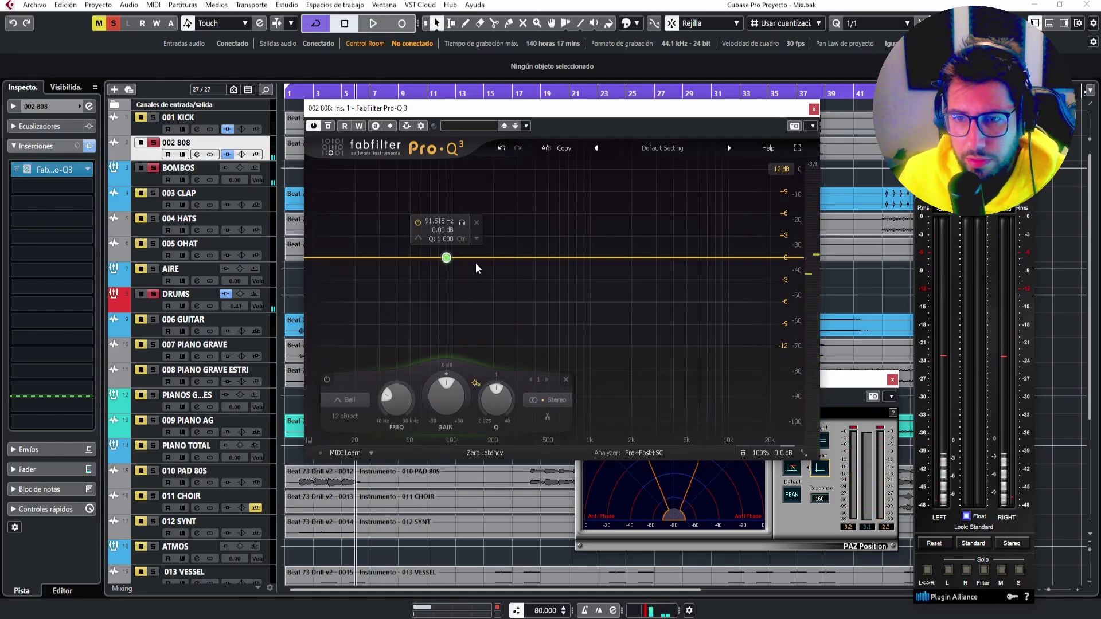
drag(554, 106, 593, 103)
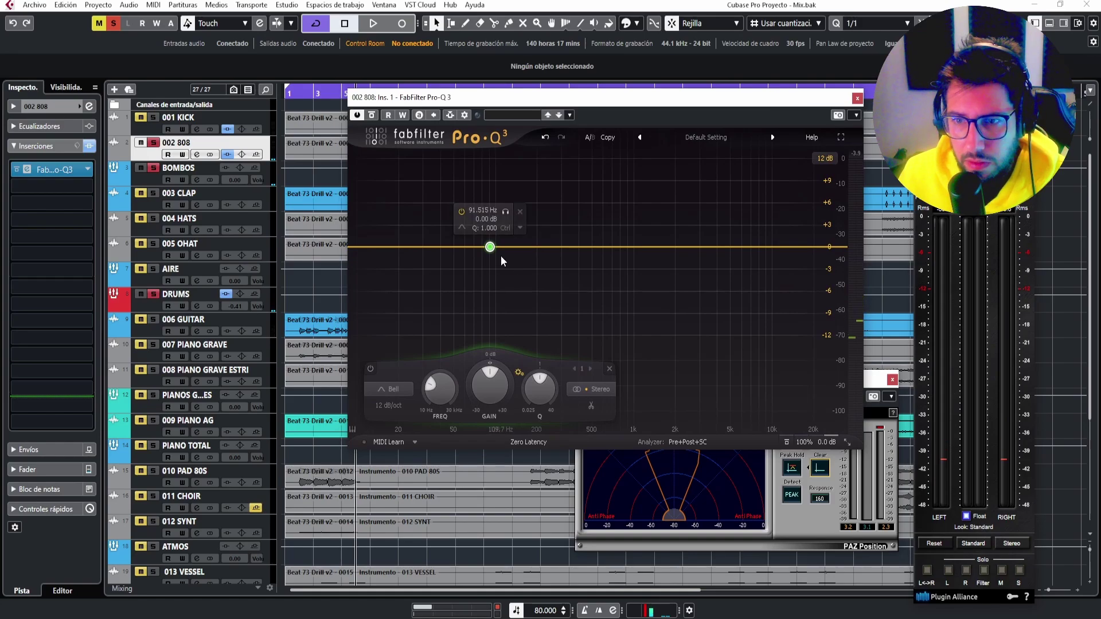
Open the kick's Pro-Q 3 to check the frequency of its low boost band during playback, and close it.
click(157, 132)
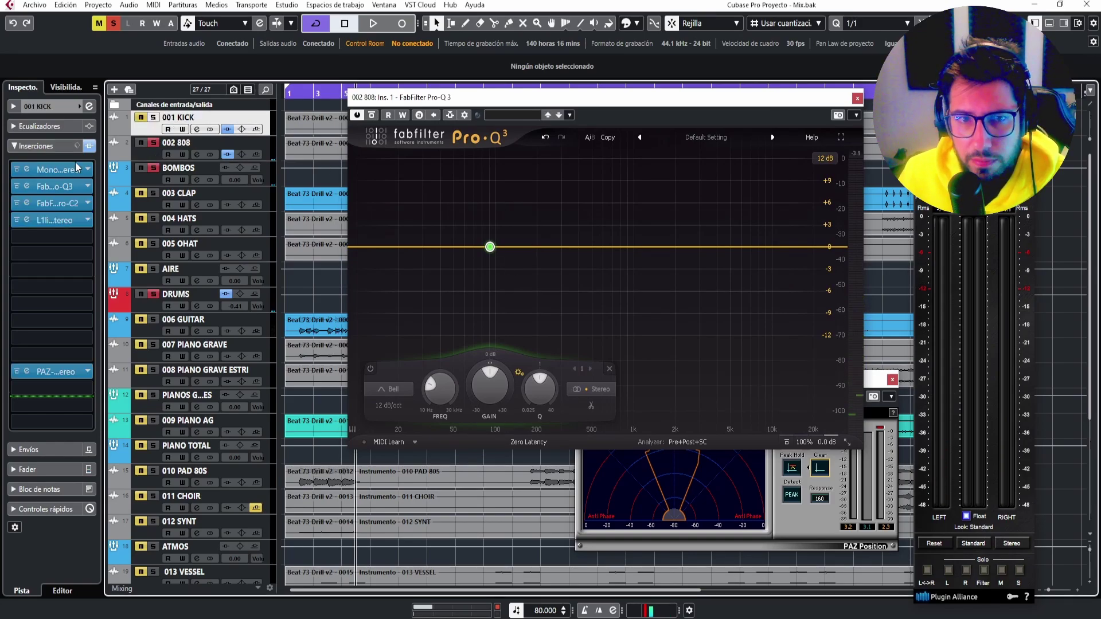
click(57, 186)
key(space)
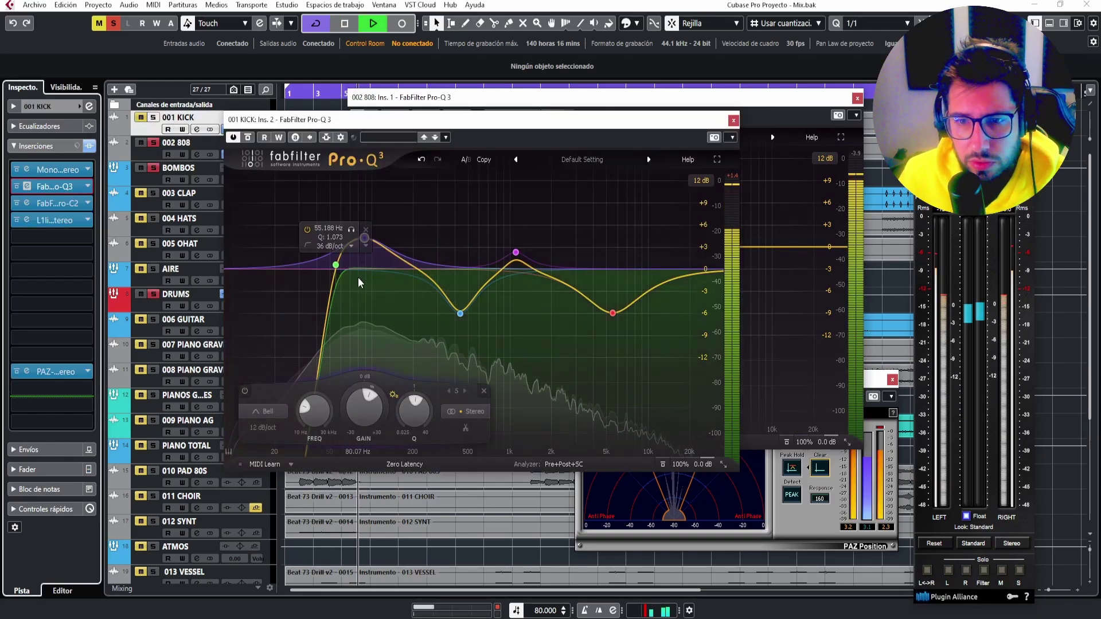
click(364, 238)
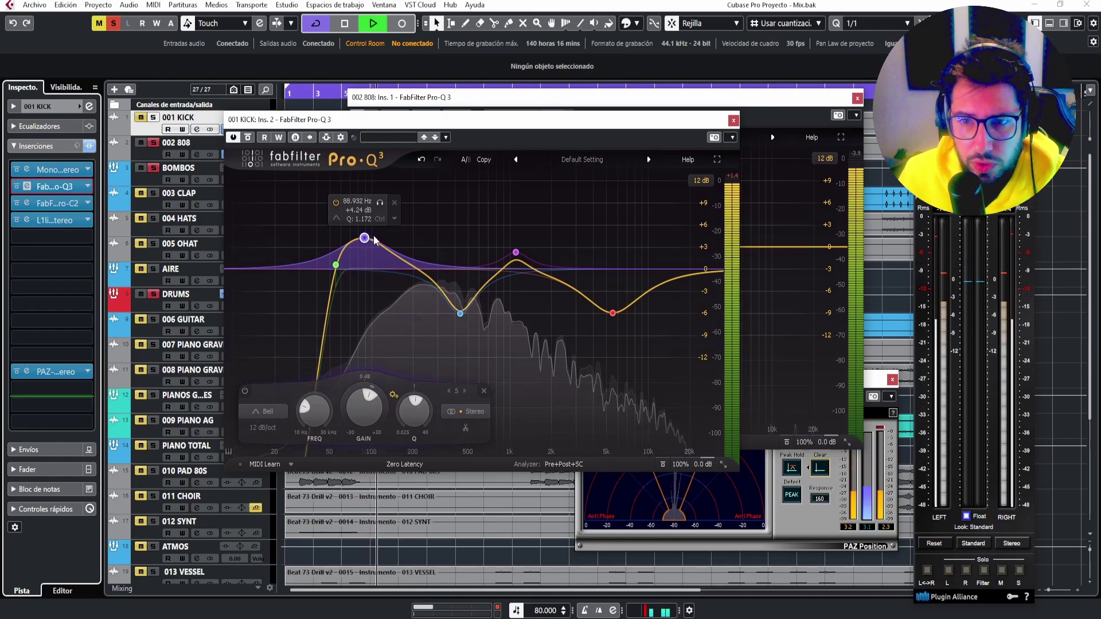
key(space)
click(734, 120)
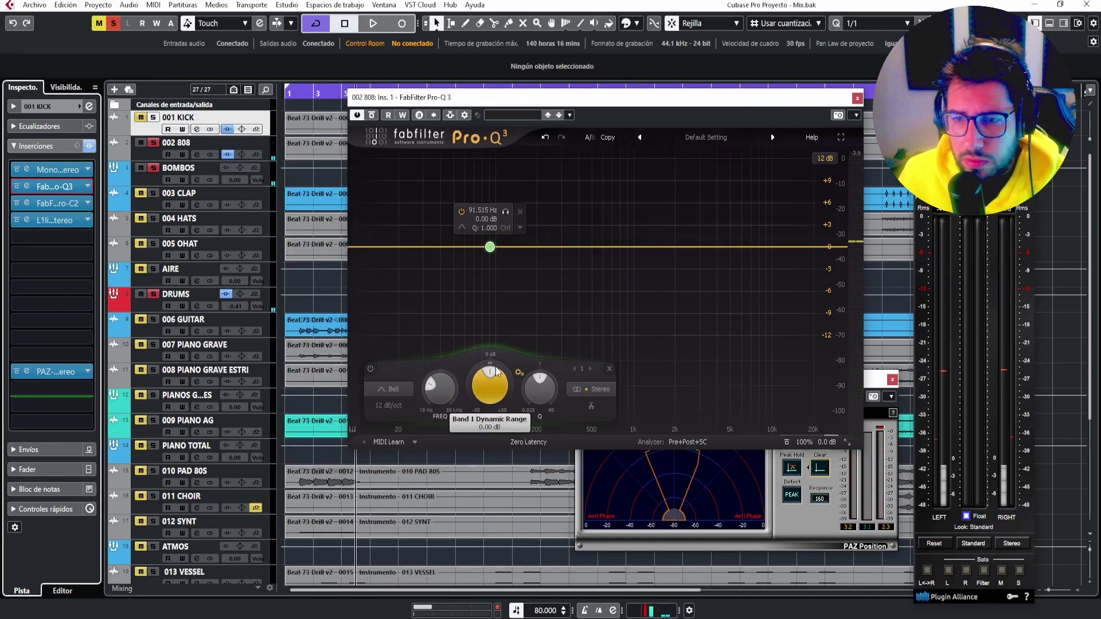
Move the bell band in the 808's Pro-Q 3 to about 102.6 Hz and fine-tune it during playback.
drag(491, 249, 496, 248)
key(space)
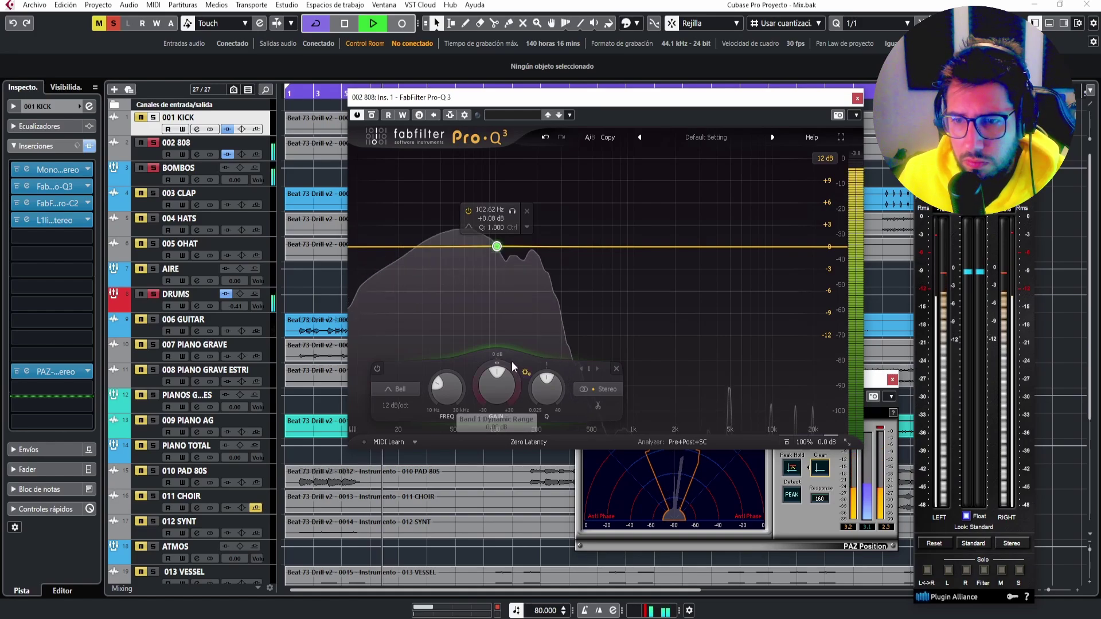
drag(469, 391, 463, 405)
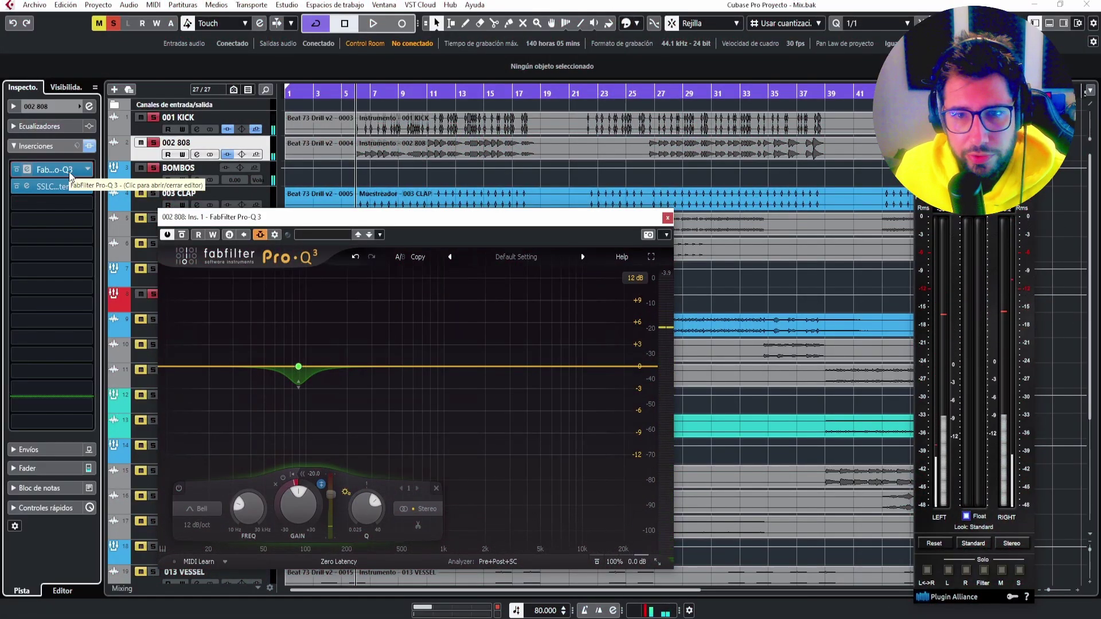
Open the SSLComp in the 808's second insert slot to review its settings, and close both 808 plug-in windows.
click(57, 187)
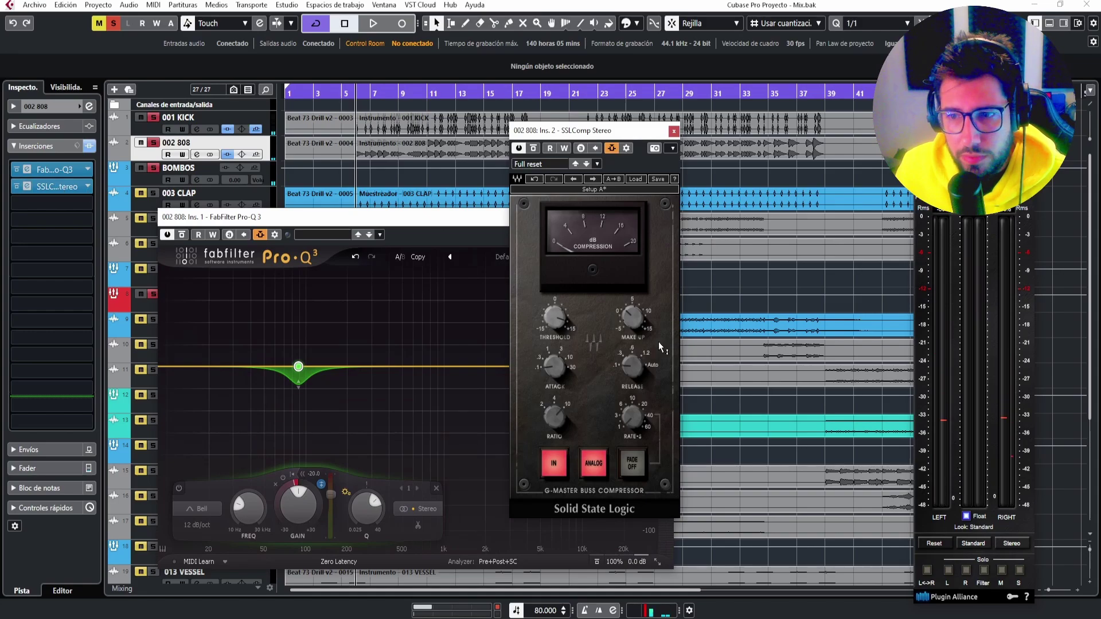
click(674, 131)
click(674, 217)
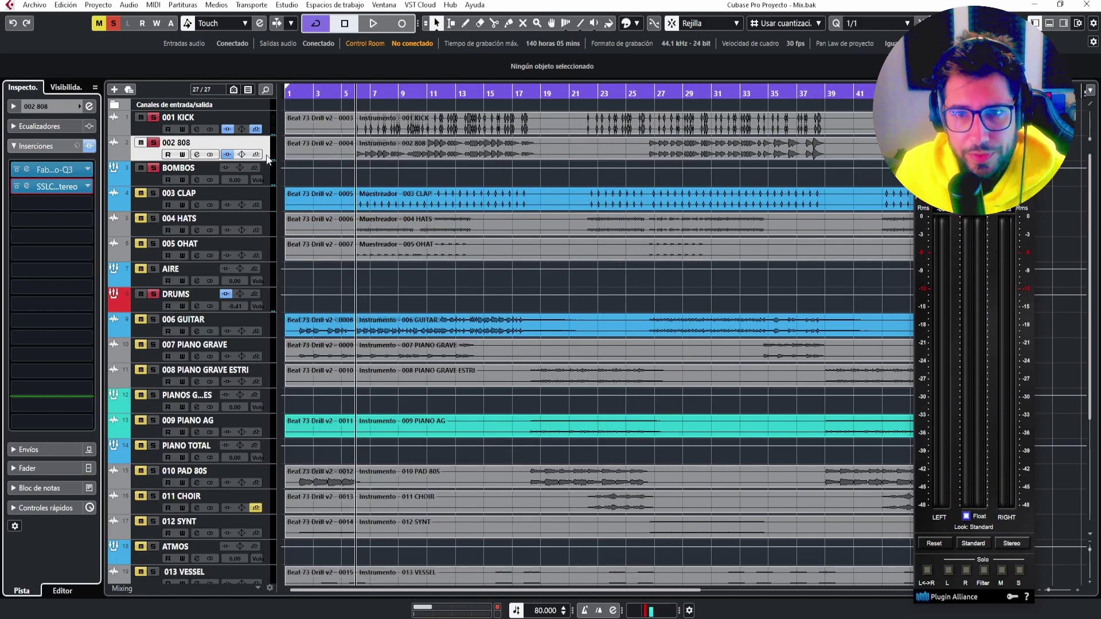
During playback, turn the kick's high Pro-Q 3 band into a boost of about 4.4 dB near 6038 Hz, and raise the neighbouring upper-mid boost slightly.
key(space)
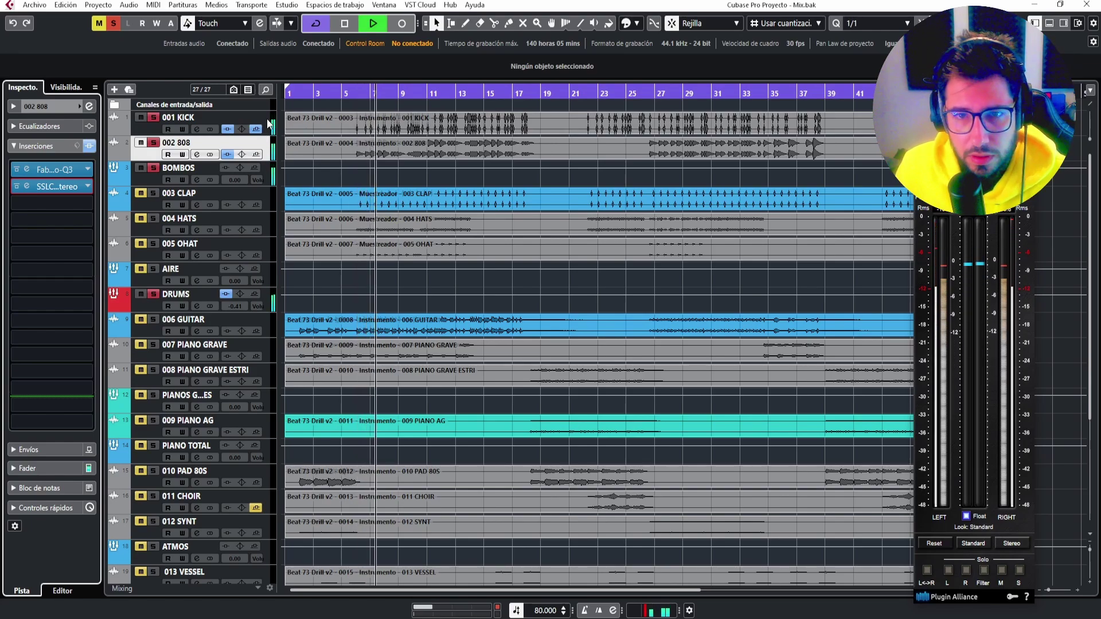
click(267, 122)
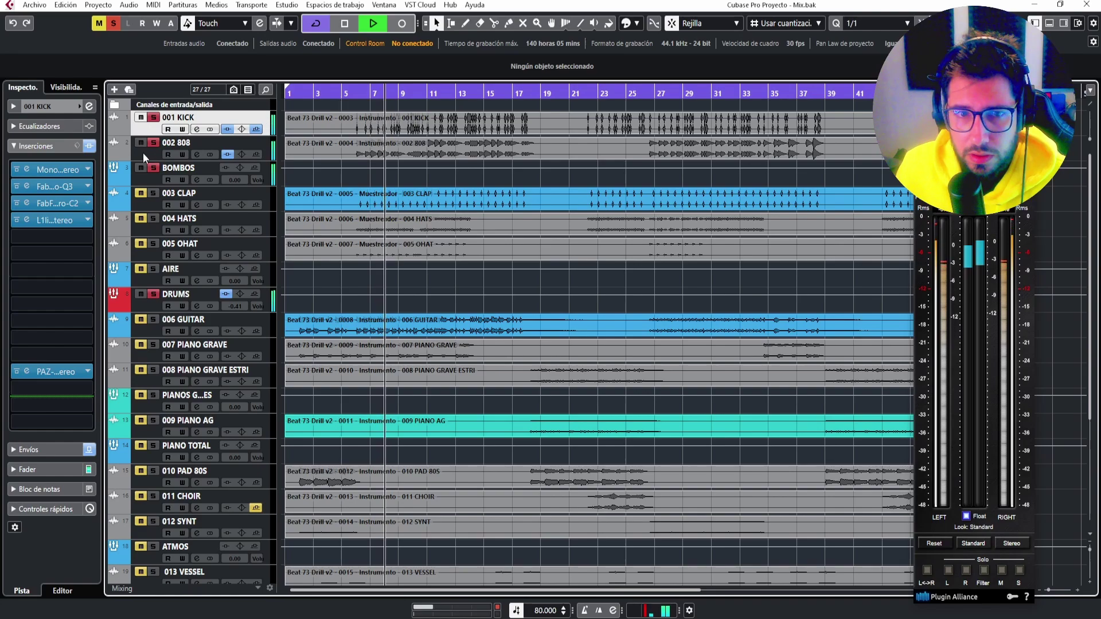
click(71, 188)
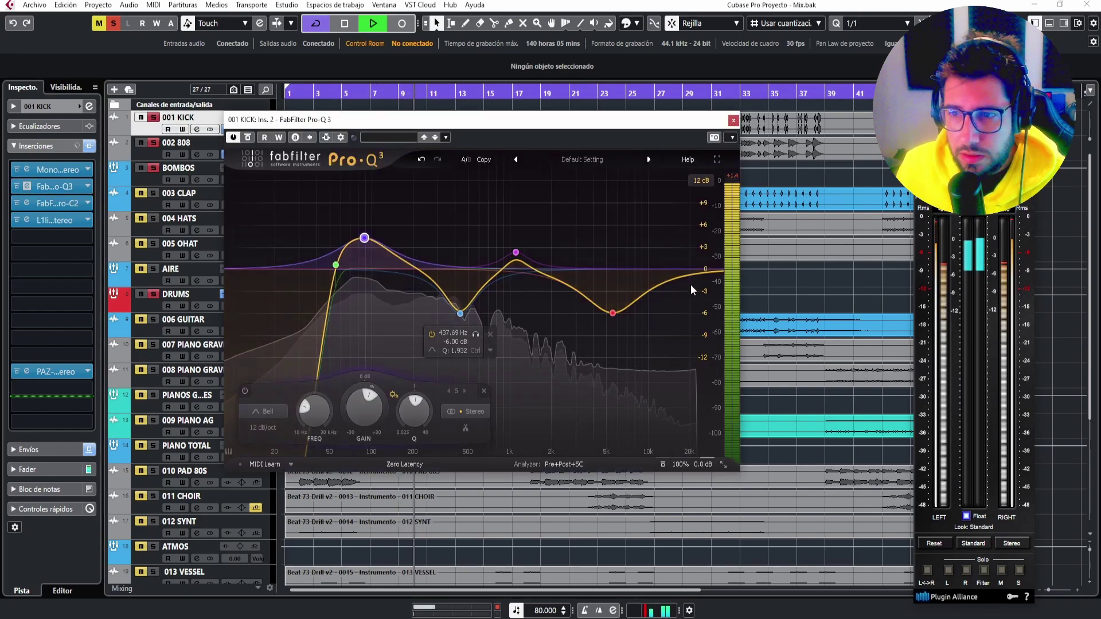
drag(612, 297, 620, 236)
drag(517, 253, 517, 249)
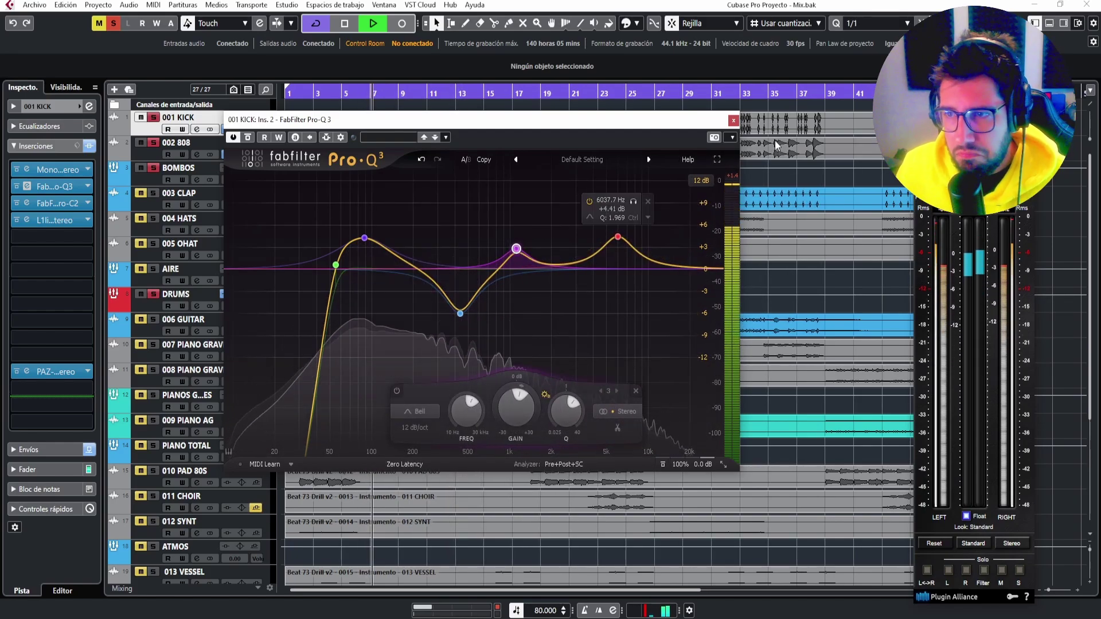
click(734, 121)
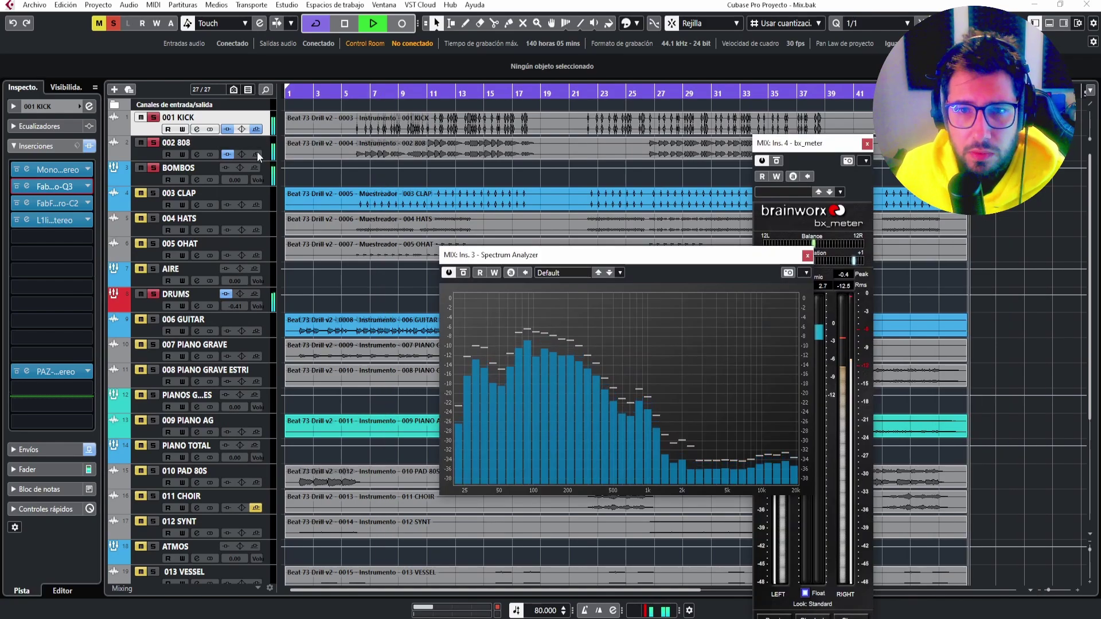
Insert FabFilter Saturn in the 002 808 track's third insert slot, raise its Warm Tape drive, and close its window.
click(234, 144)
click(86, 205)
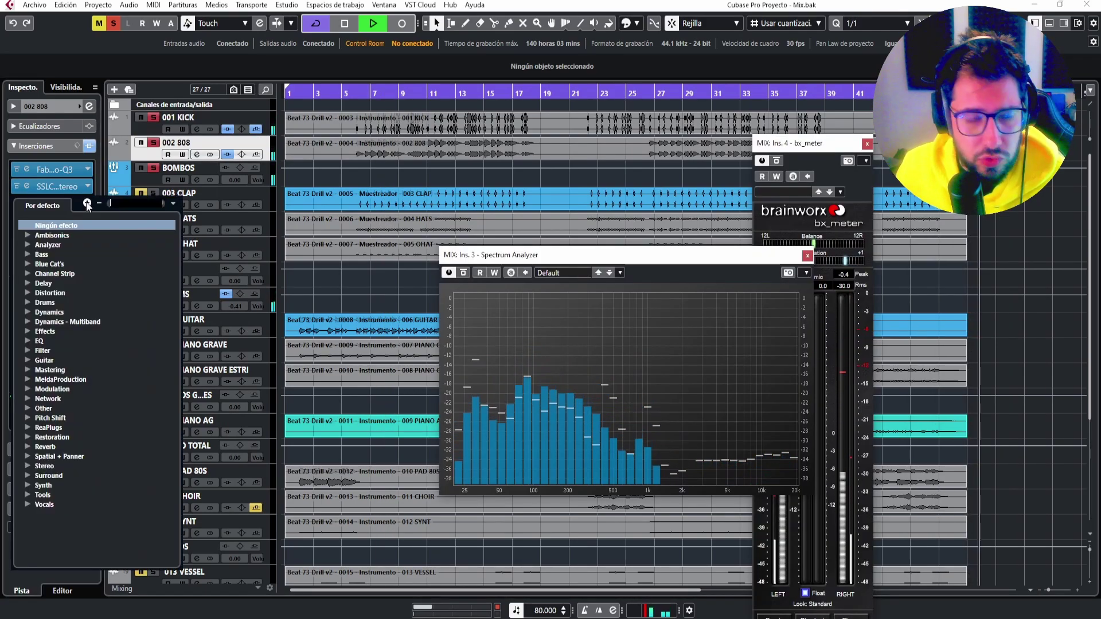
text(SATU)
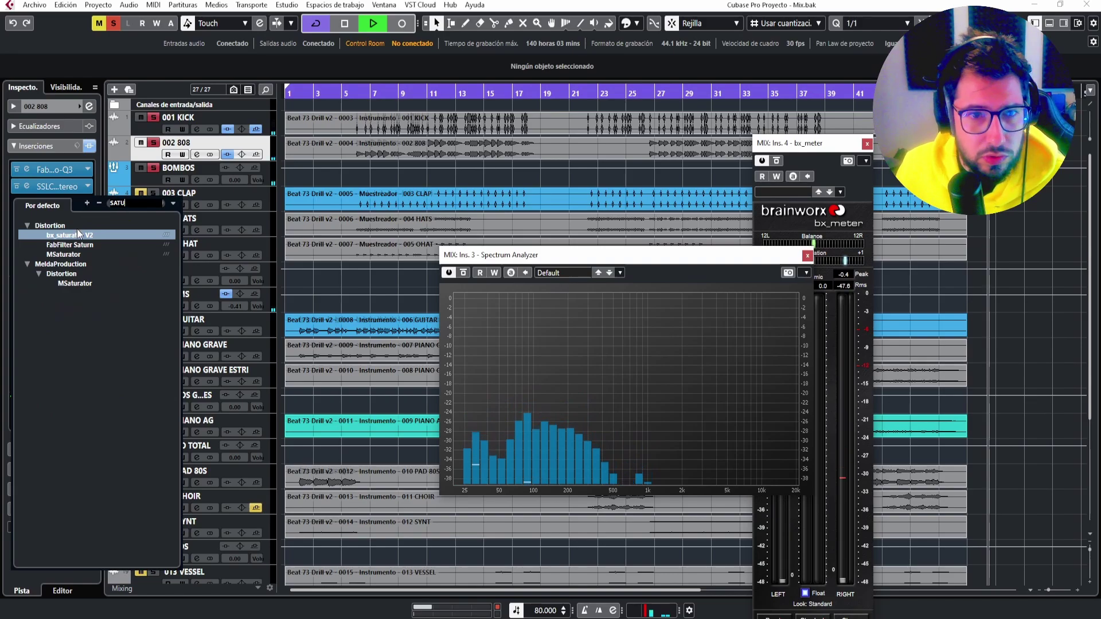
click(74, 244)
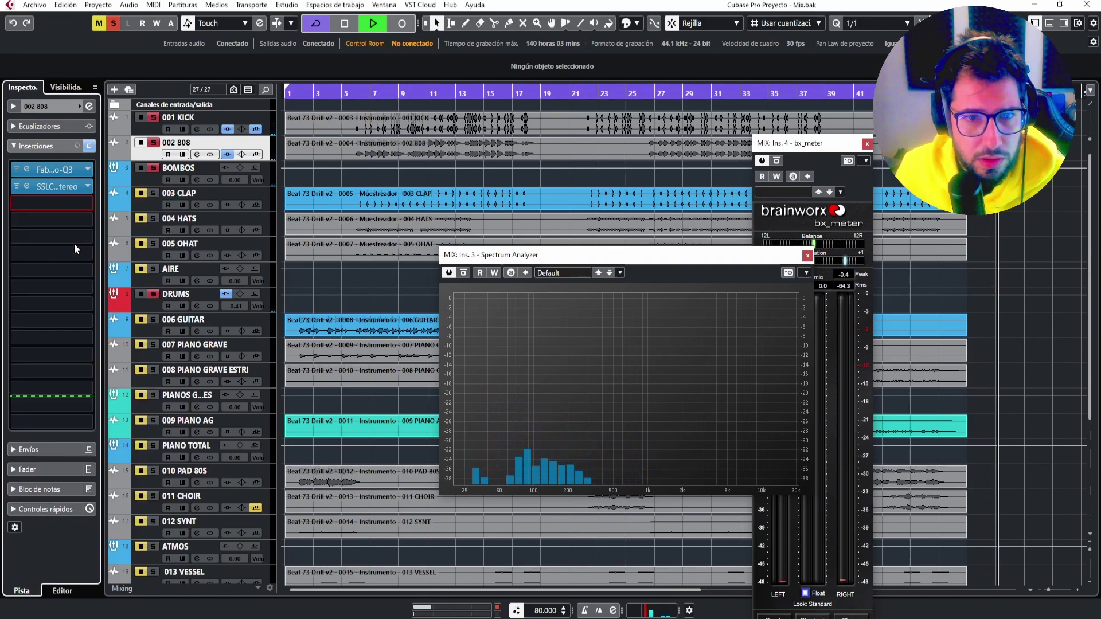
drag(433, 307, 459, 249)
drag(434, 415, 453, 360)
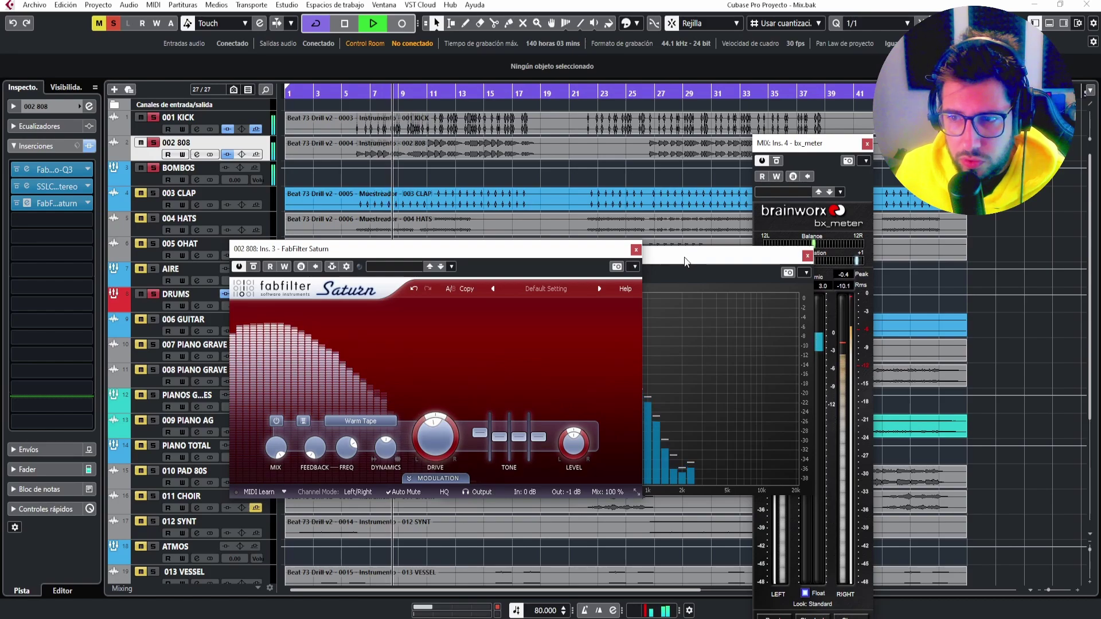
click(636, 250)
Insert the stereo L1 limiter in the 002 808 track's fourth insert slot.
click(88, 219)
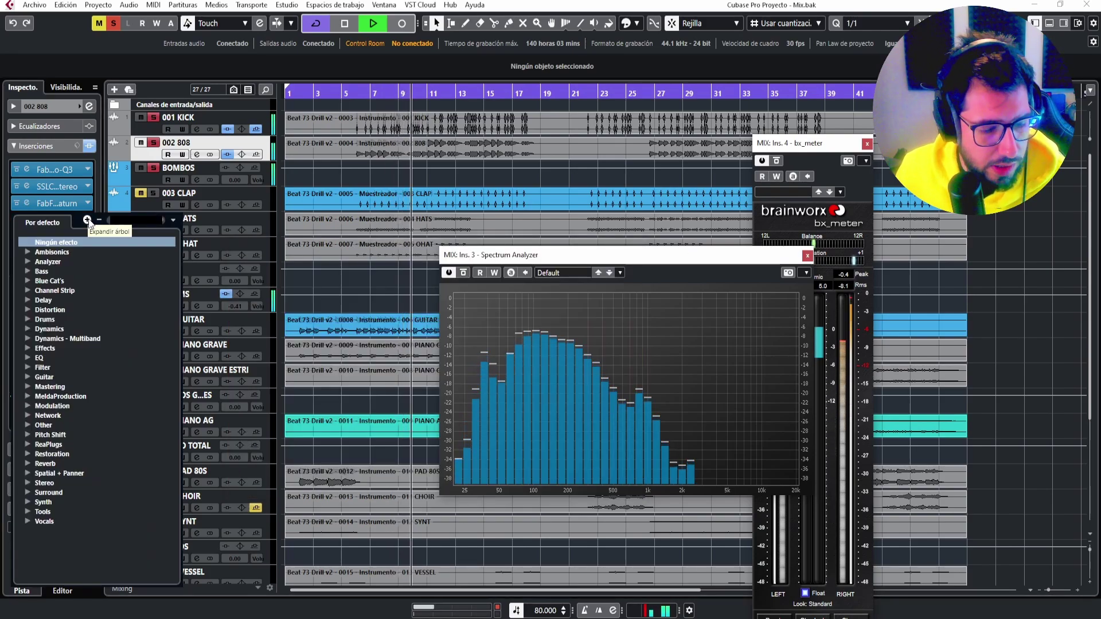
text(L1)
click(66, 263)
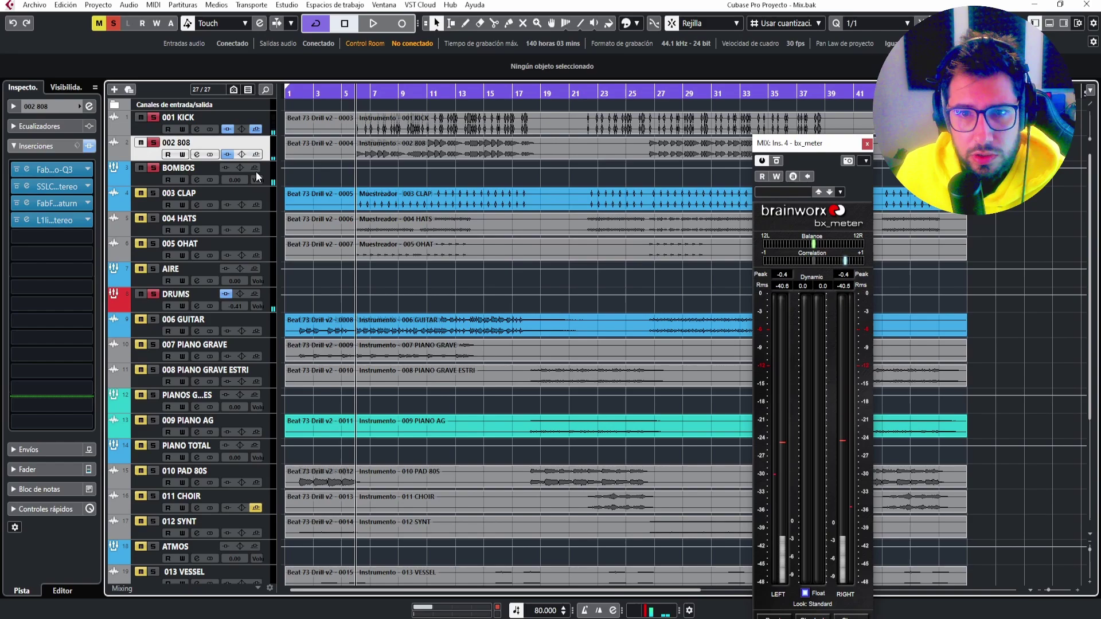
Insert L3 MultiMaximizer Stereo in insert slot 13 of the BOMBOS group and reposition its window.
click(268, 179)
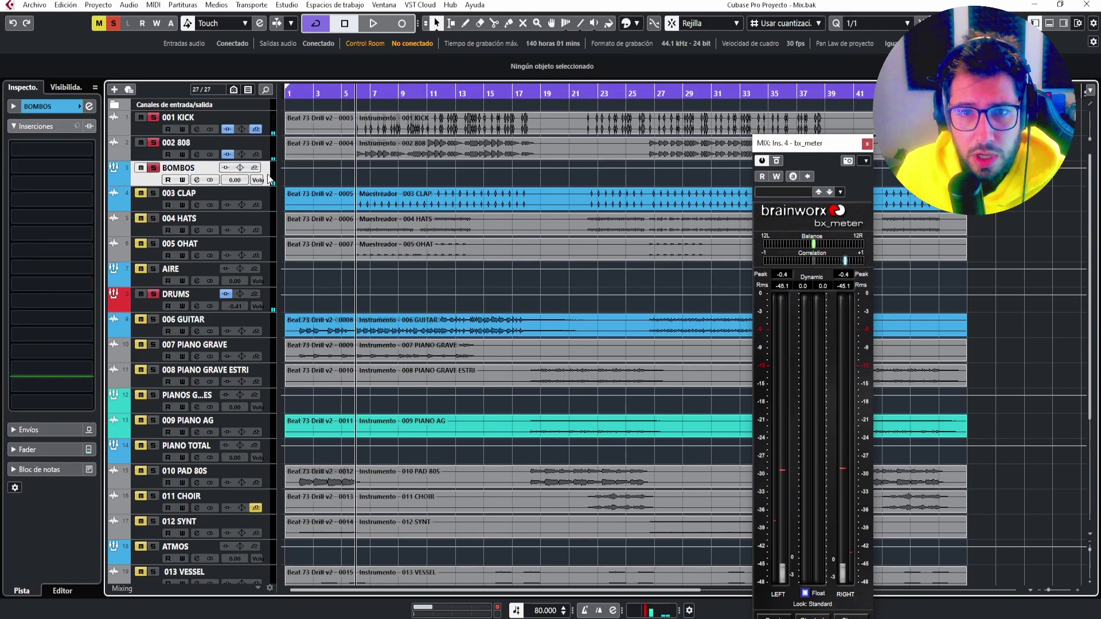
click(85, 351)
text(MULTI)
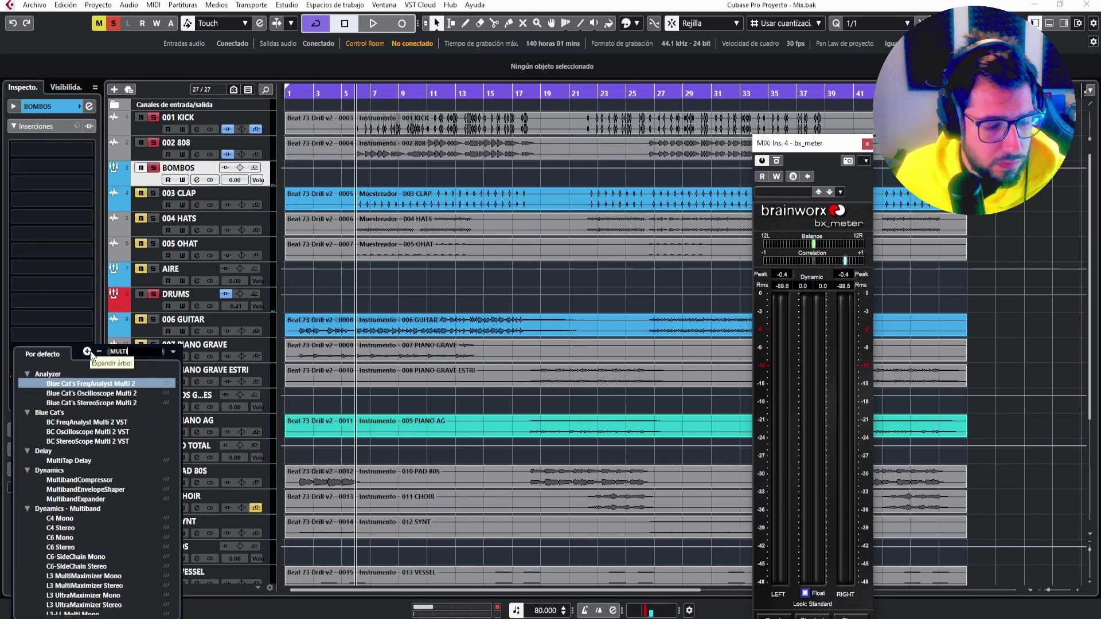
click(81, 605)
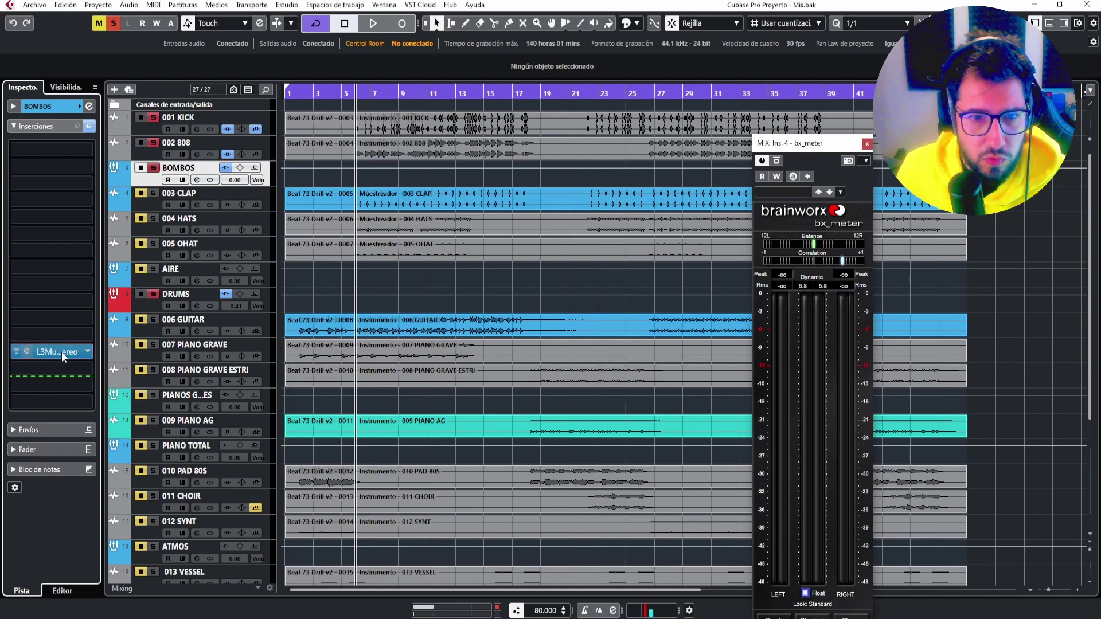
drag(463, 343, 490, 189)
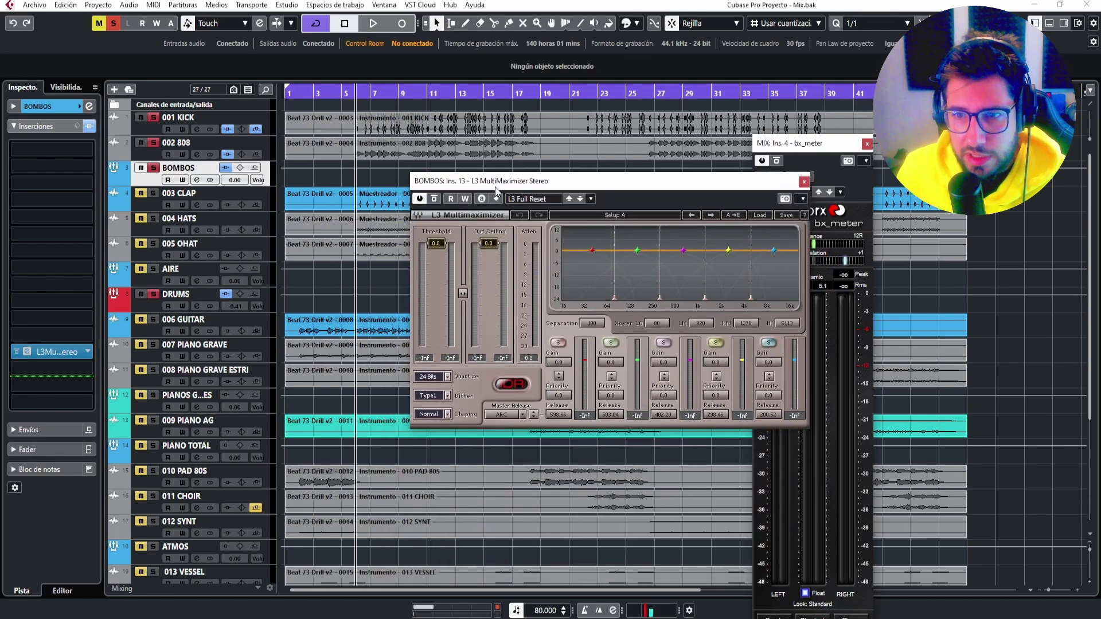
Check the BOMBOS group's L3 meters during playback, close the L3 and bx_meter windows, and stop playback.
key(space)
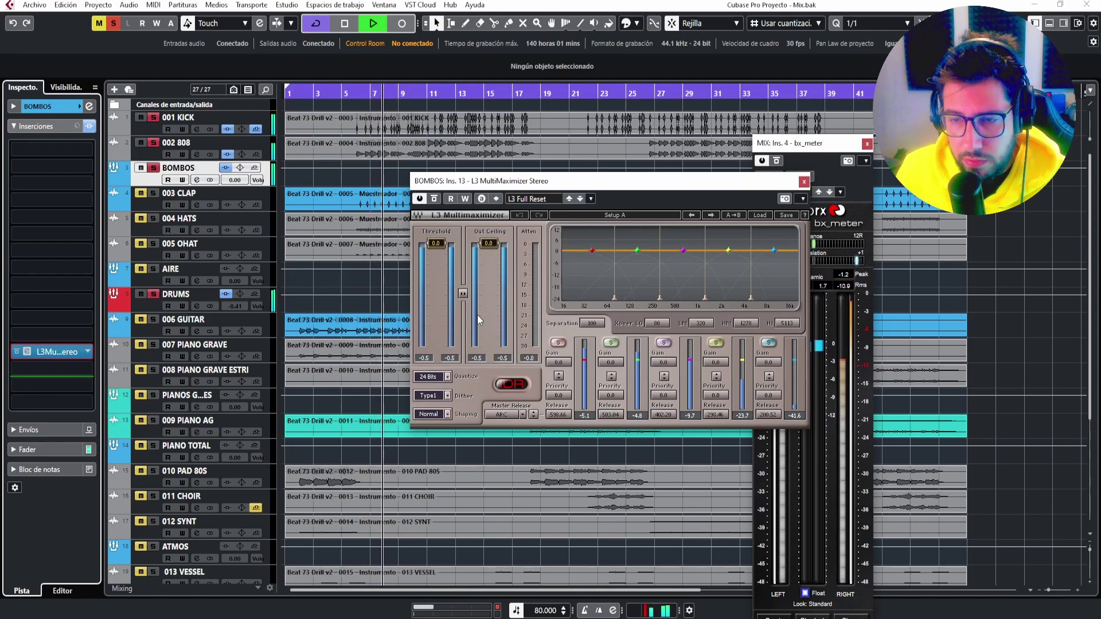
click(803, 181)
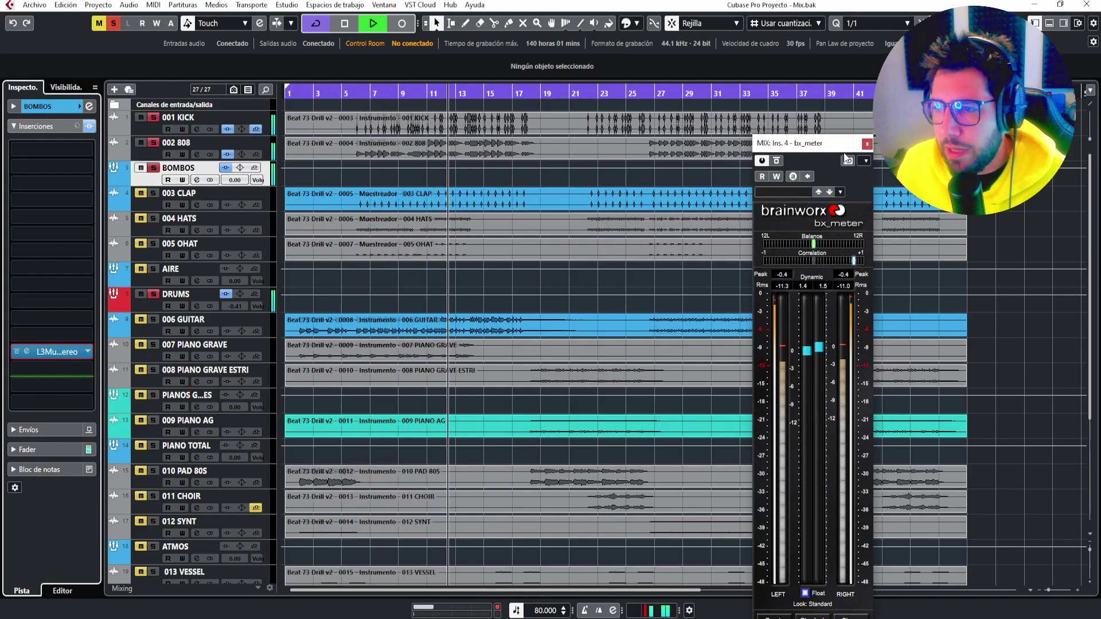
click(866, 143)
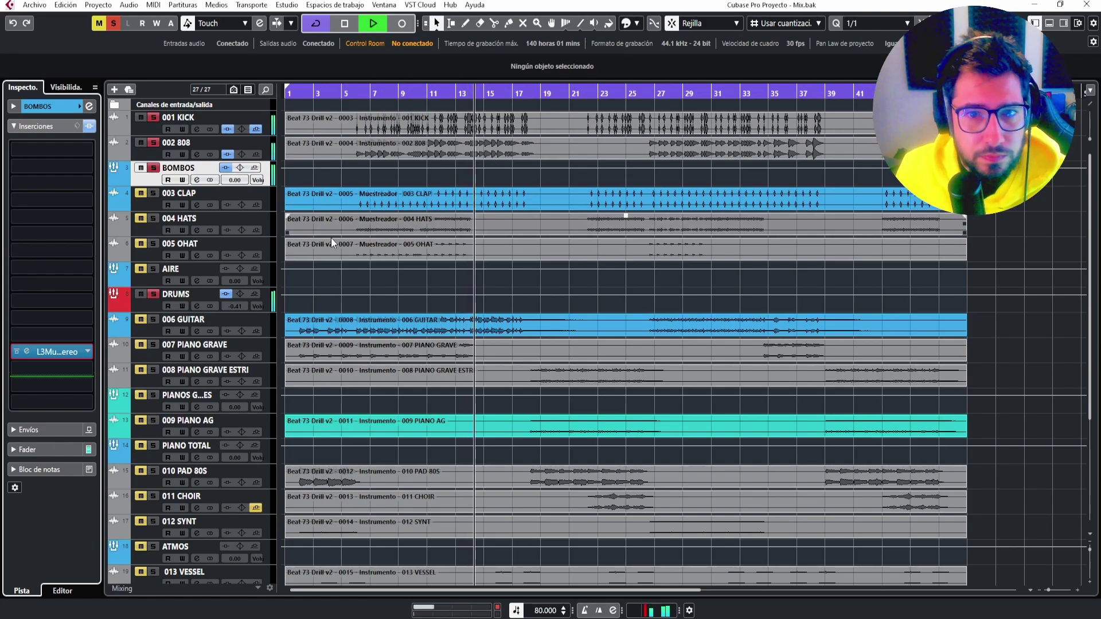
key(space)
Bring the 003 CLAP track into the soloed playback, listen to it with the low end, and isolate the clap.
click(139, 194)
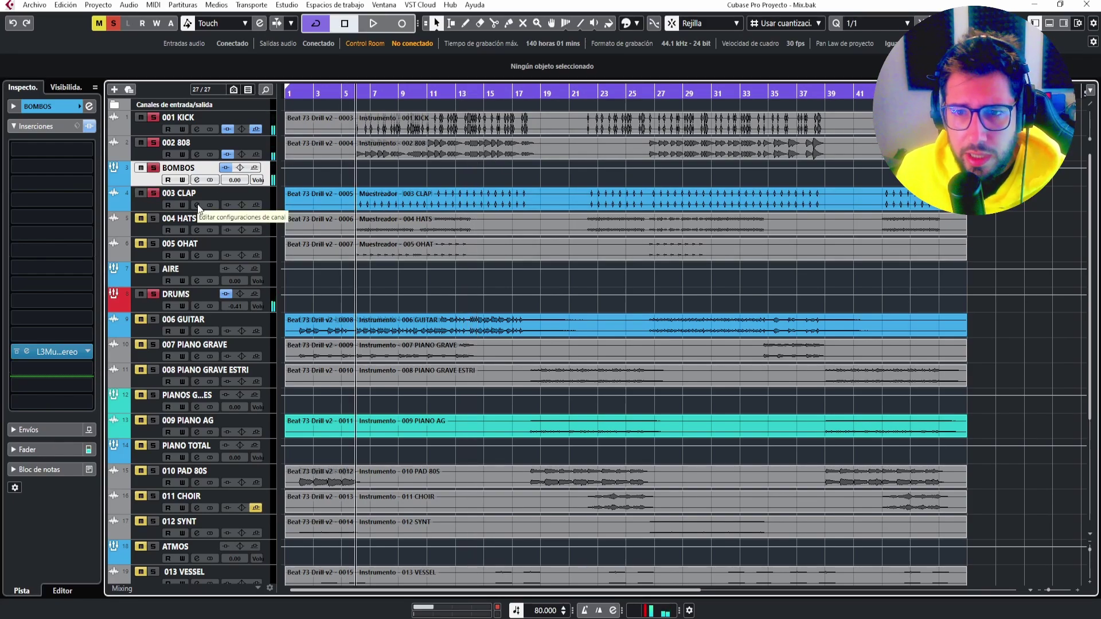
key(space)
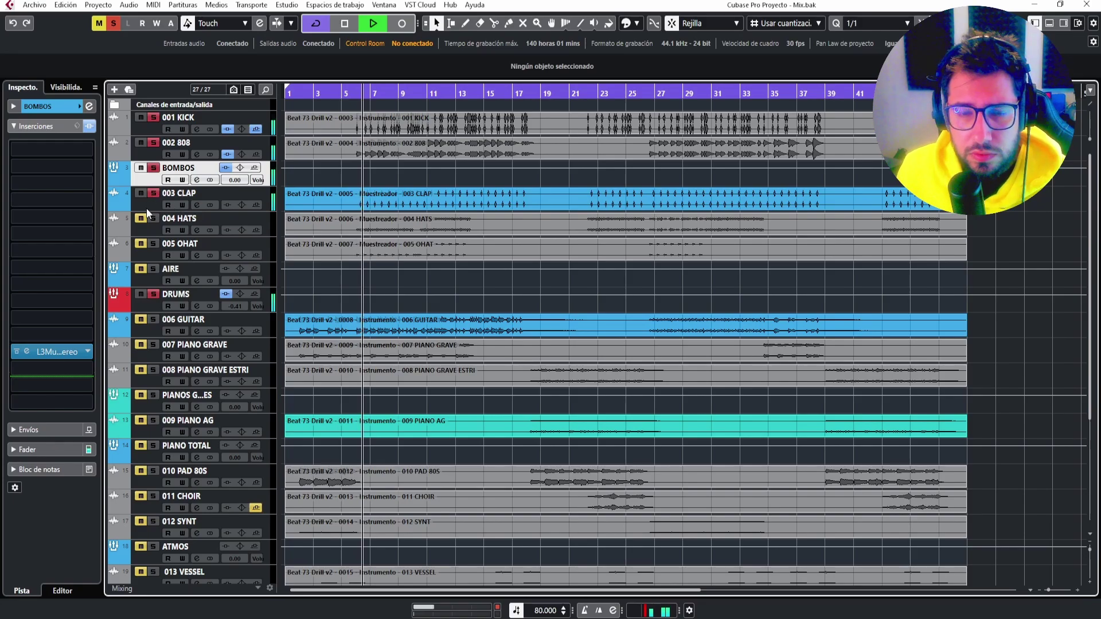
click(146, 210)
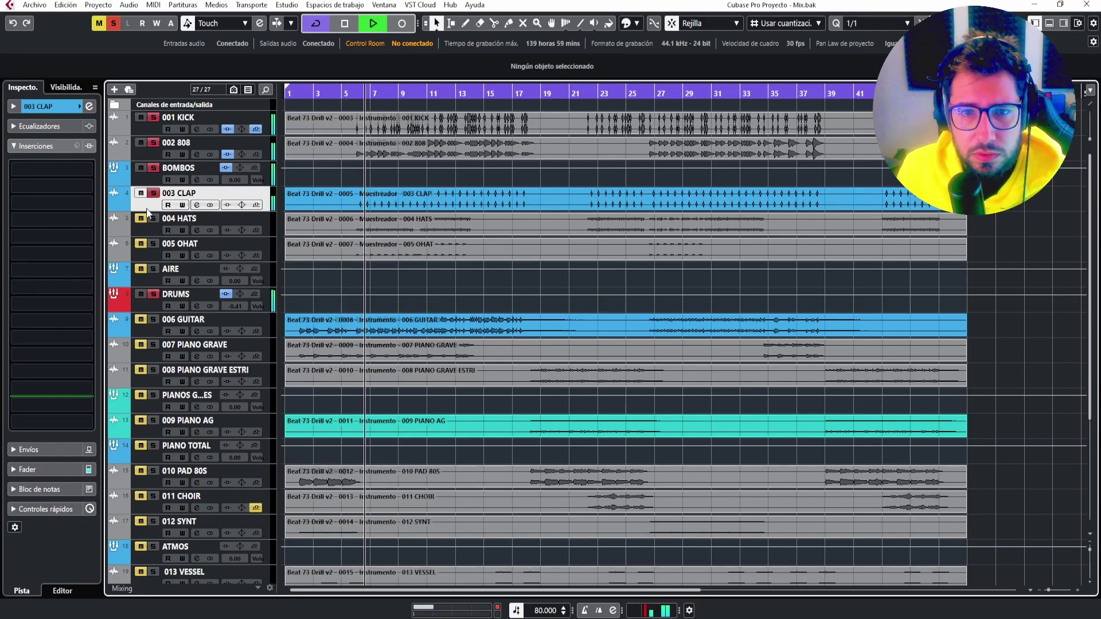
click(154, 169)
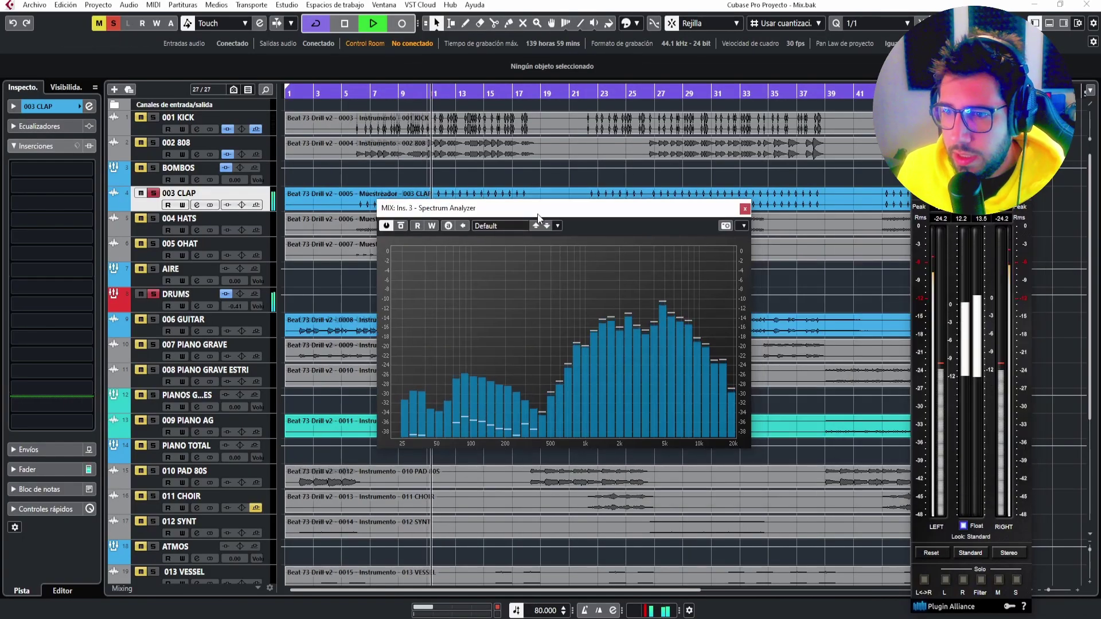
Compare the spectrum of the soloed clap with the full mix in the Spectrum Analyzer, ending with the clap soloed.
drag(539, 217, 590, 195)
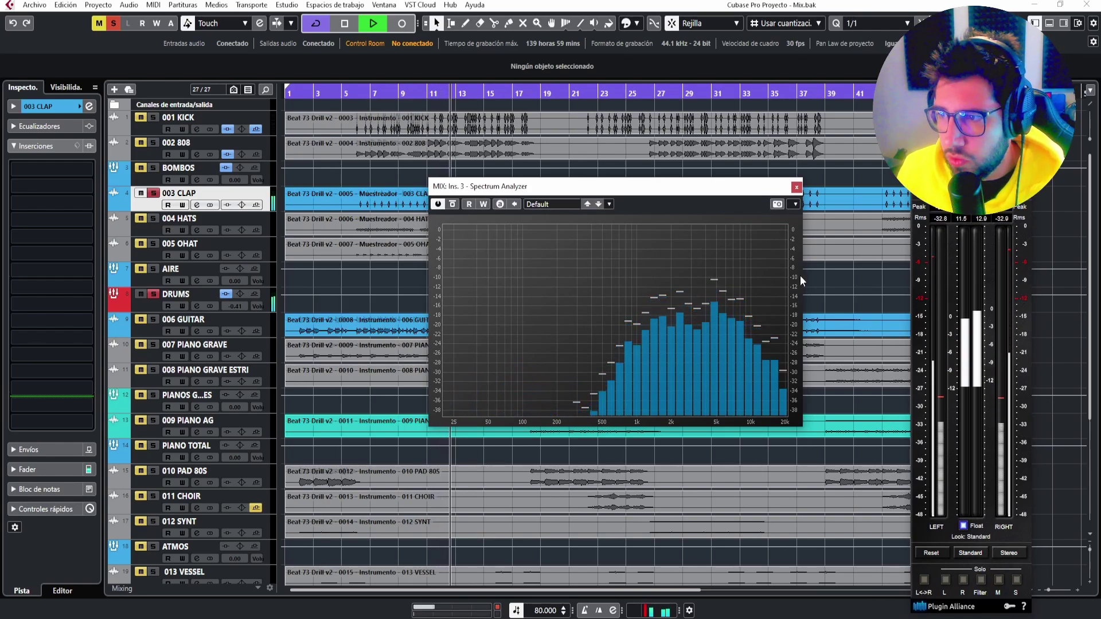
click(155, 192)
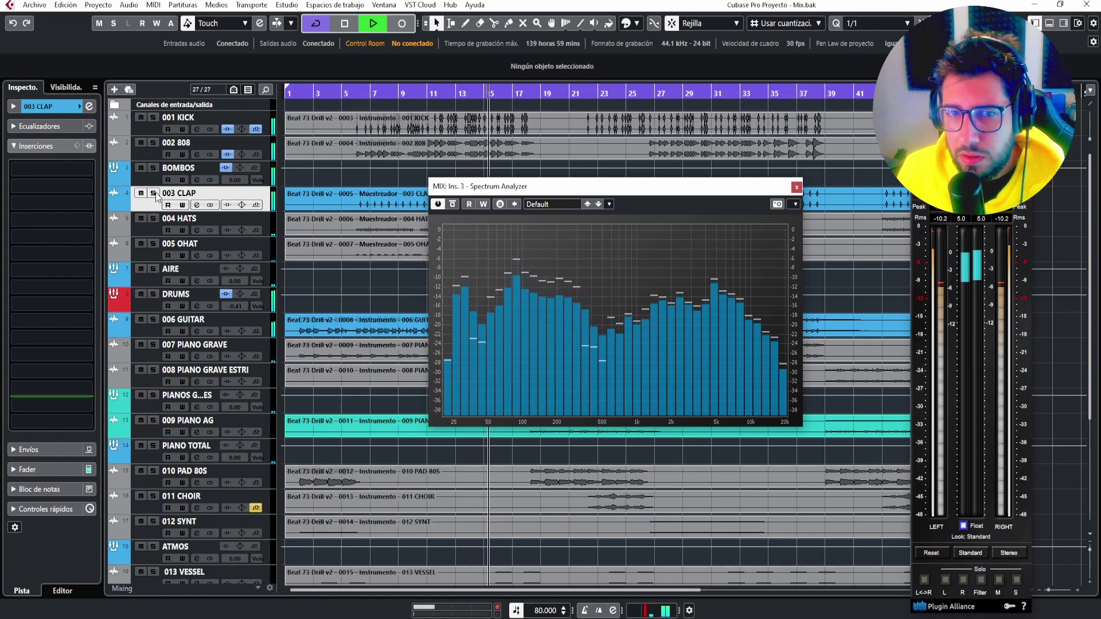
click(155, 193)
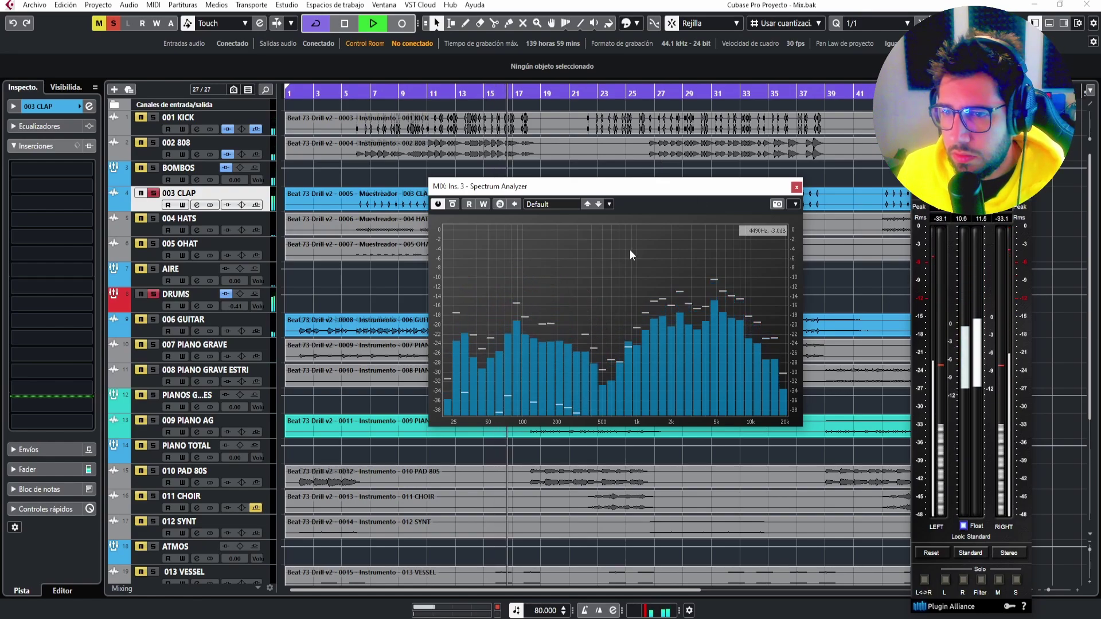
key(space)
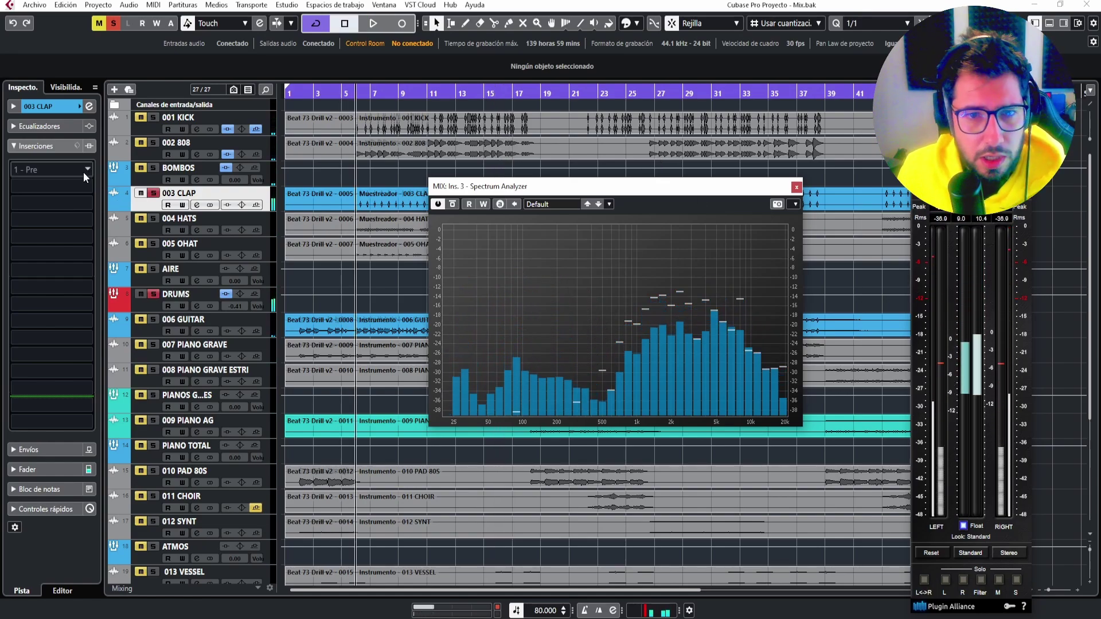
Insert FabFilter Pro-Q 3 in the 003 CLAP track's first insert slot.
click(87, 173)
text(Q 3)
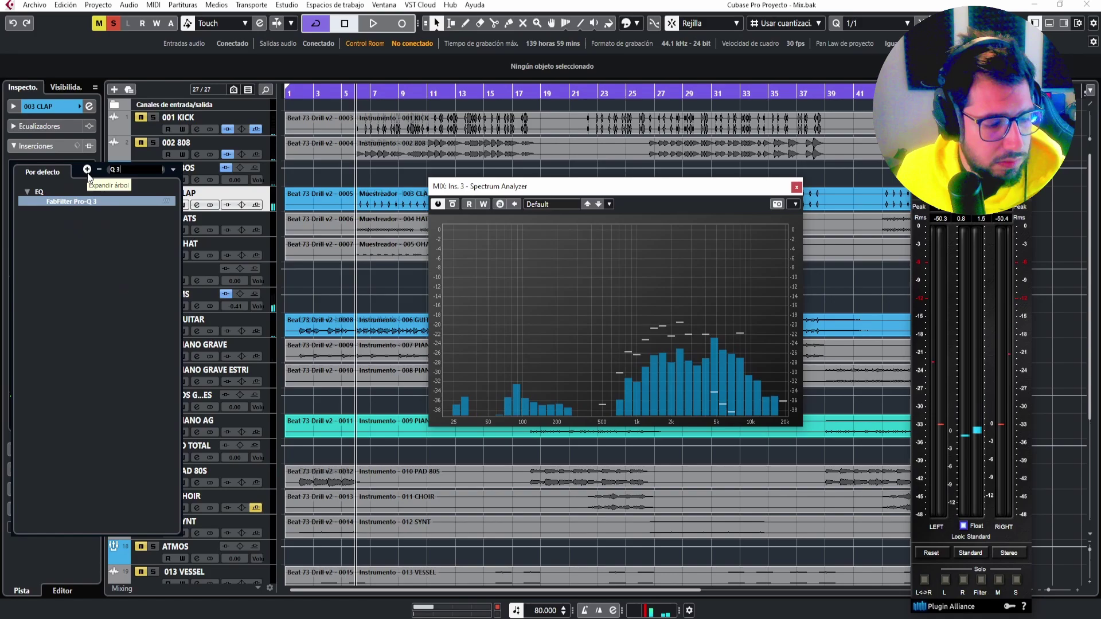
click(89, 202)
Add a 12 dB/oct low cut at about 535 Hz in the clap's Pro-Q 3 during playback.
key(space)
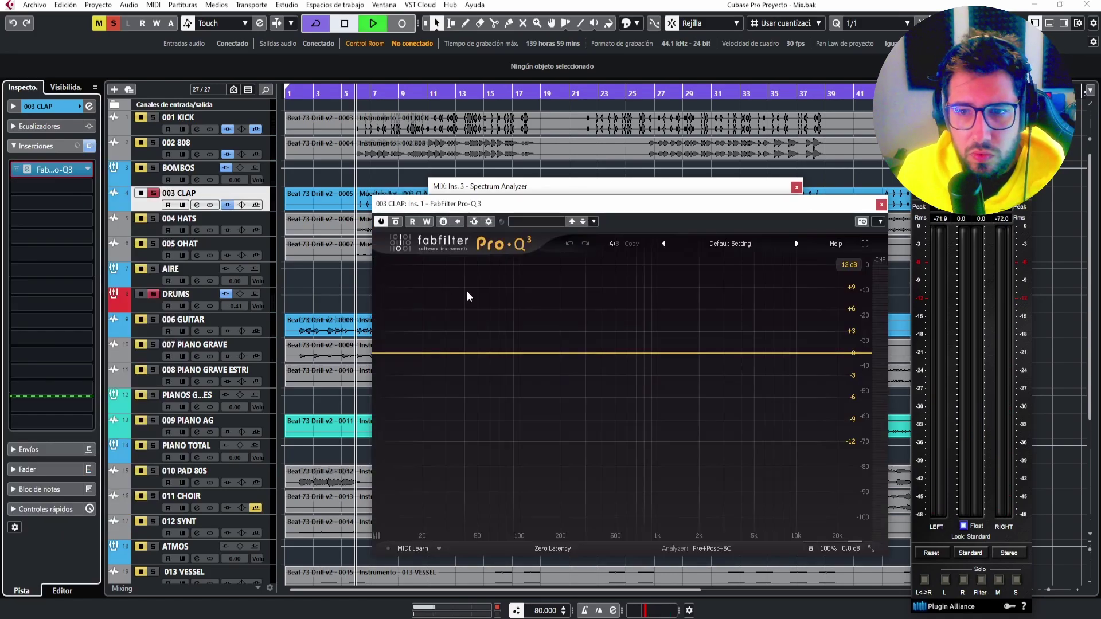
click(516, 353)
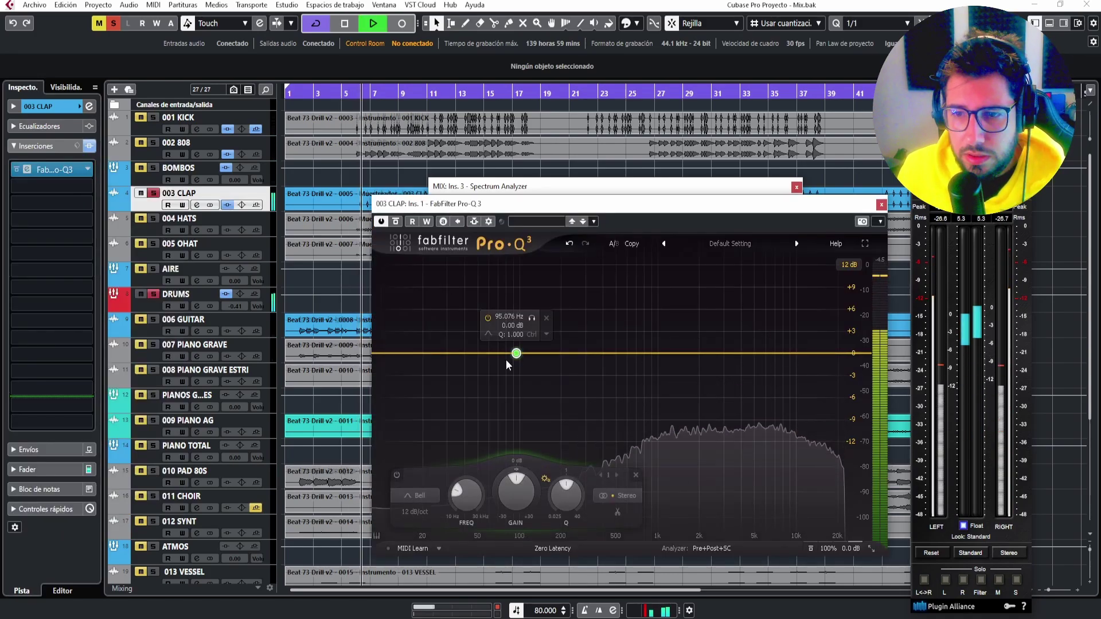
click(412, 497)
click(411, 406)
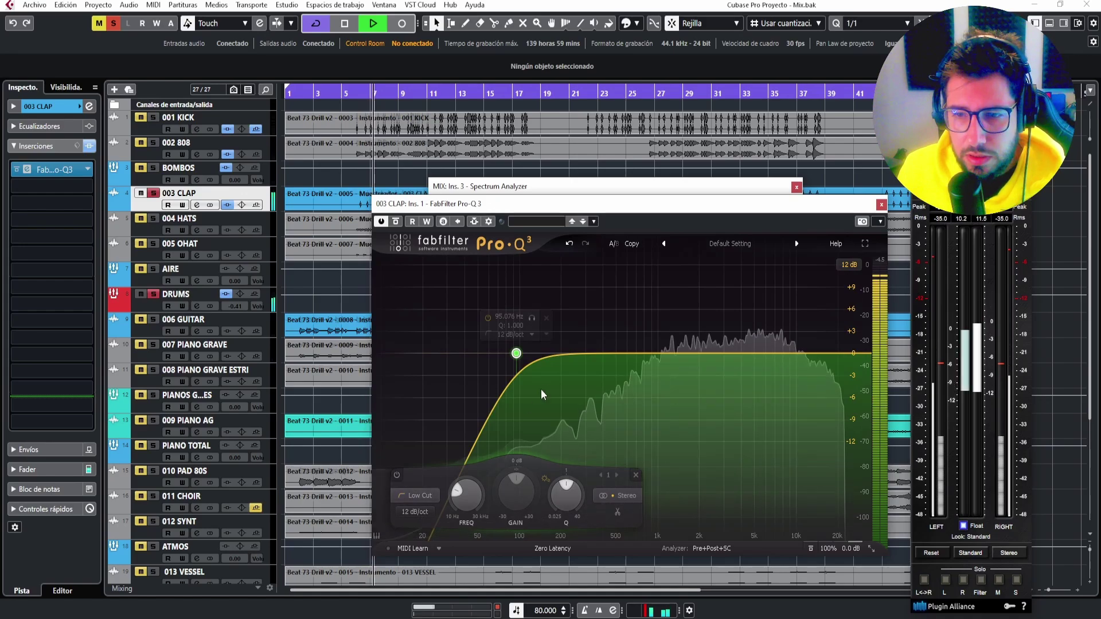
drag(517, 354, 620, 349)
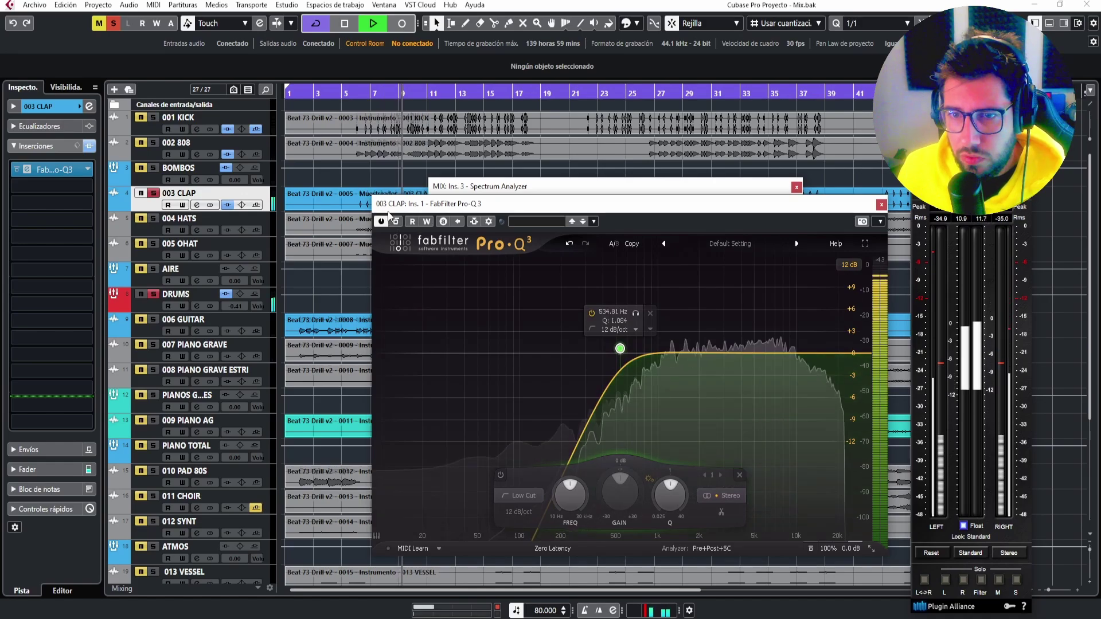
Compare the soloed clap with its Pro-Q 3 bypassed and active, and close the equalizer.
click(462, 189)
click(419, 205)
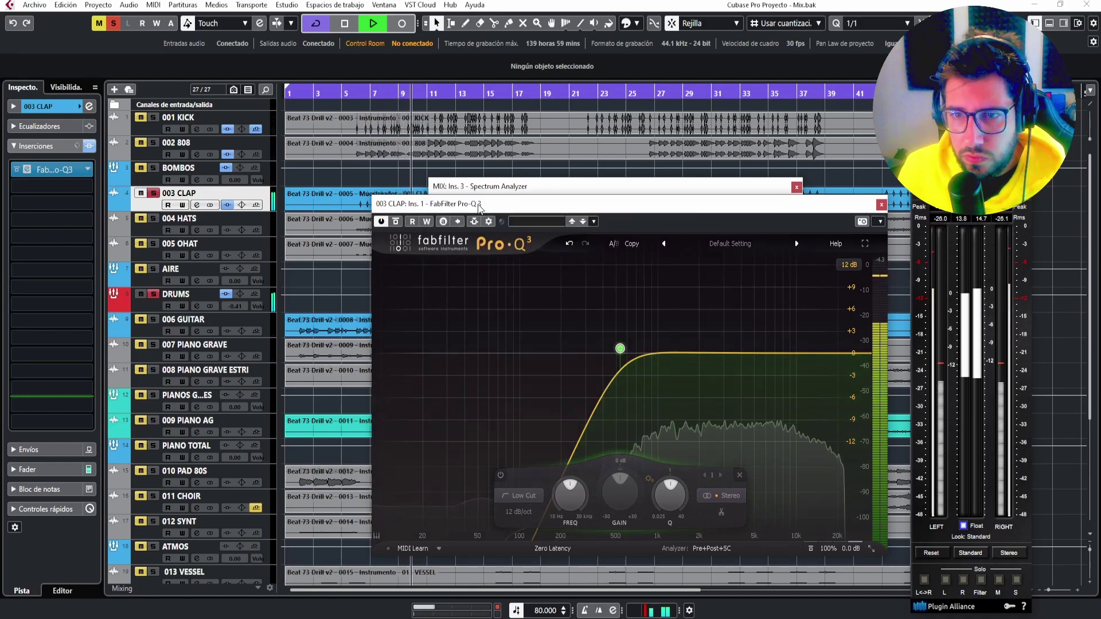
drag(475, 205, 369, 150)
click(291, 167)
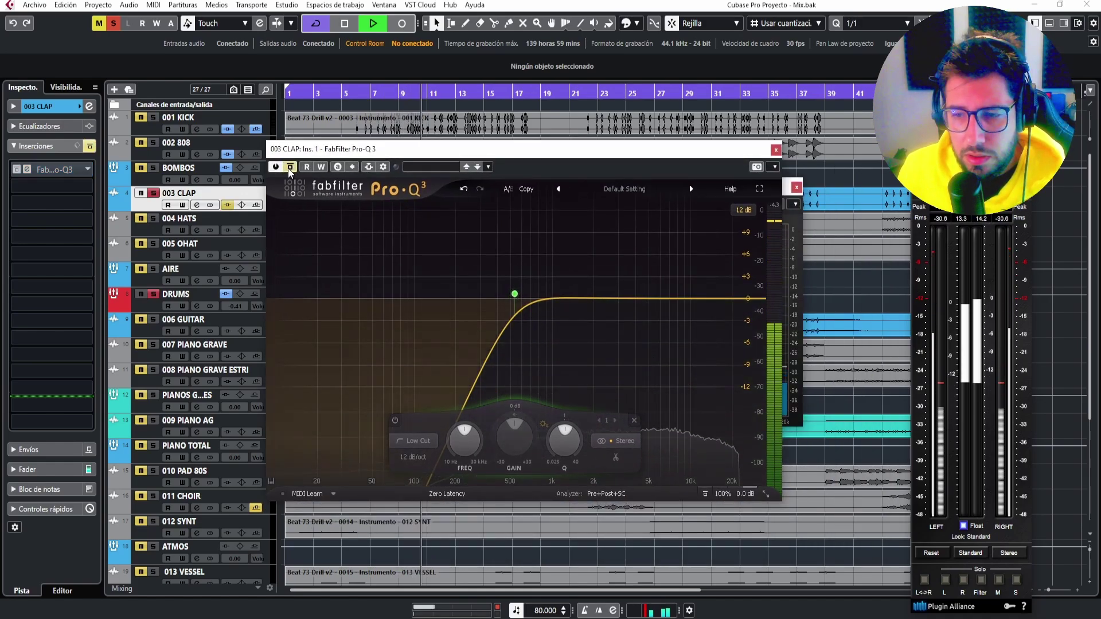
click(290, 167)
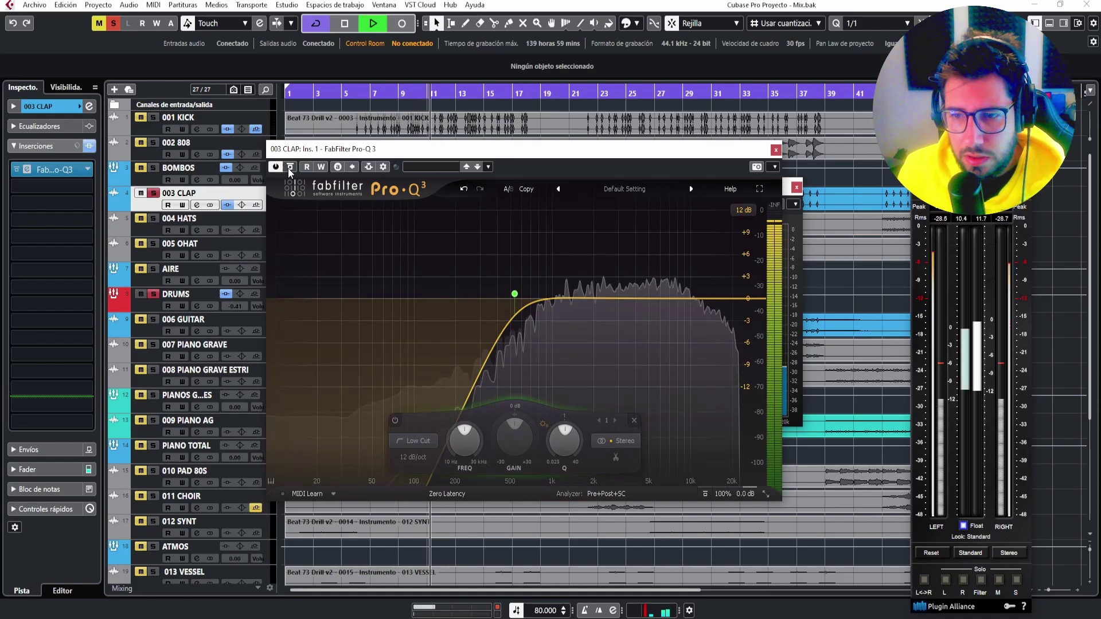
click(776, 150)
drag(723, 181, 736, 247)
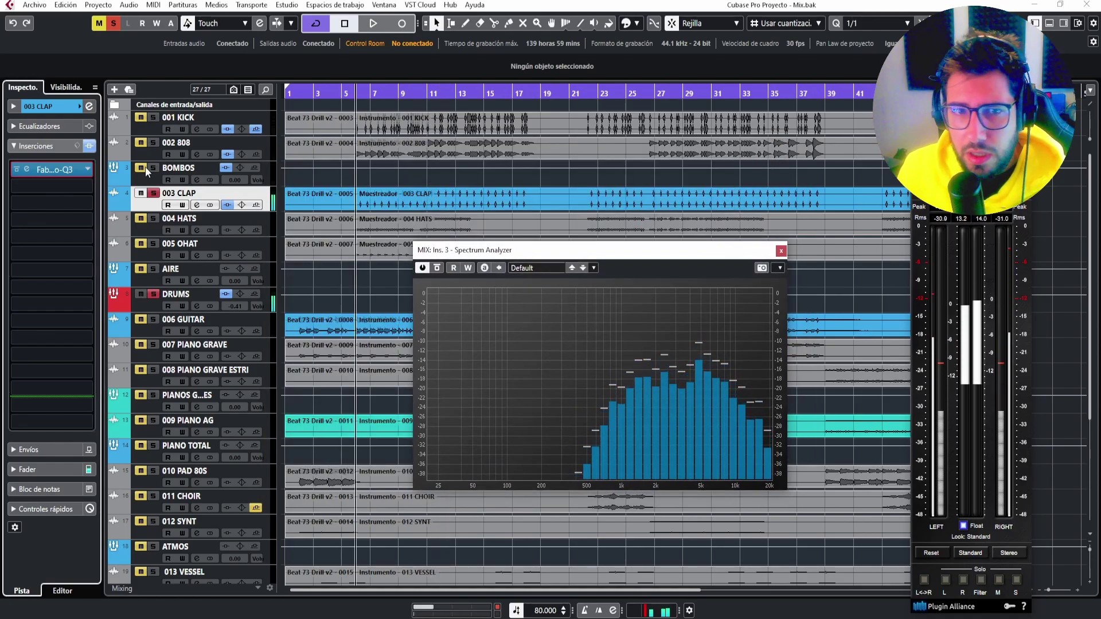
Insert FabFilter Pro-C 2 in the 003 CLAP track's second insert slot and move the Spectrum Analyzer window clear of it.
click(84, 186)
text(c 2)
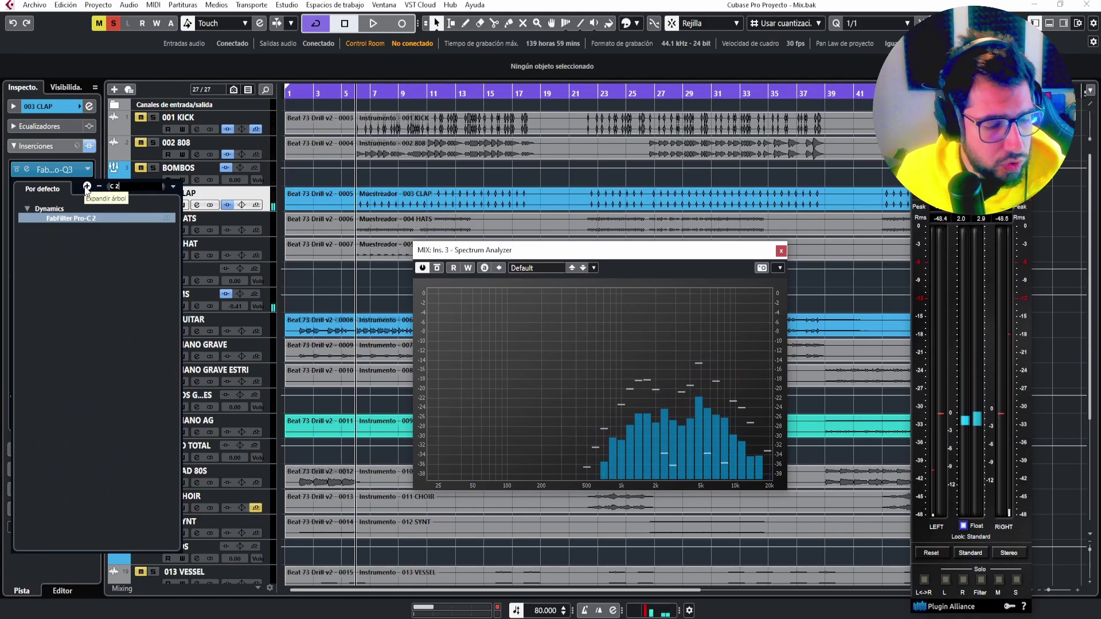
click(84, 220)
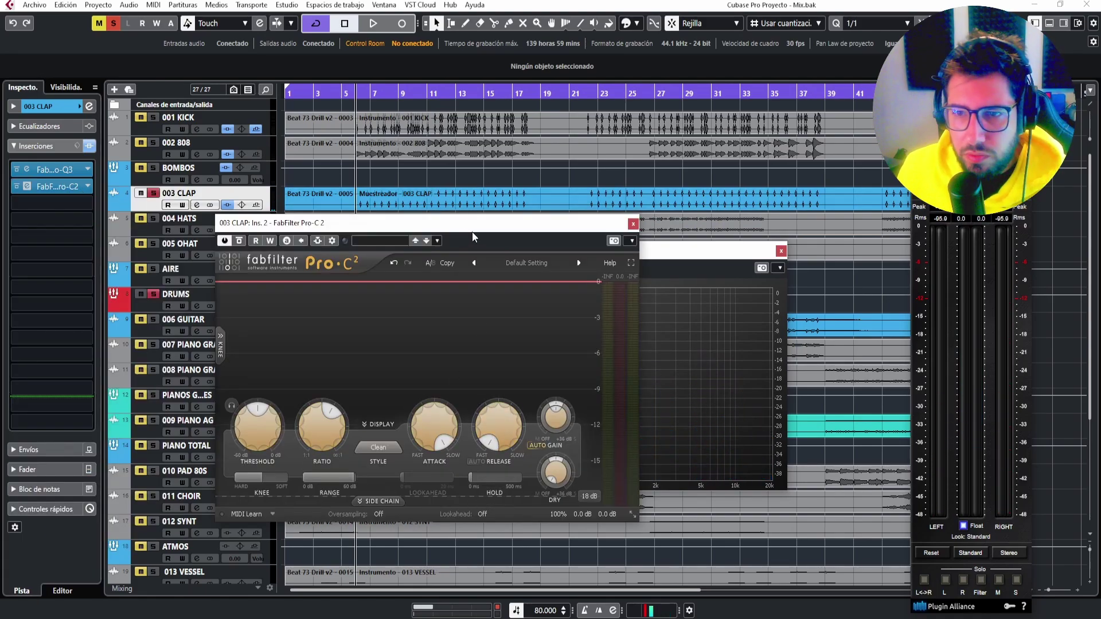
drag(473, 232, 540, 205)
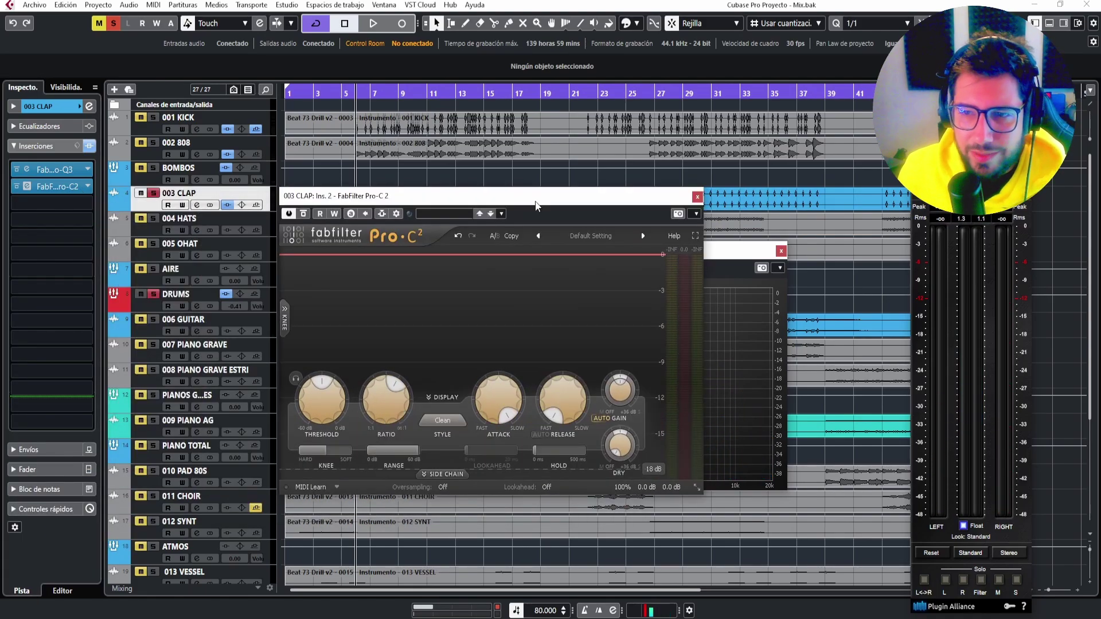
click(721, 257)
drag(622, 253, 742, 296)
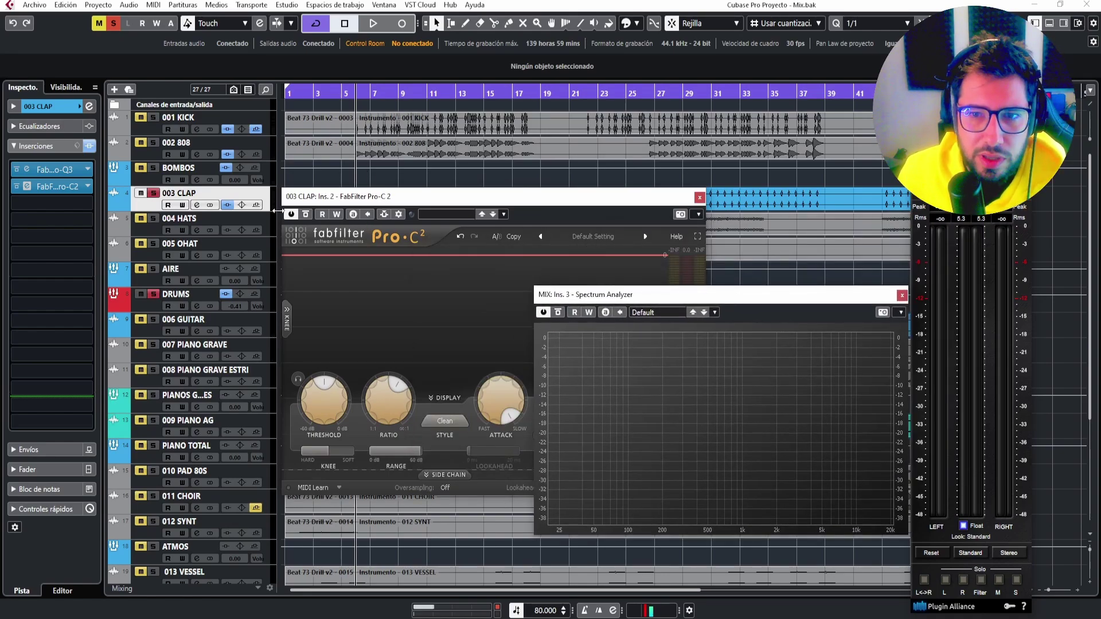
Review the insert chains of the 001 KICK and 002 808 tracks.
click(268, 123)
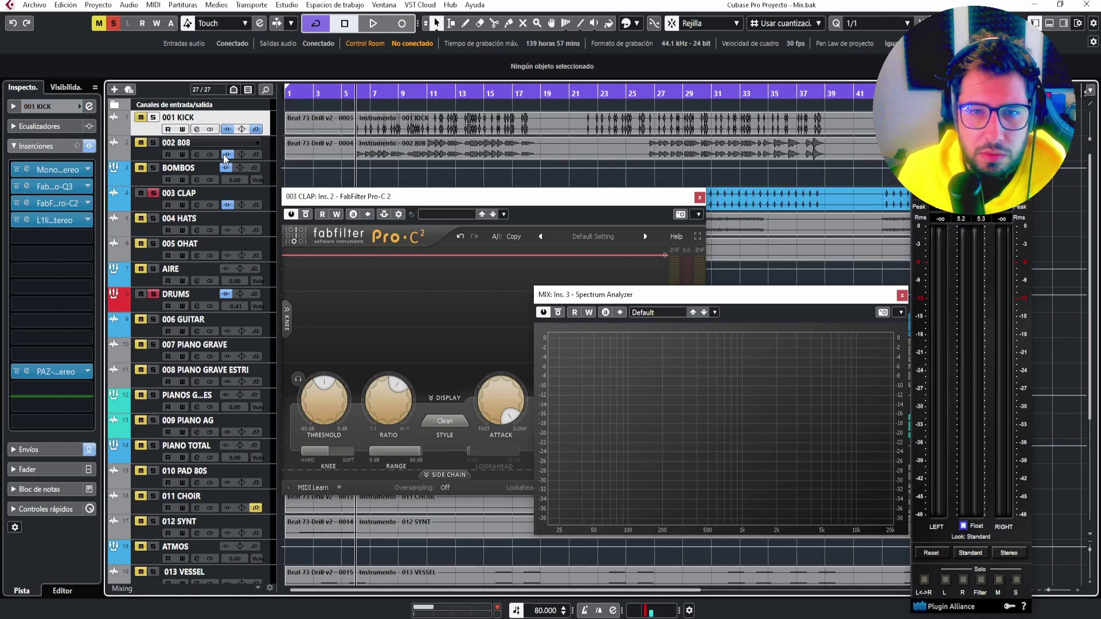
click(268, 152)
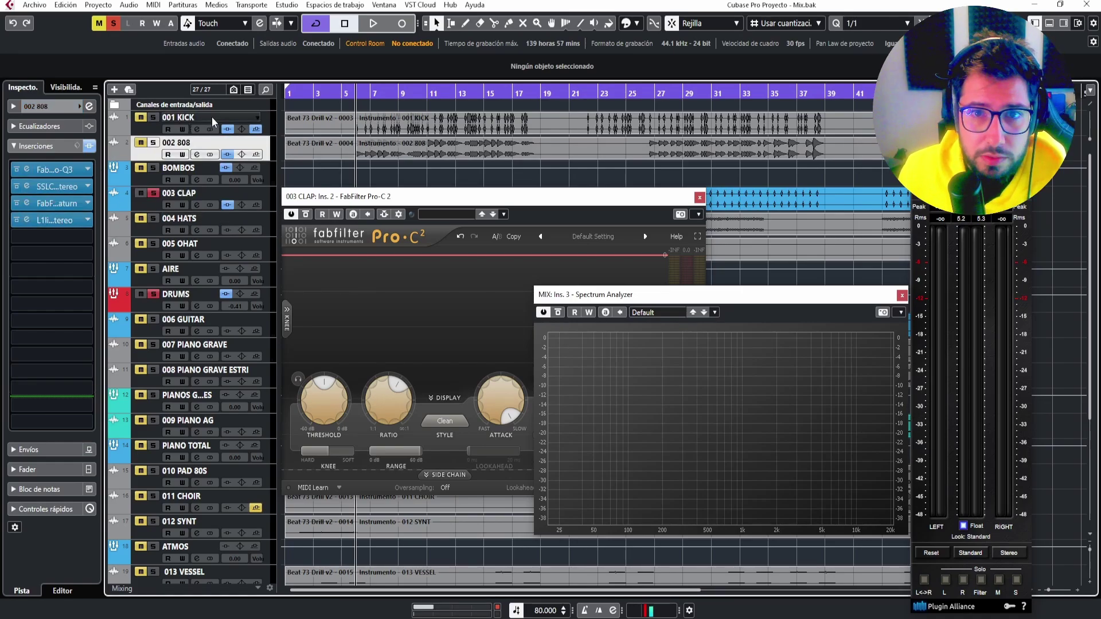
click(268, 124)
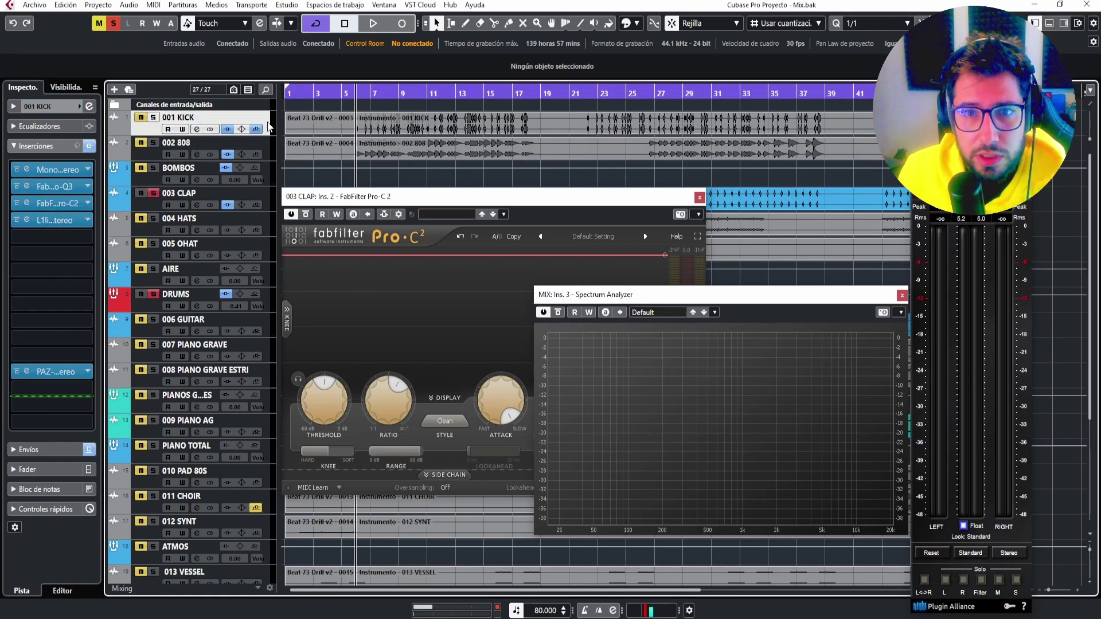
Exaggerate the clap's compression in Pro-C 2 during playback with threshold -60 dB, attack about 0.27 ms and release about 286 ms.
click(349, 199)
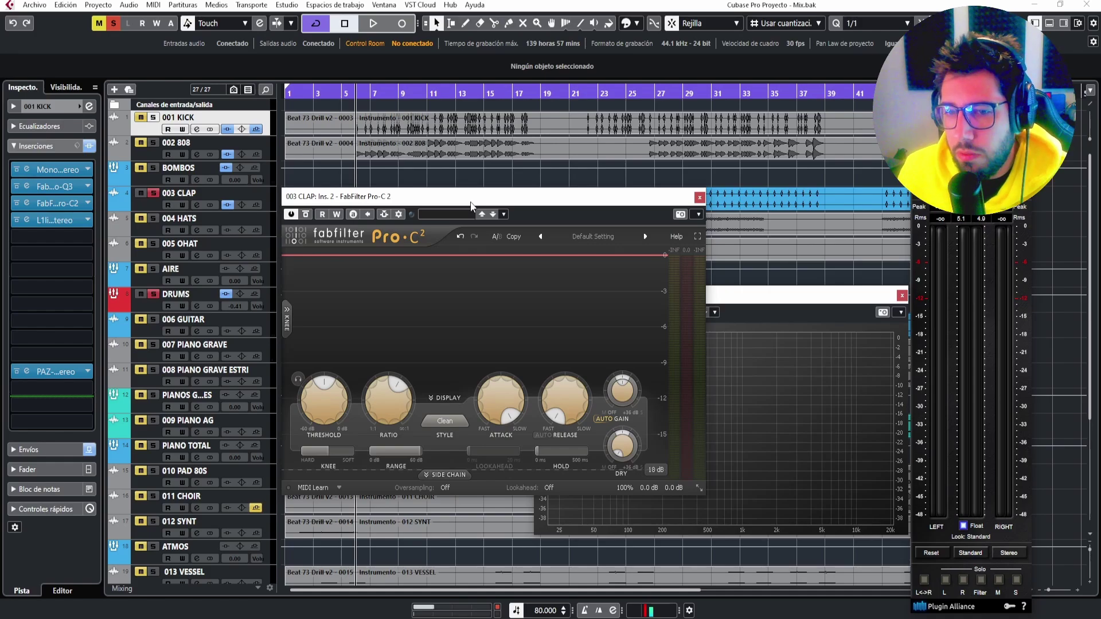
drag(471, 206, 478, 193)
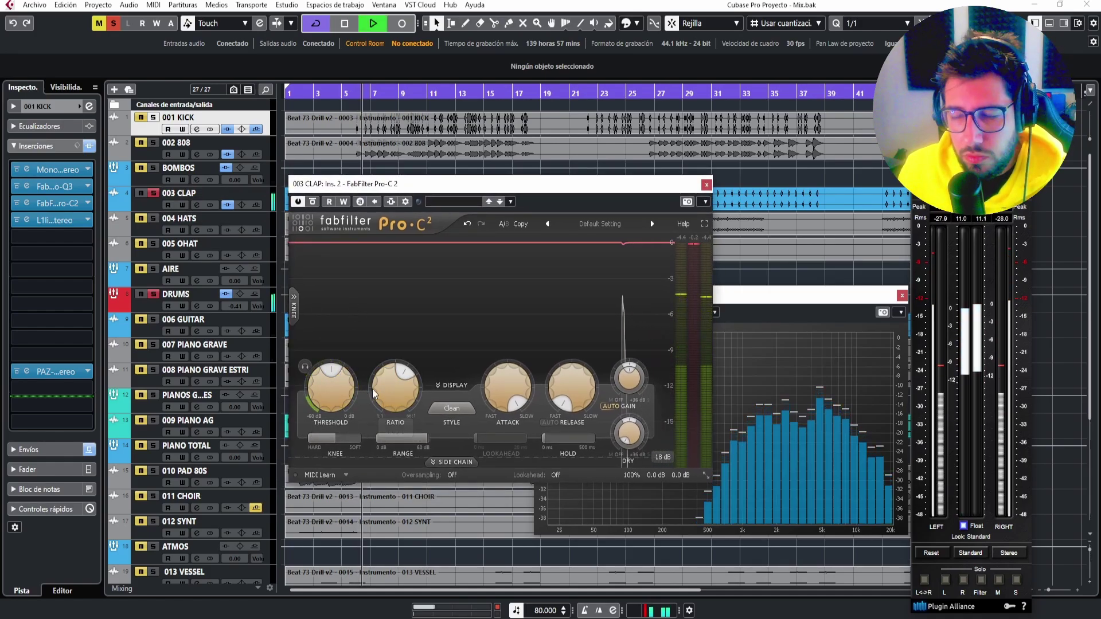
mouse_move(503, 379)
key(space)
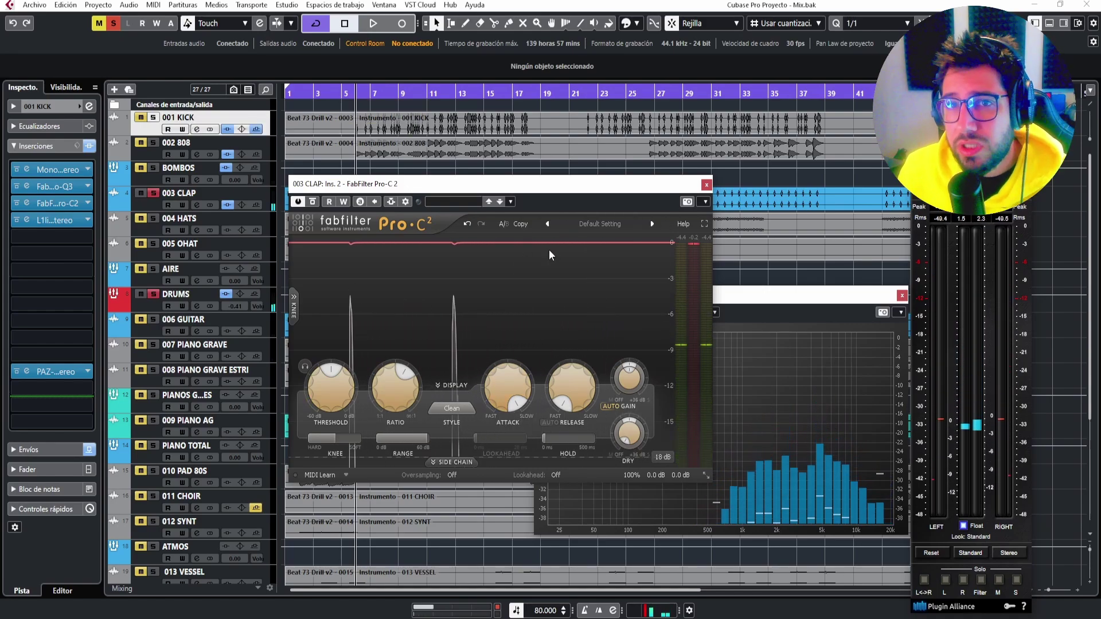
key(space)
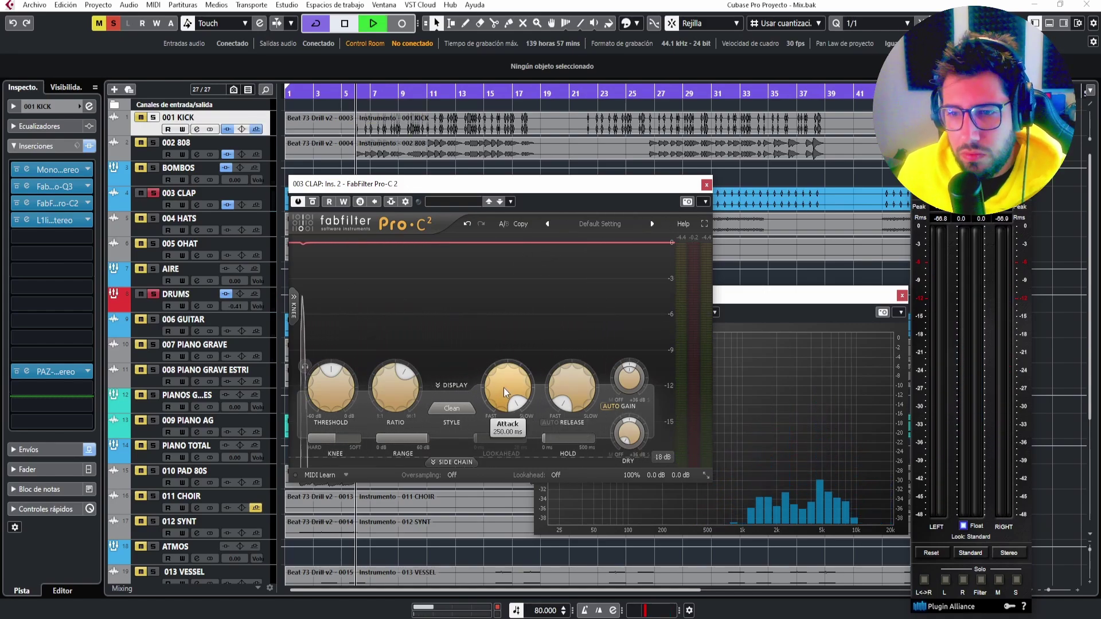
drag(318, 392, 330, 464)
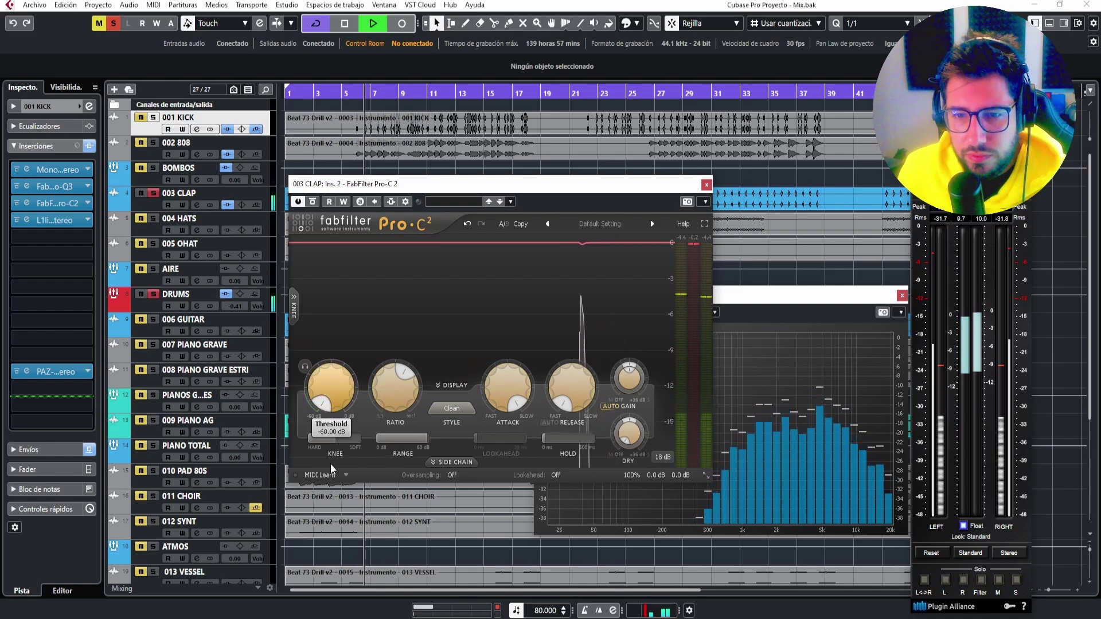
drag(507, 395, 496, 501)
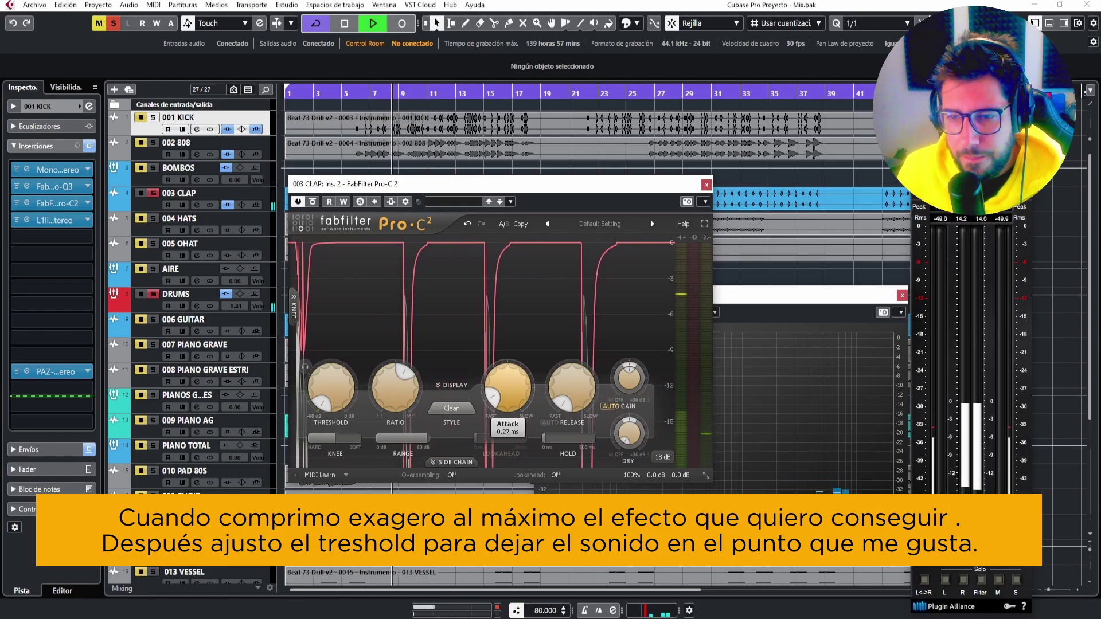
drag(572, 390, 561, 352)
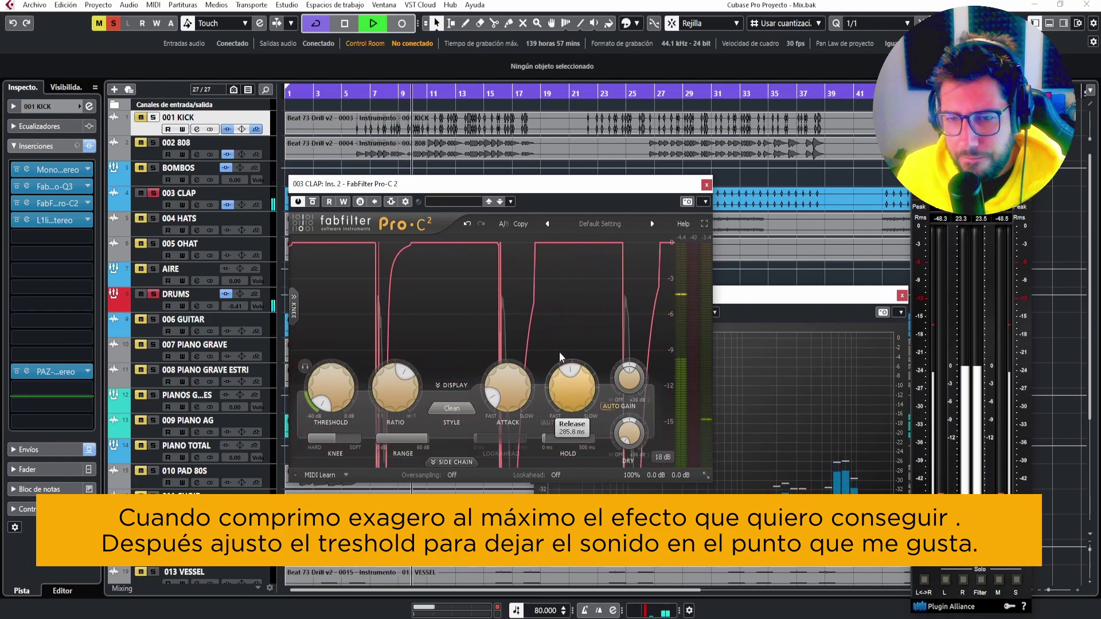
Raise the threshold in the clap's Pro-C 2 until only light gain reduction remains, and close the compressor.
mouse_move(313, 402)
drag(313, 401, 343, 327)
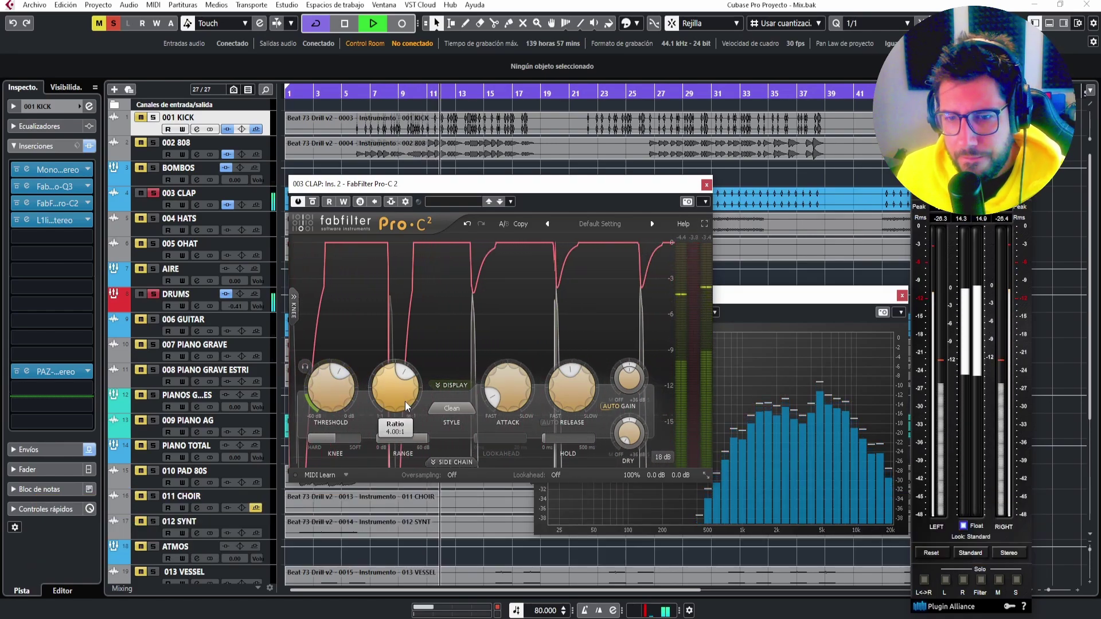
mouse_move(327, 398)
drag(327, 394, 326, 383)
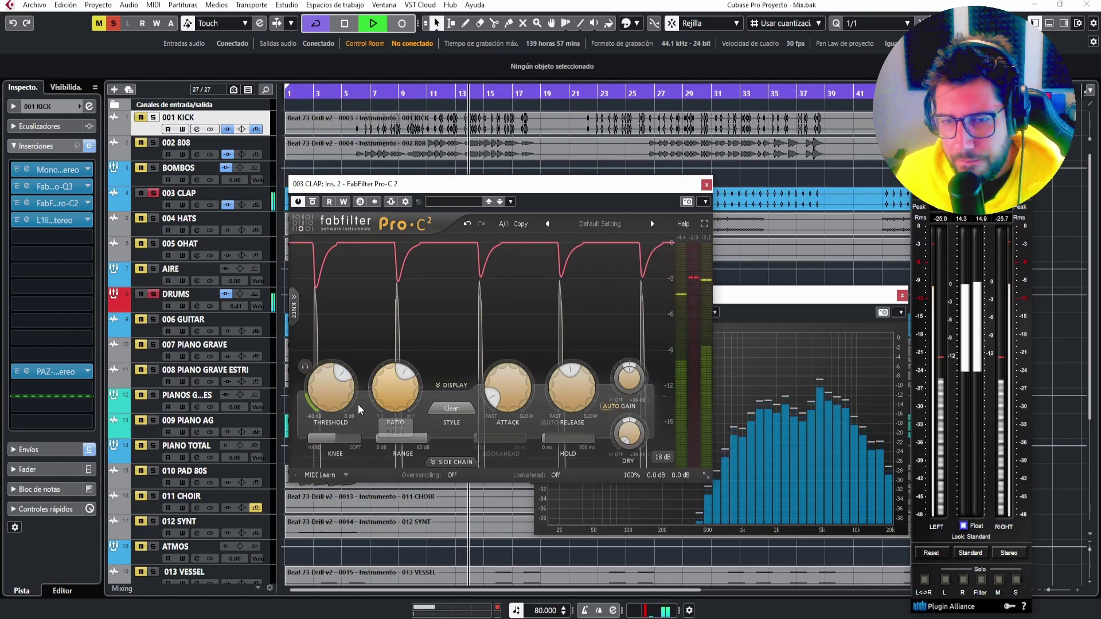
click(707, 185)
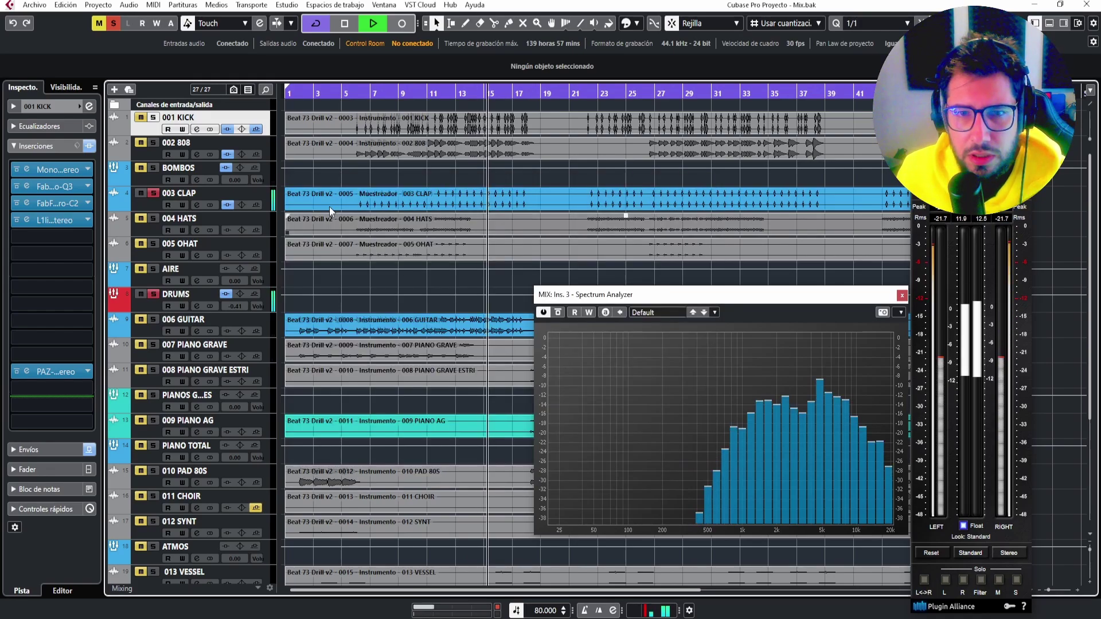
Open PAZ-Position Stereo from the MIX channel's inserts in the MixConsole and view the soloed clap's stereo image during playback.
key(space)
click(243, 208)
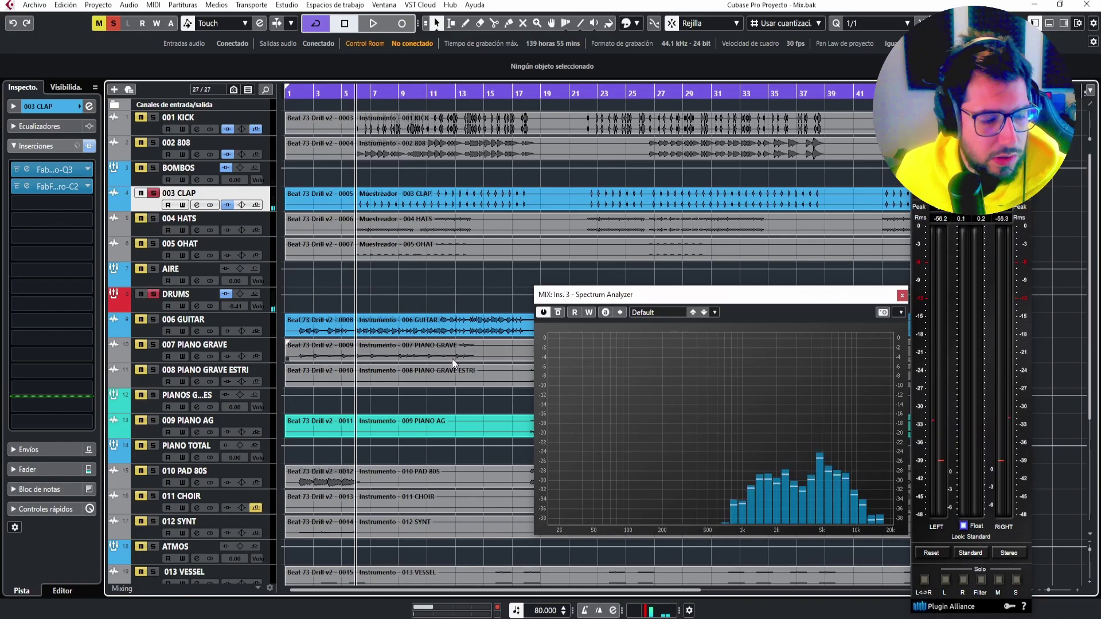
key(F3)
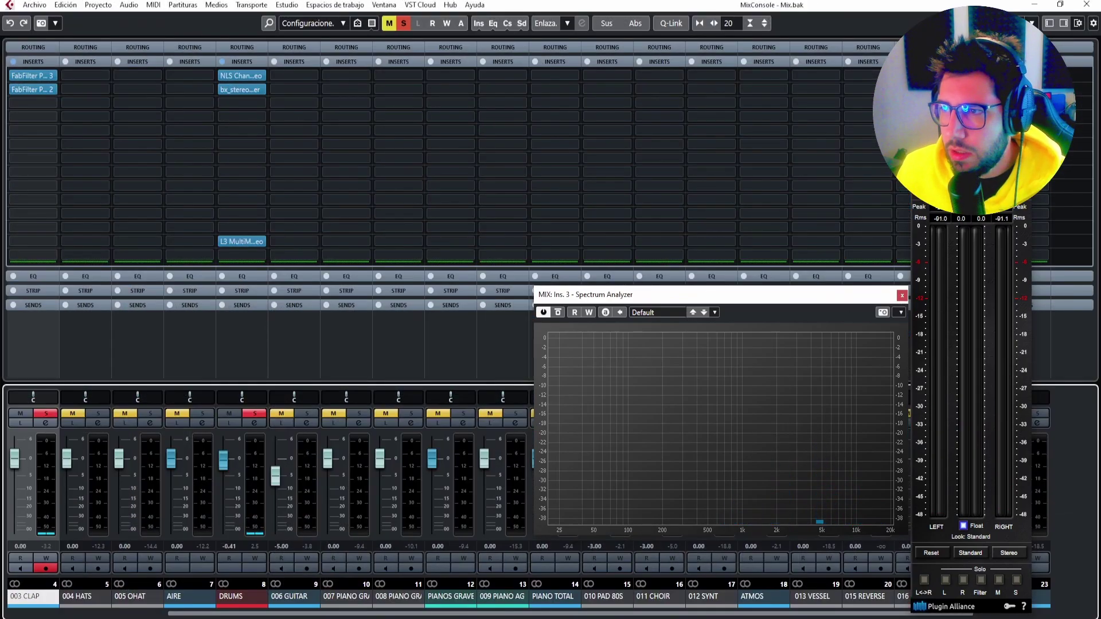
drag(992, 80, 605, 113)
scroll(1012, 546, down, 3)
click(972, 131)
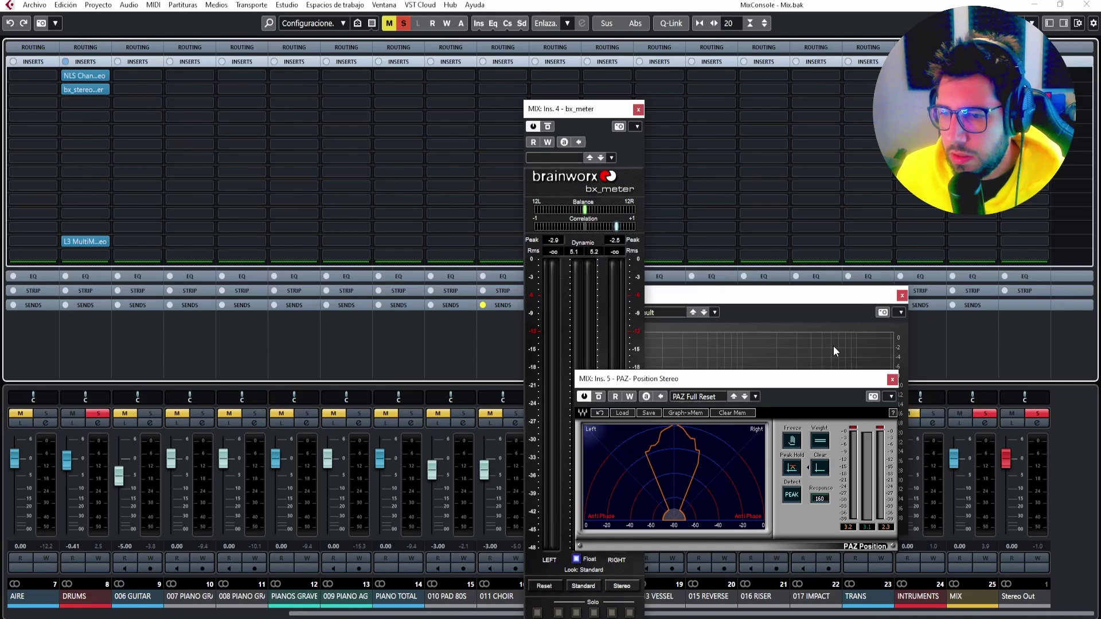
key(space)
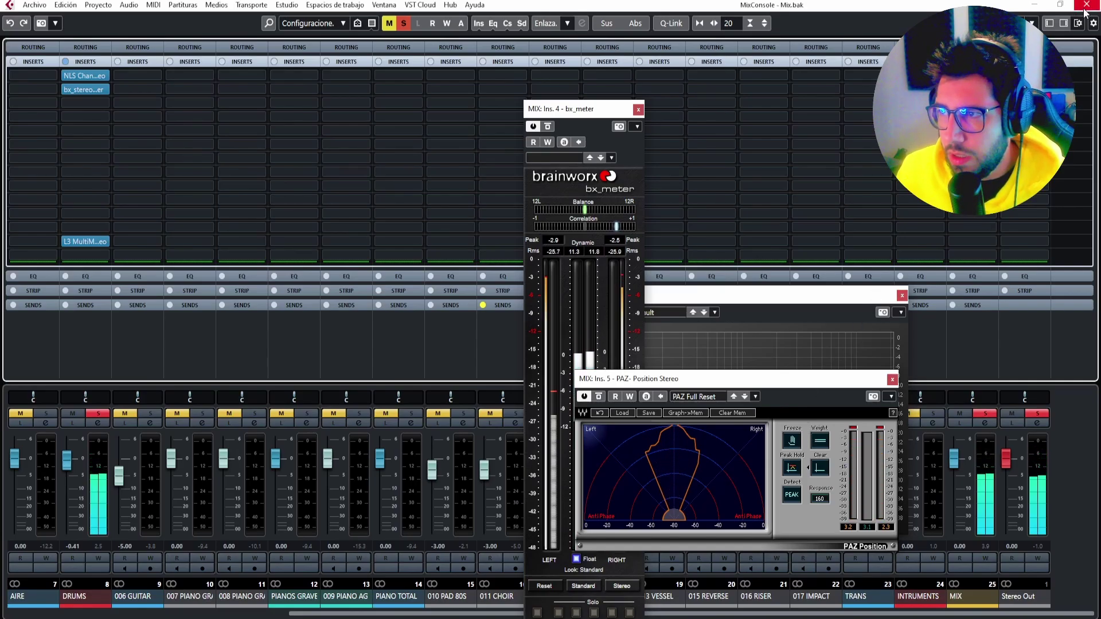
click(1086, 6)
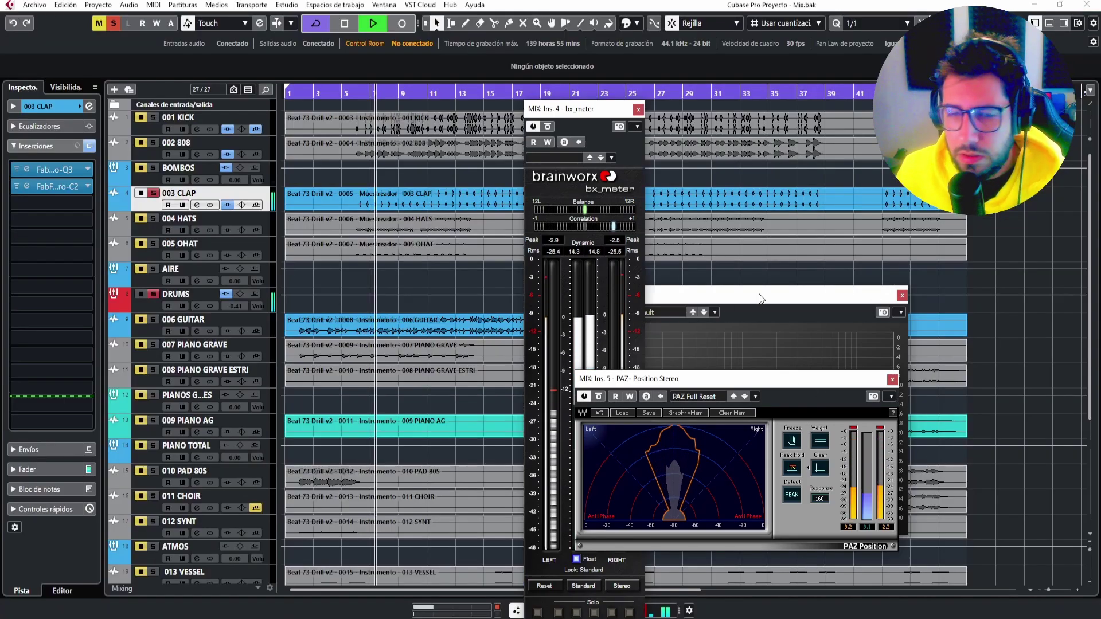
Move the PAZ-Position insert from the 001 KICK channel to the same post-fader slot on the 003 CLAP channel.
key(F3)
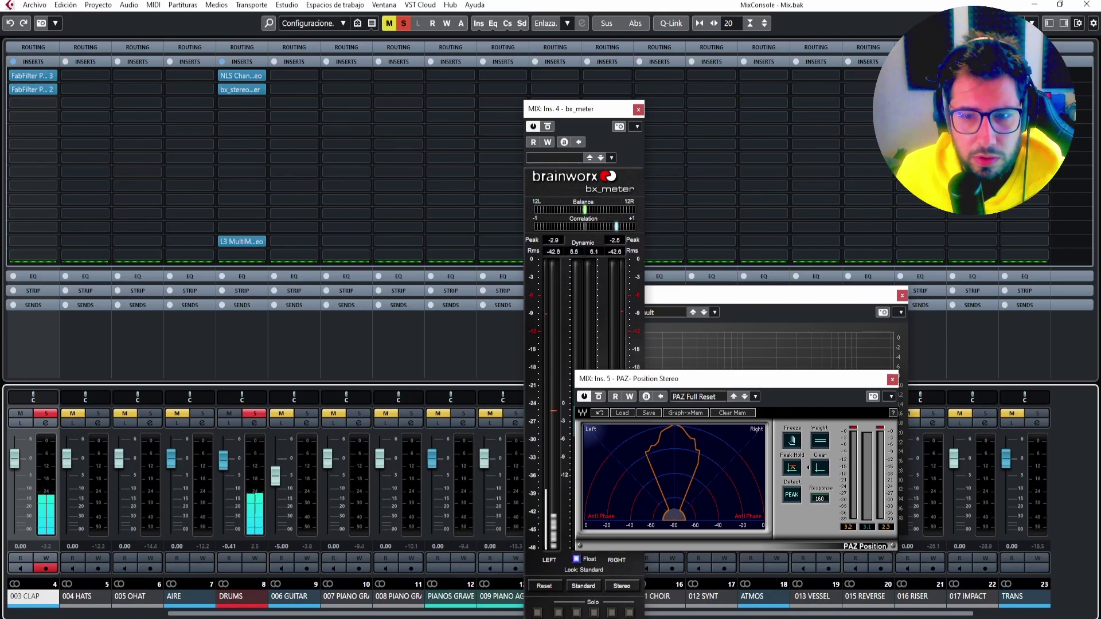
drag(376, 614, 71, 574)
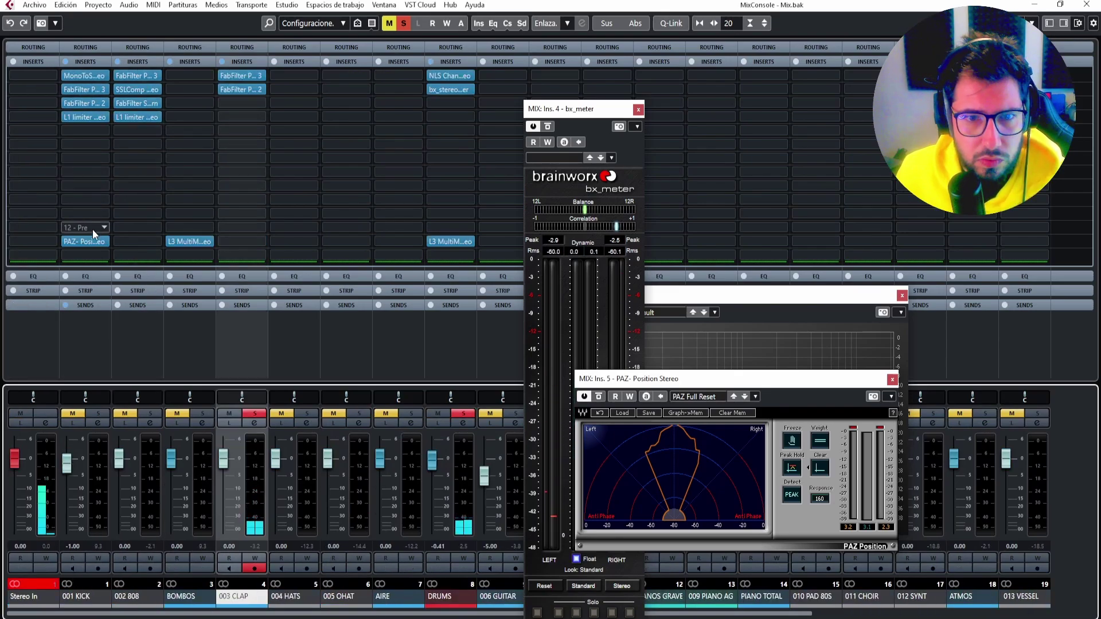
drag(84, 240, 251, 245)
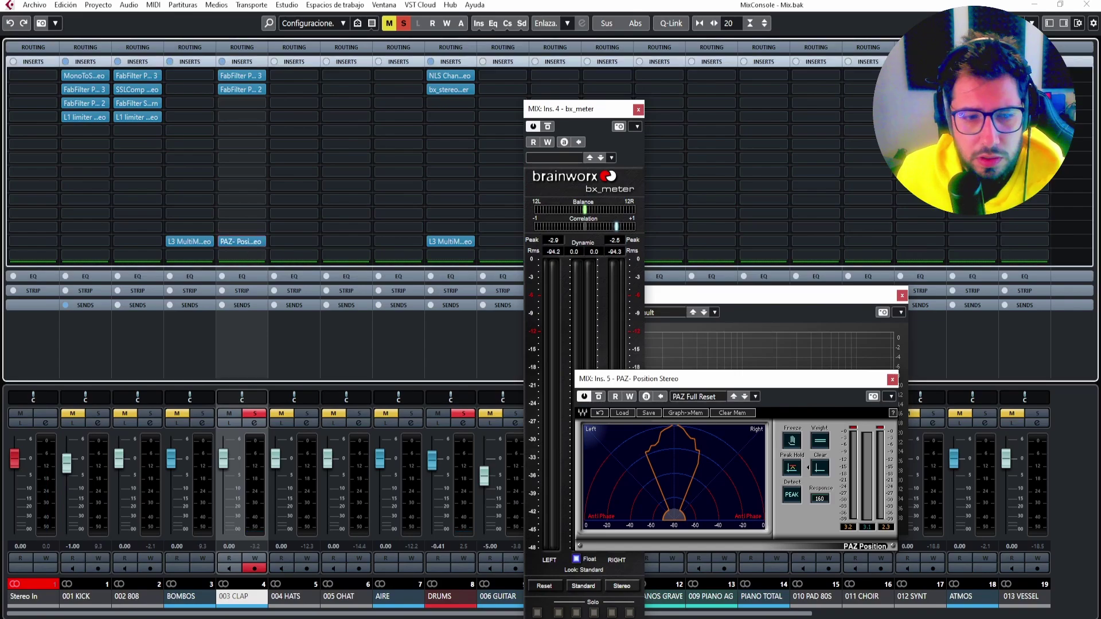
Check the 003 CLAP channel's stereo image in PAZ Position, clear its held peaks, and return to the project window.
click(241, 242)
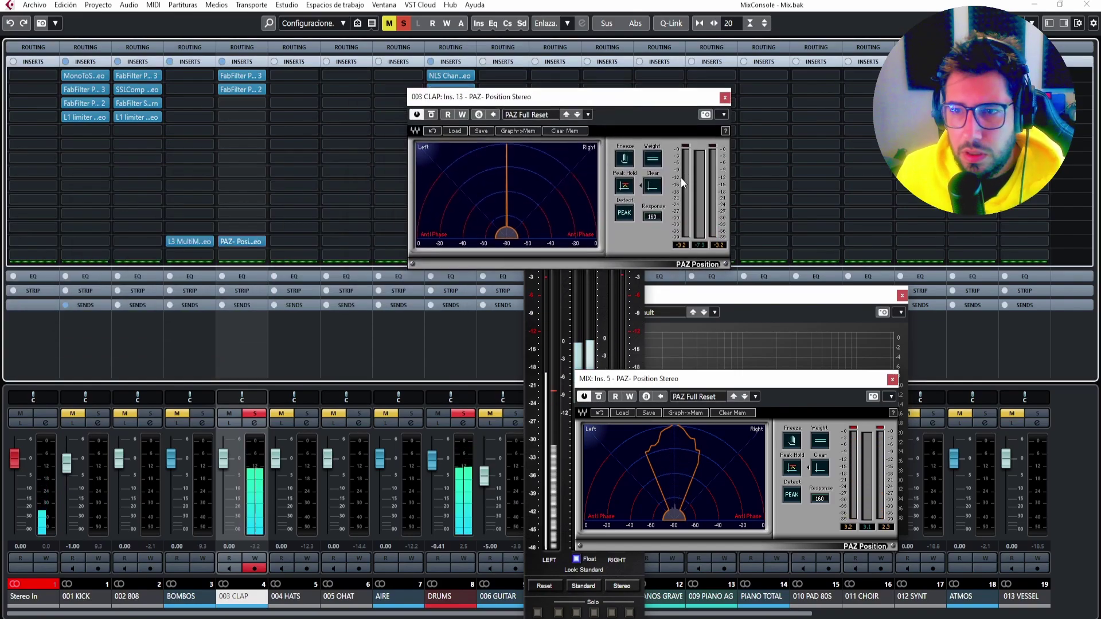
click(654, 188)
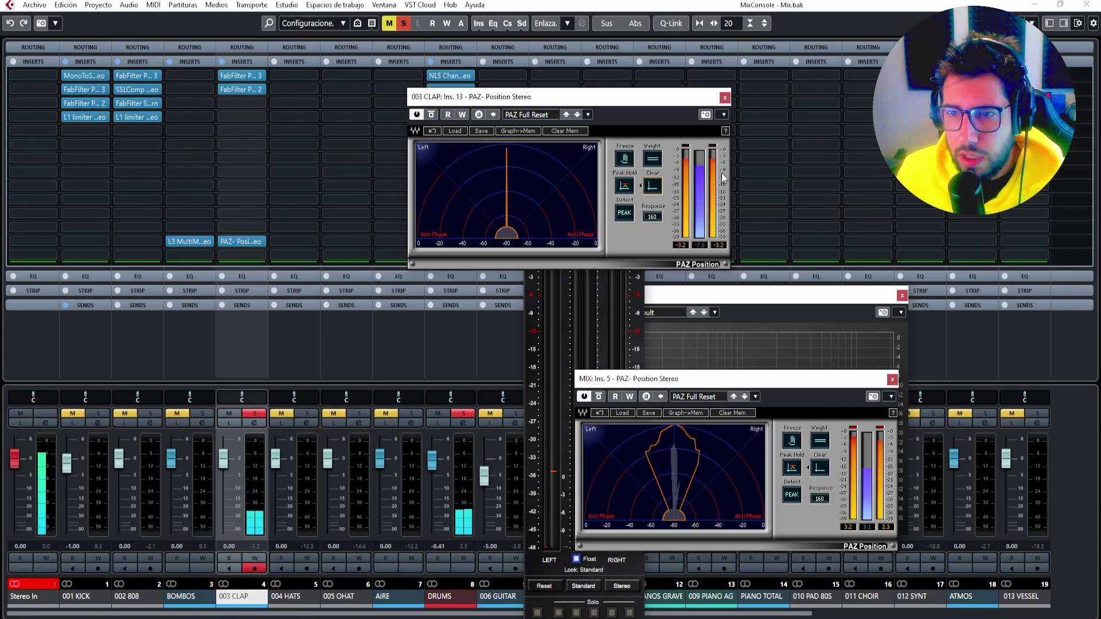
click(1087, 5)
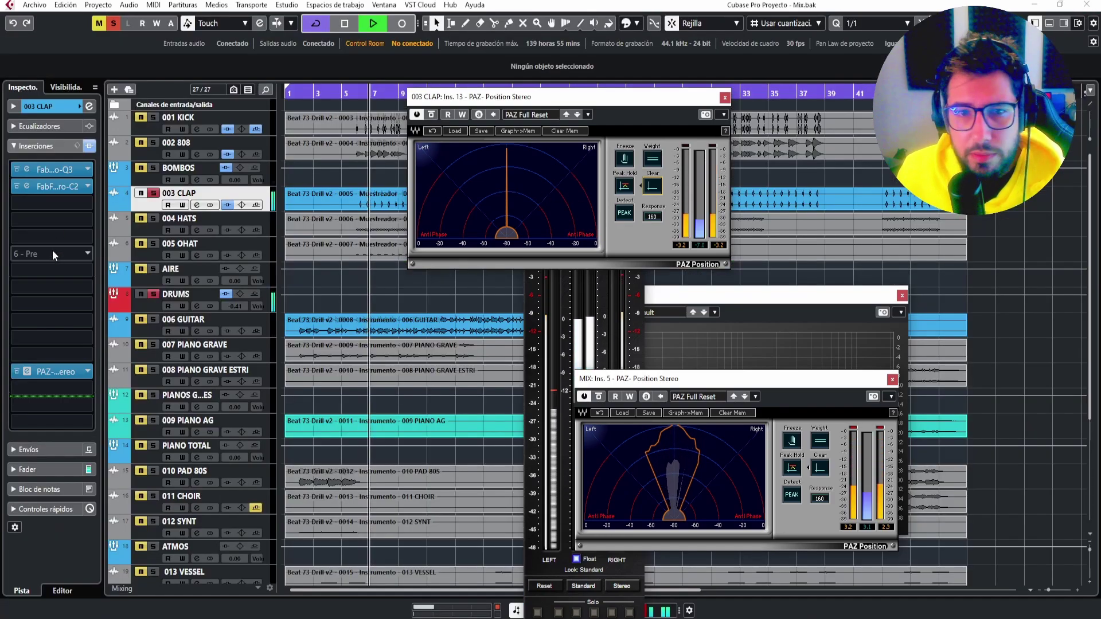
Open NLS Channel on the DRUMS group, bypass the group's bx_stereomaker insert, and stop playback.
click(146, 303)
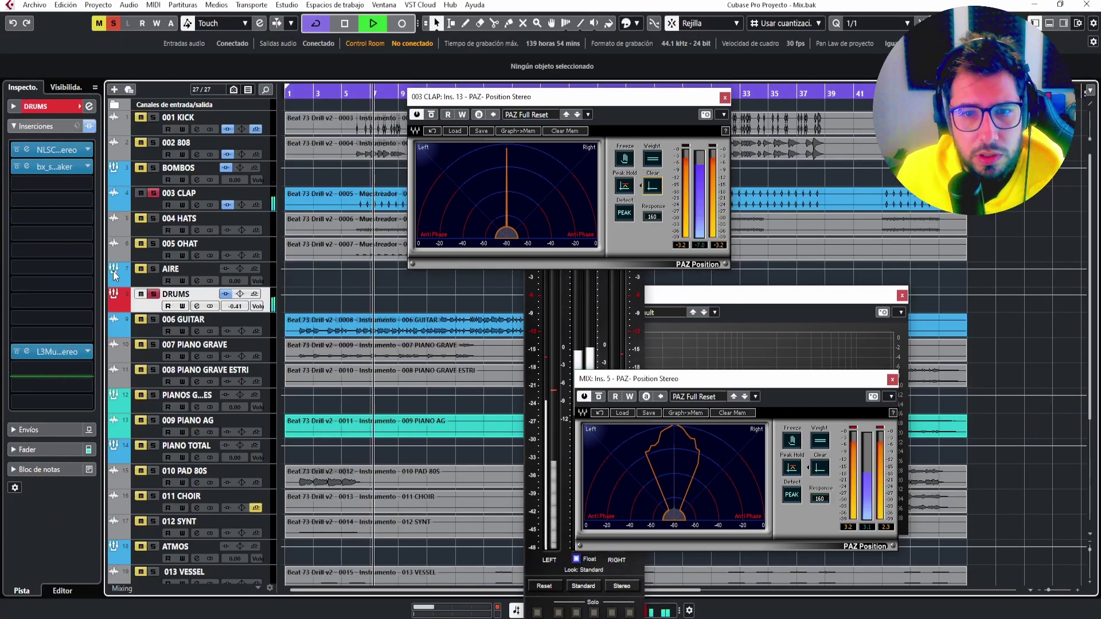
click(51, 150)
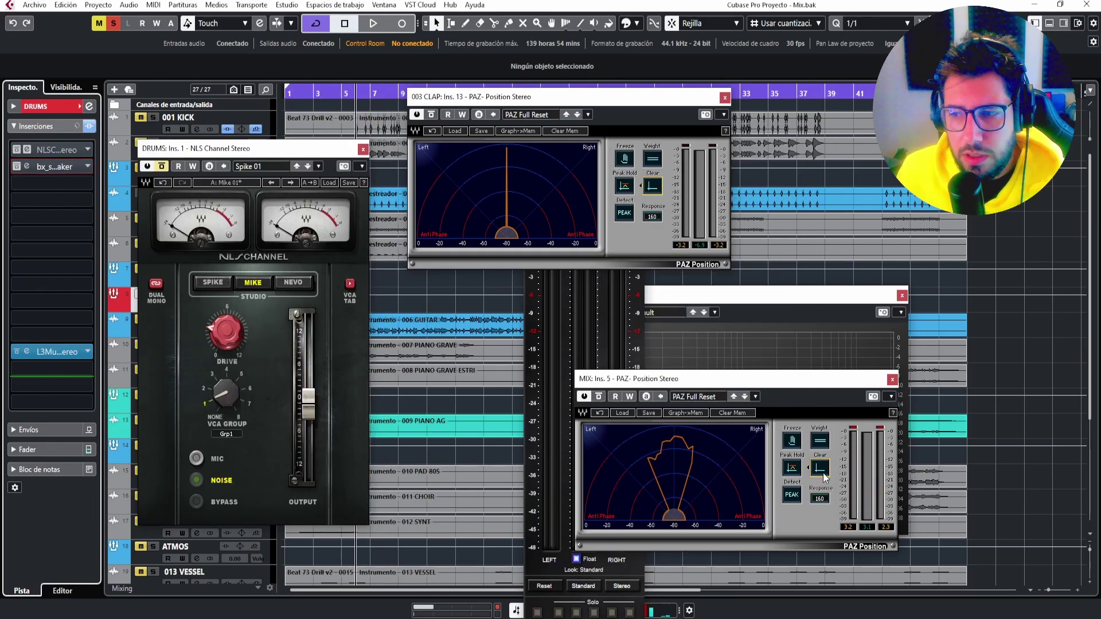
key(space)
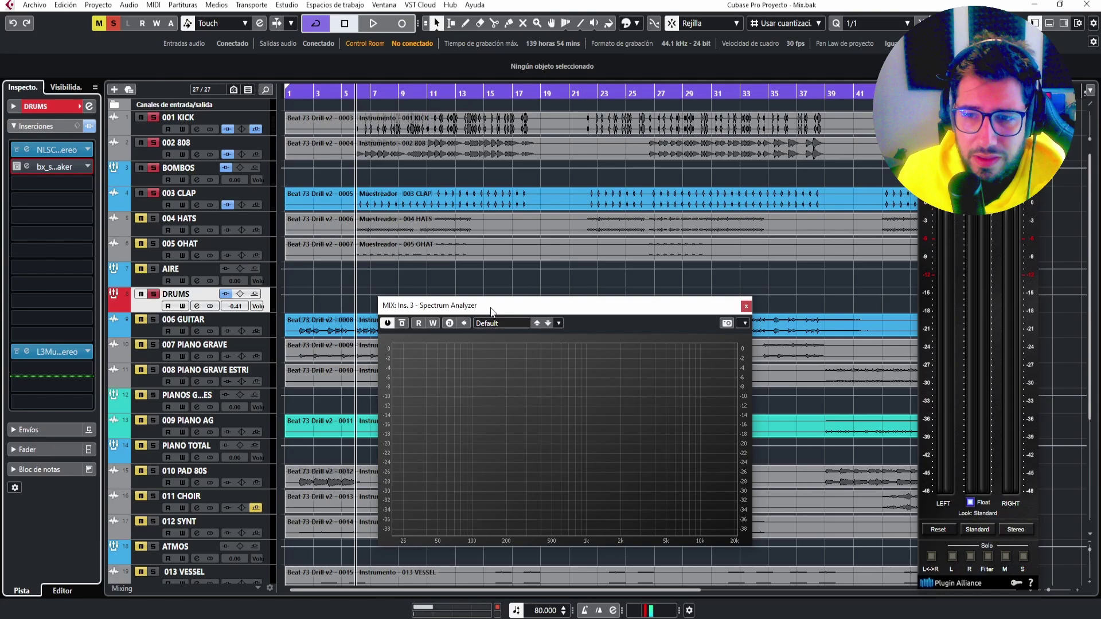
Move the MIX Spectrum Analyzer window away from the track list and play the soloed kick, 808 and clap.
drag(492, 311, 525, 296)
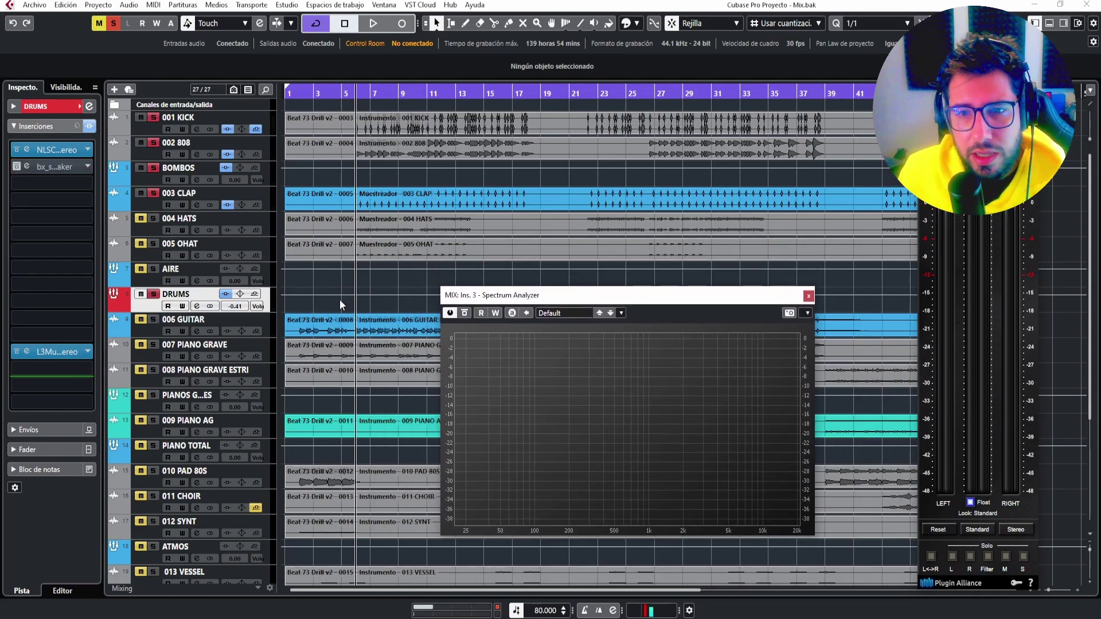
drag(654, 302, 753, 338)
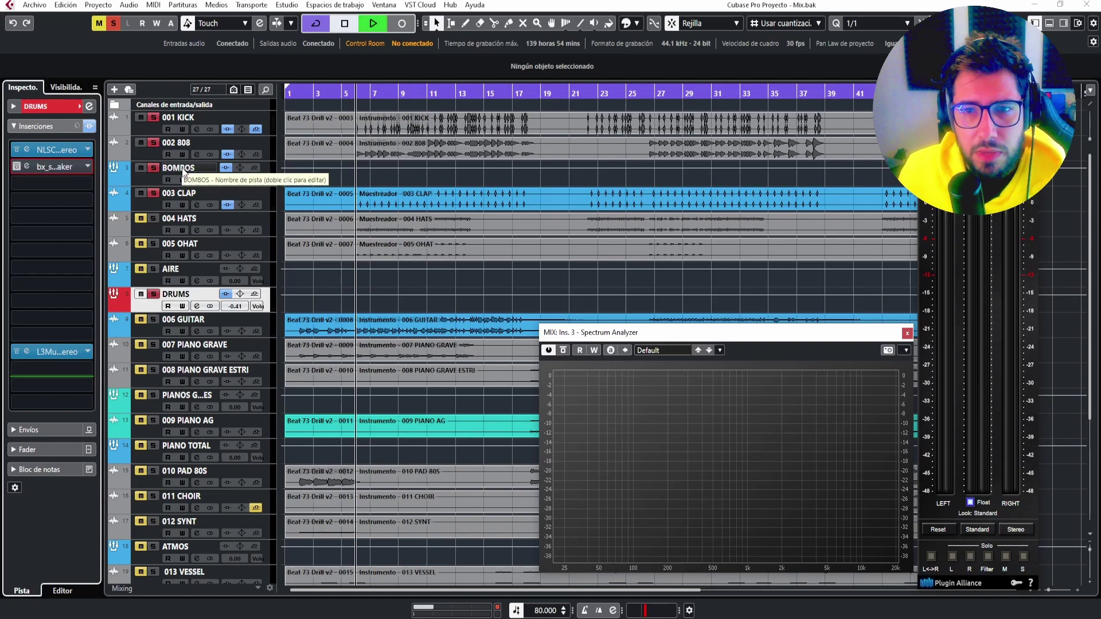
key(space)
Insert L1 limiter Stereo in the third insert slot of the 003 CLAP track.
click(152, 200)
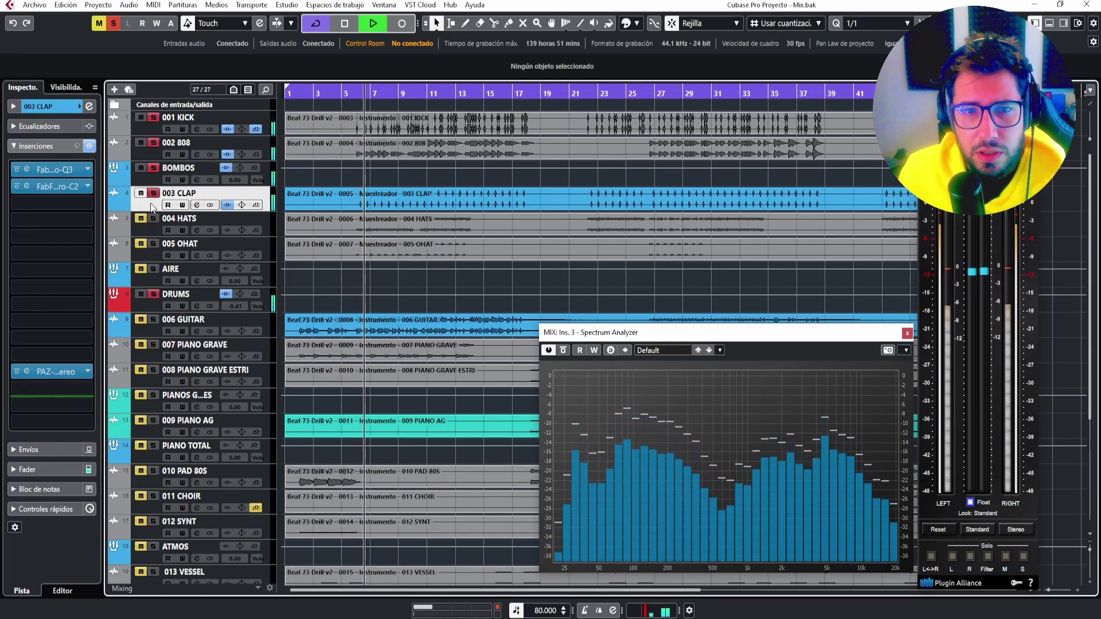
click(84, 202)
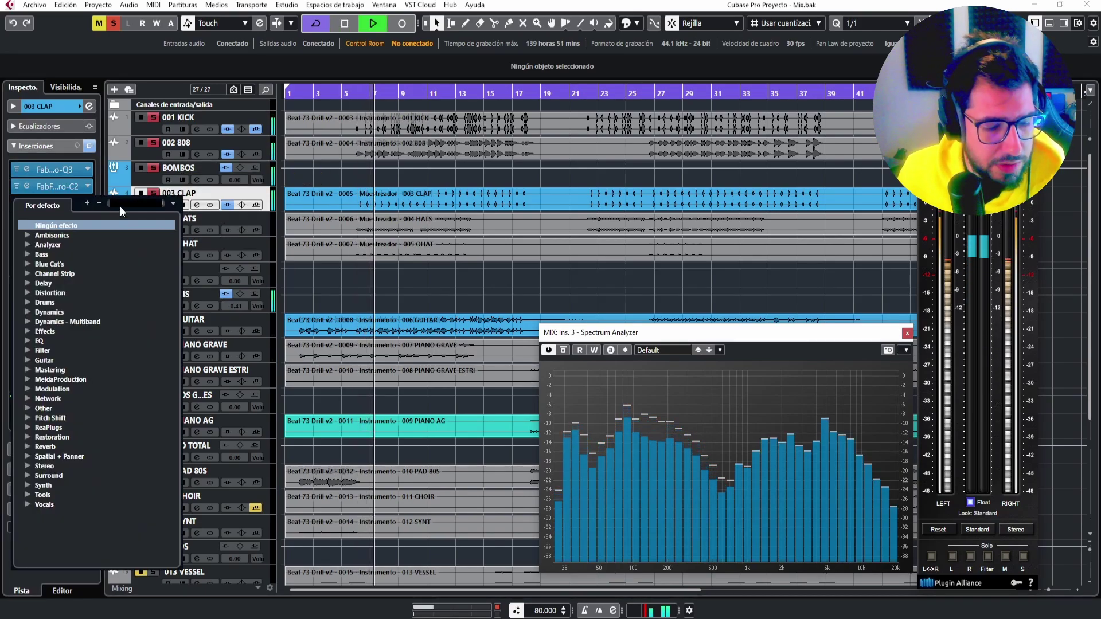
text(l1)
double_click(90, 234)
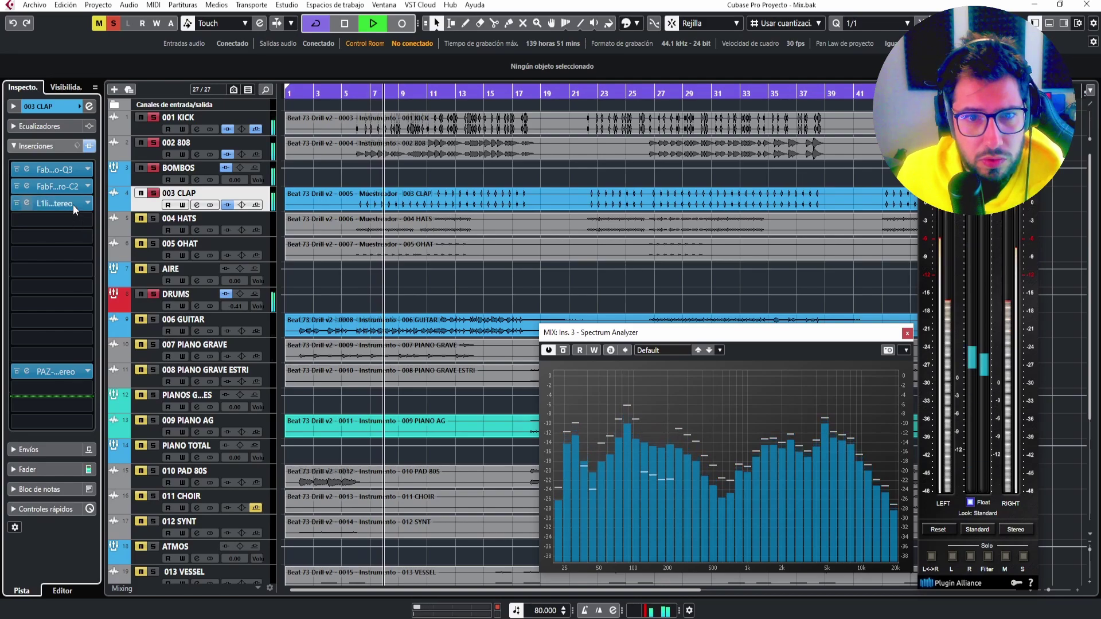
Set the clap's L1 limiter threshold to about -6.4 dB and output ceiling to -5.0 dB, then close the limiter and analyzer and stop playback.
drag(651, 290, 652, 300)
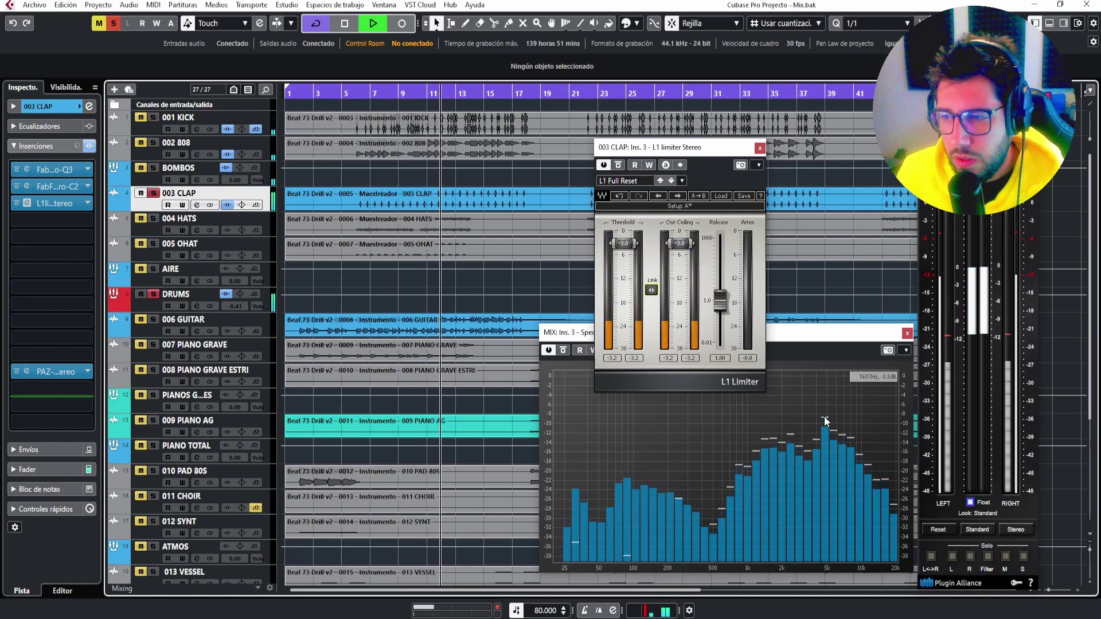
drag(652, 290, 651, 297)
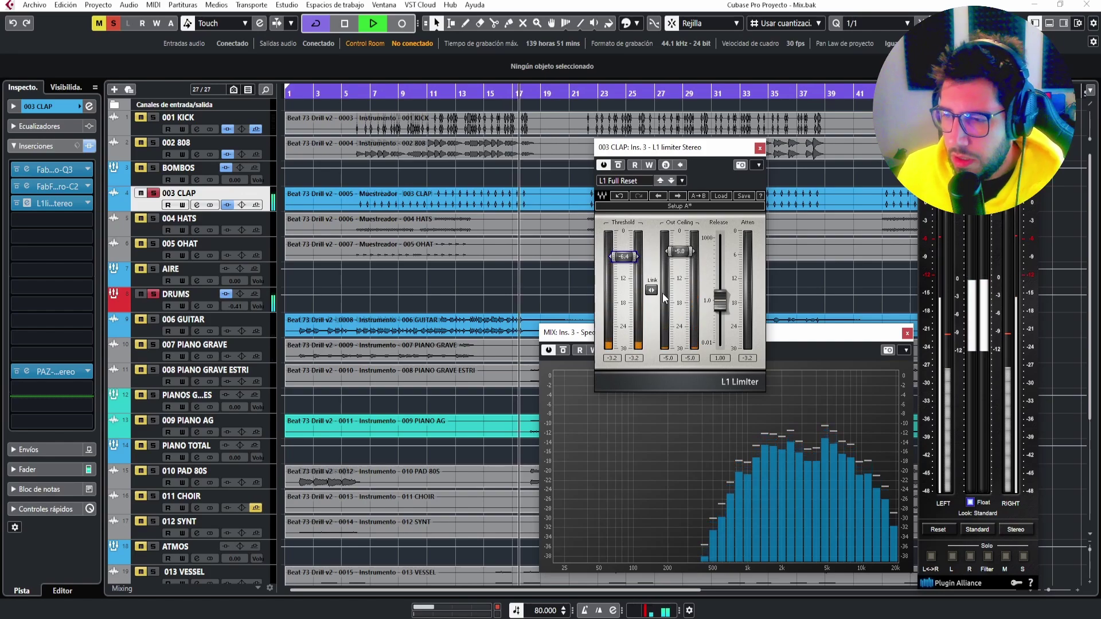
click(759, 149)
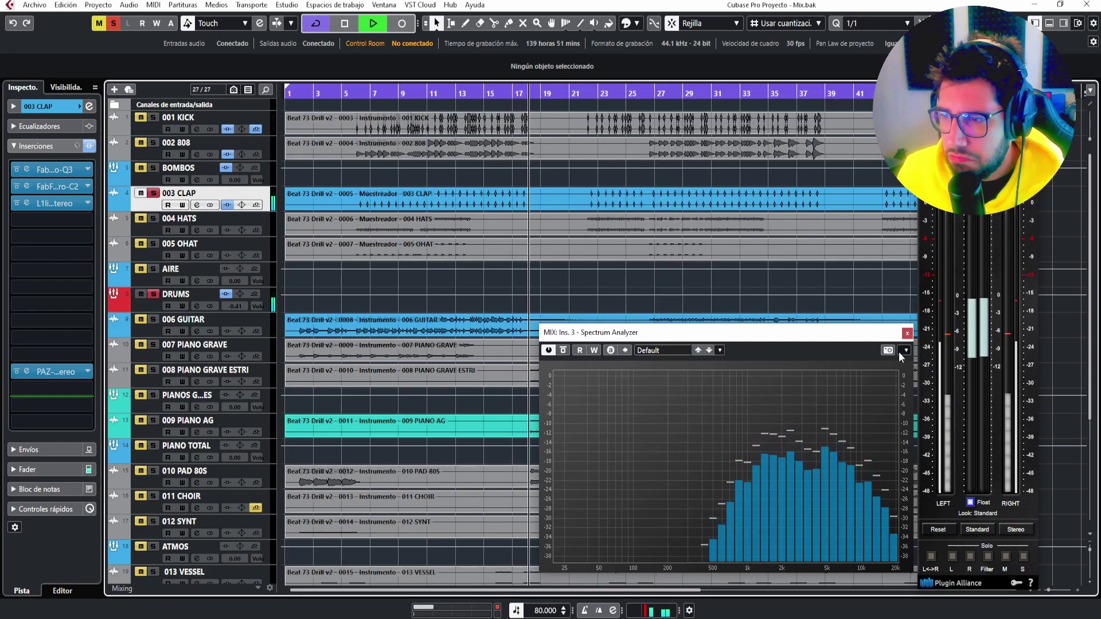
click(907, 333)
key(space)
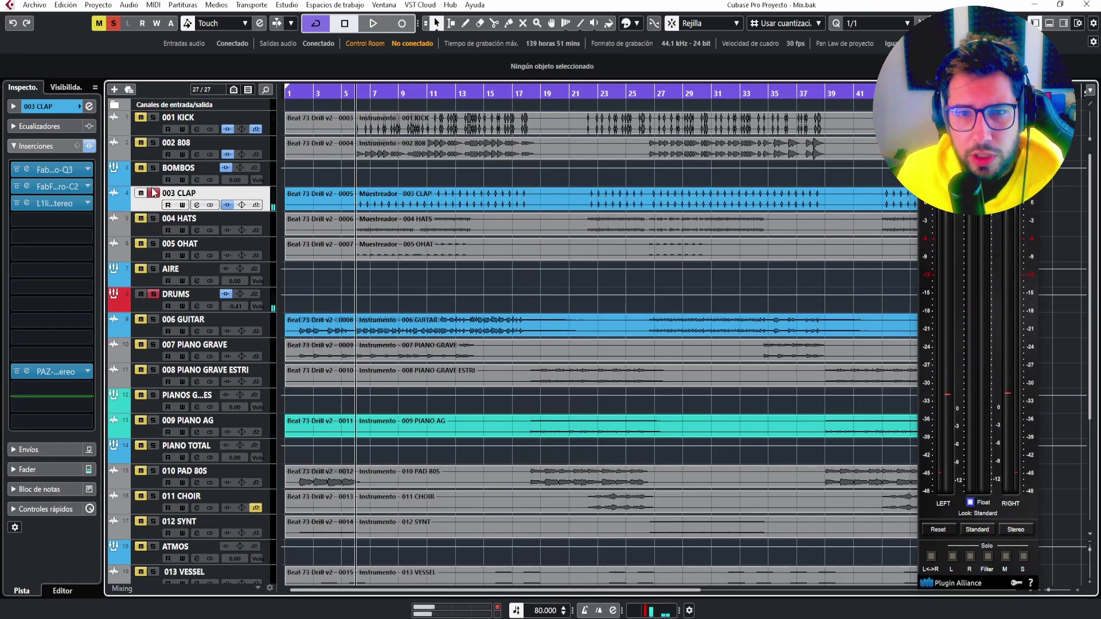
Solo BOMBOS alongside the clap and audition the kick, 808 and clap together.
click(153, 168)
key(space)
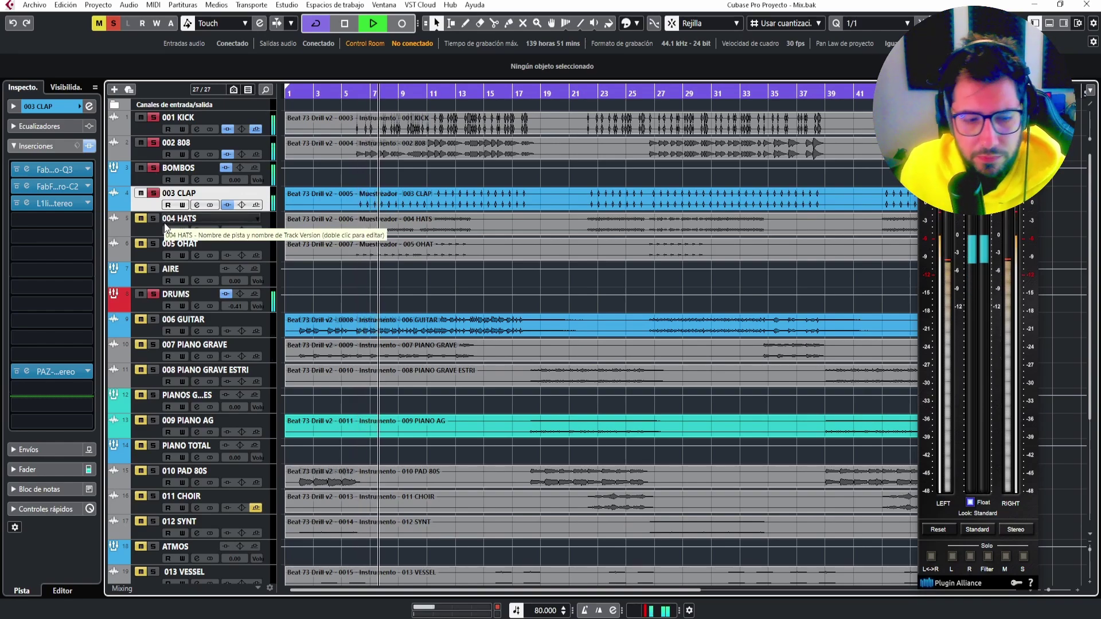
key(space)
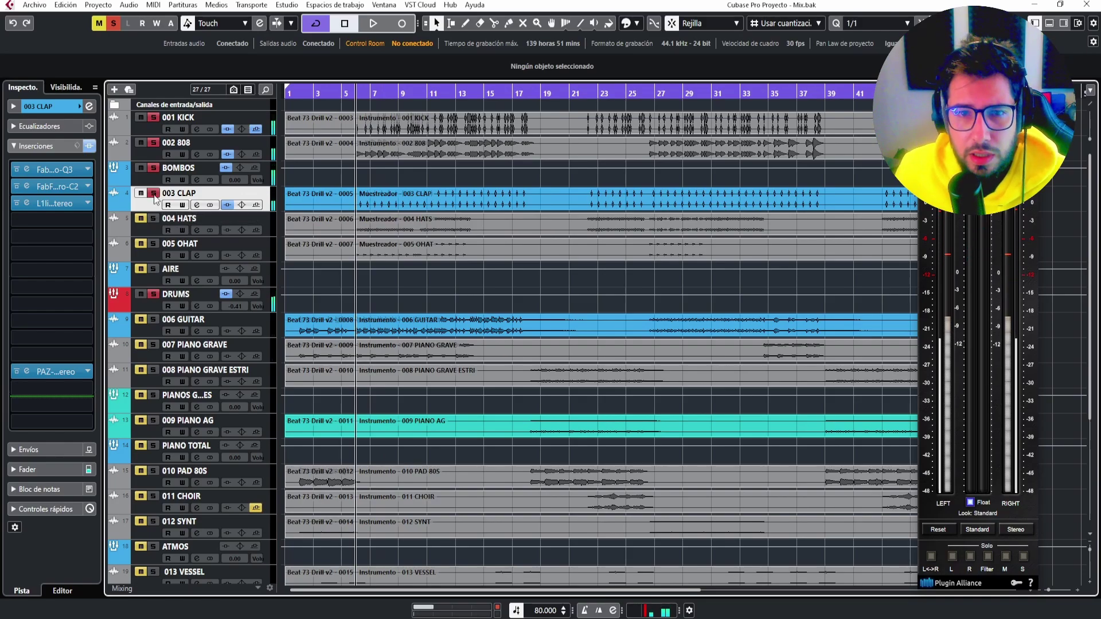
Remove the solos from the kick, 808 and clap, solo 004 HATS, and start playback.
click(153, 194)
key(space)
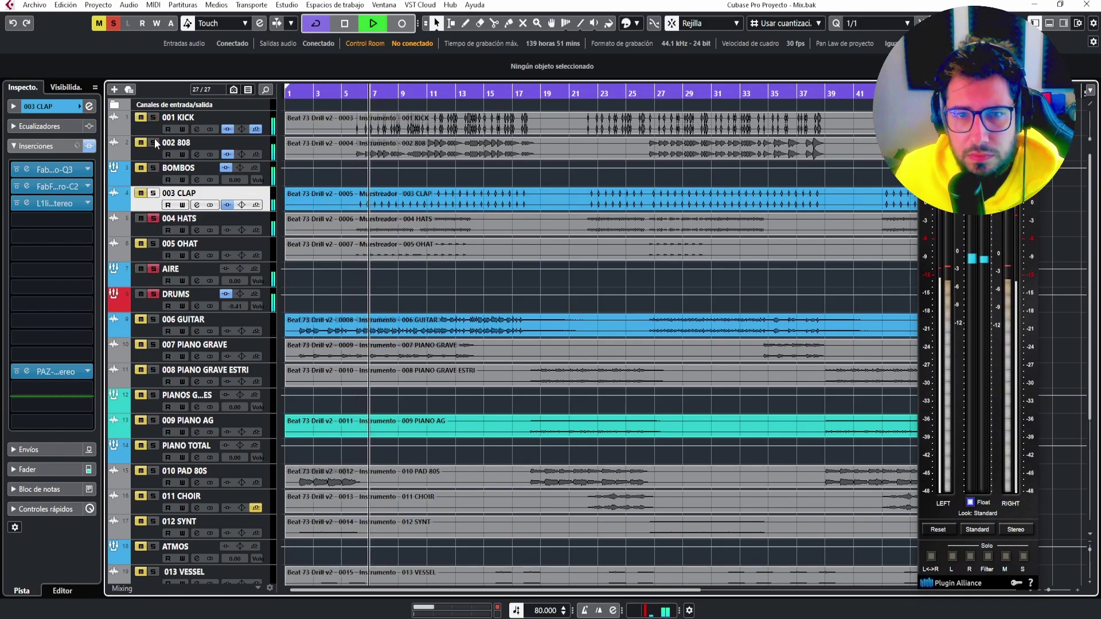
Bring up PAZ Position from the MIX channel in the MixConsole and place it over bx_meter in the project window.
key(F3)
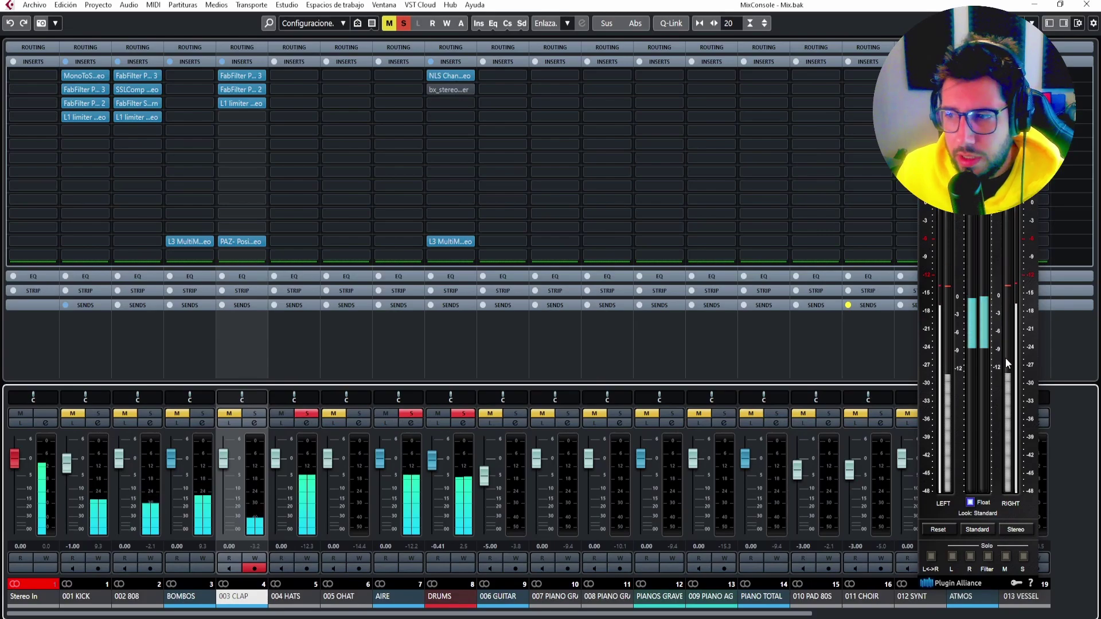
drag(658, 613, 1095, 592)
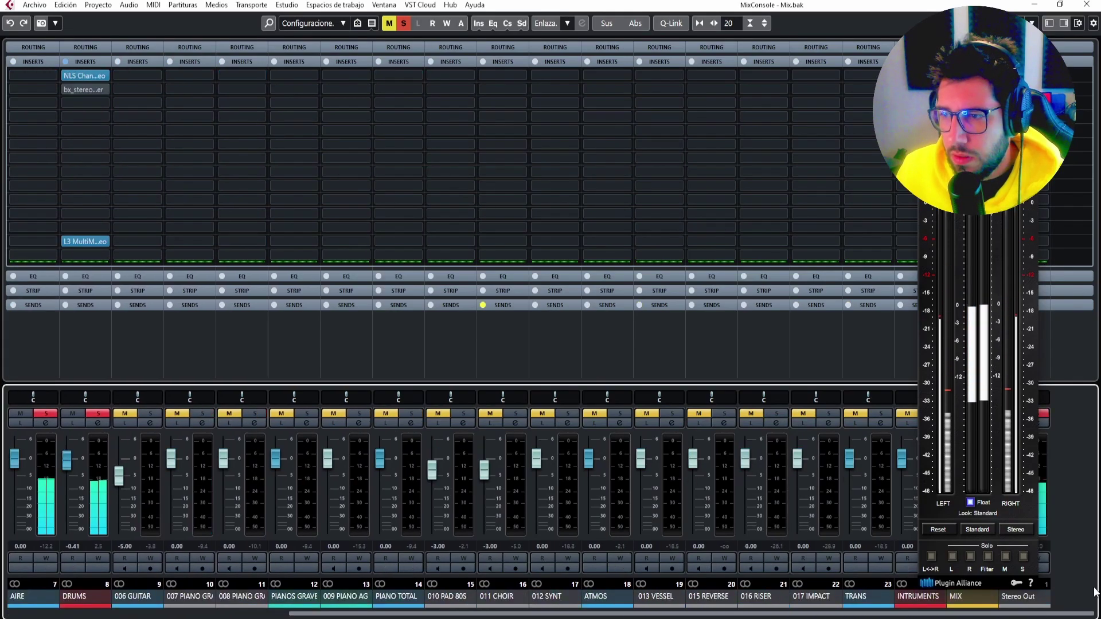
drag(981, 53, 786, 53)
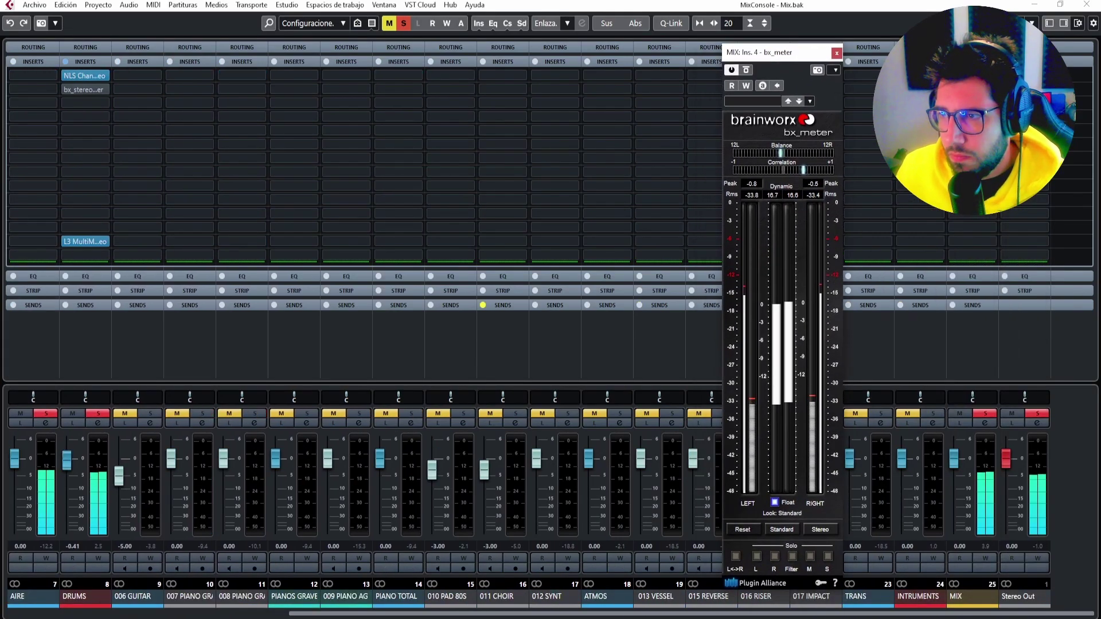
click(973, 130)
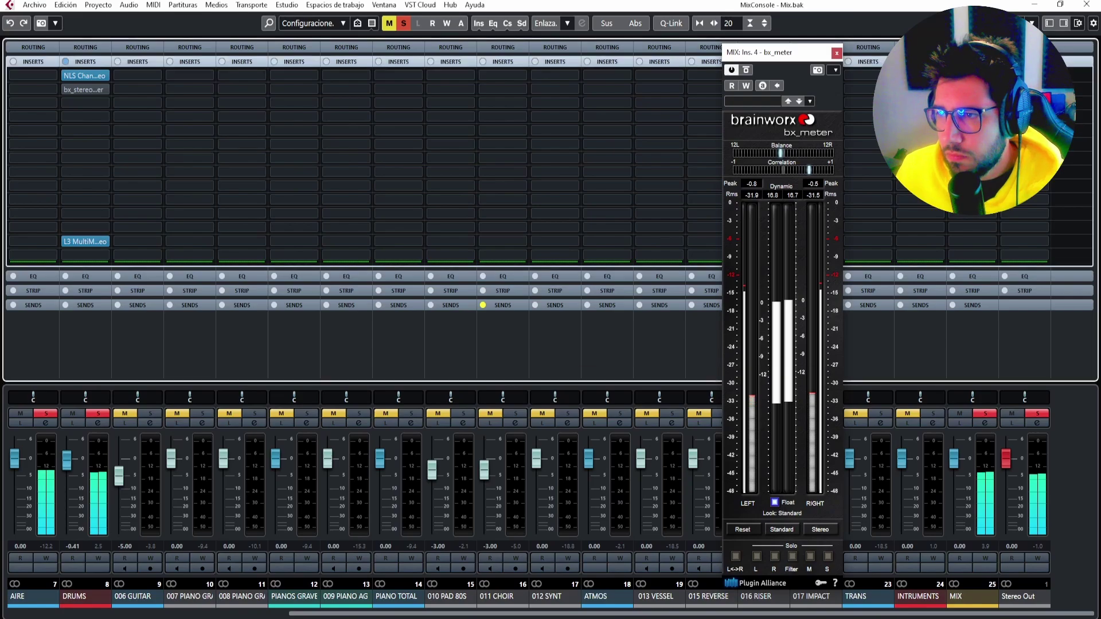
click(1087, 5)
drag(707, 385, 766, 328)
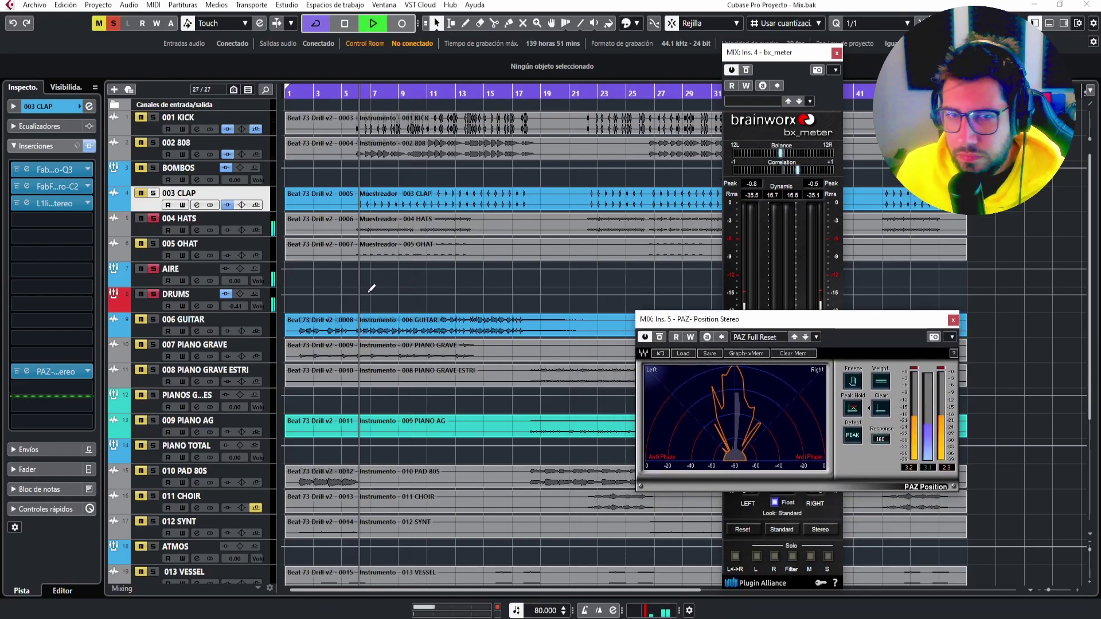
Compare the DRUMS group with NLS Channel bypassed and active, reposition the MIX PAZ Position window, and stop playback.
click(139, 301)
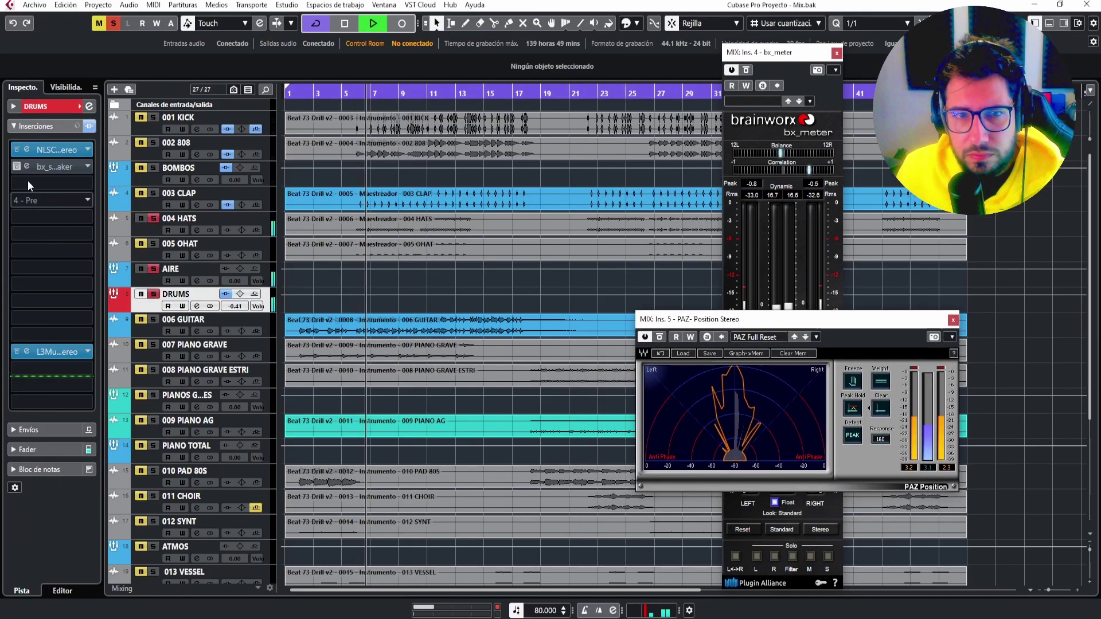
click(17, 151)
click(18, 149)
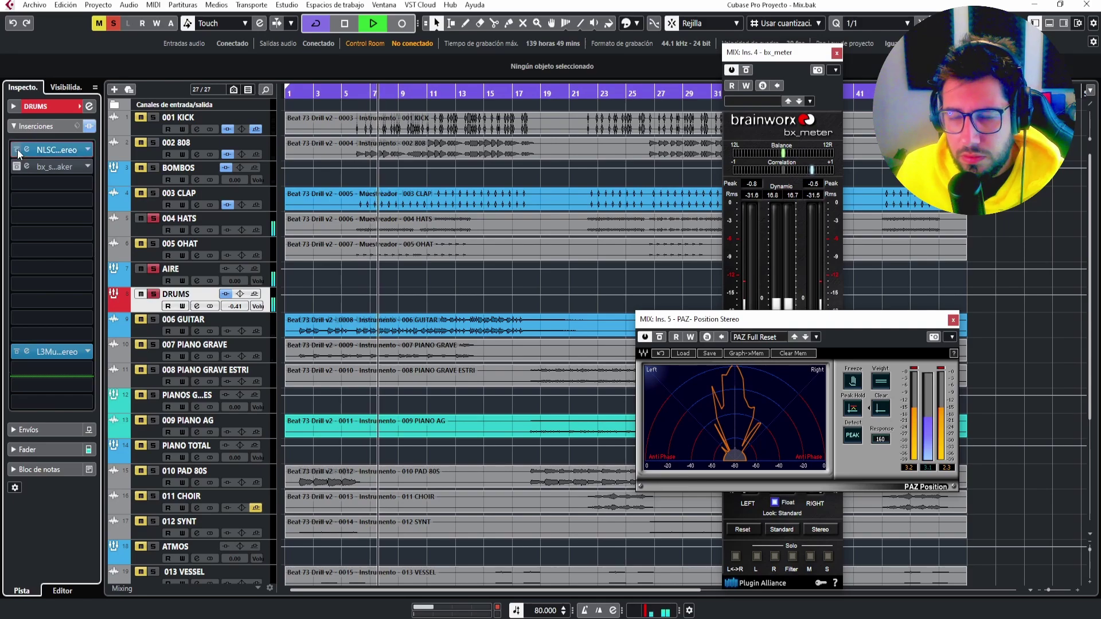
drag(773, 330, 690, 276)
key(space)
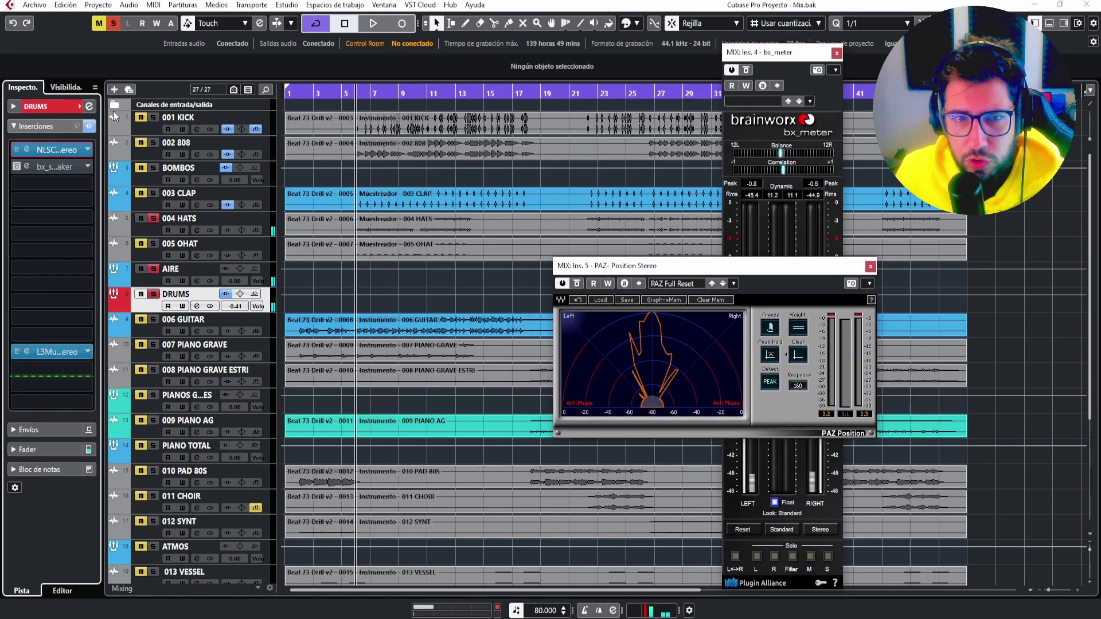
Insert MeldaProduction's MAutopan in the first insert slot of the 004 HATS track.
click(144, 228)
click(85, 172)
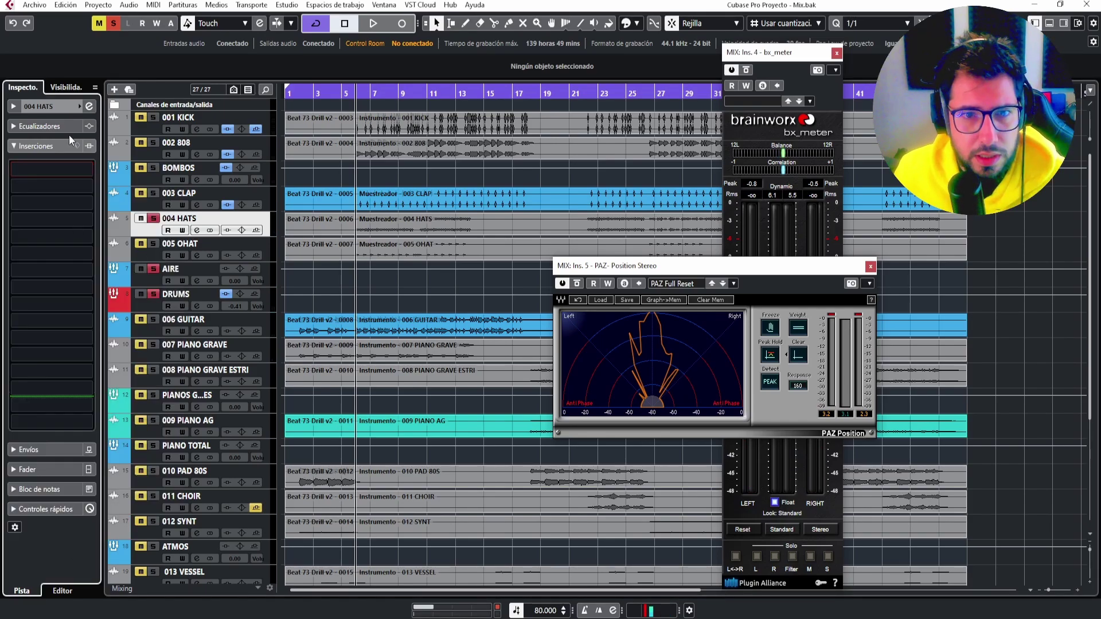
click(87, 168)
text(MED)
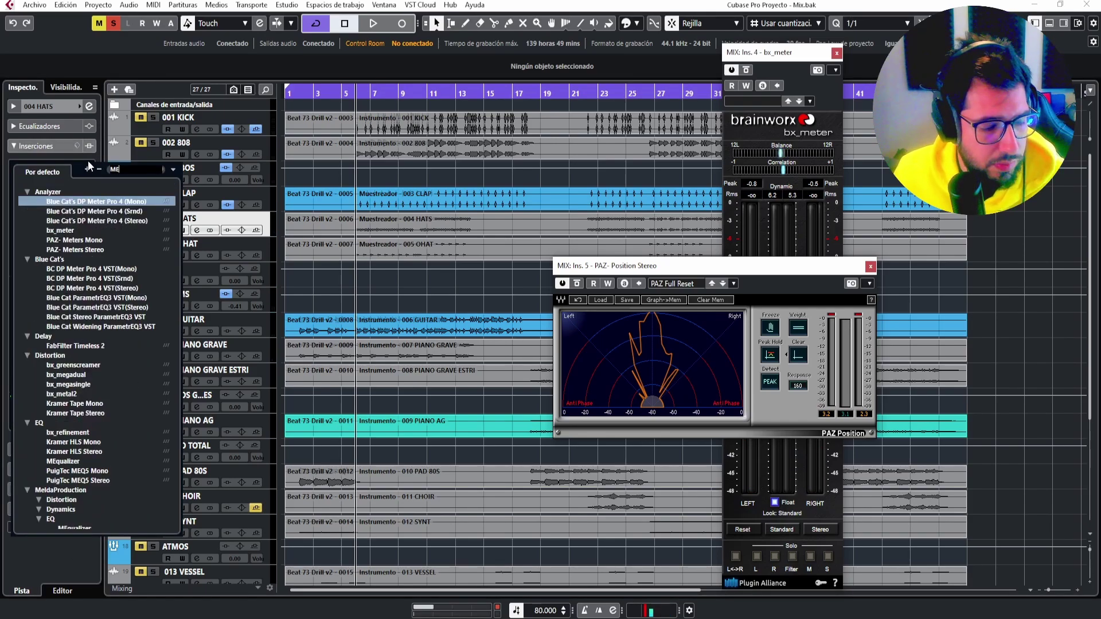
key(BackSpace)
key(BackSpace)
key(BackSpace)
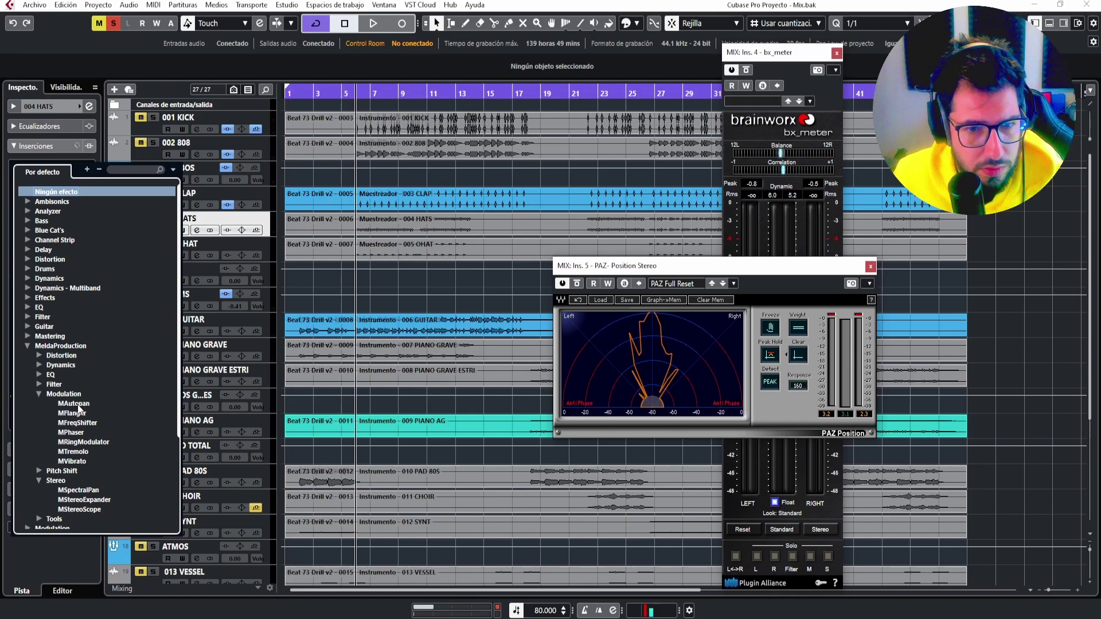
click(77, 403)
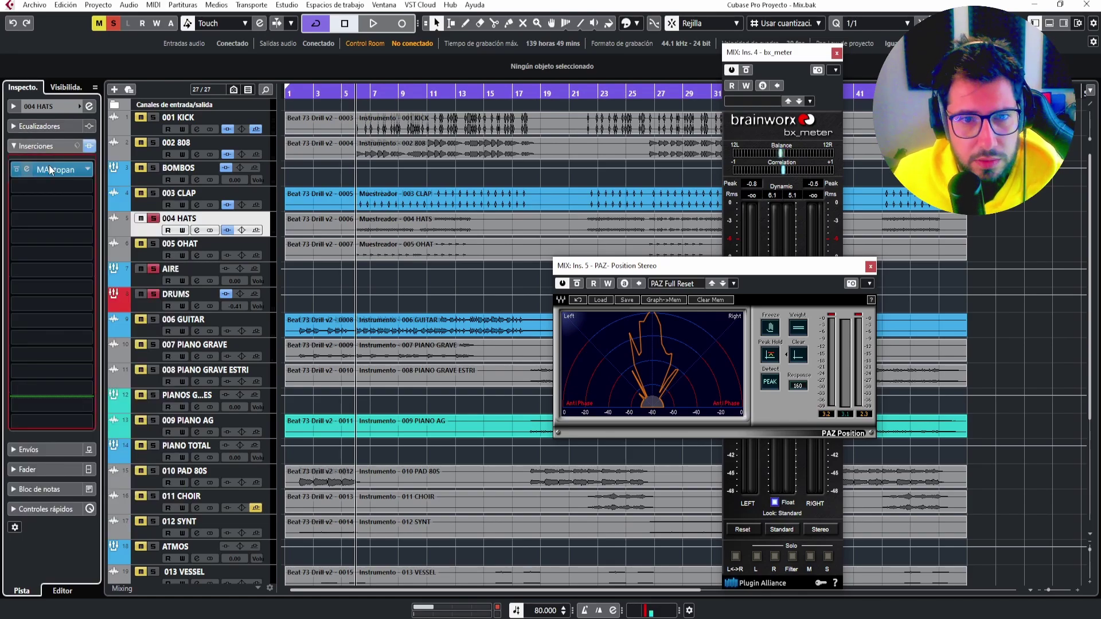
Enable synchronization in the hats' MAutopan, set its depth to 32.4% during playback, and place its window beside PAZ Position.
click(60, 172)
key(space)
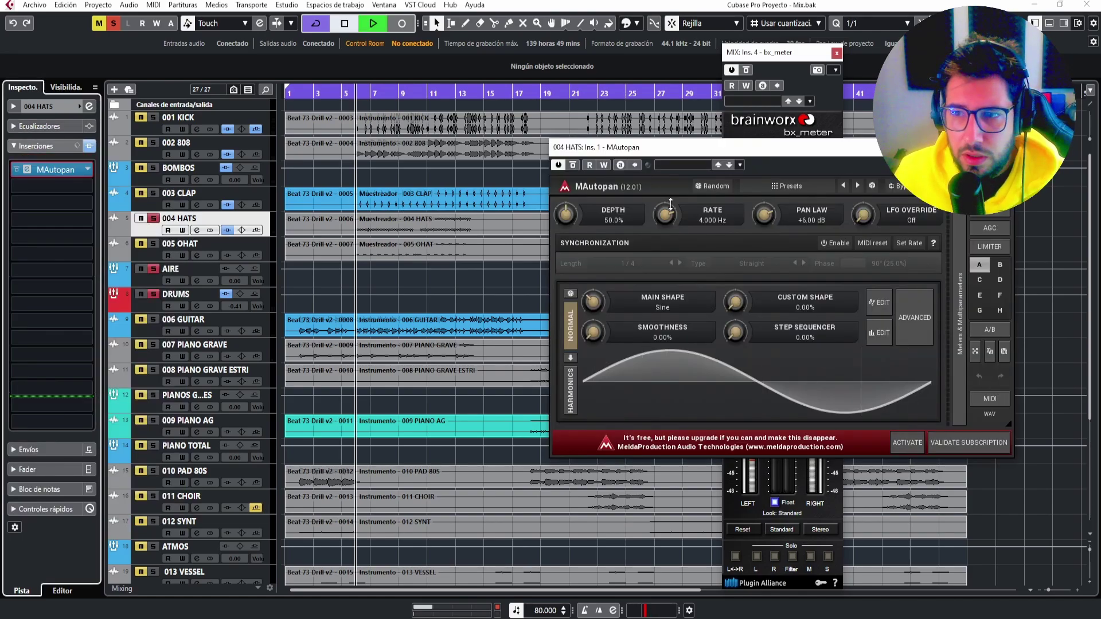
click(826, 245)
drag(809, 155, 653, 154)
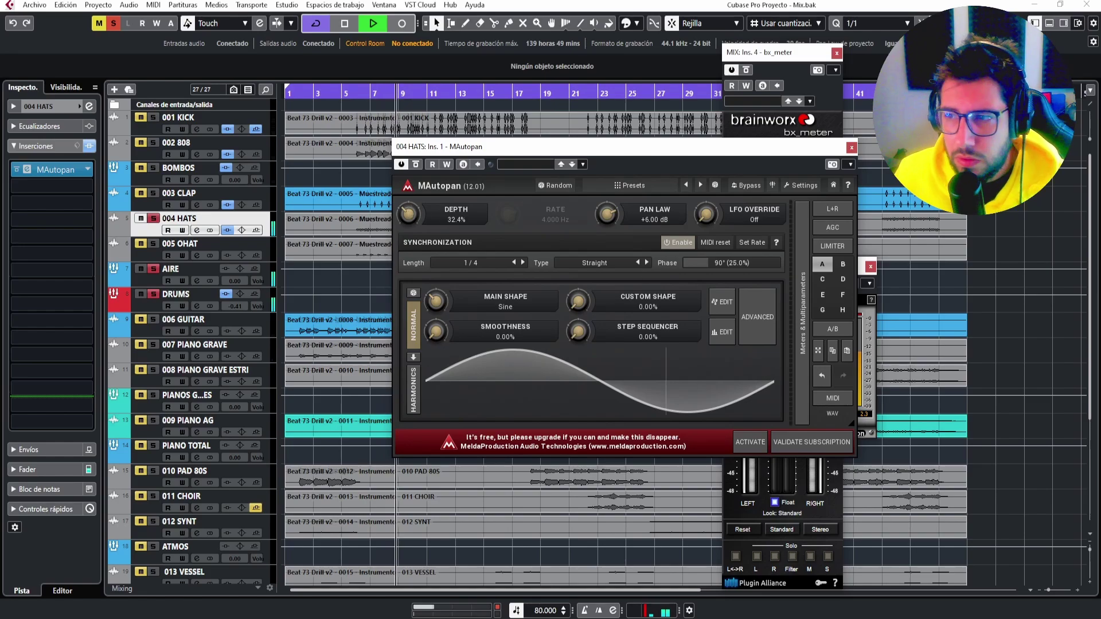
drag(808, 147, 609, 142)
drag(793, 272, 876, 319)
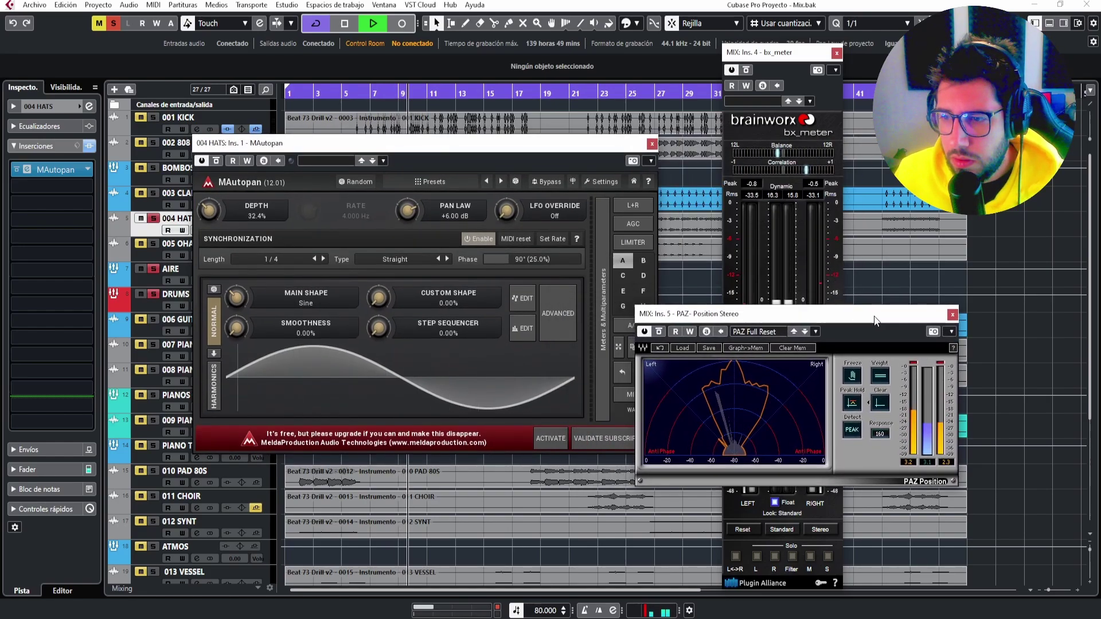
Reduce the MAutopan depth to 18.0%, audition the hats, close the plug-in, and stop playback.
click(218, 215)
key(space)
key(space)
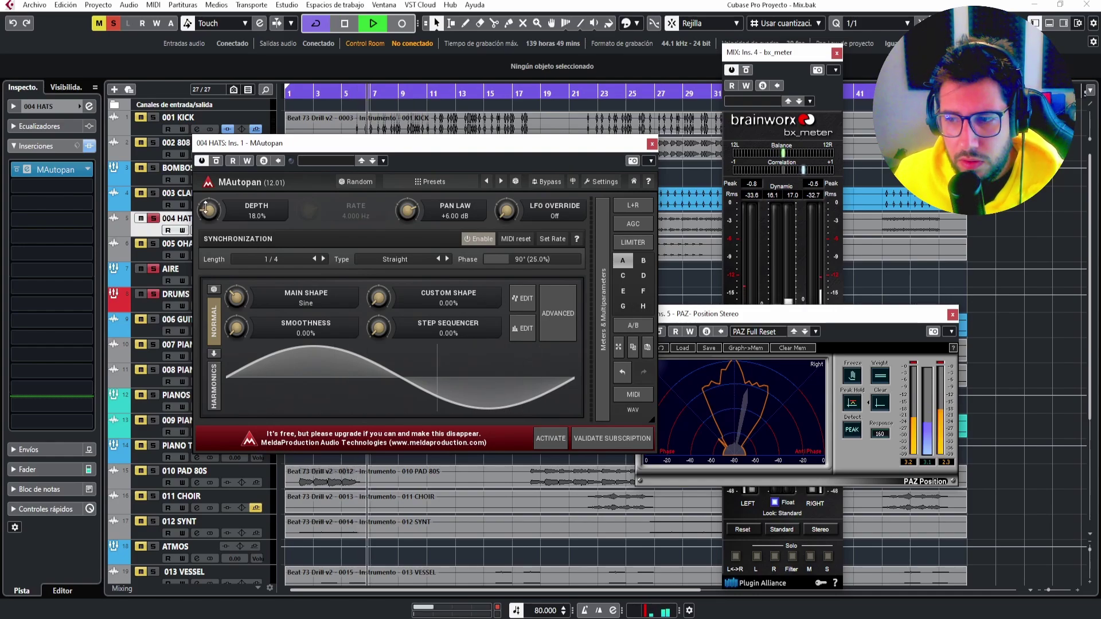
click(651, 143)
key(space)
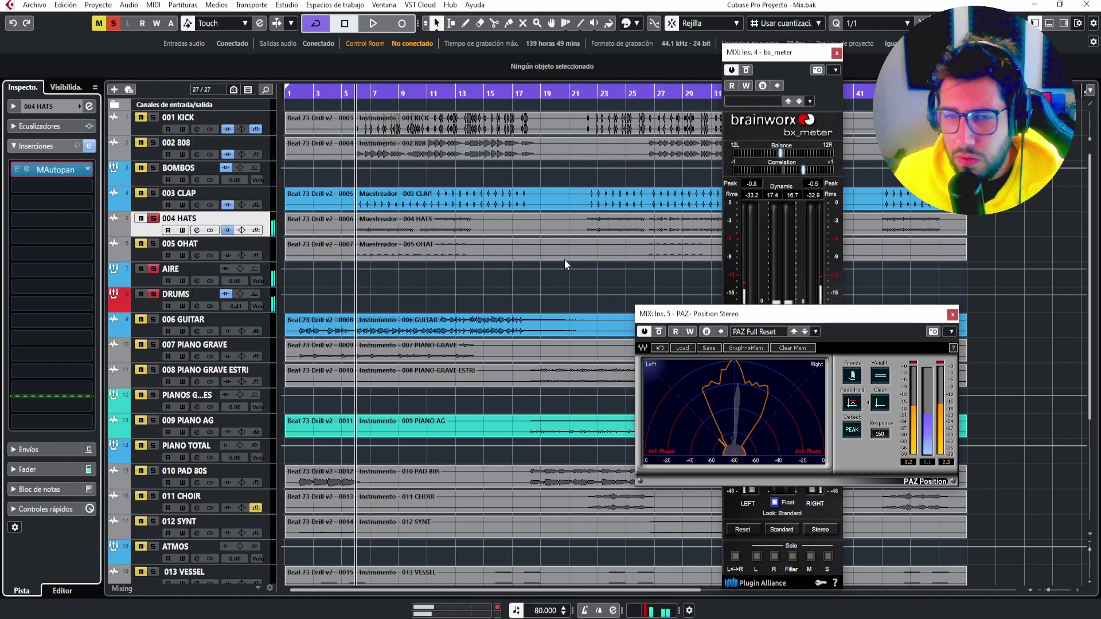
Insert FabFilter Pro-Q 3 in the second insert slot of the 004 HATS track and start playback.
click(85, 189)
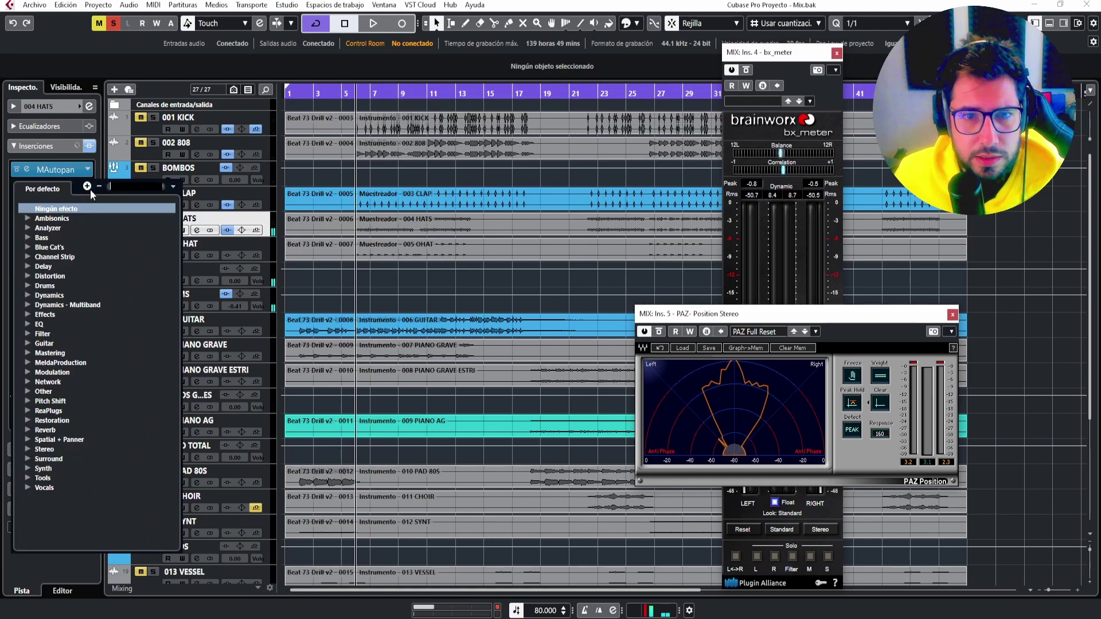
text(Q 3)
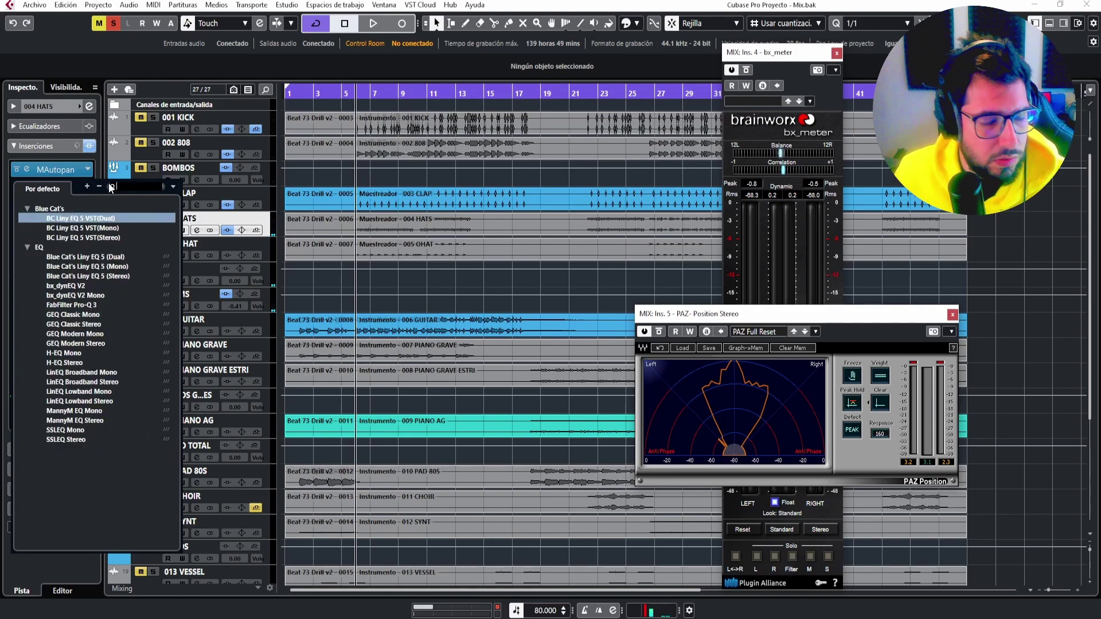
click(80, 219)
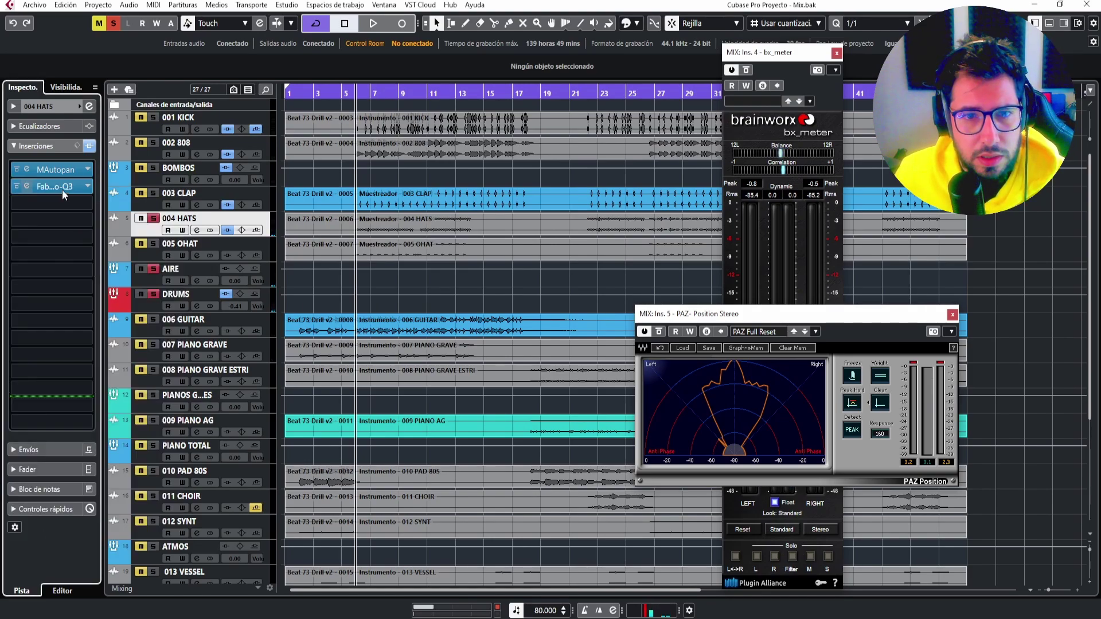
key(space)
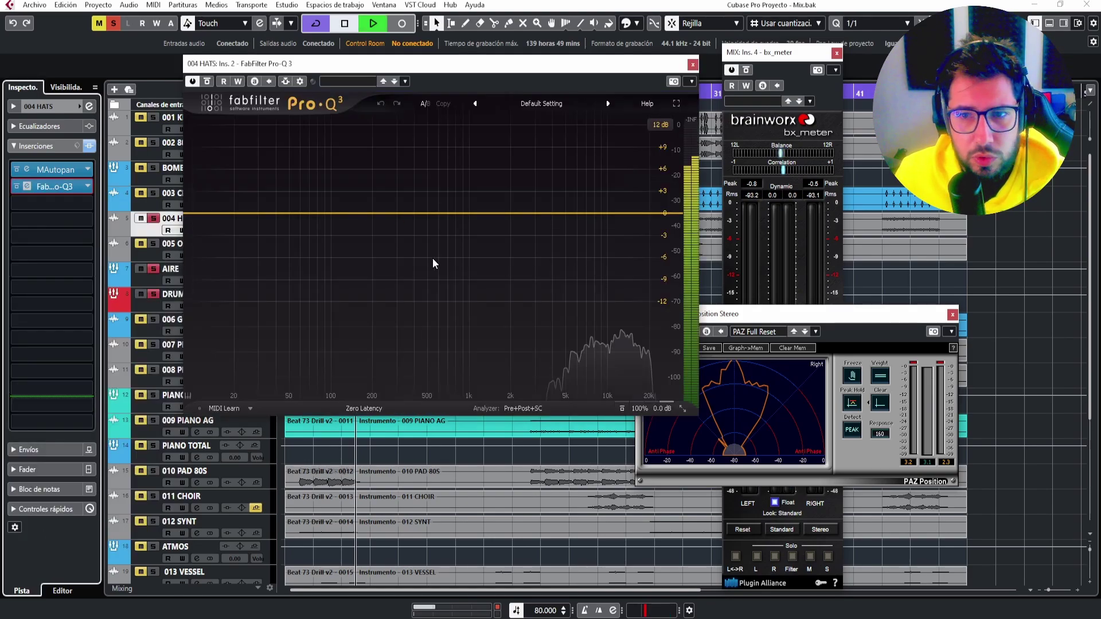
Sweep a narrow boosted bell band across the hats' Pro-Q 3 and turn it into a -5.00 dB cut at 5540.8 Hz.
click(593, 214)
drag(596, 362, 545, 330)
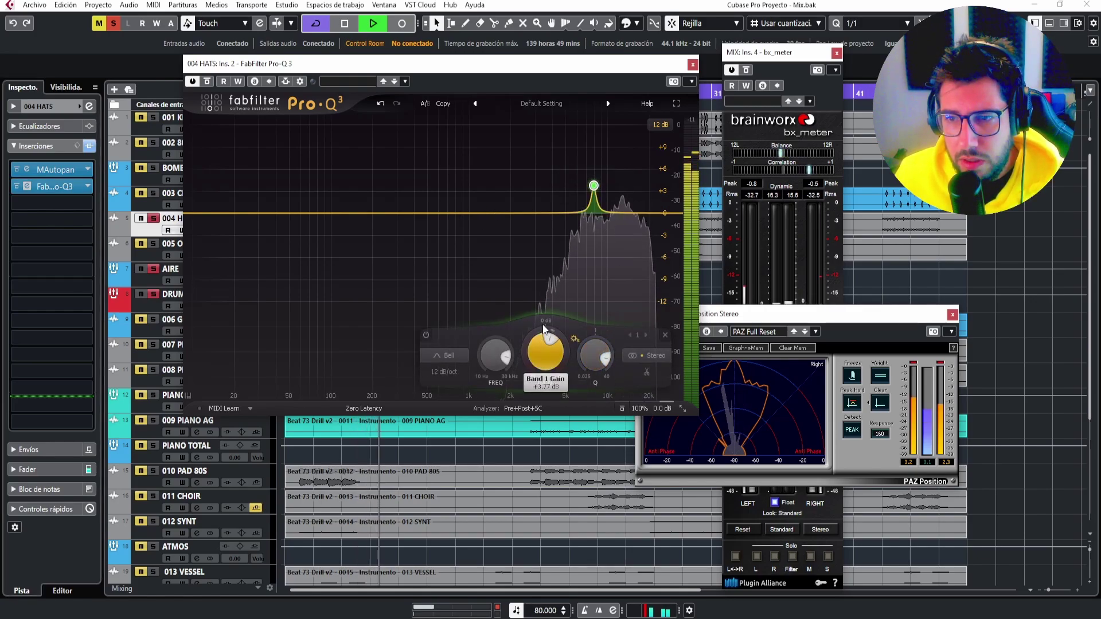
drag(594, 154, 572, 133)
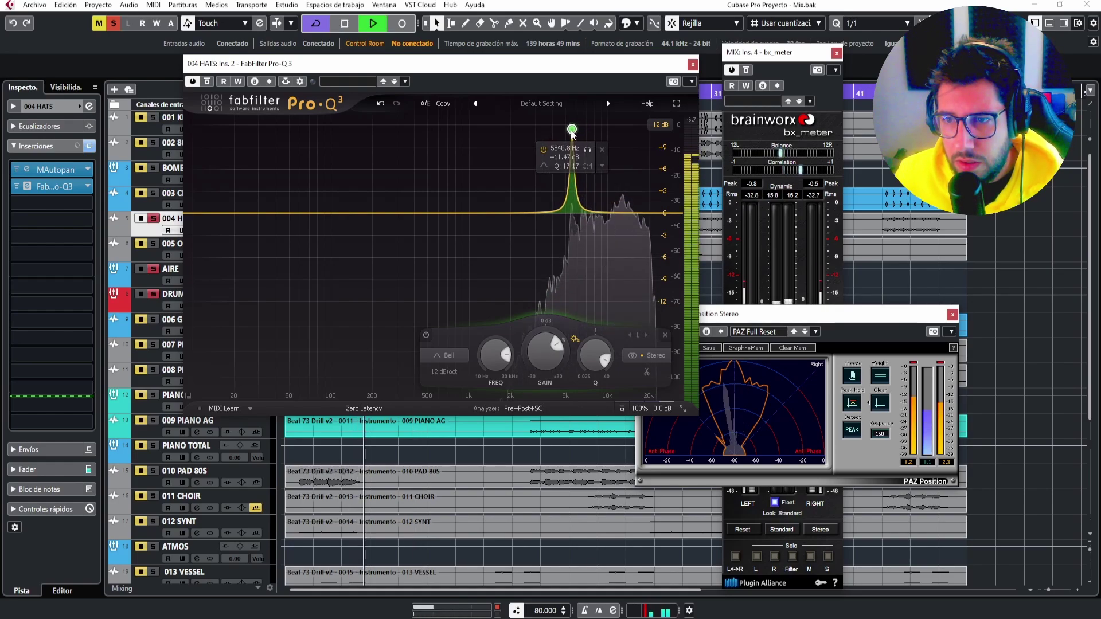
drag(544, 342, 547, 392)
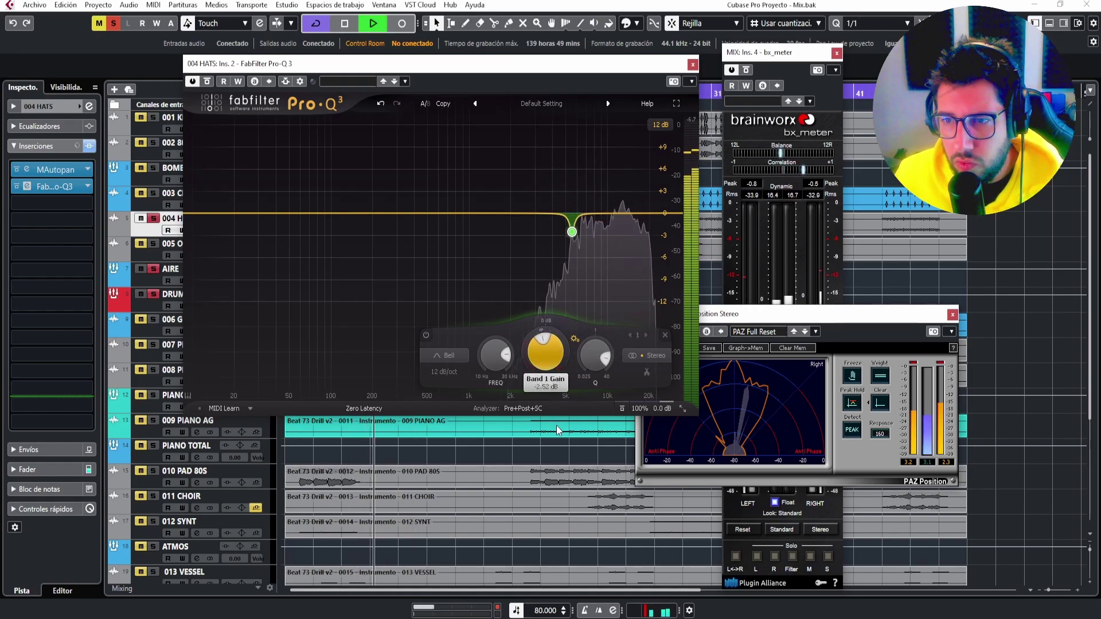
Add a second narrow bell, sweep it boosted to 7591.6 Hz, cut it to about -1.81 dB, and close the equalizer.
click(598, 214)
drag(597, 349, 604, 294)
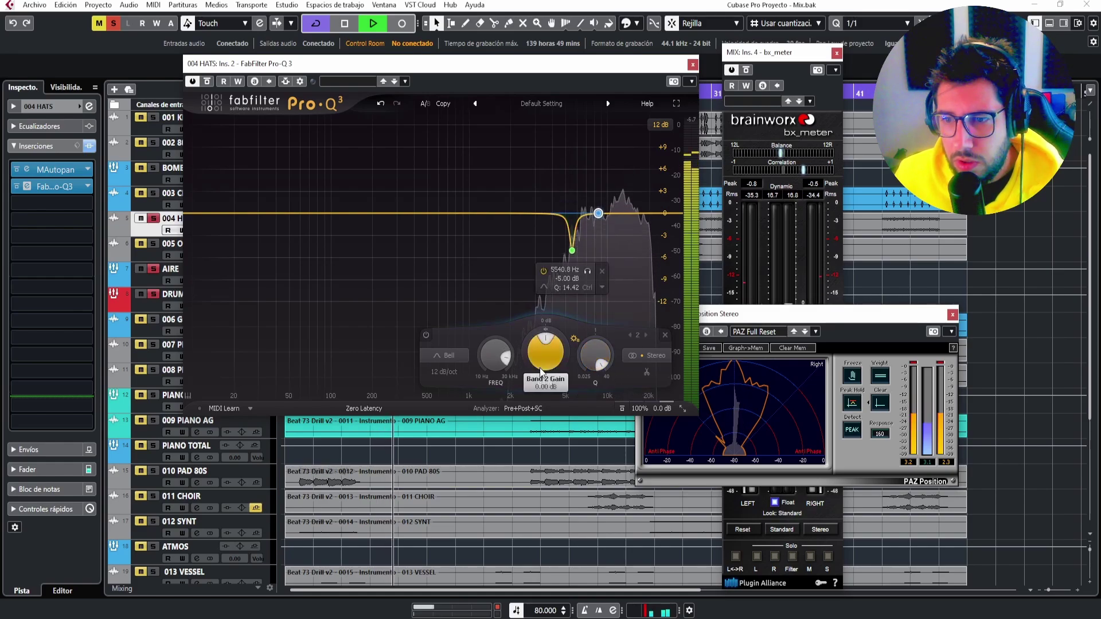
drag(546, 348, 547, 336)
drag(598, 191, 594, 142)
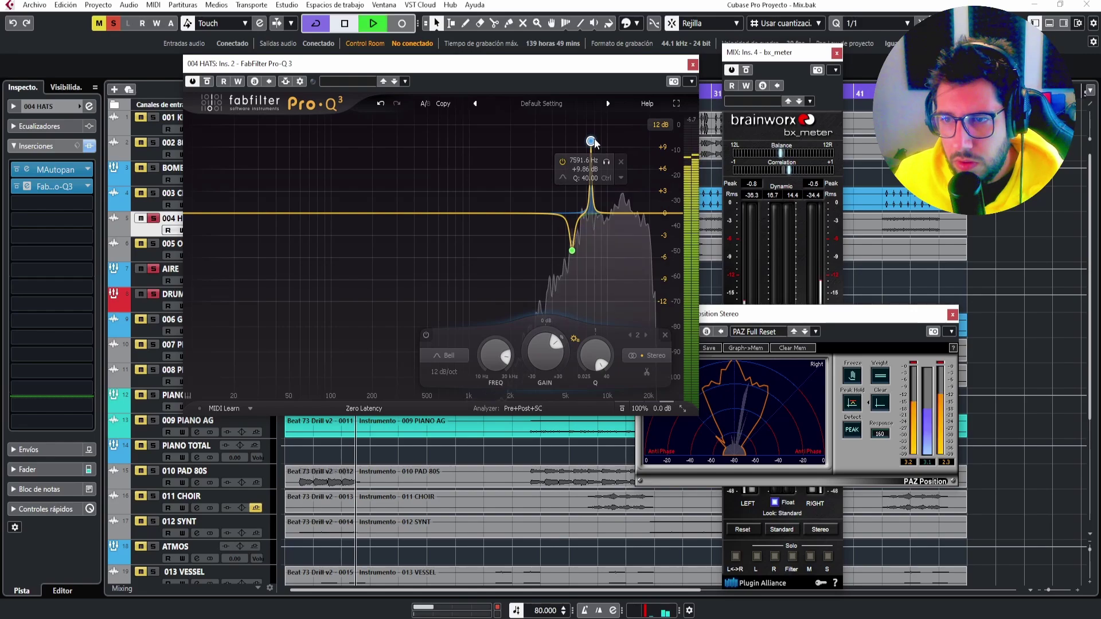
drag(543, 365, 555, 426)
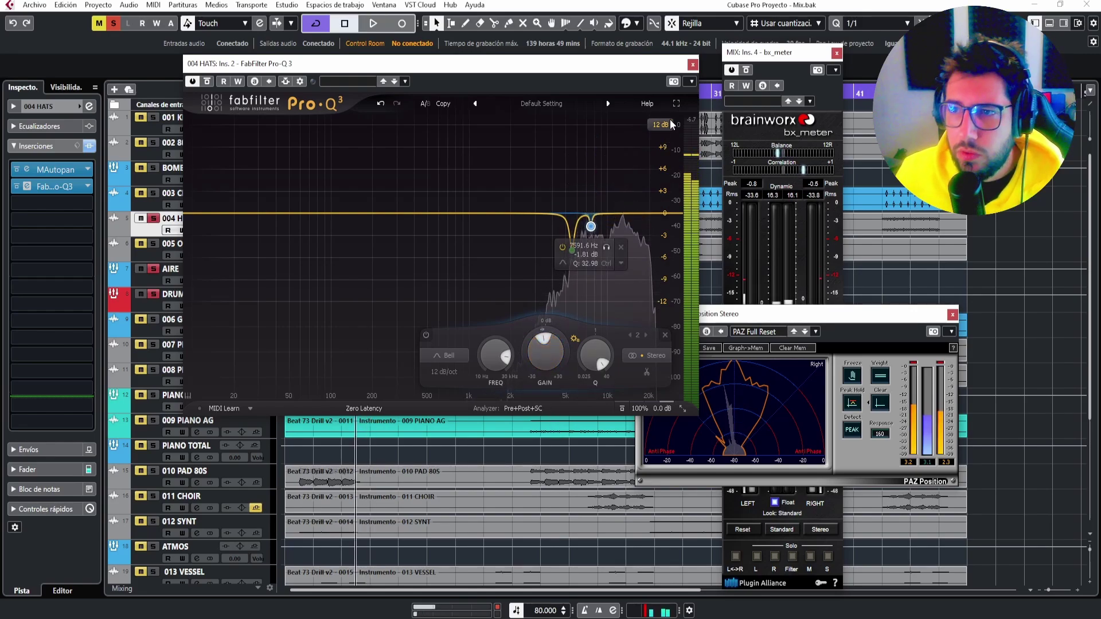
click(693, 65)
Insert FabFilter Pro-C 2 in the third insert slot of the 004 HATS track and start playback.
click(86, 204)
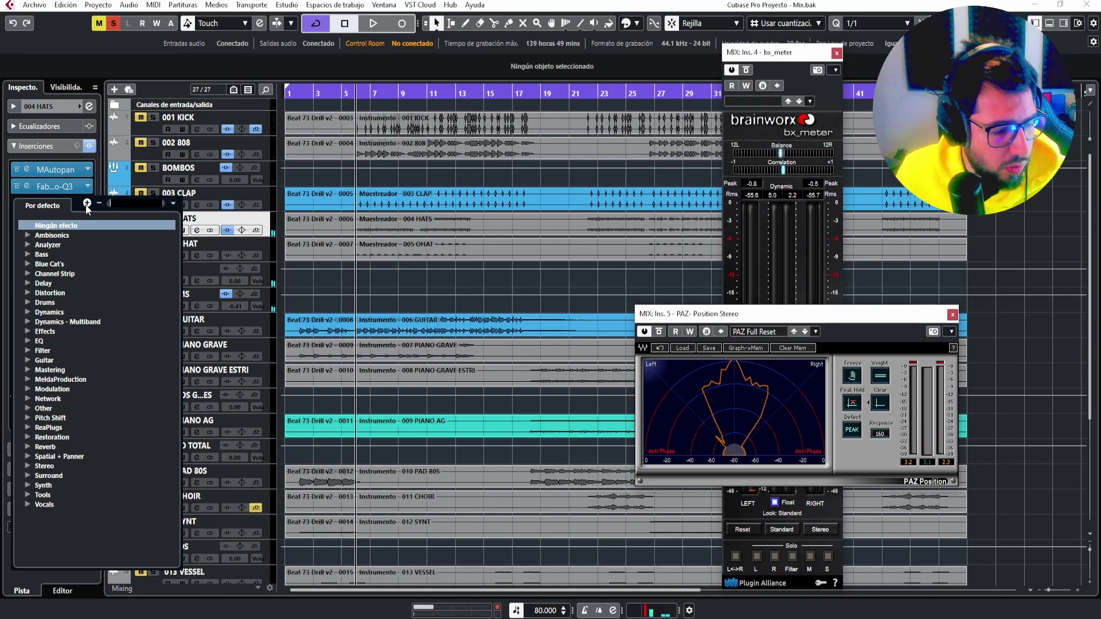
text(c 2)
double_click(72, 238)
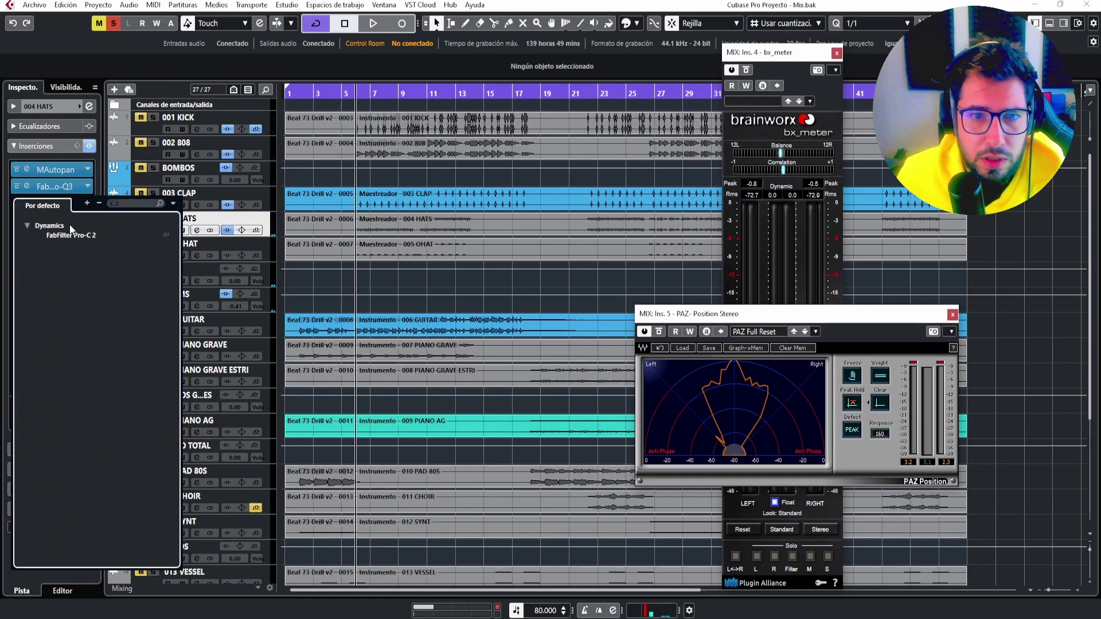
key(space)
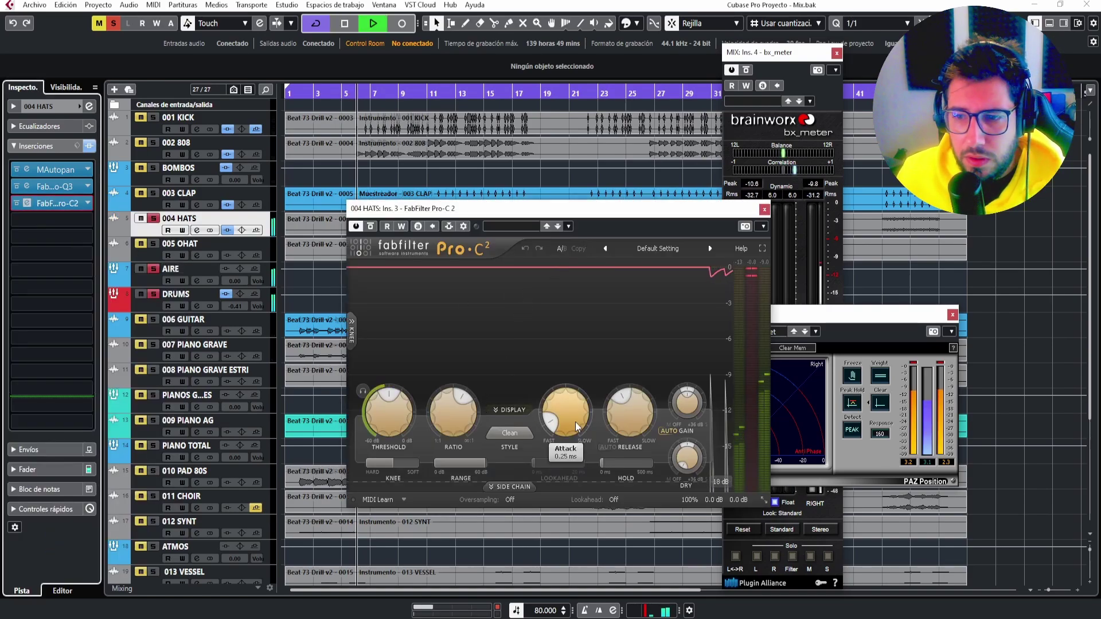
Set the hats' Pro-C 2 to a slow attack, fast release and about -34.05 dB threshold, then close it and stop playback.
drag(628, 407, 628, 447)
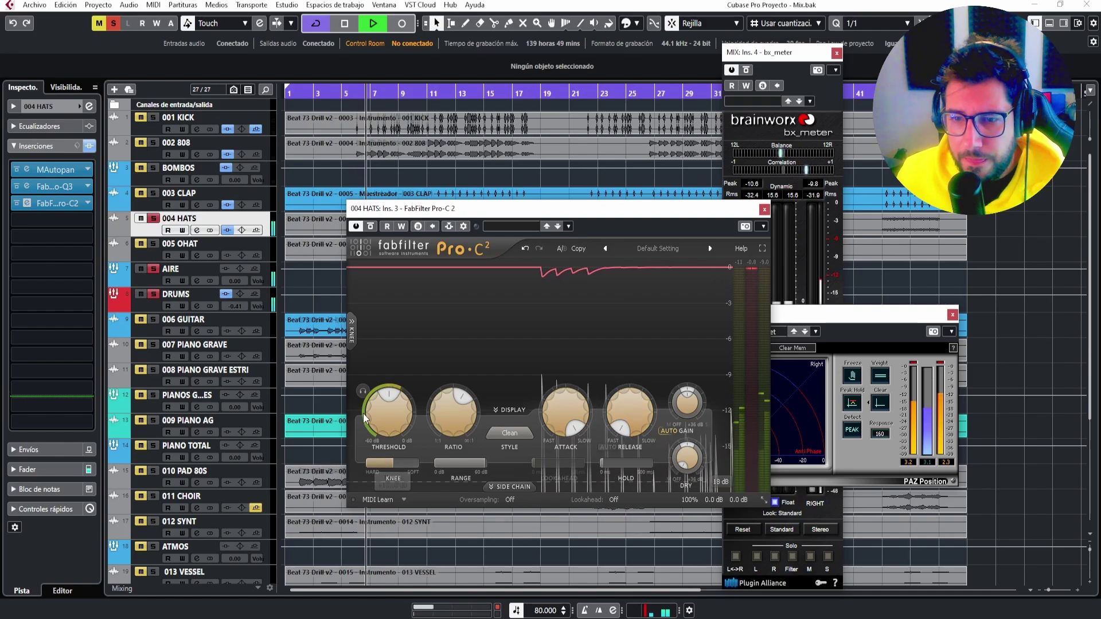
drag(382, 422, 383, 451)
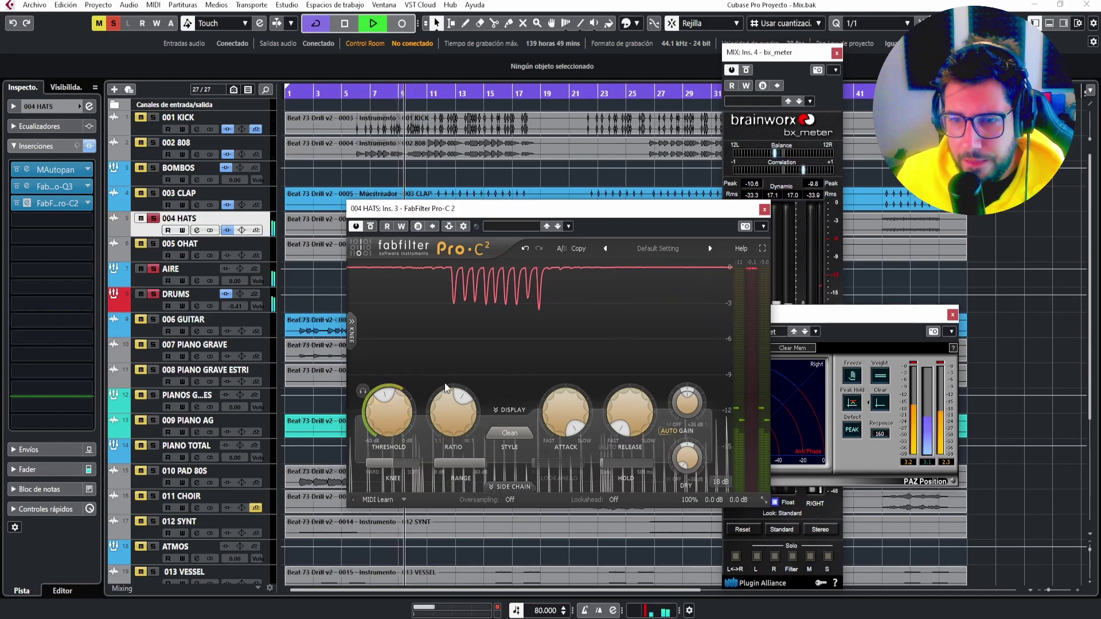
drag(384, 412, 384, 422)
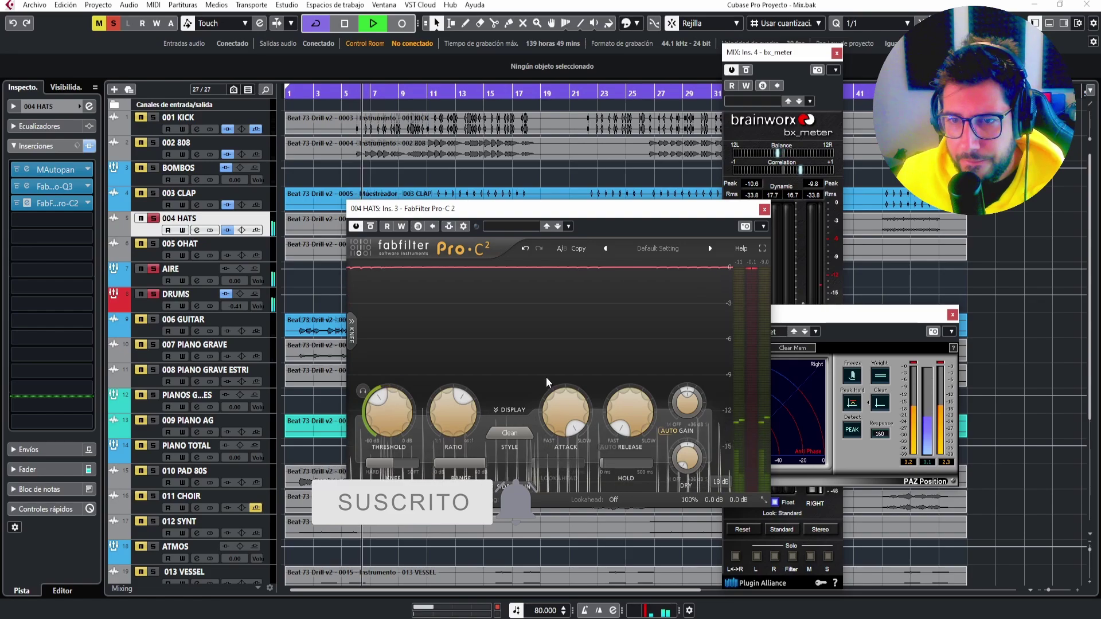
drag(387, 397, 382, 408)
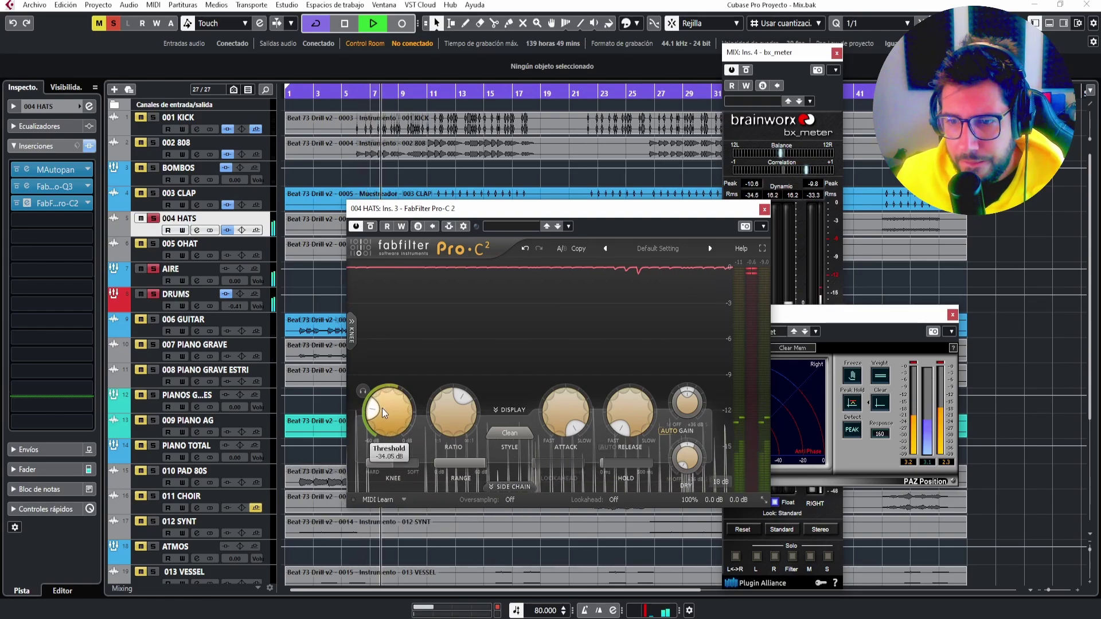
click(764, 209)
key(space)
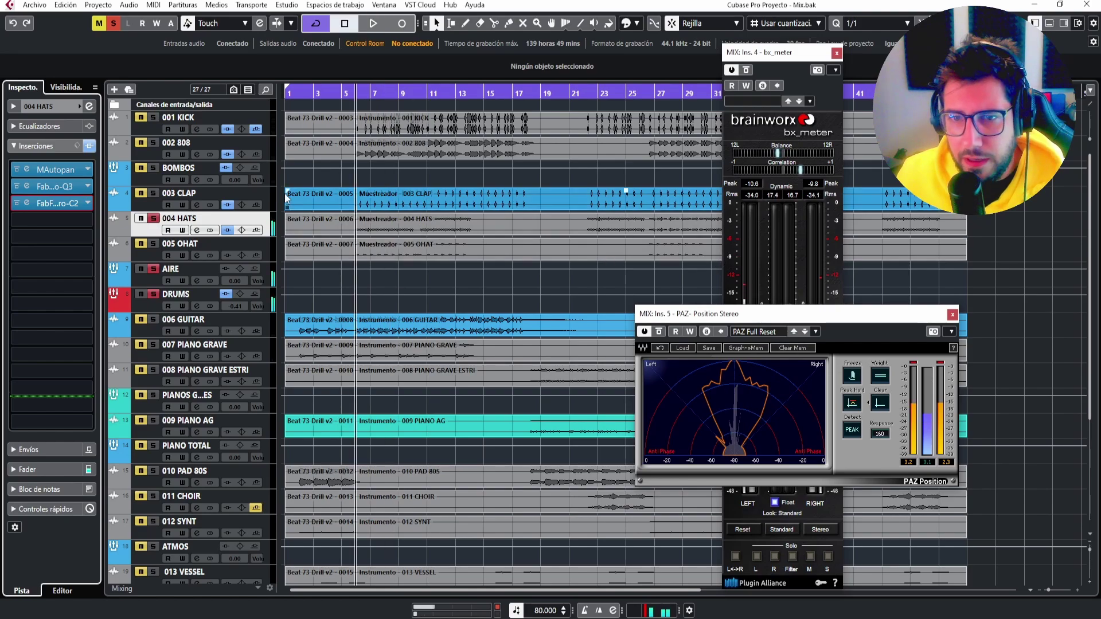
Unsolo the 004 HATS track, play the full mix, and solo the 005 OHAT track.
click(153, 219)
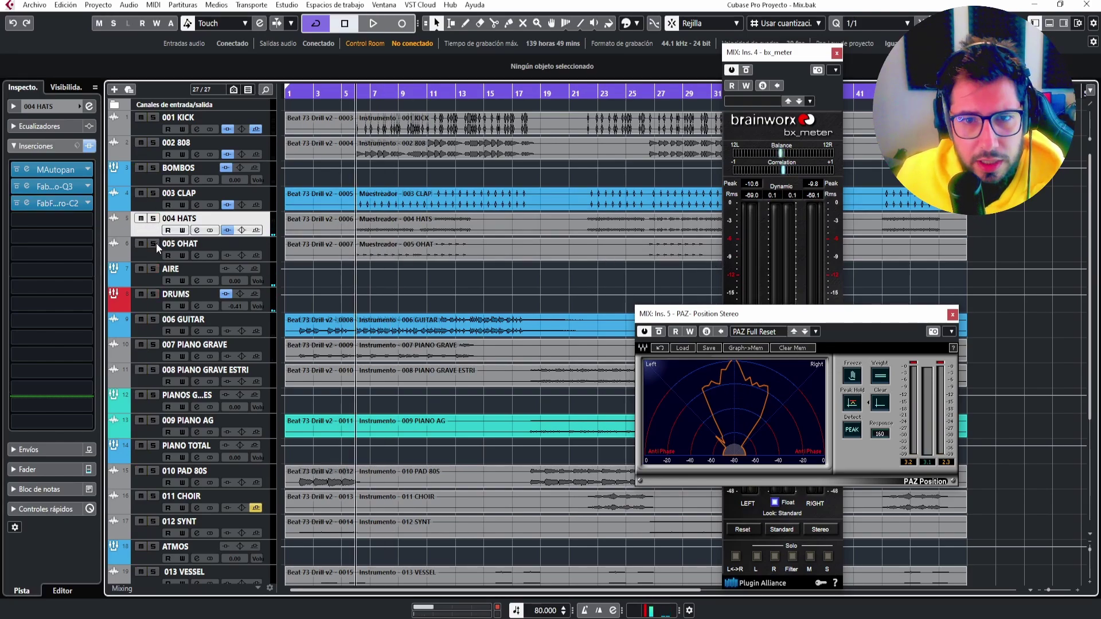
click(242, 250)
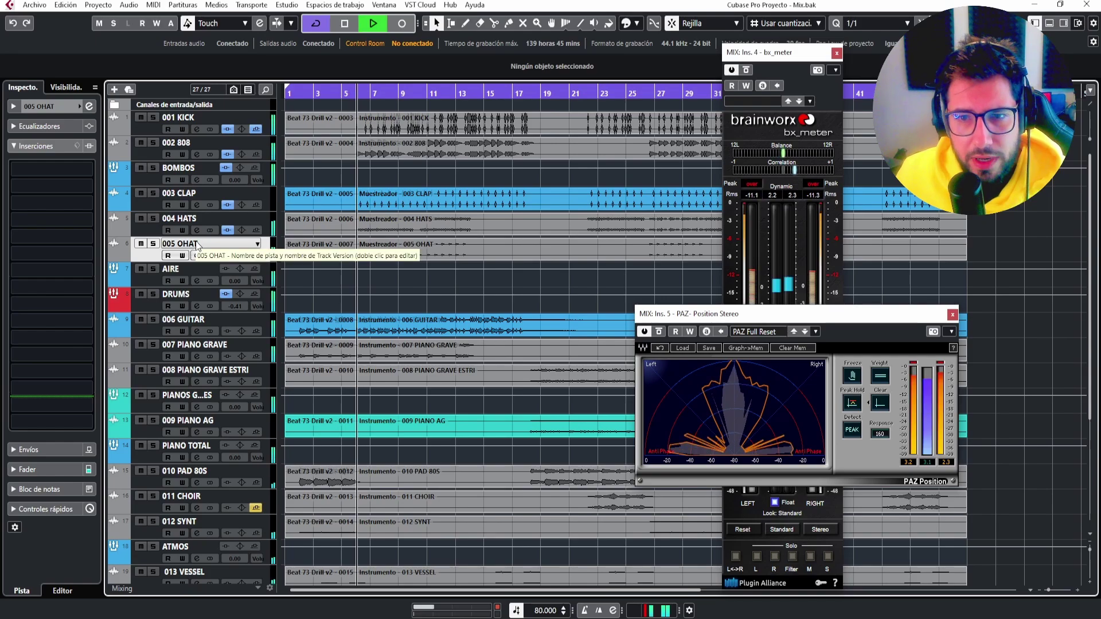
click(153, 243)
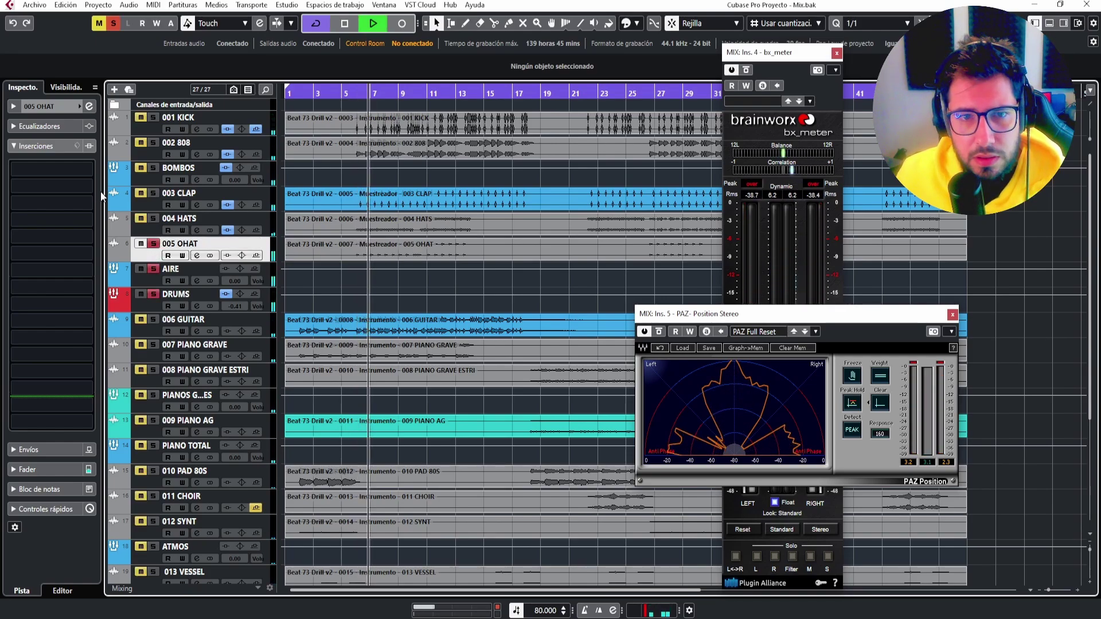
Insert FabFilter Pro-Q 3 in the first insert slot of the 005 OHAT track.
click(88, 171)
text(Q 3)
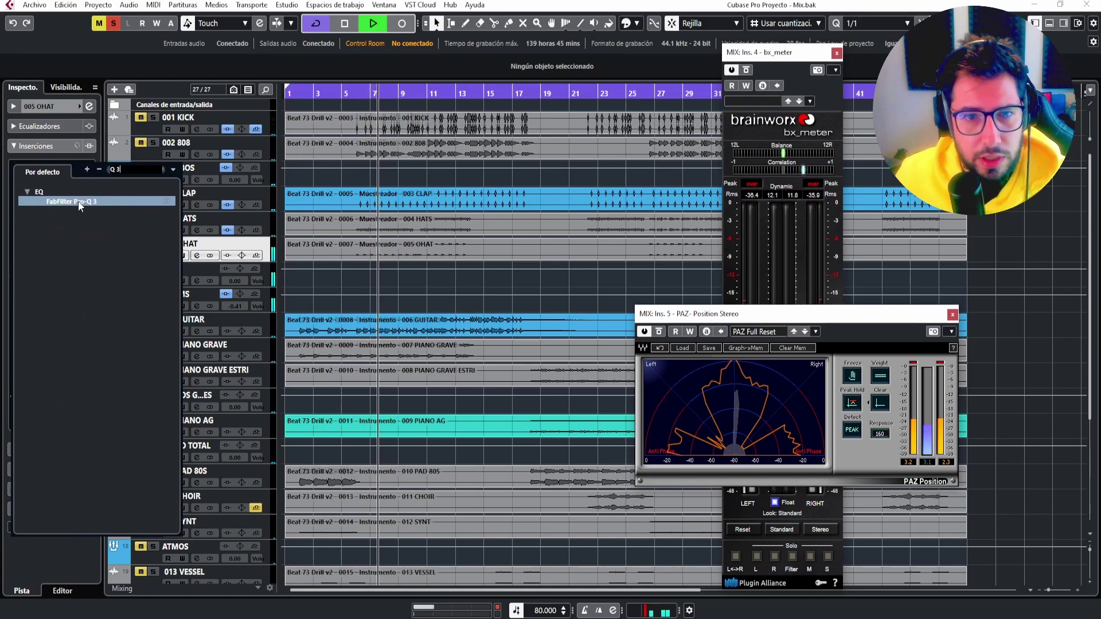
click(79, 202)
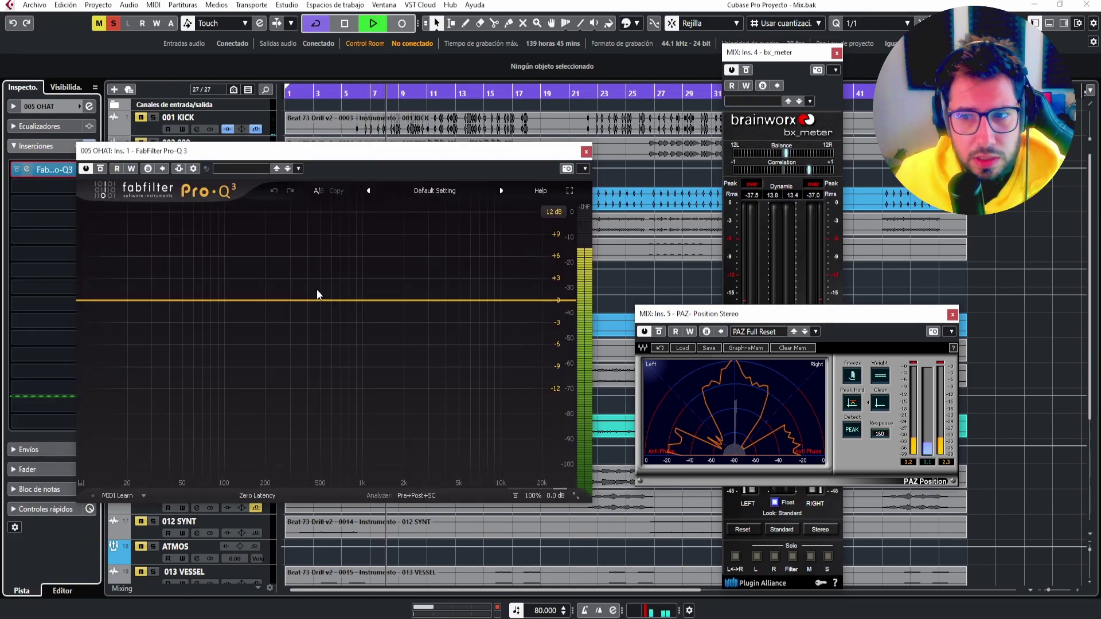
Add a 48 dB/oct low cut at about 3572 Hz in the open hat's Pro-Q 3.
click(369, 300)
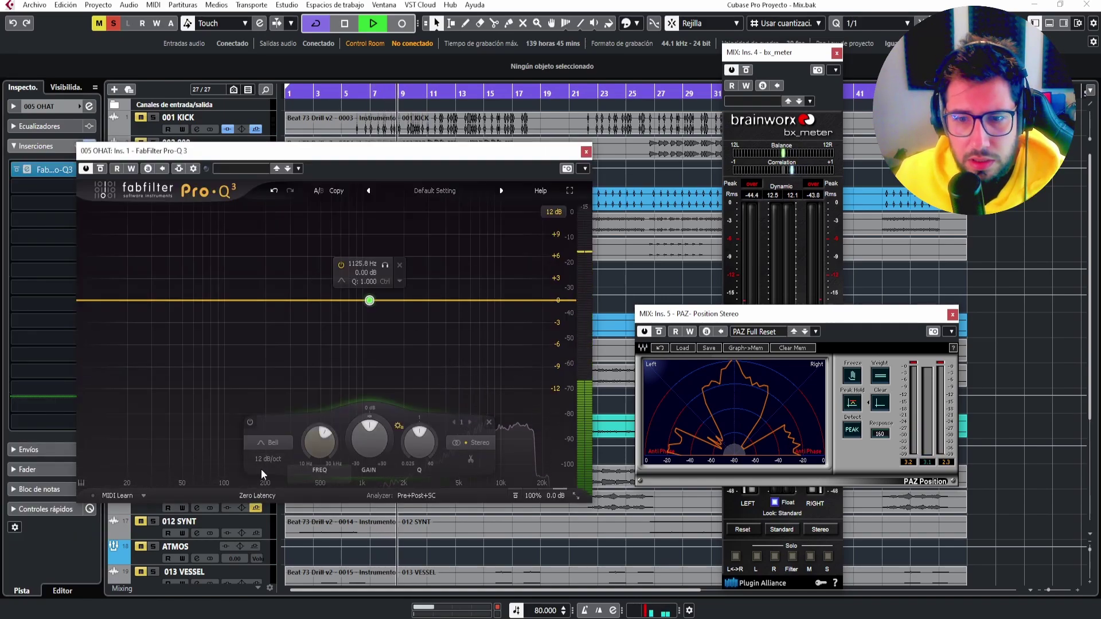
click(260, 441)
click(260, 360)
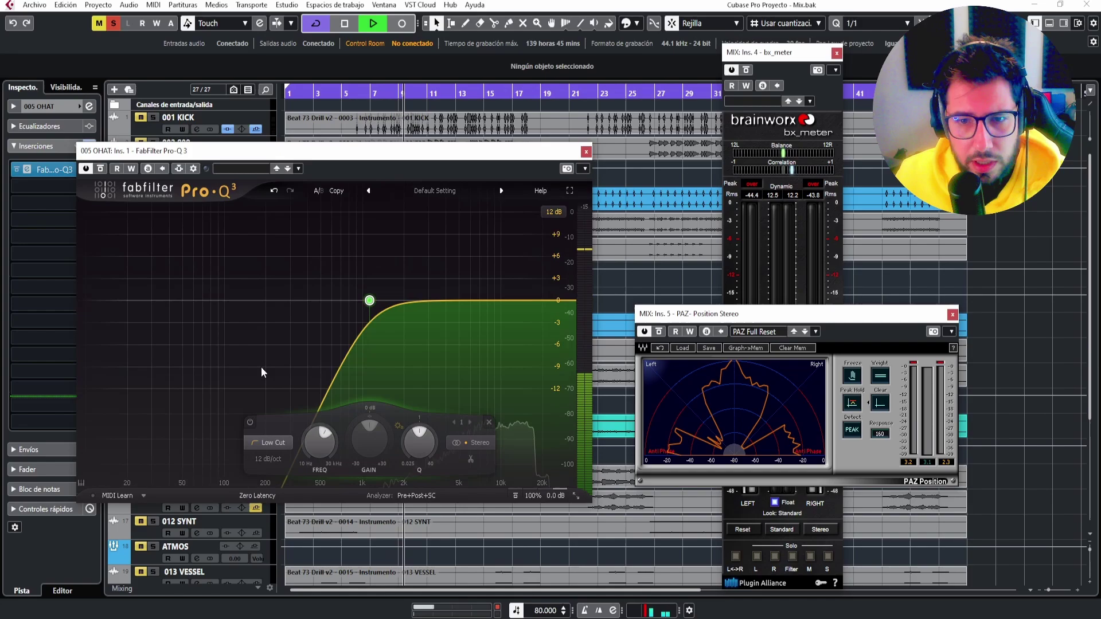
click(255, 463)
click(281, 571)
drag(369, 301, 446, 307)
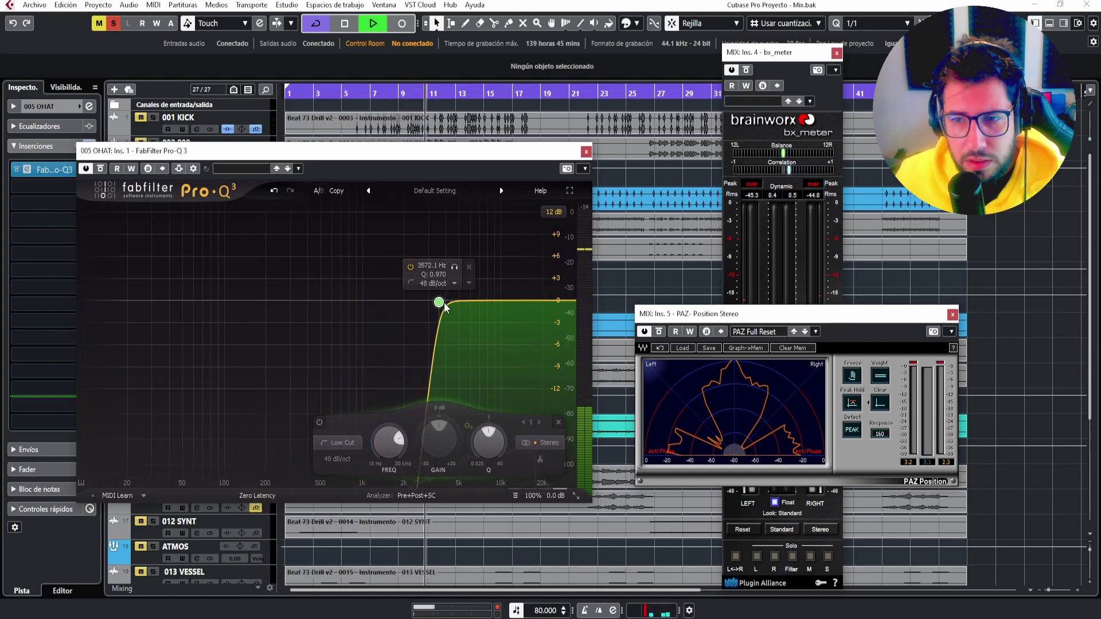
Sweep a narrow boosted bell to about 8760 Hz on the open hat, cut it to -3.10 dB, stop playback and close the equalizer.
click(478, 300)
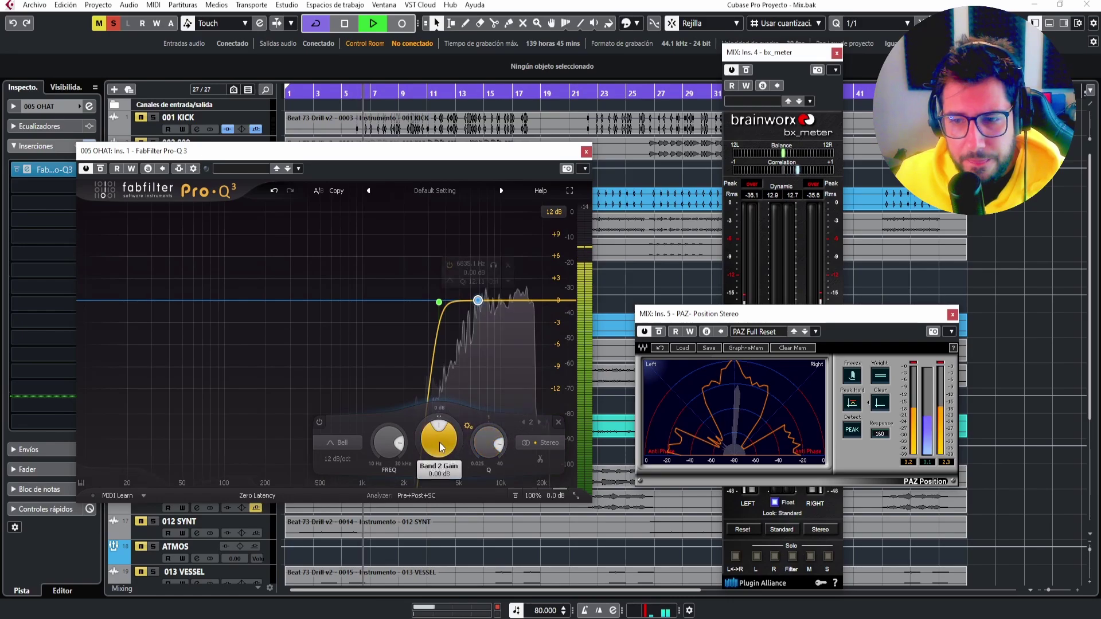
drag(439, 442, 447, 393)
mouse_move(478, 224)
mouse_down()
mouse_move(455, 222)
mouse_move(525, 222)
mouse_move(481, 228)
mouse_move(493, 229)
mouse_up()
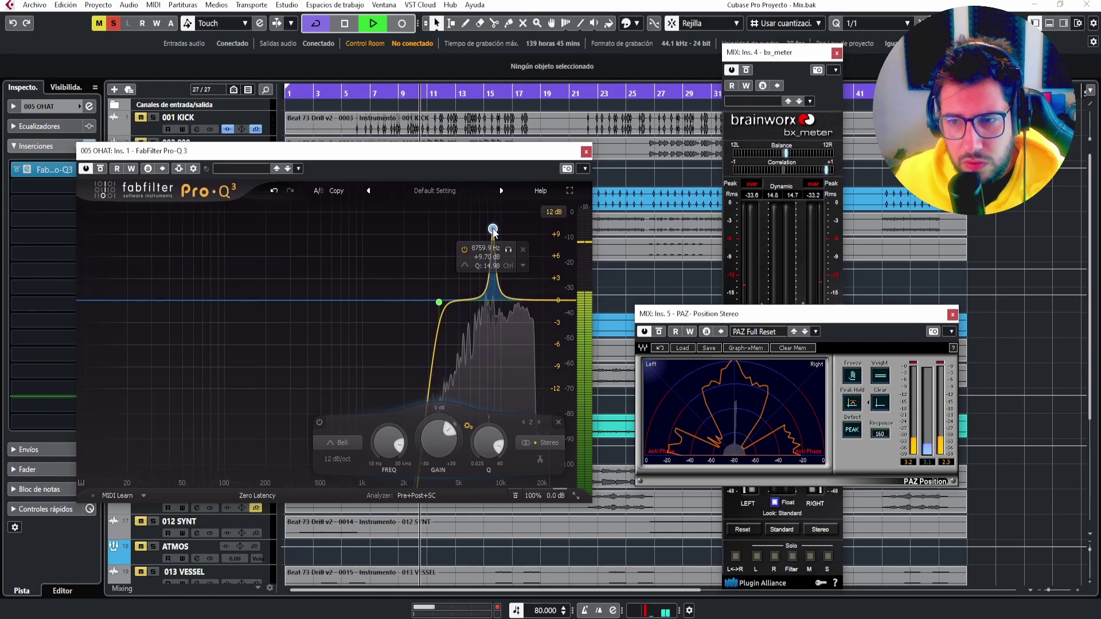
key(space)
drag(490, 438, 450, 518)
key(space)
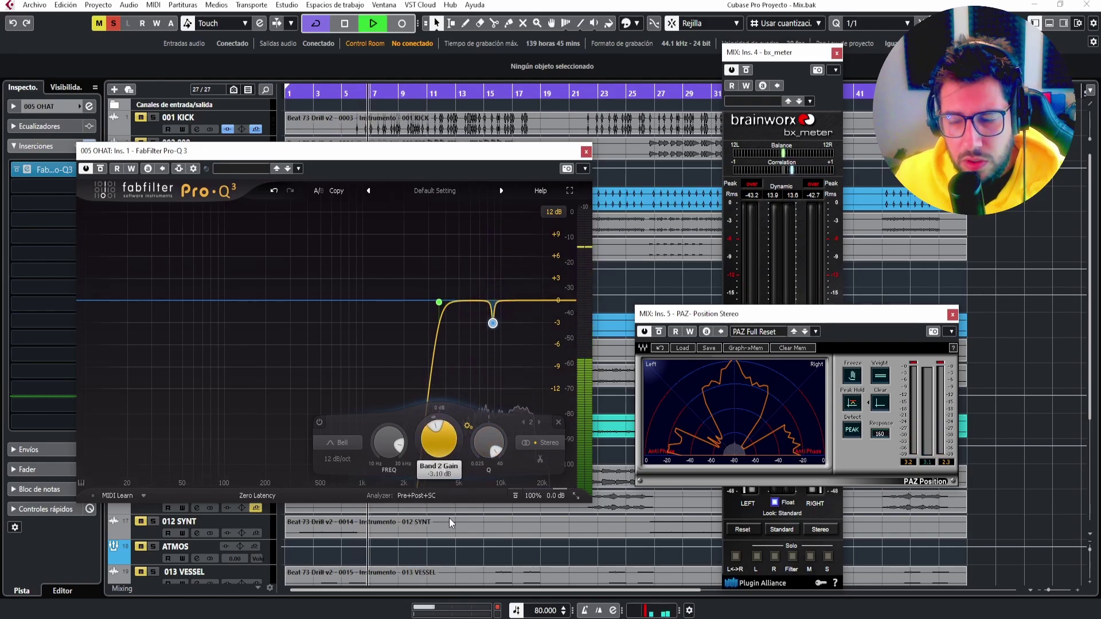
key(space)
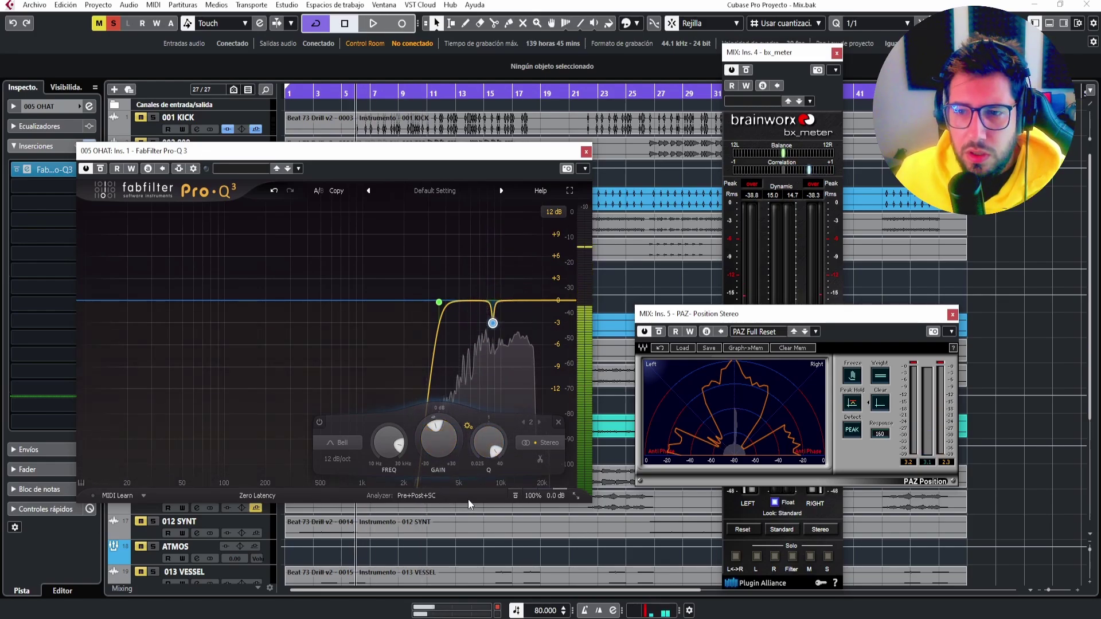
click(586, 151)
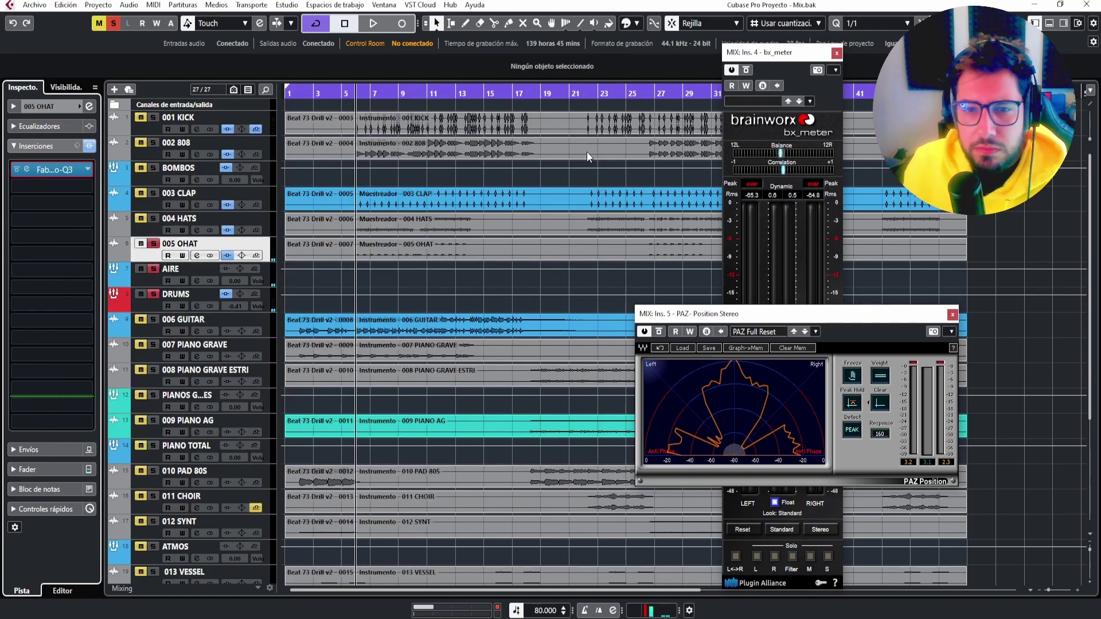
Add the 004 HATS, 003 CLAP and BOMBOS tracks to the solo selection and play the drums together.
click(155, 220)
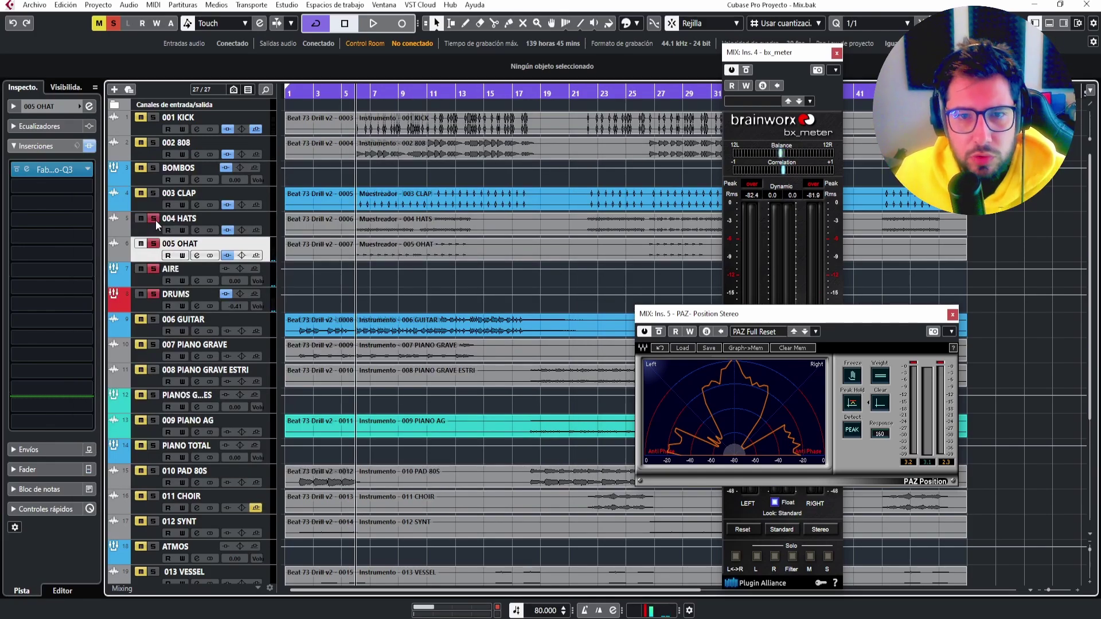
click(153, 193)
click(153, 168)
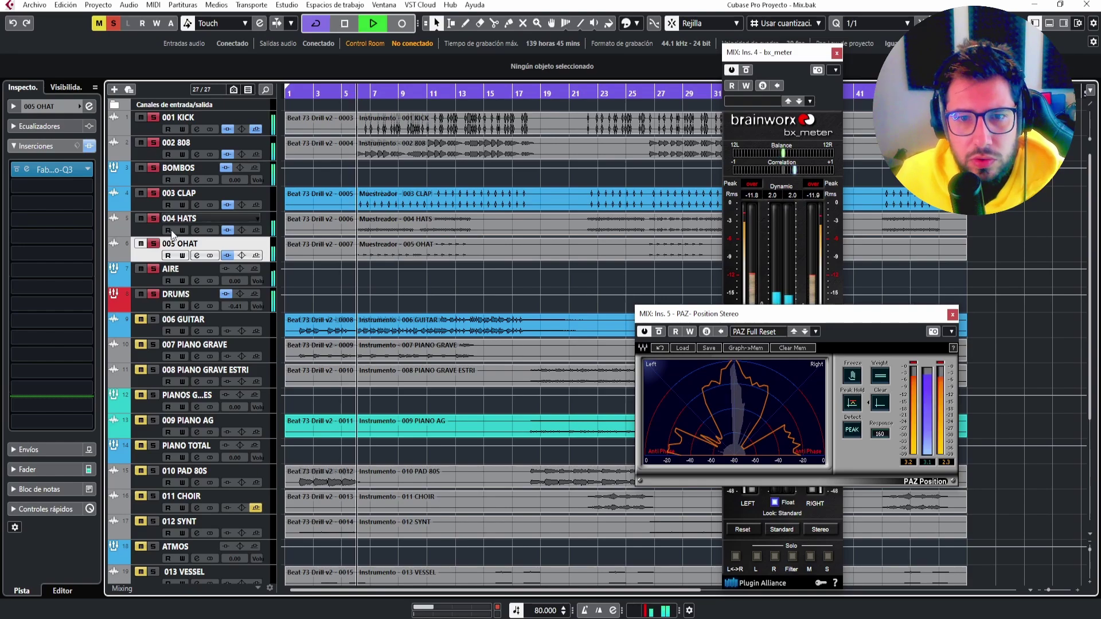
Pan the 005 OHAT track to L32 and lower its volume to -2.19 during playback.
click(74, 110)
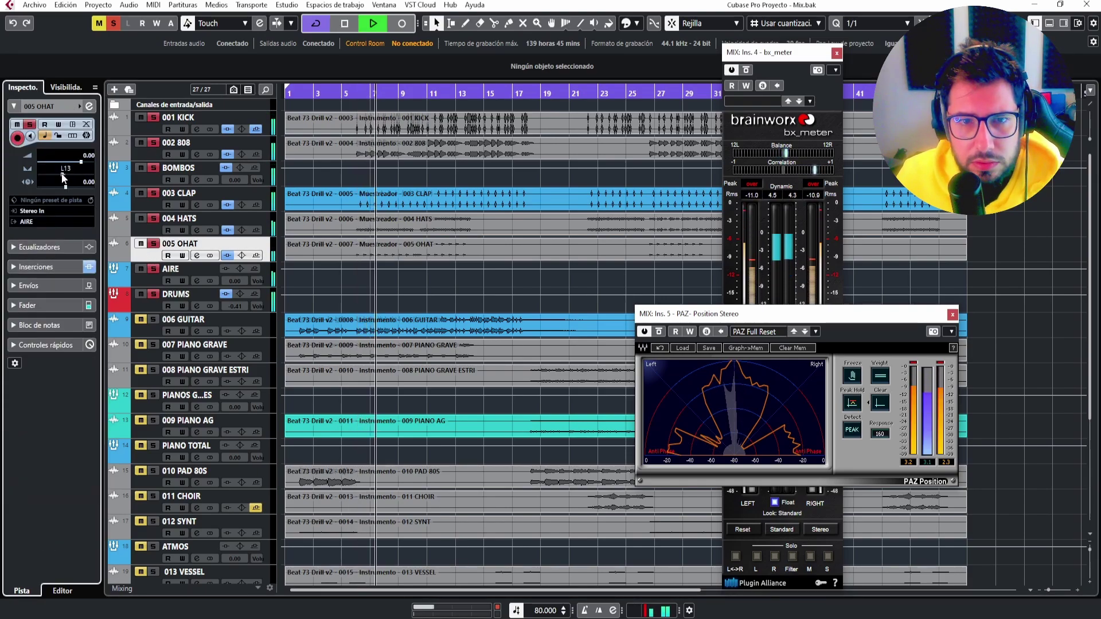
drag(63, 178, 75, 161)
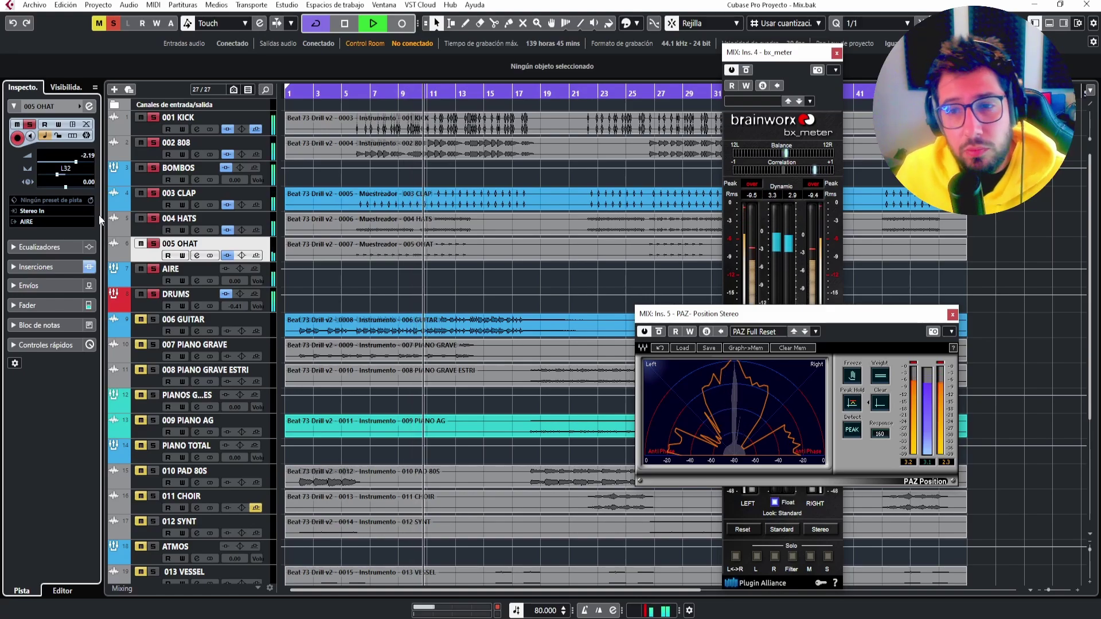
Stop playback and review the inserts on the 004 HATS and 005 OHAT tracks and the AIRE group.
key(space)
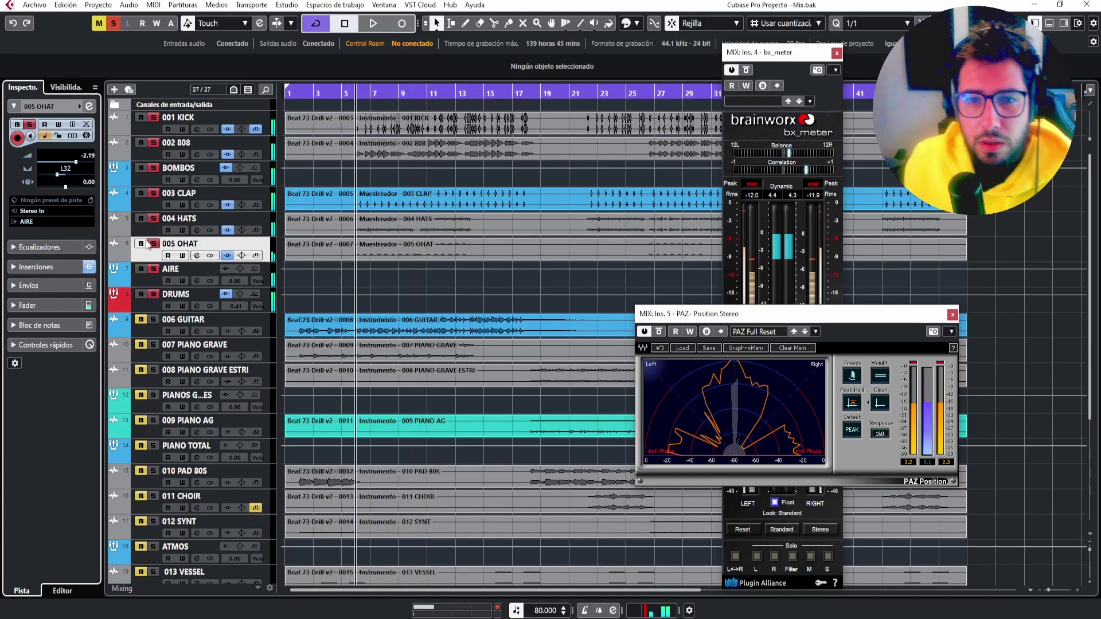
click(145, 277)
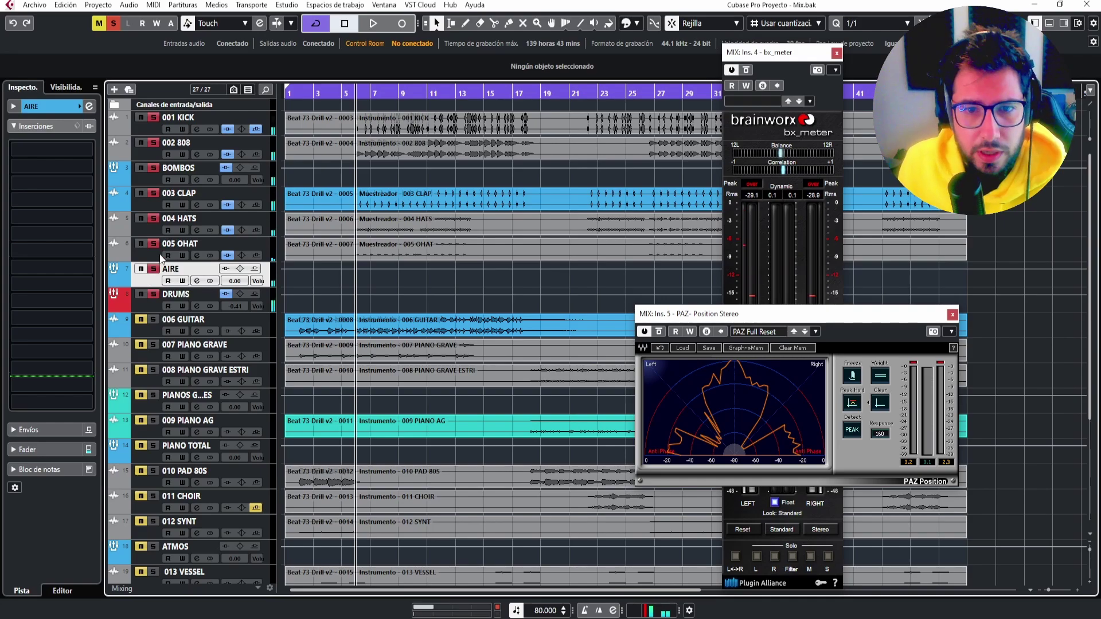
click(272, 228)
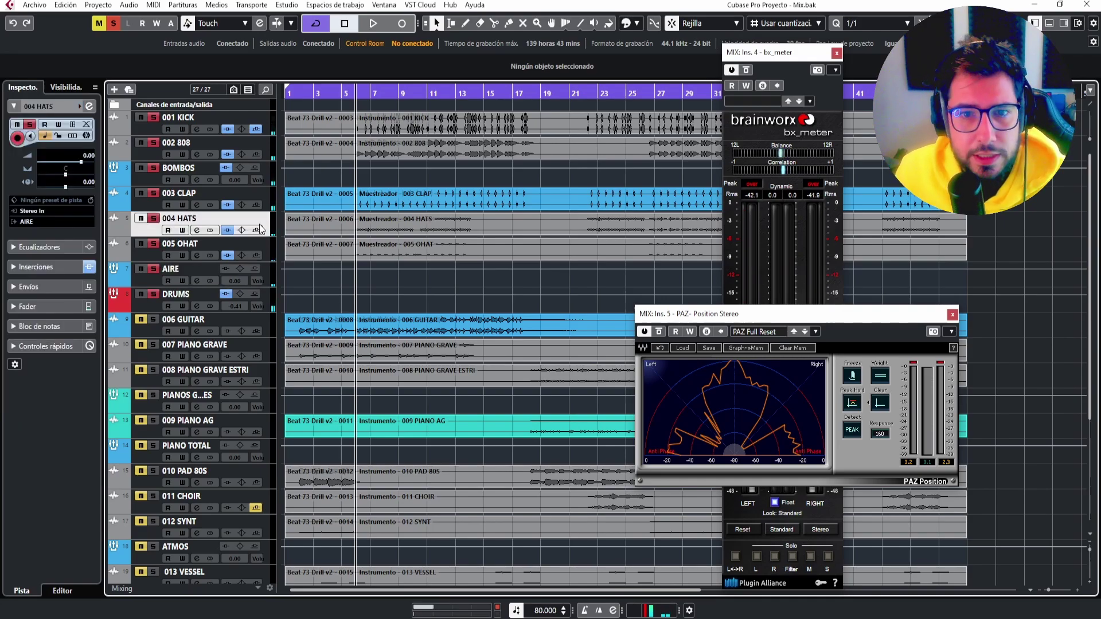
click(147, 256)
click(149, 226)
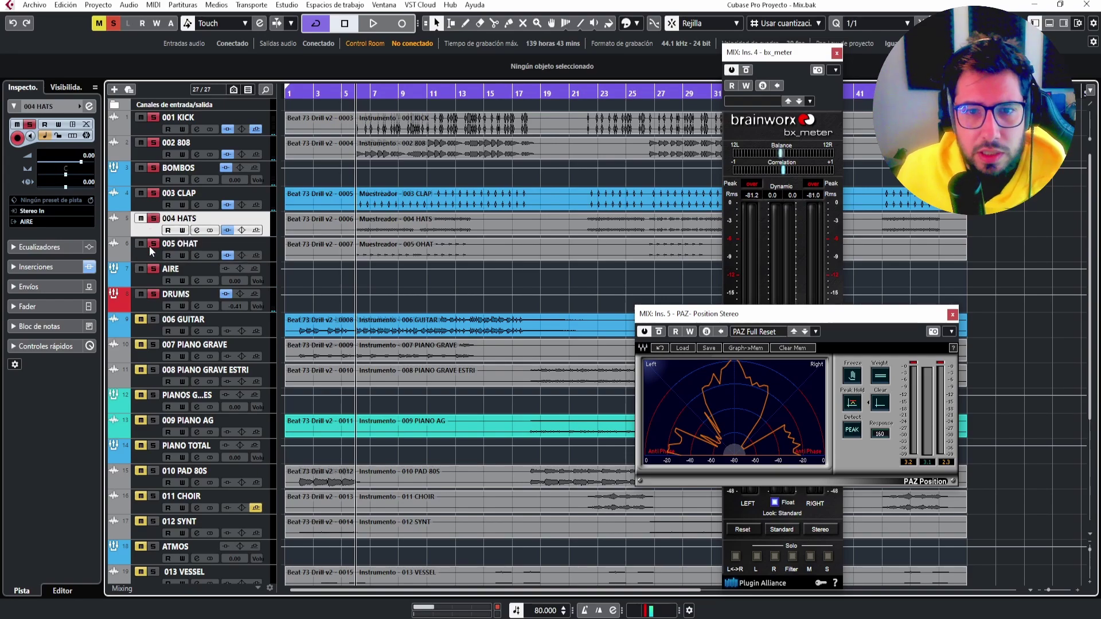
click(149, 246)
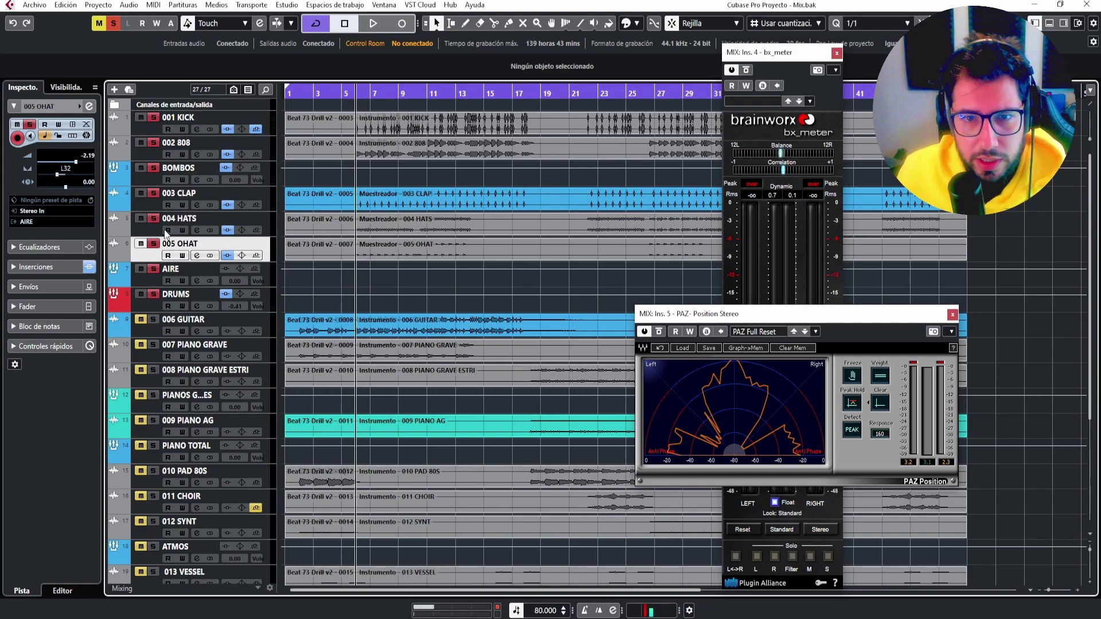
click(156, 232)
click(63, 265)
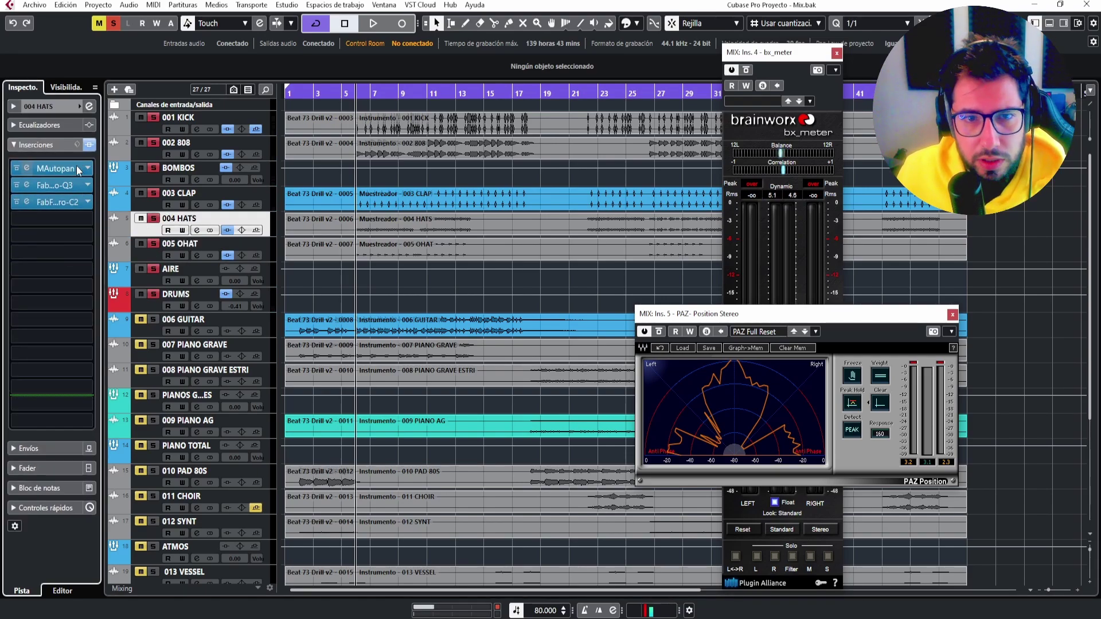
click(154, 253)
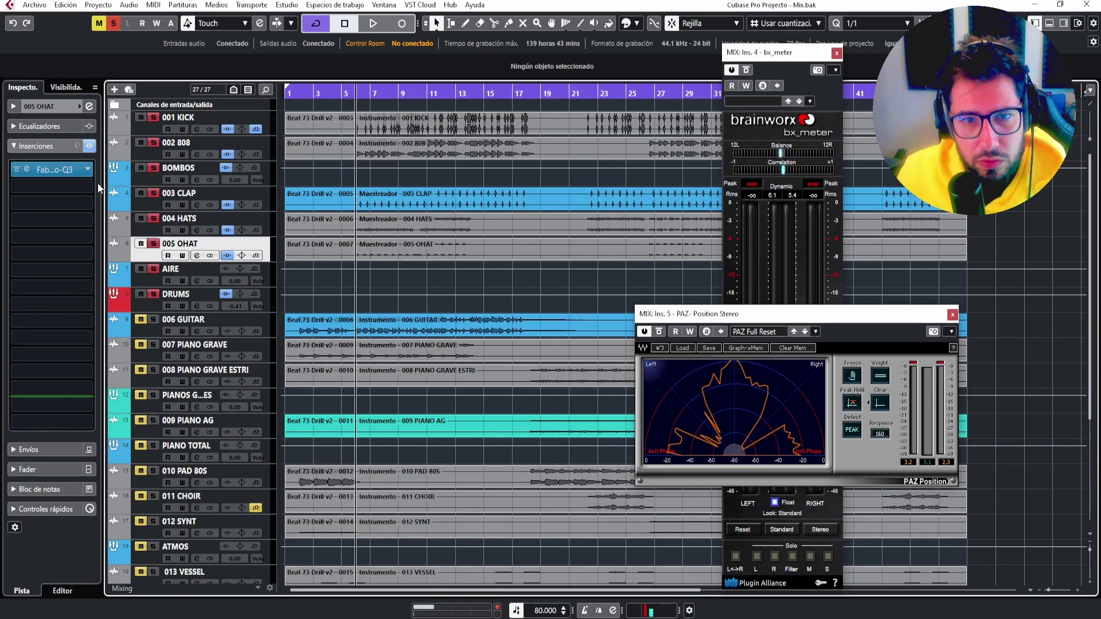
click(150, 279)
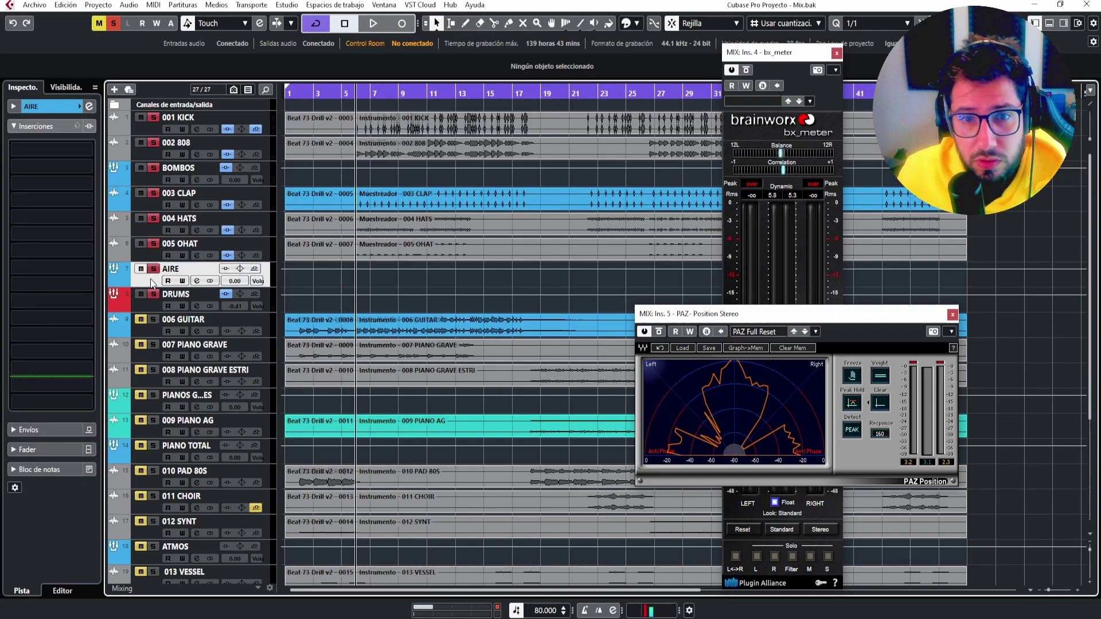
Insert SSLComp Stereo on the AIRE group, adjust its threshold slightly during playback and close the compressor.
click(90, 150)
text(ssl)
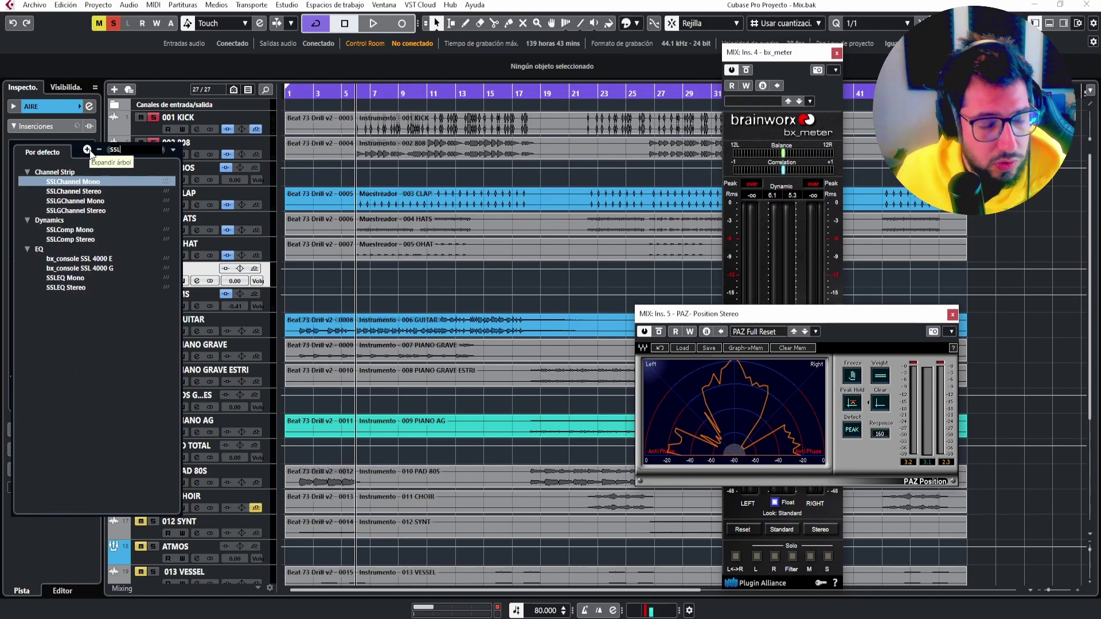
click(70, 239)
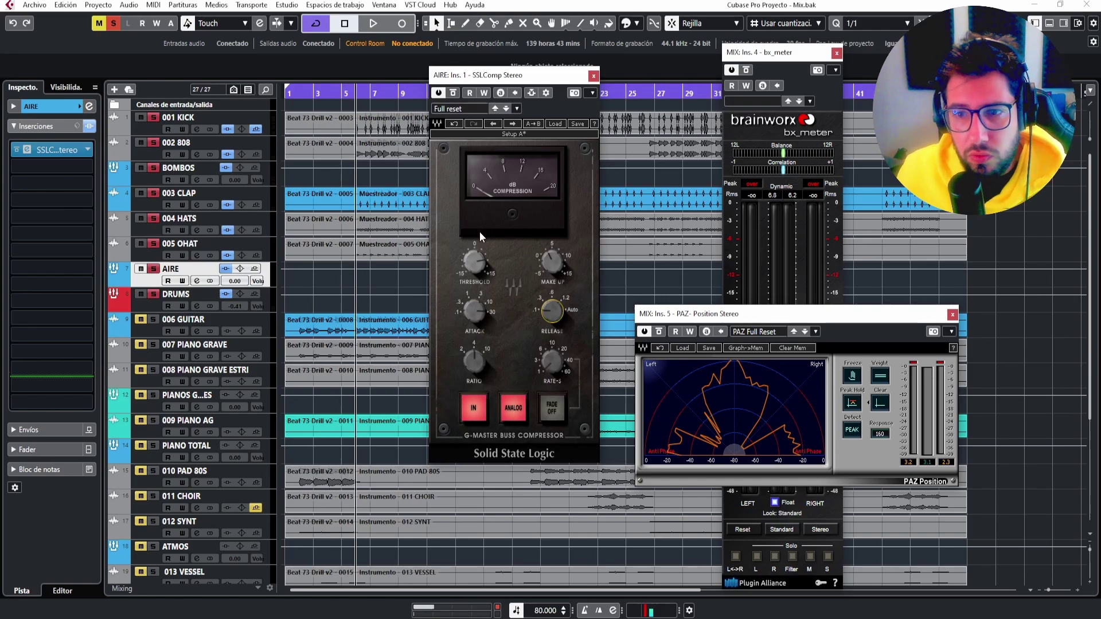
key(space)
mouse_move(475, 262)
mouse_down()
mouse_move(474, 279)
mouse_move(474, 262)
mouse_up()
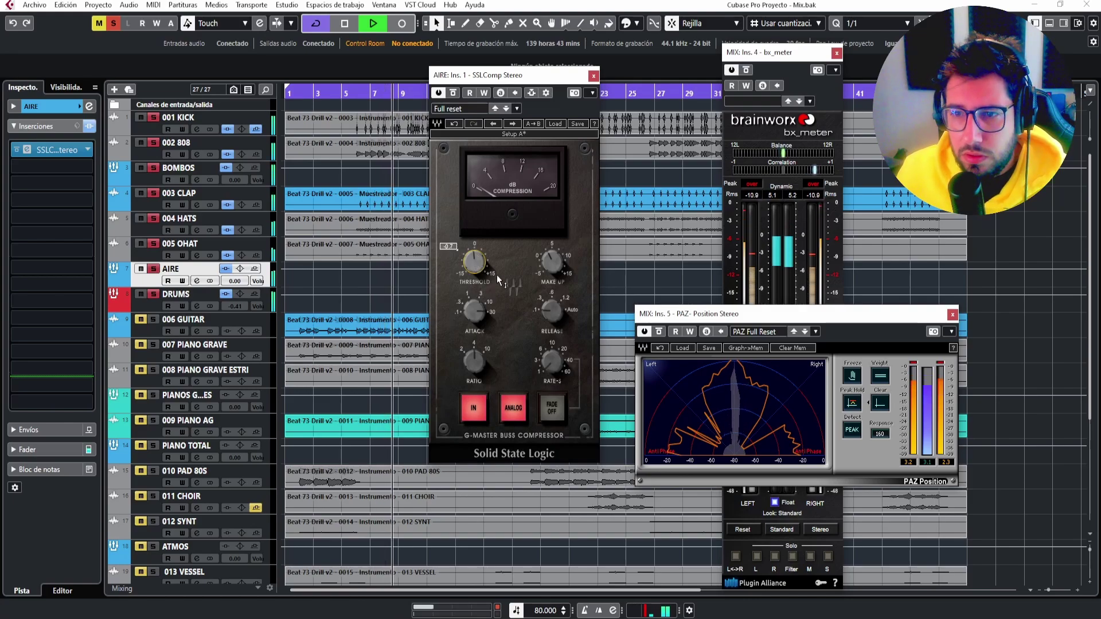
click(593, 75)
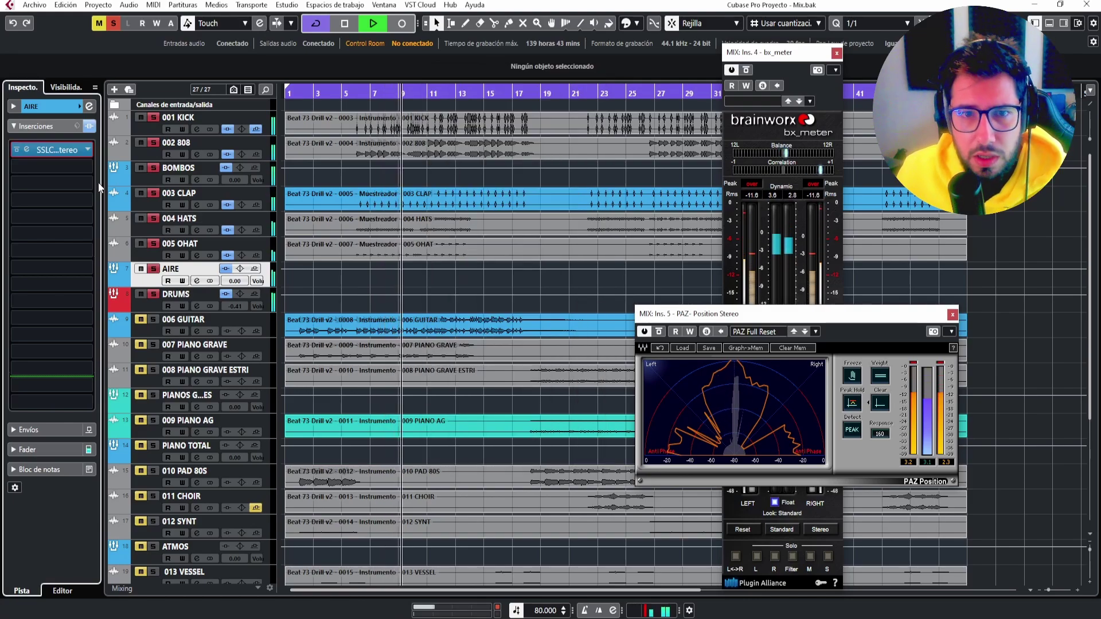
Insert the L1 limiter Stereo after the compressor on AIRE and lower its linked threshold and ceiling to -11.7.
click(90, 167)
text(L1)
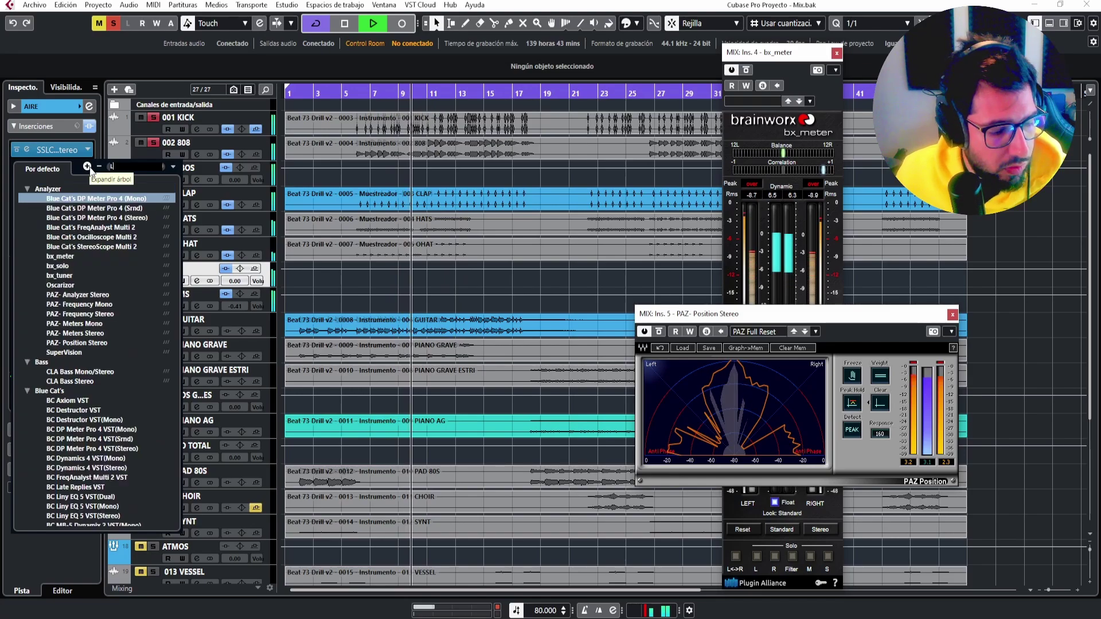
click(84, 210)
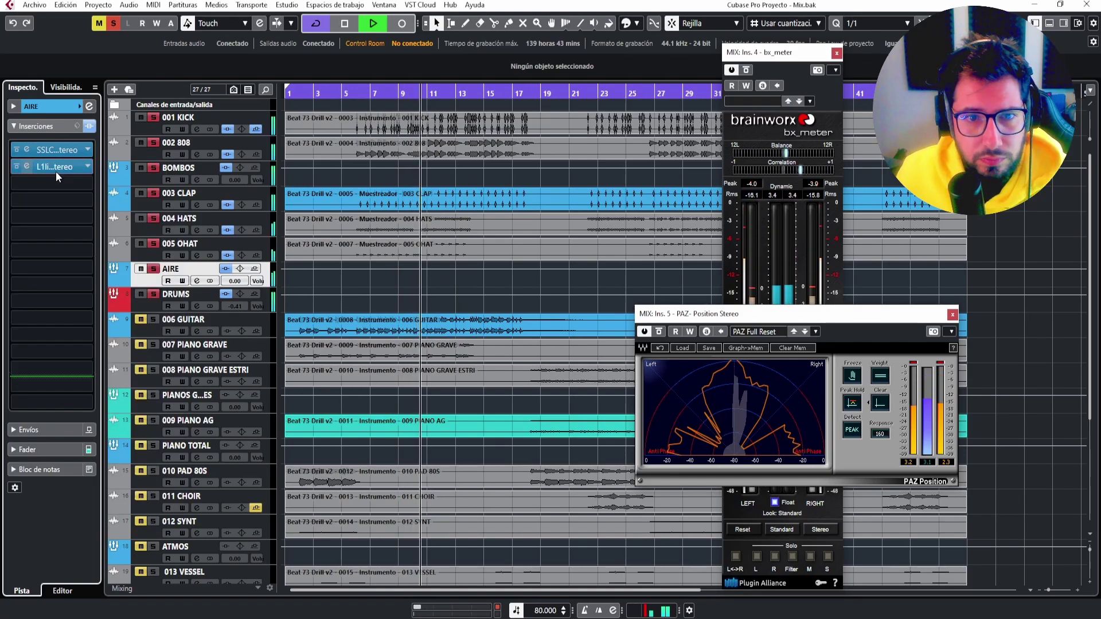
drag(515, 229, 515, 275)
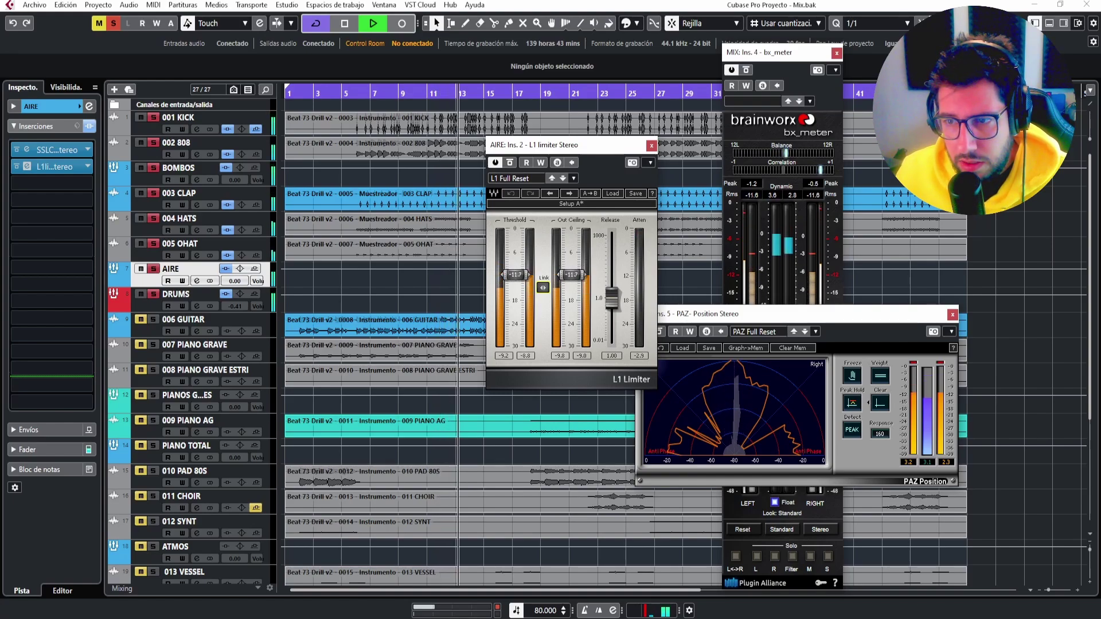
click(646, 358)
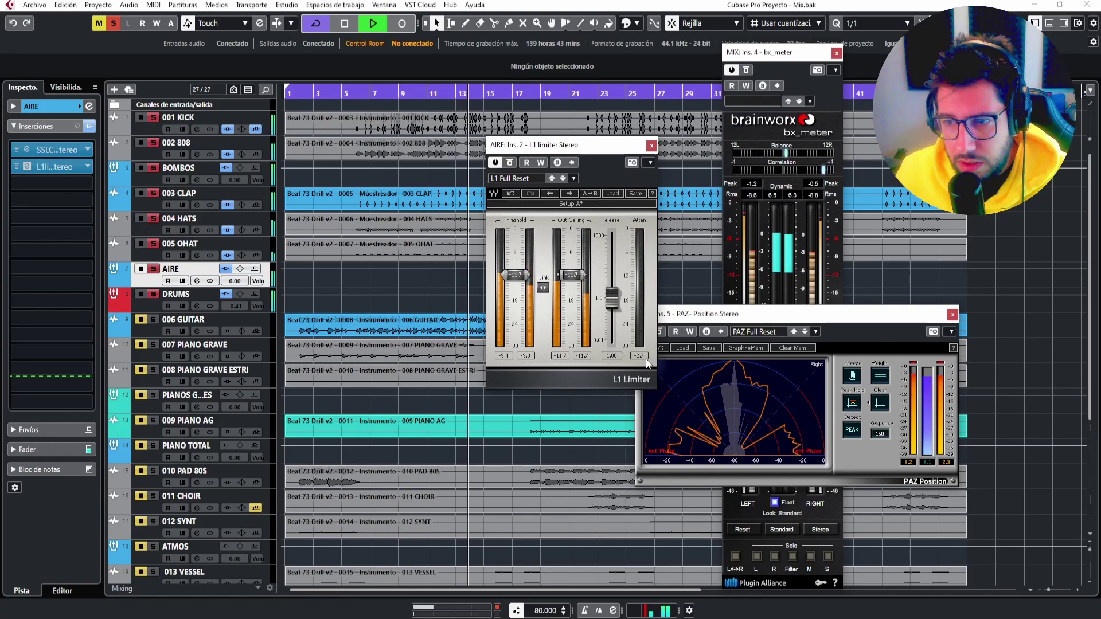
Restart playback, raise the L1 limiter's linked threshold and ceiling to -11.4 and close the limiter.
key(space)
key(space)
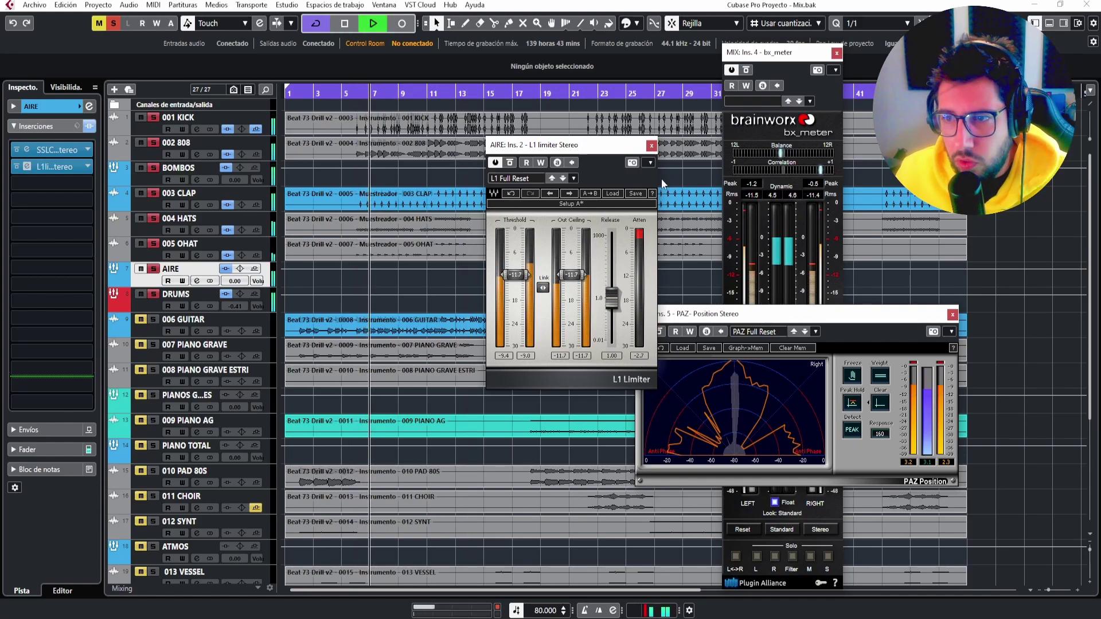
drag(543, 289, 543, 287)
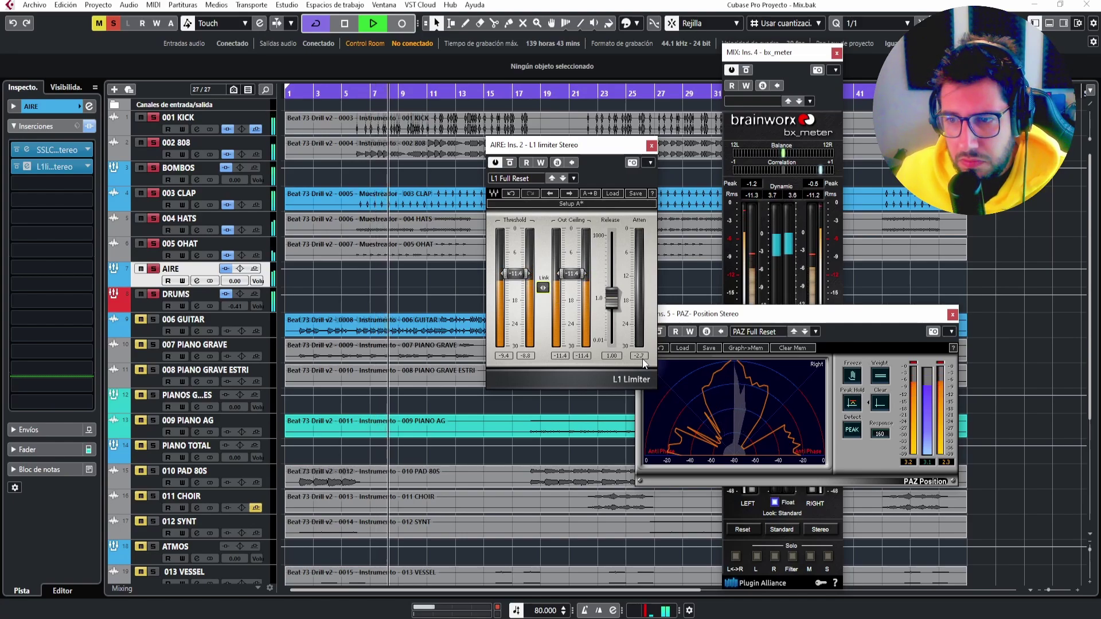
click(652, 146)
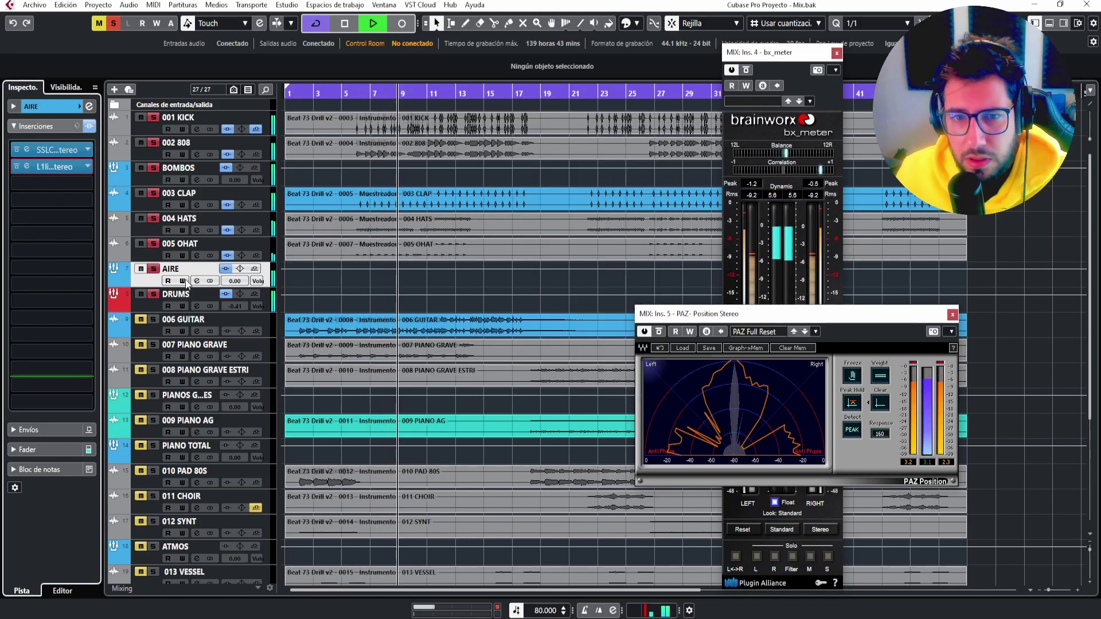
Replay the soloed drums and set the AIRE group's volume to -2.00.
key(space)
key(space)
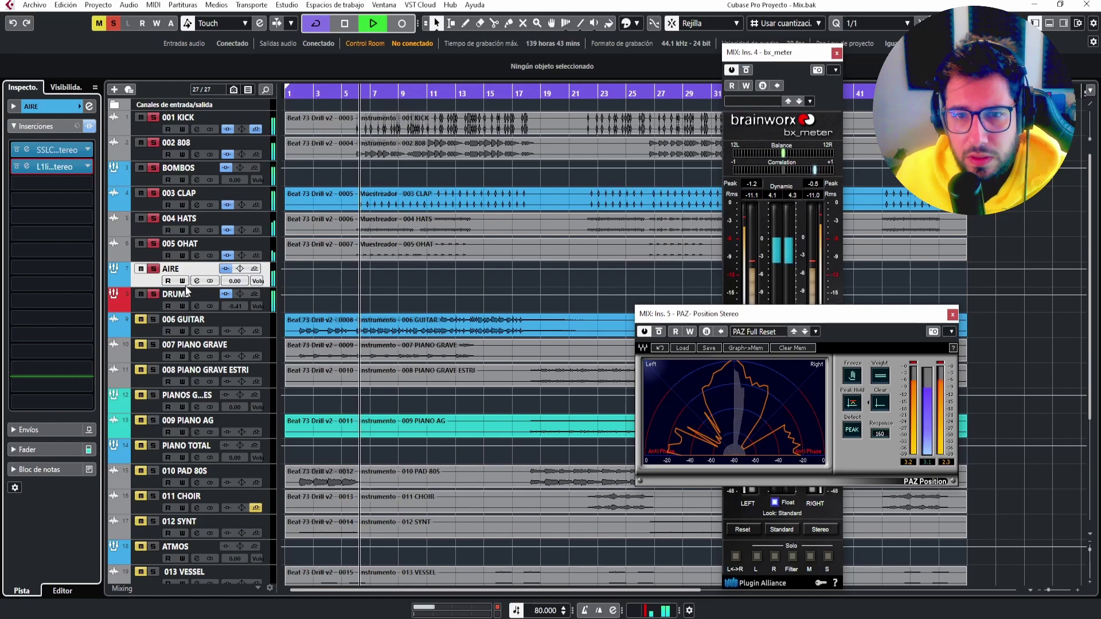
key(space)
click(47, 107)
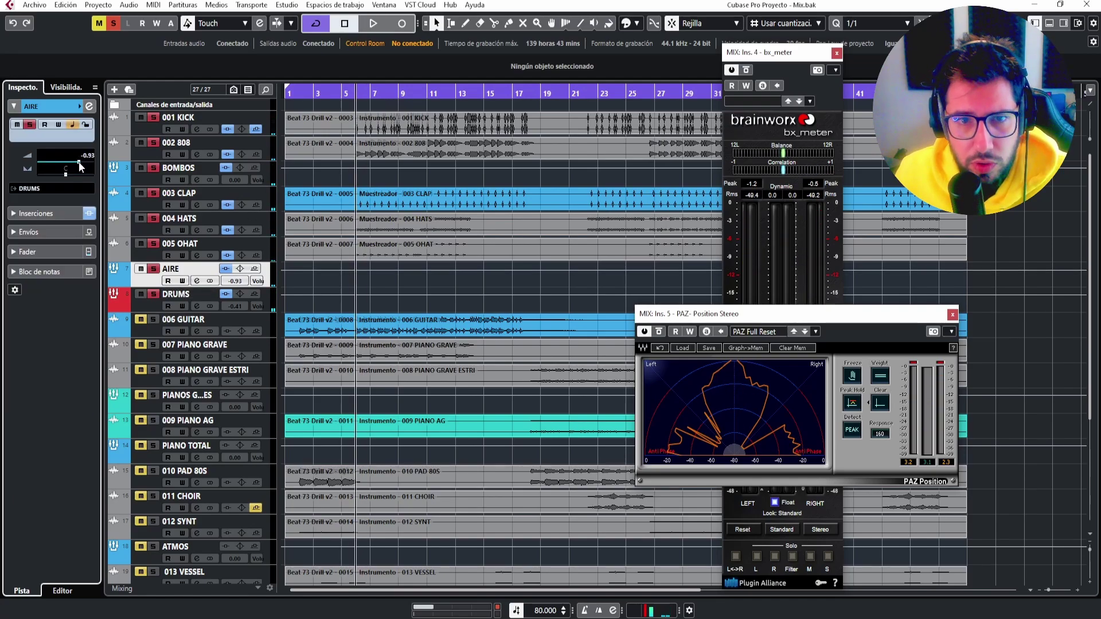
drag(77, 163, 76, 161)
click(82, 156)
click(83, 156)
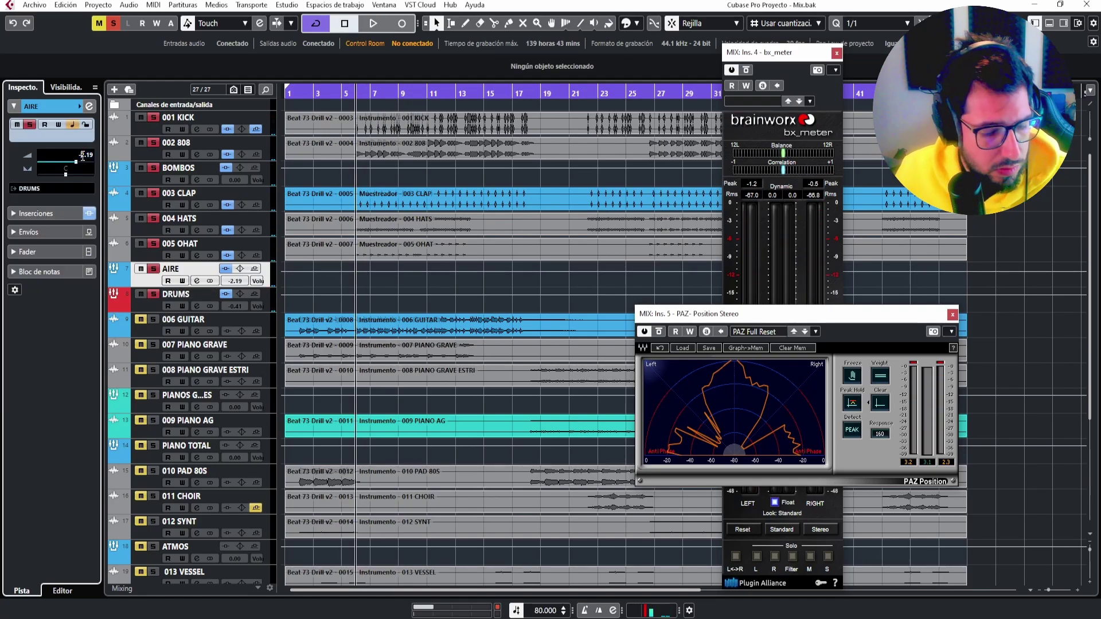
text(2)
key(Return)
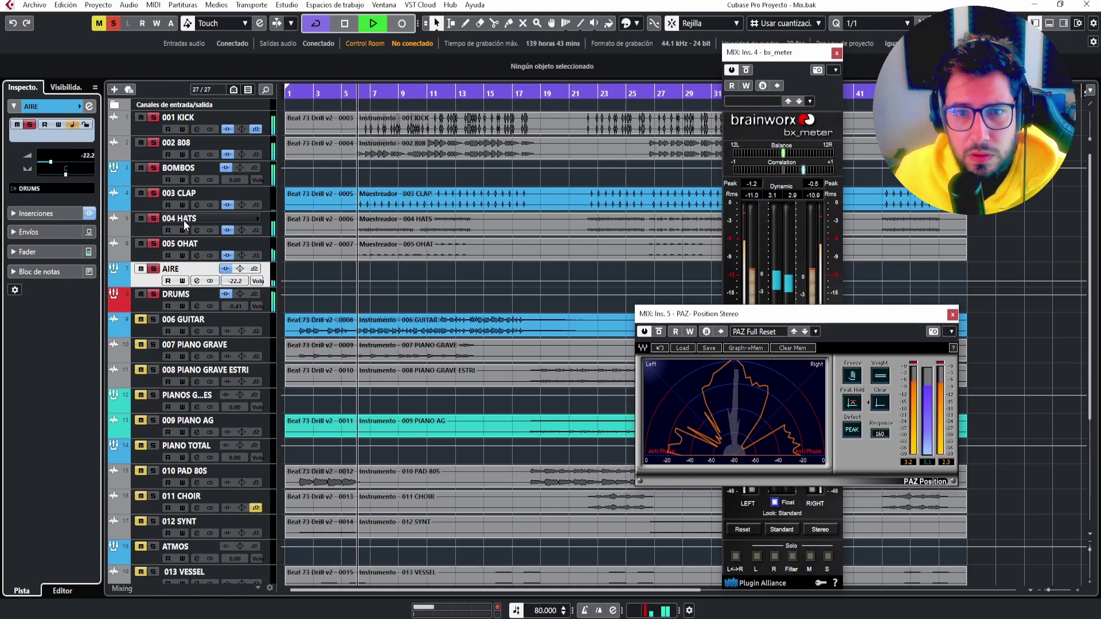
double_click(87, 157)
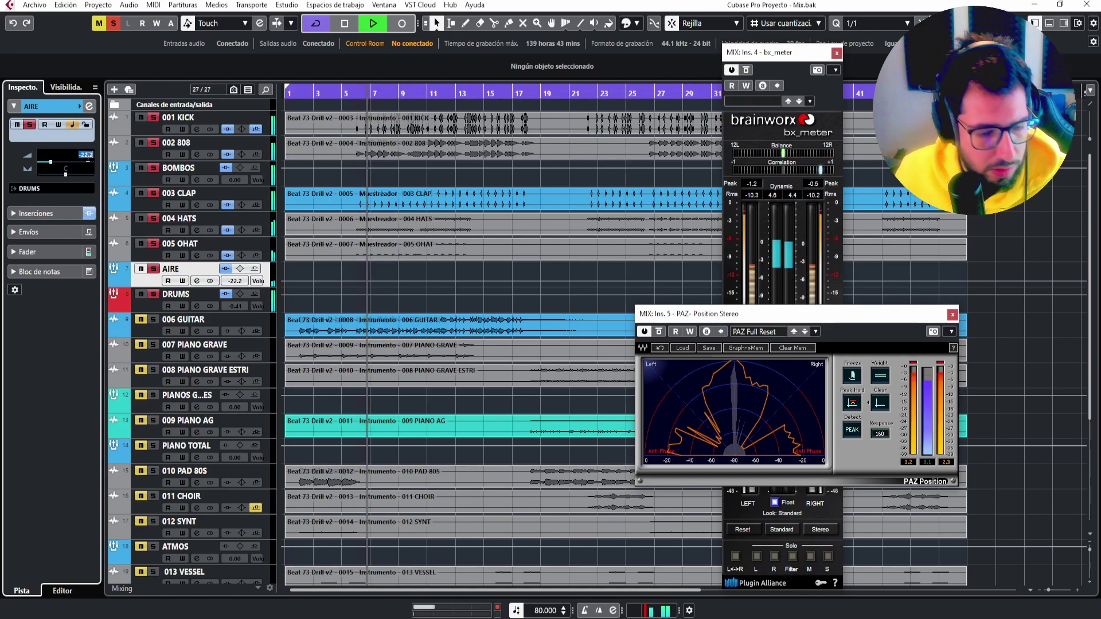
text(-2)
key(Return)
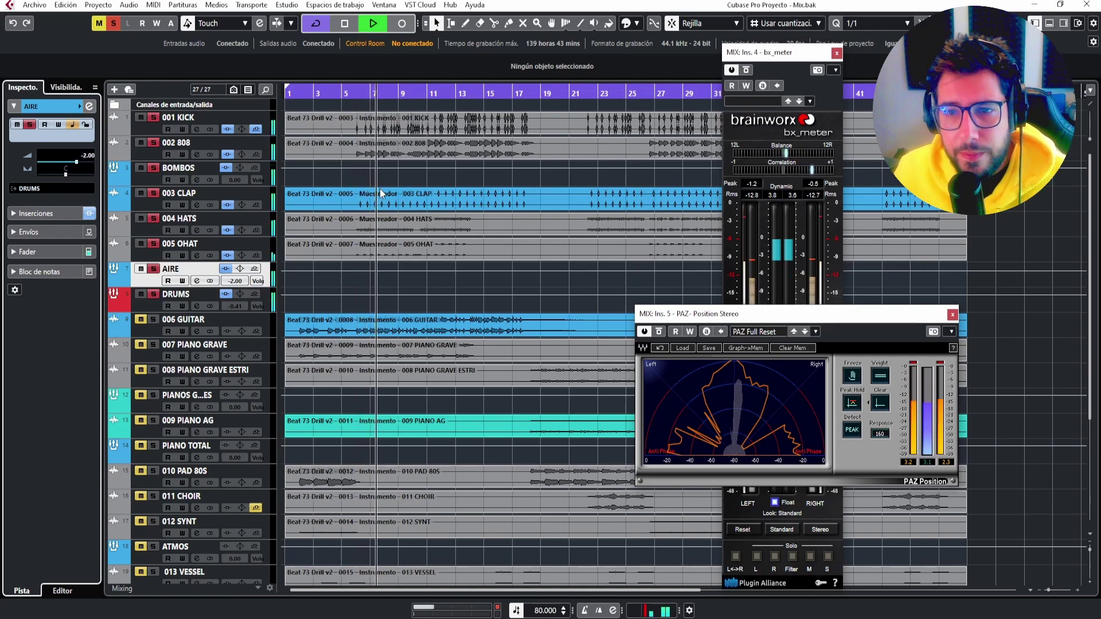
Set the AIRE group's volume to -4.00 while the soloed drums play.
double_click(89, 155)
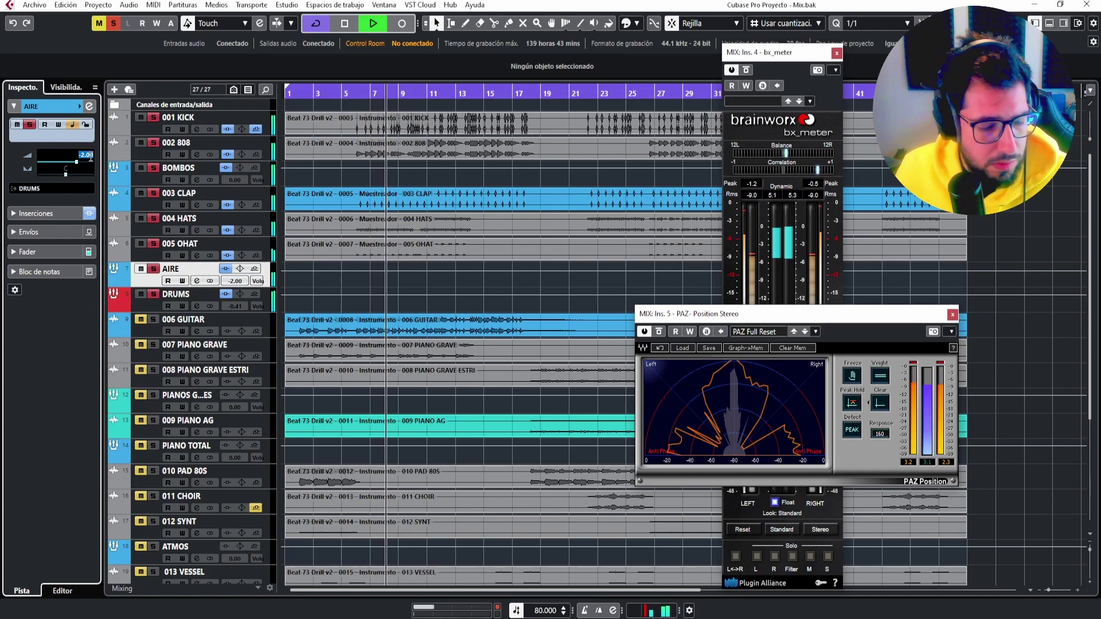
text(-4)
key(Return)
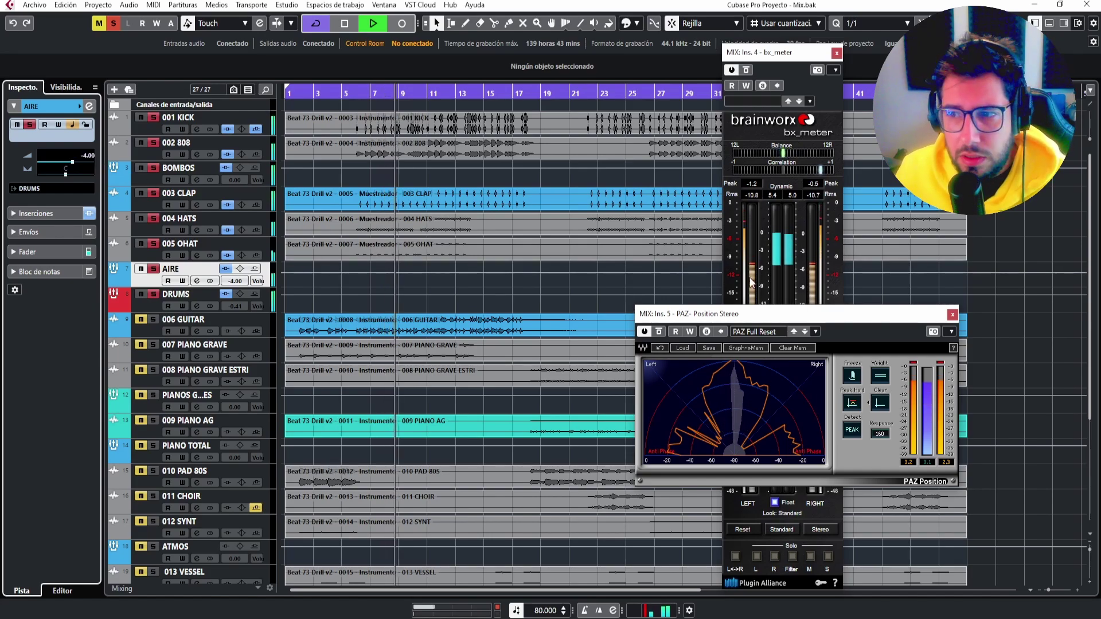
Clear all solos and set the AIRE group's volume to -6.00 against the full mix.
click(114, 23)
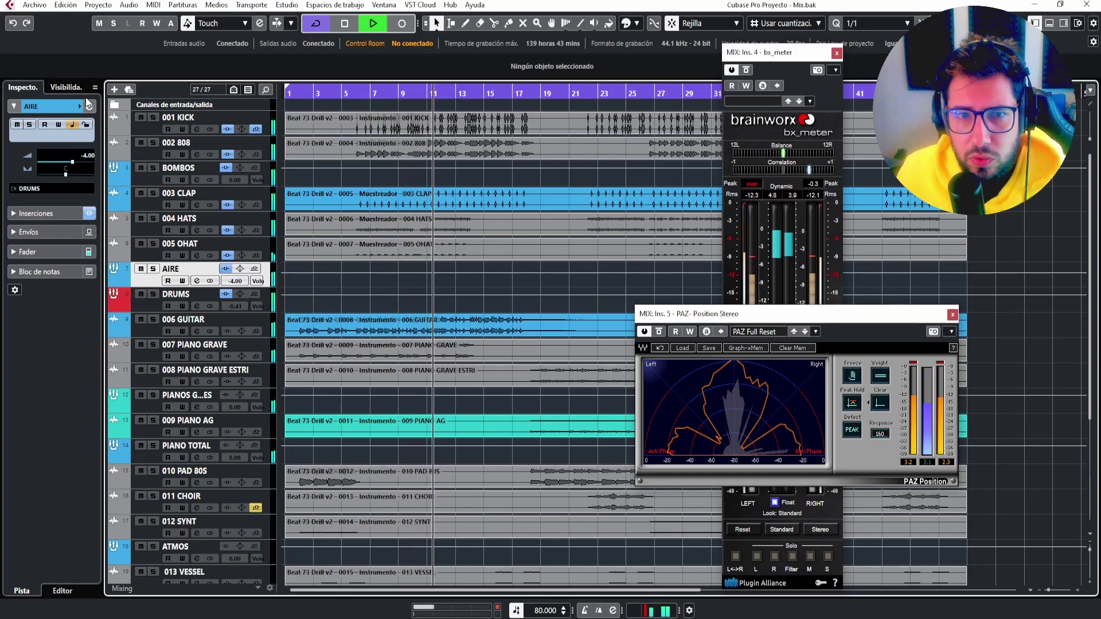
double_click(87, 155)
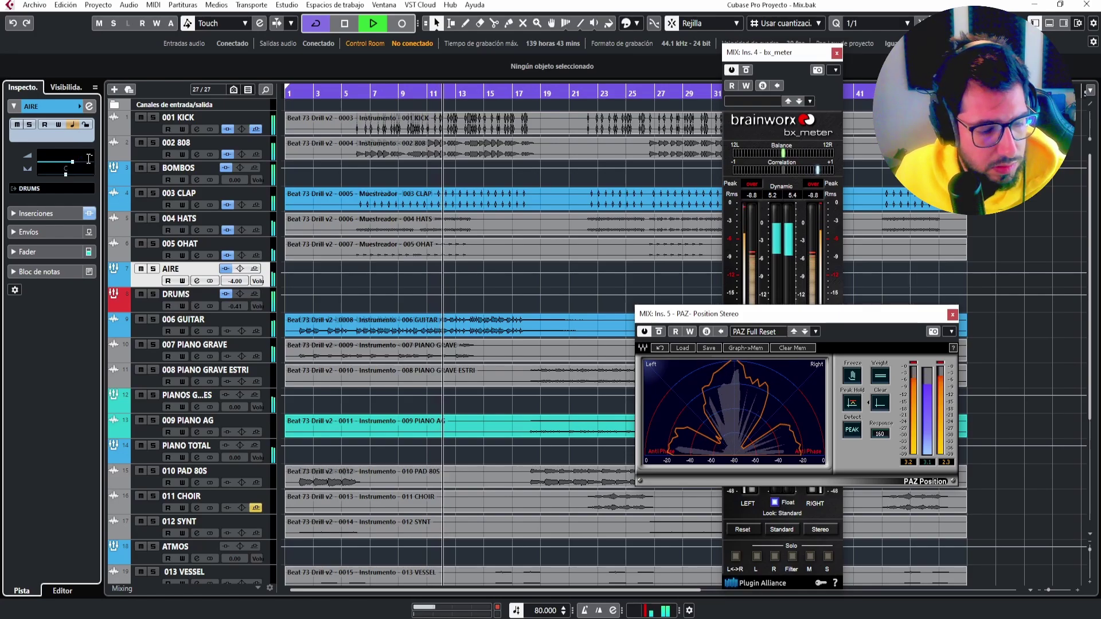
text(-6)
key(Return)
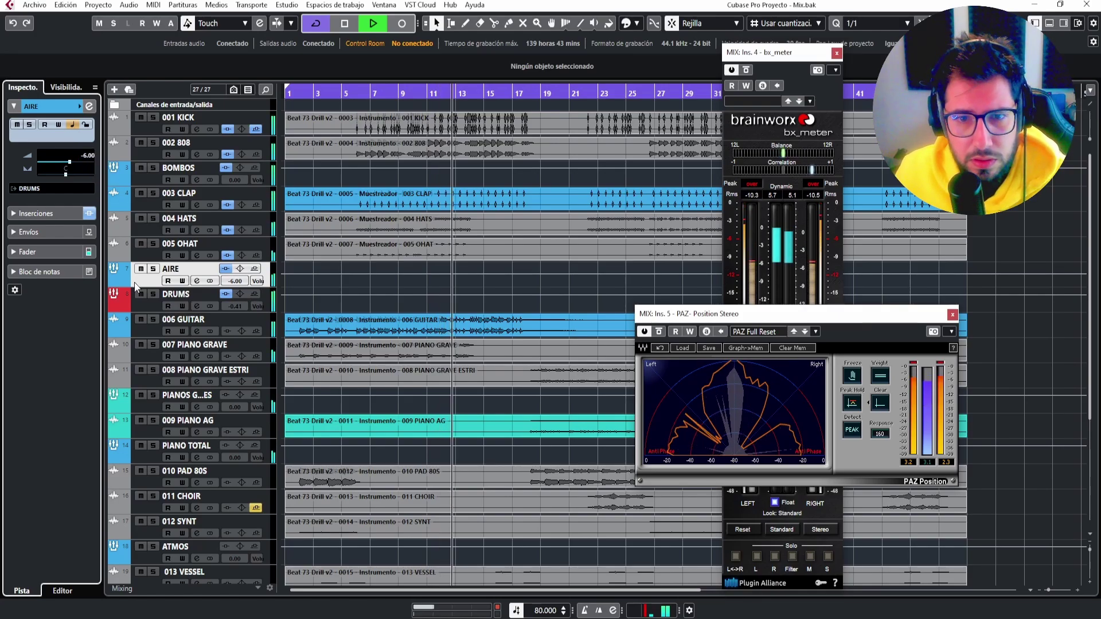
Stop playback, open the Spectrum Analyzer on the MIX channel from the mixer and return to the project.
key(F3)
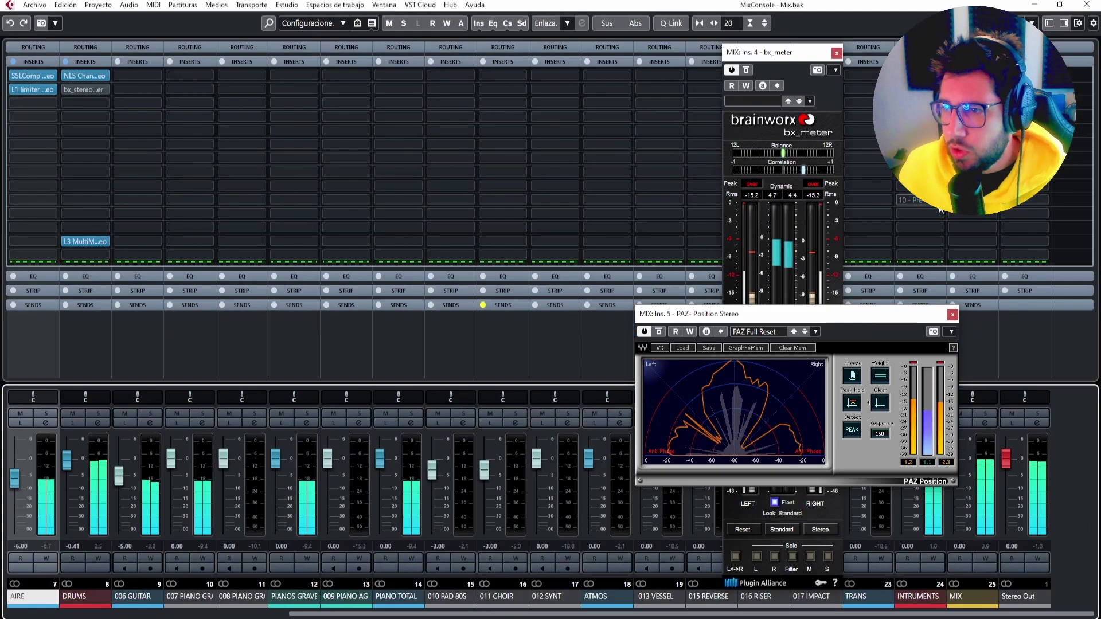
key(space)
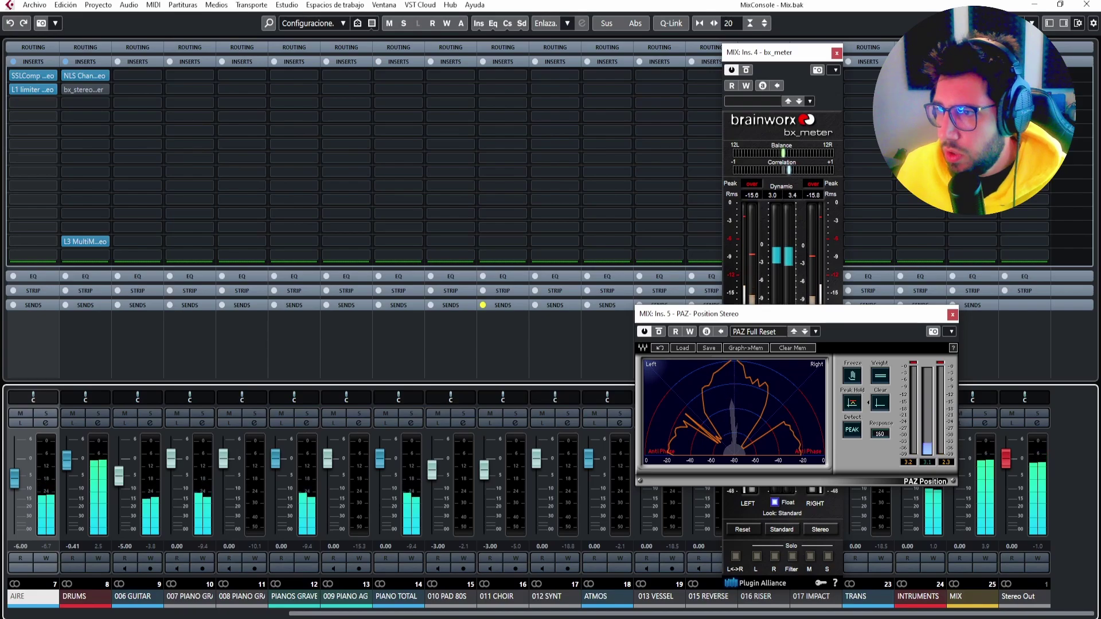
click(973, 104)
click(1087, 4)
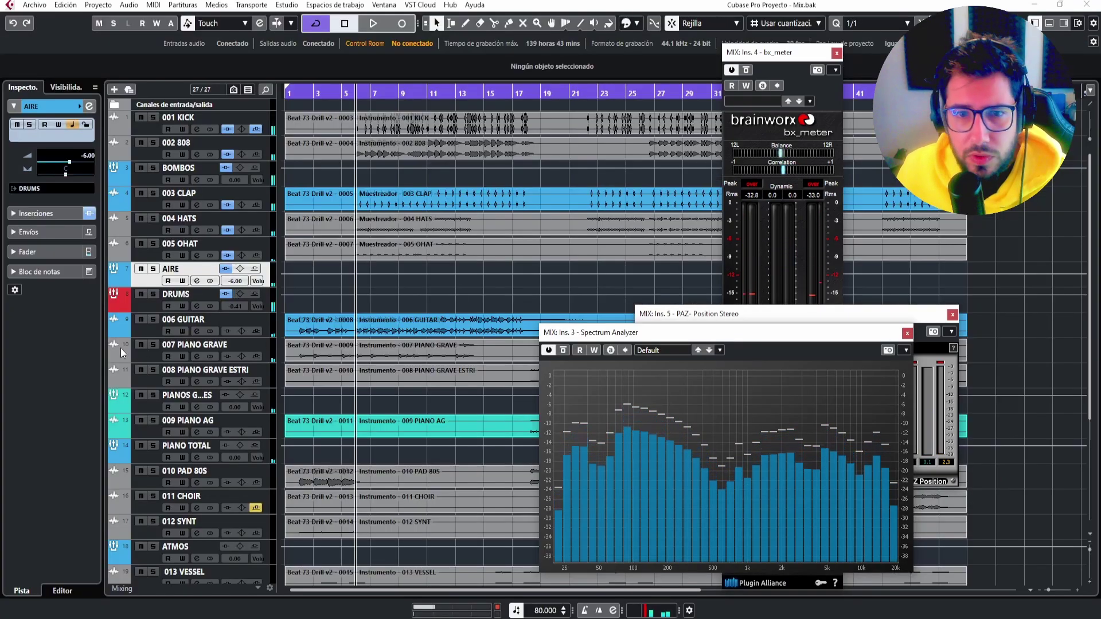
Solo the DRUMS group, start playback and move the PAZ-Position window clear of the Spectrum Analyzer.
click(156, 296)
key(space)
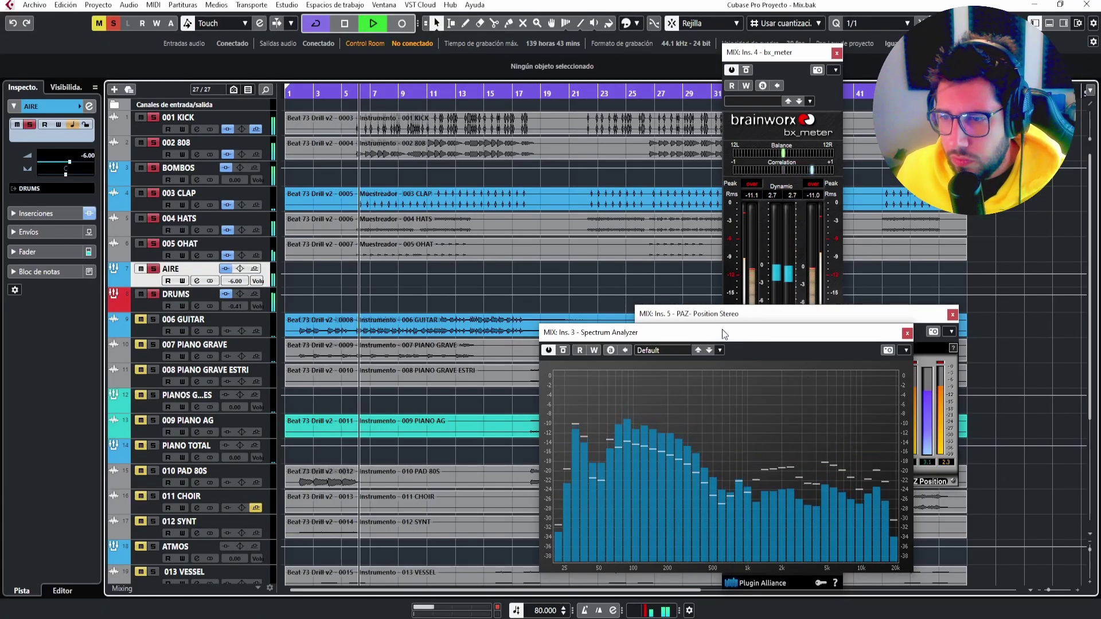
drag(725, 319, 211, 304)
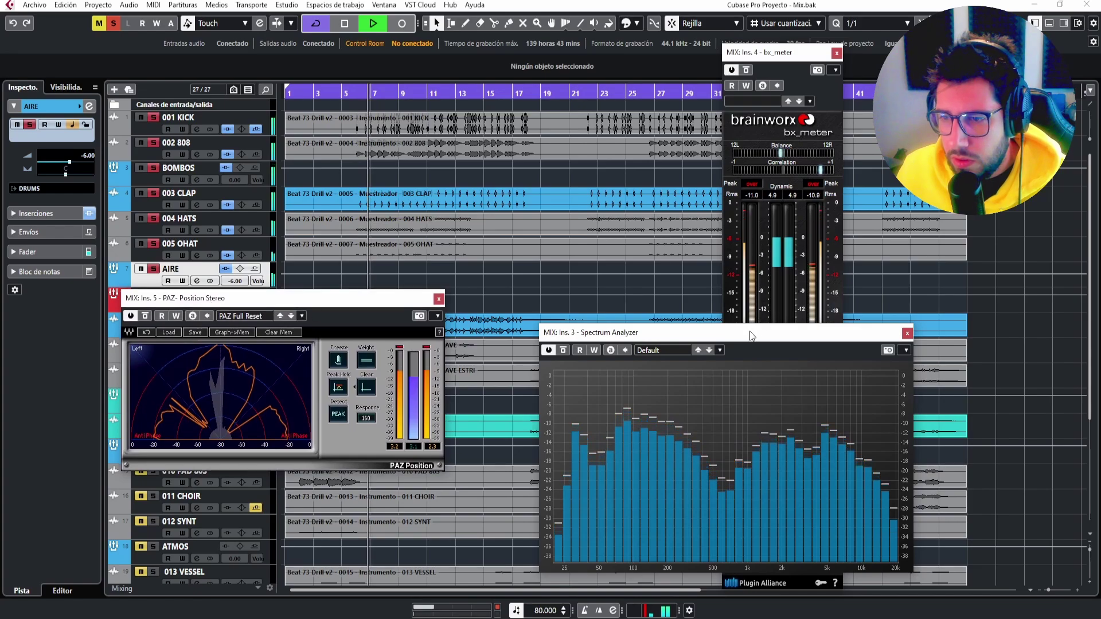
Check the playing drums on the Spectrum Analyzer, stop playback and close the PAZ-Position window.
drag(749, 333, 635, 257)
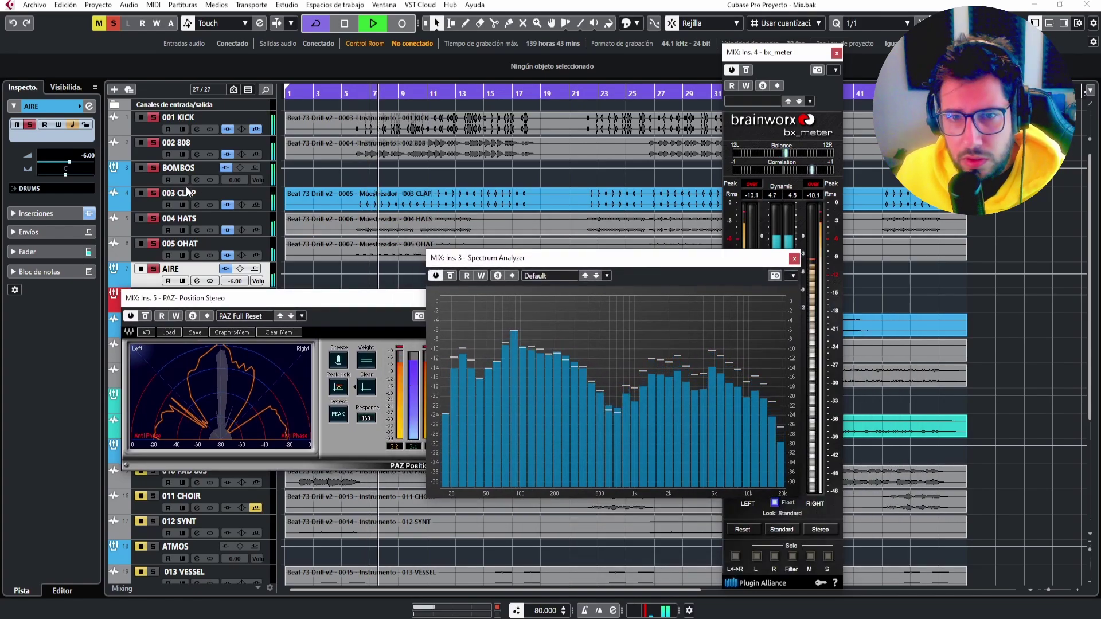
click(141, 168)
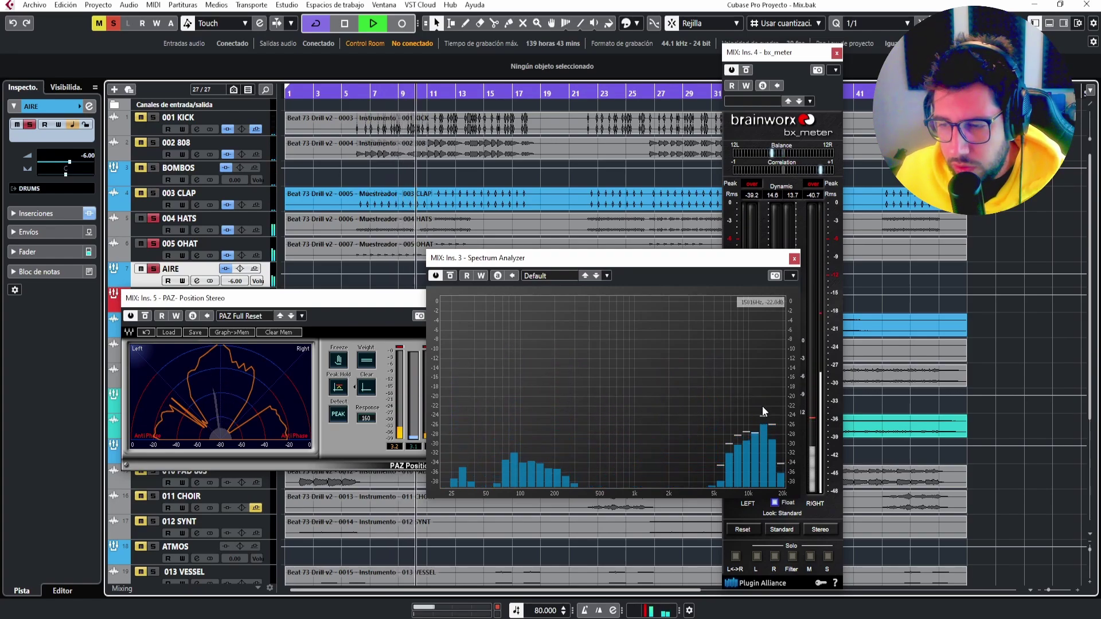
key(space)
drag(401, 297, 355, 310)
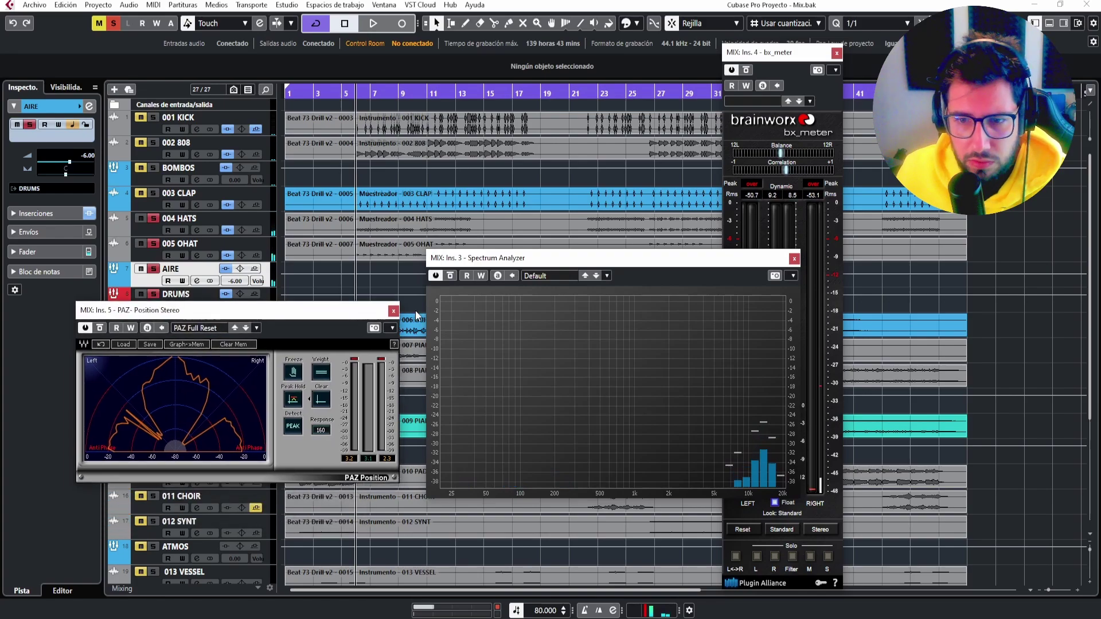
click(395, 312)
drag(493, 259, 457, 300)
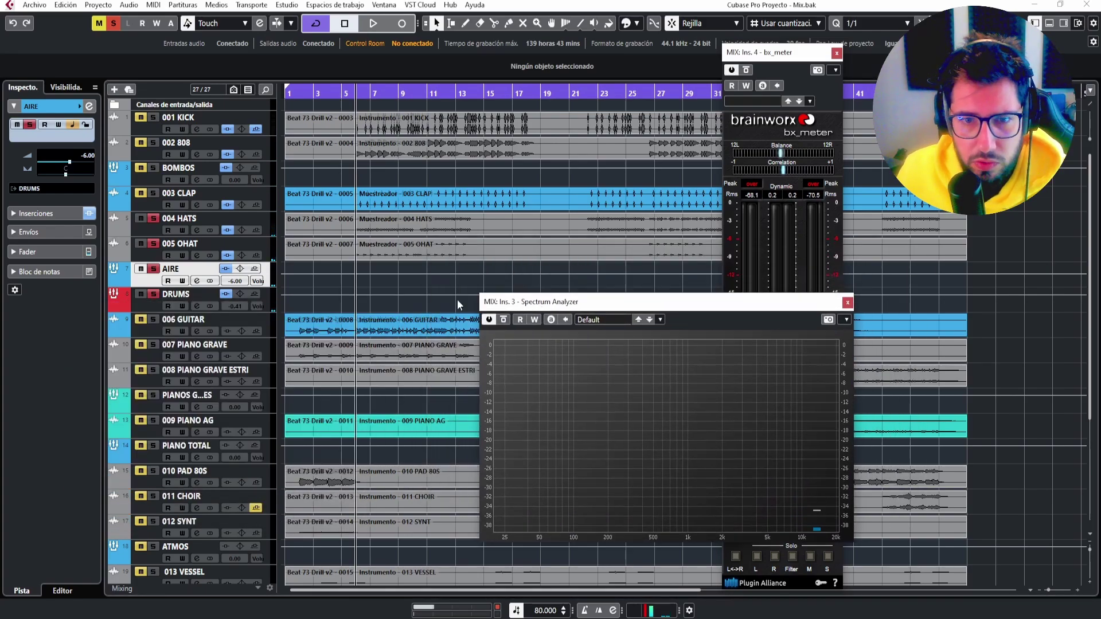
Select the DRUMS group, show its inserts and move the second-slot plug-in to slot 4.
click(140, 193)
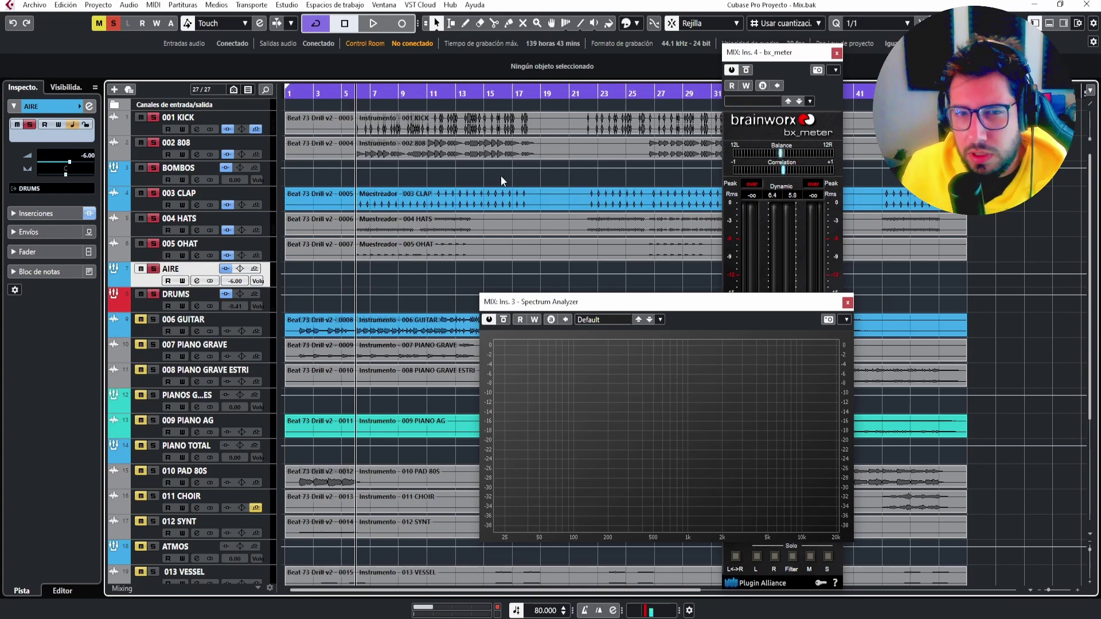
key(space)
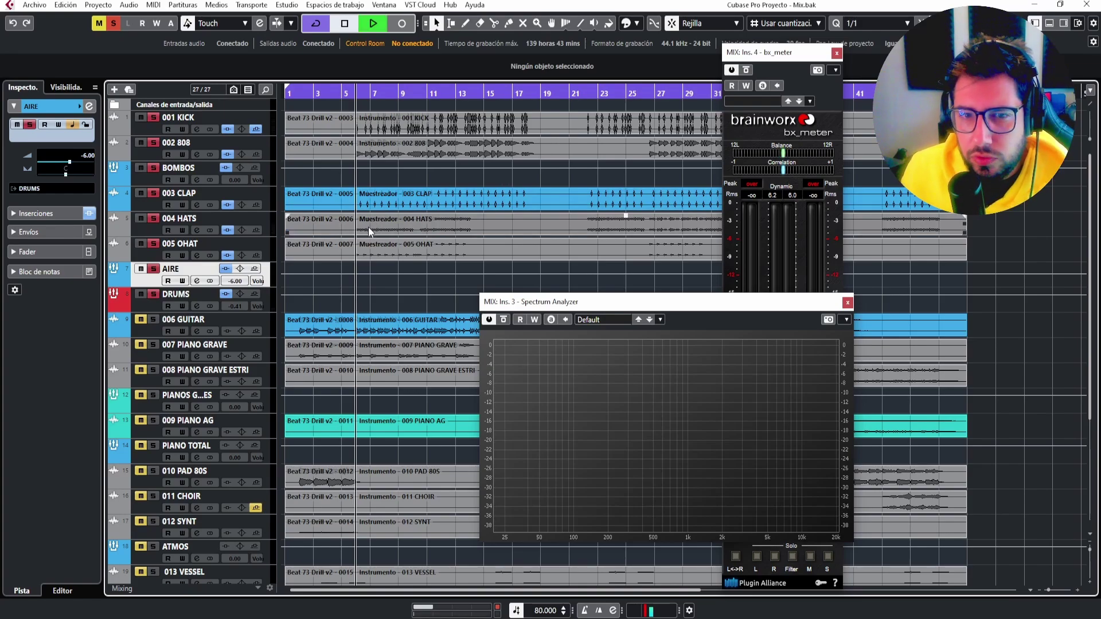
key(Down)
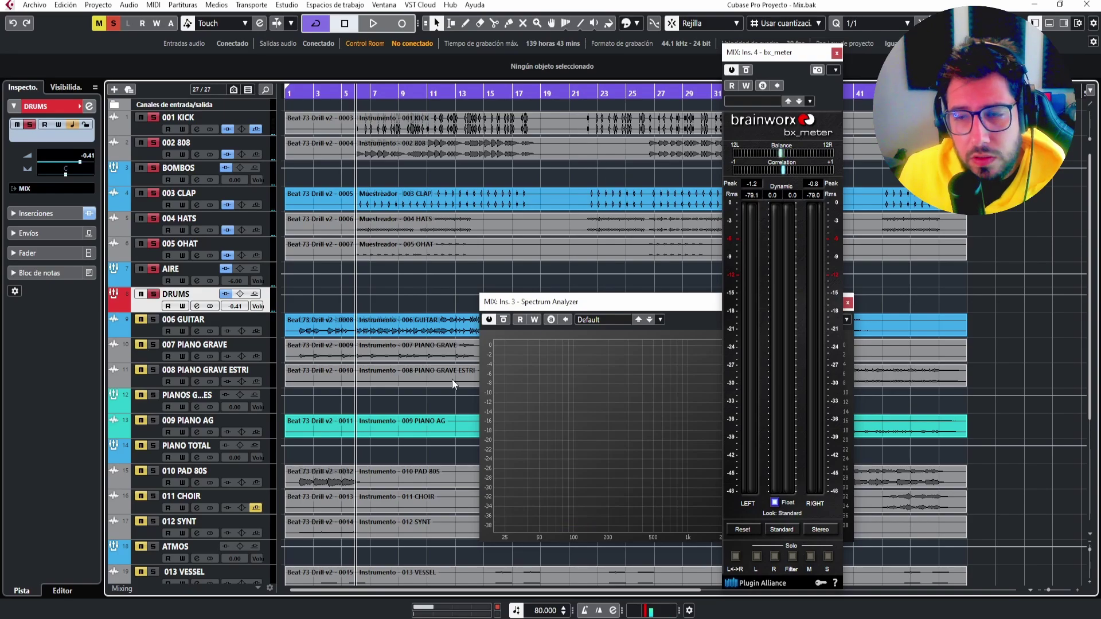
click(615, 300)
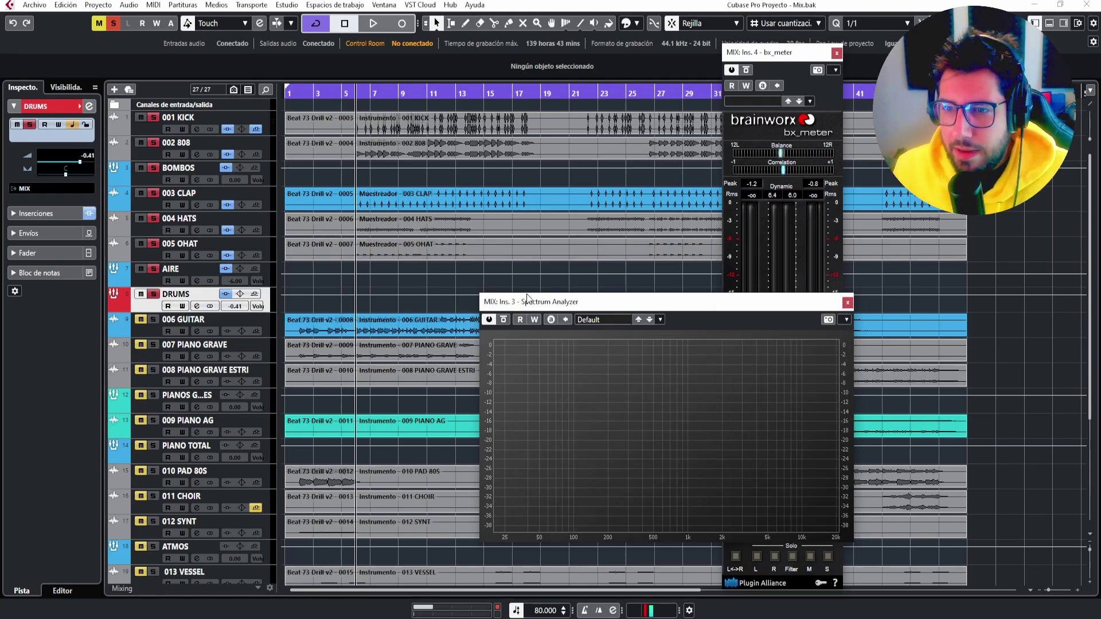
drag(527, 294, 628, 285)
click(64, 214)
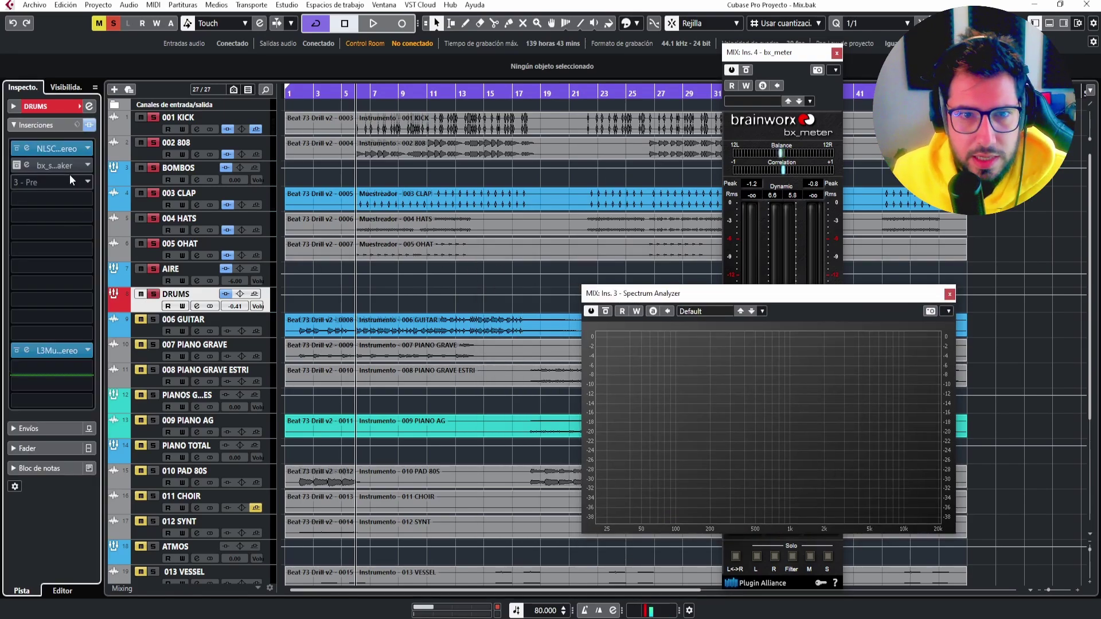
drag(66, 191, 64, 203)
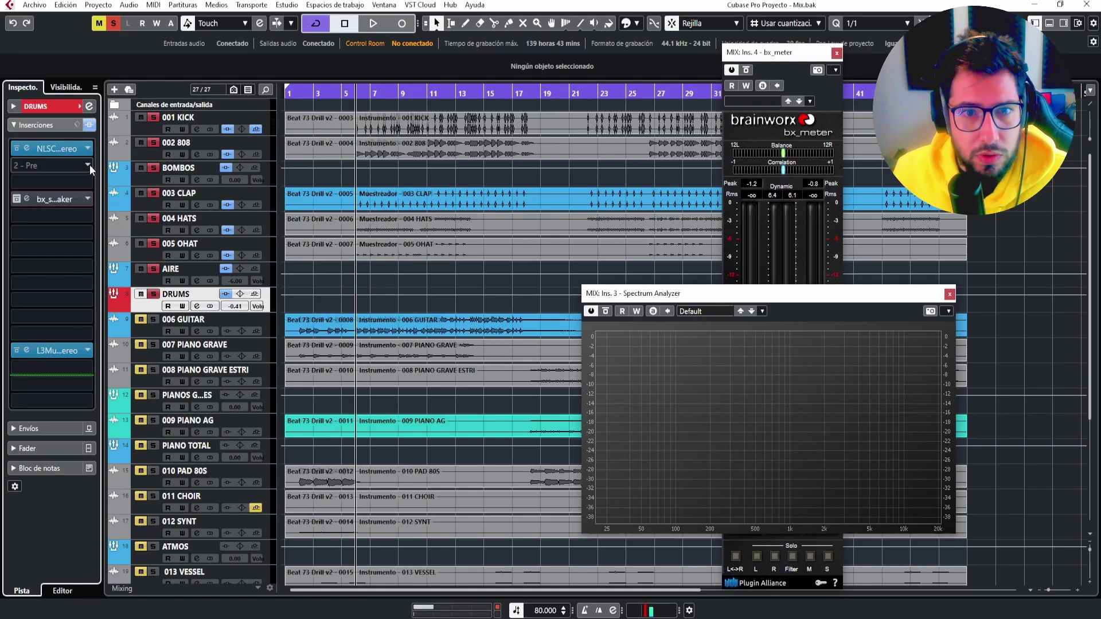
Insert SSLComp Stereo in slot 3 of the DRUMS group, bypass it, and close its window and the Spectrum Analyzer.
click(89, 164)
click(73, 150)
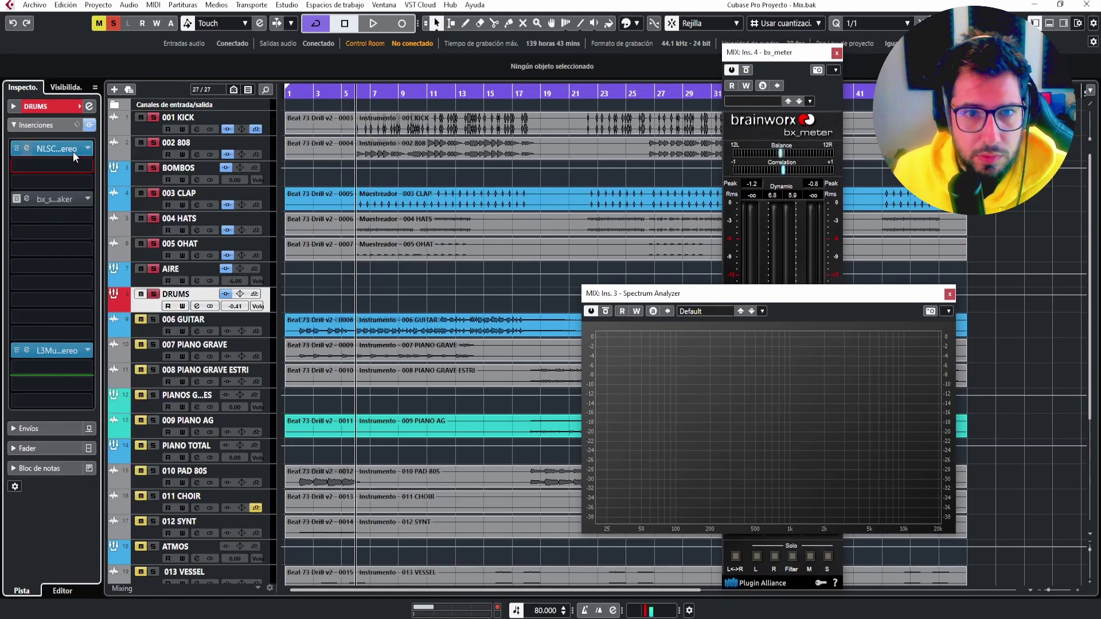
click(88, 184)
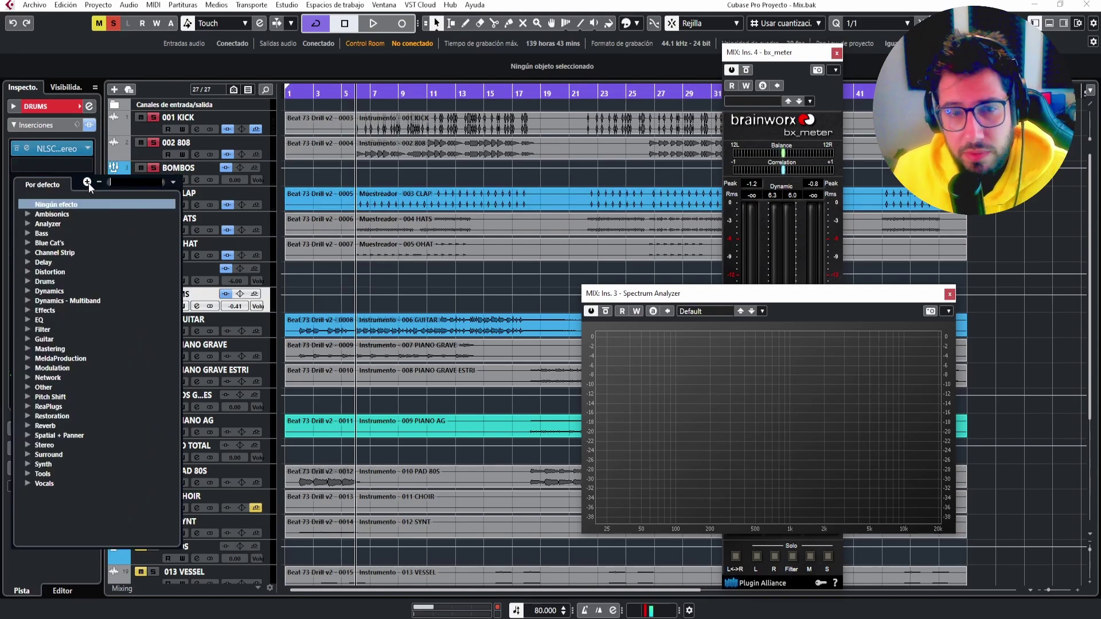
text(ssl)
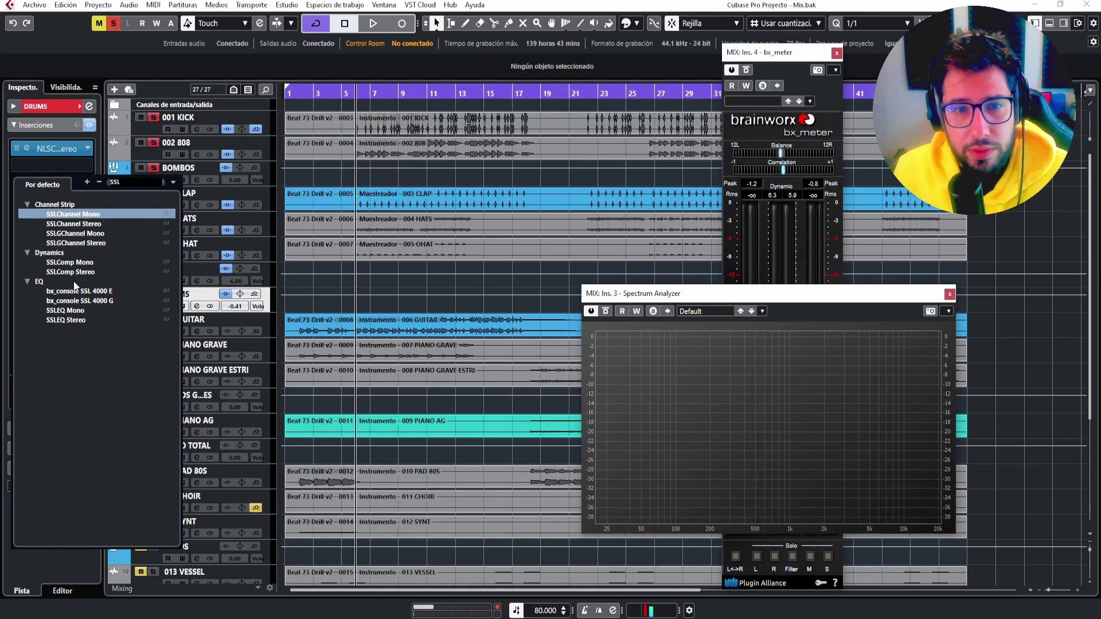
click(73, 224)
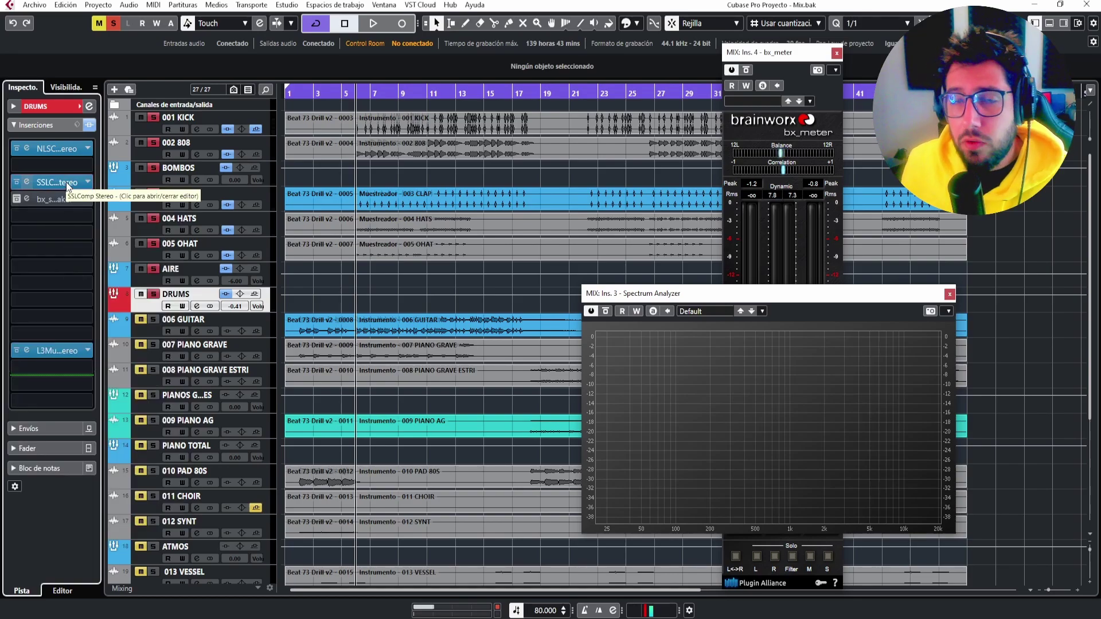
click(66, 181)
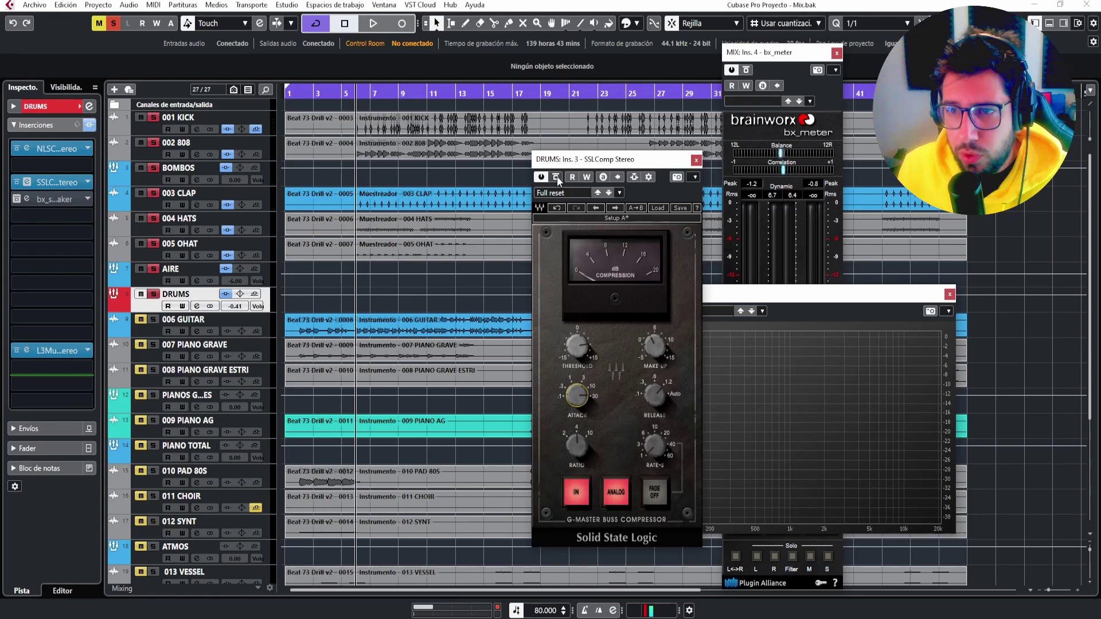
drag(586, 162, 394, 185)
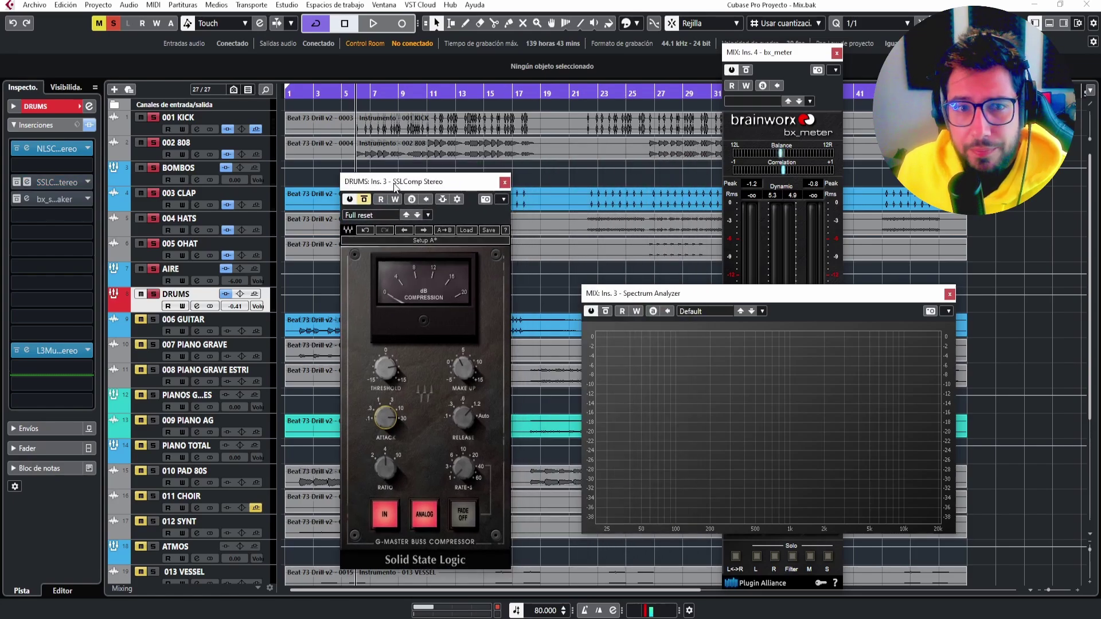
click(505, 182)
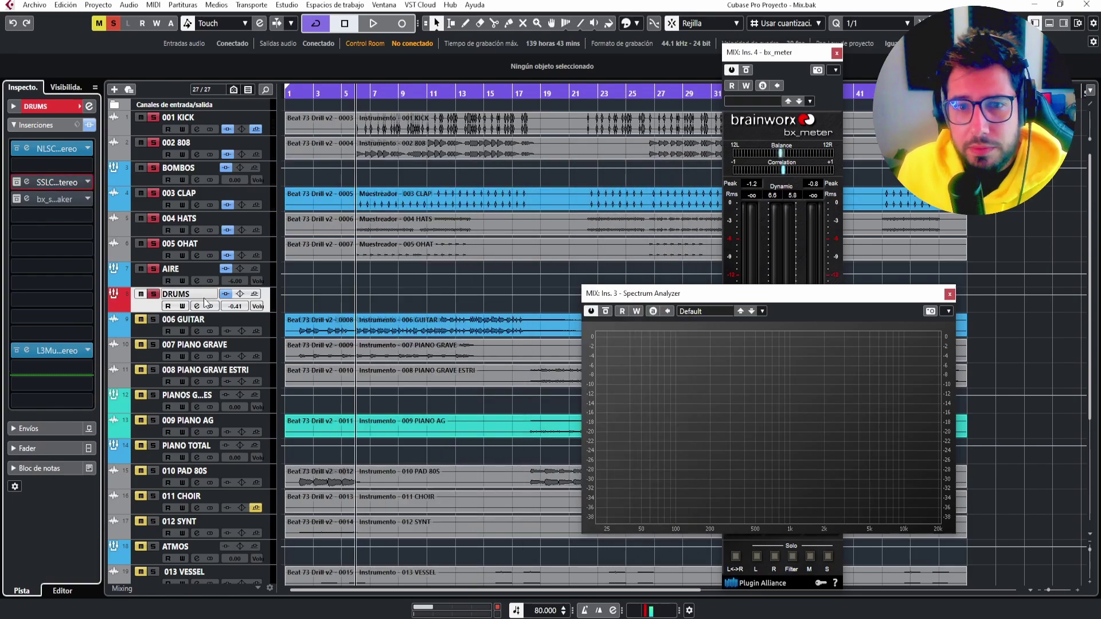
click(950, 293)
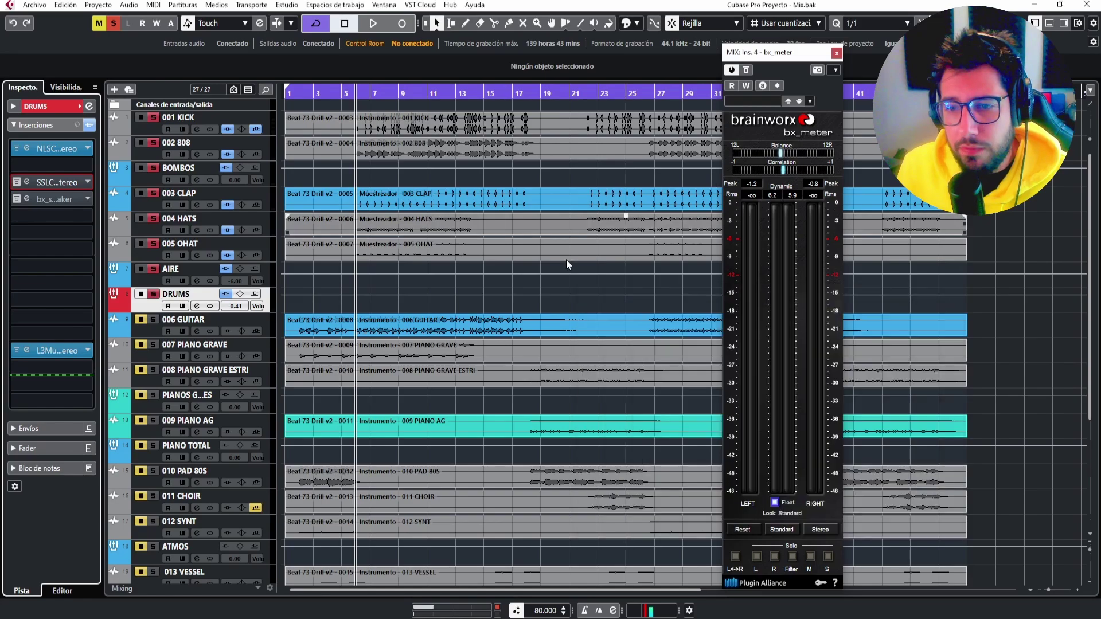
click(314, 321)
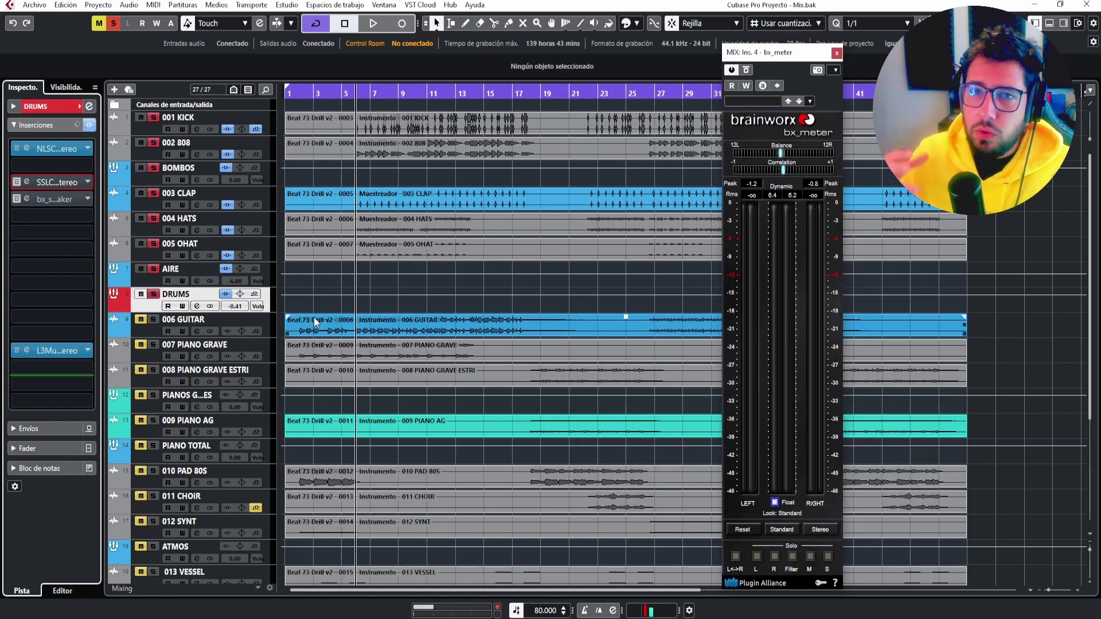
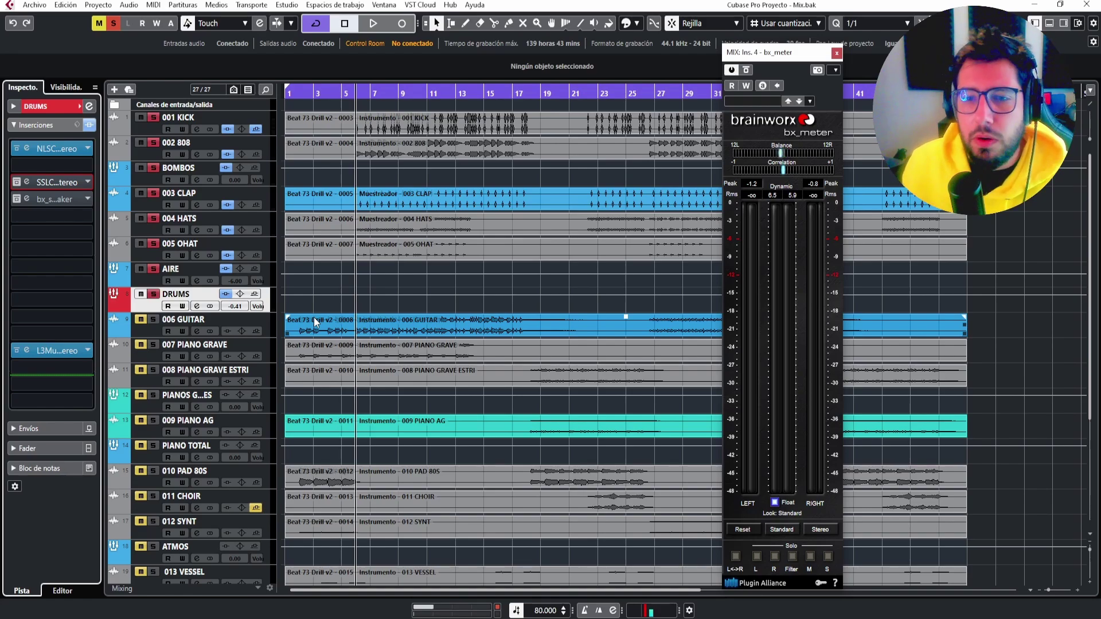
Solo 006 GUITAR alongside the drums, insert FabFilter Pro-Q 3 in its first slot and start playback.
click(189, 327)
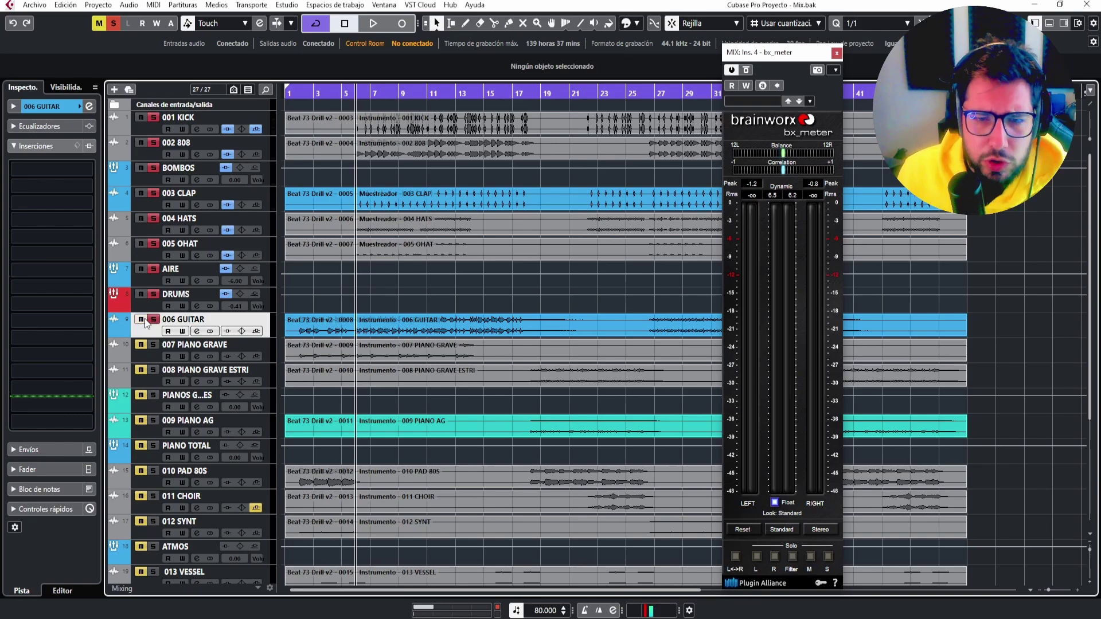
click(88, 171)
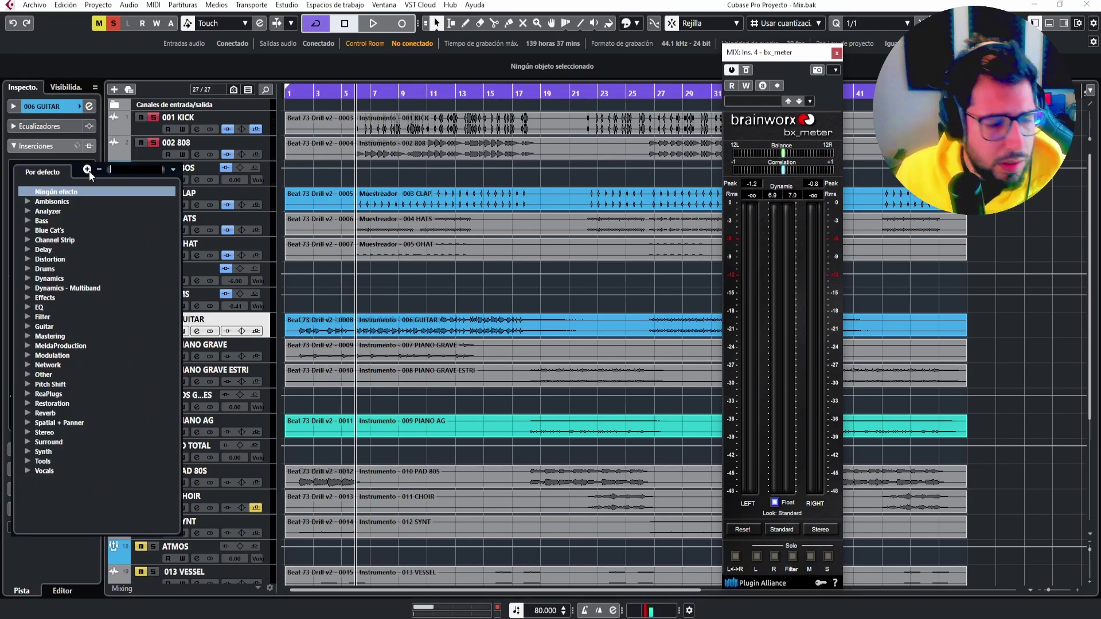
text(Q 3)
click(69, 202)
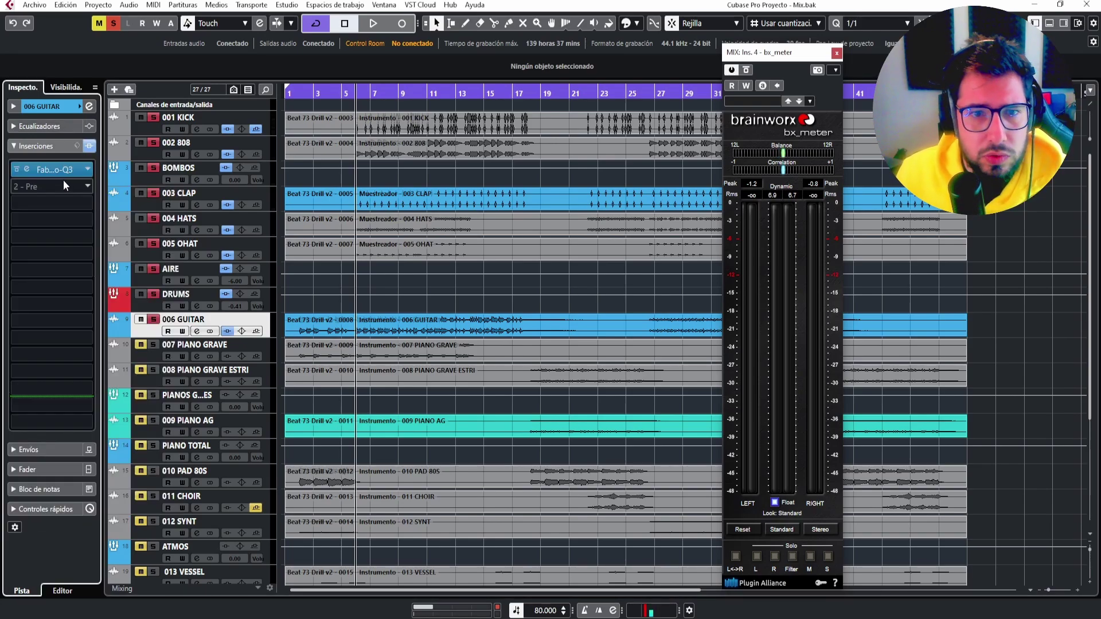
key(space)
drag(554, 187, 530, 181)
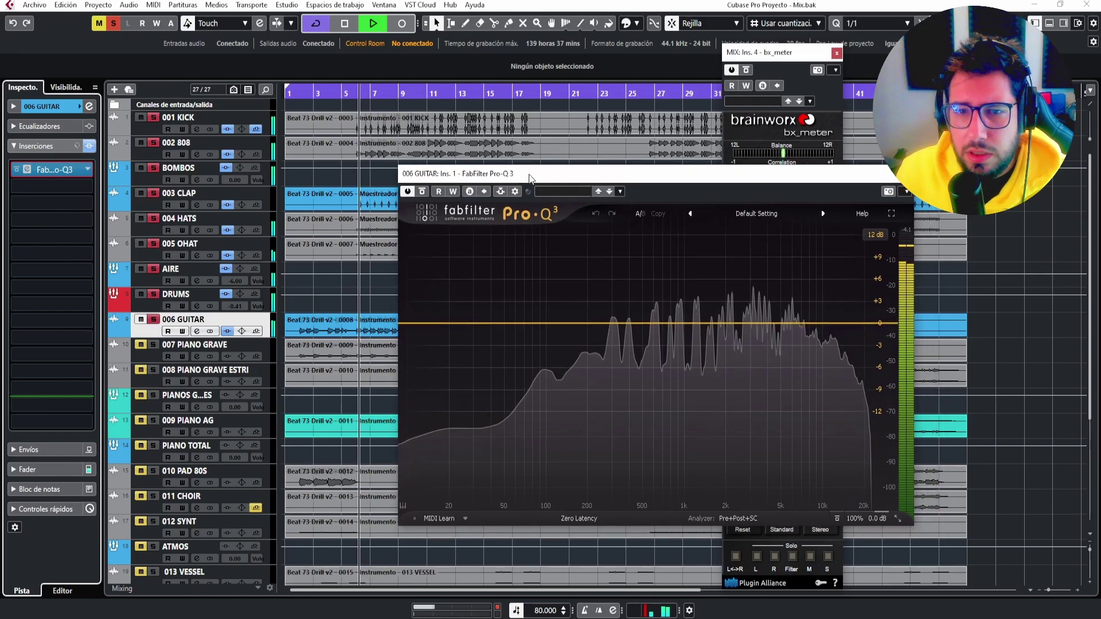
Add a 72 dB/oct Low Cut band at about 123 Hz to the guitar's Pro-Q 3.
click(495, 322)
click(442, 467)
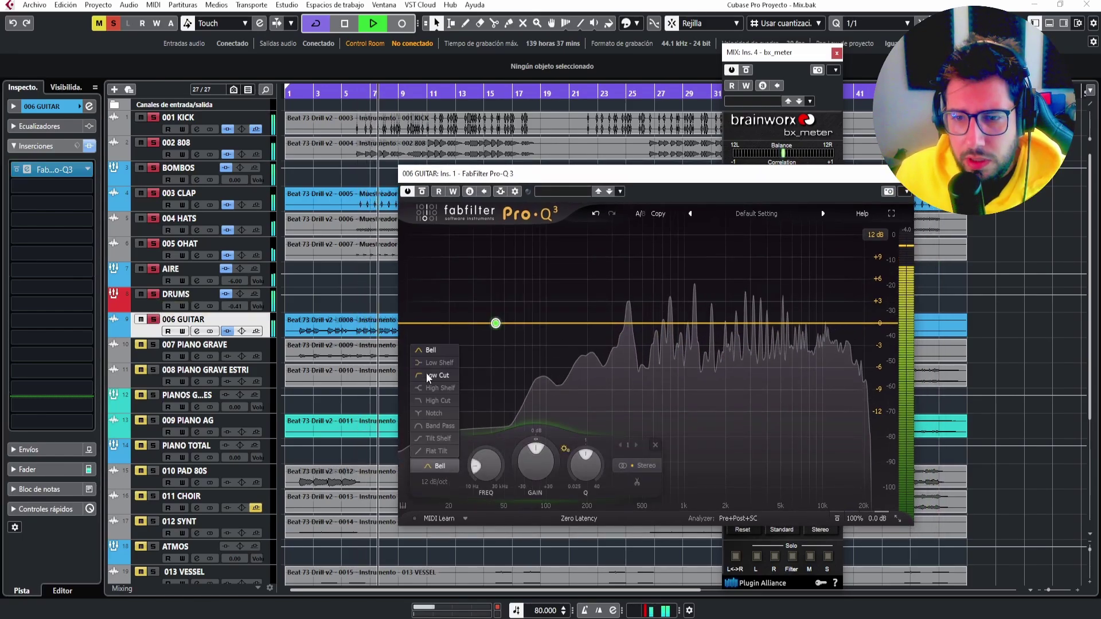
click(426, 374)
click(433, 482)
click(449, 453)
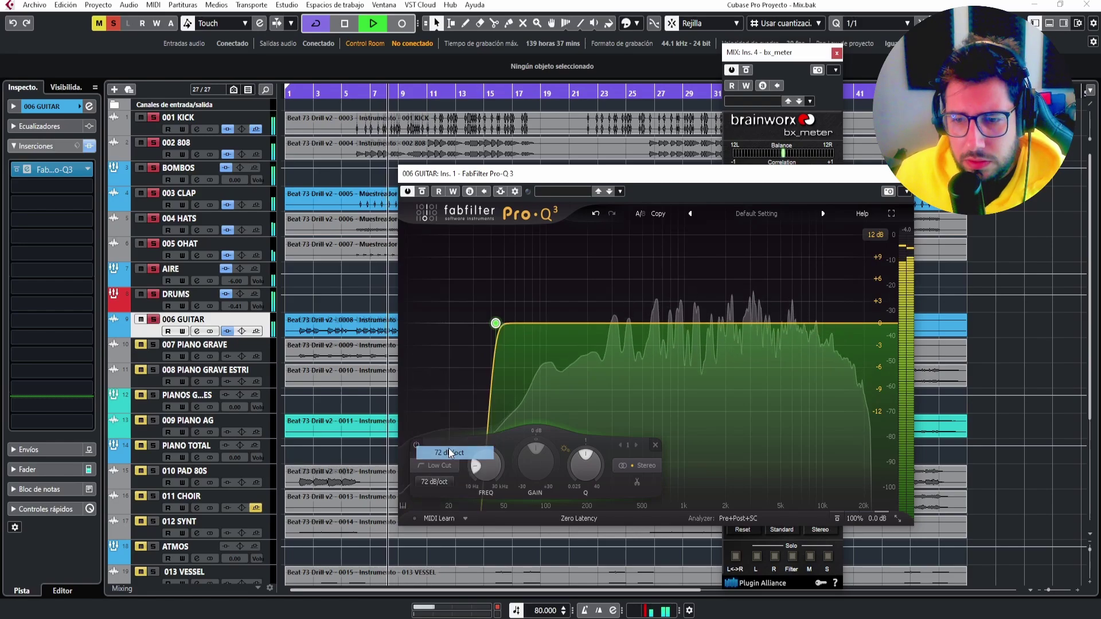
drag(497, 323, 559, 329)
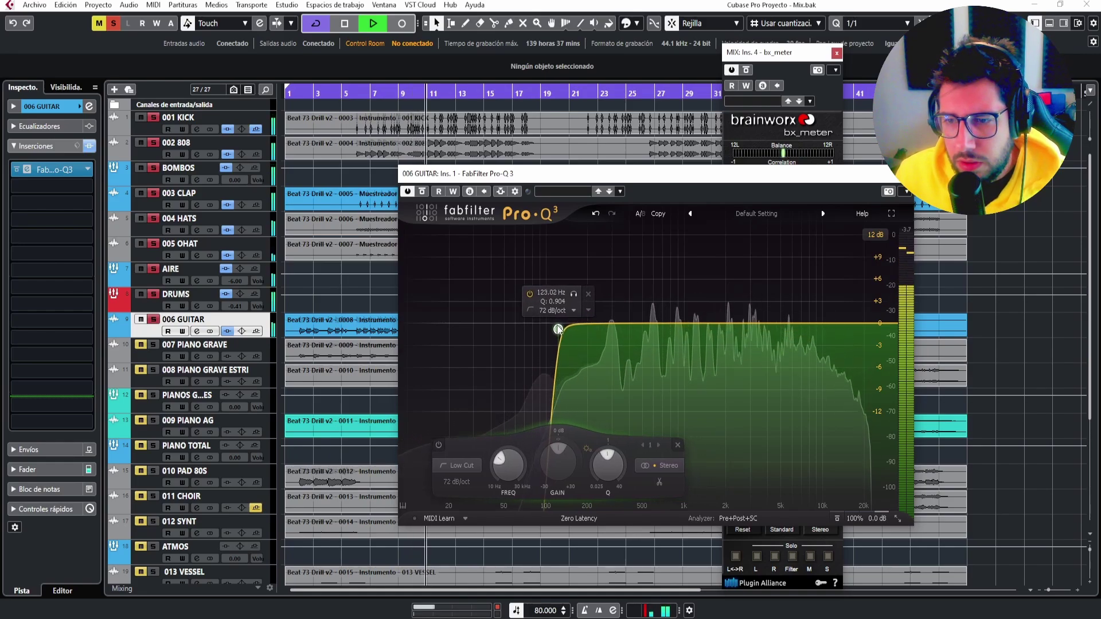
Soften the guitar's low cut to 18 dB/oct and add a bell cut of about -3.9 dB near 175 Hz with Q about 1.66.
click(457, 480)
click(479, 394)
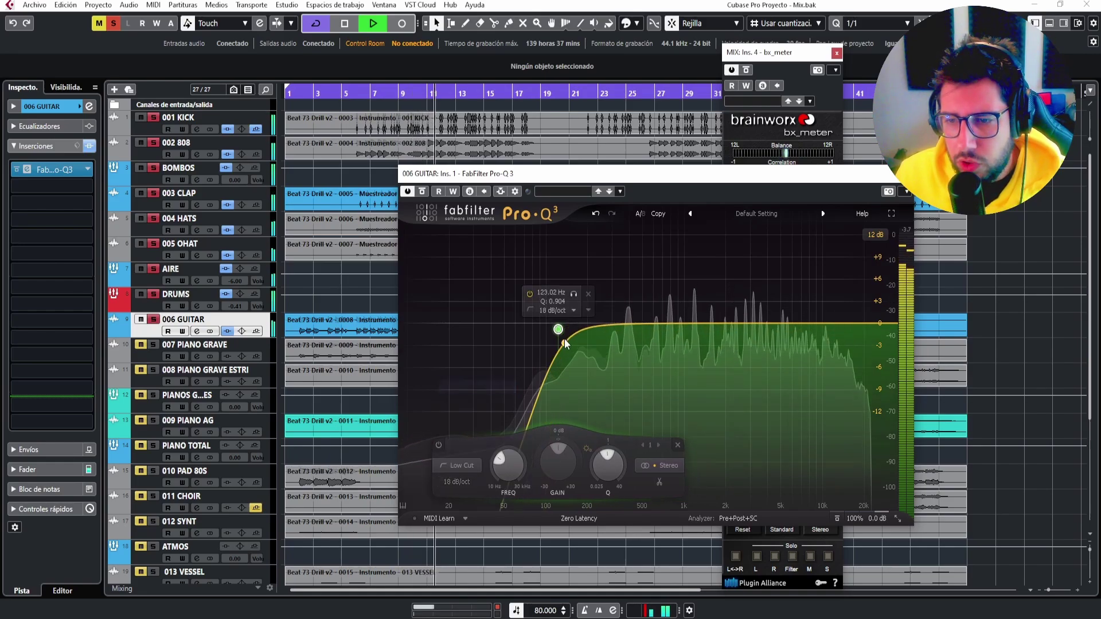
drag(558, 330, 582, 360)
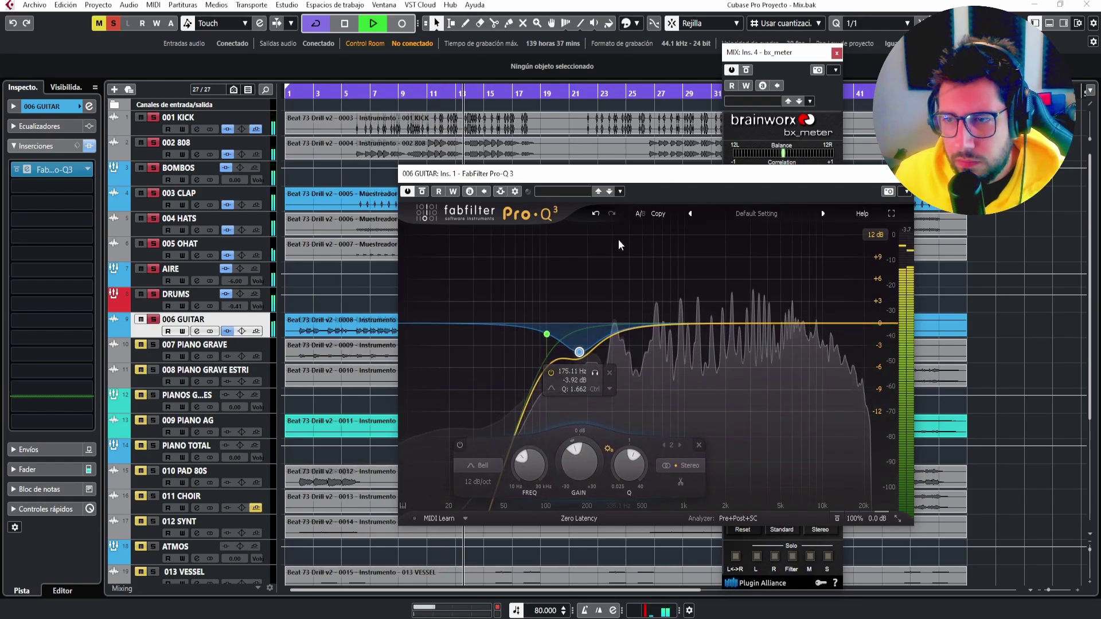
Shift the Pro-Q 3 window off the meter, unsolo the drums to hear only 006 GUITAR, and stop playback.
drag(619, 173, 544, 139)
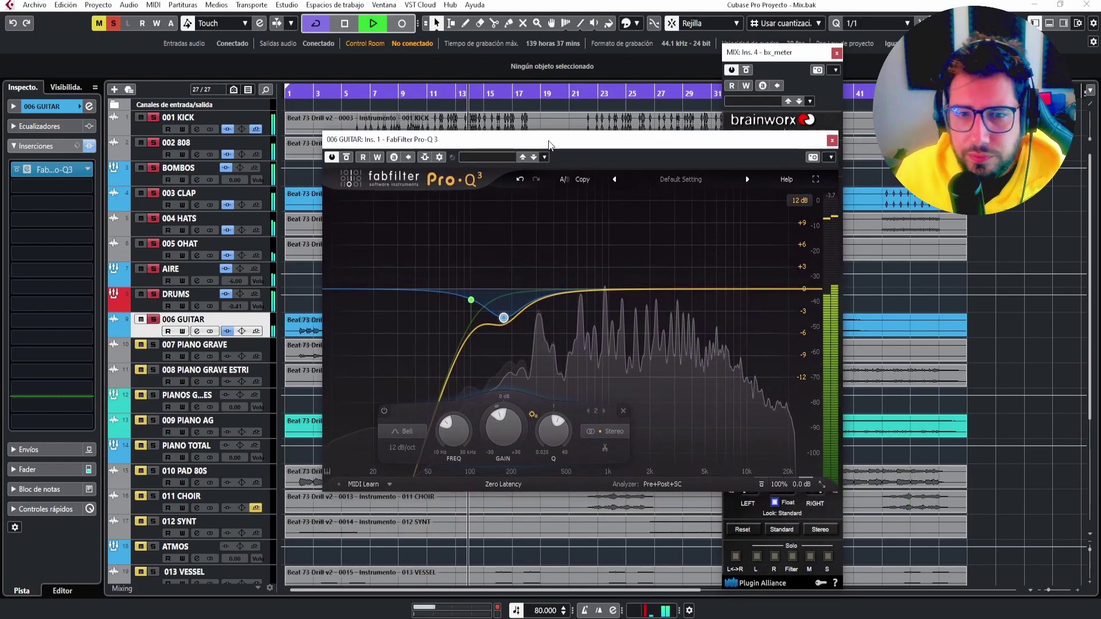
click(154, 294)
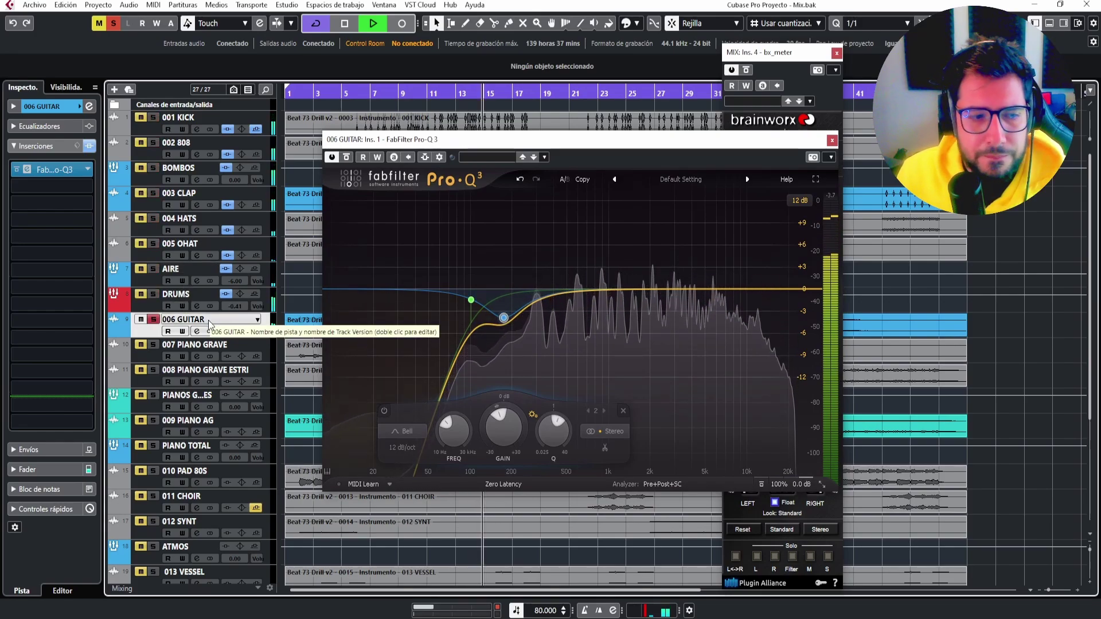
key(space)
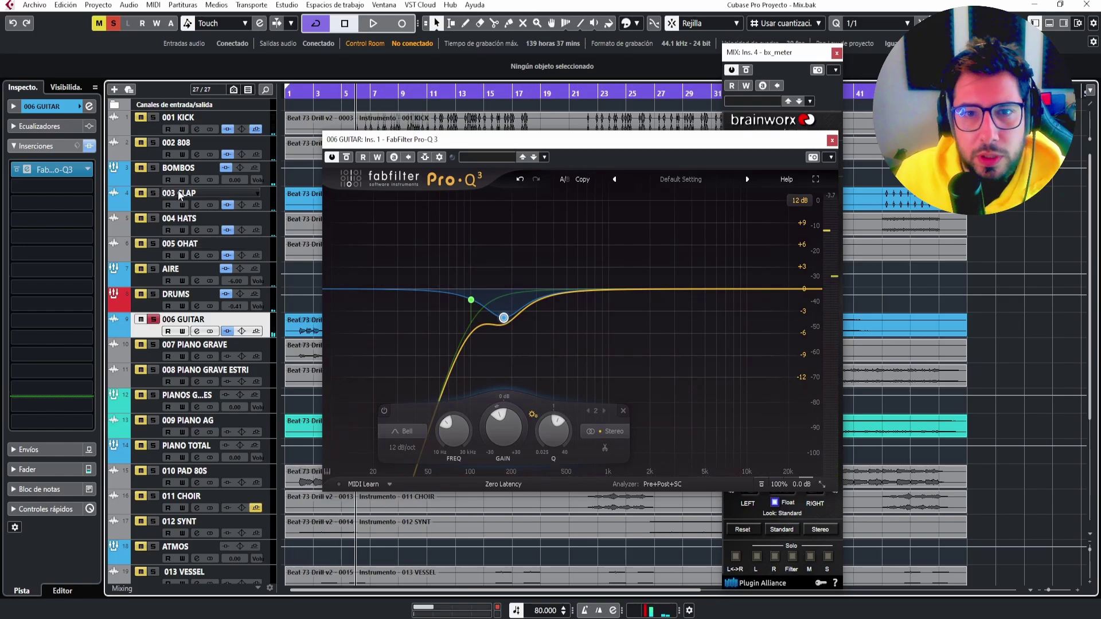
click(267, 138)
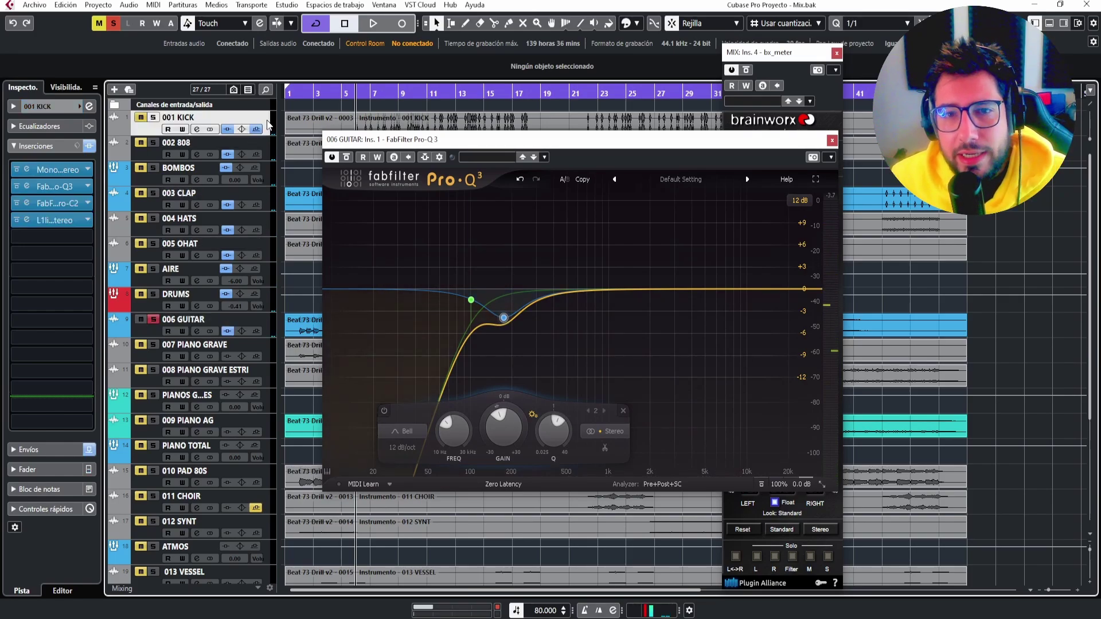
click(267, 177)
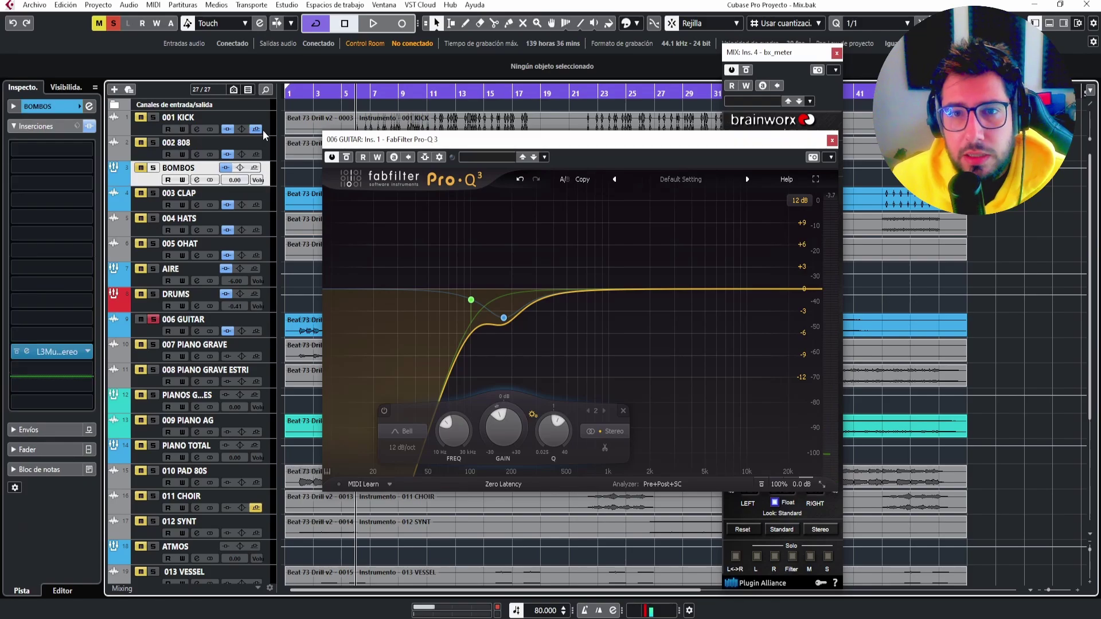
click(269, 126)
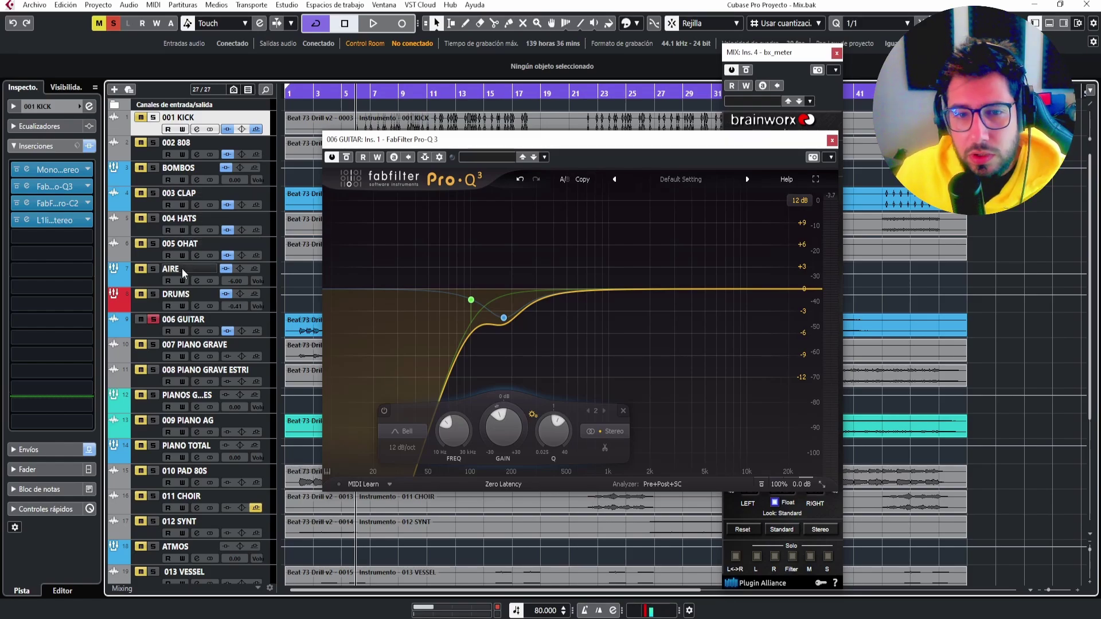
Select 006 GUITAR, show the MixConsole and copy the PAZ Position meter from 003 CLAP into the guitar's insert 13.
click(146, 322)
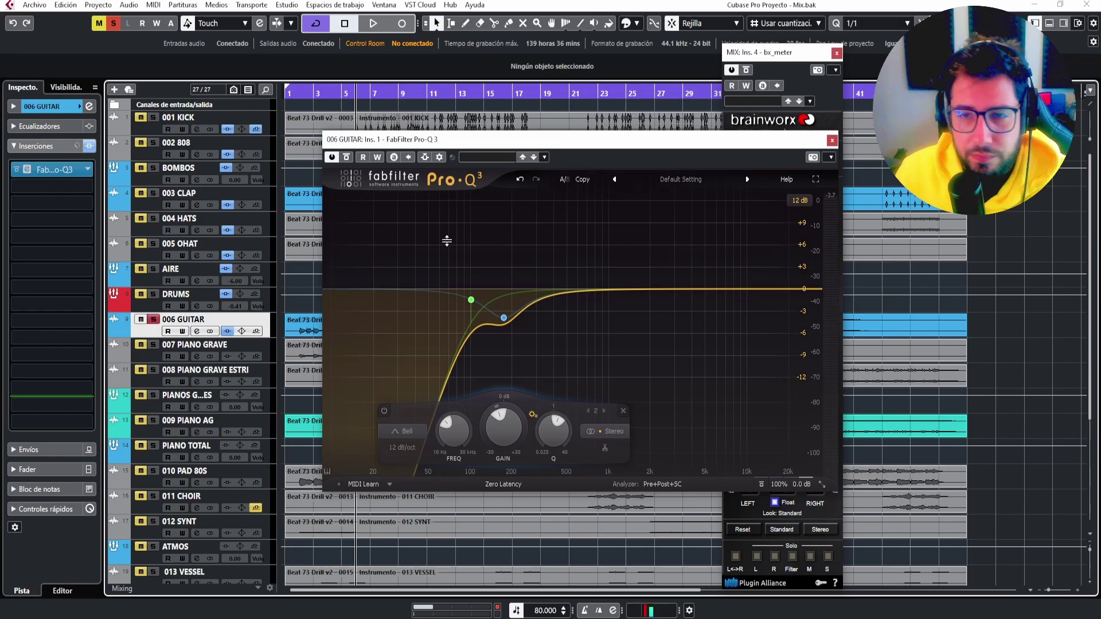
key(F3)
drag(368, 140, 458, 133)
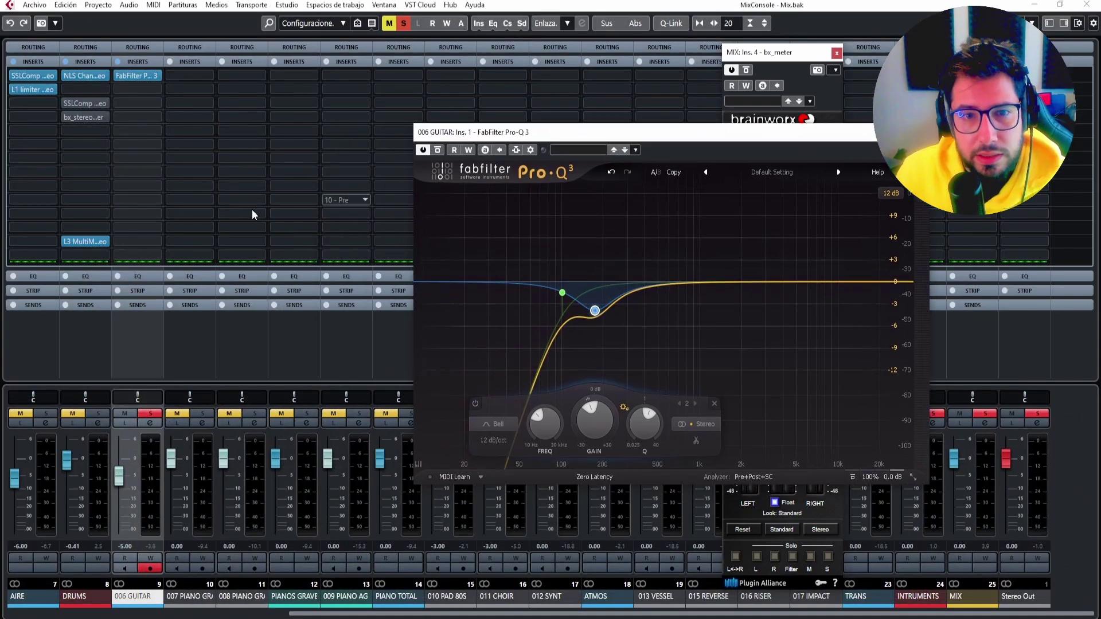
scroll(272, 610, left, 5)
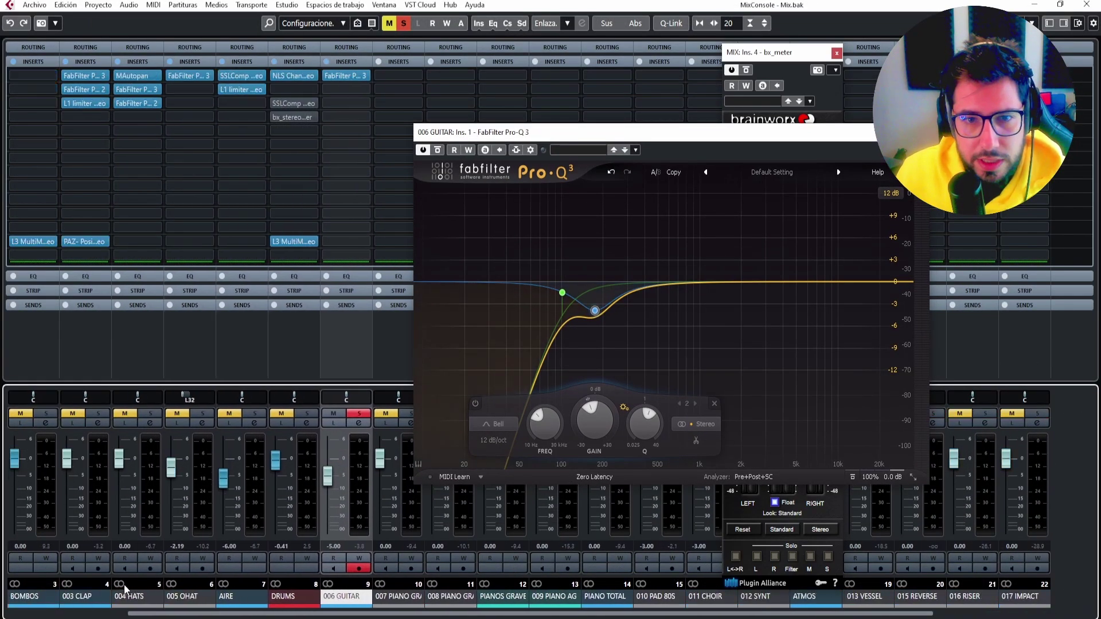
drag(132, 247, 437, 277)
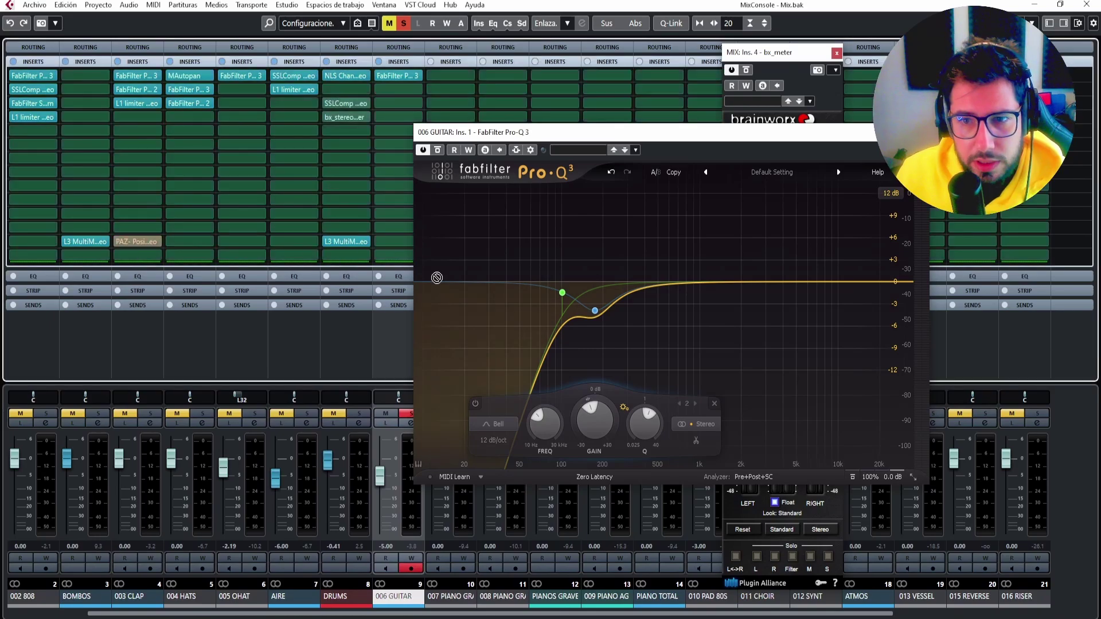
drag(380, 251, 401, 246)
click(400, 247)
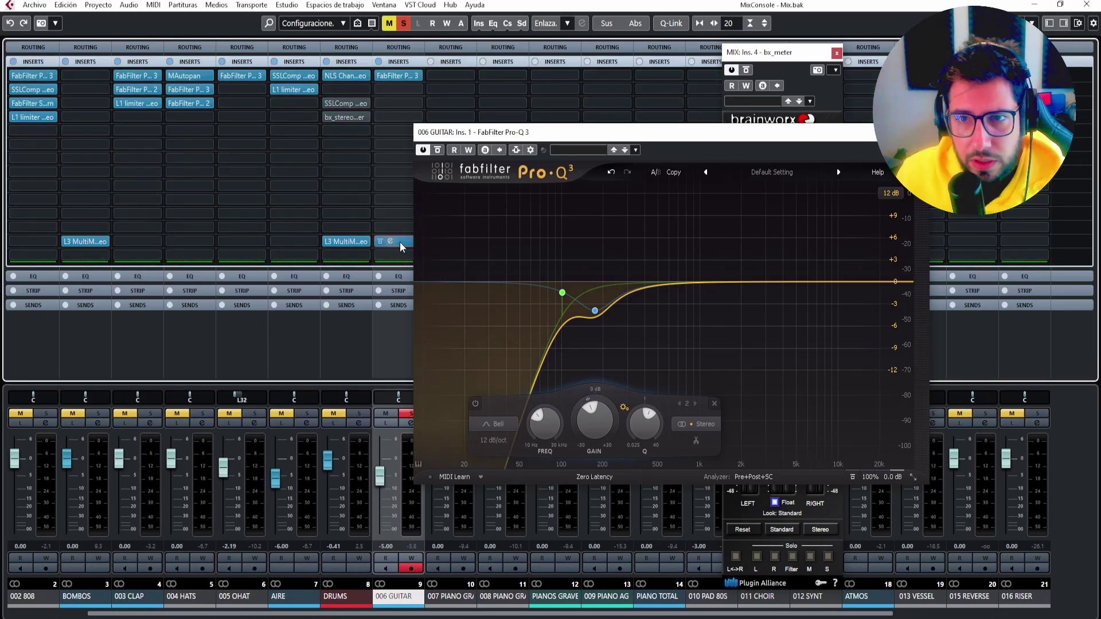
Move the Pro-Q 3 window aside and play the guitar to check its stereo image in PAZ Position.
drag(486, 134, 655, 146)
key(space)
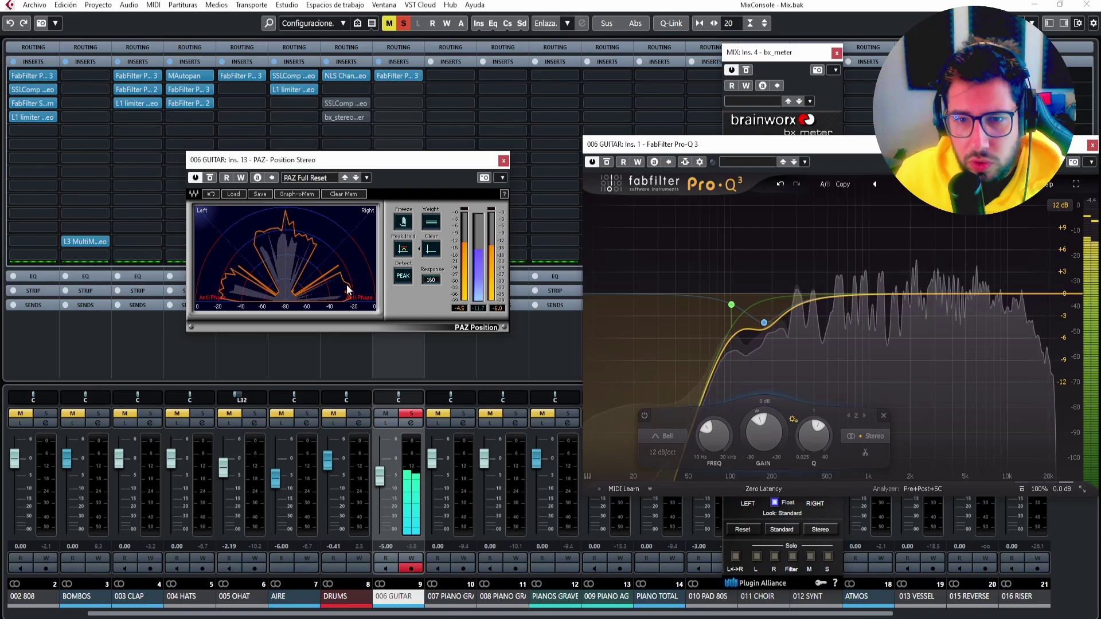
key(space)
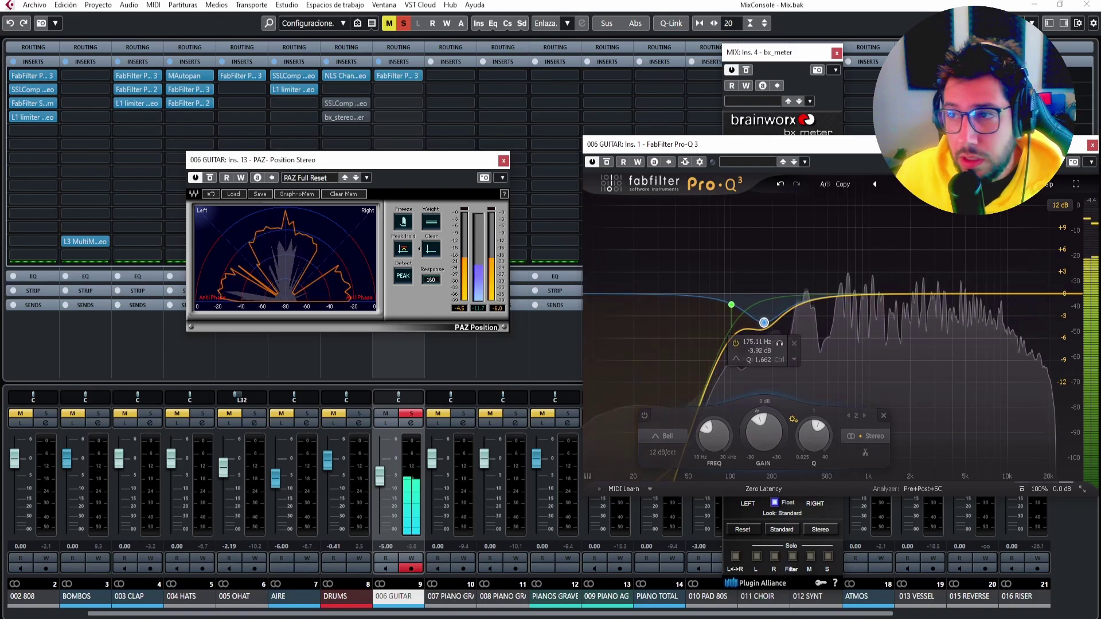
drag(820, 151, 409, 345)
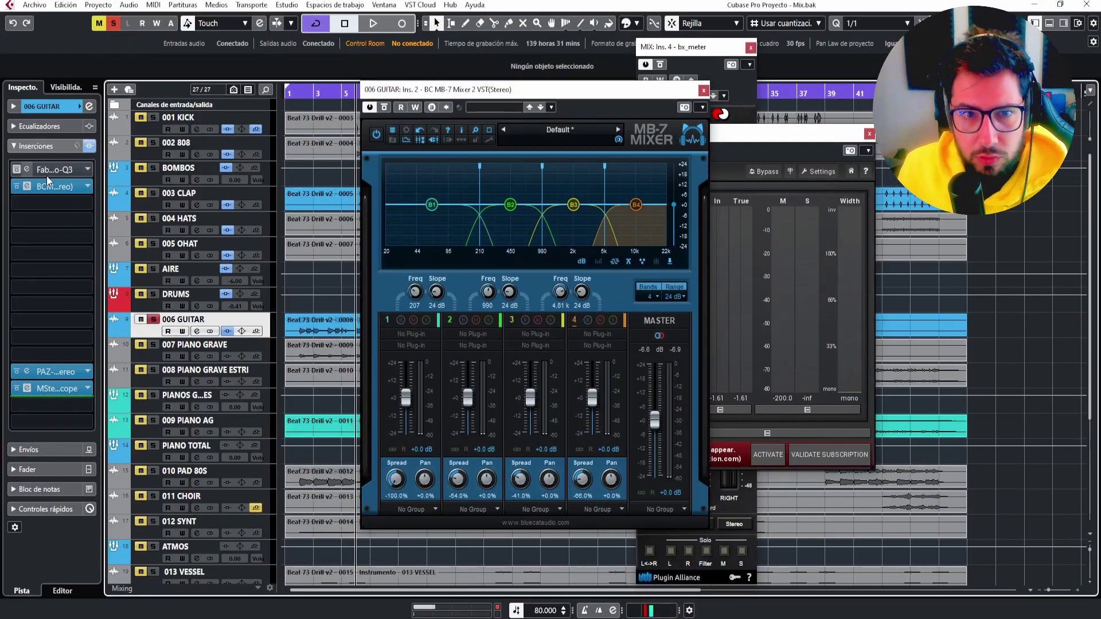
Play the guitar and audition bands 1 and 2 of the MB-7 Mixer, leaving only band 2 soloed.
click(88, 187)
key(Escape)
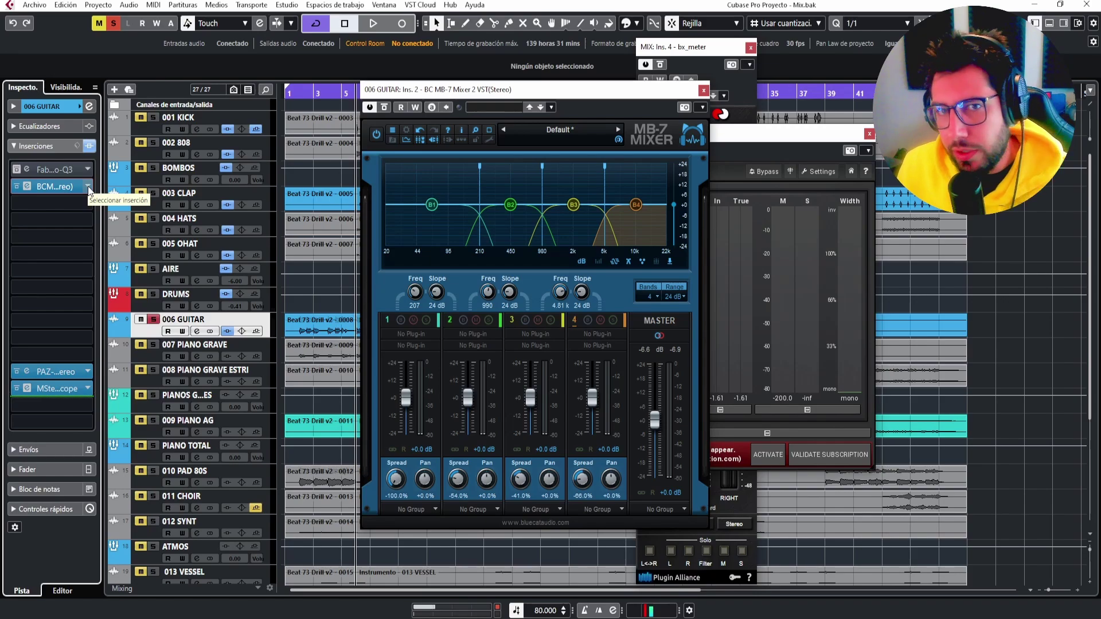
drag(496, 90, 418, 98)
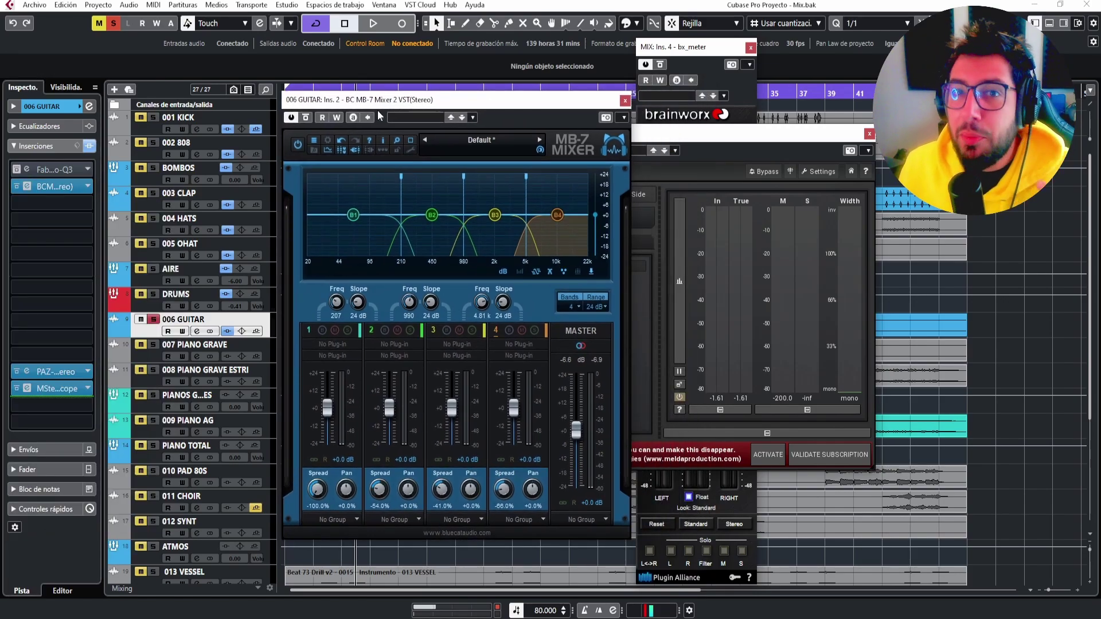
click(347, 331)
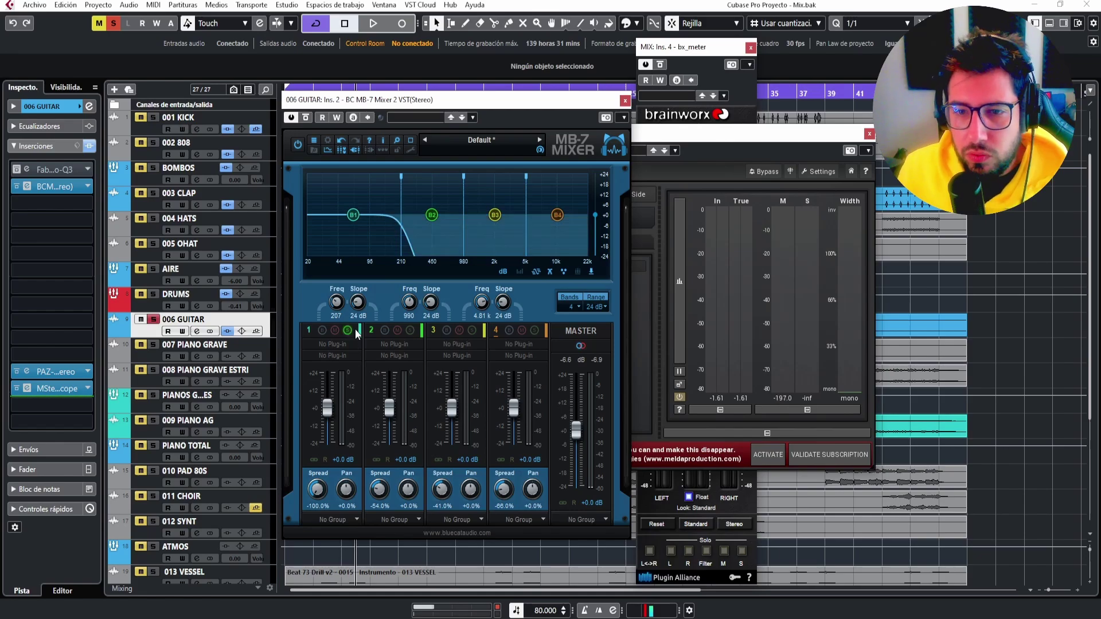
click(410, 331)
click(347, 330)
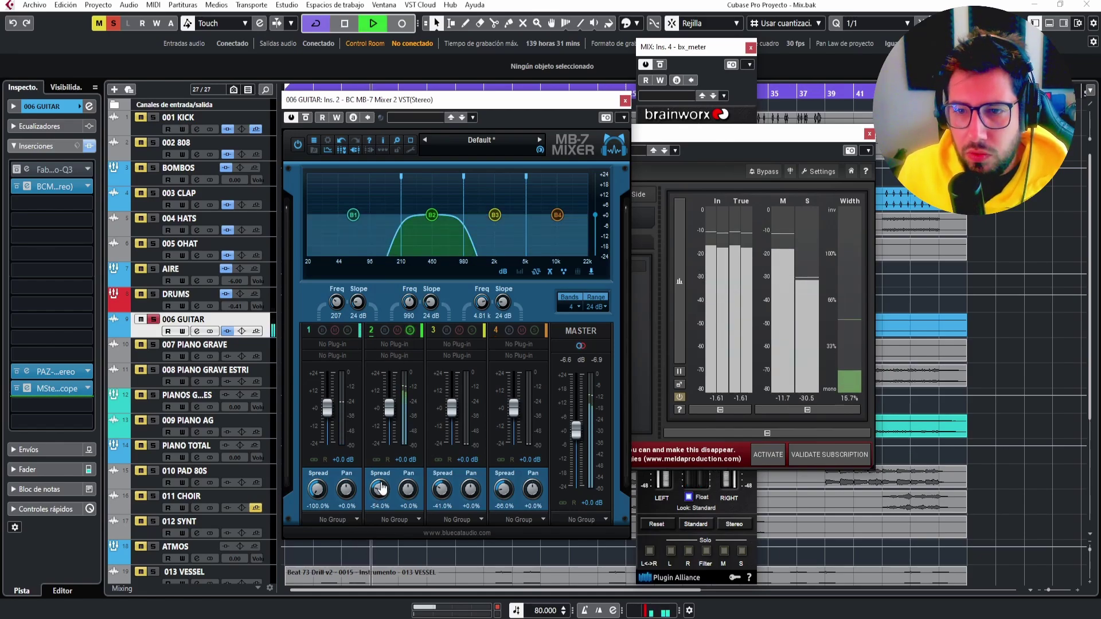
Arrange the MB-7 Mixer and MStereoScope windows, open PAZ Position, and audition bands 3 and 4 before clearing all band solos.
drag(467, 100, 274, 91)
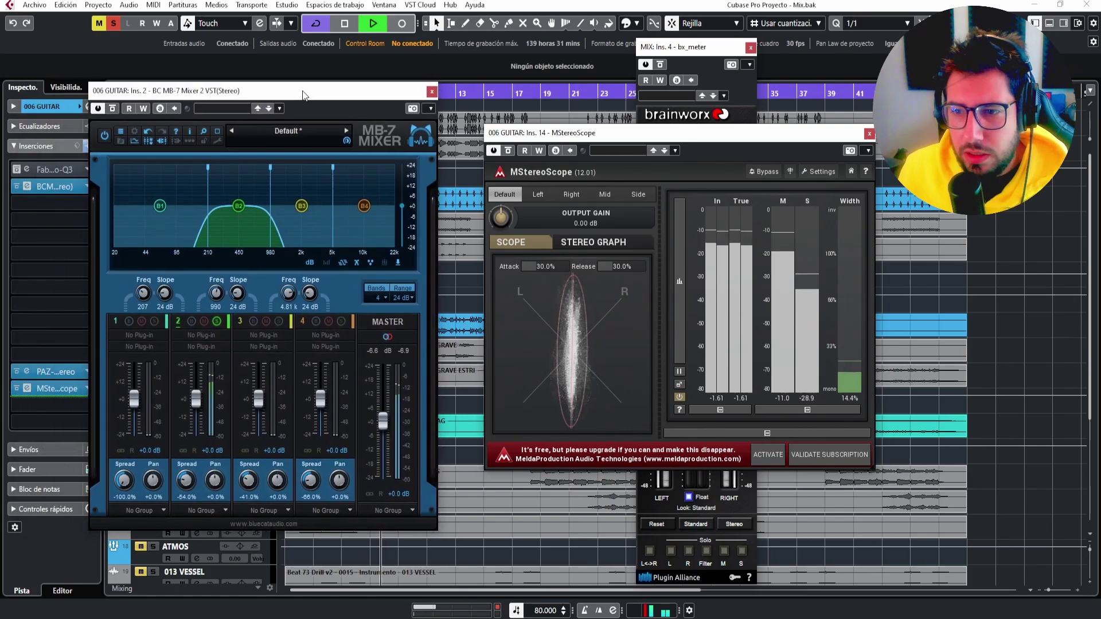
drag(637, 133, 824, 100)
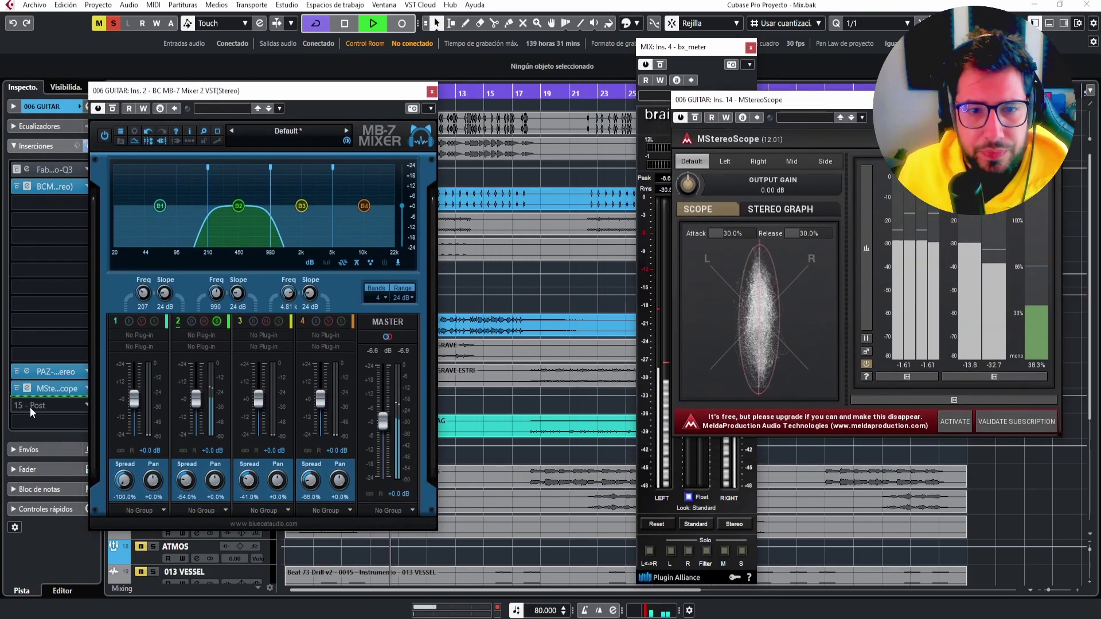
click(56, 372)
click(216, 321)
click(279, 321)
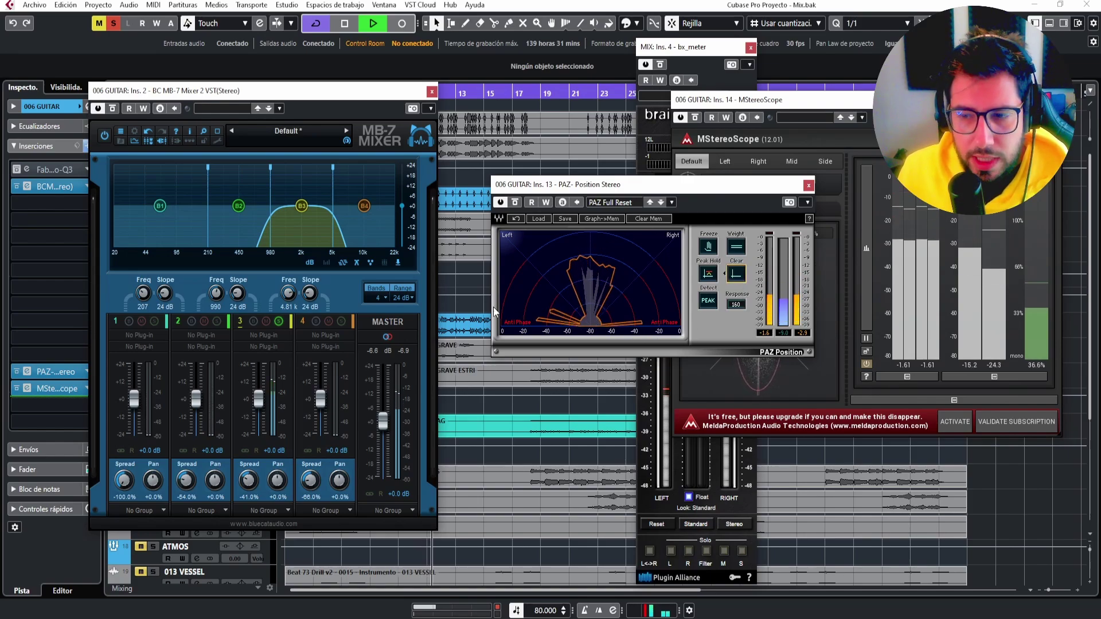
click(341, 321)
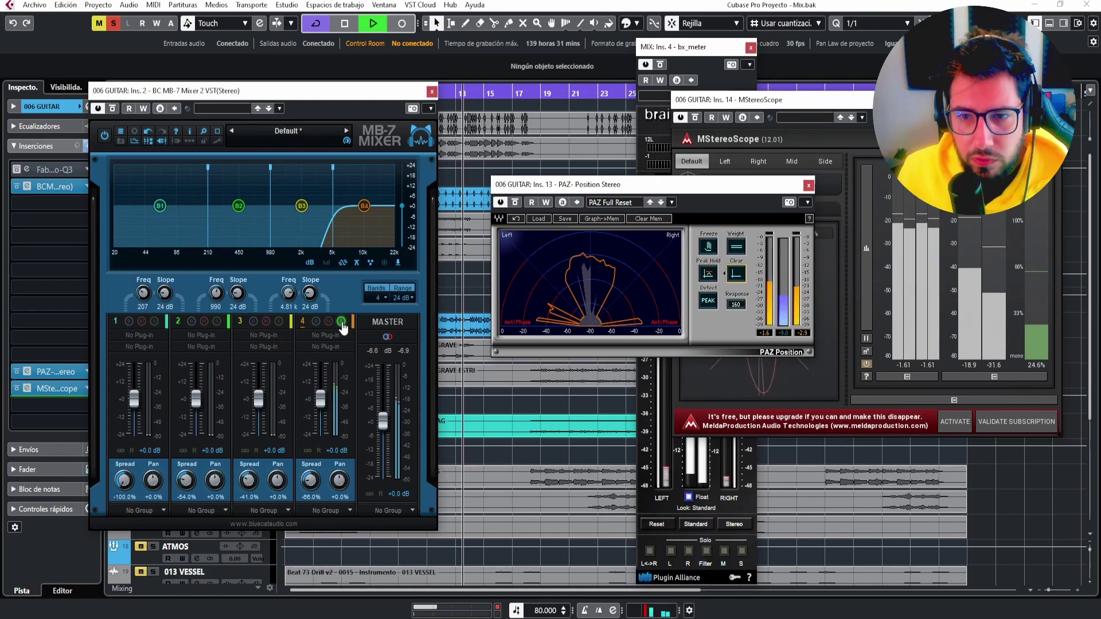
click(341, 322)
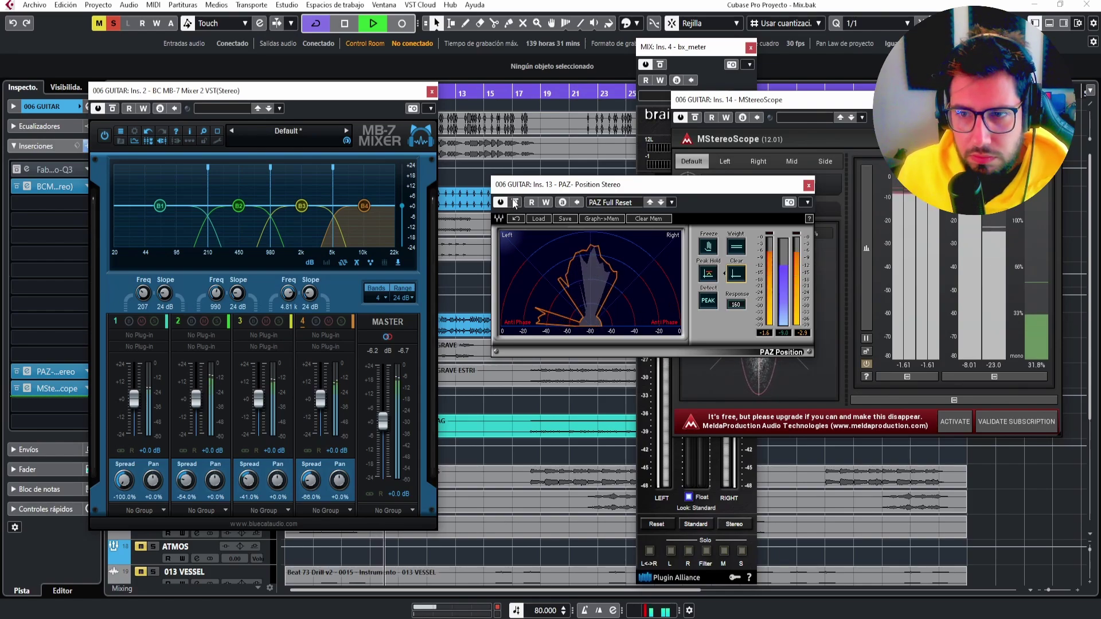
Play the guitar with the MB-7 Mixer bypassed to compare its stereo image, and stop playback.
key(space)
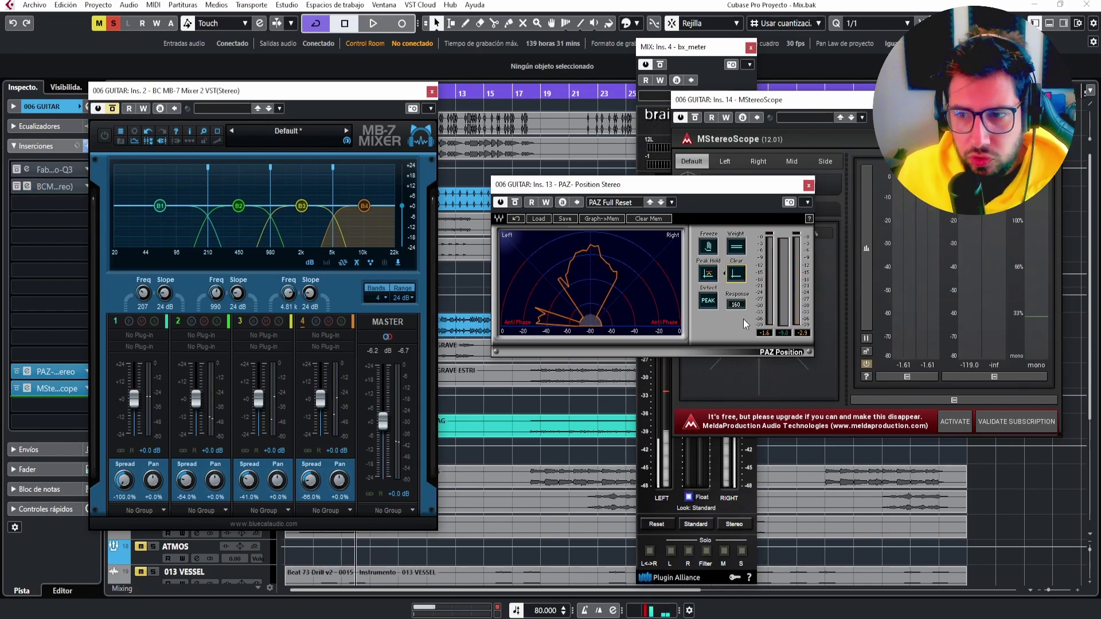
key(space)
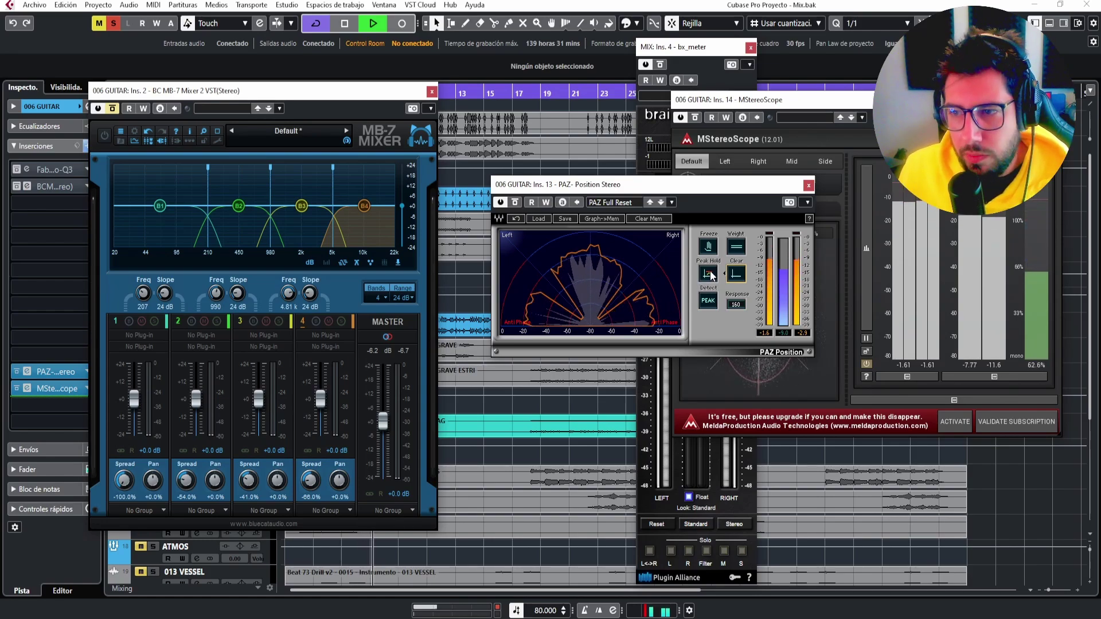
key(space)
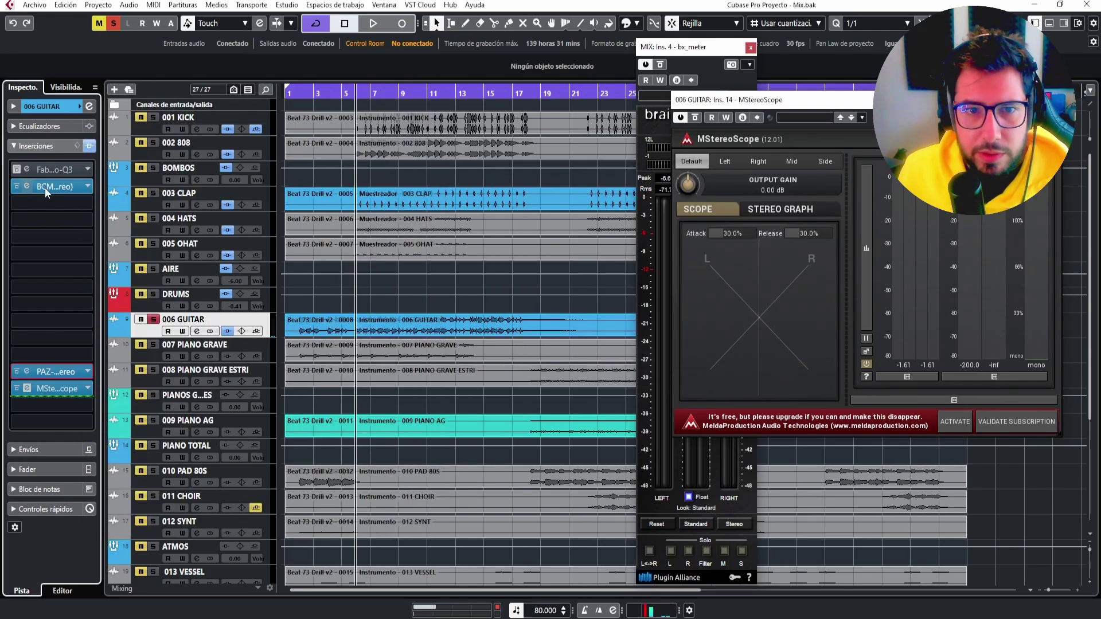
Move the MB-7 Mixer ahead of Pro-Q 3 in the guitar's inserts, open the active Pro-Q 3 and start playback.
drag(43, 187, 50, 172)
click(70, 191)
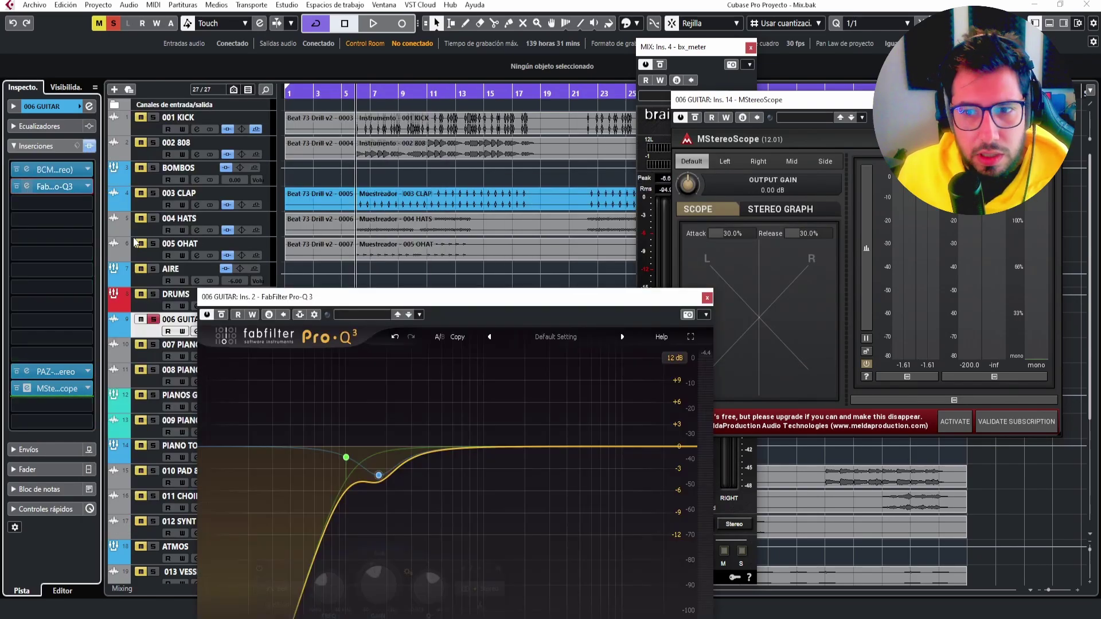
key(space)
drag(441, 306, 487, 101)
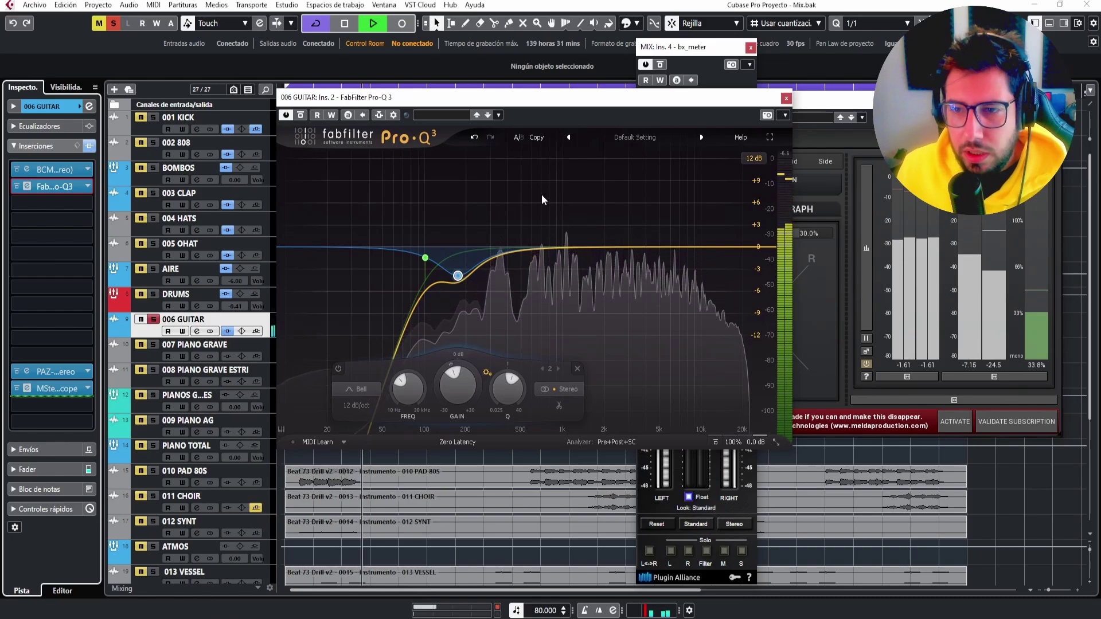
Add a bell with Q 40 in the guitar's Pro-Q 3, sweep it boosted to 10205 Hz and turn it into a cut.
mouse_move(458, 276)
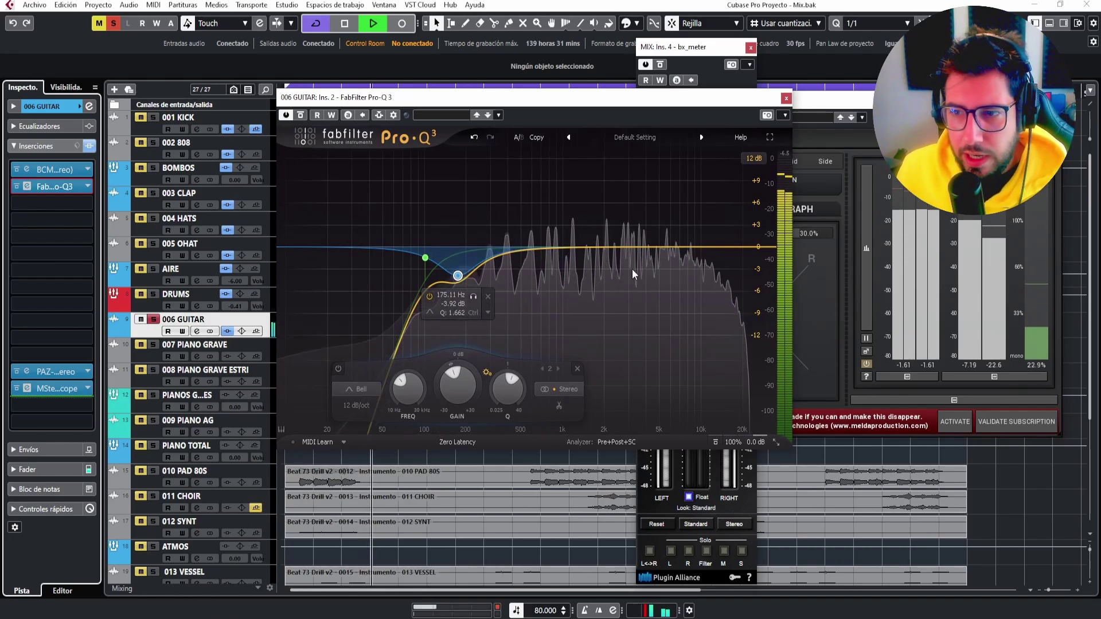
click(510, 253)
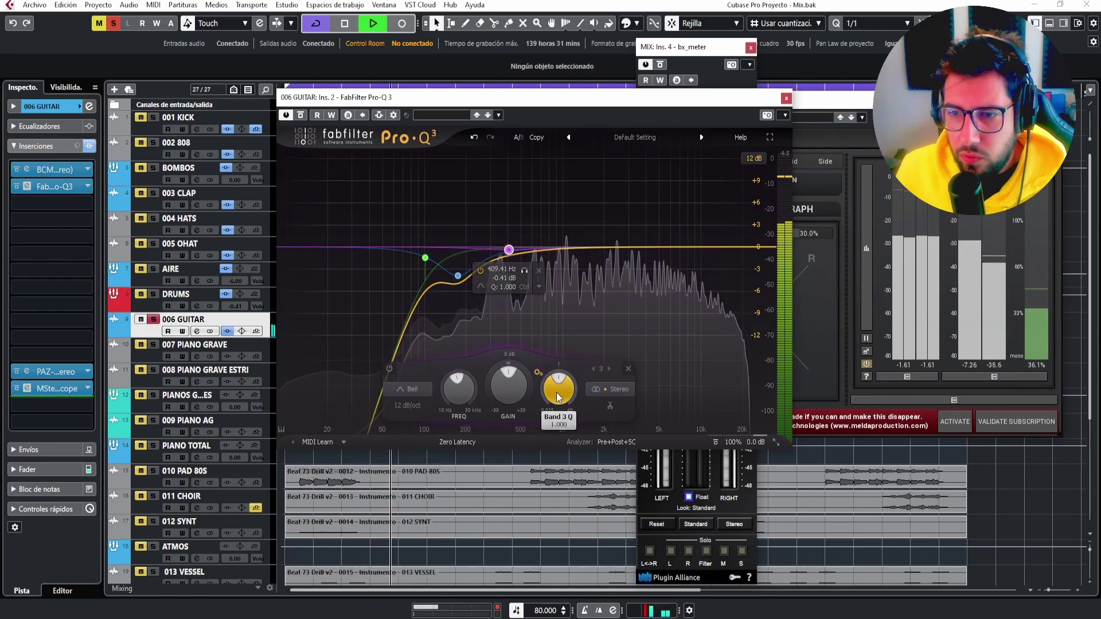
drag(523, 387, 511, 335)
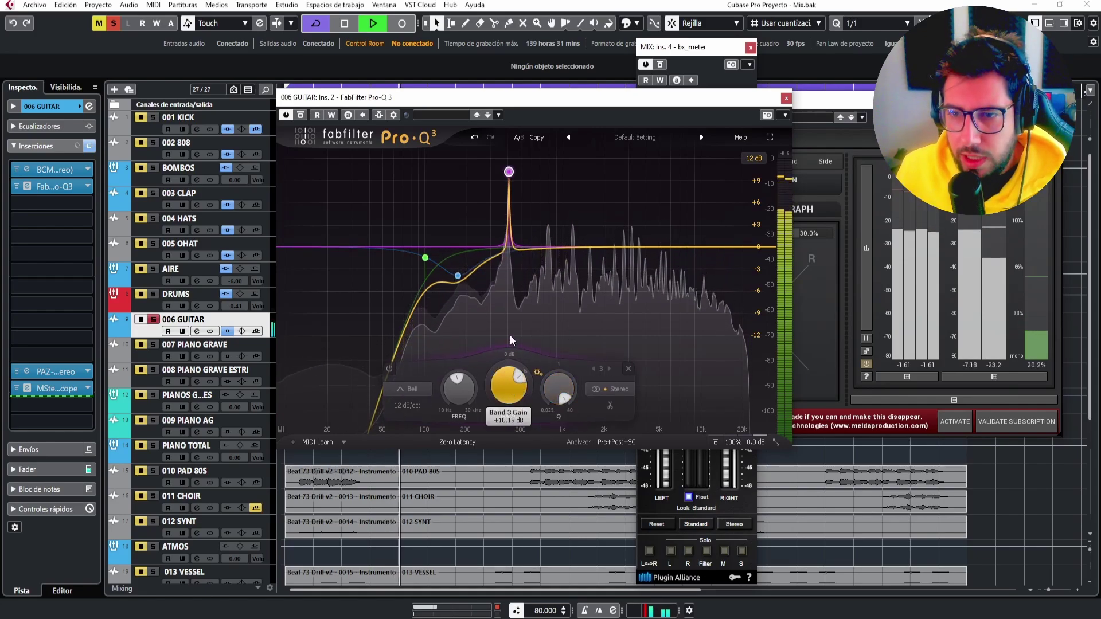
drag(509, 173, 701, 135)
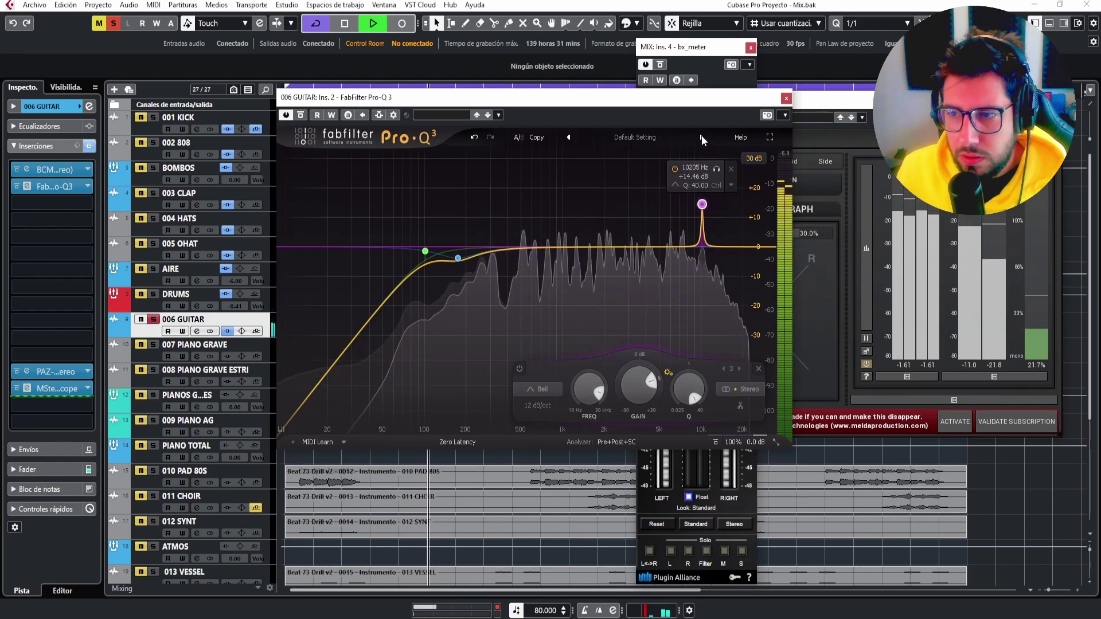
drag(639, 384, 652, 471)
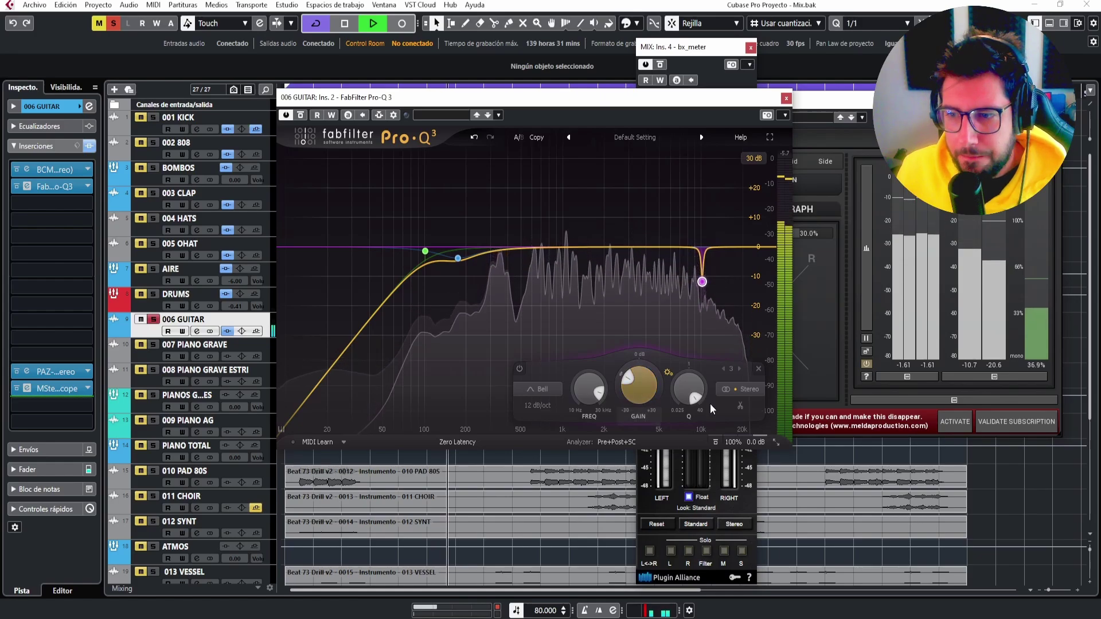
Refine the 10205 Hz cut to about -5.9 dB with Q 31.30, add a high shelf at 13718 Hz and set the display range to 12 dB.
click(720, 247)
drag(688, 377, 635, 376)
click(702, 282)
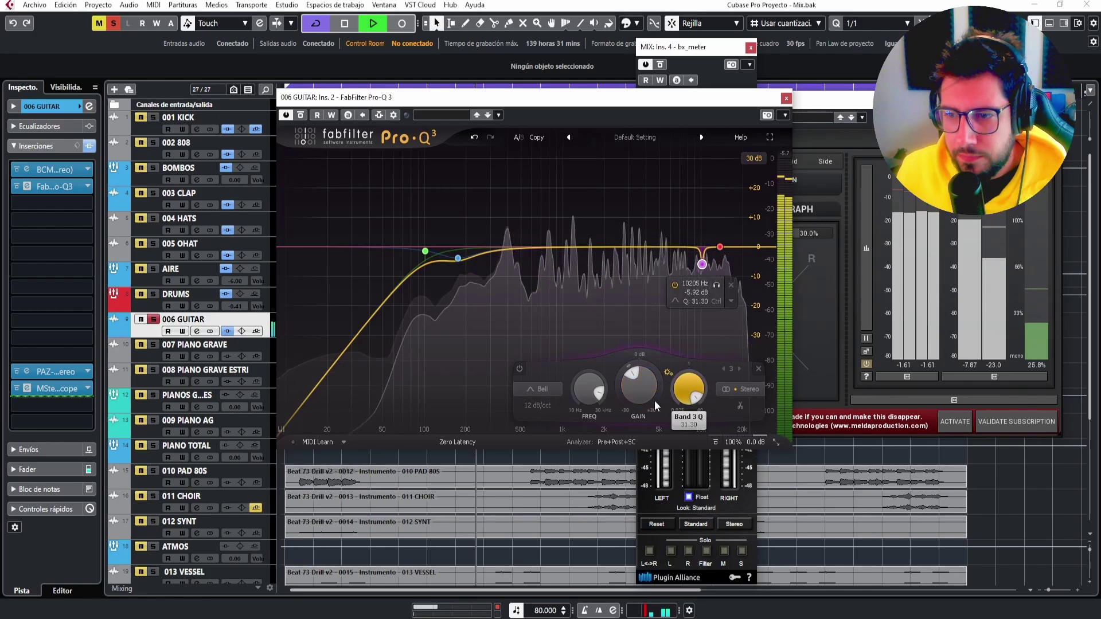
click(753, 159)
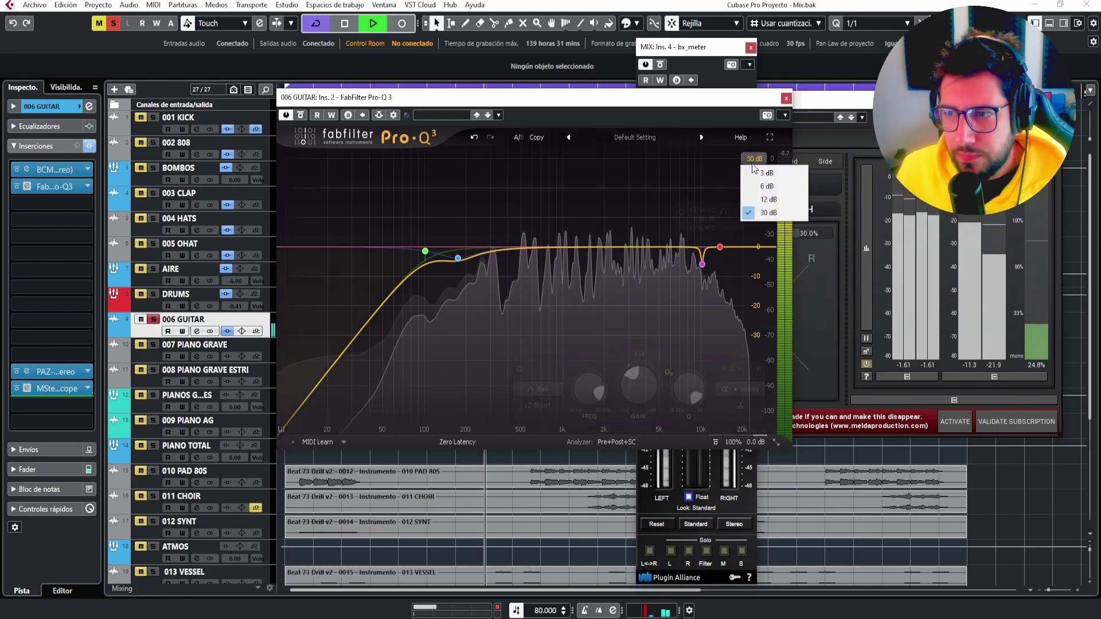
click(761, 186)
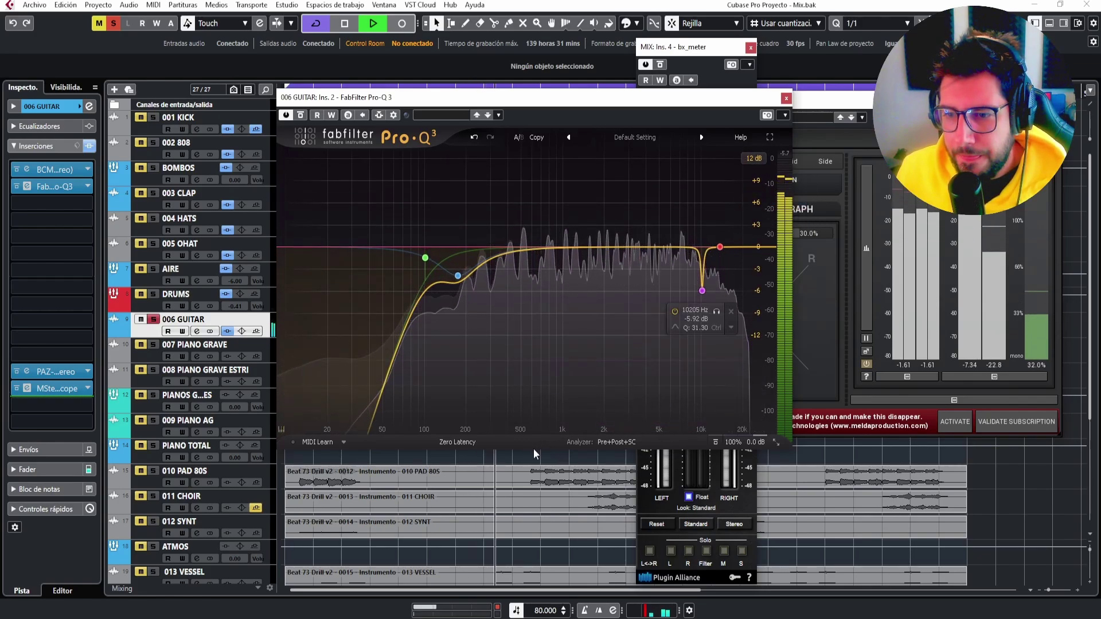
Turn the 13718 Hz shelf in the guitar's Pro-Q 3 into a +30 dB bell with Q 40 and sweep it to 17374 Hz.
click(720, 247)
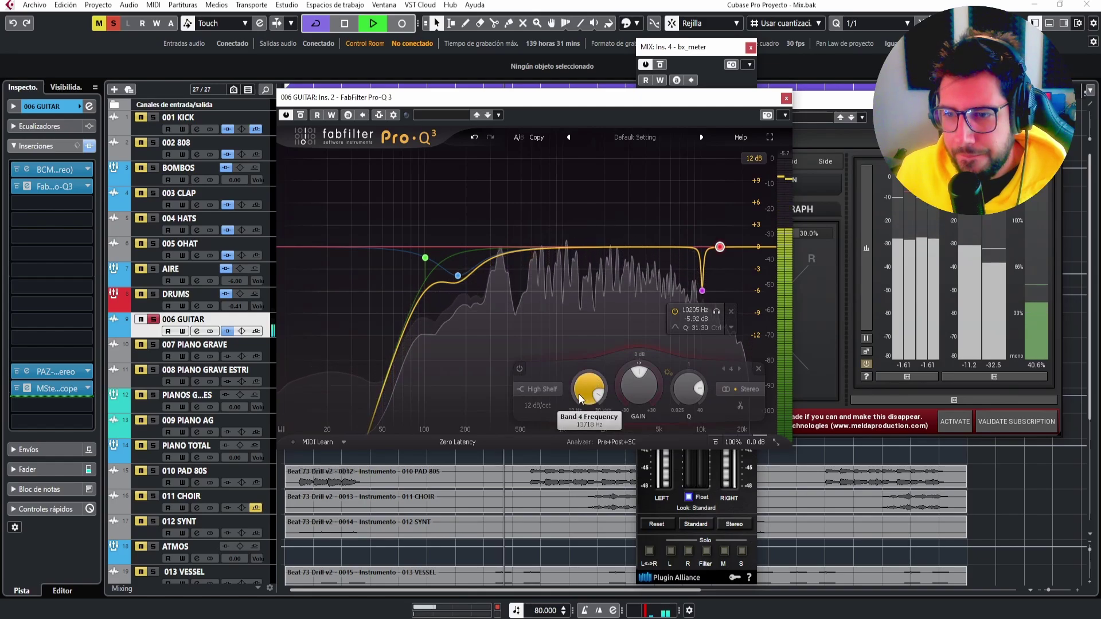
drag(639, 383, 640, 378)
click(557, 383)
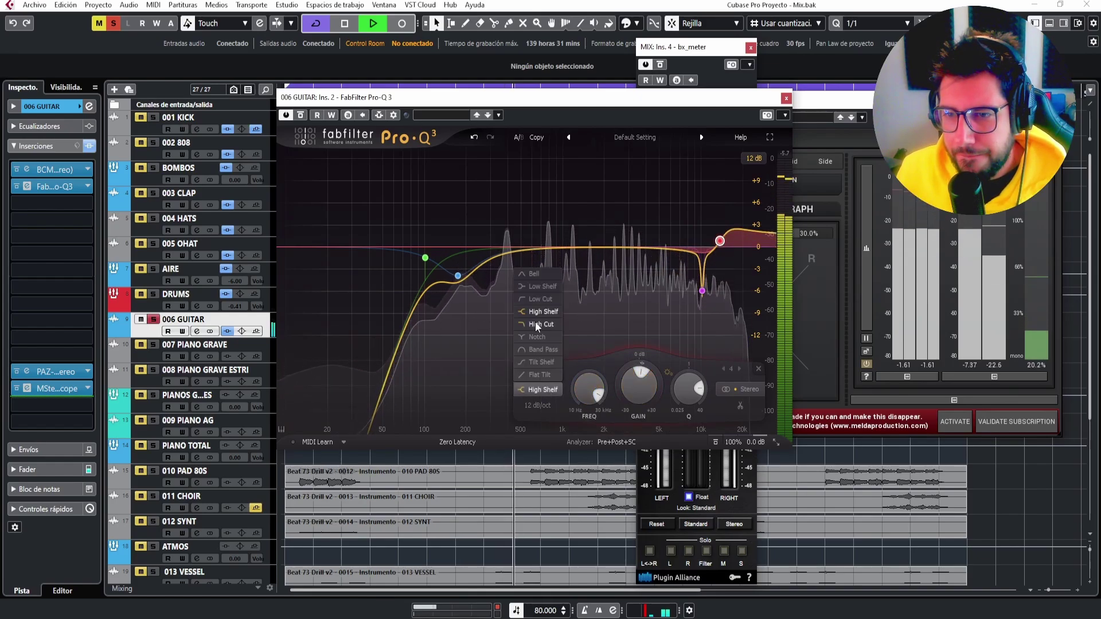
click(535, 284)
drag(640, 396, 639, 388)
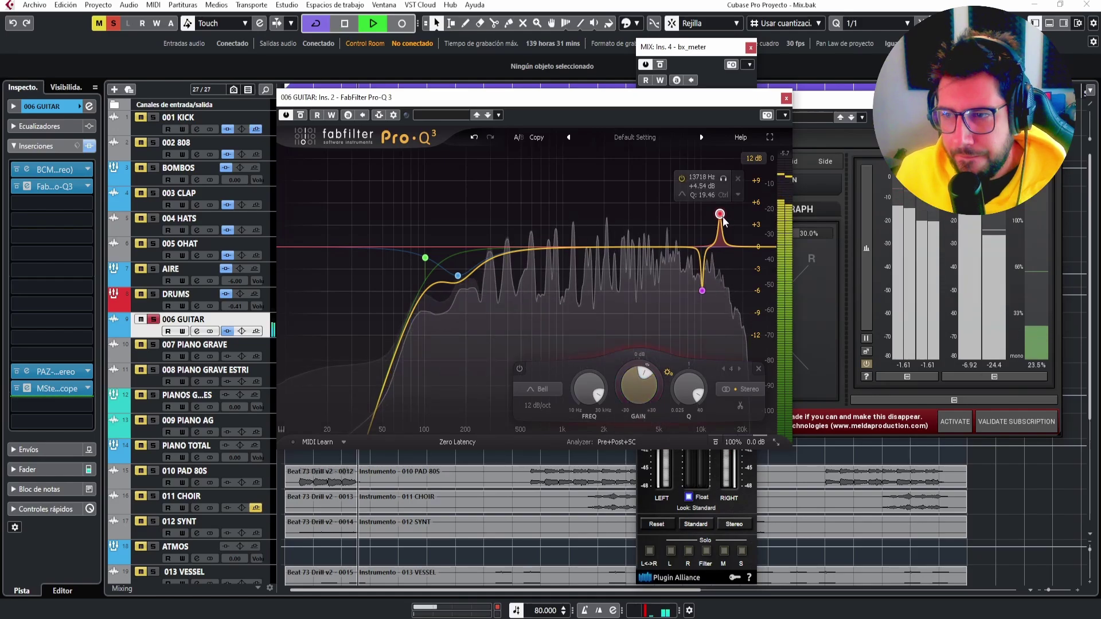
drag(719, 214, 728, 149)
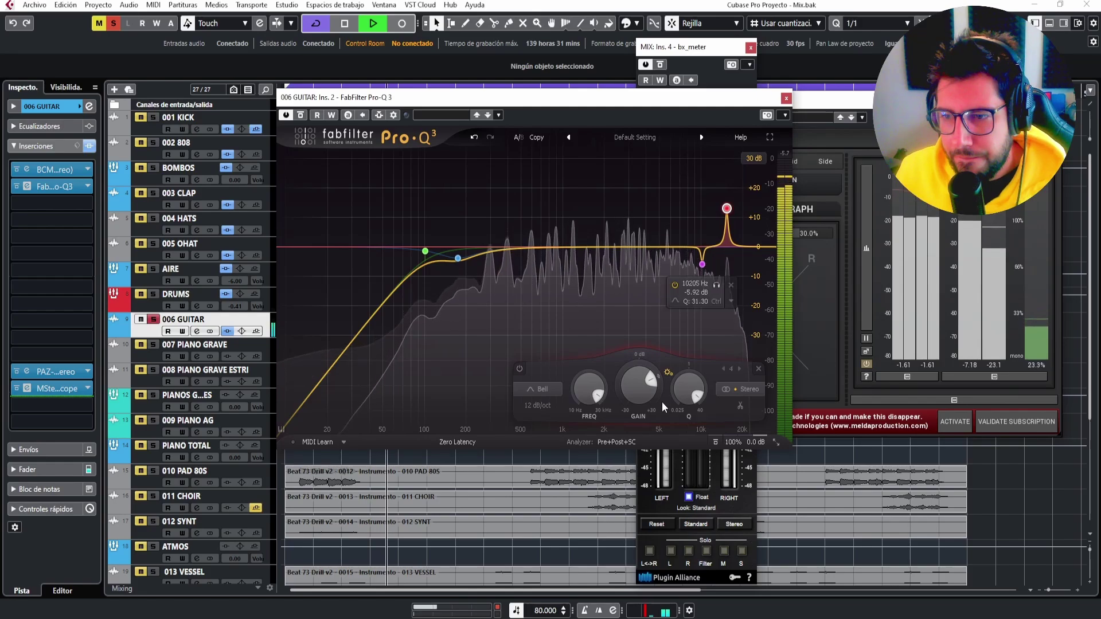
drag(630, 395, 635, 358)
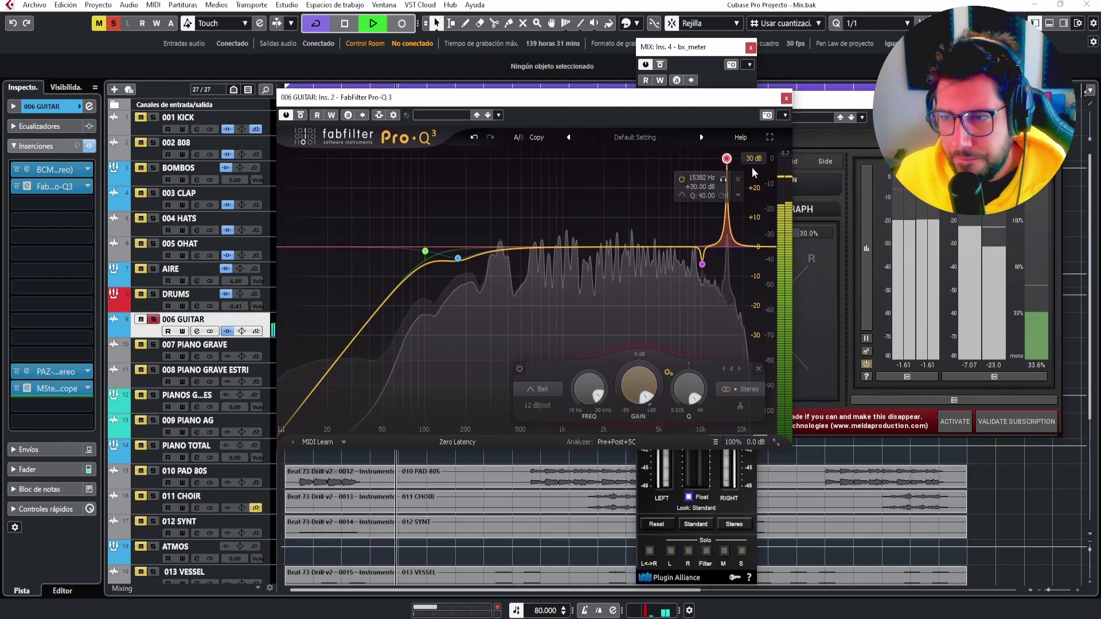
mouse_move(595, 392)
mouse_down()
mouse_move(591, 382)
mouse_move(597, 394)
mouse_up()
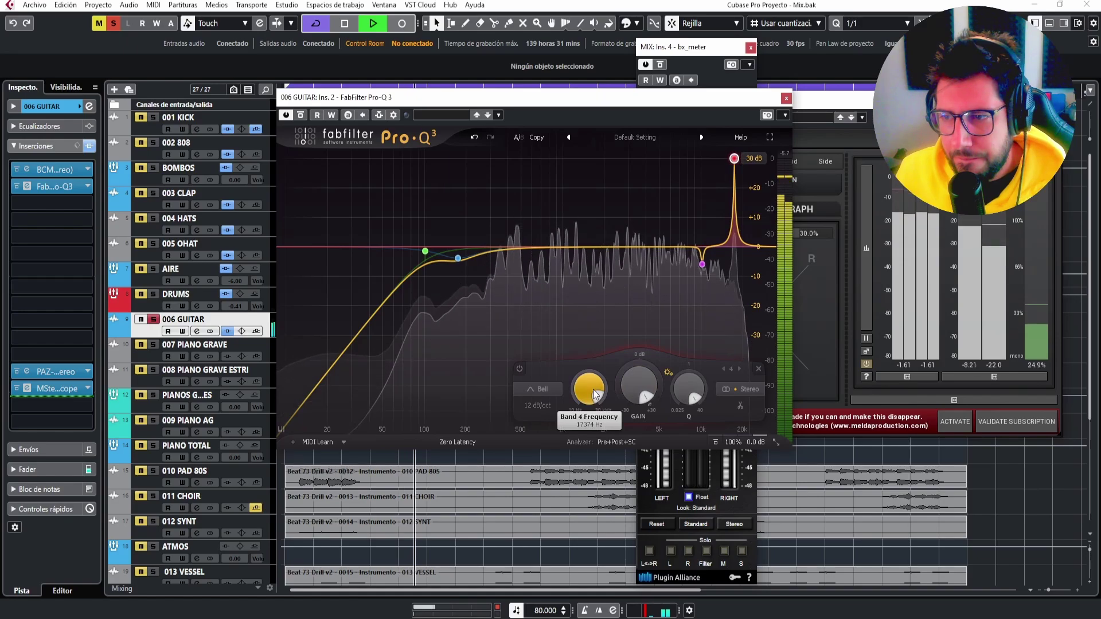
Try the top band as a 12 dB/oct high cut near 19.7 kHz with Q about 0.93, and start playback.
click(537, 390)
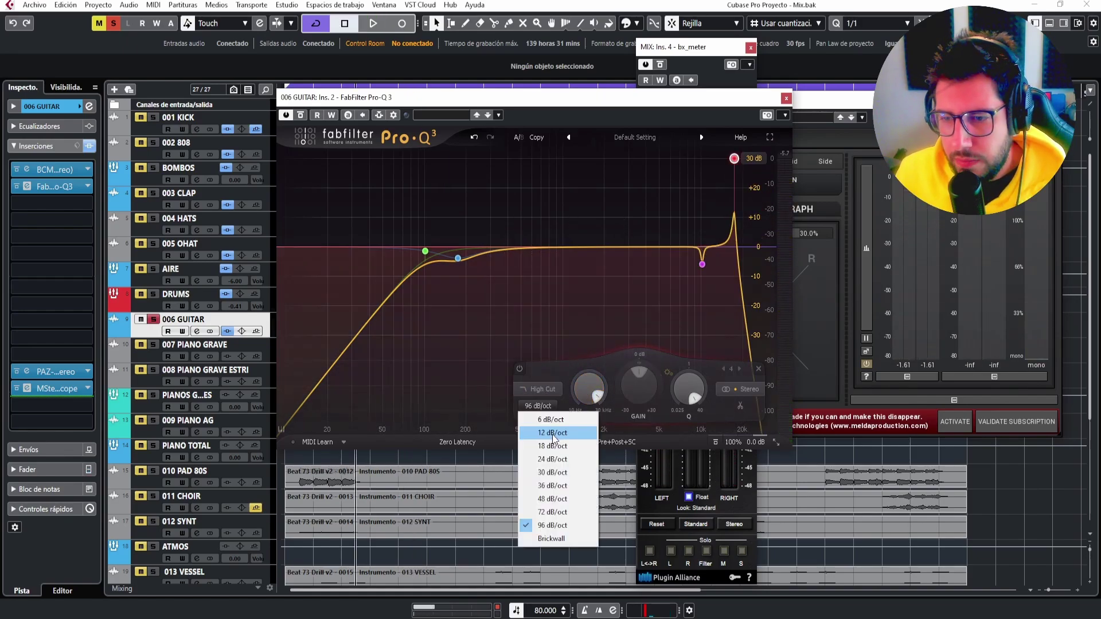
click(549, 433)
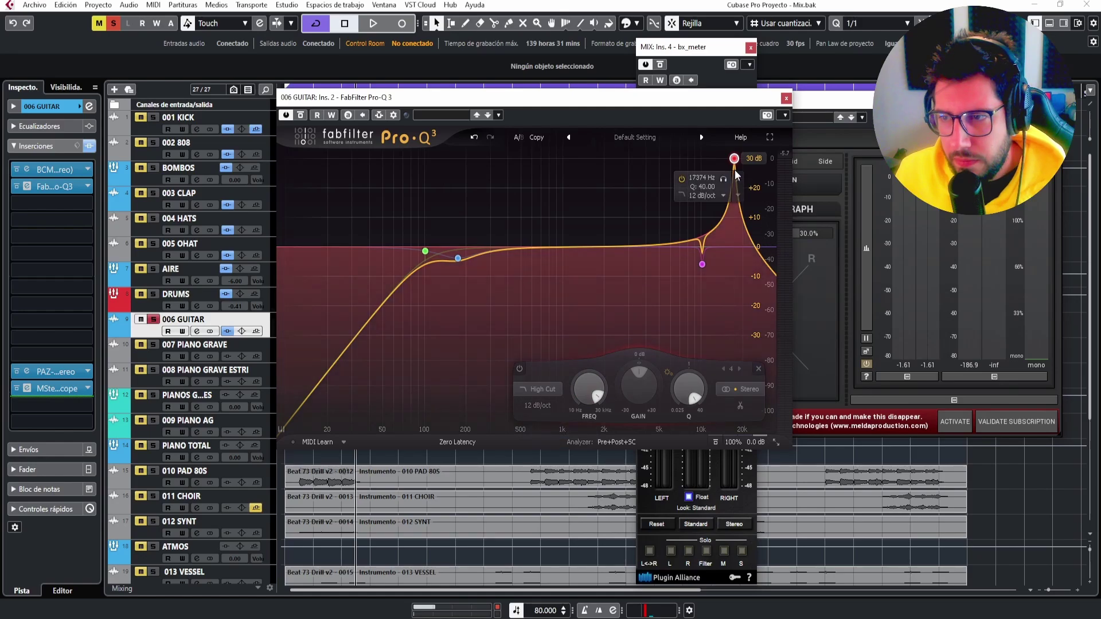
drag(735, 163, 743, 254)
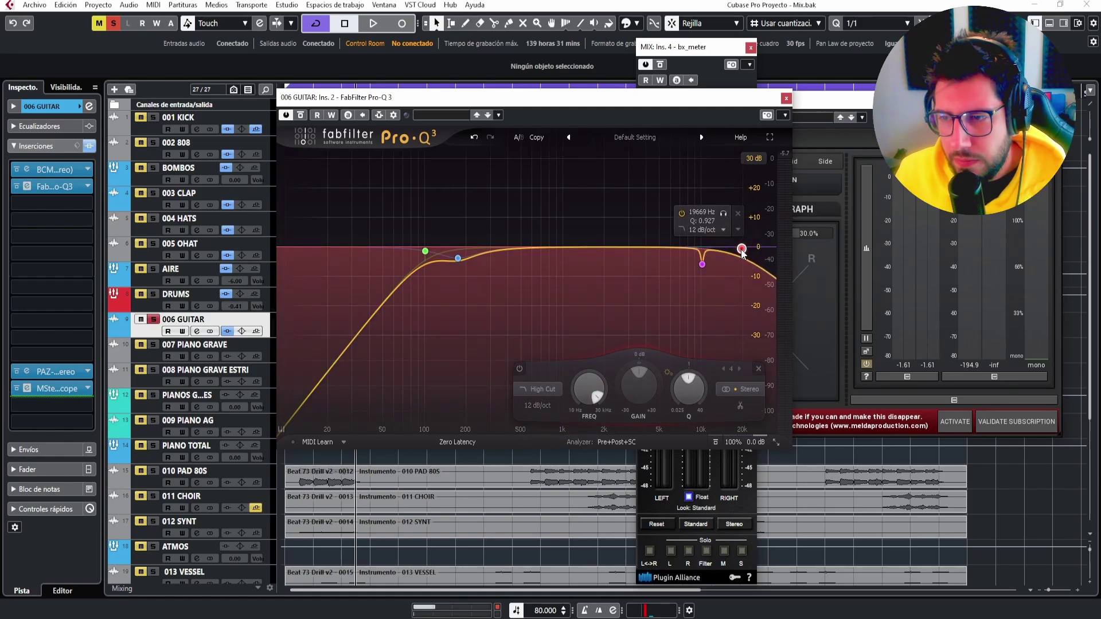
key(space)
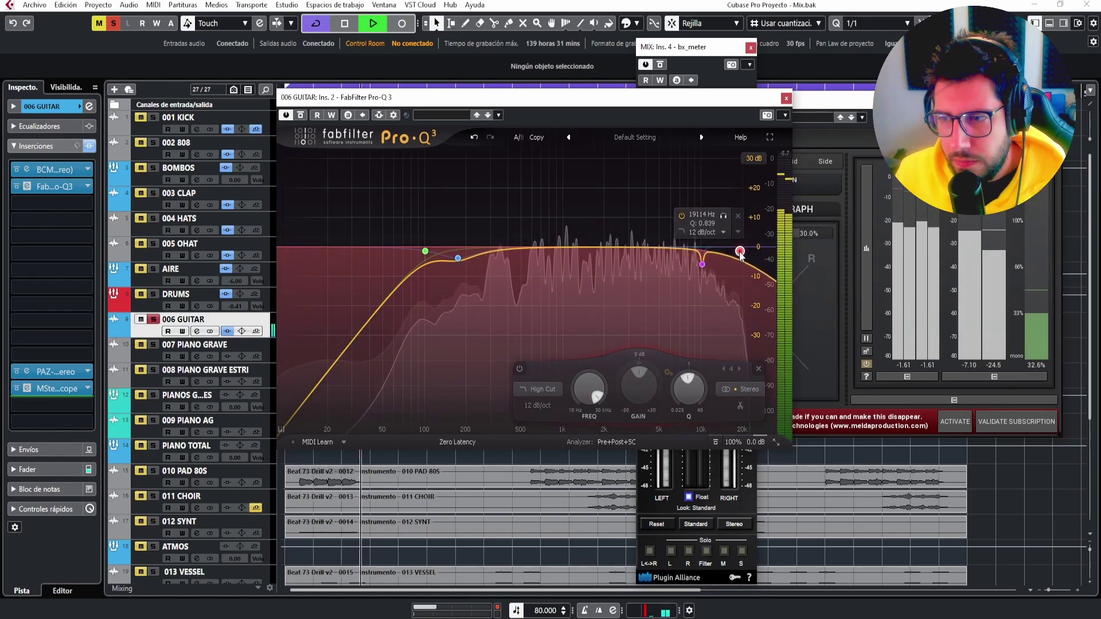
Make the top band a high shelf at 17209 Hz with about -7.1 dB and Q 0.951, and close Pro-Q 3 and the stereo analysers.
drag(740, 250, 736, 261)
click(538, 390)
click(542, 332)
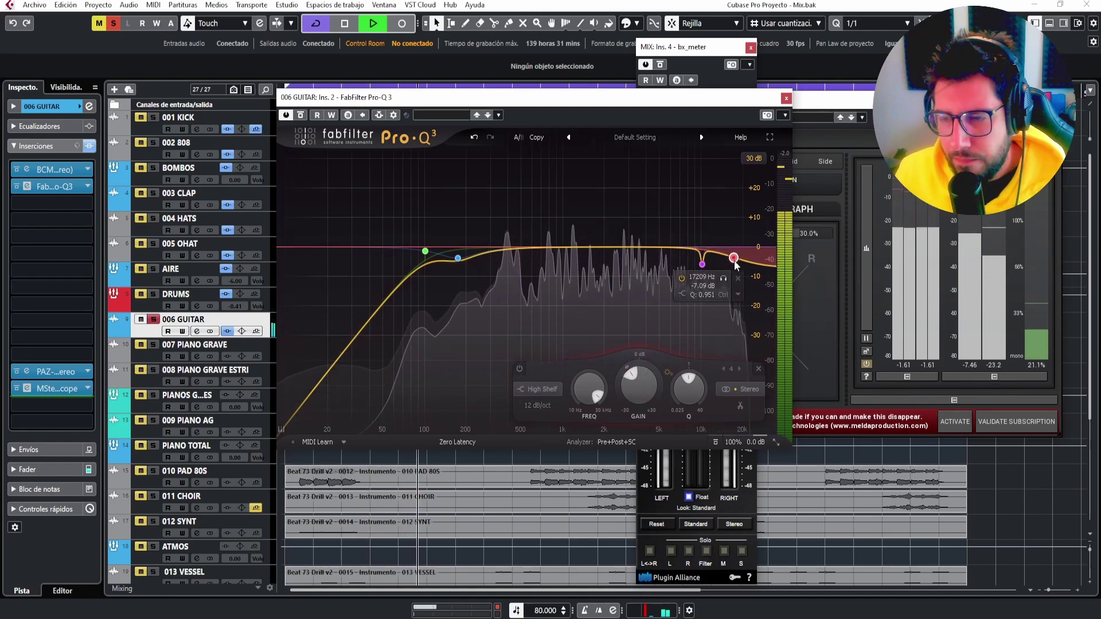
click(786, 99)
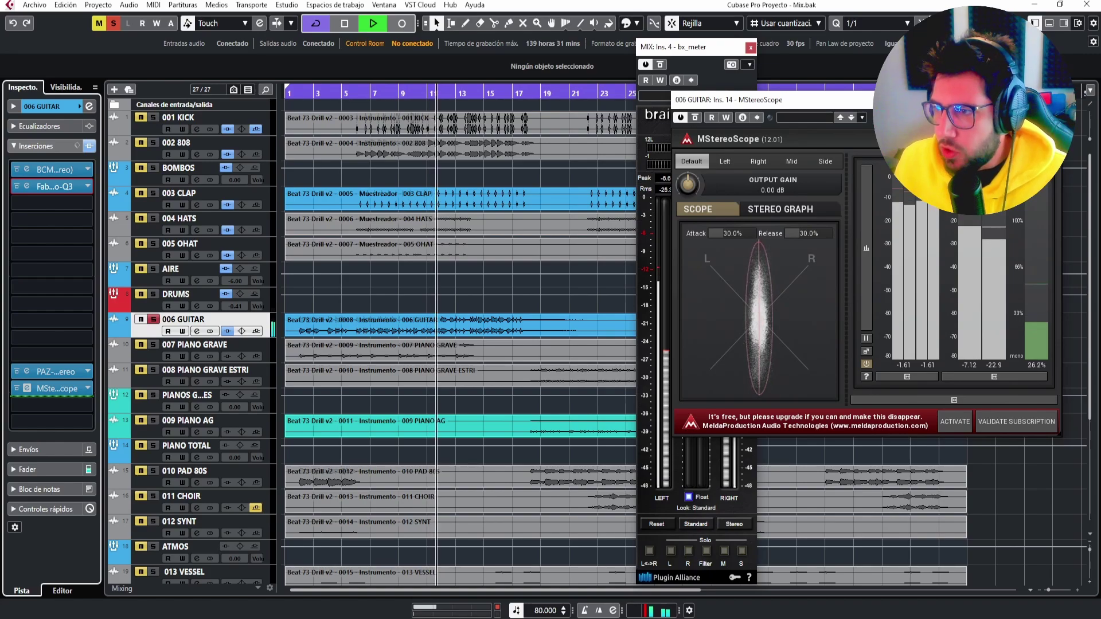
click(1055, 99)
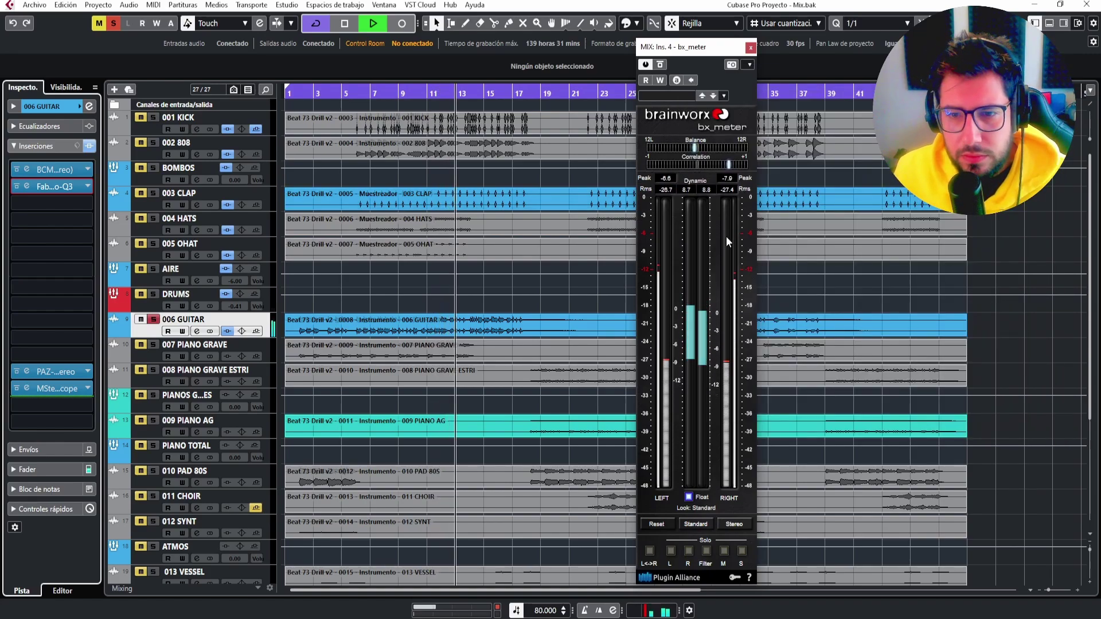
Solo the DRUMS group alongside the guitar and add Supercharger to the guitar's third insert slot, with the beat playing.
click(154, 294)
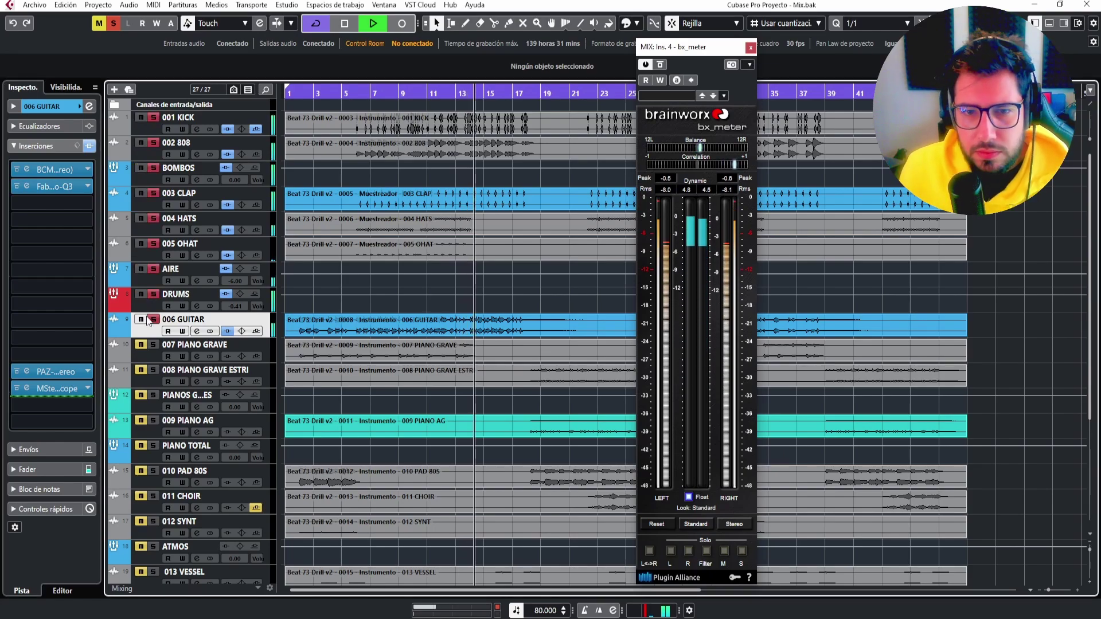
click(84, 202)
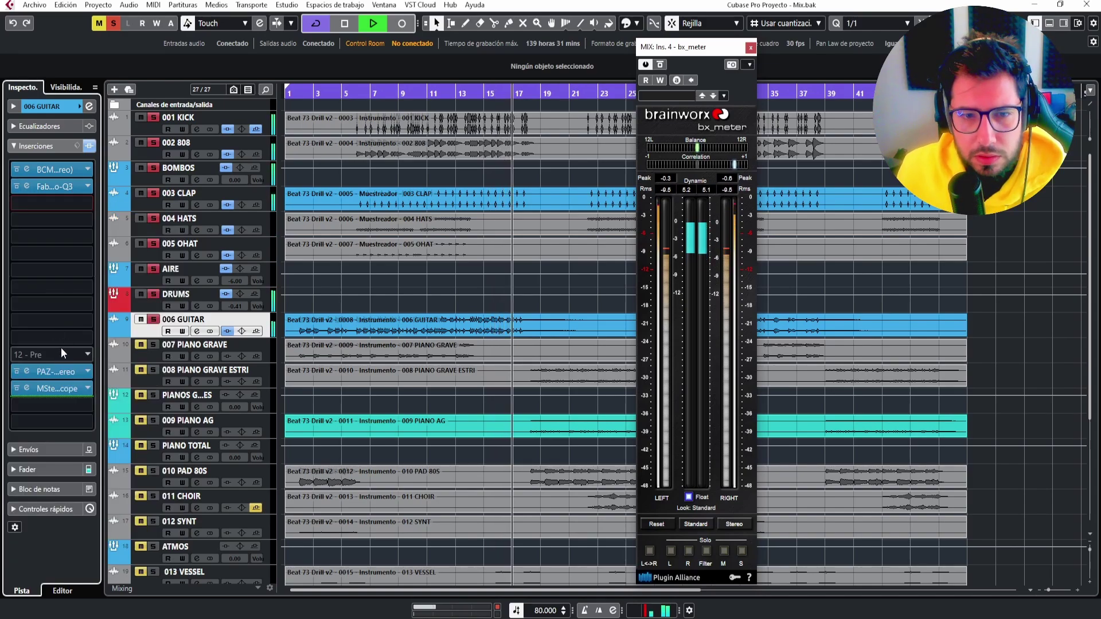
key(space)
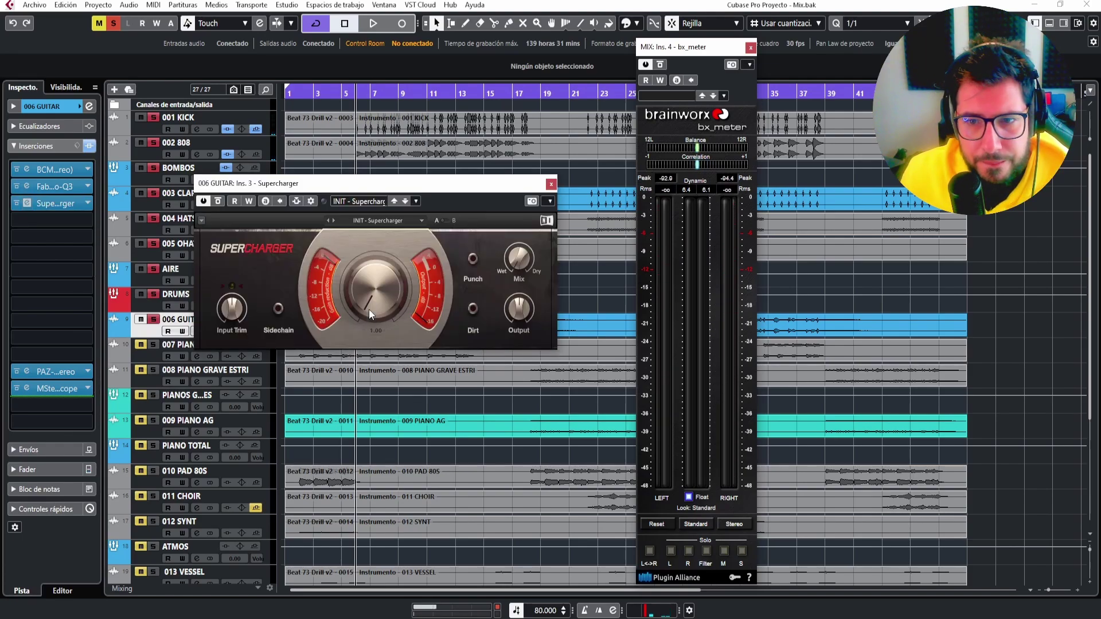
key(space)
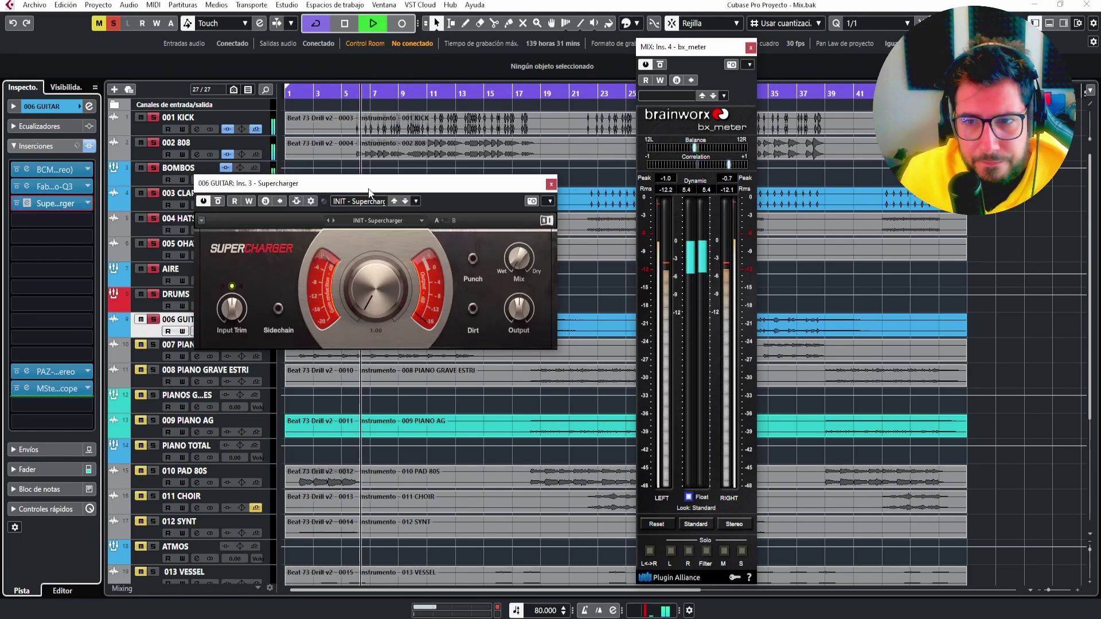
drag(368, 192, 440, 212)
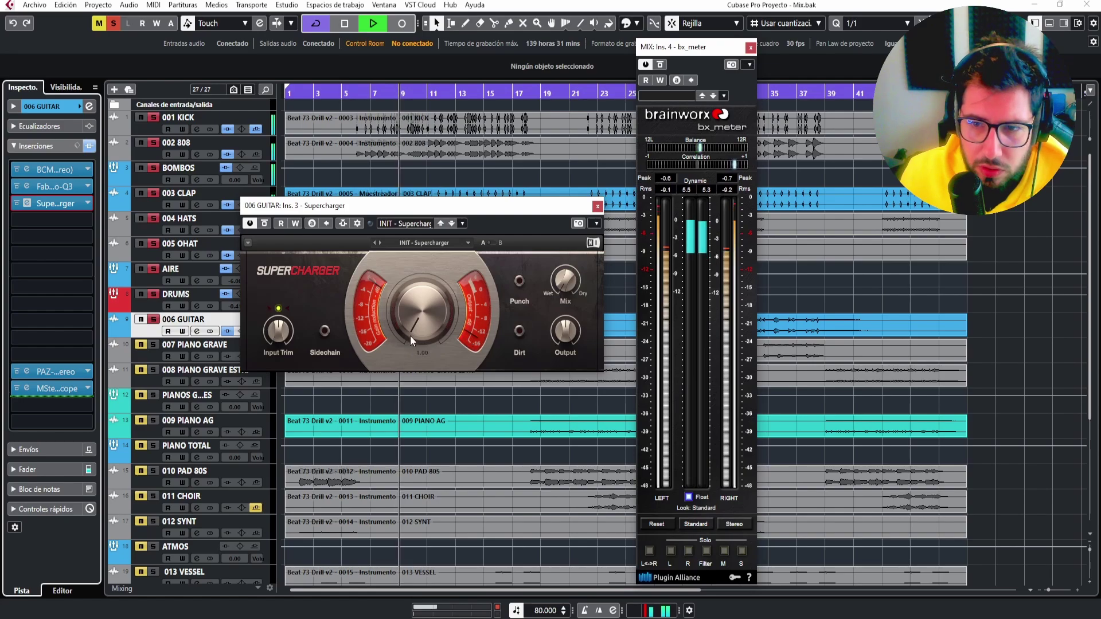
Raise Supercharger's Compress amount slightly on the guitar, audition Dirt, and set the Mix to 100% wet.
drag(411, 341, 411, 333)
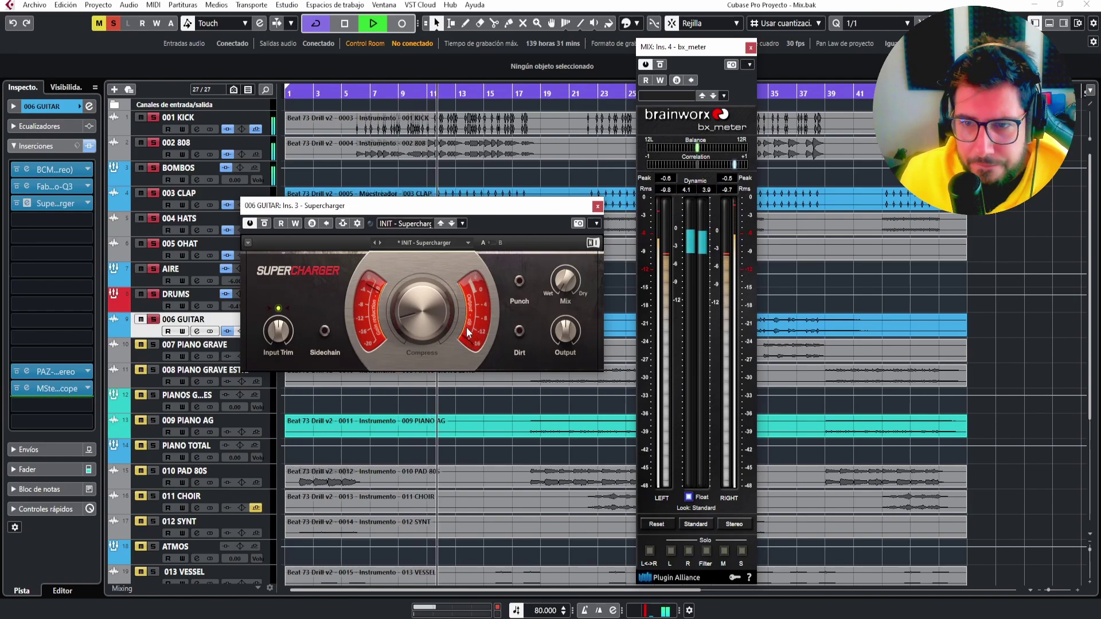
click(519, 331)
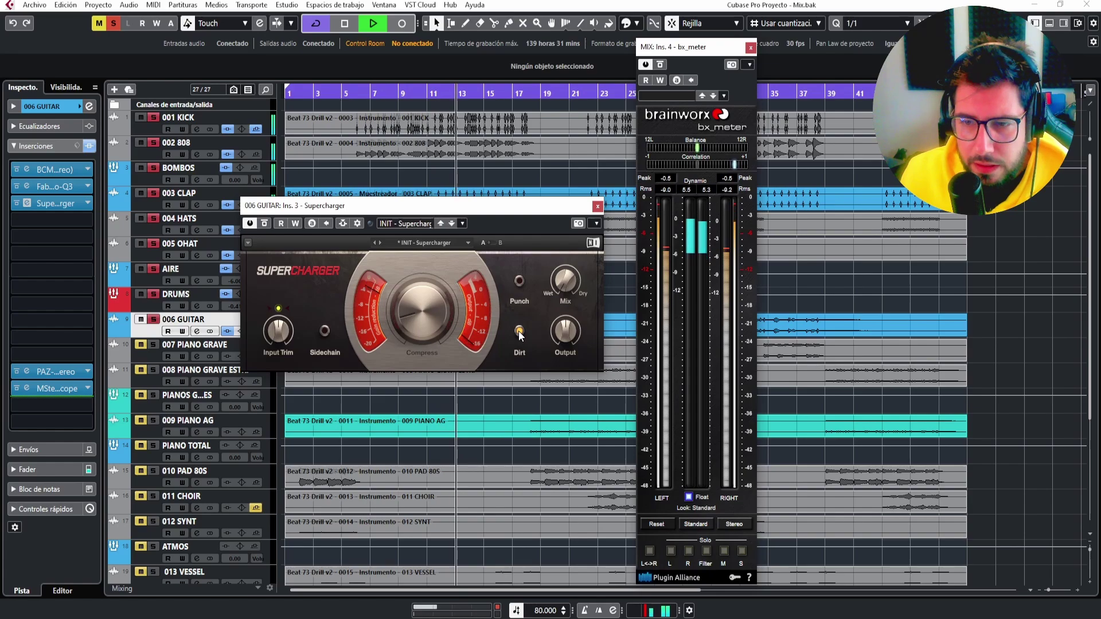
mouse_move(569, 281)
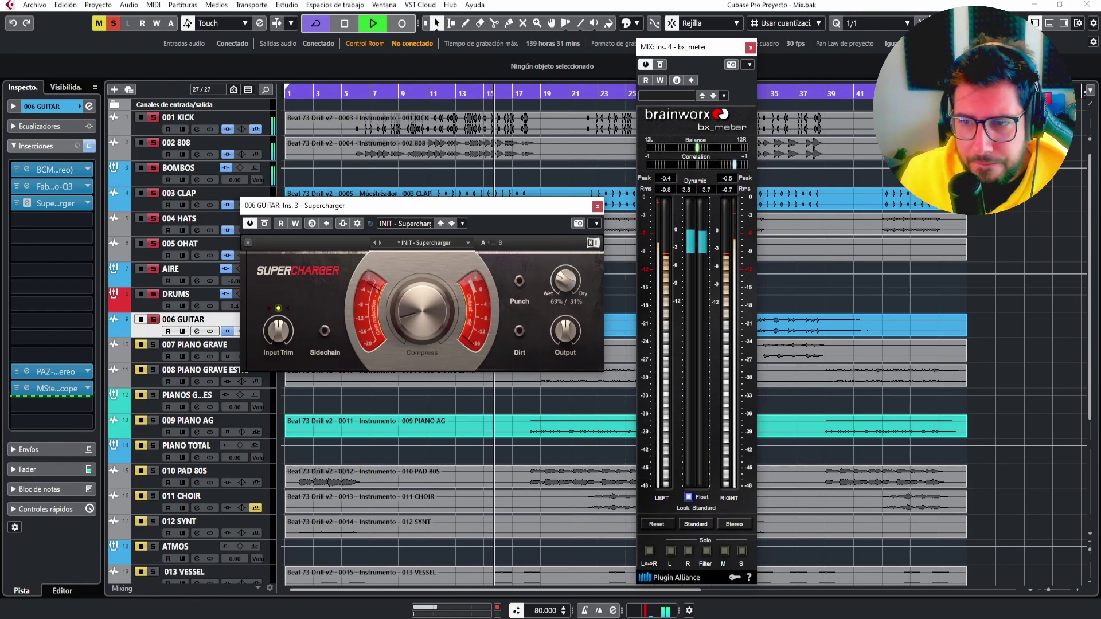
drag(565, 280, 565, 292)
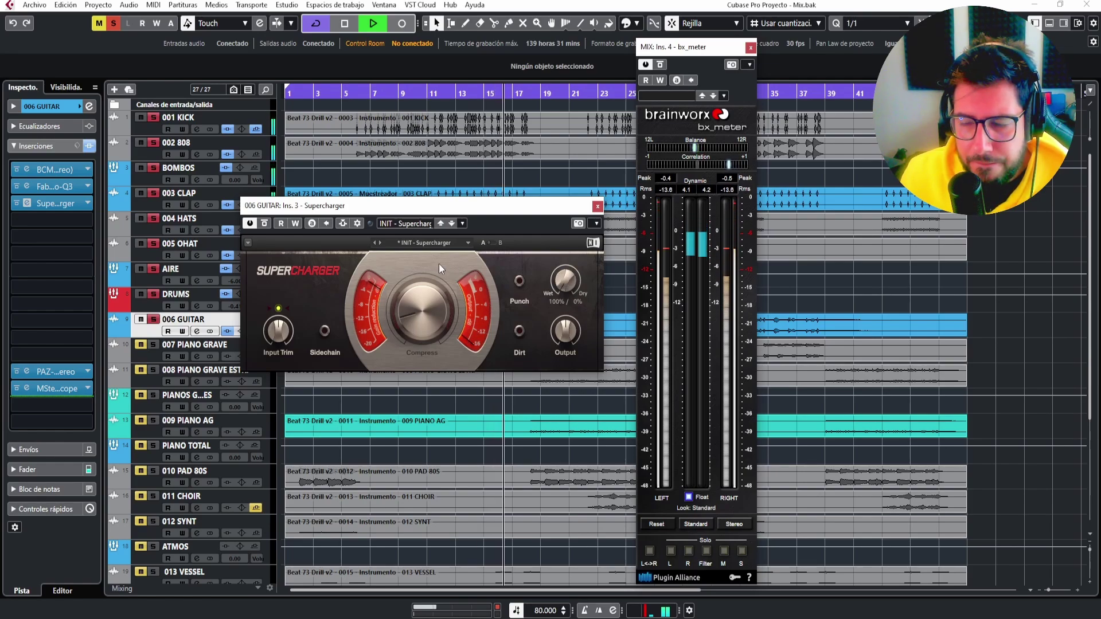
Compare the guitar with Supercharger bypassed and active during playback, and close the plug-in window.
click(266, 223)
click(266, 223)
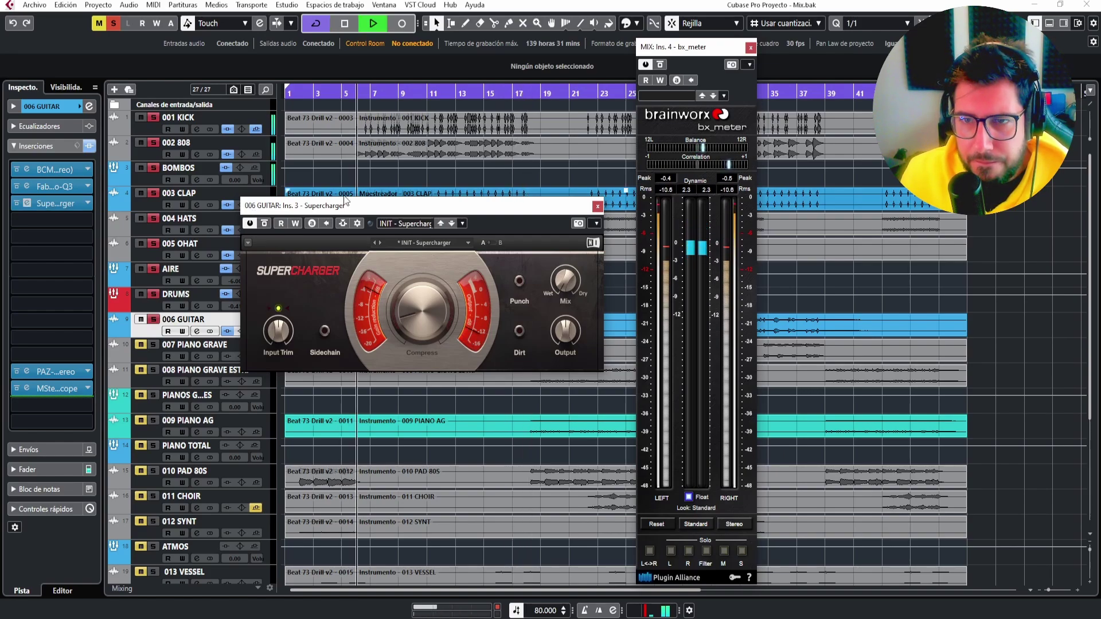
drag(362, 206, 389, 144)
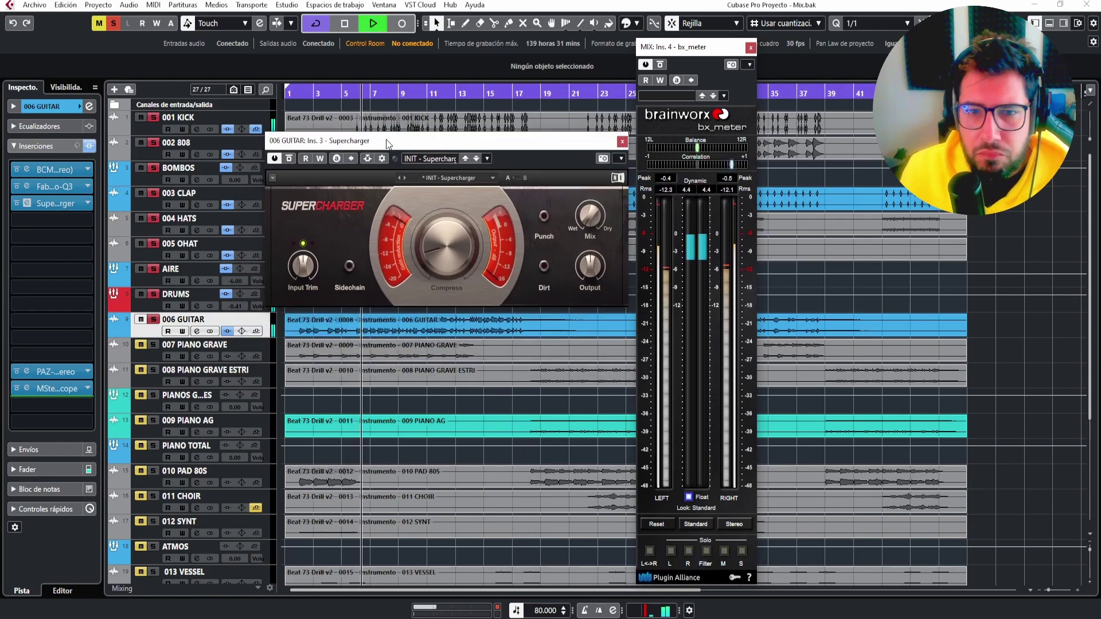
click(622, 142)
Search the effects for multiband processors and add L3 MultiMaximizer Stereo to the guitar's fourth insert slot.
click(87, 225)
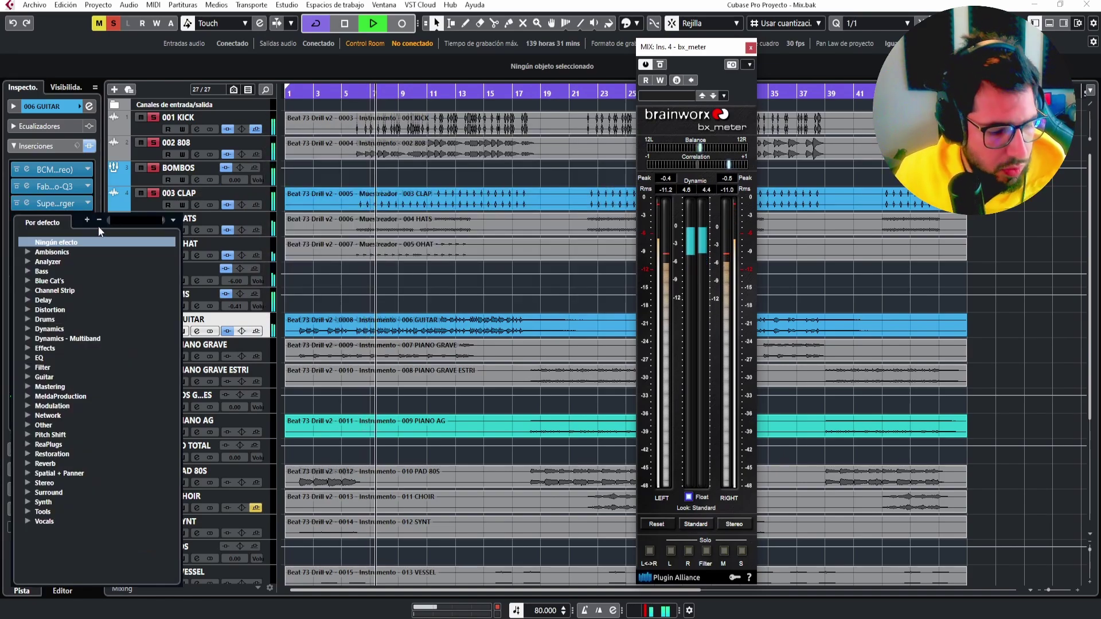
text(L2)
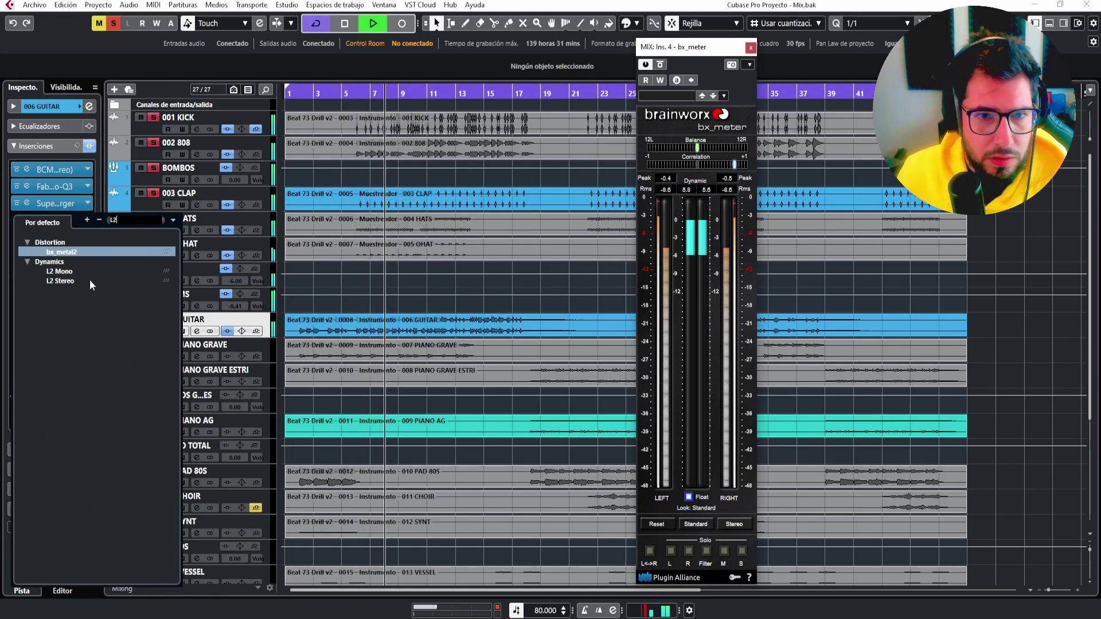
key(BackSpace)
key(BackSpace)
text(MU)
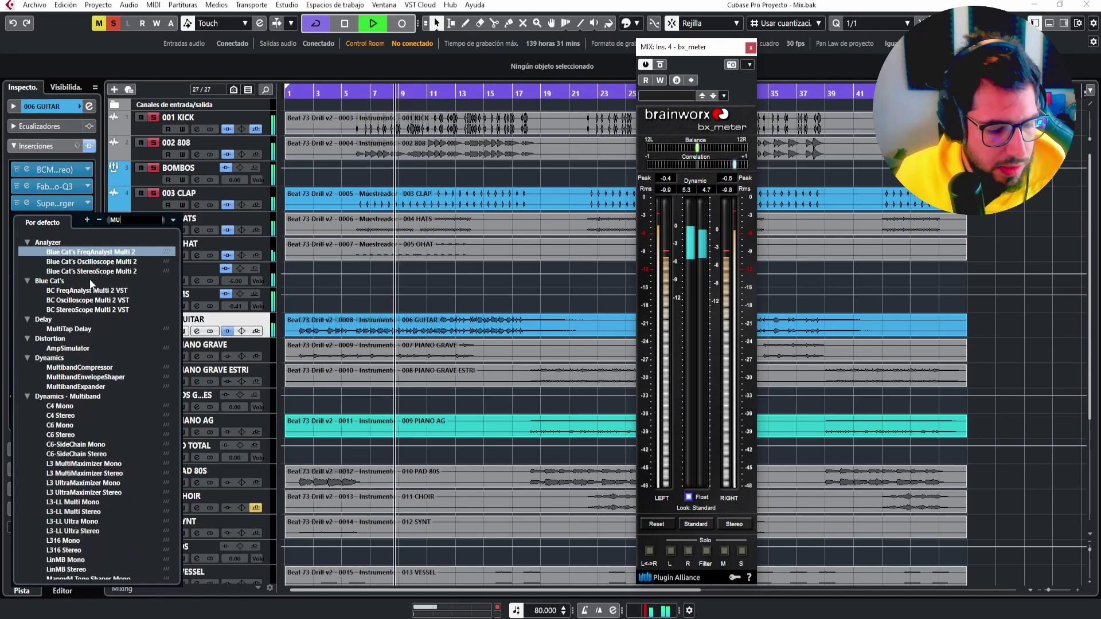
text(LTIB)
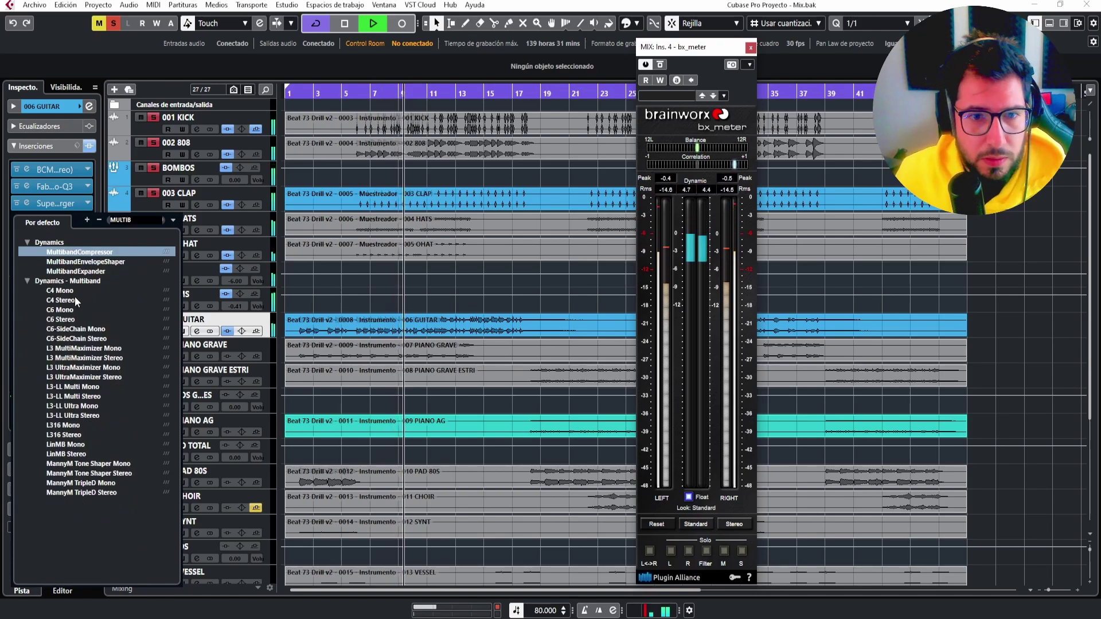
click(74, 358)
click(61, 216)
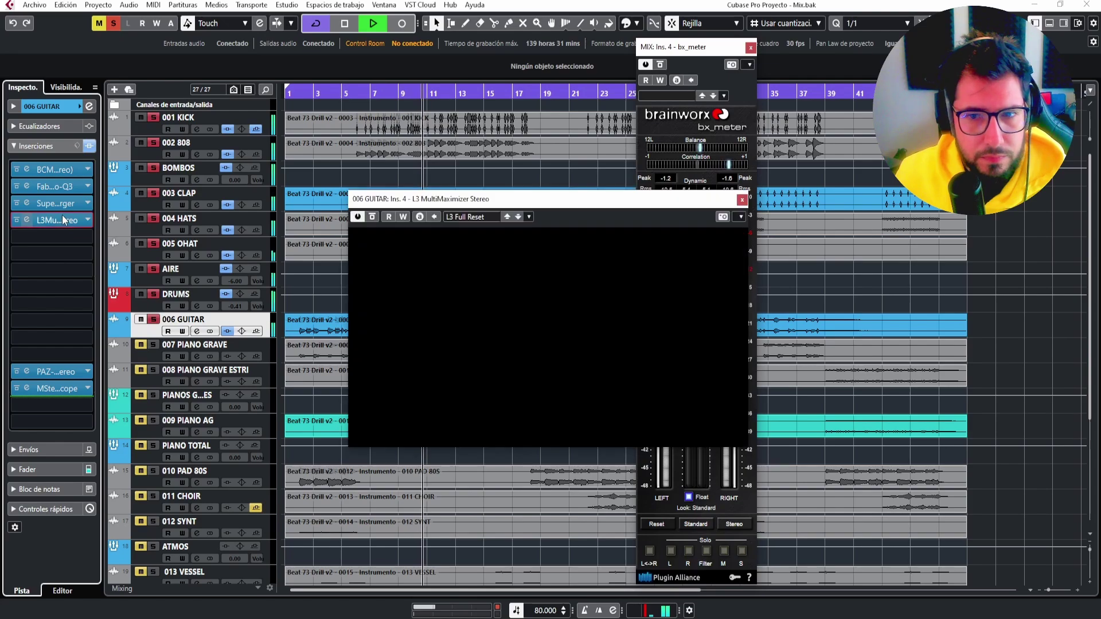
Lower the L3 MultiMaximizer's threshold and output ceiling together to -9.1, restart playback and reset its level meters.
drag(403, 313, 404, 342)
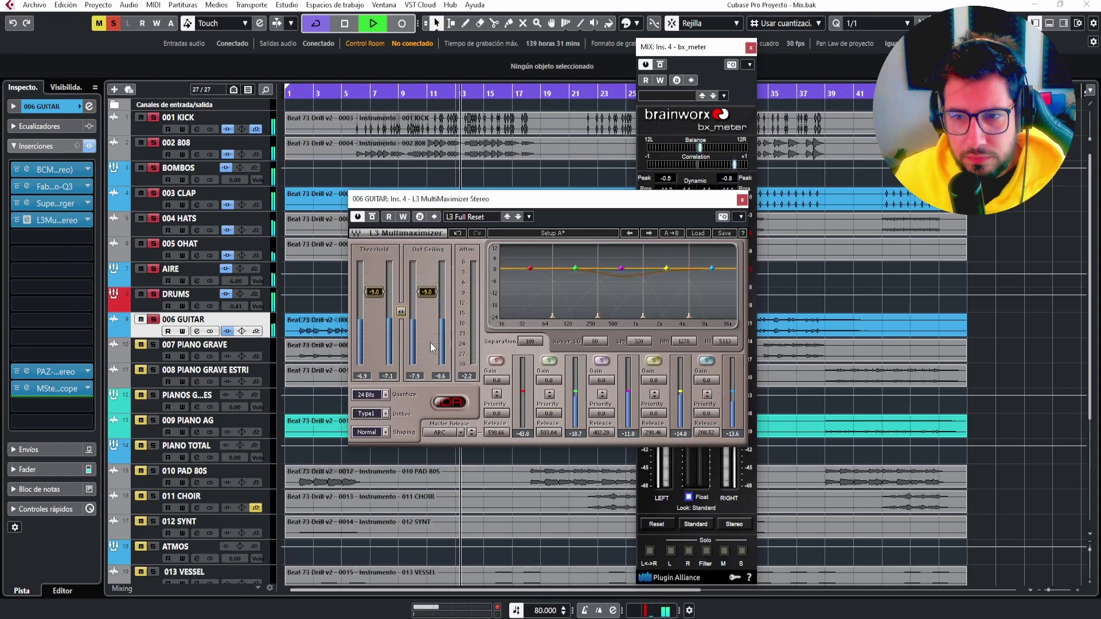
drag(402, 311, 401, 312)
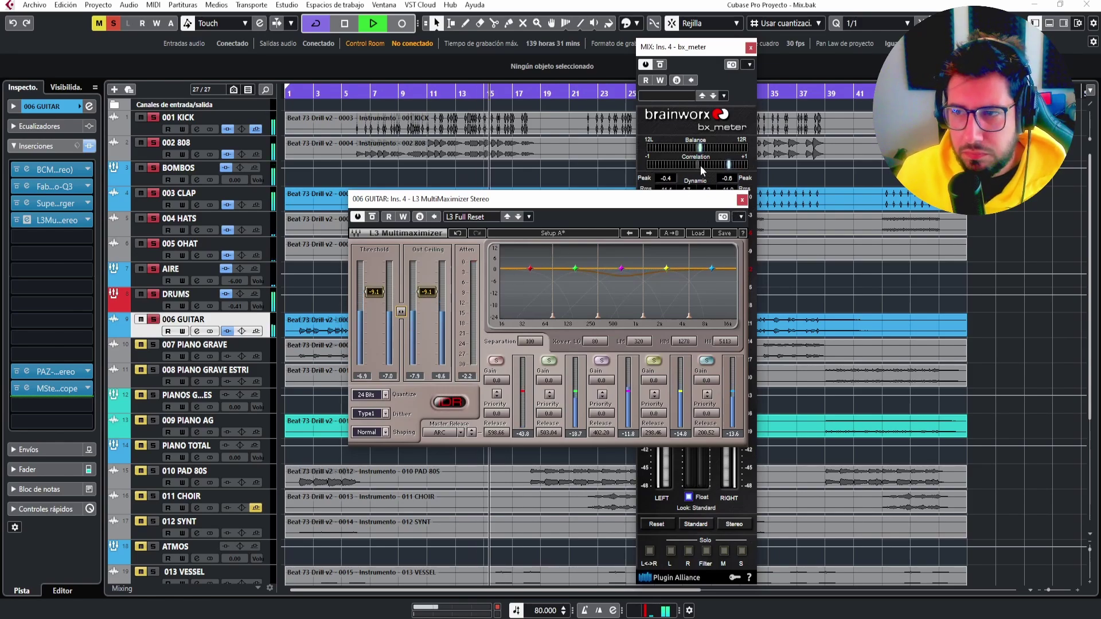
key(space)
key(space)
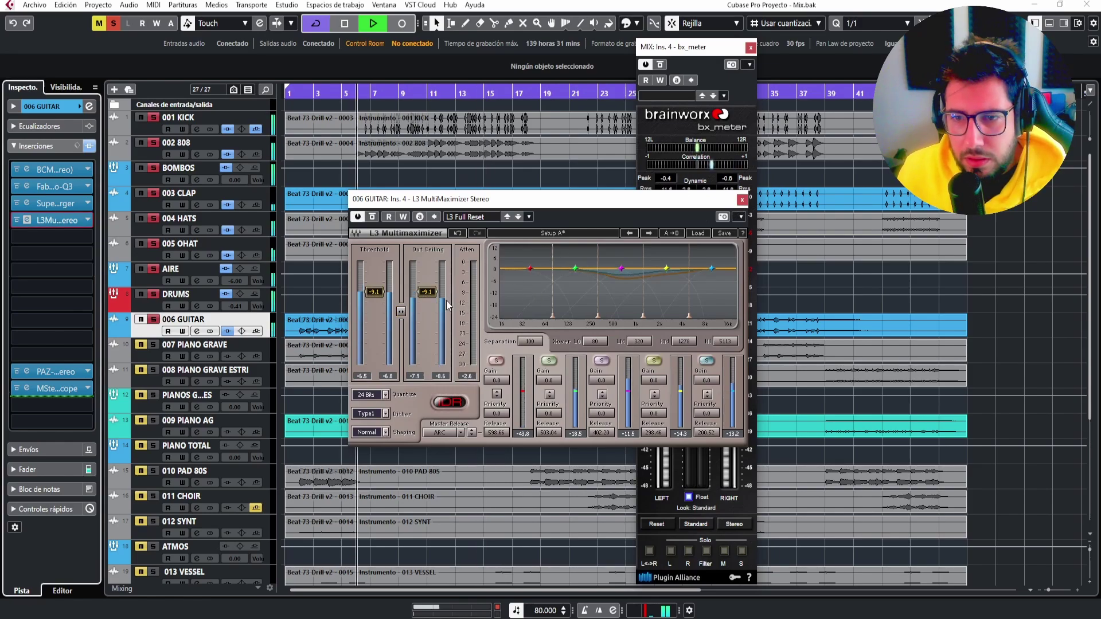
click(471, 378)
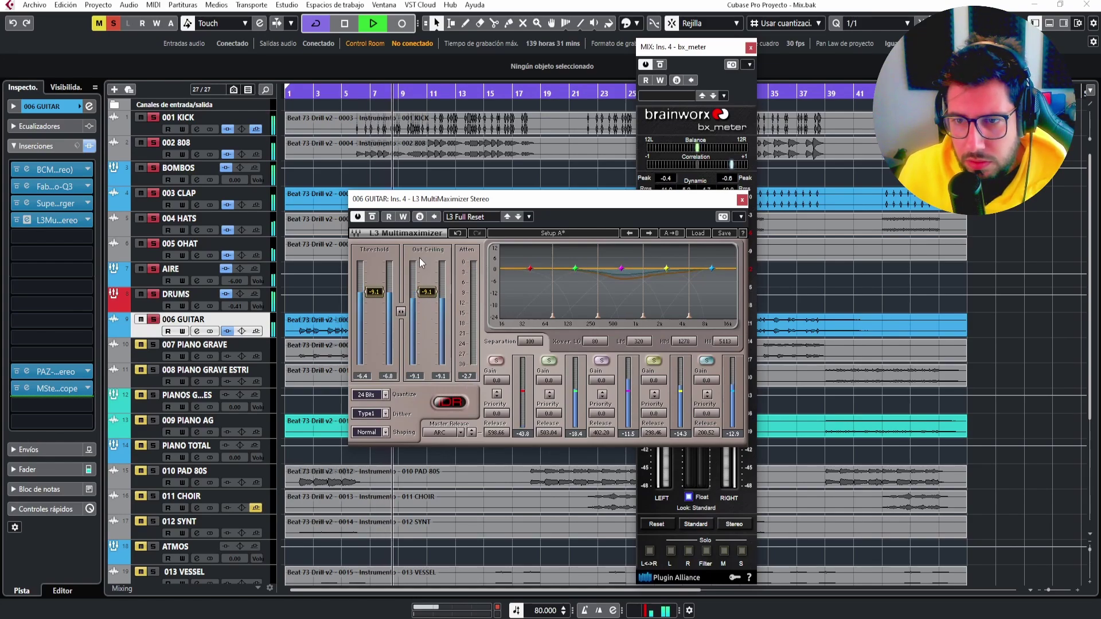
Compare the guitar with the L3 MultiMaximizer bypassed and active, and set its threshold and output ceiling to -8.6.
click(374, 217)
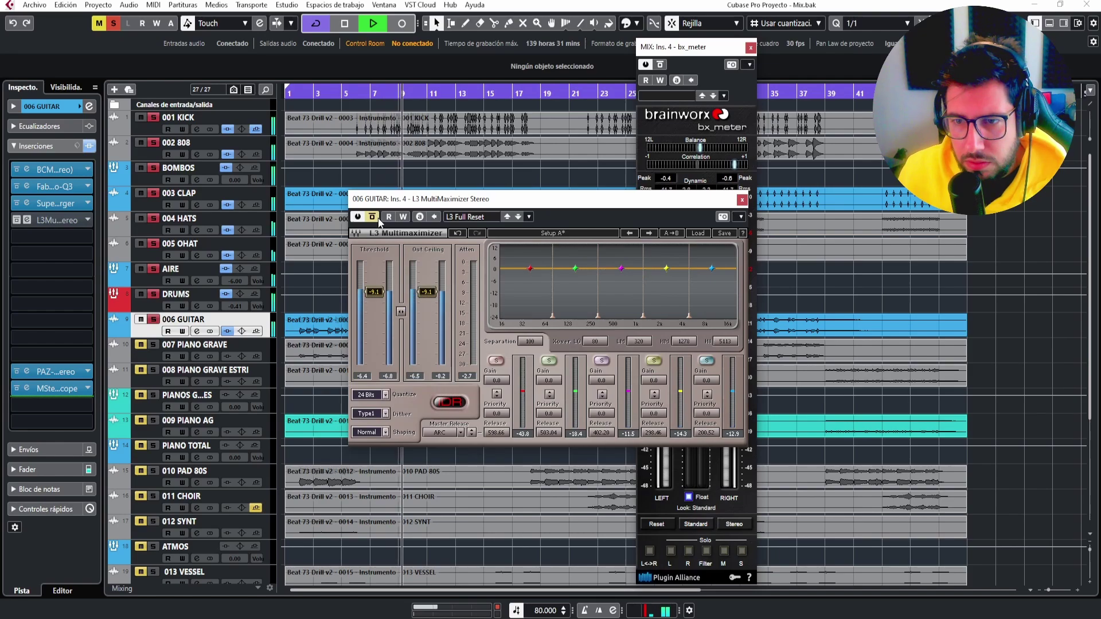
key(space)
key(space)
click(373, 218)
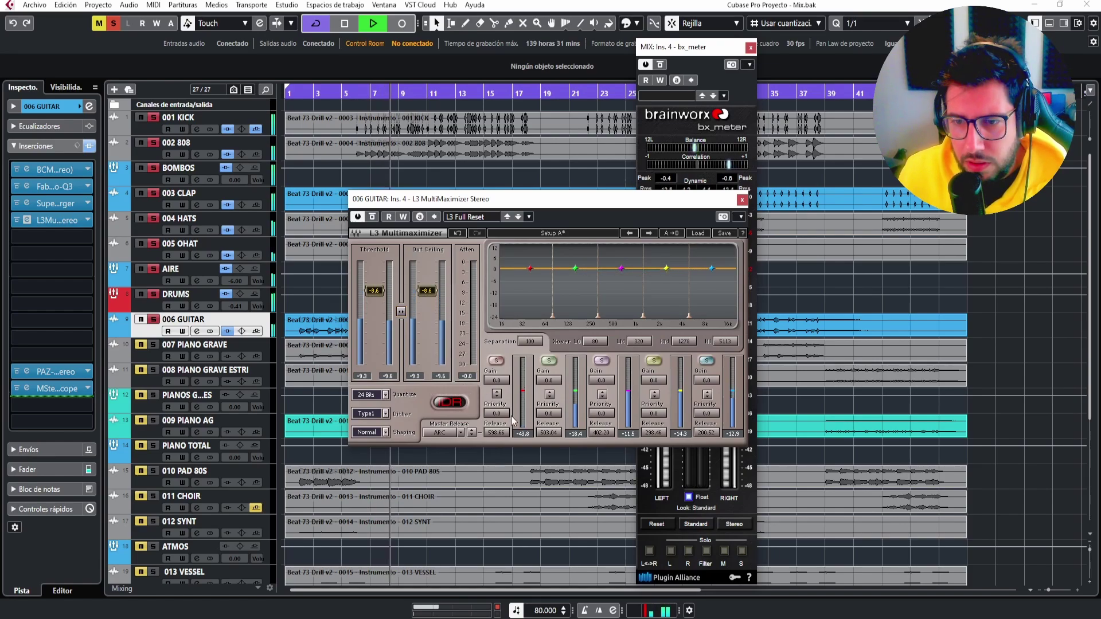
Close the guitar's L3 MultiMaximizer window, set the bx_meter window aside, and play the guitar with the drums to check the levels.
key(space)
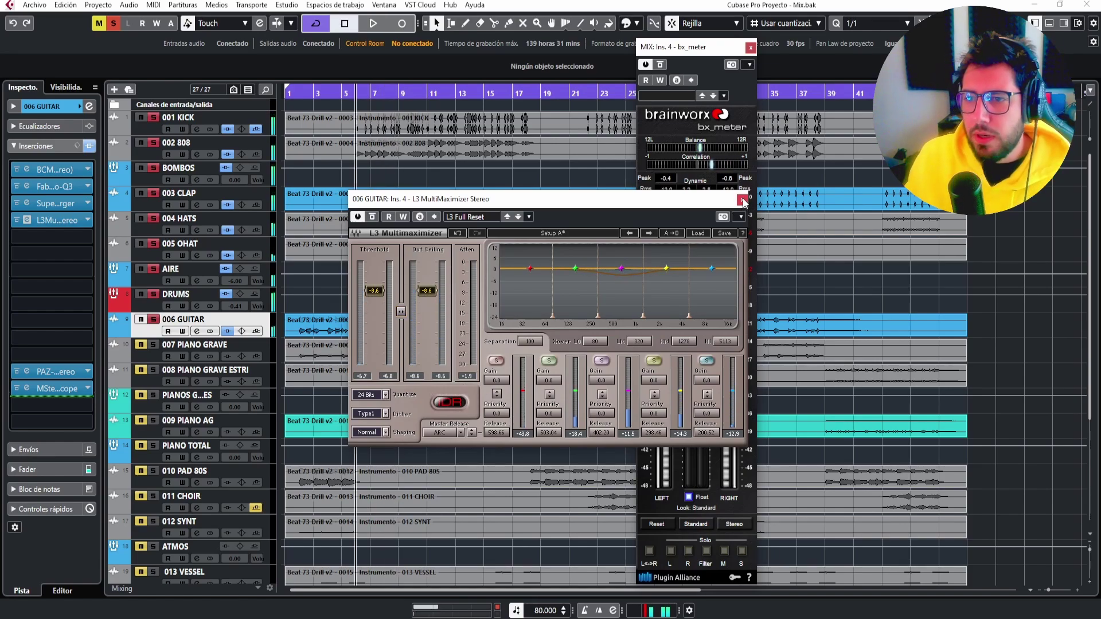
click(743, 199)
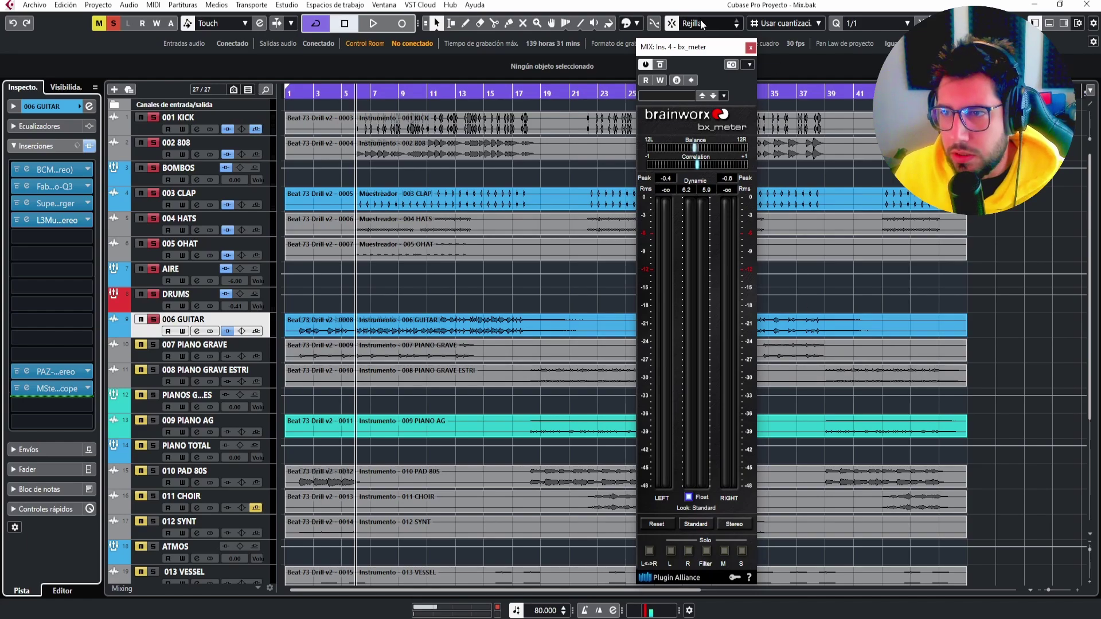
drag(704, 48, 898, 57)
key(space)
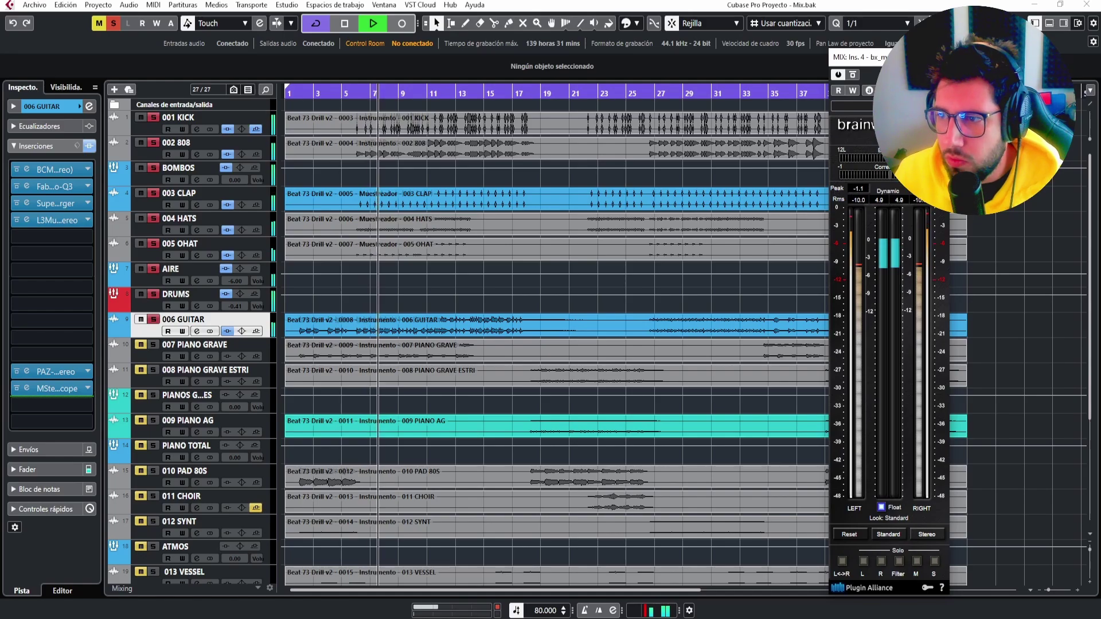
key(space)
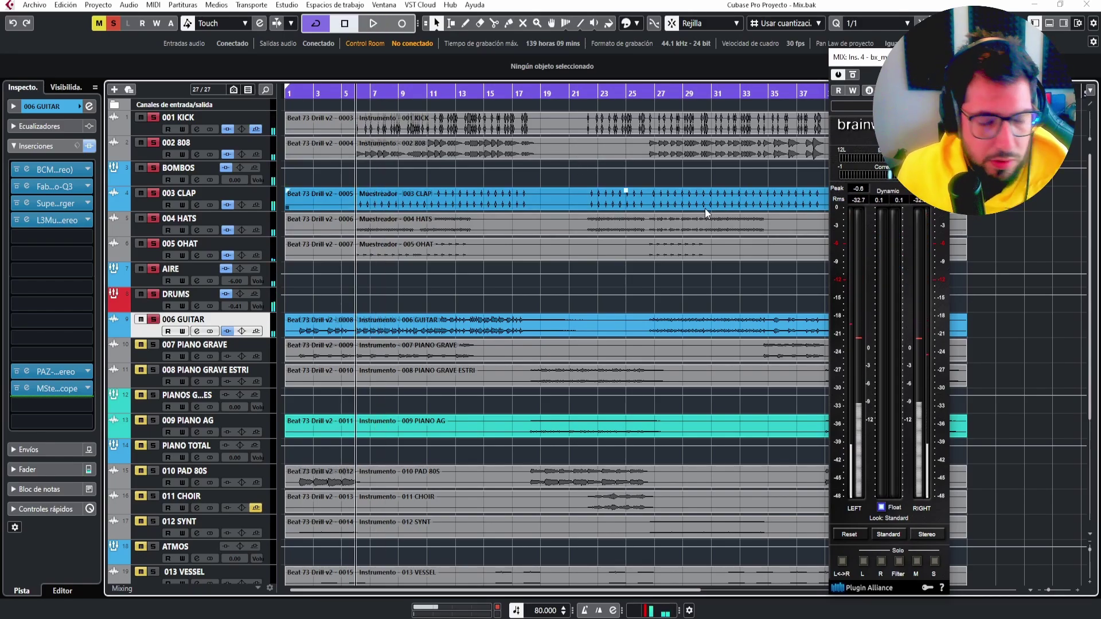
Open the Spectrum Analyzer from the MIX channel's third insert in the mixer, and place it over the project beside the bx_meter.
key(F3)
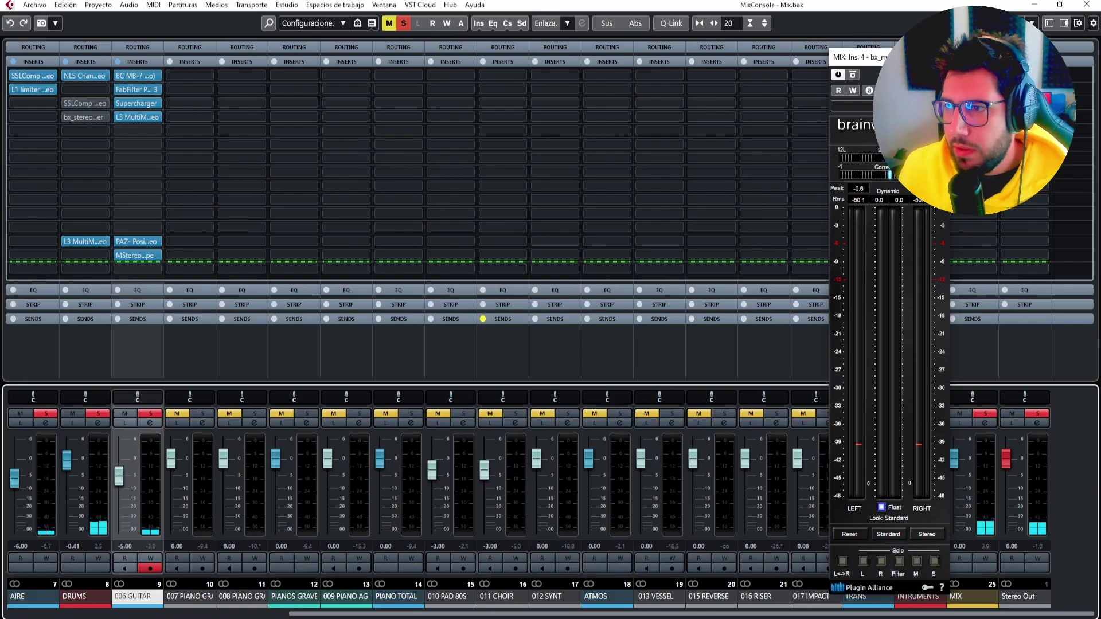
drag(895, 54, 809, 62)
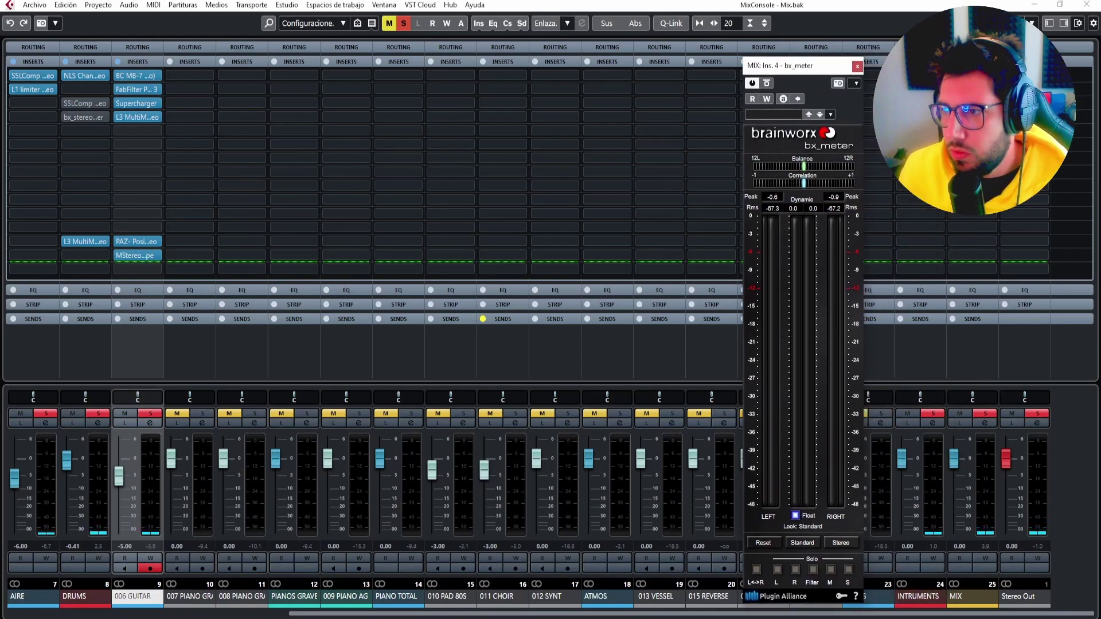
click(973, 104)
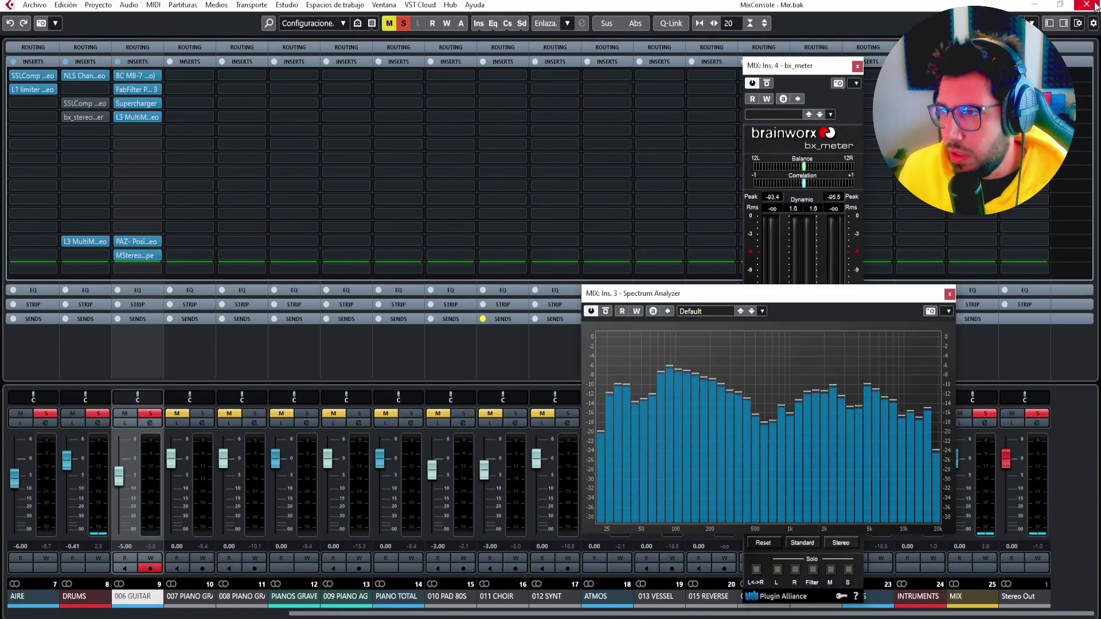
click(1087, 5)
drag(738, 290, 788, 234)
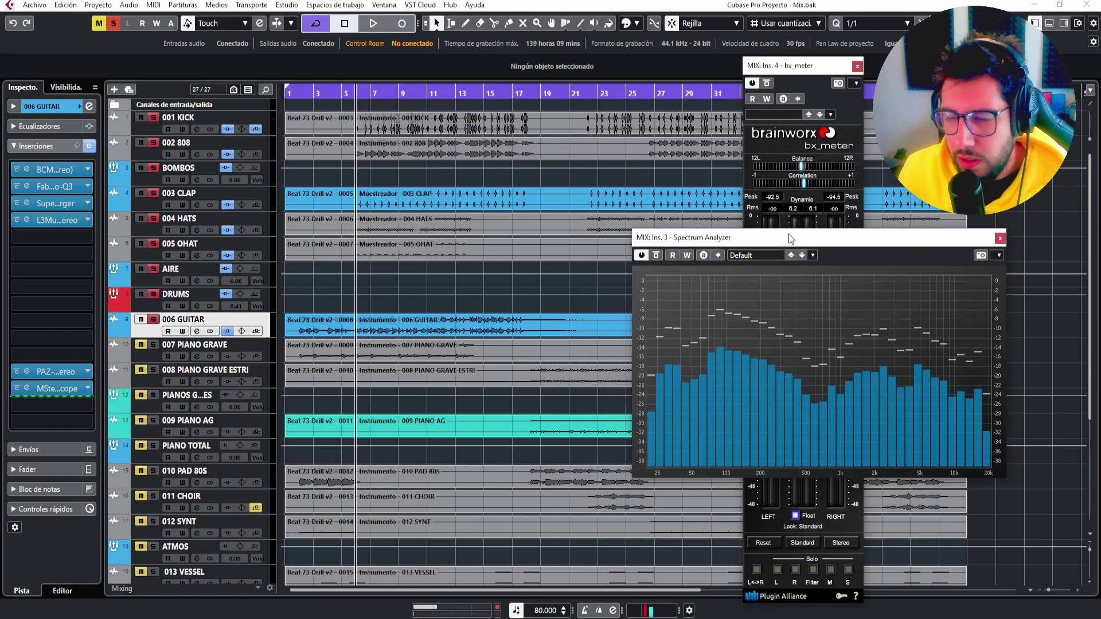
Solo 007 PIANO GRAVE and 008 PIANO GRAVE ESTRI instead of the drums and guitar, examine their spectrum, and clear the solos.
click(153, 319)
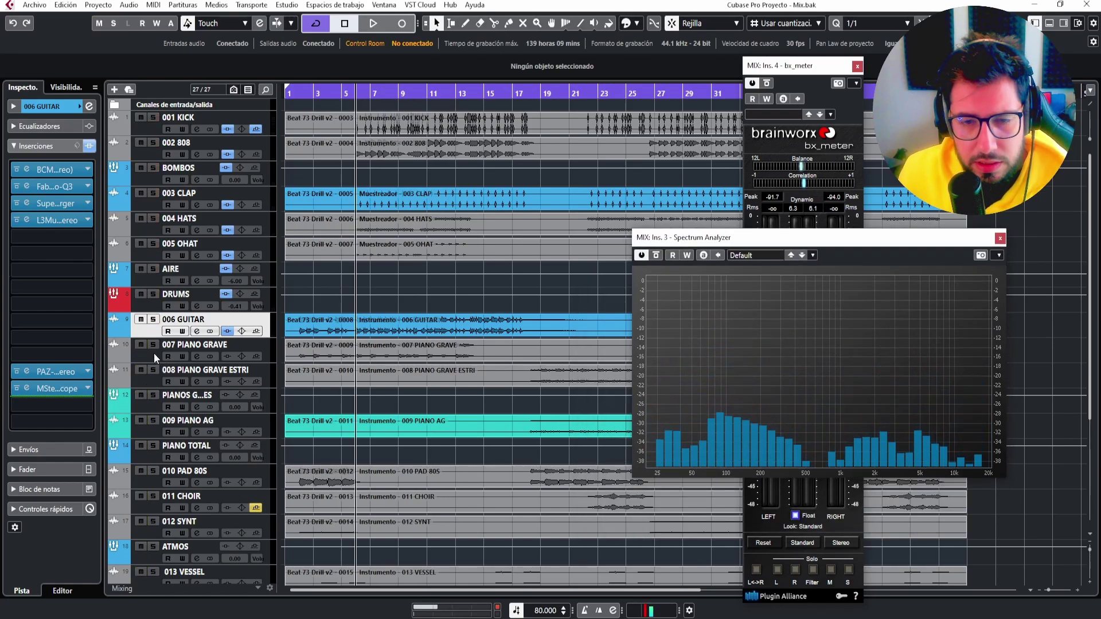
drag(154, 345, 153, 371)
drag(803, 237, 695, 198)
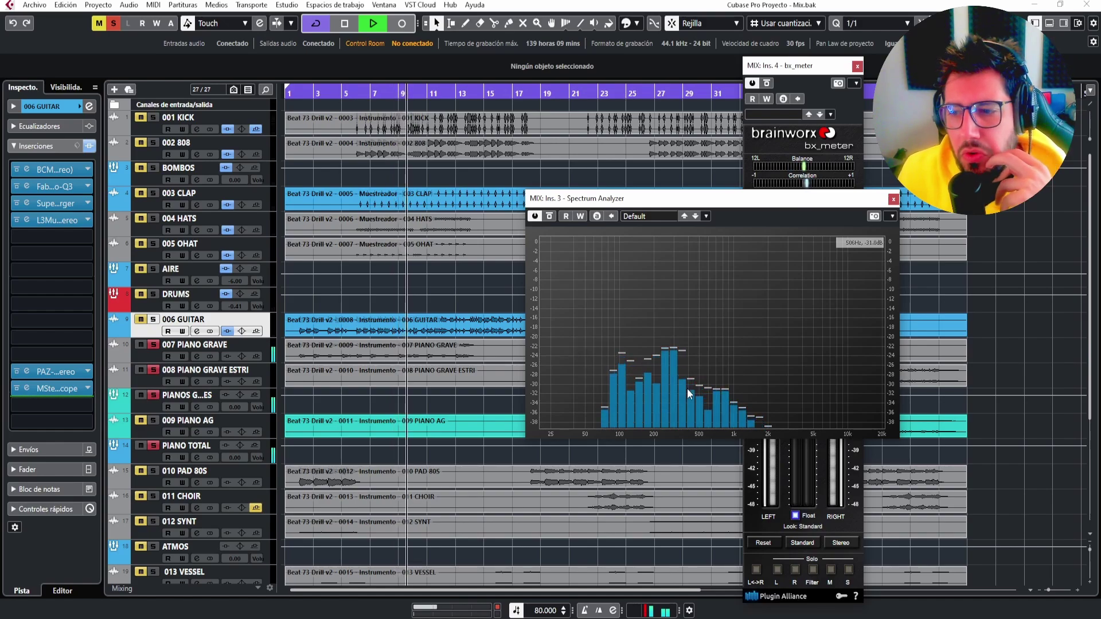
ctrl+click(154, 320)
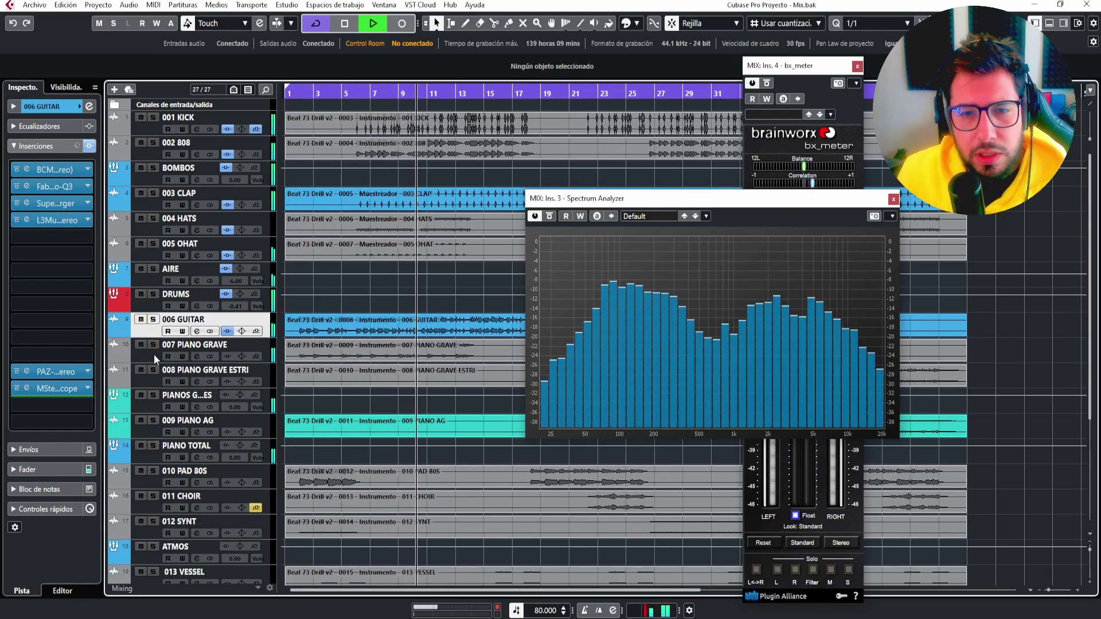
Restart playback with DRUMS and 006 GUITAR soloed and examine their combined spectrum.
key(space)
key(space)
click(154, 295)
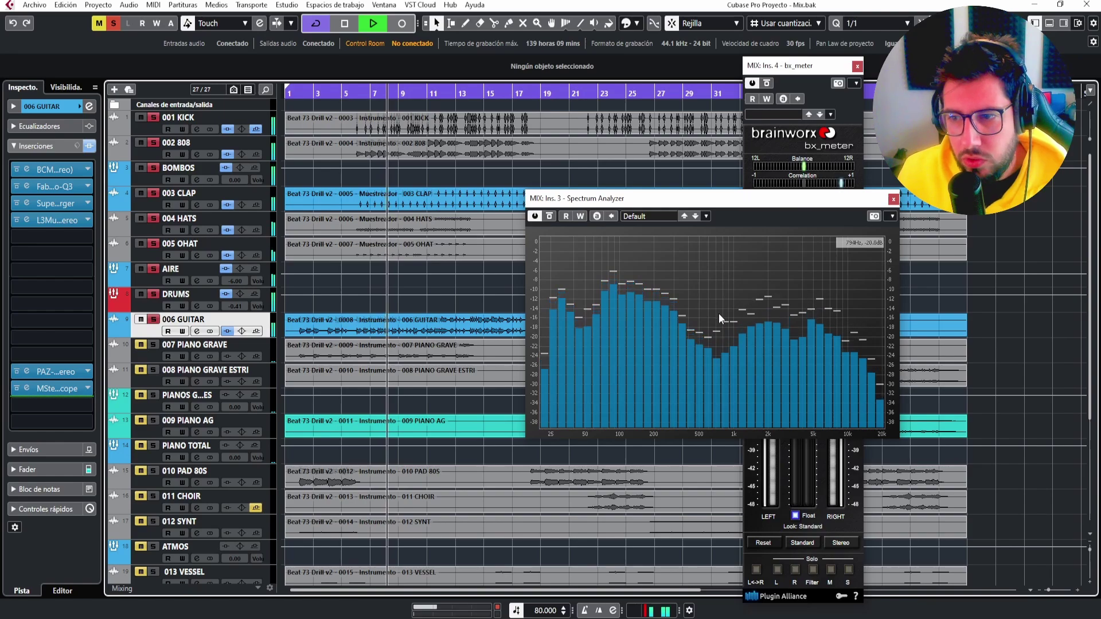
key(space)
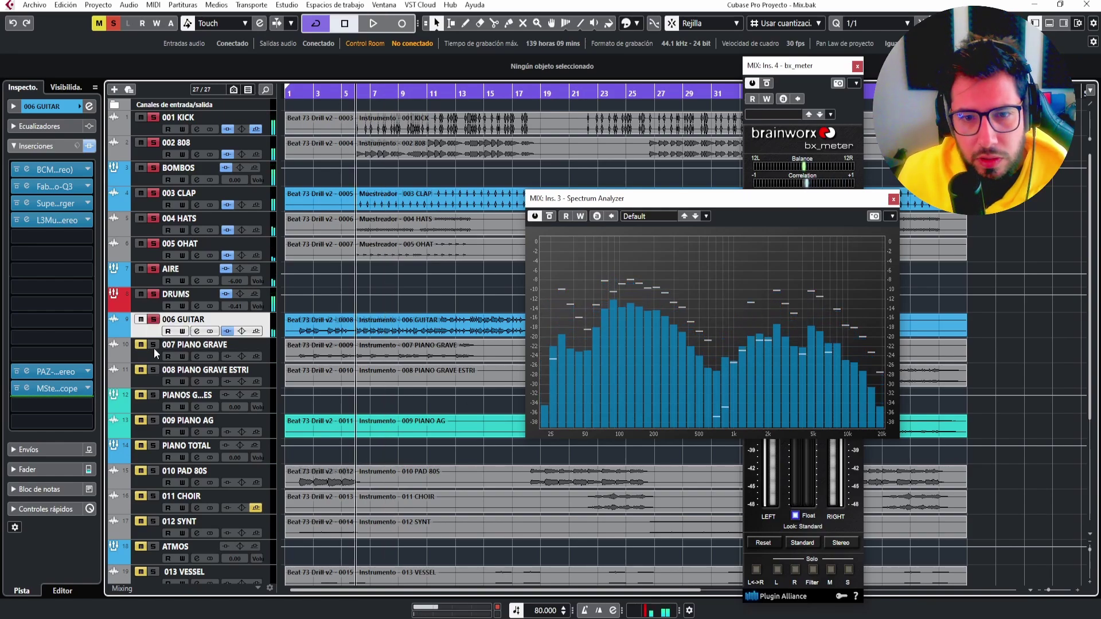
Replace the drums and guitar solos with 007 PIANO GRAVE, audition it with the drums, and leave only the piano soloed.
click(154, 318)
click(153, 294)
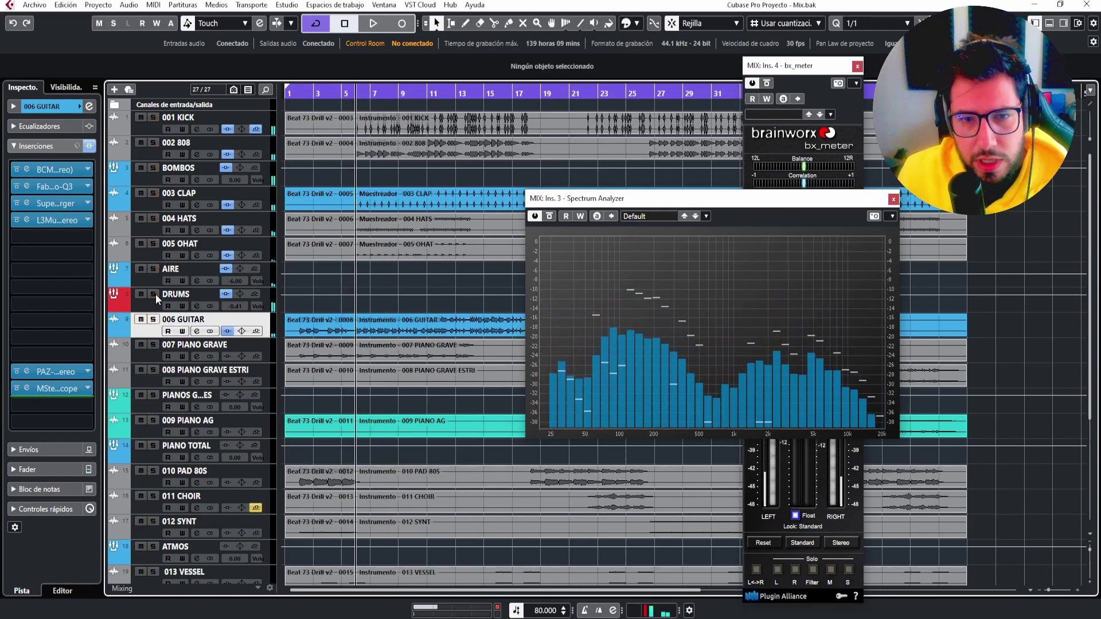
click(153, 345)
click(156, 350)
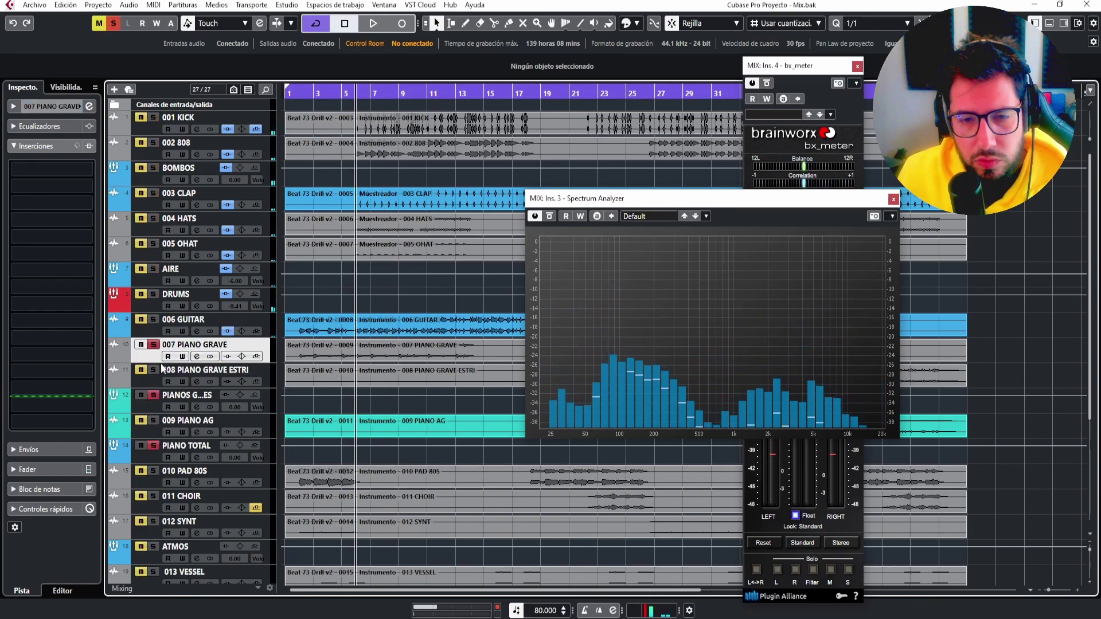
click(156, 294)
key(space)
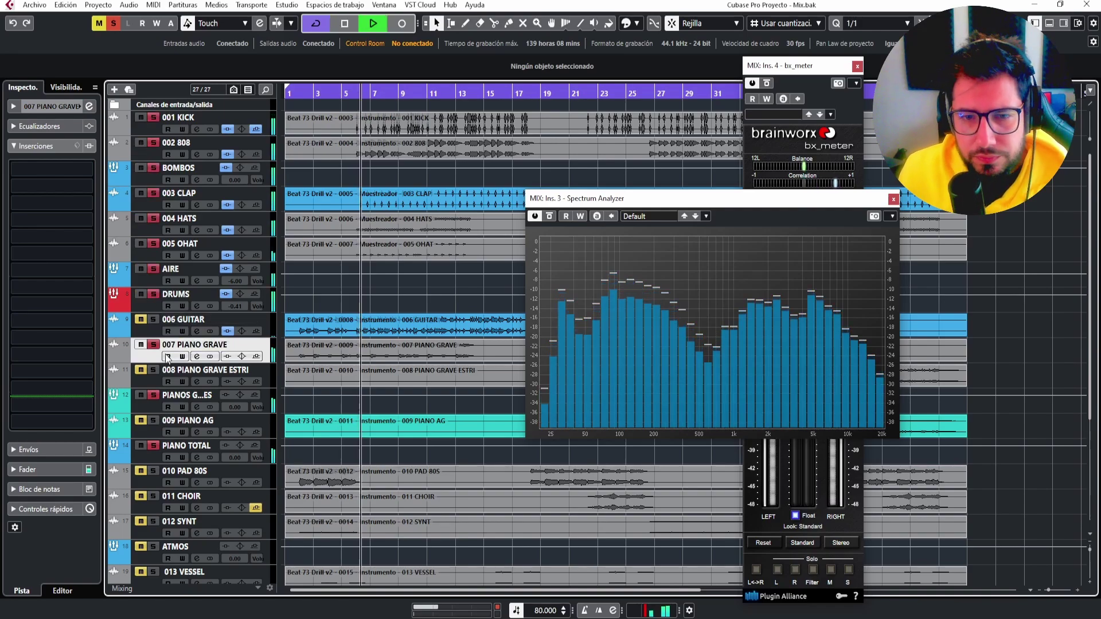
click(156, 293)
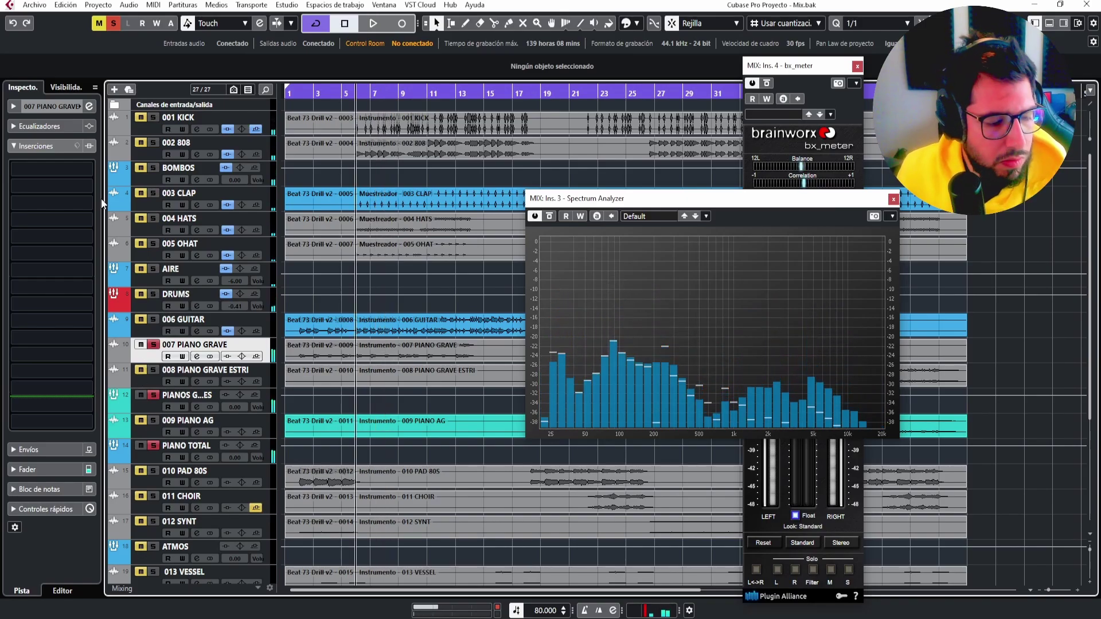
Open PAZ Position Stereo from the MIX channel's fifth insert, clear its peaks, and display it over the project while the piano plays.
key(F3)
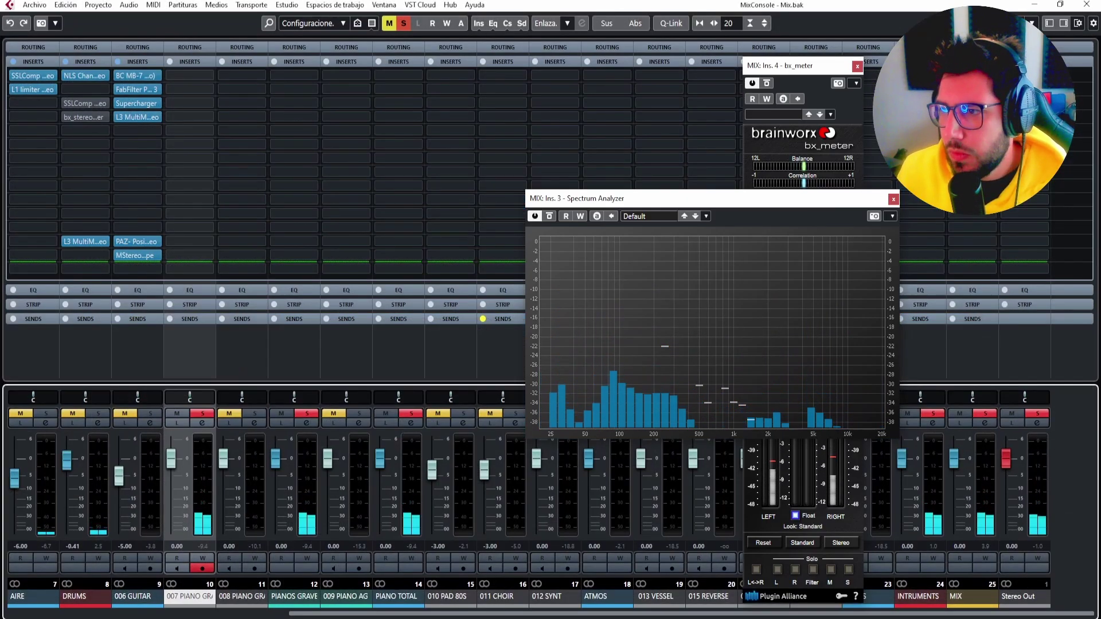
click(973, 131)
click(322, 398)
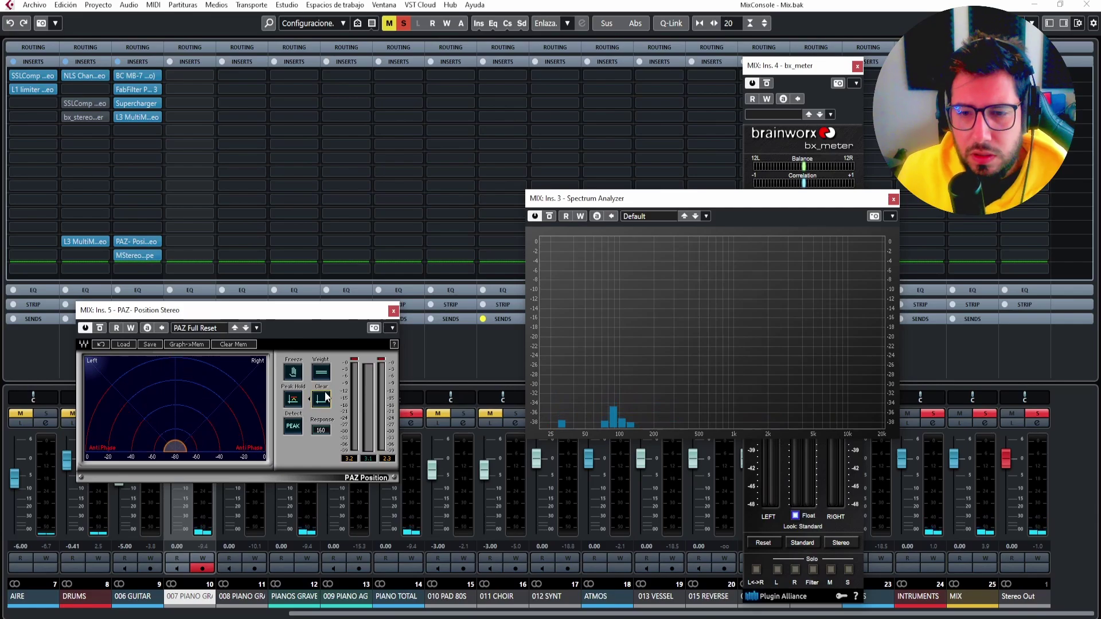
key(space)
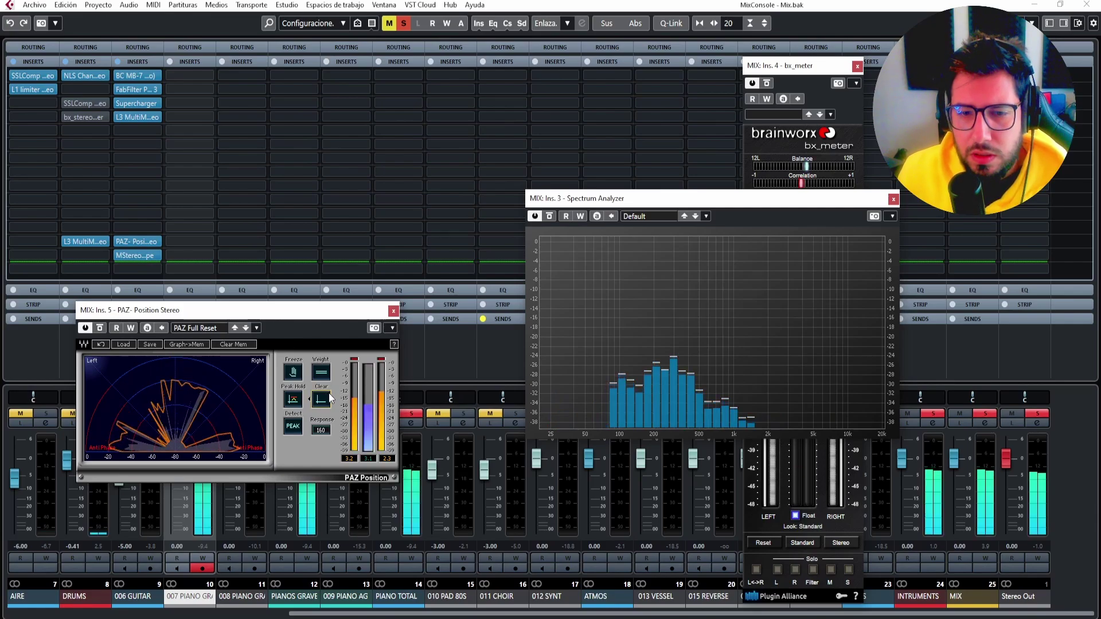
click(1086, 6)
drag(294, 310, 713, 316)
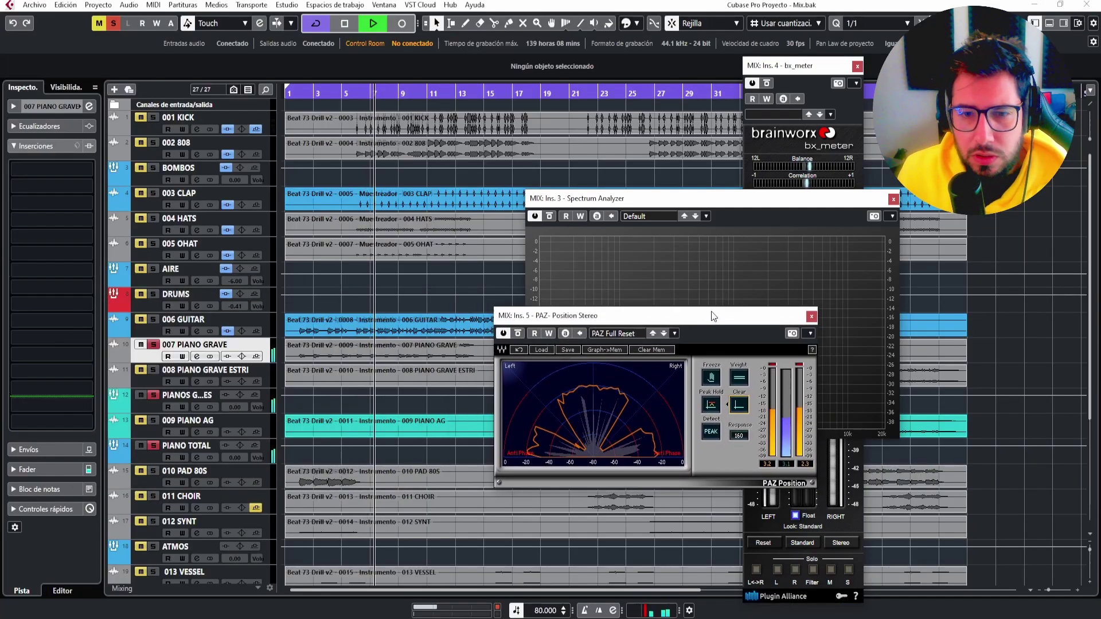
Search the effects for MonoToStereo and add it to 007 PIANO GRAVE's first insert slot.
click(88, 167)
text(SP)
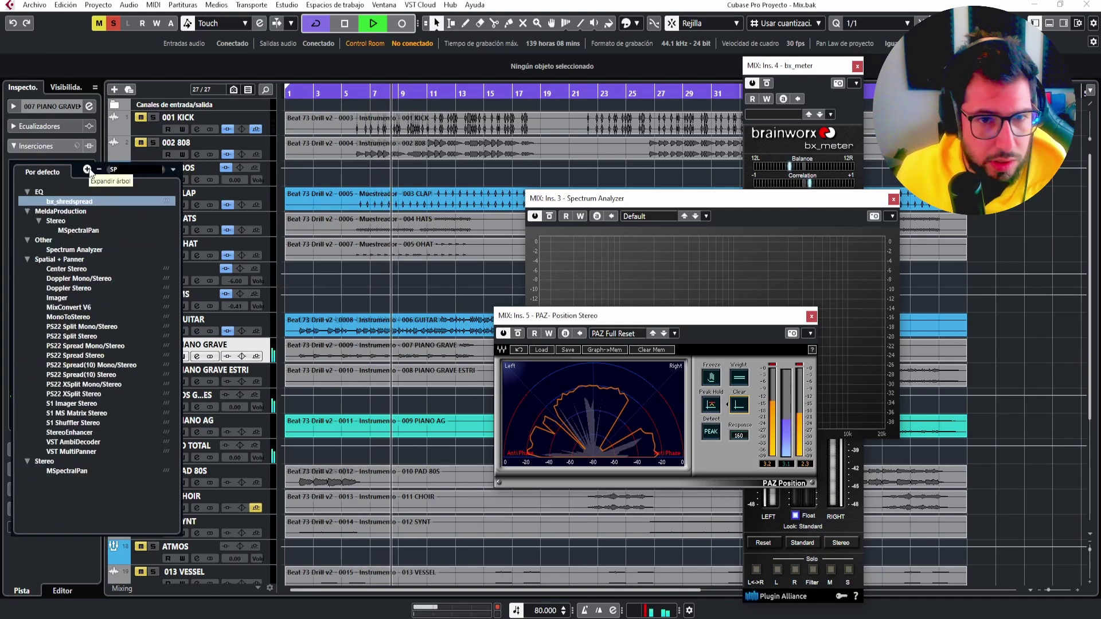
key(BackSpace)
key(BackSpace)
text(MON)
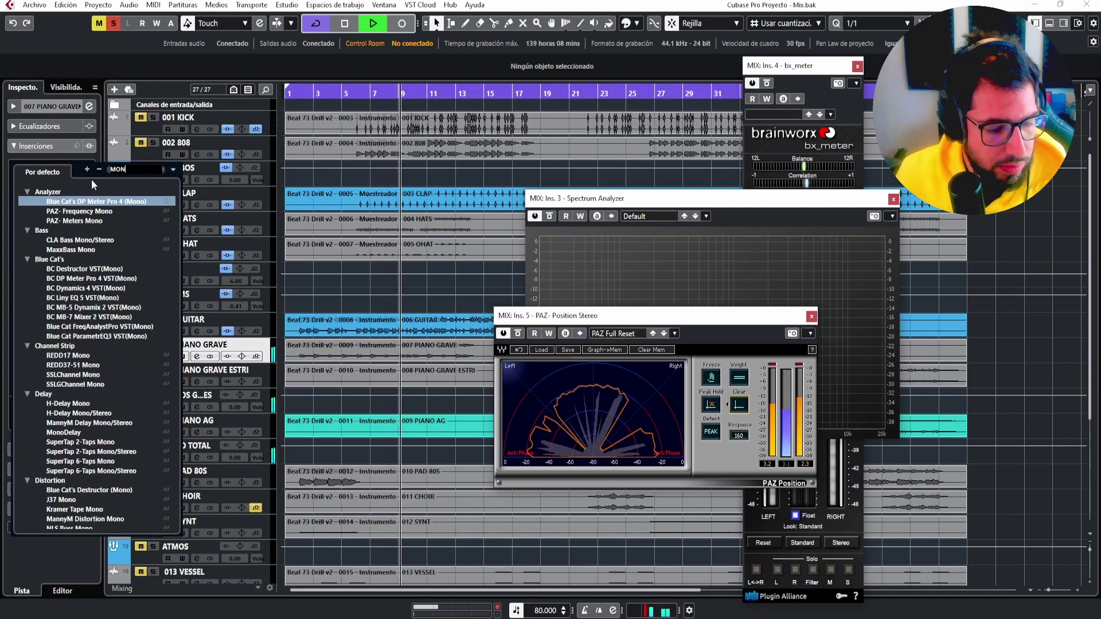
text(OTO)
click(89, 204)
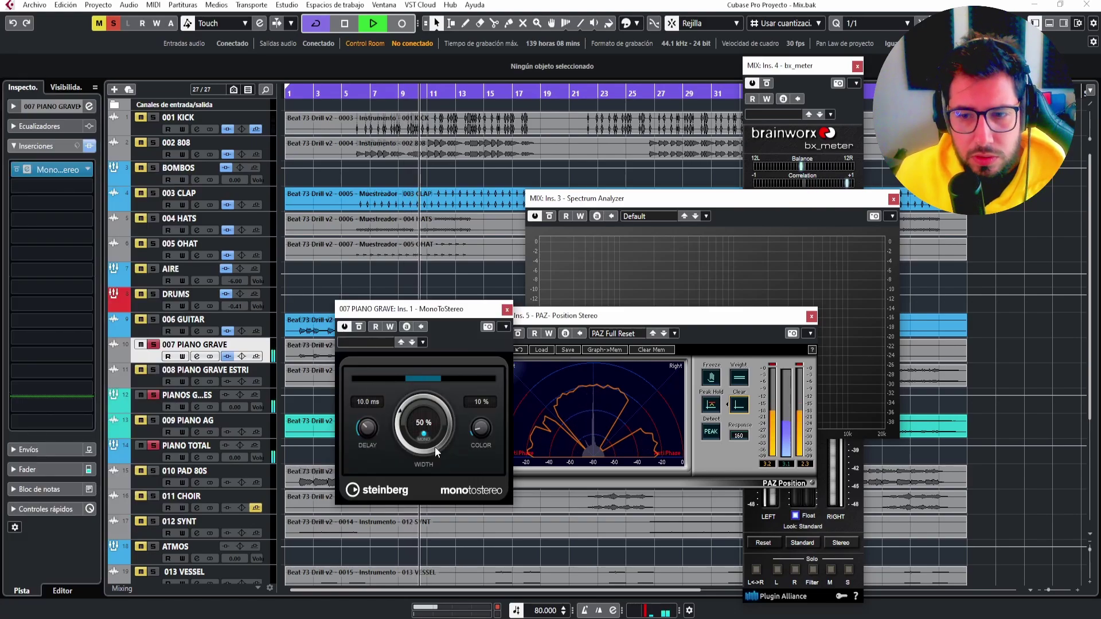
Compare 007 PIANO GRAVE with MonoToStereo bypassed and active during playback.
click(359, 327)
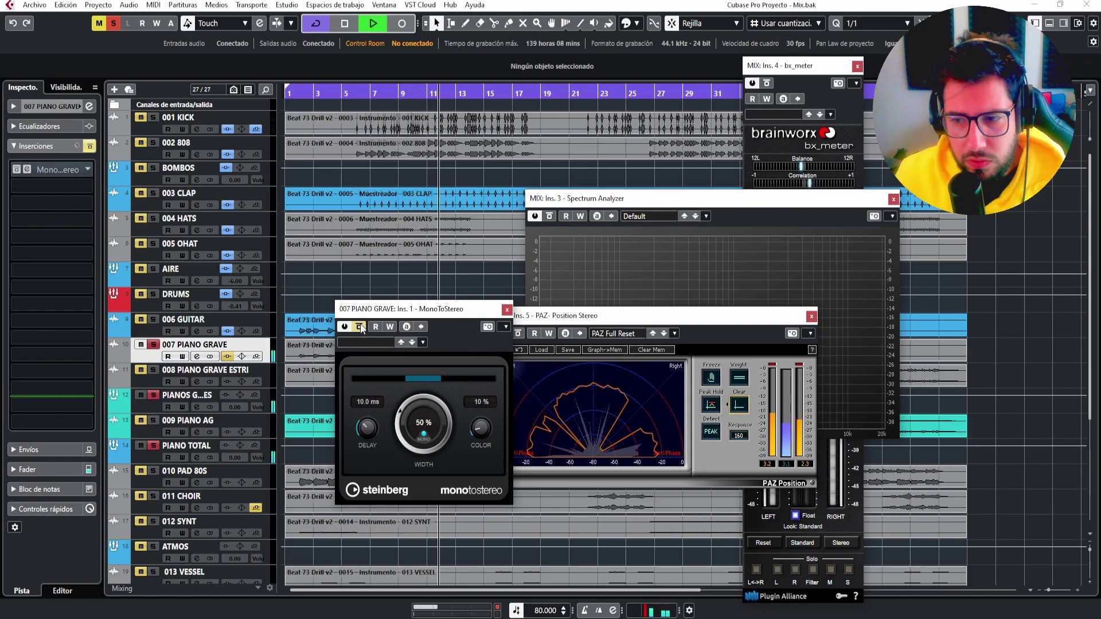
click(360, 326)
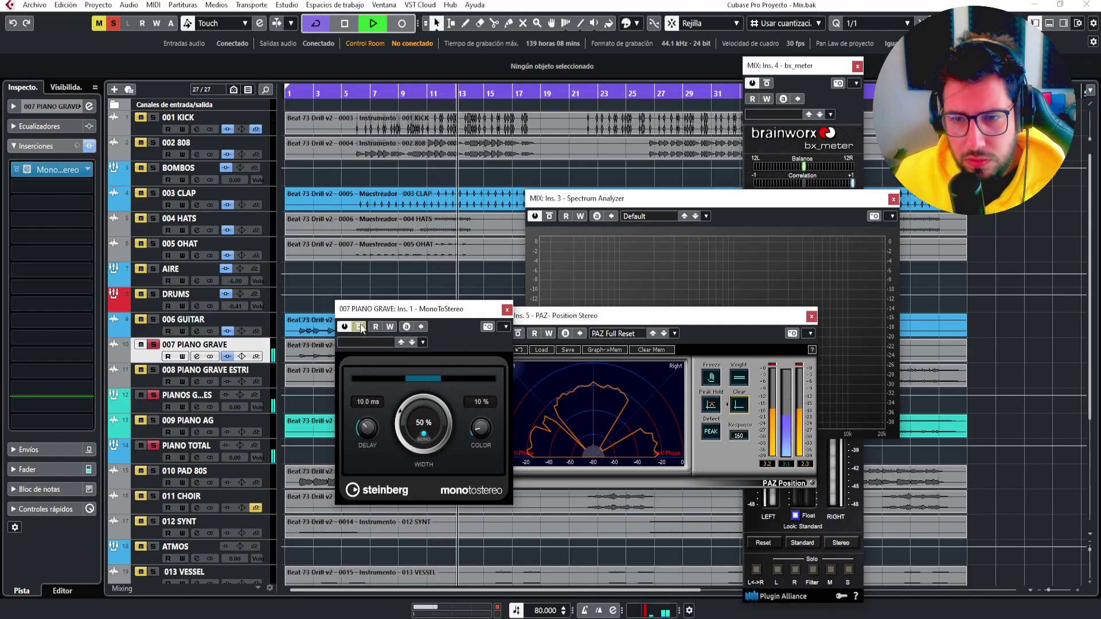
click(359, 327)
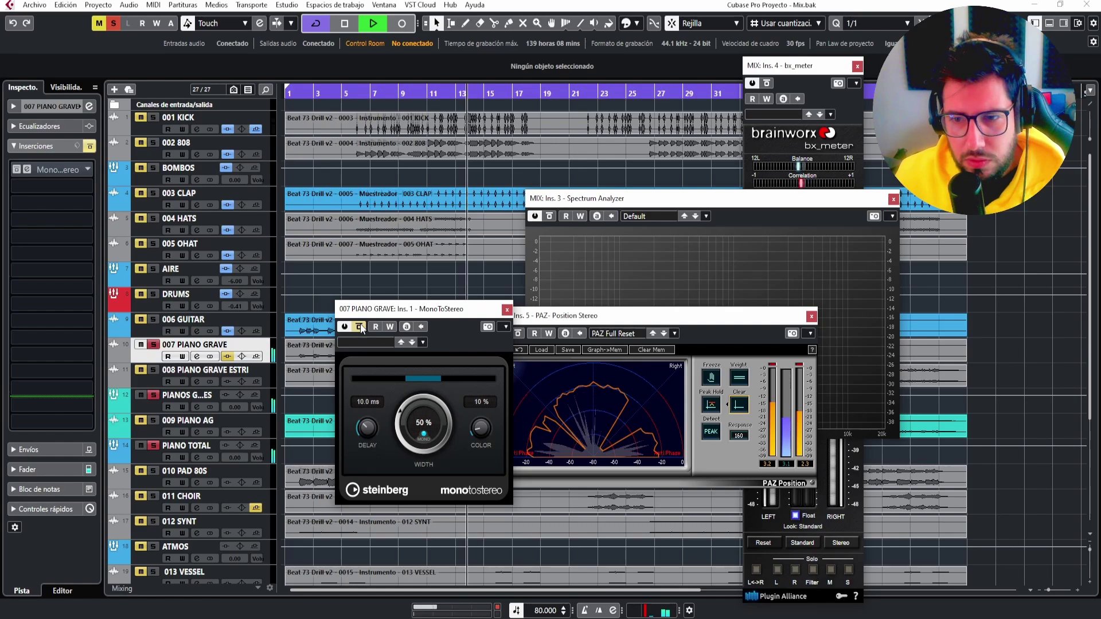
key(space)
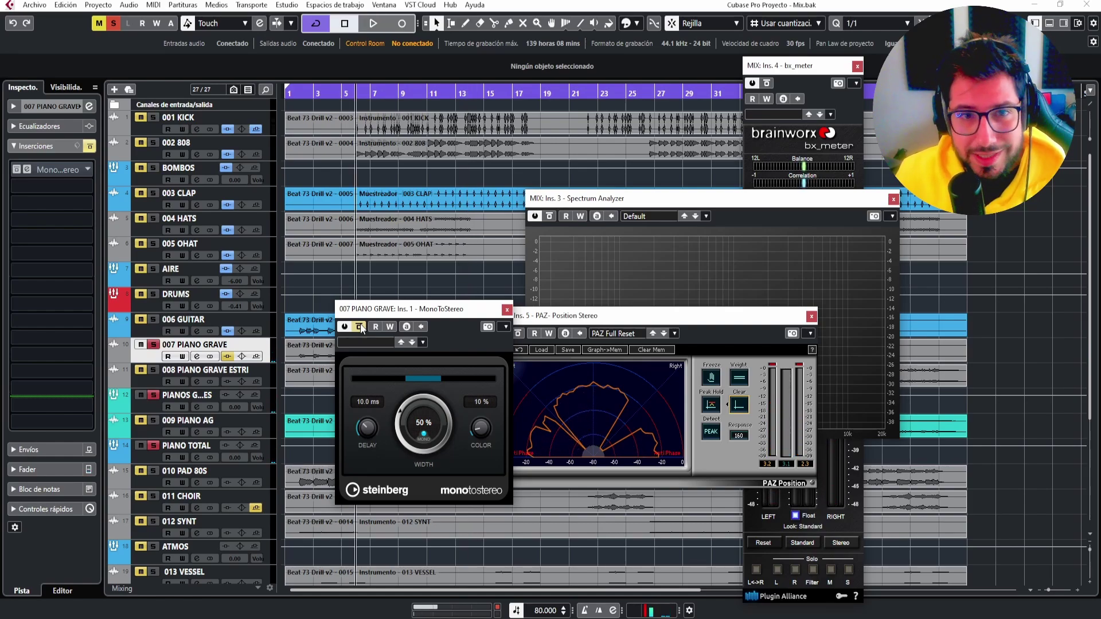
click(359, 327)
key(space)
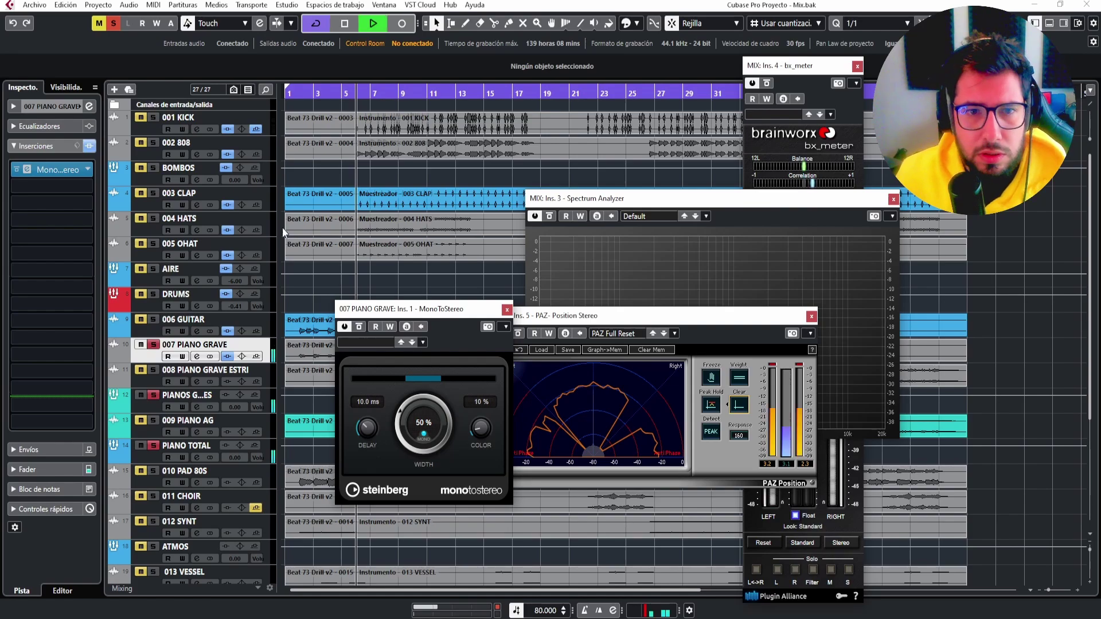
Replace MonoToStereo with S1 Imager Stereo from the spatial effects, and raise its width to 1.66 while the piano plays.
click(88, 169)
text(SPATIAL)
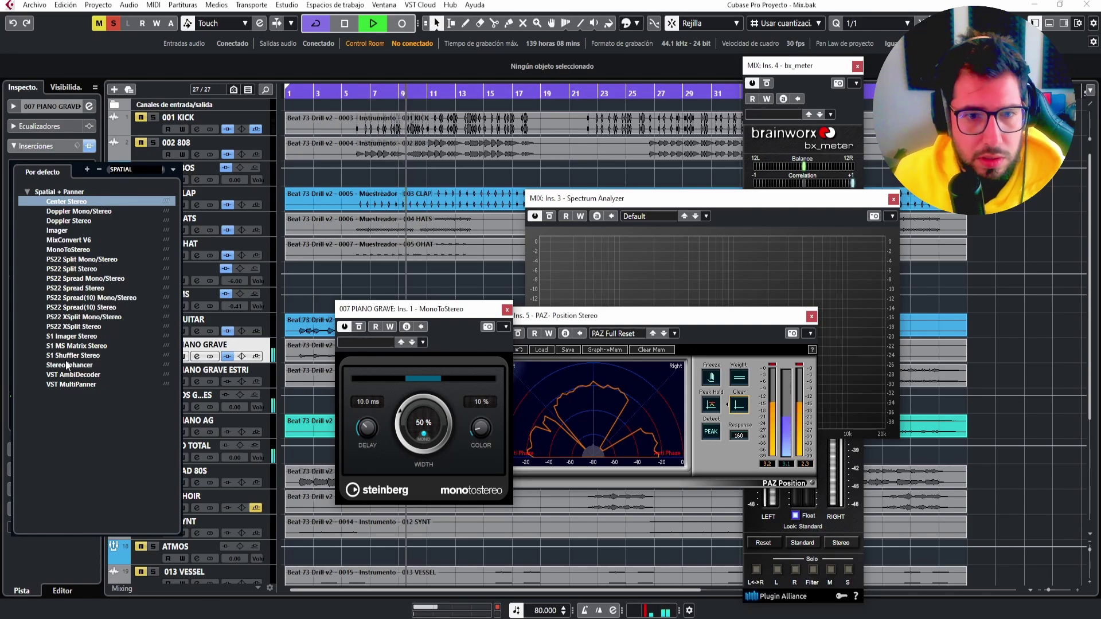
click(68, 337)
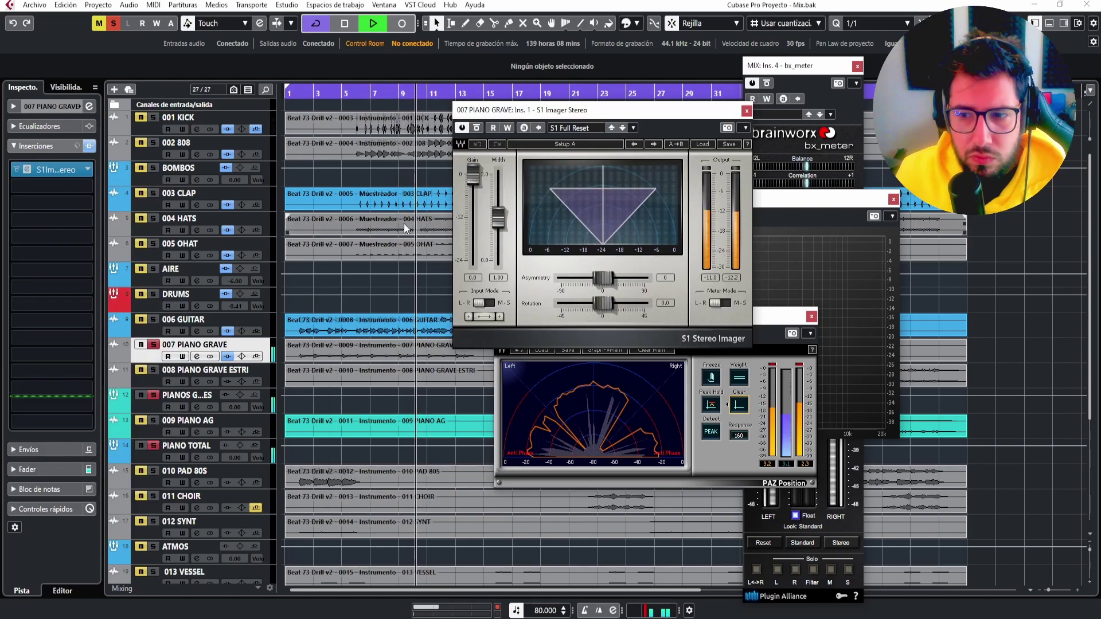
drag(591, 111, 310, 200)
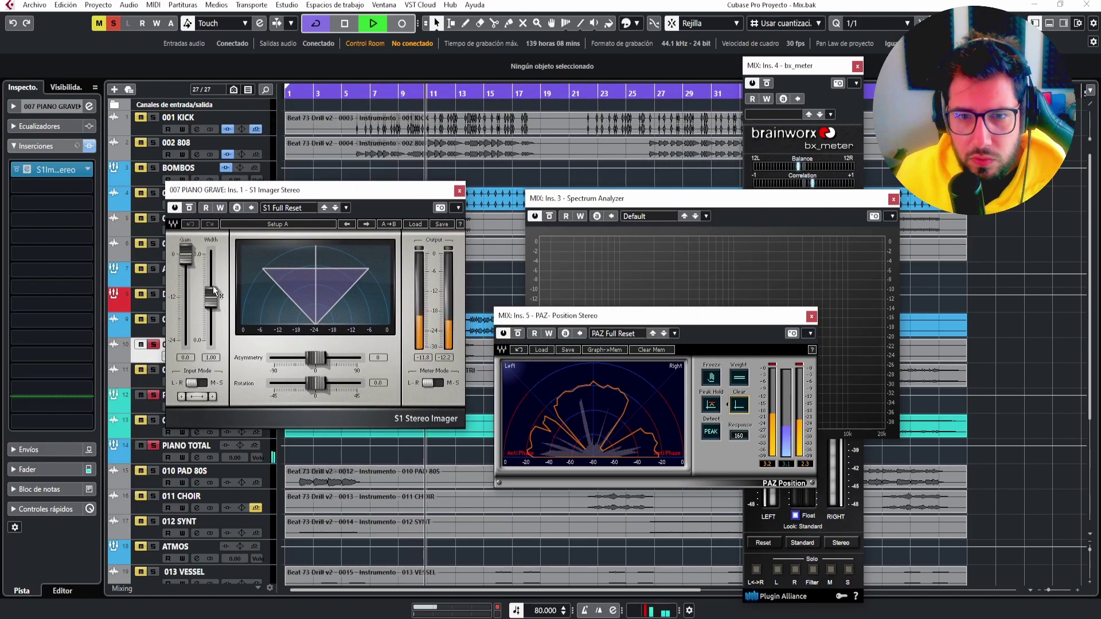
drag(211, 297, 211, 281)
key(space)
Replace the S1 Imager on 007 PIANO GRAVE's first insert with BC MB-7 Mixer 2 VST(Stereo).
click(88, 169)
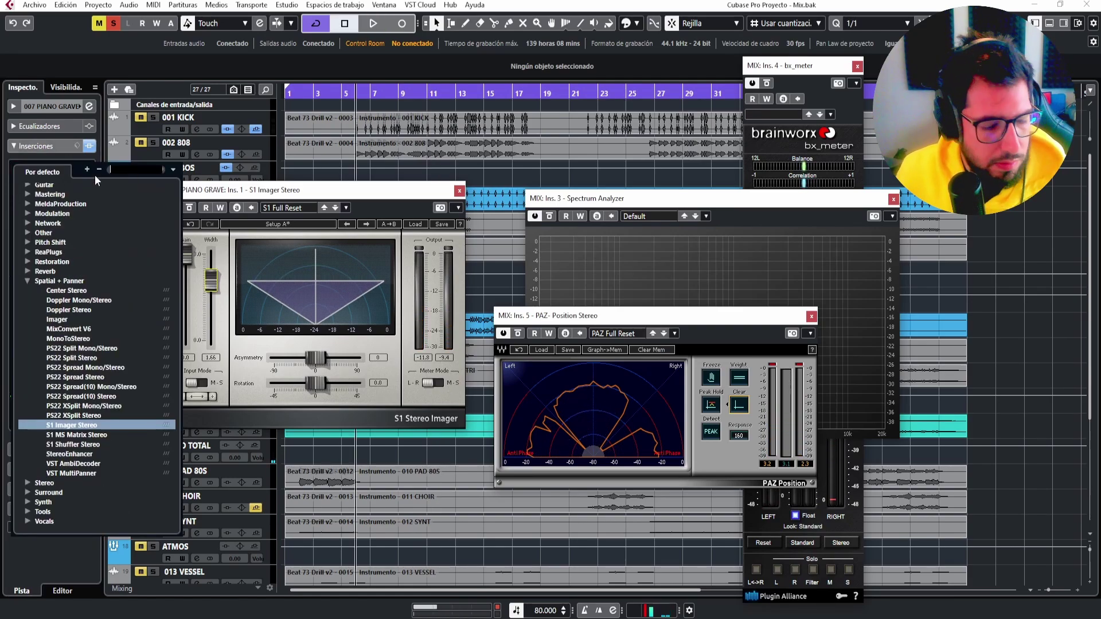
text(MB)
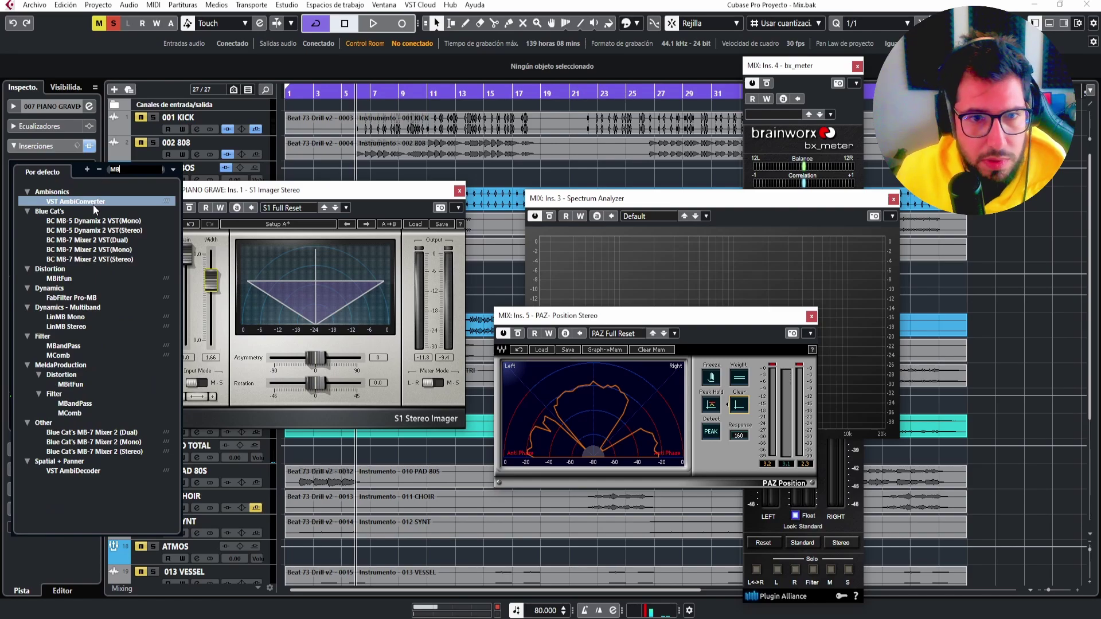
text( 7)
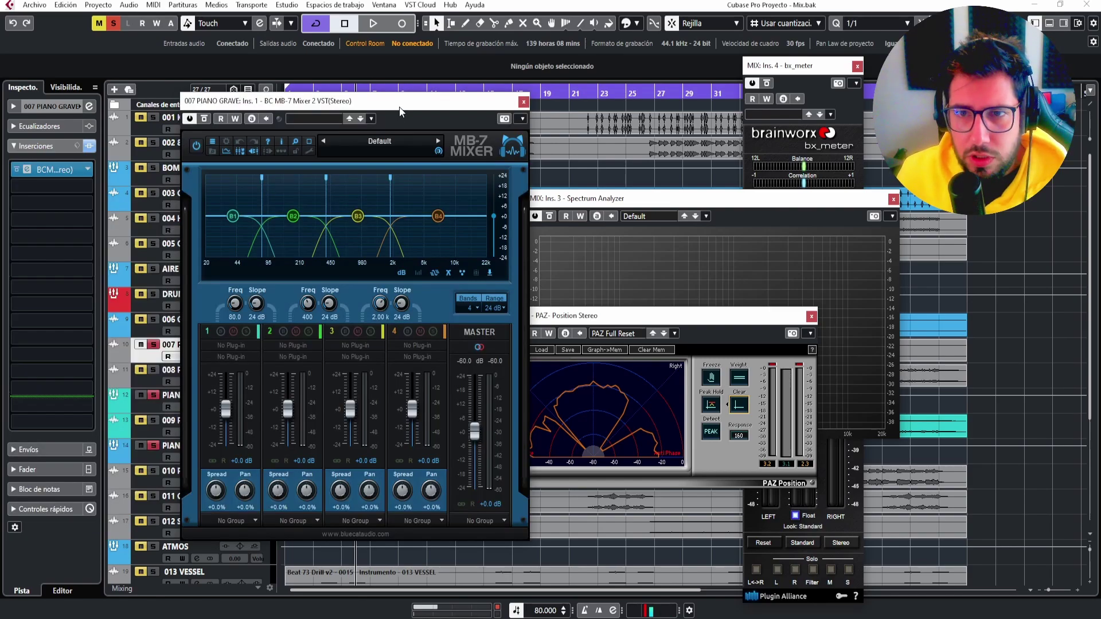
Solo MB-7 Mixer band 1, raise its crossover to 132 Hz and set its spread to -100% during playback.
drag(400, 110, 527, 93)
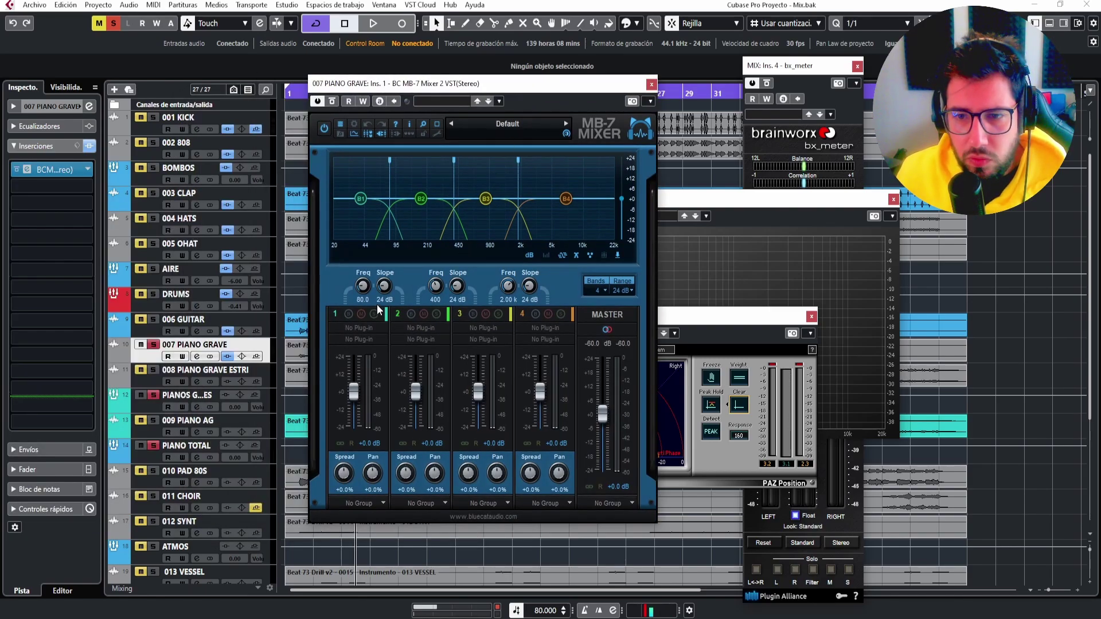
drag(461, 89, 378, 106)
click(670, 331)
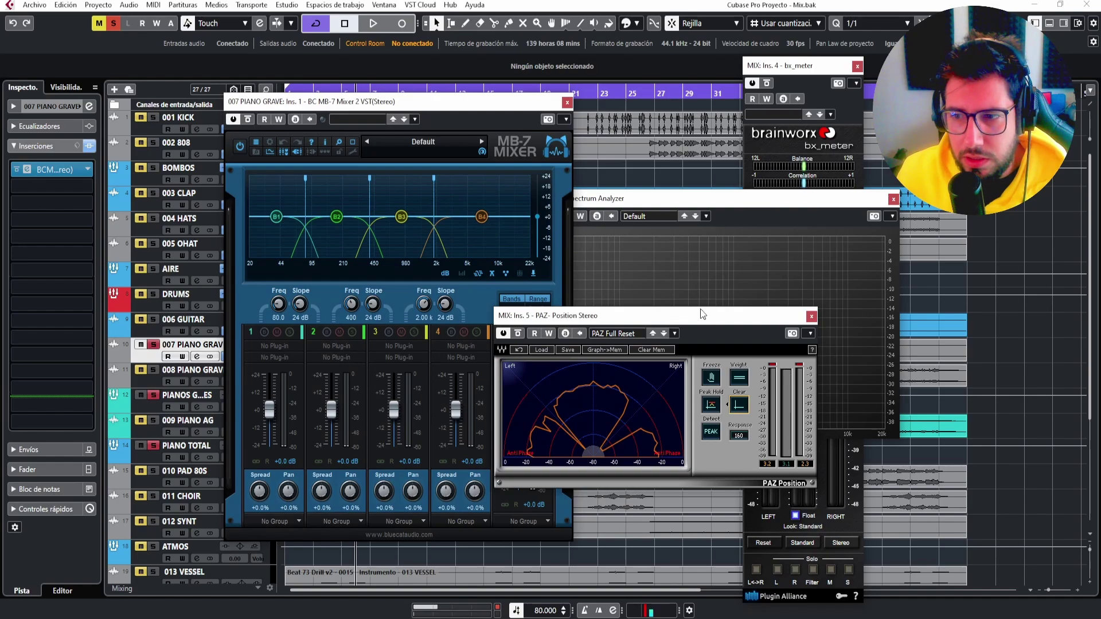
drag(702, 314, 904, 285)
click(290, 332)
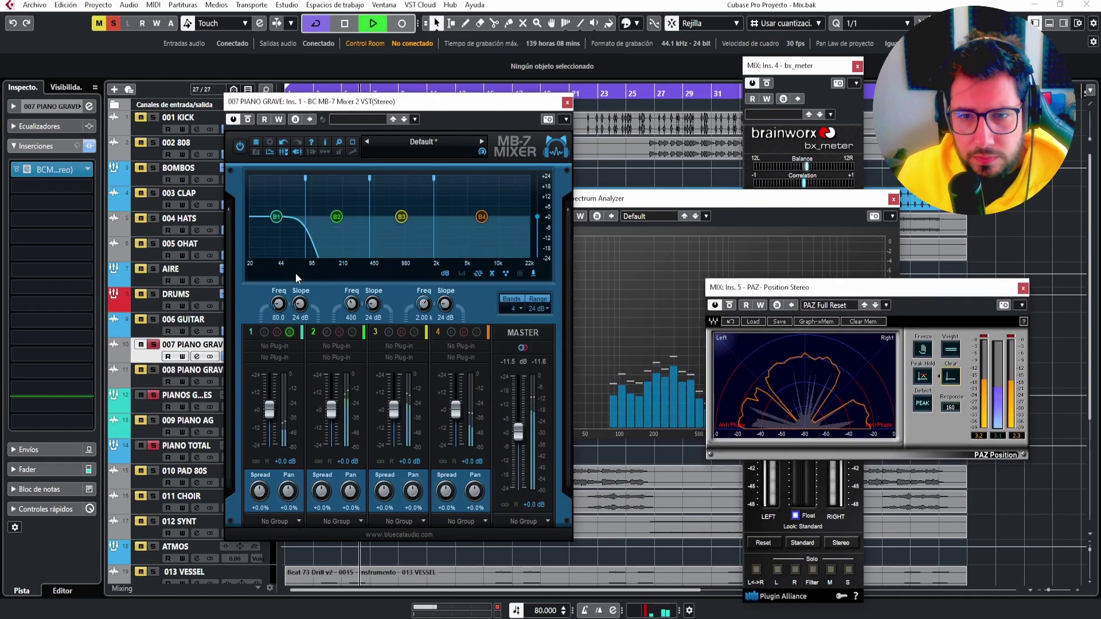
drag(306, 244, 326, 244)
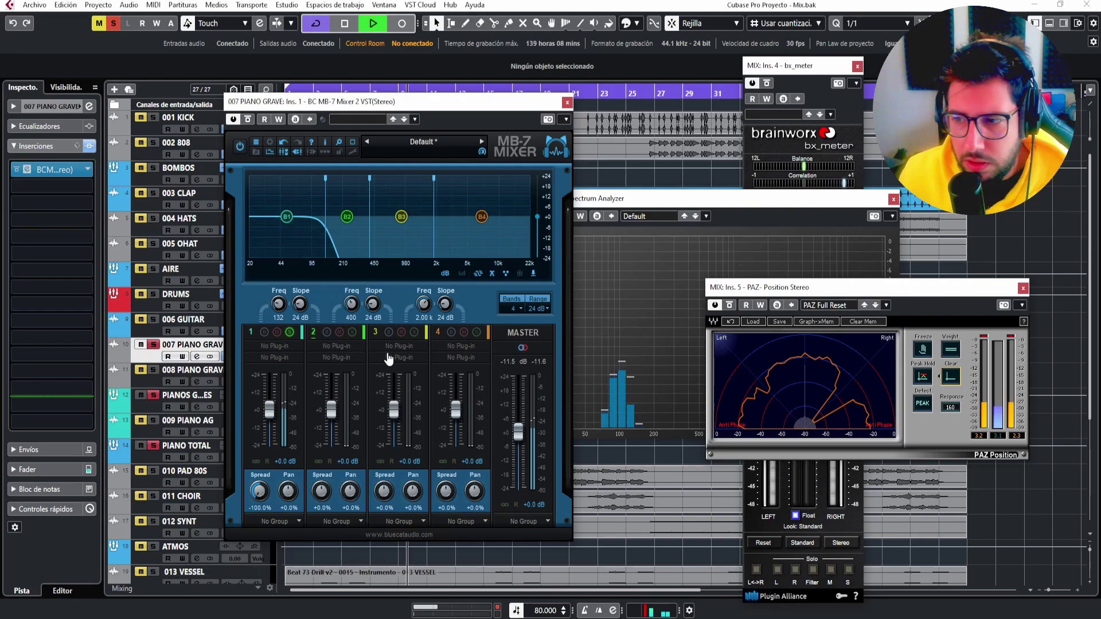
Set the crossover between bands 2 and 3 to 287 Hz, and narrow band 2's spread to -34% while it is soloed.
drag(369, 251, 356, 251)
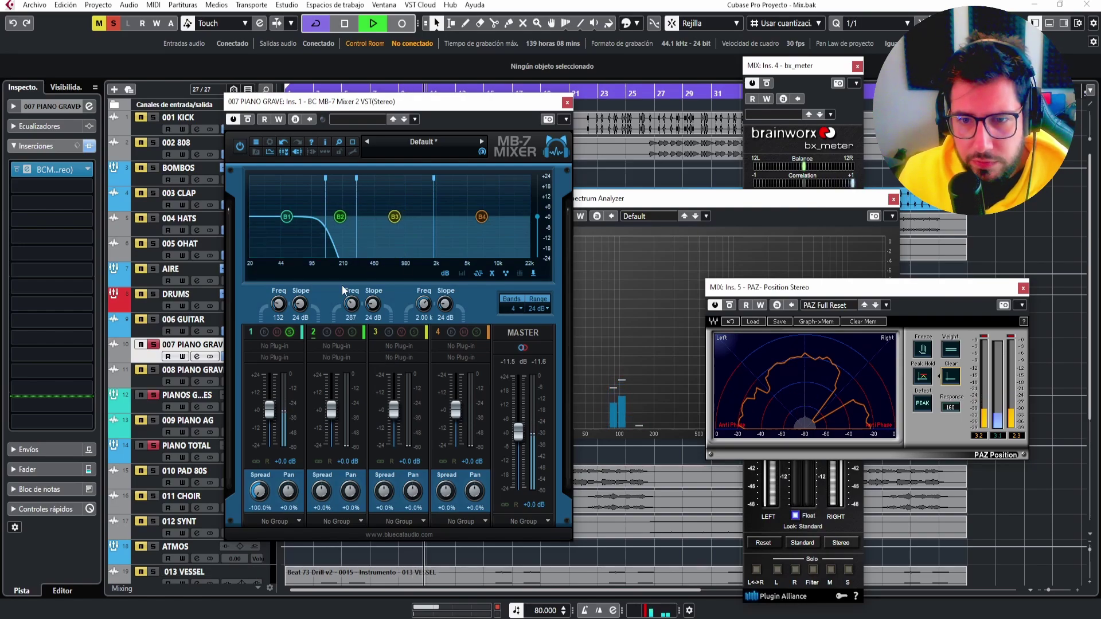
click(290, 332)
click(352, 332)
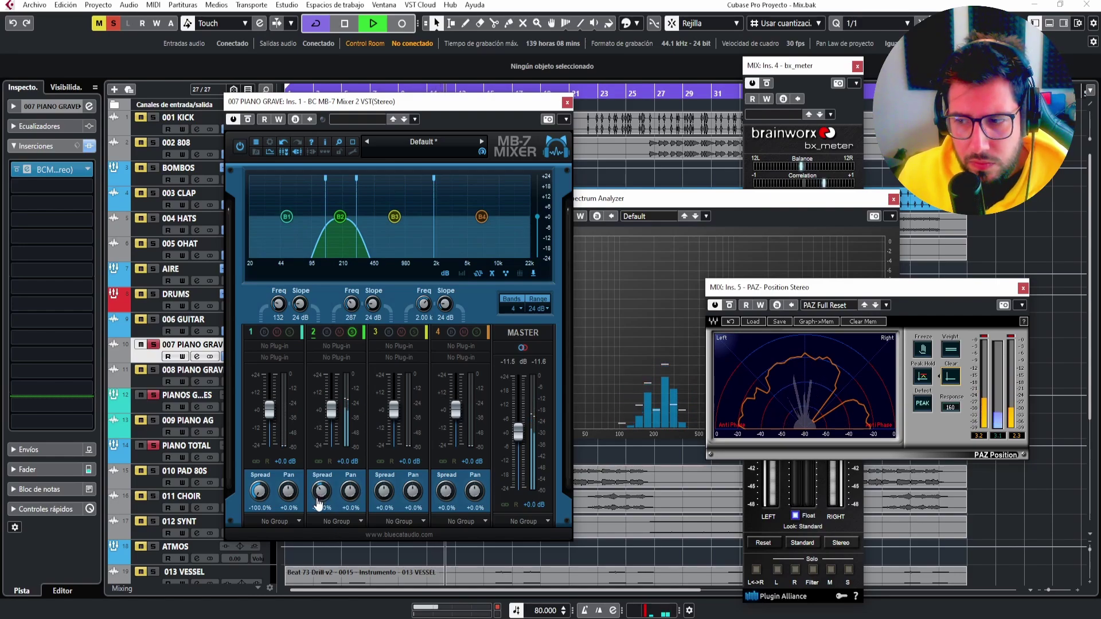
click(949, 378)
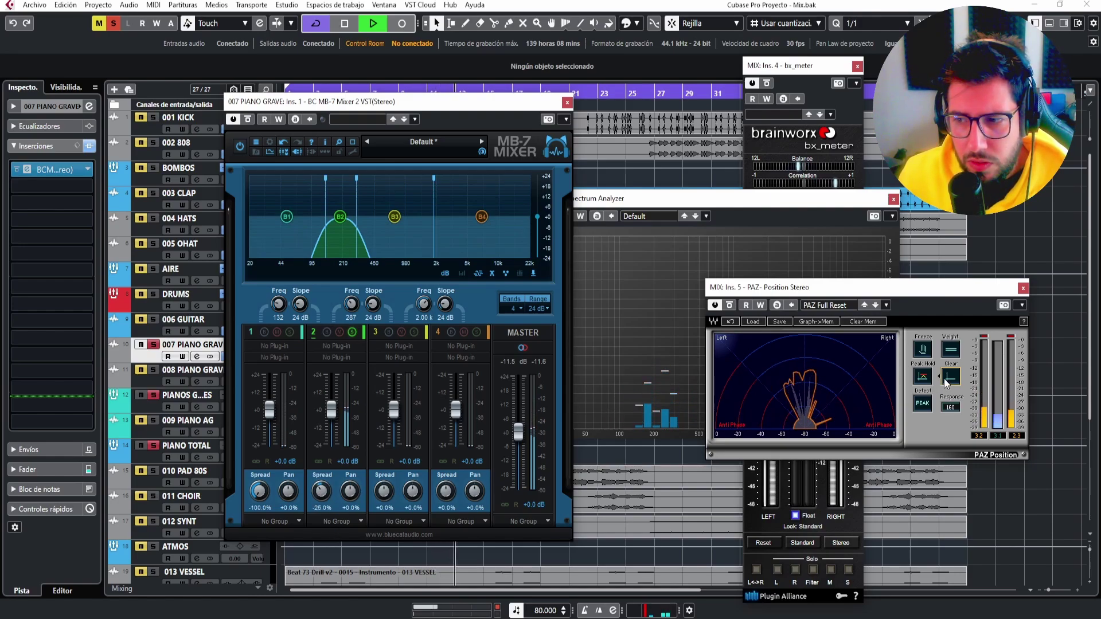
drag(322, 491, 324, 501)
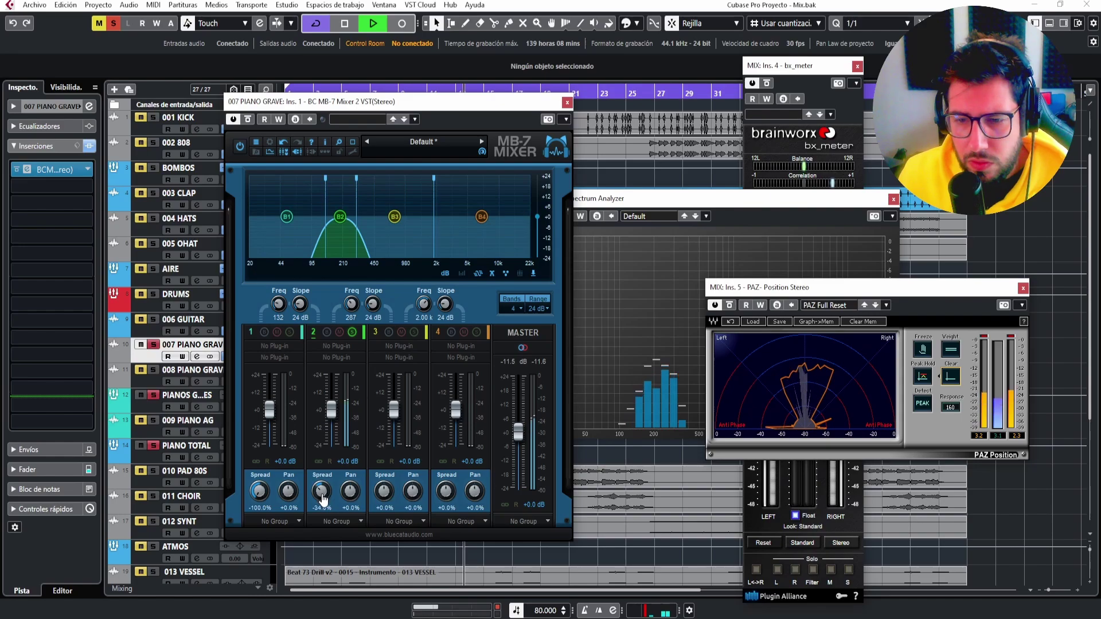
click(951, 378)
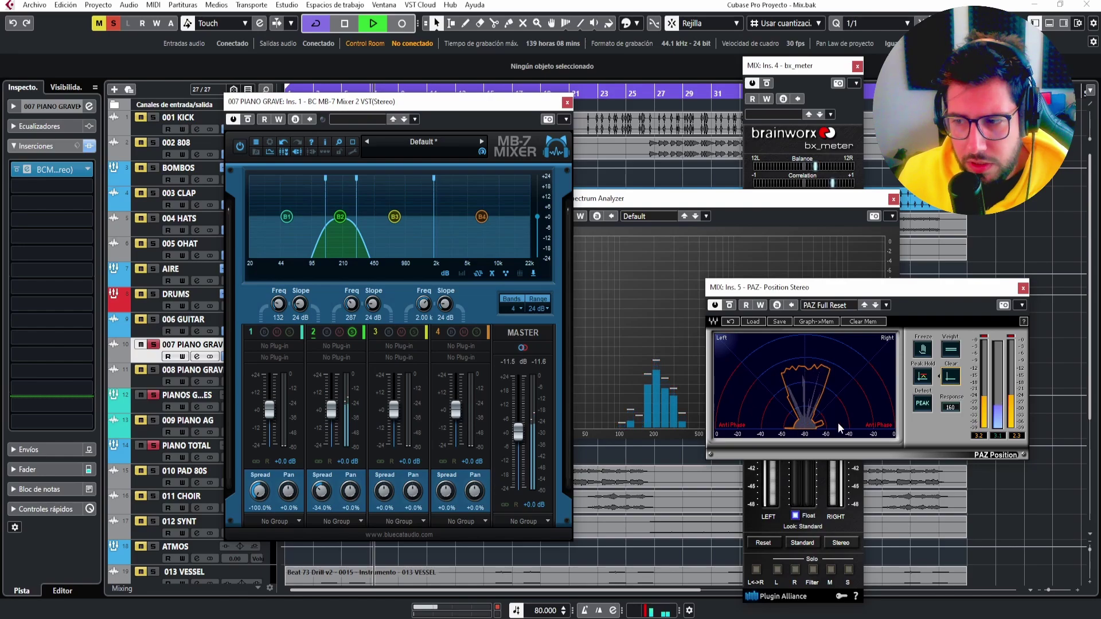
key(space)
click(352, 332)
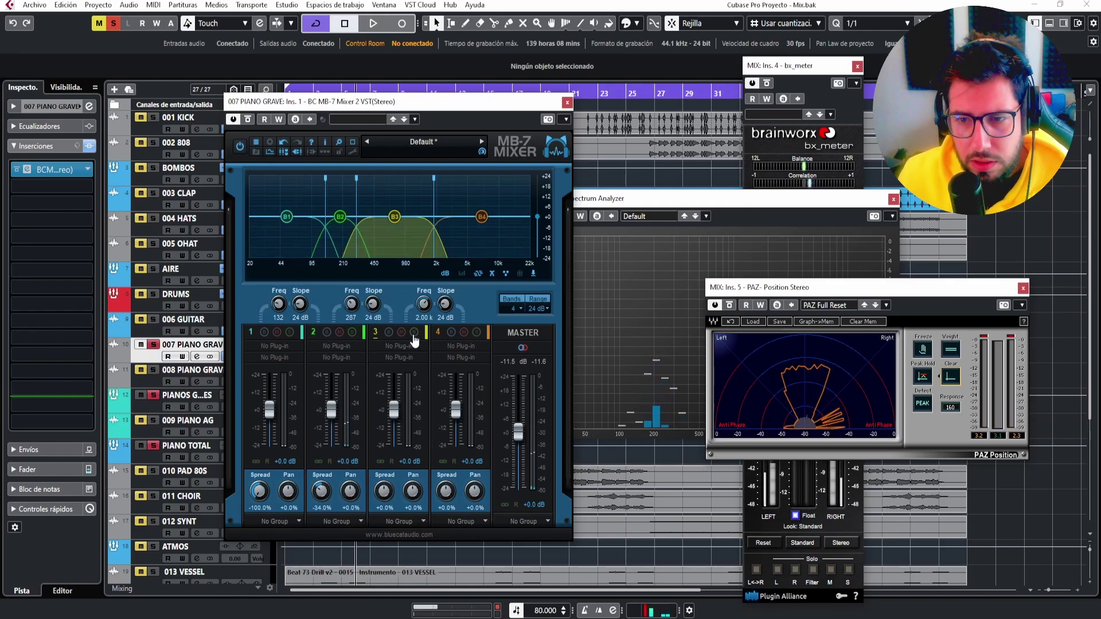
Narrow soloed band 3's spread to -66% and set its upper crossover to 2.18 kHz during playback.
click(414, 332)
key(space)
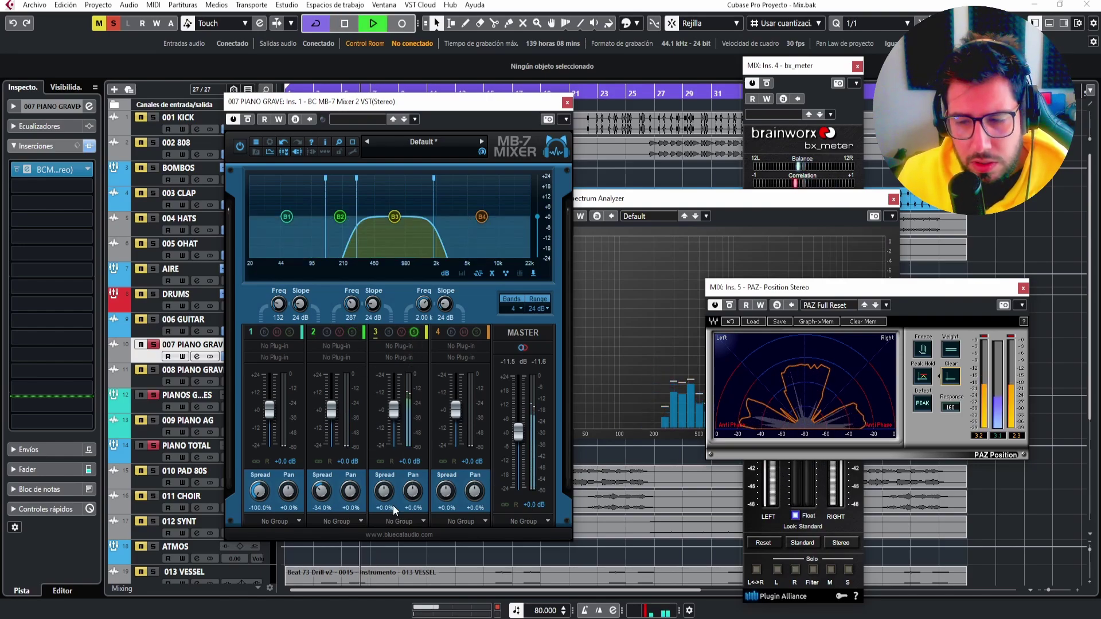
drag(385, 501, 384, 509)
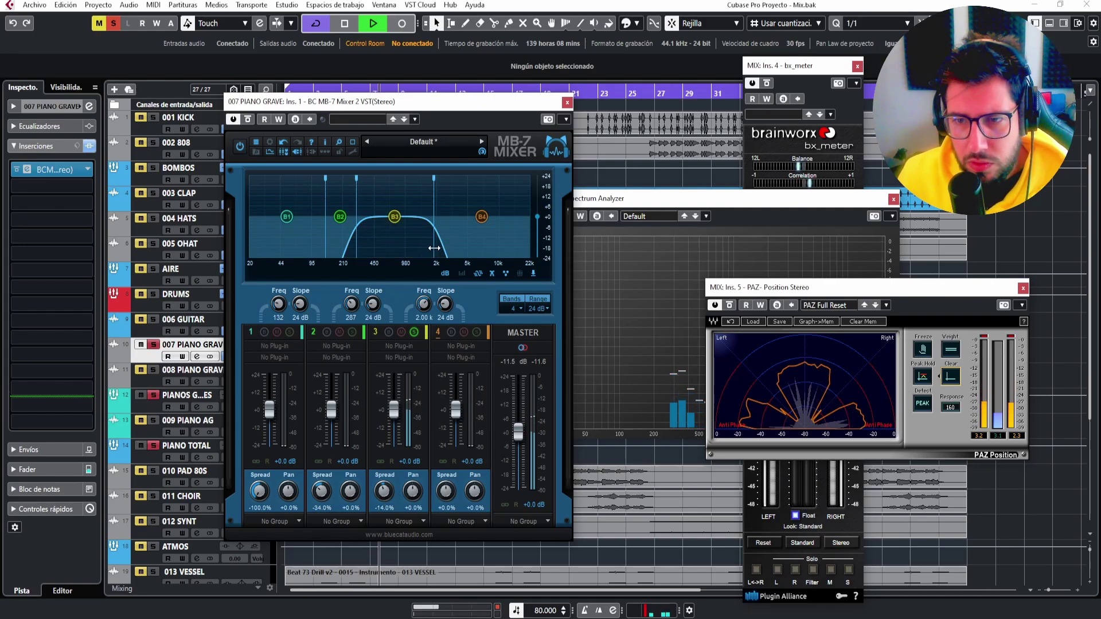
drag(434, 248, 438, 245)
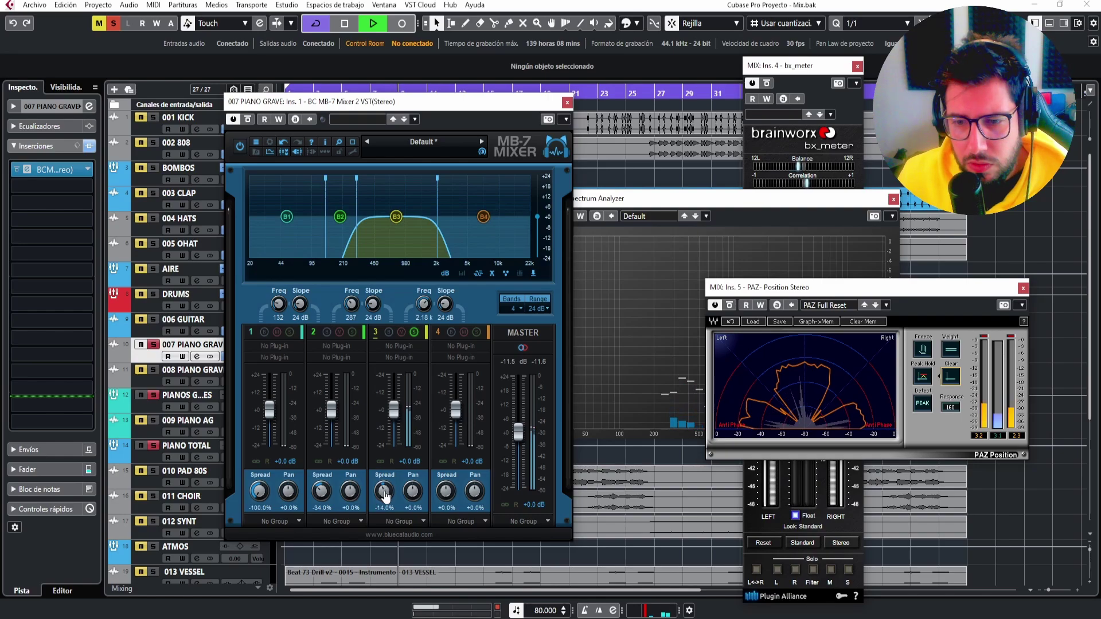
drag(384, 500, 374, 522)
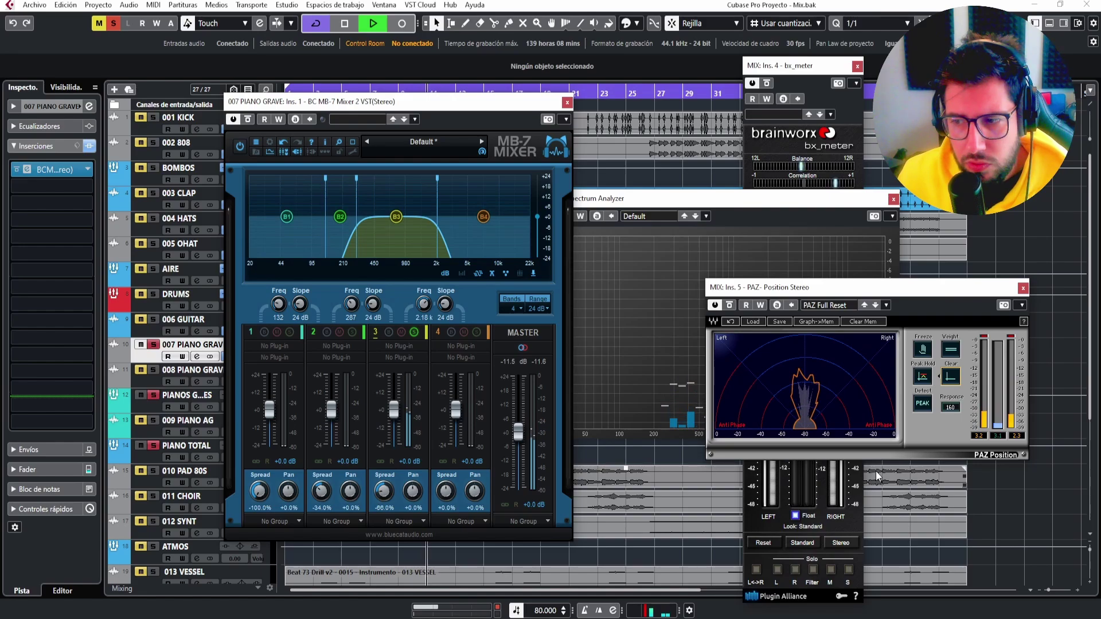
click(414, 332)
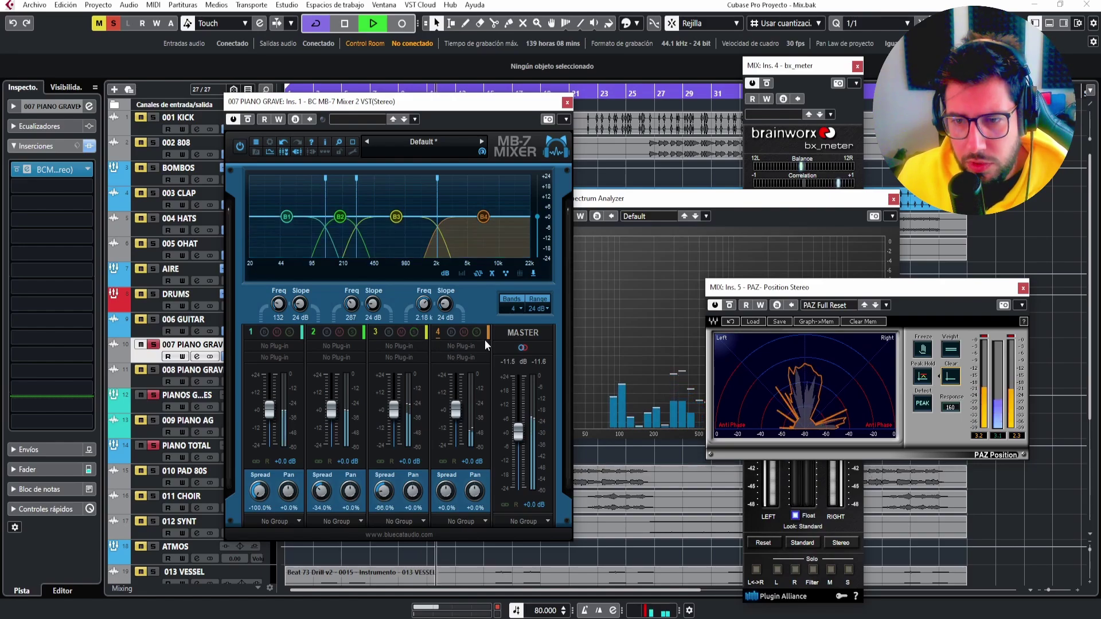
Solo band 4 and narrow its stereo spread, and return to hearing all bands together.
click(476, 332)
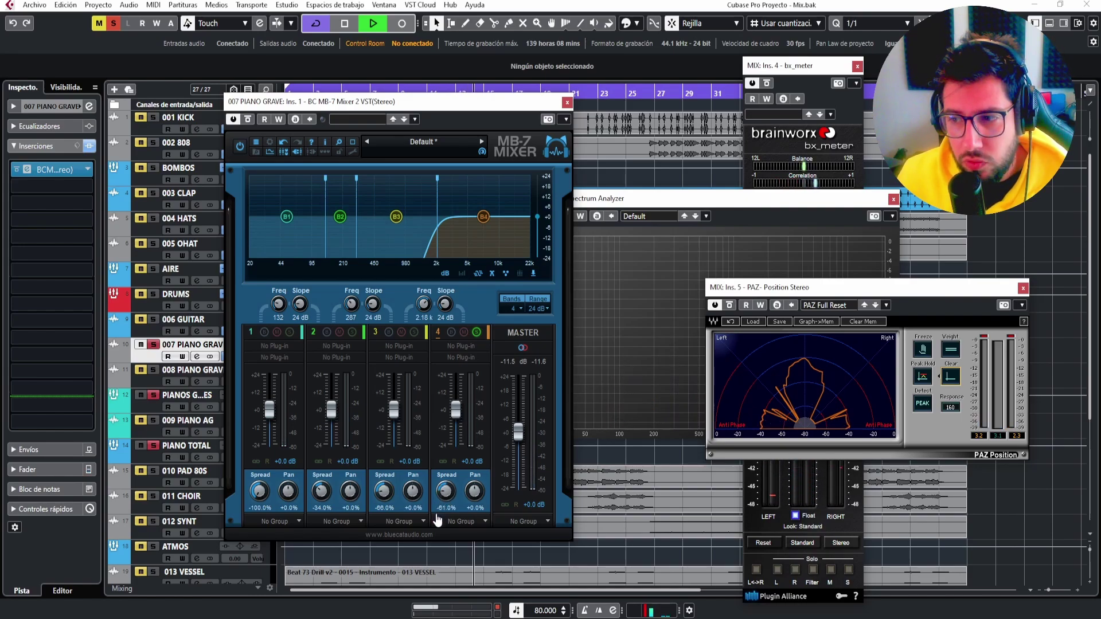
key(space)
key(space)
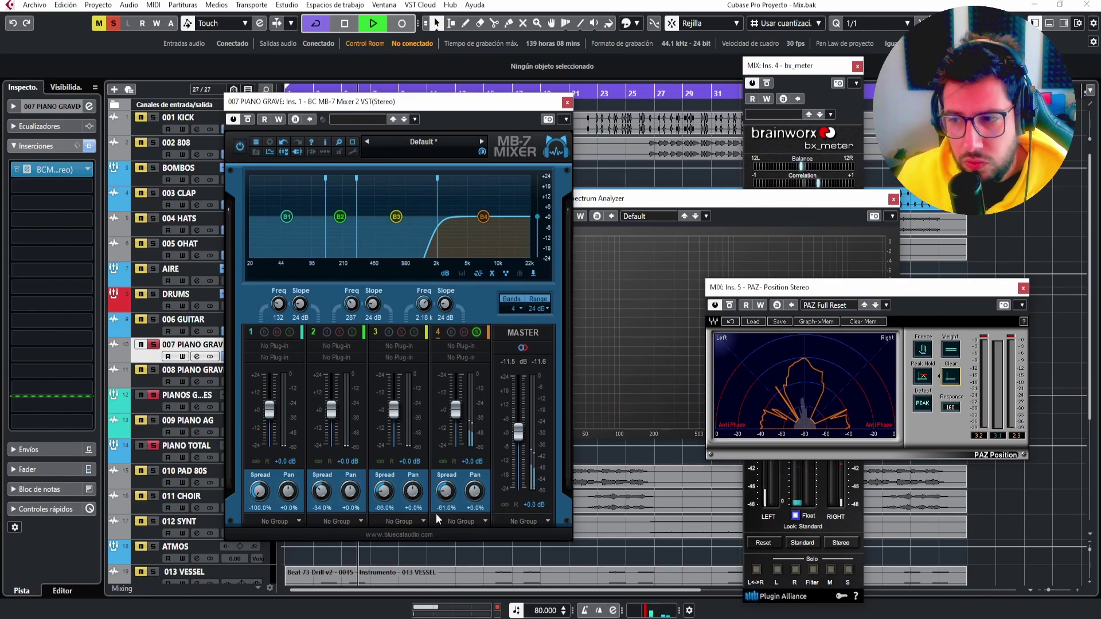
click(475, 332)
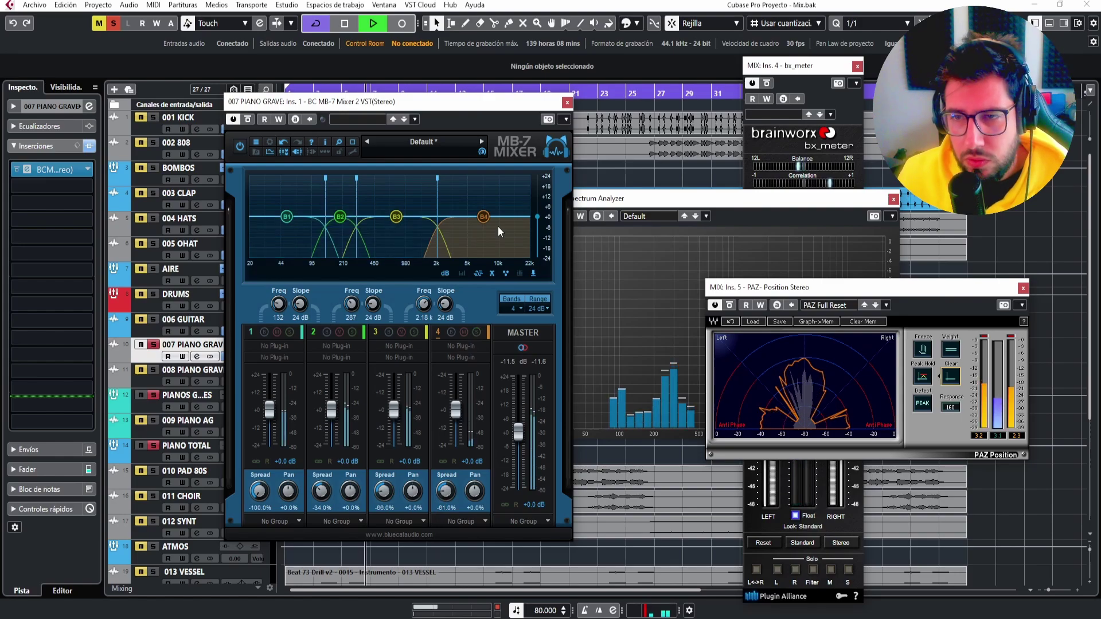
Compare 007 PIANO GRAVE with the MB-7 Mixer bypassed and active, and close the plug-in.
click(247, 120)
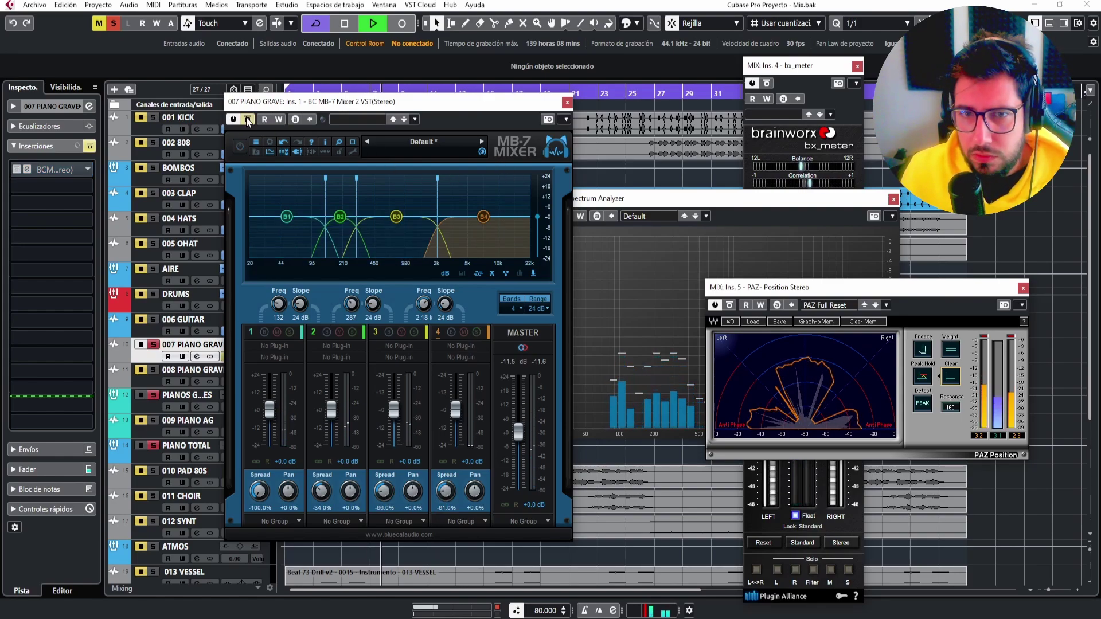
click(248, 119)
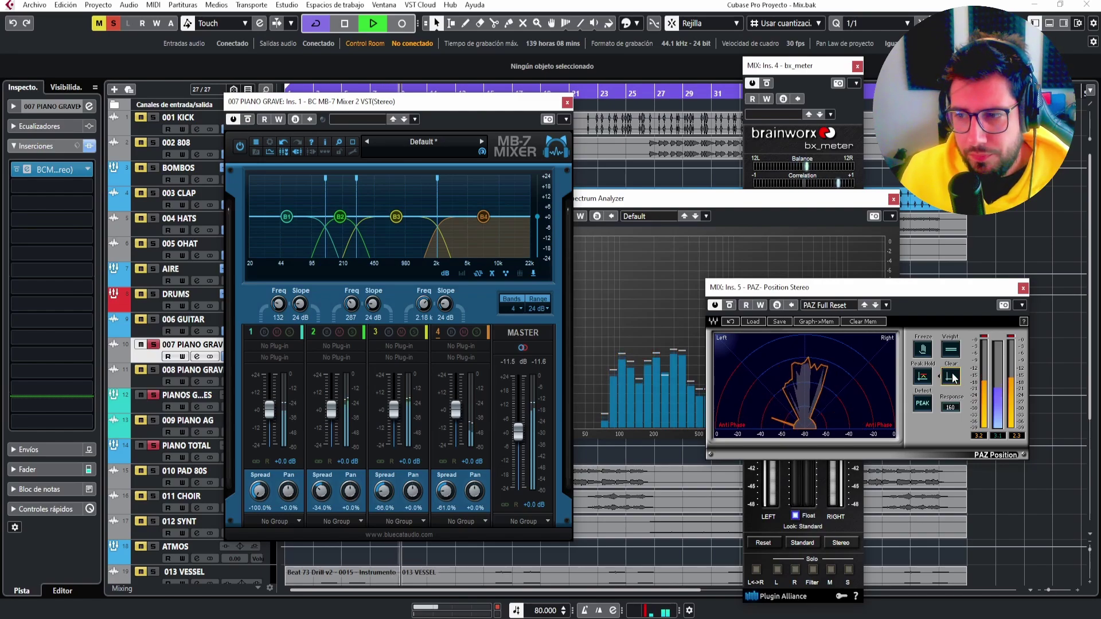
click(567, 102)
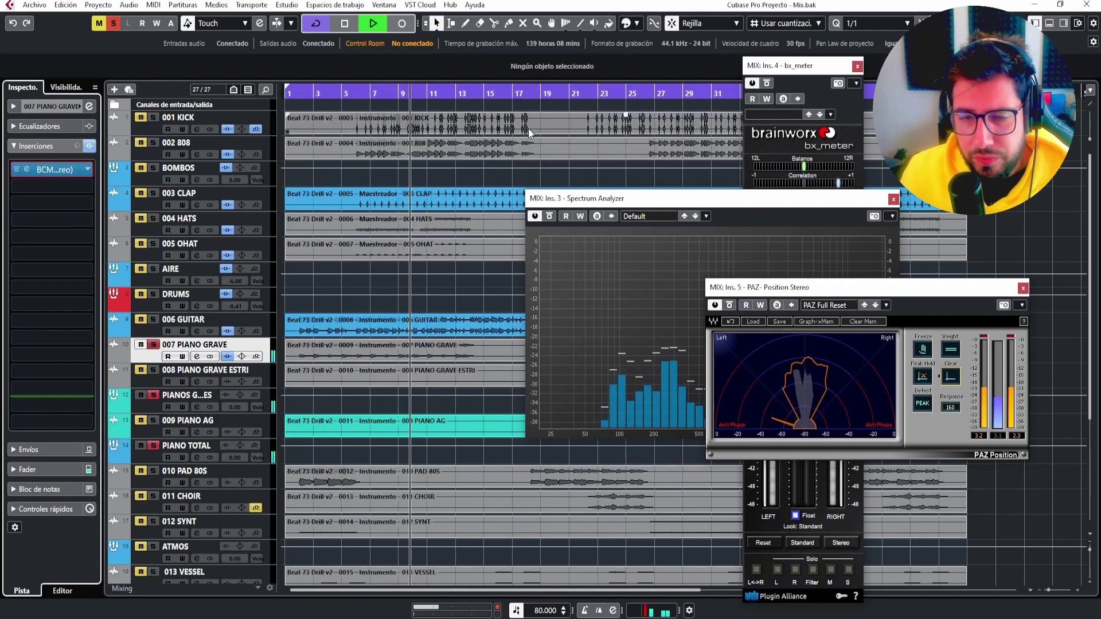
key(space)
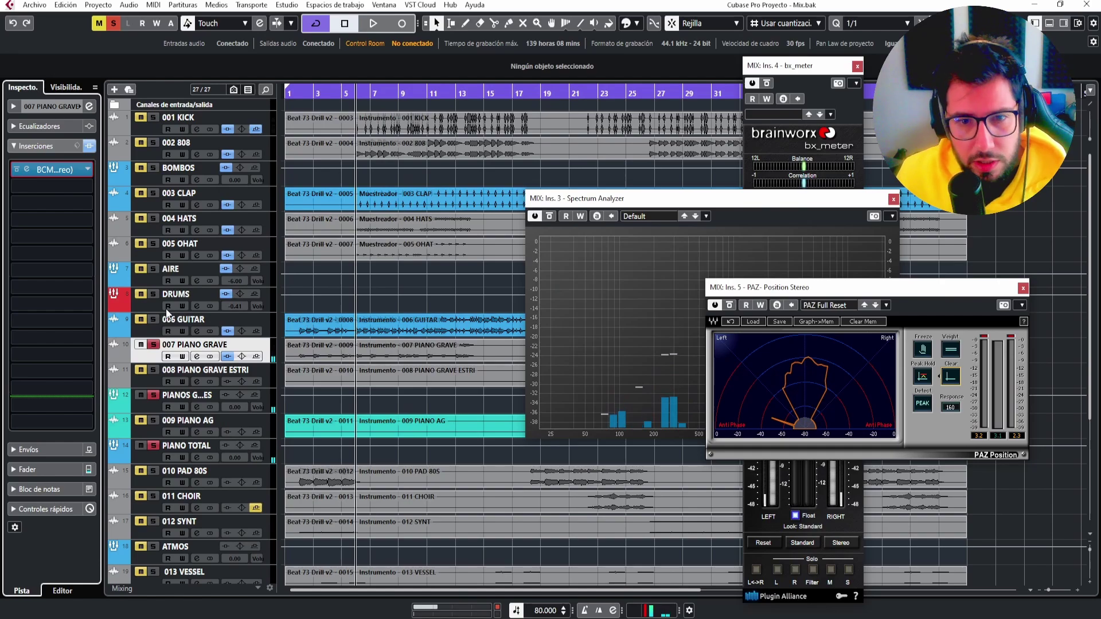
Add FabFilter Pro-Q 3 to 007 PIANO GRAVE's second insert slot and play the piano through it.
click(87, 185)
text(q 3)
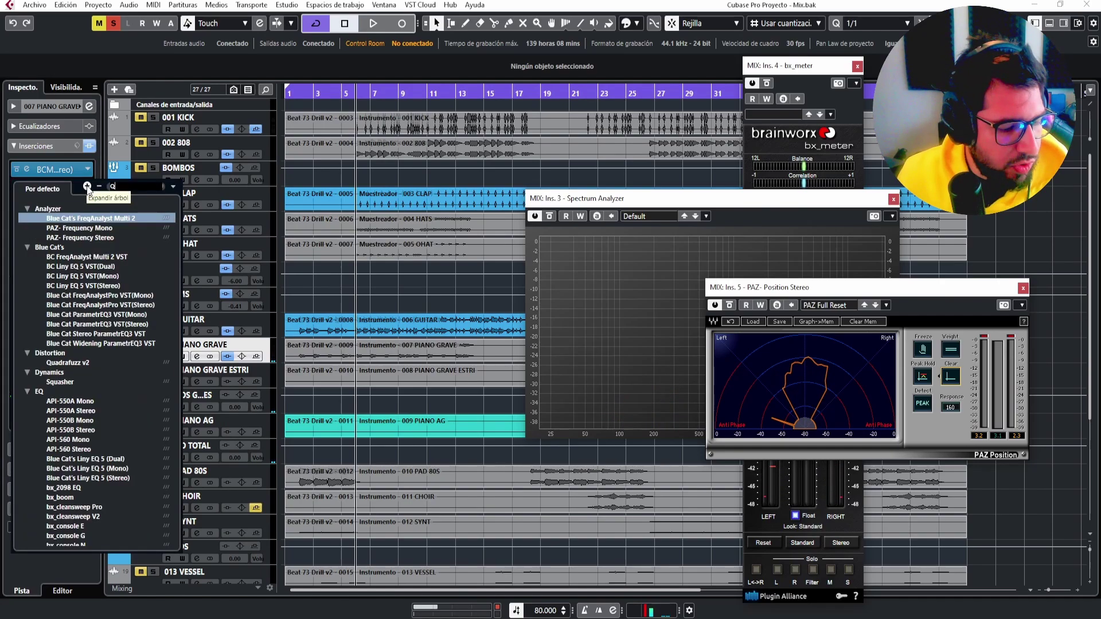
double_click(73, 221)
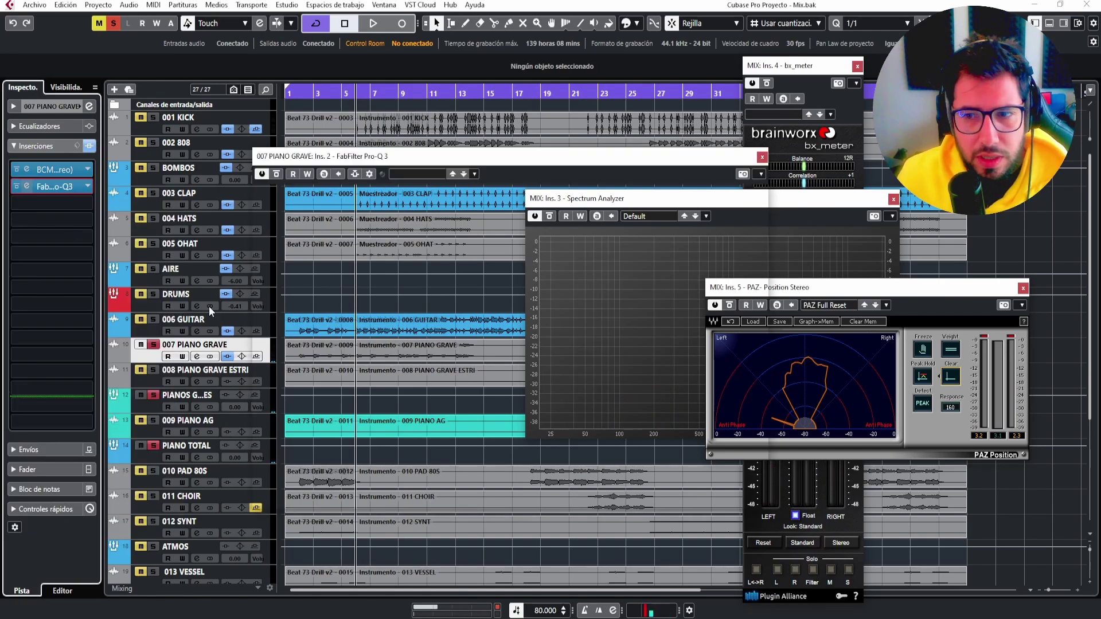
key(space)
drag(443, 150, 498, 126)
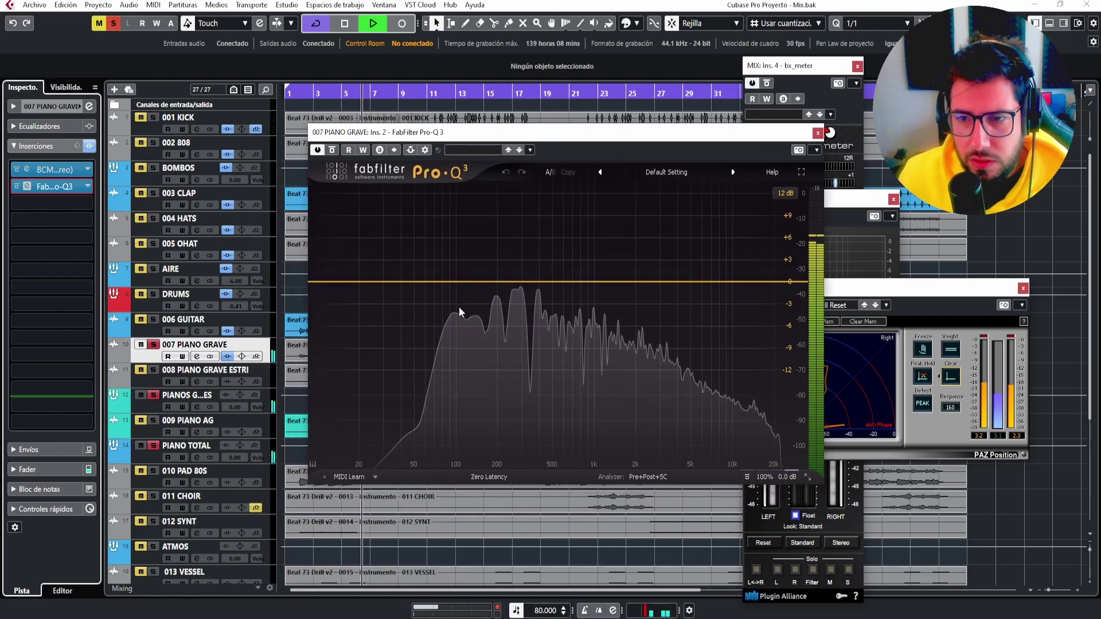
Try a bell cut of about -3.27 dB near 104 Hz in Pro-Q 3, and delete the band.
drag(463, 281, 460, 306)
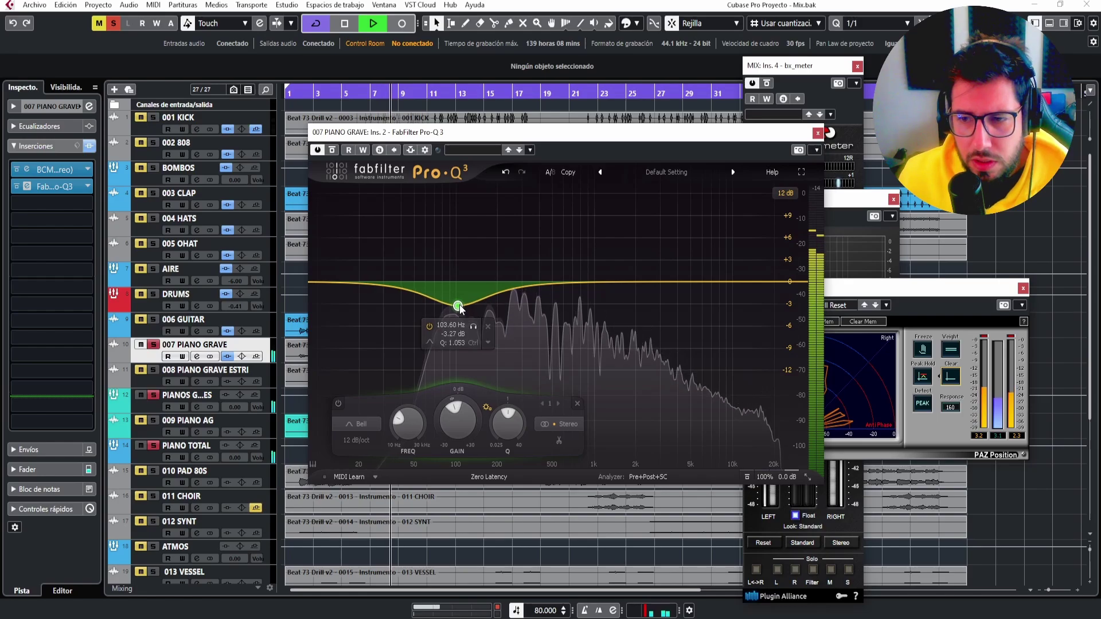
click(573, 406)
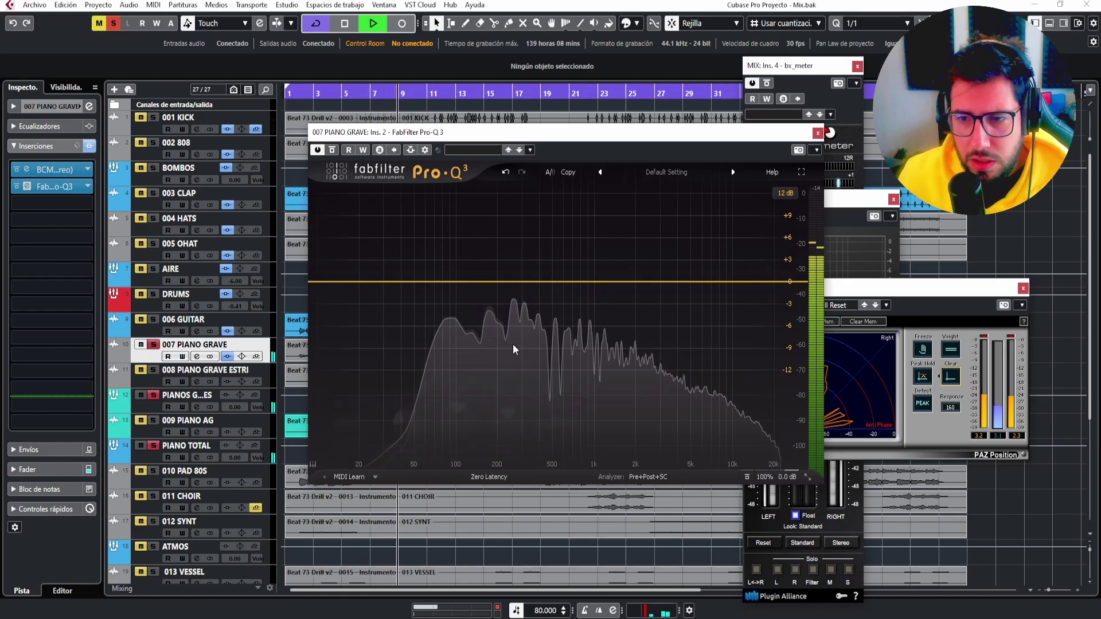
key(space)
Add a 0 dB bell band at 98.775 Hz in Pro-Q 3 and activate the plug-in's side-chain input.
click(456, 281)
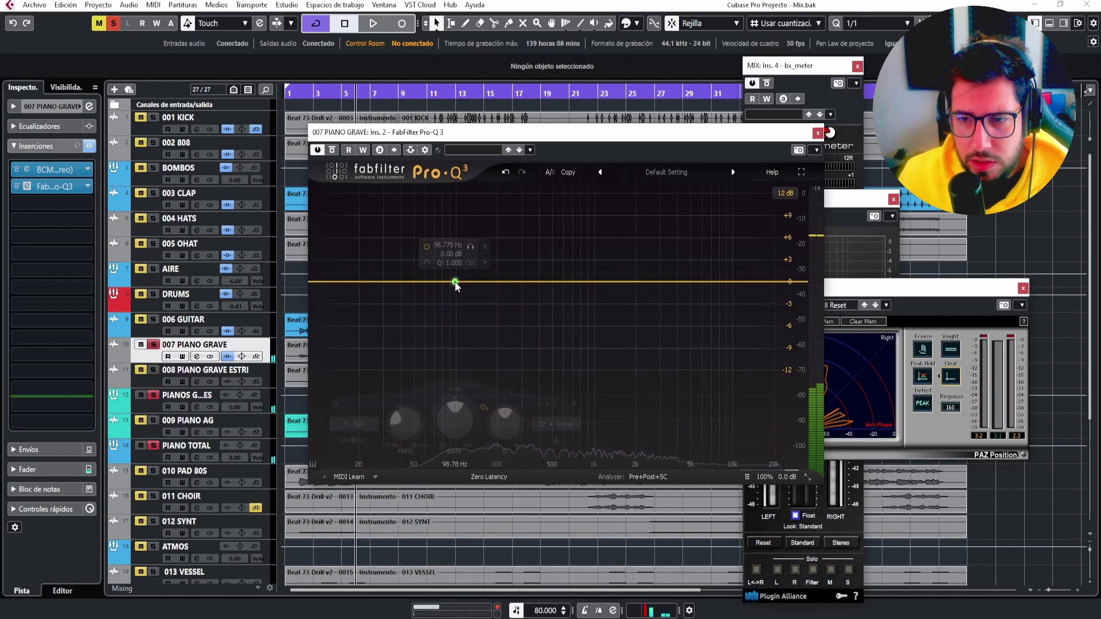
click(146, 179)
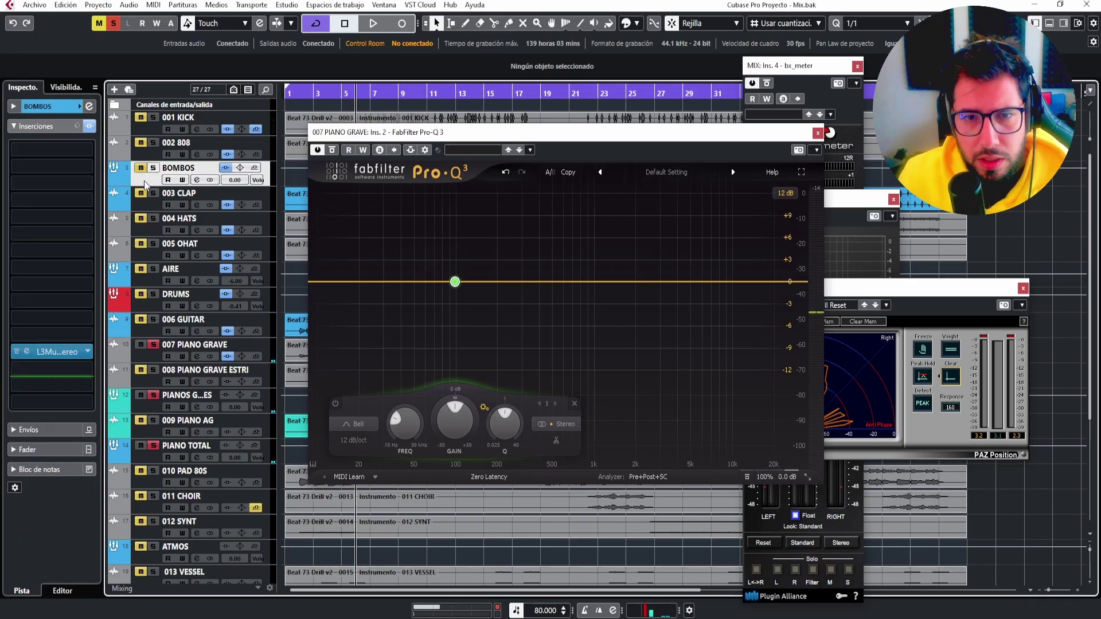
click(411, 149)
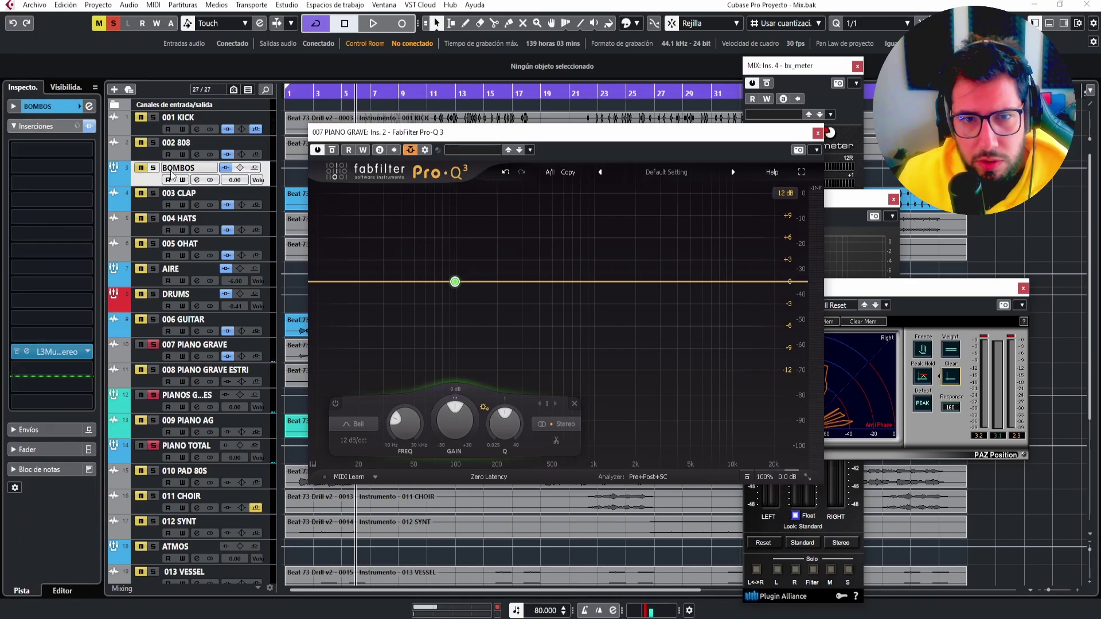
Route an active send from the BOMBOS group to 007 PIANO GRAVE's Pro-Q 3 side-chain, and solo BOMBOS with the piano during playback.
click(34, 430)
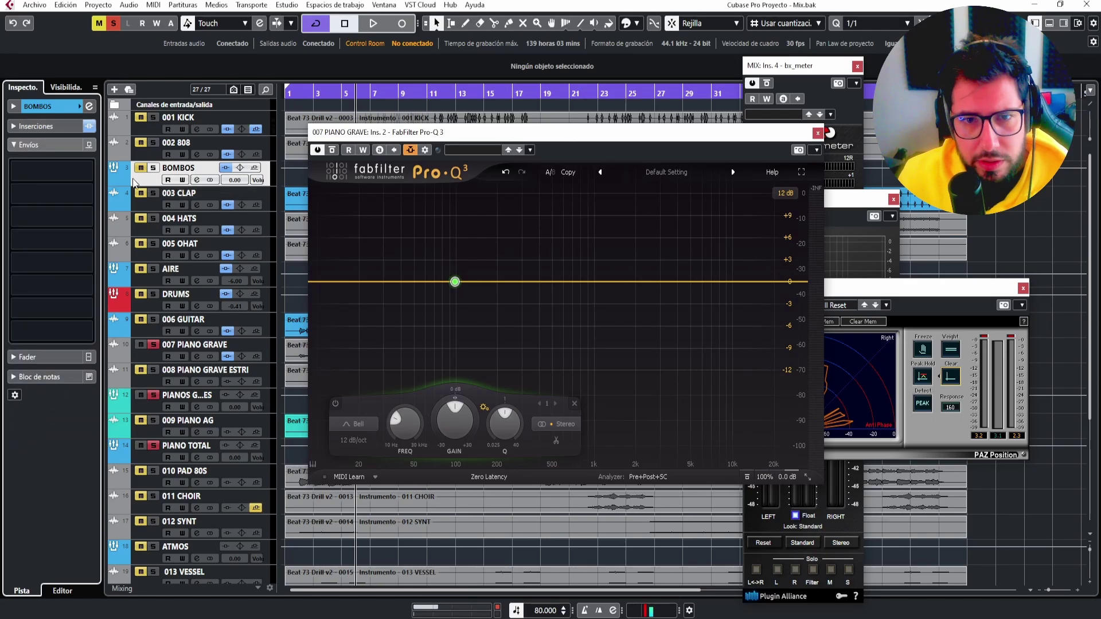
click(81, 169)
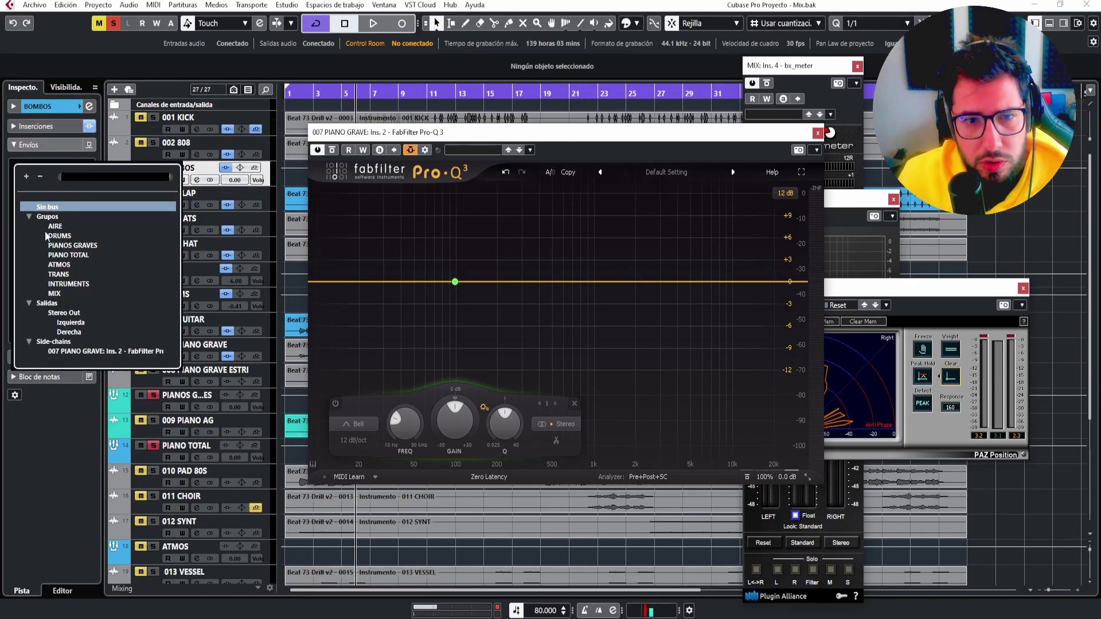
click(67, 352)
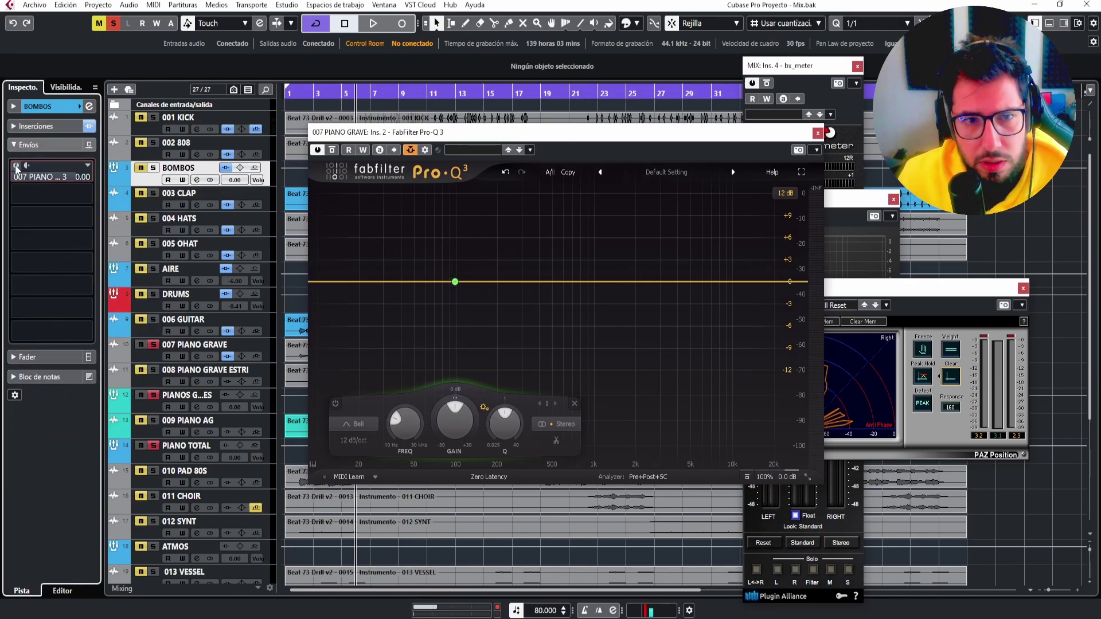
click(16, 166)
key(space)
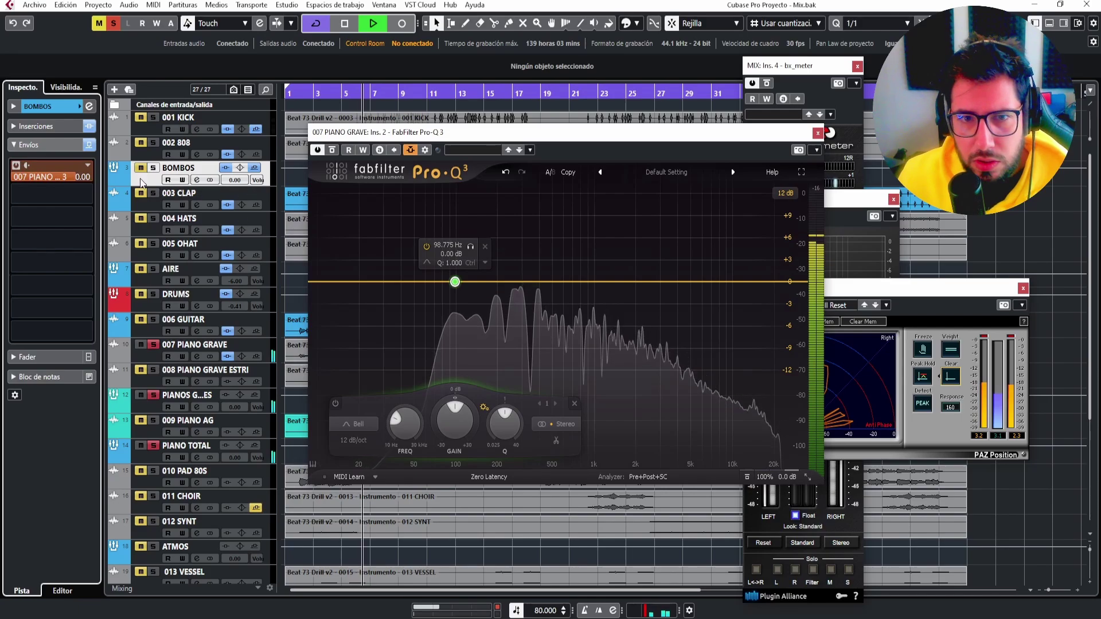
click(153, 168)
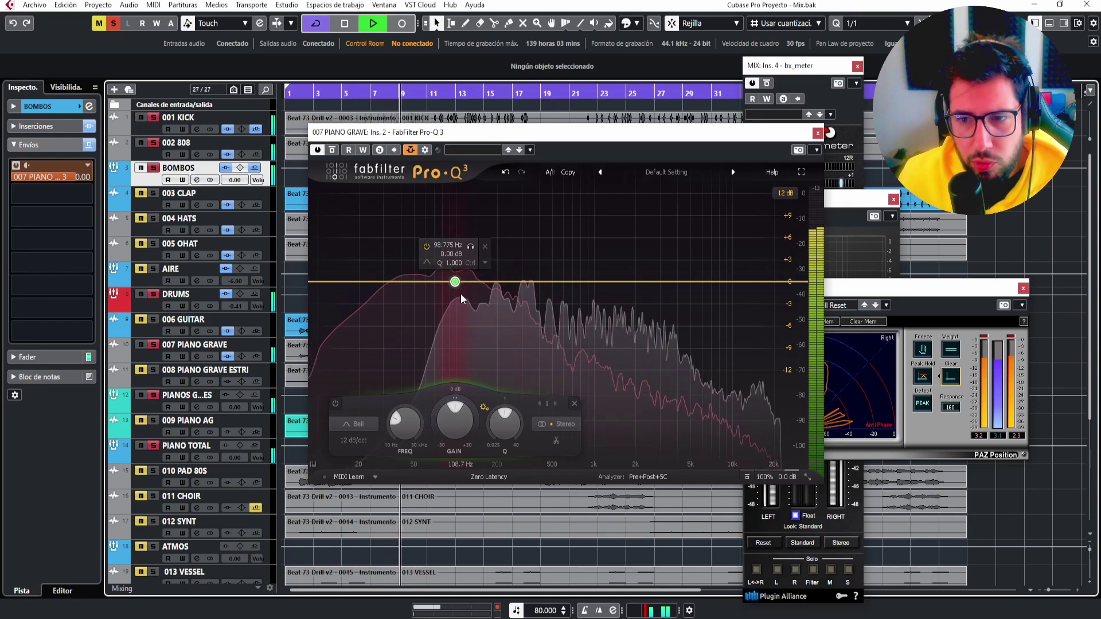
Turn Pro-Q 3's 98.775 Hz band into a dynamic cut and restrict it to the Mid signal.
drag(455, 398, 401, 472)
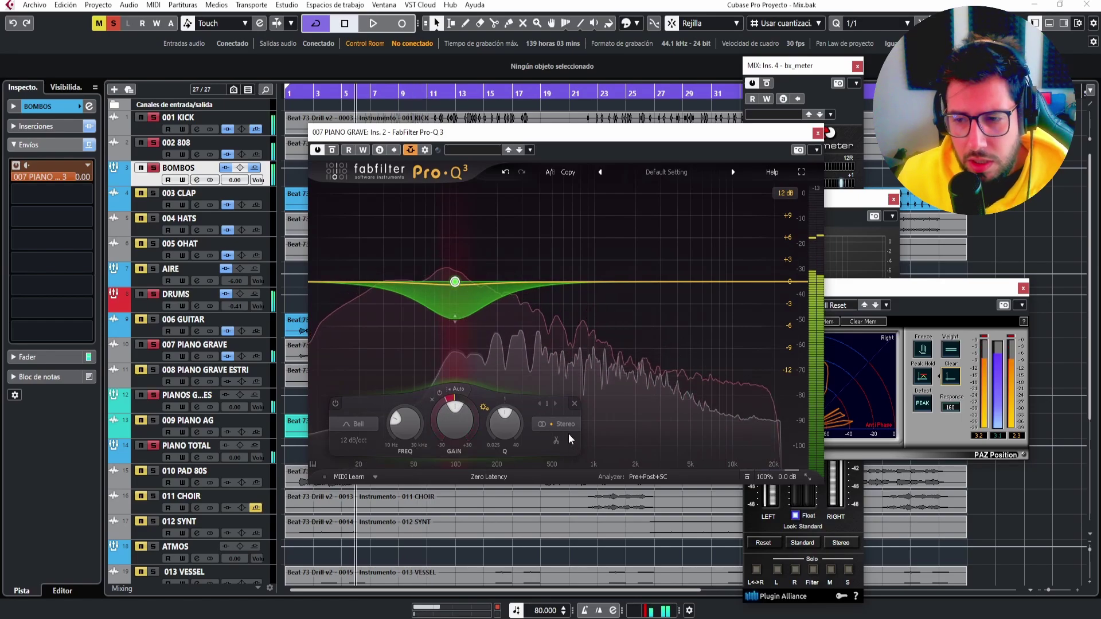
click(553, 427)
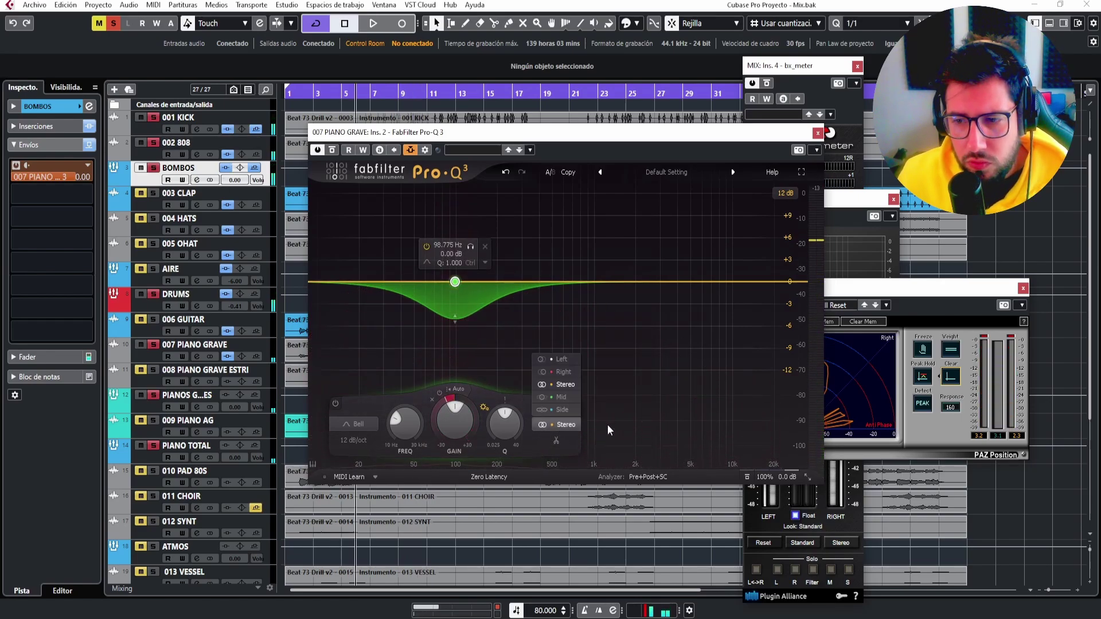
click(564, 398)
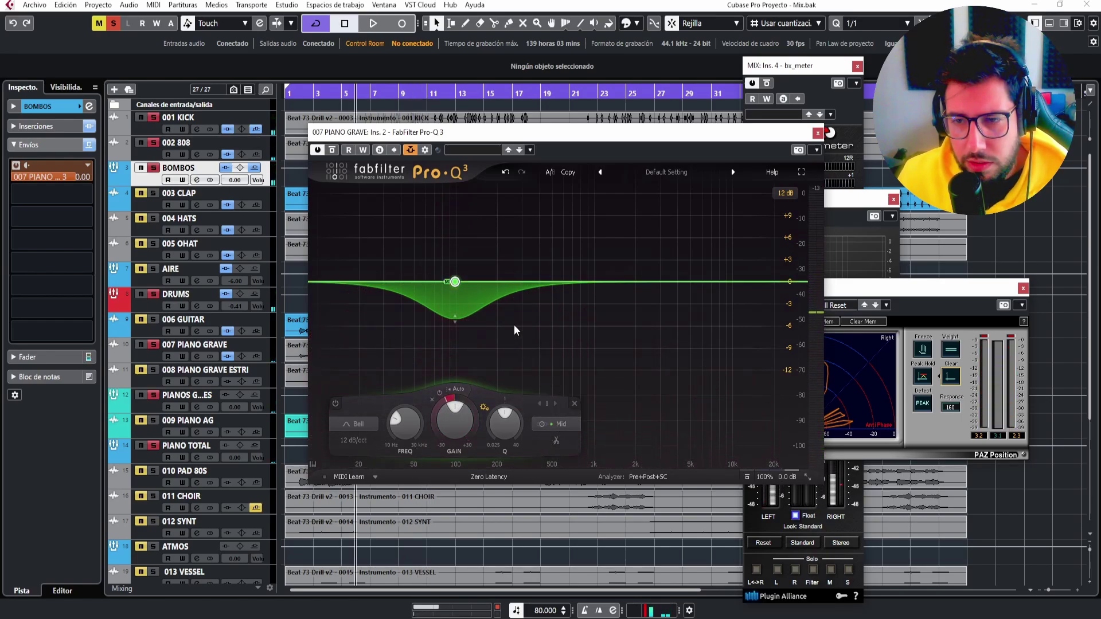
During playback, set the dynamic band's threshold to -19.4 dB and Q to 1.996, and deepen its dynamic range slightly.
key(space)
click(458, 390)
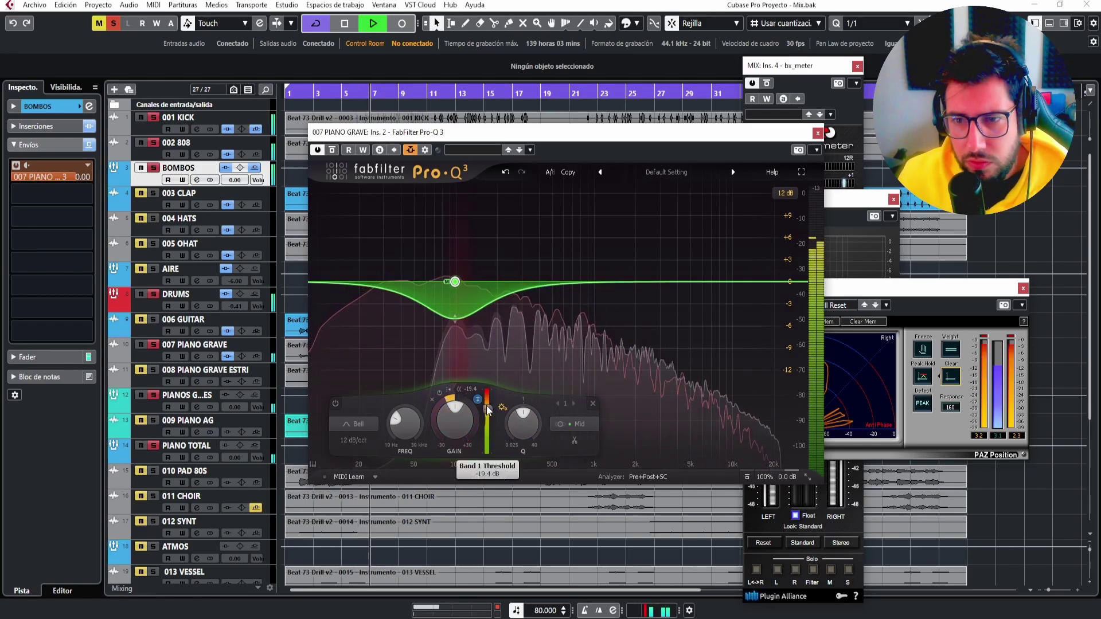
drag(525, 422, 530, 398)
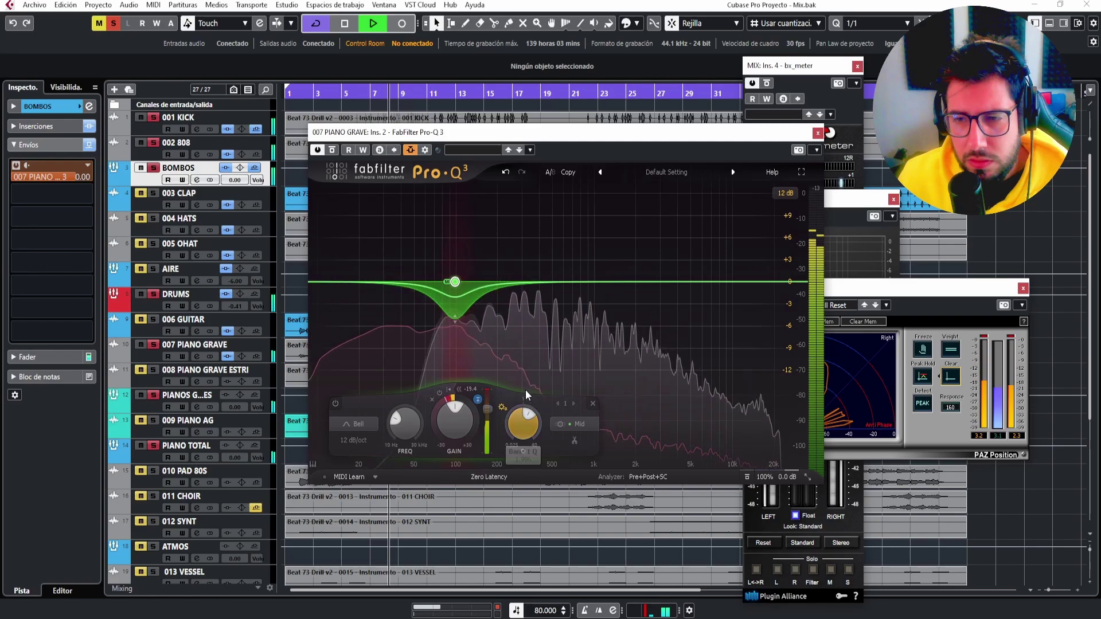
mouse_move(459, 269)
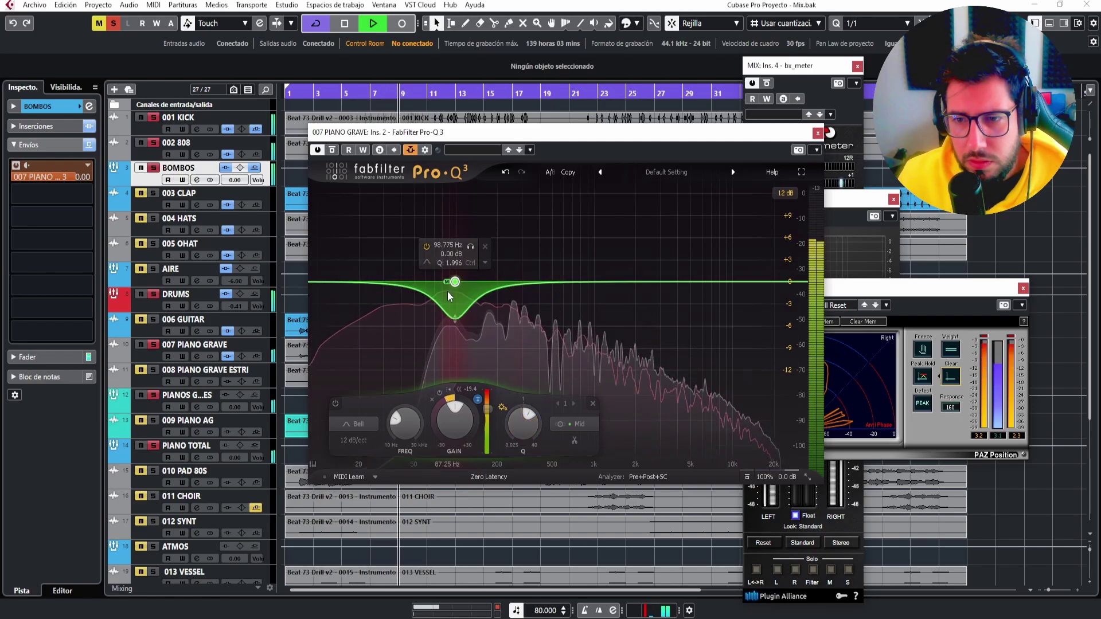
drag(454, 322, 453, 327)
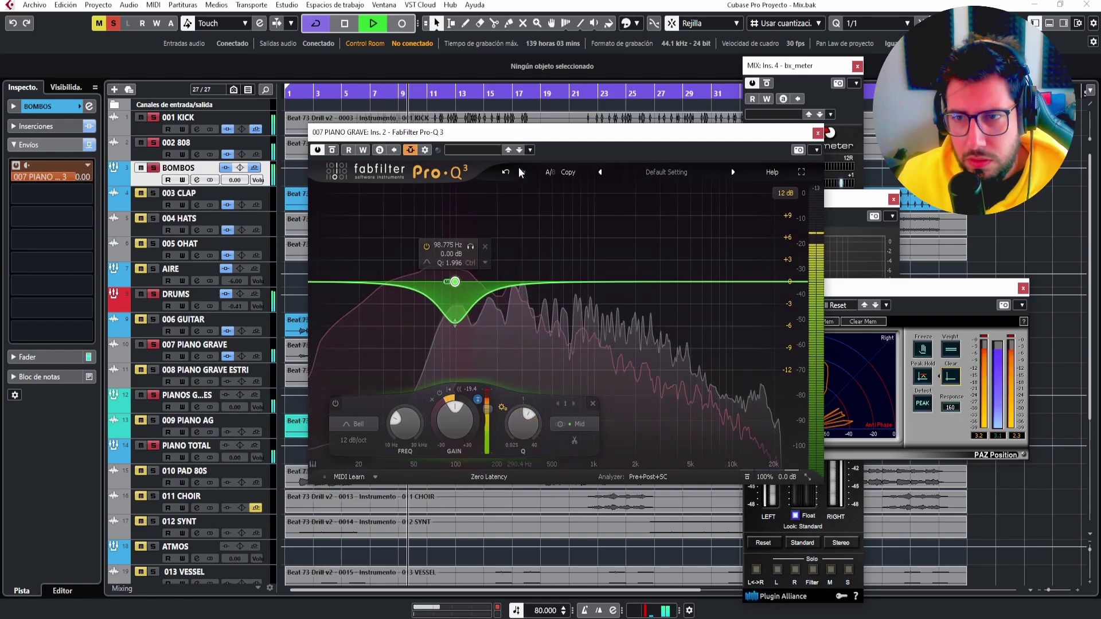
Reposition the Pro-Q 3 and Spectrum Analyzer windows to check the mix spectrum and level meters during playback.
drag(480, 133, 328, 146)
drag(826, 200, 489, 302)
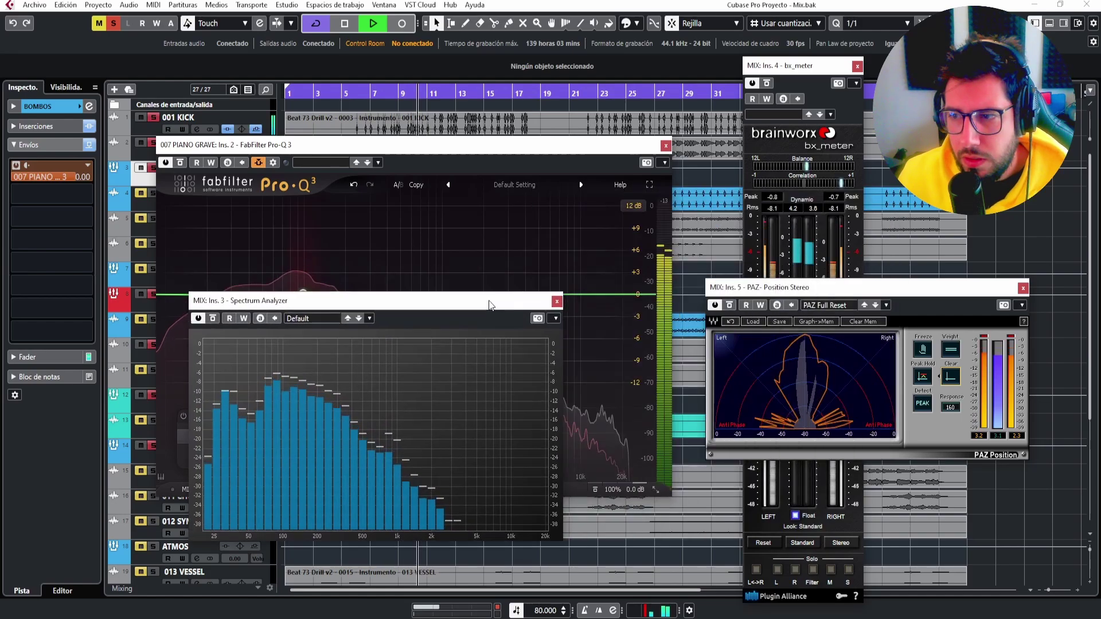
click(778, 198)
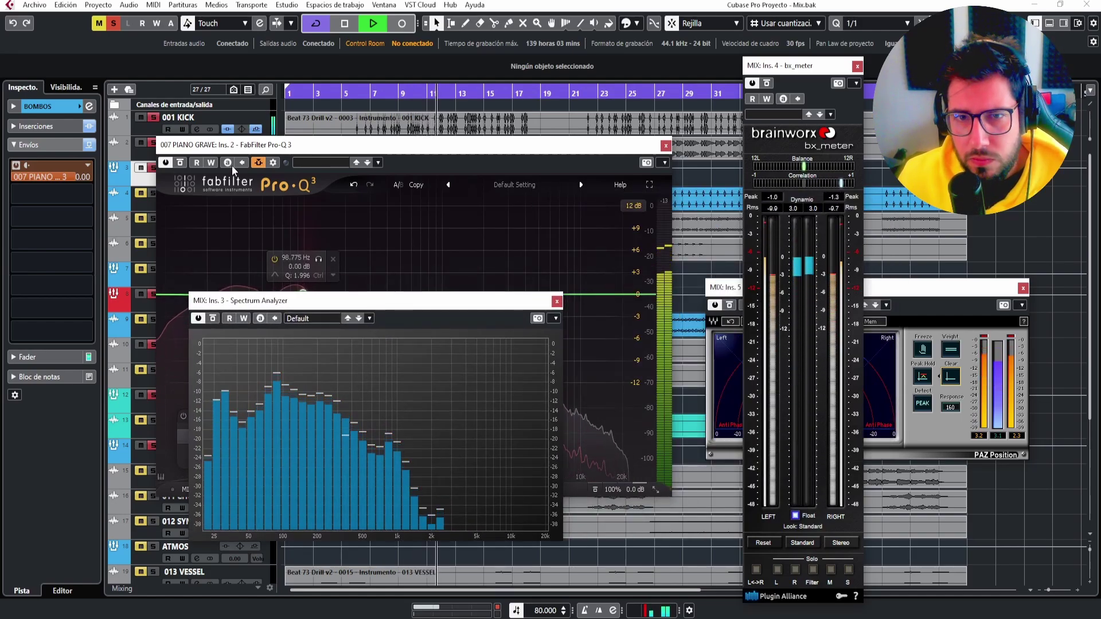
click(183, 166)
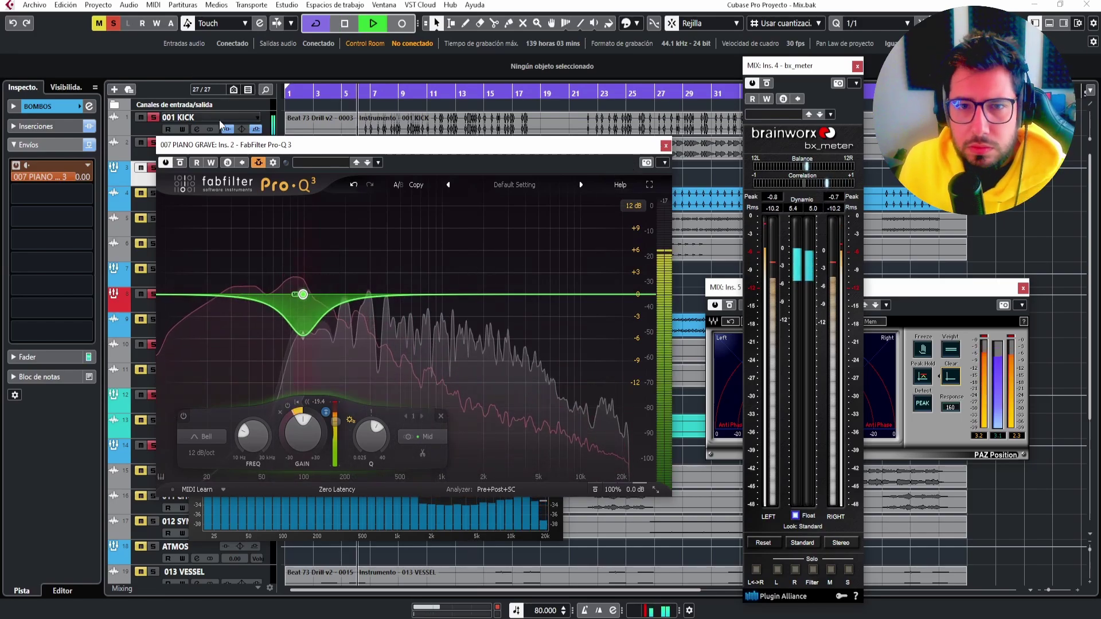
drag(224, 144, 205, 146)
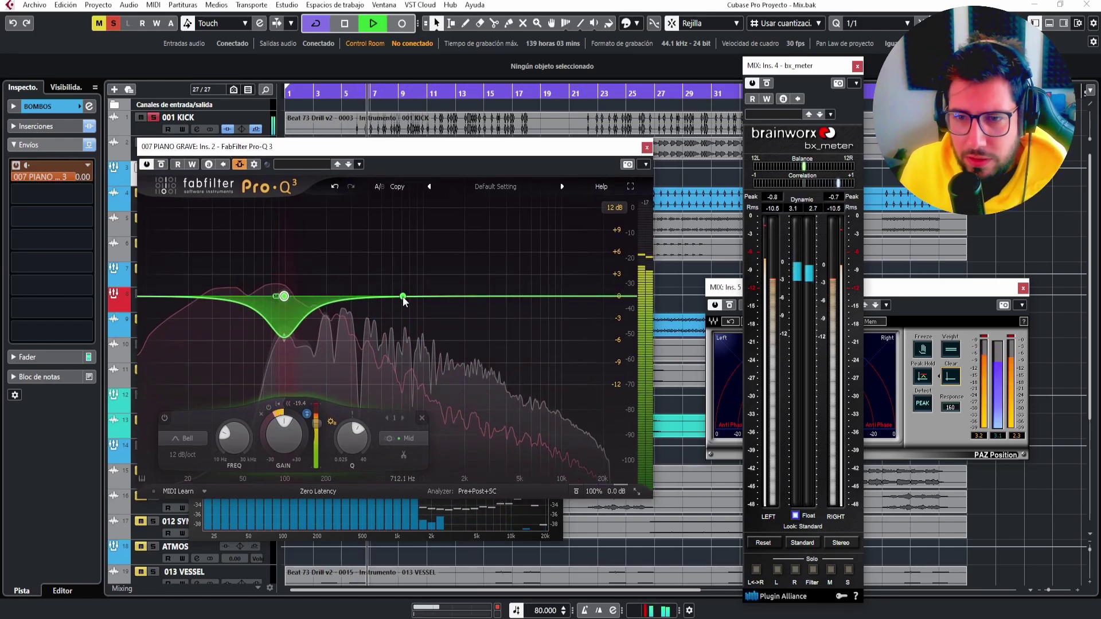
Try a second bell band at 200.14 Hz and +2.04 dB, raise it to +10.86 dB at a higher frequency in Stereo, and delete it.
drag(400, 296, 352, 286)
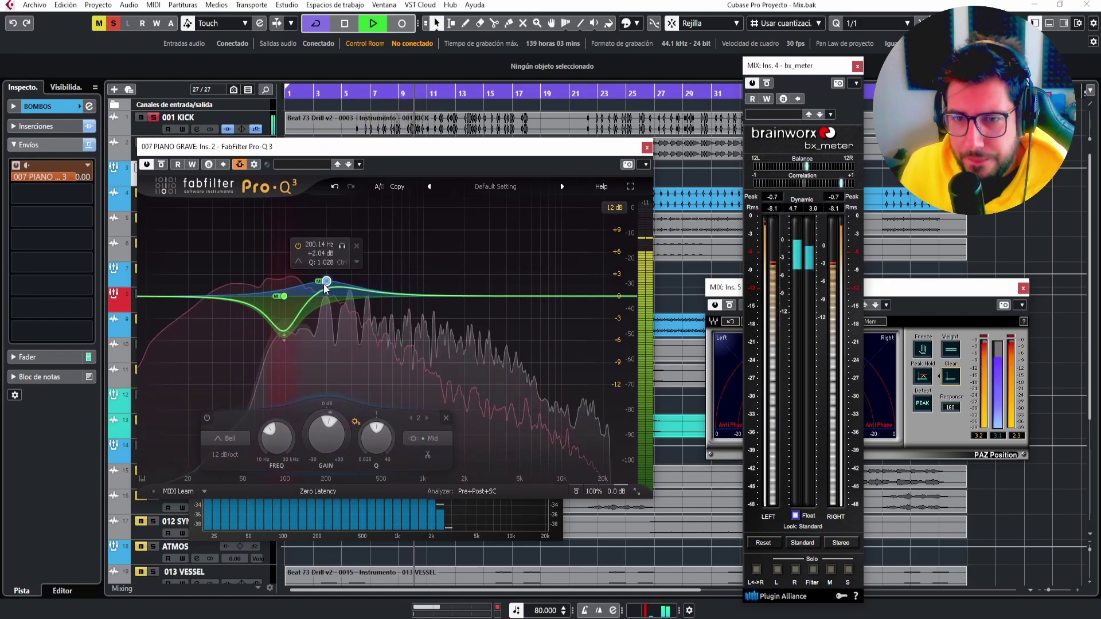
drag(325, 287, 475, 218)
click(544, 439)
click(555, 401)
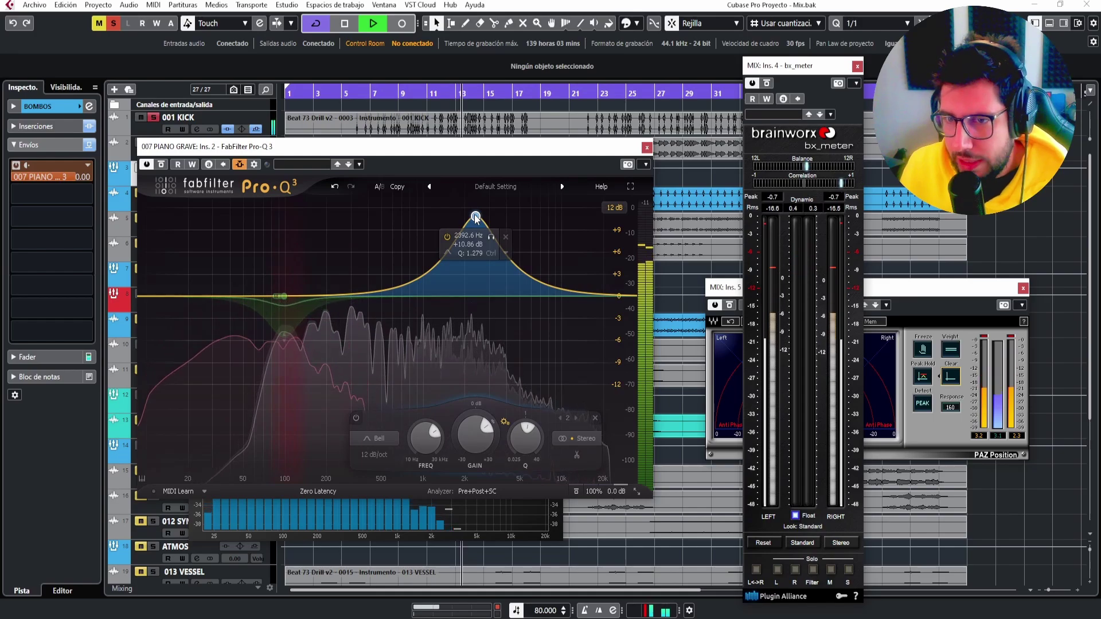
key(space)
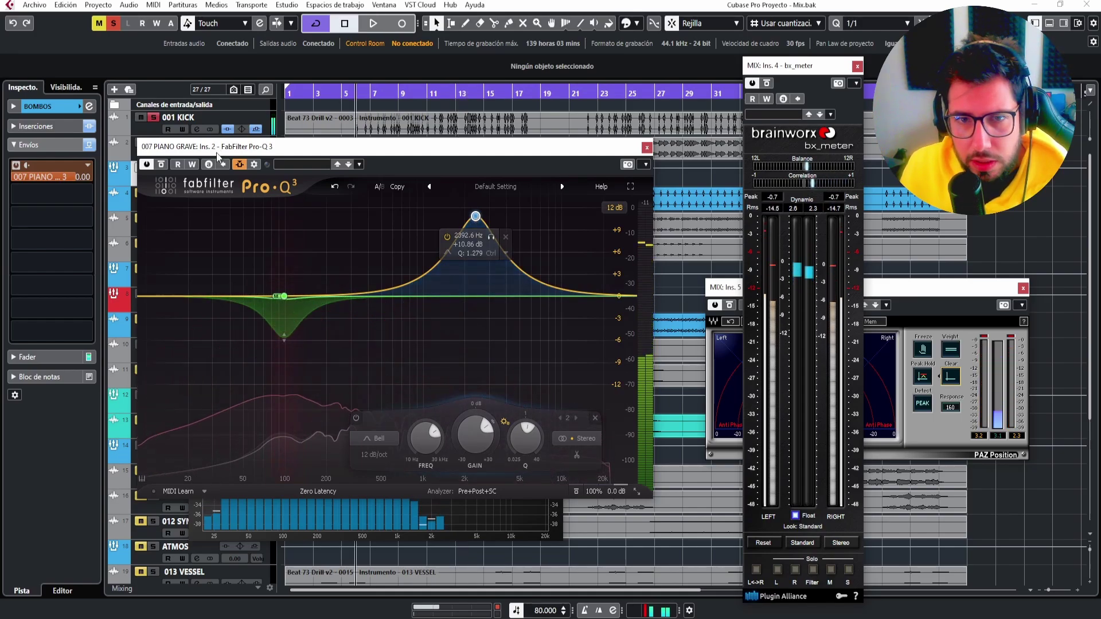
drag(220, 147, 387, 167)
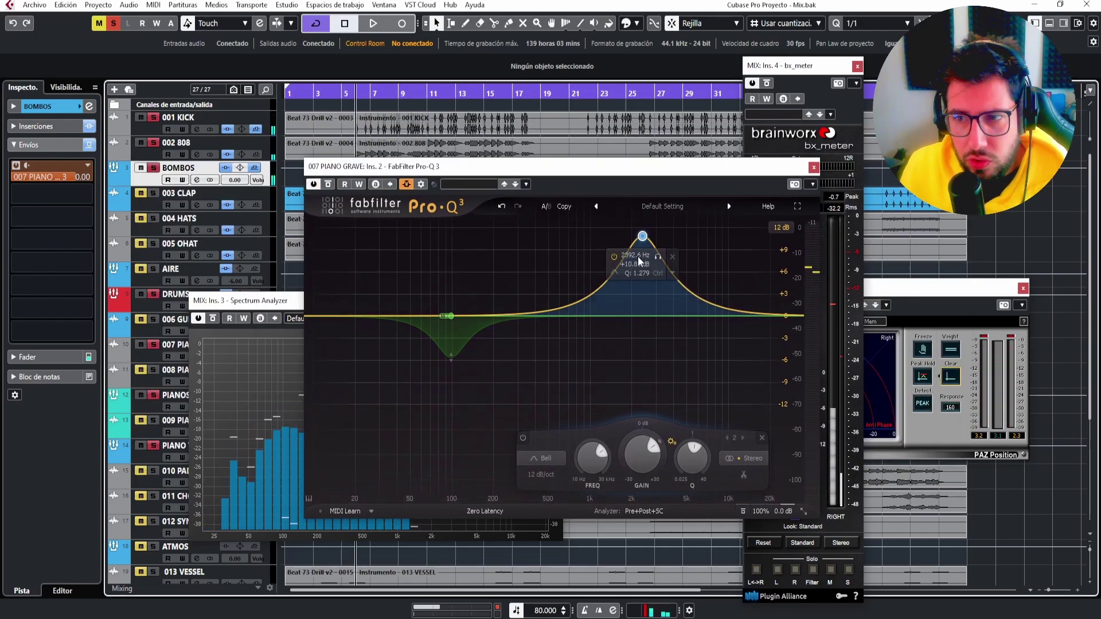
click(762, 439)
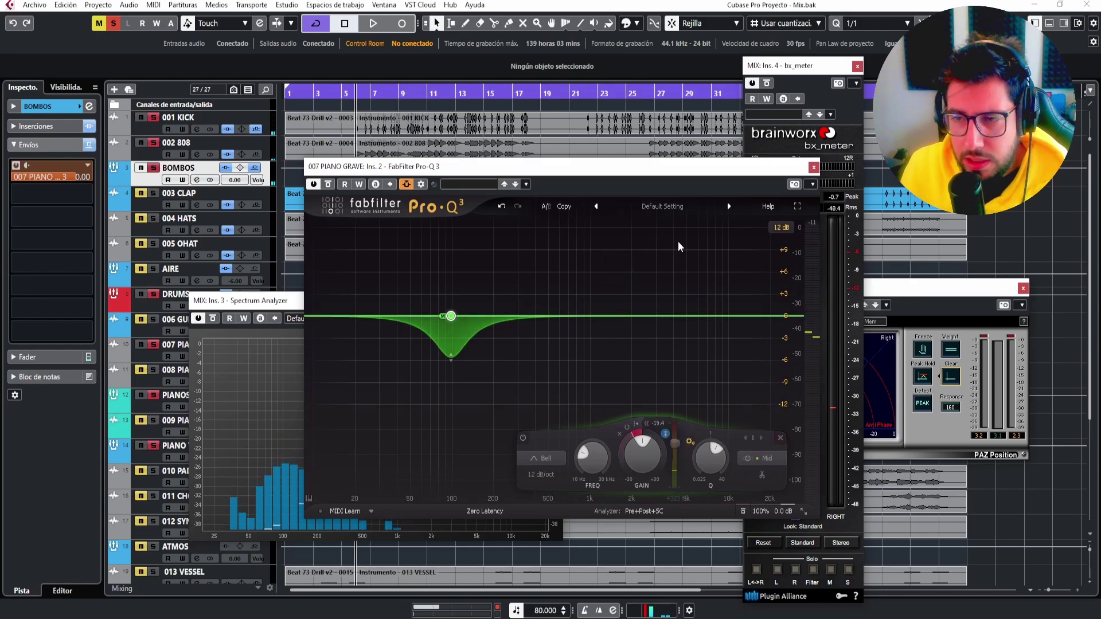
Add SSLComp Stereo to 007 PIANO GRAVE's third insert slot and play the piano through it.
key(space)
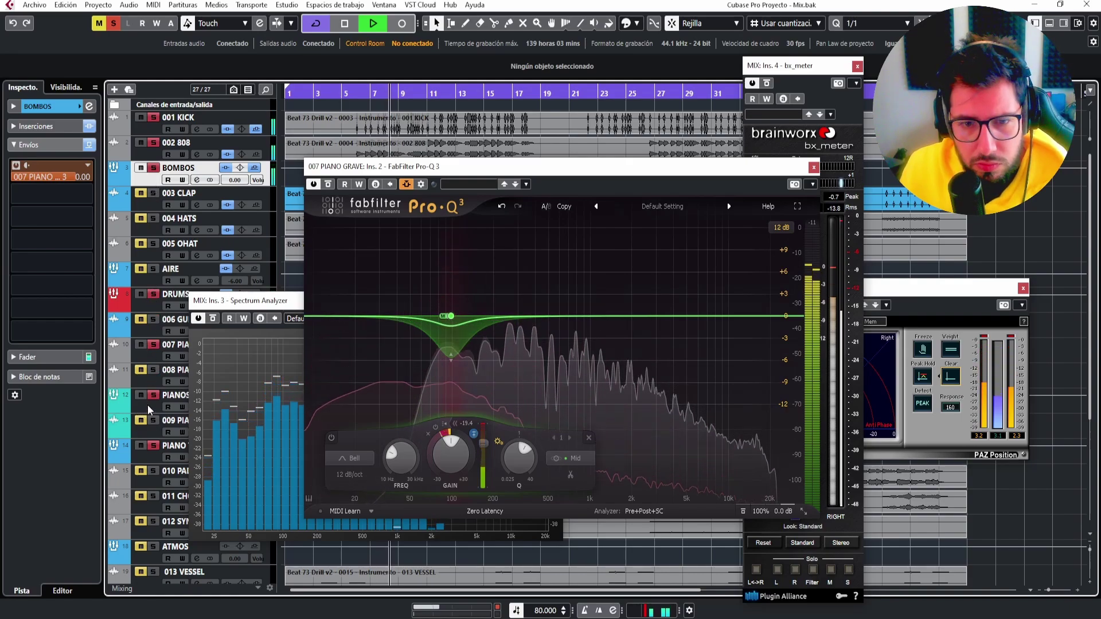
key(space)
click(173, 351)
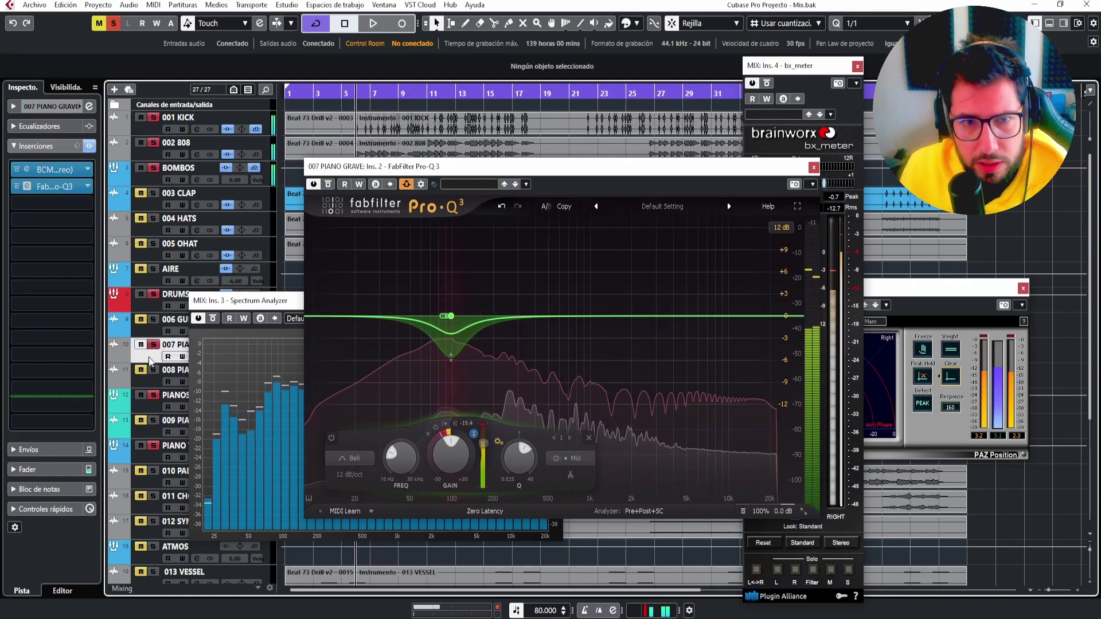
click(80, 203)
text(SSL)
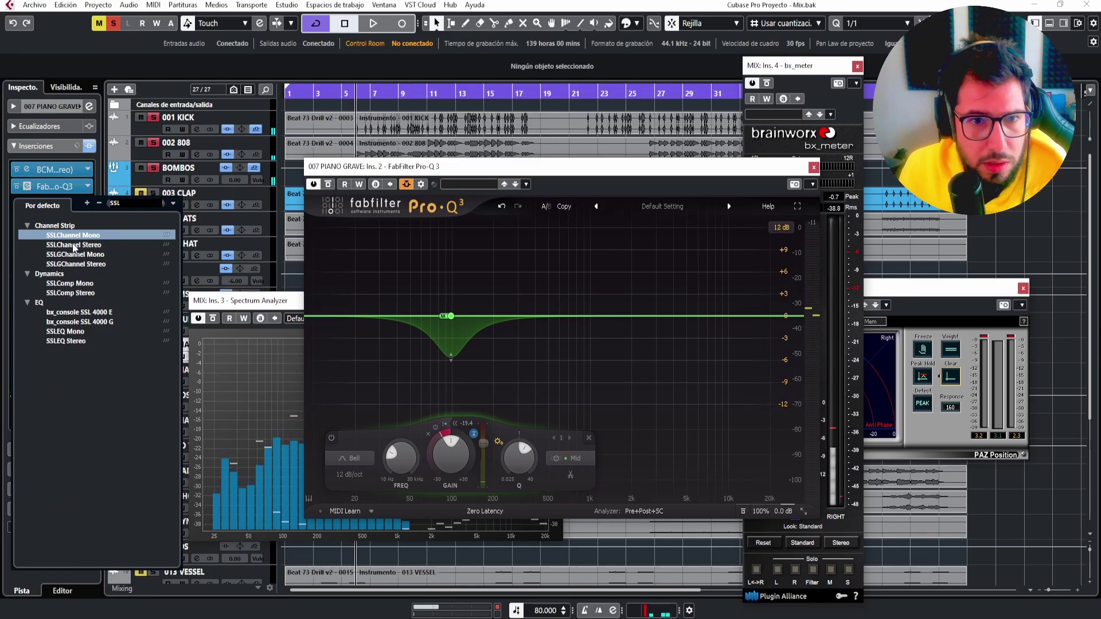
click(57, 294)
key(space)
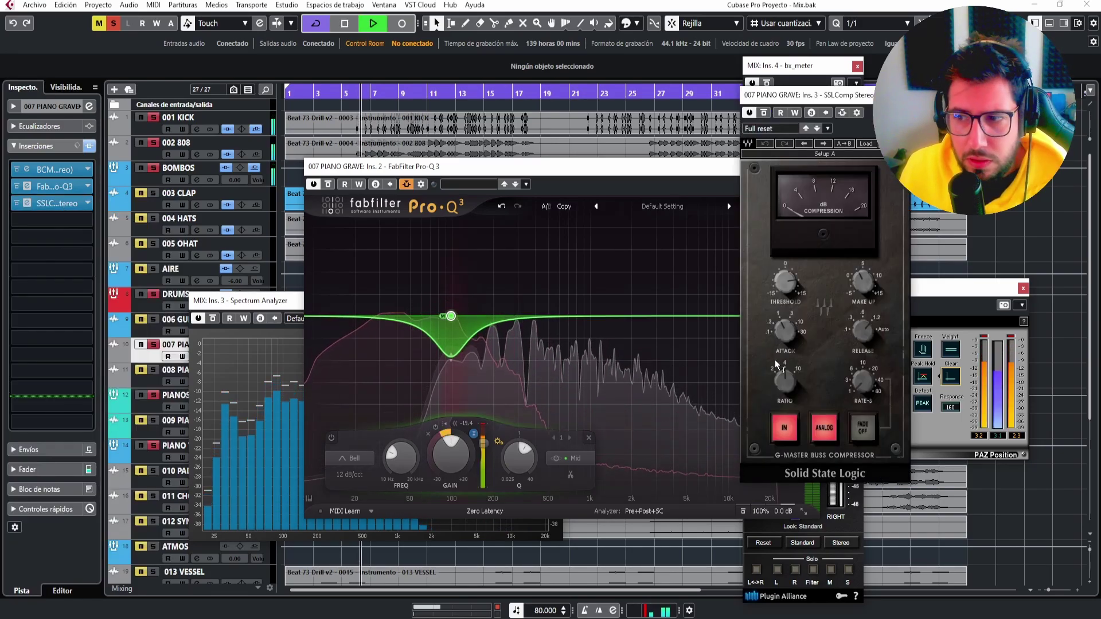
Adjust SSLComp's attack, release and threshold for light compression of 007 PIANO GRAVE, and close the compressor window.
drag(785, 334, 786, 307)
drag(862, 334, 862, 365)
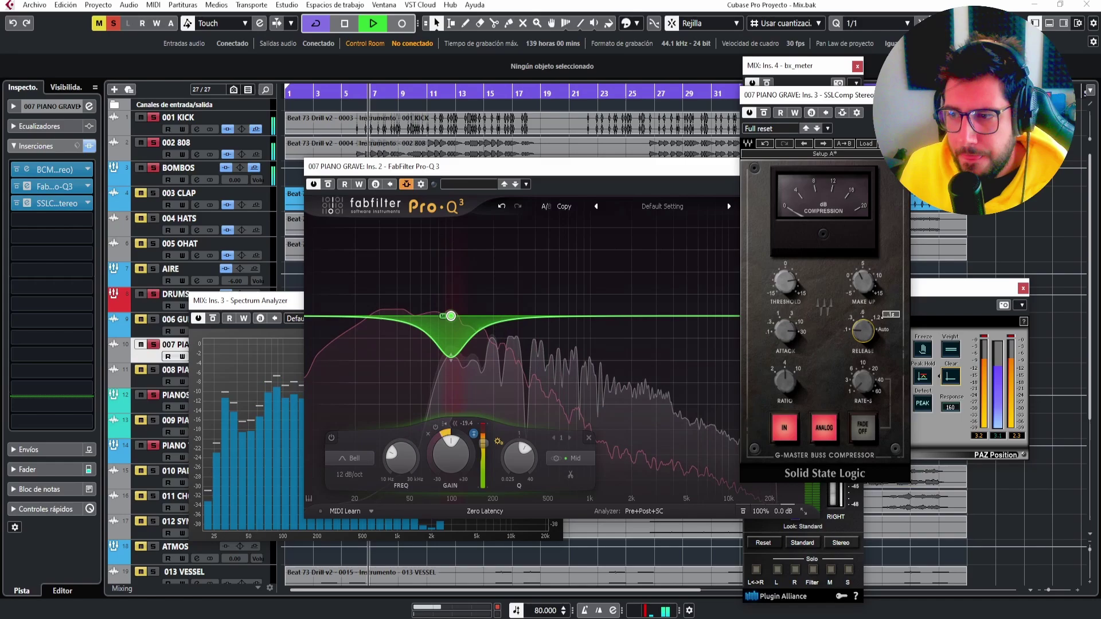
click(824, 428)
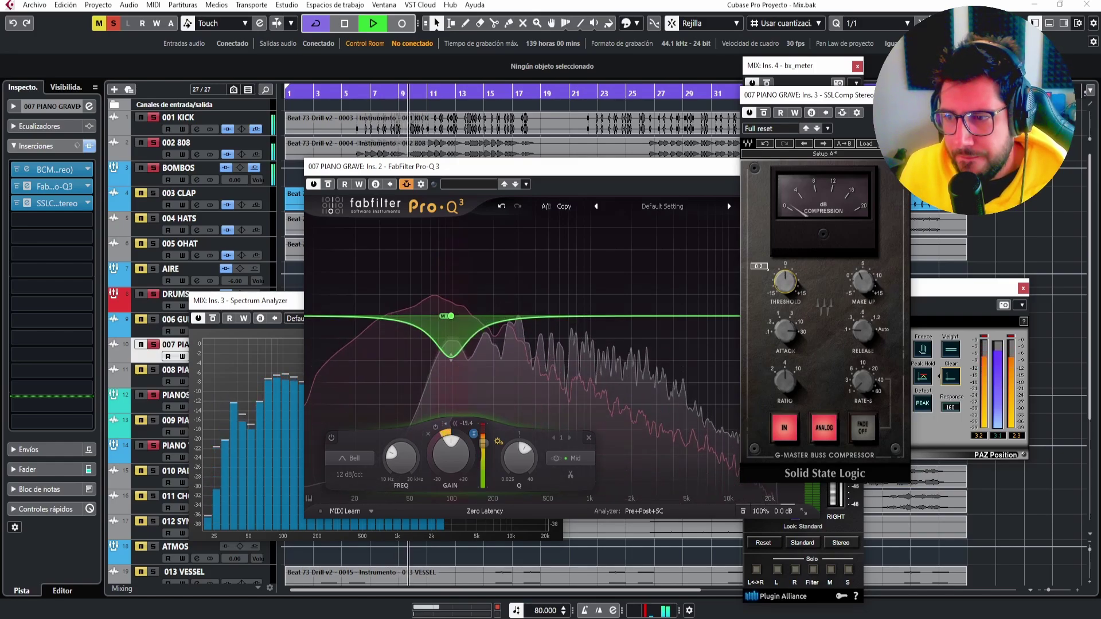
drag(790, 332, 789, 358)
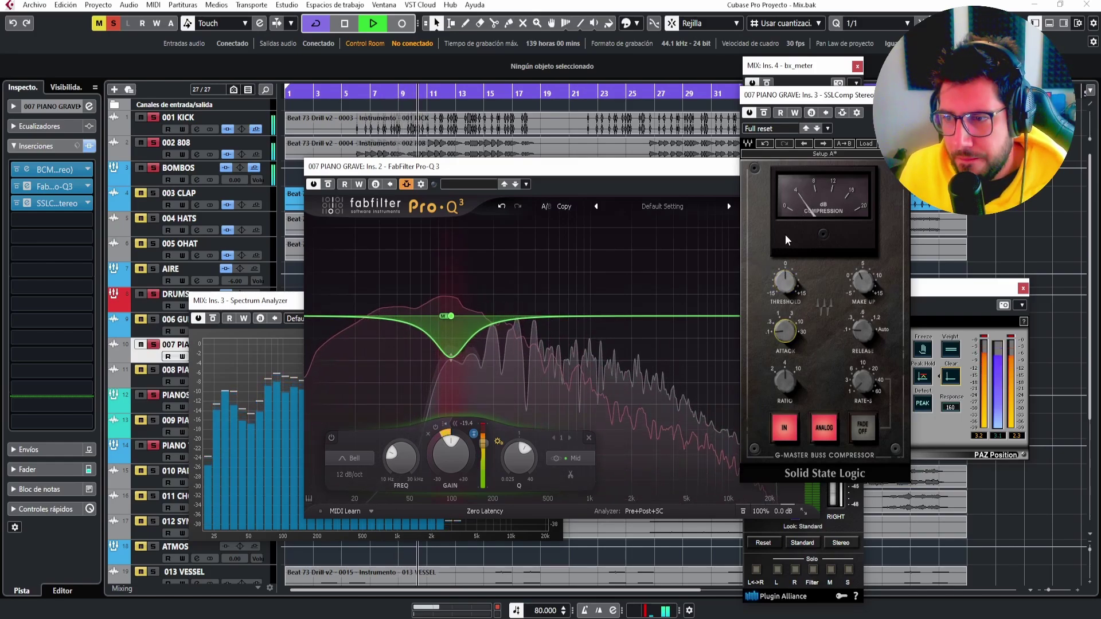
drag(785, 282, 786, 264)
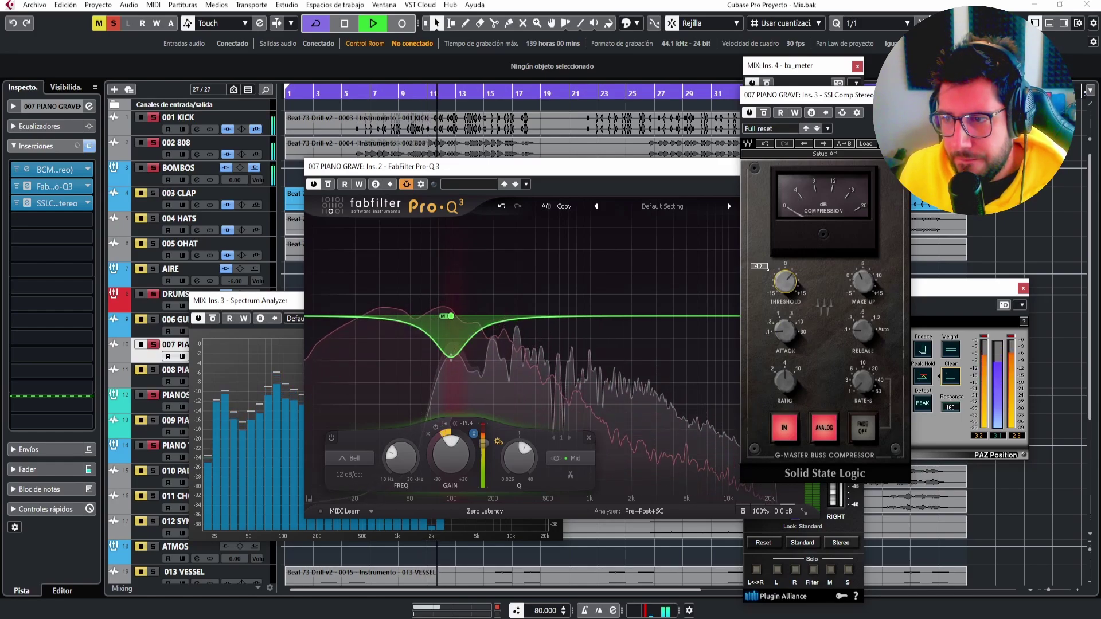
drag(857, 335, 857, 330)
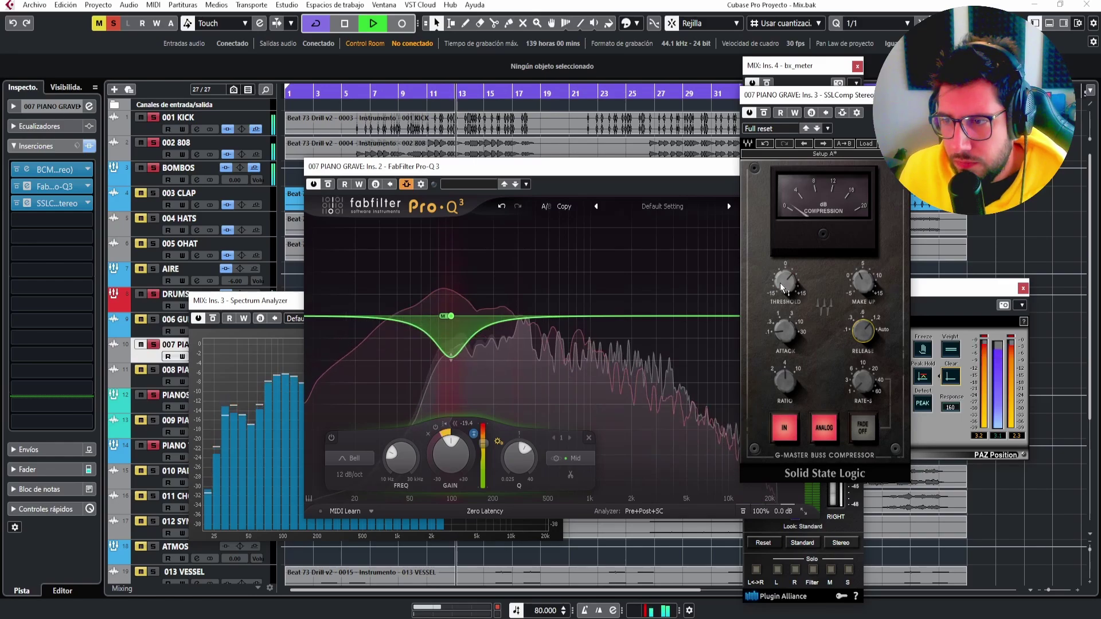
click(904, 96)
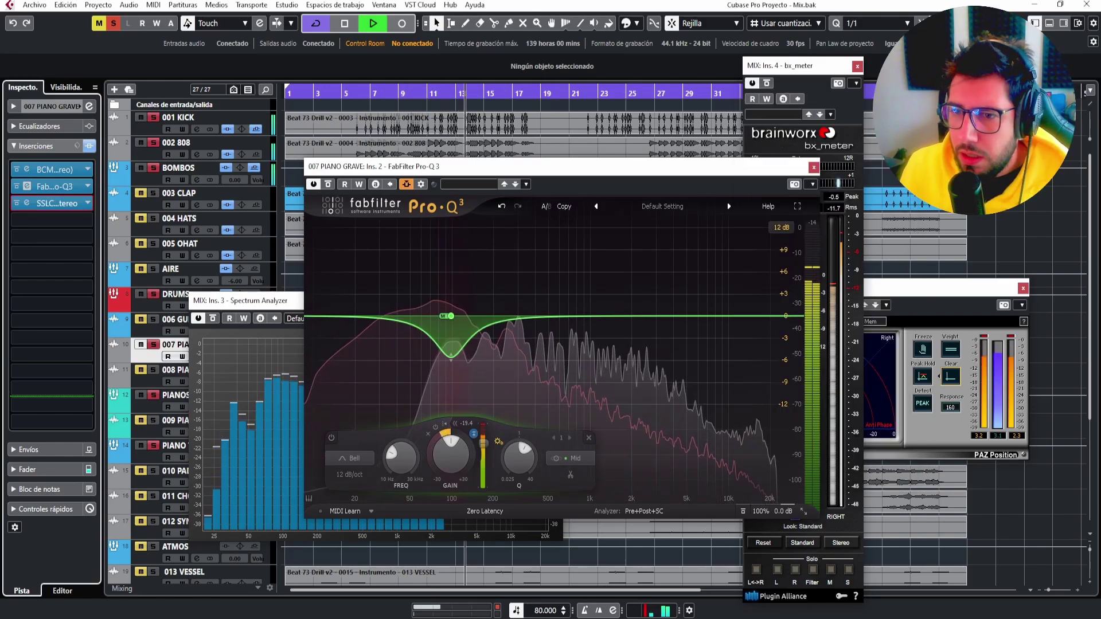
Stop playback, close Pro-Q 3, and move the Spectrum Analyzer window clear of the piano tracks.
key(space)
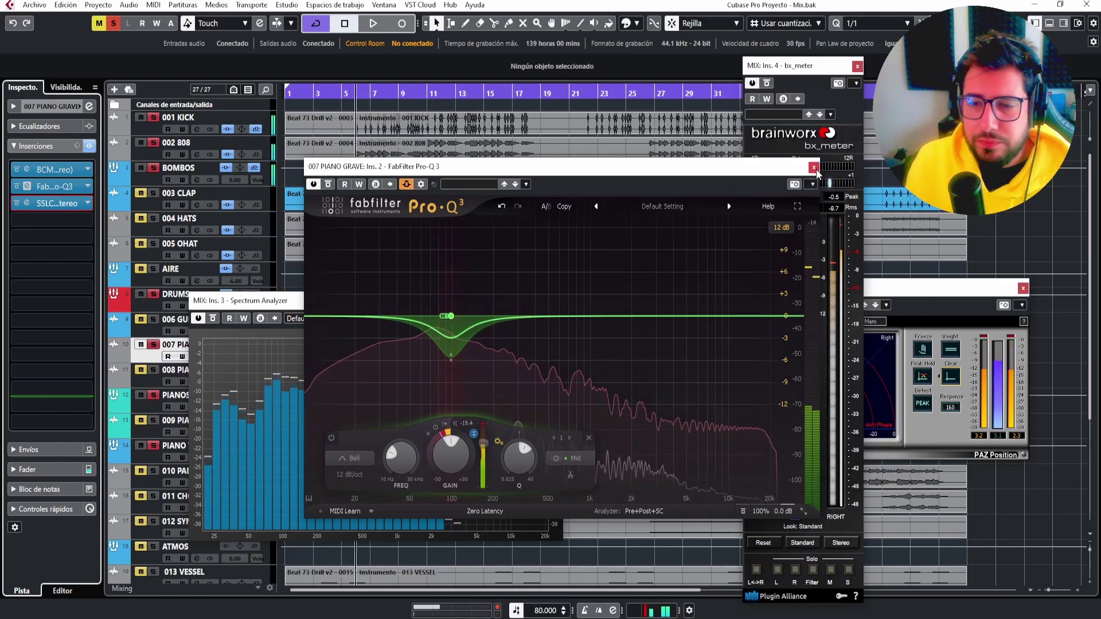
click(813, 167)
drag(322, 278, 425, 383)
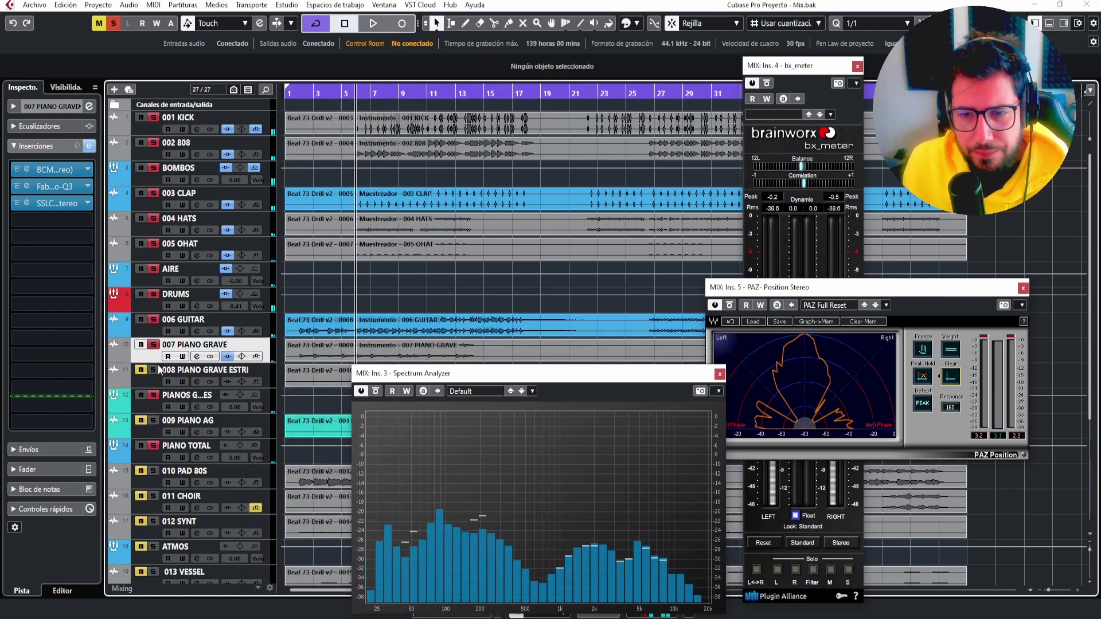
drag(554, 376, 51, 343)
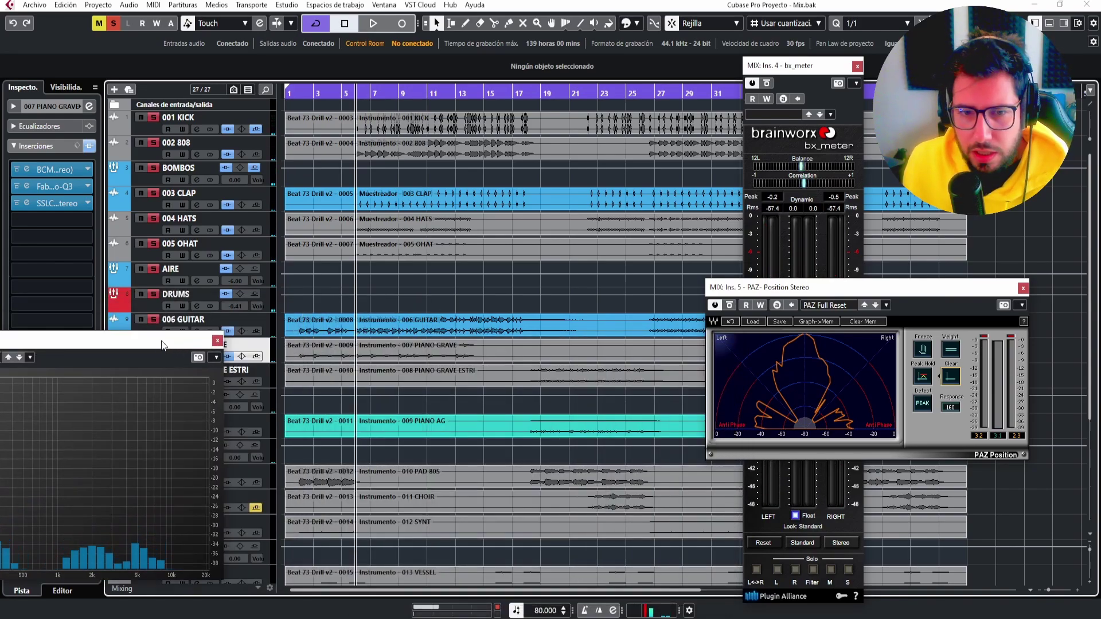
drag(161, 344, 339, 518)
Solo 008 PIANO GRAVE ESTRI and listen to its part from about bar 19.
click(139, 382)
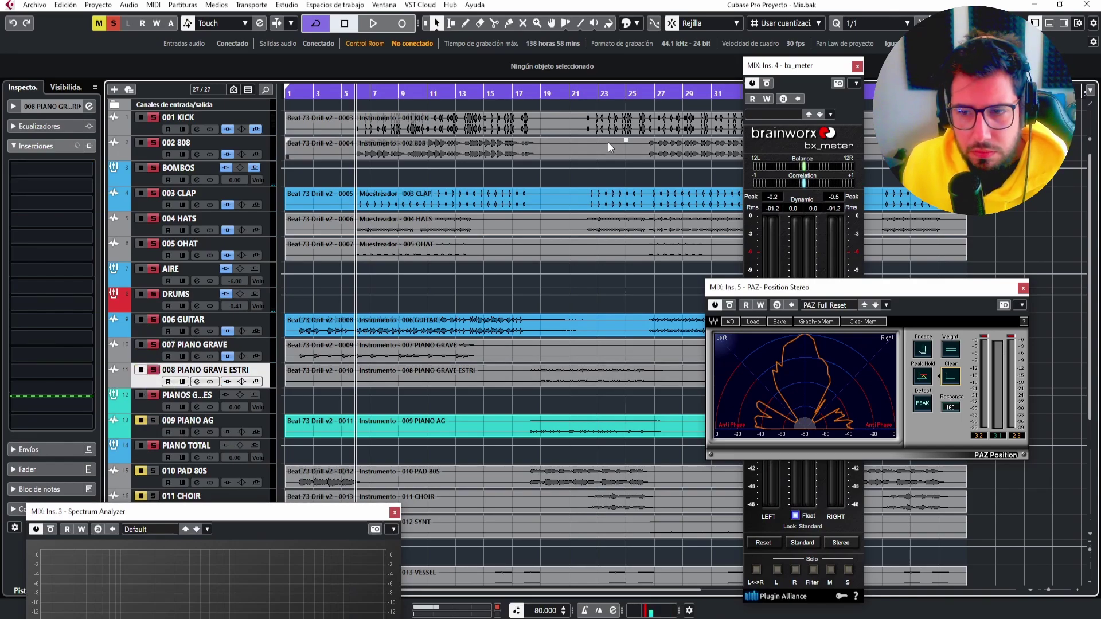
click(546, 91)
key(space)
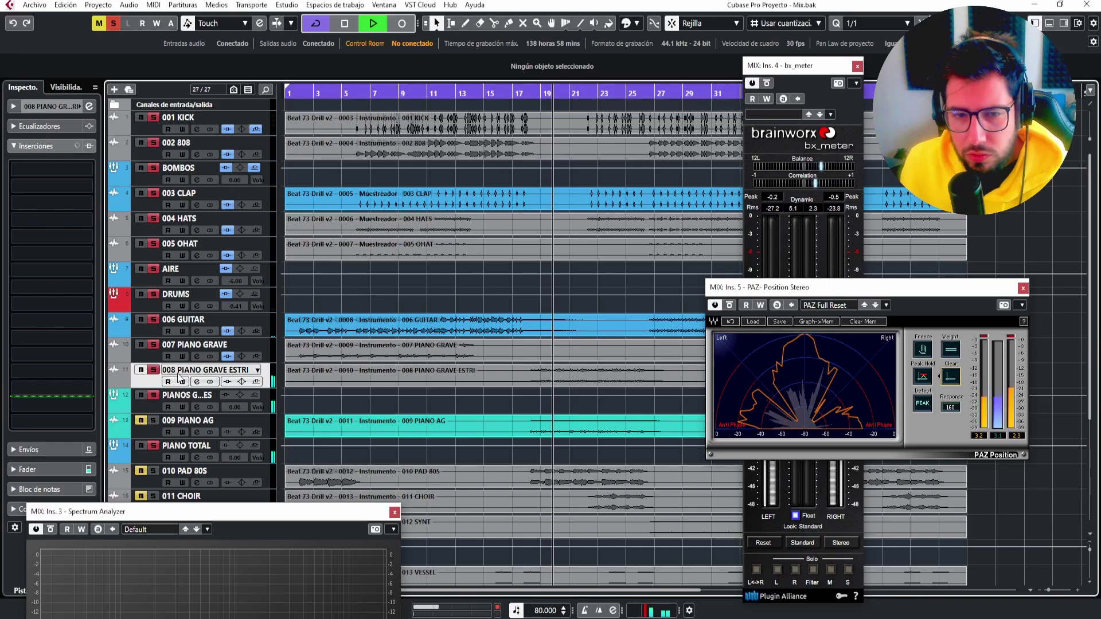
key(space)
Check the piano channels' inserts in the MixConsole, close it, and select the PIANOS GRAVES group in the project.
key(F3)
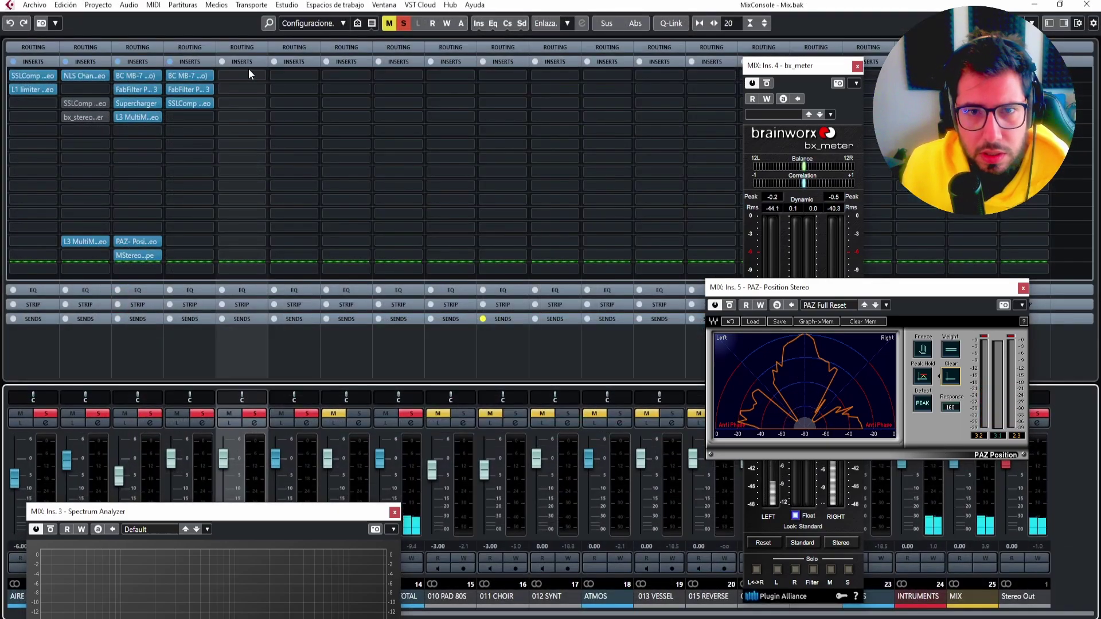
click(1088, 4)
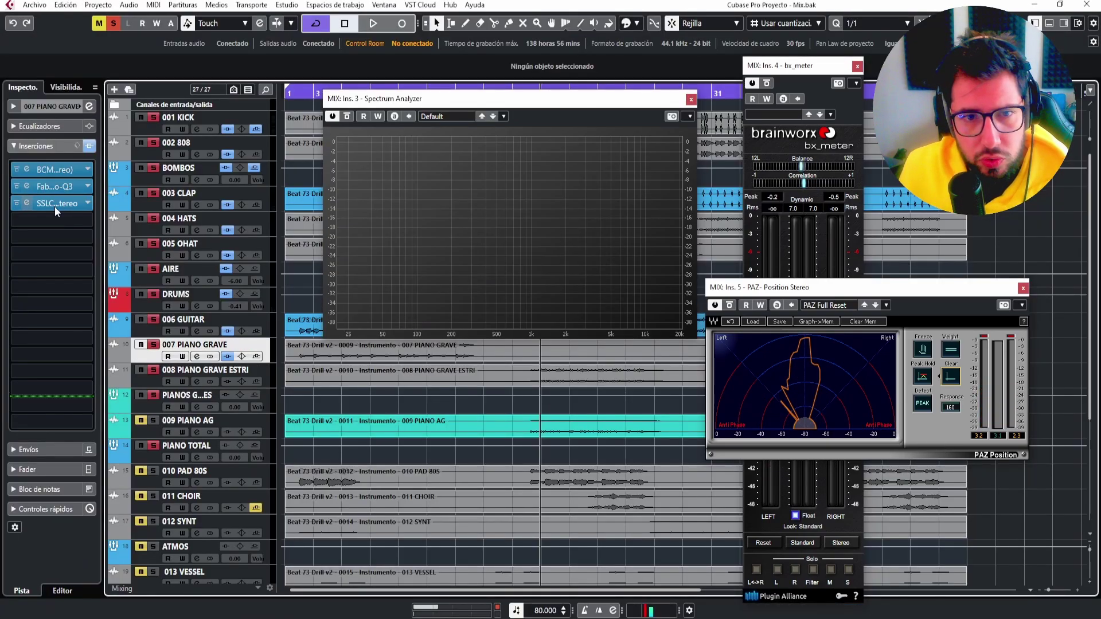
click(144, 411)
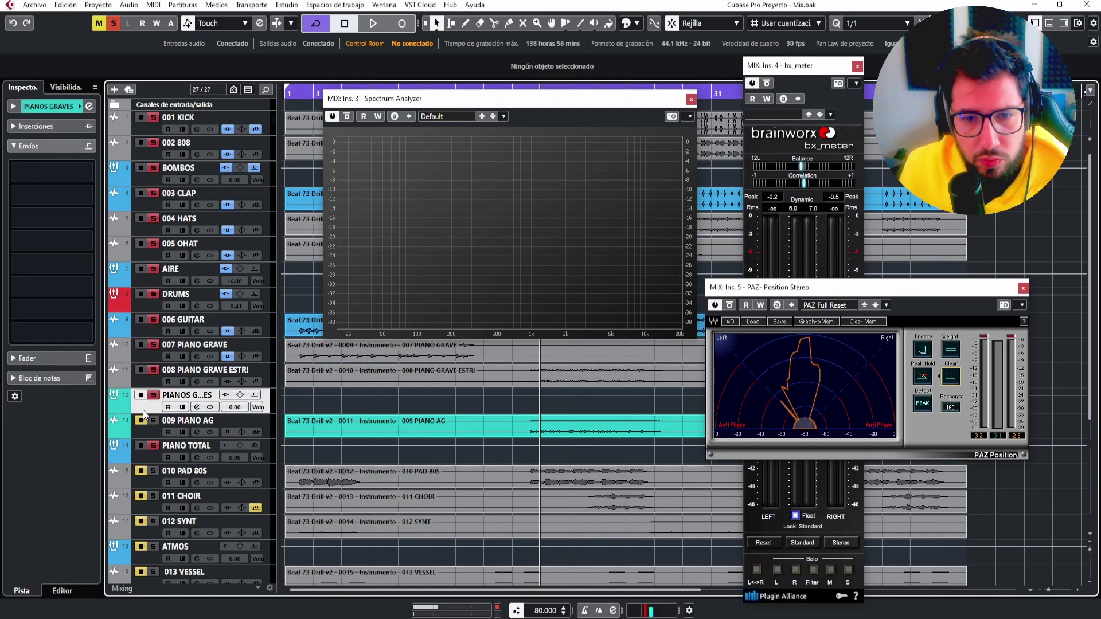
drag(597, 103, 636, 102)
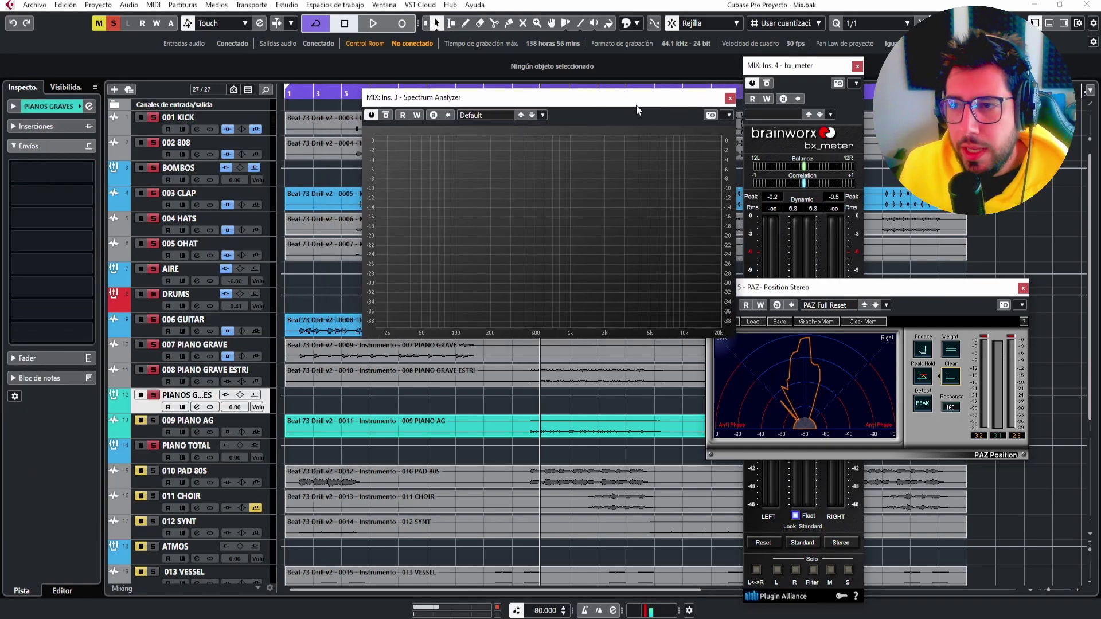
Close the Spectrum Analyzer, play the soloed pianos from about bar 17, and reset bx_meter's peak readings to check their levels.
click(729, 98)
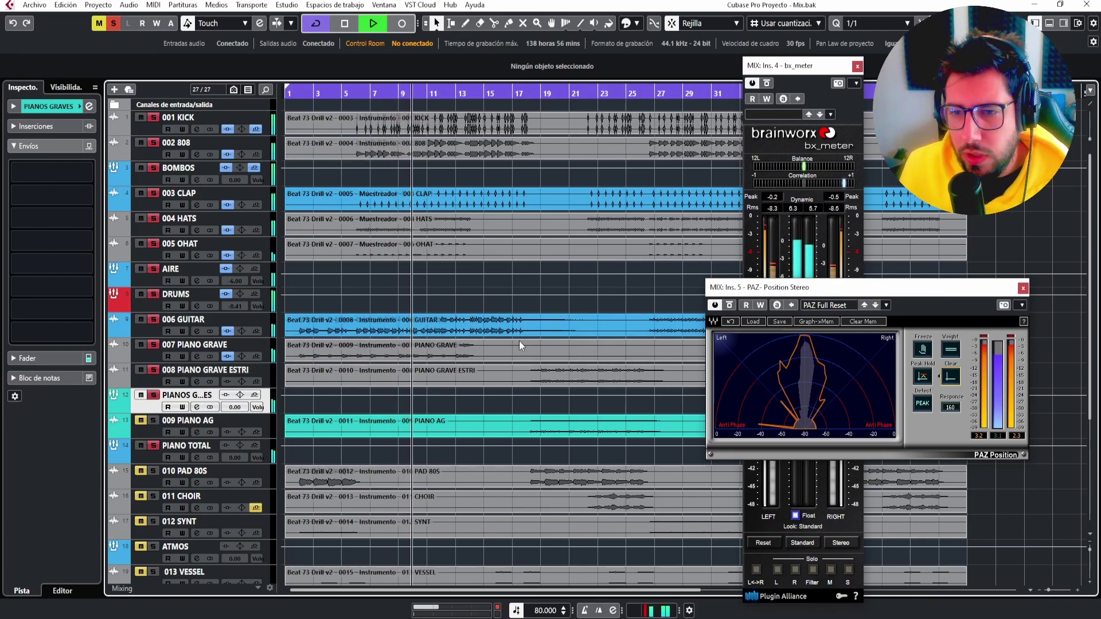
key(space)
click(528, 96)
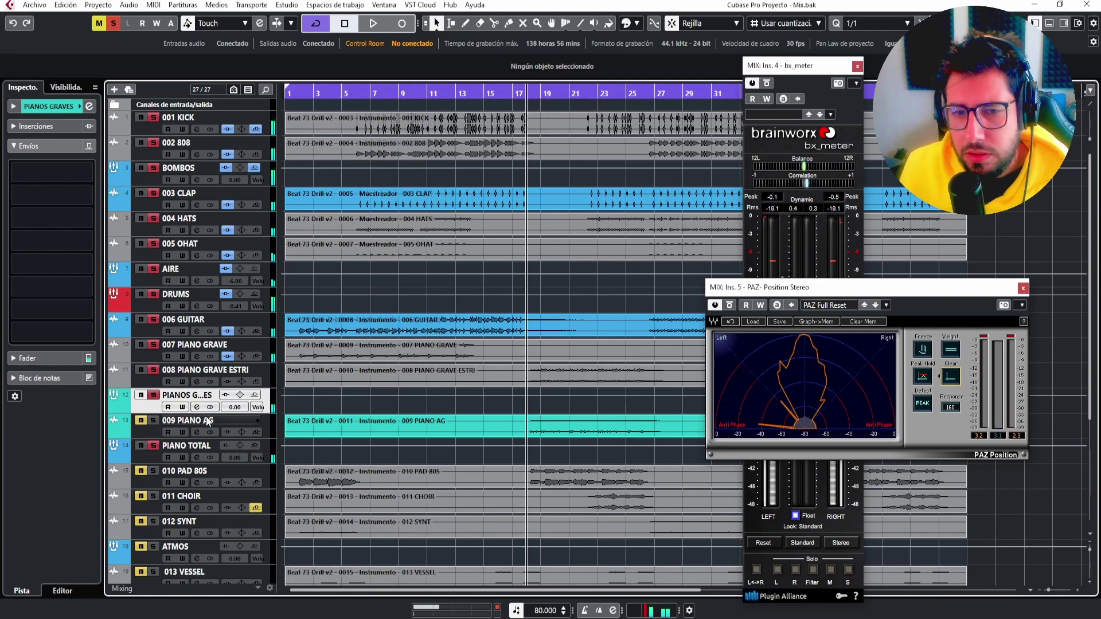
key(space)
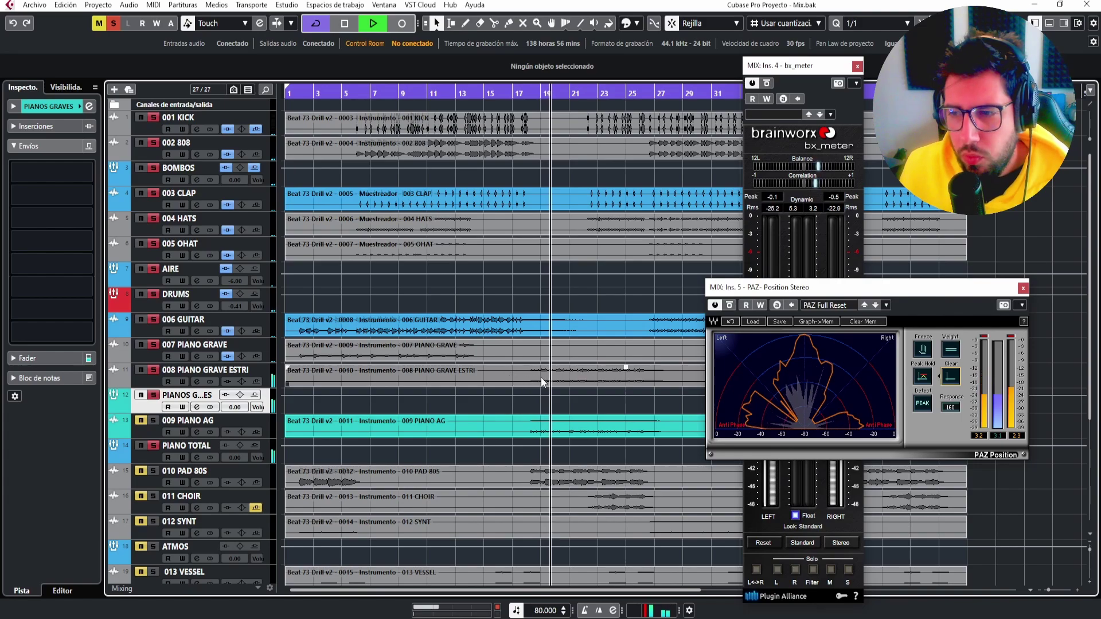
click(793, 209)
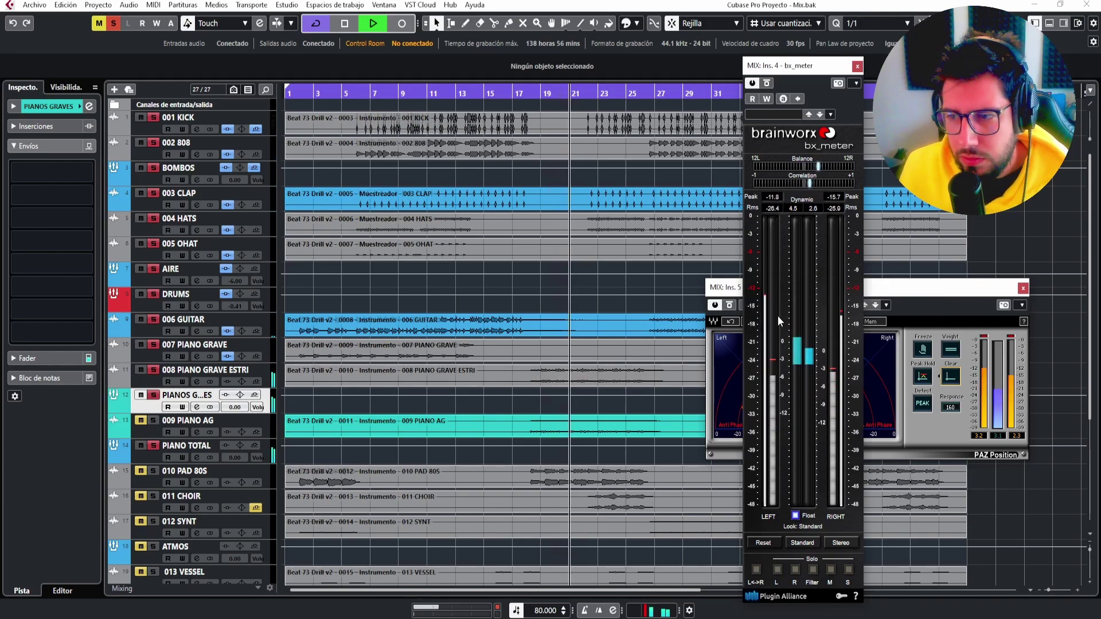
key(space)
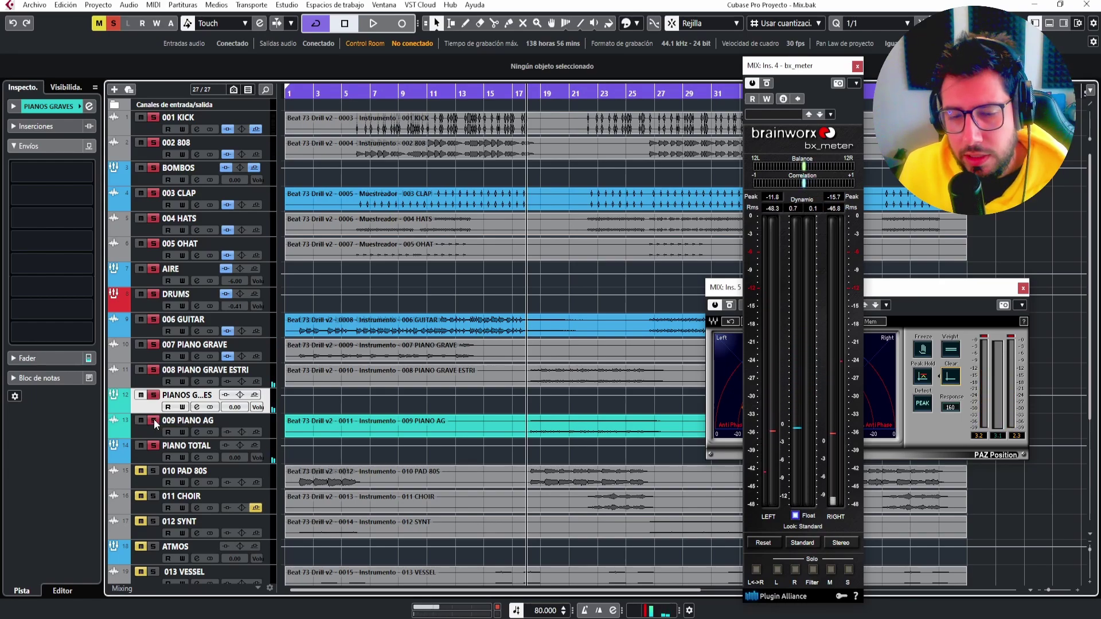
Audition the piano section without the PIANOS GRAVES group, and bring the group back into the solo.
click(153, 396)
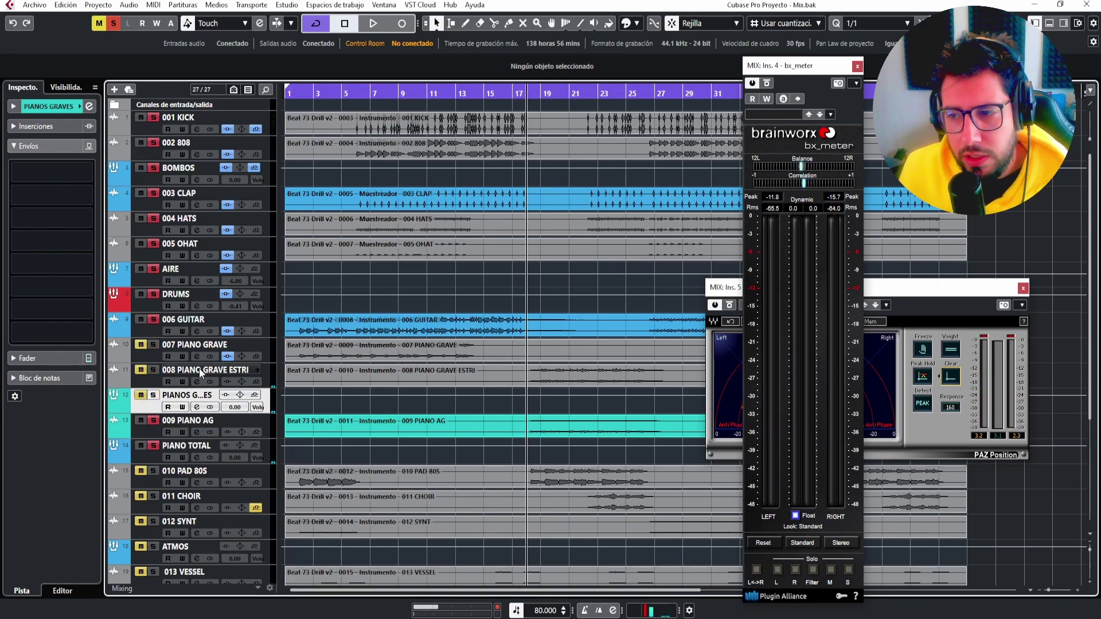
key(space)
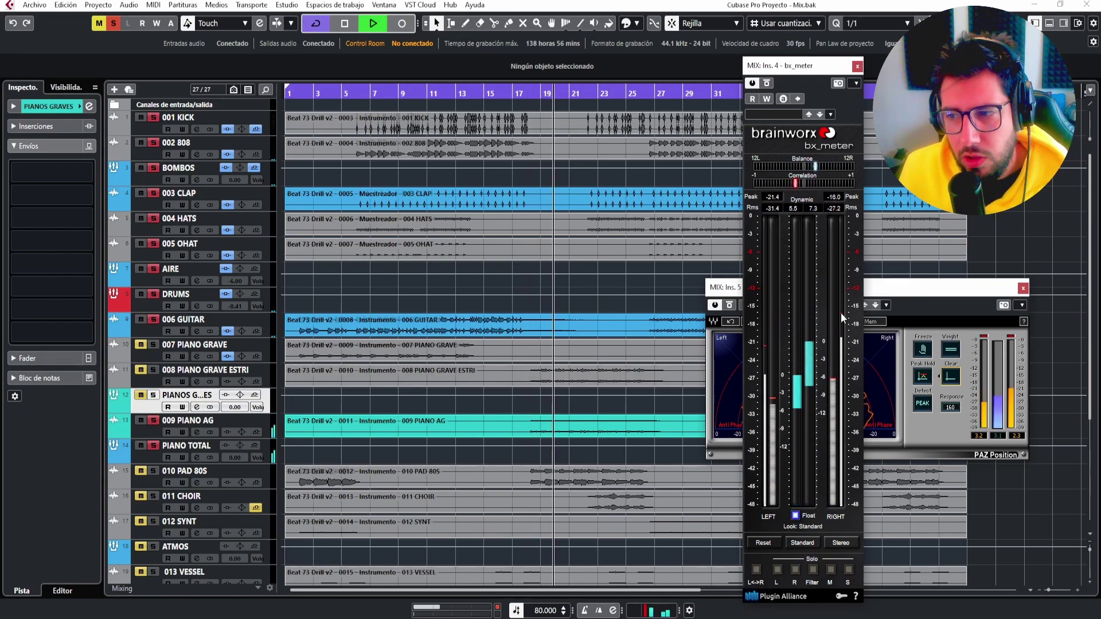
click(140, 395)
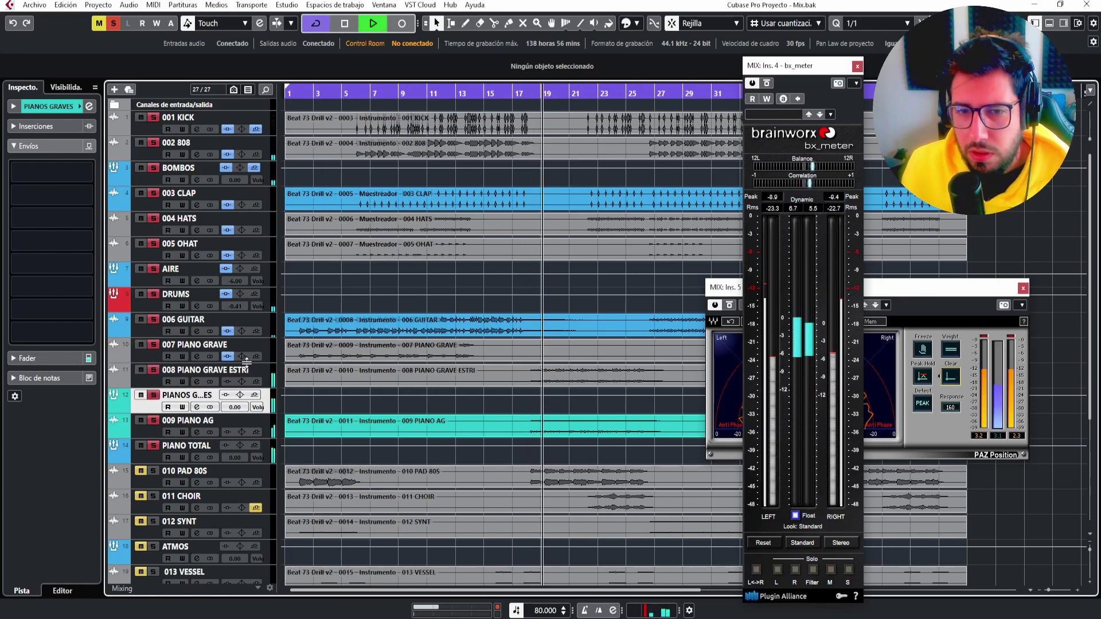
key(space)
Check the inserts of 007 PIANO GRAVE and 009 PIANO AG and the sends of the PIANOS GRAVES and BOMBOS groups.
click(271, 351)
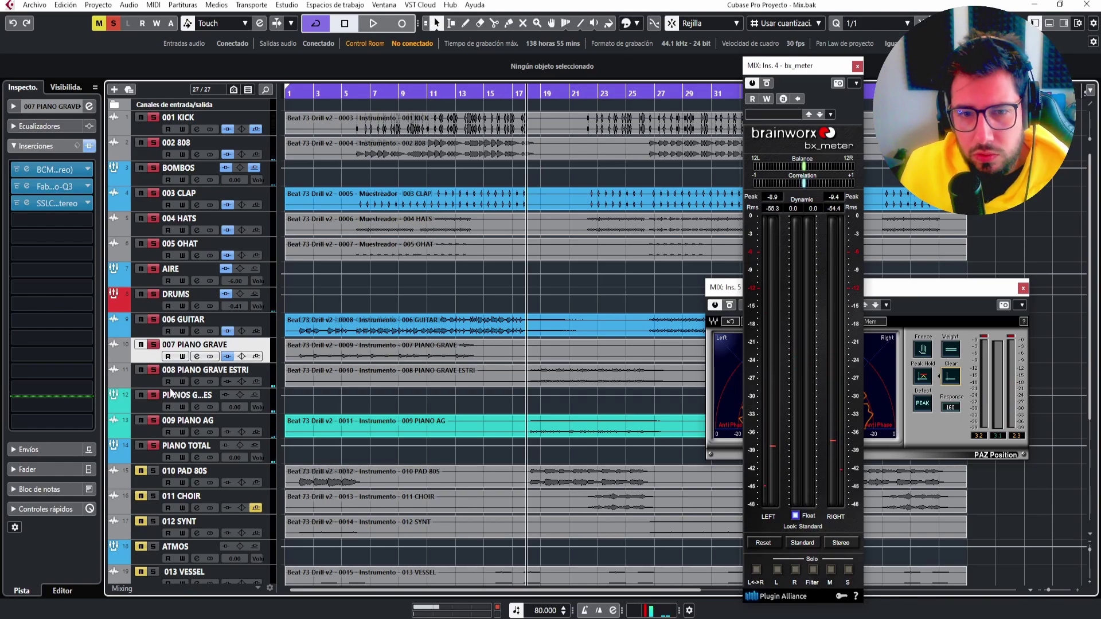
click(143, 406)
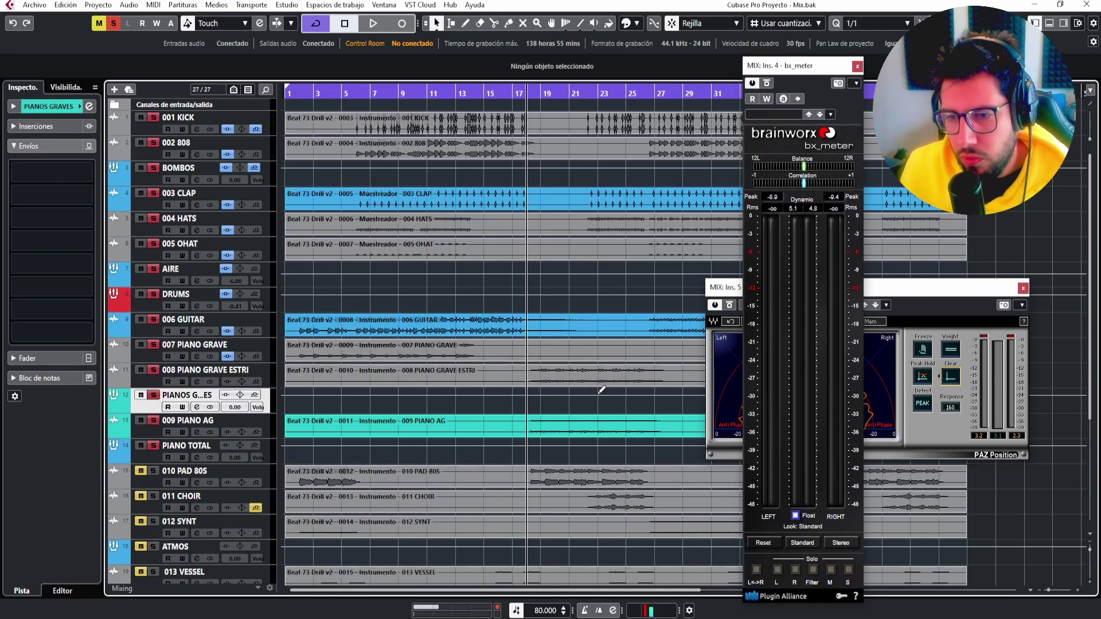
click(568, 381)
click(543, 418)
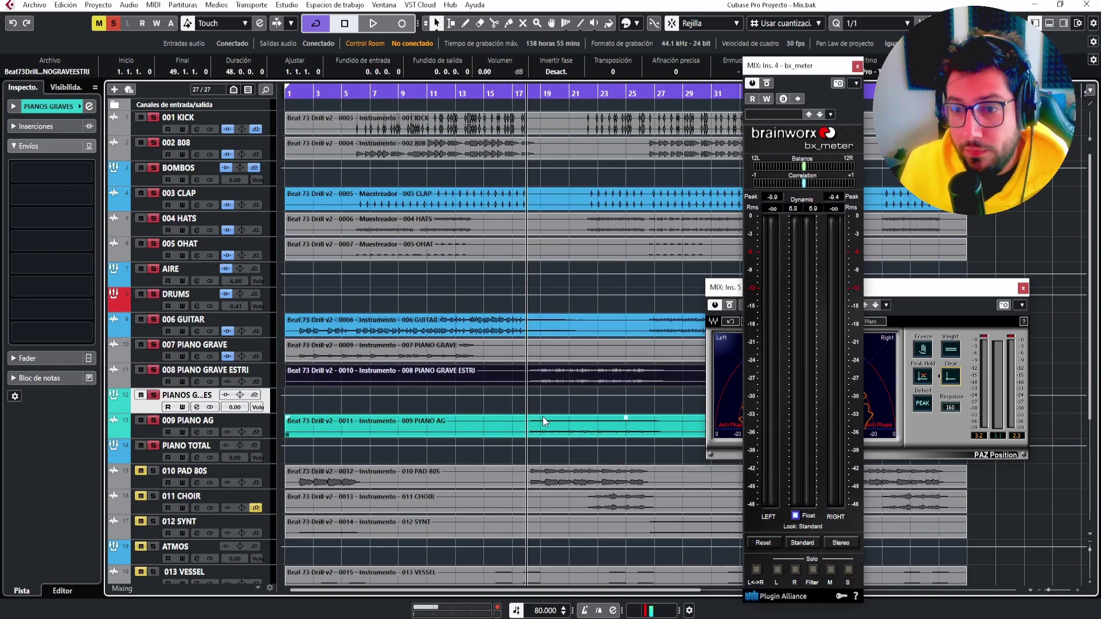
click(274, 357)
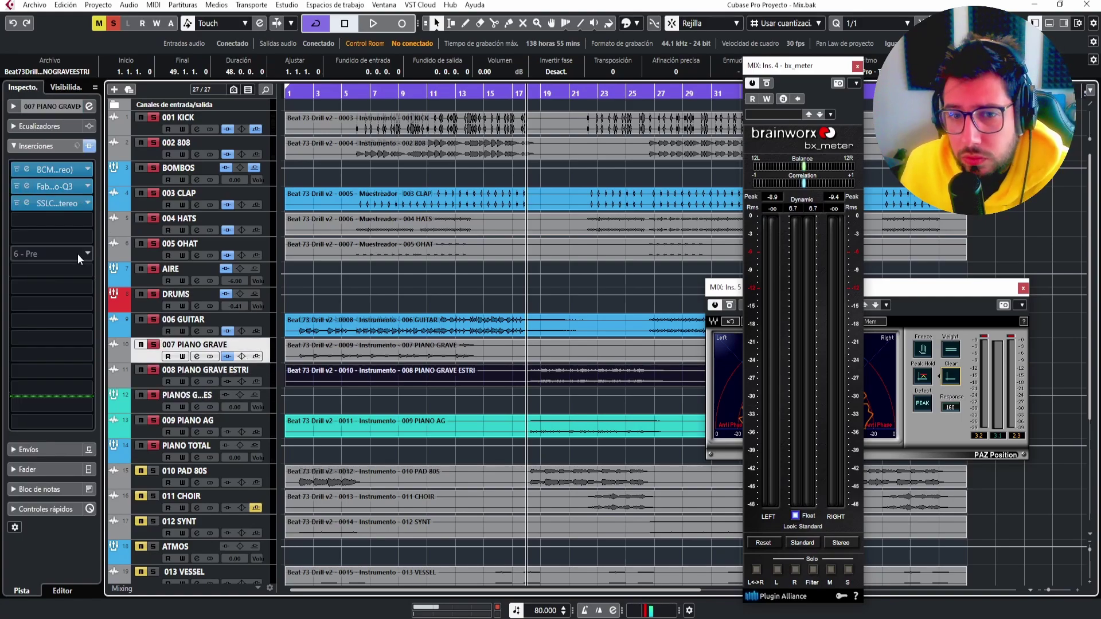
click(466, 90)
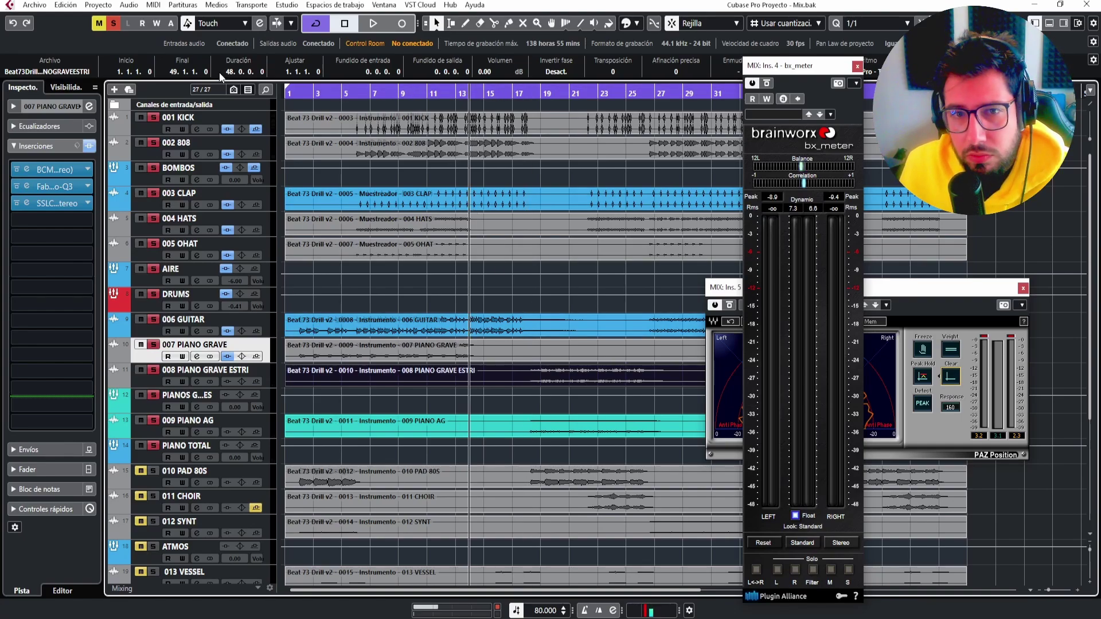
click(168, 170)
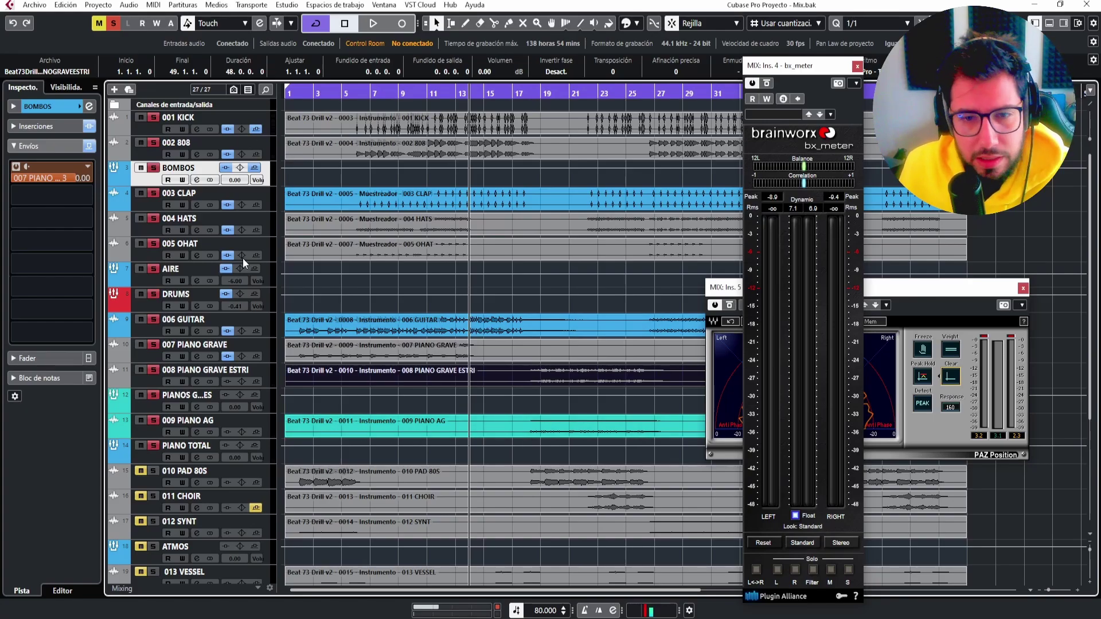
click(267, 429)
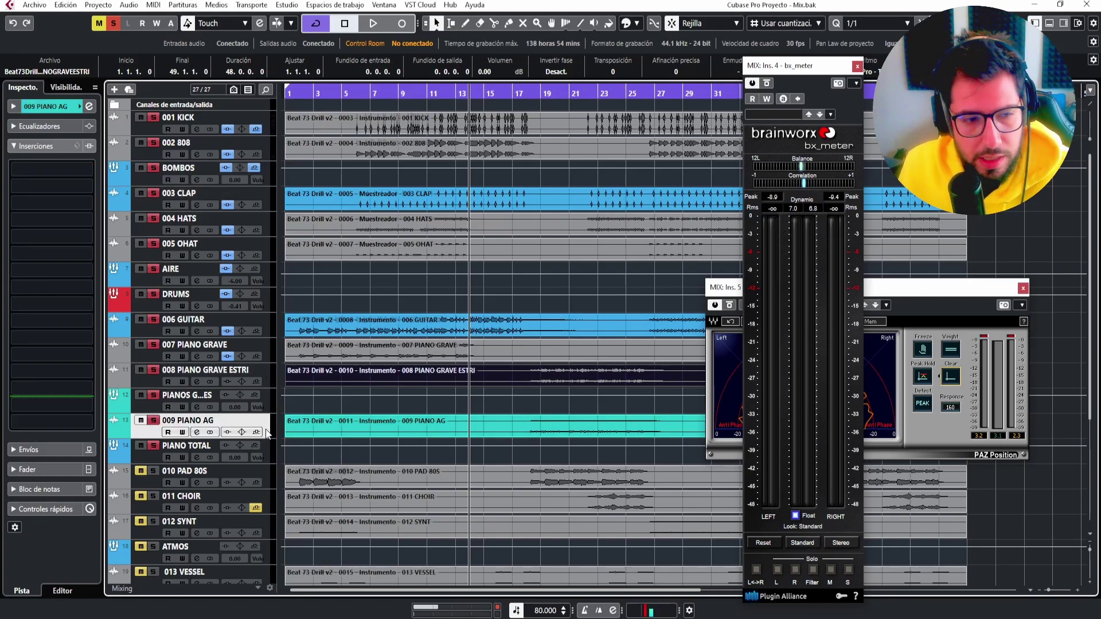
Place BC MB-7 Mixer 2 in the first insert of 008 PIANO GRAVE ESTRI, and arrange it beside PAZ Position.
key(F3)
double_click(246, 599)
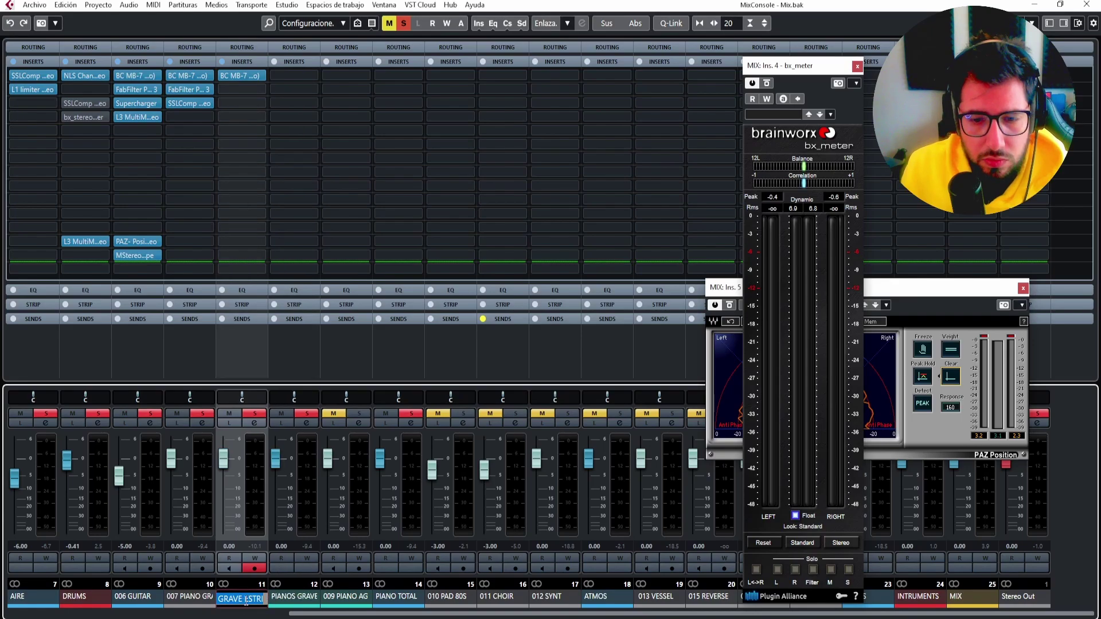
click(256, 76)
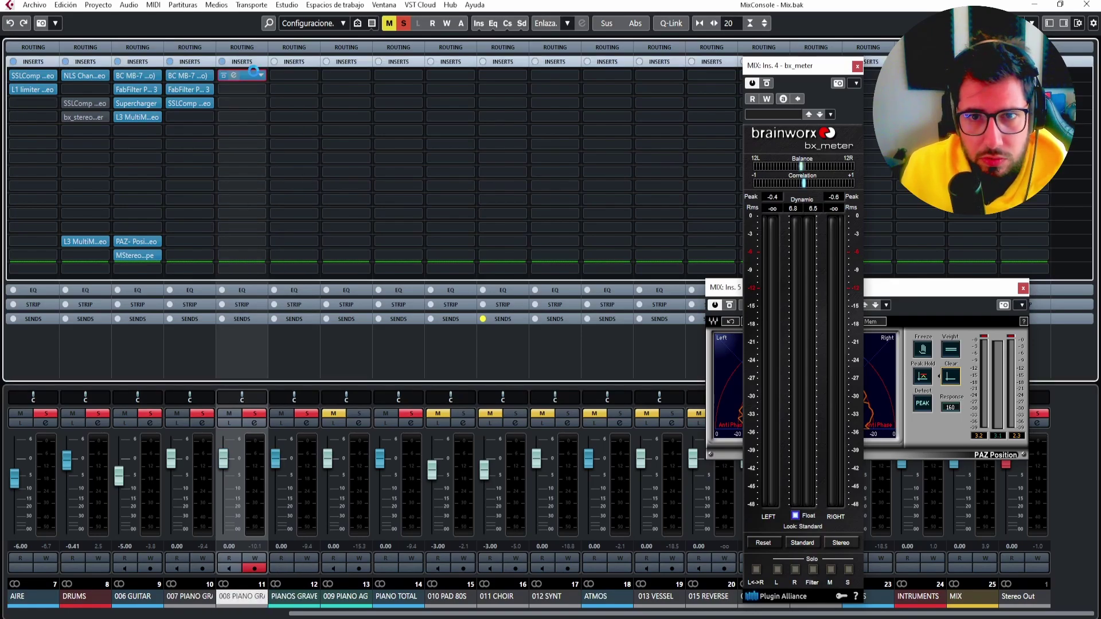
drag(728, 166, 250, 56)
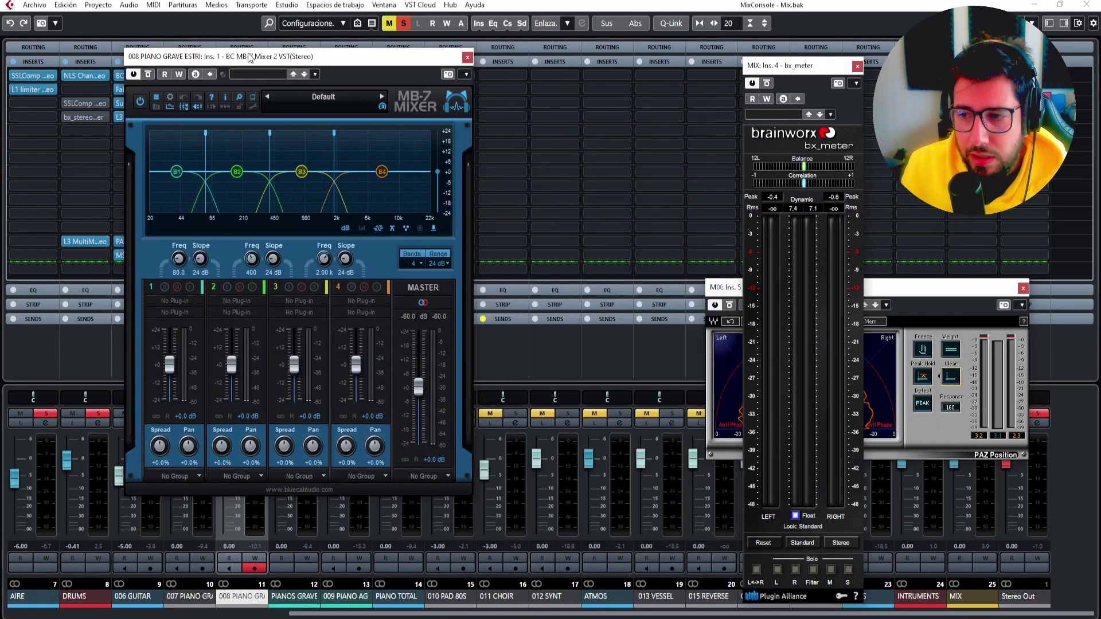
click(892, 294)
Start playback, return from the MixConsole to the project, and solo only 008 PIANO GRAVE ESTRI with the MB-7 Mixer fully in view.
key(space)
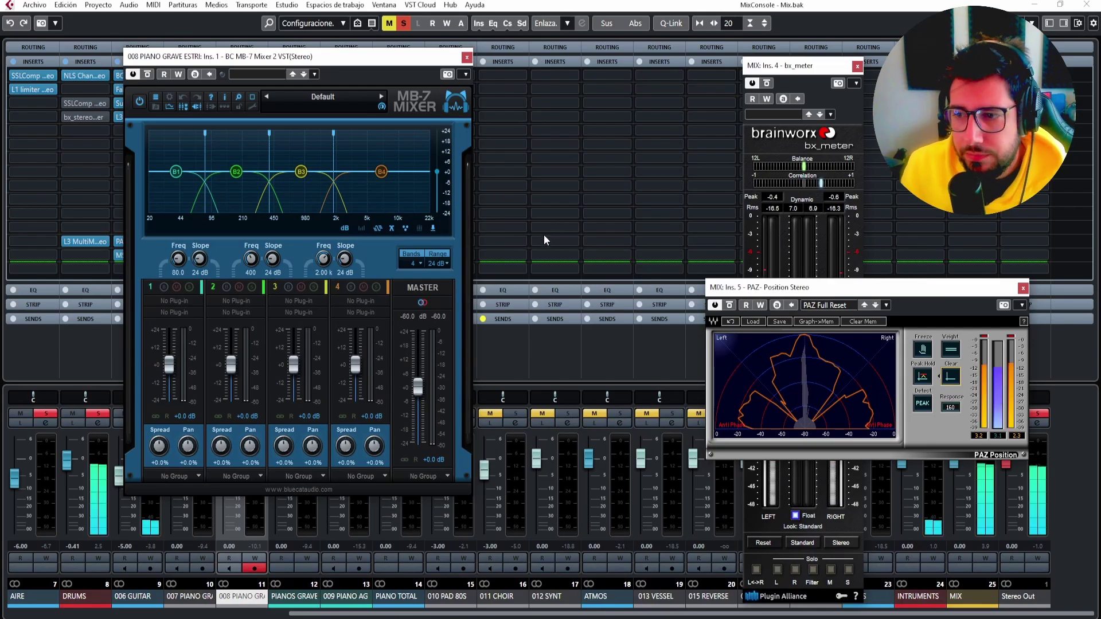
drag(371, 71, 452, 225)
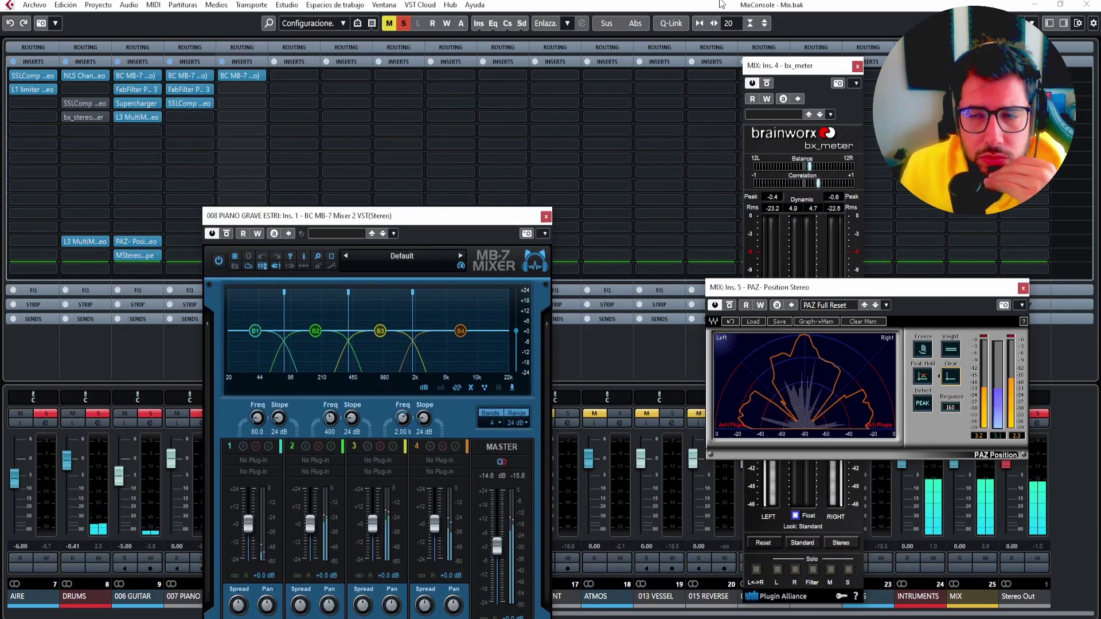
click(1087, 5)
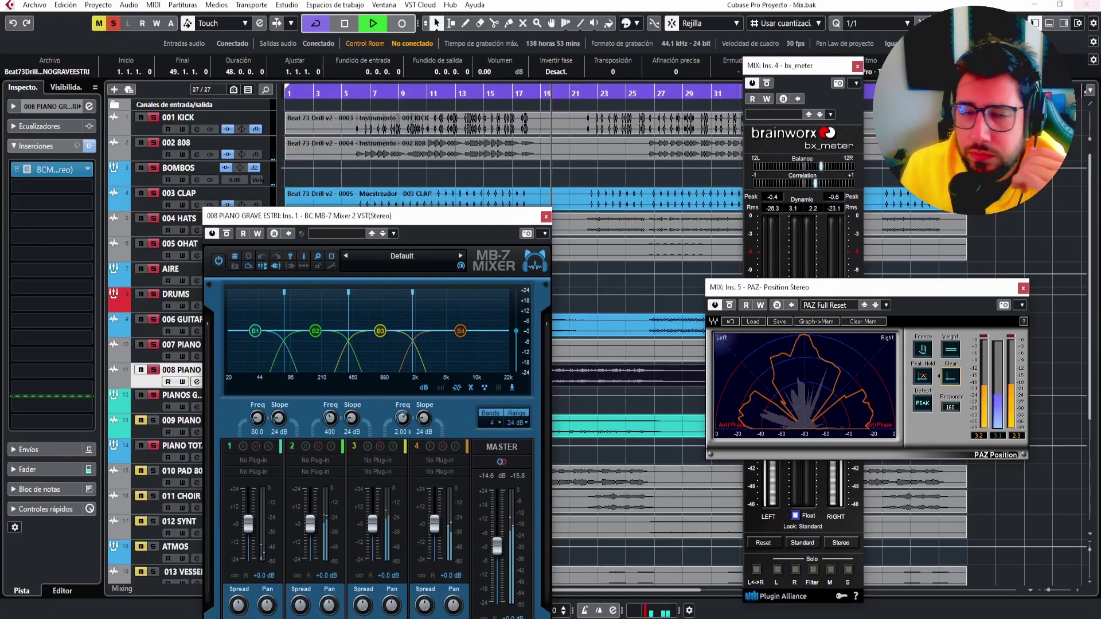
click(113, 25)
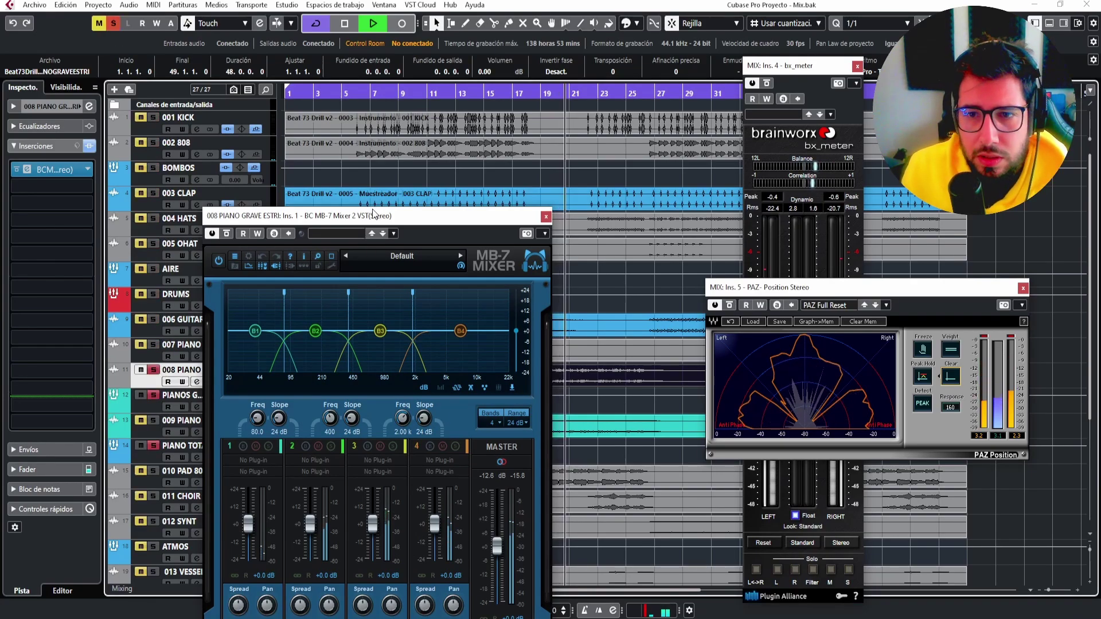
drag(373, 214, 388, 97)
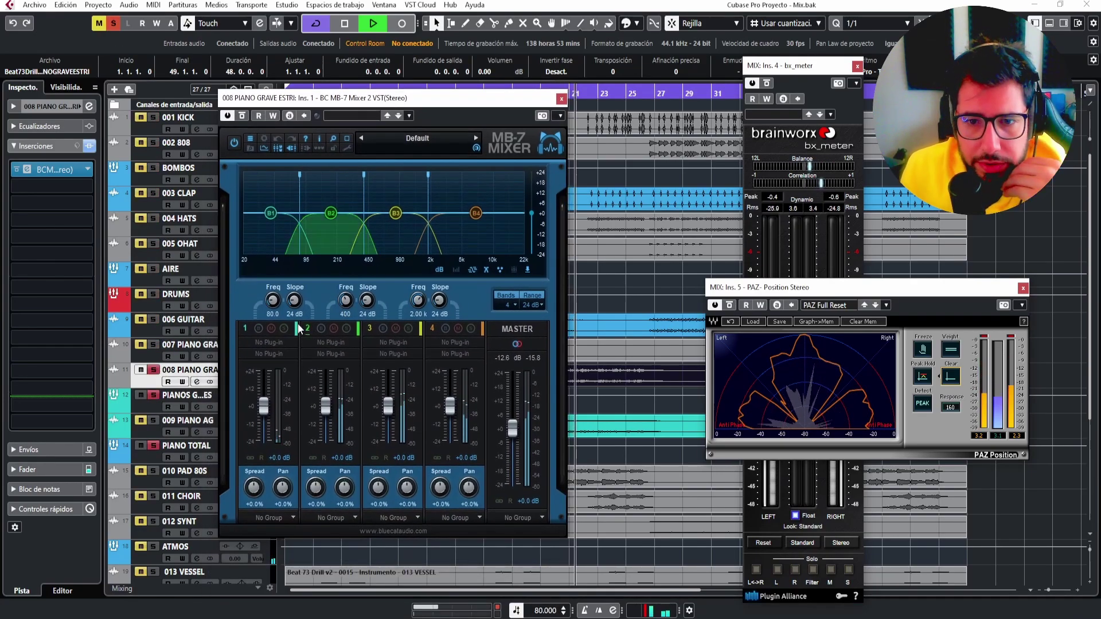
Solo band 1 in the MB-7 Mixer, raise its upper crossover to 235 Hz, and set its spread to -100%.
click(284, 328)
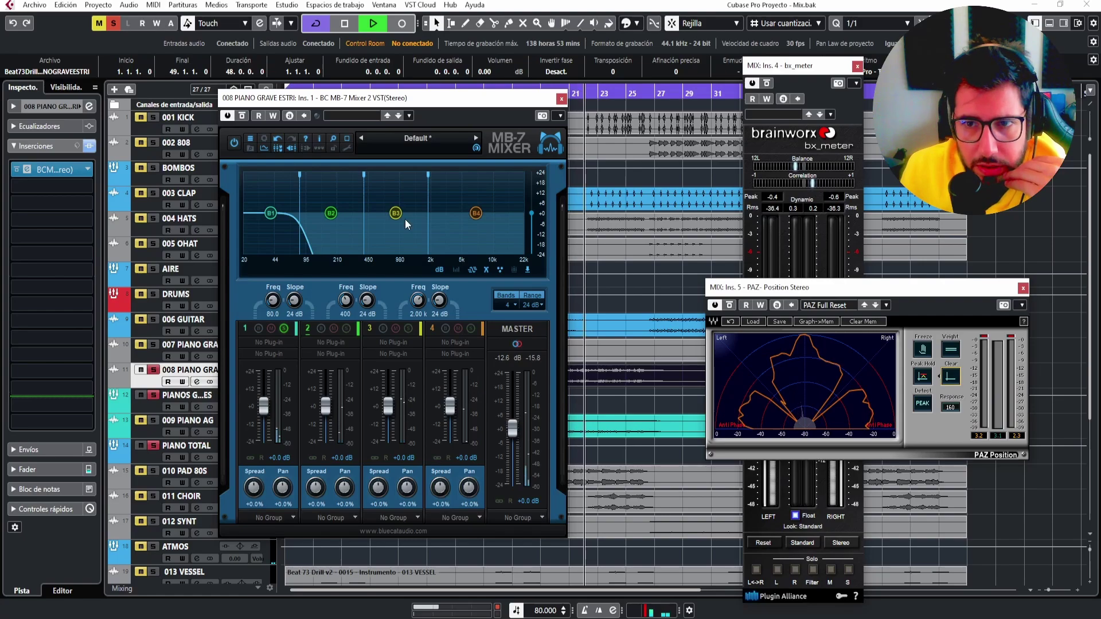
drag(299, 230, 342, 231)
drag(254, 487, 254, 550)
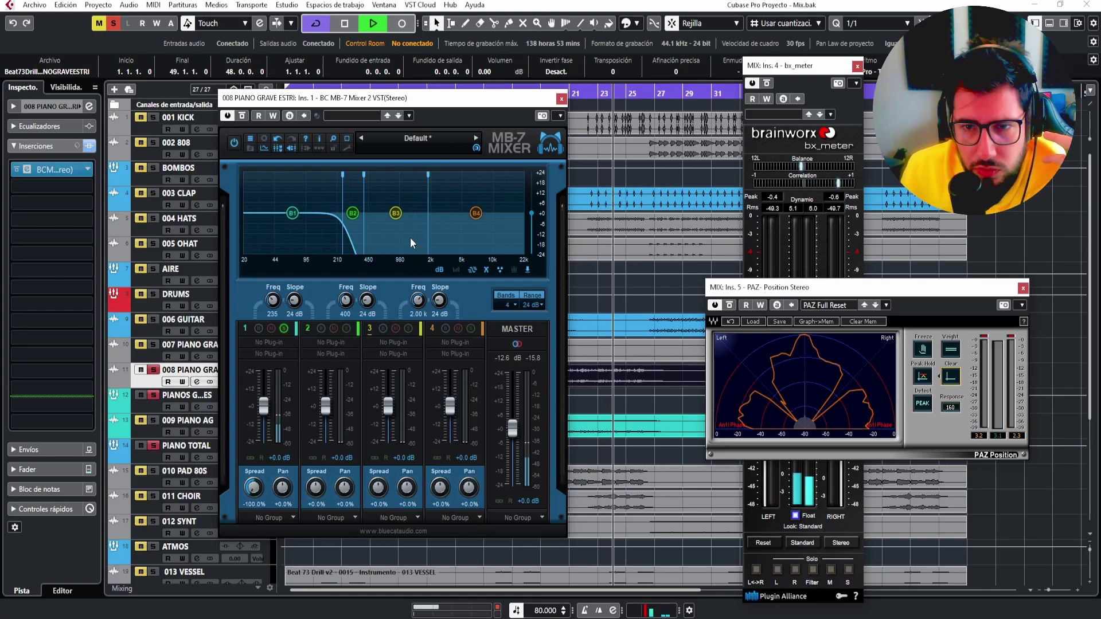
Extend band 2 up to 962 Hz, solo it alone, set its spread to -61% and pan to -30%, and clear PAZ Position's held peaks.
drag(364, 231, 399, 231)
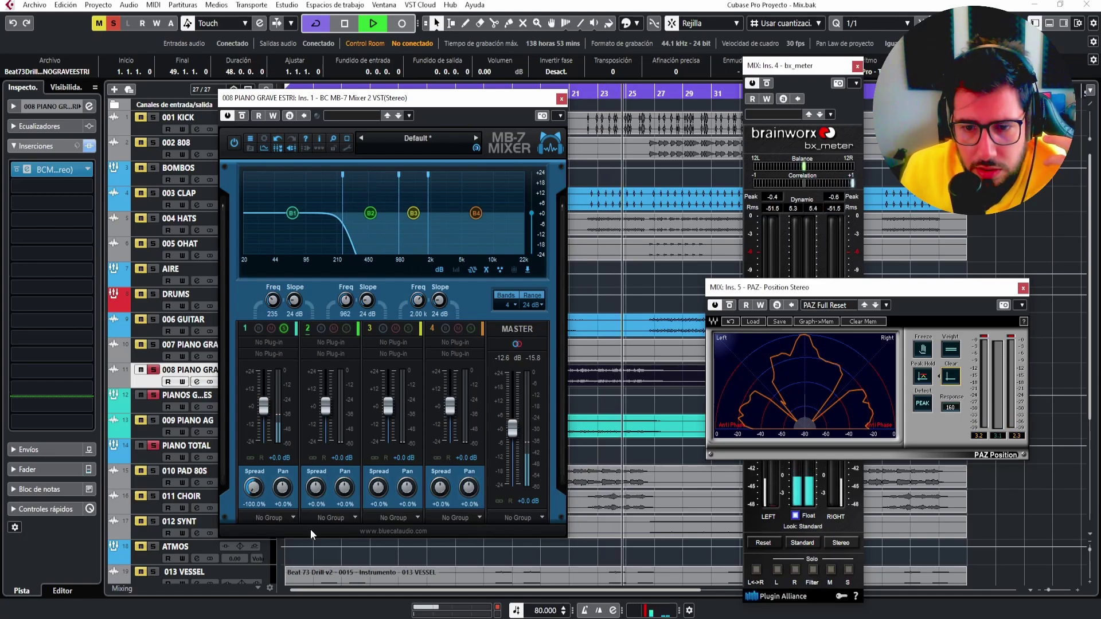
click(347, 329)
click(284, 329)
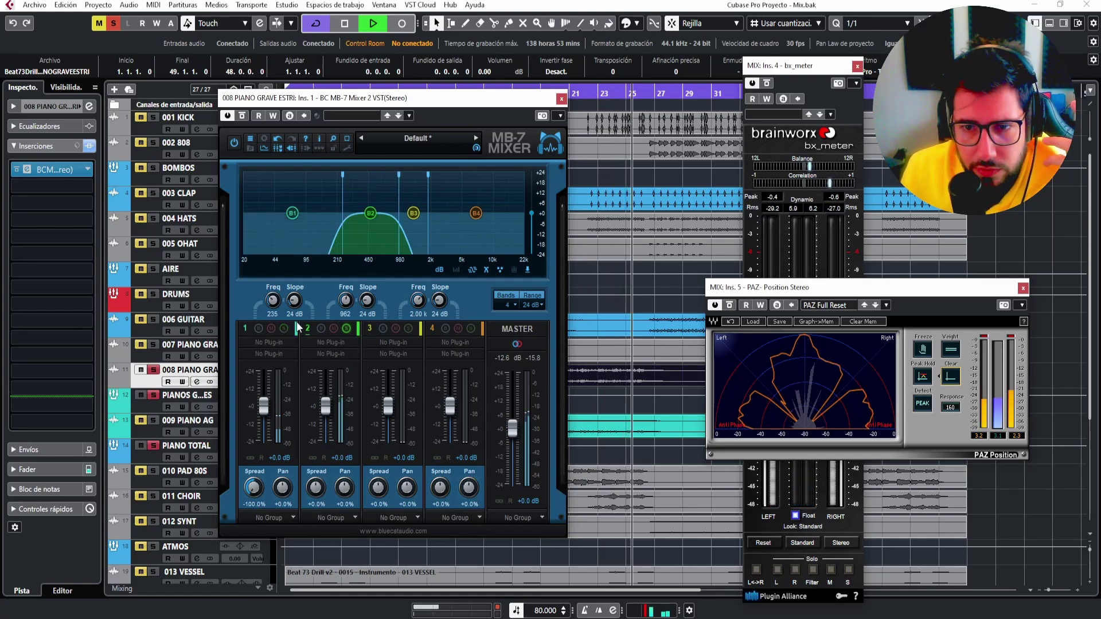
drag(399, 247, 398, 246)
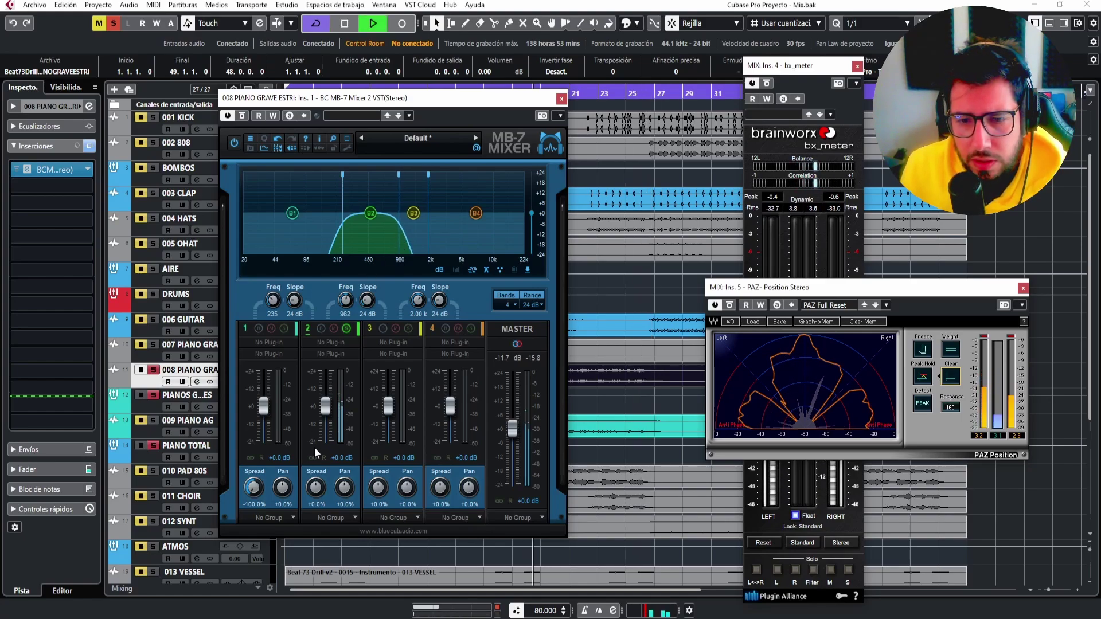
drag(314, 488, 315, 501)
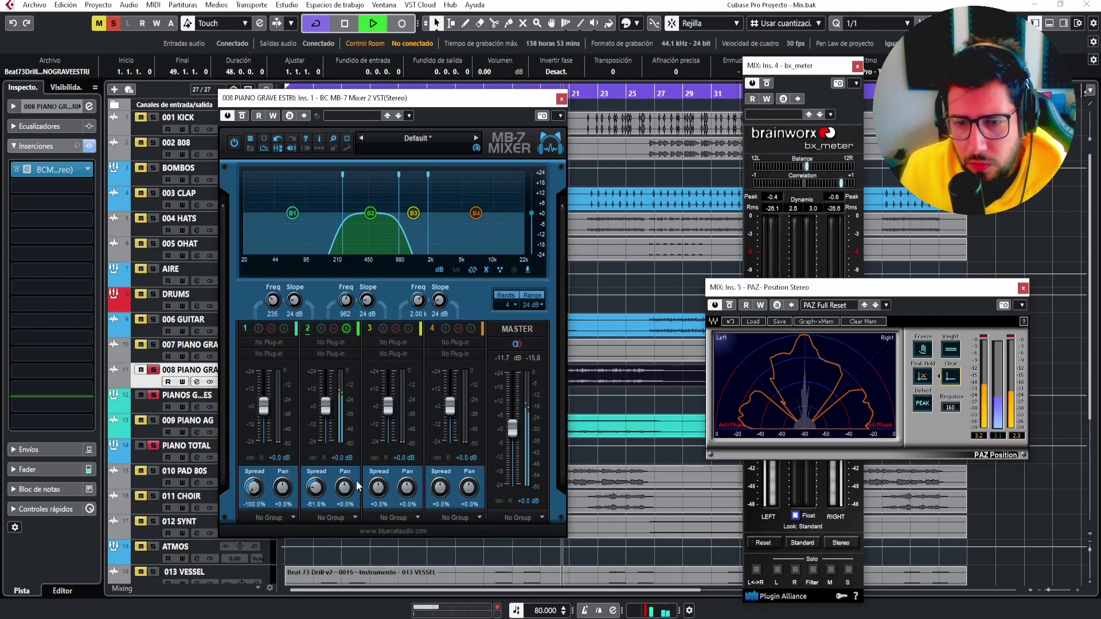
drag(345, 486, 345, 491)
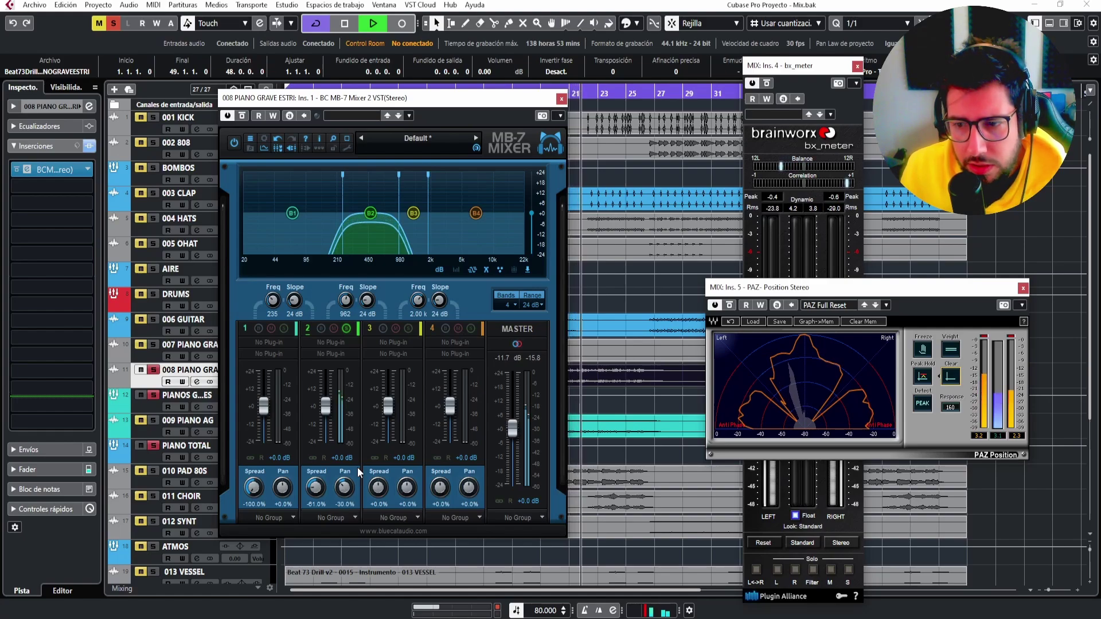
click(956, 375)
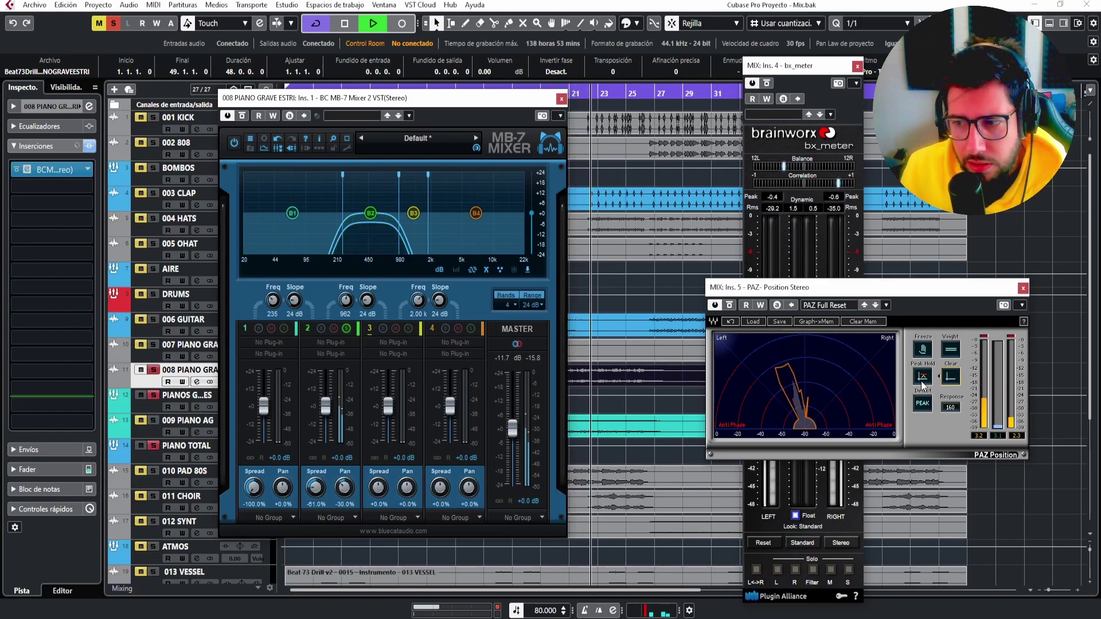
Solo band 3 alone, replay the section, raise the band's upper crossover to 3.31 kHz, and set its spread to -56%.
key(space)
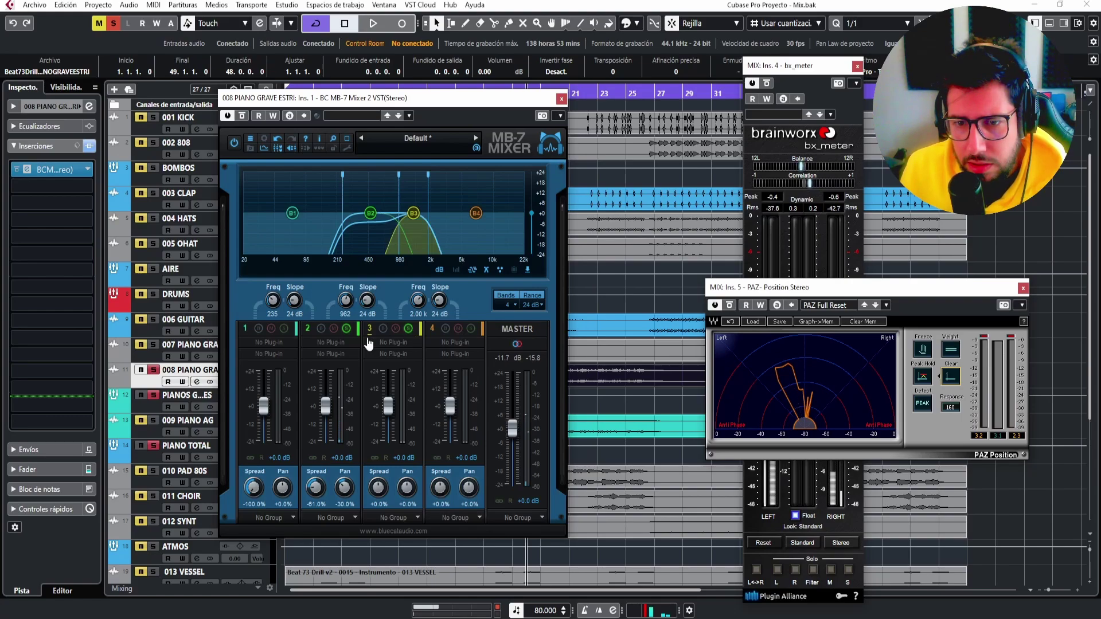
key(space)
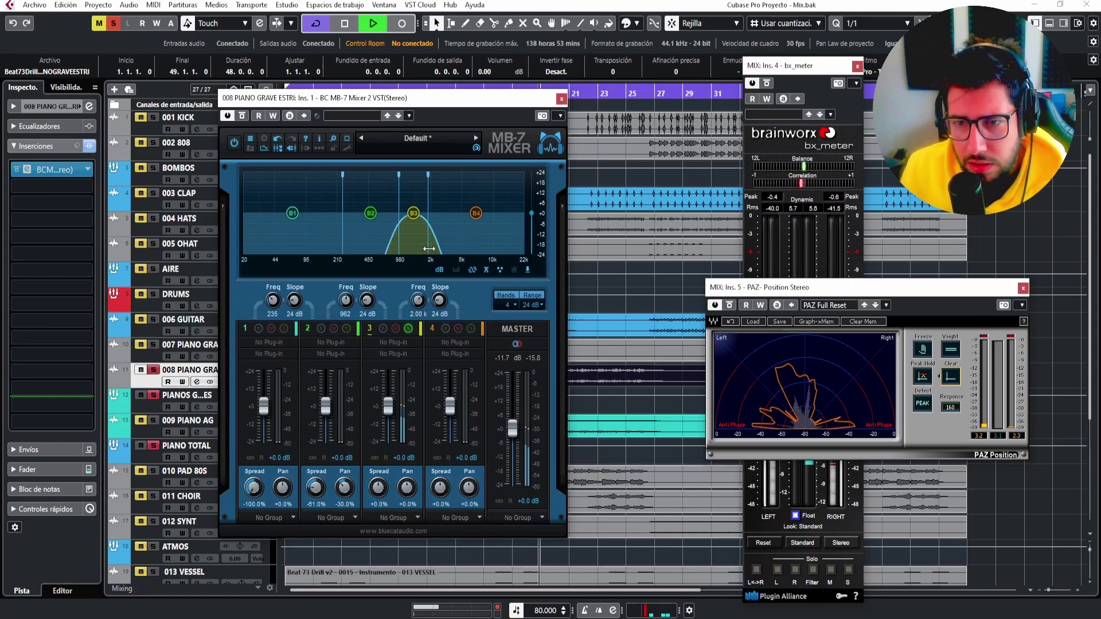
drag(427, 259, 449, 249)
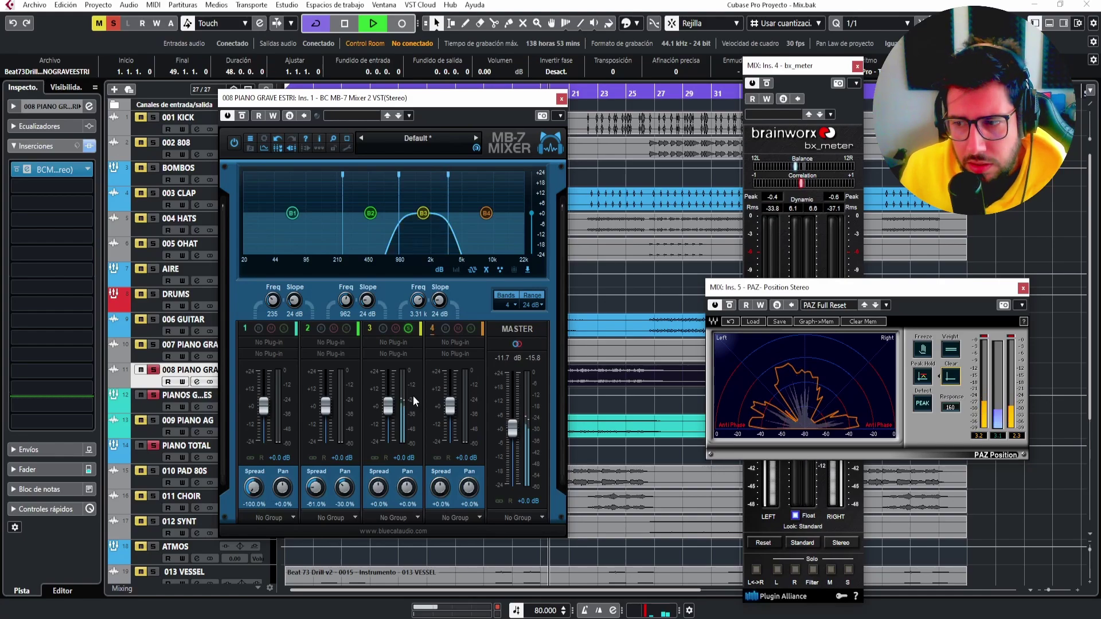
drag(378, 488, 374, 509)
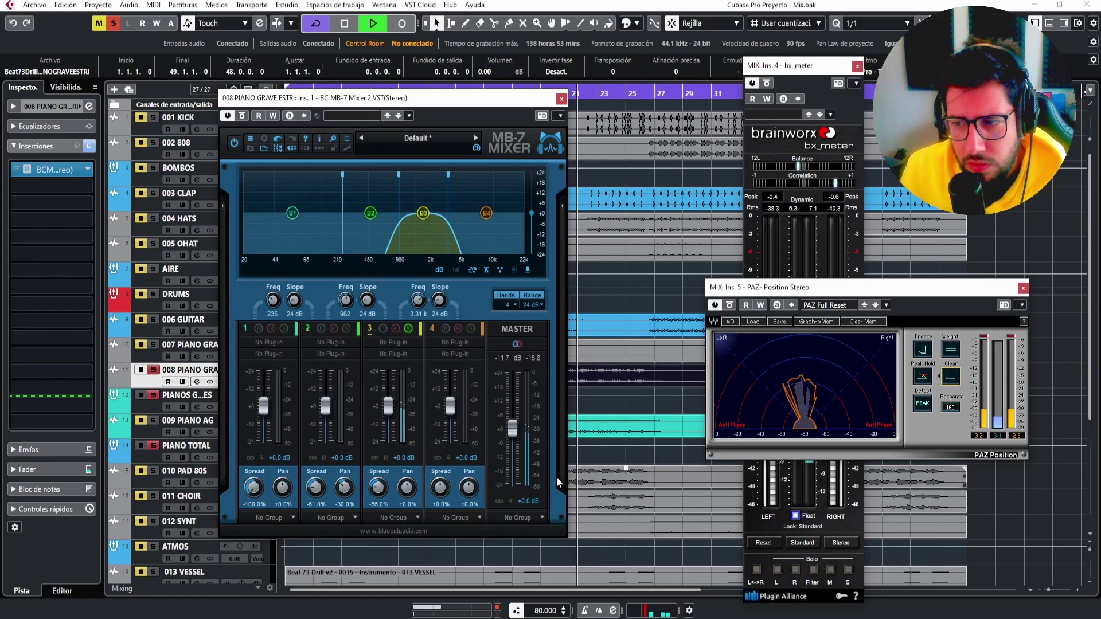
Set band 3's spread to -75% and pan to -19%, and set the spread of band 4, soloed alone, to -46%.
drag(379, 489, 410, 499)
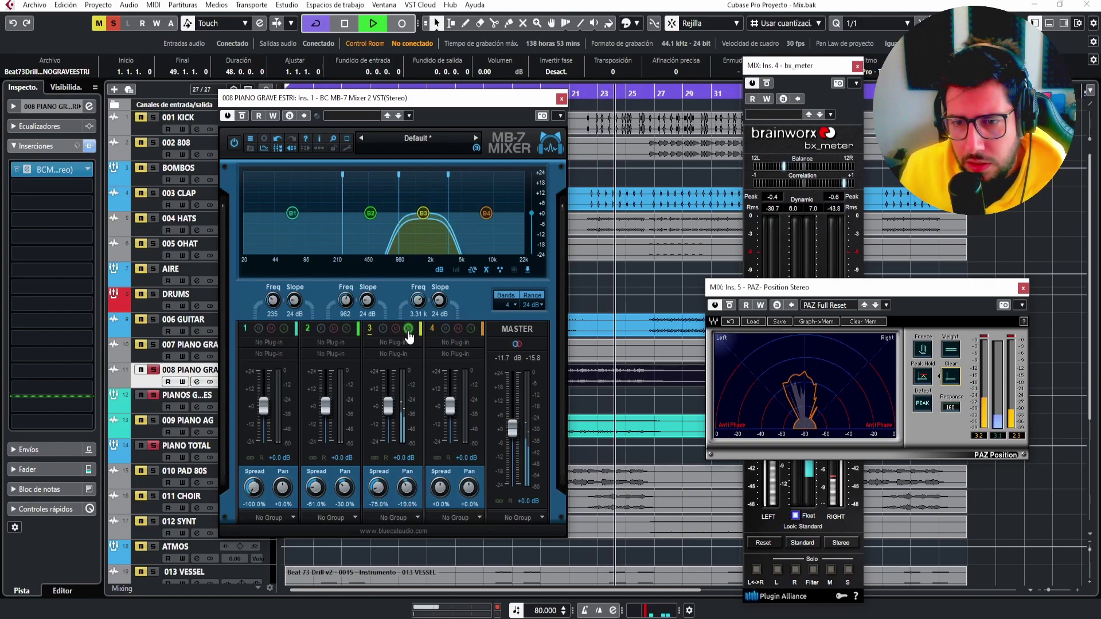
click(471, 329)
click(407, 329)
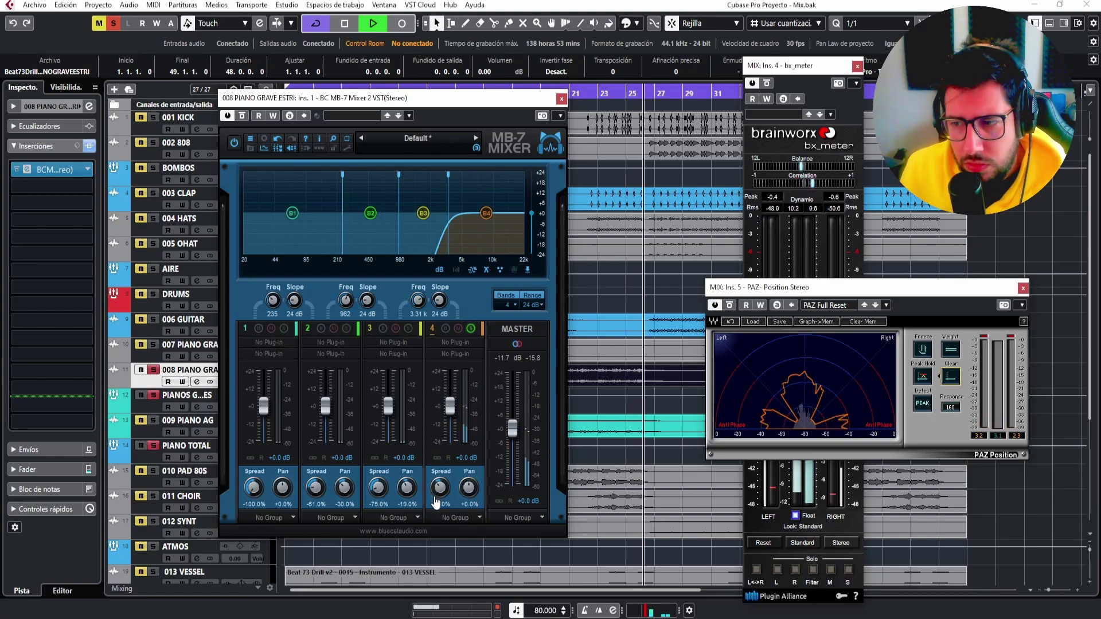
drag(436, 503, 441, 497)
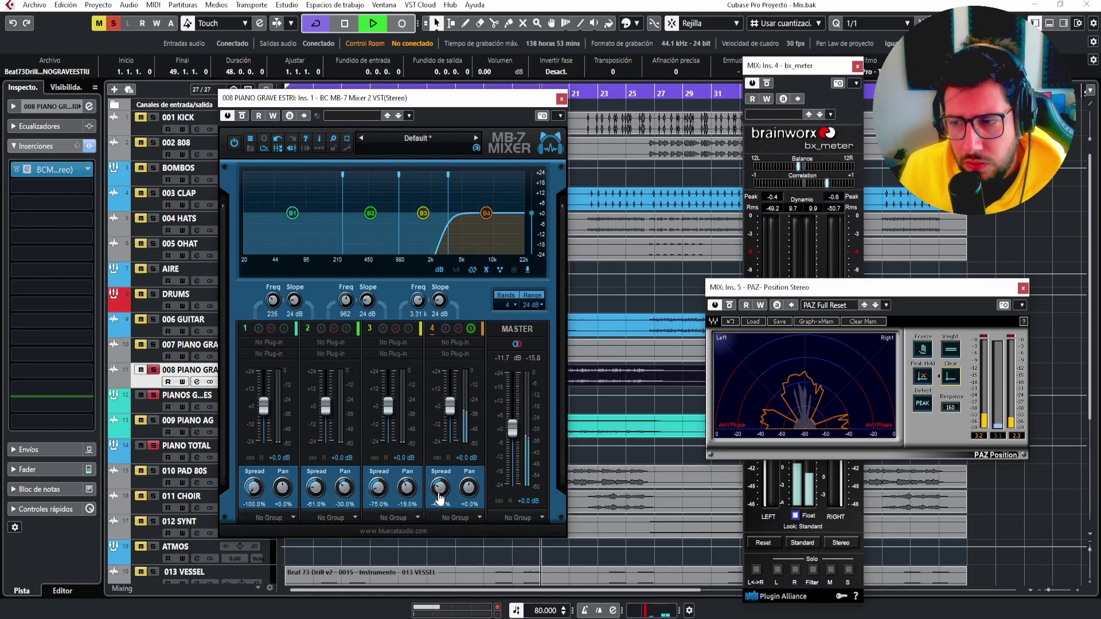
Release band 4's solo, compare the piano with the MB-7 Mixer bypassed and active, and move the plugin window clear of the track list.
click(472, 328)
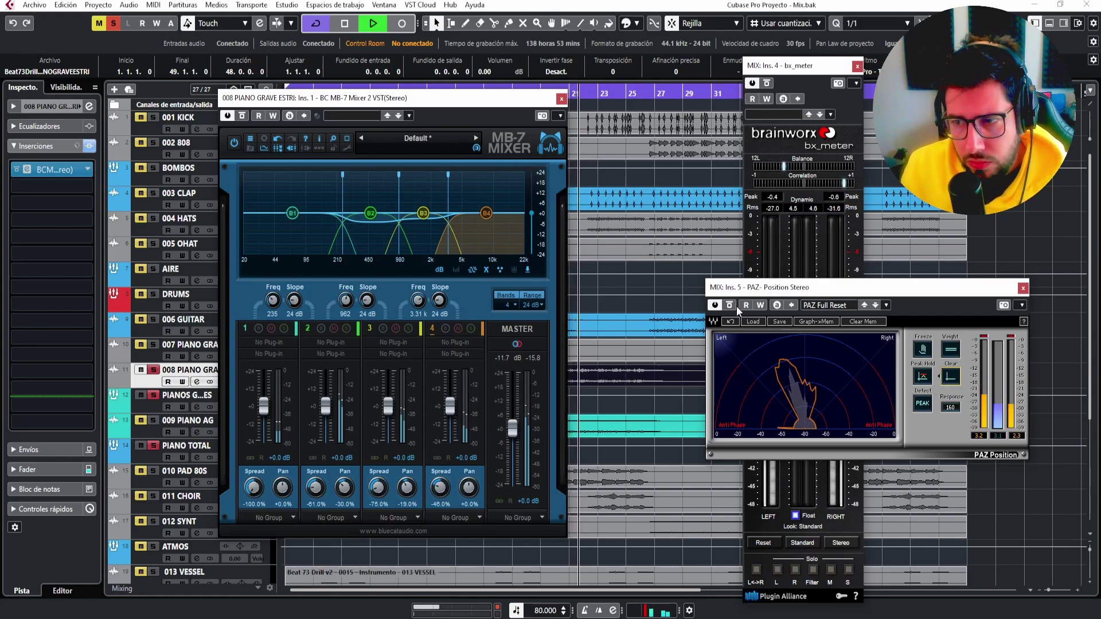
click(243, 116)
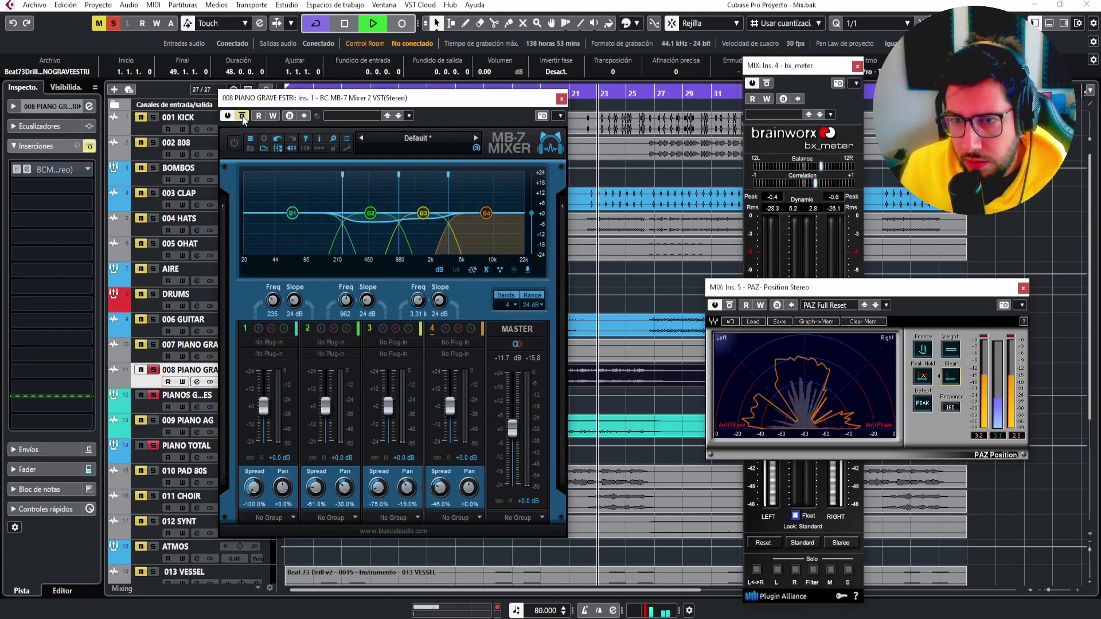
key(space)
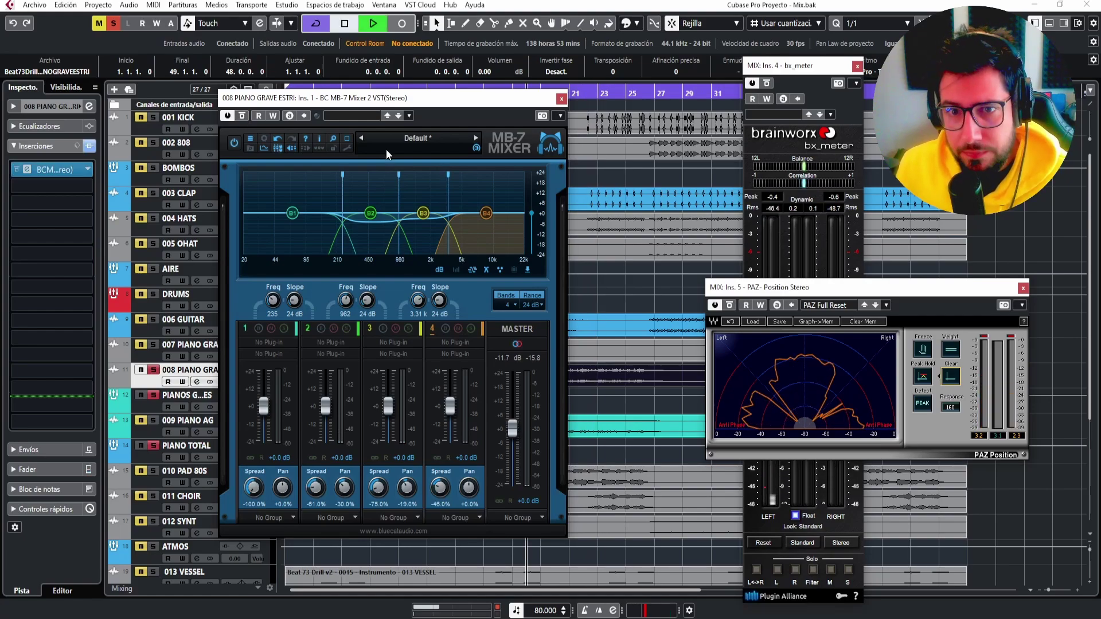
drag(377, 104, 940, 260)
key(space)
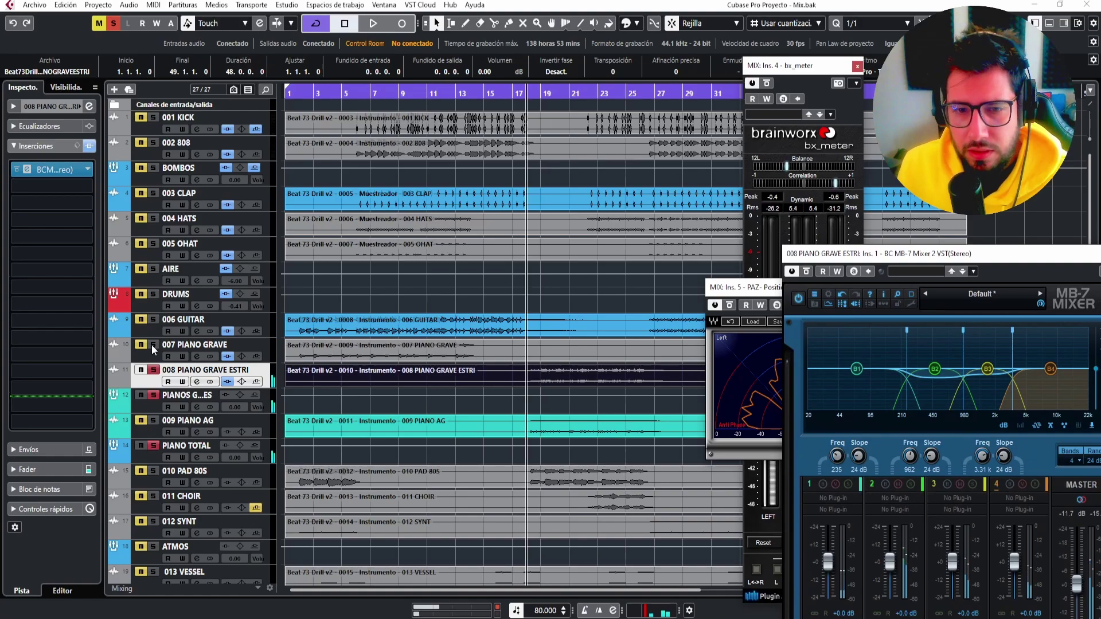
Insert BC MB-7 Mixer 2 VST(Stereo) on 009 PIANO AG, close the 008 PIANO GRAVE ESTRI mixer, and clear PAZ Position's held peaks.
click(155, 421)
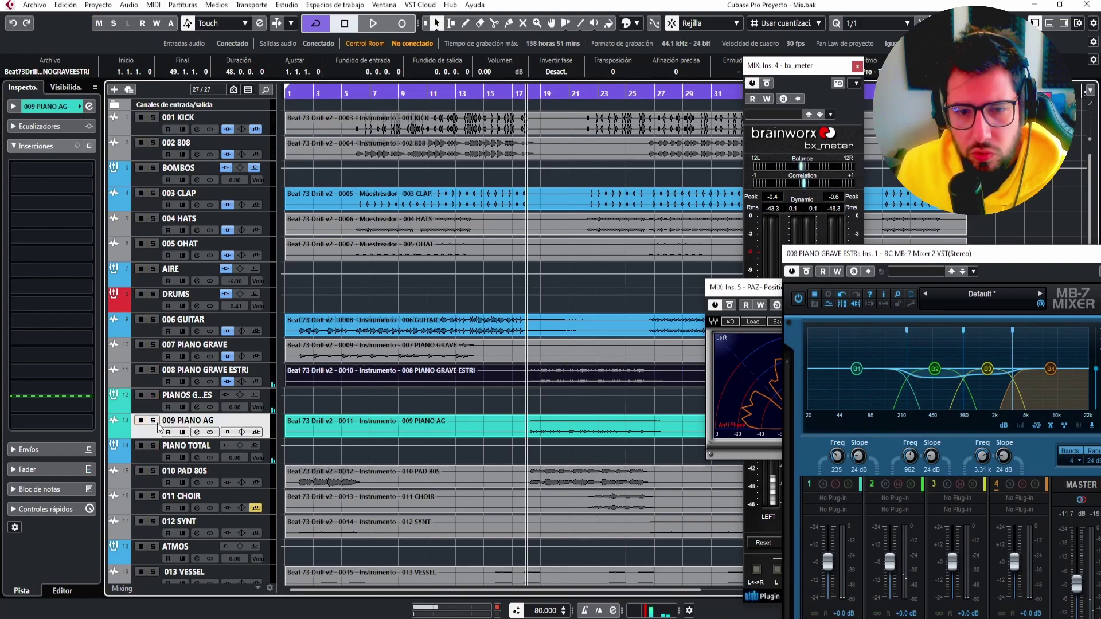
click(87, 171)
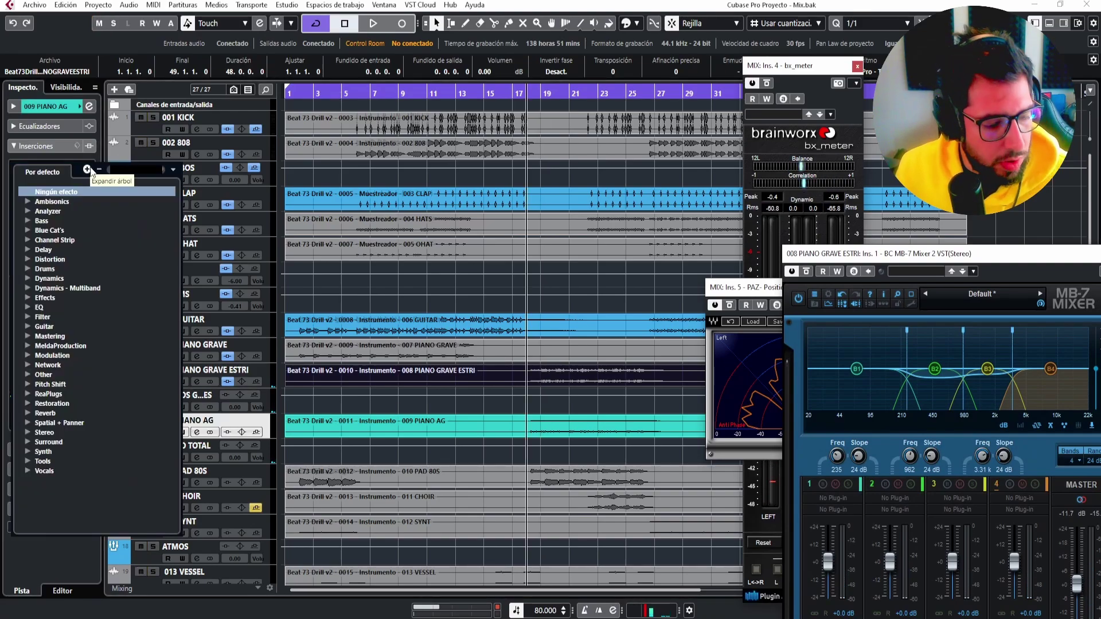
text(MB)
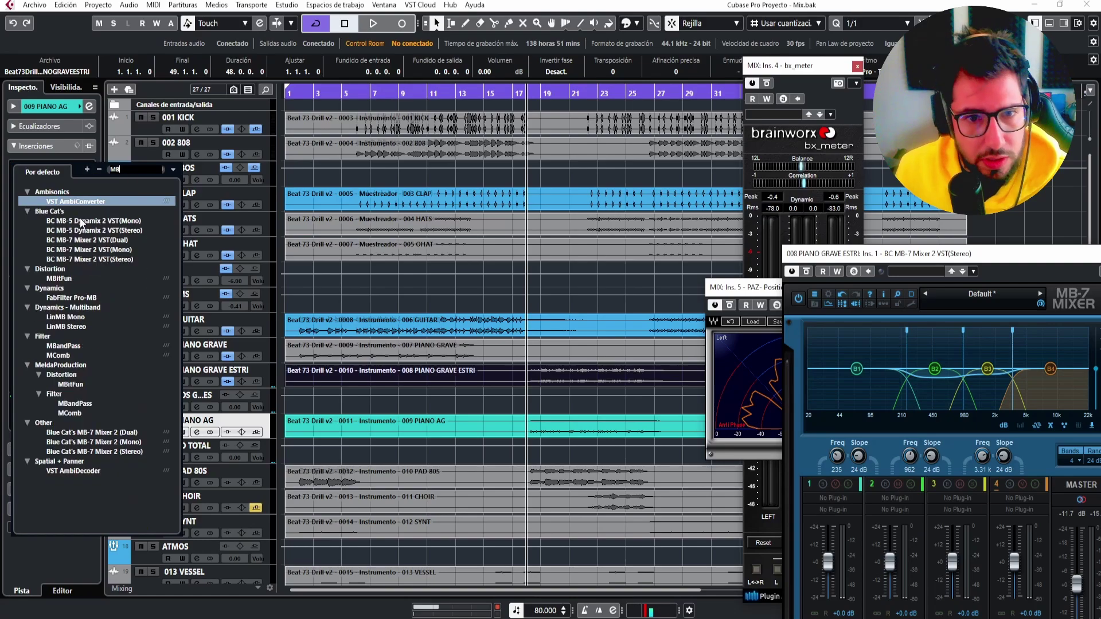
click(82, 259)
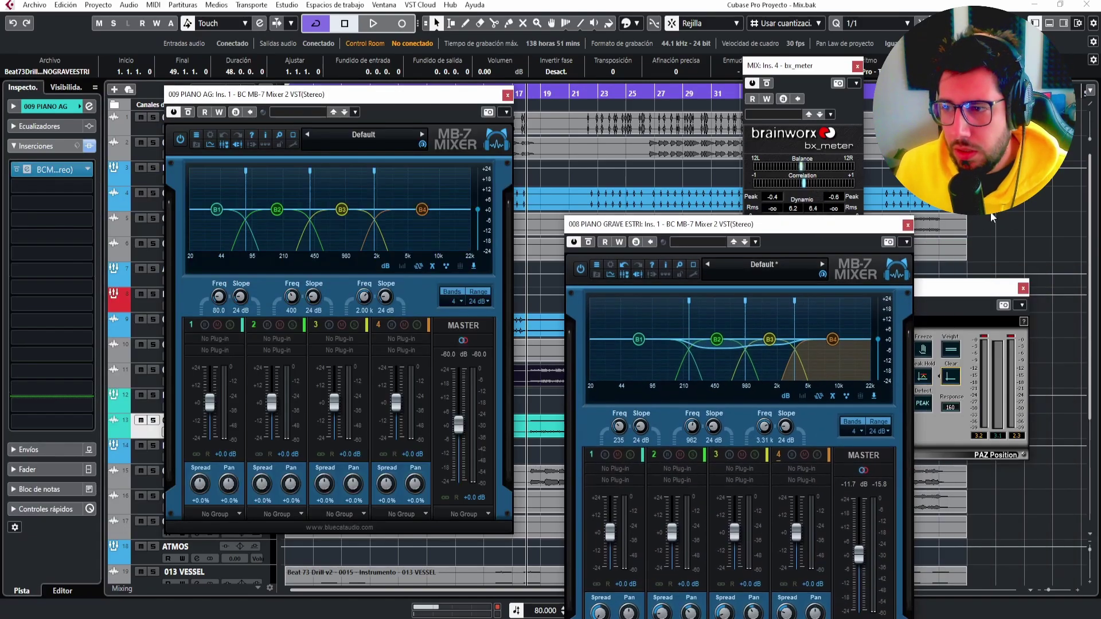
click(907, 225)
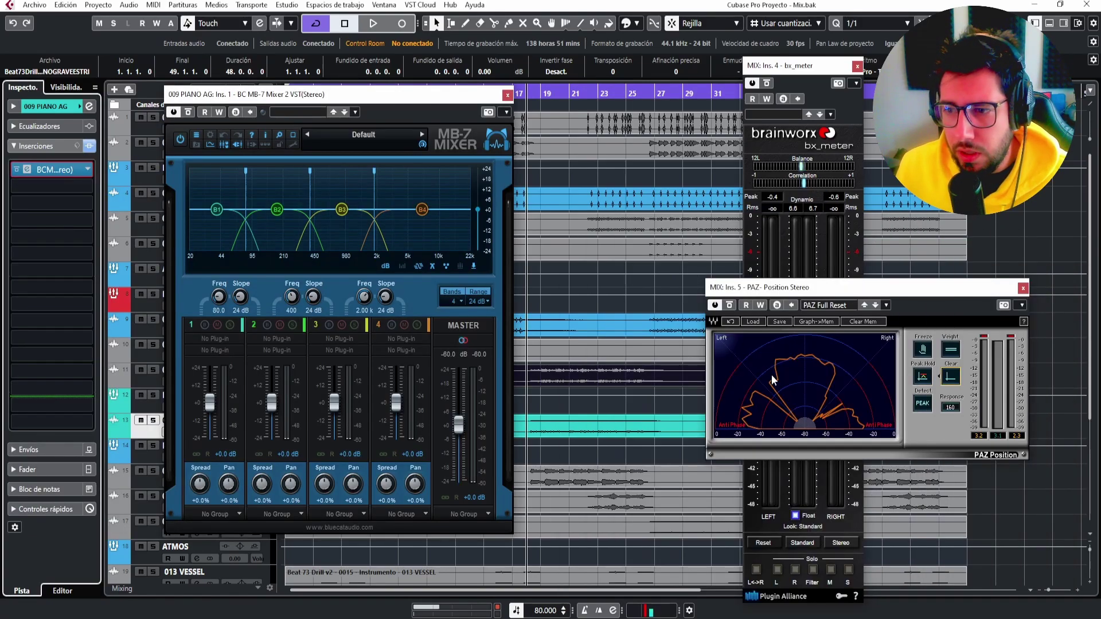
click(951, 376)
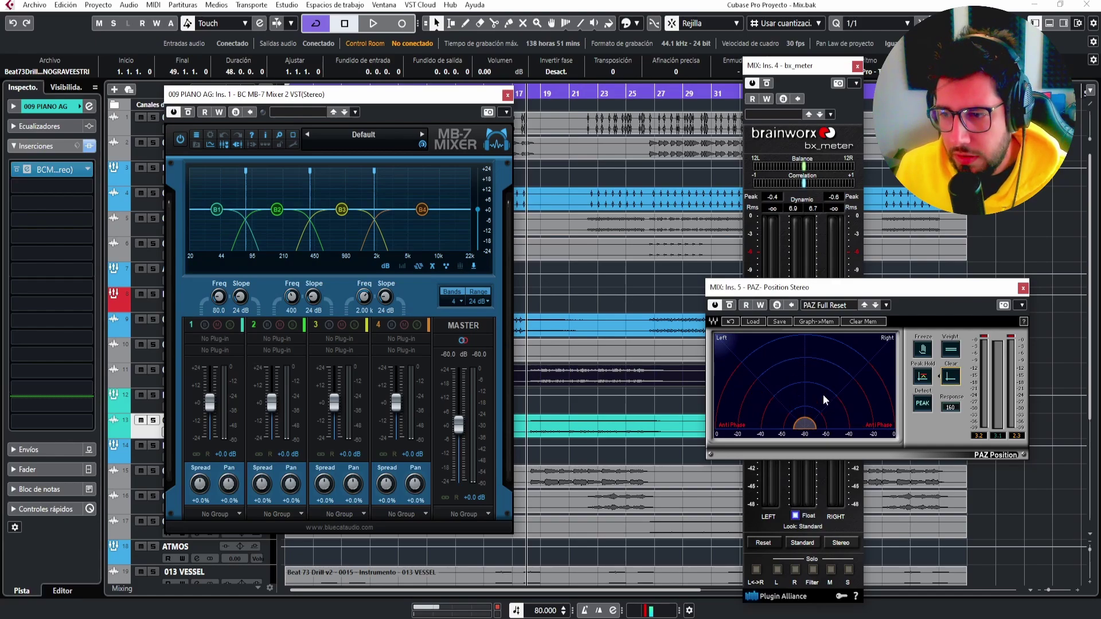
Play 009 PIANO AG soloed with only band 1 audible, raise that band's upper crossover to 437 Hz, and set its spread to -100%.
click(230, 325)
key(space)
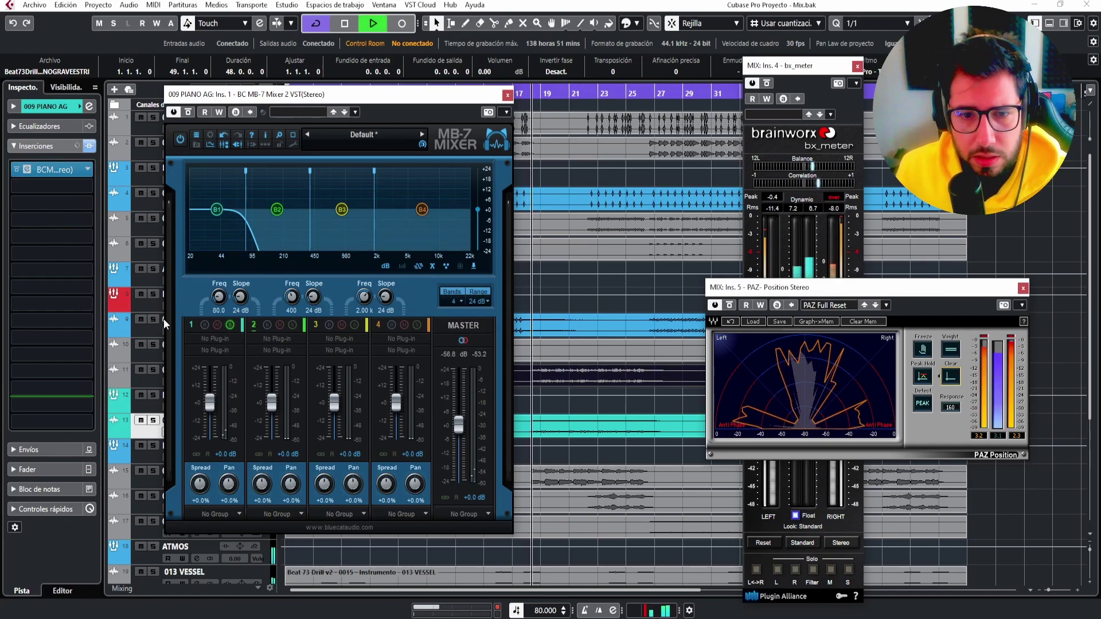
click(153, 420)
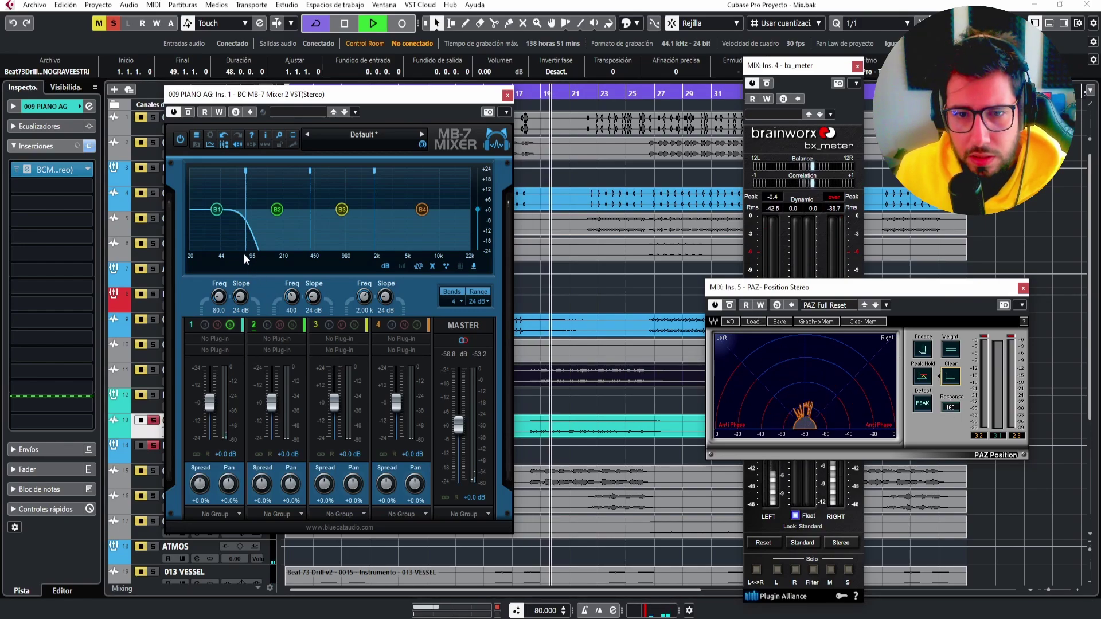
drag(244, 243, 356, 236)
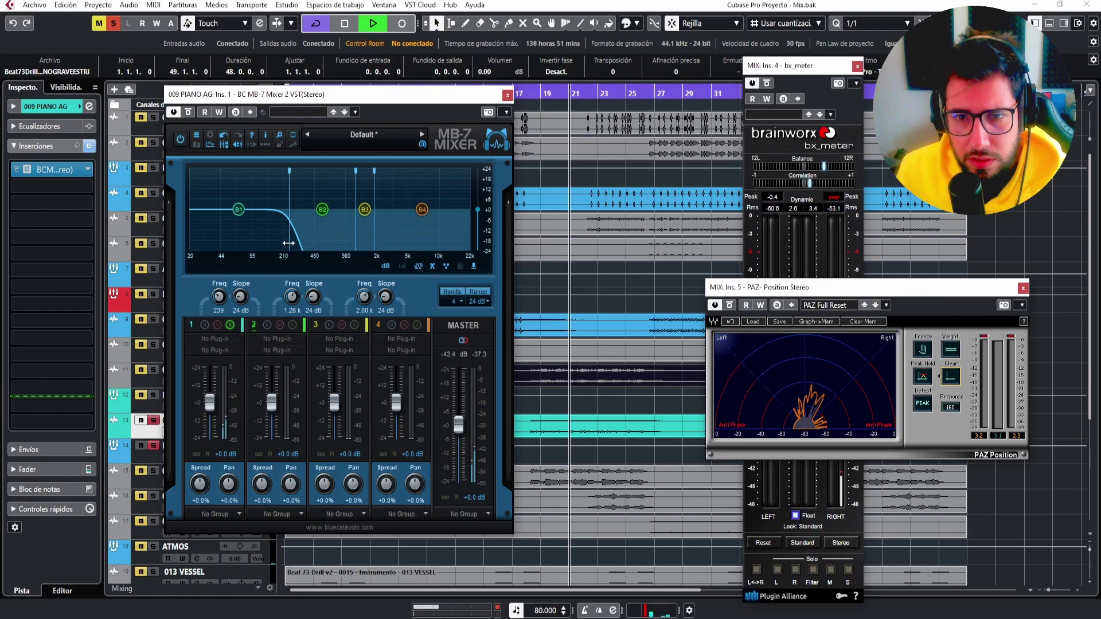
drag(289, 244, 313, 243)
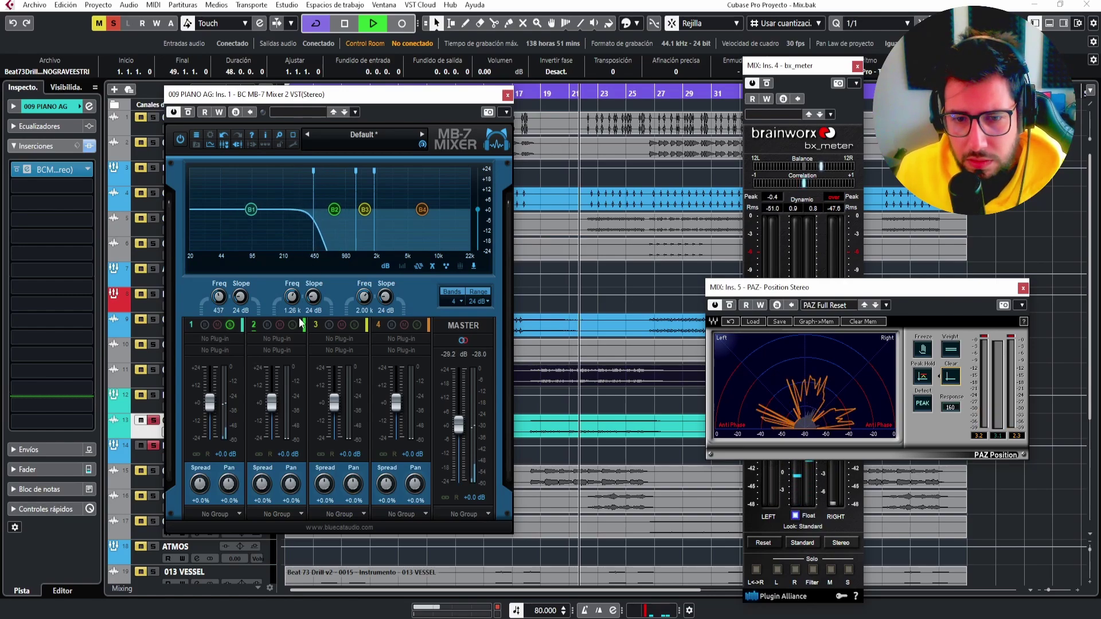
drag(201, 490, 179, 604)
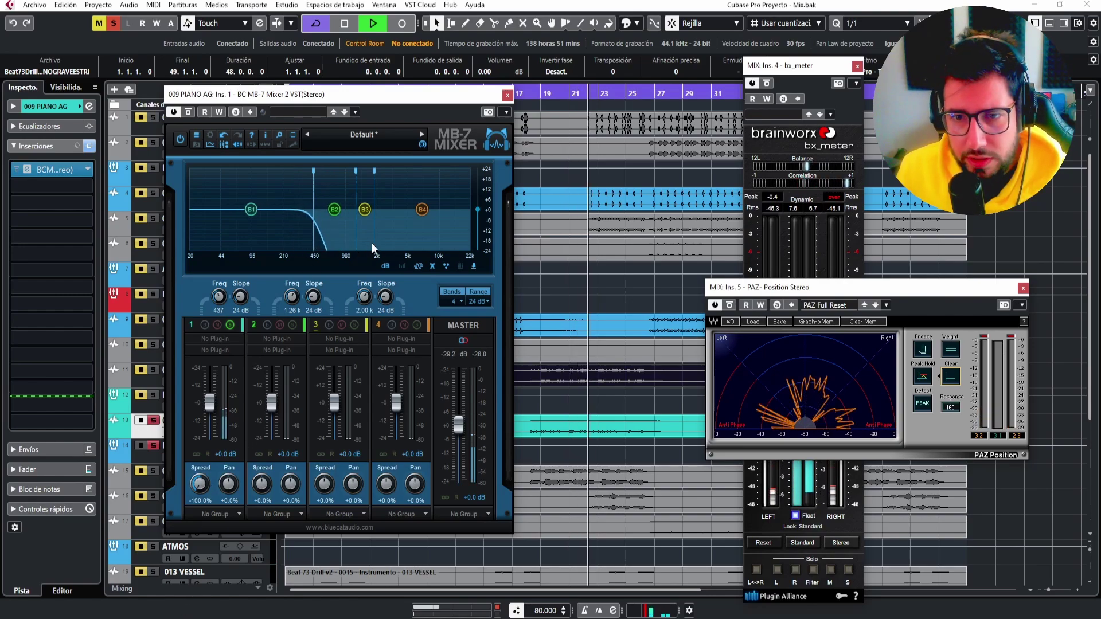
Raise the upper crossovers of band 3 to 17.0 kHz and band 2 to 2.56 kHz, and solo band 2 alone with a -47% spread.
drag(374, 242, 459, 243)
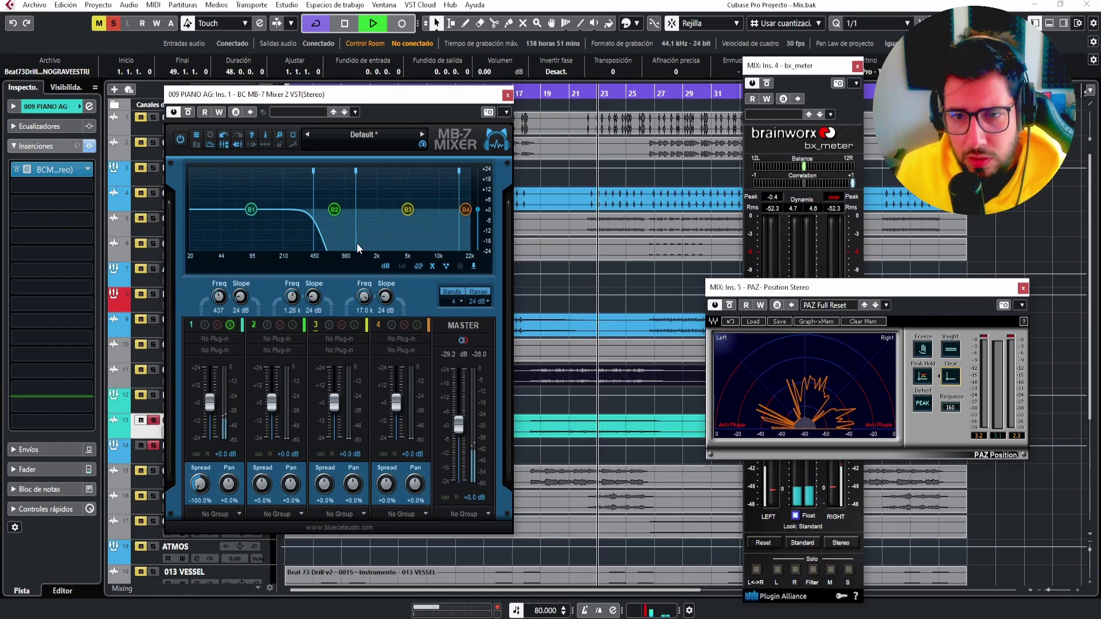
drag(356, 243, 384, 243)
click(292, 325)
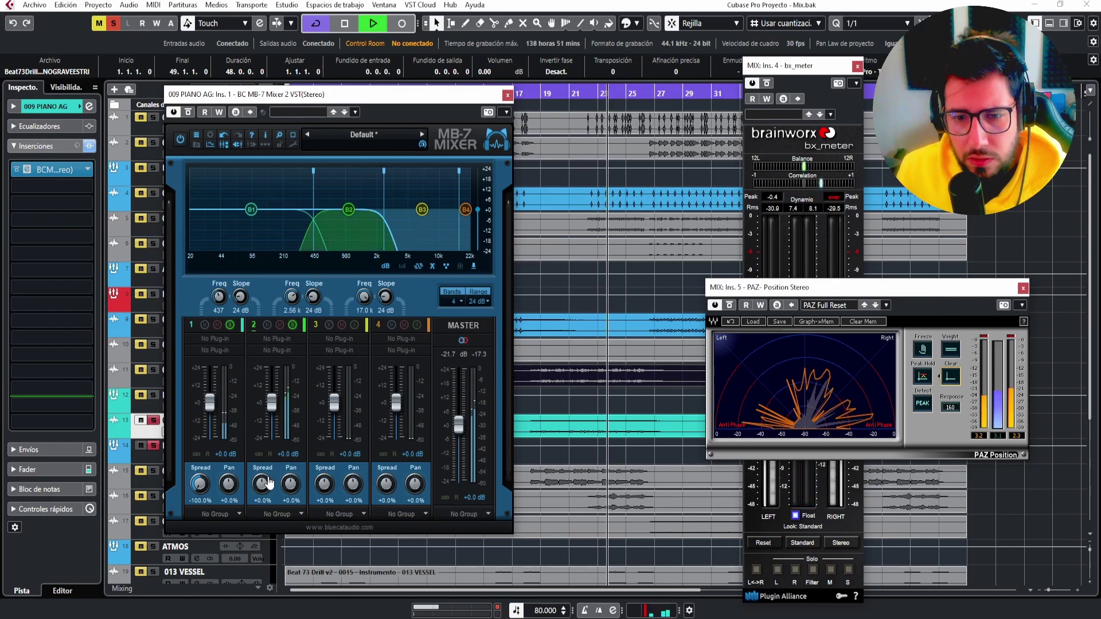
drag(269, 483, 257, 522)
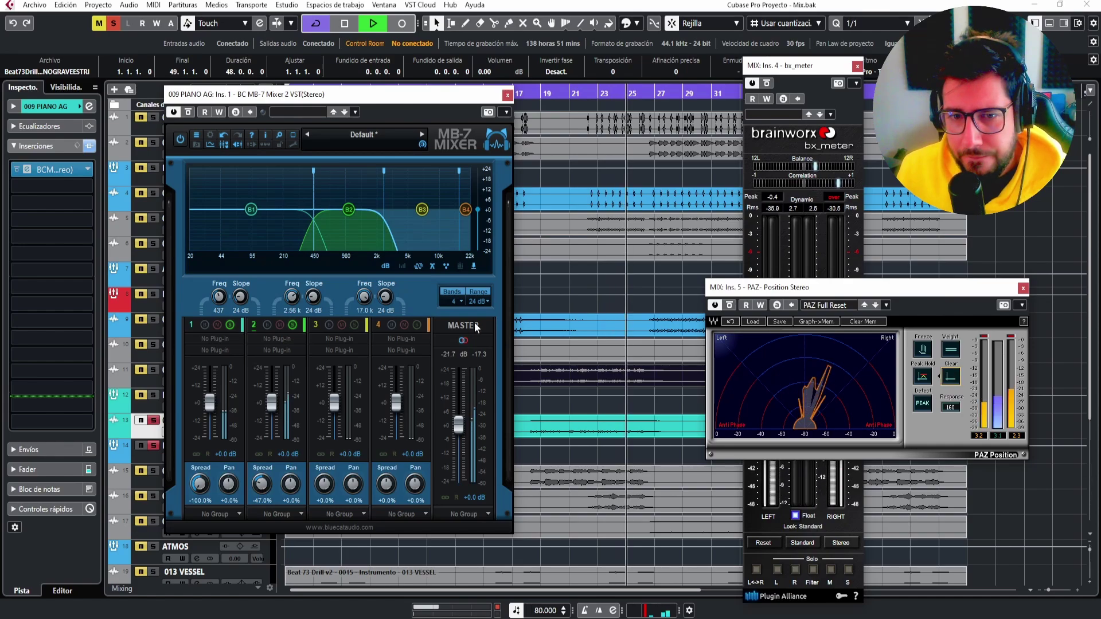
click(230, 325)
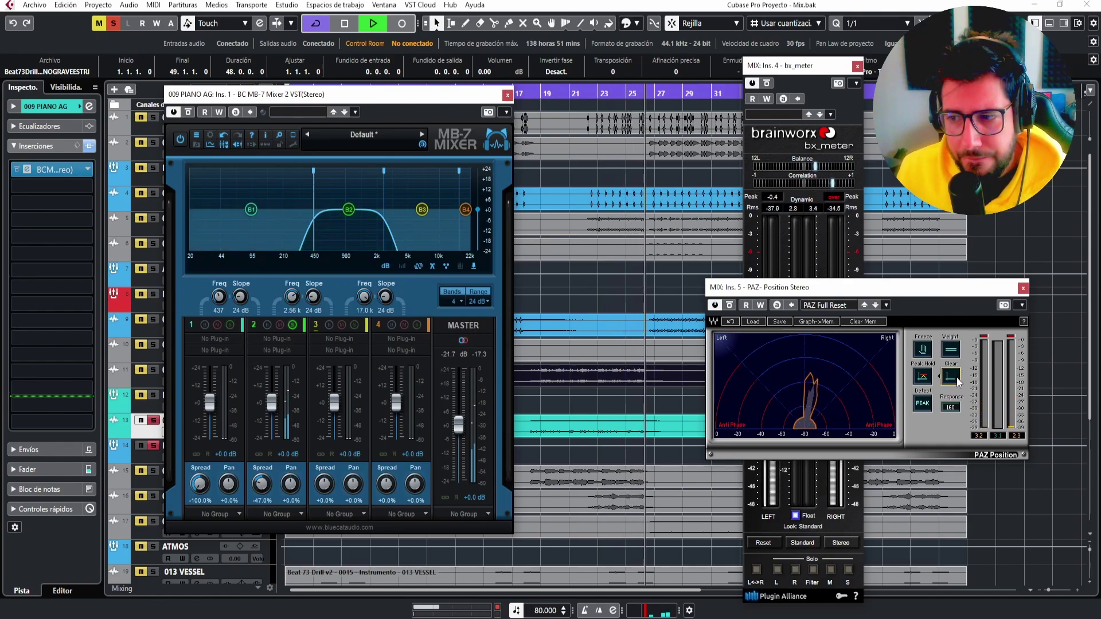
Replay the section and set band 2's spread to -55% and its pan to +17%.
key(space)
key(space)
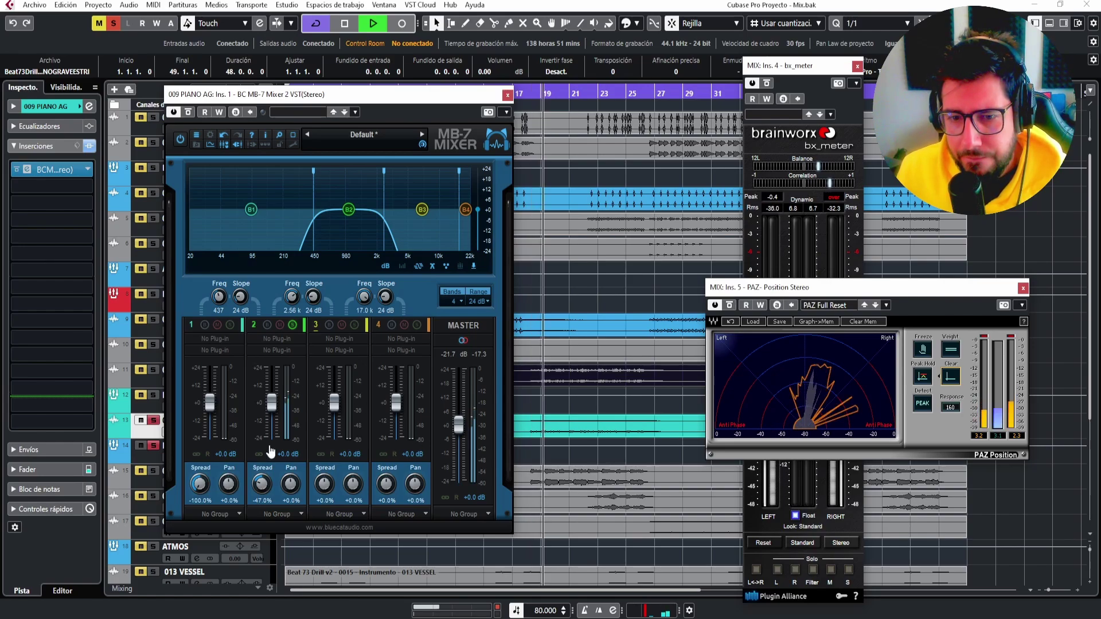
scroll(259, 484, down, 2)
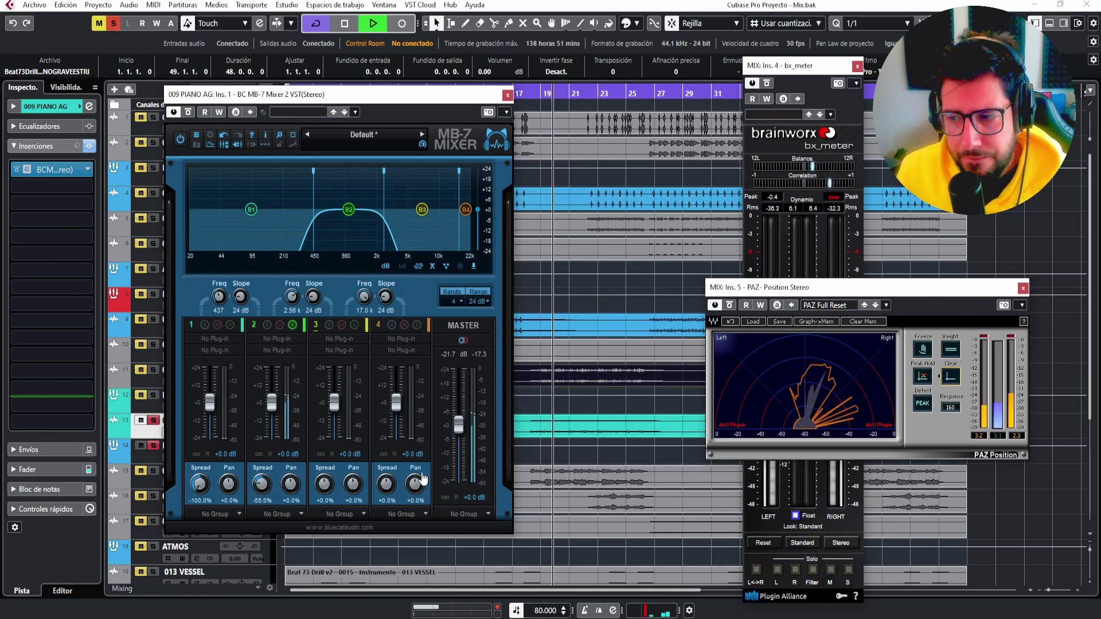
scroll(292, 485, up, 3)
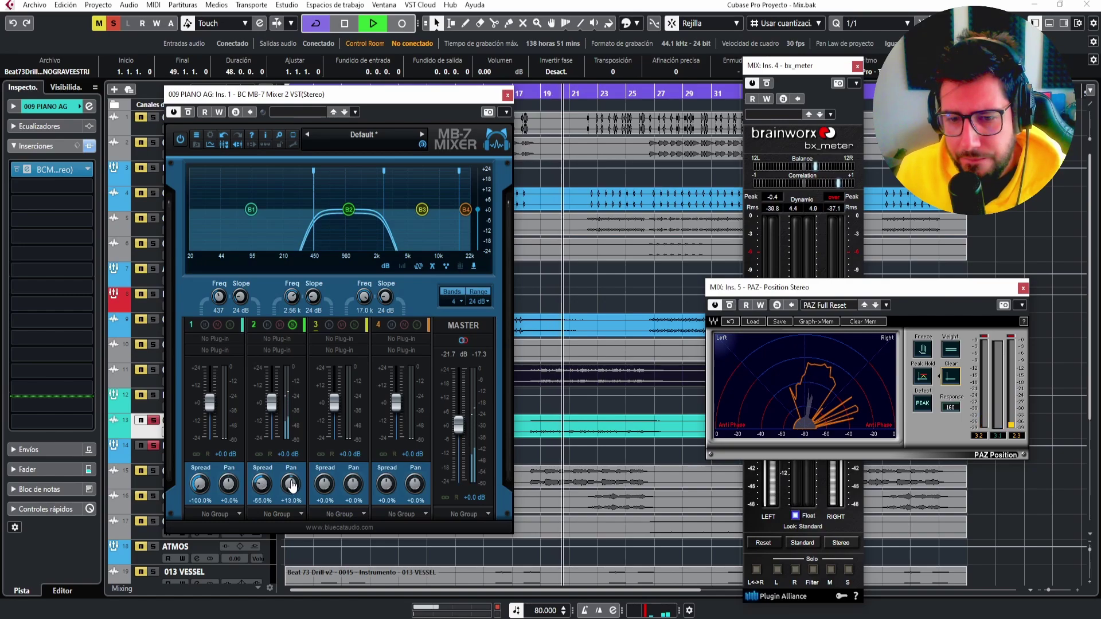
scroll(292, 484, up, 1)
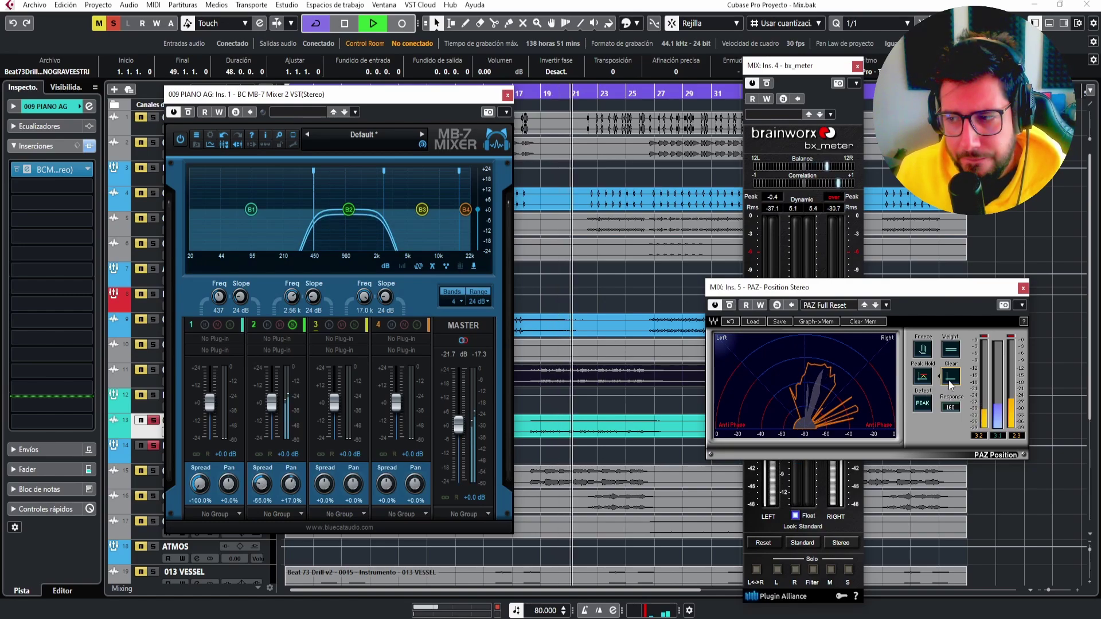
Solo band 3 in the 009 PIANO AG mixer and replay the section to hear it in isolation.
key(space)
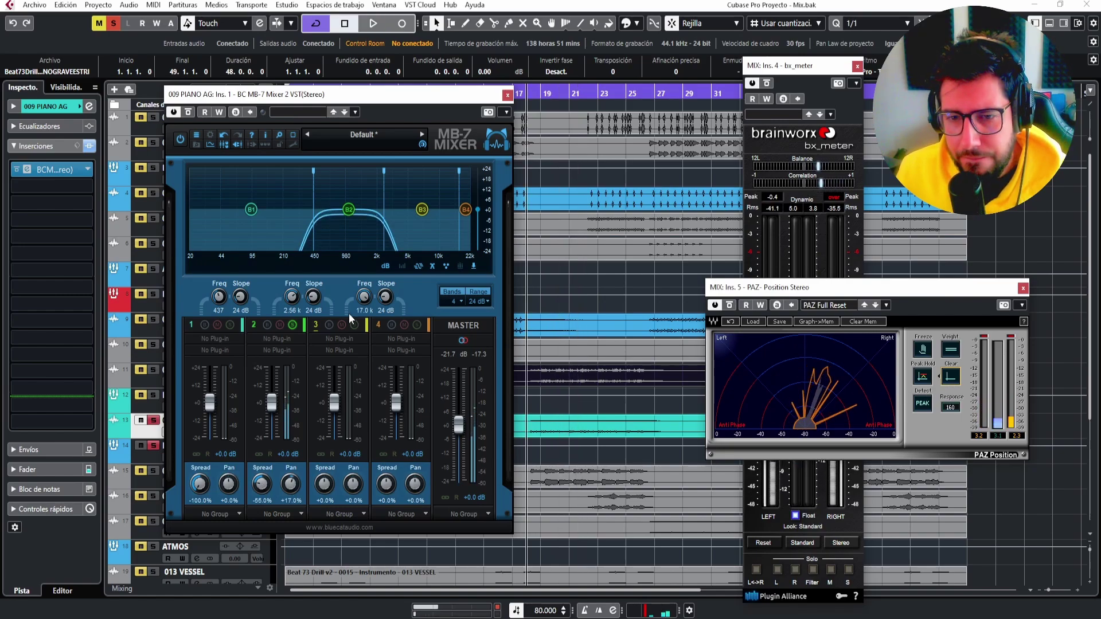
click(354, 325)
key(space)
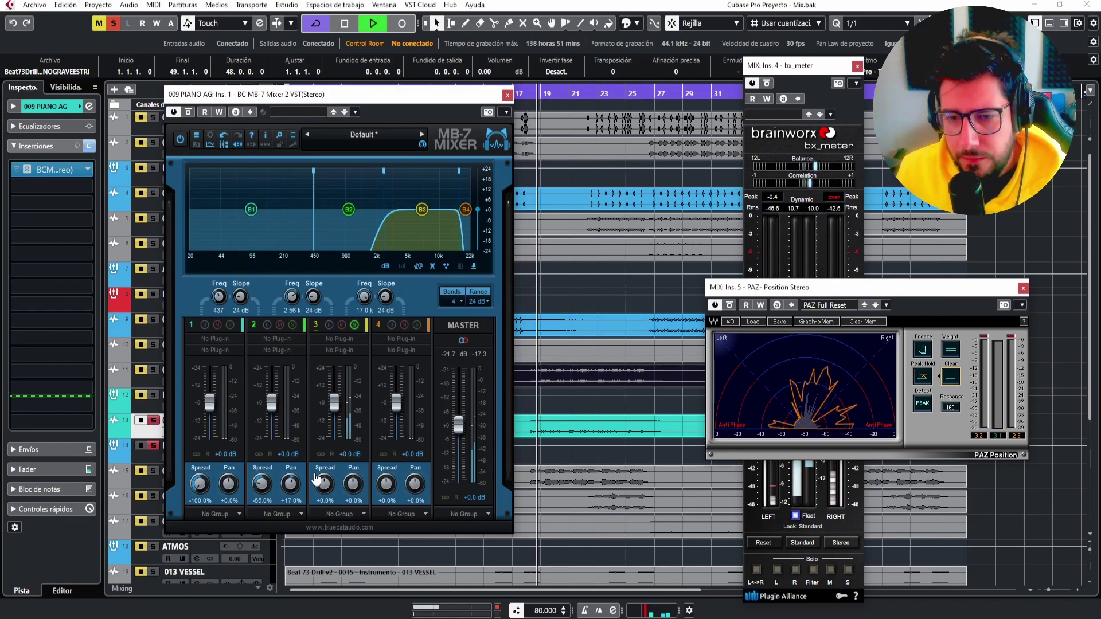
Set band 3 in the MB-7 Mixer on 009 PIANO AG to -64% spread and +33% pan.
drag(315, 476, 317, 509)
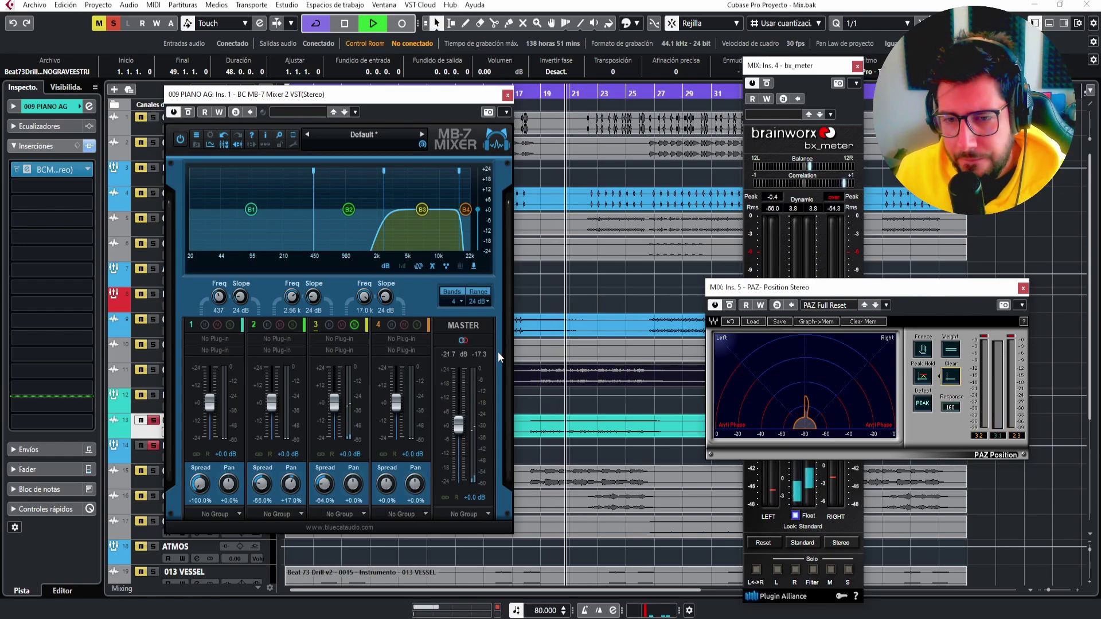
drag(353, 487, 362, 486)
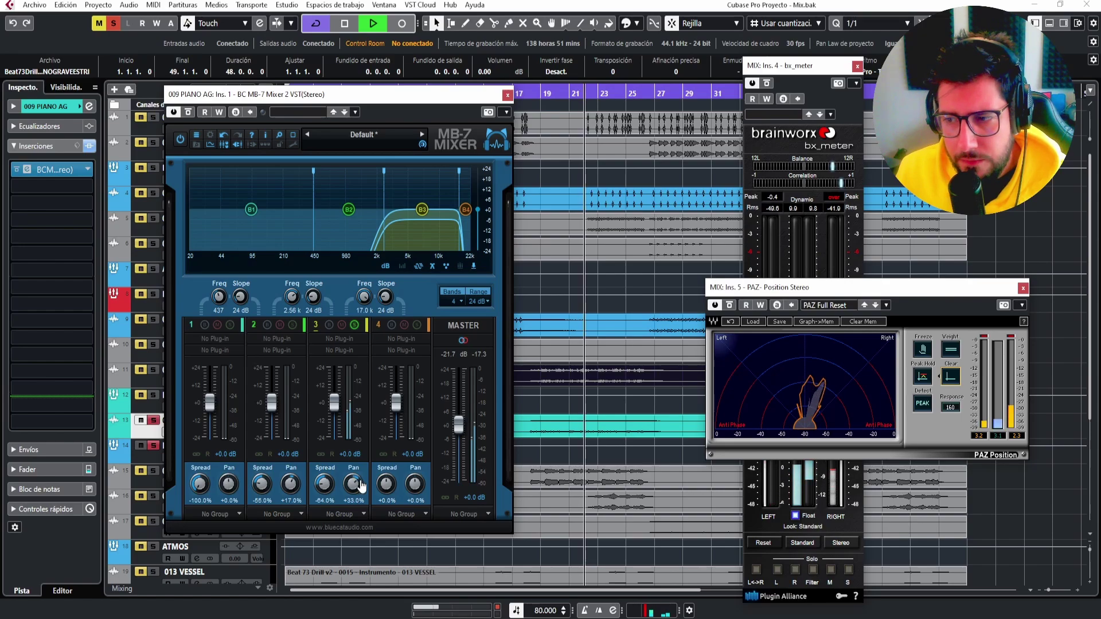
key(space)
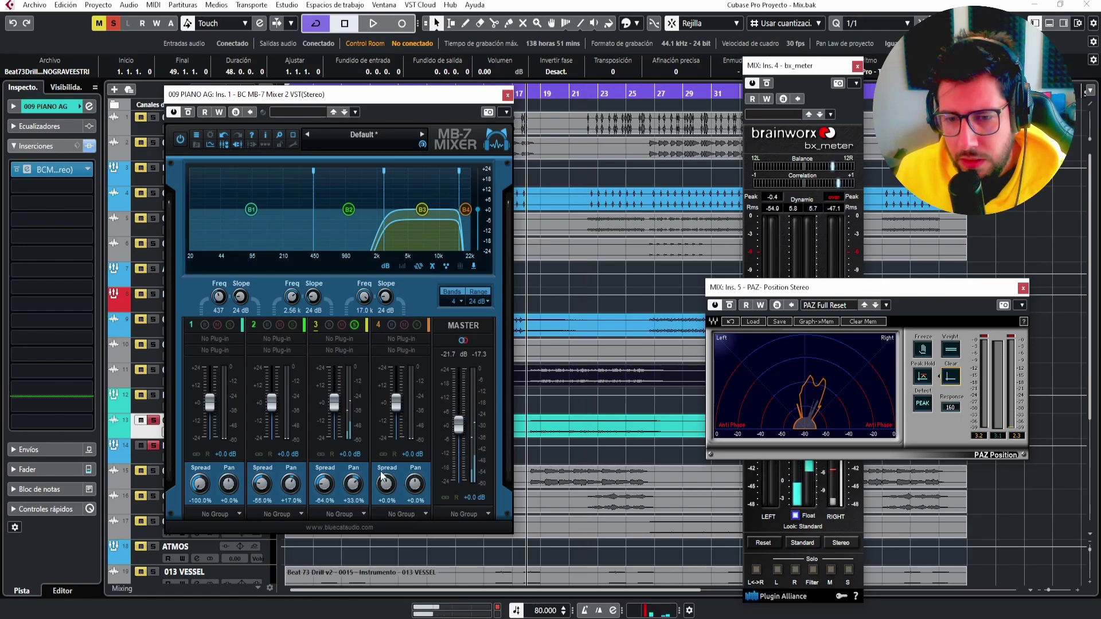
Lower the MB-7 Mixer's band 3–4 crossover to 12.8 kHz, audition band 4 alone, and clear its solo.
click(417, 325)
drag(461, 245, 449, 245)
key(space)
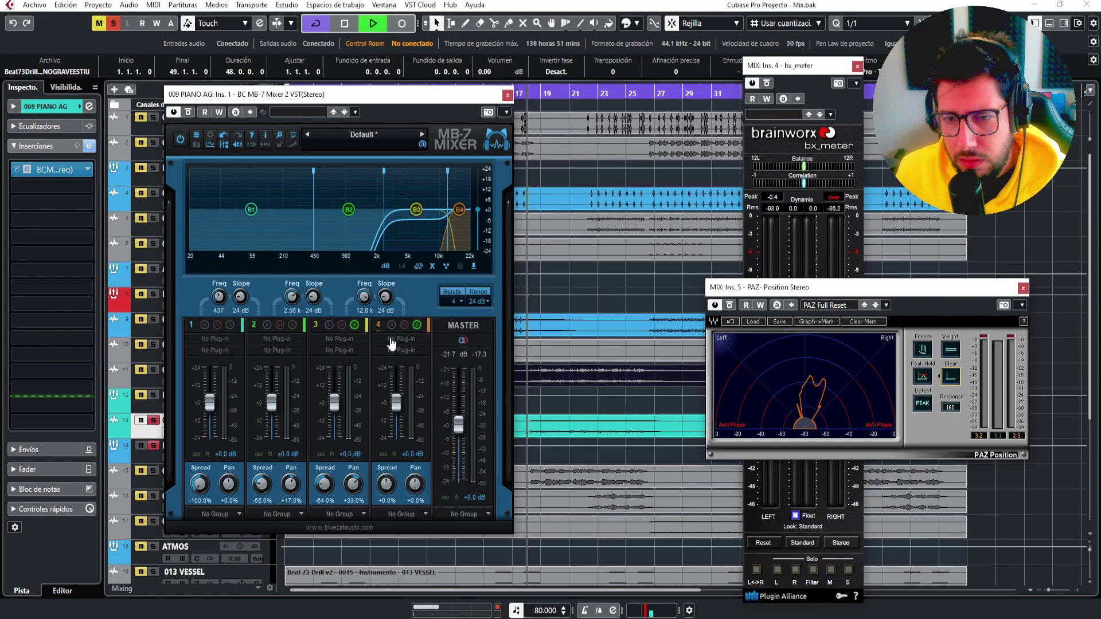
click(355, 325)
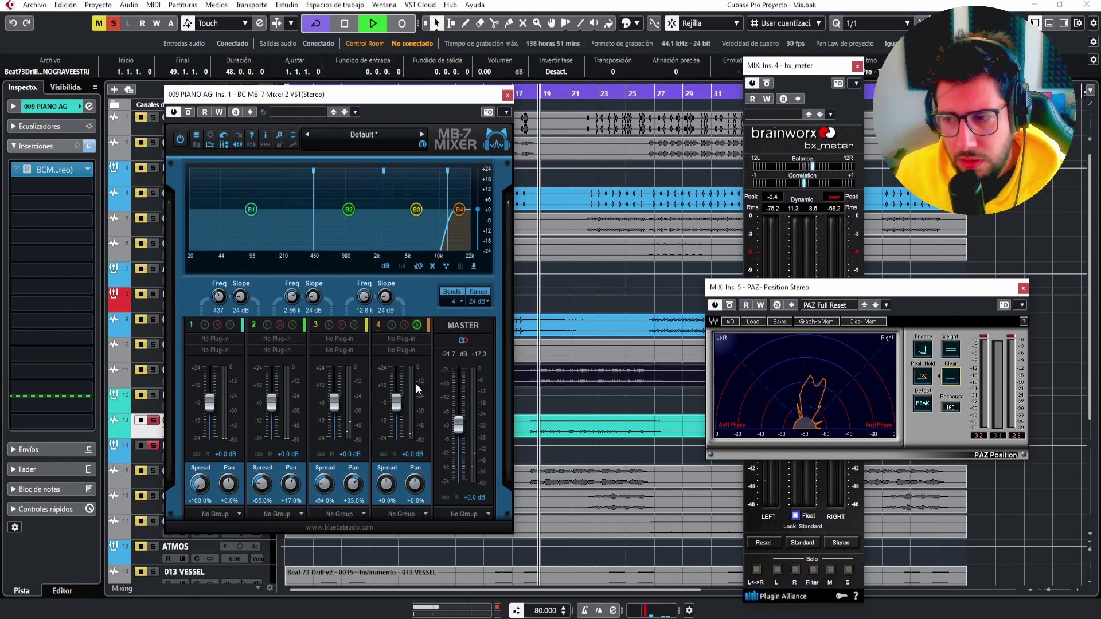
key(space)
click(417, 326)
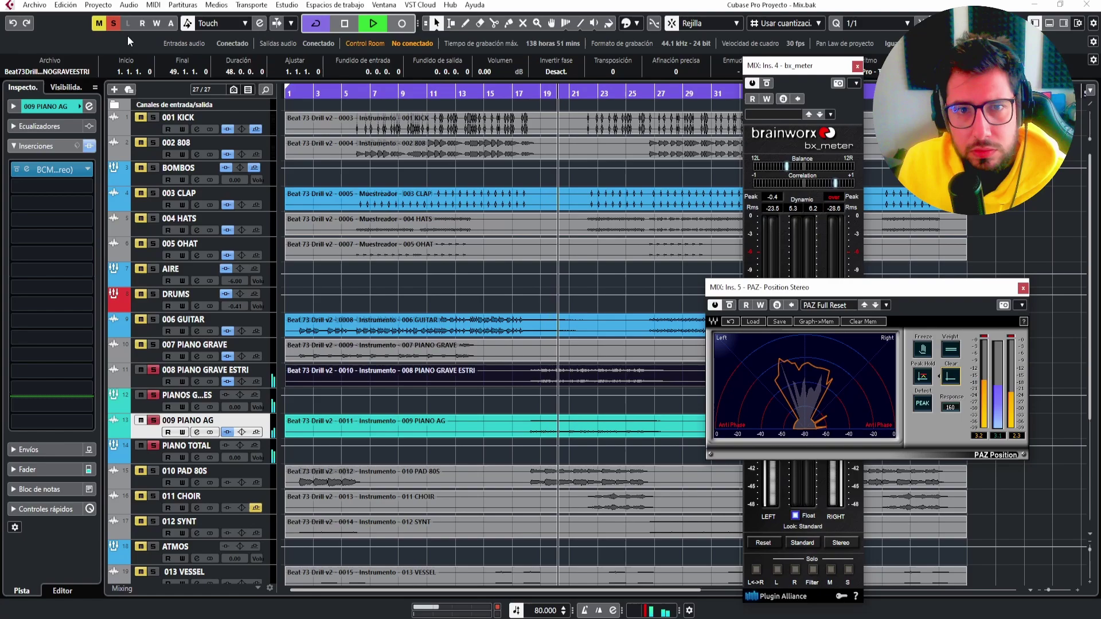
Clear all solos, solo the PIANO TOTAL group with its piano tracks, and play them back to check their stereo position.
click(113, 26)
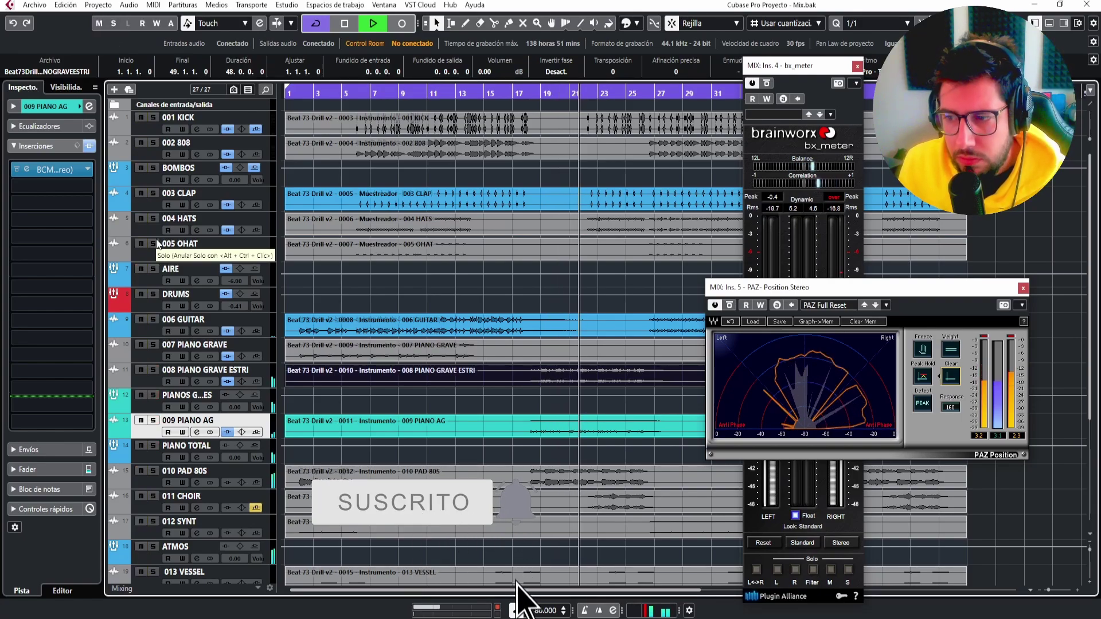
key(space)
click(153, 420)
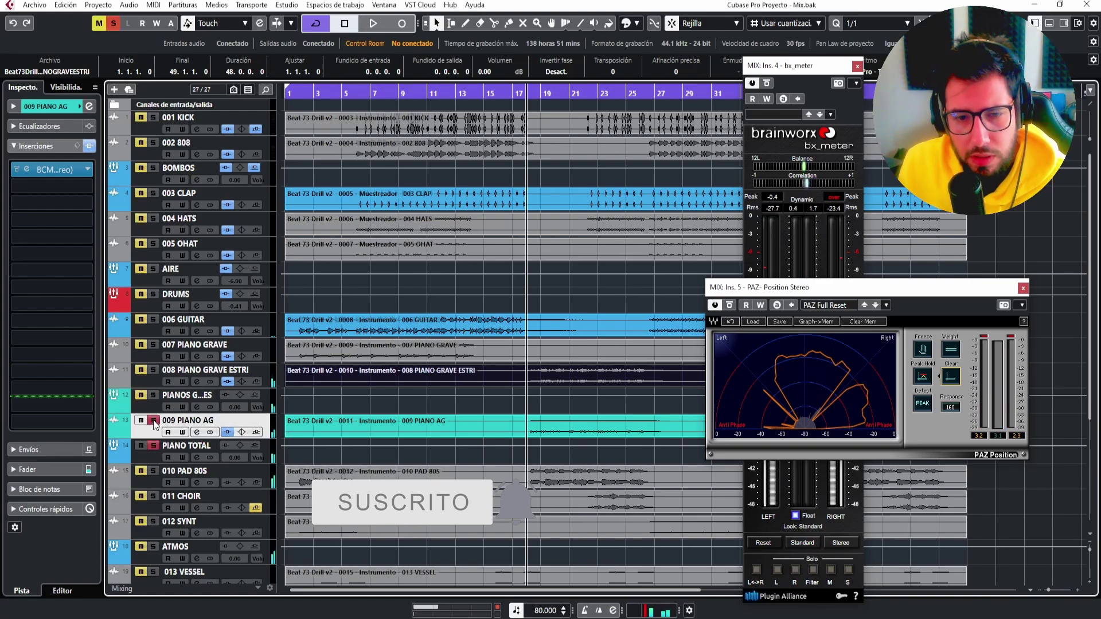
click(155, 445)
click(155, 445)
key(space)
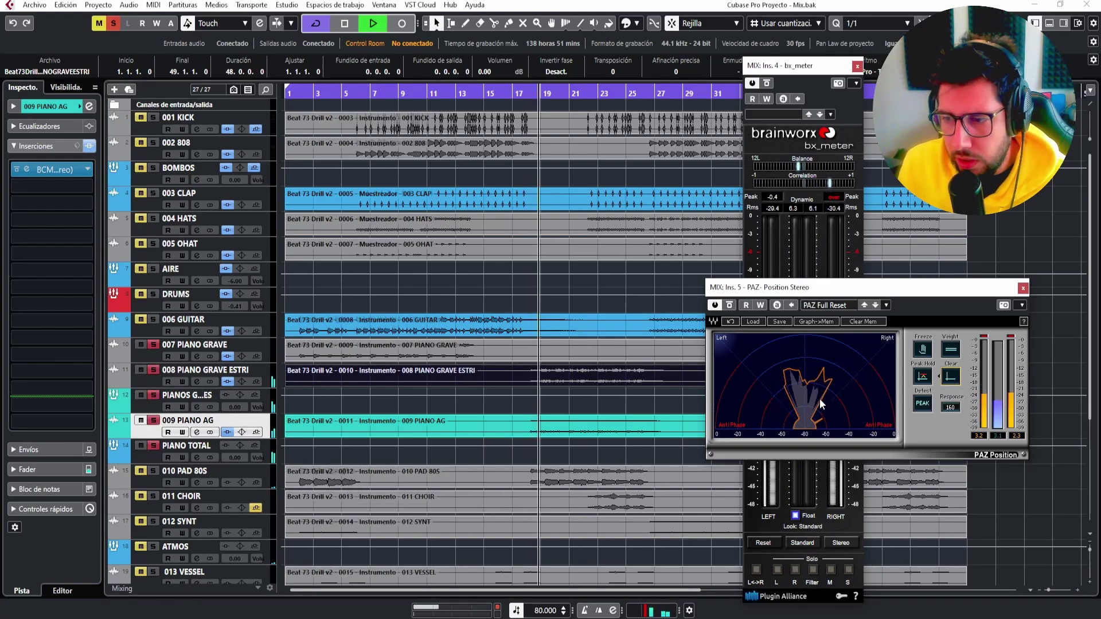
key(space)
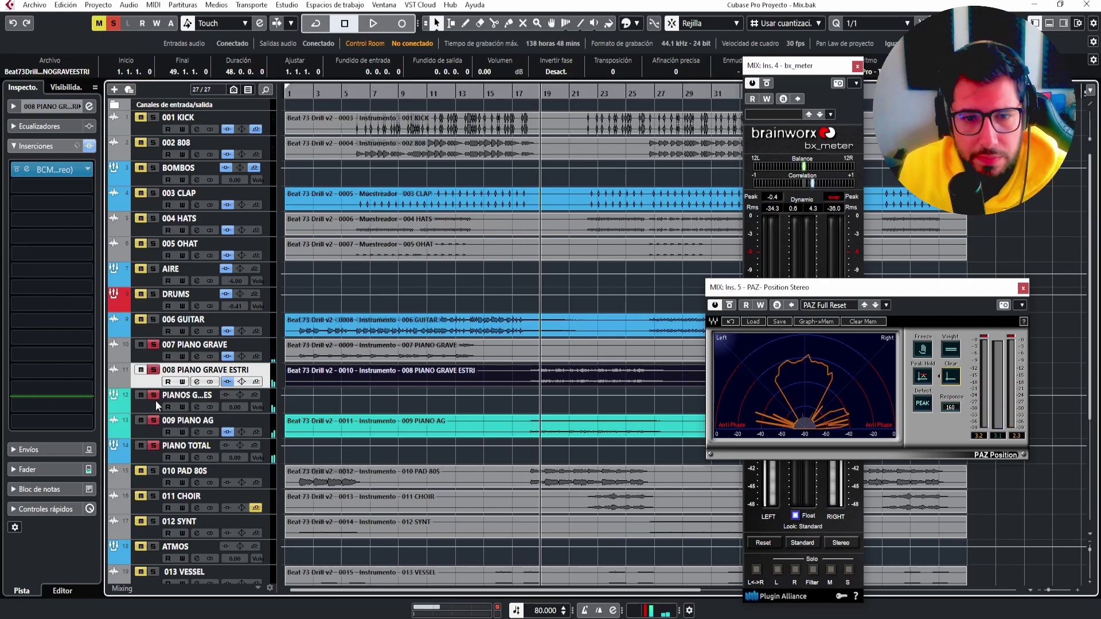
click(155, 396)
click(153, 396)
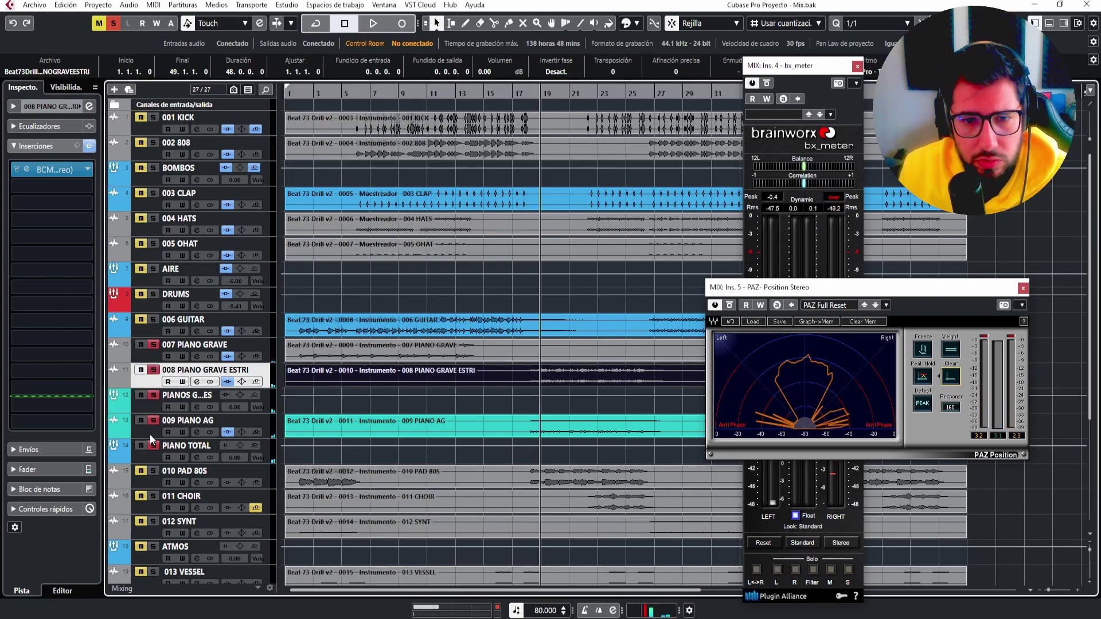
key(space)
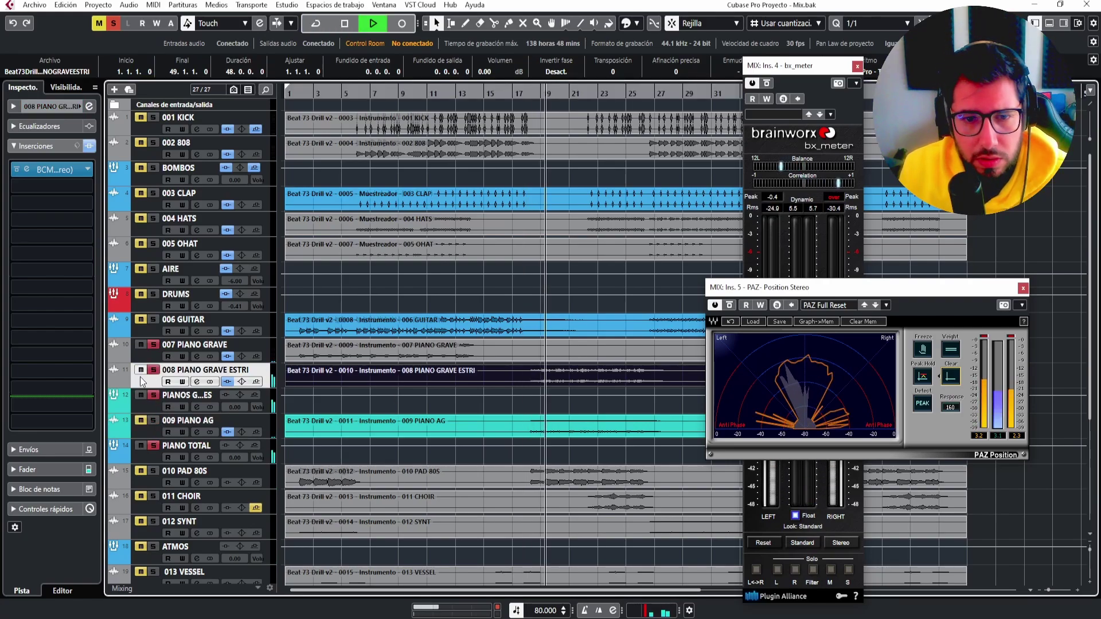
Insert FabFilter Pro-Q 3 after the MB-7 Mixer on the 008 PIANO GRAVE ESTRI track.
click(88, 169)
text(pro-q)
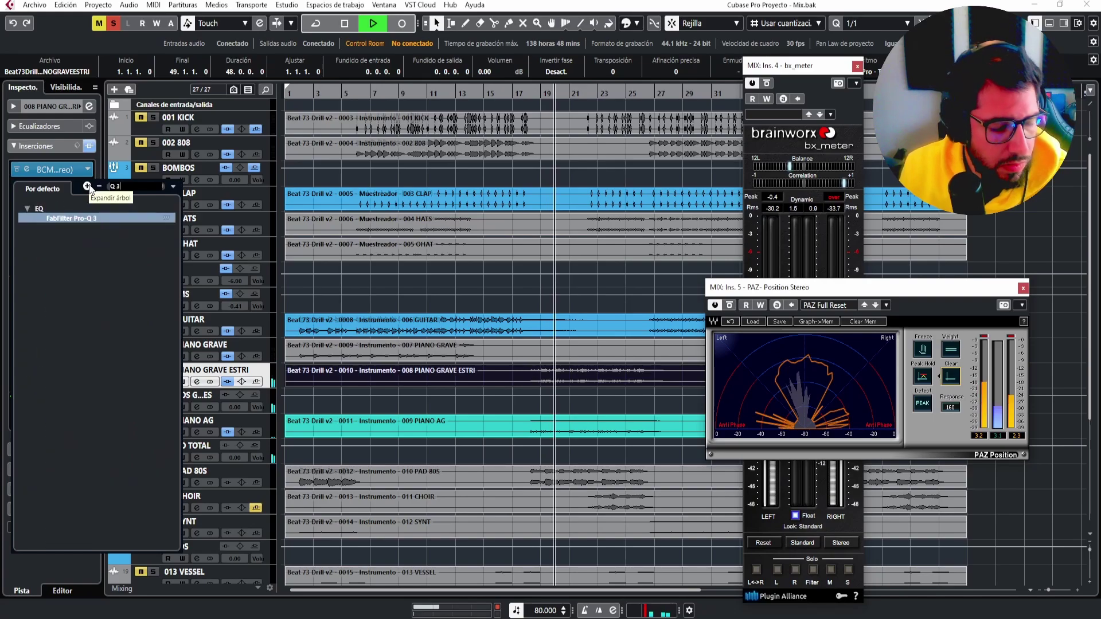
double_click(87, 217)
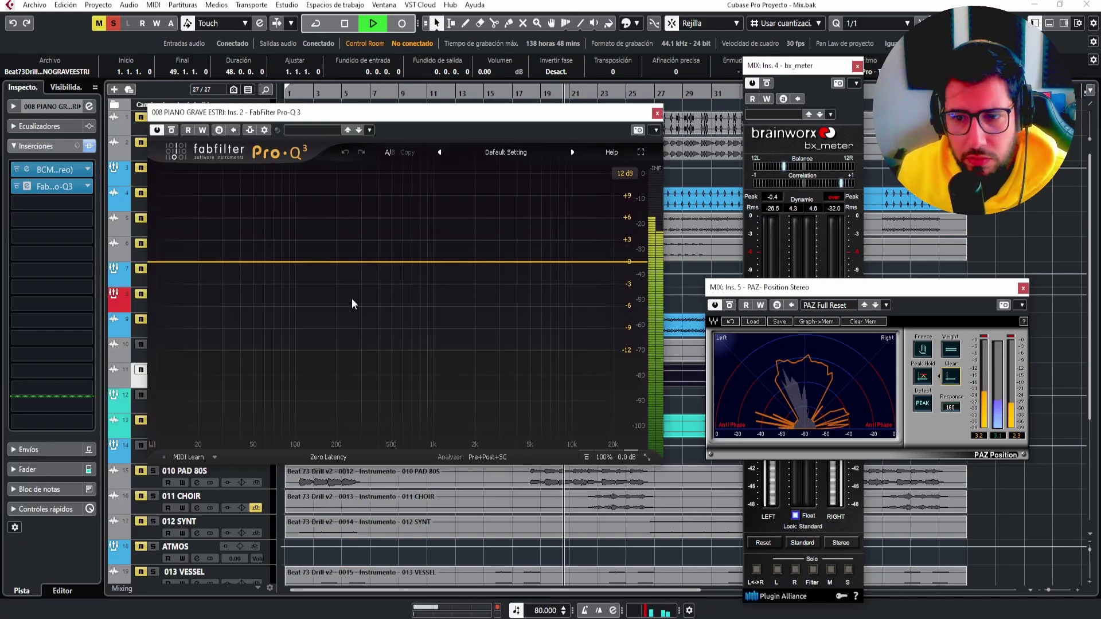
Add a 48 dB/oct Low Cut band at about 73 Hz in Pro-Q 3 on 008 PIANO GRAVE ESTRI.
click(336, 262)
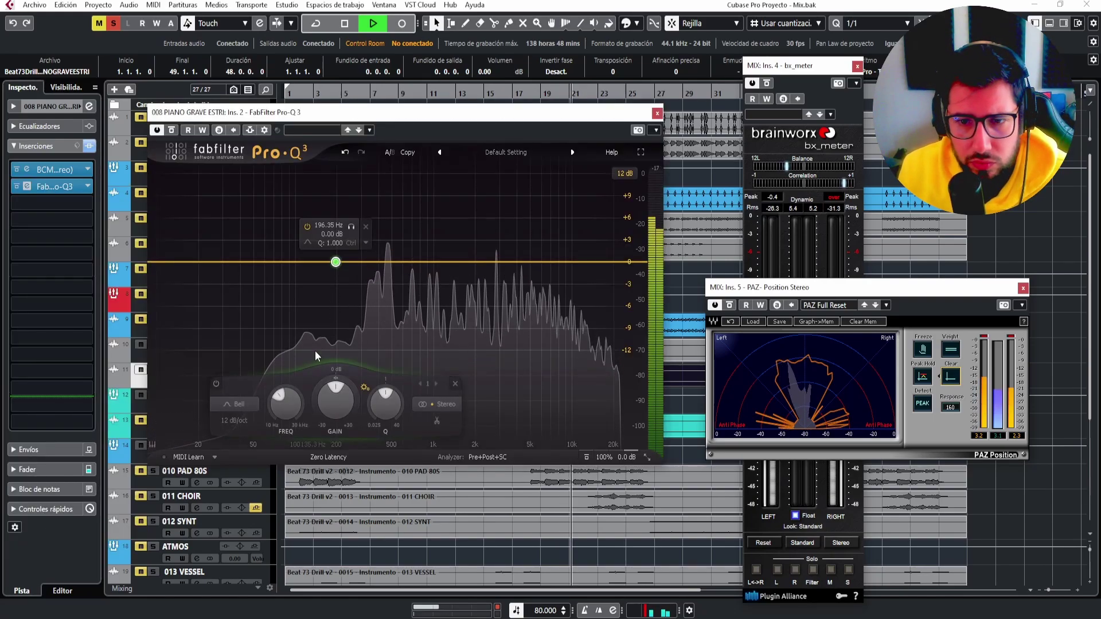
click(248, 406)
click(236, 309)
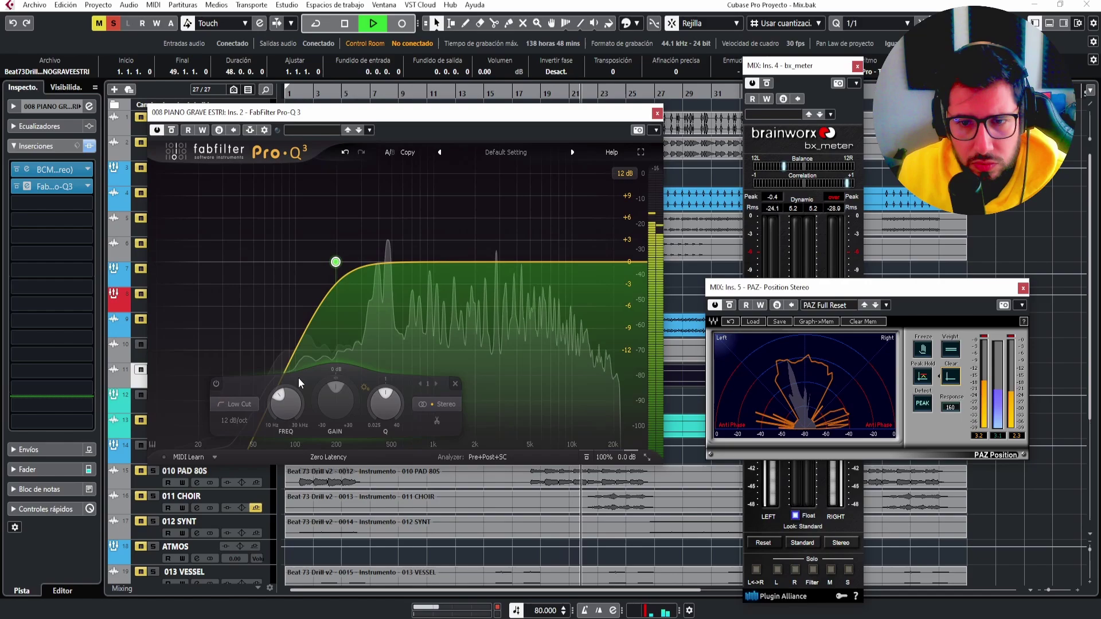
click(234, 420)
click(235, 516)
drag(336, 263, 276, 265)
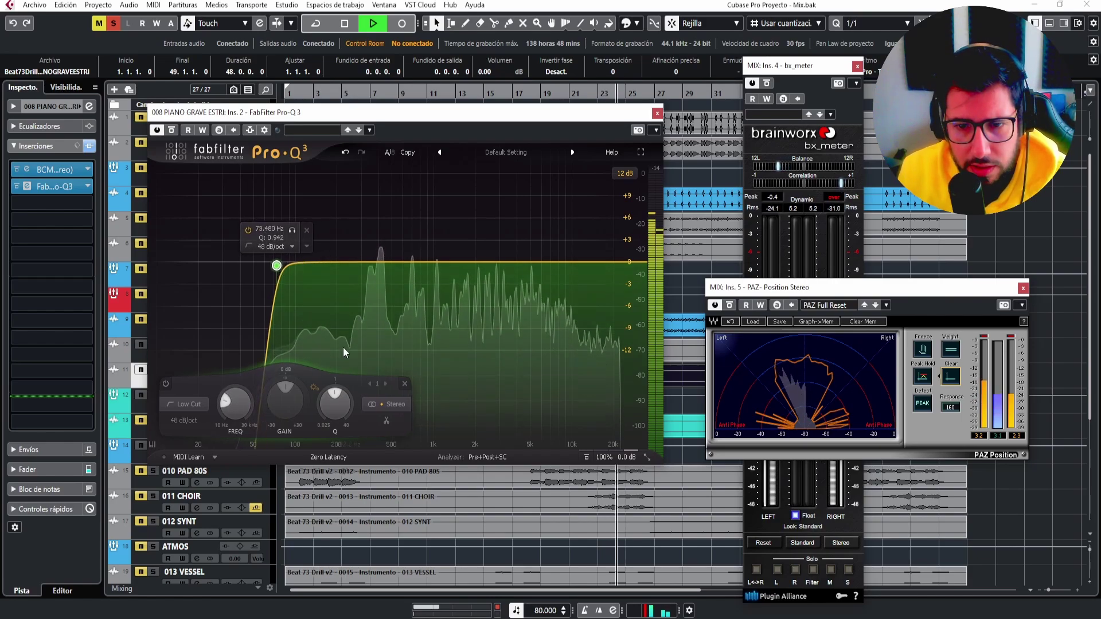
key(space)
click(344, 263)
click(249, 405)
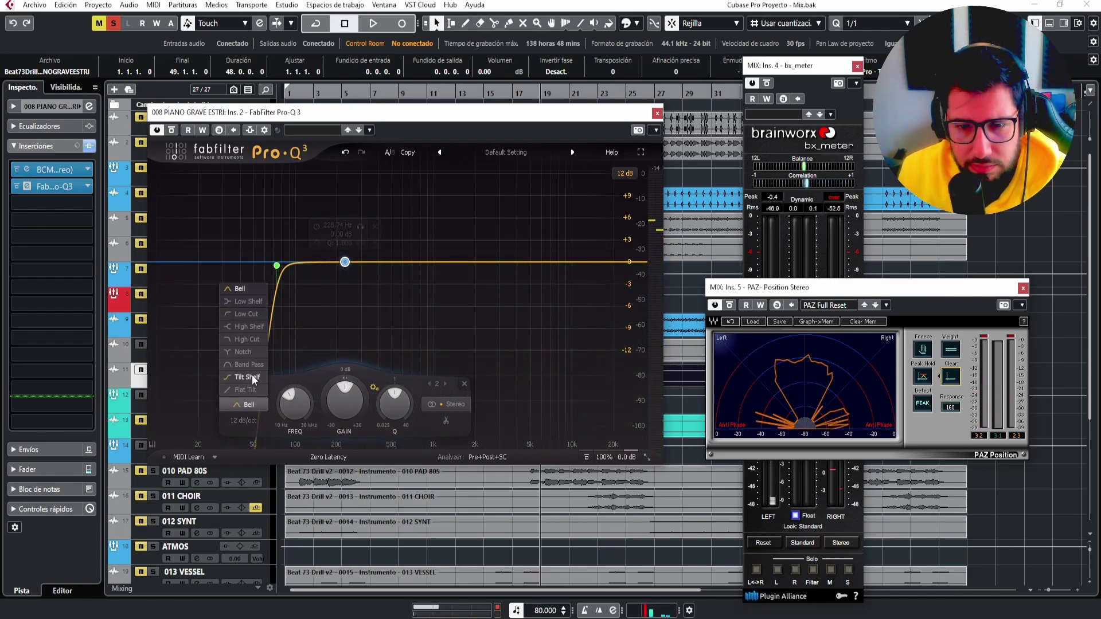
click(249, 339)
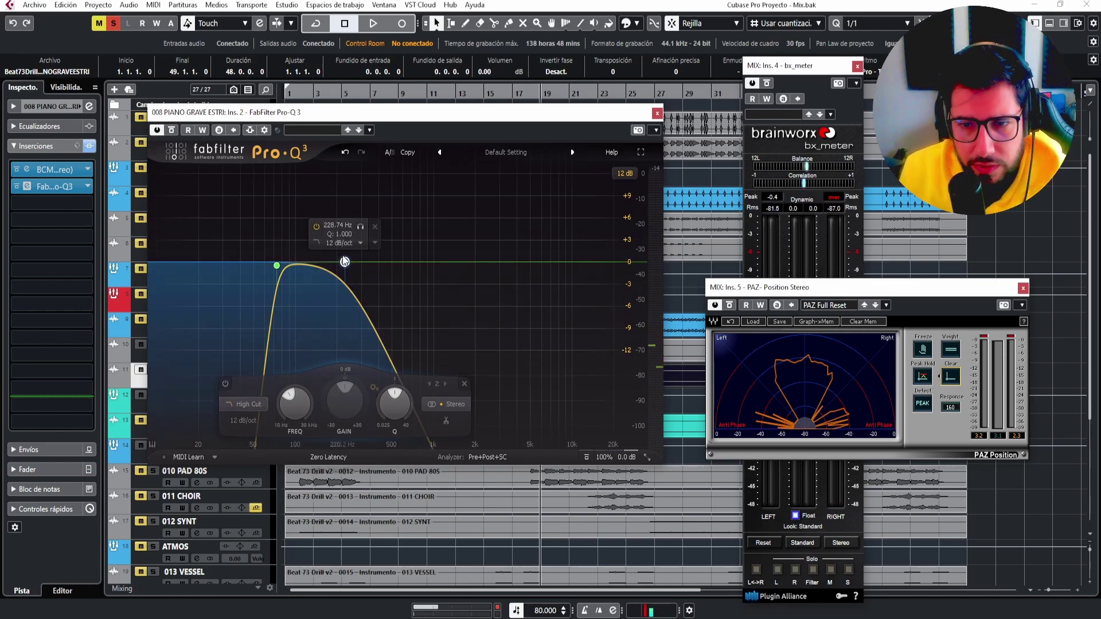
drag(345, 262, 308, 96)
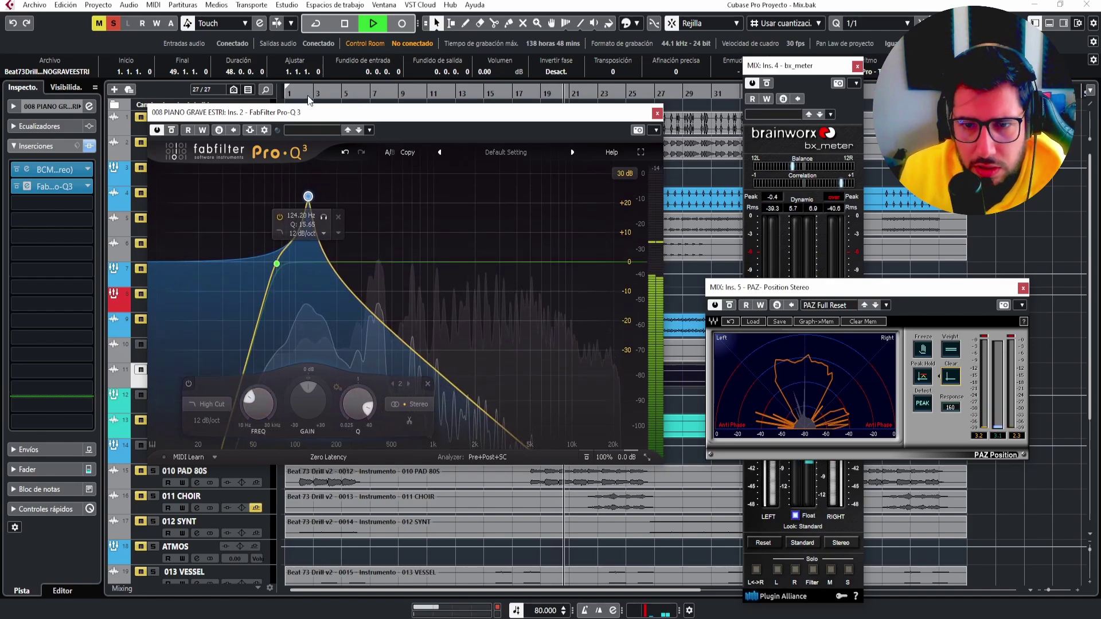
key(space)
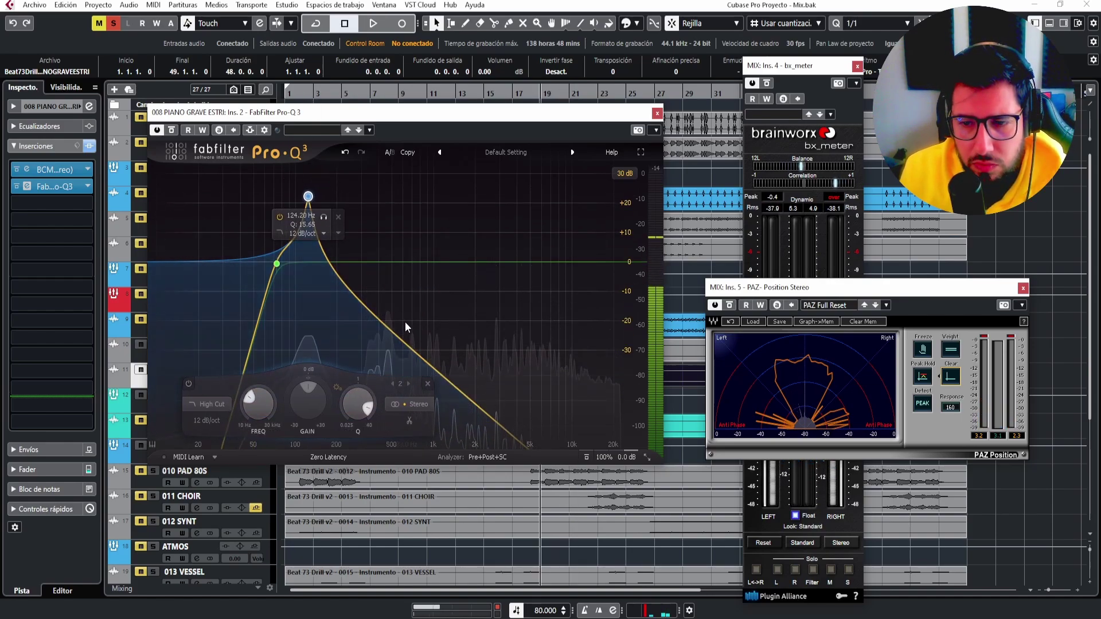
click(428, 384)
Add a bell cut of about -15.4 dB at about 100 Hz with a Q of about 1.6, and close the equalizer.
drag(300, 264, 295, 295)
key(space)
drag(347, 402, 347, 420)
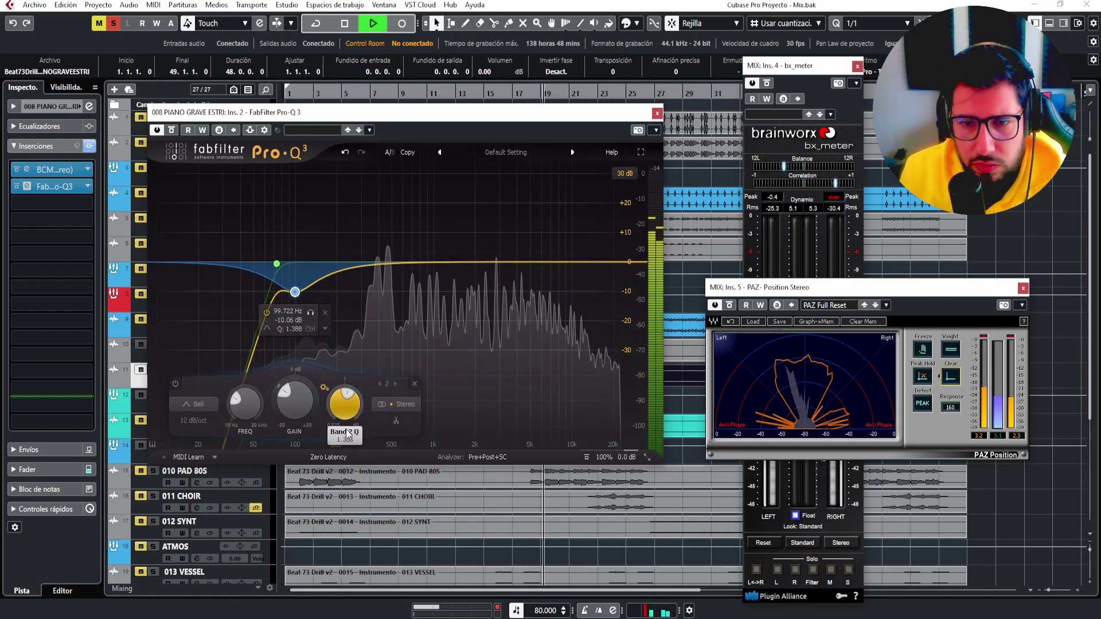
drag(294, 298, 295, 308)
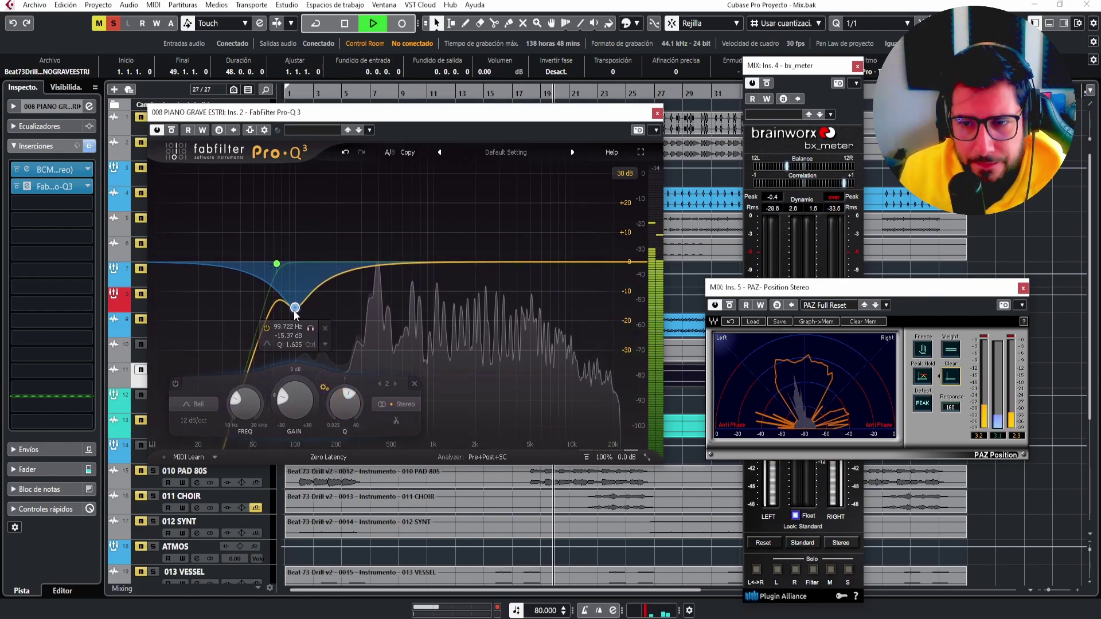
drag(552, 263, 577, 262)
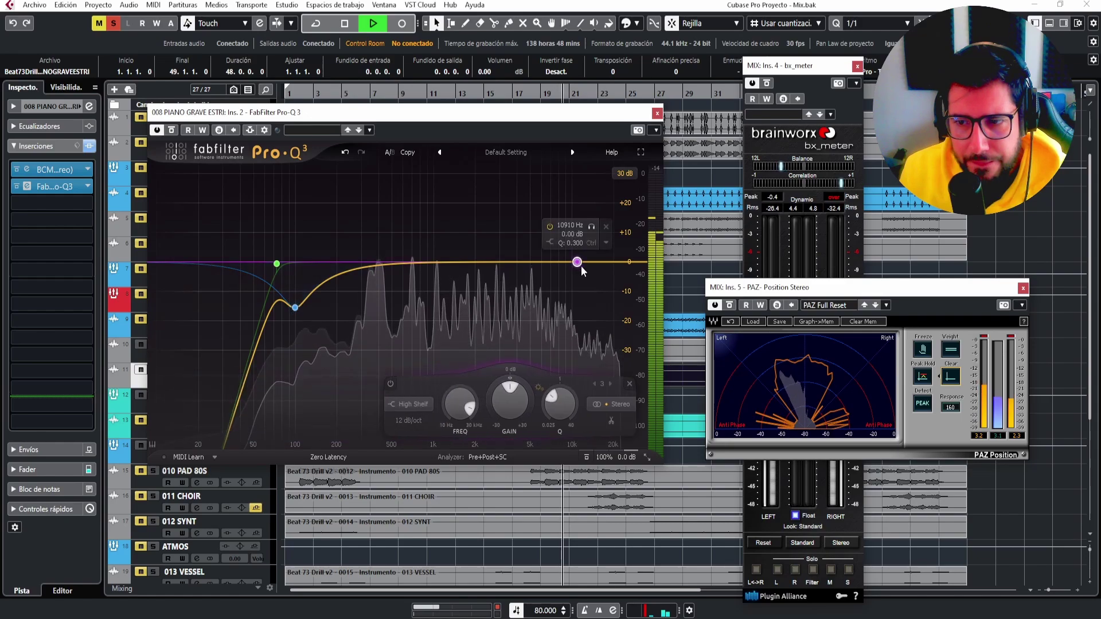
click(630, 384)
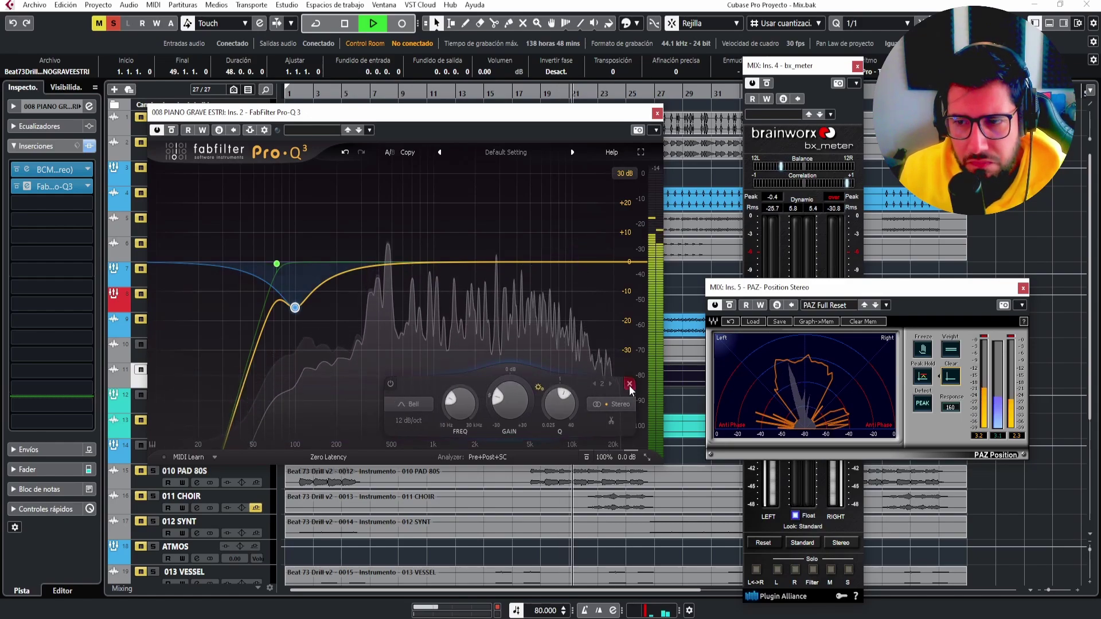
click(658, 114)
key(space)
Check the soloed pianos in the MIX channel's Spectrum Analyzer during playback, and close the analyzer and MixConsole.
key(F3)
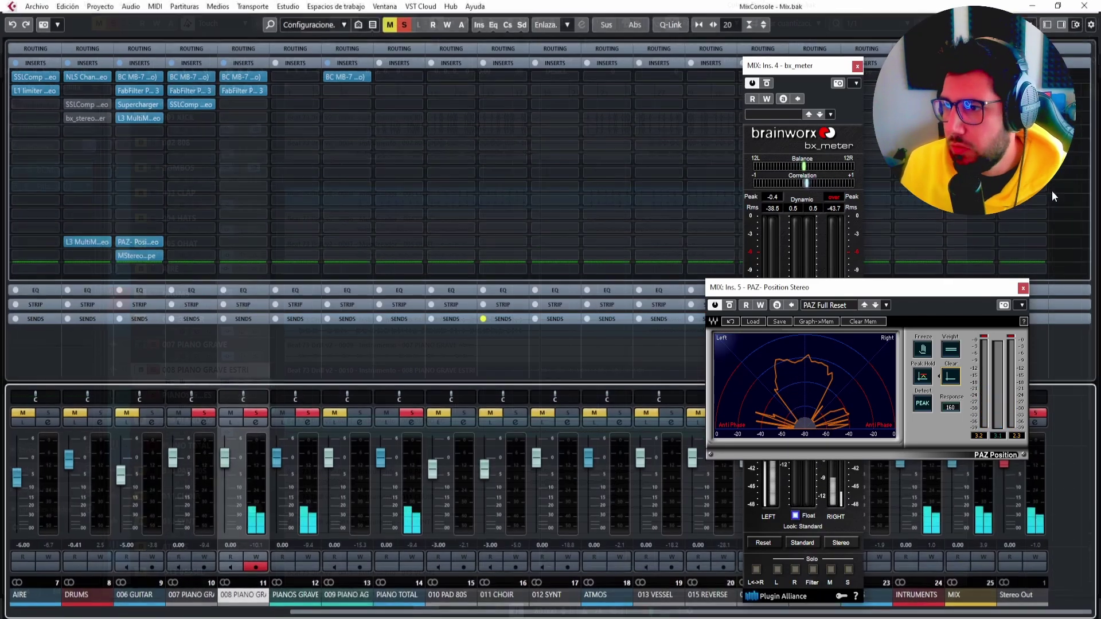
click(973, 103)
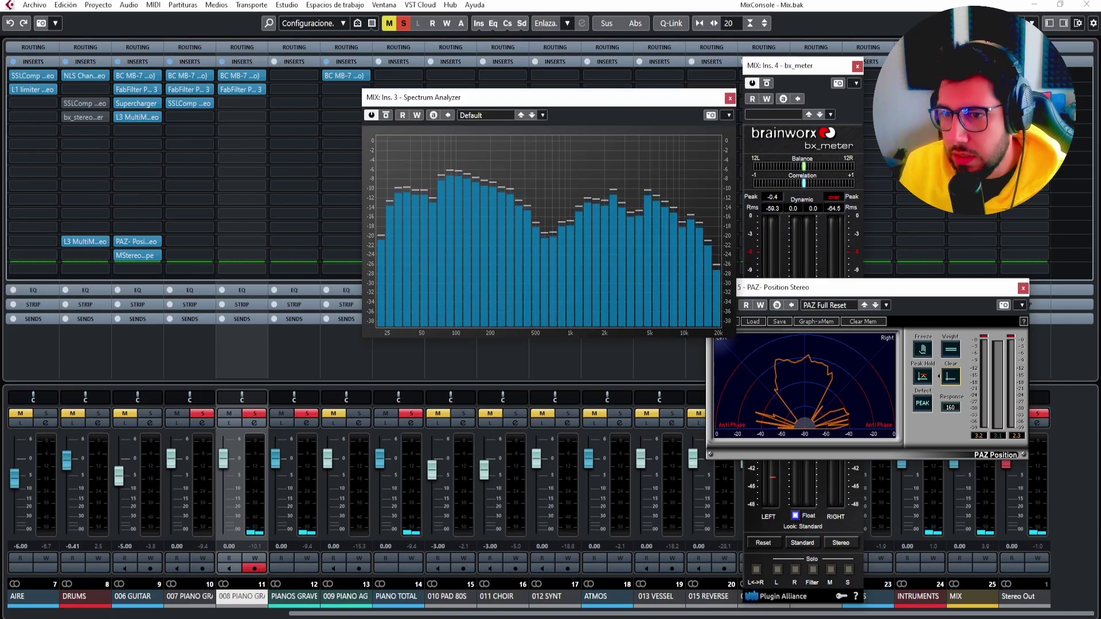
key(space)
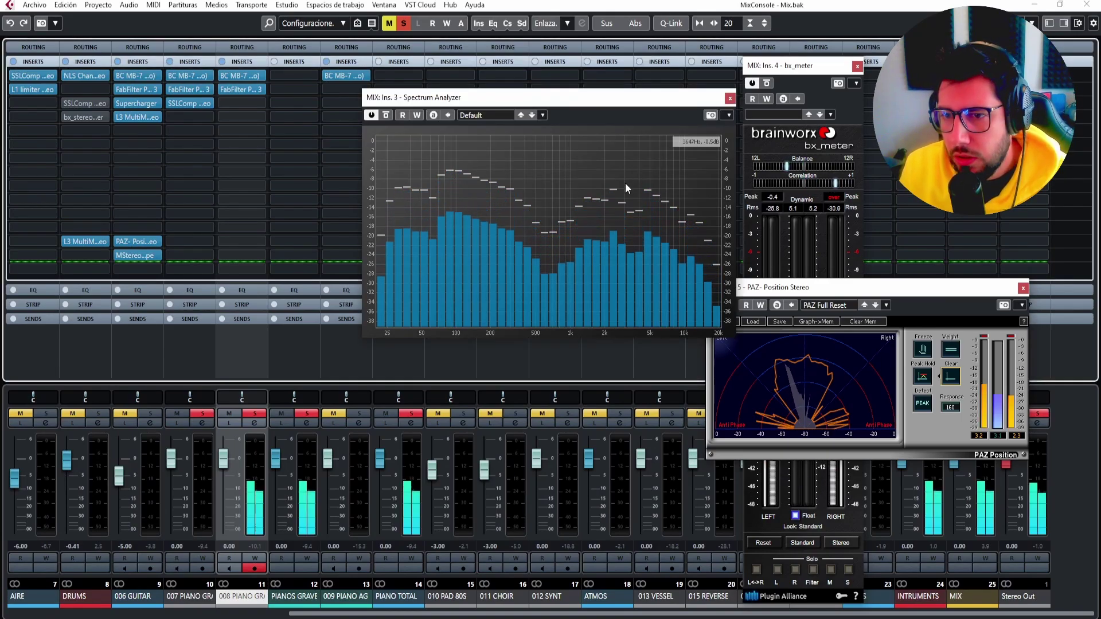
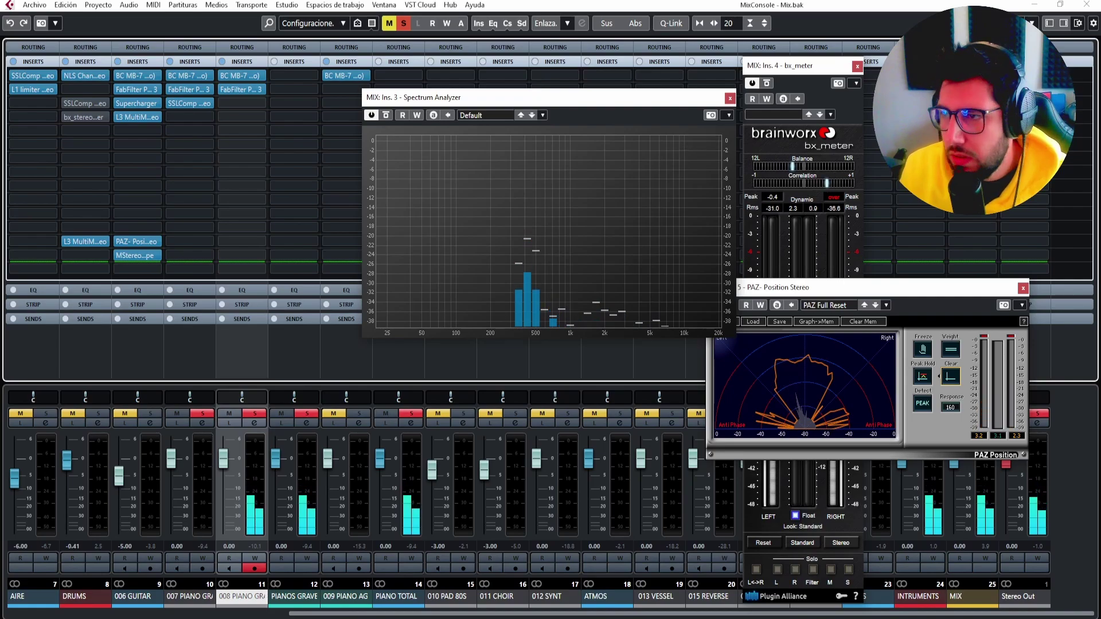
click(730, 98)
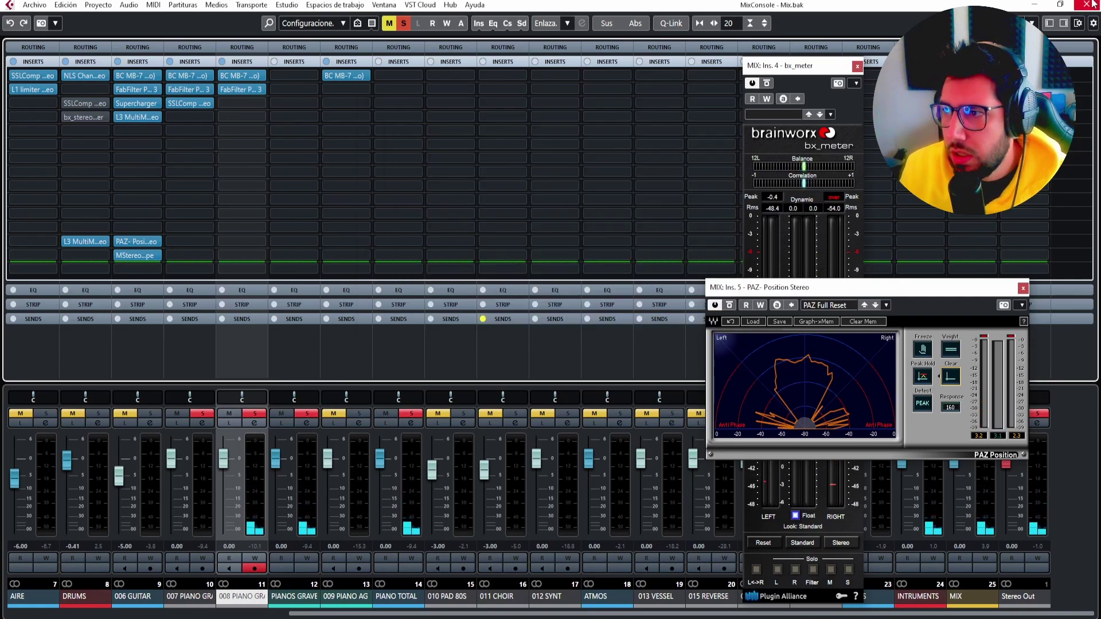
click(1086, 6)
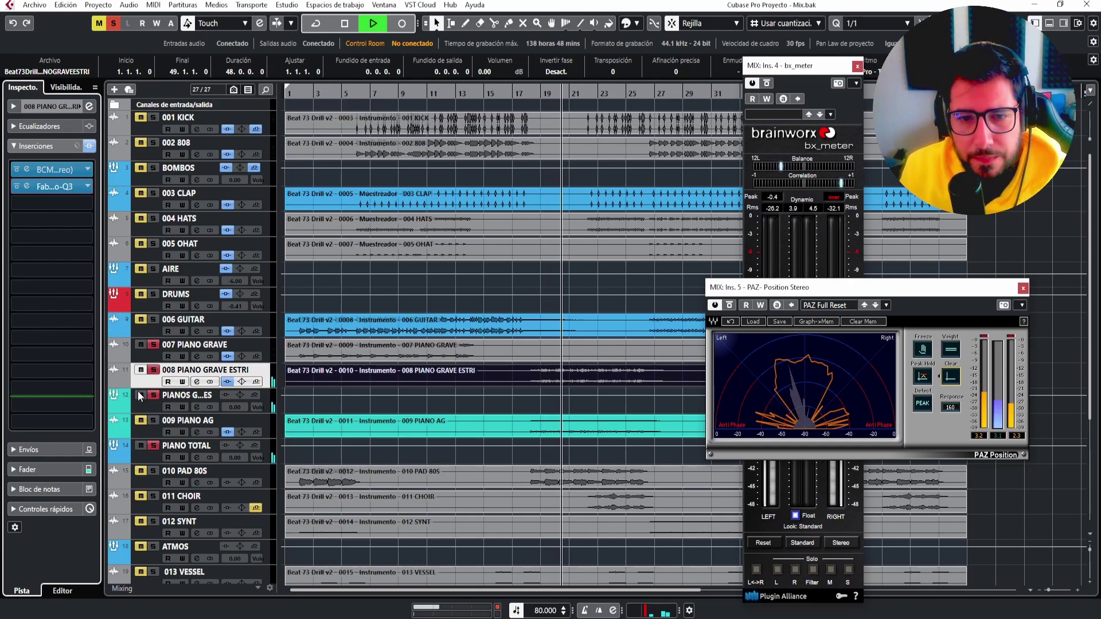
click(90, 204)
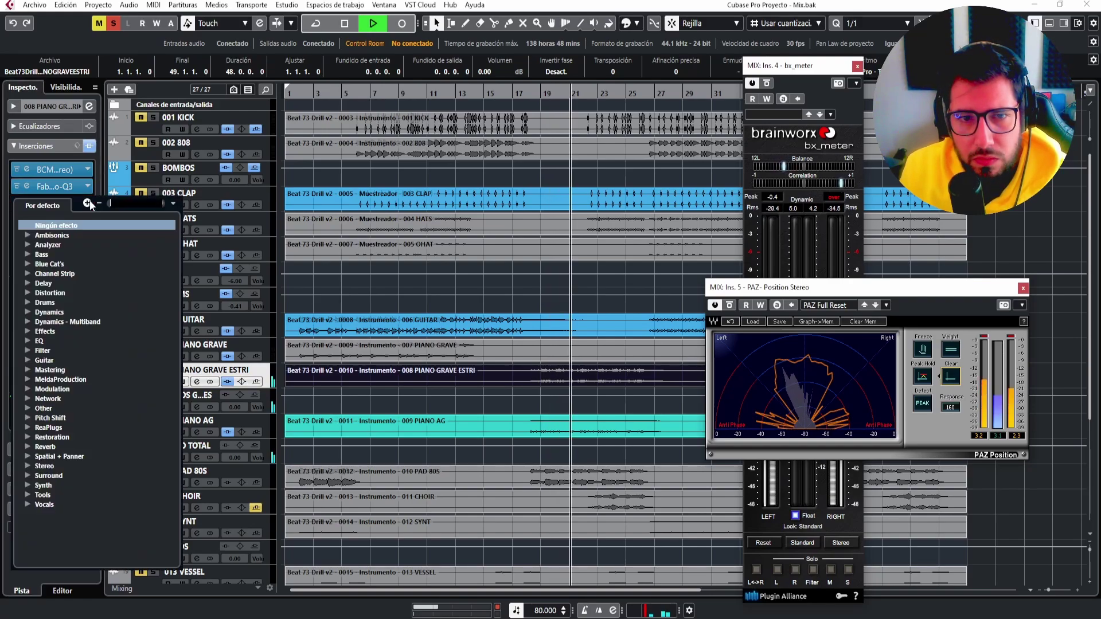
click(81, 184)
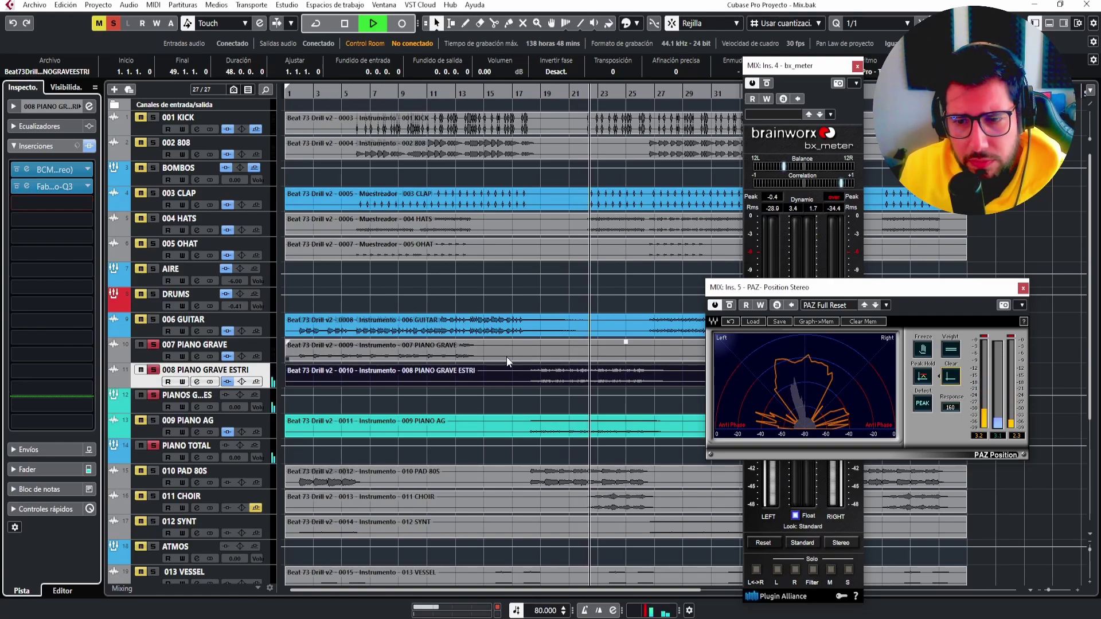
Solo only the 009 PIANO AG track, select it, and play it back.
key(space)
ctrl+click(153, 421)
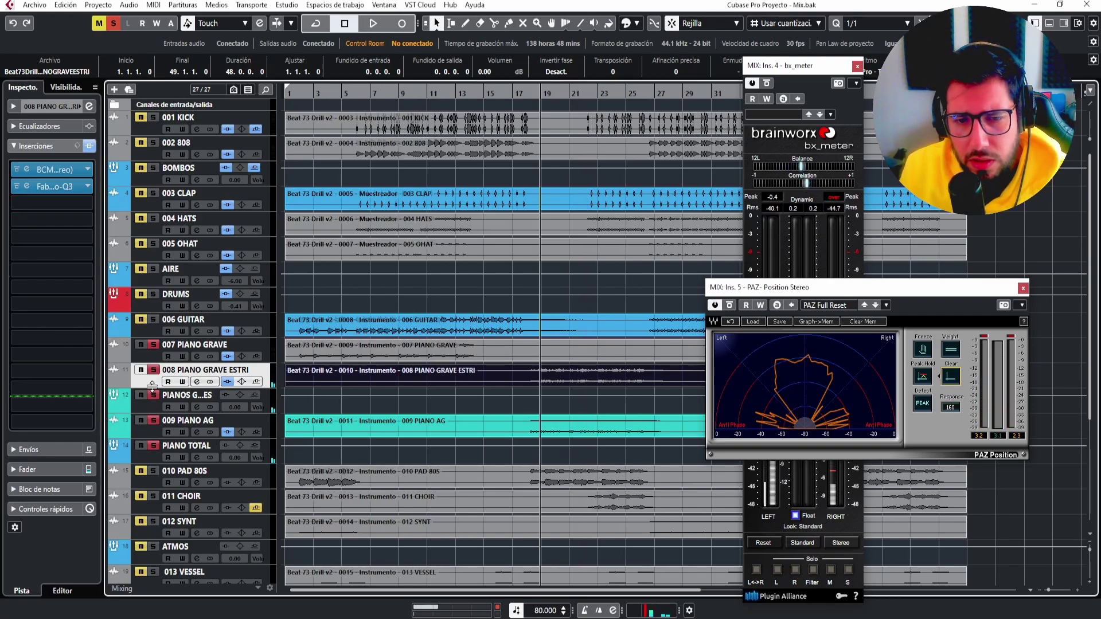
click(148, 434)
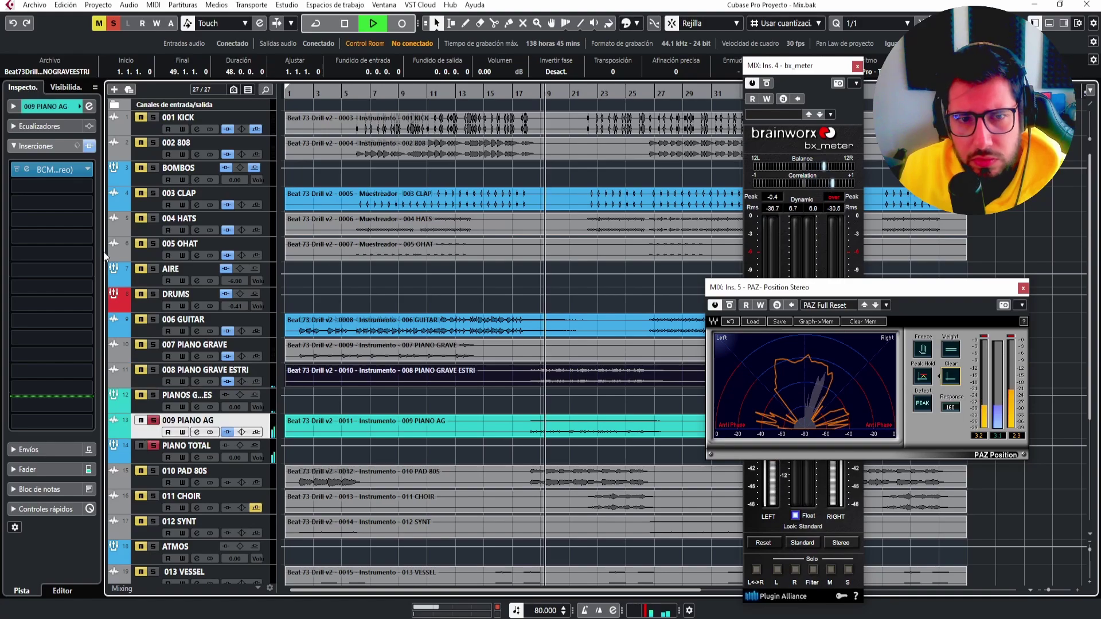
Insert FabFilter Pro-Q 3 on 009 PIANO AG and add a Low Cut band with a 72 dB/oct slope.
click(90, 187)
text(q3)
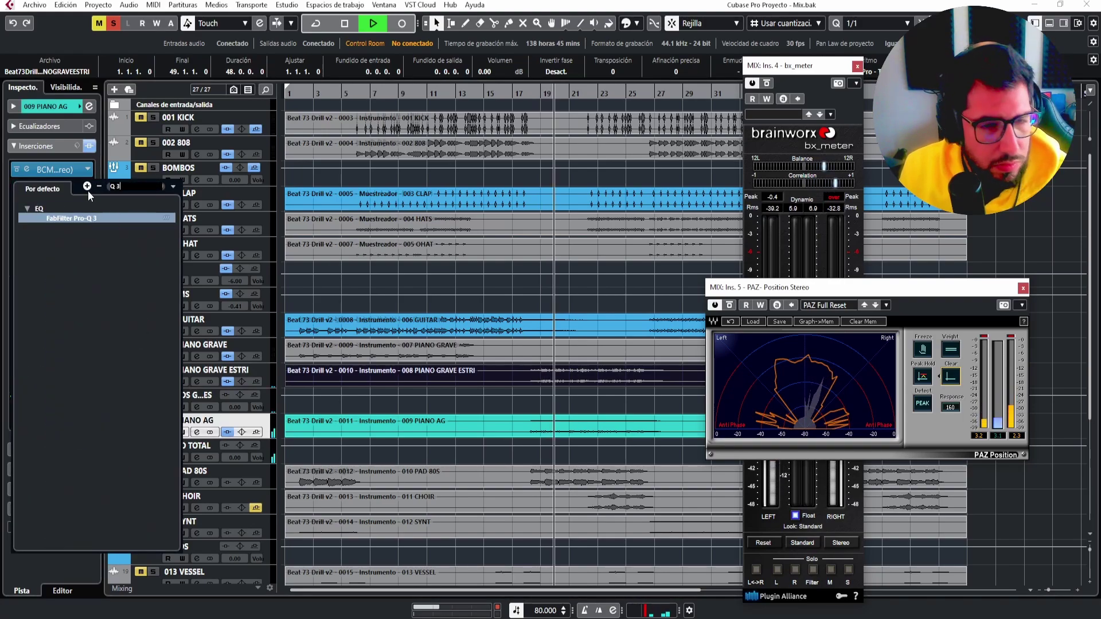
double_click(80, 218)
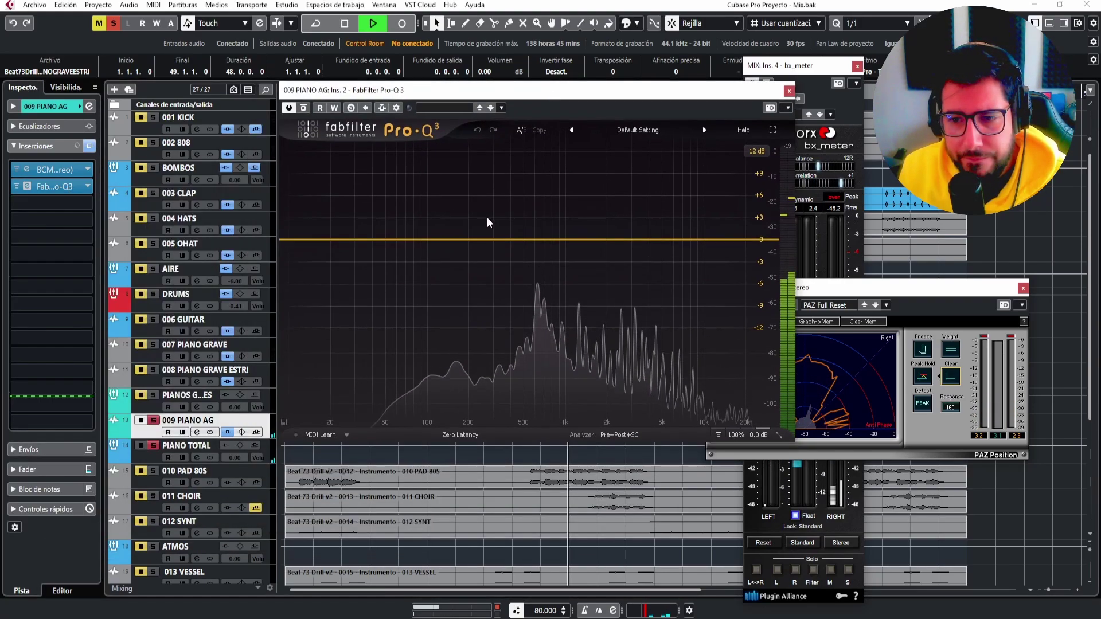
click(486, 240)
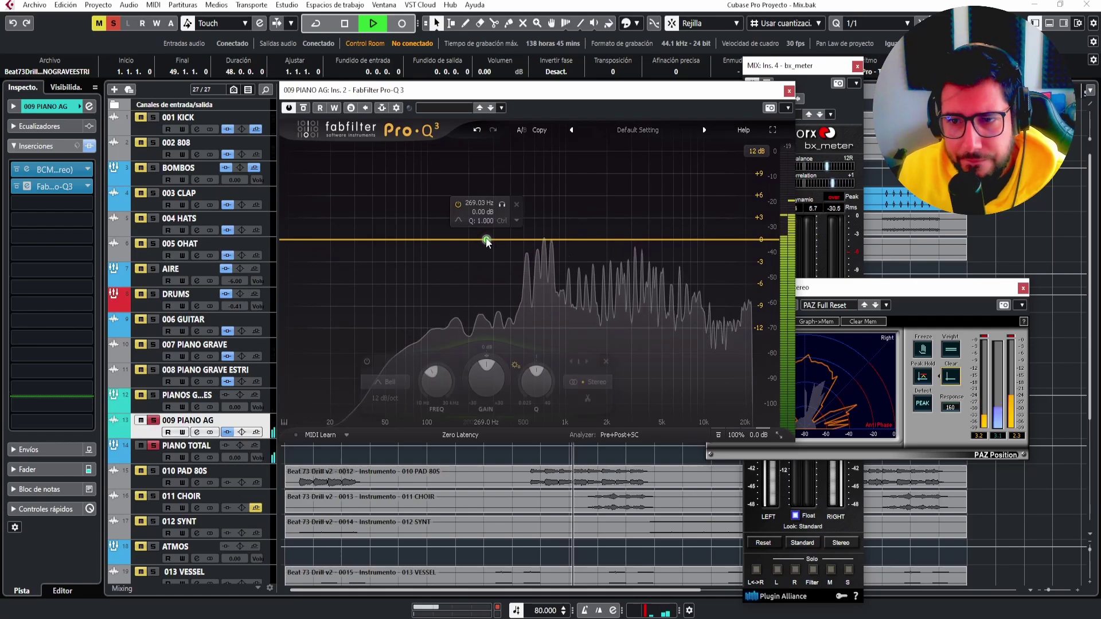
click(390, 384)
click(383, 291)
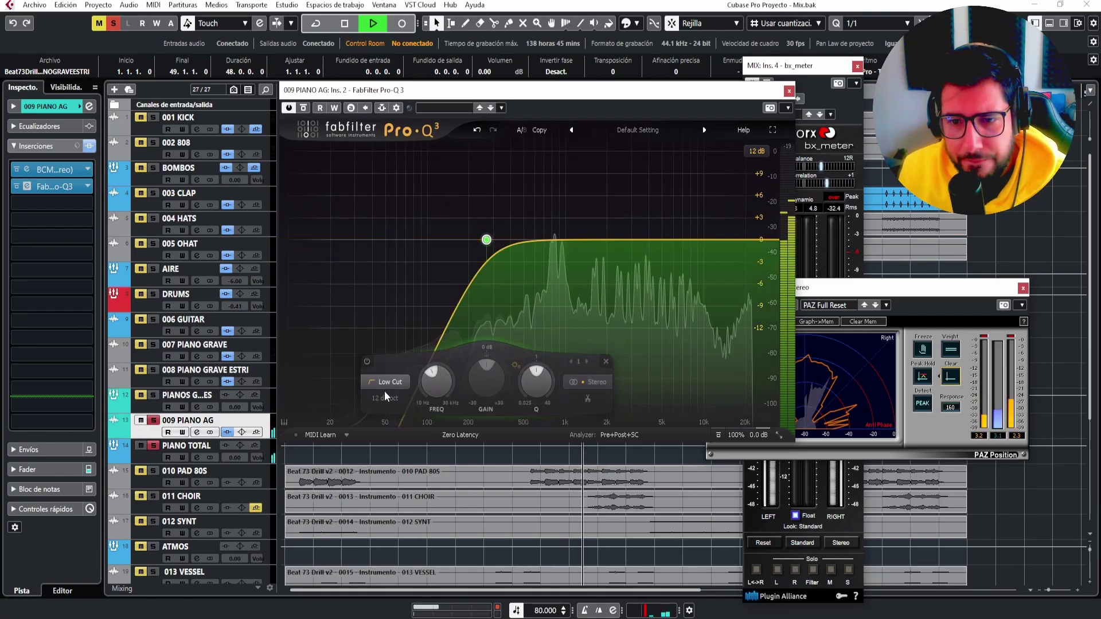
click(380, 399)
click(400, 505)
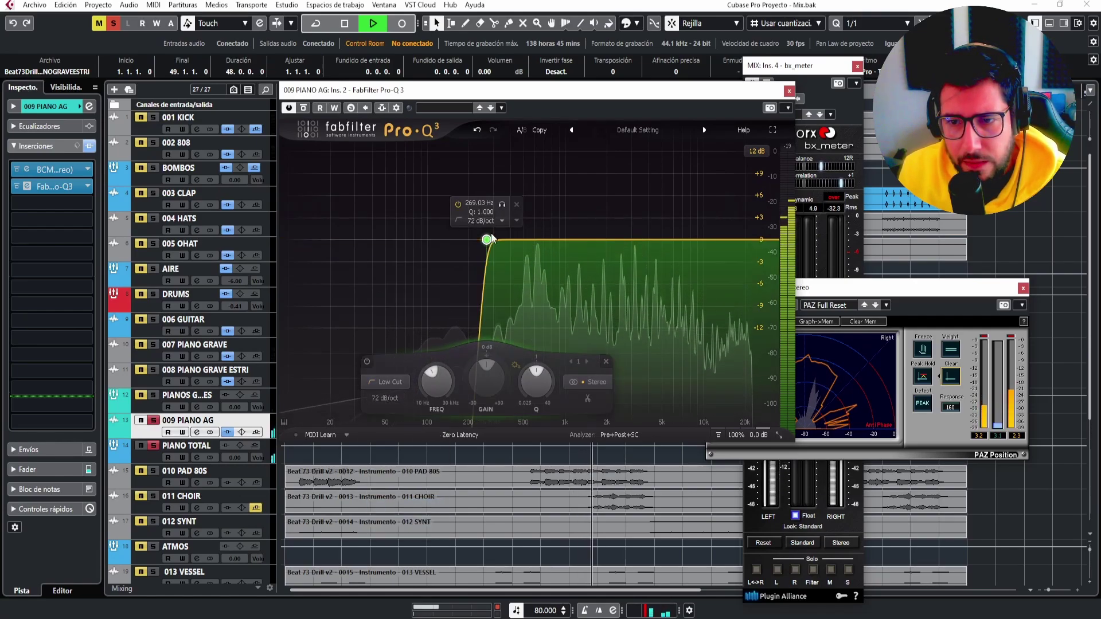
Tune the Low Cut on 009 PIANO AG to about 319 Hz with a Q of about 0.59, and close the equalizer.
drag(486, 239, 427, 244)
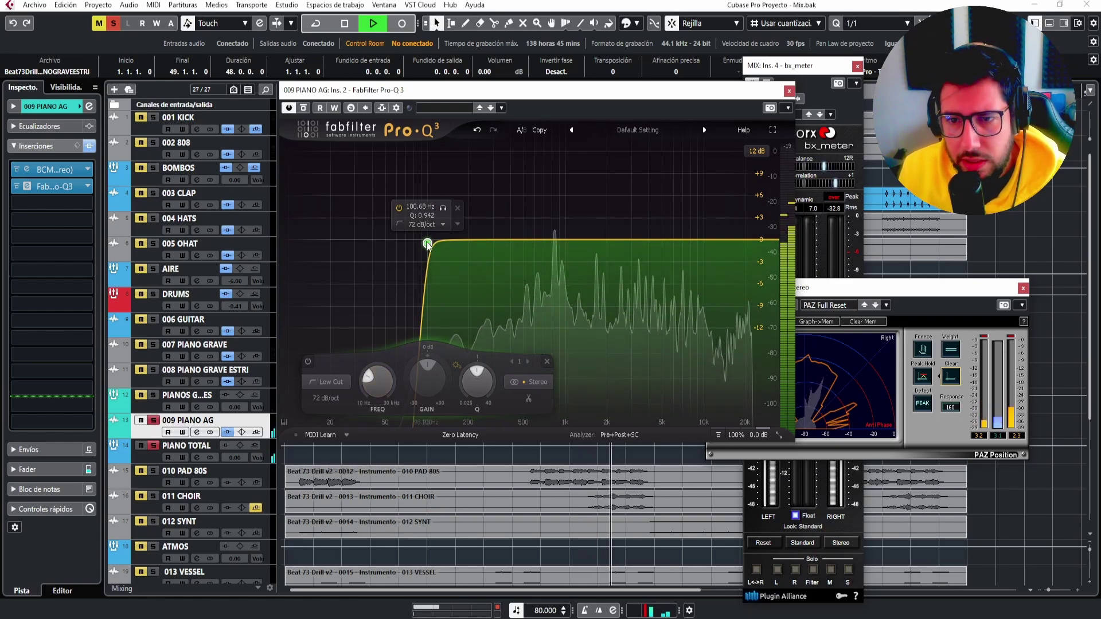
drag(427, 244, 475, 247)
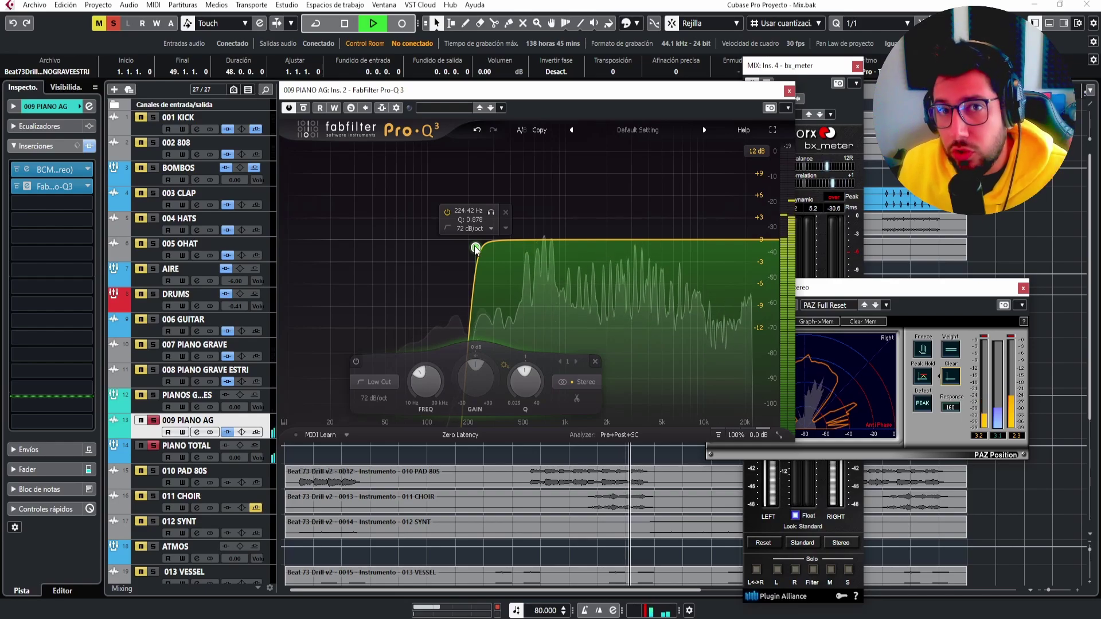
drag(476, 248, 497, 273)
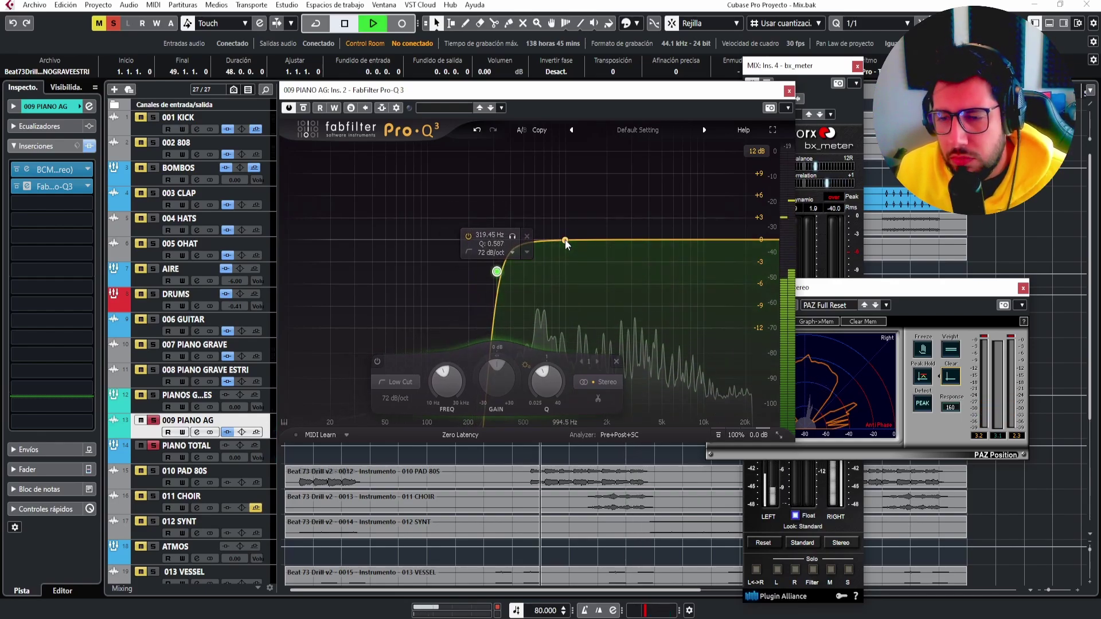
click(789, 91)
Add the low pianos group, 006 GUITAR and DRUMS to the solo, and play them together with 009 PIANO AG.
click(153, 395)
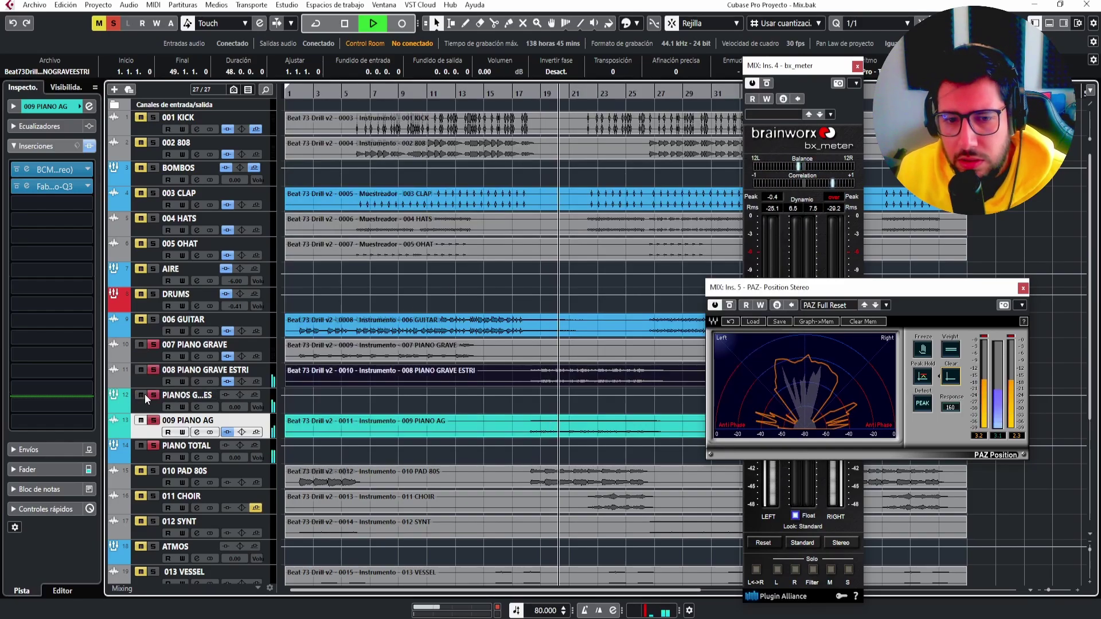
click(150, 316)
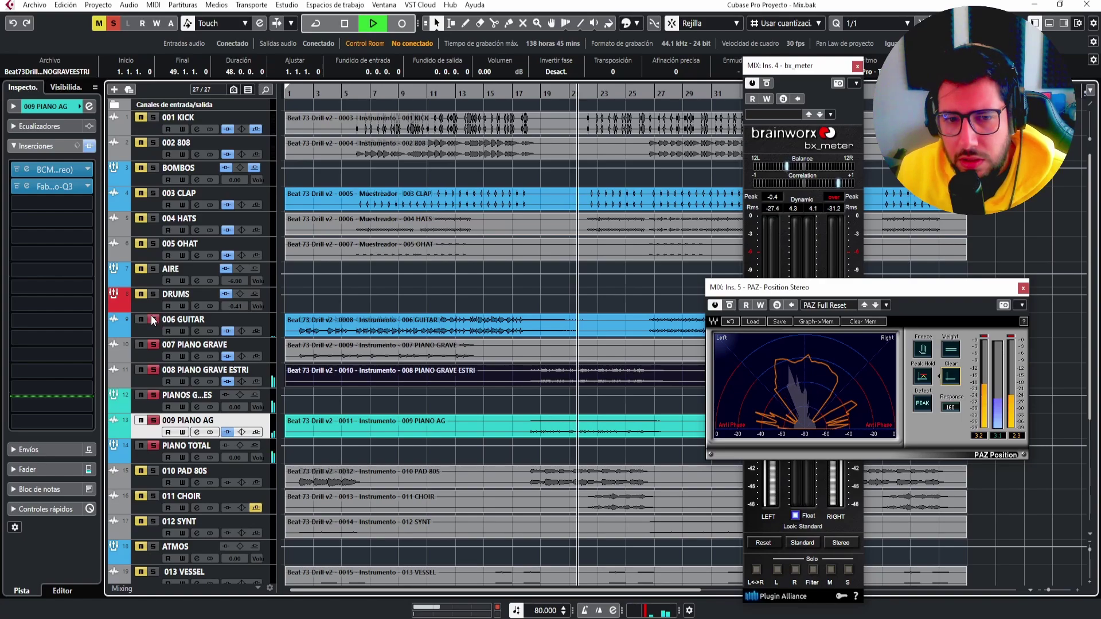
click(144, 295)
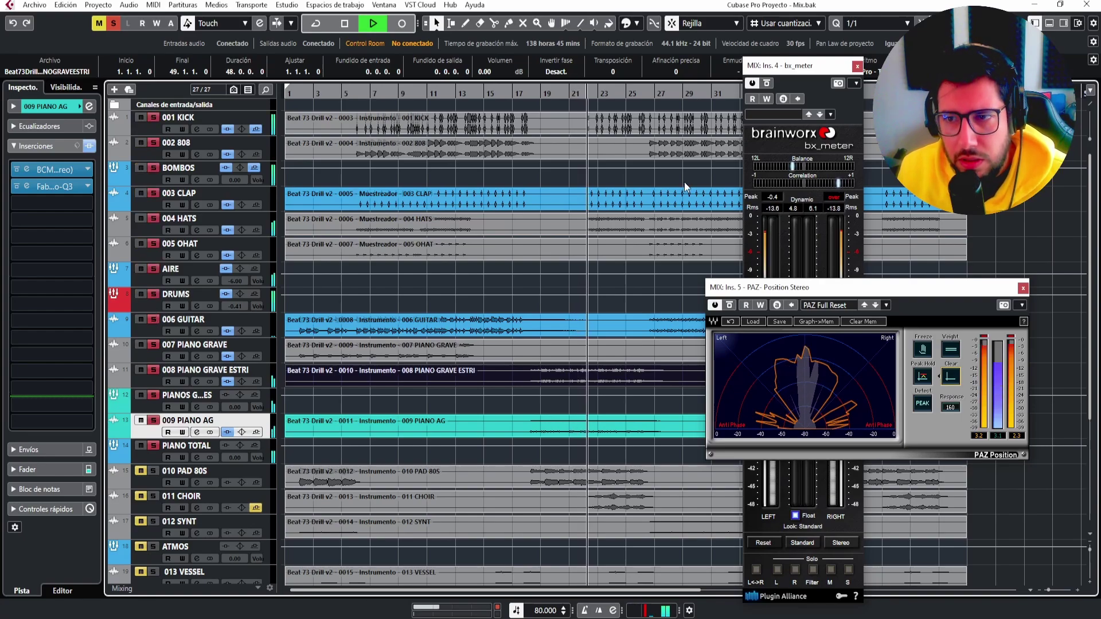
click(555, 209)
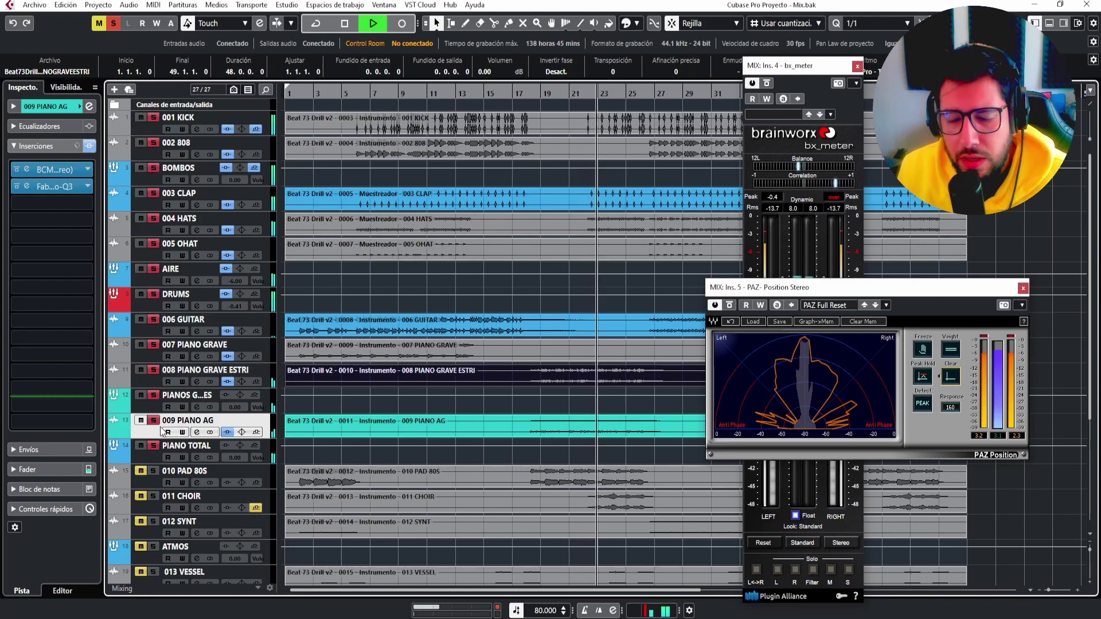
key(space)
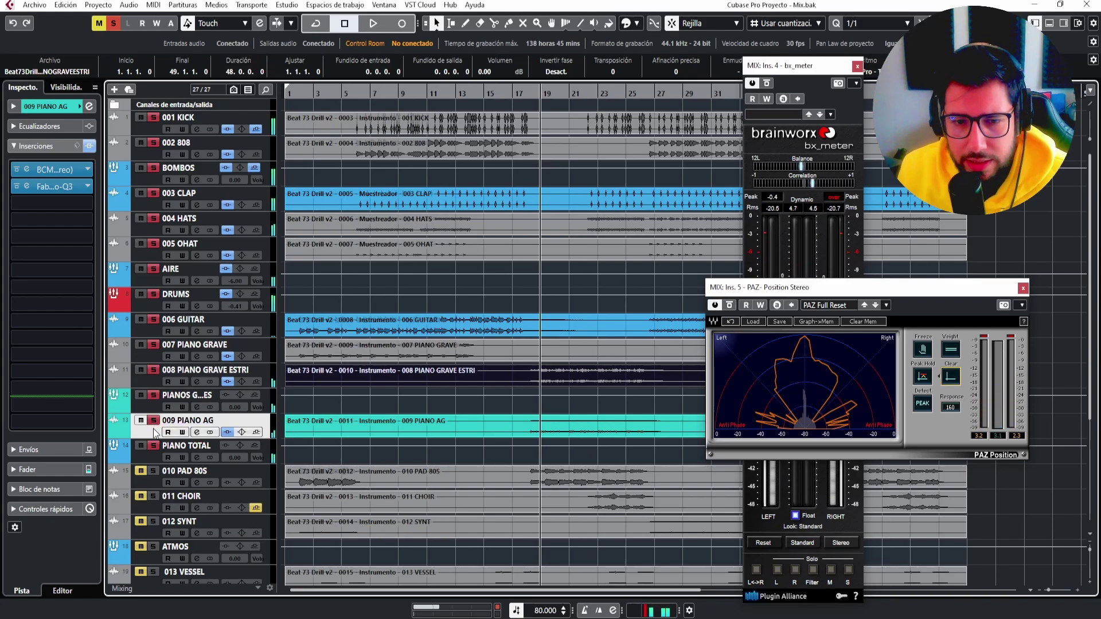
Insert the SSLComp Stereo compressor in the first insert slot of the PIANO TOTAL group.
click(152, 457)
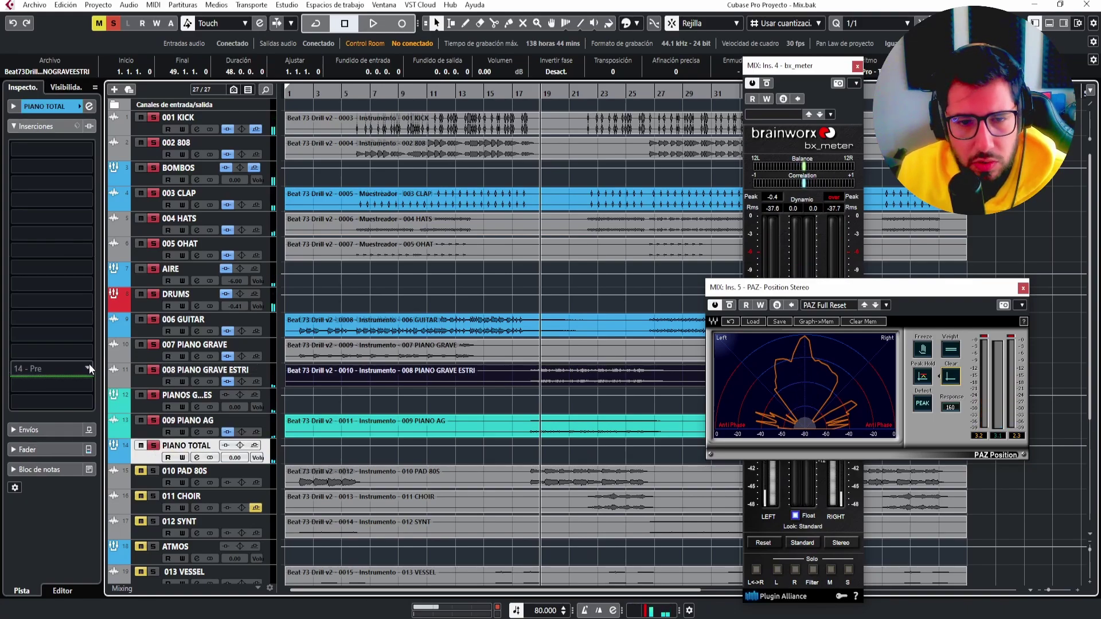
click(92, 149)
text(SSL)
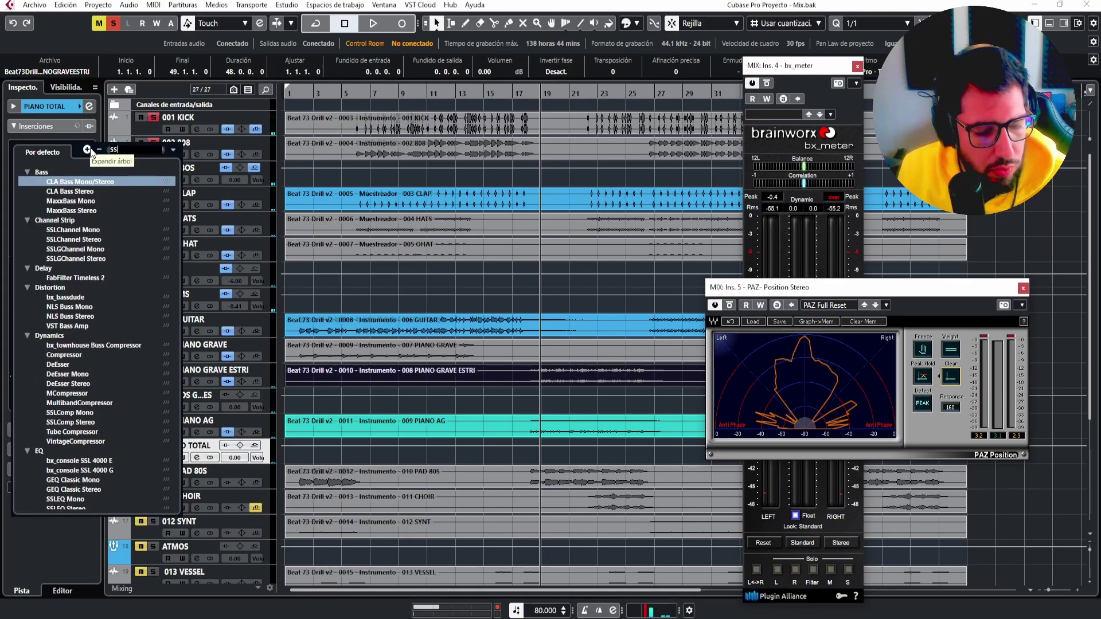
click(68, 211)
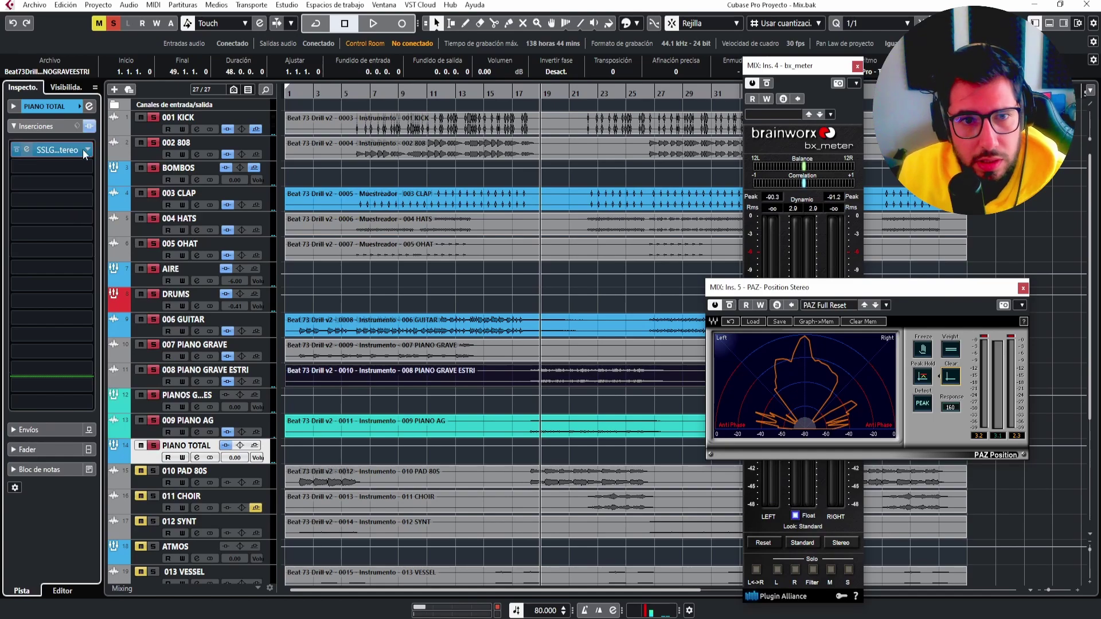
click(86, 149)
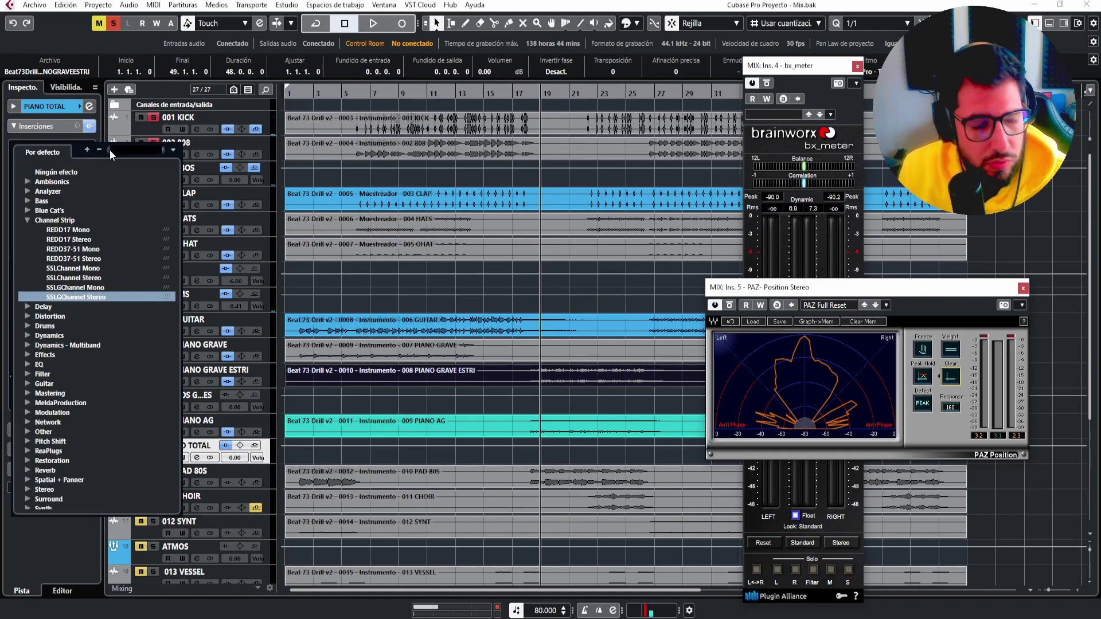
text(SSL)
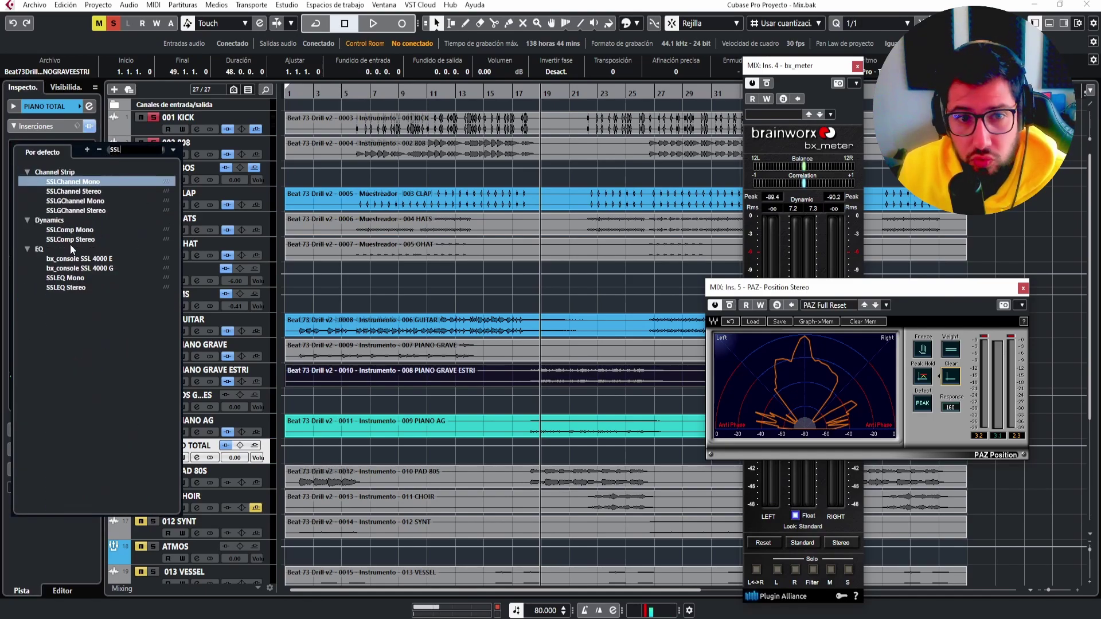
click(63, 240)
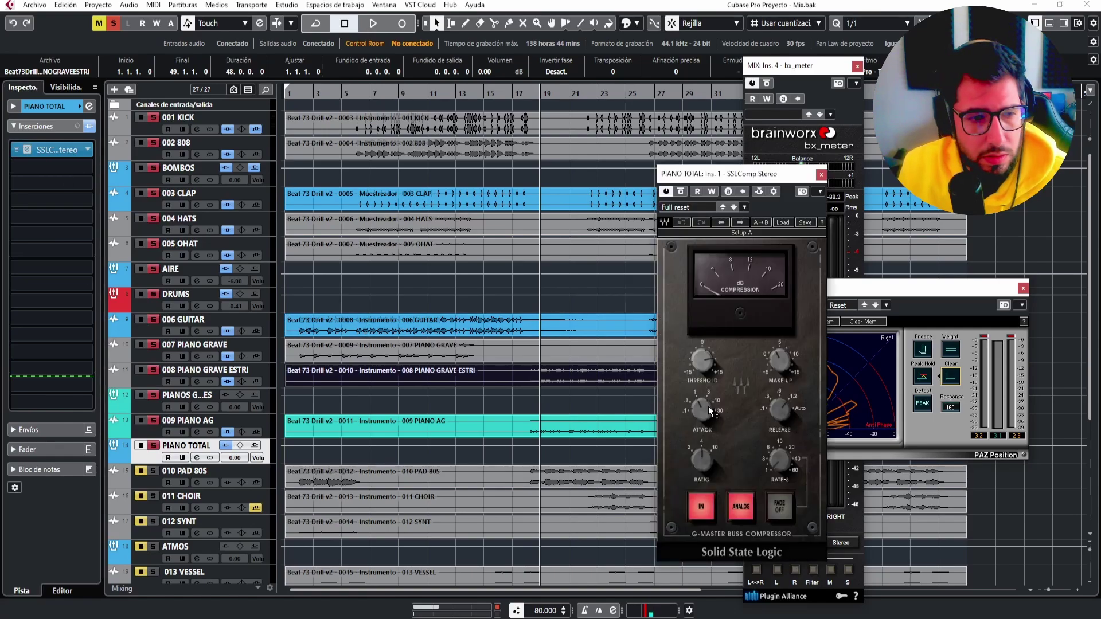
Raise the SSLComp's attack, shorten its release and adjust its threshold on PIANO TOTAL during playback.
drag(708, 406, 708, 362)
key(space)
drag(778, 412, 778, 450)
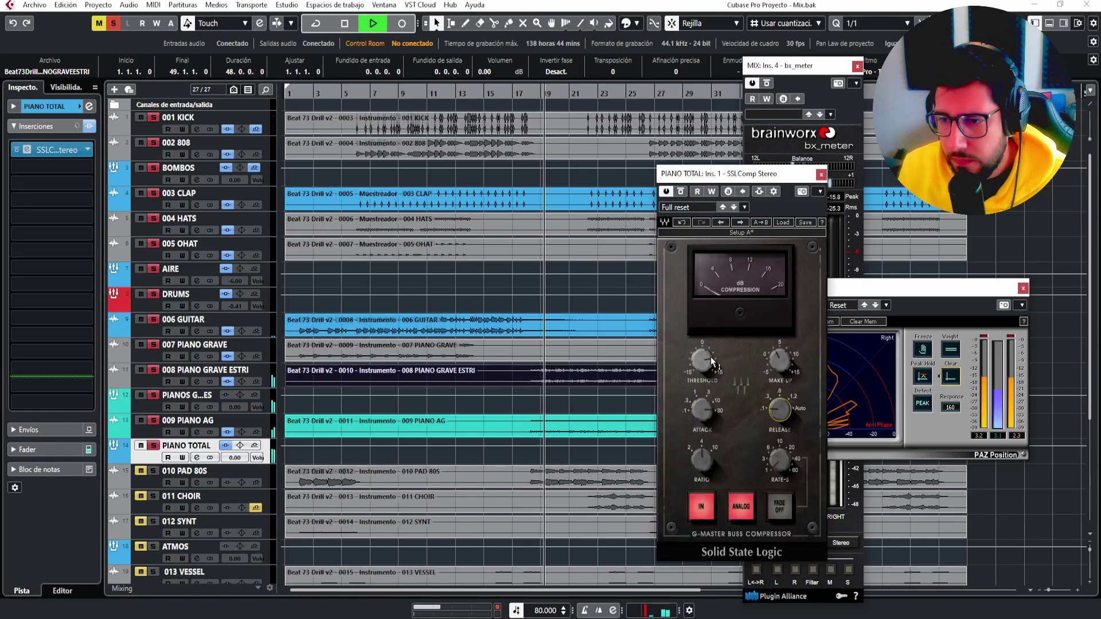
mouse_move(711, 357)
mouse_down()
mouse_move(710, 380)
mouse_move(699, 353)
mouse_up()
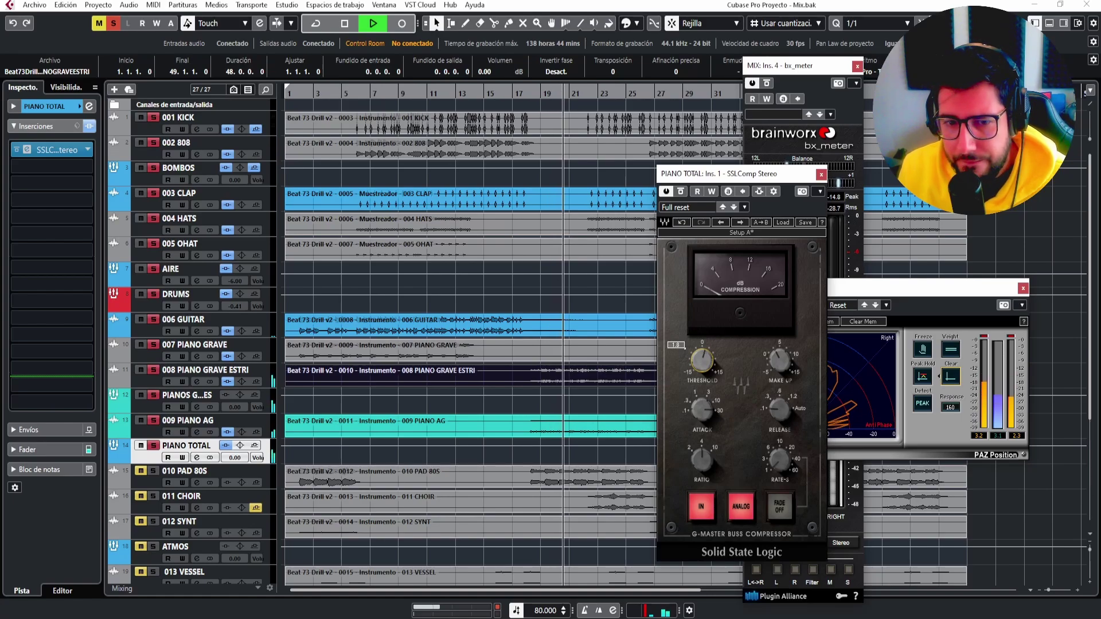
Play the compressed pianos against the full beat from about bar 7, check the release setting, and close the compressor.
key(space)
key(space)
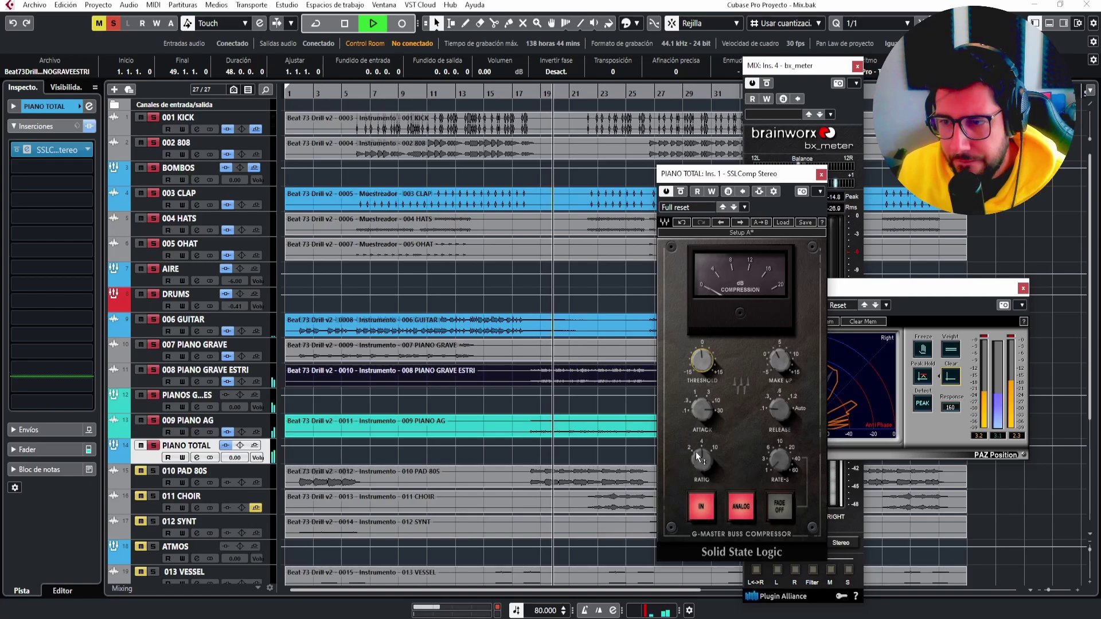
click(371, 93)
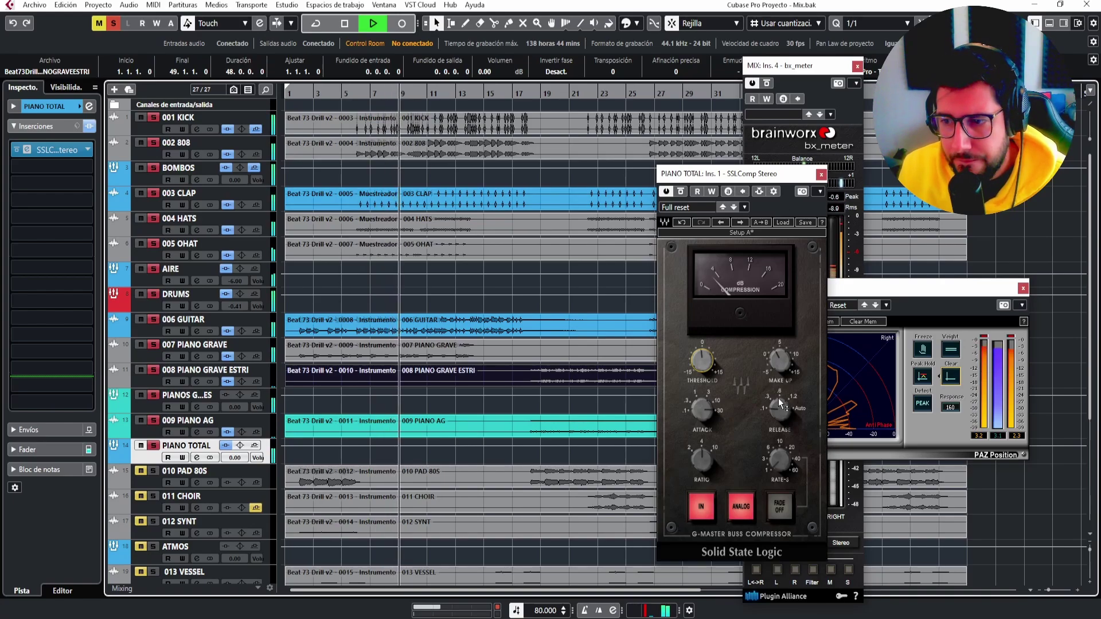
click(779, 410)
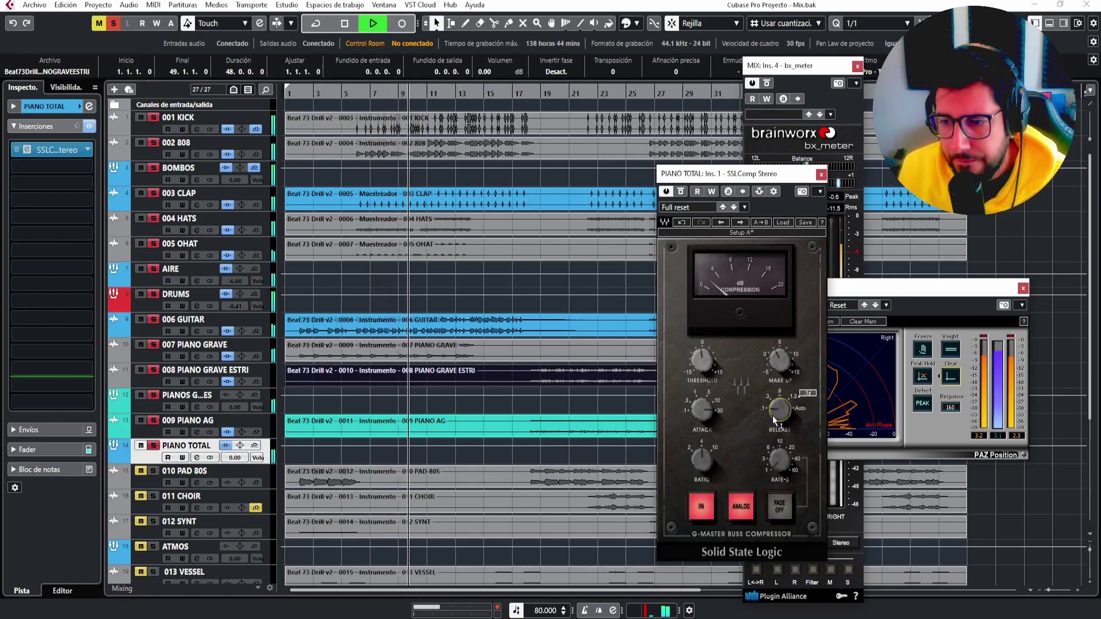
click(821, 175)
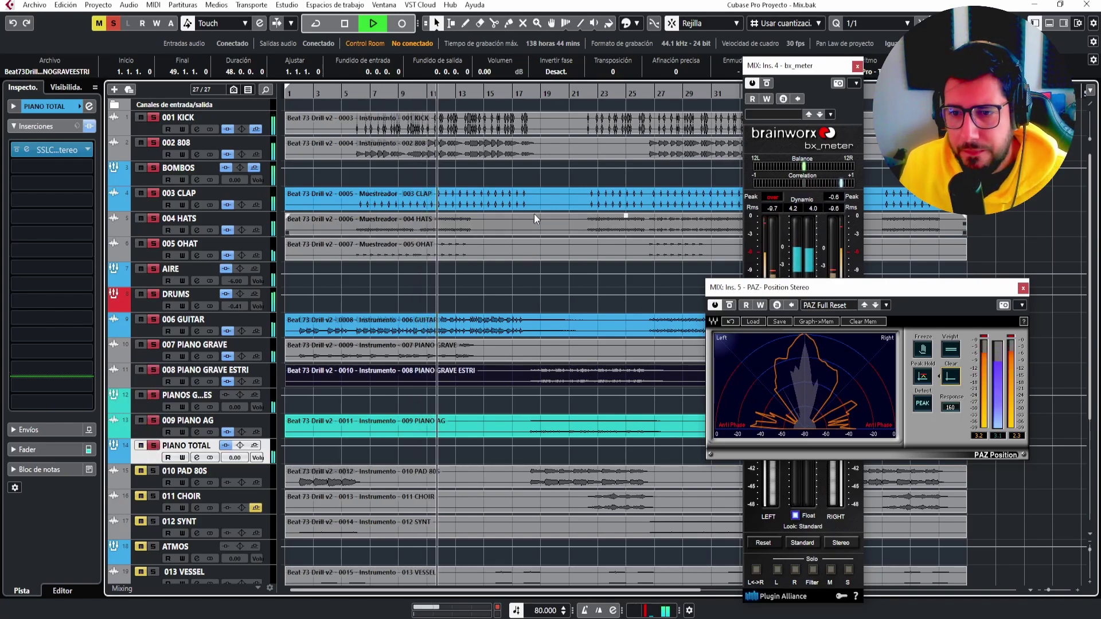
Play back from about bar 18, and take PIANO TOTAL and DRUMS out of solo.
click(526, 91)
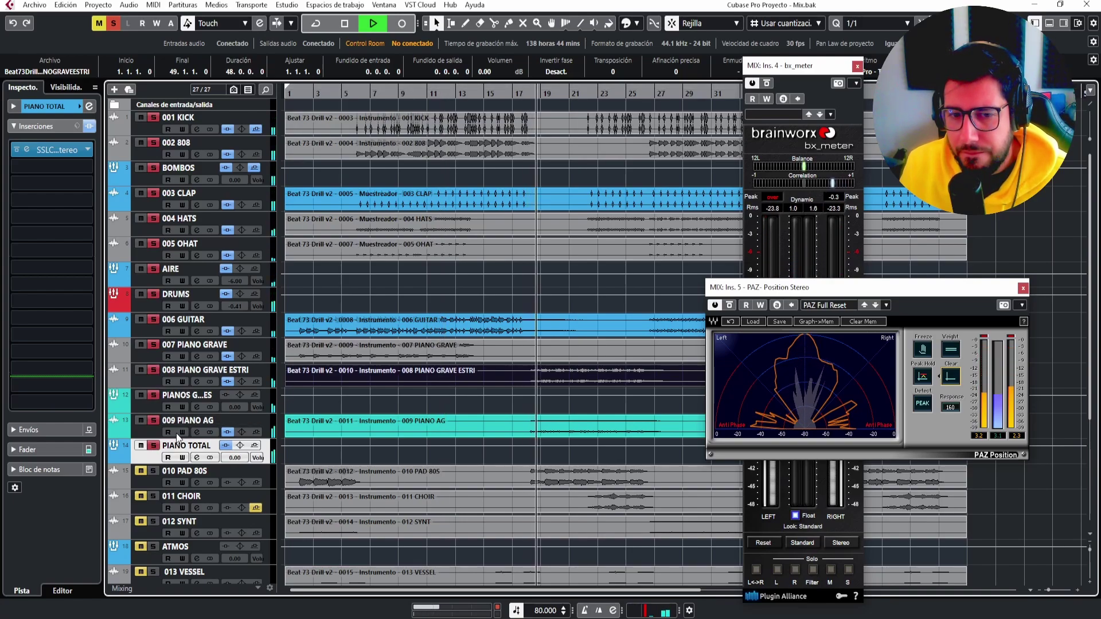
key(space)
click(154, 447)
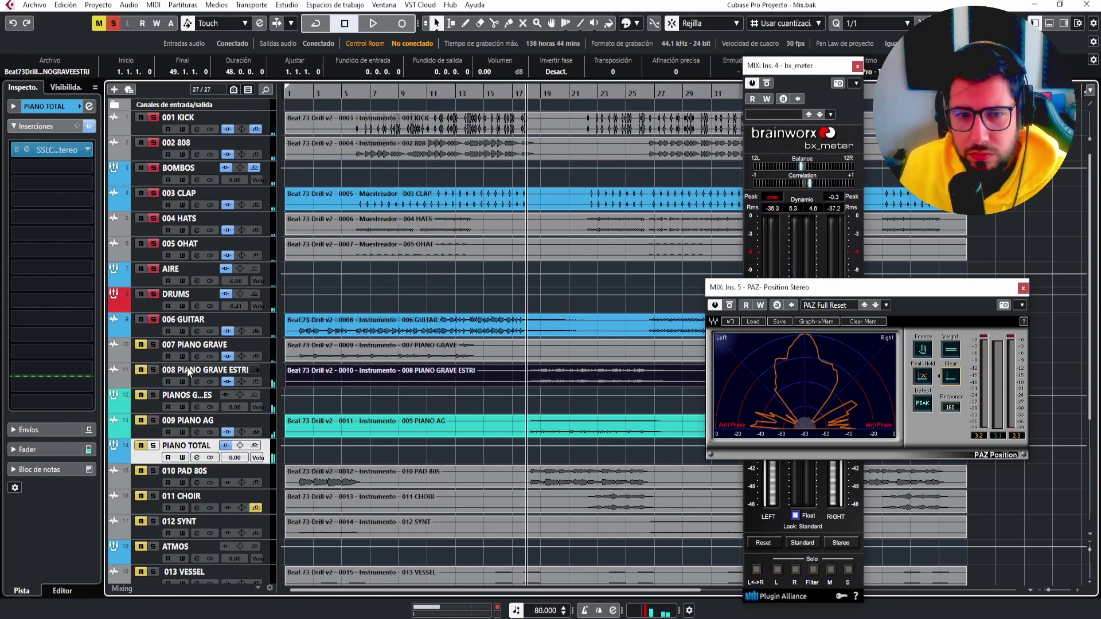
click(154, 295)
key(space)
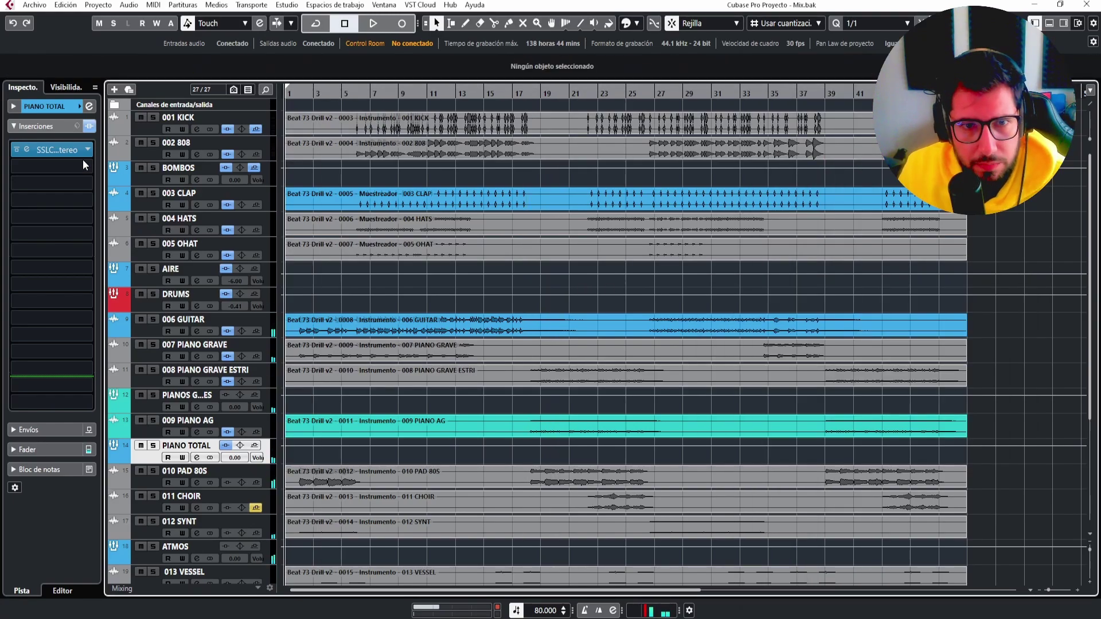
Insert L3 MultiMaximizer Stereo in the second insert slot of PIANO TOTAL.
click(83, 161)
text(MUL)
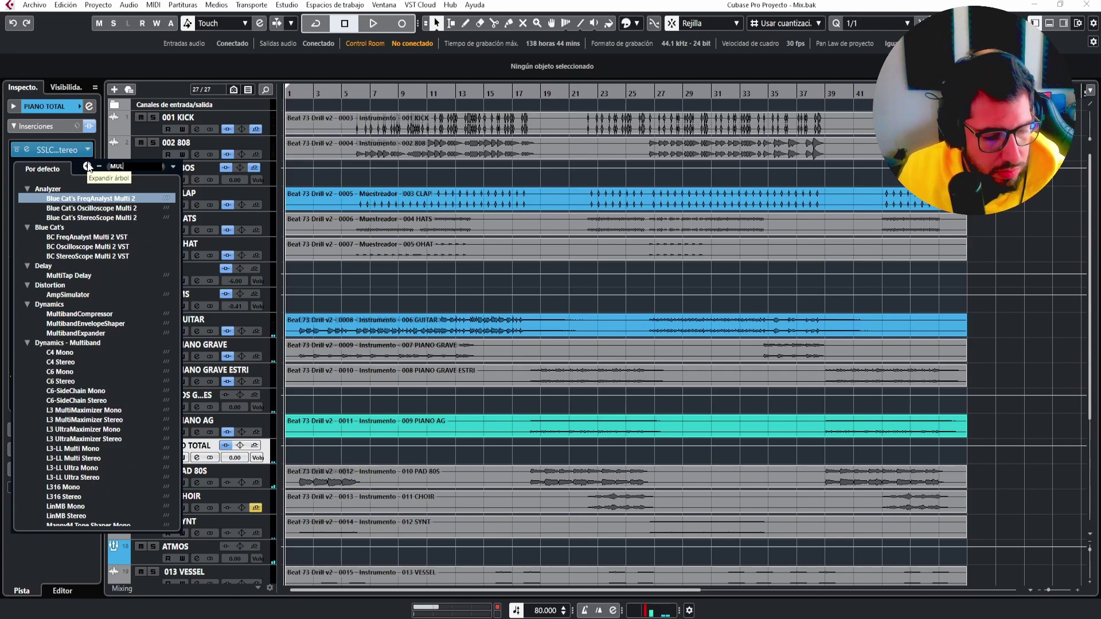
text(TI)
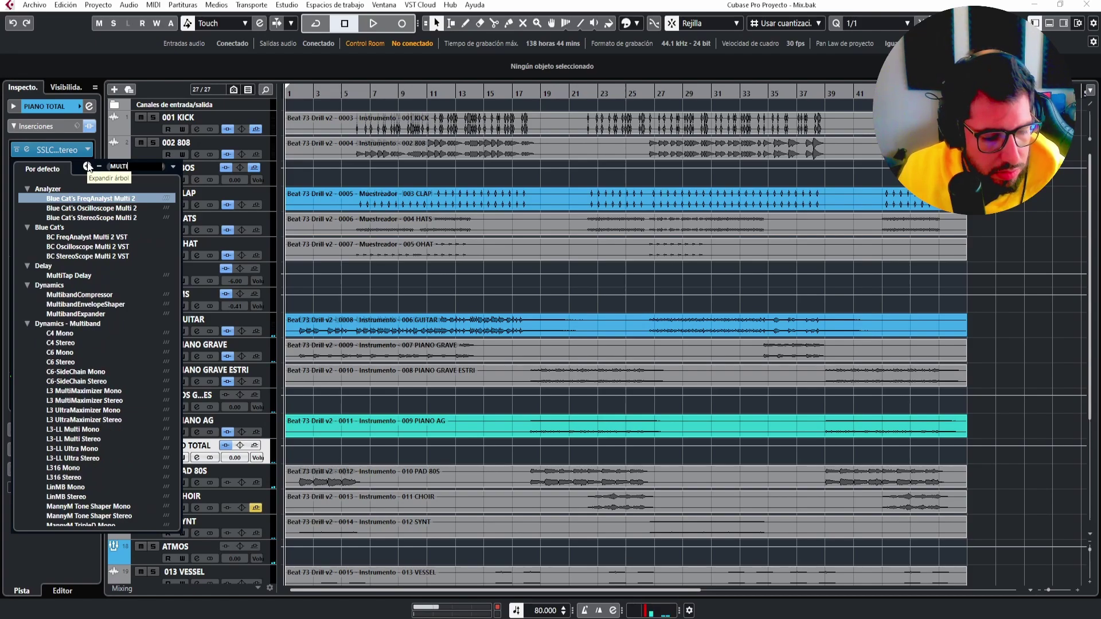
click(79, 401)
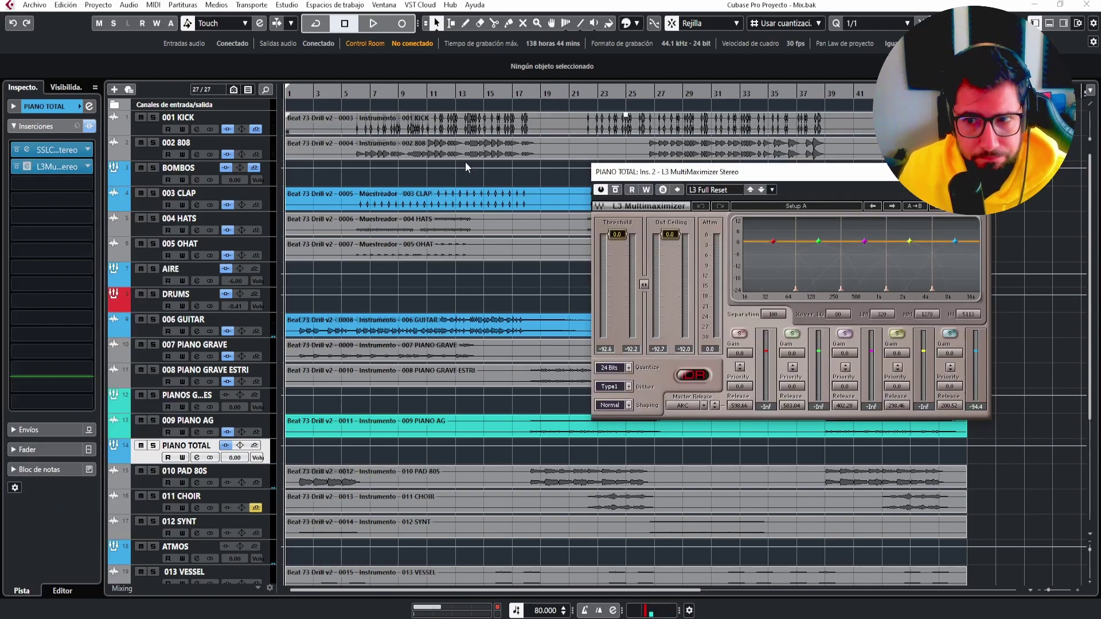
Solo and play PIANO TOTAL, and lower the L3 MultiMaximizer's threshold and out ceiling together to -15.0.
key(space)
drag(693, 175, 577, 200)
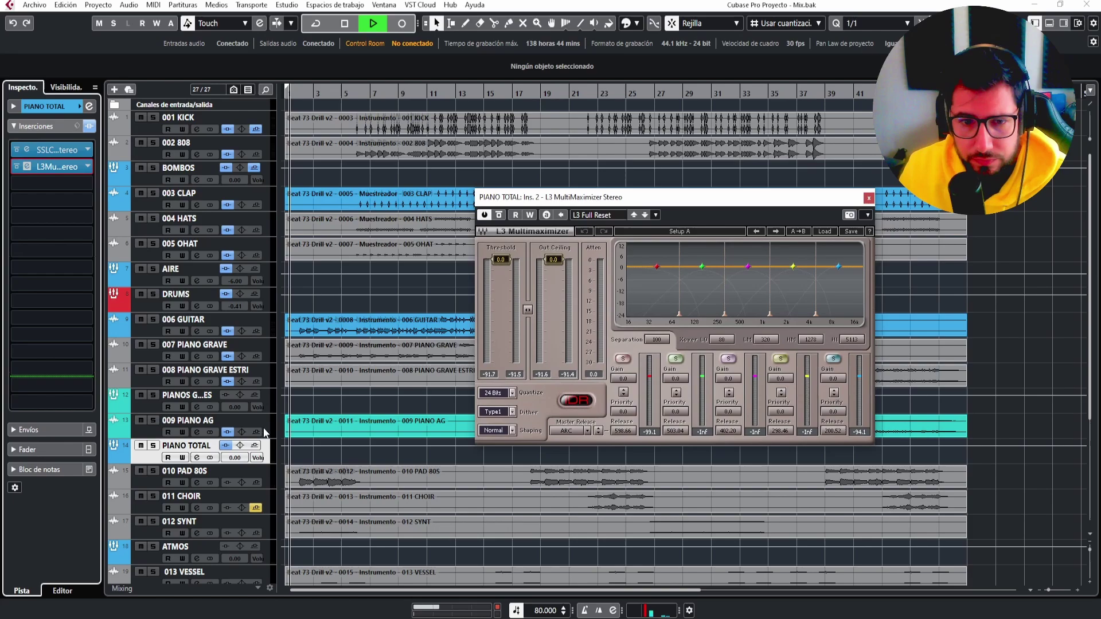
click(153, 445)
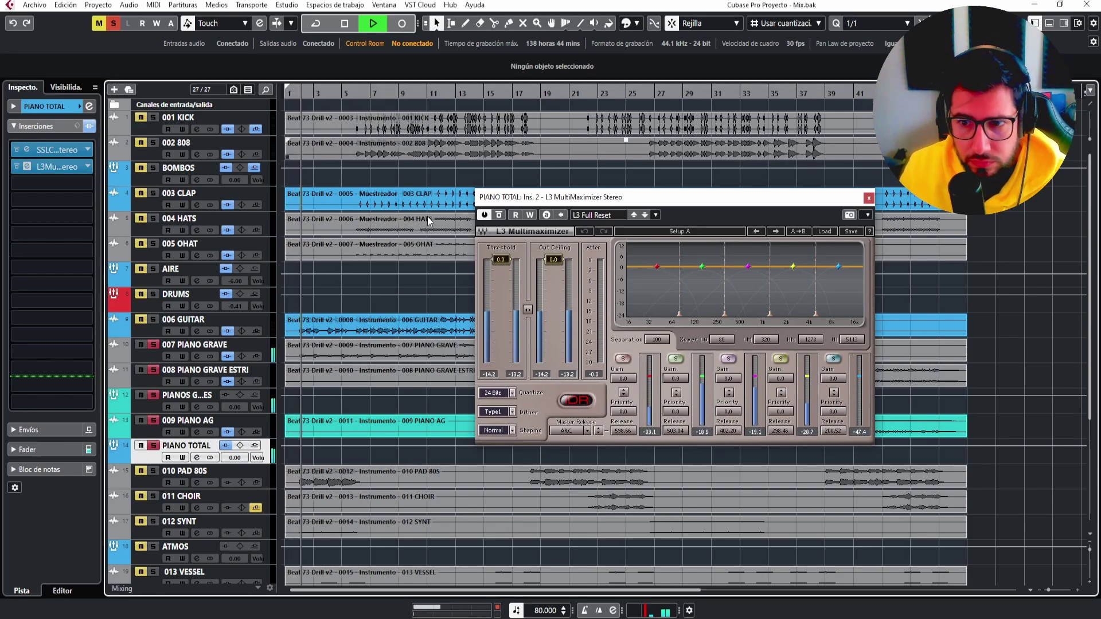
drag(501, 259, 501, 310)
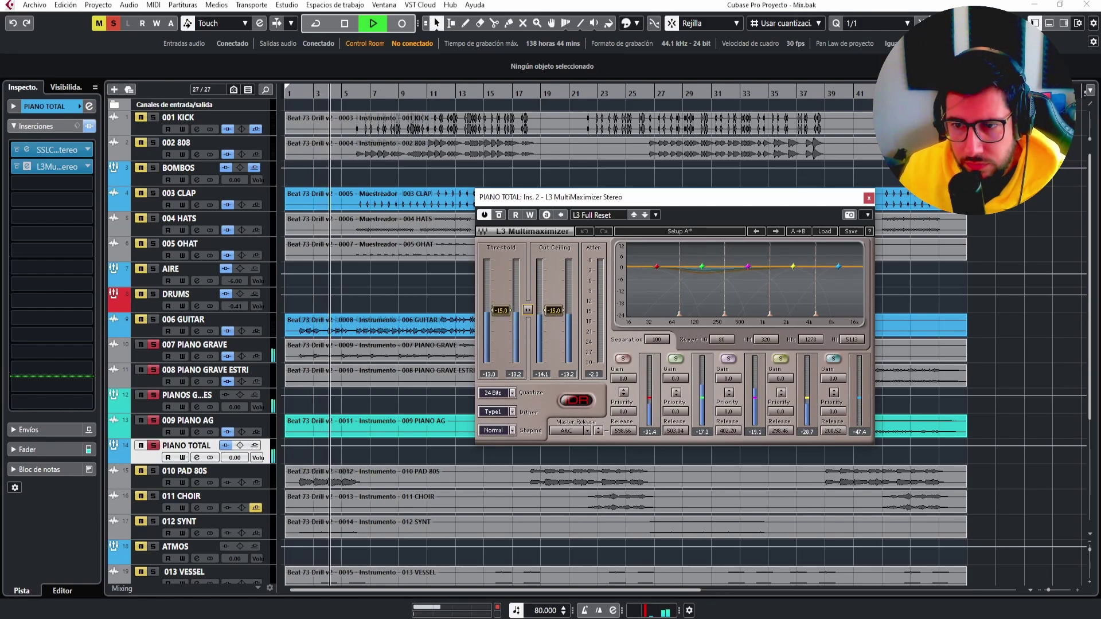
key(space)
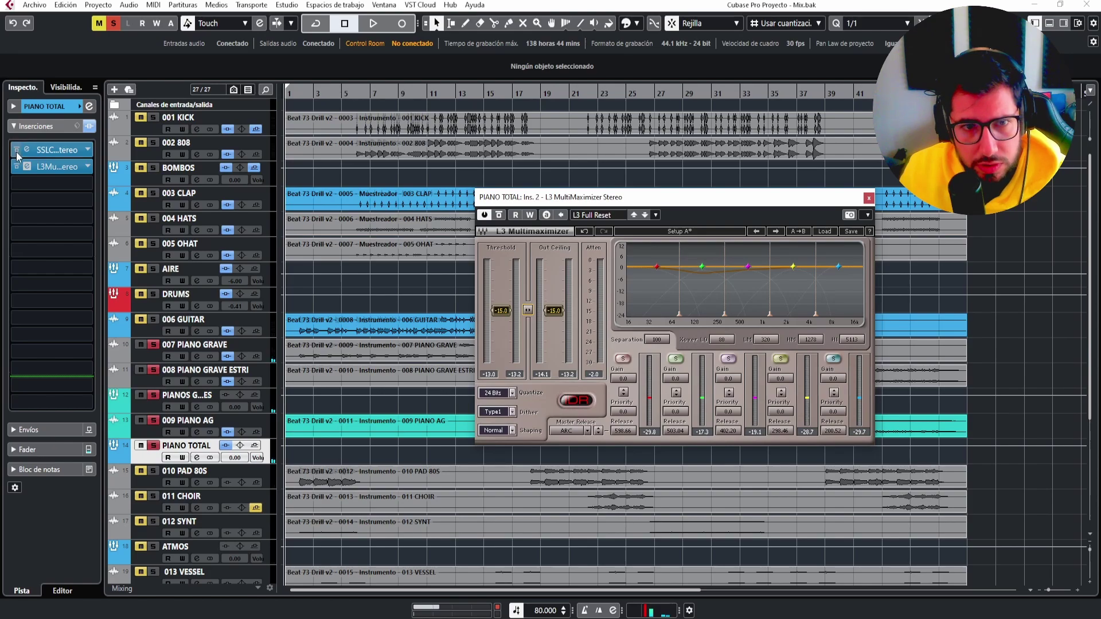
Play PIANO TOTAL in solo and lower the L3 MultiMaximizer's linked threshold and out ceiling to -15.1.
key(space)
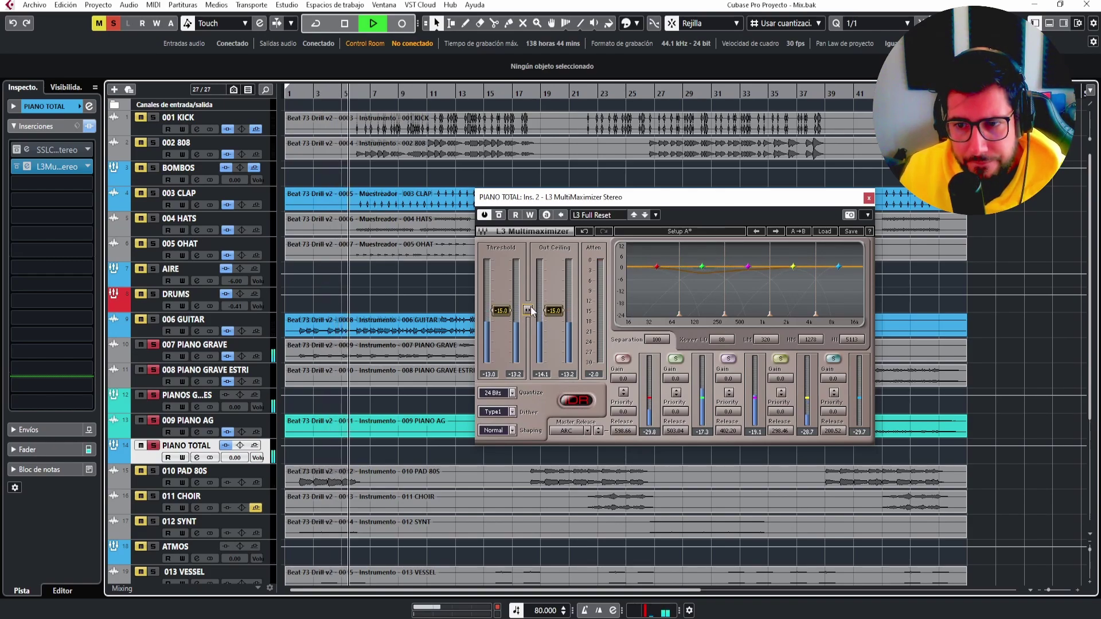
drag(530, 309, 530, 310)
key(space)
key(space)
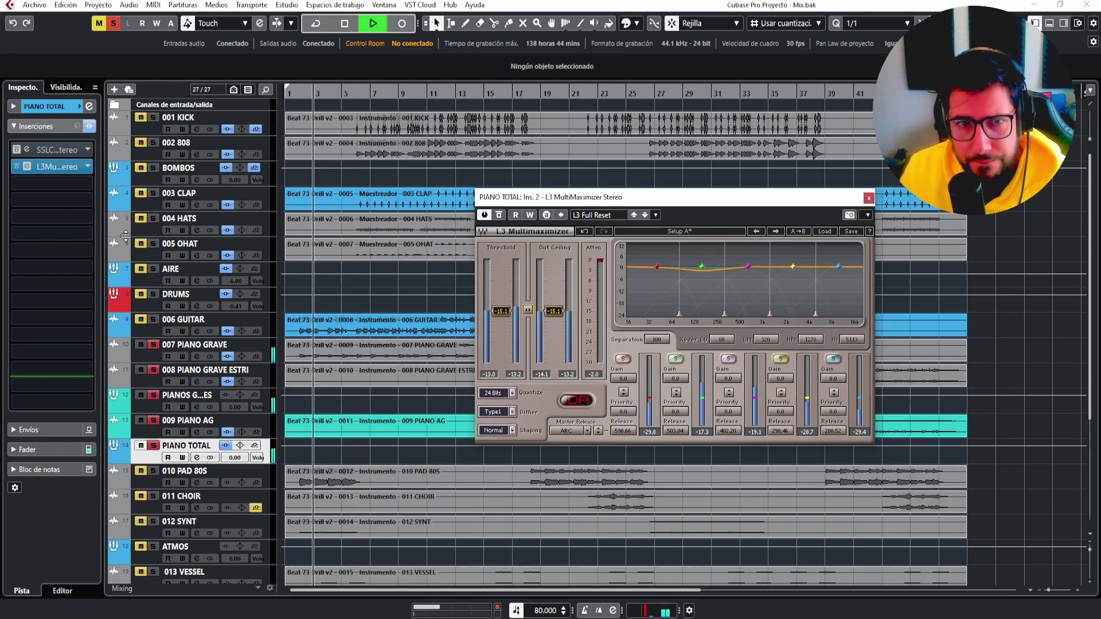
Fine-tune the SSLComp threshold on PIANO TOTAL and raise the L3 MultiMaximizer's linked threshold and out ceiling to -13.6 during playback.
click(57, 149)
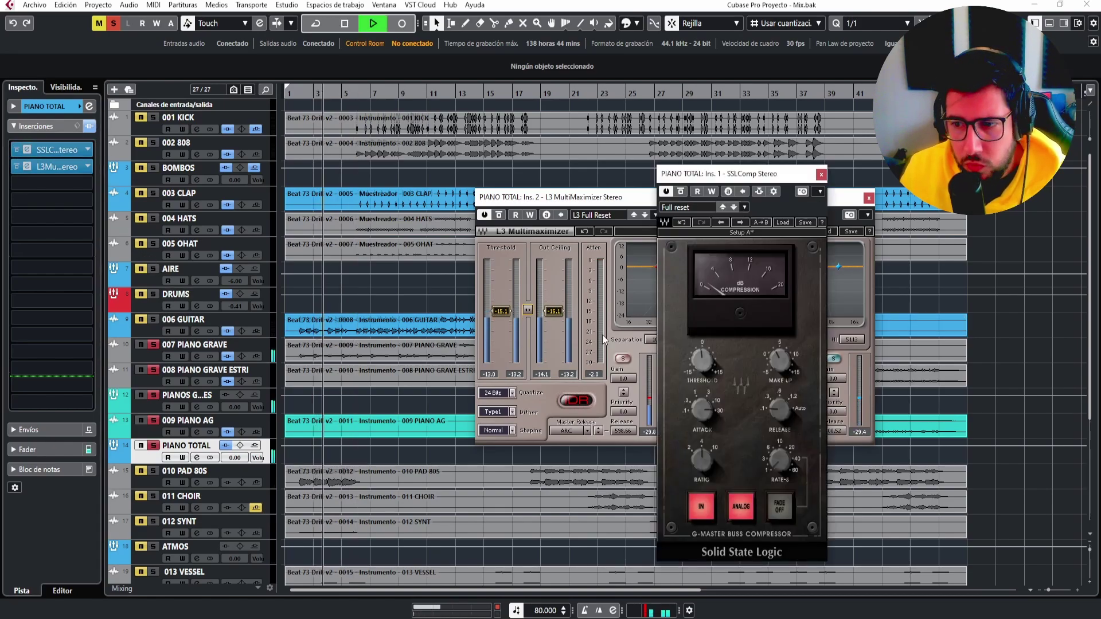
mouse_move(701, 359)
mouse_down()
mouse_move(701, 347)
mouse_move(701, 367)
mouse_up()
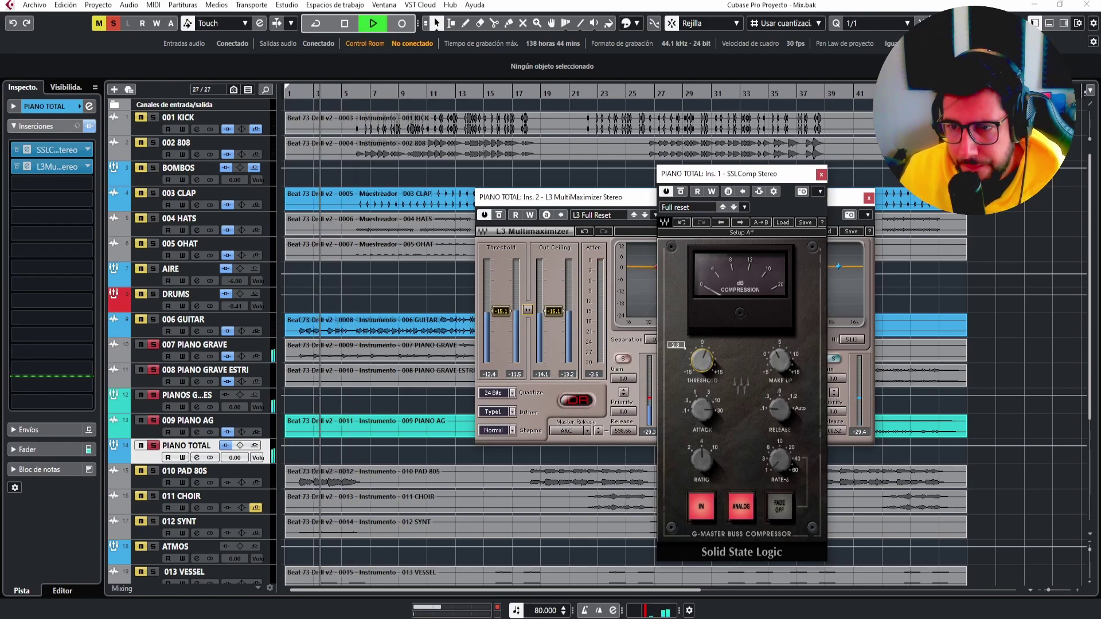
click(529, 312)
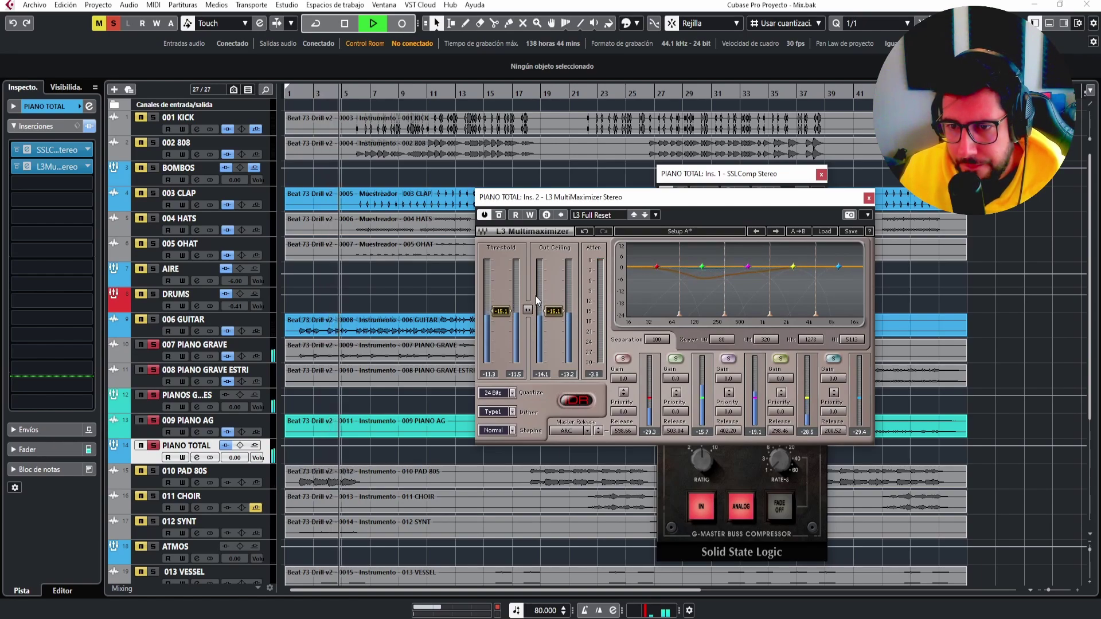
drag(536, 295, 536, 292)
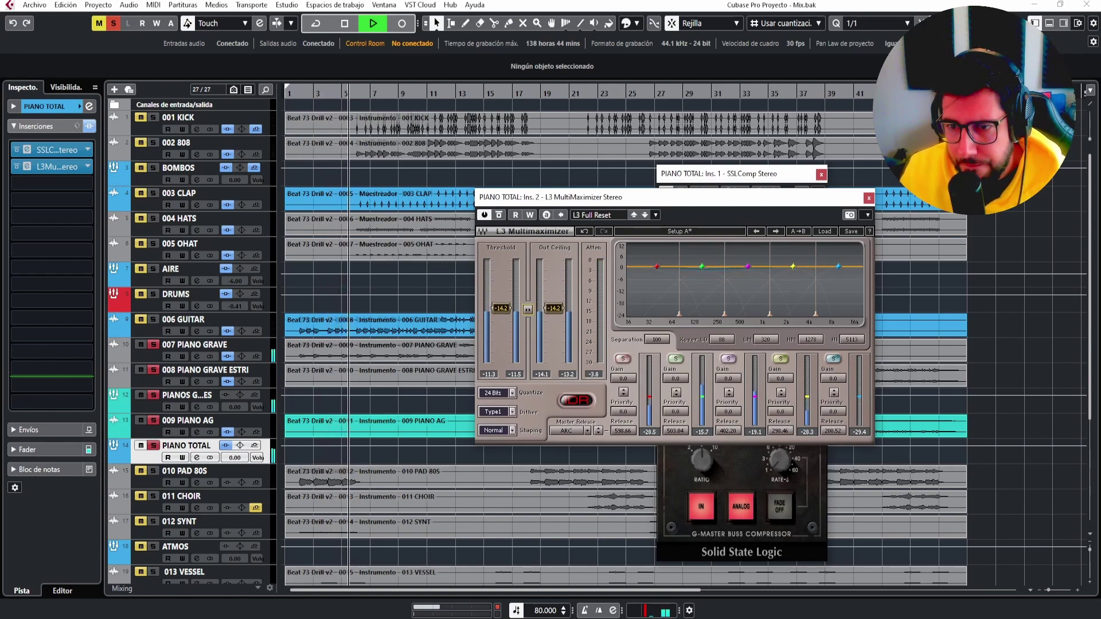
key(space)
key(space)
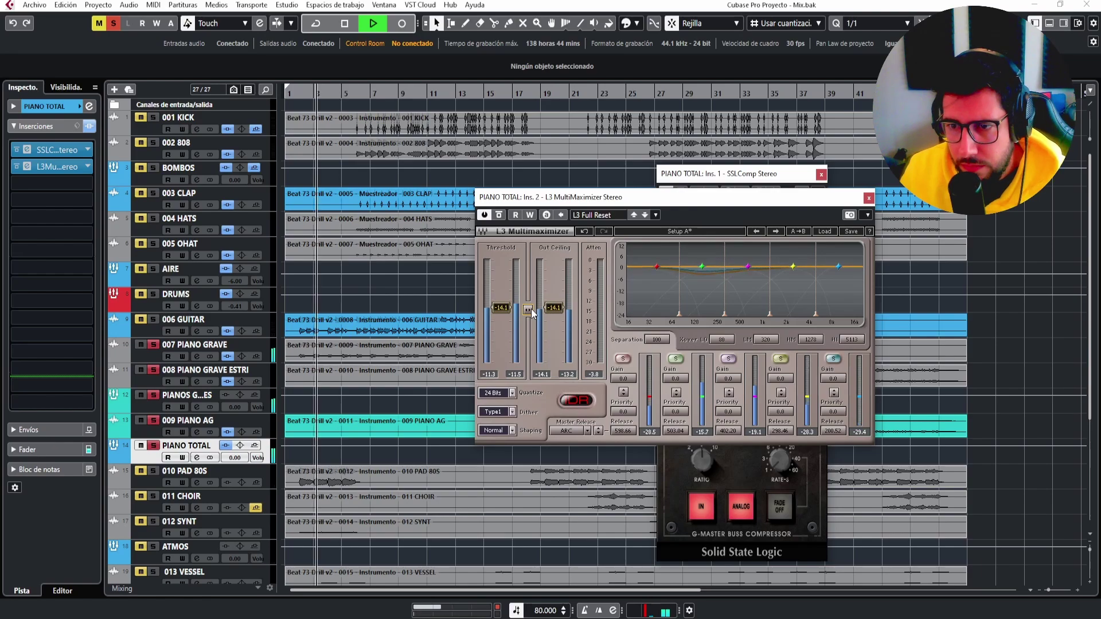
key(space)
key(space)
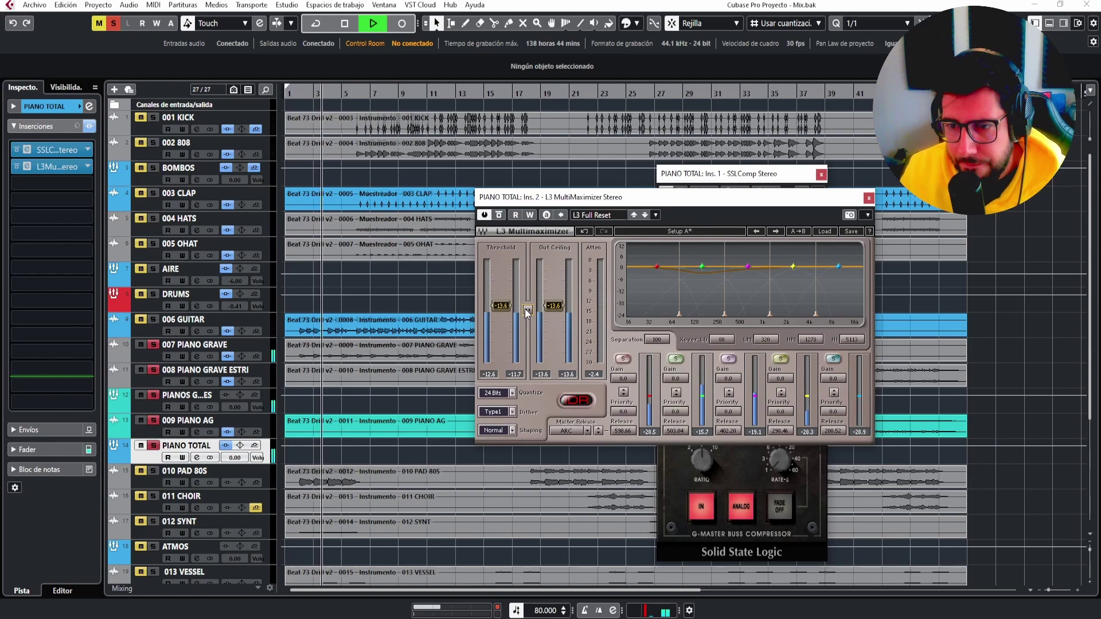
Close both PIANO TOTAL plug-in windows, clear all solos and mutes, and play the full beat.
click(868, 198)
click(820, 175)
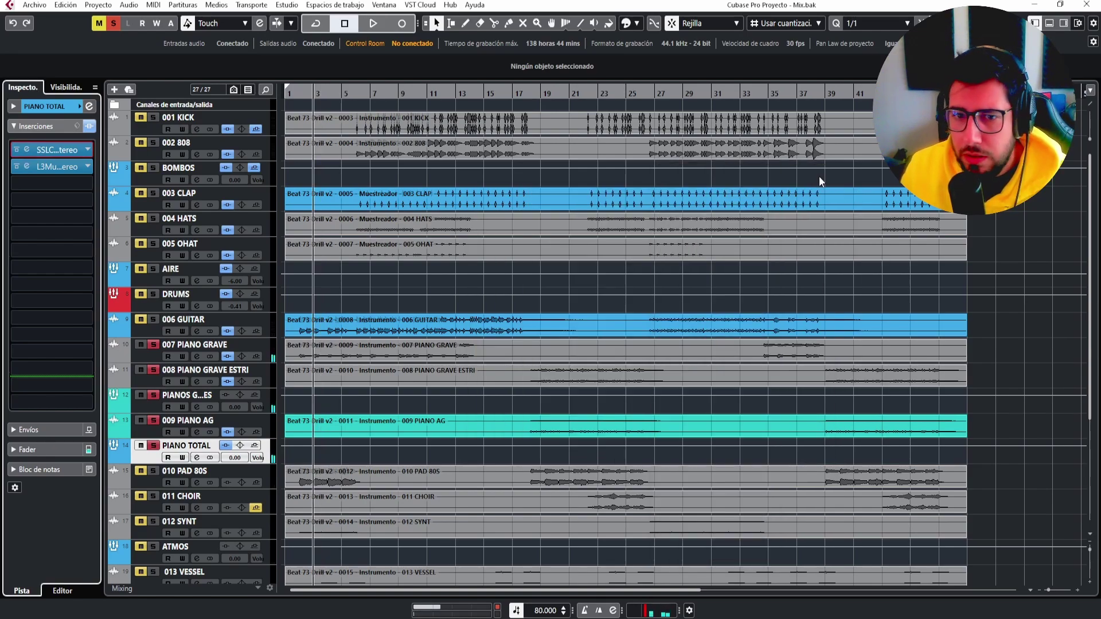
key(space)
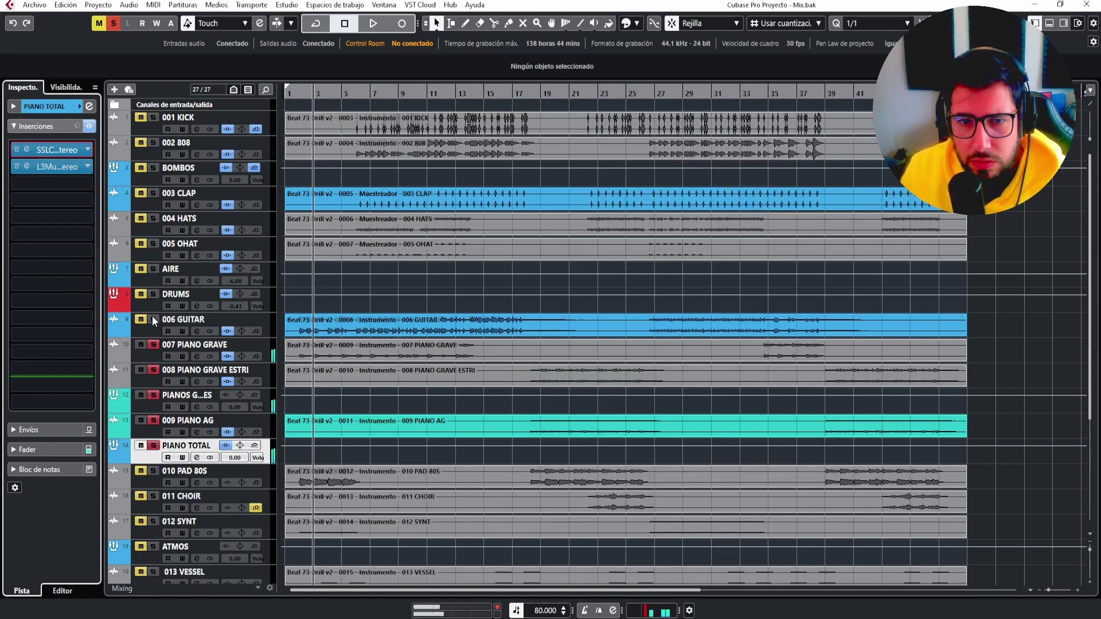
drag(153, 318, 154, 117)
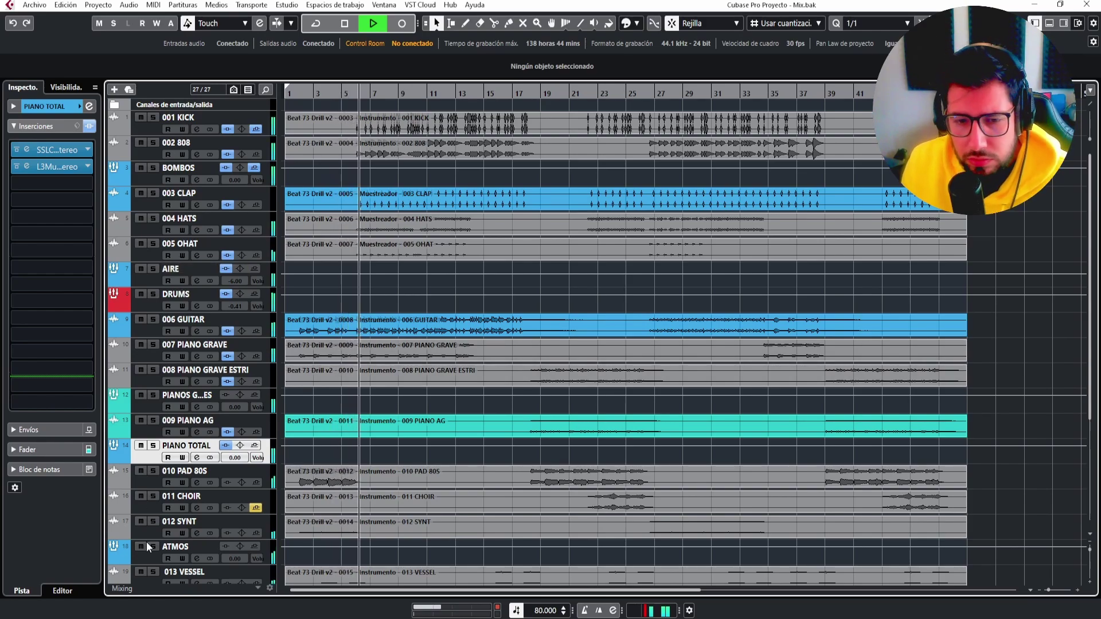
Mute 010 PAD 80S, 011 CHOIR, 012 SYNT and ATMOS, and replay the beat from about bar 3.
drag(147, 542, 141, 471)
key(space)
key(space)
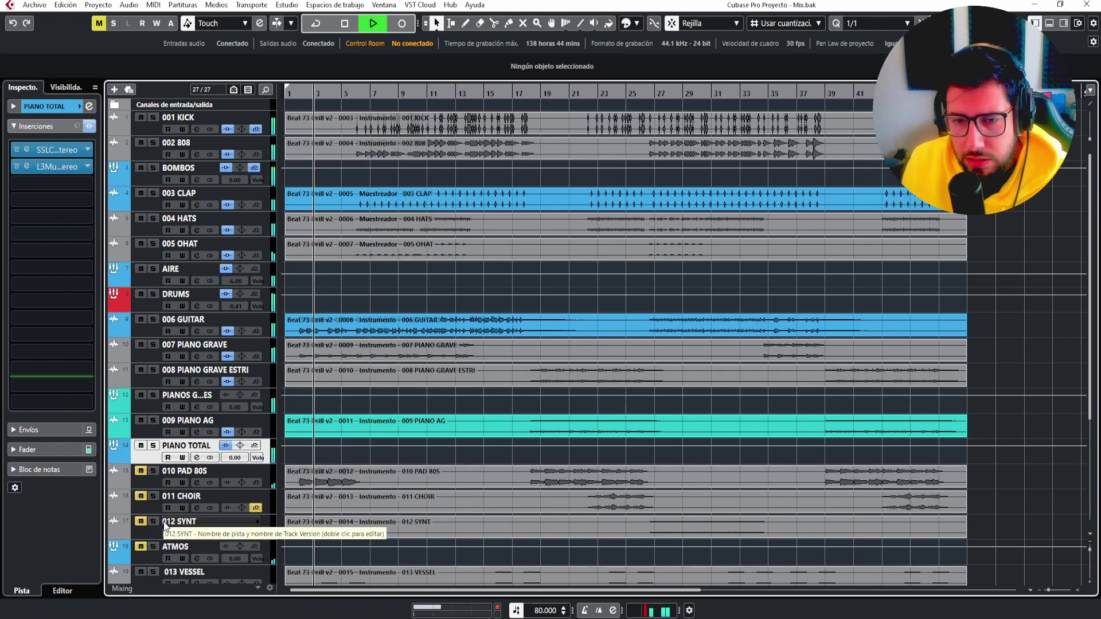
Unmute 010 PAD 80S, mute the drum, guitar and piano tracks, and play the pad in solo.
click(350, 359)
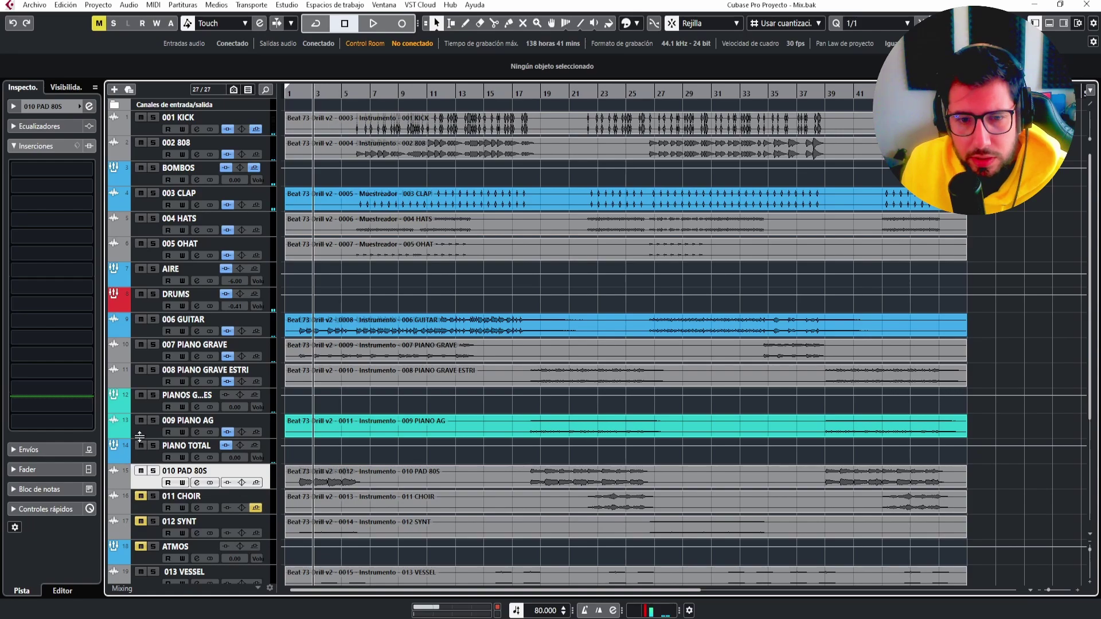
click(143, 323)
key(space)
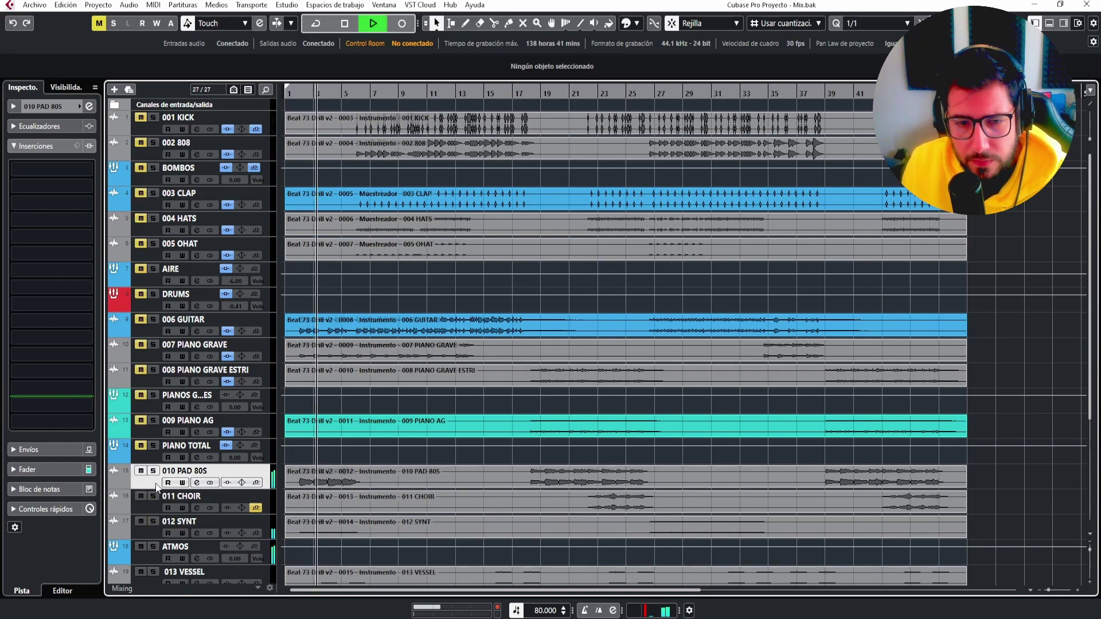
click(154, 472)
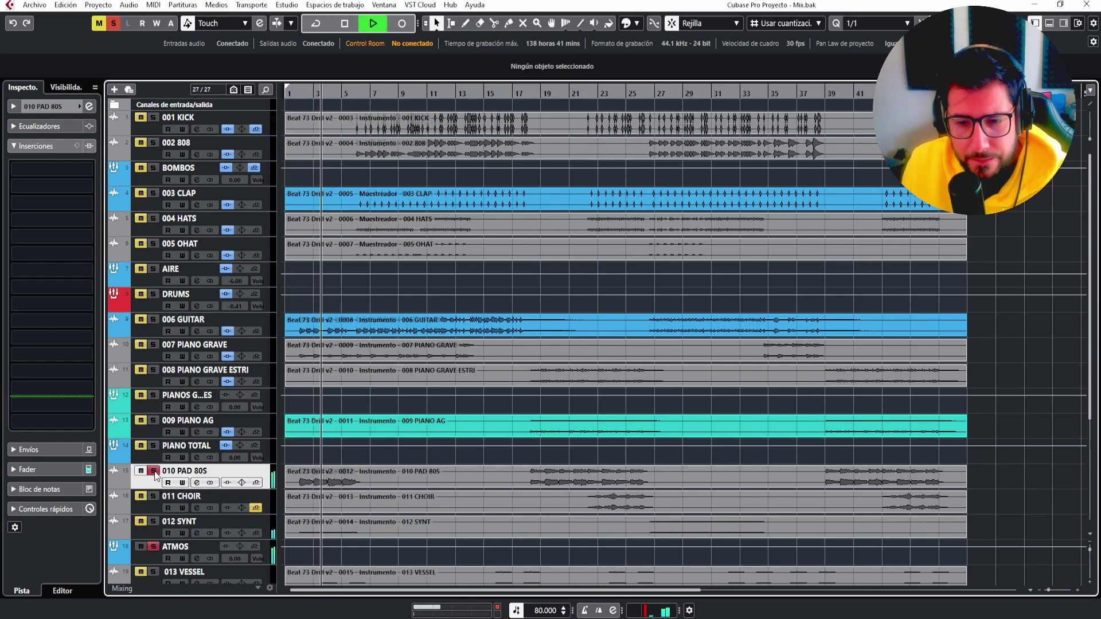
key(space)
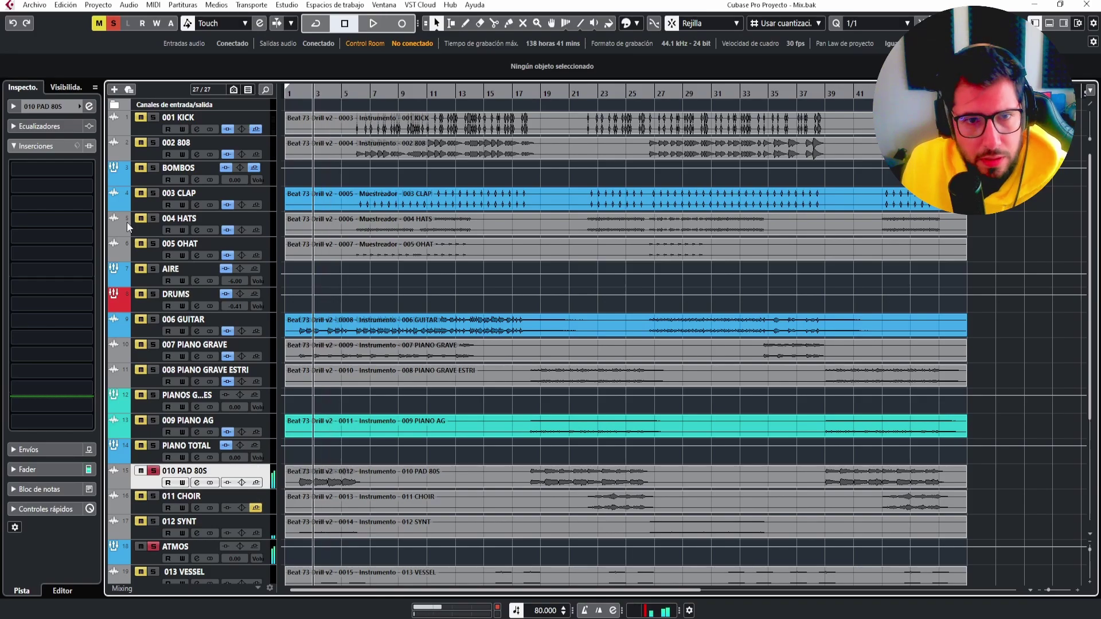
Move PAZ Position from the 006 GUITAR inserts to insert slot 13 of 010 PAD 80S and check the pad's stereo image.
key(F3)
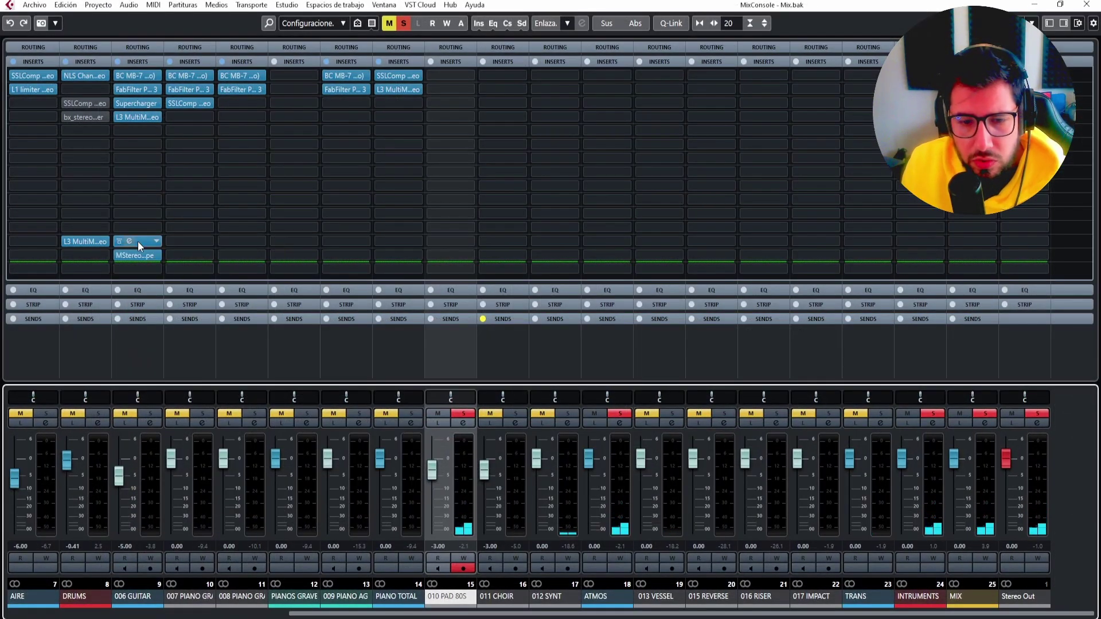
drag(137, 241, 452, 240)
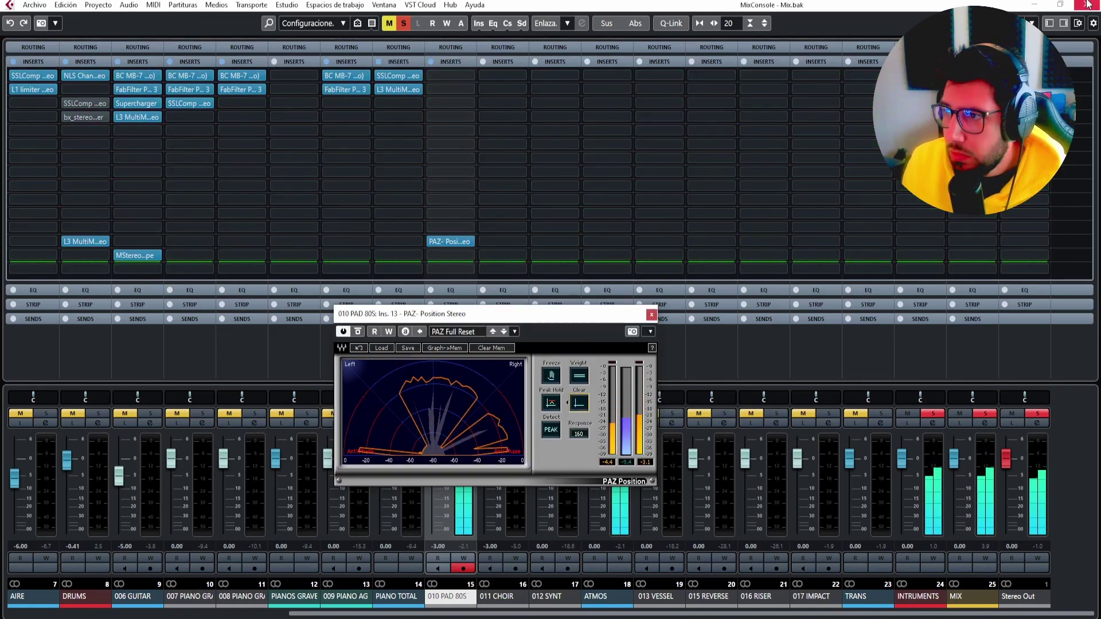
key(F3)
drag(444, 314, 588, 222)
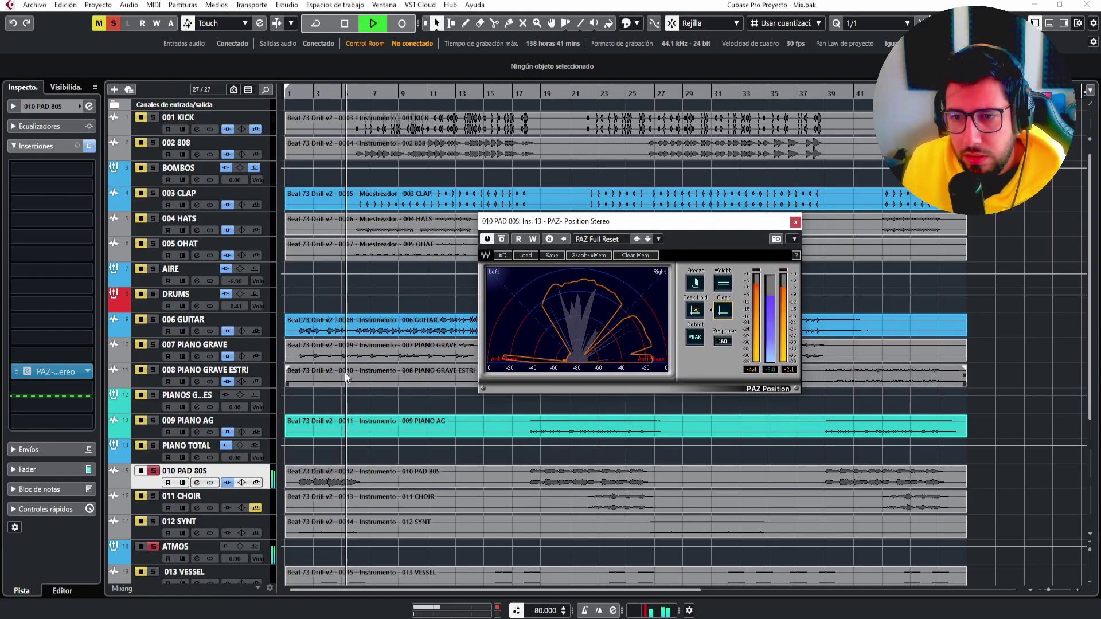
key(space)
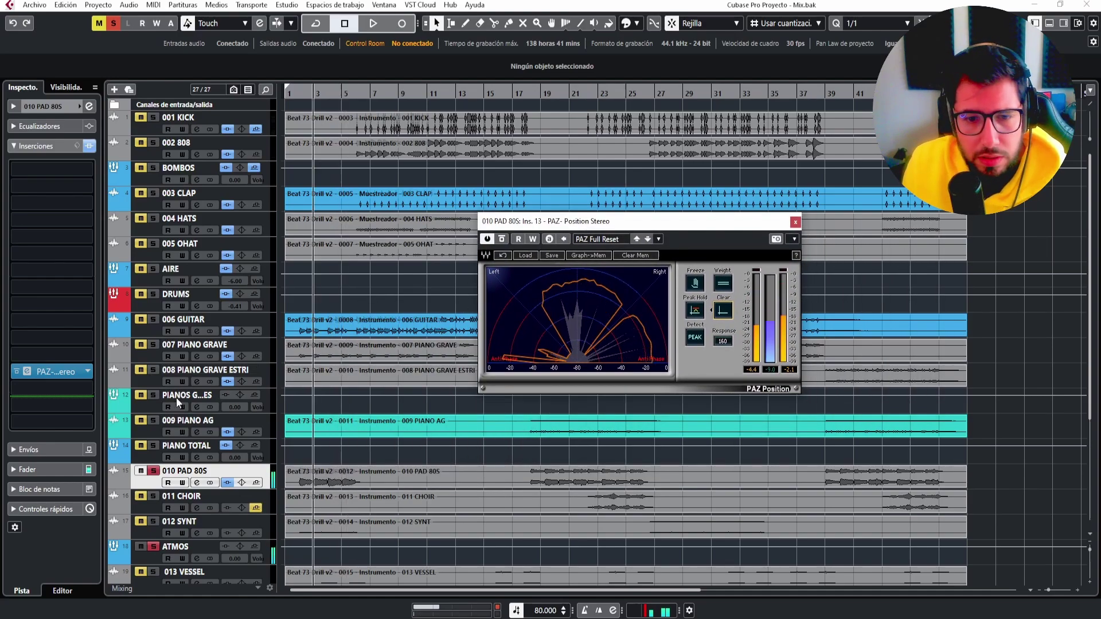
Insert BC MB-7 Mixer 2 VST(Stereo) in the first insert slot of 010 PAD 80S and play the pad through it.
click(82, 170)
text(mb)
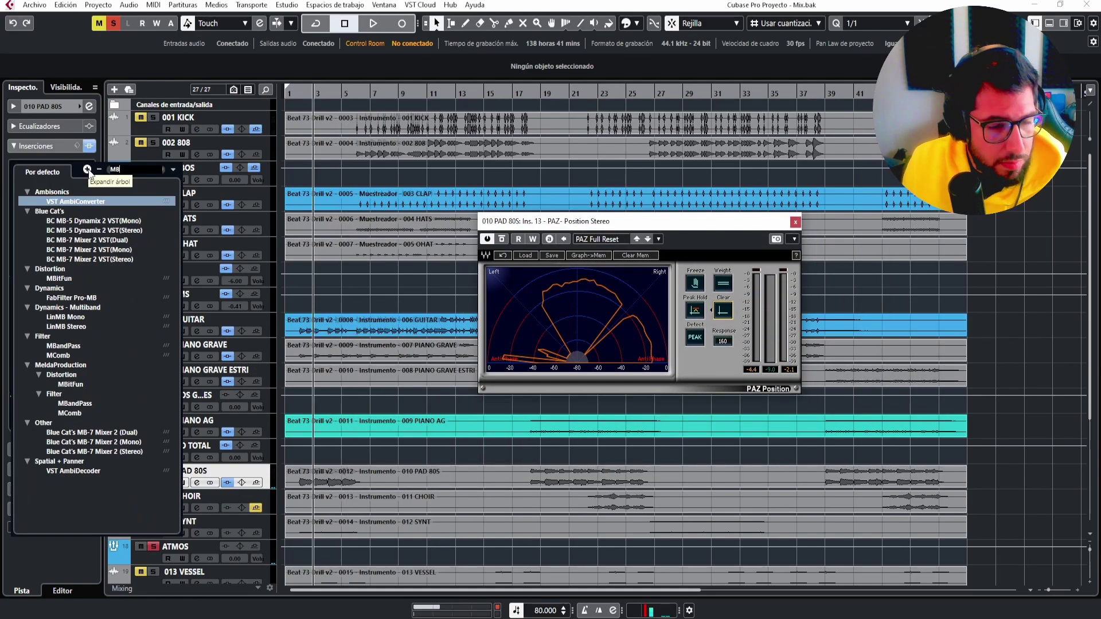
click(82, 223)
key(space)
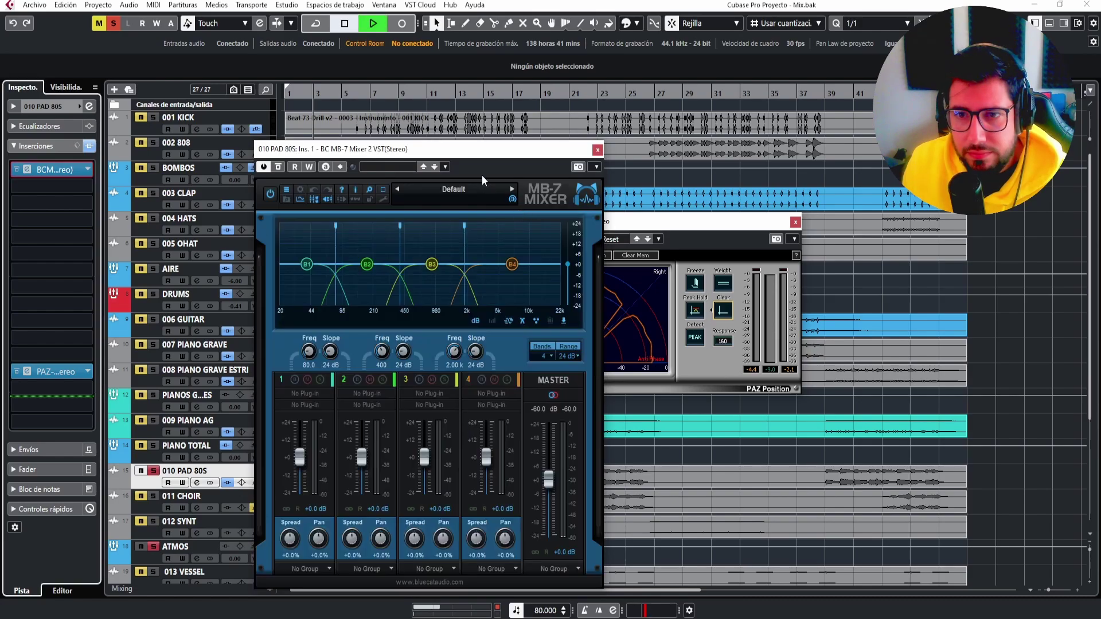
drag(464, 151, 599, 106)
key(space)
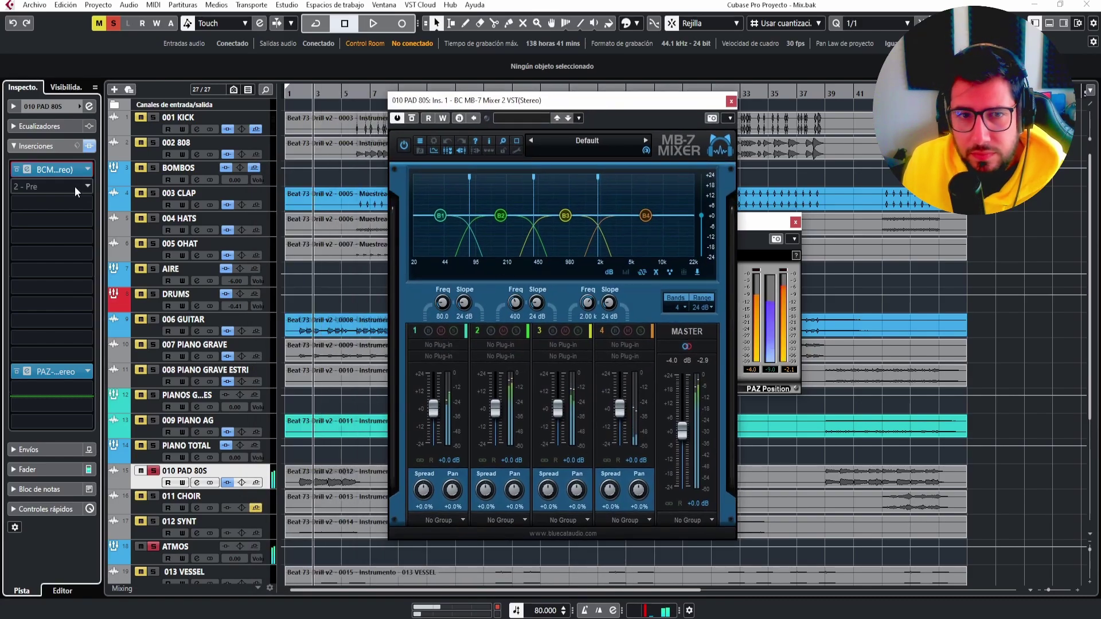
Insert FabFilter Pro-Q 3 in the second insert slot of 010 PAD 80S.
click(85, 194)
text(Q 3)
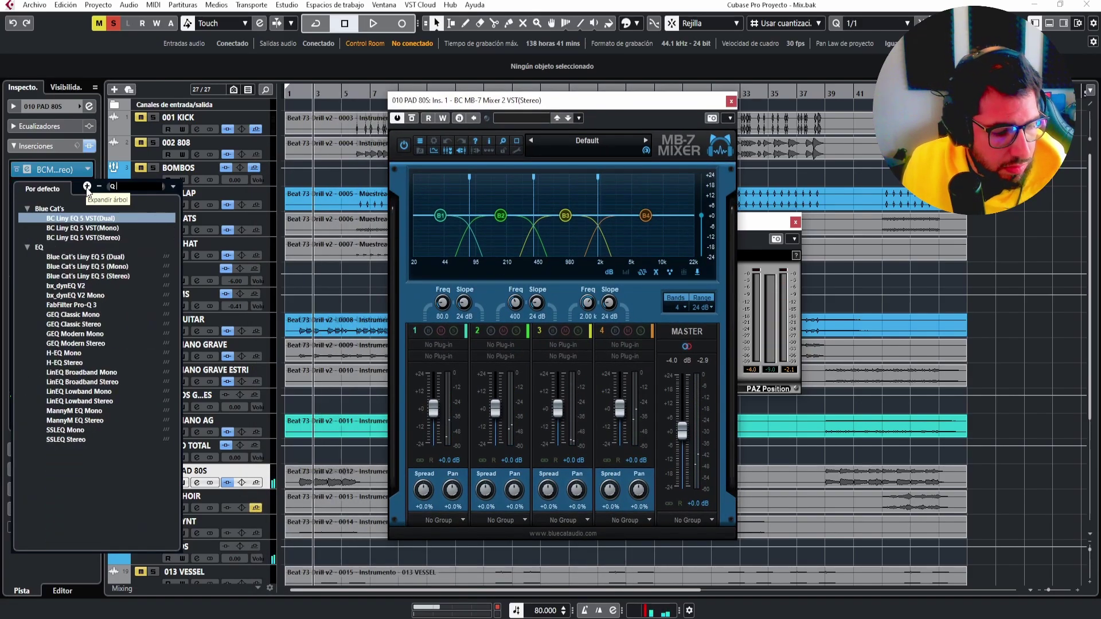
click(83, 220)
key(space)
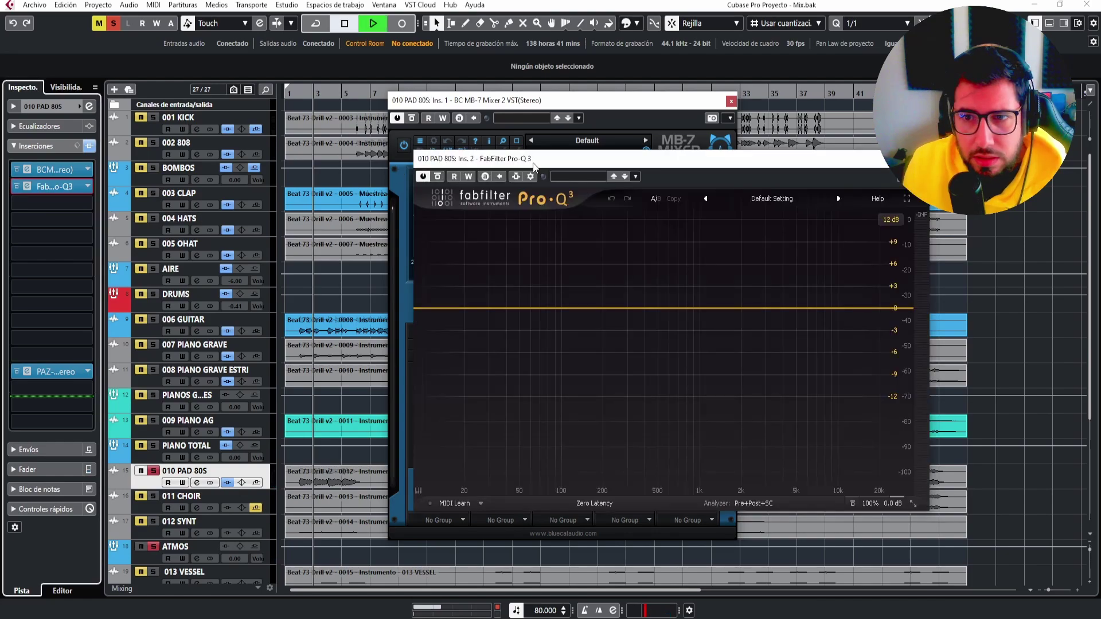
drag(572, 167, 504, 175)
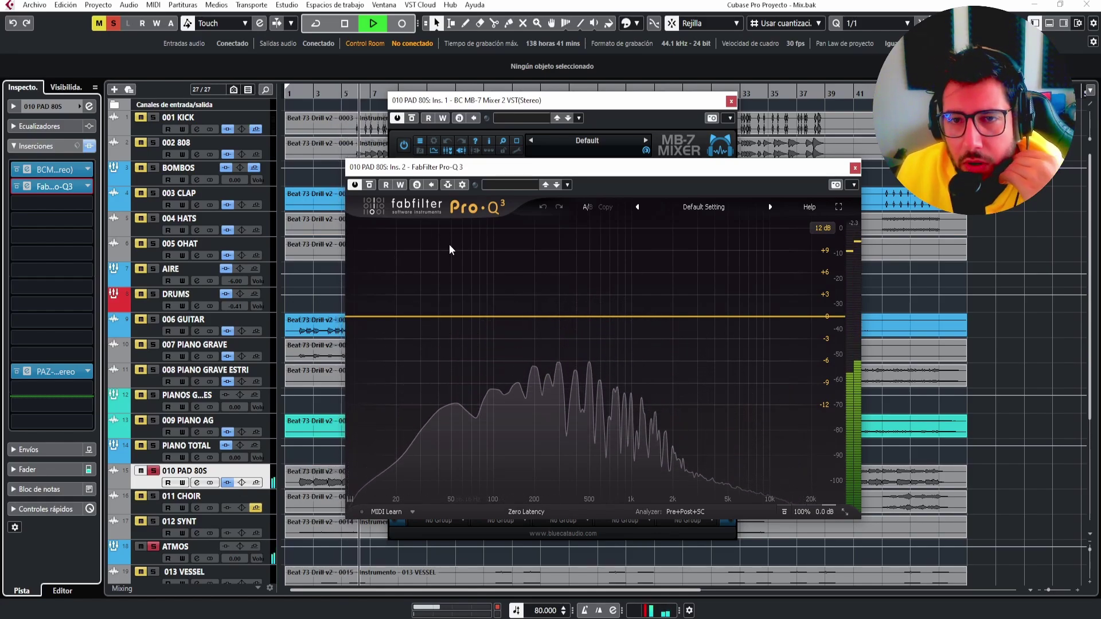
Replay the soloed pad several times and examine its frequency spectrum in Pro-Q 3.
key(space)
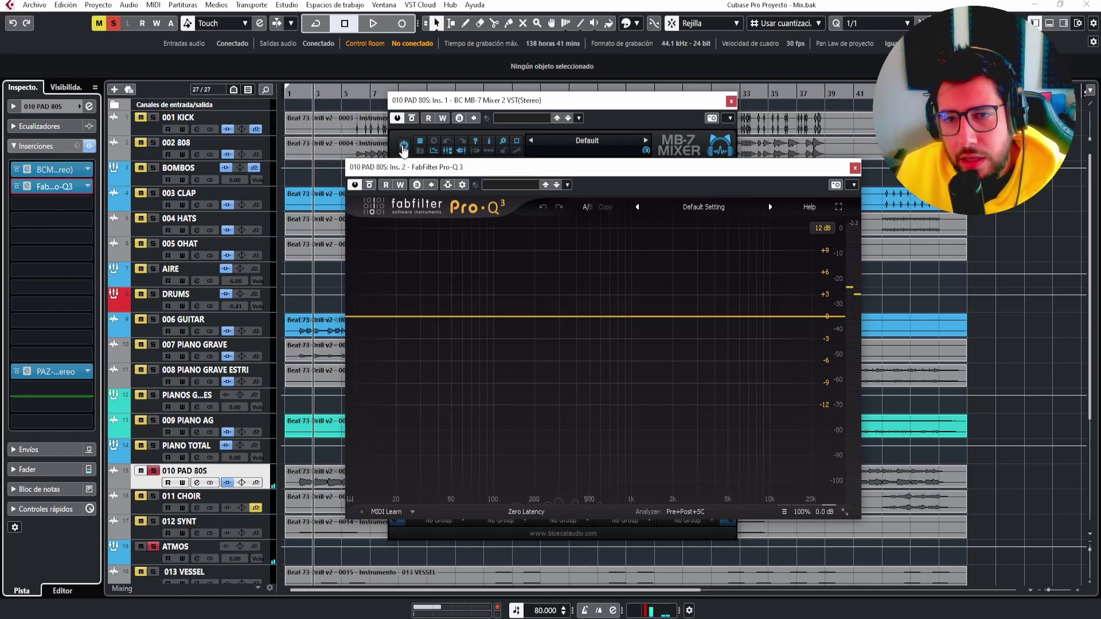
drag(405, 171, 520, 166)
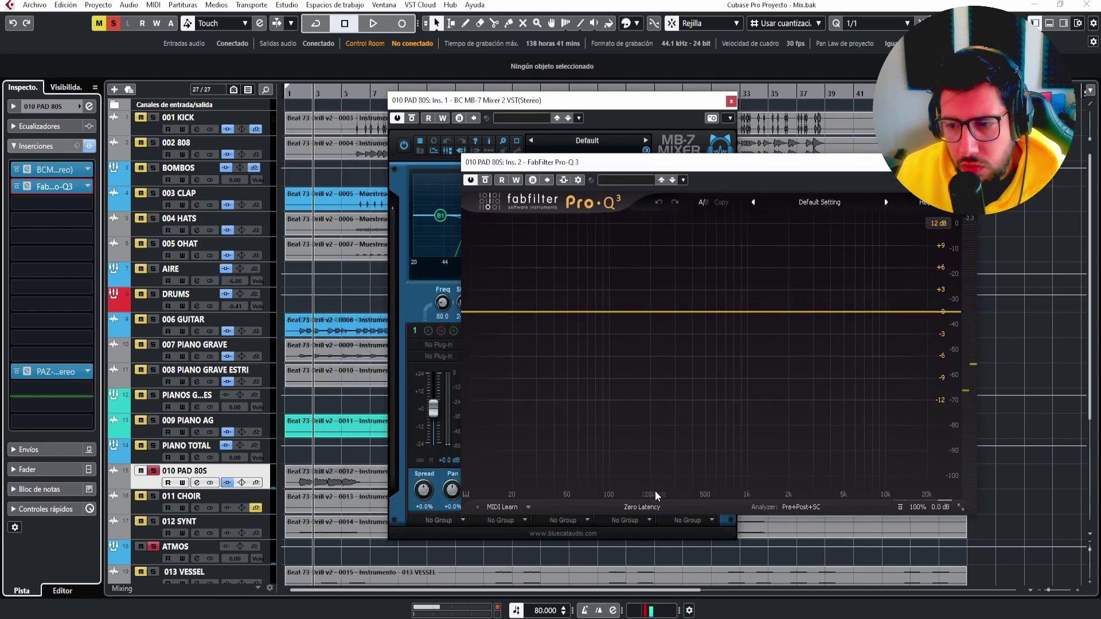
key(space)
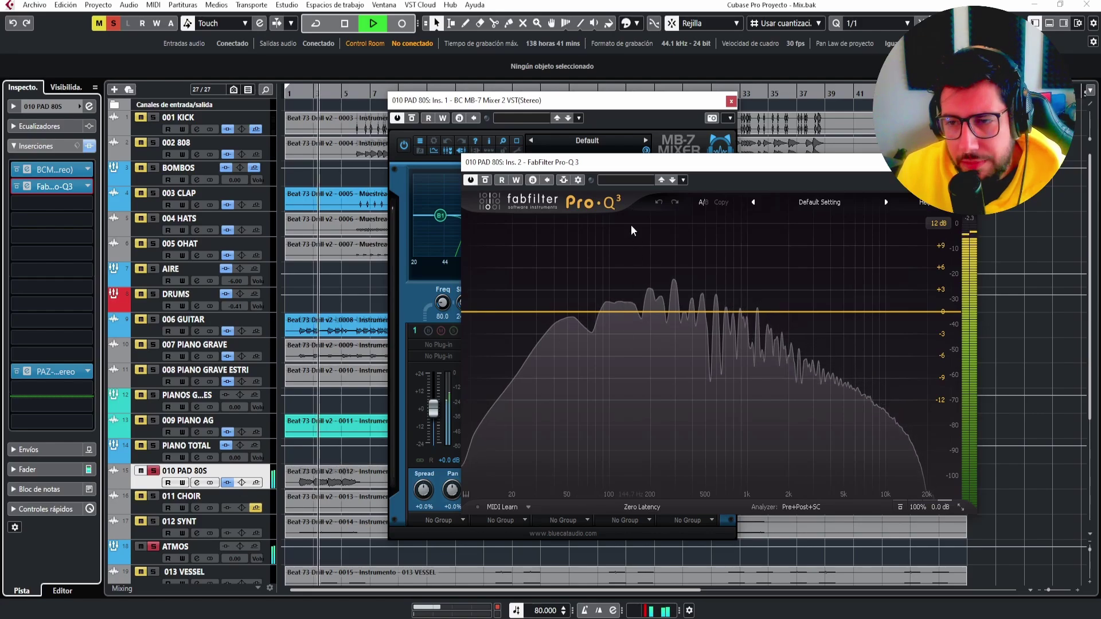
drag(644, 170, 476, 178)
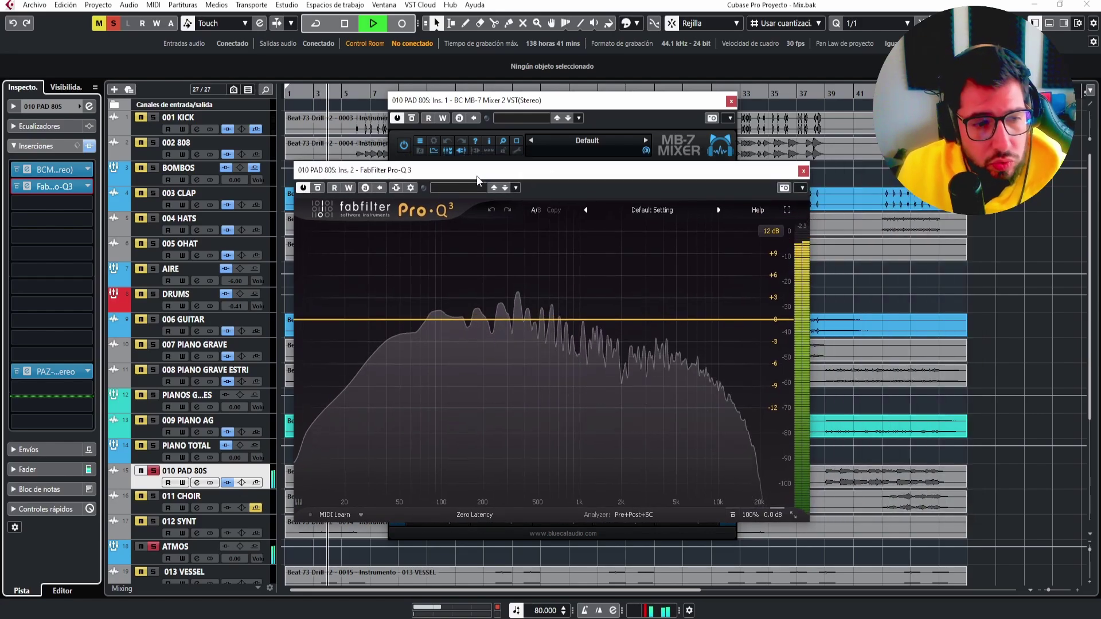
key(space)
key(space)
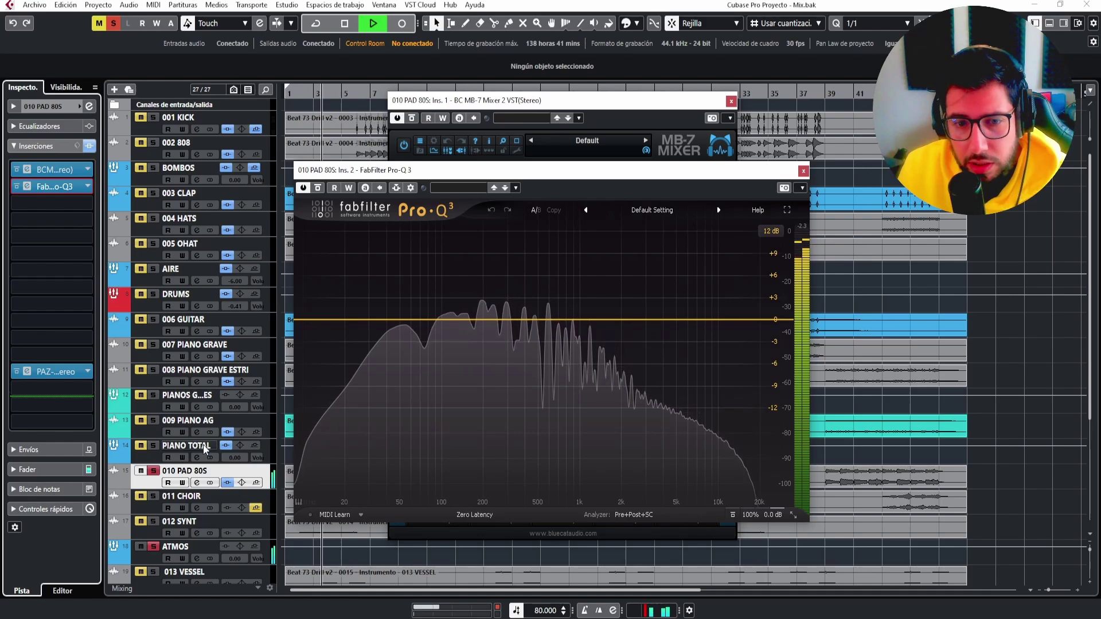
key(space)
Add a low cut with a changed slope to the pad's Pro-Q 3 and raise its cutoff frequency to clean the lows.
click(348, 320)
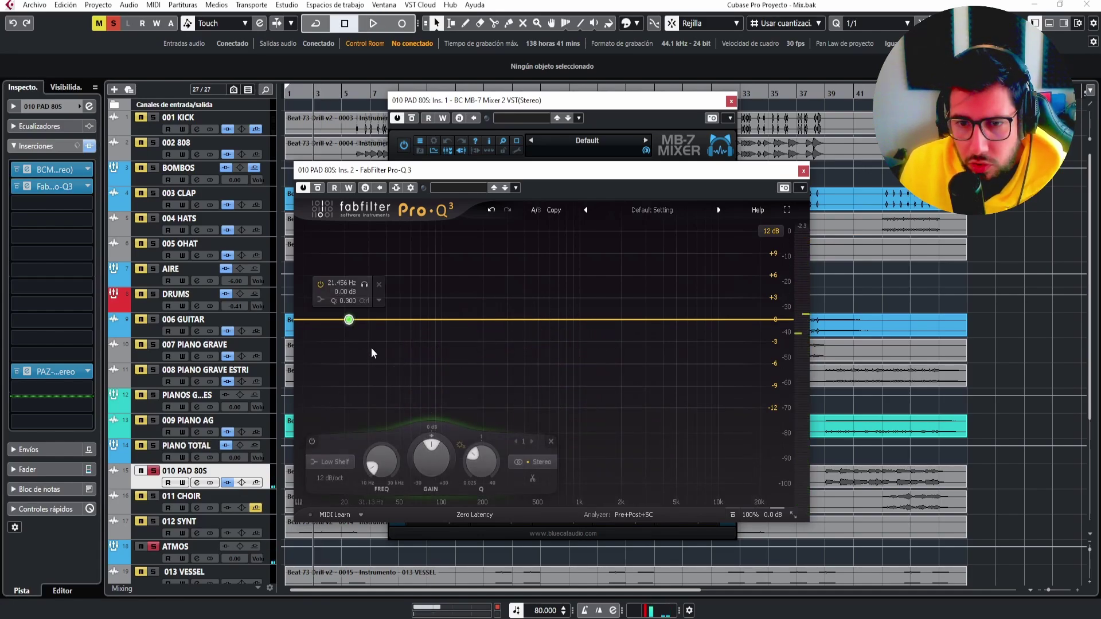
click(329, 373)
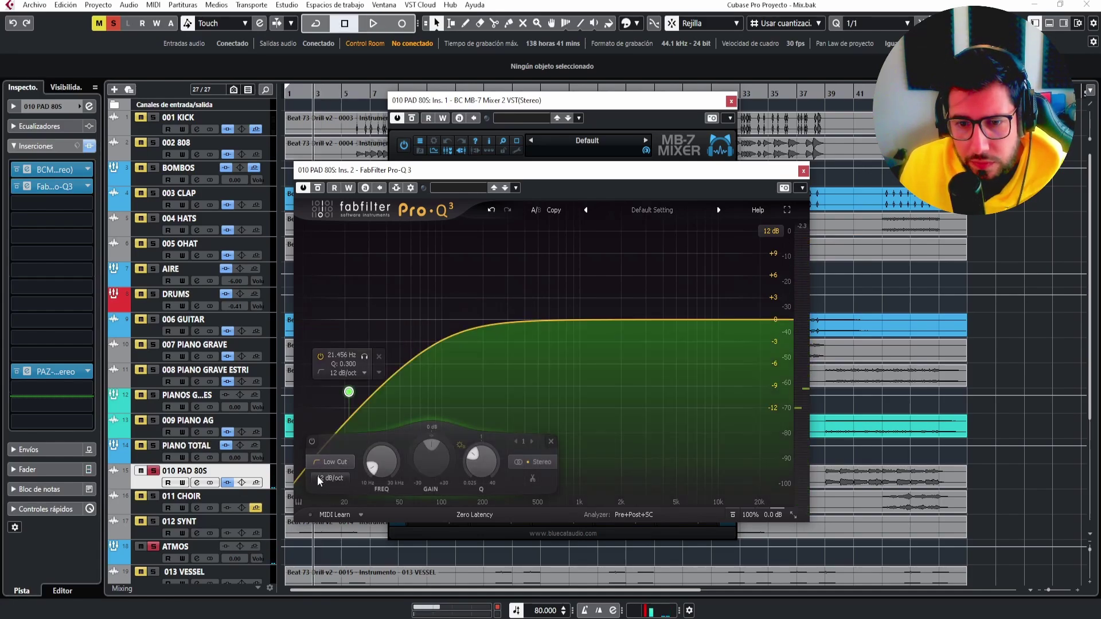
click(319, 477)
click(330, 550)
drag(349, 393, 401, 364)
Shape a bell cut at about 48.7 Hz with -5.7 dB gain and Q 1.6 in Pro-Q 3 while the pad plays.
key(space)
key(space)
key(space)
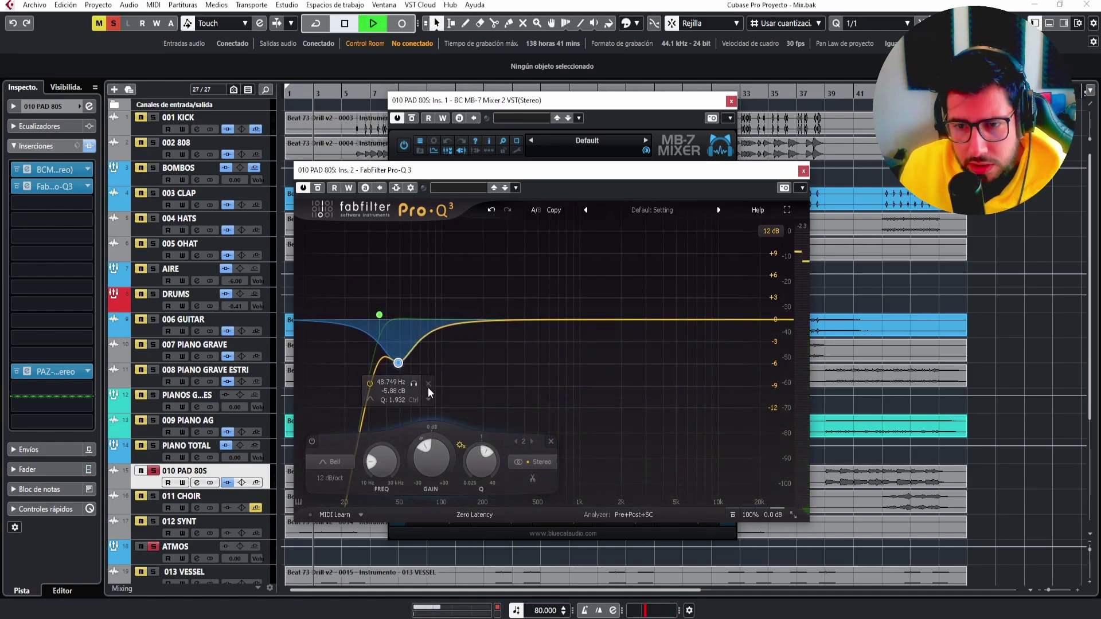
drag(474, 462, 475, 467)
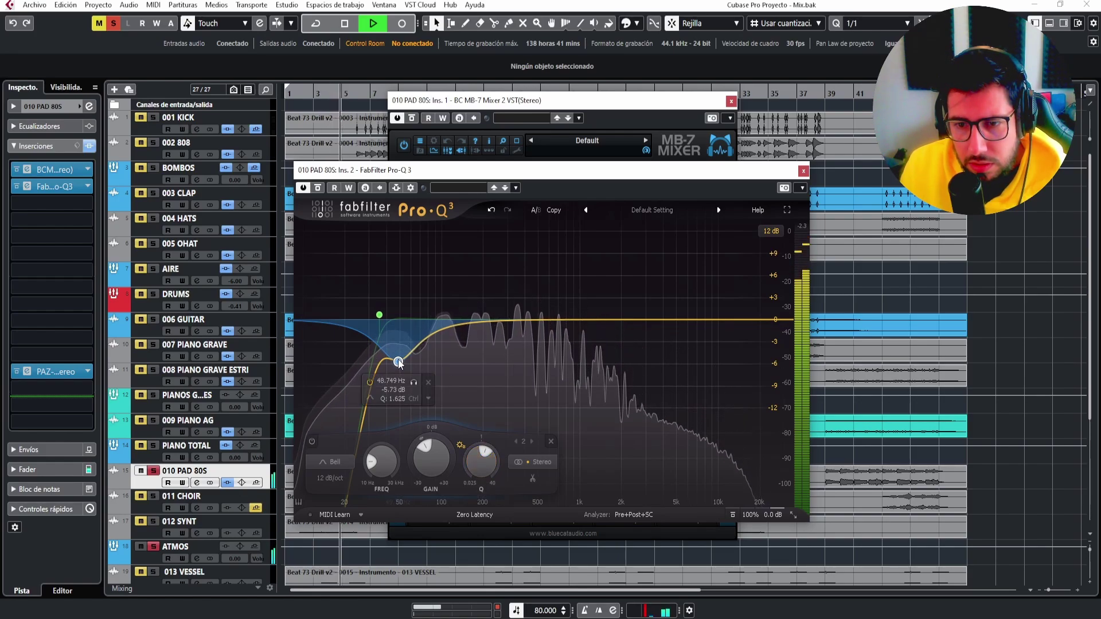
Add a Mid-only bell cut at about 101 Hz with -4.2 dB gain and Q 1.5 in the pad's Pro-Q 3.
click(443, 331)
drag(444, 339, 443, 350)
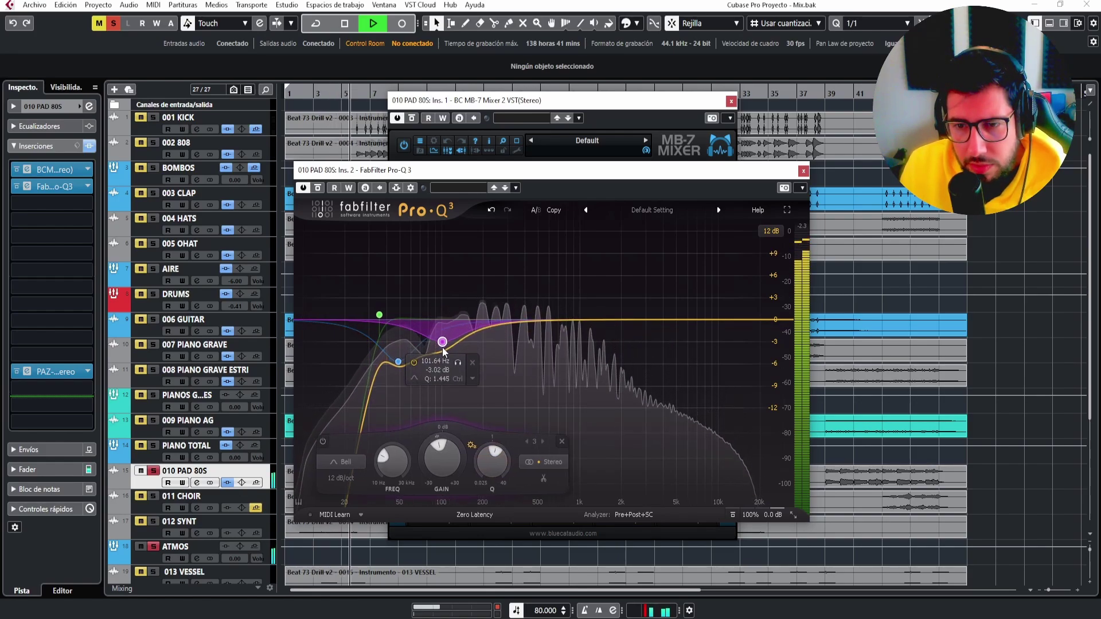
key(space)
click(556, 461)
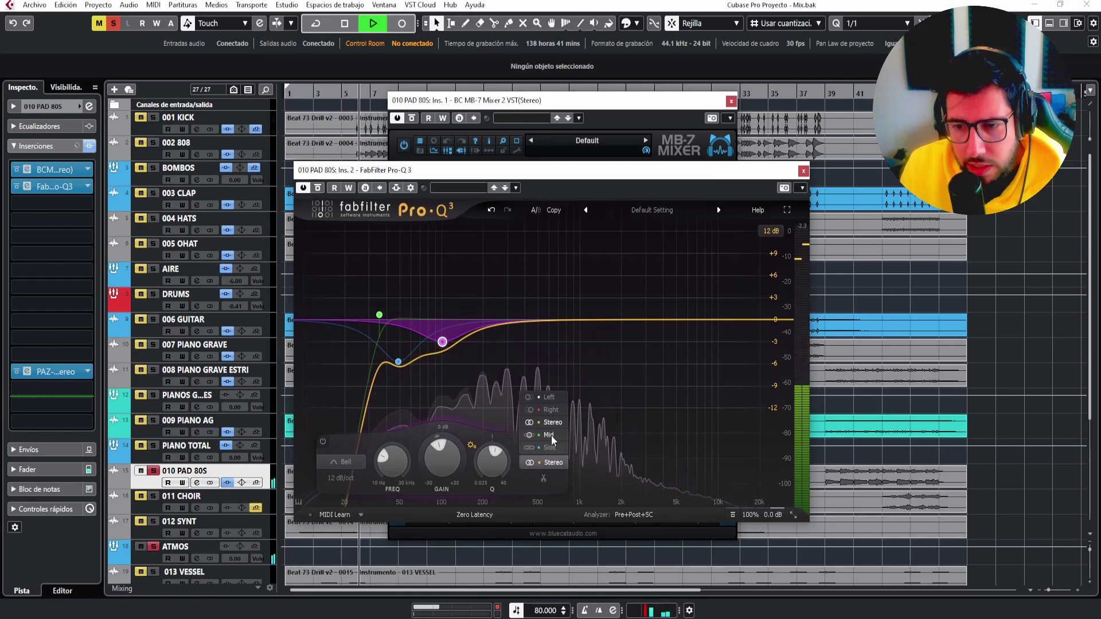
click(552, 436)
key(space)
drag(442, 342, 441, 351)
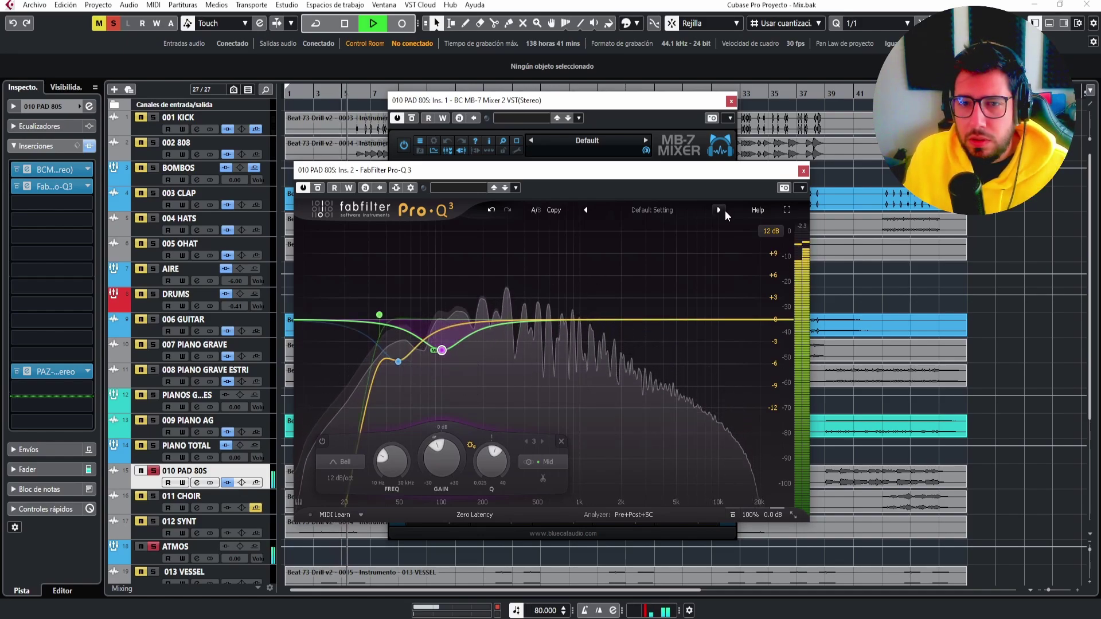
Stop playback, unsolo 010 PAD 80S and clear the MB-7 Mixer and Pro-Q 3 windows from view.
key(space)
click(153, 471)
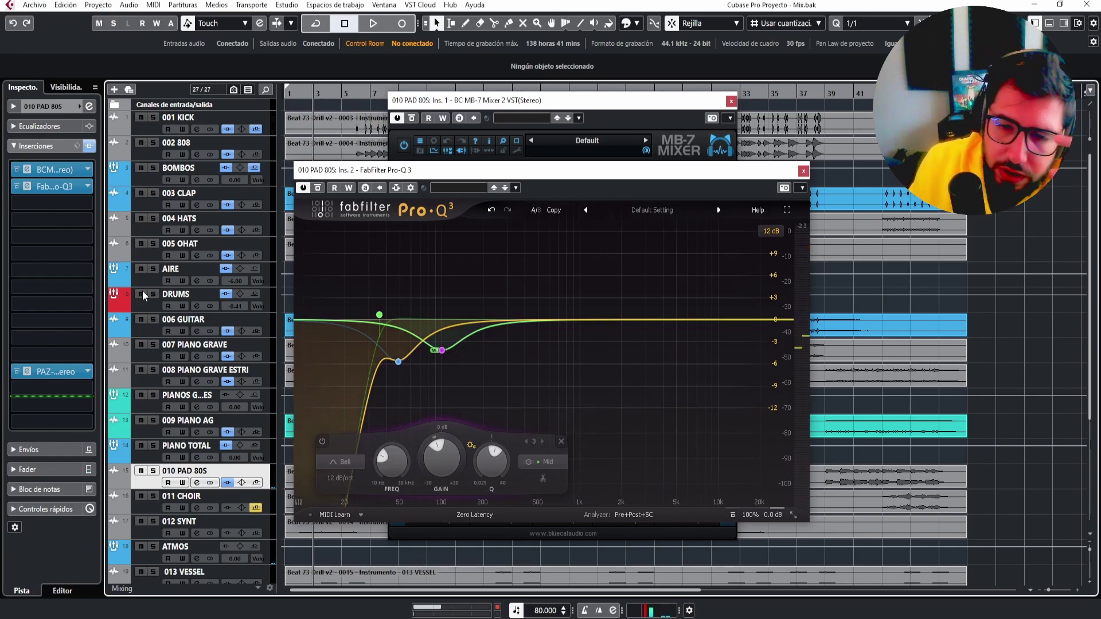
drag(353, 166, 447, 201)
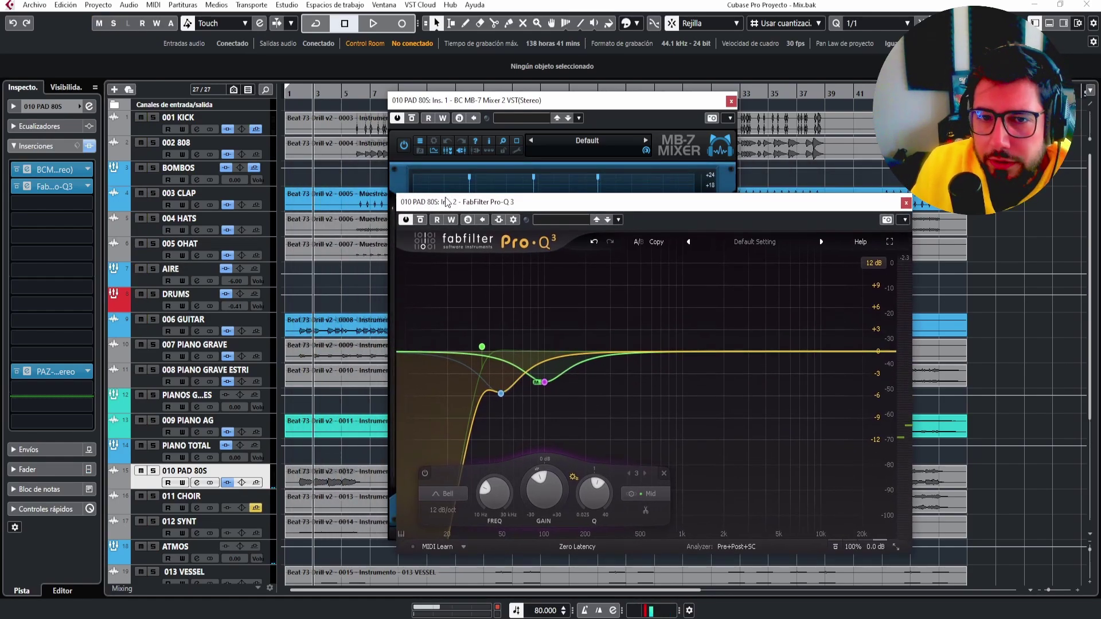
click(353, 90)
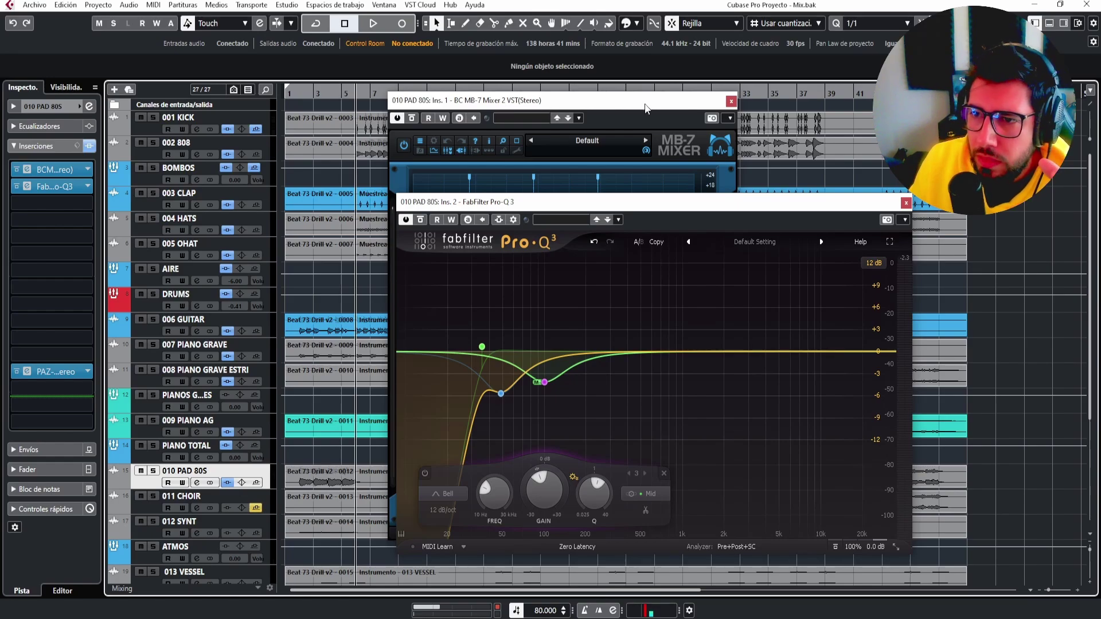
drag(646, 109, 651, 108)
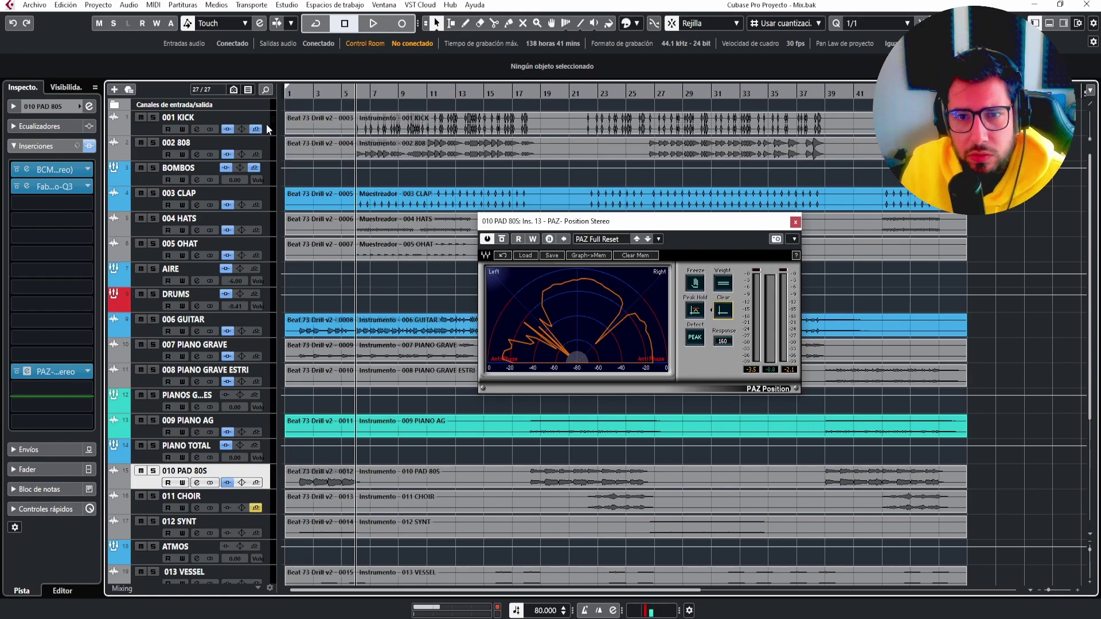
Solo 001 KICK, 002 808 and 003 CLAP one after another while listening to the beat.
click(266, 129)
click(154, 119)
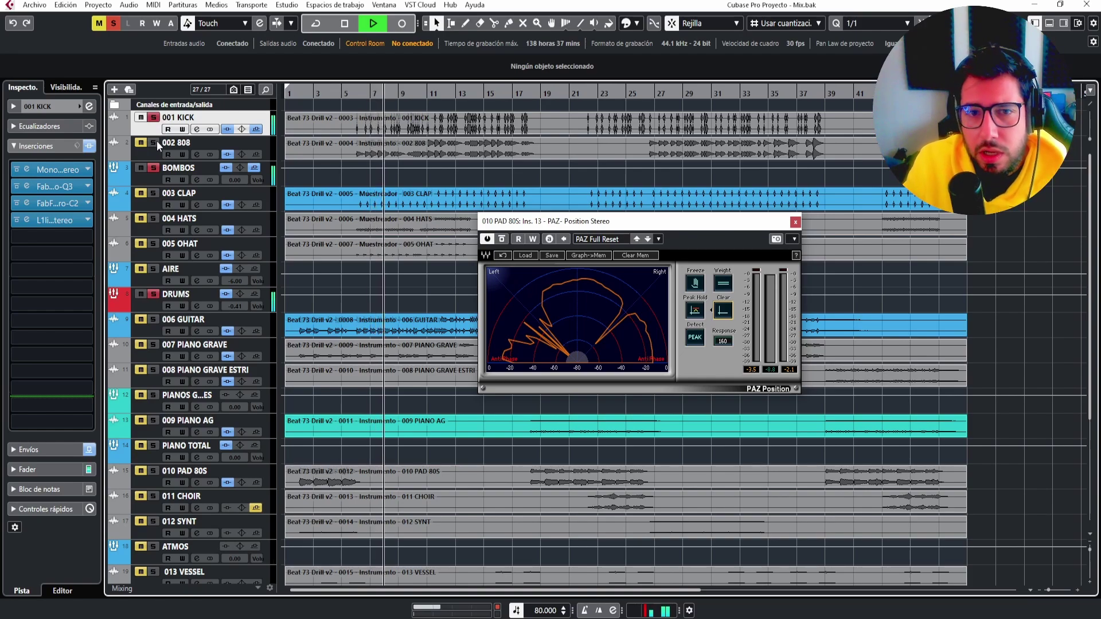
click(155, 142)
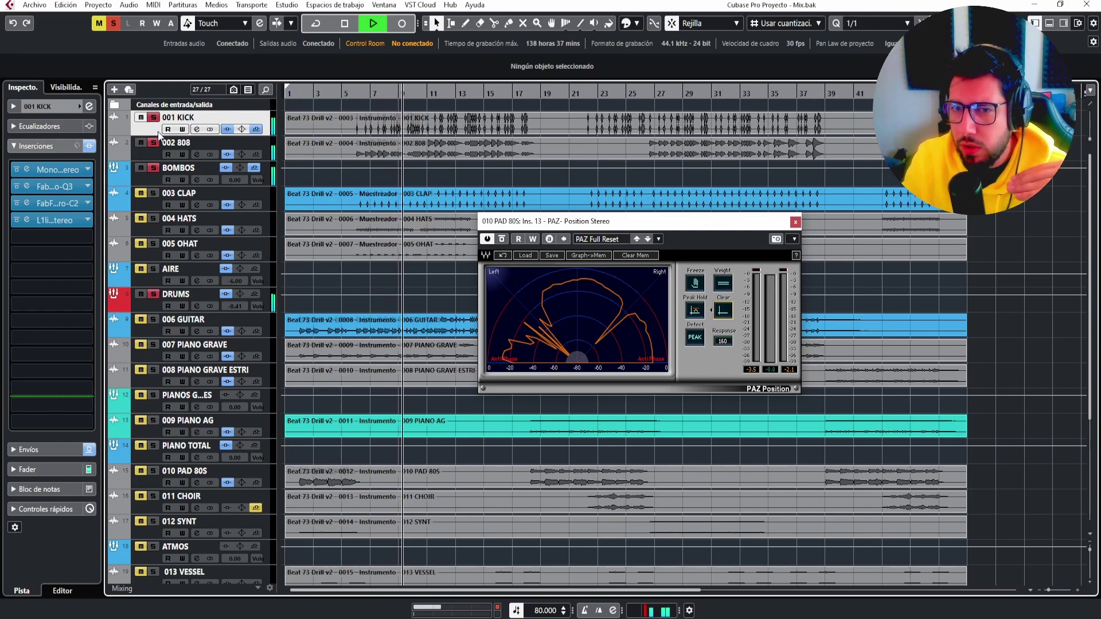
click(152, 194)
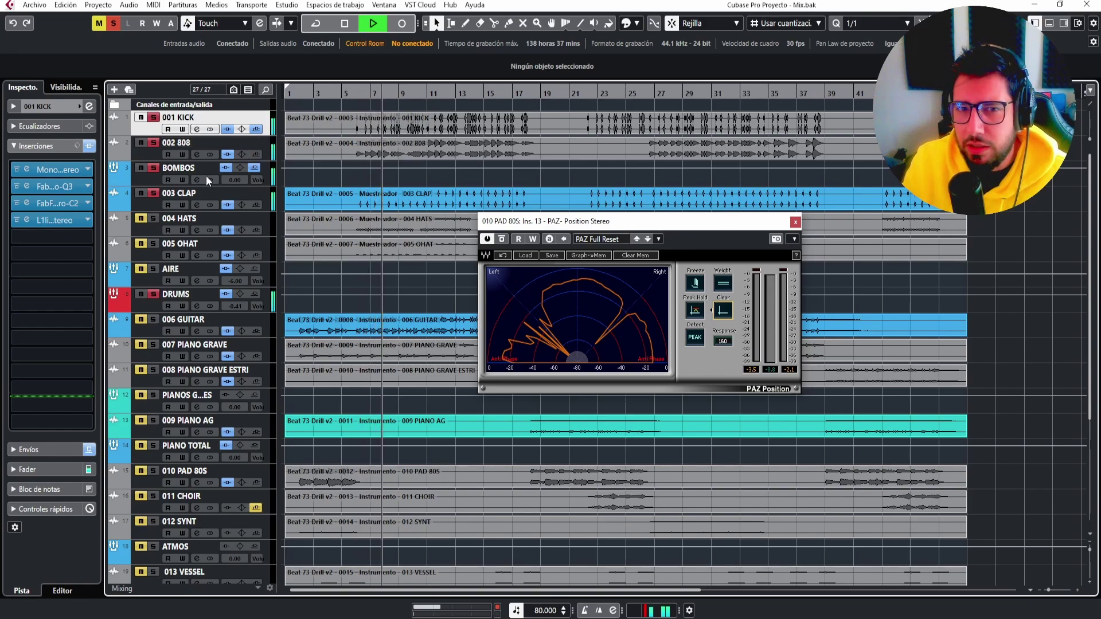
key(space)
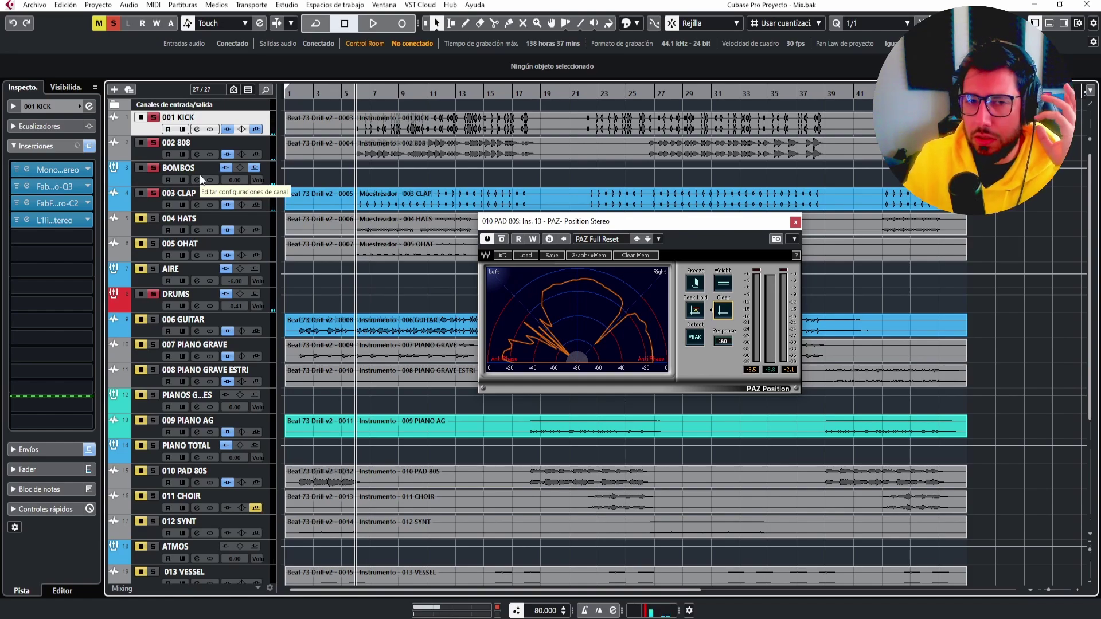
Add 004 HATS, 005 OHAT and AIRE to the soloed tracks and listen to the full drum section.
click(155, 220)
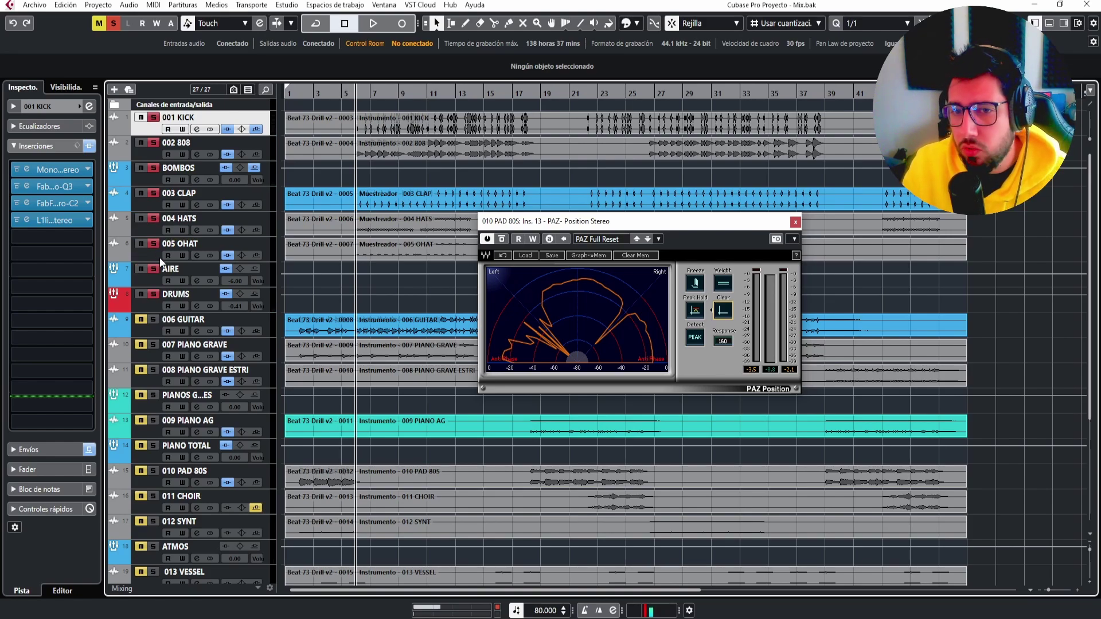
key(space)
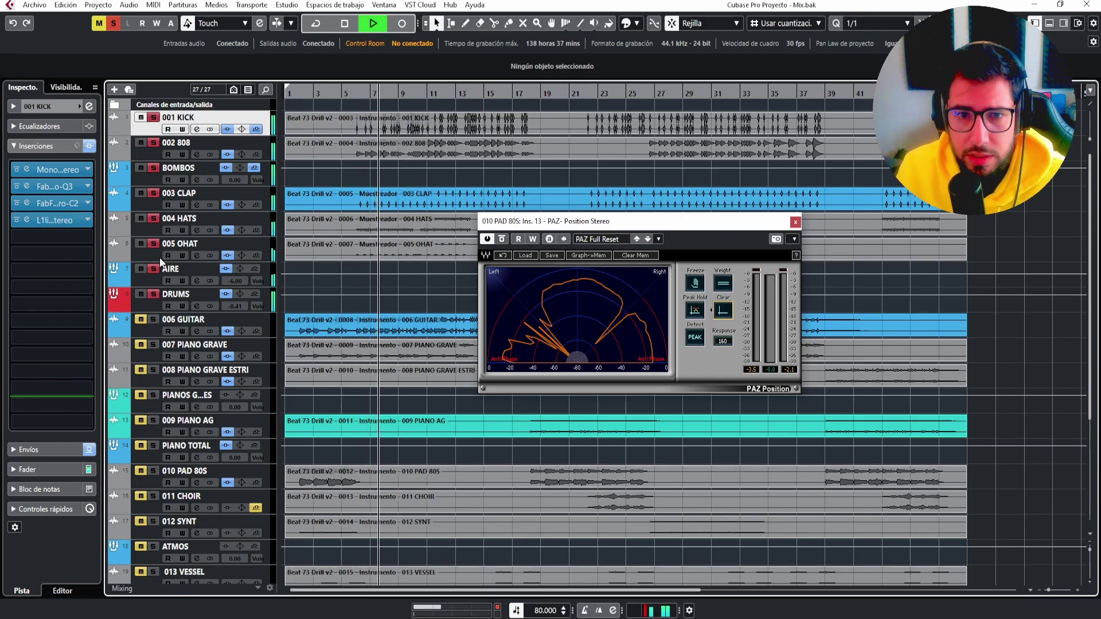
key(space)
Toggle the DRUMS group's solo off and on, add 006 GUITAR to the solo and play them together.
click(153, 295)
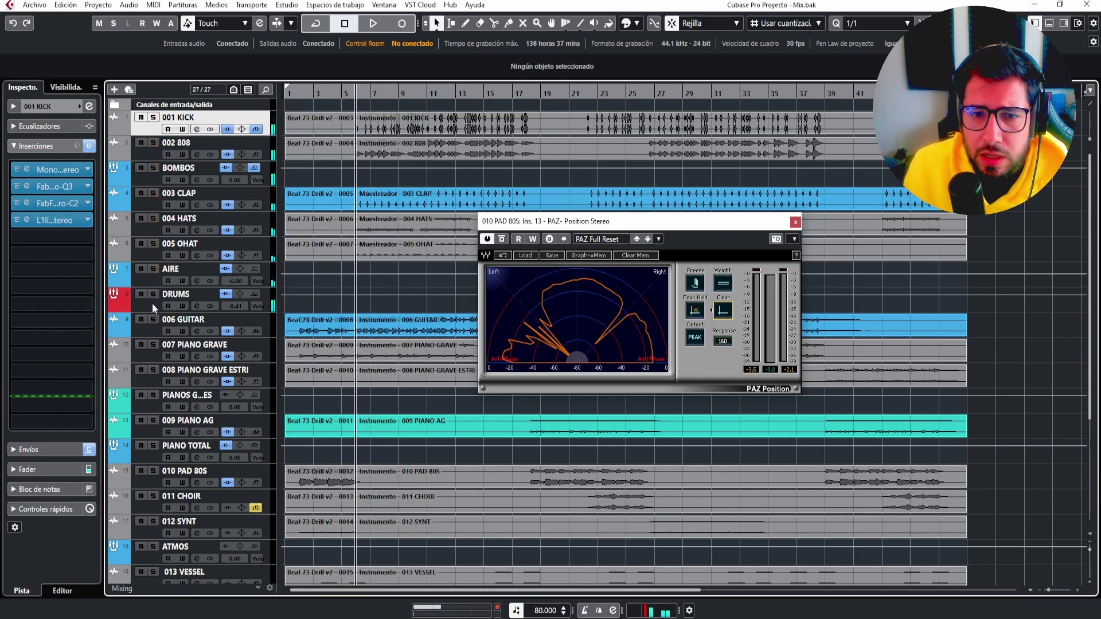
click(153, 295)
click(154, 320)
key(space)
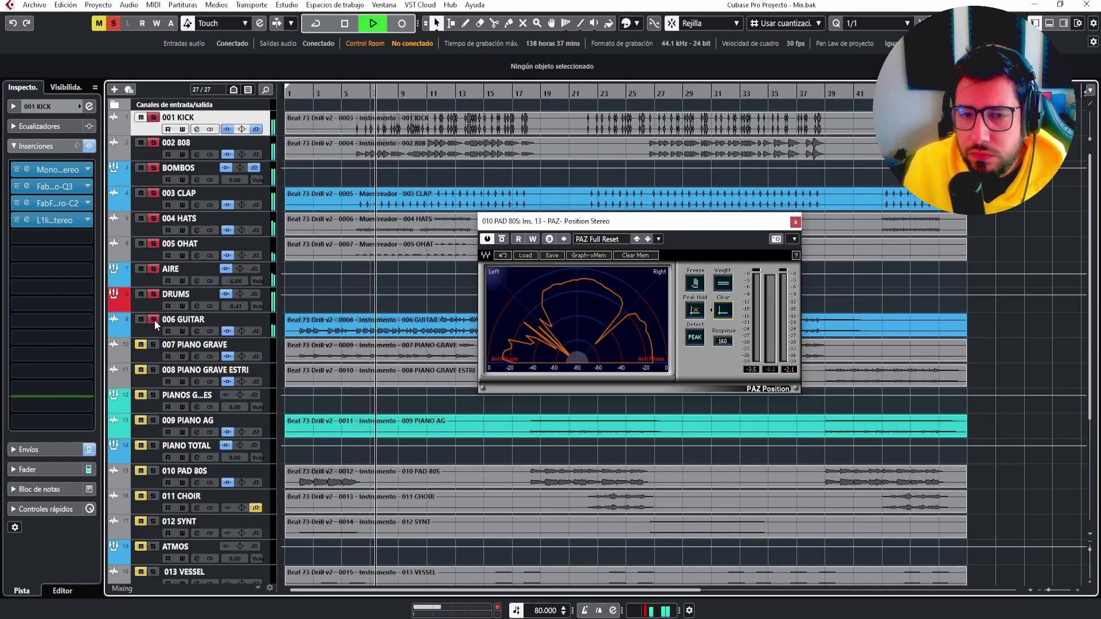
key(space)
Add 007 PIANO GRAVE to the soloed tracks and set its volume to -3 dB during playback.
click(155, 346)
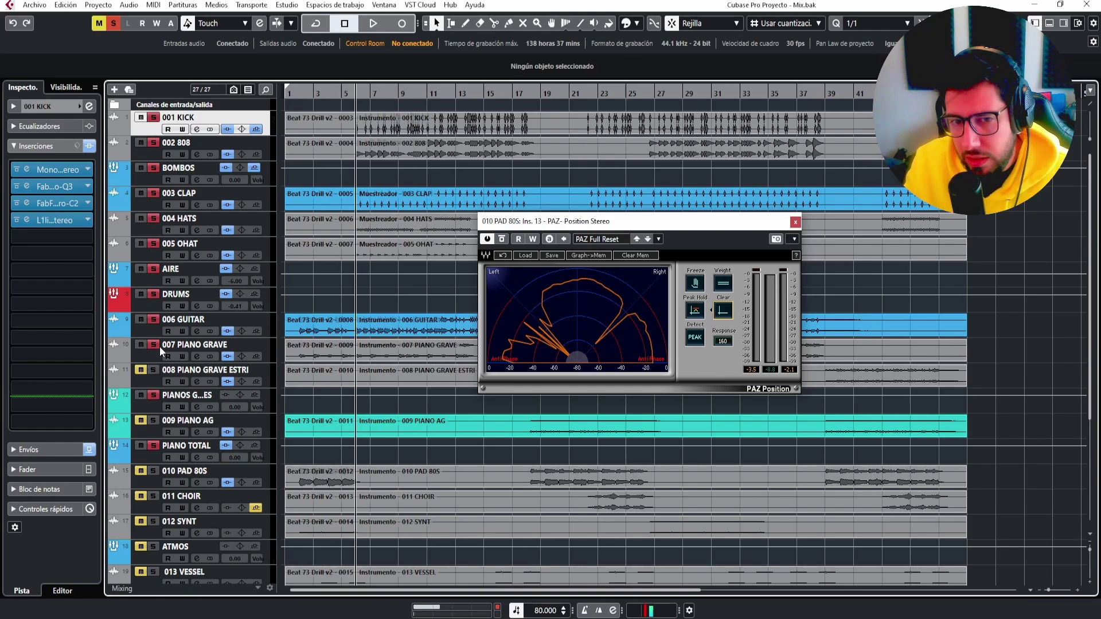
key(space)
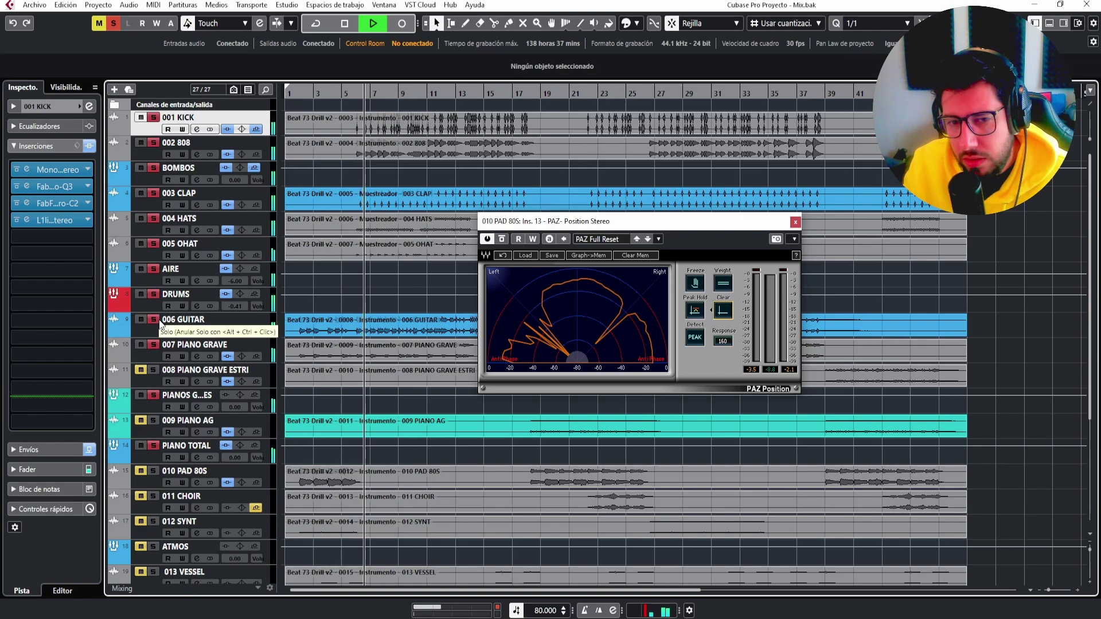
click(152, 353)
click(73, 107)
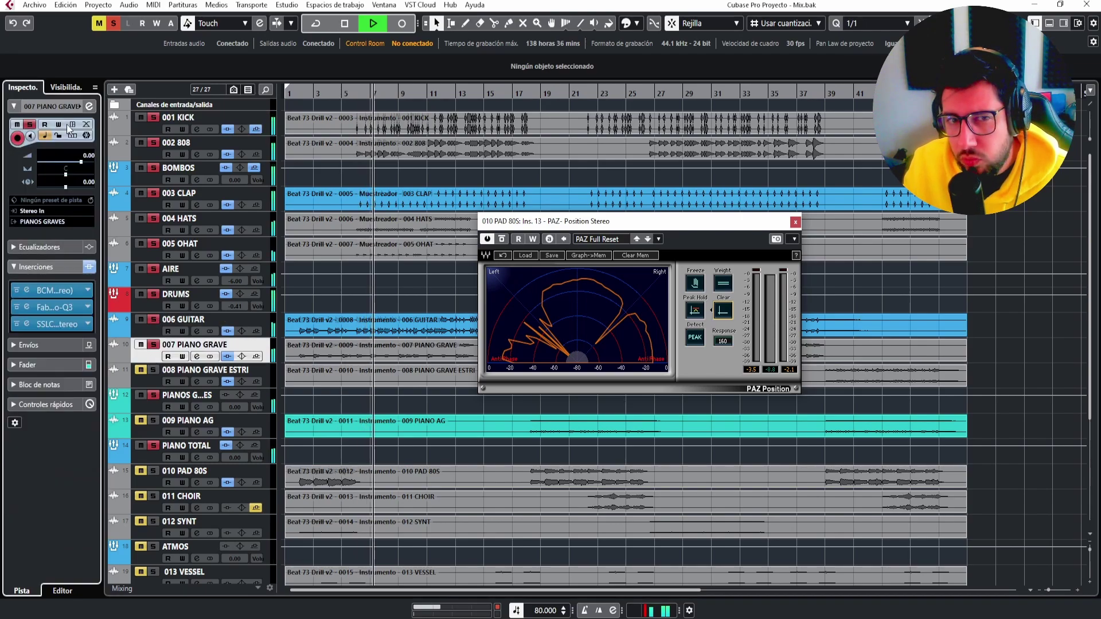
drag(79, 163, 77, 163)
double_click(90, 156)
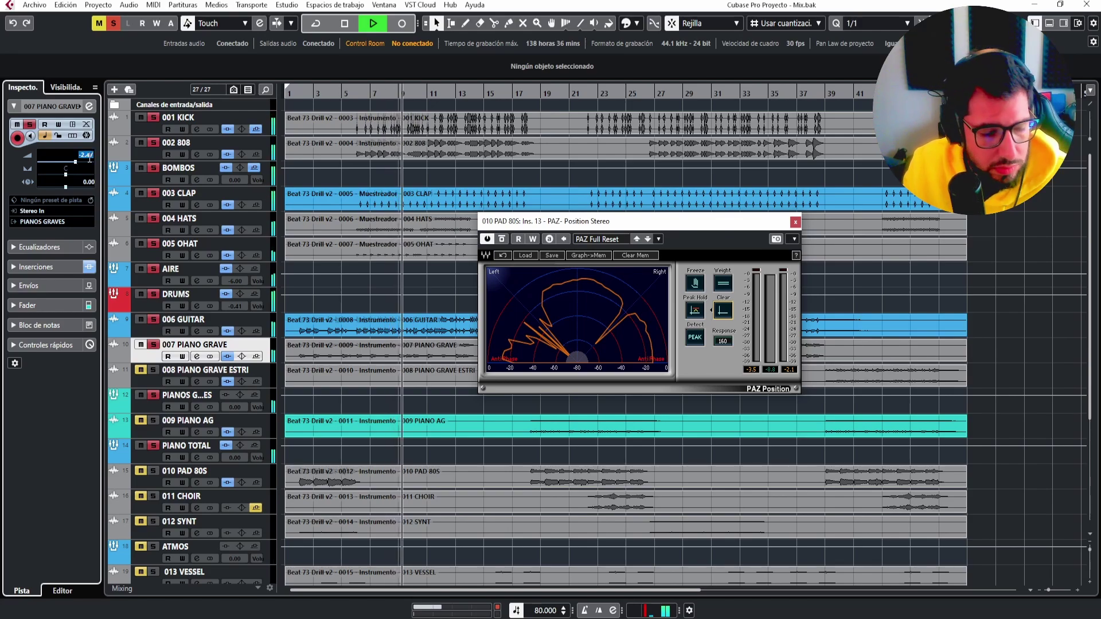
text(-3)
key(Return)
key(space)
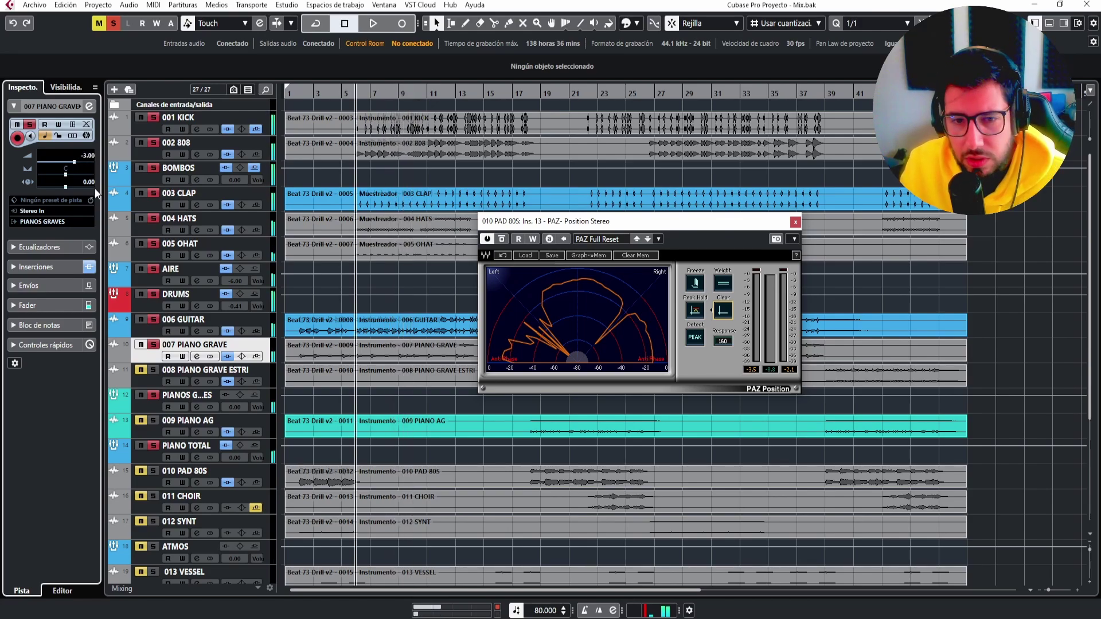
Bring 008 PIANO GRAVE ESTRI and 009 PIANO AG into the solo and play the section starting around bar 18.
click(140, 369)
drag(569, 223, 897, 173)
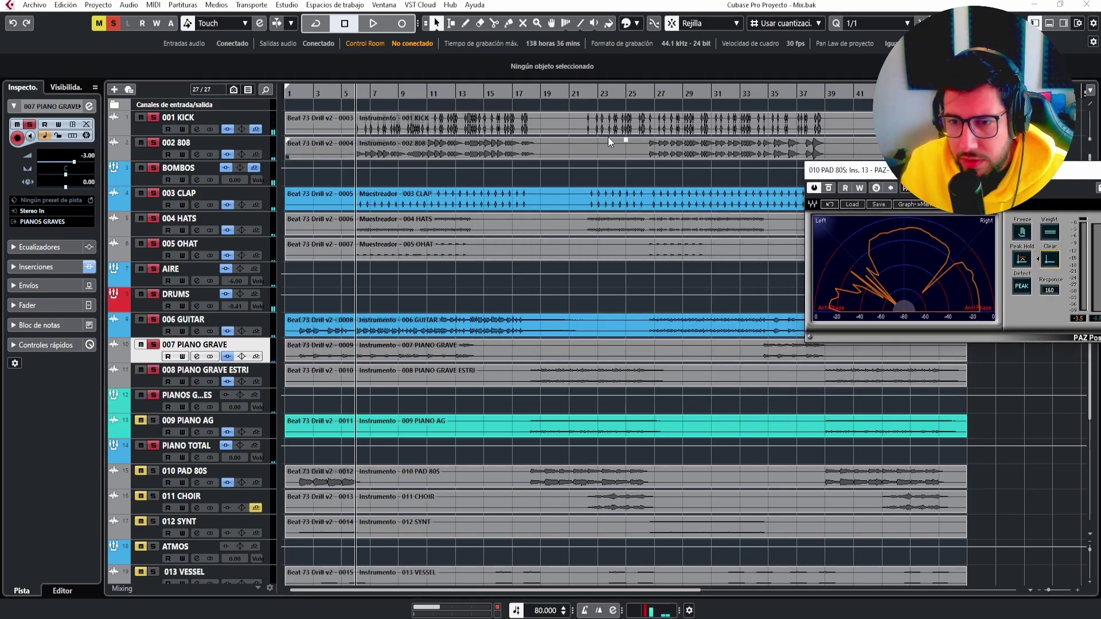
click(535, 93)
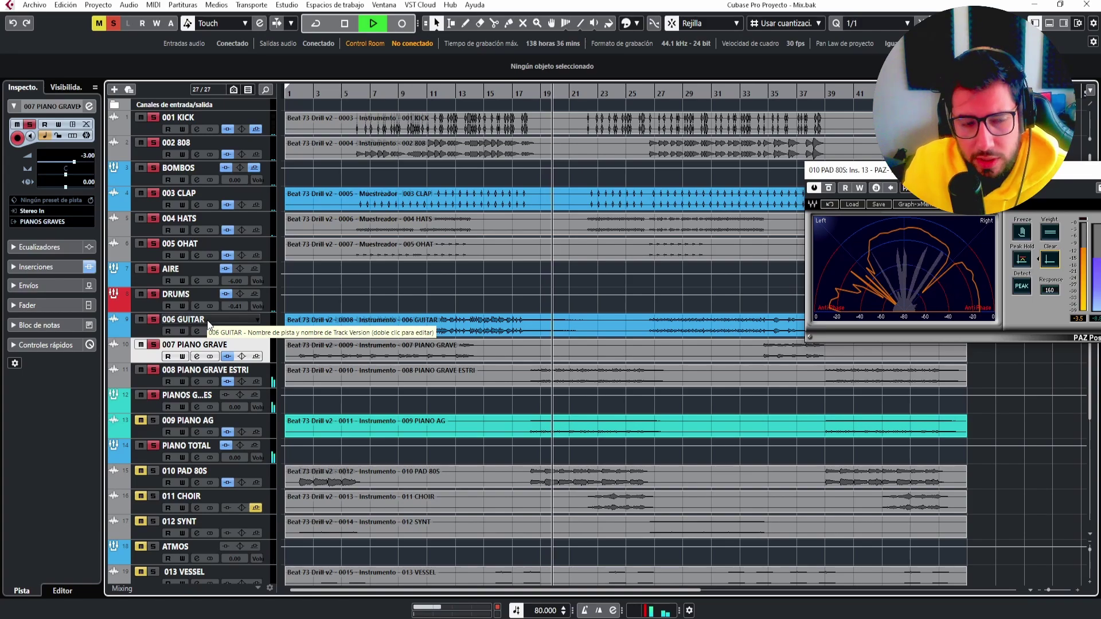
click(141, 420)
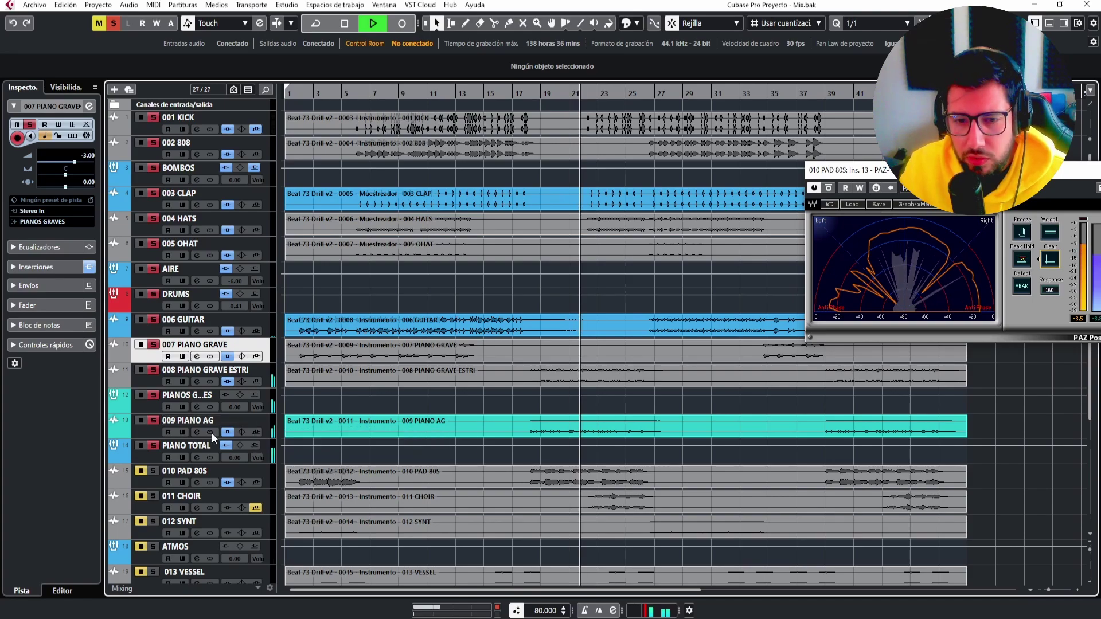
key(space)
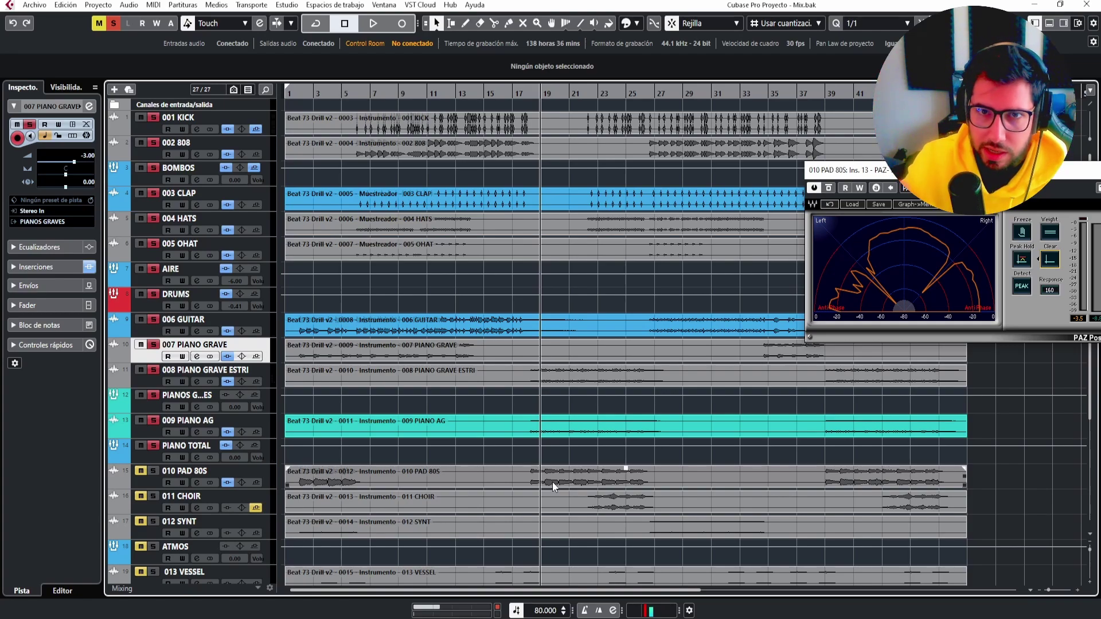
Add 010 PAD 80S to the soloed tracks and play it together with the pianos.
click(142, 472)
key(space)
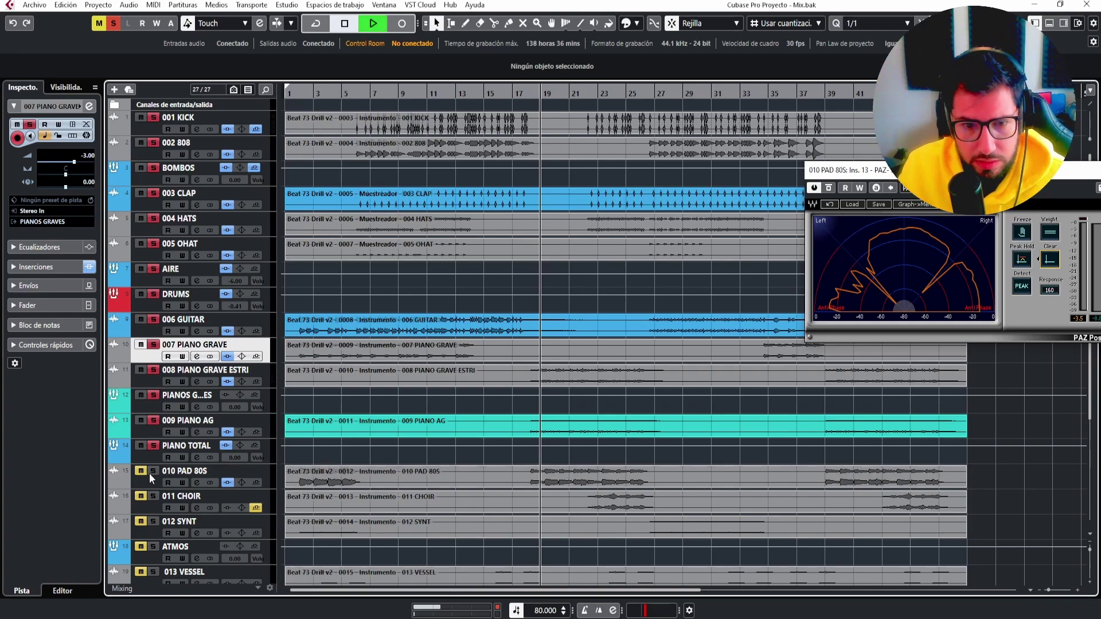
click(143, 482)
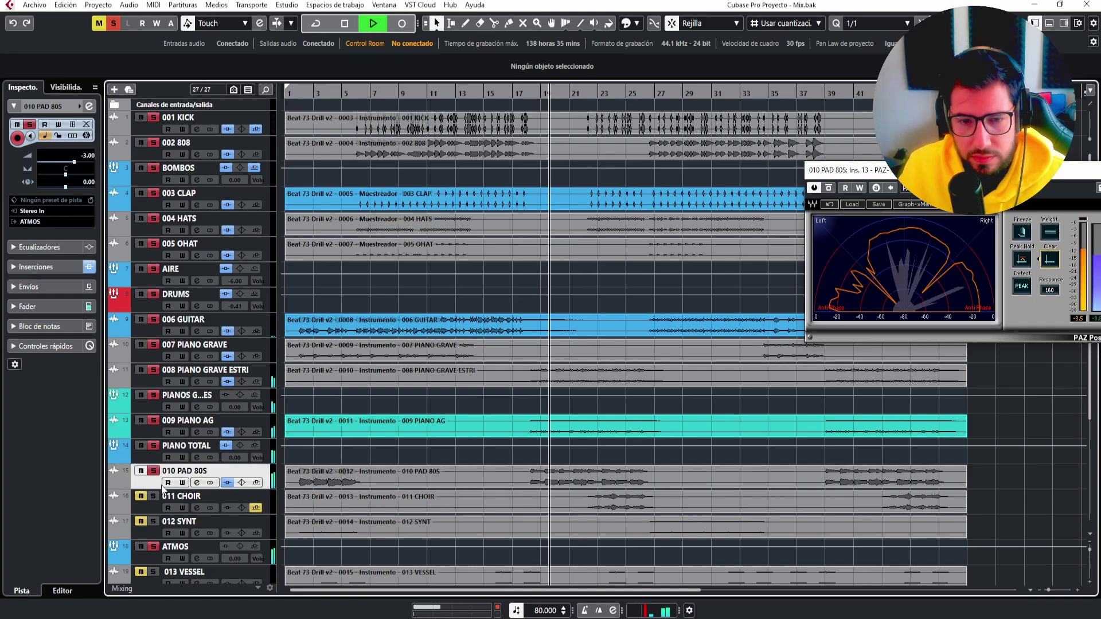
Clear the PAZ Position display and replay the section to examine the pad's stereo image.
drag(843, 170, 650, 152)
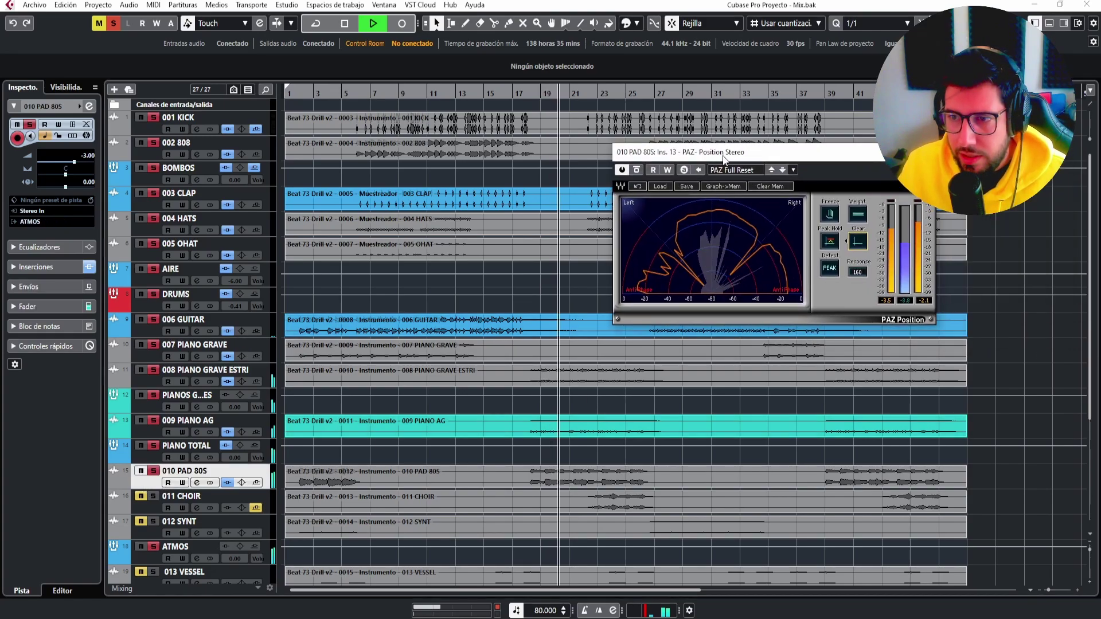
click(859, 243)
key(space)
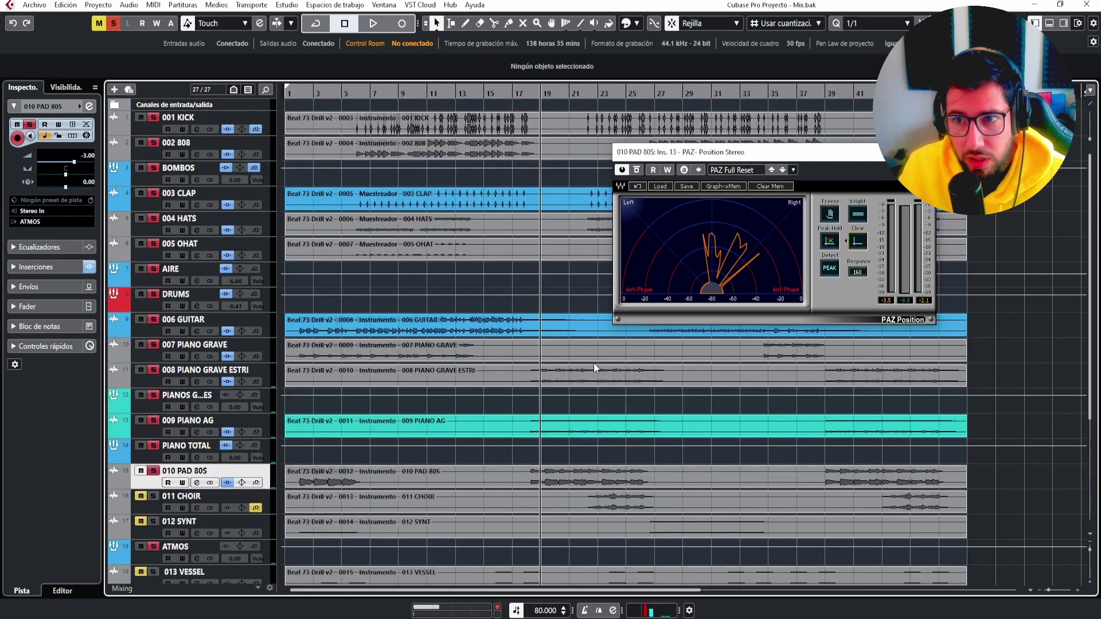
drag(673, 150, 862, 165)
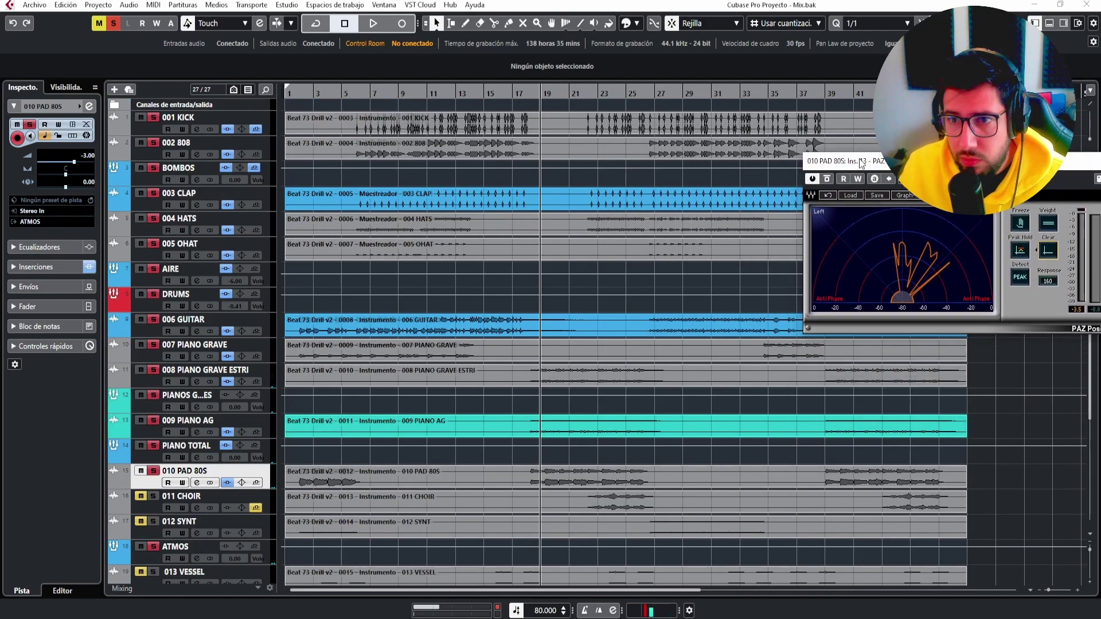
key(space)
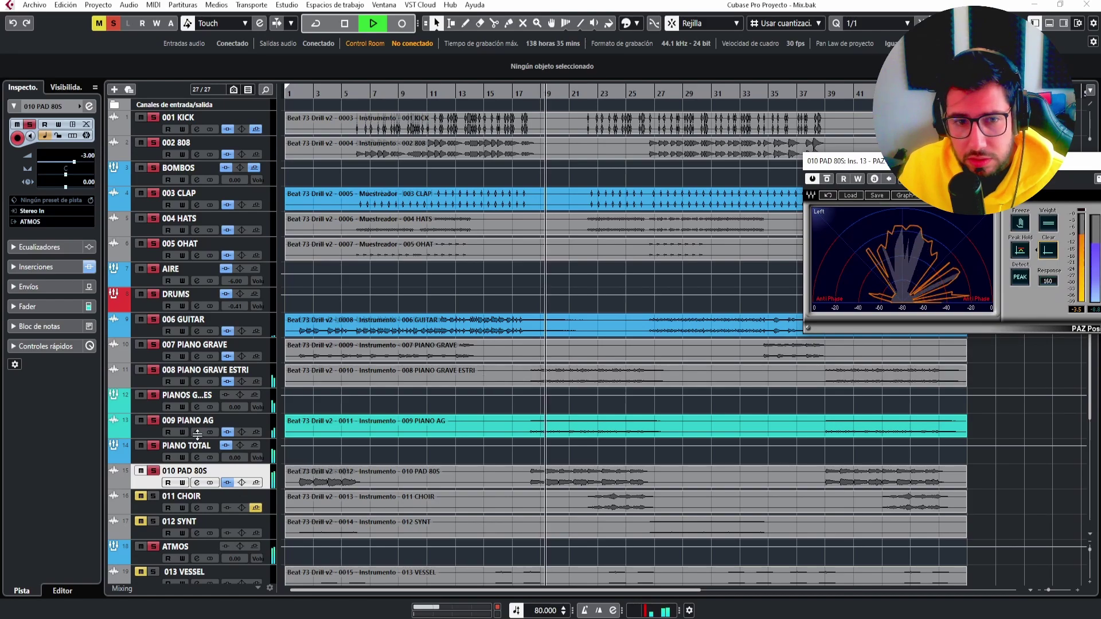
Reopen the Pro-Q 3 on 010 PAD 80S and delete its two bell cuts near 100 Hz and 49 Hz.
click(42, 267)
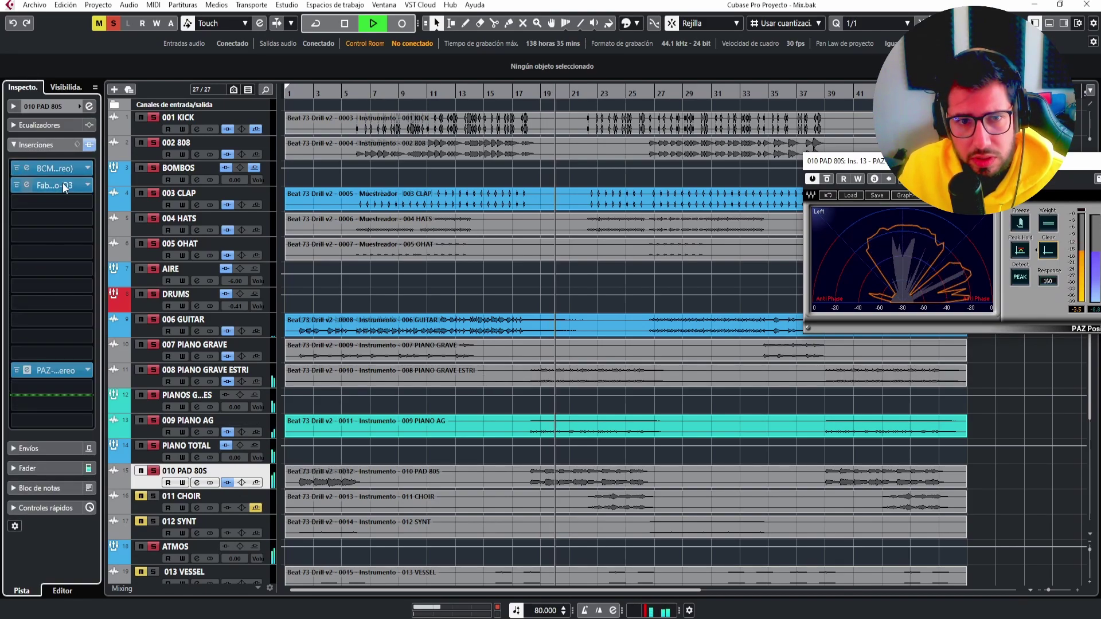
click(60, 184)
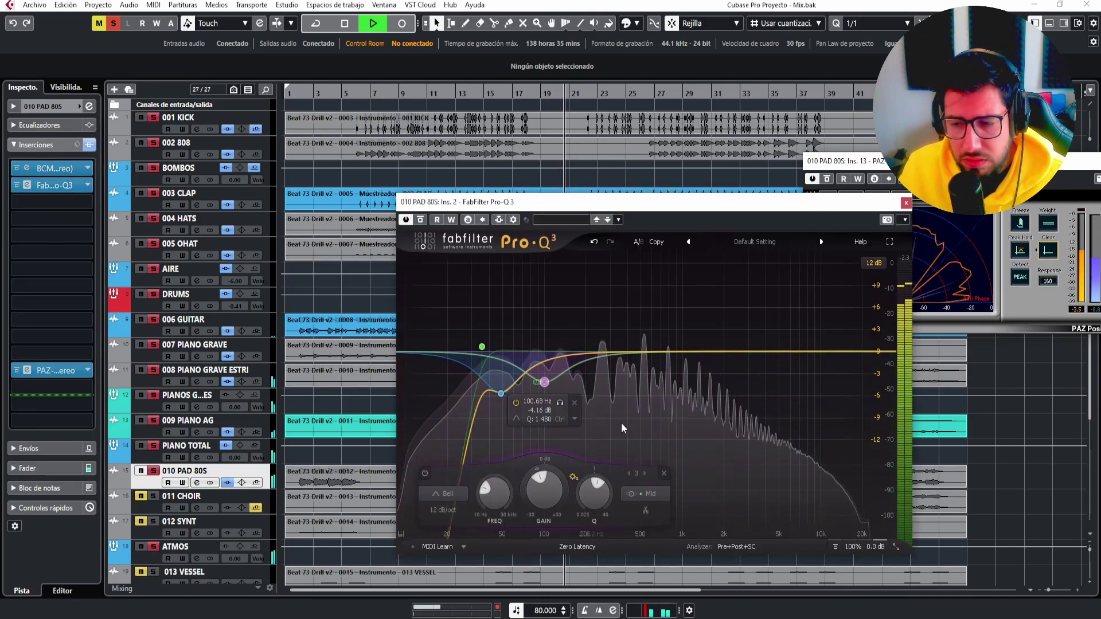
click(664, 472)
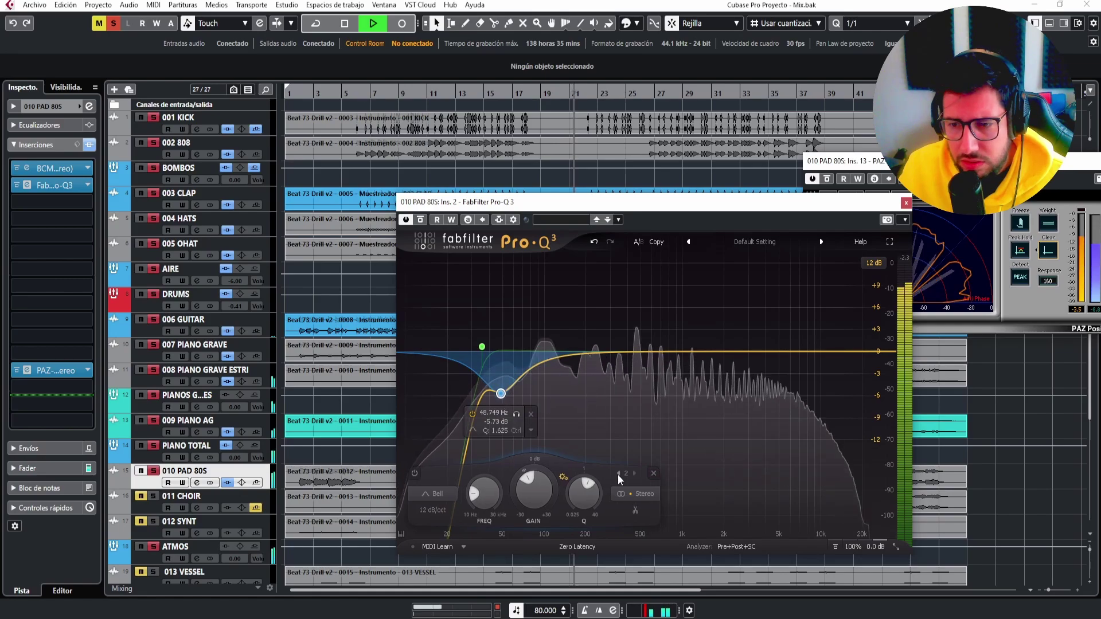
click(654, 474)
drag(516, 202, 423, 216)
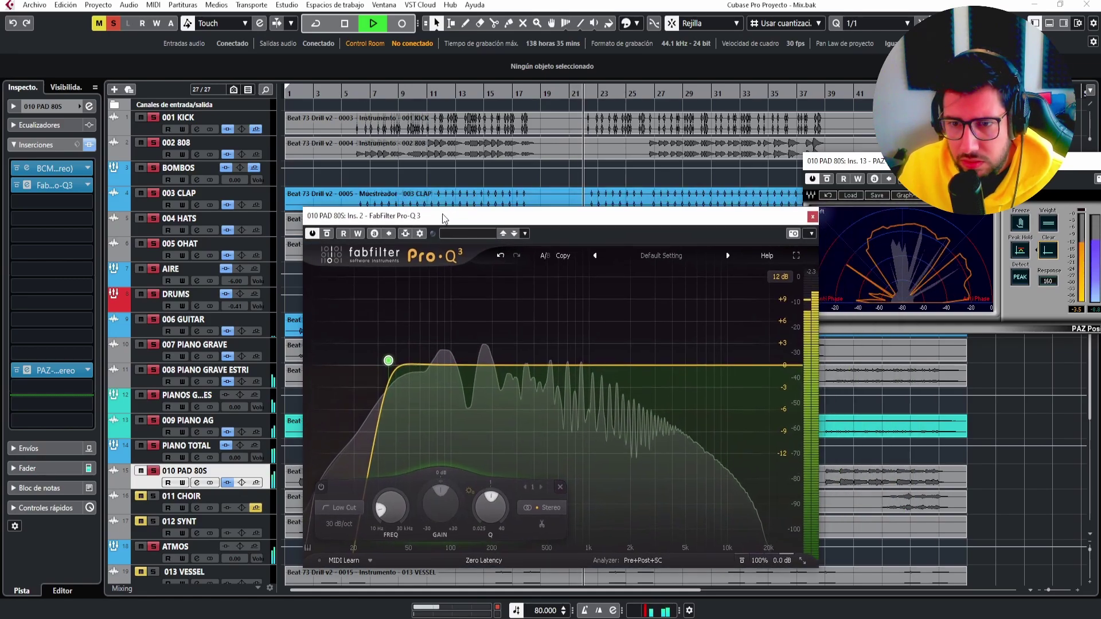
Lower the pad's low-cut frequency and add a bell boost of about +3.1 dB at 32 Hz with Q 1.
drag(389, 360, 324, 368)
drag(399, 365, 382, 343)
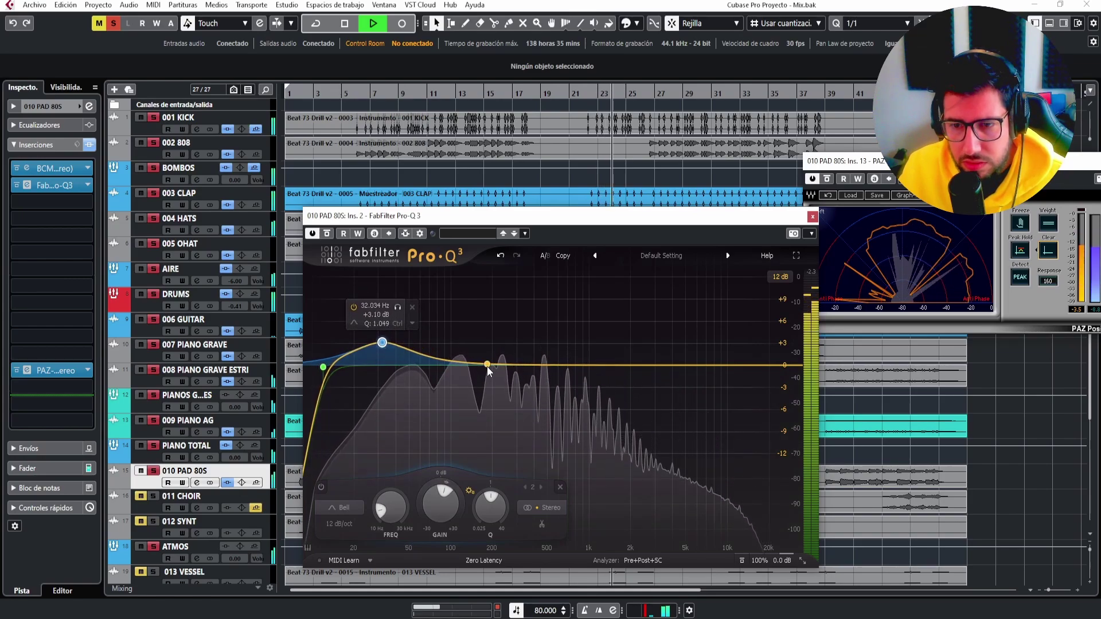
On the pad's Pro-Q 3, add a bell cut near 500 Hz and a bell boost of about +1.7 dB near 1063 Hz during playback.
key(space)
drag(503, 221, 827, 215)
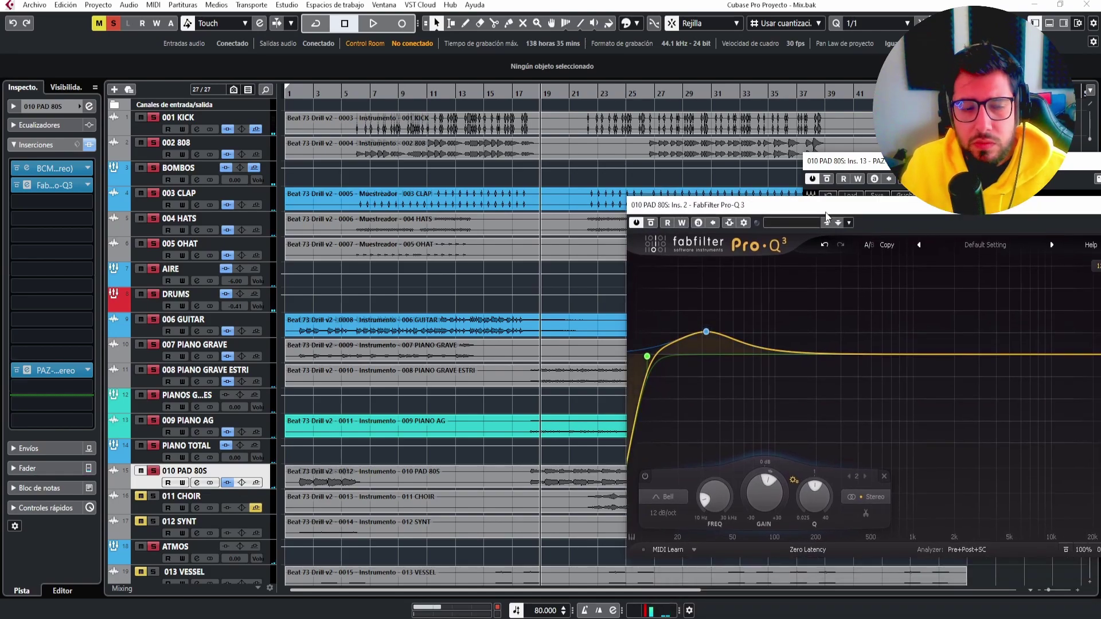
drag(825, 196, 824, 280)
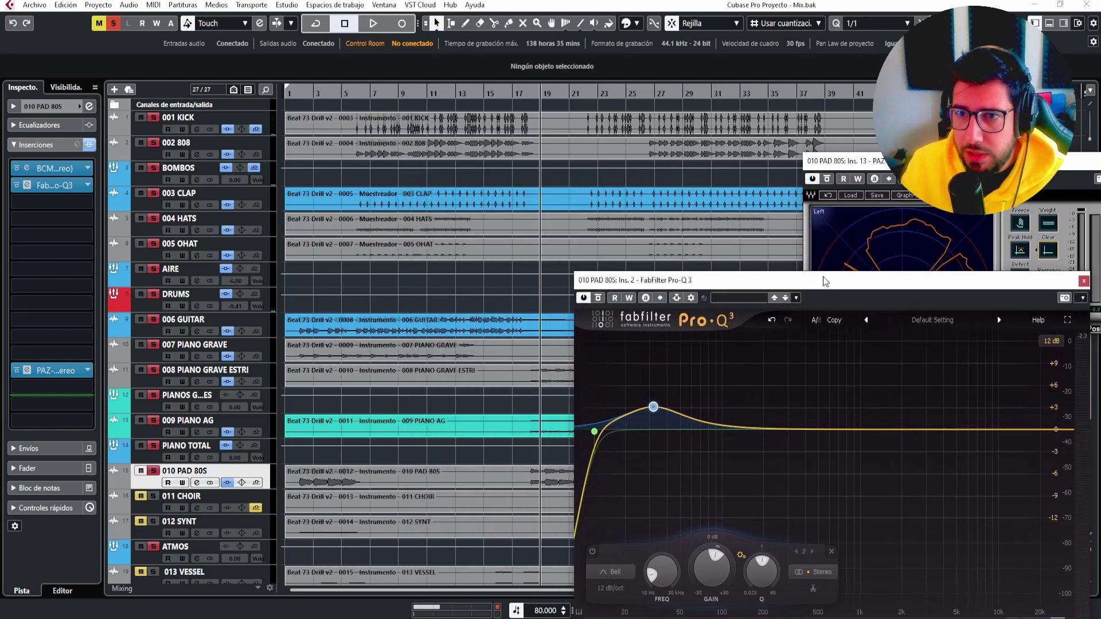
drag(621, 289, 832, 407)
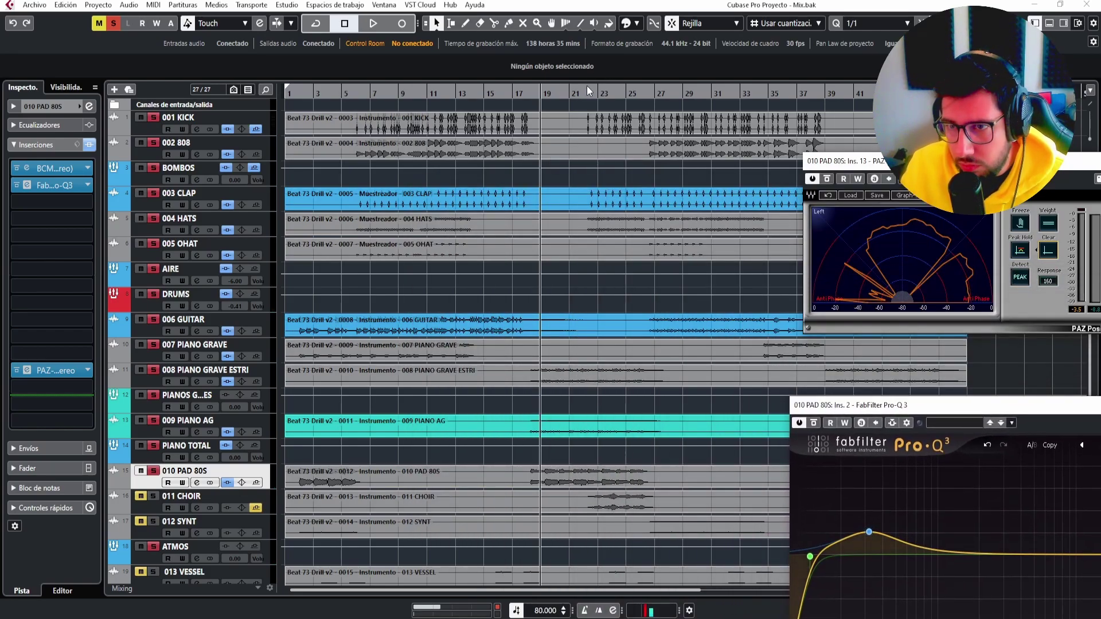
drag(830, 409, 473, 198)
scroll(502, 317, down, 4)
key(space)
drag(748, 348, 670, 395)
drag(728, 369, 717, 339)
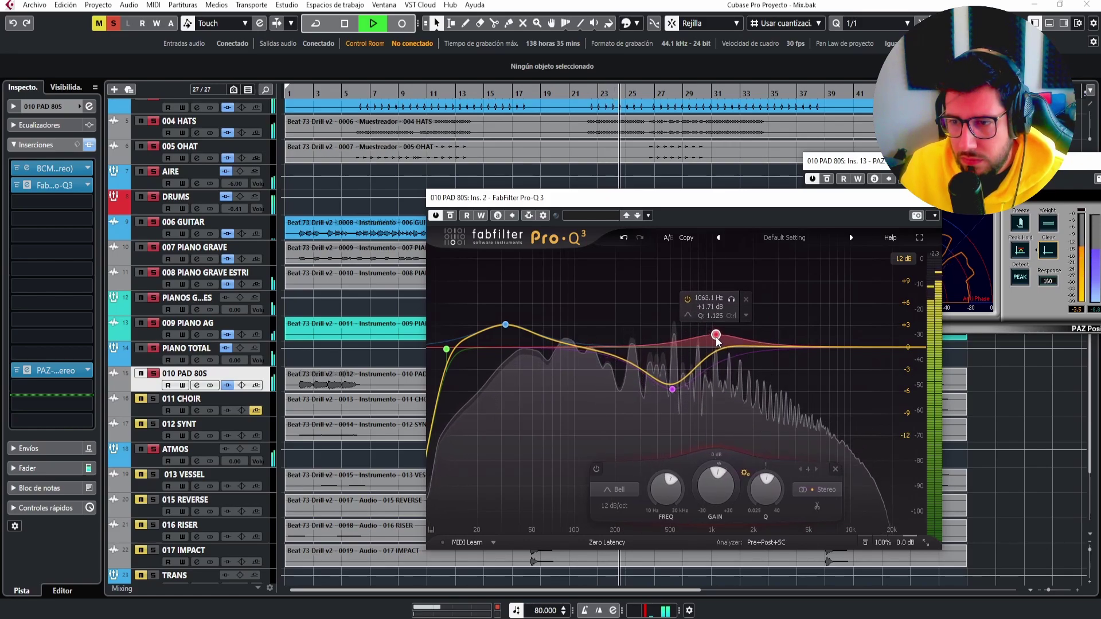
click(930, 198)
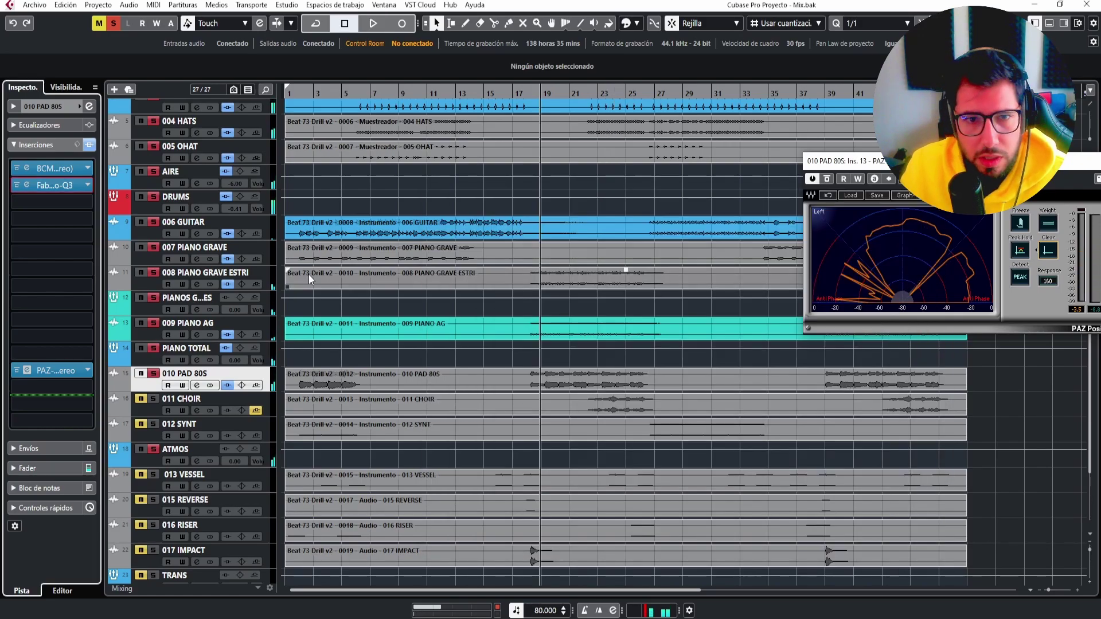
On the pad's MB-7 Mixer, solo band 1, set its spread to -100% and set the first two crossovers to about 115 and 389 Hz.
click(67, 172)
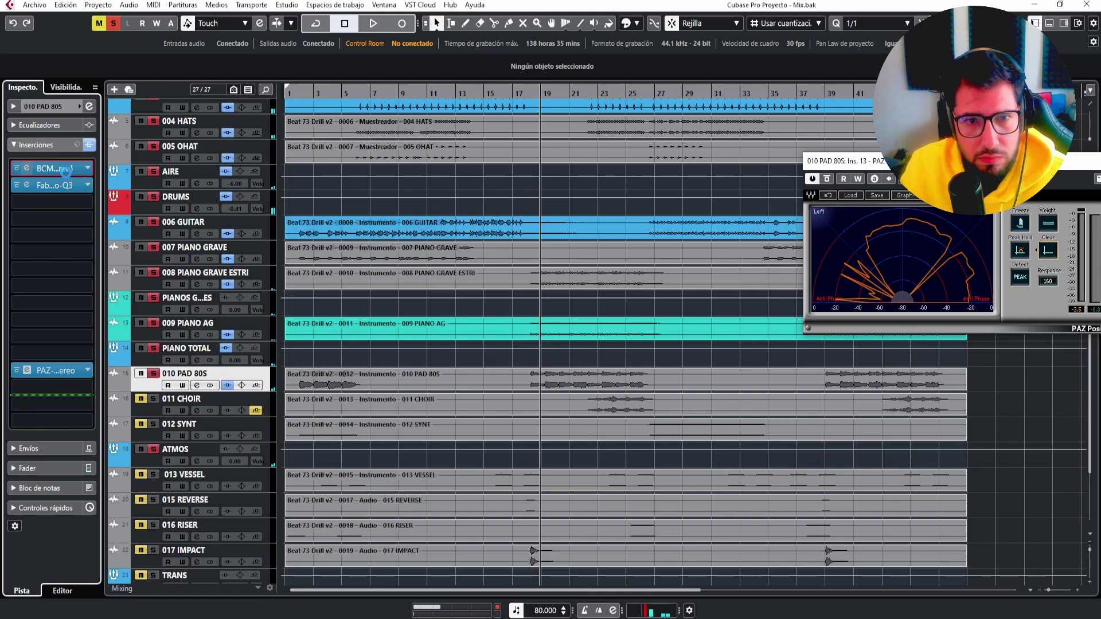
key(space)
drag(616, 182, 558, 87)
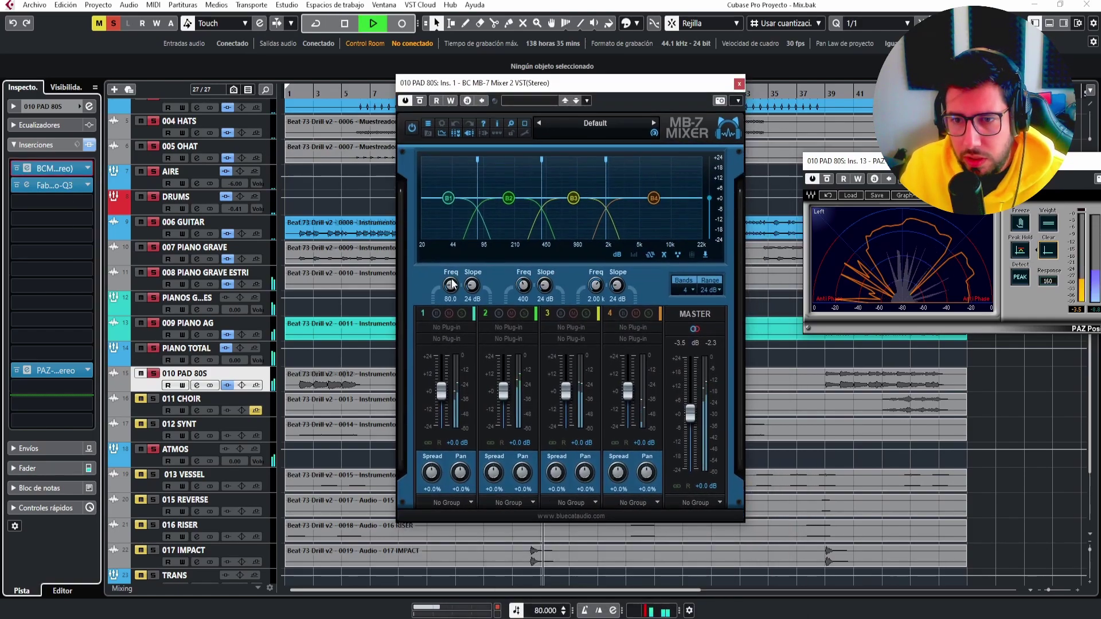
click(461, 314)
drag(432, 480, 402, 538)
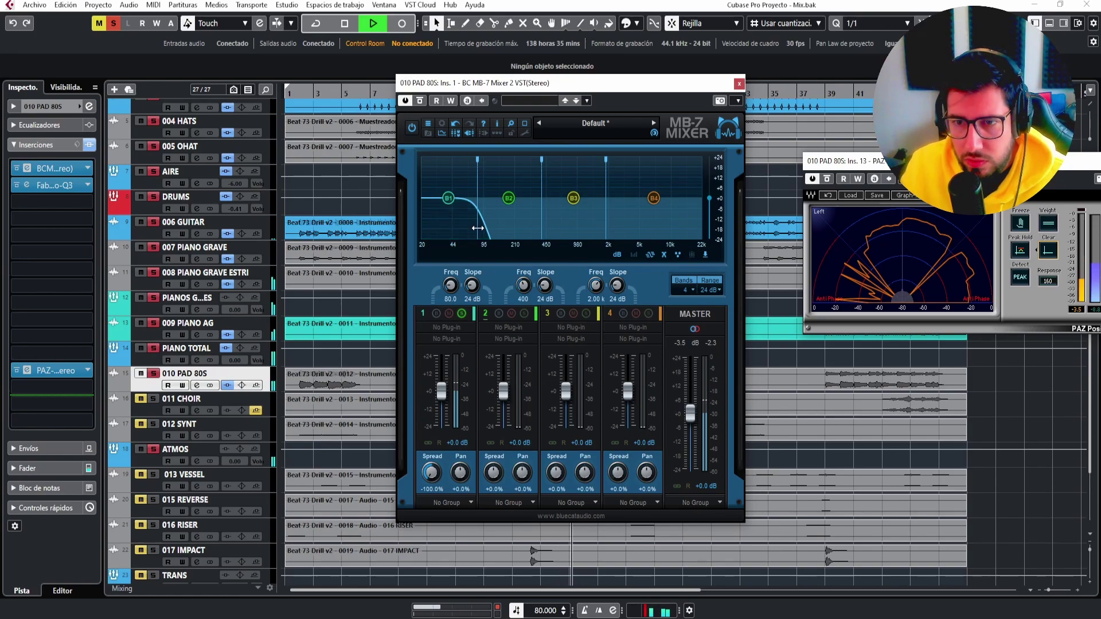
drag(478, 228, 539, 230)
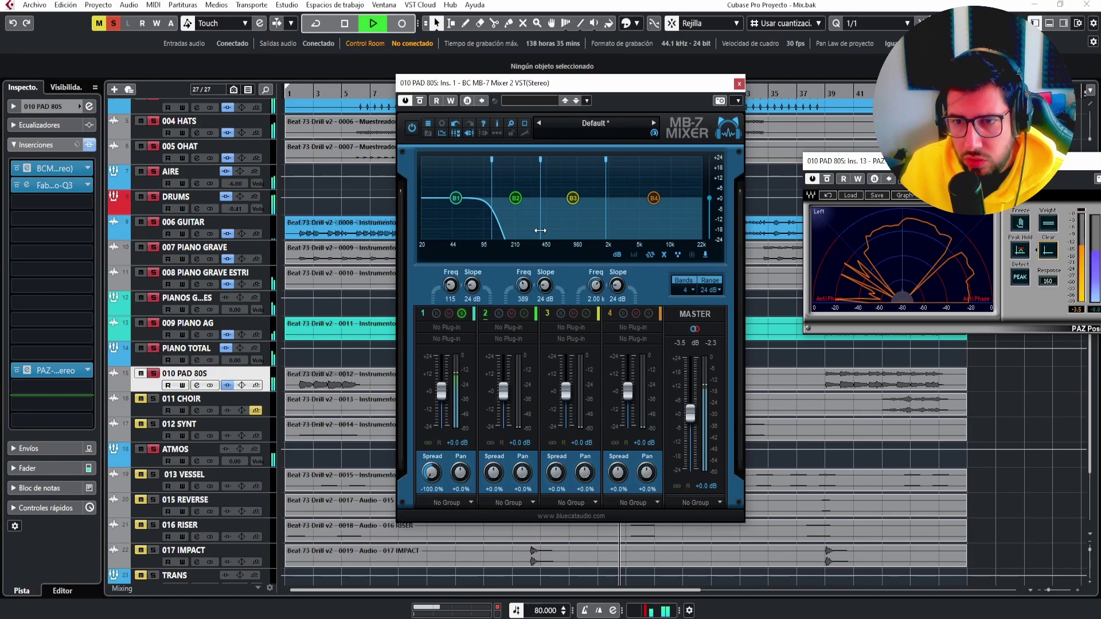
Solo MB-7 Mixer band 2, narrow its spread to -72% against a cleared PAZ display, and unsolo the band.
click(524, 313)
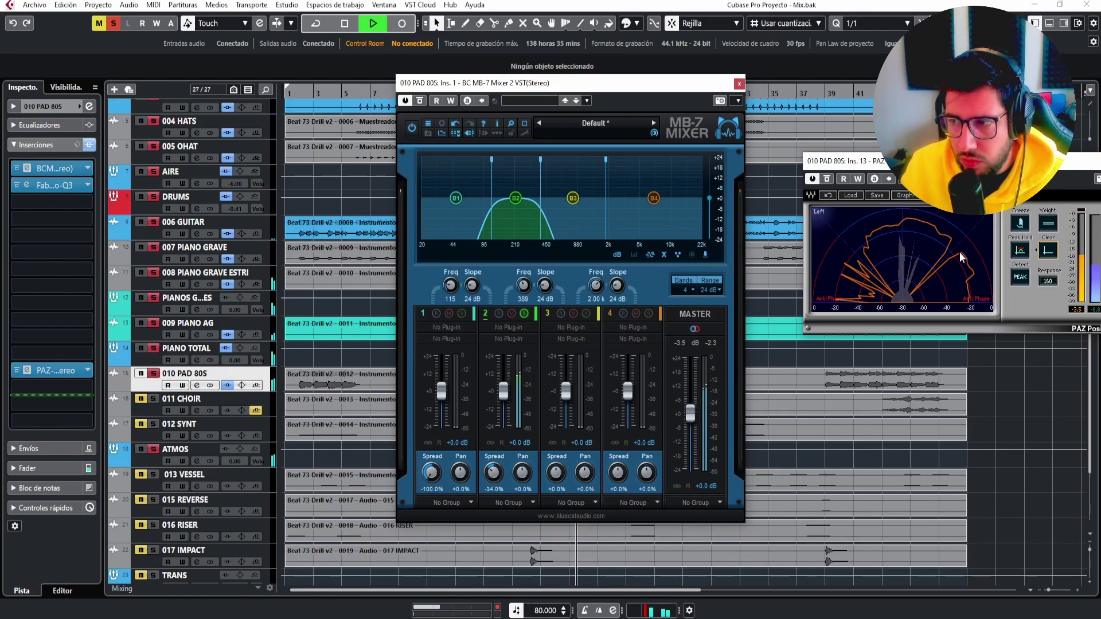
click(1046, 257)
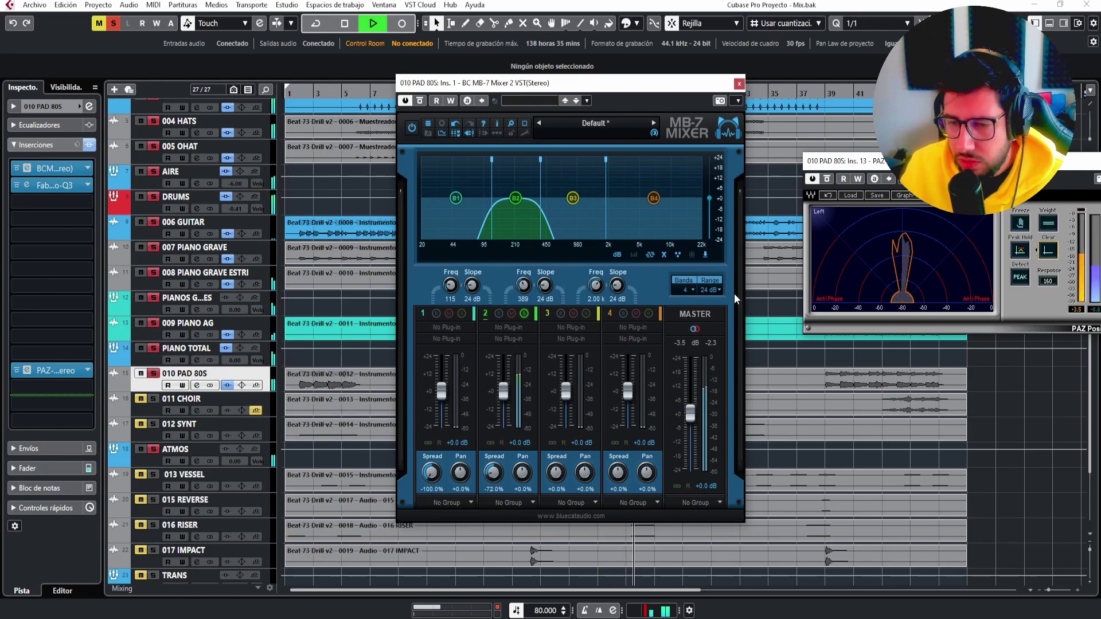
key(space)
click(524, 313)
Solo 010 PAD 80S without the pianos and narrow MB-7 Mixer band 3 to -12% spread, auditioning that band alone.
key(space)
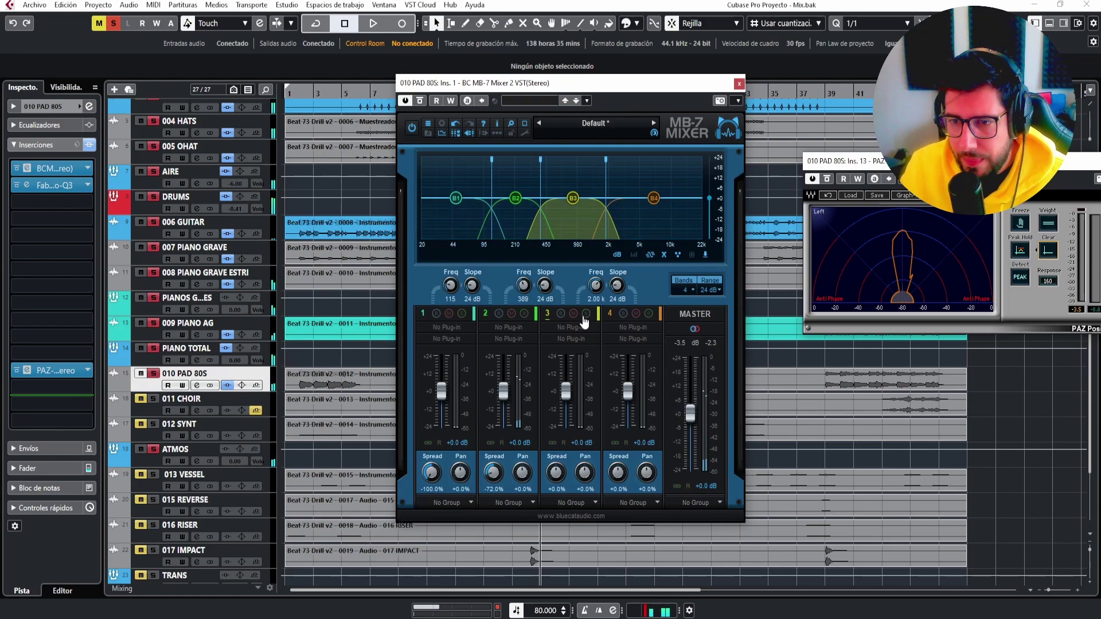
click(586, 314)
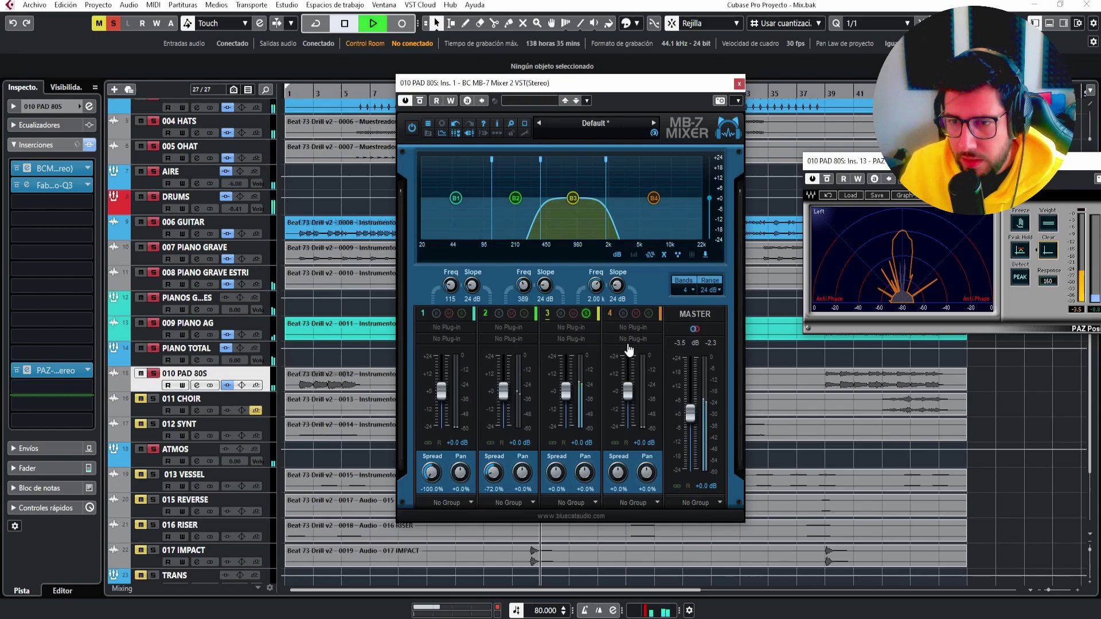
key(space)
ctrl+click(152, 297)
click(154, 374)
key(space)
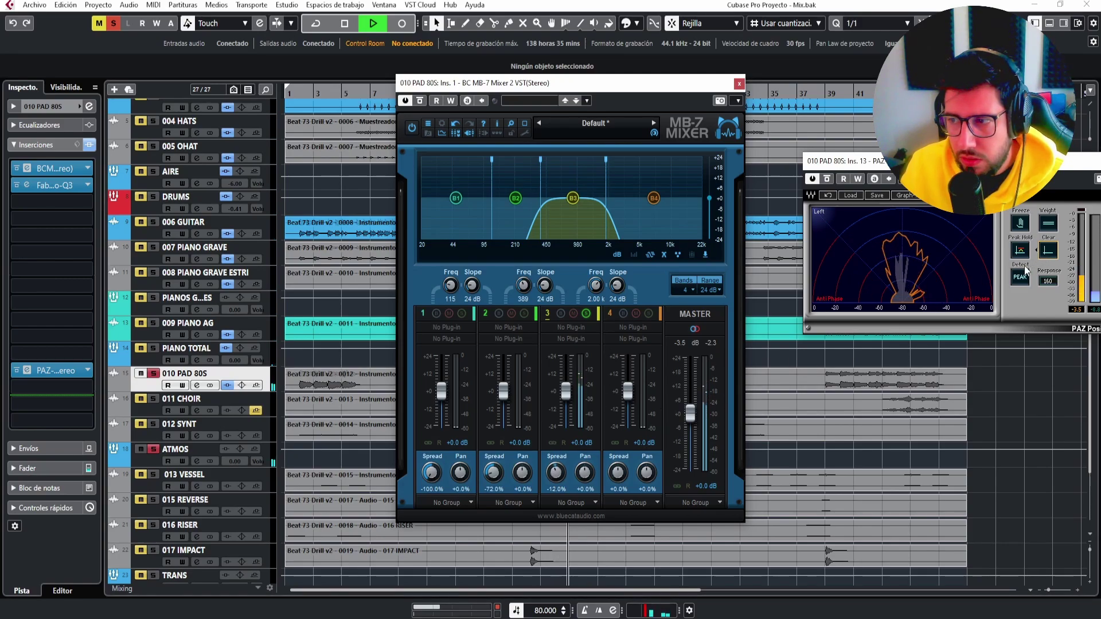
key(space)
click(585, 314)
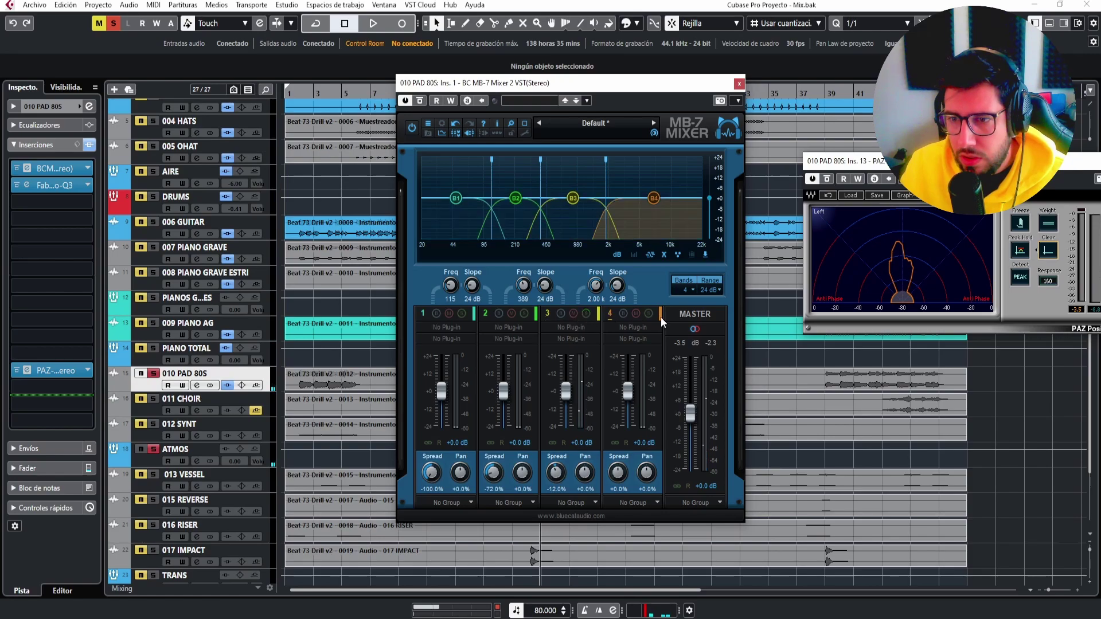
Audition MB-7 Mixer band 4 alone, widen its spread to +19%, and replay the pad with all bands before closing the plug-in.
click(648, 314)
key(space)
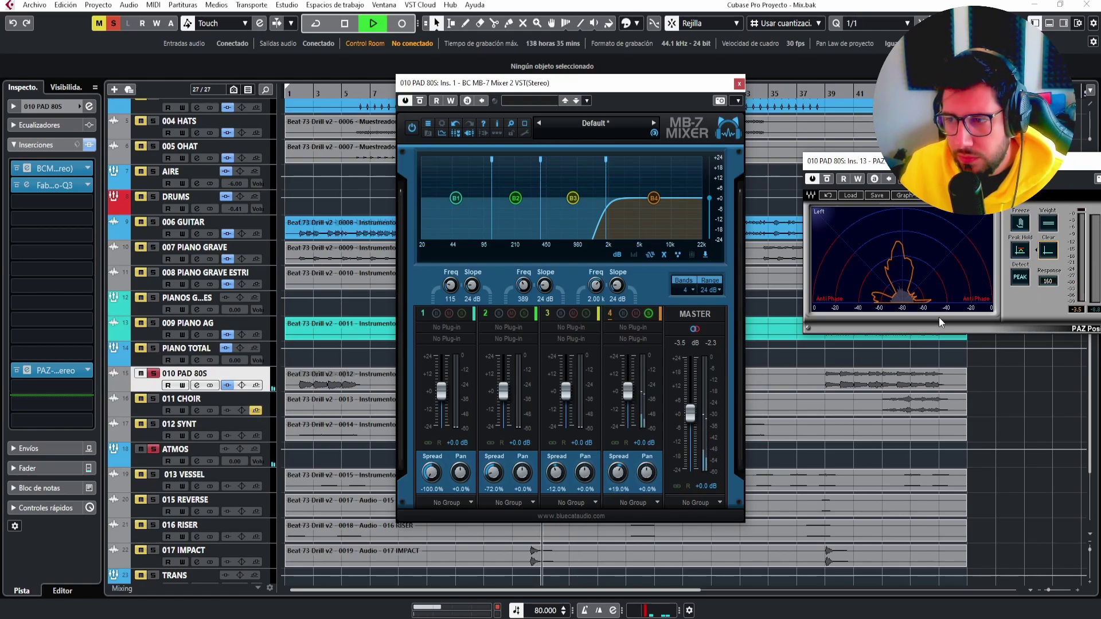
key(space)
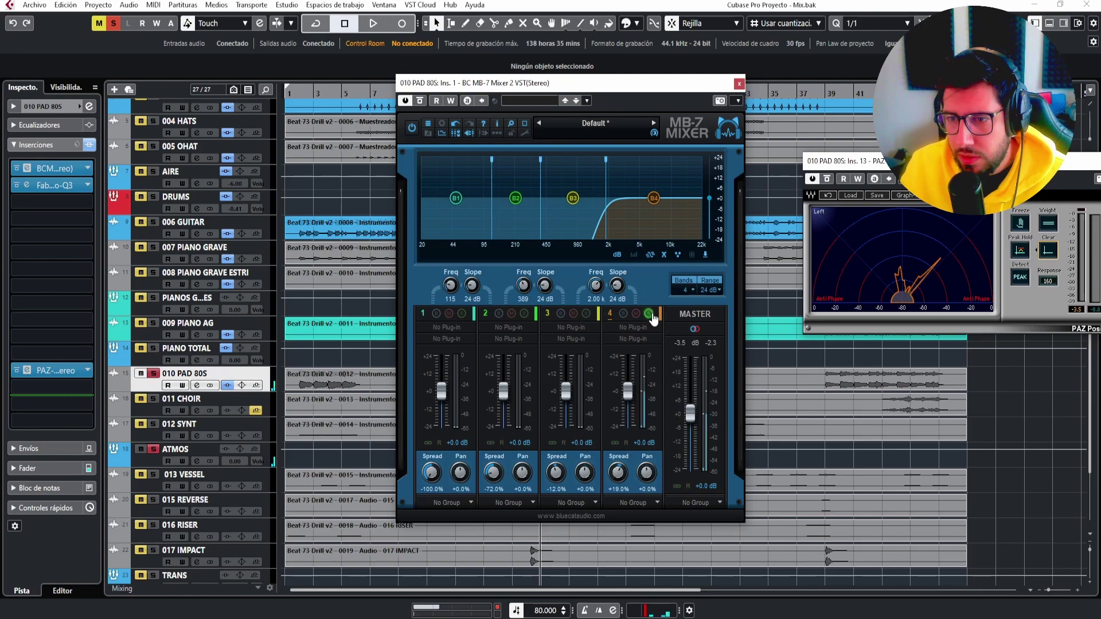
click(649, 314)
key(space)
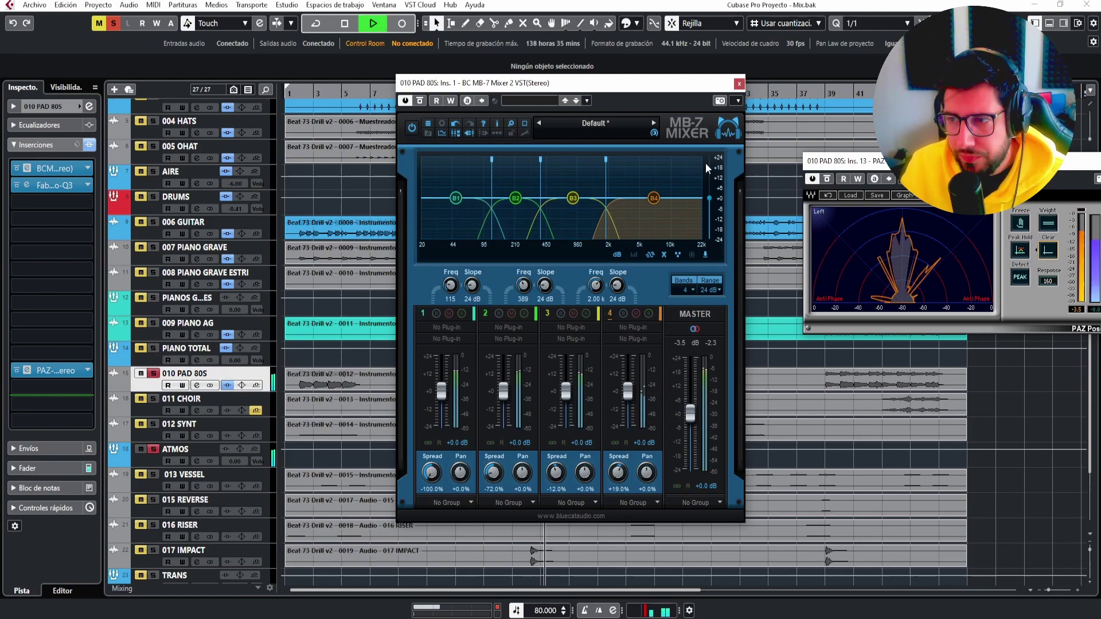
click(739, 84)
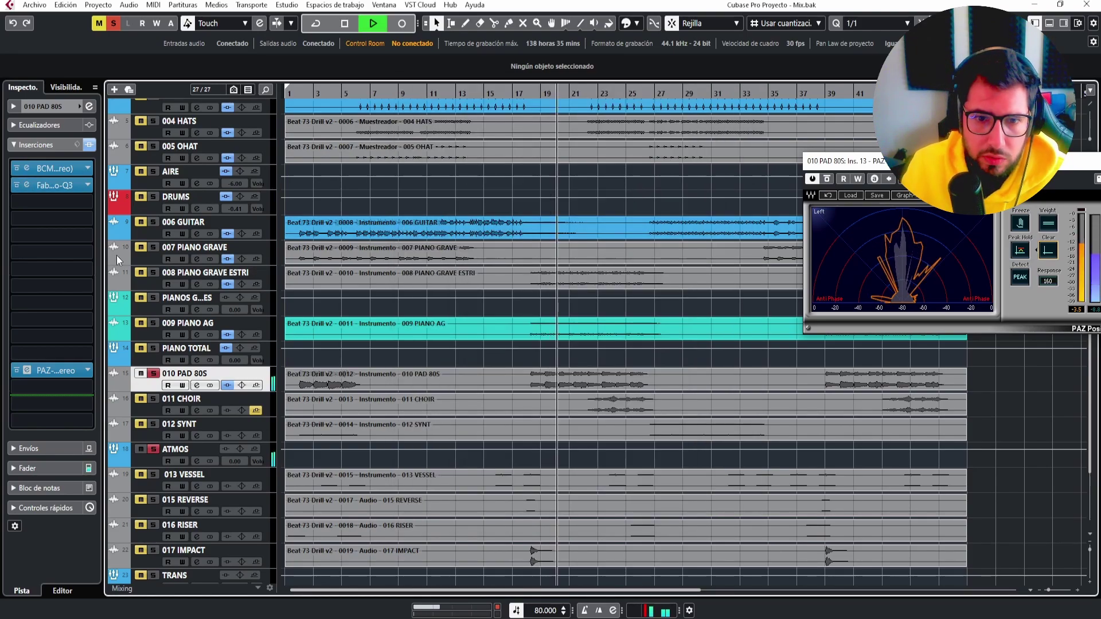
Load SSLEQ Stereo into the third insert slot of 010 PAD 80S and open it.
click(88, 204)
text(SSL)
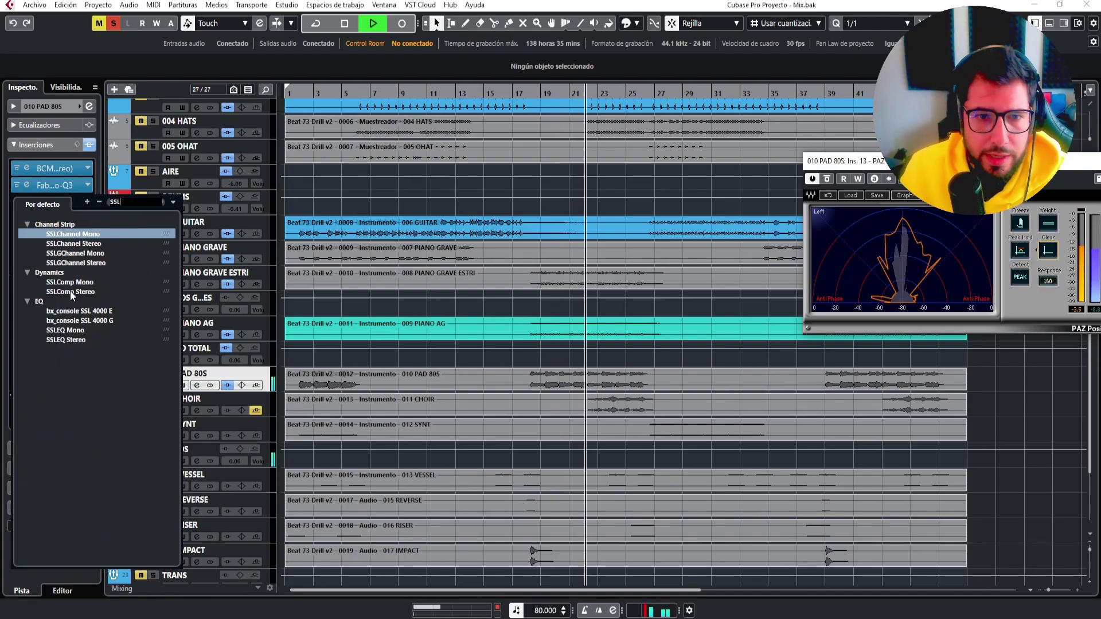
click(67, 340)
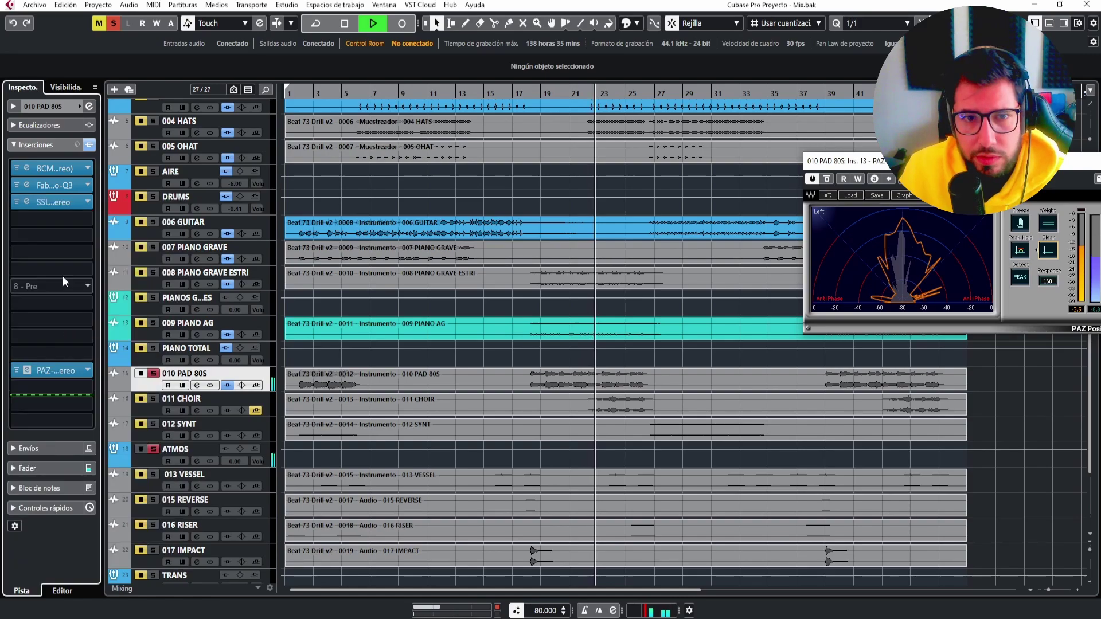
click(63, 198)
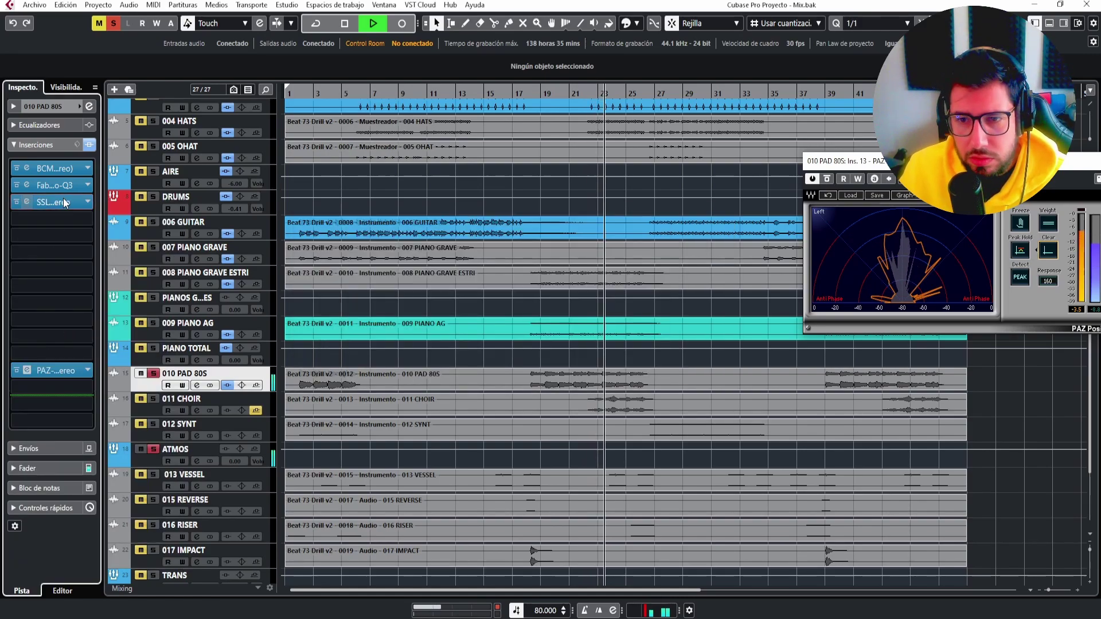
click(63, 199)
Lower the SSL EQ's LMF frequency and moderately boost its LMF gain, checking the pad together with the pianos.
drag(471, 347, 472, 376)
drag(452, 289, 453, 236)
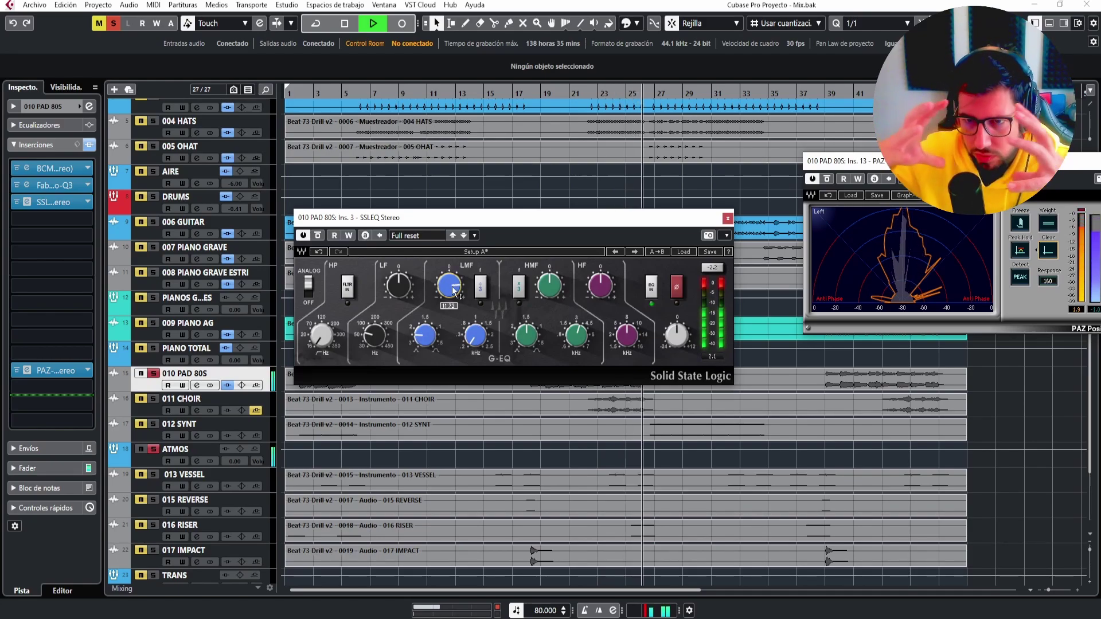
key(space)
key(space)
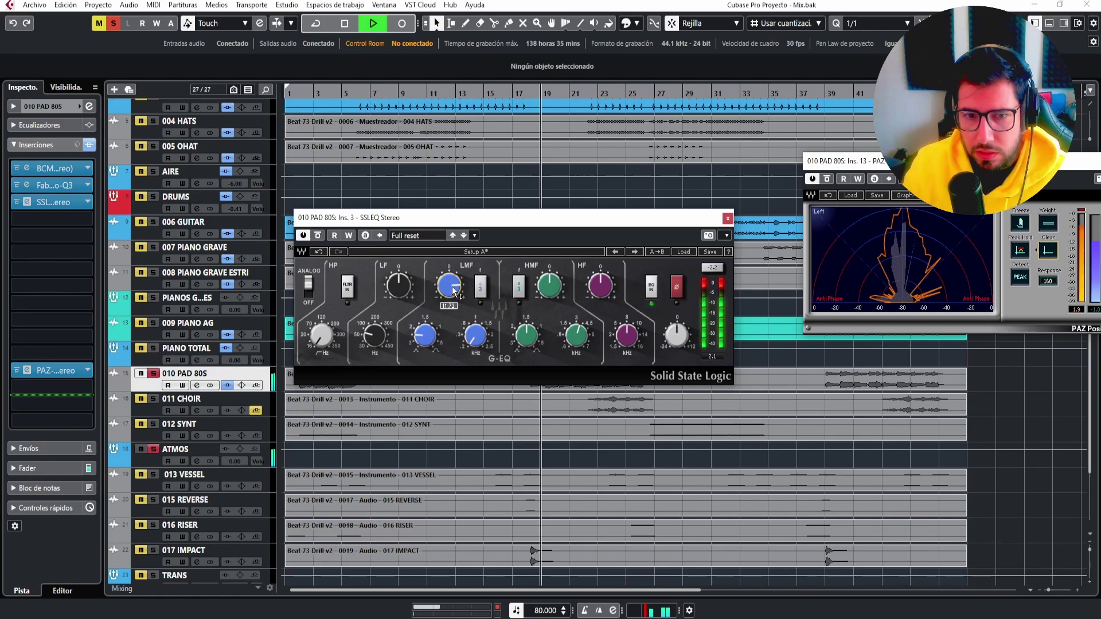
drag(453, 289, 453, 319)
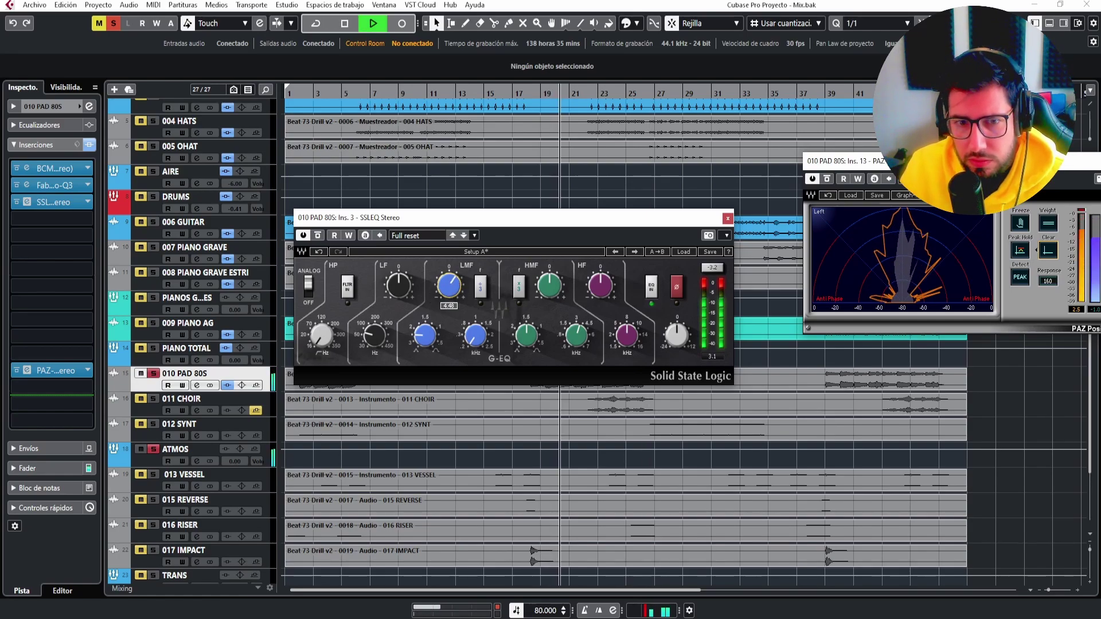
click(153, 348)
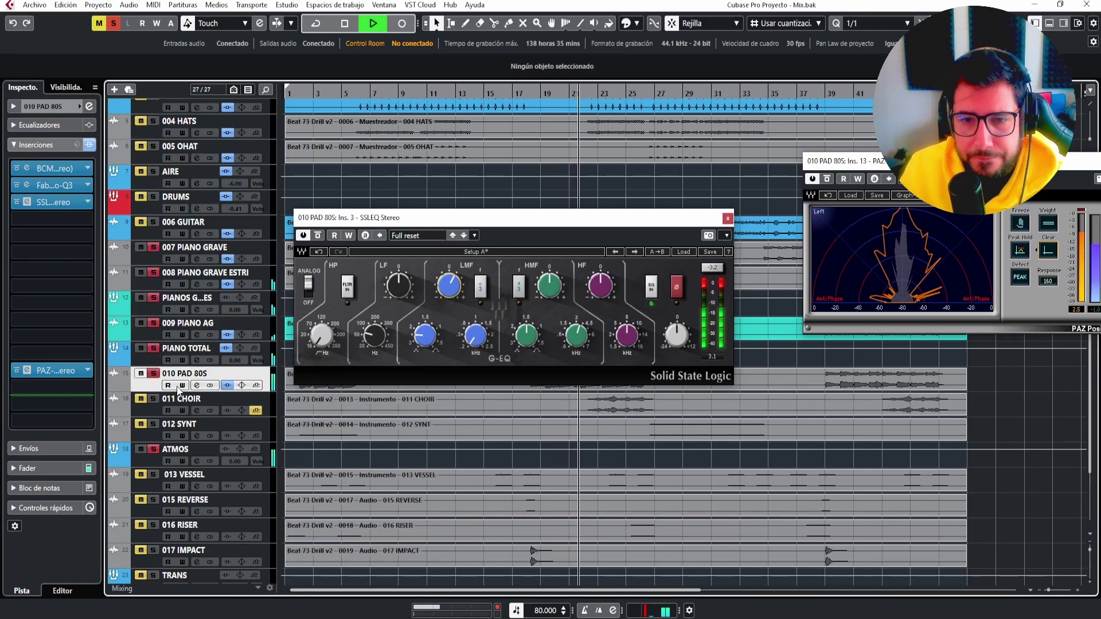
key(space)
Insert MAutopan in the pad's fourth slot, enable synchronization with a length of 2, and reduce the depth during playback.
click(89, 220)
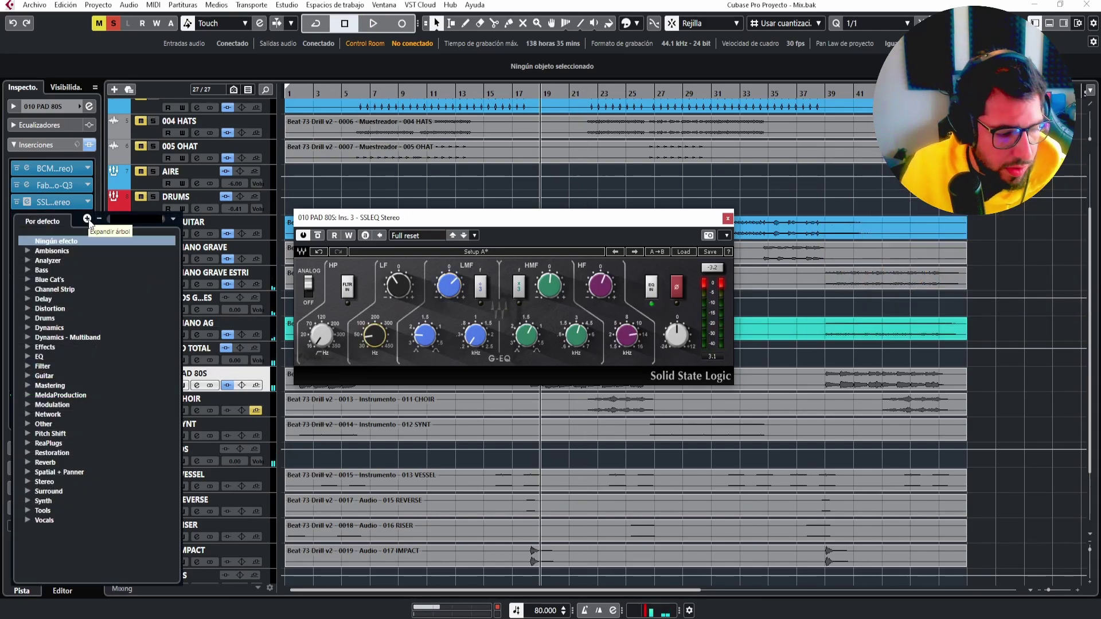
text(AUTOP)
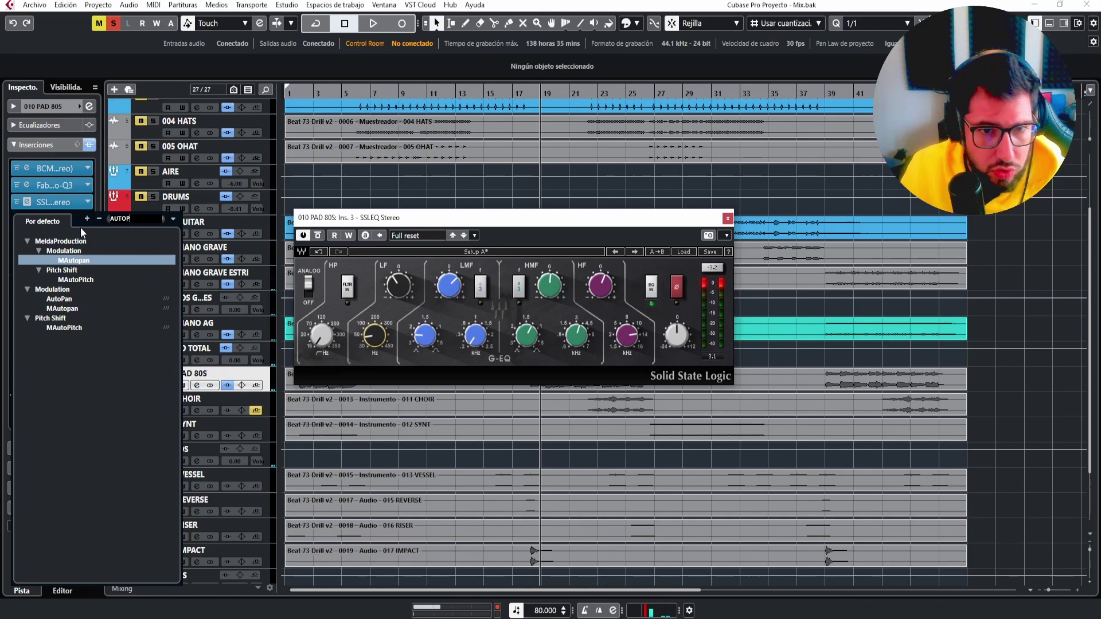
click(76, 261)
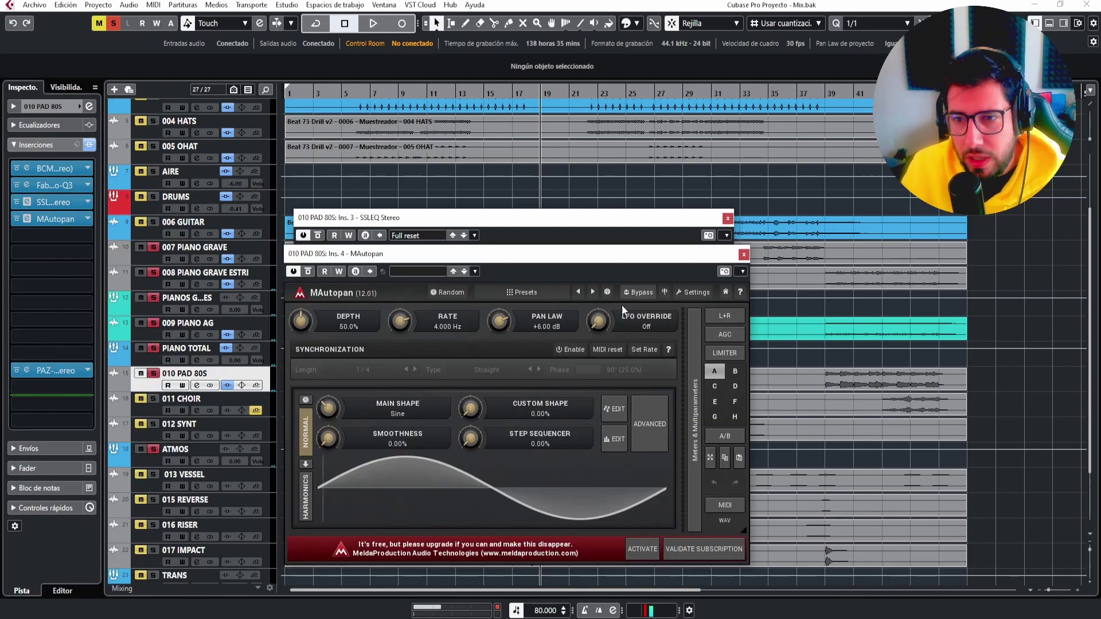
click(570, 350)
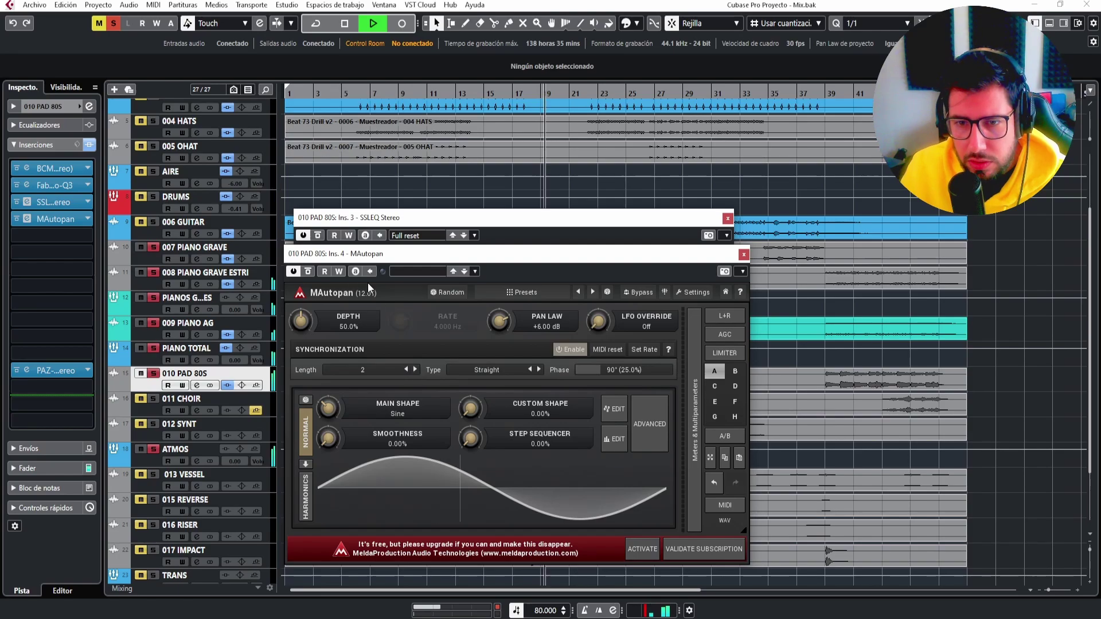
drag(301, 321, 301, 347)
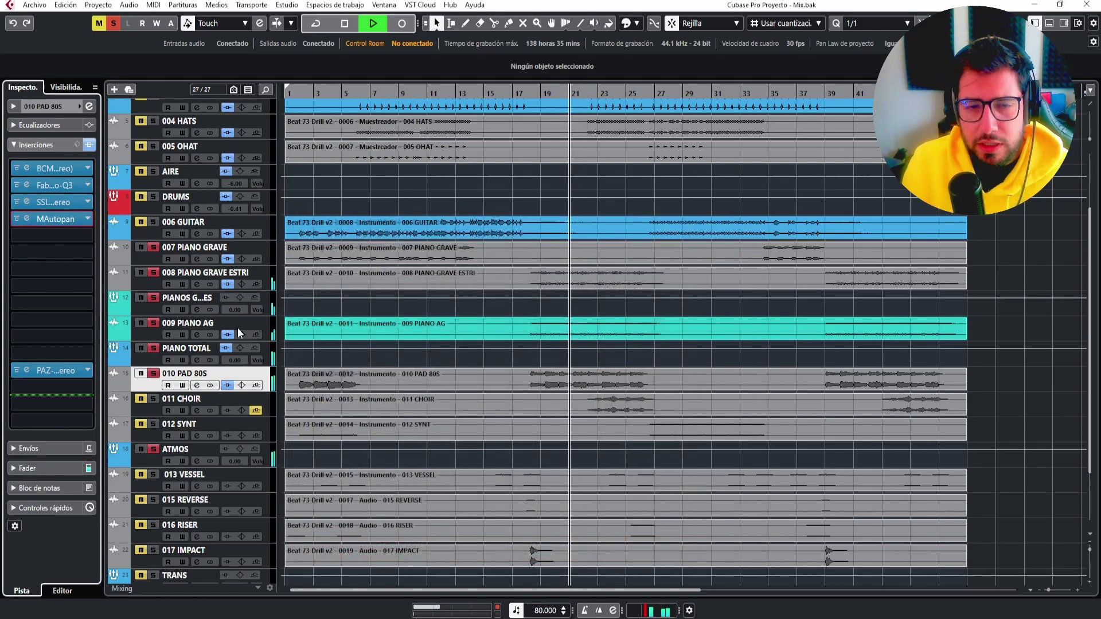
key(space)
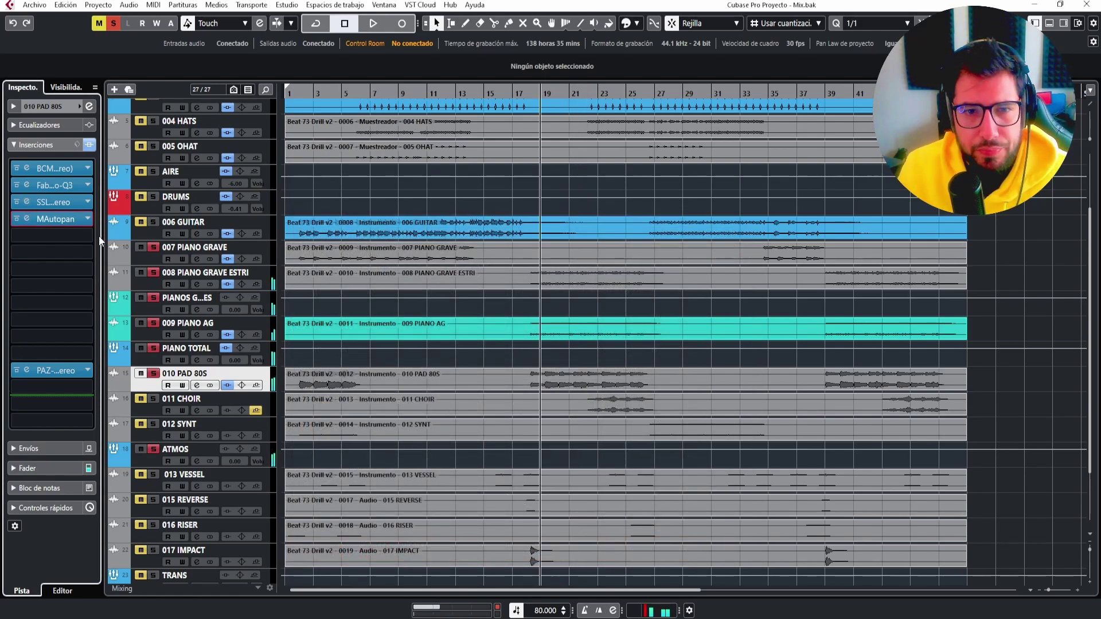
Load FabFilter Saturn into the fifth insert slot of 010 PAD 80S and play the section through it.
click(99, 236)
text(SATU)
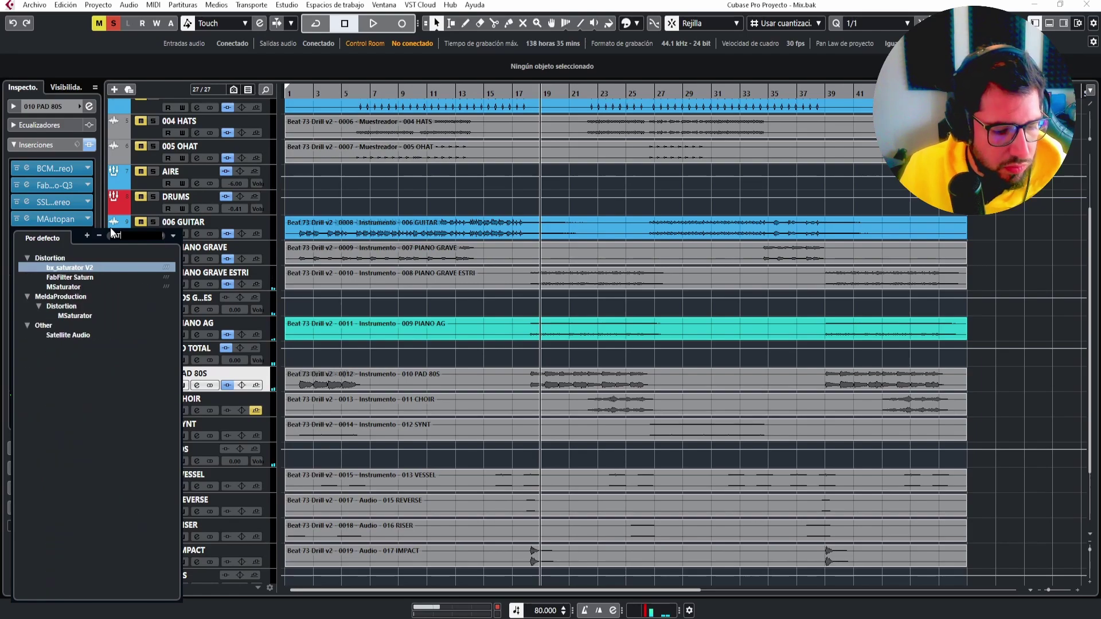
click(78, 278)
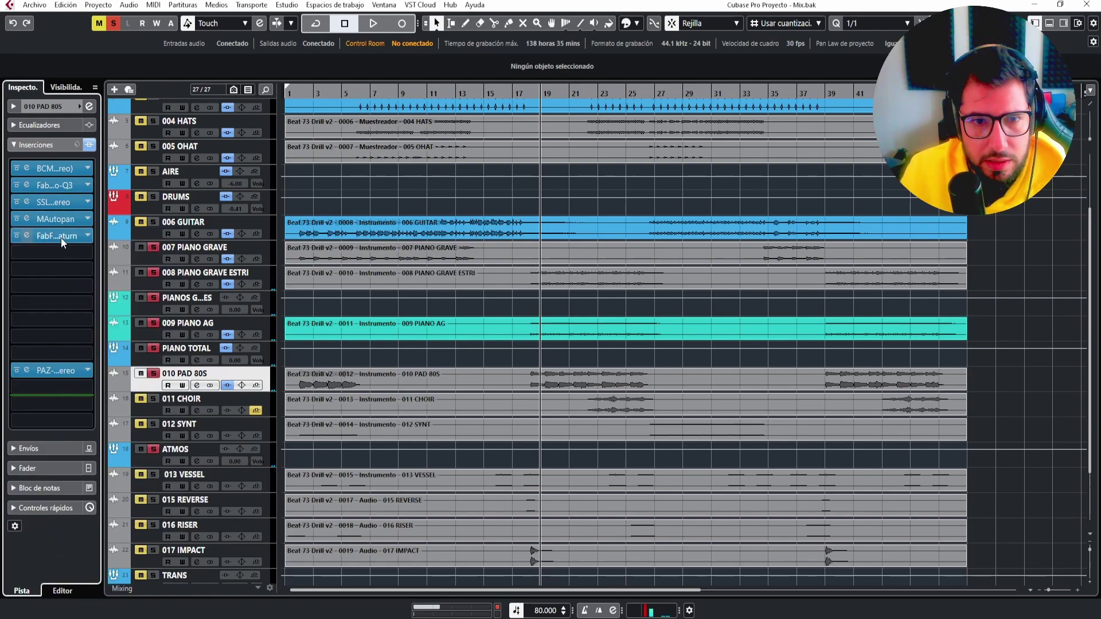
key(space)
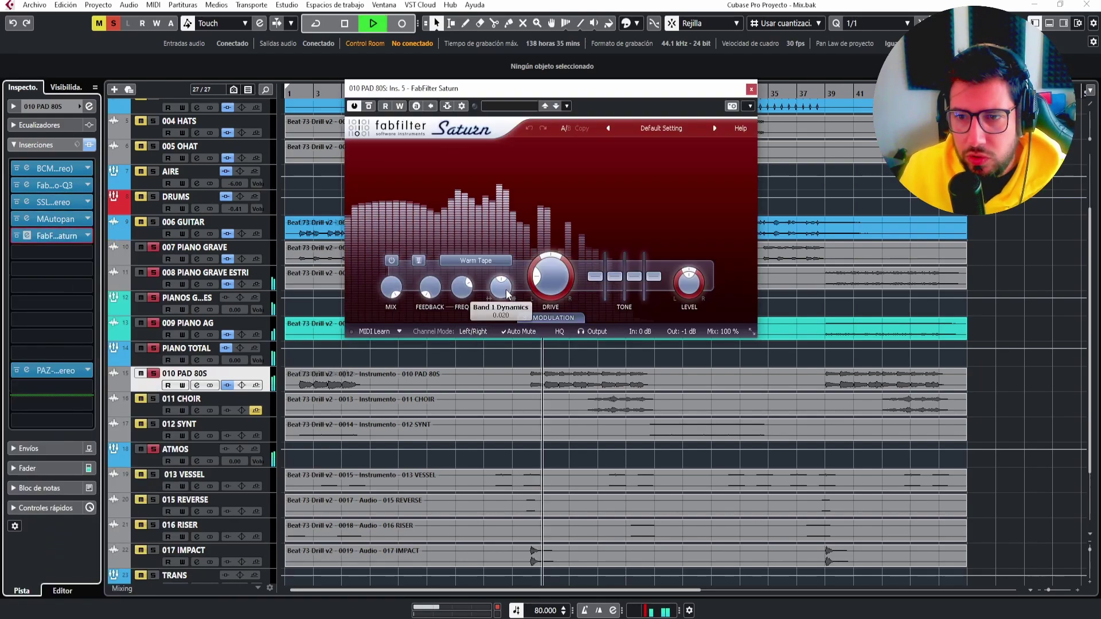
Raise Saturn's Band 1 Dynamics to about 0.35, close the plug-in and stop playback.
drag(507, 294, 523, 256)
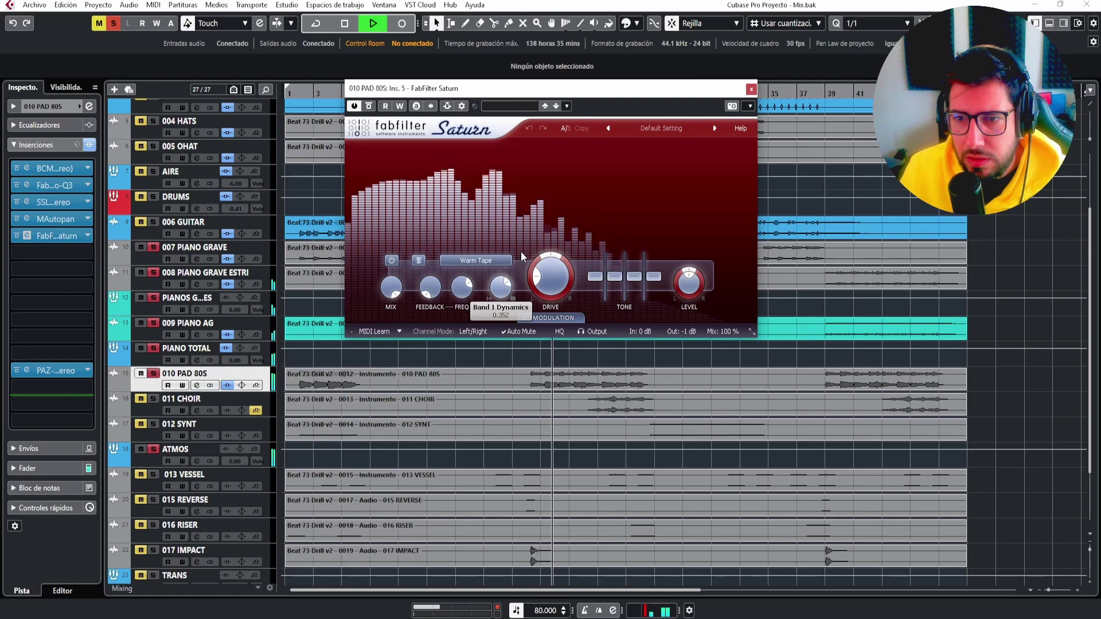
click(751, 88)
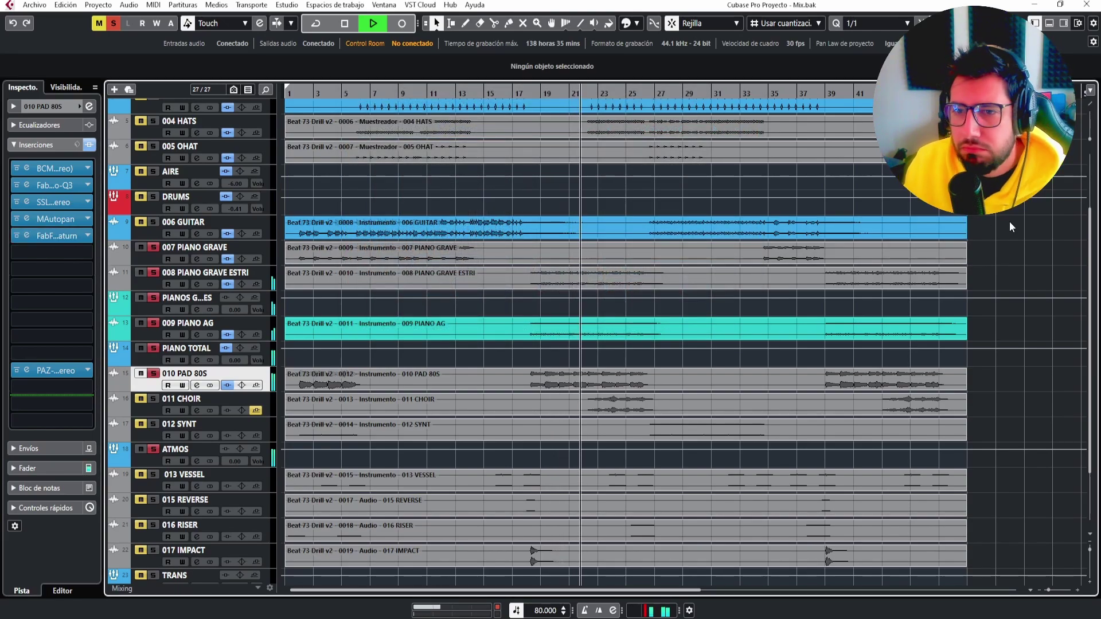
key(space)
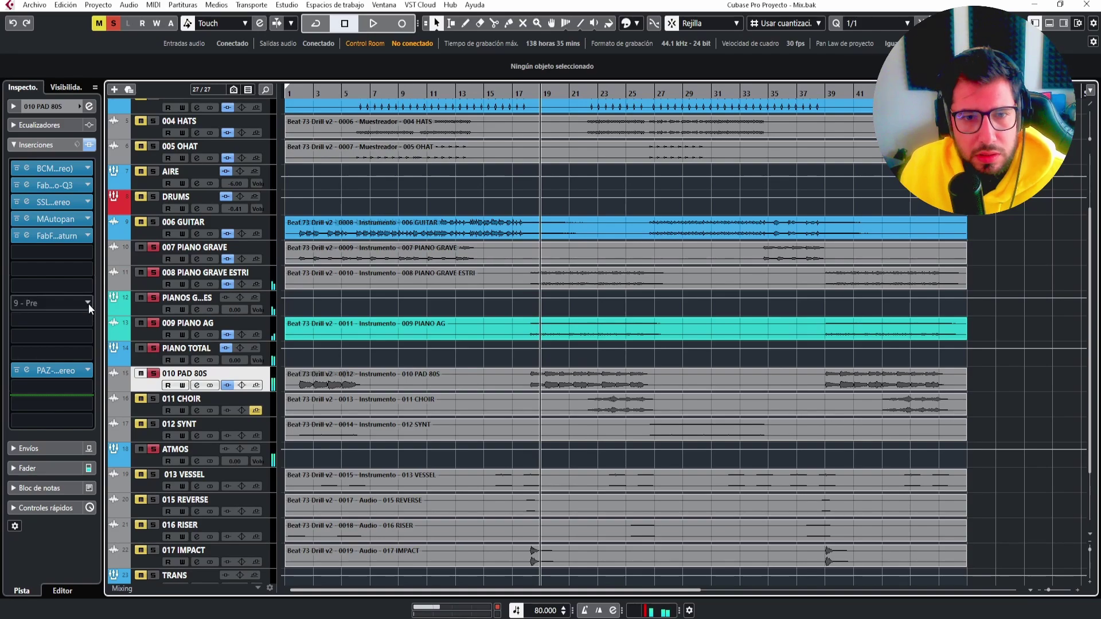
Insert L3 MultiMaximizer Stereo in the ninth slot of 010 PAD 80S and slightly lower its linked Threshold and Out Ceiling during playback.
click(88, 304)
text(MULTI)
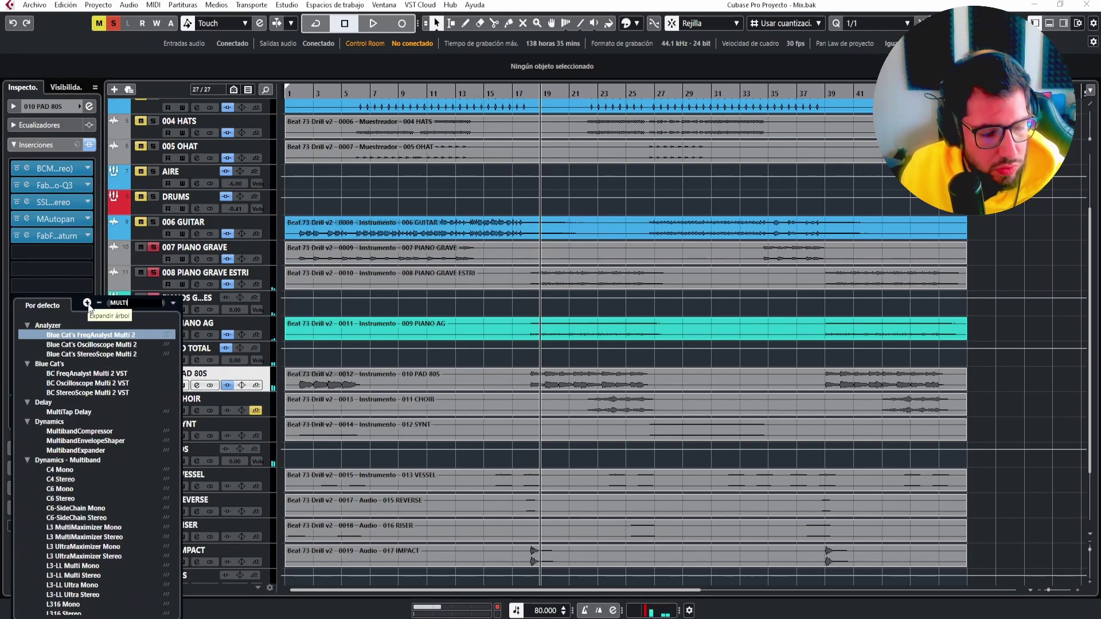
text(M)
click(80, 343)
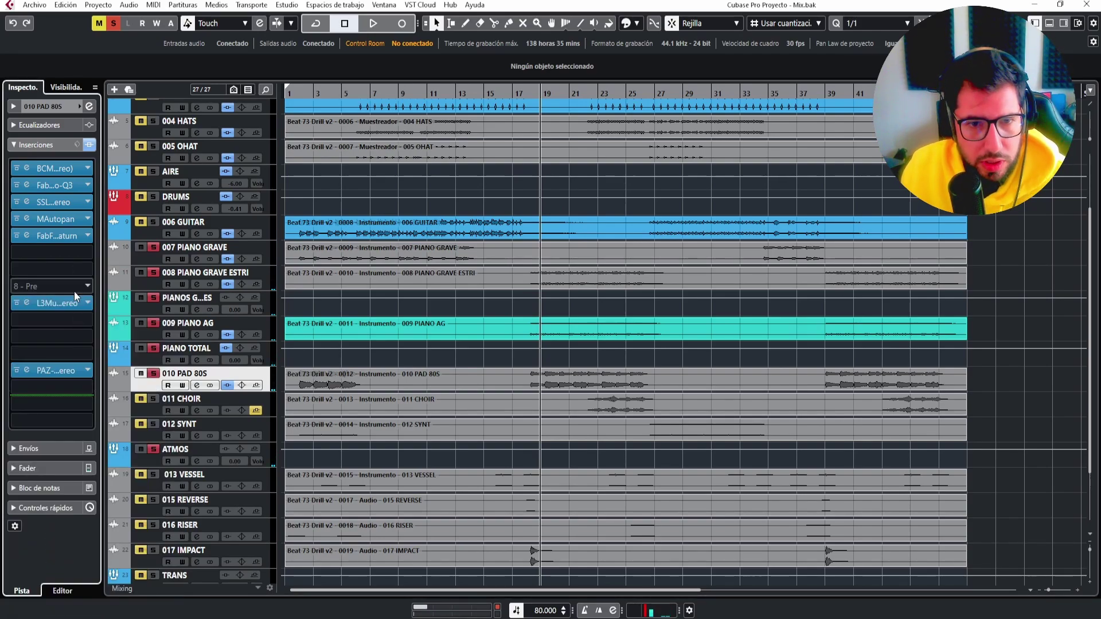
key(space)
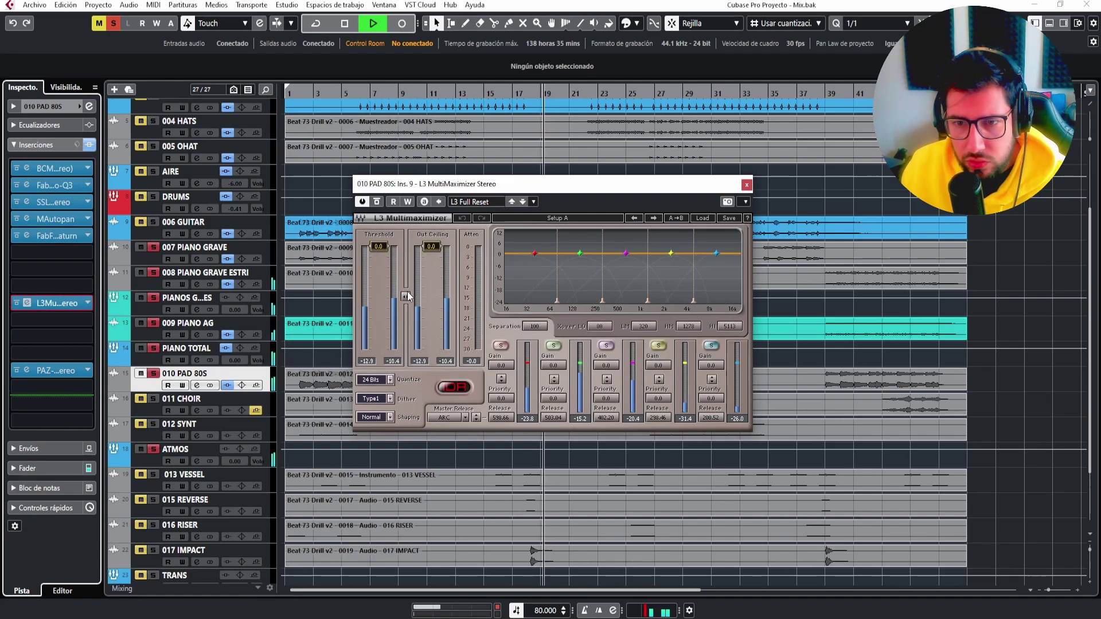
drag(408, 295, 407, 302)
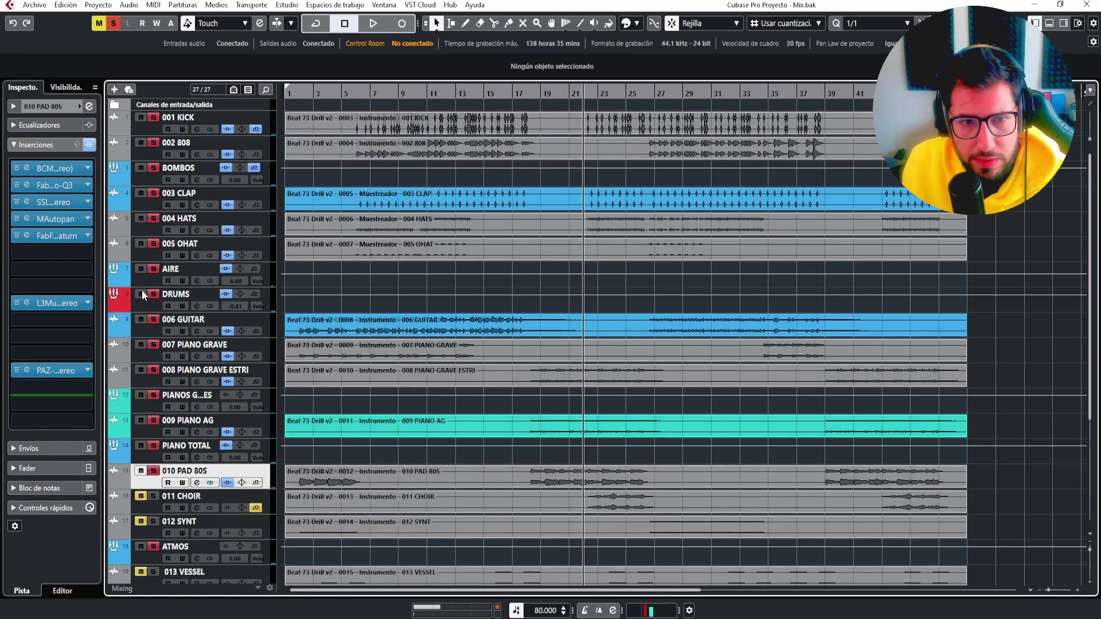
Load FabFilter Pro-C 2 into the sixth insert slot of 010 PAD 80S.
click(87, 251)
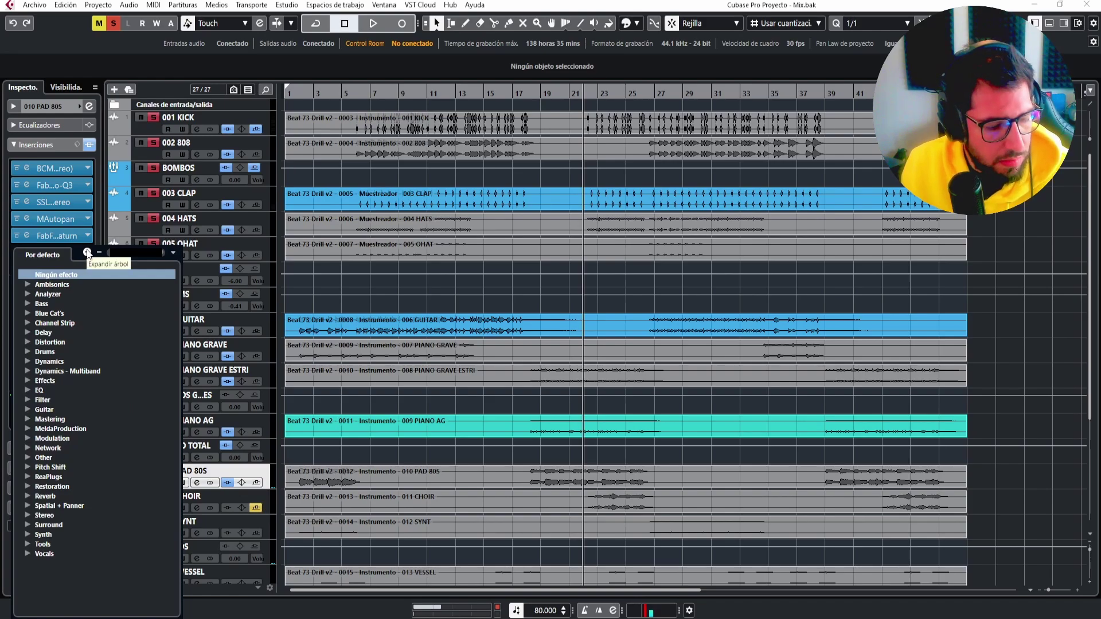
text(ssl)
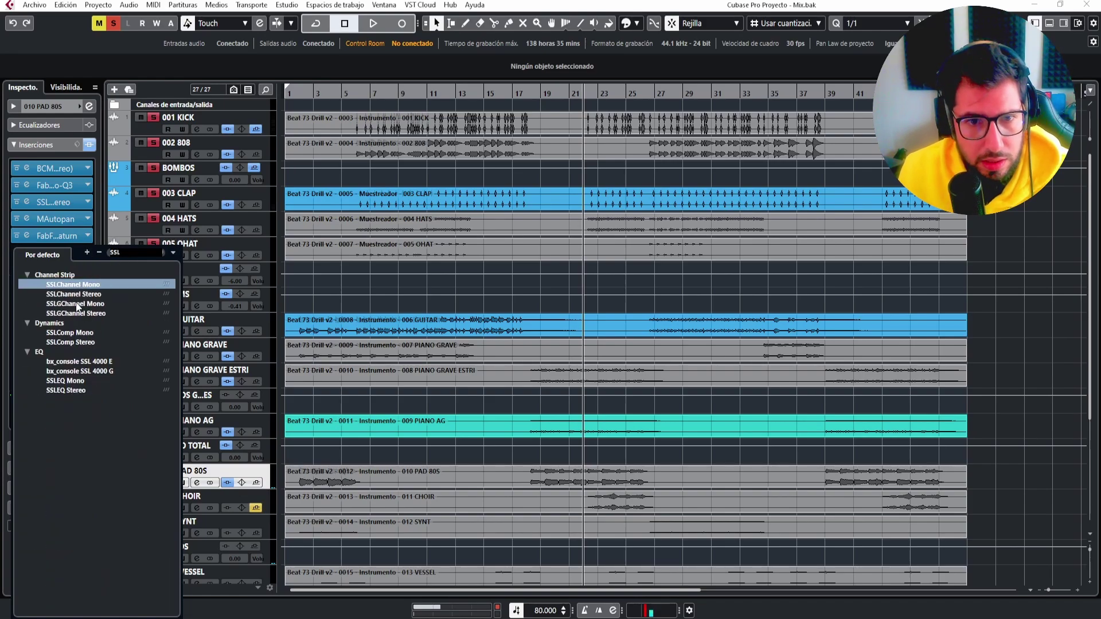
key(BackSpace)
key(BackSpace)
key(BackSpace)
text(c)
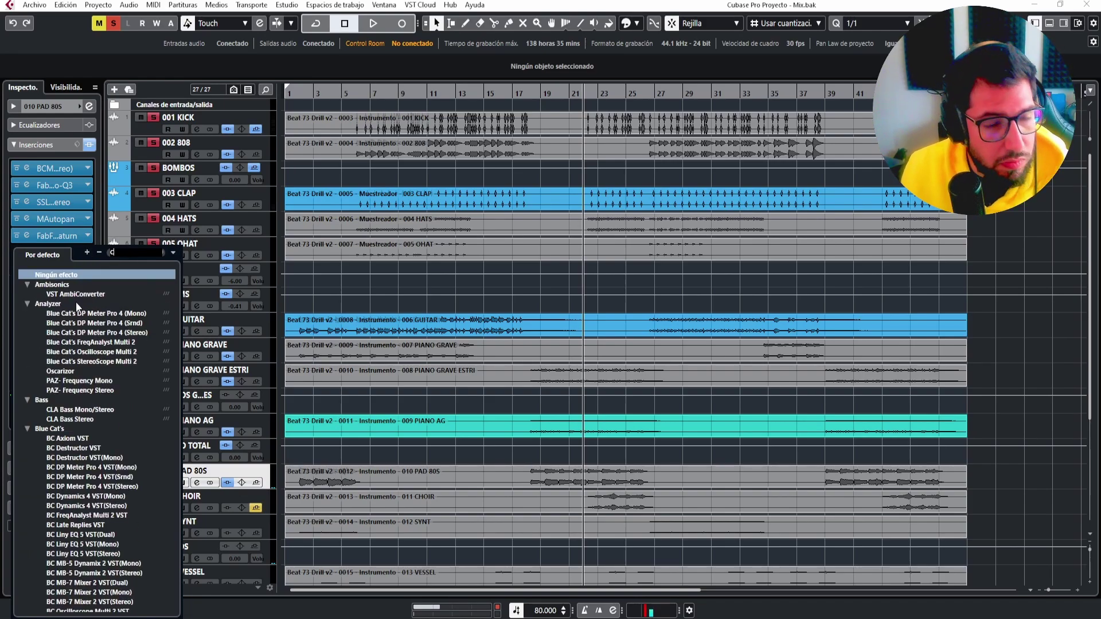
text( 2)
click(79, 286)
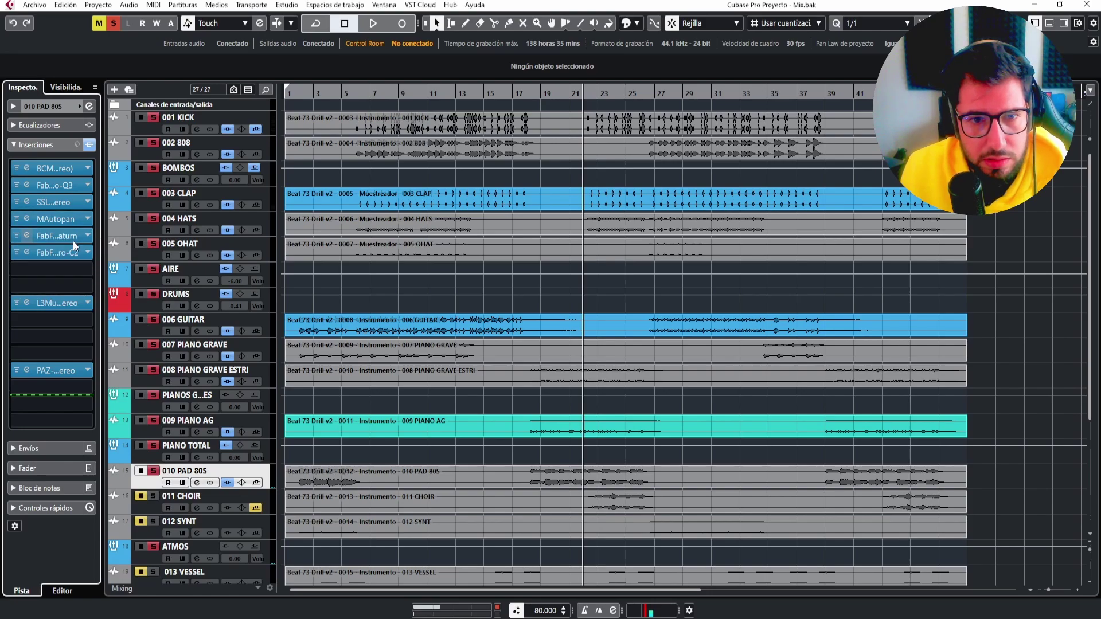
drag(394, 97, 256, 234)
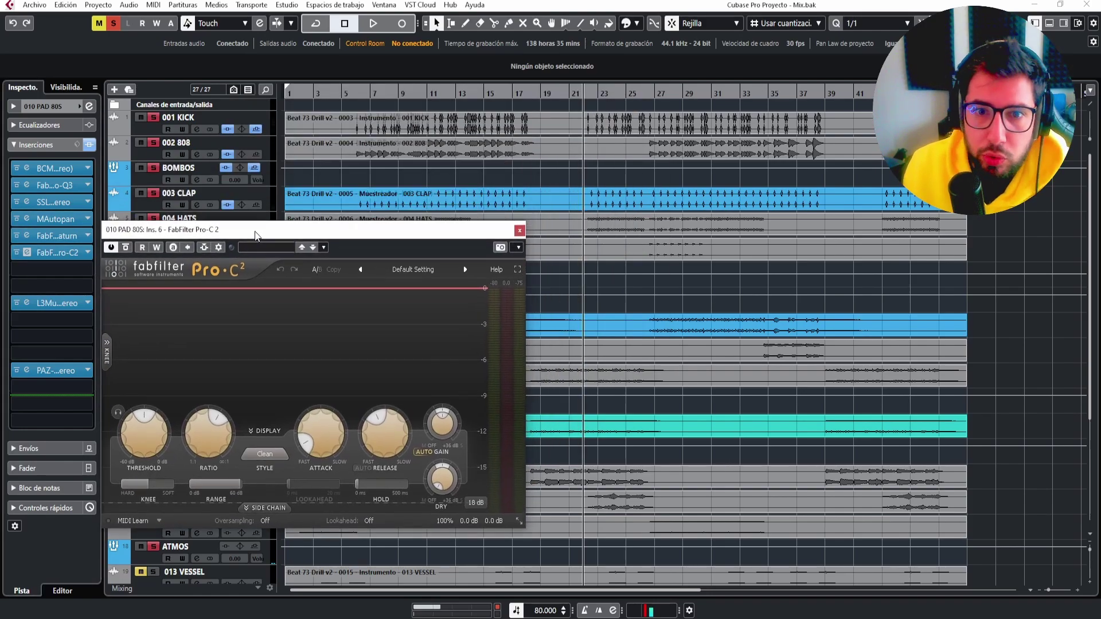
Activate Pro-C 2's side-chain input and route the third send of 001 KICK to it.
click(204, 248)
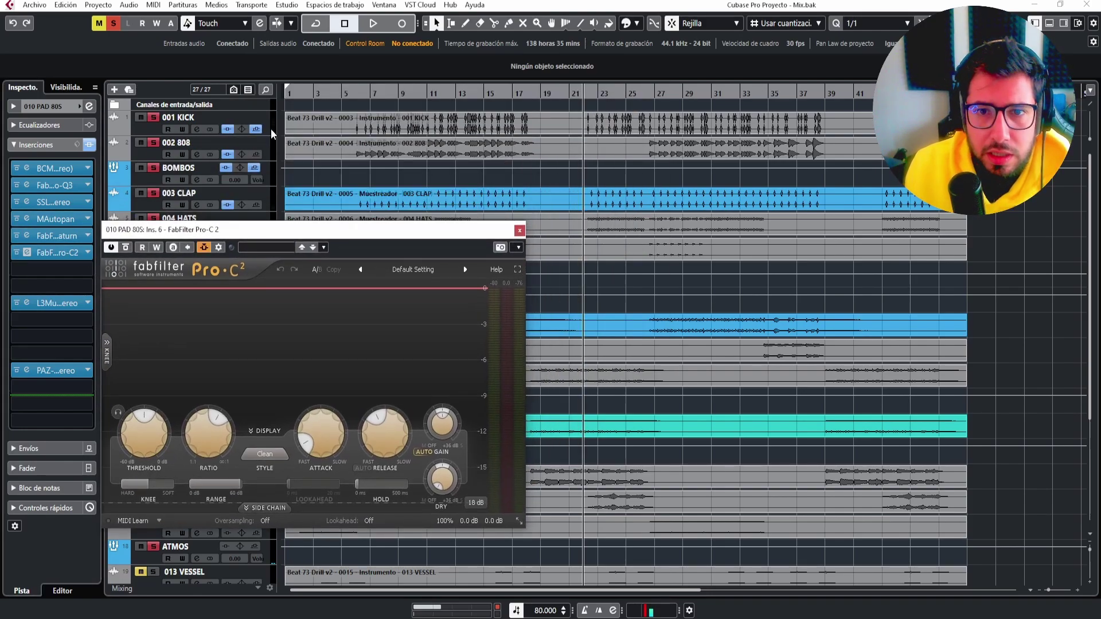
click(271, 129)
click(39, 453)
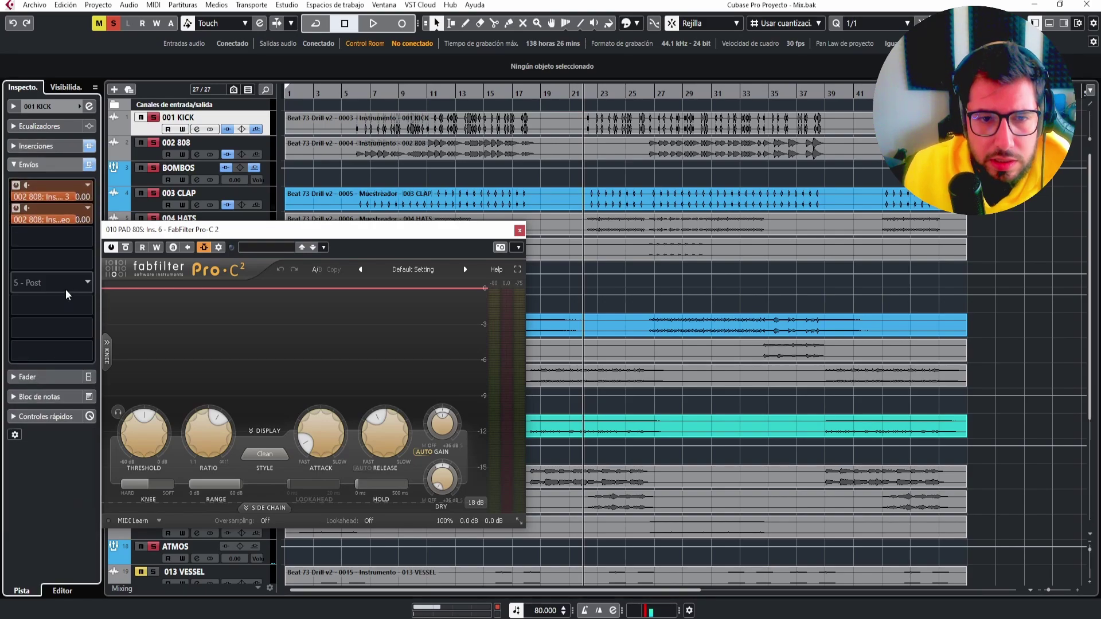
click(89, 235)
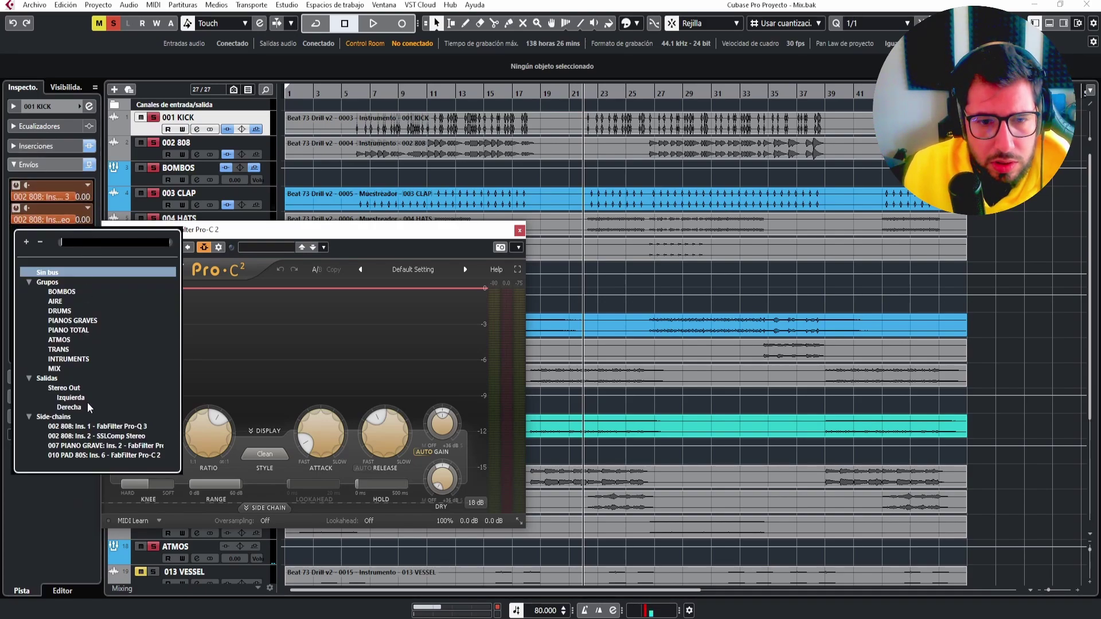
click(78, 456)
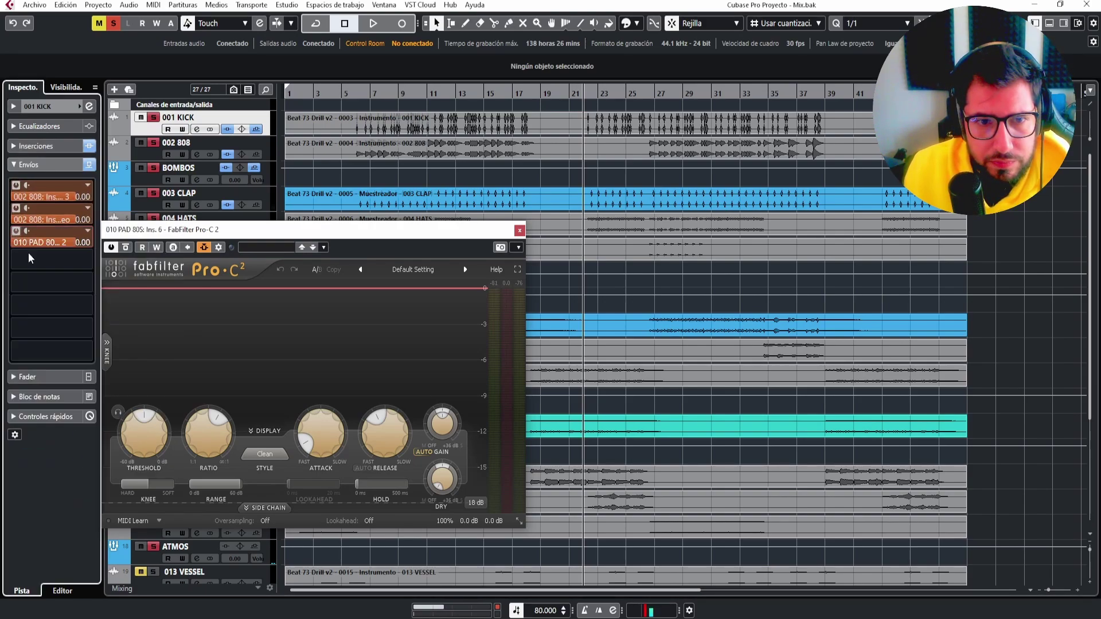
Set Pro-C 2's threshold to about -8 dB and shorten its release during playback, then close the compressor.
key(space)
drag(229, 229, 425, 177)
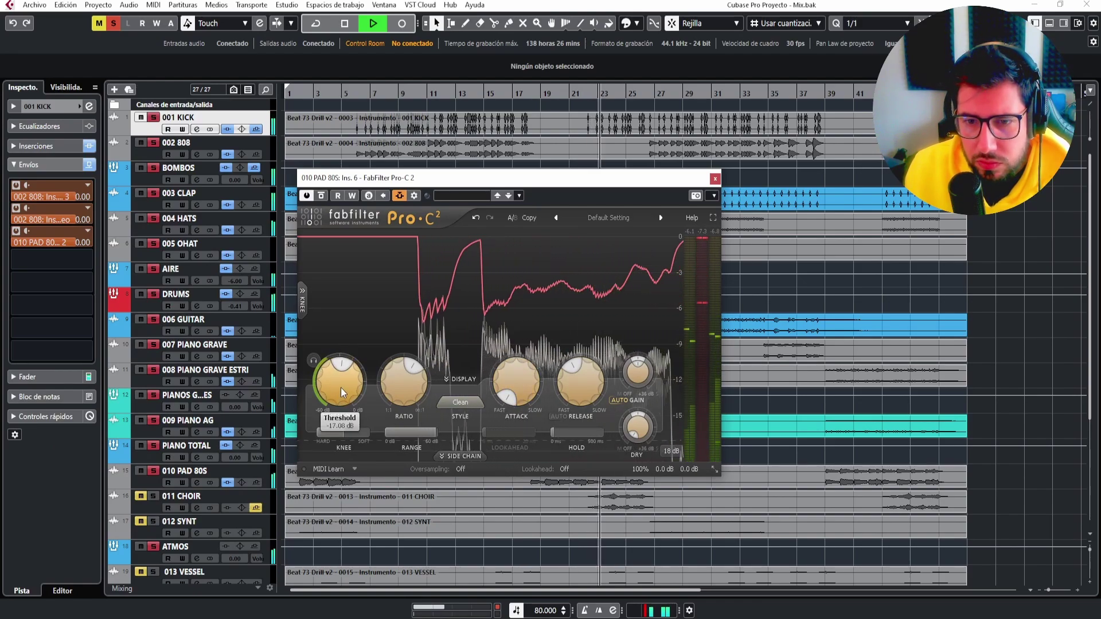
drag(341, 388, 345, 374)
drag(570, 381, 560, 414)
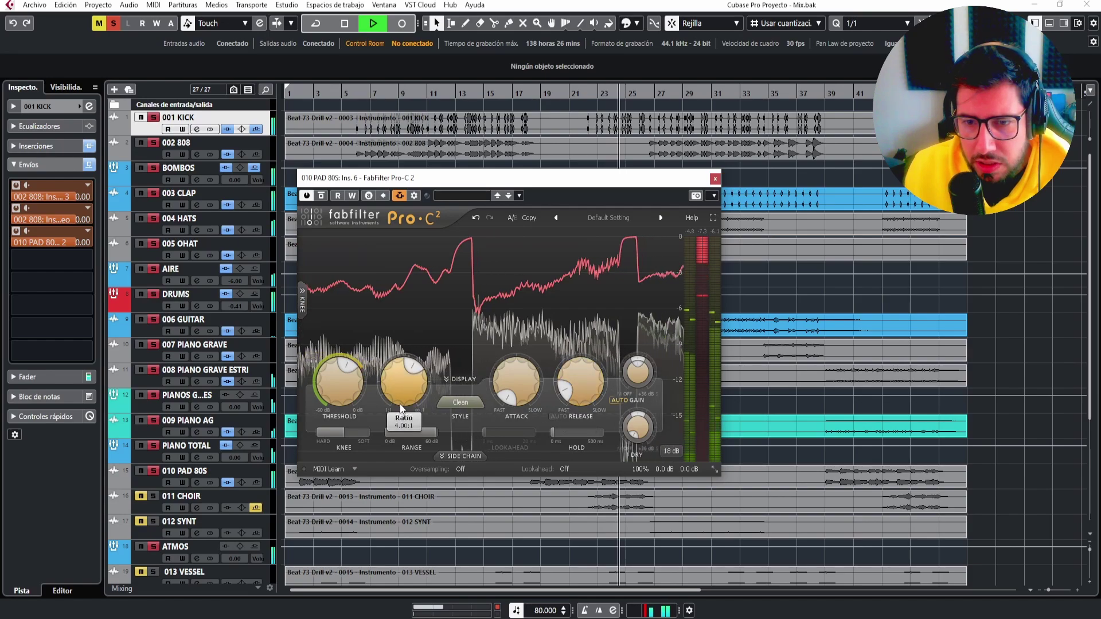
drag(352, 394, 352, 381)
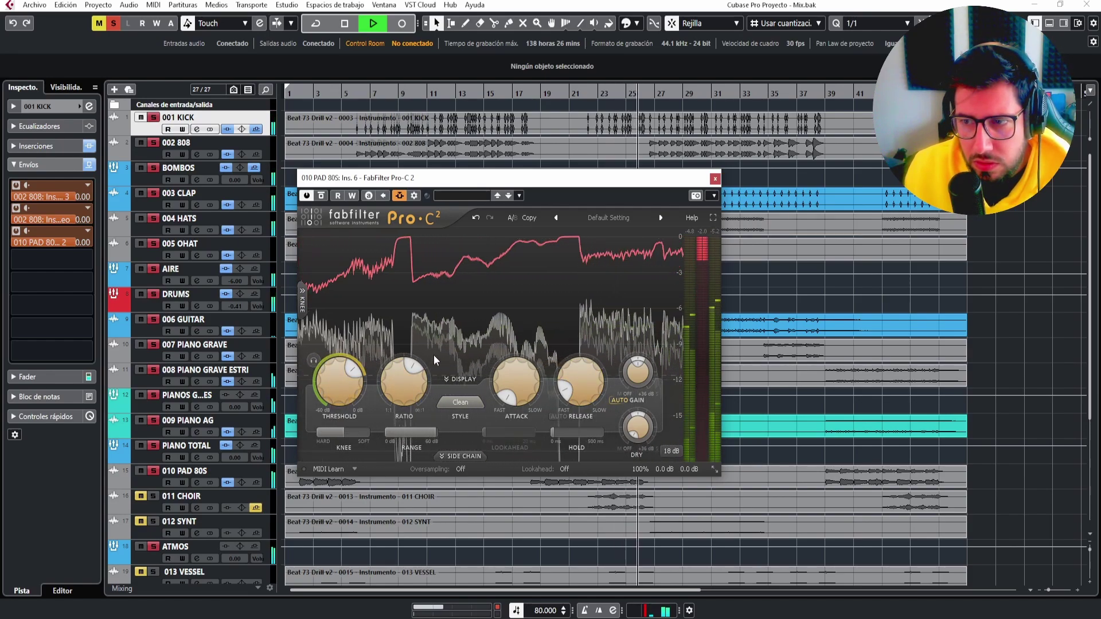
mouse_move(346, 397)
mouse_down()
mouse_move(345, 375)
mouse_move(354, 389)
mouse_up()
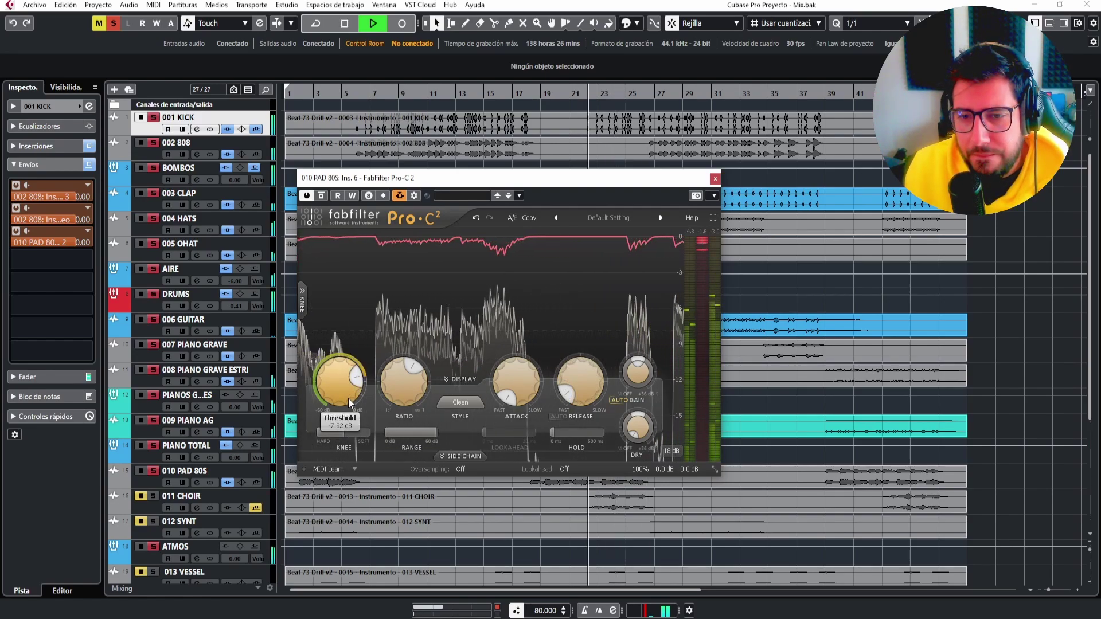
key(space)
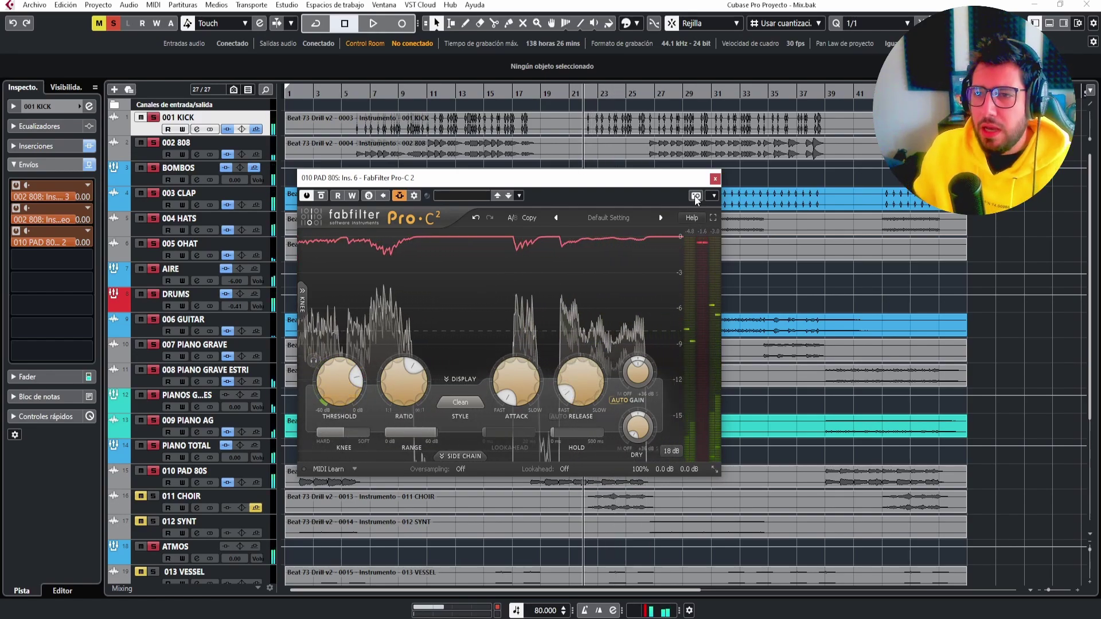
click(715, 179)
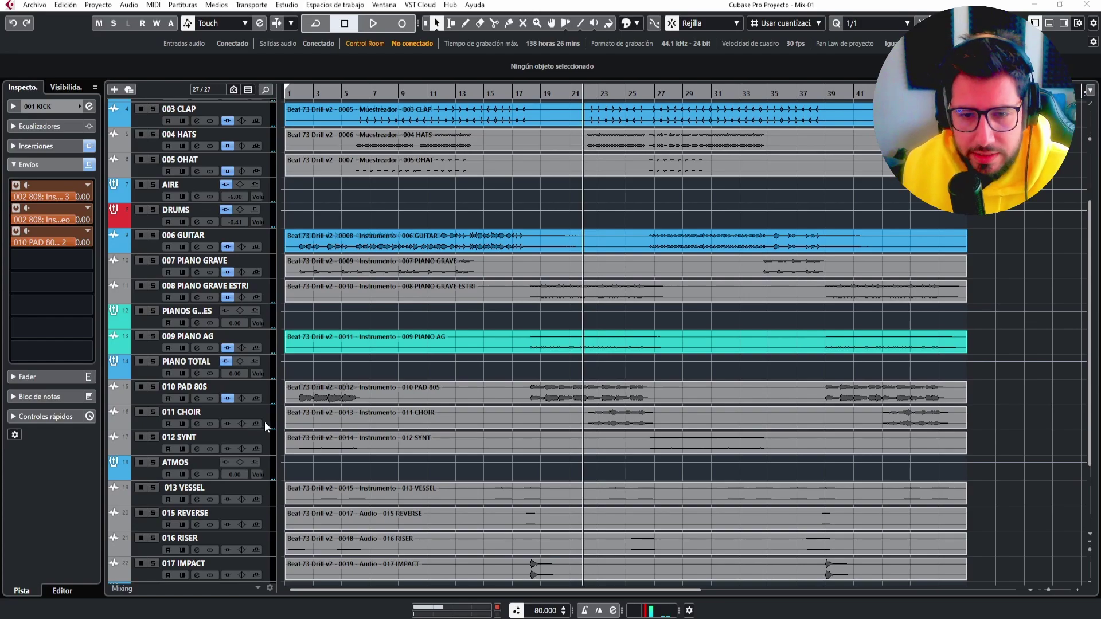
Select 011 CHOIR and solo it during playback to check it with the mix's spectrum analyzer.
click(264, 422)
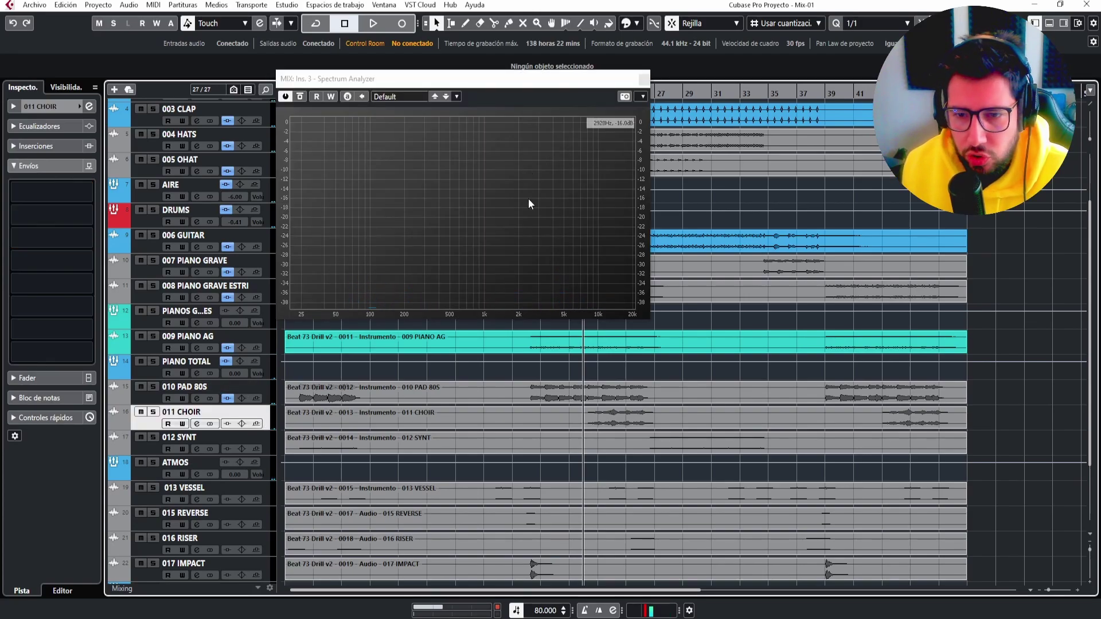
key(space)
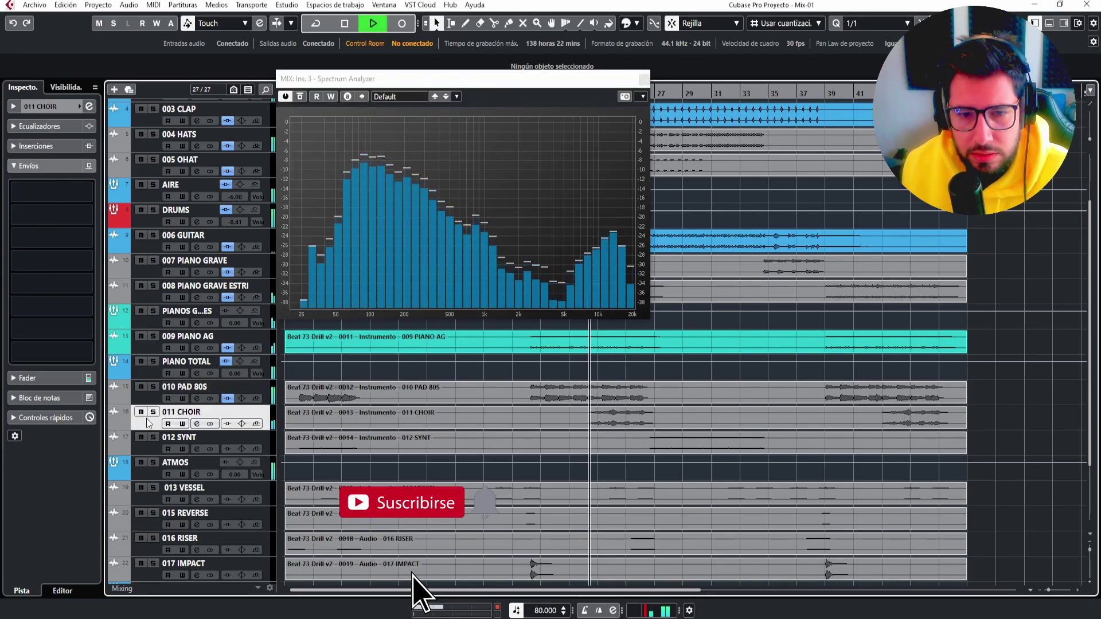
click(153, 412)
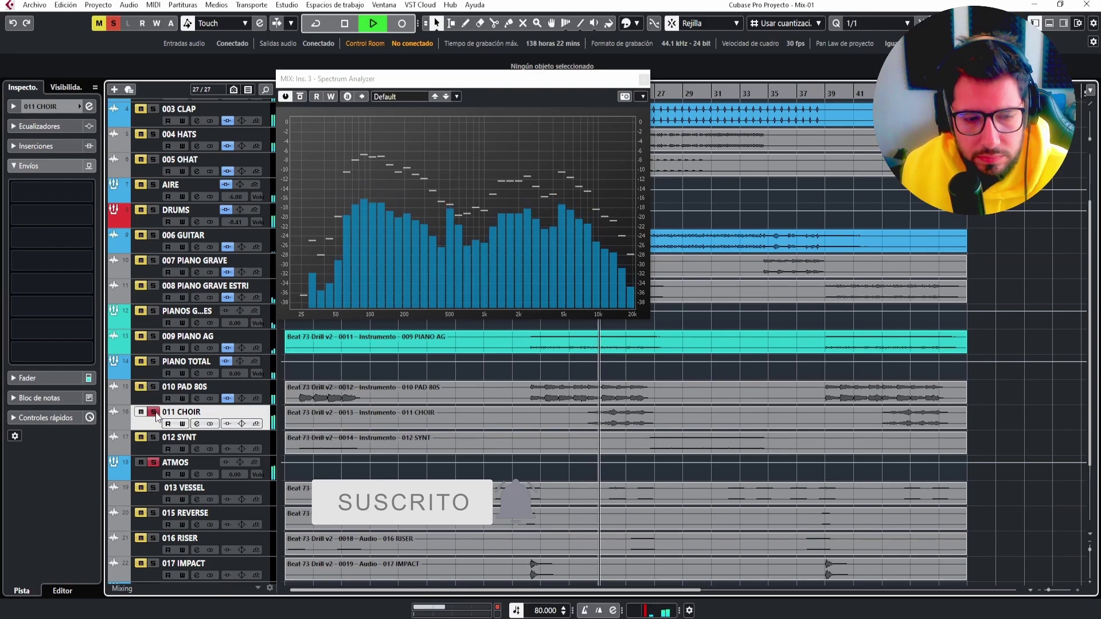
mouse_move(91, 192)
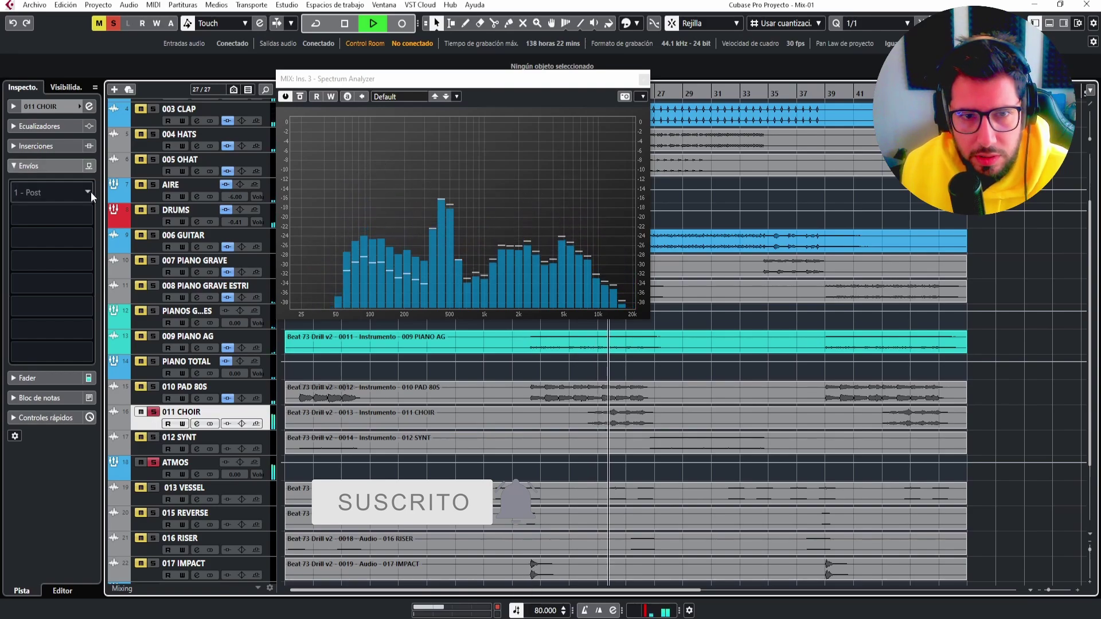
key(space)
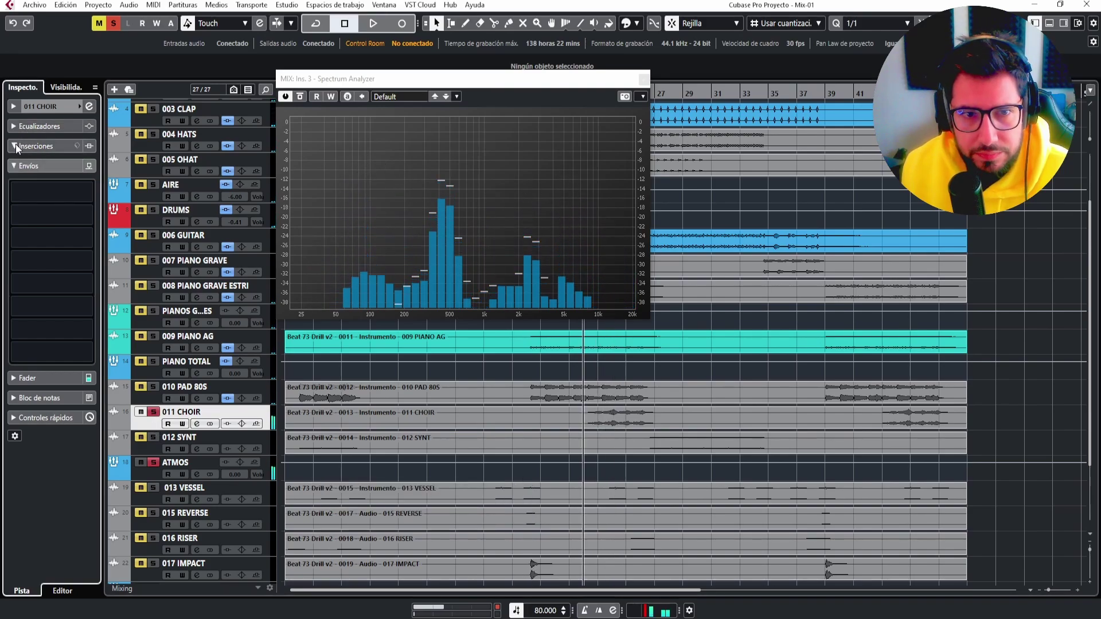
Load FabFilter Pro-Q 3 into the first insert slot of 011 CHOIR.
click(15, 144)
click(87, 169)
text(q )
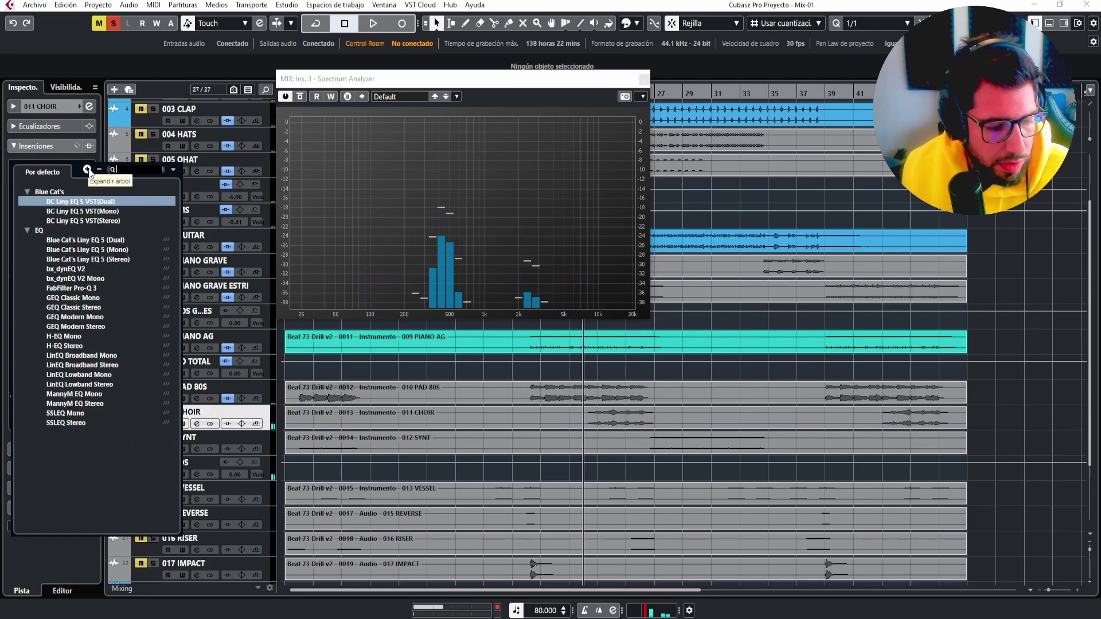
text(3)
click(77, 204)
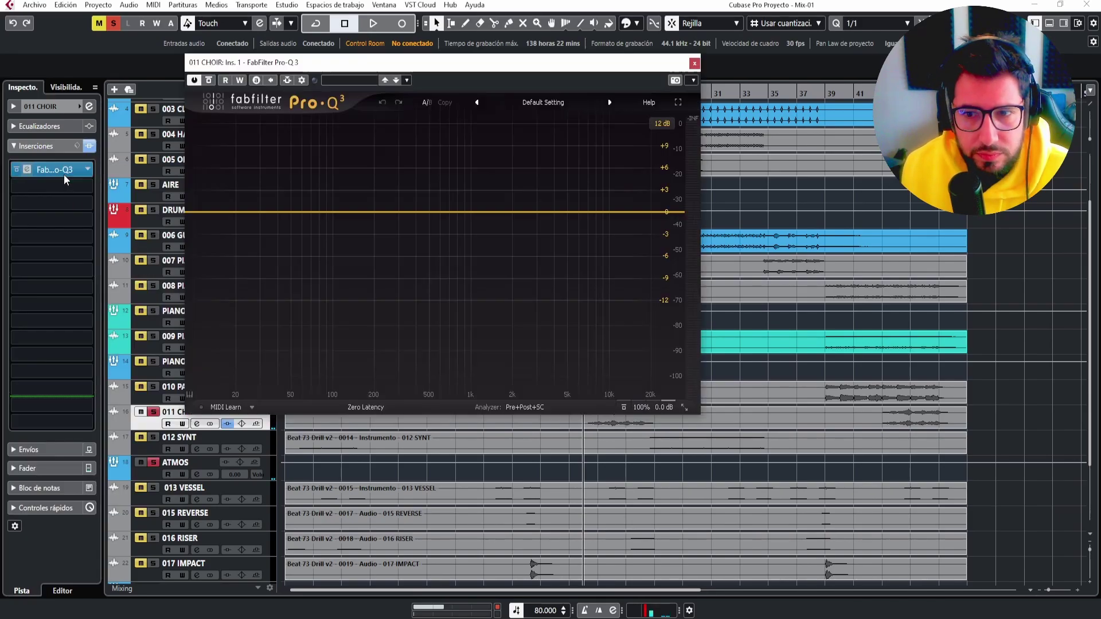
Add a 36 dB/oct low cut at about 104 Hz to the choir's Pro-Q 3 during playback.
key(space)
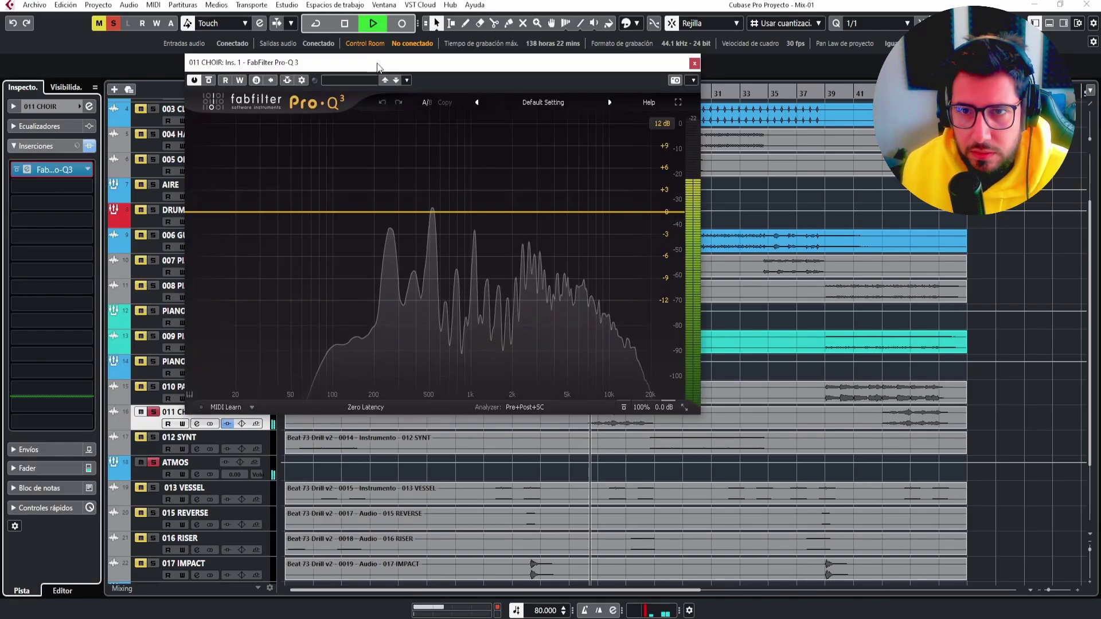
click(335, 212)
click(248, 355)
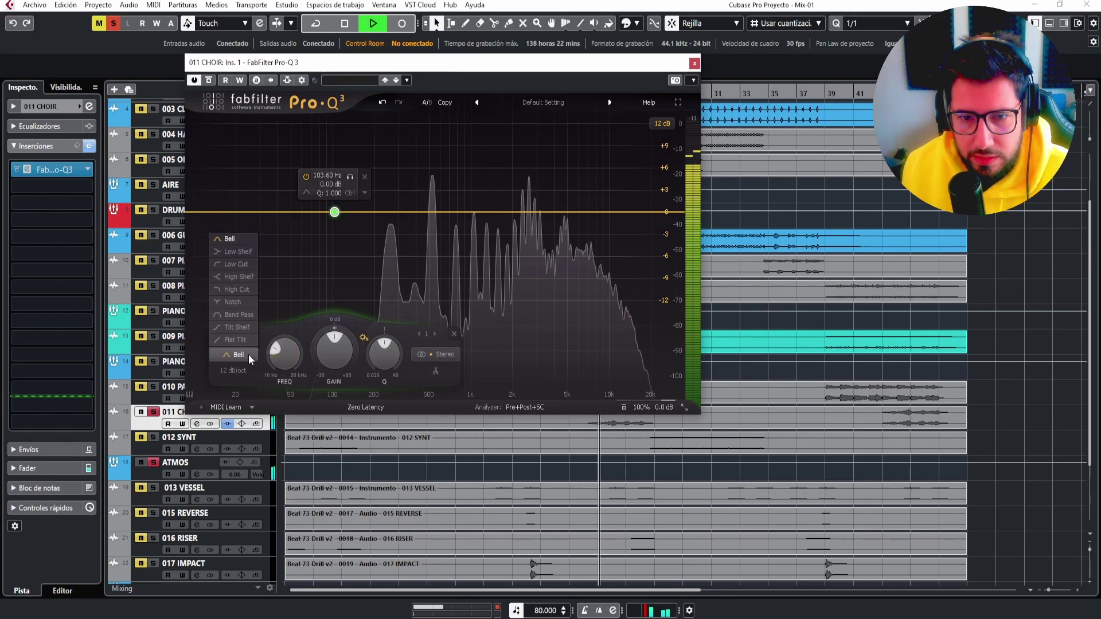
click(232, 264)
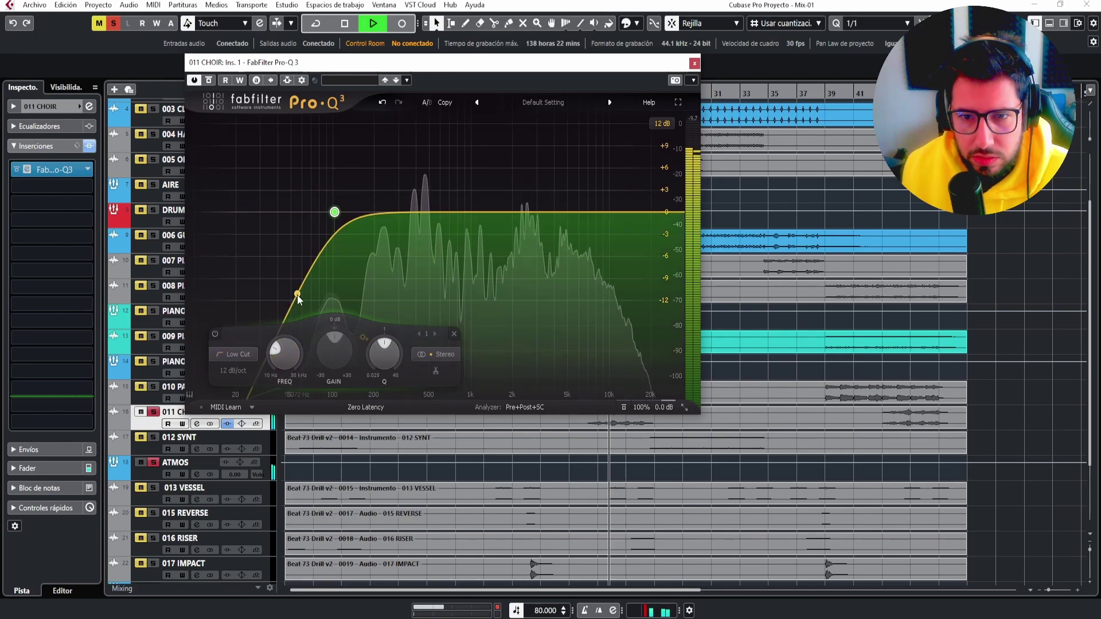
click(233, 371)
click(248, 451)
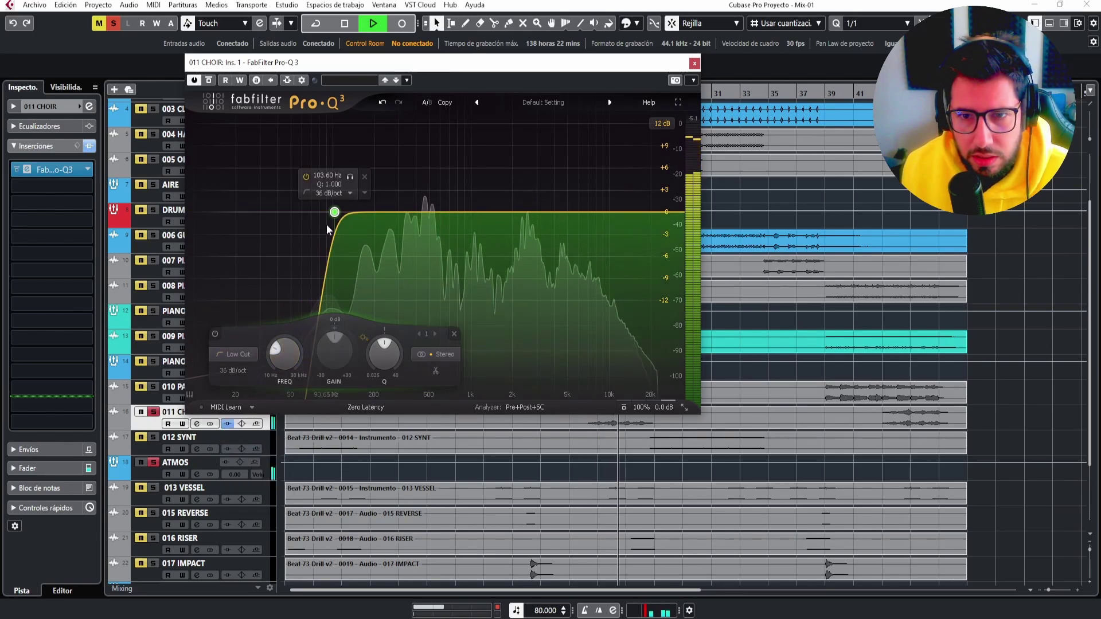
Add a narrow bell cut of about -11 dB near 108 Hz and move the choir's low cut to about 81 Hz.
drag(350, 215, 338, 287)
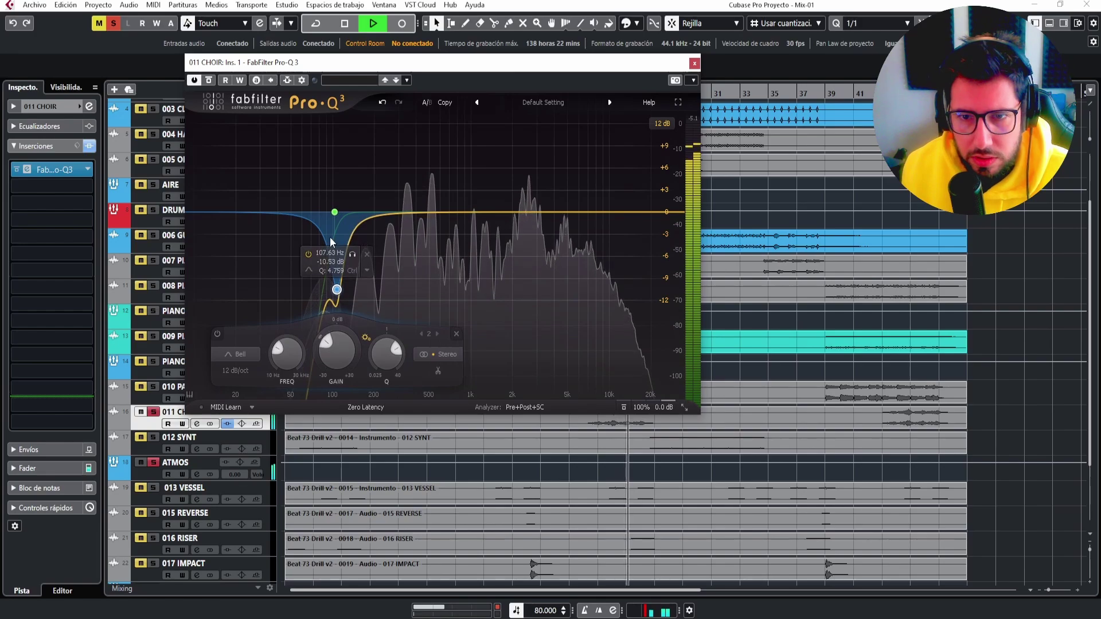
drag(334, 212, 320, 218)
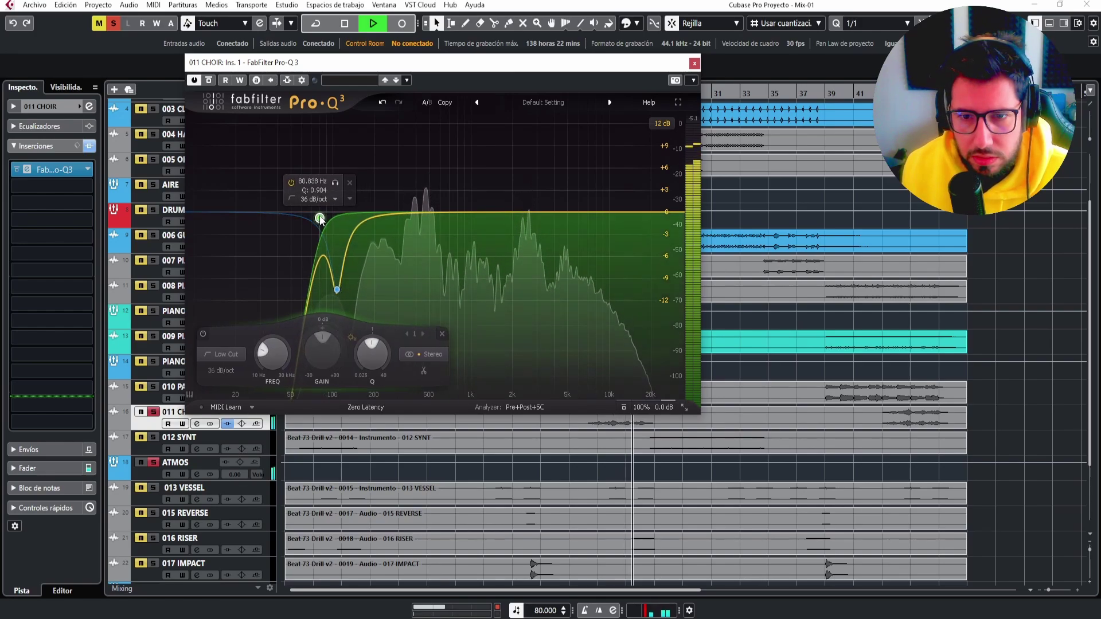
Reshape the choir's low bell cut to about 98 Hz, -11 dB with a Q of about 1.8.
click(337, 290)
drag(383, 367, 390, 390)
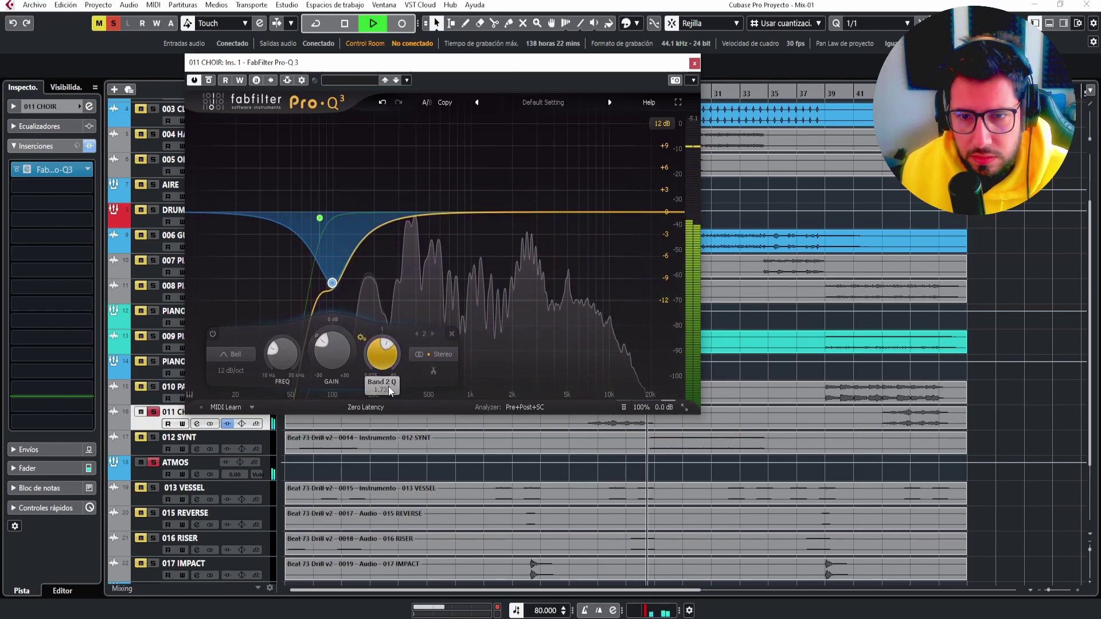
drag(332, 283, 331, 294)
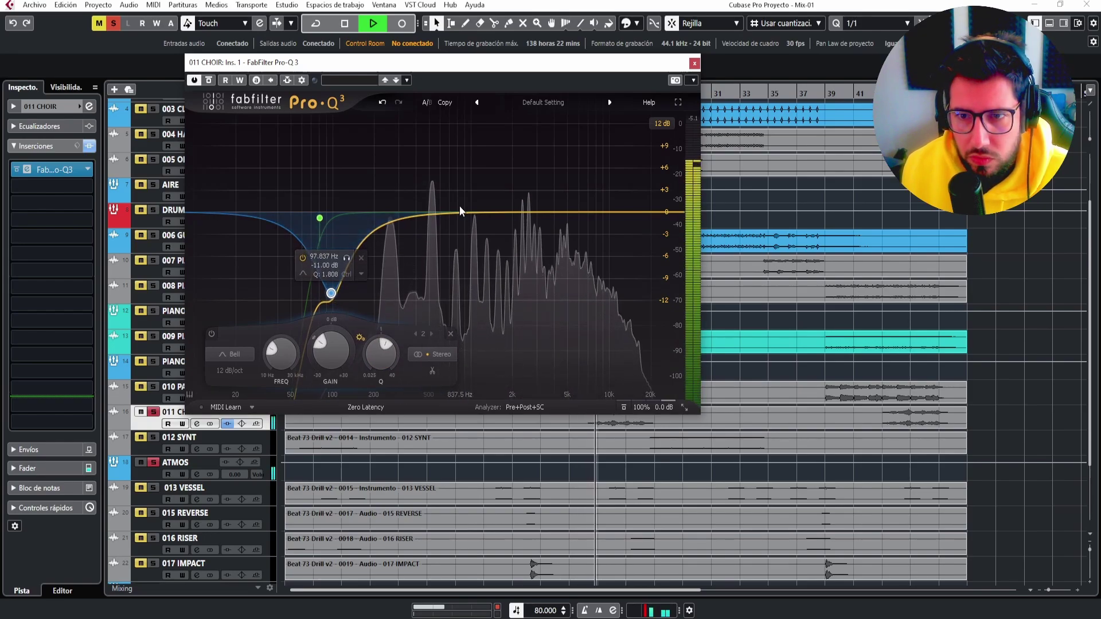
Add a narrow bell cut on the choir at about 468 Hz, -2.85 dB, with a Q of about 14.
double_click(406, 220)
drag(456, 359, 461, 290)
drag(406, 345, 418, 302)
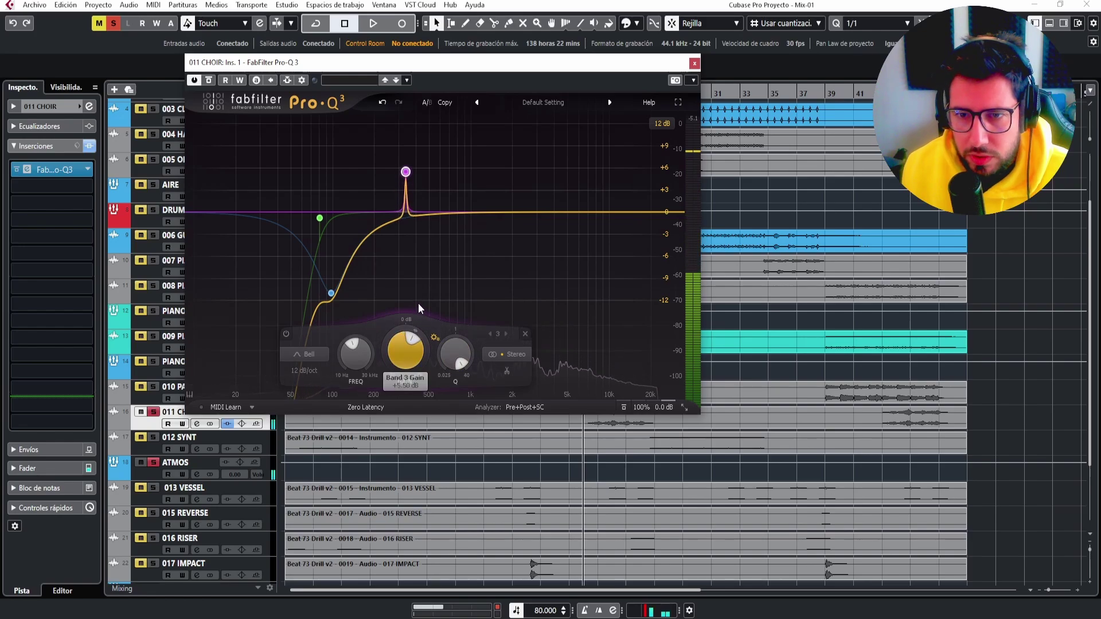
drag(405, 172, 426, 127)
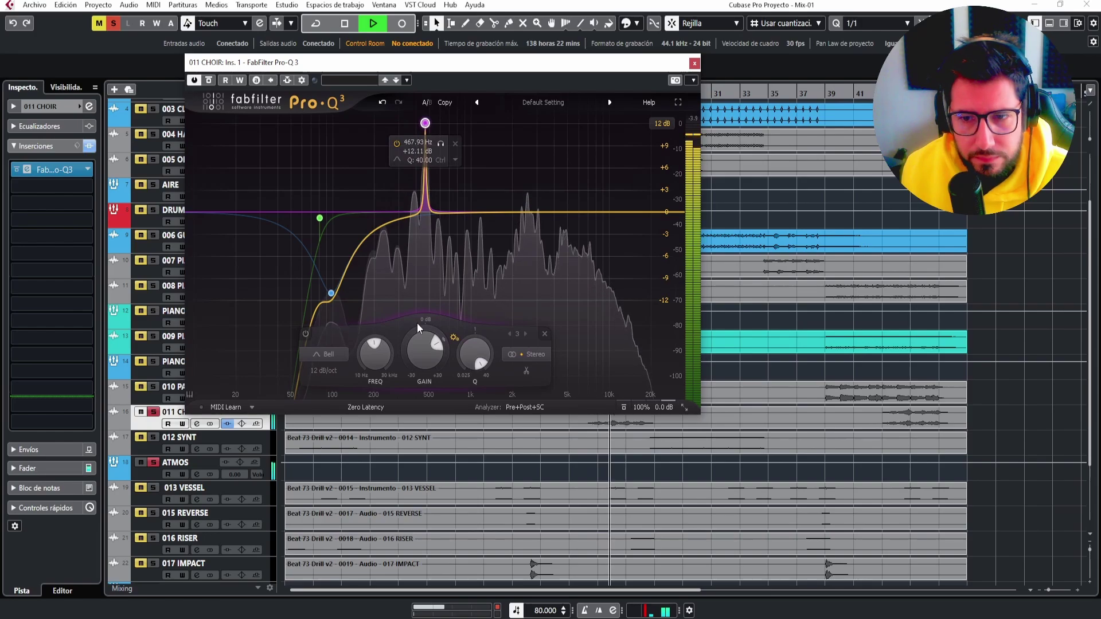
drag(419, 331, 431, 439)
drag(474, 351, 476, 381)
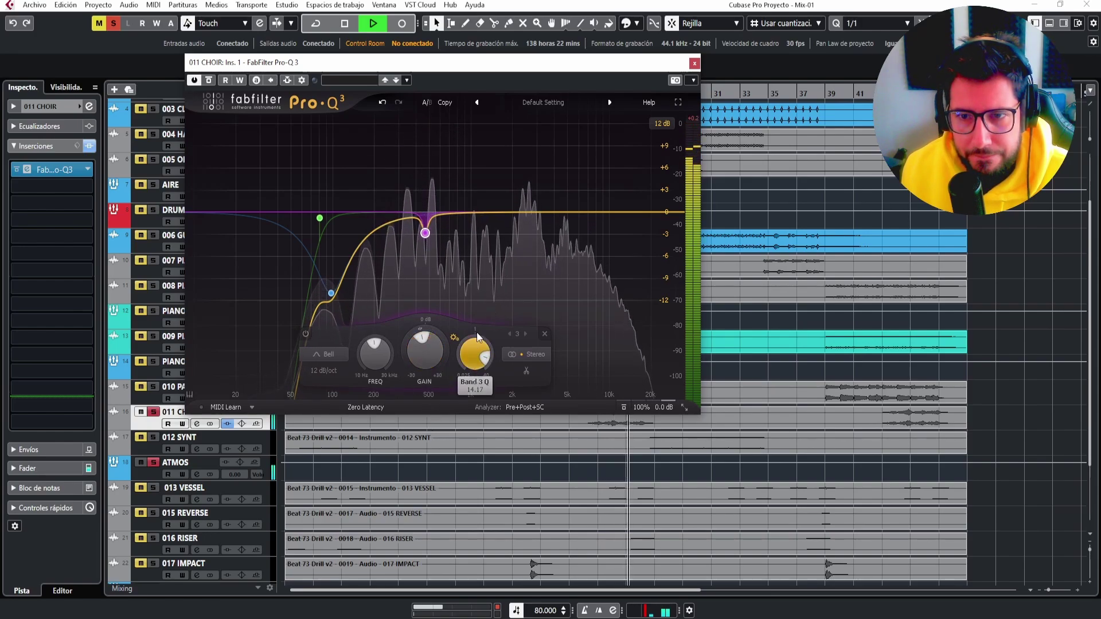
Add another bell cut of about -3 dB just above 500 Hz with a Q of about 14.
click(433, 217)
drag(471, 366, 503, 283)
drag(431, 355, 441, 309)
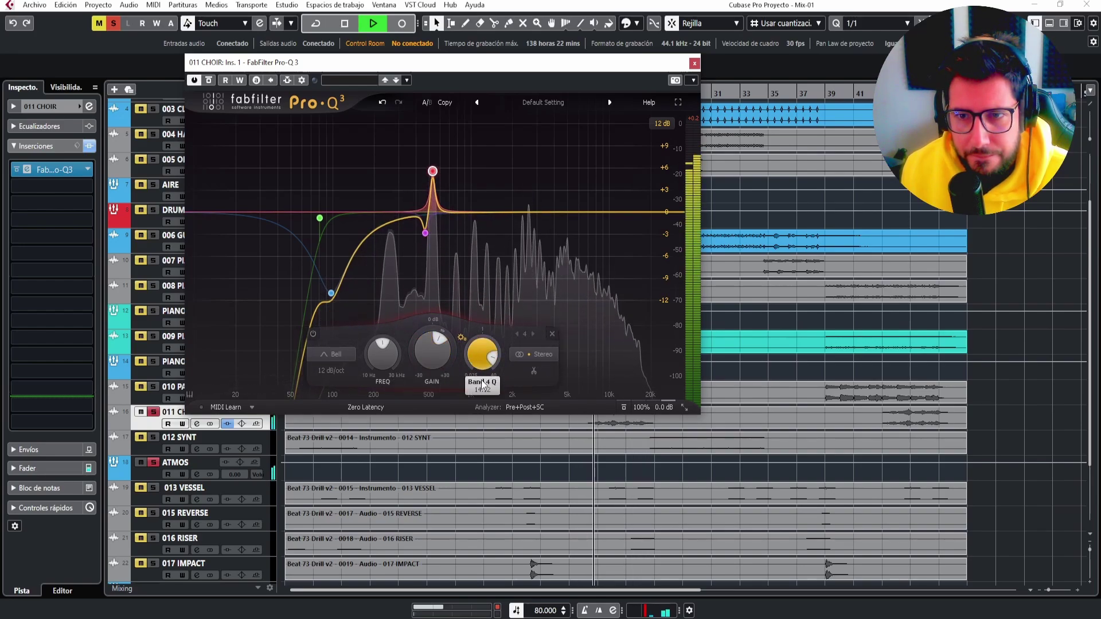
drag(425, 346, 436, 418)
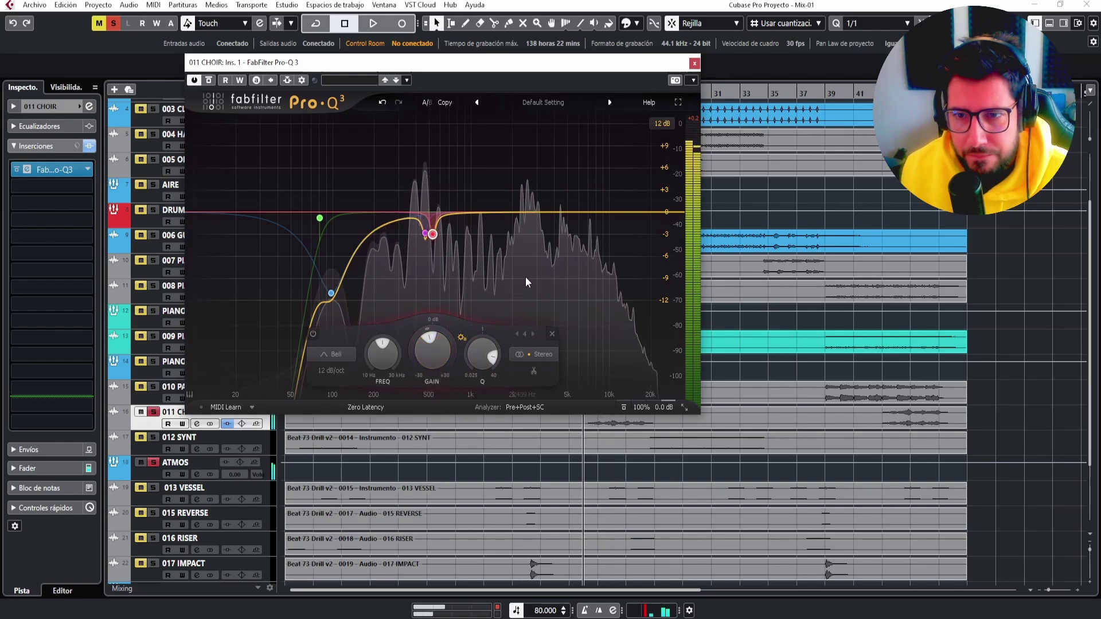
Sweep a bell with Q 40 to about 2325 Hz, return its gain to about 0 dB and give it a negative dynamic range.
click(470, 213)
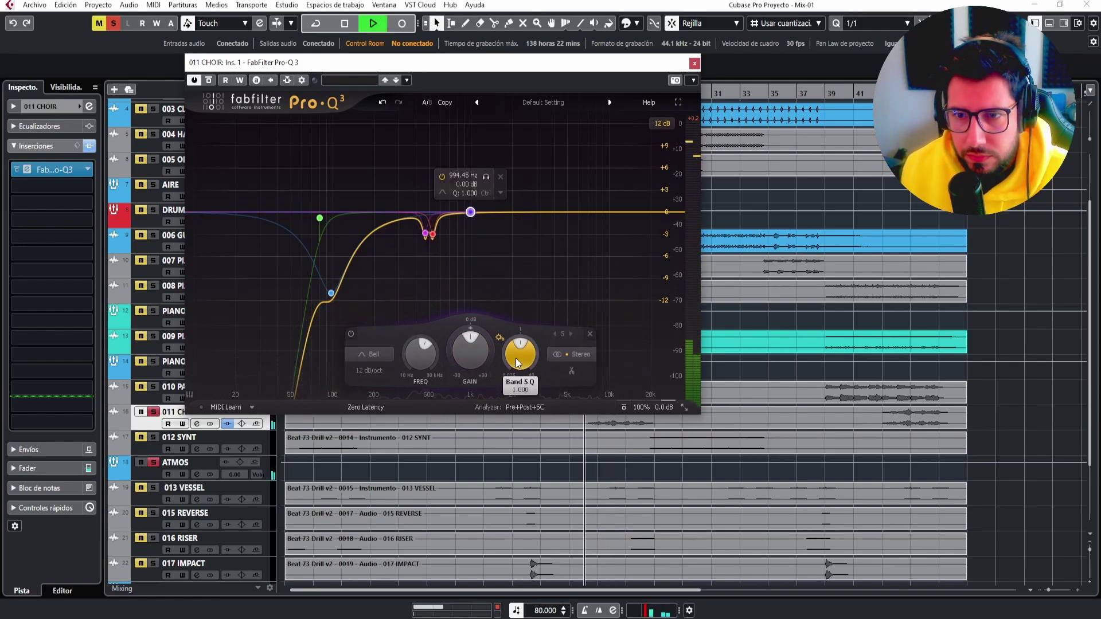
drag(469, 351, 469, 344)
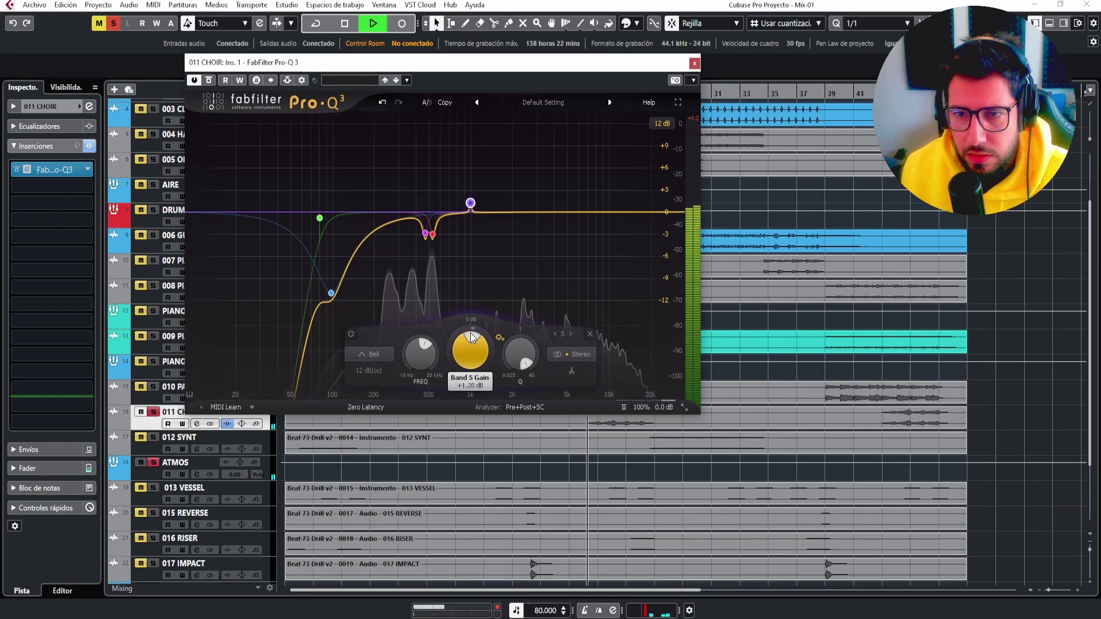
drag(469, 213, 521, 138)
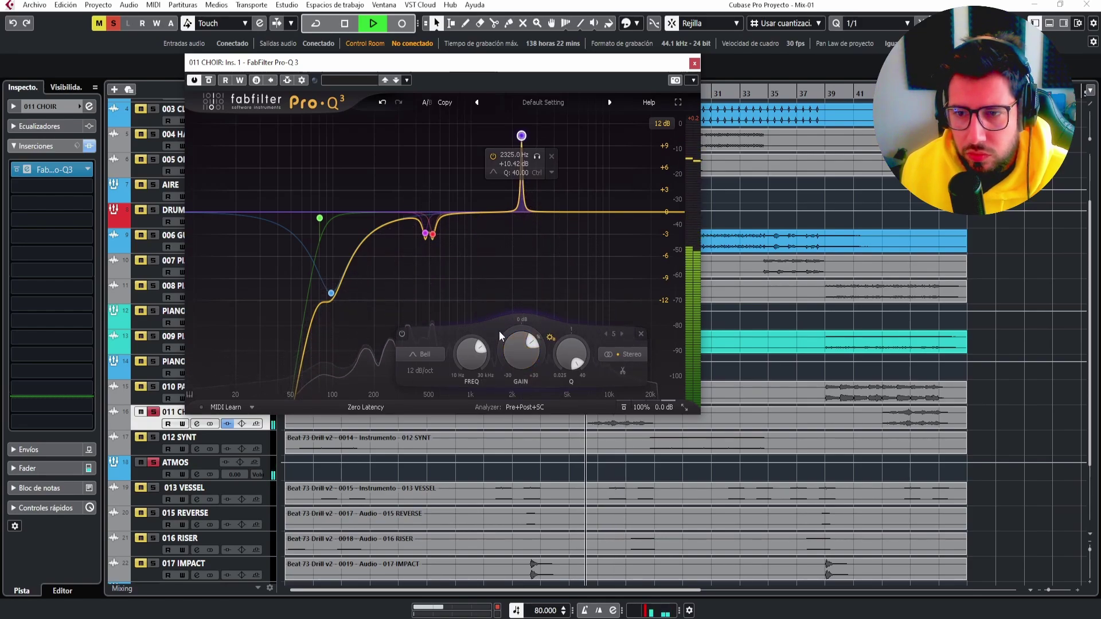
drag(521, 352, 517, 410)
drag(518, 329, 510, 380)
key(space)
Add a dynamic bell at about 2709 Hz with a dynamic range of about -3.6 dB and a Q of about 18.
click(531, 213)
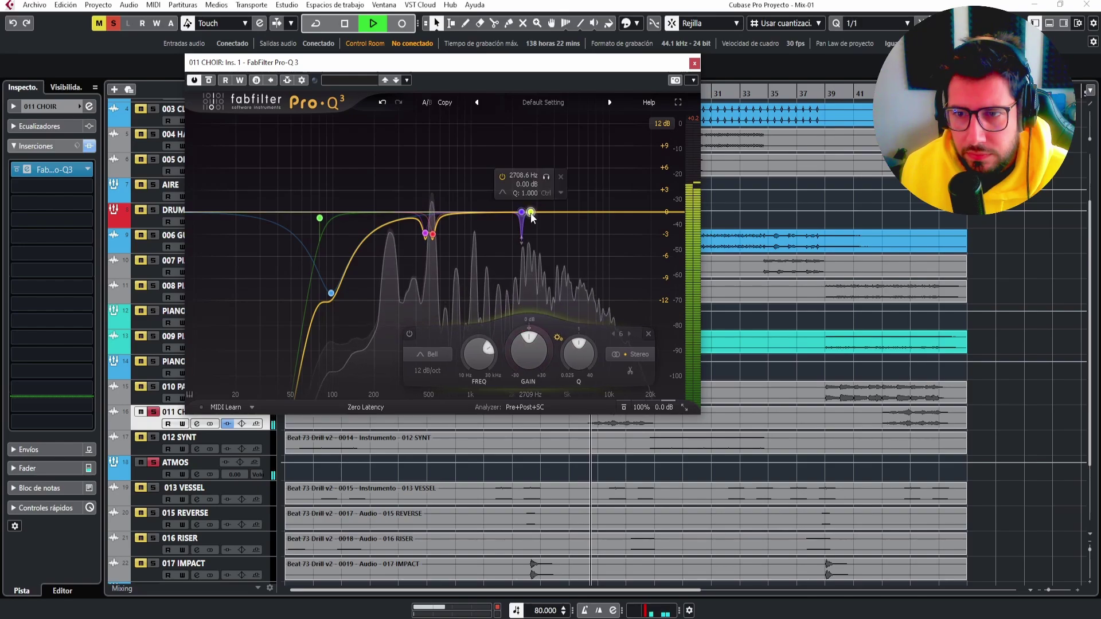
drag(581, 353, 608, 275)
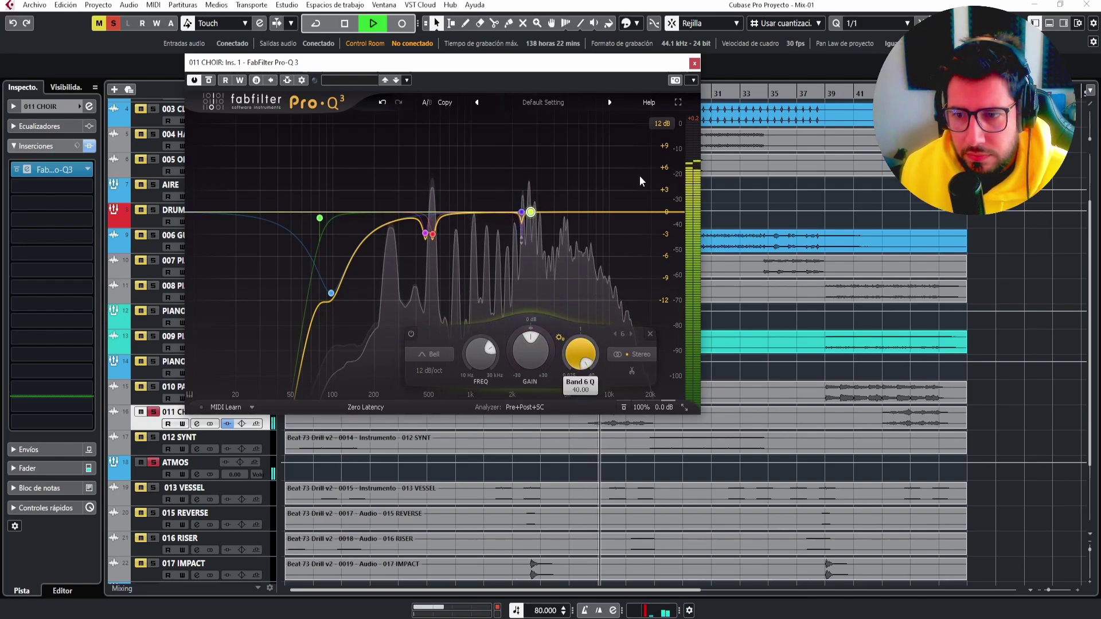
drag(516, 342, 515, 348)
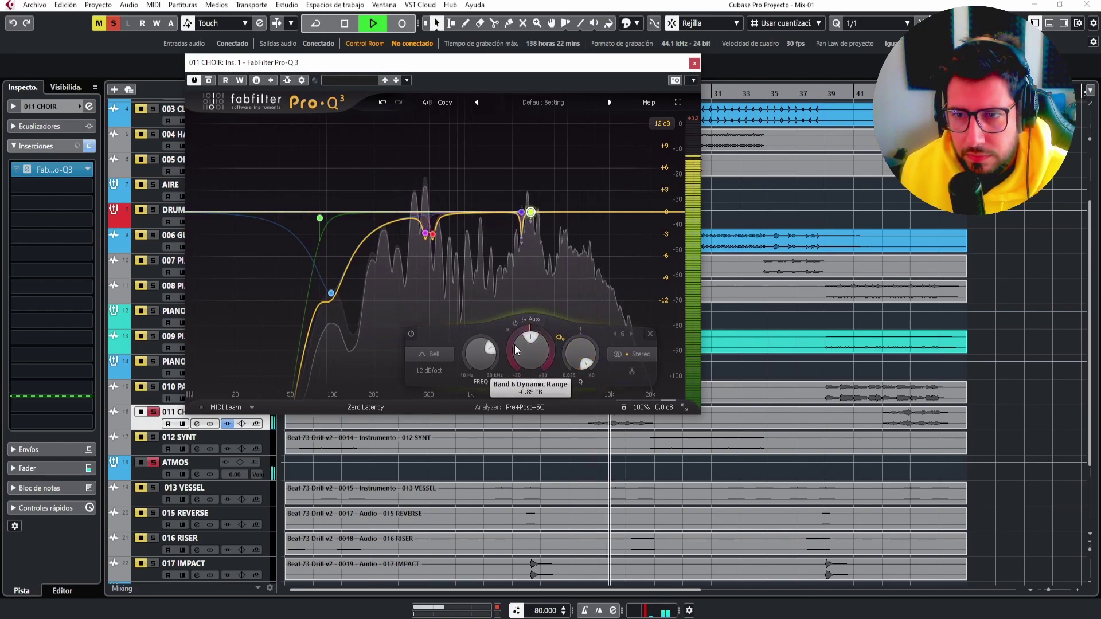
drag(506, 386, 505, 390)
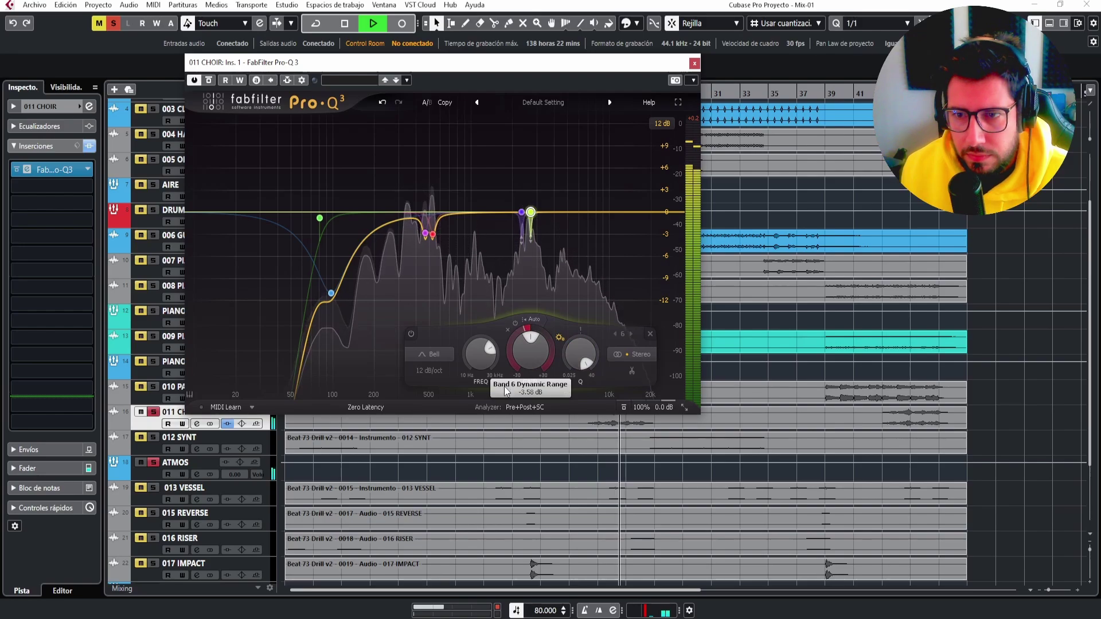
drag(582, 354, 583, 364)
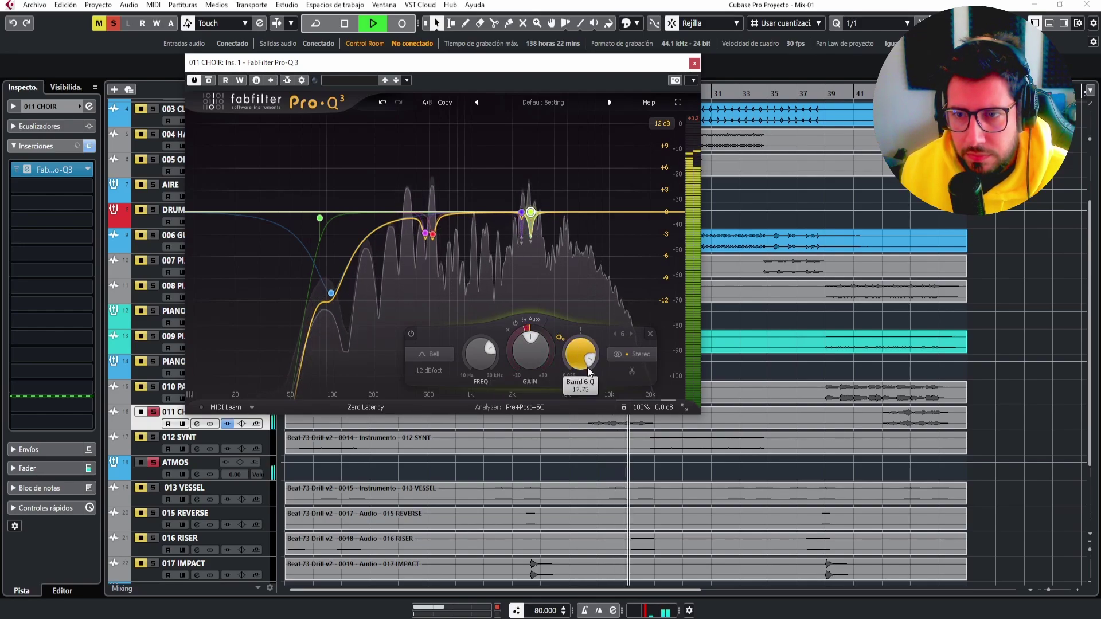
Add a dynamic bell at about 4802 Hz with -0.54 dB gain and -2.97 dB range, widen it, and close the choir's Pro-Q 3.
click(566, 212)
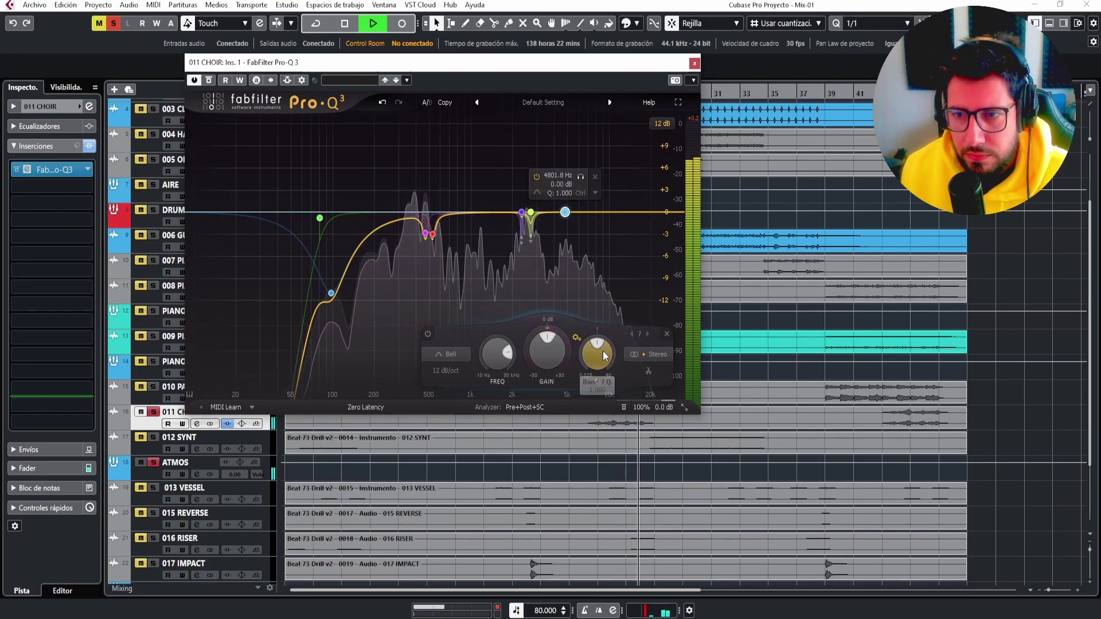
drag(547, 351, 548, 322)
drag(597, 354, 558, 391)
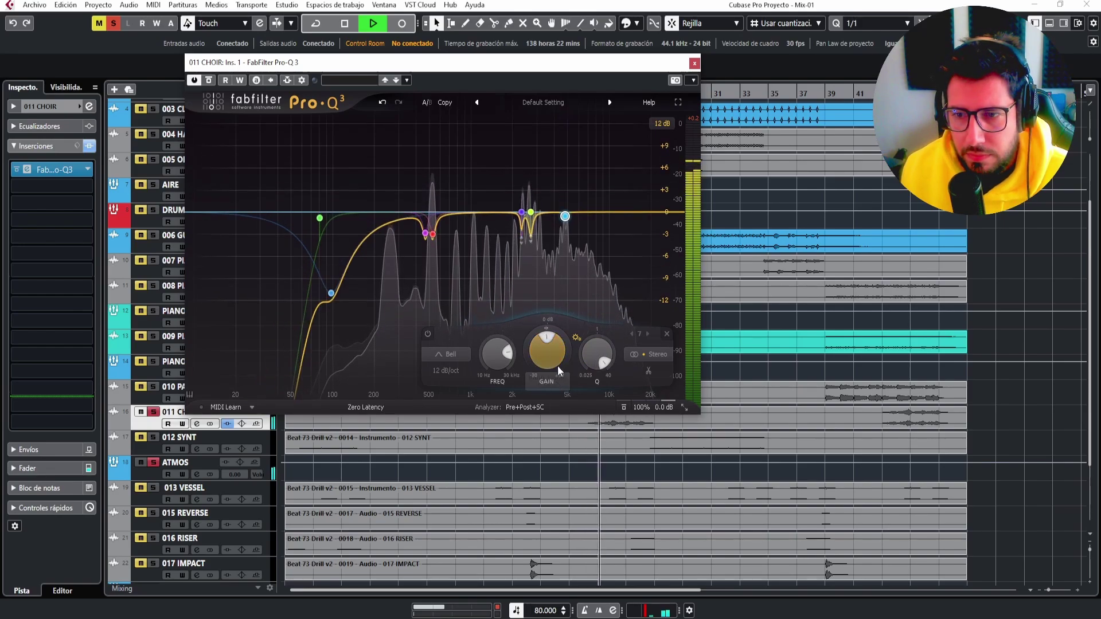
drag(548, 328, 543, 376)
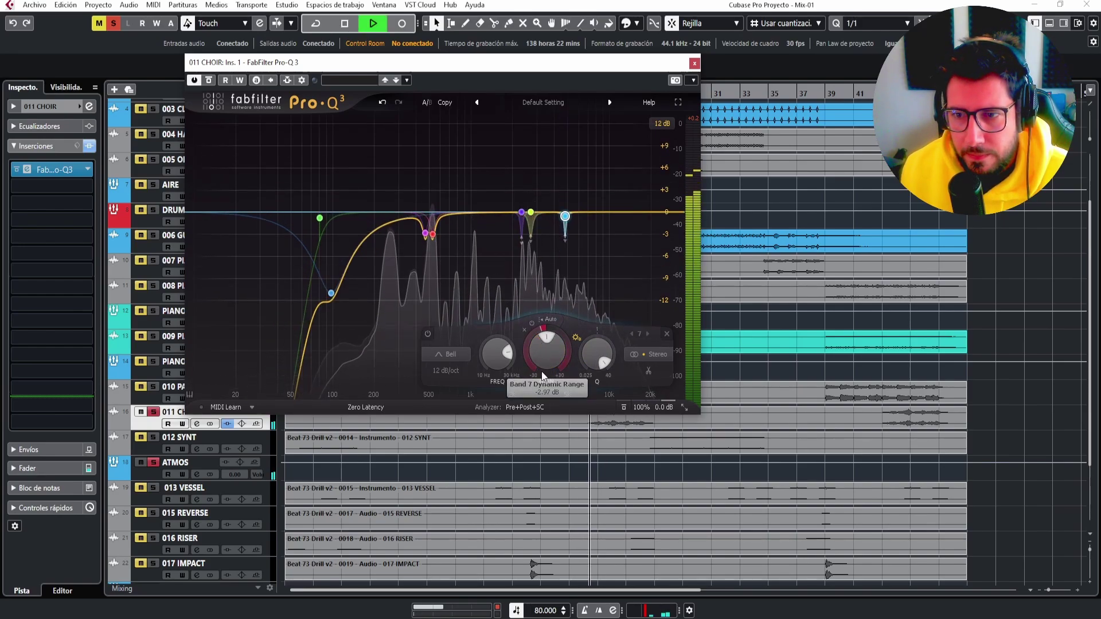
drag(594, 350, 599, 365)
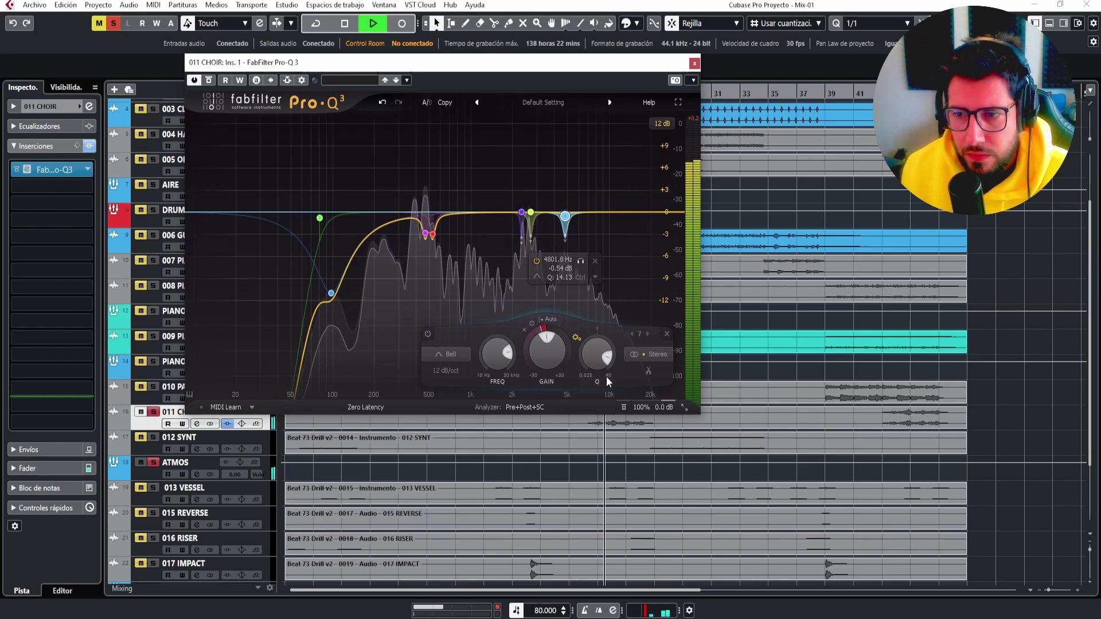
drag(594, 364, 601, 379)
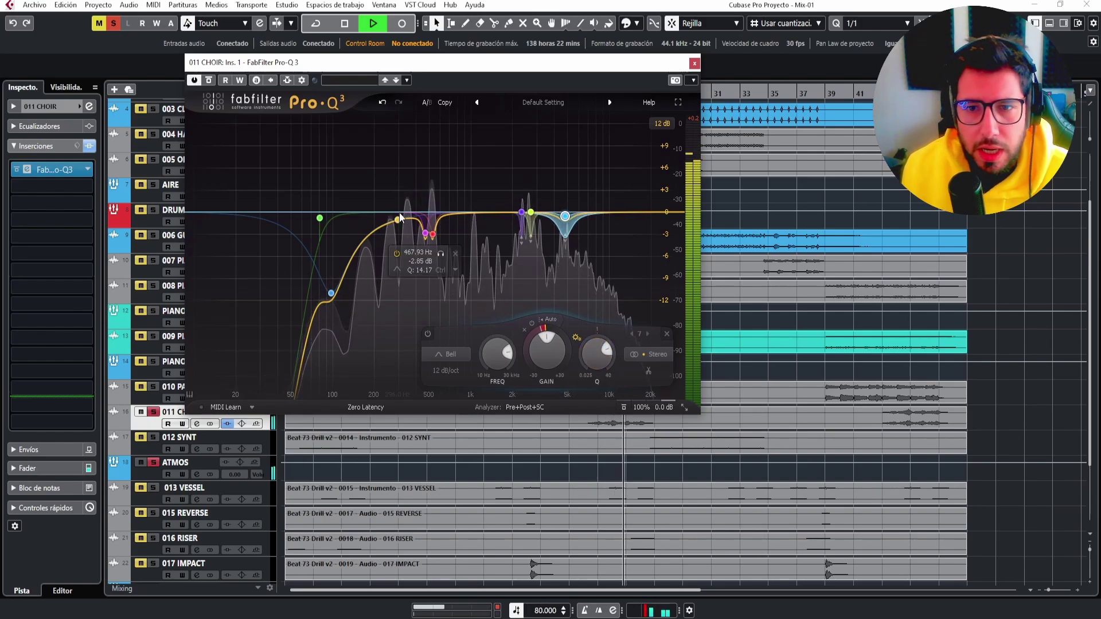
click(694, 63)
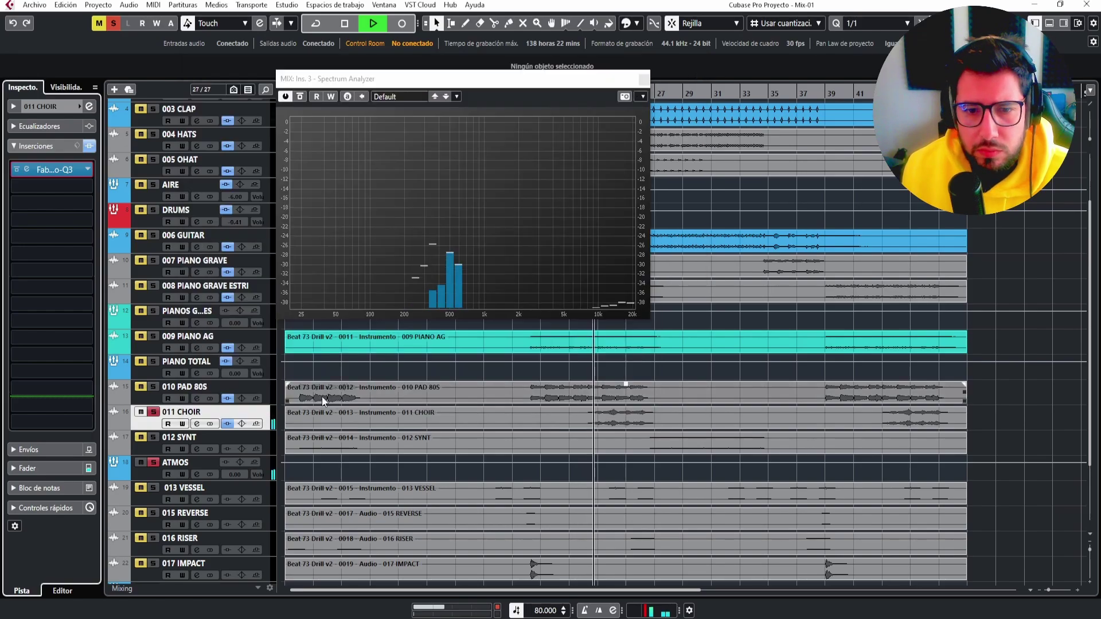
Unsolo 011 CHOIR and set its volume to about -3.05 dB while the full mix plays.
click(154, 413)
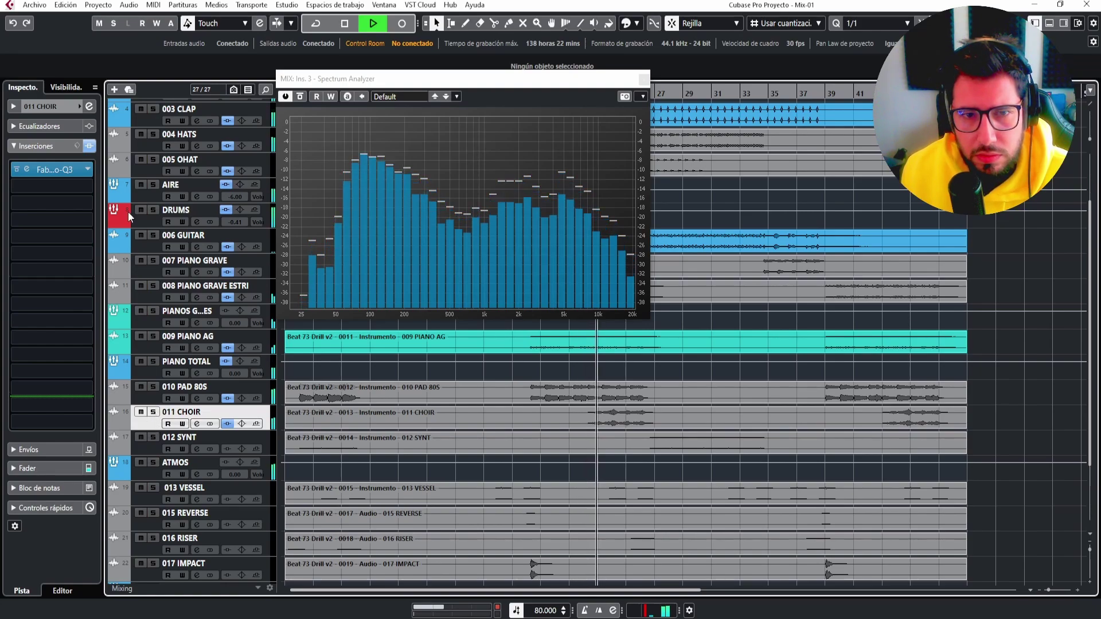
click(41, 107)
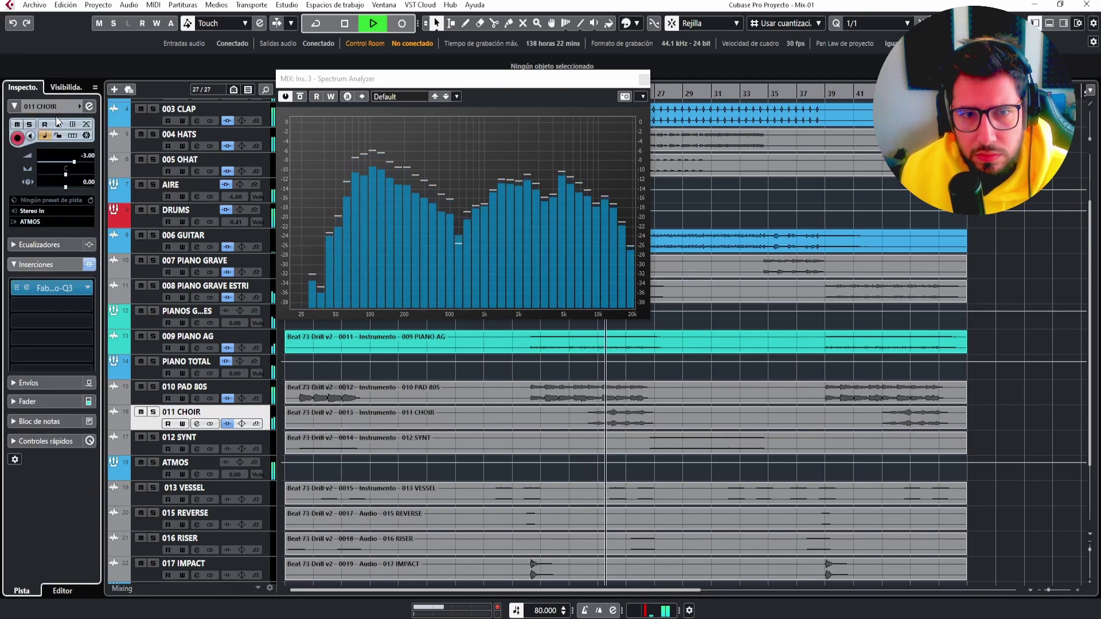
drag(77, 161, 78, 162)
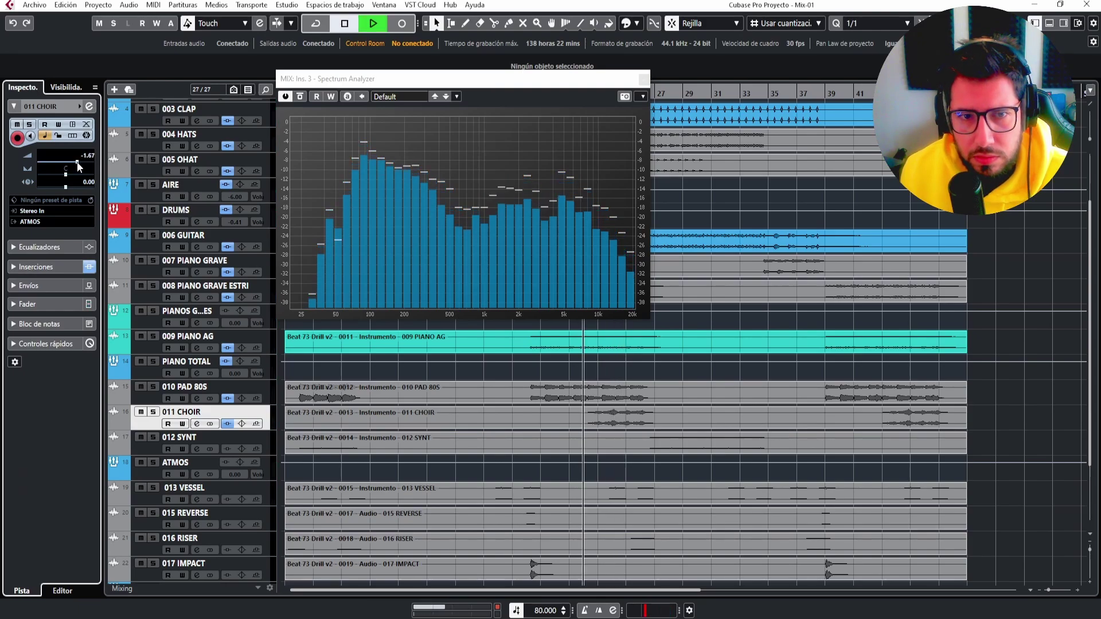
drag(77, 162, 73, 162)
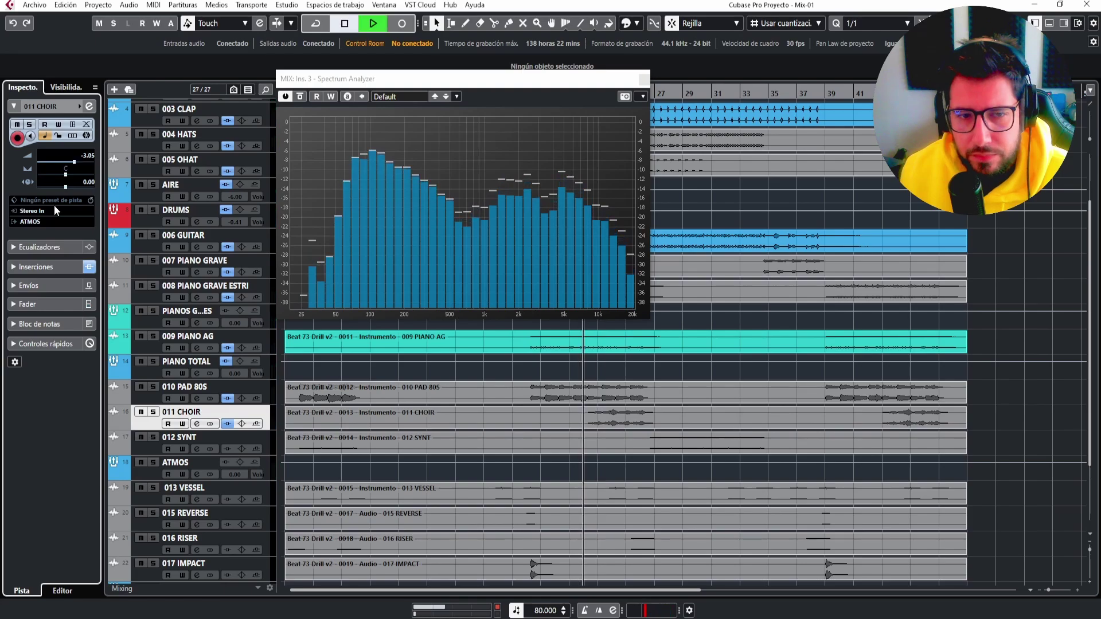
key(space)
Load PuigChild 670 Stereo into the second insert slot of 011 CHOIR and switch it to LAT/VER mode.
click(52, 267)
click(84, 187)
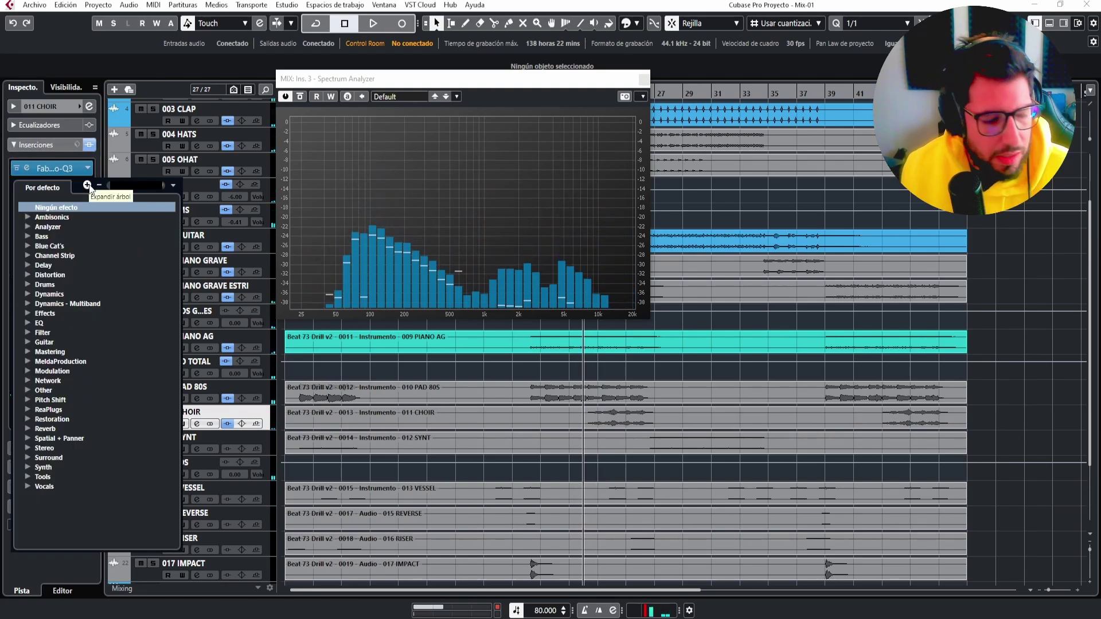
text(SSL)
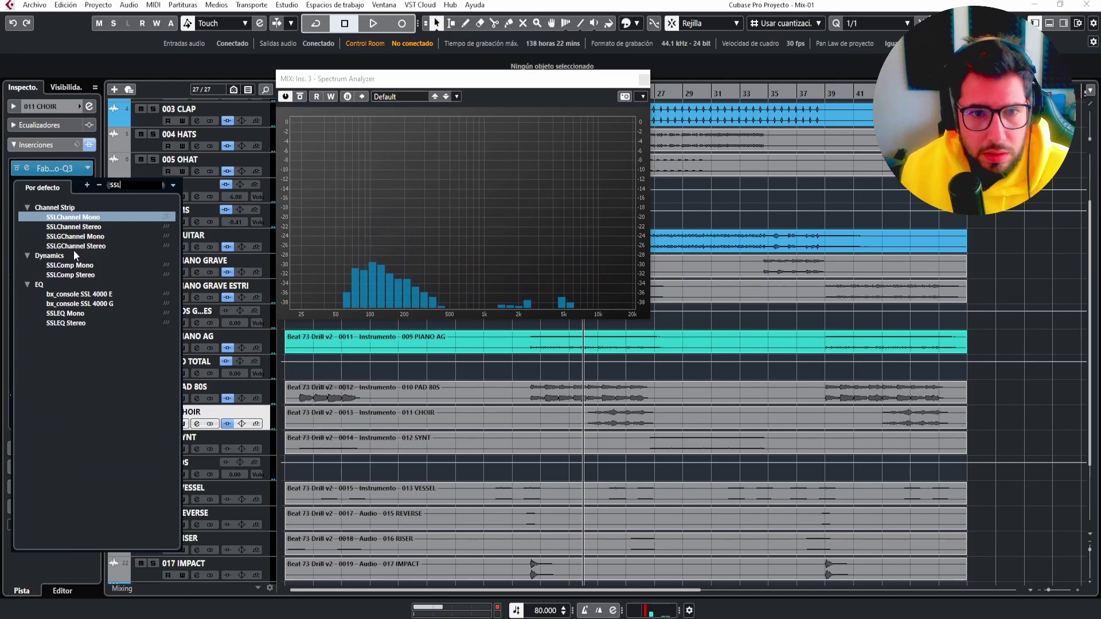
key(BackSpace)
key(BackSpace)
key(BackSpace)
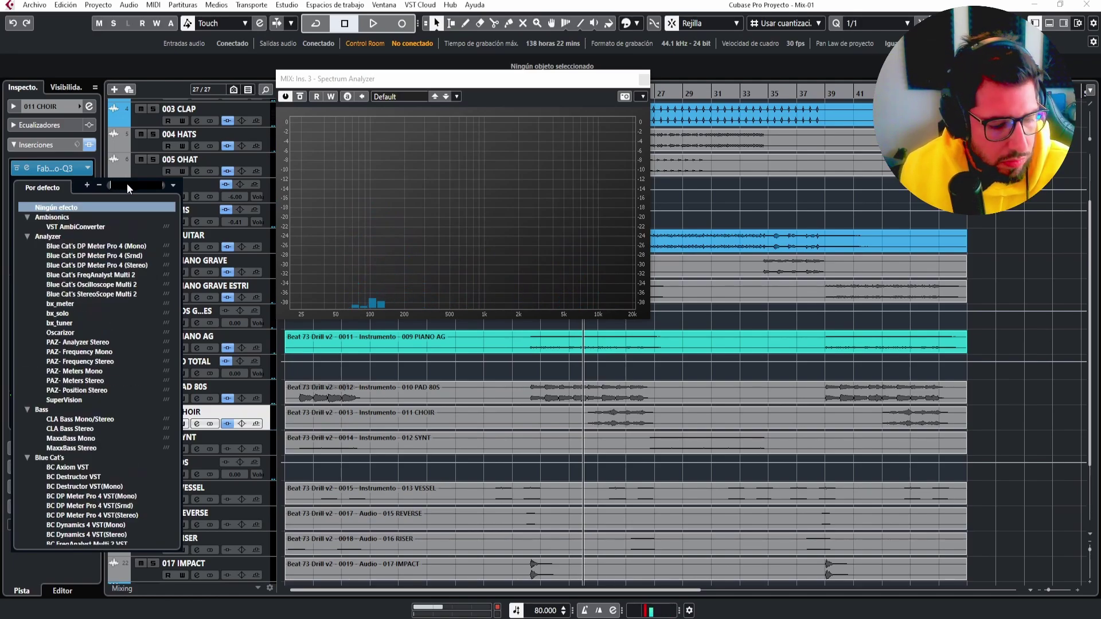
text(PU)
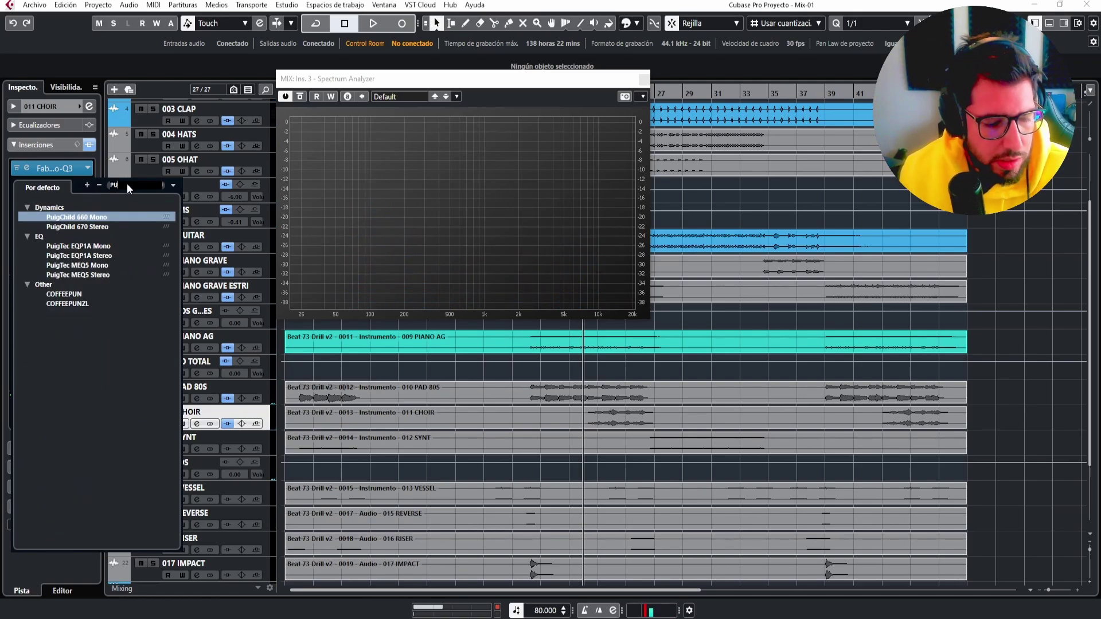
click(87, 227)
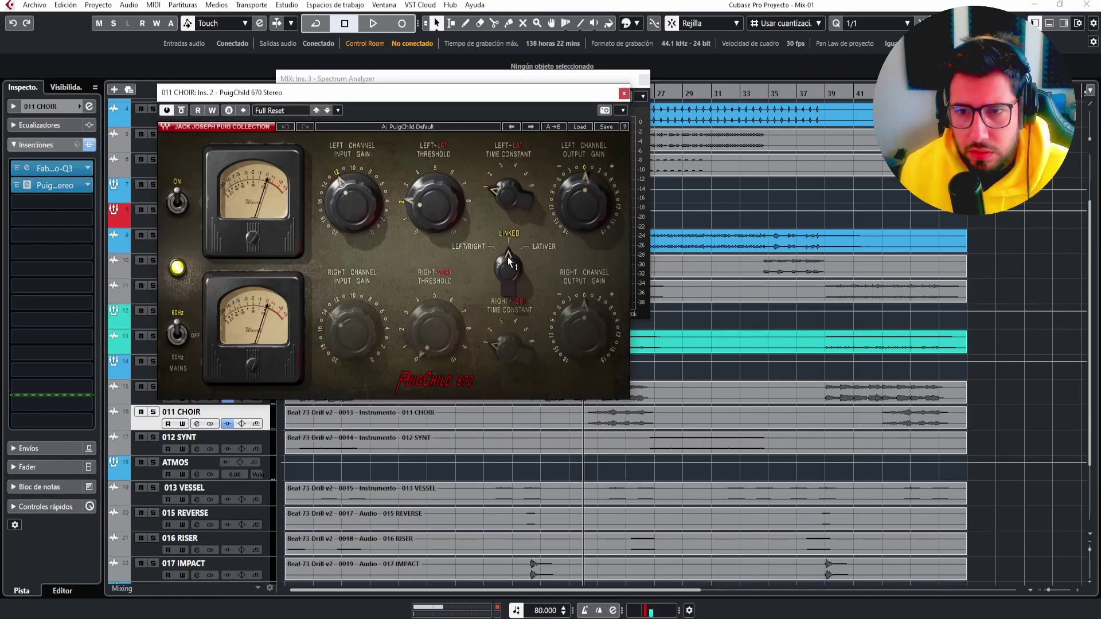
drag(508, 257, 534, 246)
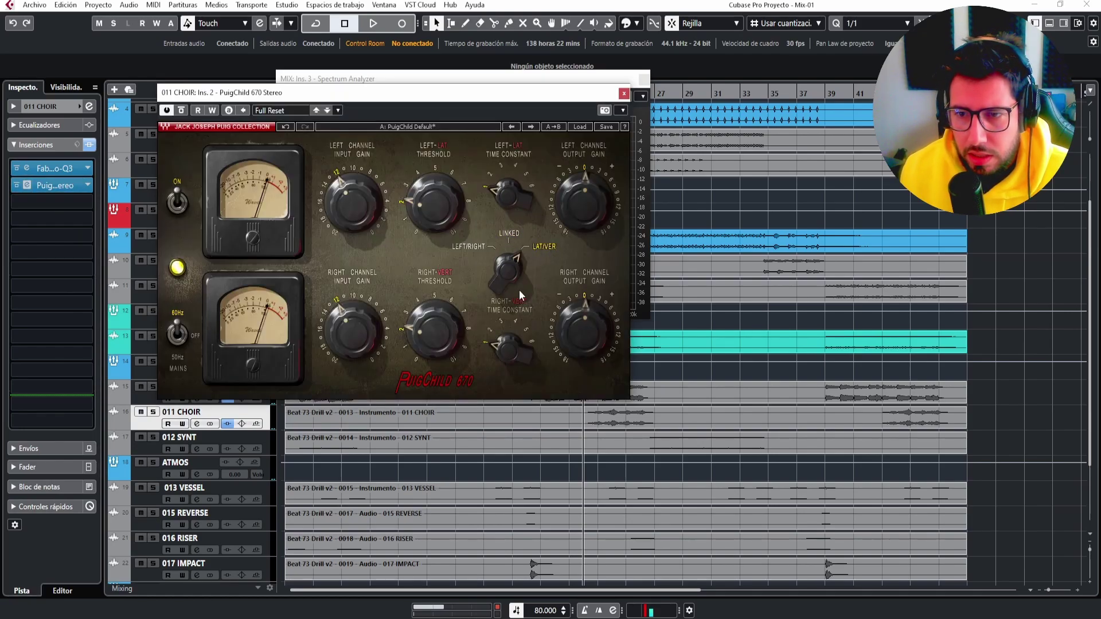
Solo 011 CHOIR during playback and set PuigChild's left-channel input gain to about 11 and left threshold to about 6.
key(space)
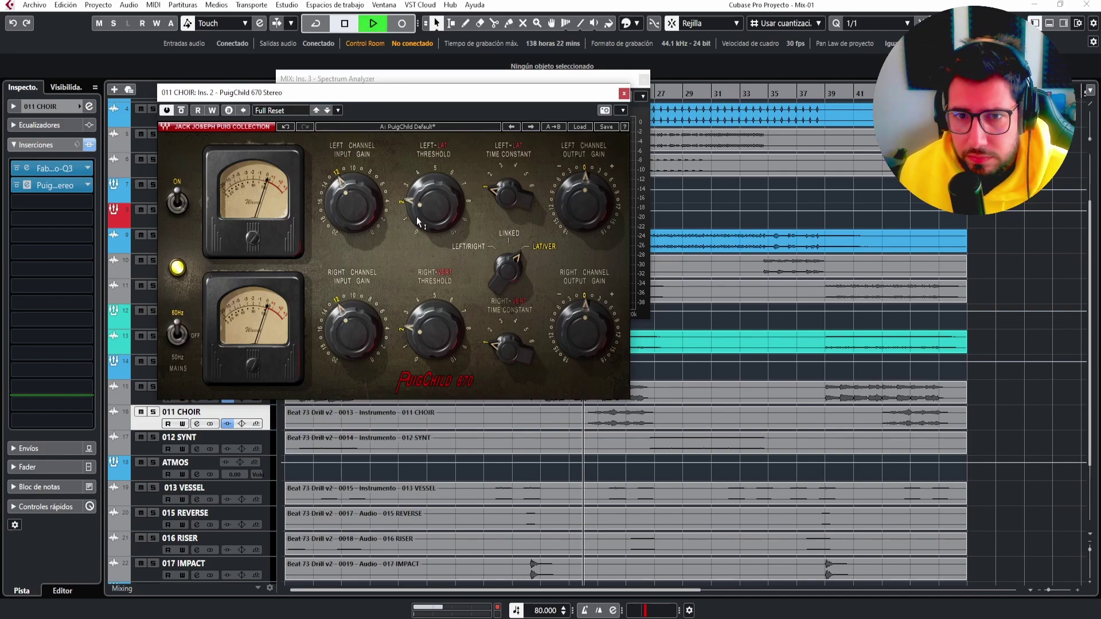
click(154, 412)
click(350, 215)
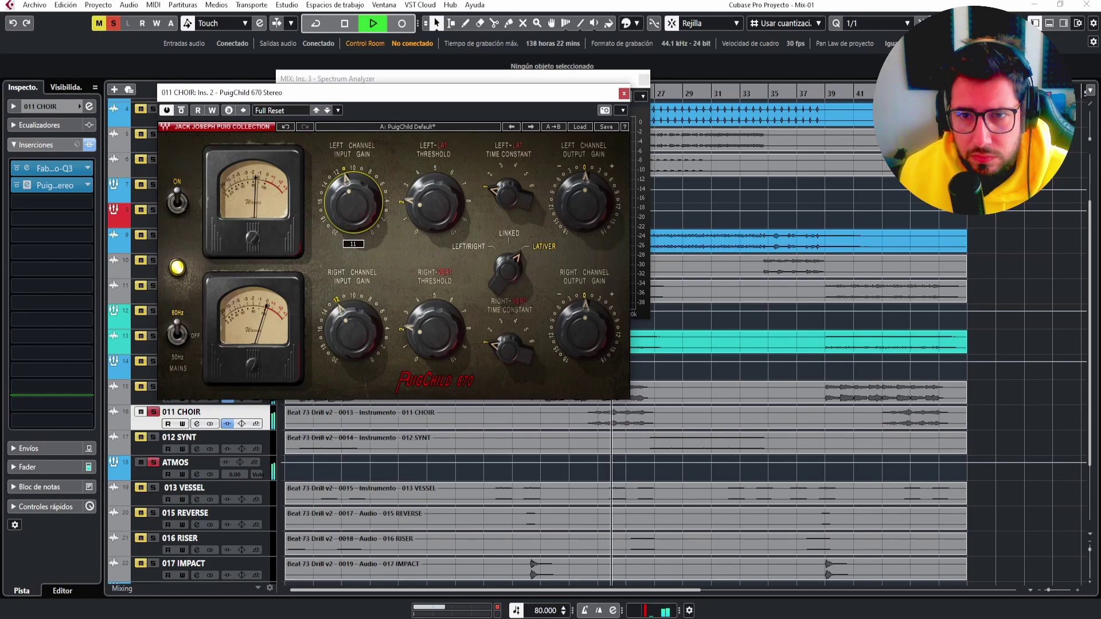
key(space)
key(space)
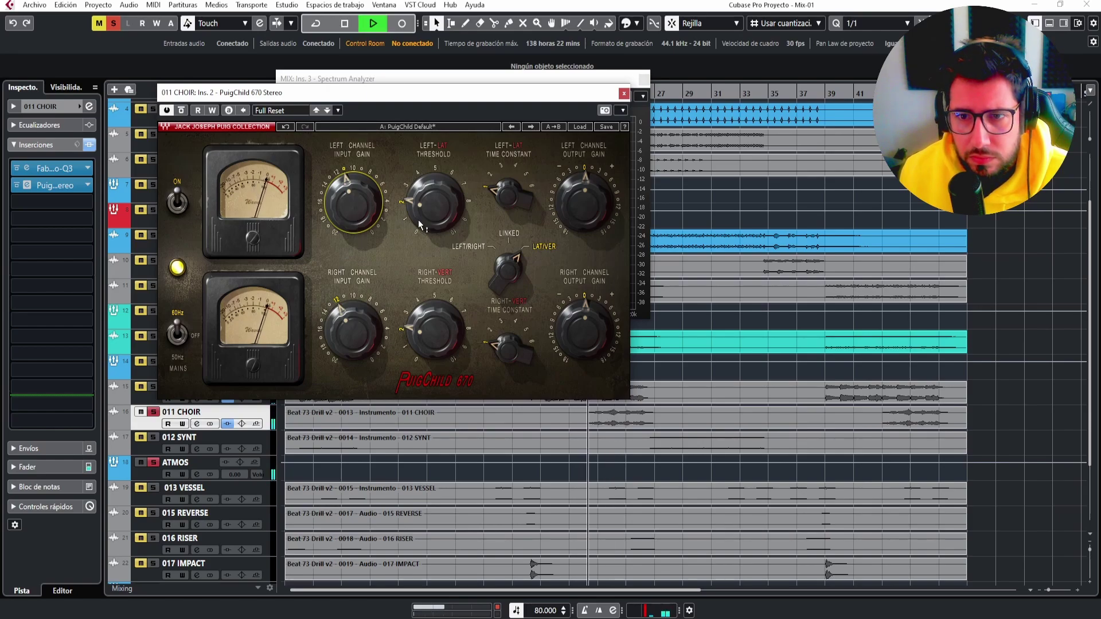
drag(420, 224, 421, 200)
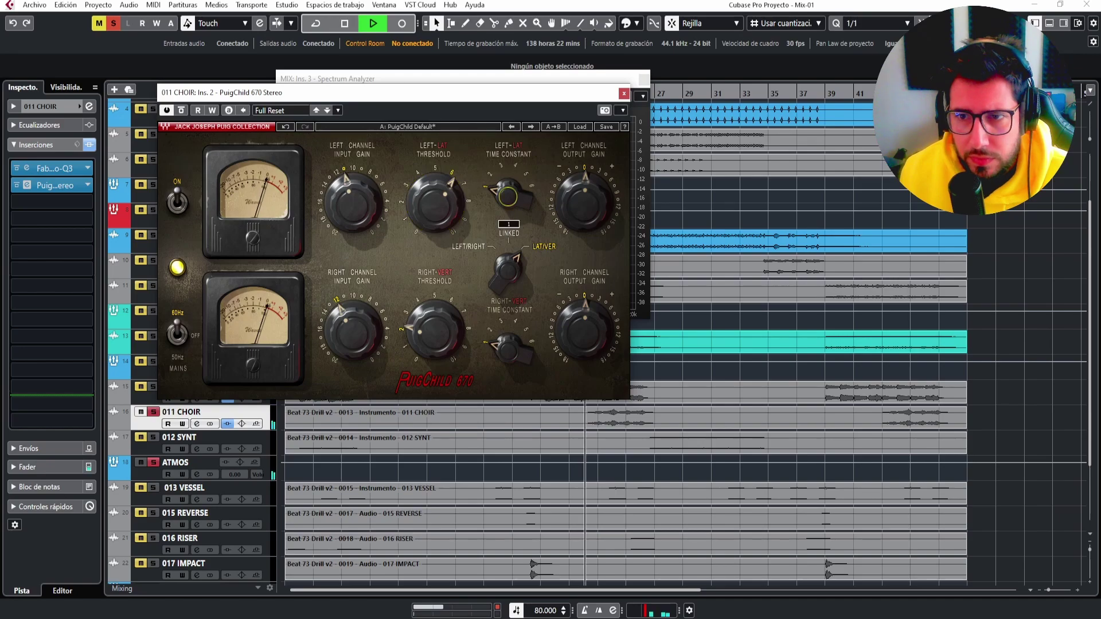
Raise the left-channel time constant of the choir's PuigChild 670, stop playback and reposition the compressor window.
drag(508, 196, 508, 185)
key(space)
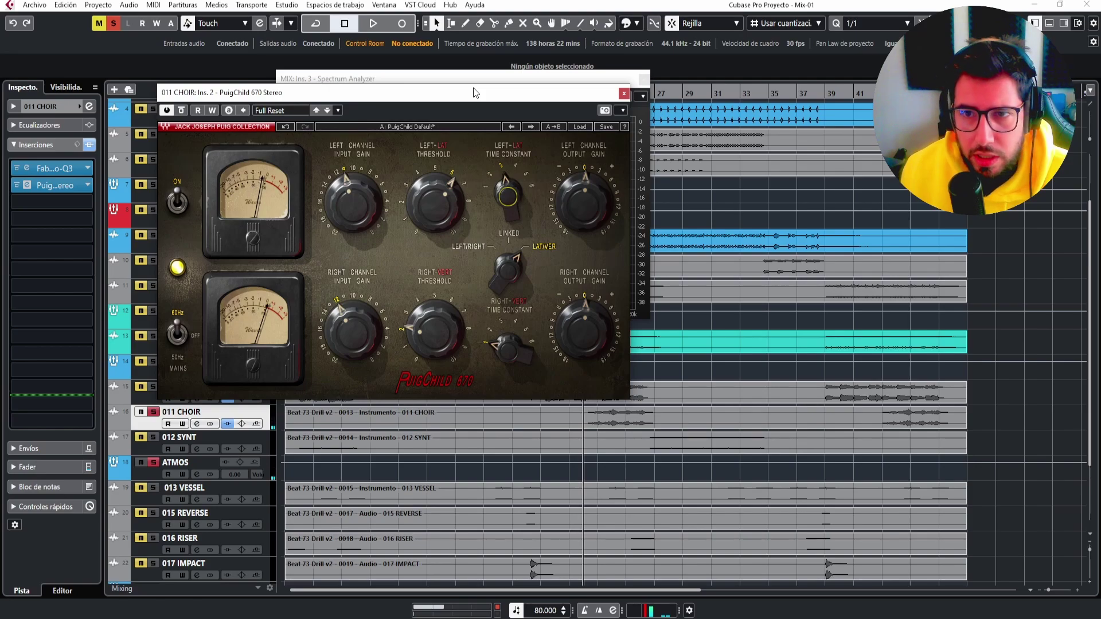
drag(473, 87, 546, 141)
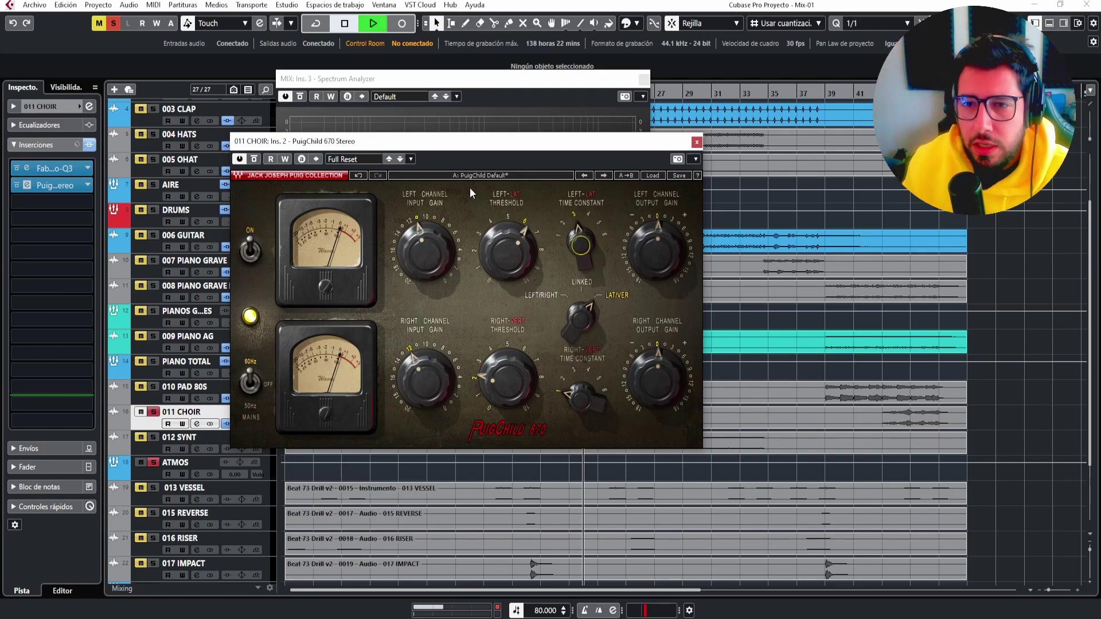
Set PuigChild's right-channel input gain to about 4 and right threshold to just below 5 during playback, and close the compressor.
mouse_move(421, 246)
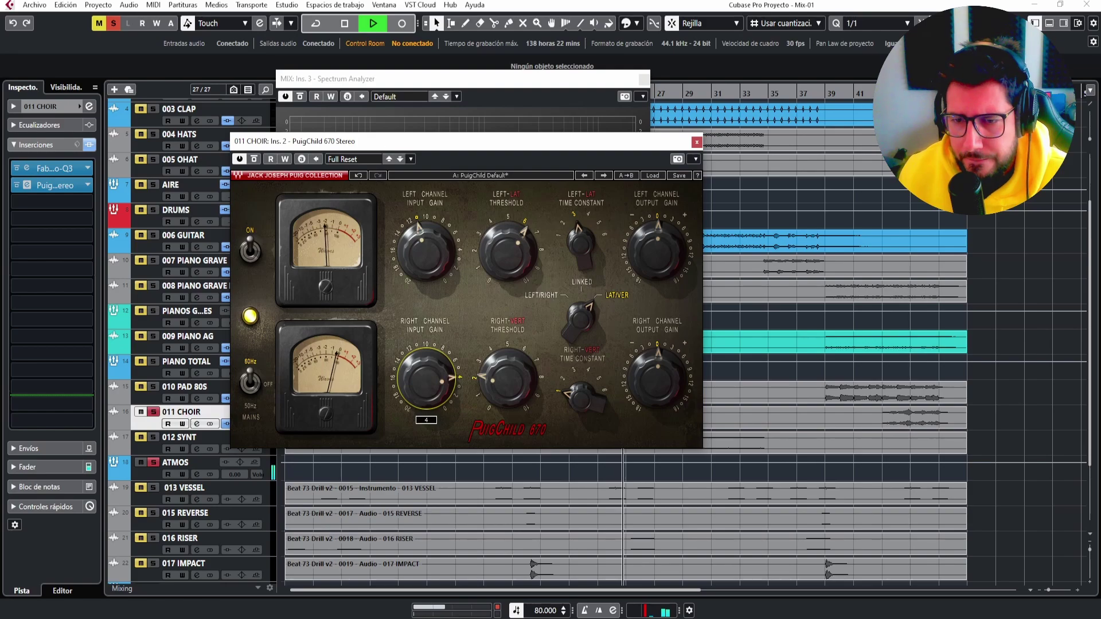
drag(426, 378, 426, 375)
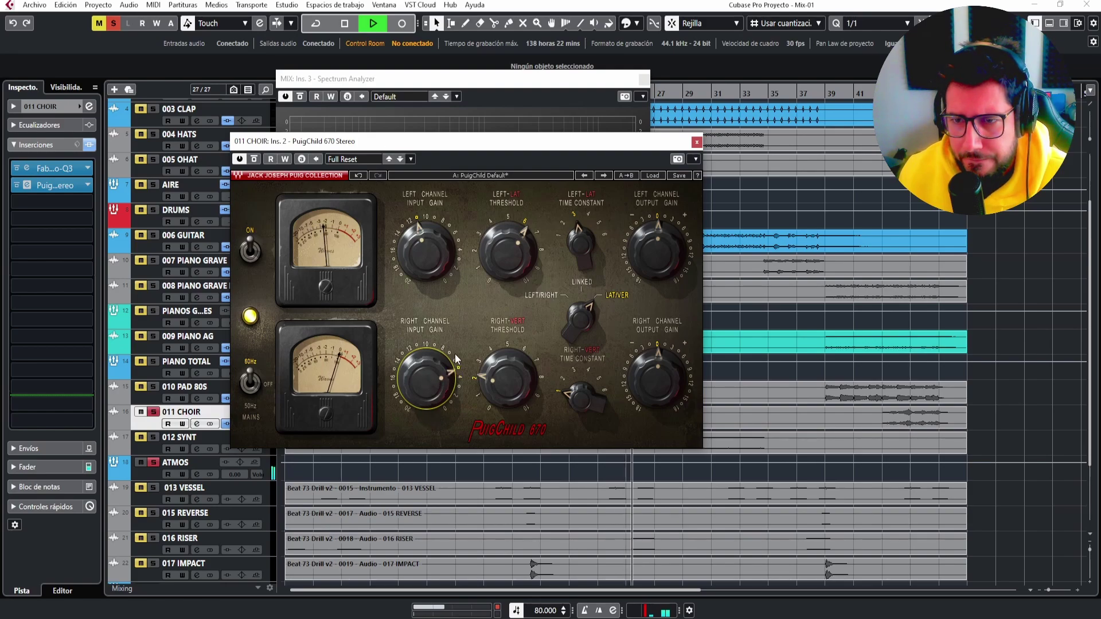
drag(505, 389, 505, 367)
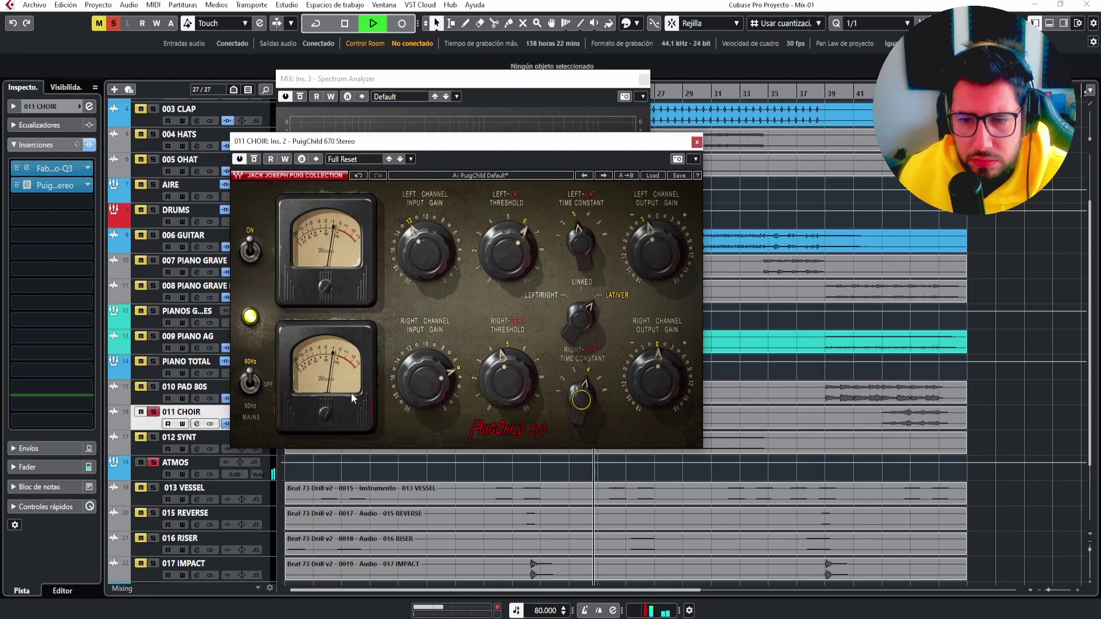
click(696, 142)
Reopen the choir's Pro-Q 3 and add a band at about 1299 Hz with a Q of 40 and Band Pass shape.
click(58, 168)
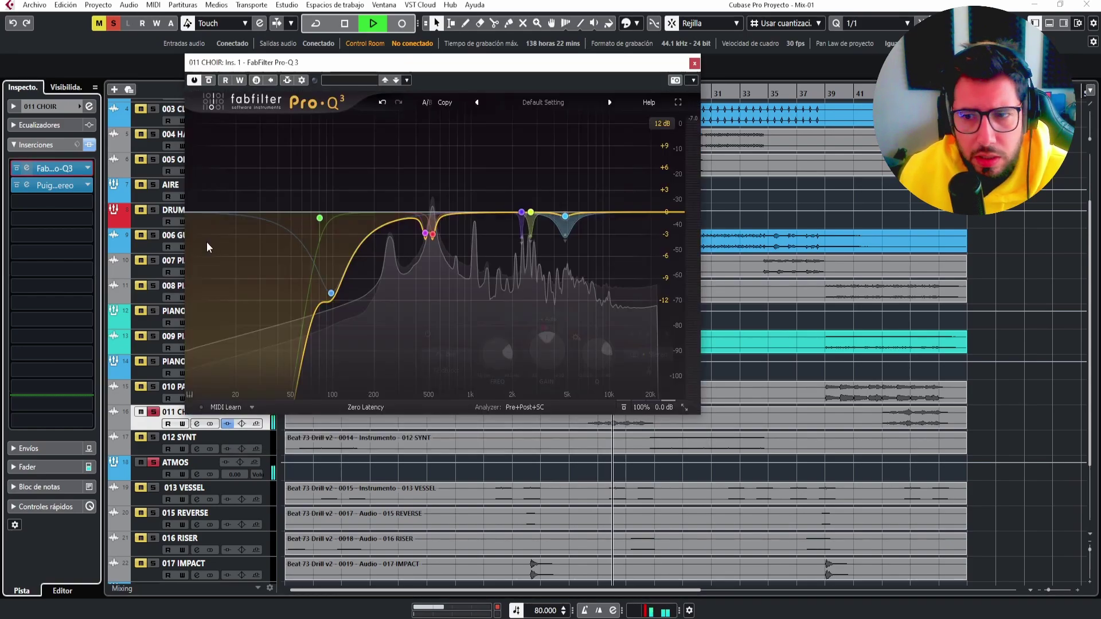
click(487, 213)
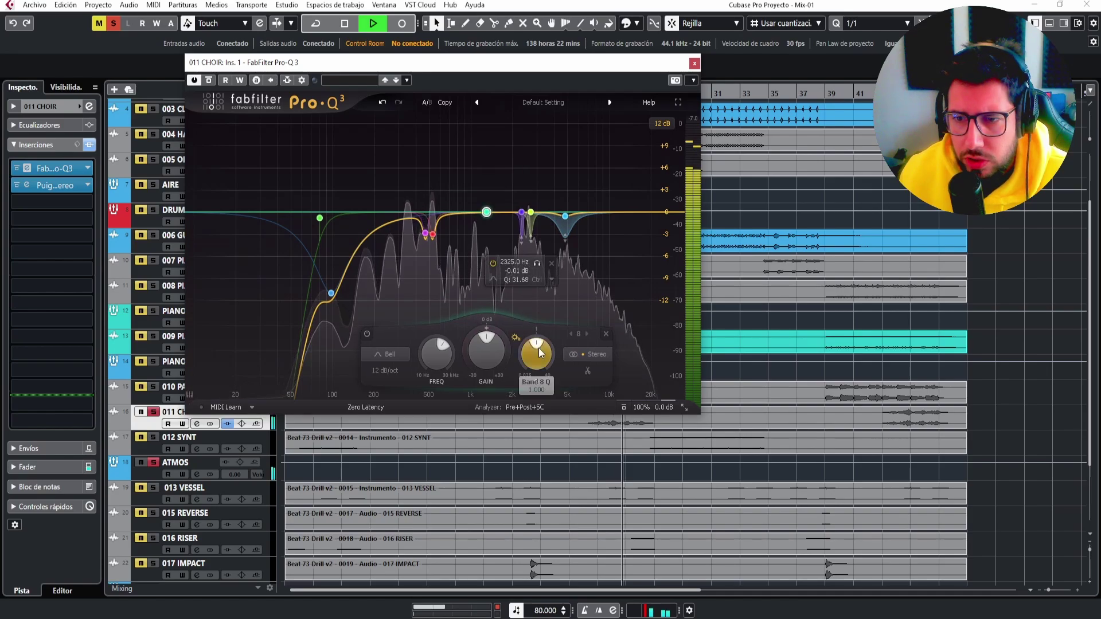
drag(538, 348, 540, 319)
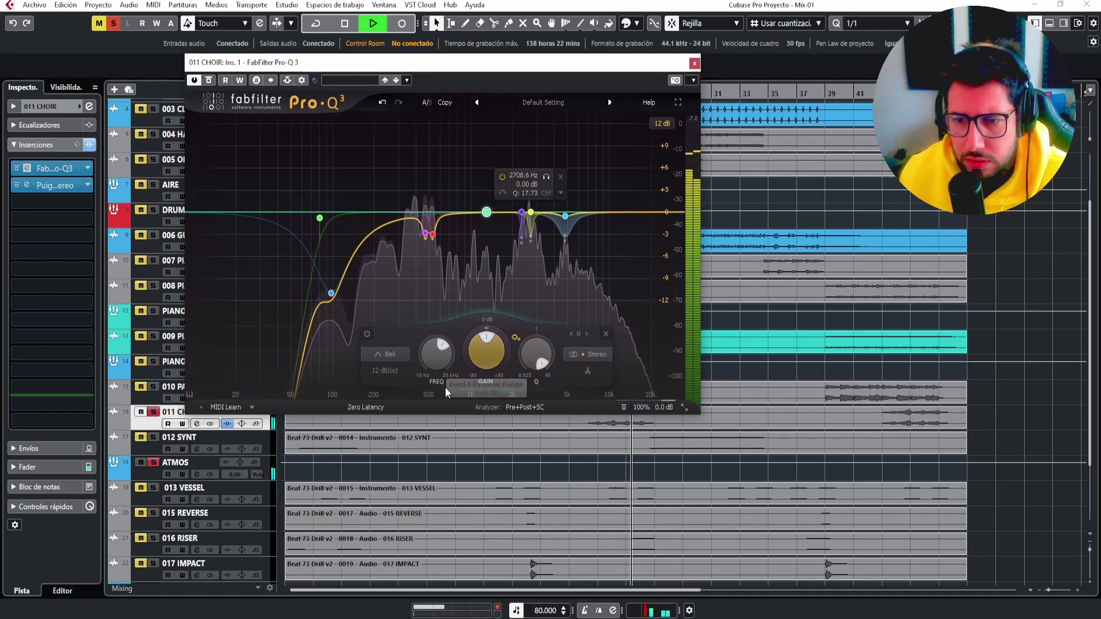
click(381, 355)
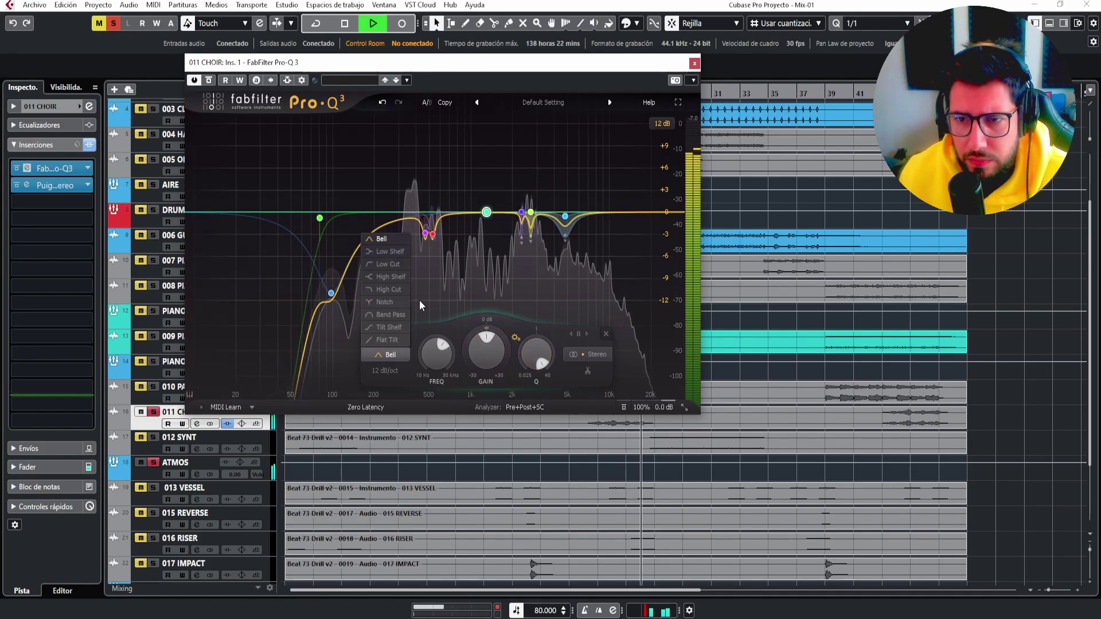
click(389, 315)
key(space)
Sweep the band-pass filter through the choir's spectrum during playback, widening it to a Q of about 6.7, and park it at about 3008 Hz.
mouse_move(489, 215)
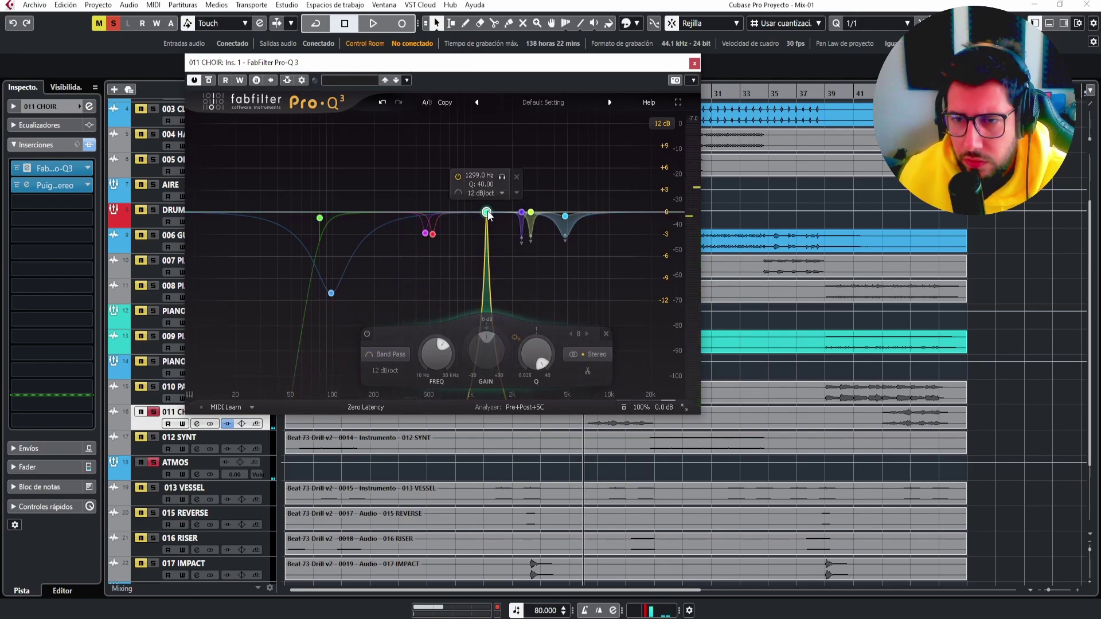
key(space)
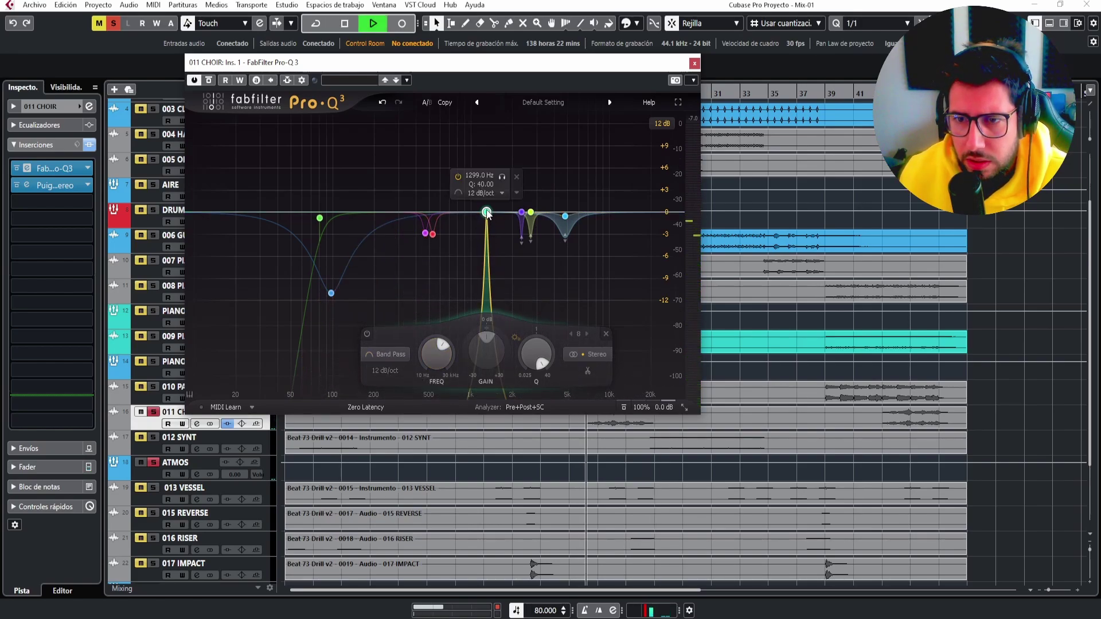
drag(487, 214, 411, 169)
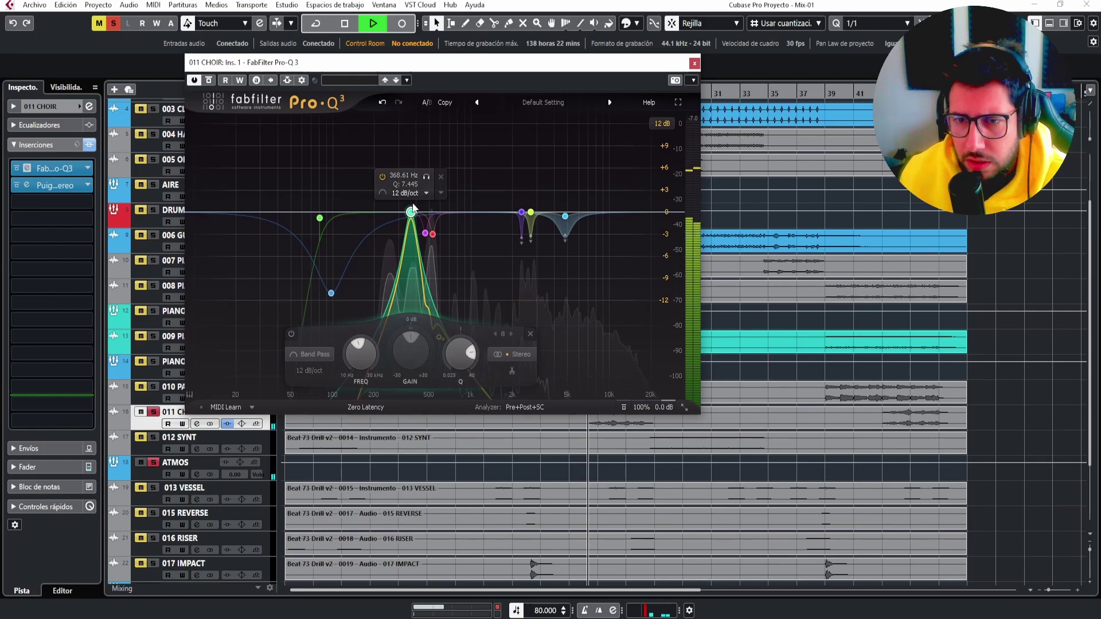
drag(412, 210, 540, 216)
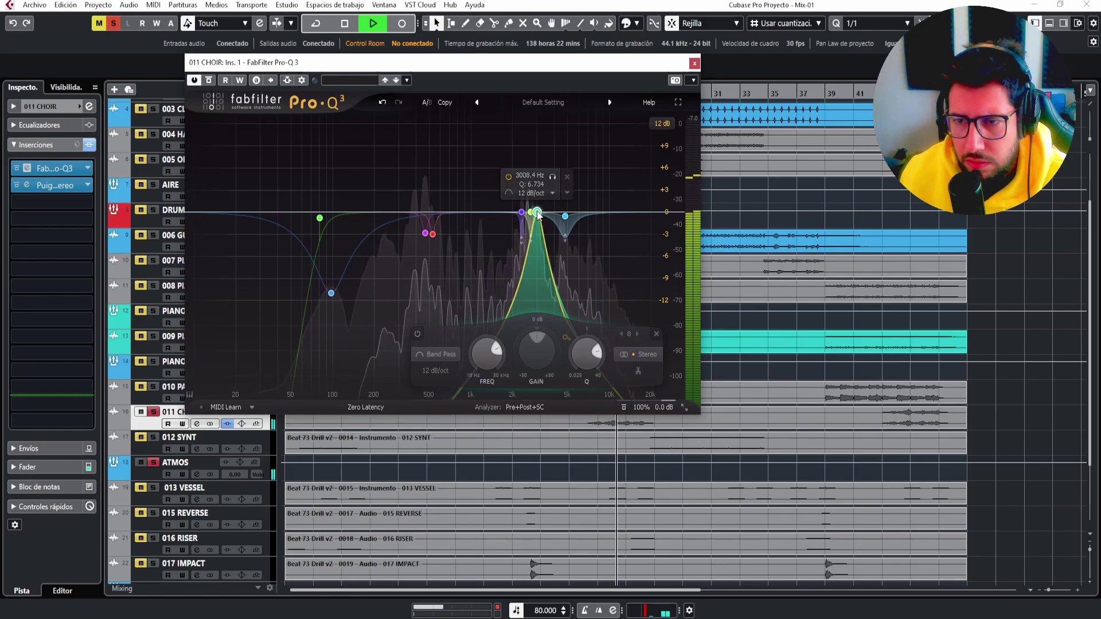
key(space)
Change the 3008 Hz band to a Bell with a dynamic cut of just under 3 dB and narrow its Q slightly.
click(436, 354)
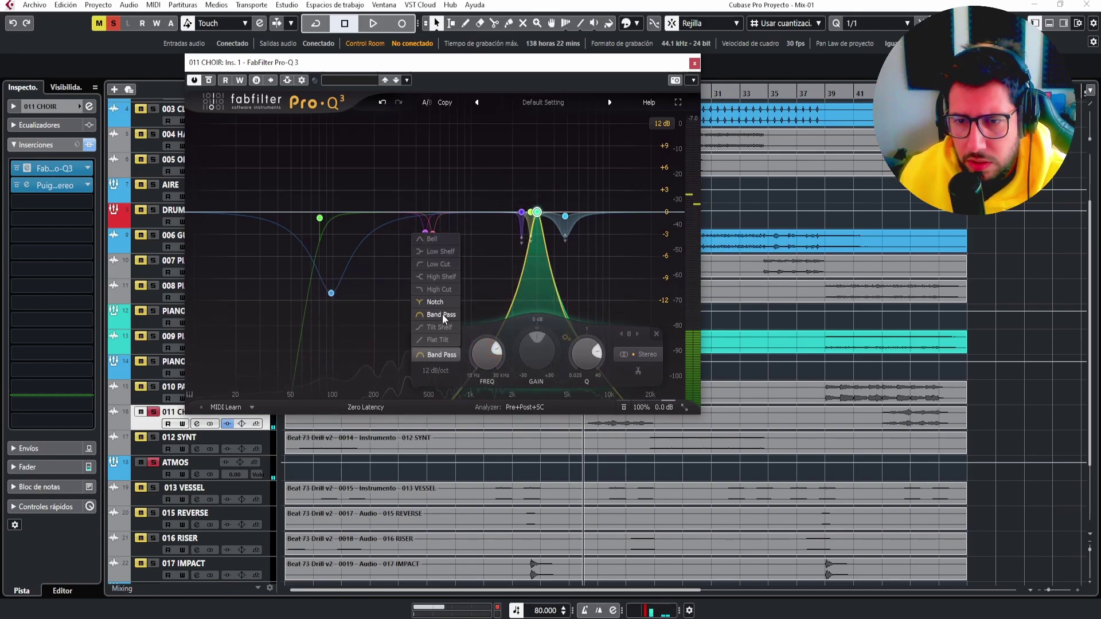
click(428, 241)
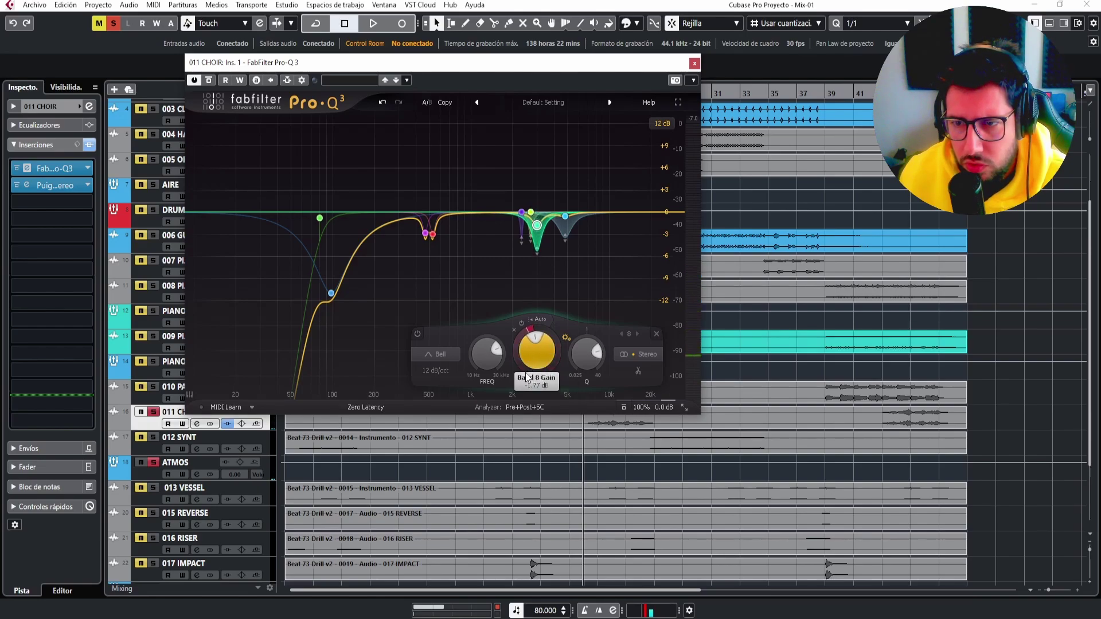
key(space)
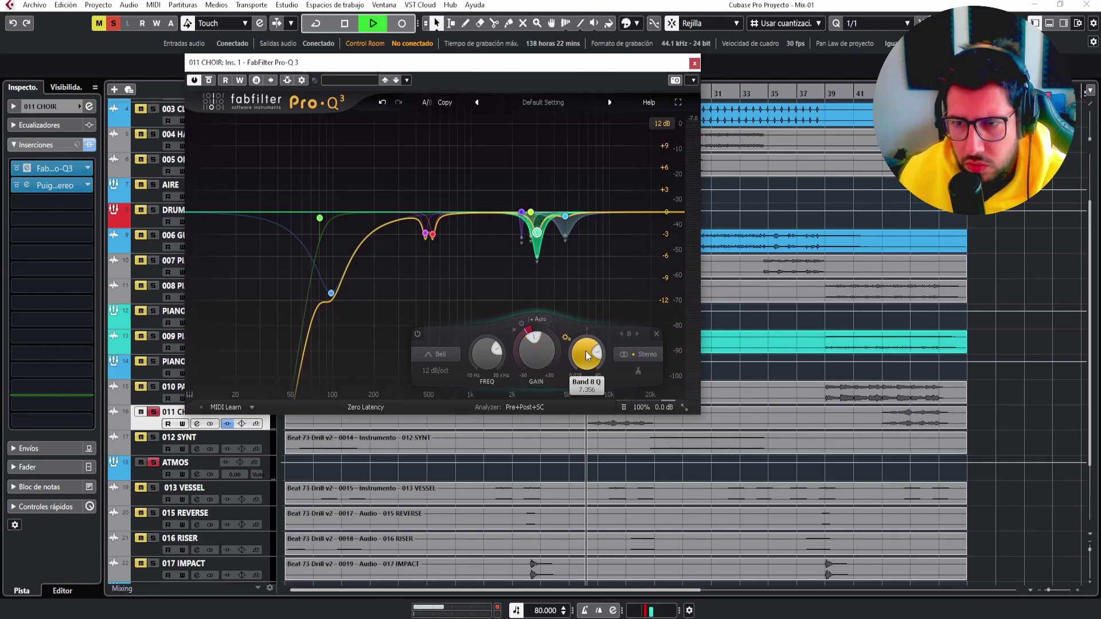
drag(592, 343, 592, 342)
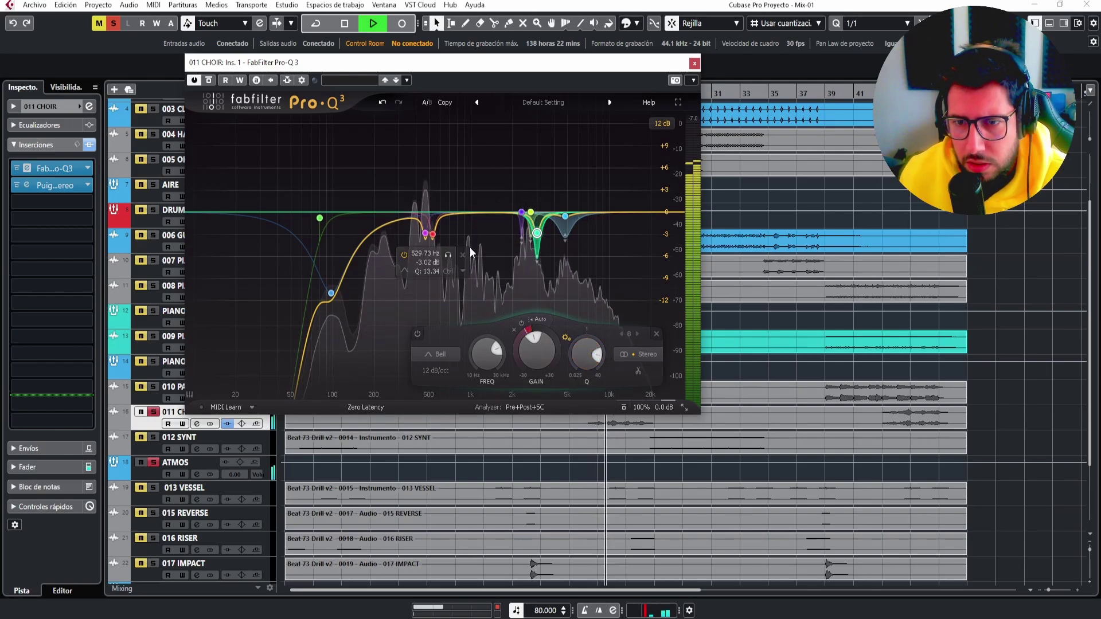
Select the narrow dynamic bells at about 2325 Hz and 2708 Hz and lower their gain together by a little over 1 dB.
click(522, 213)
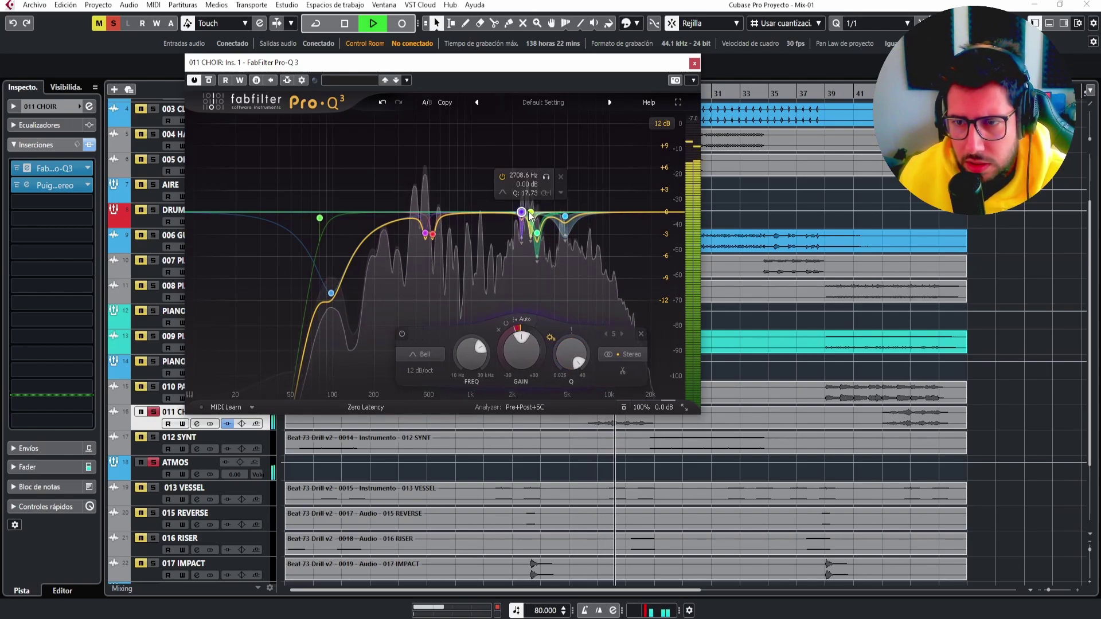
ctrl+click(531, 214)
drag(526, 343, 526, 346)
click(531, 212)
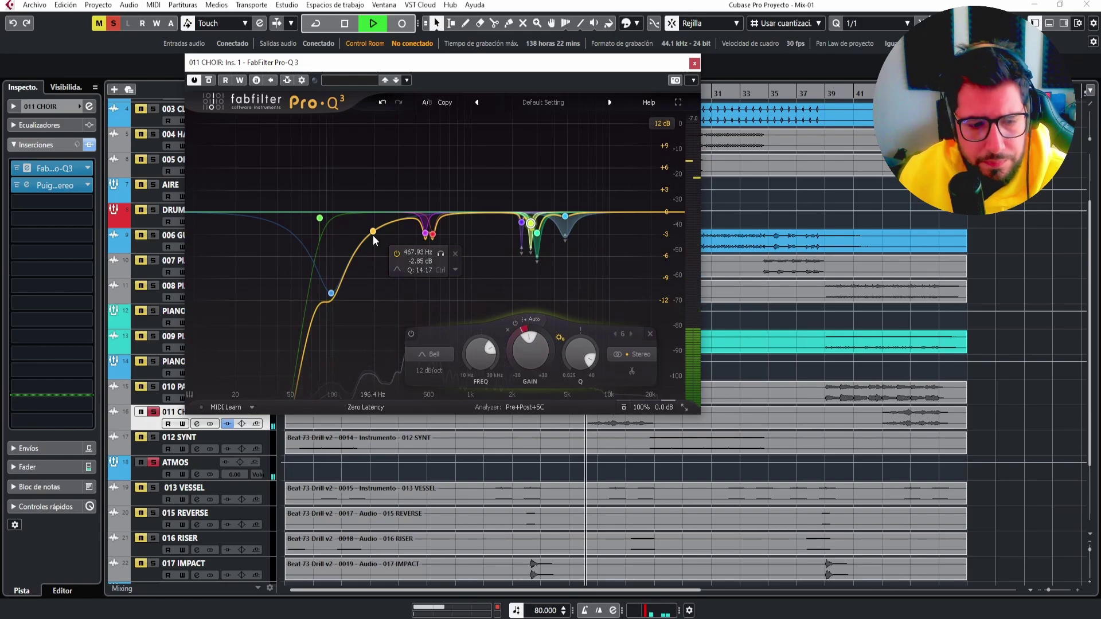
Add a dynamic bell cut at about 270 Hz with a narrower Q, stop playback and close the choir's Pro-Q 3.
click(392, 221)
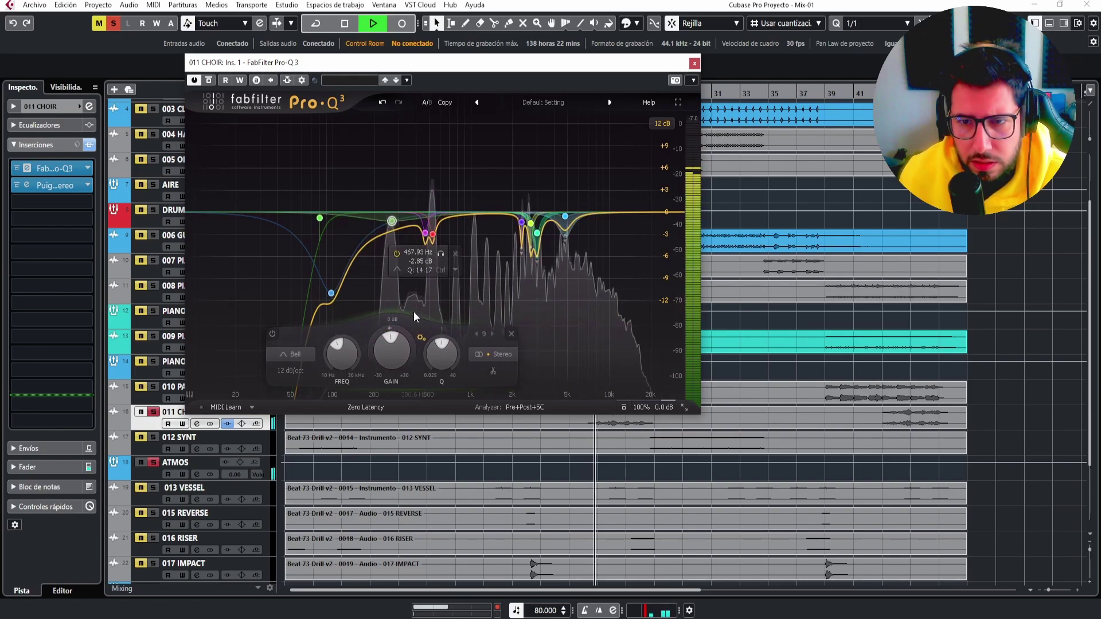
drag(384, 331, 377, 383)
drag(441, 351, 456, 314)
key(space)
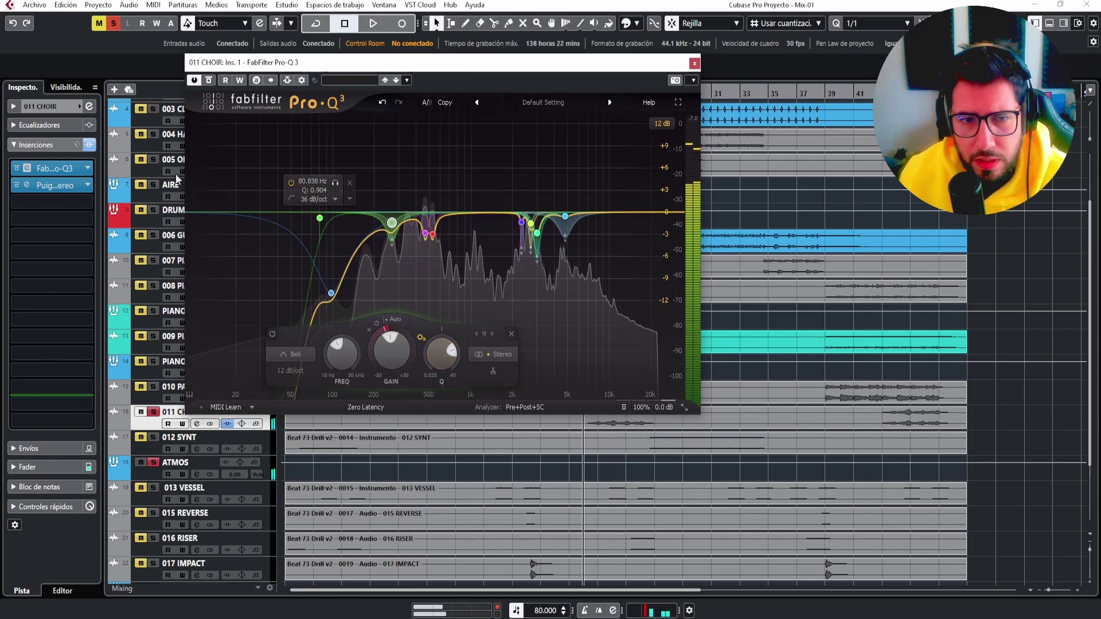
click(694, 64)
Load S1 Imager Stereo into the third insert slot of 011 CHOIR.
click(82, 202)
text(s)
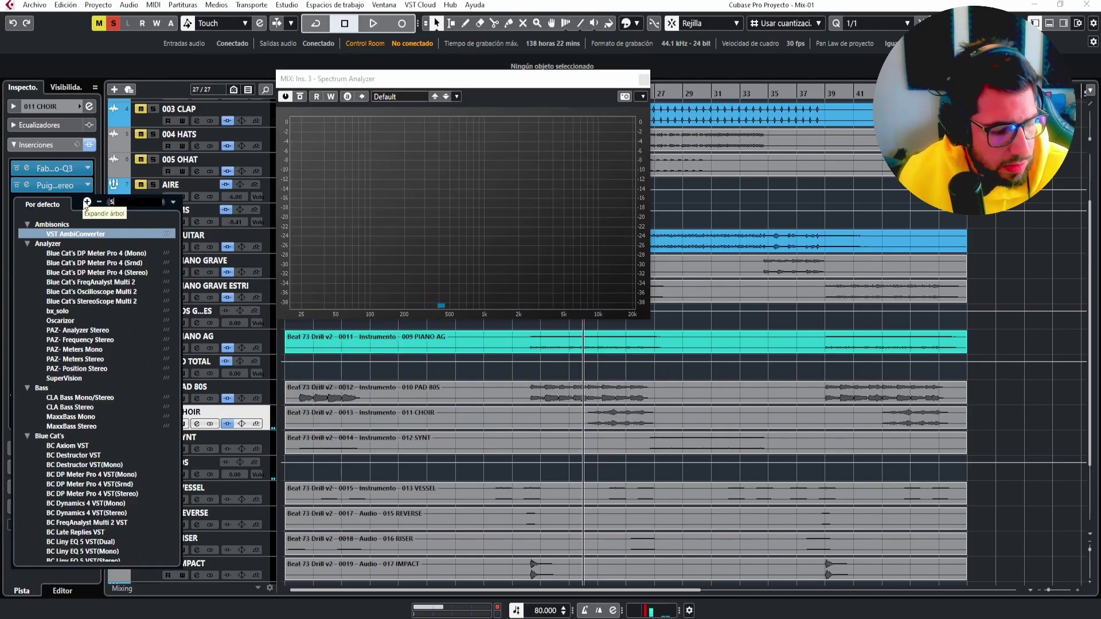
text(pa)
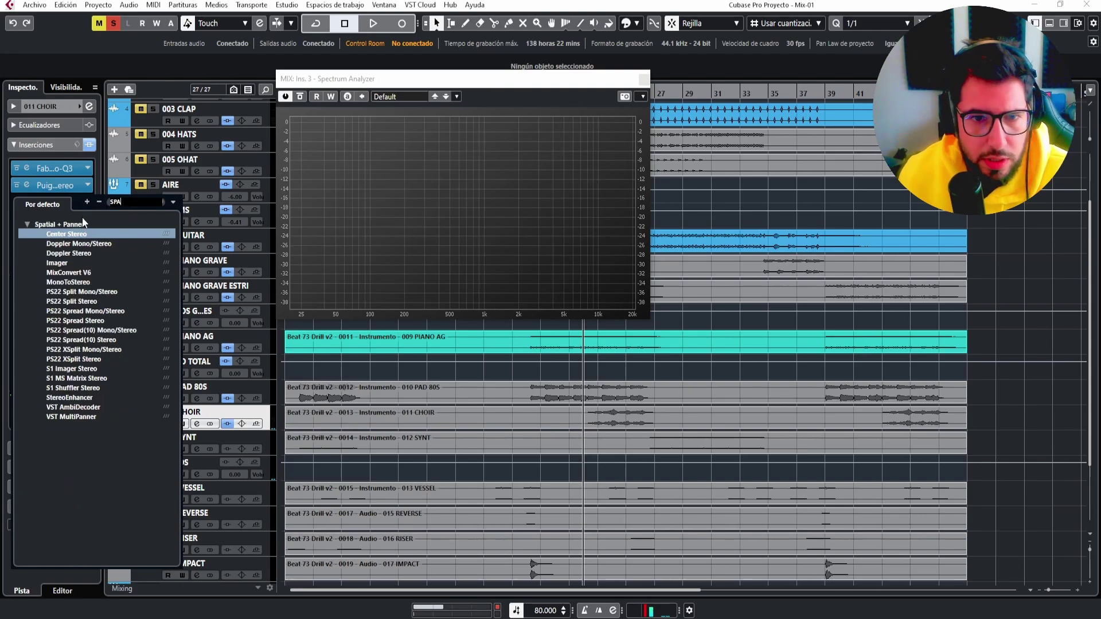
click(80, 370)
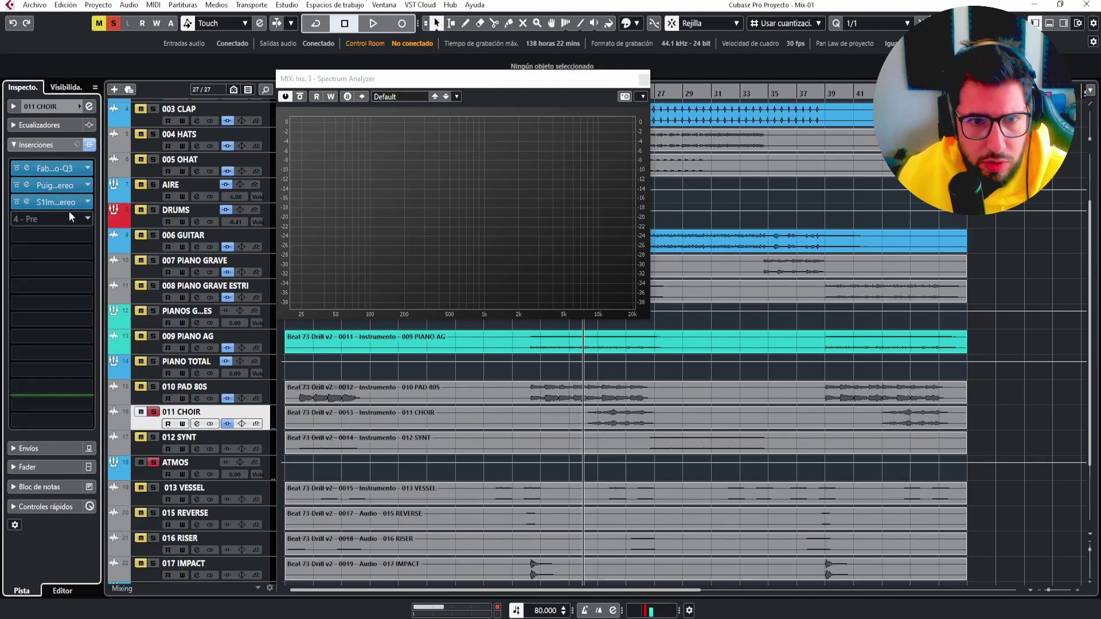
Show the MixConsole, open the PAZ Position meter on the MIX channel and clear its peak trace.
key(F3)
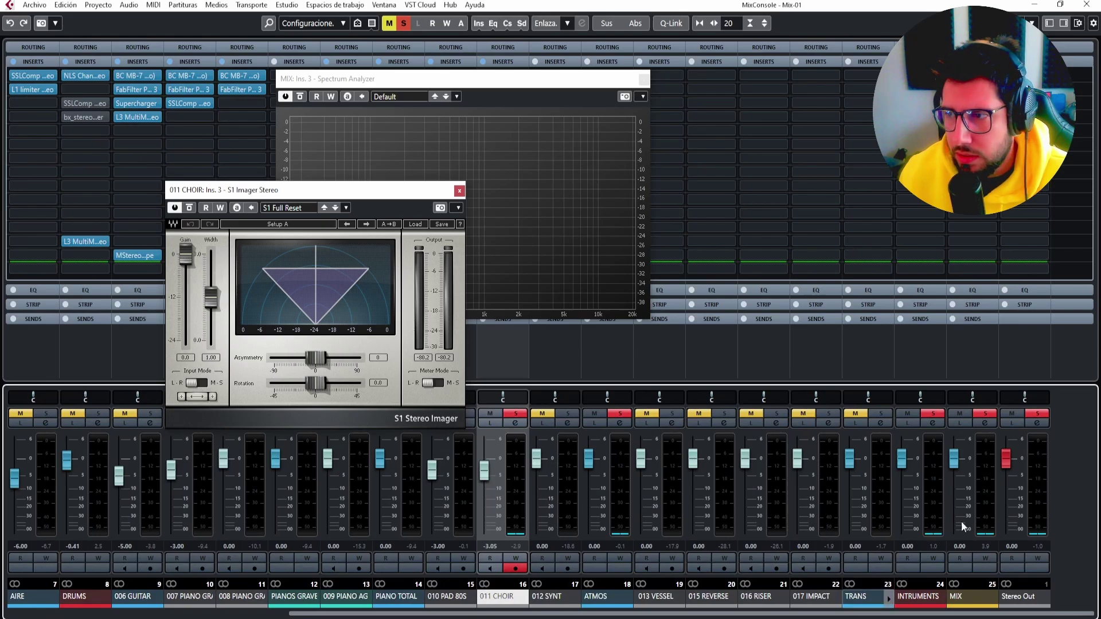
click(973, 131)
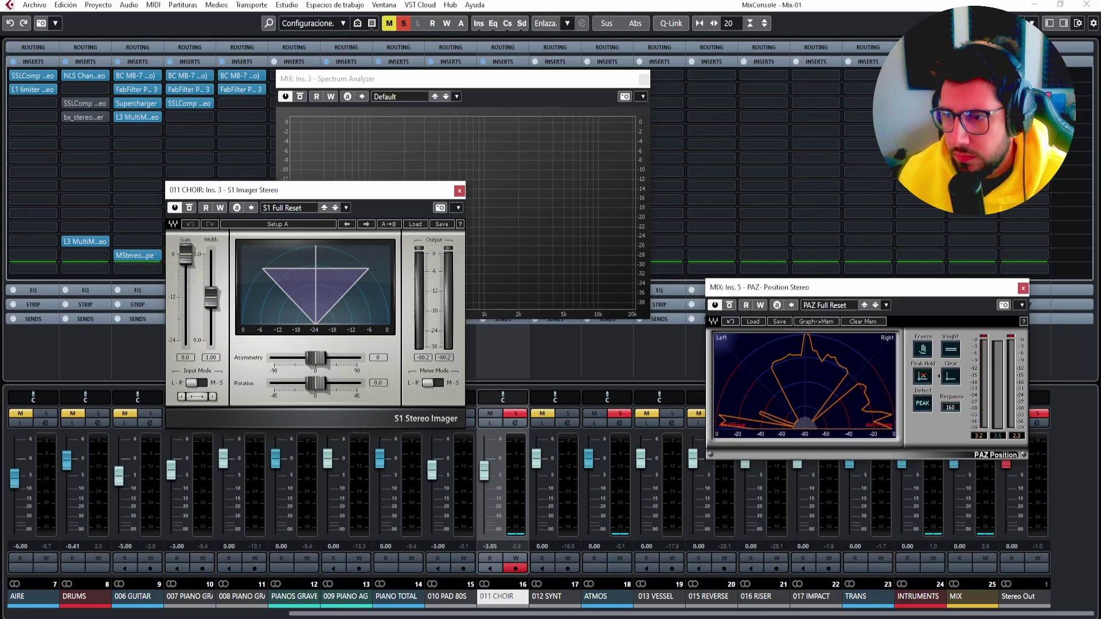
click(951, 379)
Narrow the S1 Imager width on 011 CHOIR to about 0.09 during playback, clearing the PAZ Position trace to compare.
key(space)
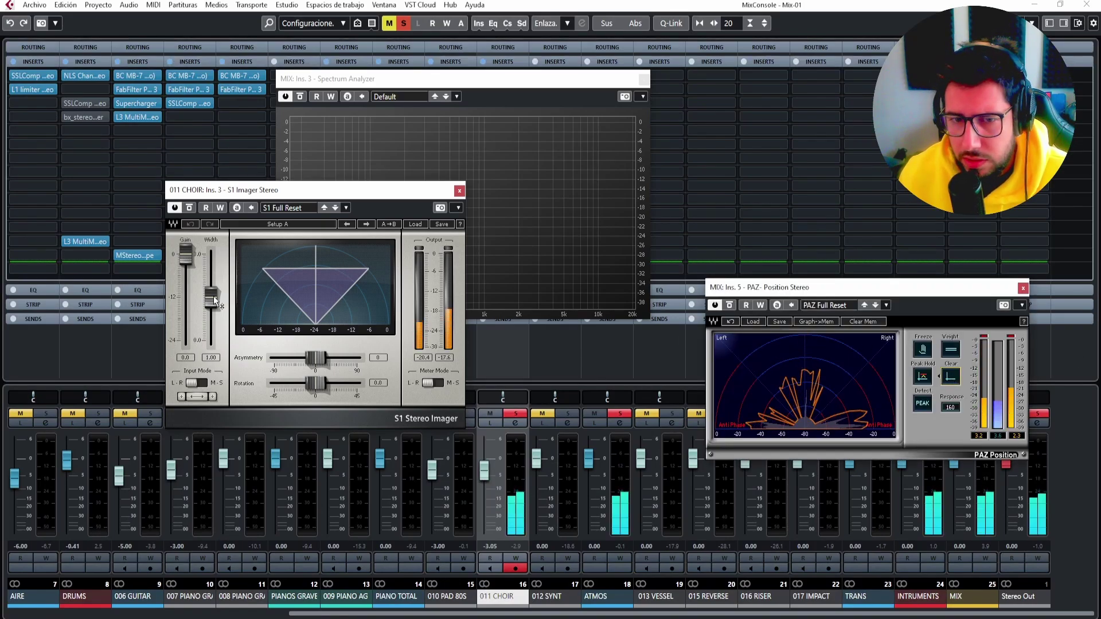
drag(216, 297, 212, 330)
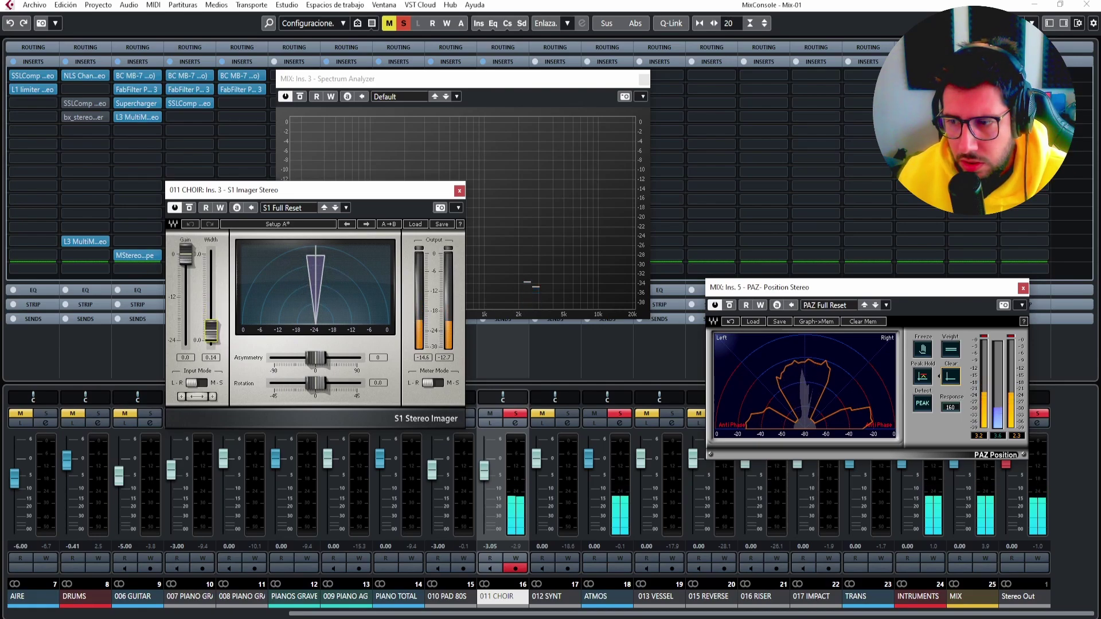
click(950, 378)
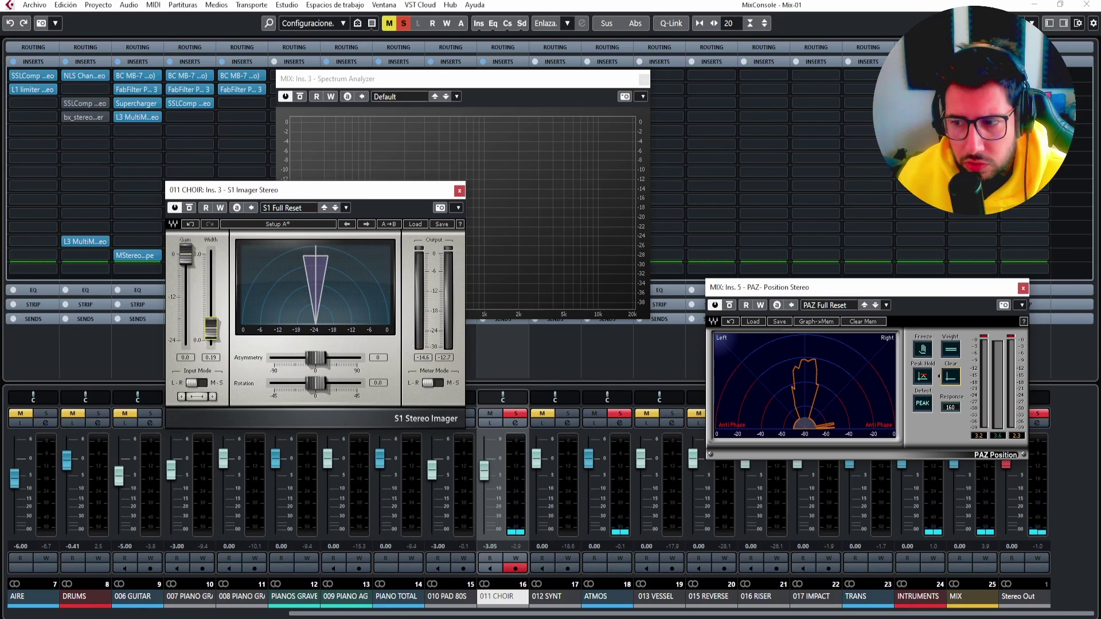
drag(211, 329, 211, 327)
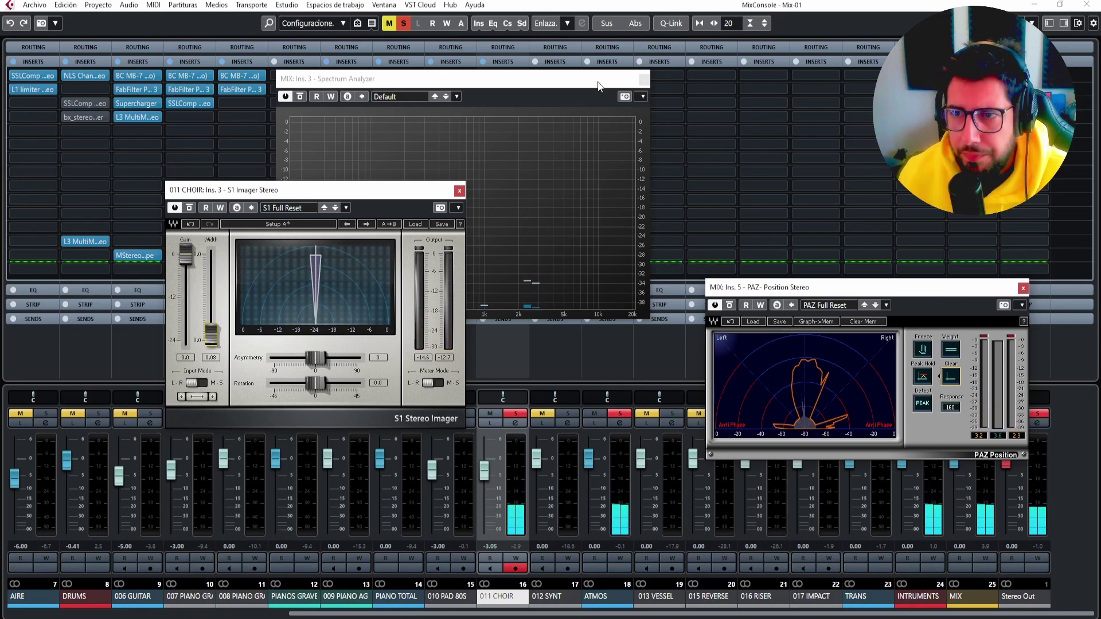
Move the analyzer and S1 Imager windows off the inserts and load Doubler4 Stereo into the fourth slot of 011 CHOIR.
drag(631, 79, 748, 336)
drag(416, 190, 279, 270)
click(521, 117)
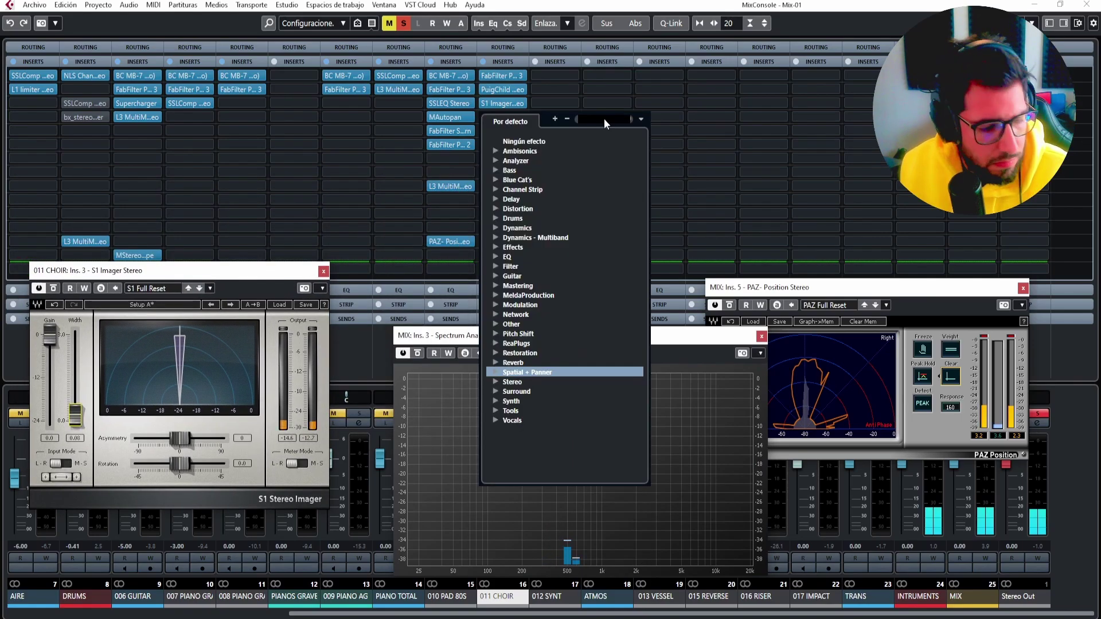
click(604, 118)
text(booLE)
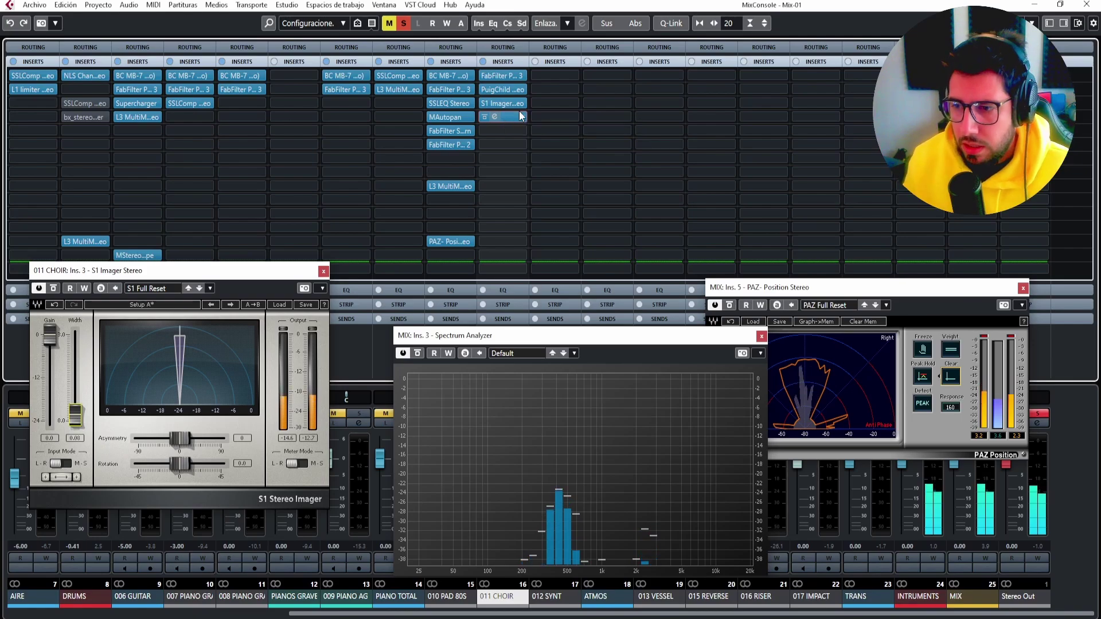
Open the choir's Doubler4 Stereo and arrange its window and the Spectrum Analyzer between S1 Imager and PAZ Position.
drag(701, 338, 650, 303)
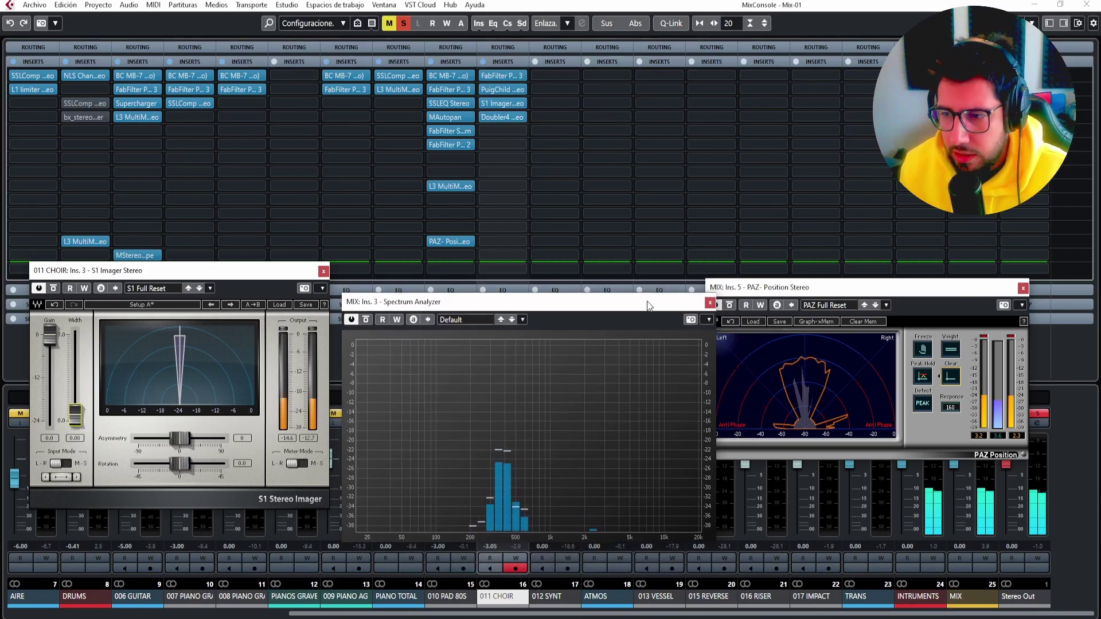
click(503, 117)
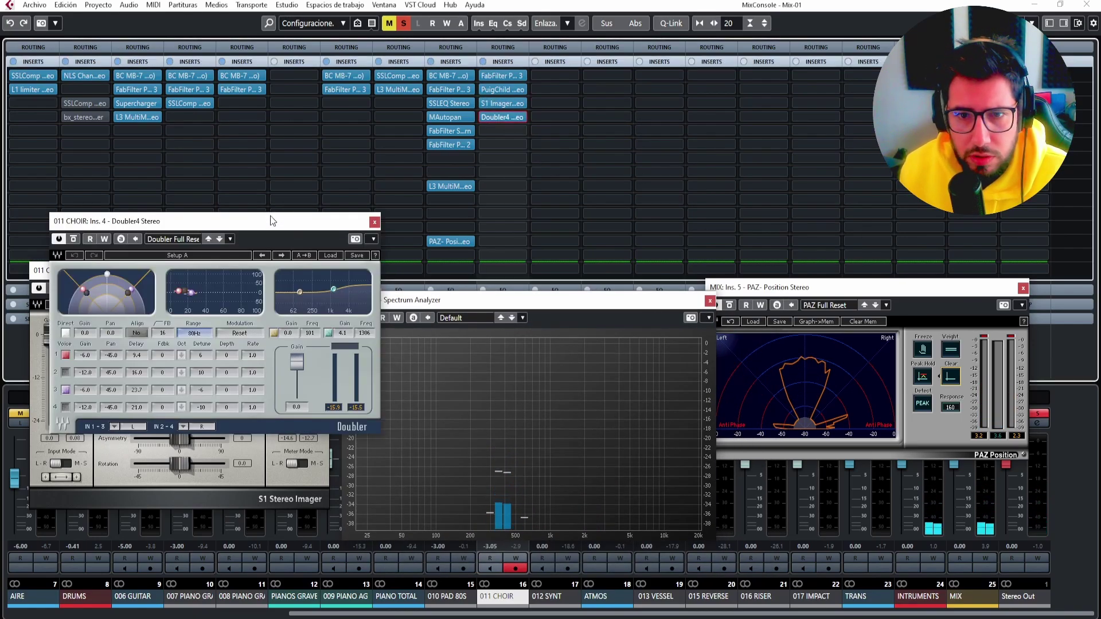
drag(272, 222, 490, 216)
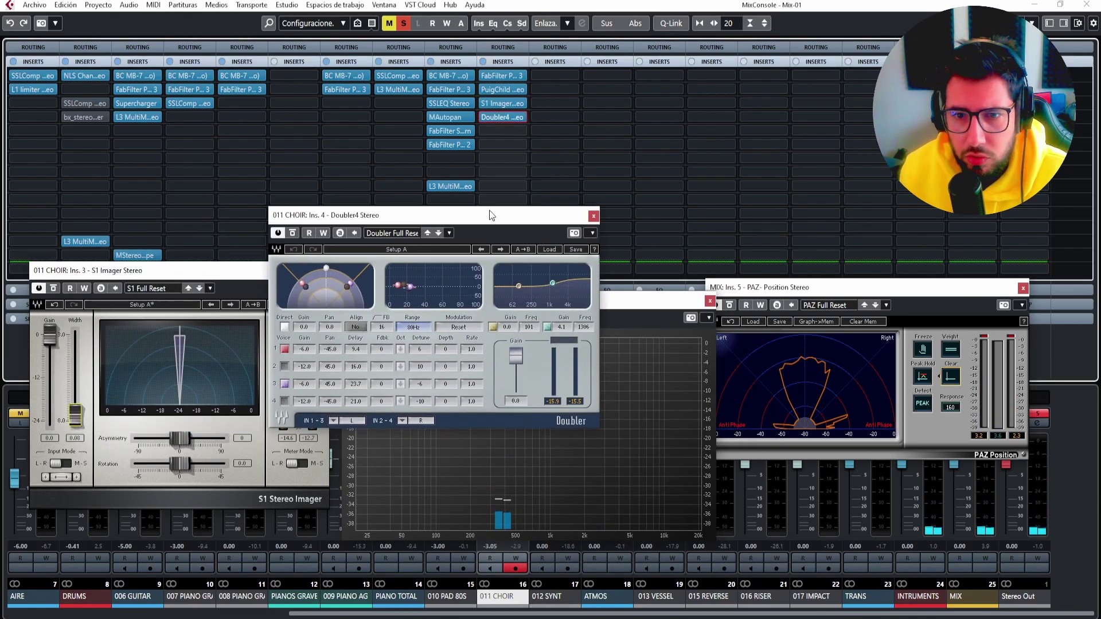
Raise the gain of Doubler4's voice 1 to -2.3 and voice 3 to -2.0 on 011 CHOIR and close the plug-in window.
click(306, 350)
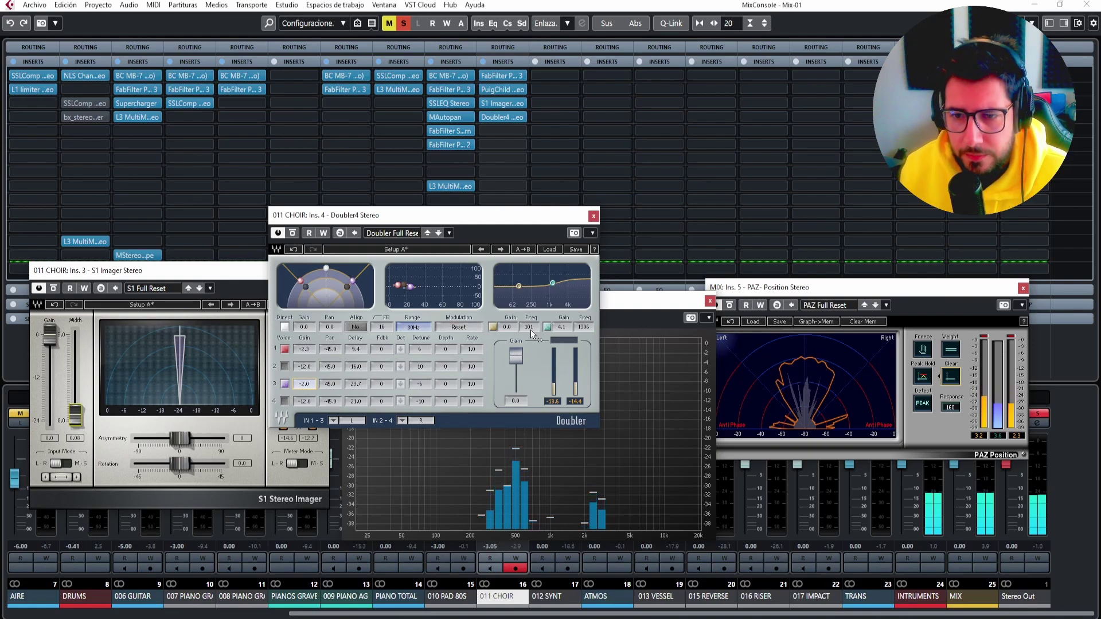
click(594, 217)
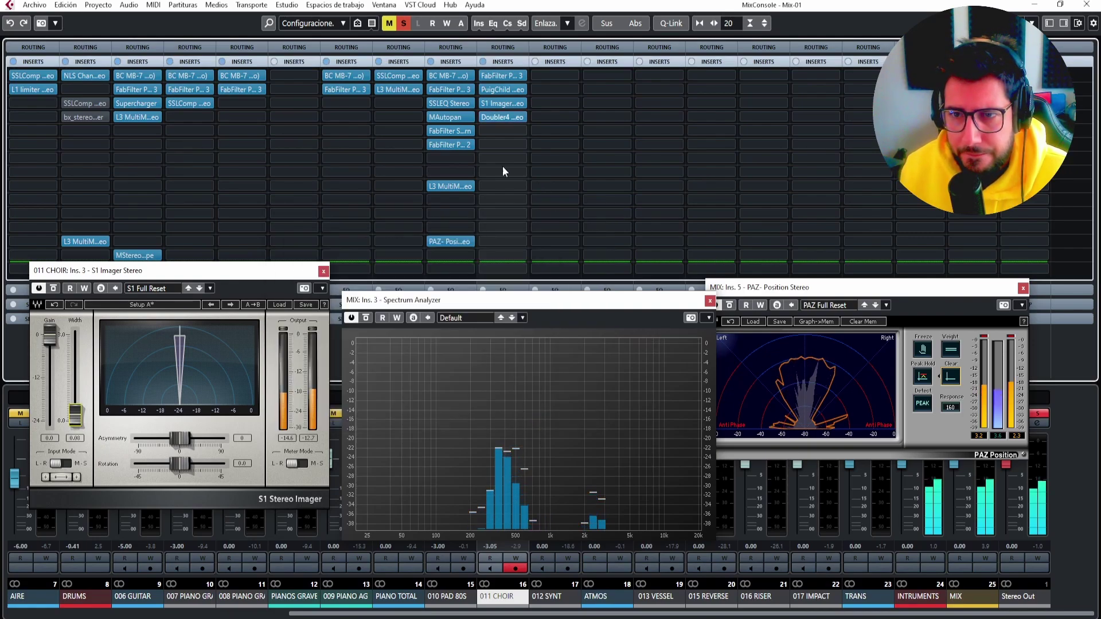
Load DaTube into the fifth insert slot of 011 CHOIR, set its drive to about 28% and close PAZ Position.
click(525, 130)
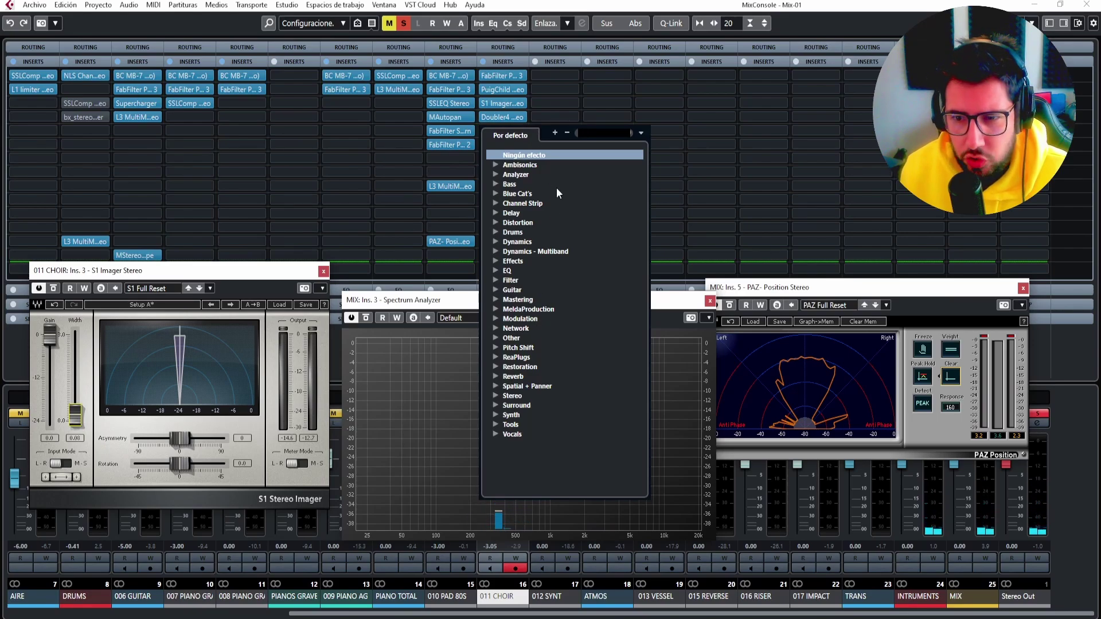
text(BIT)
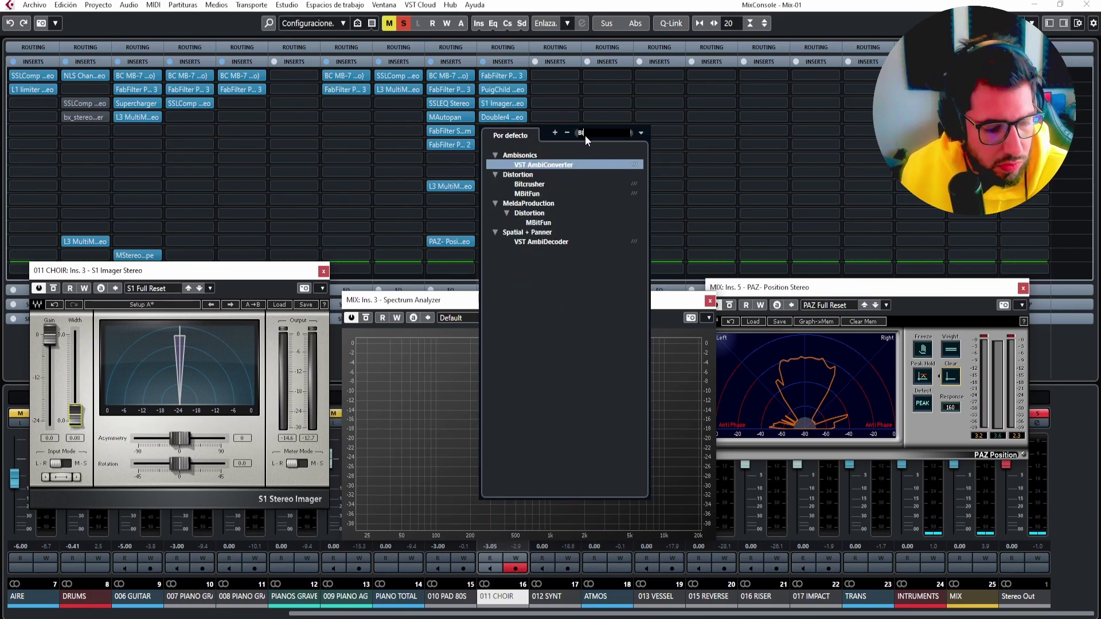
key(BackSpace)
key(BackSpace)
key(BackSpace)
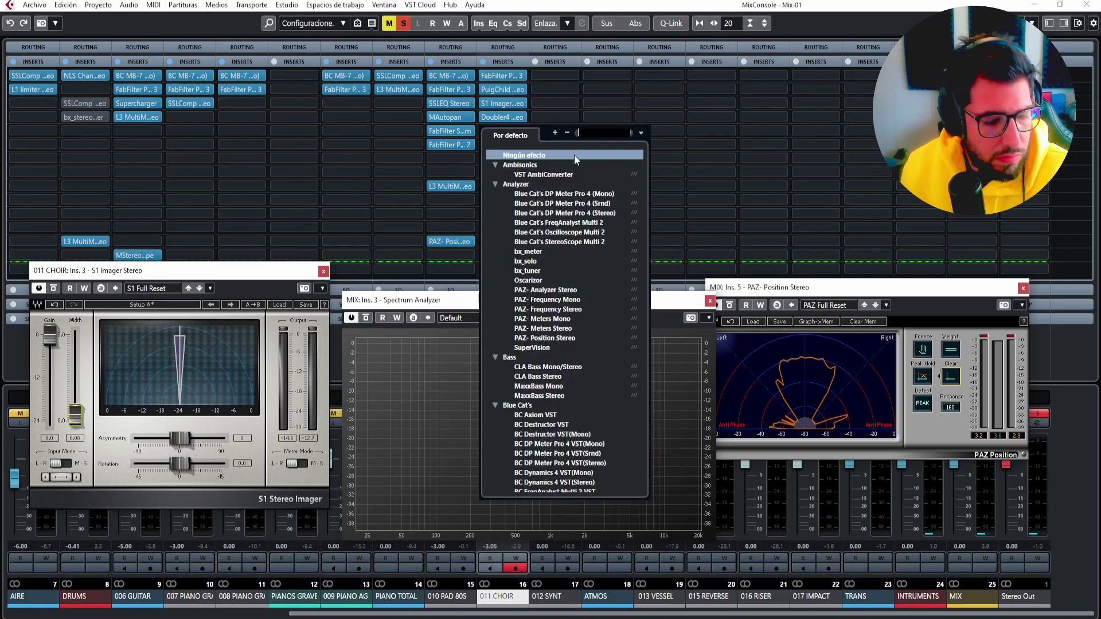
text(DAT)
click(542, 164)
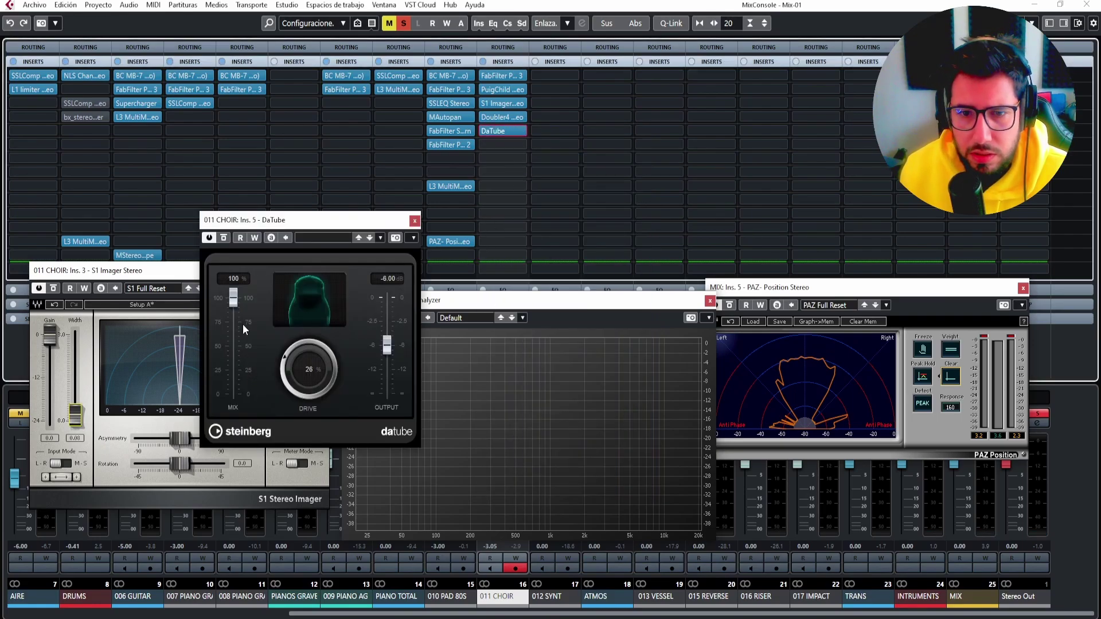
drag(294, 387, 277, 360)
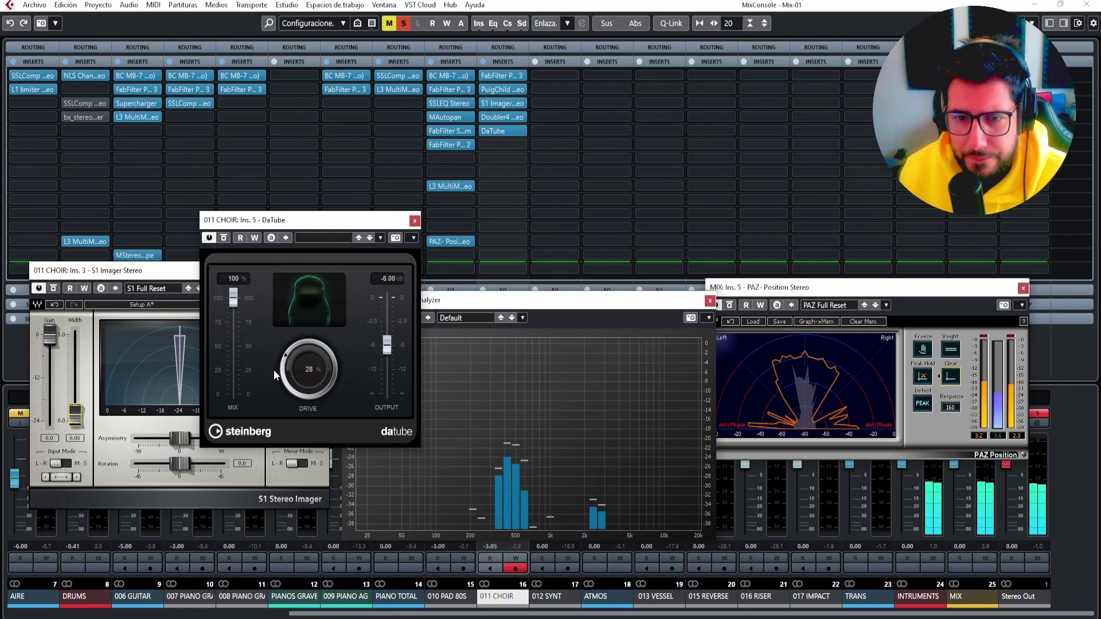
click(1024, 287)
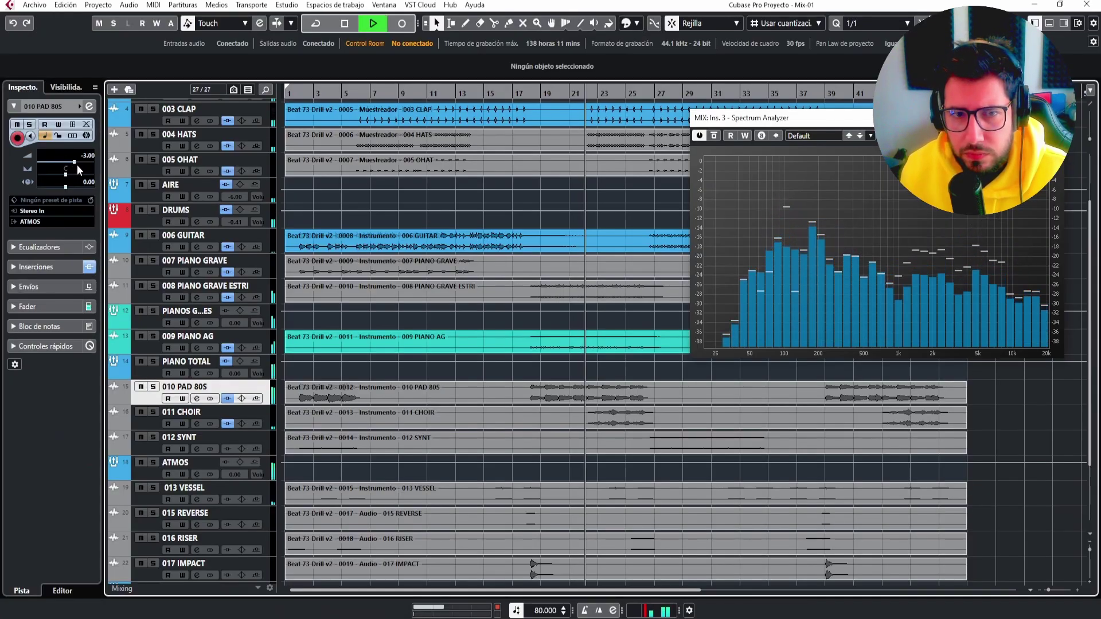
Lower the volume of 010 PAD 80S to -8.68 during playback and close the Spectrum Analyzer window.
drag(75, 162, 66, 167)
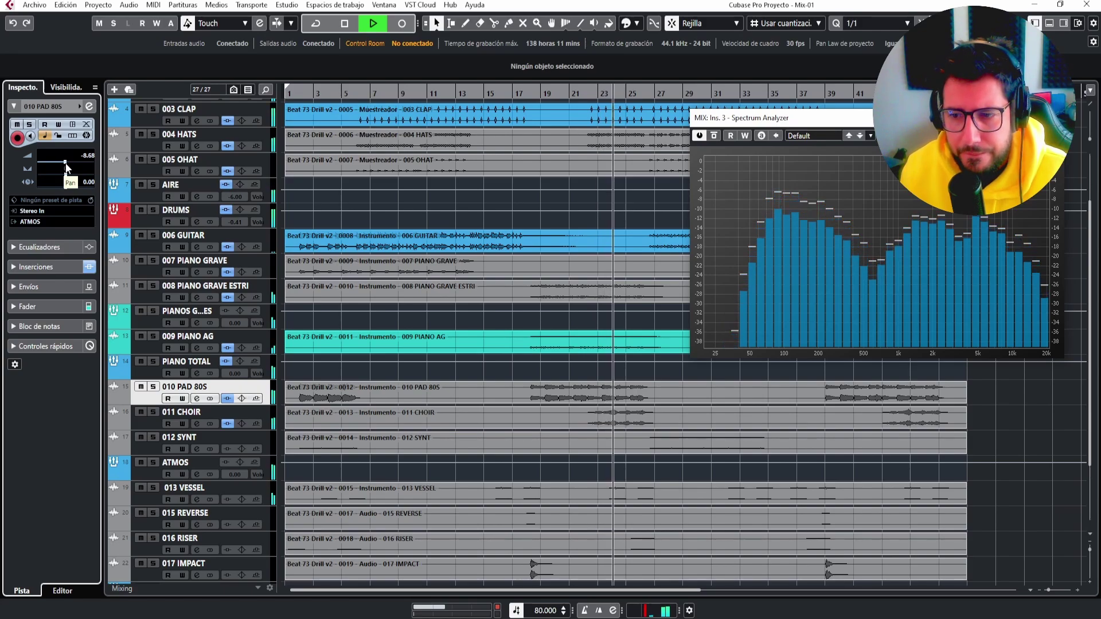
key(space)
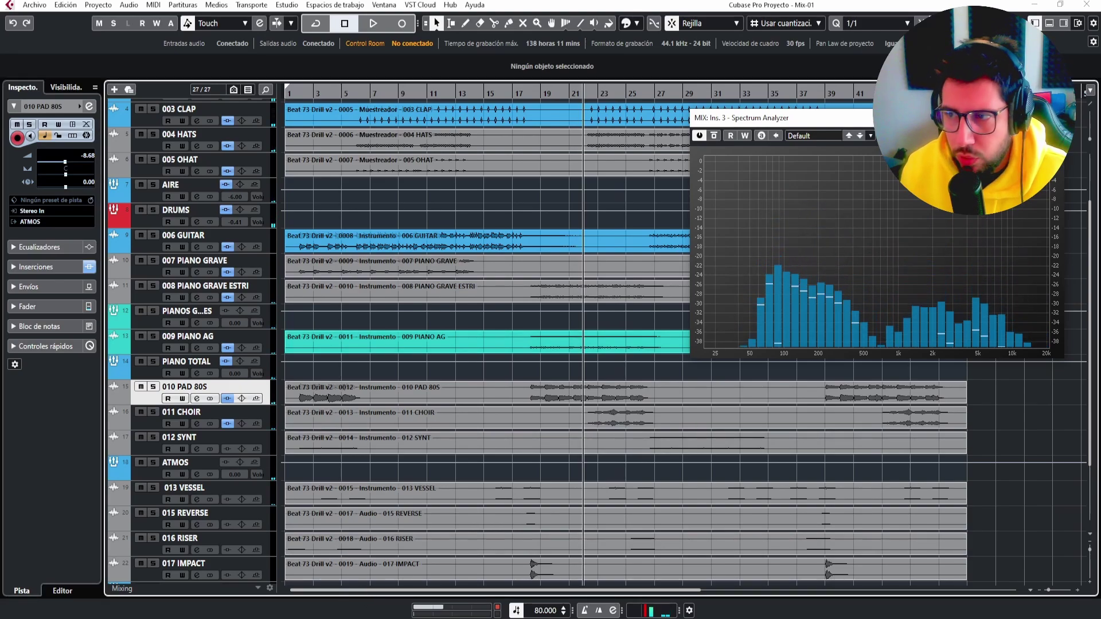
drag(940, 118, 763, 107)
click(876, 106)
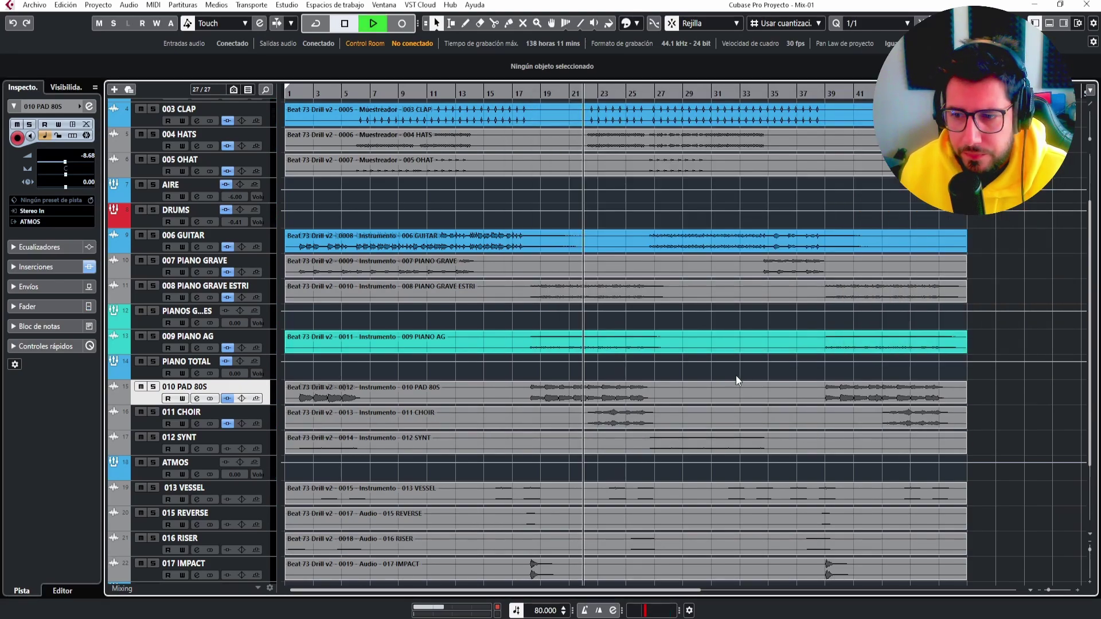
Solo the 012 SYNT track and play it from about bar 27.
click(154, 438)
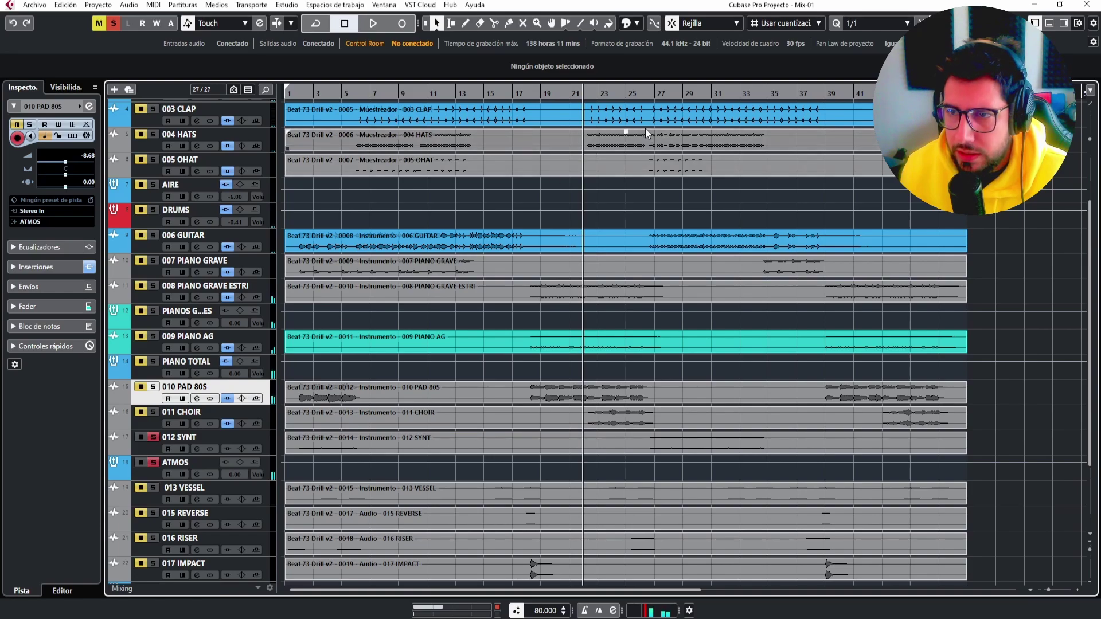
click(655, 91)
key(space)
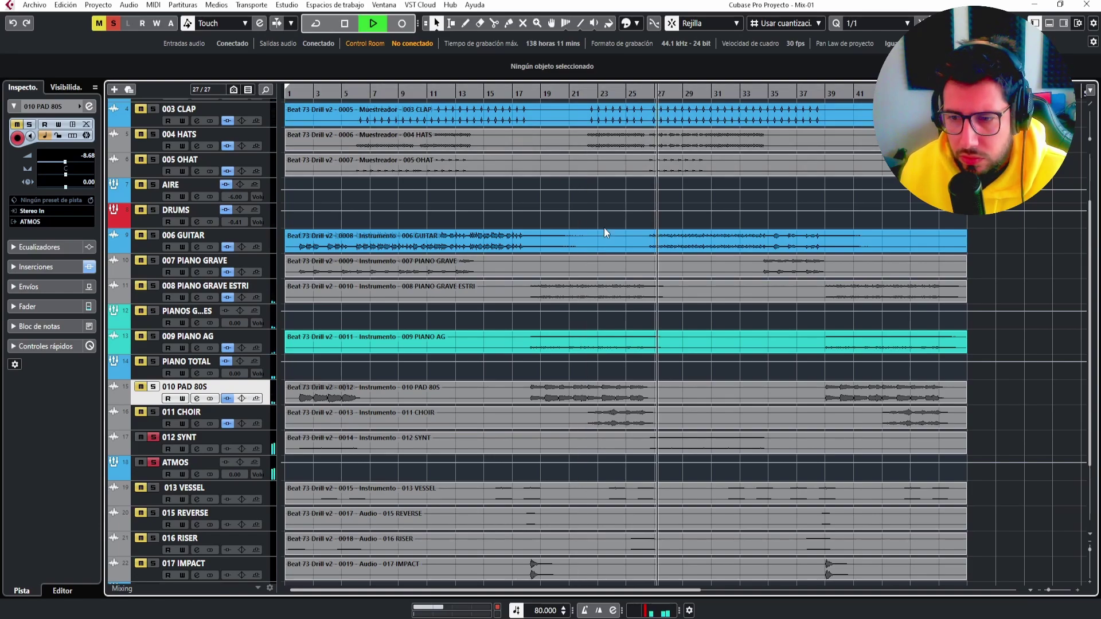
Select the 012 SYNT track and load FabFilter Pro-Q 3 into its first insert slot.
click(253, 439)
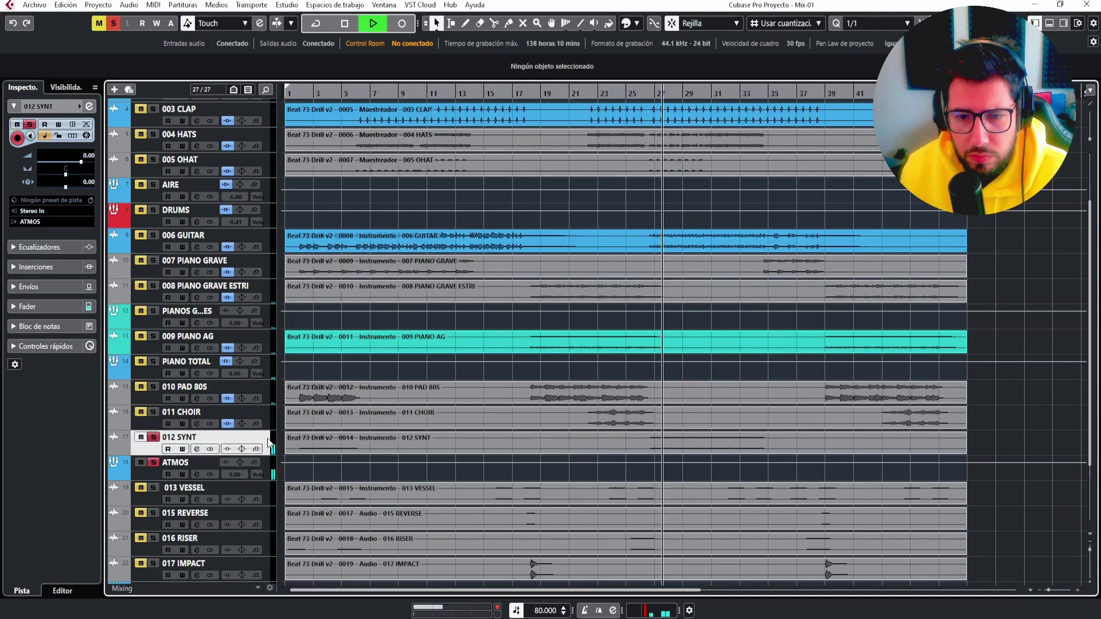
click(42, 261)
click(55, 161)
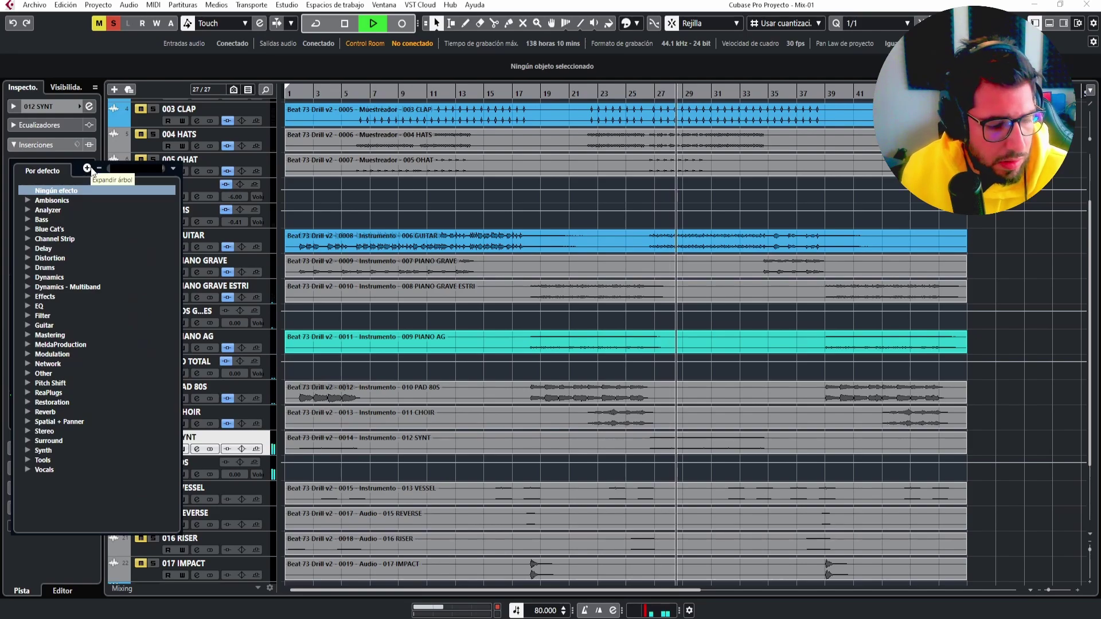
text(q3)
click(78, 202)
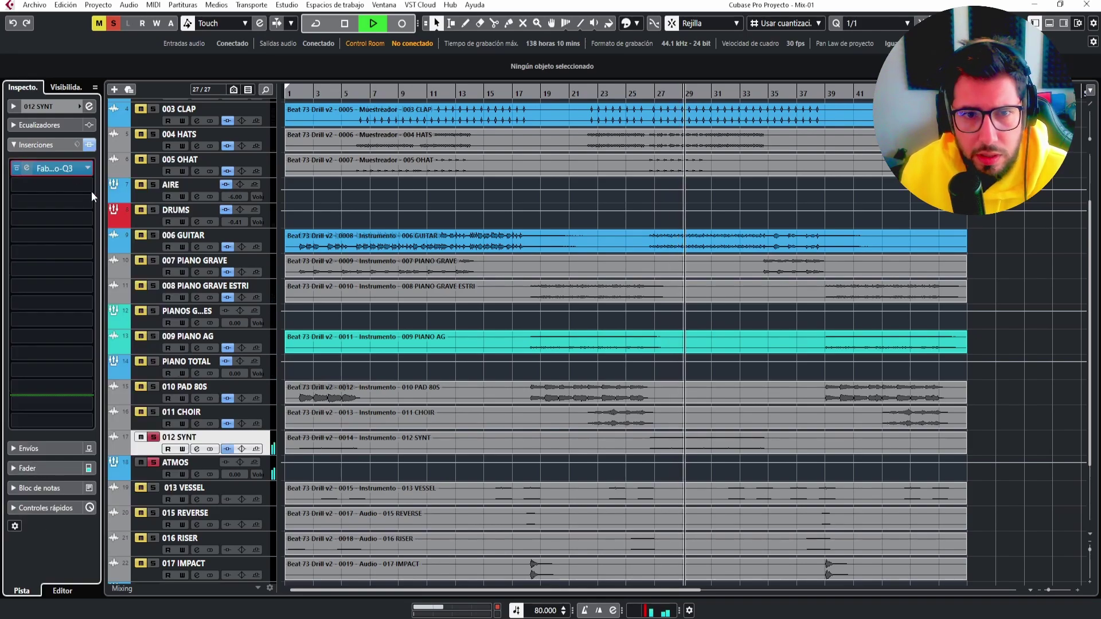
Add a low cut around 100 Hz and a bell cut of about 6 dB near 150 Hz in 012 SYNT's Pro-Q 3.
click(449, 225)
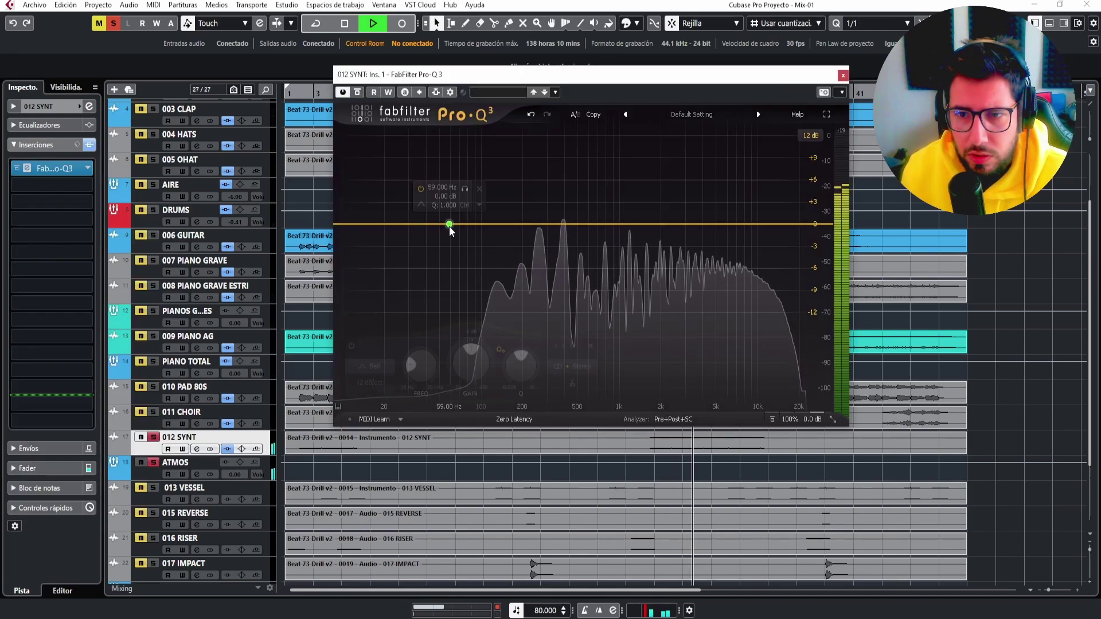
click(367, 366)
click(376, 281)
click(370, 382)
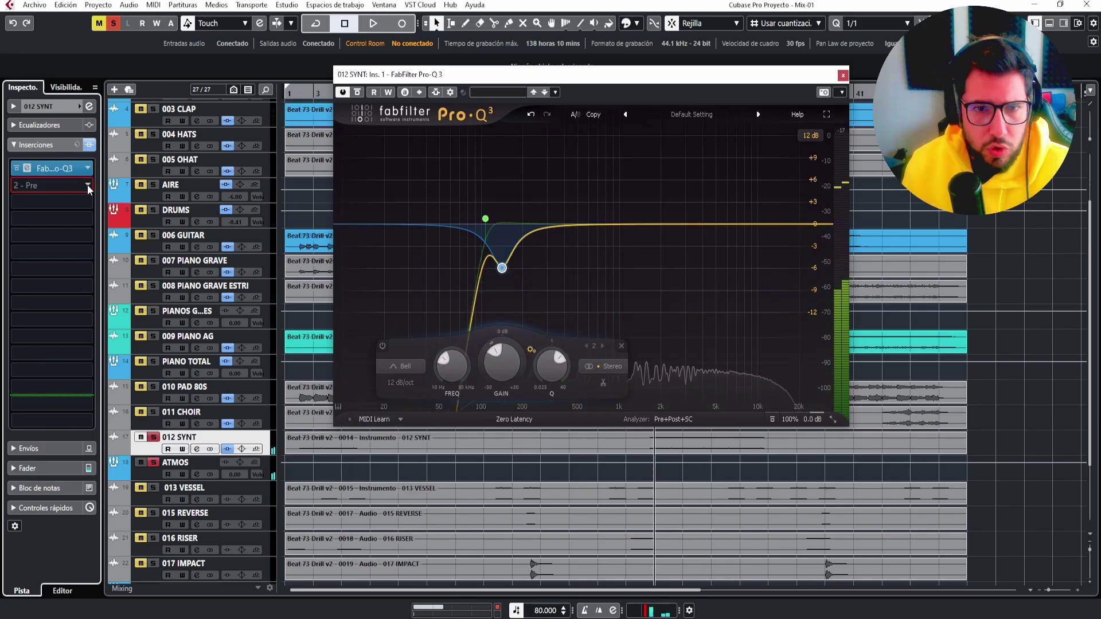
Load Gate into the second insert slot of 012 SYNT and toggle its bypass during playback to compare.
click(58, 184)
text(GATE)
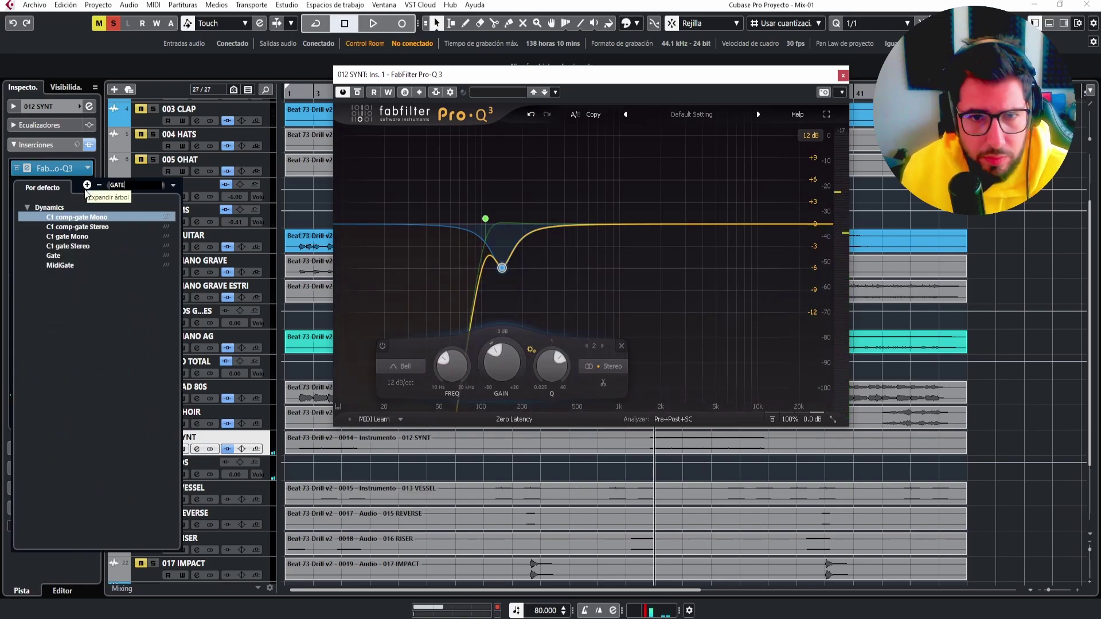
click(56, 255)
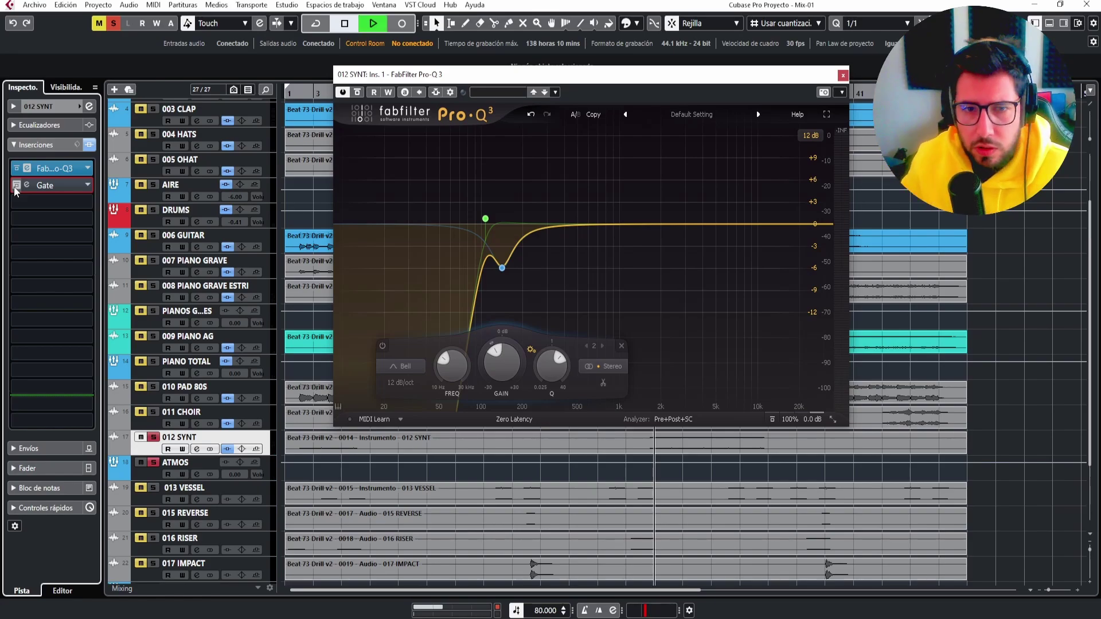
key(space)
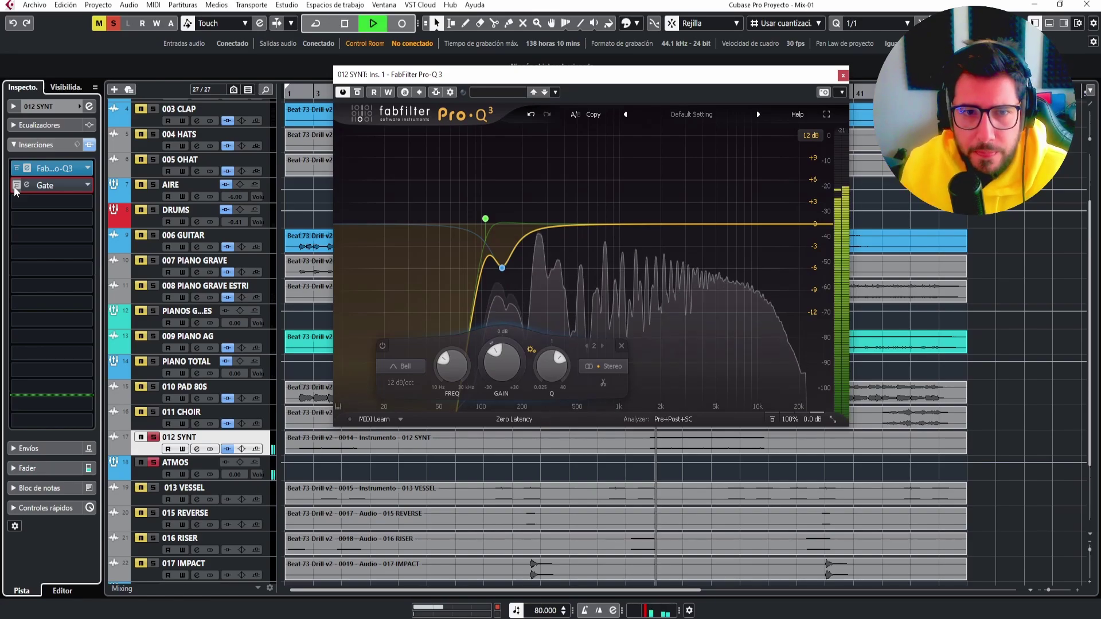
click(47, 187)
click(47, 187)
click(47, 187)
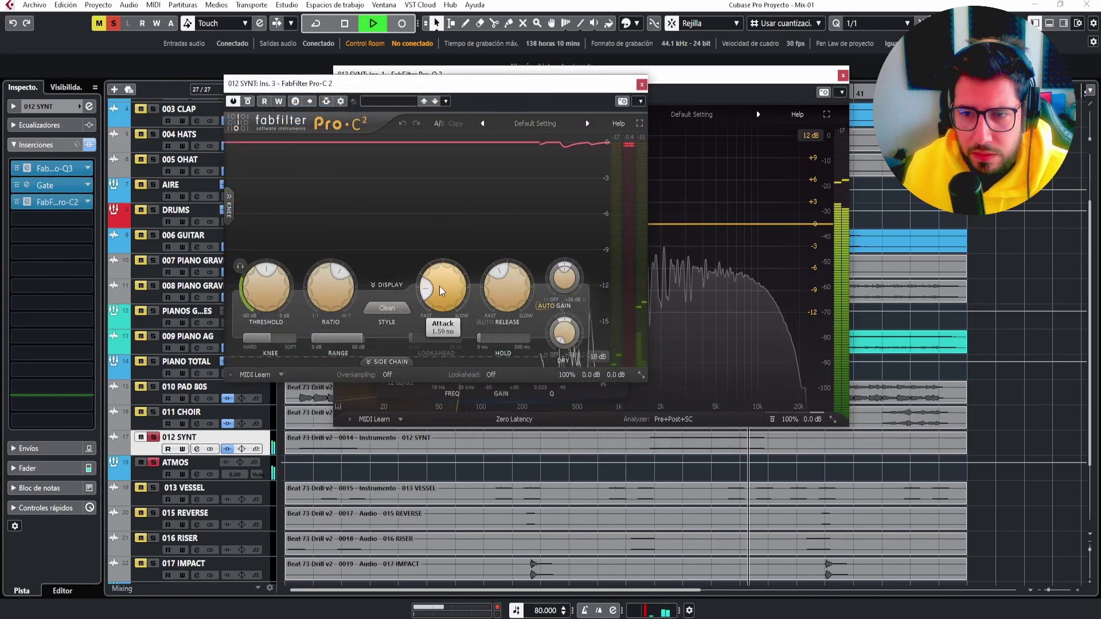
Adjust the attack and shorten the release of the Pro-C 2 compressor on 012 SYNT during playback.
drag(441, 291, 499, 229)
drag(499, 297, 458, 365)
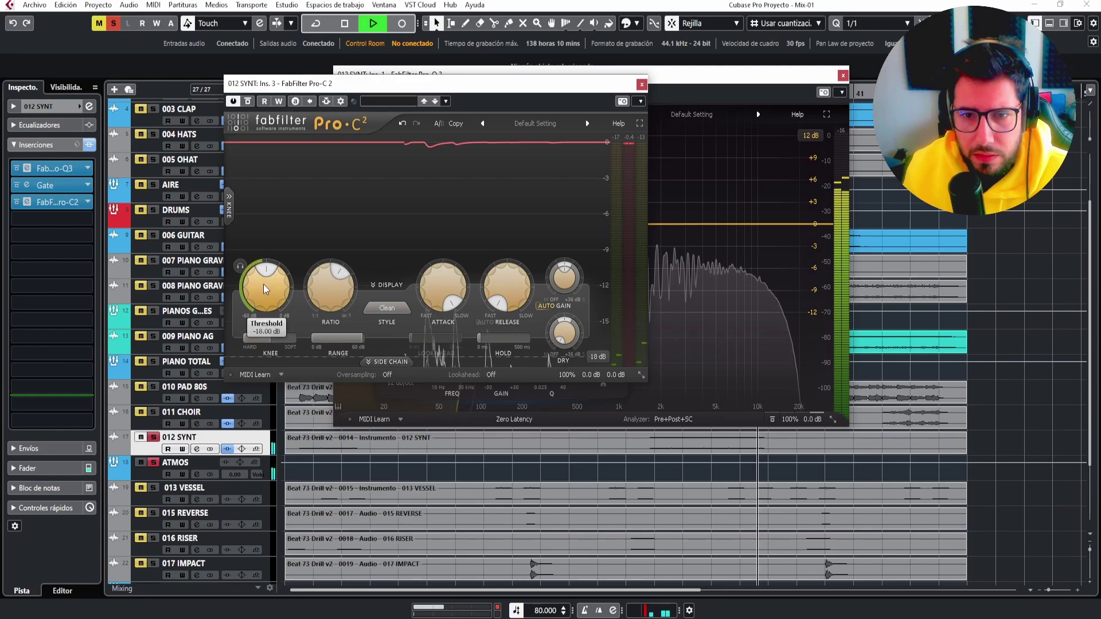
key(space)
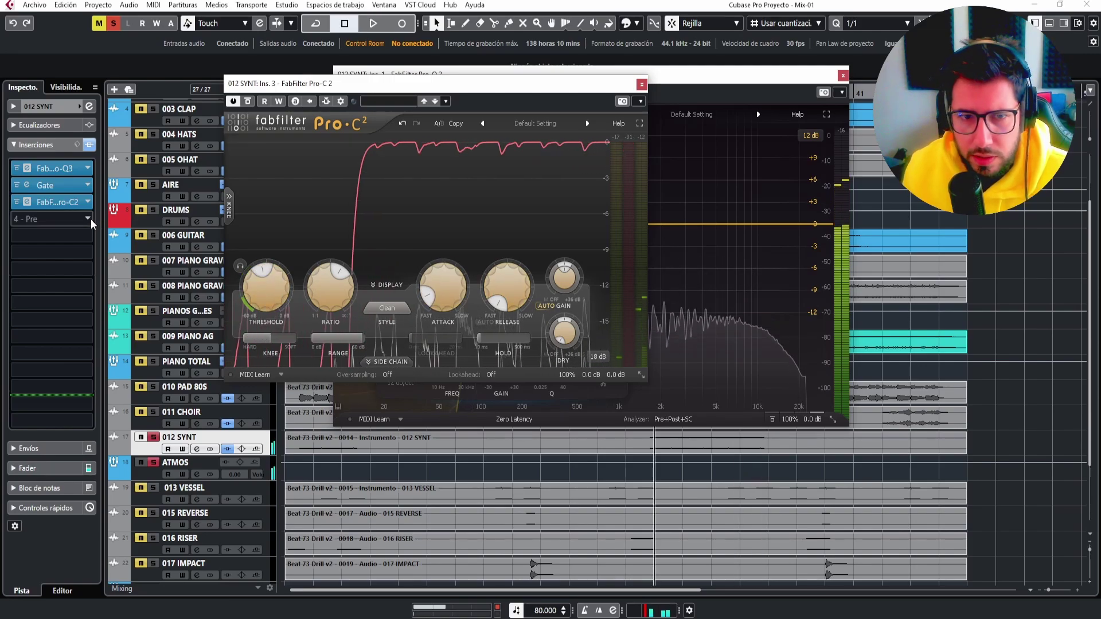
click(91, 223)
text(s)
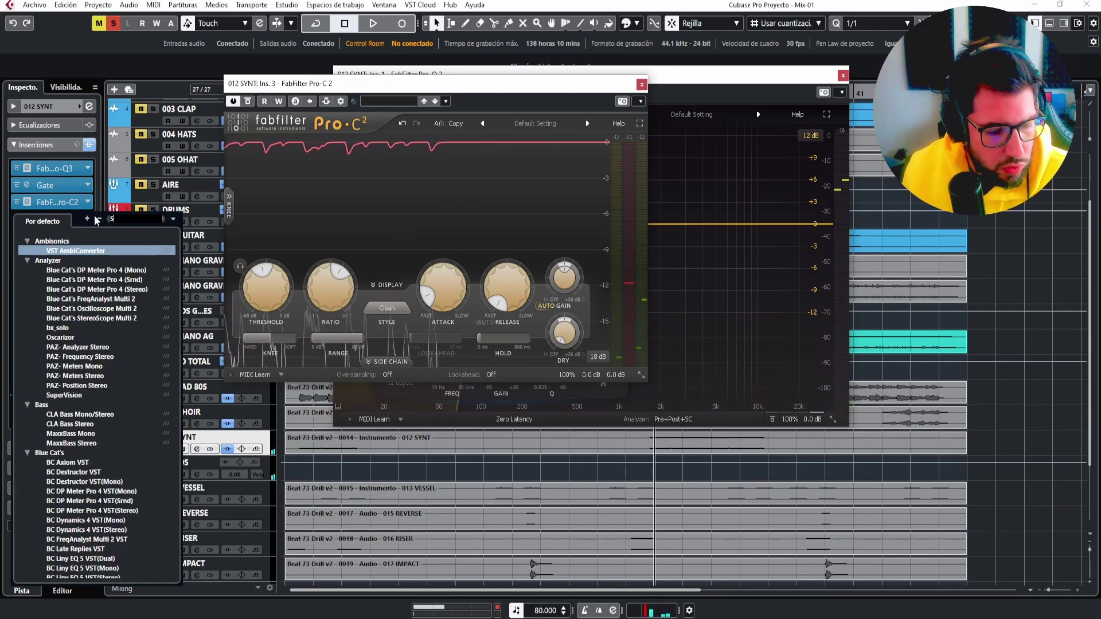
text(patial)
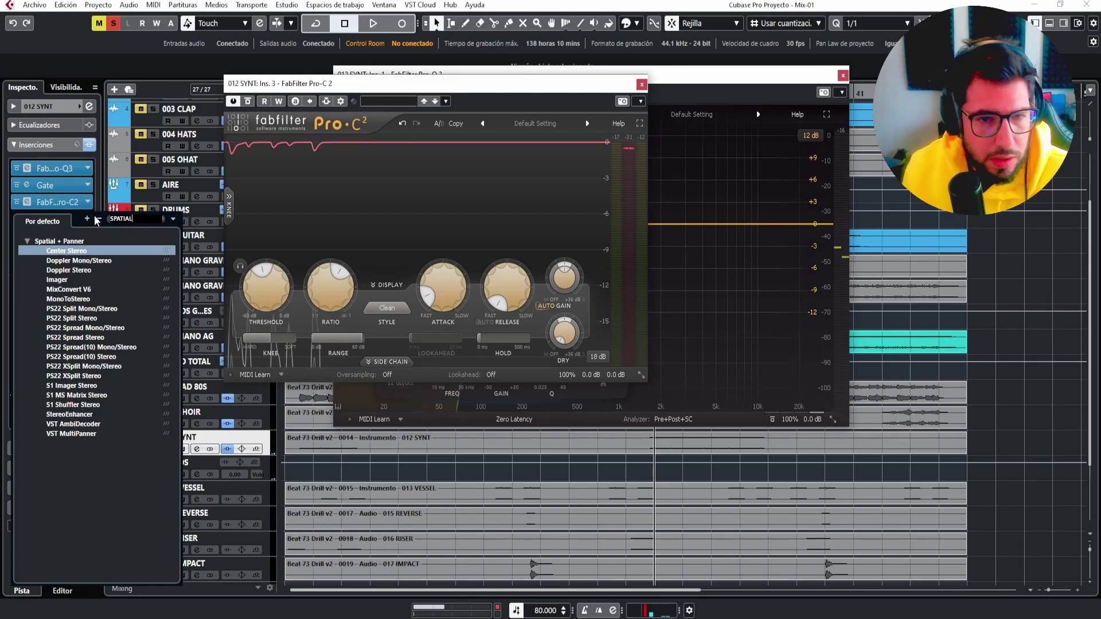
click(73, 388)
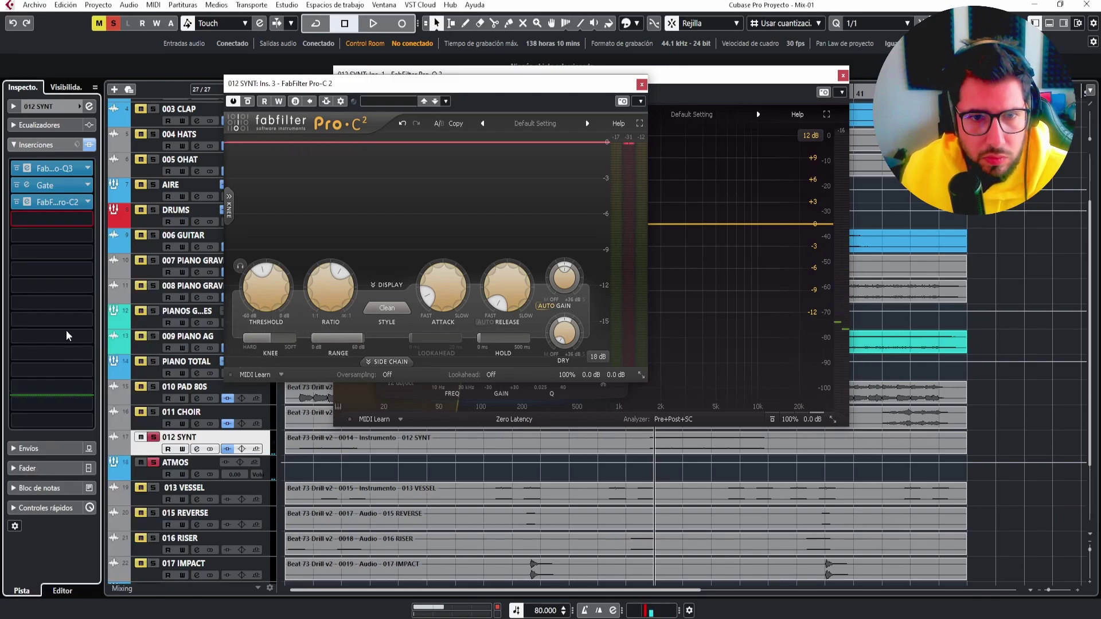
Load MonoToStereo into the fourth insert slot of 012 SYNT and MAutopan into the fifth.
click(86, 220)
text(M)
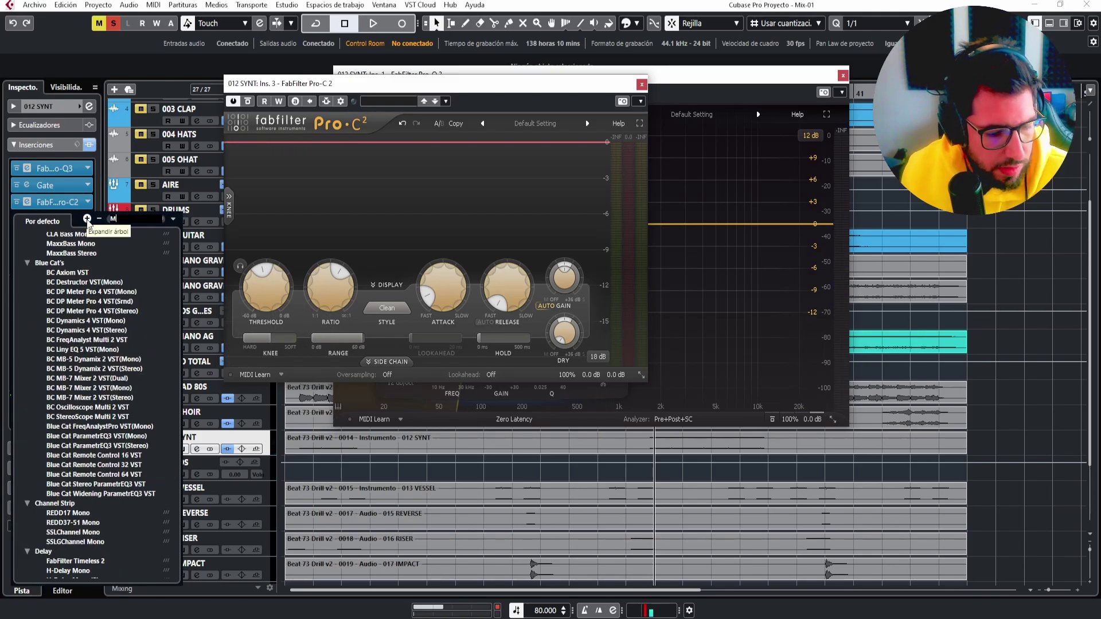
text(ONO)
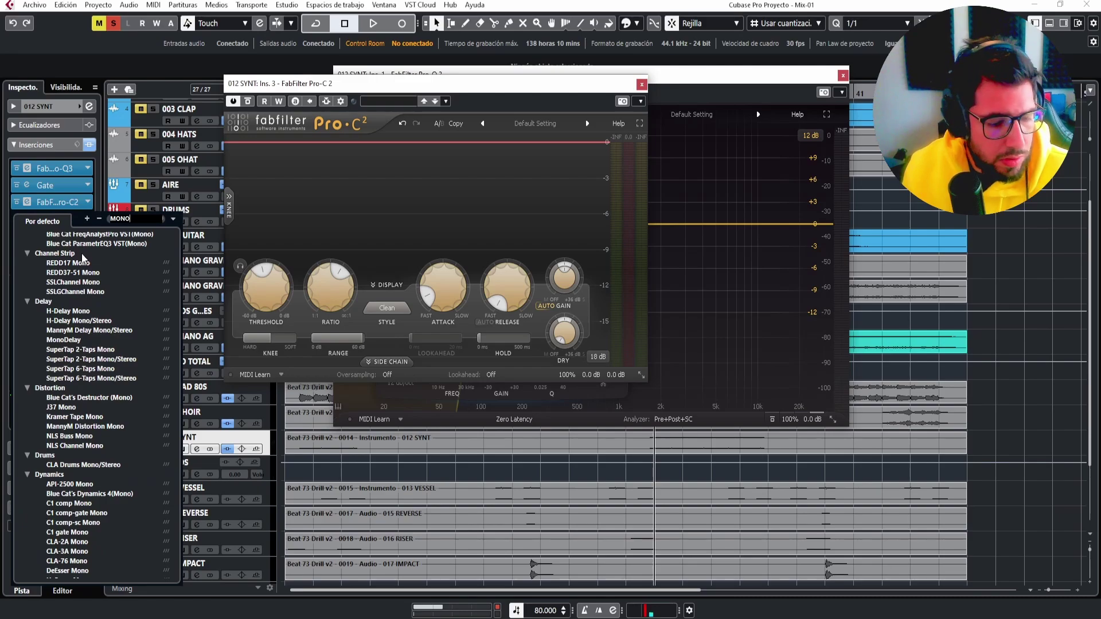
text(TO)
click(82, 252)
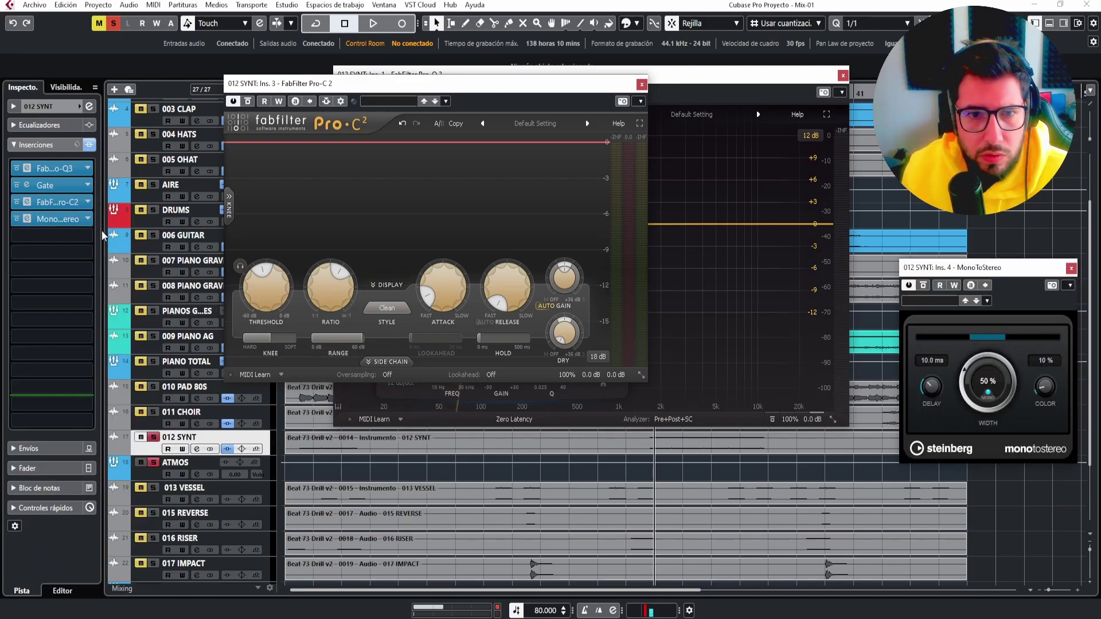
click(86, 236)
text(AUTO)
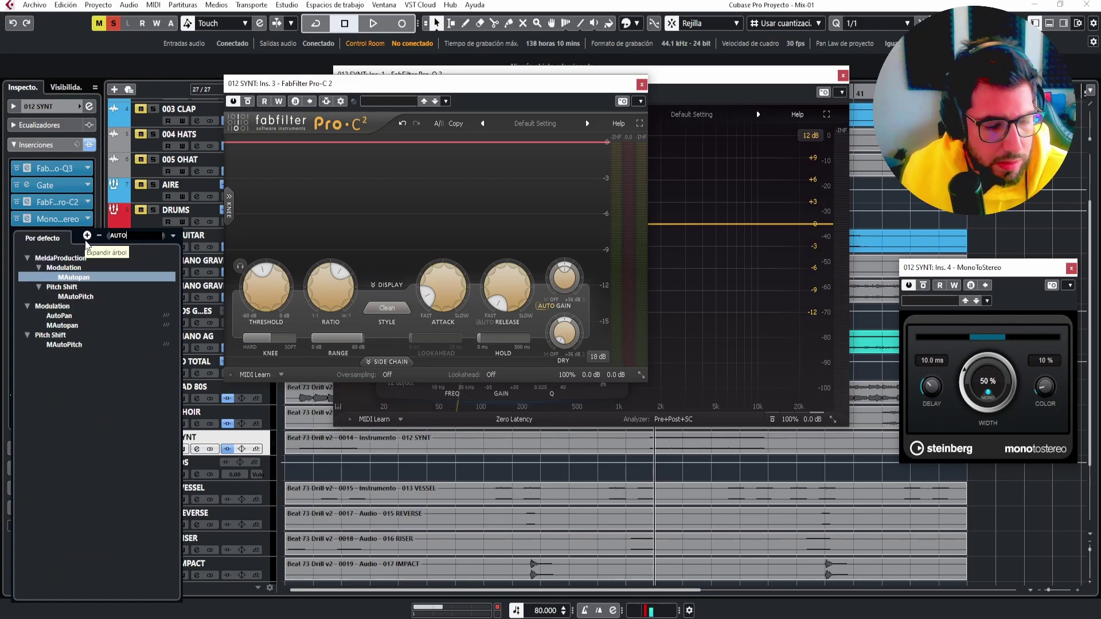
click(63, 325)
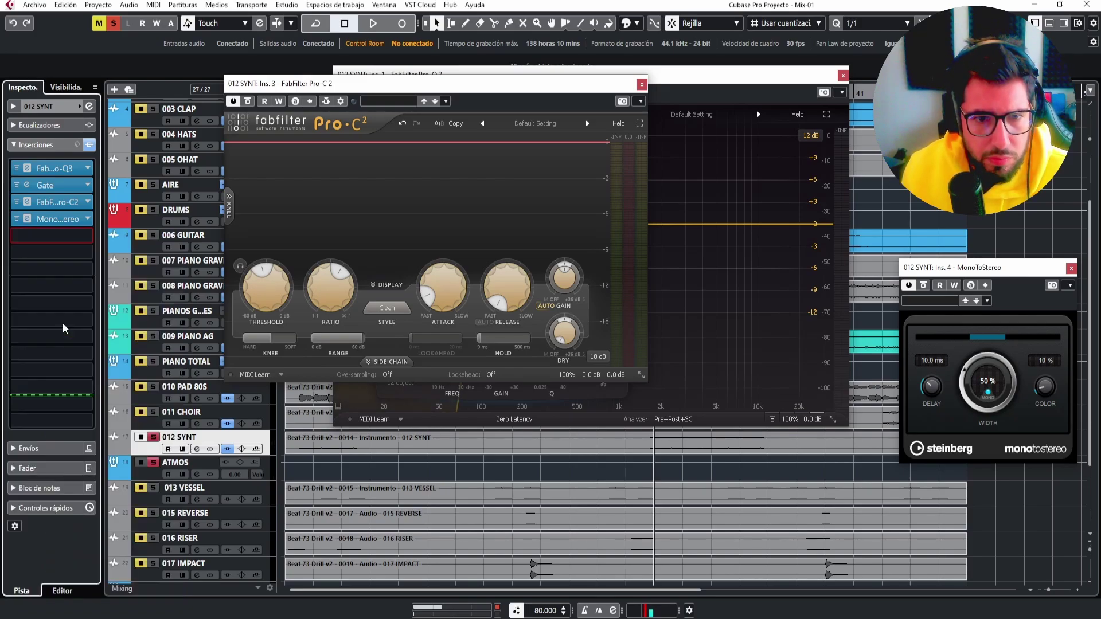
Set MAutopan's depth to 24.8% on 012 SYNT during playback and enable its synchronization.
key(space)
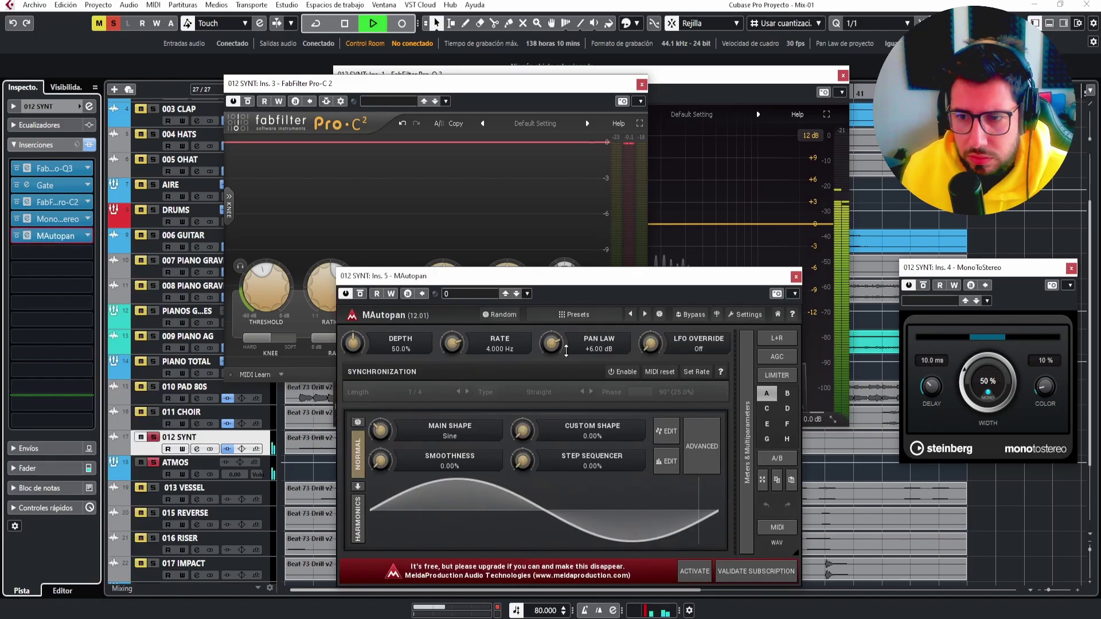
drag(400, 355, 400, 372)
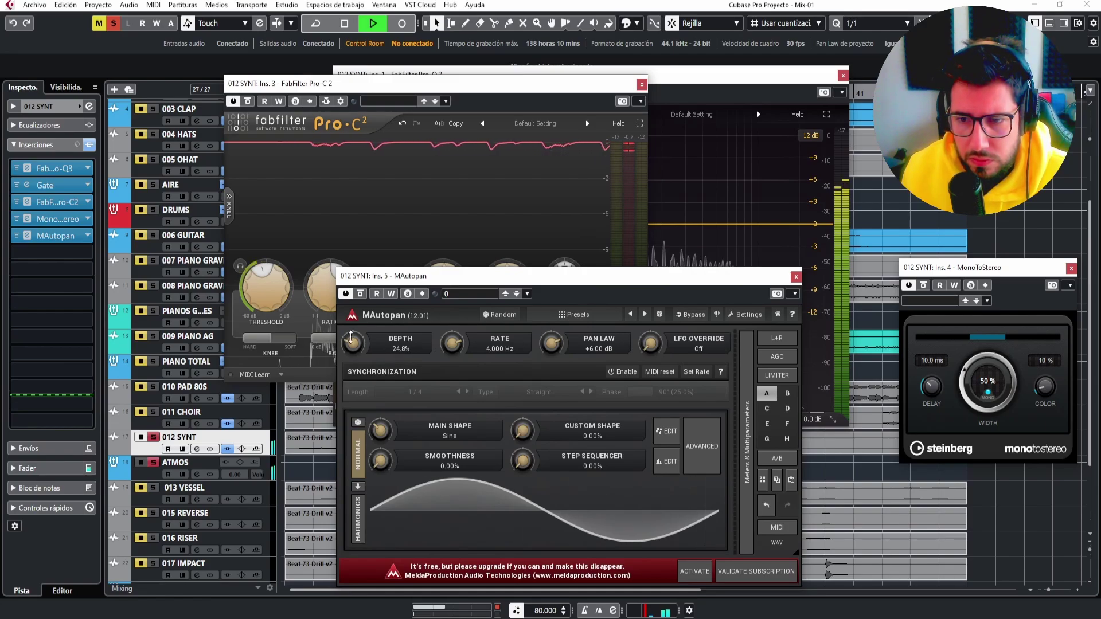
click(622, 372)
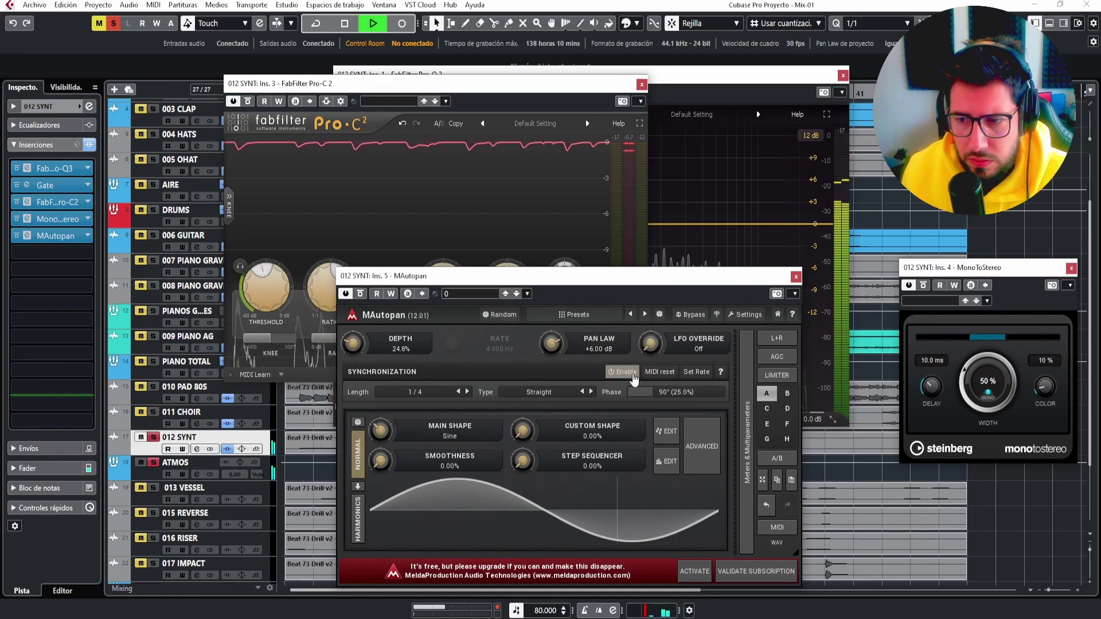
Sync MAutopan on 012 SYNT to a 1/8 length with Triplets and set its depth to 16.0% during playback.
click(467, 392)
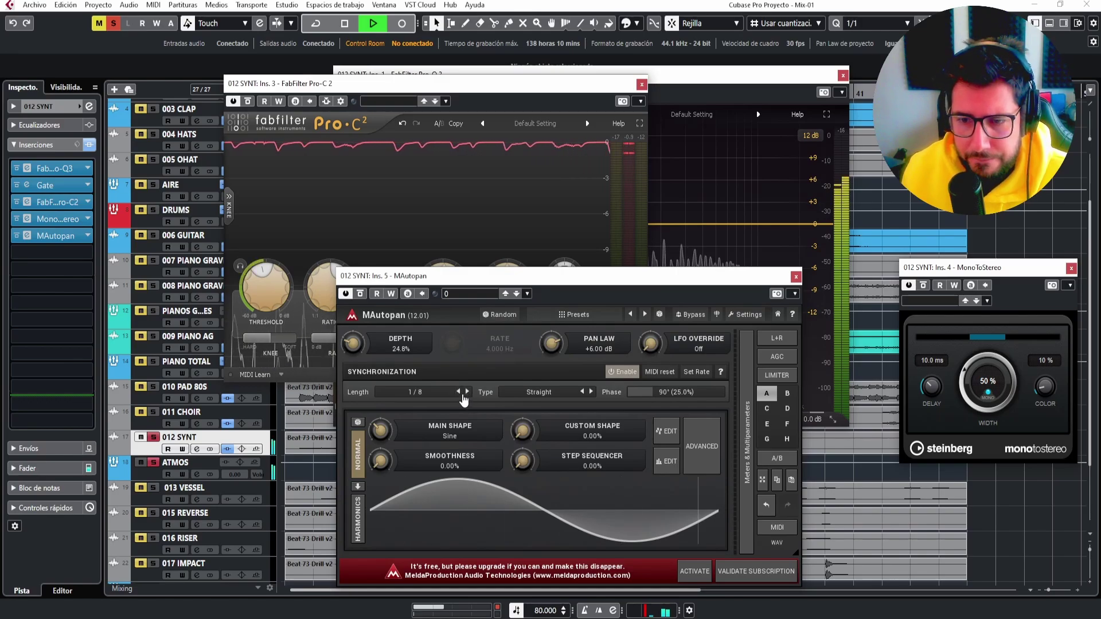
drag(354, 344, 353, 330)
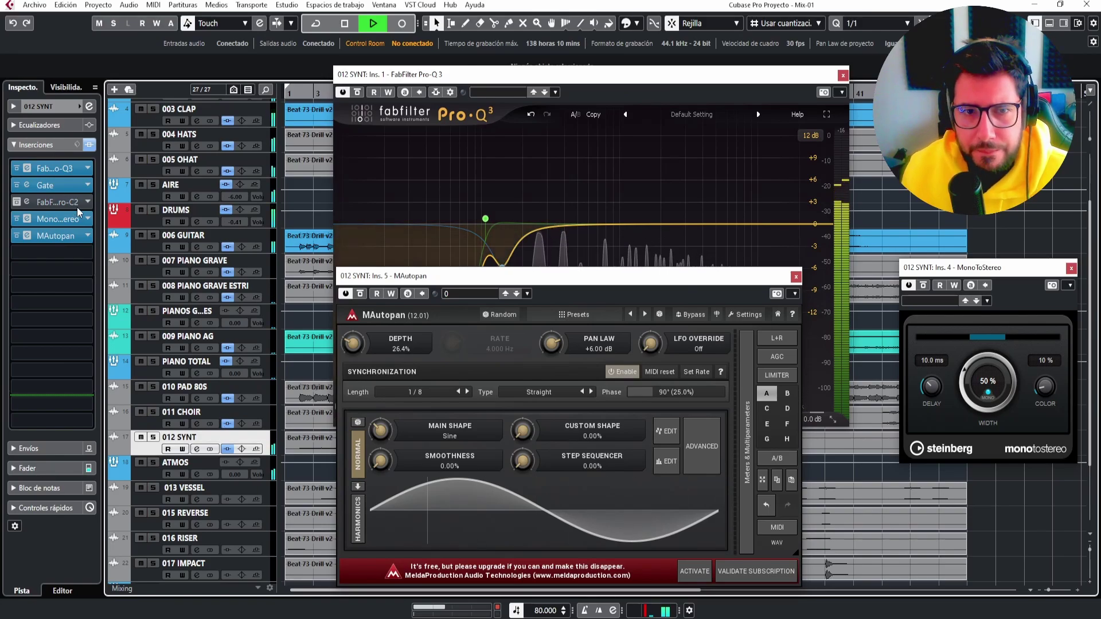
click(56, 235)
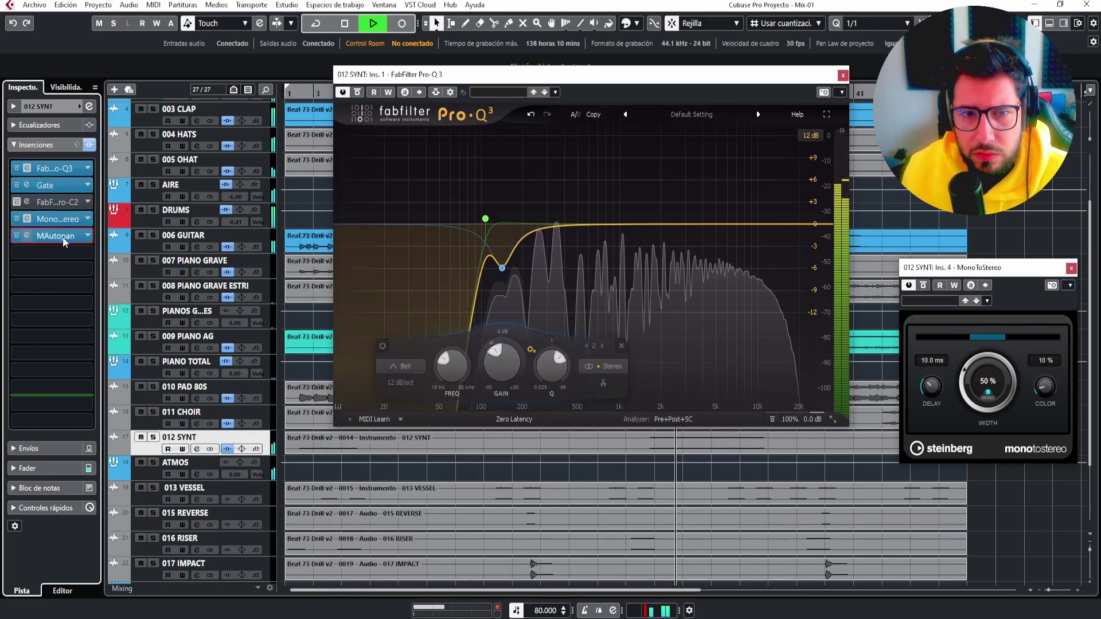
click(57, 236)
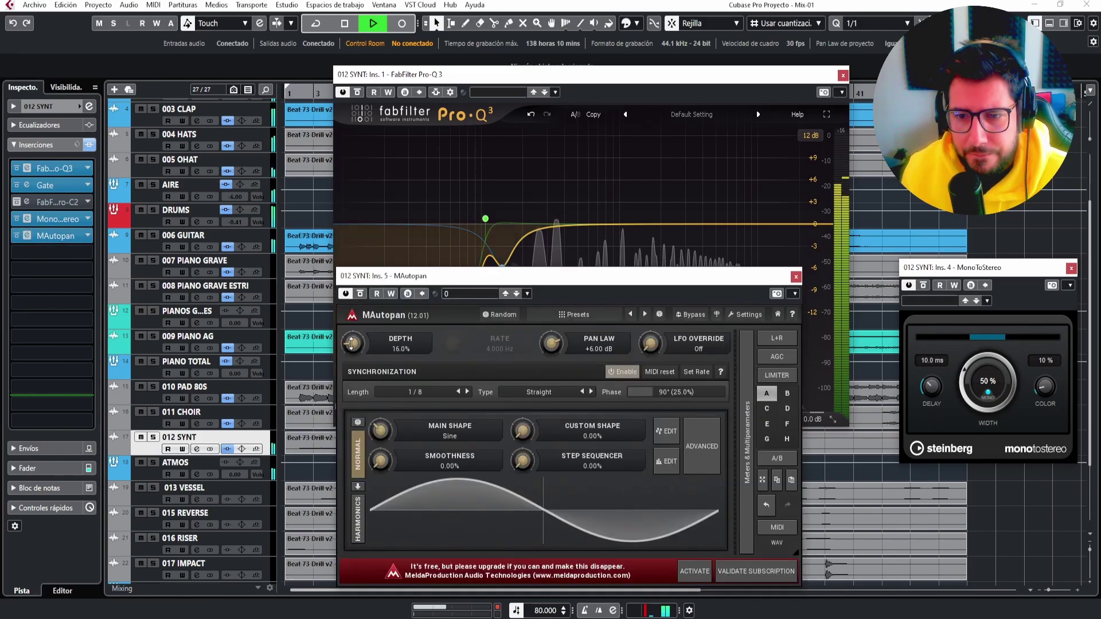
key(space)
key(space)
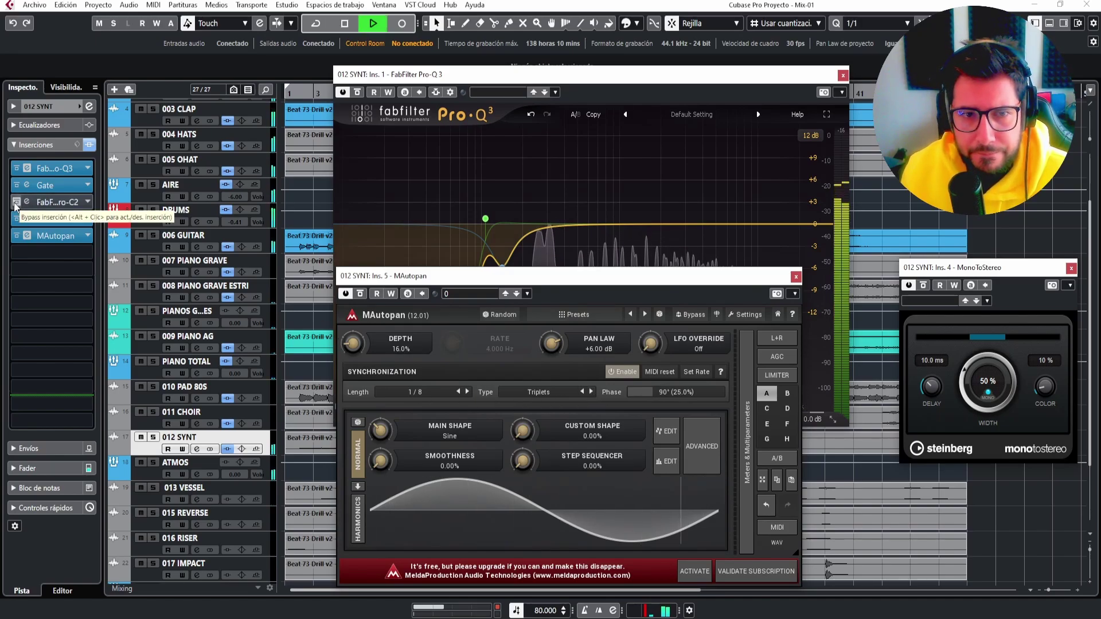
Adjust the wet gain of the Pro-C 2 compressor on 012 SYNT during playback.
click(55, 204)
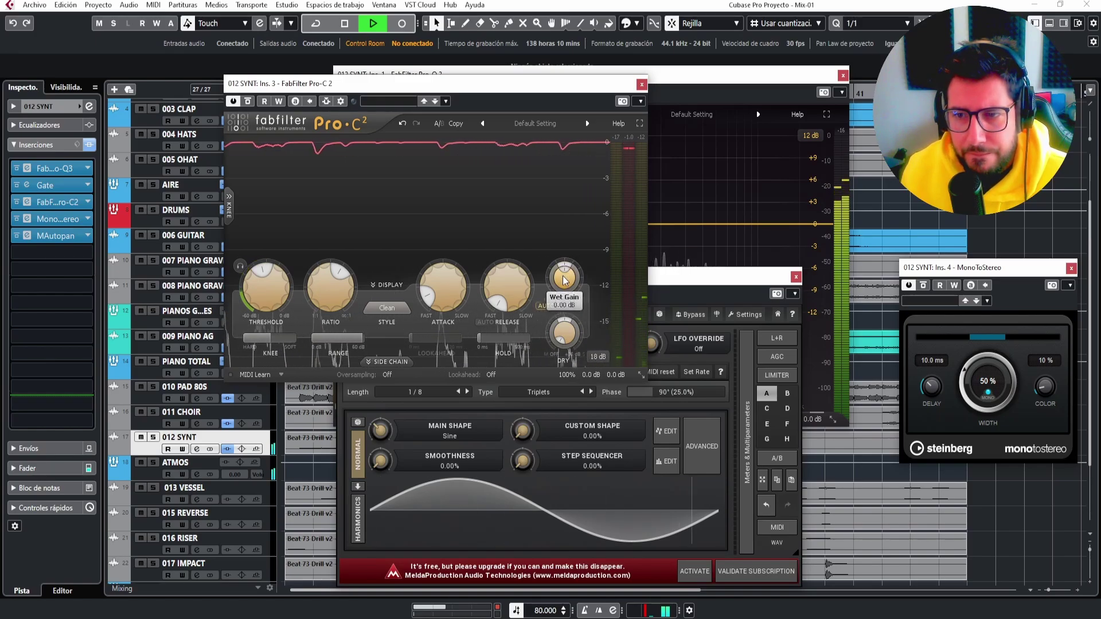
drag(556, 315, 558, 295)
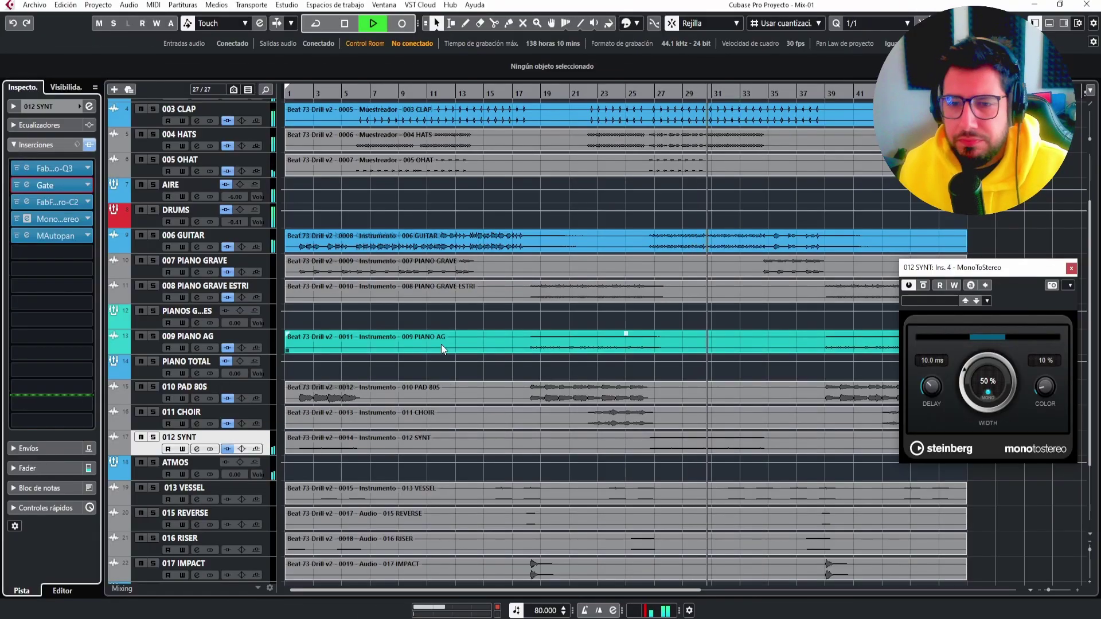
Play the mix from near bar 2, briefly solo 010 PAD 80S, and continue listening from around bar 18.
key(space)
click(299, 93)
key(space)
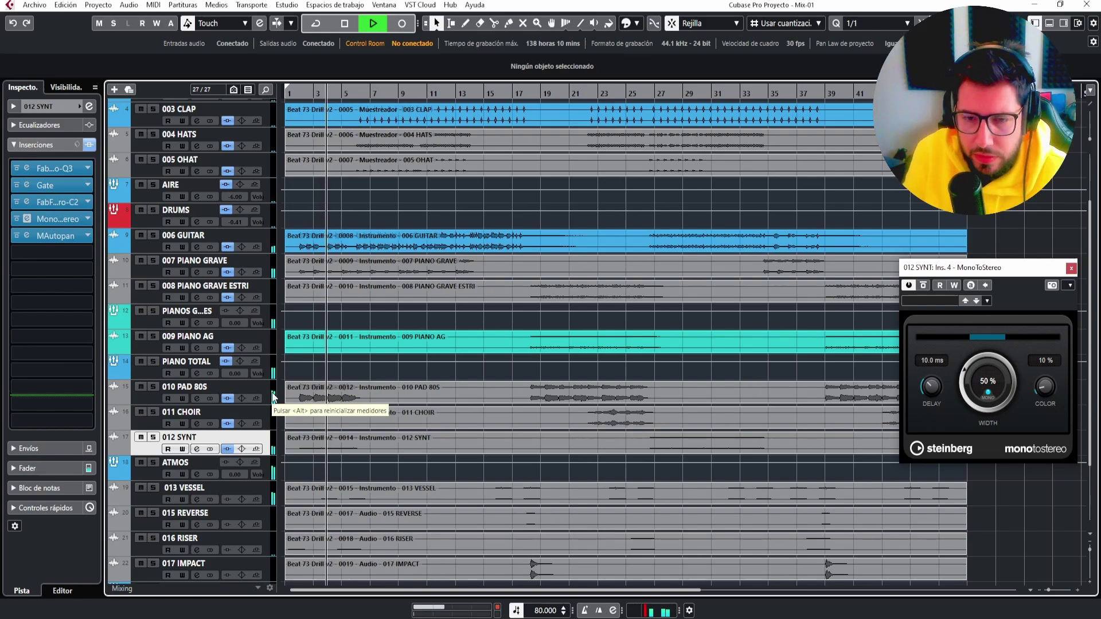
click(153, 387)
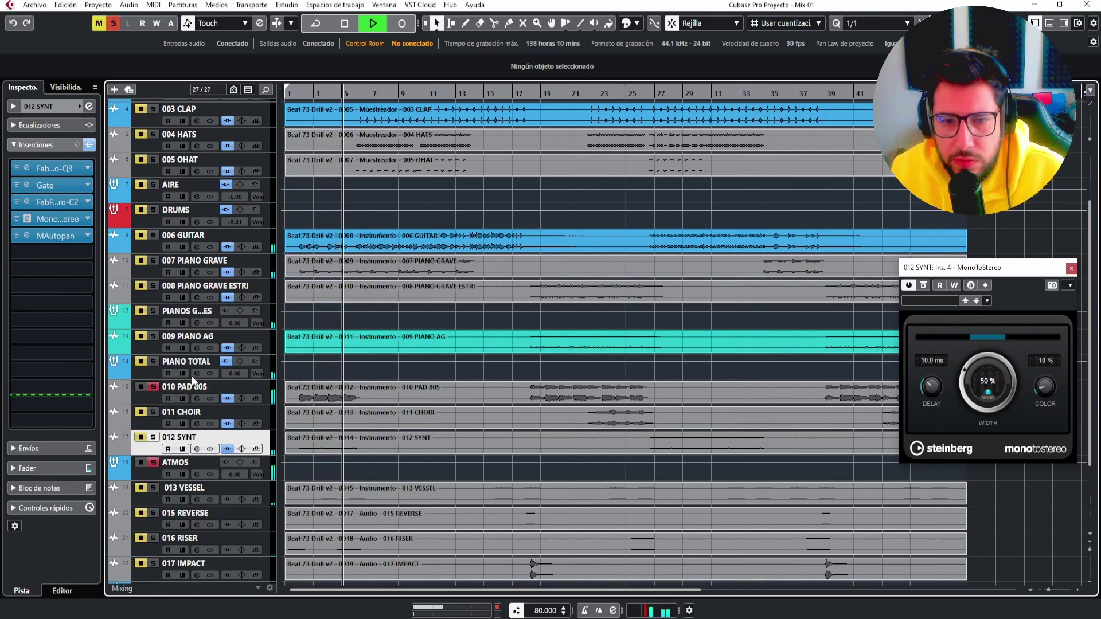
click(153, 387)
click(533, 95)
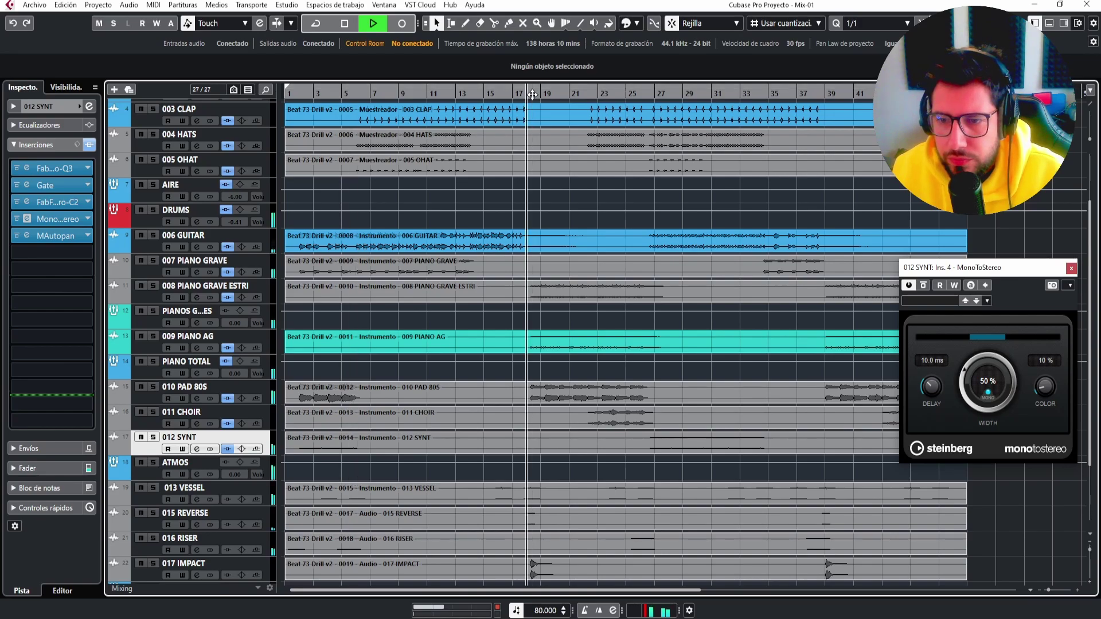
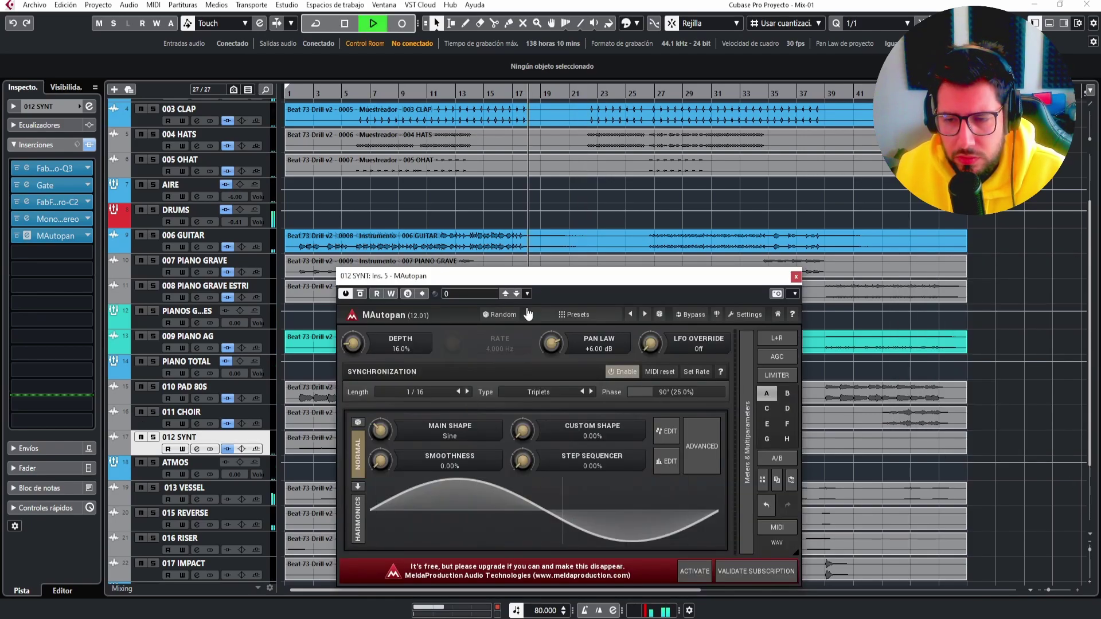
Set MAutopan's synchronization length on 012 SYNT to 1/2 while playing the section from about bar 26.
drag(516, 276, 304, 272)
click(641, 95)
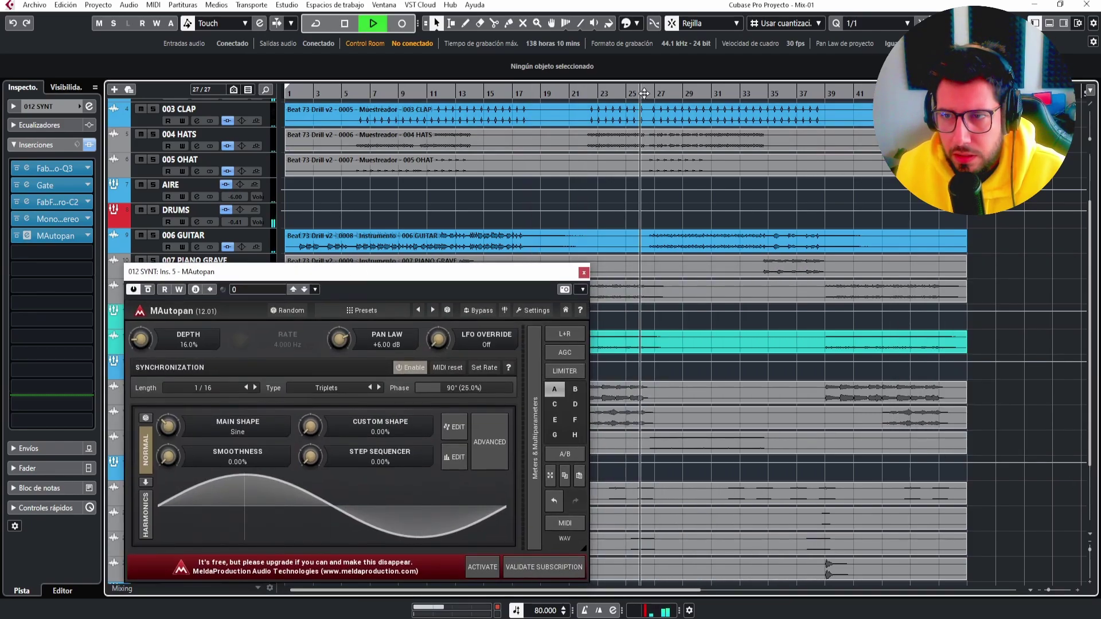
drag(377, 279, 403, 249)
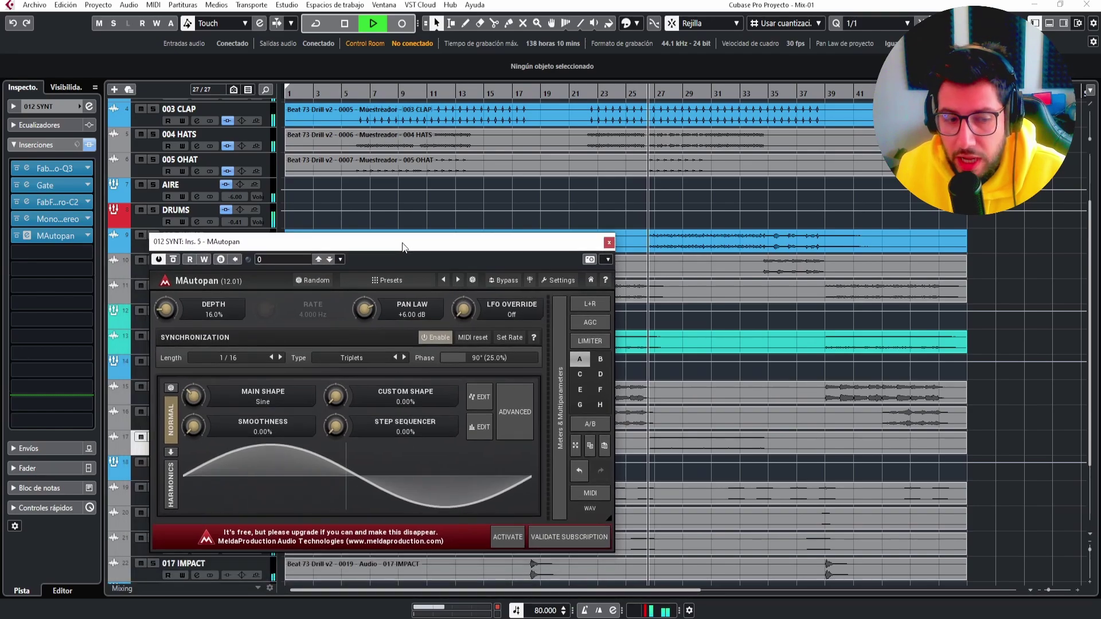
click(271, 358)
click(271, 358)
click(271, 358)
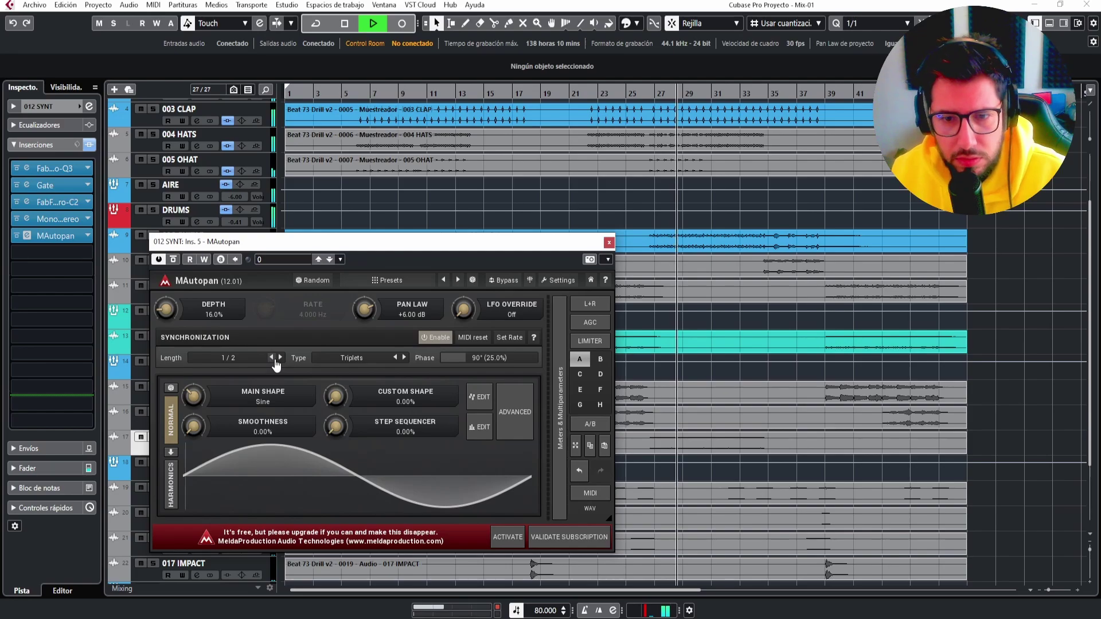
click(610, 243)
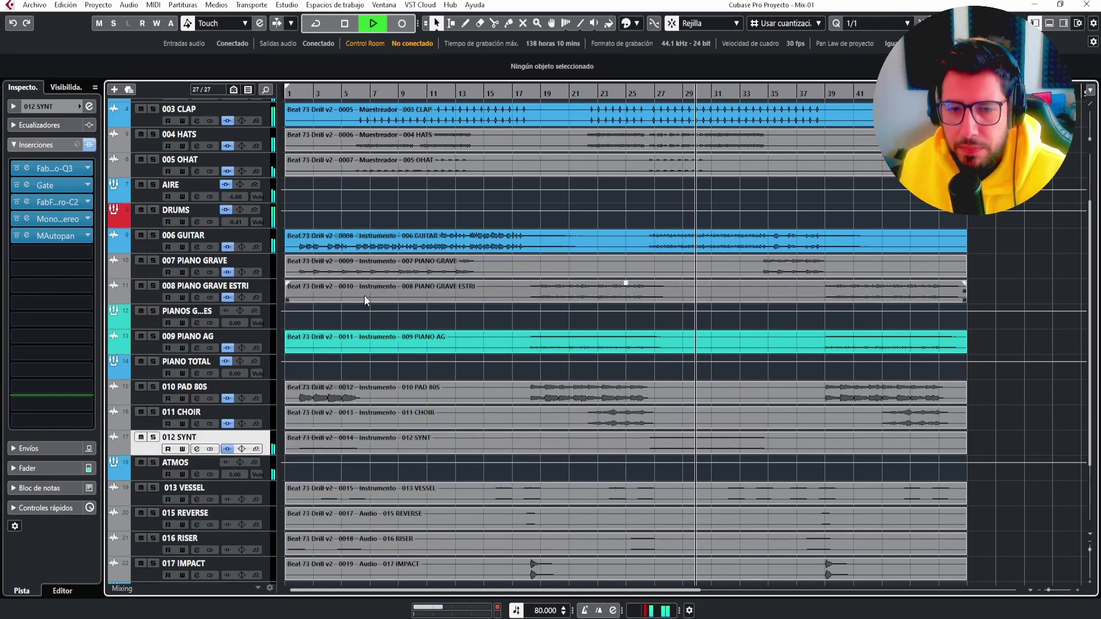
Set MAutopan on 012 SYNT to 33.2% depth, Tuplets and 24.4% custom shape, and reshape its main waveform.
click(46, 235)
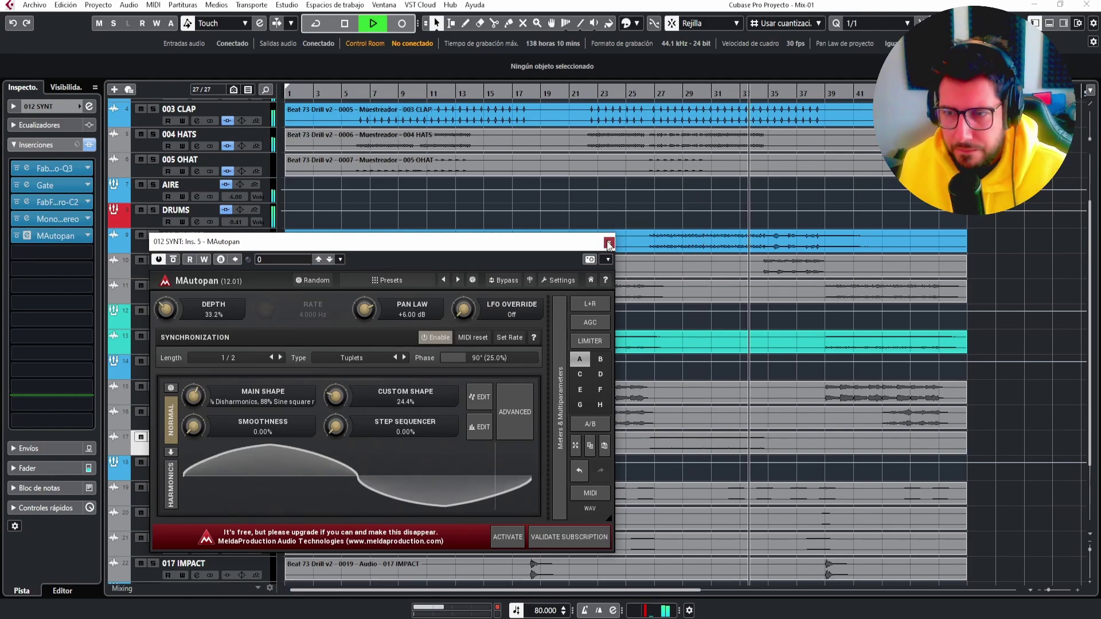
click(609, 243)
key(space)
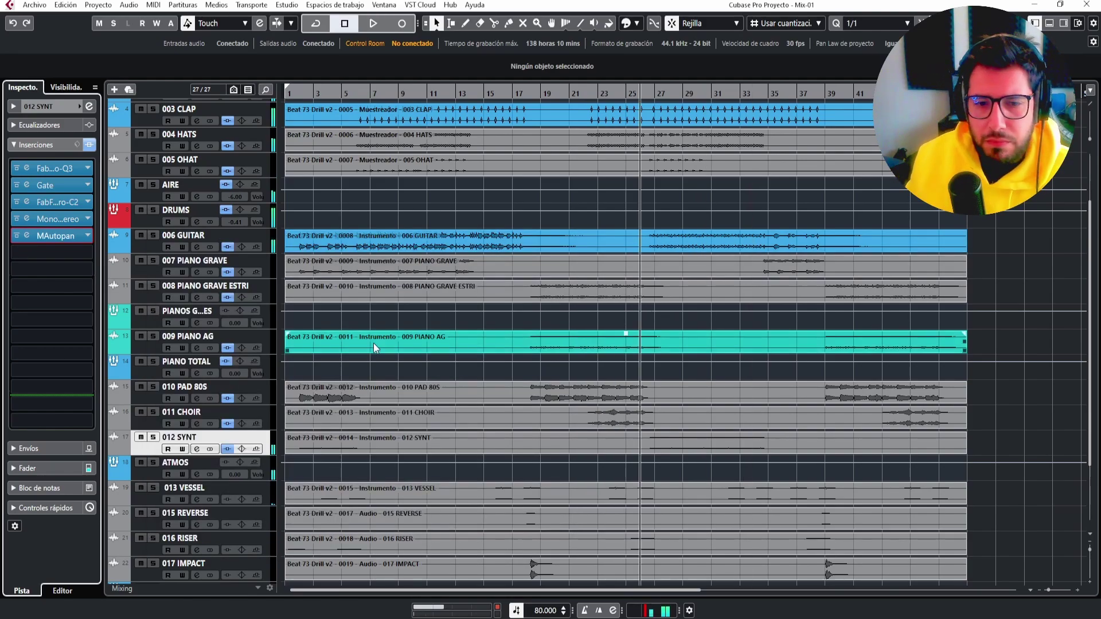
Load SSLComp Stereo into the first insert slot of the ATMOS group.
click(146, 474)
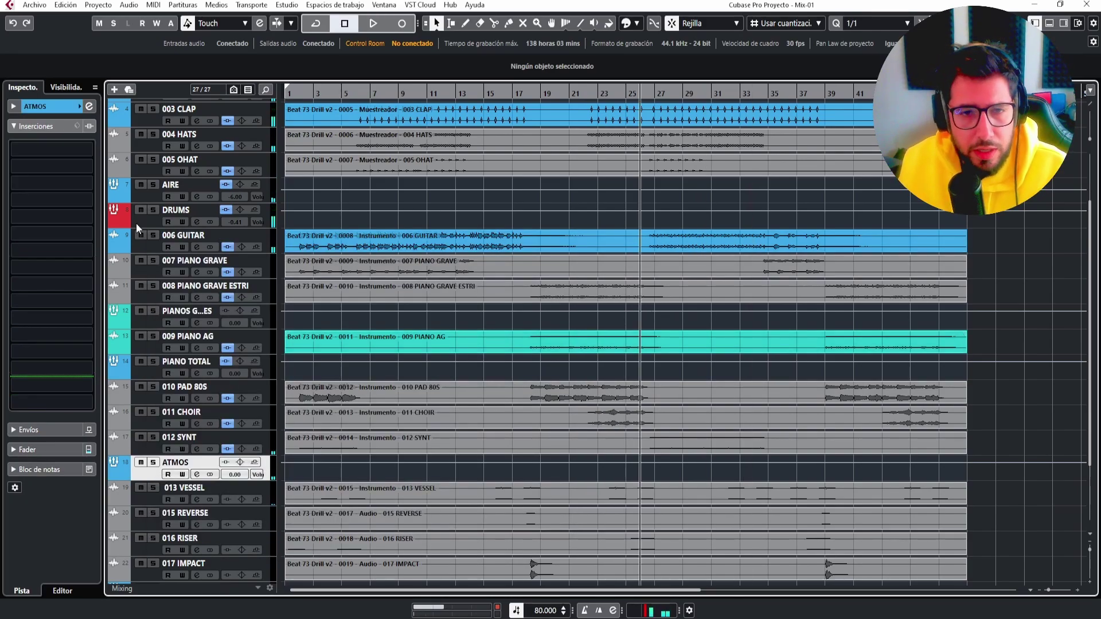
click(86, 150)
text(ssl)
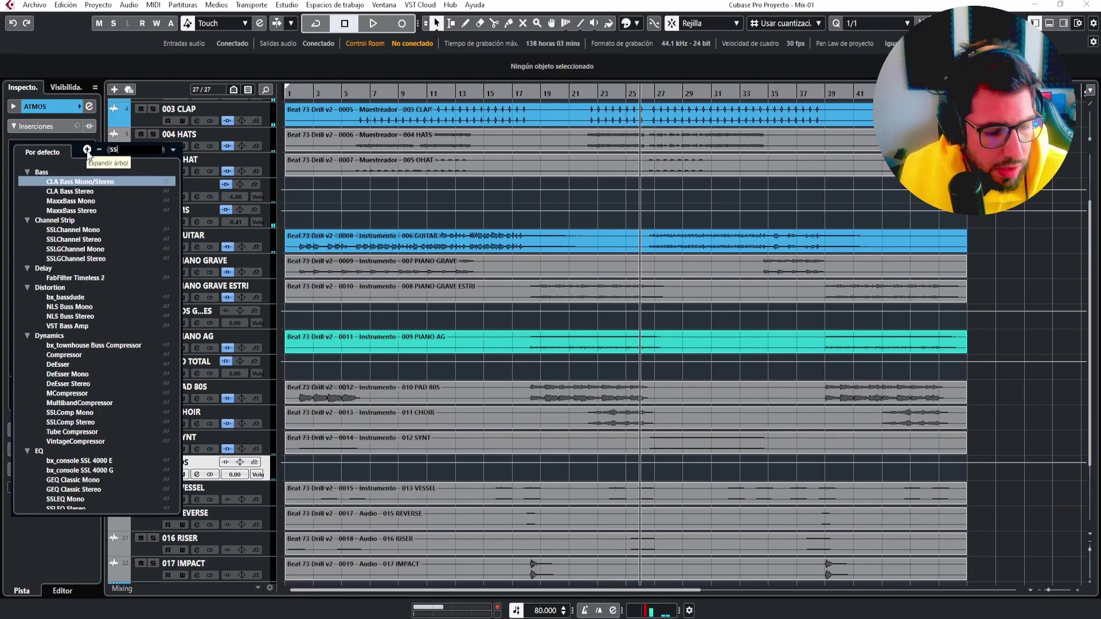
click(67, 241)
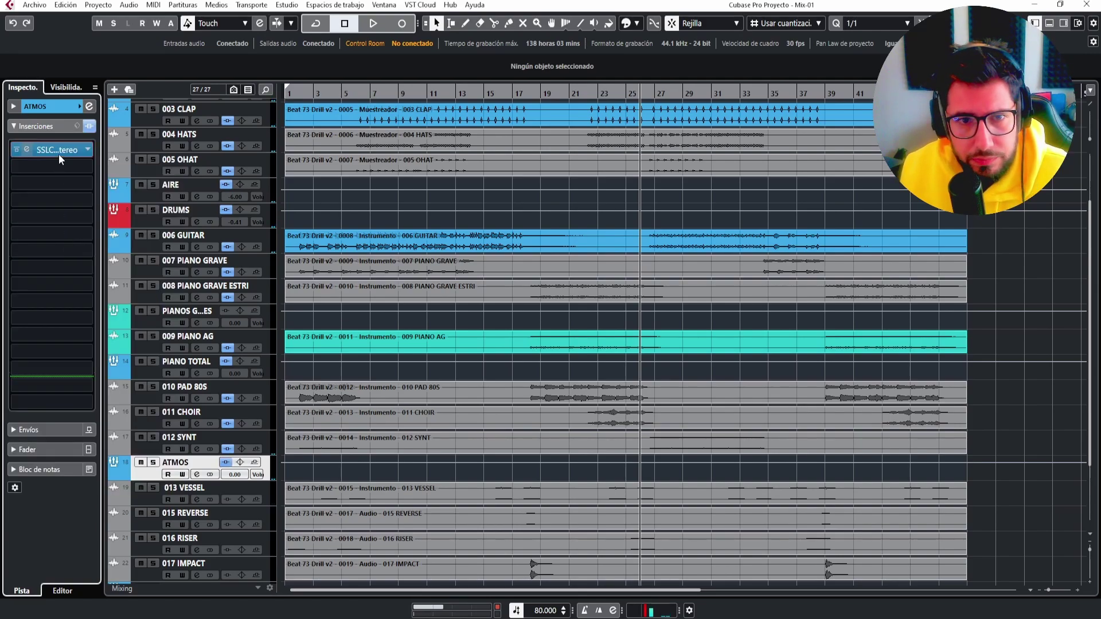
Adjust the SSLComp threshold on ATMOS while playing from around bar 19.
key(space)
click(550, 94)
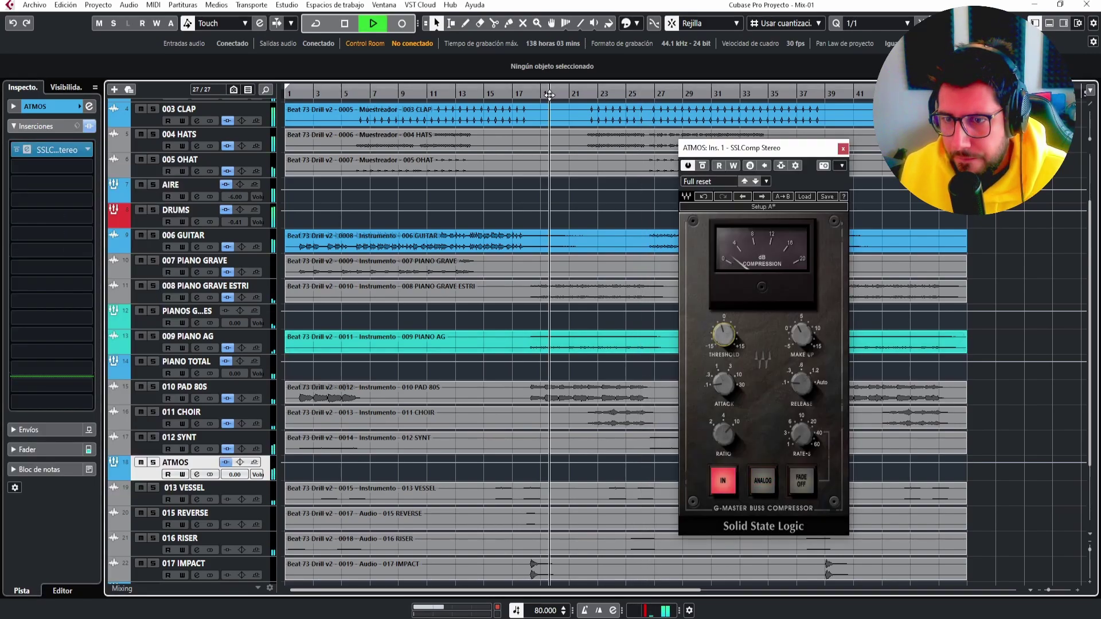
drag(721, 336, 721, 310)
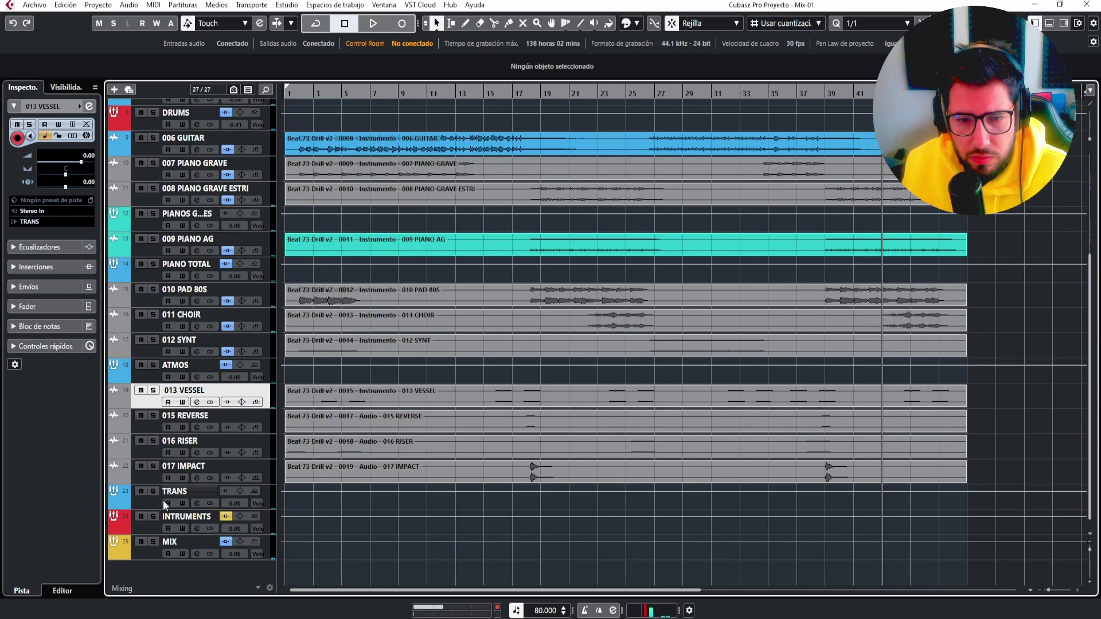
Play the mix from near bar 2, solo 013 VESSEL, and stop playback.
click(146, 501)
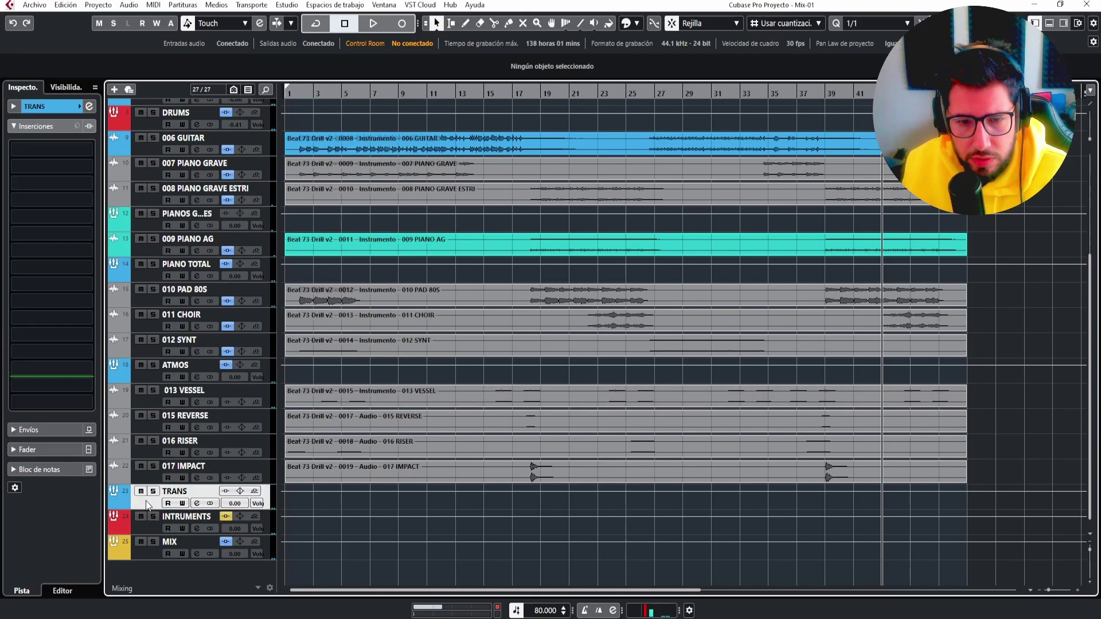
click(329, 94)
click(310, 94)
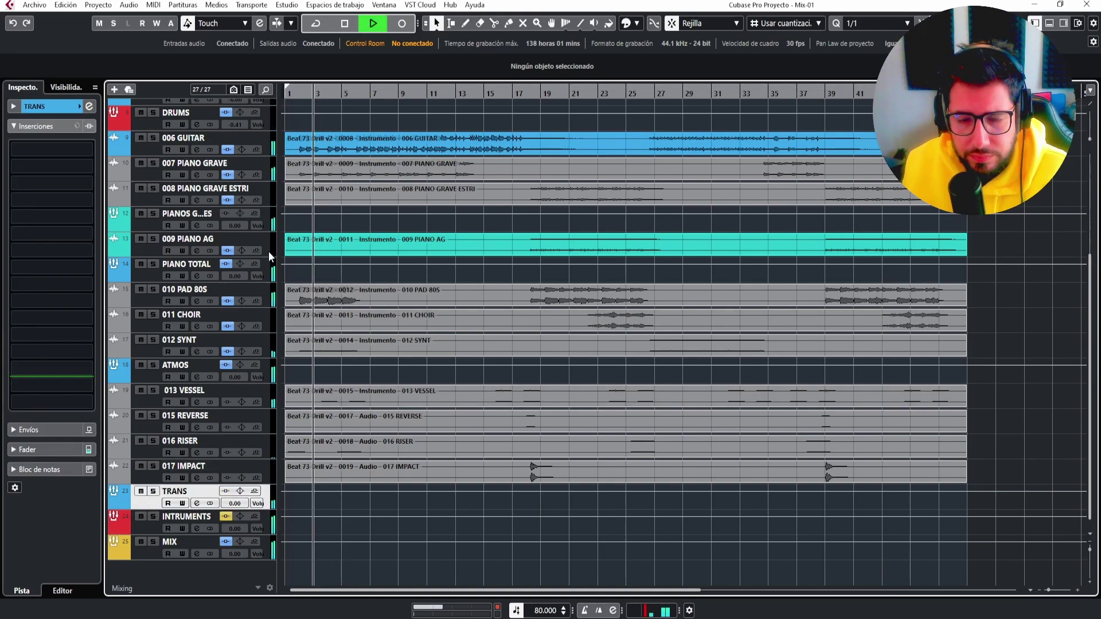
click(154, 392)
click(154, 401)
key(space)
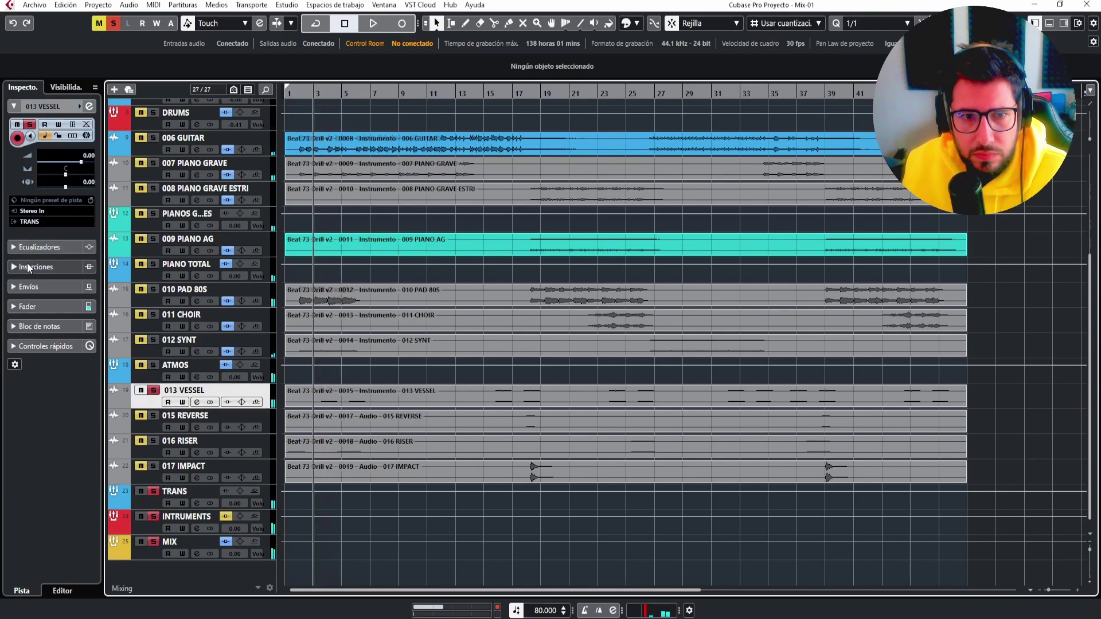
Load FabFilter Pro-Q 3 into the first insert slot of 013 VESSEL.
click(15, 268)
click(88, 168)
text(q 3)
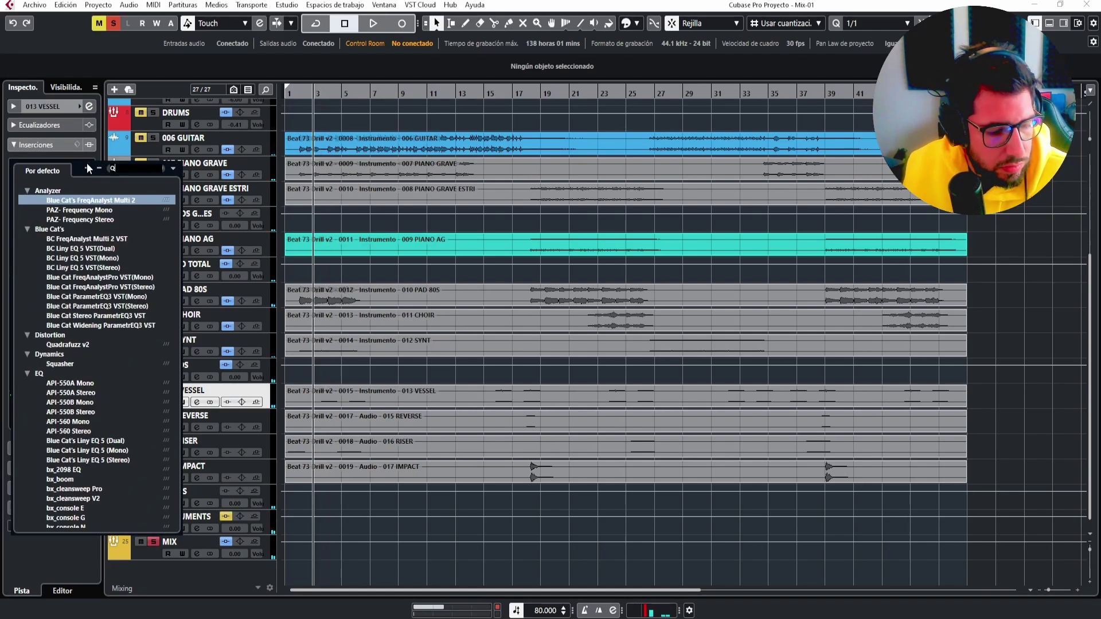
click(70, 199)
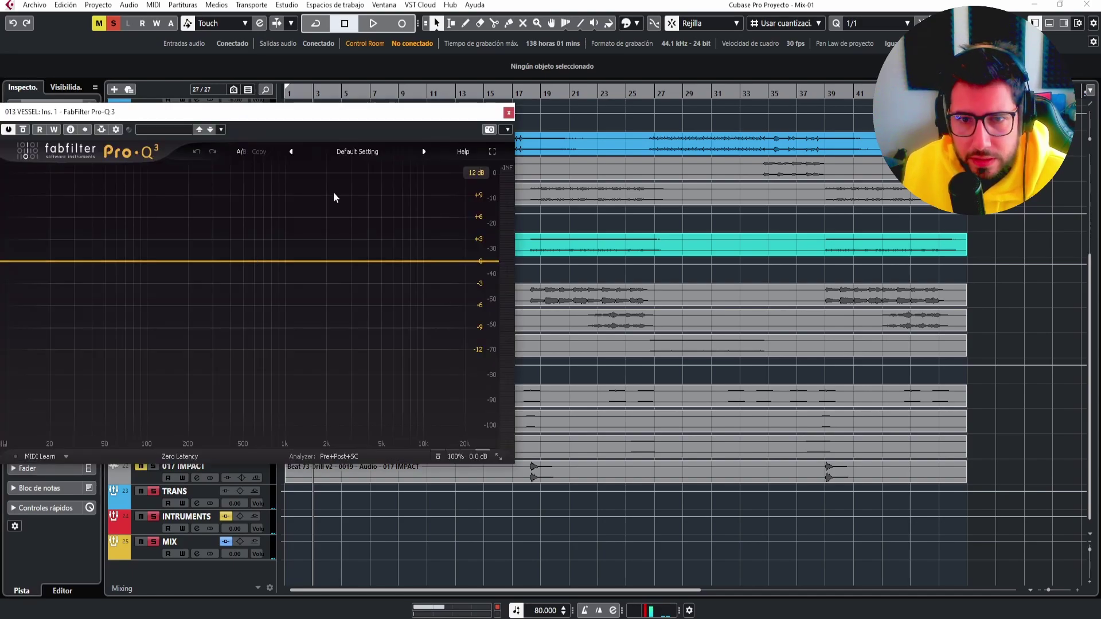
Add a 48 dB/oct low cut at 242.22 Hz in Pro-Q 3 on 013 VESSEL during playback.
key(space)
drag(258, 113, 524, 109)
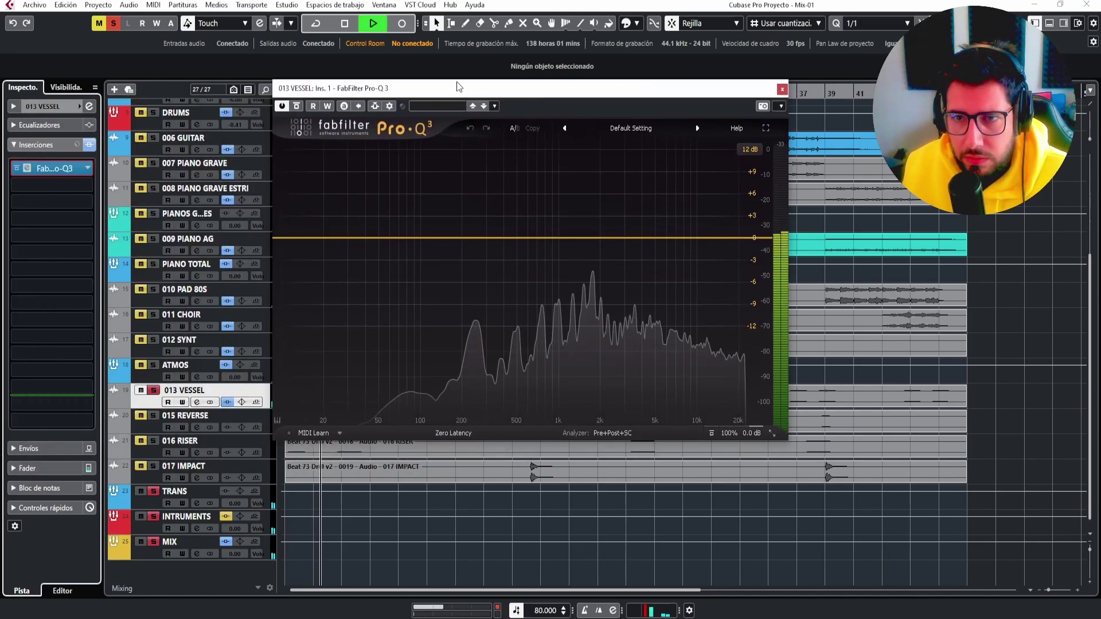
drag(460, 84, 494, 86)
click(495, 239)
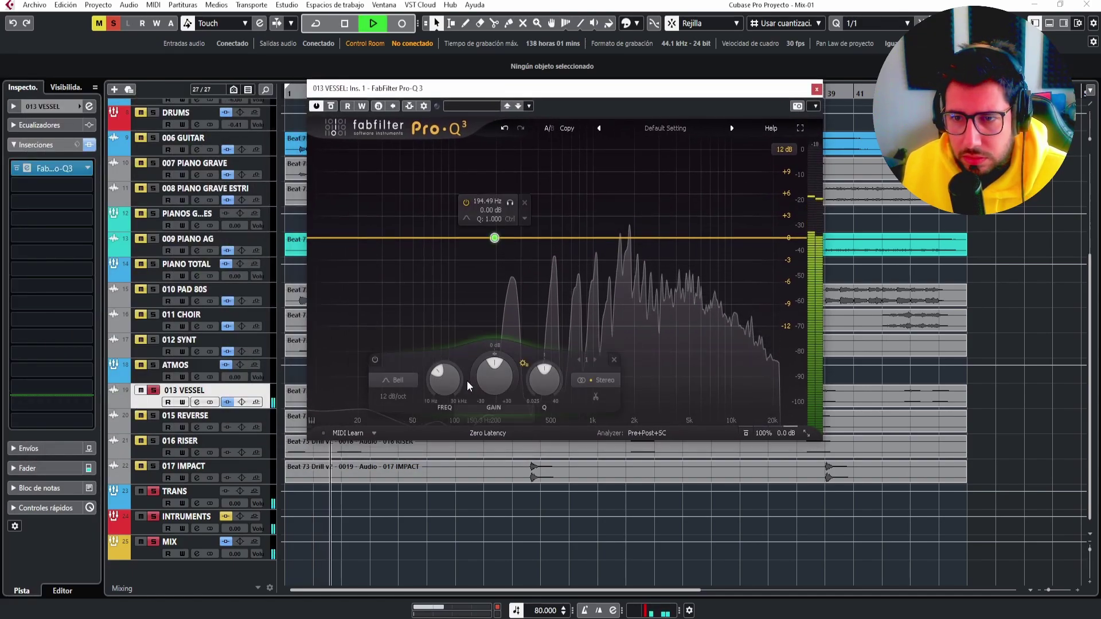
click(387, 382)
click(400, 291)
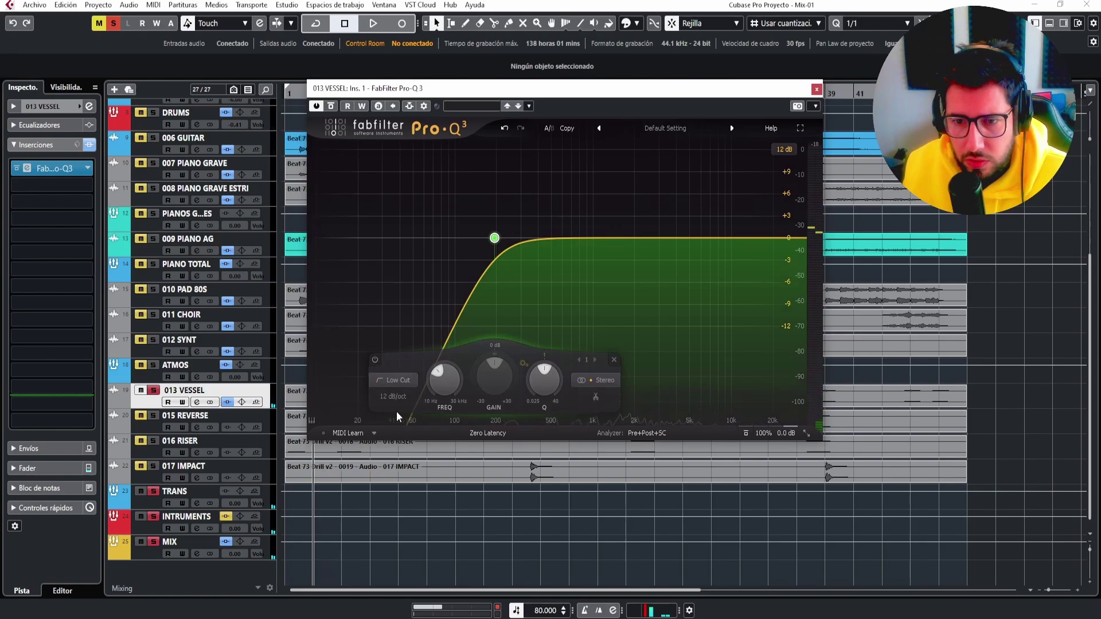
click(394, 396)
click(407, 491)
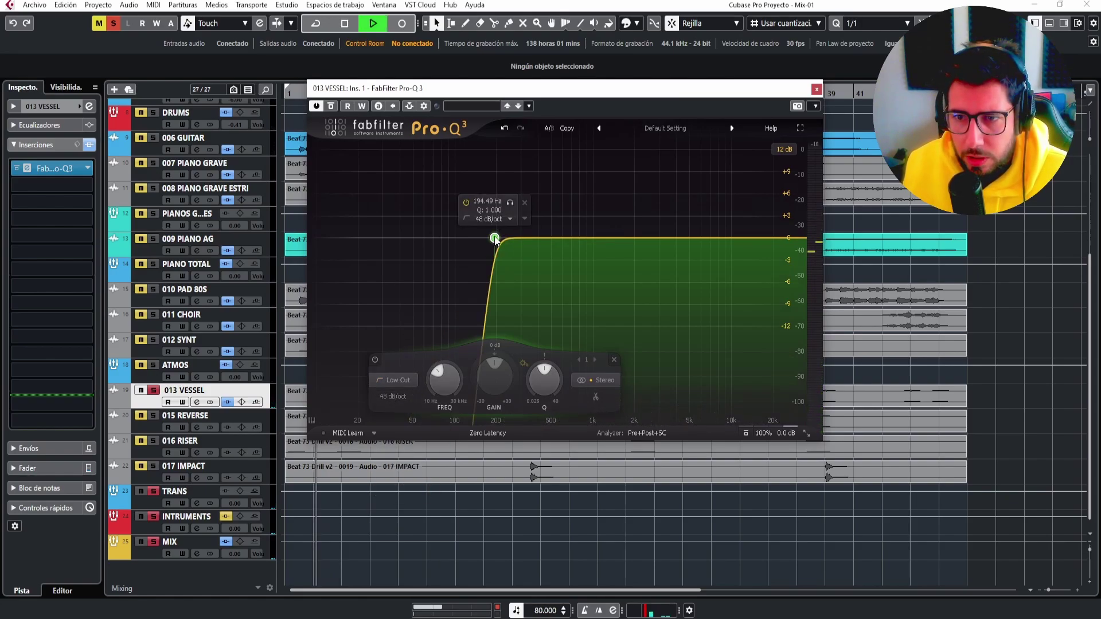
drag(496, 240, 508, 238)
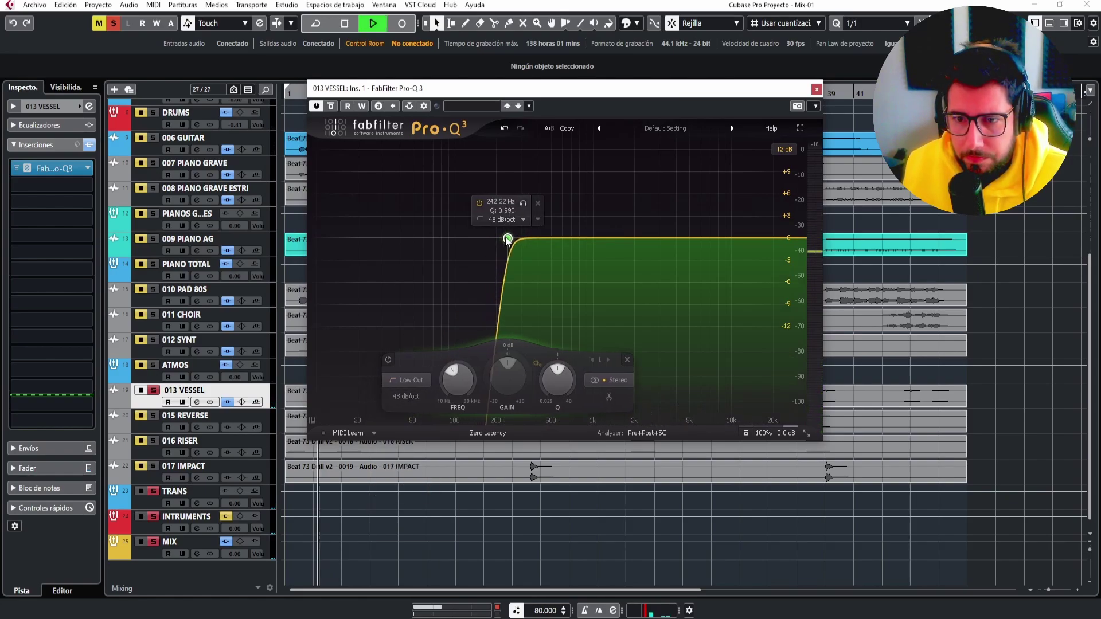
Add bell bands at 1557.3 Hz and 1884.8 Hz on 013 VESSEL and give both a downward dynamic range.
click(619, 238)
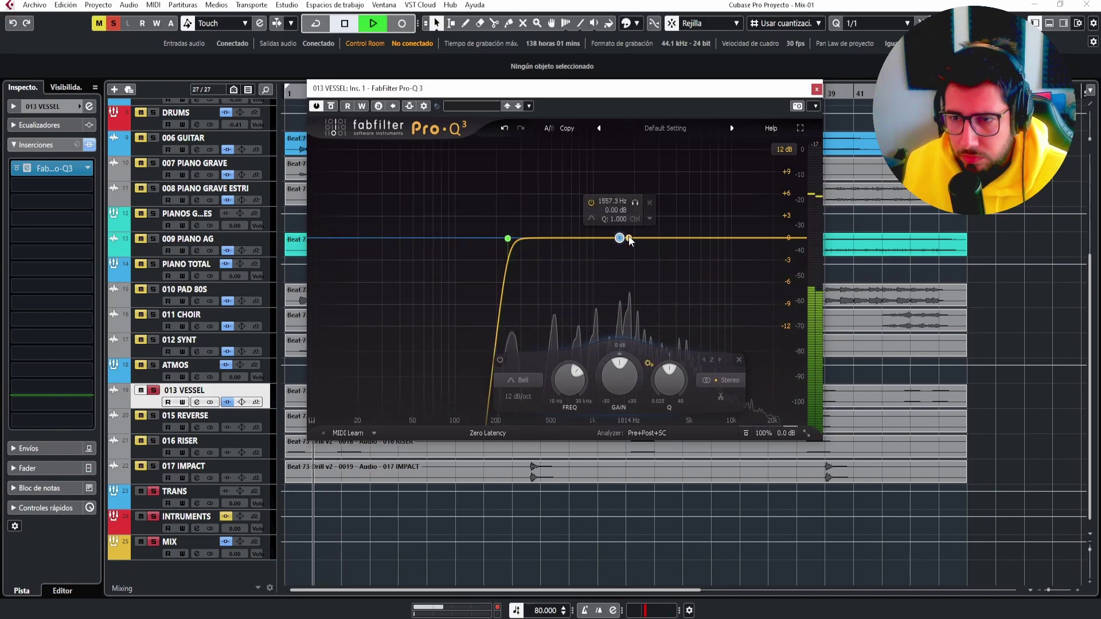
click(631, 238)
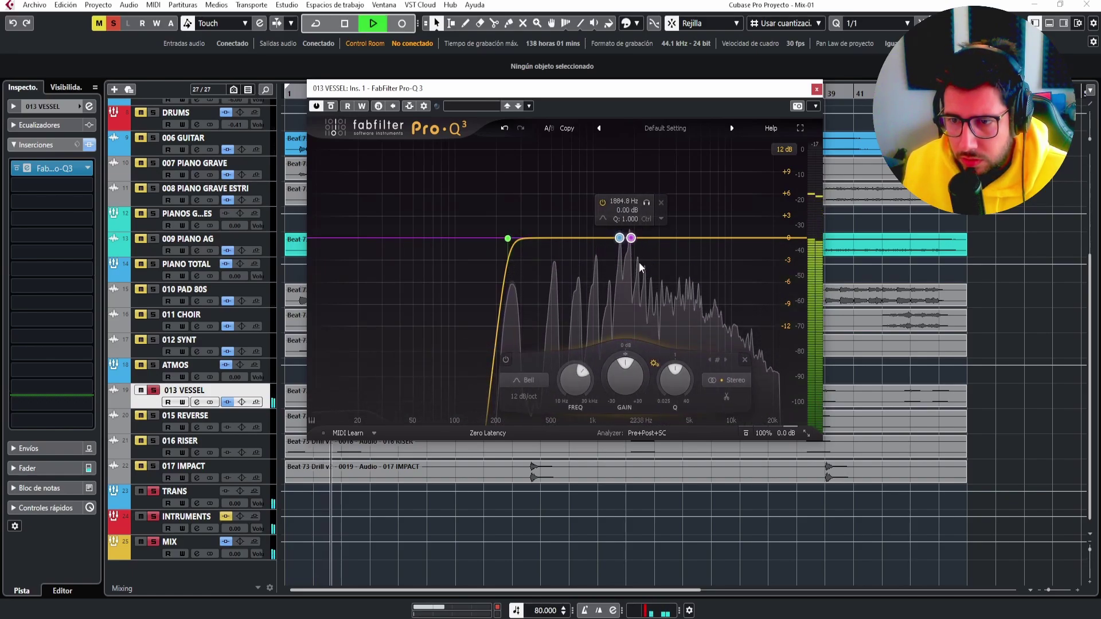
drag(606, 363, 598, 398)
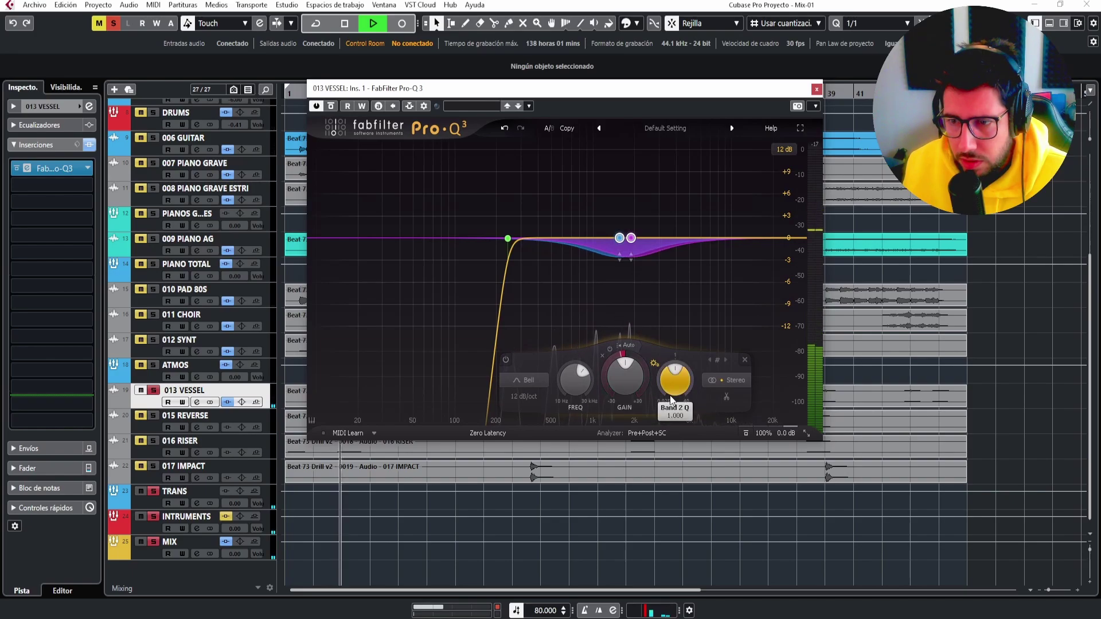
Narrow both dynamic bell bands on 013 VESSEL to a Q of 9.550 and close Pro-Q 3.
drag(671, 398, 676, 357)
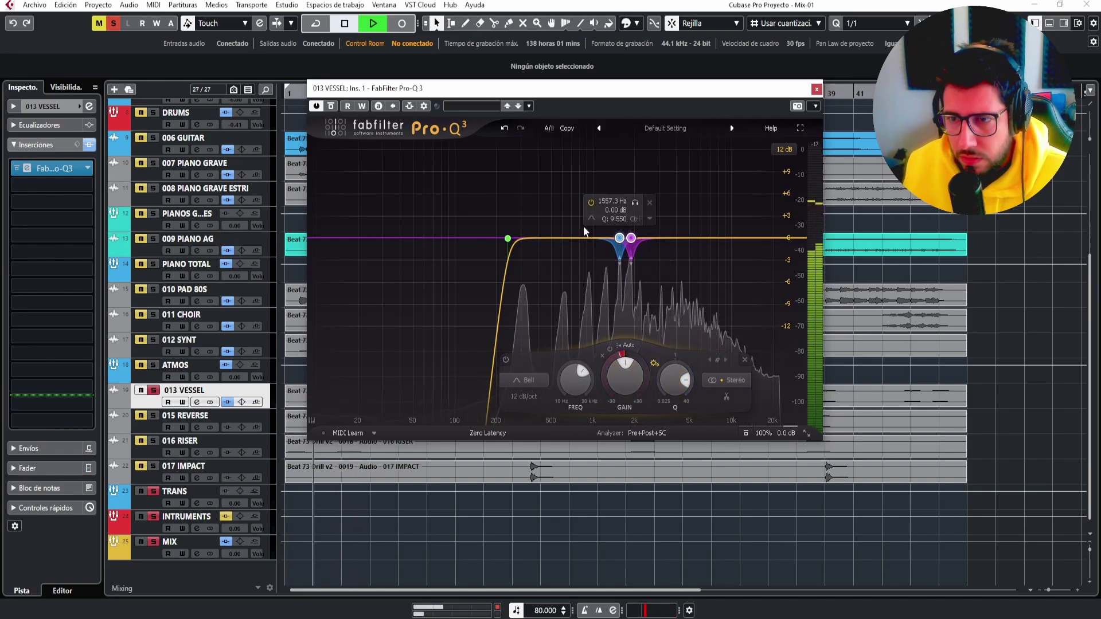
click(817, 89)
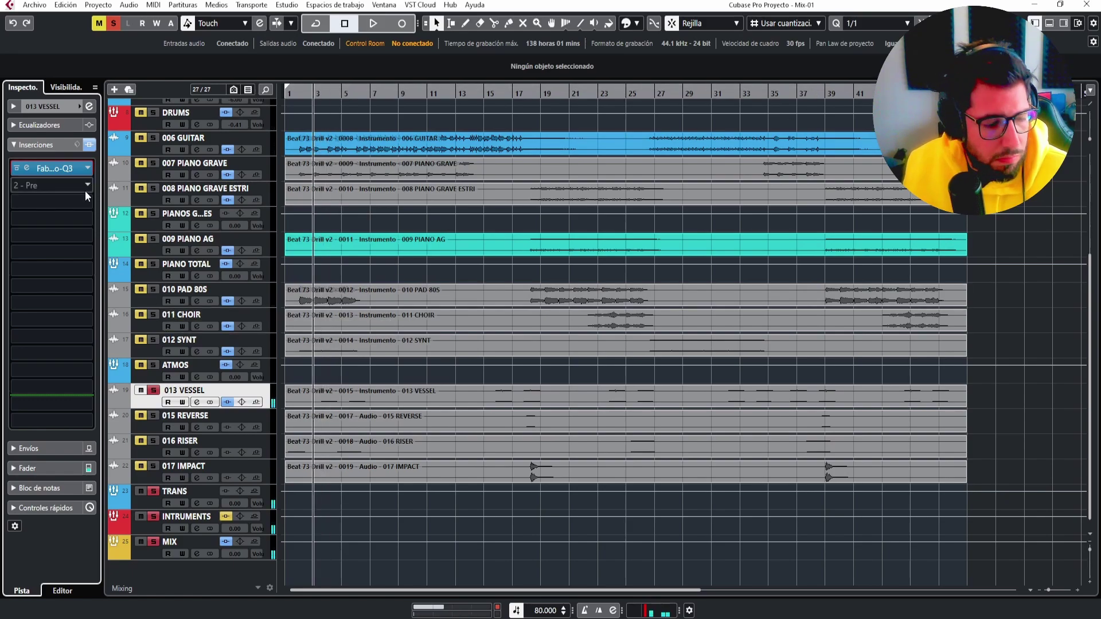
Open PAZ Position from the MIX group's fifth insert, clear its display, and check the stereo image of 013 VESSEL during playback.
key(F3)
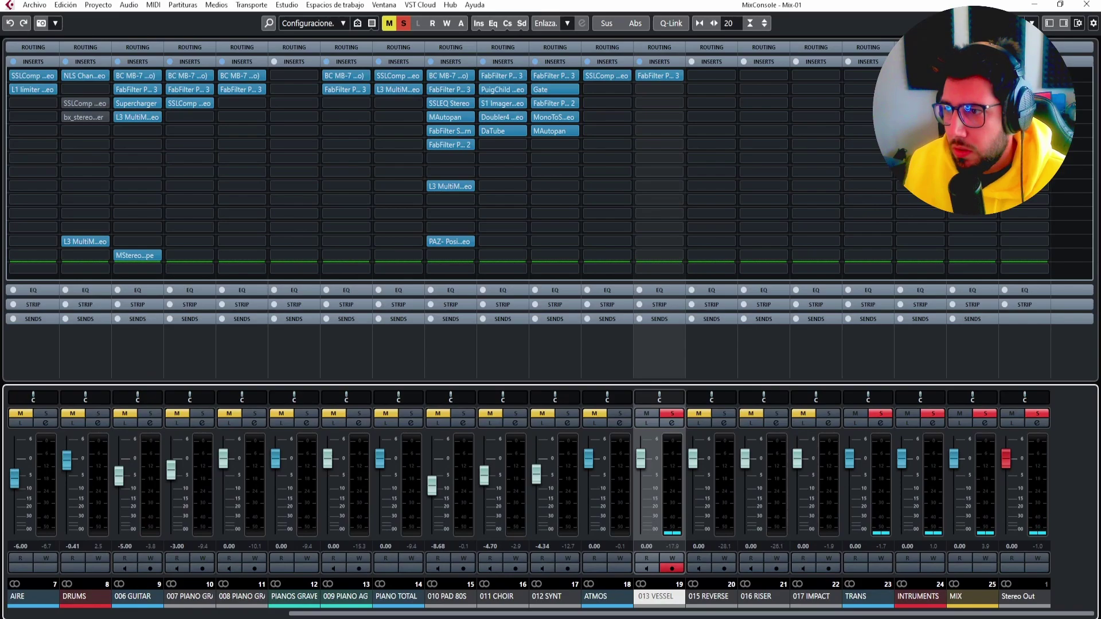
click(972, 131)
click(952, 375)
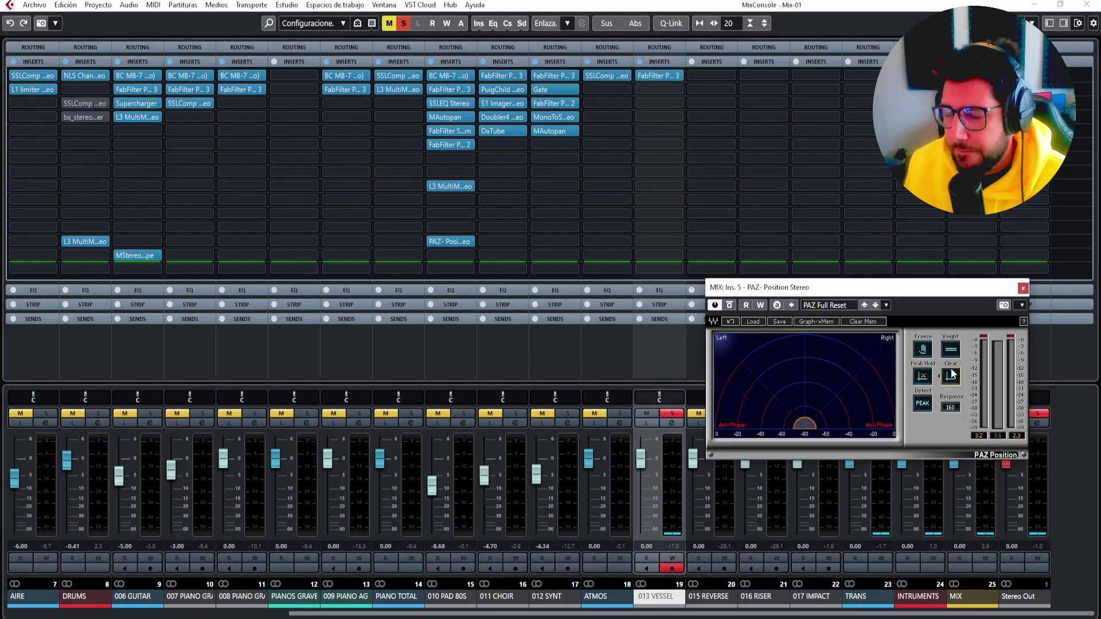
click(1087, 4)
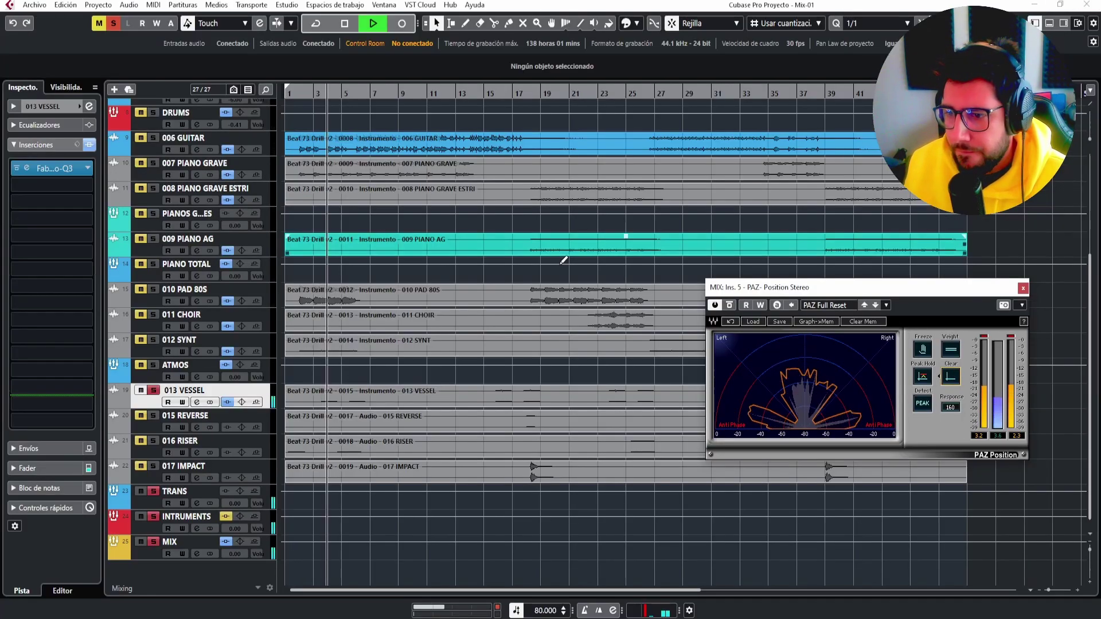
key(space)
Load S1 Imager Stereo into the second insert slot of 013 VESSEL.
click(87, 187)
text(S)
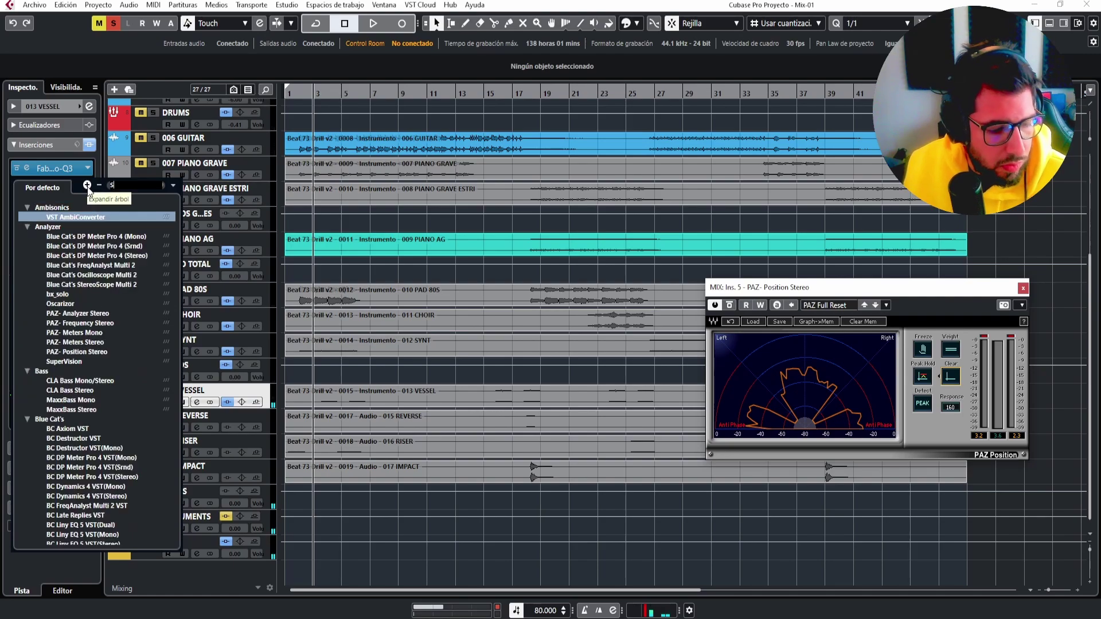
text(PATIAL)
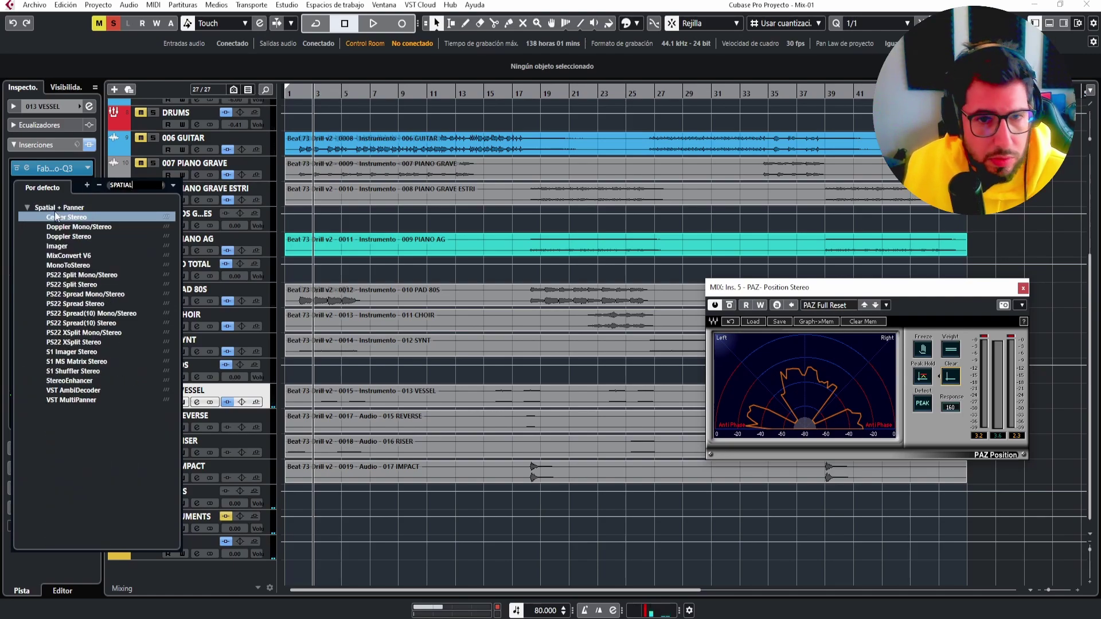
click(68, 351)
Narrow the S1 Imager width on 013 VESSEL to 0.27 during playback, checking it on a cleared PAZ Position display.
key(space)
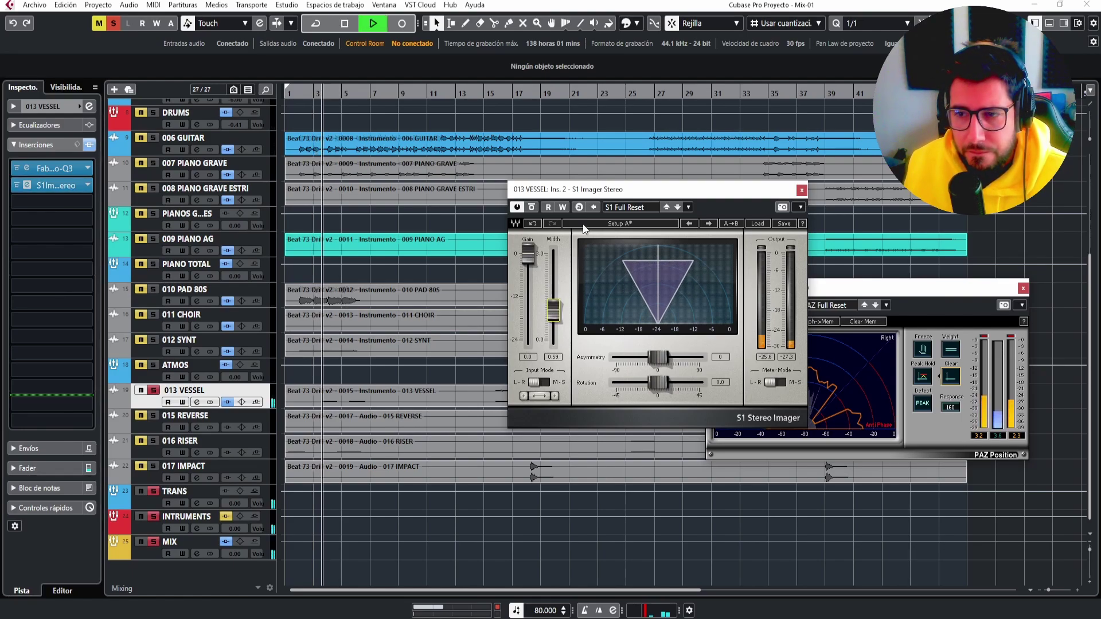
drag(626, 194, 363, 199)
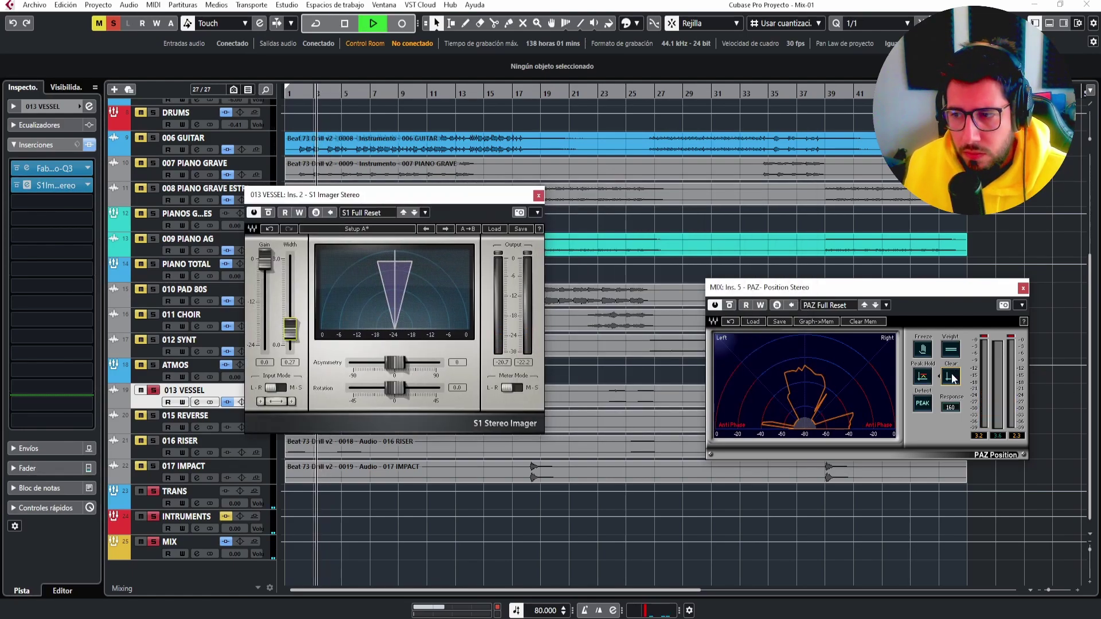
click(950, 377)
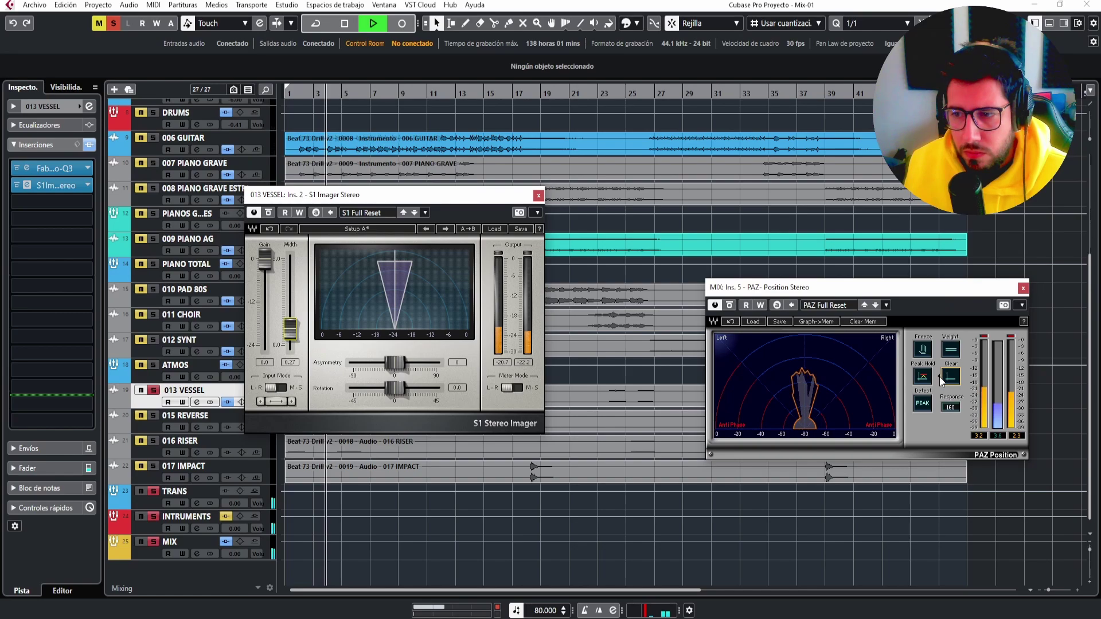
click(538, 196)
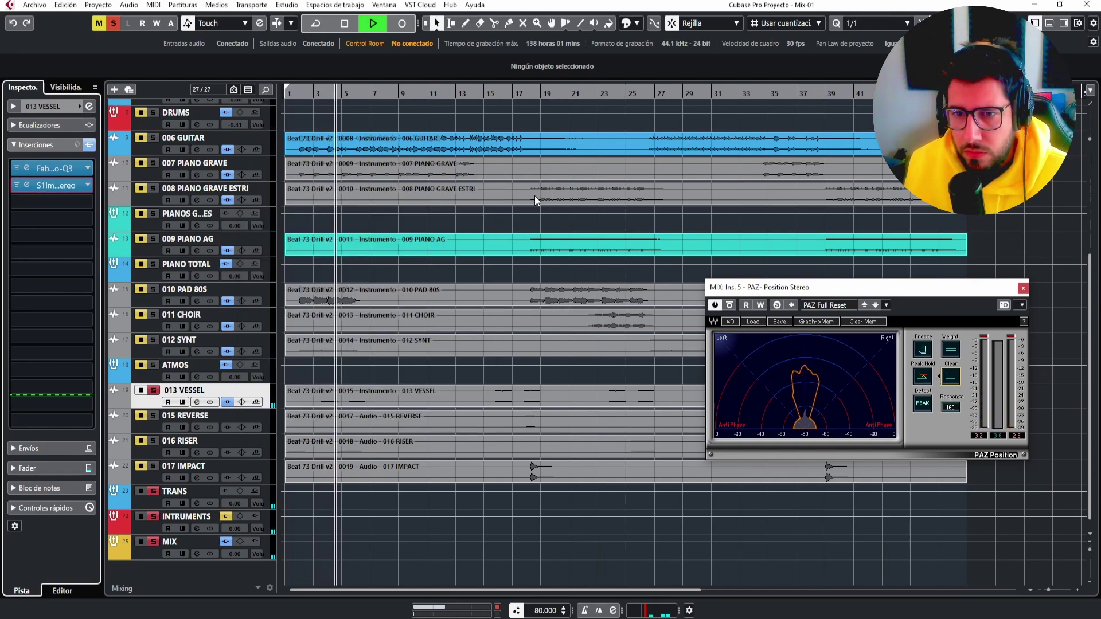
key(space)
Load MAutopan into the third insert slot of 013 VESSEL.
click(87, 202)
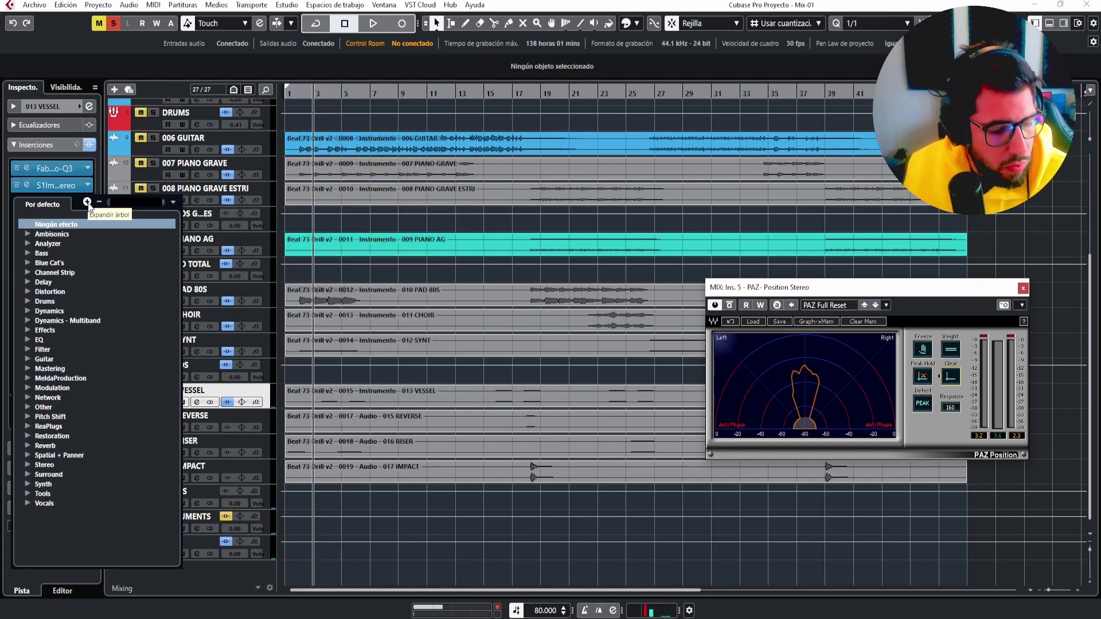
text(AUTOPAN)
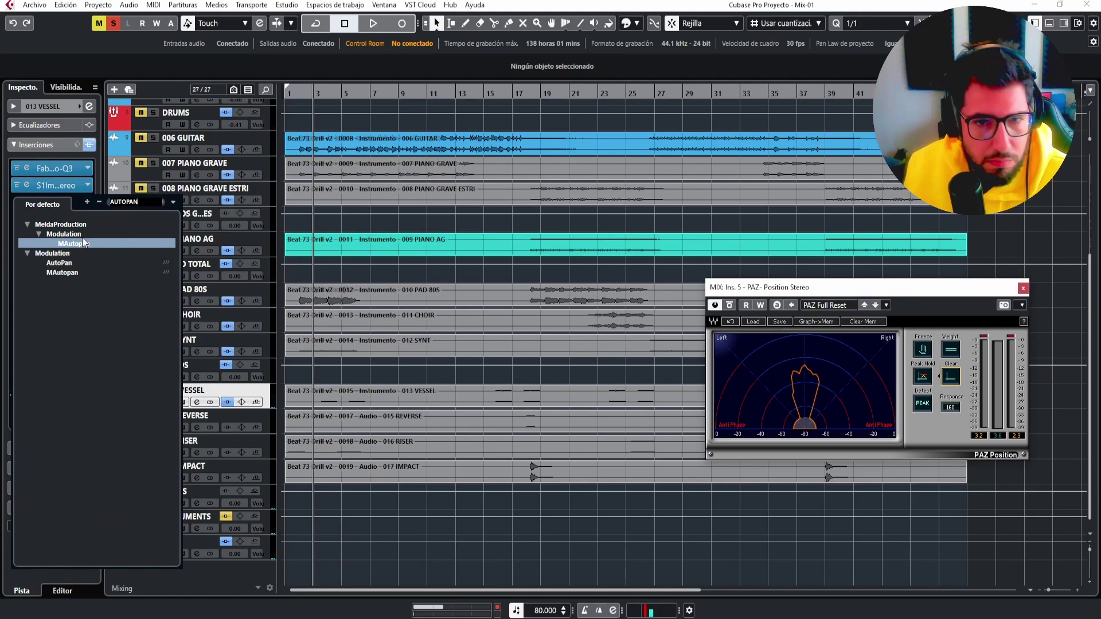
click(63, 244)
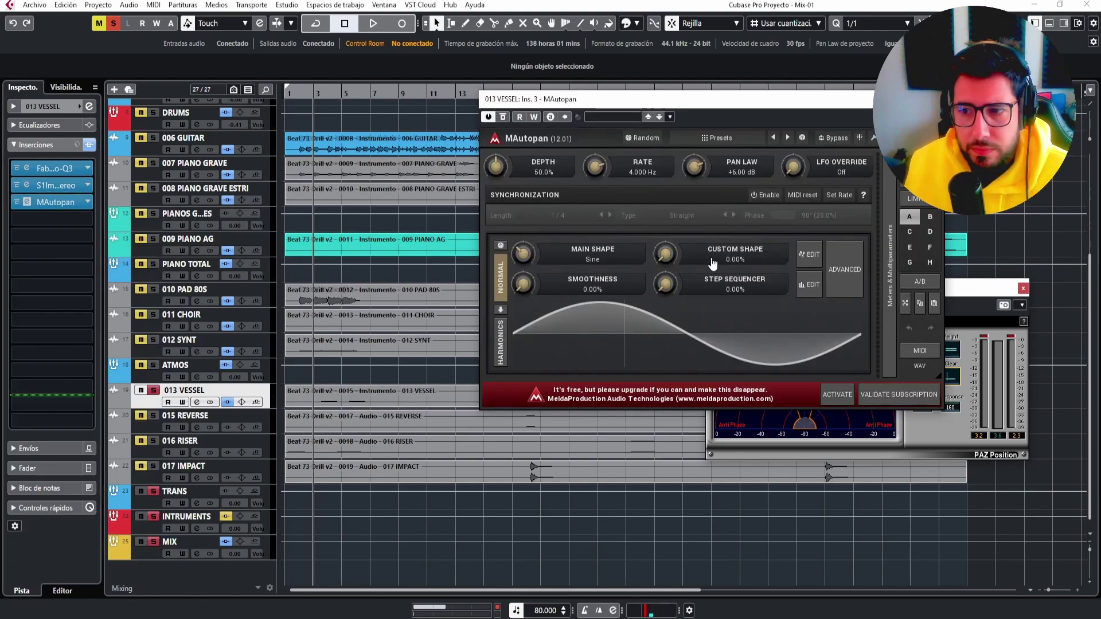
Set MAutopan's depth to 48%, enable synchronization with a length of 1, and adjust its phase during playback.
key(space)
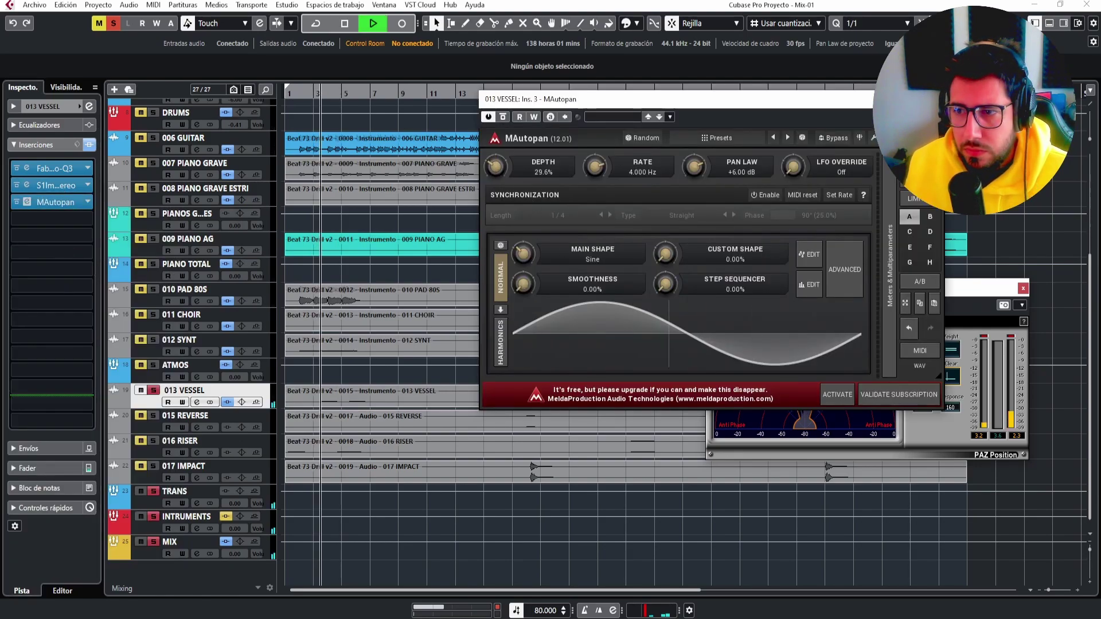
click(766, 195)
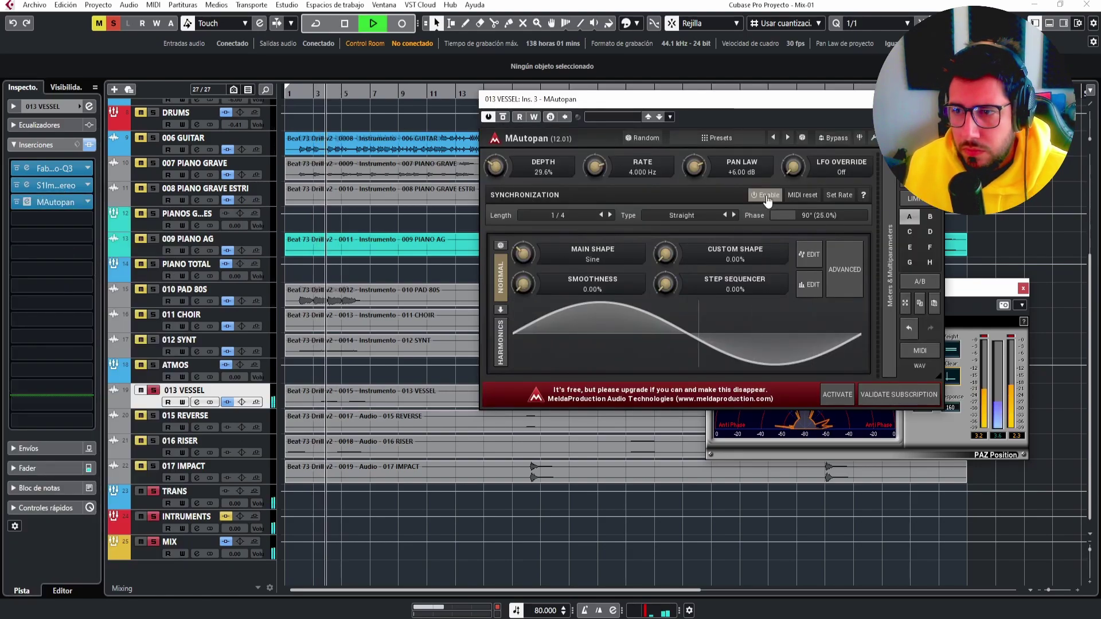
click(600, 215)
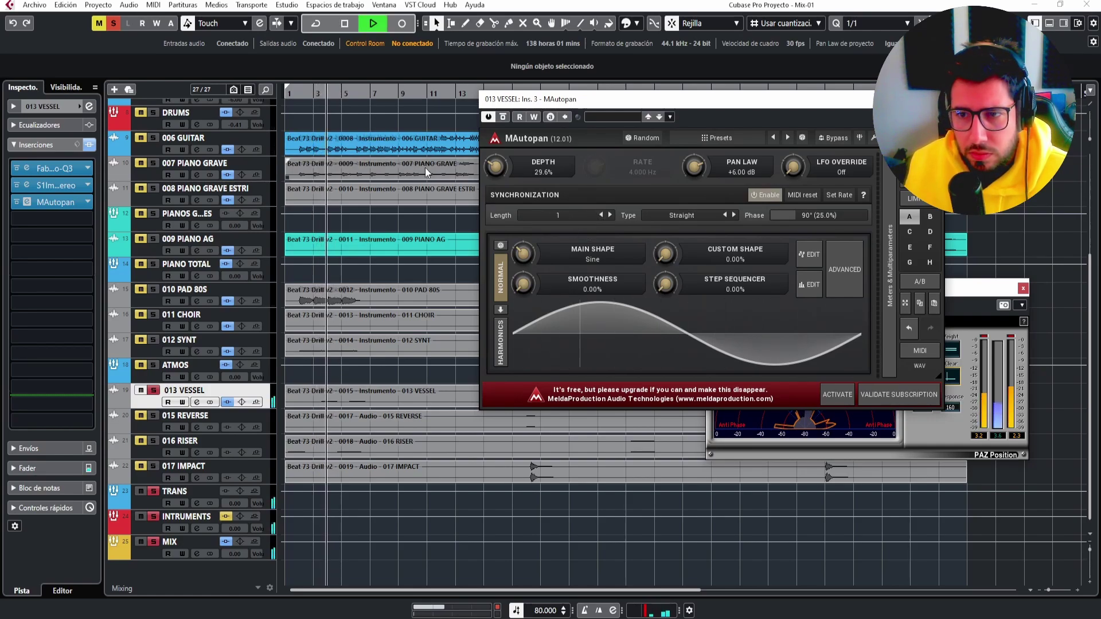
key(space)
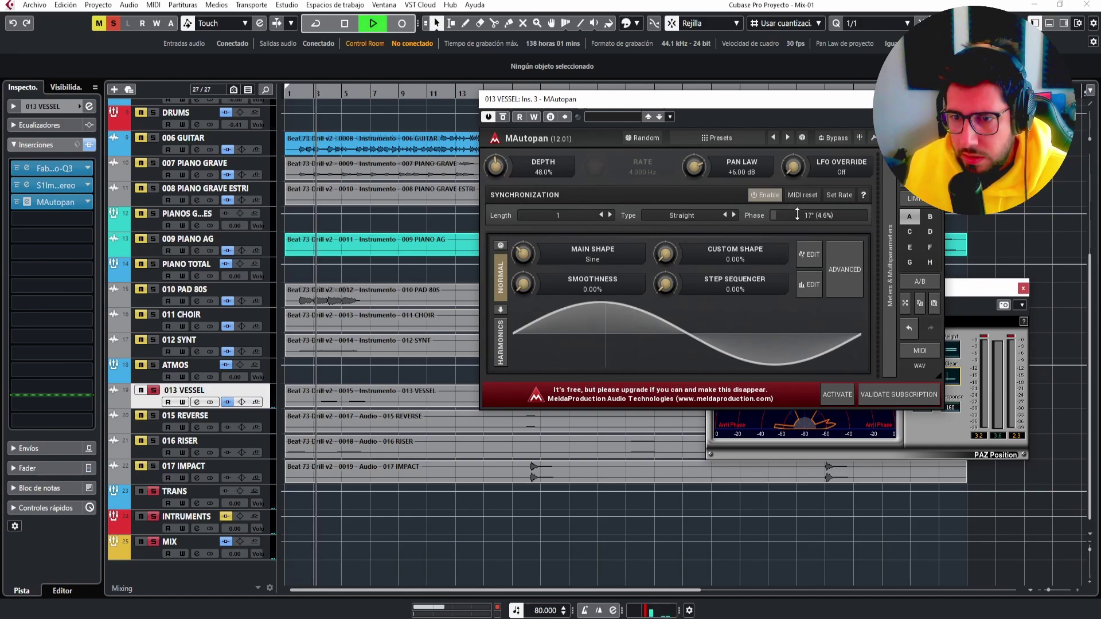
mouse_move(797, 214)
mouse_down()
mouse_move(797, 195)
mouse_move(801, 226)
mouse_up()
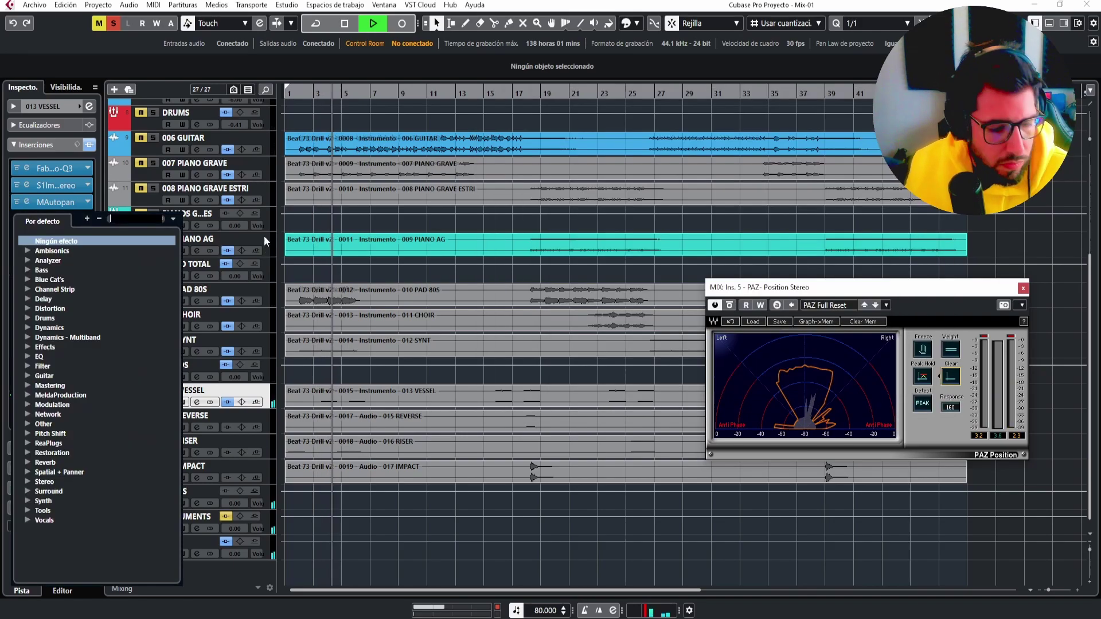
Load L1 limiter Stereo into the fourth insert slot of 013 VESSEL and set its linked threshold and ceiling to -22.7.
text(L1)
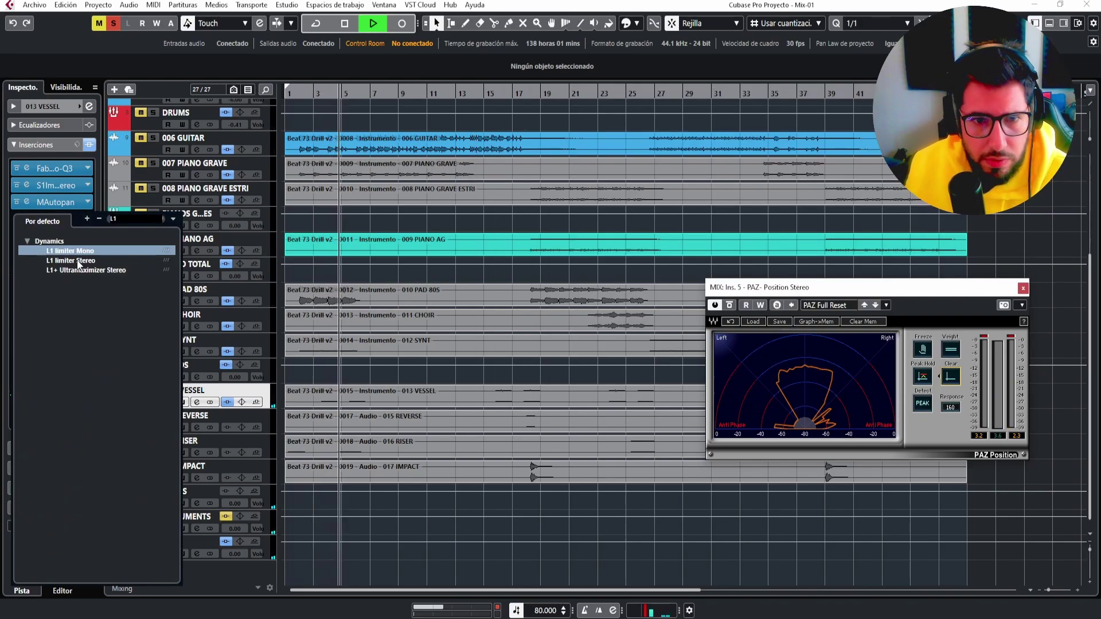
click(78, 261)
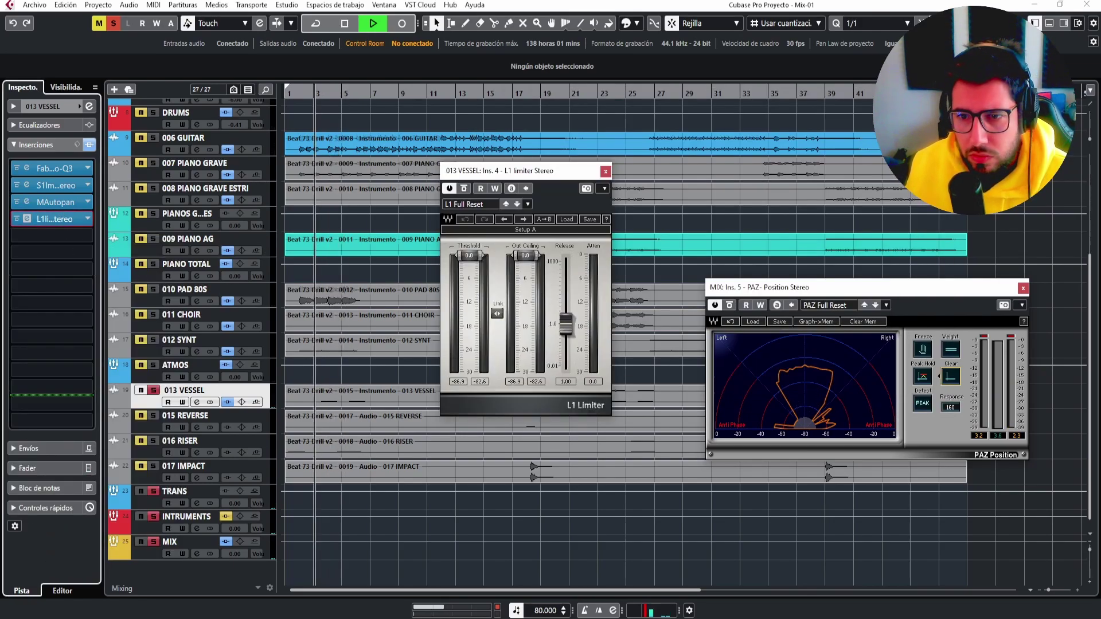
mouse_move(498, 313)
mouse_down()
mouse_move(498, 349)
mouse_move(498, 314)
mouse_up()
key(space)
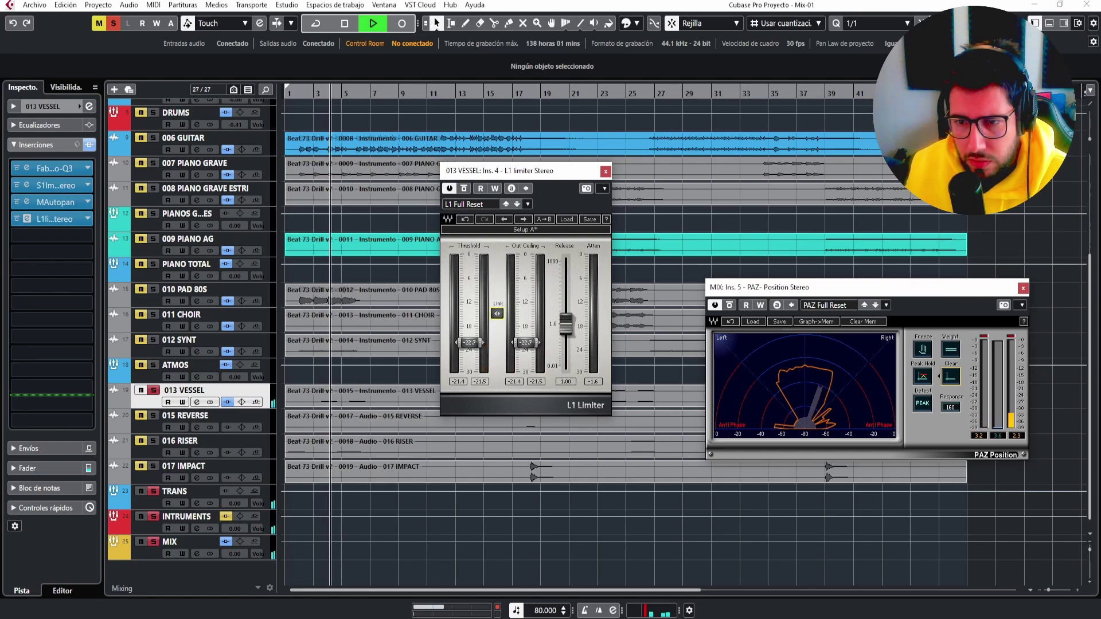
key(space)
key(space)
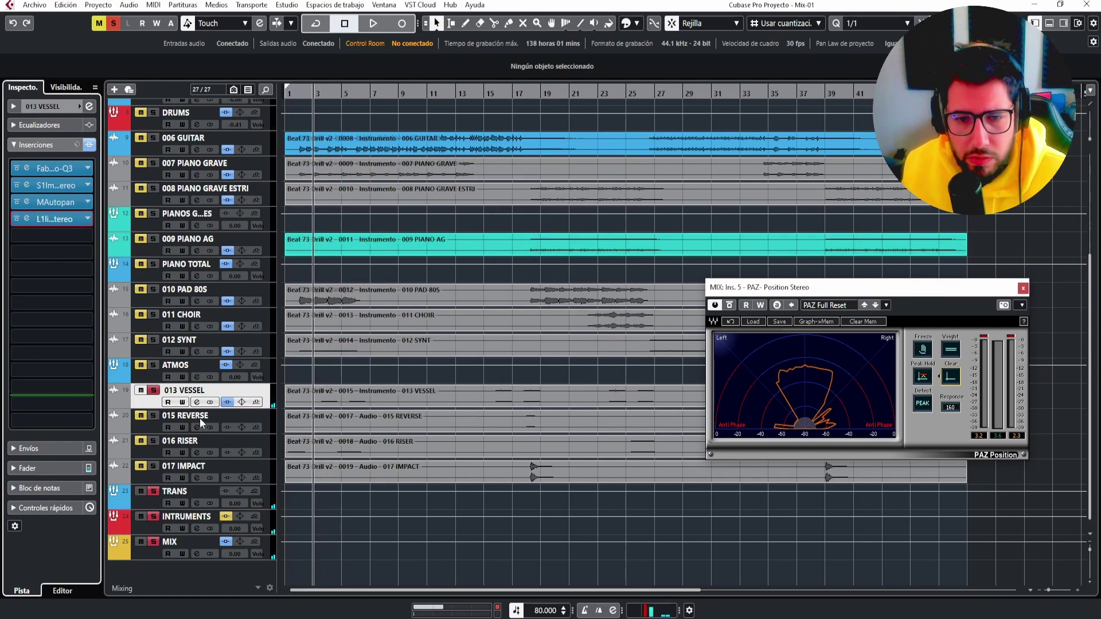
Turn off solo on the 013 VESSEL track and look over the track list.
click(154, 392)
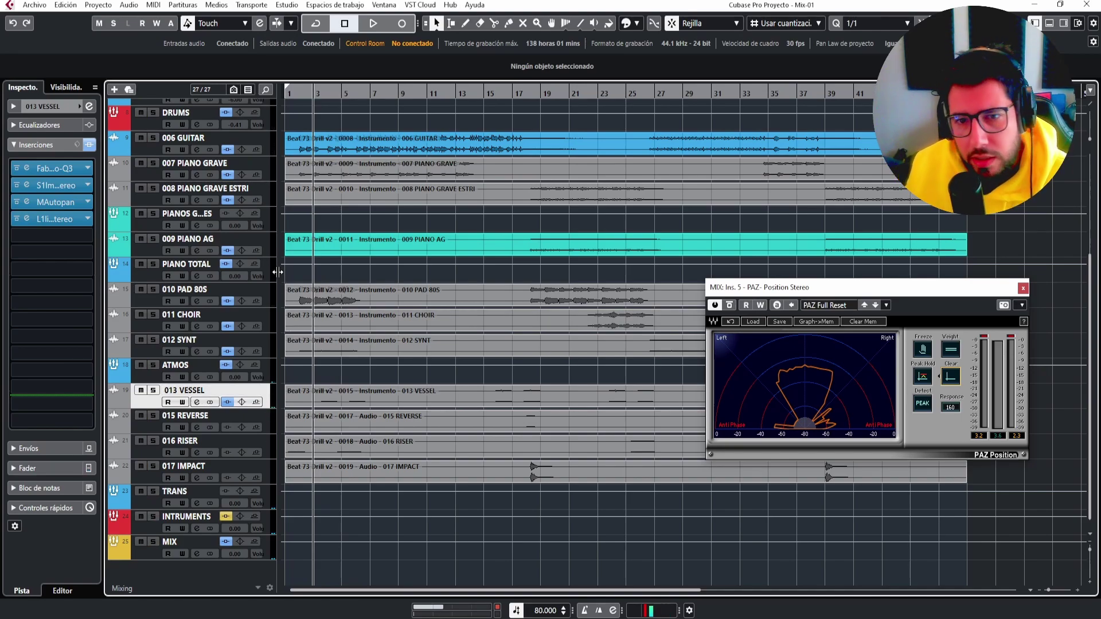
scroll(270, 276, up, 5)
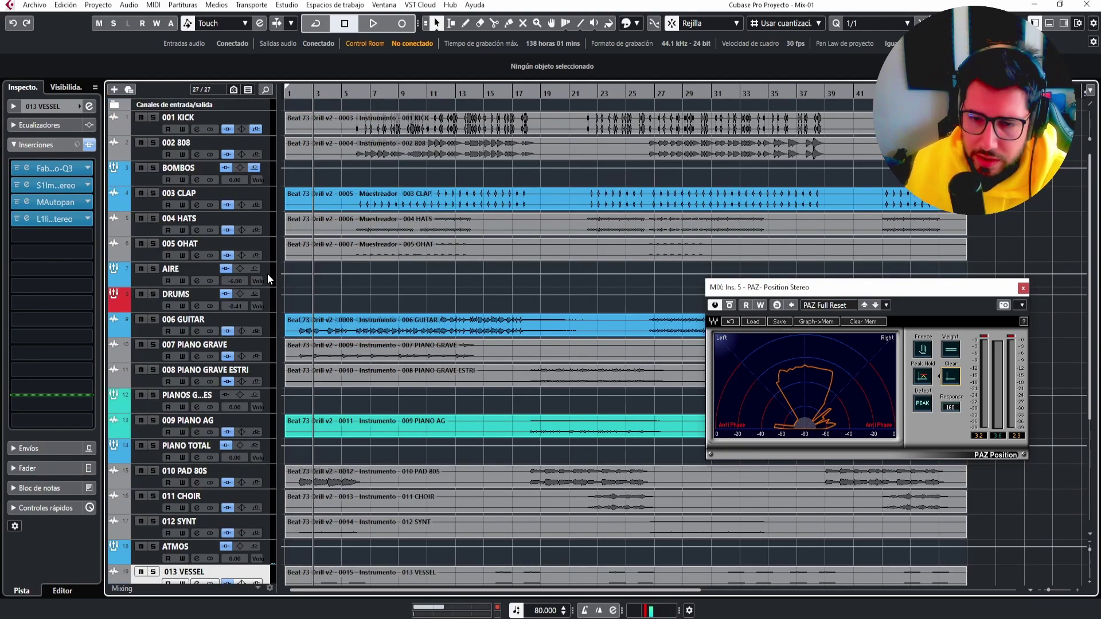
scroll(267, 274, down, 5)
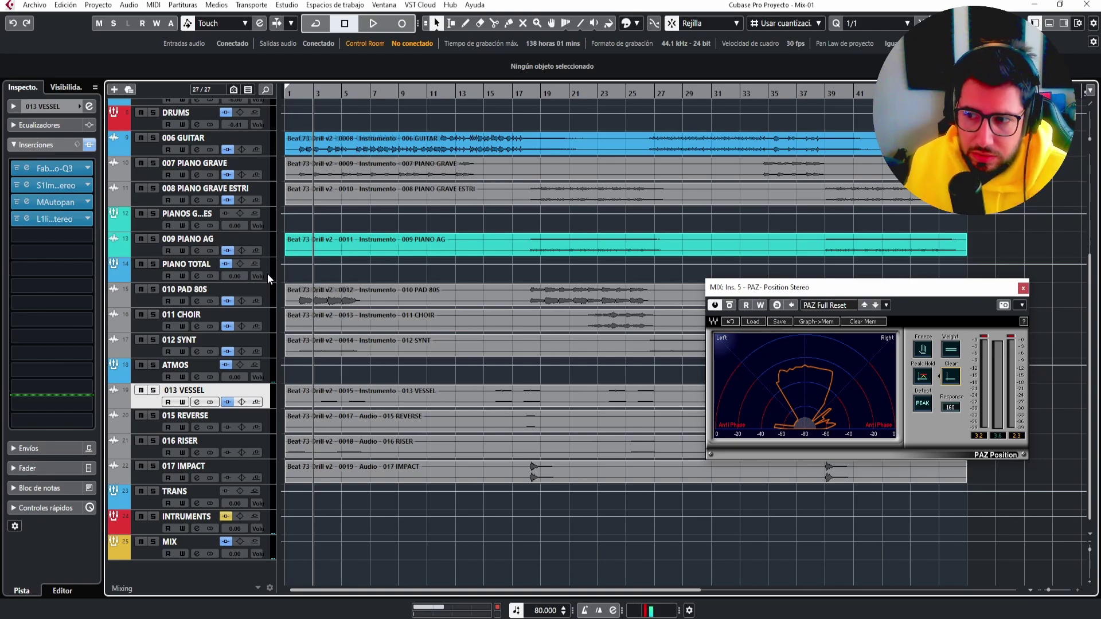
scroll(267, 273, up, 5)
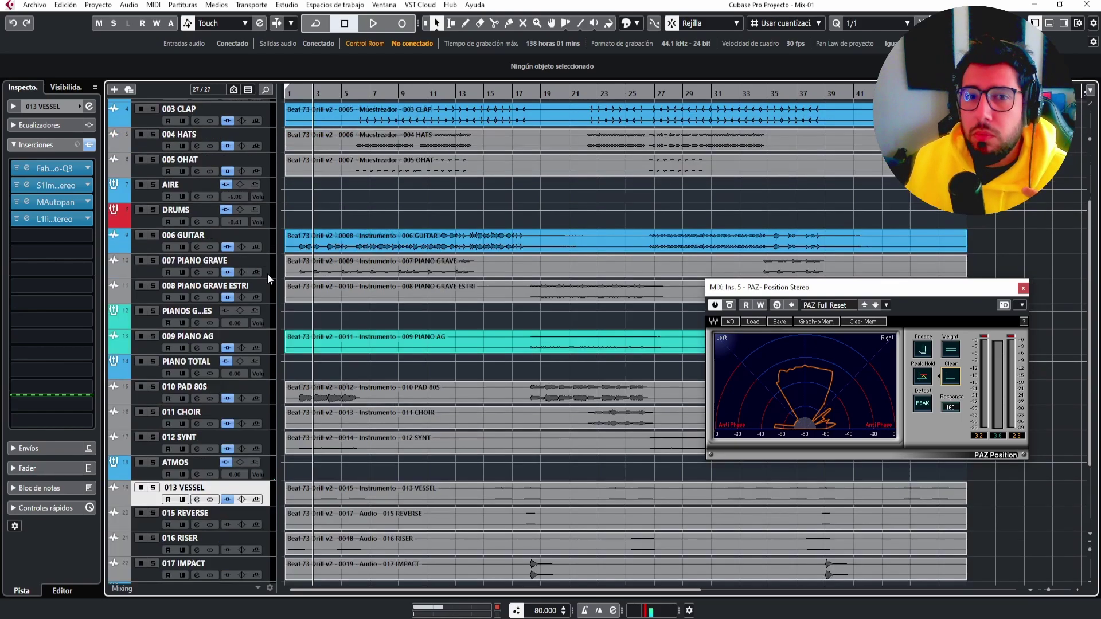
scroll(252, 281, down, 5)
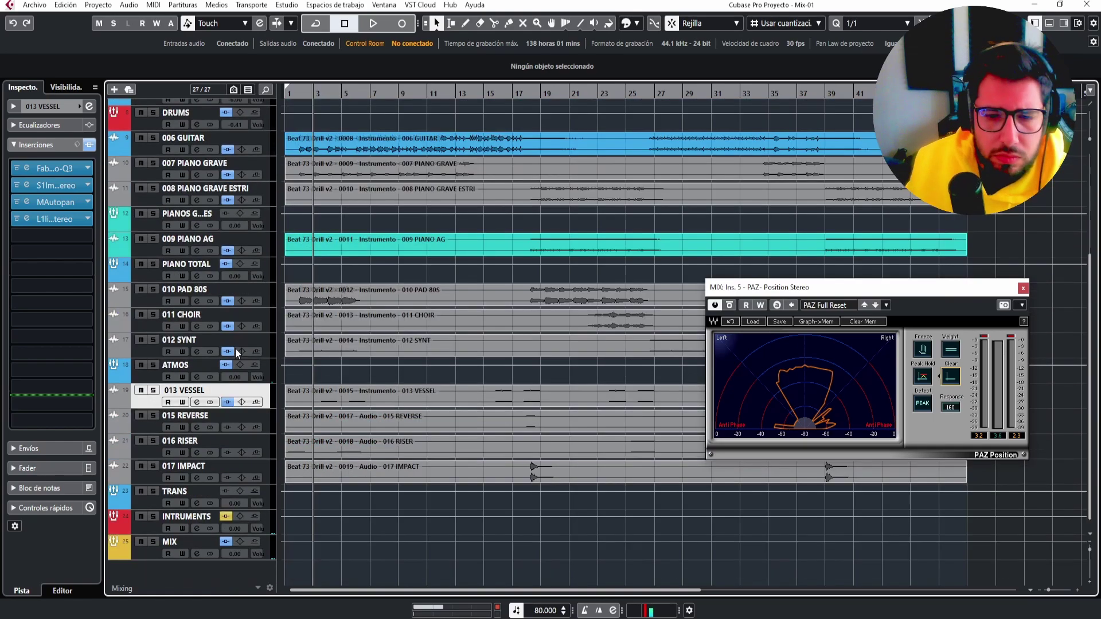
Solo the 015 REVERSE track and audition it from just before bar 18.
click(187, 419)
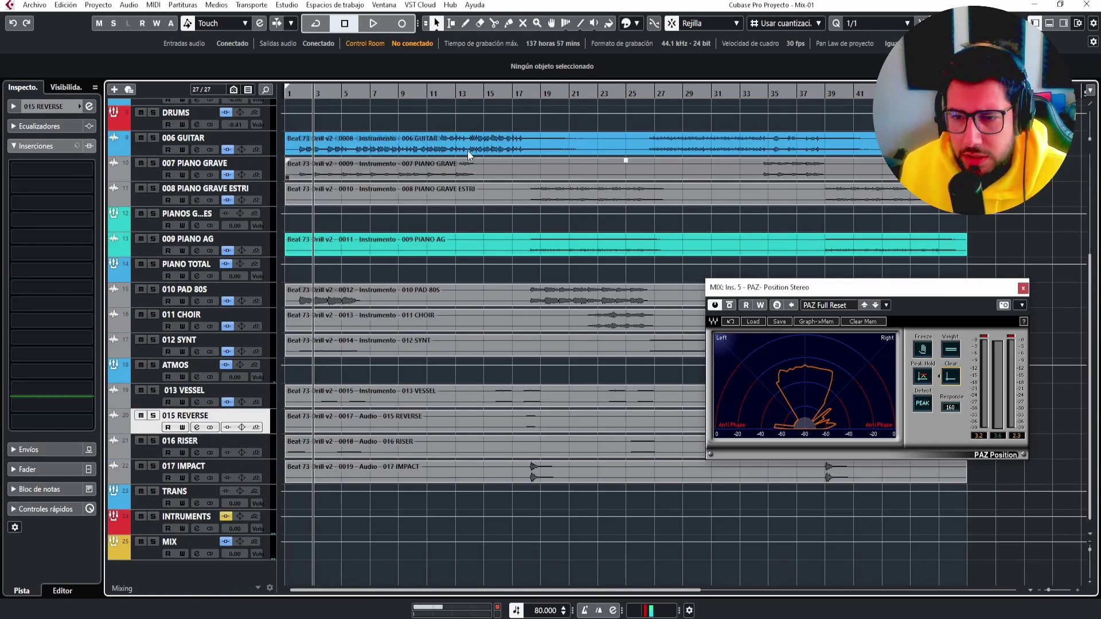
click(524, 93)
key(space)
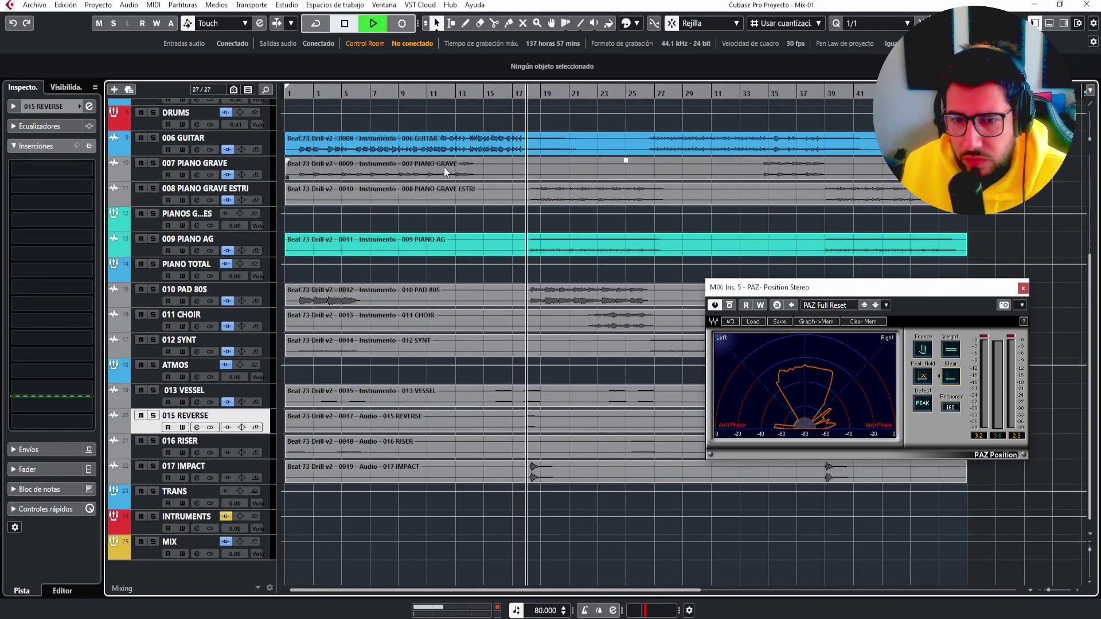
click(153, 416)
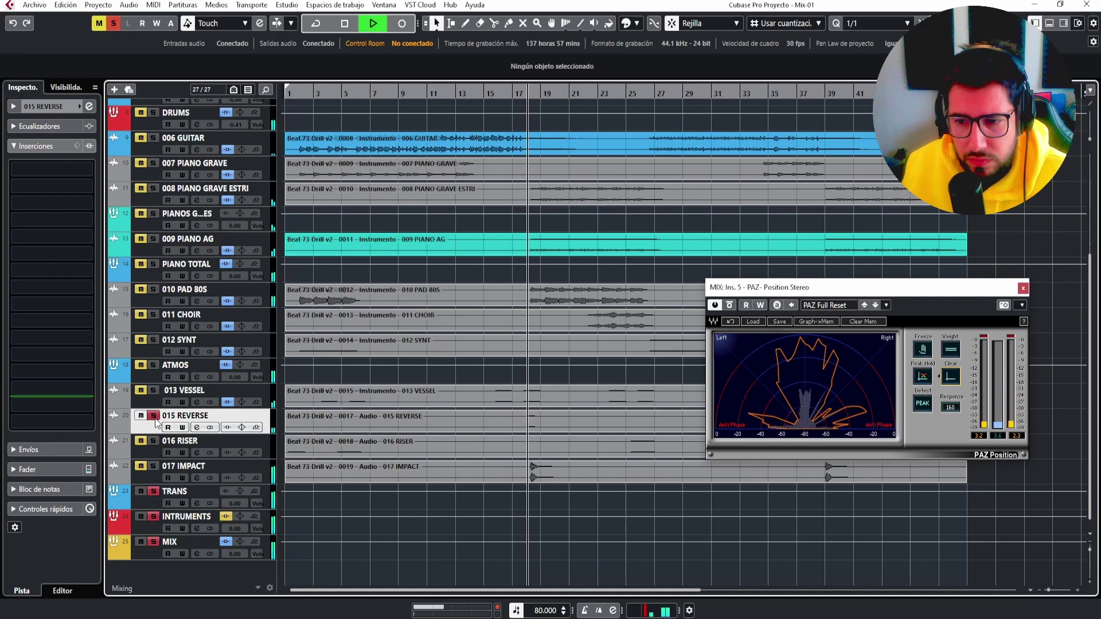
key(space)
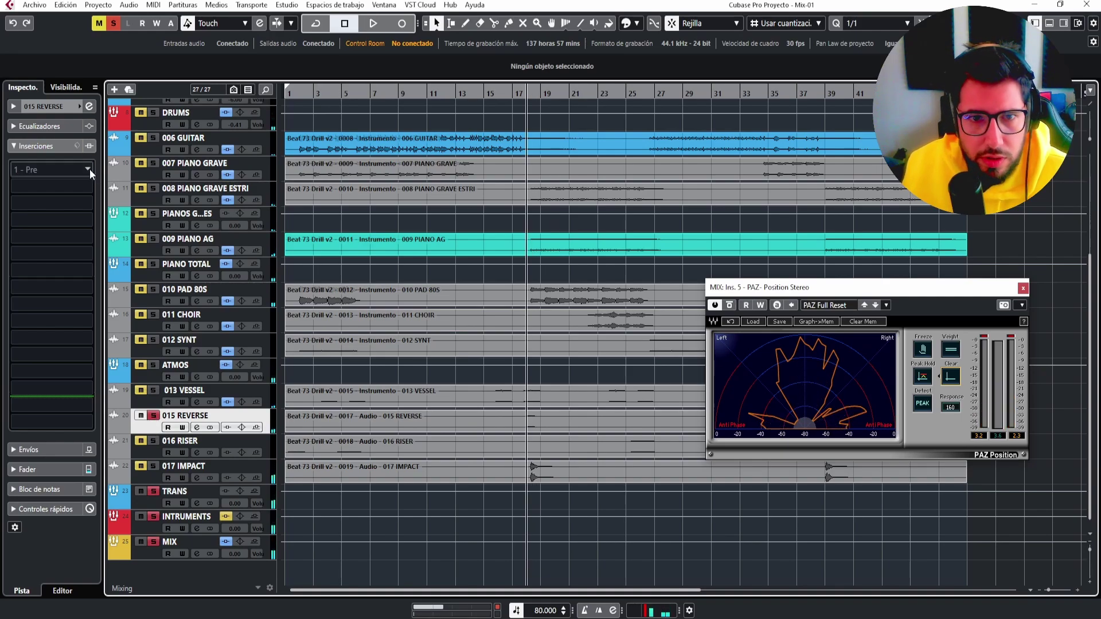
Insert FabFilter Pro-Q 3 in the first insert slot of 015 REVERSE and open it while the track plays.
click(89, 170)
text(q3)
double_click(98, 198)
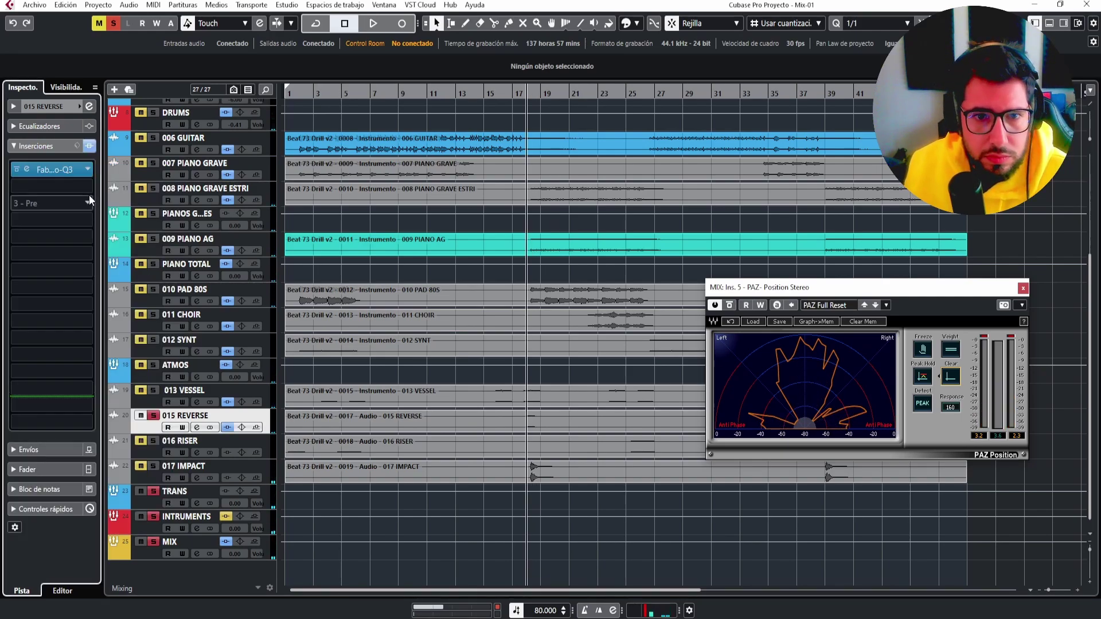
click(75, 173)
key(space)
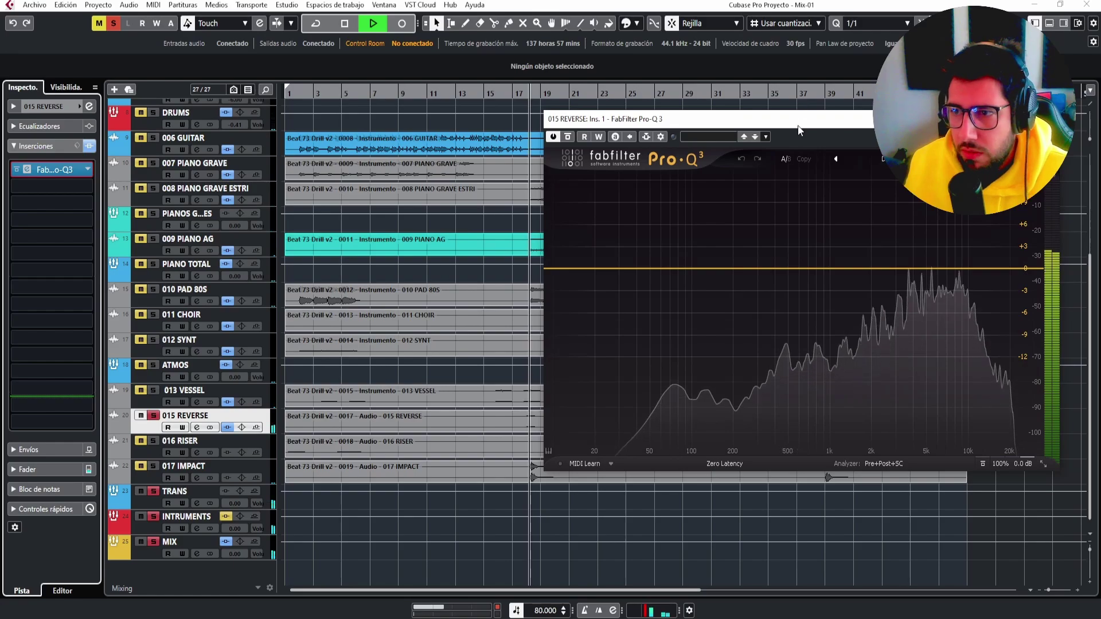
drag(799, 129, 554, 146)
Add a 12 dB/oct Low Cut band at about 332 Hz with a Q of about 0.44 and audition it.
click(464, 285)
key(space)
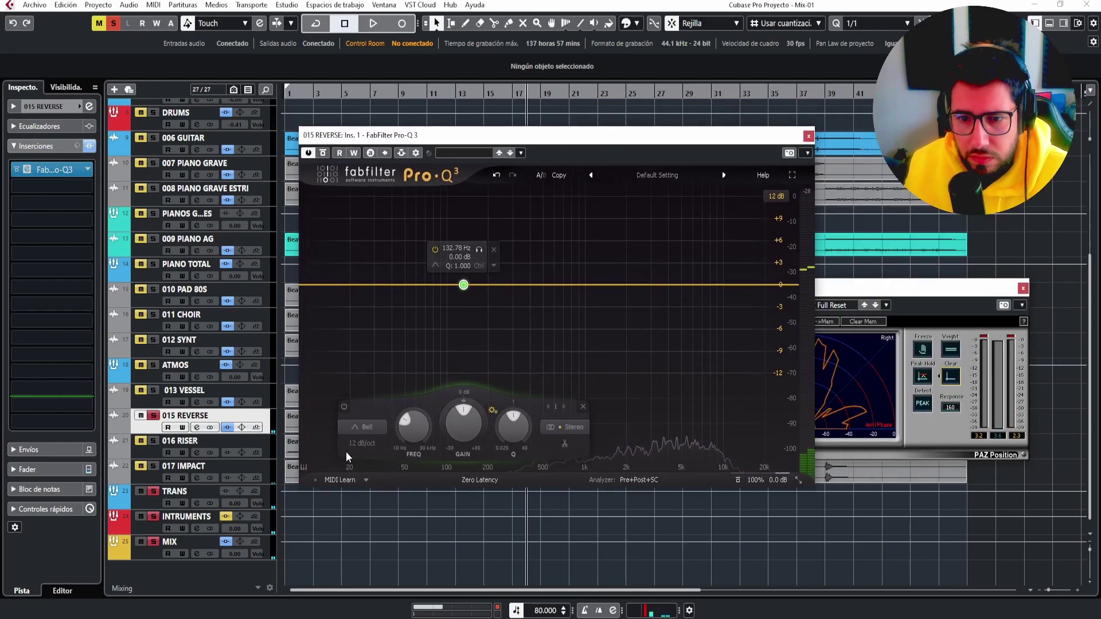
click(363, 426)
click(367, 339)
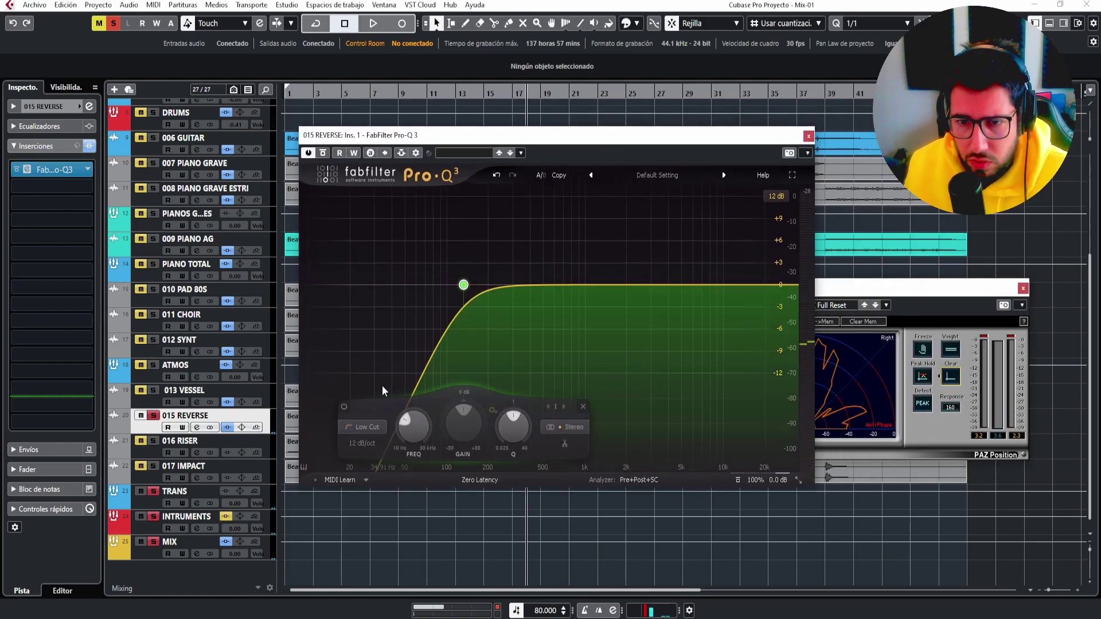
drag(467, 293, 521, 341)
key(space)
key(space)
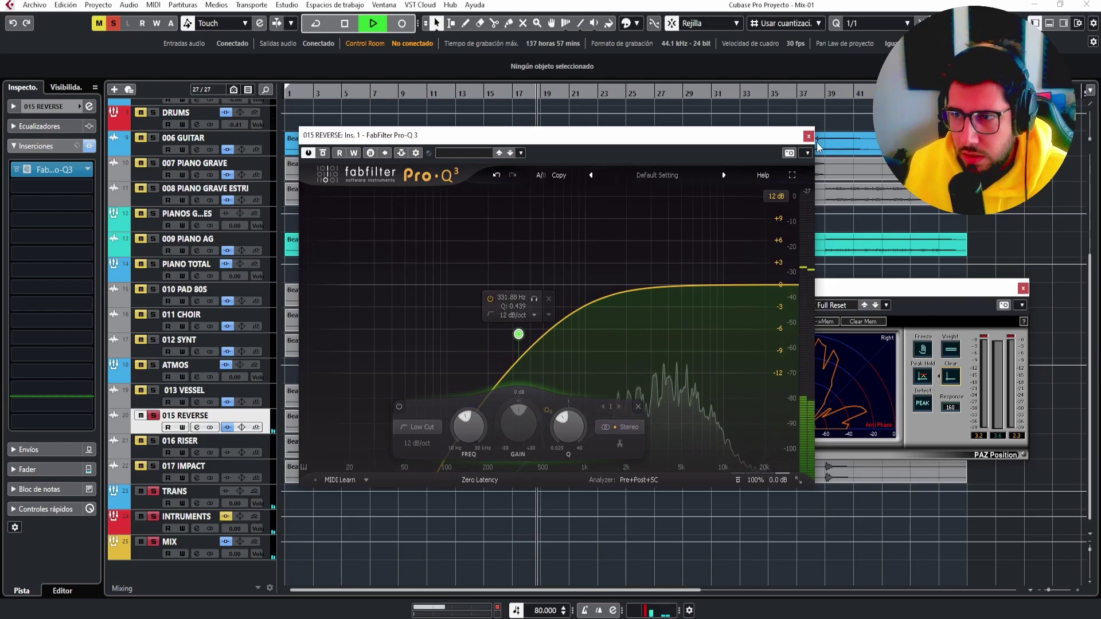
Close the PAZ Position and Pro-Q 3 windows and enlarge the waveforms shown in the events.
click(1023, 288)
click(808, 136)
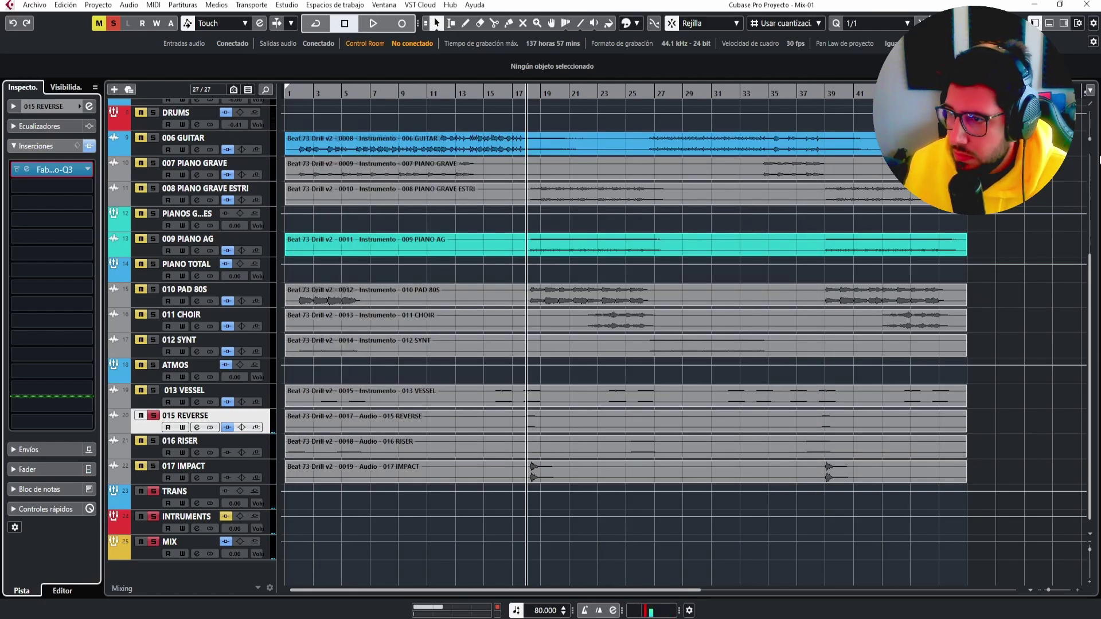
drag(1091, 139, 1094, 126)
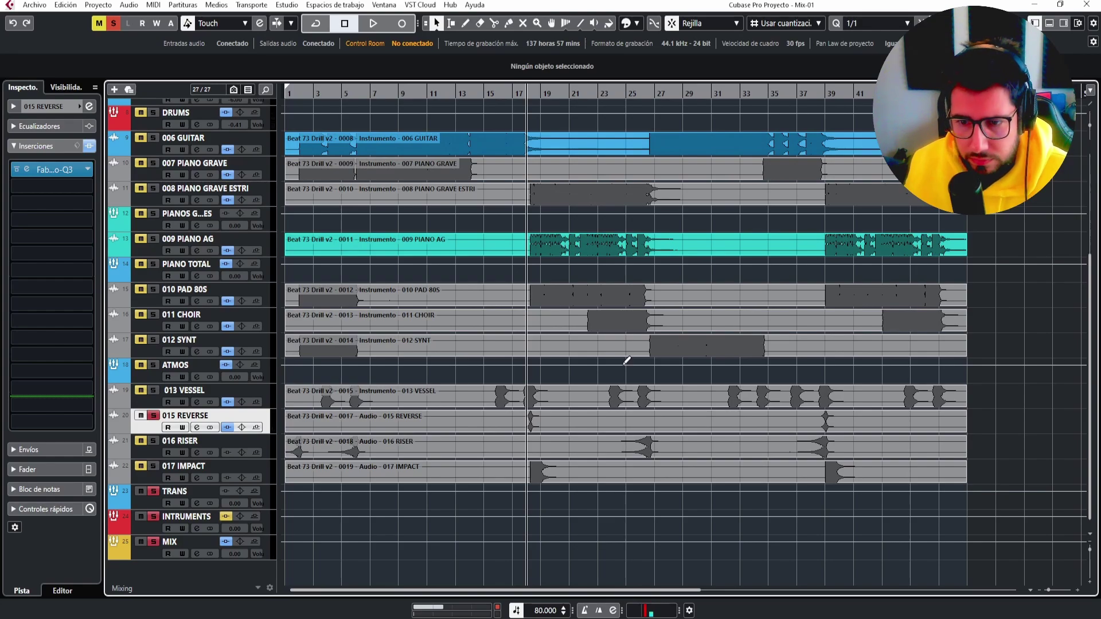
Examine how the 015 REVERSE waveform lines up with the other tracks around bar 18 and across the arrangement.
scroll(627, 360, up, 5)
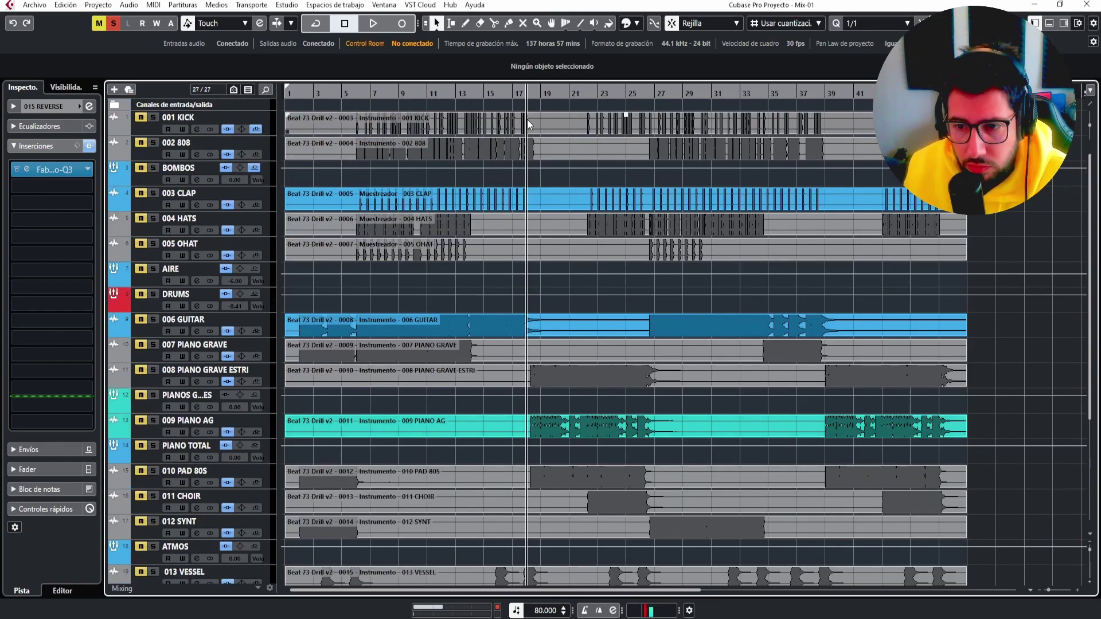
scroll(532, 274, down, 5)
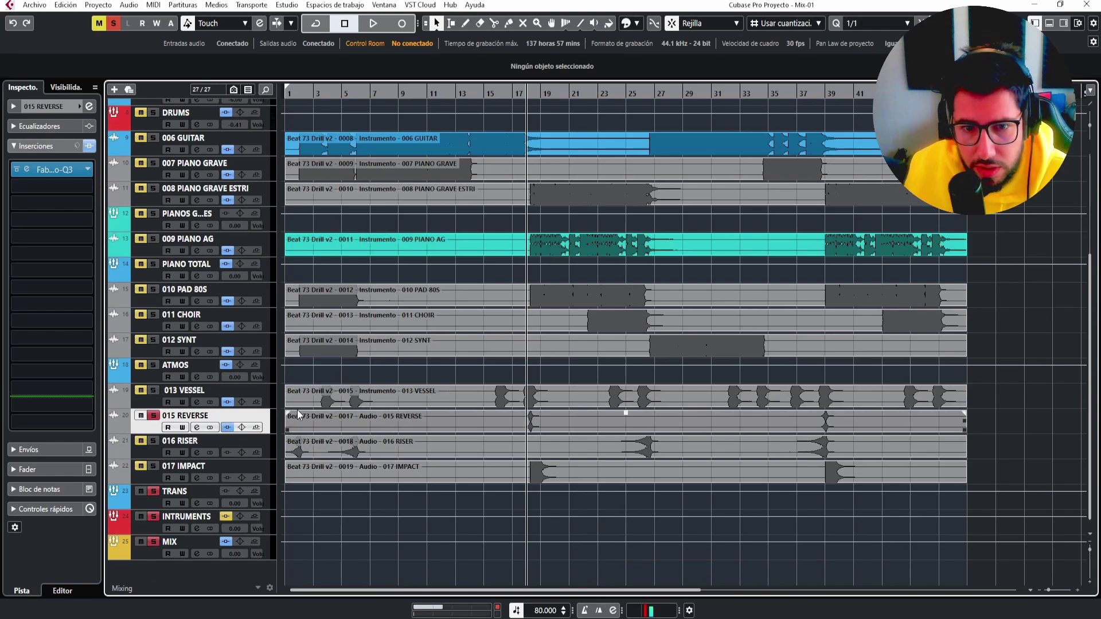
scroll(1021, 572, up, 3)
drag(1048, 590, 1055, 590)
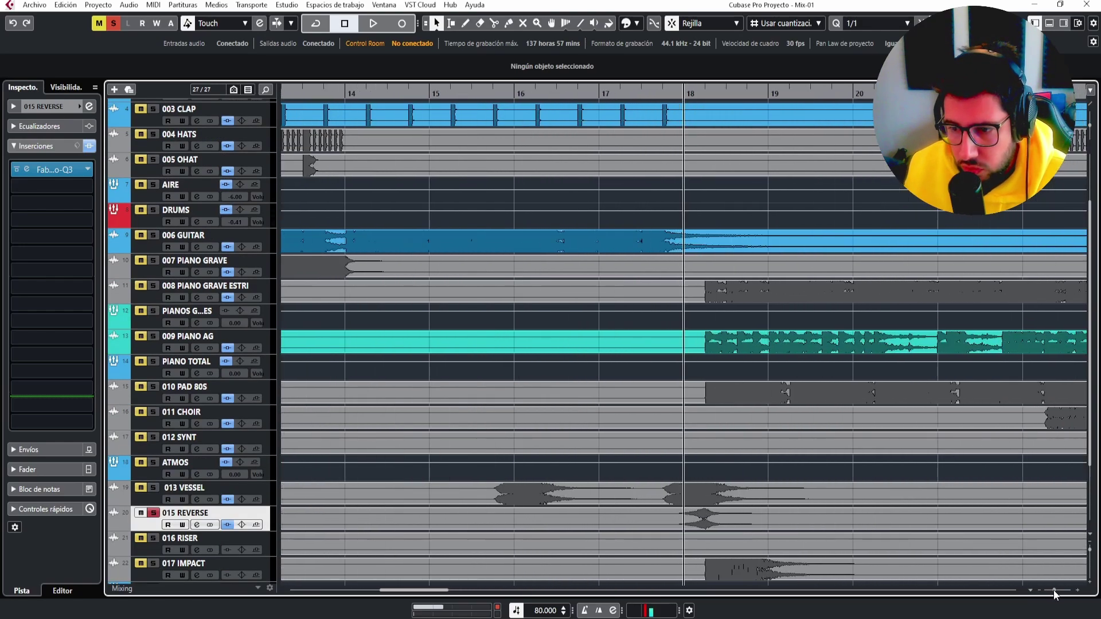
click(696, 95)
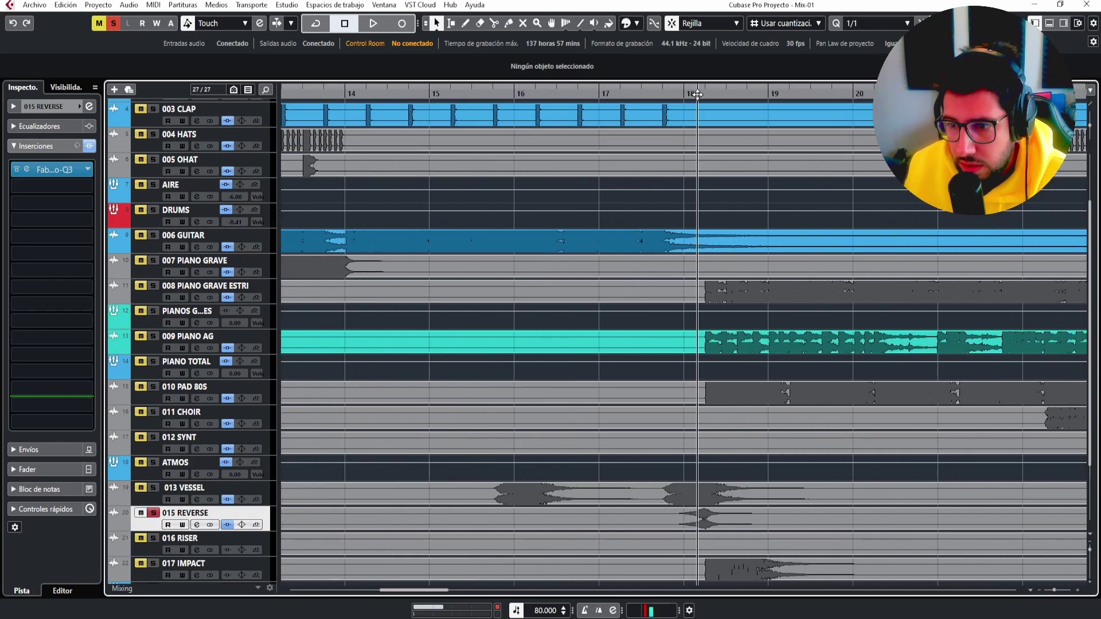
scroll(1019, 390, down, 3)
scroll(775, 248, up, 5)
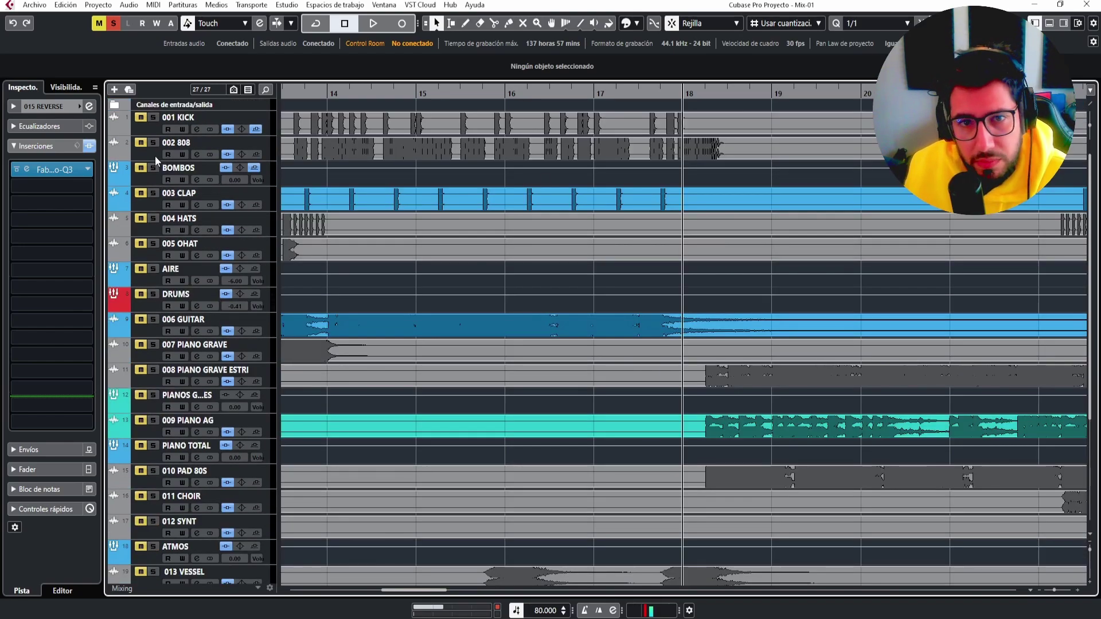
click(139, 143)
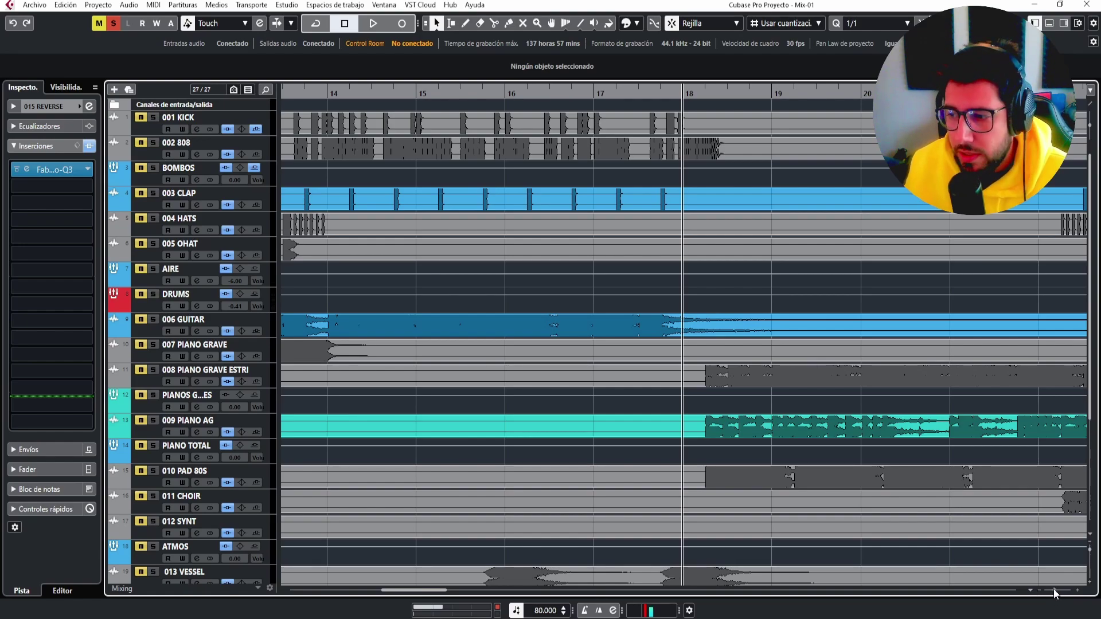
drag(1054, 589, 1048, 590)
scroll(491, 483, down, 4)
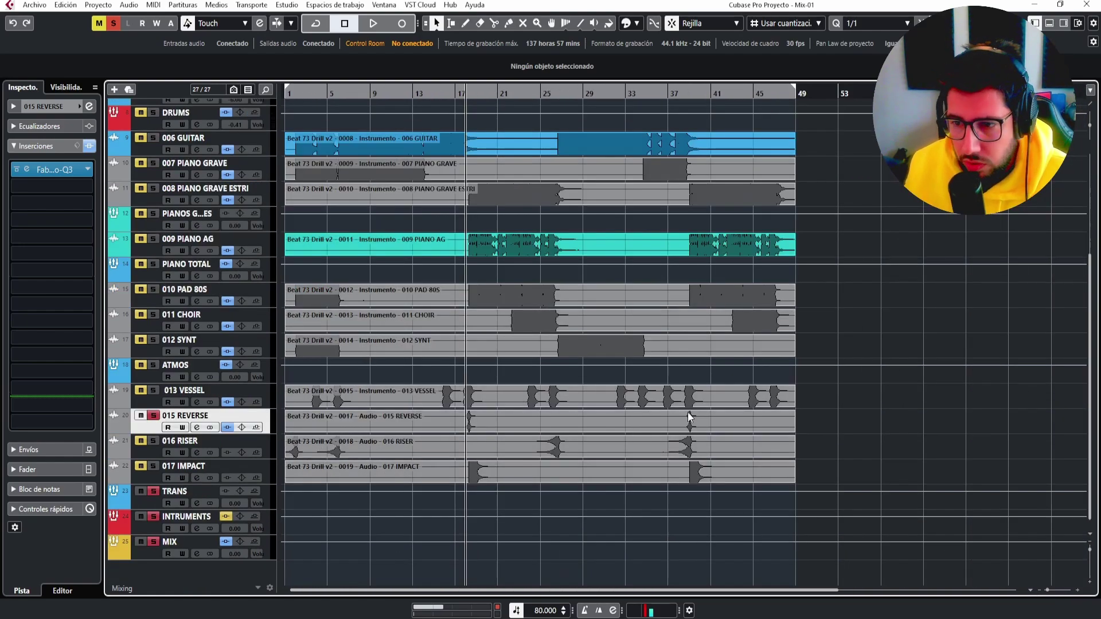
Turn off solo on 015 REVERSE and play the full mix at its transitions near bars 38 and 17.
mouse_move(689, 92)
mouse_down()
mouse_move(701, 136)
mouse_move(708, 85)
mouse_up()
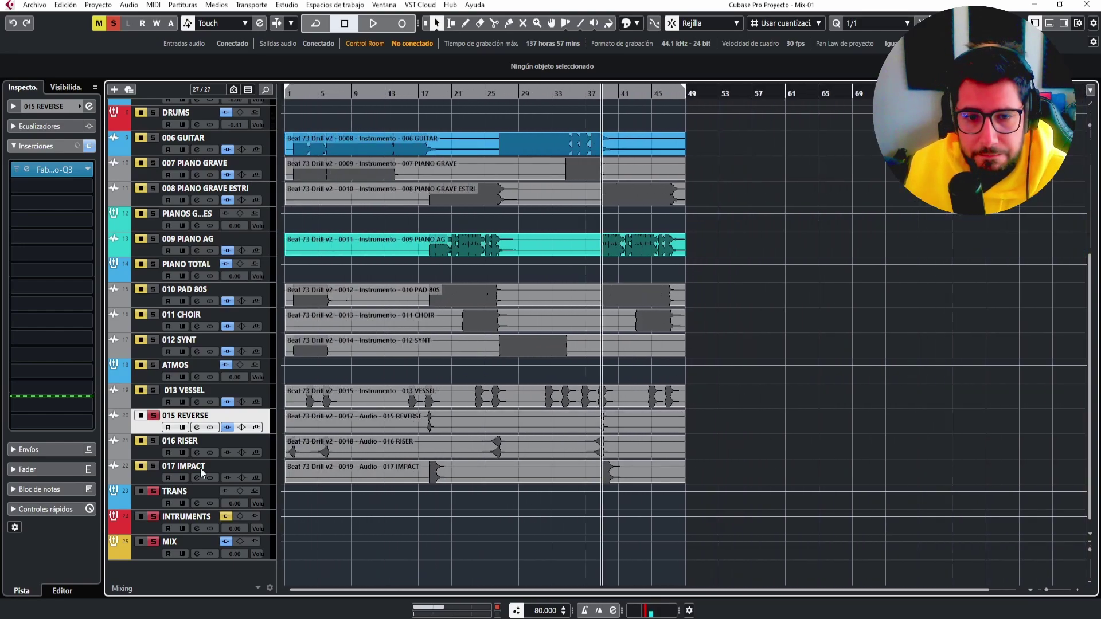
click(151, 416)
key(space)
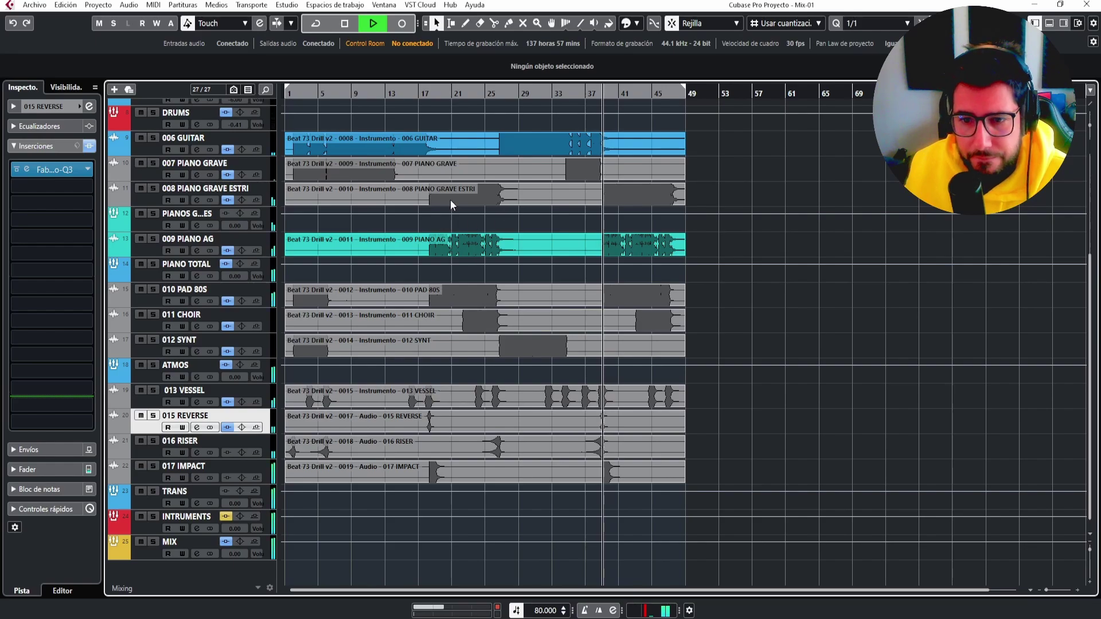
click(416, 93)
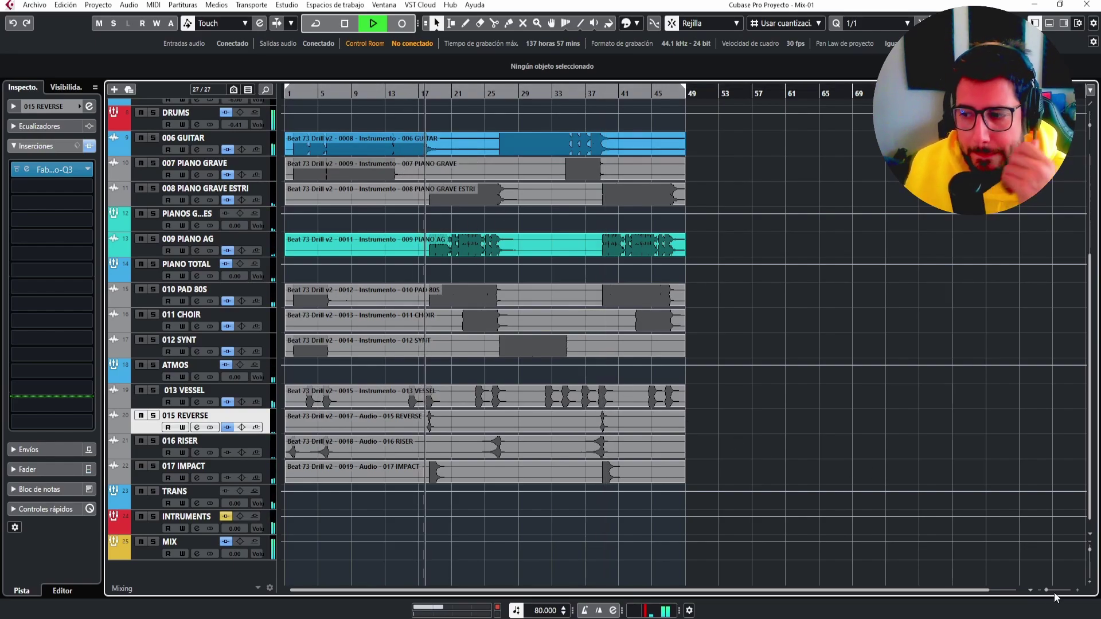
drag(1045, 592, 1051, 590)
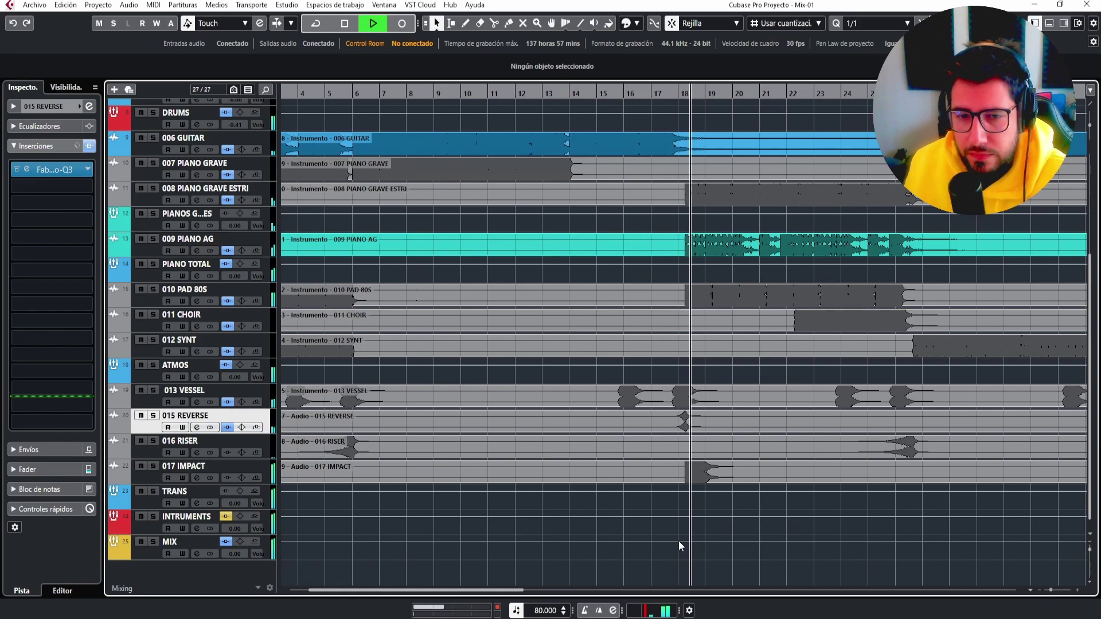
key(space)
Set the volume of the 015 REVERSE track to 3.00 and audition the transition around bar 18.
click(264, 448)
click(270, 413)
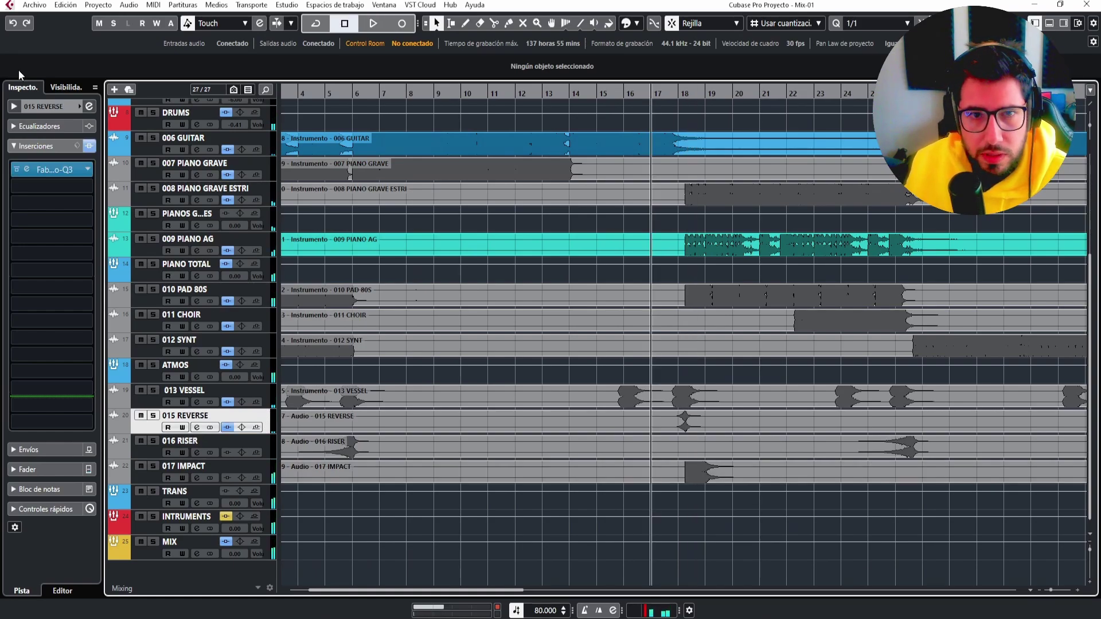
click(13, 106)
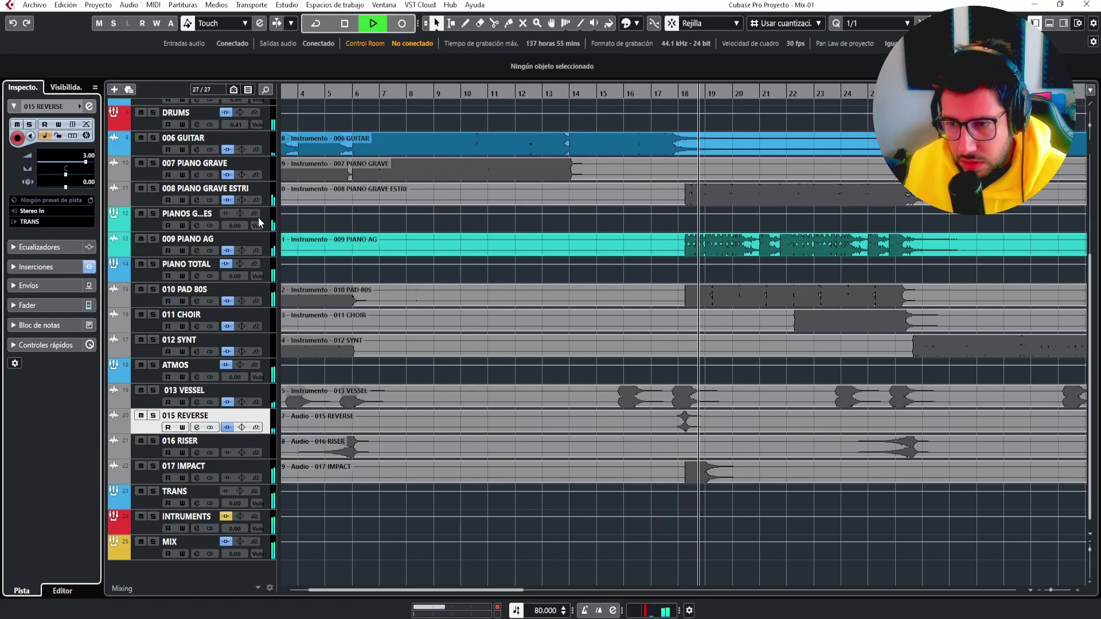
key(space)
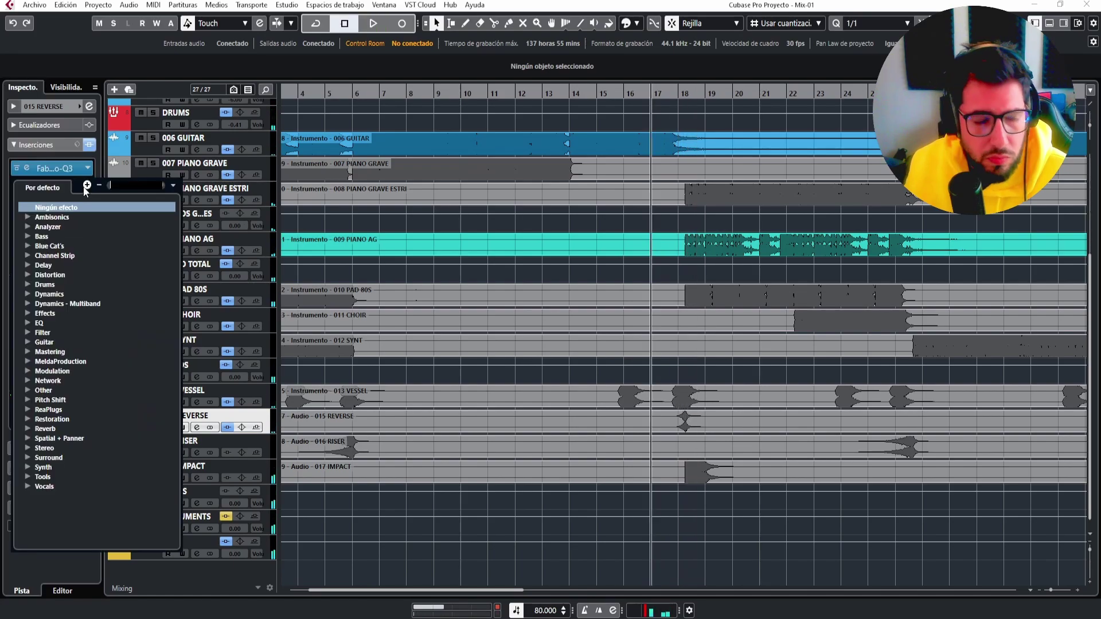
Insert S1 Imager Stereo in the second insert slot of 015 REVERSE and show the MixConsole.
text(STA)
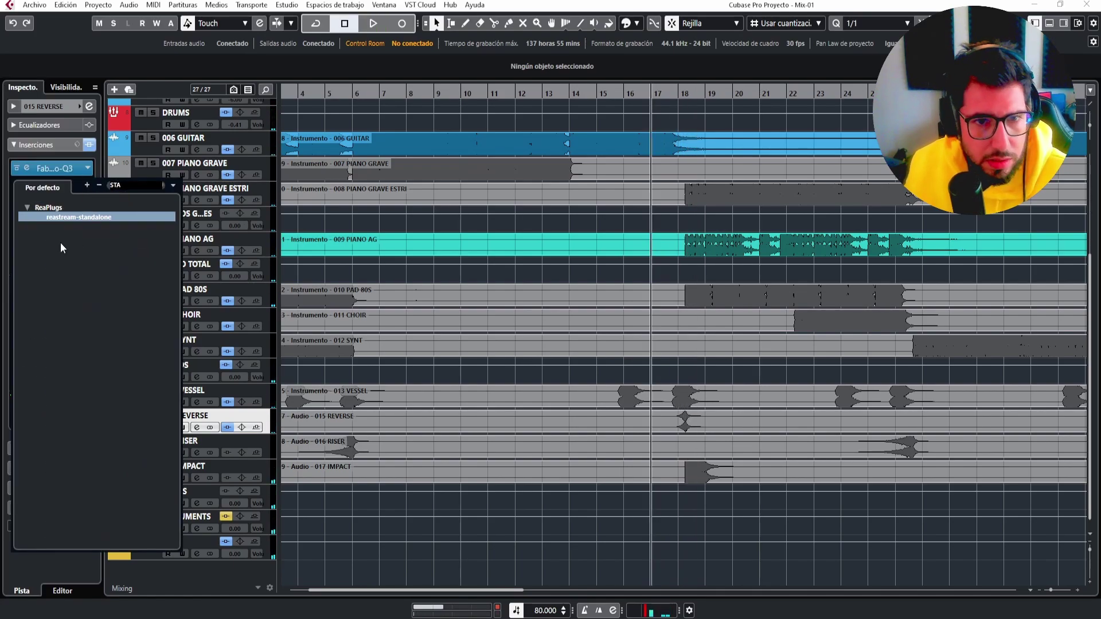
key(BackSpace)
key(BackSpace)
key(BackSpace)
text(SP)
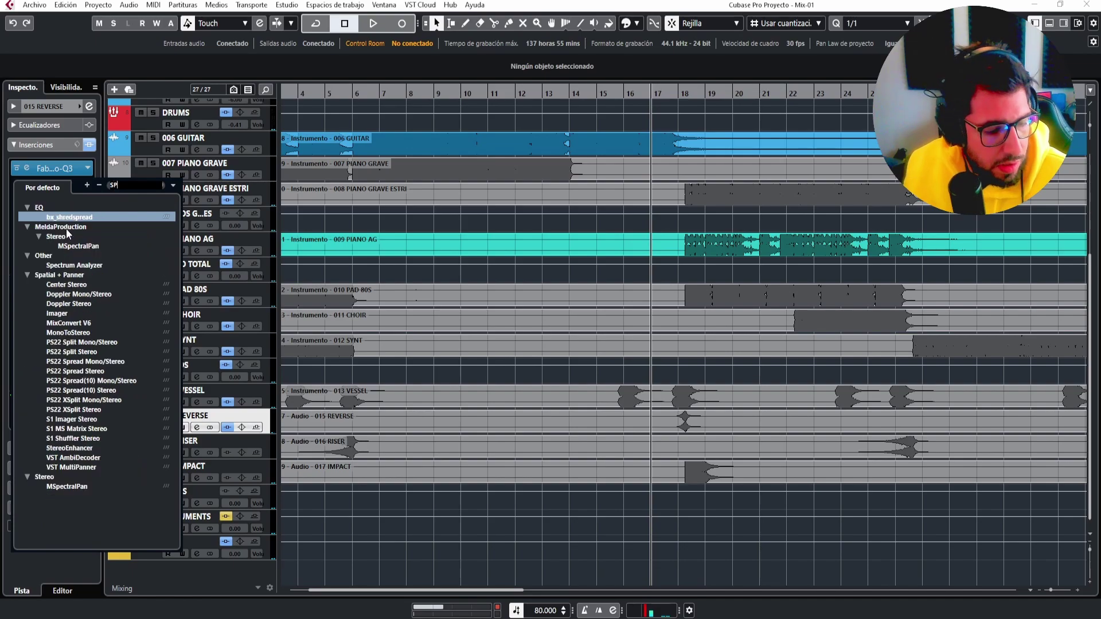
text(ATIAL)
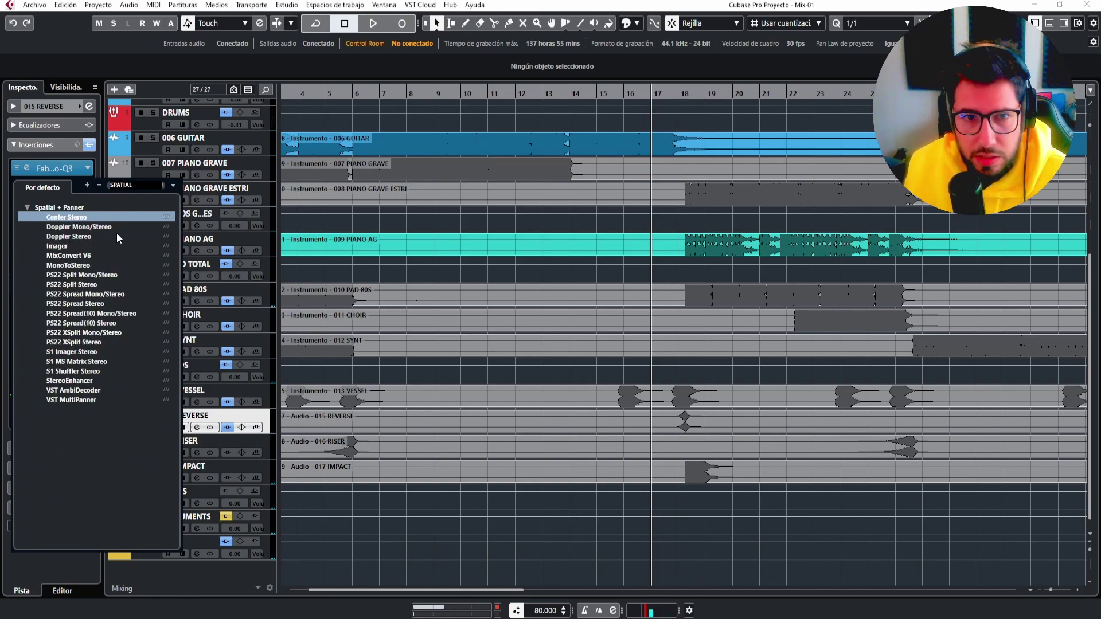
click(66, 352)
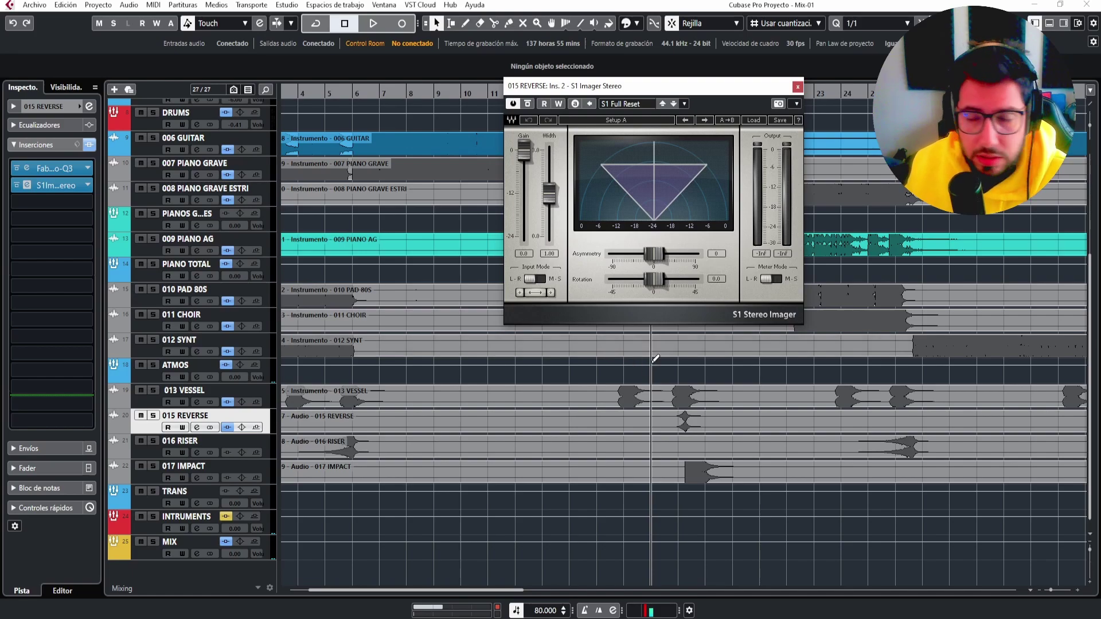
key(F3)
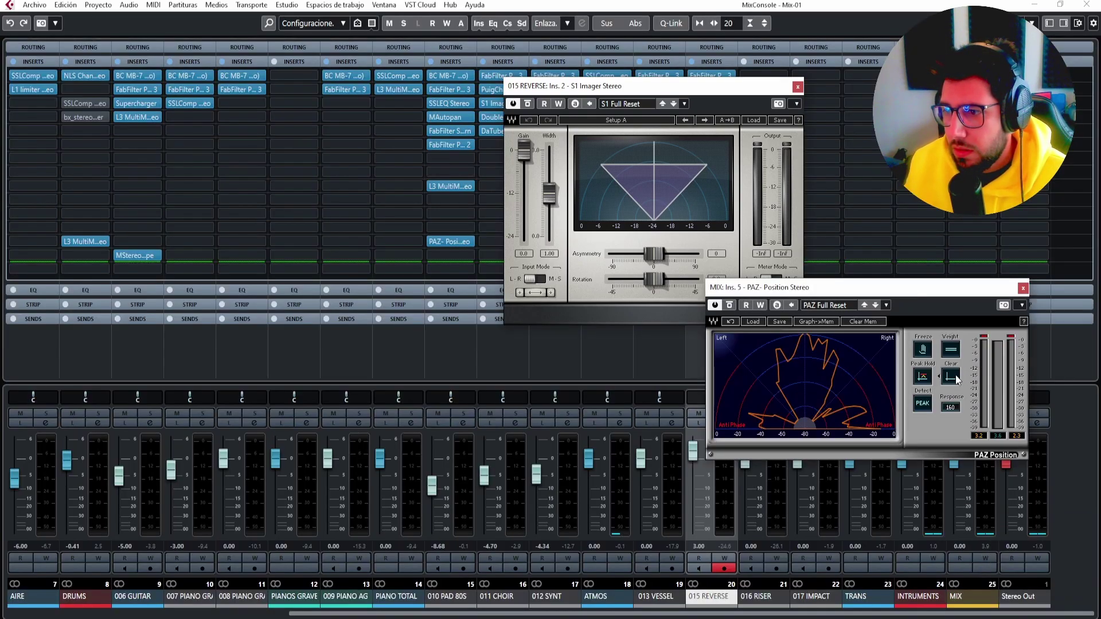
Solo 015 REVERSE and narrow its S1 Imager width to 0.24, checking the spread in PAZ Position during playback.
click(952, 377)
key(space)
key(F3)
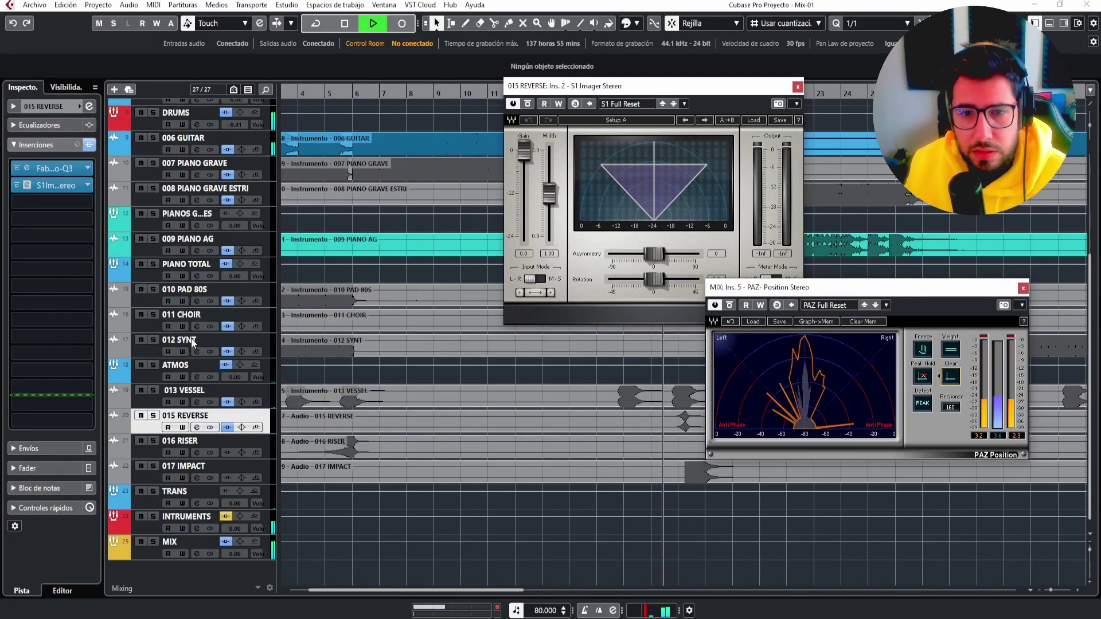
click(153, 415)
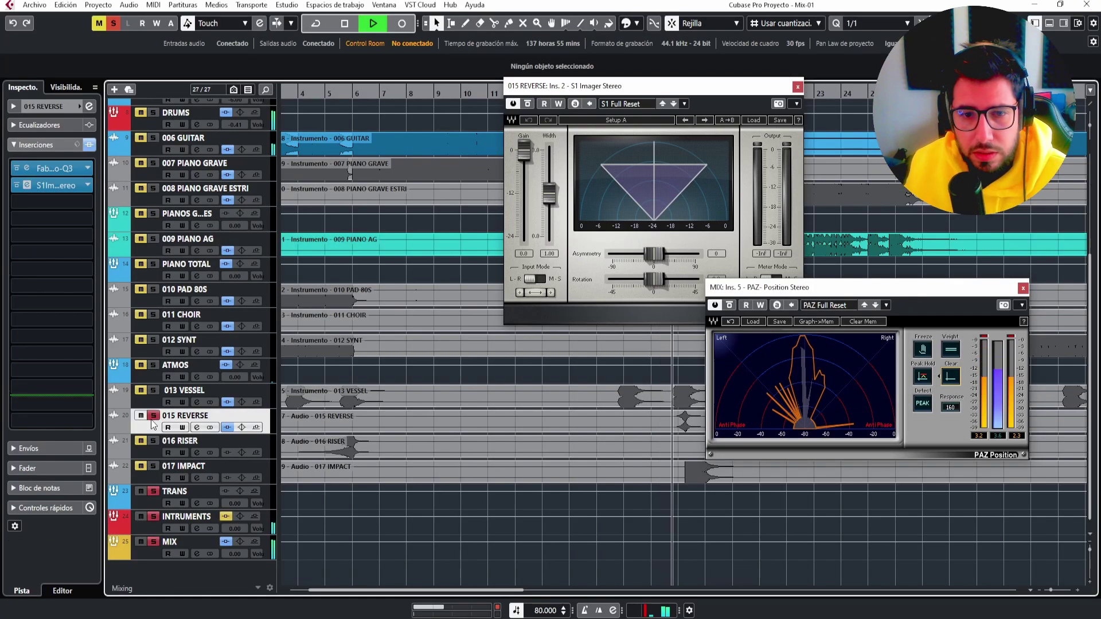
key(space)
drag(553, 211, 552, 238)
click(954, 378)
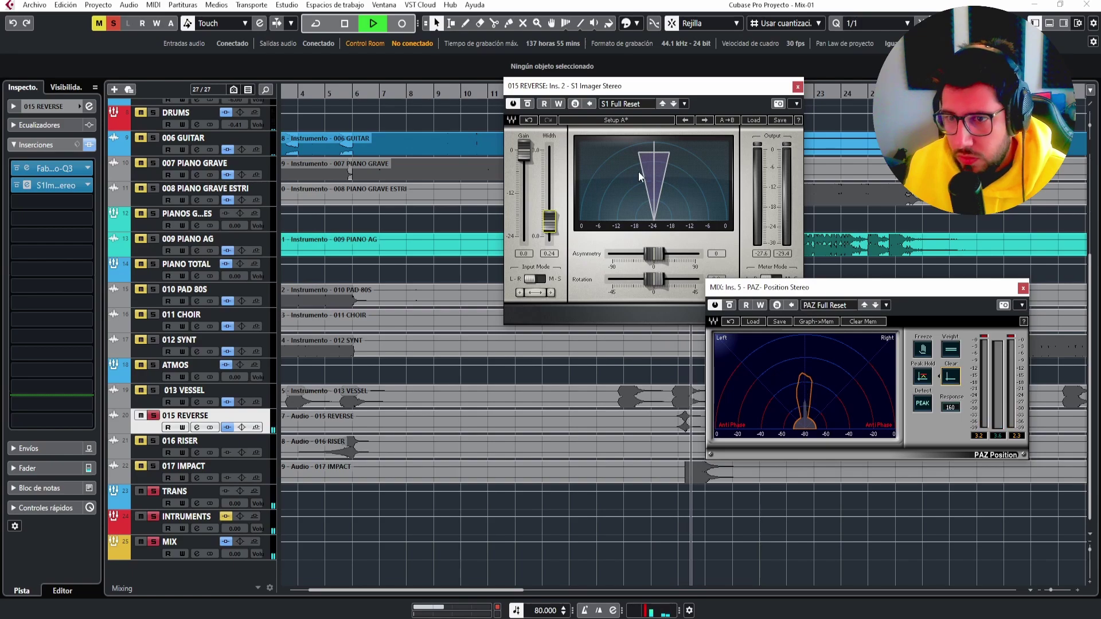
key(space)
Insert MAutopan in the third insert slot of 015 REVERSE and close the S1 Imager window.
click(88, 202)
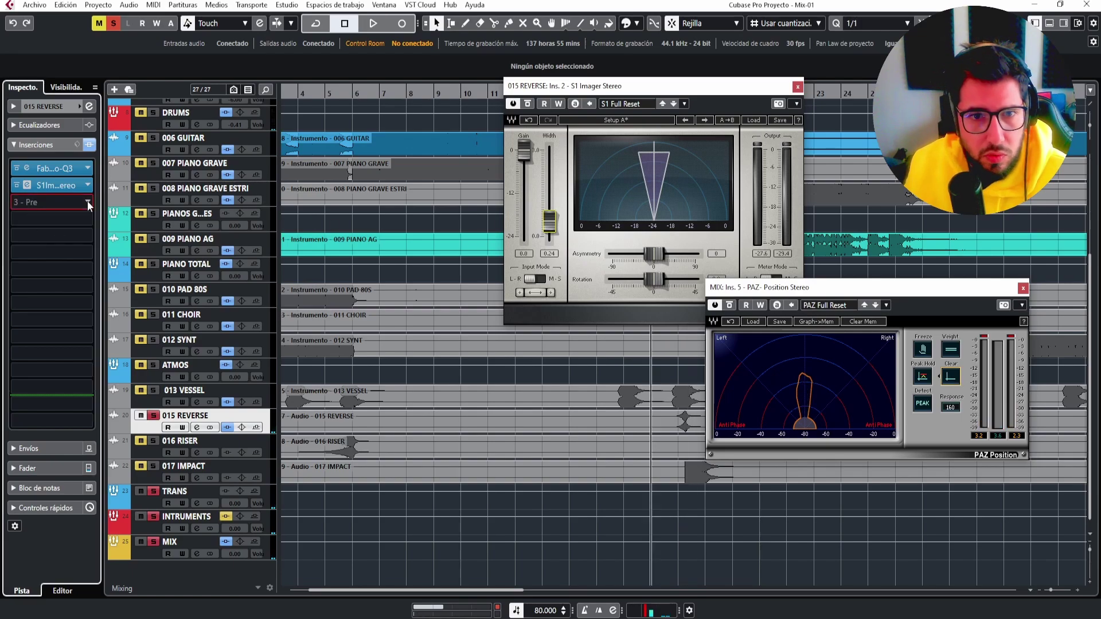
text(AUTOPAN)
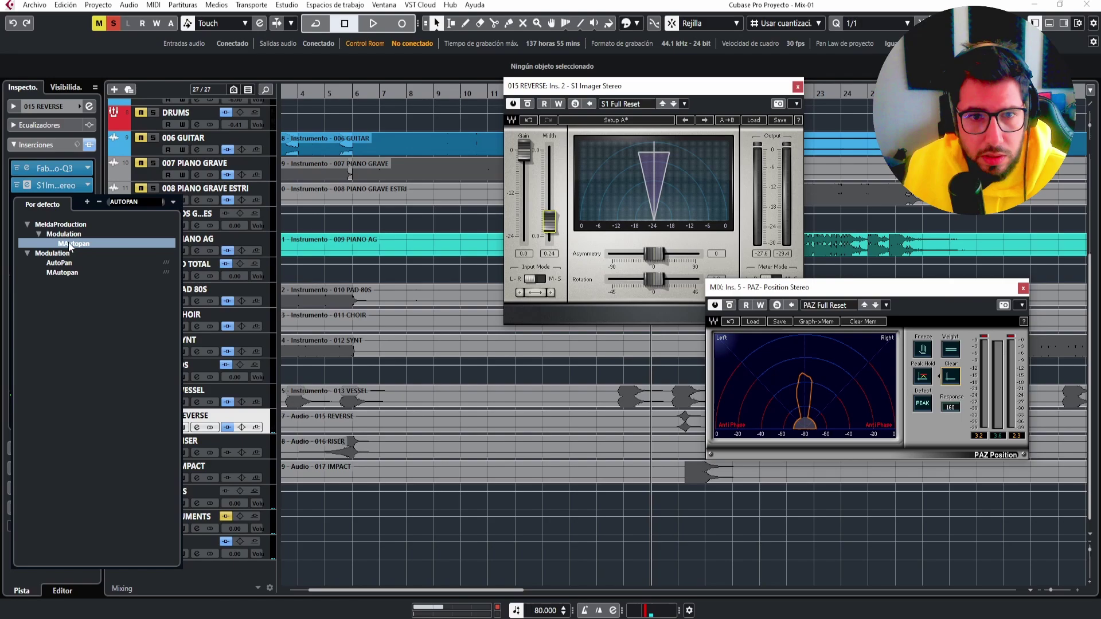
click(71, 245)
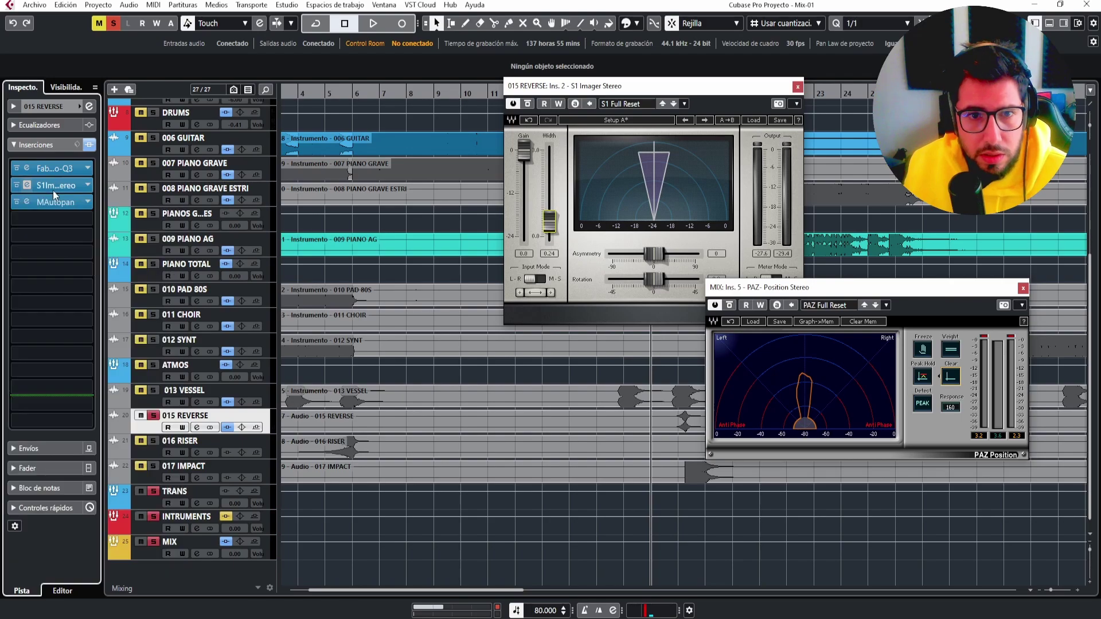
drag(685, 91, 367, 184)
click(480, 180)
drag(510, 296, 467, 516)
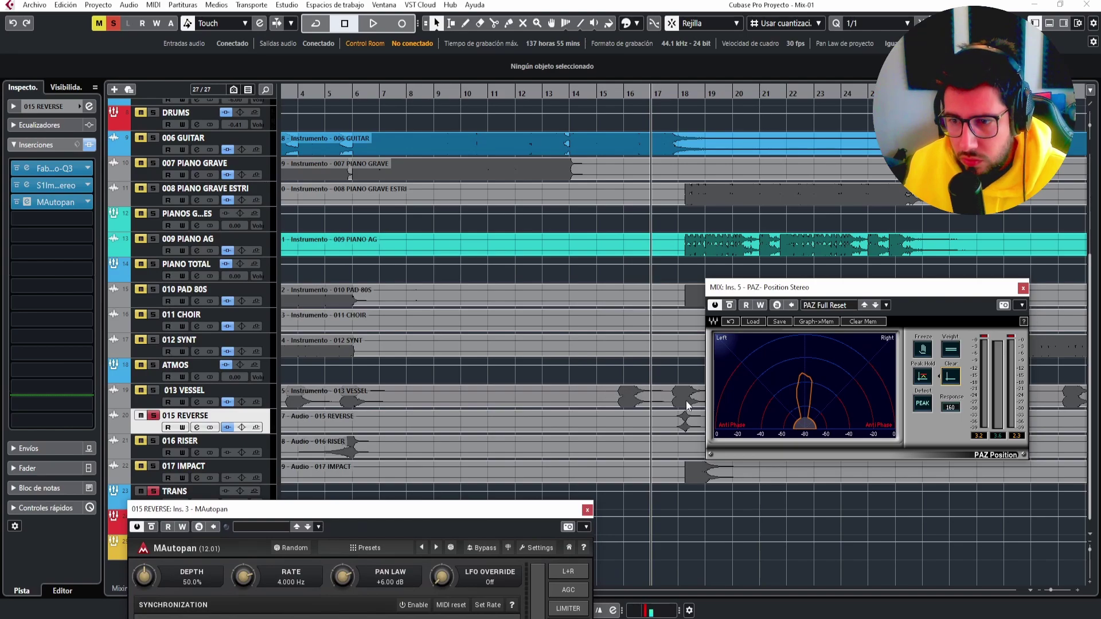
drag(374, 504, 378, 331)
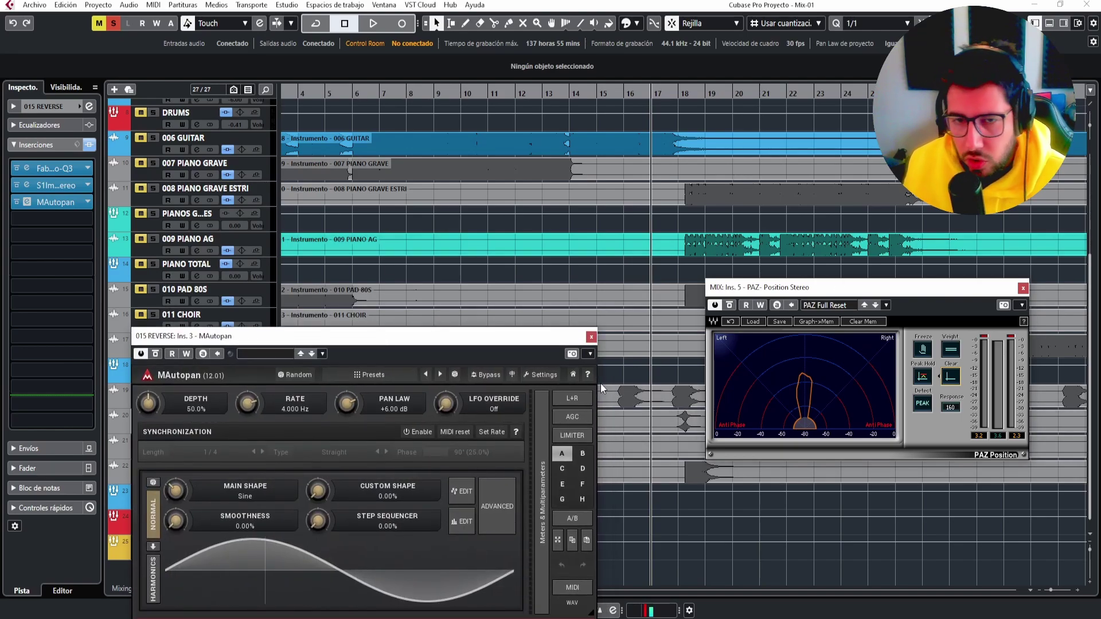
Replace the new MAutopan on 015 REVERSE with a copy of the MAutopan from 013 VESSEL.
key(F3)
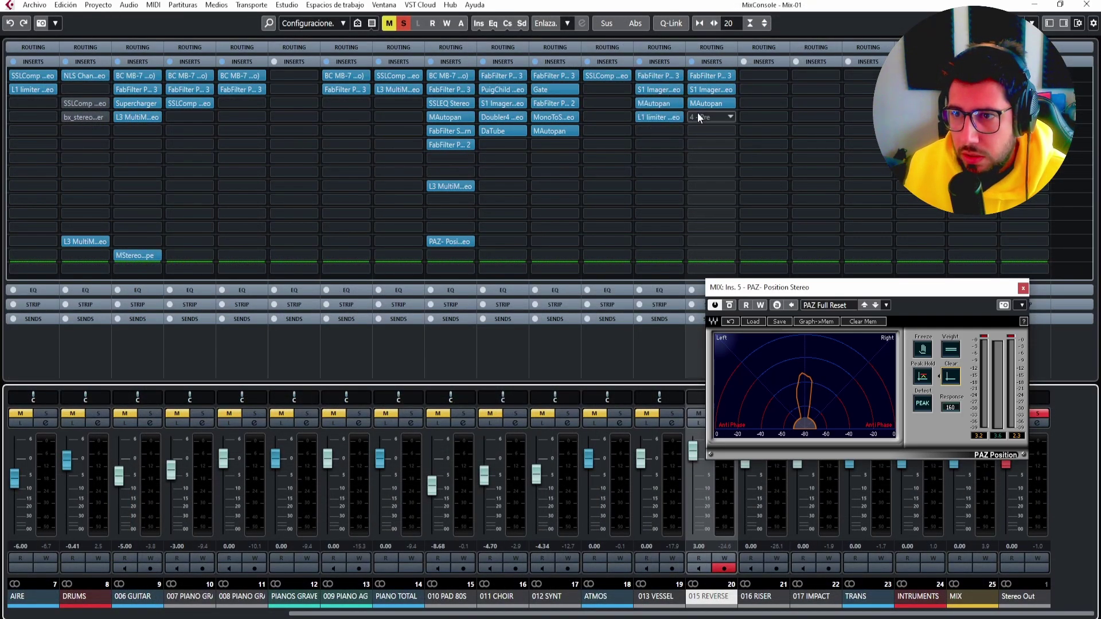
click(731, 104)
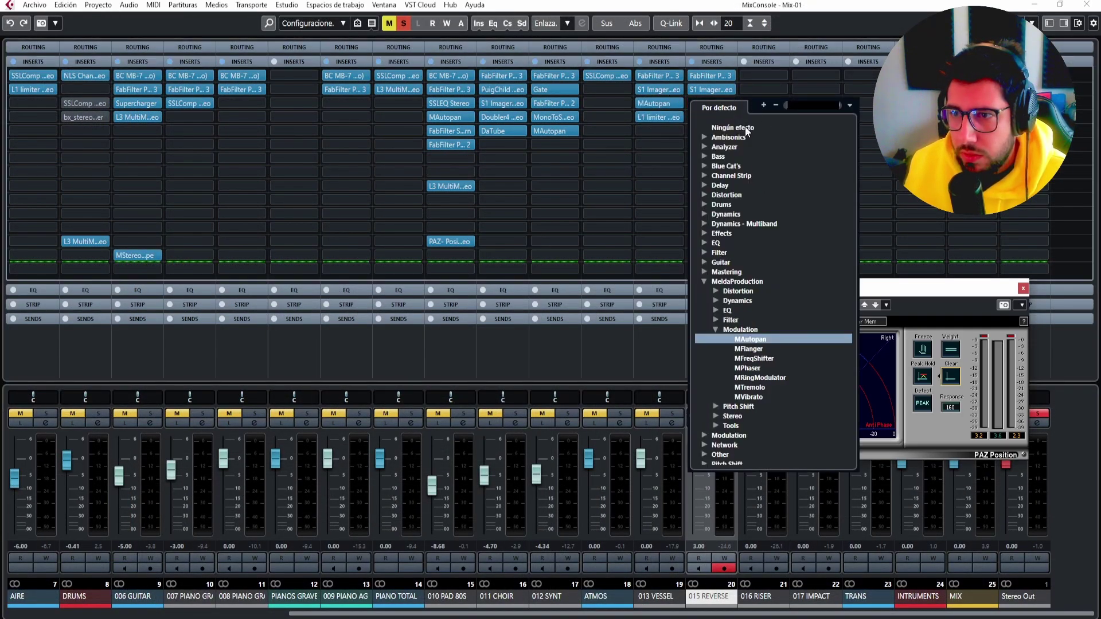
click(747, 129)
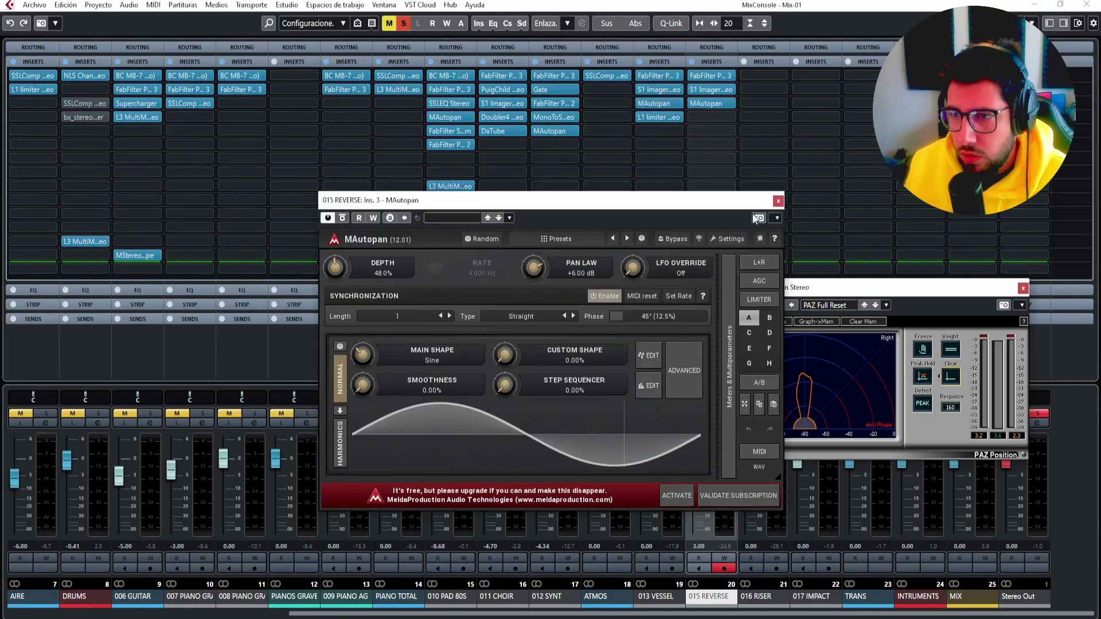
Compare the MAutopan settings of 013 VESSEL with those of 015 REVERSE, and return to the project window.
click(666, 105)
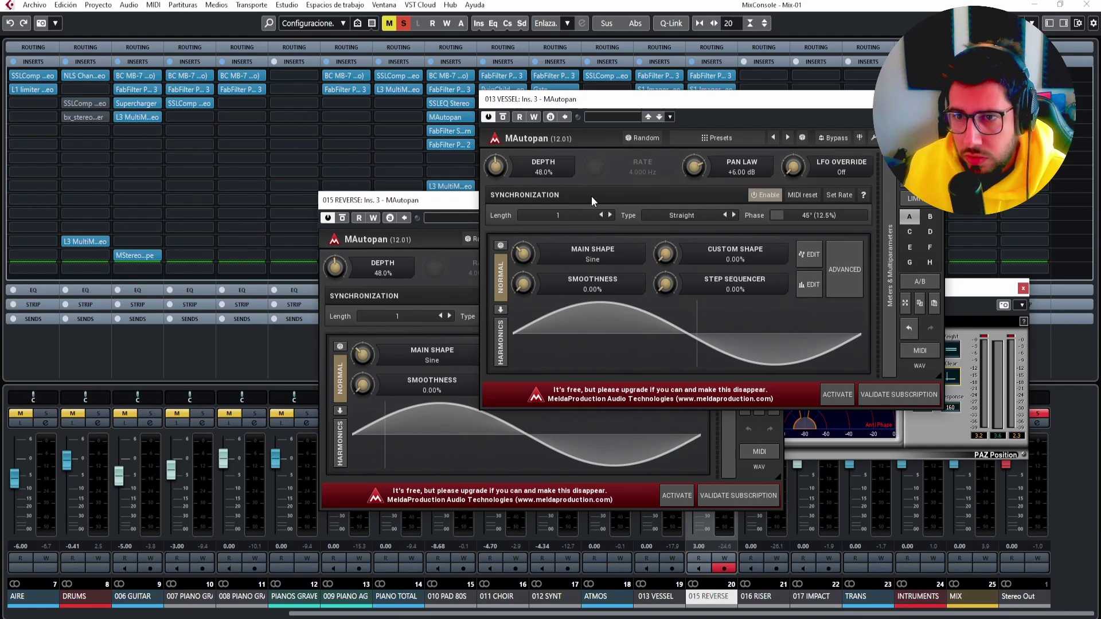
click(939, 99)
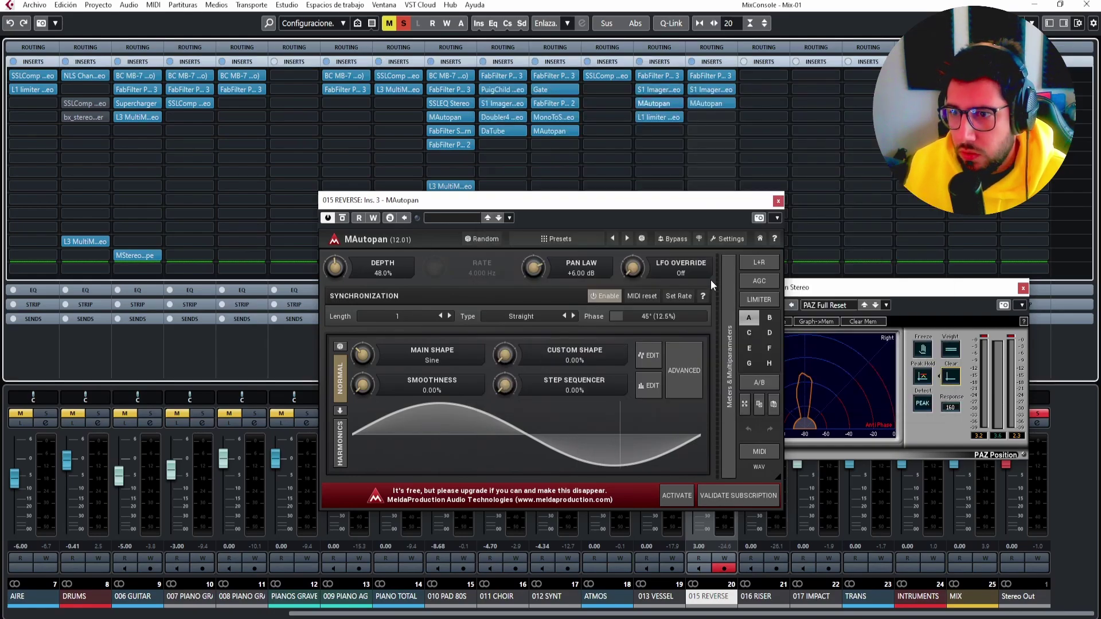
click(778, 200)
click(1087, 4)
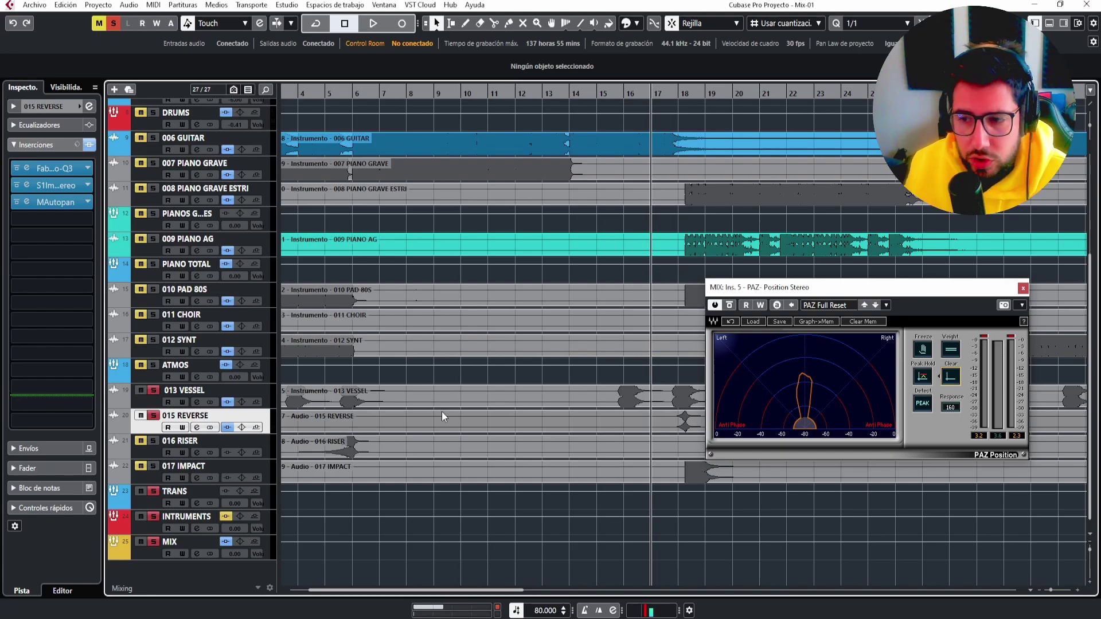
Play 013 VESSEL and 015 REVERSE soloed near bar 18, set the 015 REVERSE volume to 5.00, and close PAZ Position.
key(space)
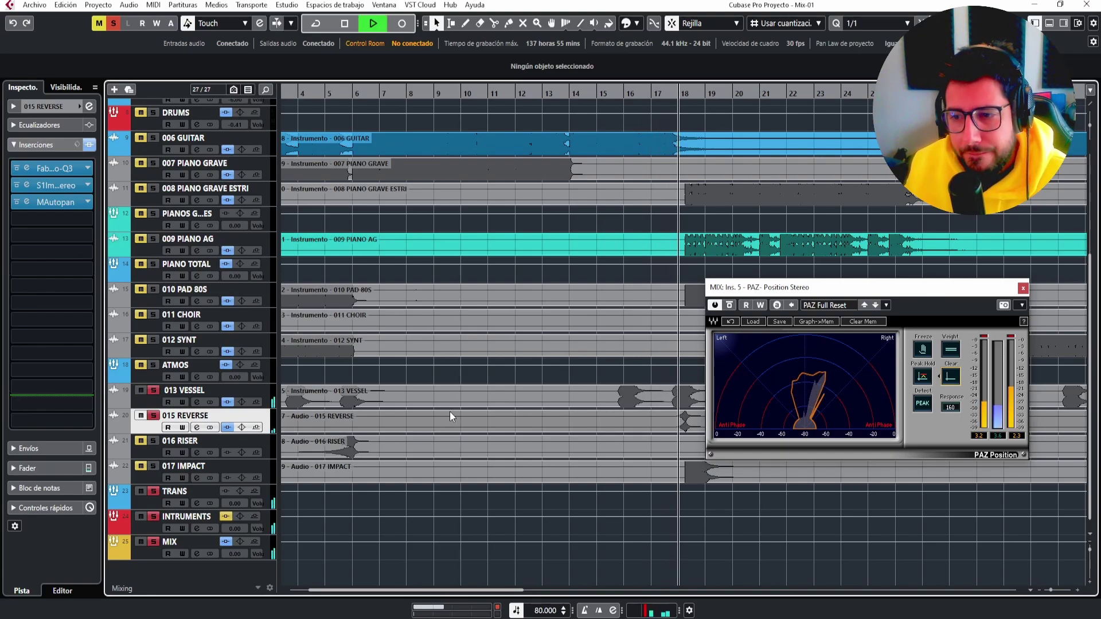
key(space)
click(50, 106)
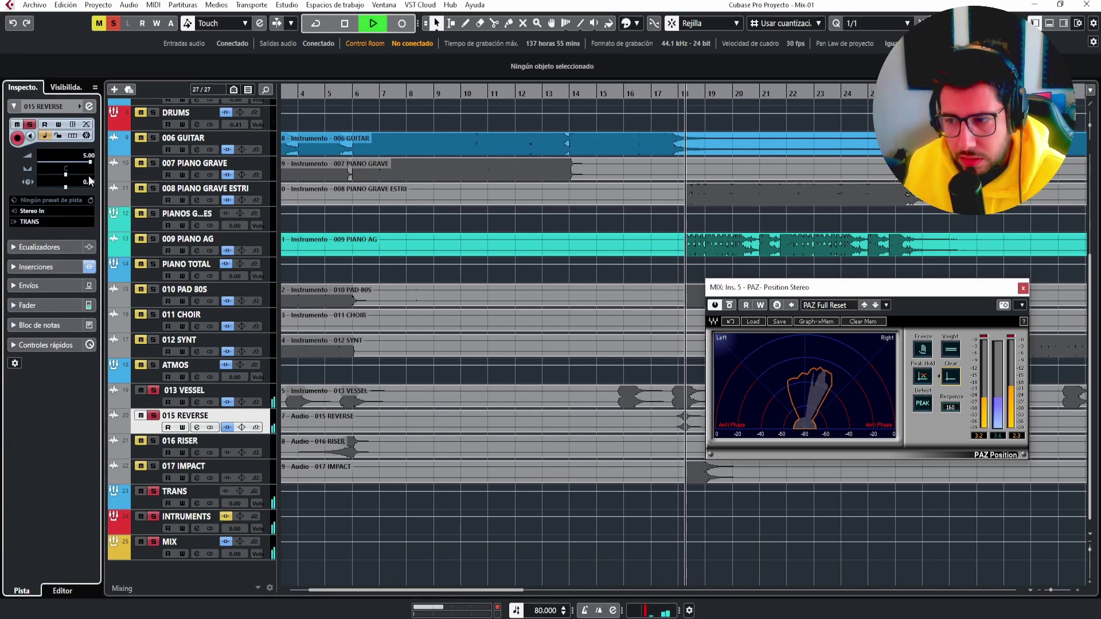
click(1022, 288)
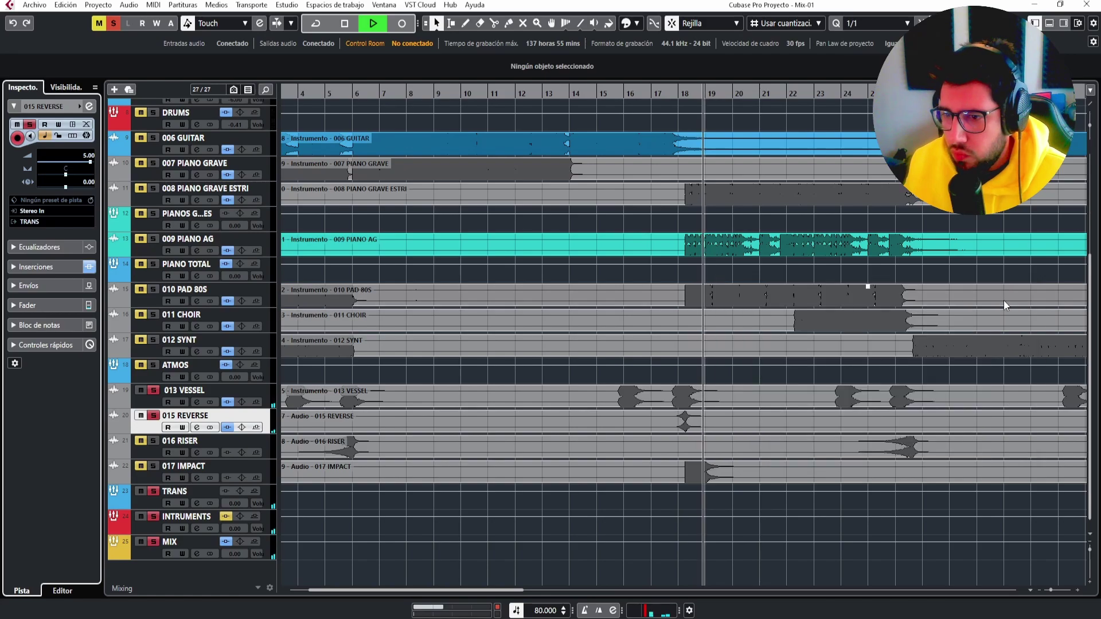
key(space)
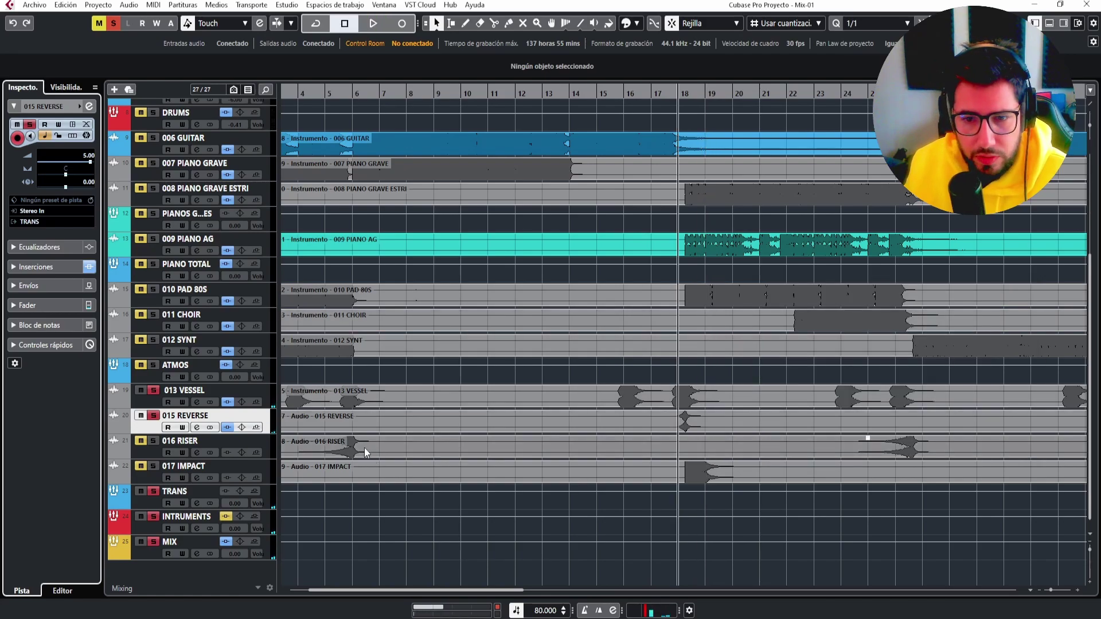
Turn off solo on 013 VESSEL and 015 REVERSE, and play 016 RISER soloed from about bar 4.
click(152, 391)
click(152, 417)
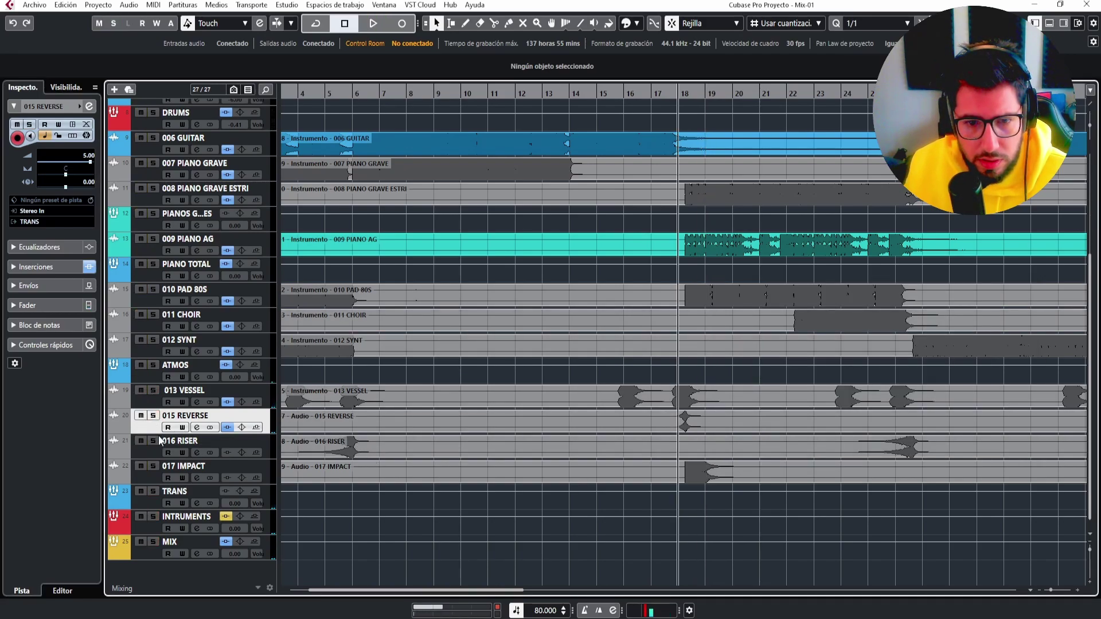
click(154, 440)
click(314, 93)
key(space)
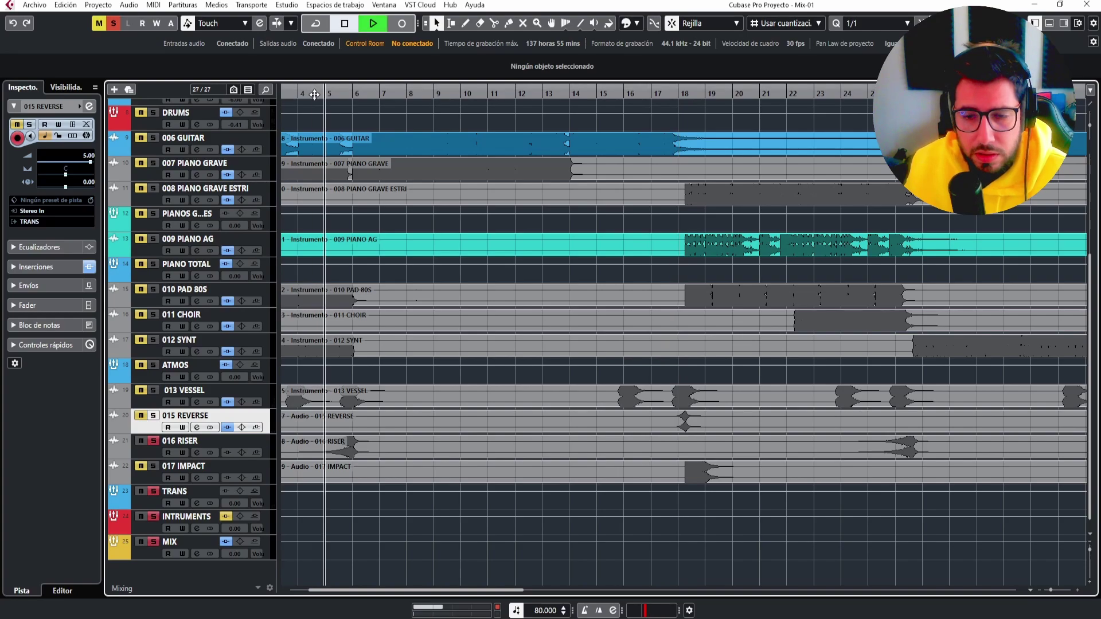
click(264, 446)
key(space)
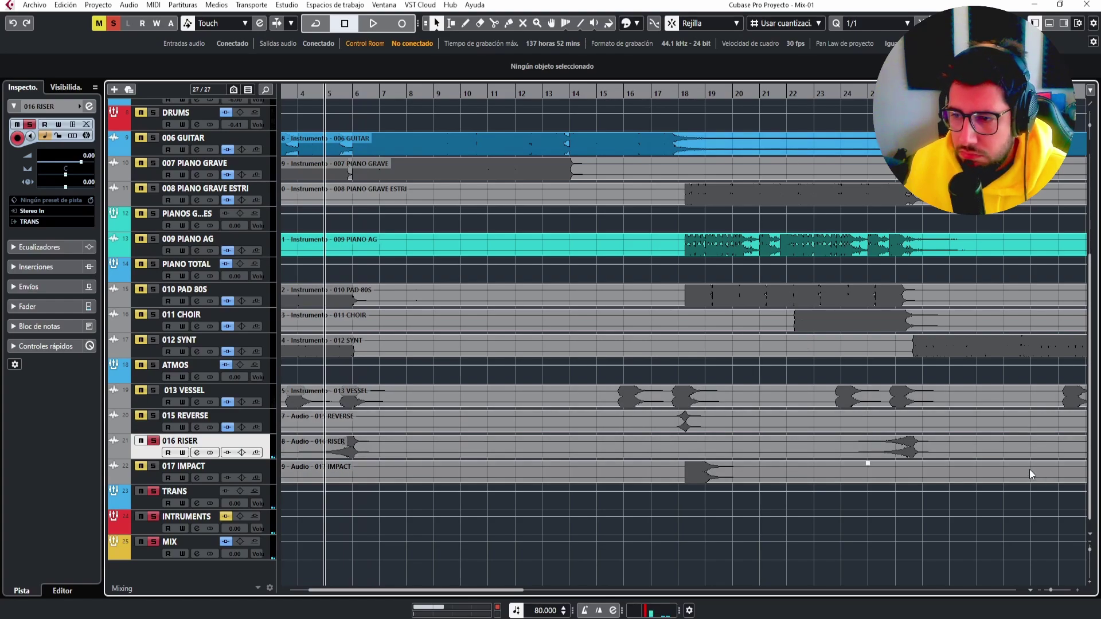
Play 016 RISER near bar 26, first soloed and again in the full mix.
click(895, 94)
key(space)
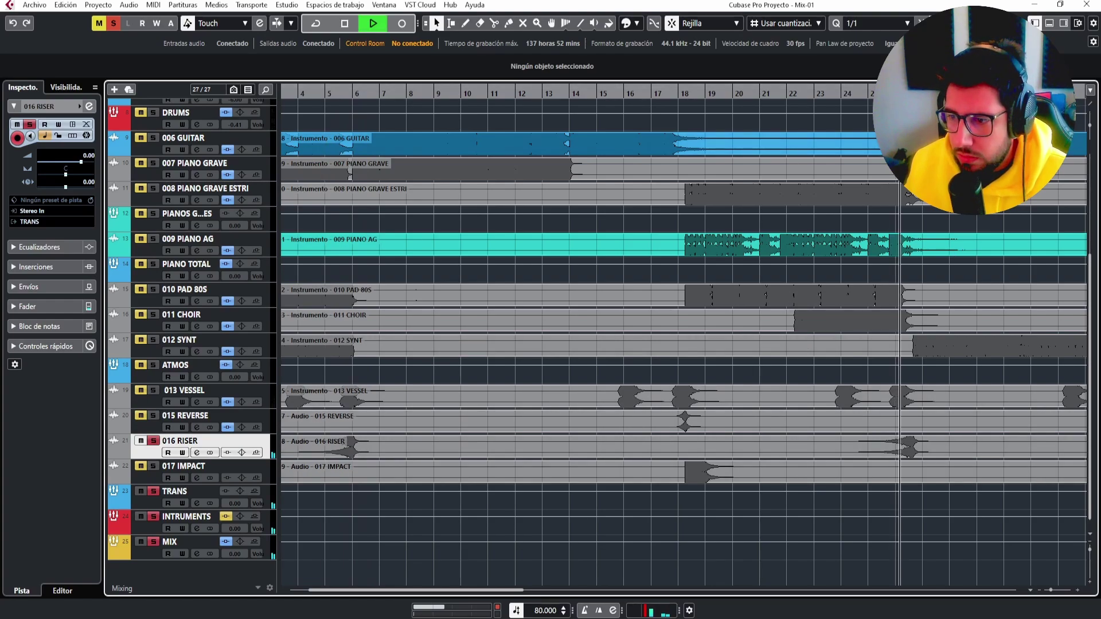
key(space)
click(153, 441)
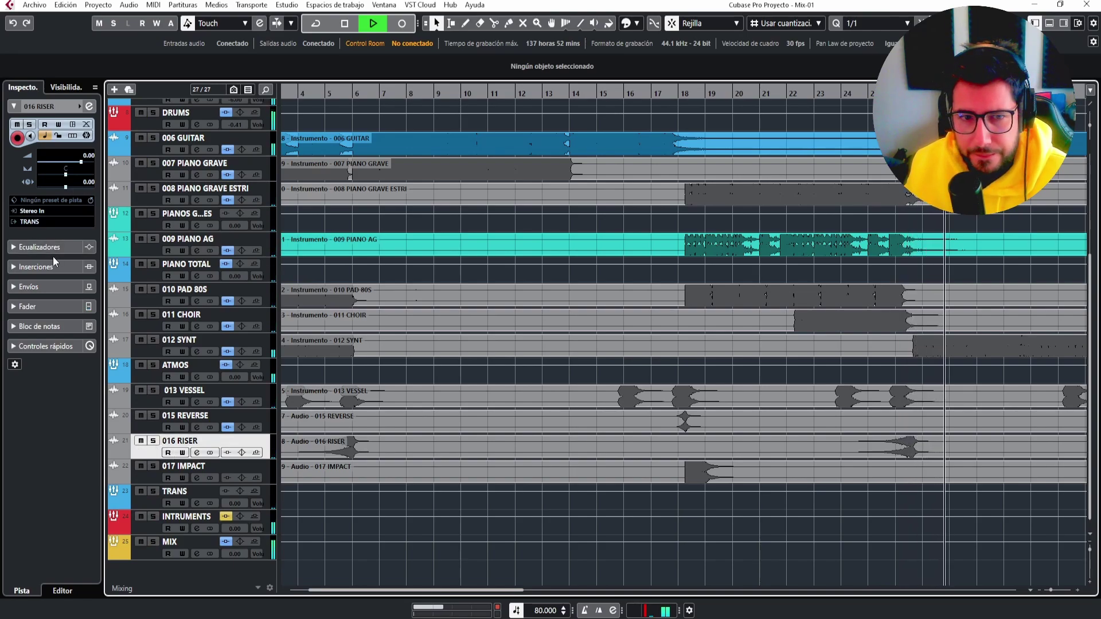
key(space)
key(space)
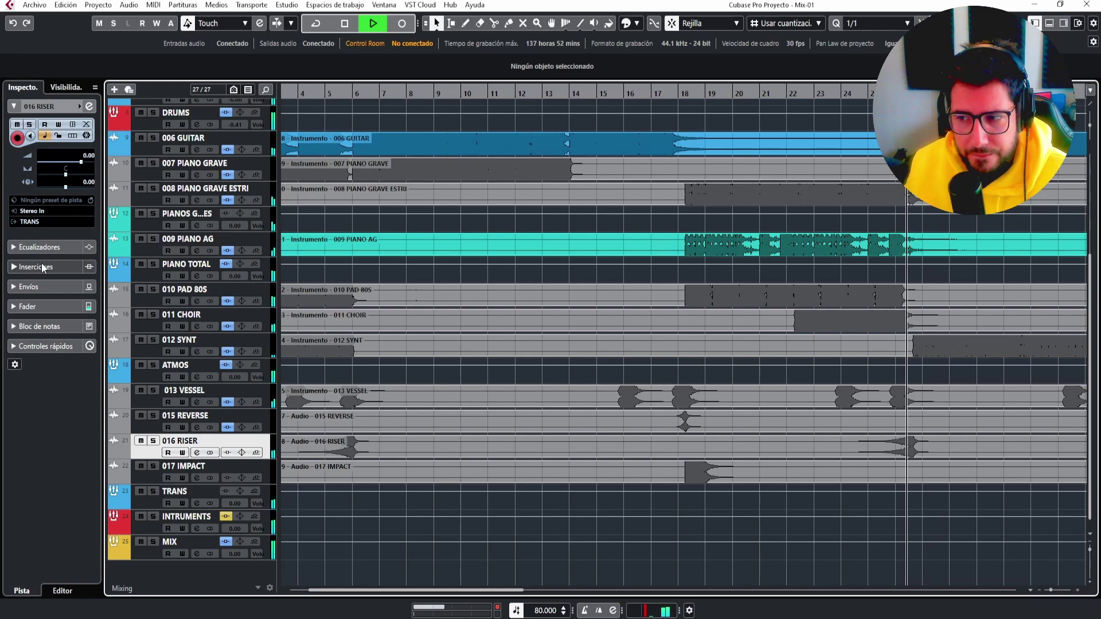
key(space)
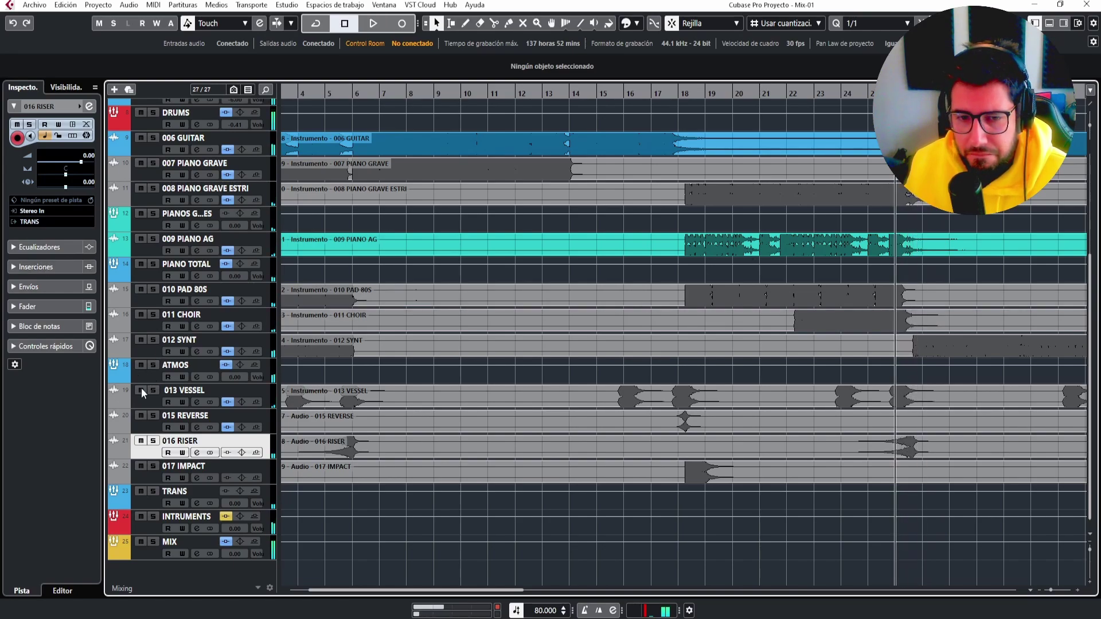
Insert FabFilter Pro-Q 3 in the first insert slot of 016 RISER and view the track's spectrum during playback.
click(17, 263)
click(87, 171)
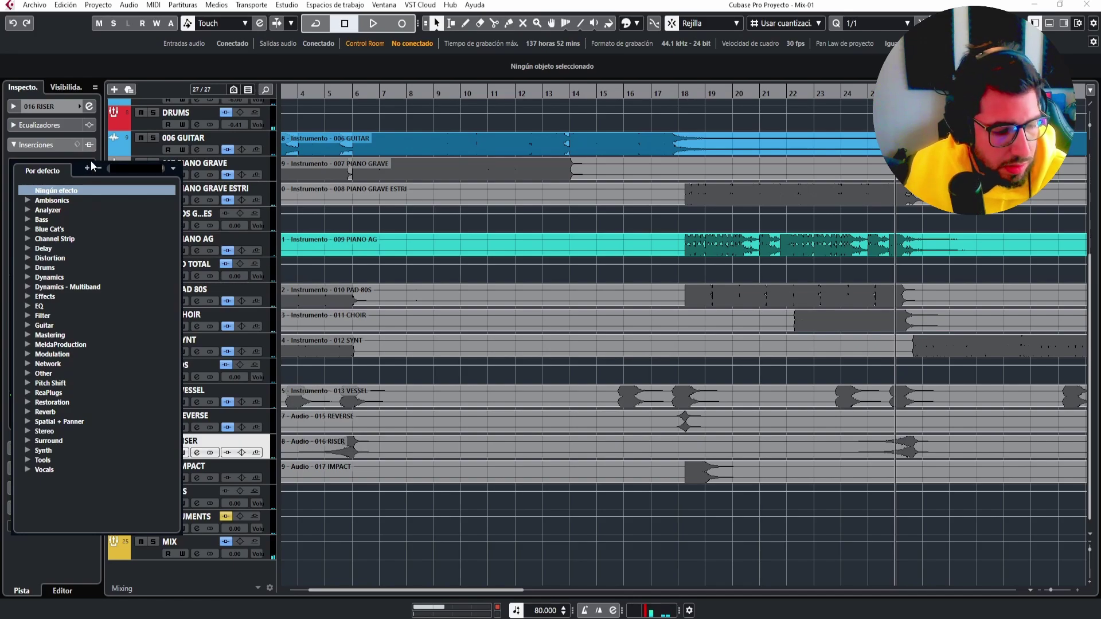
text(Q 3)
click(45, 201)
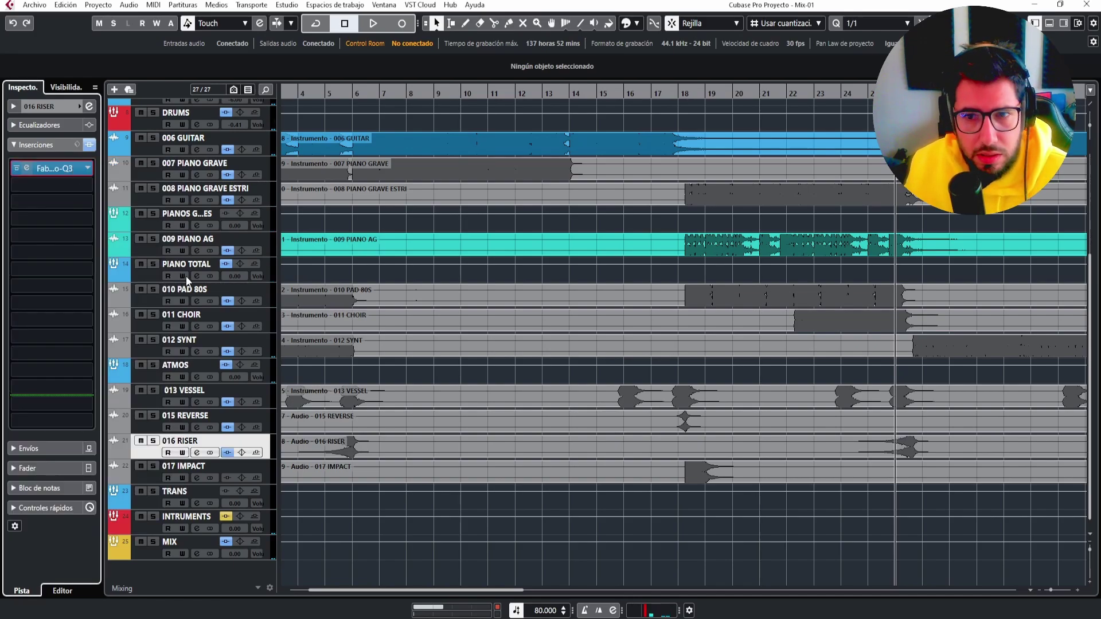
key(space)
drag(221, 117, 421, 112)
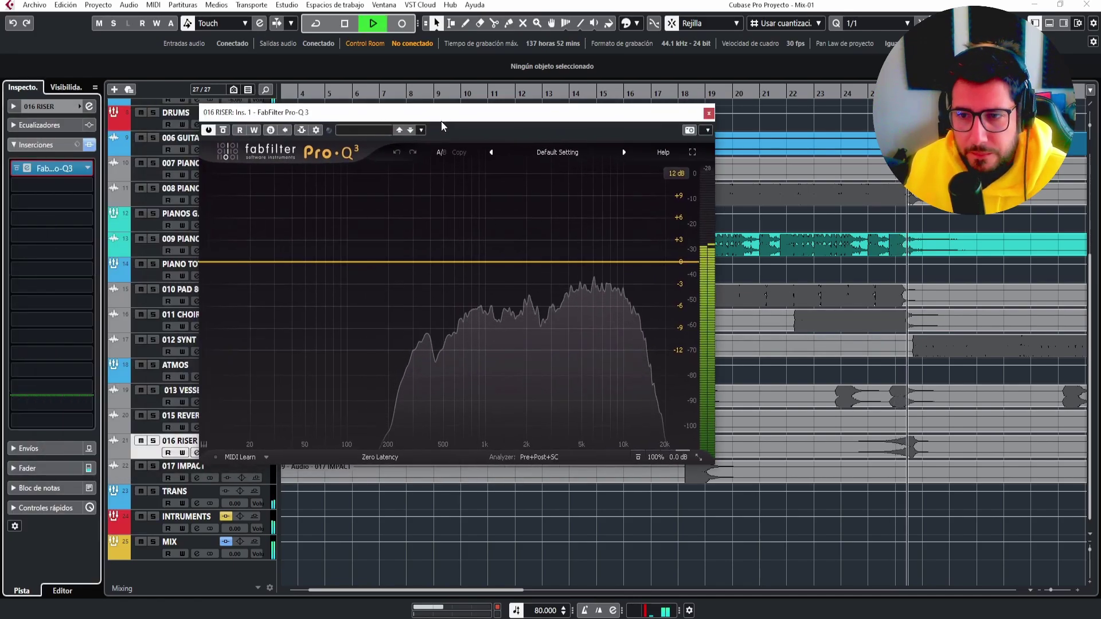
click(709, 113)
key(space)
Remove FabFilter Pro-Q 3 from the first insert slot of 016 RISER.
click(90, 168)
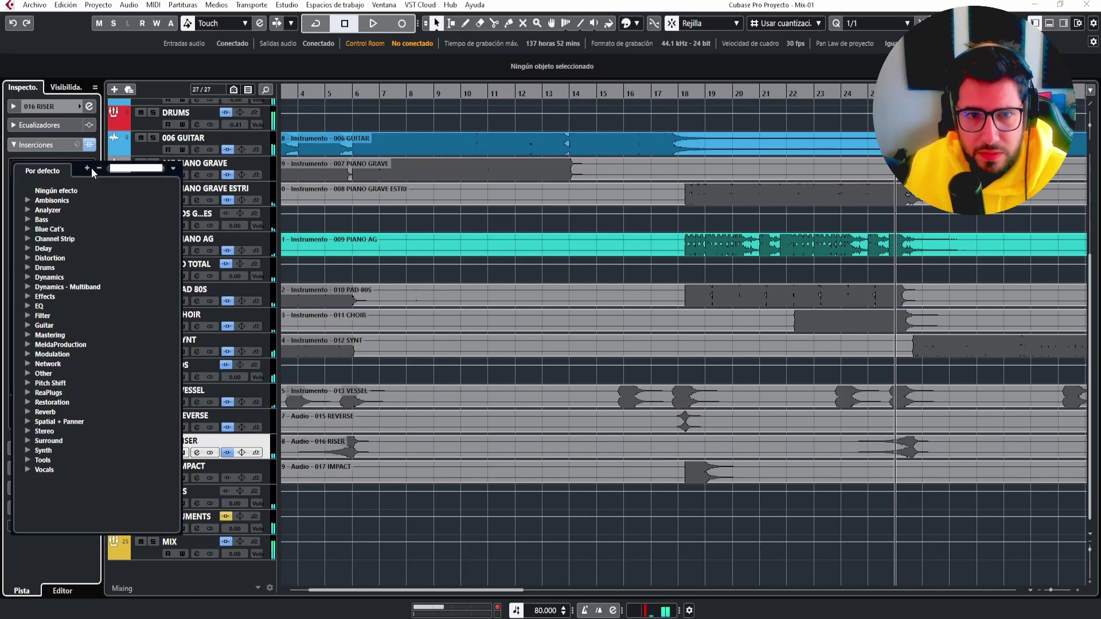
scroll(66, 208, up, 5)
click(53, 193)
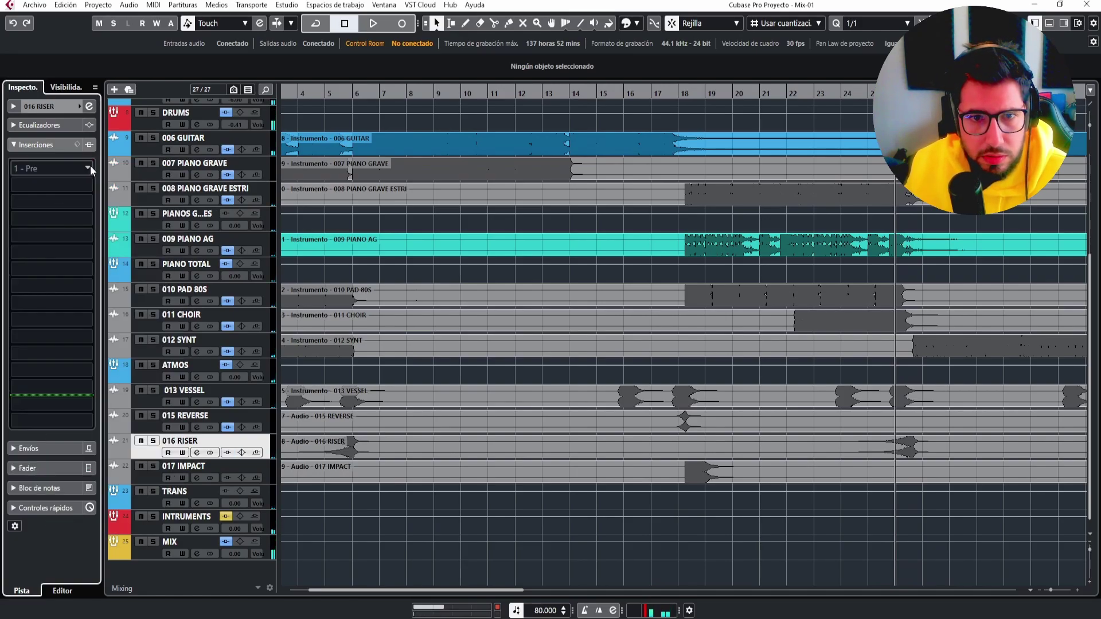
click(90, 166)
click(89, 164)
click(90, 166)
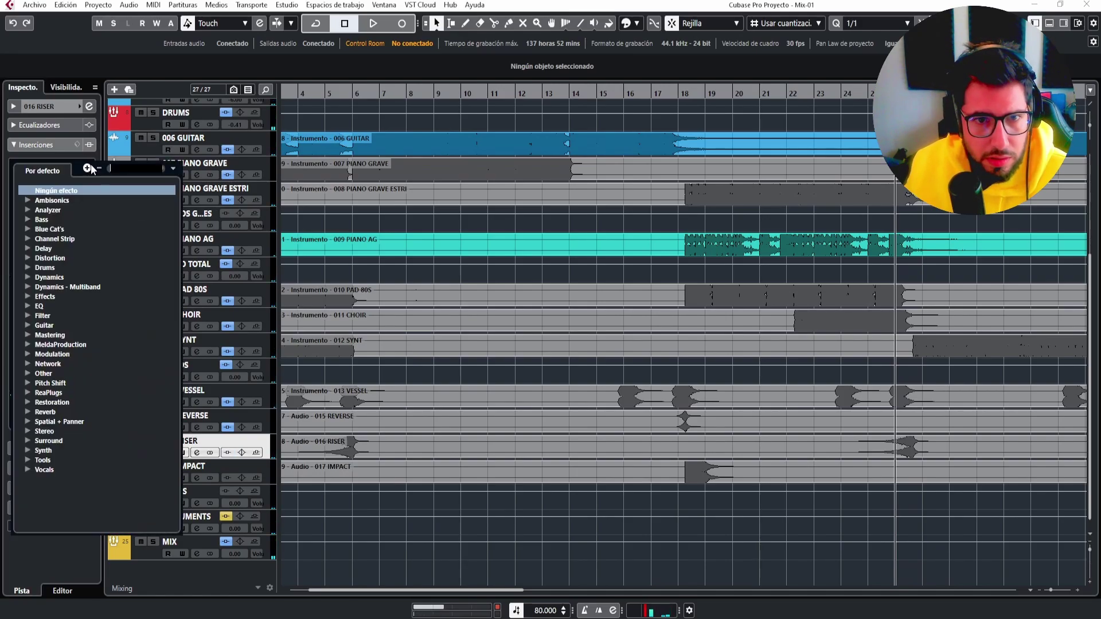
click(91, 165)
Open PAZ Position on the MIX channel, play the full mix to check its stereo spread, and solo 016 RISER.
key(F3)
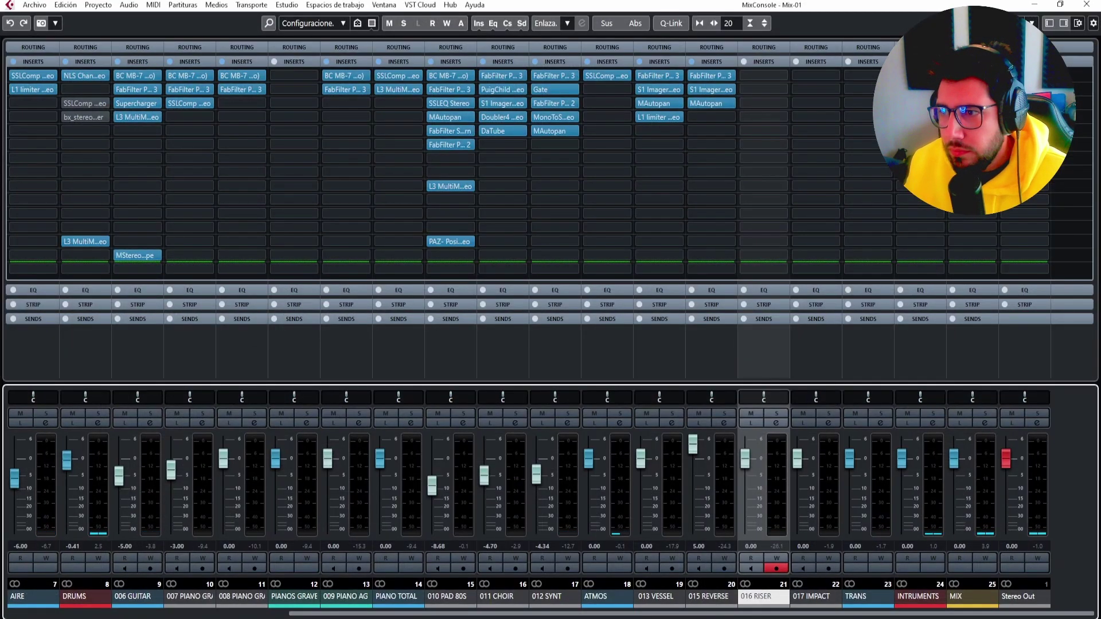
click(973, 132)
key(space)
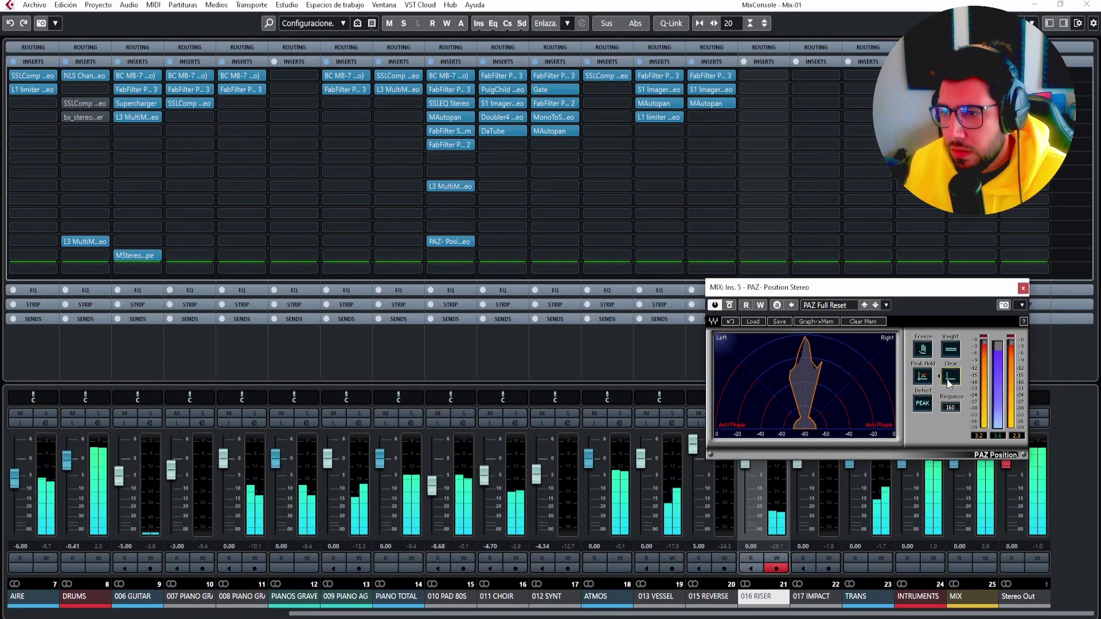
key(F3)
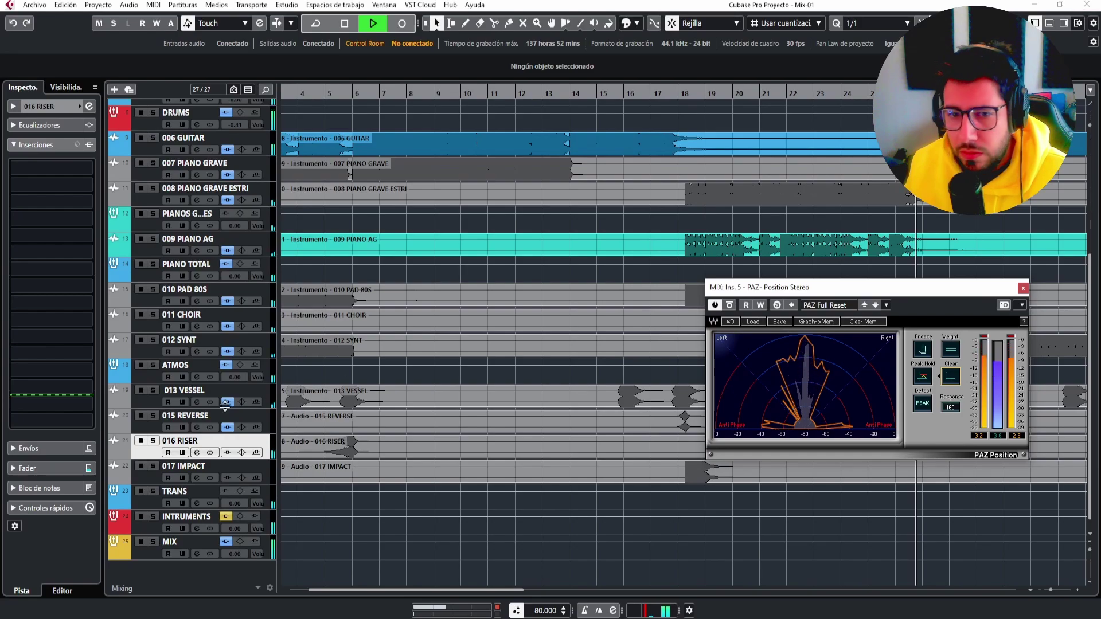
click(153, 440)
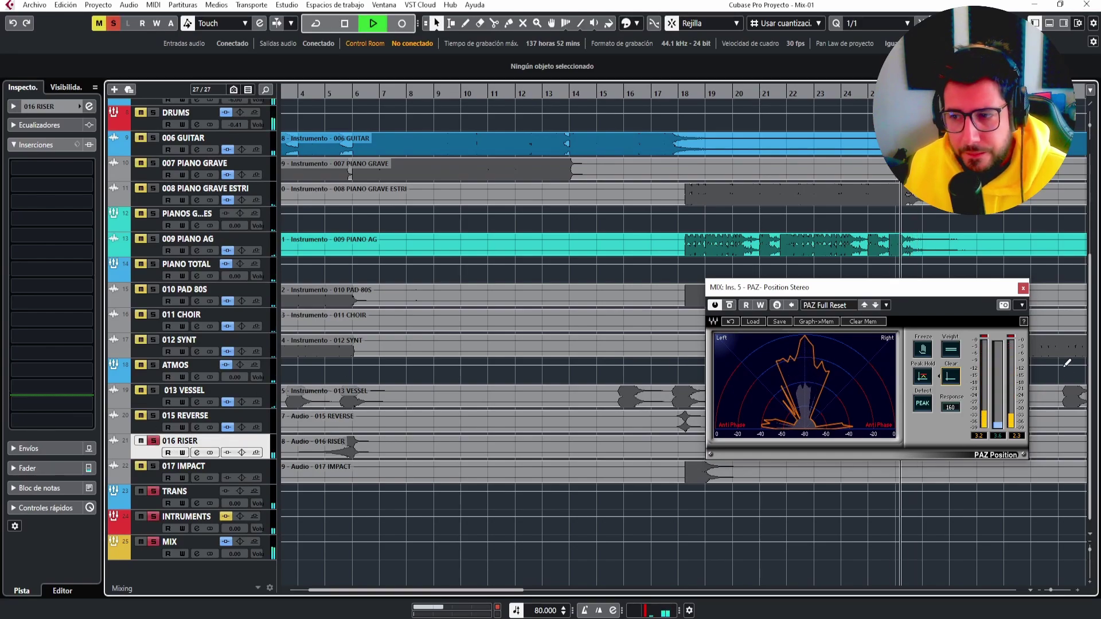
Insert S1 Imager Stereo in the first insert slot of 016 RISER, set its width to 0.36 and close PAZ Position.
key(space)
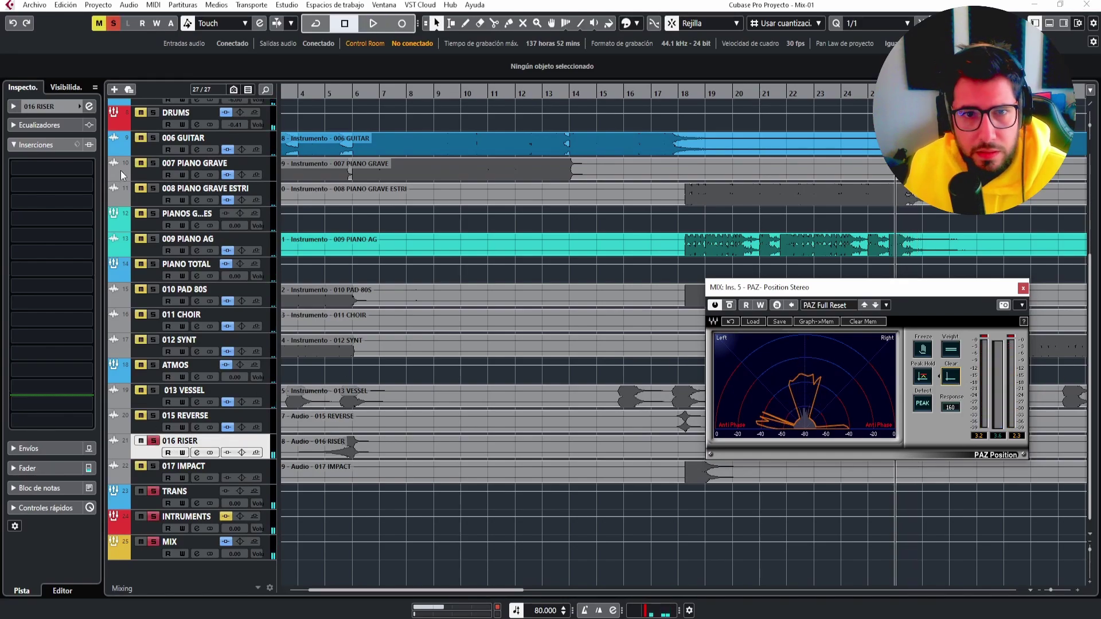
click(87, 168)
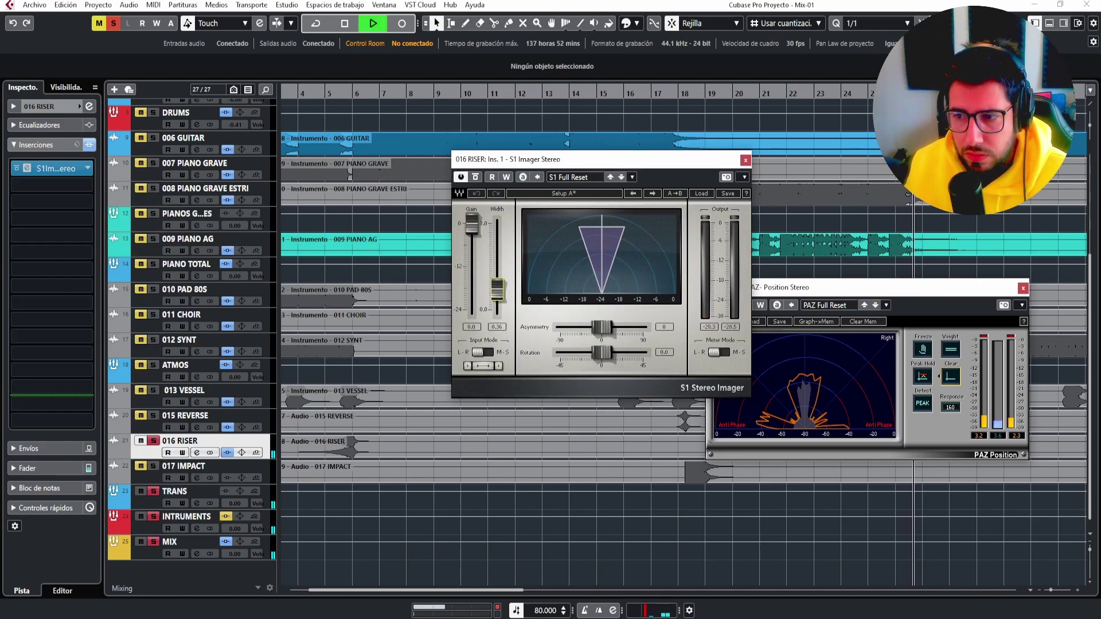
click(1023, 291)
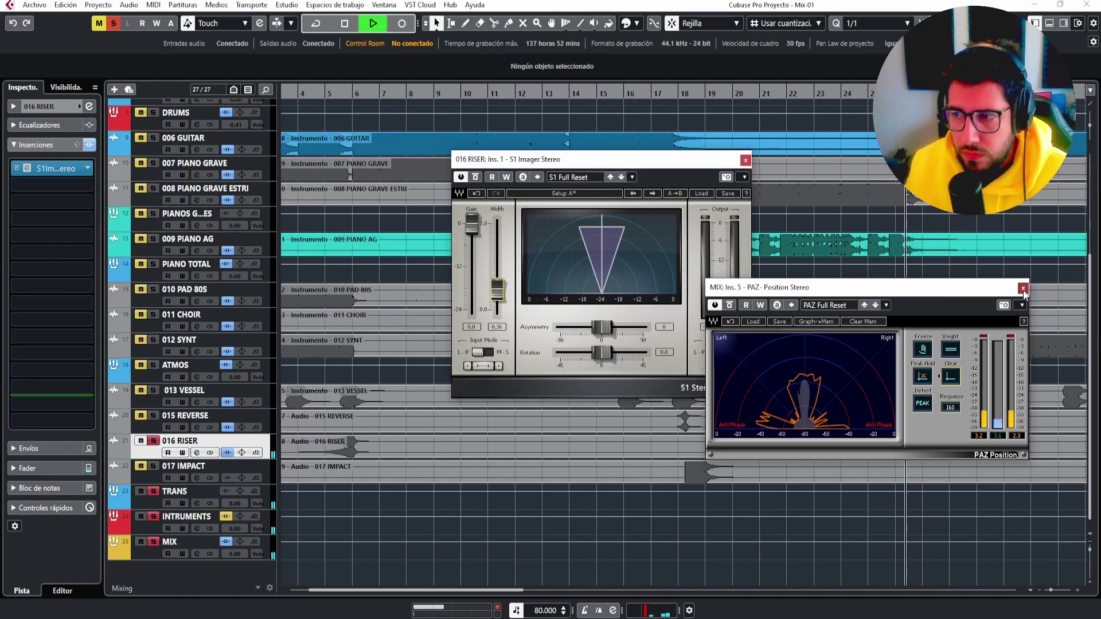
click(1024, 291)
key(space)
Set the 016 RISER volume to 5.00 dB, play it and unsolo the track to hear it in the full mix.
click(68, 108)
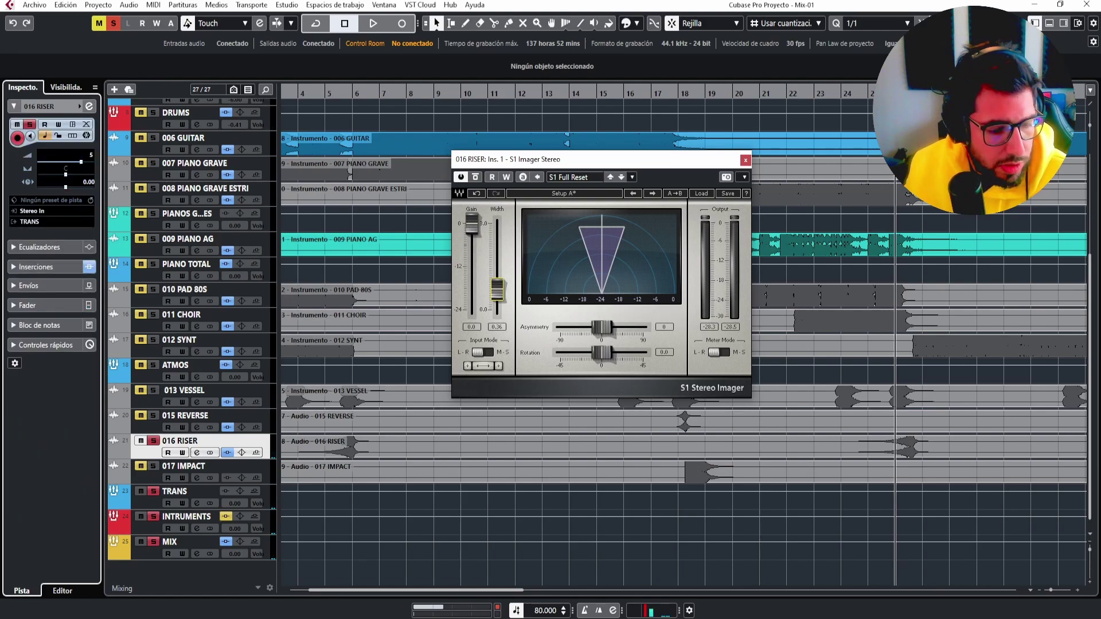
key(space)
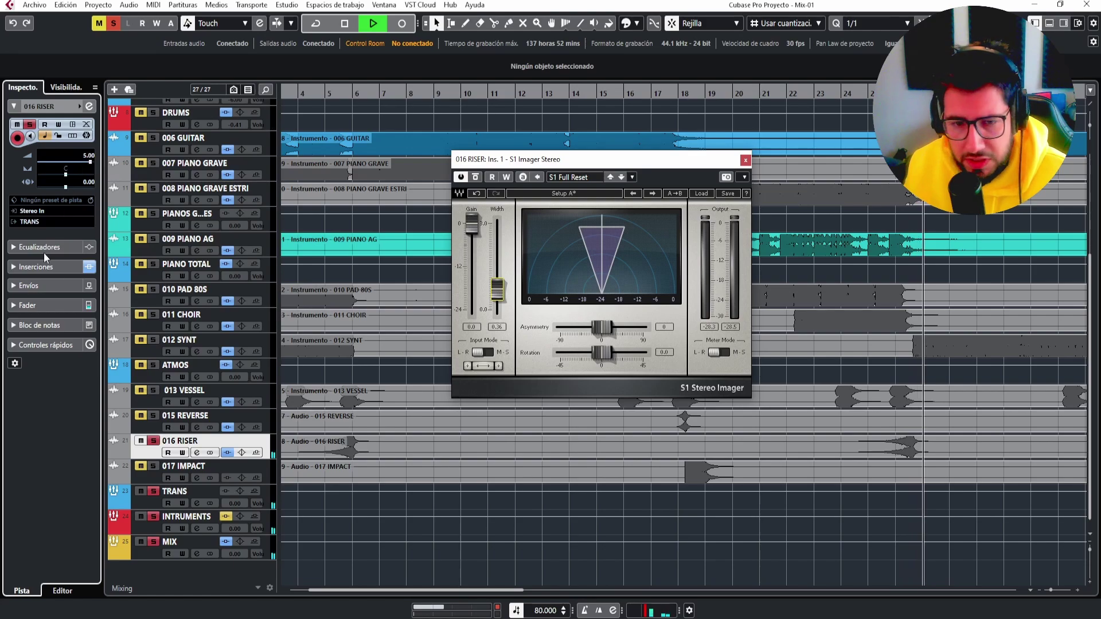
click(154, 441)
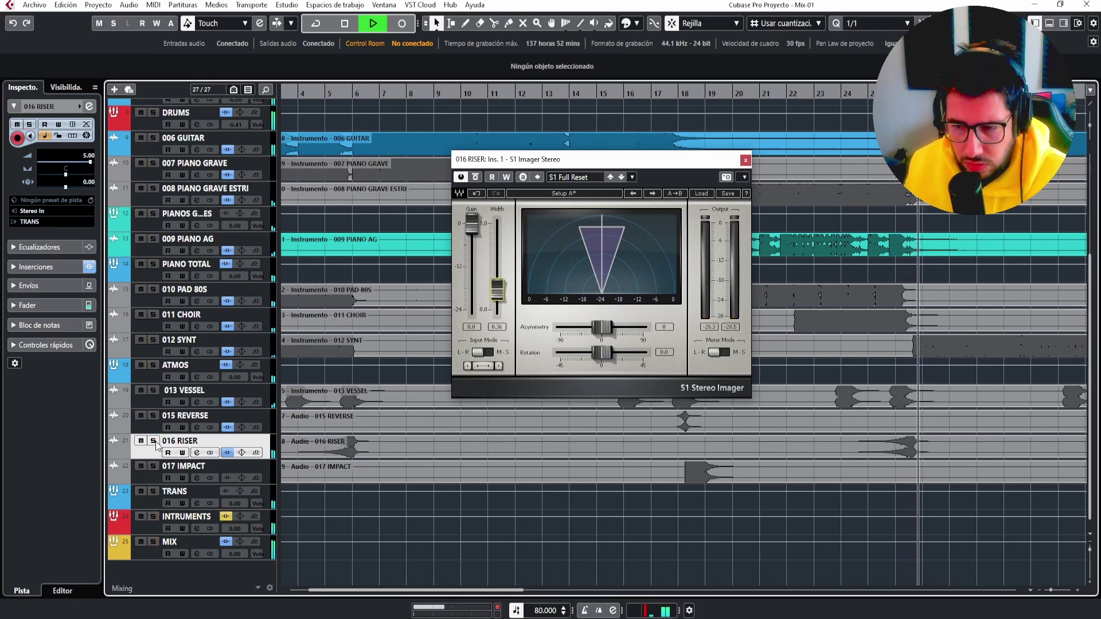
key(space)
Insert MAutopan in the second insert slot of 016 RISER.
click(16, 268)
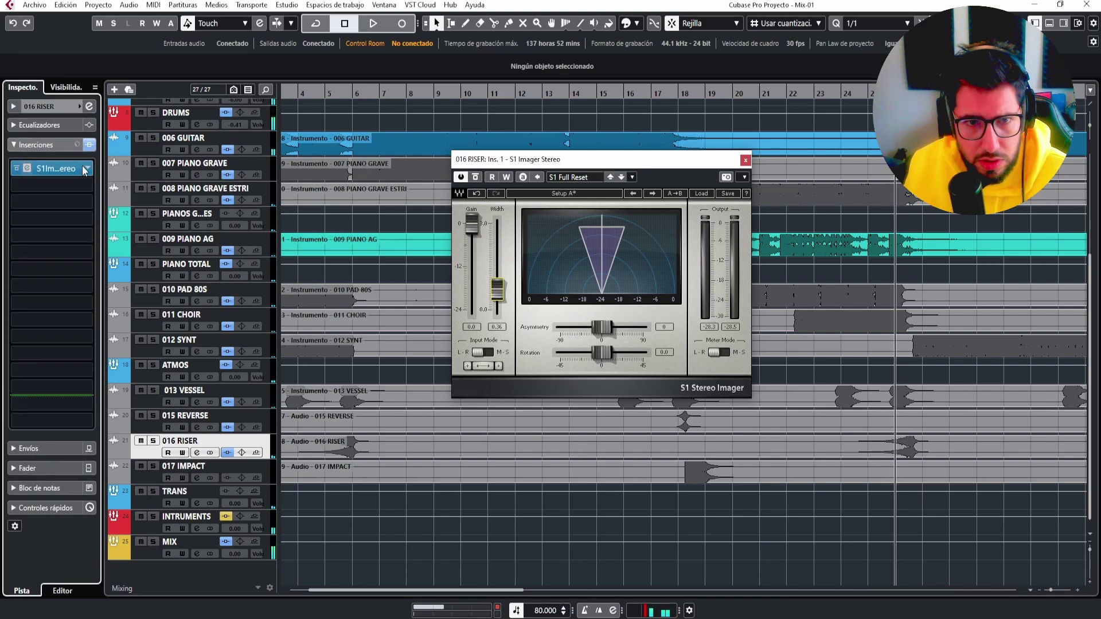
click(89, 184)
text(AUTOPA)
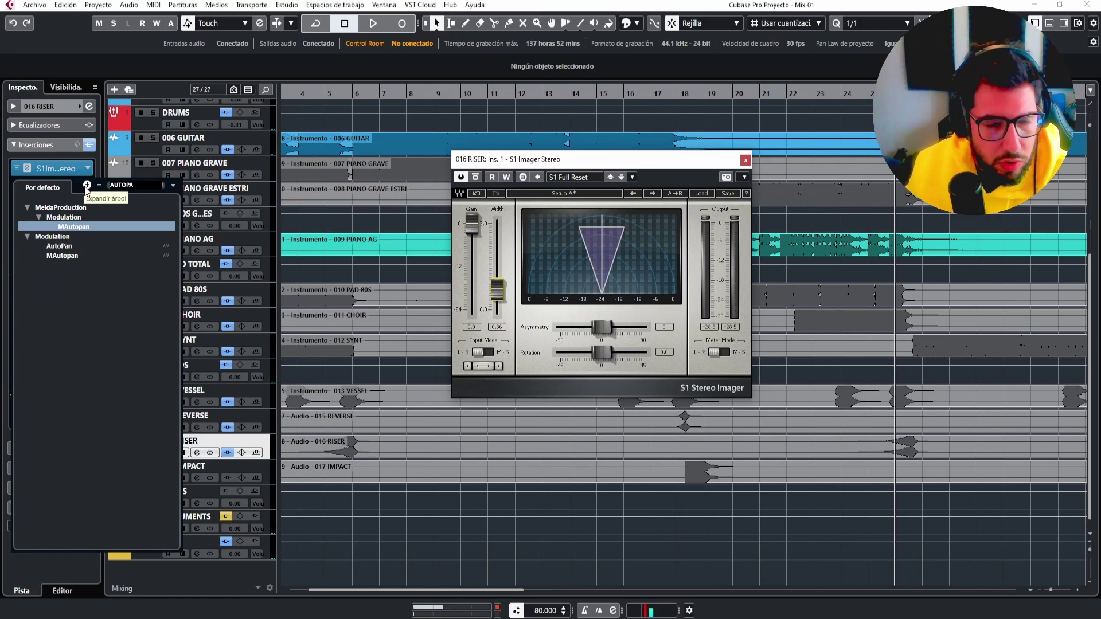
click(87, 227)
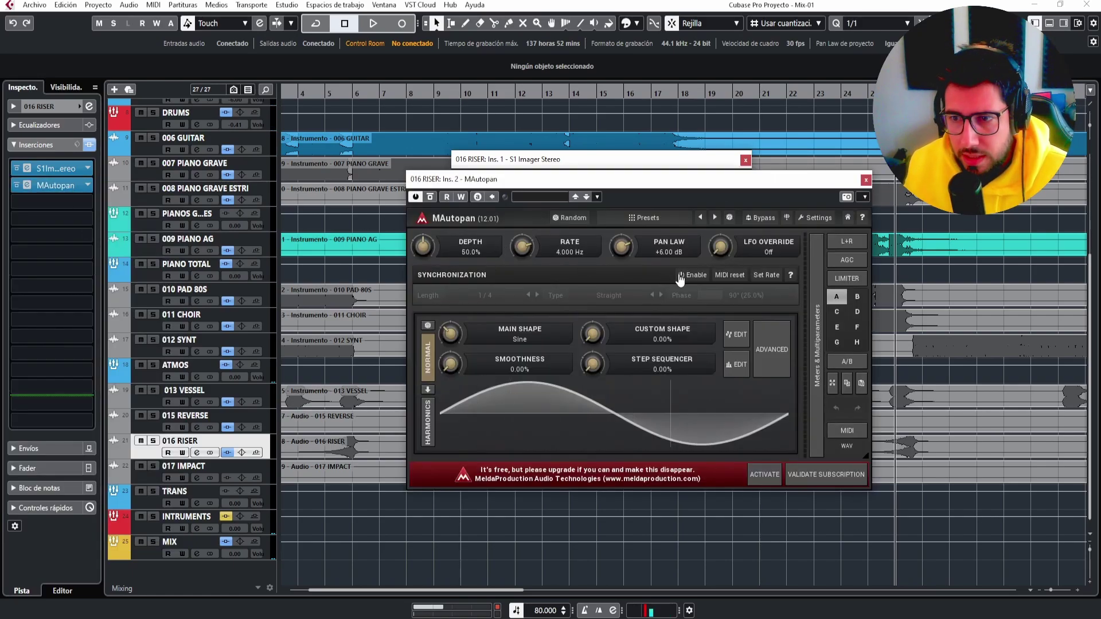
Enable MAutopan's synchronization with a 1/16 length, set the depth to 24% during playback, and close both plug-in windows.
click(681, 279)
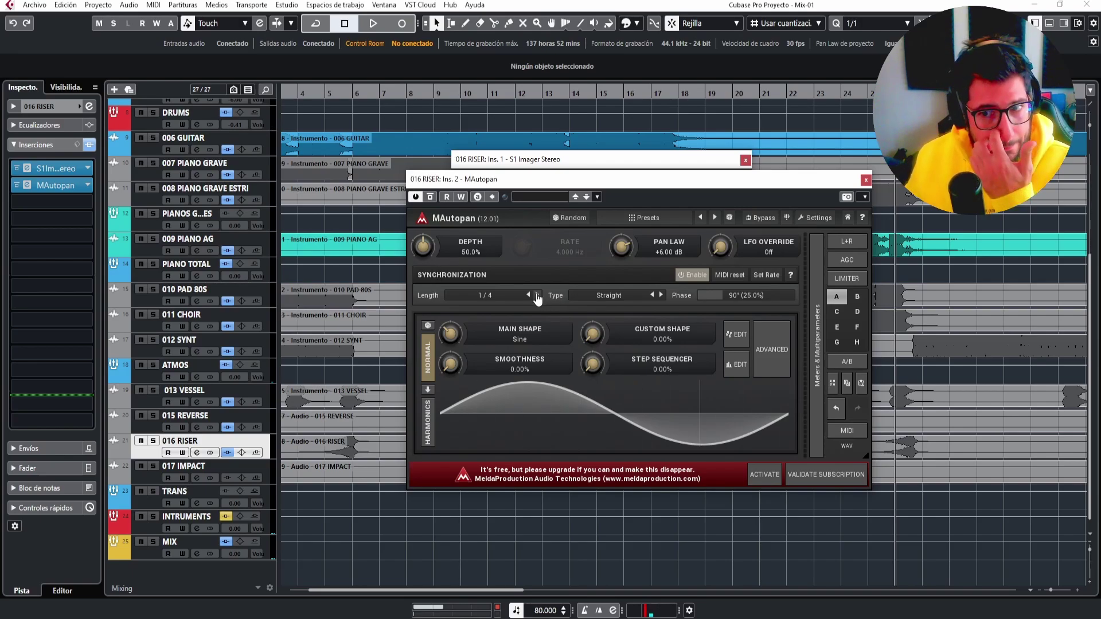
key(space)
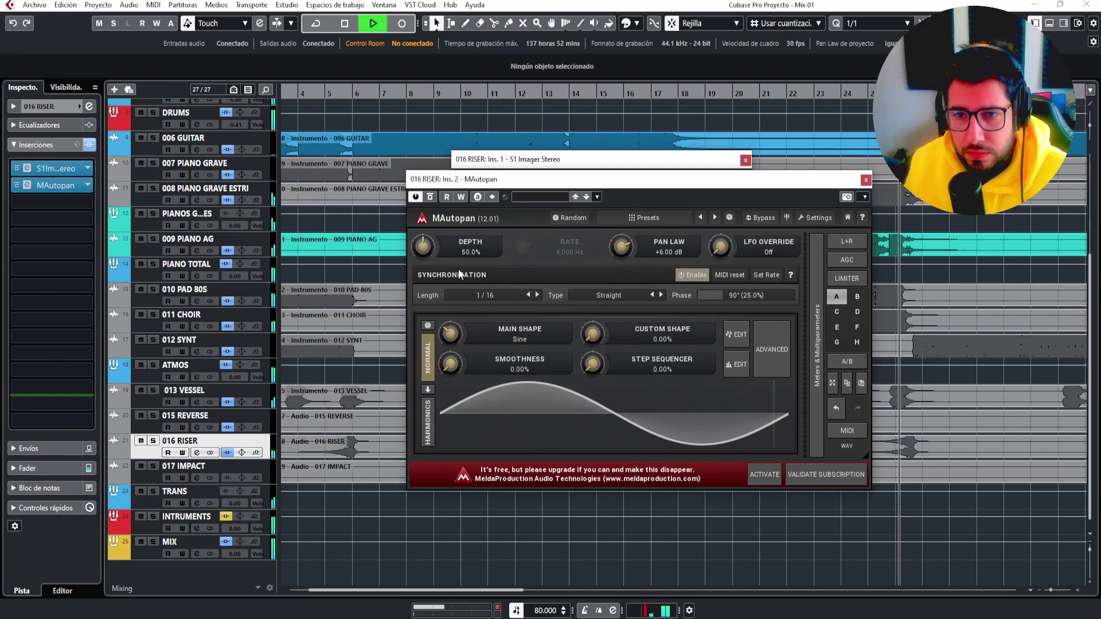
drag(430, 246, 423, 241)
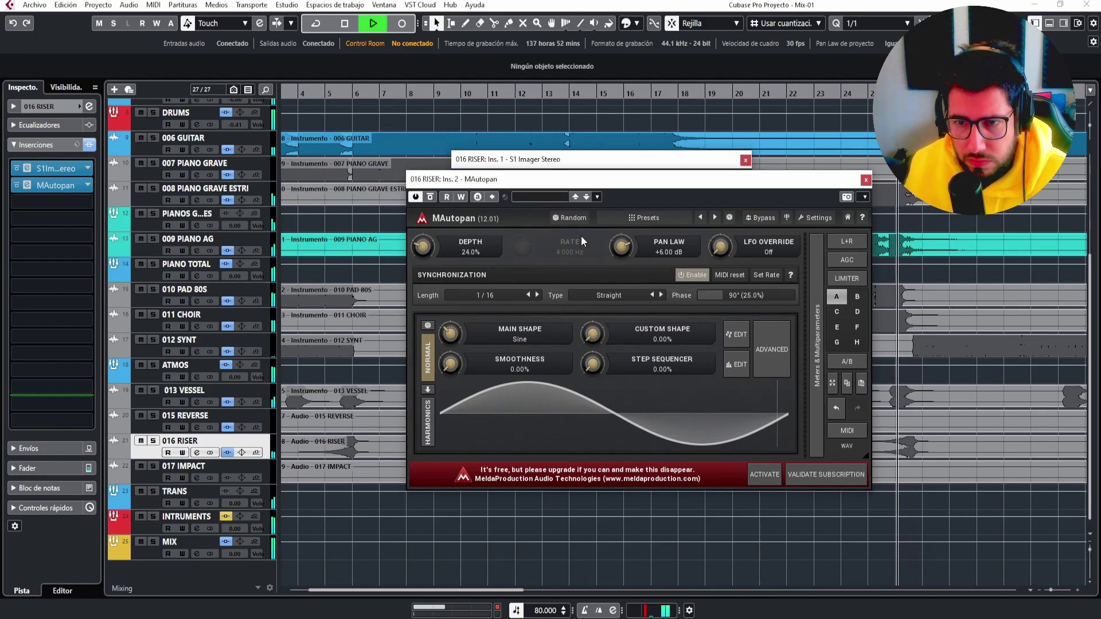
click(865, 180)
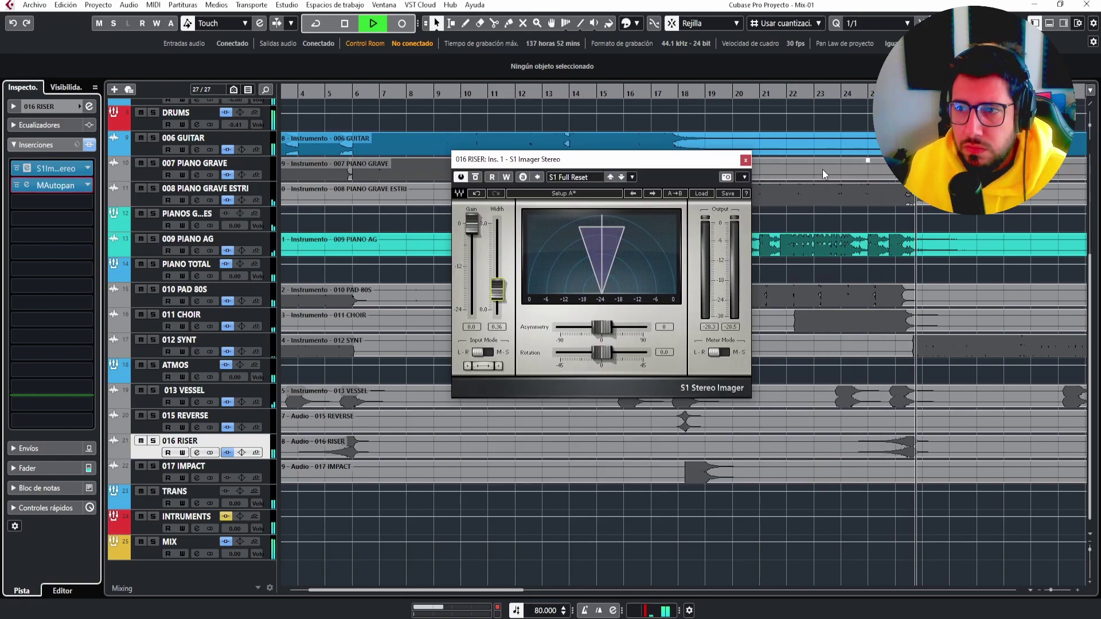
click(745, 160)
key(space)
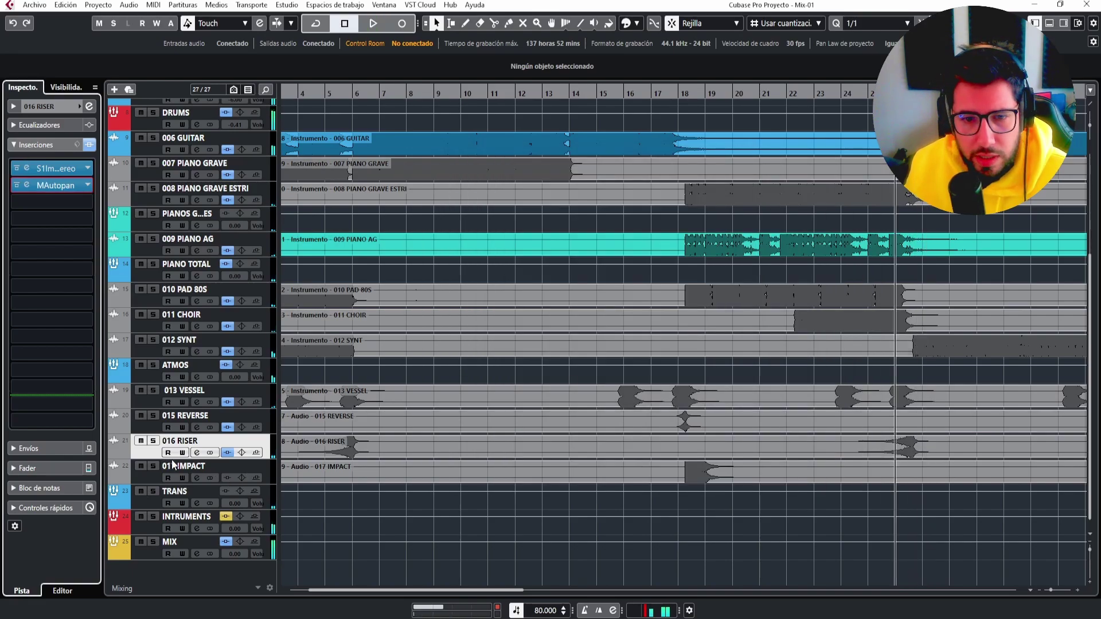
Solo 017 IMPACT, select it and play it from just before bar 18.
drag(463, 594, 332, 545)
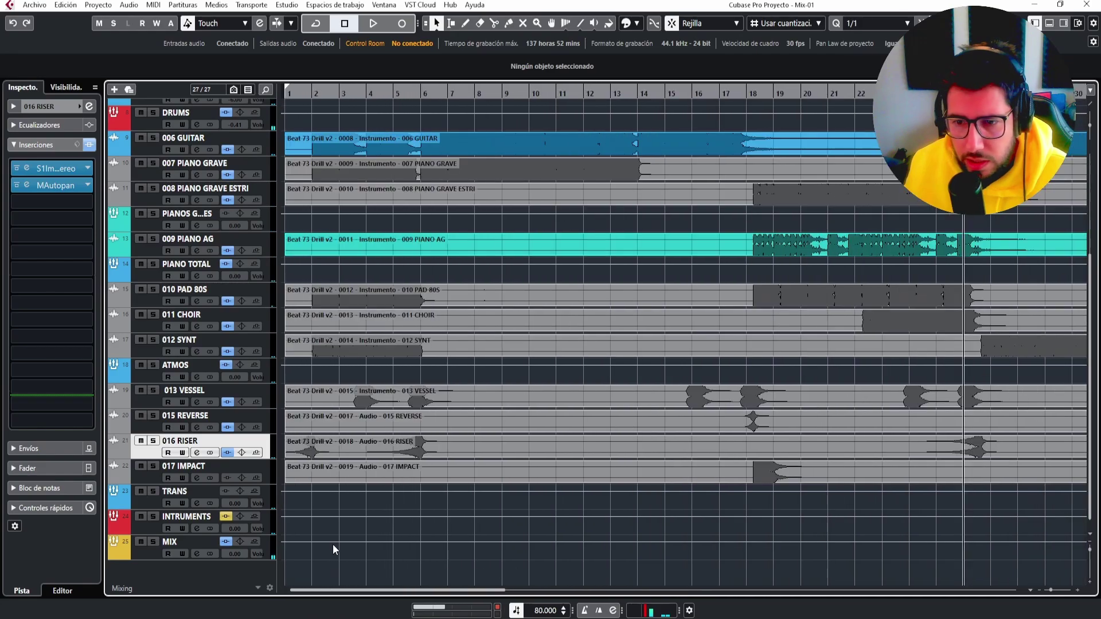
click(153, 466)
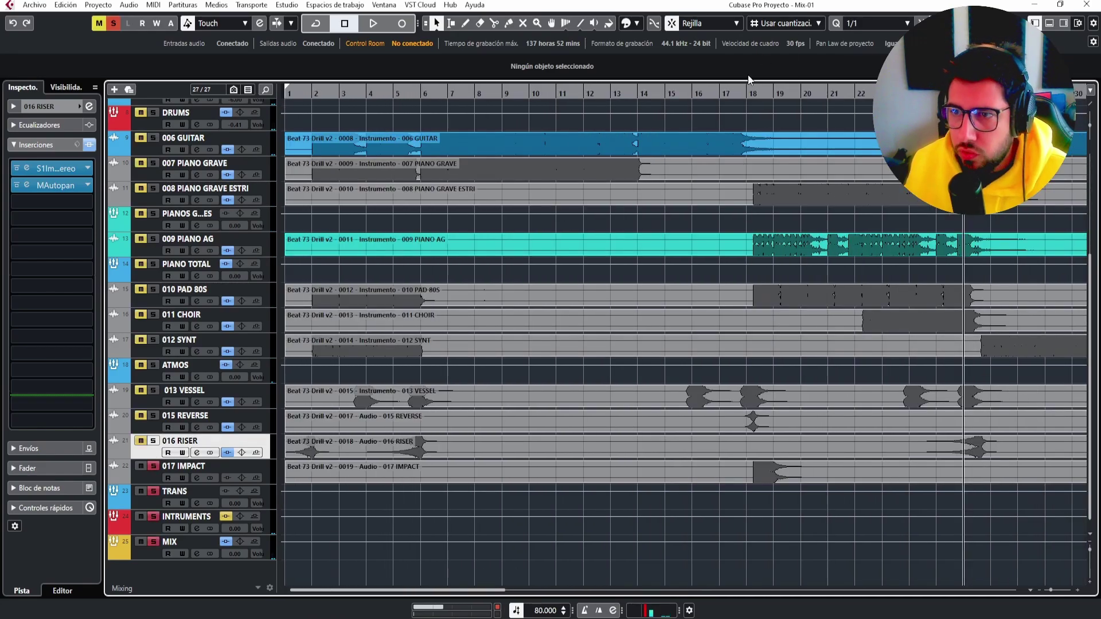
click(740, 92)
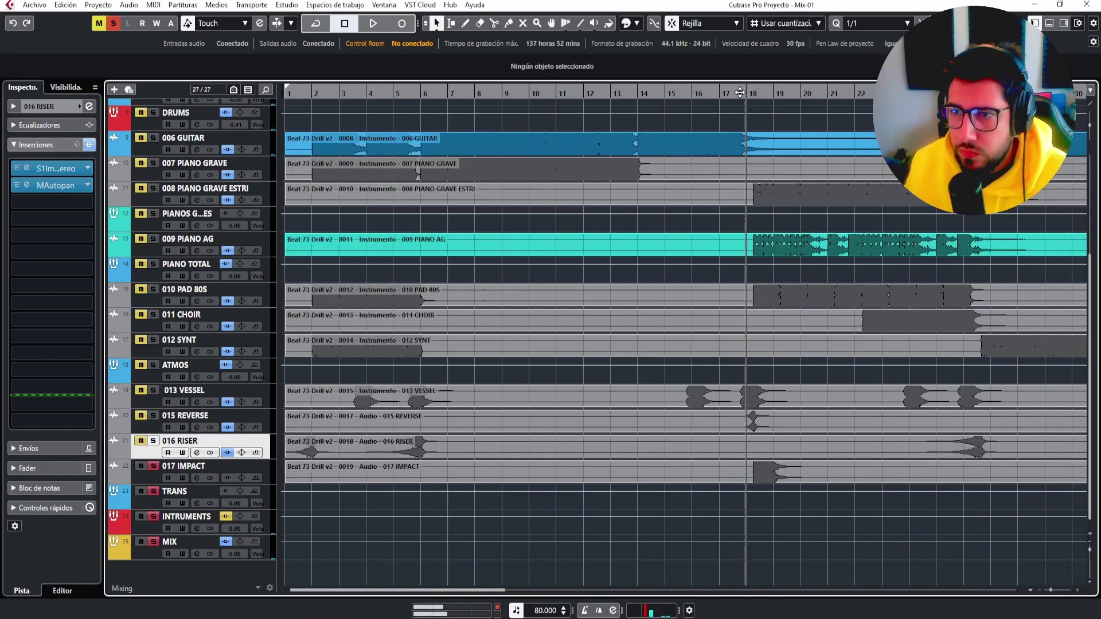
click(269, 474)
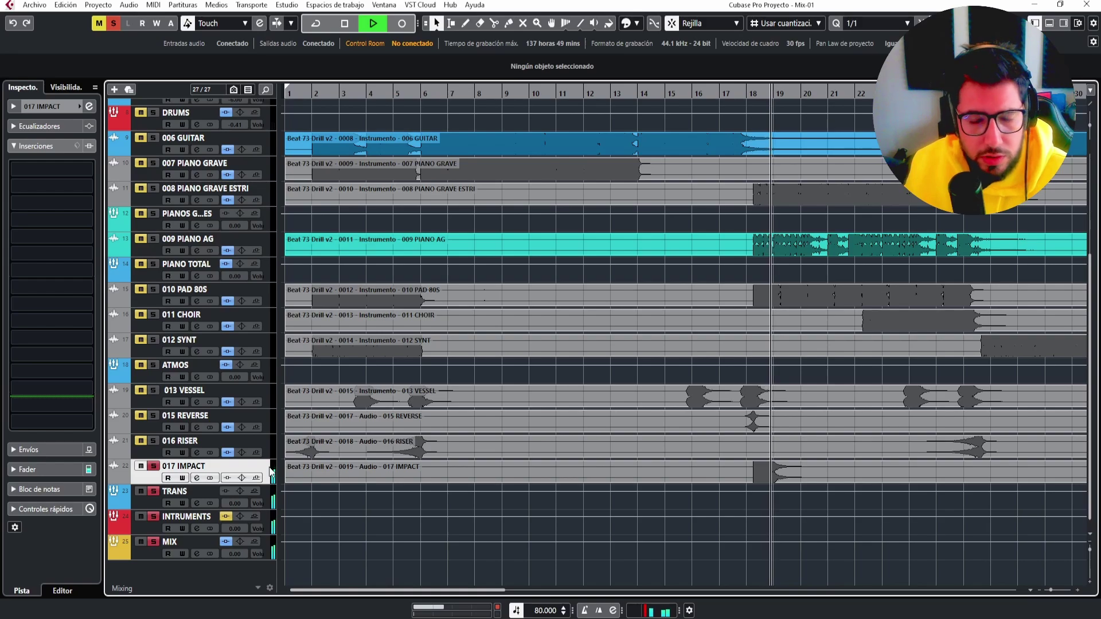
key(space)
key(space)
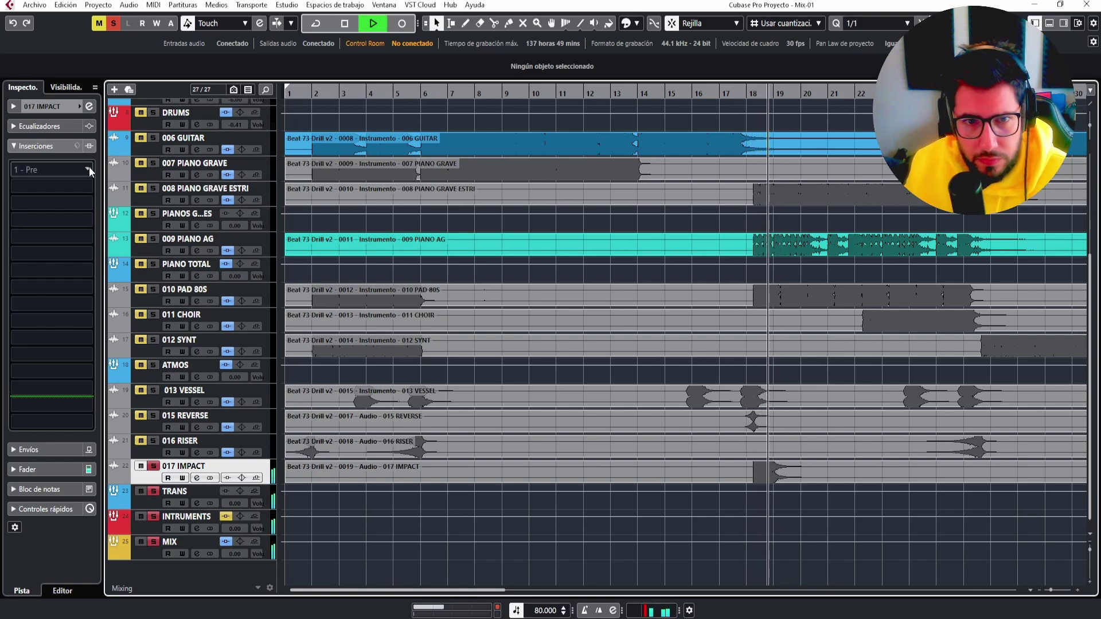
Open PAZ Position on the MIX channel, clear its peak trace and check the stereo spread of 017 IMPACT during playback.
key(F3)
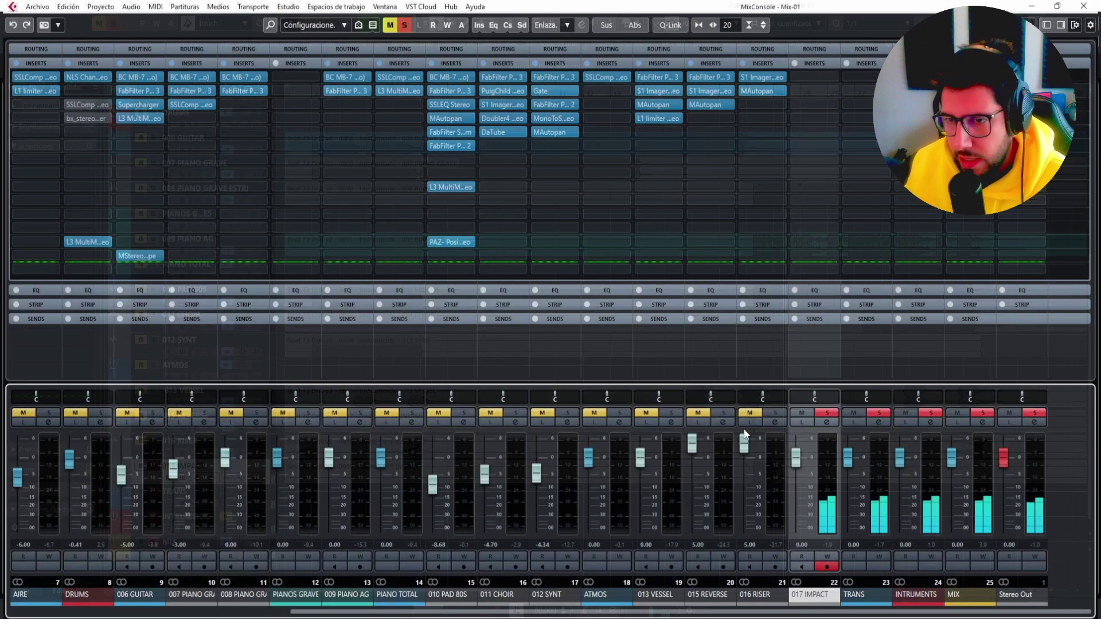
click(971, 132)
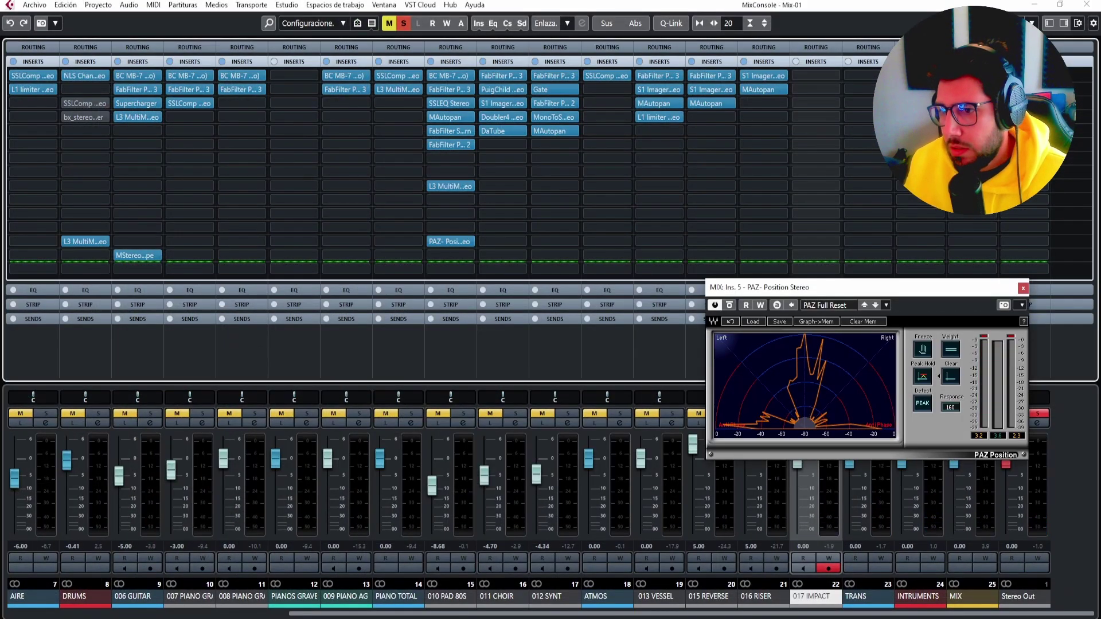
click(951, 377)
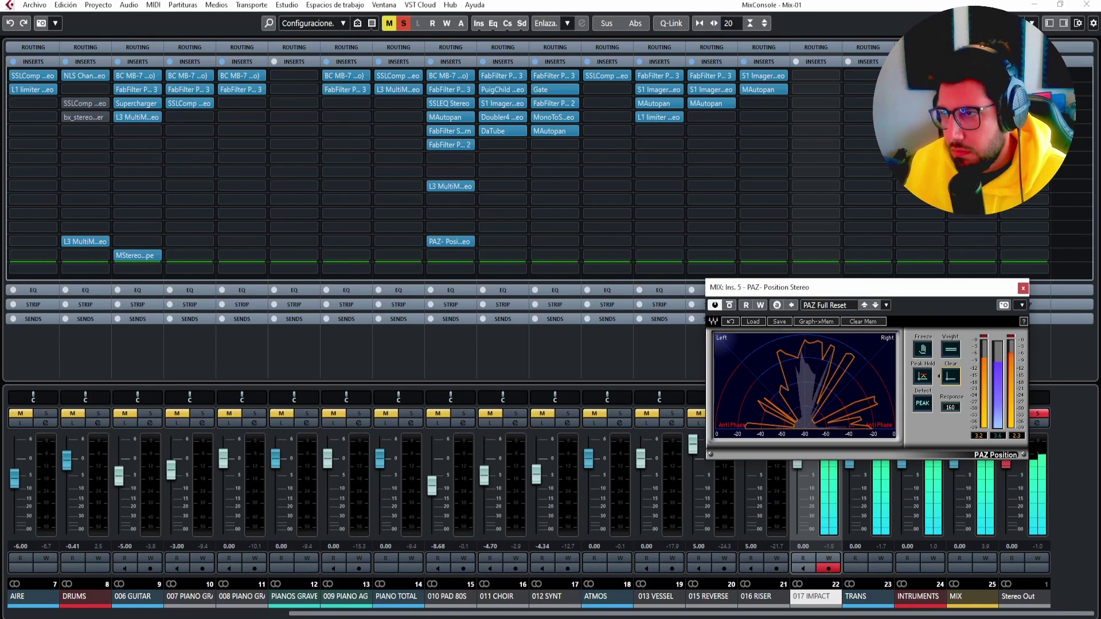
key(F3)
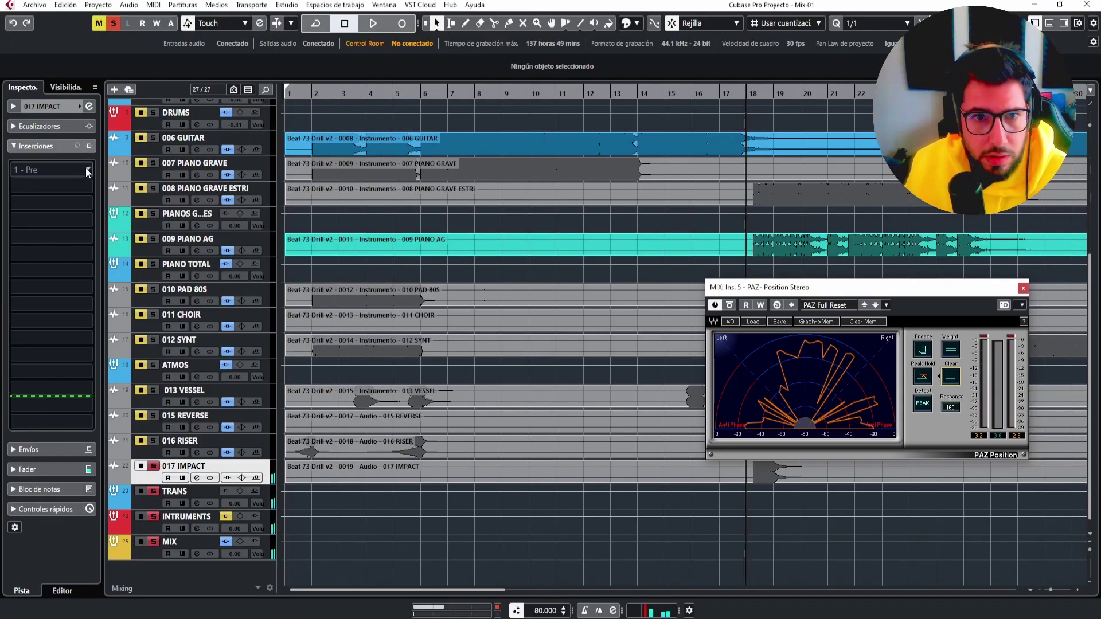
Insert BC MB-7 Mixer 2 VST (Stereo) in the first insert slot of 017 IMPACT.
click(86, 171)
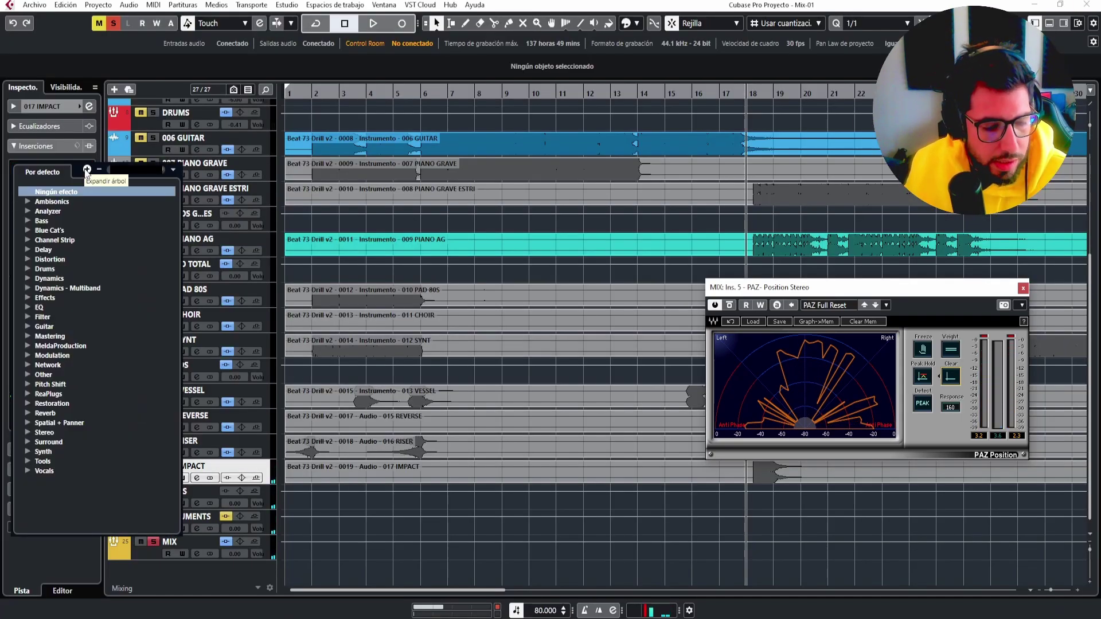
text(MN)
key(BackSpace)
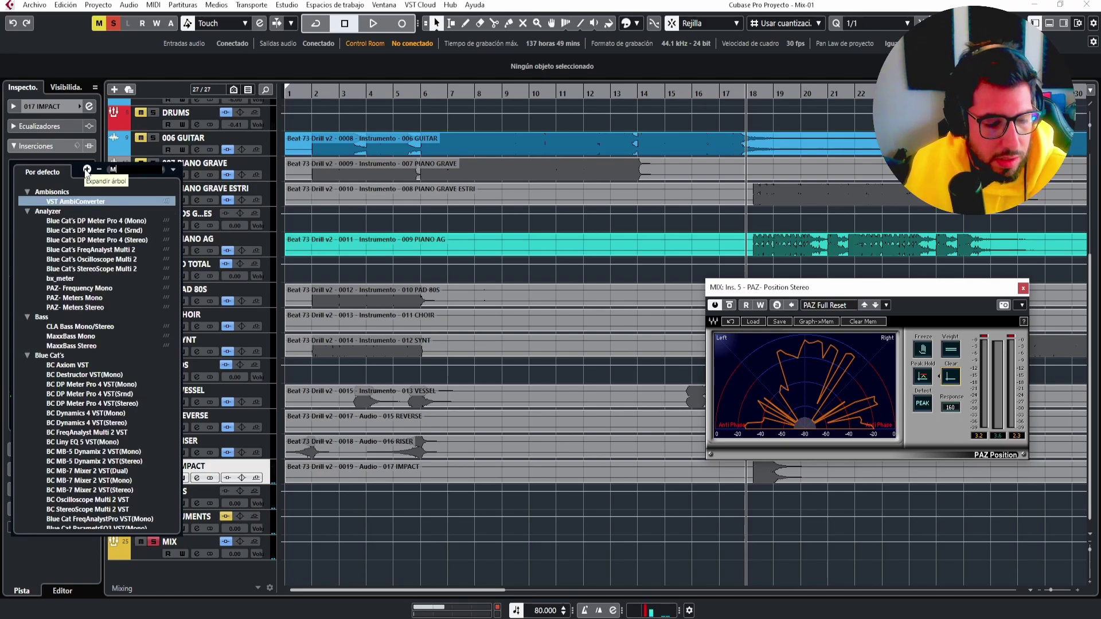
text(B)
click(86, 248)
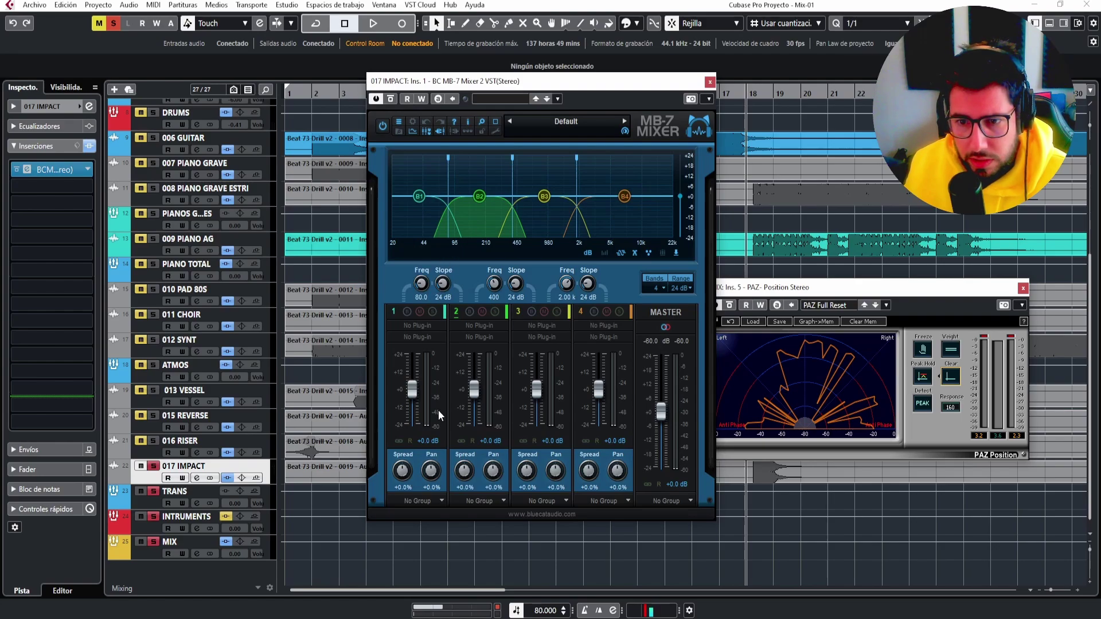
Solo band 1 in MB-7 Mixer, set its upper crossover to 195 Hz and its spread to -100% while playing the impact.
click(433, 311)
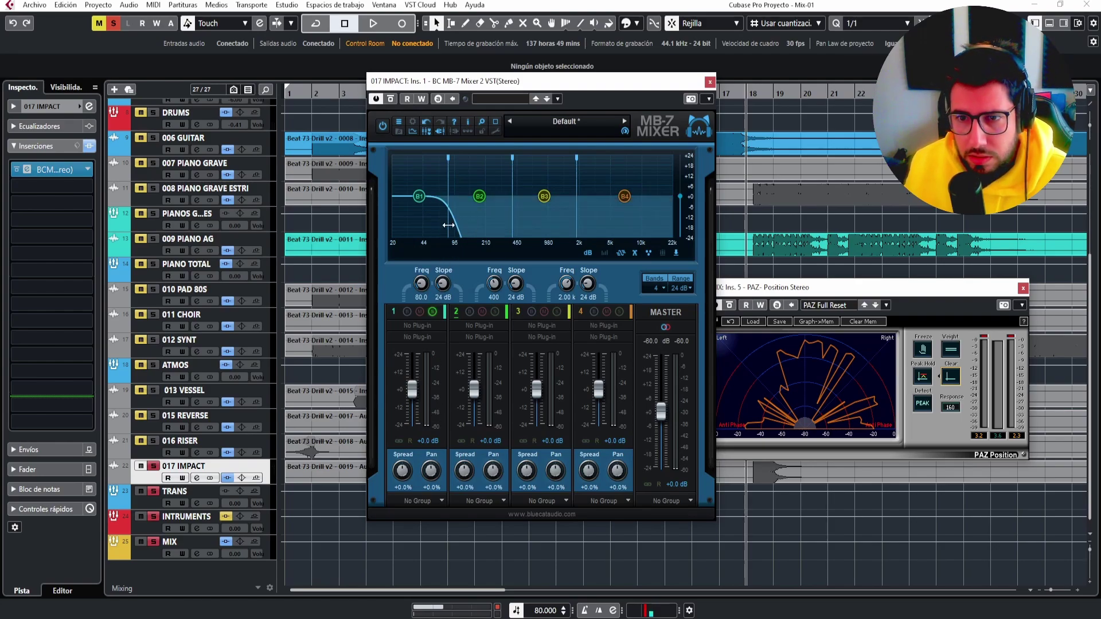
drag(450, 226, 482, 222)
key(space)
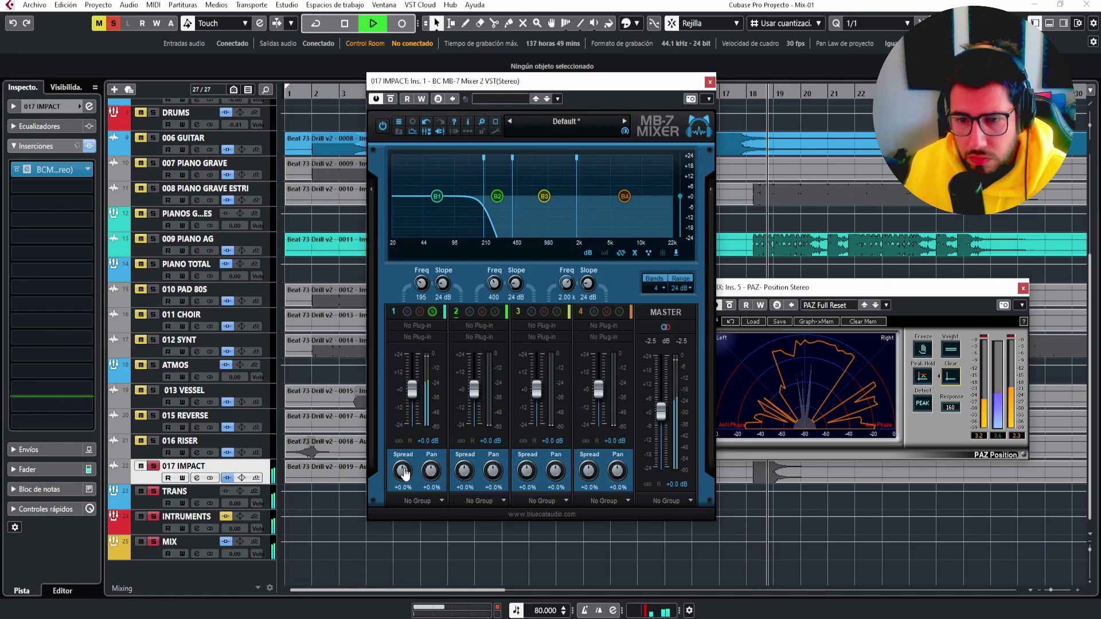
drag(403, 472, 369, 558)
key(space)
key(space)
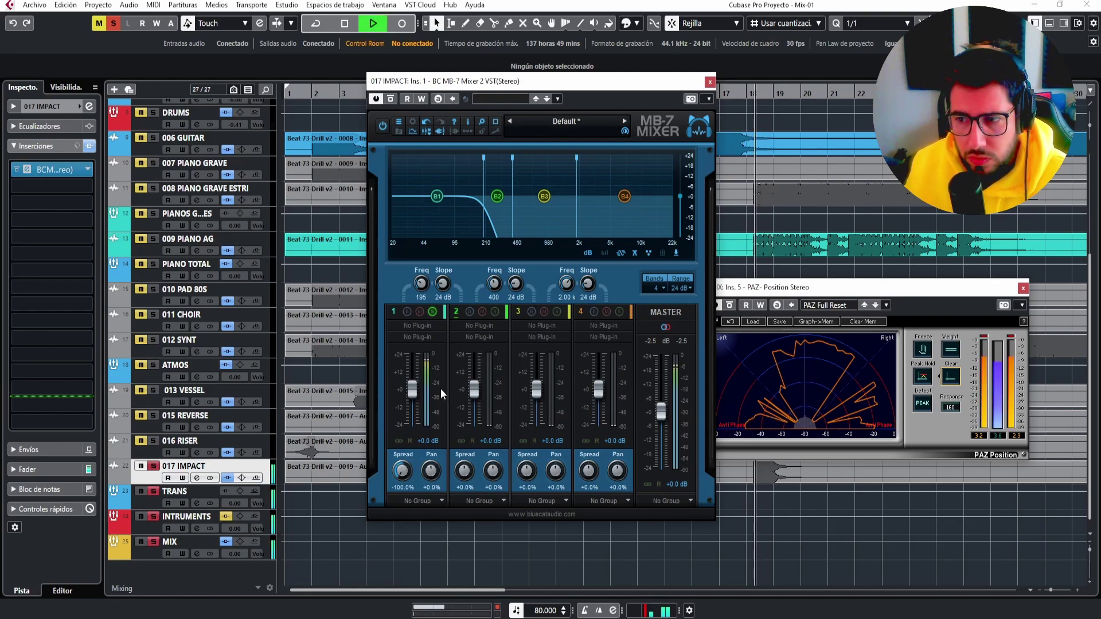
Lower band 1's upper crossover to 105 Hz and replay the impact to check its position in PAZ.
click(917, 373)
key(space)
drag(485, 235, 459, 228)
key(space)
key(space)
key(space)
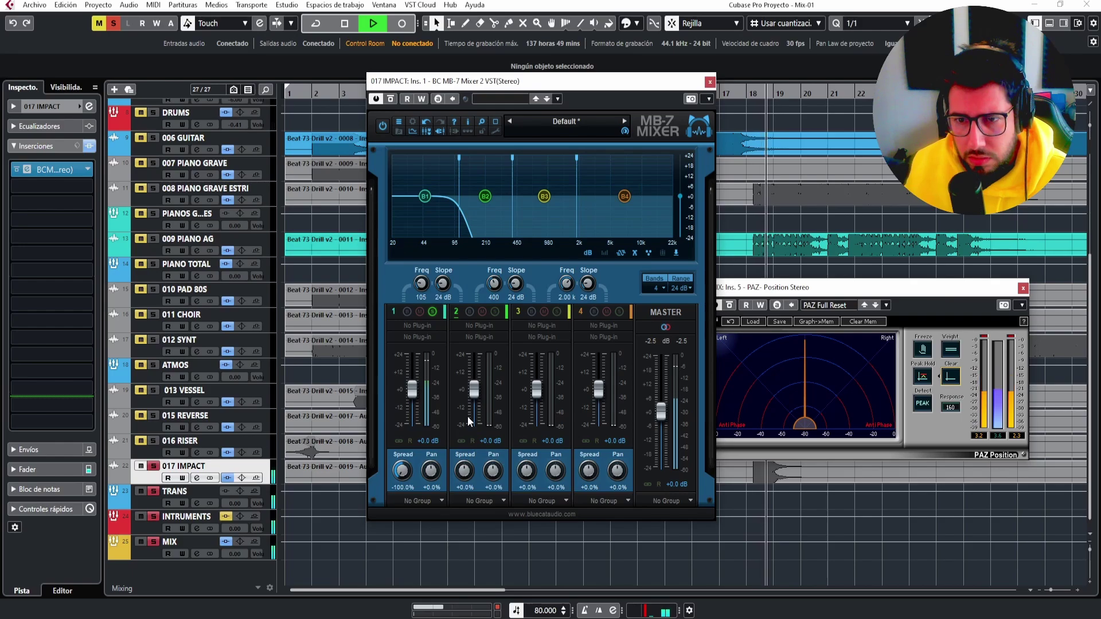
key(space)
Solo band 2, set its upper crossover to 378 Hz and its spread to -36%, and recheck it on a cleared PAZ display.
click(495, 311)
key(space)
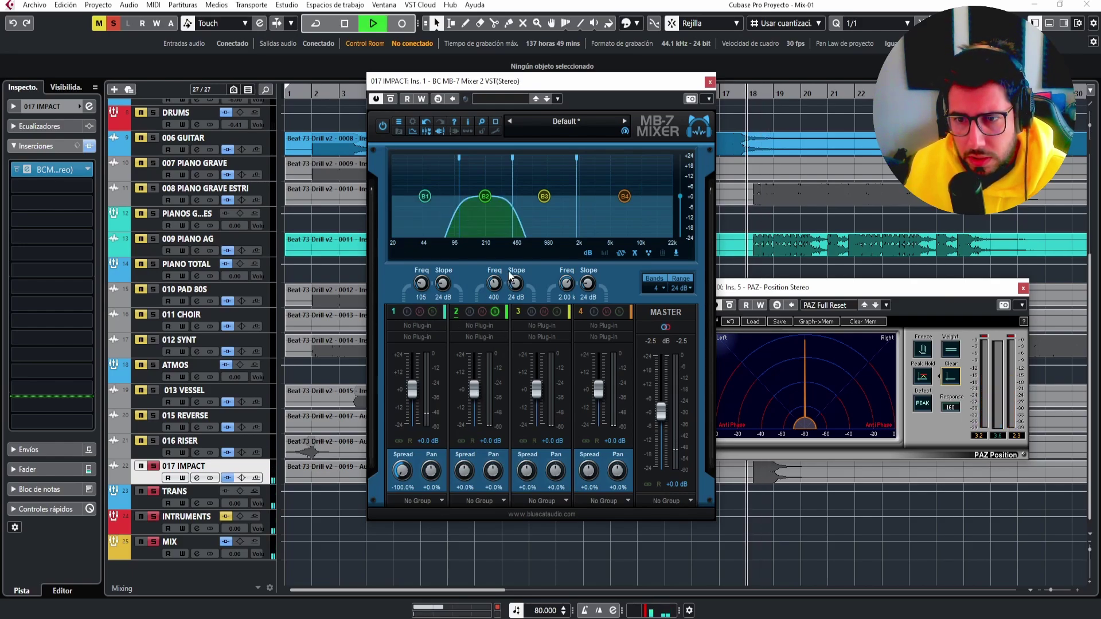
drag(514, 242, 512, 233)
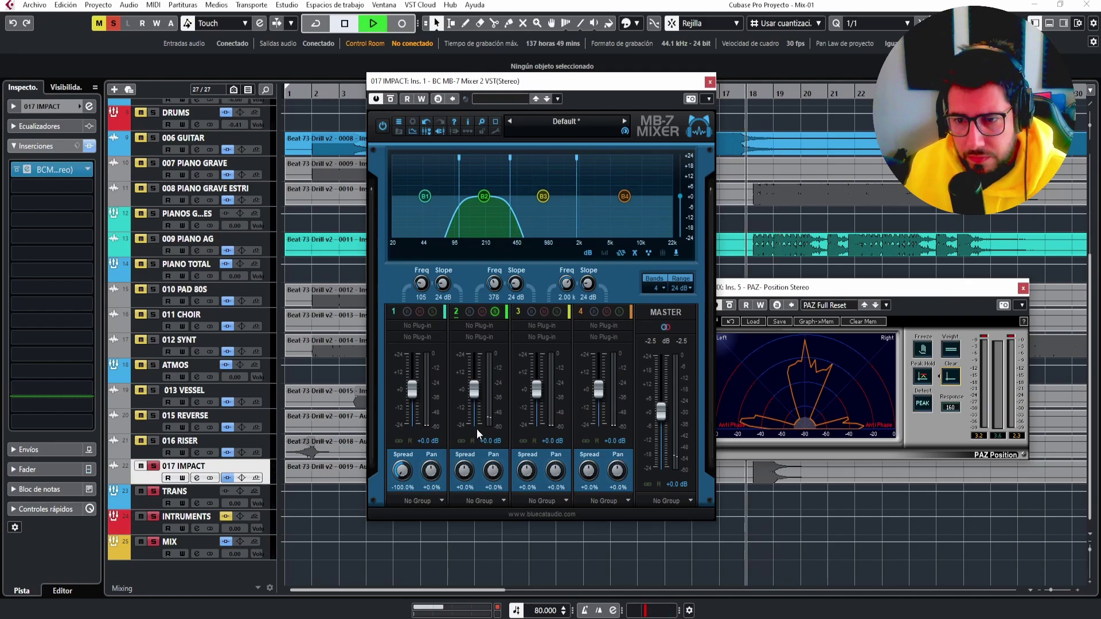
drag(466, 473, 465, 488)
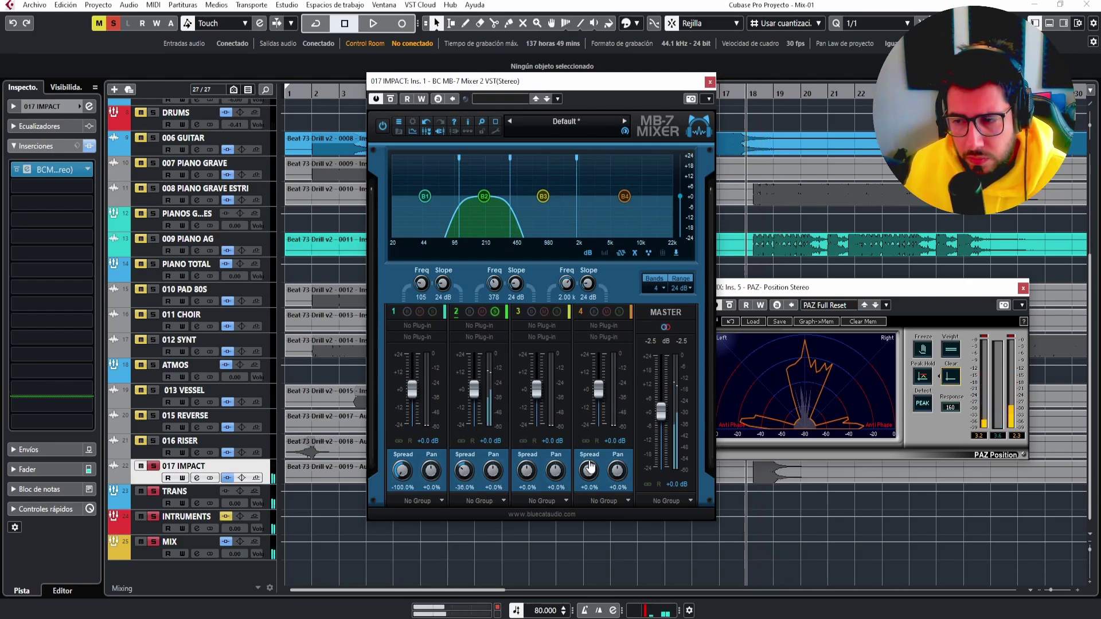
click(959, 379)
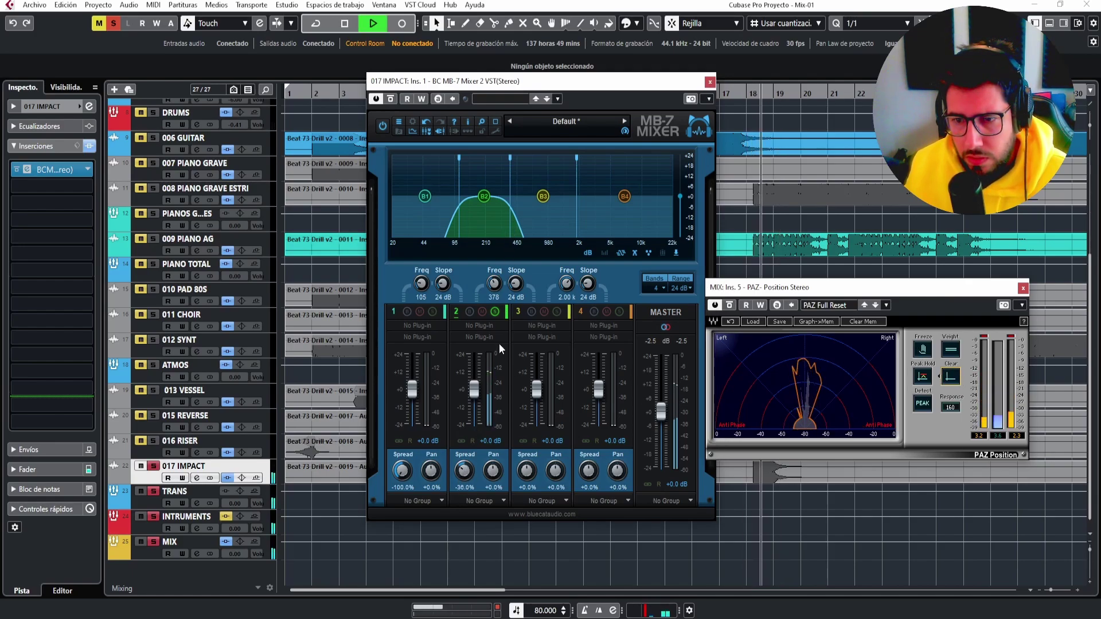
Solo band 3 in MB-7 Mixer and set its spread to -29%, rechecking the impact on a cleared PAZ display.
key(space)
click(495, 311)
click(557, 311)
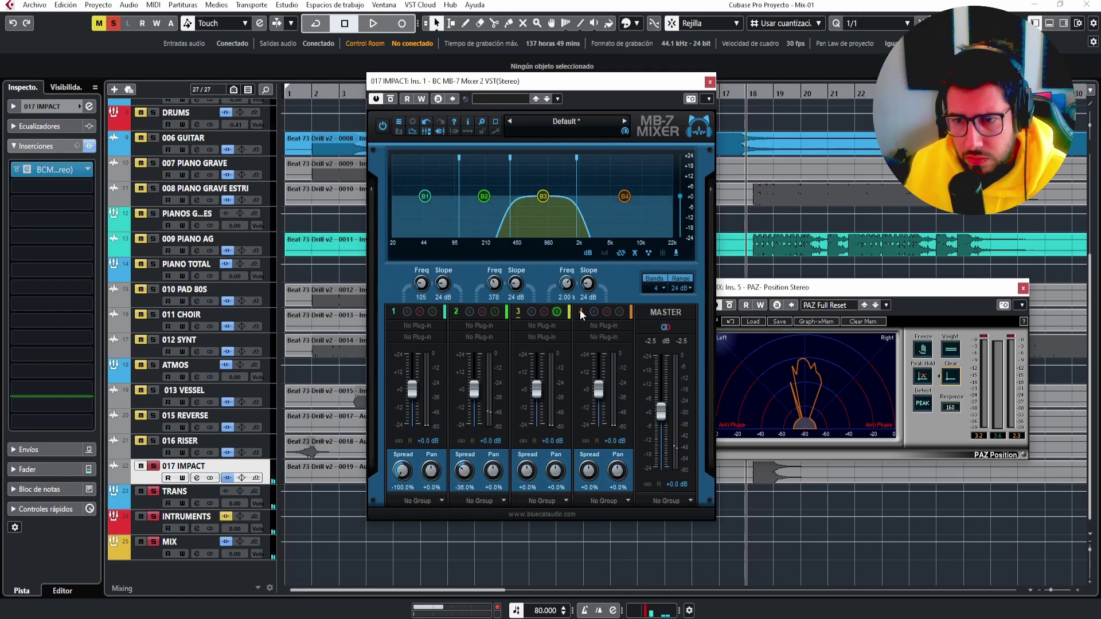
key(space)
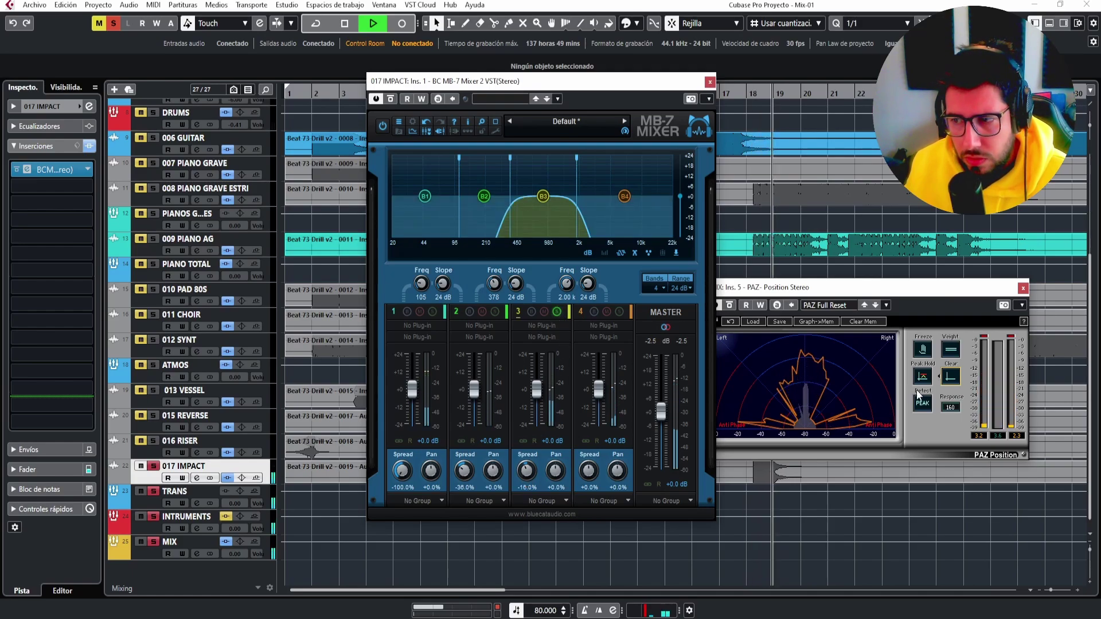
click(951, 378)
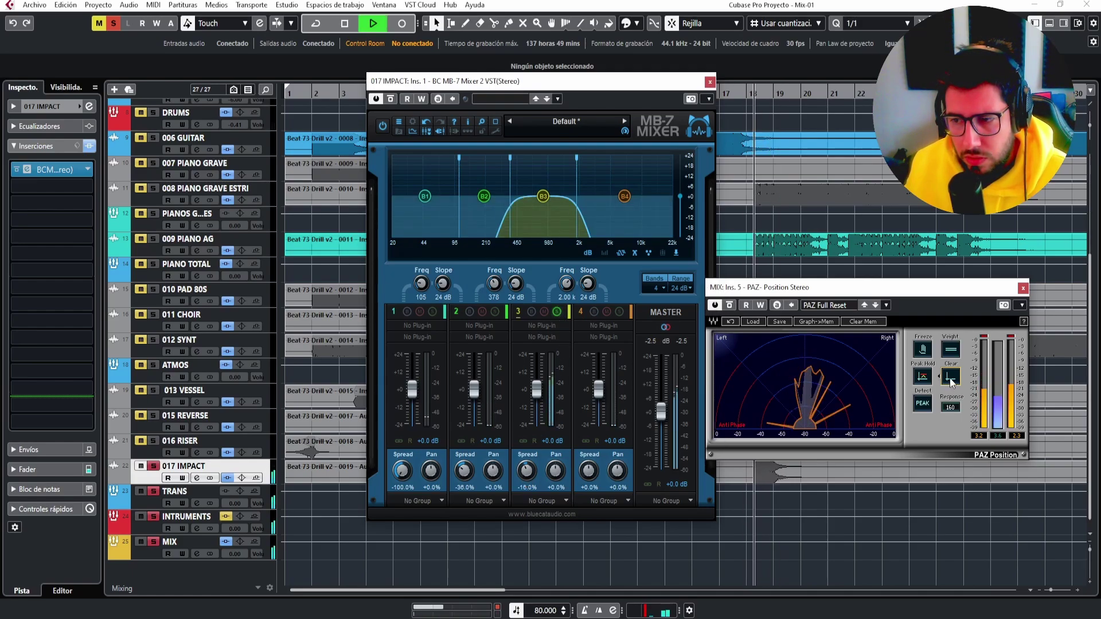
click(528, 474)
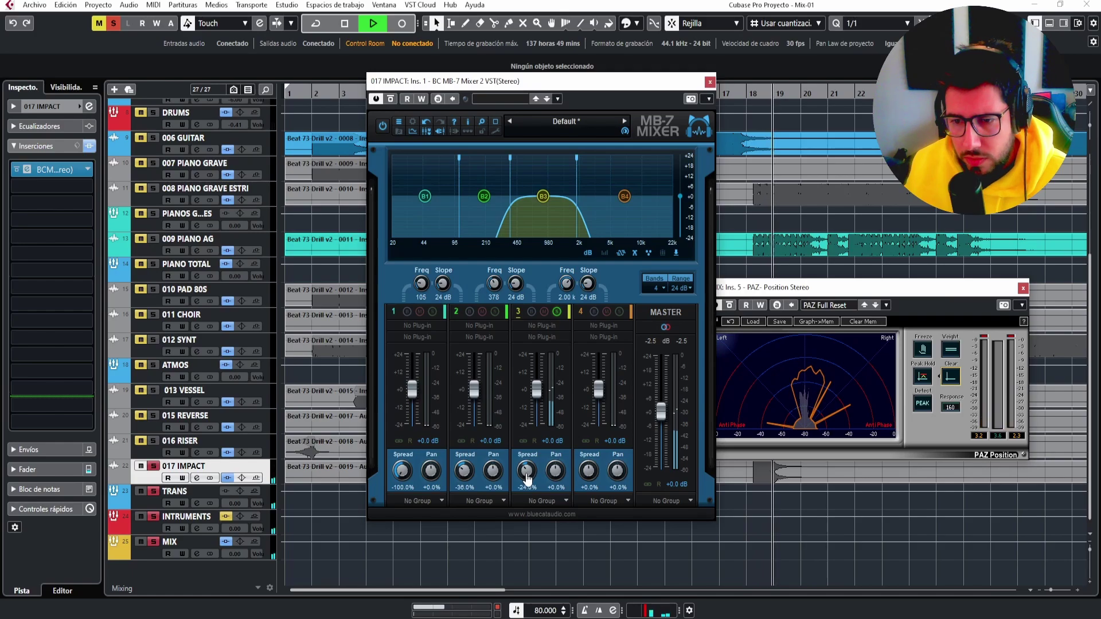
click(953, 384)
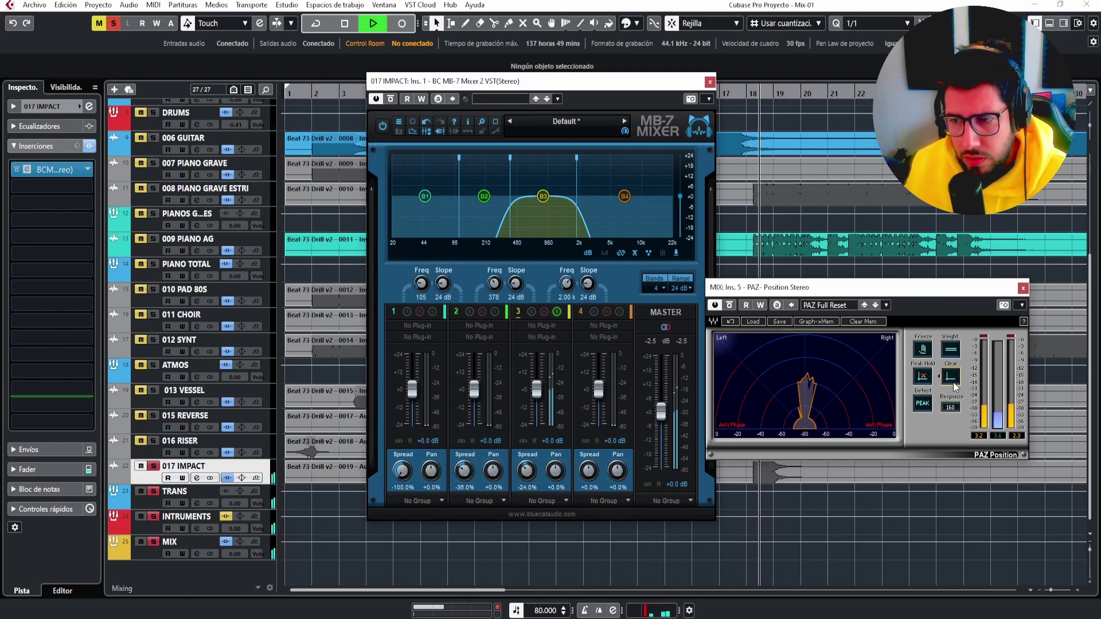
drag(527, 471, 527, 474)
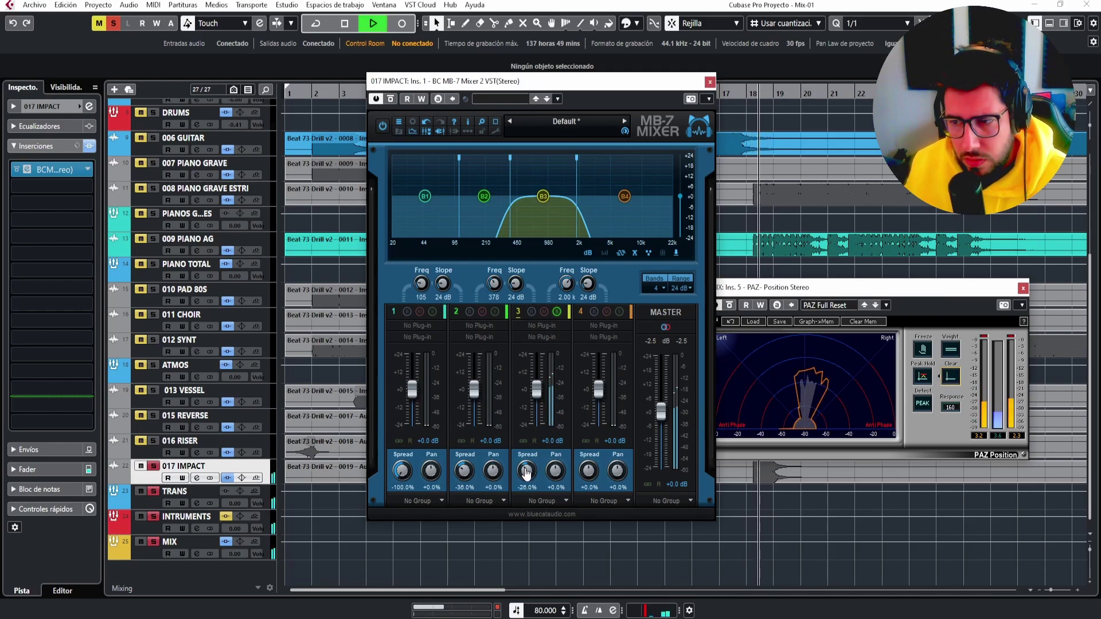
Solo band 4, set its spread to -25% and check it in PAZ, then unsolo it and close both plug-in windows.
click(620, 313)
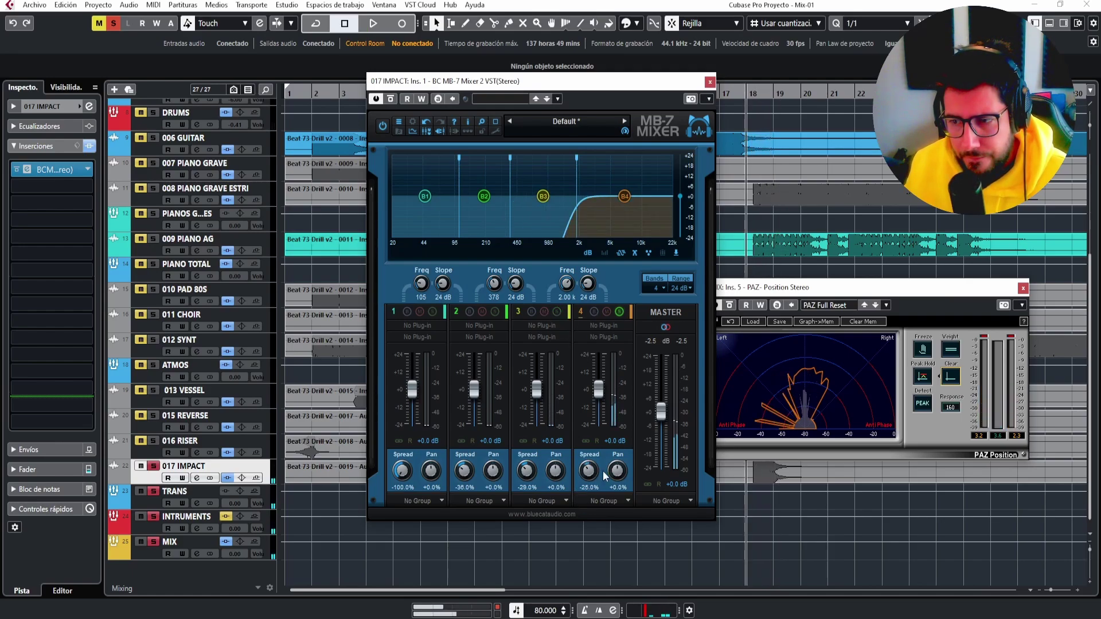
click(947, 379)
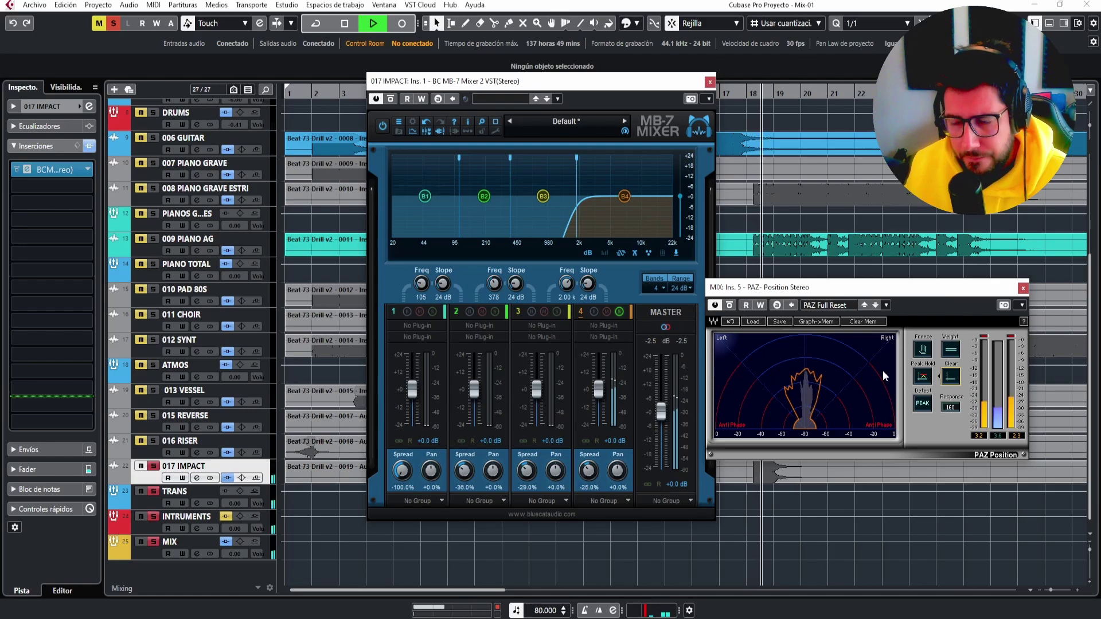
click(619, 312)
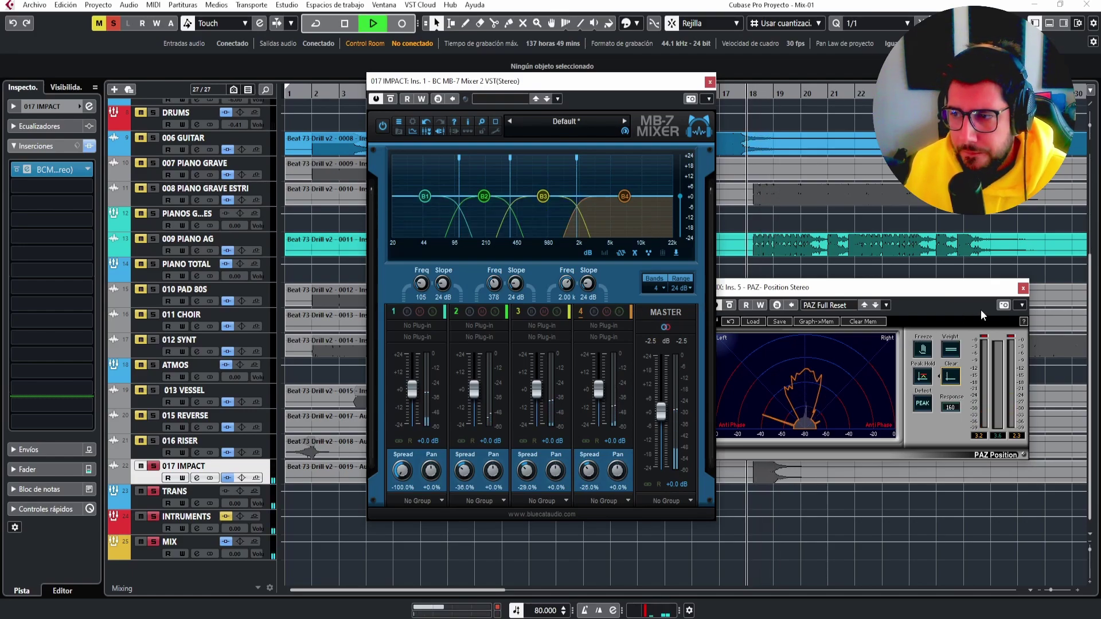
click(1023, 288)
click(710, 84)
key(space)
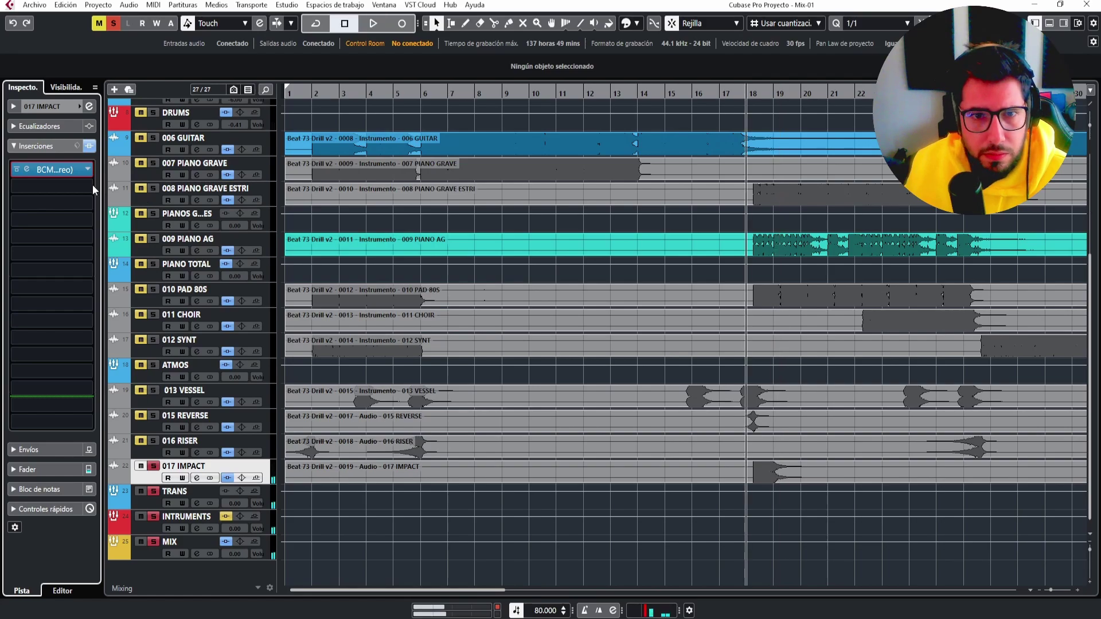
Insert FabFilter Pro-Q 3 in the second insert slot of 017 IMPACT.
click(88, 185)
text(q 3)
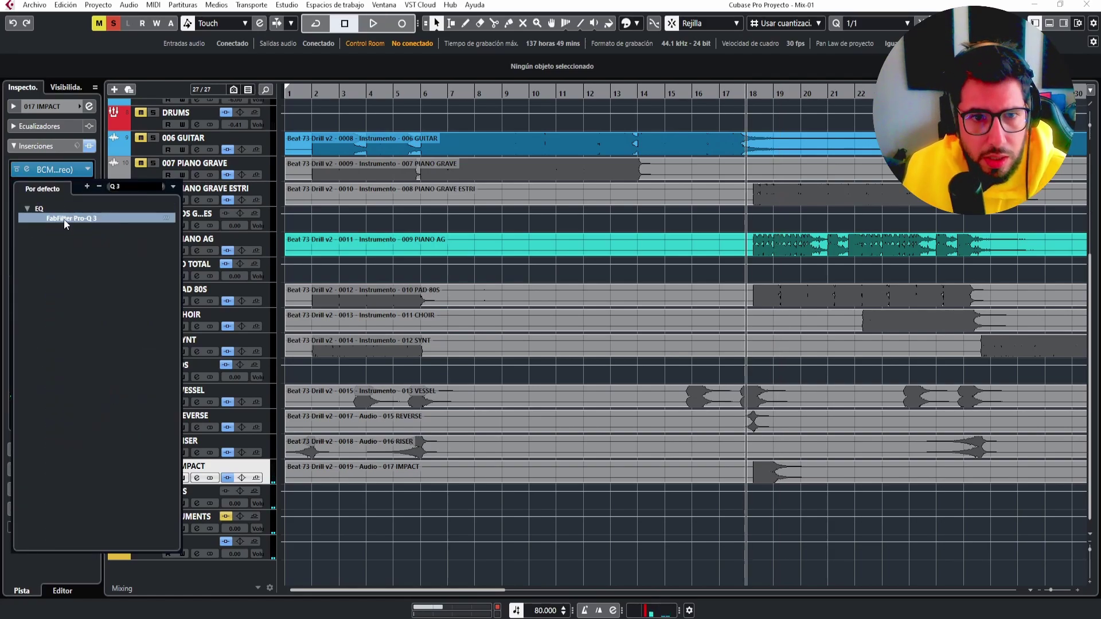
click(63, 219)
Add a 12 dB/oct low cut at about 27 Hz in Pro-Q 3 while playing the impact.
key(space)
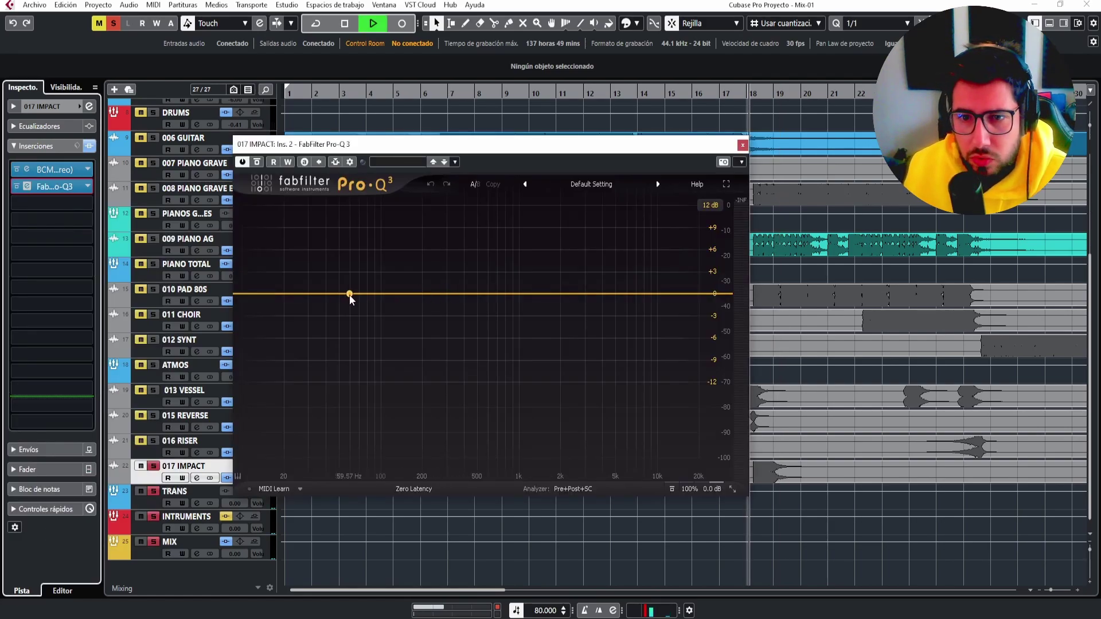
click(265, 294)
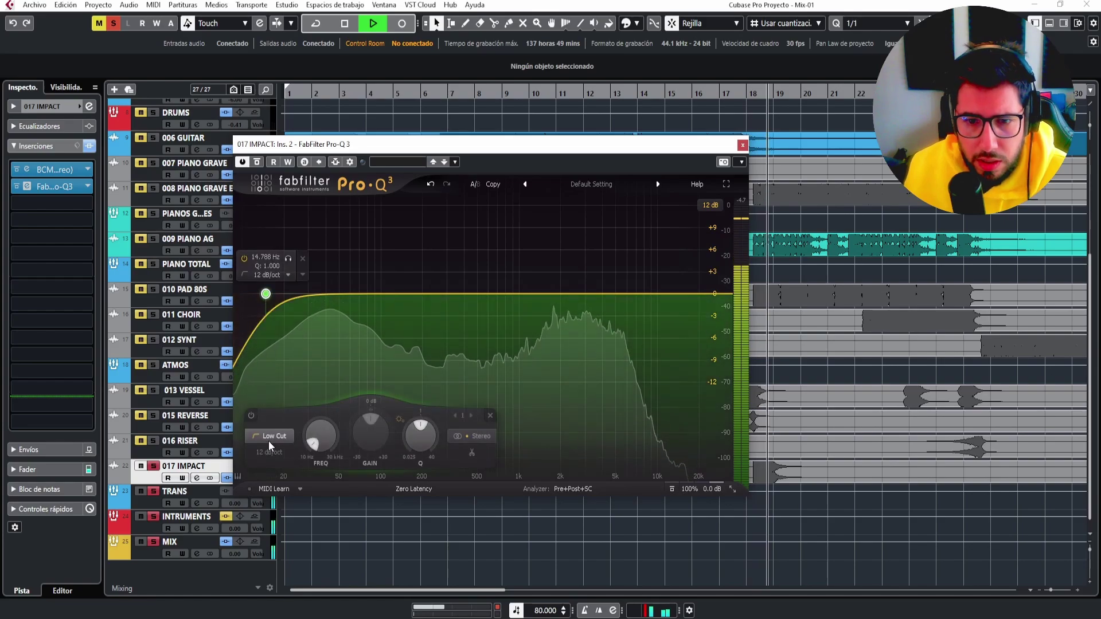
click(270, 440)
click(268, 458)
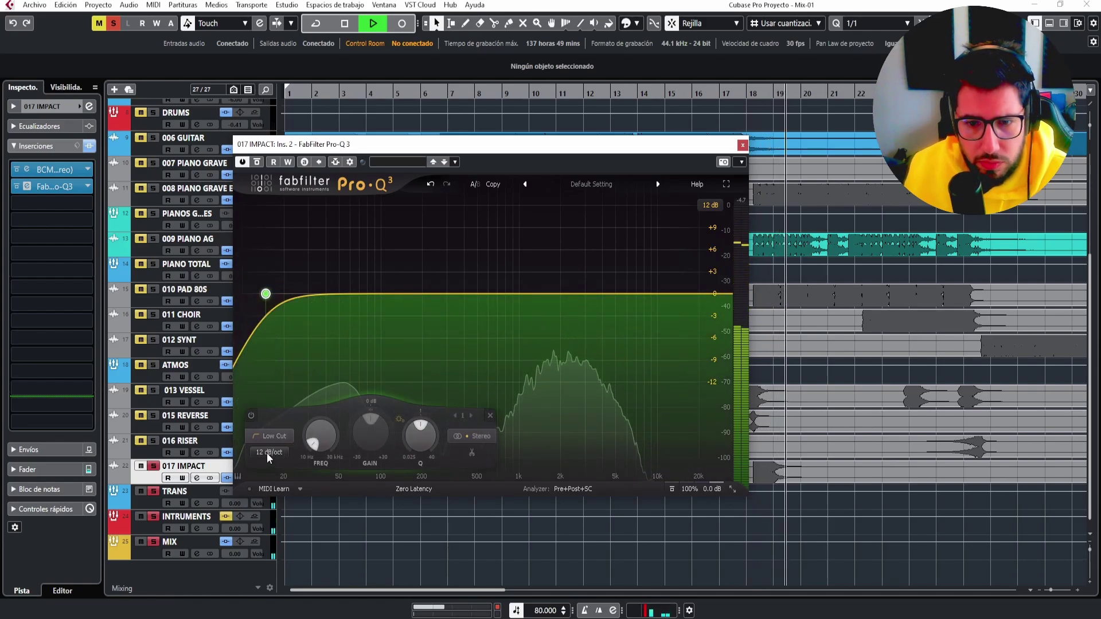
drag(266, 294, 302, 294)
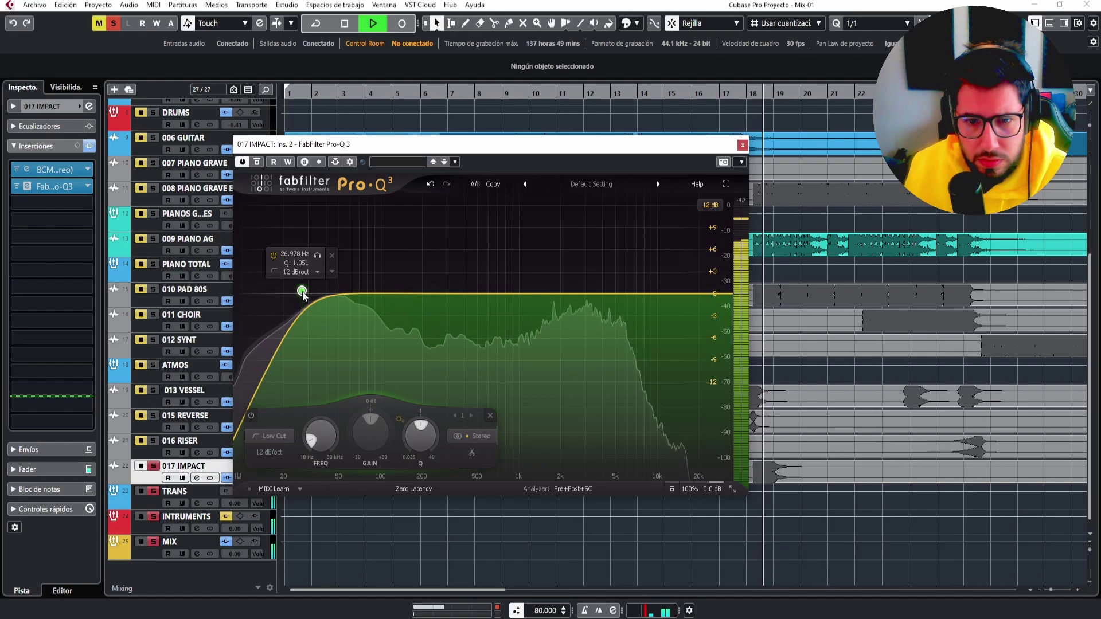
Add a second low cut with a Brickwall slope at about 15 Hz and close the equalizer.
click(252, 395)
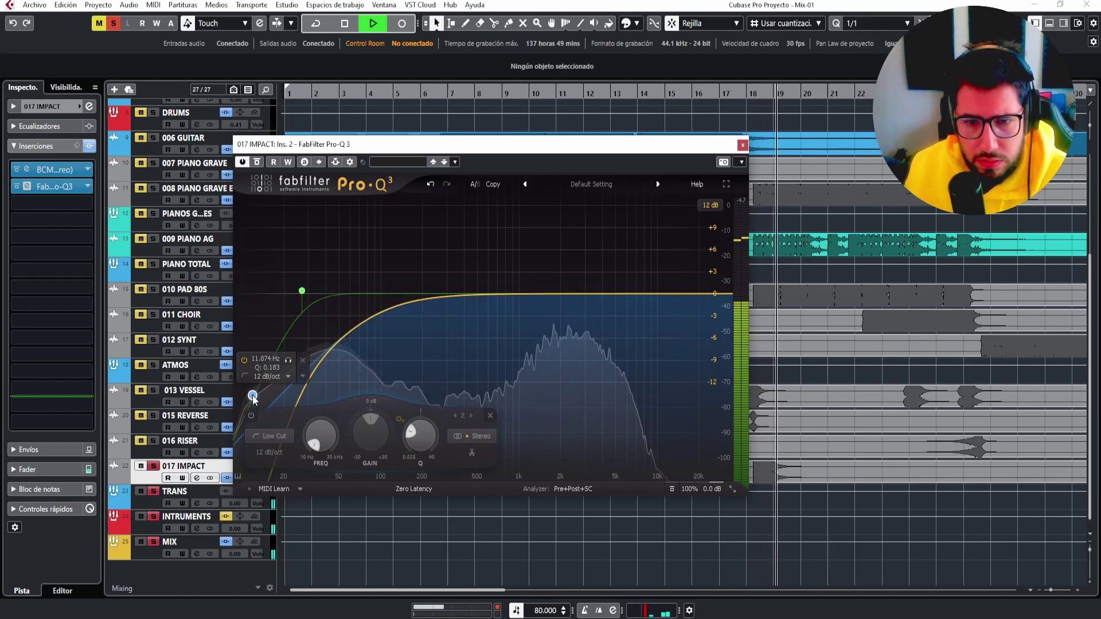
click(273, 459)
click(281, 583)
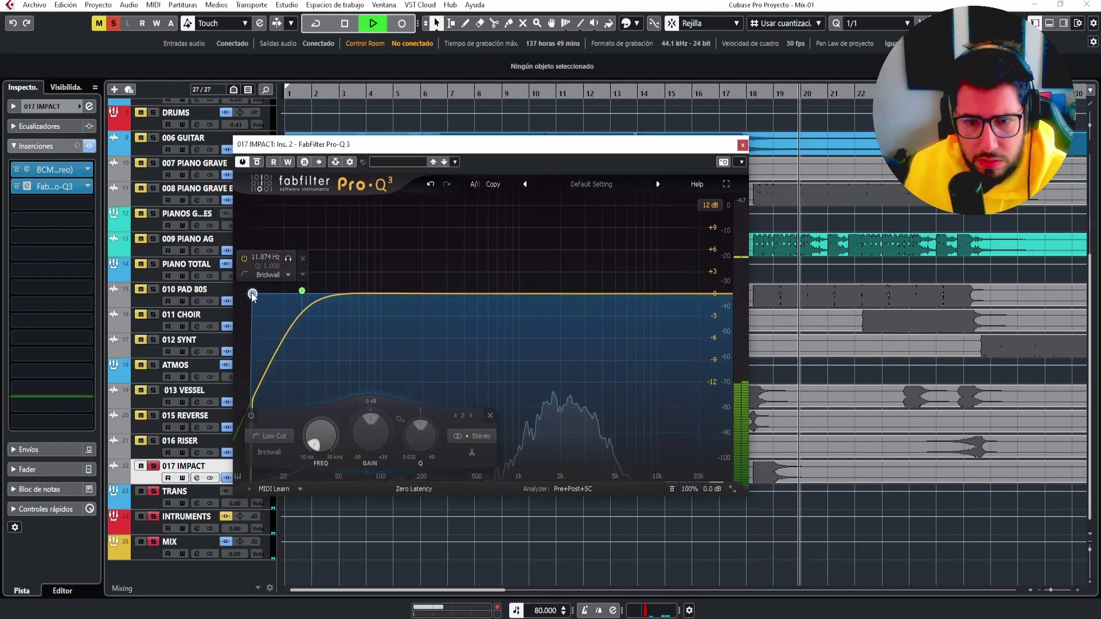
drag(252, 295, 264, 294)
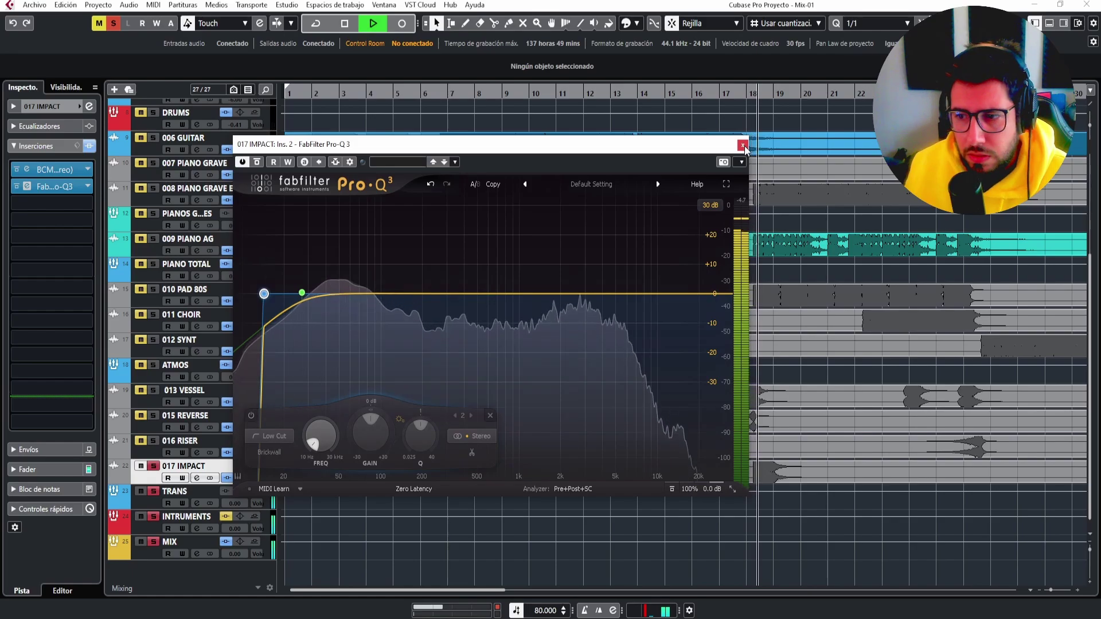
click(743, 145)
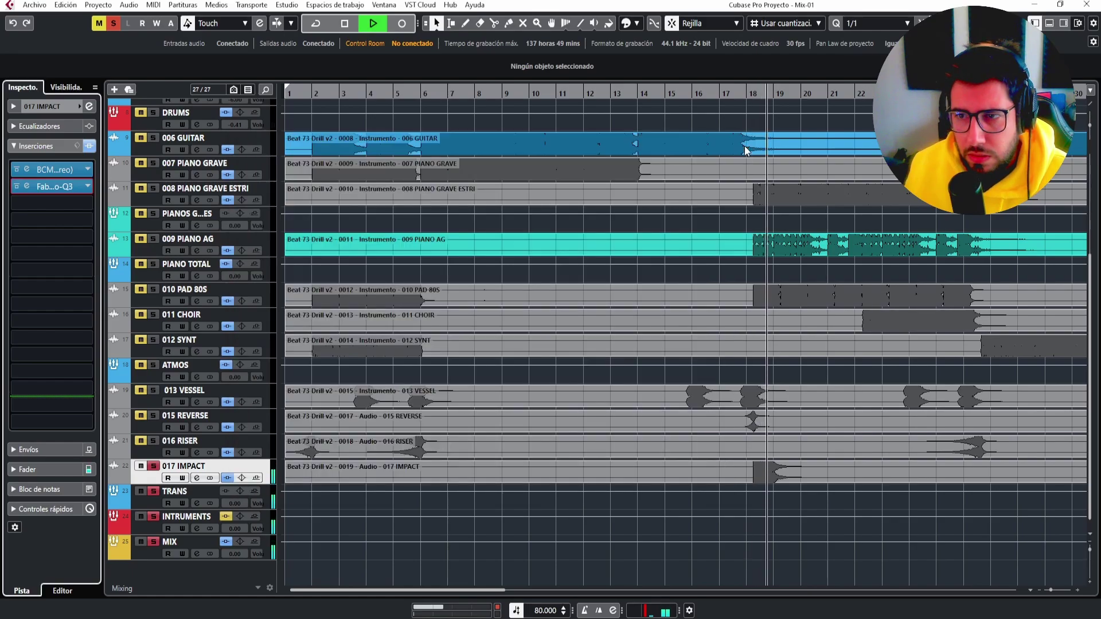
Reopen Pro-Q 3, cut about 22 dB with a bell around 300 Hz and add a shallower dip near 3 kHz.
click(79, 186)
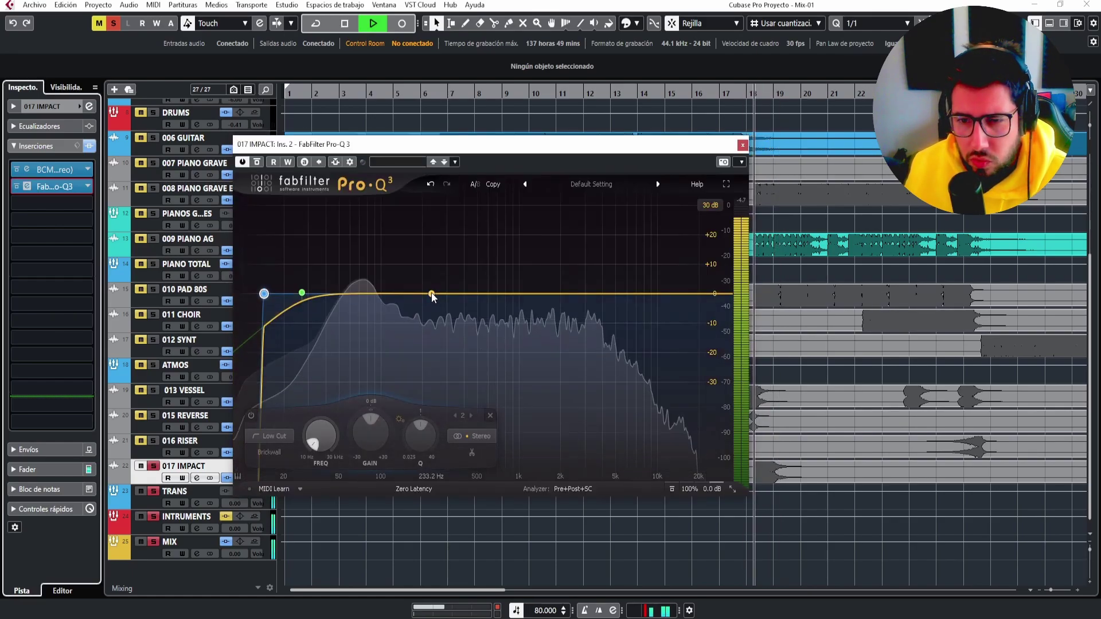
drag(432, 294, 448, 358)
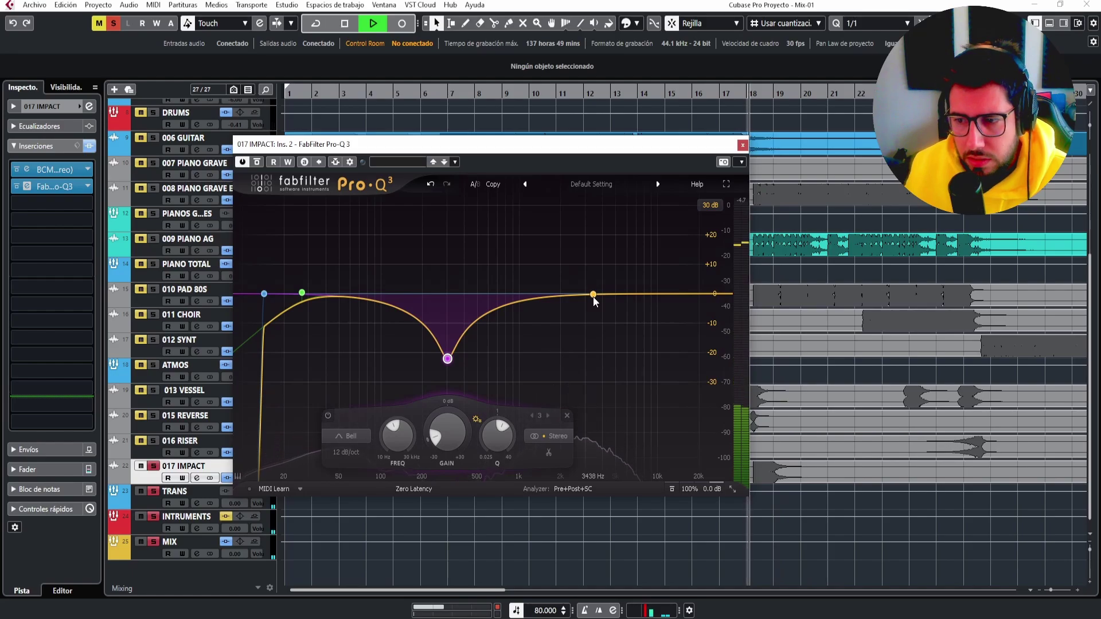
mouse_move(593, 295)
mouse_down()
mouse_move(582, 268)
mouse_move(593, 320)
mouse_move(584, 313)
mouse_up()
click(743, 146)
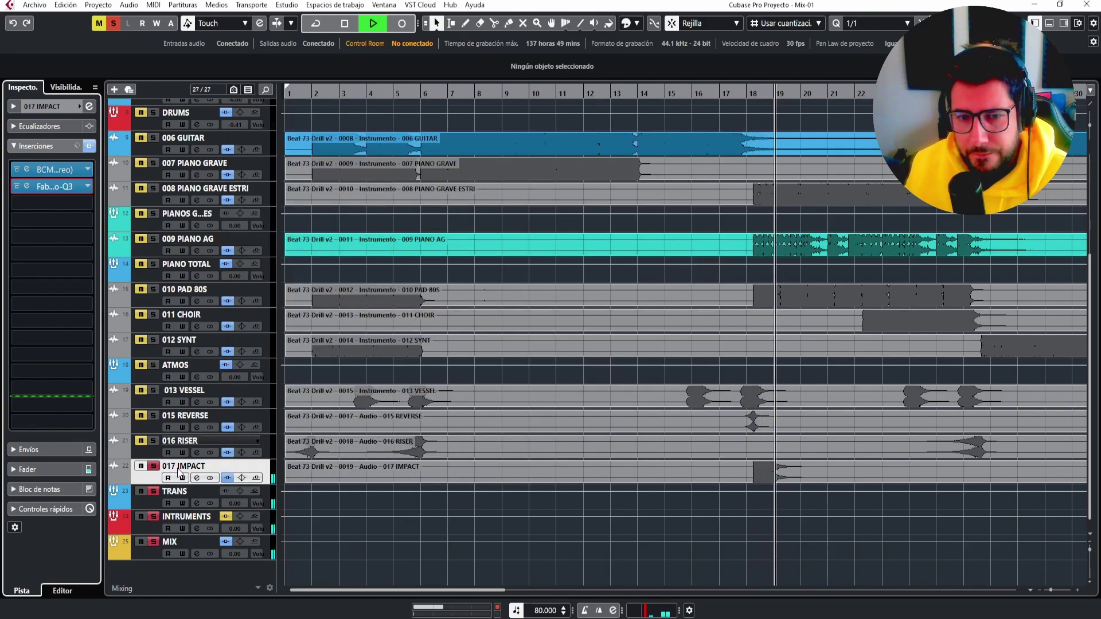
Unsolo 017 IMPACT and replay the section around bar 18 to hear the impact within the full mix.
key(space)
click(153, 466)
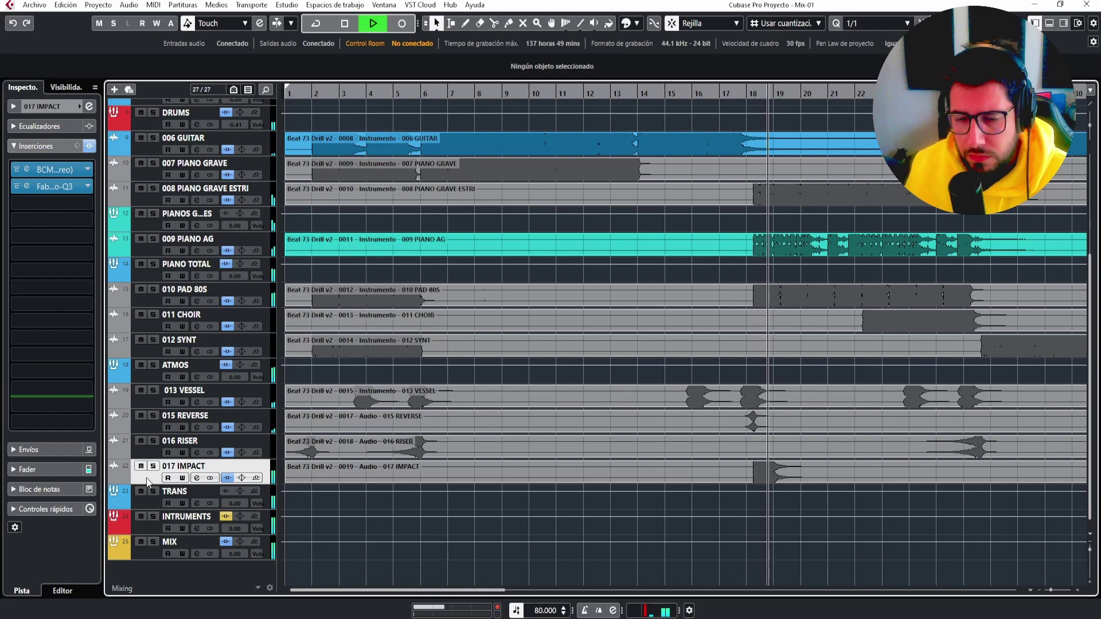
key(space)
key(space)
scroll(904, 367, up, 5)
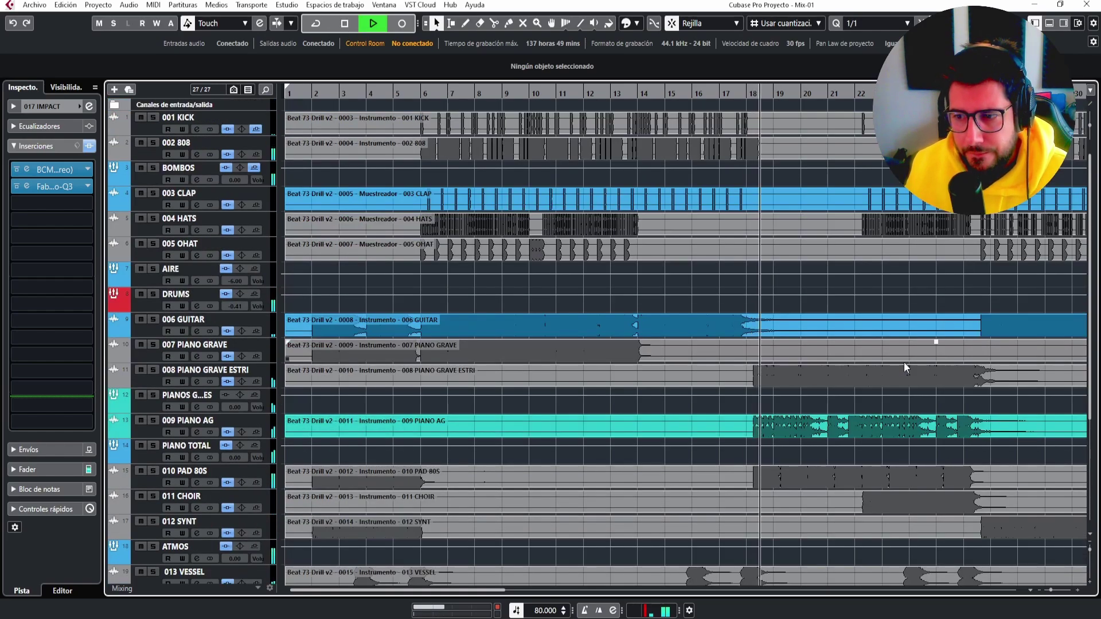
scroll(904, 367, down, 5)
key(space)
key(space)
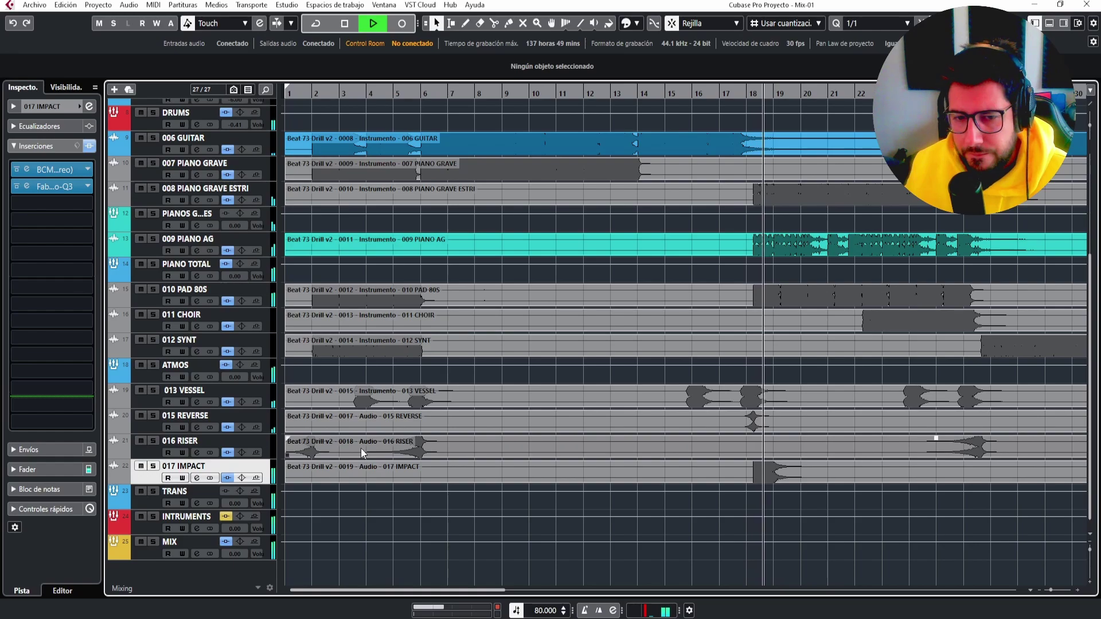
key(space)
Solo 017 IMPACT again and replay it from bar 18 to judge its sound in isolation.
click(85, 205)
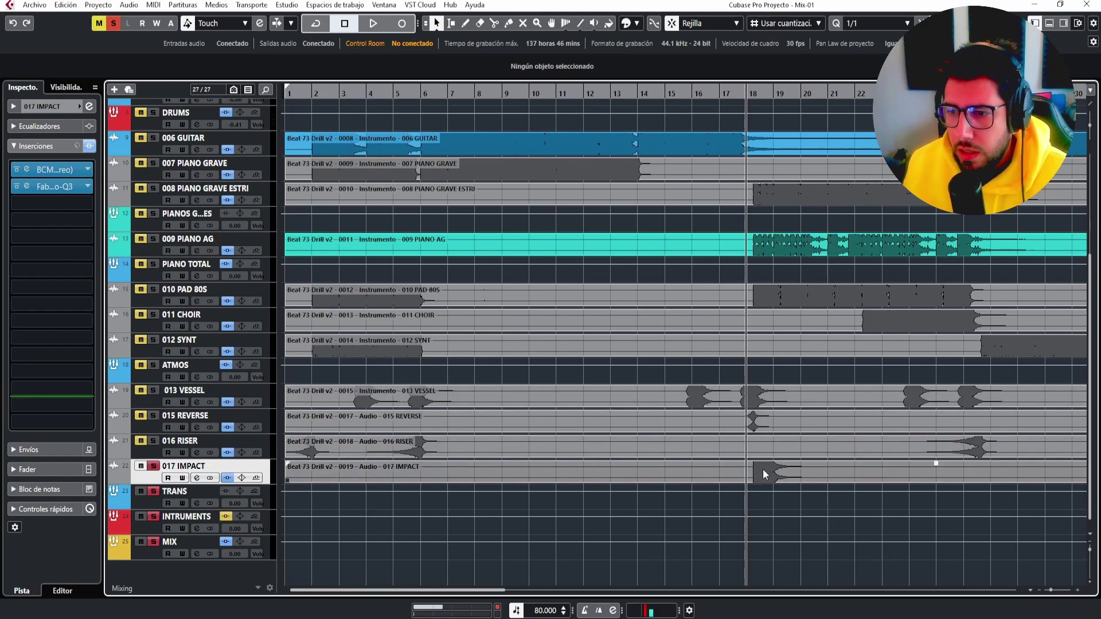
key(space)
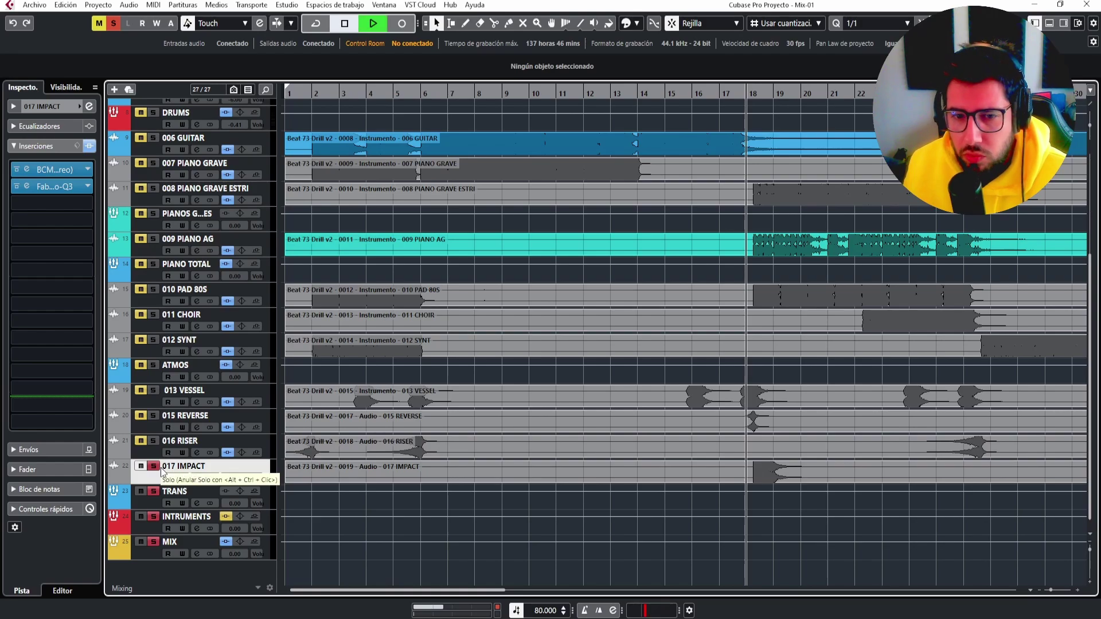
key(space)
key(space)
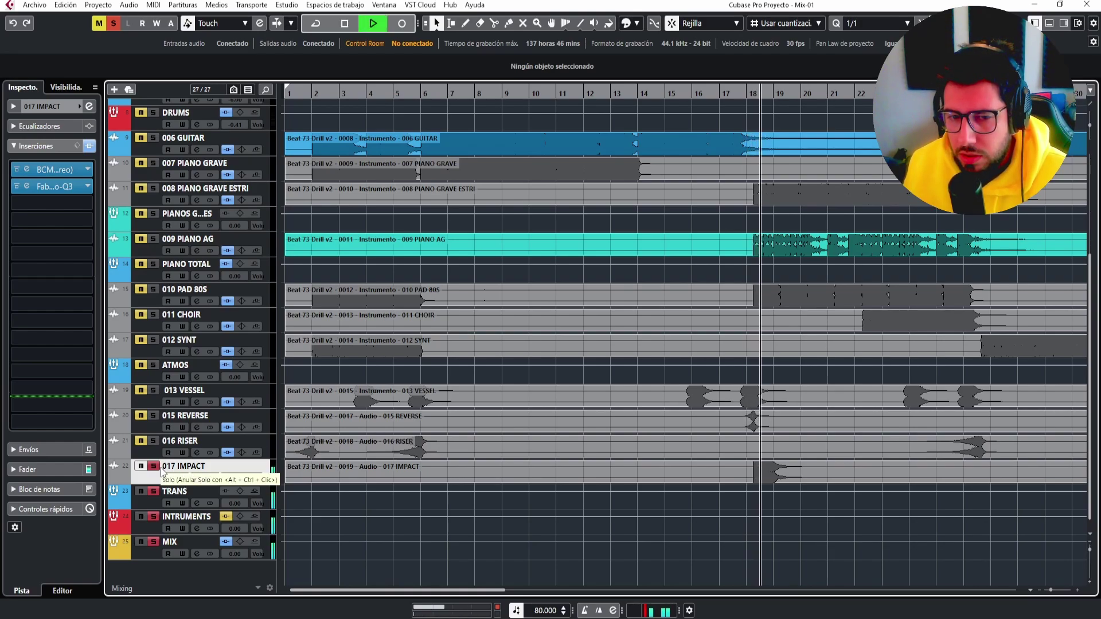
key(space)
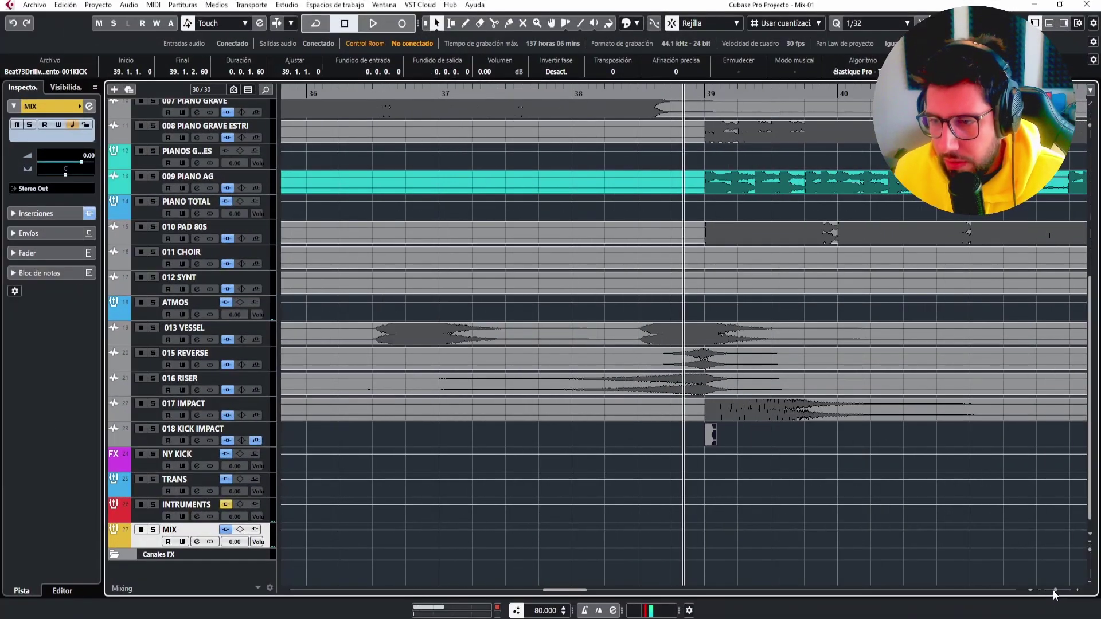
Solo 017 IMPACT and play it through the hit at bar 39.
drag(1055, 591, 1056, 590)
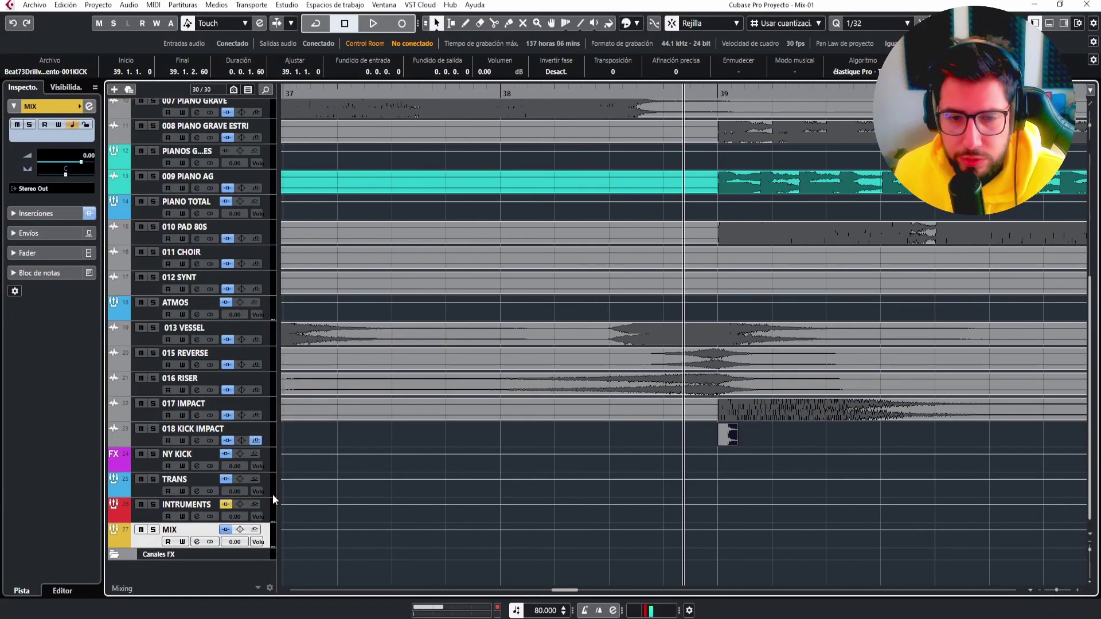
scroll(780, 391, up, 5)
scroll(779, 254, down, 5)
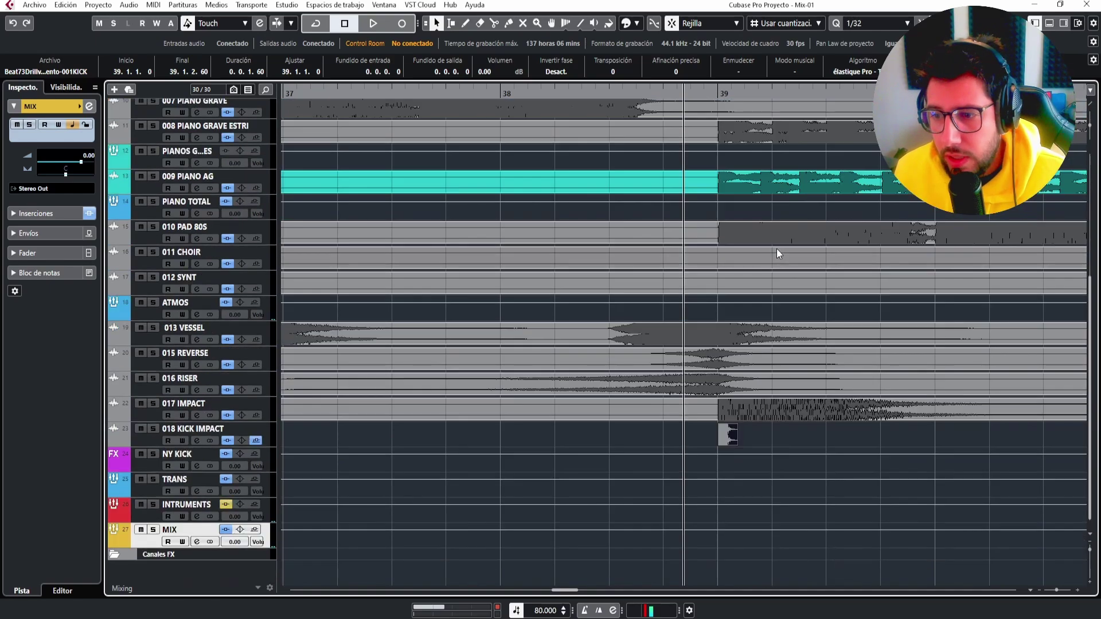
click(153, 462)
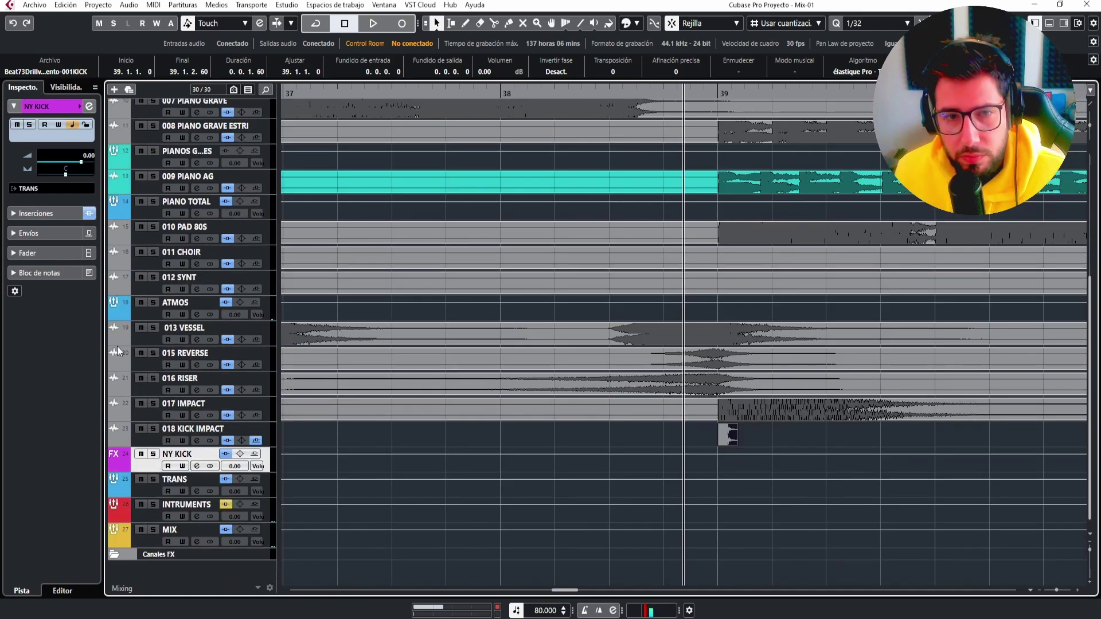
click(156, 444)
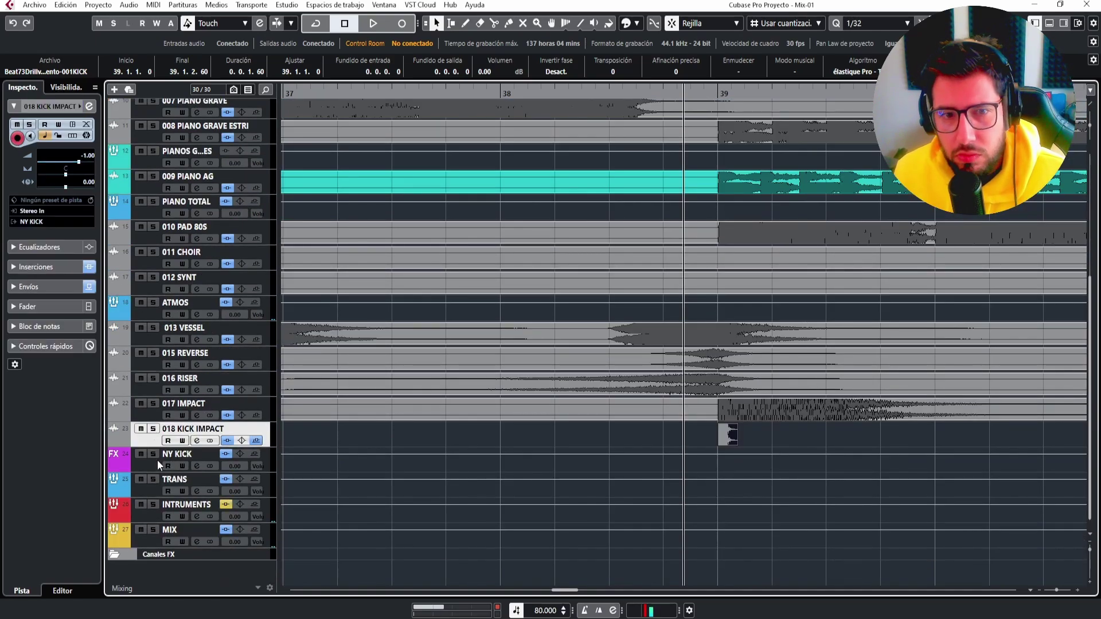
click(152, 465)
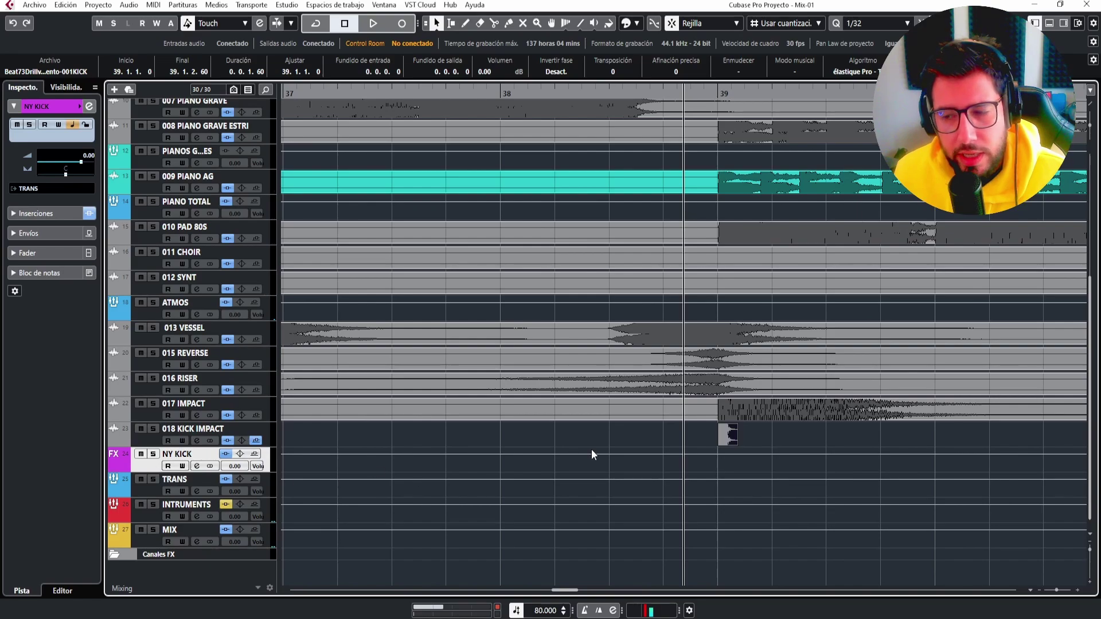
click(154, 405)
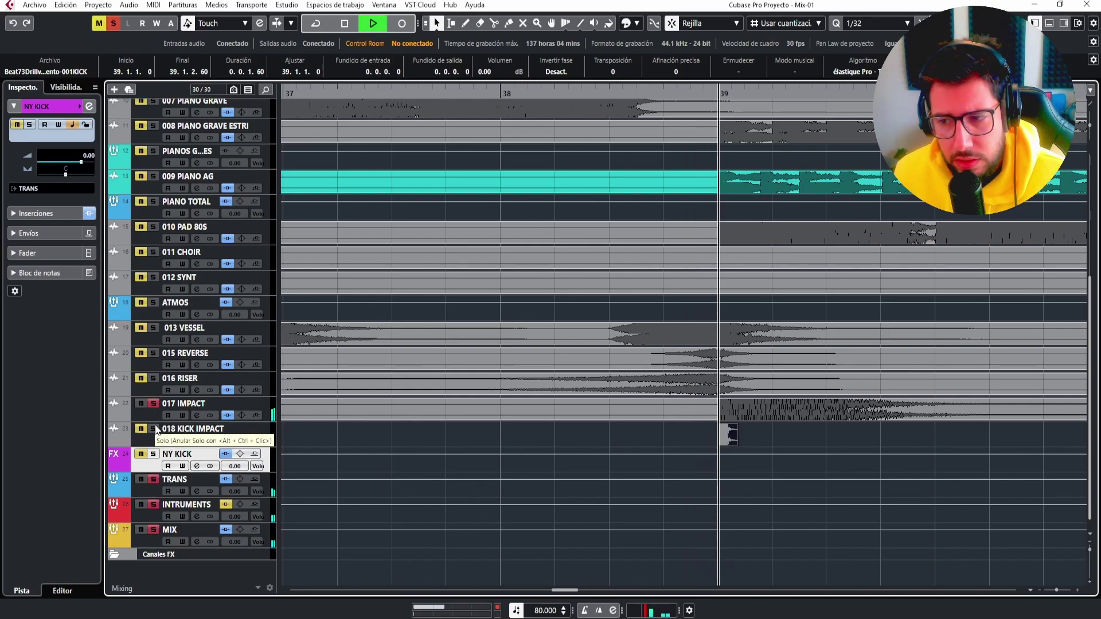
key(space)
Add 018 KICK IMPACT to the solo and replay the hit at bar 39 to hear both layers together.
click(154, 429)
key(space)
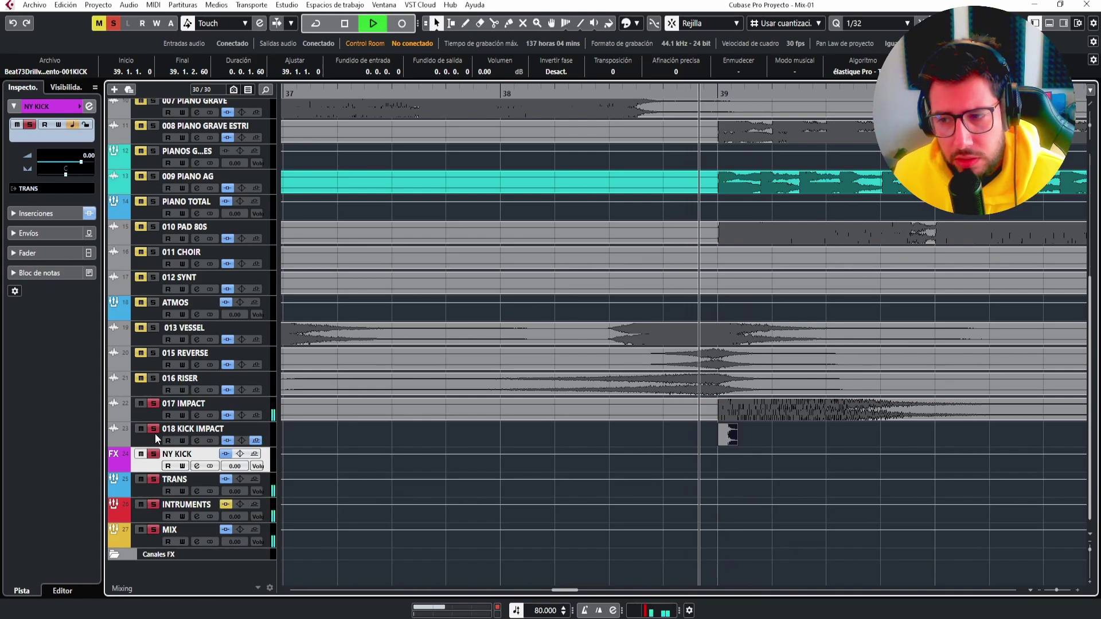
key(space)
key(space)
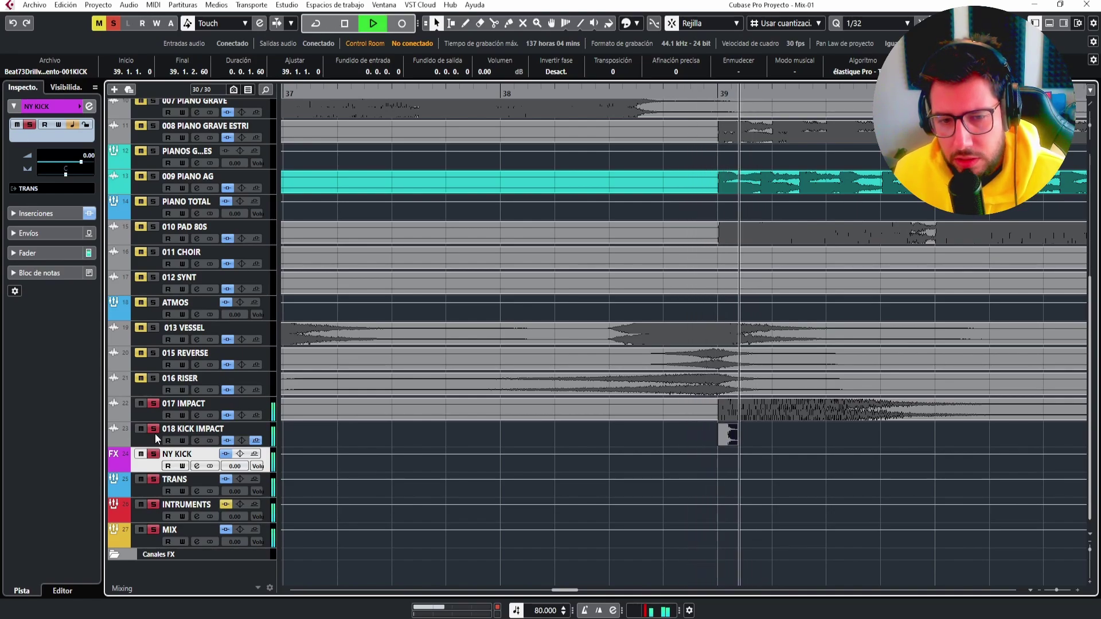
key(space)
key(space)
key(space)
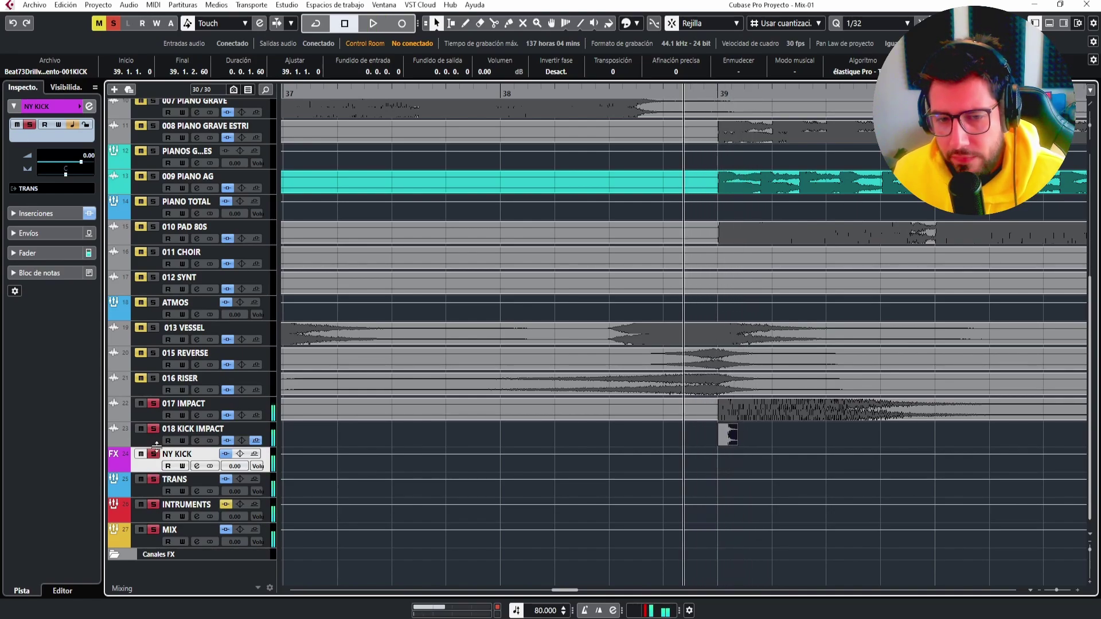
Raise 018 KICK IMPACT's volume to 6.02 dB and replay the hit at bar 39.
click(155, 446)
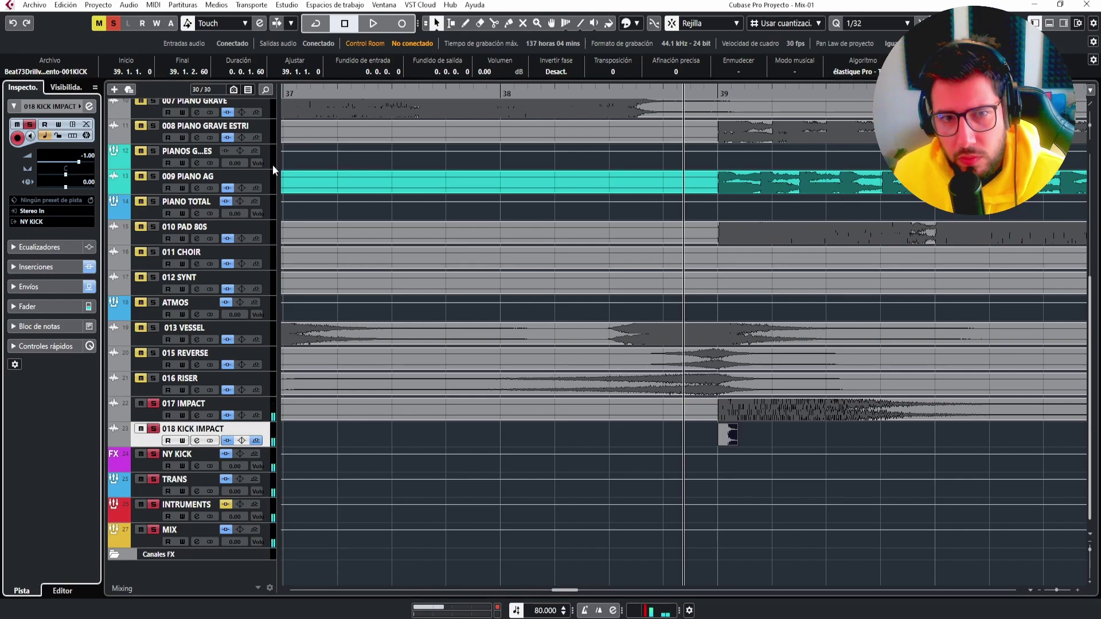
drag(82, 163, 215, 170)
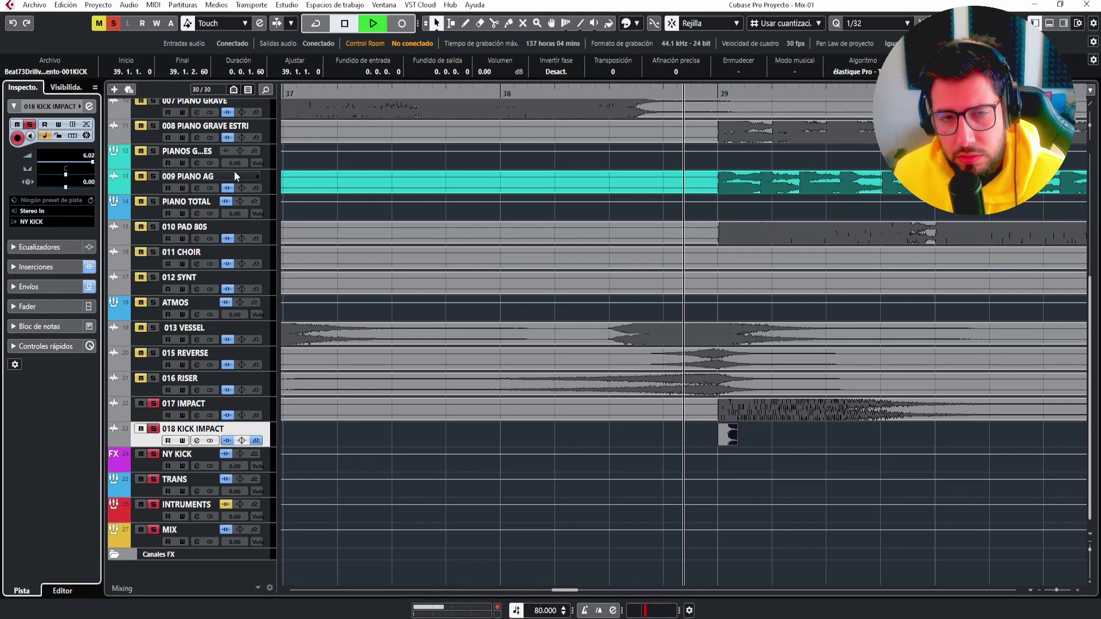
key(space)
key(space)
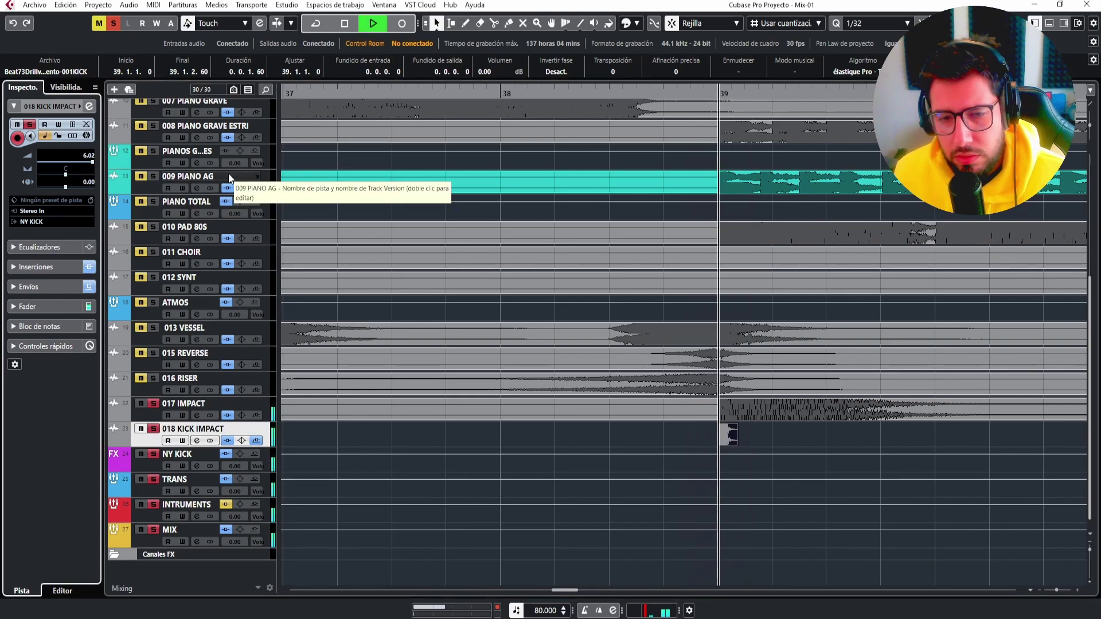
Raise NY KICK's volume to 6.02 dB and play the layered impact.
click(153, 462)
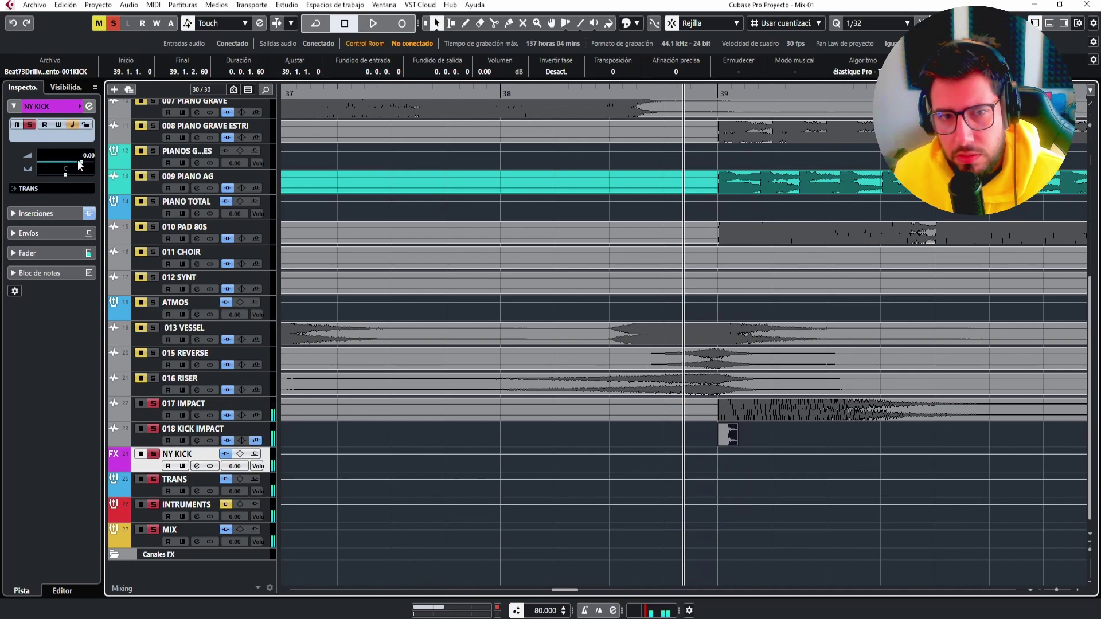
drag(80, 165, 161, 154)
key(space)
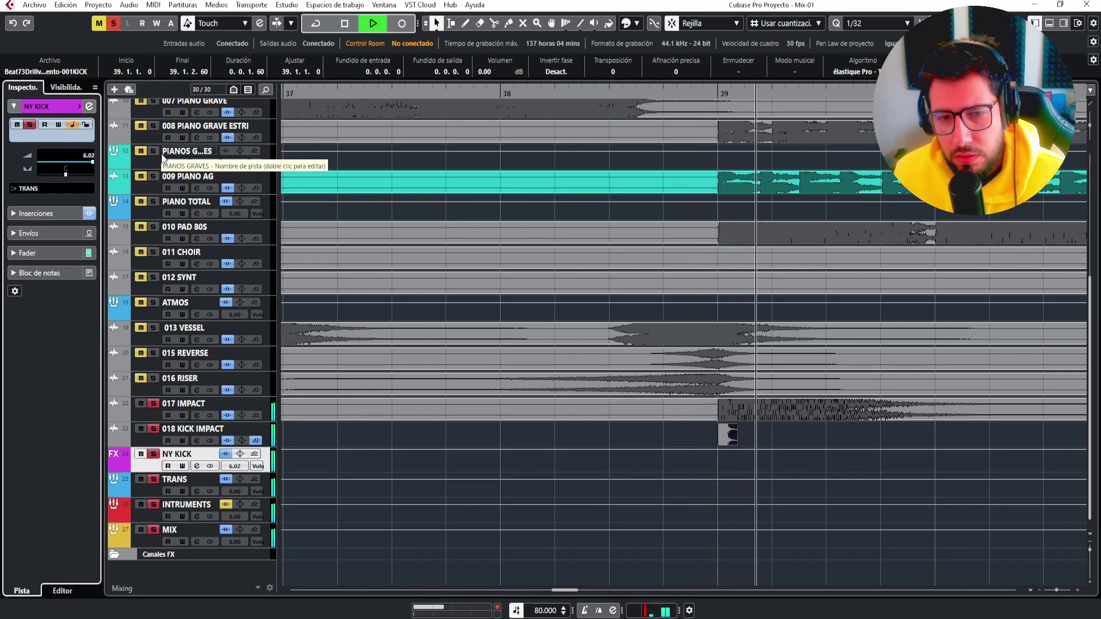
key(space)
Show the NY KICK insert chain and replay the bar 39 impact to check the processing.
click(31, 217)
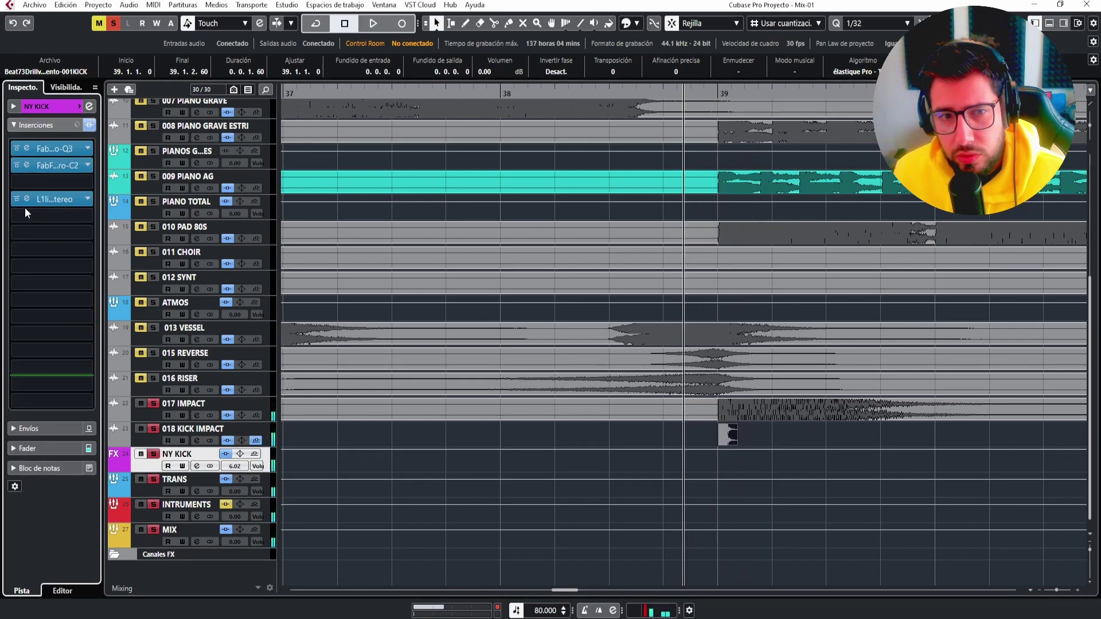
key(space)
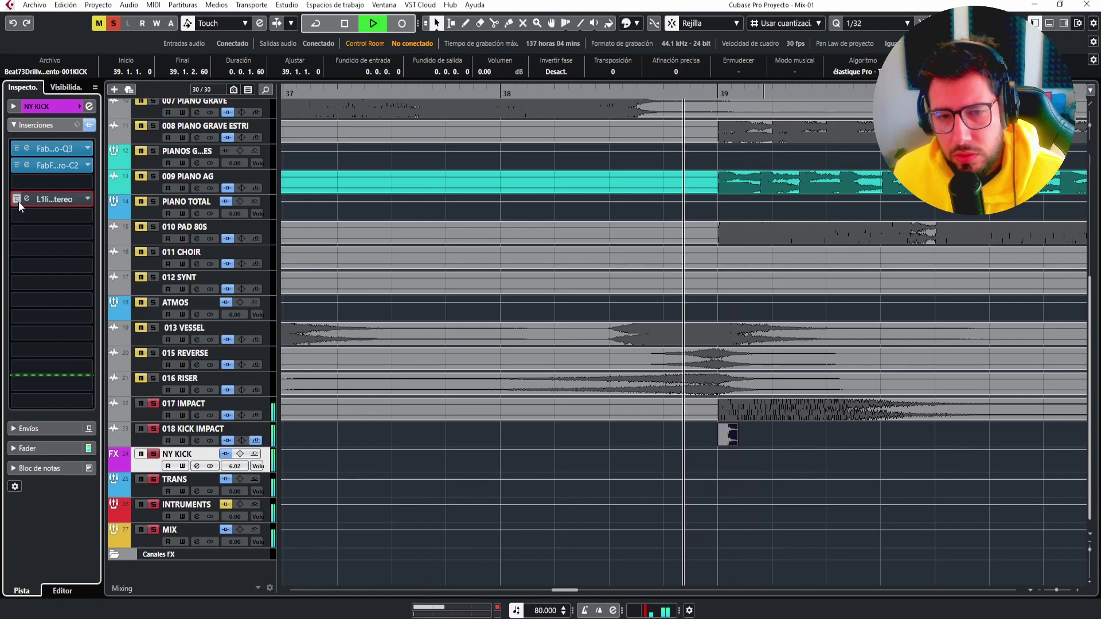
key(space)
key(space)
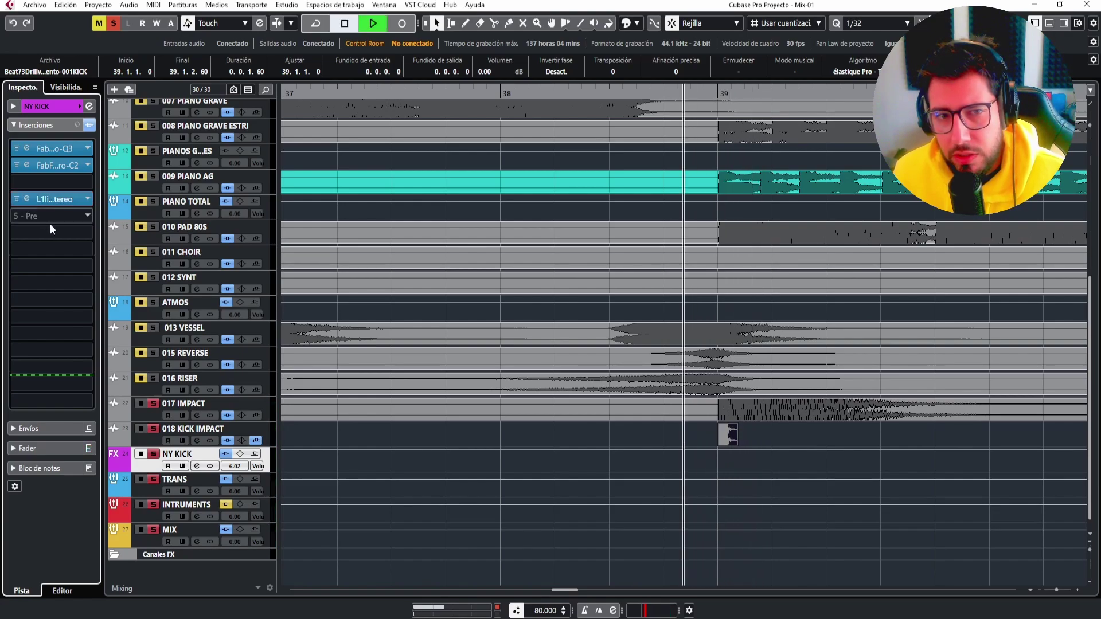
key(space)
Set the volumes of 018 KICK IMPACT and NY KICK to 0.00 dB.
click(151, 436)
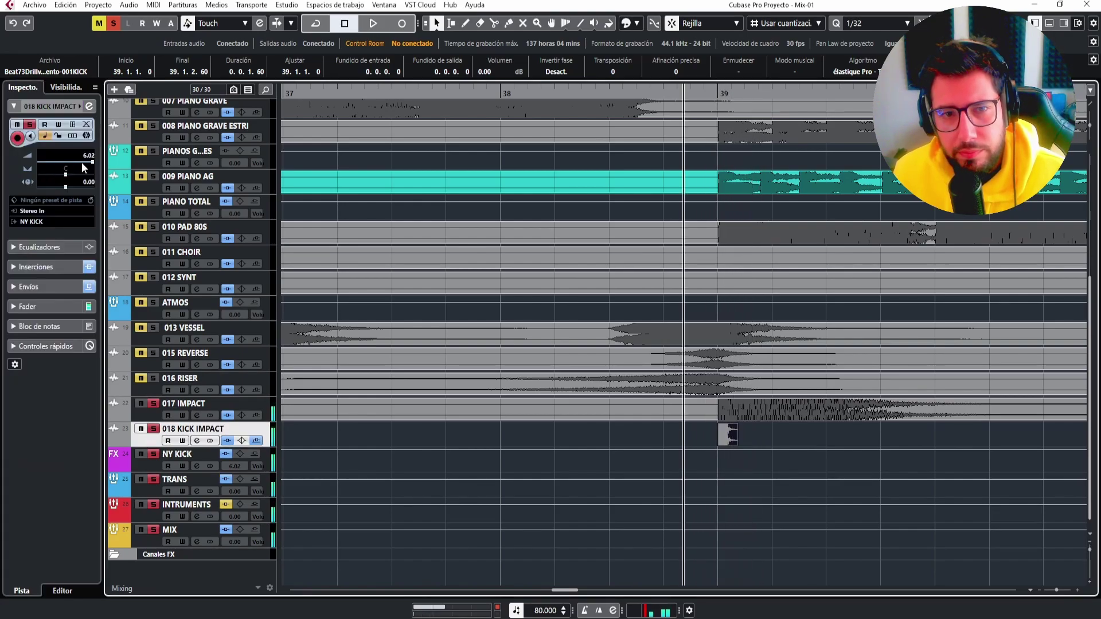
double_click(86, 156)
ctrl+click(86, 159)
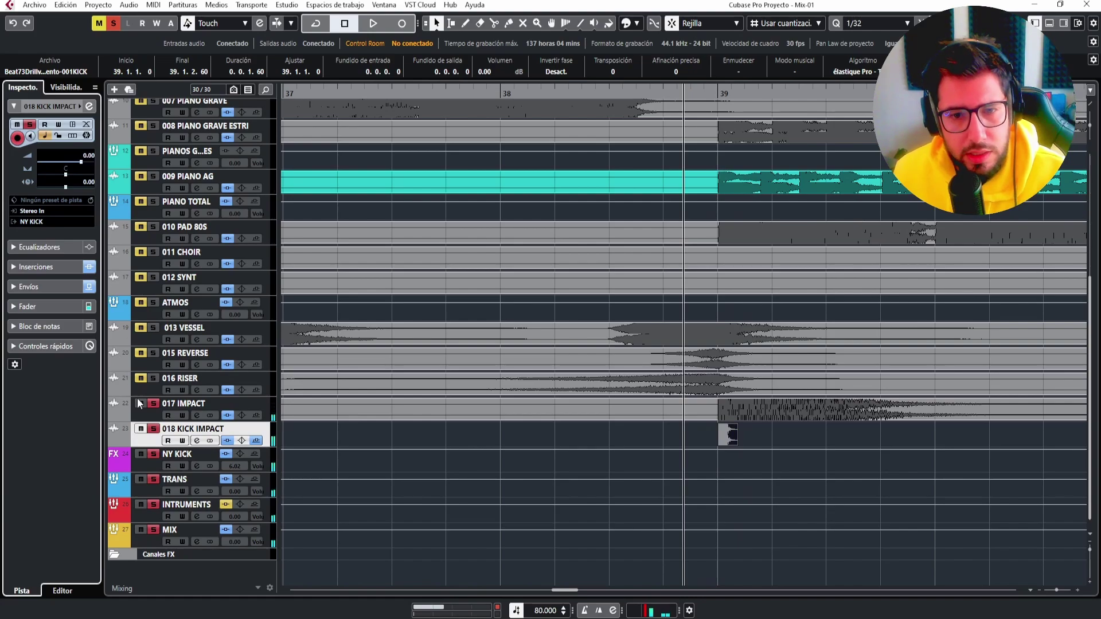
click(157, 459)
click(64, 107)
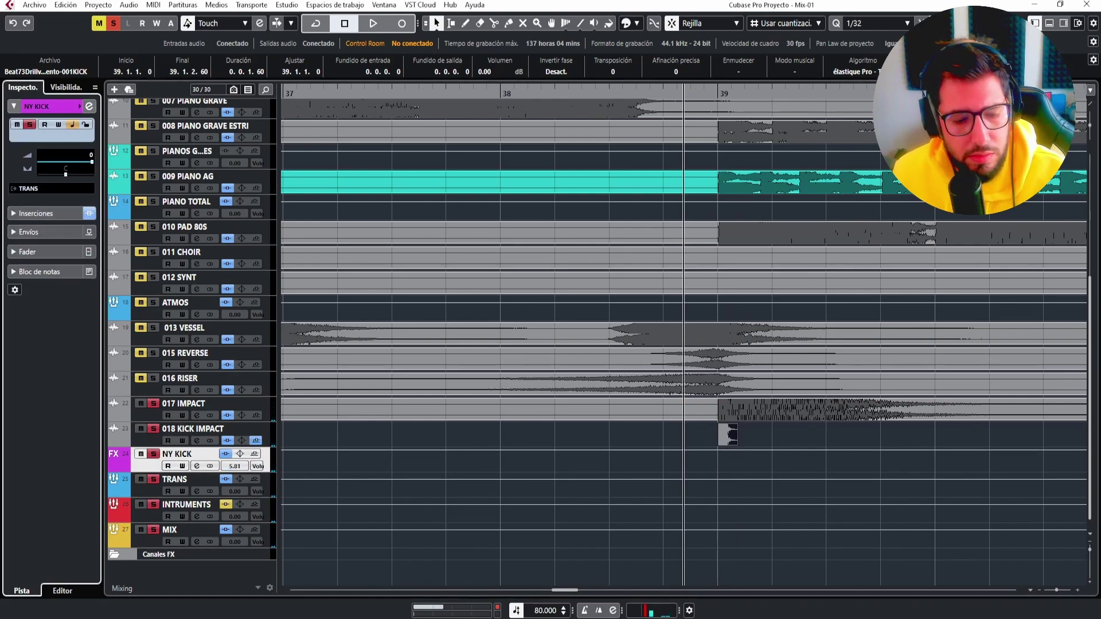
click(773, 441)
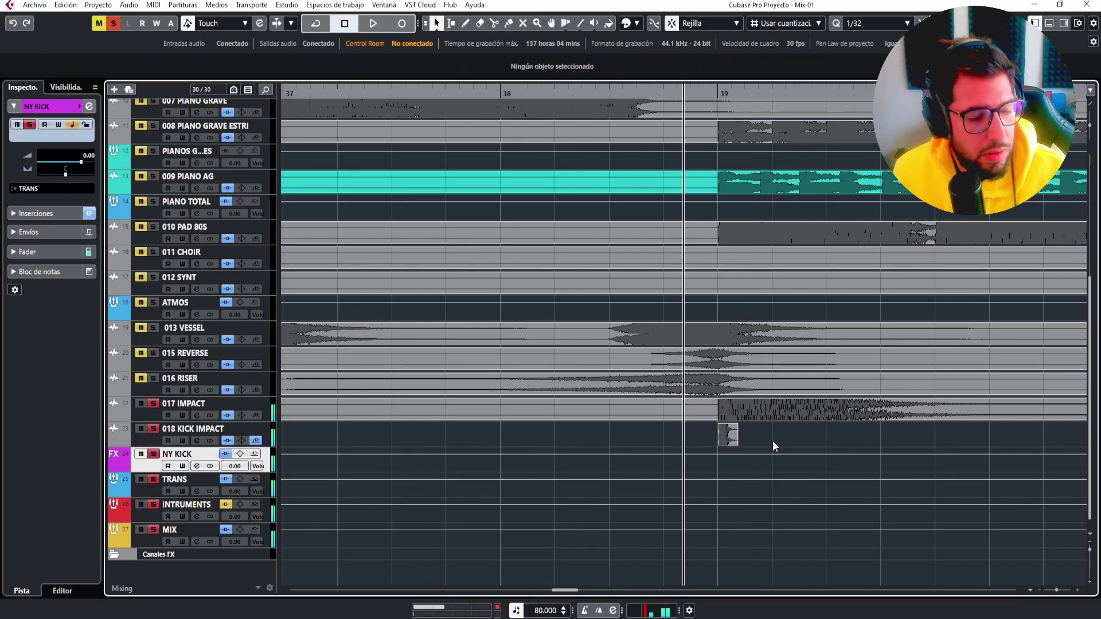
Examine the soloed impact on the MIX channel's Spectrum Analyzer and bx_meter in the MixConsole, and close the meter.
key(F3)
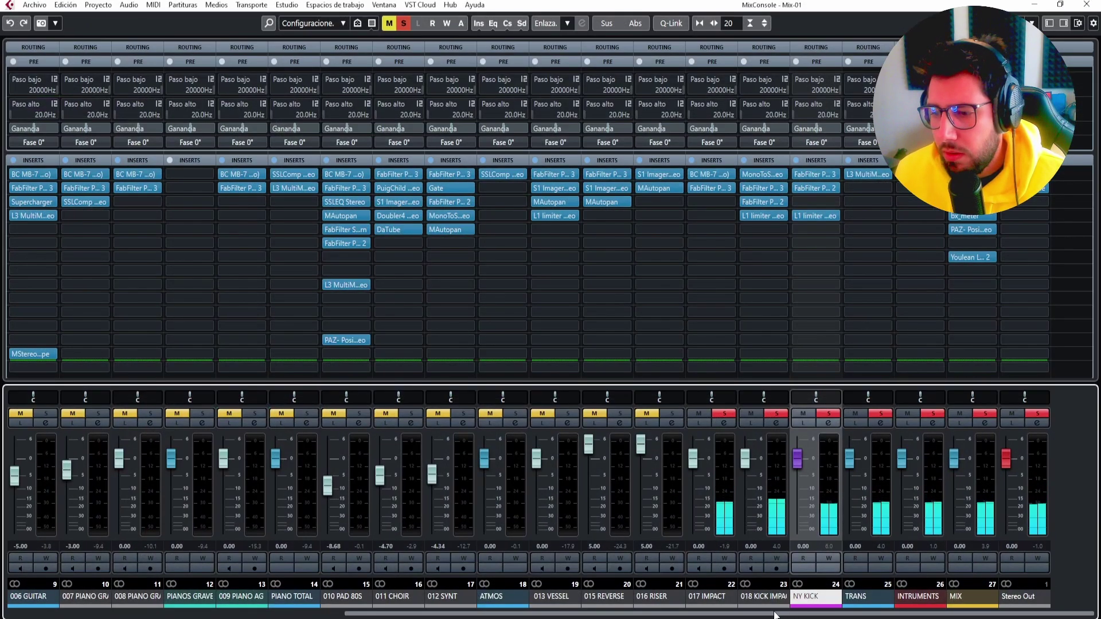
click(921, 606)
click(968, 229)
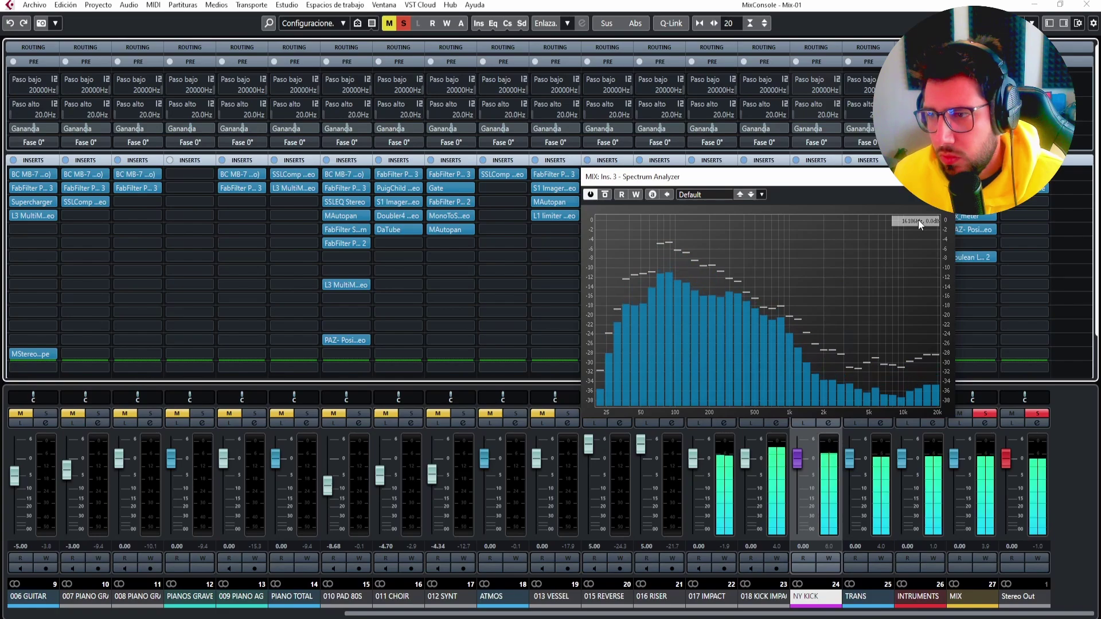
click(942, 177)
click(975, 218)
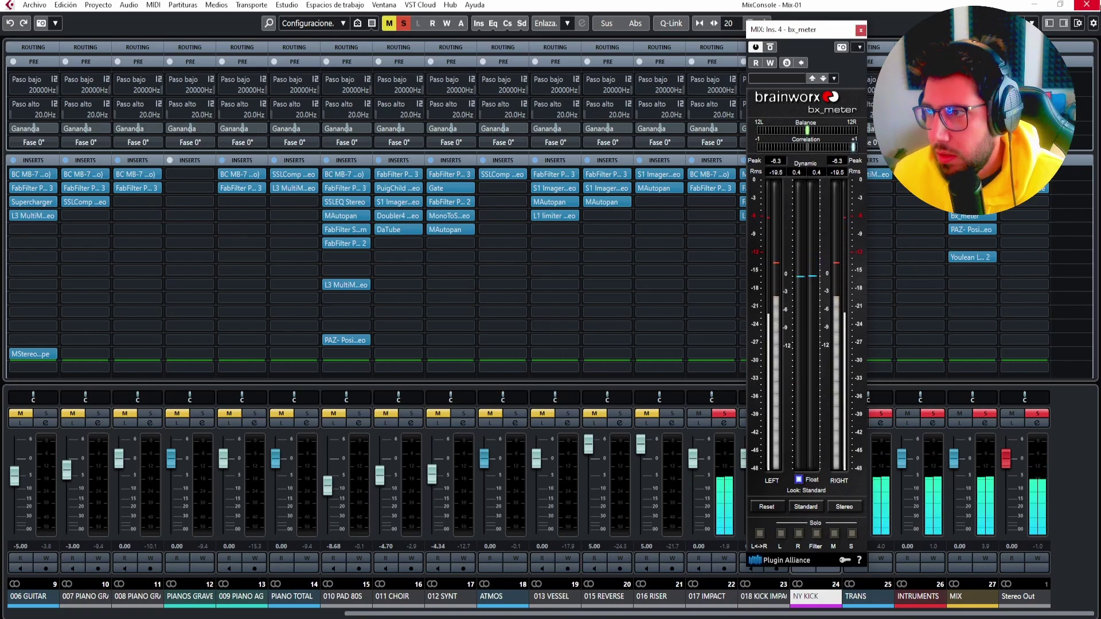
click(1087, 5)
key(space)
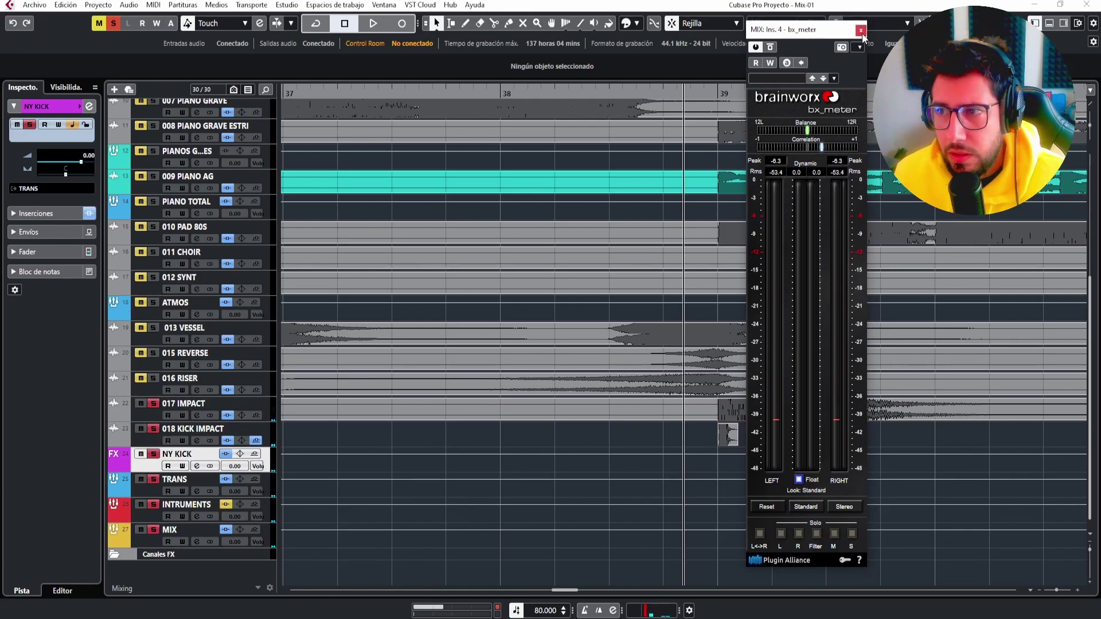
click(861, 31)
Raise the threshold and out ceiling of the TRANS group's L3 MultiMaximizer to -4.9 dB during playback and close the plug-in.
click(144, 494)
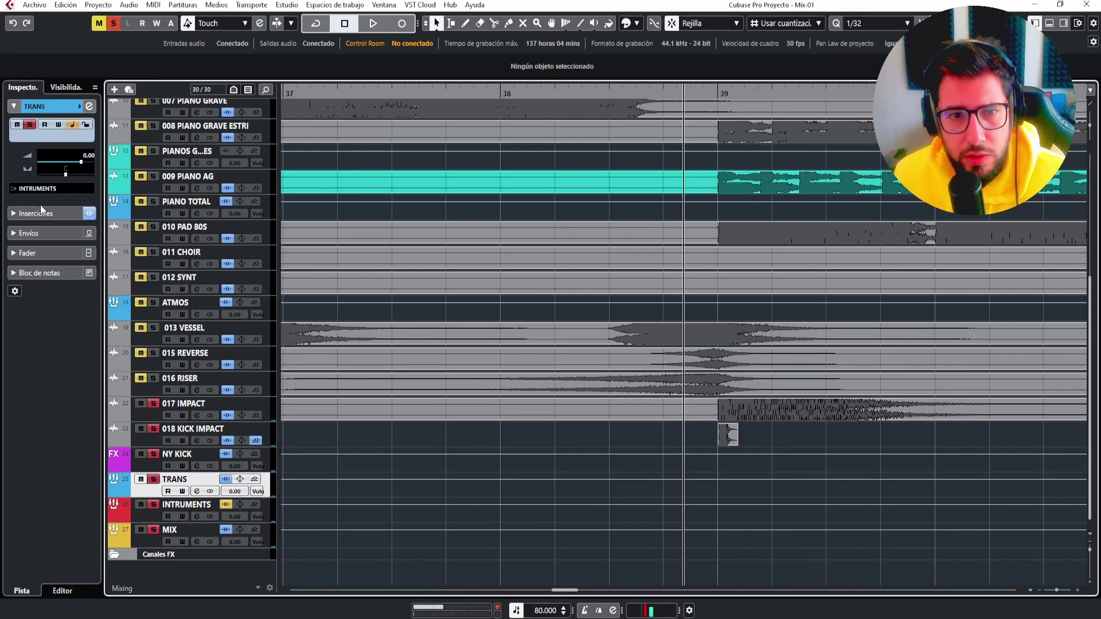
click(35, 213)
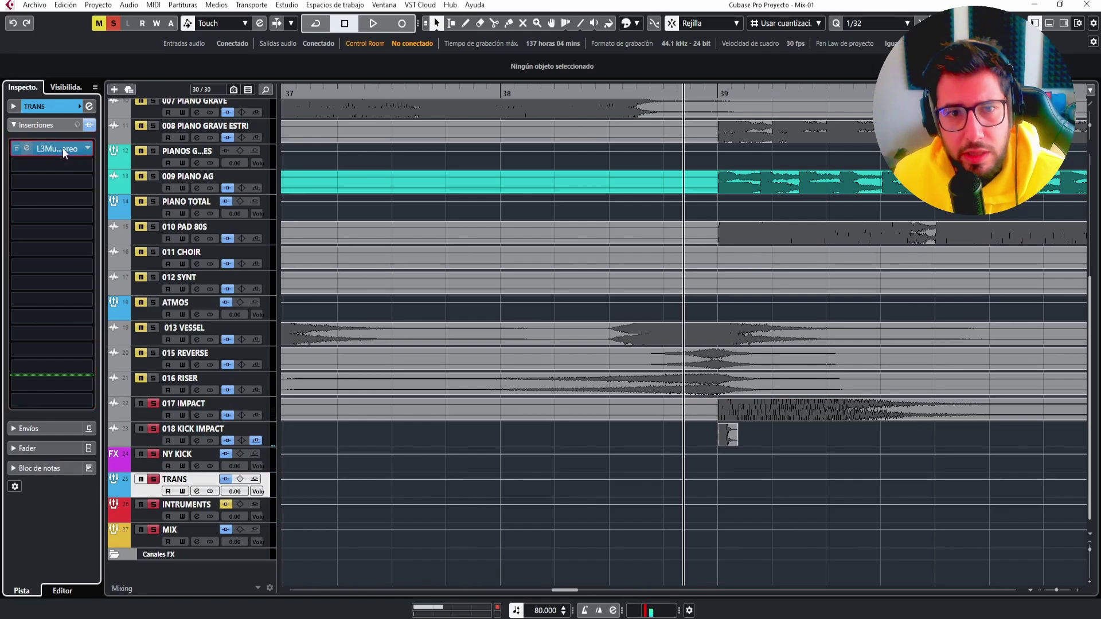
click(63, 148)
key(space)
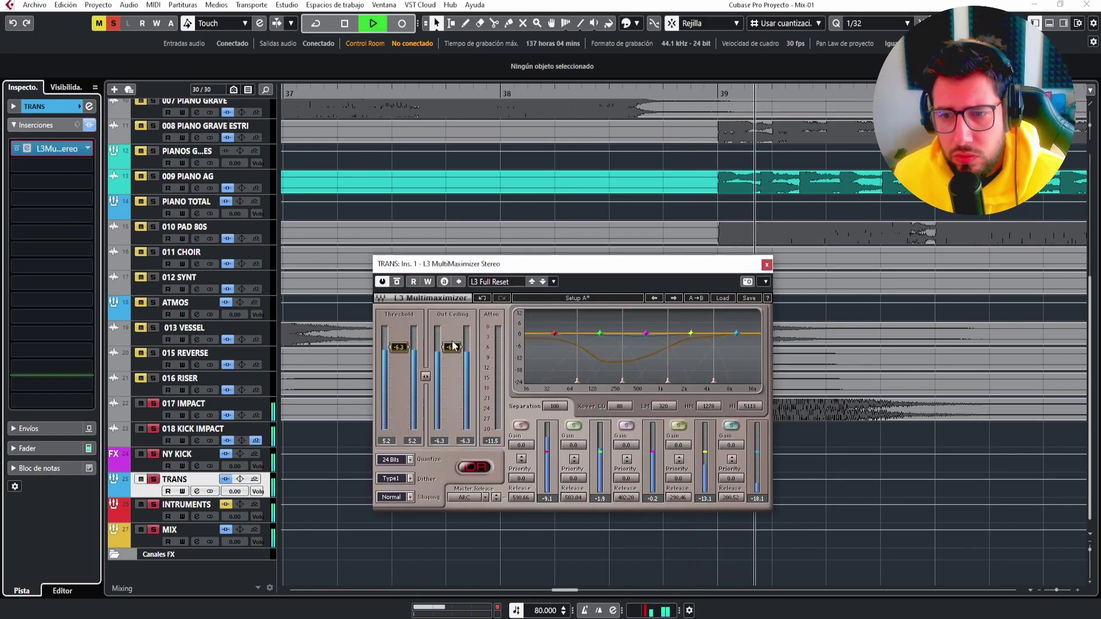
drag(454, 346, 453, 342)
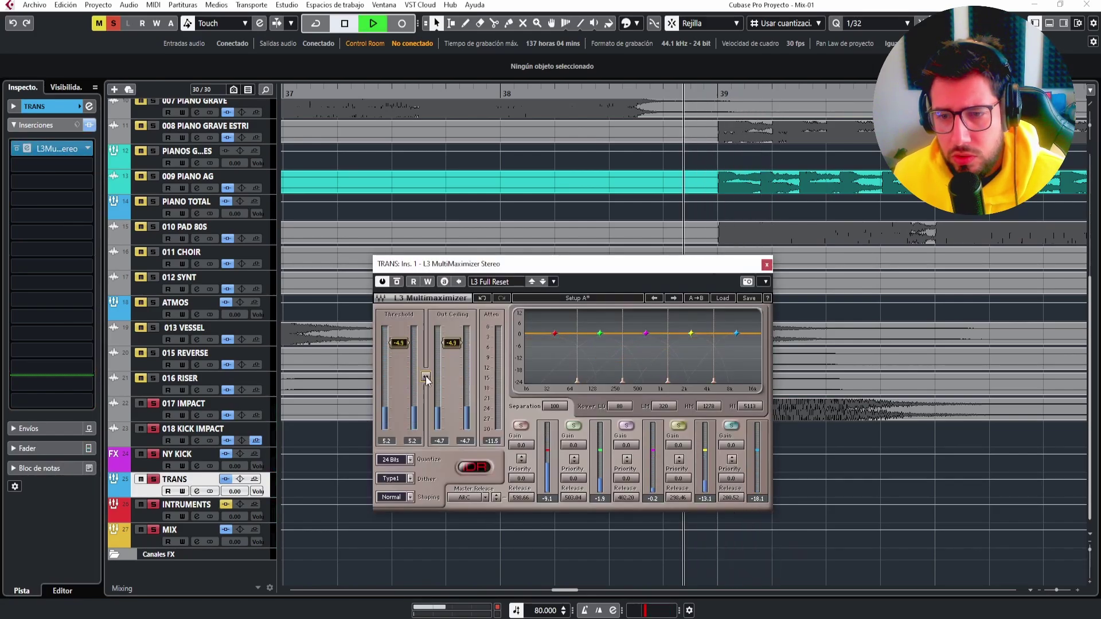
click(767, 265)
key(space)
Clear the solo on all tracks so the whole project can be heard.
scroll(170, 339, up, 4)
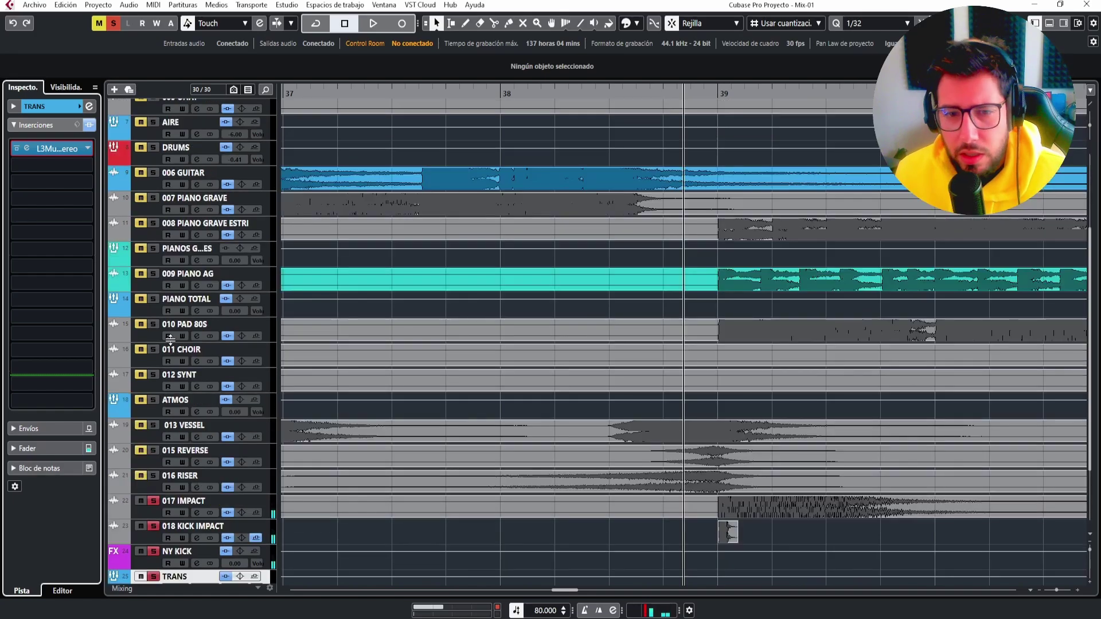
scroll(170, 340, down, 4)
click(154, 503)
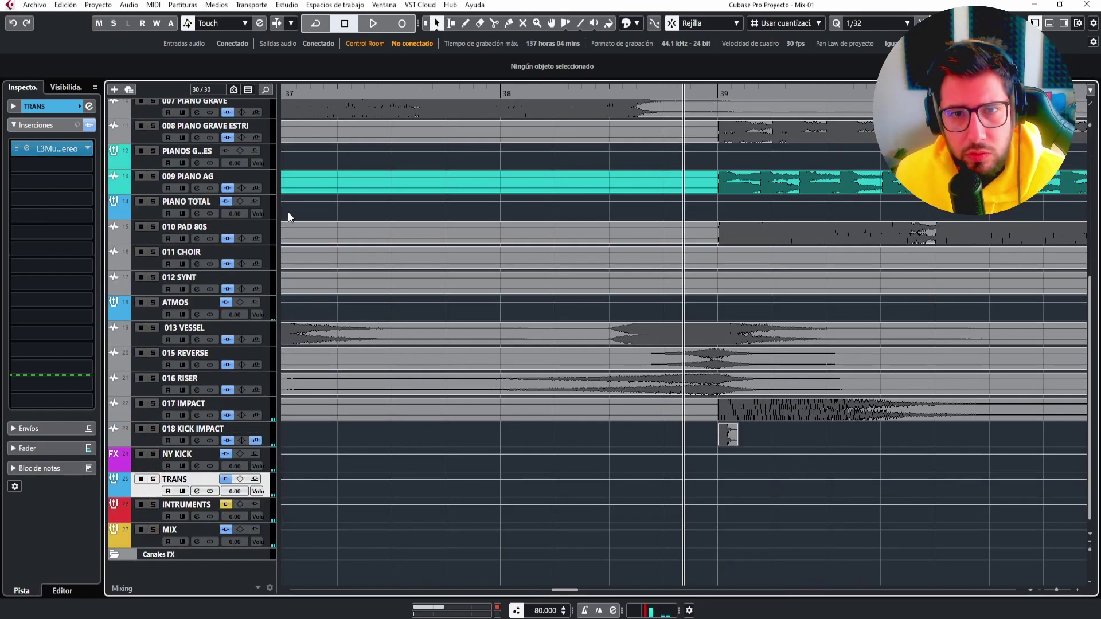
Play the full mix from the start of the song and open the MixConsole to watch the channel levels.
scroll(666, 205, up, 5)
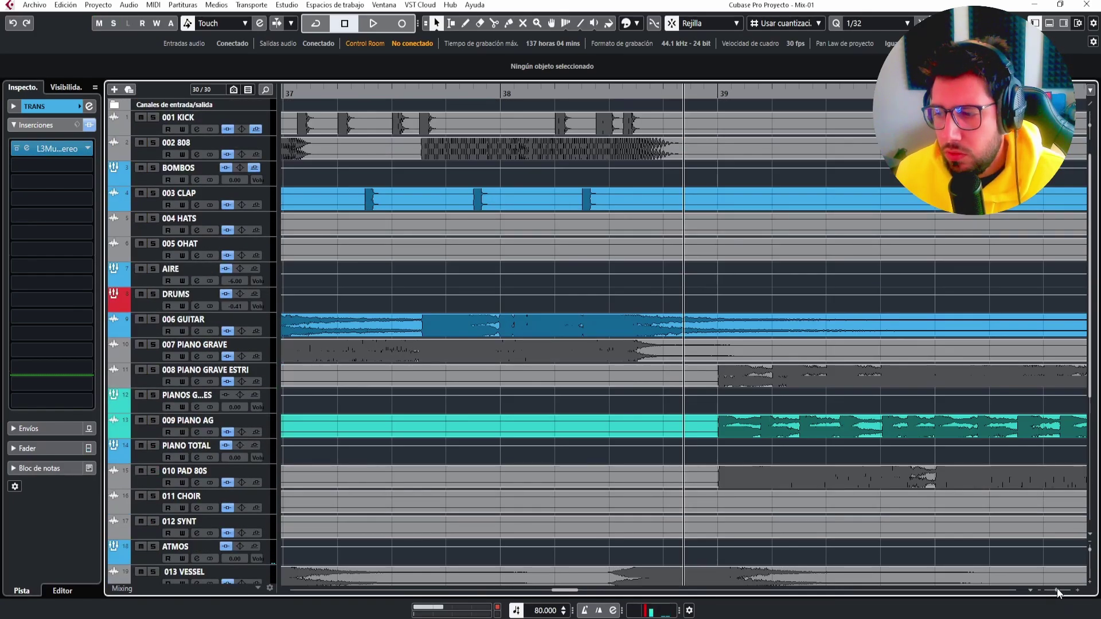
drag(1058, 591, 1048, 590)
click(314, 92)
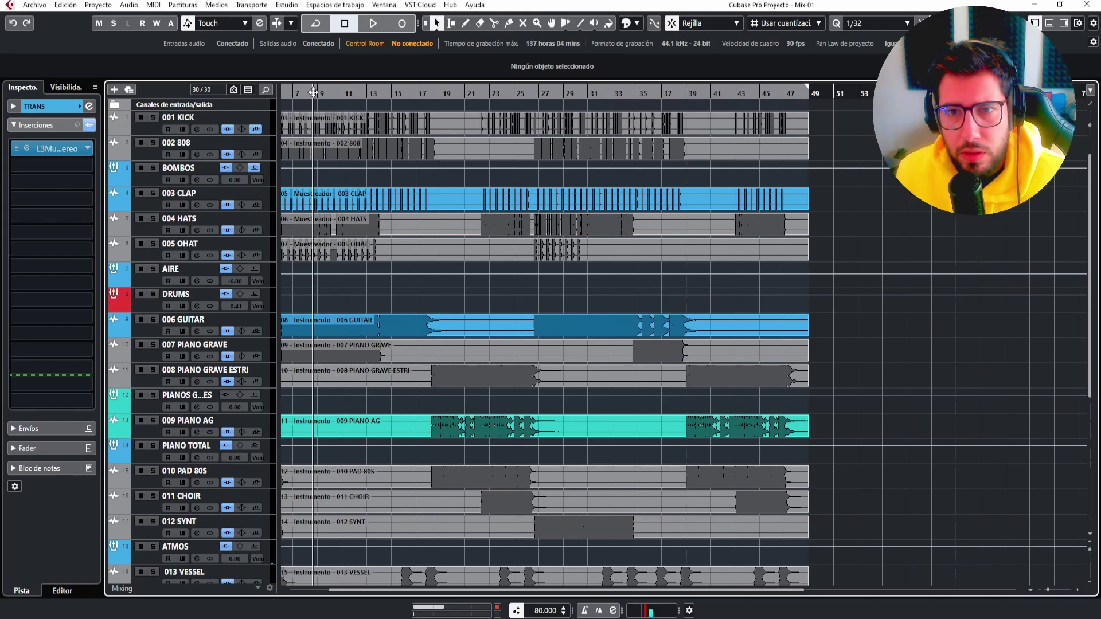
drag(313, 92, 190, 105)
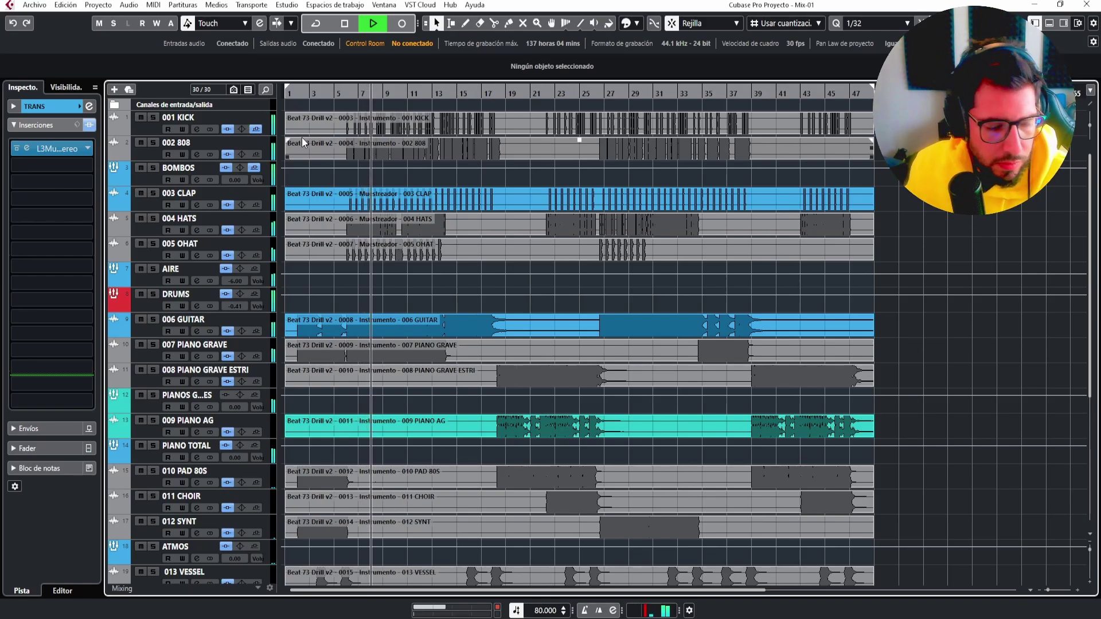
key(F3)
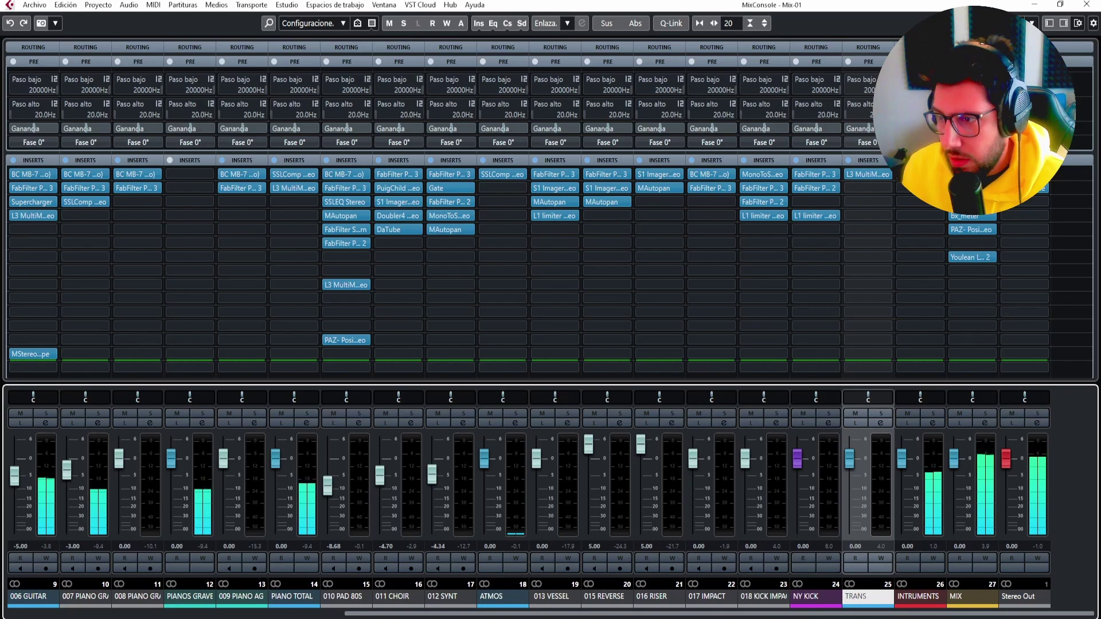
Open the MIX channel's Spectrum Analyzer, bx_meter and PAZ Position during playback and arrange them so all three can be read.
click(973, 202)
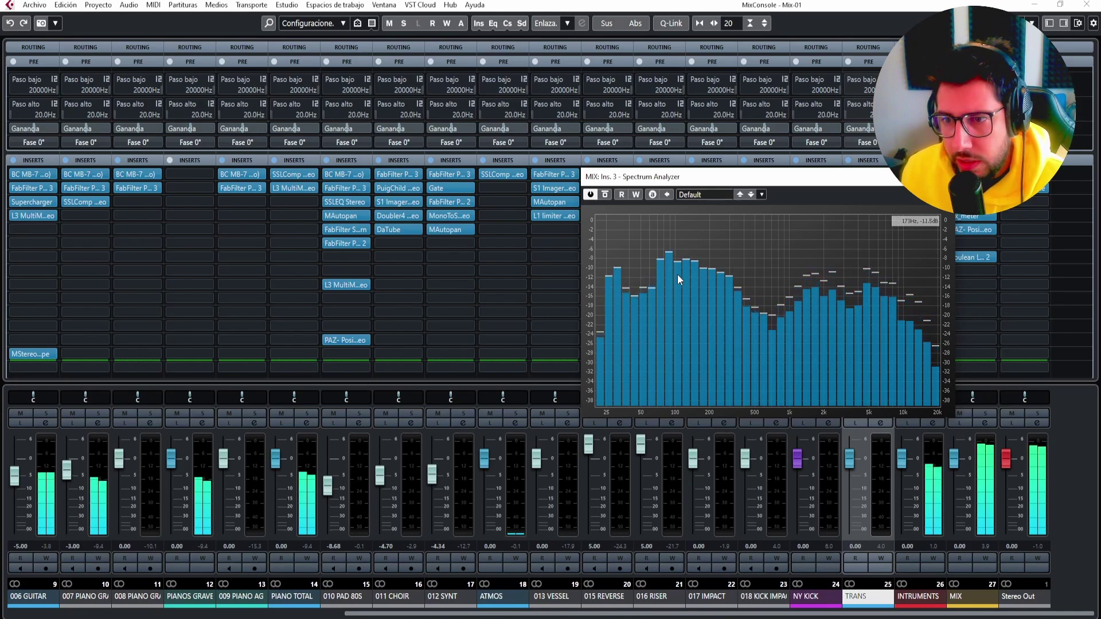
drag(855, 180, 703, 175)
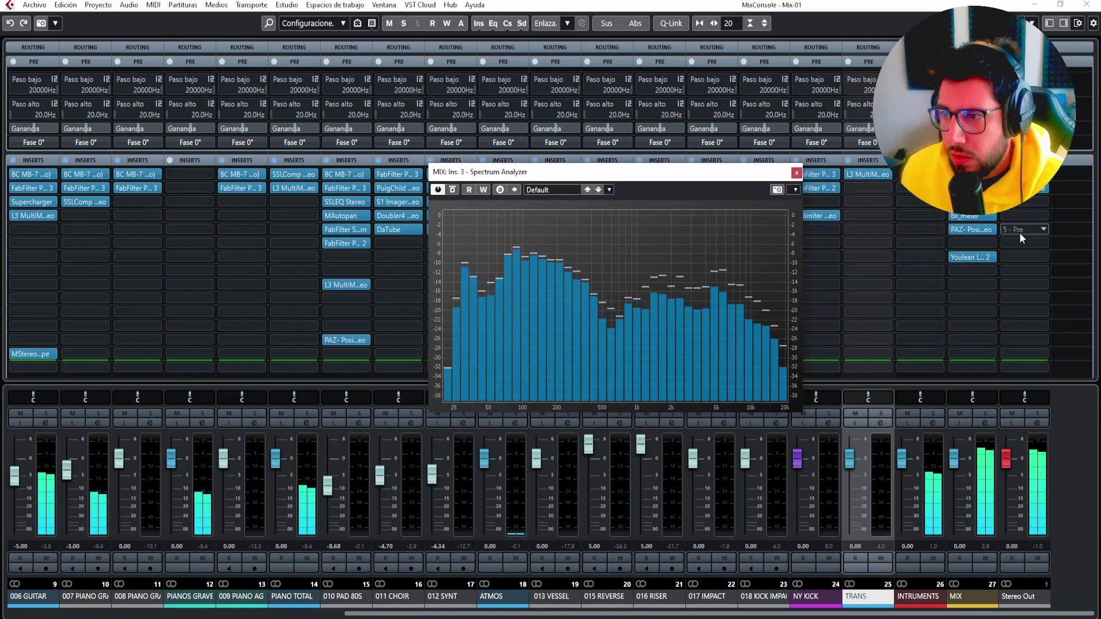
click(978, 216)
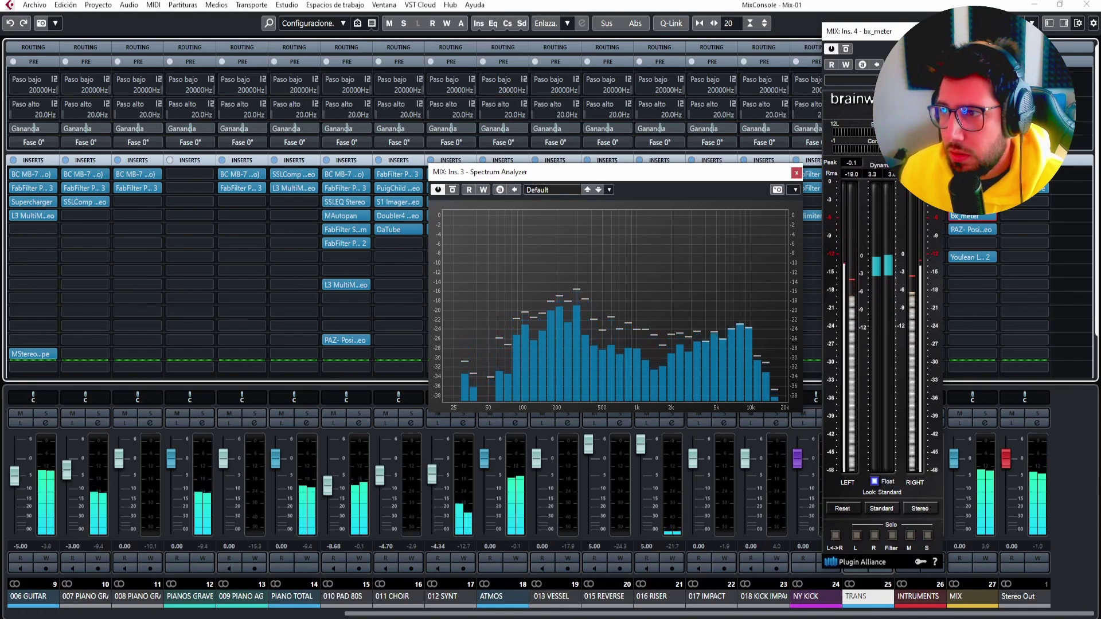
click(973, 231)
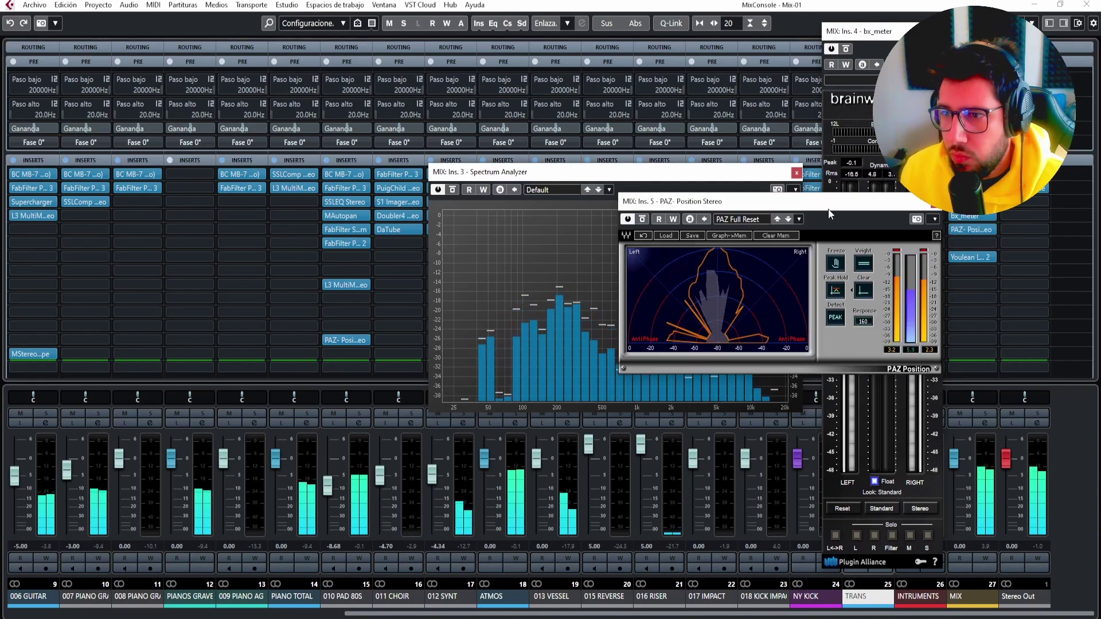
drag(828, 209, 653, 412)
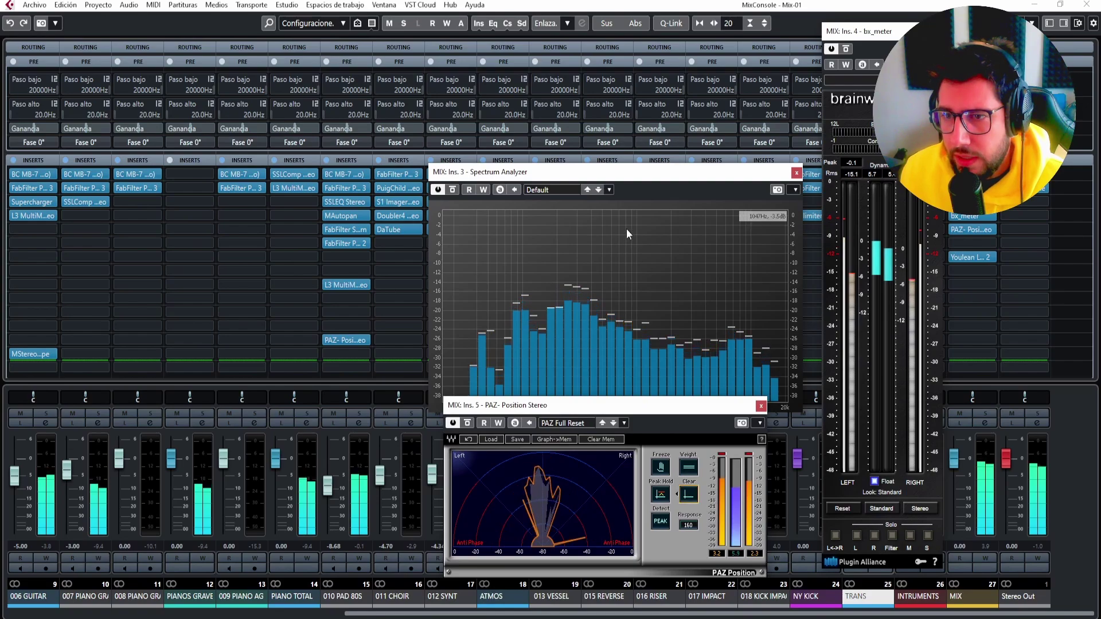
drag(625, 172, 604, 86)
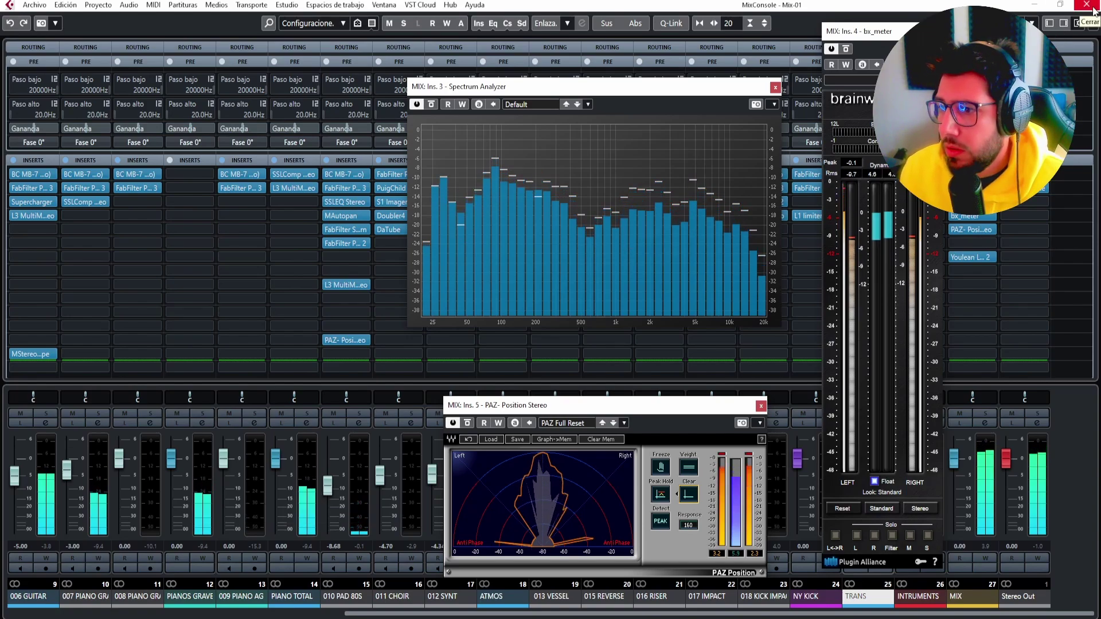
Open the MIX channel's Youlean Loudness Meter 2, clear its measurements, and close the MixConsole to leave the meters over the project.
click(975, 255)
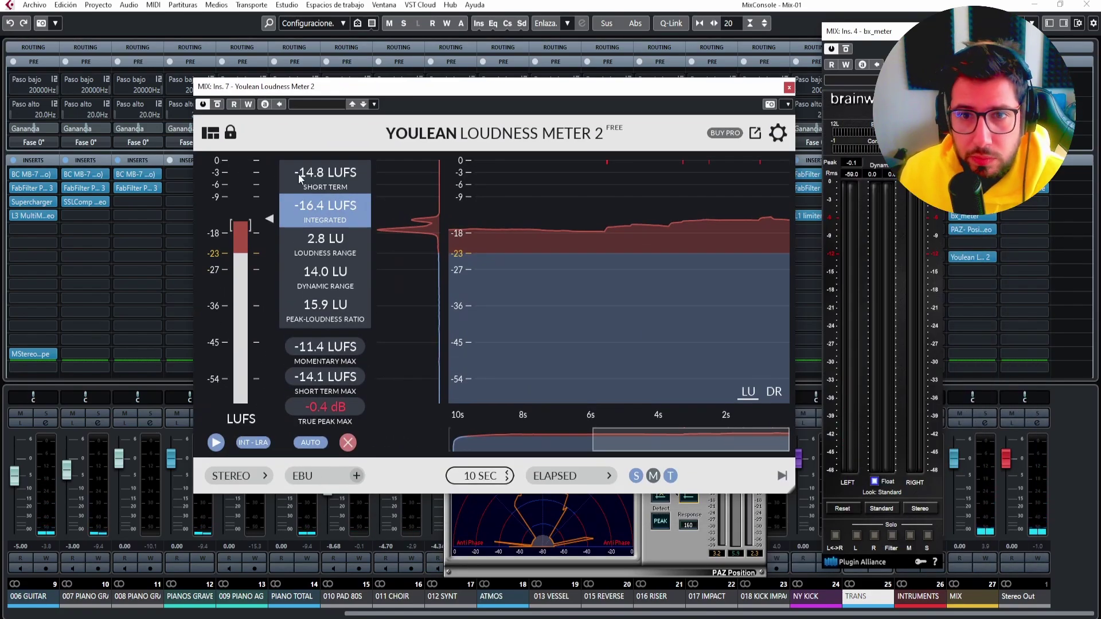
click(349, 444)
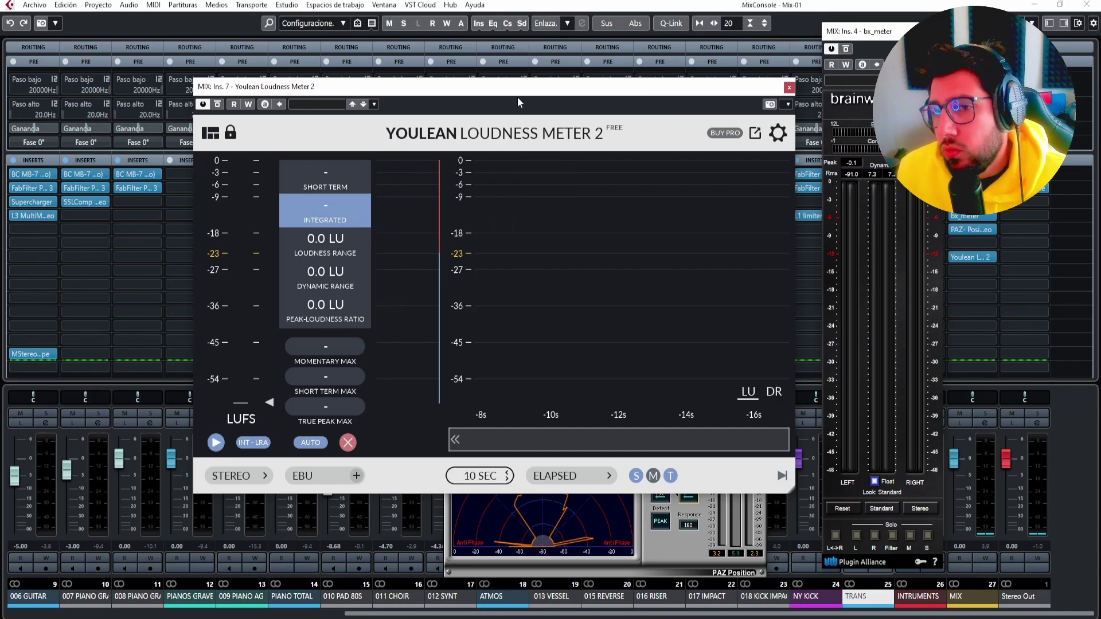
drag(518, 86, 488, 92)
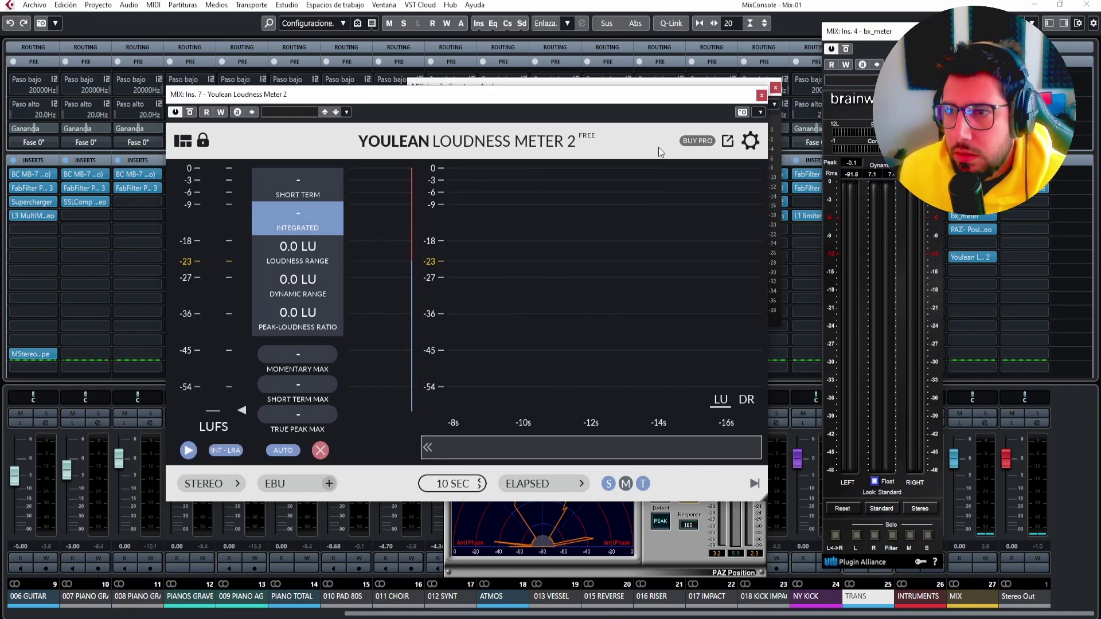
mouse_move(664, 99)
mouse_down()
mouse_move(660, 120)
mouse_move(659, 102)
mouse_up()
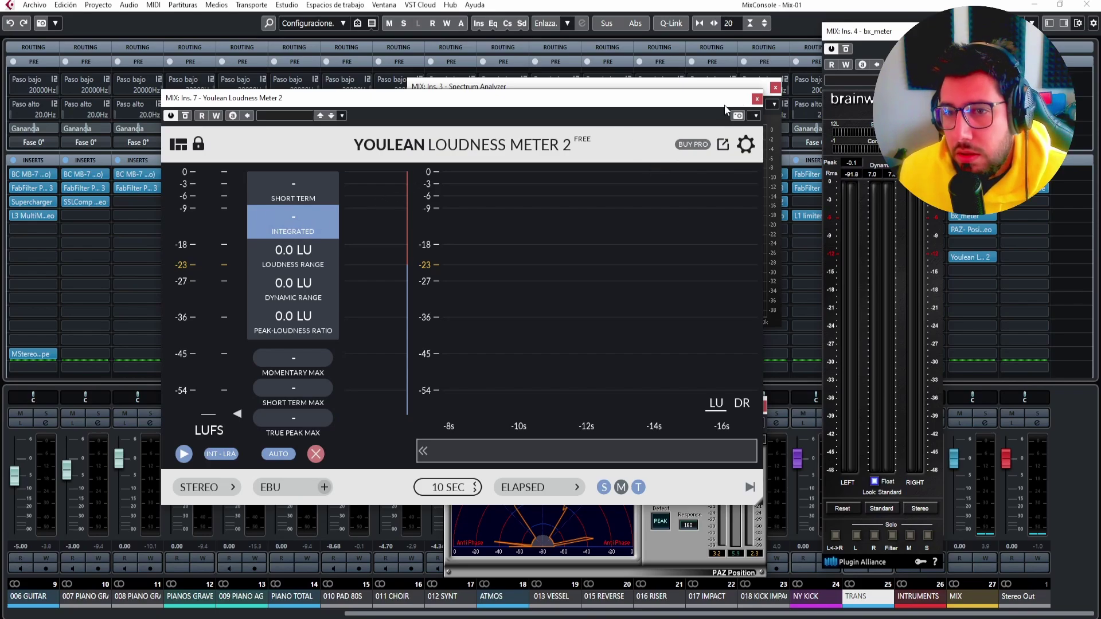
drag(725, 106, 730, 106)
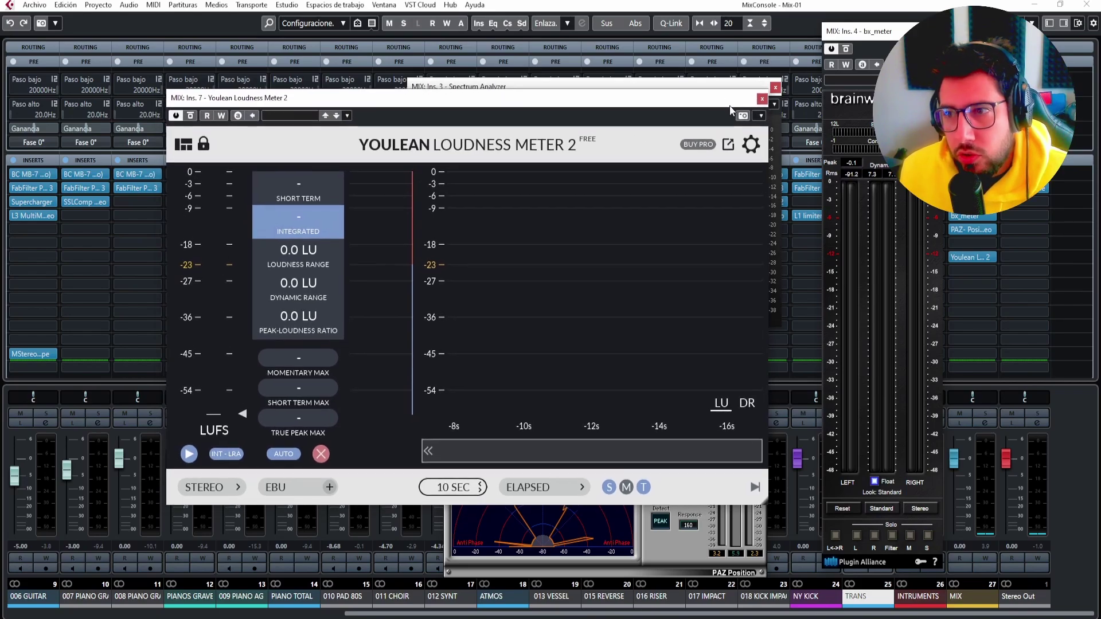
click(1088, 9)
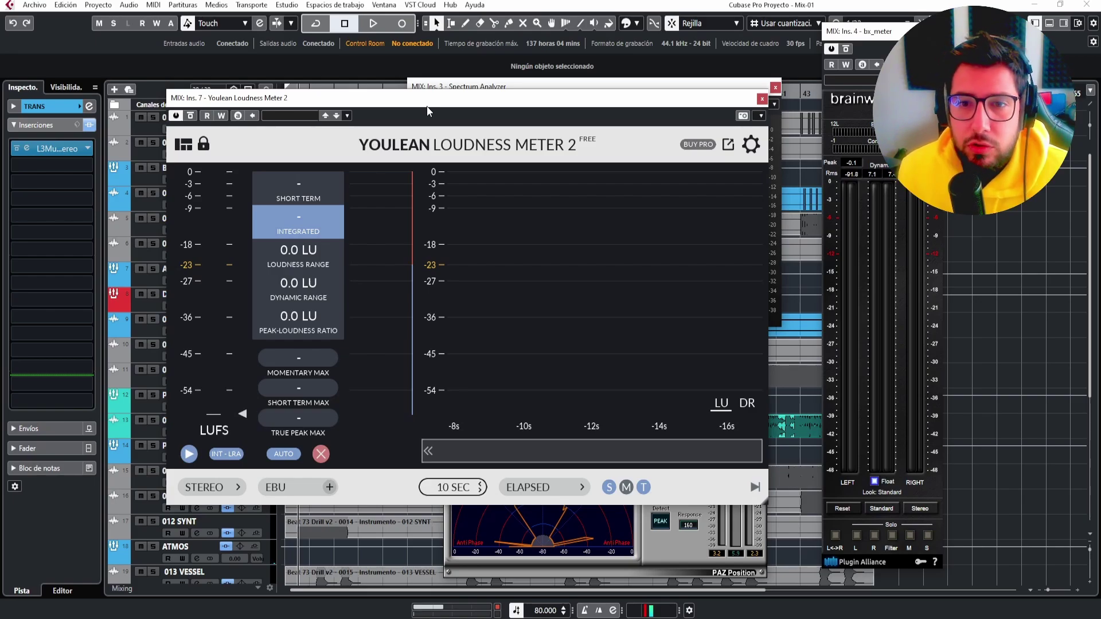
drag(428, 107, 460, 107)
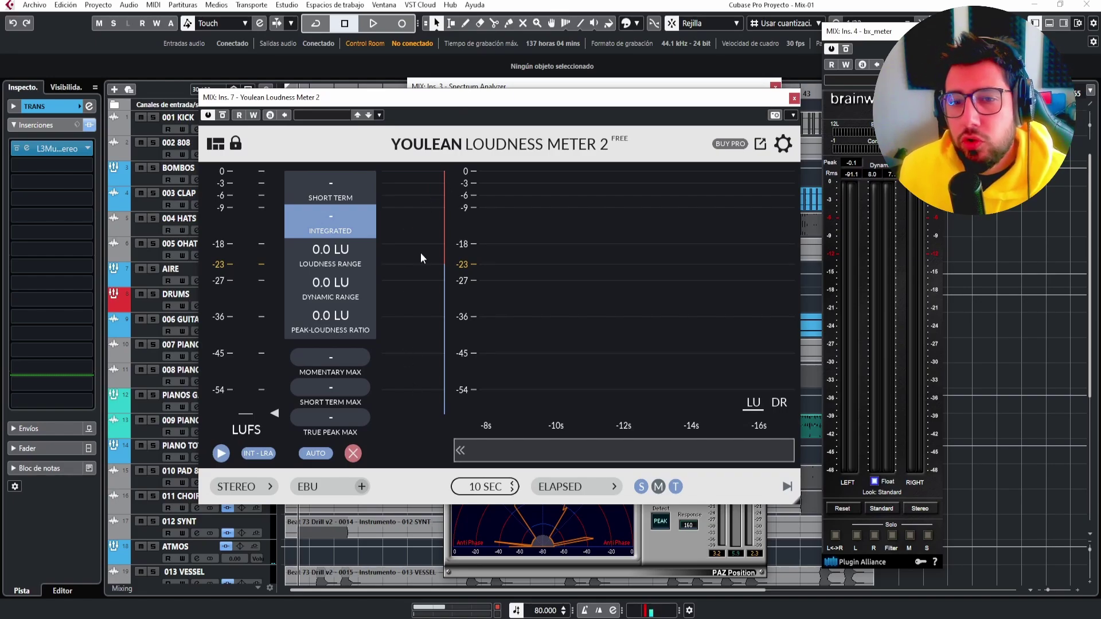
Play the mix with a reset loudness measurement and compare the Youlean loudness and true peak readings with bx_meter.
click(373, 23)
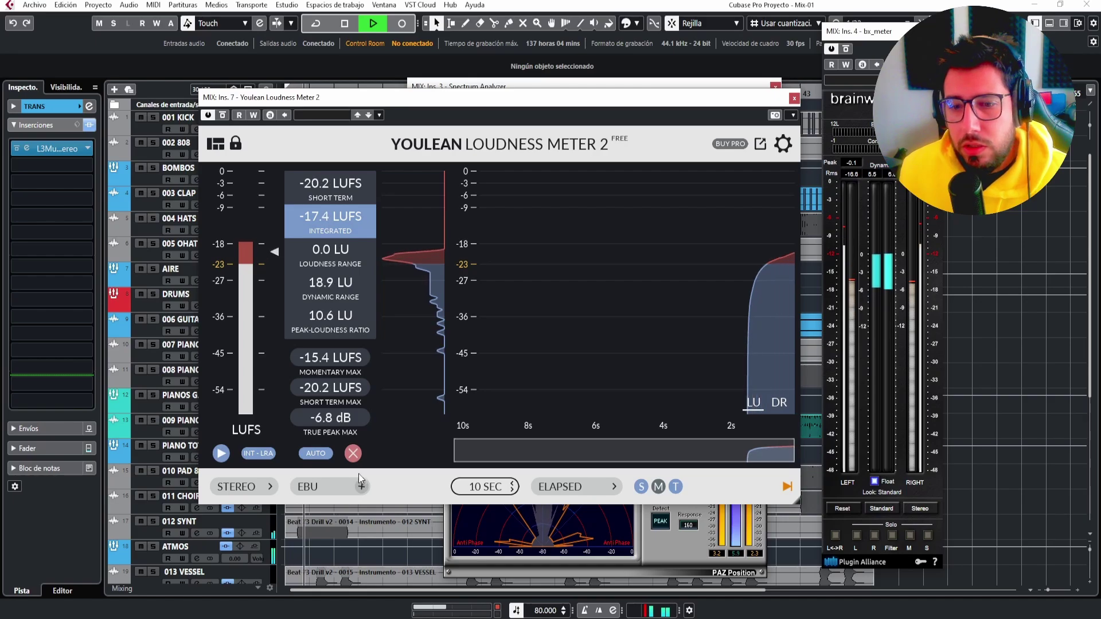
click(352, 453)
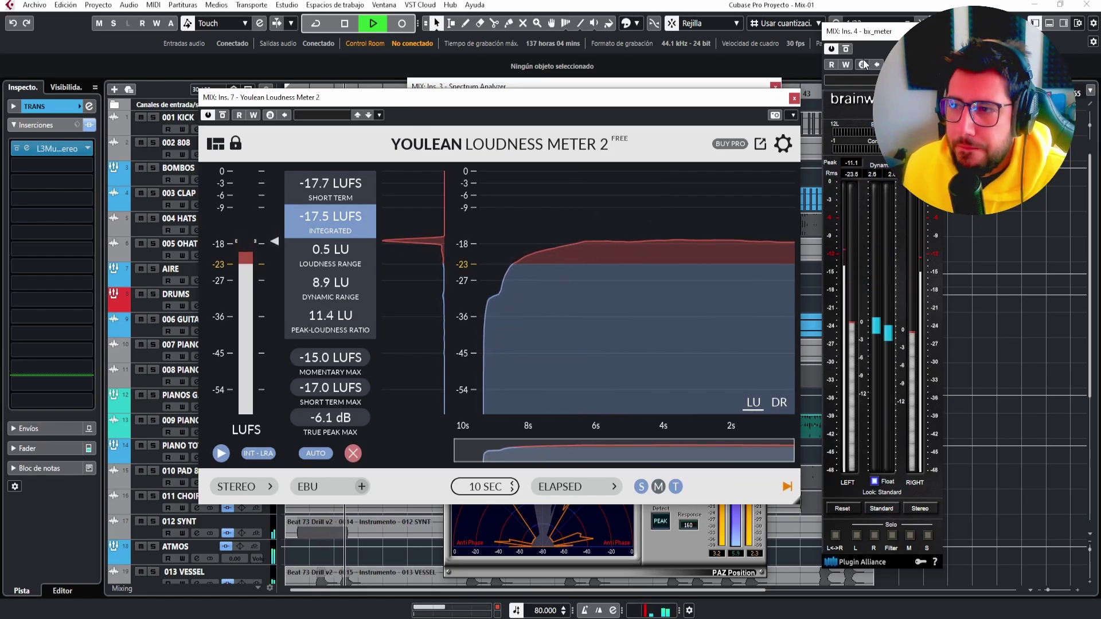
drag(871, 35, 765, 39)
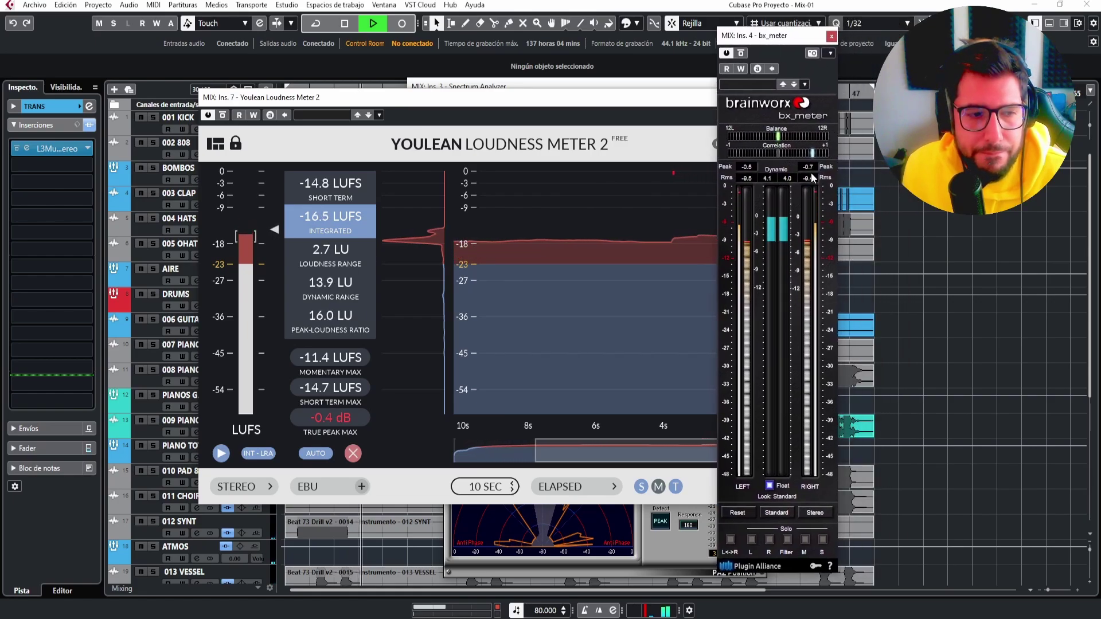
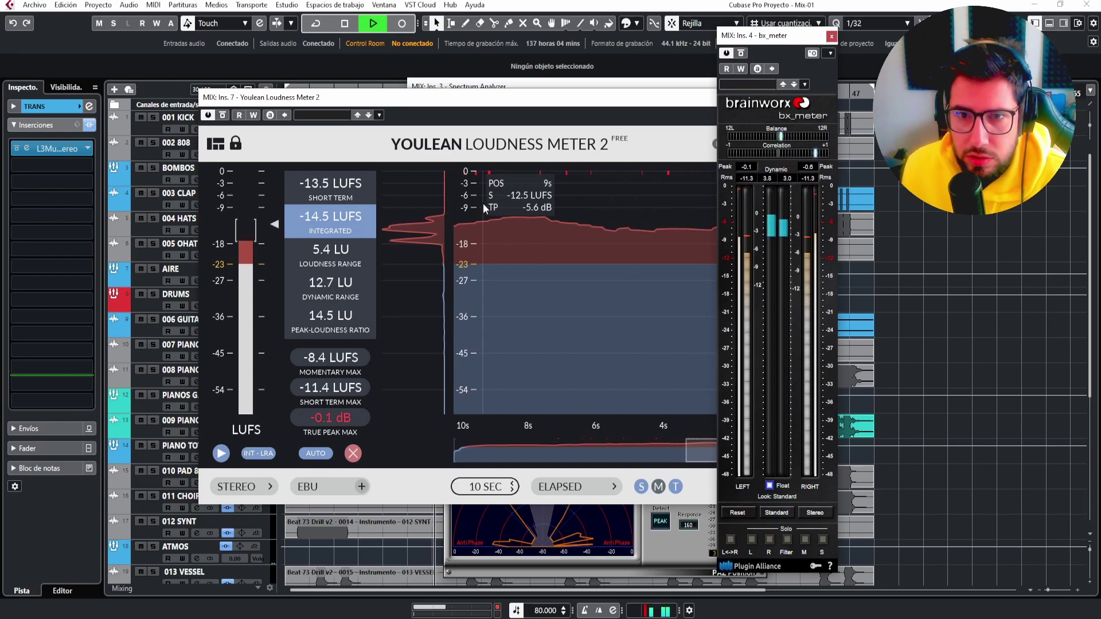
drag(661, 104, 518, 99)
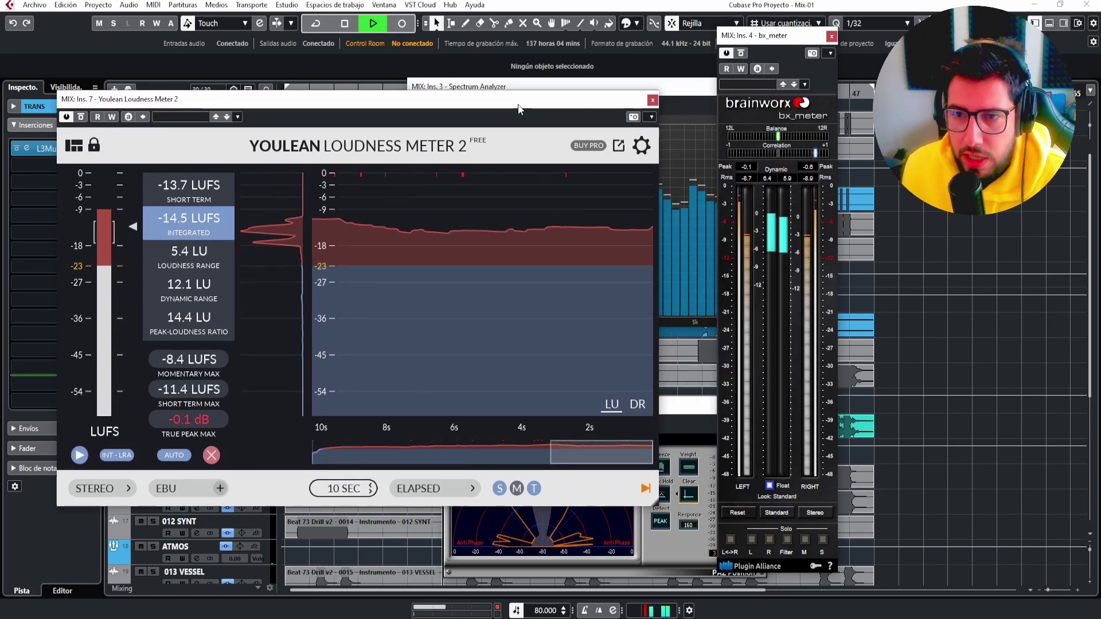
Stop playback and close the loudness meter, Spectrum Analyzer and bx_meter windows to clear the project view.
click(655, 101)
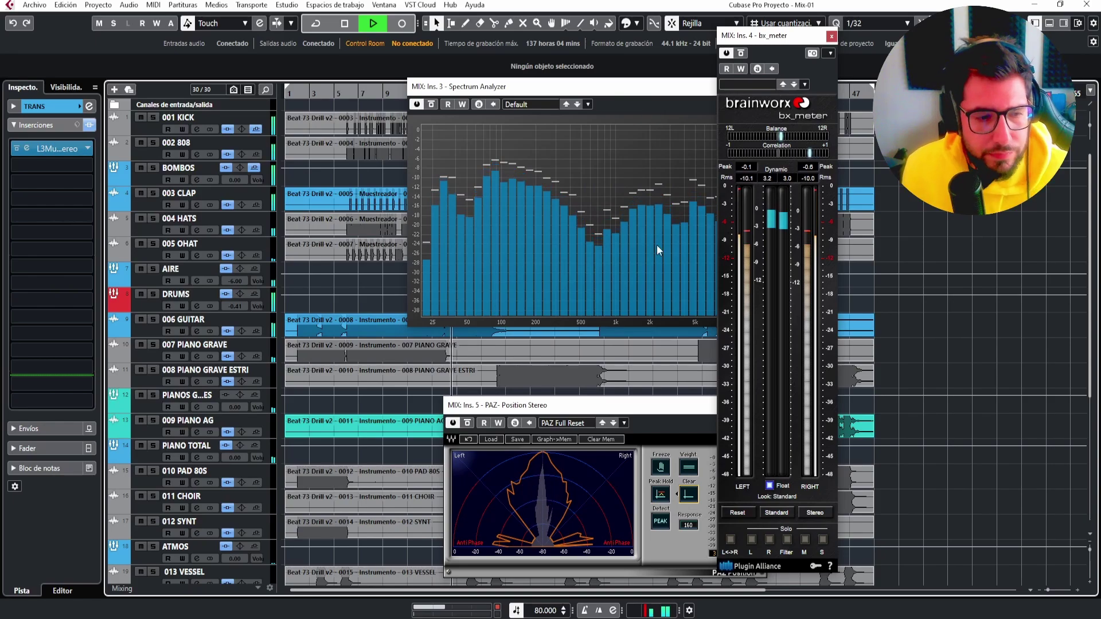
key(space)
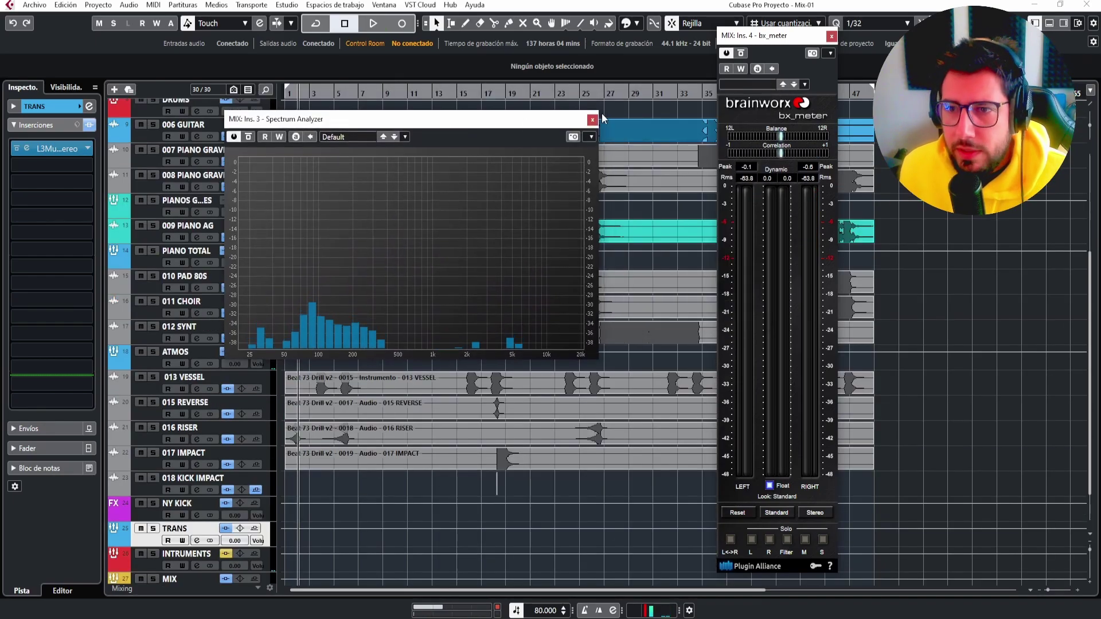
click(593, 120)
drag(769, 35, 656, 36)
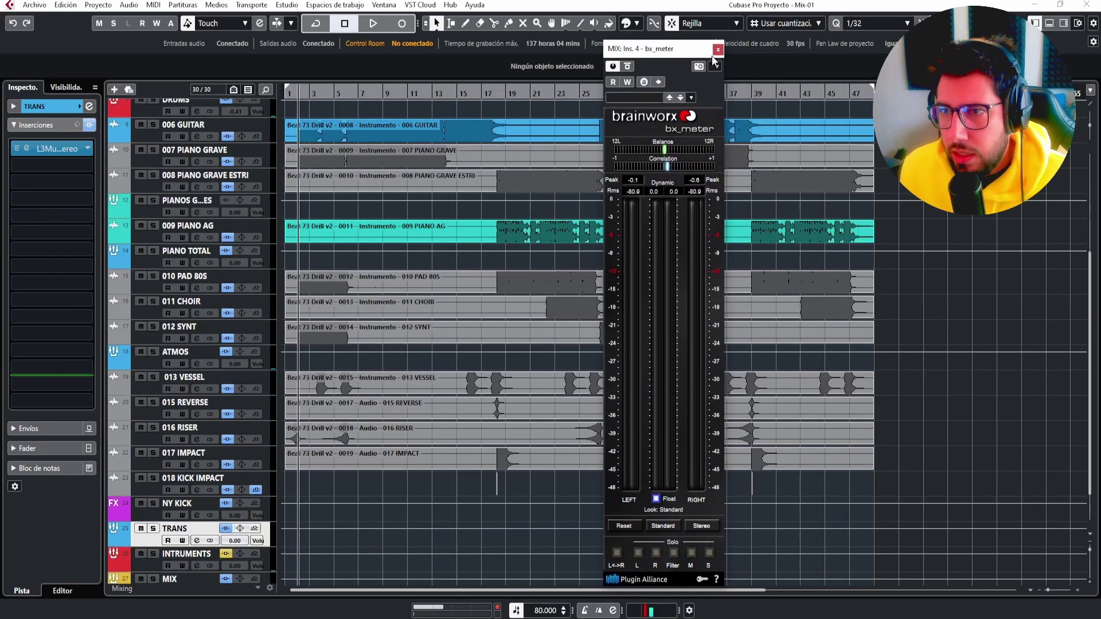
click(717, 36)
Examine the arrangement of all tracks, from the drums through the instruments and transition effects to the MIX group.
scroll(550, 370, up, 5)
scroll(539, 316, down, 8)
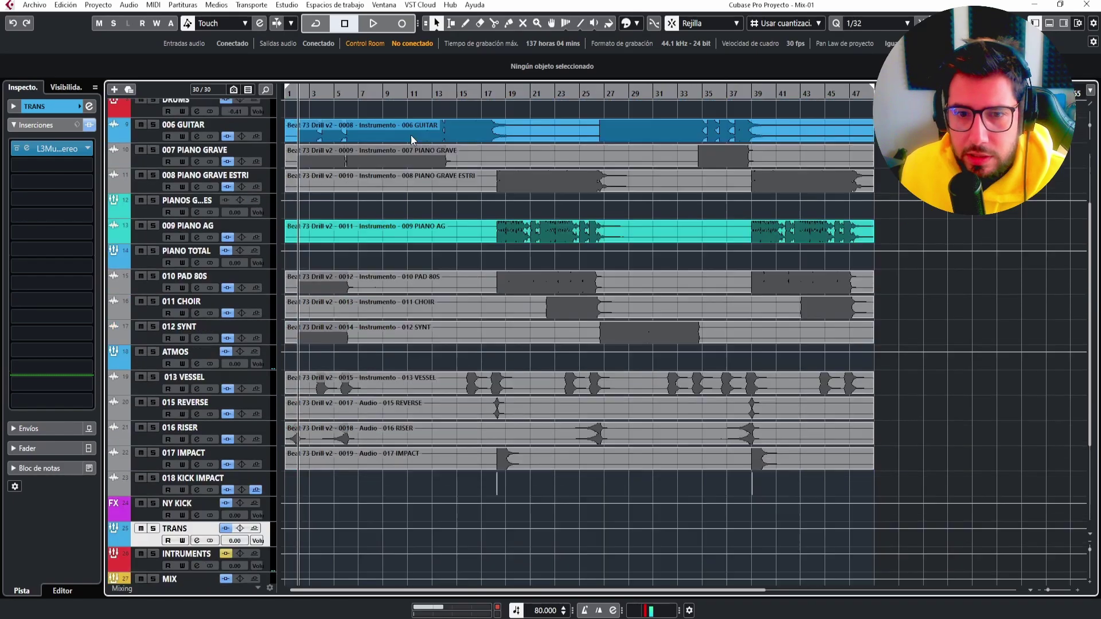
scroll(490, 368, up, 5)
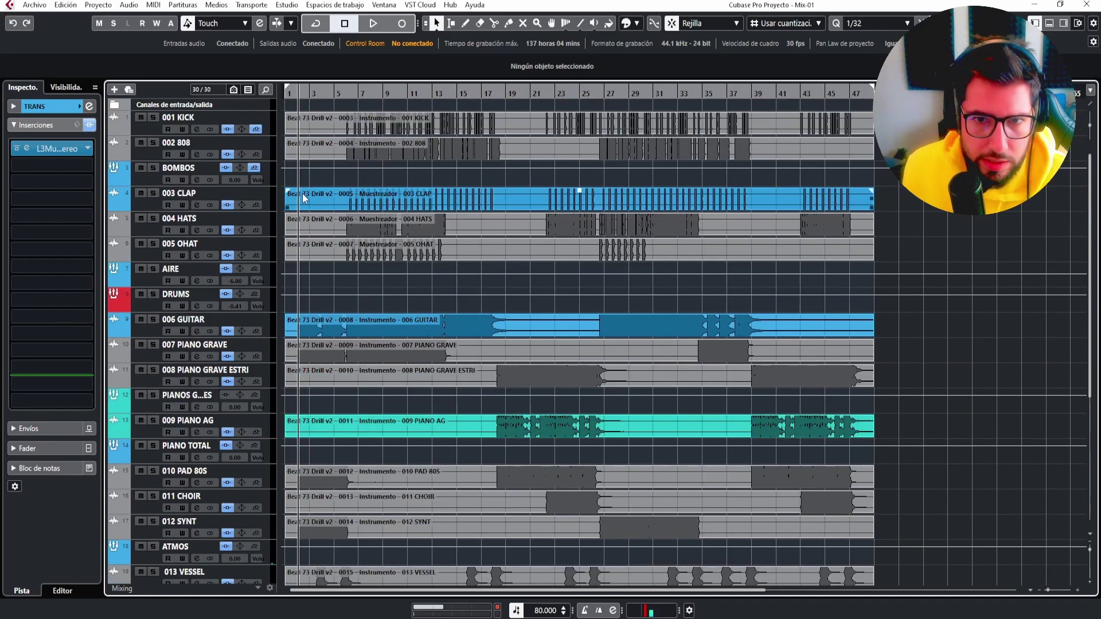
scroll(427, 197, down, 4)
scroll(426, 197, up, 4)
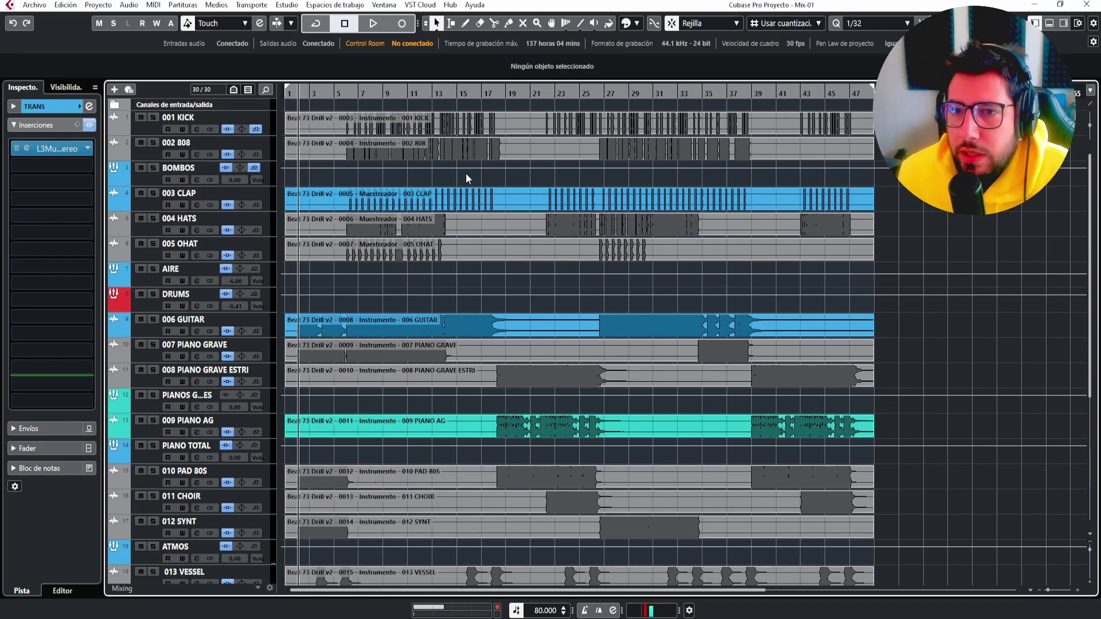
scroll(728, 256, down, 3)
scroll(728, 257, up, 3)
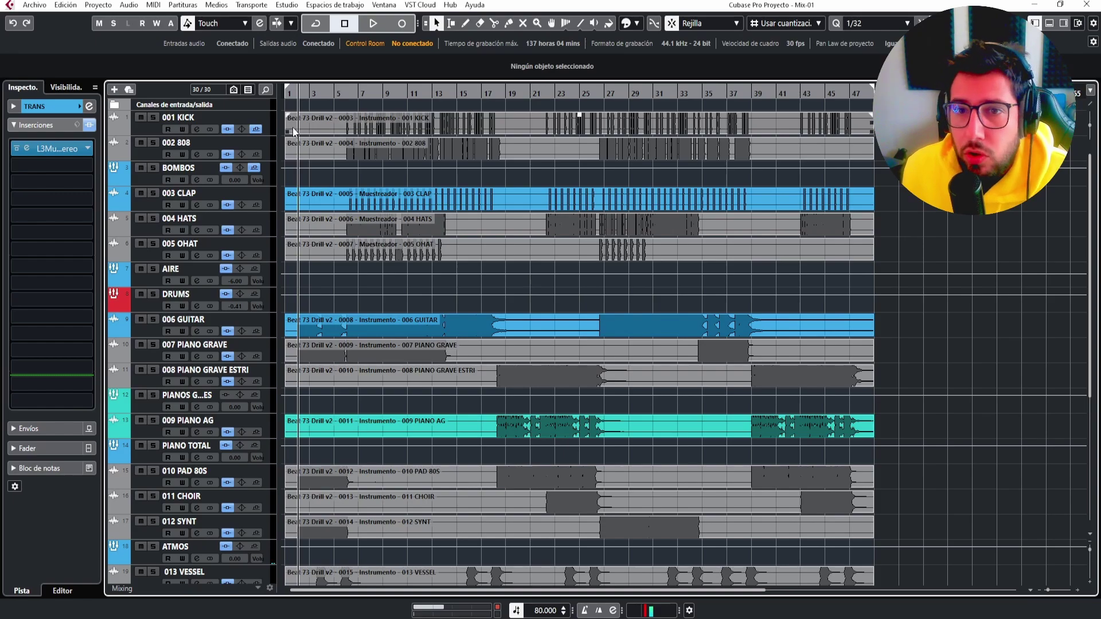
scroll(664, 239, down, 4)
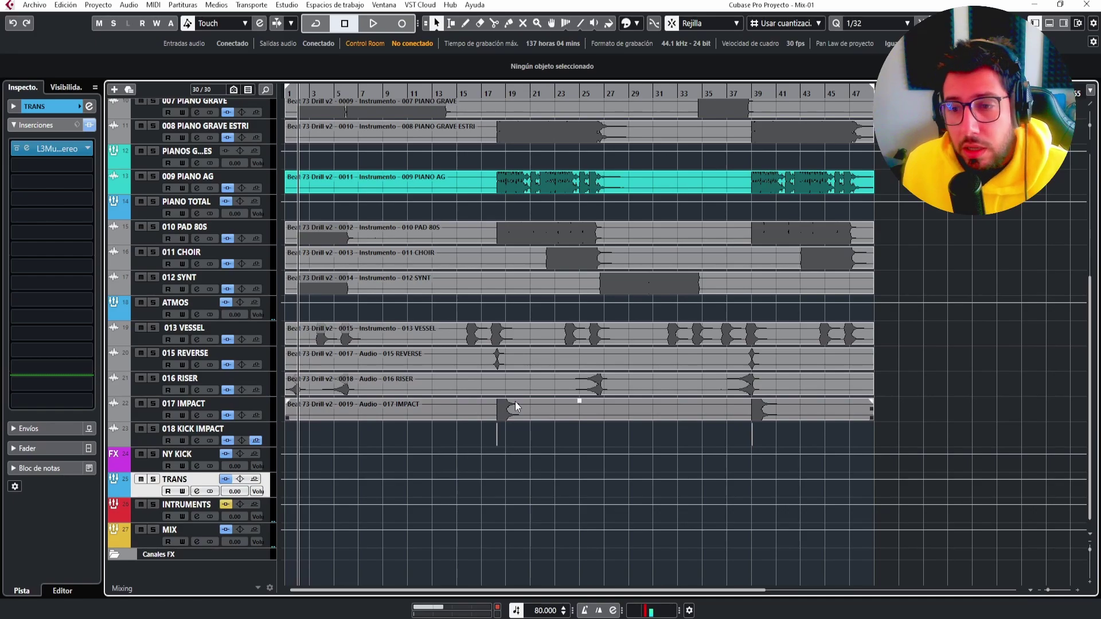
scroll(534, 379, up, 4)
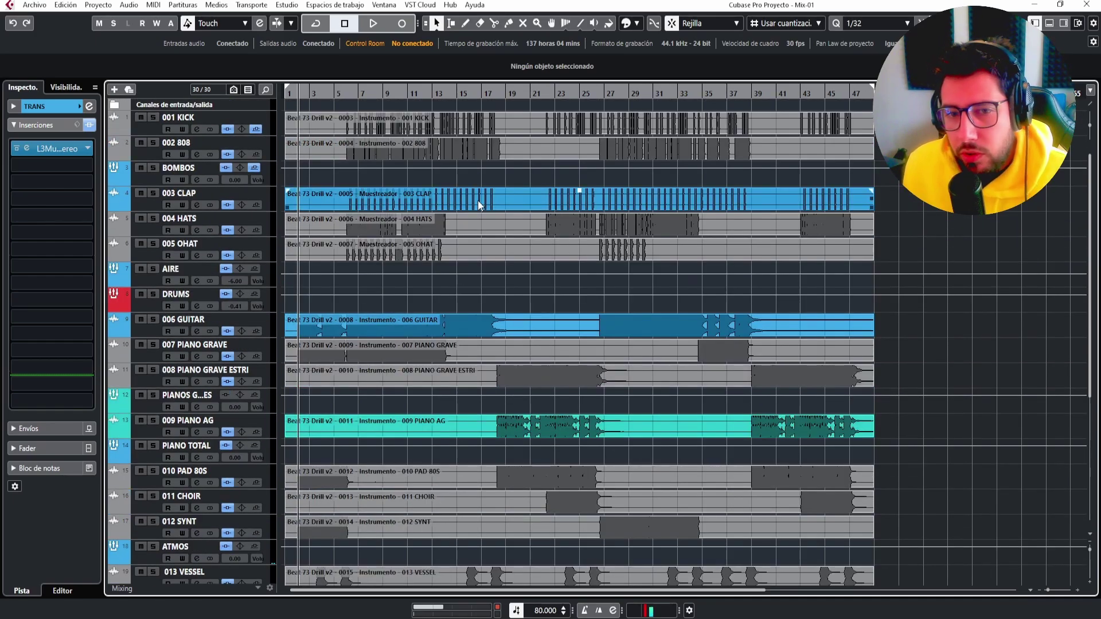
scroll(481, 204, down, 3)
scroll(481, 205, up, 3)
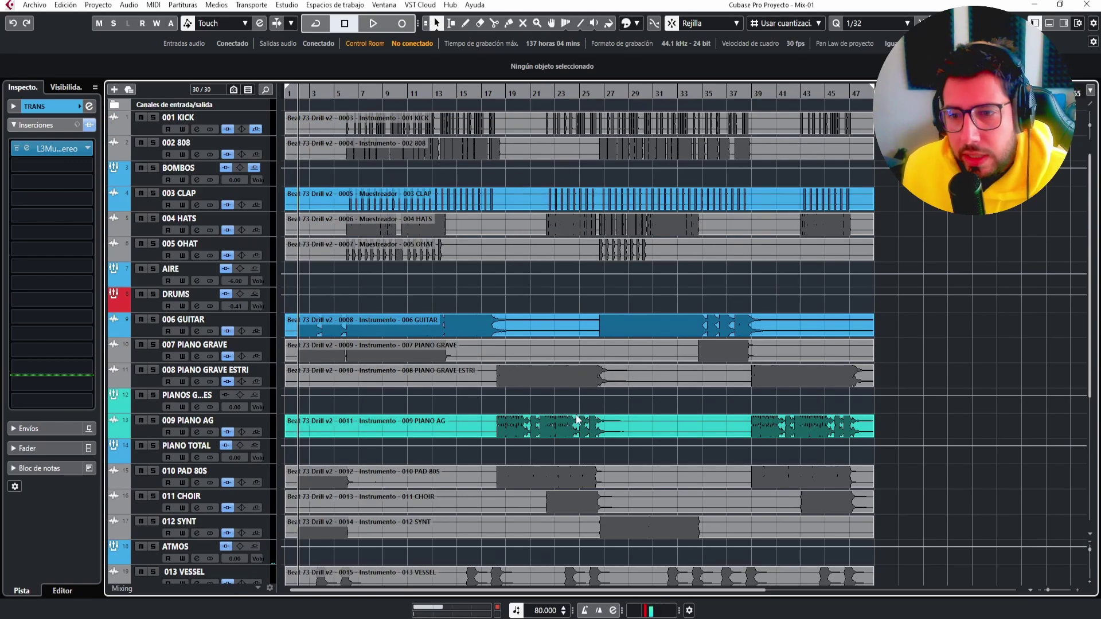
scroll(615, 285, down, 2)
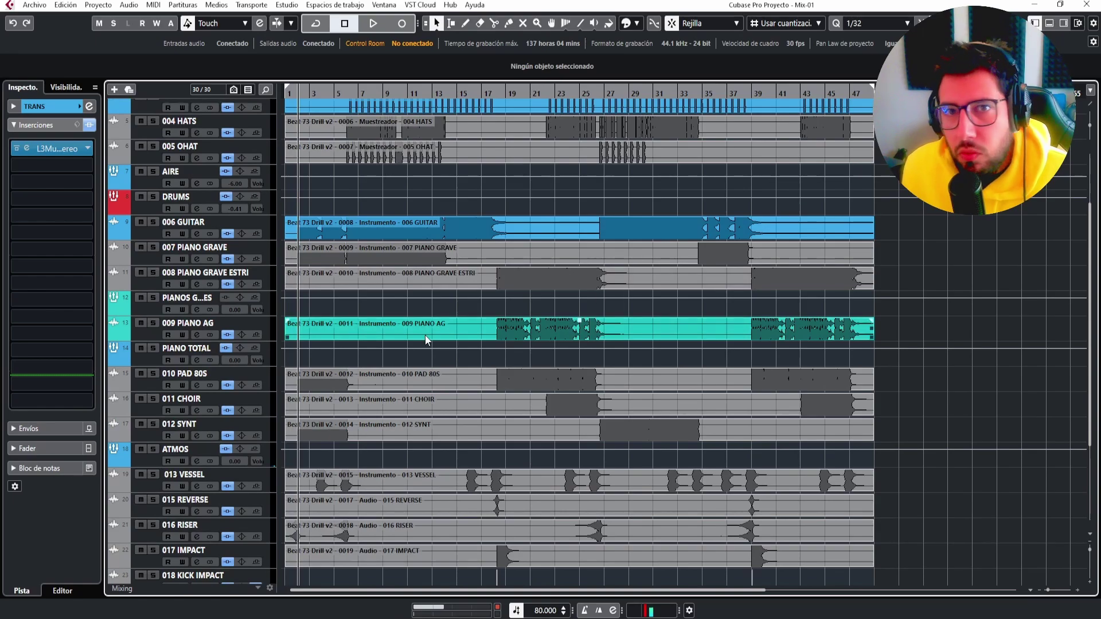
scroll(426, 335, down, 3)
scroll(425, 335, up, 5)
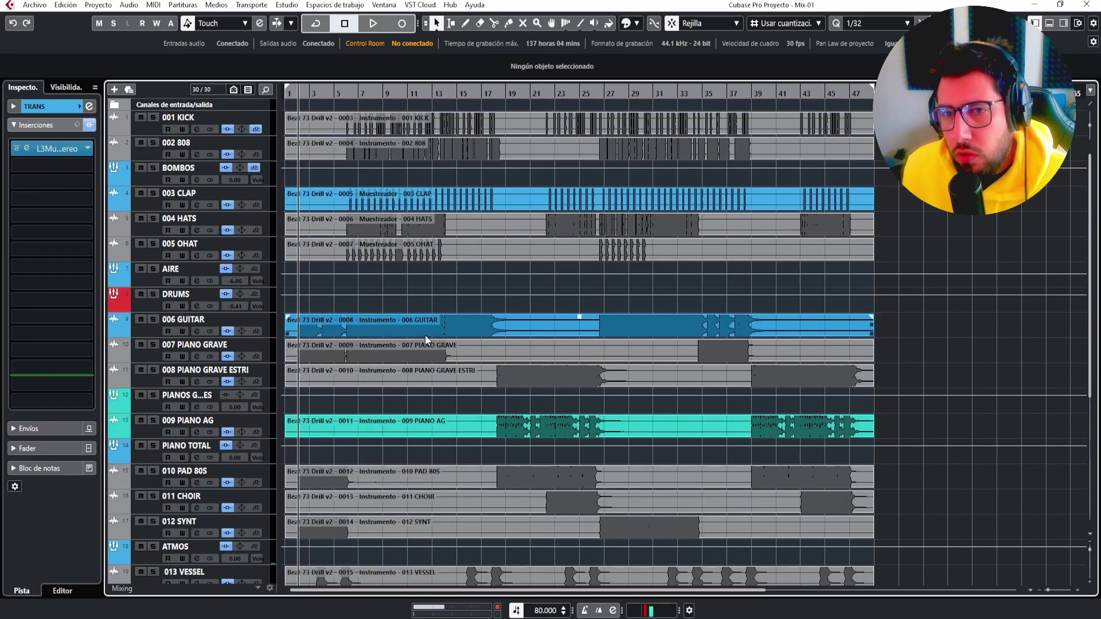
Select the 016 RISER track, play the song's opening from the start while checking the track meters, and stop playback.
click(287, 93)
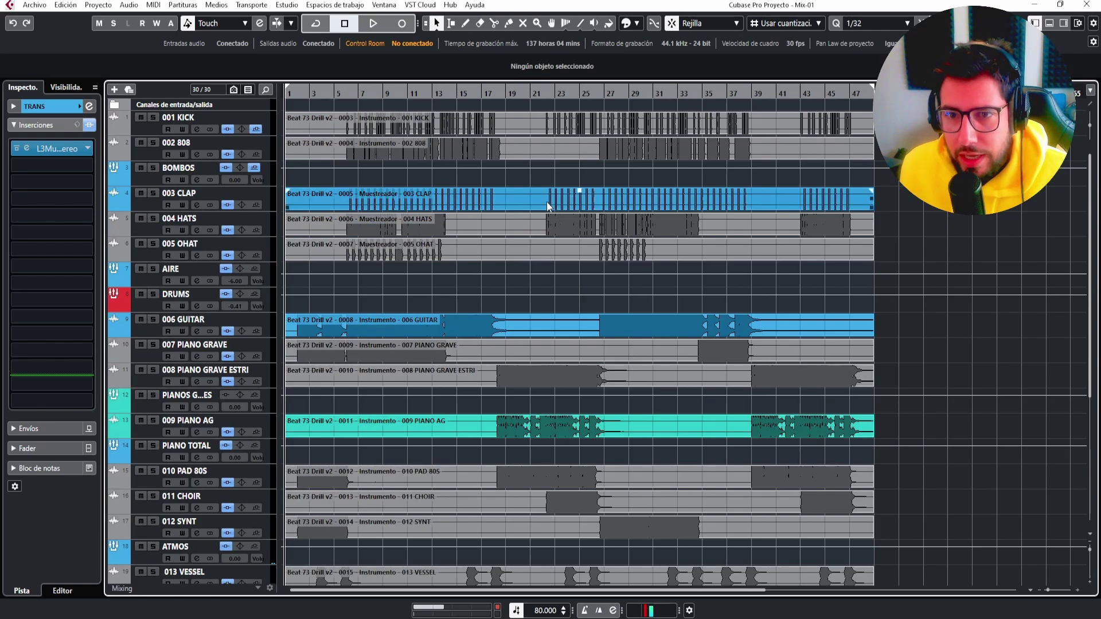
scroll(270, 437, down, 4)
click(267, 437)
key(space)
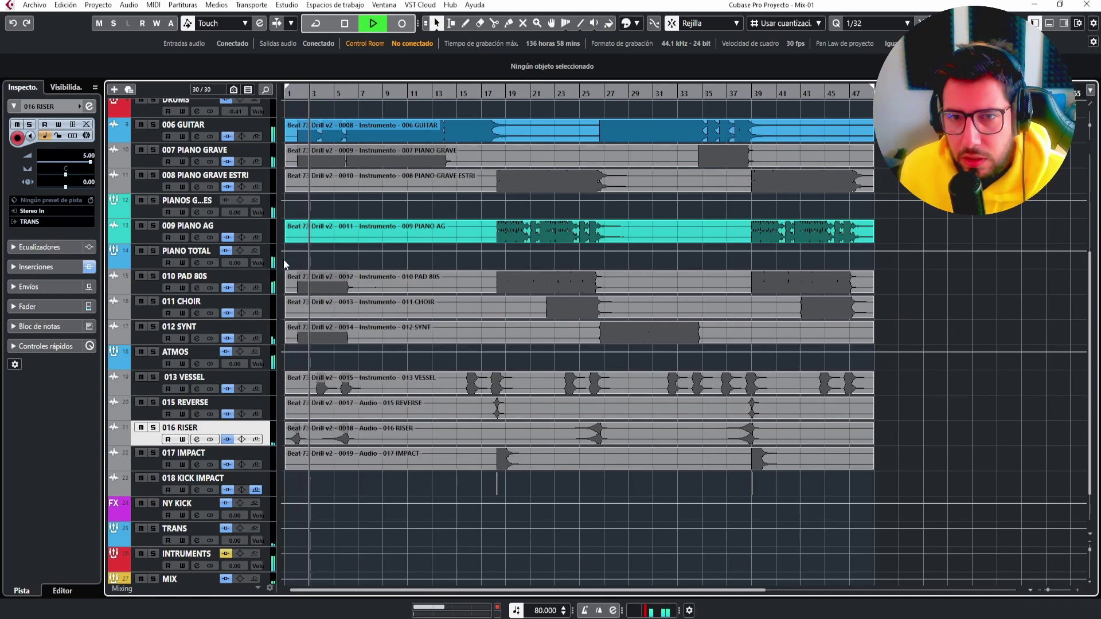
scroll(284, 259, up, 4)
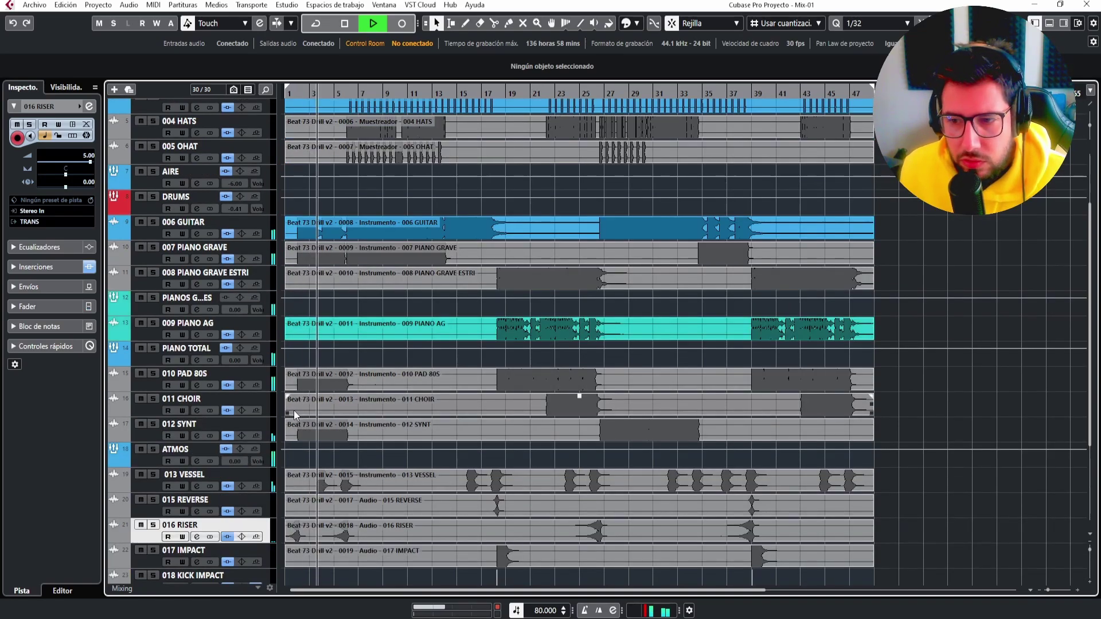
scroll(294, 411, down, 4)
key(space)
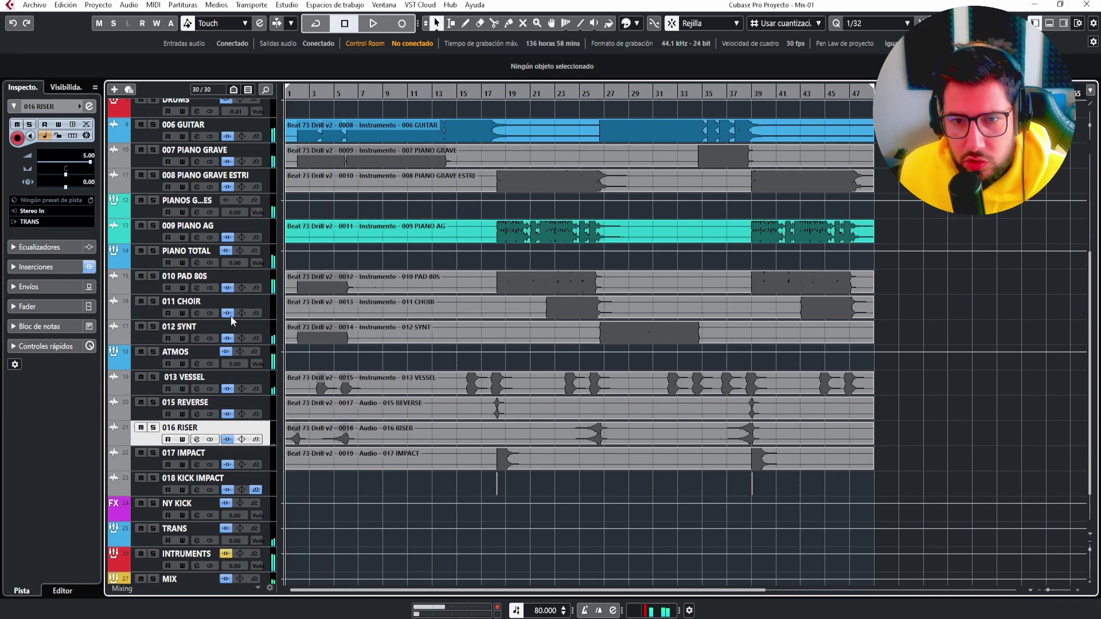
scroll(231, 315, up, 4)
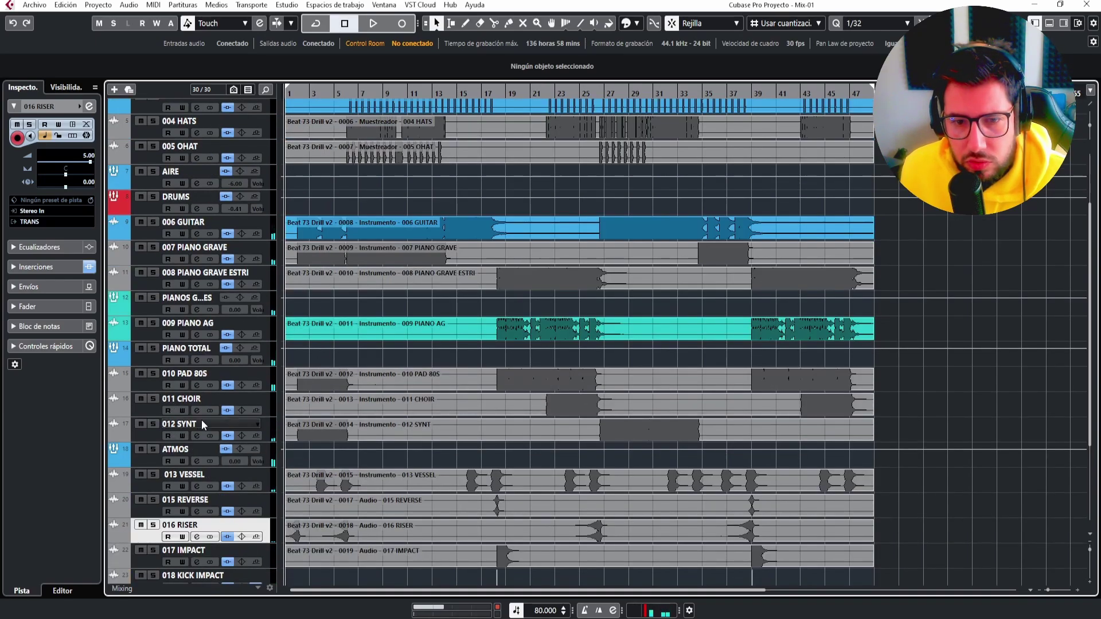
Solo the 012 SYNT track, play the song's opening to hear it alone, and clear the solo and stop playback.
click(153, 425)
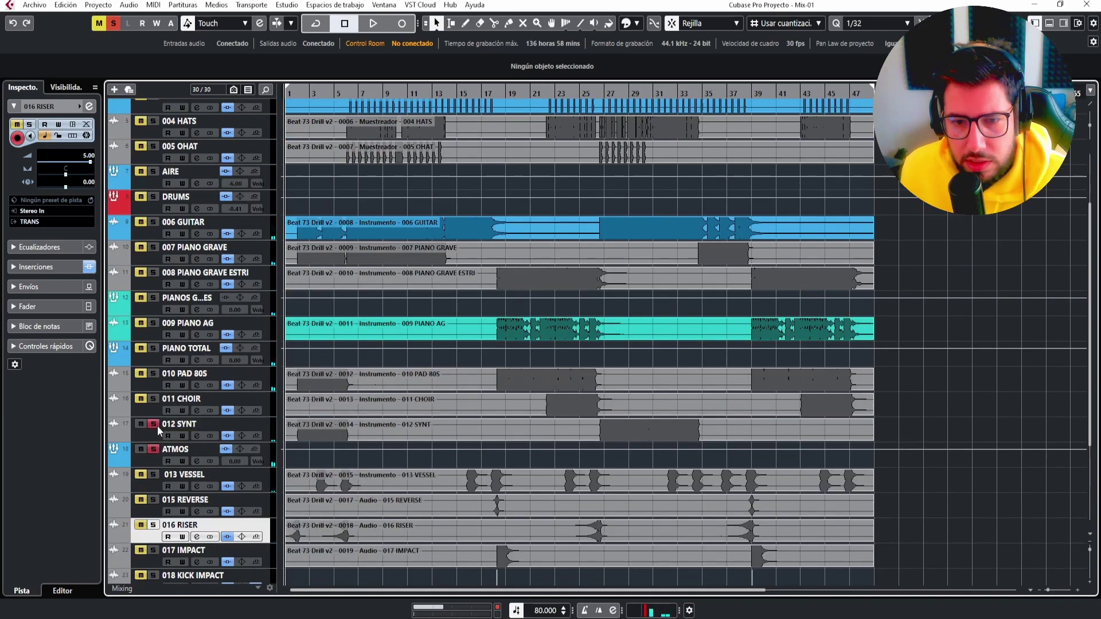
click(302, 96)
key(space)
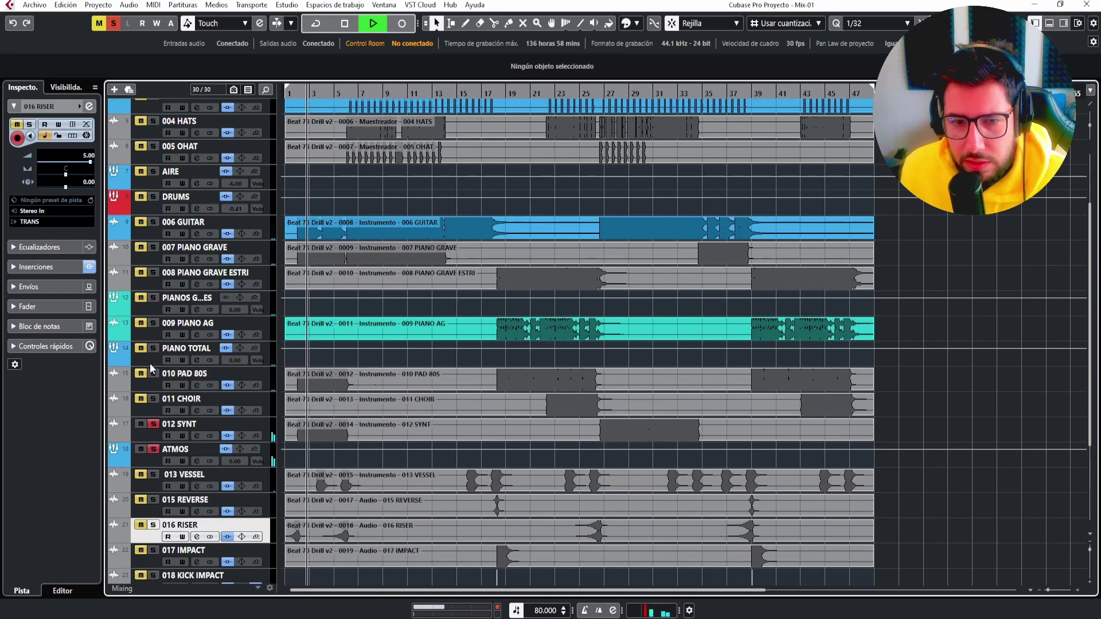
click(154, 424)
key(space)
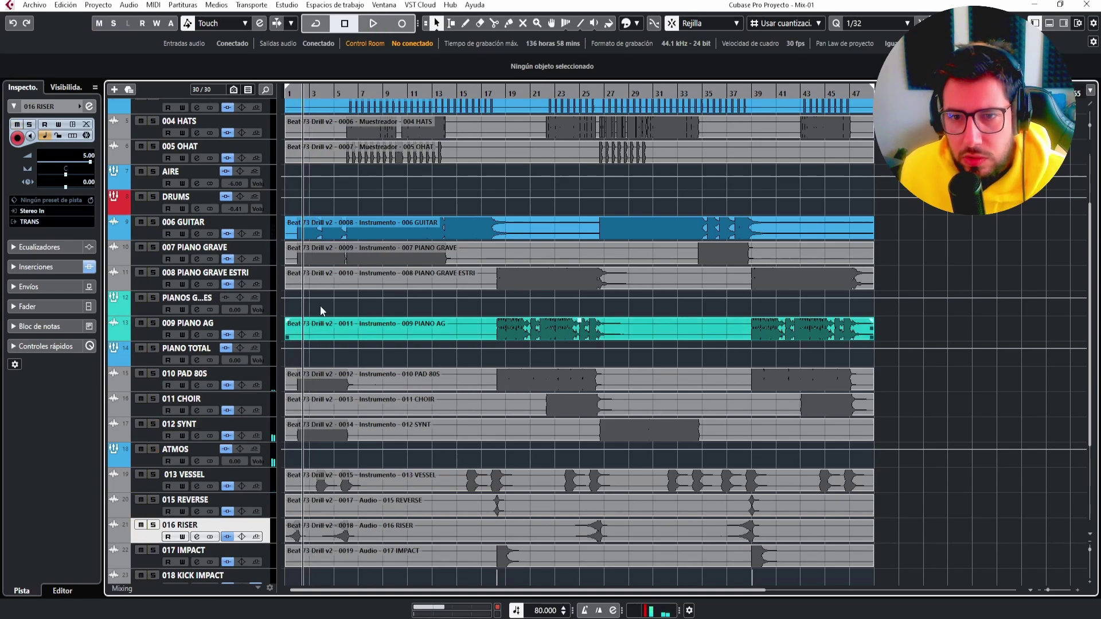
Solo the PIANOS GRAVES group, play from around bar 18 with 009 PIANO AG soloed as well, and clear the piano solos after stopping.
click(154, 299)
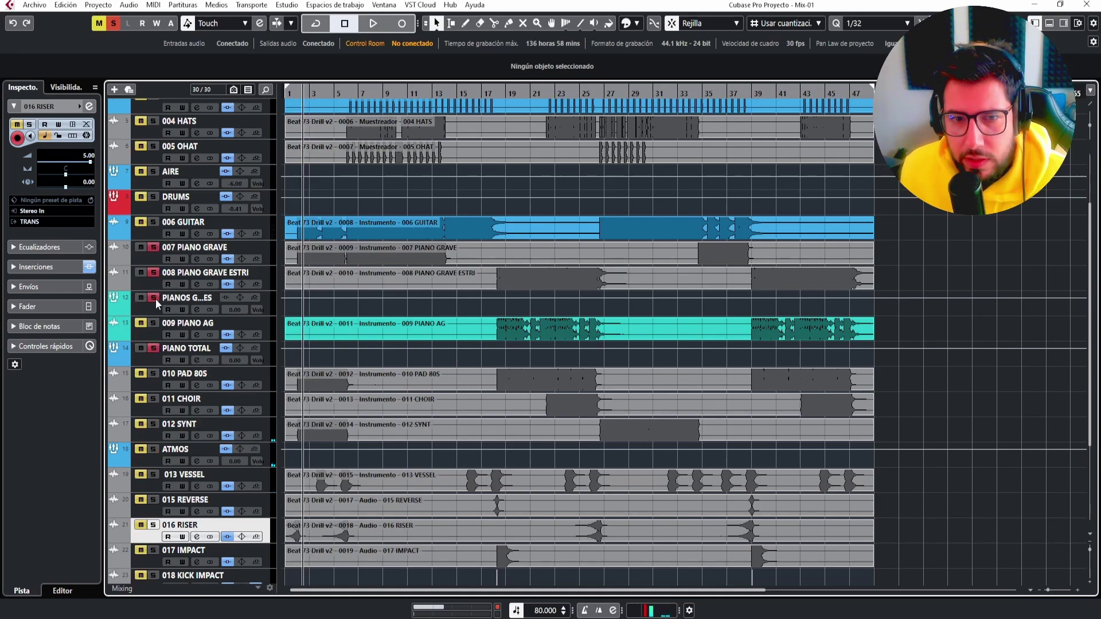
click(514, 95)
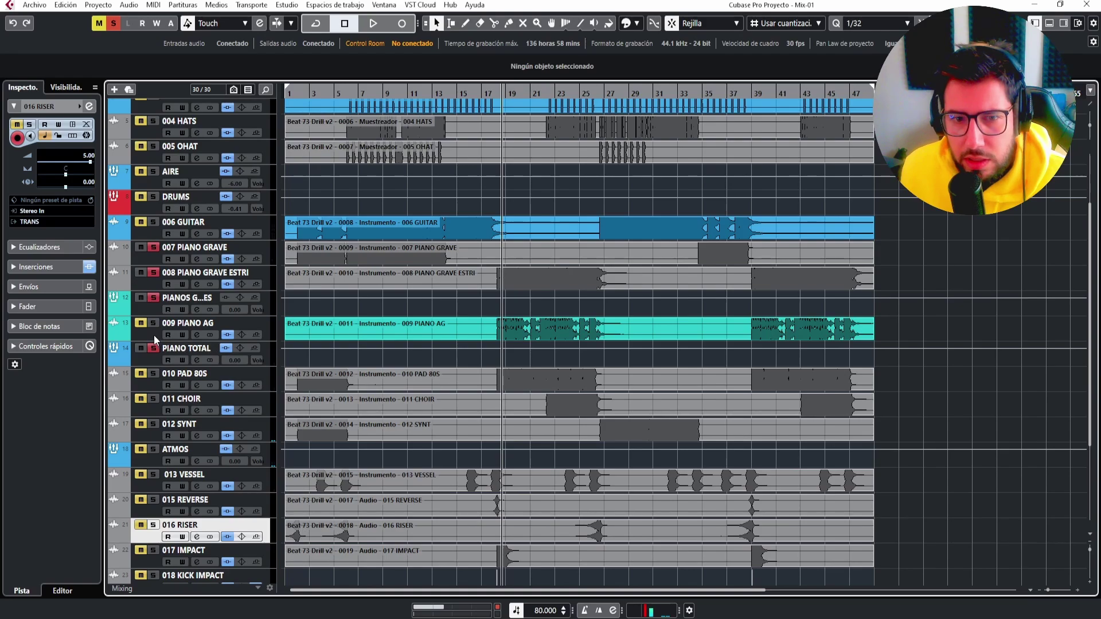
key(space)
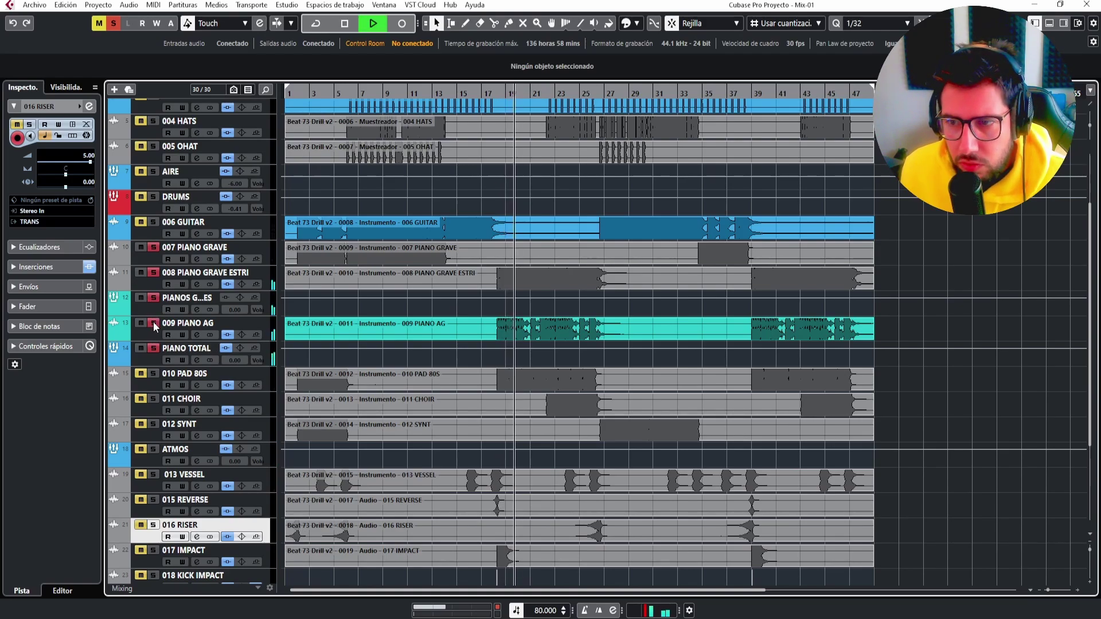
key(space)
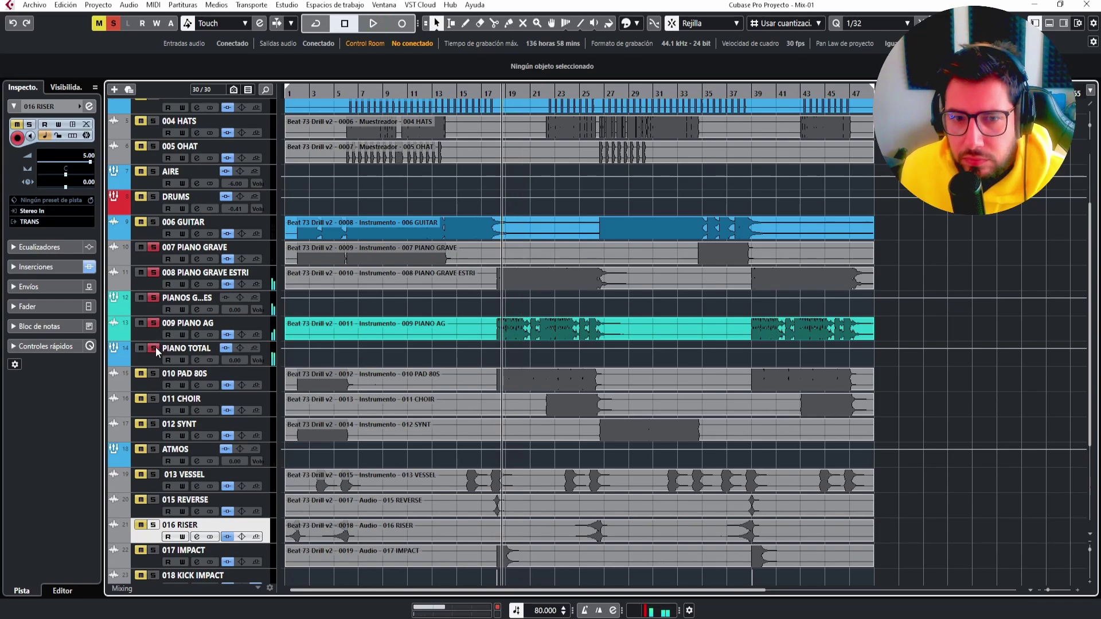
click(154, 348)
Solo the AIRE group and play the hats section from around bar 22.
click(154, 172)
key(space)
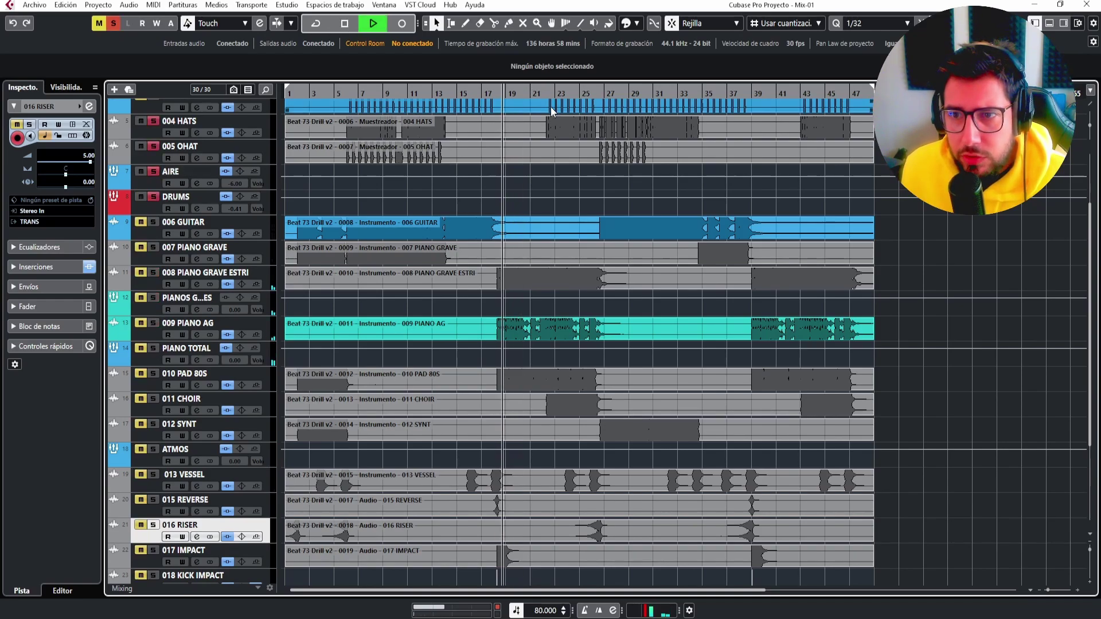
scroll(453, 115, up, 3)
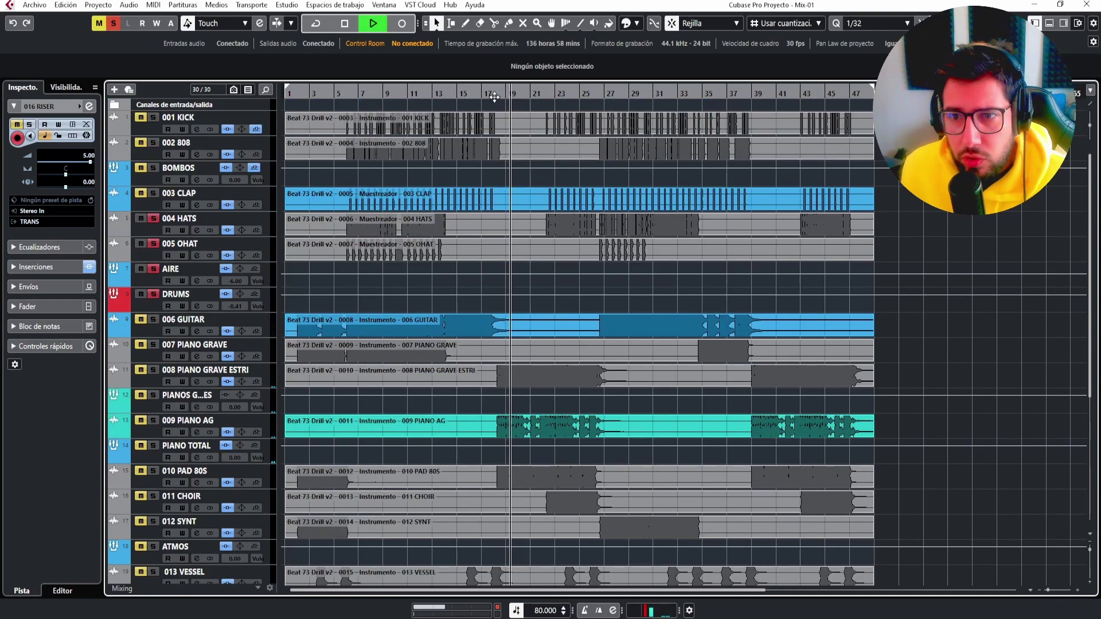
click(553, 95)
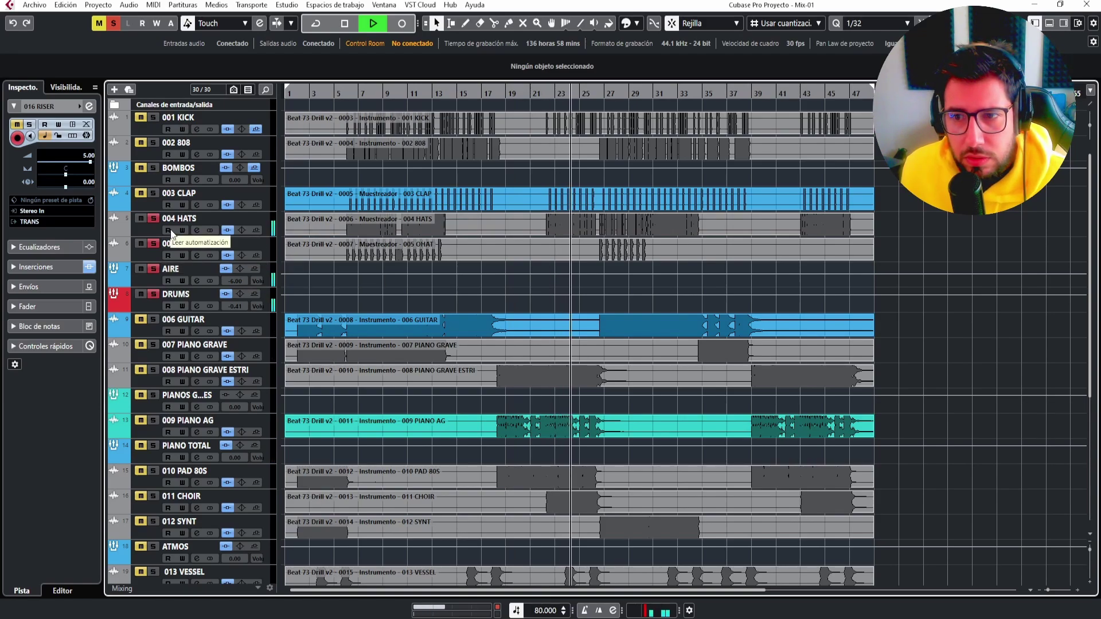
key(space)
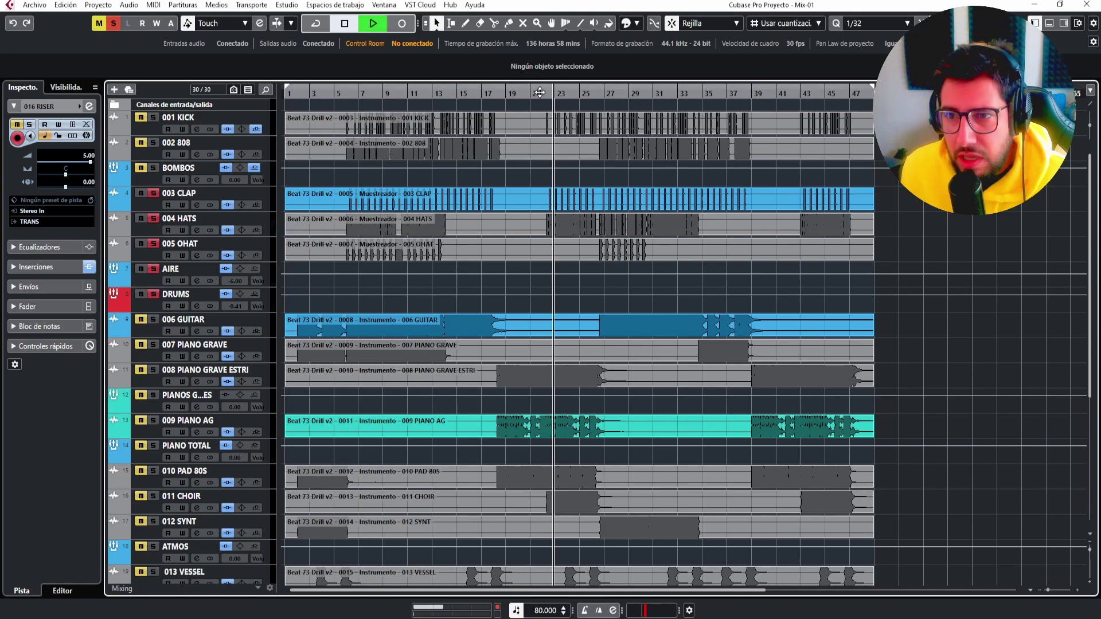
Play the soloed 003 CLAP together with the AIRE tracks from bar 22, and stop and clear all drum solos.
key(space)
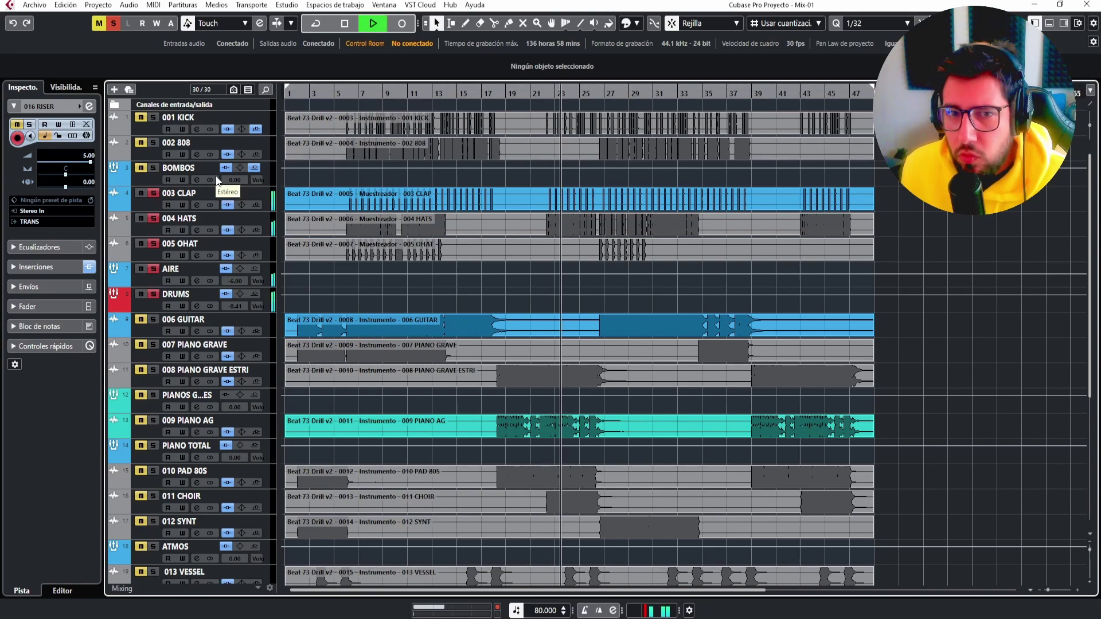
key(space)
click(154, 194)
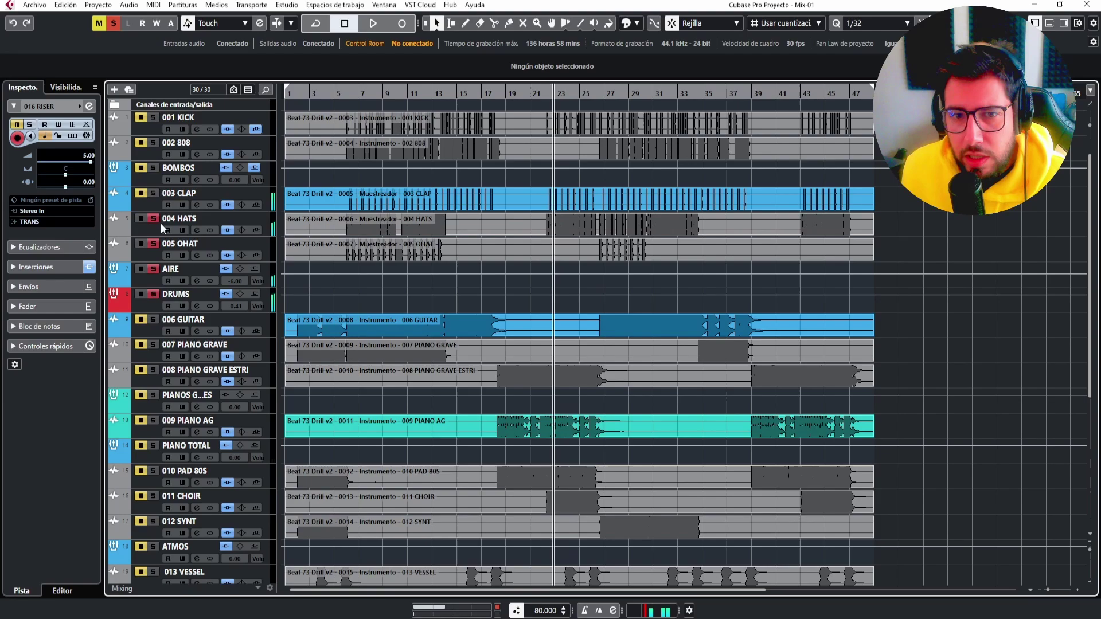
click(154, 292)
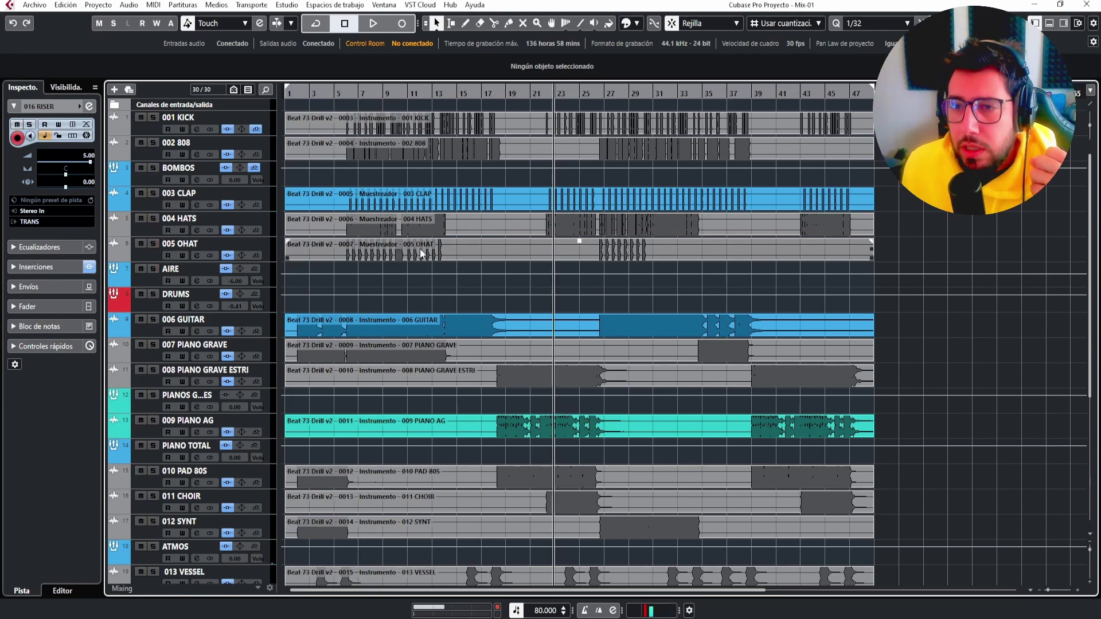
Add three stereo FX tracks with no effect, routed to Stereo Out inside the FX channel folder.
scroll(420, 249, down, 5)
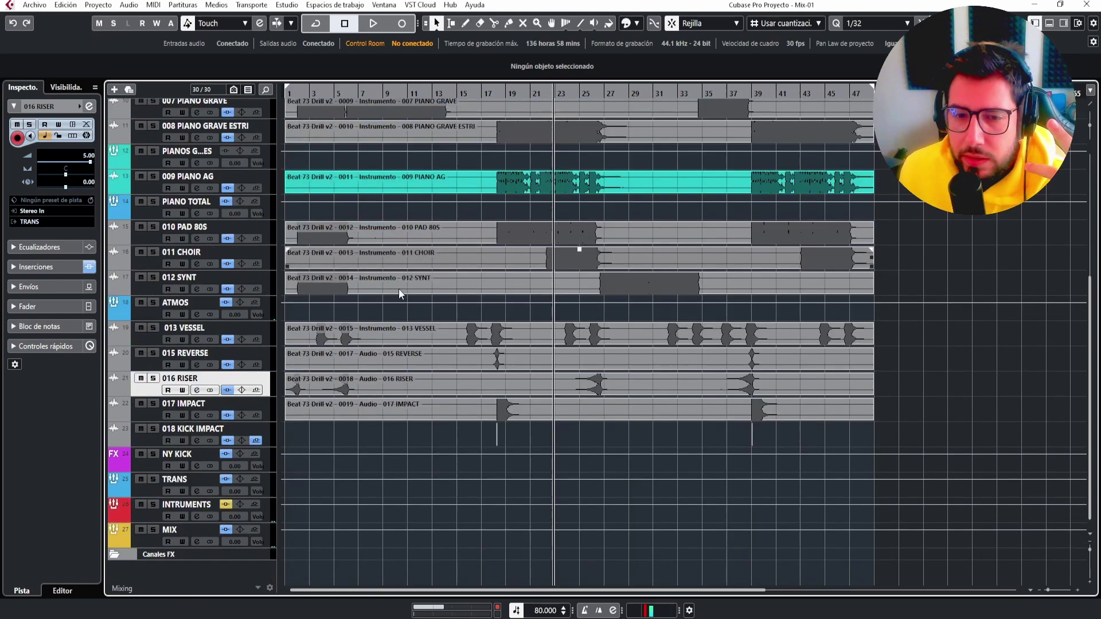
right_click(226, 566)
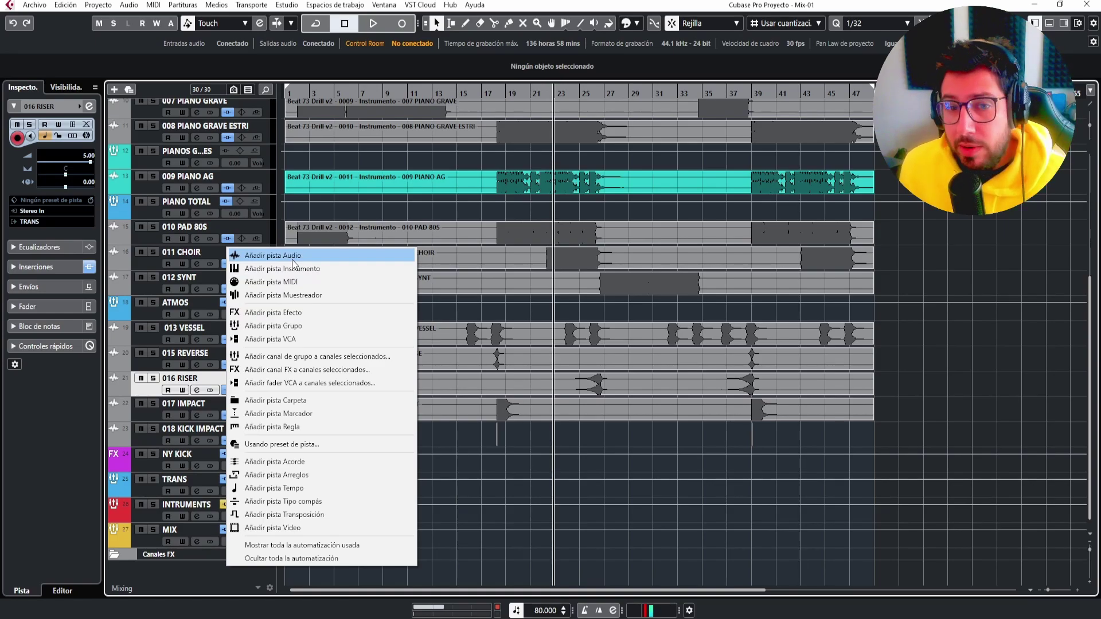
click(286, 313)
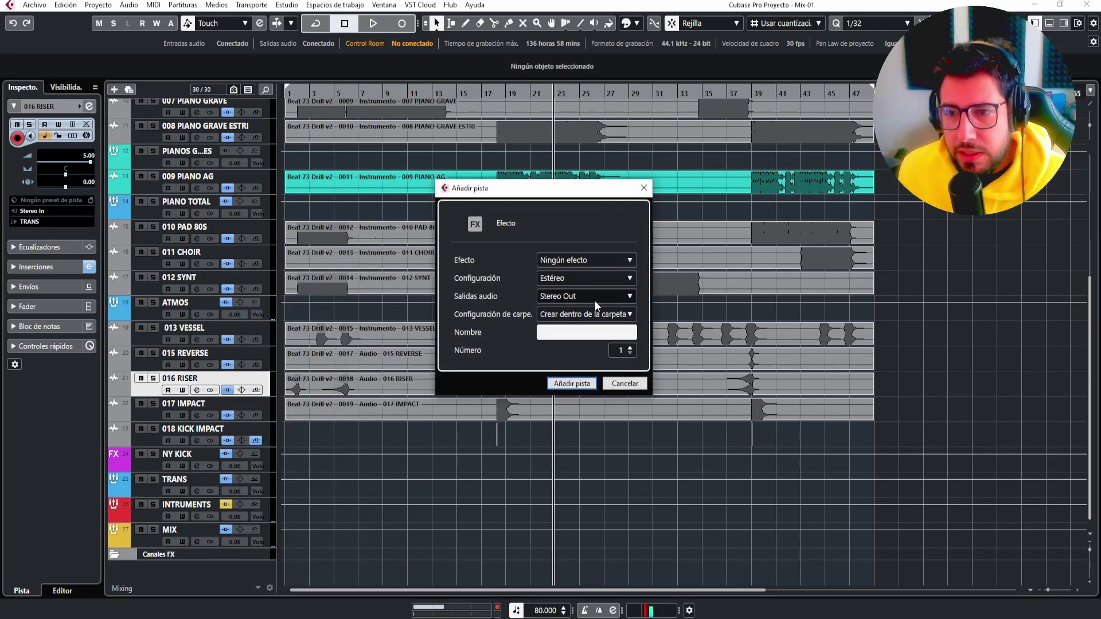
click(630, 347)
click(629, 348)
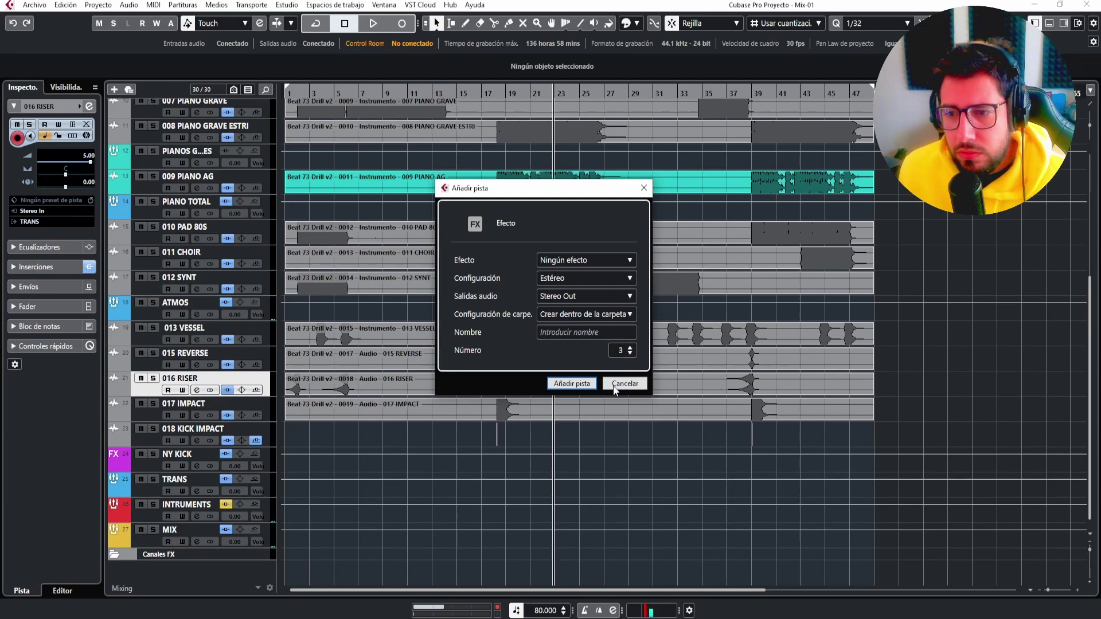
click(576, 384)
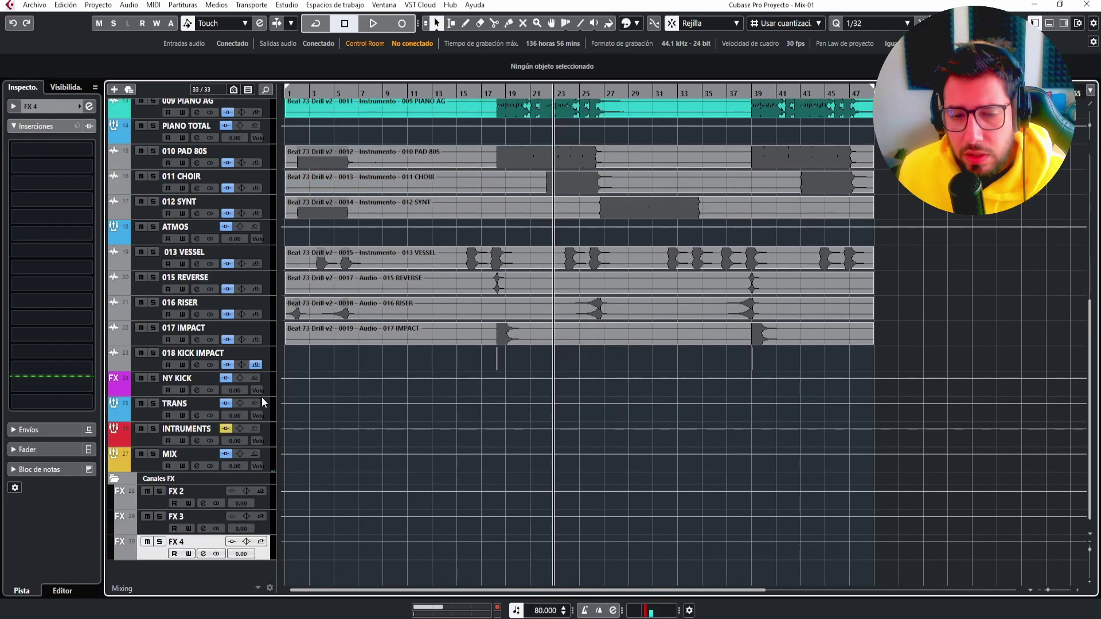
Rename the three new FX tracks RV CORTA, RV MEDIA and RV LARGA in order.
double_click(182, 492)
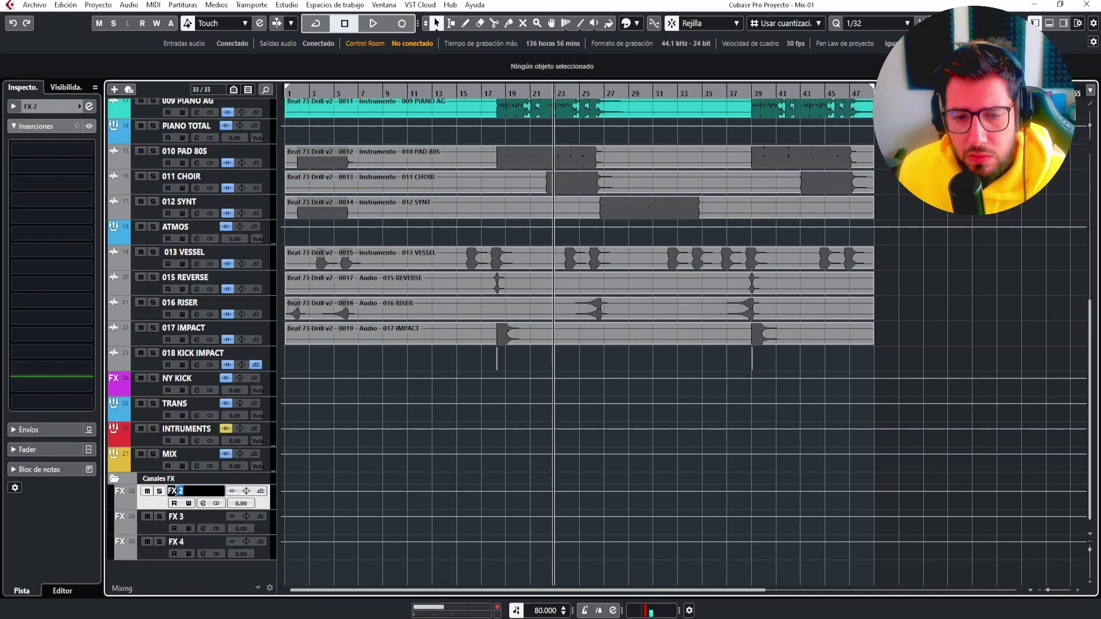
text(RV CORTA)
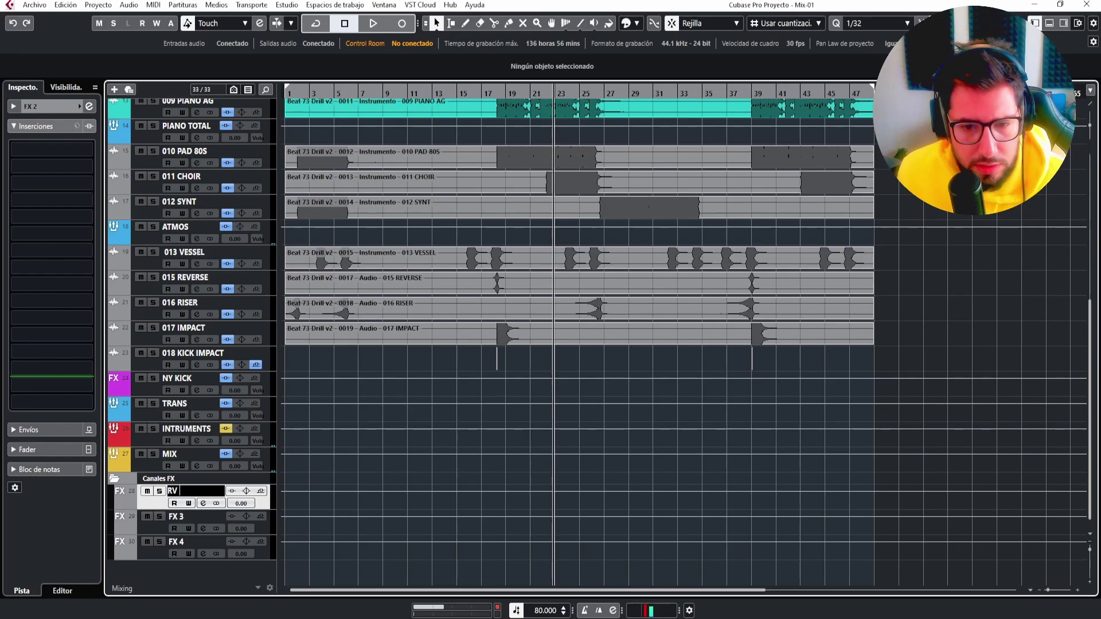
double_click(179, 516)
text(RV ME)
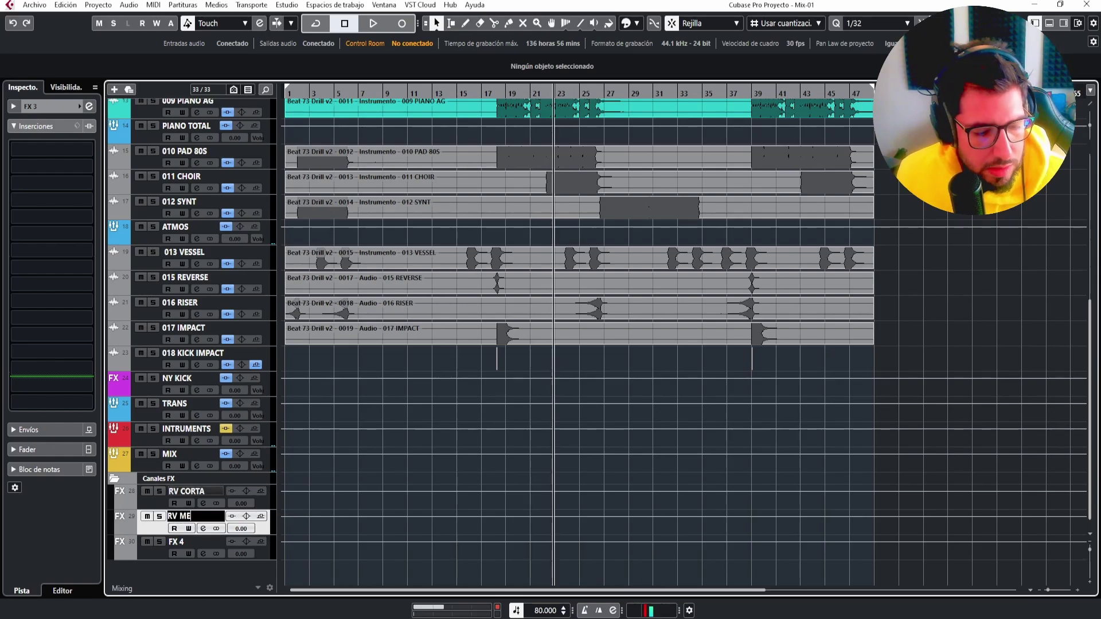
text(DIA)
key(Tab)
text(RV)
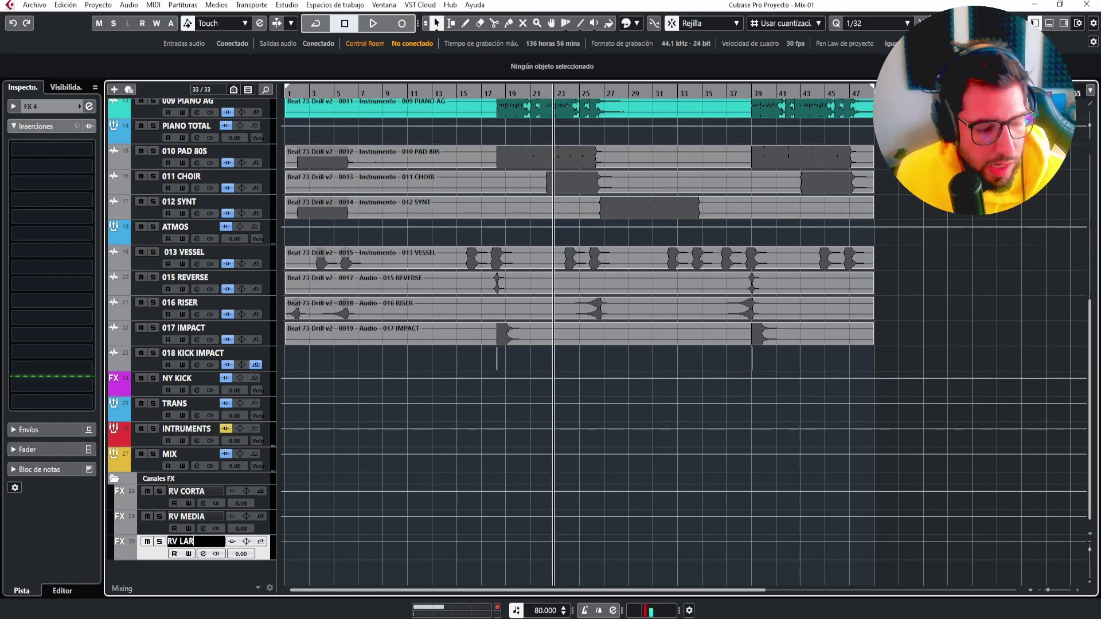
key(Return)
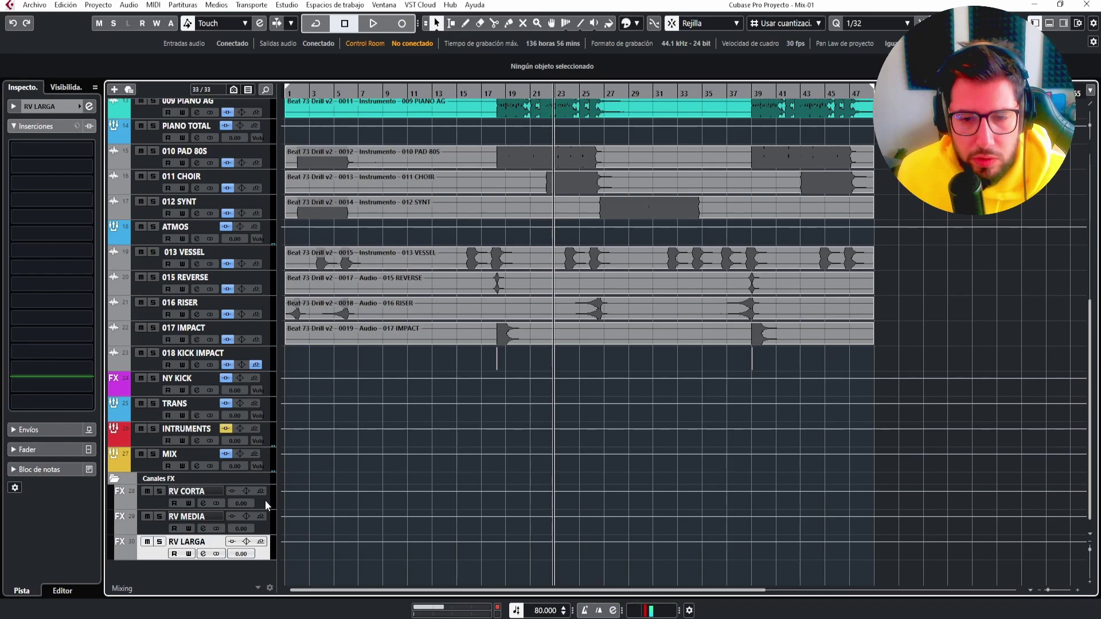
Select the RV CORTA track and load the RoomWorks reverb in its first insert slot.
click(265, 500)
click(270, 524)
click(268, 547)
click(262, 498)
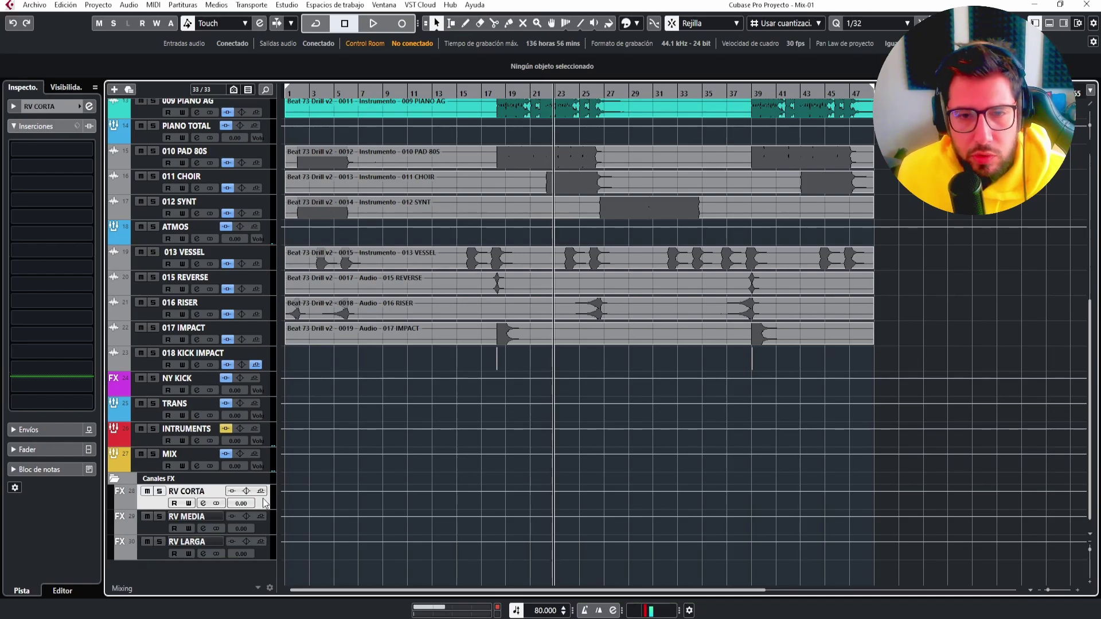
click(91, 148)
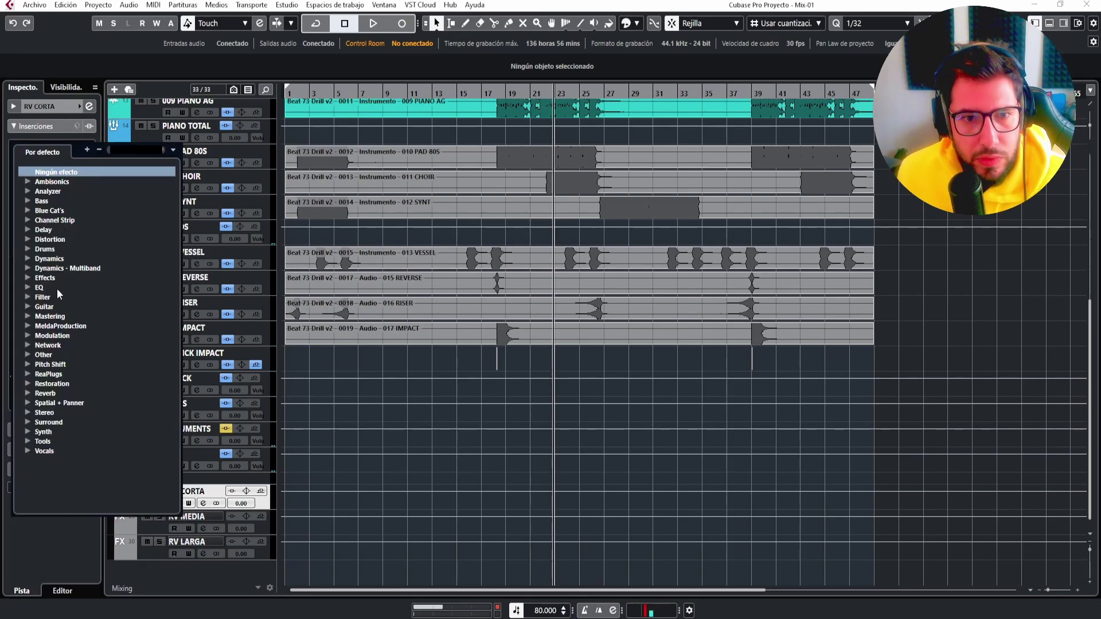
click(27, 394)
scroll(67, 407, down, 2)
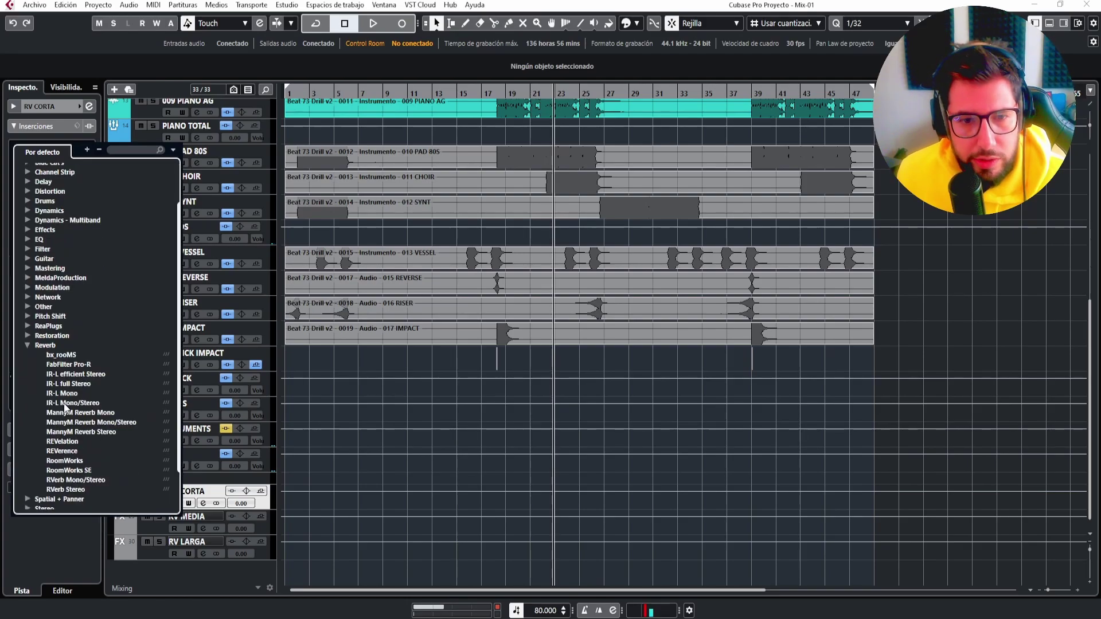
click(60, 461)
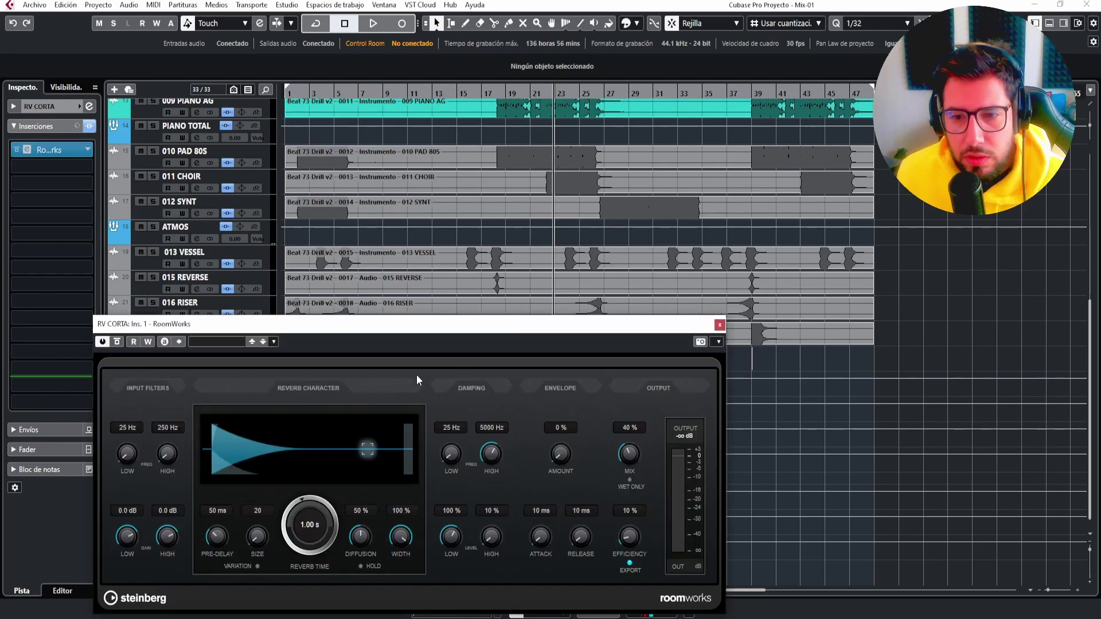
Set the RoomWorks reverb on RV CORTA to a 0.15 s reverb time and 0 ms pre-delay.
click(88, 150)
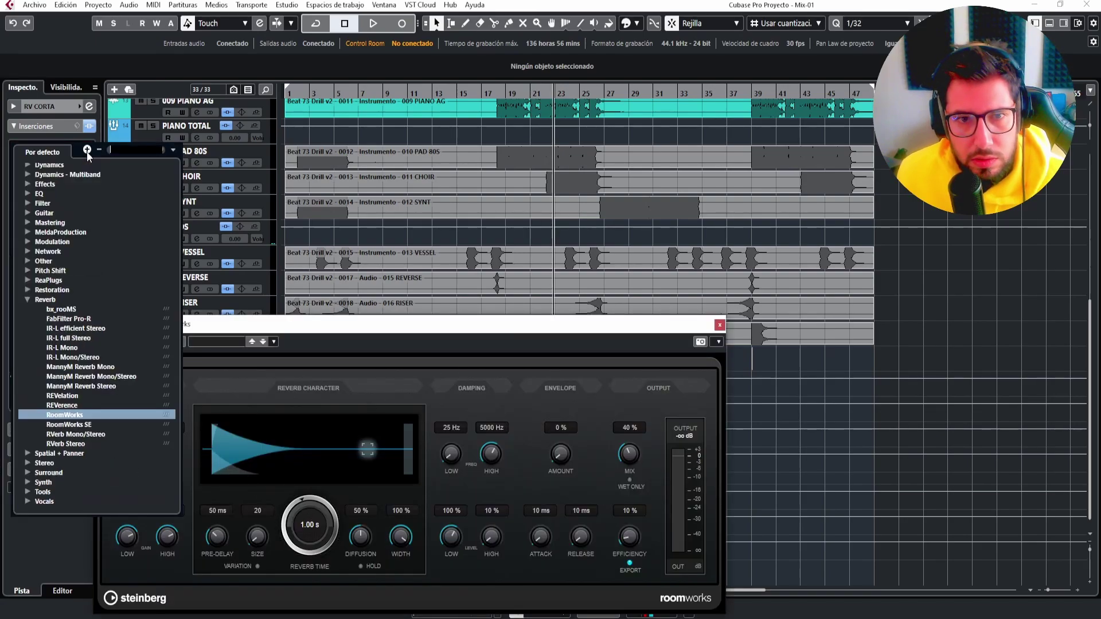
click(322, 349)
drag(306, 500, 213, 553)
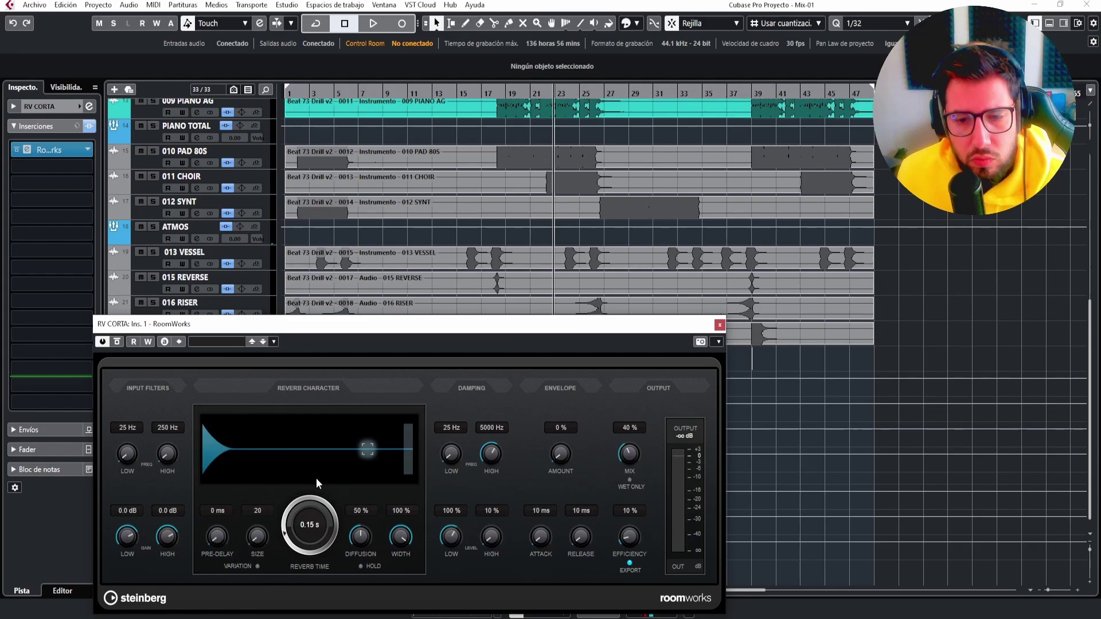
Add a send from the 003 CLAP track to RV CORTA and move the RoomWorks window clear of the send slots.
scroll(273, 216, up, 6)
drag(313, 323, 345, 353)
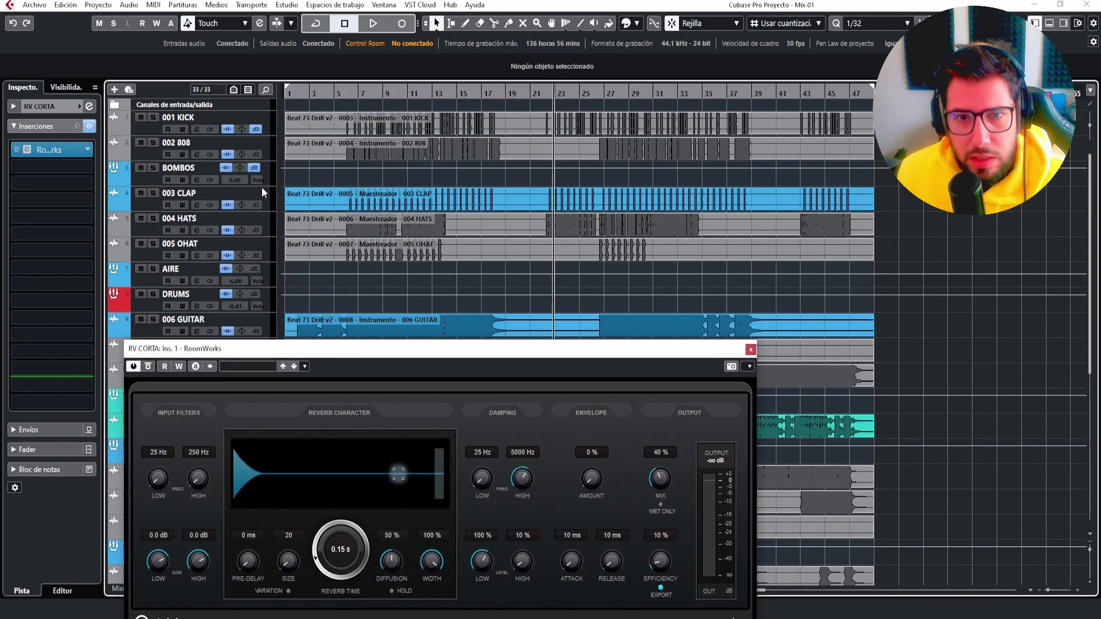
click(147, 198)
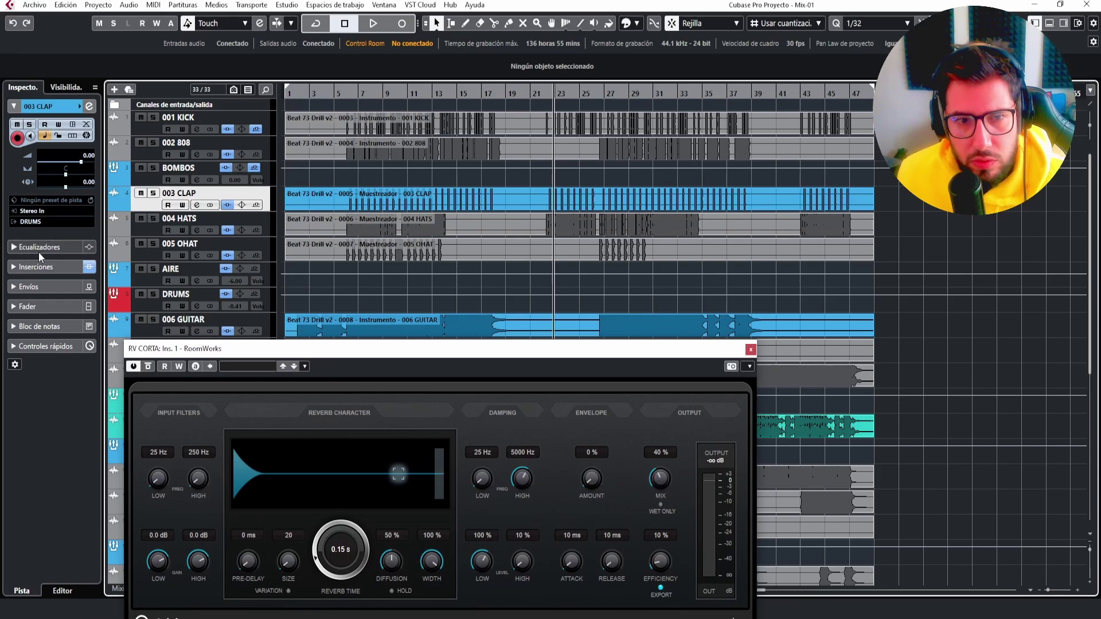
click(40, 287)
click(89, 193)
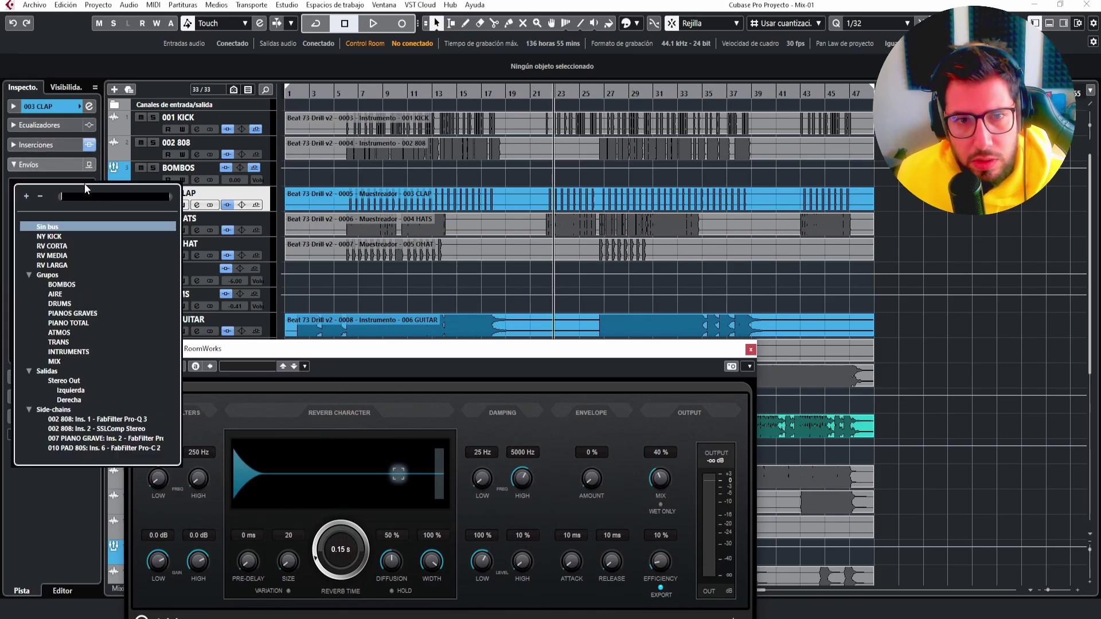
click(60, 244)
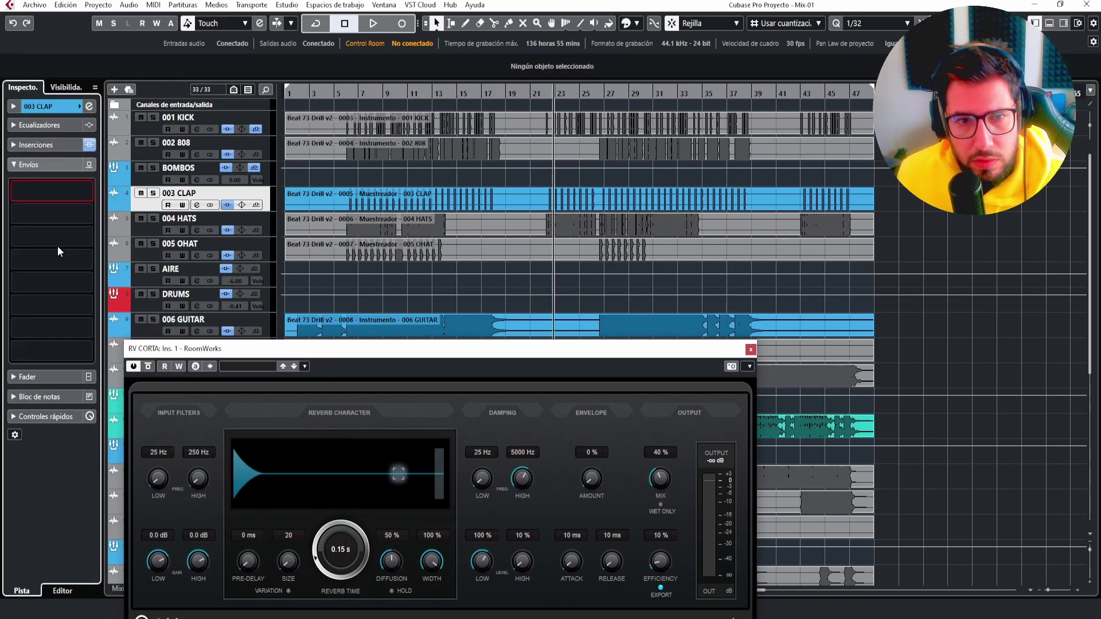
drag(318, 345, 462, 219)
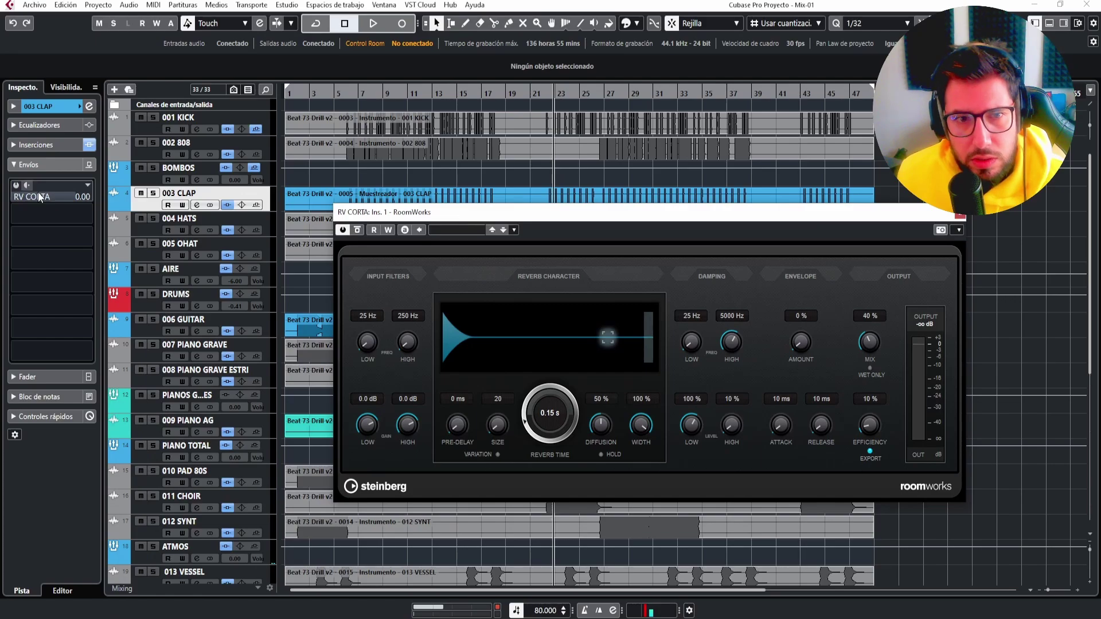
Activate the 003 CLAP track's send to RV CORTA and solo the clap during playback.
click(15, 187)
key(space)
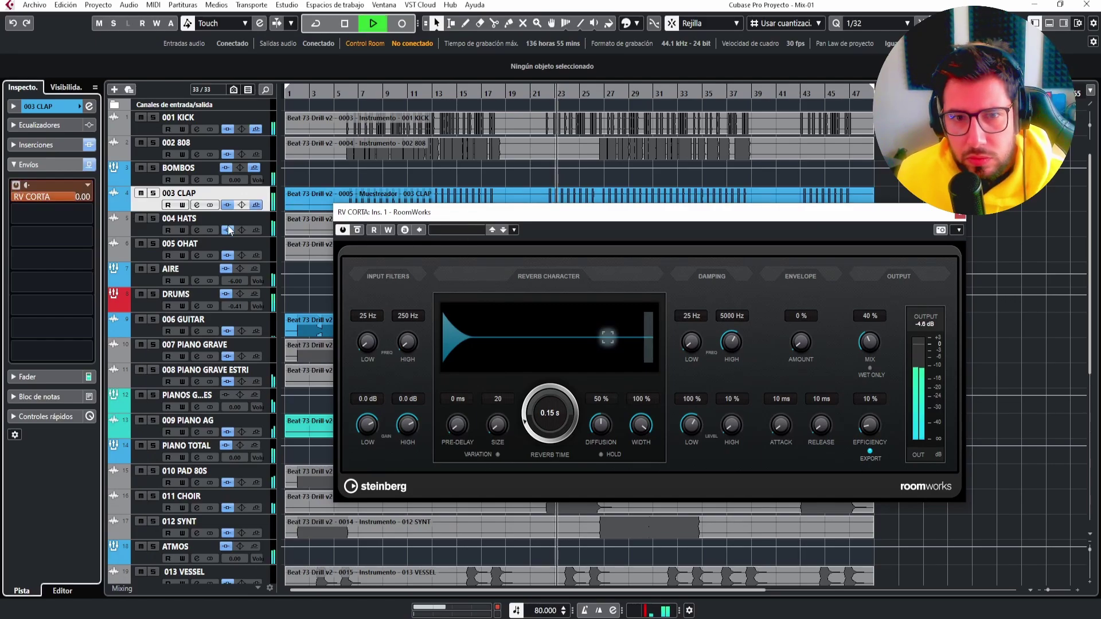
click(149, 195)
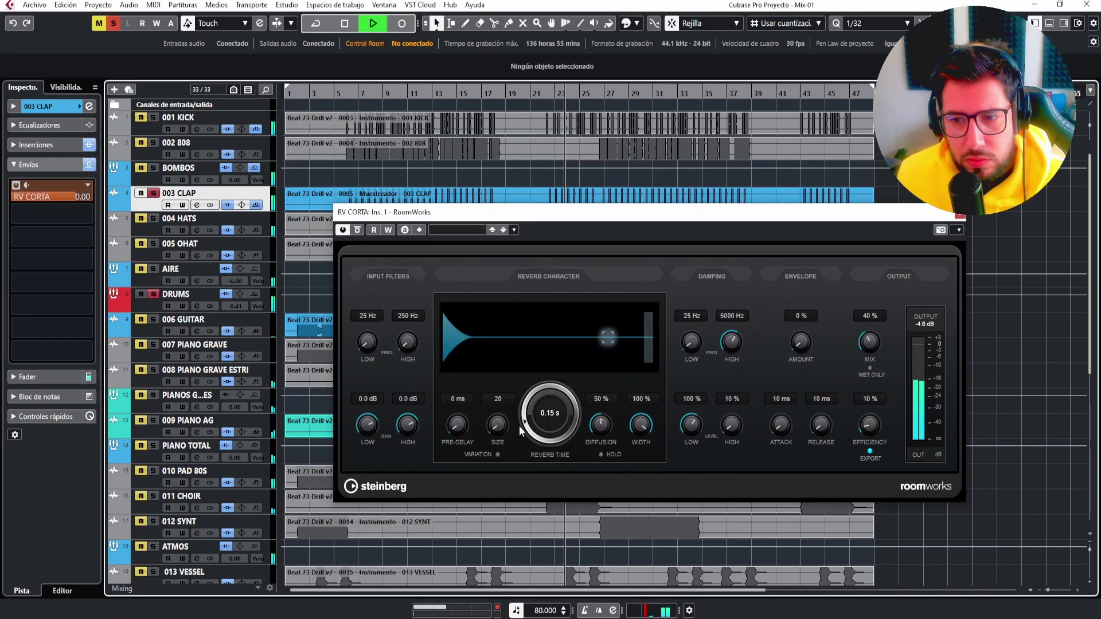
Set the RoomWorks reverb time on RV CORTA to 0.16 s and toggle the FX track's solo while listening to the clap.
mouse_move(527, 429)
mouse_down()
mouse_move(522, 415)
mouse_move(525, 426)
mouse_up()
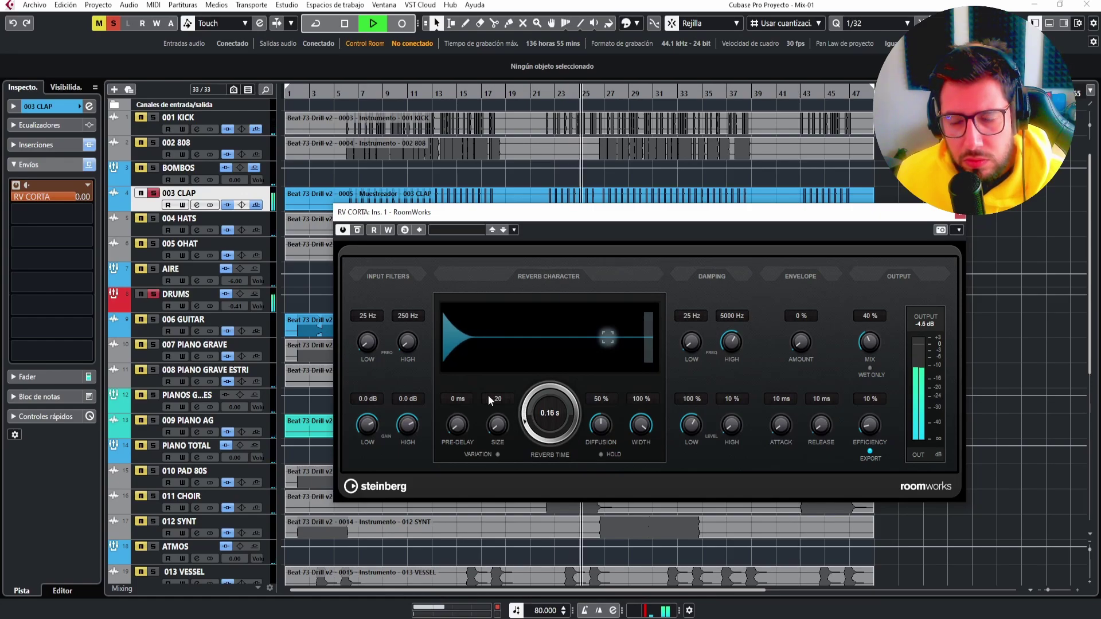
scroll(196, 367, down, 6)
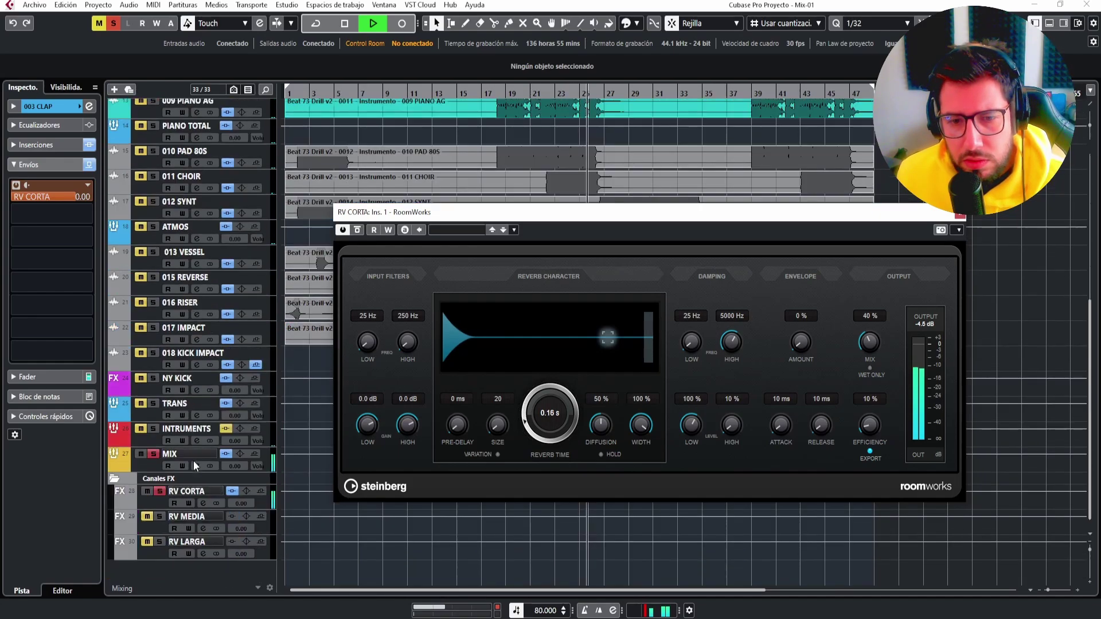
click(159, 492)
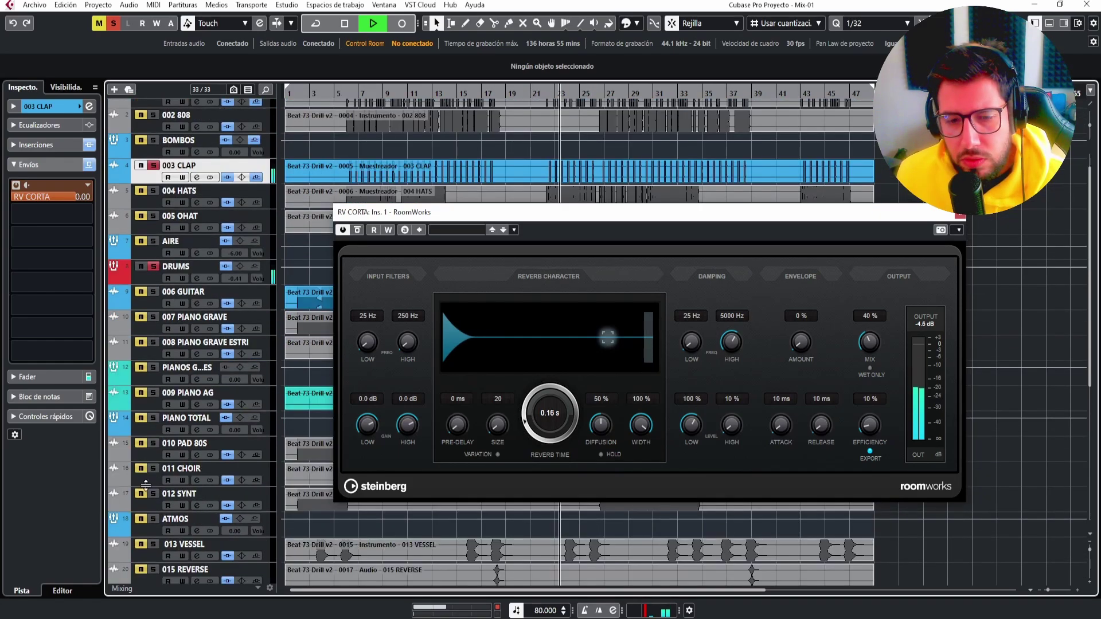
scroll(151, 367, down, 6)
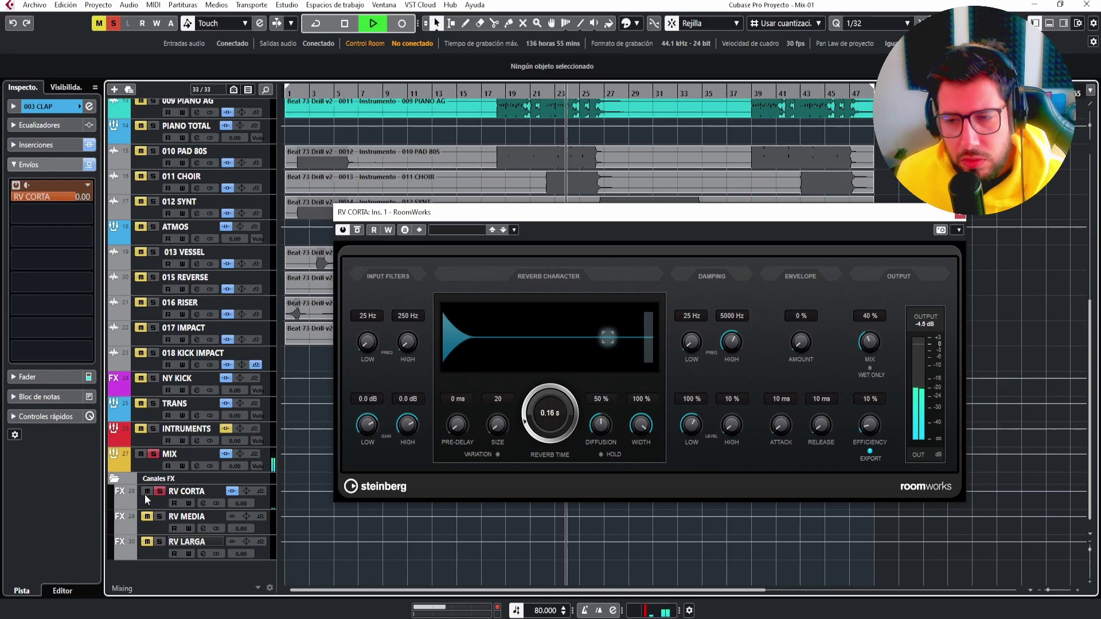
key(space)
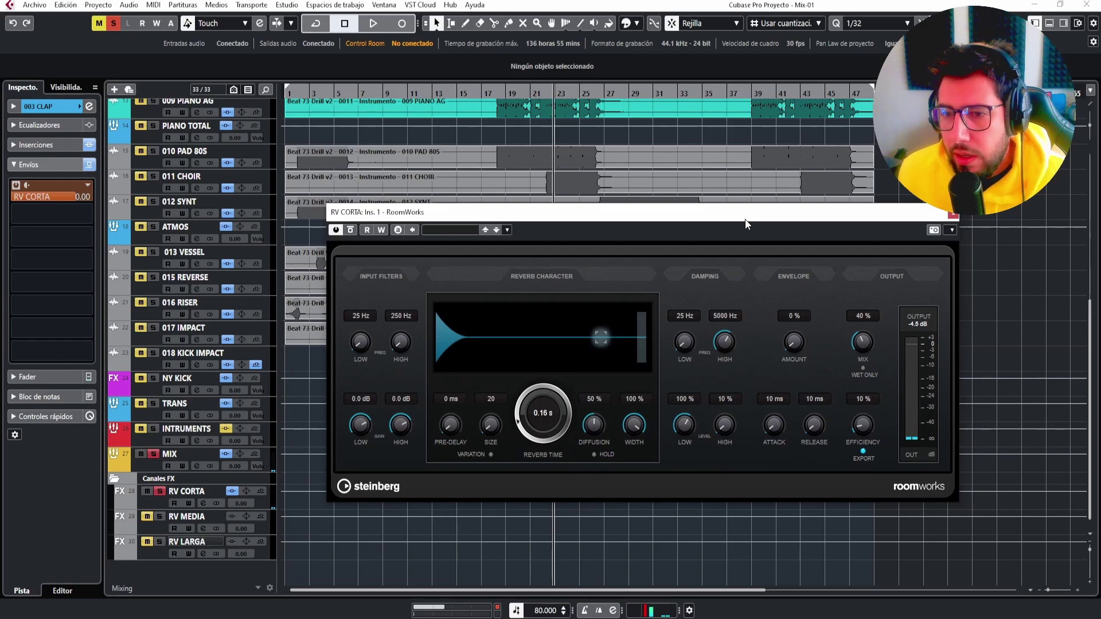
Raise the RoomWorks reverb time on RV CORTA to 0.83 s and play the soloed clap through it.
drag(745, 219, 732, 223)
click(150, 528)
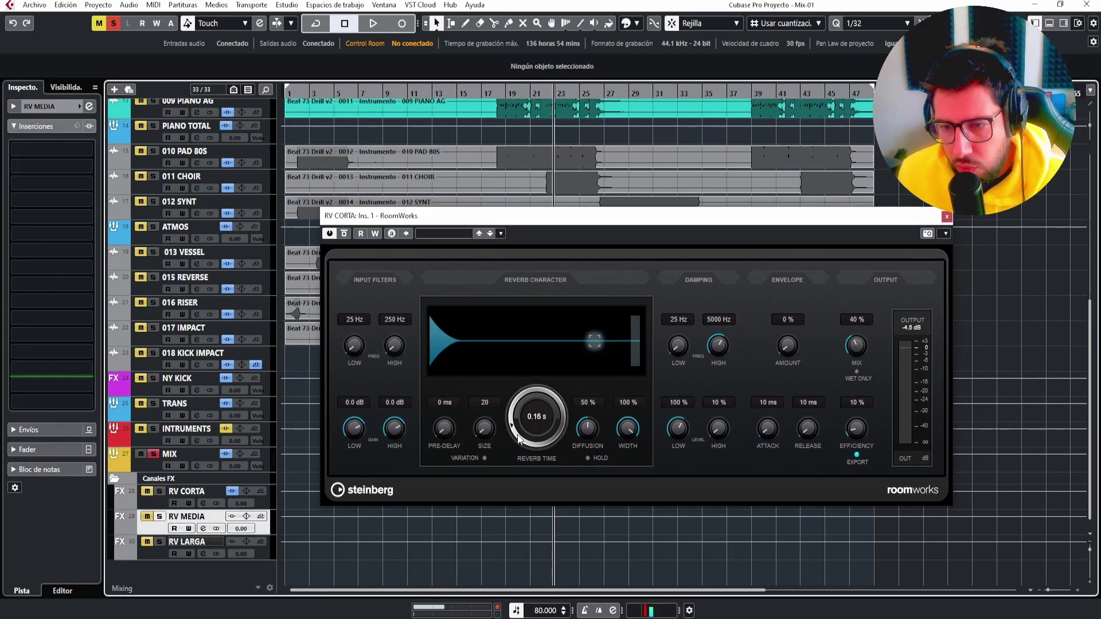
drag(518, 440, 585, 353)
key(space)
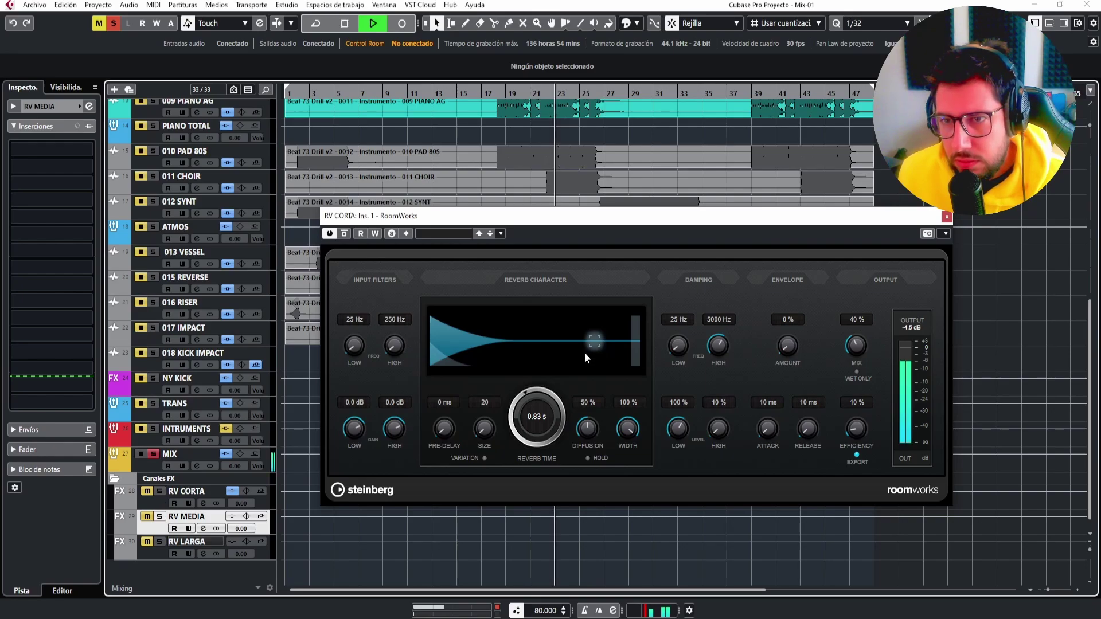
Toggle the solos of RV MEDIA and RV CORTA during playback to compare the clap without and with its reverb.
click(159, 516)
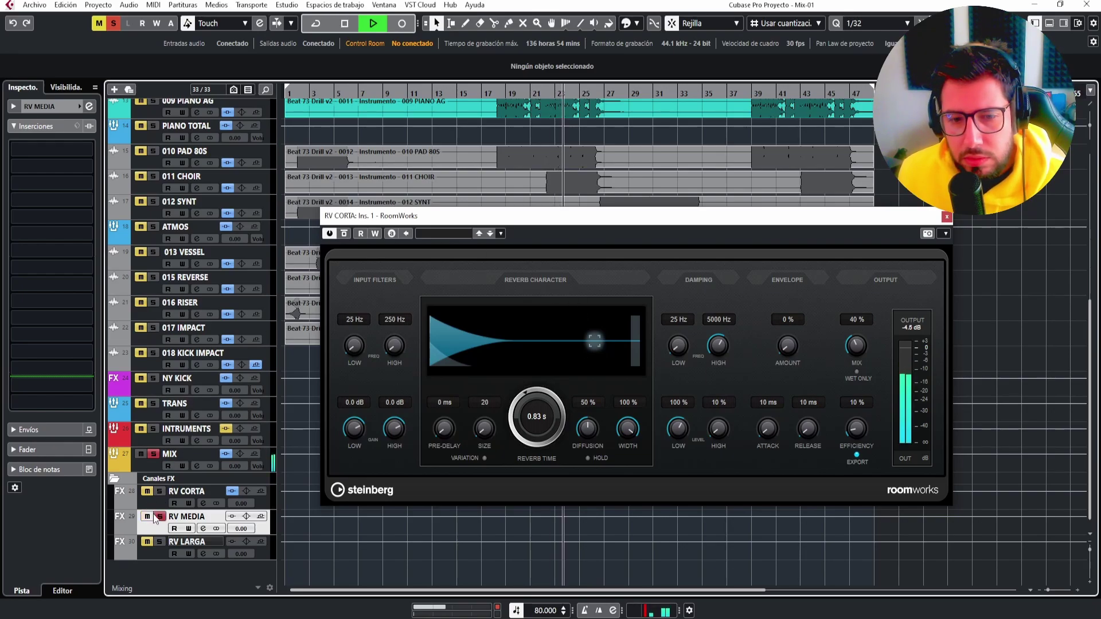
click(157, 516)
click(159, 492)
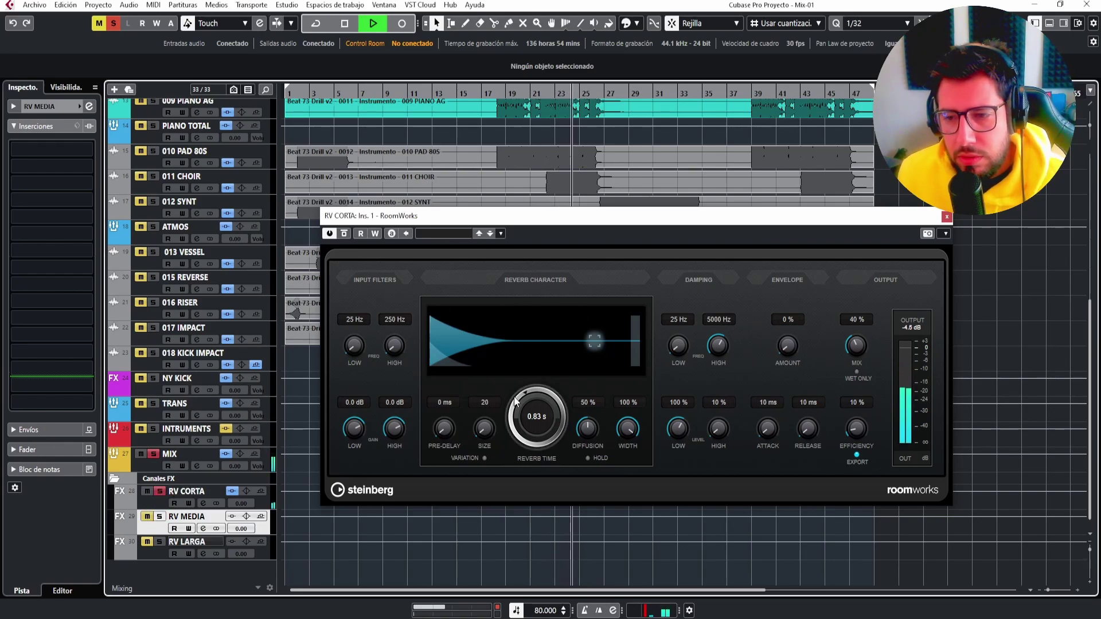
key(space)
Set the RV CORTA reverb time to 14.52 s and move the RoomWorks window clear of the drum tracks.
drag(525, 392, 537, 340)
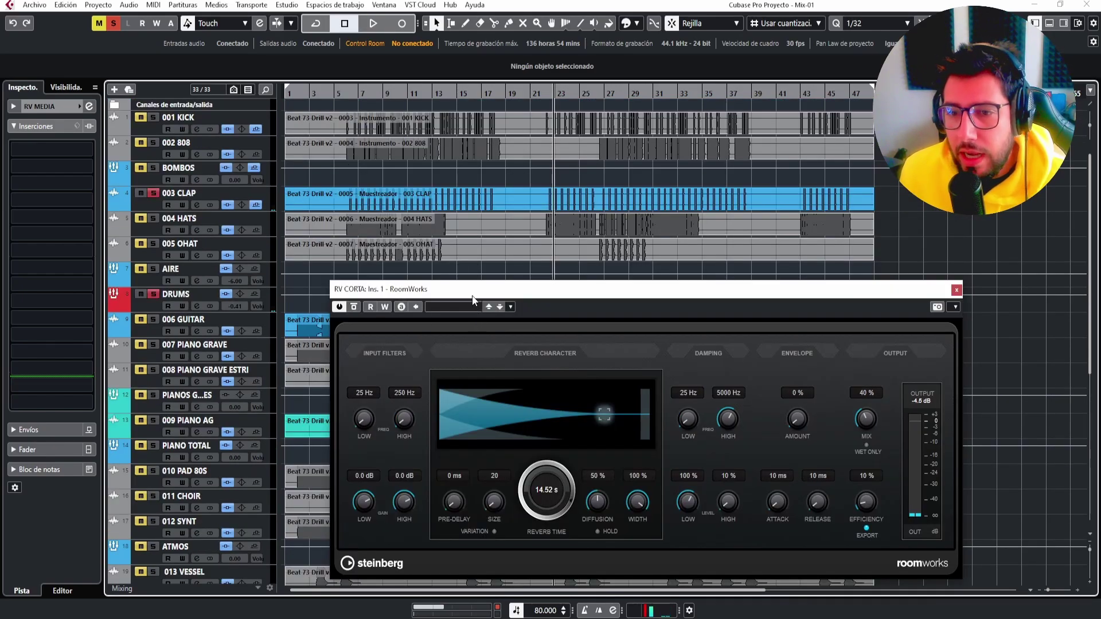
drag(474, 300, 462, 341)
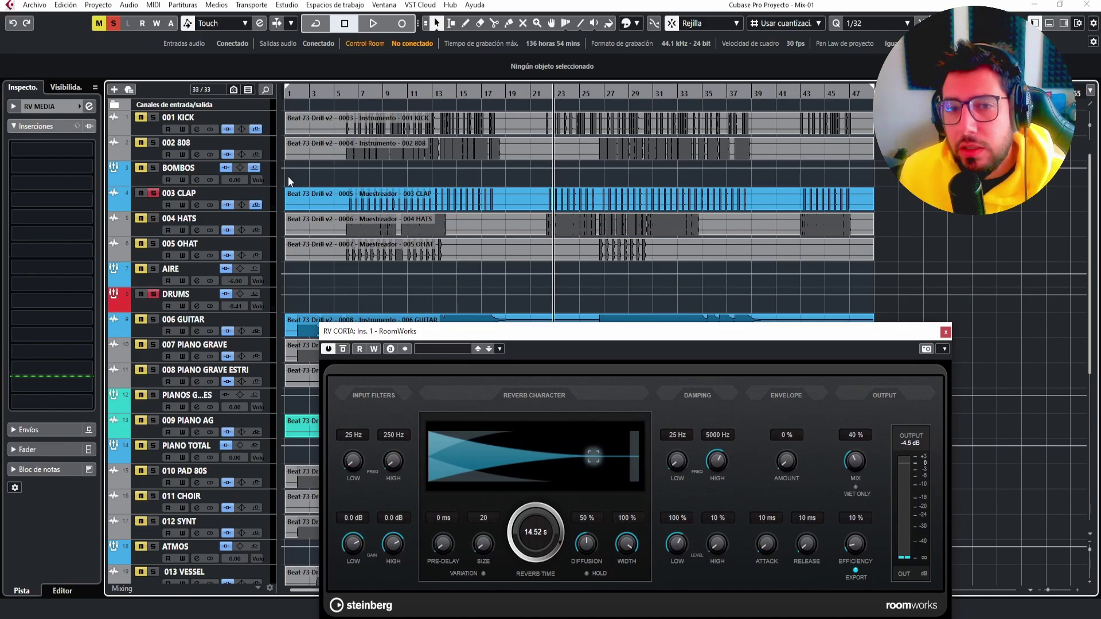
Review how the 003 CLAP send and the other instrument tracks relate to the RV CORTA, RV MEDIA and RV LARGA tracks.
scroll(172, 344, down, 5)
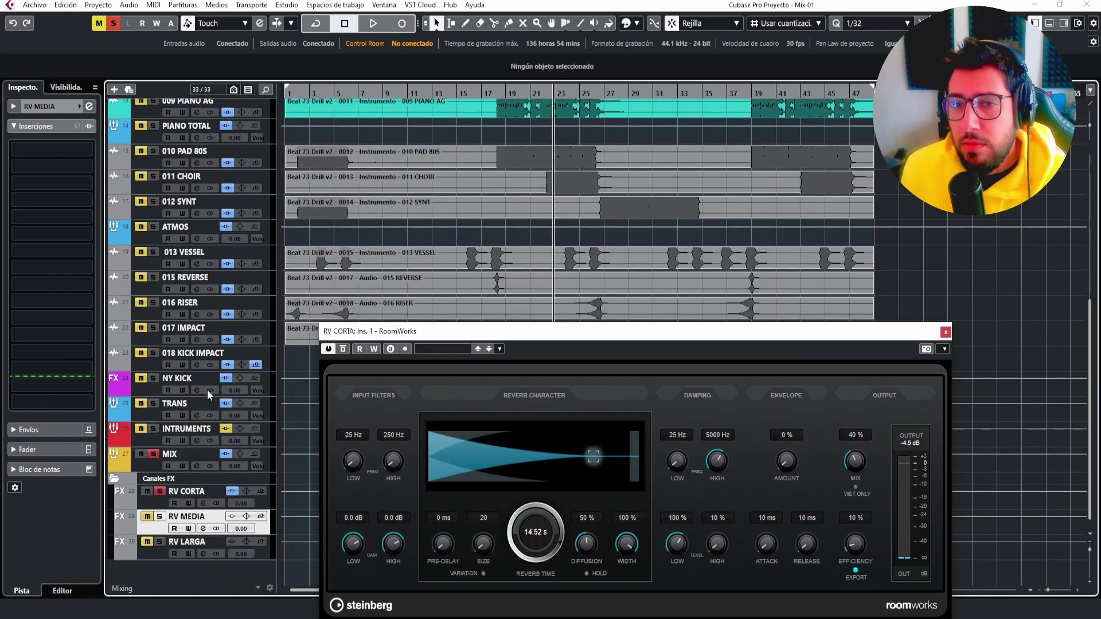
scroll(207, 390, up, 5)
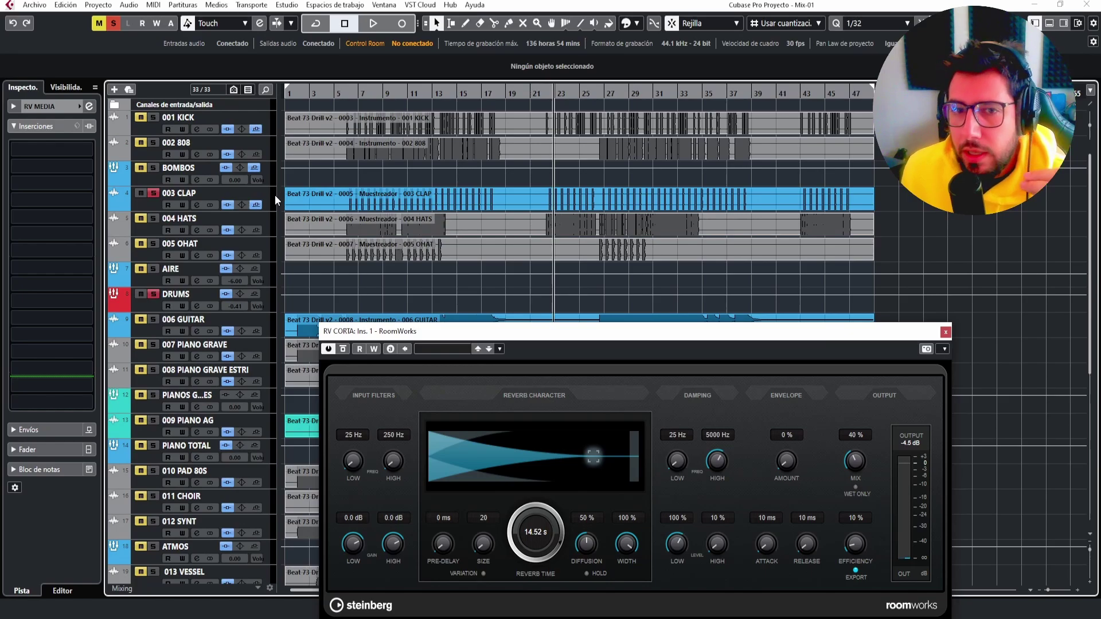
click(270, 196)
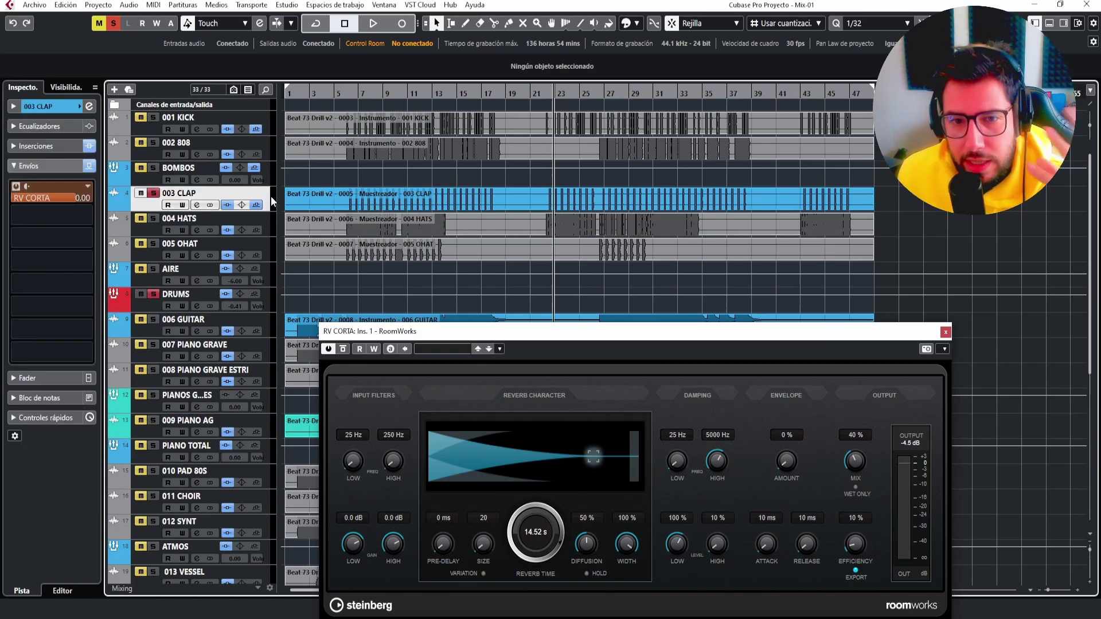
scroll(270, 197, down, 2)
scroll(175, 275, down, 2)
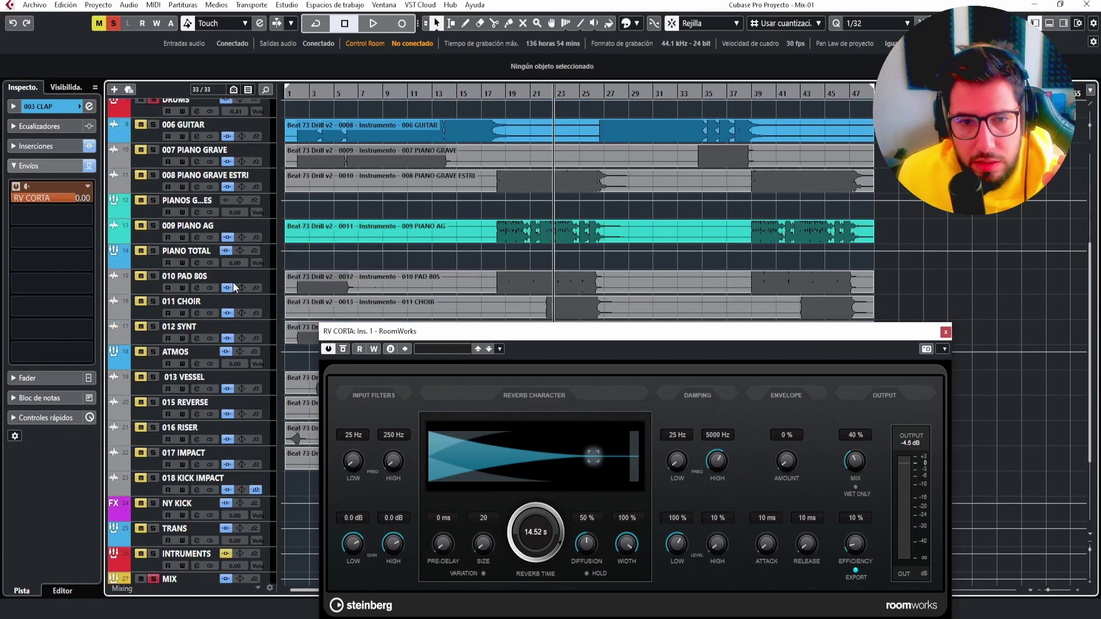
scroll(265, 313, down, 2)
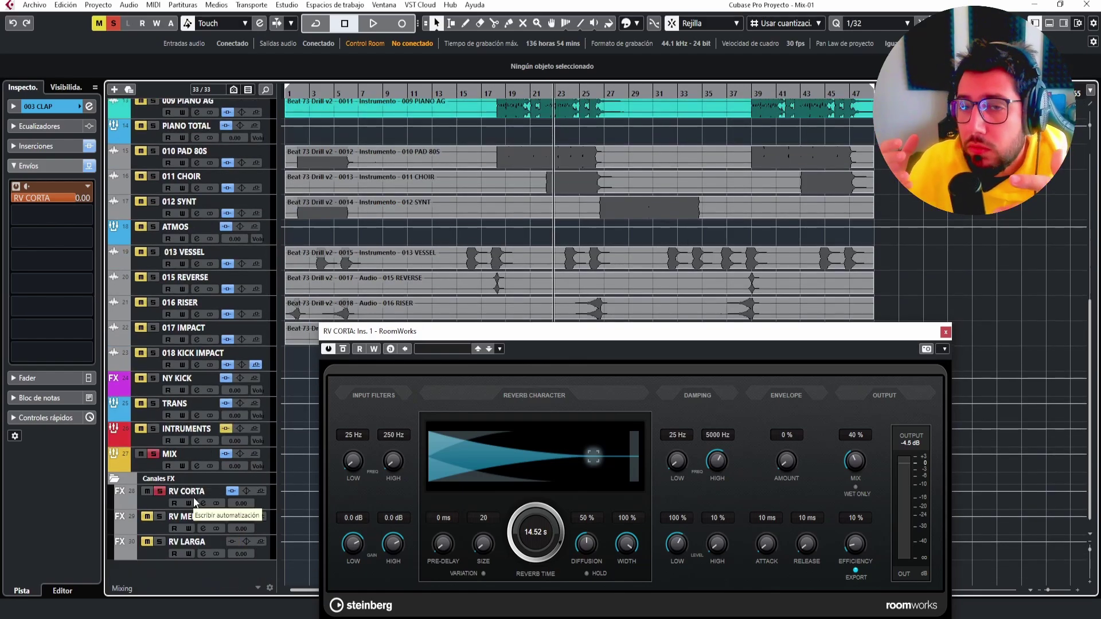
scroll(194, 498, up, 5)
scroll(185, 526, down, 5)
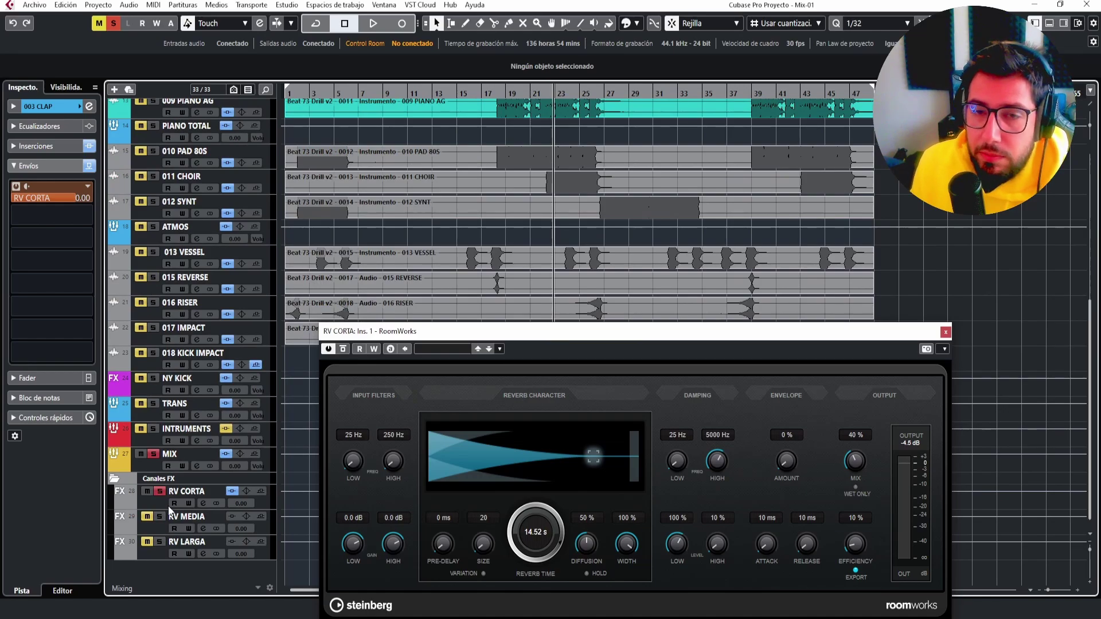
scroll(168, 506, up, 5)
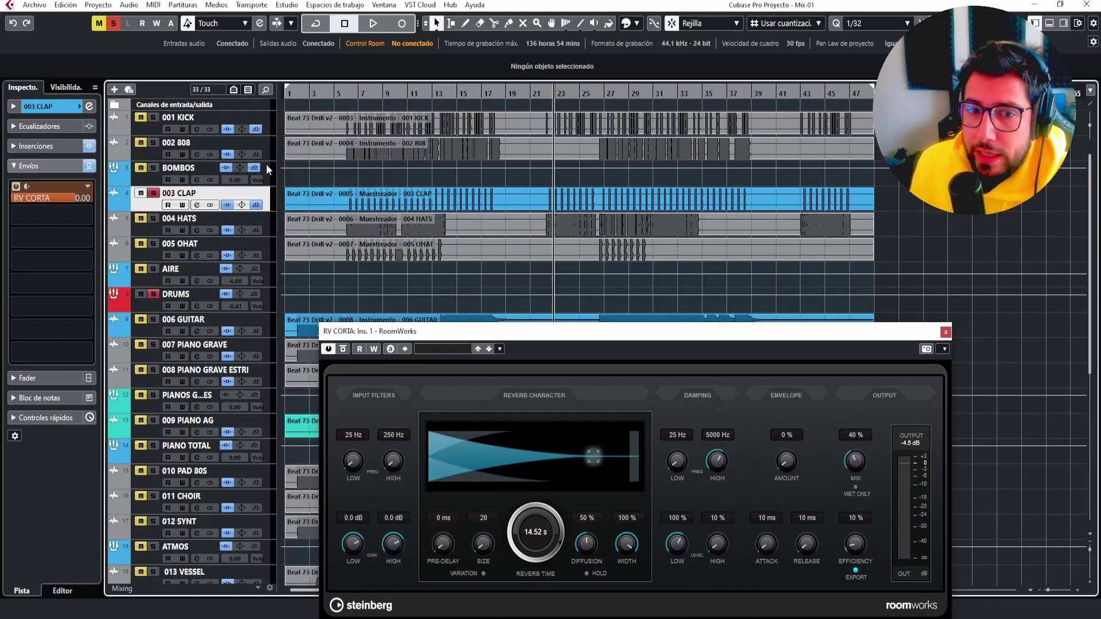
scroll(264, 174, down, 5)
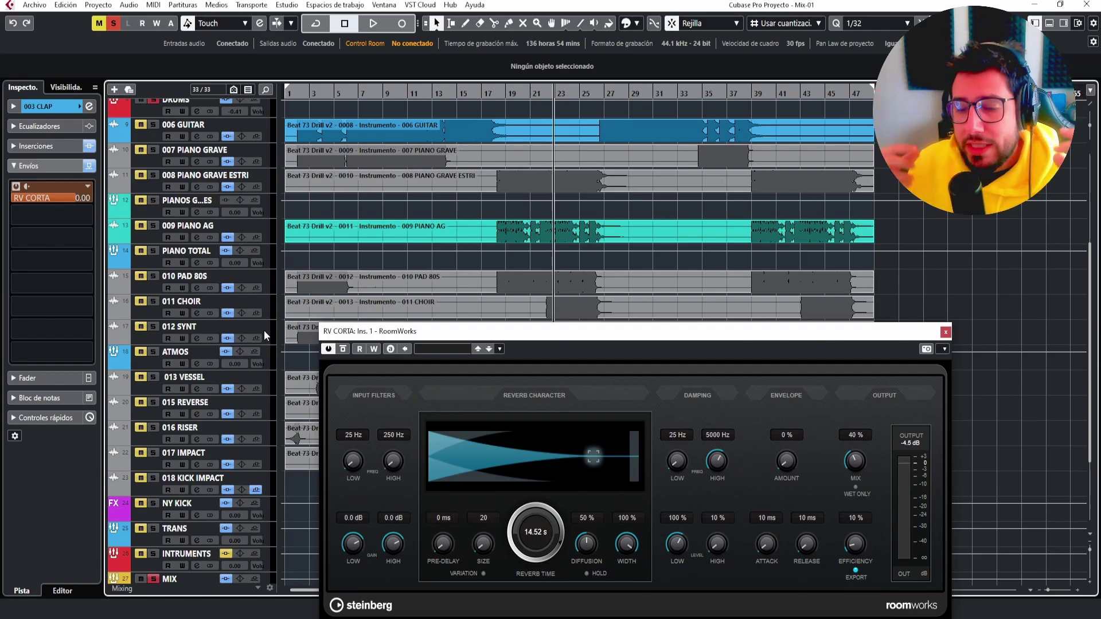
scroll(240, 397, down, 5)
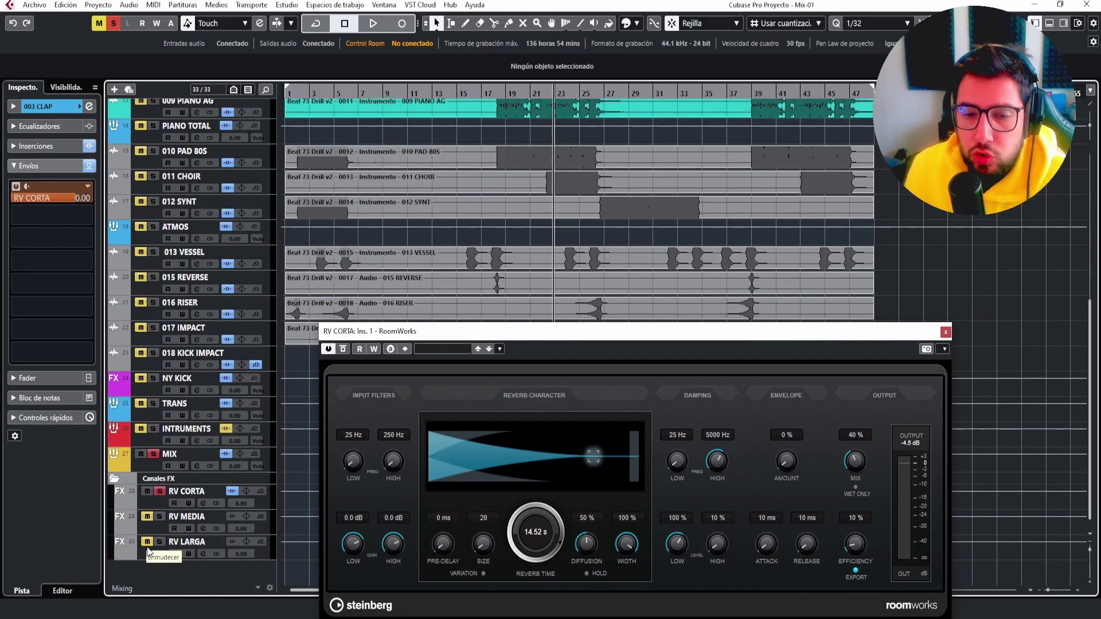
scroll(160, 488, up, 10)
scroll(190, 355, down, 10)
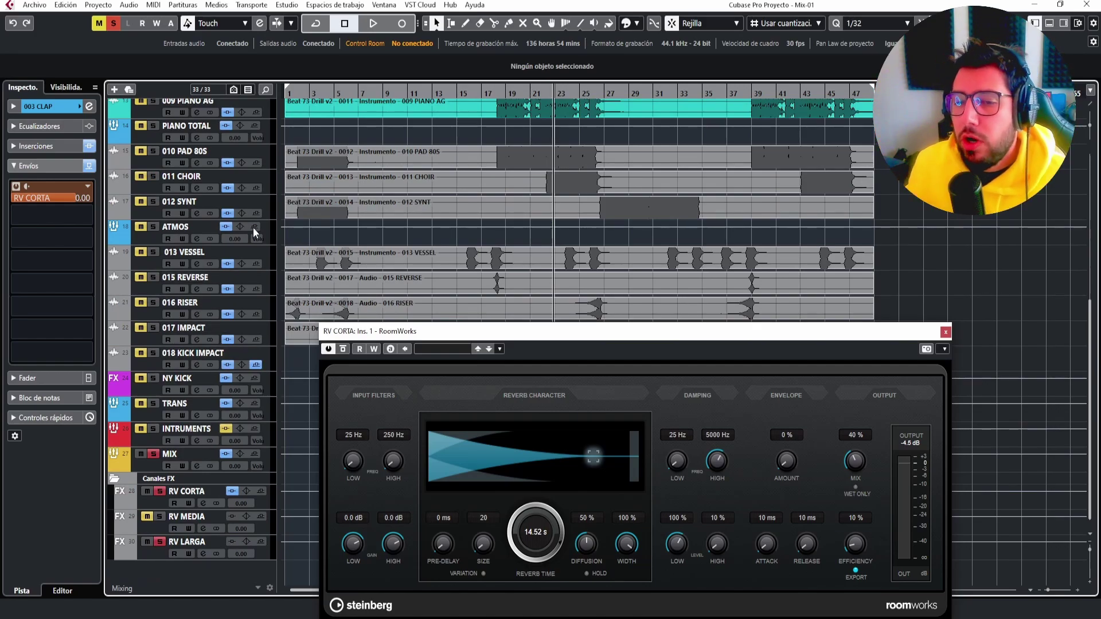
Delete the three reverb FX tracks RV CORTA, RV MEDIA and RV LARGA together.
drag(381, 335, 426, 367)
scroll(258, 279, up, 4)
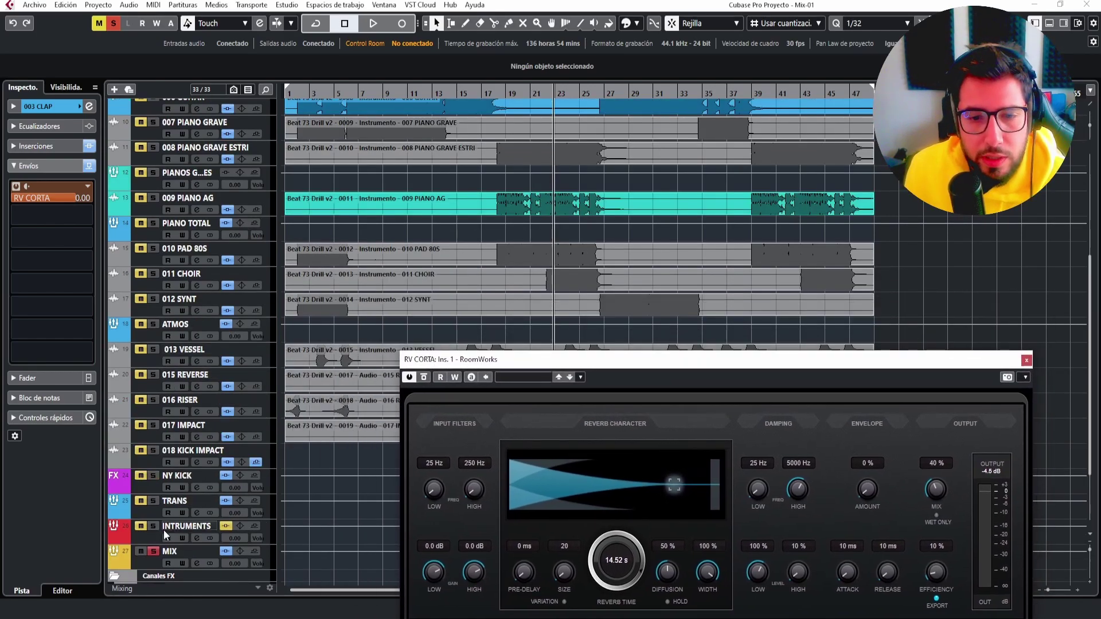
scroll(163, 510, down, 4)
click(157, 499)
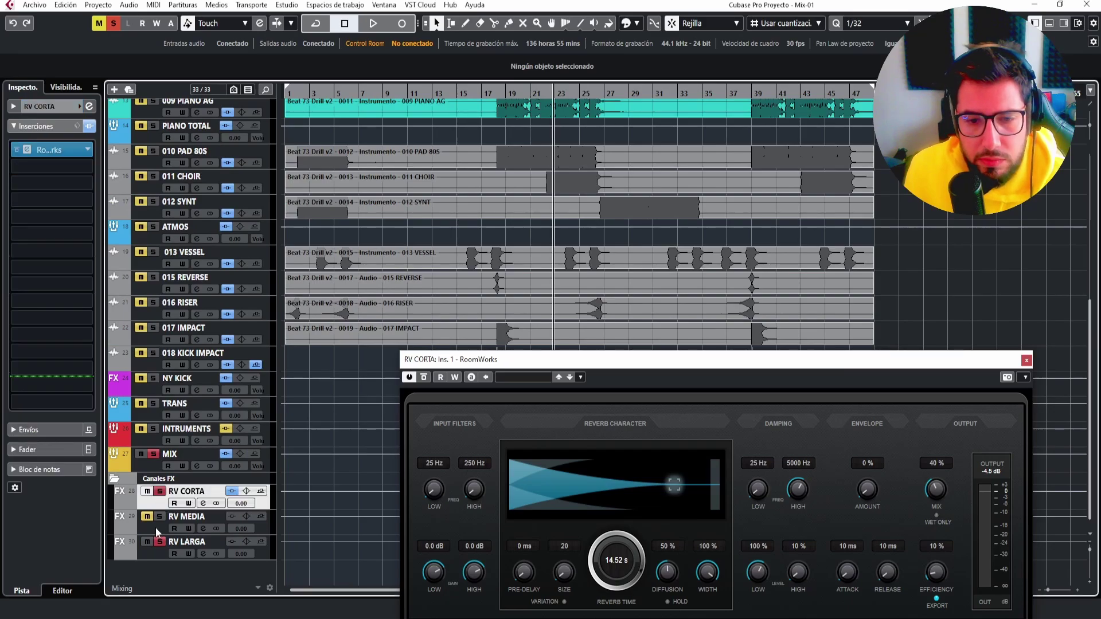
ctrl+click(152, 549)
right_click(154, 531)
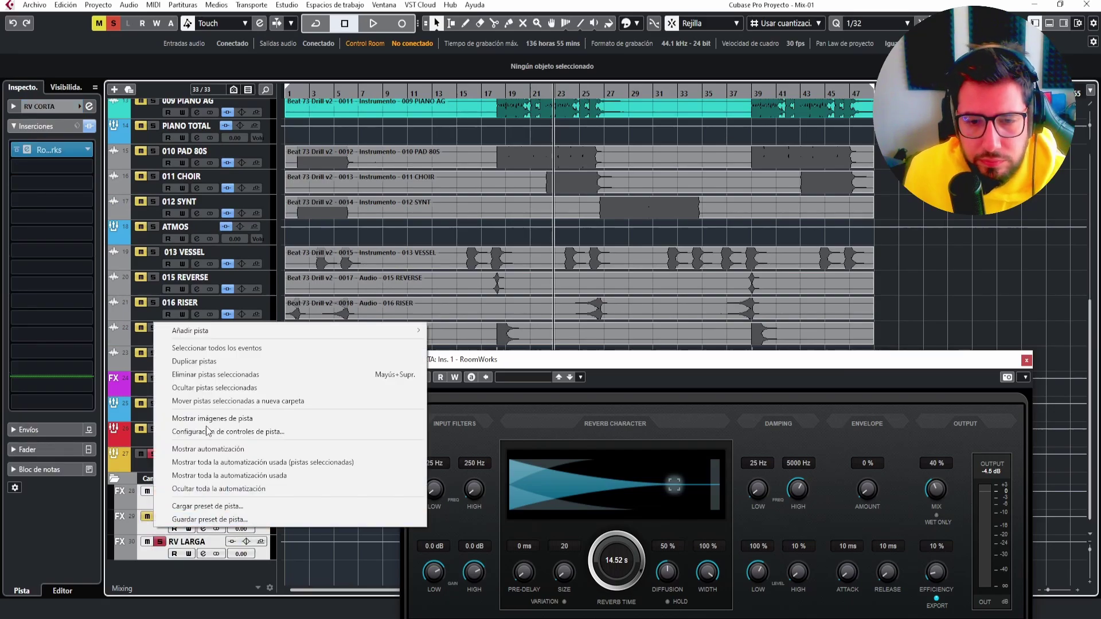
click(193, 374)
Solo the 012 SYNT track and play a short passage from about bar 3.
scroll(229, 398, up, 4)
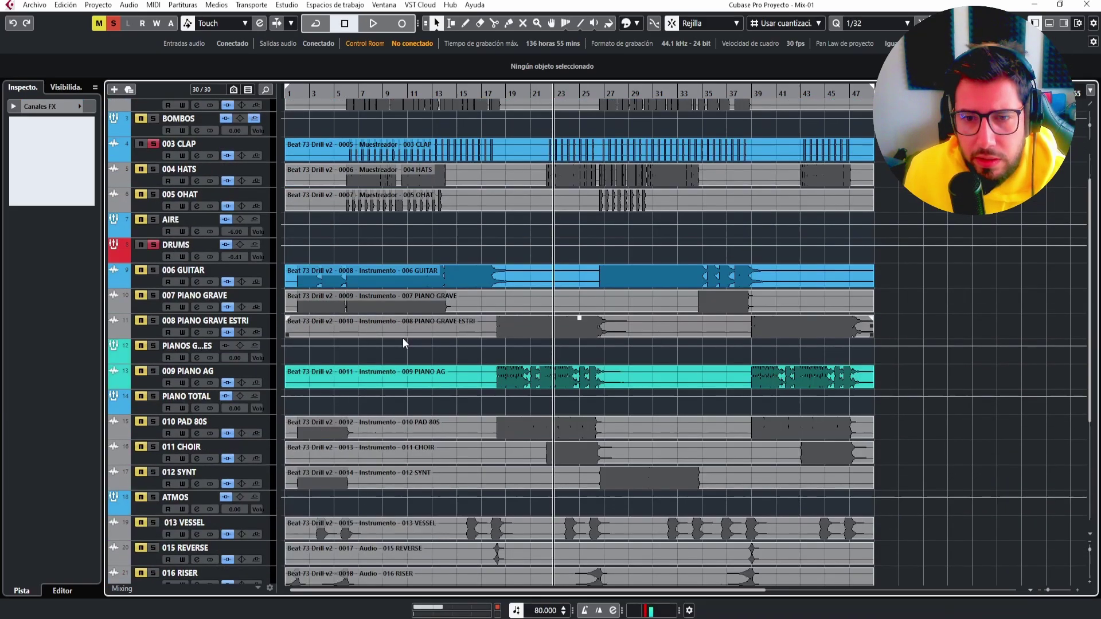
click(153, 470)
click(308, 94)
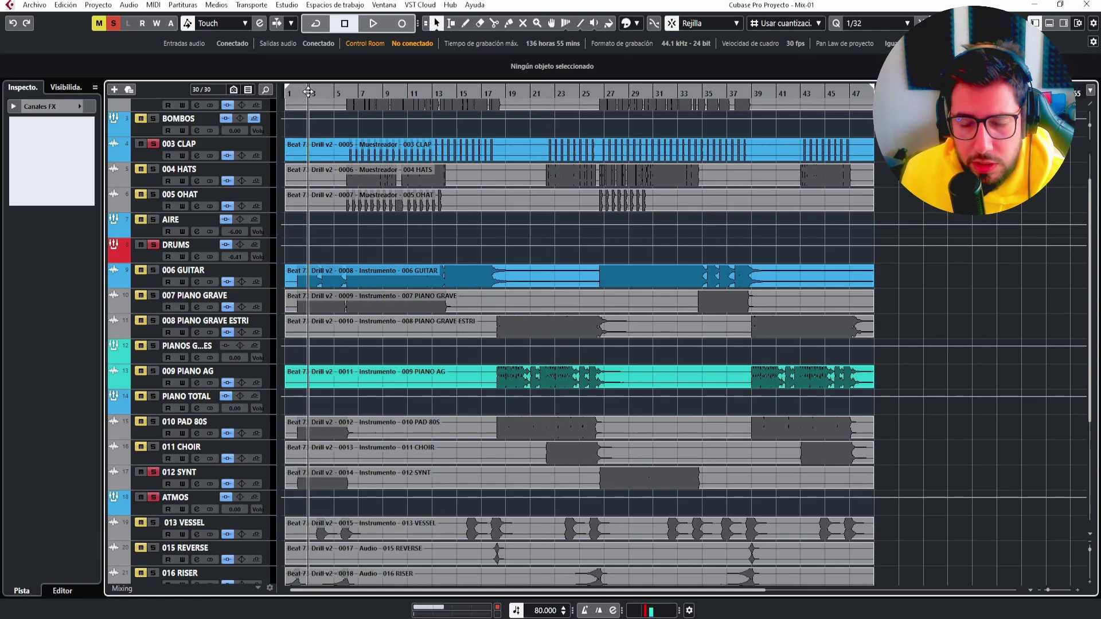
key(space)
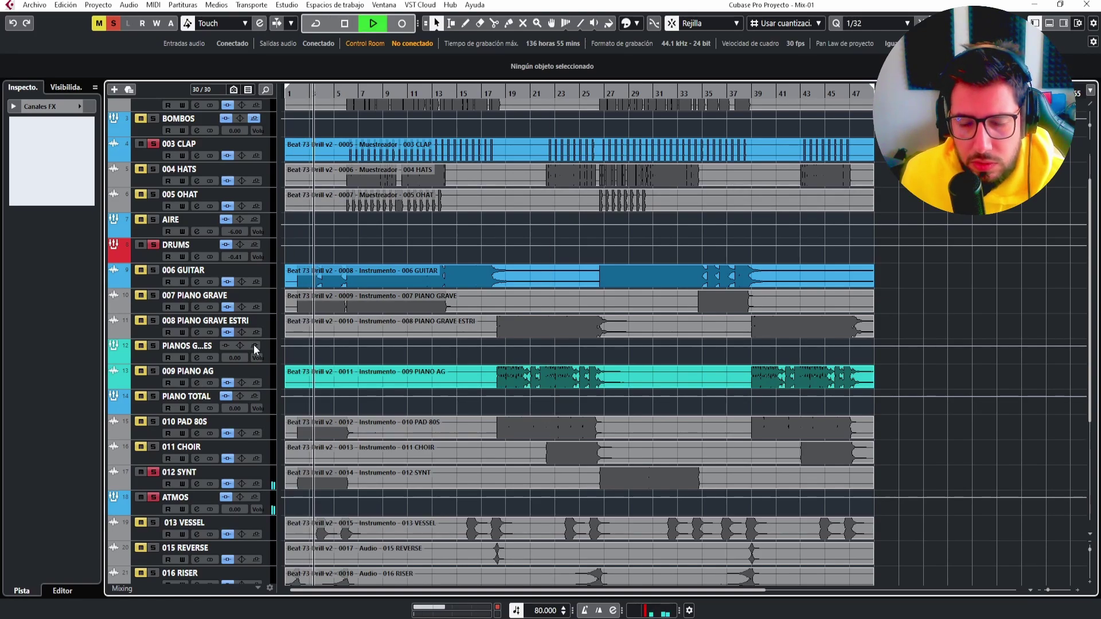
key(space)
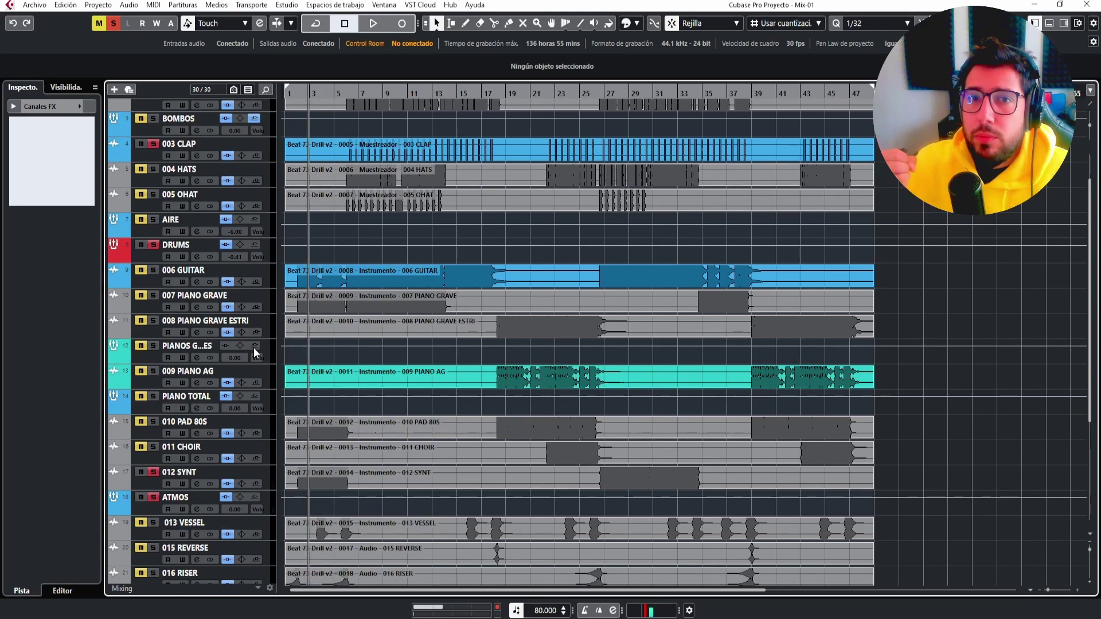
Replay the soloed synth passage and select the 012 SYNT track to examine its send slots.
scroll(430, 382, down, 5)
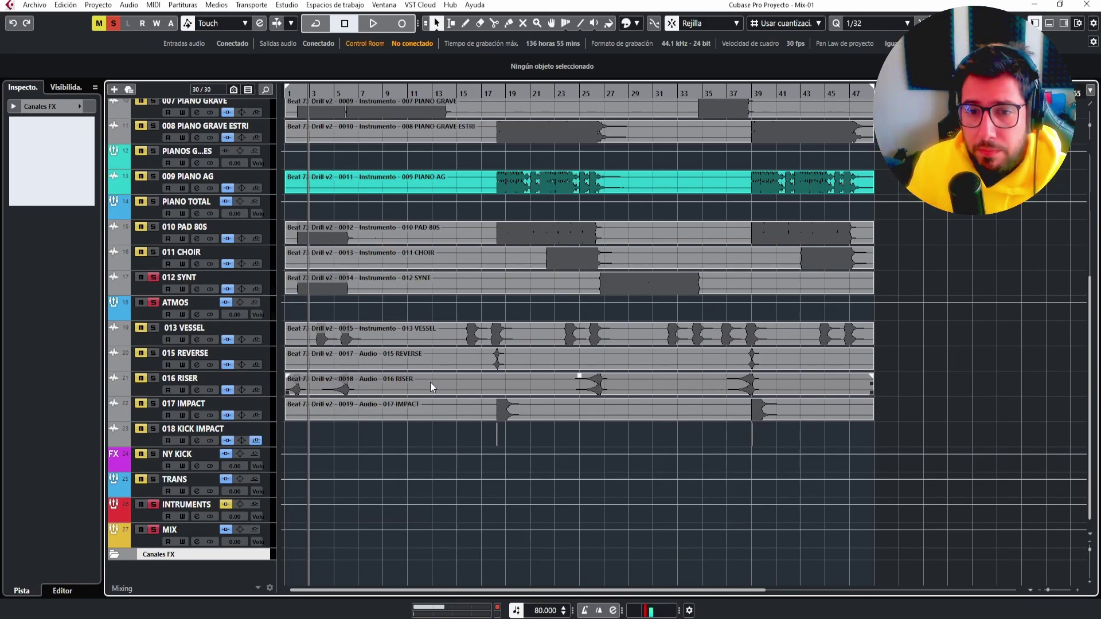
key(space)
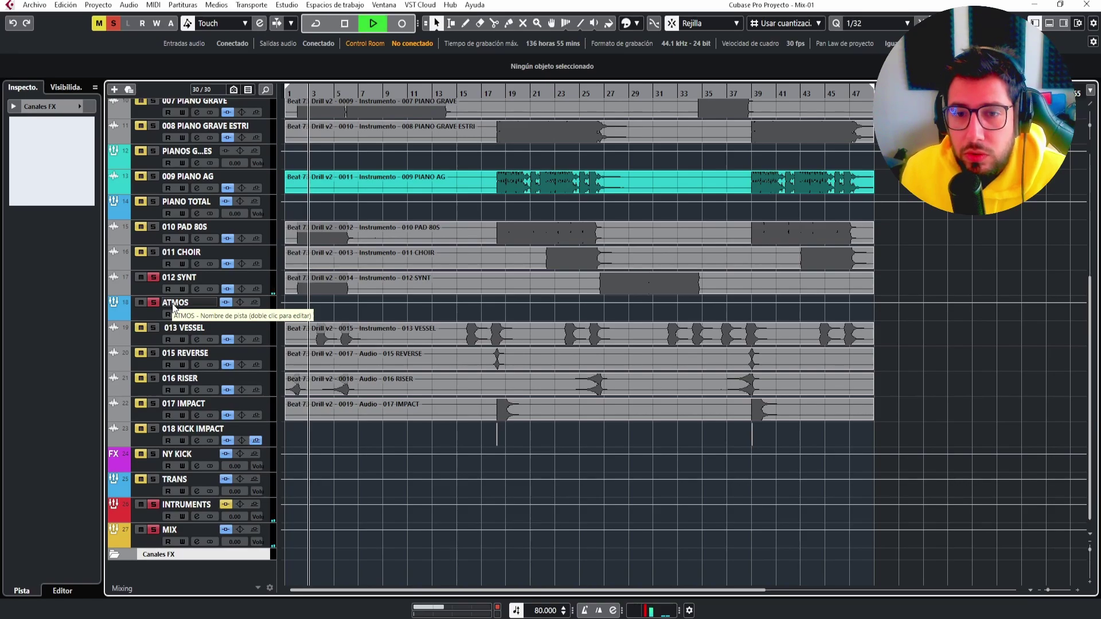
key(space)
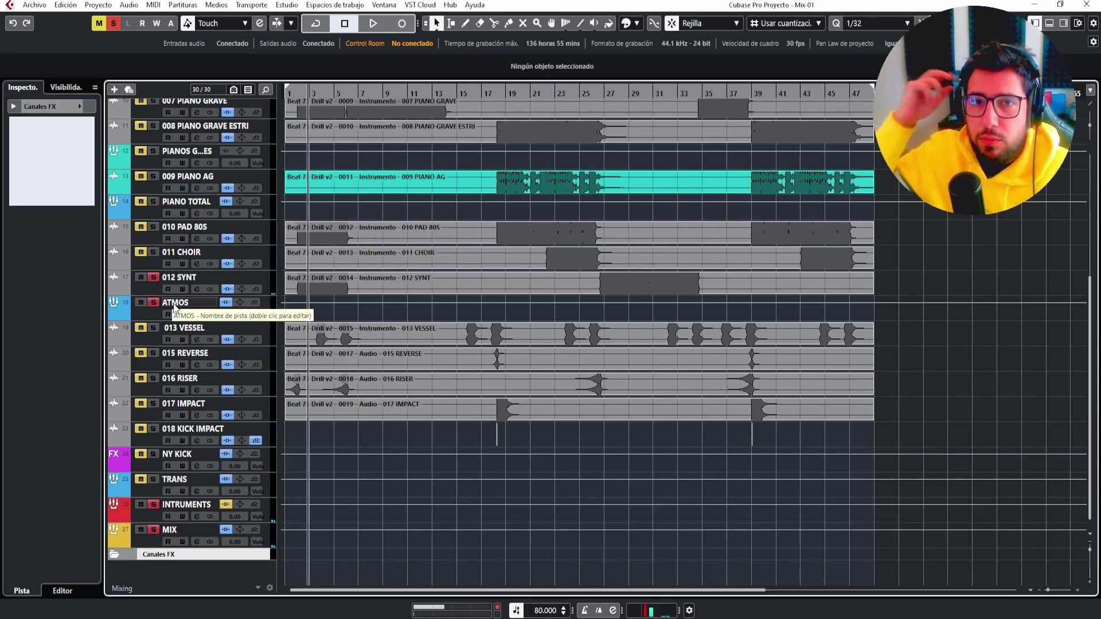
click(269, 291)
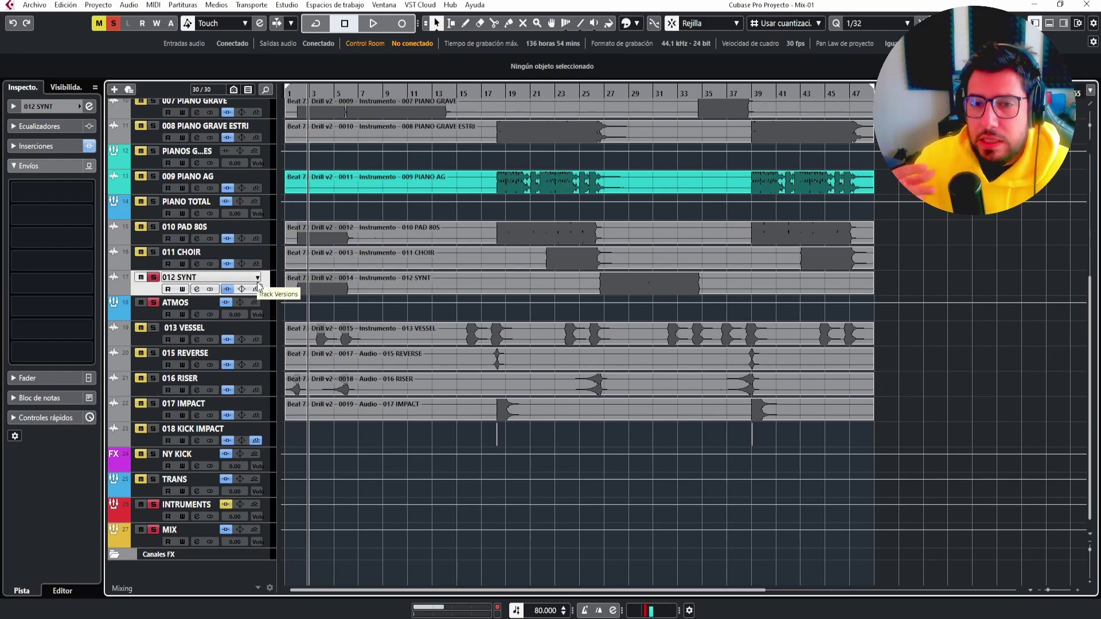
scroll(421, 312, up, 8)
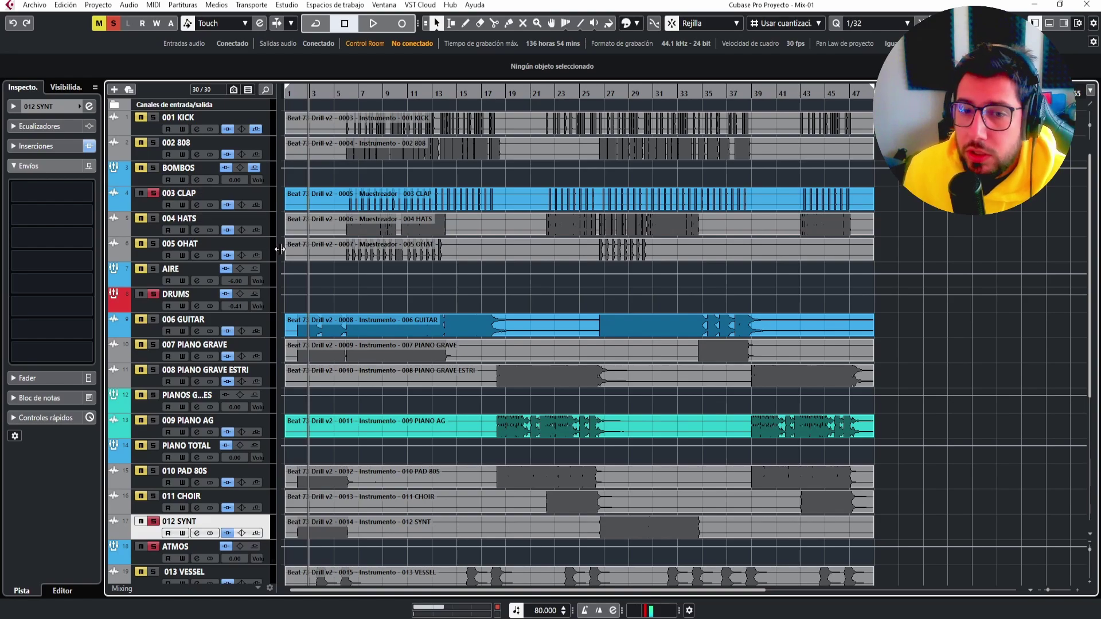
Review the full track list, move the playhead to about bar 5 and unsolo the 003 CLAP track.
scroll(271, 253, down, 9)
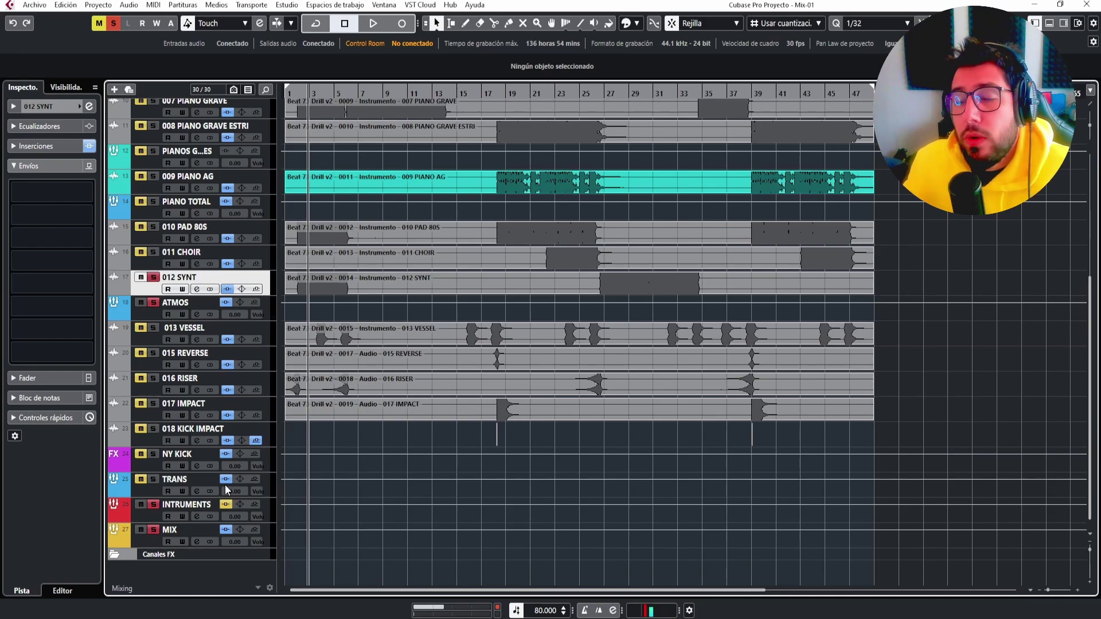
scroll(224, 484, up, 9)
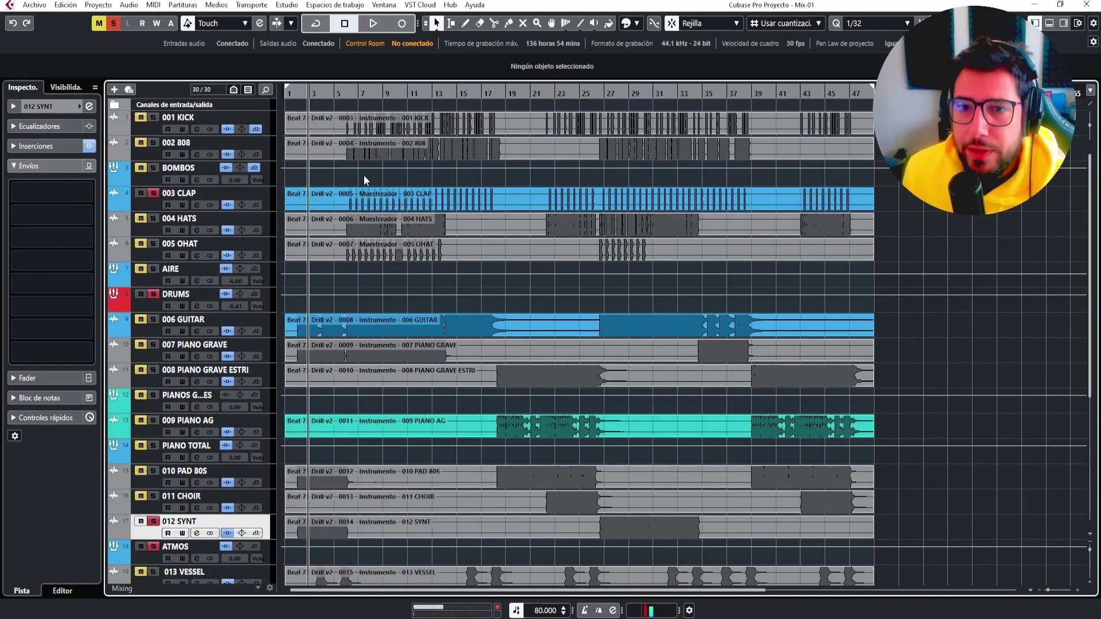
click(340, 93)
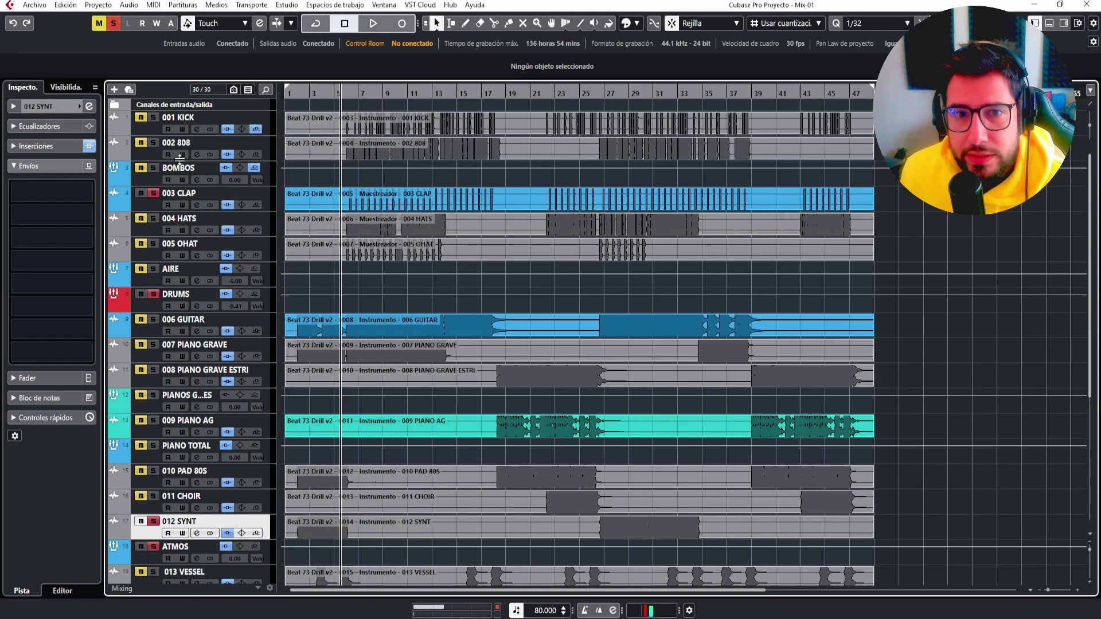
click(155, 198)
Add ten stereo FX tracks with no effect loaded, routed to Stereo Out and created inside the FX channel folder.
right_click(152, 205)
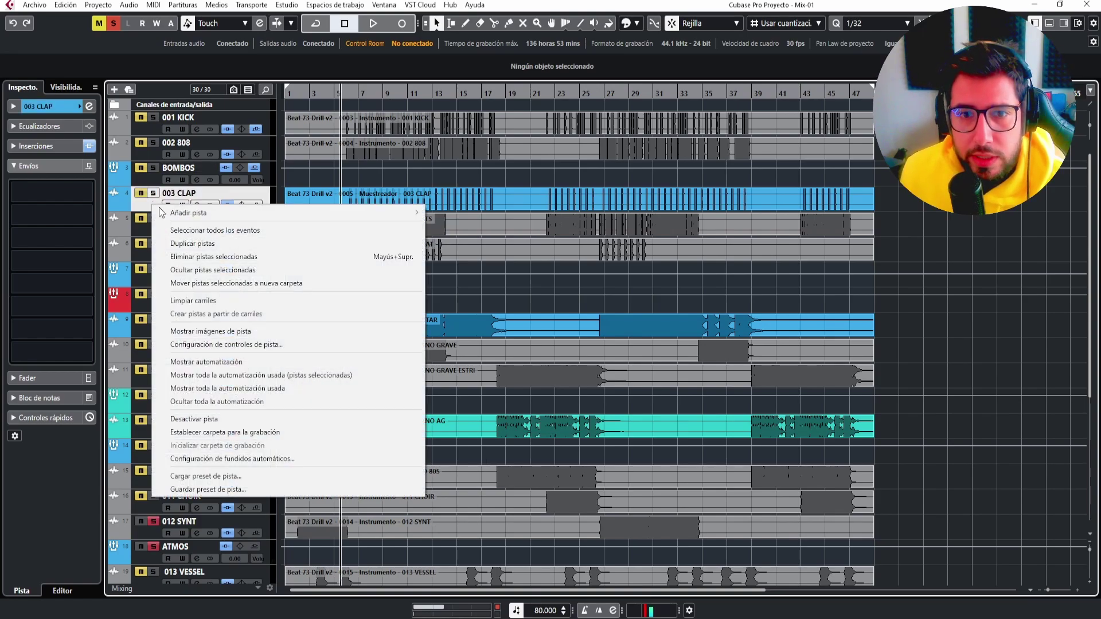
mouse_move(180, 215)
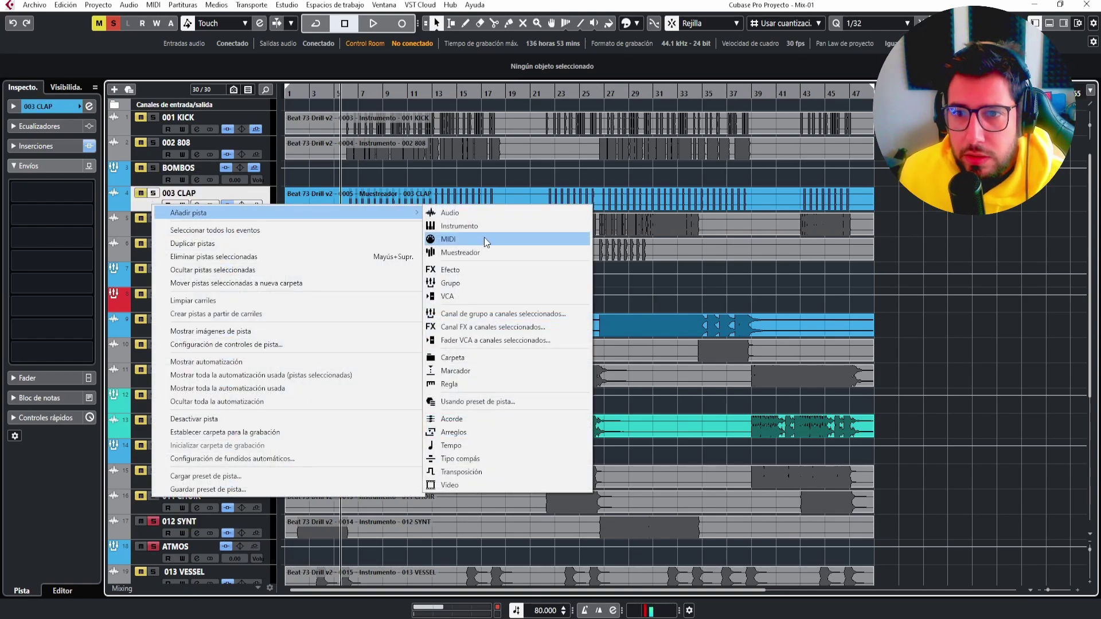
click(467, 270)
click(629, 348)
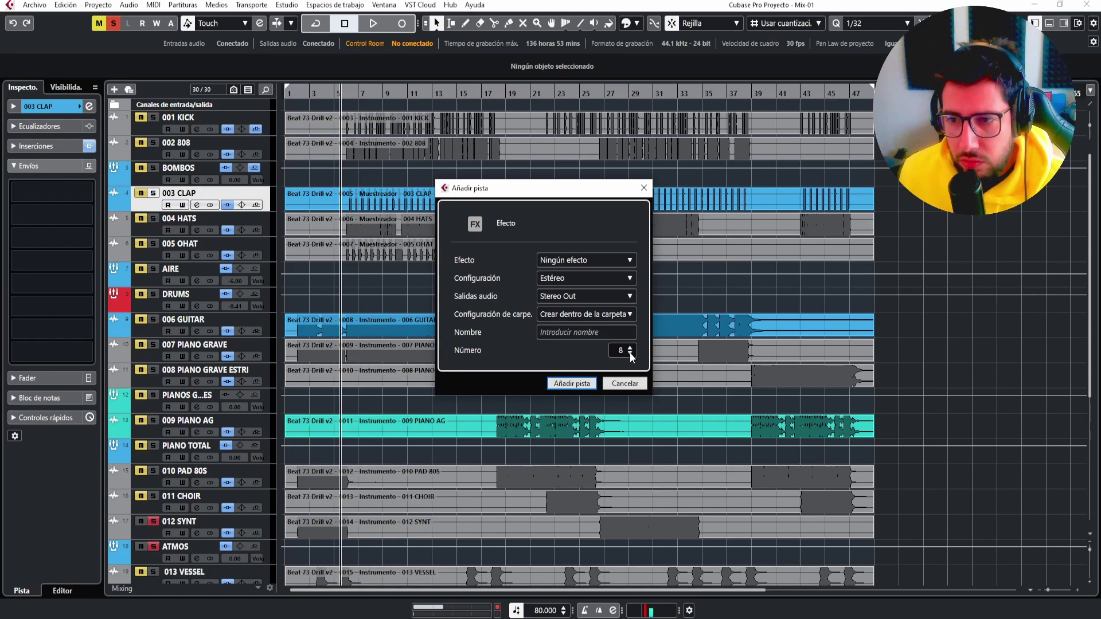
click(630, 347)
click(594, 382)
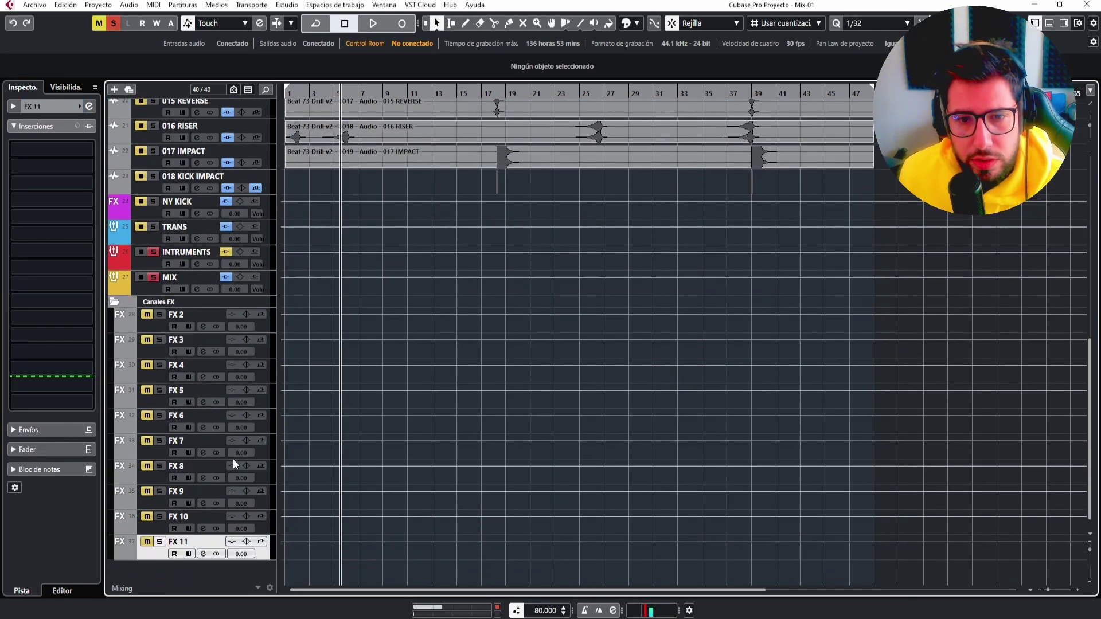
Move the FX 2 track directly below 003 CLAP and colour it magenta.
click(270, 328)
scroll(267, 331, up, 5)
scroll(163, 534, down, 3)
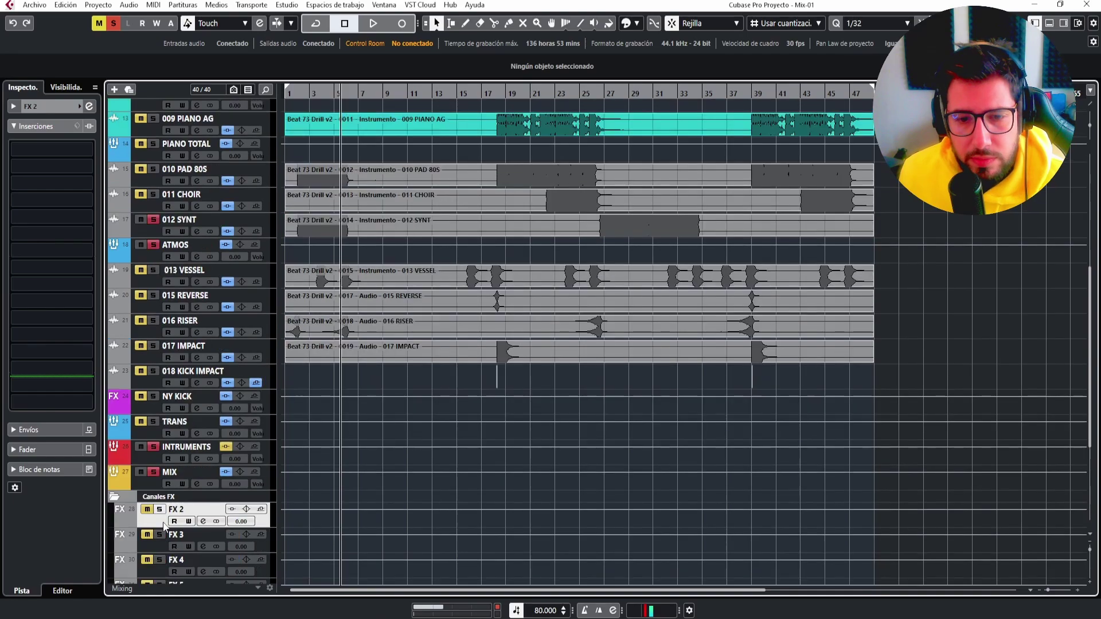
drag(165, 530, 183, 163)
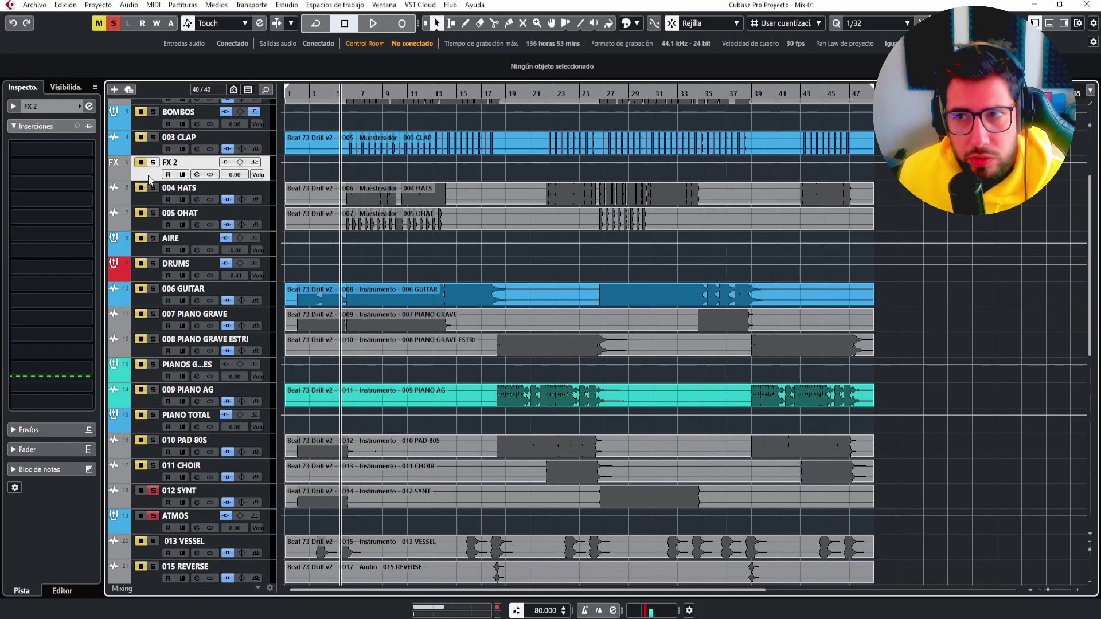
scroll(189, 263, down, 8)
scroll(189, 262, up, 10)
click(637, 24)
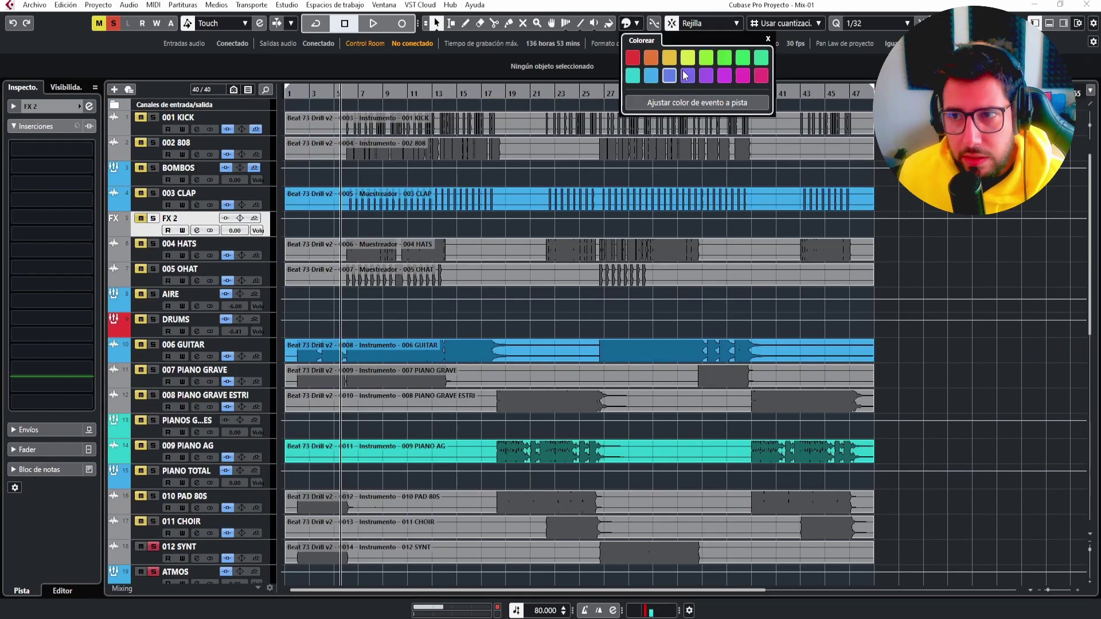
click(725, 75)
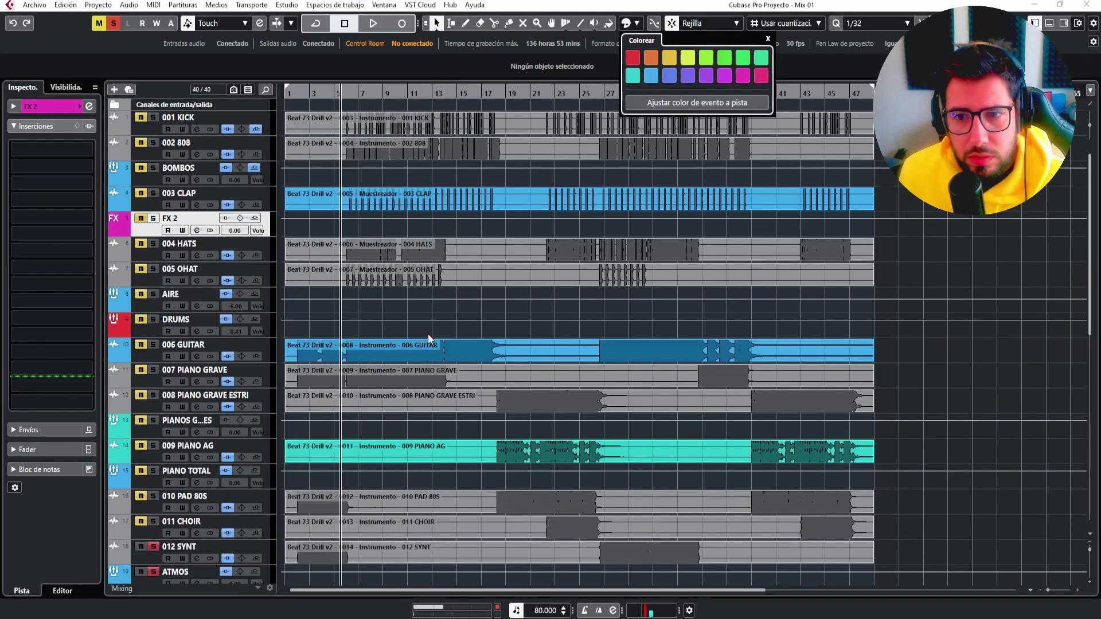
Colour the remaining new FX tracks, FX 3 through FX 11, magenta all at once.
scroll(163, 309, down, 10)
click(153, 356)
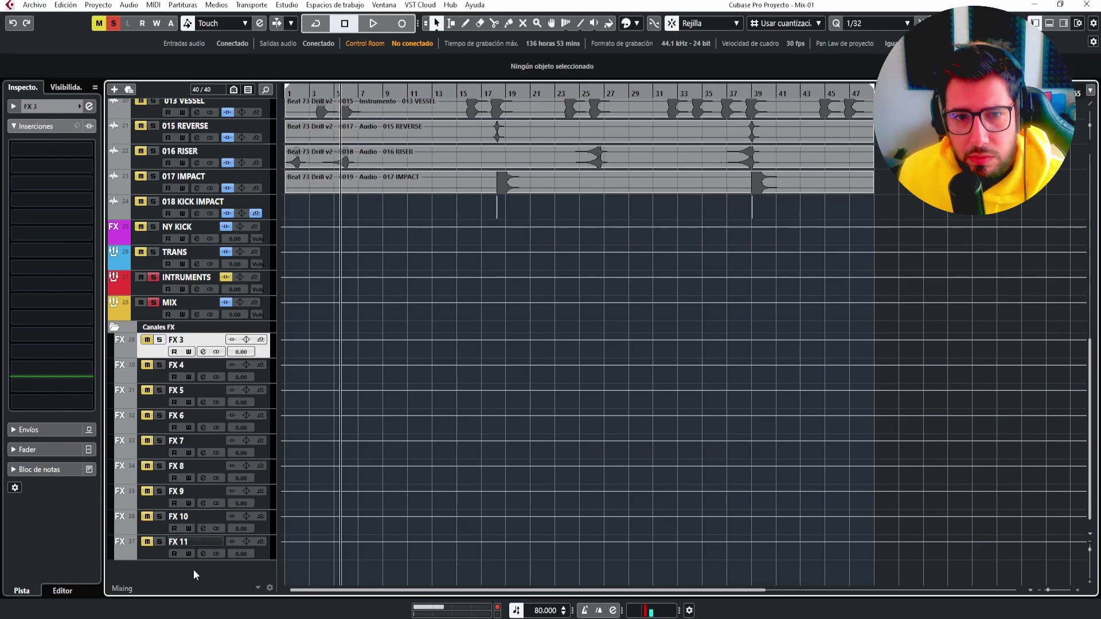
shift+click(160, 553)
click(634, 23)
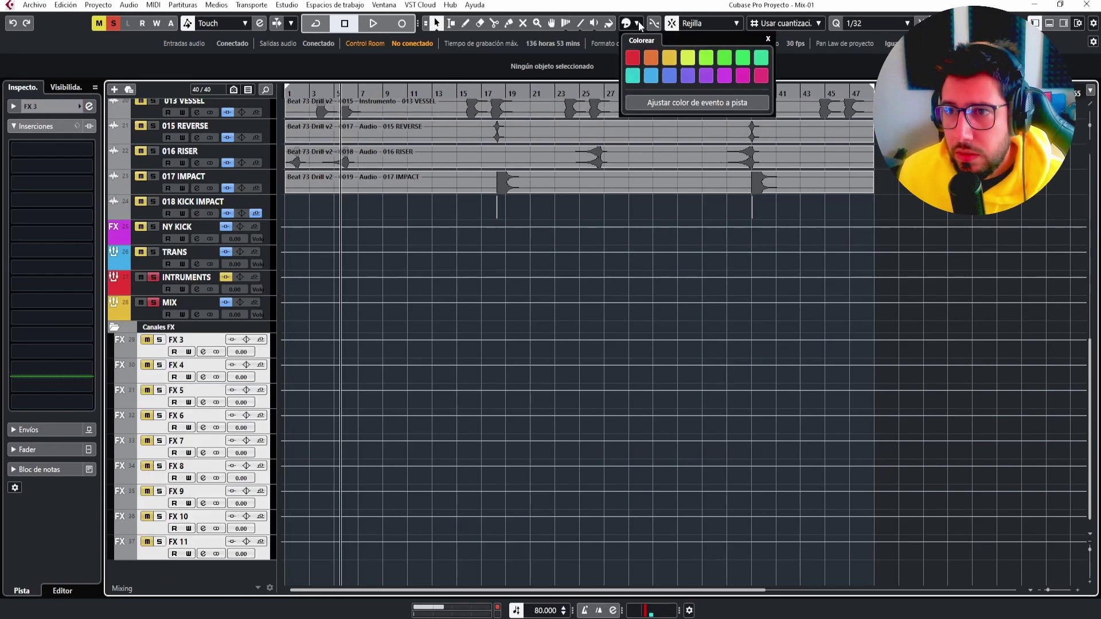
click(741, 78)
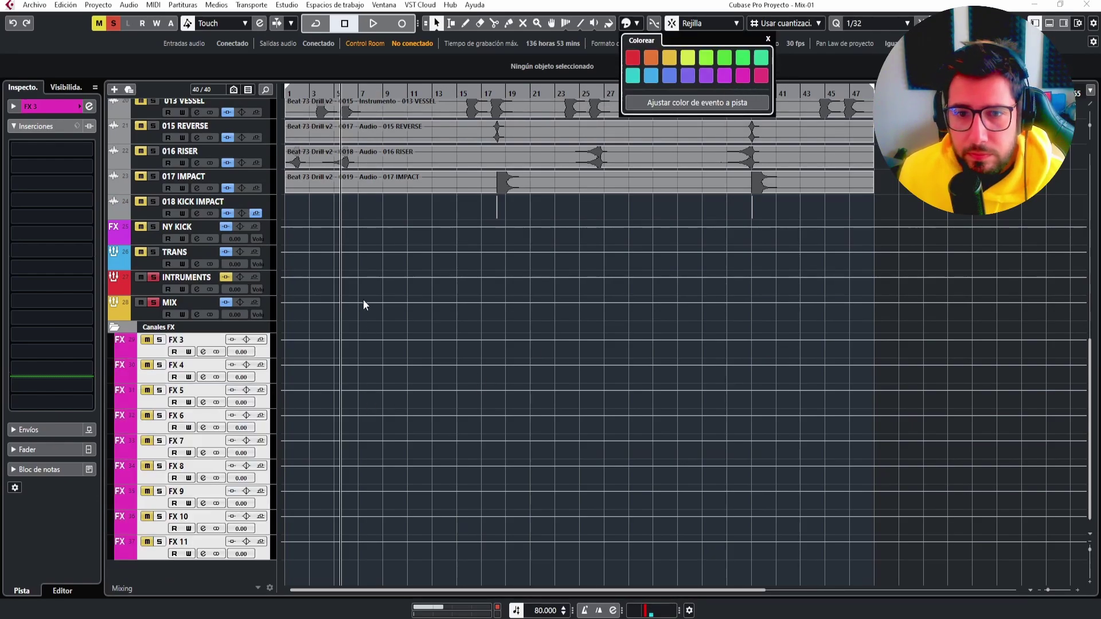
scroll(146, 253, up, 10)
scroll(148, 352, down, 10)
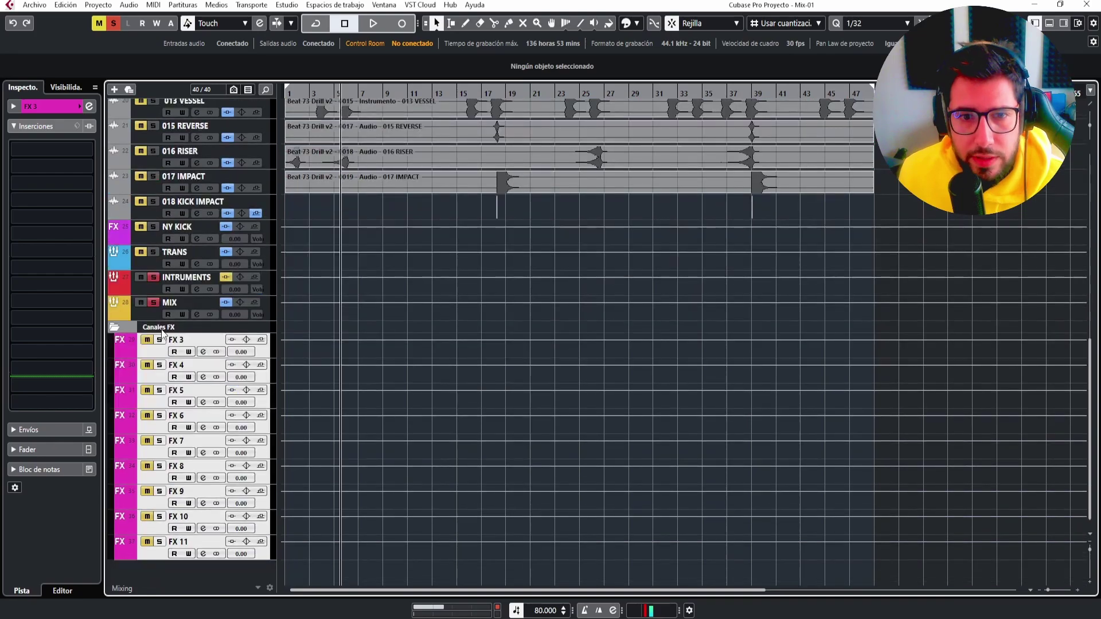
Compare the empty FX 3 track with the existing NY KICK effect track and its inserts.
click(148, 351)
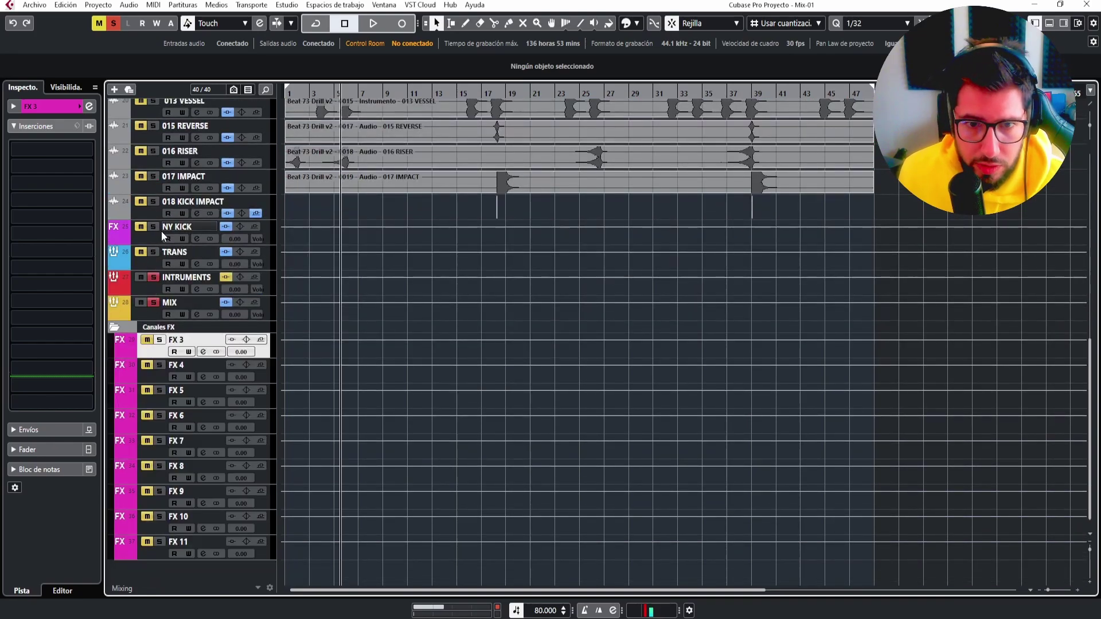
scroll(157, 256, up, 5)
scroll(157, 256, down, 5)
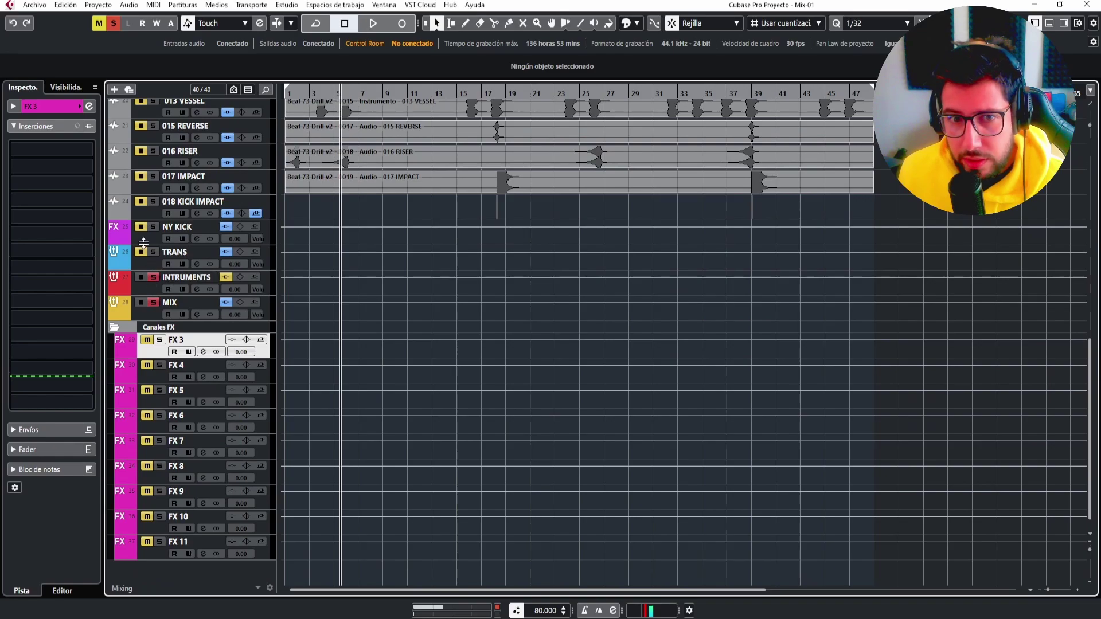
click(144, 241)
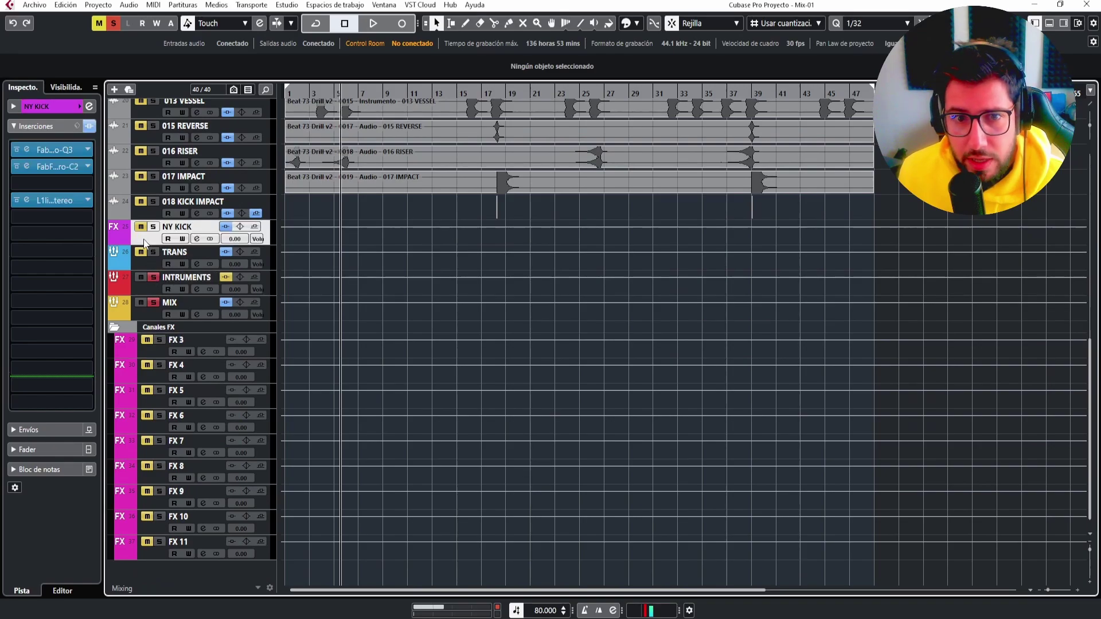
click(148, 356)
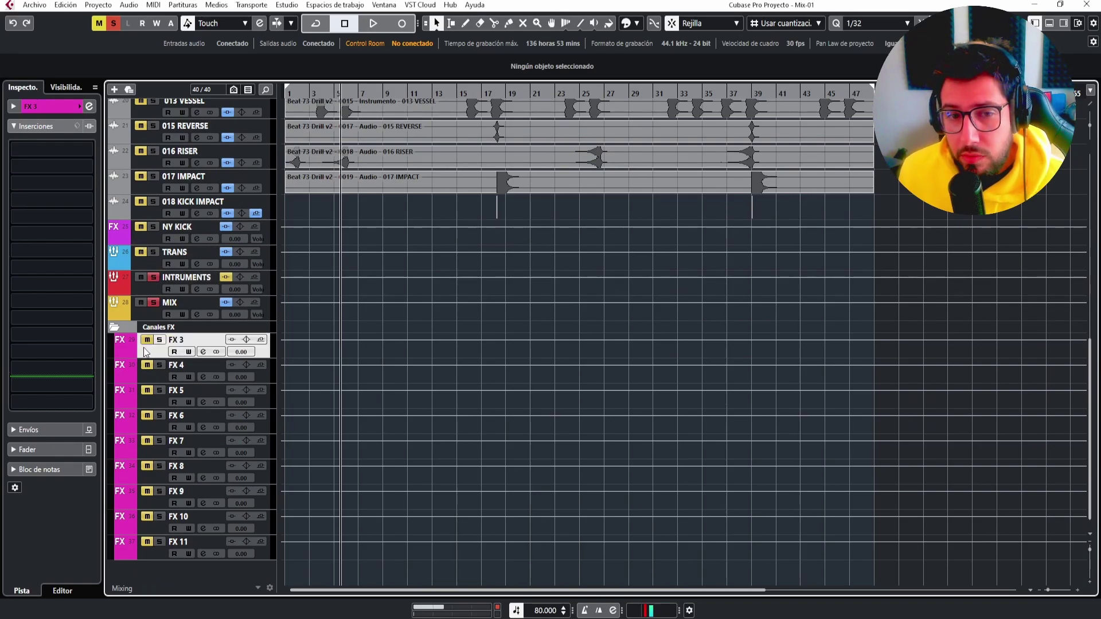
click(143, 234)
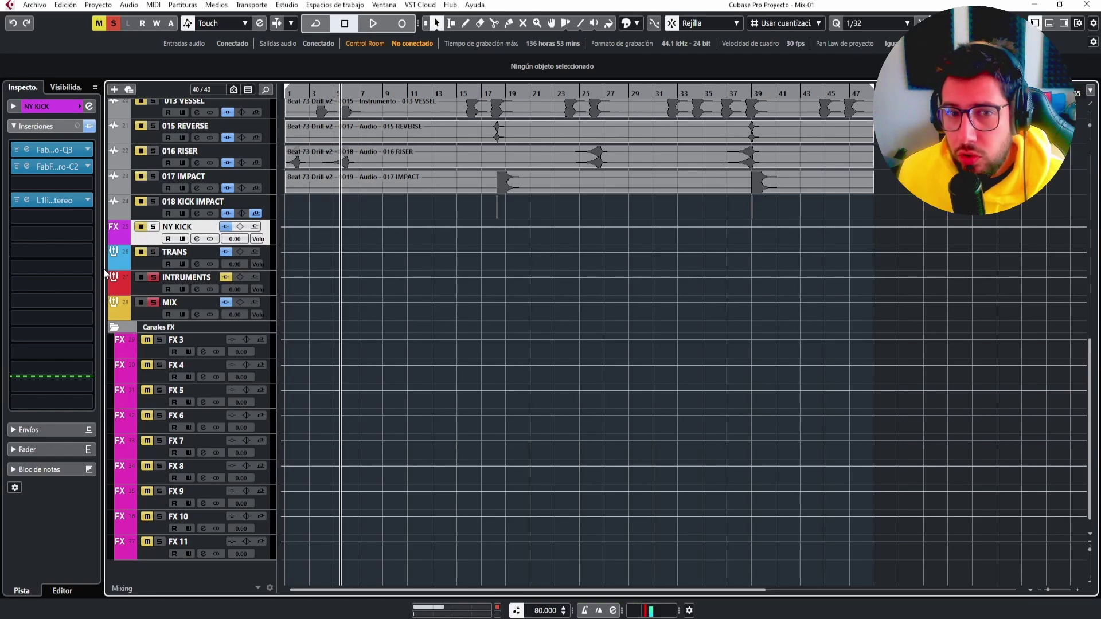
Move the FX 3 track out of the FX folder to between the AIRE and DRUMS groups.
scroll(174, 258, up, 10)
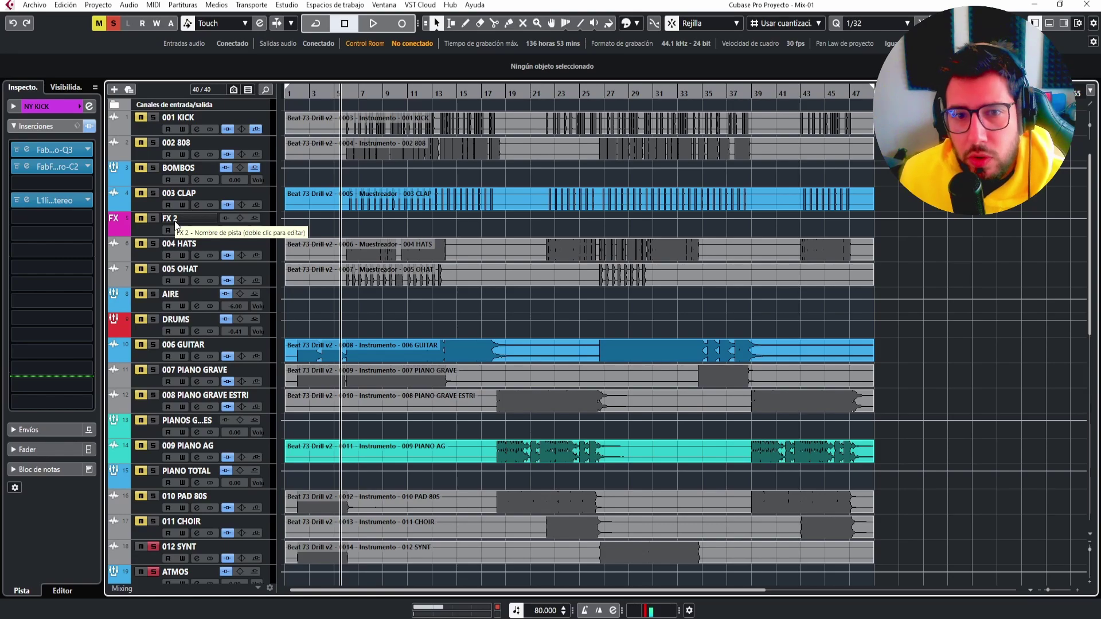
scroll(184, 277, down, 5)
click(147, 454)
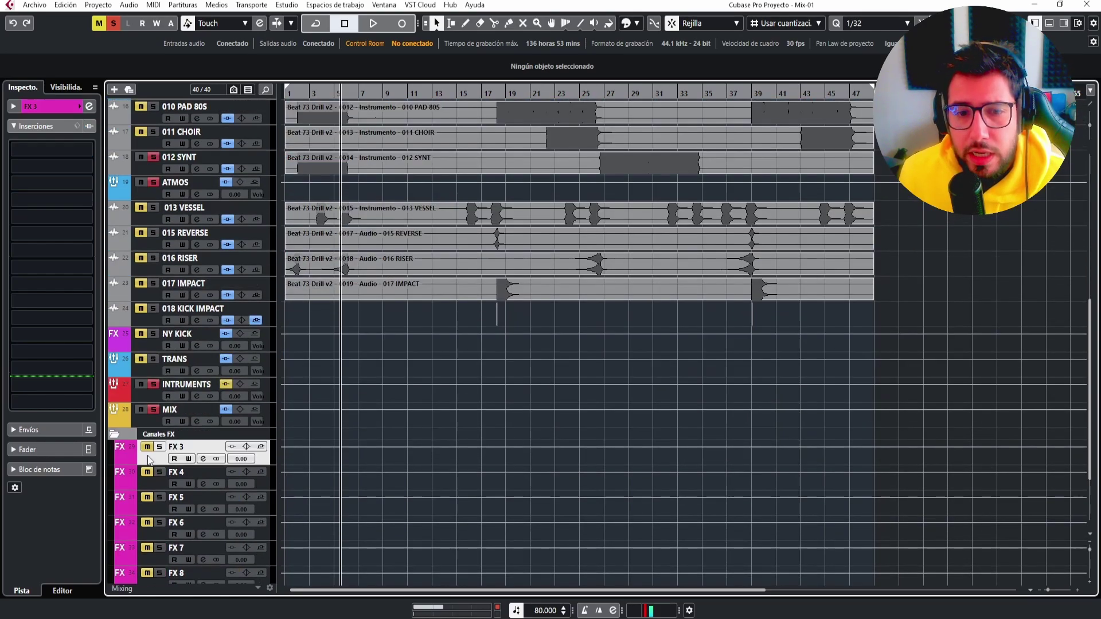
scroll(152, 110, up, 3)
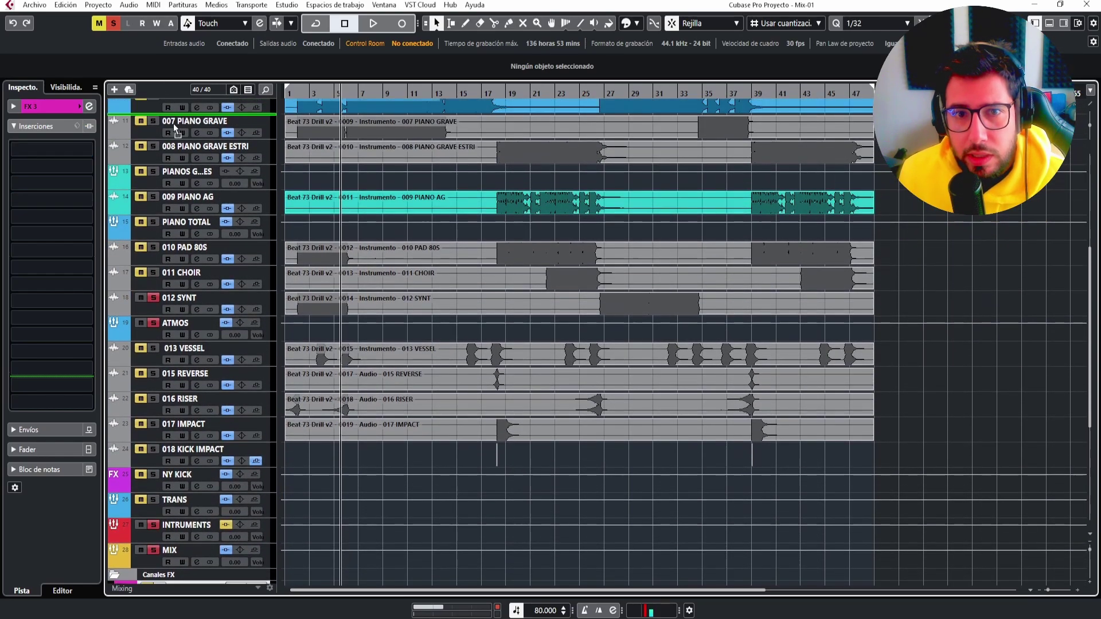
scroll(173, 103, up, 2)
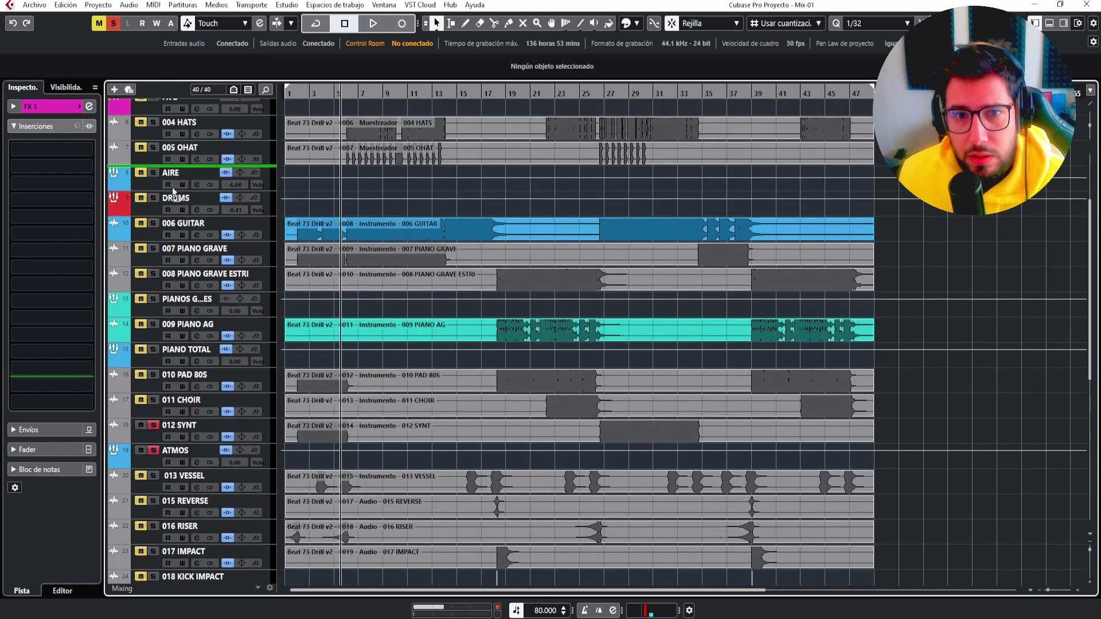
drag(171, 198, 171, 198)
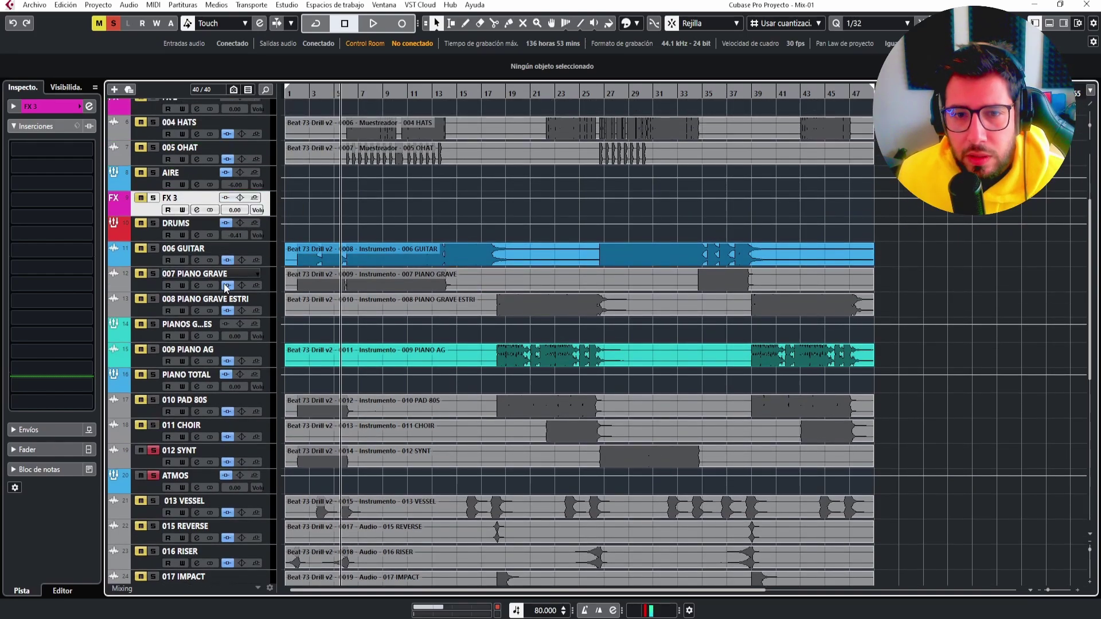
Move the FX 4 track to between 009 PIANO AG and PIANO TOTAL, and check the neighbouring piano tracks.
scroll(202, 400, down, 8)
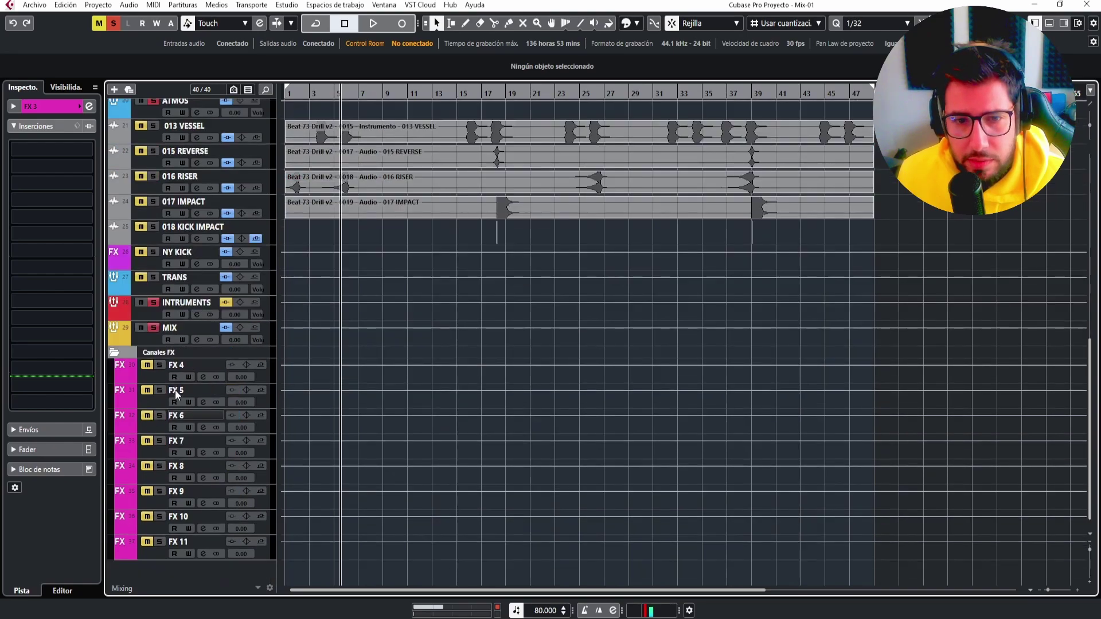
drag(155, 377, 172, 229)
click(158, 190)
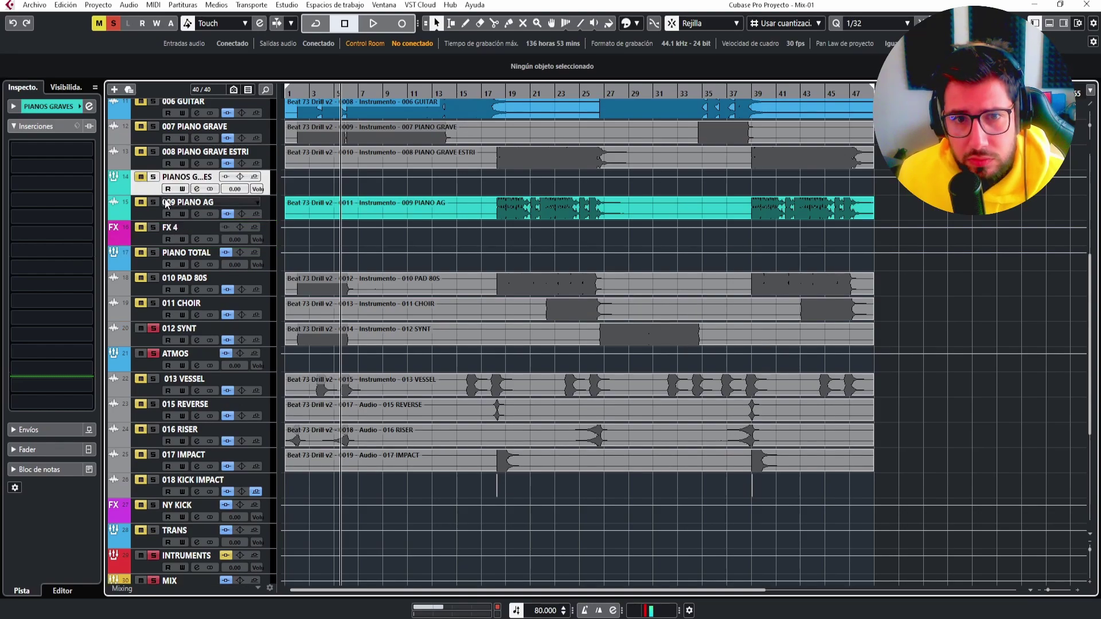
scroll(168, 226, up, 4)
click(154, 265)
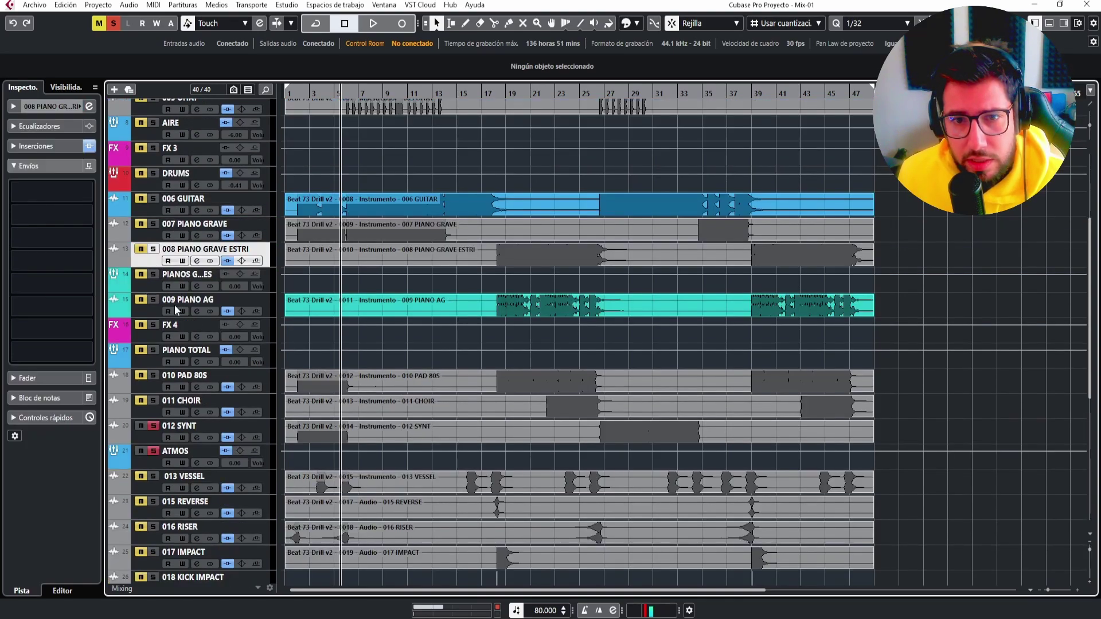
click(151, 308)
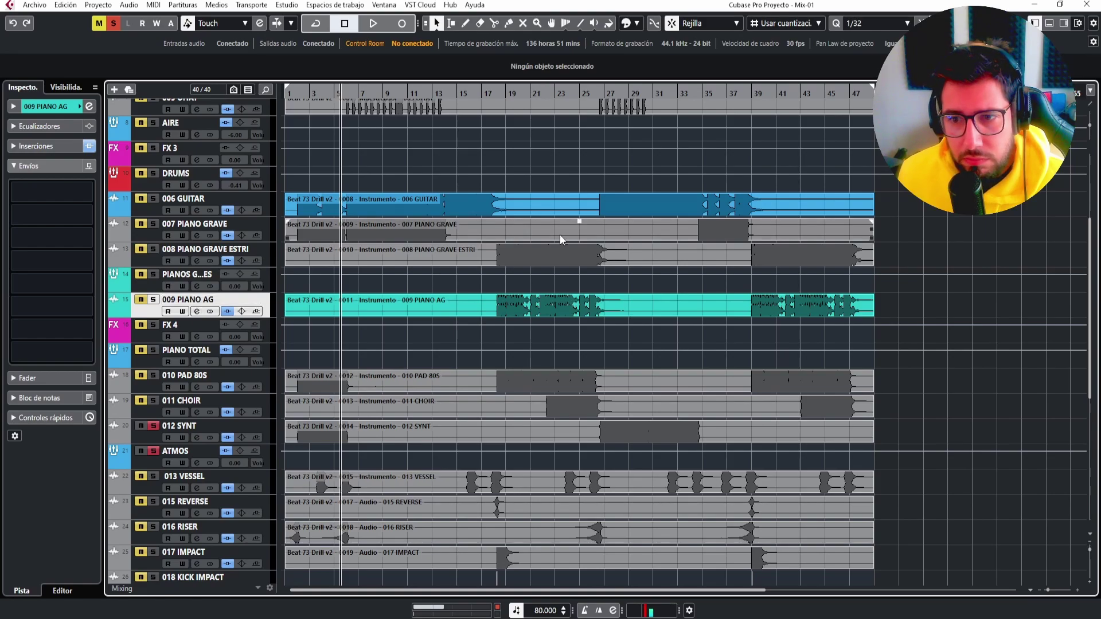
Listen to the 010 PAD 80S track soloed from about bar 3.
scroll(378, 269, down, 4)
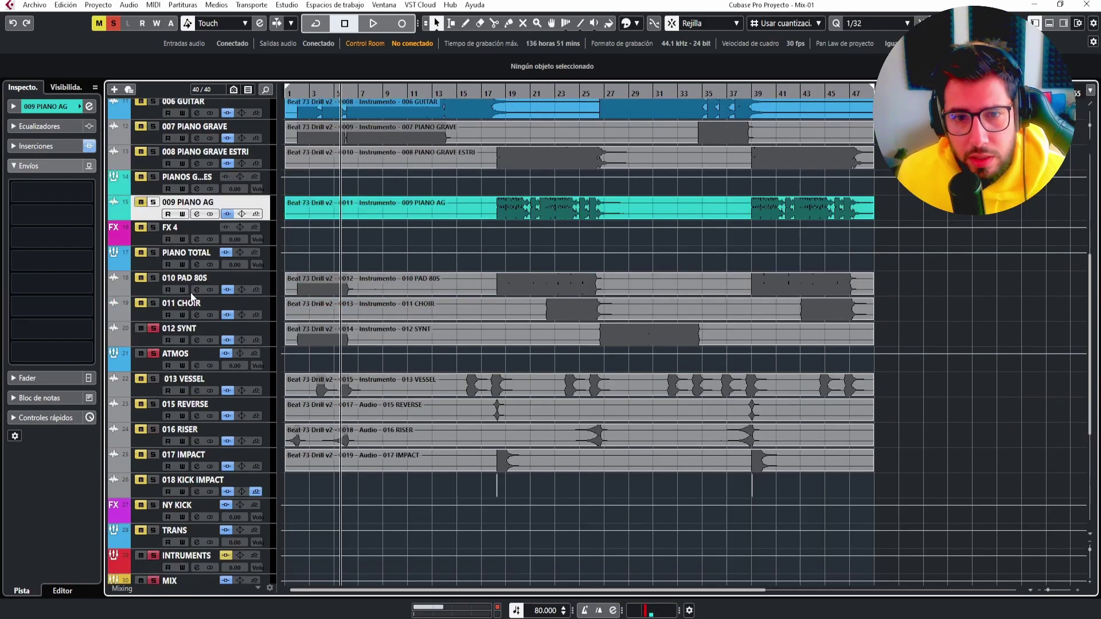
scroll(202, 462, down, 8)
scroll(292, 257, up, 15)
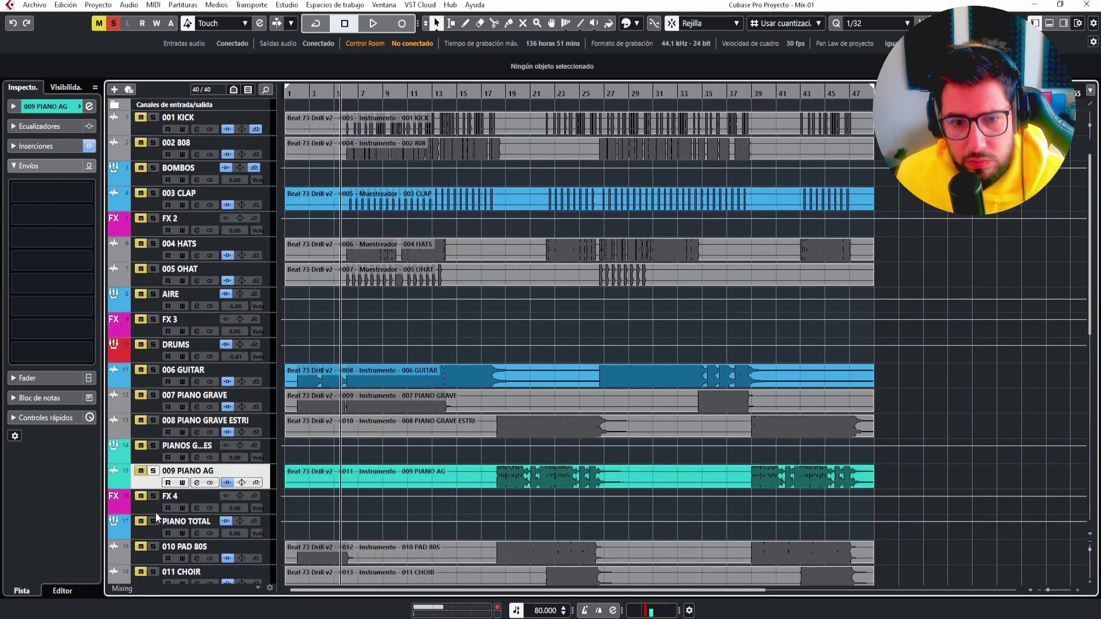
key(space)
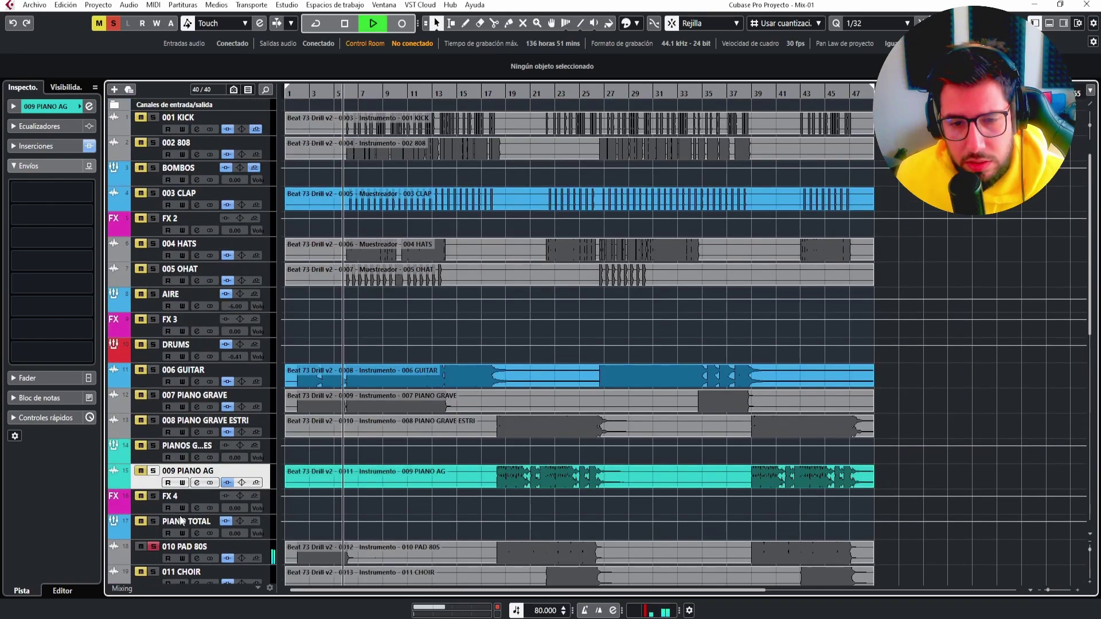
click(316, 91)
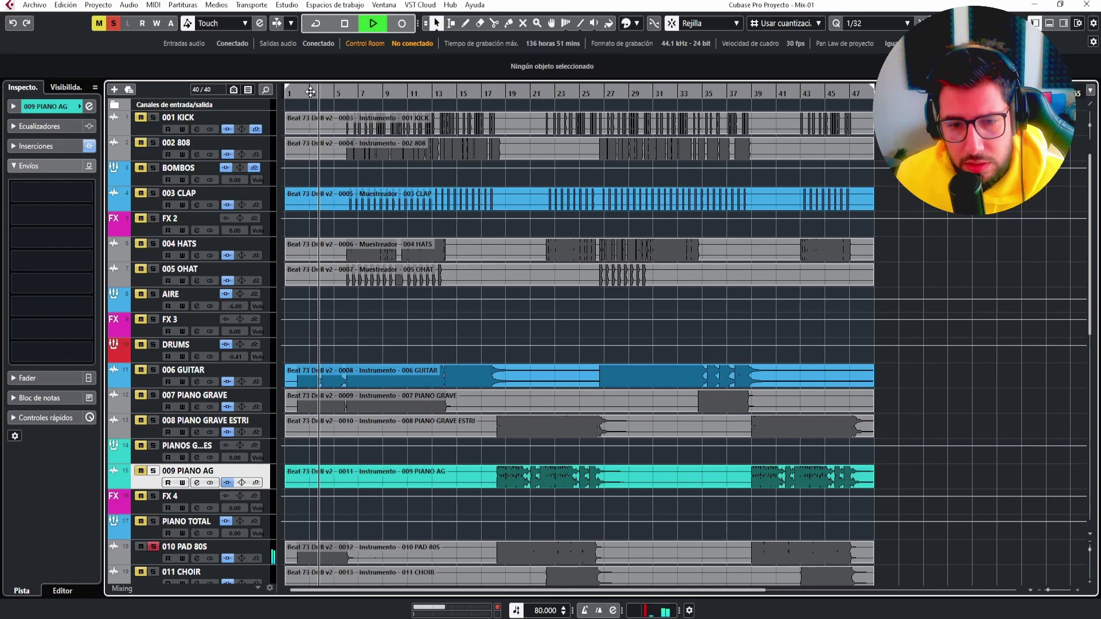
key(space)
Take the 010 PAD 80S track out of solo and listen to the soloed 011 CHOIR track from about bar 24.
click(154, 547)
scroll(163, 538, down, 4)
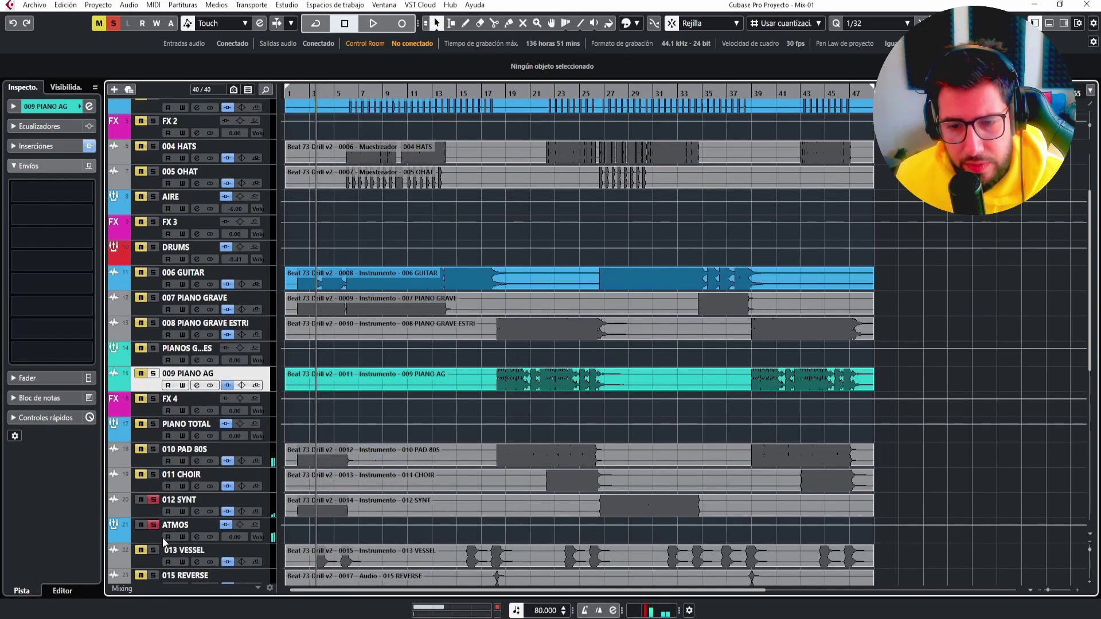
click(154, 476)
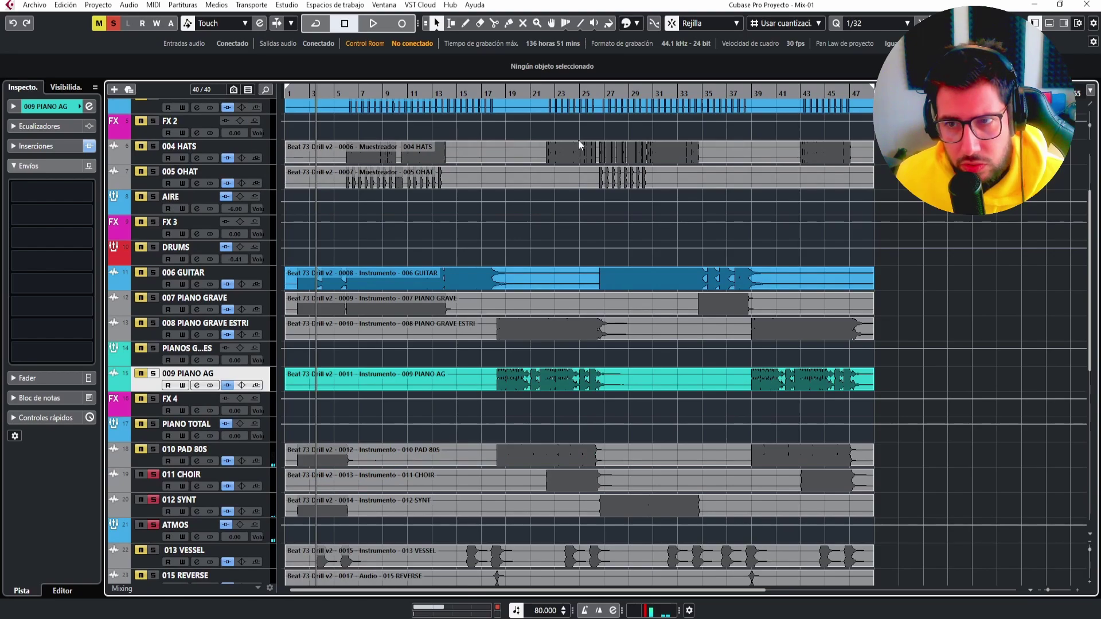
click(569, 93)
click(569, 93)
key(space)
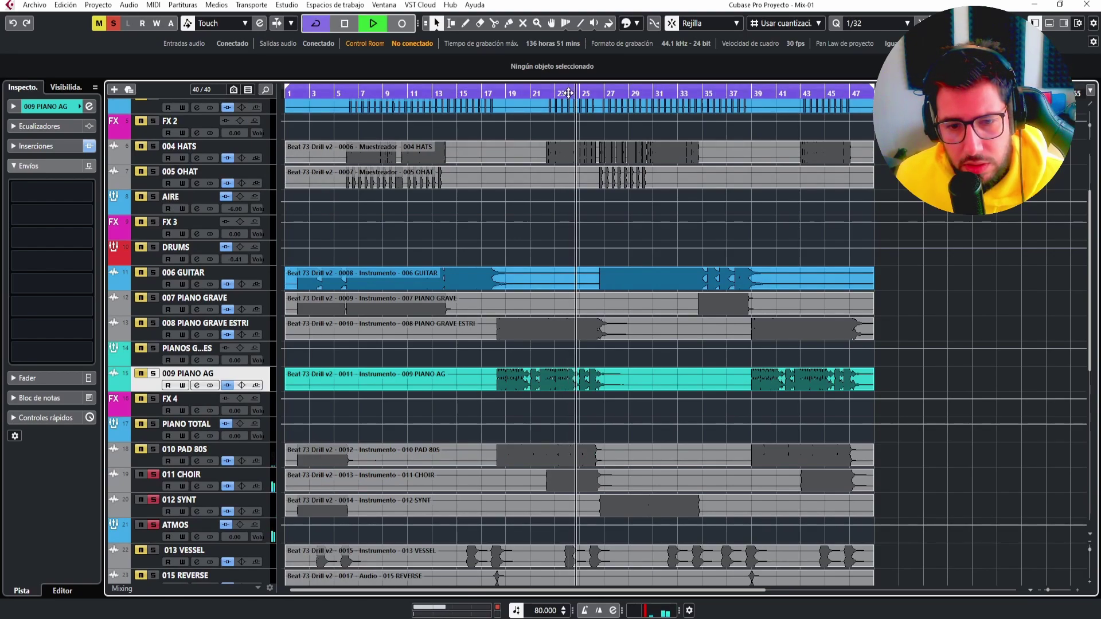
key(space)
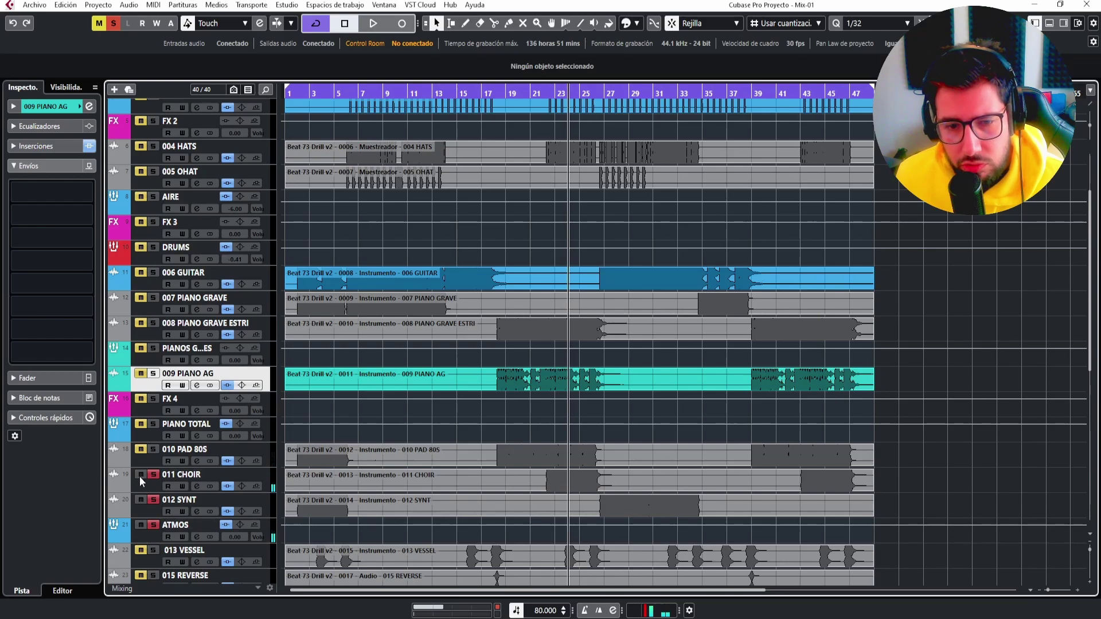
Move the FX 5 track to just below 011 CHOIR and the FX 6 track to just below 012 SYNT.
click(174, 477)
scroll(174, 477, down, 8)
drag(162, 410, 183, 212)
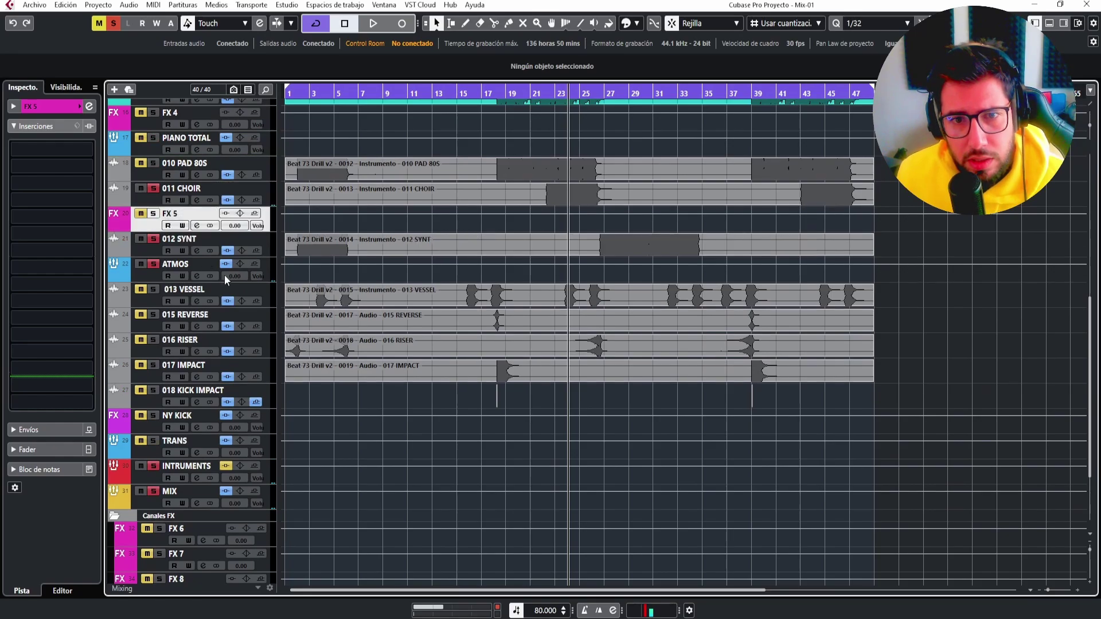
drag(149, 543, 183, 263)
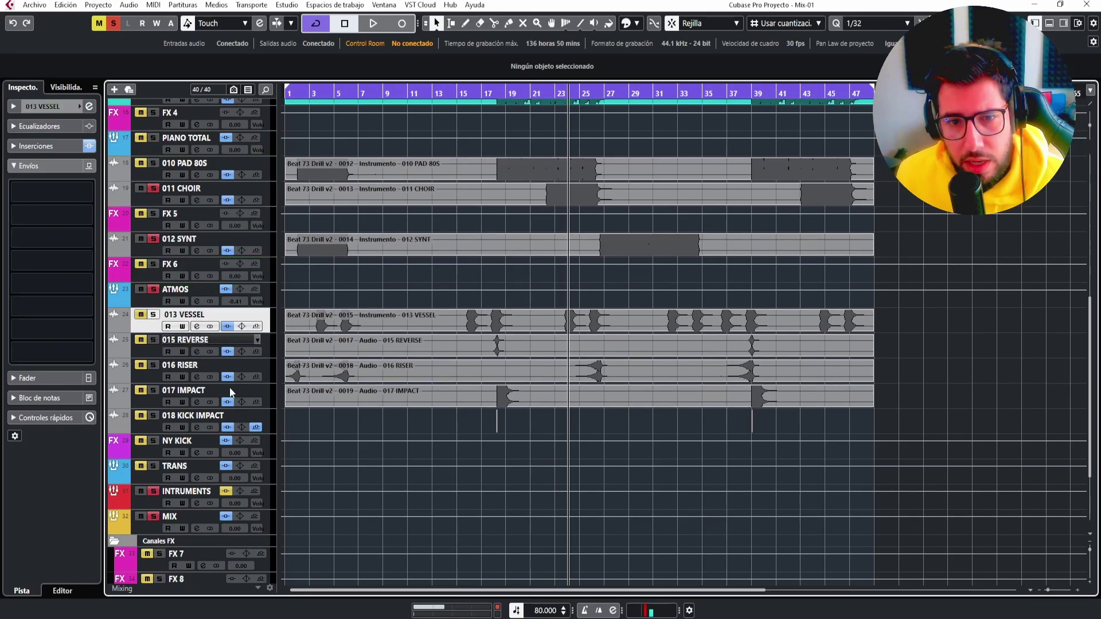
Move the FX 7 track out of the FX folder to below 013 VESSEL and FX 8 to below 015 REVERSE.
drag(156, 567, 183, 344)
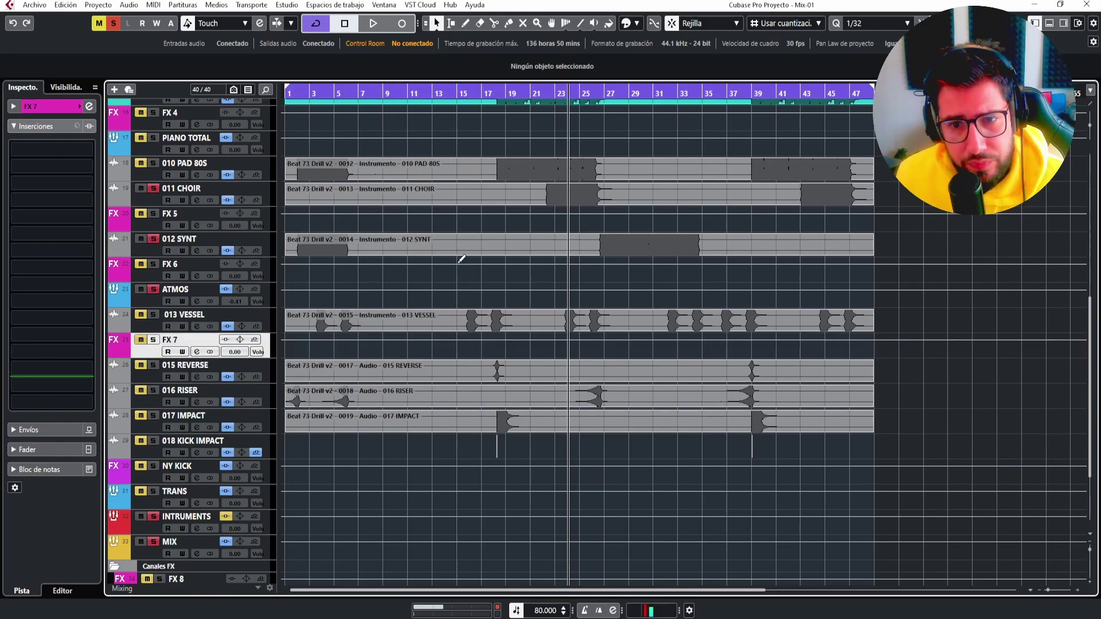
scroll(154, 577, down, 3)
drag(151, 494, 182, 293)
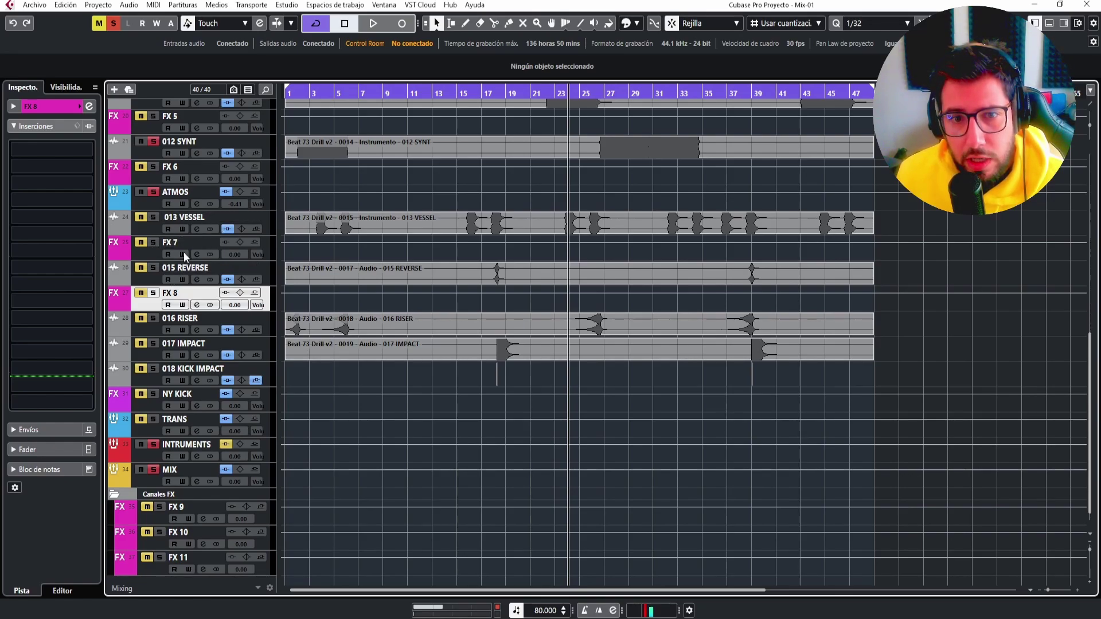
Shift FX 8 down to between 016 RISER and 017 IMPACT, and FX 7 to between 015 REVERSE and 016 RISER.
click(269, 219)
click(265, 275)
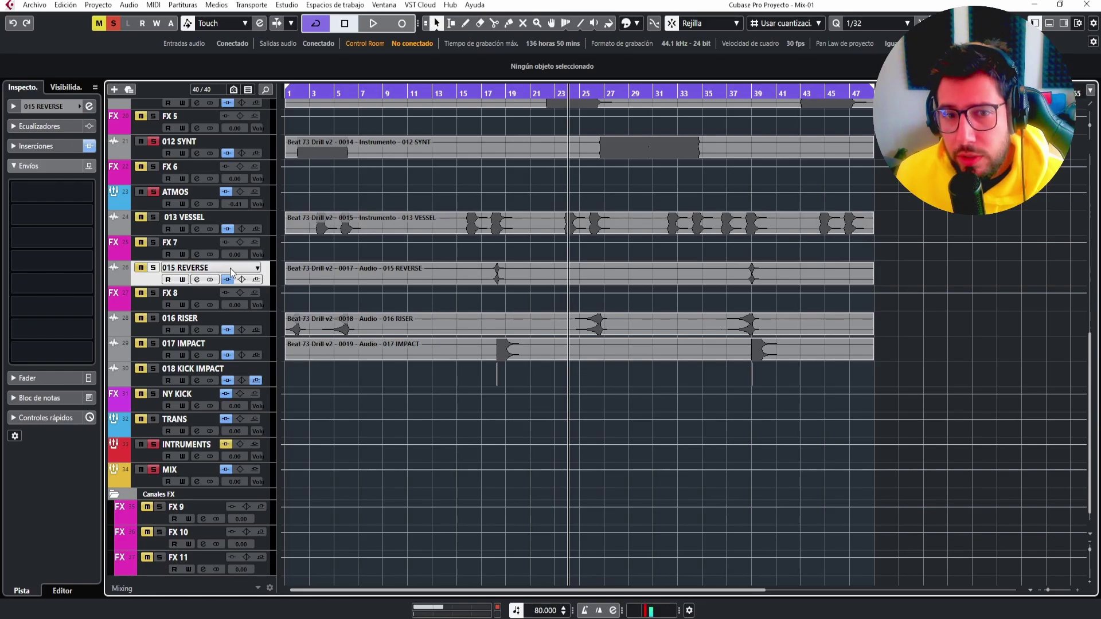
drag(145, 294, 144, 331)
drag(144, 255, 146, 281)
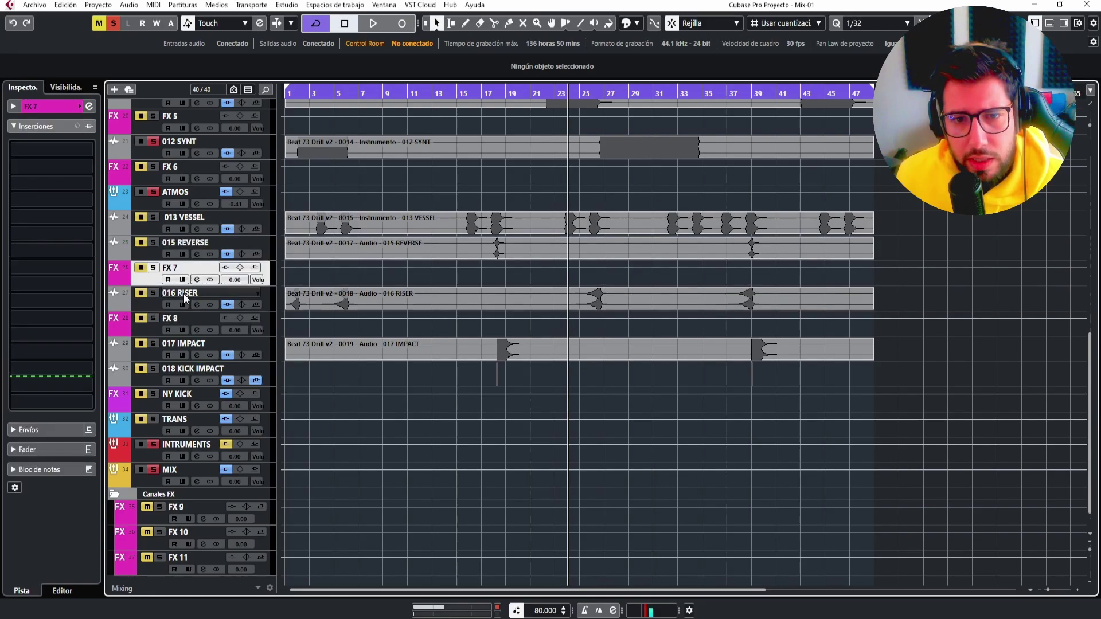
Solo the 016 RISER track and listen to it from about bar 25.
click(153, 293)
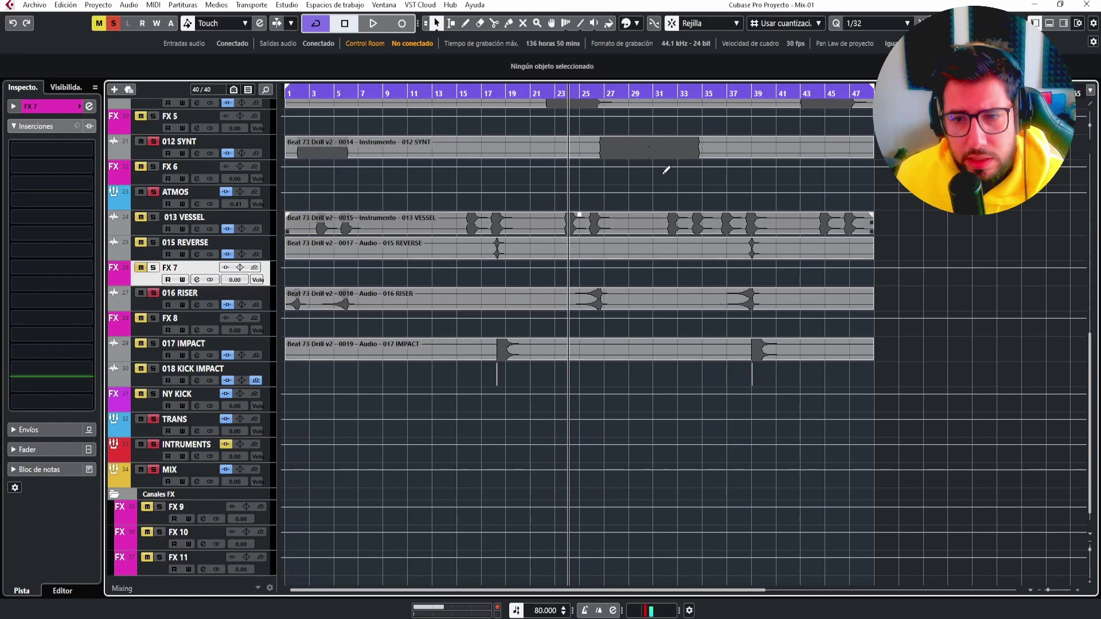
click(584, 89)
key(space)
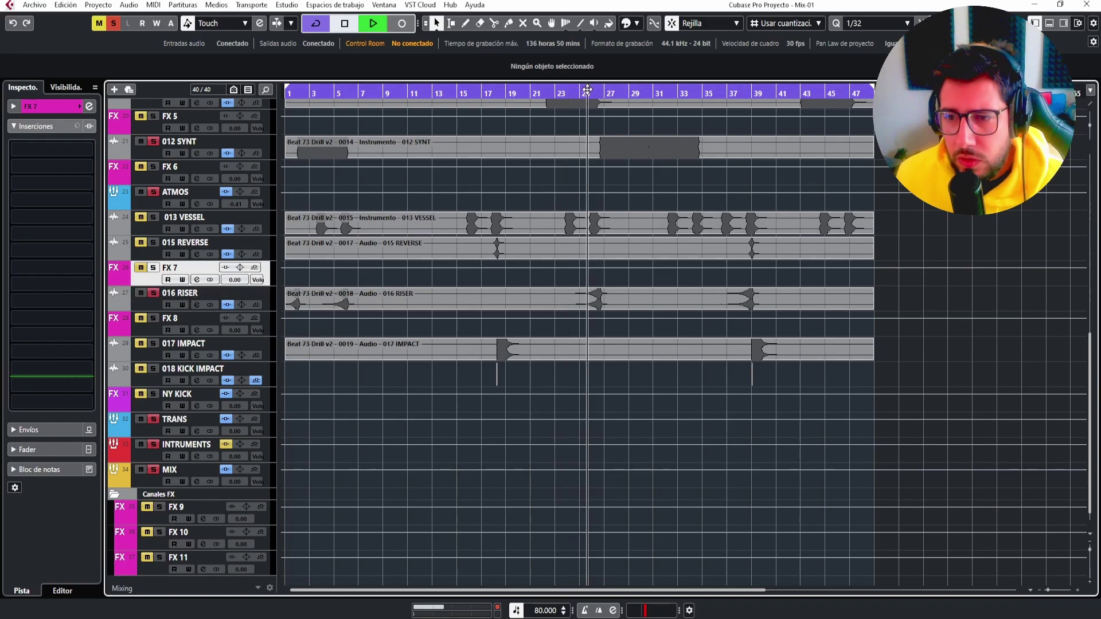
click(154, 304)
key(space)
Check the FX 8, impact and NY KICK tracks, and place the playhead at about bar 18.
click(151, 330)
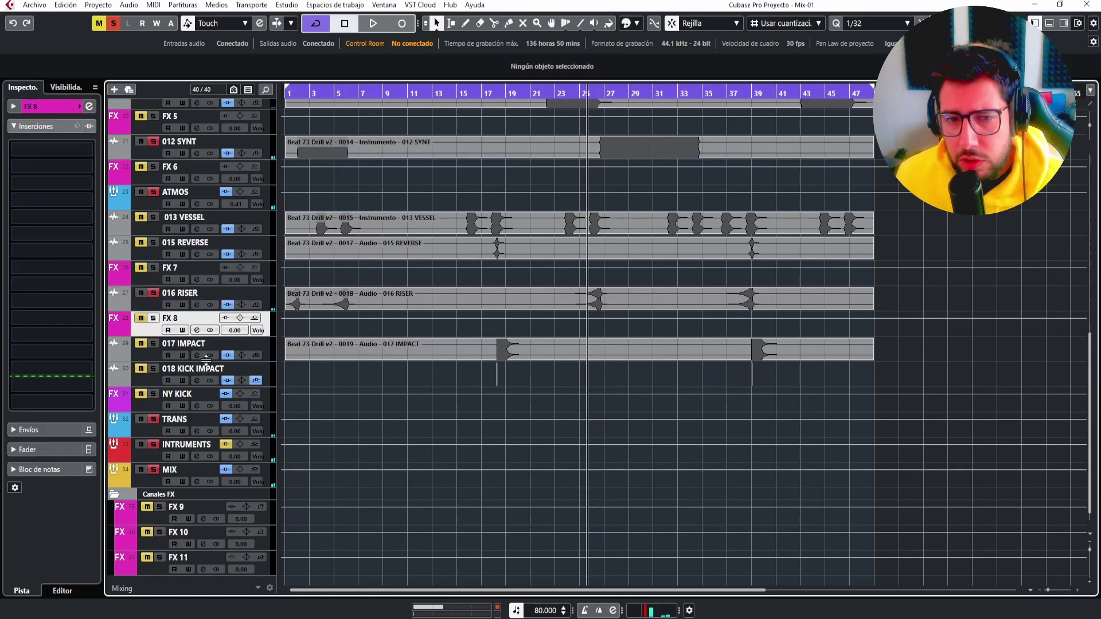
click(273, 351)
click(267, 384)
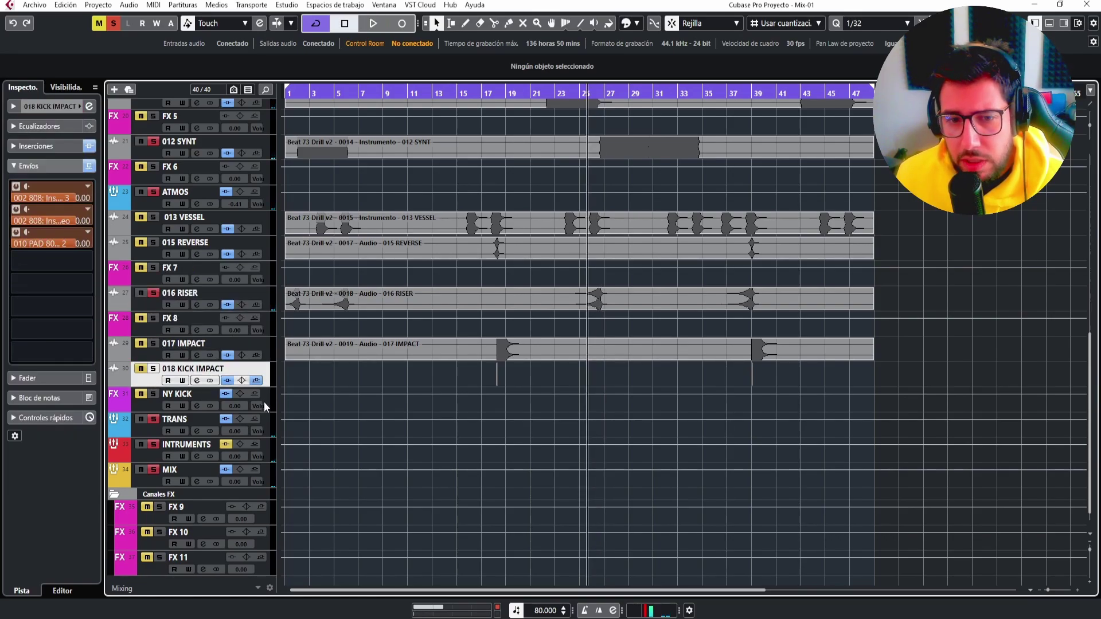
click(264, 405)
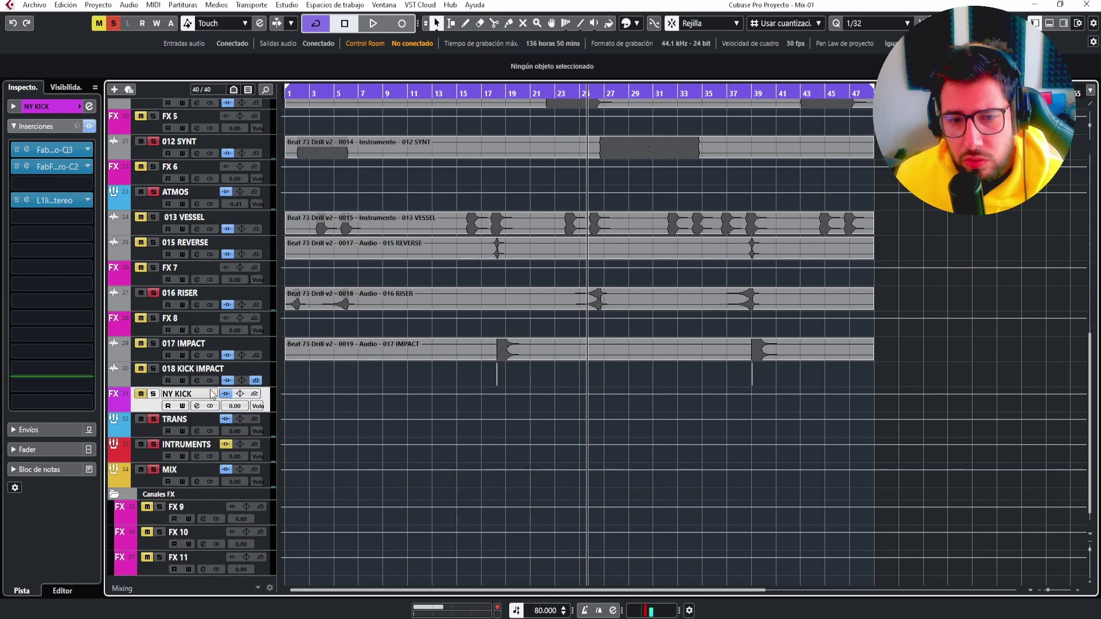
drag(508, 91, 500, 109)
scroll(612, 295, up, 8)
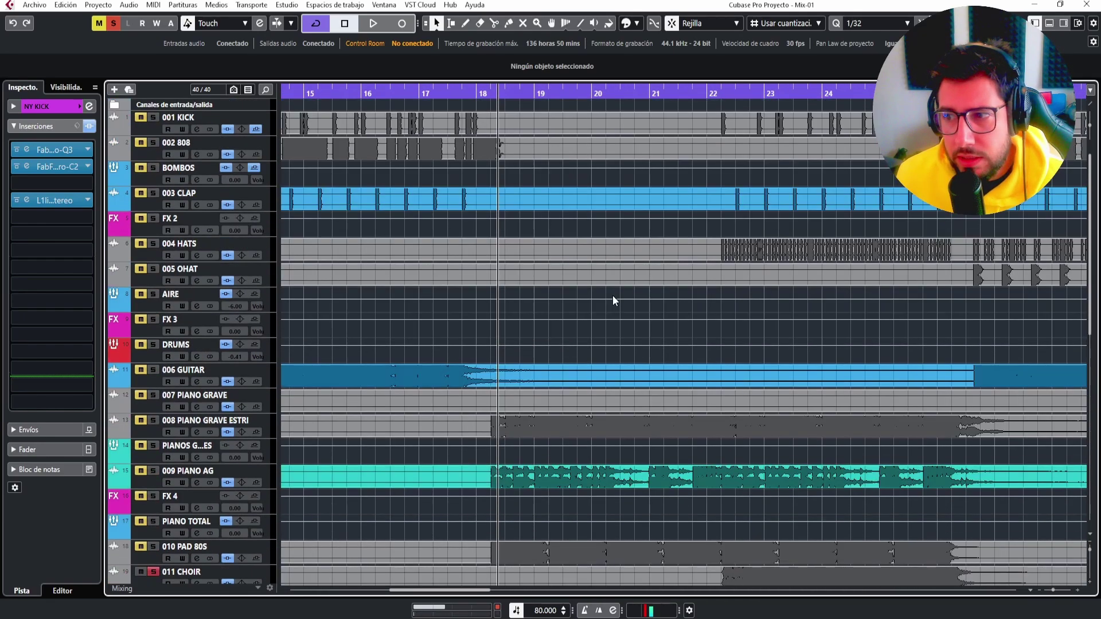
drag(1055, 593, 1050, 591)
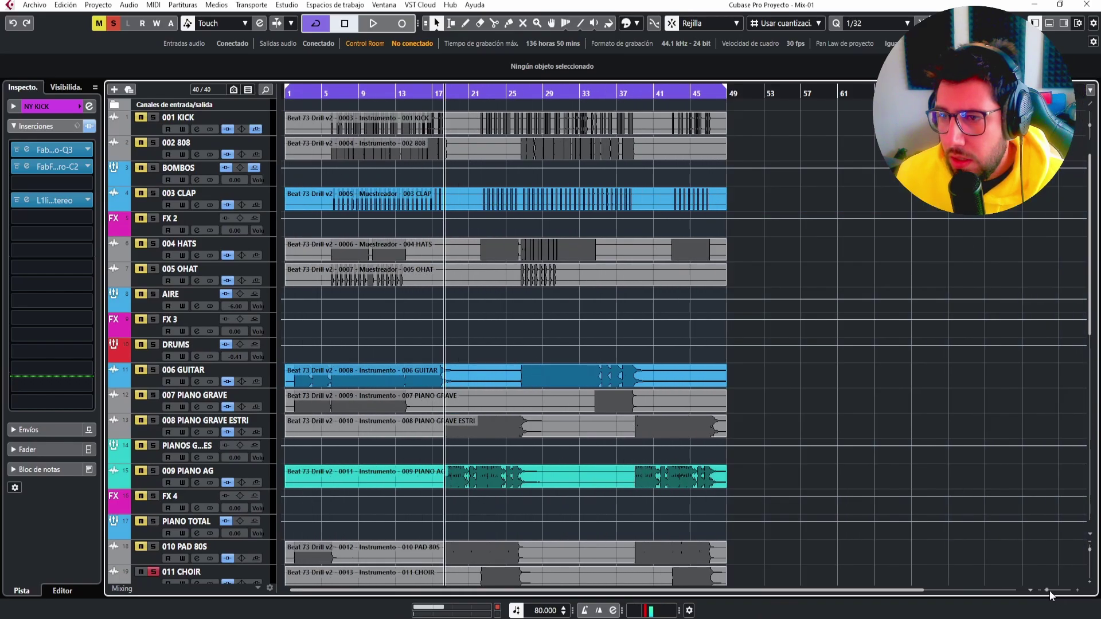
Rename the placed FX tracks RV CLAP, RV AIRE, RV PIANO, RV CHOIR, RV SYNT, RV REVVESSEL and RISER.
scroll(903, 416, down, 4)
scroll(184, 373, down, 6)
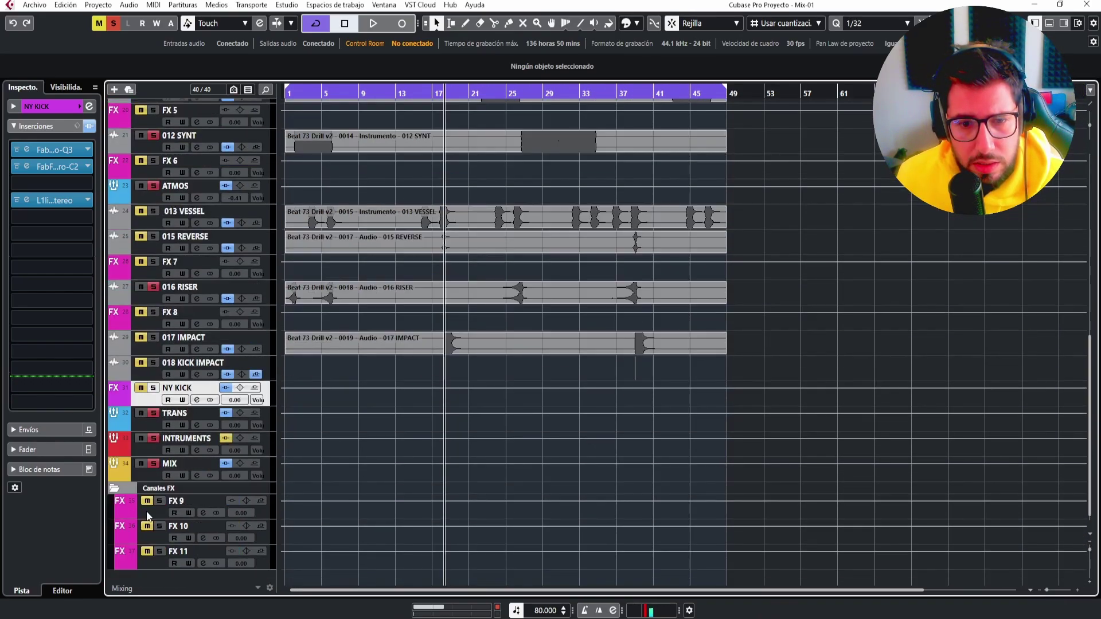
scroll(303, 428, up, 8)
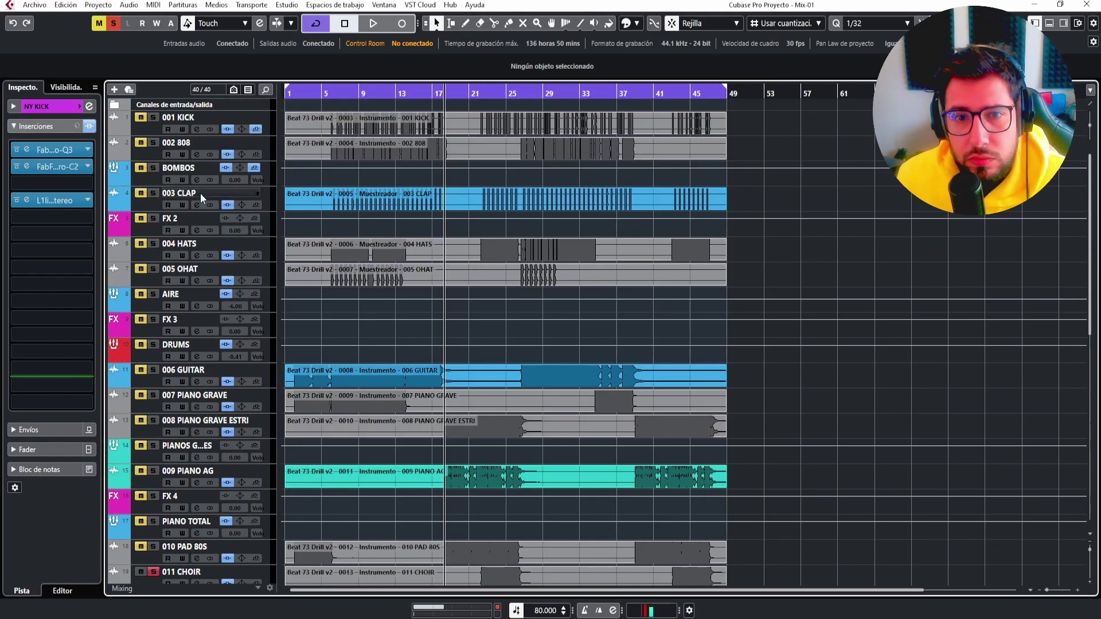
double_click(169, 219)
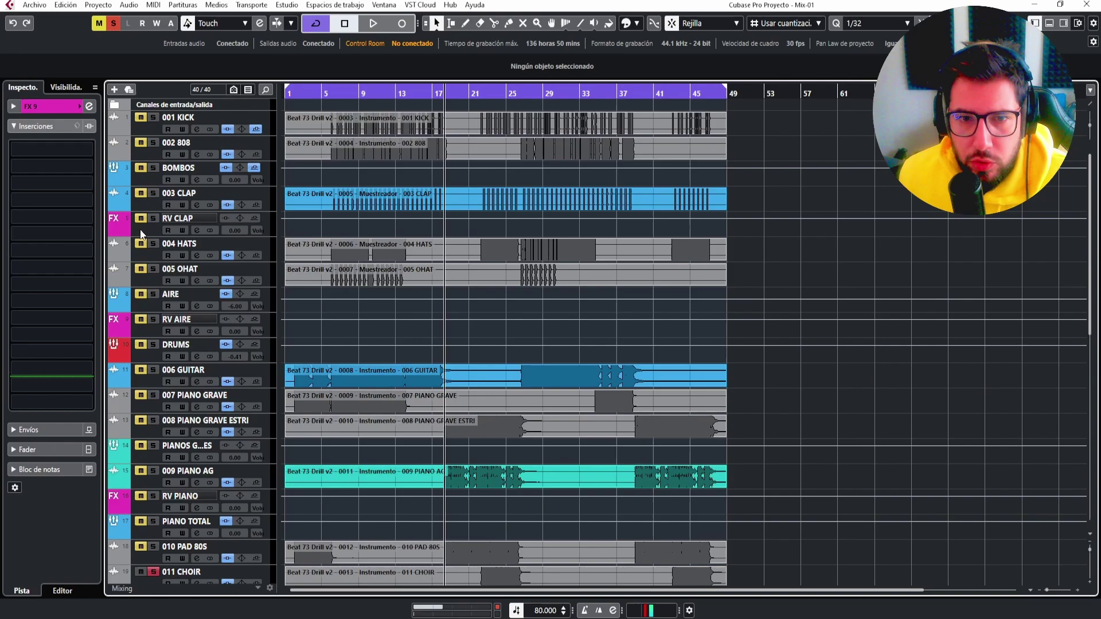
Check the output routing of the RV CLAP track against that of the 003 CLAP track.
click(142, 230)
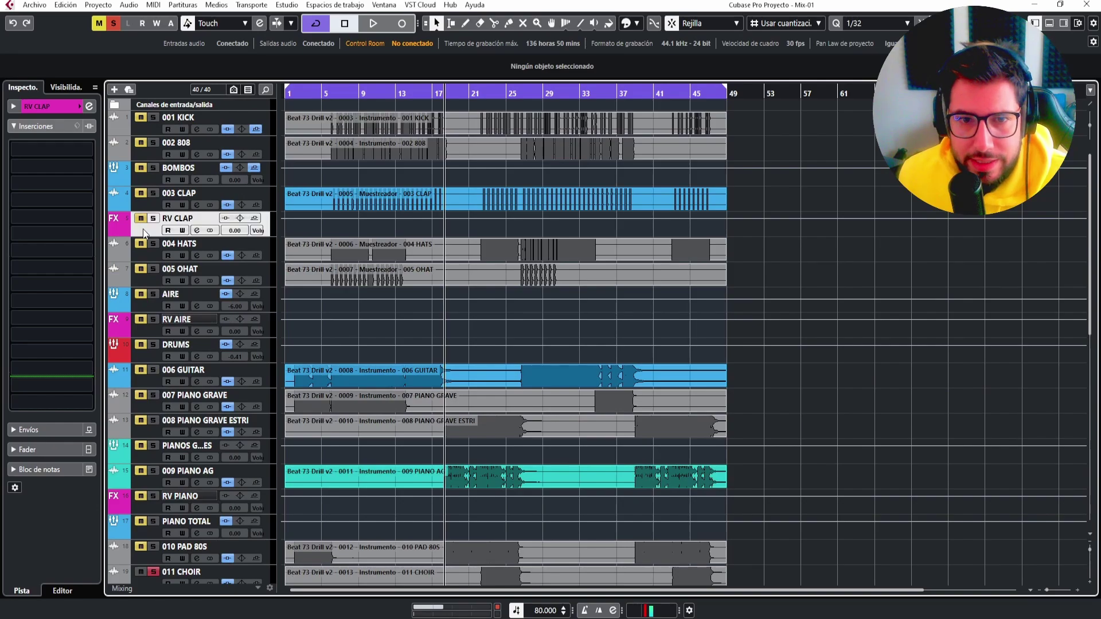
click(39, 108)
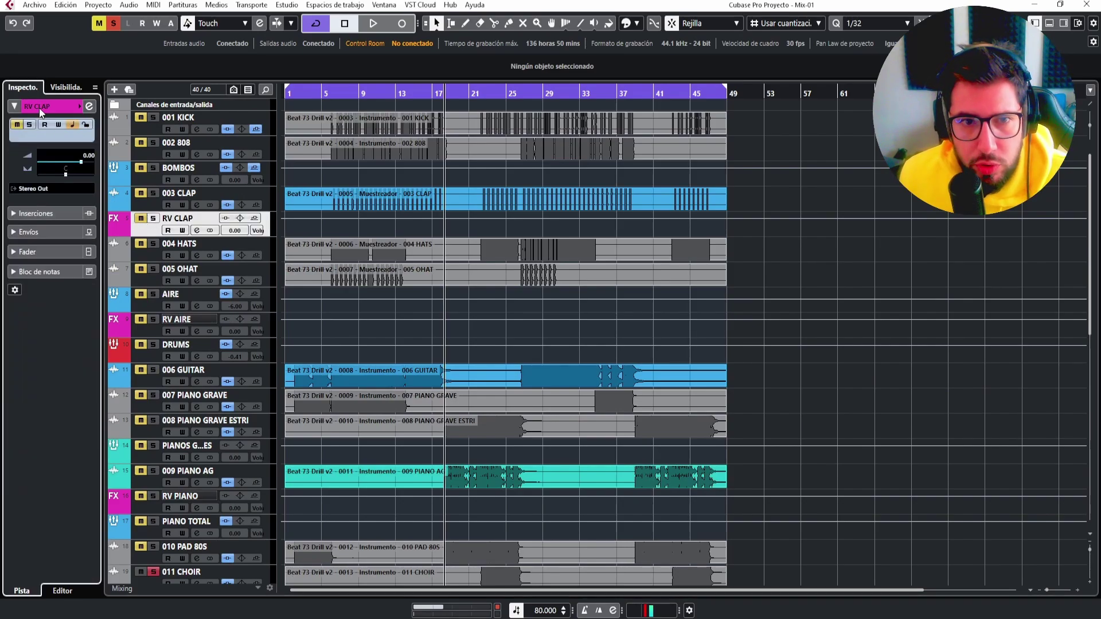
scroll(209, 472, down, 6)
scroll(209, 472, up, 6)
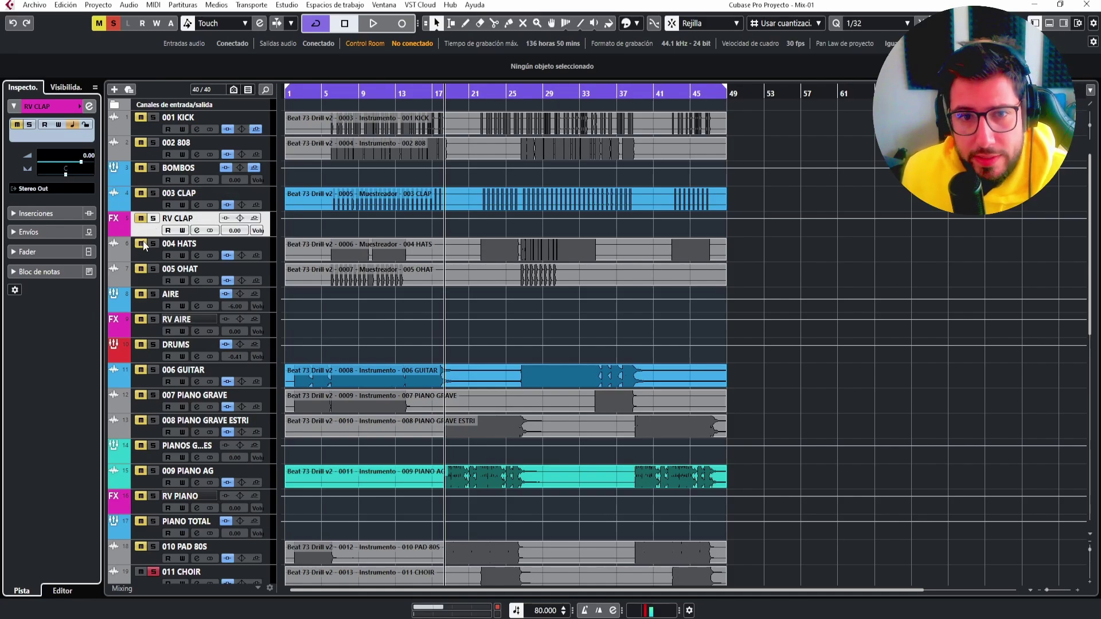
click(31, 189)
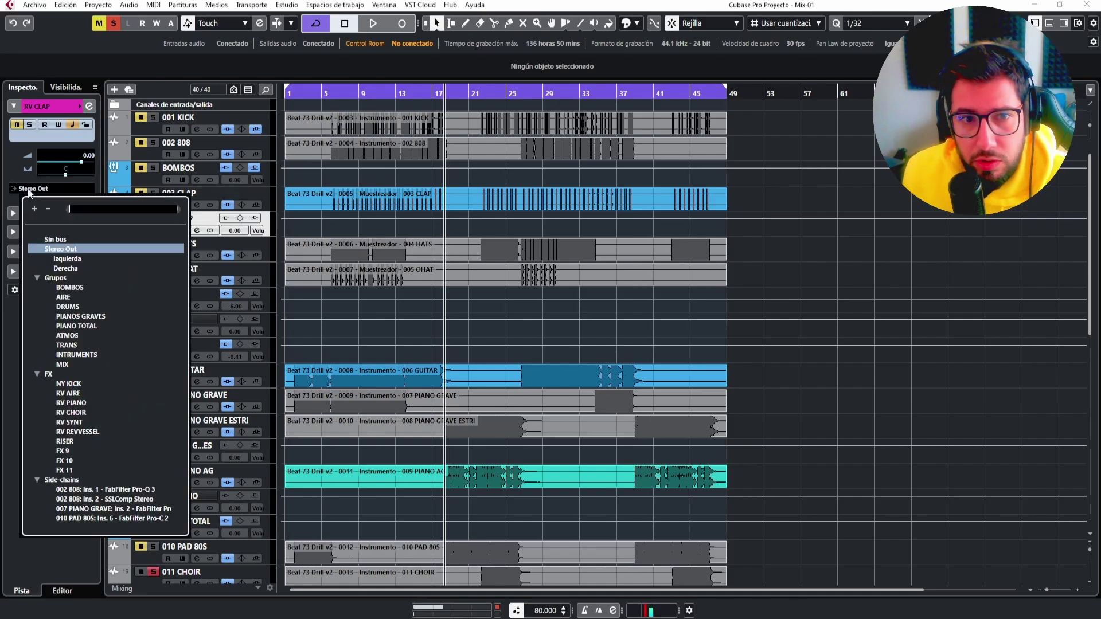
click(270, 201)
click(271, 200)
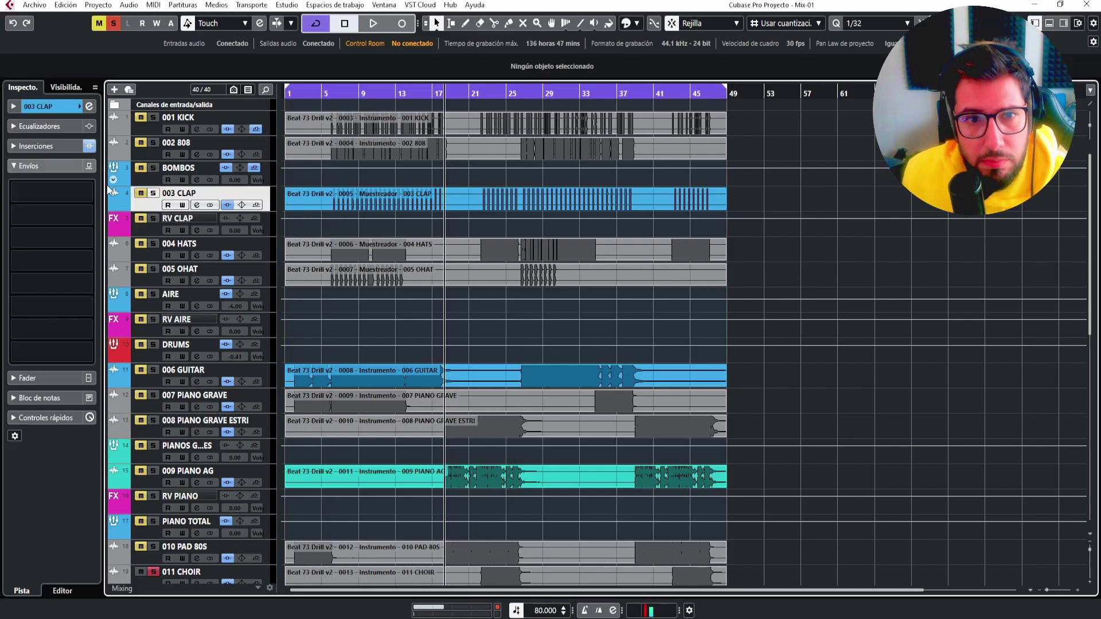
click(12, 107)
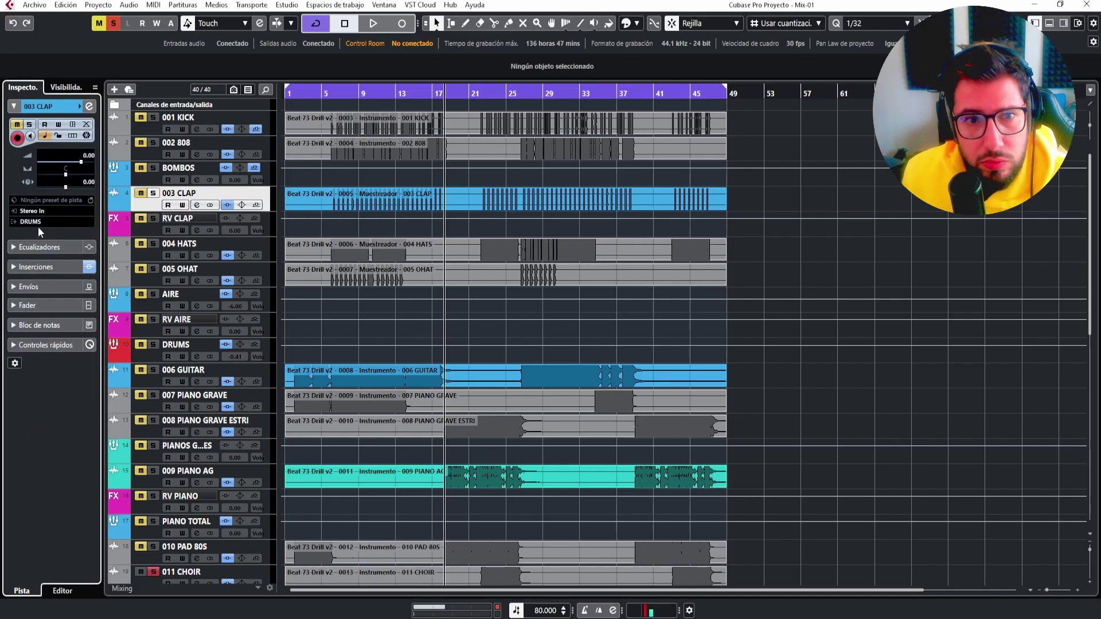
Route the RV CLAP track's output to the DRUMS group and open the output choices for RV AIRE.
click(137, 233)
click(29, 191)
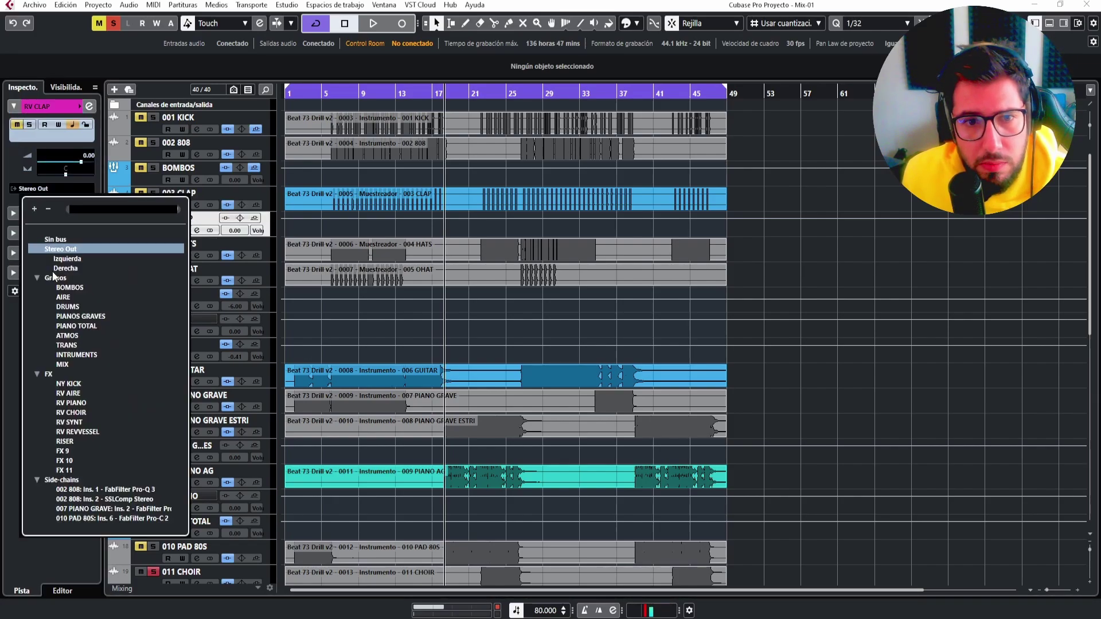
click(68, 307)
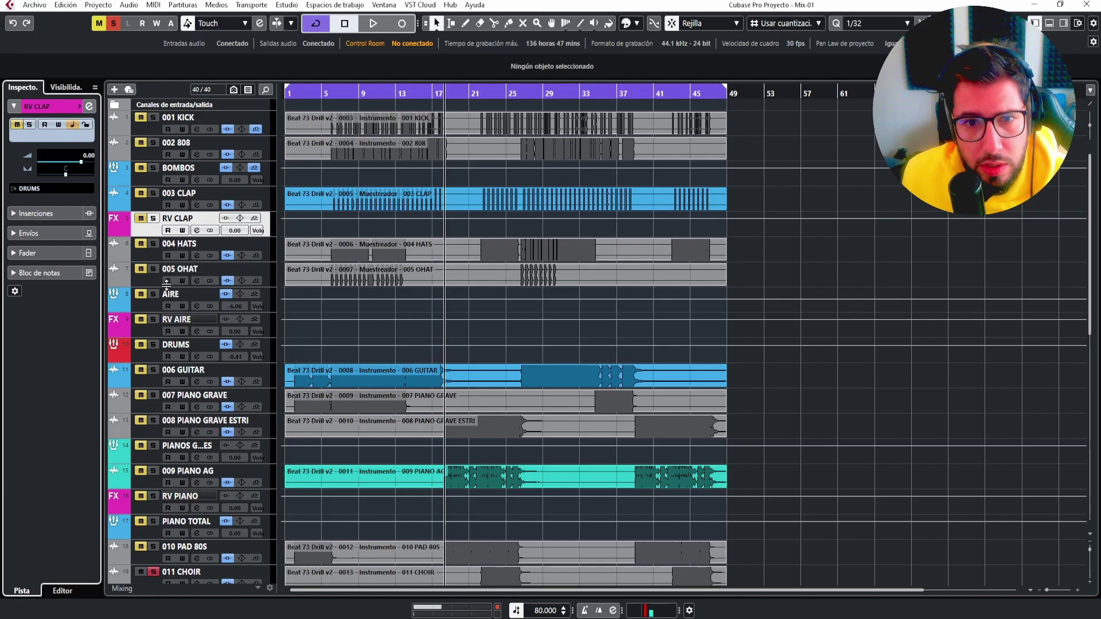
click(122, 316)
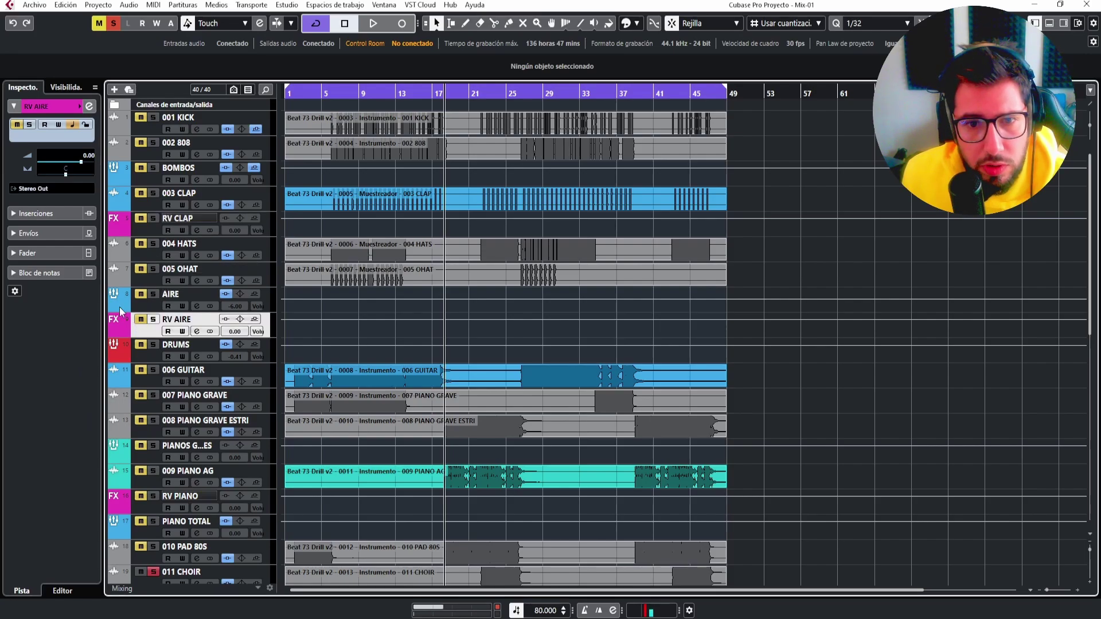
click(23, 192)
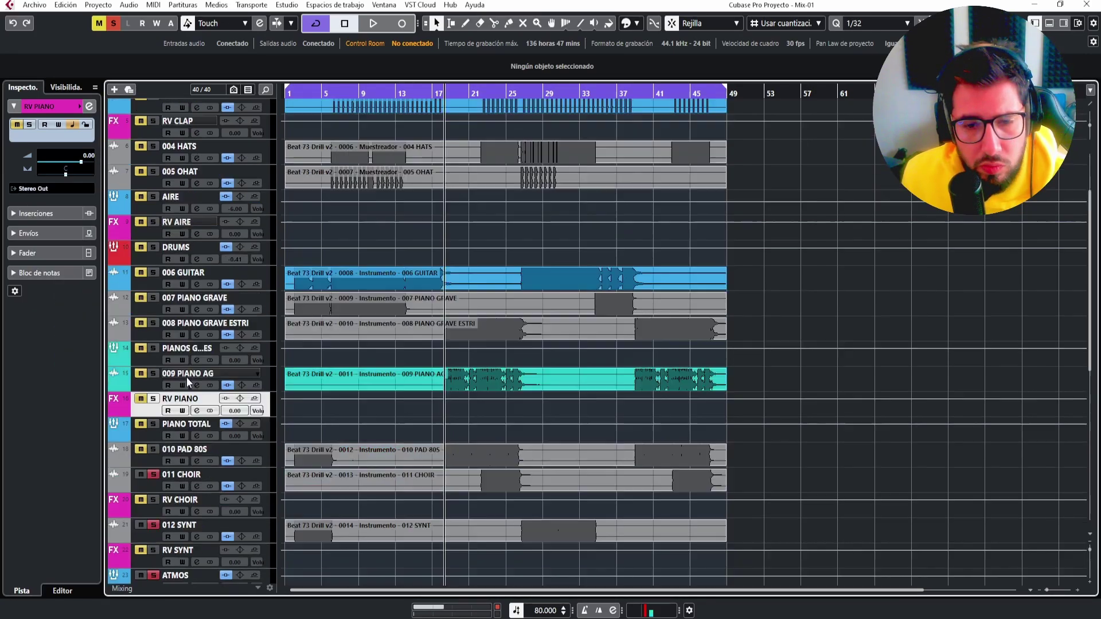
scroll(187, 377, down, 2)
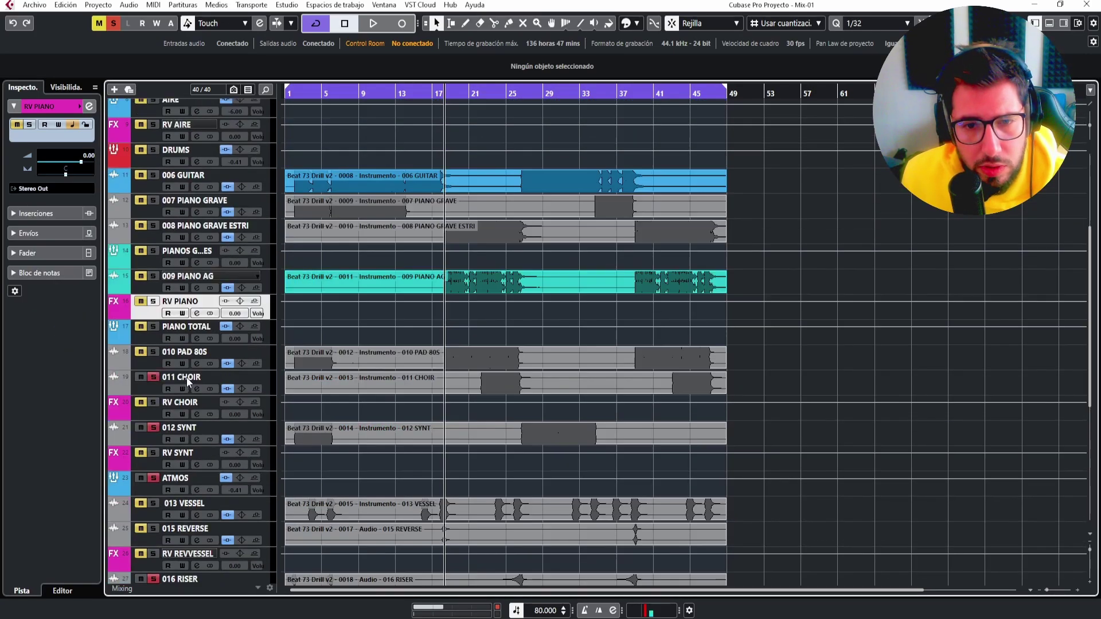
ctrl+click(149, 412)
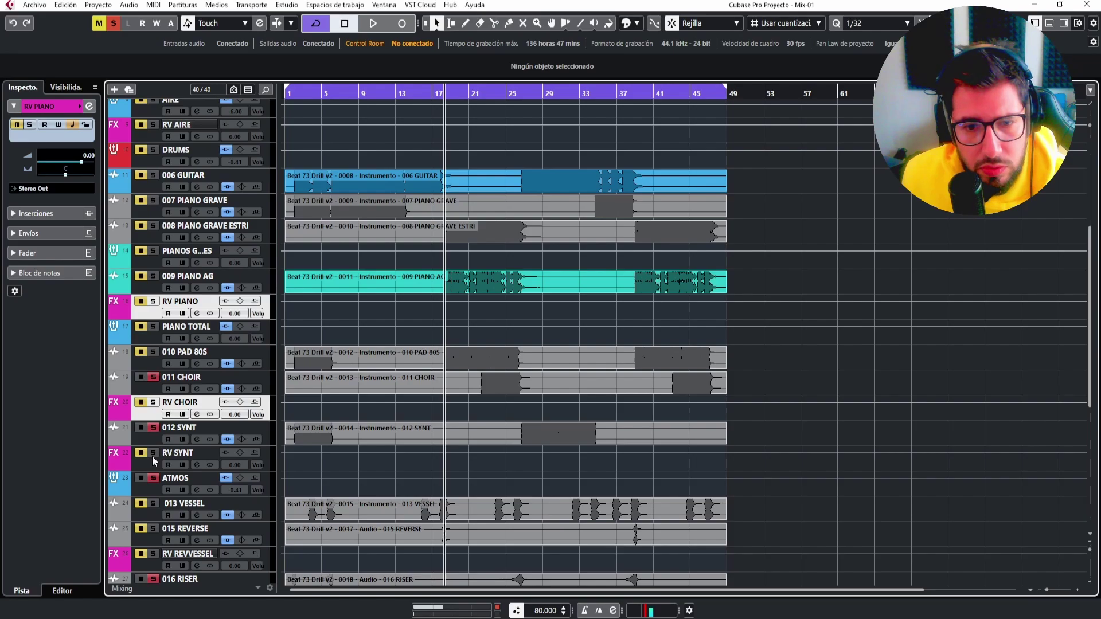
click(29, 190)
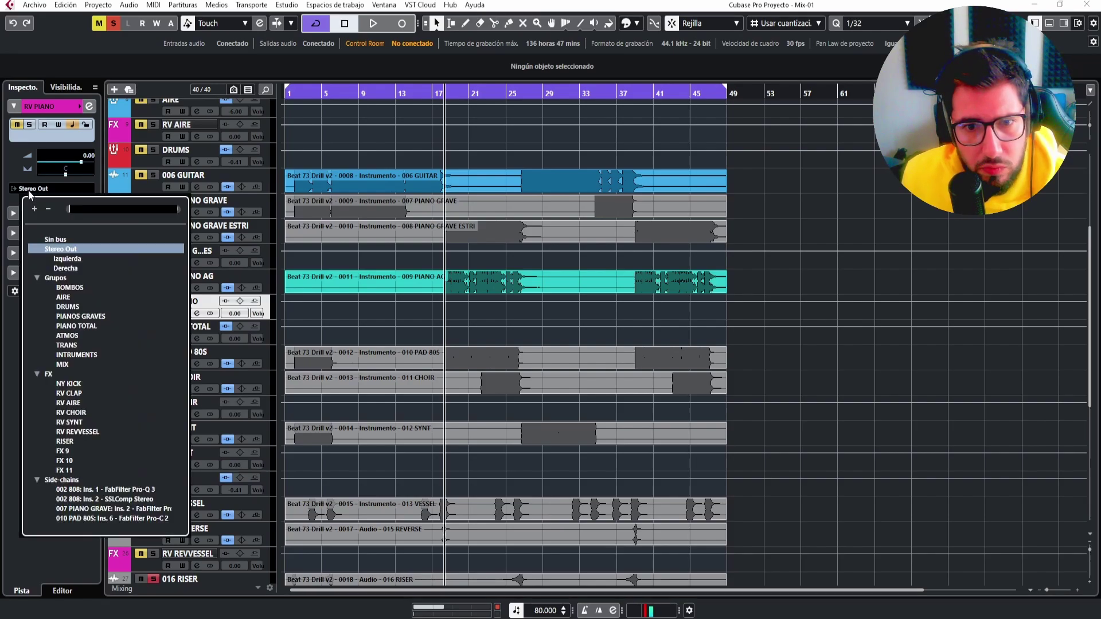
click(131, 336)
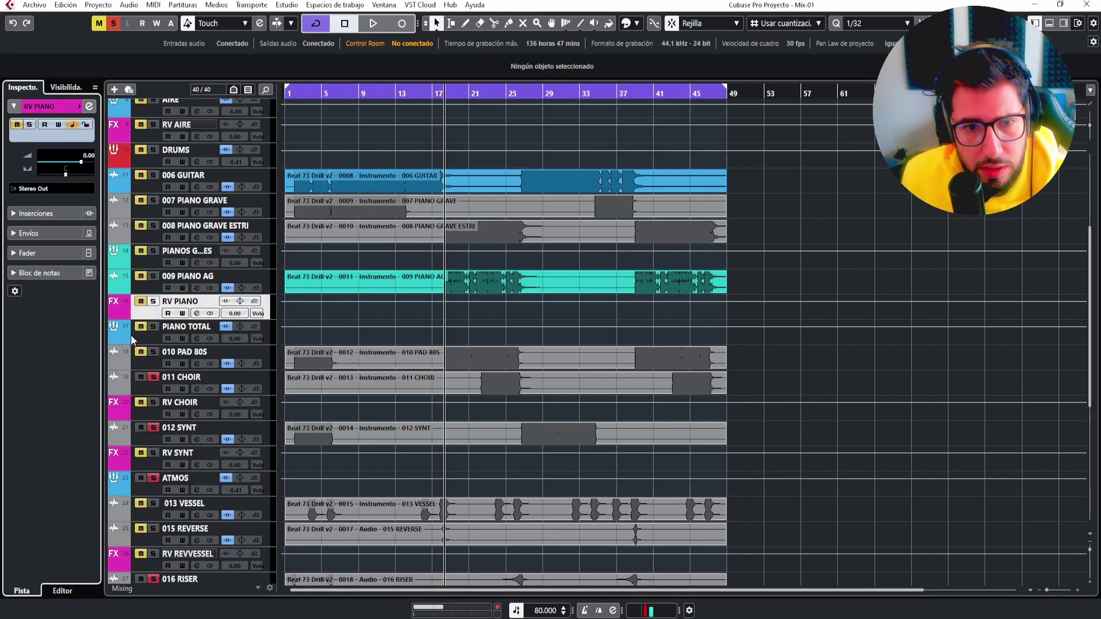
Set the output routing of RV CHOIR and RV SYNT together, and route RV REVVESSEL and RISER to the TRANS group.
click(154, 416)
ctrl+click(149, 463)
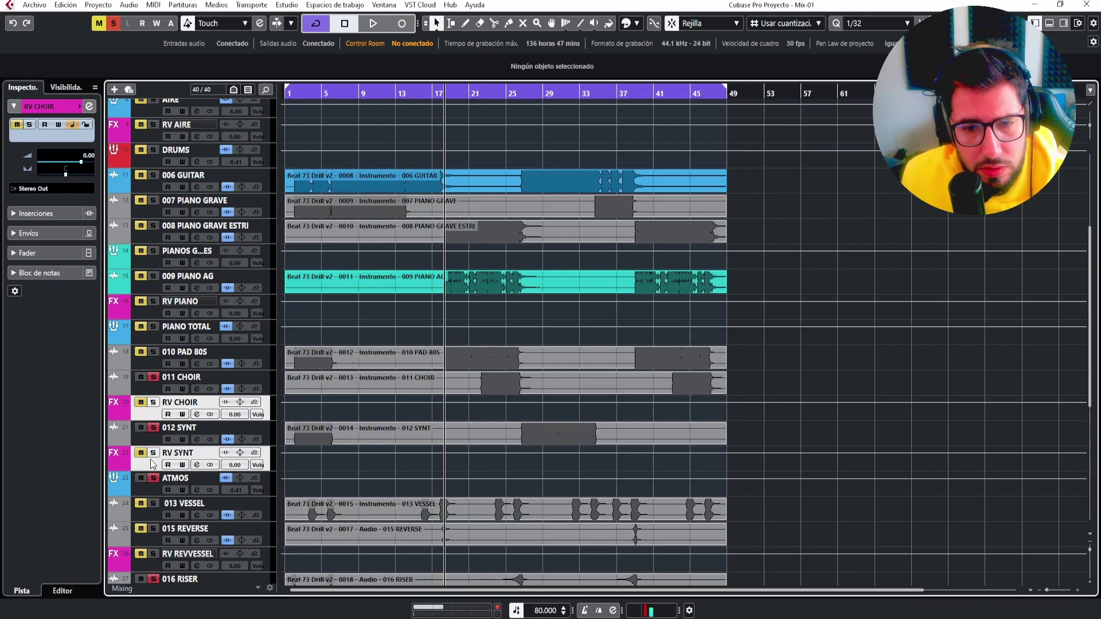
click(27, 190)
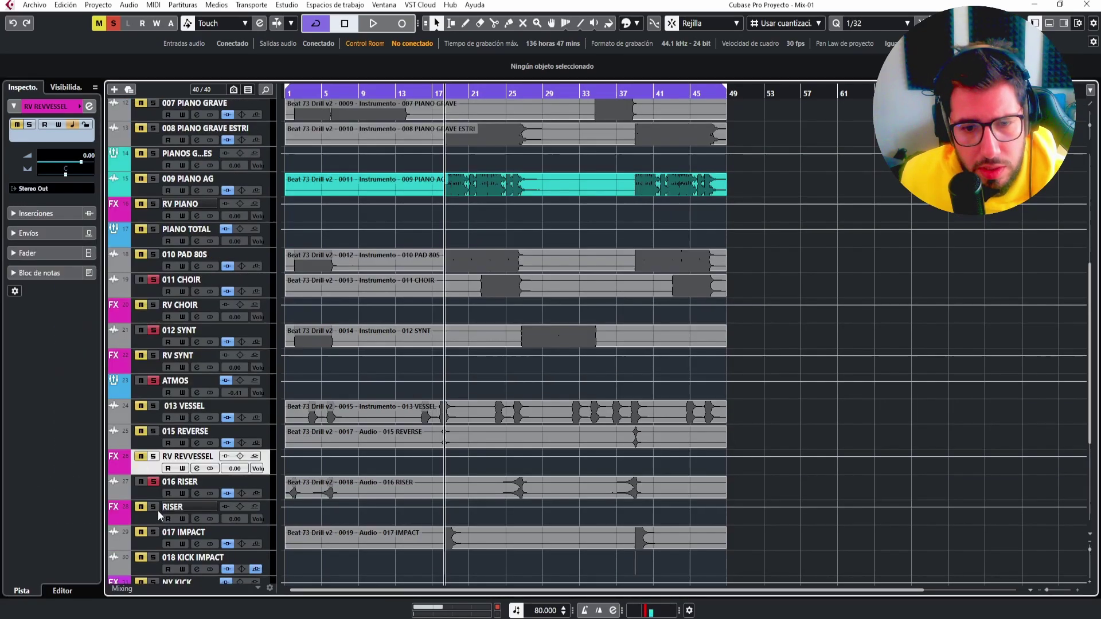
ctrl+click(153, 511)
click(46, 189)
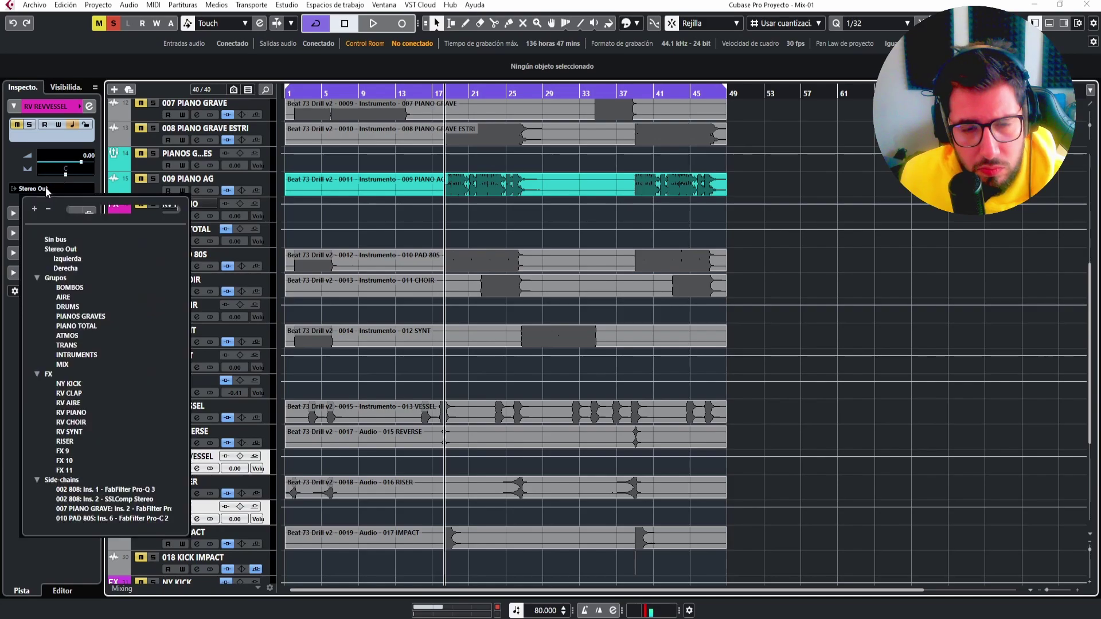
click(69, 346)
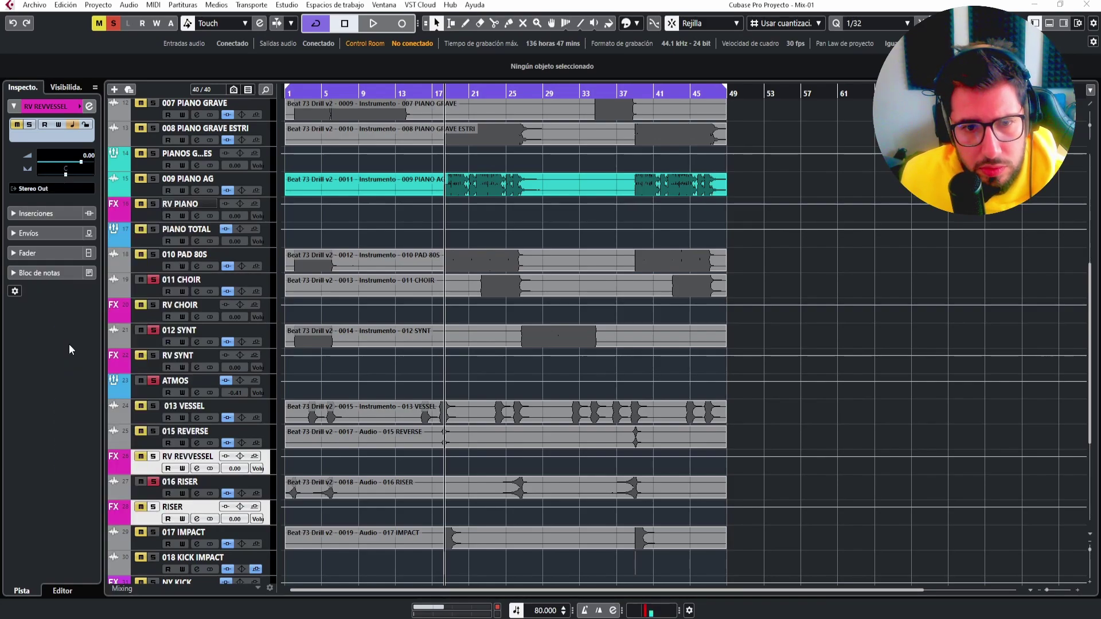
Review the full track list to check where each FX track sits beside its instruments and groups.
scroll(165, 405, down, 5)
scroll(173, 393, up, 10)
click(328, 91)
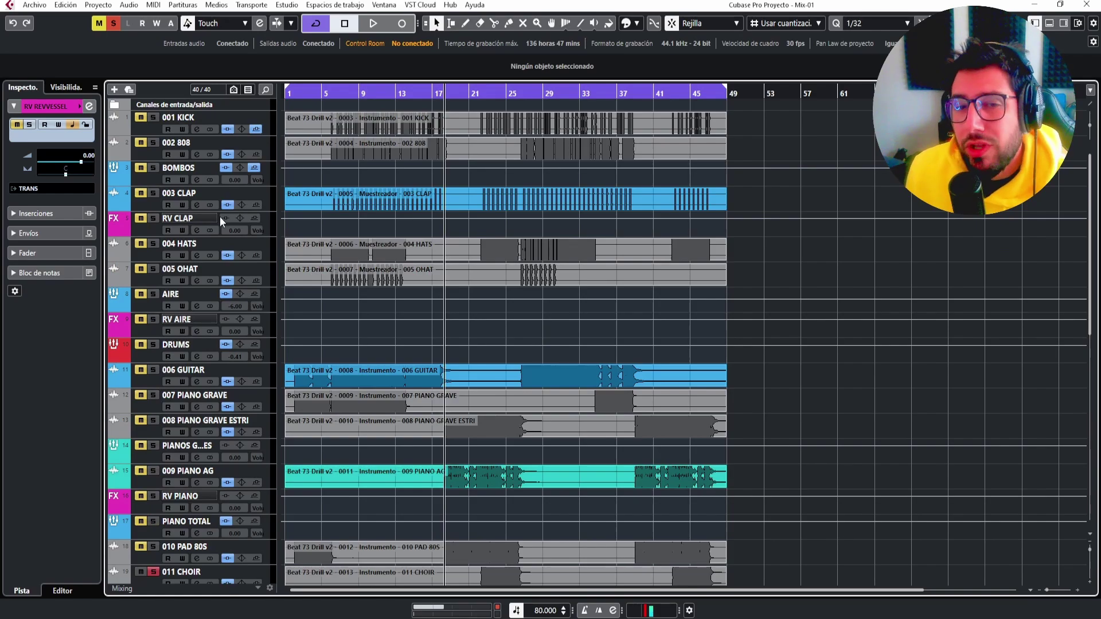
scroll(197, 390, down, 5)
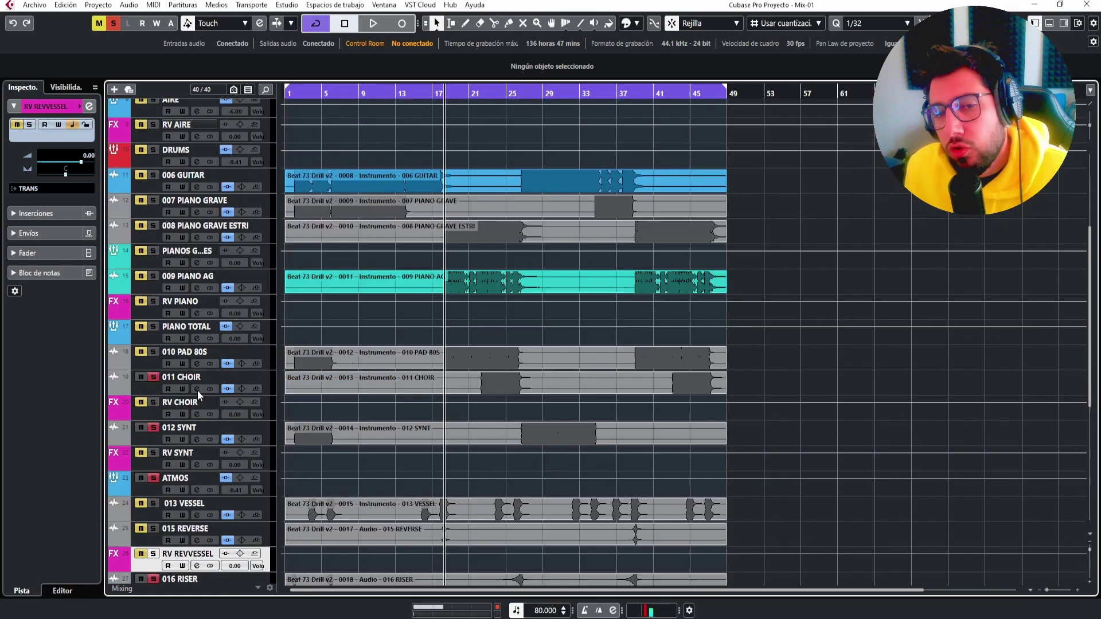
scroll(151, 143, down, 2)
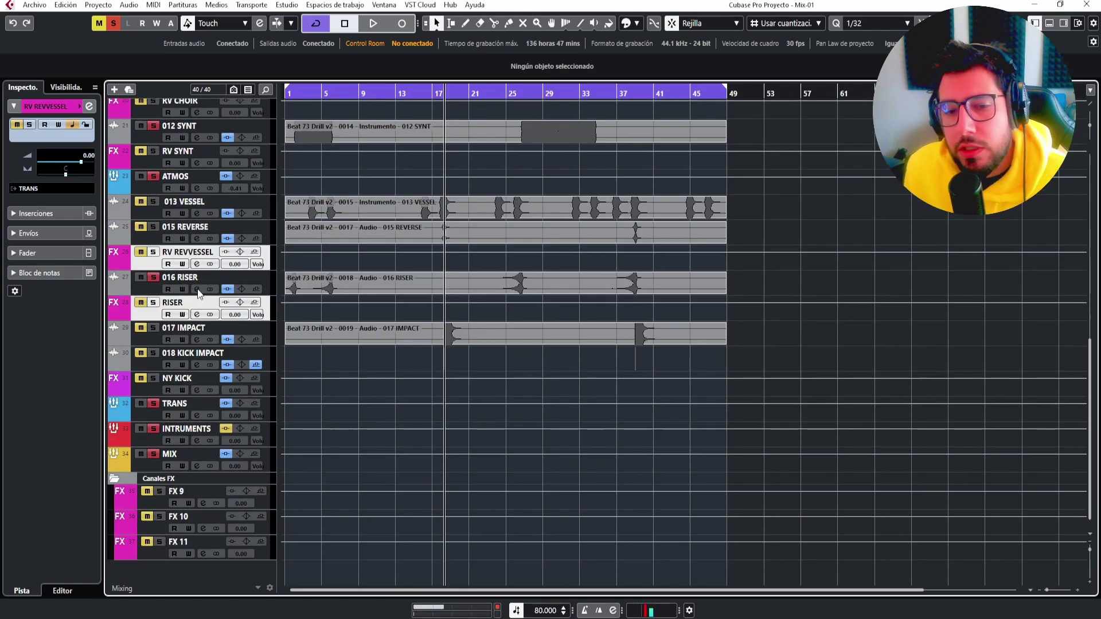
scroll(207, 288, up, 7)
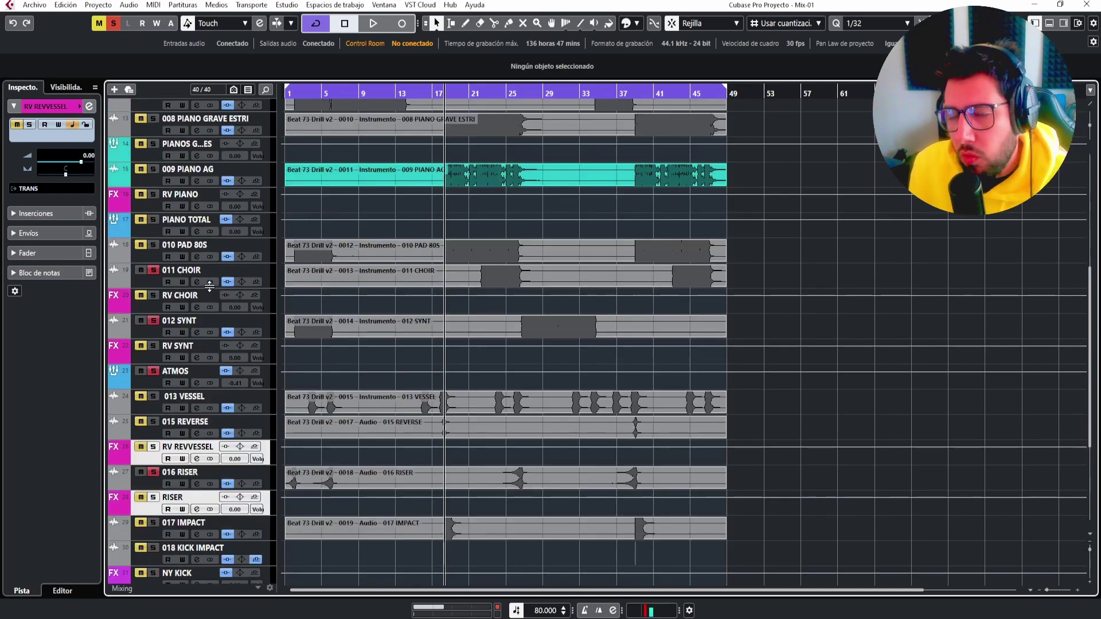
scroll(166, 195, down, 4)
scroll(164, 197, up, 4)
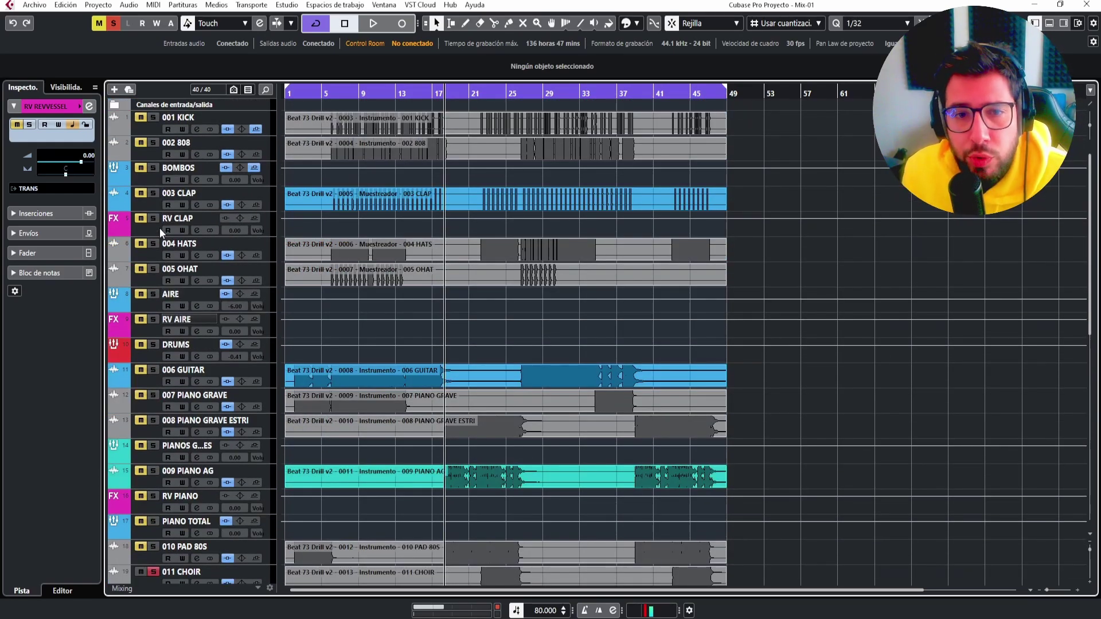
Add a send from the 003 CLAP track to RV CLAP.
click(145, 202)
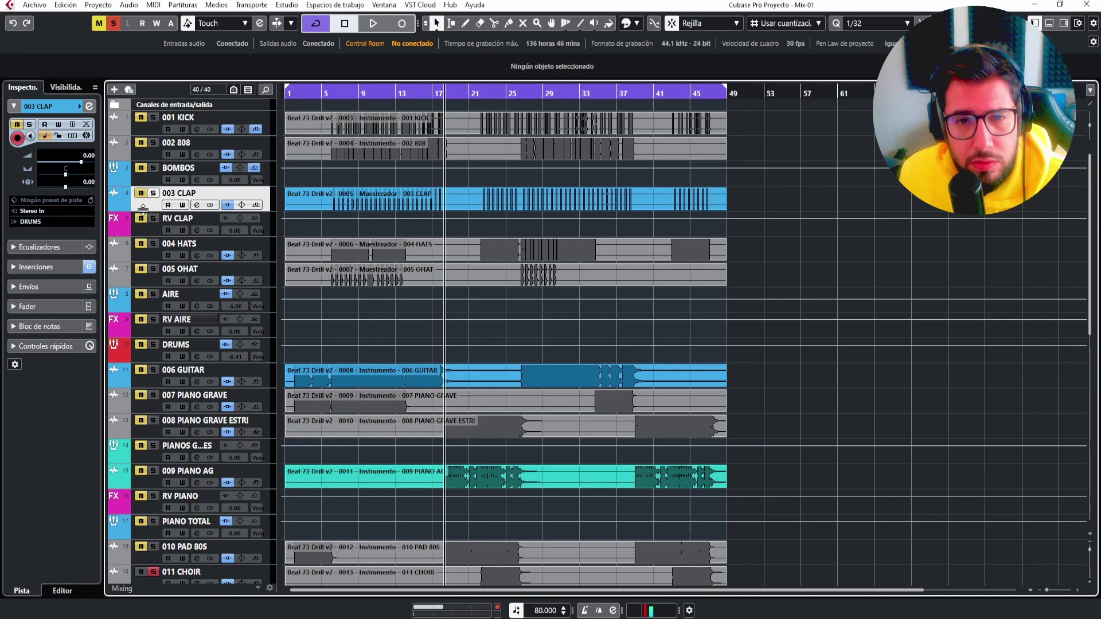
click(43, 286)
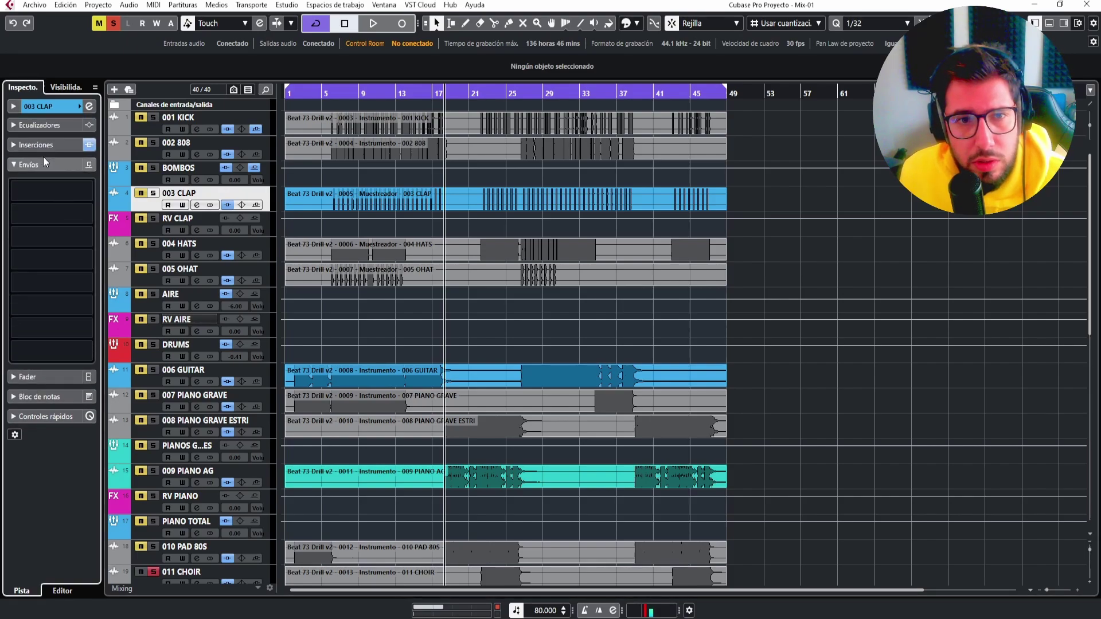
click(66, 190)
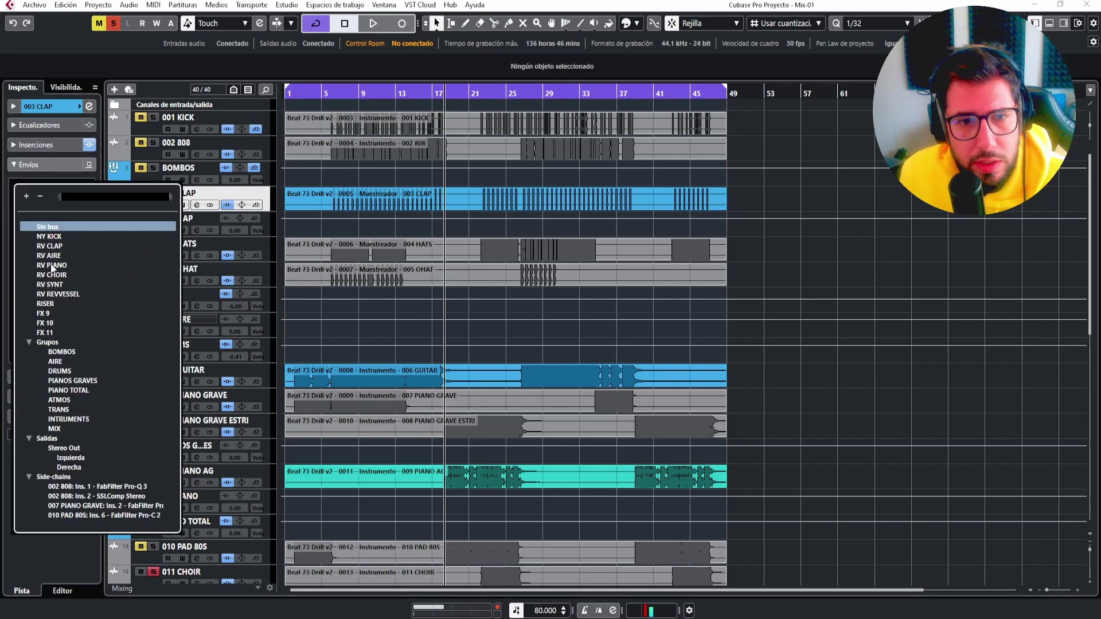
click(52, 246)
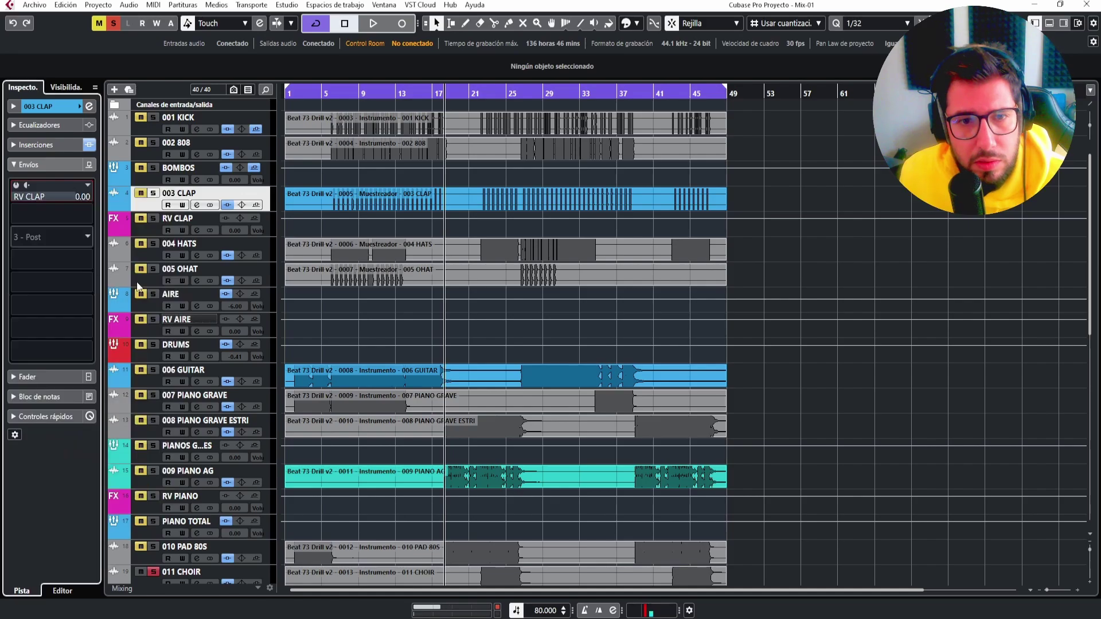
Add a send from the AIRE group track to RV AIRE.
click(157, 332)
key(Up)
click(35, 176)
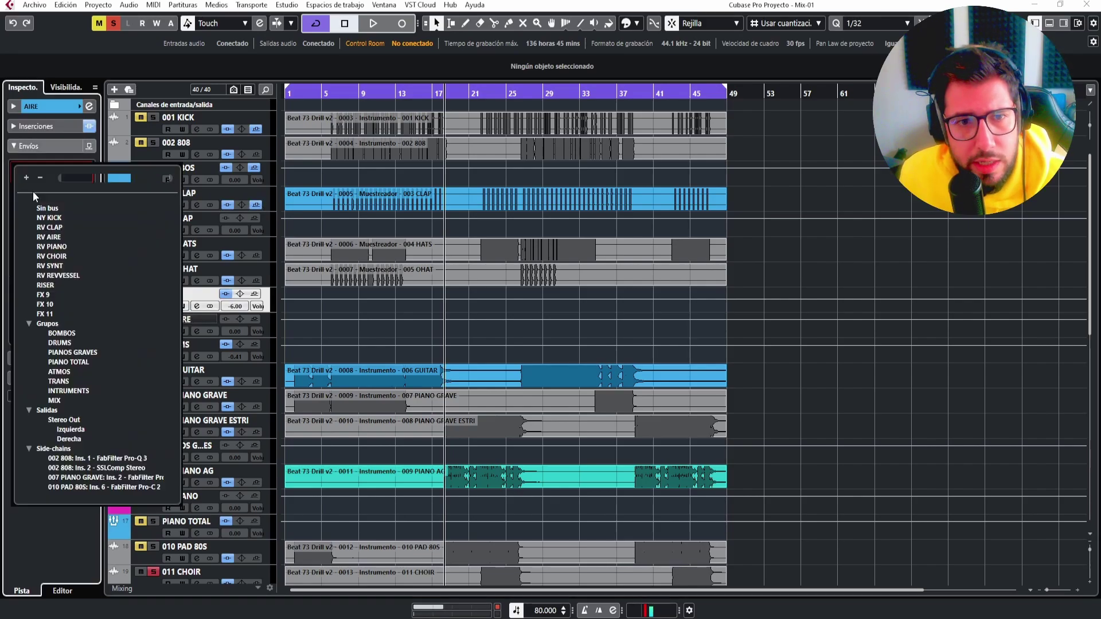
click(51, 237)
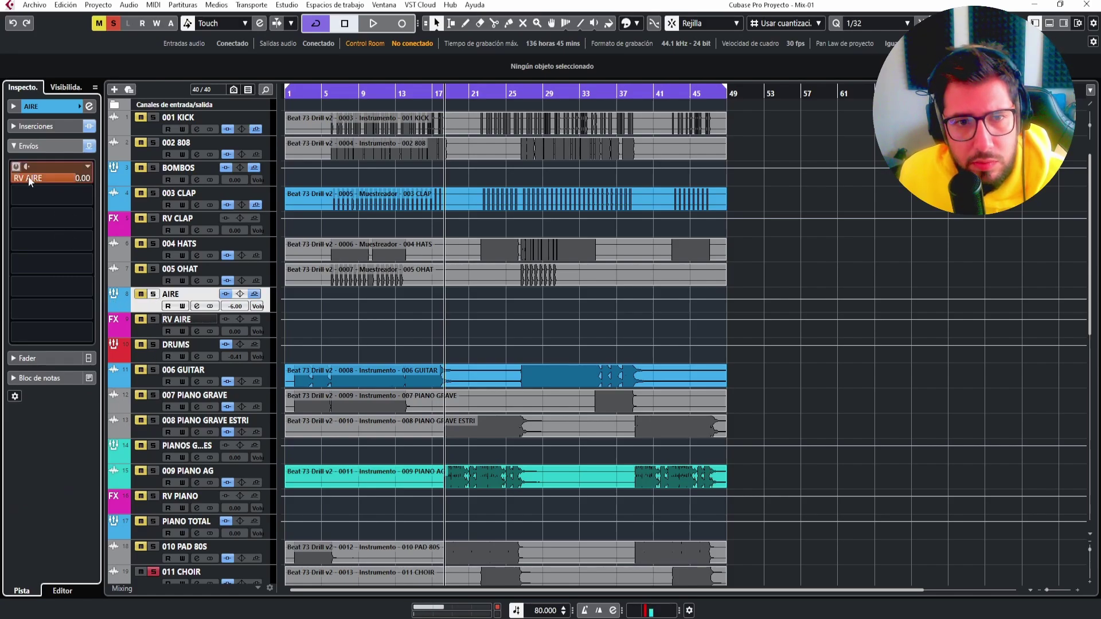
With 008 PIANO GRAVE ESTRI and 009 PIANO AG selected, add a send to RV PIANO and activate it.
scroll(144, 339, down, 3)
click(143, 339)
ctrl+click(151, 386)
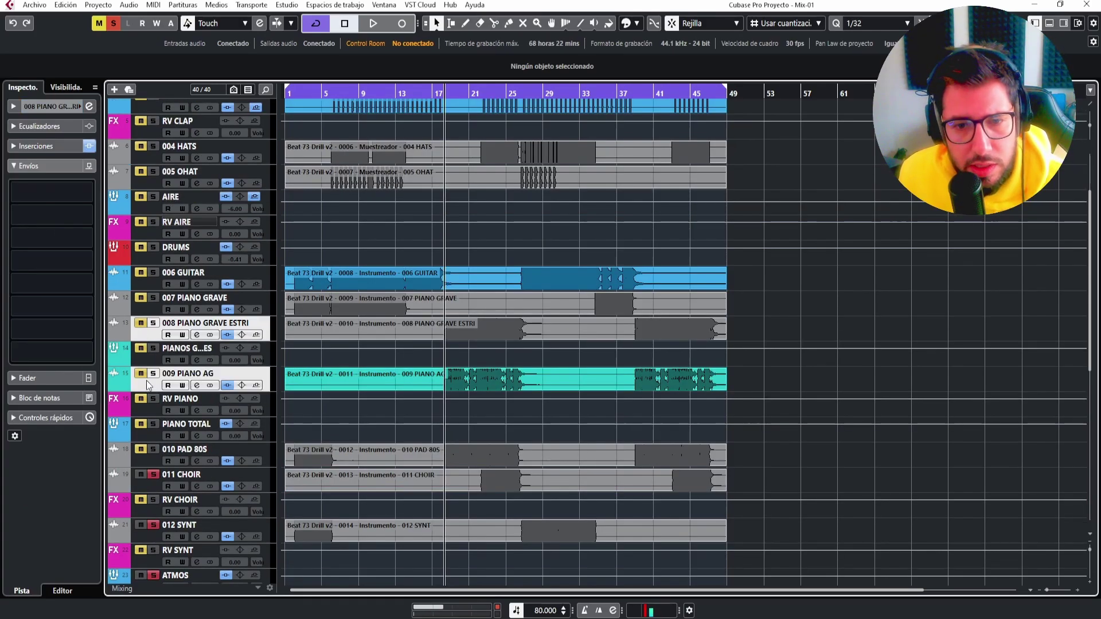
click(42, 194)
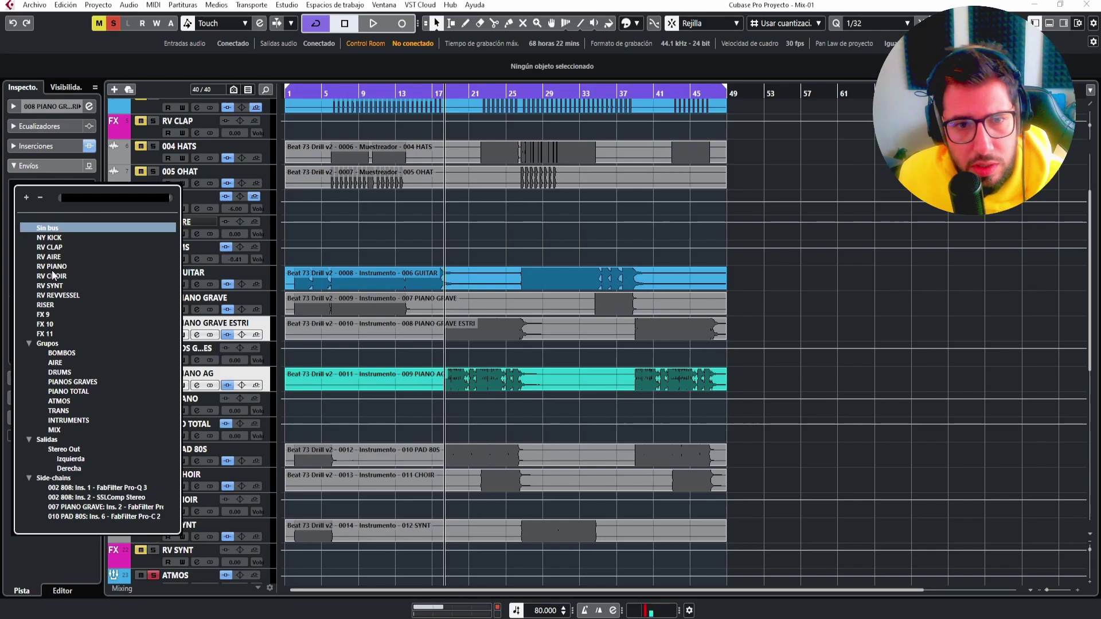
click(52, 267)
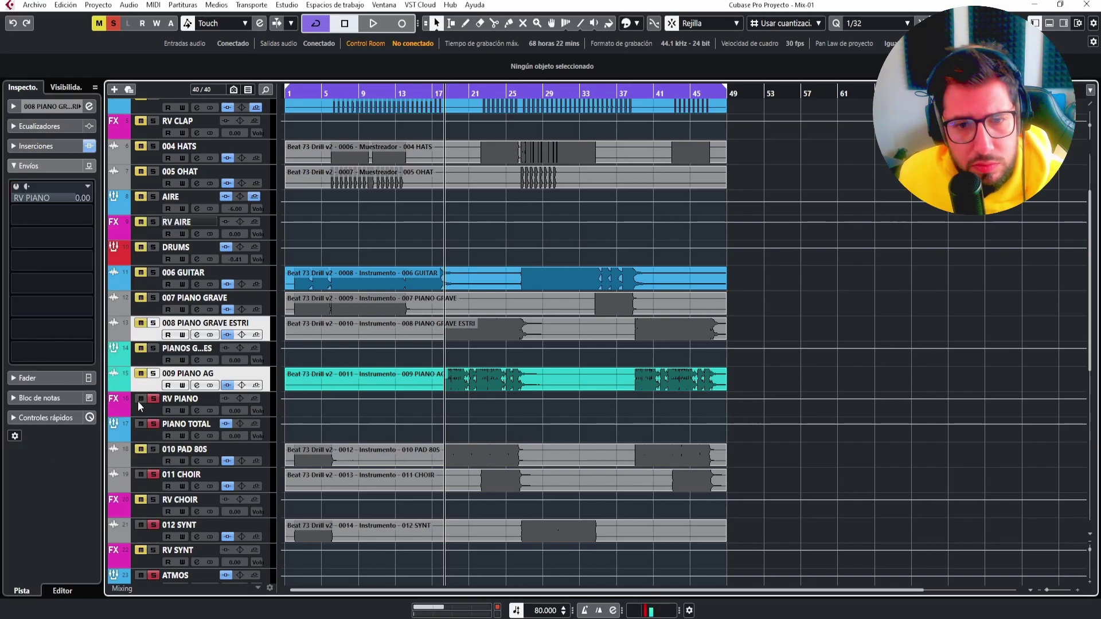
click(16, 186)
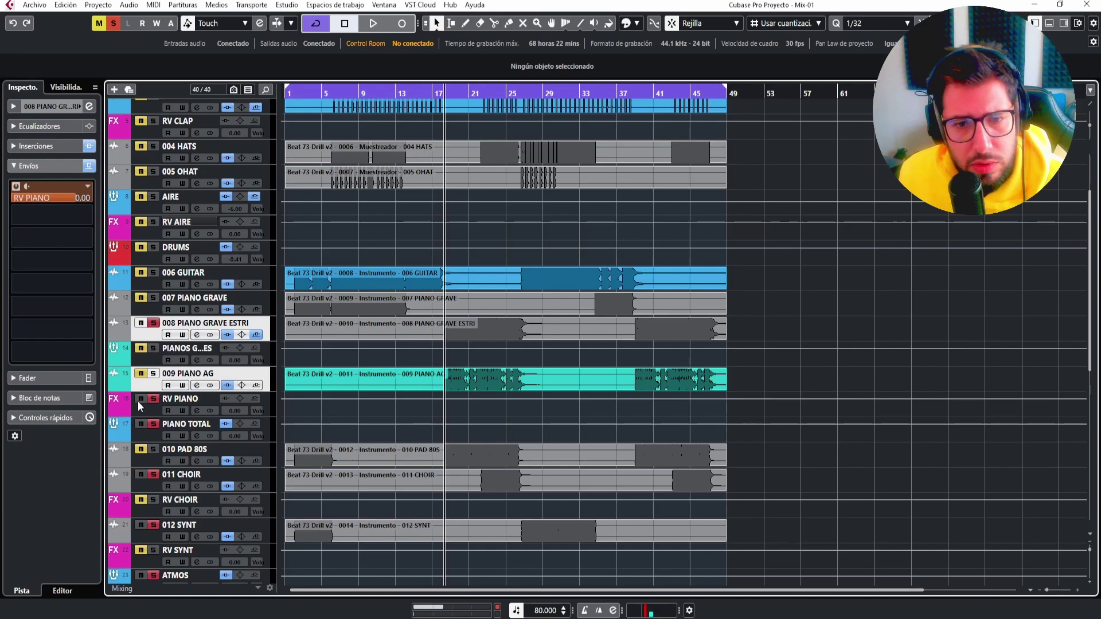
Add a send from 011 CHOIR to RV CHOIR and another from 012 SYNT to RV SYNT.
scroll(150, 435, down, 4)
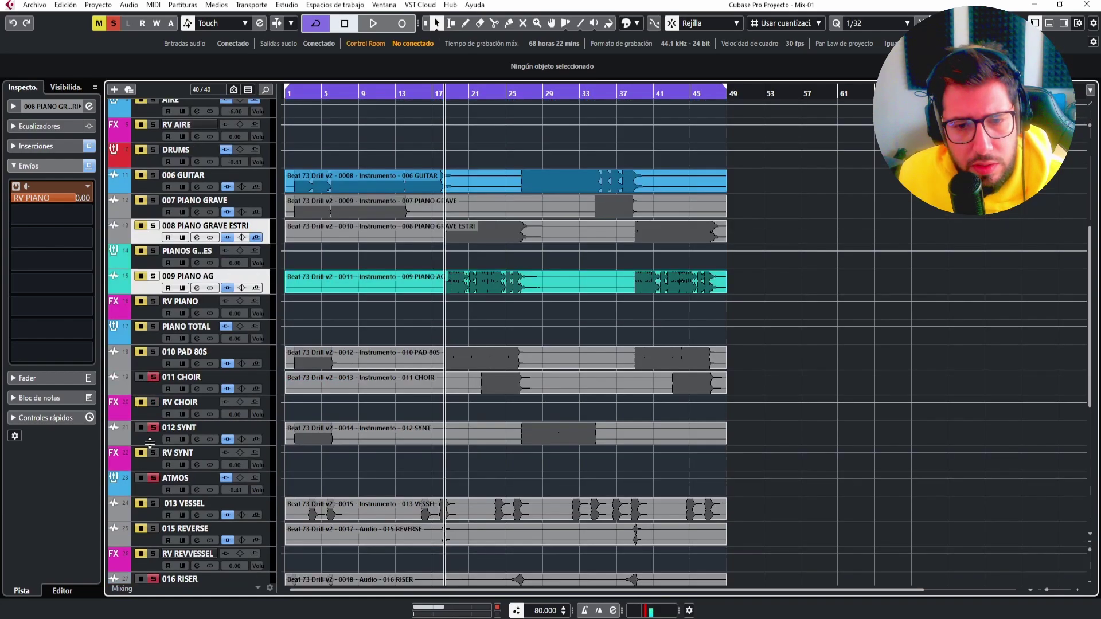
click(147, 384)
click(33, 193)
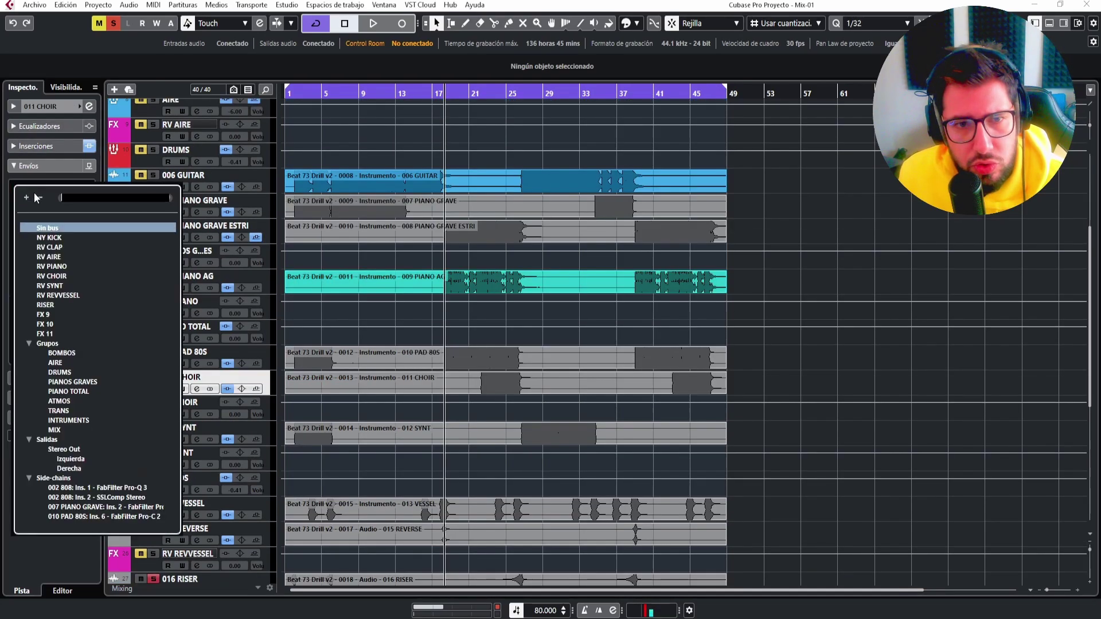
click(48, 277)
click(147, 435)
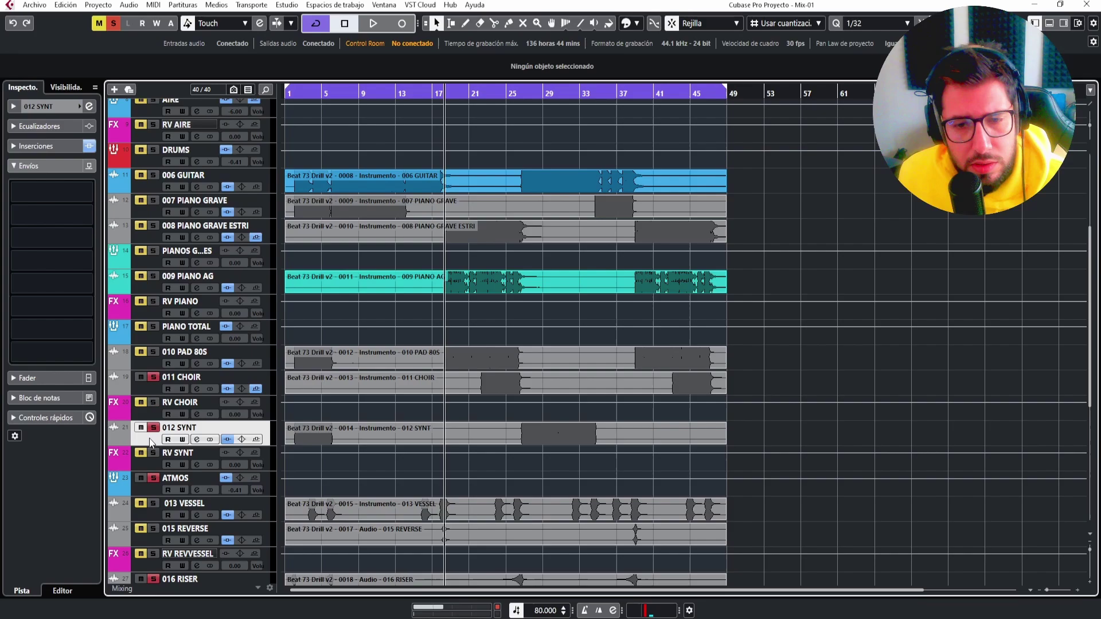
click(39, 195)
click(50, 285)
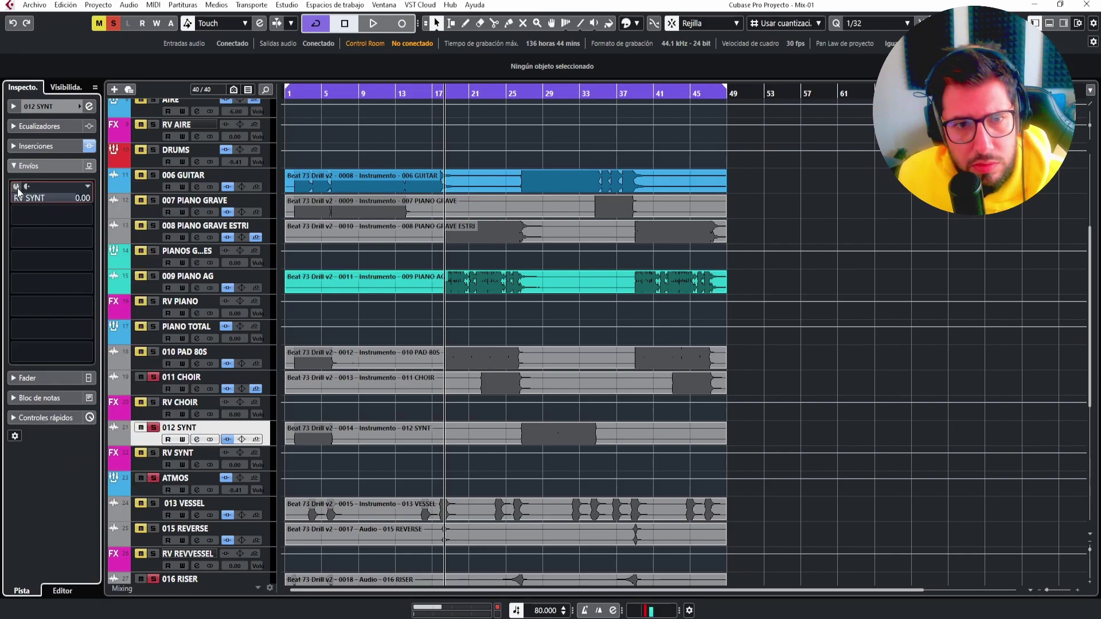
With 013 VESSEL and 015 REVERSE selected, add a send to RV REVVESSEL.
click(147, 510)
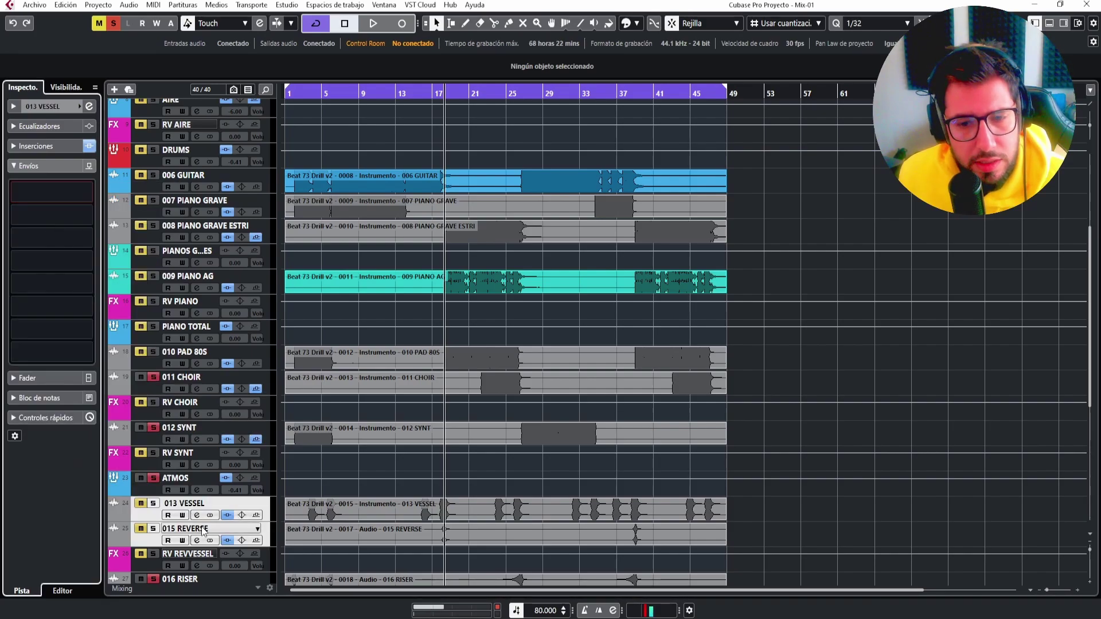
click(87, 188)
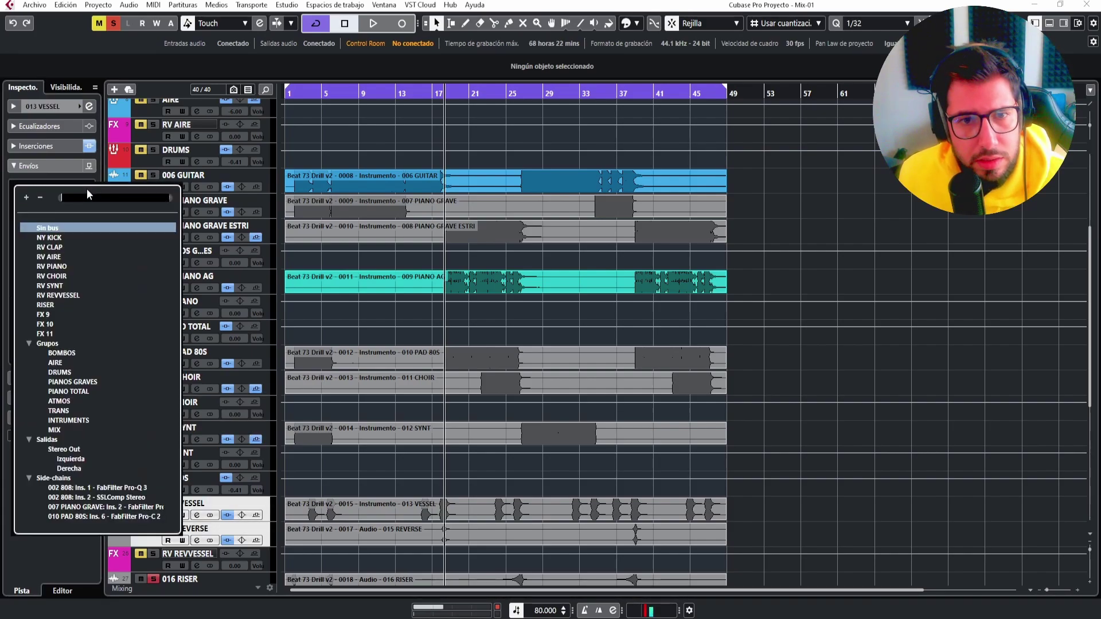
click(53, 295)
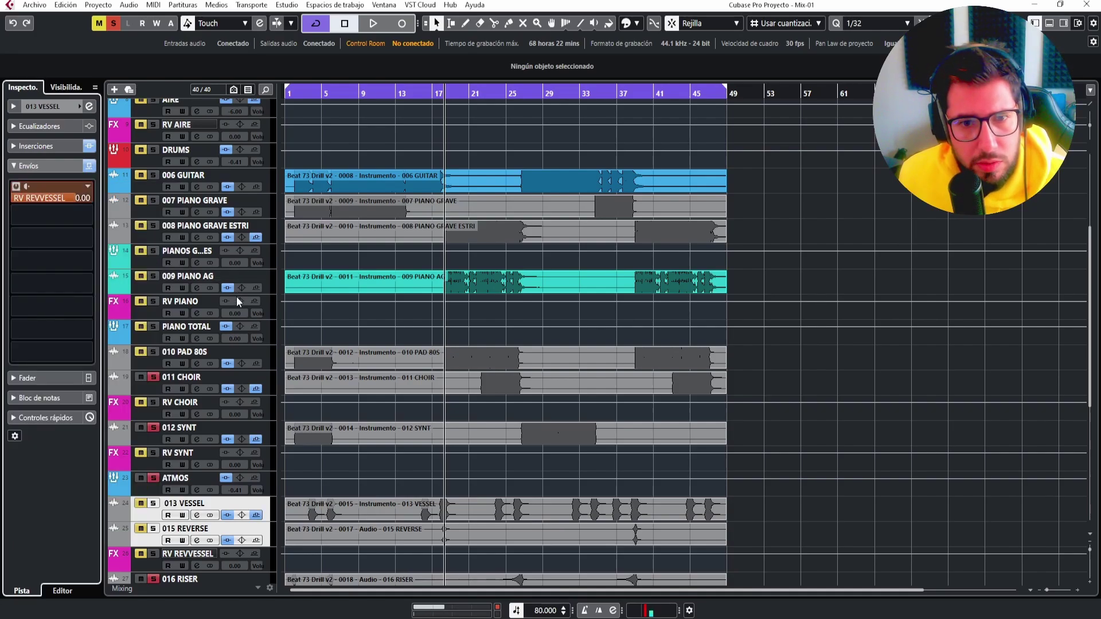
Open the send choices for 016 RISER and rename the RISER FX track as RV RISER.
scroll(237, 301, down, 5)
click(189, 387)
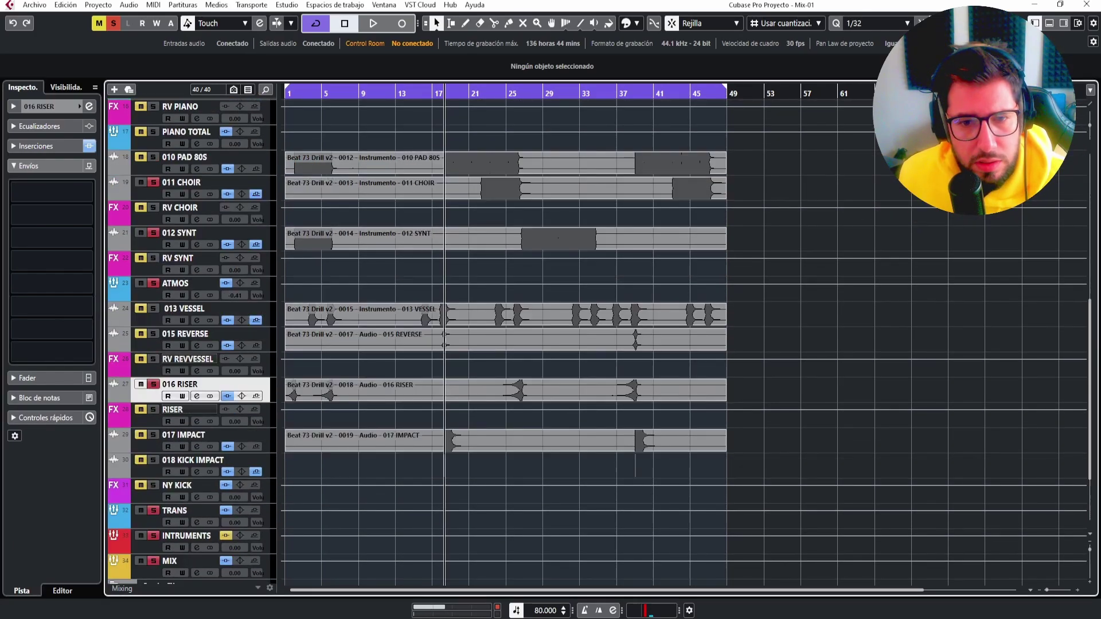
click(47, 197)
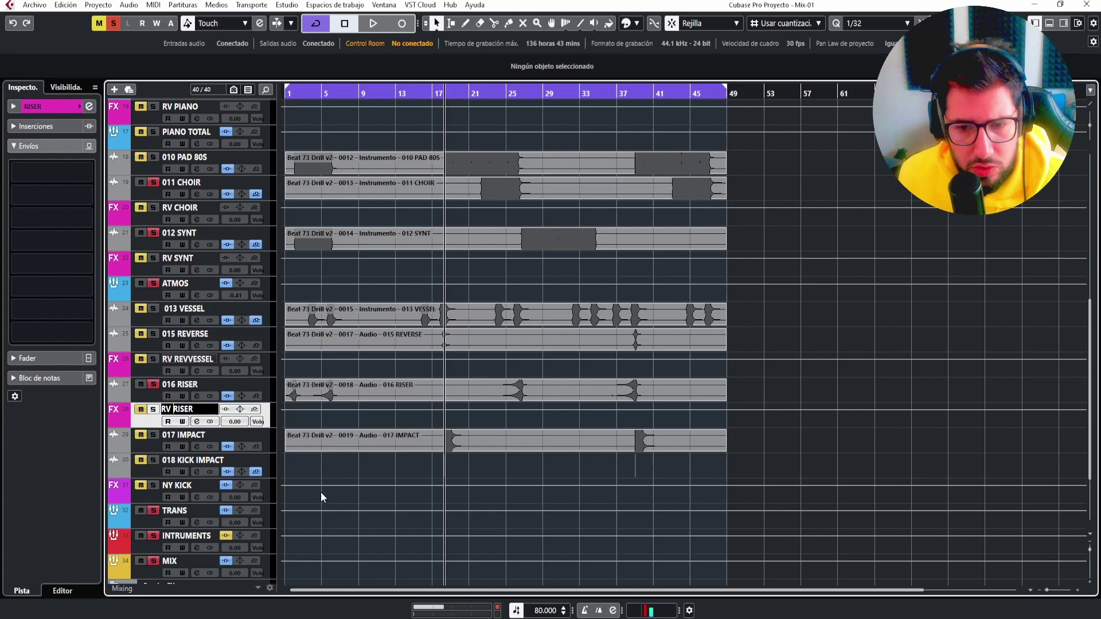
key(Return)
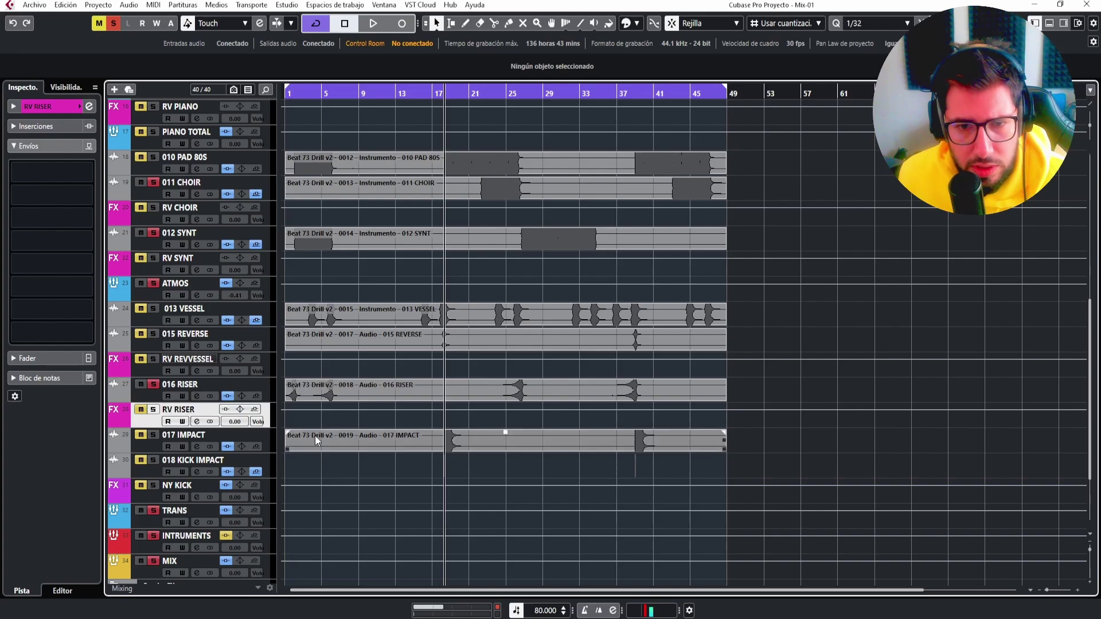
Clear all mutes and solos across the project's tracks.
scroll(243, 350, up, 10)
scroll(175, 314, down, 7)
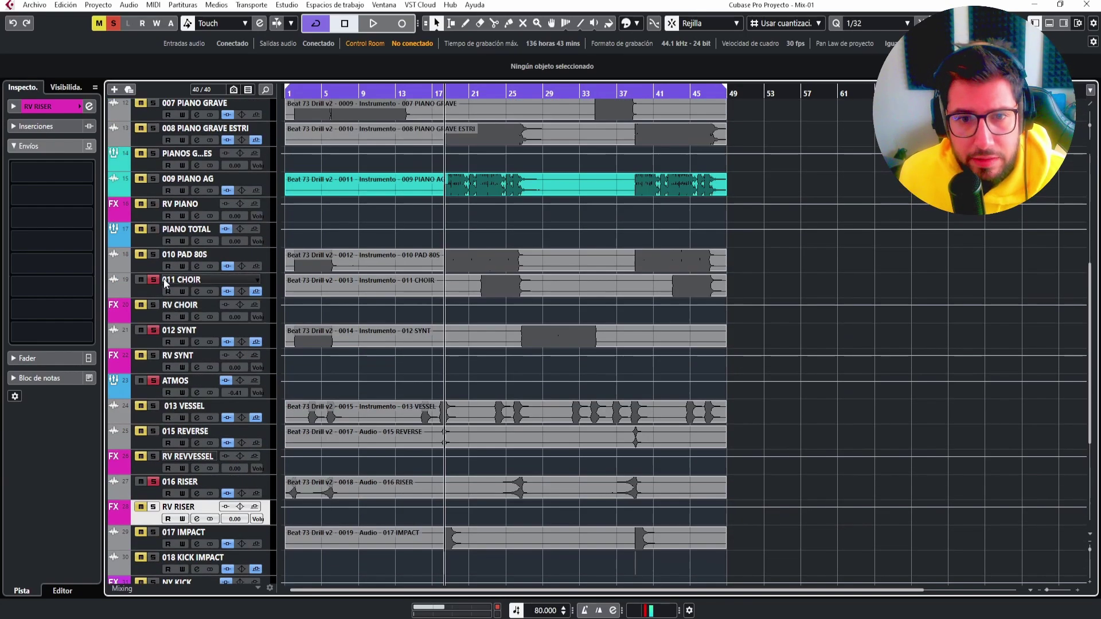
click(99, 23)
click(113, 23)
scroll(319, 178, up, 6)
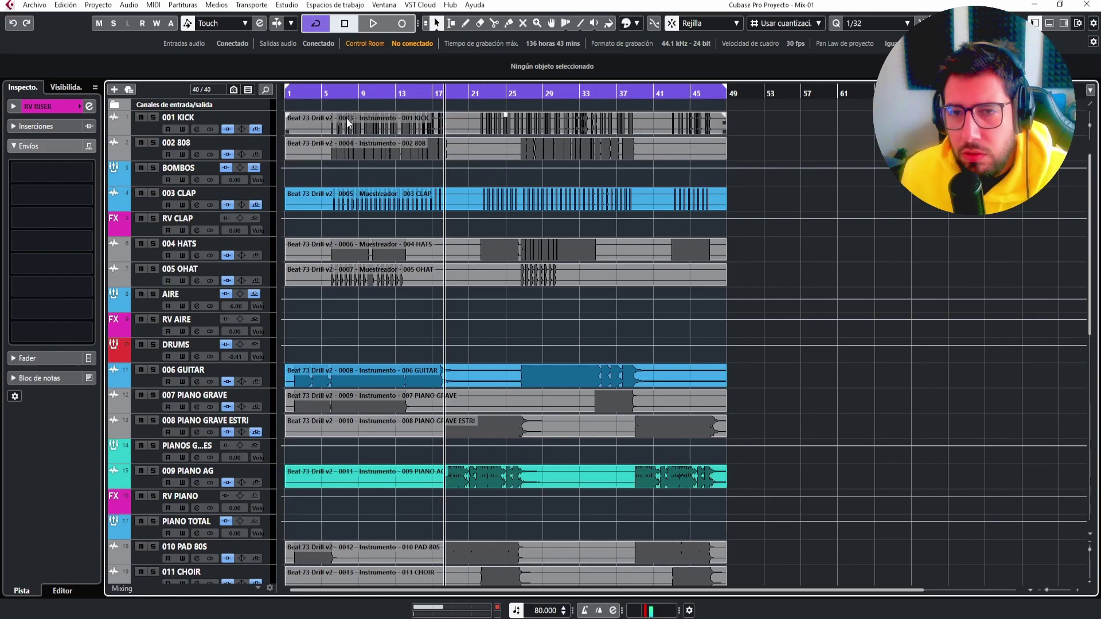
Play the beat from about bar 5, mute the RV CLAP track and stop playback.
click(325, 93)
key(space)
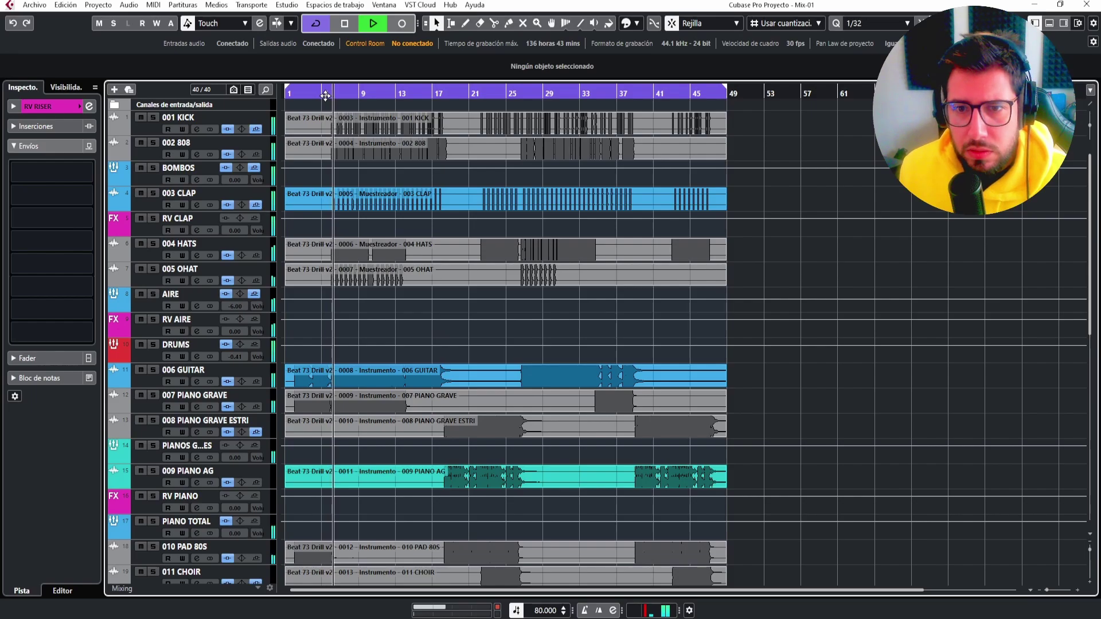
click(142, 218)
key(space)
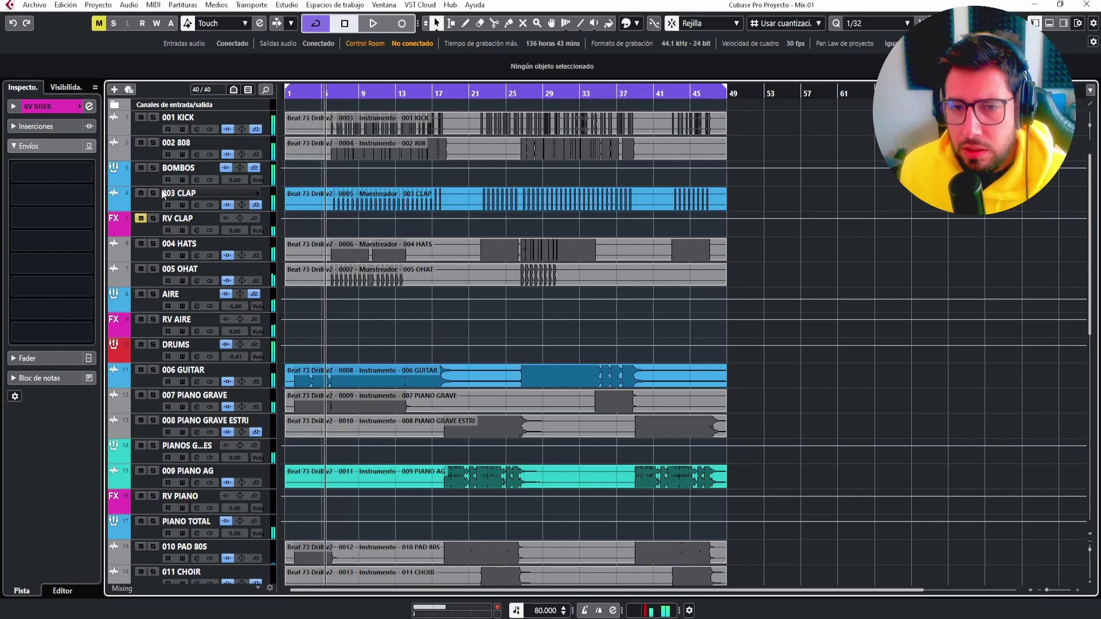
Unmute the RV CLAP effects track and select it.
click(142, 218)
click(147, 228)
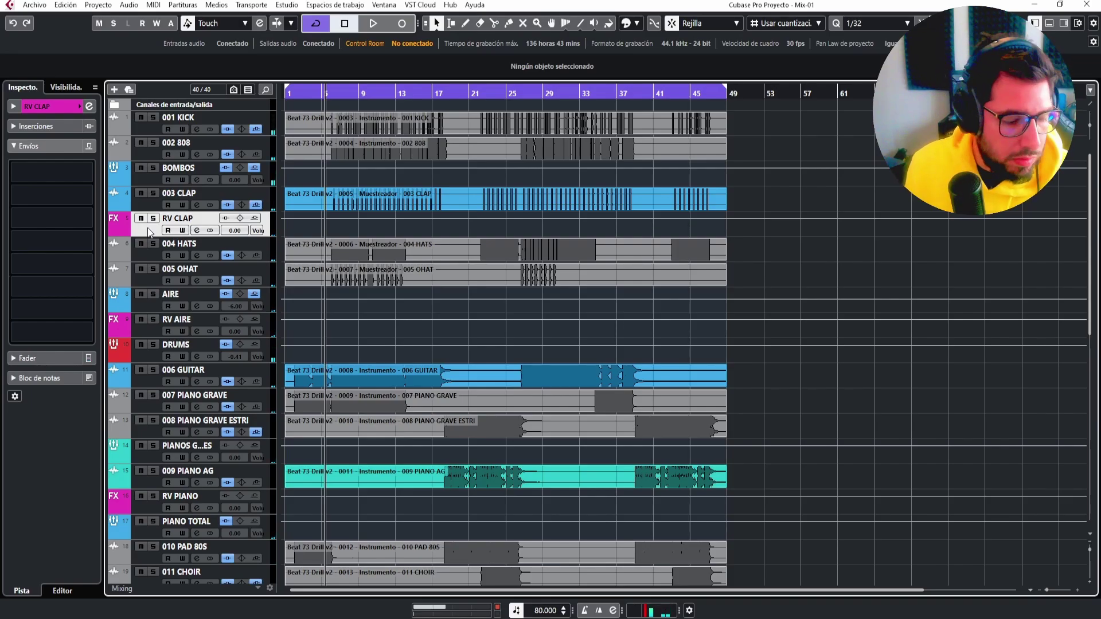
Open the MIX channel's Spectrum Analyzer and bx_meter inserts and arrange their windows over the project's arrangement view.
key(F3)
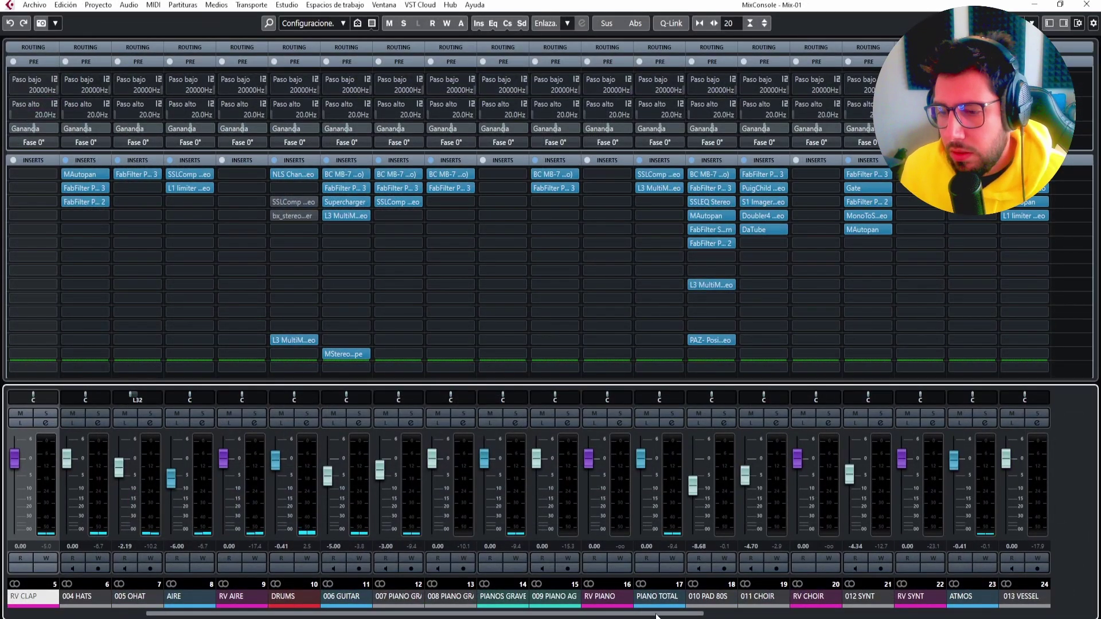
drag(657, 614, 991, 613)
click(926, 202)
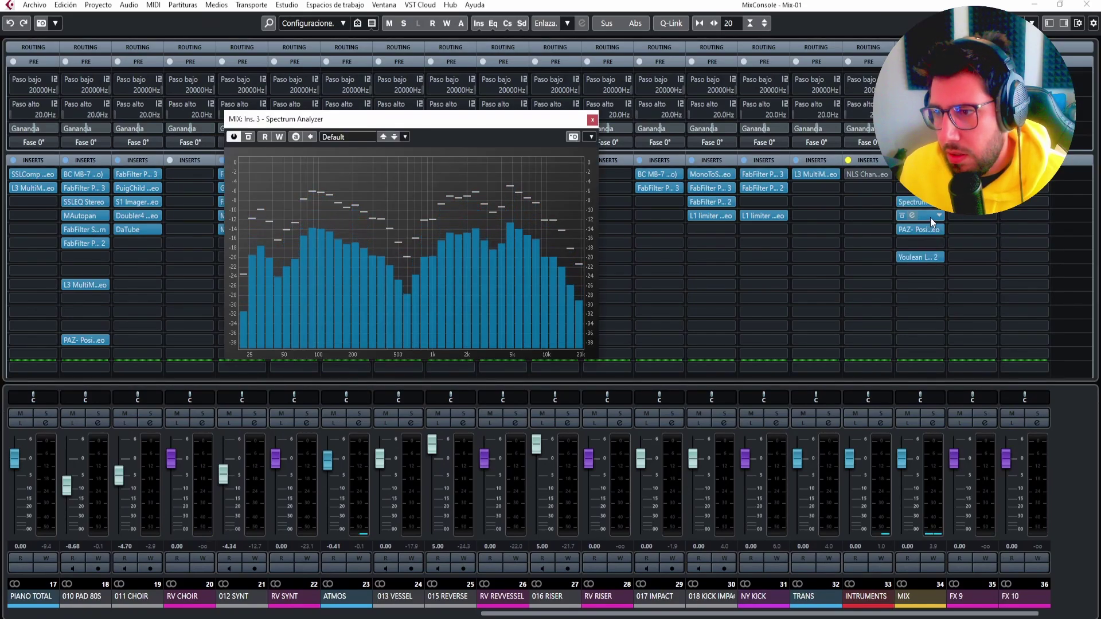
click(930, 217)
drag(657, 54, 975, 146)
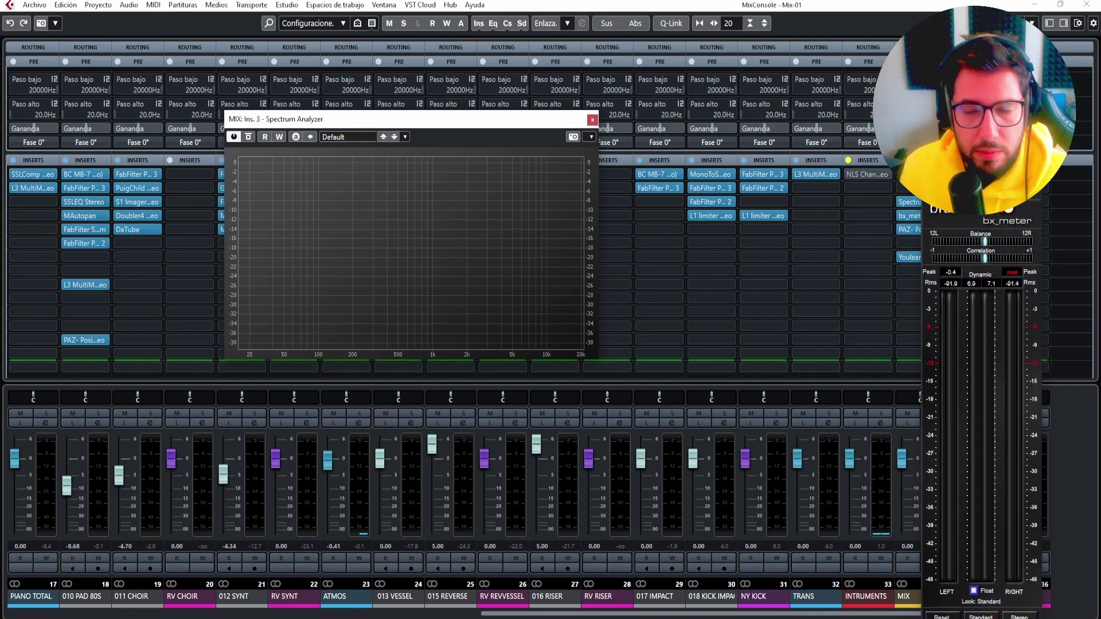
drag(535, 125, 814, 304)
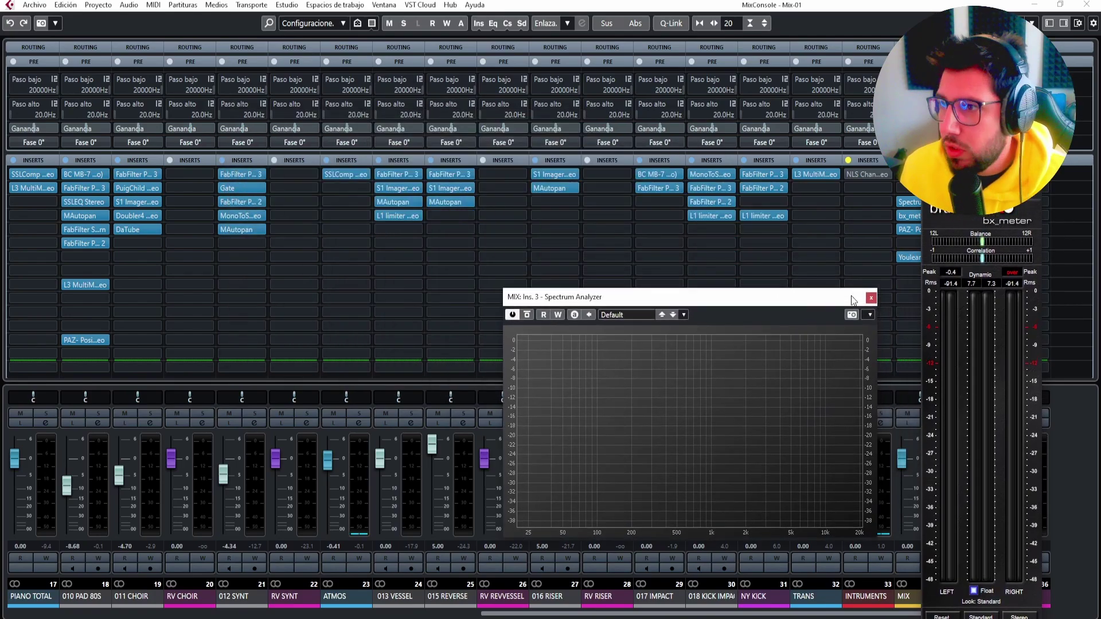
click(1063, 7)
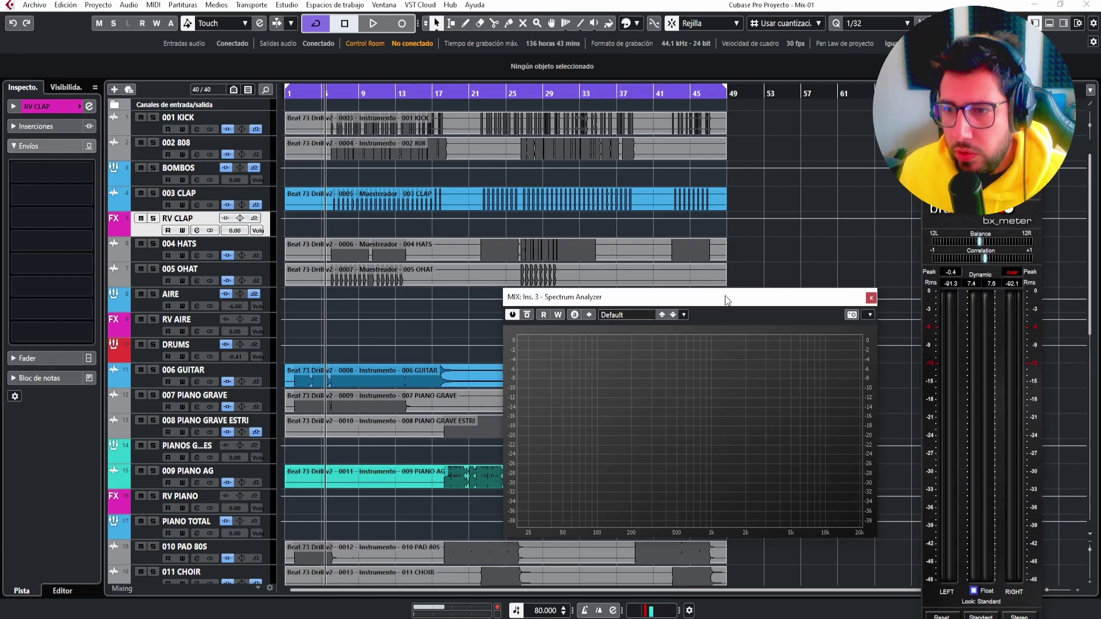
drag(727, 297, 723, 197)
drag(807, 212, 786, 262)
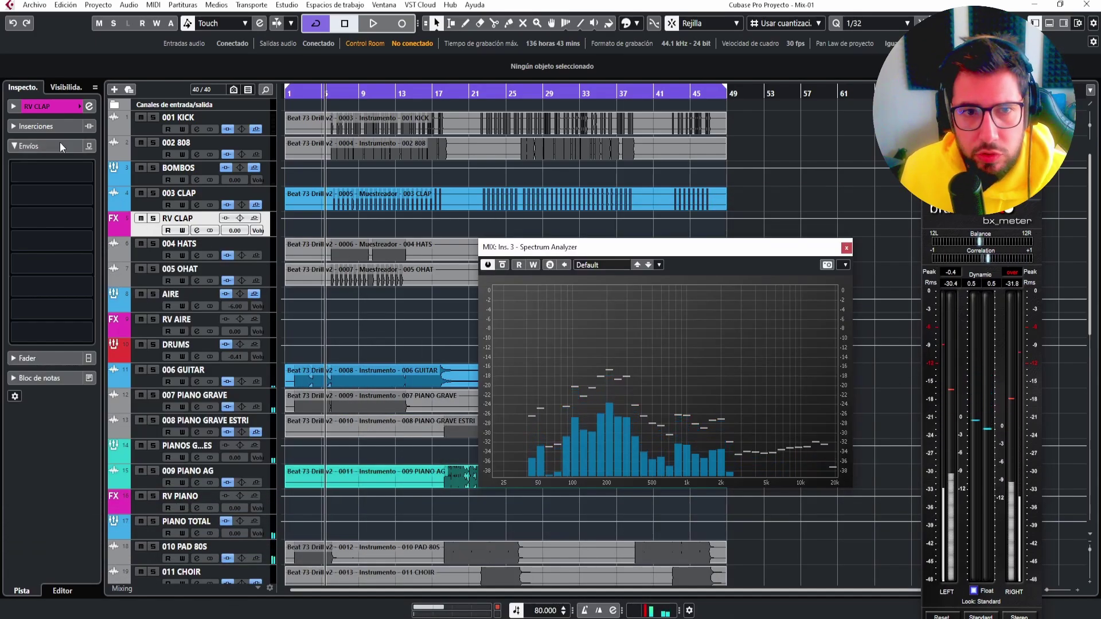
Load the REVerence reverb in the first insert slot of the RV CLAP track.
click(33, 125)
click(90, 148)
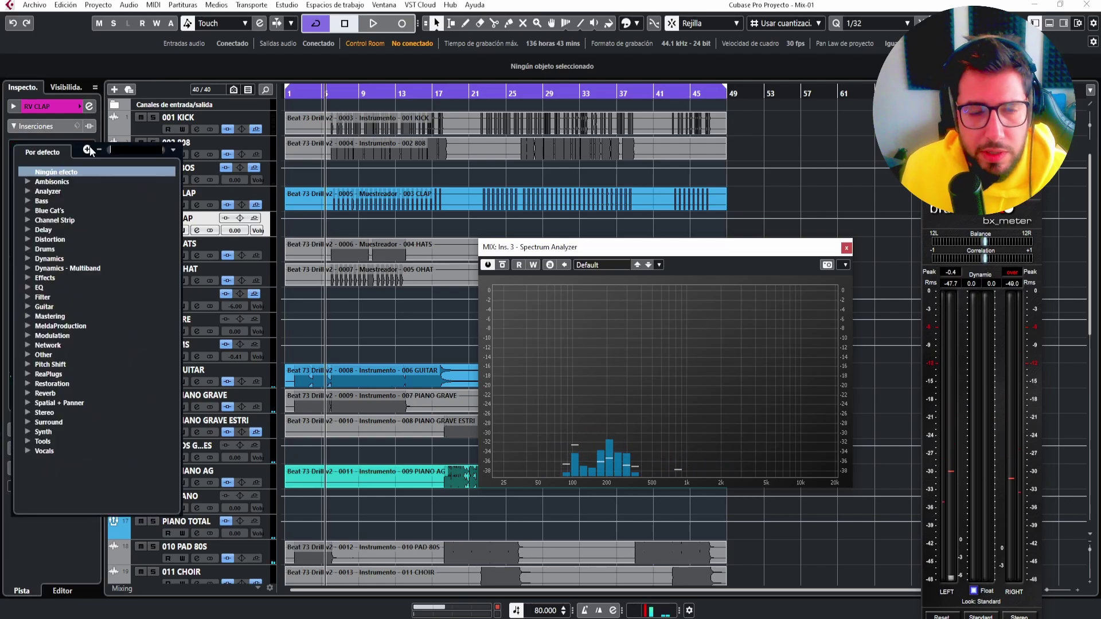
text(REV)
click(70, 192)
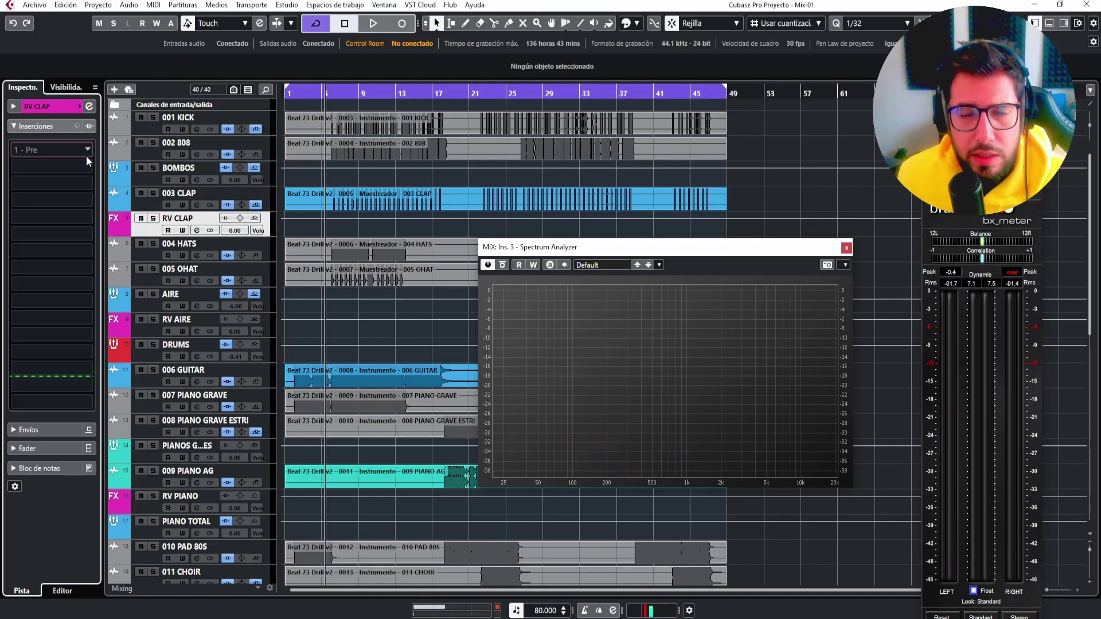
click(87, 150)
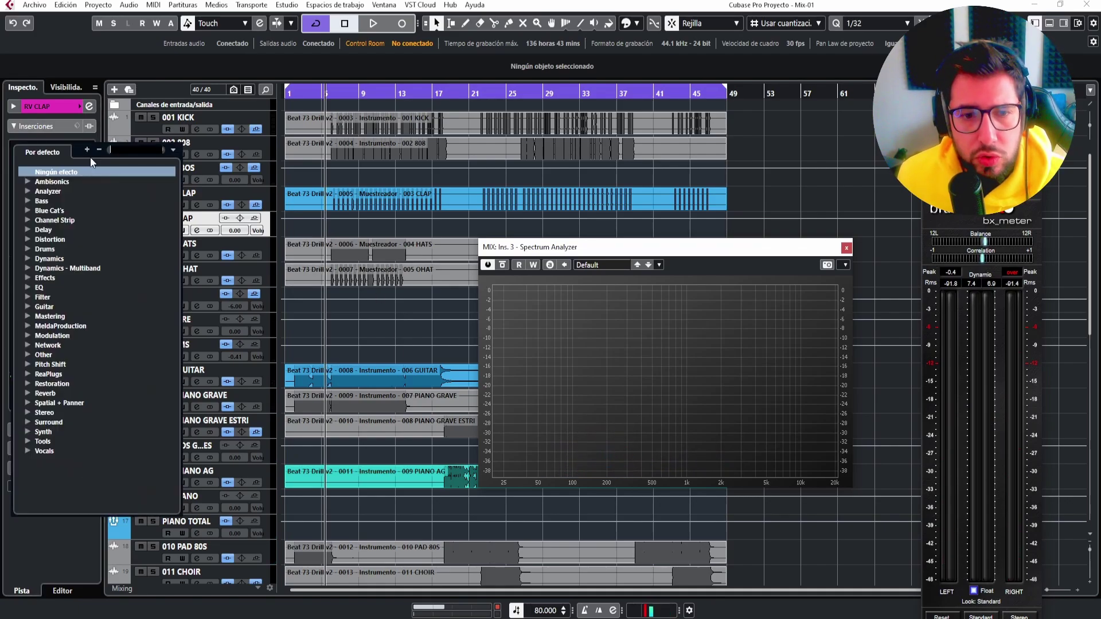
click(28, 393)
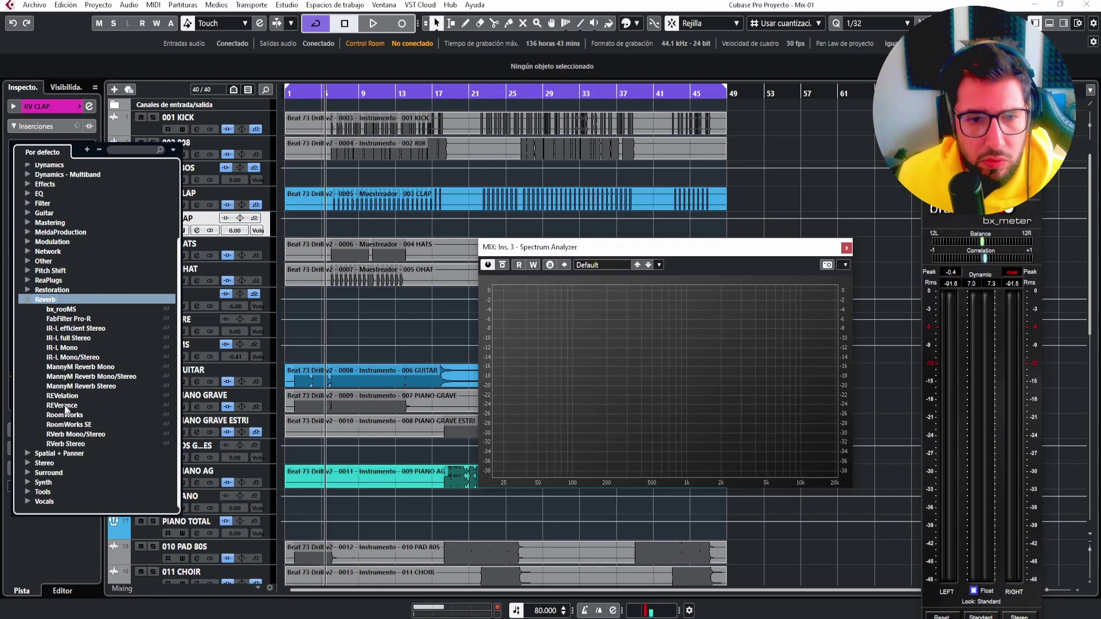
click(61, 406)
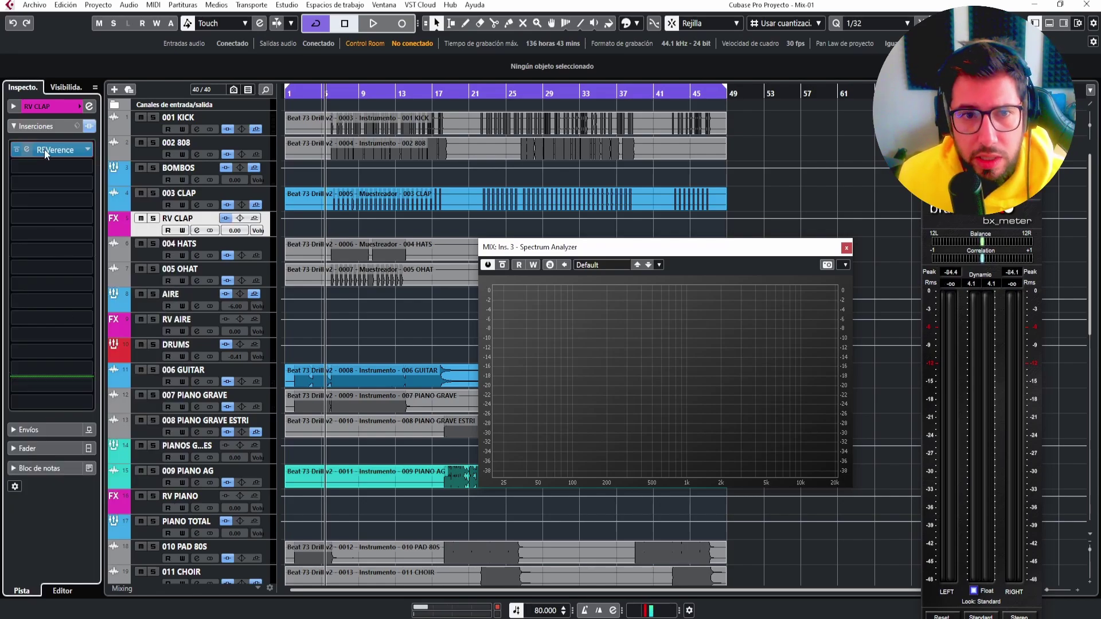
Try the REVerence presets Spring Multi Silver Child and Tunnel on the RV CLAP track.
click(464, 212)
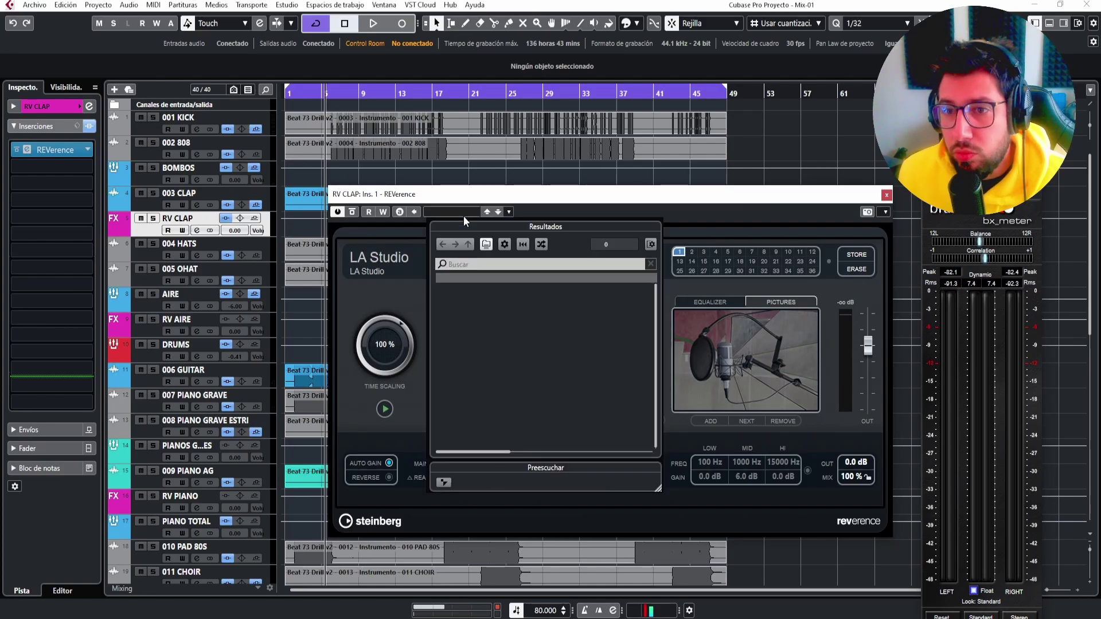
click(498, 360)
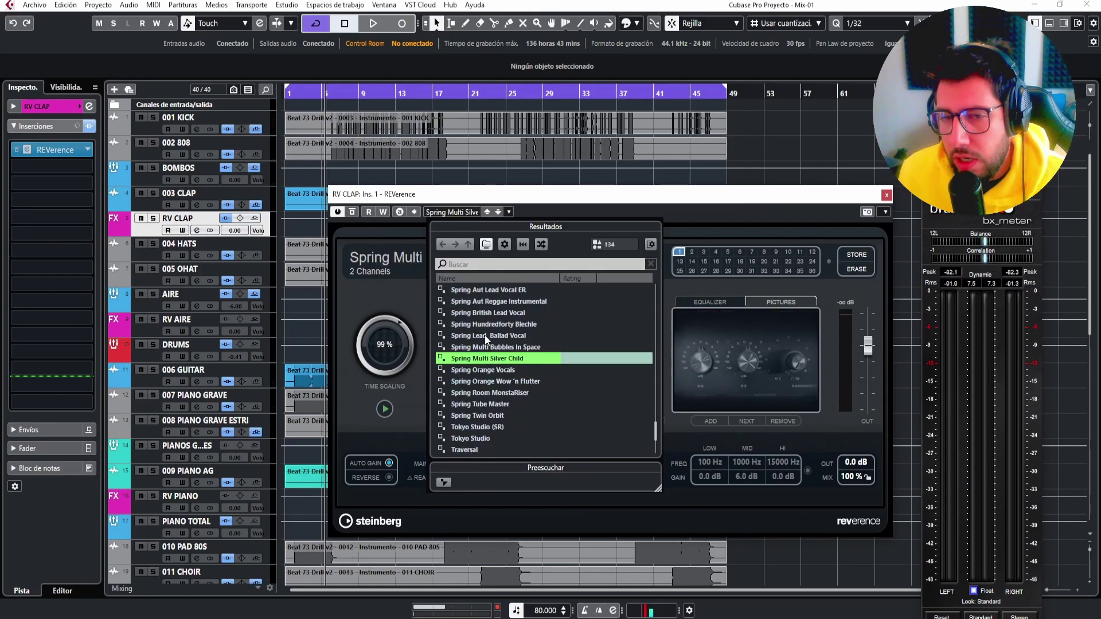
click(360, 219)
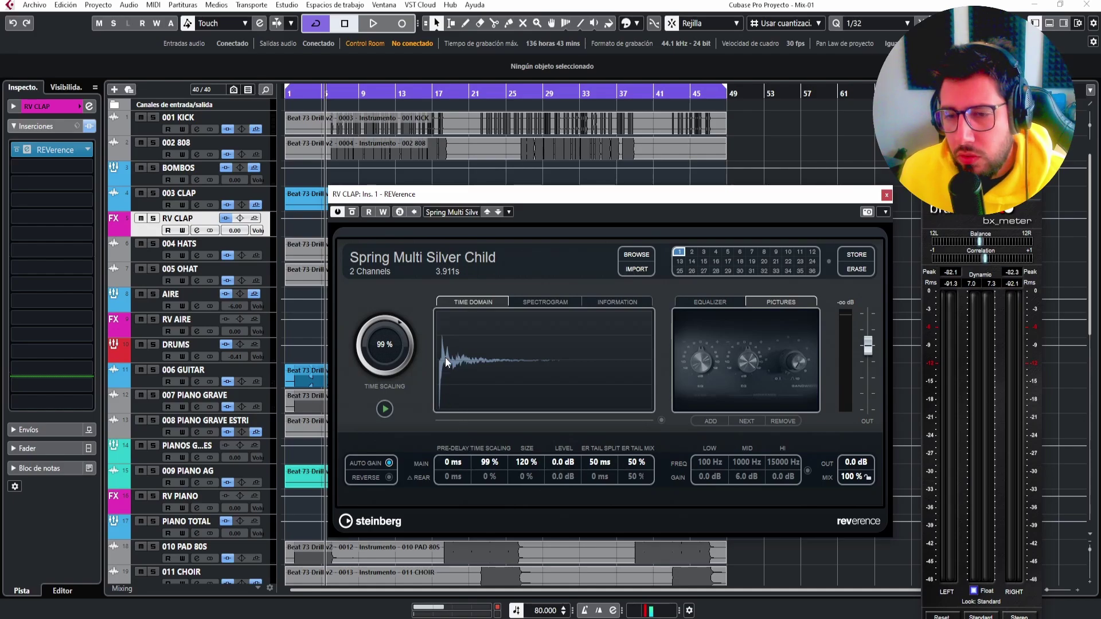
click(453, 212)
scroll(477, 400, down, 3)
double_click(475, 403)
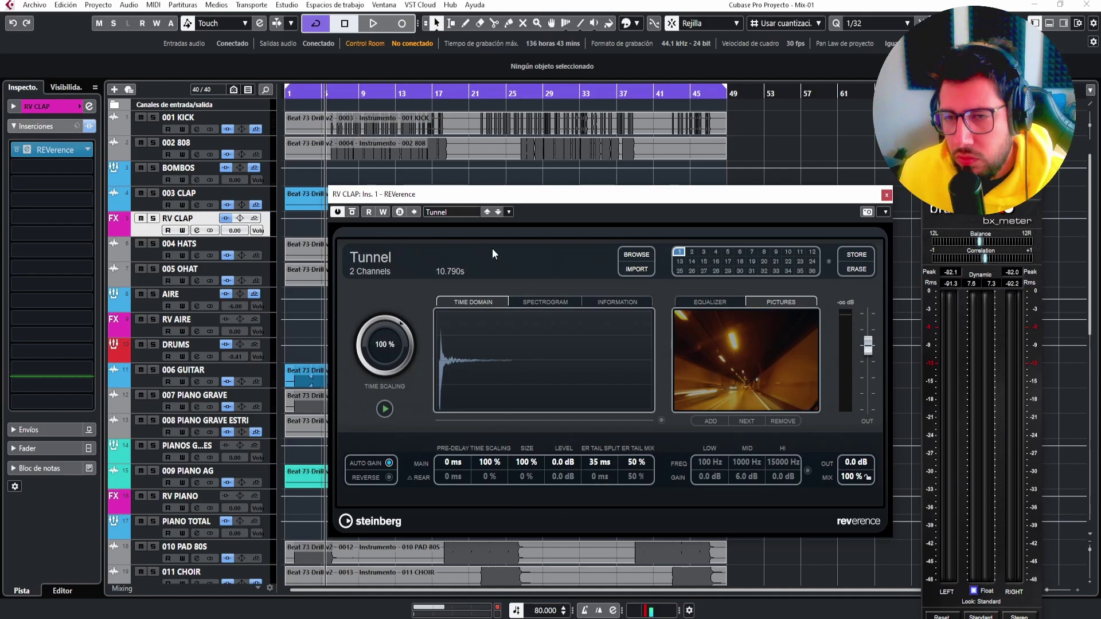
drag(458, 200, 392, 274)
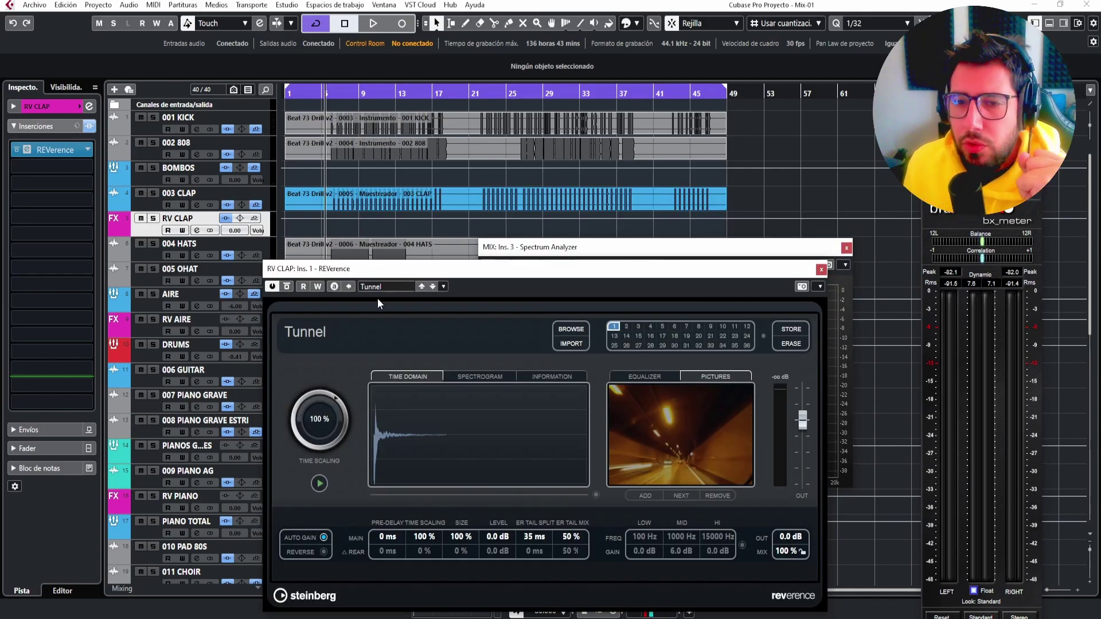
Load the Absorptive Stage A (SR) preset in REVerence and reposition its window clear of the clap tracks.
click(371, 290)
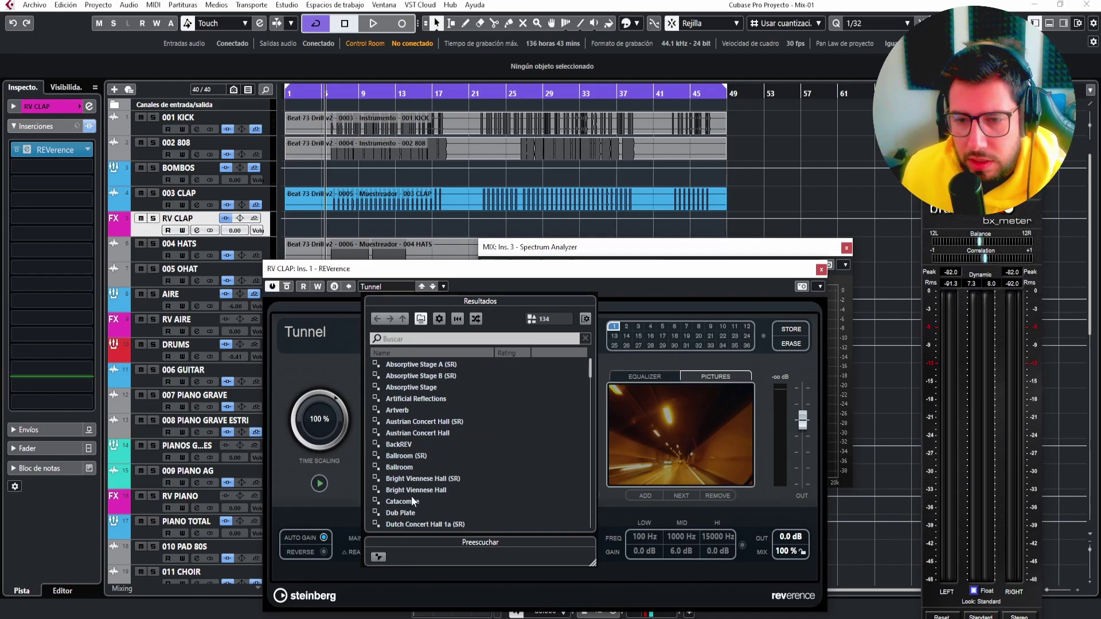
click(427, 366)
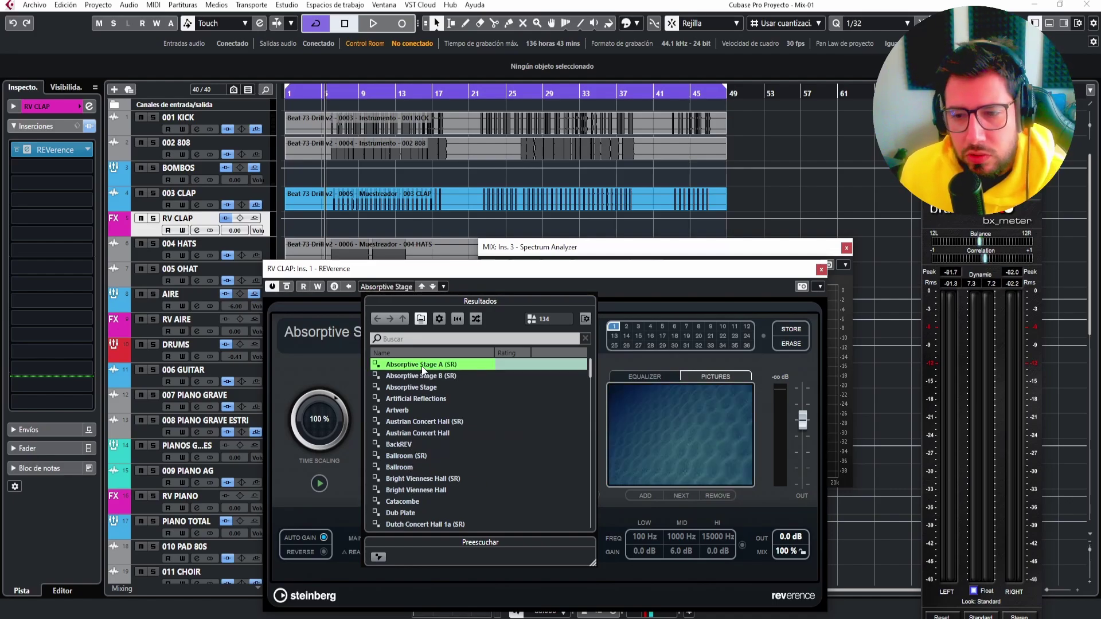
click(453, 270)
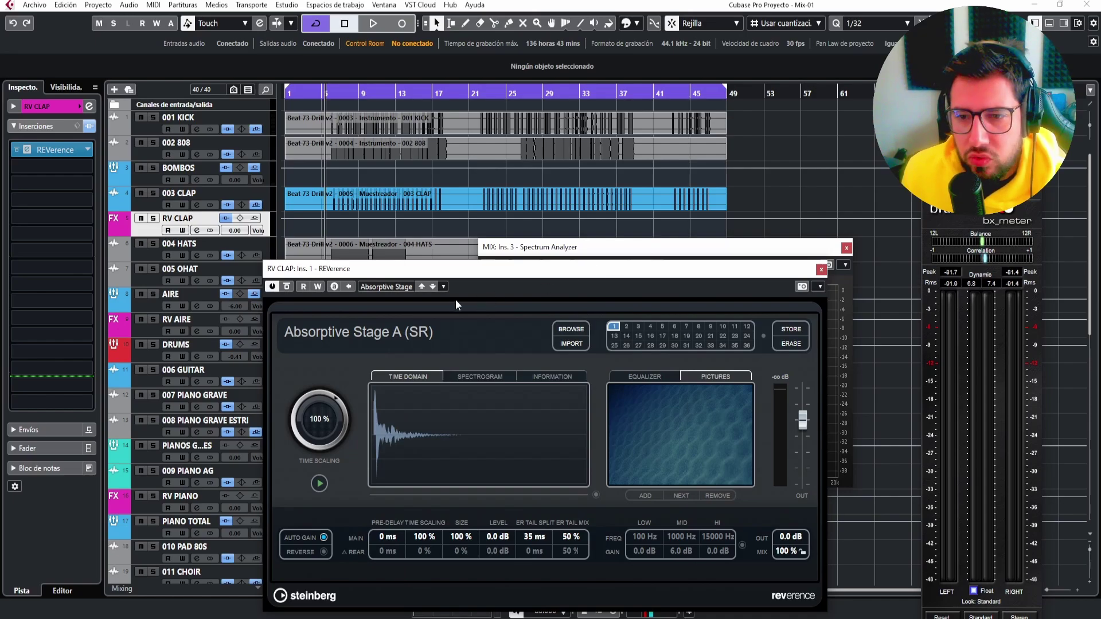
drag(427, 273, 475, 261)
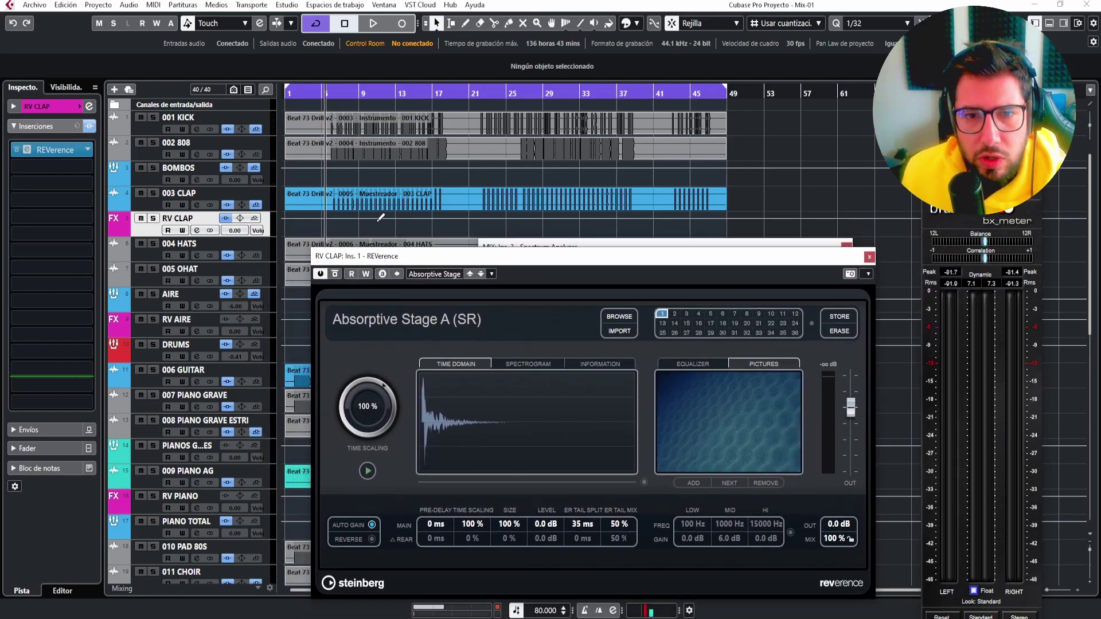
Solo the 003 CLAP track and play the section to audition the clap with its reverb.
click(153, 193)
key(space)
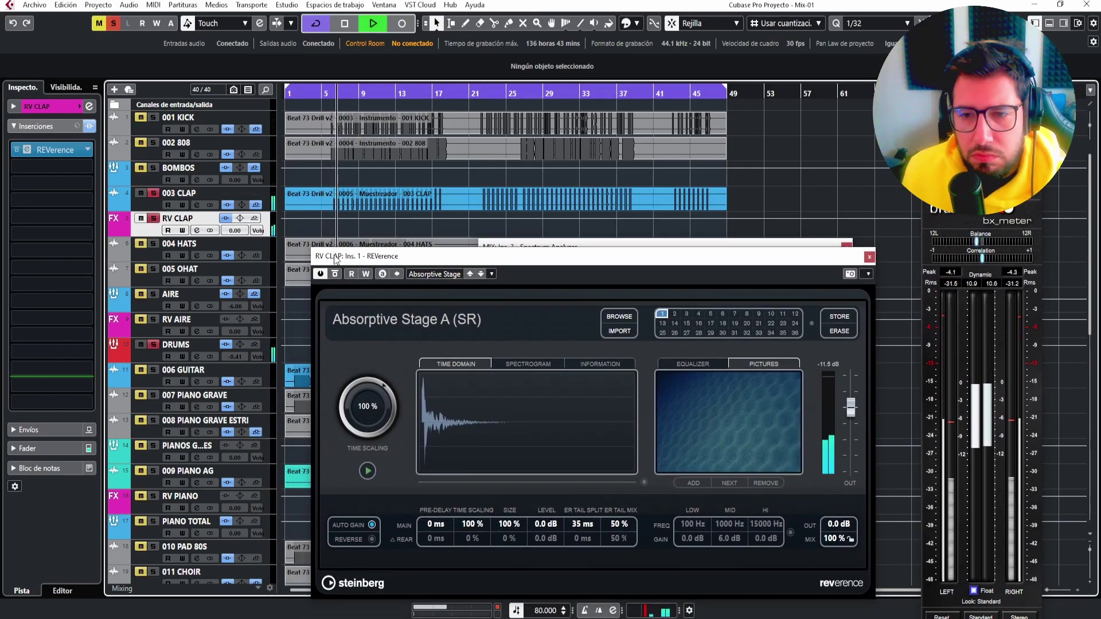
drag(335, 260, 321, 208)
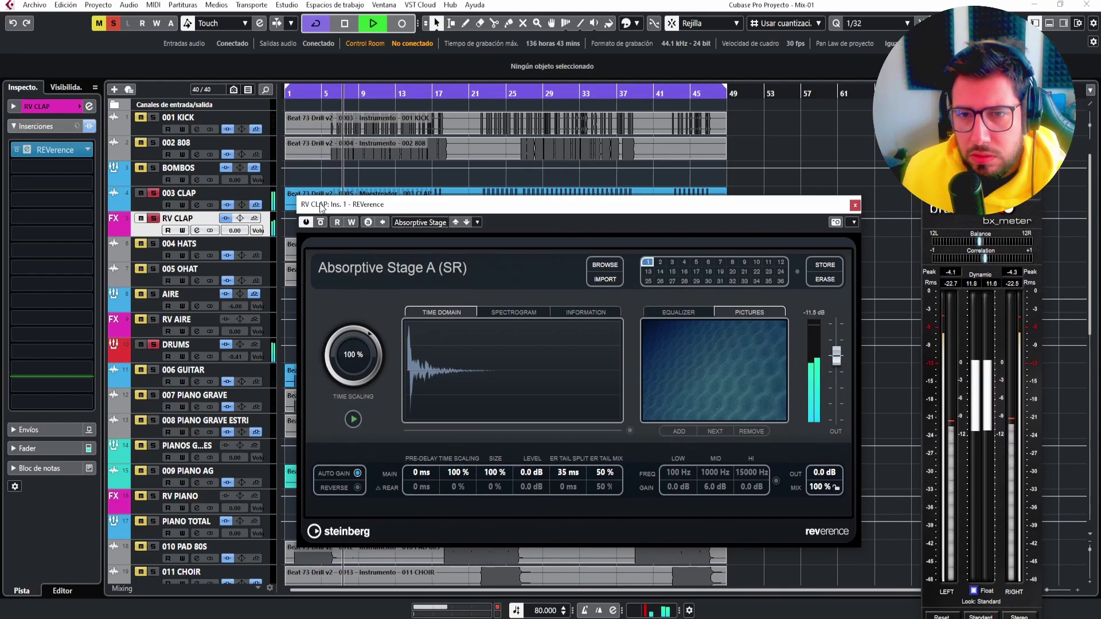
click(153, 220)
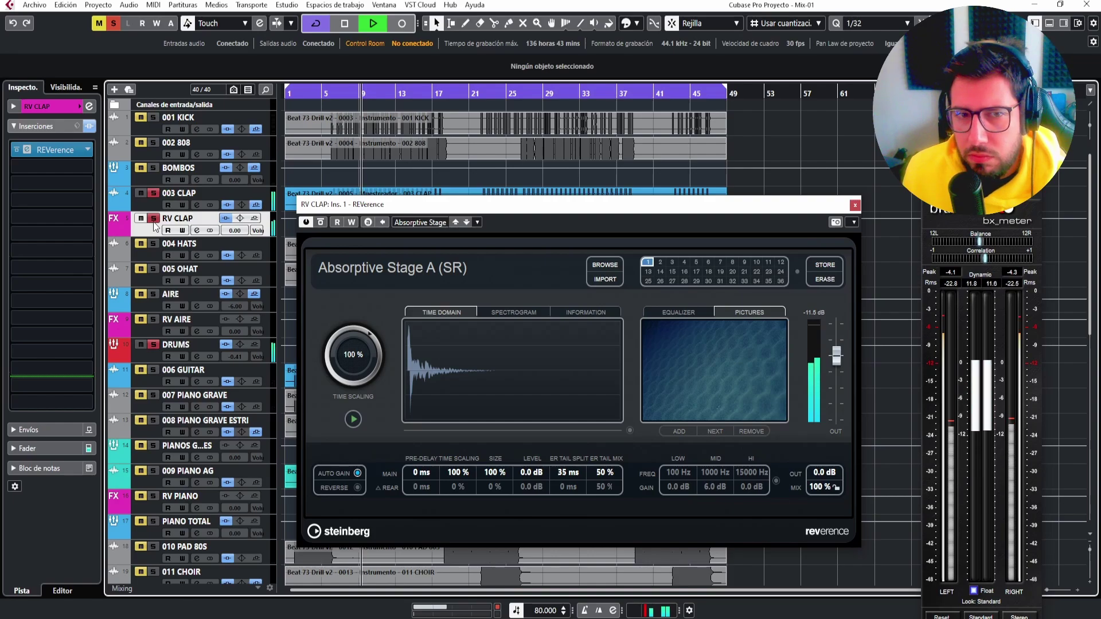
key(space)
Lower the RV CLAP track's volume to -12.5 dB and listen to the result.
click(49, 111)
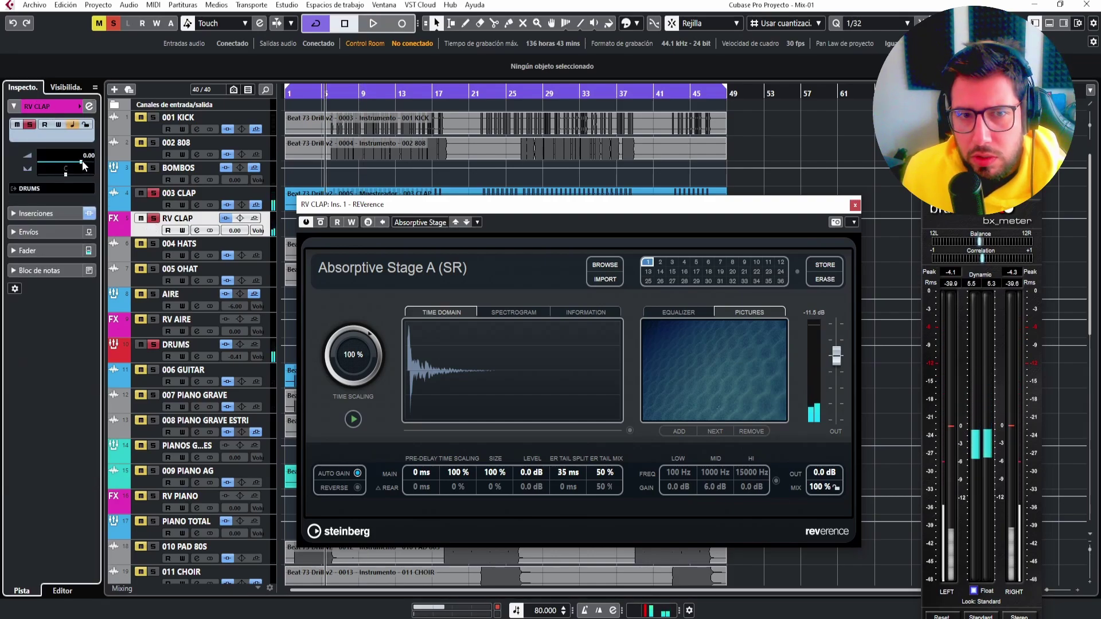
mouse_move(82, 162)
mouse_down()
mouse_move(36, 166)
mouse_move(60, 167)
mouse_up()
key(space)
key(space)
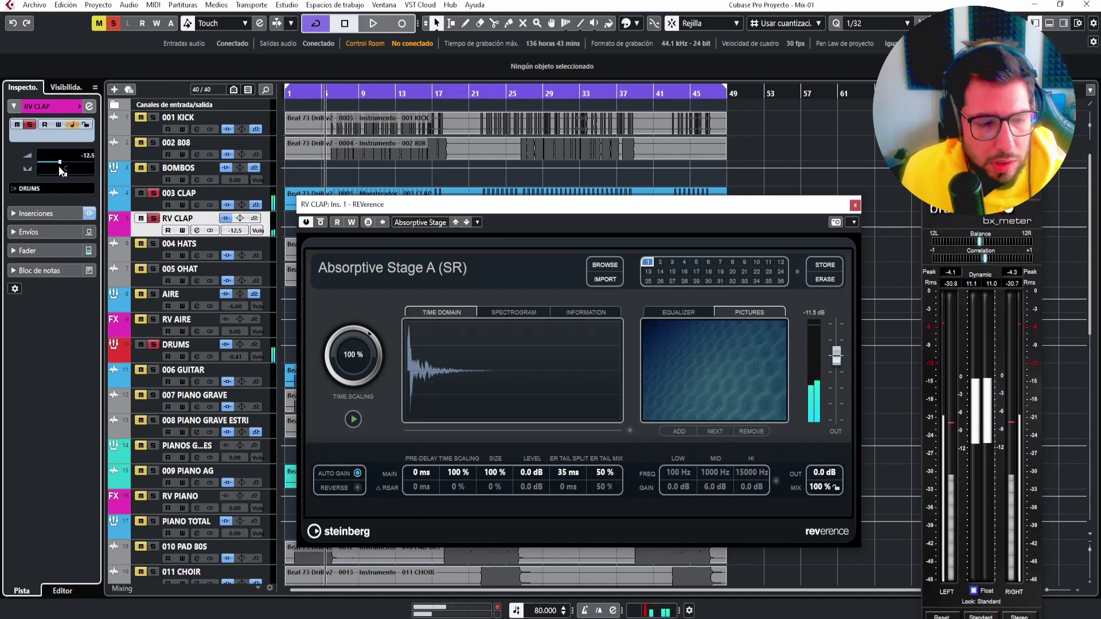
Open the MIX channel's PAZ Position Stereo insert from the mixer and return to the project arrangement.
key(F3)
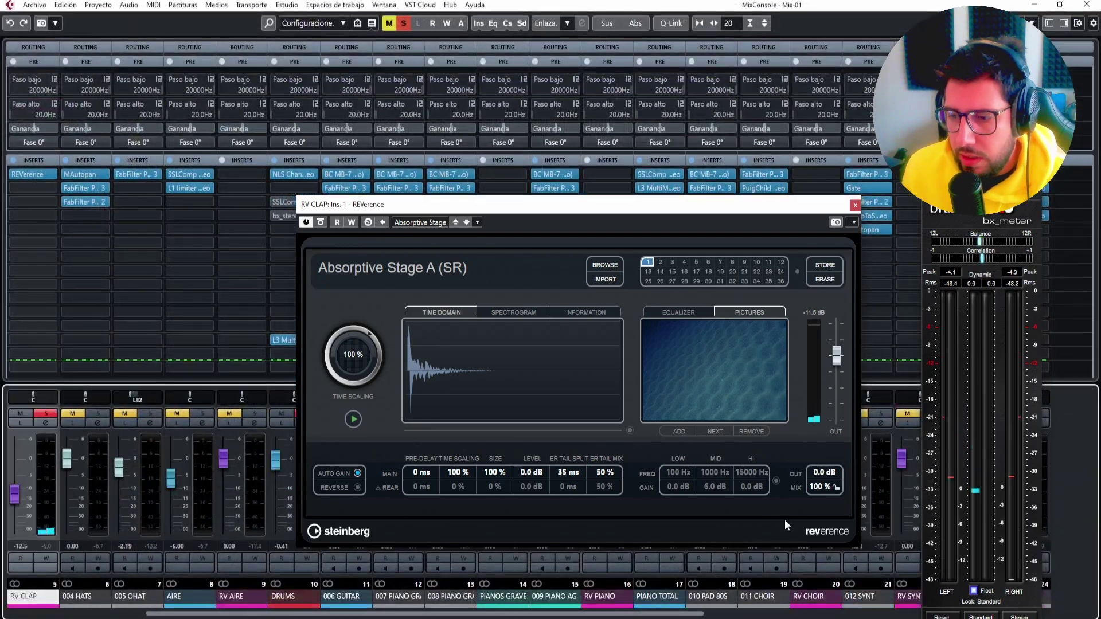
drag(650, 617, 1040, 617)
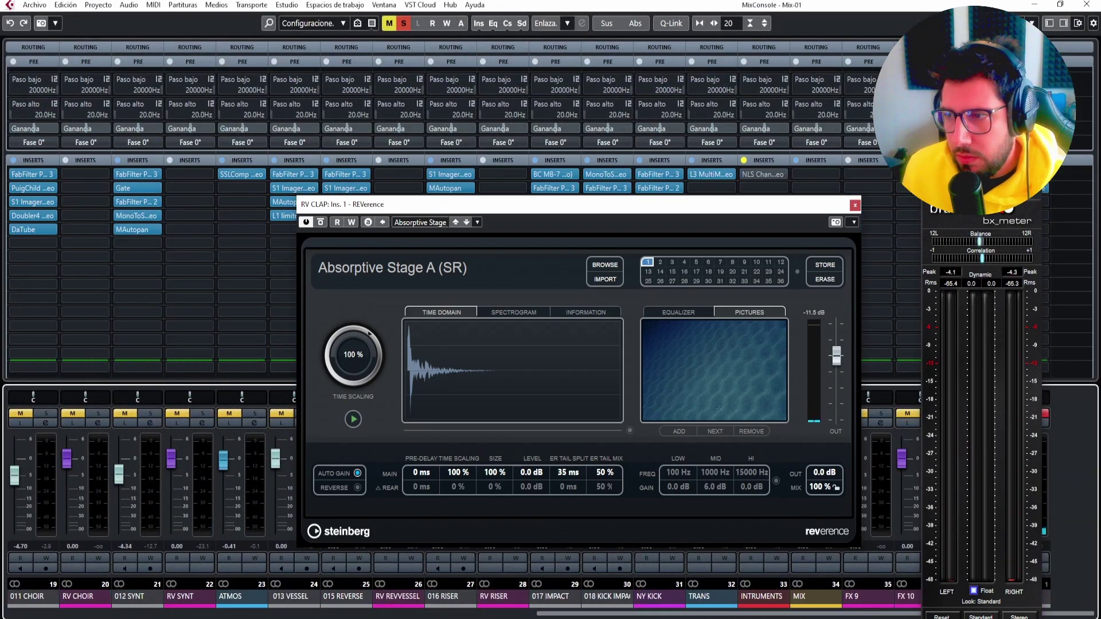
drag(995, 146, 664, 247)
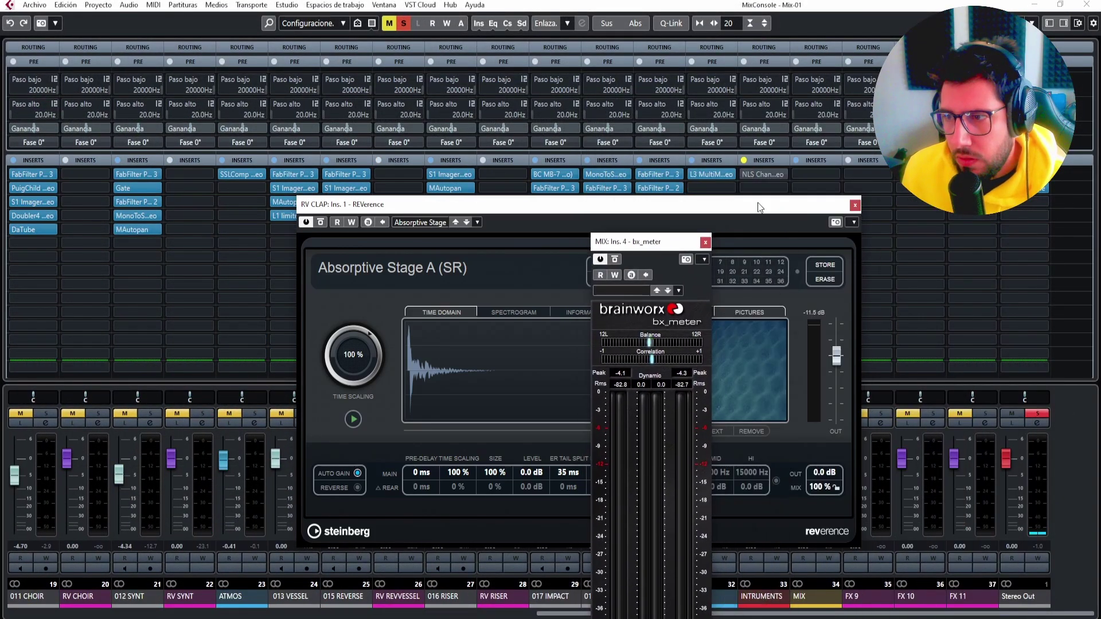
drag(759, 208, 440, 174)
click(821, 241)
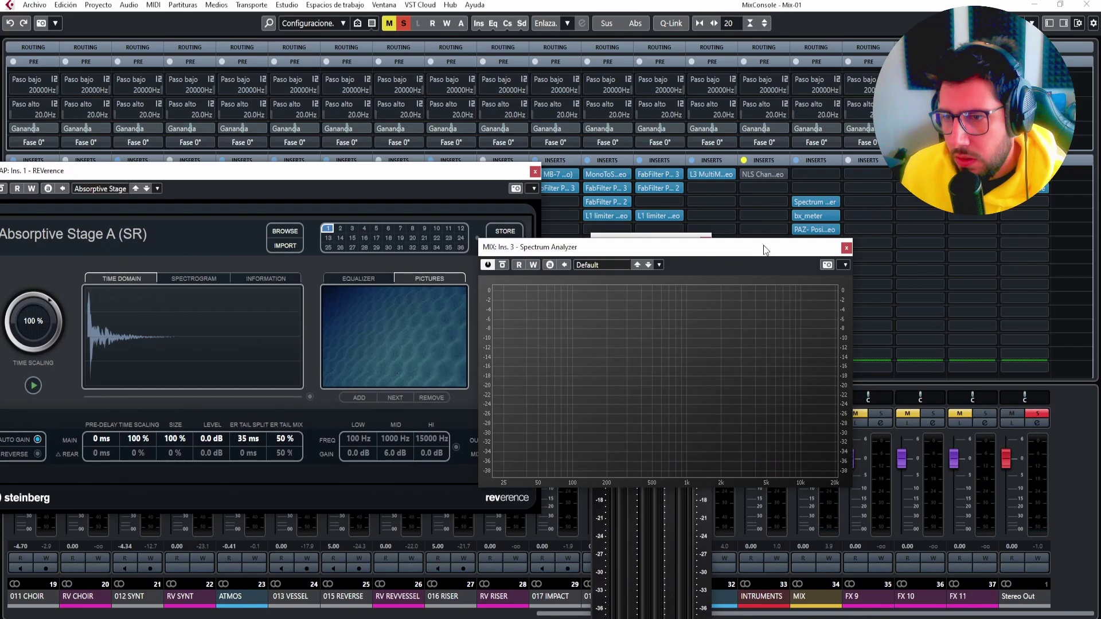
drag(767, 251, 578, 272)
click(821, 230)
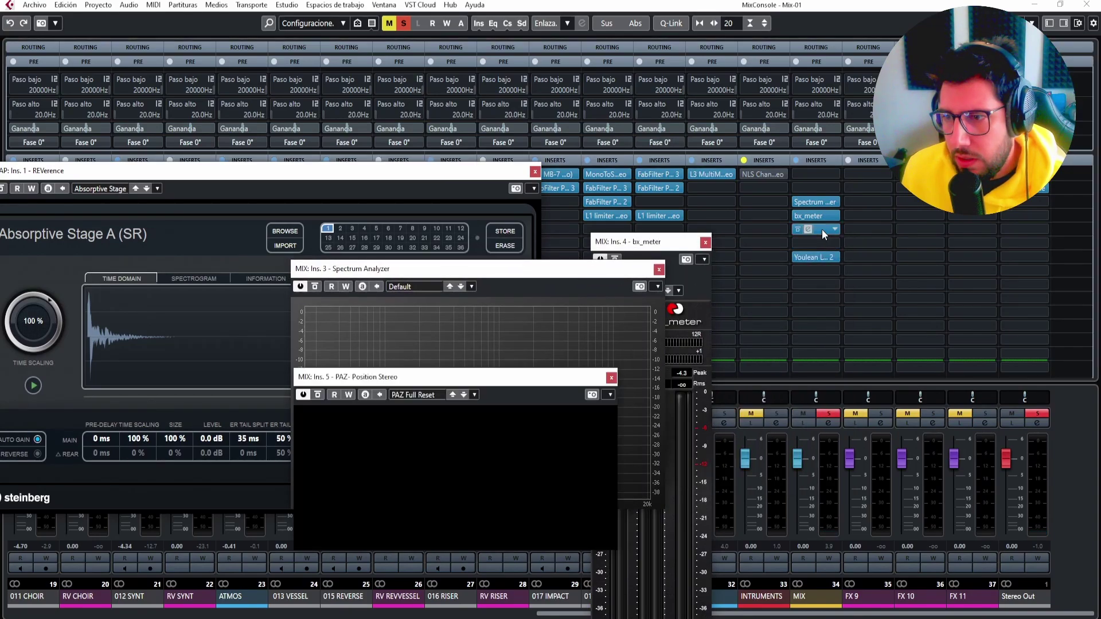
click(1086, 5)
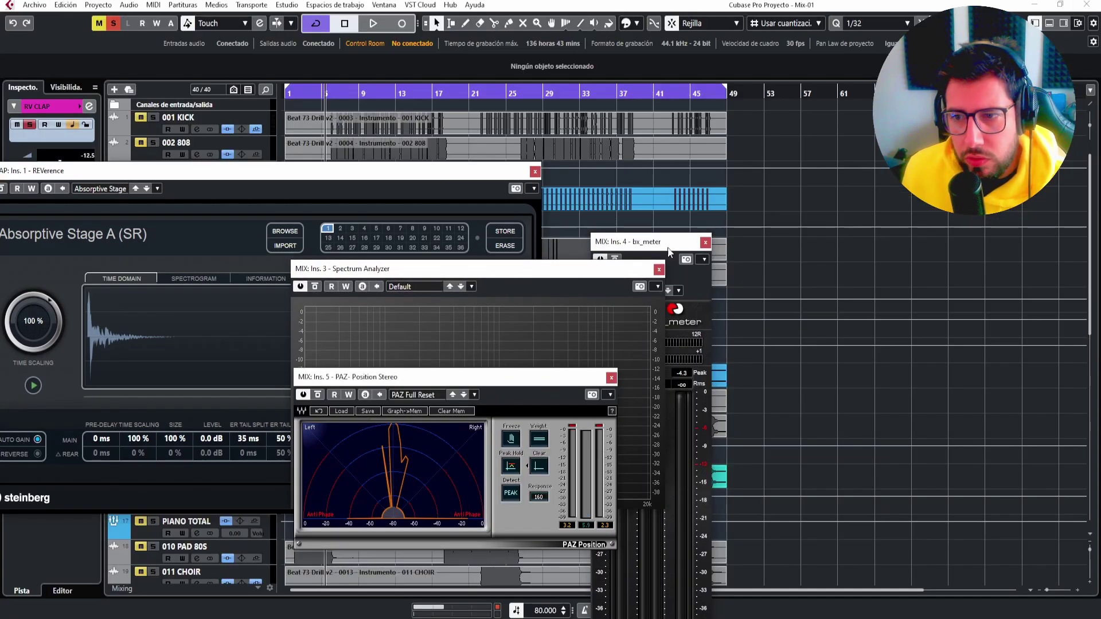
Spread out the bx_meter, Spectrum Analyzer and PAZ Position windows so all are readable, and play the soloed clap.
drag(668, 248, 1003, 178)
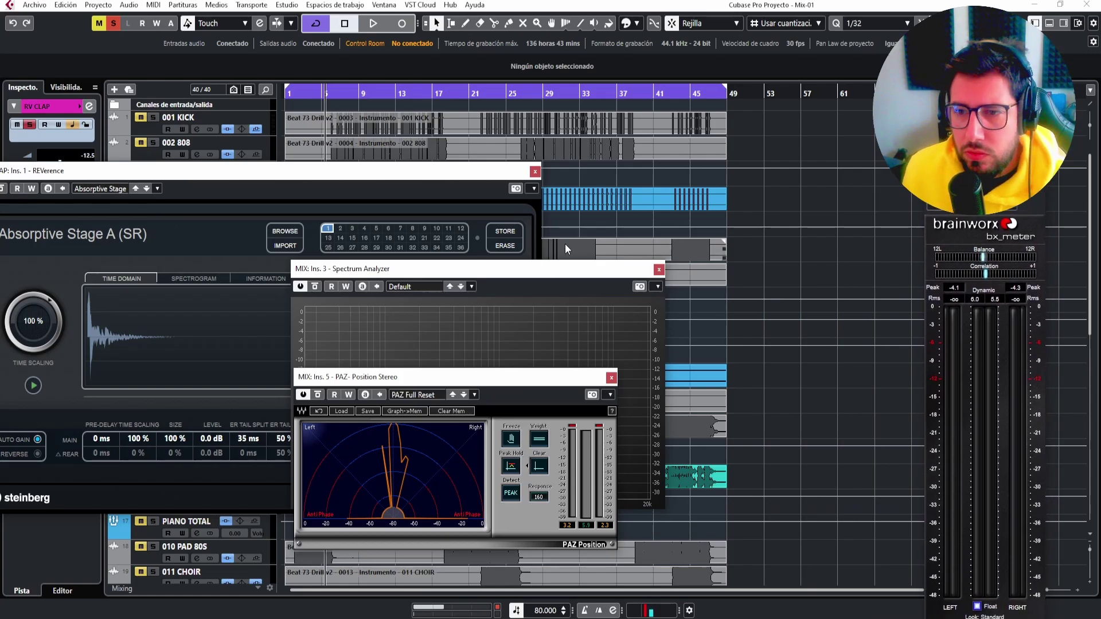
drag(519, 273, 785, 178)
drag(490, 383, 790, 439)
drag(331, 92, 329, 93)
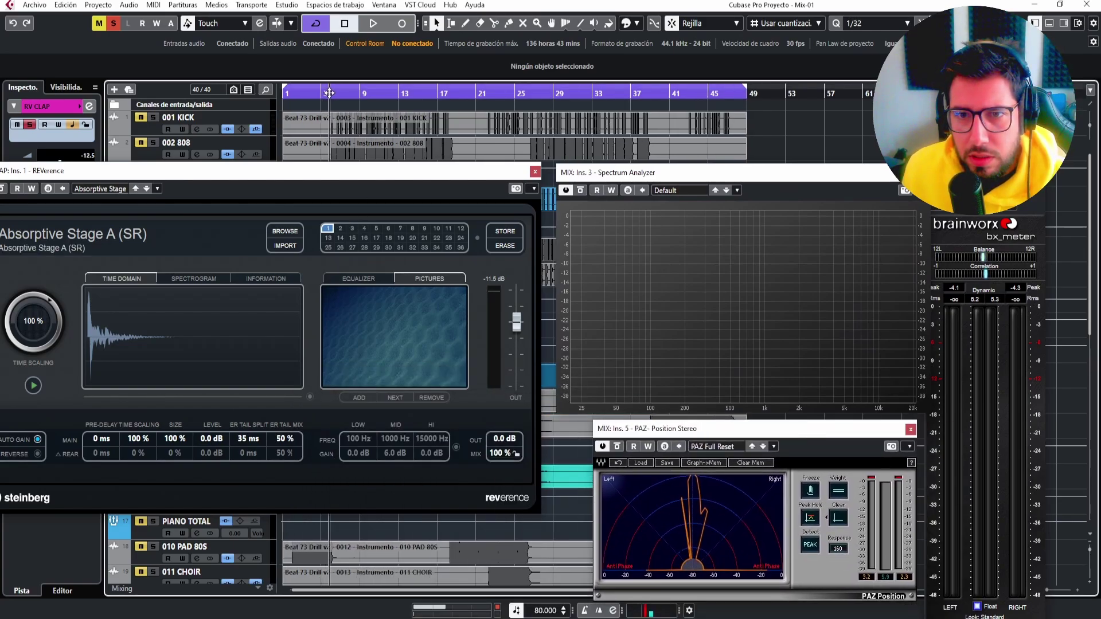
key(space)
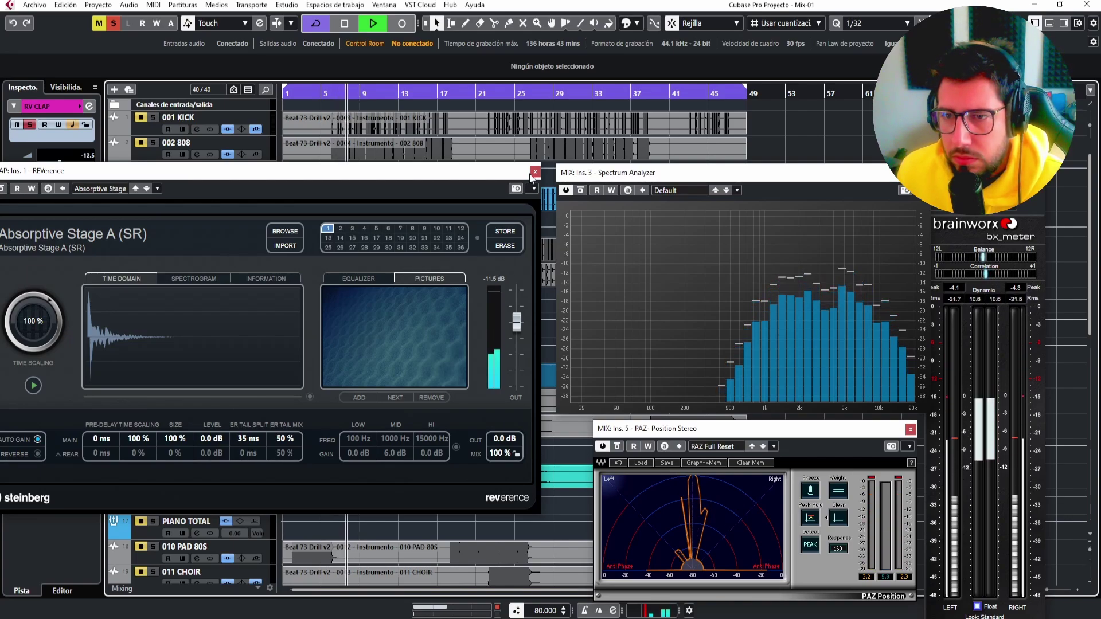
Stop playback, move the REVerence window down clear of the tracks, and load an SSL stereo plug-in in RV CLAP's second insert slot.
key(space)
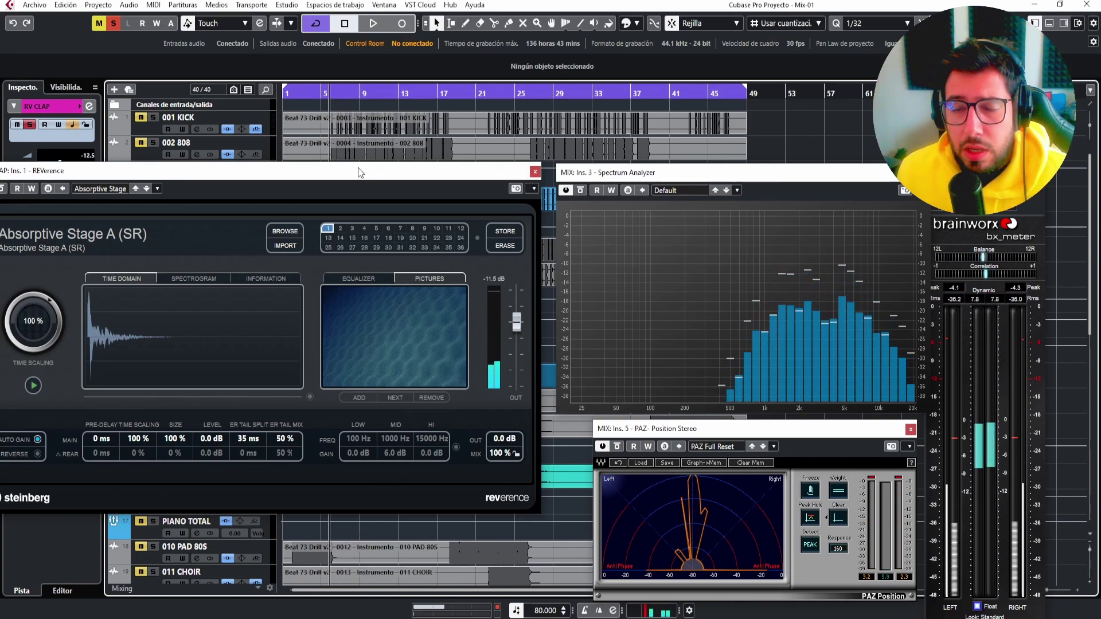
drag(358, 168, 383, 290)
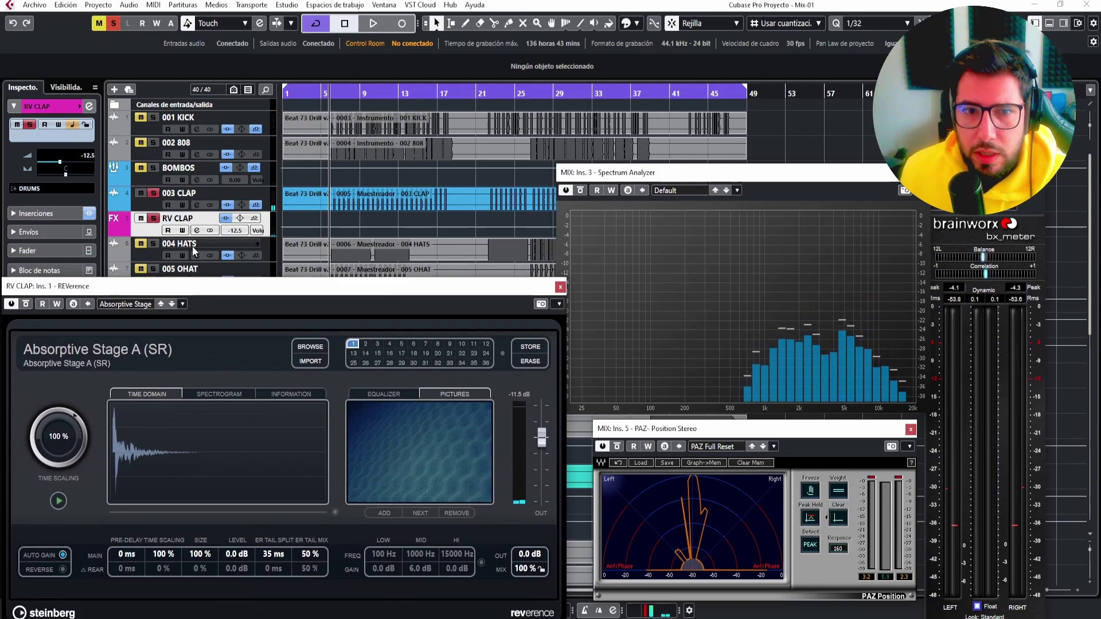
click(41, 215)
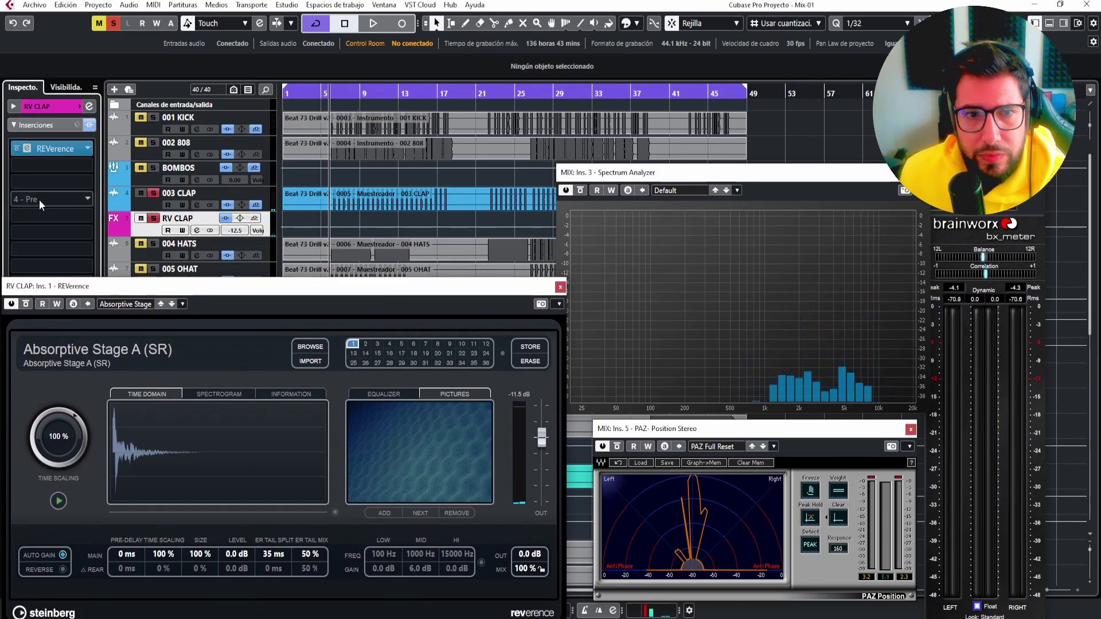
click(91, 161)
text(ssl)
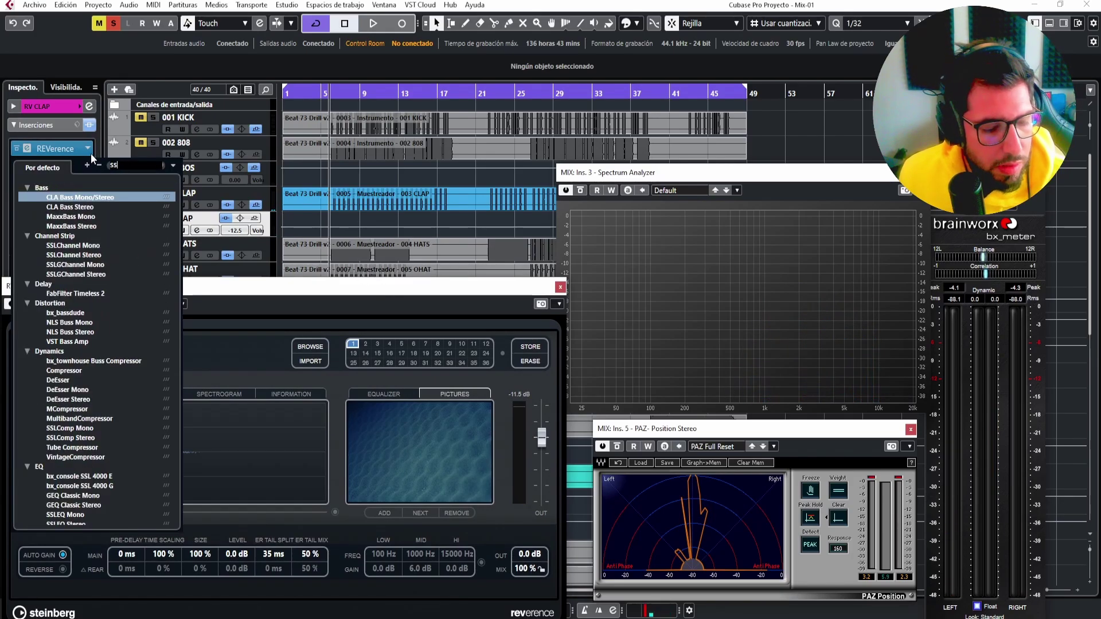
click(59, 256)
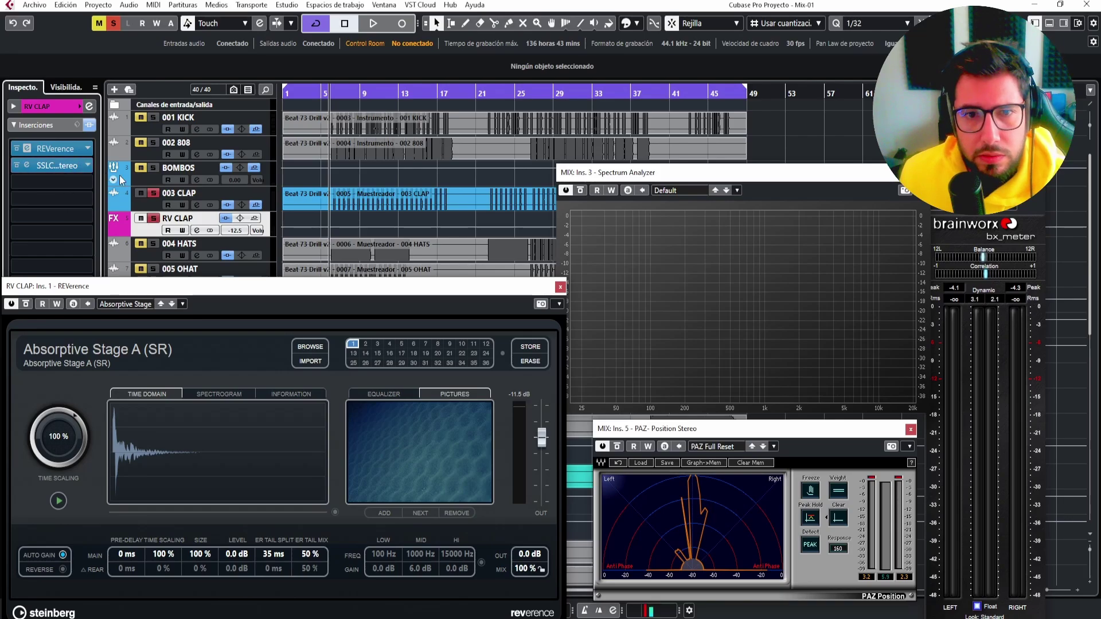
Check 003 CLAP's sends, return to RV CLAP, load SSLComp Stereo in its second insert and enable the compressor's side-chain input.
click(146, 208)
click(95, 214)
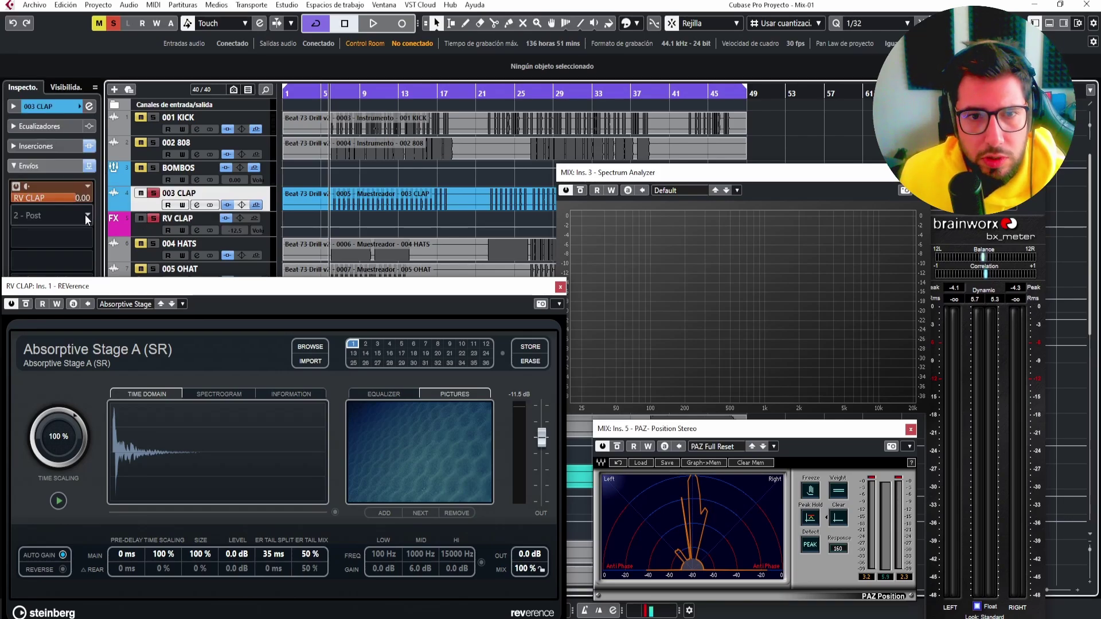
click(65, 195)
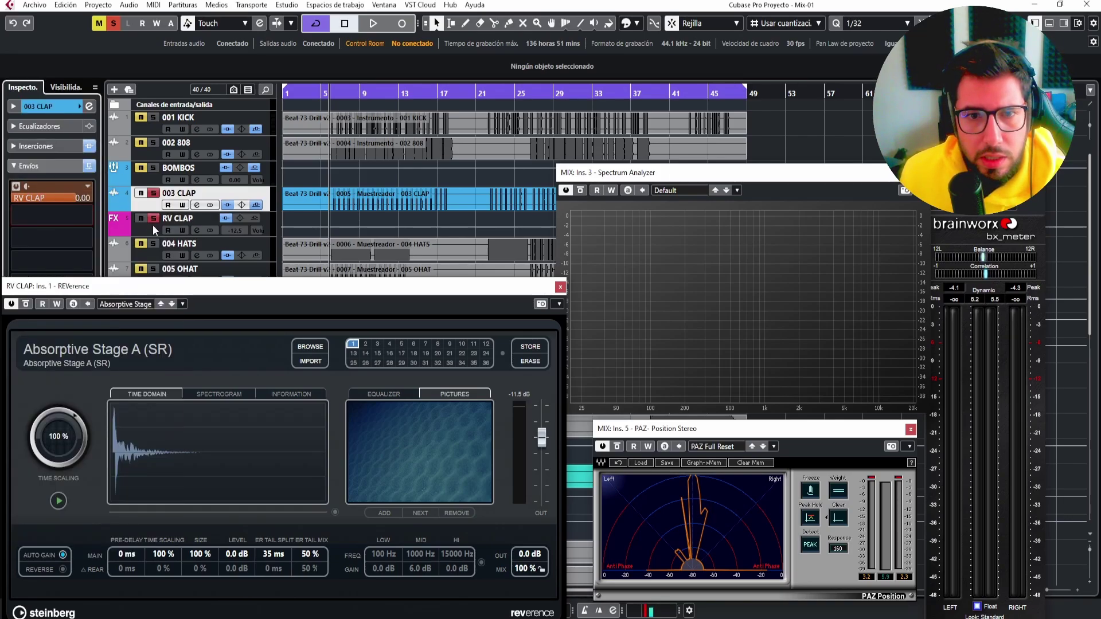
click(153, 225)
click(88, 167)
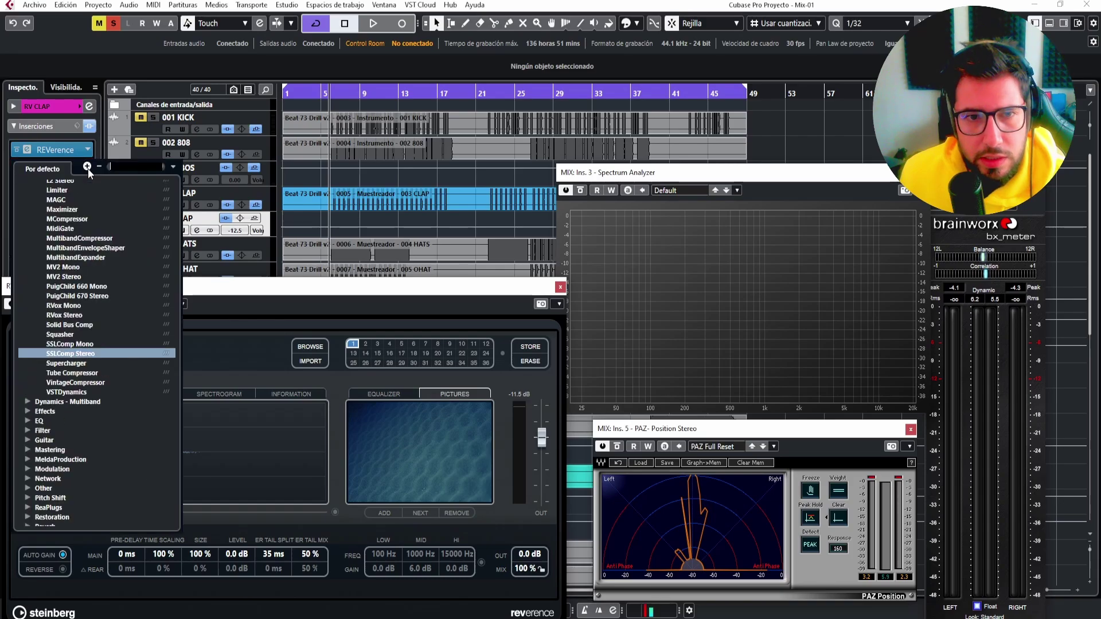
click(84, 355)
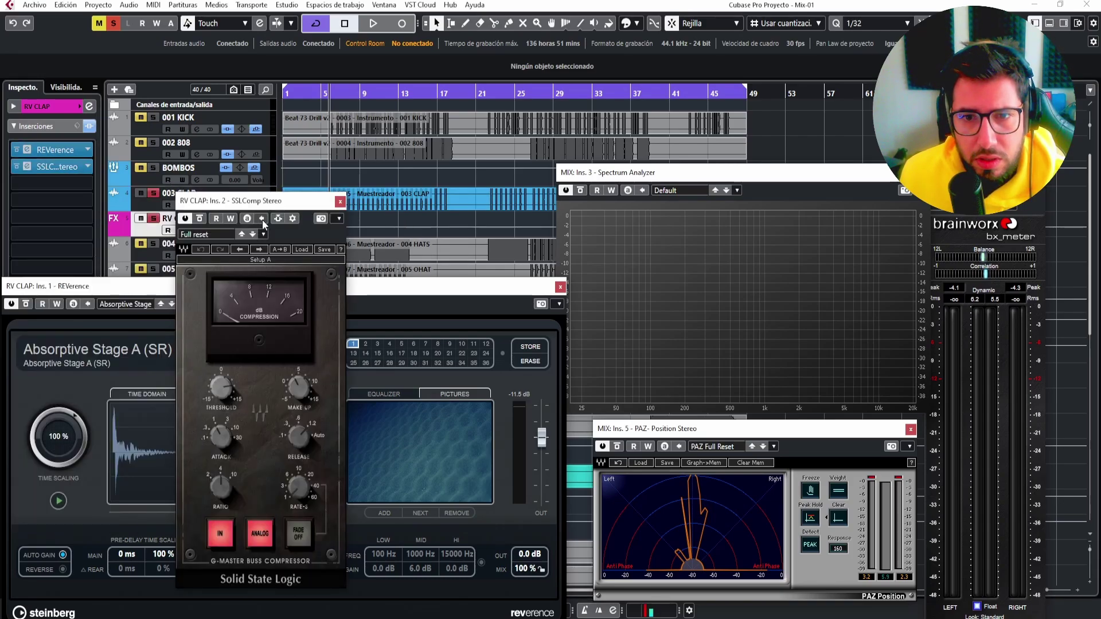
Add a second send on 003 CLAP routed to RV CLAP's SSLComp Stereo side-chain and switch the send on.
click(171, 197)
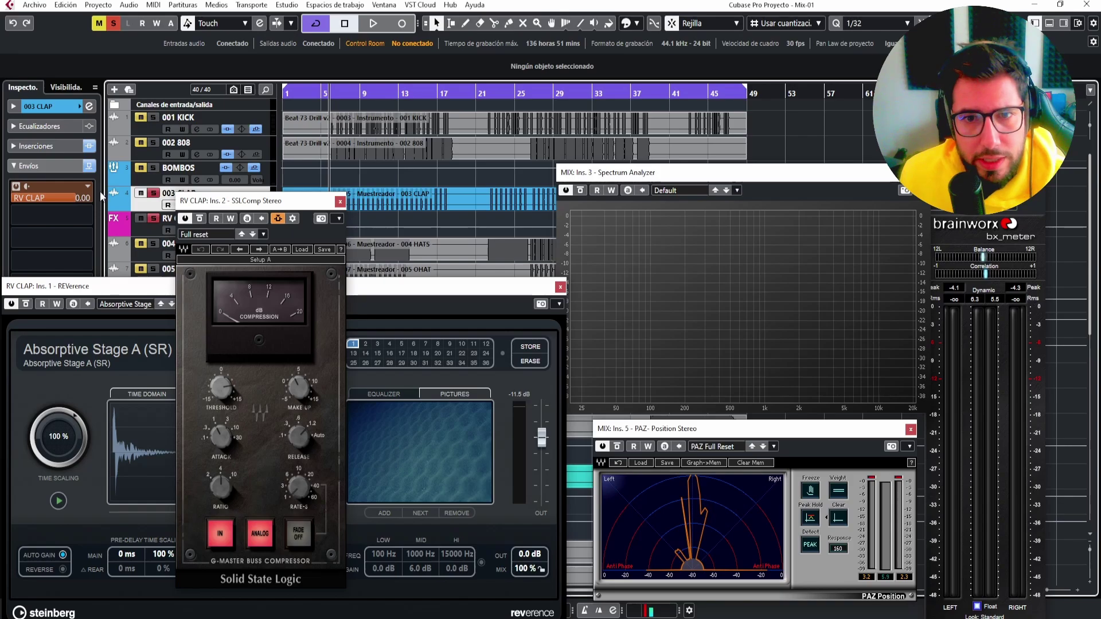
click(85, 216)
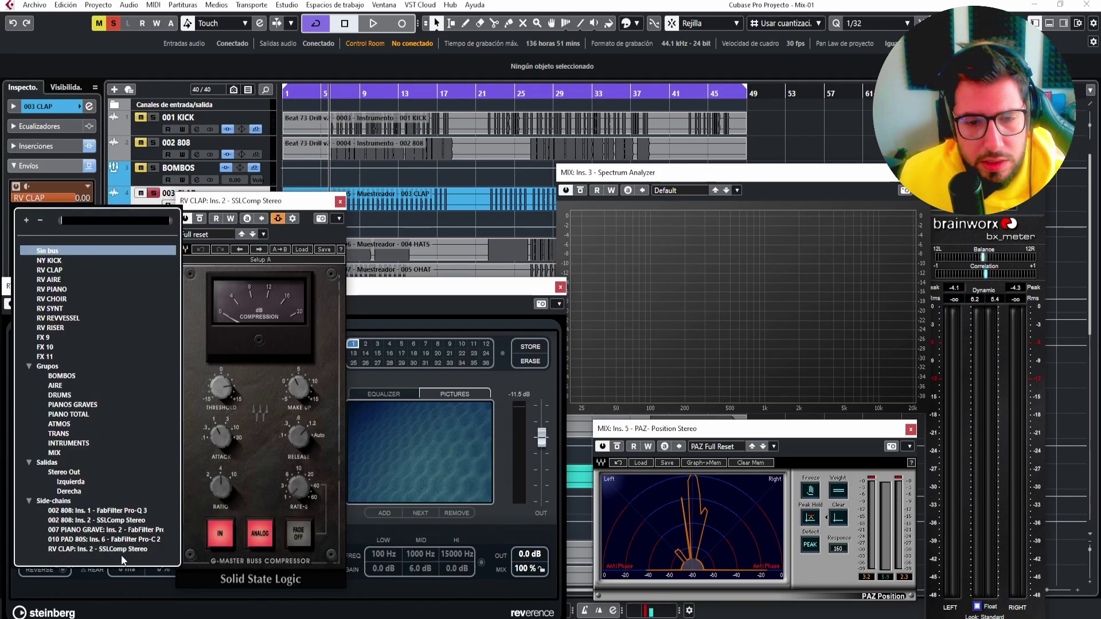
click(77, 549)
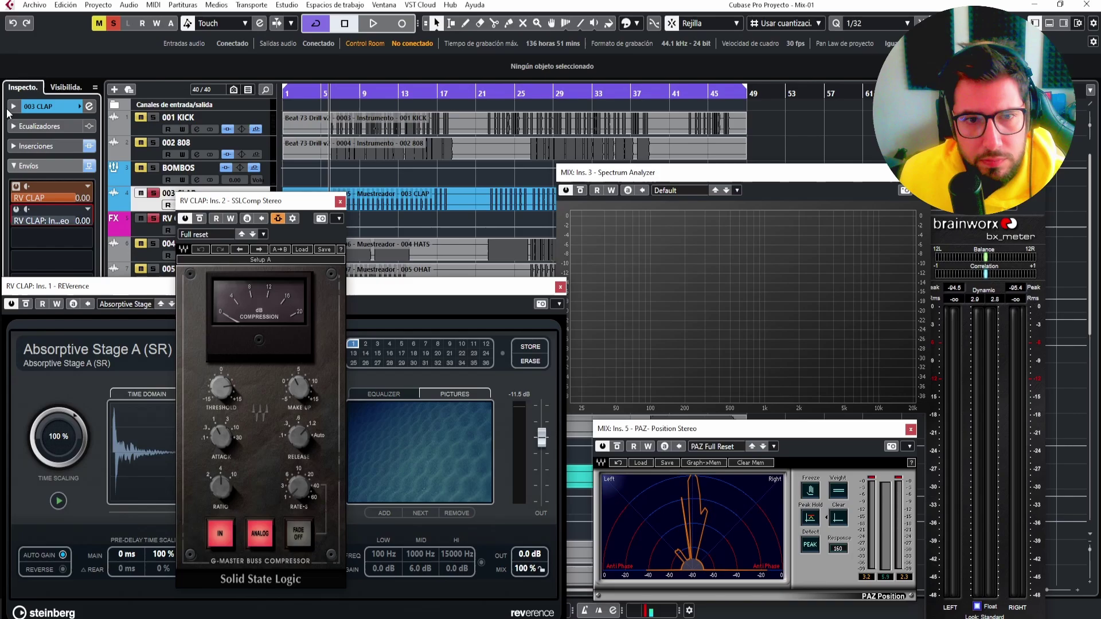
click(16, 209)
Play the soloed clap, move the SSLComp window clear of the REVerence settings, and adjust the compressor's attack and threshold.
key(space)
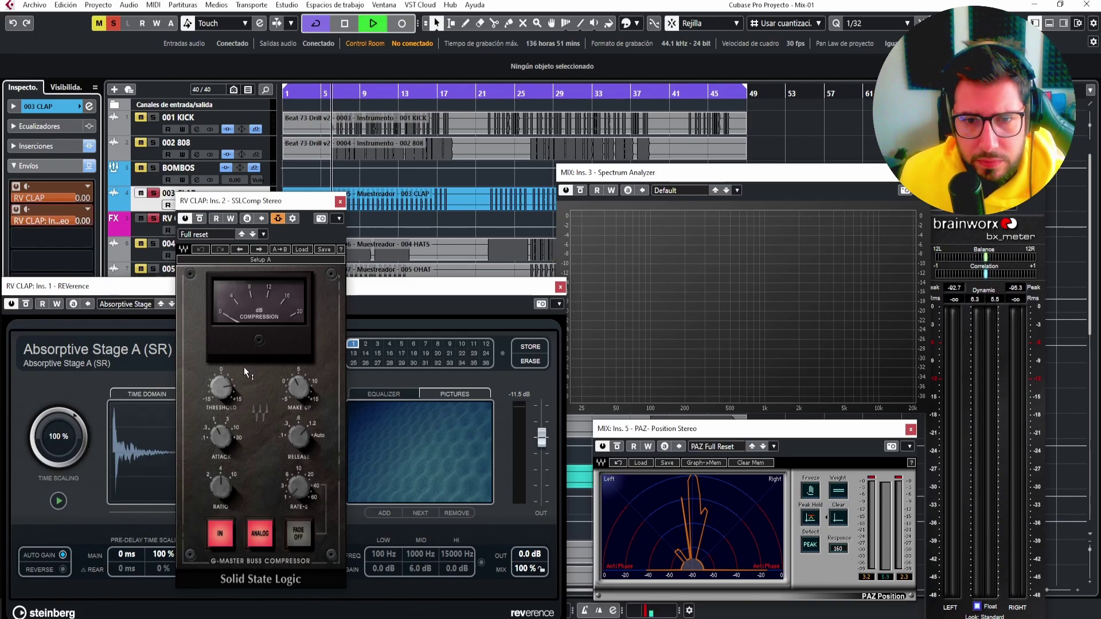
drag(260, 204, 333, 143)
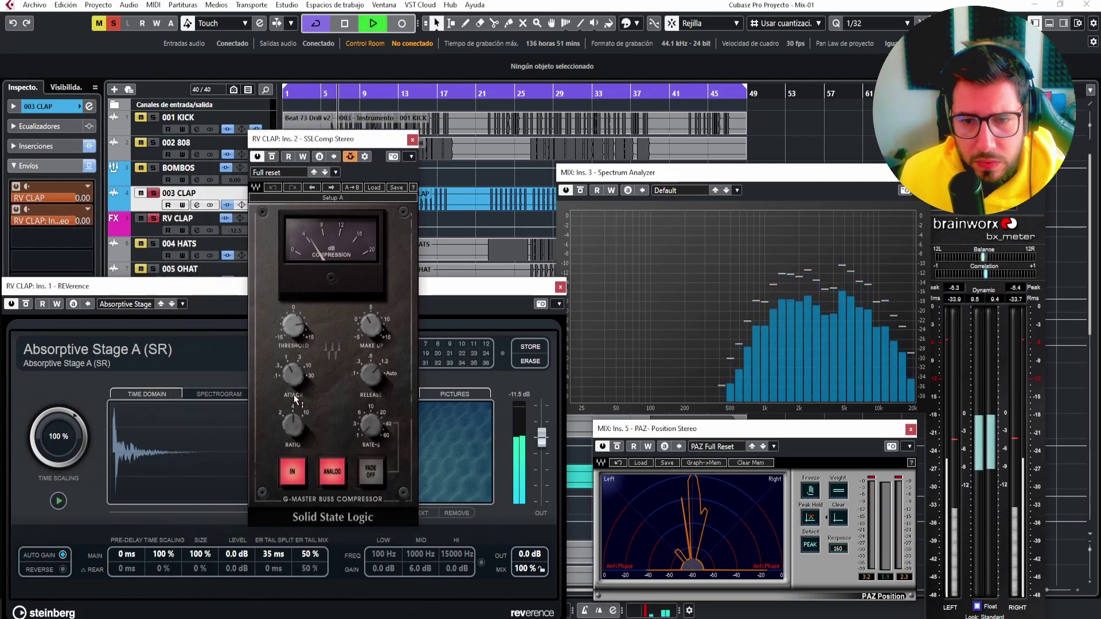
drag(295, 396, 294, 426)
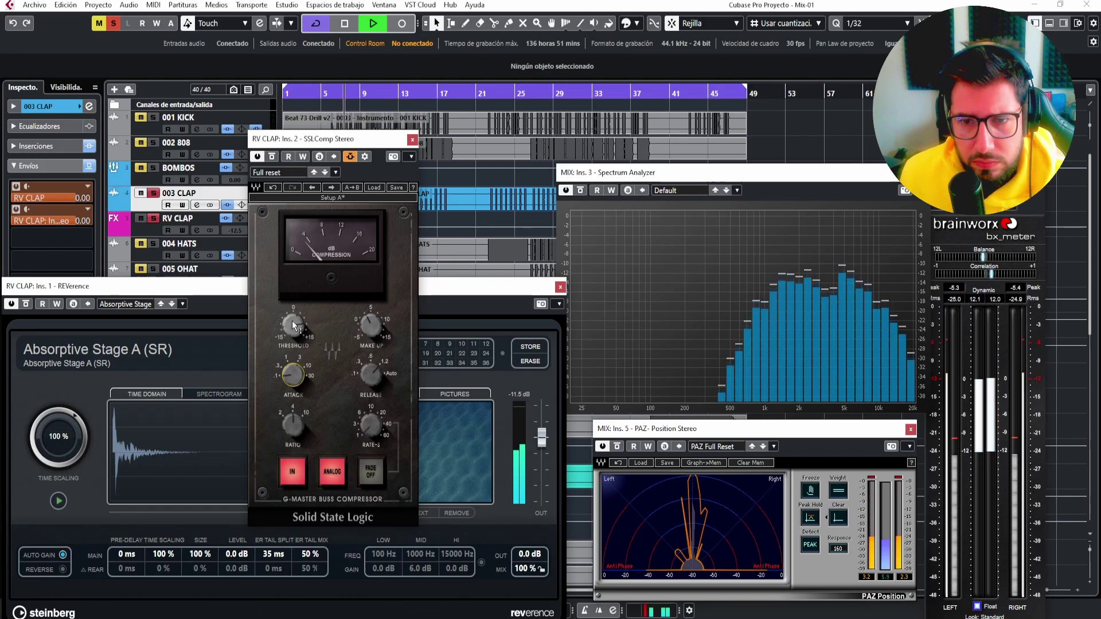
mouse_move(291, 329)
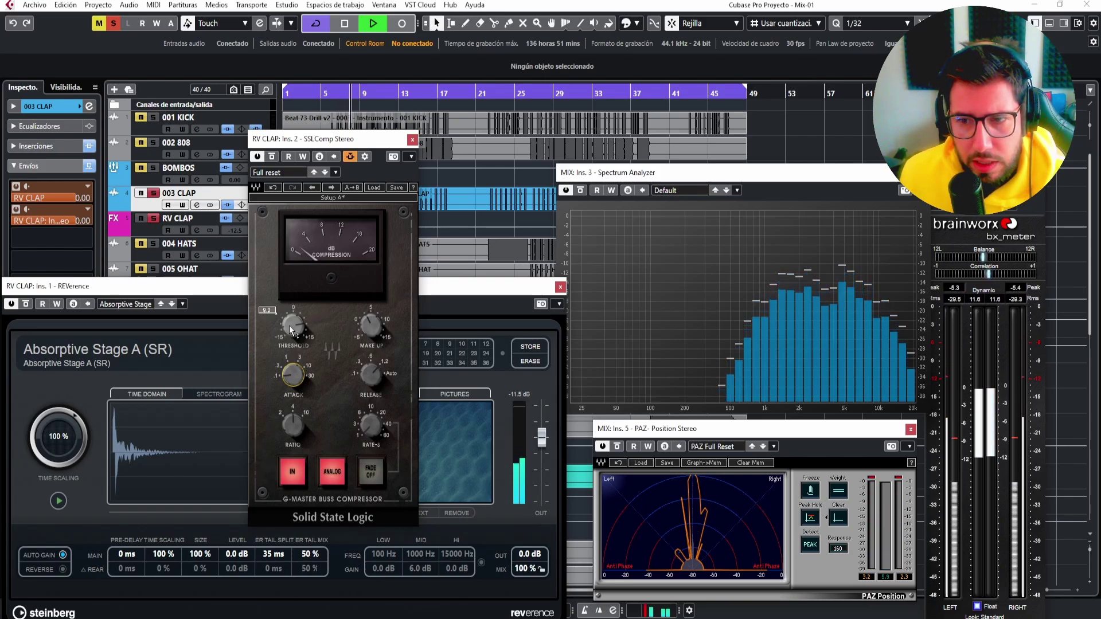
mouse_move(290, 325)
mouse_down()
mouse_move(290, 381)
mouse_move(290, 344)
mouse_up()
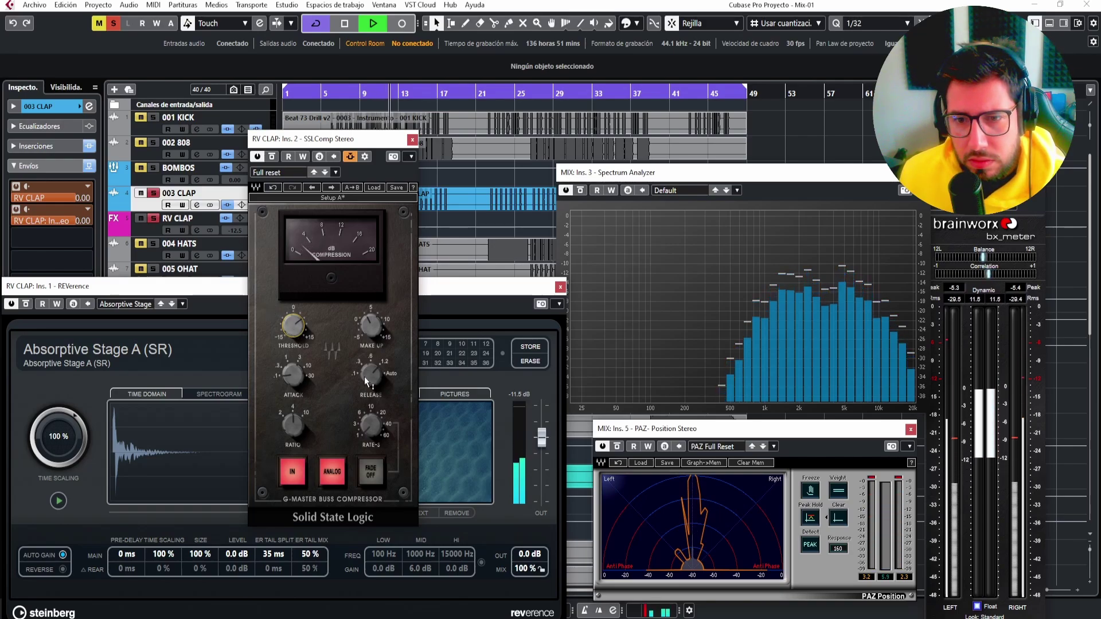
Switch off SSLComp's analog emulation and adjust its release time while replaying the clap, stopping playback at the end.
mouse_move(363, 376)
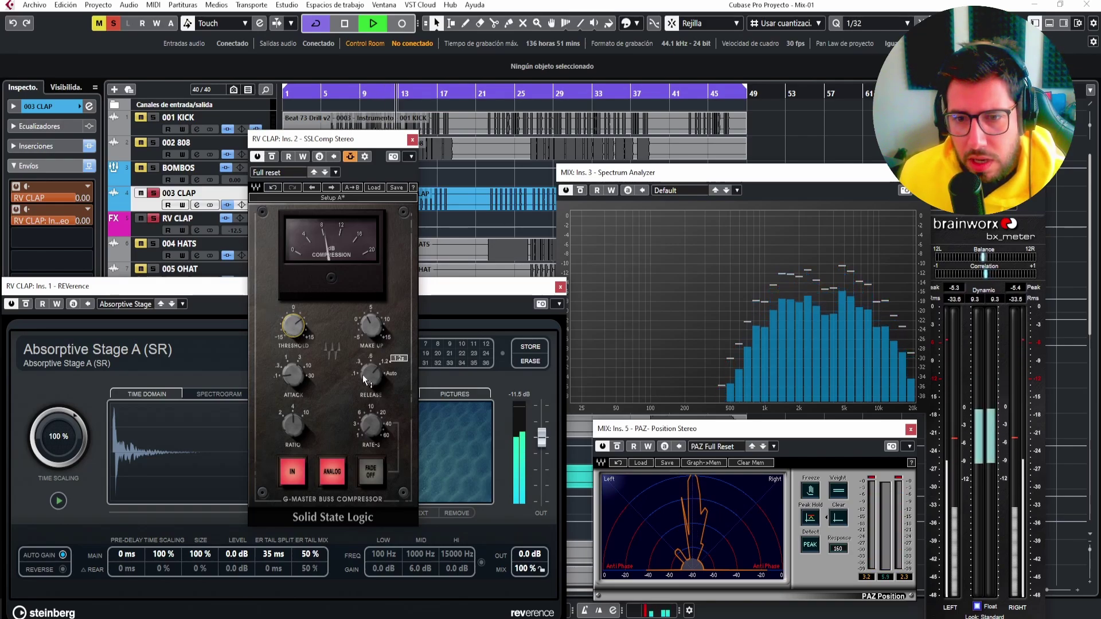
drag(362, 374, 332, 417)
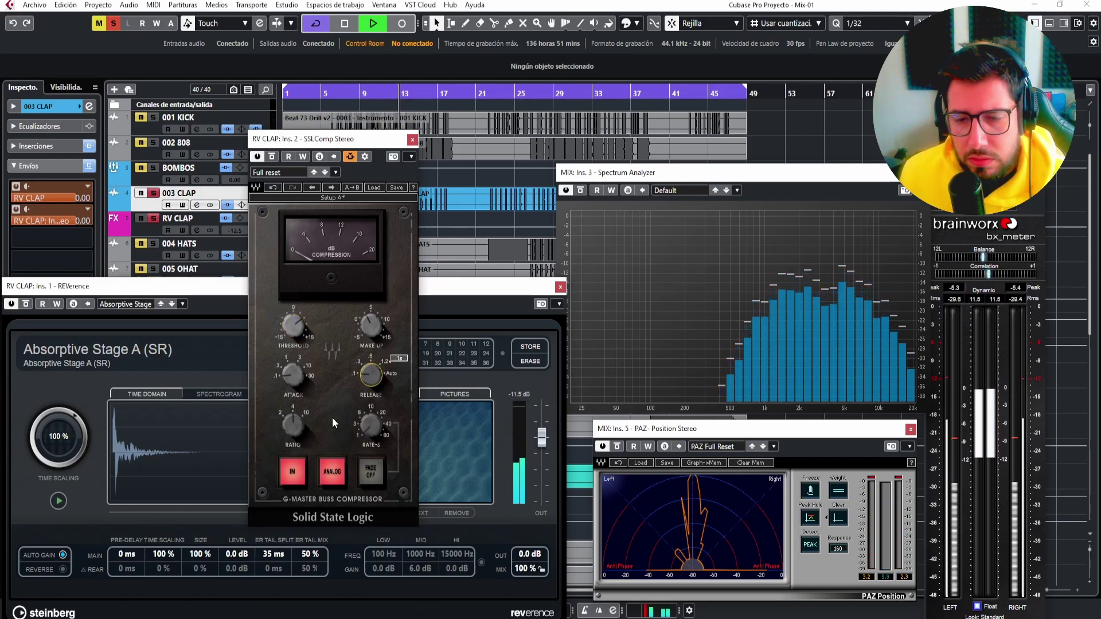
click(335, 470)
drag(381, 370, 366, 377)
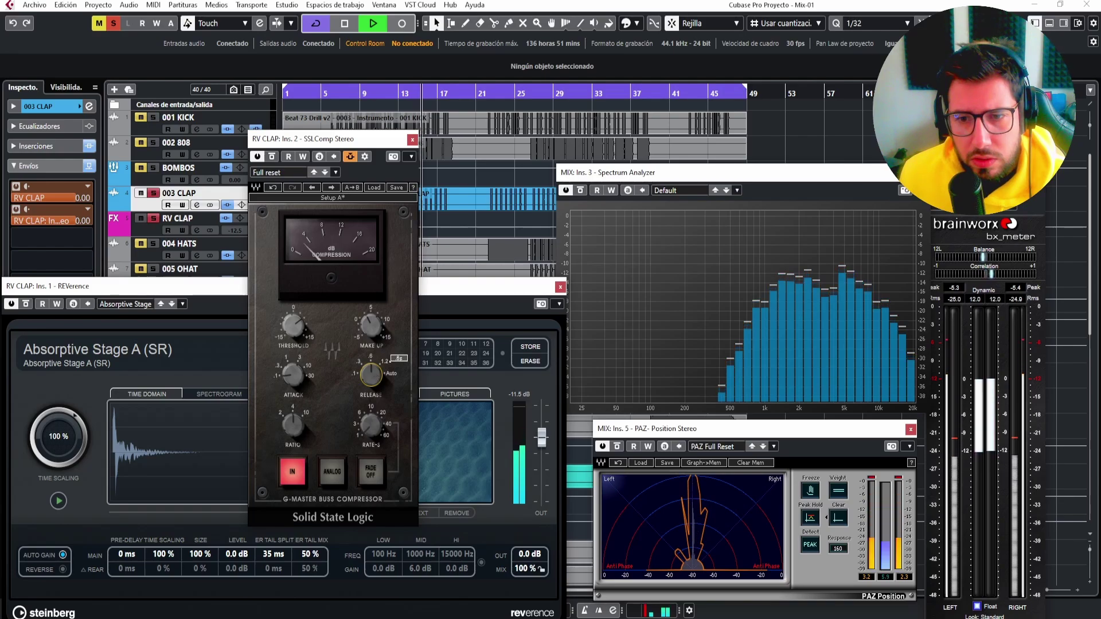
key(space)
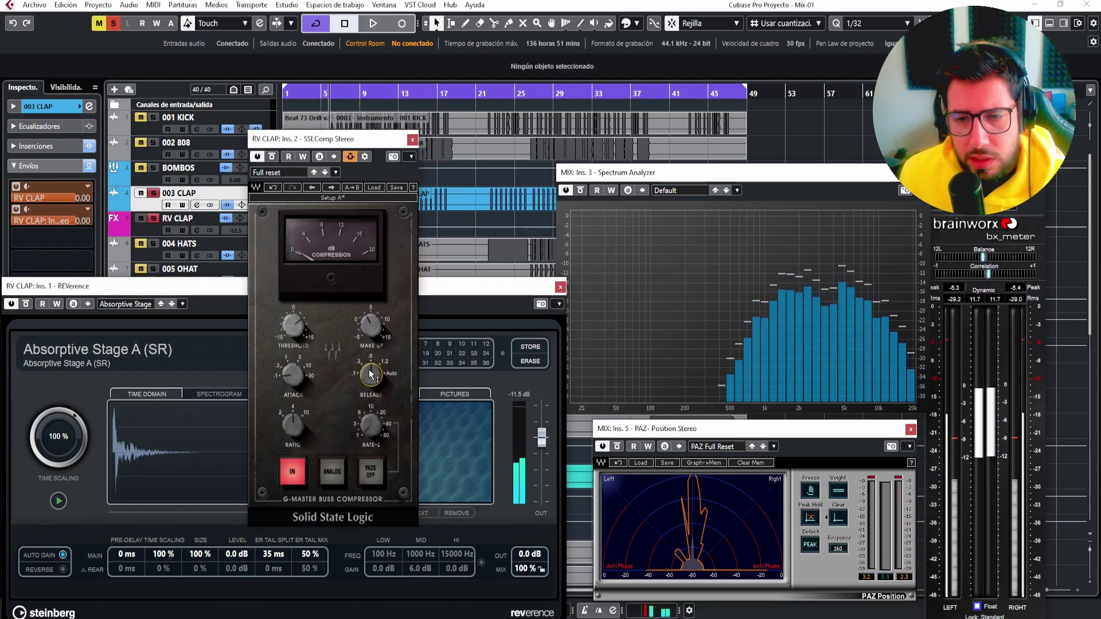
key(space)
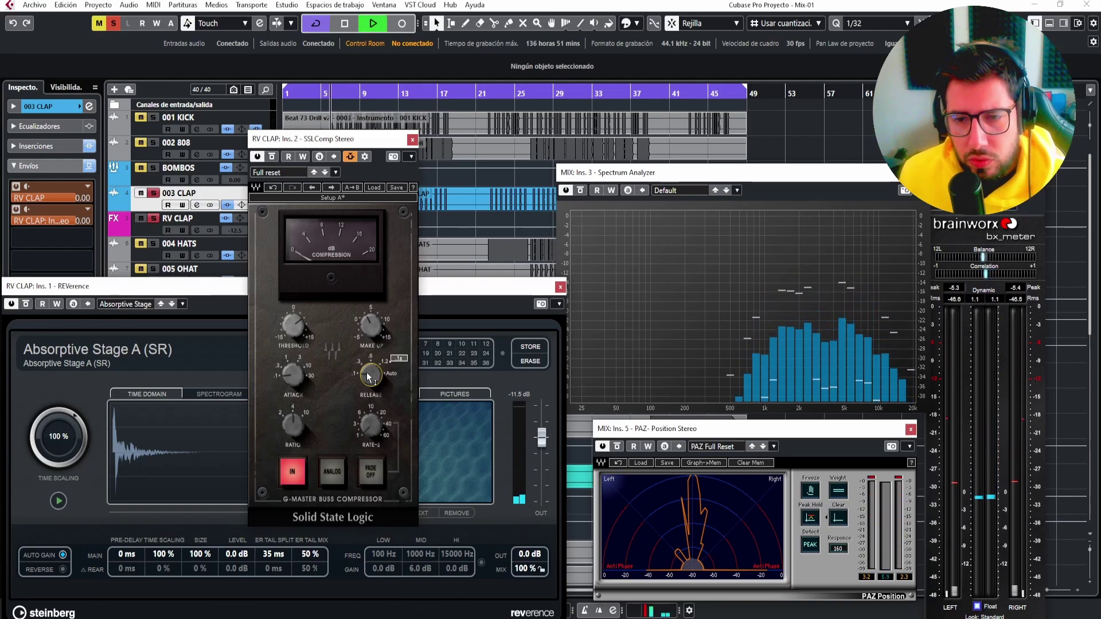
mouse_move(366, 372)
mouse_down()
mouse_move(367, 386)
mouse_move(366, 353)
mouse_move(367, 378)
mouse_up()
key(space)
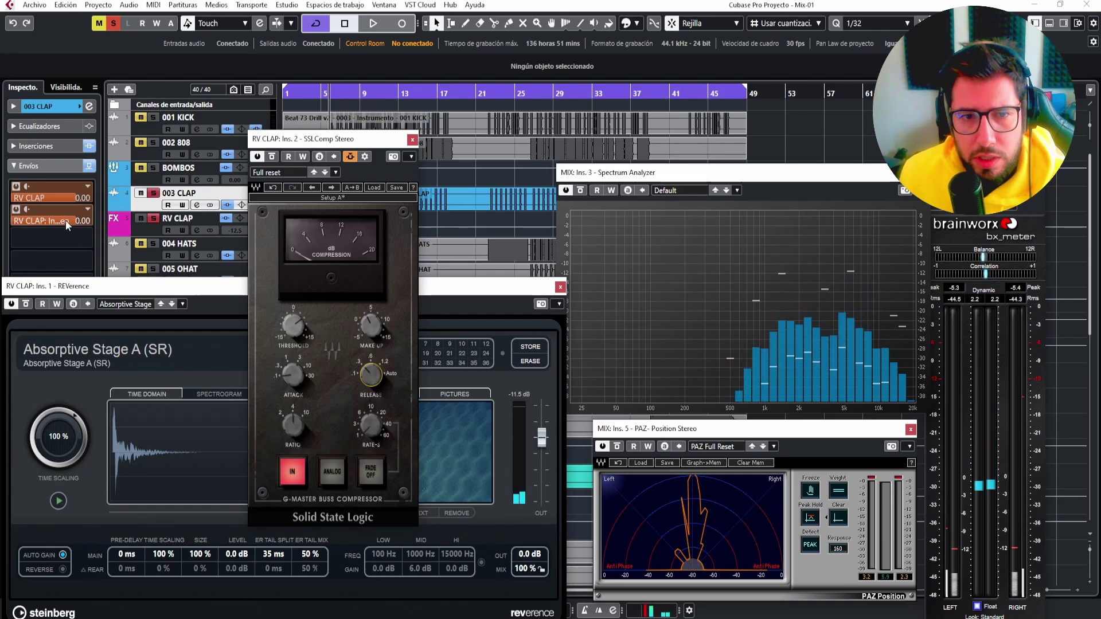
Insert the API-550B Stereo equalizer in RV CLAP's third slot, place its window beside the compressor, and turn its analog switch off.
click(85, 236)
click(66, 172)
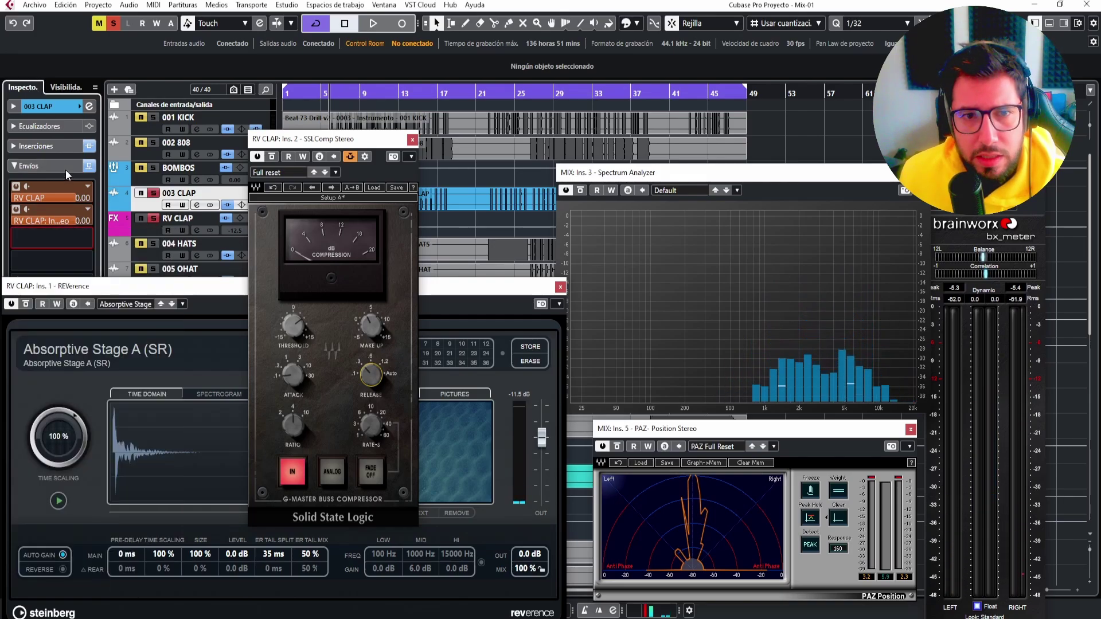
click(146, 228)
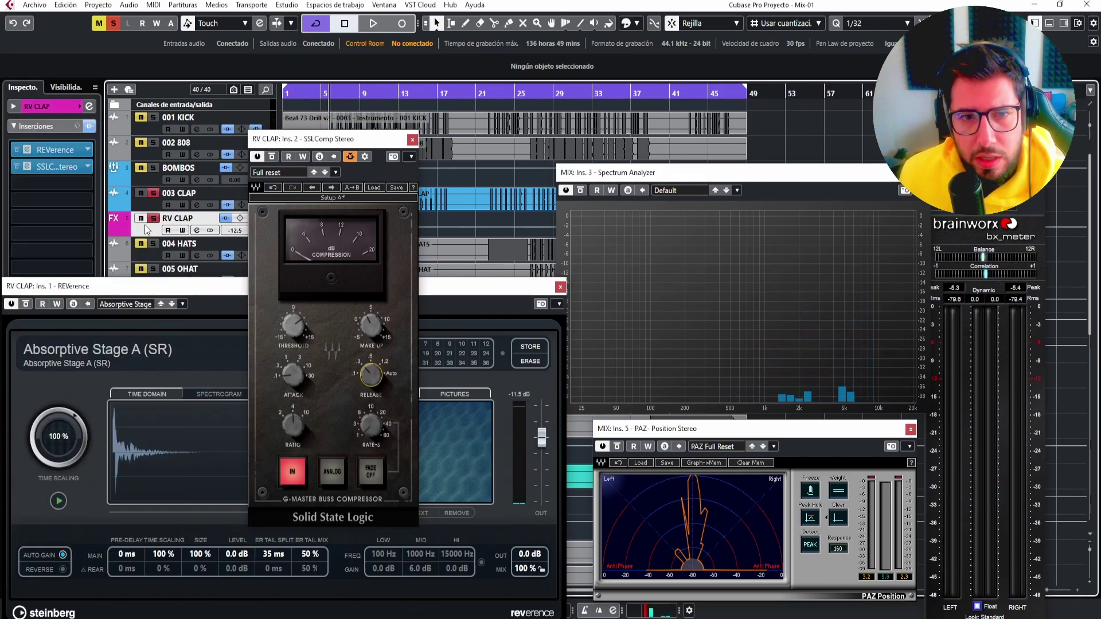
click(91, 182)
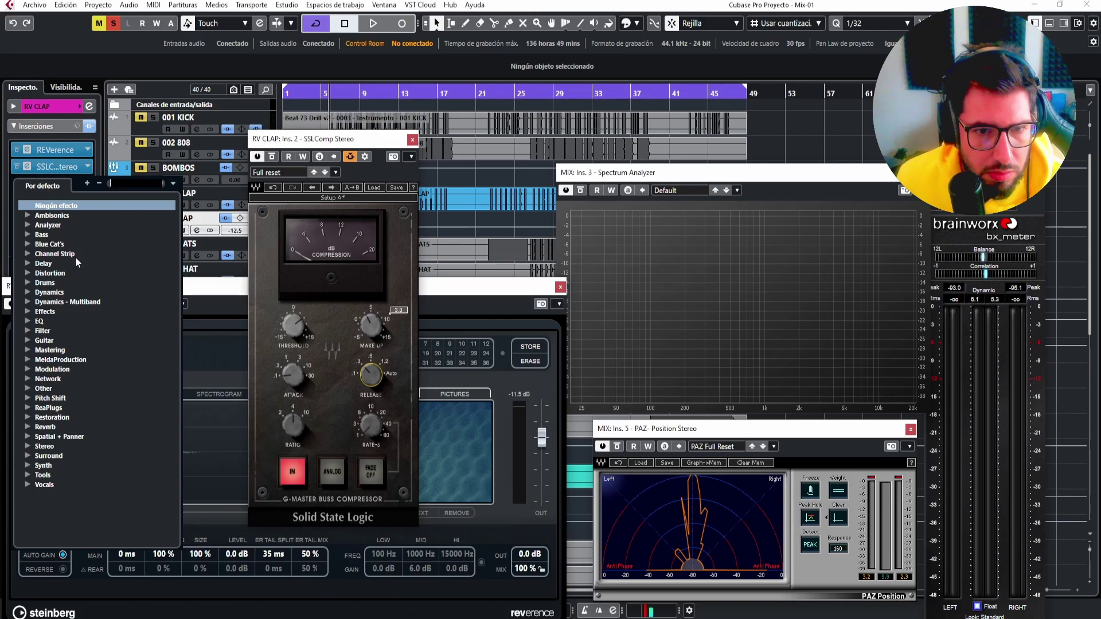
click(27, 320)
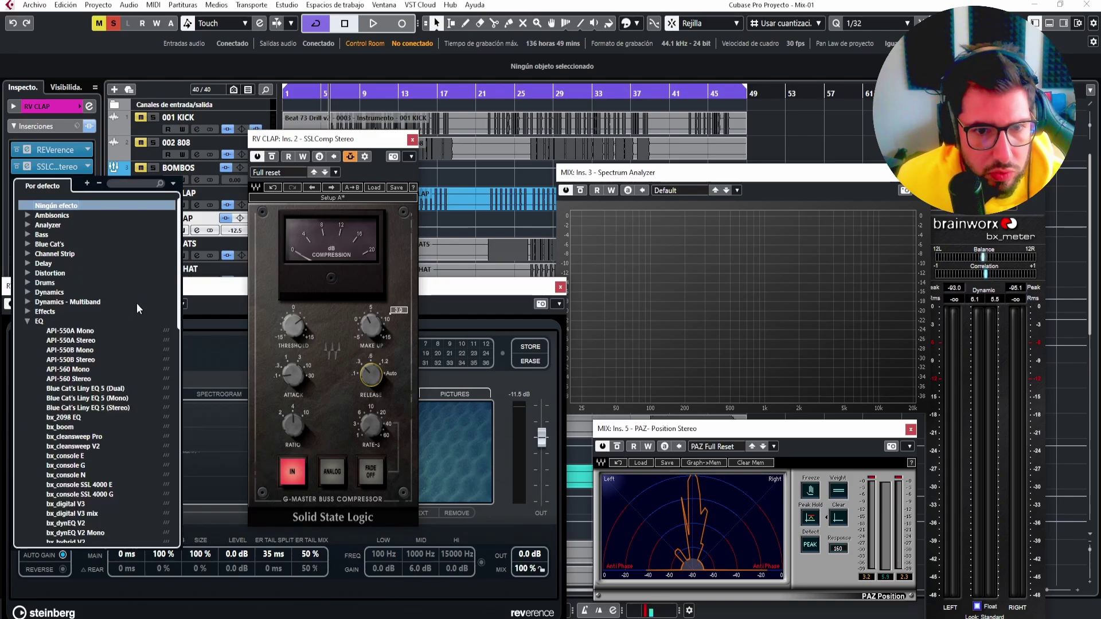
click(97, 359)
drag(715, 95, 527, 115)
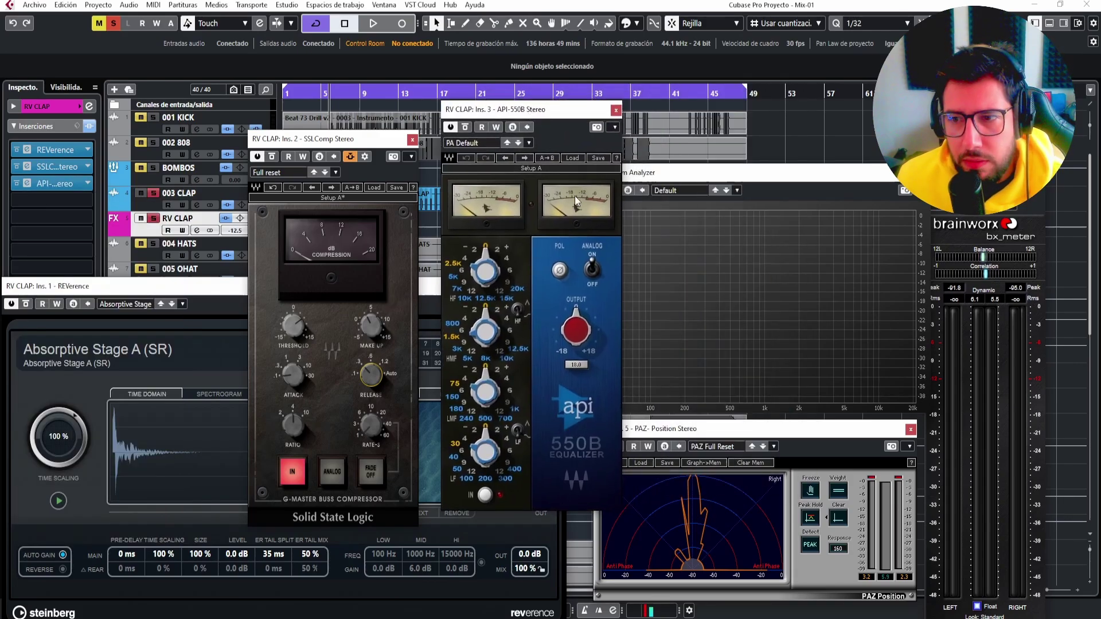
click(593, 268)
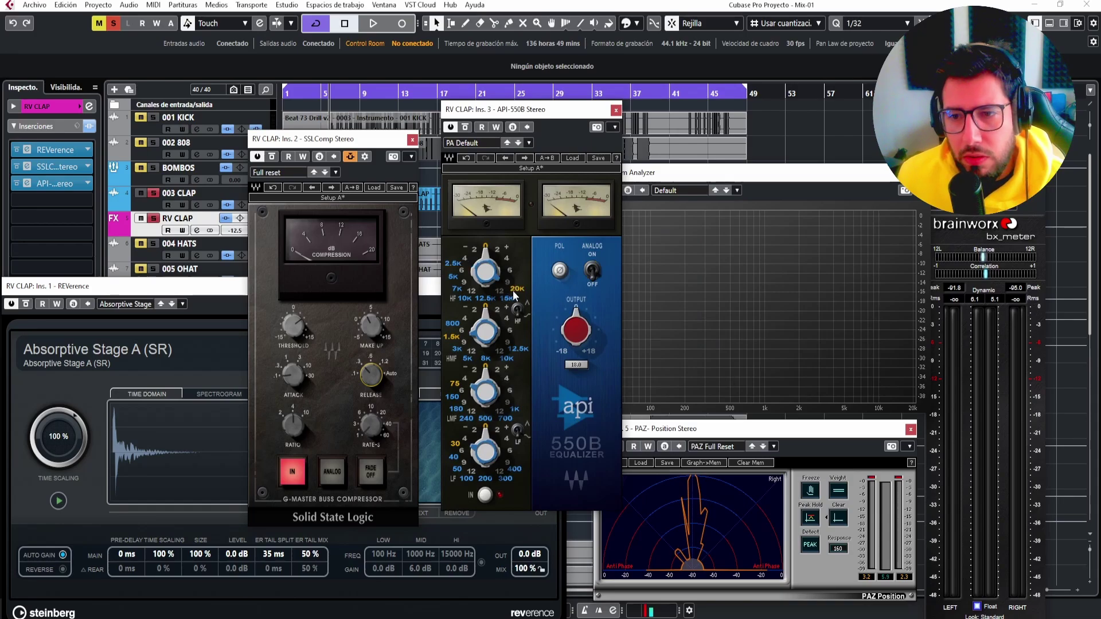
Set RV CLAP's volume to -8.31 dB while the clap plays, and clear all solos to hear the reverb in the full mix.
key(space)
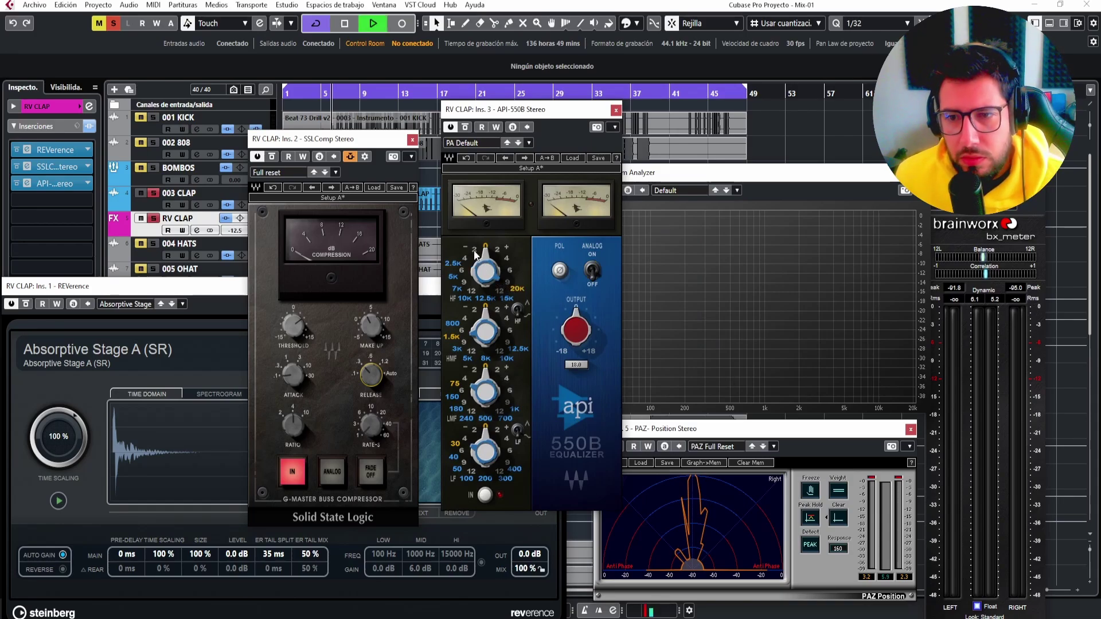
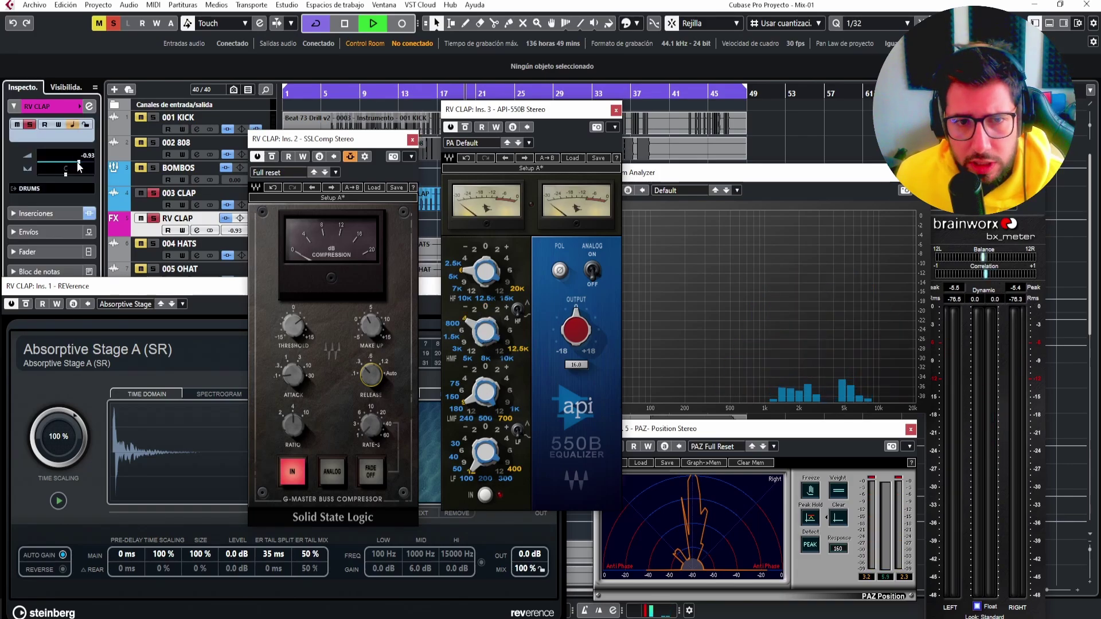
drag(79, 166, 65, 170)
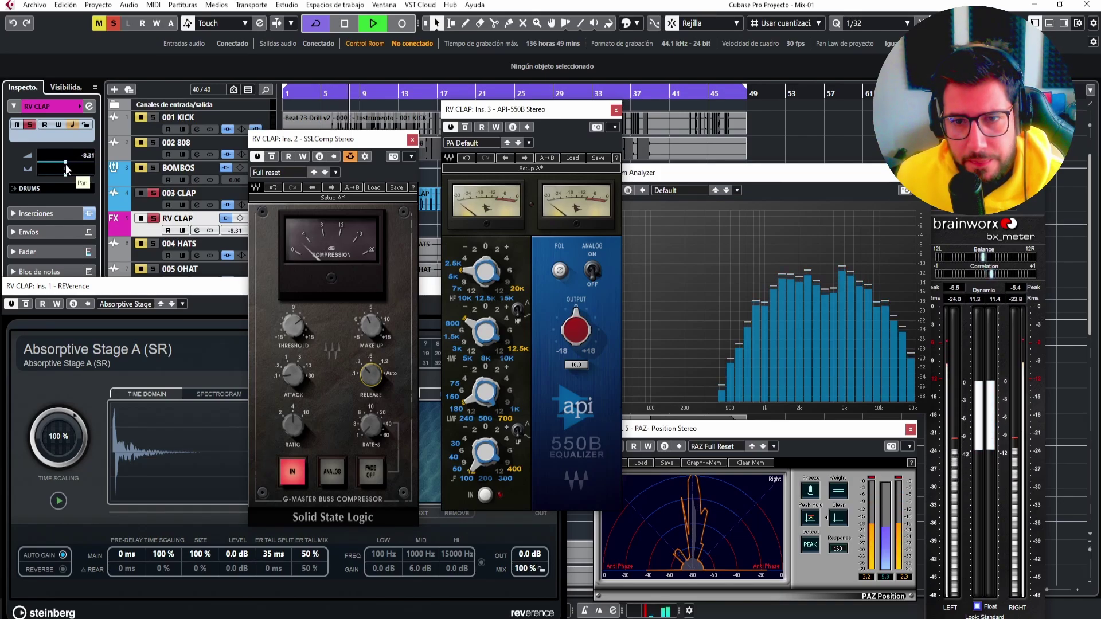
key(space)
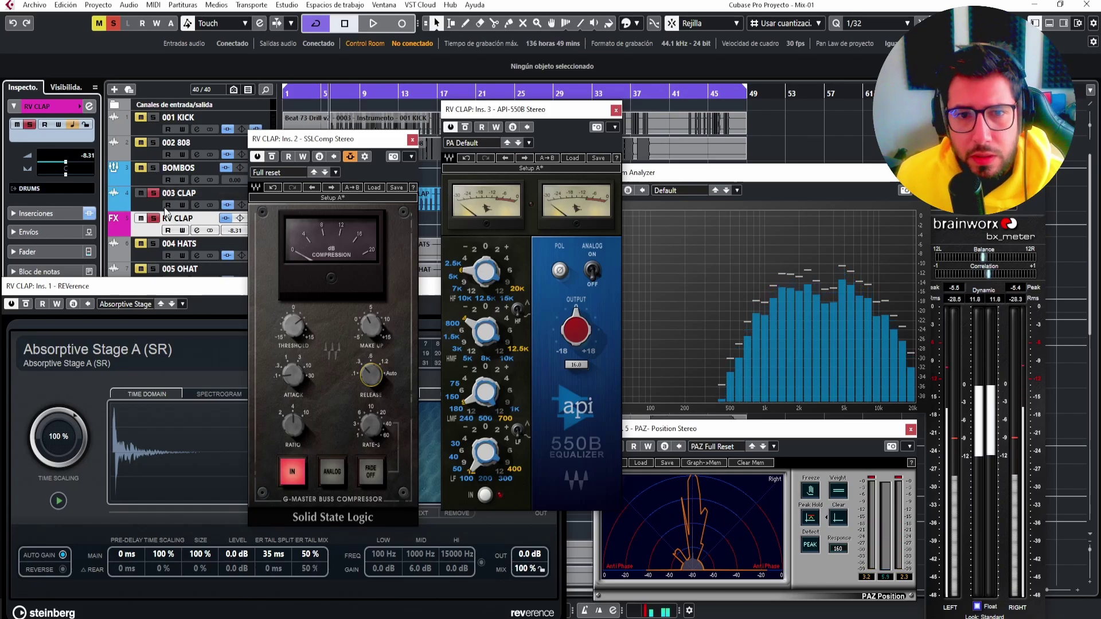
click(114, 23)
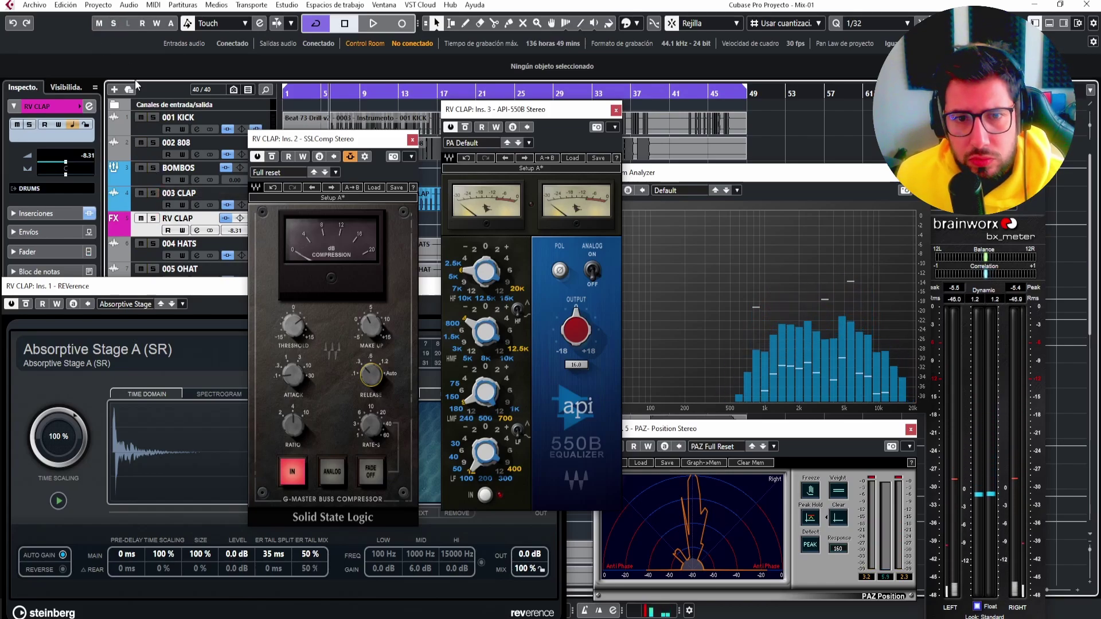
key(space)
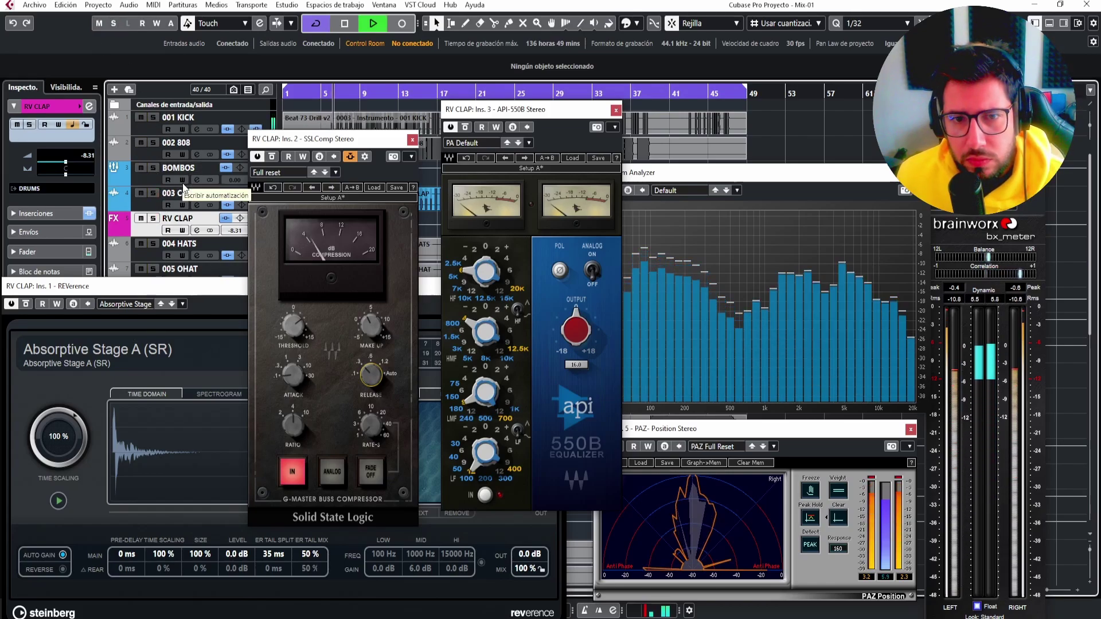
Compare the full mix with RV CLAP muted, and raise that track's volume to -2.75 dB between replays.
click(140, 219)
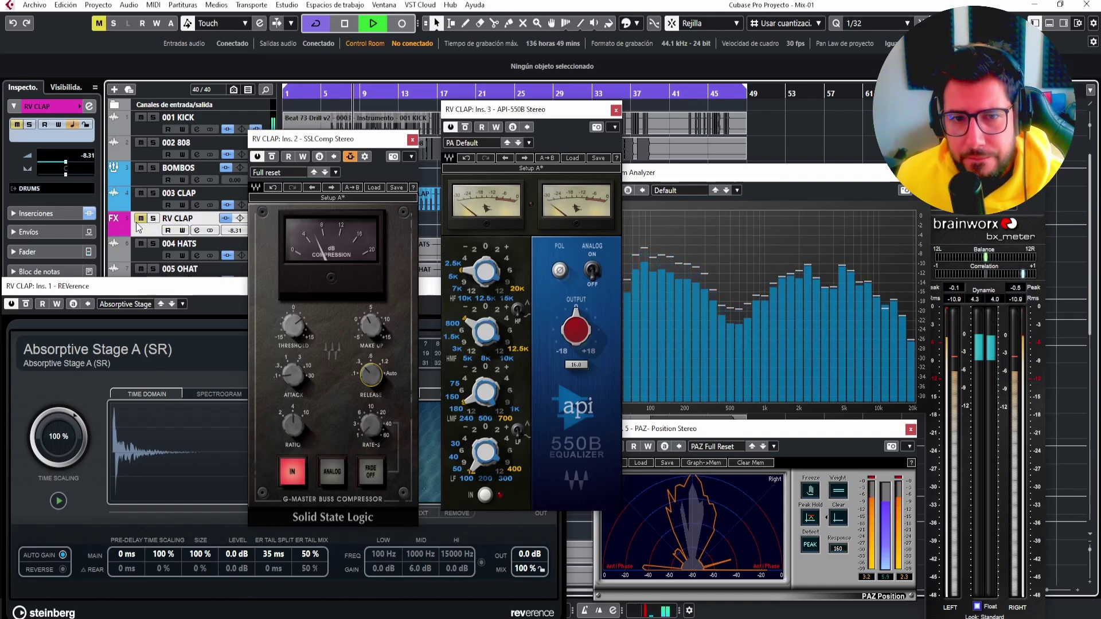
key(space)
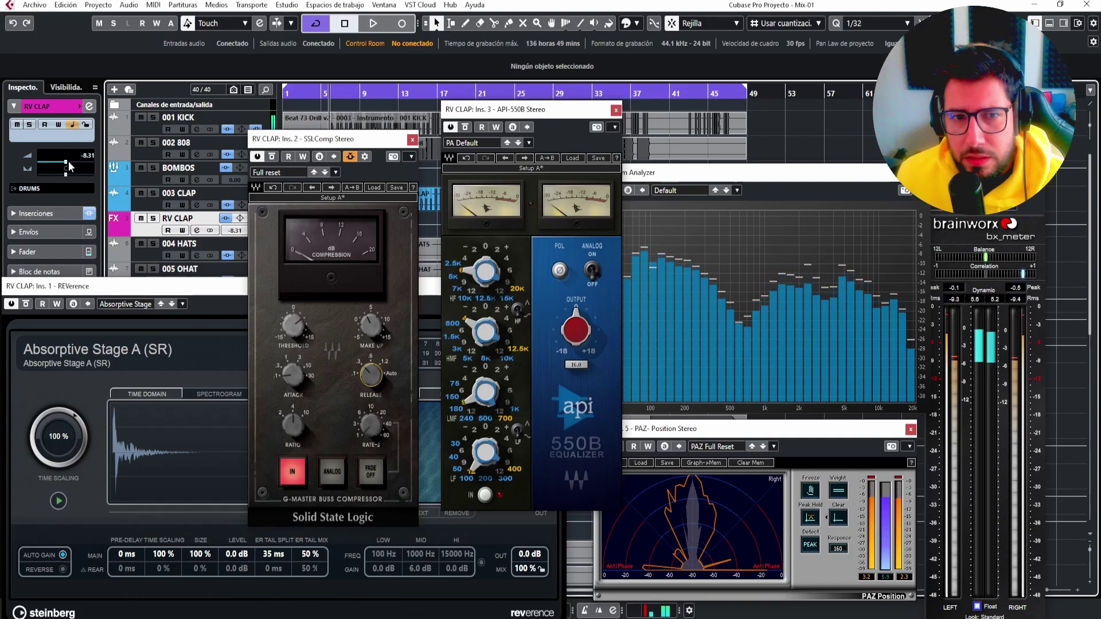
drag(66, 164, 76, 166)
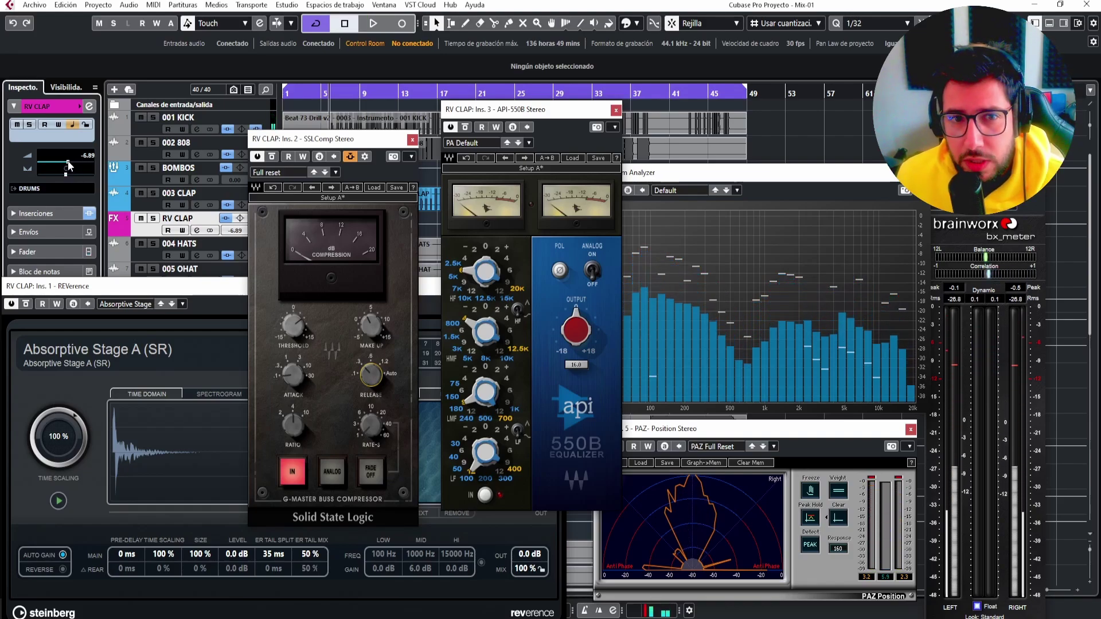
key(space)
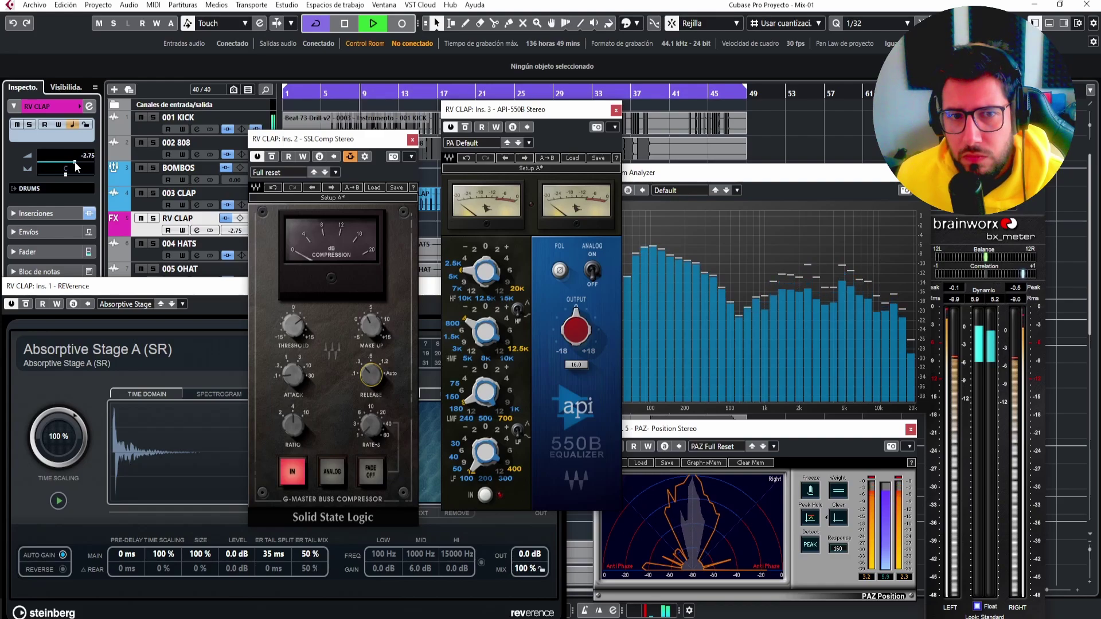
key(space)
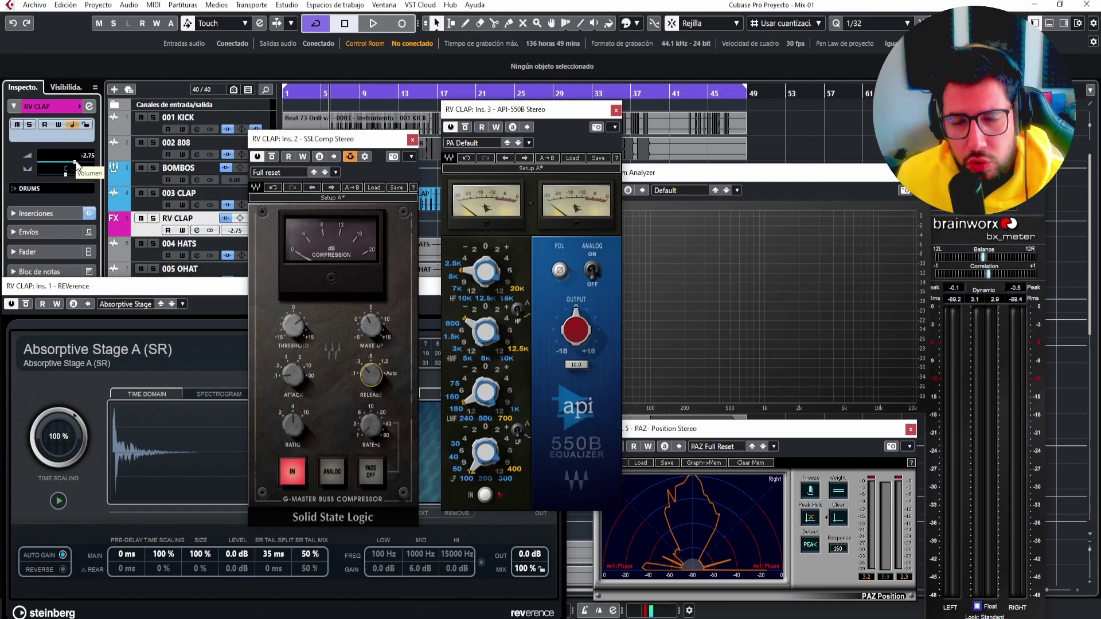
key(space)
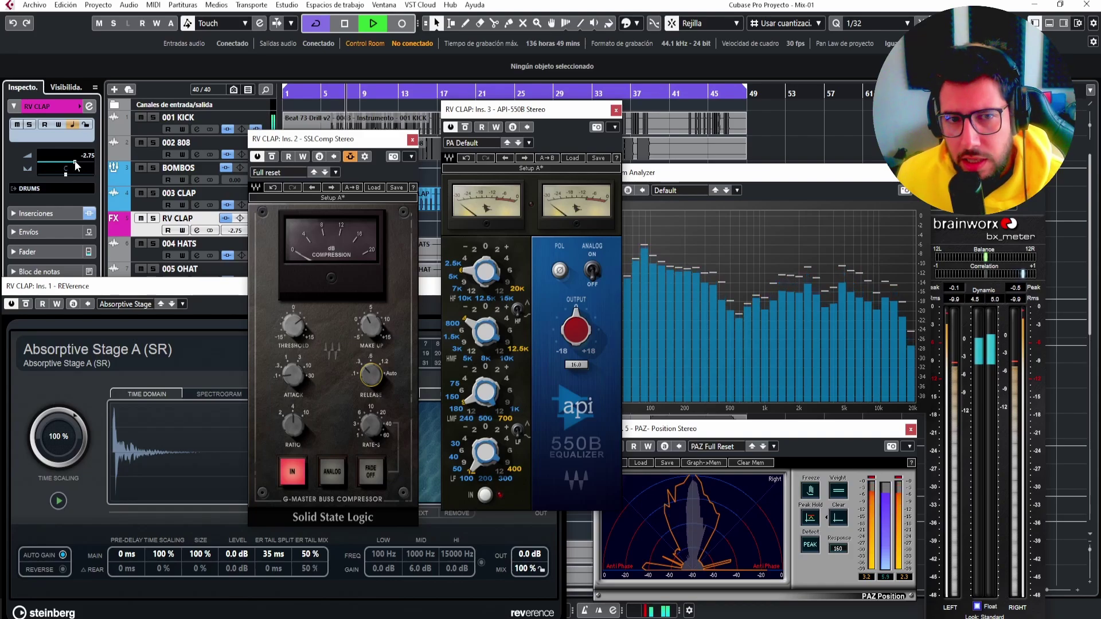
Set RV CLAP's volume to -5.00 dB while the mix plays, and stop playback after listening.
drag(76, 166, 74, 166)
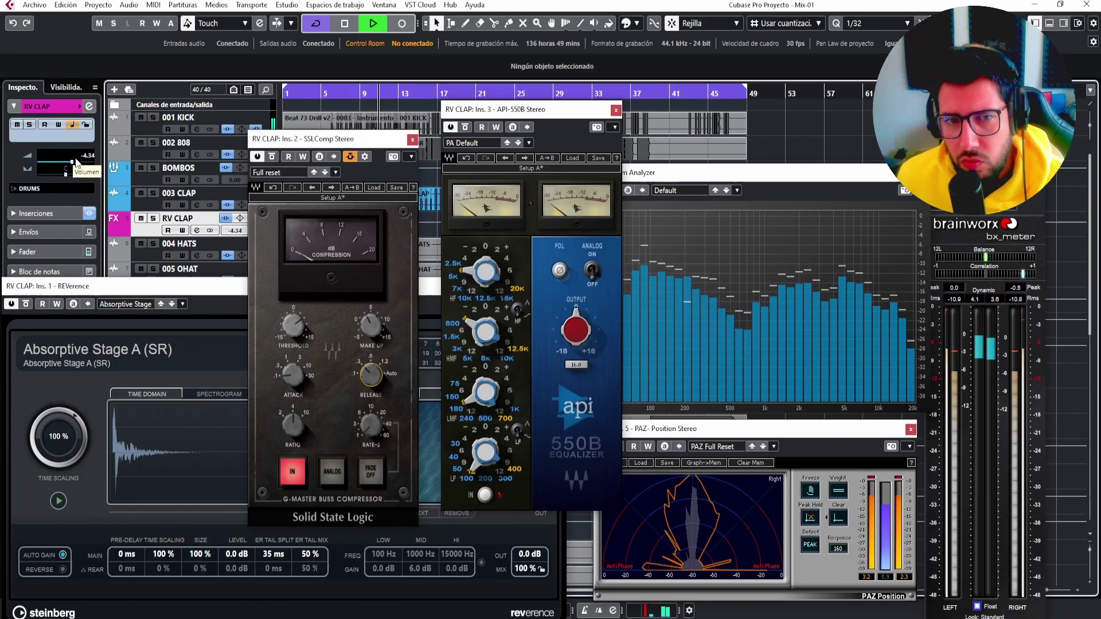
double_click(86, 155)
text(-5)
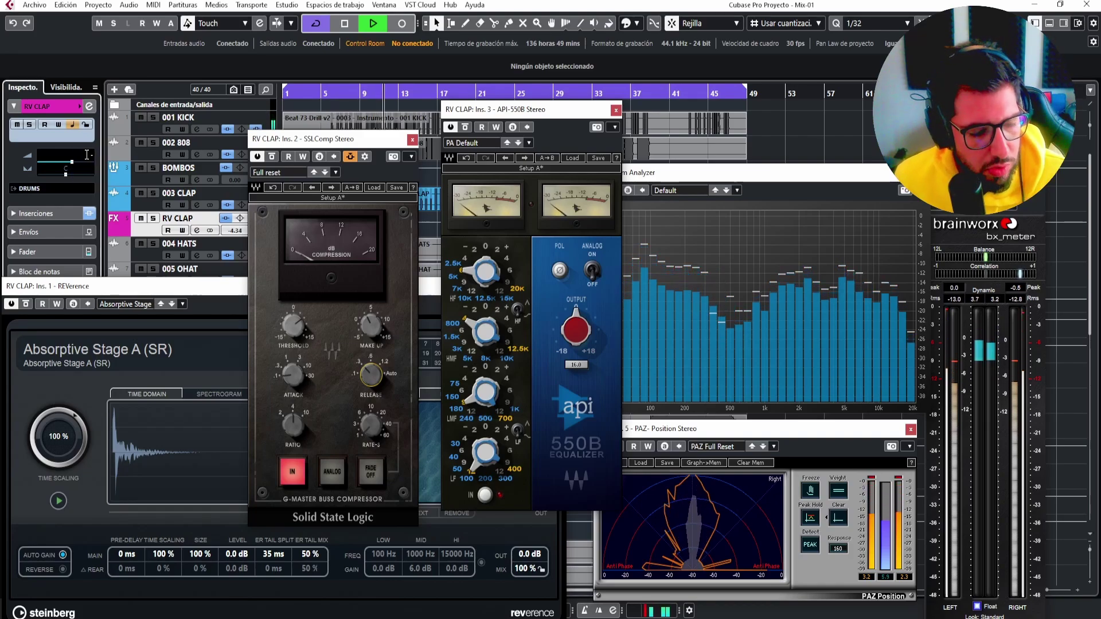
key(Return)
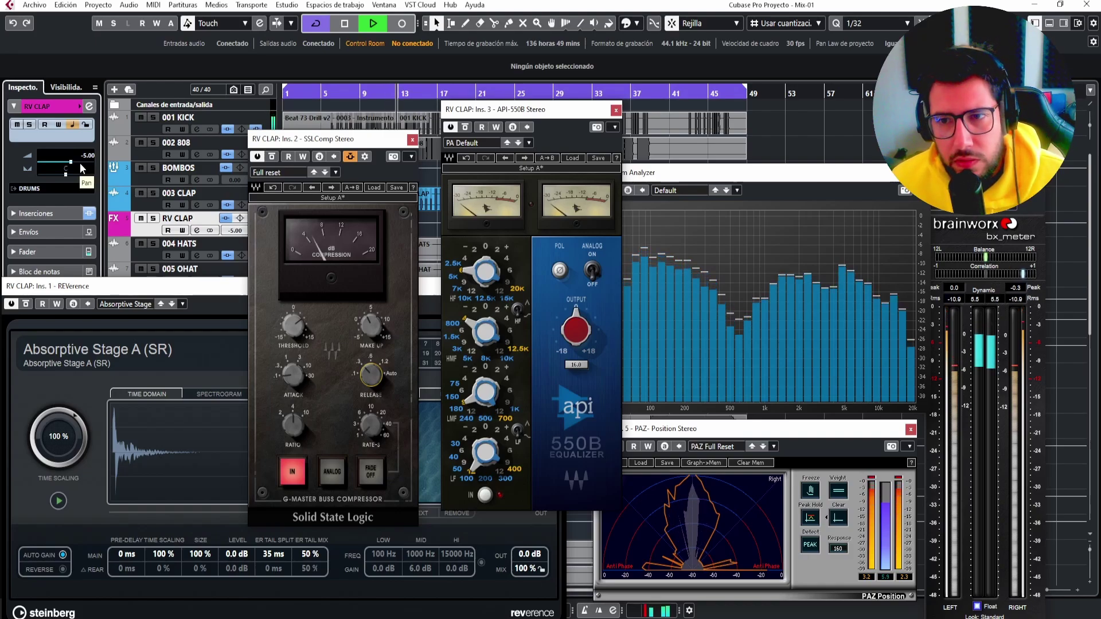
key(space)
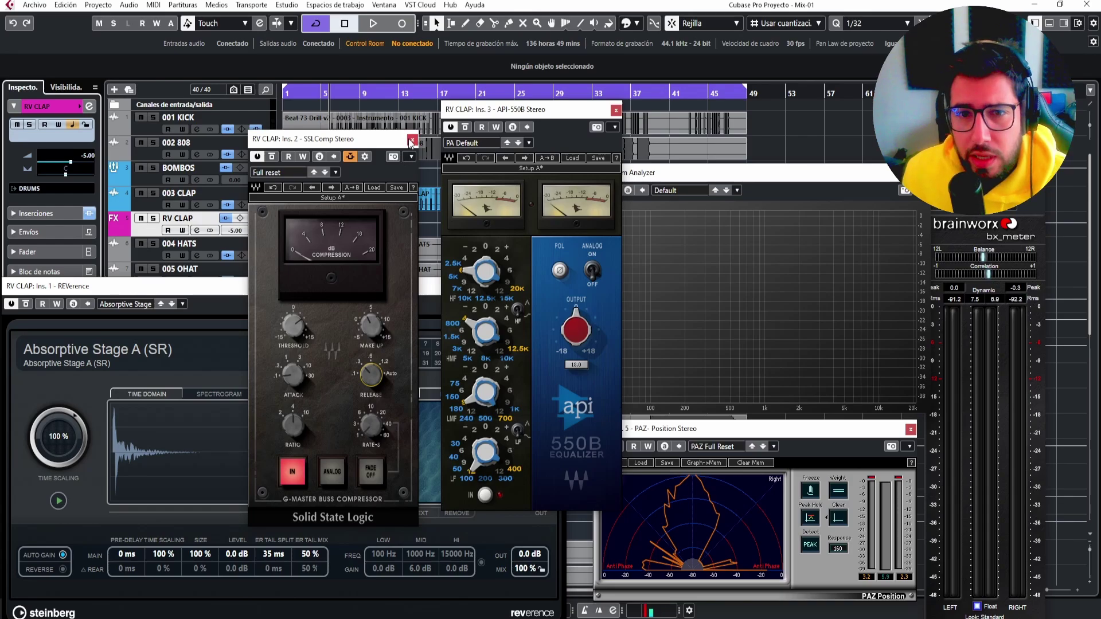
Play the soloed clap with its reverb, move the Spectrum Analyzer beside SSLComp, and compare the spectrum with RV CLAP muted and unmuted.
click(154, 193)
key(space)
click(738, 179)
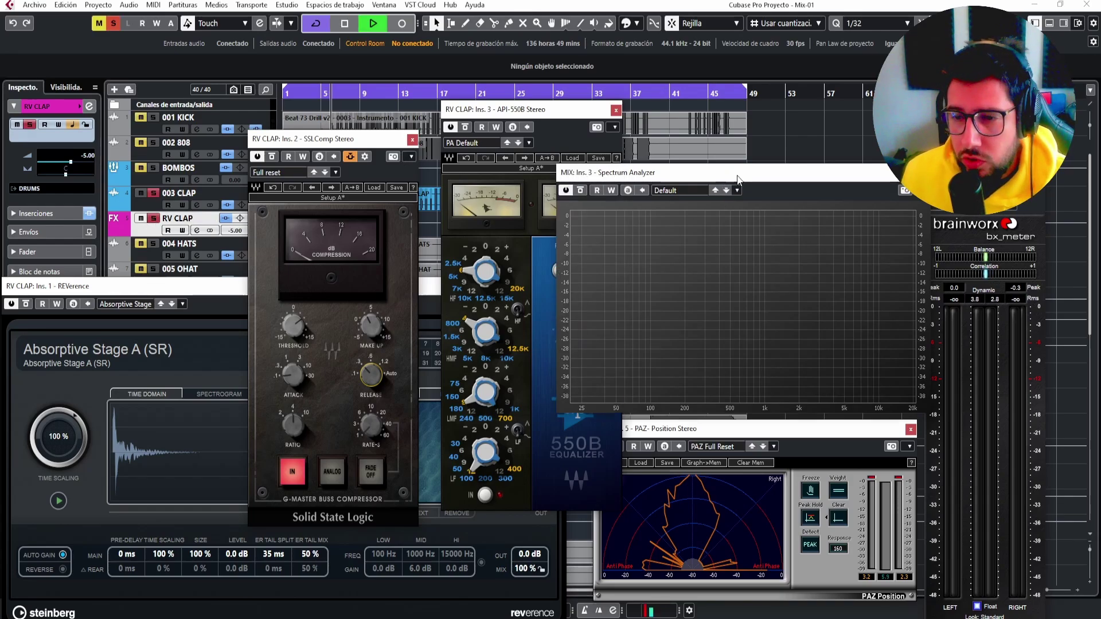
drag(786, 167, 677, 161)
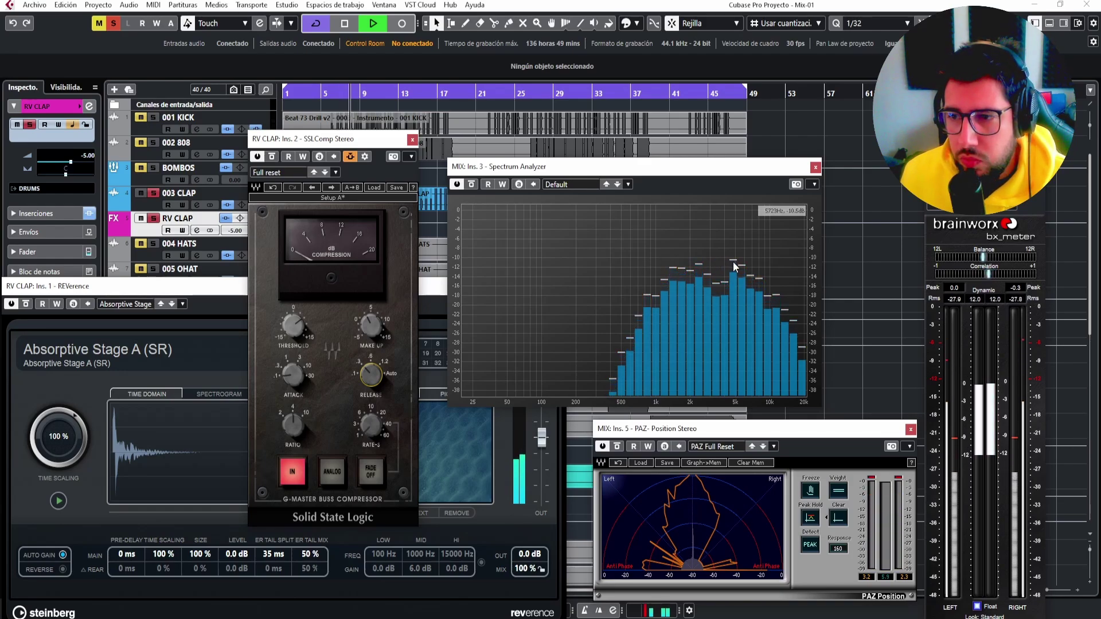
click(141, 218)
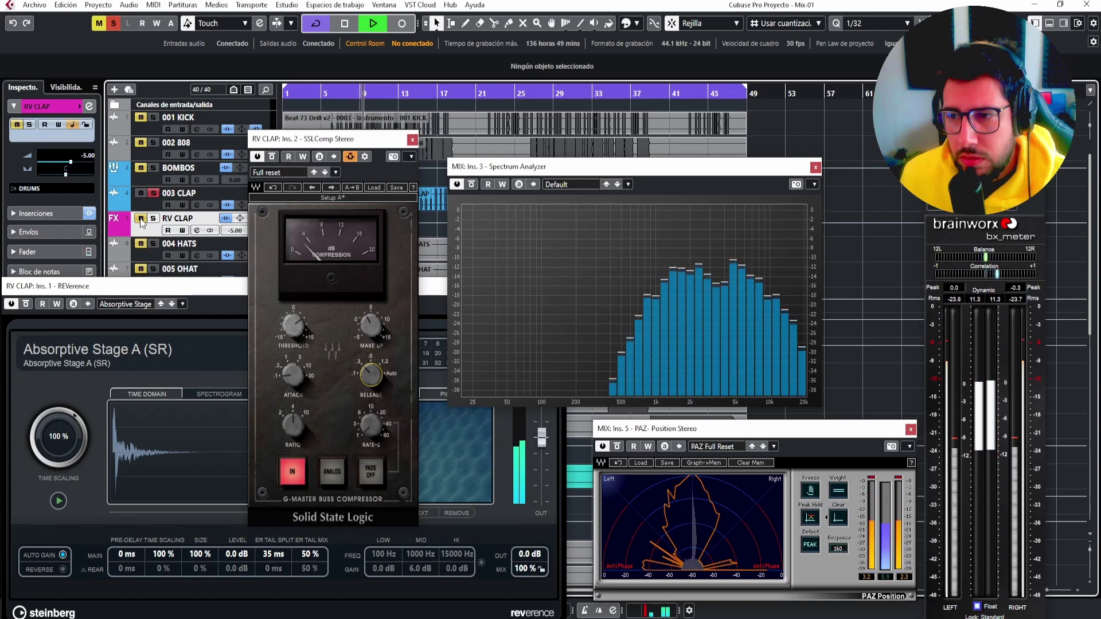
click(141, 219)
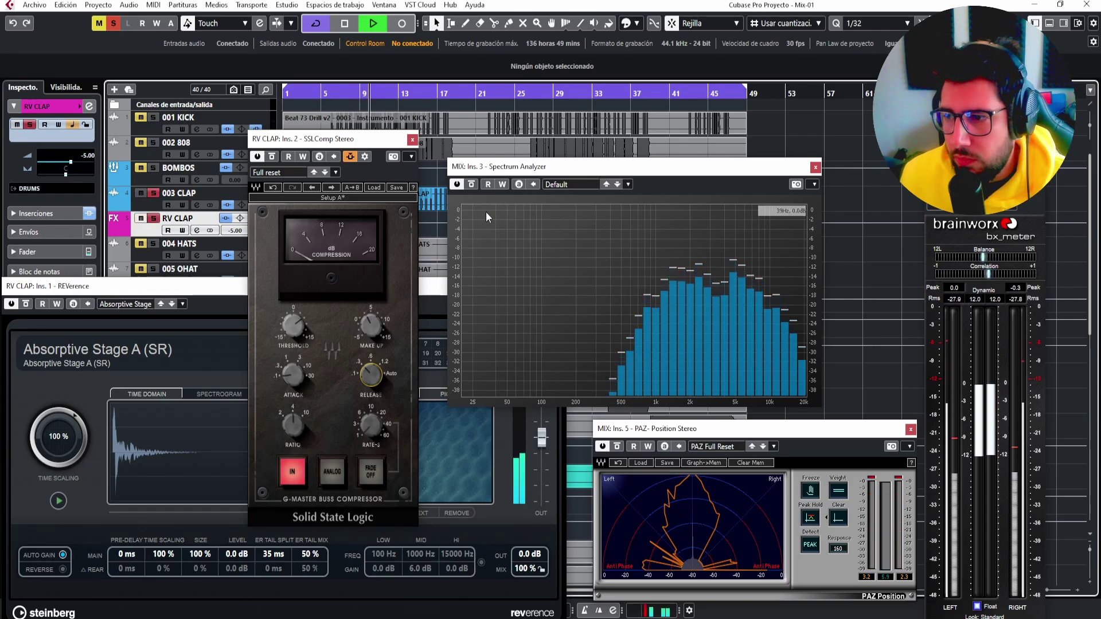
key(space)
Close the clap reverb's plug-in windows and the Spectrum Analyzer to uncover the track list.
click(413, 139)
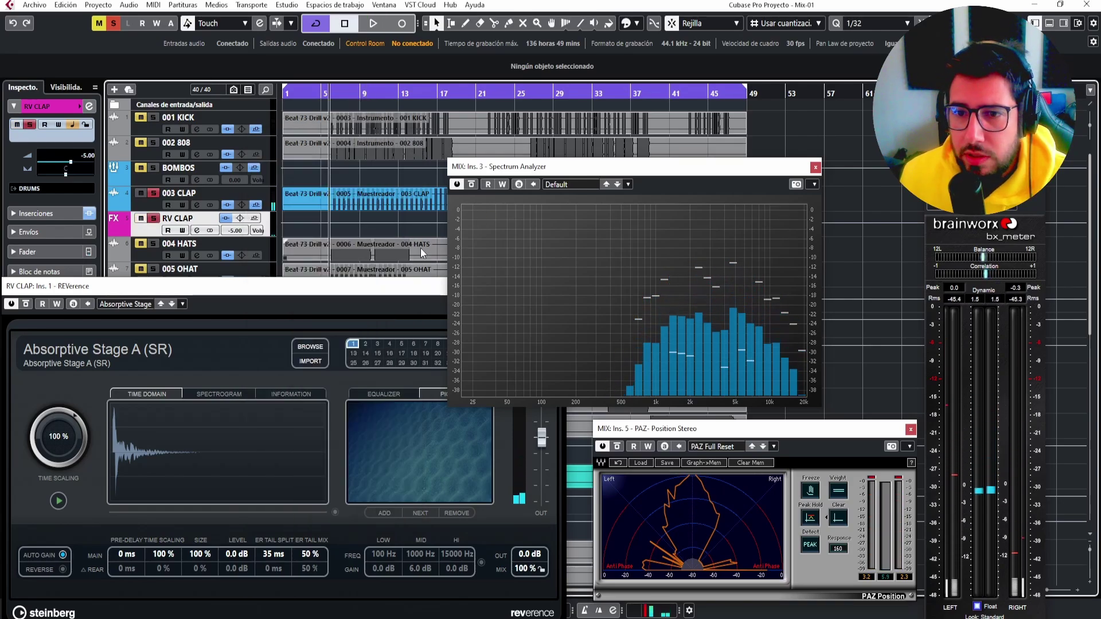
click(413, 290)
click(573, 285)
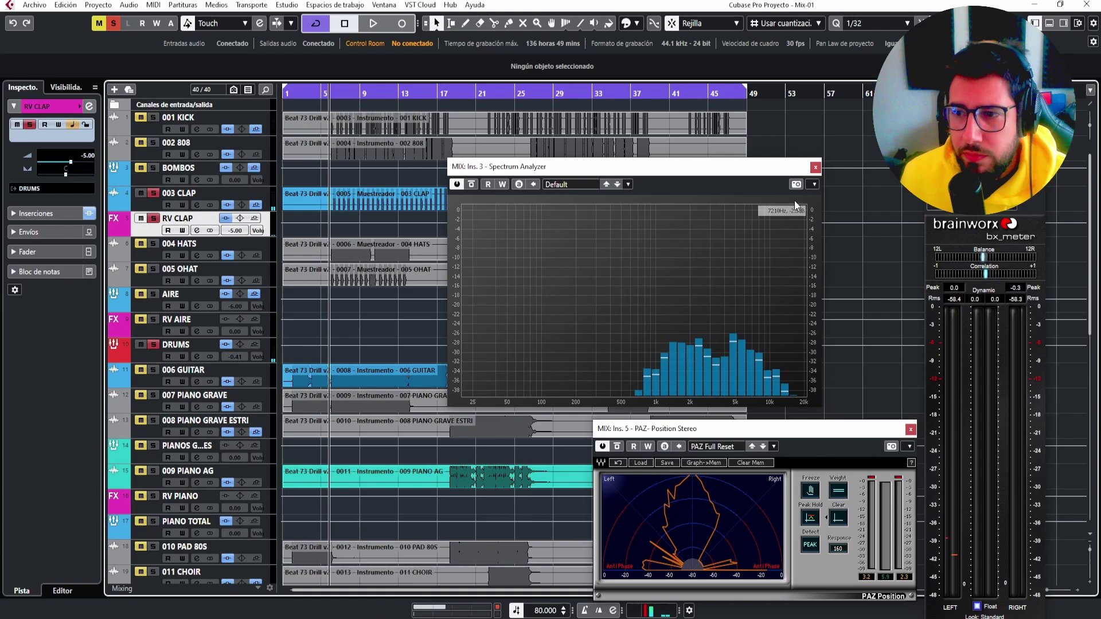
click(815, 167)
Look through the project's tracks and their reverb channels, from the drums down to the FX channels.
scroll(234, 220, down, 15)
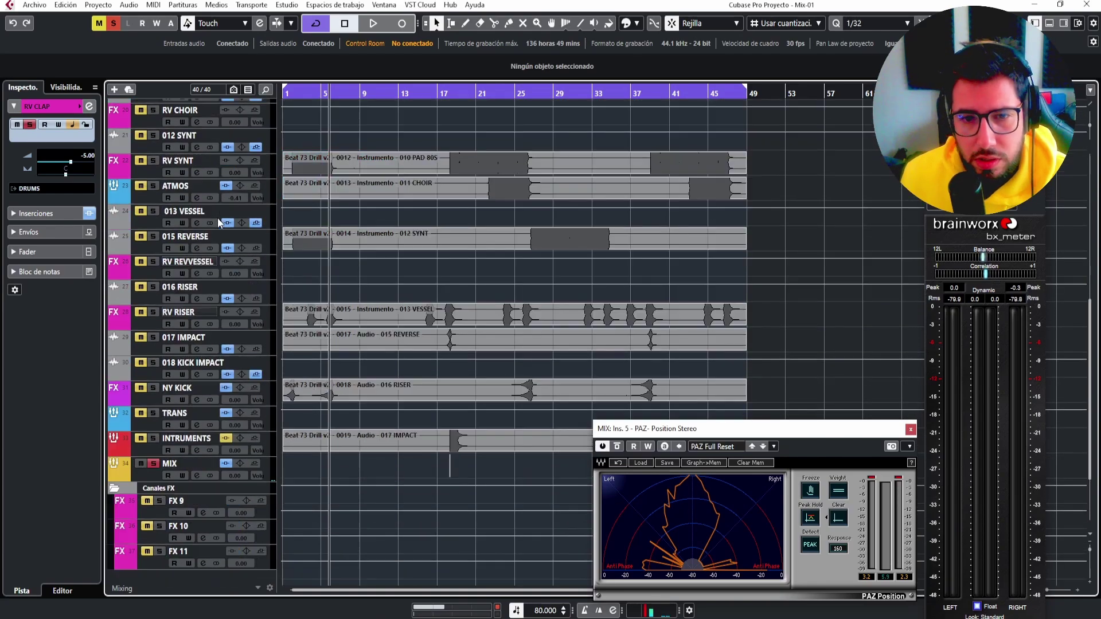
scroll(416, 286, up, 15)
scroll(417, 285, down, 12)
scroll(416, 285, up, 12)
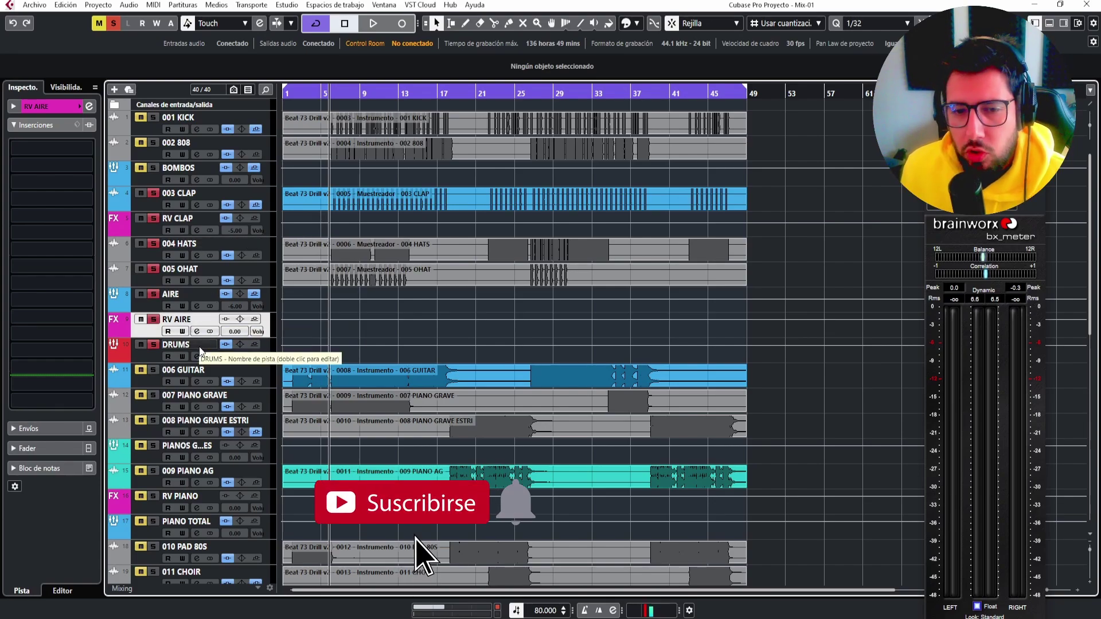
scroll(199, 348, down, 10)
scroll(199, 347, up, 7)
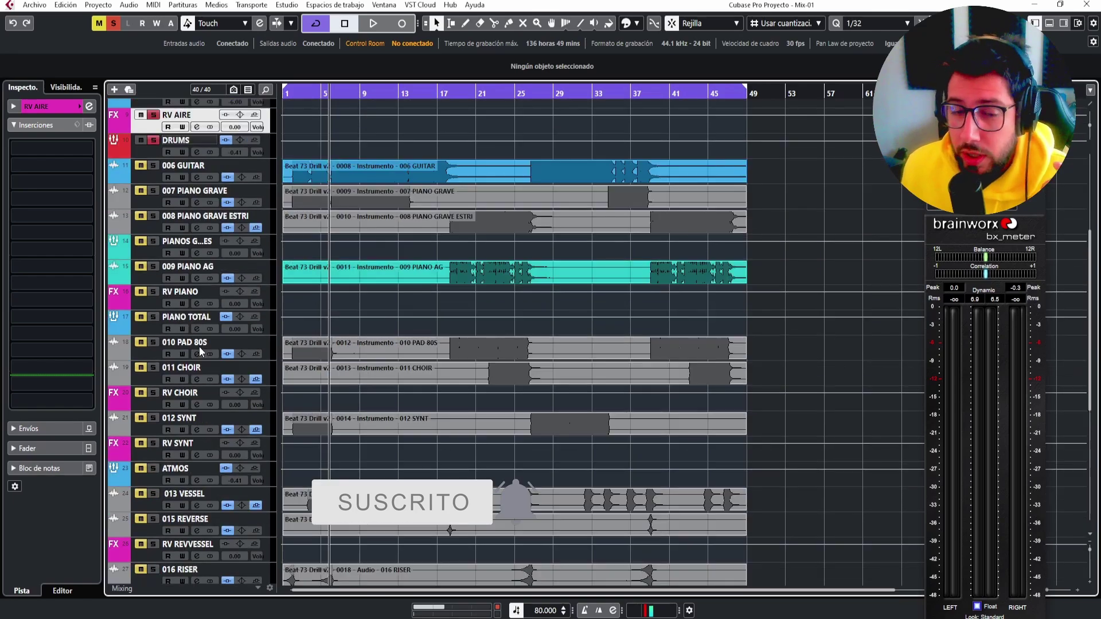
scroll(198, 346, down, 3)
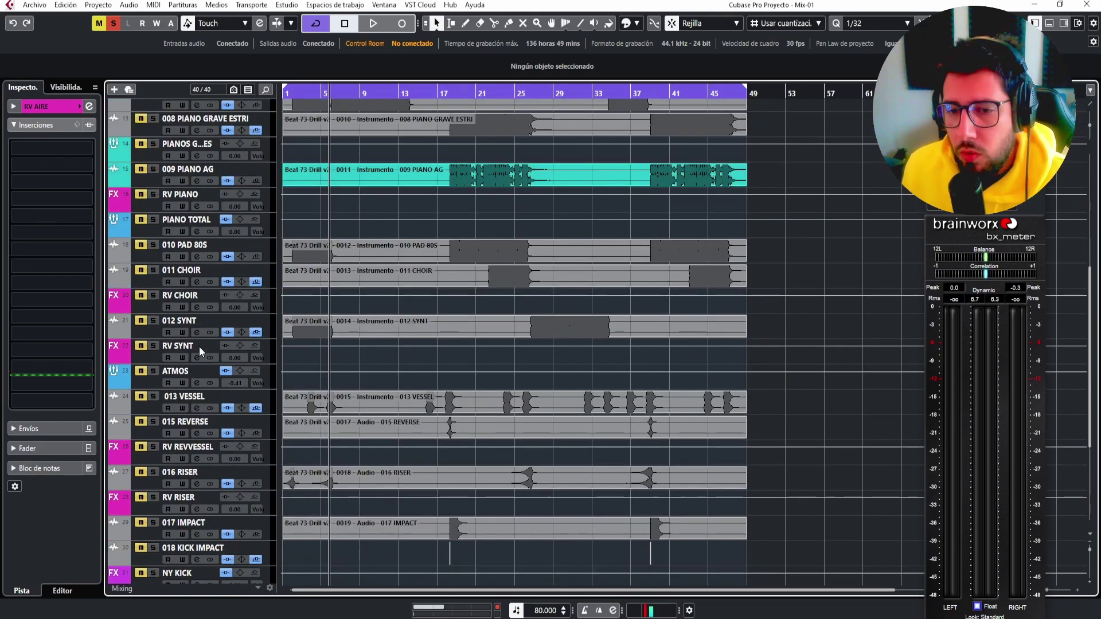
scroll(198, 346, up, 5)
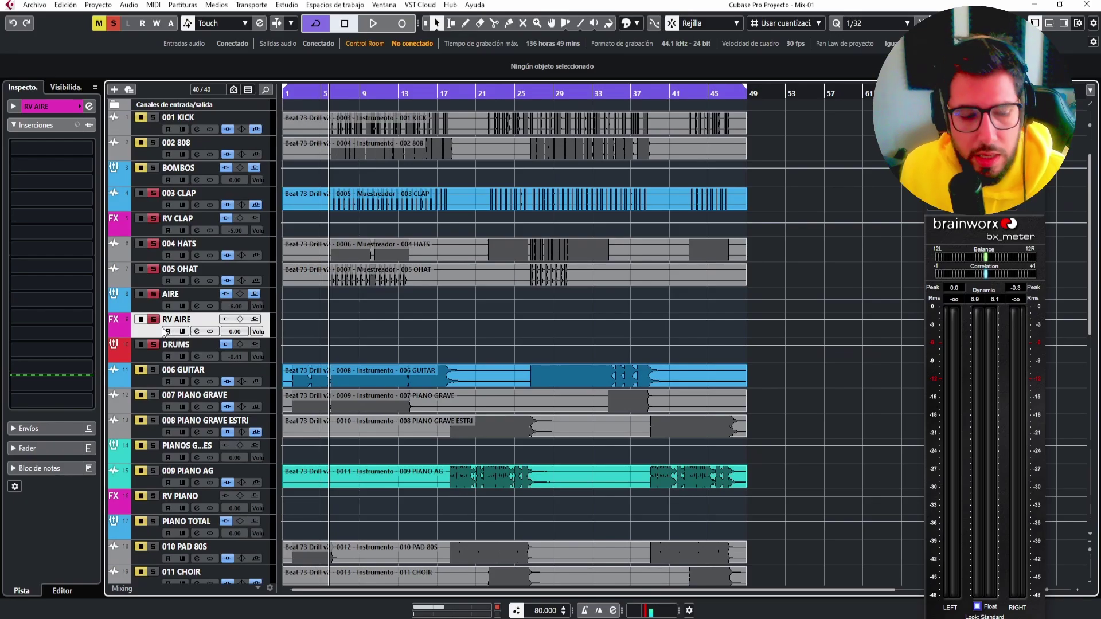
In the MixConsole, copy REVerence, SSLComp and API-550B from RV CLAP into RV AIRE's first three insert slots, and return to the project.
key(F3)
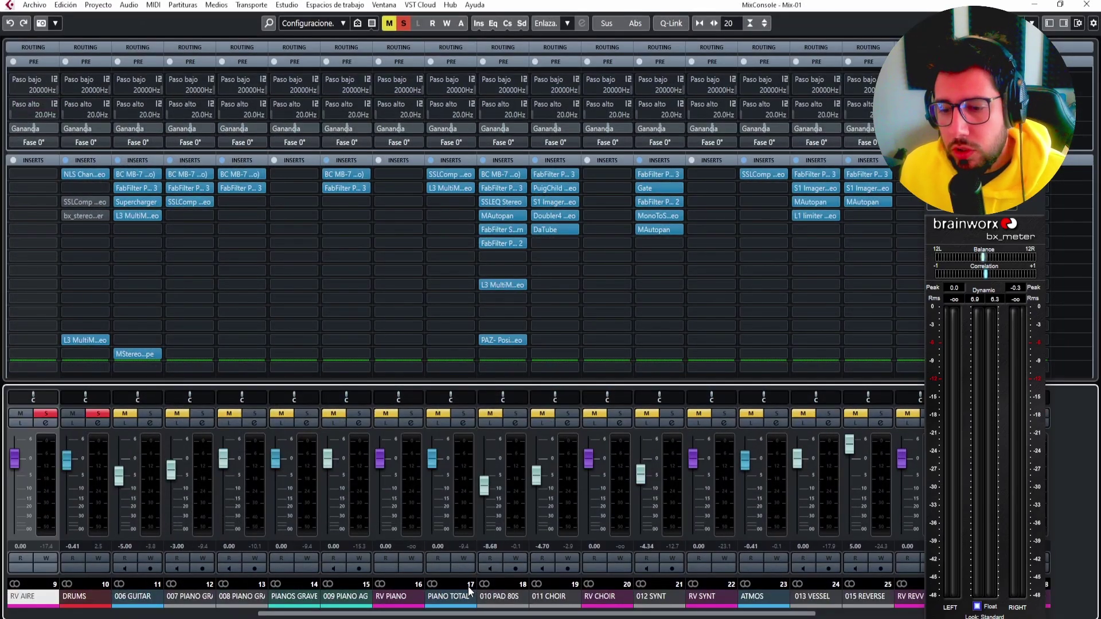
drag(466, 616, 77, 597)
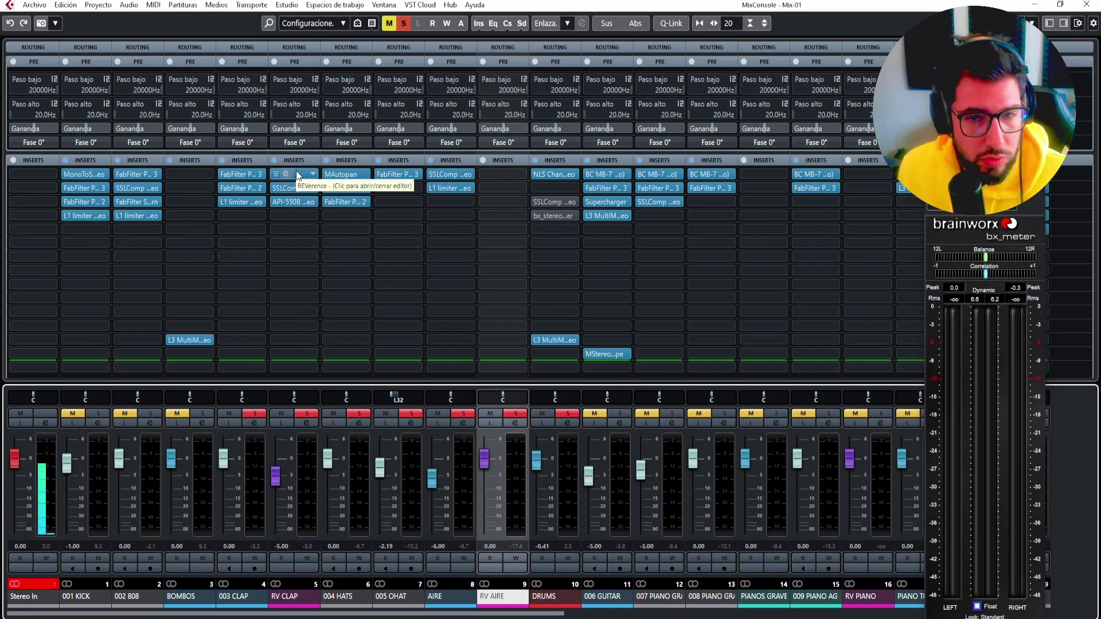
drag(297, 171, 296, 171)
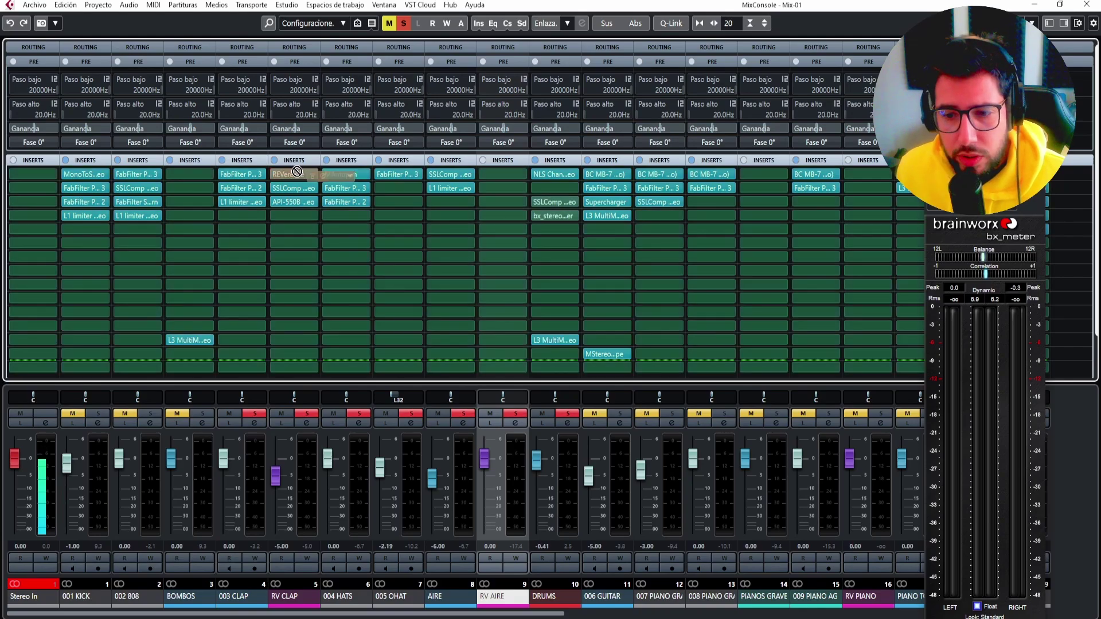
drag(507, 179, 507, 179)
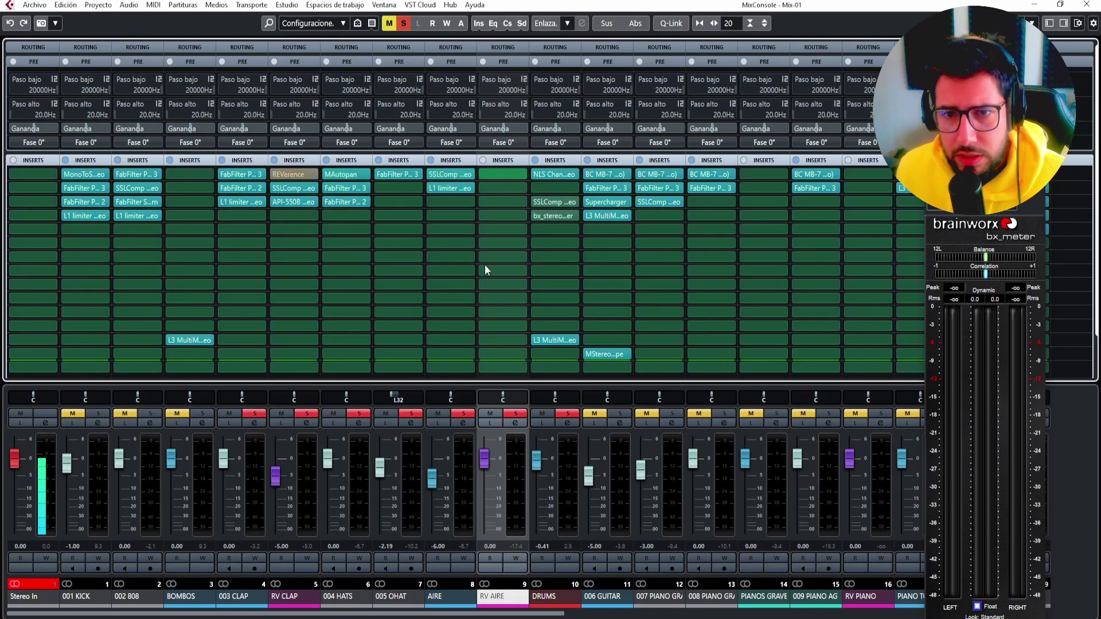
drag(291, 191, 502, 188)
drag(300, 204, 491, 204)
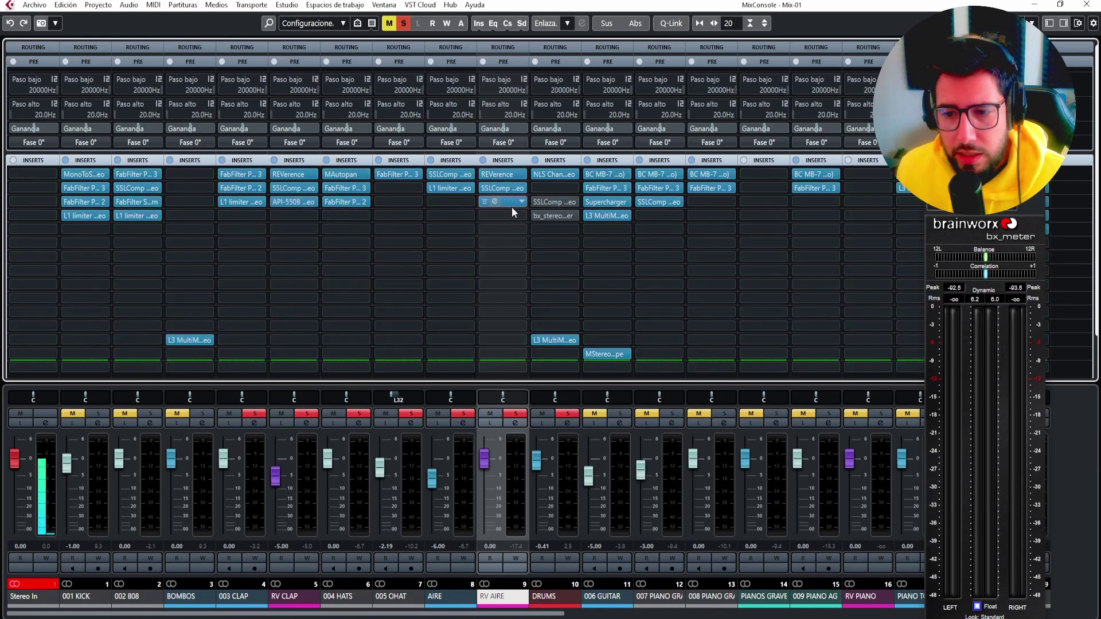
click(1088, 5)
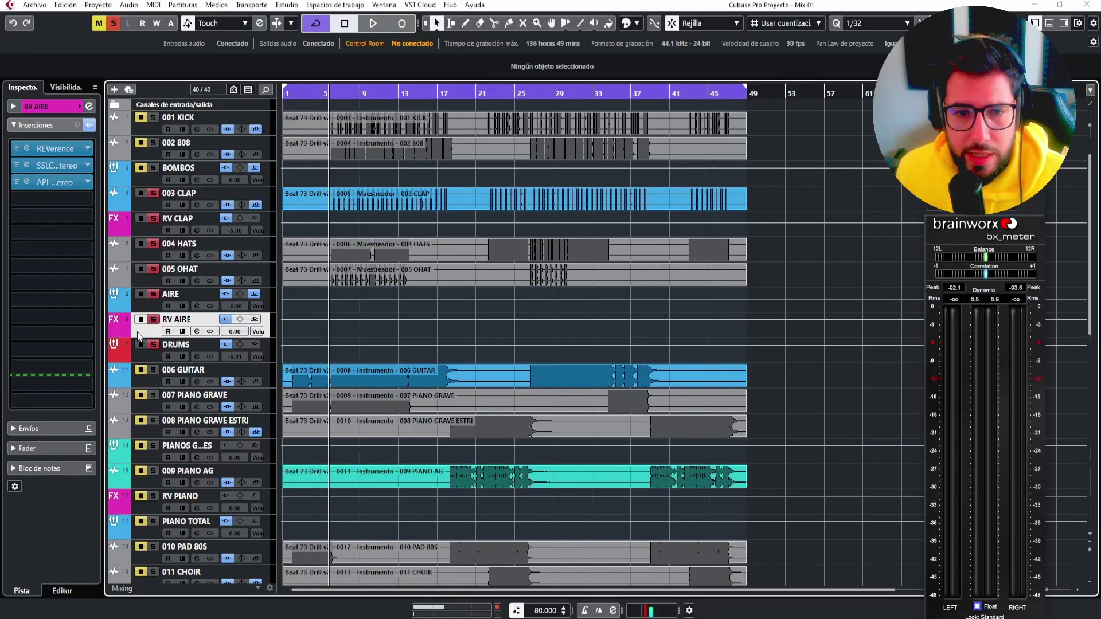
Open RV AIRE's REVerence, load the Absorptive Stage preset, and play the soloed tracks with the window moved clear of the track list.
click(54, 148)
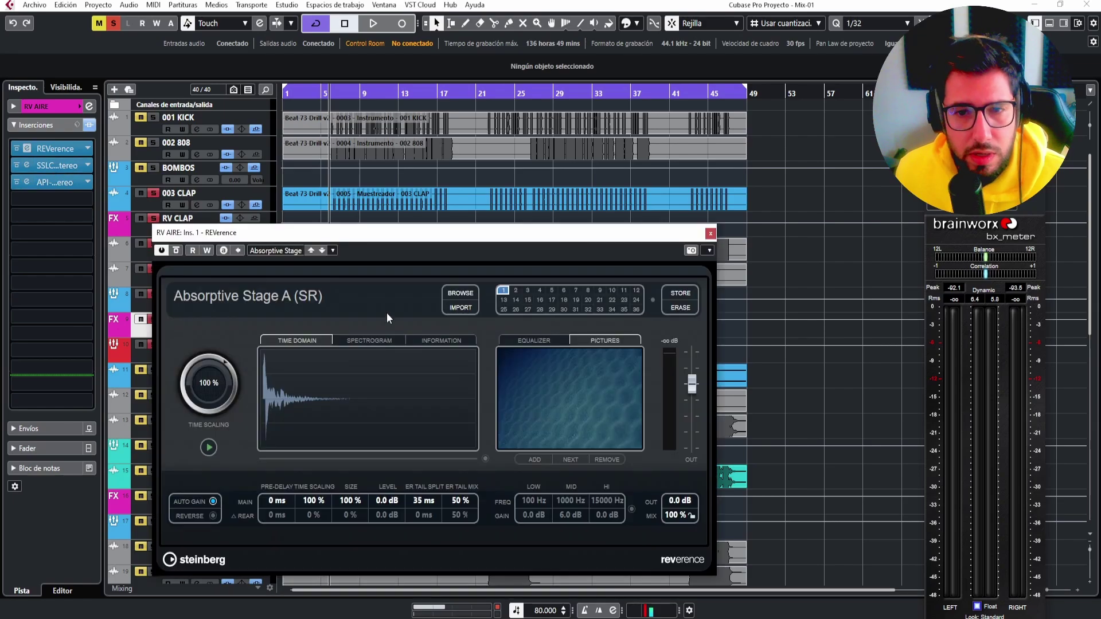
drag(356, 238, 487, 217)
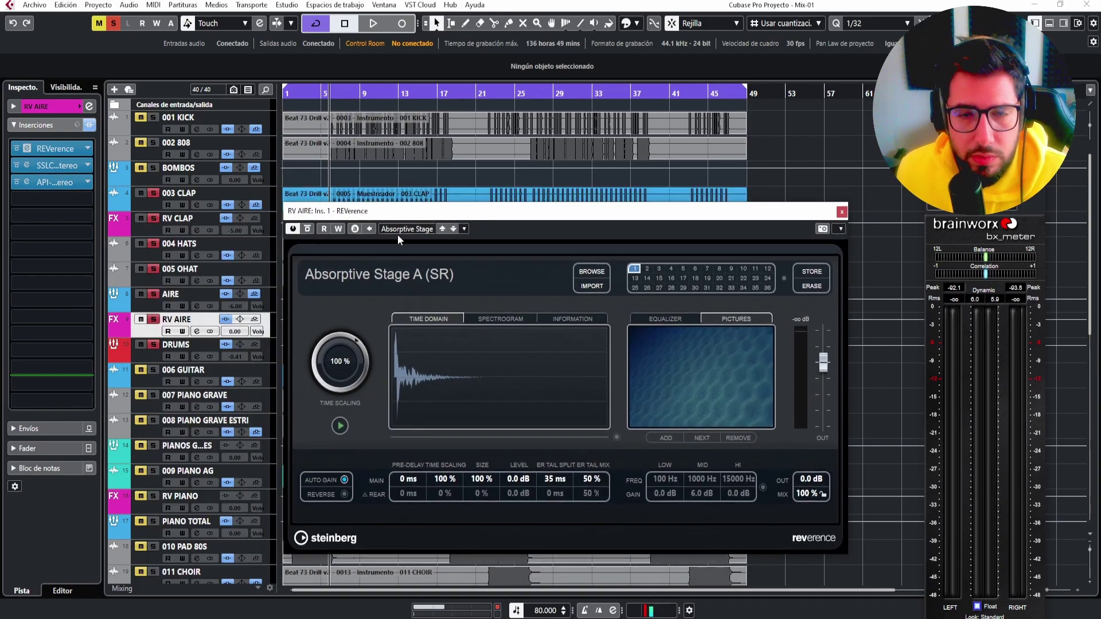
click(404, 229)
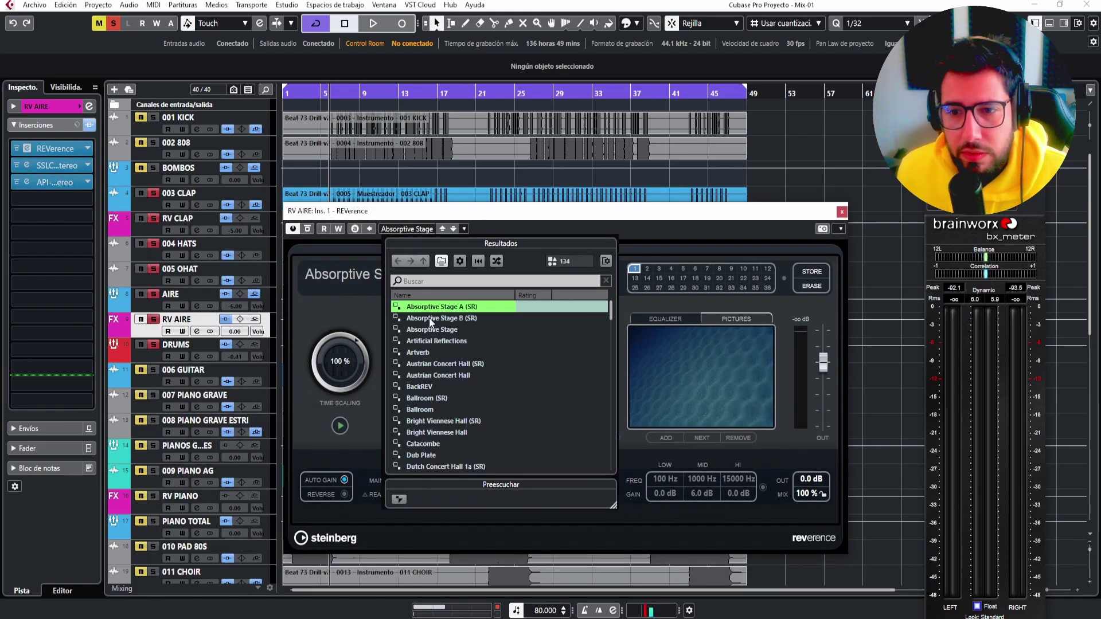
click(434, 328)
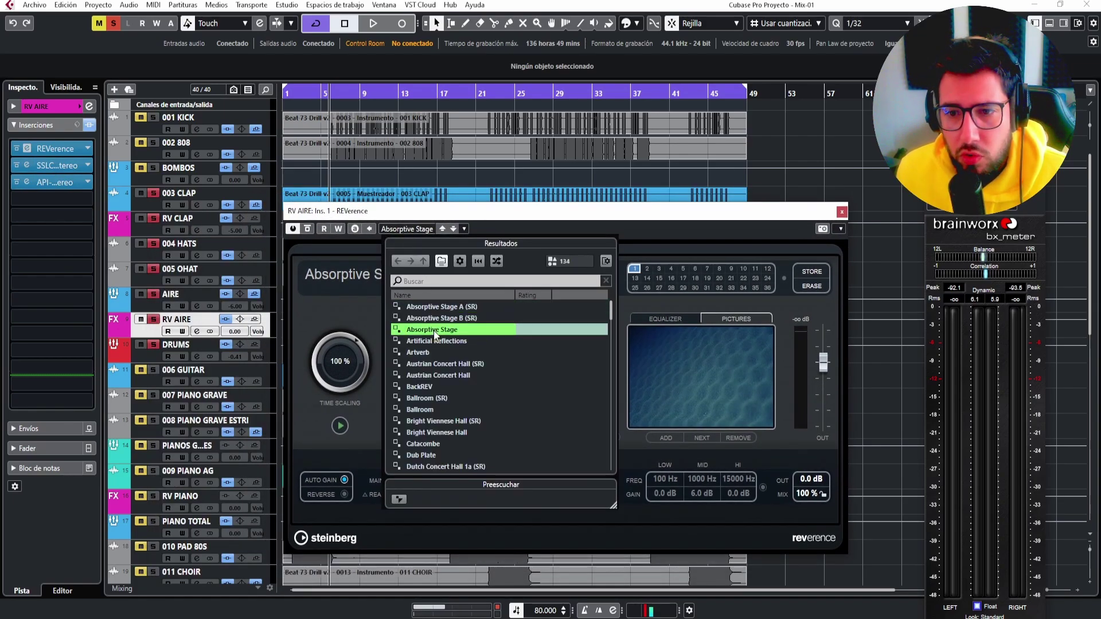
click(449, 221)
key(space)
drag(447, 221, 504, 189)
Load the Echo Room A preset in RV AIRE's REVerence during playback, and reposition the plug-in window.
click(475, 202)
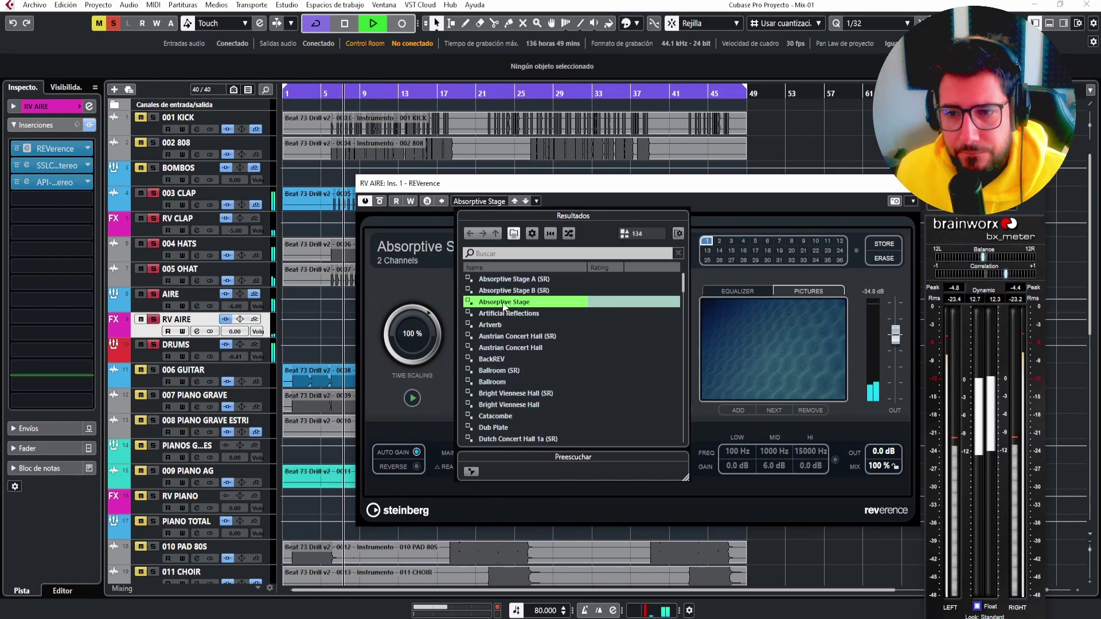
click(504, 382)
click(540, 385)
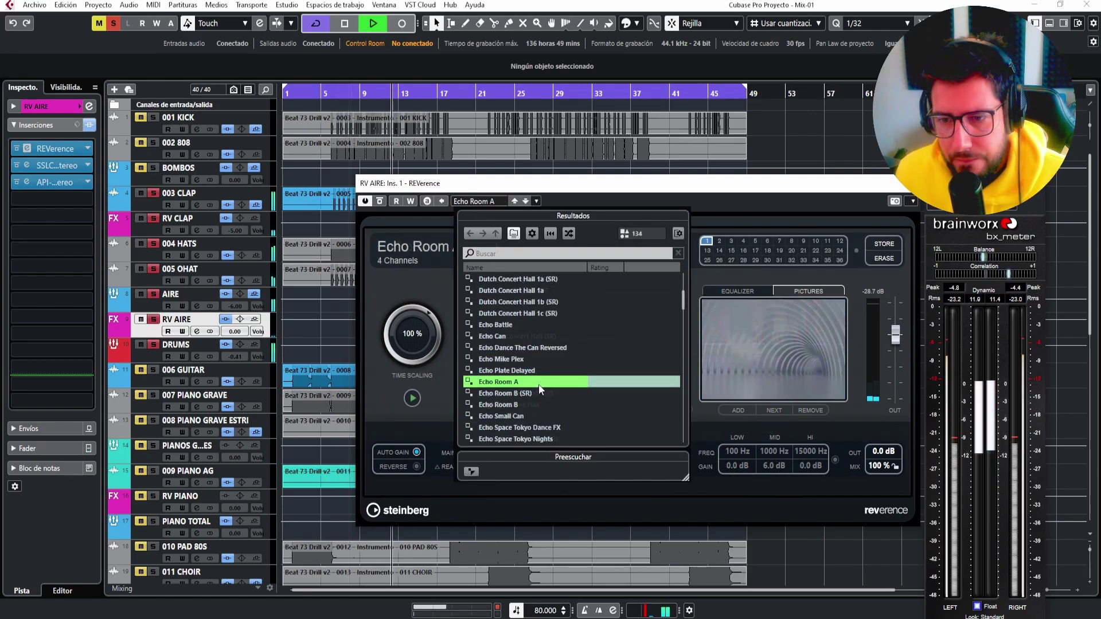
scroll(536, 385, down, 1)
click(582, 182)
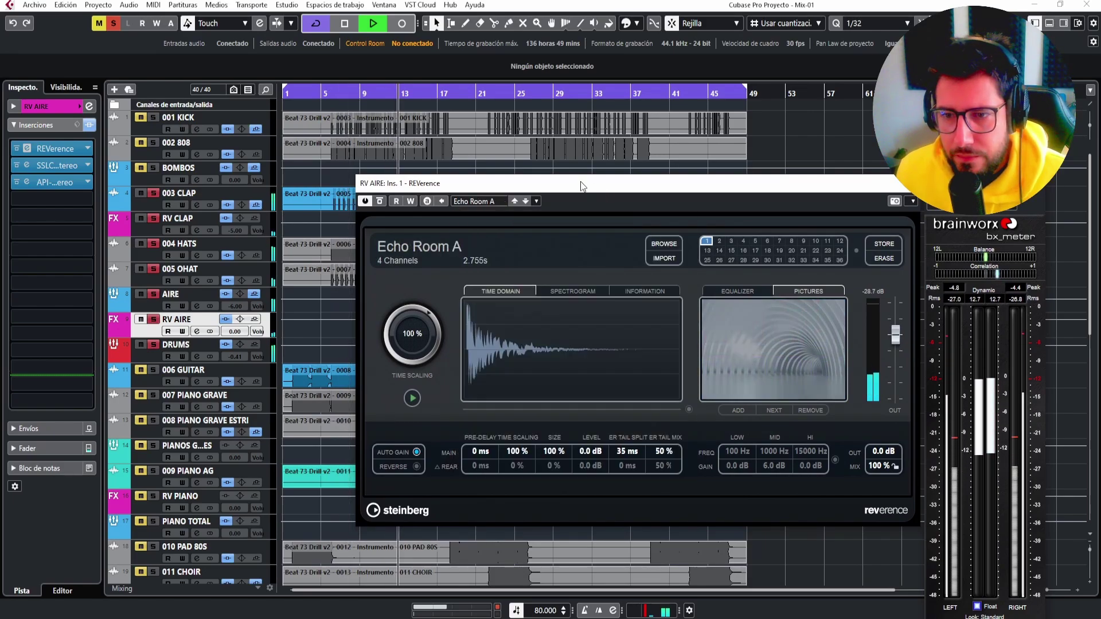
drag(569, 182, 555, 187)
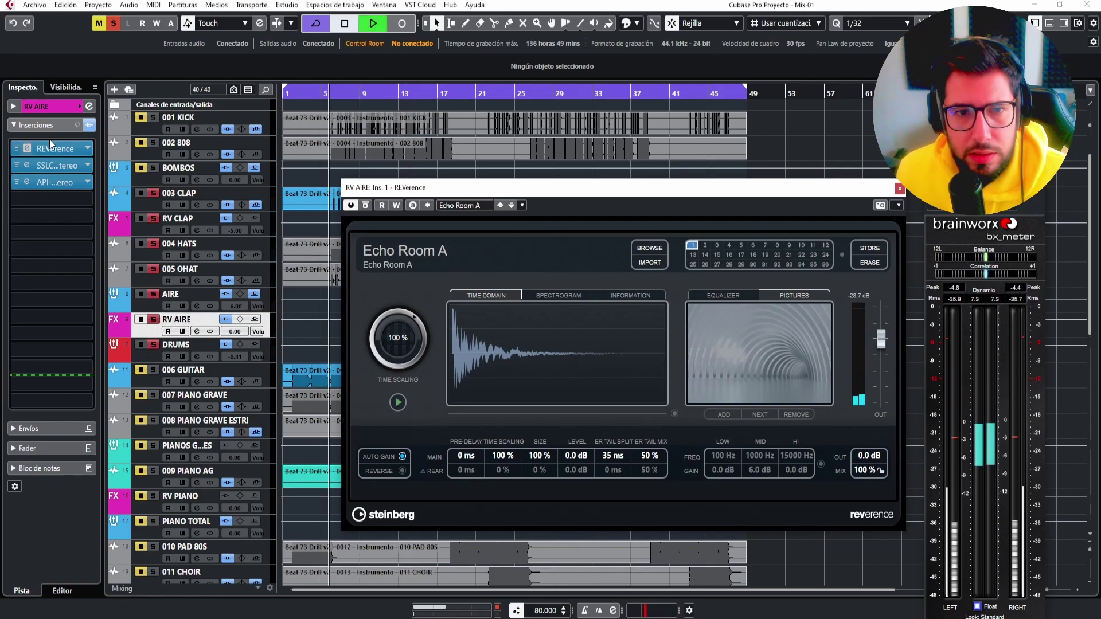
Open RV AIRE's SSLComp, add an active send from the AIRE group to that compressor's side-chain, and start playback.
click(55, 165)
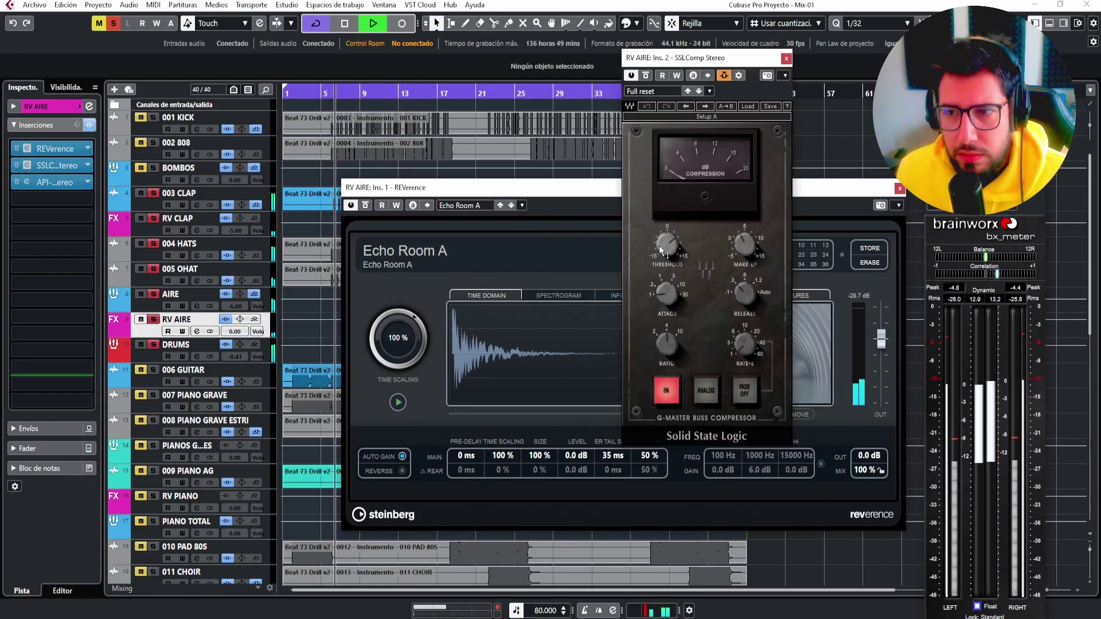
key(space)
click(150, 302)
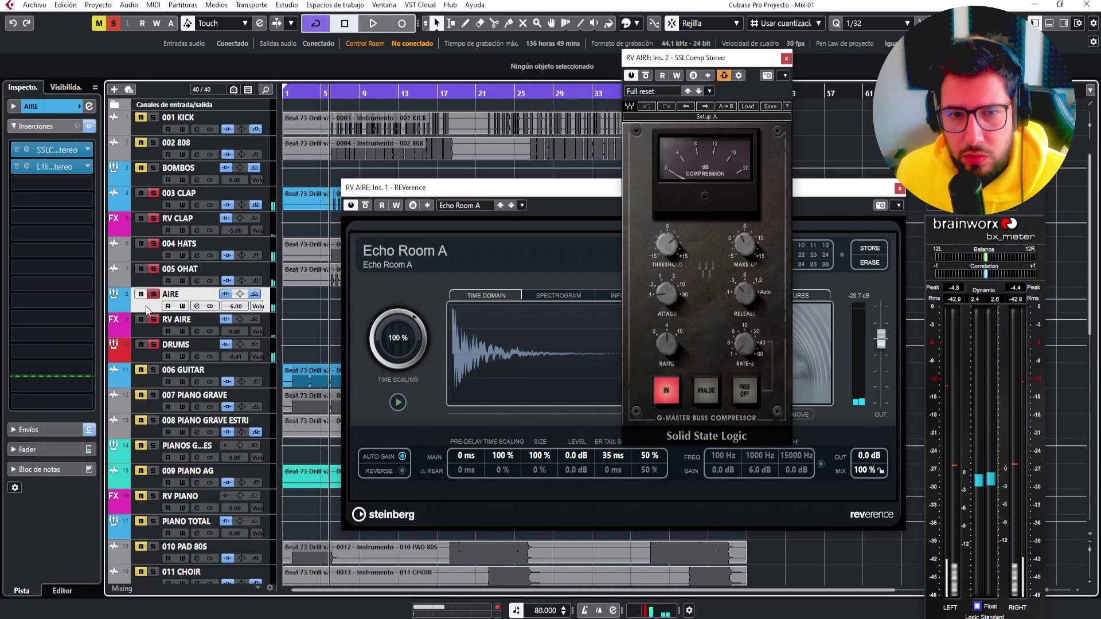
click(26, 428)
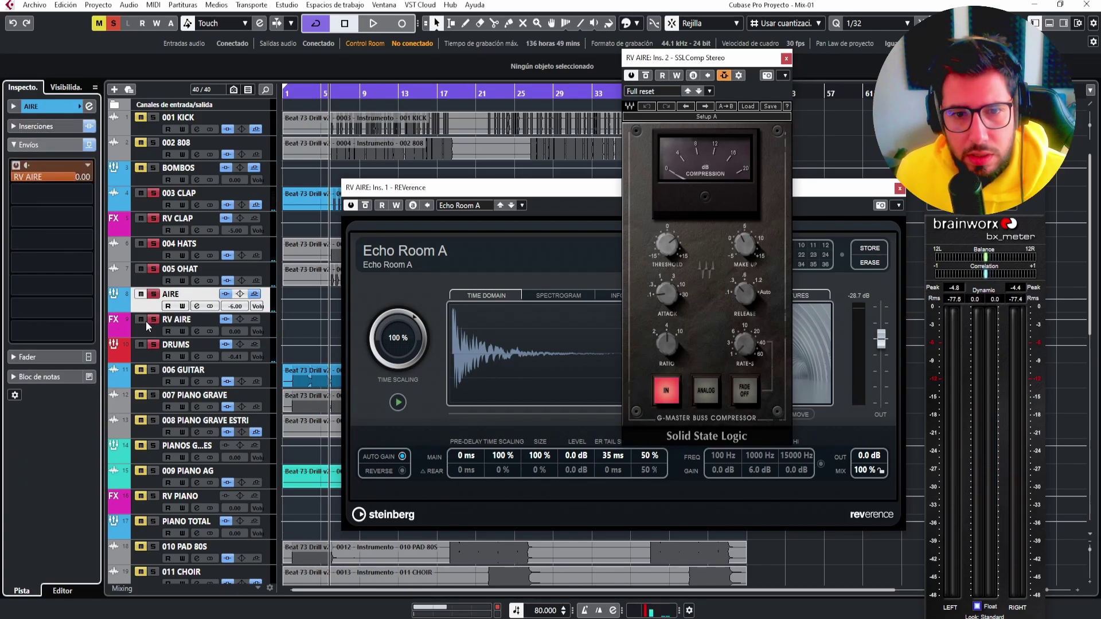
click(51, 194)
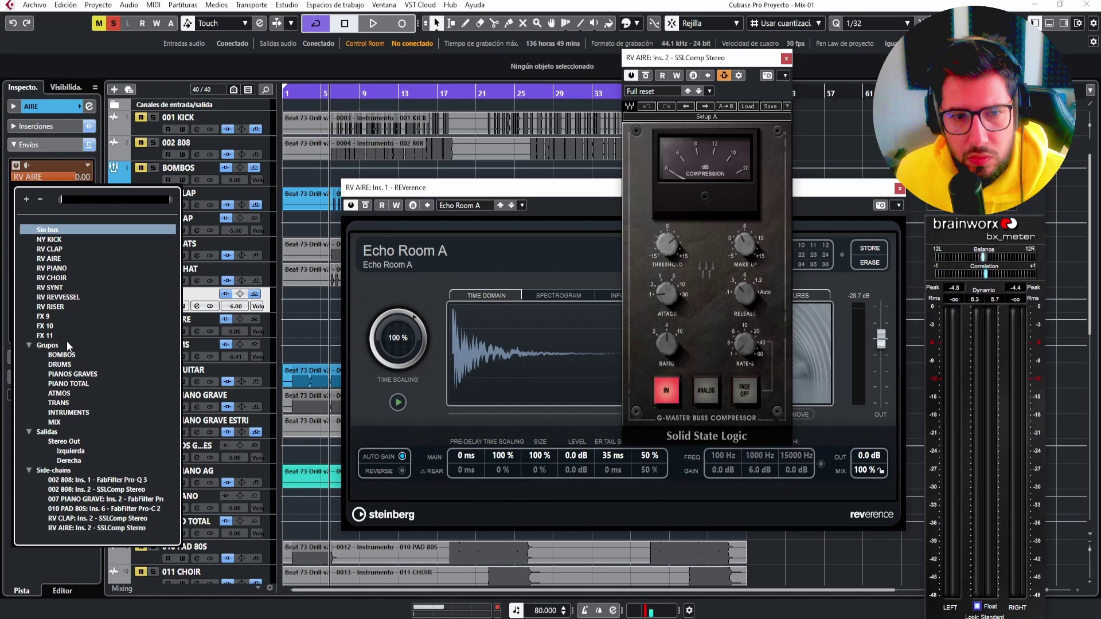
click(65, 528)
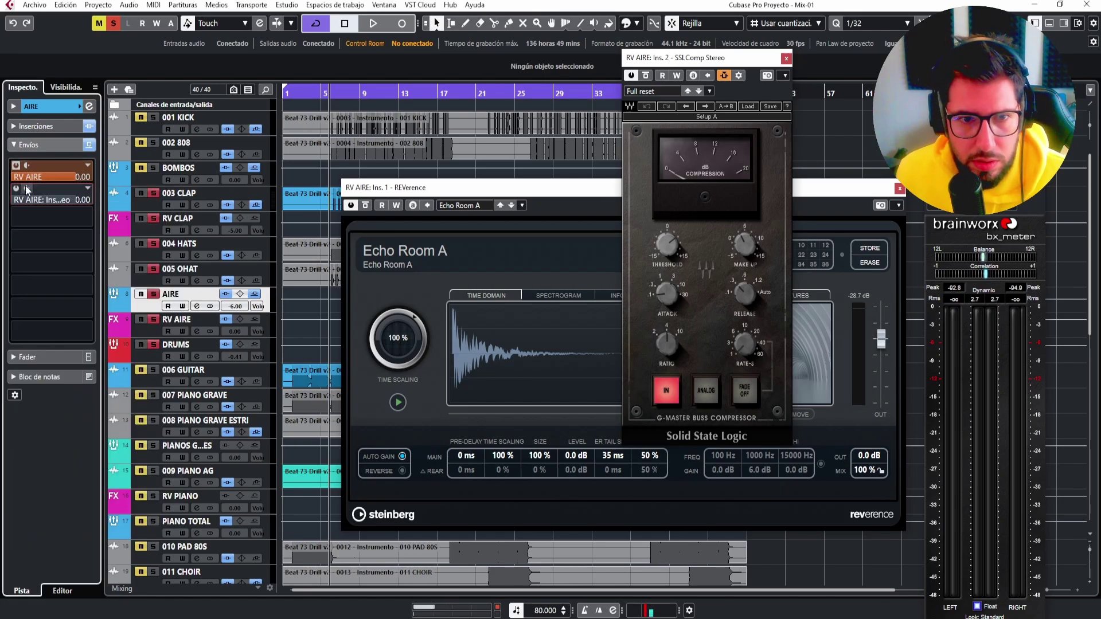
click(16, 189)
key(space)
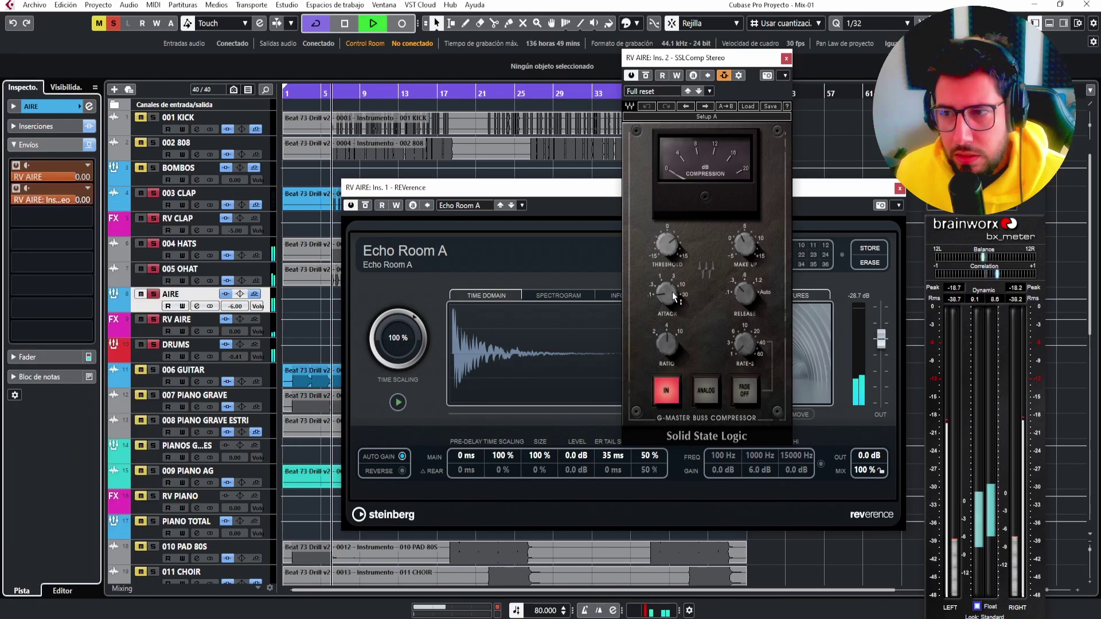
Lower the threshold and adjust the release of RV AIRE's SSLComp during playback, and open the channel's API-550B.
drag(667, 246, 667, 259)
drag(745, 293, 745, 284)
click(179, 320)
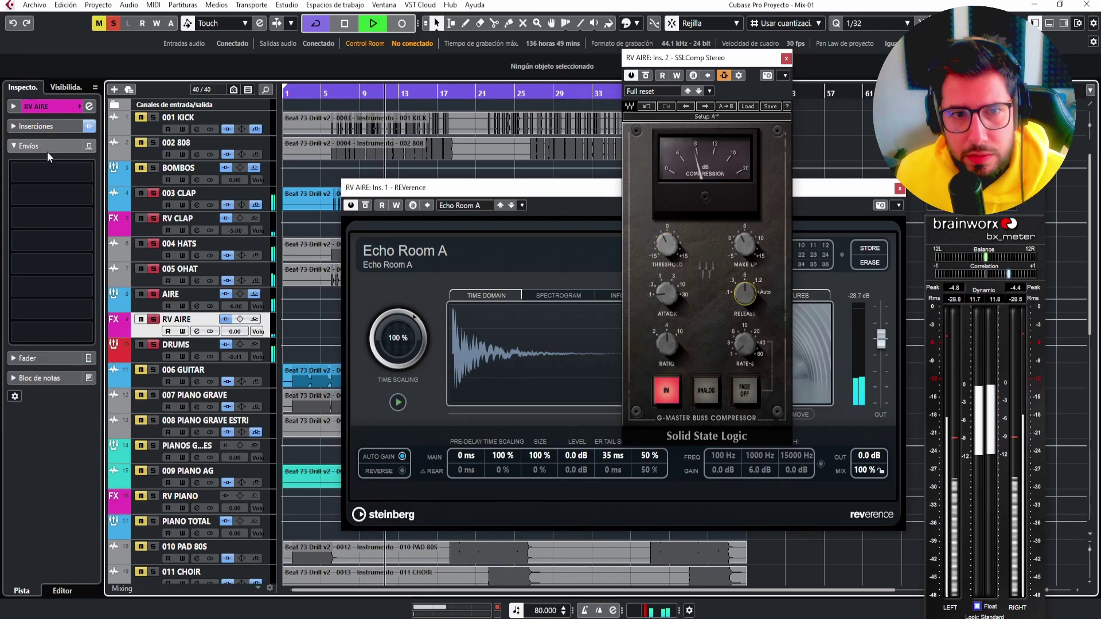
click(48, 128)
click(56, 183)
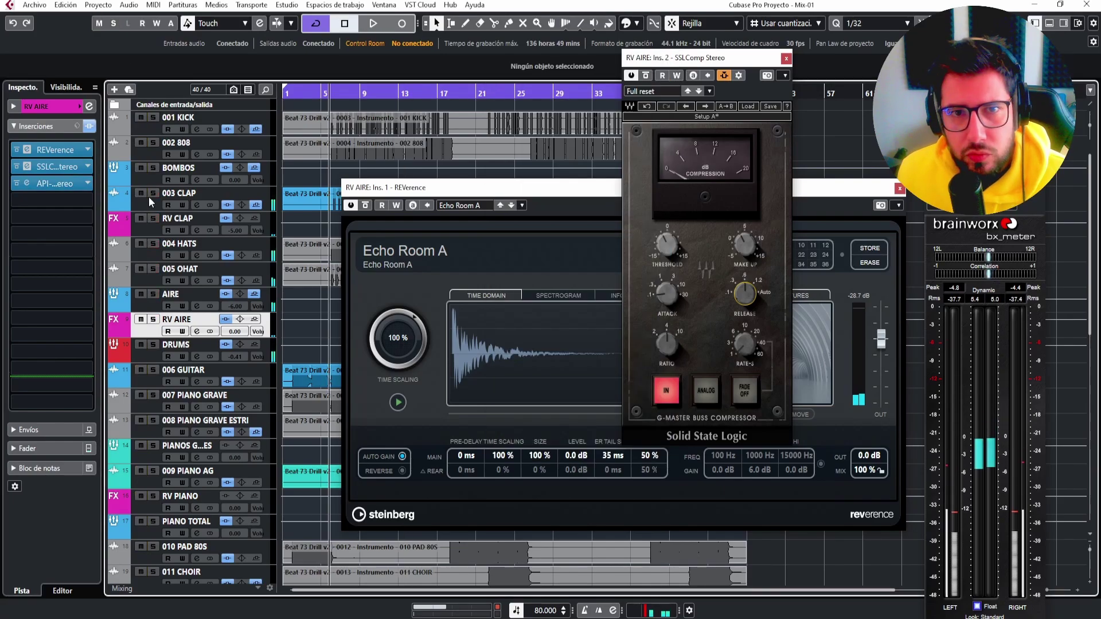
Play the unsoloed mix and set RV AIRE's volume to -2.47 dB.
key(space)
click(67, 109)
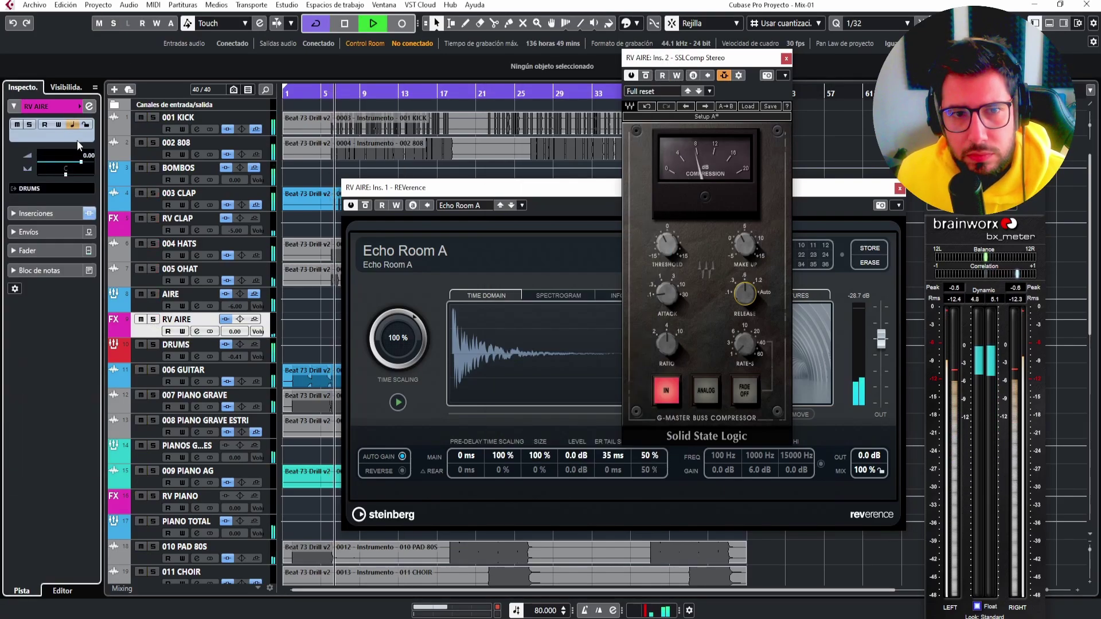
mouse_move(81, 163)
mouse_down()
mouse_move(71, 162)
mouse_move(90, 160)
mouse_up()
key(space)
Route the first send of 005 OHAT to the RV AIRE reverb channel.
click(139, 277)
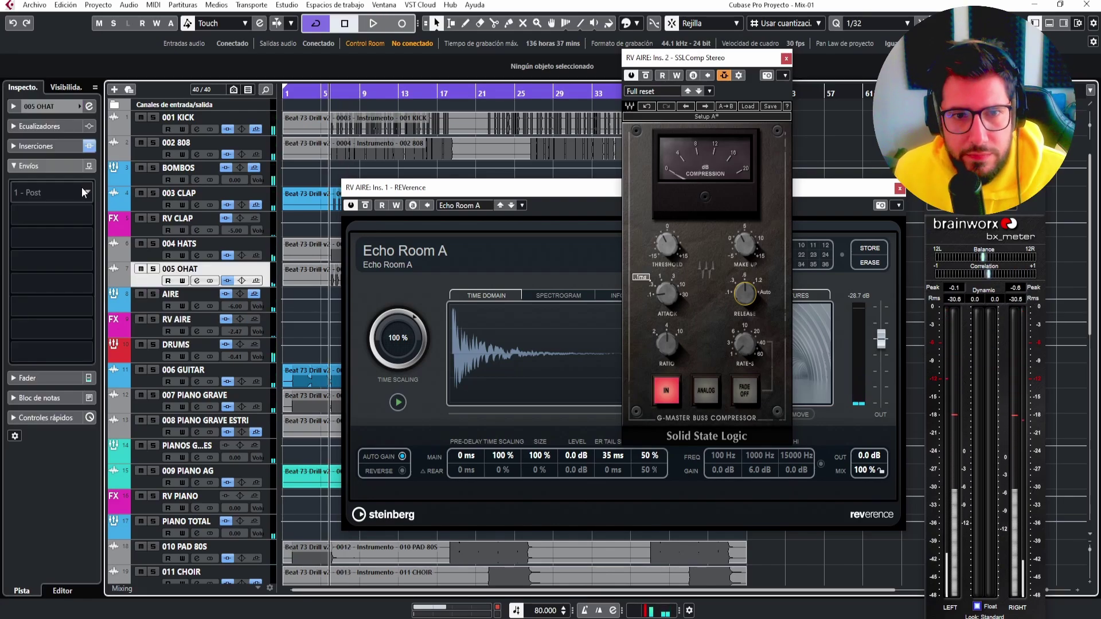
click(85, 195)
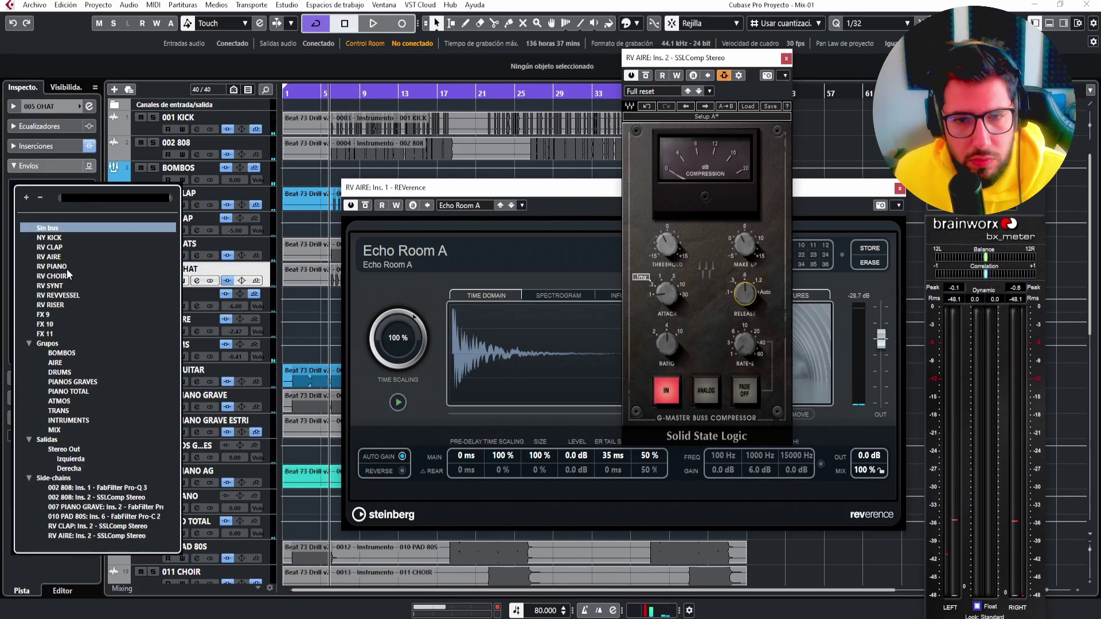
click(95, 537)
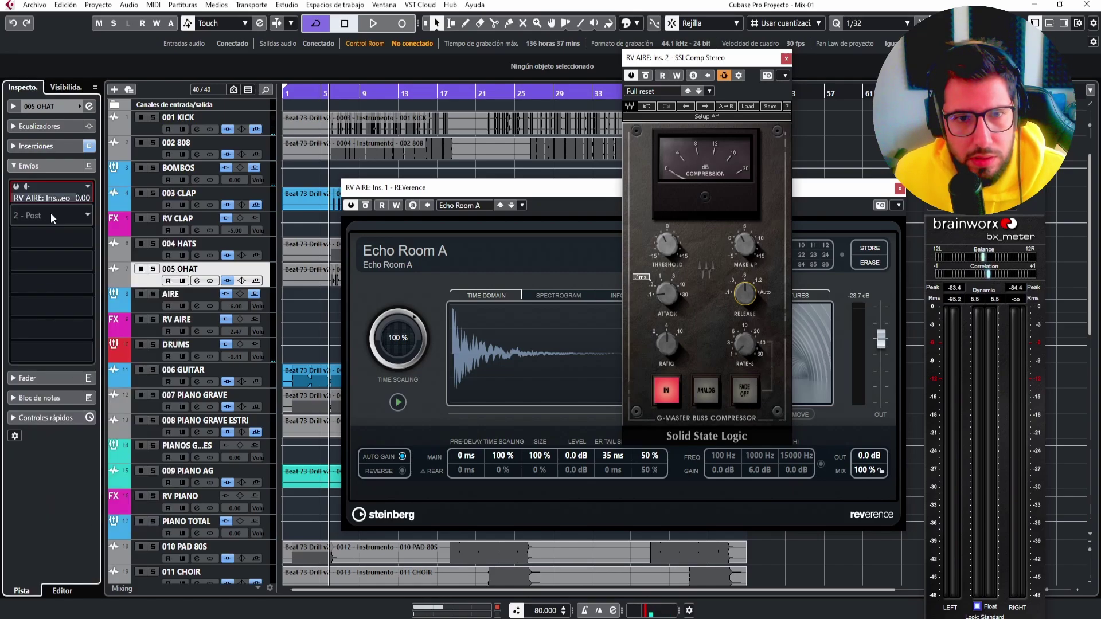
click(88, 191)
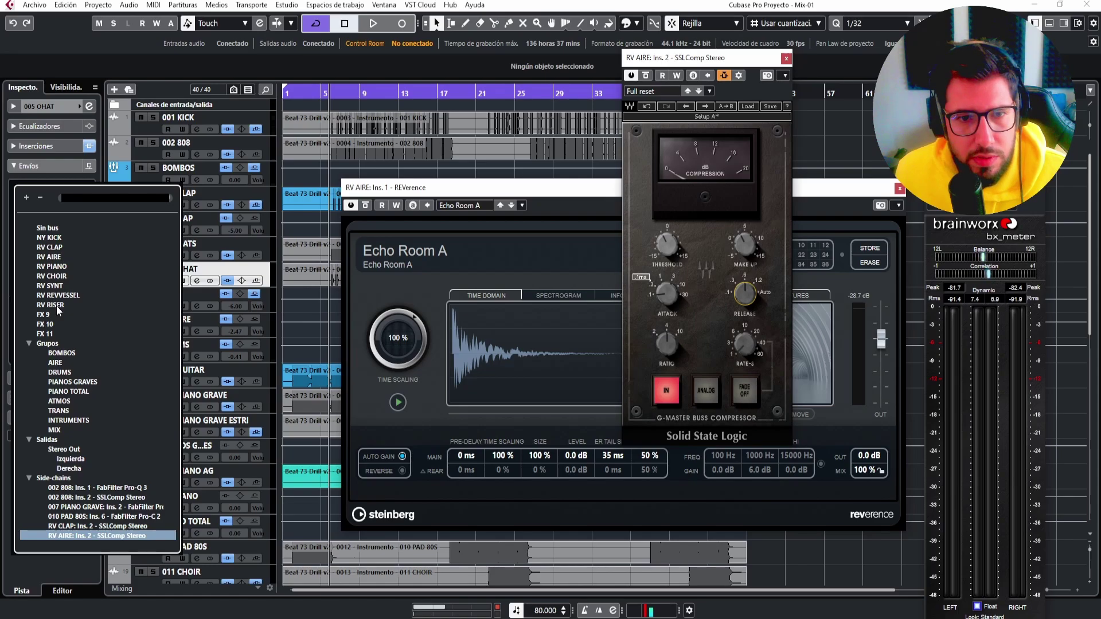
click(49, 257)
Set 005 OHAT's send level to RV AIRE at 1.96 dB while listening to the mix.
key(space)
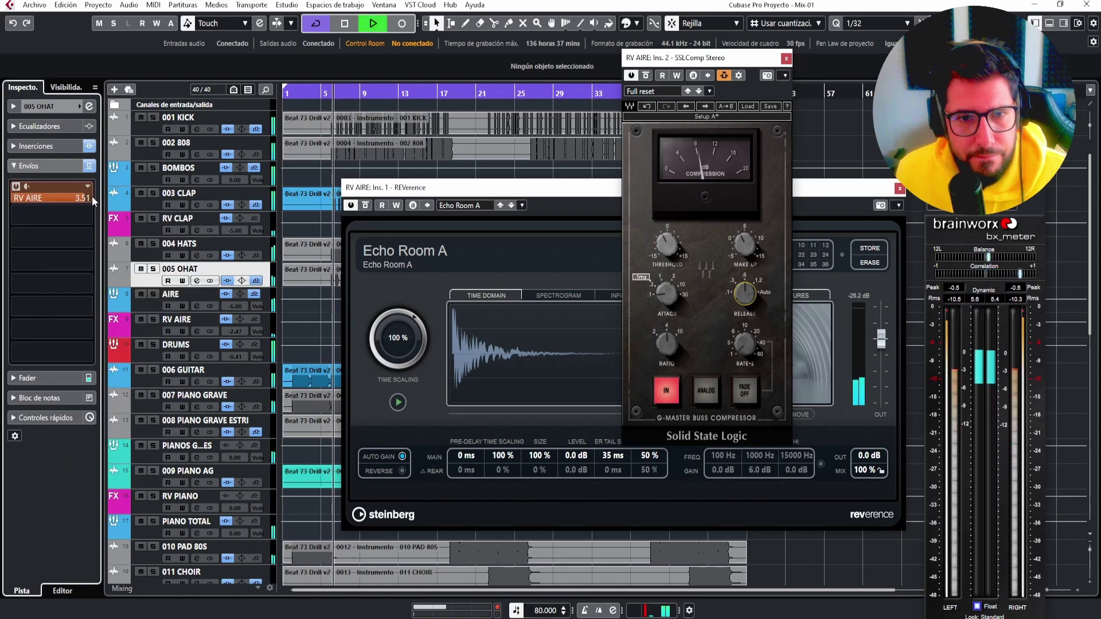
drag(91, 197, 105, 196)
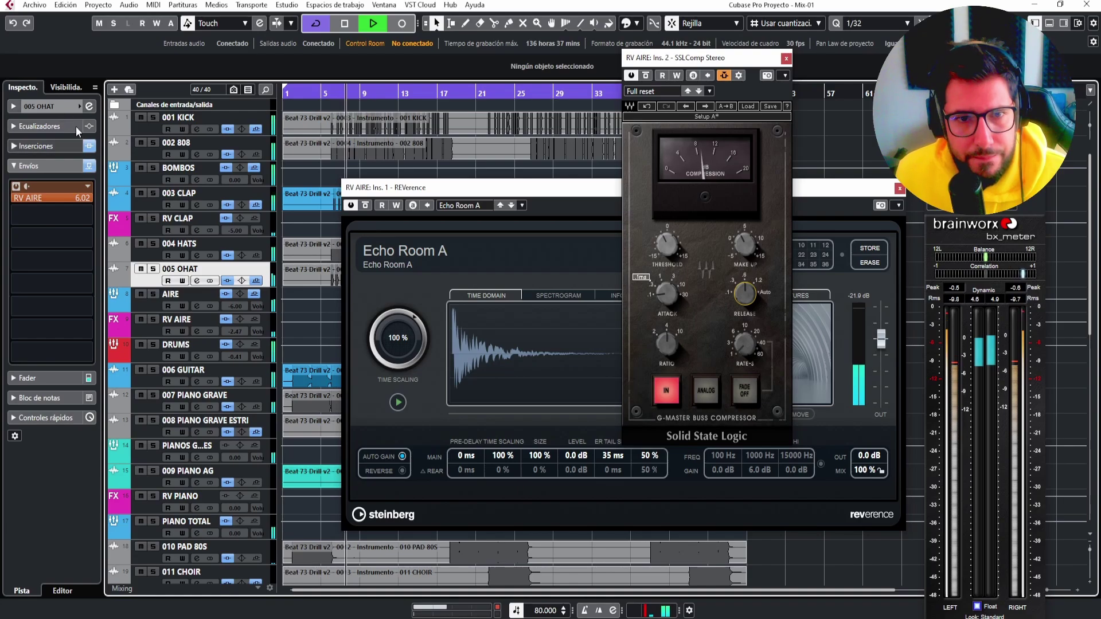
click(73, 107)
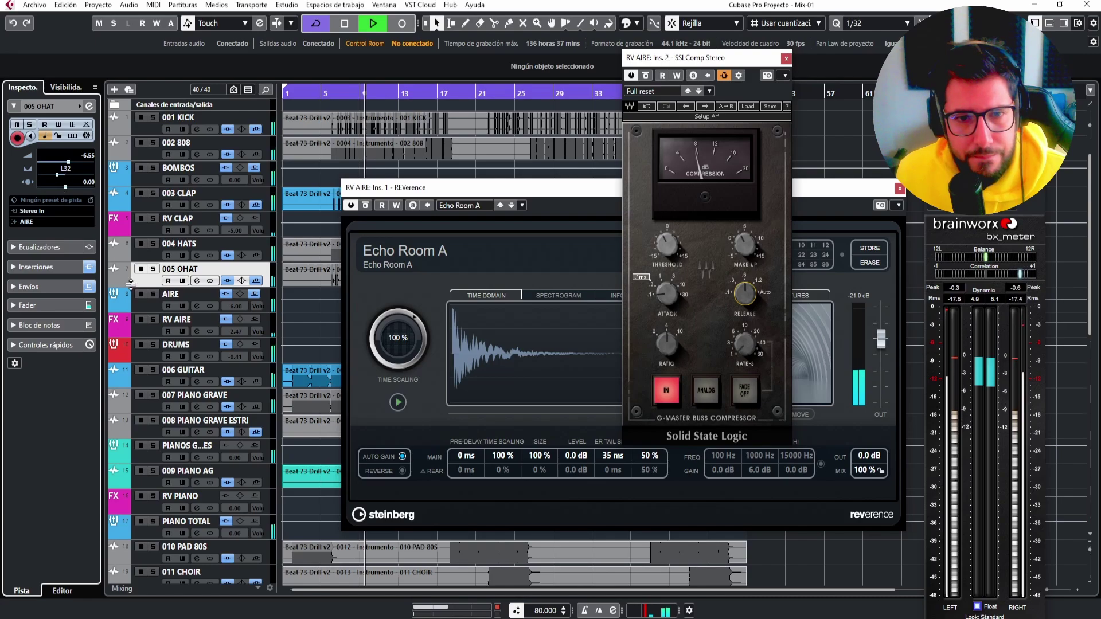
click(46, 287)
key(space)
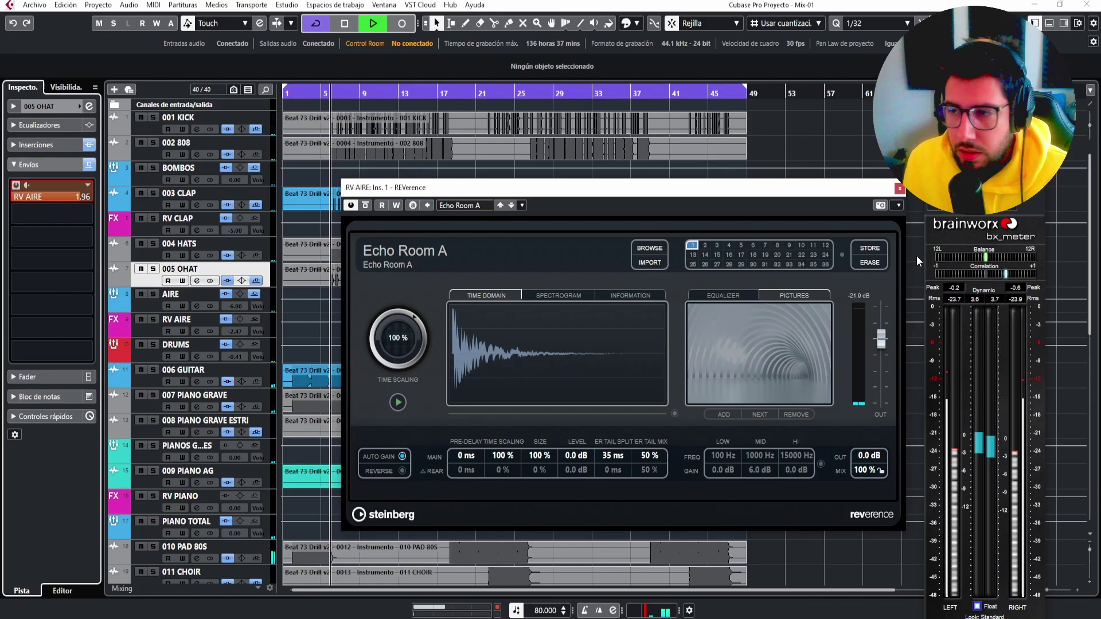
Open PAZ-Position and bx_meter from the MIX channel's inserts in the MixConsole.
key(F3)
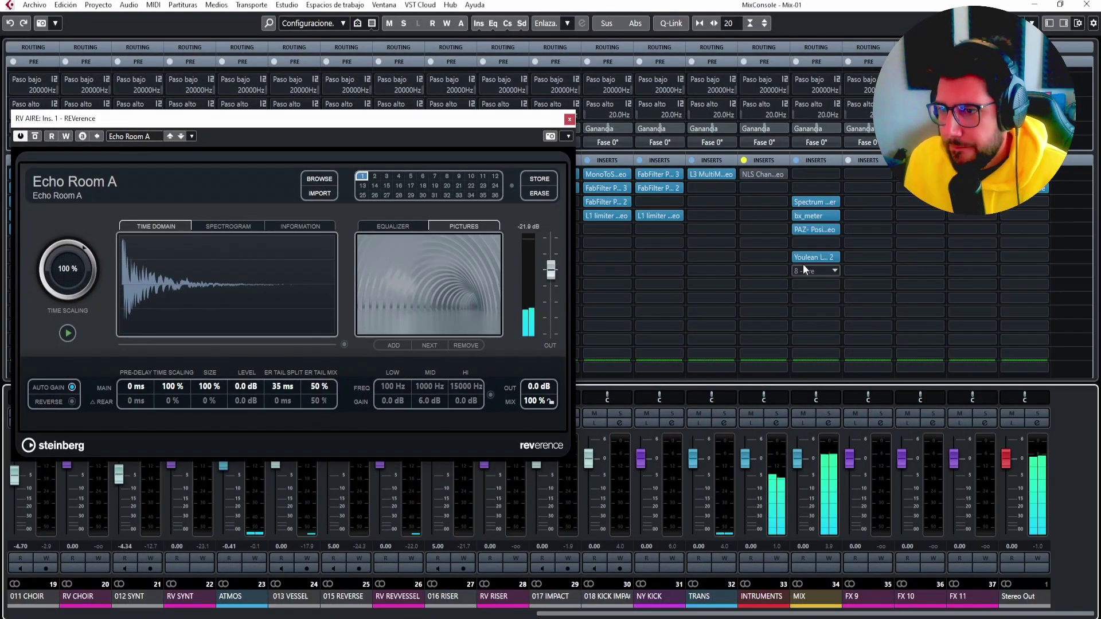
click(818, 227)
click(817, 216)
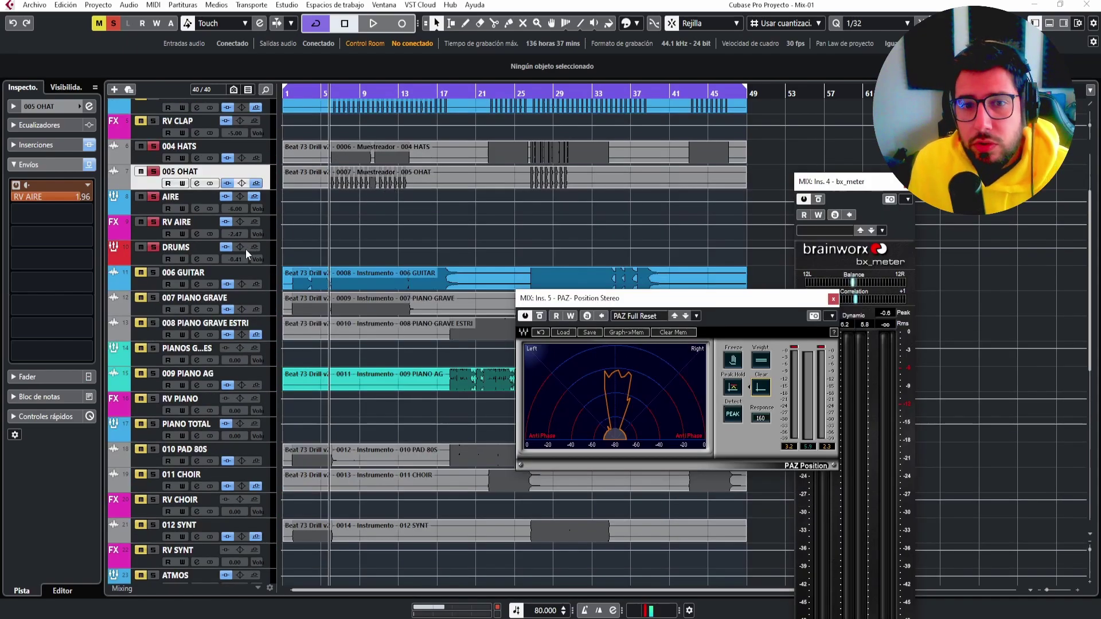
Look over the drum, piano and synth tracks with their reverb channels, selecting RV PIANO on the way.
scroll(245, 248, down, 3)
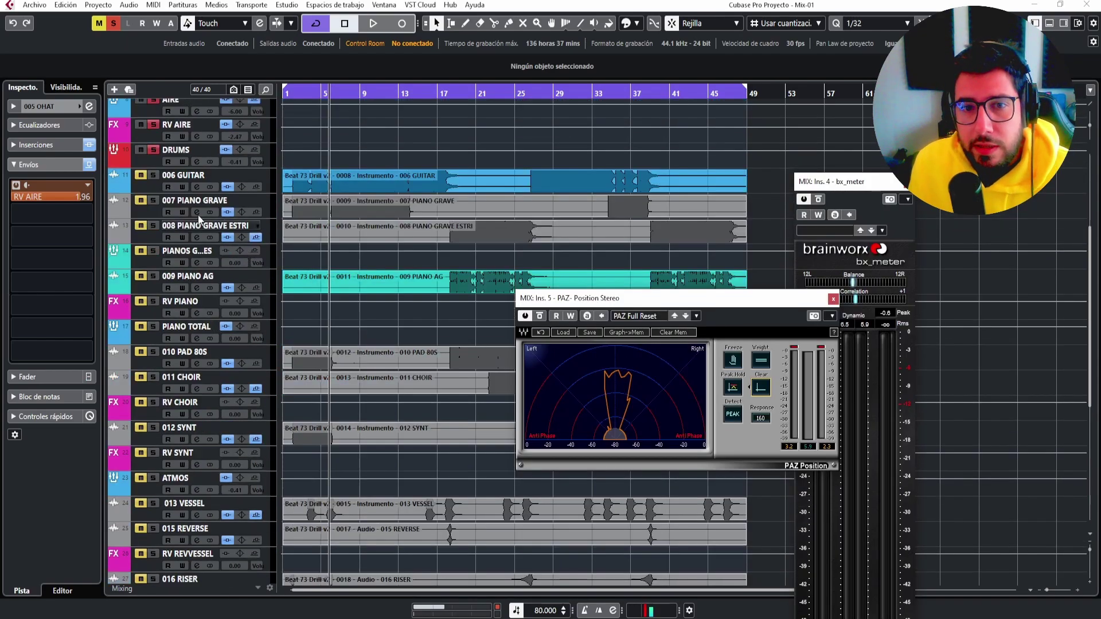
click(155, 313)
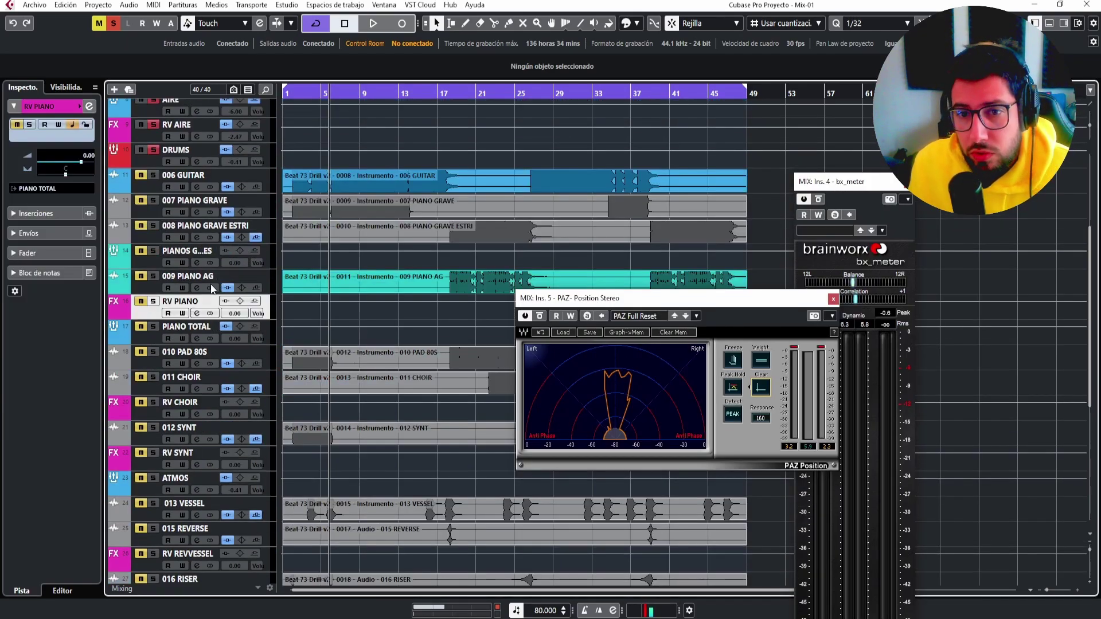
scroll(339, 316, up, 6)
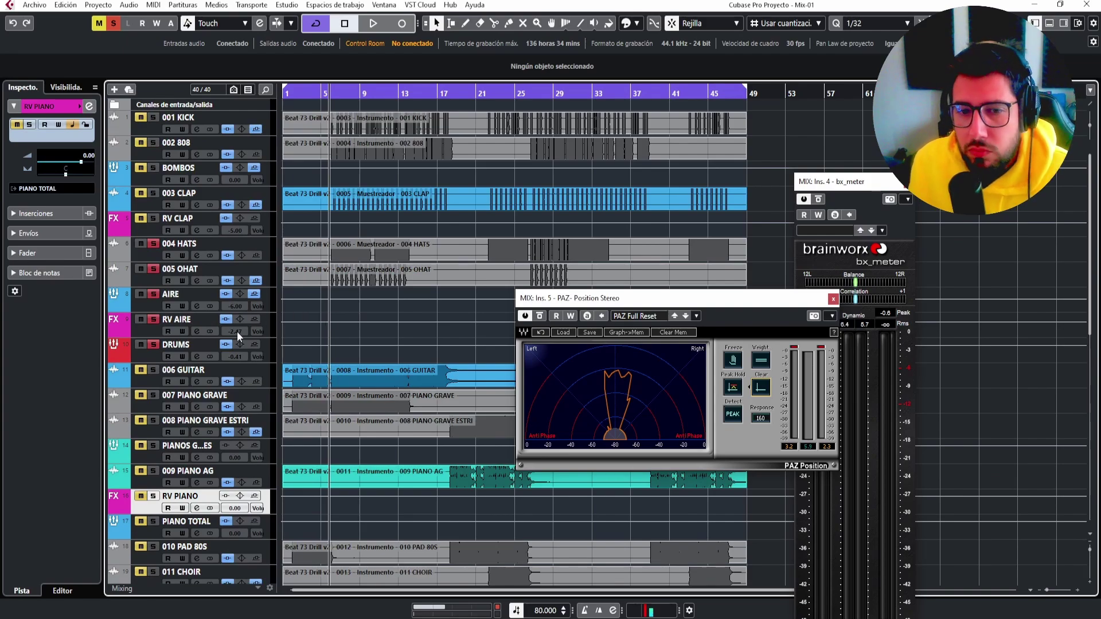
scroll(222, 343, down, 3)
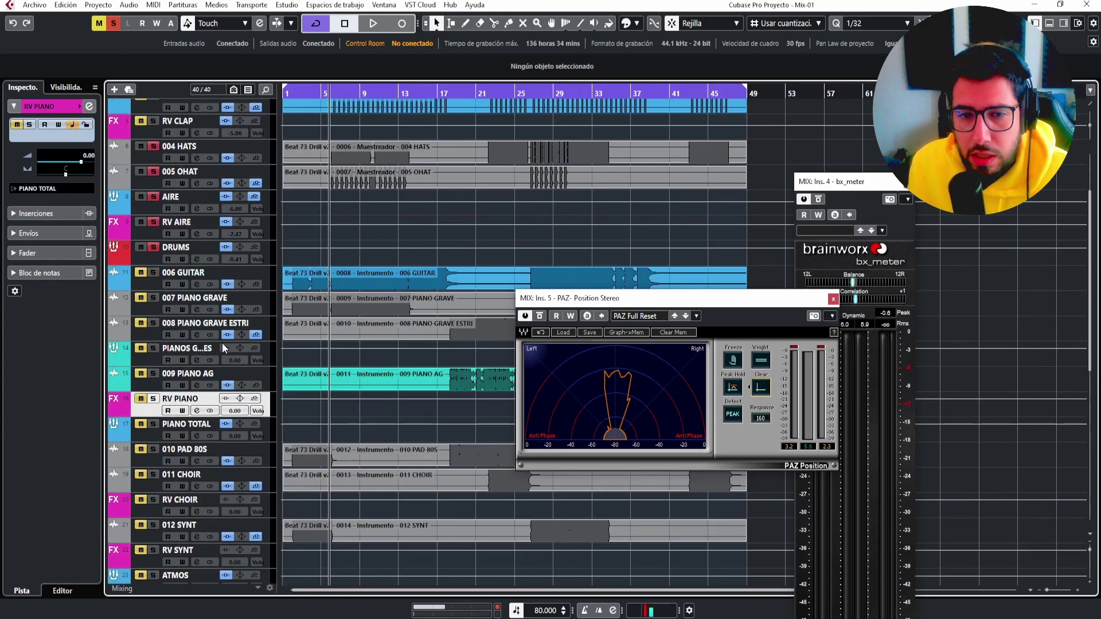
scroll(222, 343, down, 3)
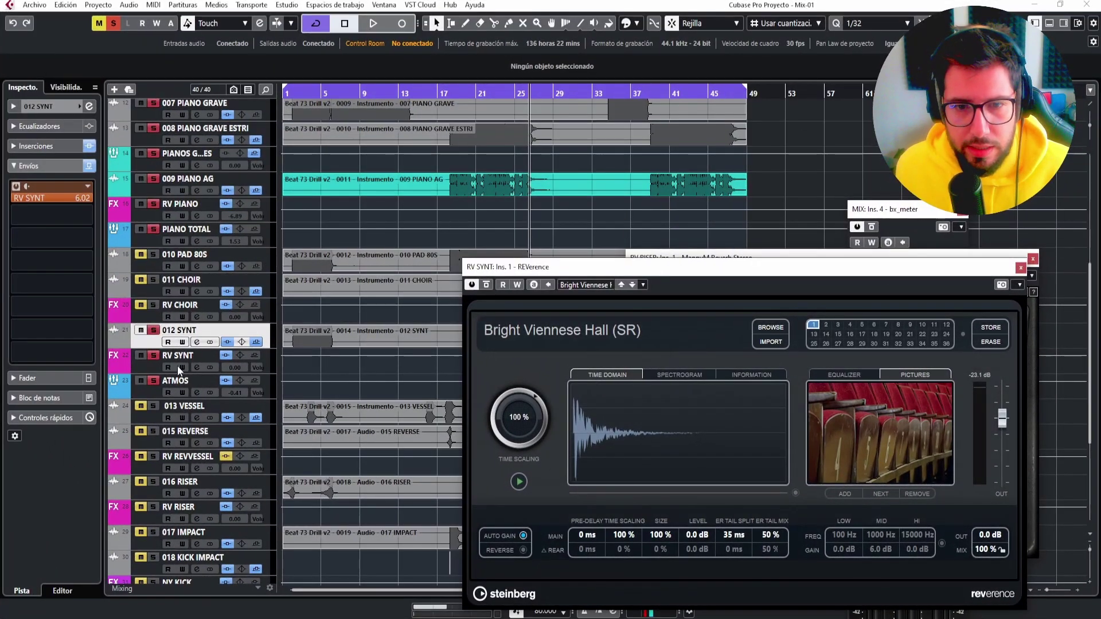
Solo RV SYNT, move its REVerence window clear of the tracks, and audition 012 SYNT while toggling the reverb channel's mute.
click(154, 357)
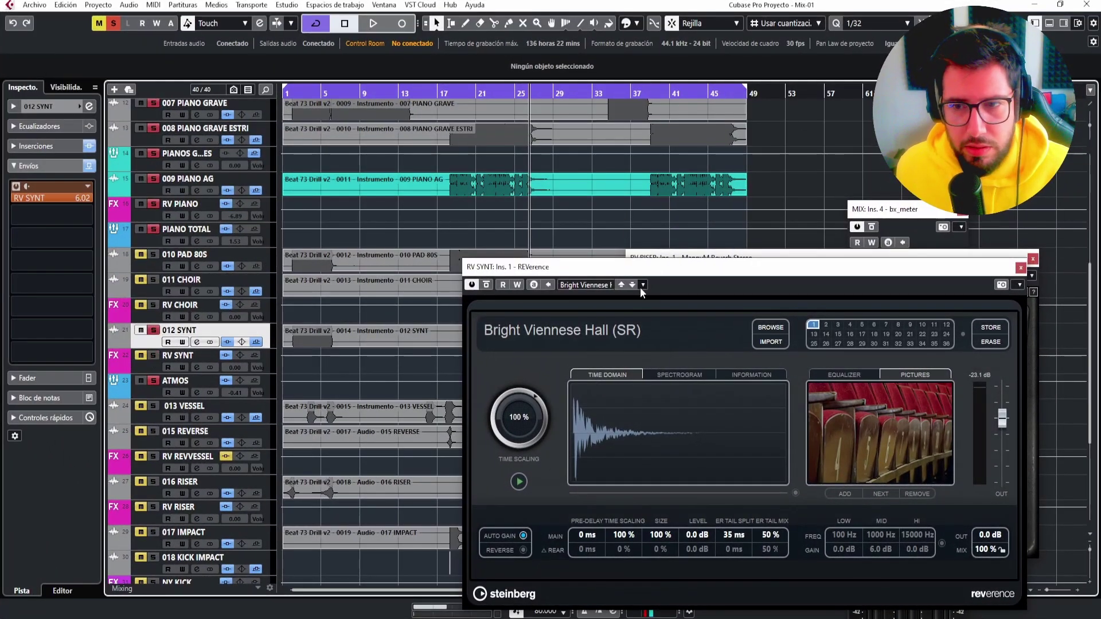
drag(619, 271, 766, 303)
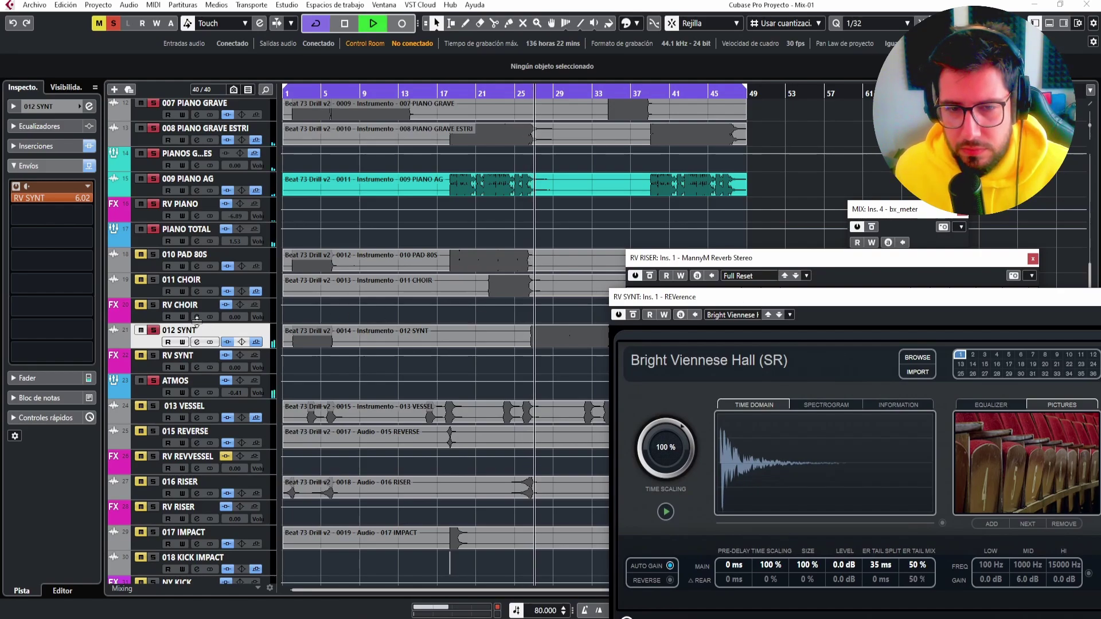
click(142, 357)
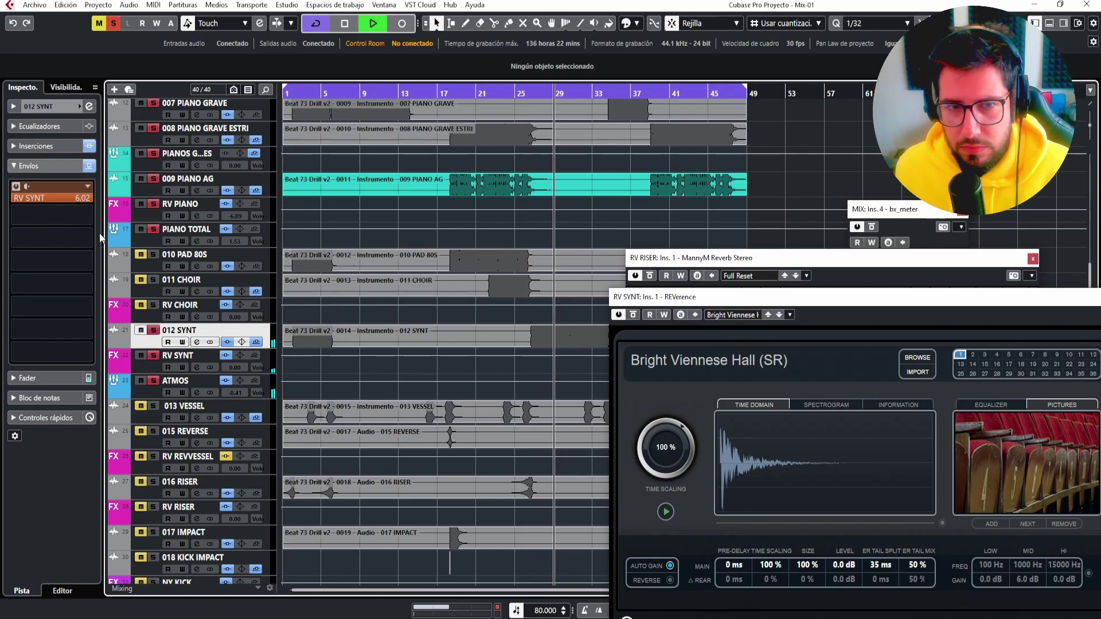
key(space)
Insert S1 Imager Stereo in RV SYNT's fourth insert slot.
click(147, 370)
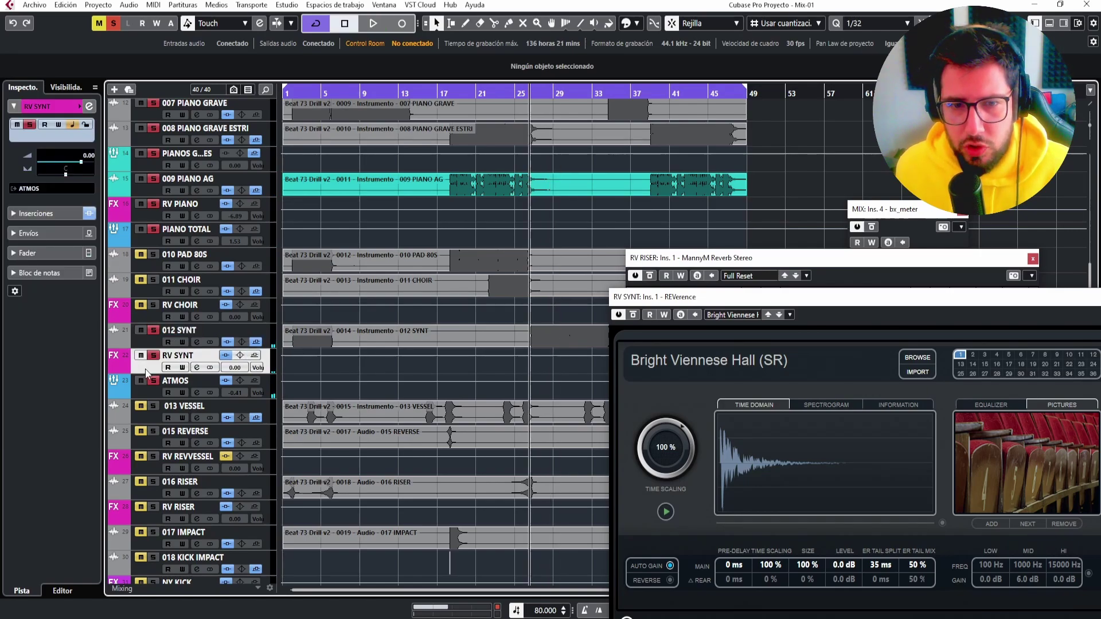
click(14, 214)
click(88, 199)
text(SPA)
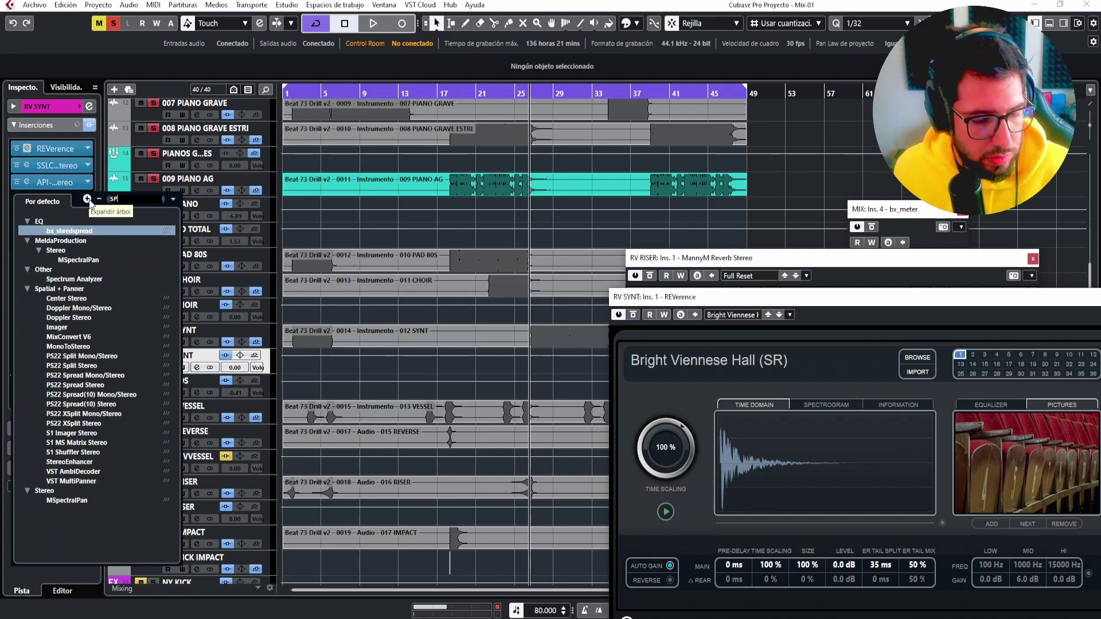
text(TIAL)
click(72, 367)
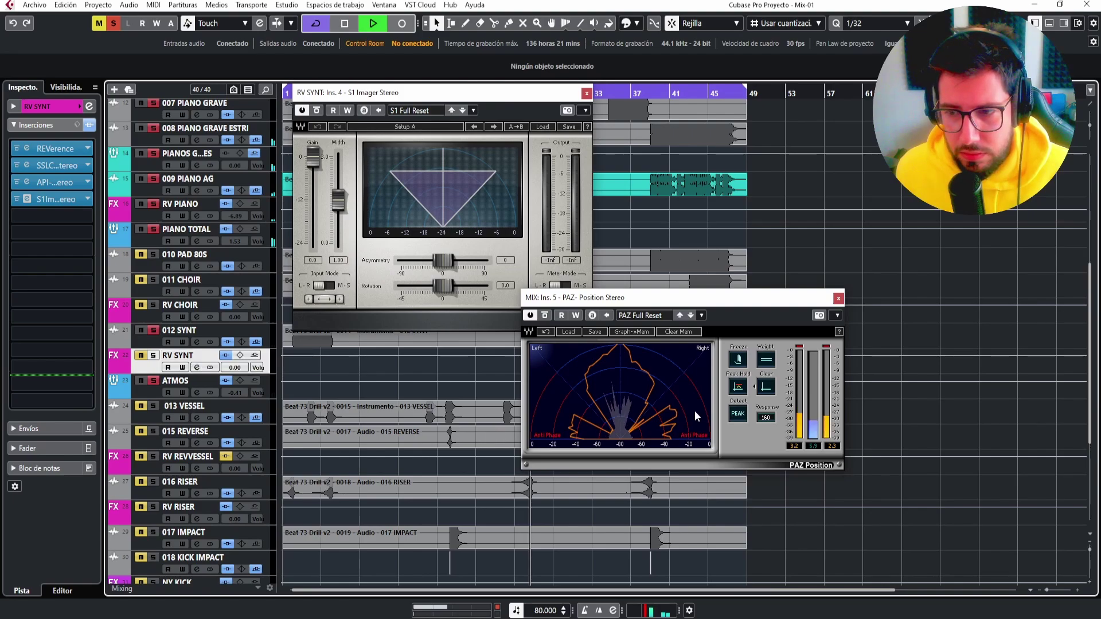
Clear PAZ-Position's peak trace, bypass RV SYNT's S1 Imager, and compare the stereo image with RV SYNT muted and unmuted.
click(763, 386)
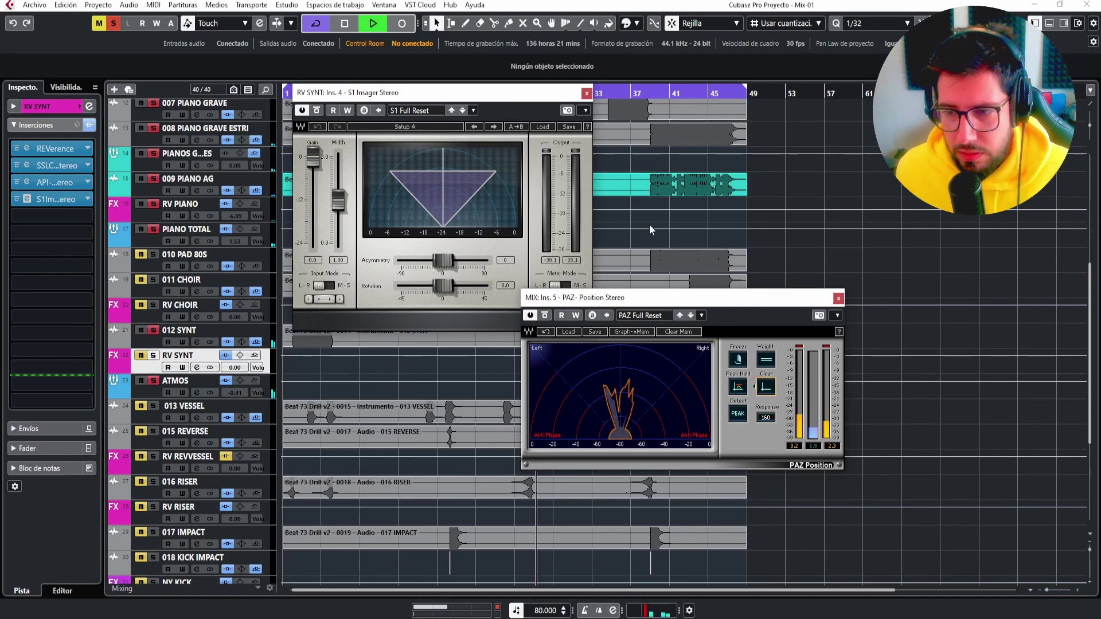
click(142, 356)
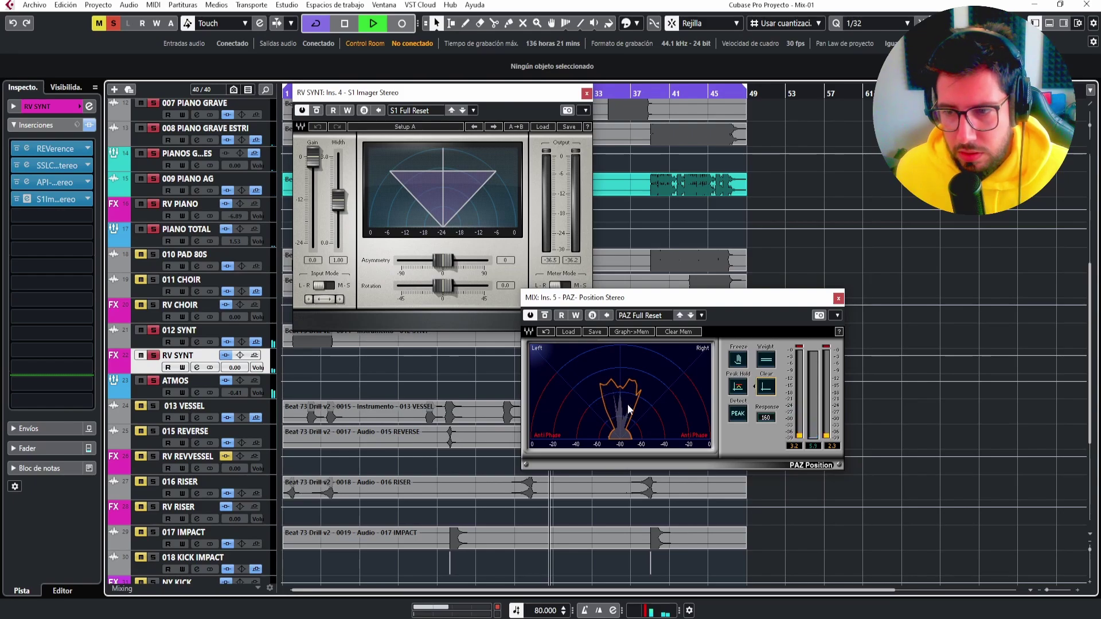
click(17, 199)
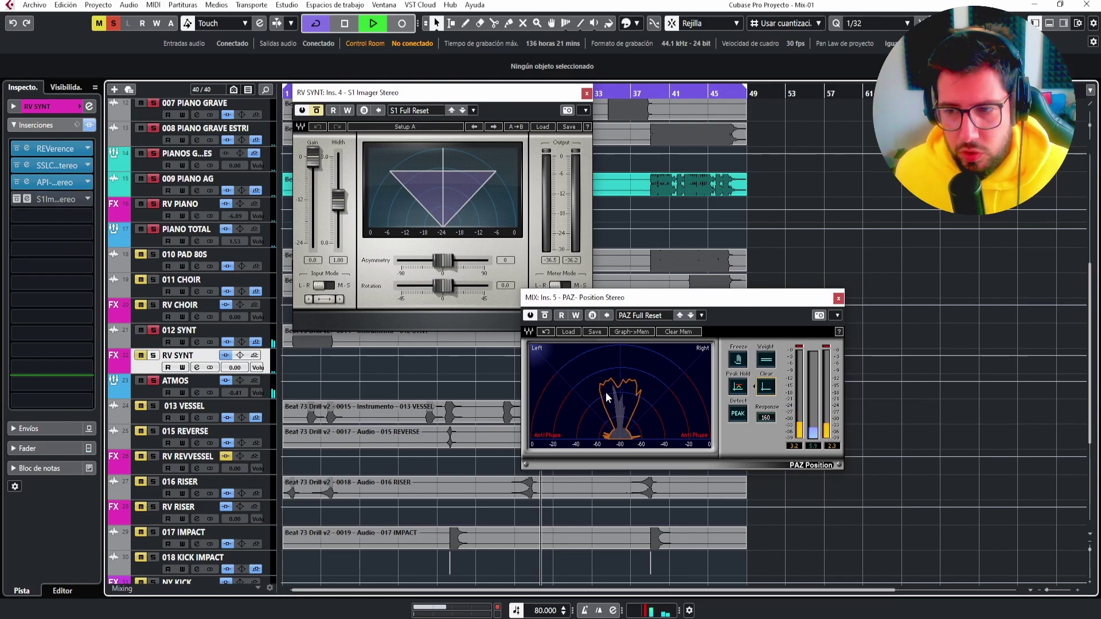
click(141, 356)
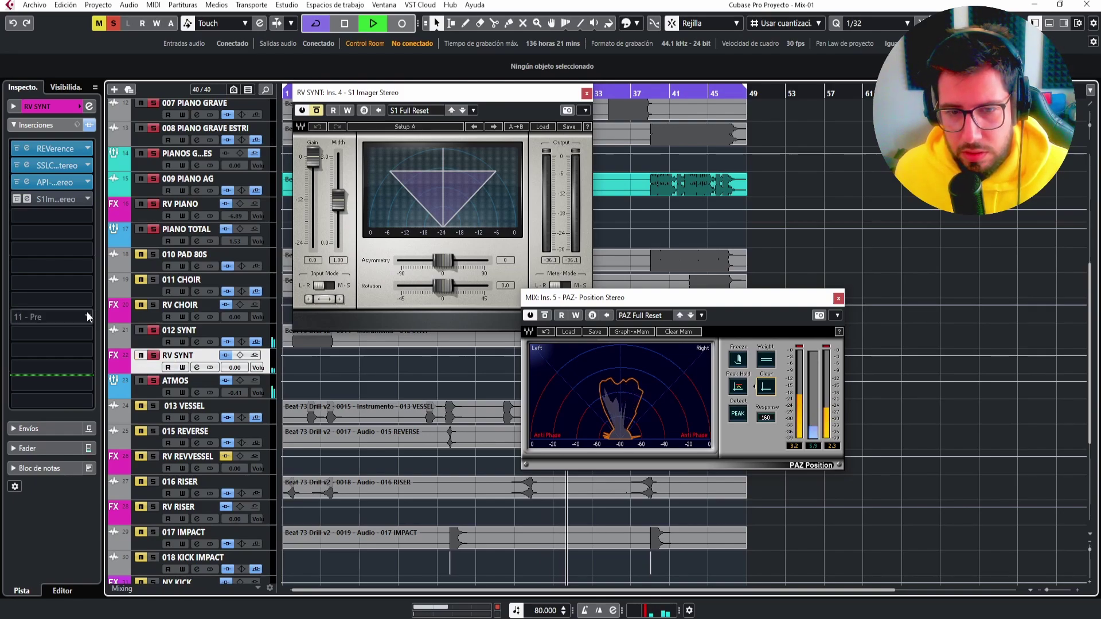
key(space)
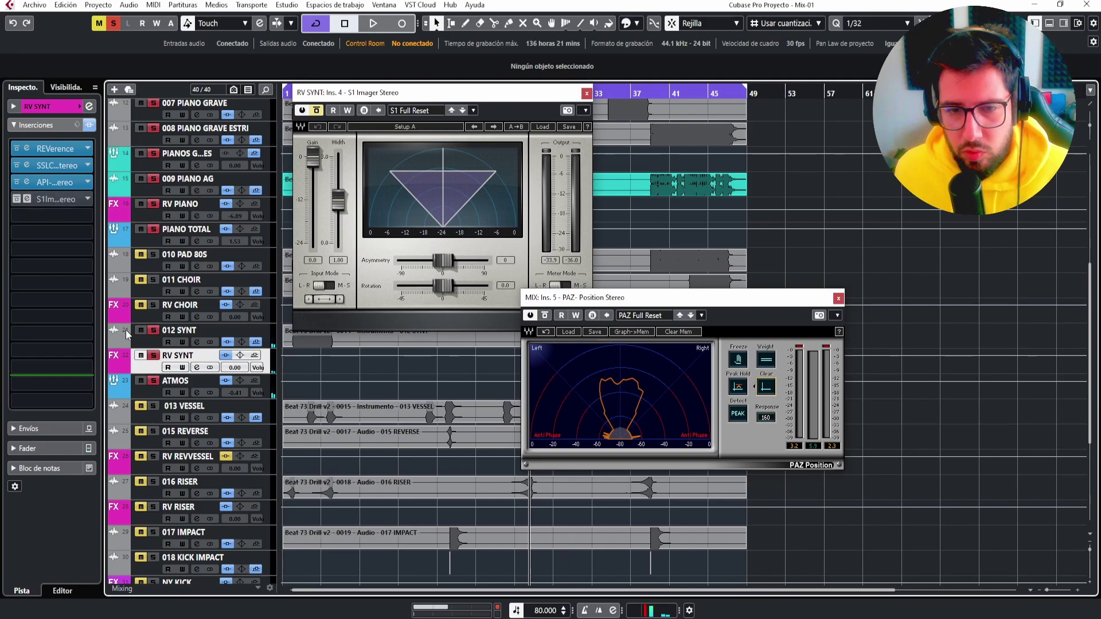
Reactivate RV SYNT's S1 Imager and narrow its width to 0.23 during playback.
click(17, 199)
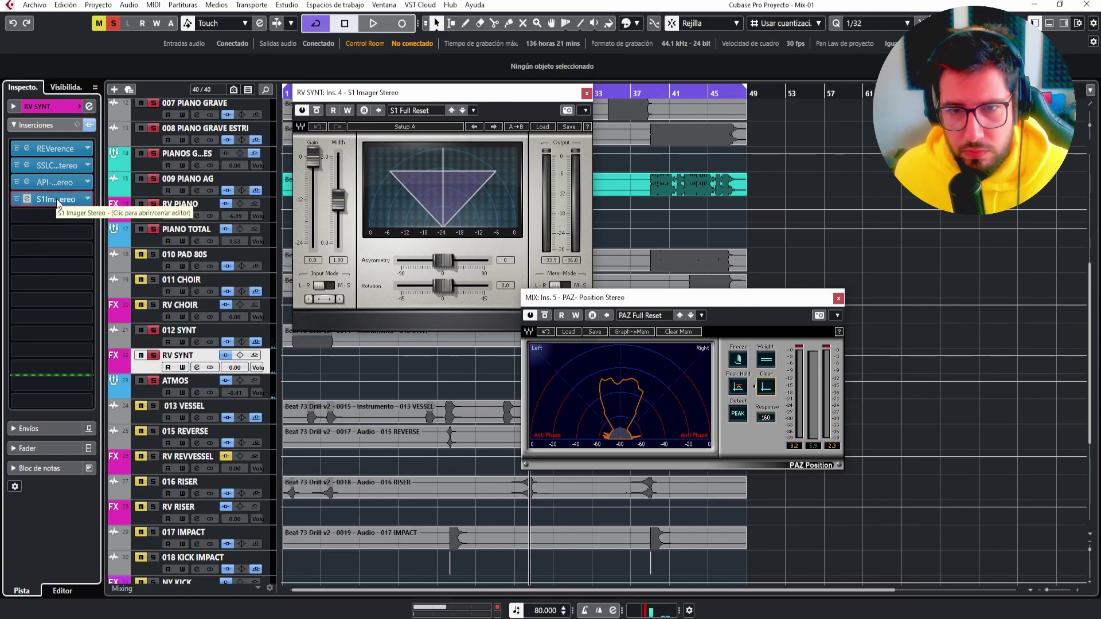
drag(347, 207, 343, 228)
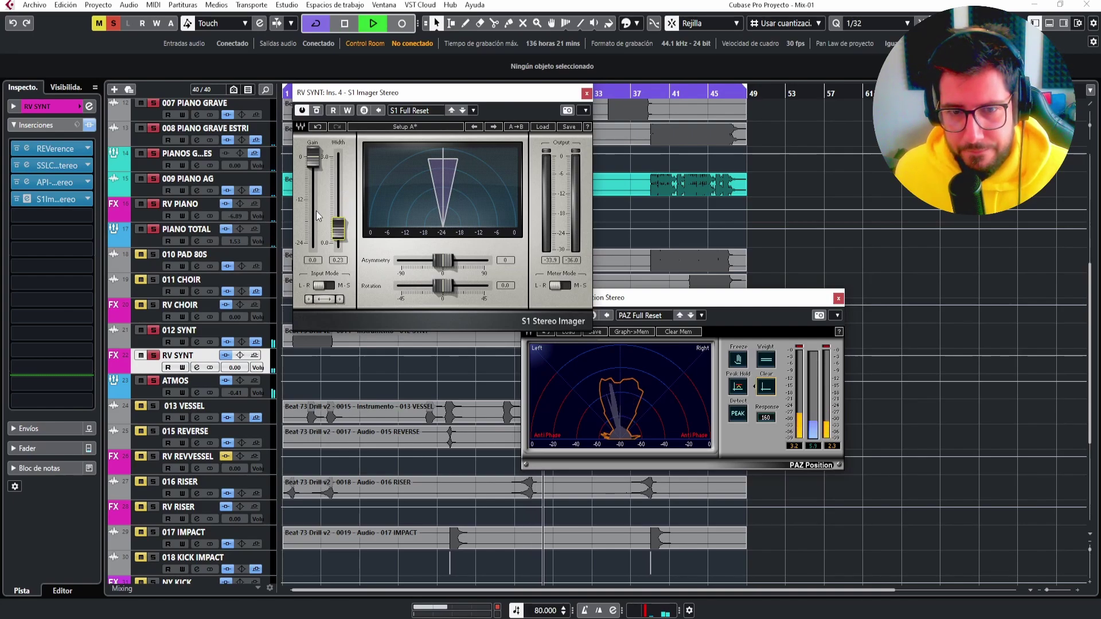
key(space)
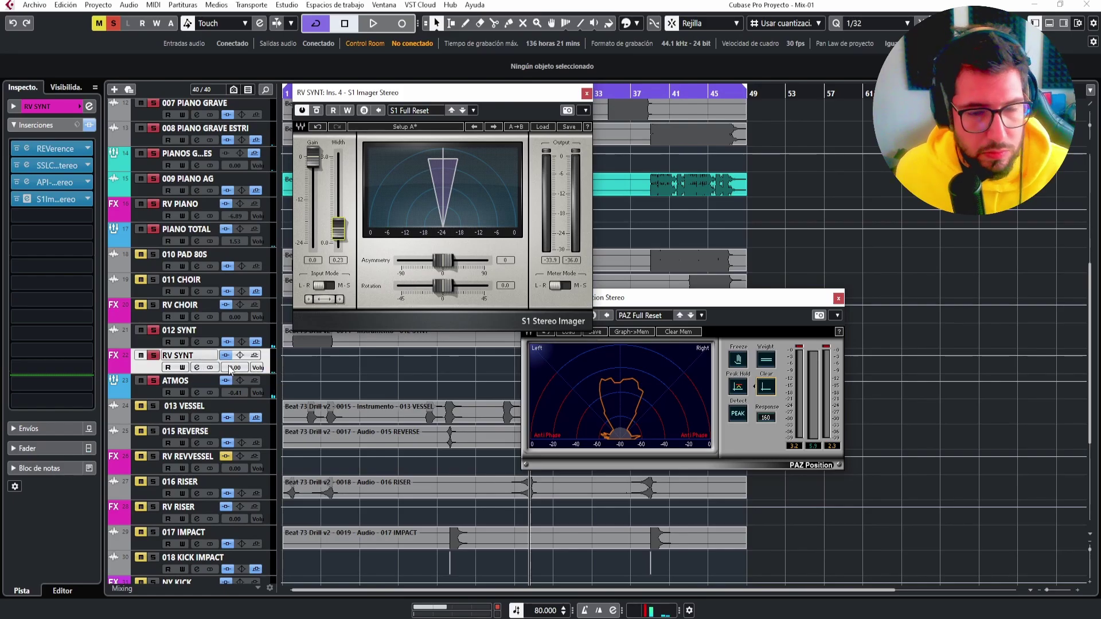
Copy MAutopan from 012 SYNT to RV SYNT's fifth insert slot and play the result with PAZ-Position in view.
key(F3)
drag(443, 99, 210, 256)
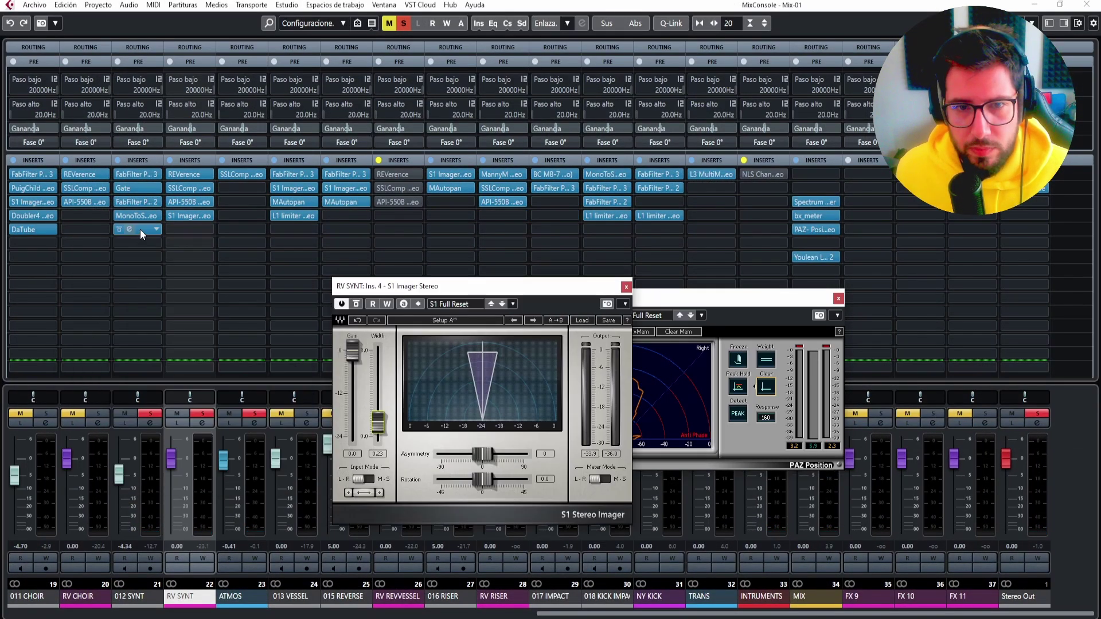
drag(140, 230, 209, 234)
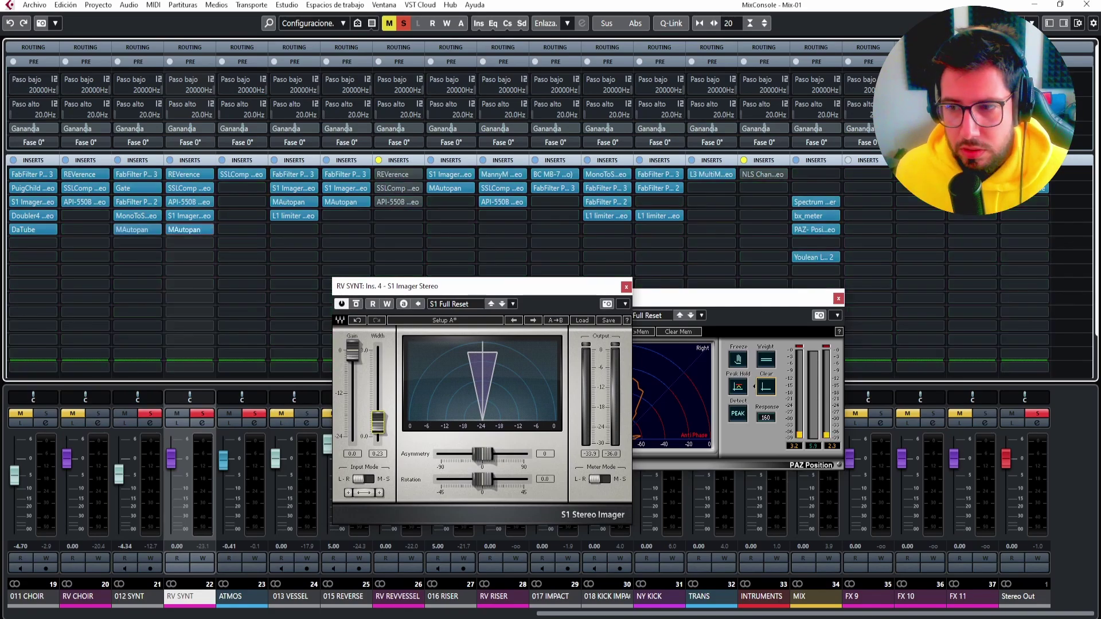
key(space)
click(1087, 5)
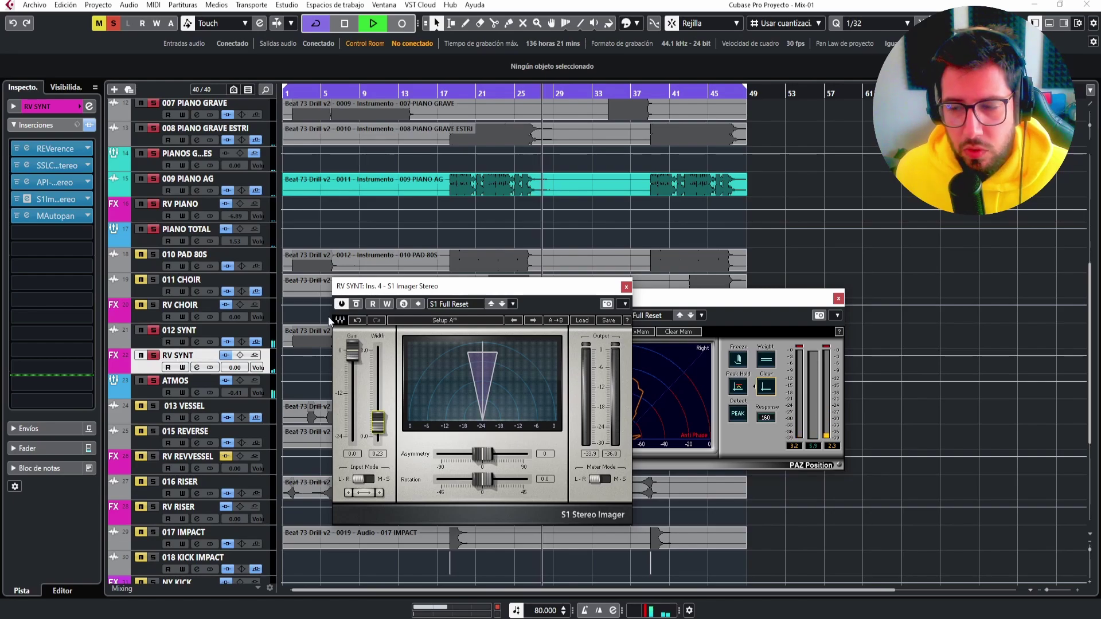
click(667, 305)
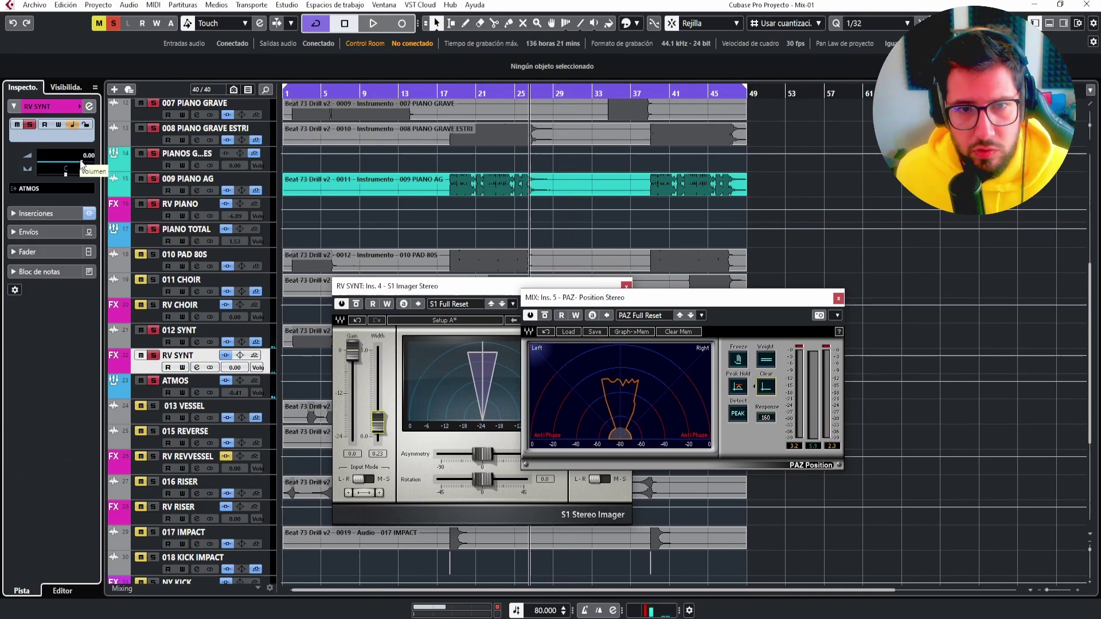
Adjust RV SYNT's volume during playback and settle on 3.78 dB.
drag(82, 163, 91, 165)
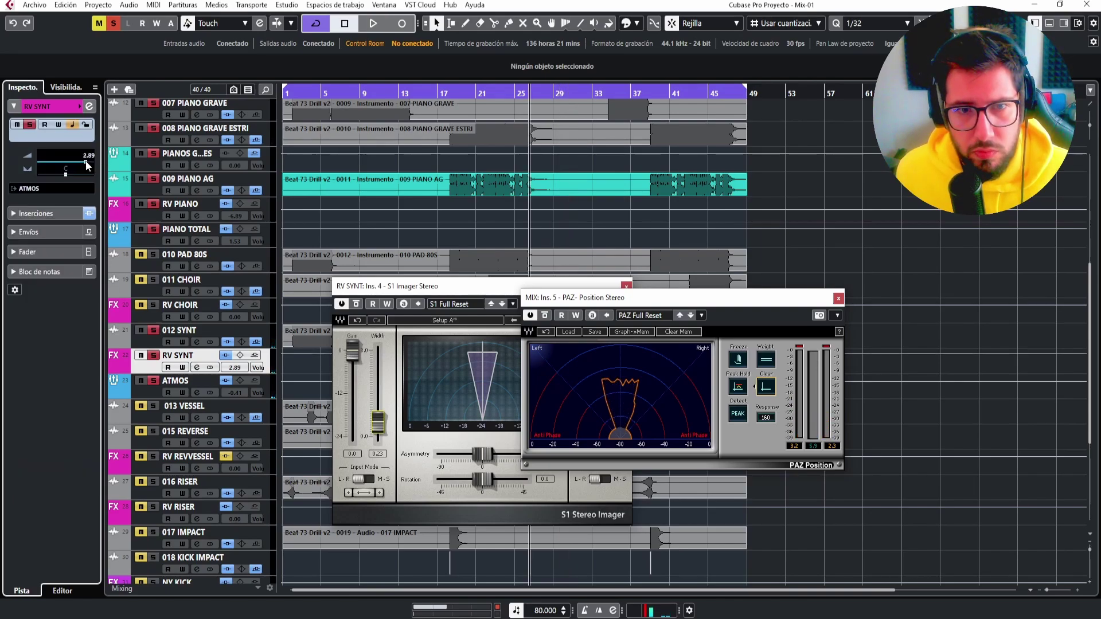
key(space)
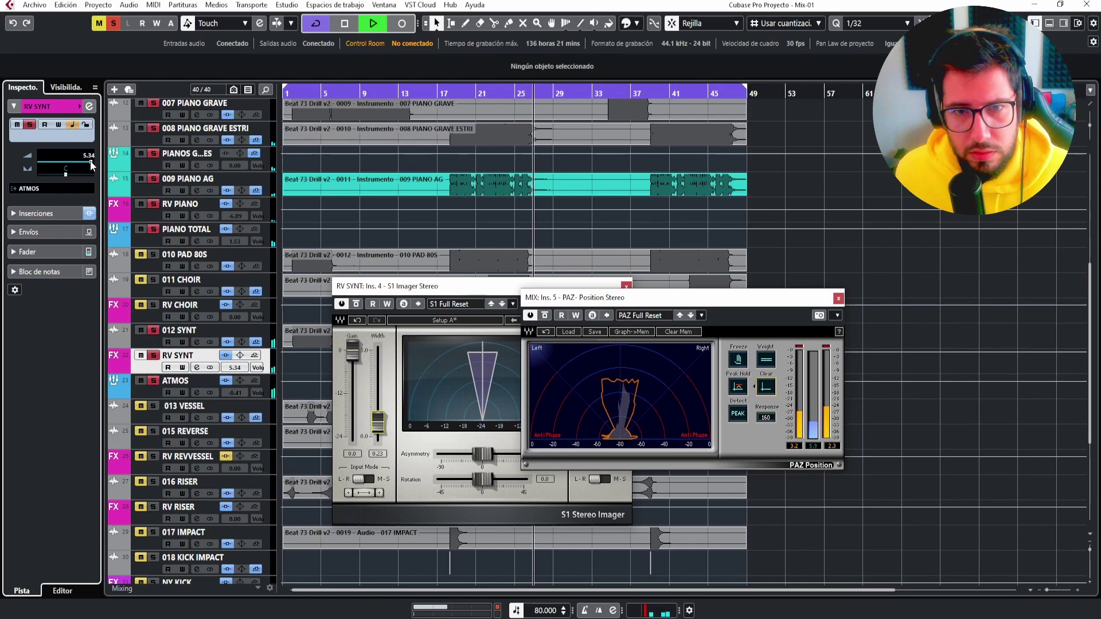
drag(90, 164, 88, 165)
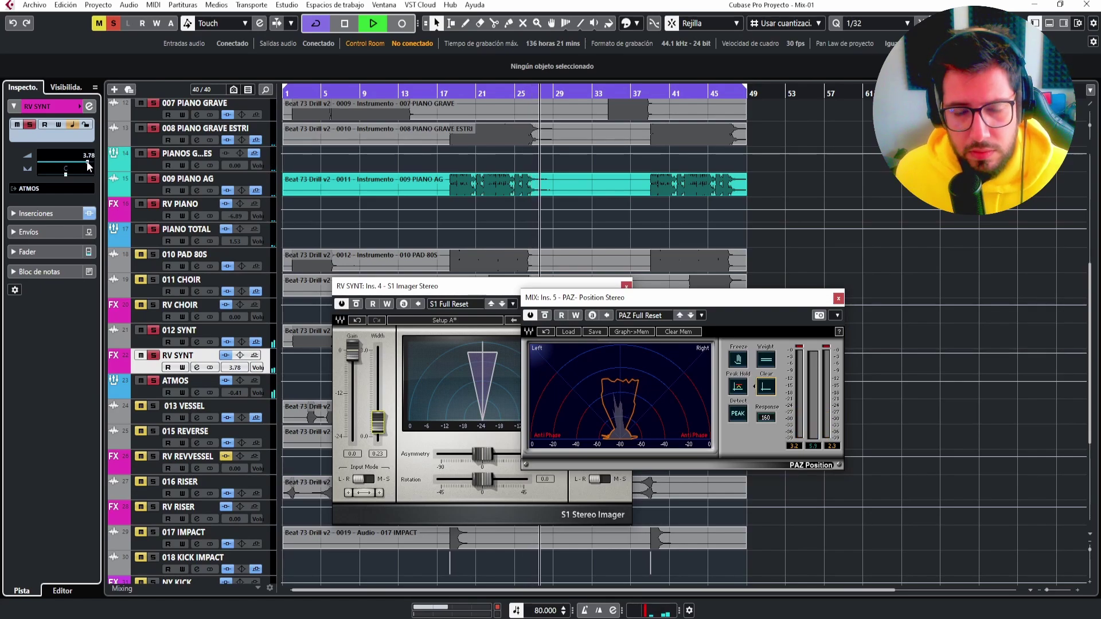
key(space)
Add a stereo effect track named DELAY SYNT with no effect loaded.
right_click(153, 367)
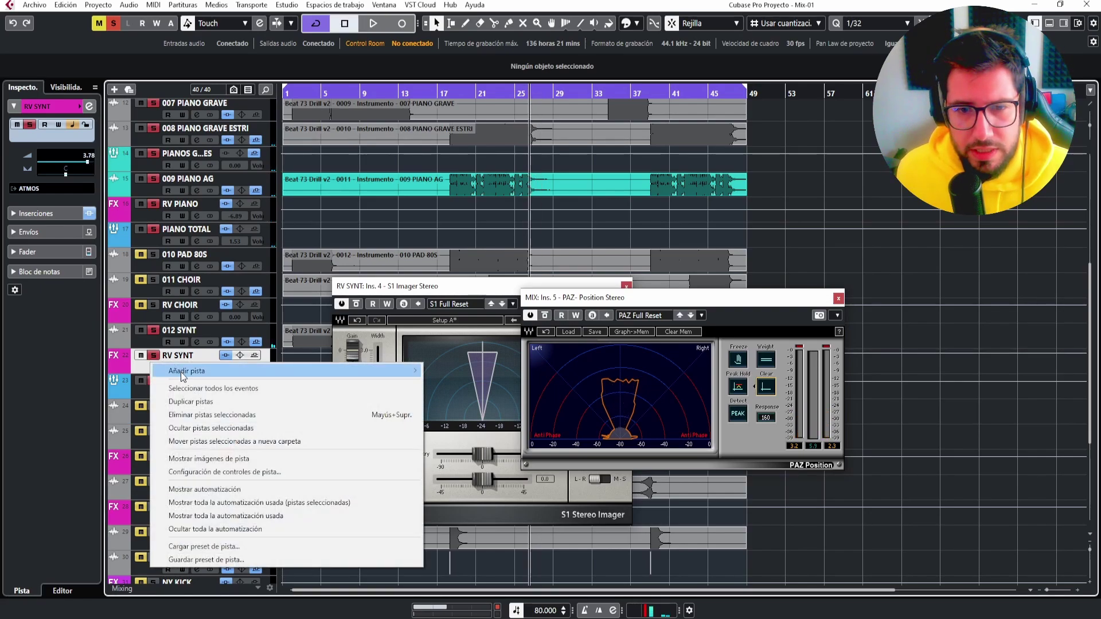
mouse_move(181, 371)
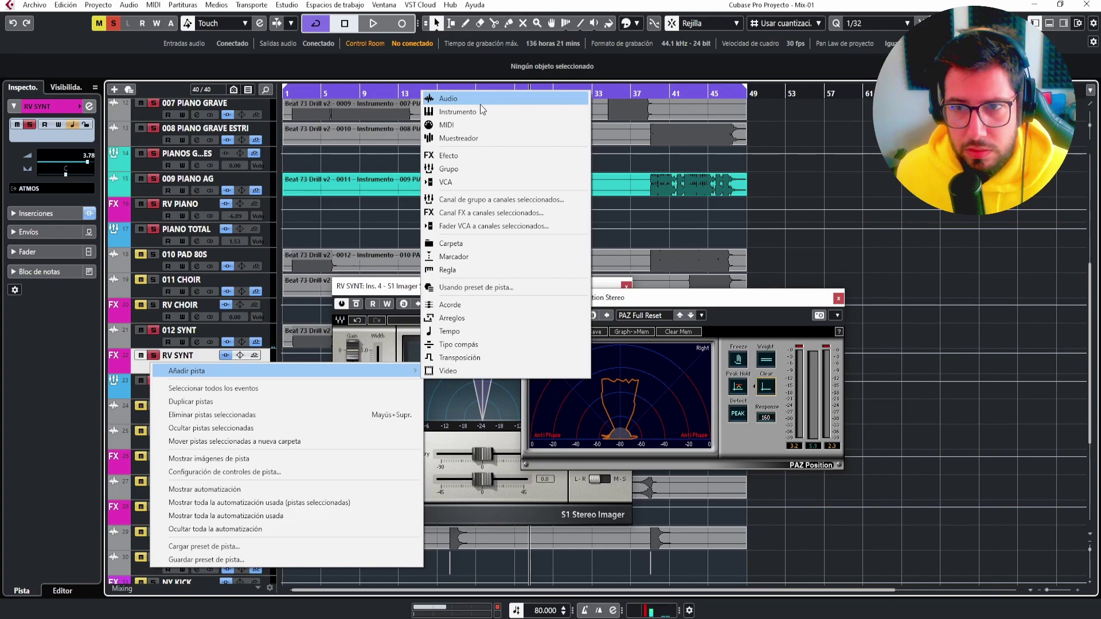
click(465, 155)
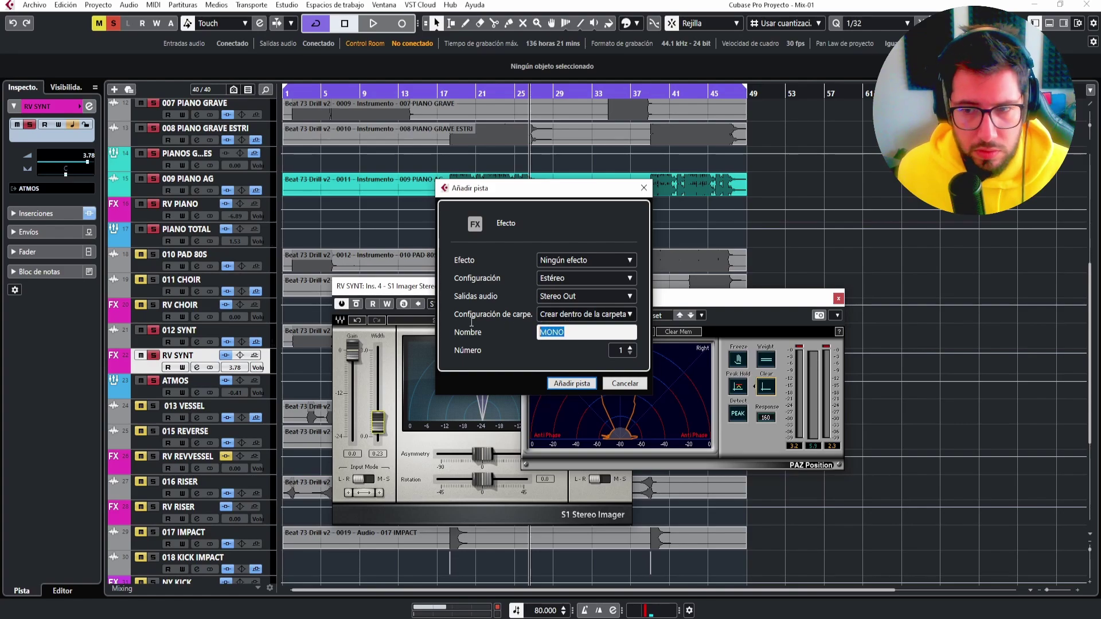
text(DEL)
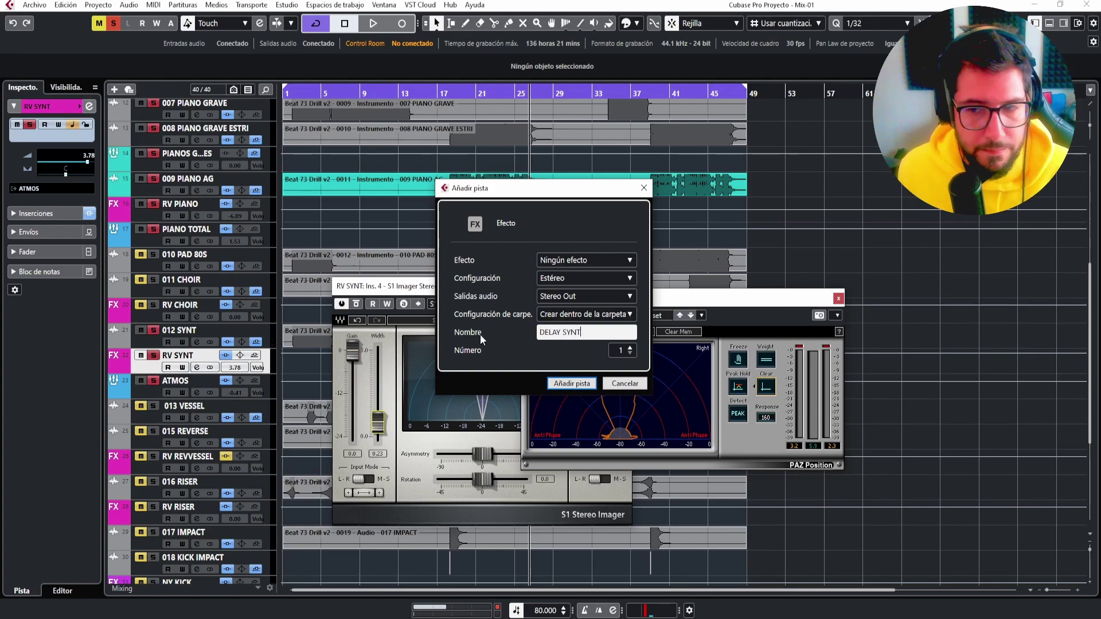
text(AY SYNT)
click(592, 385)
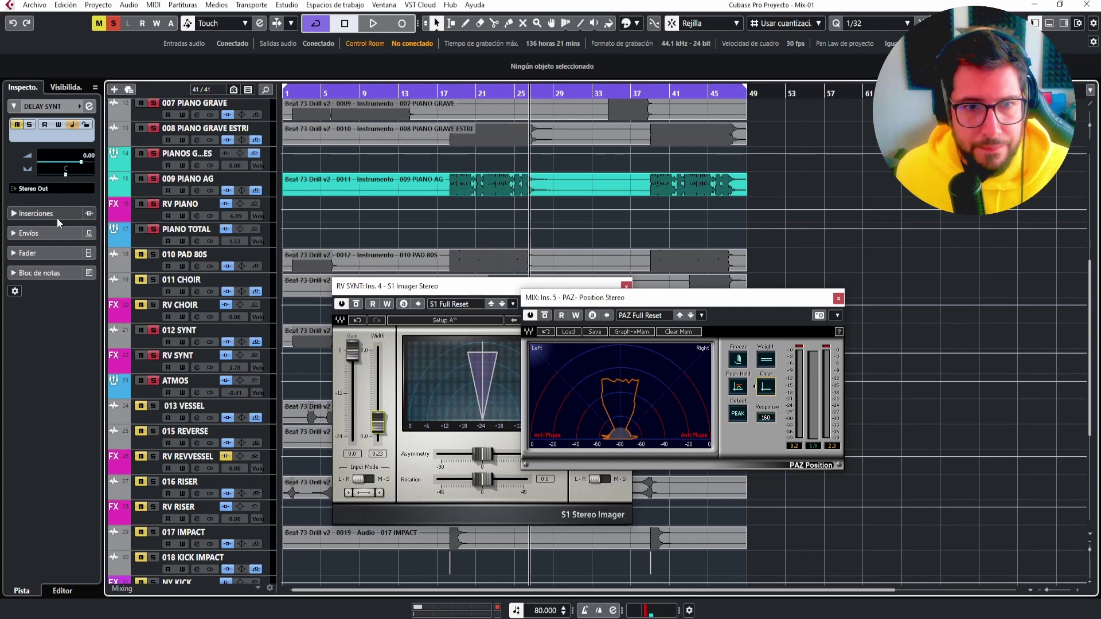
Route DELAY SYNT's output to the ATMOS group and activate a 0.00 dB send from 012 SYNT to DELAY SYNT.
click(38, 190)
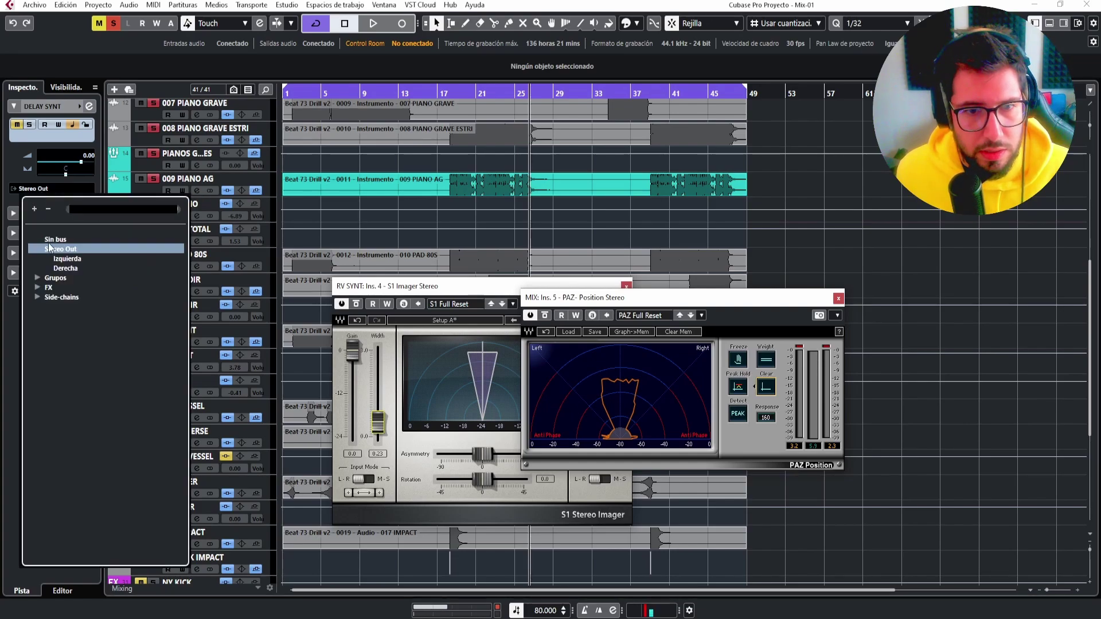
click(36, 278)
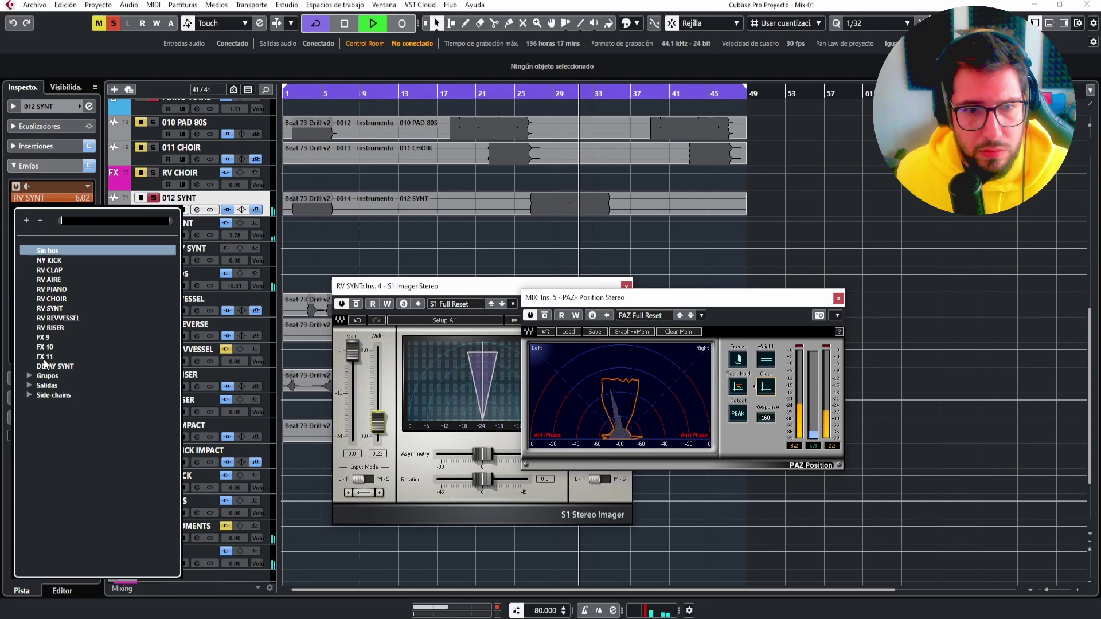
click(42, 342)
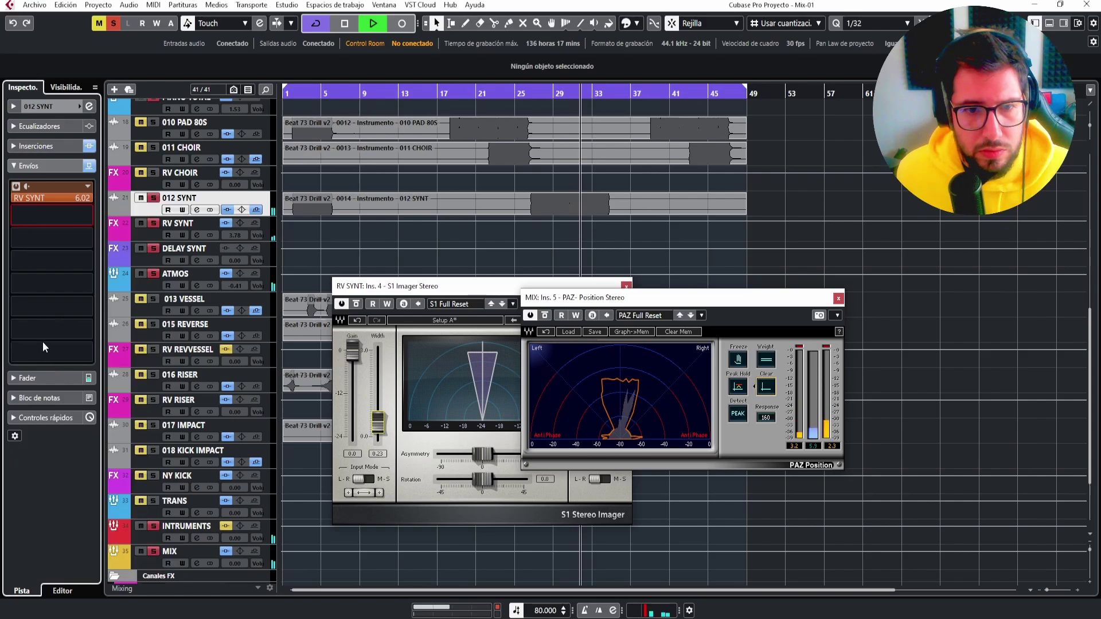
click(18, 210)
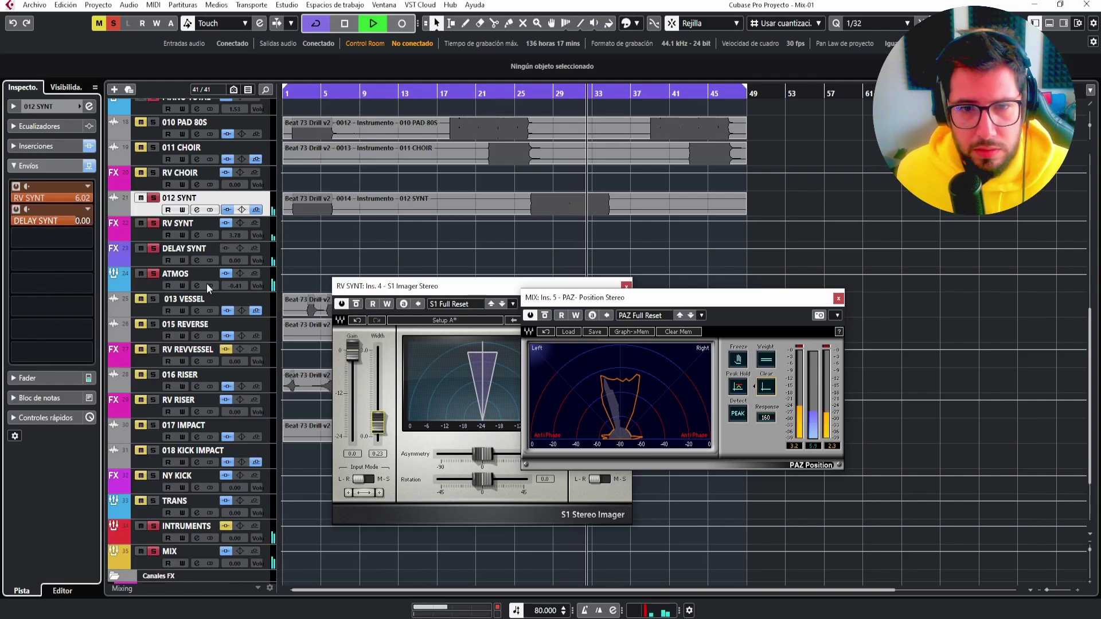
Insert MonoDelay in DELAY SYNT's first insert slot.
click(151, 258)
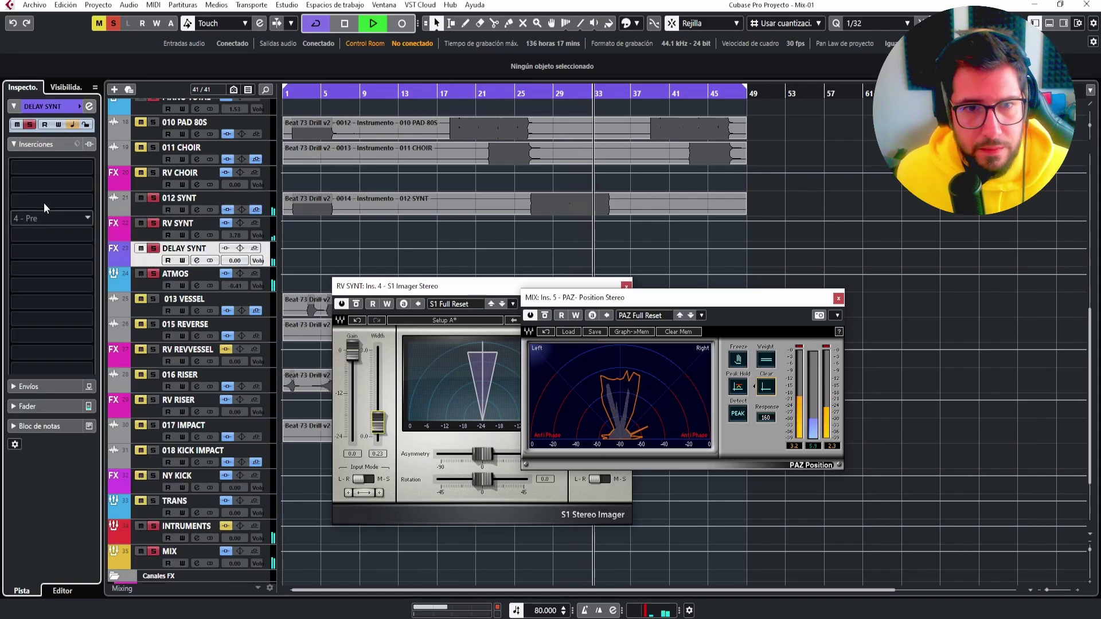
click(89, 147)
text(MO)
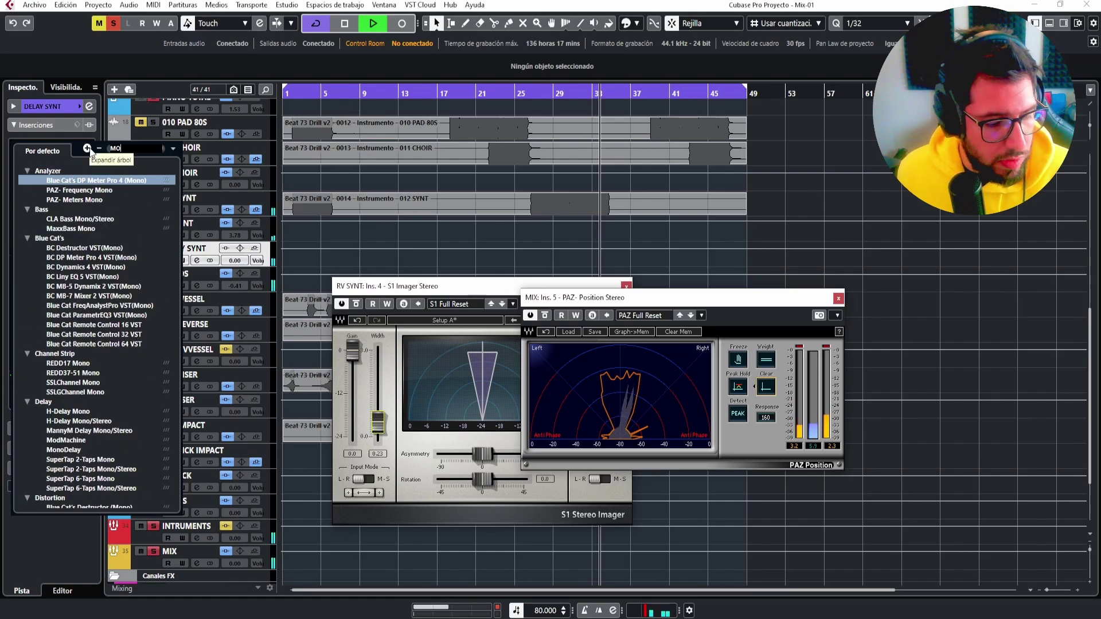
text(NODE)
double_click(86, 179)
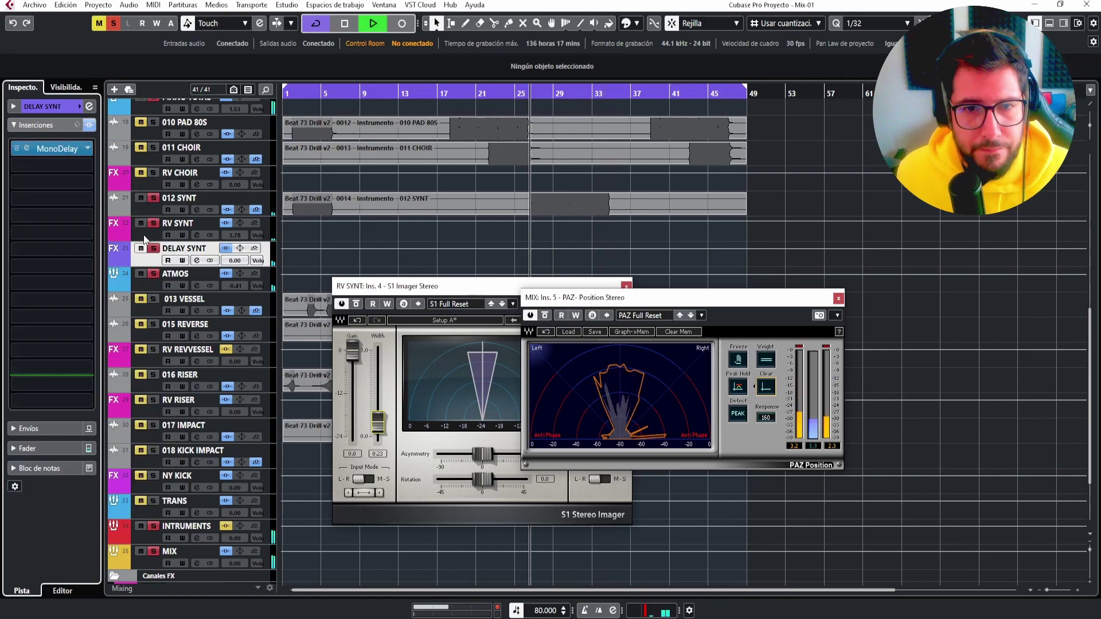
Copy MAutopan from RV SYNT to DELAY SYNT's second insert slot and lower DELAY SYNT's volume to -12.0 dB.
key(F3)
drag(191, 230, 250, 188)
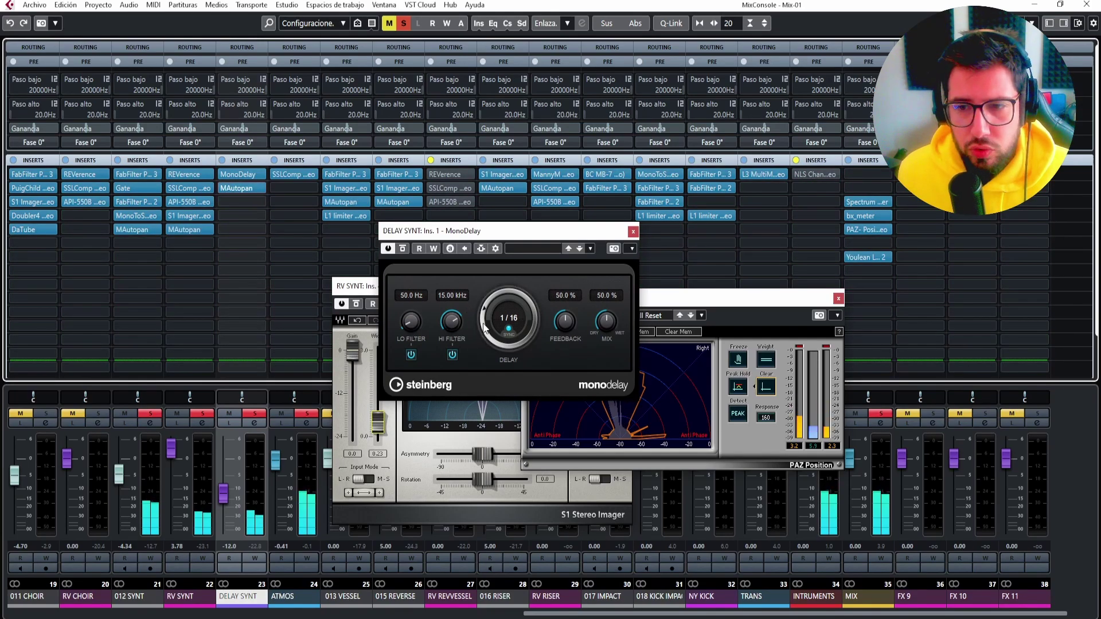
key(F3)
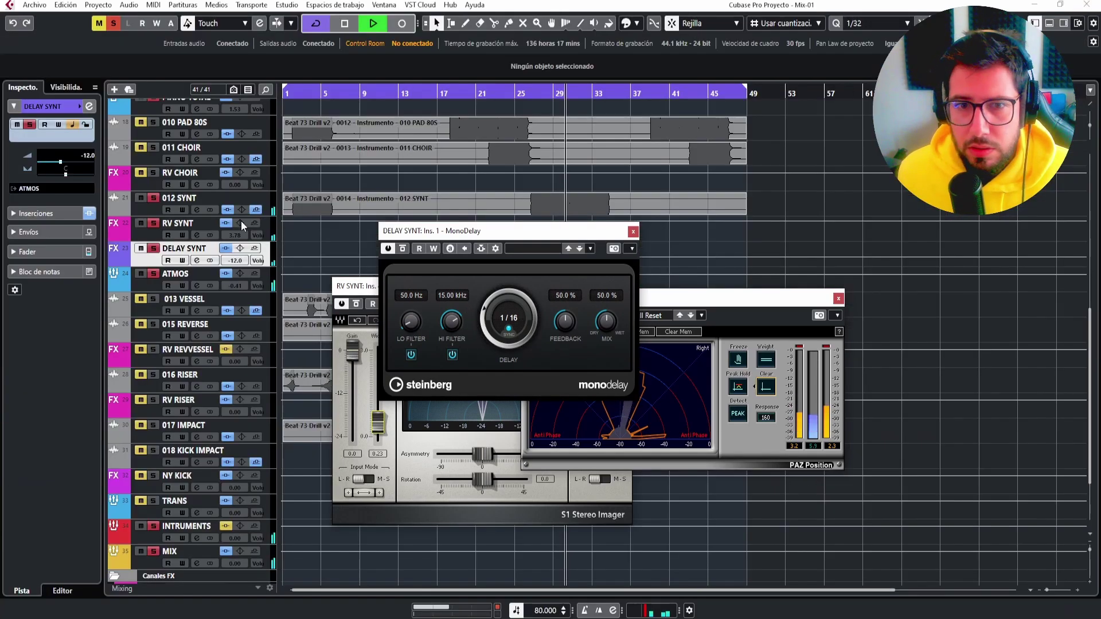
Compare the synth with DELAY SYNT muted and unmuted, and set the delay channel's volume to -8.31 dB.
click(153, 248)
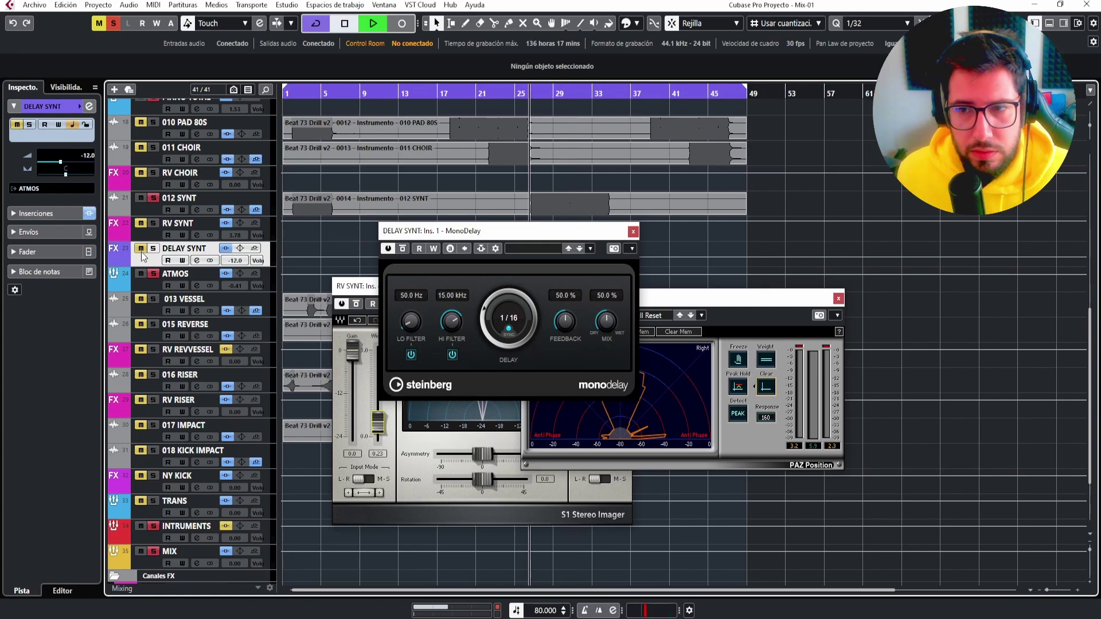
click(153, 247)
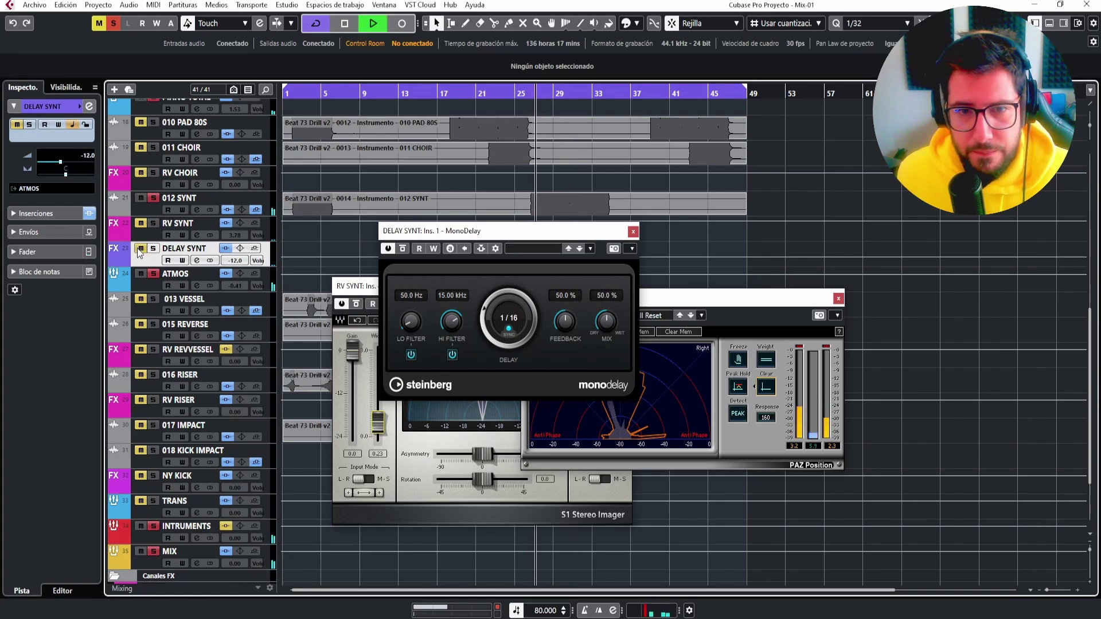
click(153, 222)
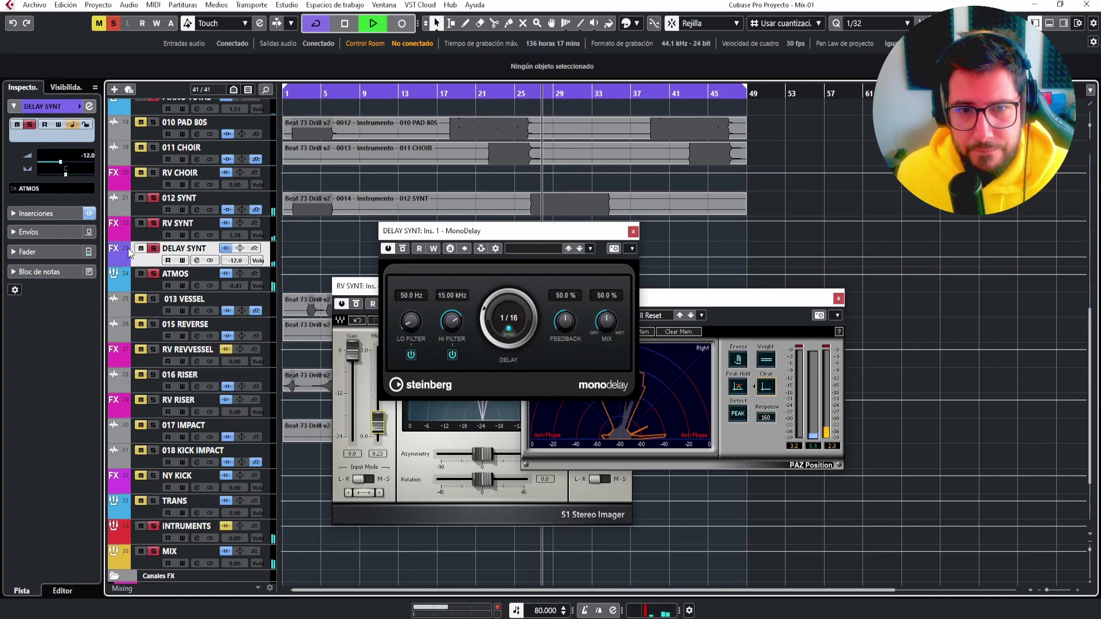
drag(61, 162, 65, 162)
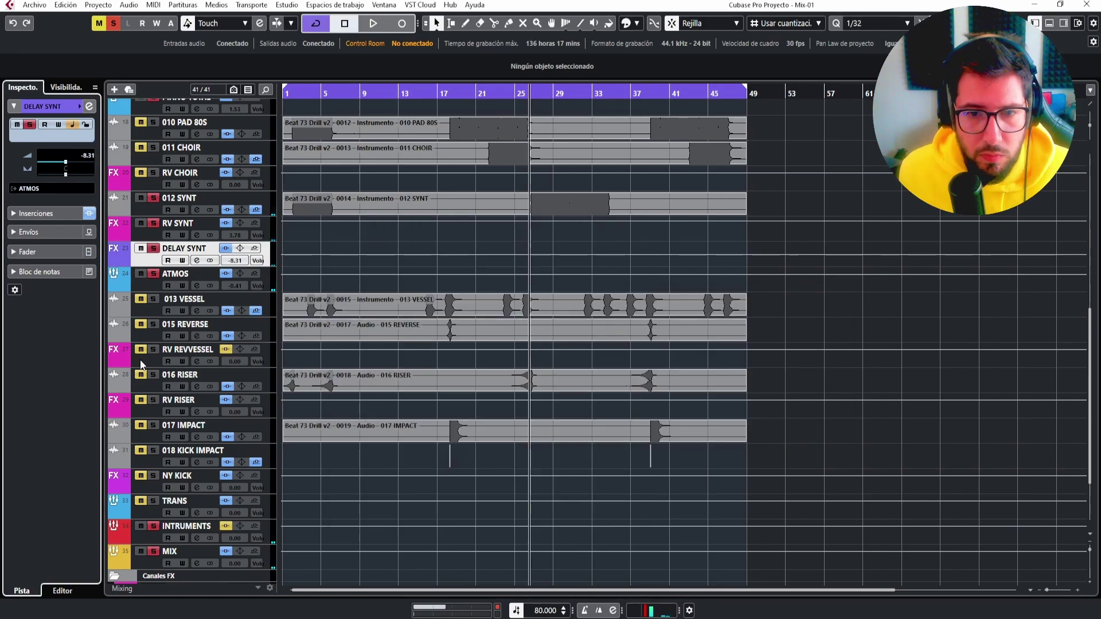
Look over the effect, instrument and drum tracks with their reverb channels, selecting RV REVVESSEL on the way.
click(141, 363)
scroll(141, 364, down, 4)
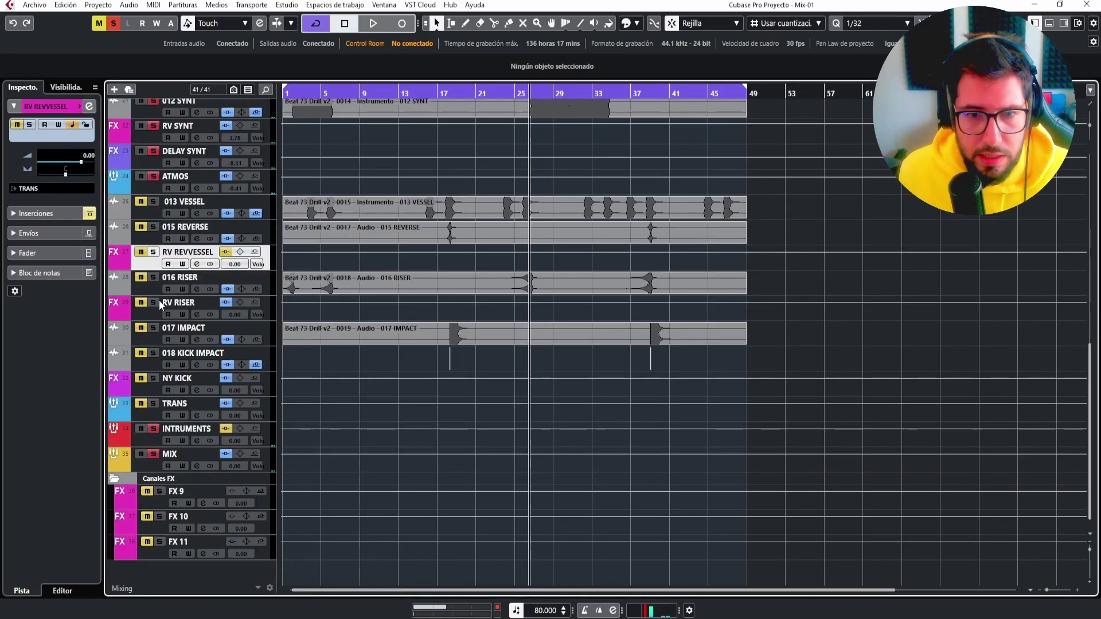
click(146, 315)
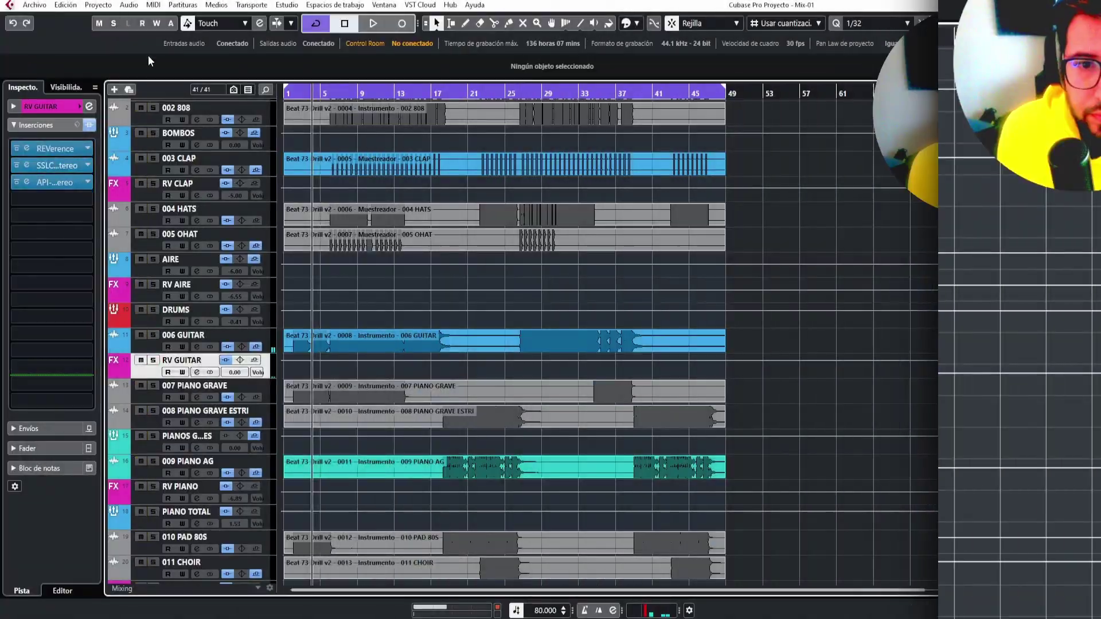
scroll(555, 225, down, 10)
scroll(344, 328, up, 10)
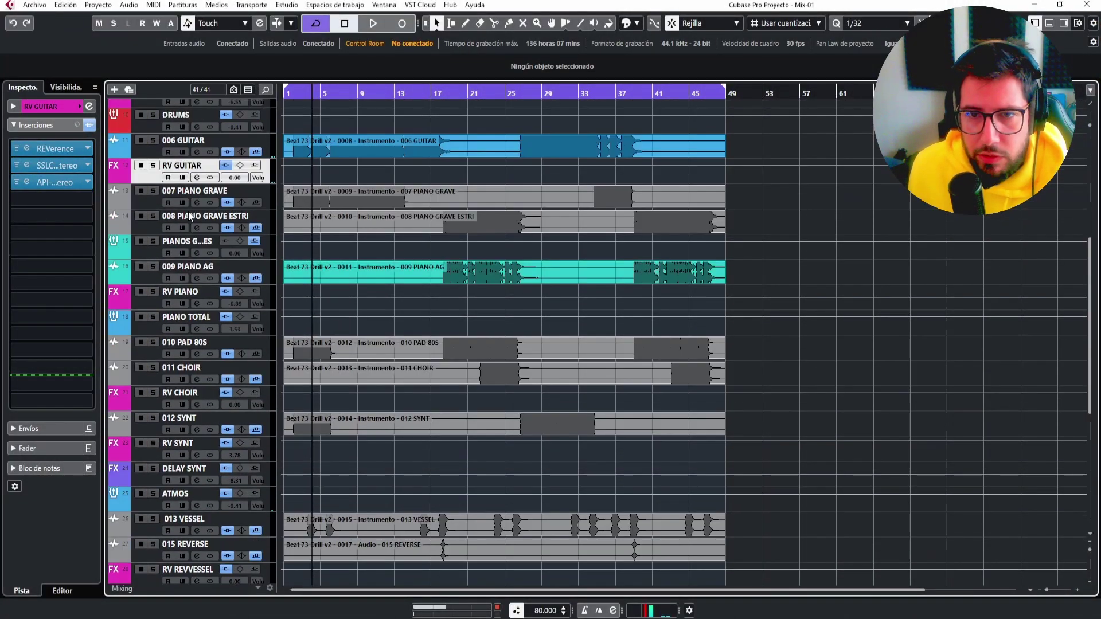
scroll(171, 232, down, 6)
scroll(174, 239, up, 4)
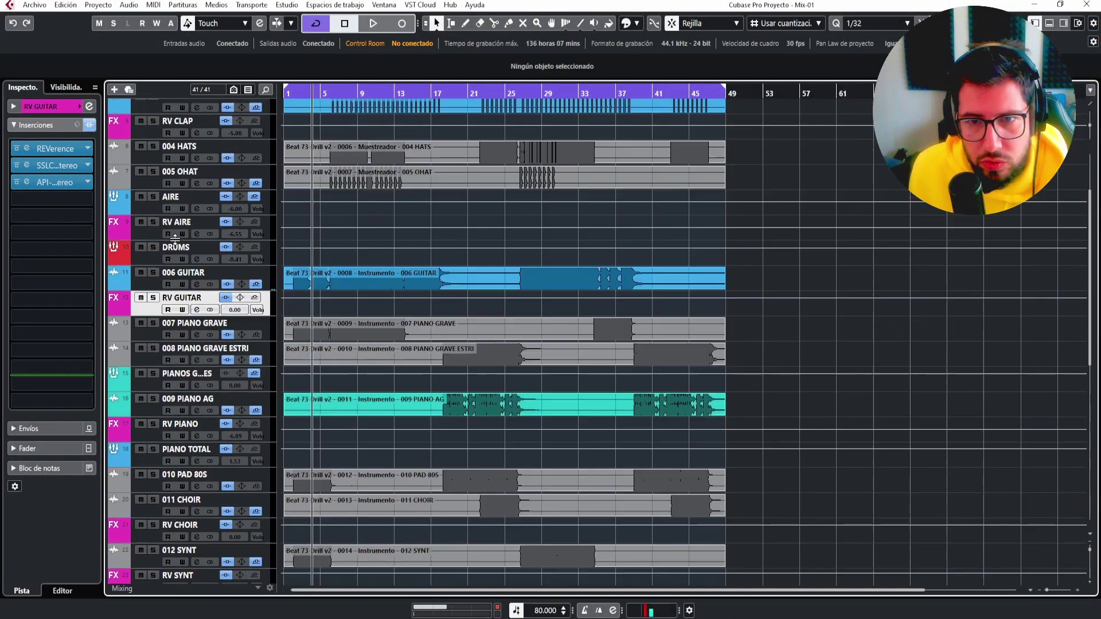
scroll(561, 308, up, 3)
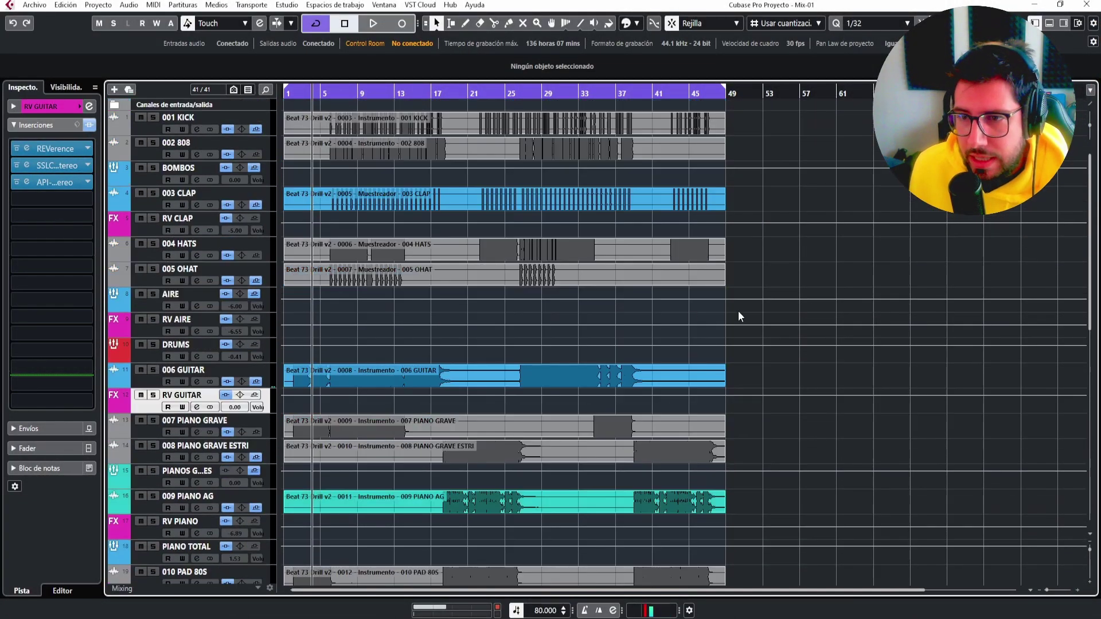
Move the L3 insert on 006 GUITAR down one slot and insert Vinyl in the freed fourth slot.
click(267, 373)
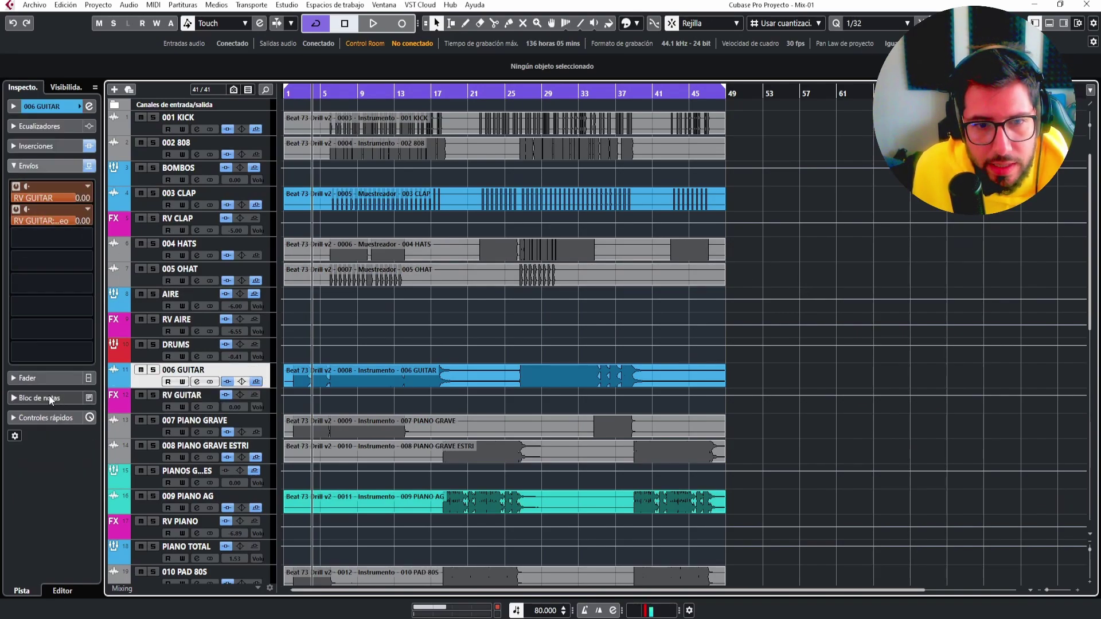
click(73, 148)
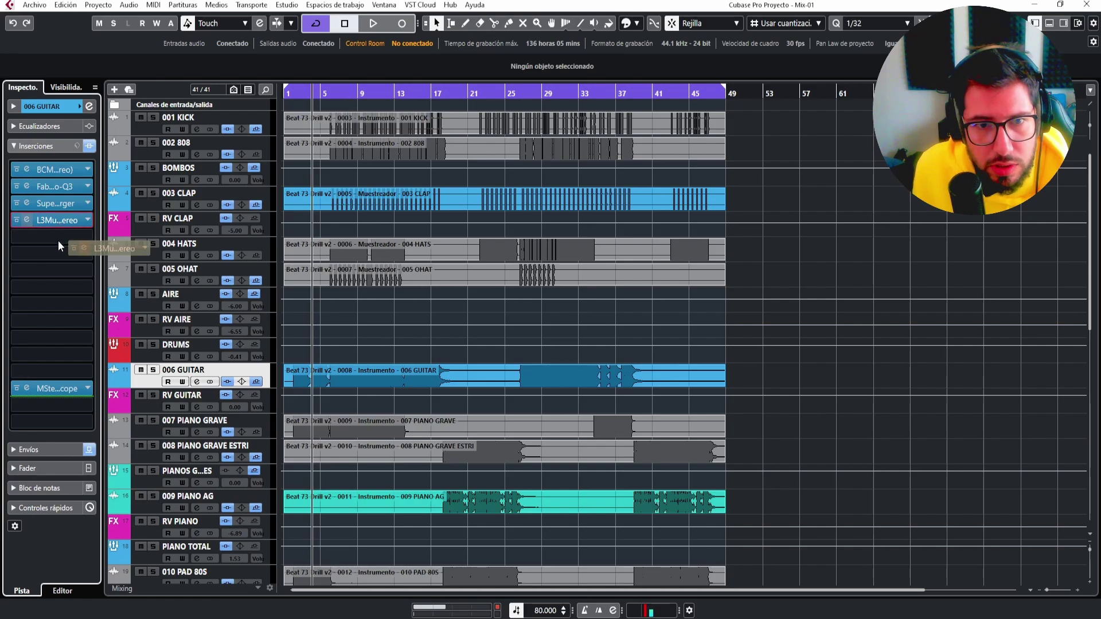
click(85, 220)
text(V)
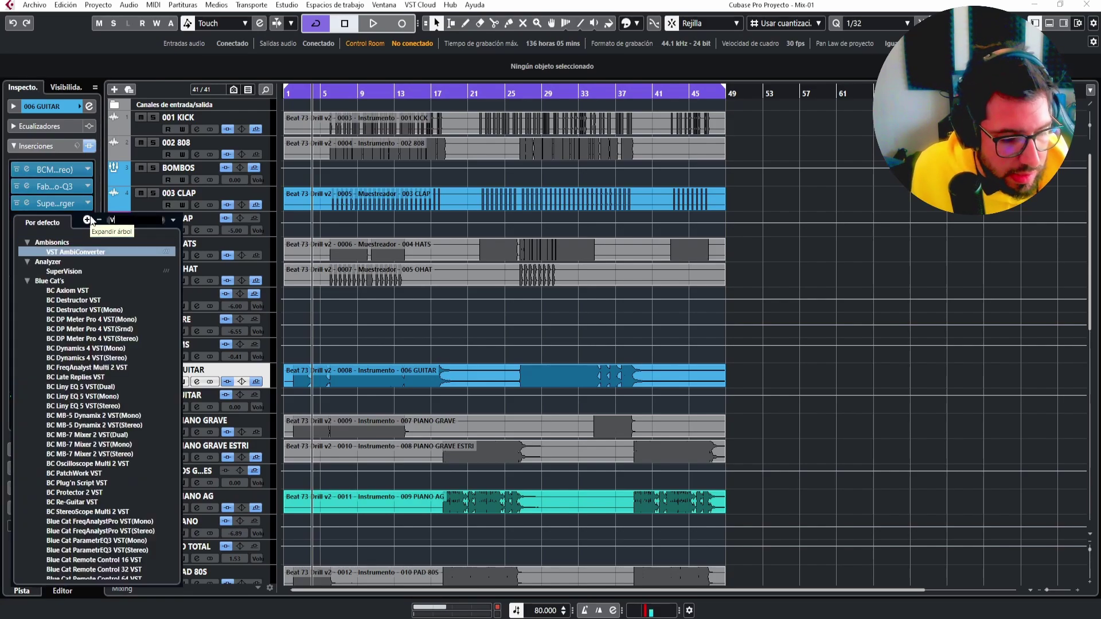
text(i)
click(61, 273)
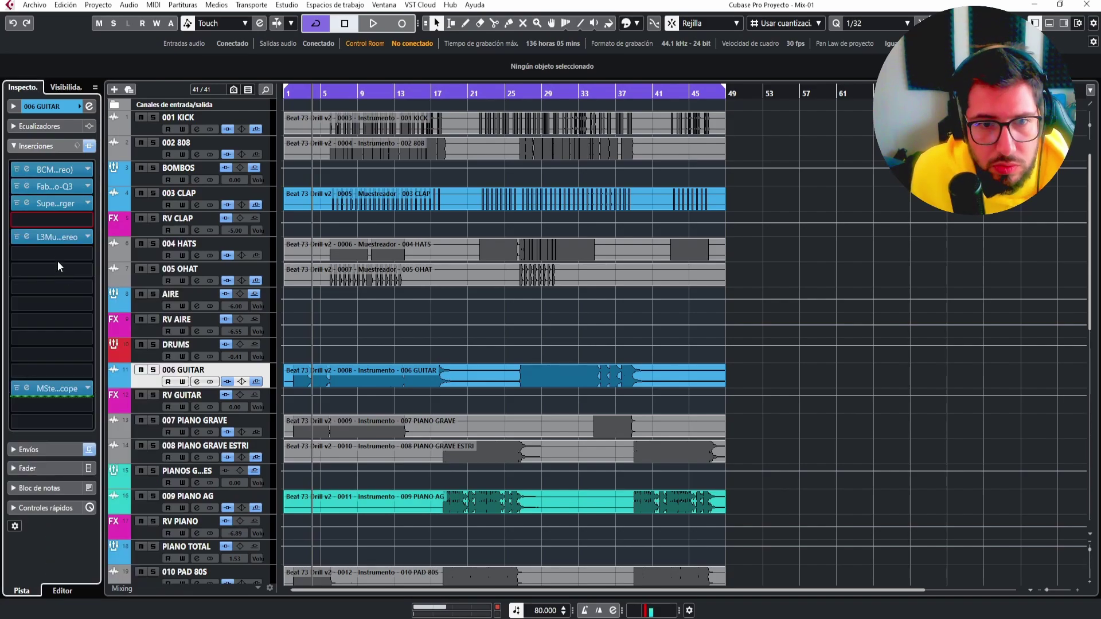
click(49, 222)
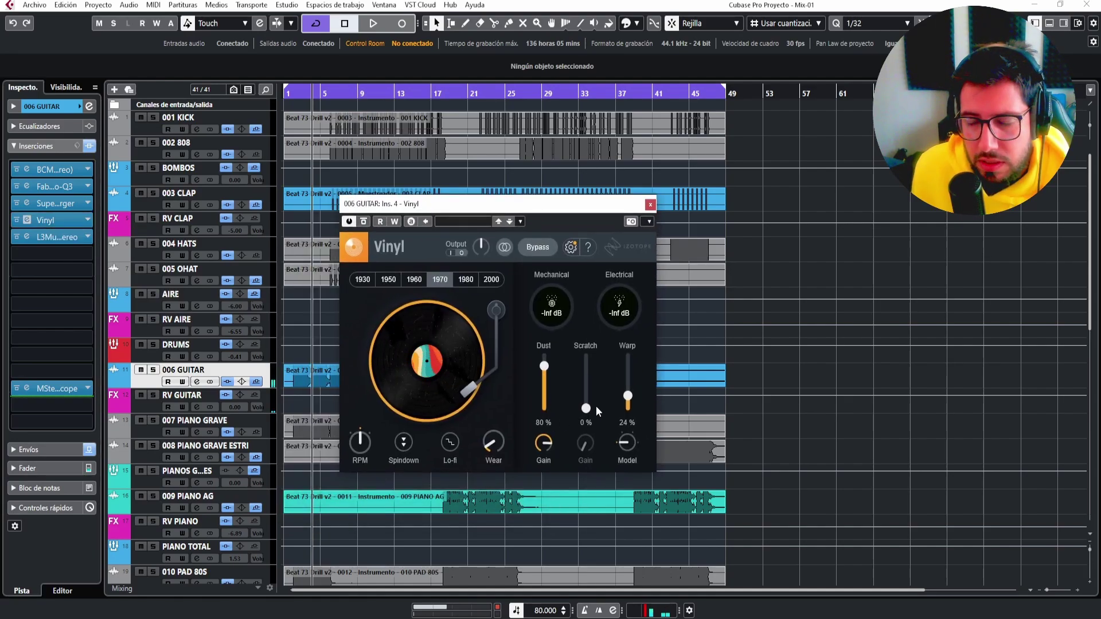
Play the song with 006 GUITAR soloed, try Vinyl's Scratch at 100%, and settle on Scratch 0% and Dust 22%.
key(space)
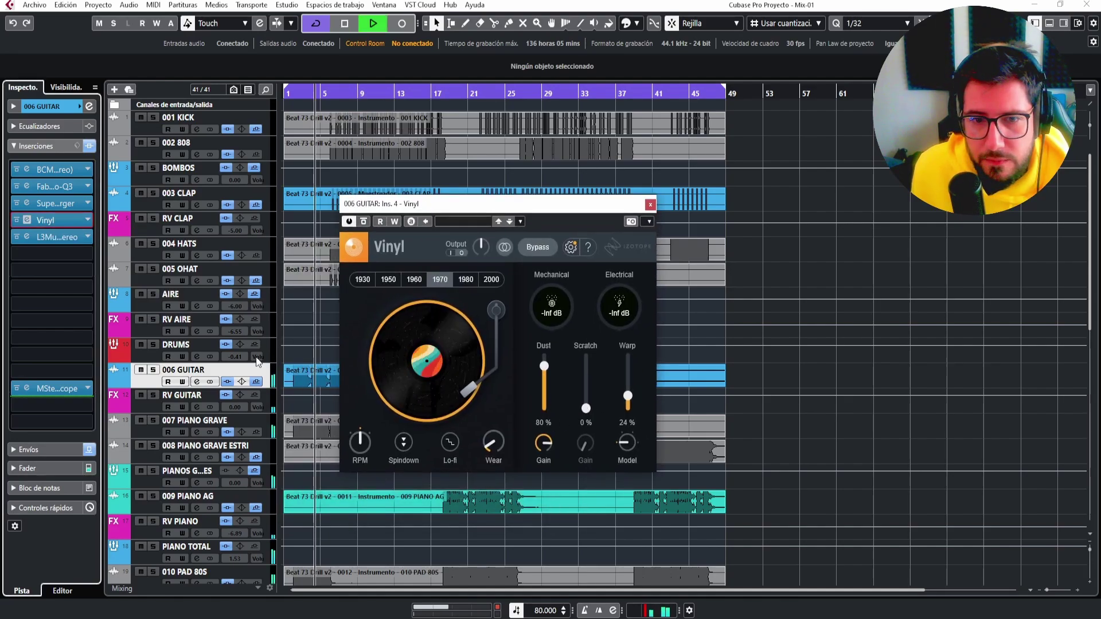
drag(586, 409, 601, 349)
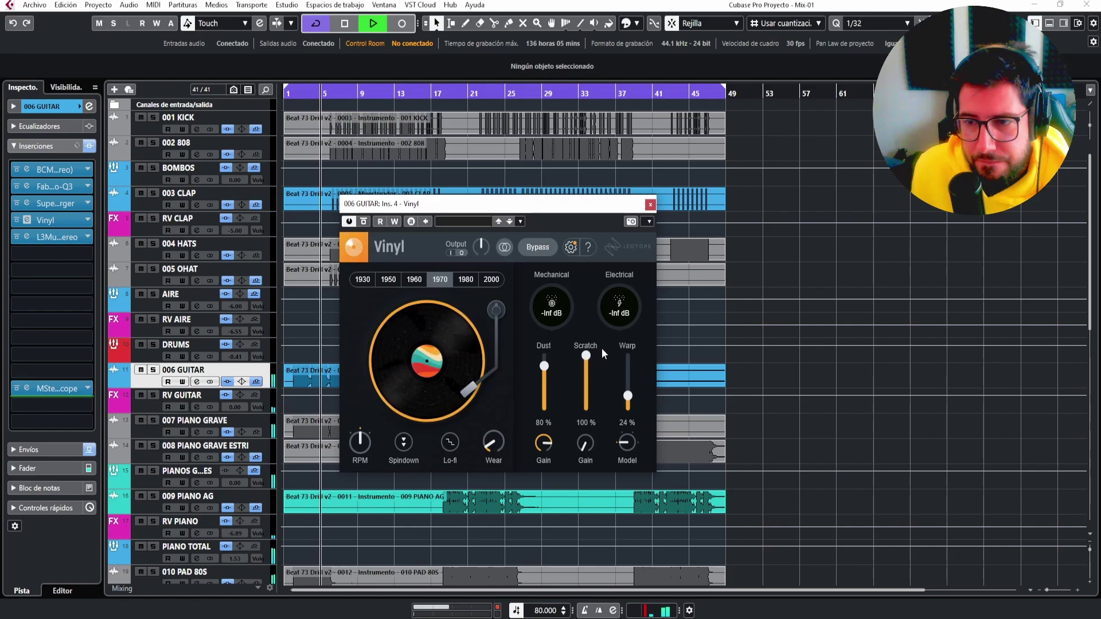
click(153, 370)
drag(423, 206, 405, 192)
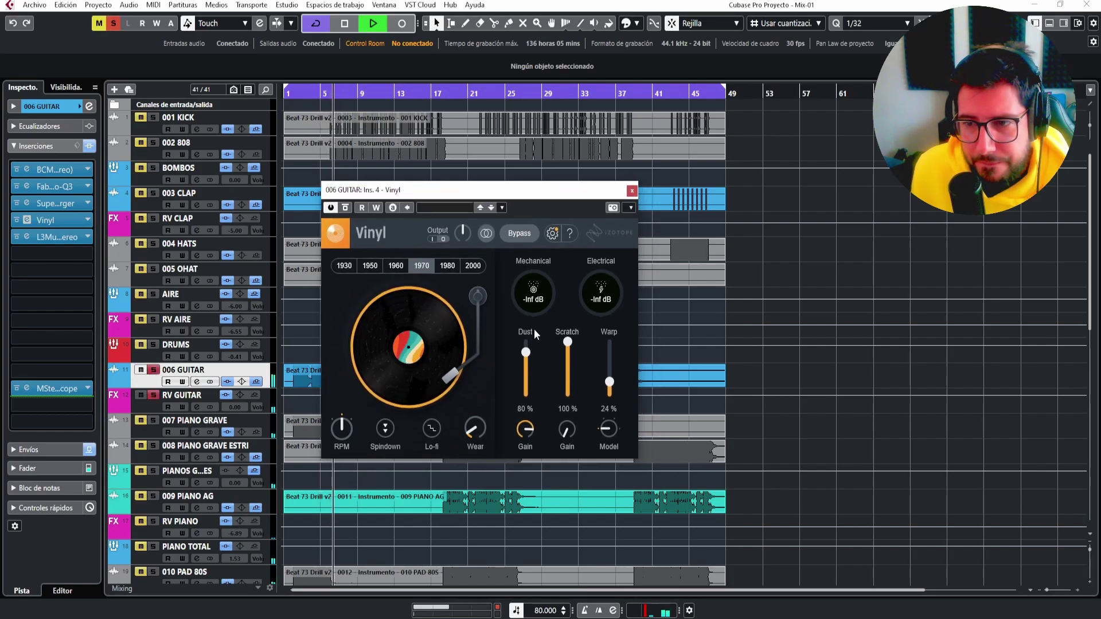
drag(568, 342, 569, 397)
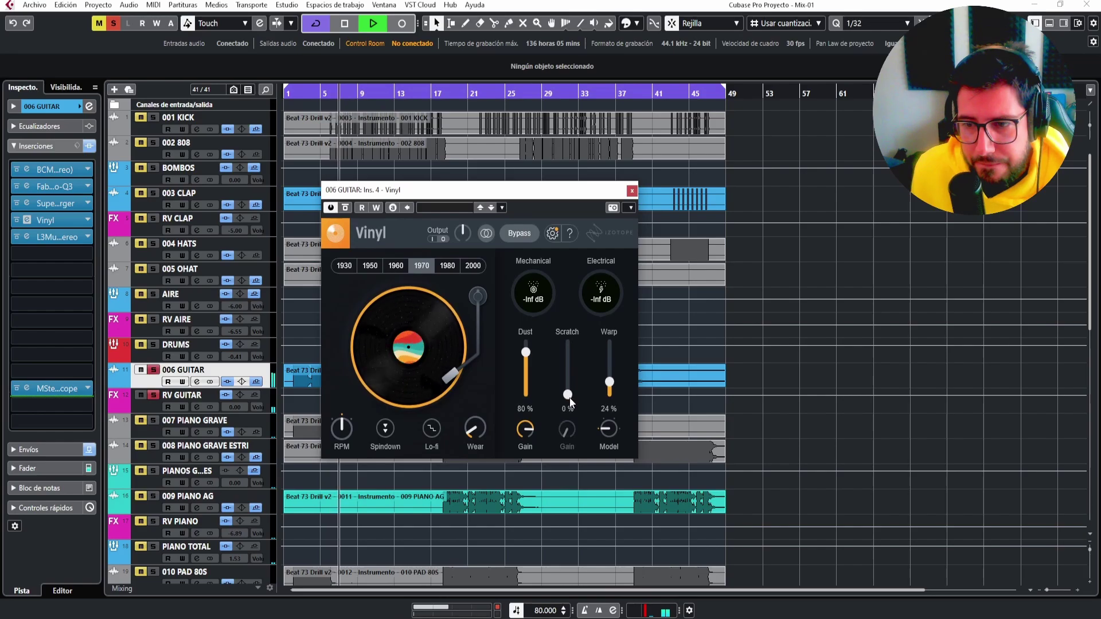
drag(526, 353, 524, 390)
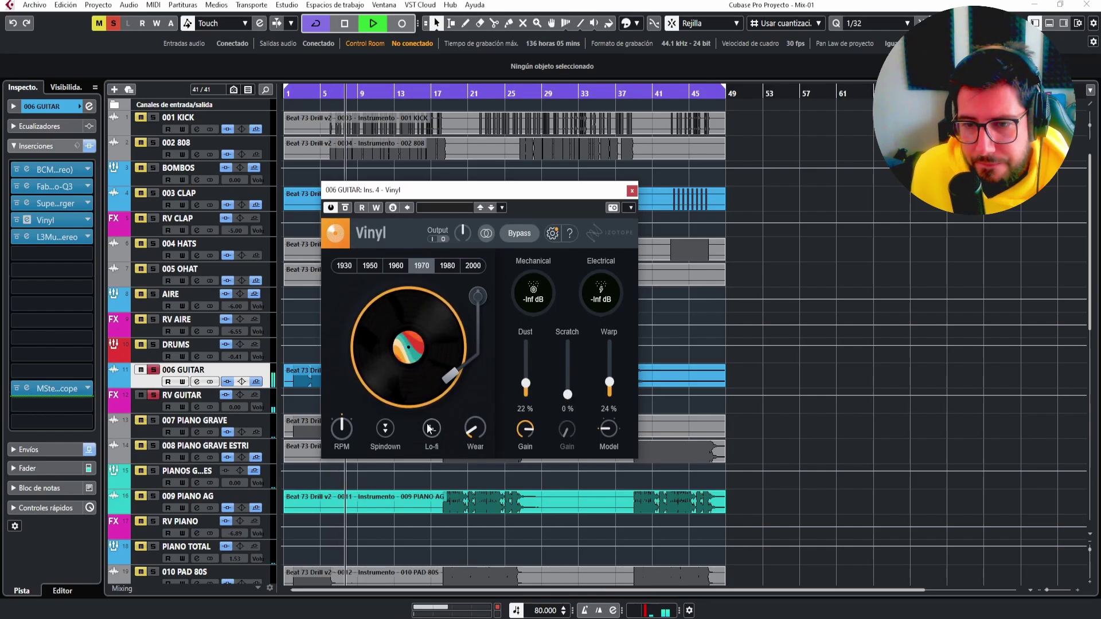
Set Vinyl's Warp to 47% and compare its decade settings on the guitar, settling on 1980.
click(430, 429)
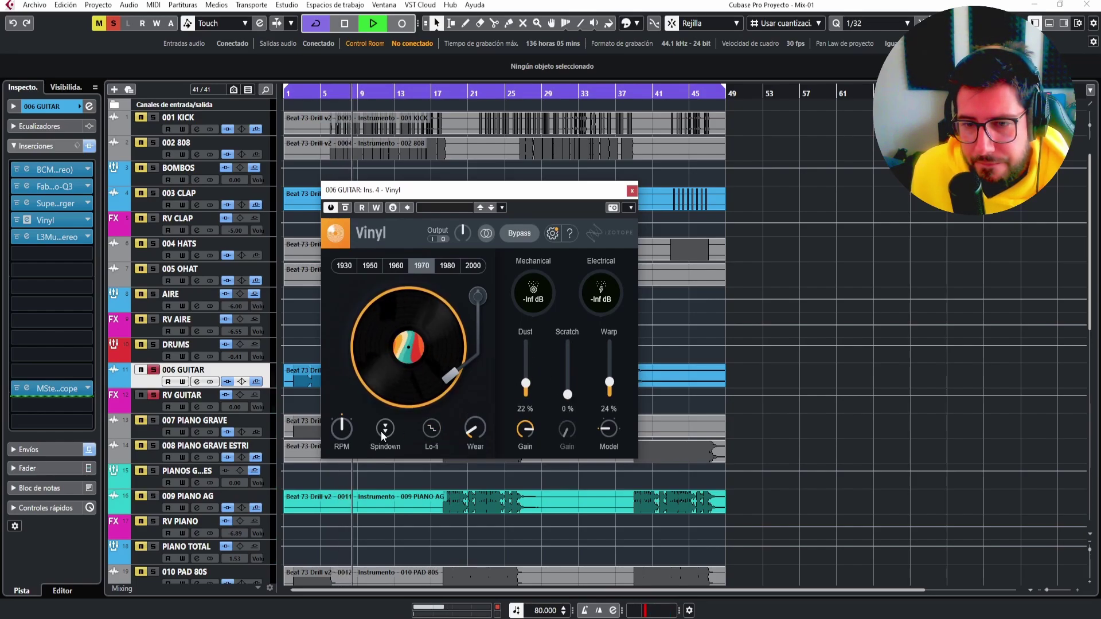
click(448, 265)
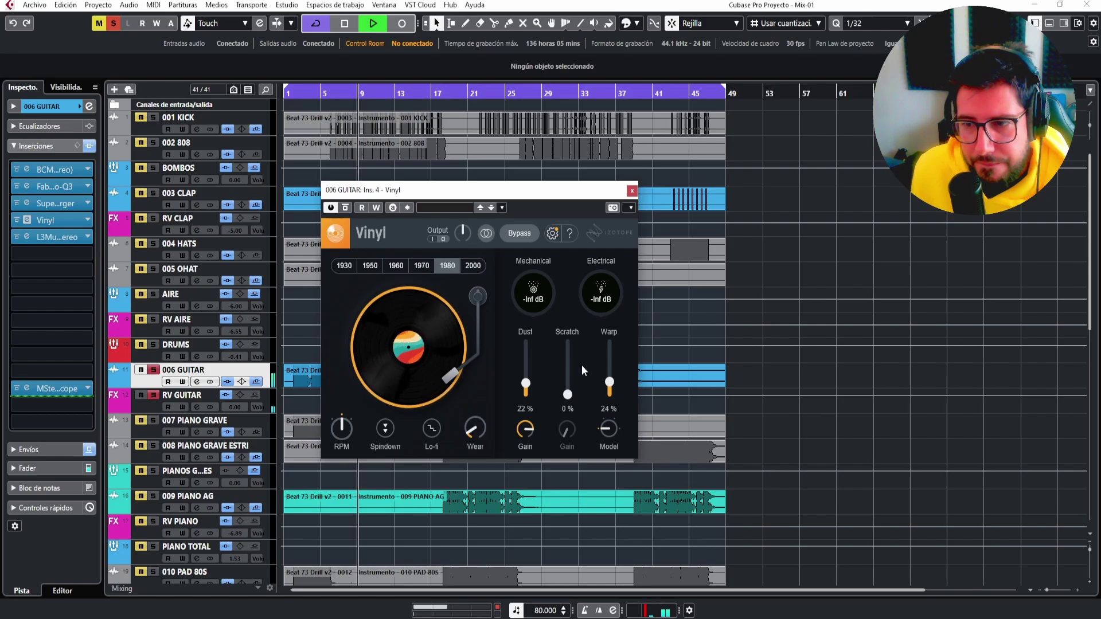
drag(610, 383, 611, 370)
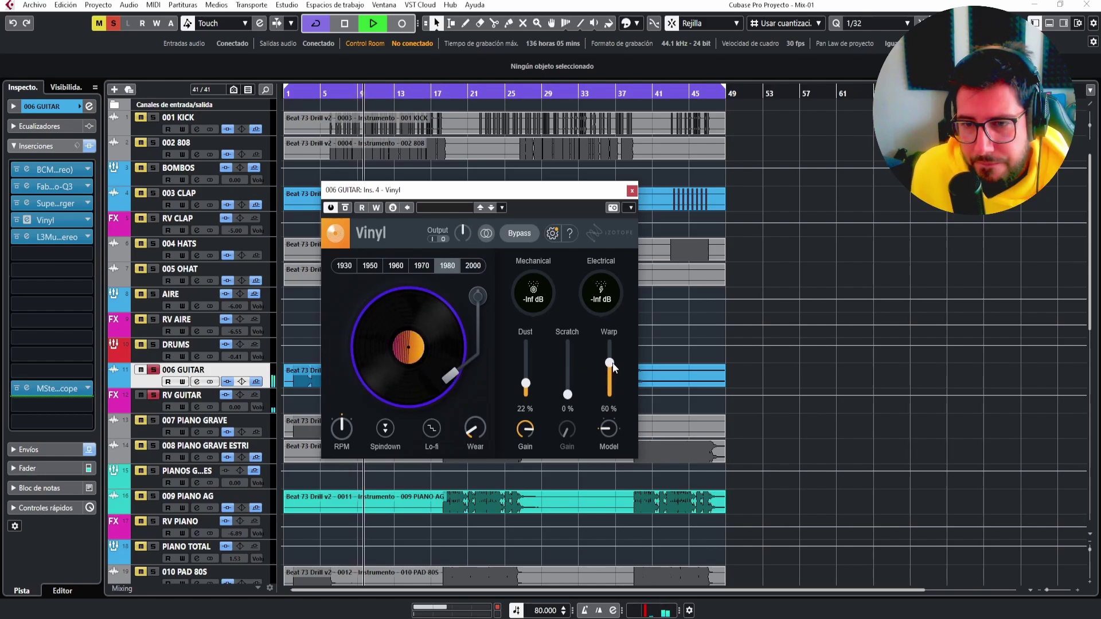
click(351, 267)
click(370, 267)
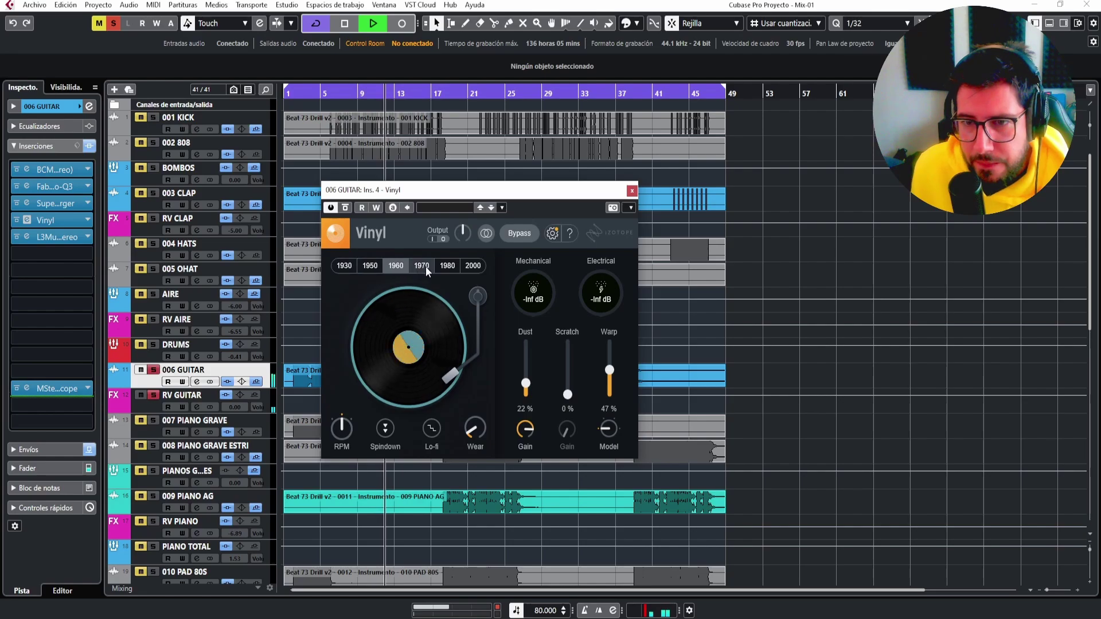
click(426, 267)
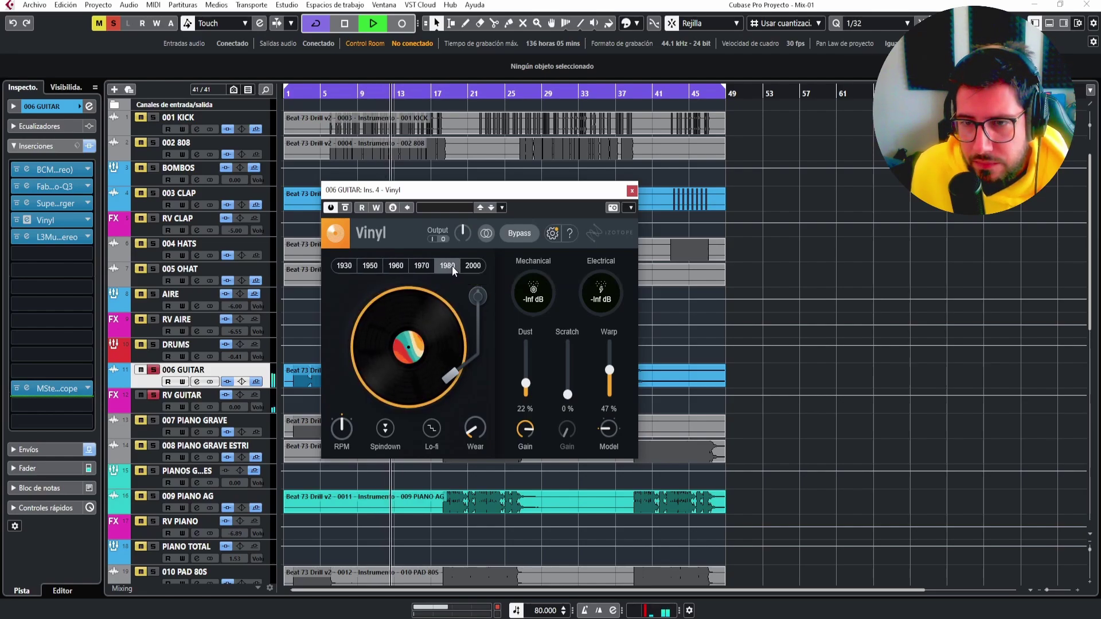
click(452, 266)
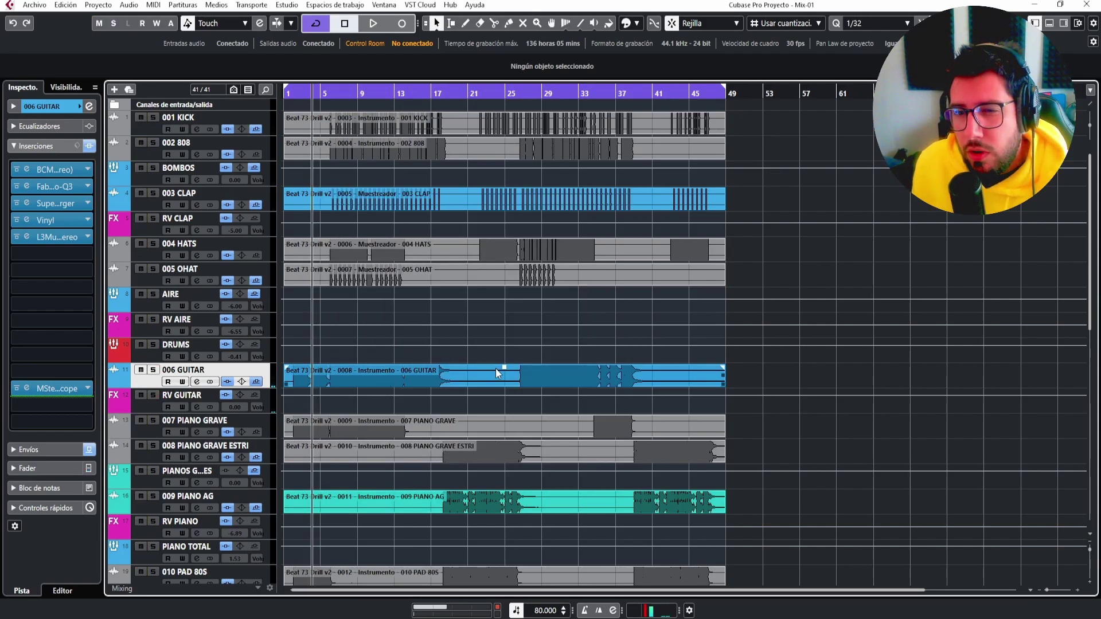
Play the section from about bar 17 and compare it with 010 PAD 80S muted and unmuted.
scroll(496, 368, down, 5)
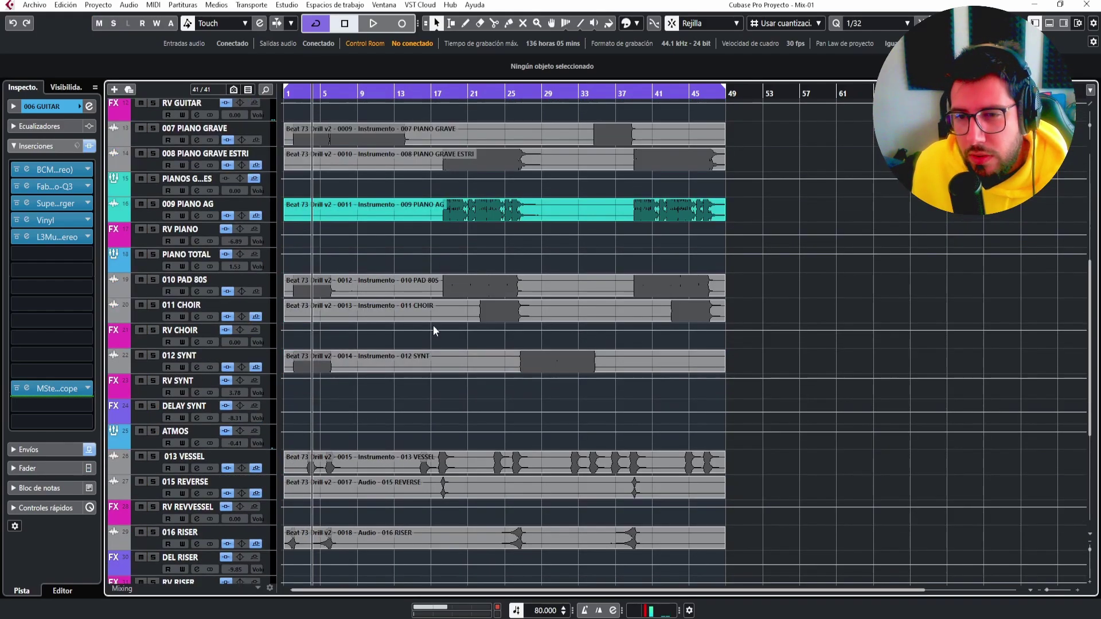
scroll(433, 326, up, 5)
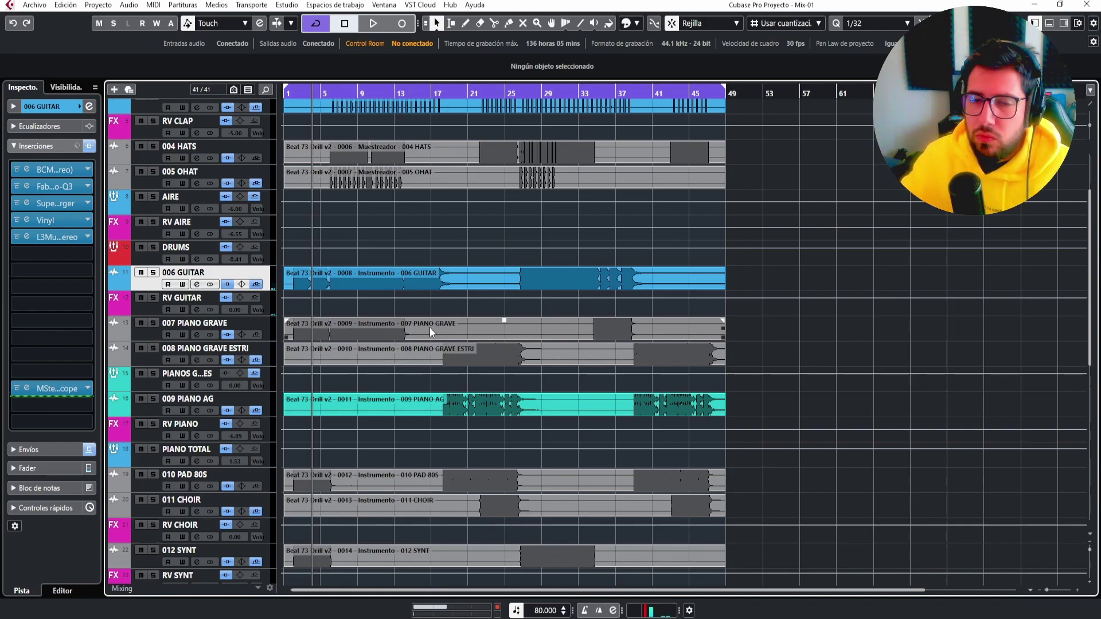
scroll(432, 384, up, 3)
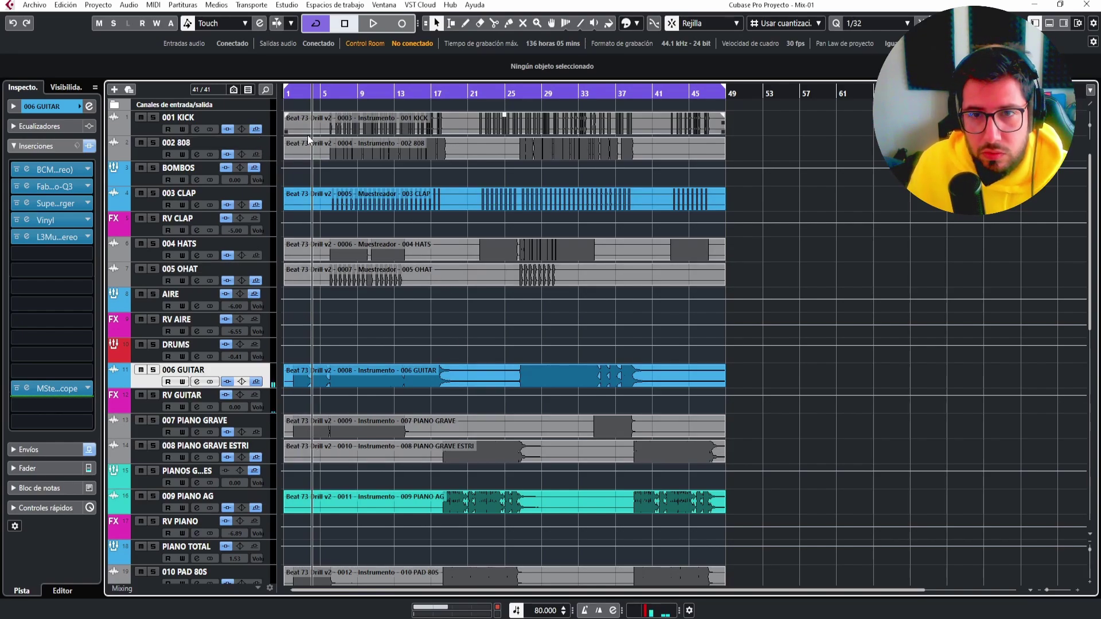
mouse_move(652, 93)
mouse_down()
mouse_move(654, 115)
mouse_move(650, 93)
mouse_up()
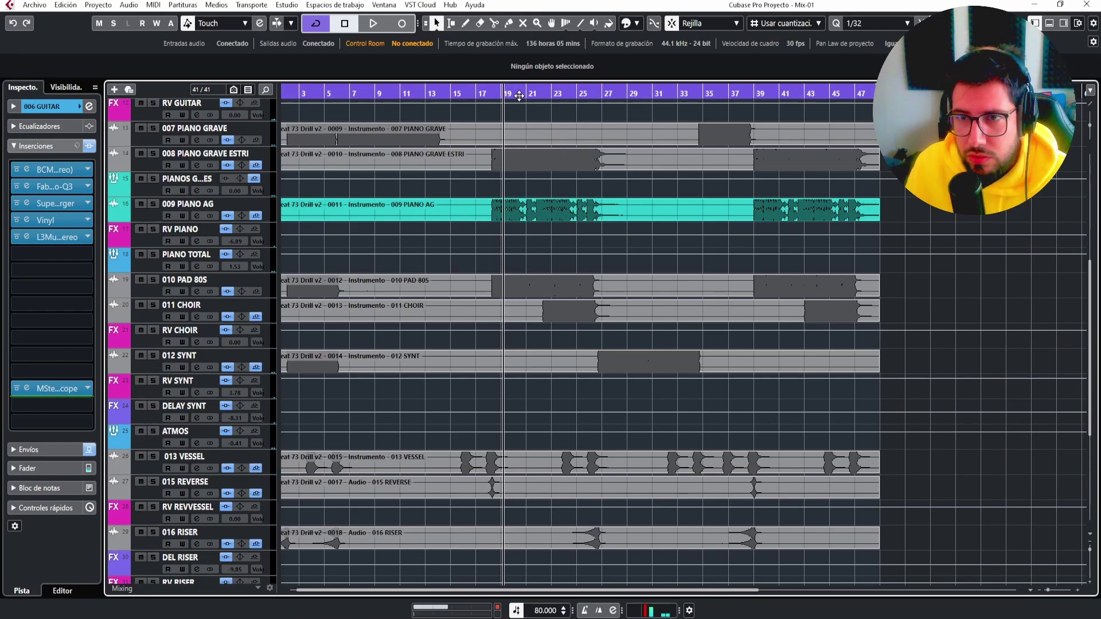
click(487, 96)
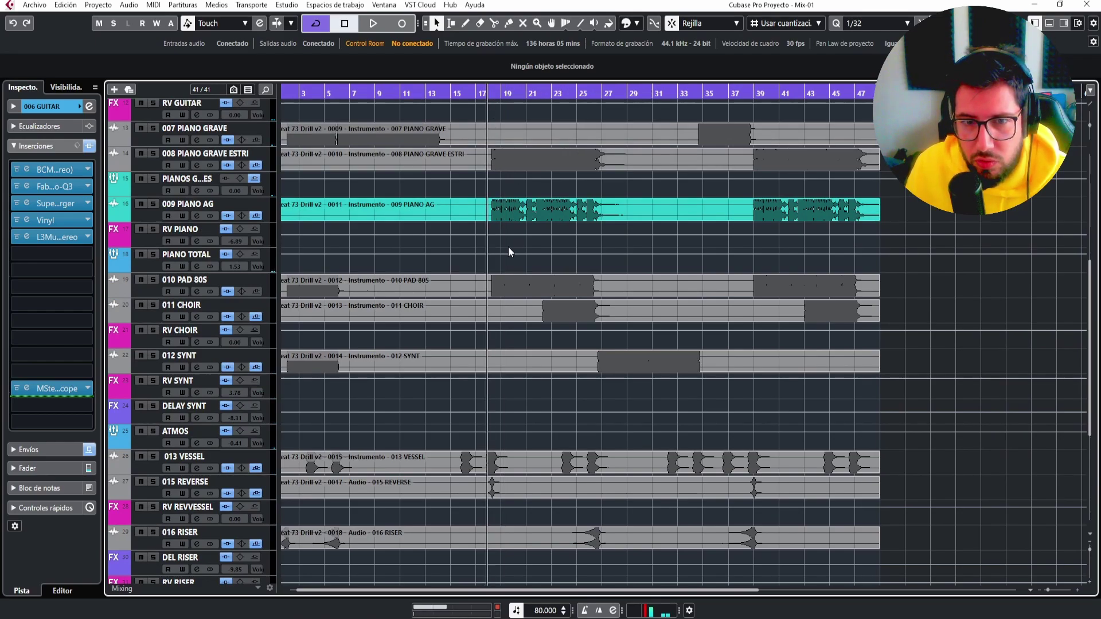
key(space)
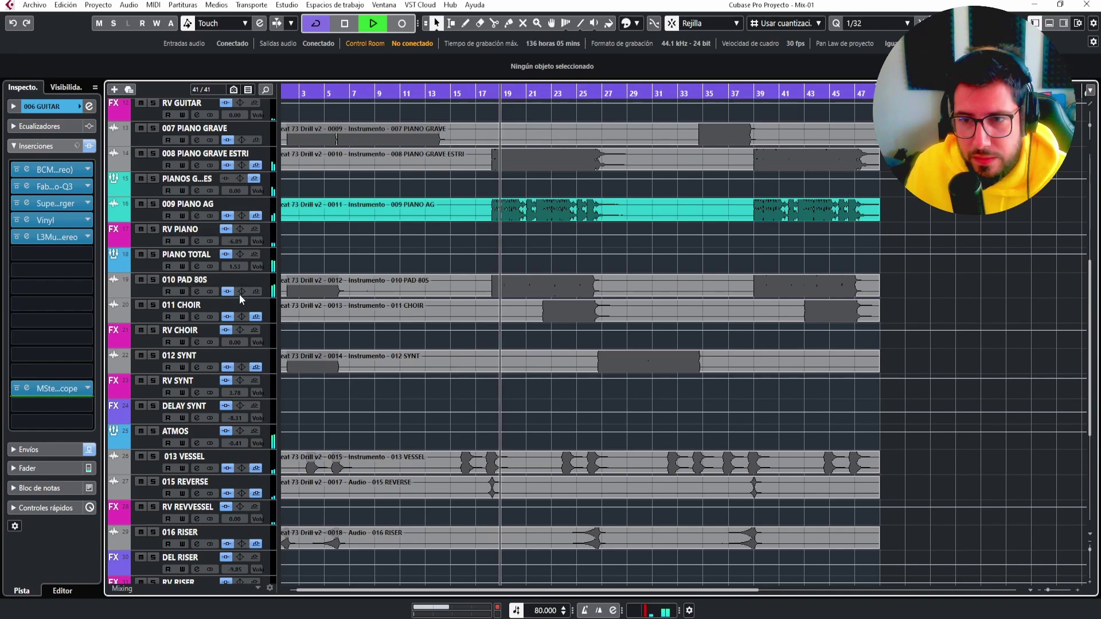
click(143, 281)
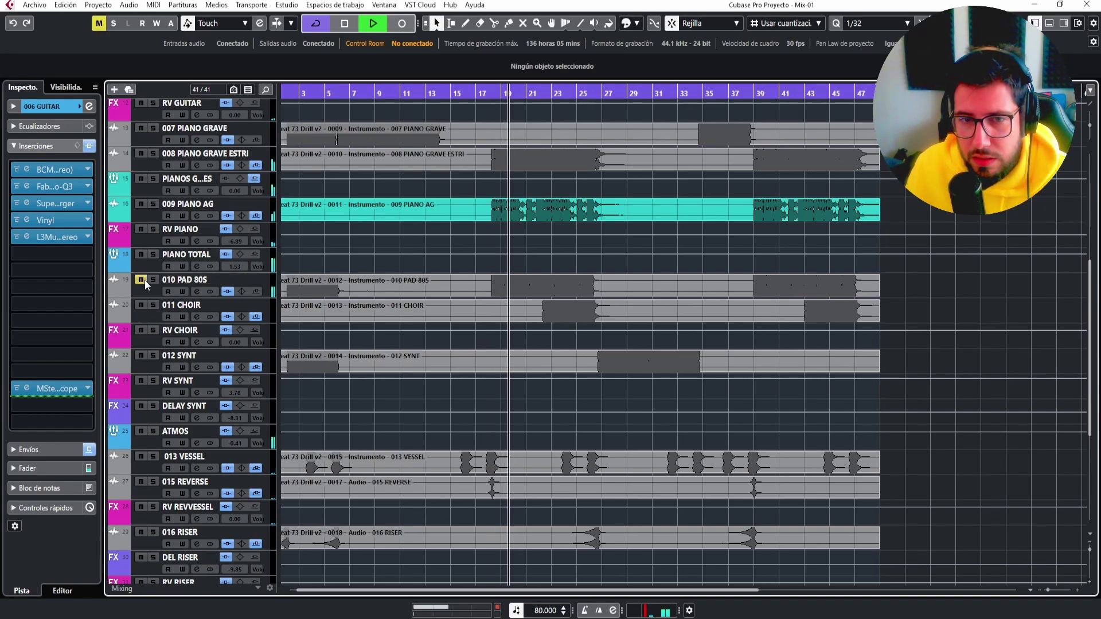
click(143, 281)
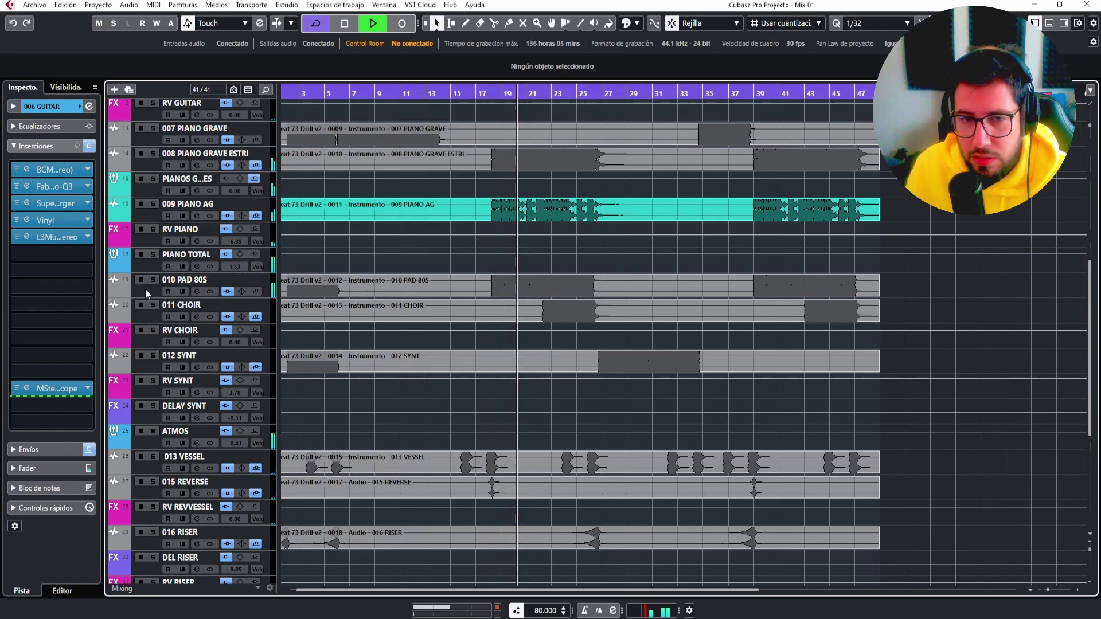
Insert FabFilter Pro-Q 3 in 010 PAD 80S's seventh insert slot and move its window clear of the track list.
click(147, 288)
key(space)
click(85, 270)
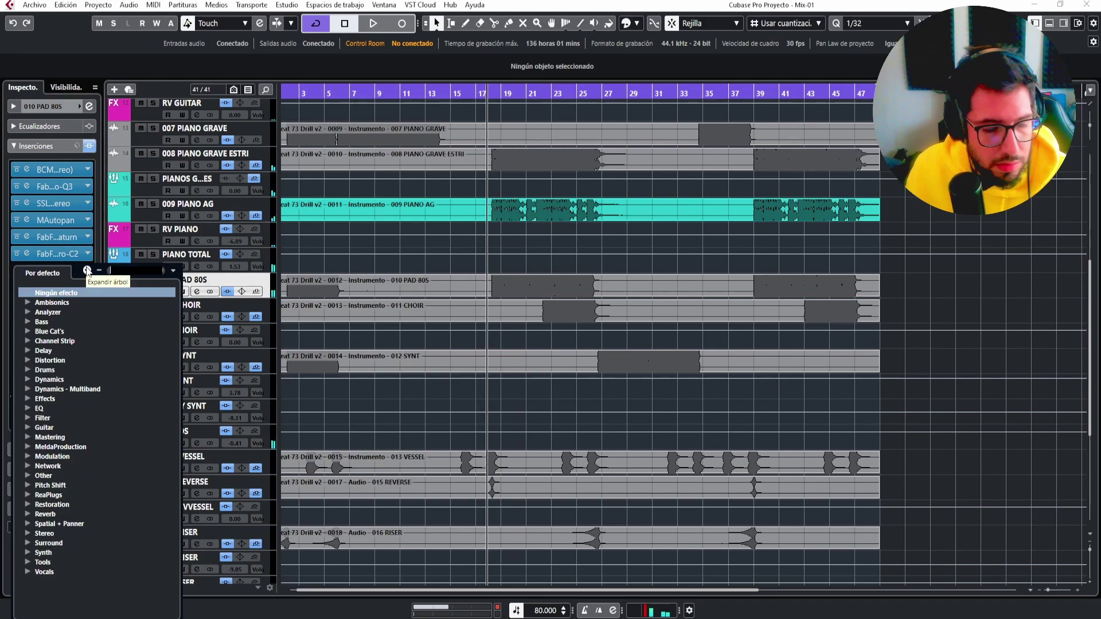
text(Q 3)
click(67, 302)
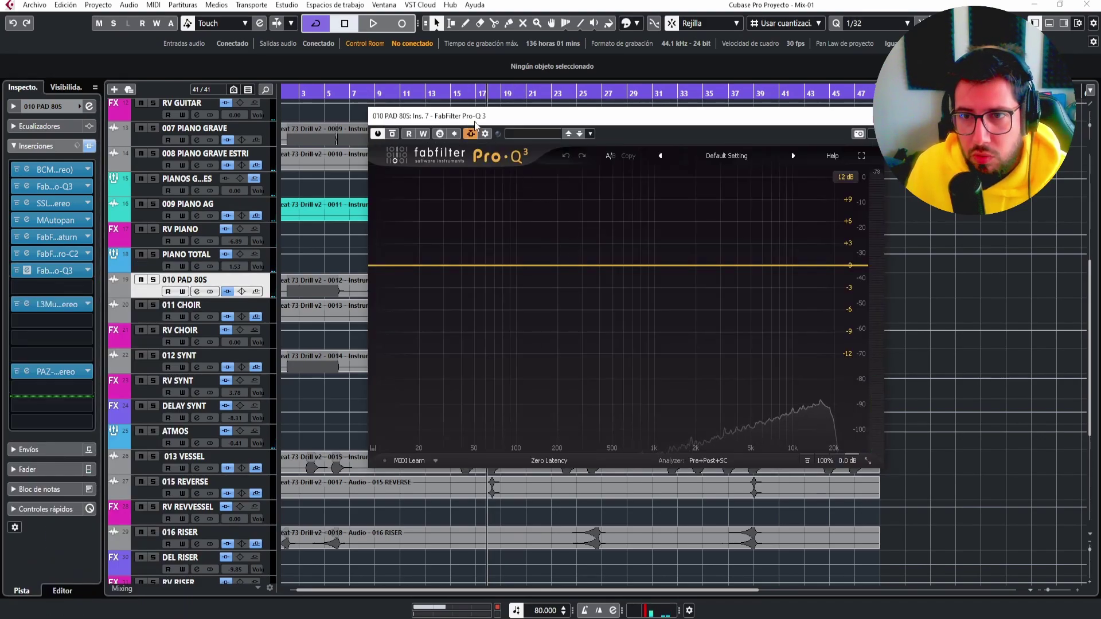
drag(474, 122, 735, 100)
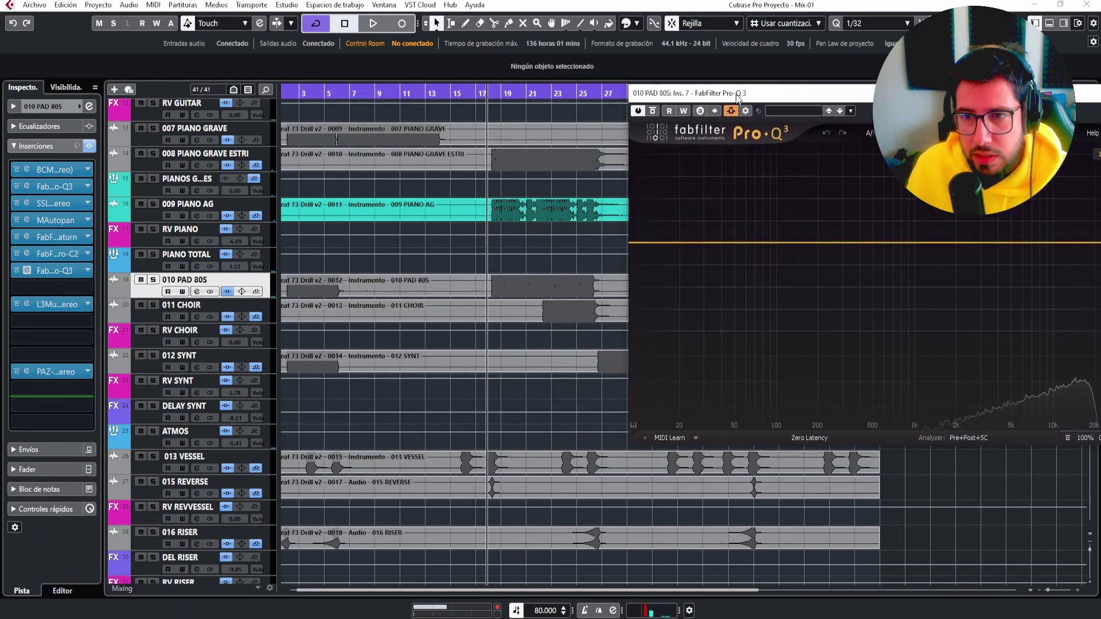
Add an active send from 008 PIANO GRAVE ESTRI to the side-chain of 010 PAD 80S's Pro-Q 3 in insert 7.
click(266, 163)
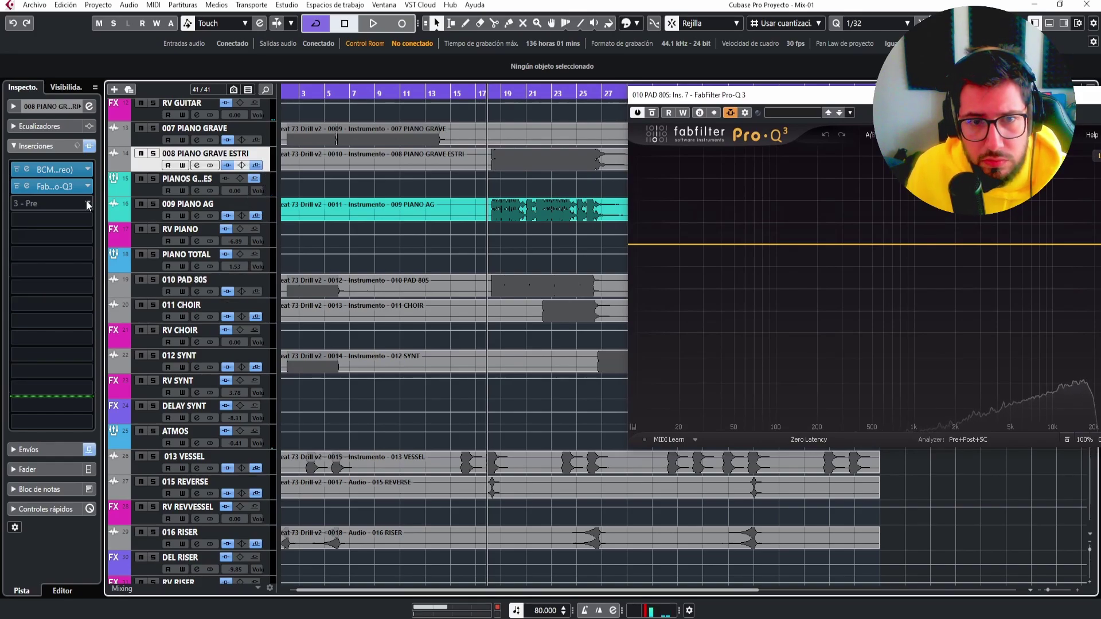
click(42, 449)
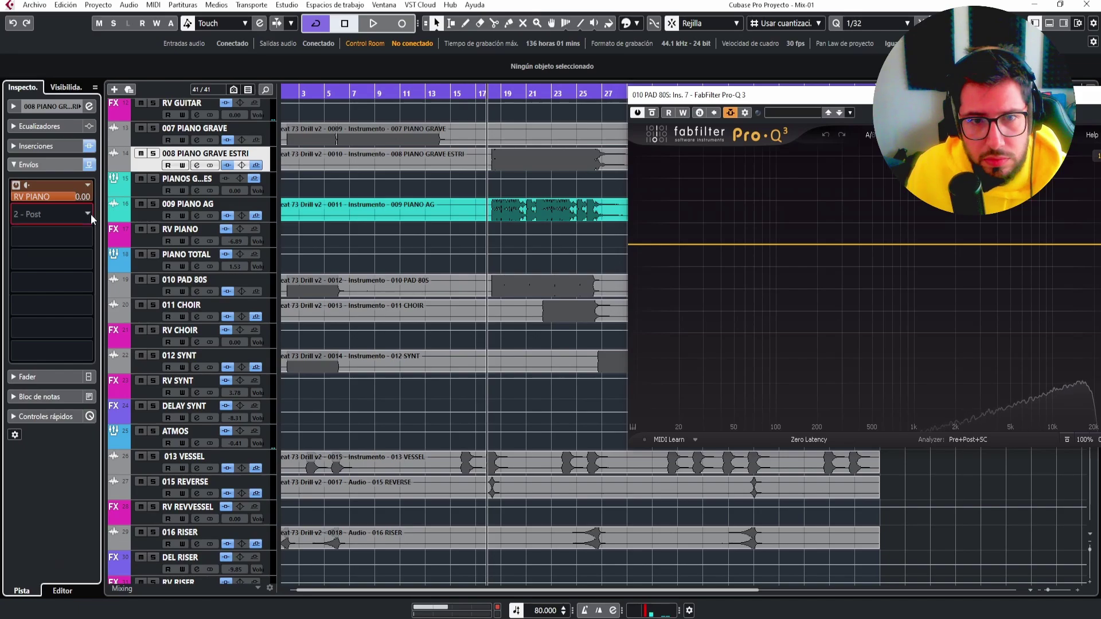
click(91, 215)
click(30, 394)
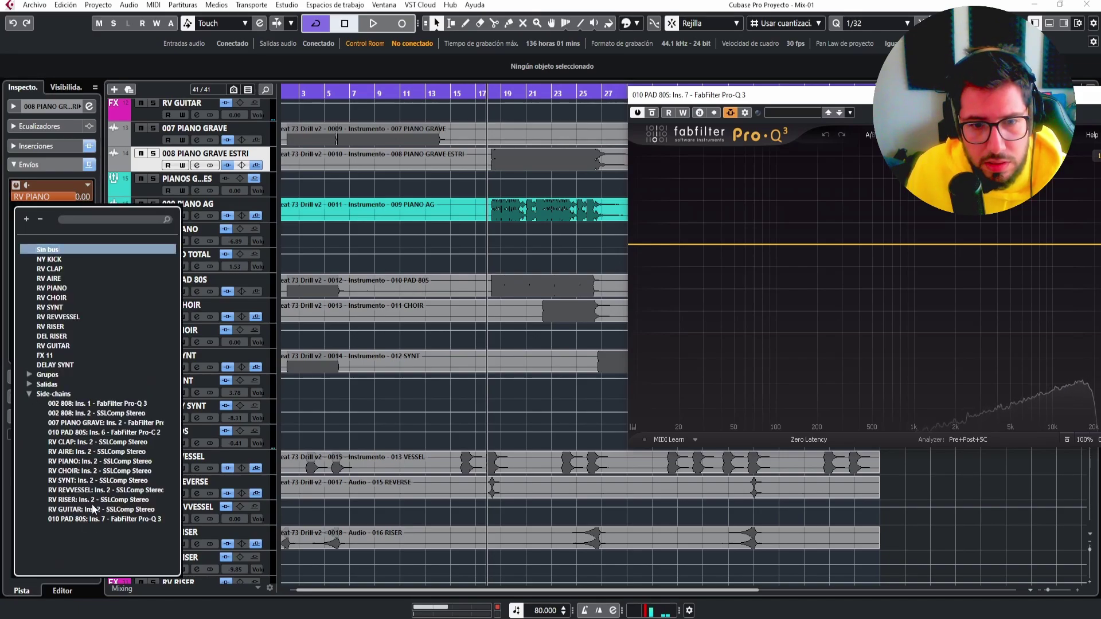
click(89, 519)
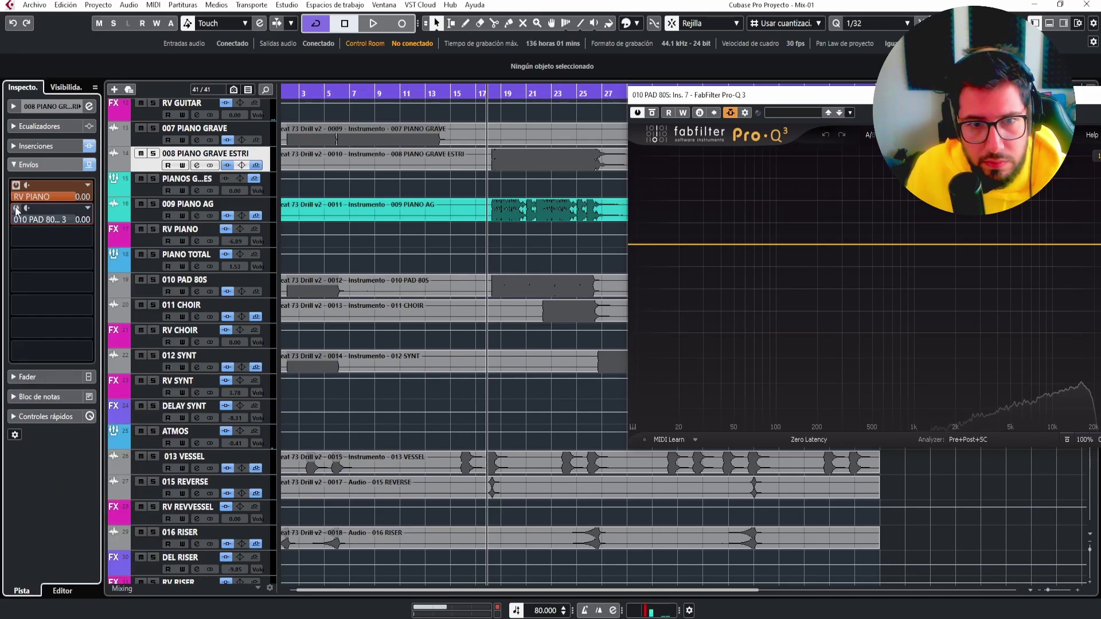
click(16, 209)
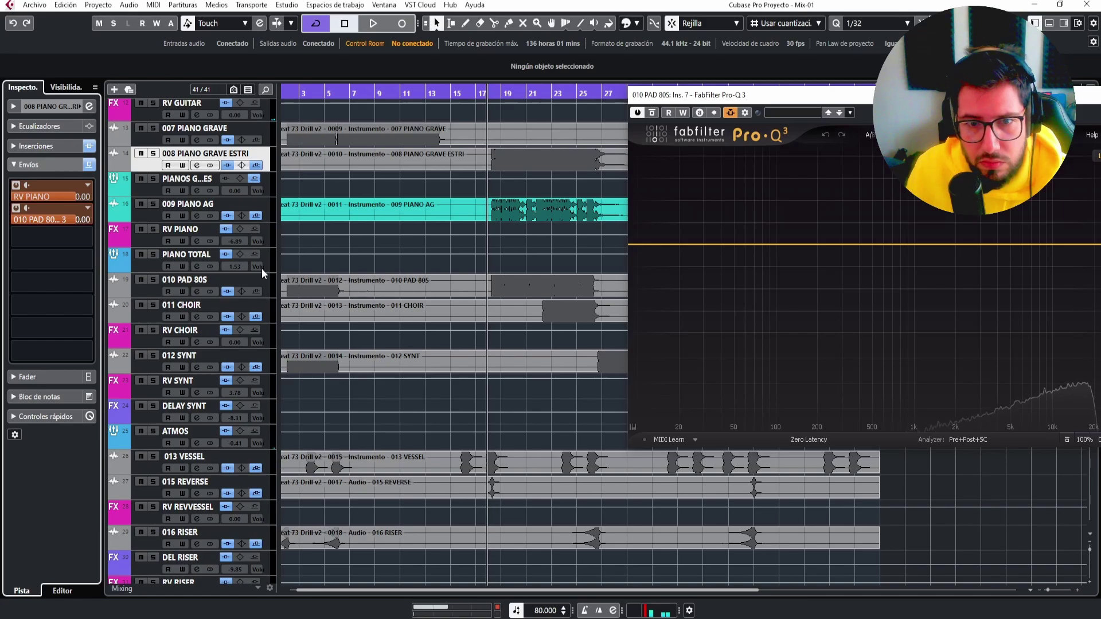
Route 009 PIANO AG's third send to the side-chain of 010 PAD 80S's Pro-Q 3 in insert 7 and activate it.
click(267, 217)
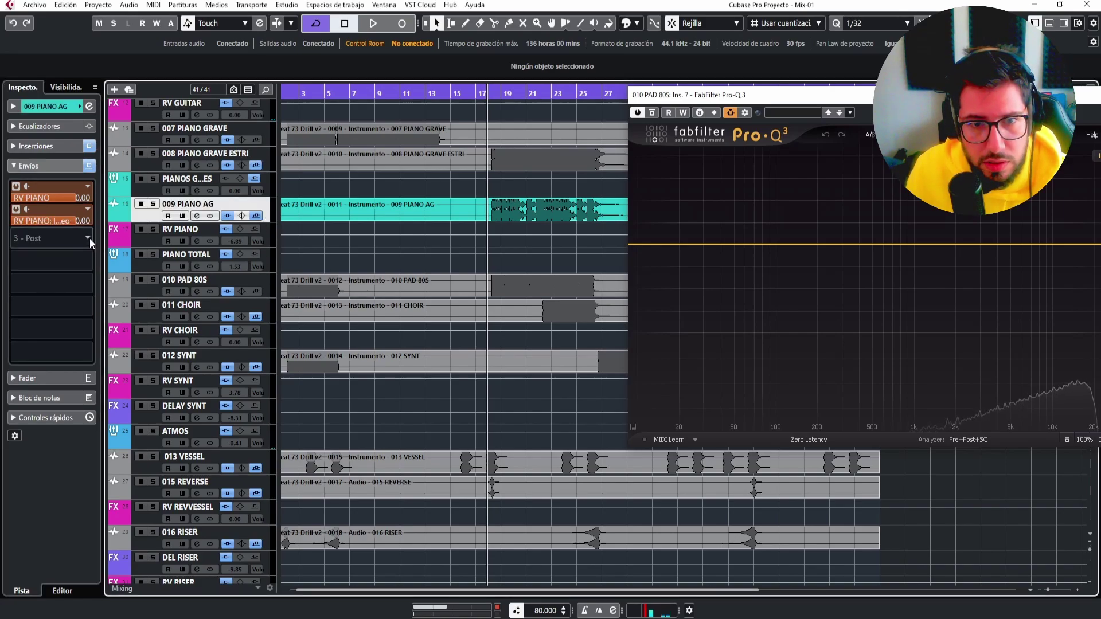
click(90, 239)
click(29, 418)
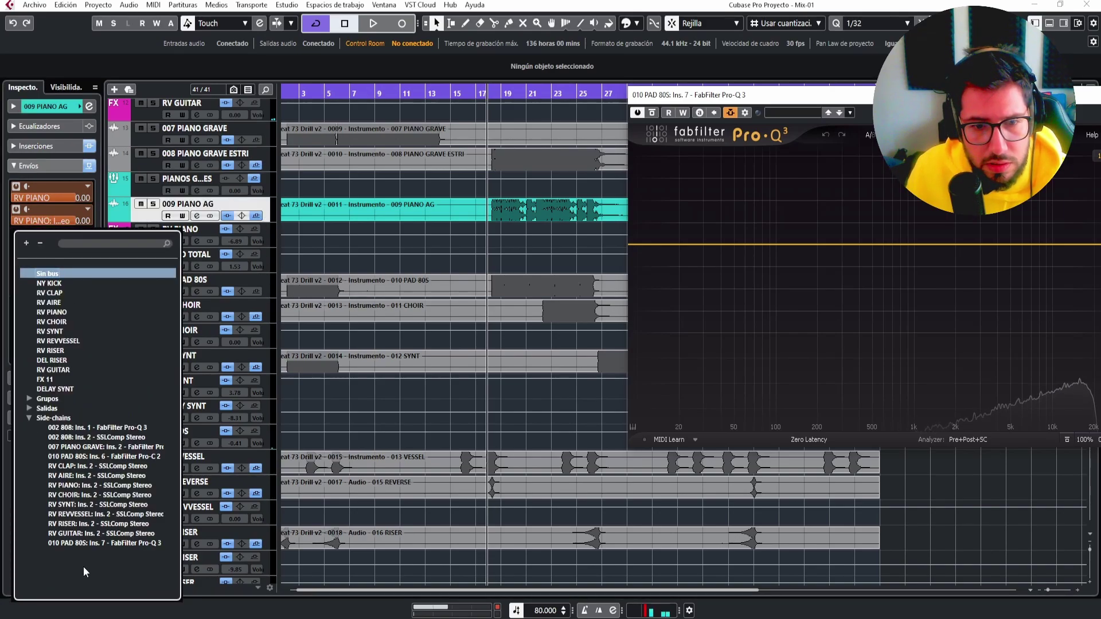
click(82, 544)
click(17, 233)
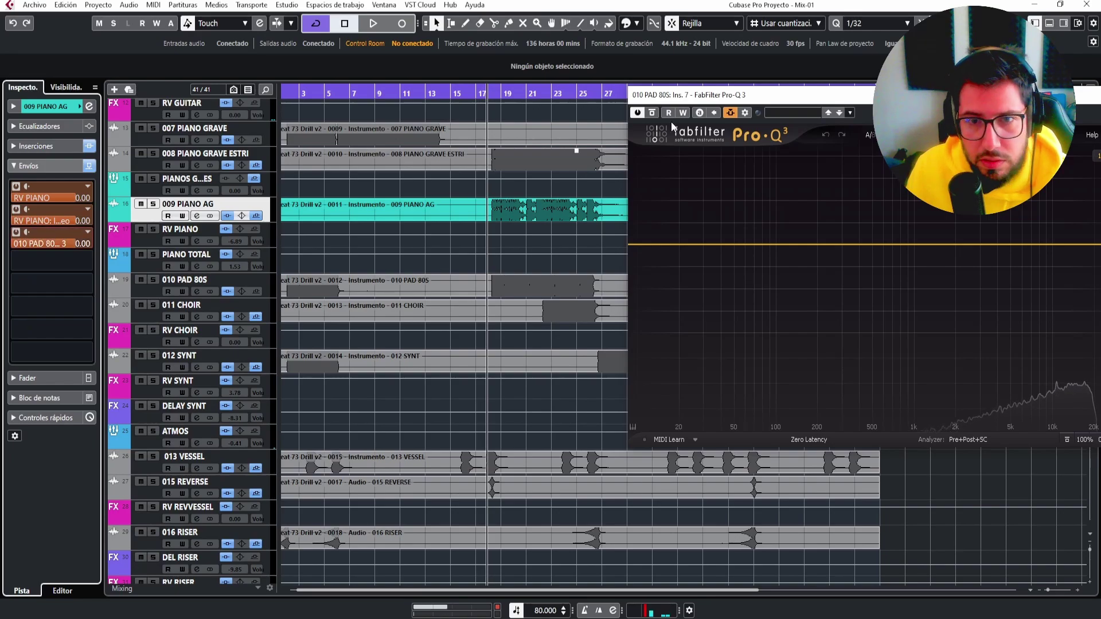
Add EQ bands at about 402 Hz and 814 Hz in 010 PAD 80S's Pro-Q 3 while the section plays.
drag(708, 103, 386, 66)
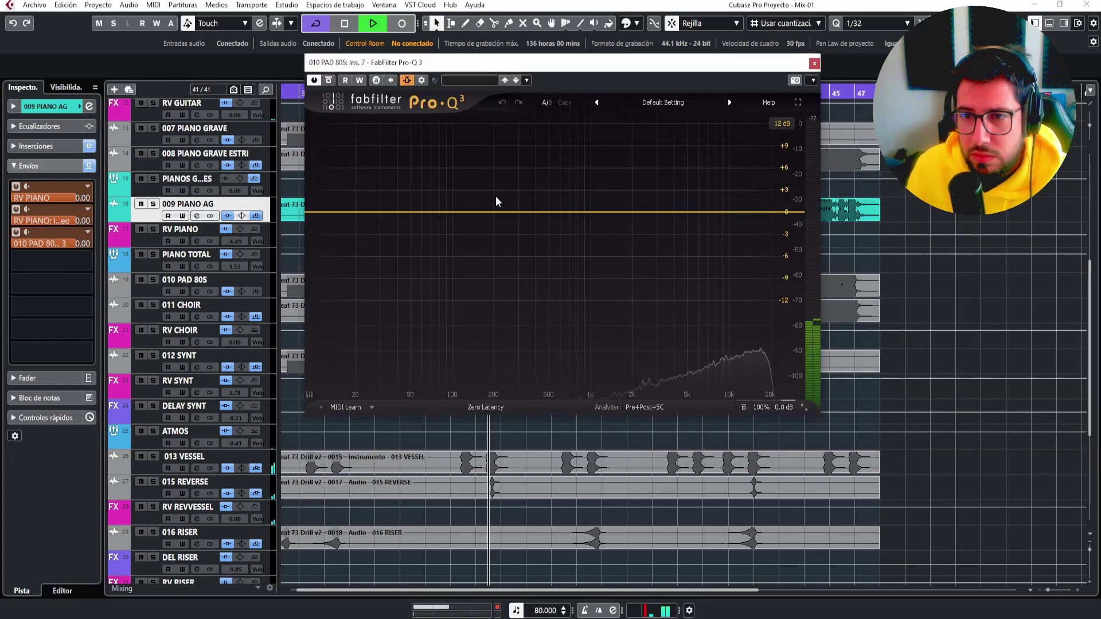
click(536, 212)
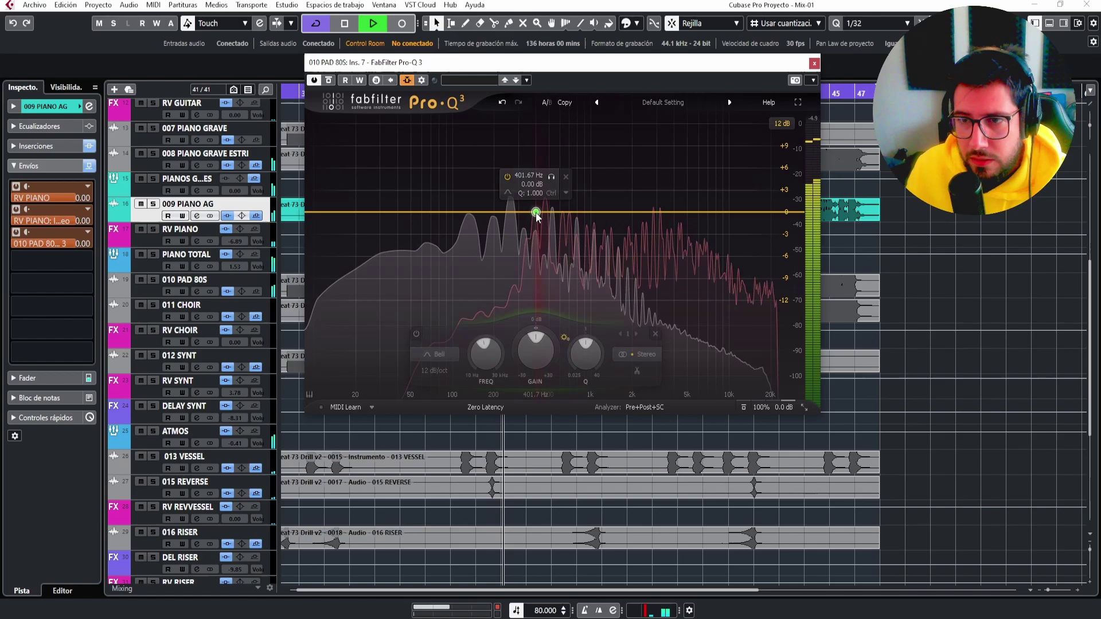
click(578, 212)
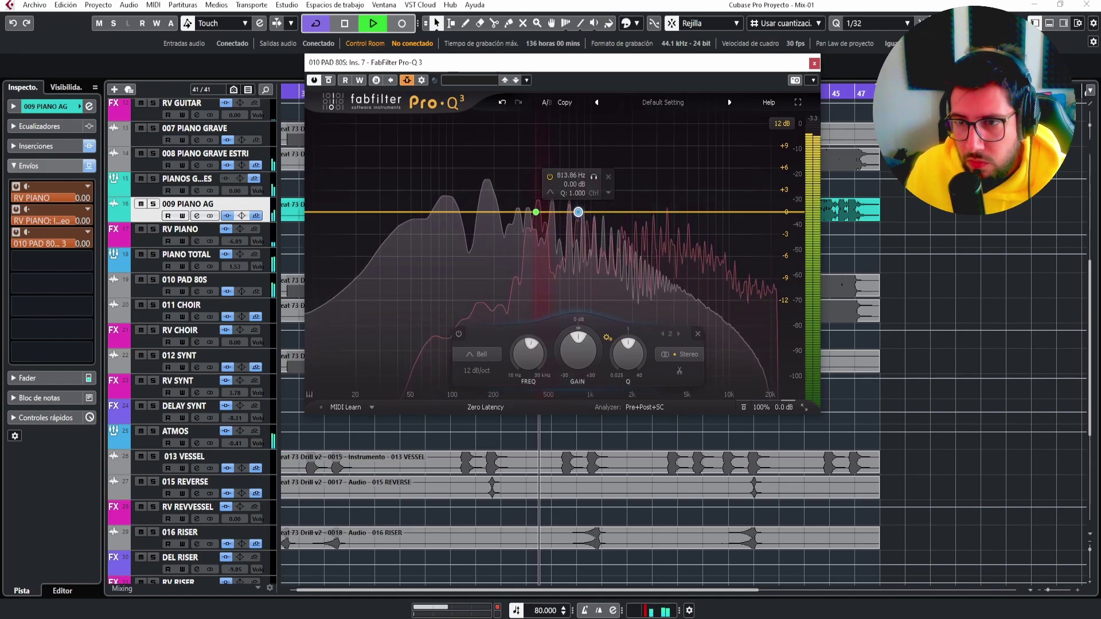
key(space)
Make the 402 Hz band a side-chained dynamic cut of about 5 dB with Q 3.809 and a manual threshold of about -25.6 dB.
click(536, 213)
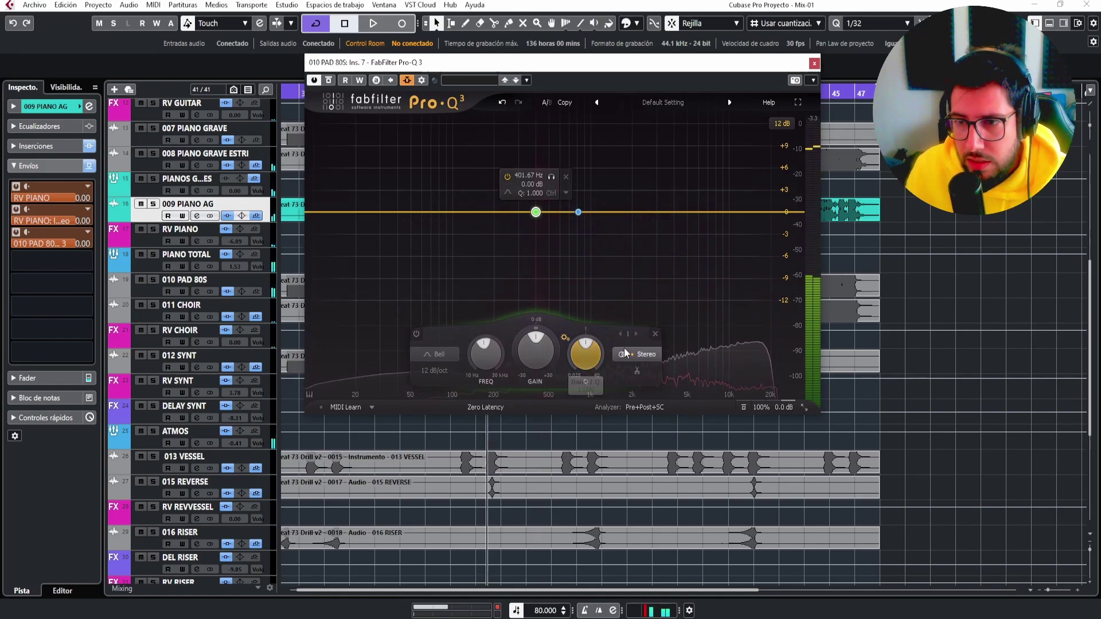
drag(536, 329, 522, 386)
drag(587, 374, 519, 298)
click(530, 319)
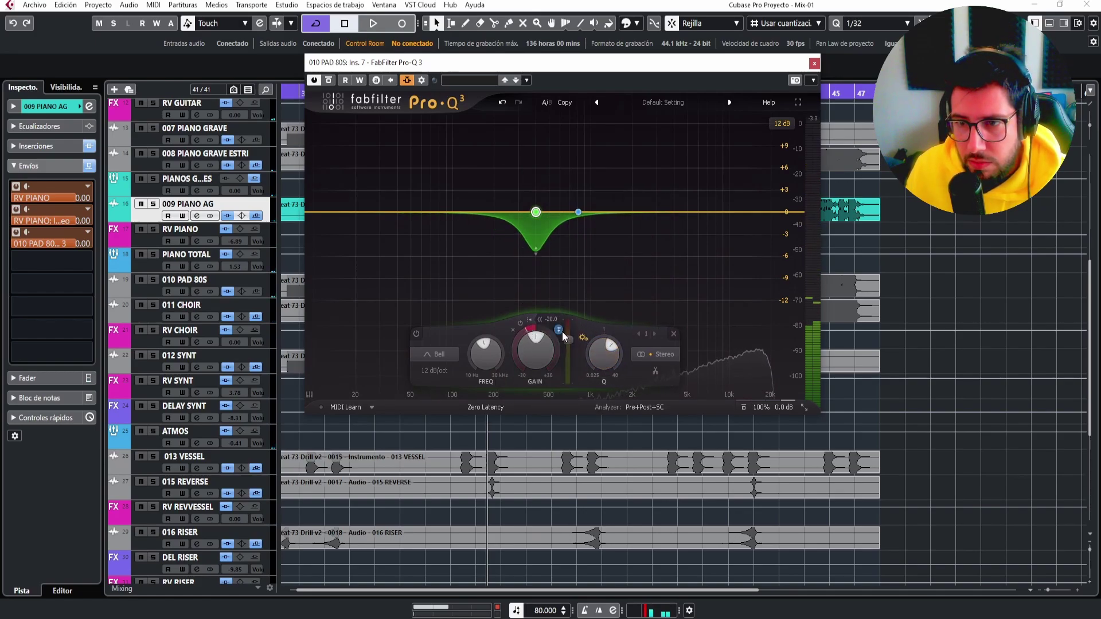
key(space)
drag(570, 338, 612, 339)
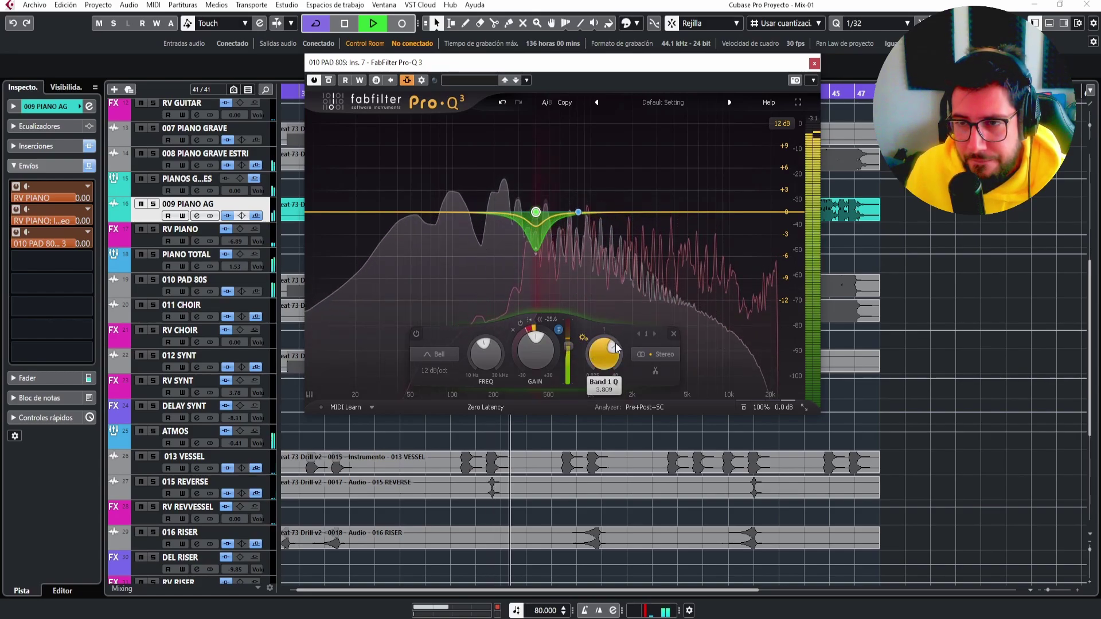
Shift the upper EQ band to about 830 Hz and make it process only the Side signal.
click(578, 213)
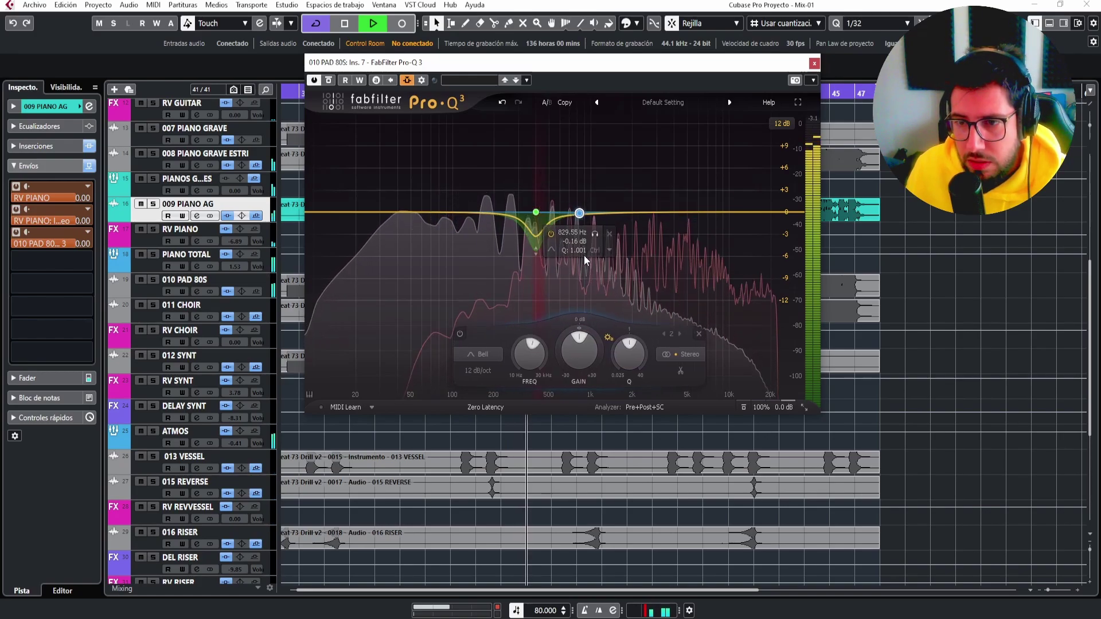
key(space)
click(675, 356)
click(689, 340)
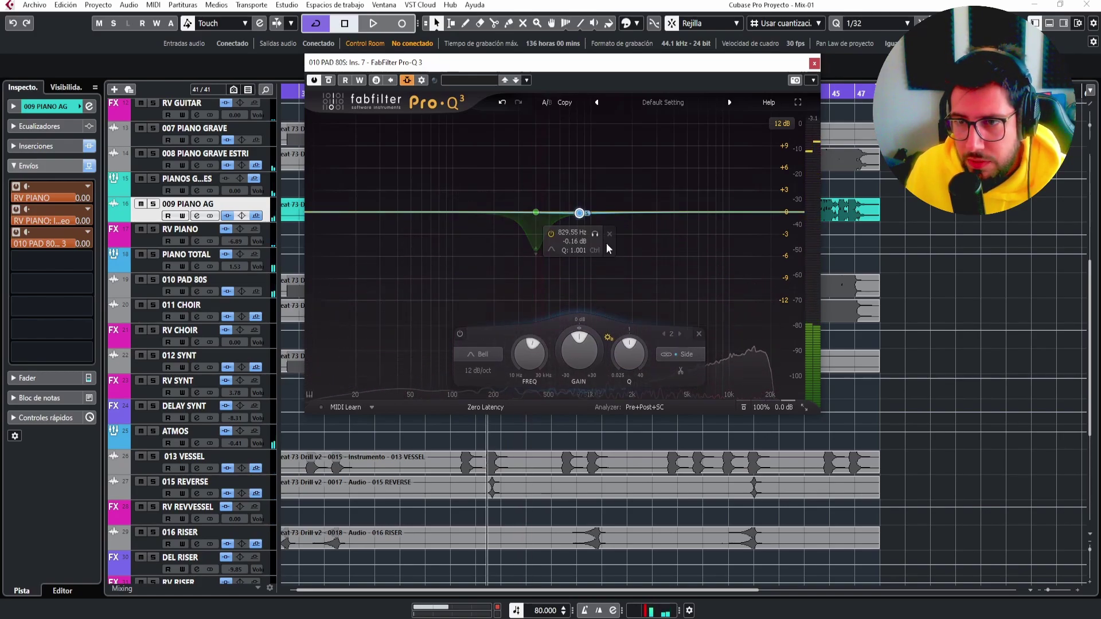
key(space)
Give the 830 Hz Side band a dynamic cut of about 3 dB with a manual threshold triggered by the external side-chain.
click(536, 214)
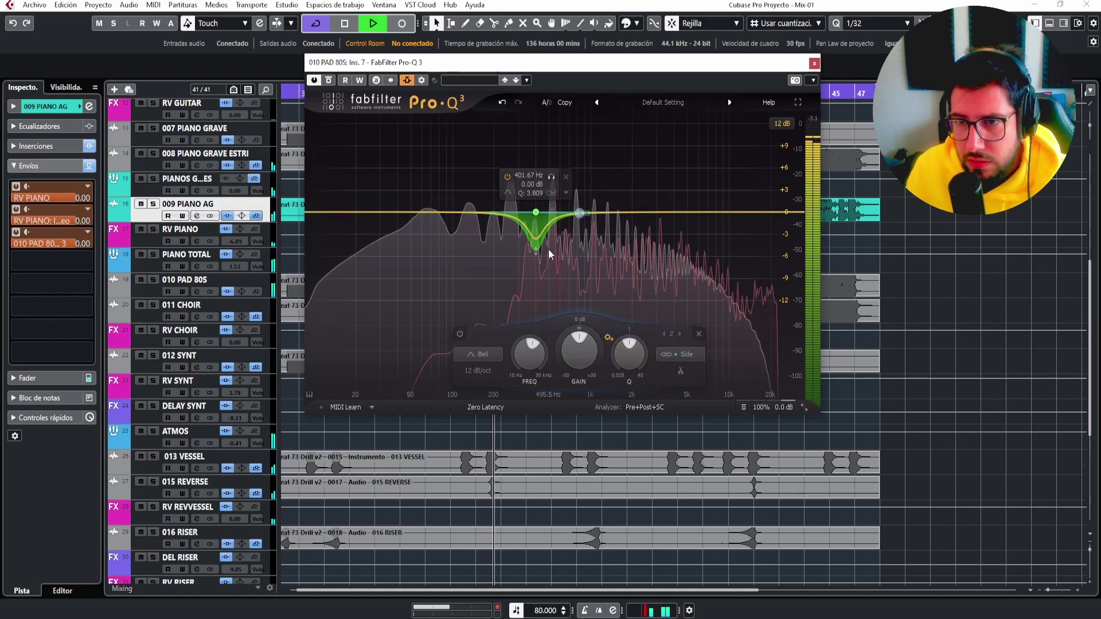
click(580, 214)
mouse_move(593, 337)
mouse_down()
mouse_move(641, 380)
mouse_move(614, 344)
mouse_up()
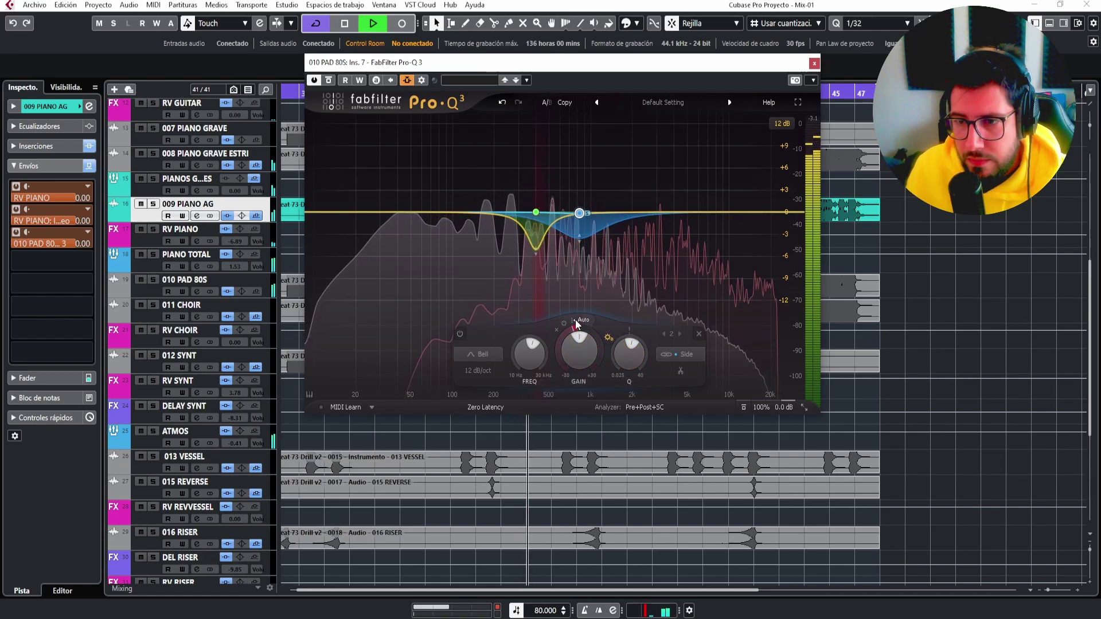
click(575, 319)
click(601, 330)
drag(613, 342, 614, 343)
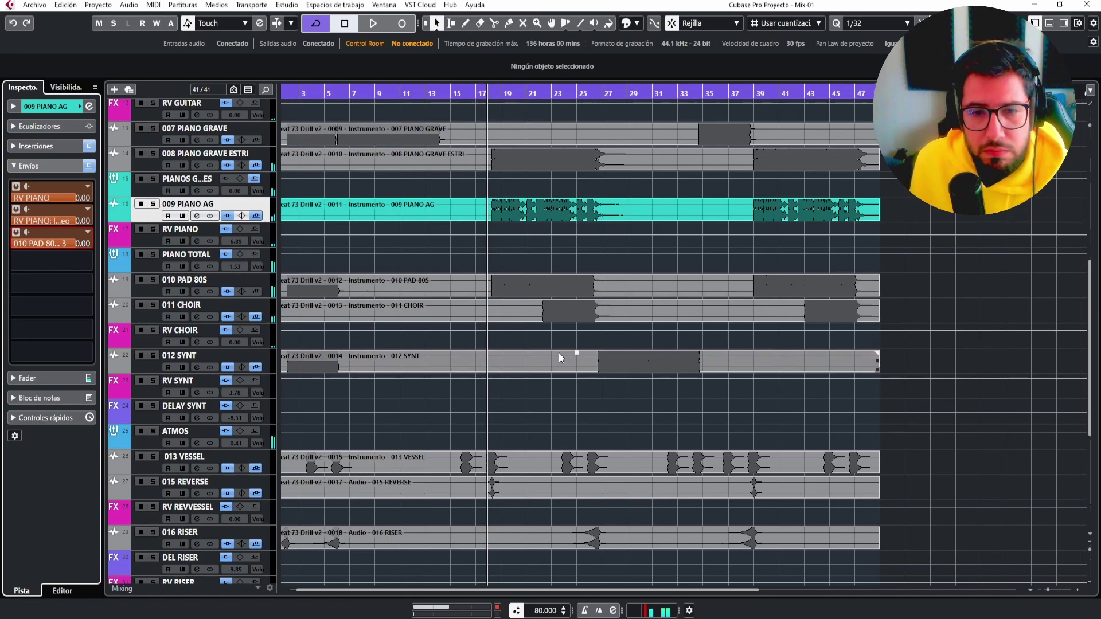
Play the section from about bar 18 to check the pad against the pianos in the full arrangement.
scroll(517, 374, down, 2)
key(space)
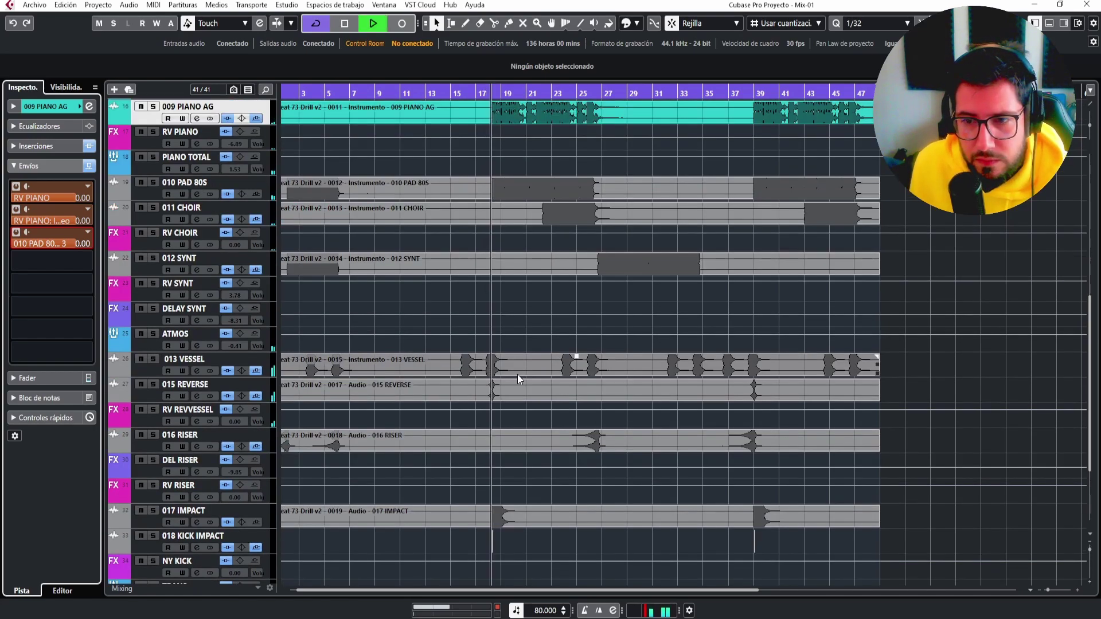
scroll(658, 361, up, 5)
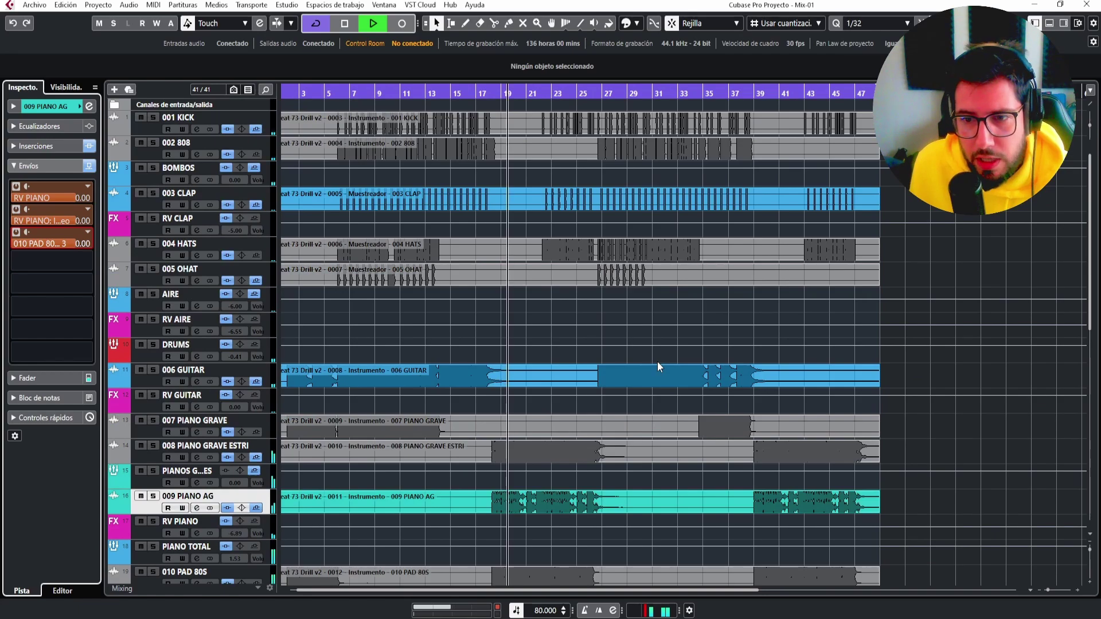
scroll(658, 364, down, 2)
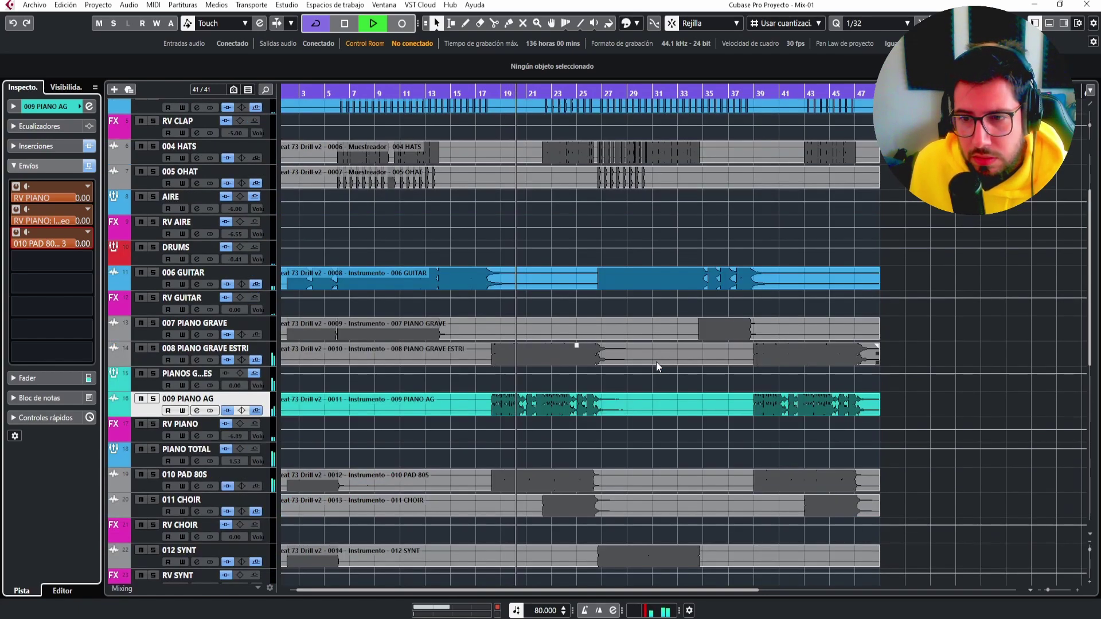
key(space)
Insert SSLEQ Stereo in 011 CHOIR's sixth insert slot.
scroll(553, 405, down, 2)
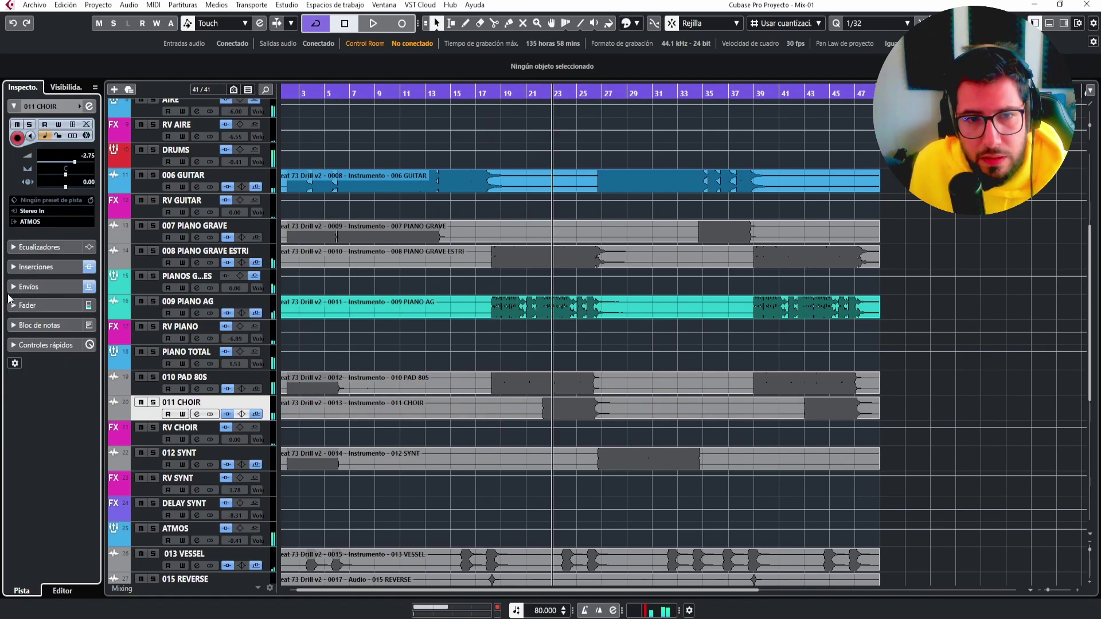
click(17, 268)
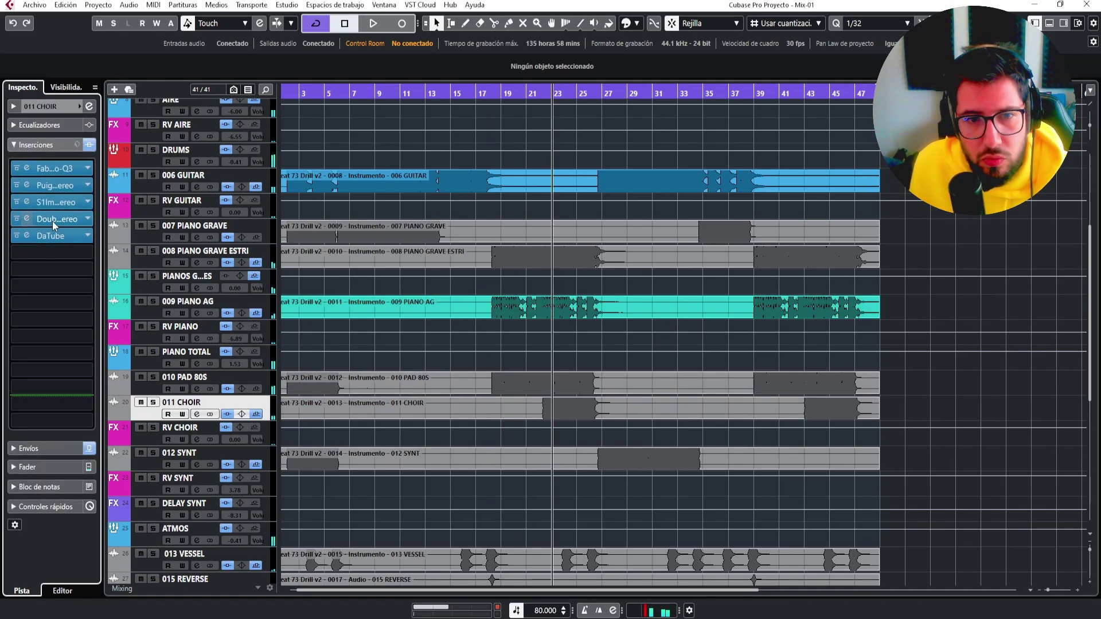
click(88, 253)
text(SSL)
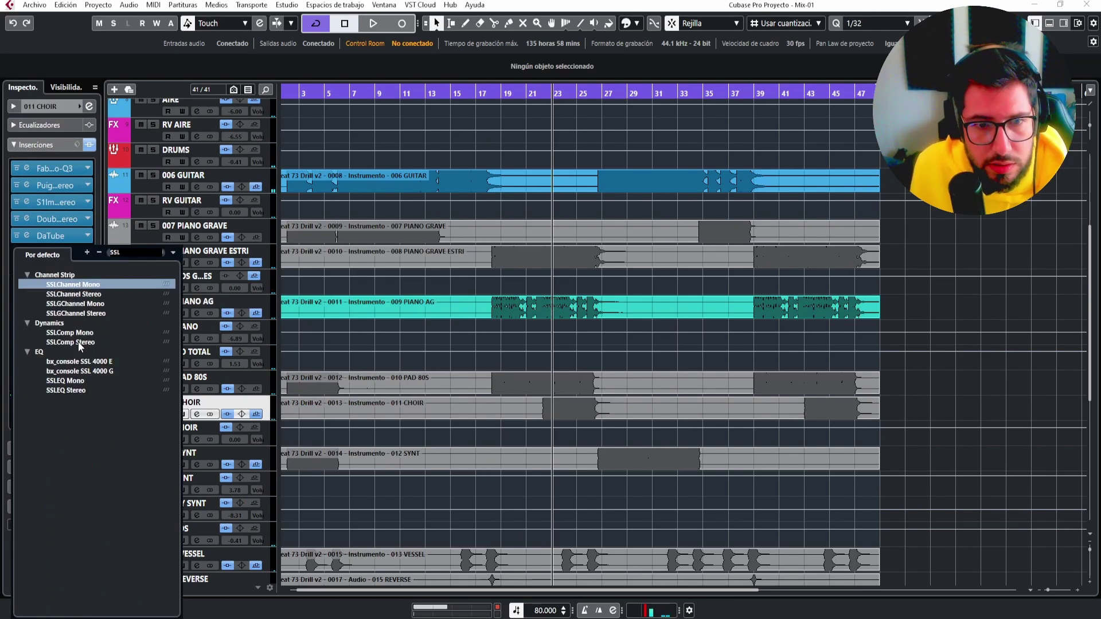
click(70, 389)
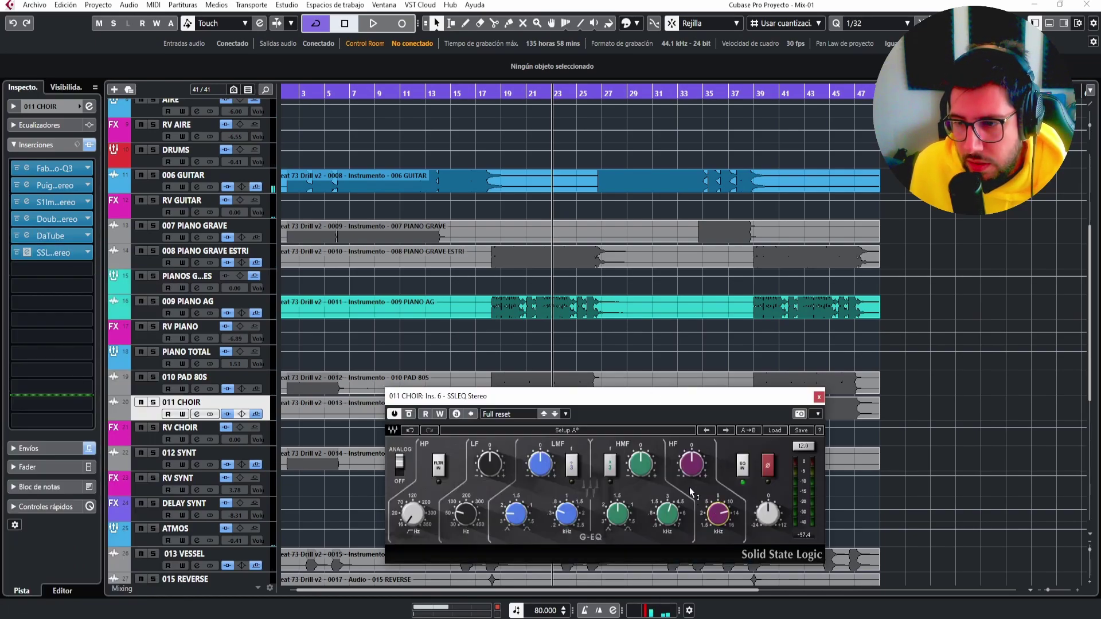
Boost the HF gain in 011 CHOIR's SSLEQ while the choir section plays.
key(space)
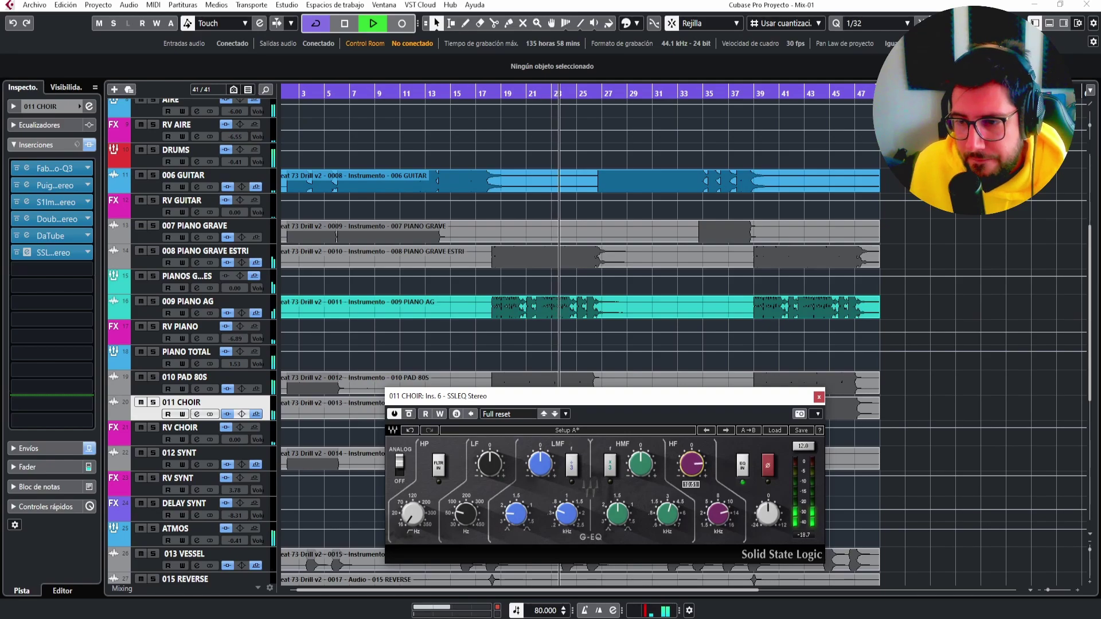
drag(692, 464, 692, 461)
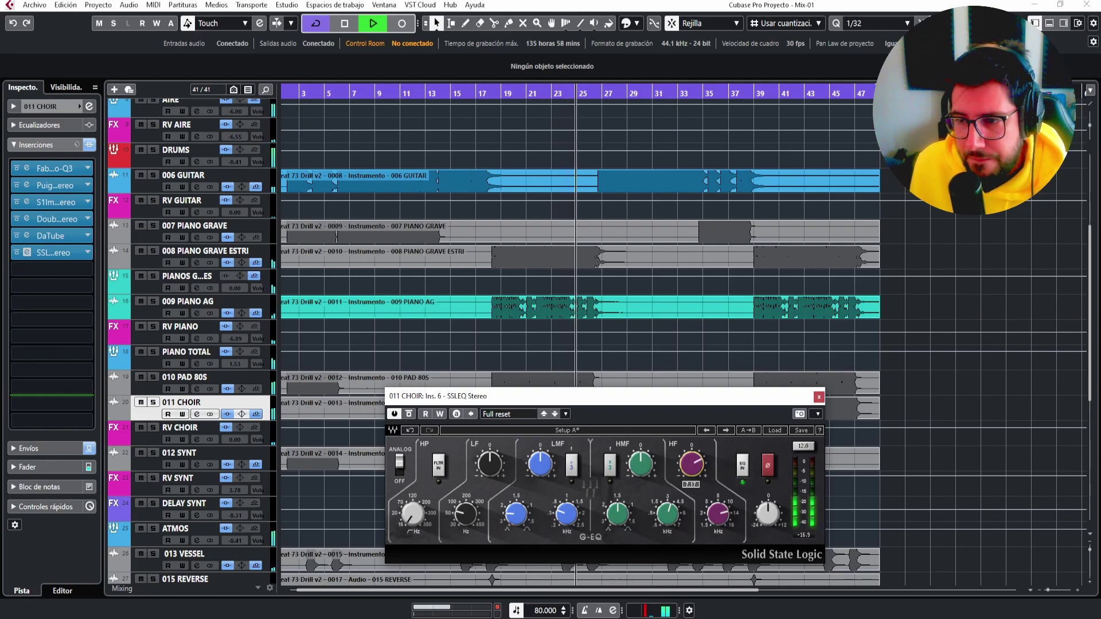
drag(692, 464, 670, 465)
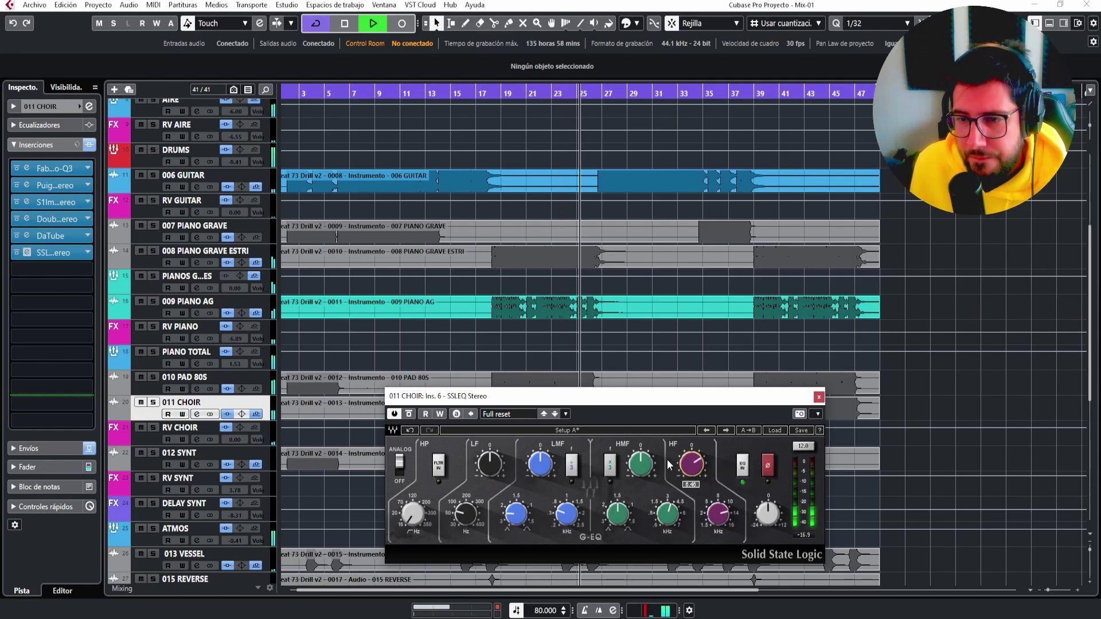
Select RV CHOIR, close the choir's EQ window and play from about bar 23 to check the choir in the mix.
click(150, 441)
key(space)
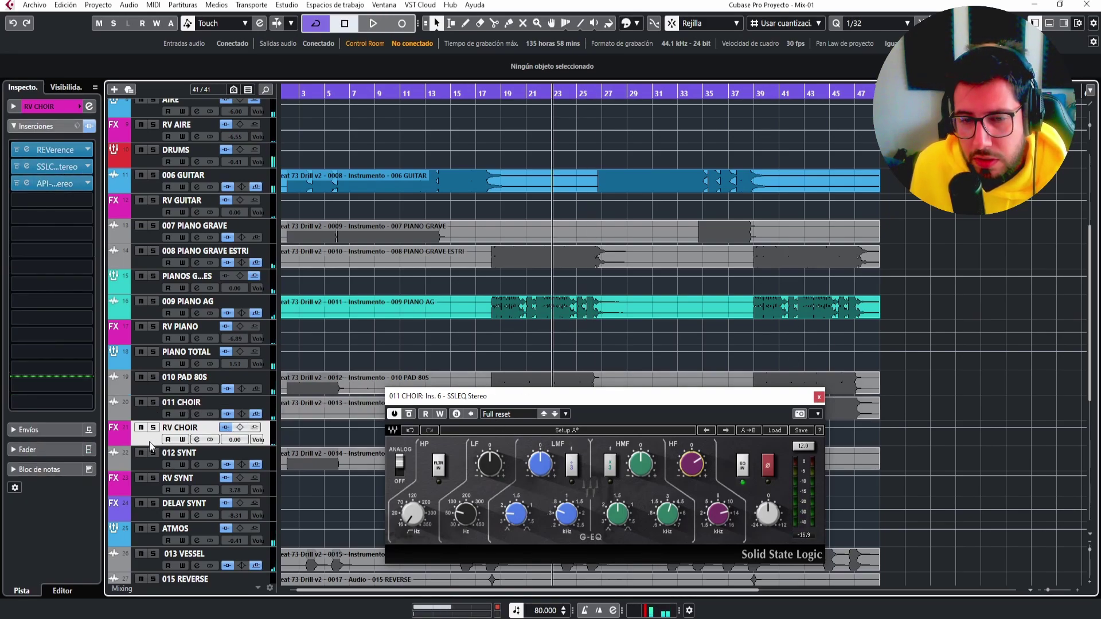
key(space)
drag(635, 397, 557, 424)
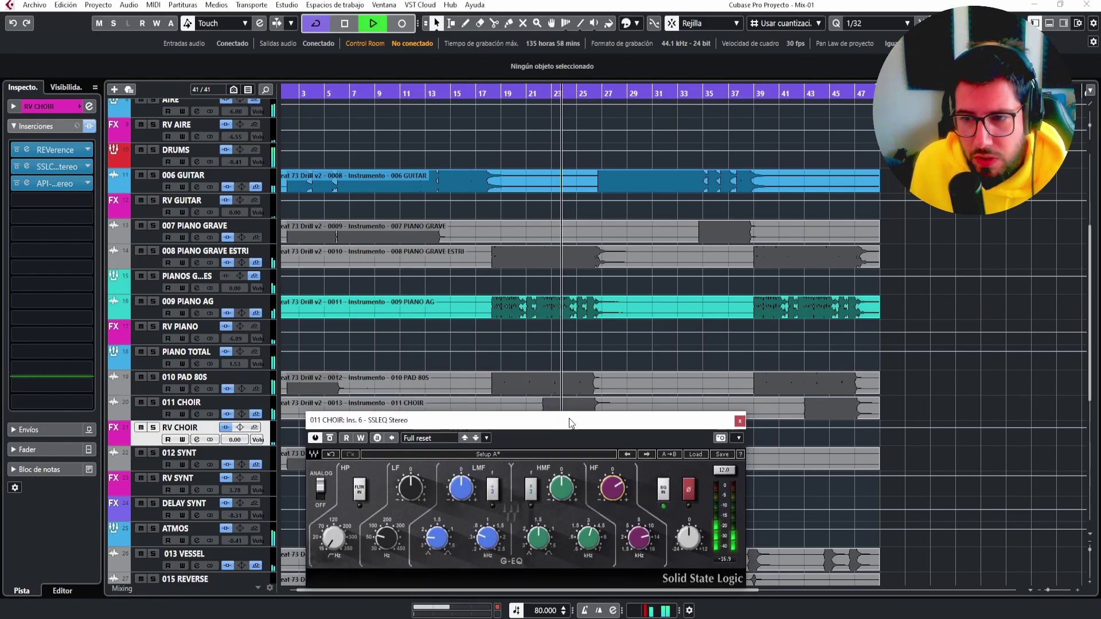
click(740, 422)
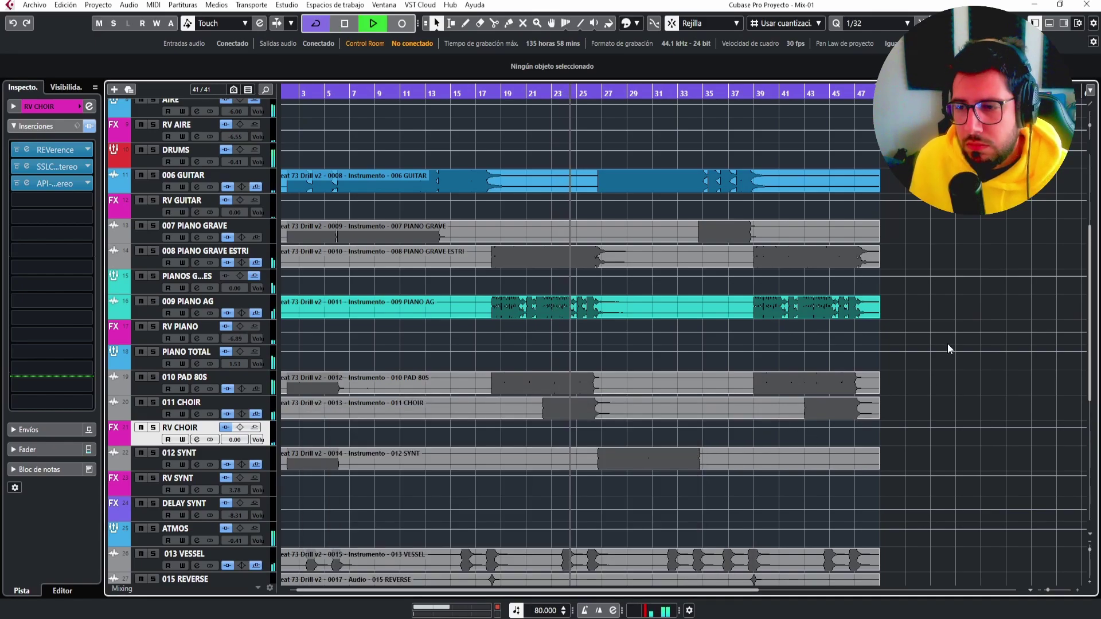
scroll(948, 344, down, 8)
scroll(947, 344, up, 12)
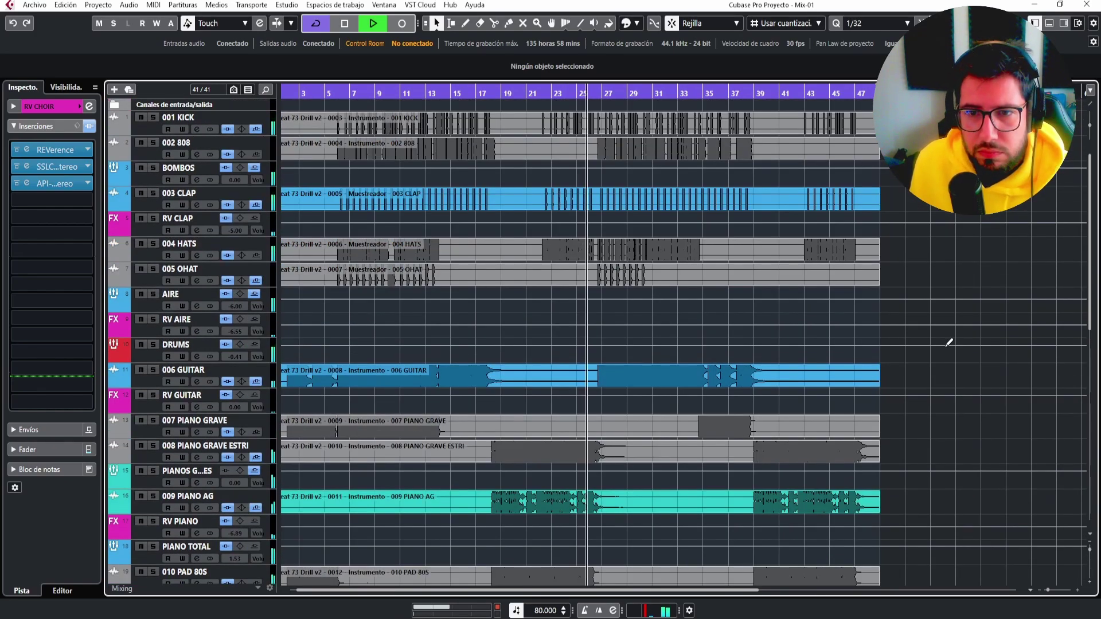
key(space)
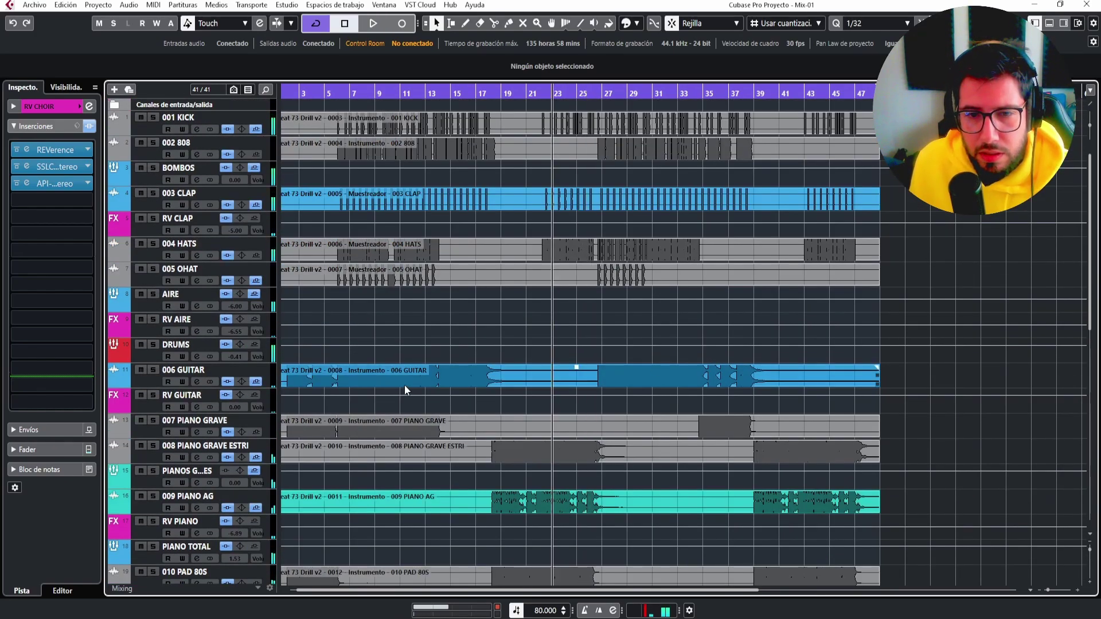
Play the intro from bar 1 to listen to the guitar and its reverb.
click(288, 90)
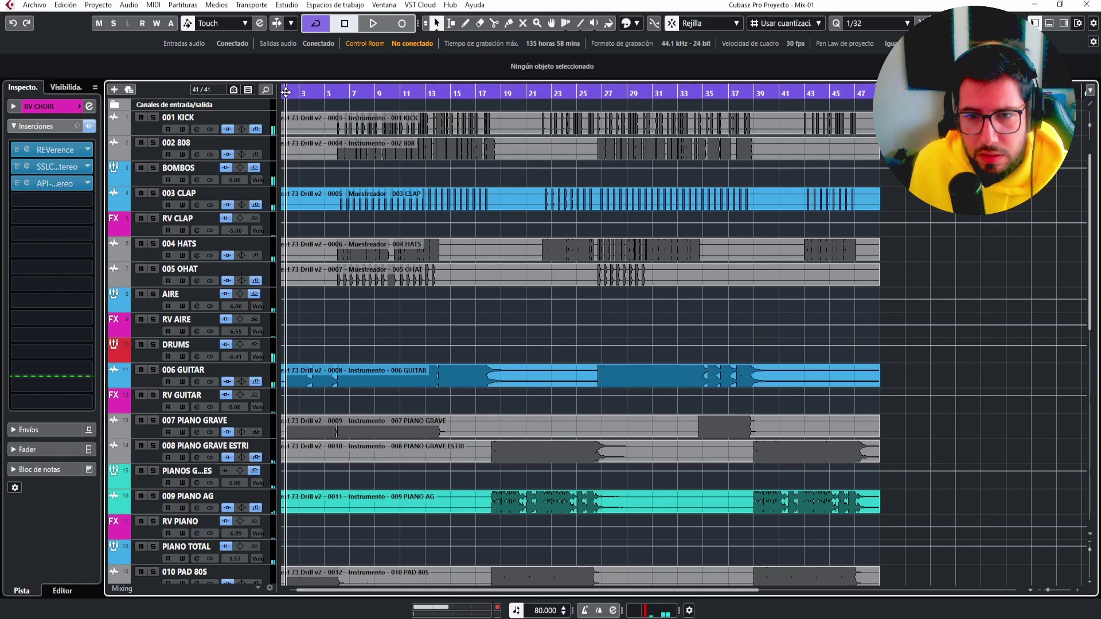
key(space)
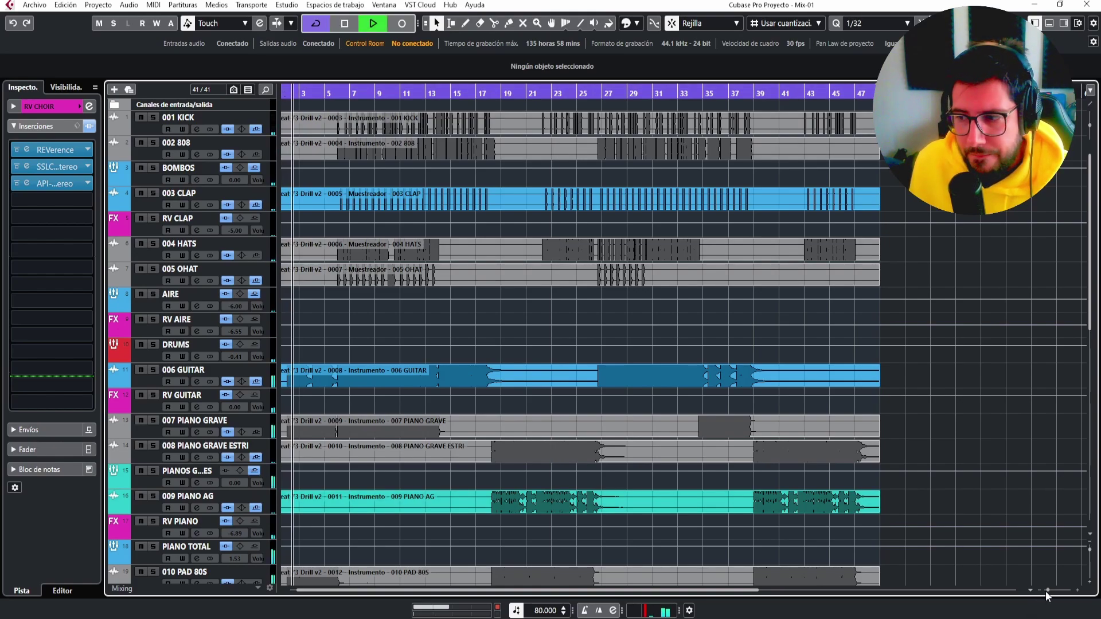
drag(1045, 591, 1055, 591)
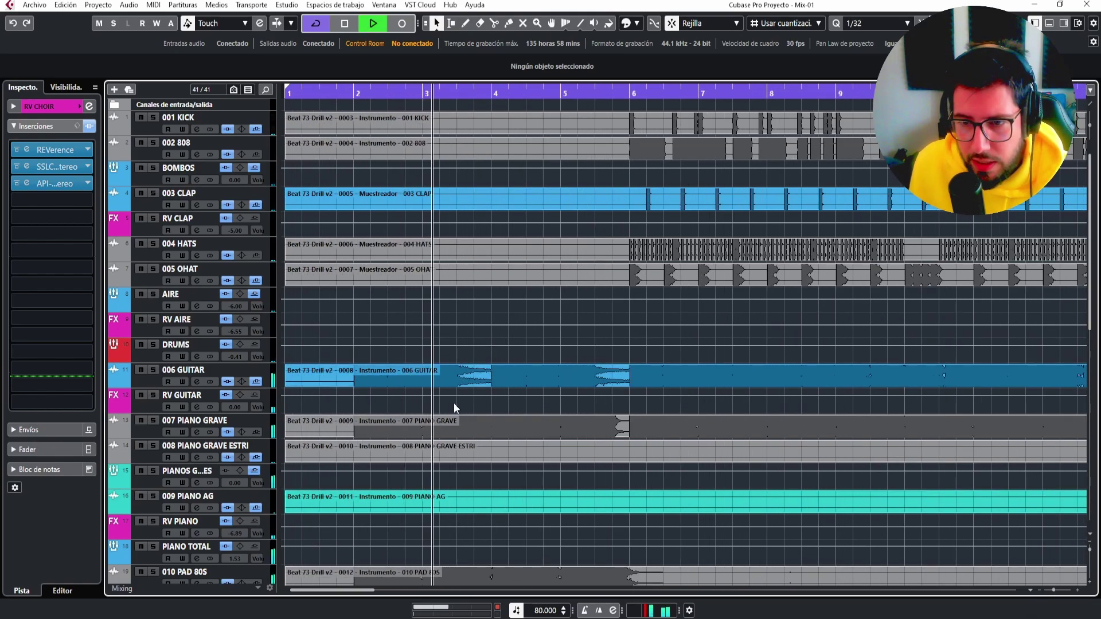
key(space)
Select the RV GUITAR channel and enable reading and writing of its automation.
click(112, 408)
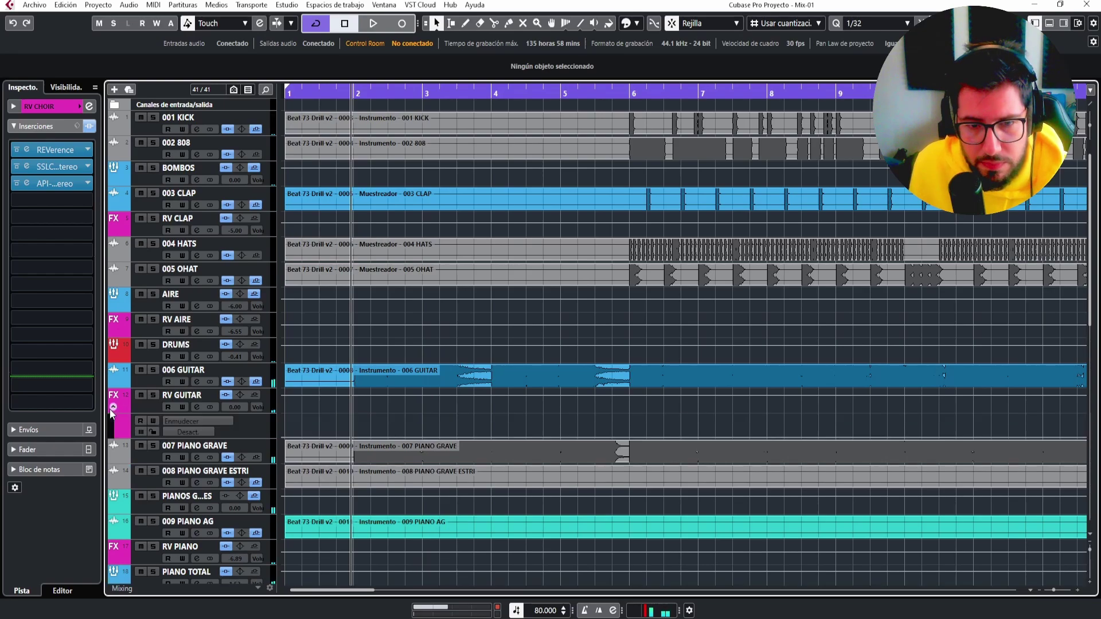
click(118, 412)
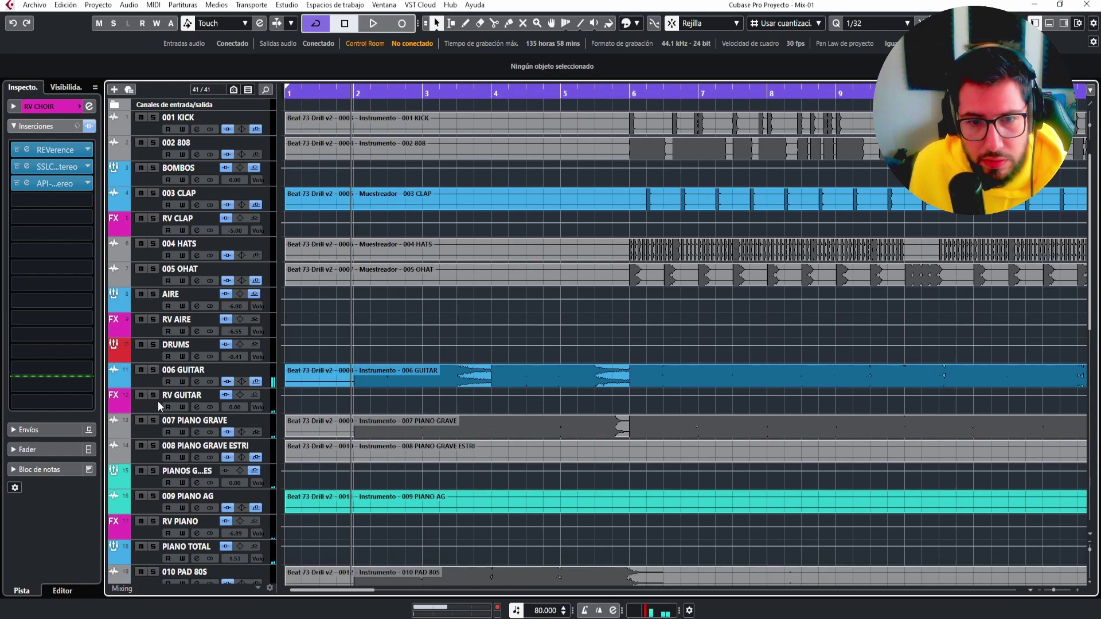
click(158, 401)
click(39, 107)
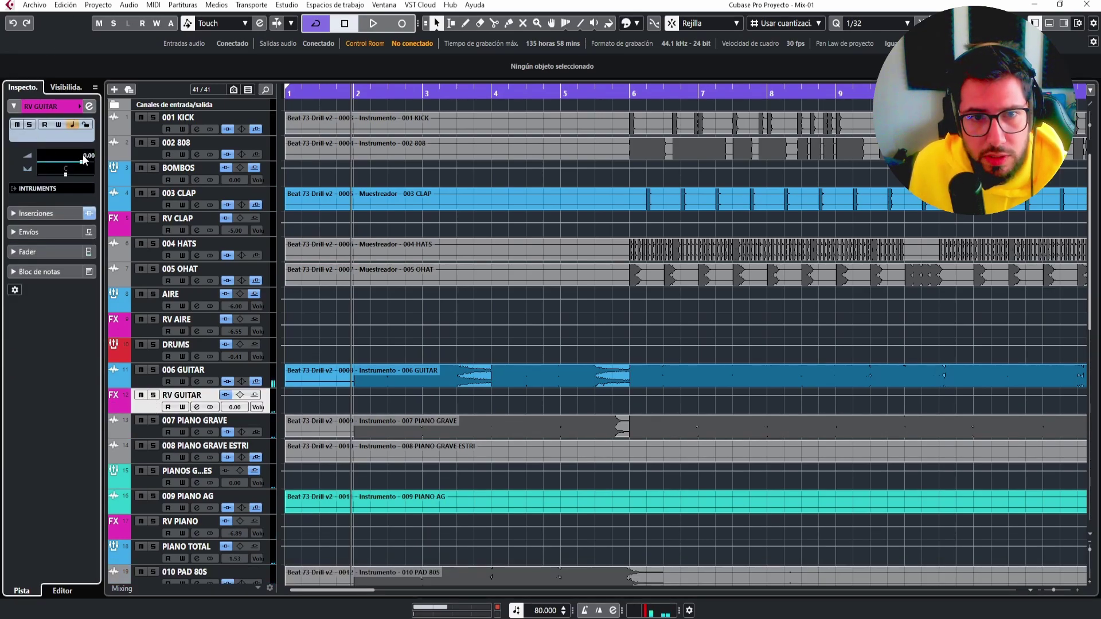
click(55, 125)
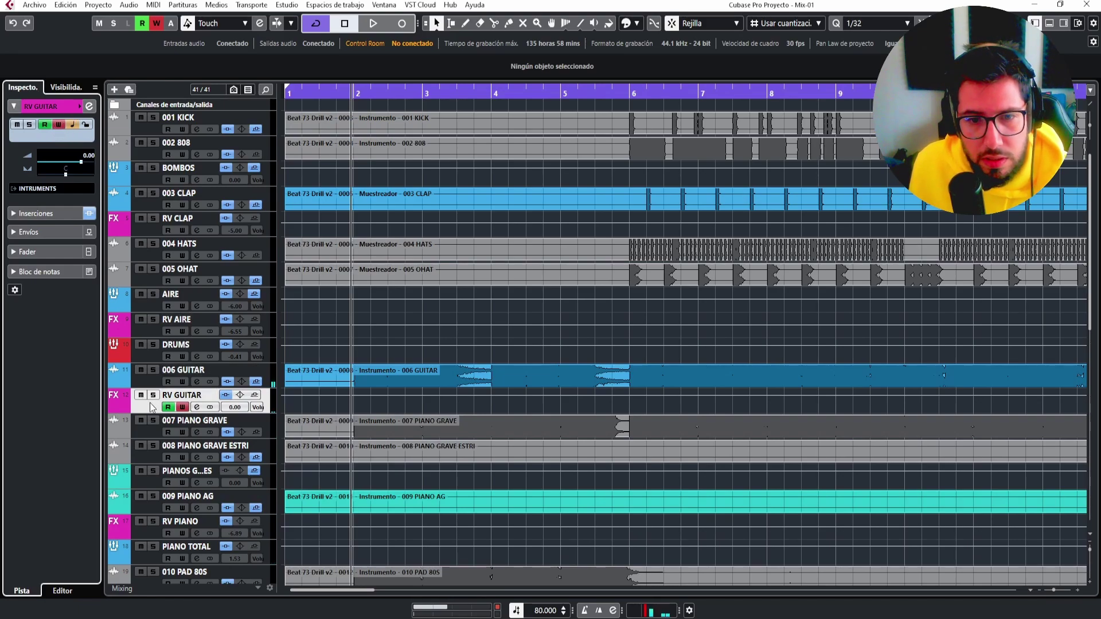
Try recording a volume automation drop to -24 dB on RV GUITAR just after bar 2, and delete its automation points.
drag(82, 163, 54, 166)
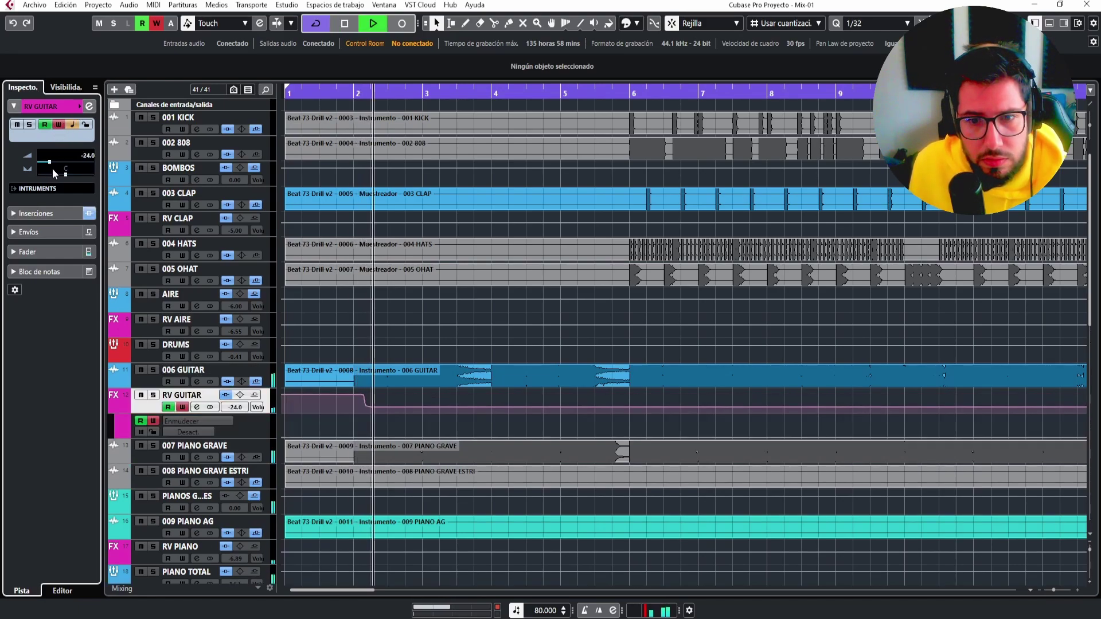
key(space)
drag(342, 411, 393, 392)
key(Delete)
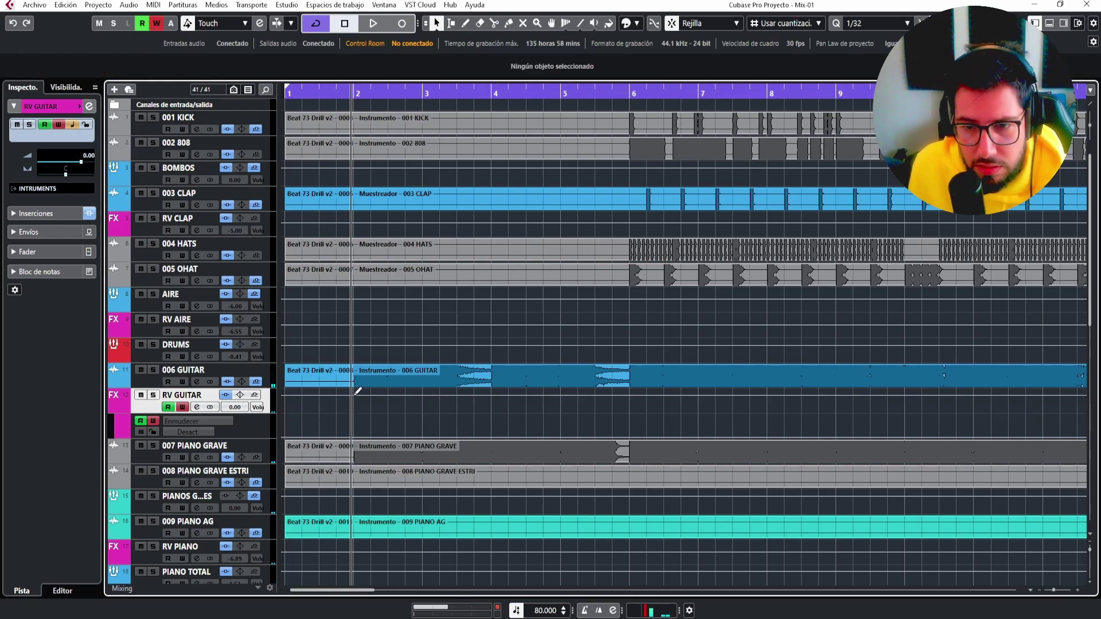
Draw a volume automation dip to -24.7 dB on RV GUITAR between bars 2 and 6 and play it back.
click(354, 395)
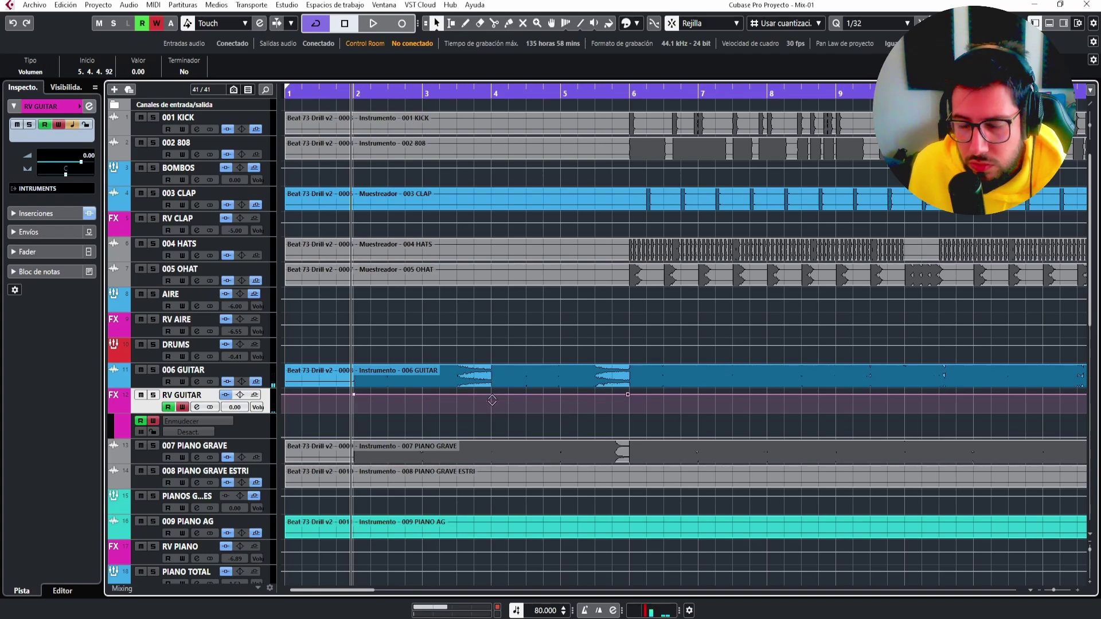
drag(492, 400, 492, 411)
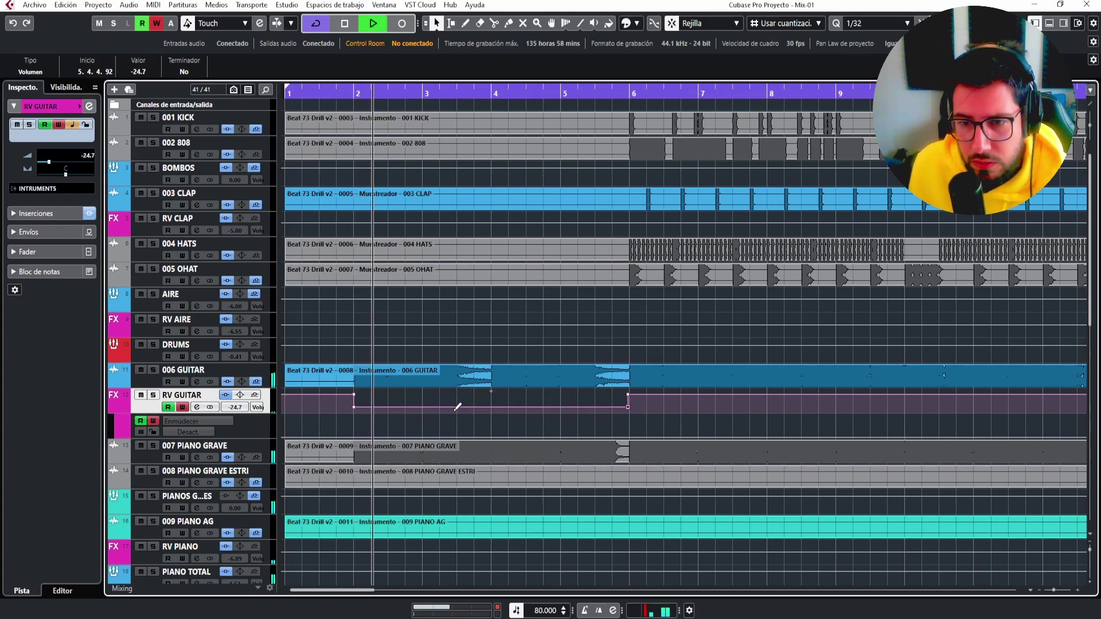
key(space)
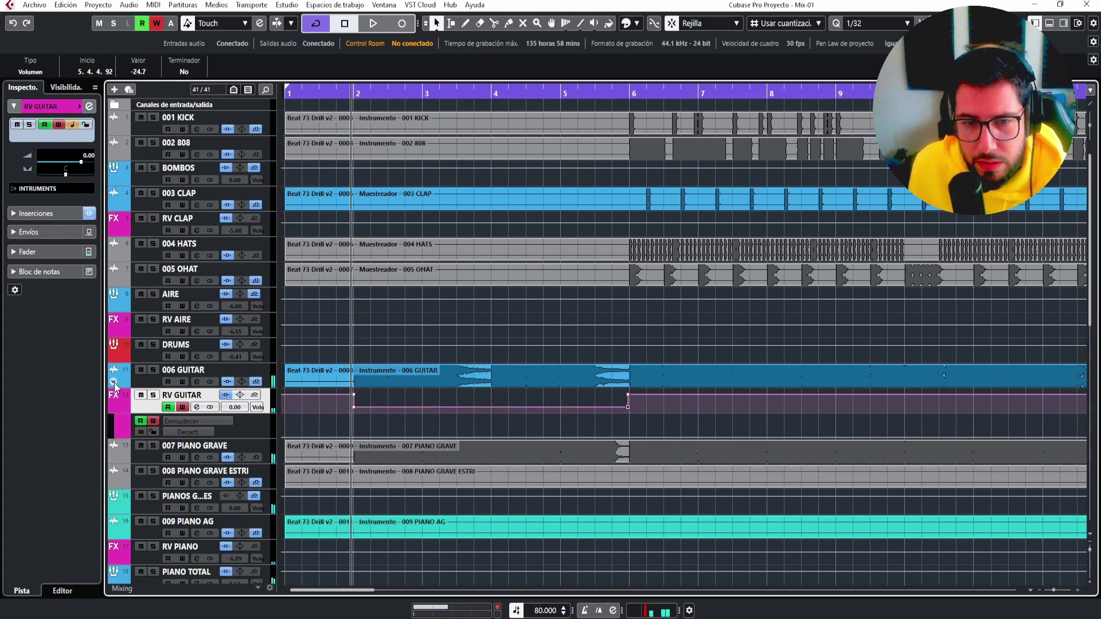
Raise the 006 GUITAR volume automation to -2.85 dB between bars 2 and 6, and check the level change into bar 6.
click(114, 383)
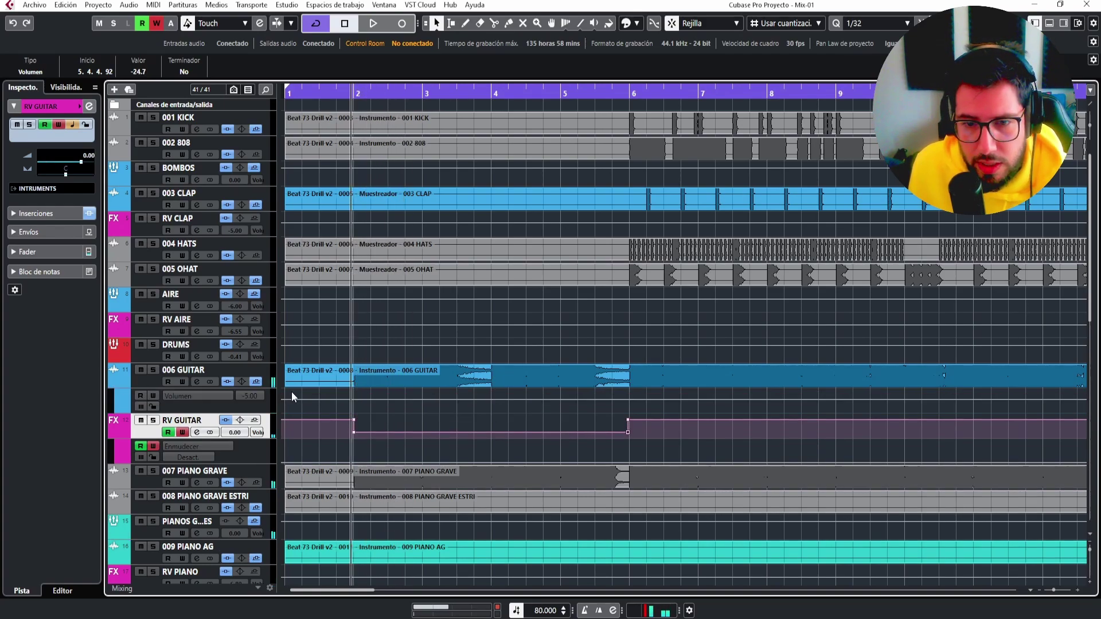
click(354, 398)
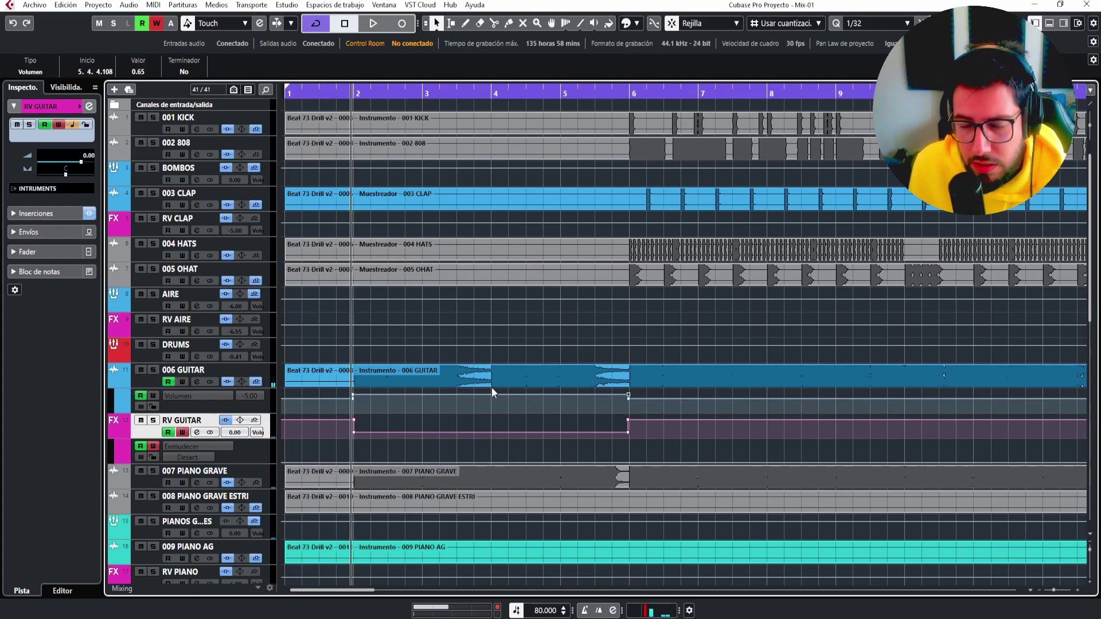
key(space)
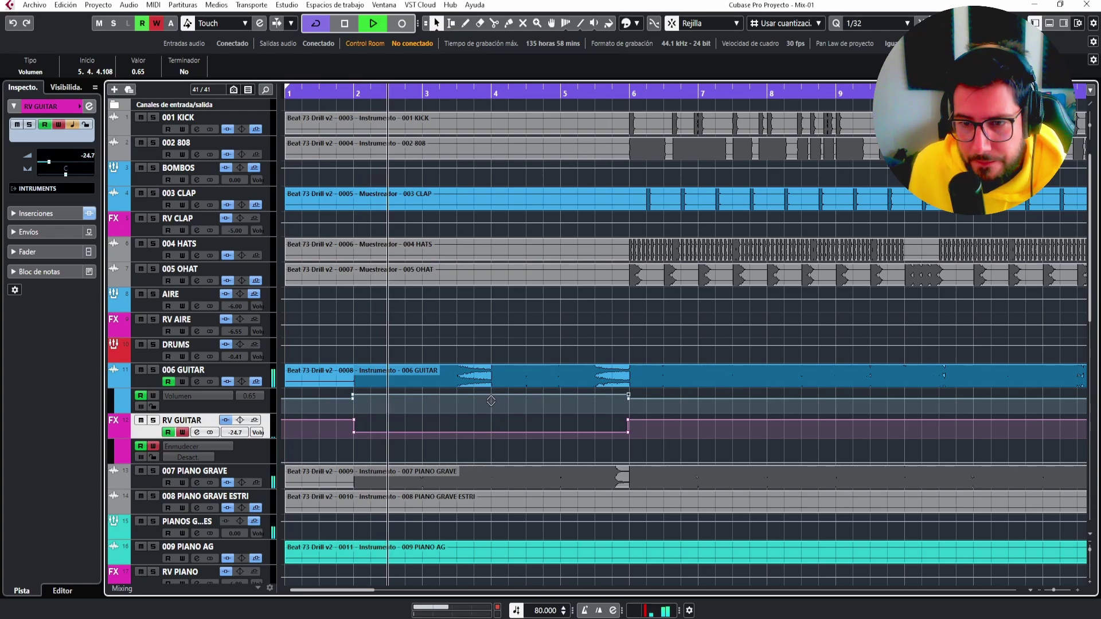
key(space)
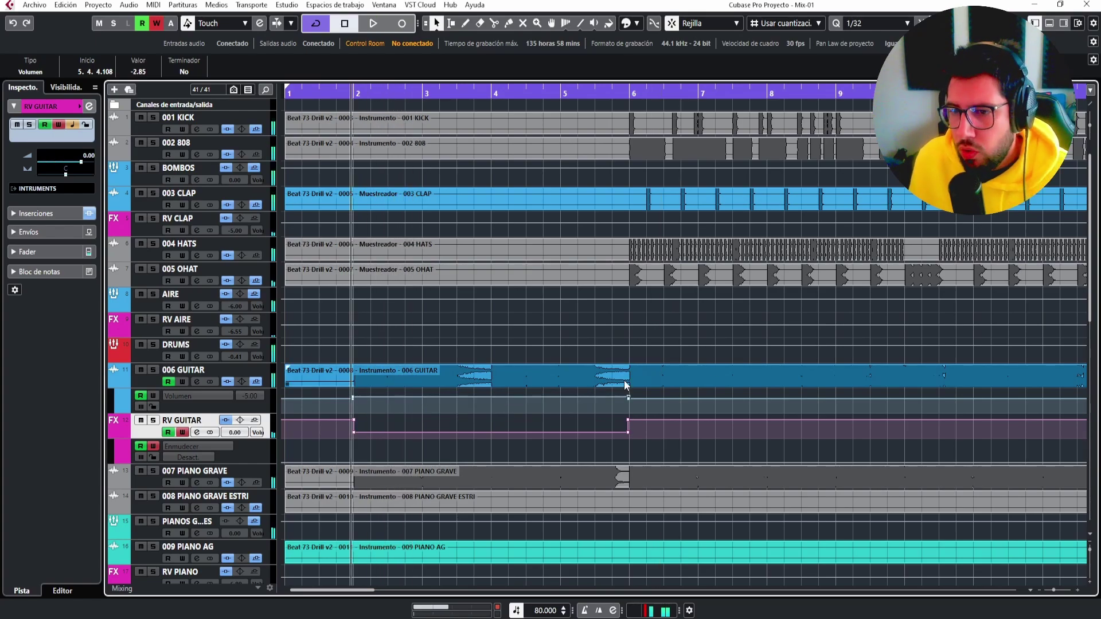
click(607, 91)
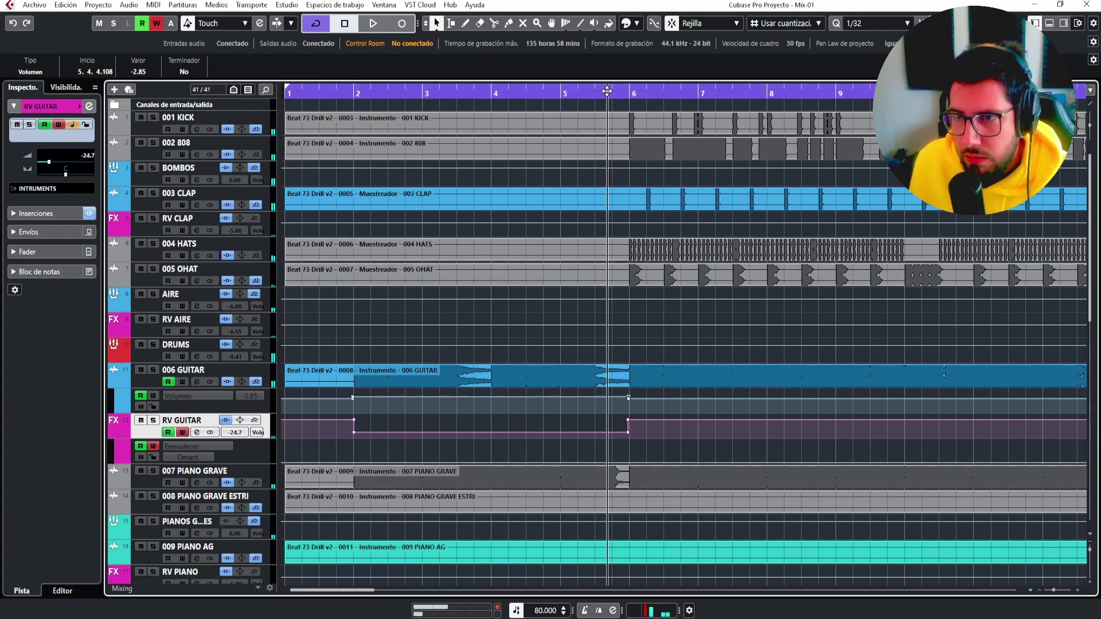
scroll(914, 346, down, 3)
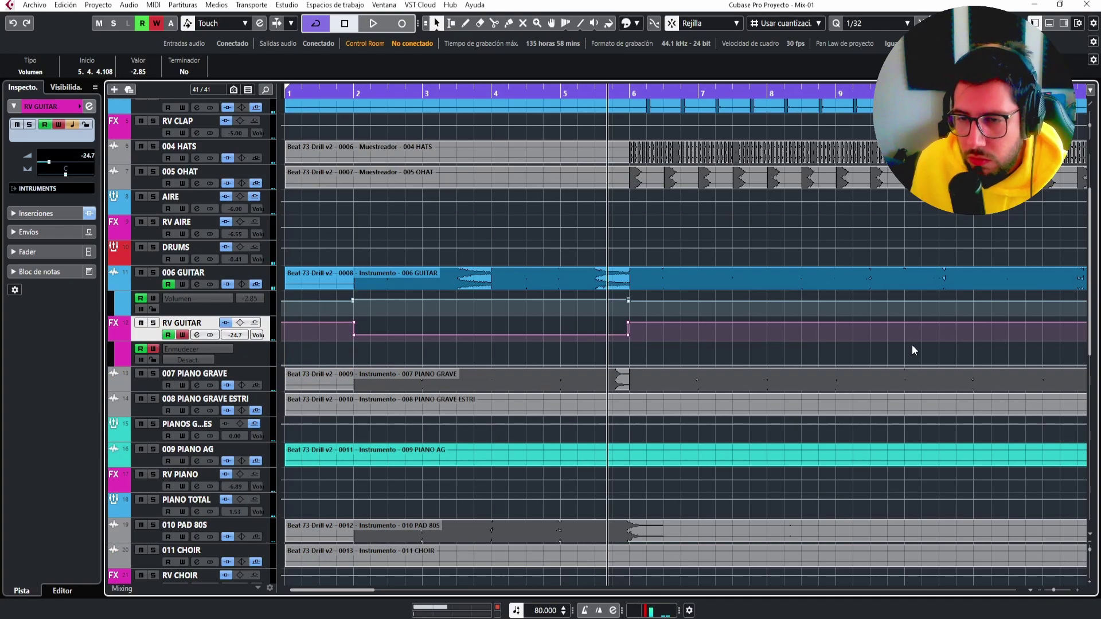
key(space)
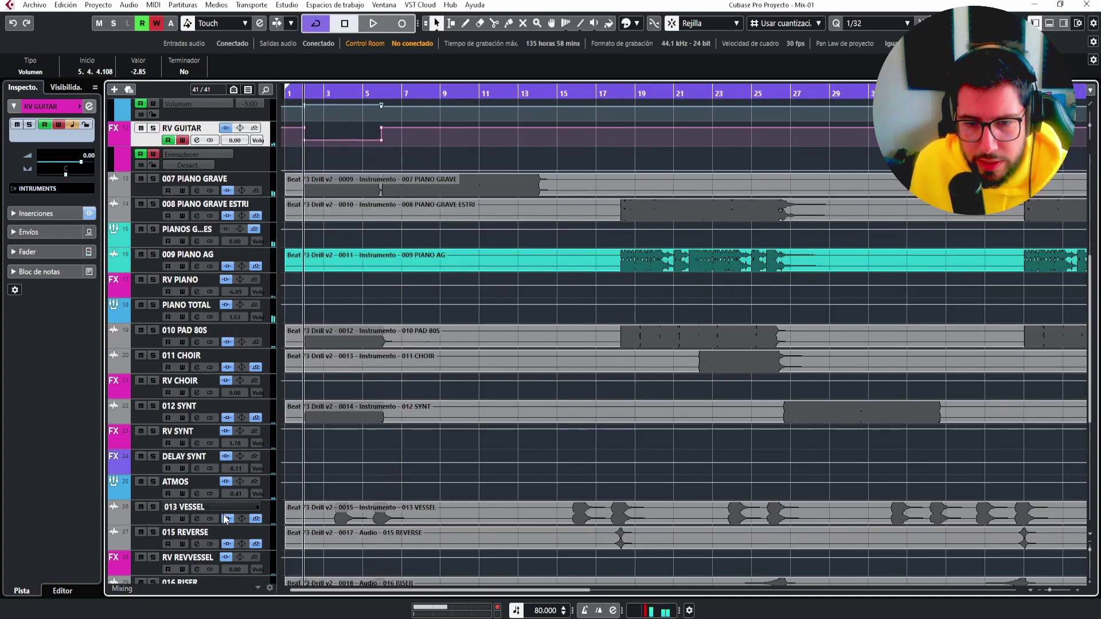
Solo 013 VESSEL and 010 PAD 80S and play around bars 2, 18 and 24 to hear how they overlap.
click(153, 507)
key(space)
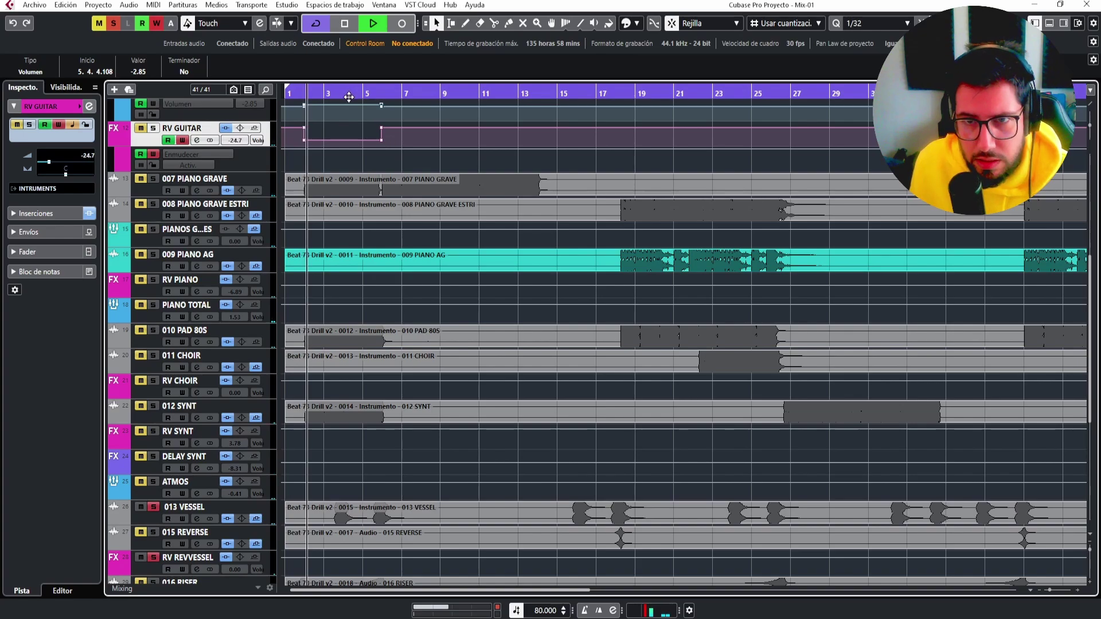
click(151, 329)
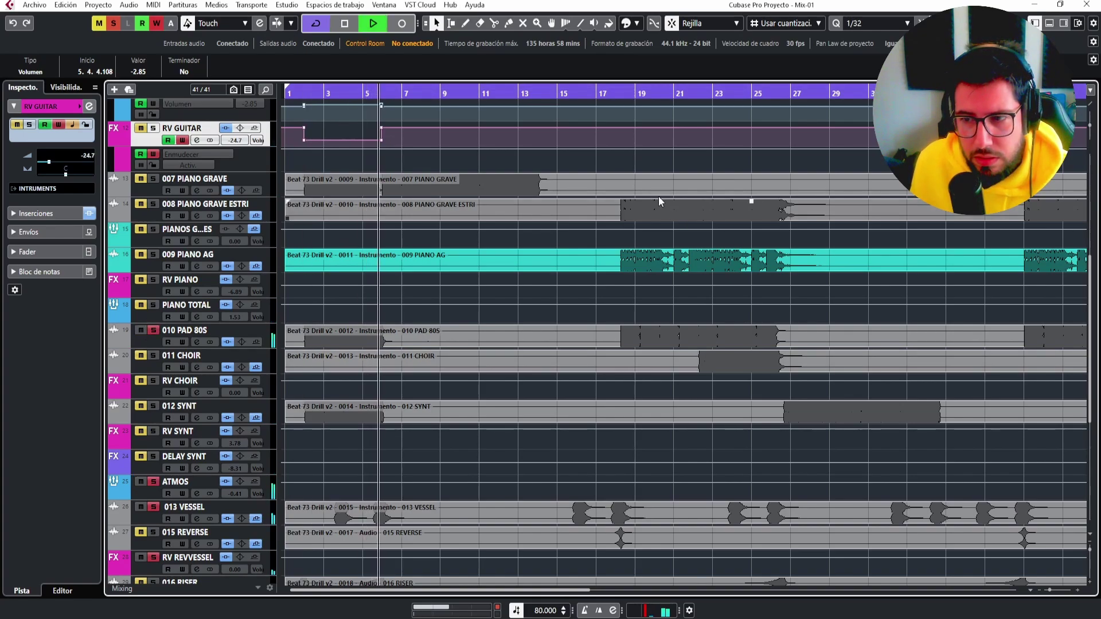
click(621, 93)
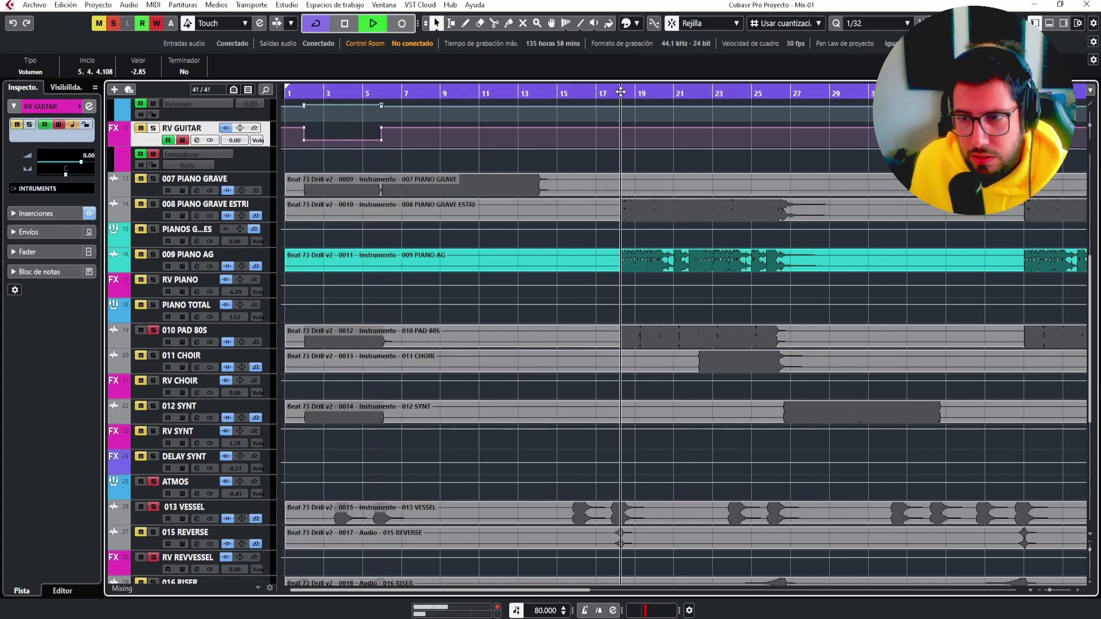
click(733, 95)
click(725, 95)
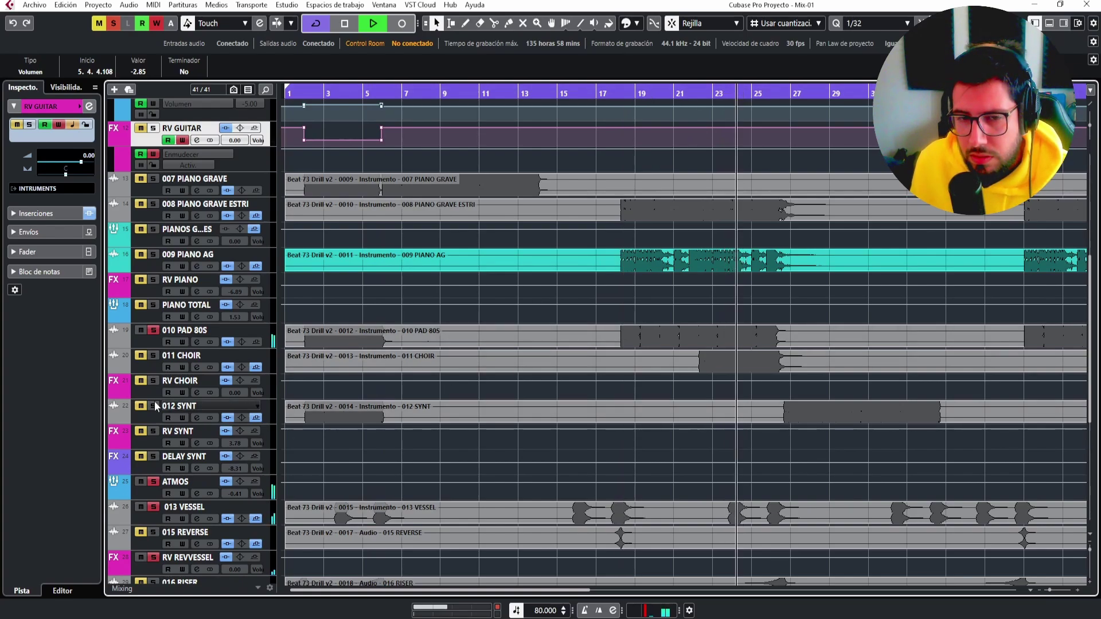
Solo 012 SYNT with the vessel and play from about bar 26 to hear them together.
key(space)
click(140, 406)
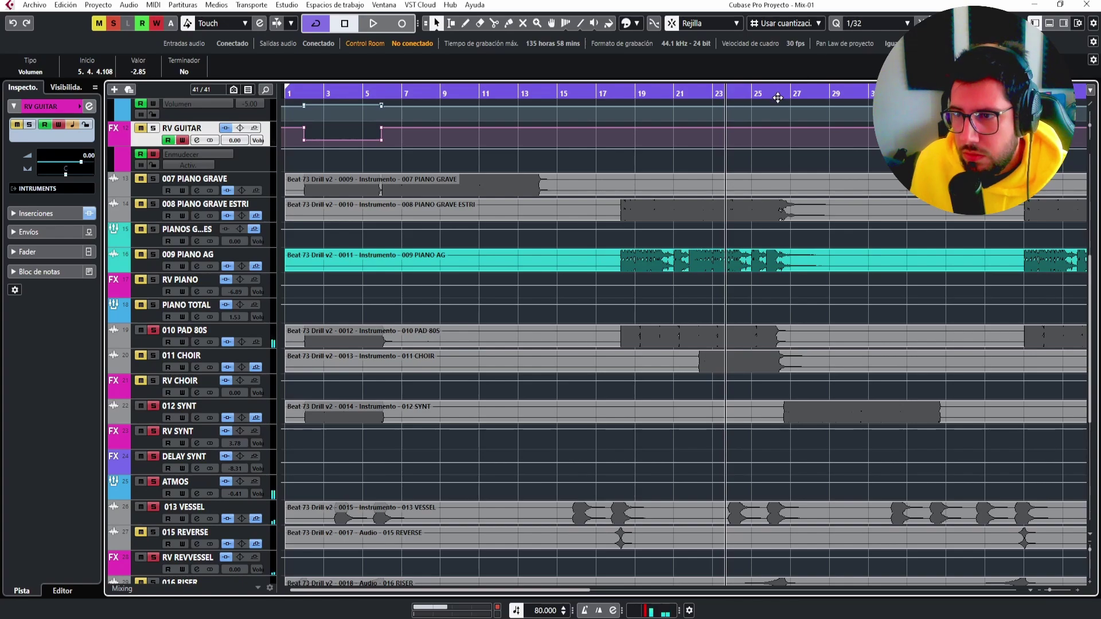
click(778, 98)
click(153, 406)
Insert FabFilter Pro-Q 3 in the second insert slot of the ATMOS group and enable its side-chain input.
click(144, 497)
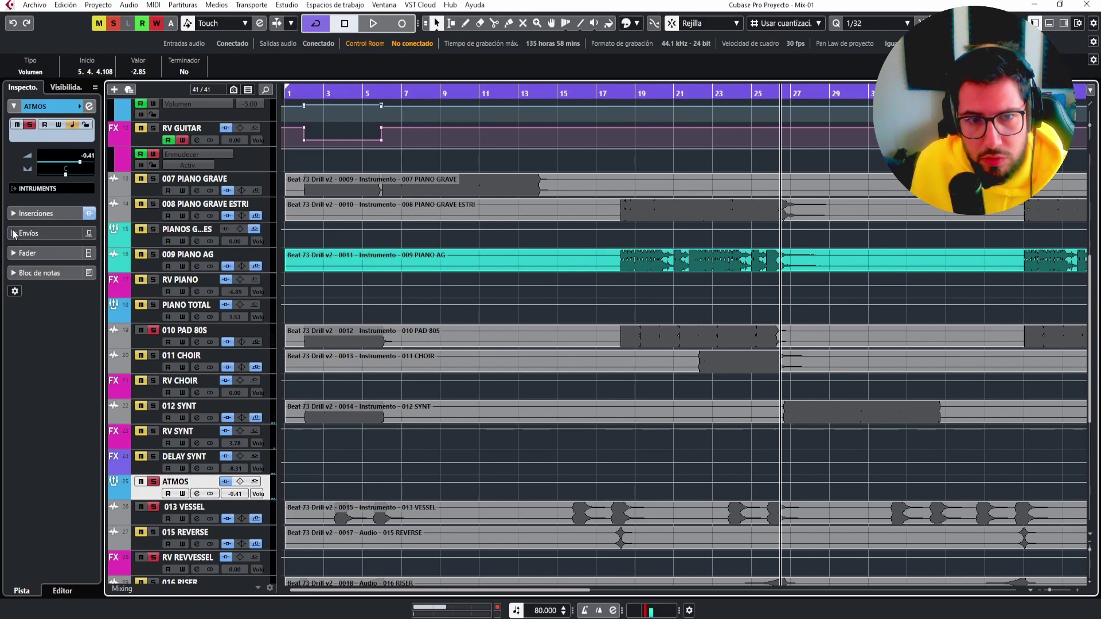
click(35, 214)
click(57, 148)
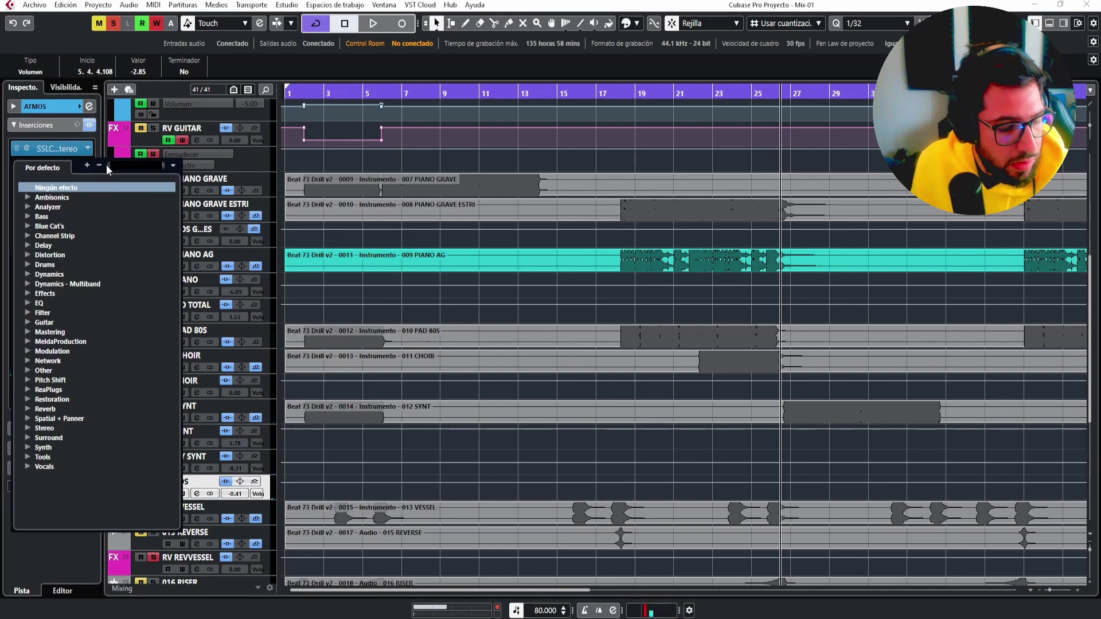
text(Q 3)
click(81, 199)
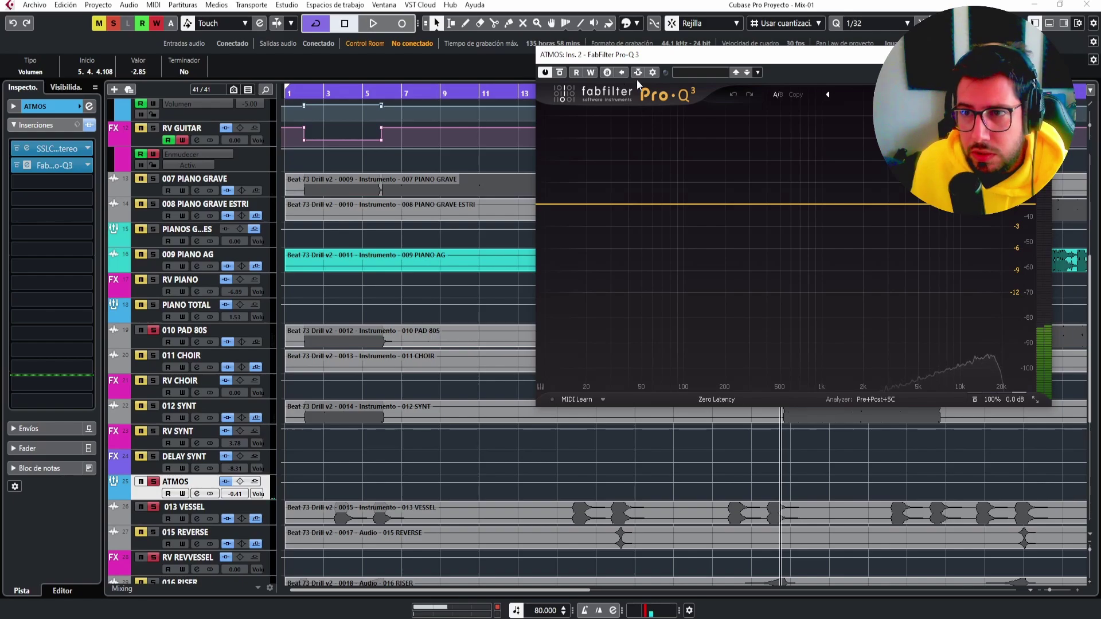
scroll(257, 459, down, 4)
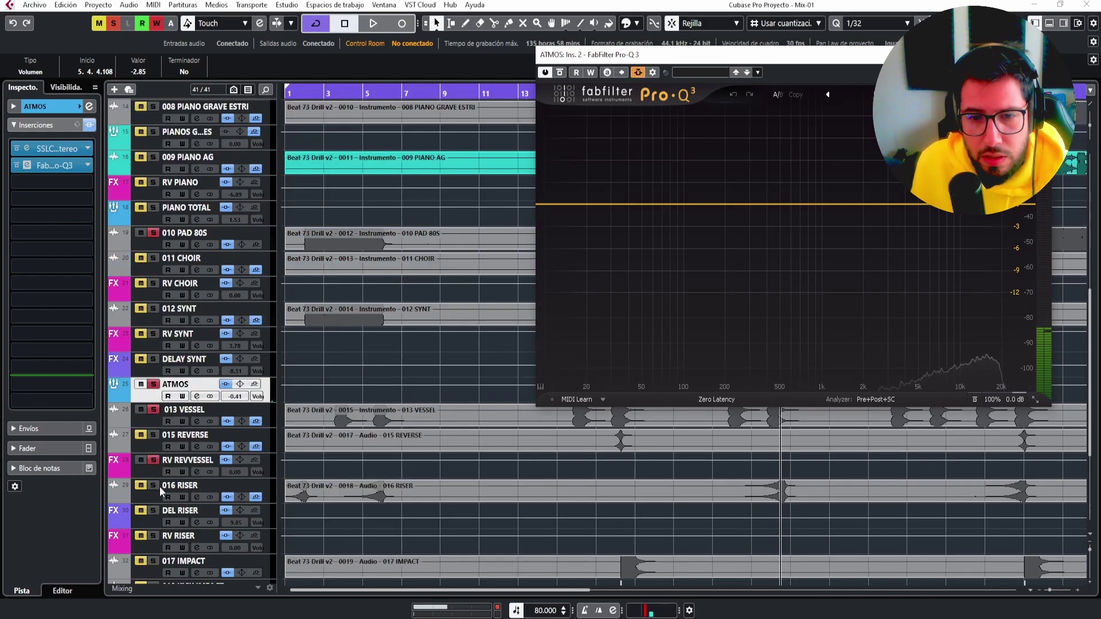
Send 013 VESSEL to the side-chain of the ATMOS Pro-Q 3 through its third send and switch that send on.
click(145, 424)
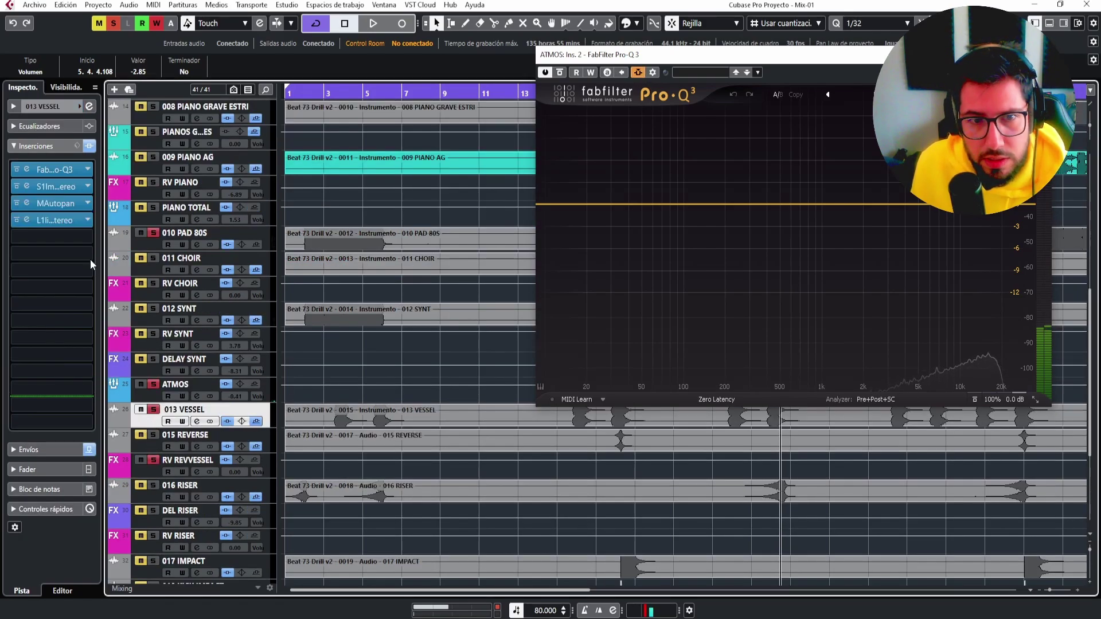
click(18, 450)
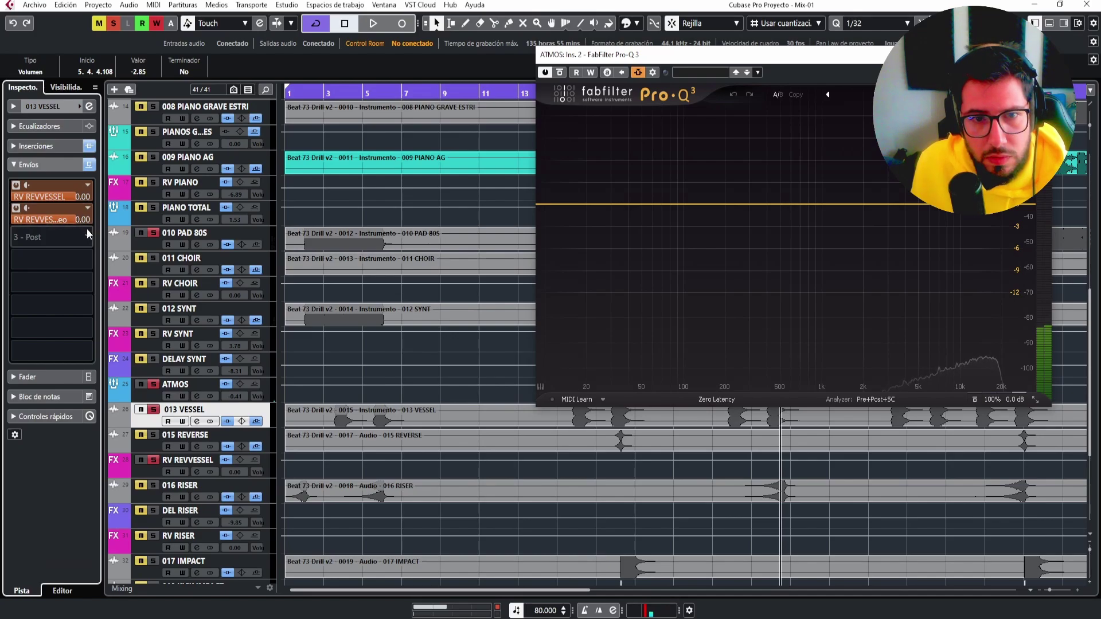
click(52, 237)
click(28, 418)
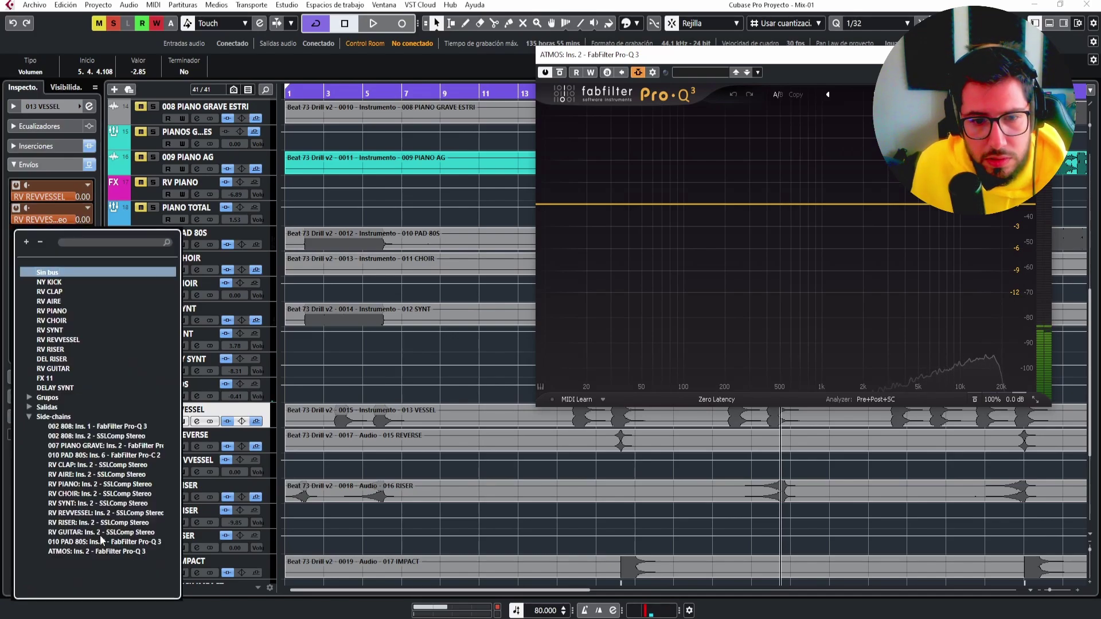
click(85, 551)
click(16, 232)
During playback, add a side-only dynamic bell cut at about 985 Hz to the ATMOS EQ and set its threshold to -30 dB.
key(space)
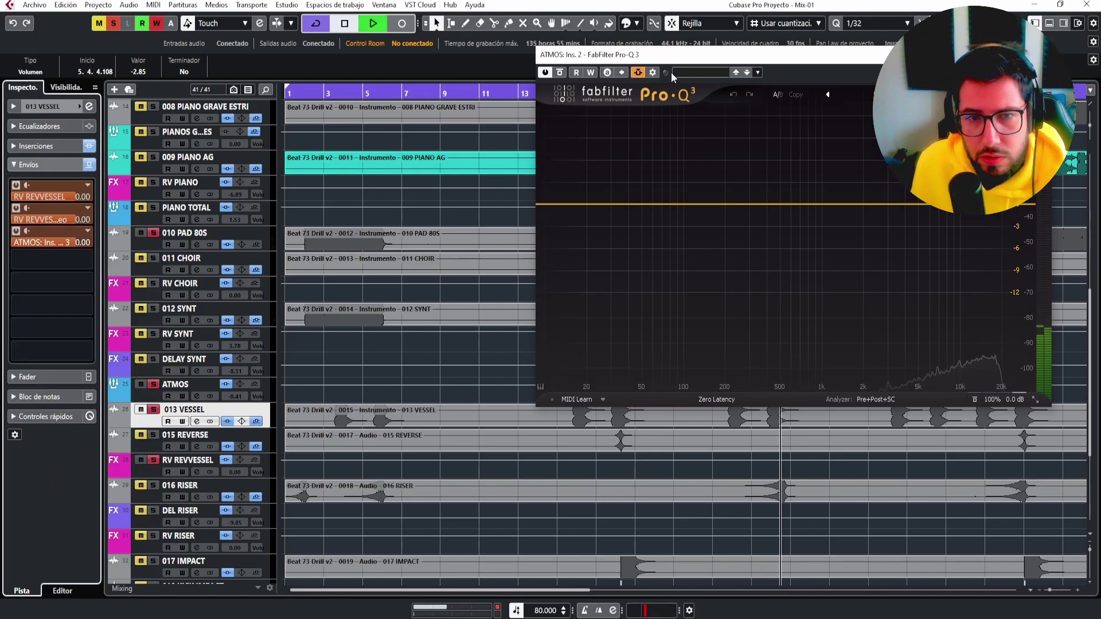
drag(867, 58, 647, 156)
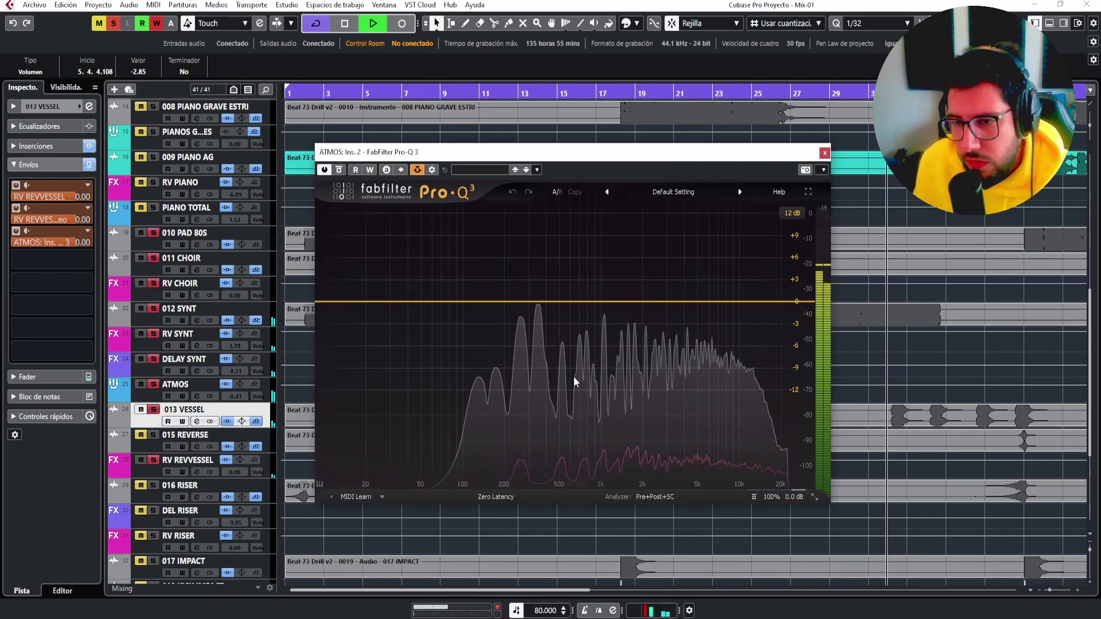
key(space)
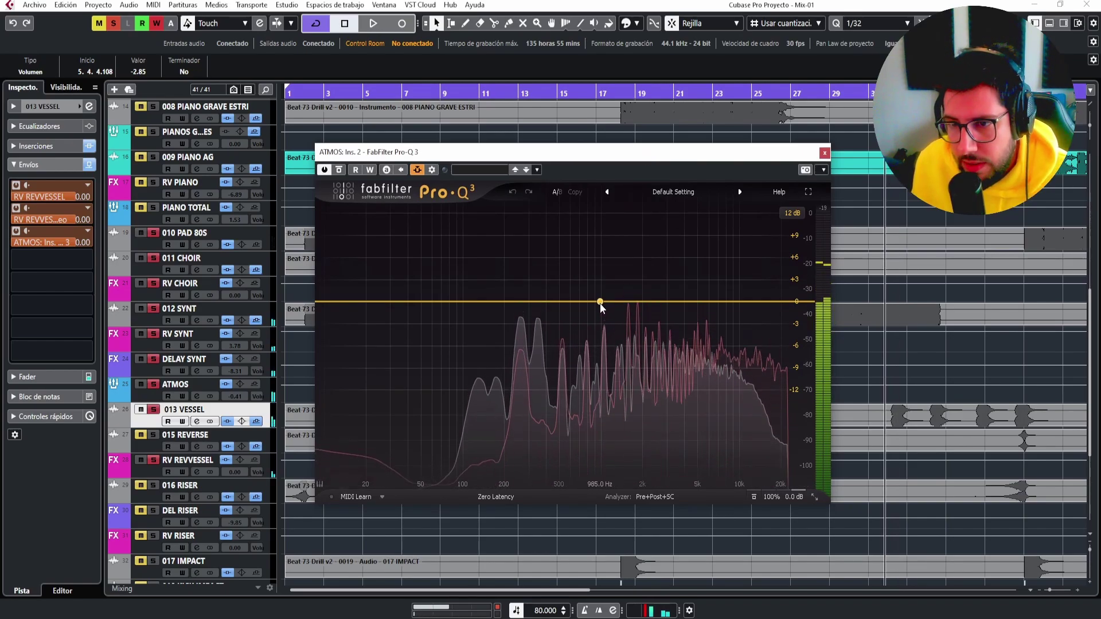
click(600, 303)
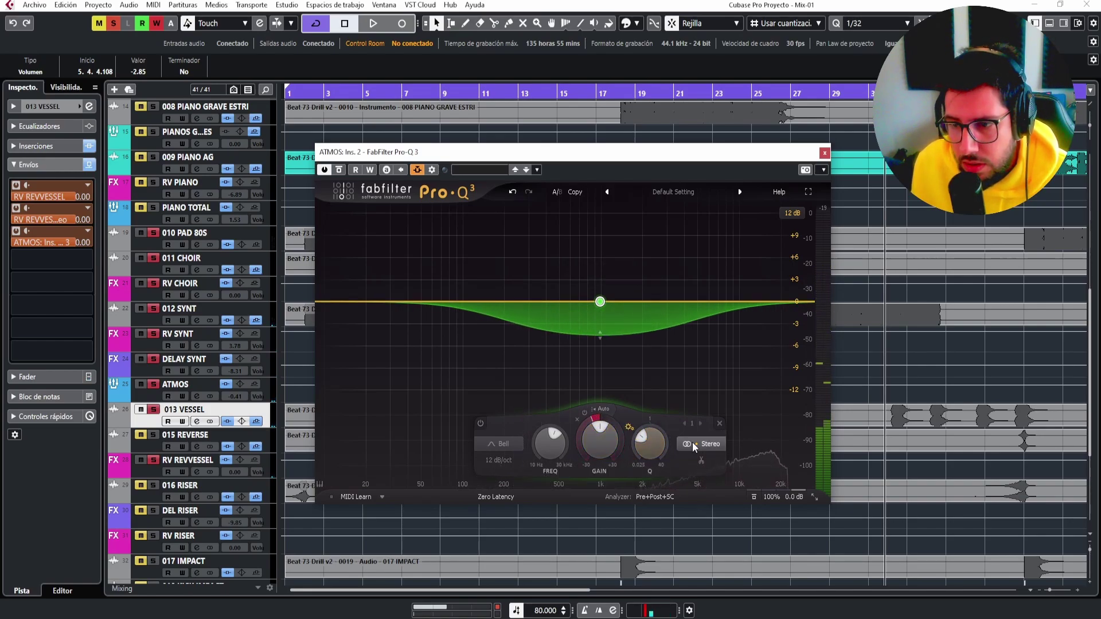
click(709, 431)
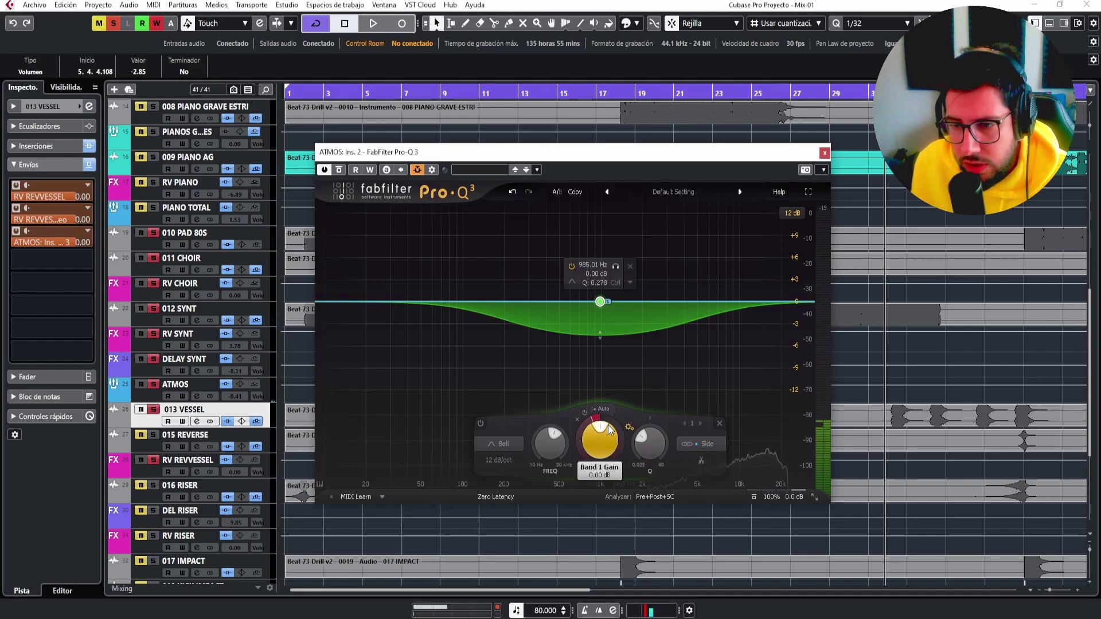
key(space)
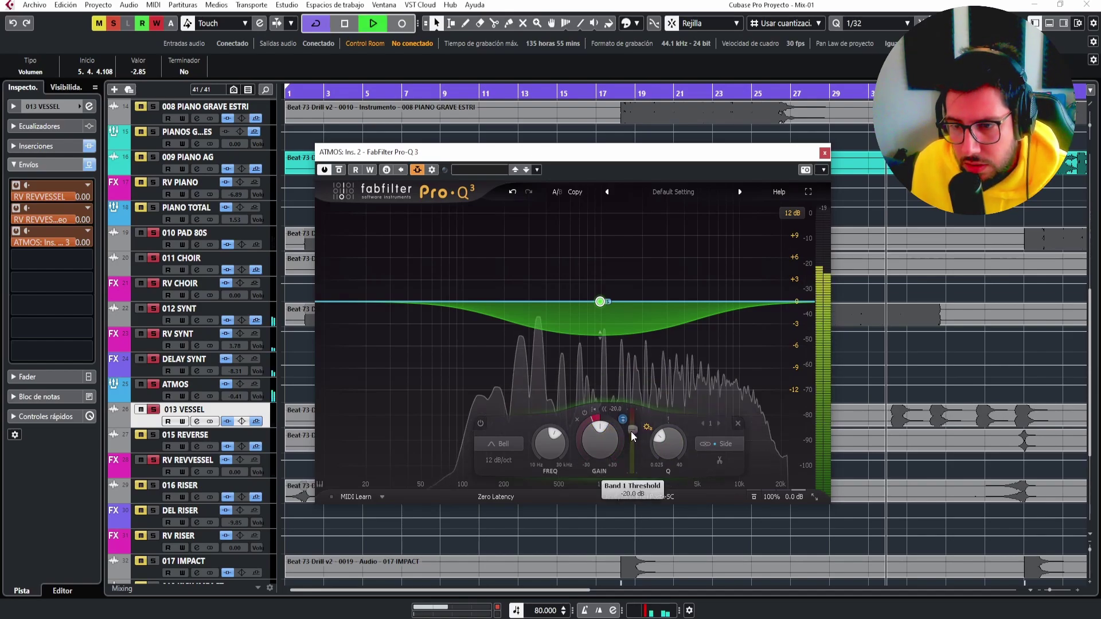
drag(631, 431, 632, 445)
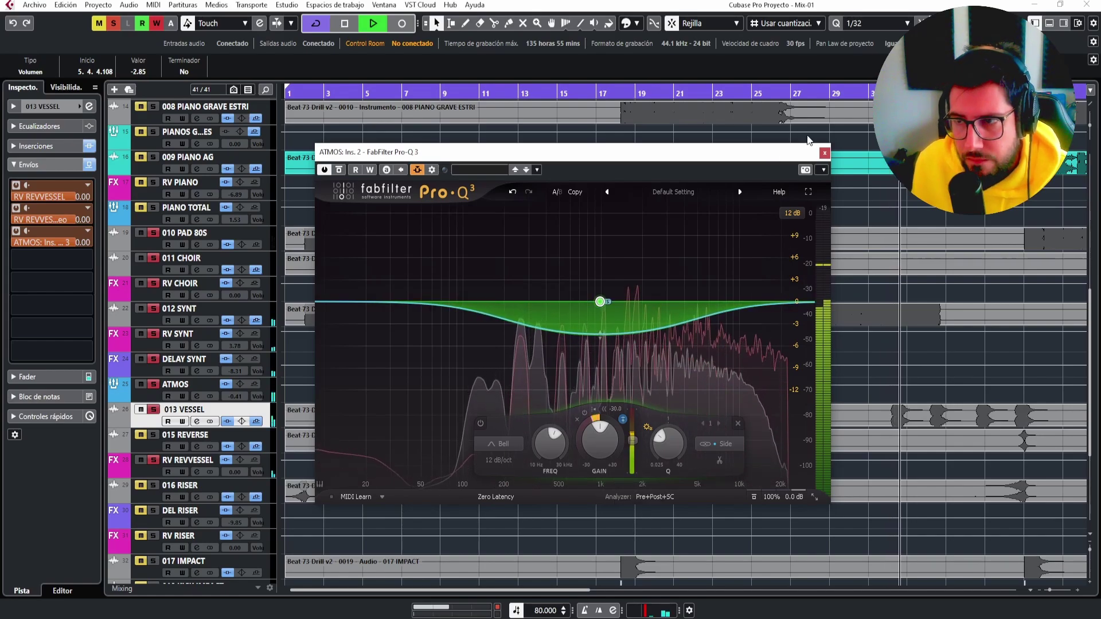
Close the ATMOS EQ, clear the solos and play the full mix around bars 17 to 18 to check the transition.
click(824, 153)
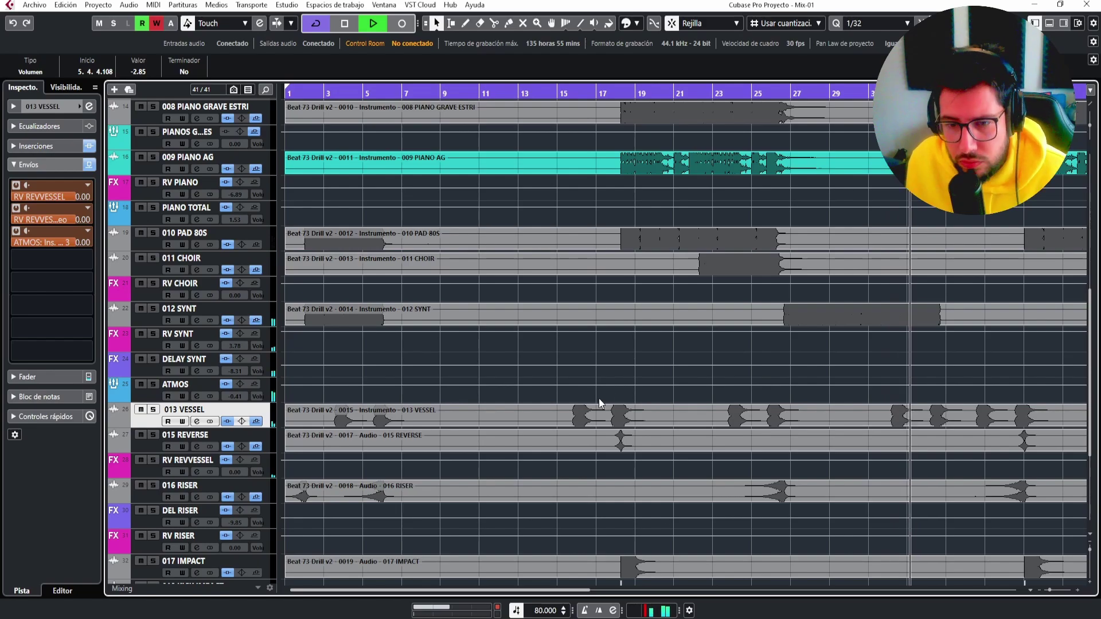
key(space)
scroll(659, 161, up, 10)
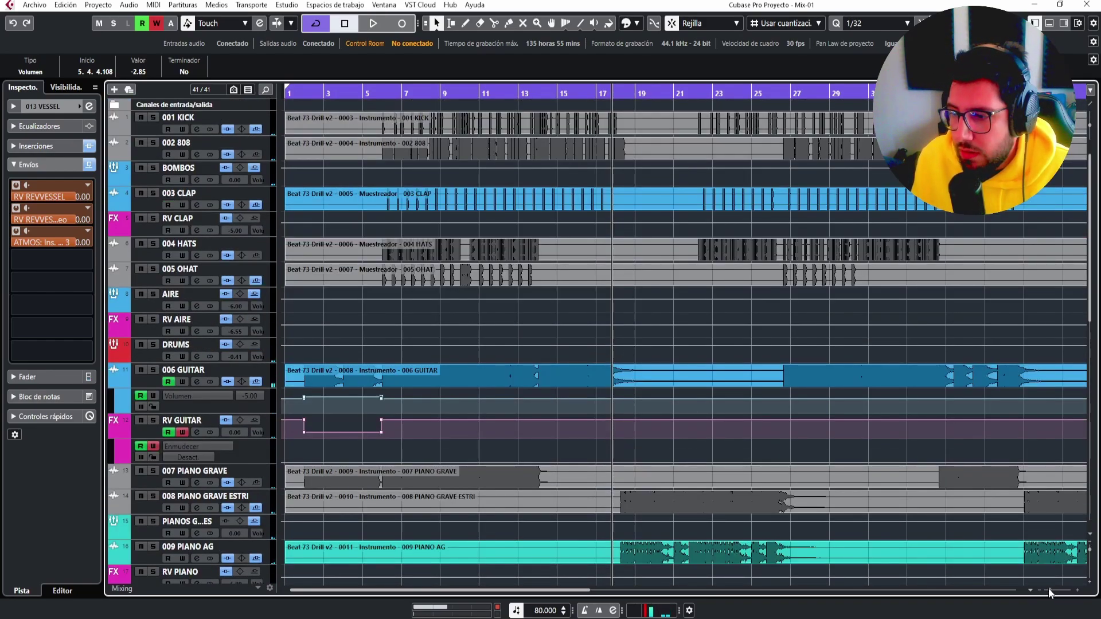
drag(1051, 590, 1057, 590)
key(space)
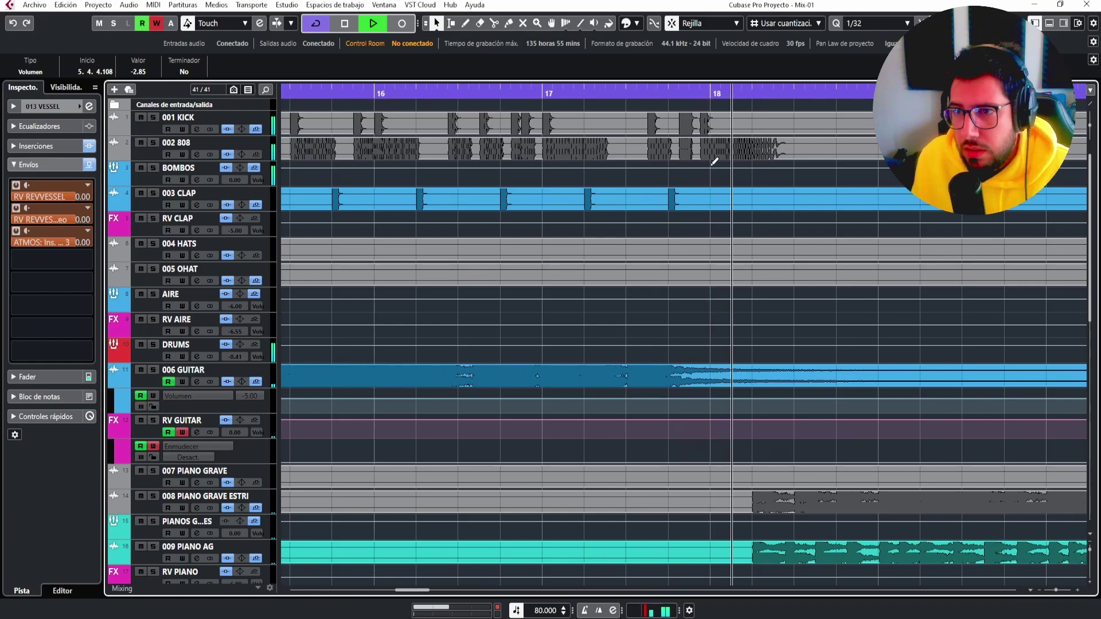
key(space)
key(space)
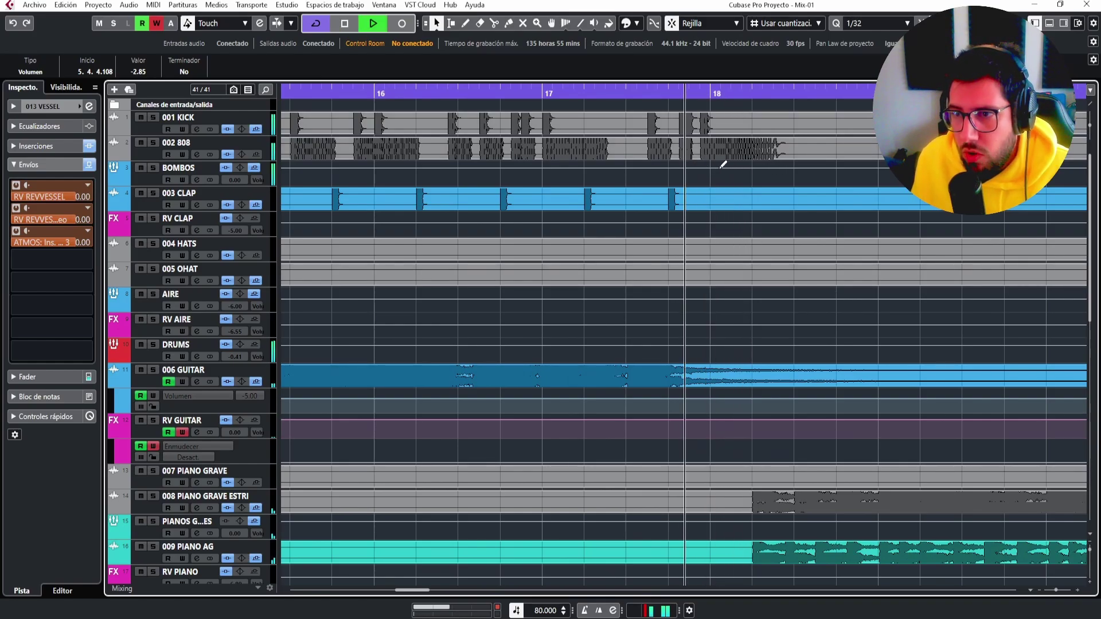
key(space)
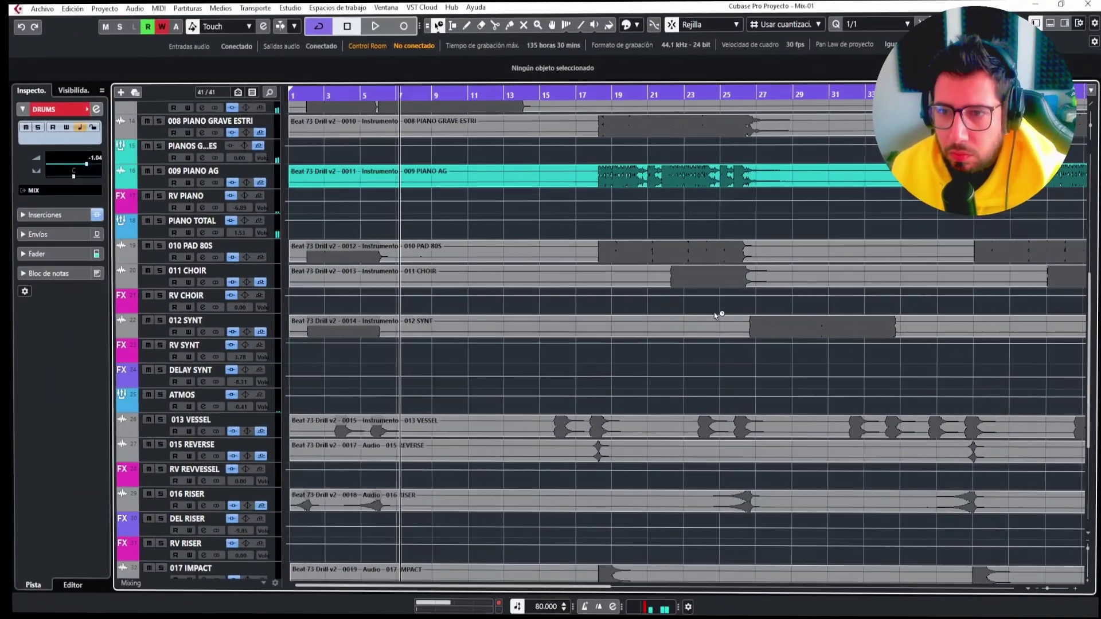
scroll(716, 316, down, 5)
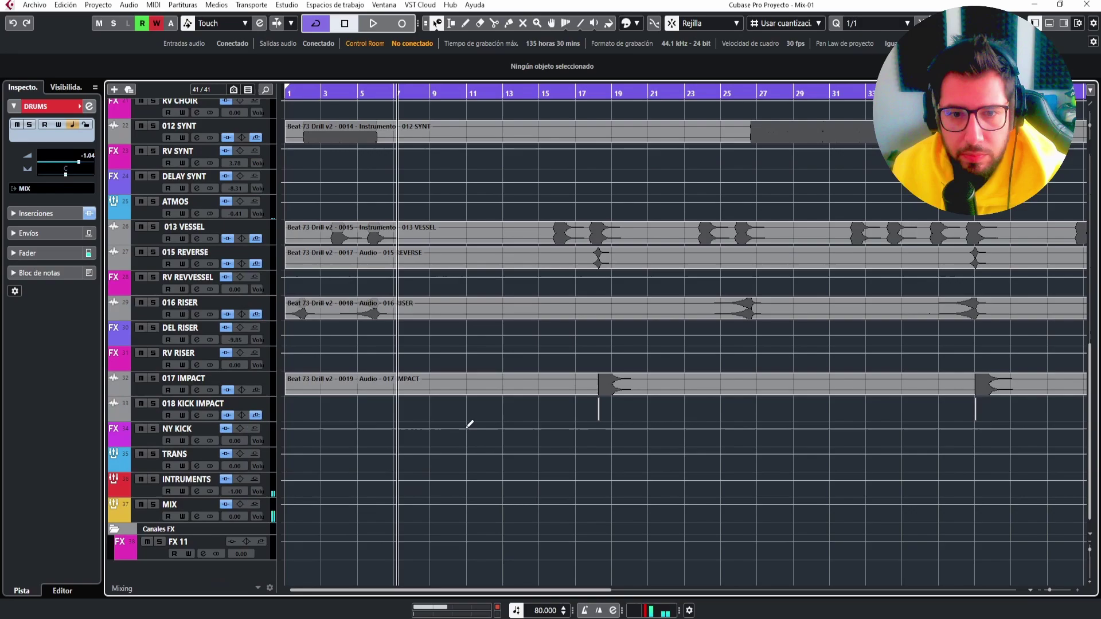
Insert FabFilter Pro-Q 3 in the second insert slot of the INTRUMENTS group and place its window clear of the track list.
click(142, 491)
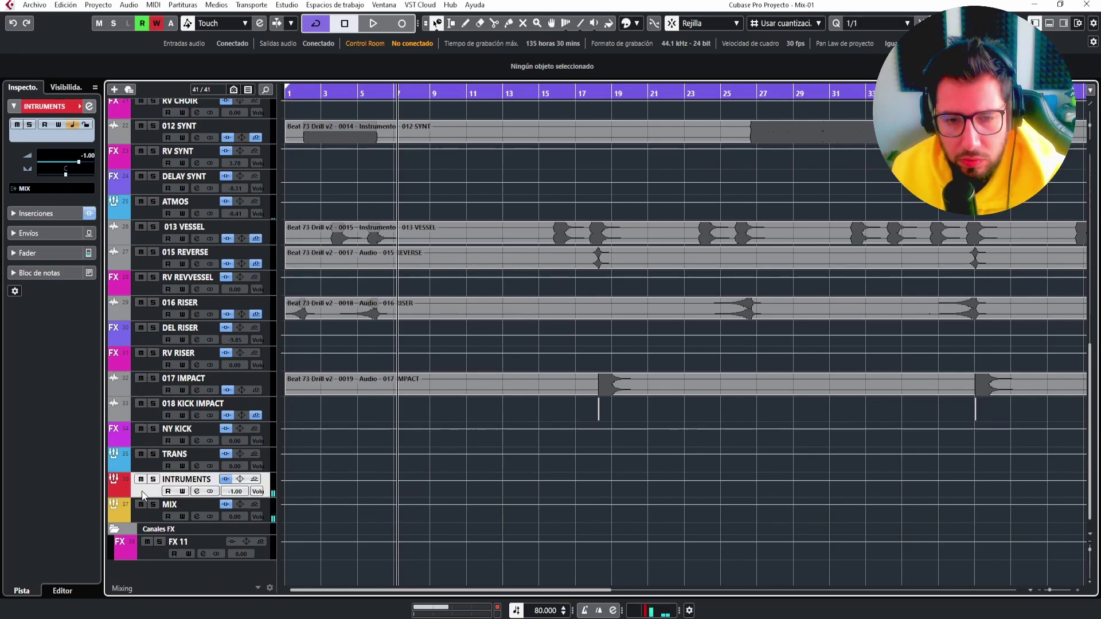
click(17, 215)
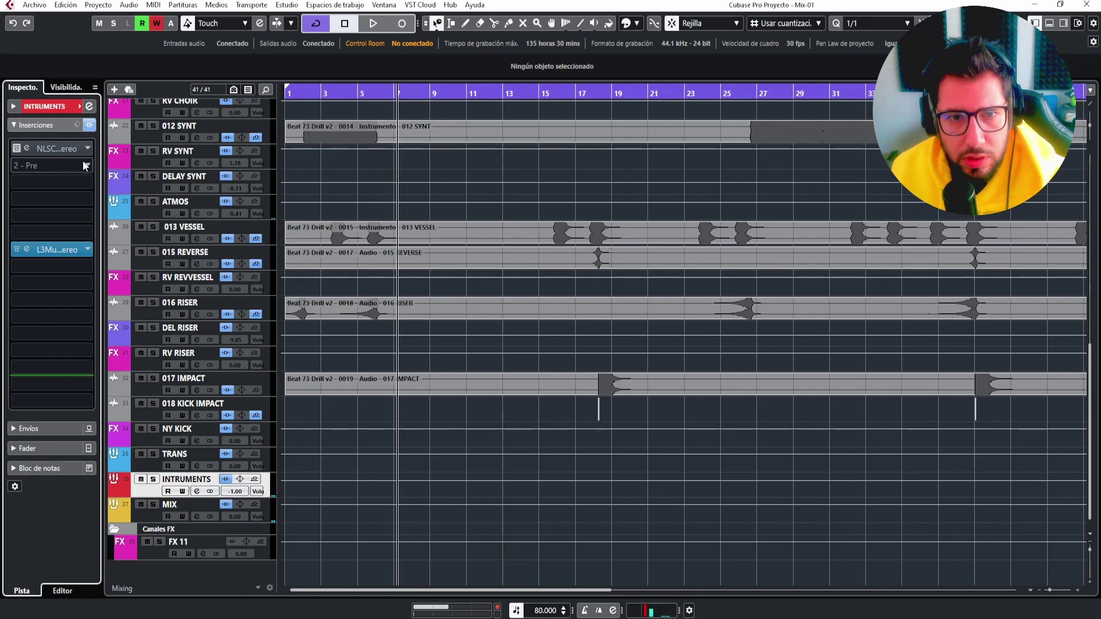
click(83, 160)
text(q 3)
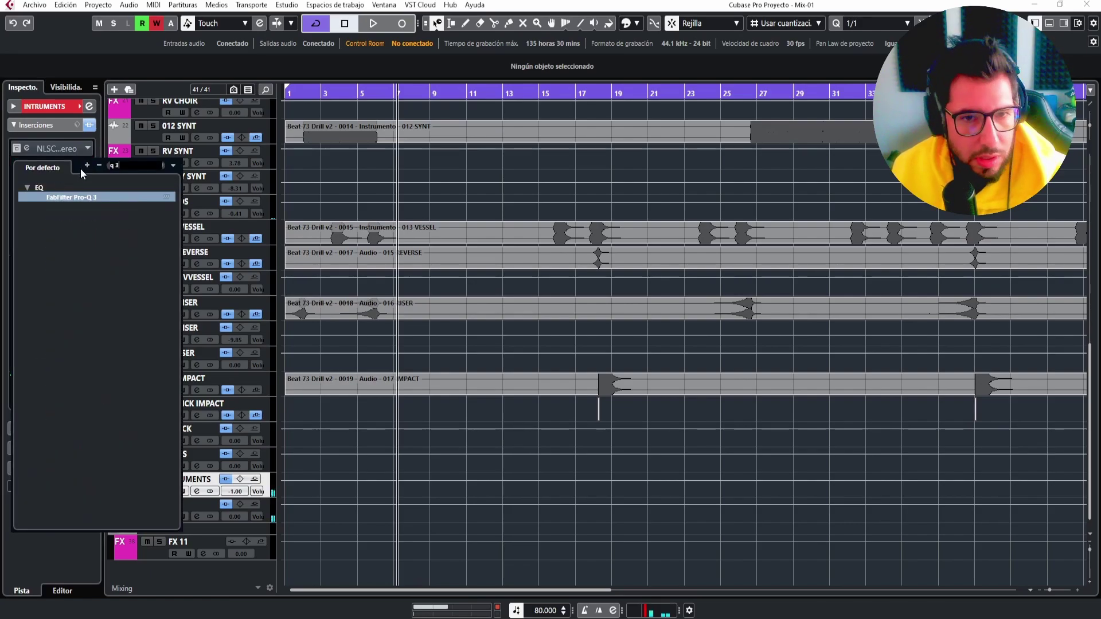
click(71, 197)
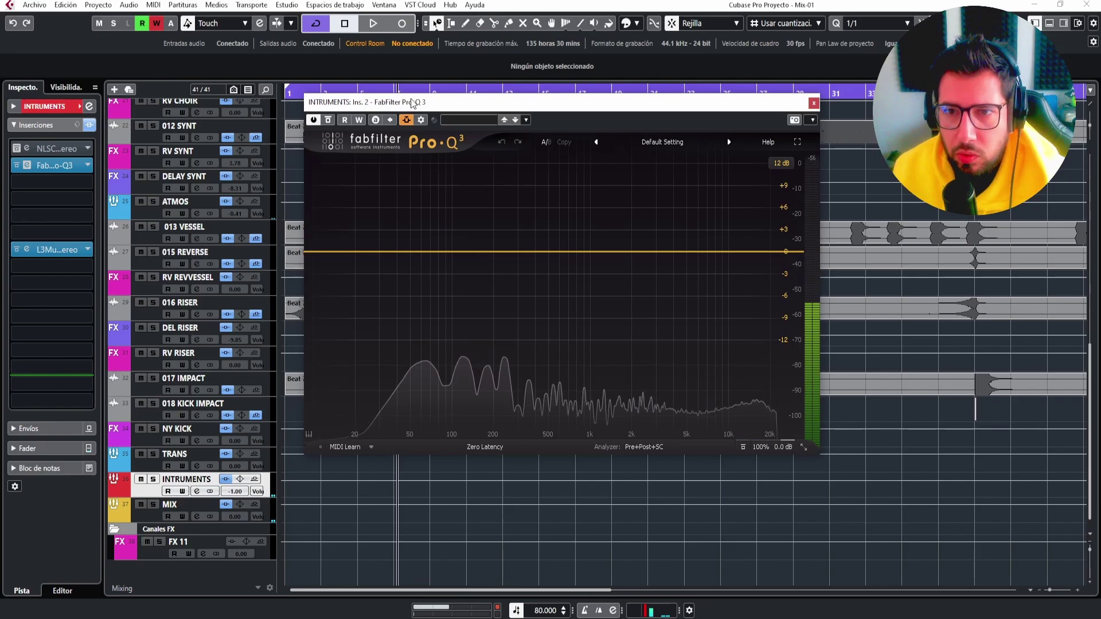
drag(415, 103, 518, 134)
Send the DRUMS group to the side-chain of the INTRUMENTS Pro-Q 3 through its first send and switch that send on.
scroll(195, 243, up, 10)
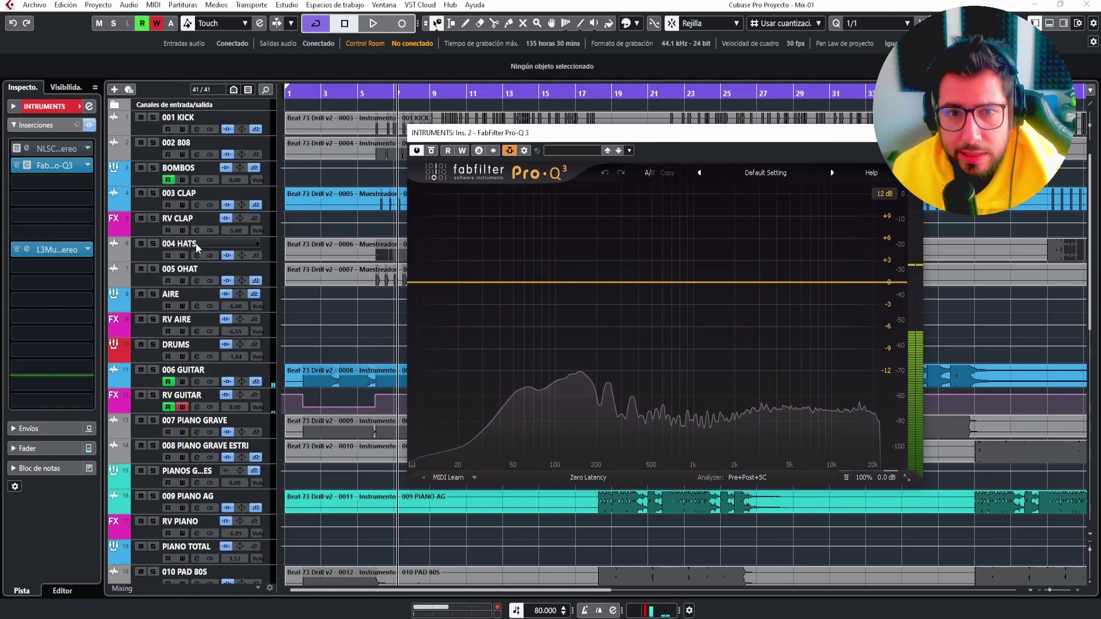
click(153, 357)
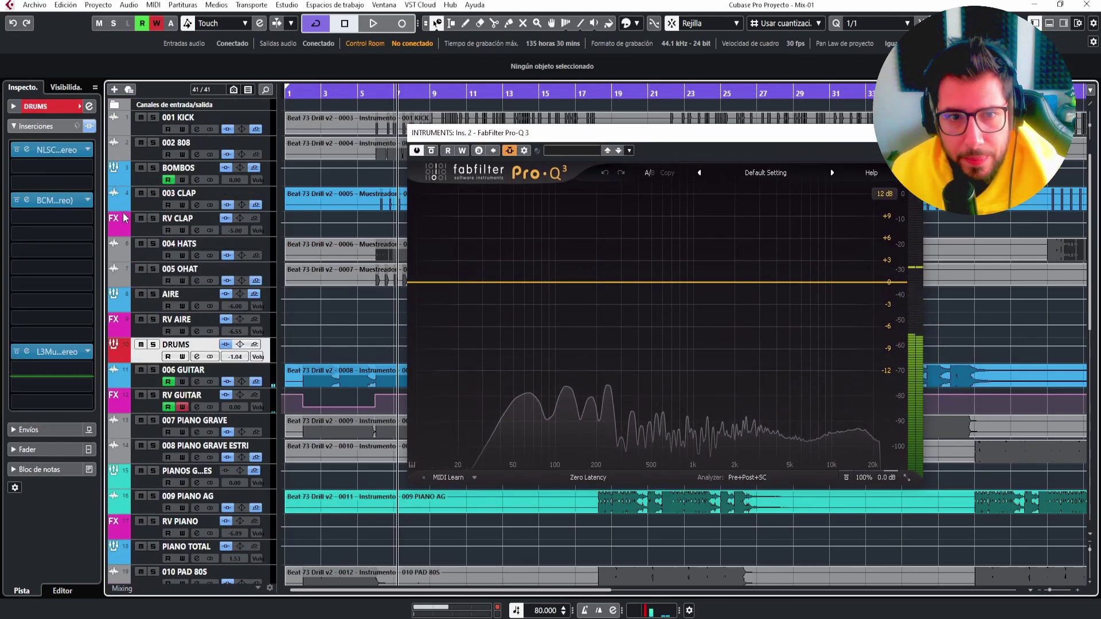
click(29, 432)
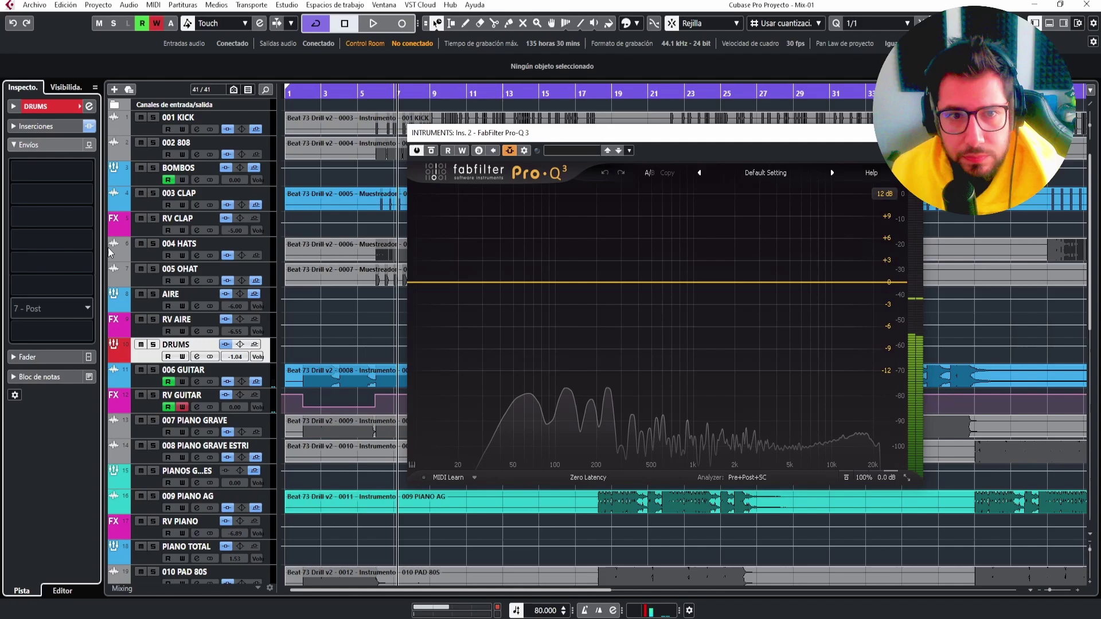
click(87, 173)
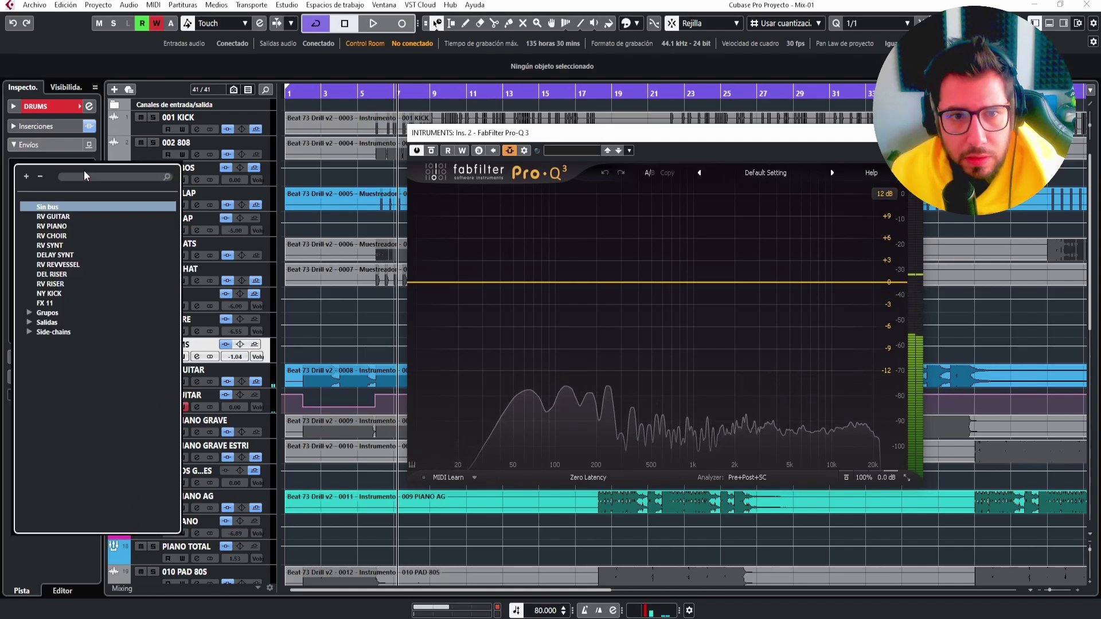
click(31, 331)
click(63, 438)
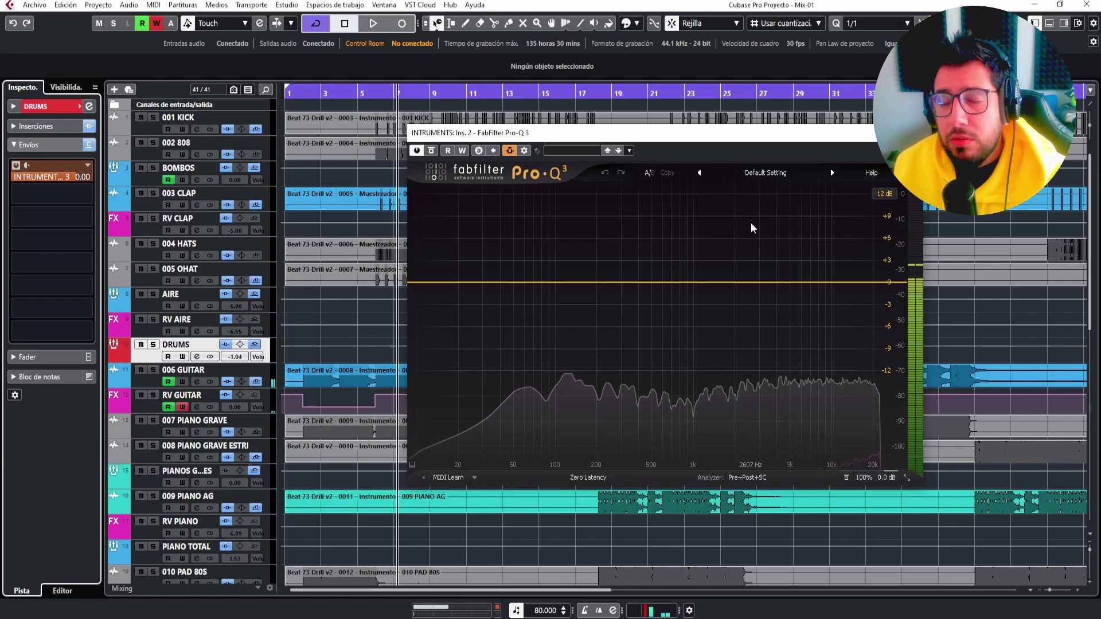
Solo the INTRUMENTS group for playback and unmute the DRUMS group so it keeps feeding the side-chain.
drag(678, 143, 662, 95)
scroll(253, 343, down, 10)
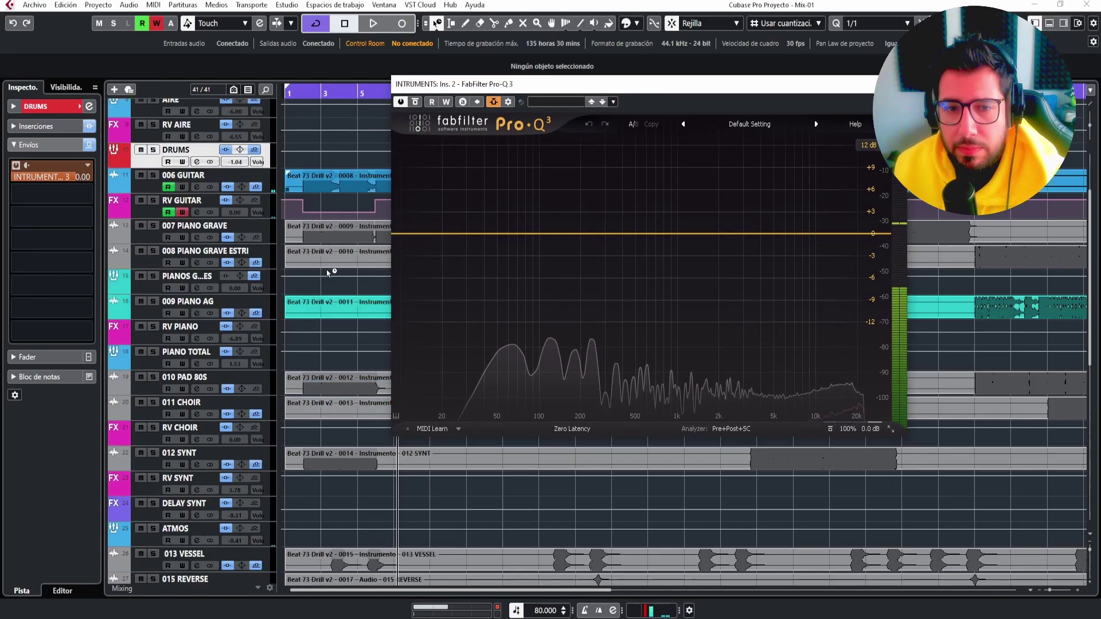
click(153, 479)
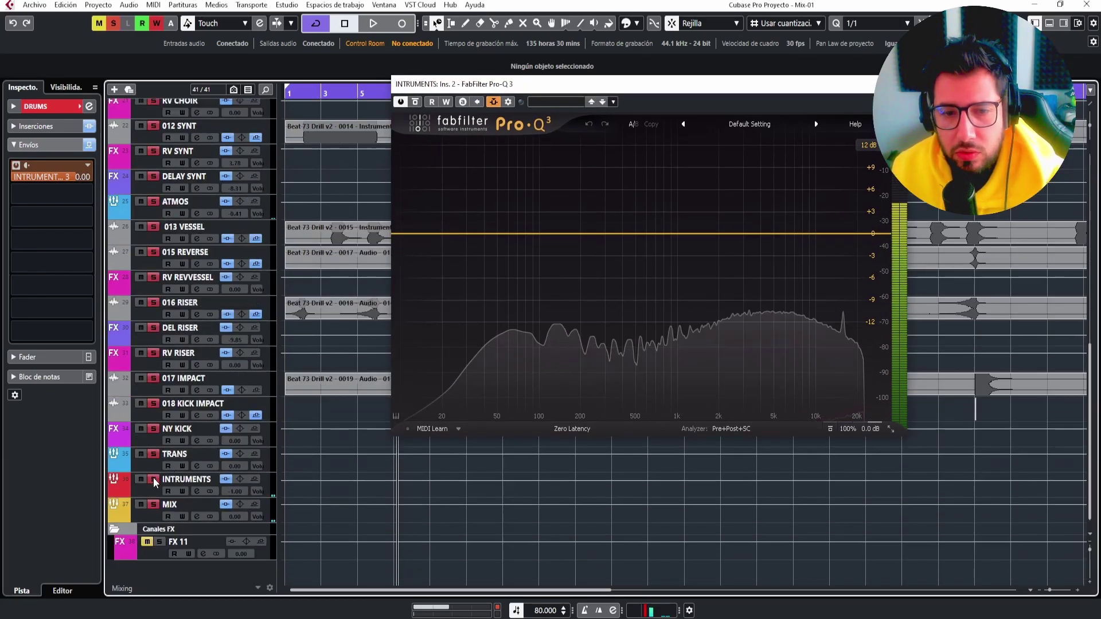
key(space)
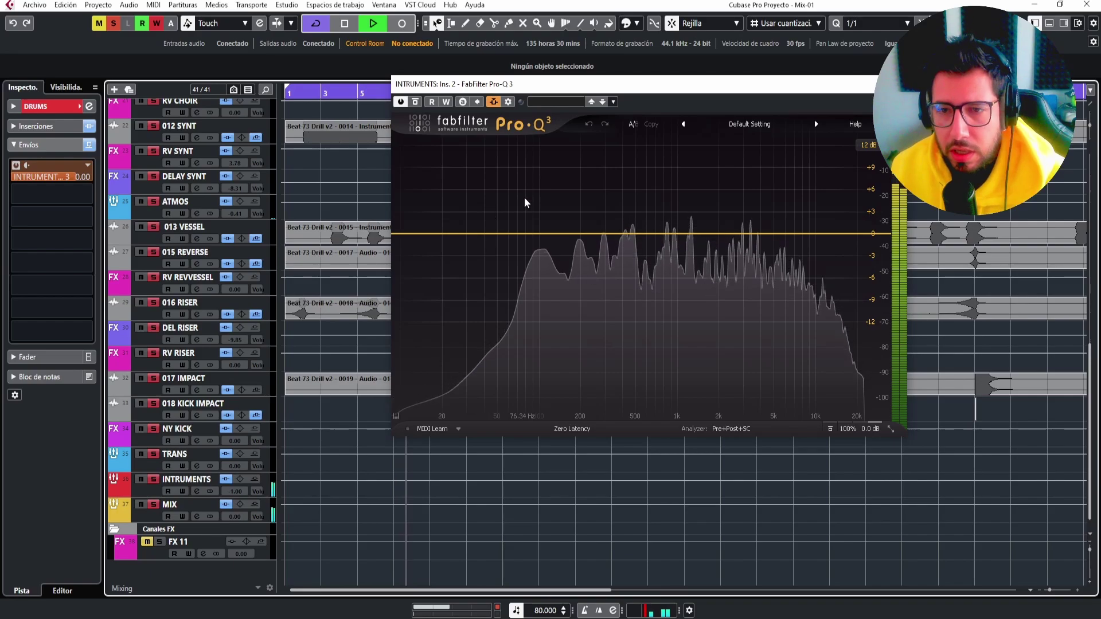
scroll(215, 188, up, 8)
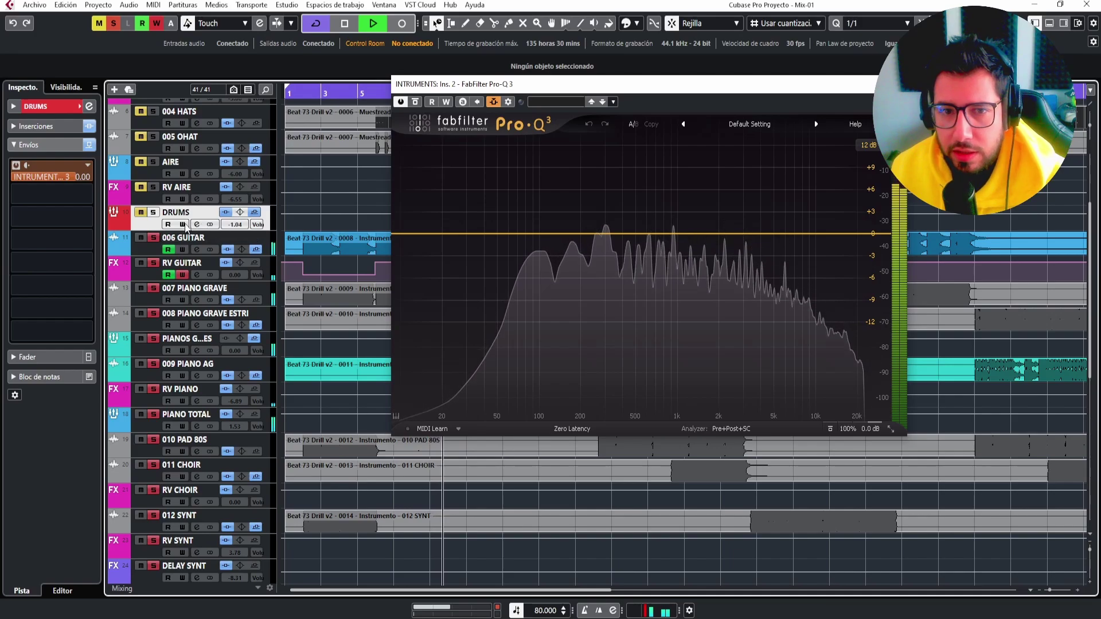
key(space)
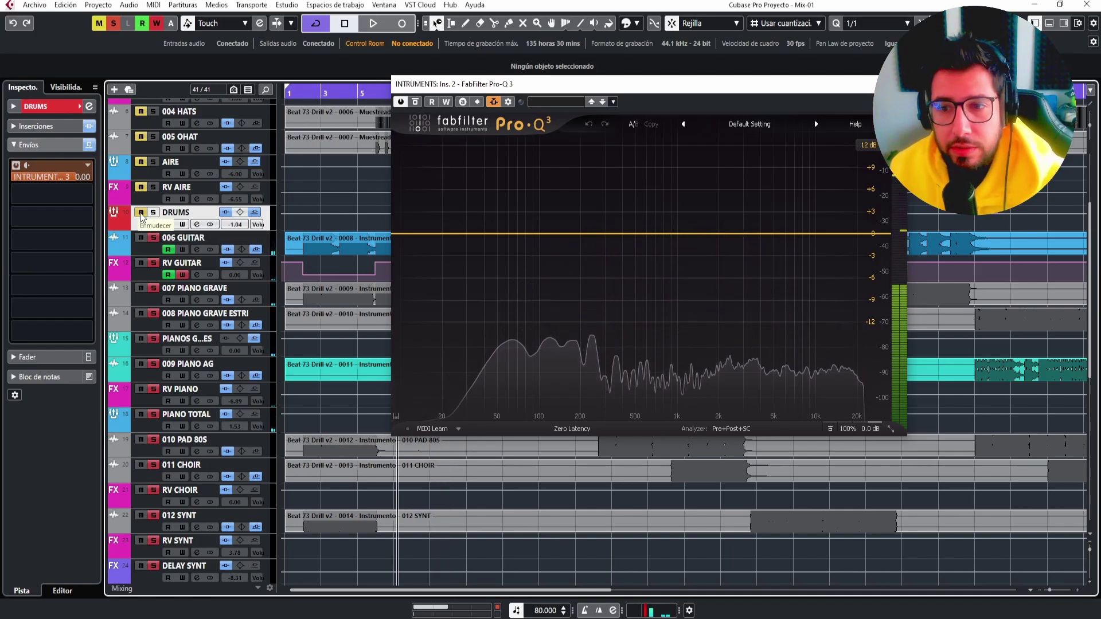
click(141, 213)
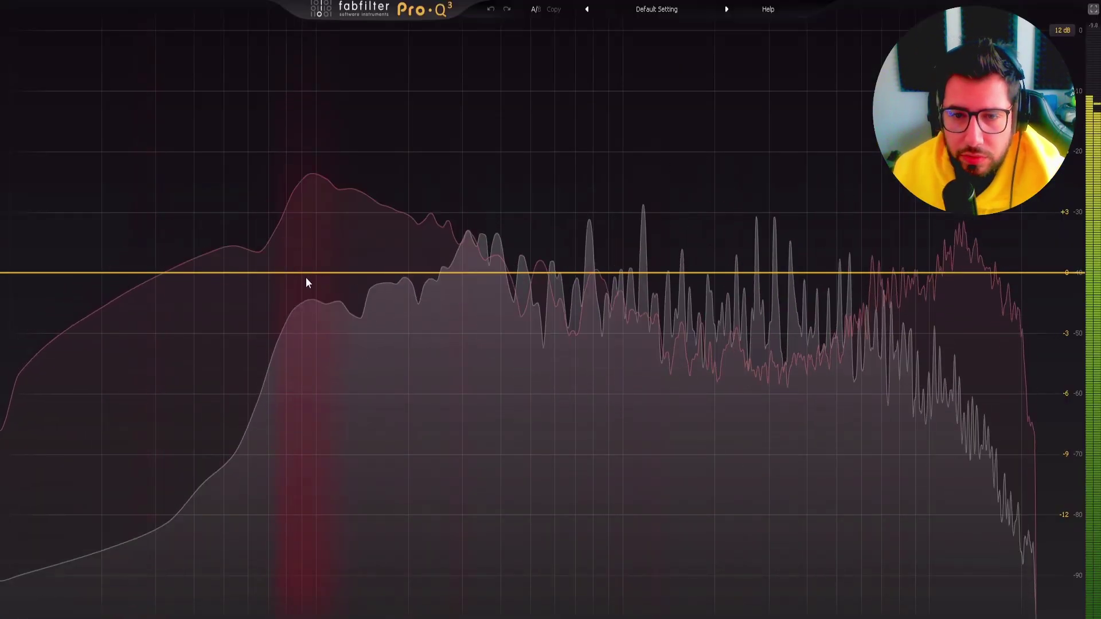
Add three bell bands at 0 dB to the INTRUMENTS EQ, at about 90 Hz, 1 kHz and 7.9 kHz.
click(302, 273)
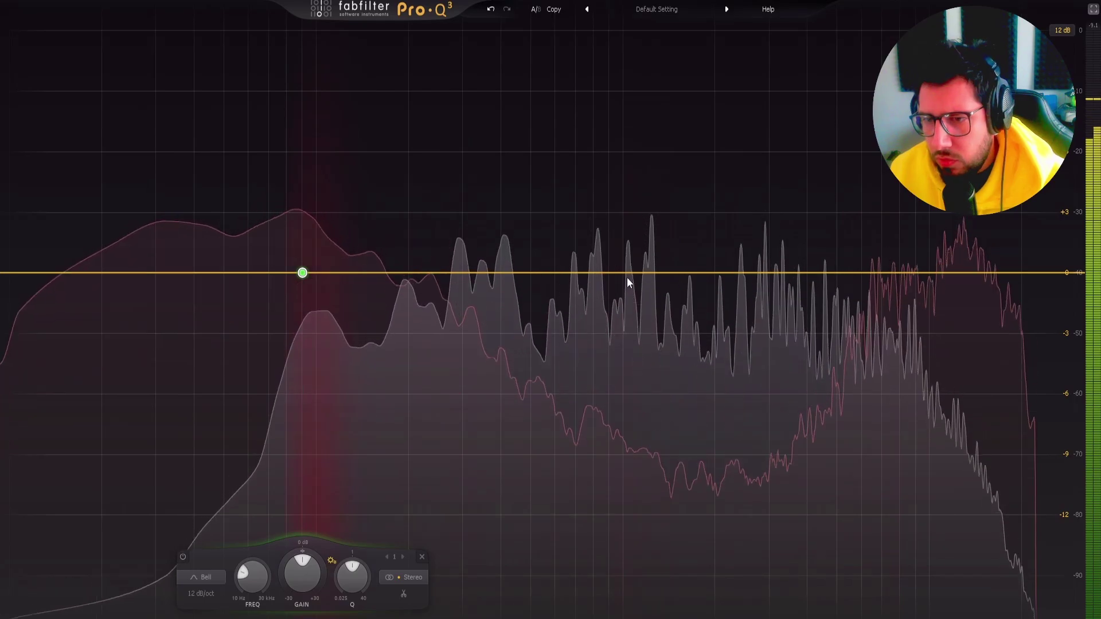
click(623, 273)
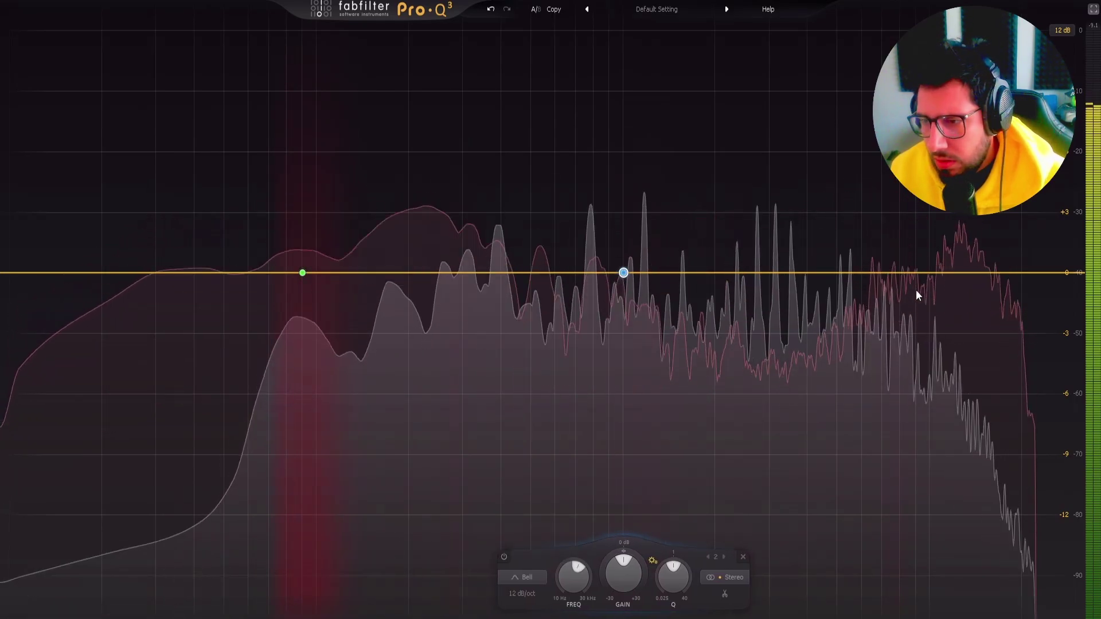
click(897, 273)
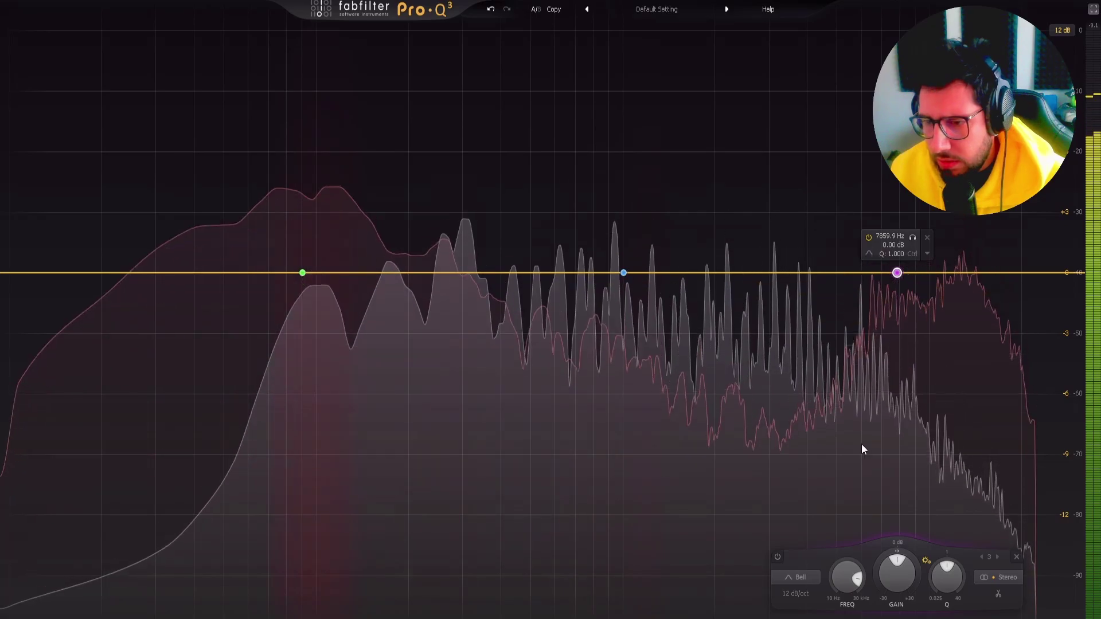
Turn the 90 Hz bell into a dynamic cut that acts only on the mid channel.
click(302, 273)
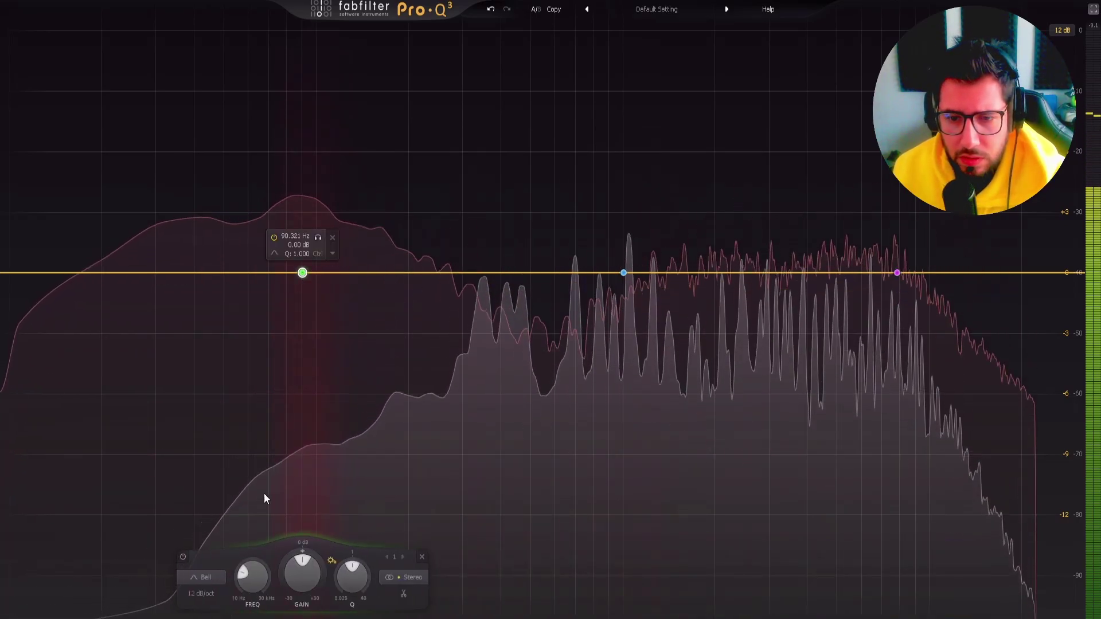
drag(304, 551, 273, 588)
click(387, 576)
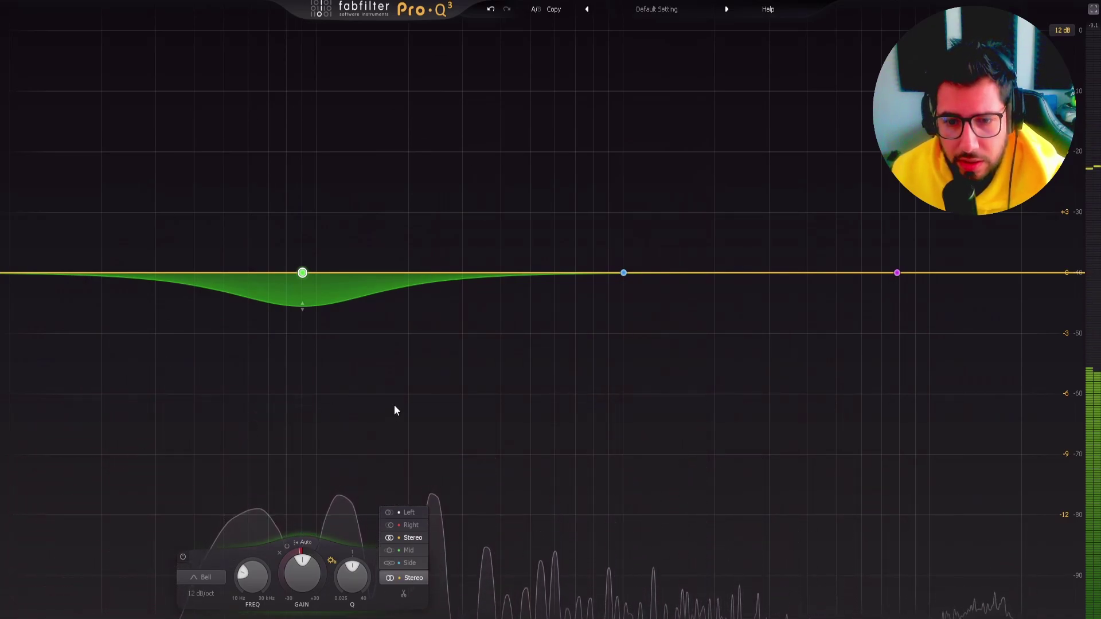
click(409, 550)
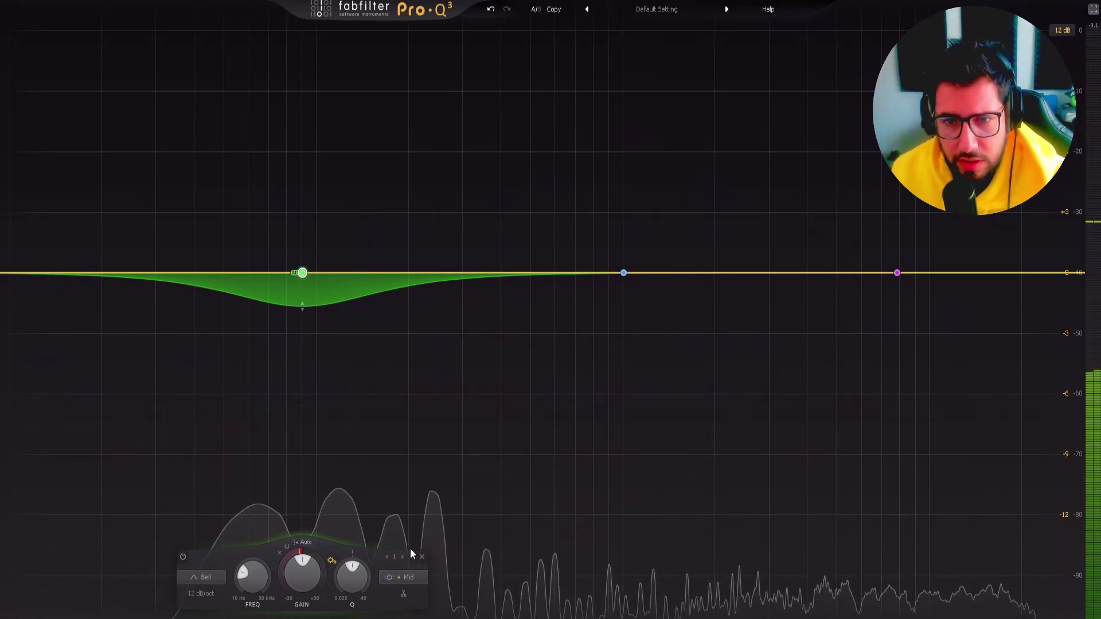
During playback, narrow the low band to a Q of about 3, move it to about 94 Hz and deepen its dynamic cut to about 2.5 dB.
key(space)
drag(354, 583, 354, 553)
mouse_move(301, 274)
drag(303, 273, 308, 271)
drag(307, 313, 306, 329)
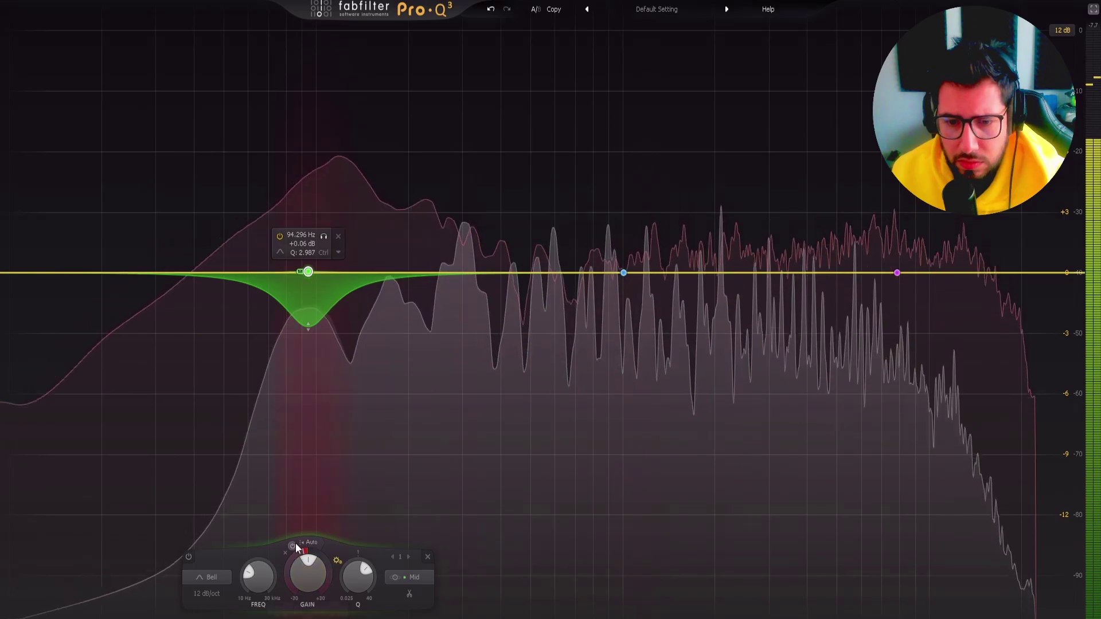
Switch the 94 Hz band from automatic to manual threshold and set it to about -4.3 dB.
click(304, 542)
drag(344, 565, 343, 550)
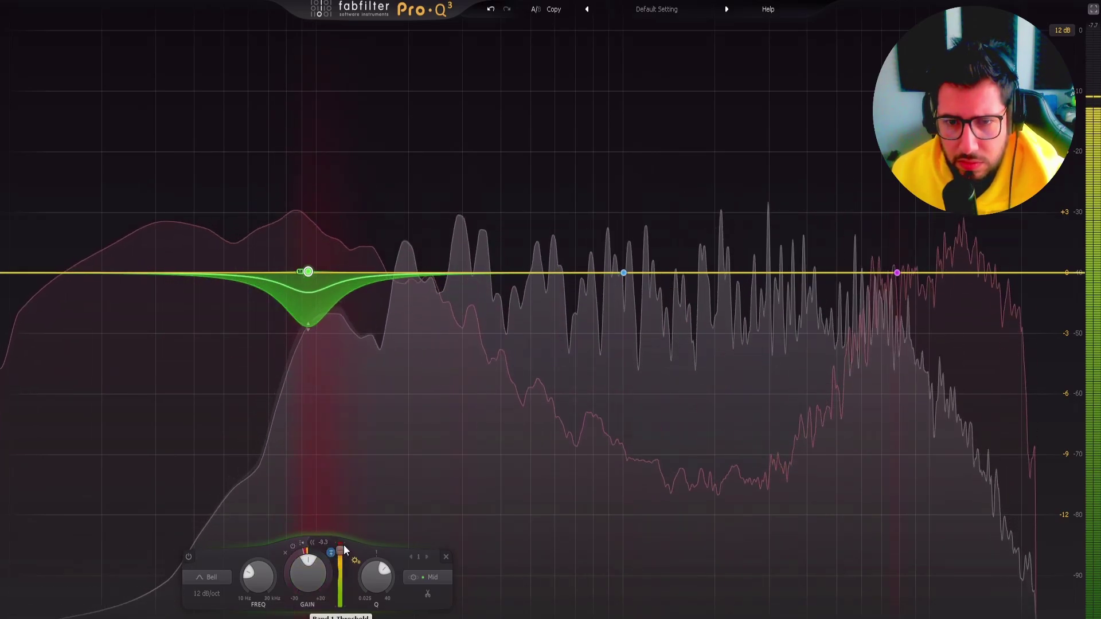
mouse_move(306, 318)
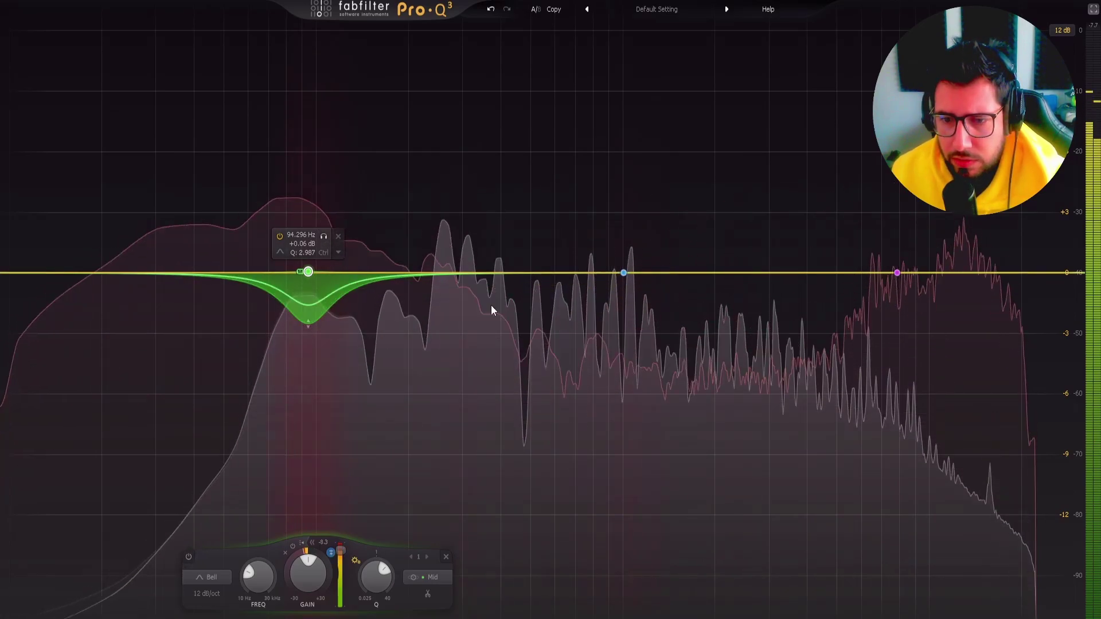
Make the 1 kHz bell a dynamic cut of about 1 dB with a Q of about 1.6 and set its threshold manually.
click(624, 273)
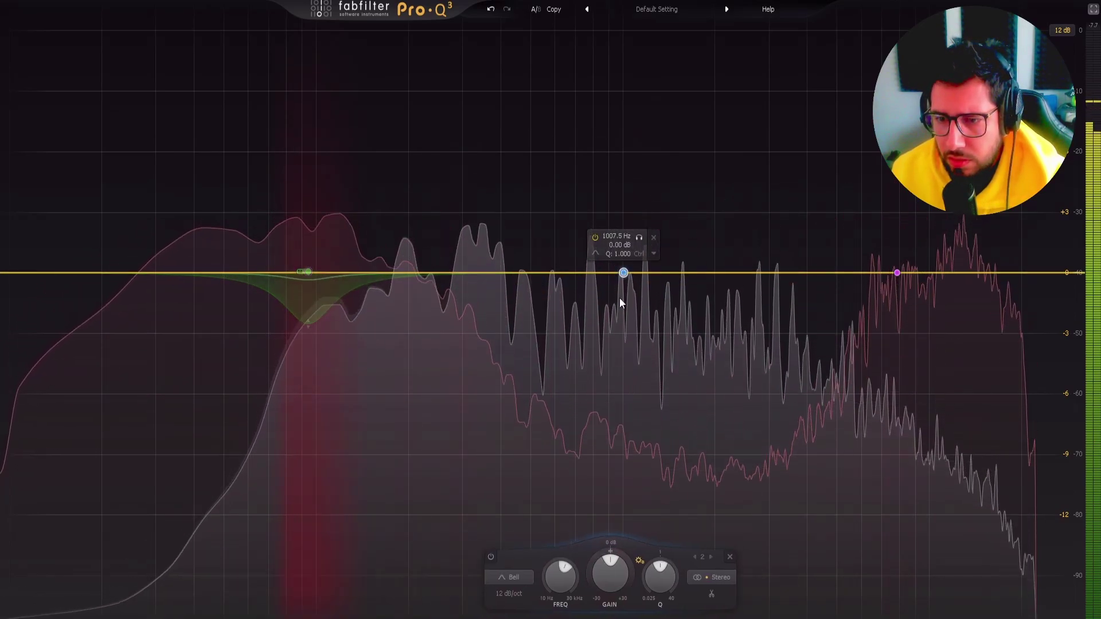
drag(625, 552, 594, 572)
drag(670, 571, 671, 561)
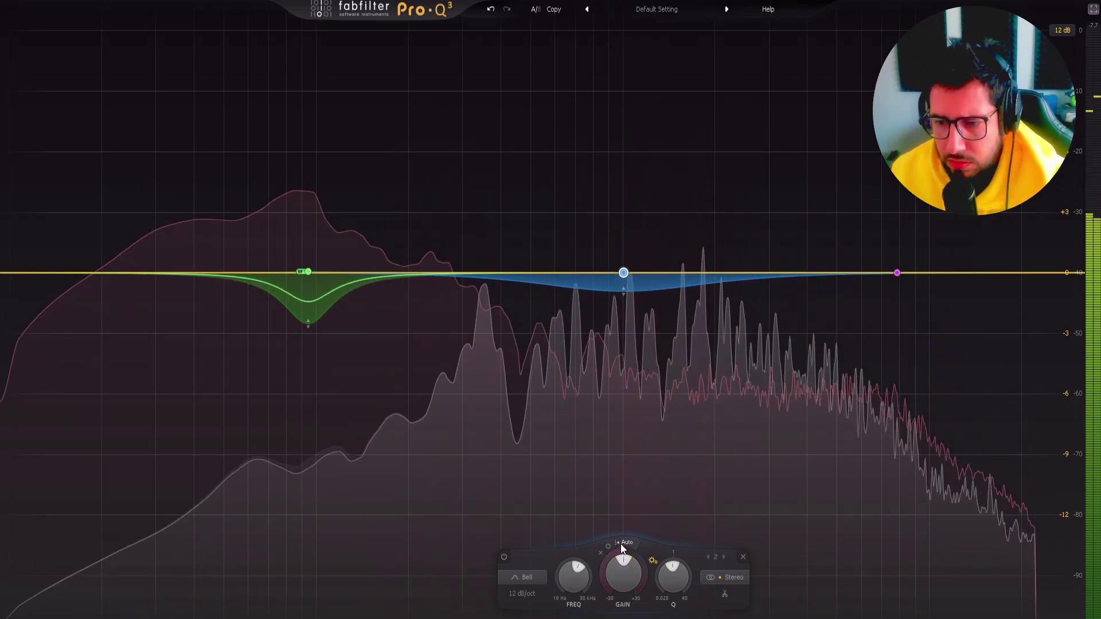
click(623, 543)
drag(659, 559, 658, 546)
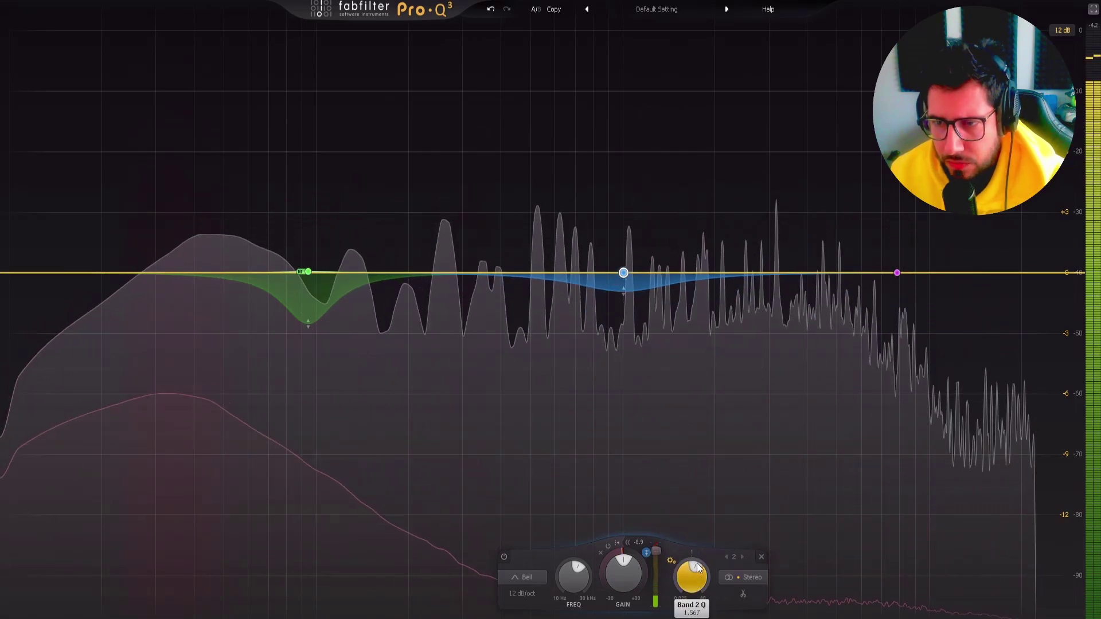
Make the 7.9 kHz bell a dynamic cut of about 1 dB with a Q of about 2.6 and a manual threshold, and stop playback.
click(897, 275)
drag(896, 550, 874, 571)
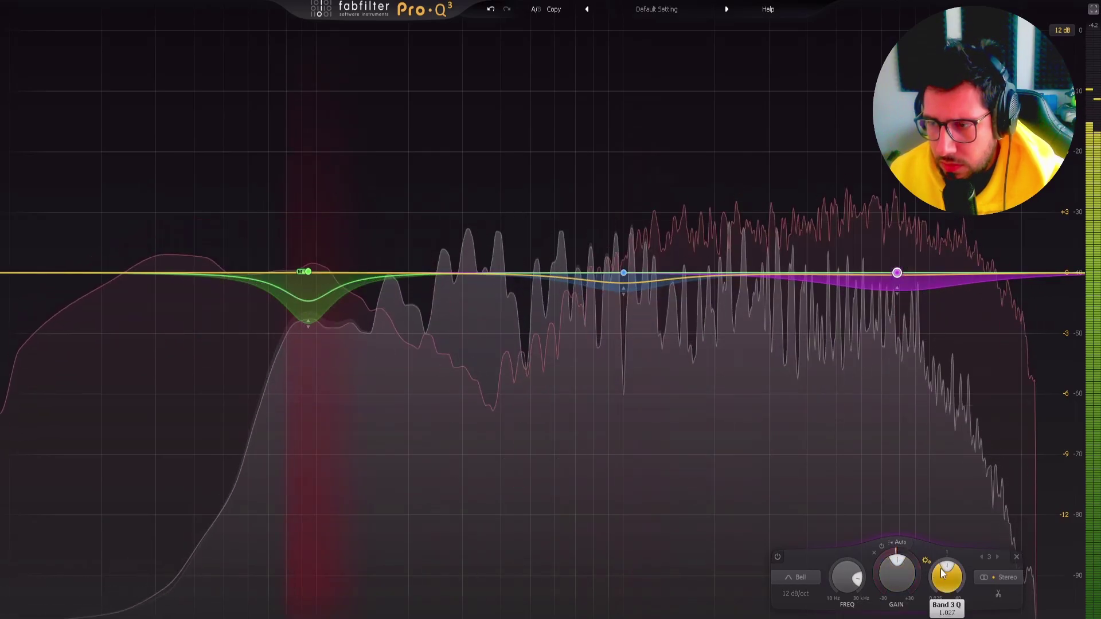
drag(947, 571, 949, 546)
click(897, 542)
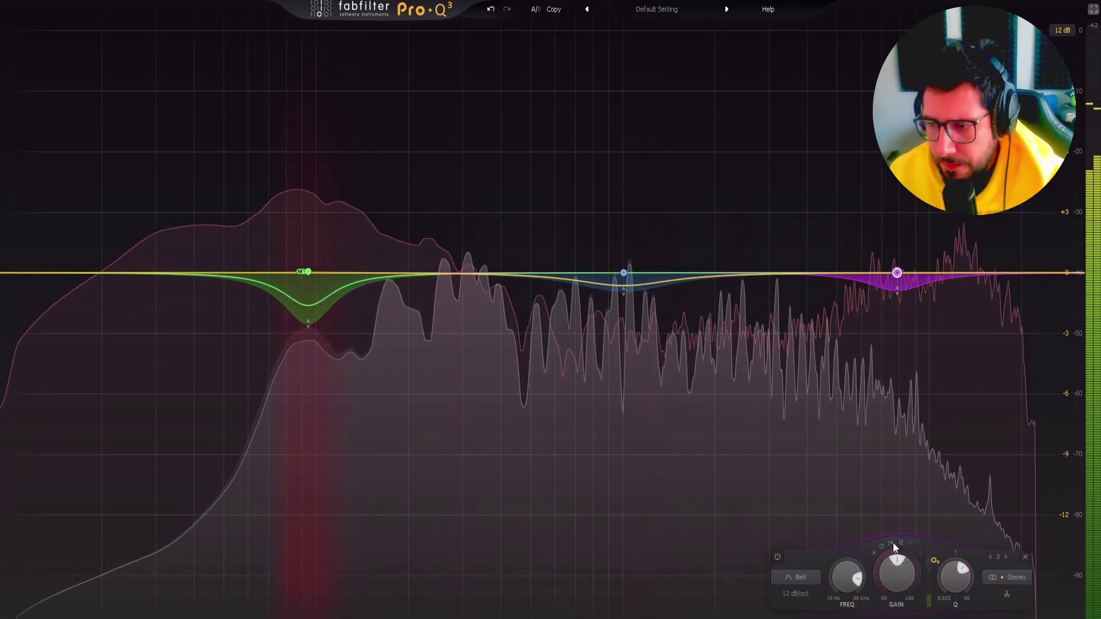
drag(930, 555, 931, 542)
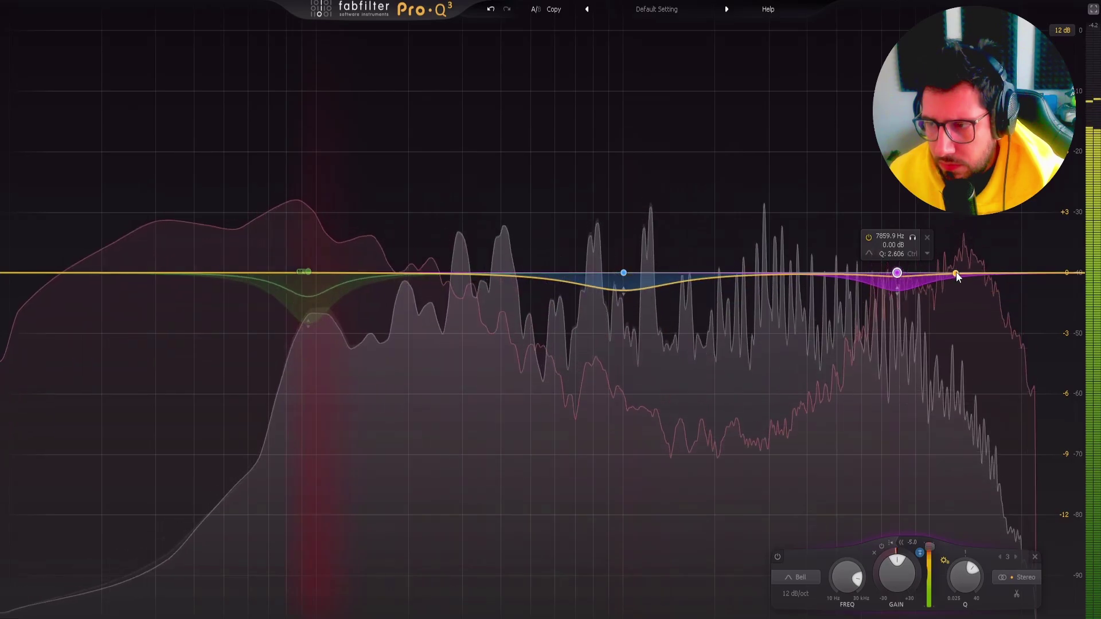
click(1094, 9)
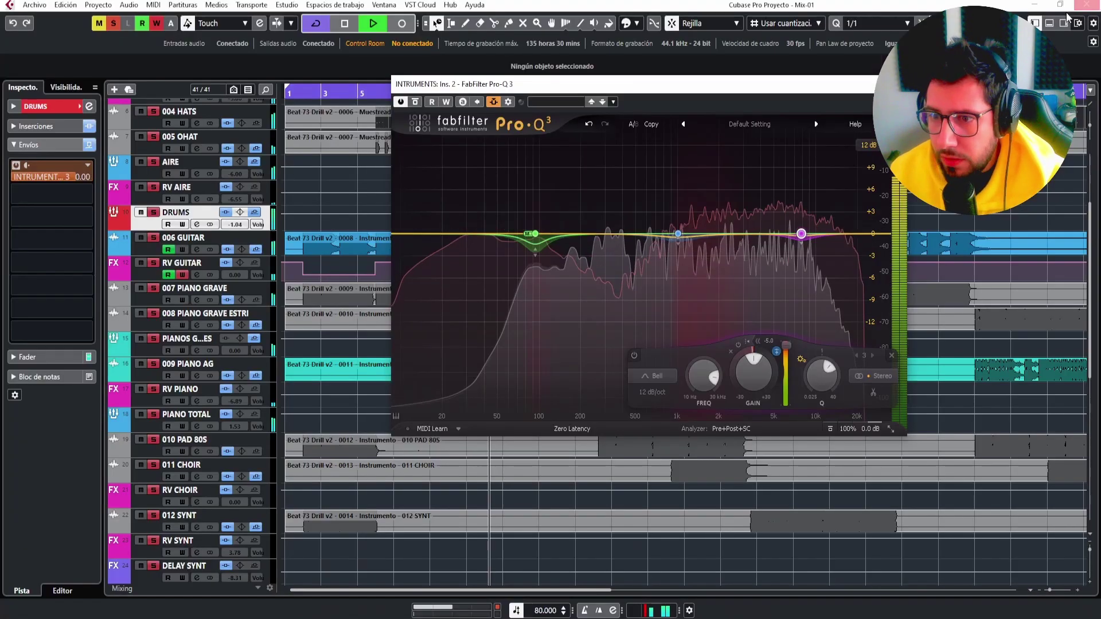
key(space)
Add SSLComp Stereo as the third insert on the INTRUMENTS group and activate its side-chain input.
scroll(147, 402, down, 10)
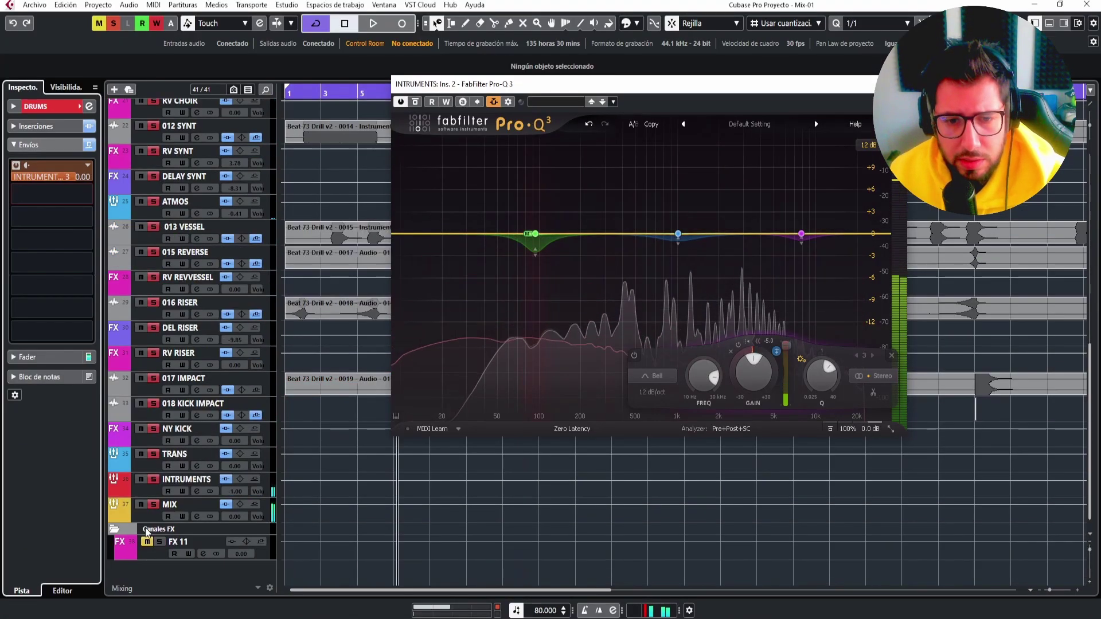
click(159, 486)
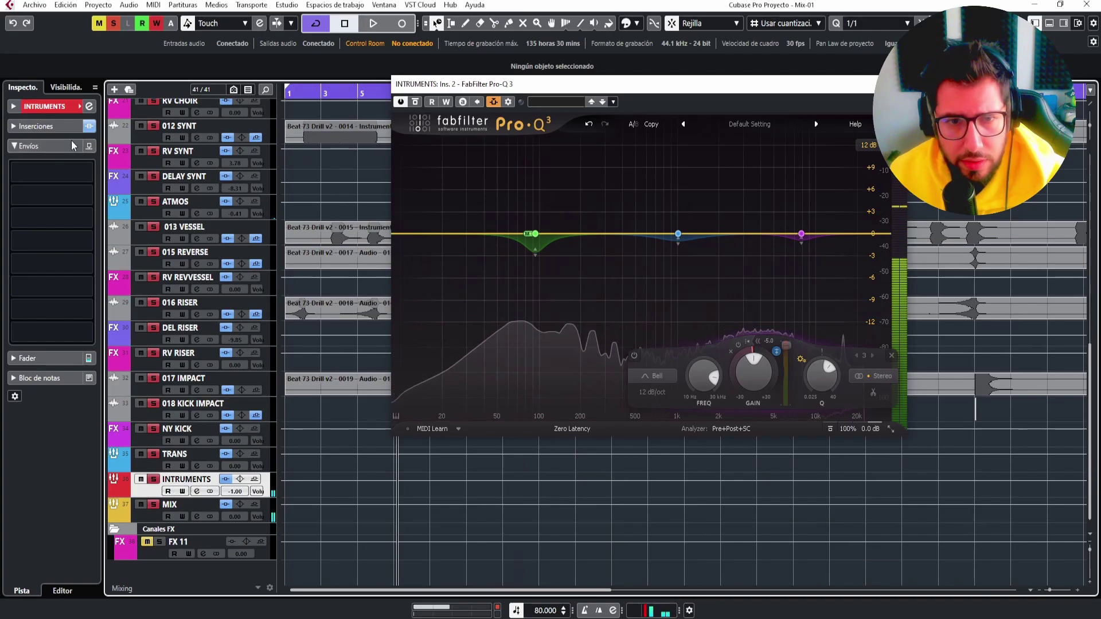
click(35, 126)
click(90, 183)
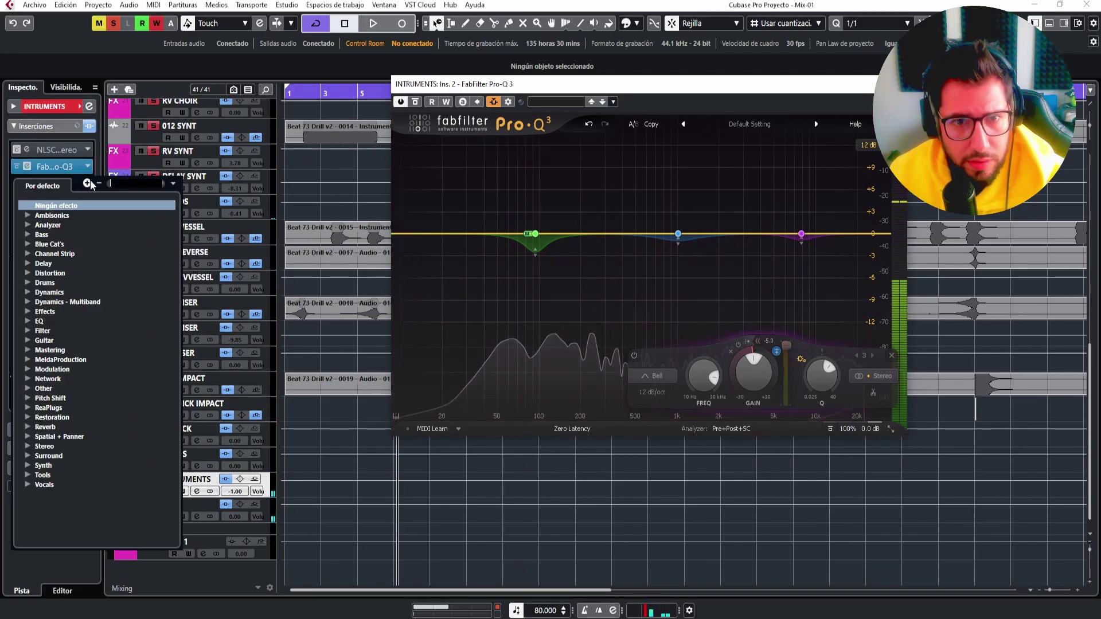
text(ssl)
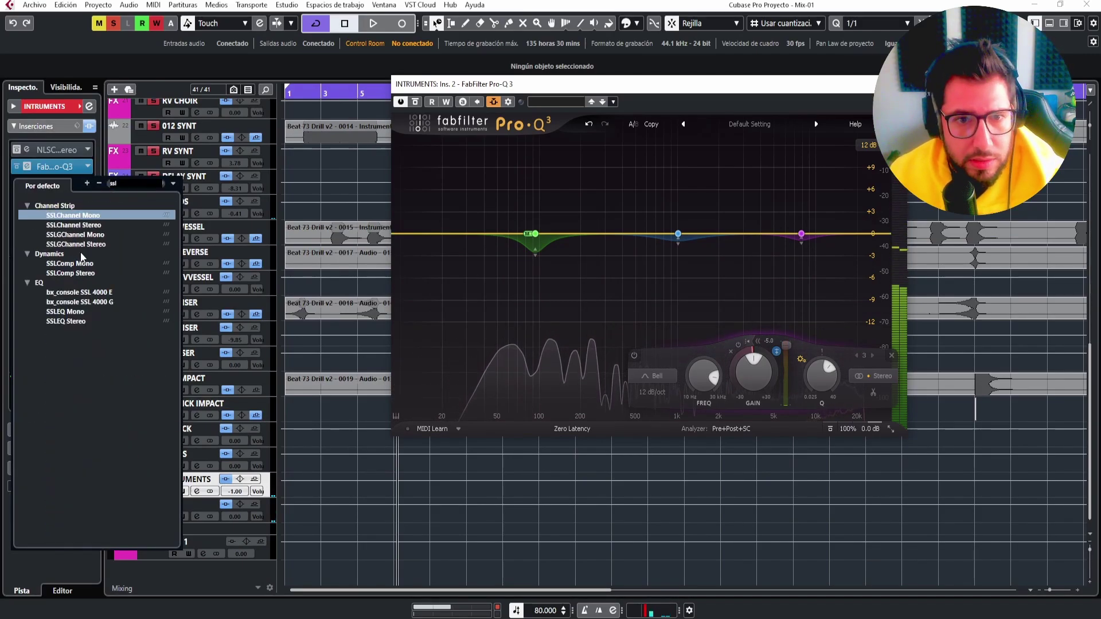
click(68, 274)
click(55, 185)
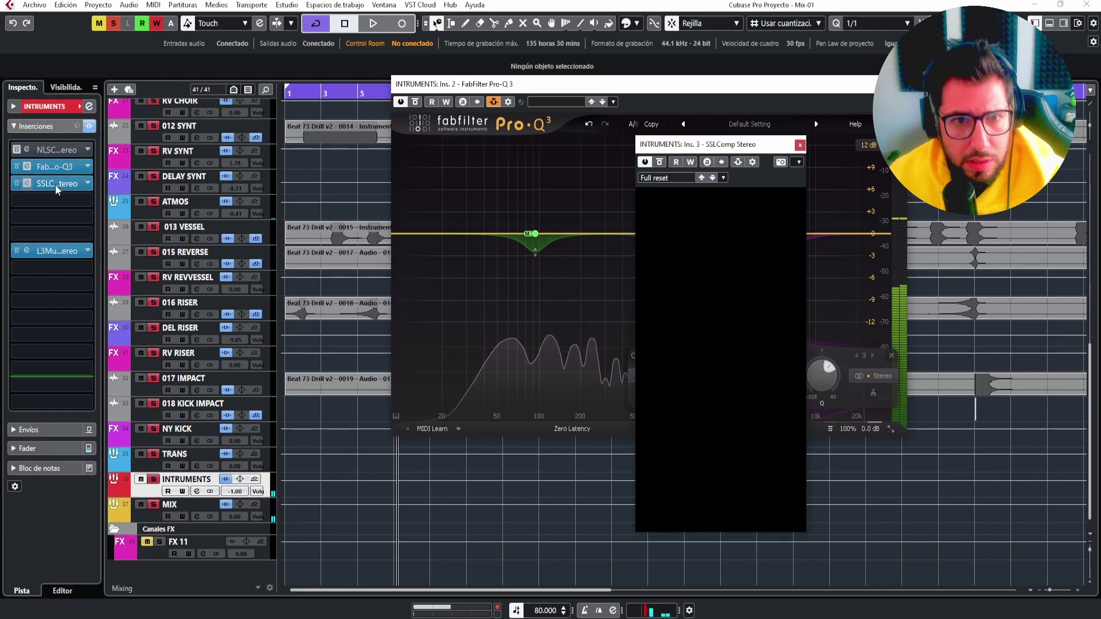
Route a second DRUMS send to the side-chain of the INTRUMENTS SSLComp Stereo and enable the send.
scroll(189, 321, up, 10)
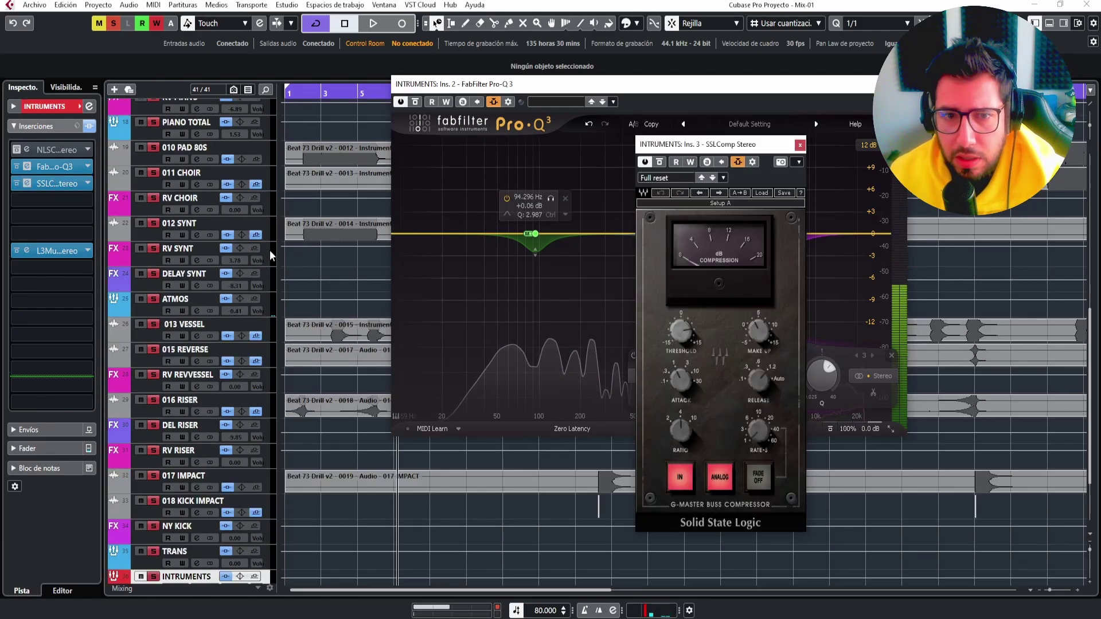
click(148, 345)
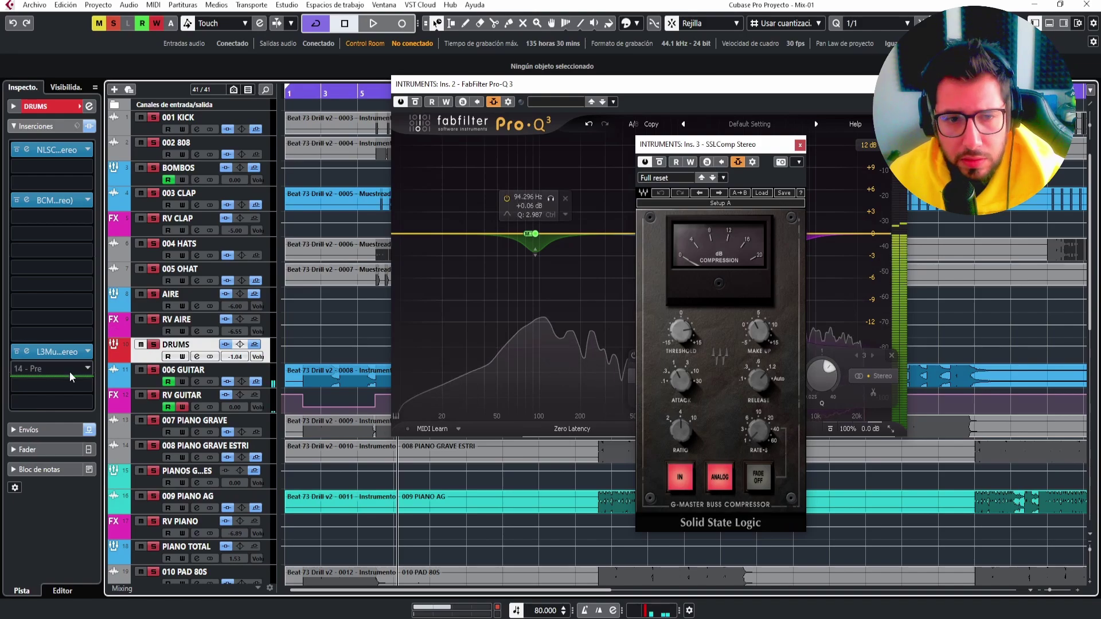
click(69, 430)
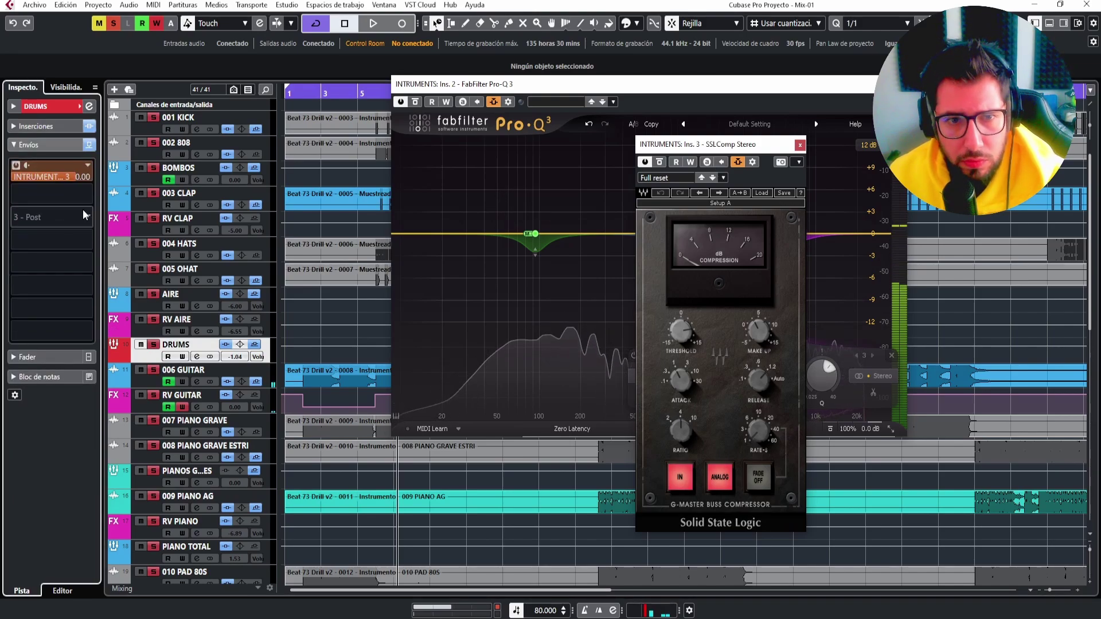
click(91, 194)
click(29, 355)
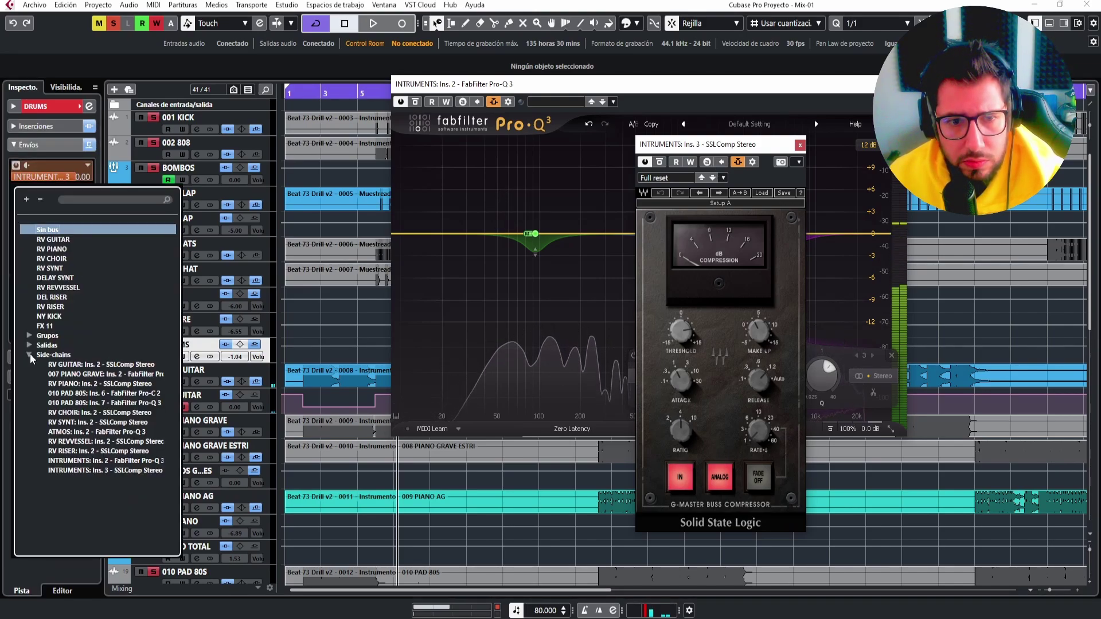
click(83, 470)
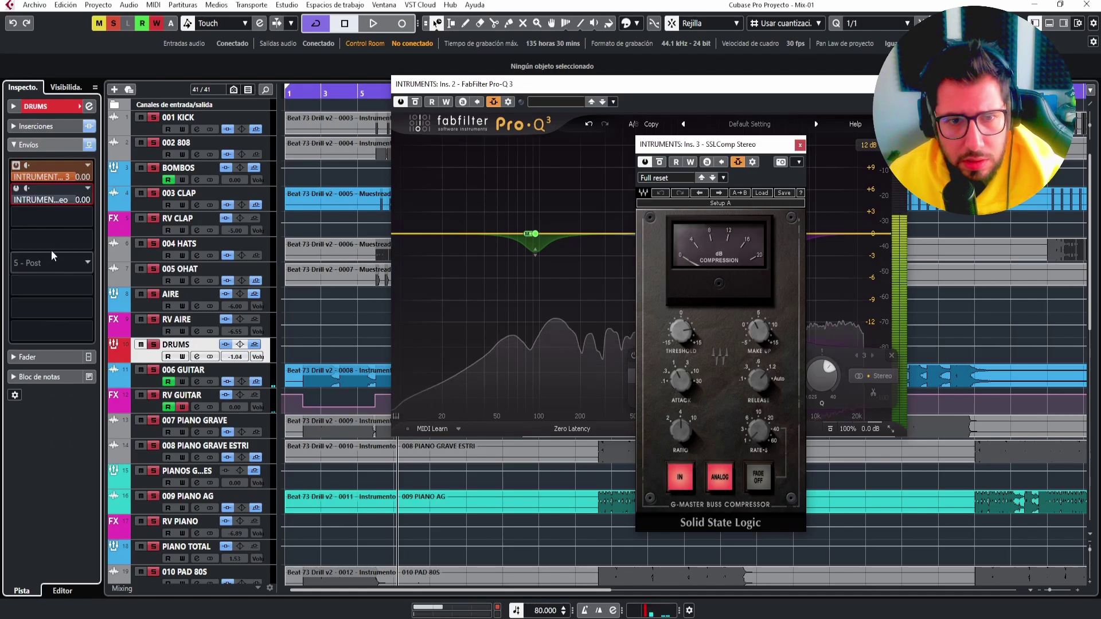
click(16, 189)
During playback, switch off the SSL compressor's analog mode, fine-tune its compression controls, and close both plug-in windows.
key(space)
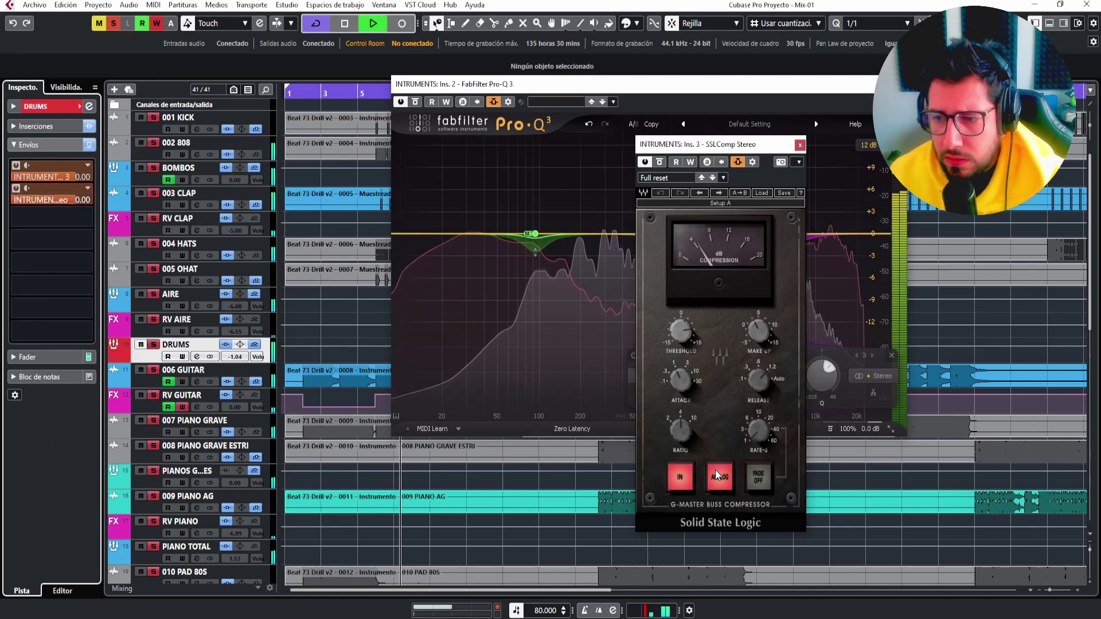
click(717, 474)
click(759, 380)
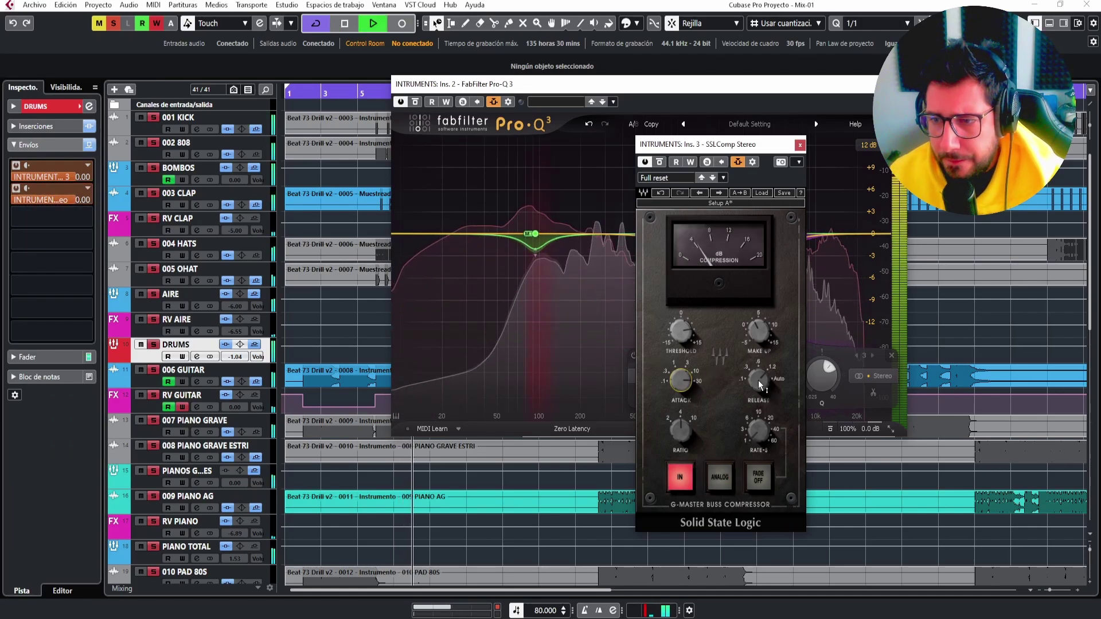
drag(758, 331, 758, 328)
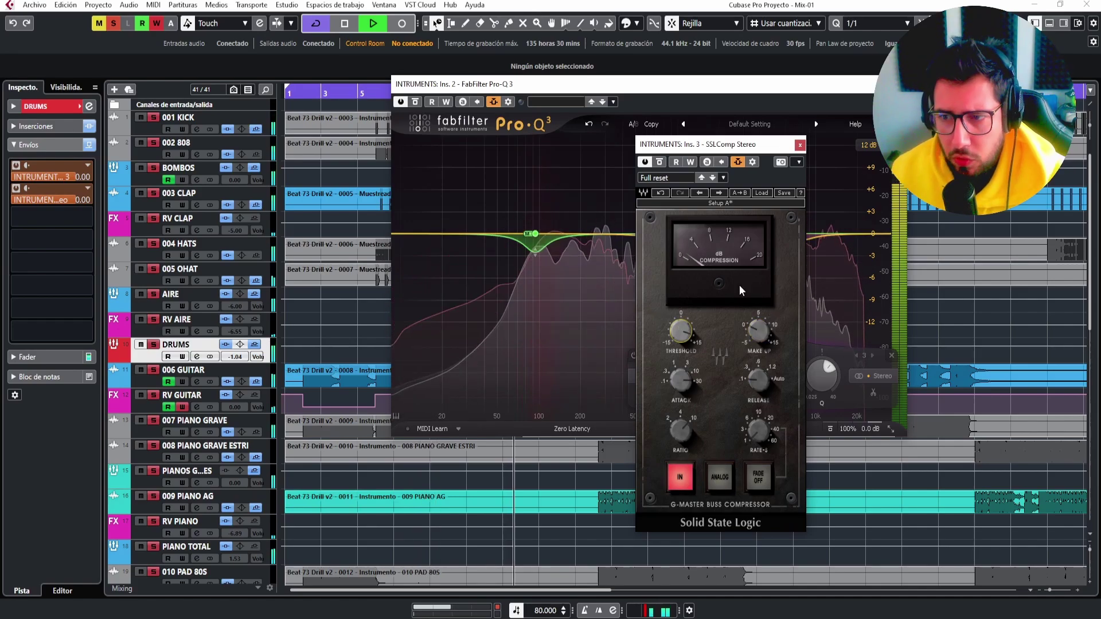
click(800, 145)
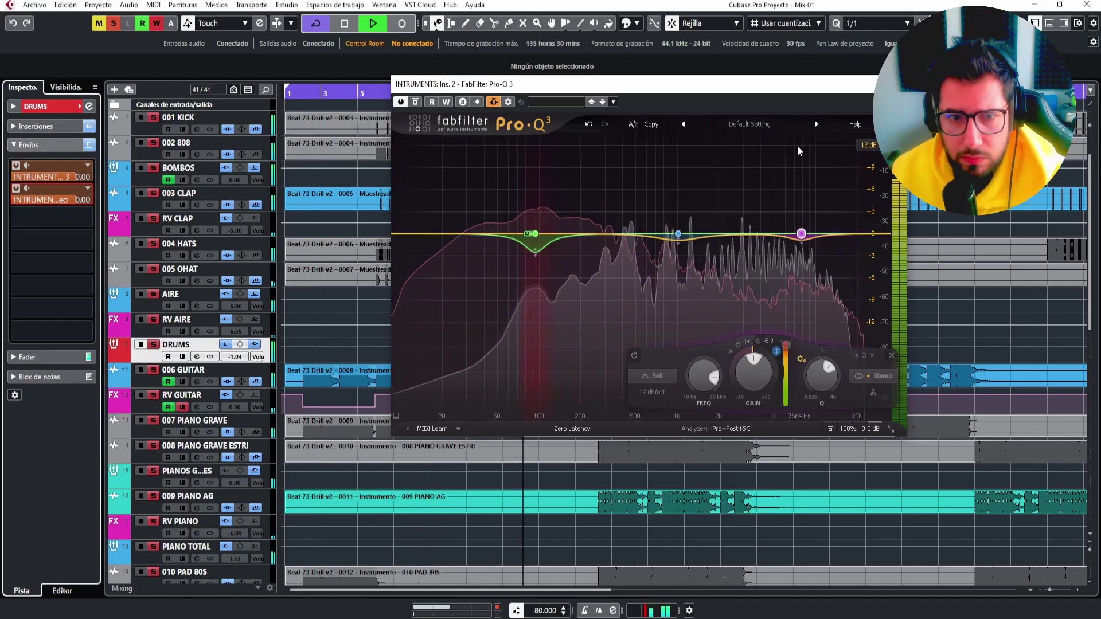
click(895, 84)
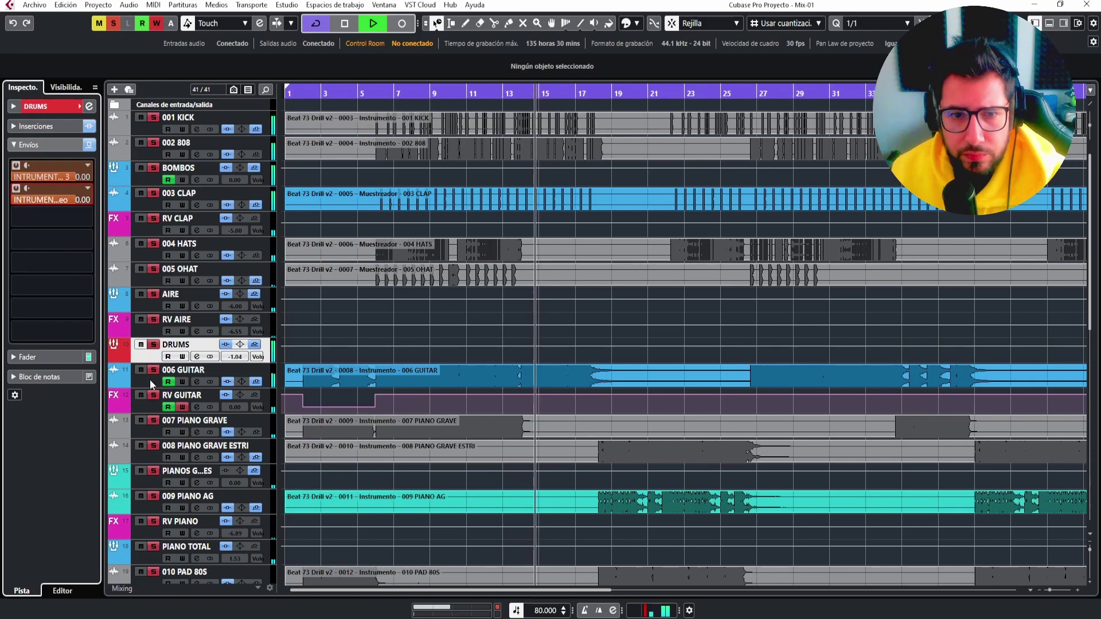
Open the L3 MultiMaximizer on the INTRUMENTS group, check its attenuation during playback, and stop playback.
scroll(149, 380, down, 3)
scroll(143, 266, down, 5)
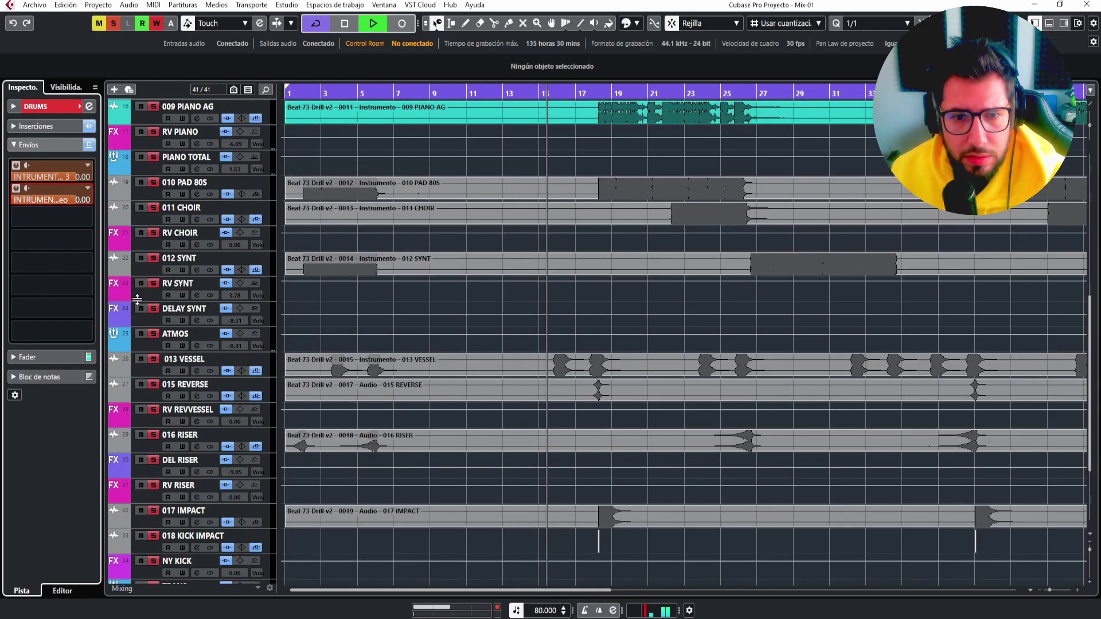
click(143, 494)
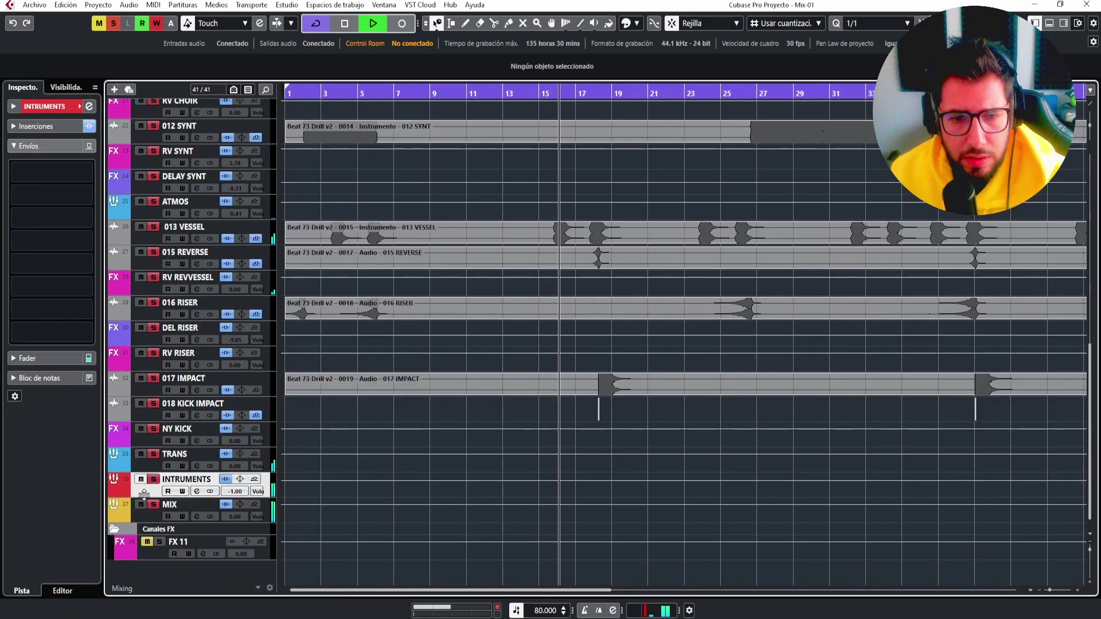
click(56, 129)
click(68, 250)
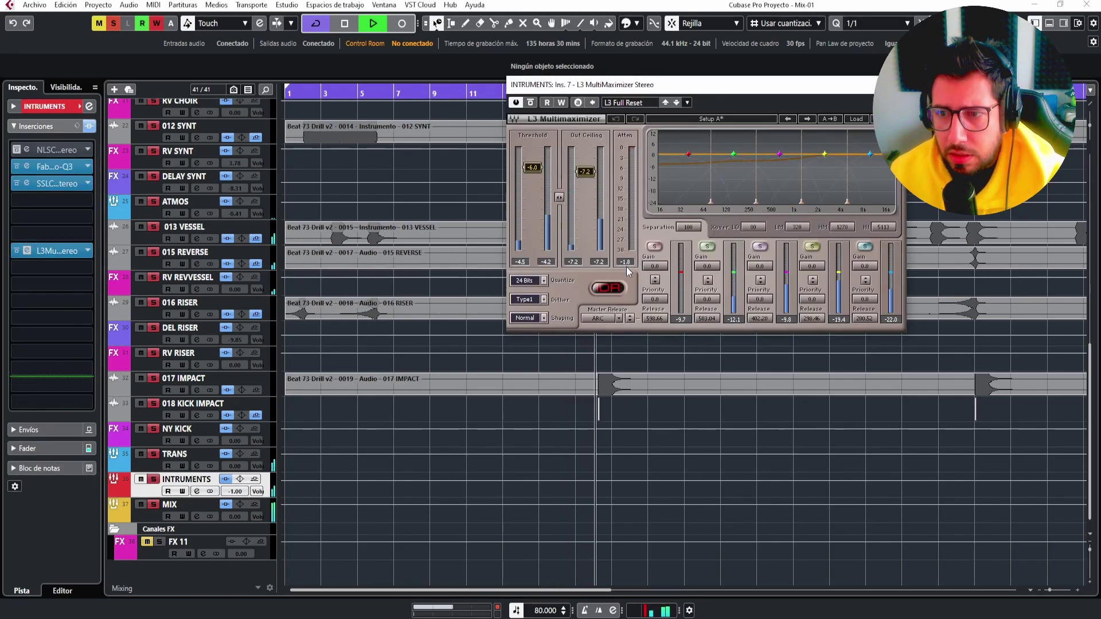
key(space)
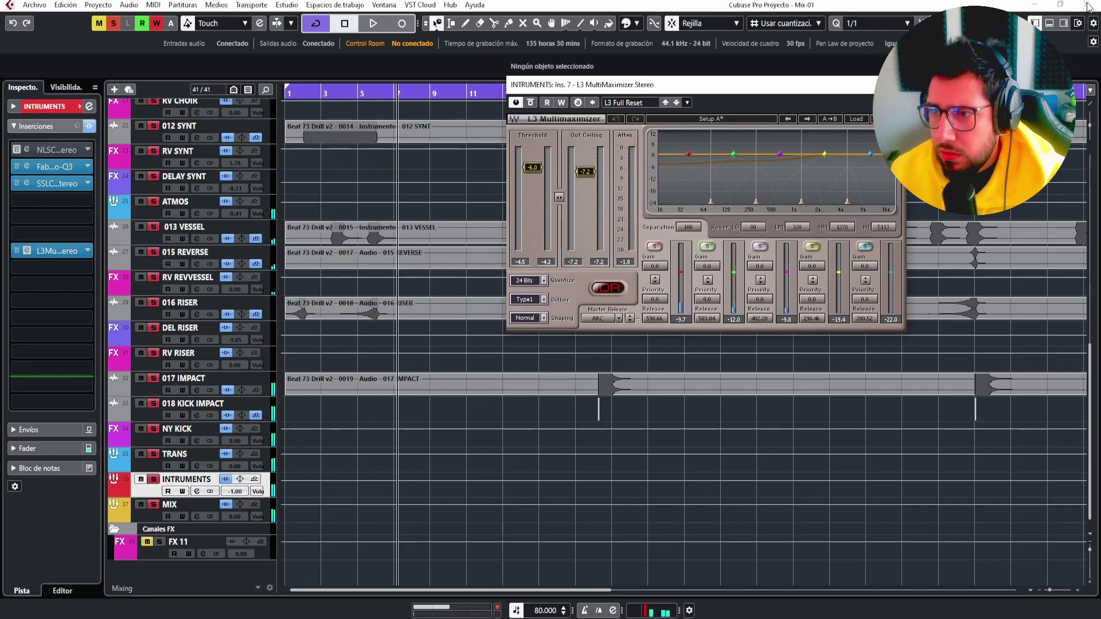
Open the mixer and arrange the MIX channel's bx_meter, Spectrum Analyzer and PAZ Position windows side by side.
key(F3)
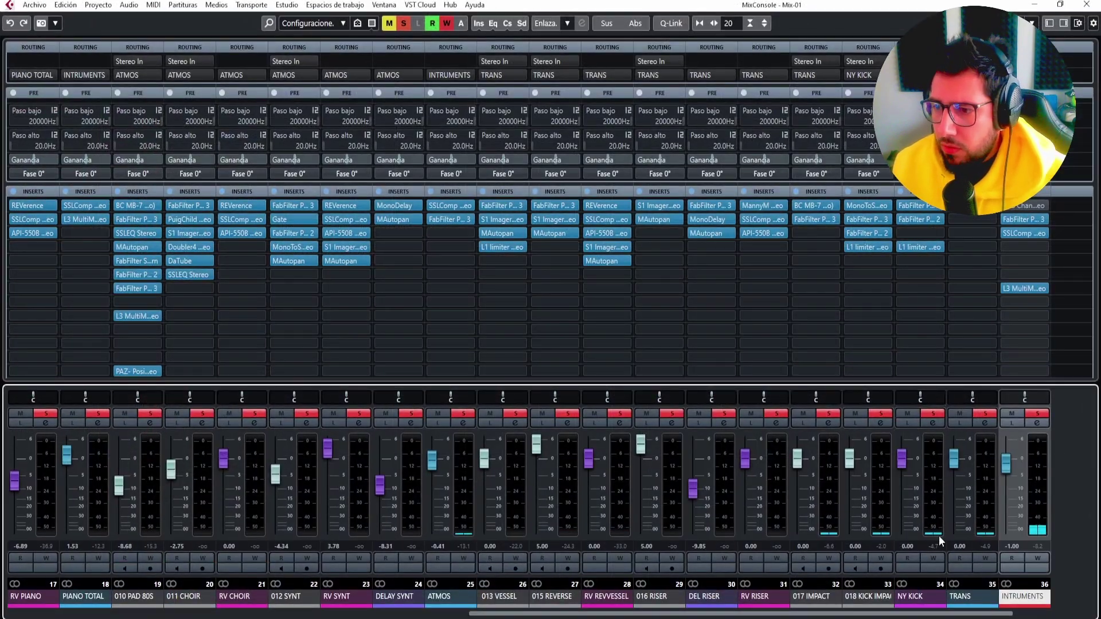
drag(840, 618, 996, 617)
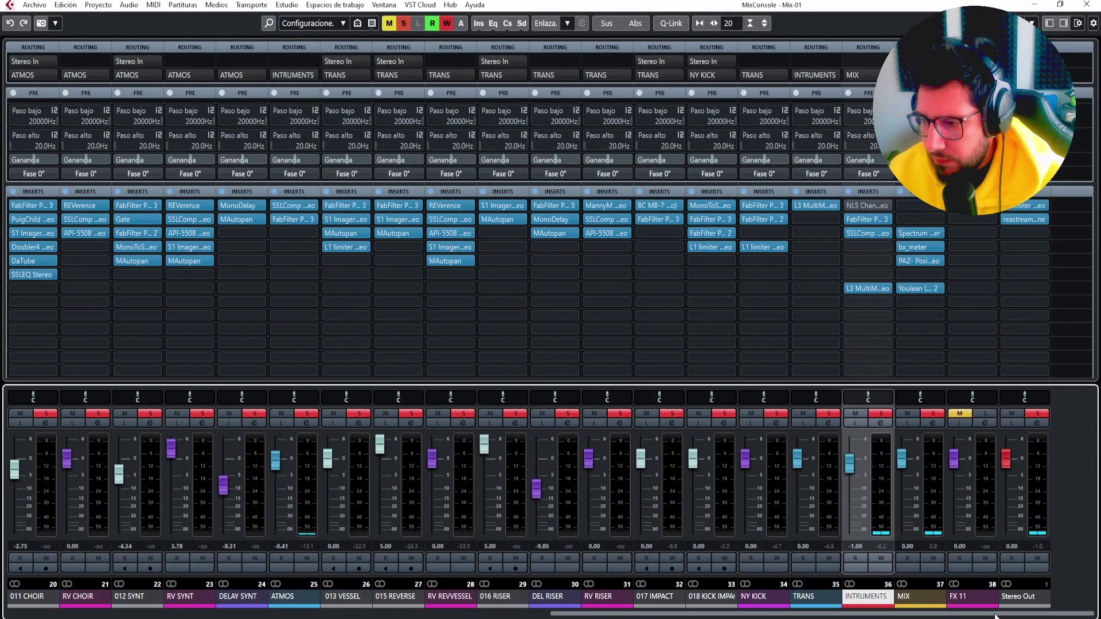
click(920, 247)
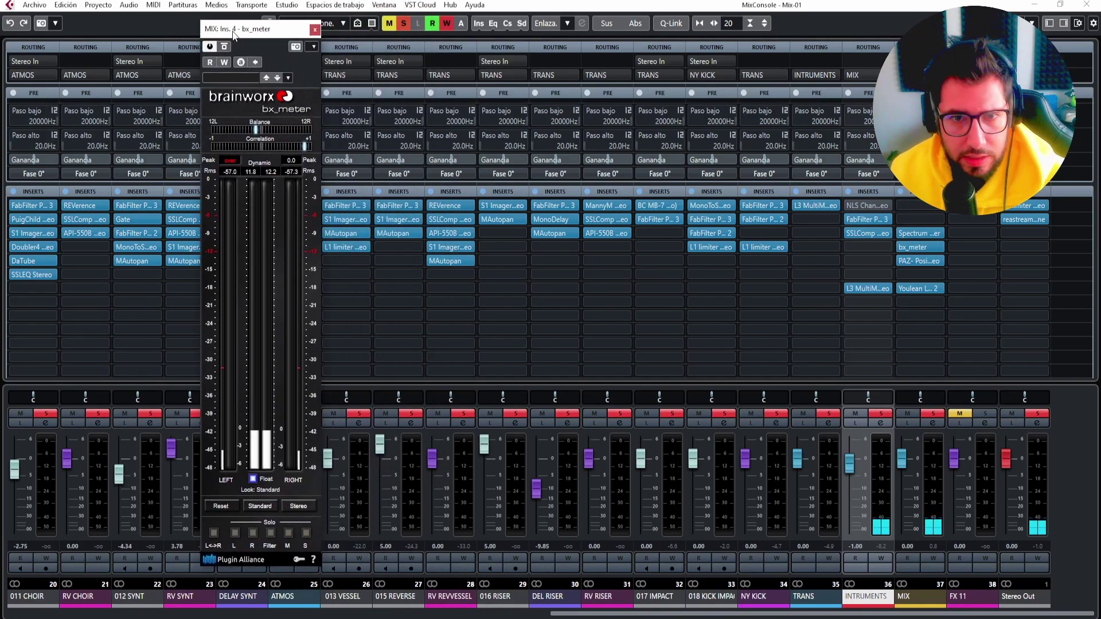
click(920, 232)
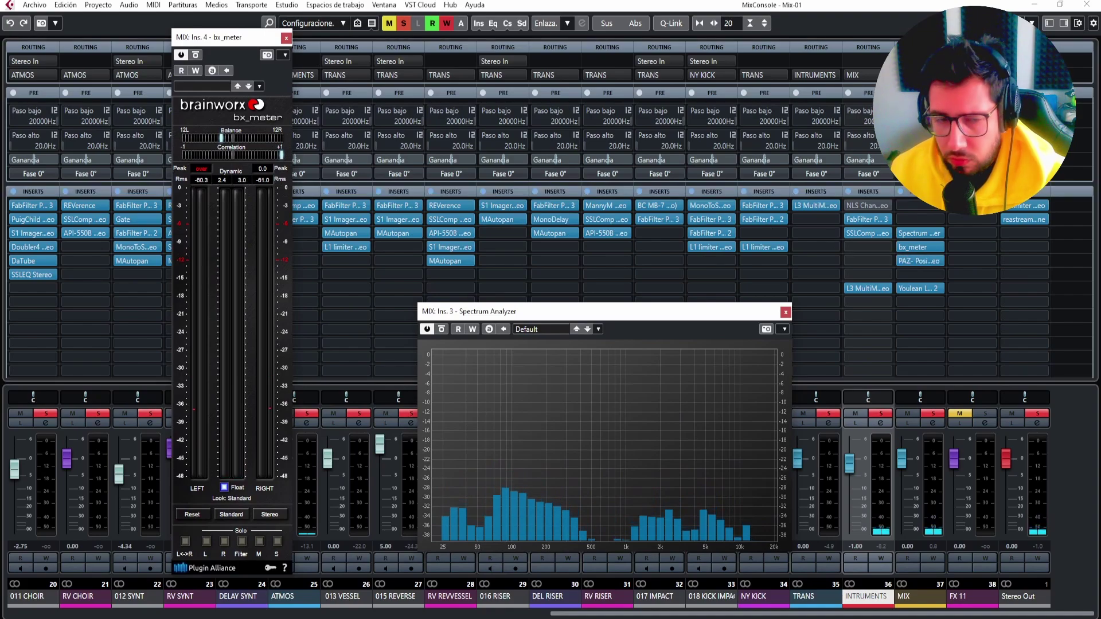
click(921, 261)
drag(548, 222, 686, 107)
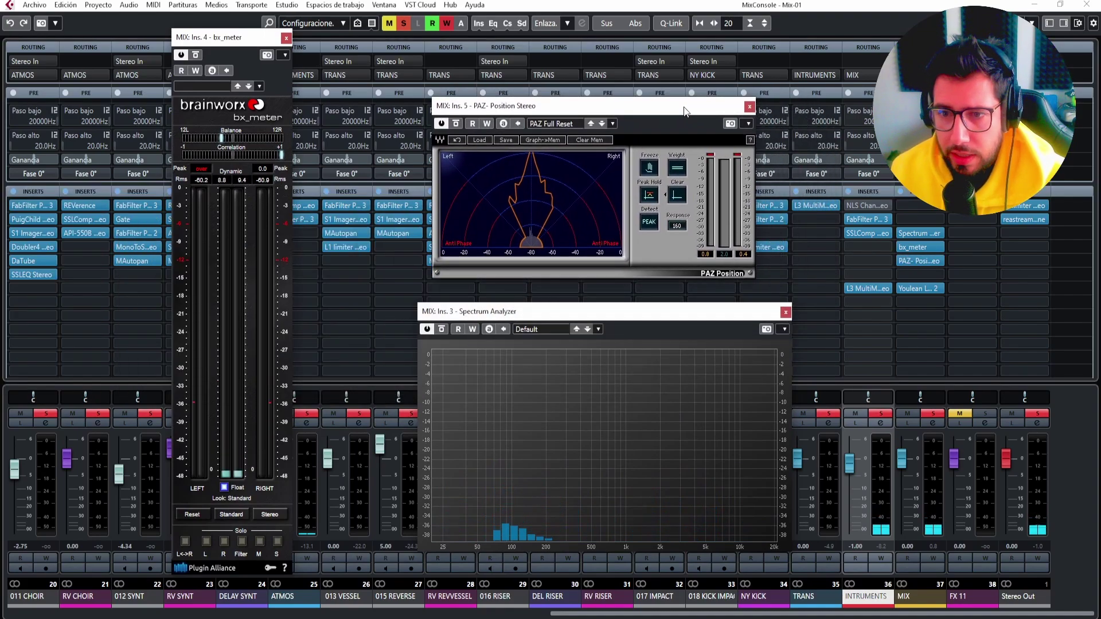
drag(579, 316, 572, 295)
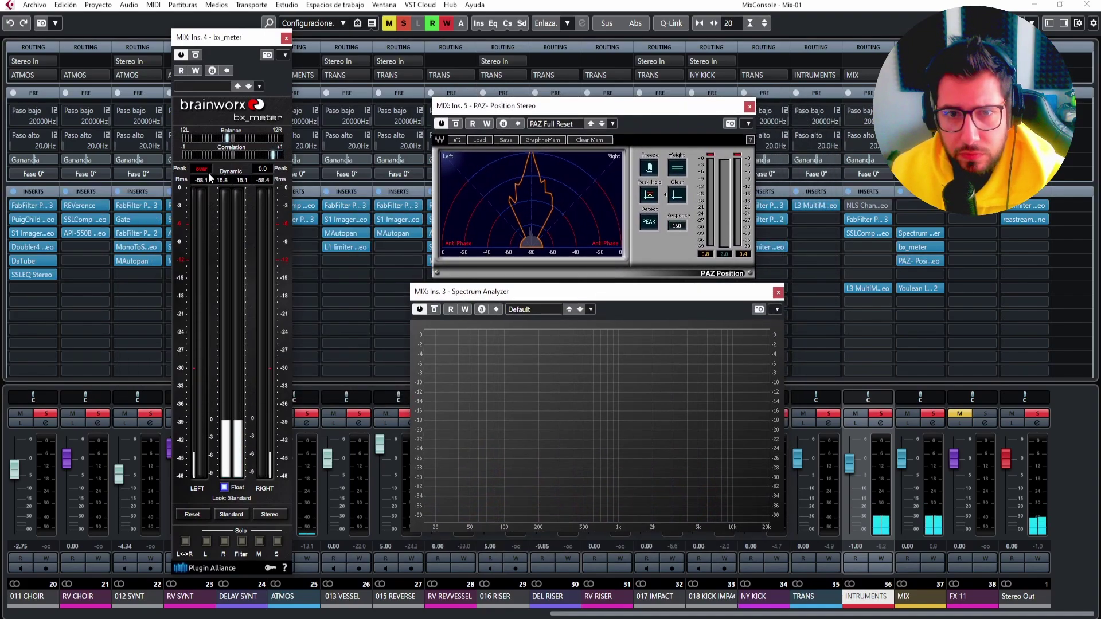
Play the mix to check peaks, stereo image and loudness, clearing PAZ Position and resetting Youlean Loudness Meter 2 between readings.
key(space)
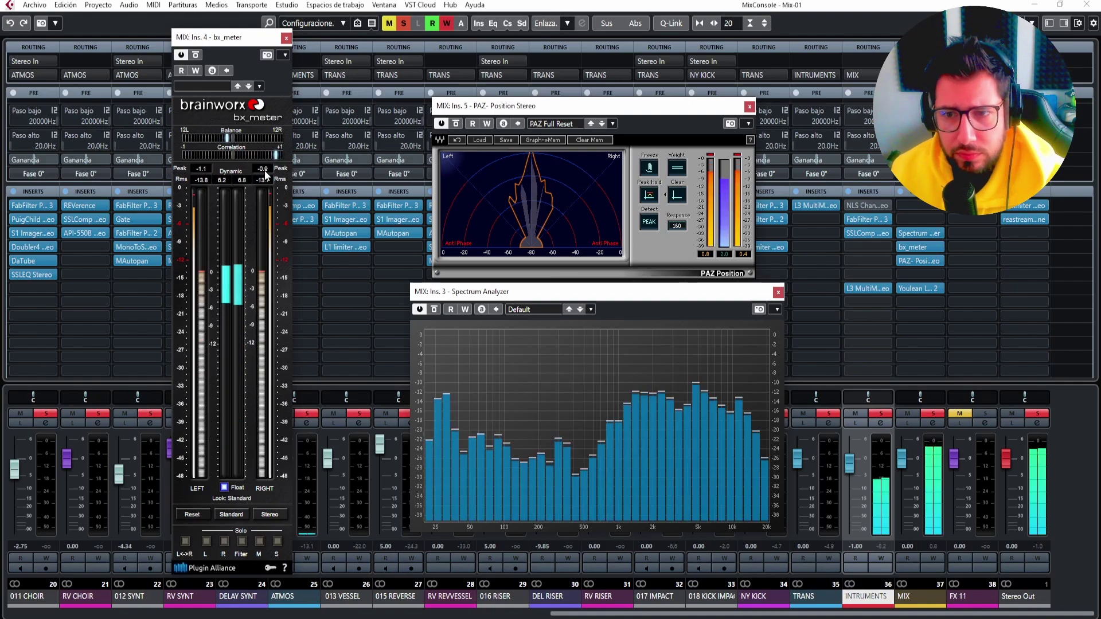
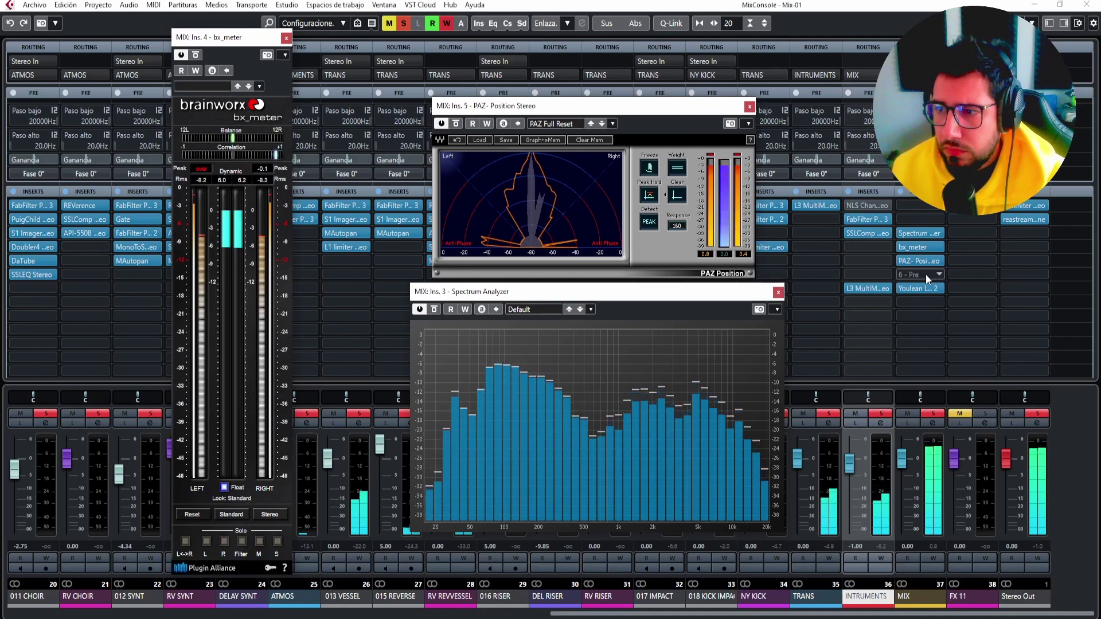
click(676, 196)
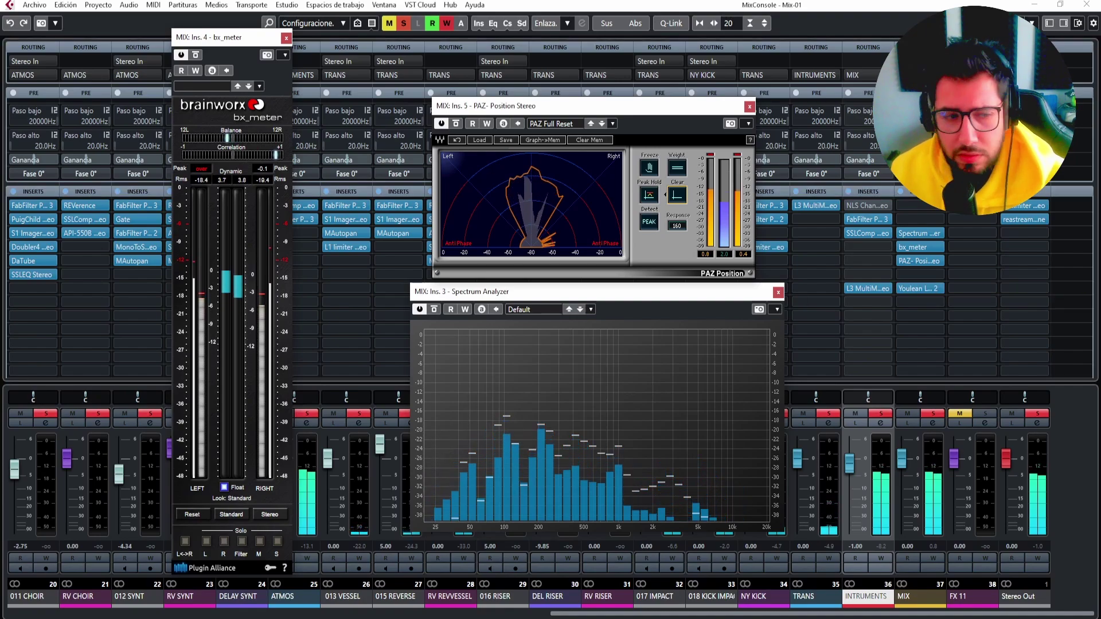
drag(1, 313, 709, 113)
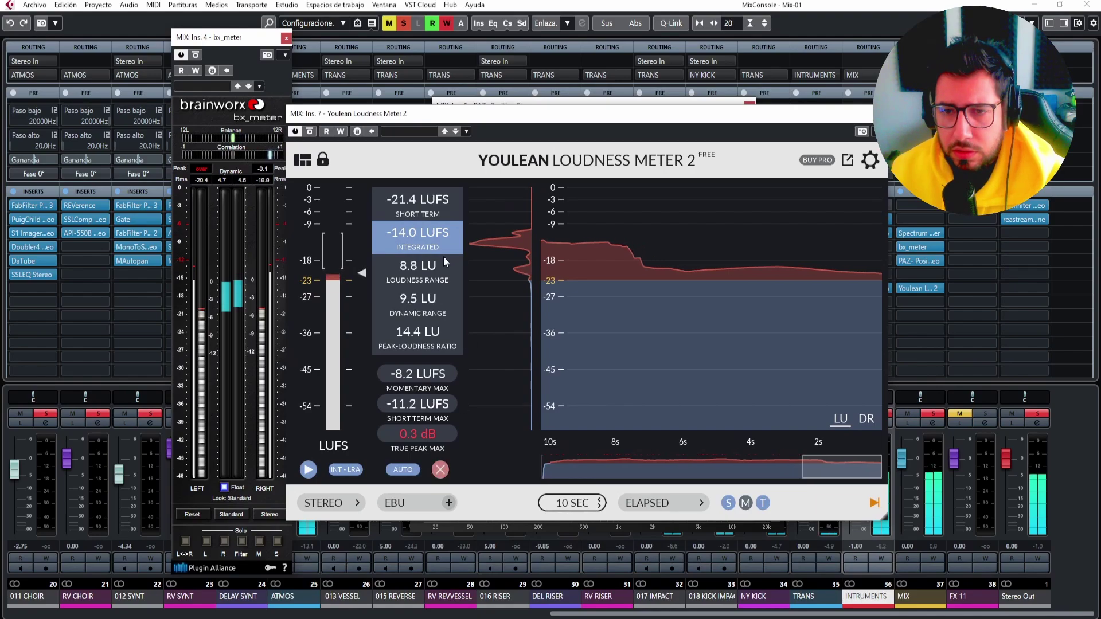
click(439, 468)
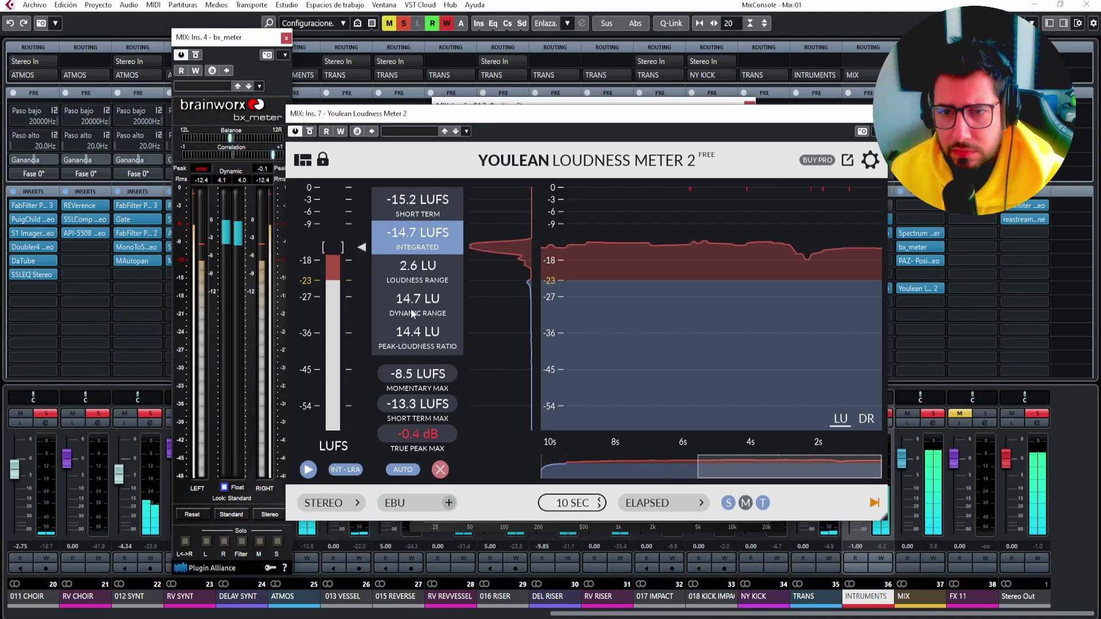
click(441, 470)
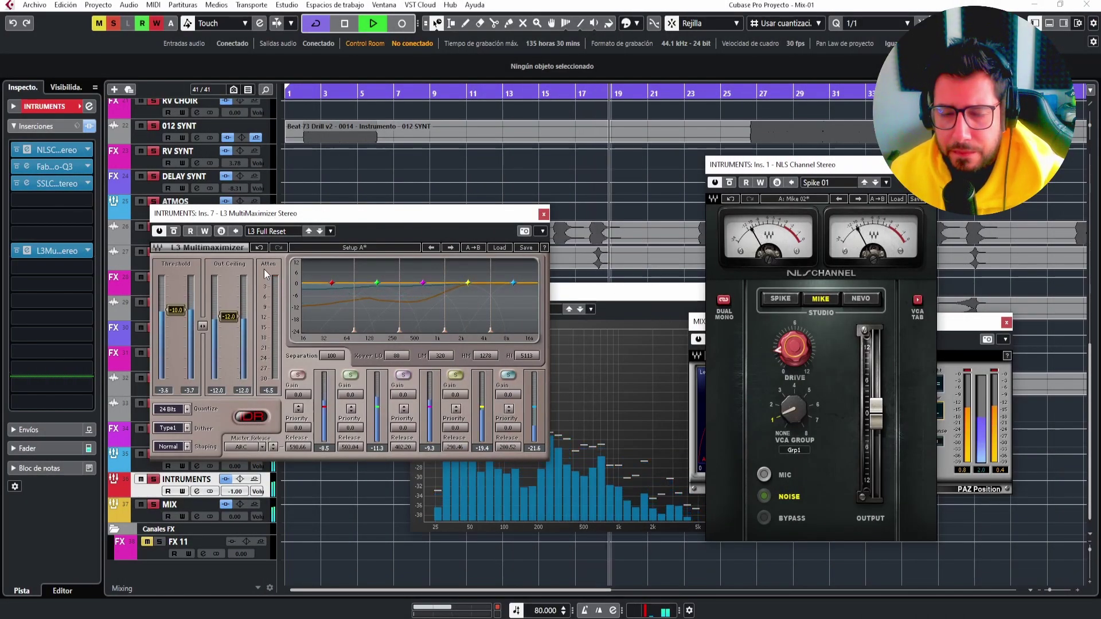
Close the MIX channel's PAZ Position and Spectrum Analyzer windows and audition the INTRUMENTS group's L3 MultiMaximizer and NLS Channel.
key(space)
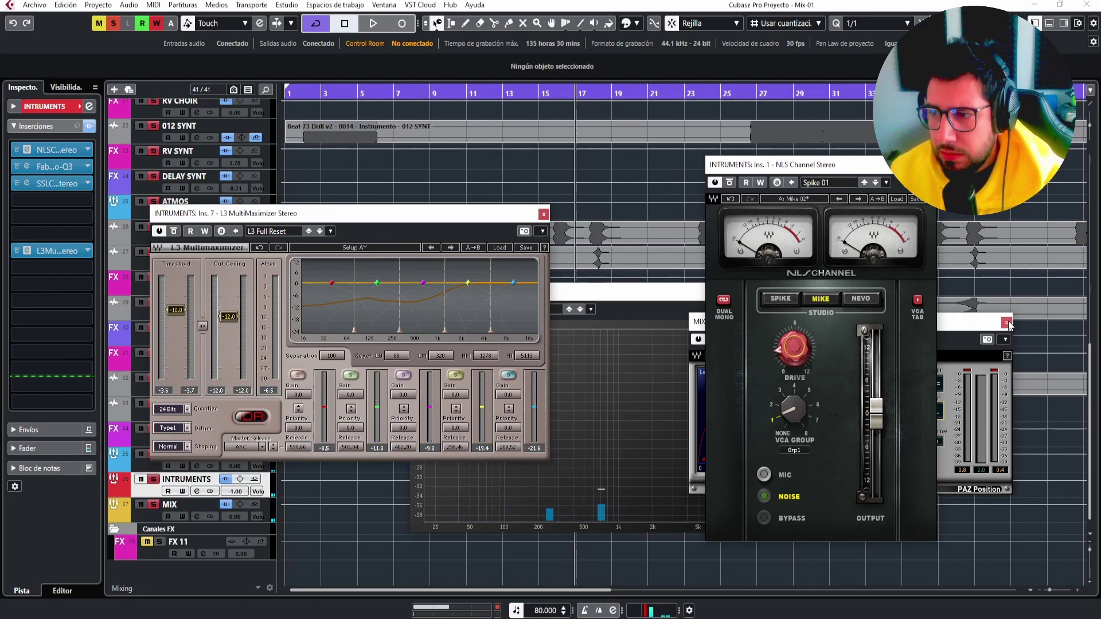
click(1007, 324)
click(678, 292)
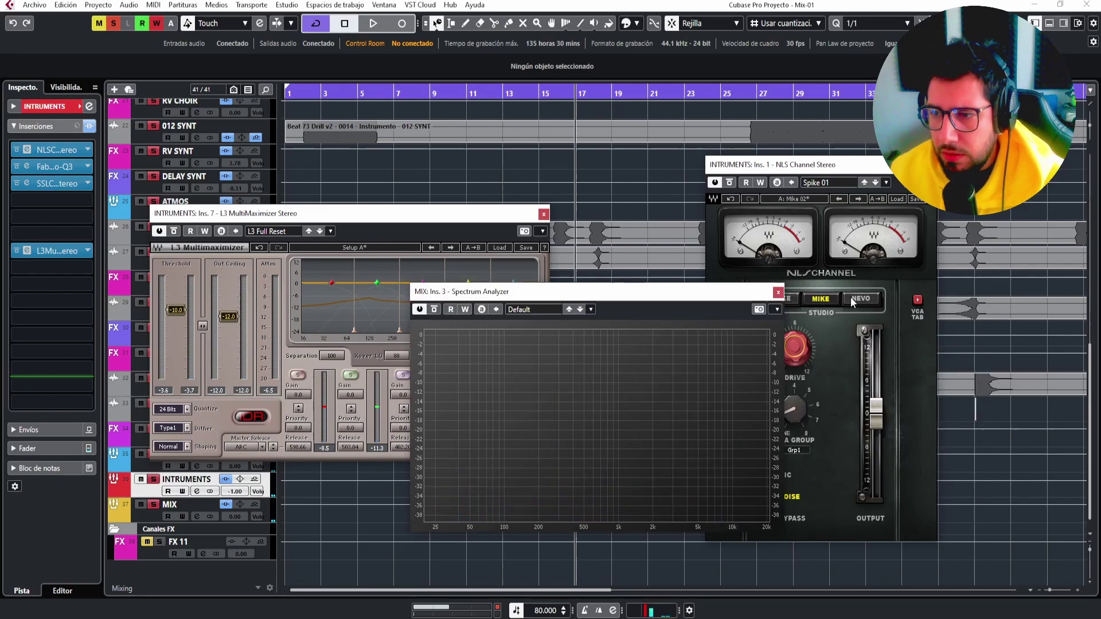
click(778, 293)
key(space)
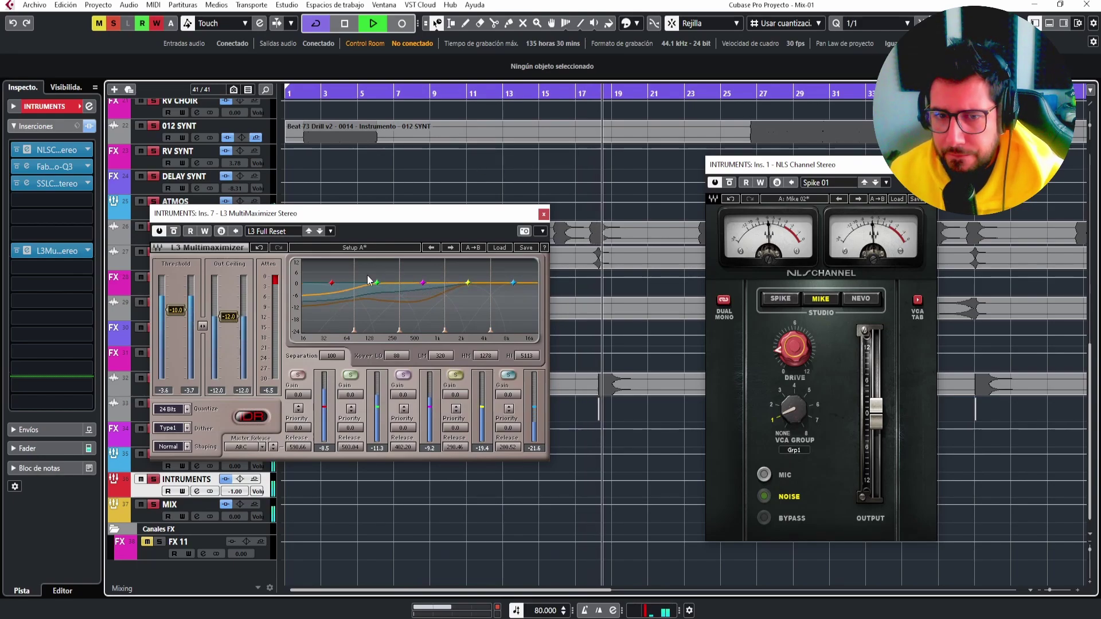
key(space)
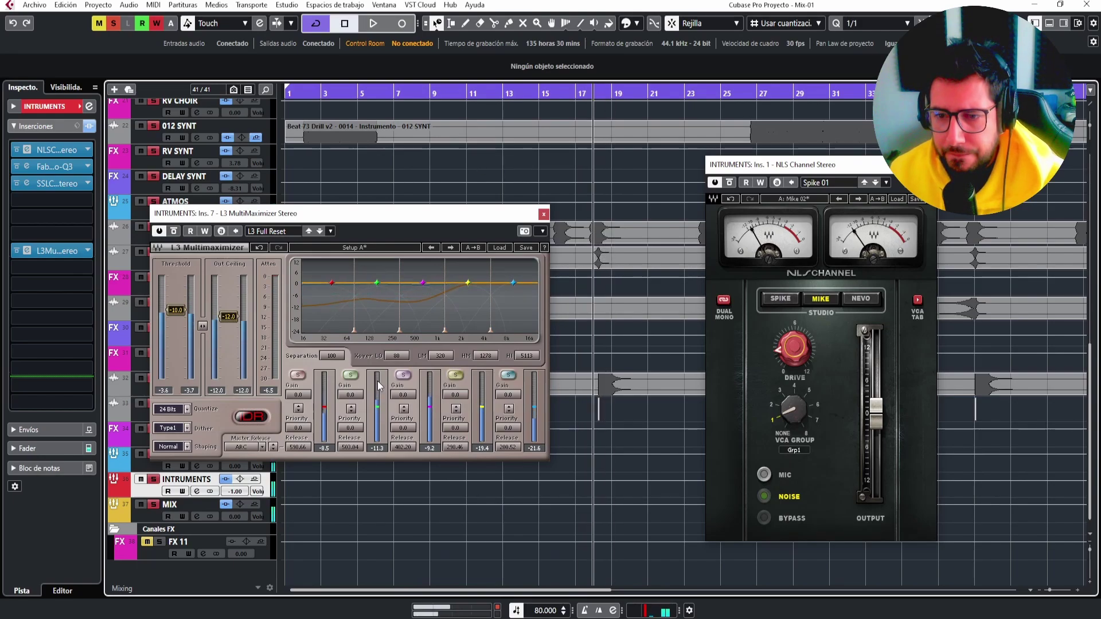
Raise the INTRUMENTS L3 MultiMaximizer's linked threshold to -9.2 and out ceiling to -11.2 during playback, and close the plug-in.
drag(373, 216, 436, 223)
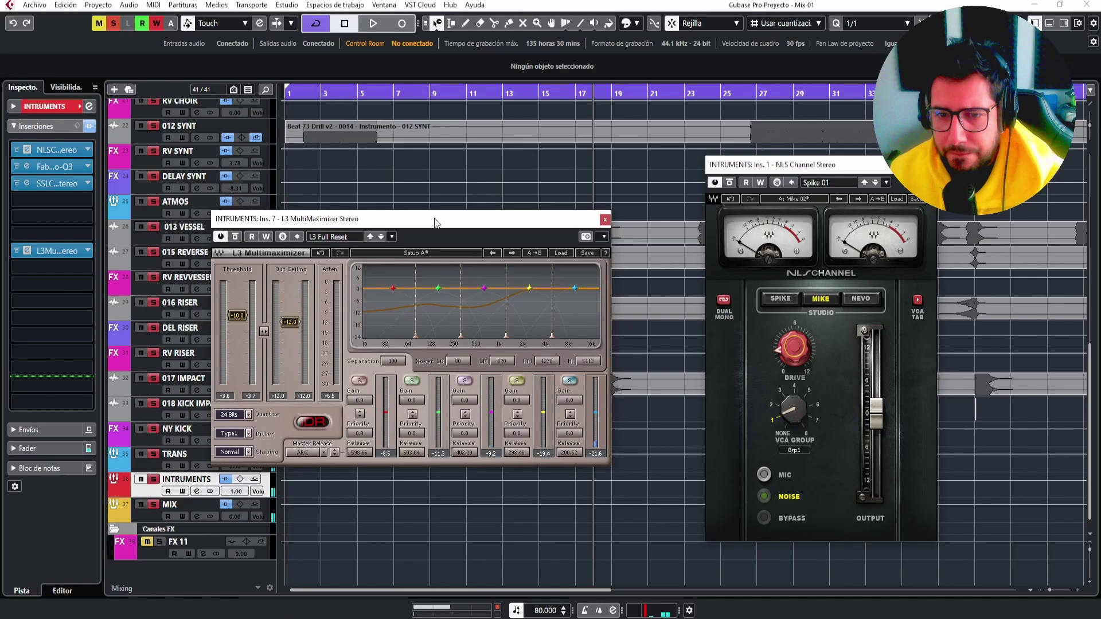
click(235, 237)
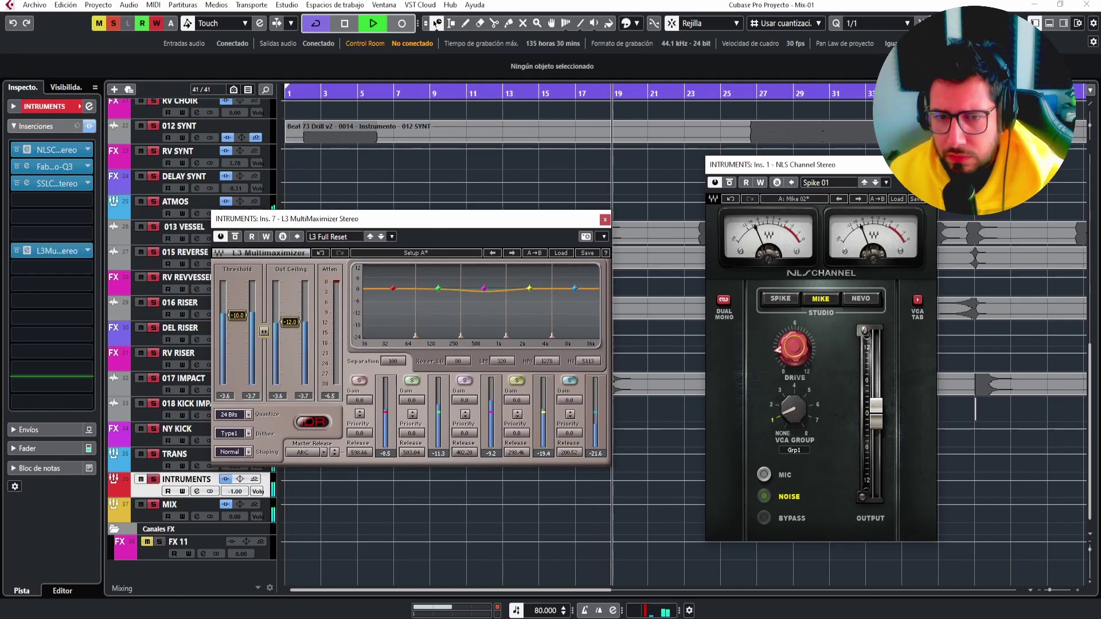
drag(265, 332, 265, 328)
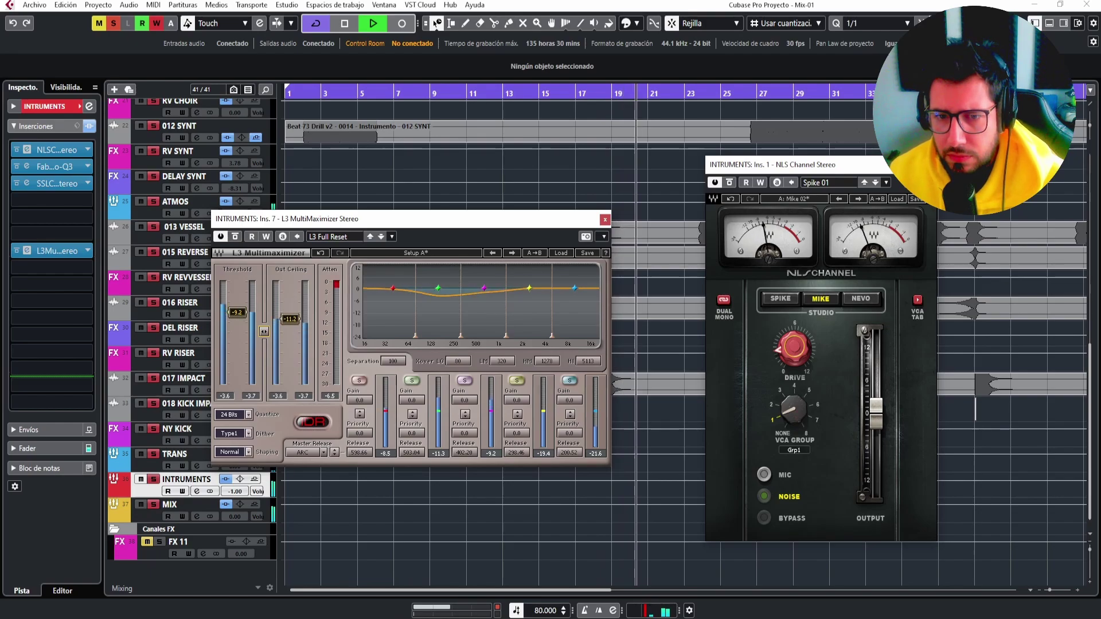
click(605, 220)
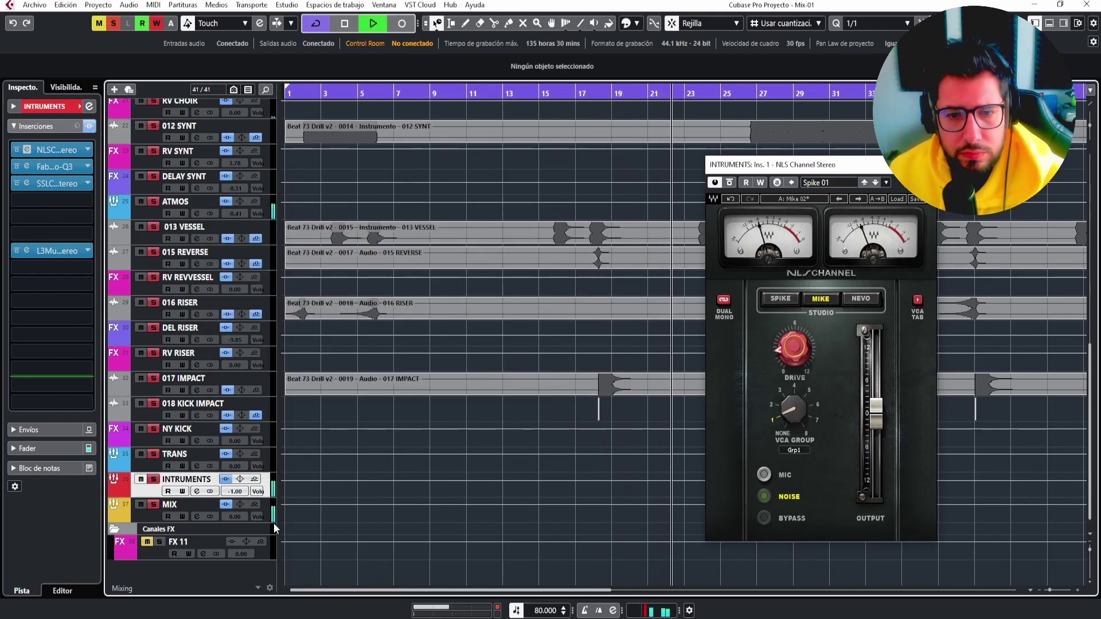
key(space)
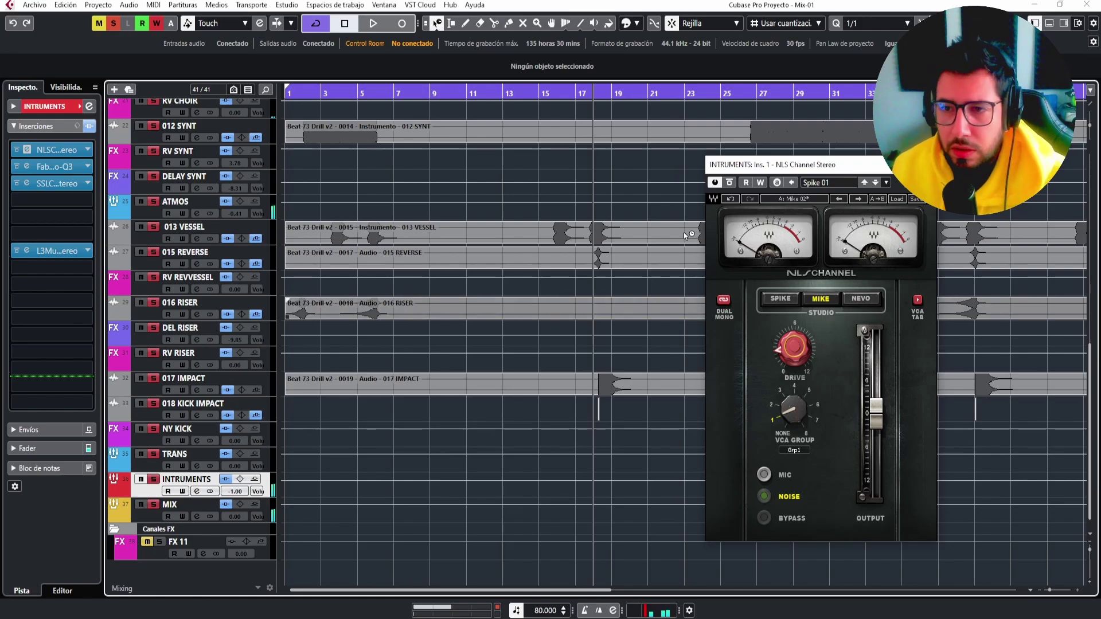
Close the INTRUMENTS NLS Channel window, check the mix on bx_meter and Spectrum Analyzer in the mixer, and close the meters.
key(F3)
drag(813, 157, 498, 204)
click(616, 213)
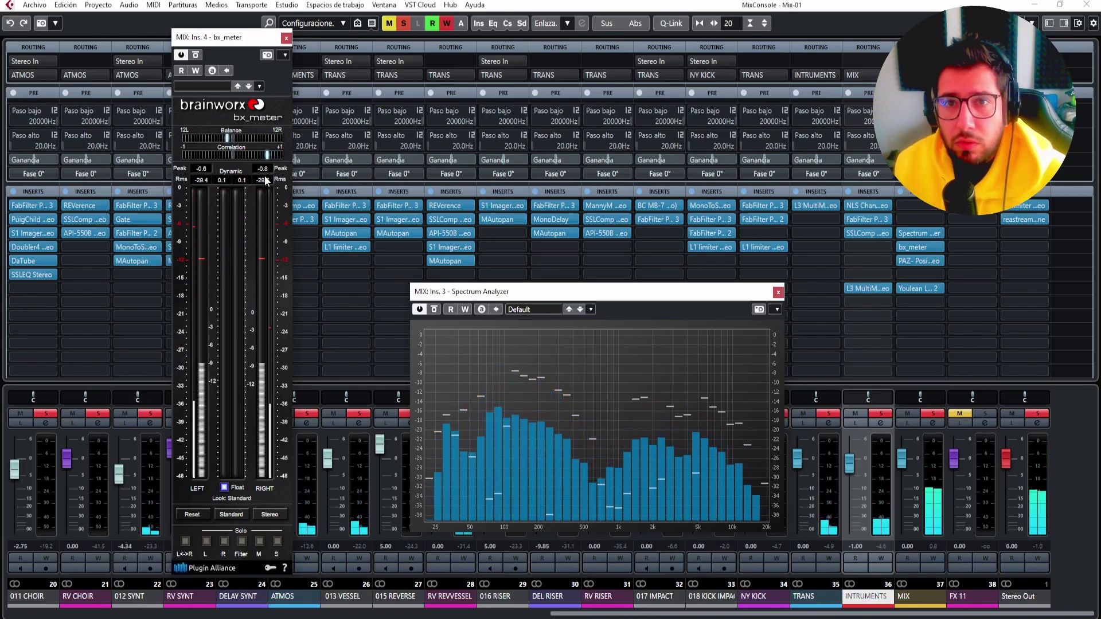
click(778, 293)
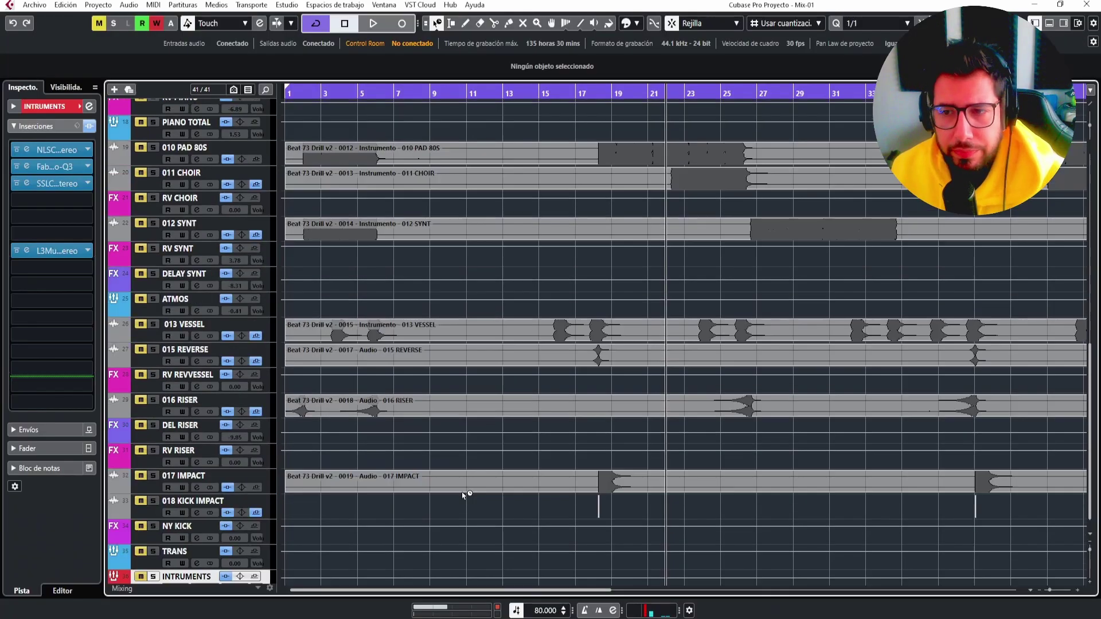
Zoom the project timeline out to fit the whole beat and look through the tracks down to the INTRUMENTS and MIX groups.
scroll(467, 494, up, 8)
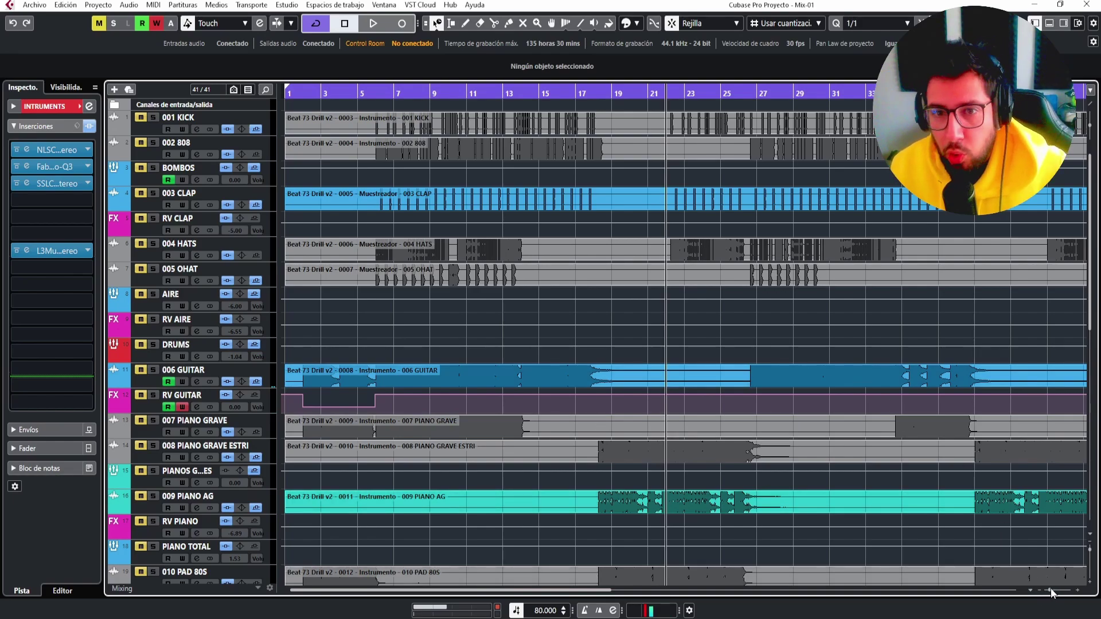
drag(1051, 589, 1049, 591)
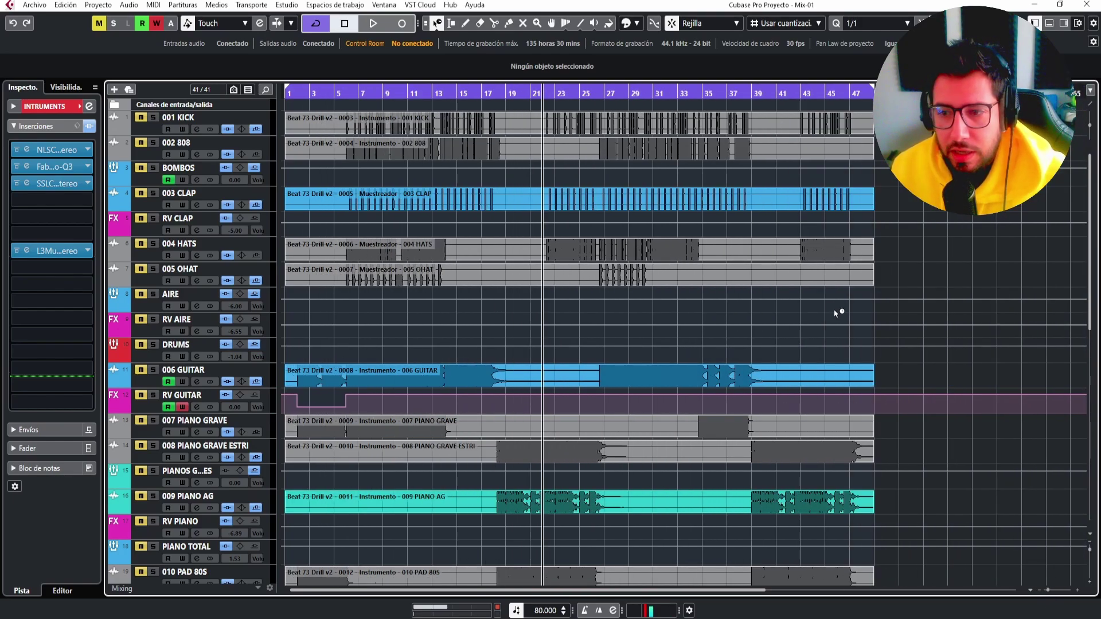
scroll(834, 310, down, 4)
scroll(830, 305, down, 2)
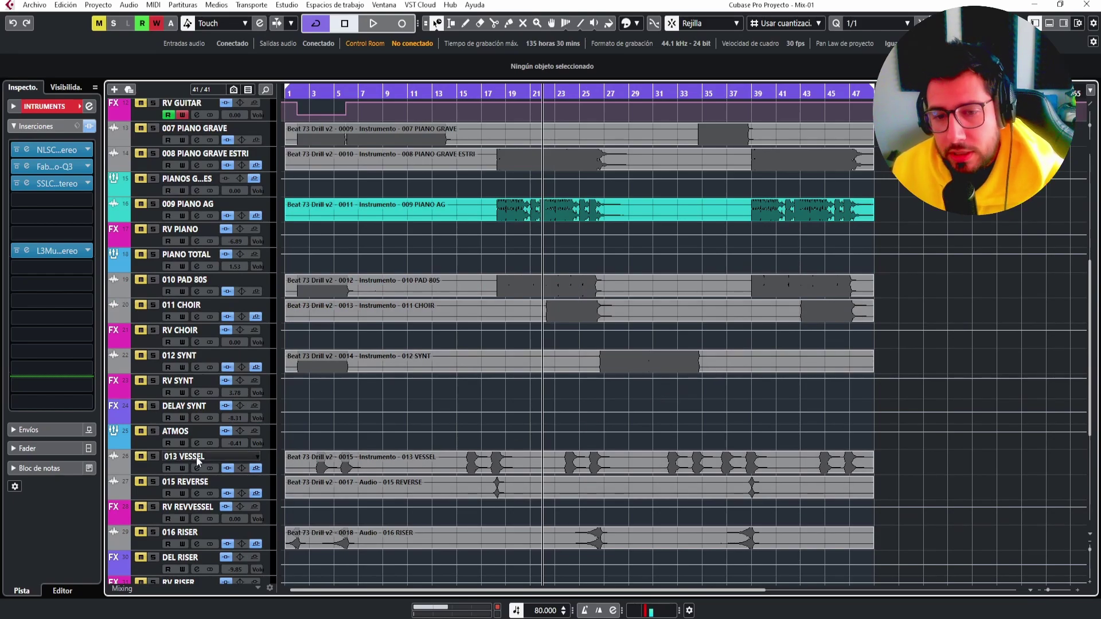
scroll(130, 508, down, 4)
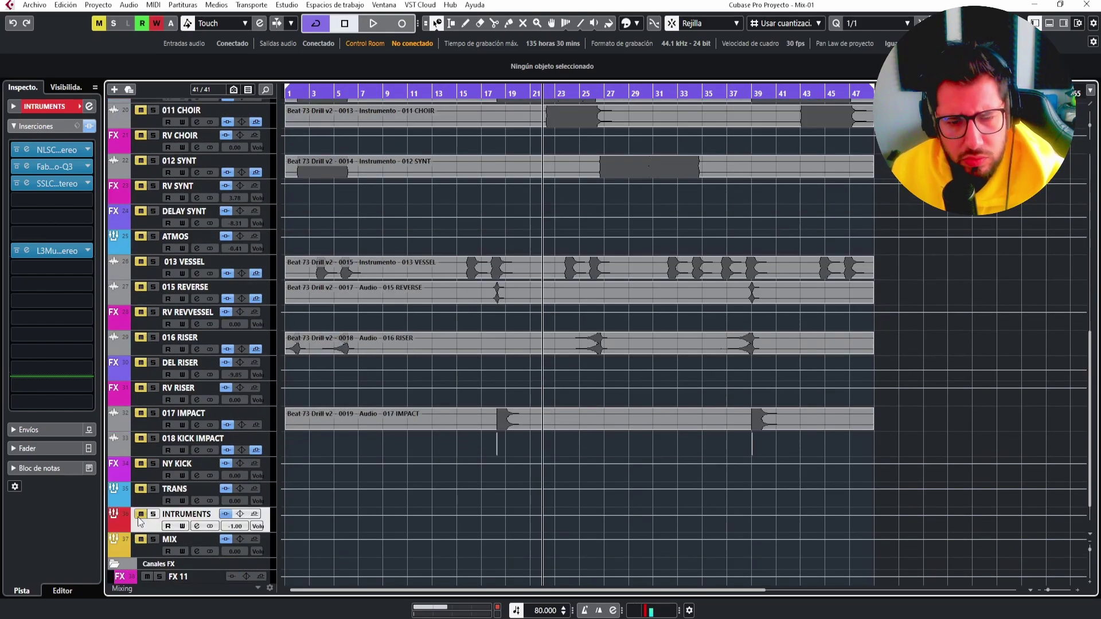
Unmute the INTRUMENTS and MIX groups and check the mix's integrated loudness in Youlean Loudness Meter 2 during playback.
click(140, 514)
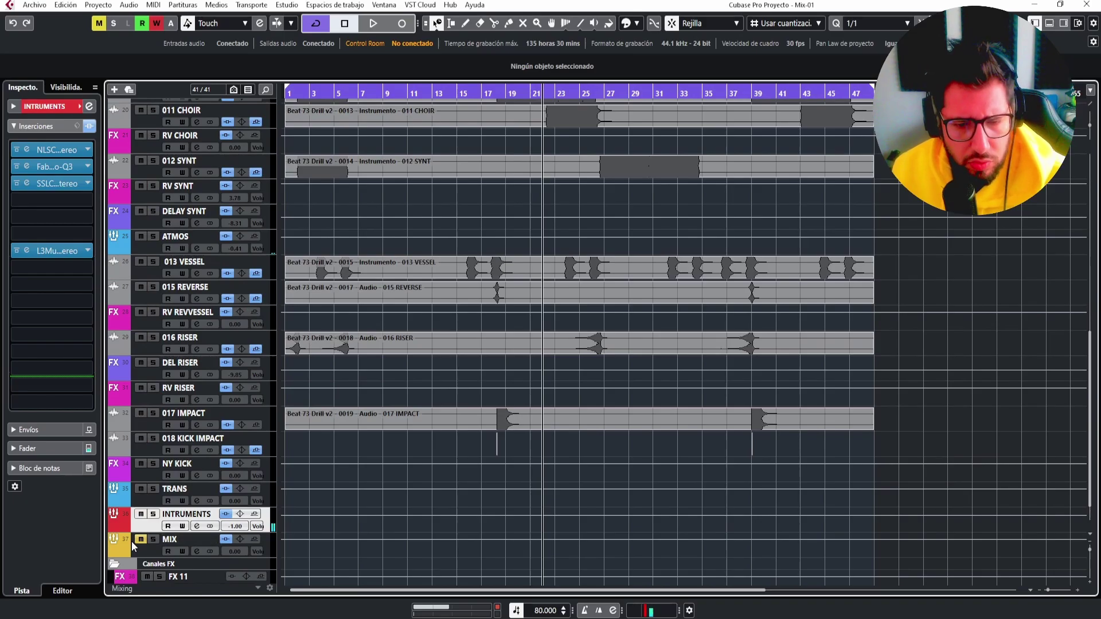
key(F3)
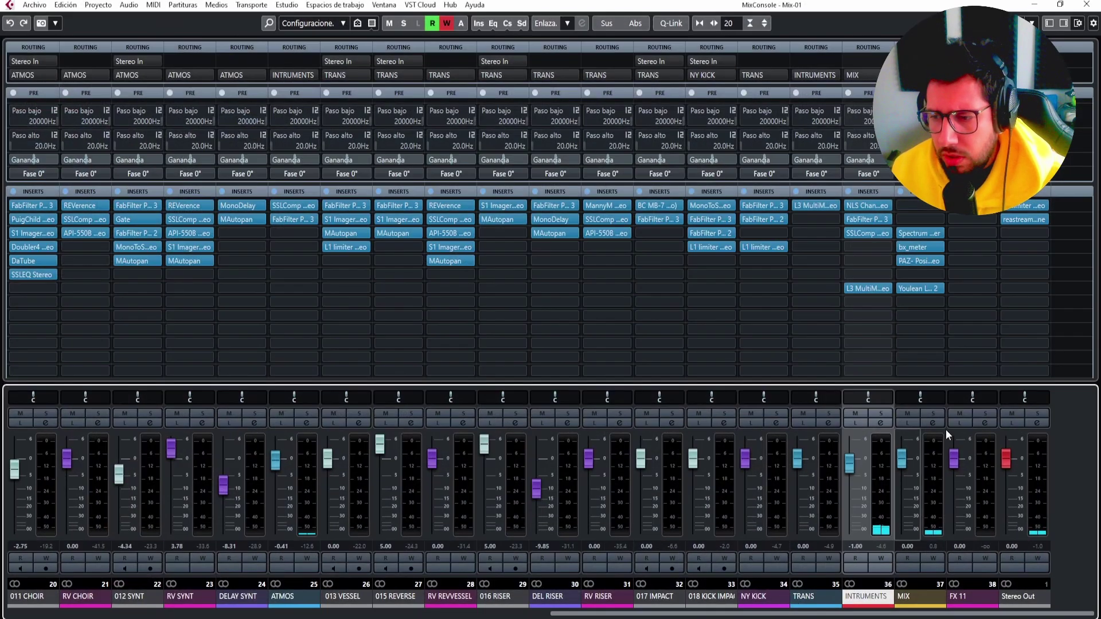
key(F3)
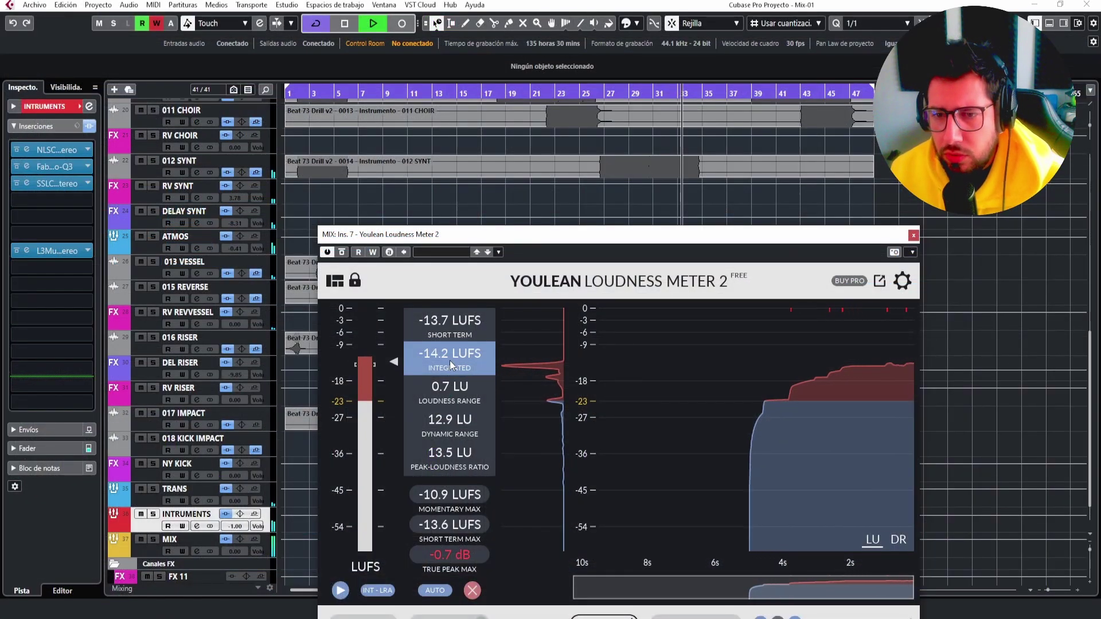
key(space)
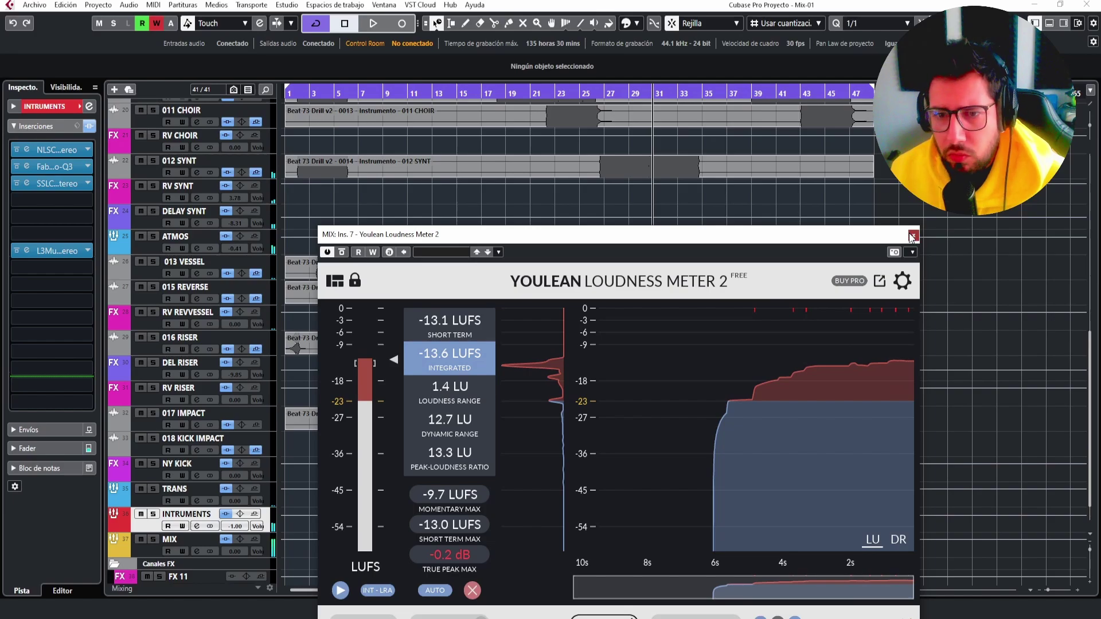
click(912, 236)
Review the full track list and arrangement from 001 KICK down to the MIX group and the FX channels.
scroll(246, 393, up, 10)
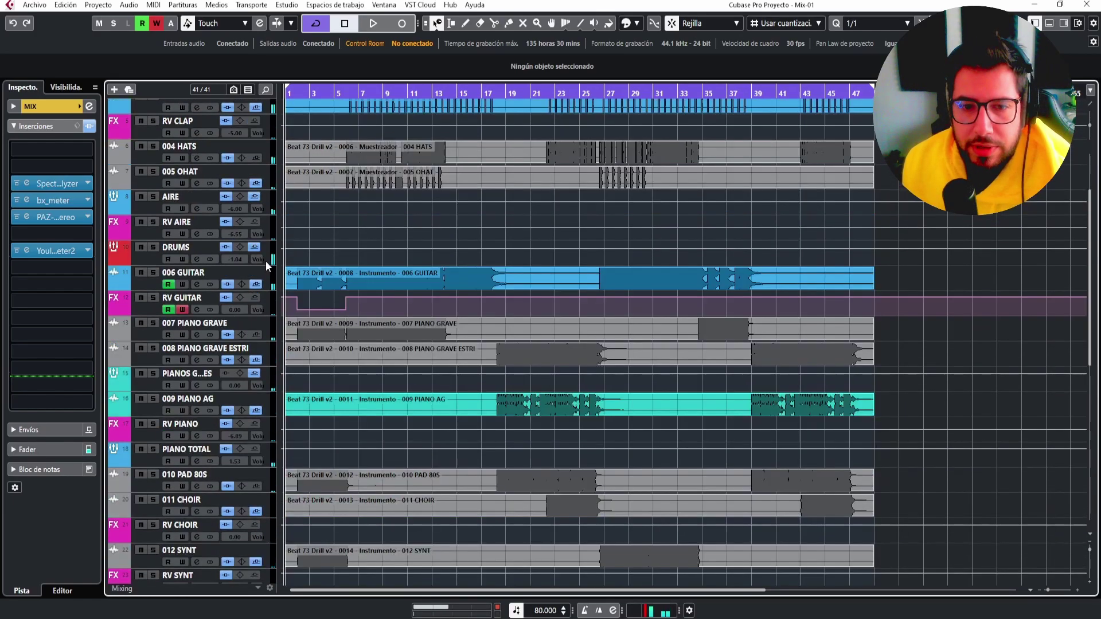
scroll(140, 483, down, 10)
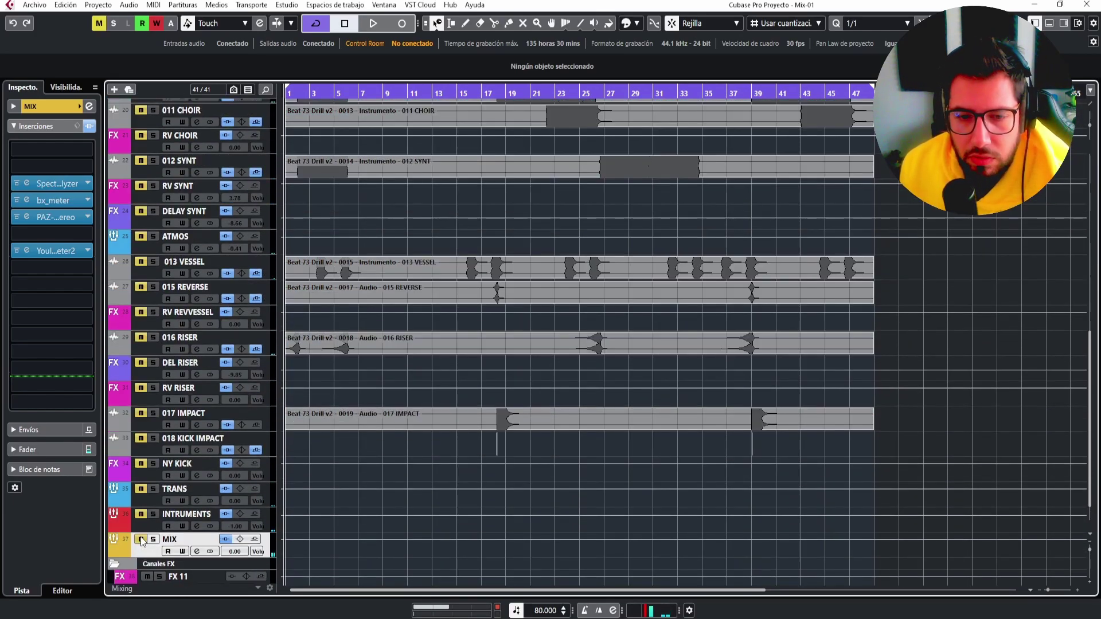
scroll(364, 285, up, 10)
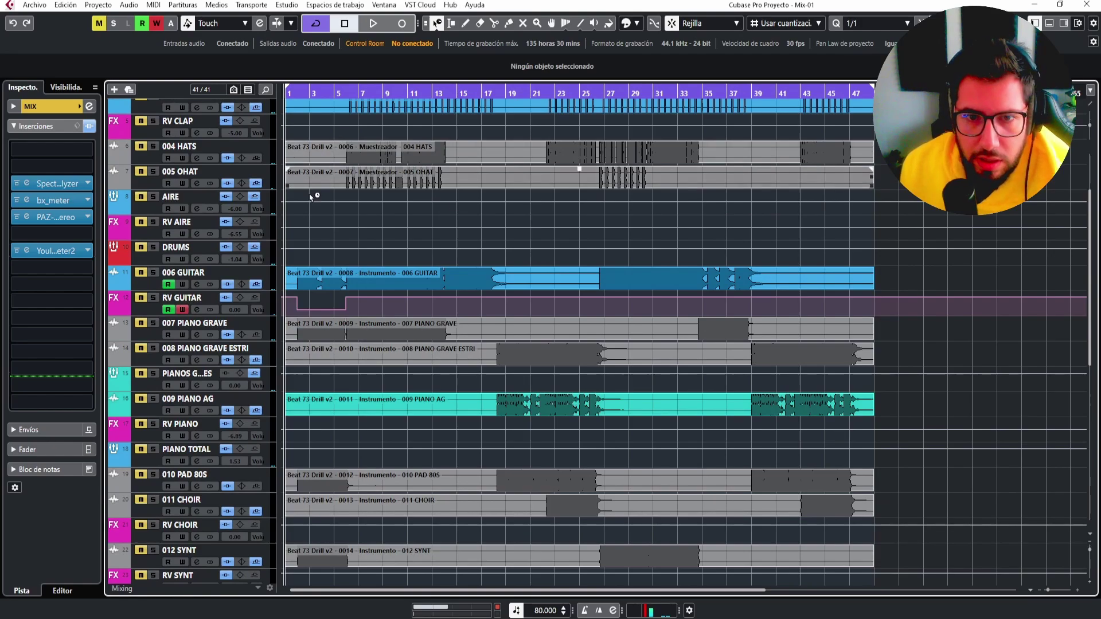
scroll(309, 218, up, 4)
scroll(385, 370, down, 3)
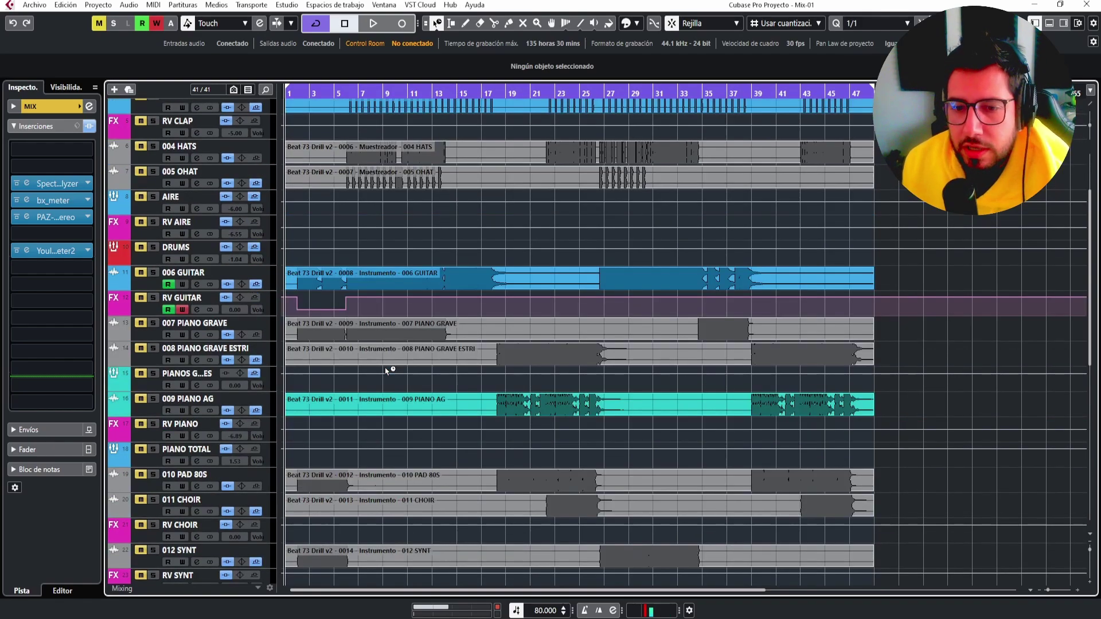
scroll(343, 352, down, 8)
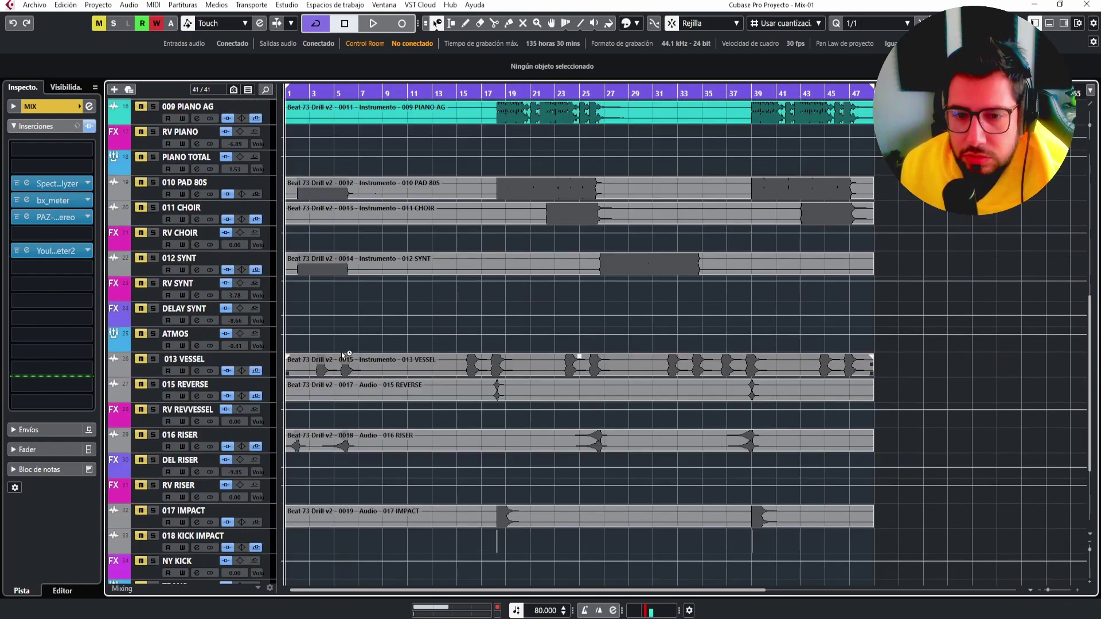
scroll(344, 355, down, 3)
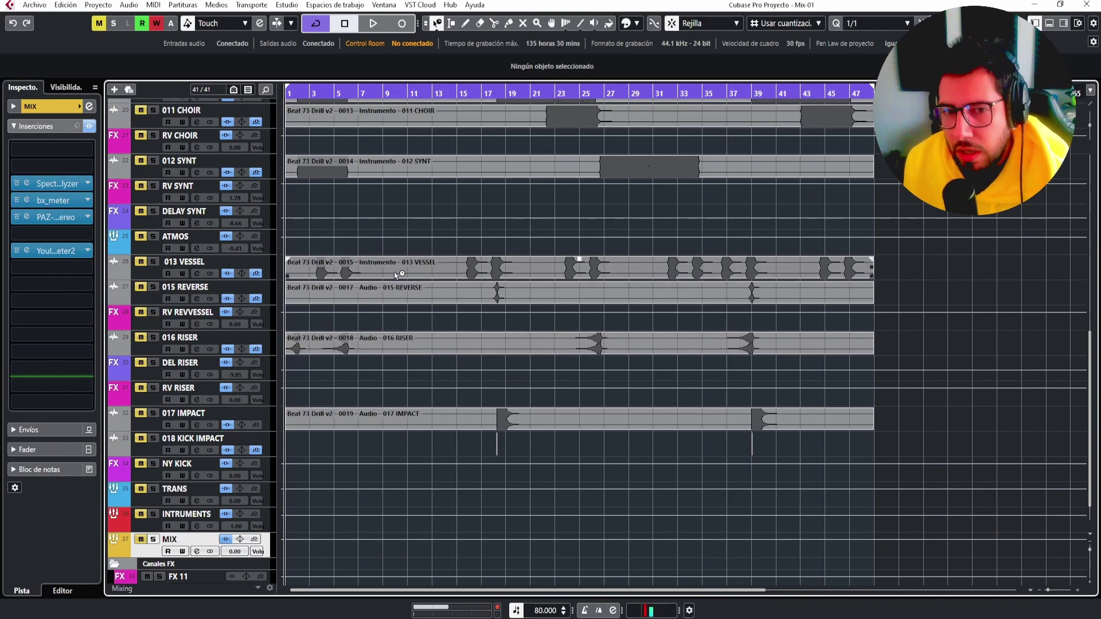
scroll(396, 258, up, 14)
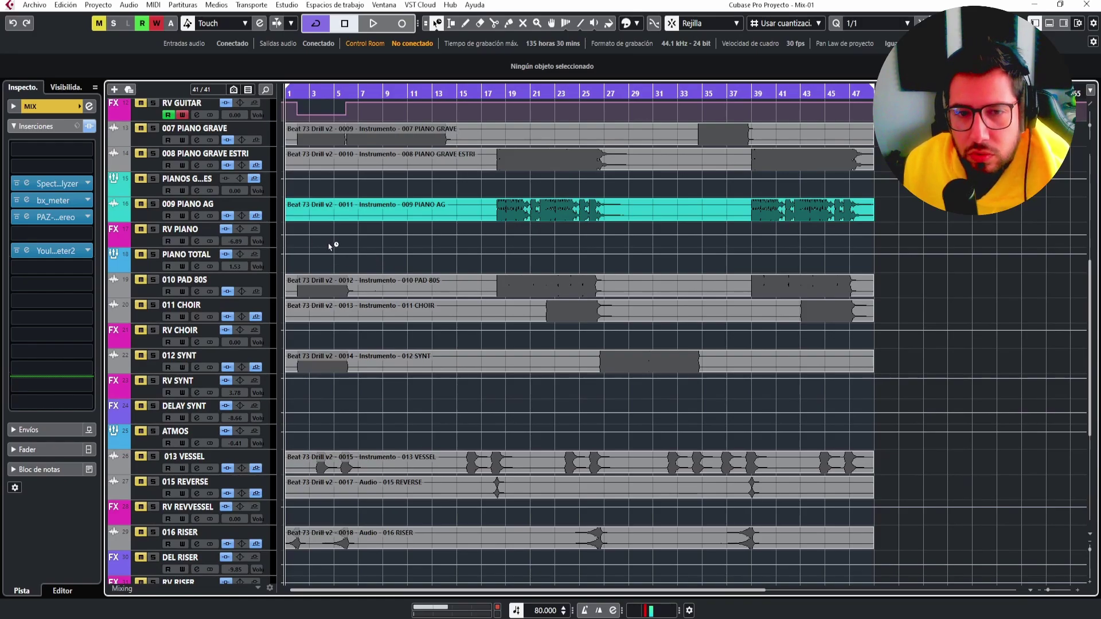
scroll(263, 252, down, 10)
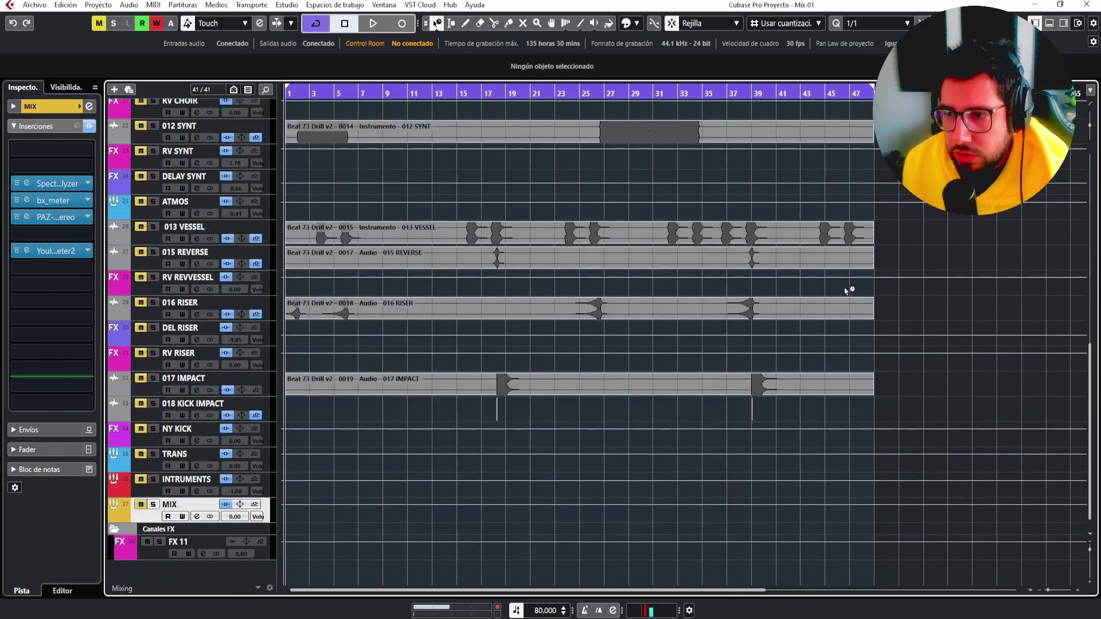
scroll(861, 287, up, 10)
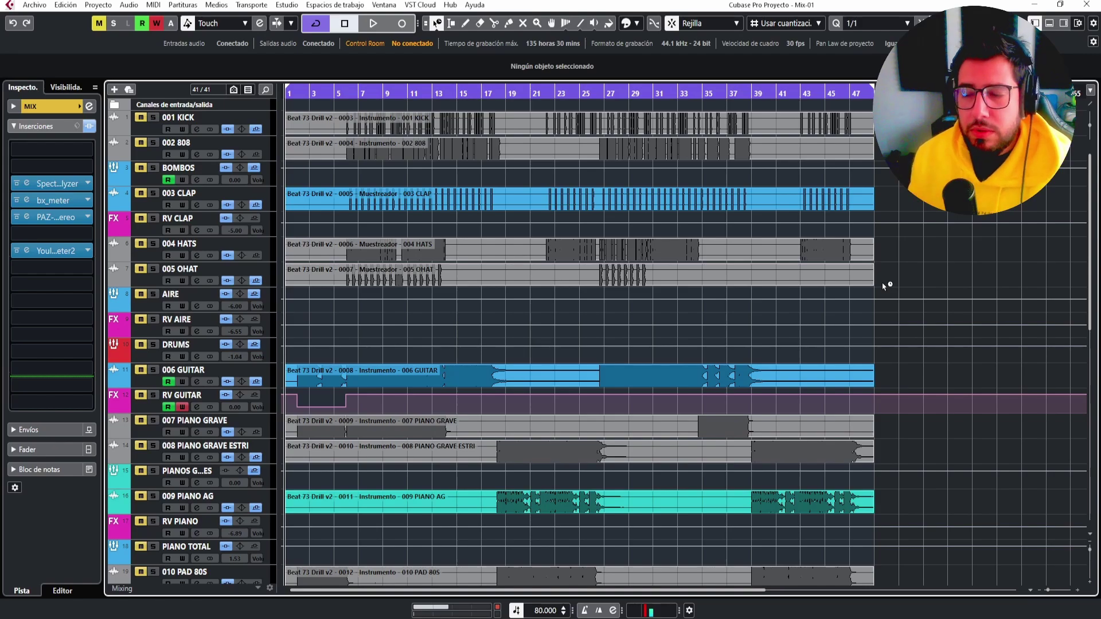
scroll(865, 302, down, 10)
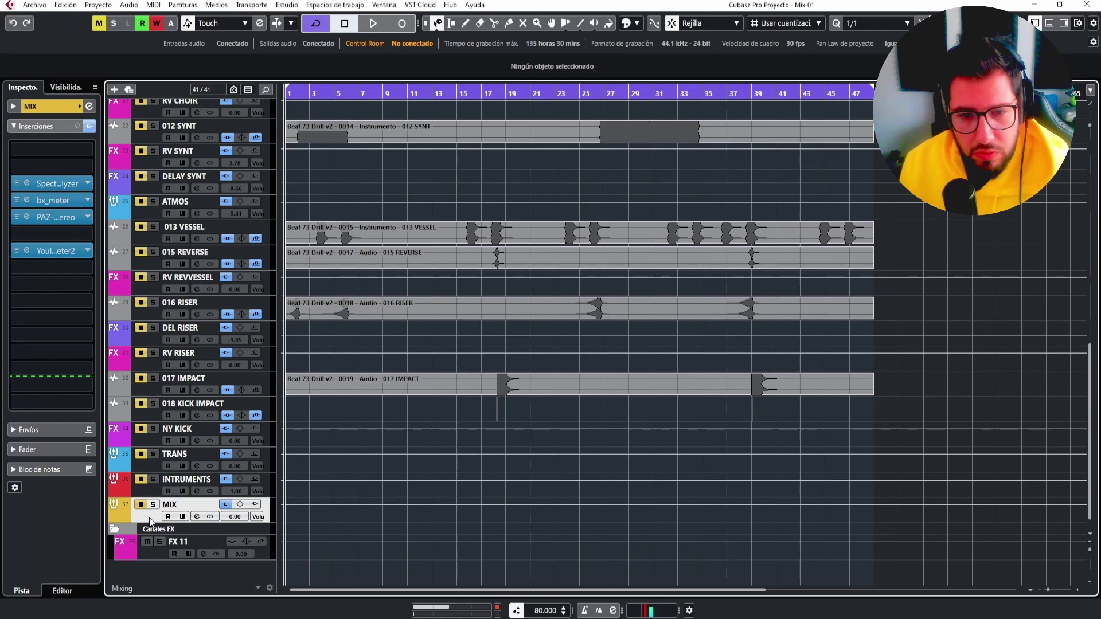
scroll(177, 482, up, 10)
scroll(177, 482, down, 10)
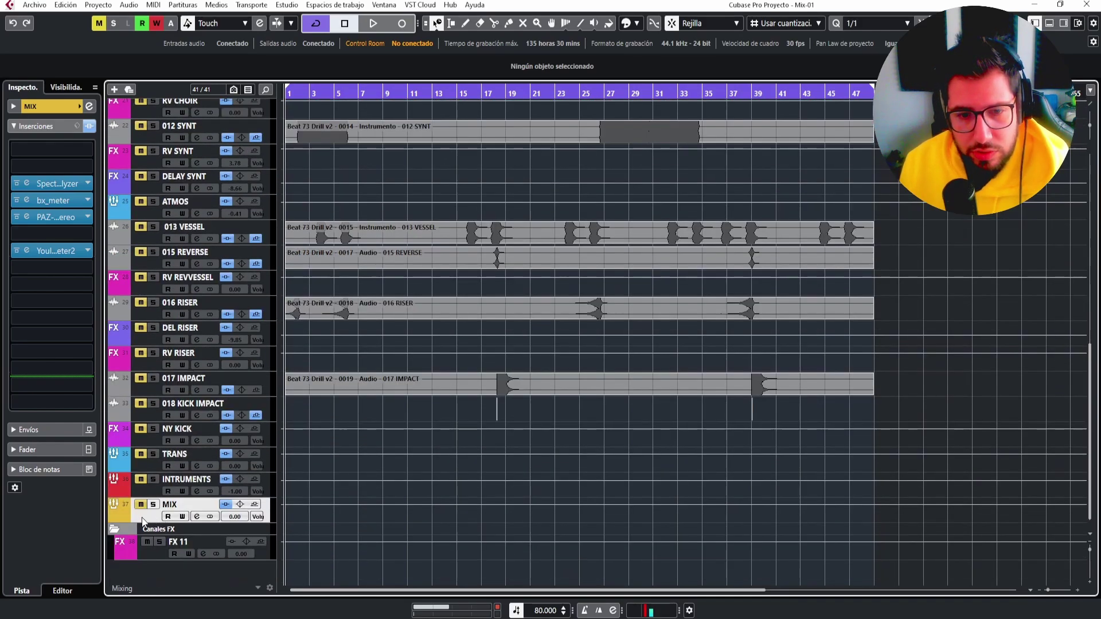
Delete the unused FX 11 track from the FX channels folder and return to the start of the track list.
click(154, 552)
right_click(153, 552)
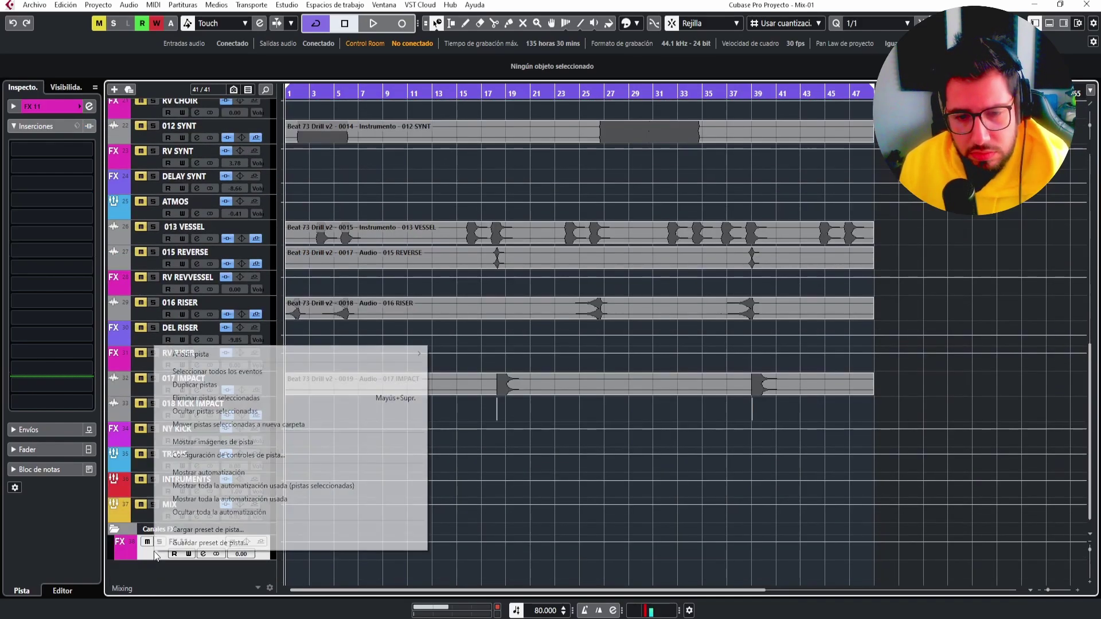
click(200, 398)
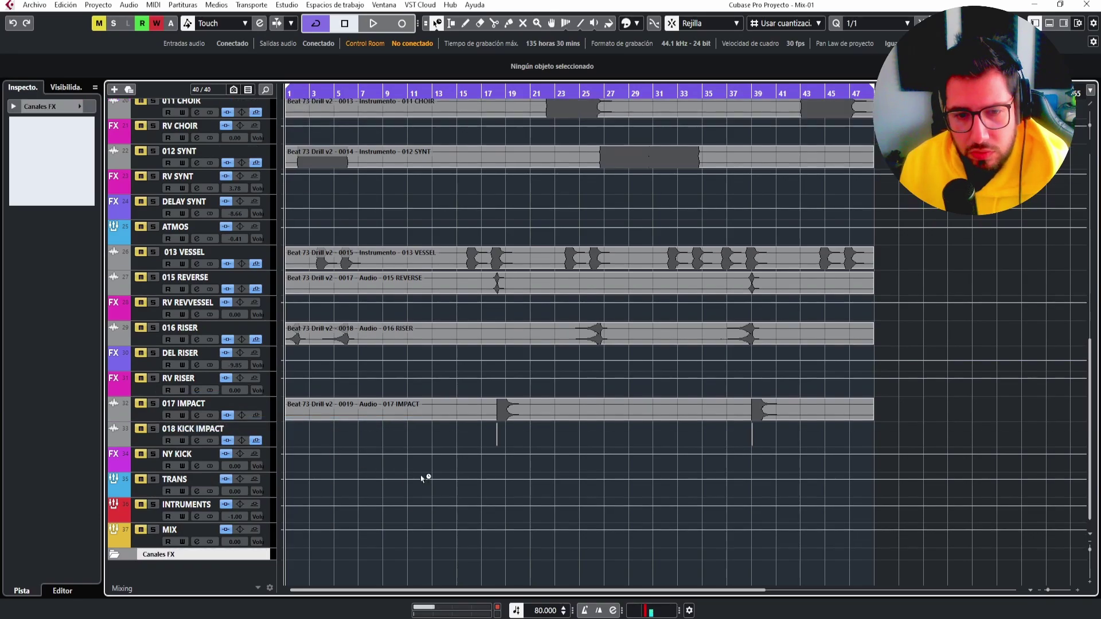
scroll(1027, 286, up, 10)
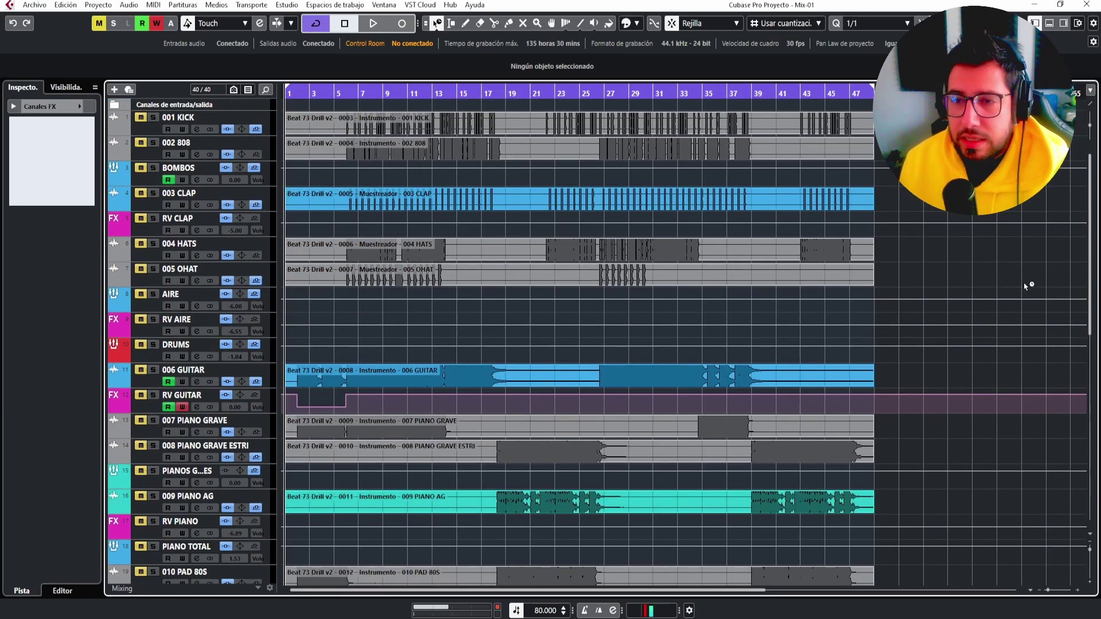